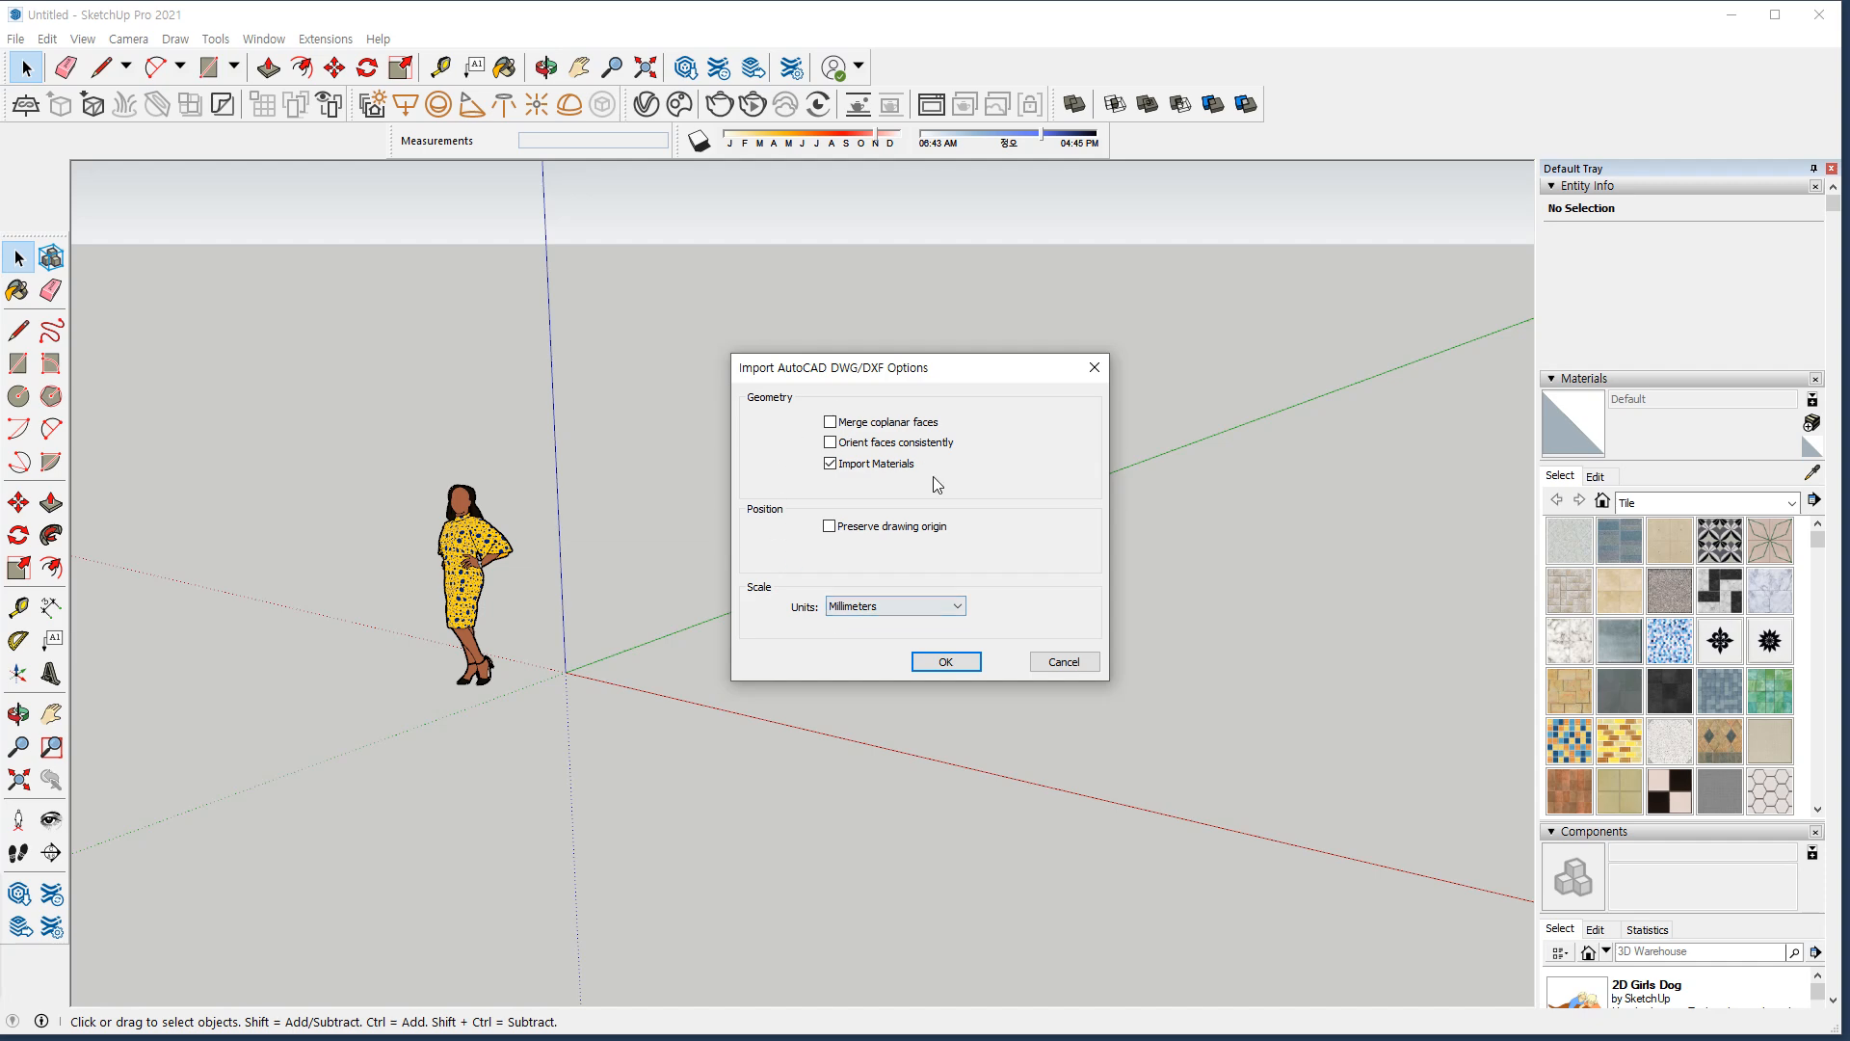
Import the floor plan DWG and the living-room elevation DWG with materials, using millimetres as the import unit.
left_click(945, 660)
left_click(1027, 676)
middle_click_drag(428, 433, 512, 775)
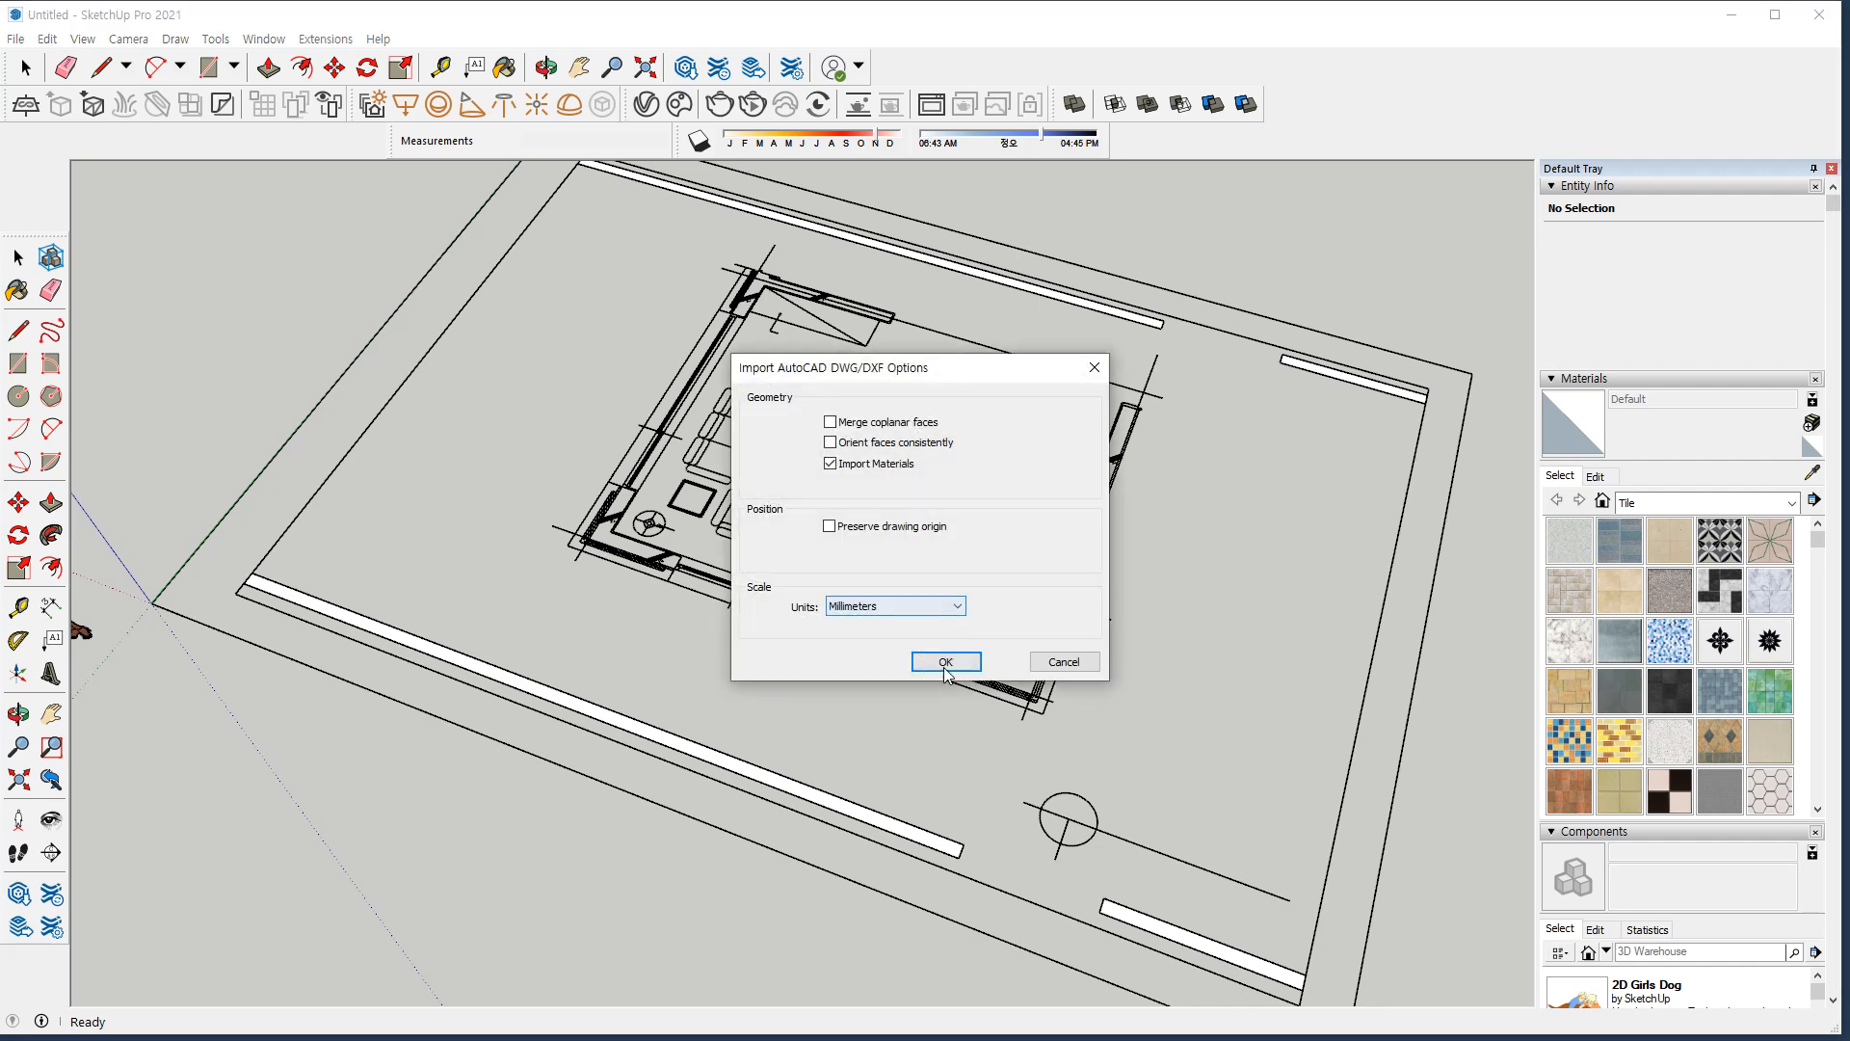
left_click(946, 665)
left_click(1021, 668)
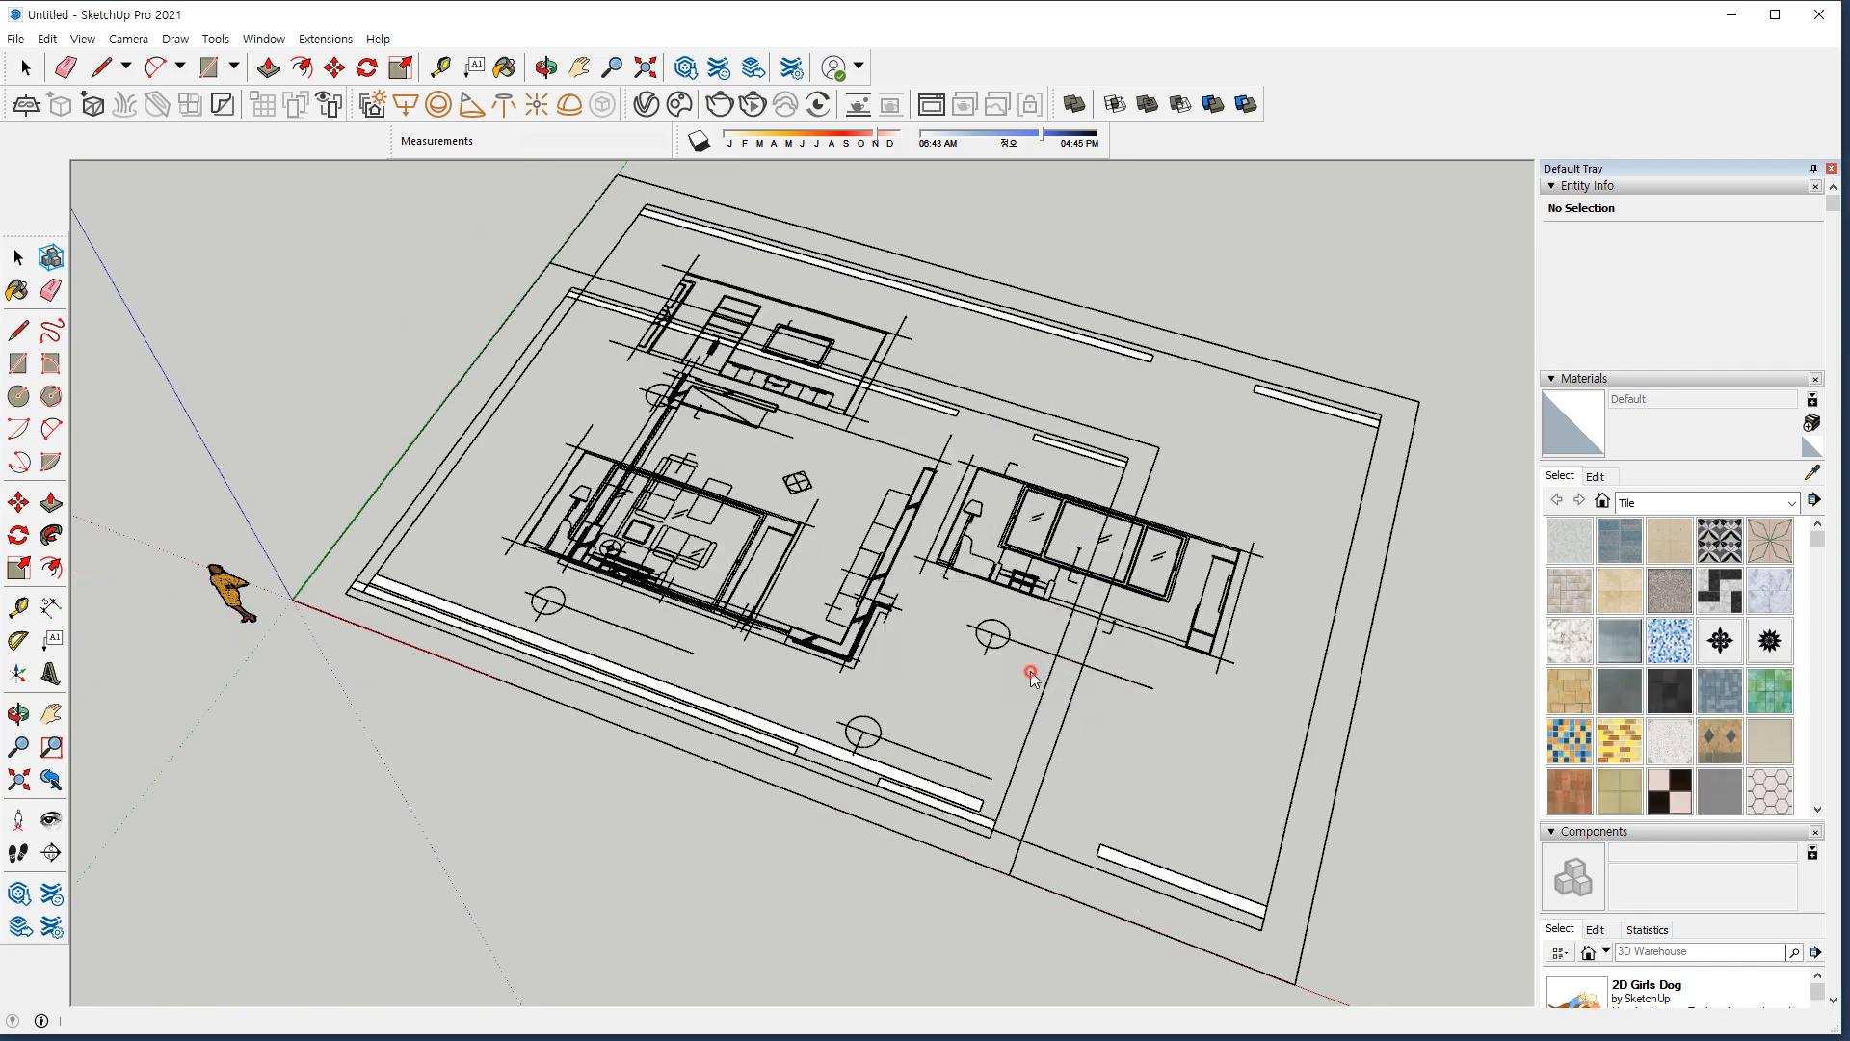
Move the imported elevation drawing along the green axis until its sheet clears the floor plan sheet.
middle_click_drag(1066, 640, 1025, 789)
key("m")
left_click(1170, 852)
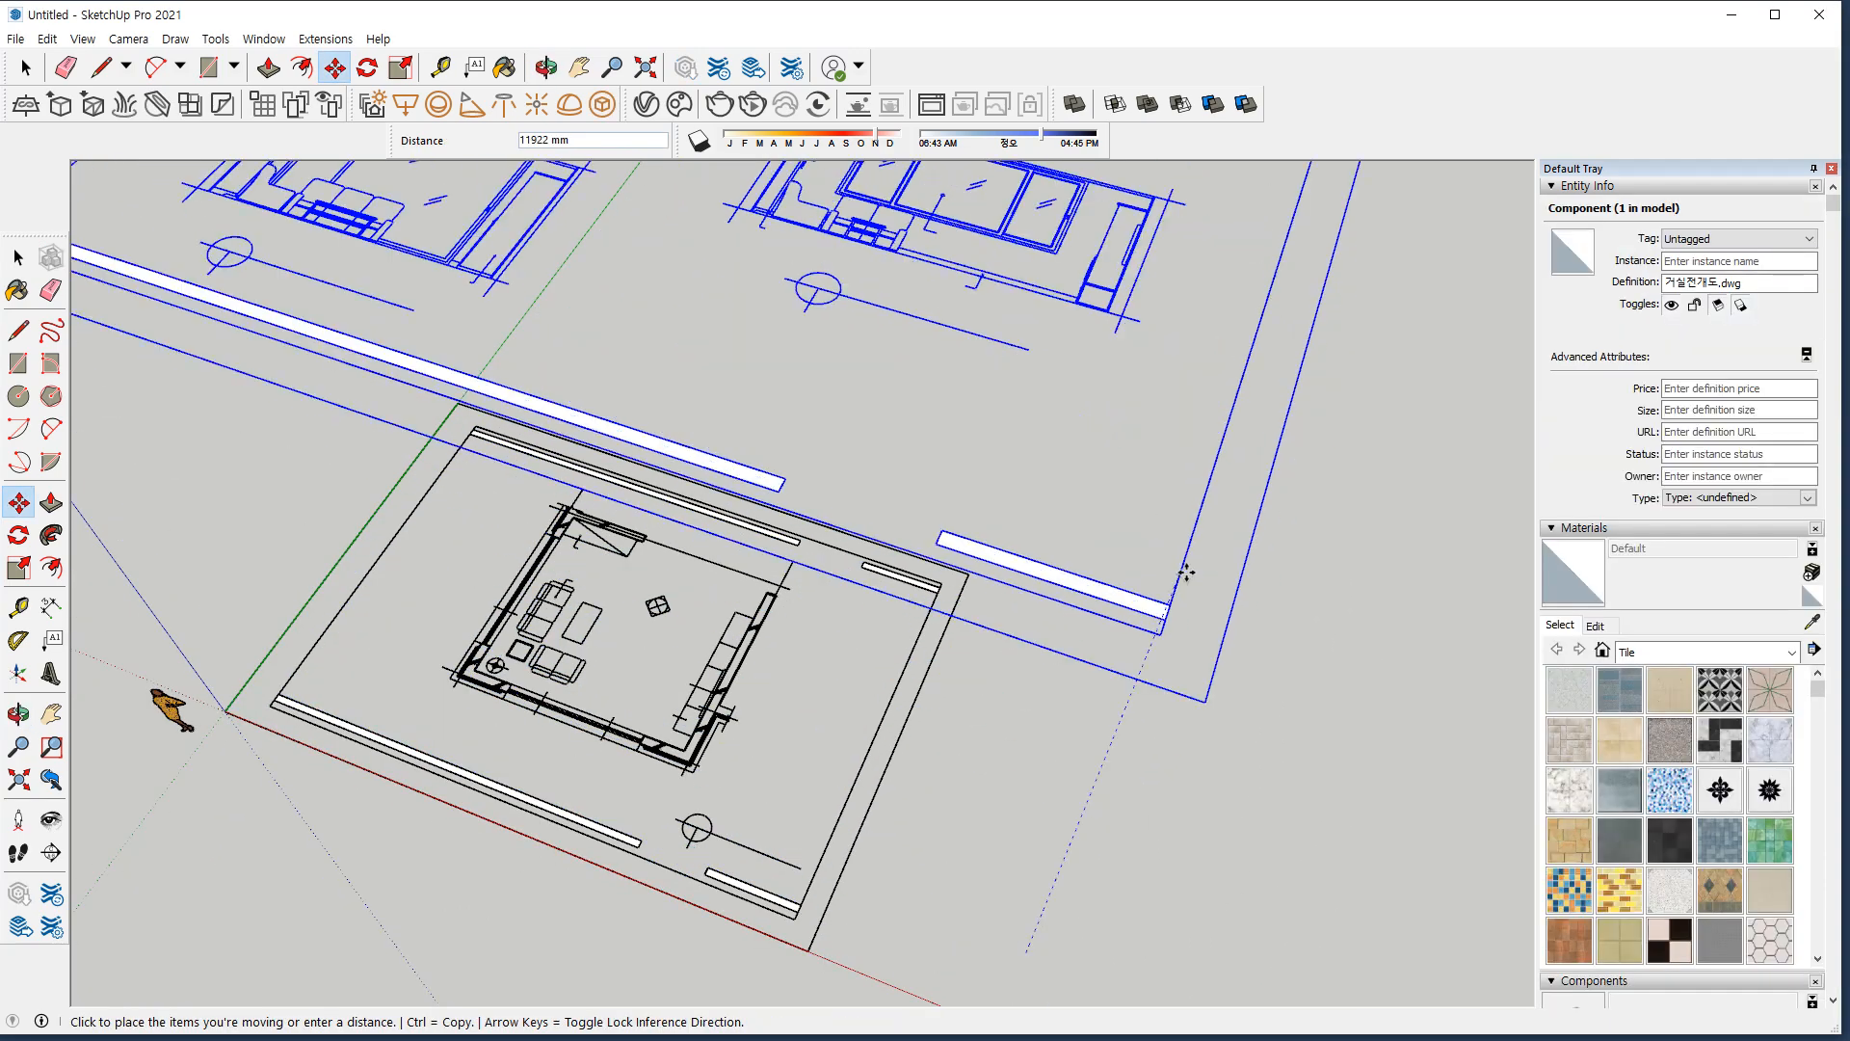
left_click(1210, 529)
key("space")
scroll(1158, 738, "down", 2)
left_click(1131, 741)
middle_click_drag(1131, 741, 656, 376)
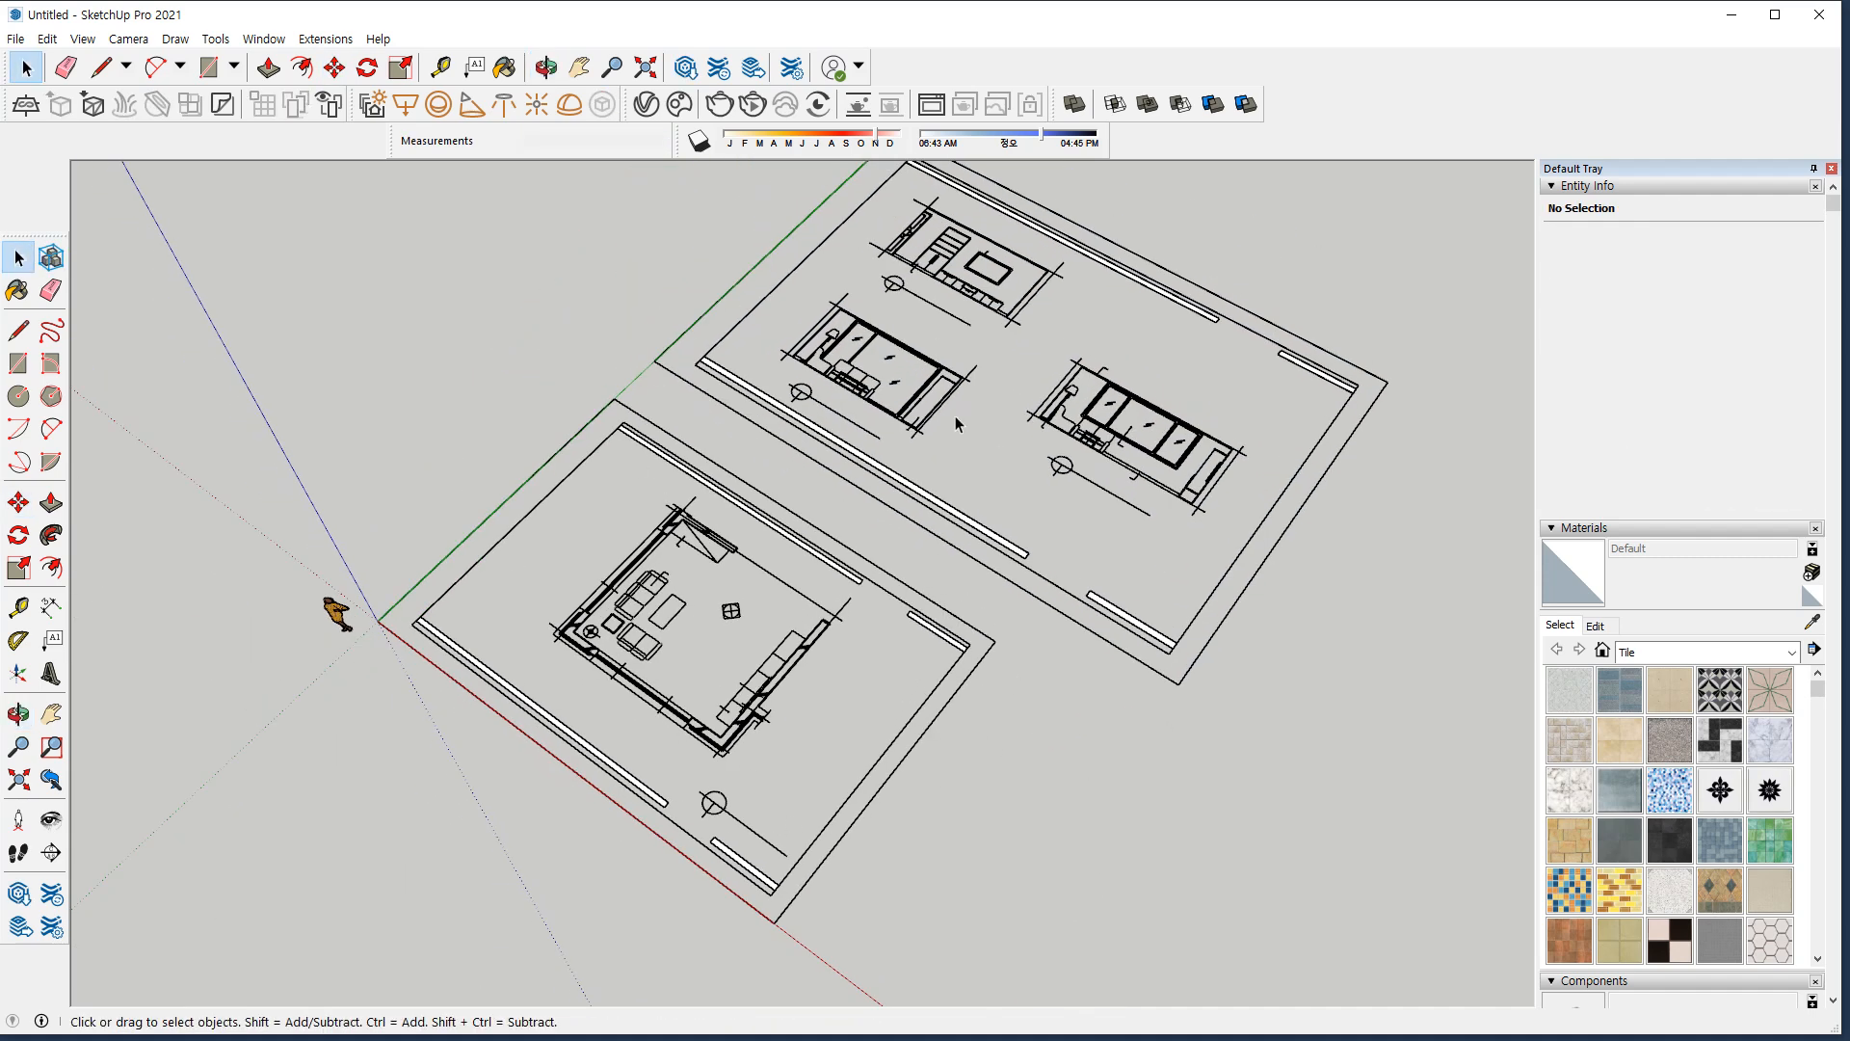
Delete the human scale figure standing near the origin.
mouse_move(905, 520)
middle_mouse_down()
mouse_move(1029, 516)
mouse_move(1065, 627)
mouse_move(1384, 274)
middle_mouse_up()
left_click(1360, 227)
left_click(1346, 366)
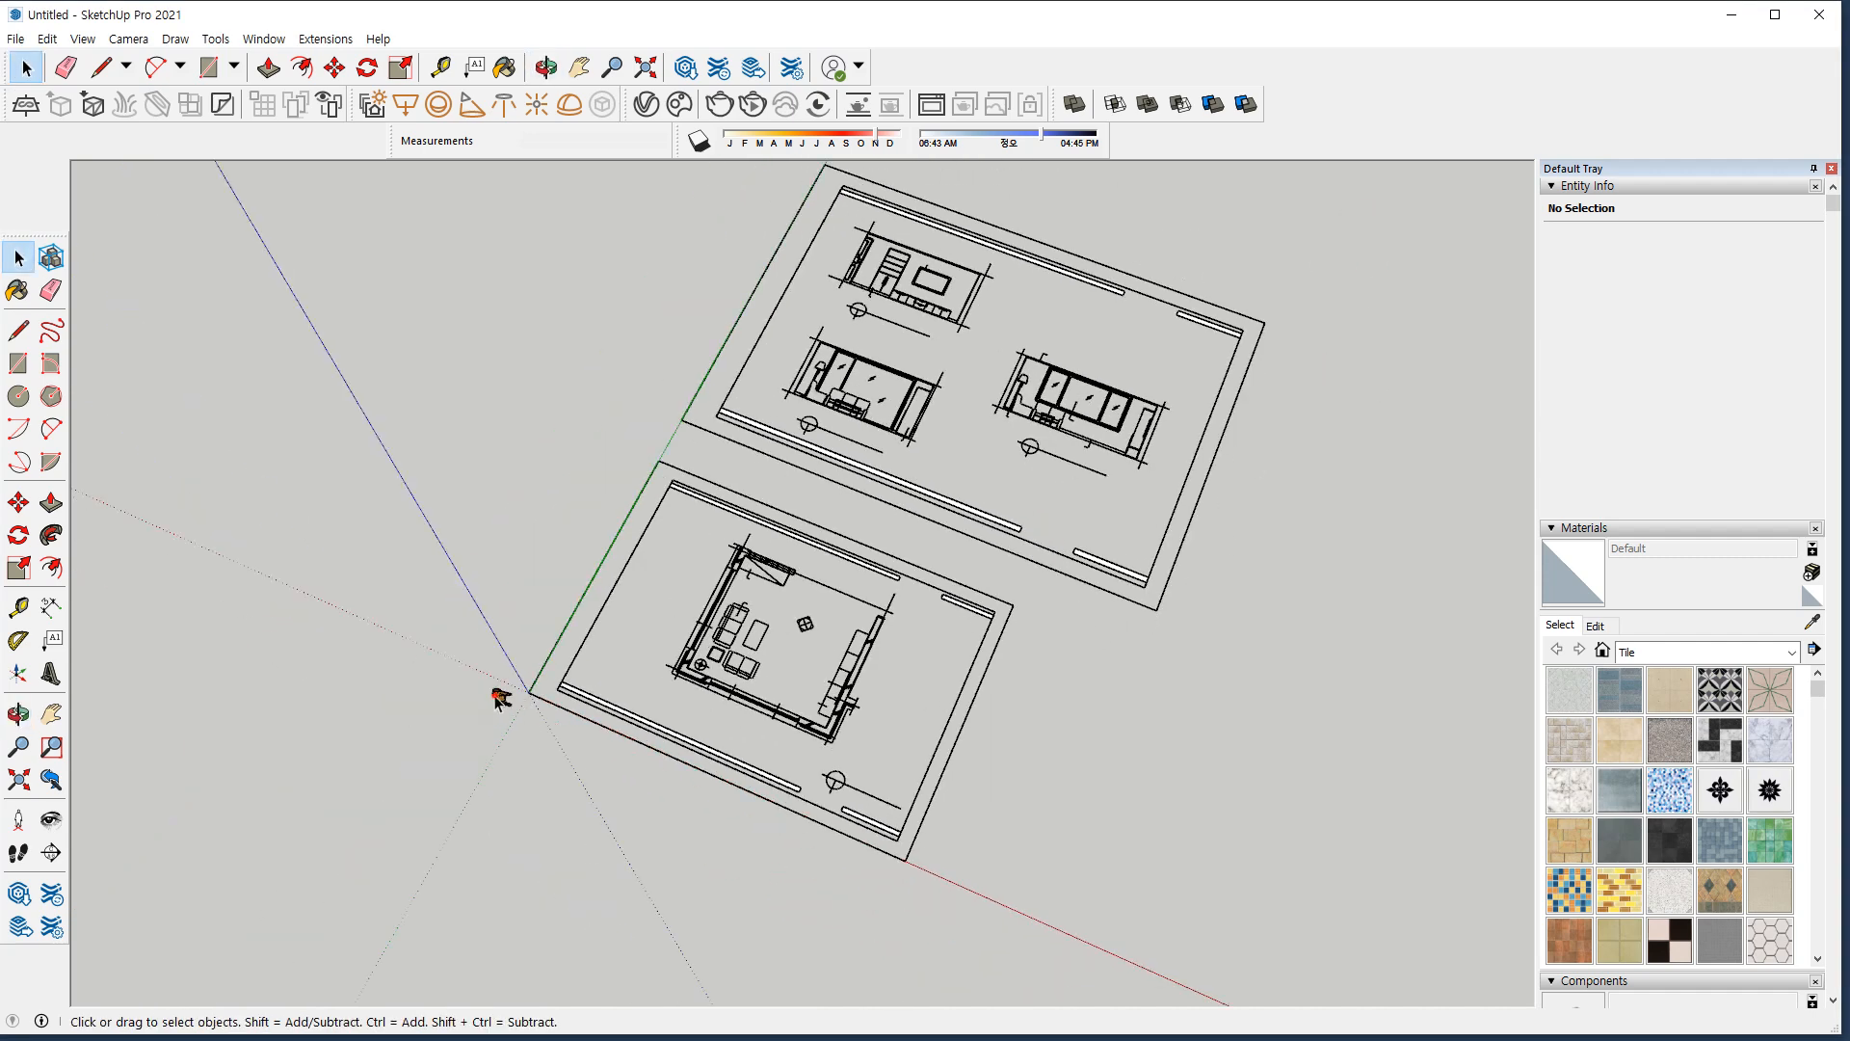
Explode both imported drawings, explode their nested components too, and check that the furniture edges cannot be exploded further.
key("ctrl+a")
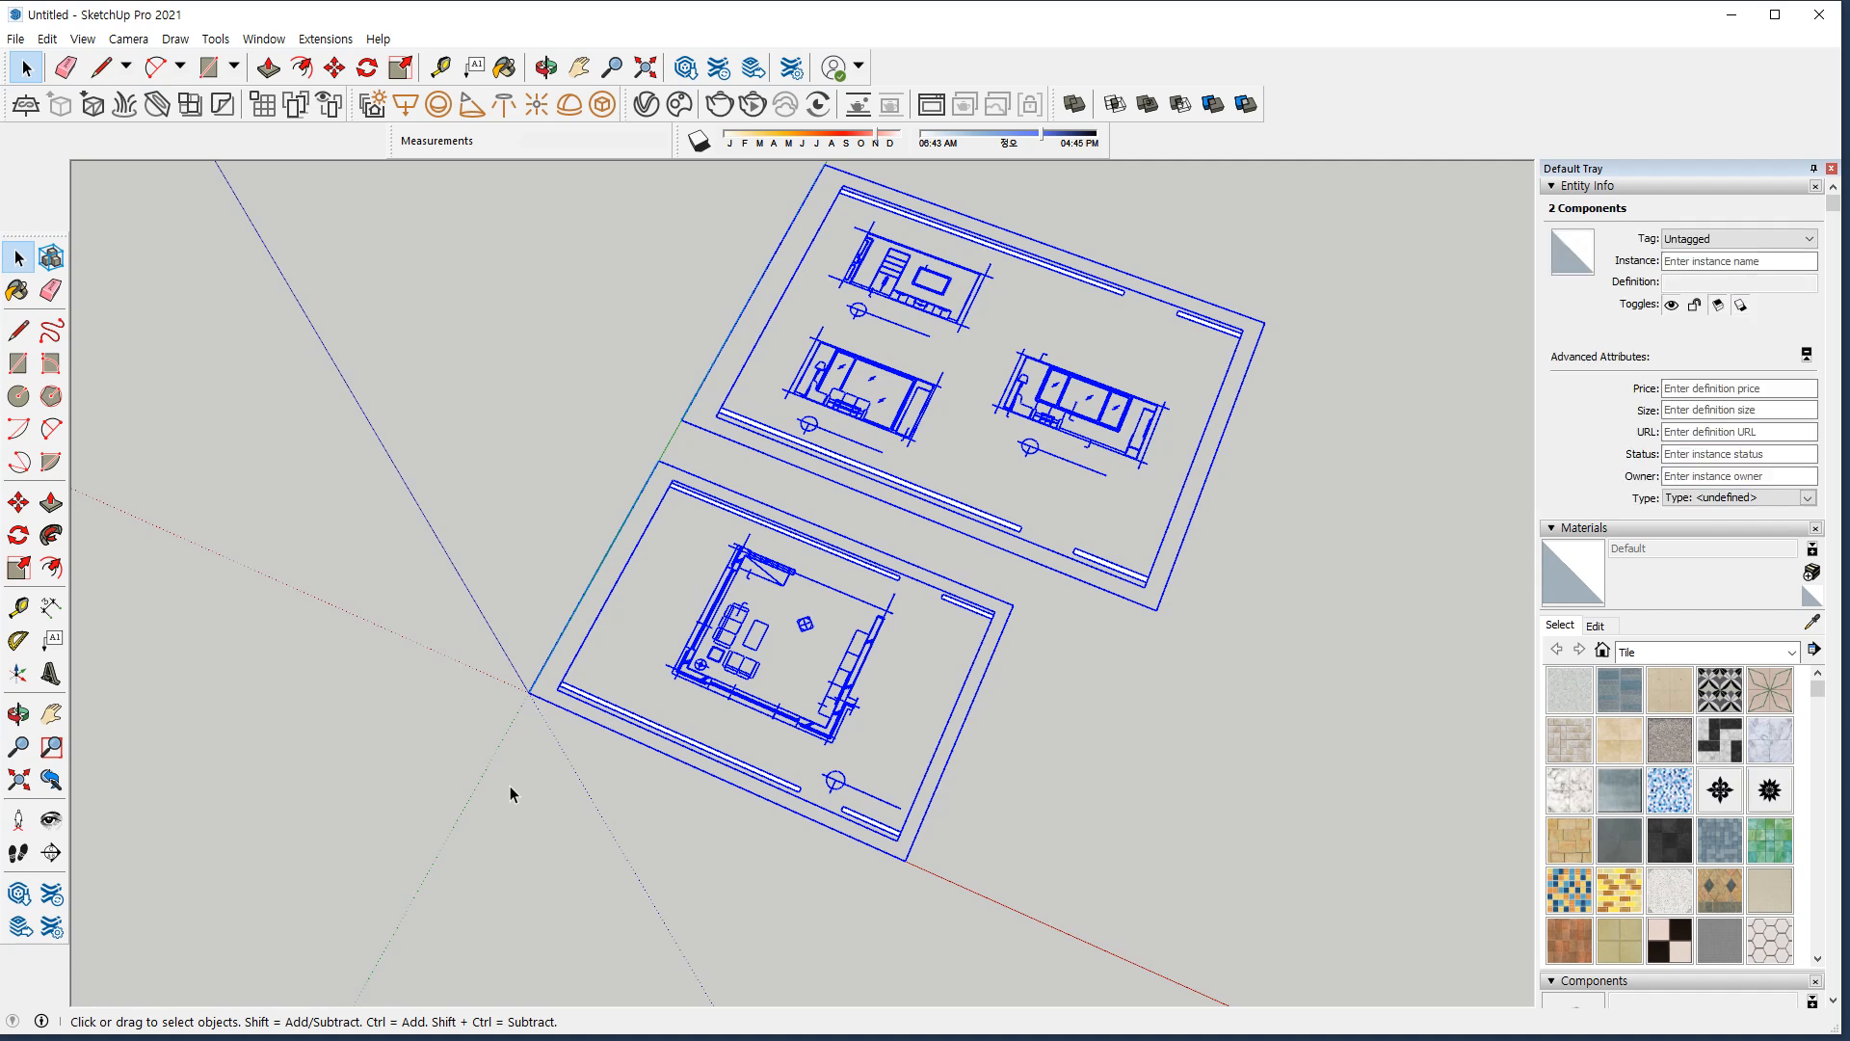
right_click(844, 392)
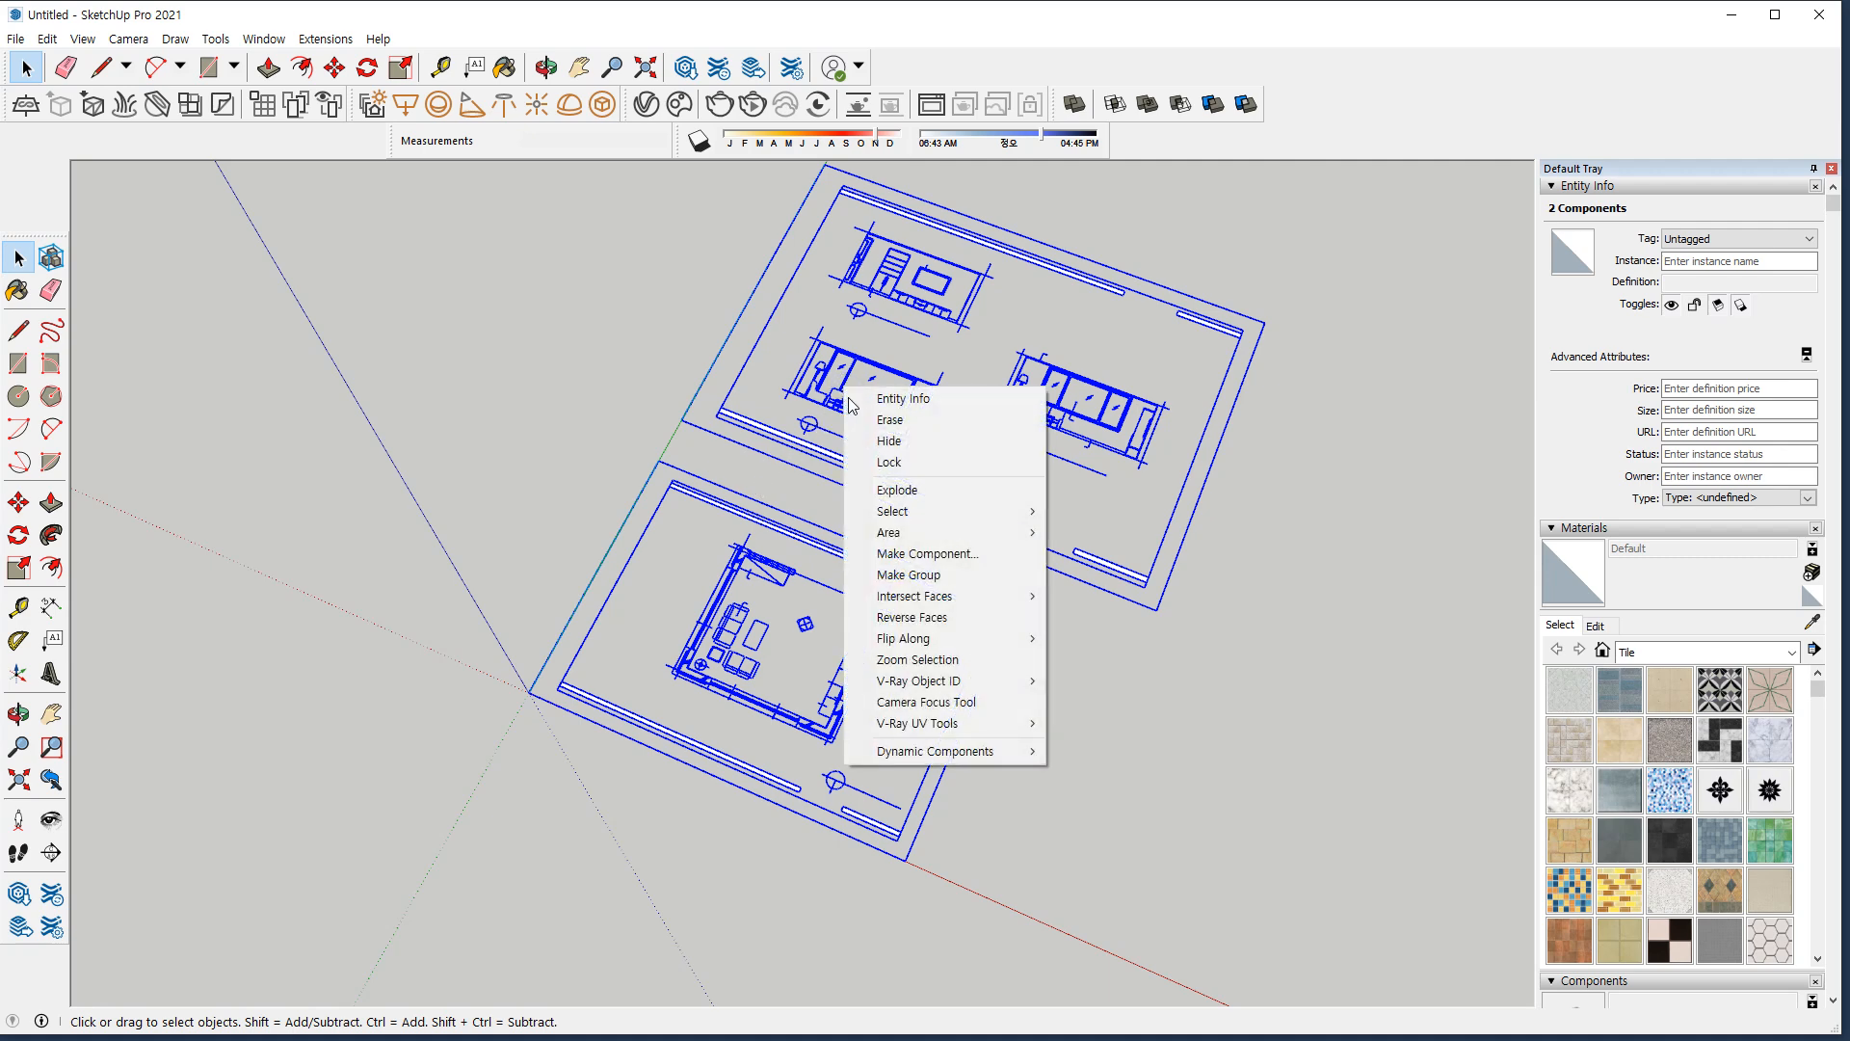
left_click(966, 489)
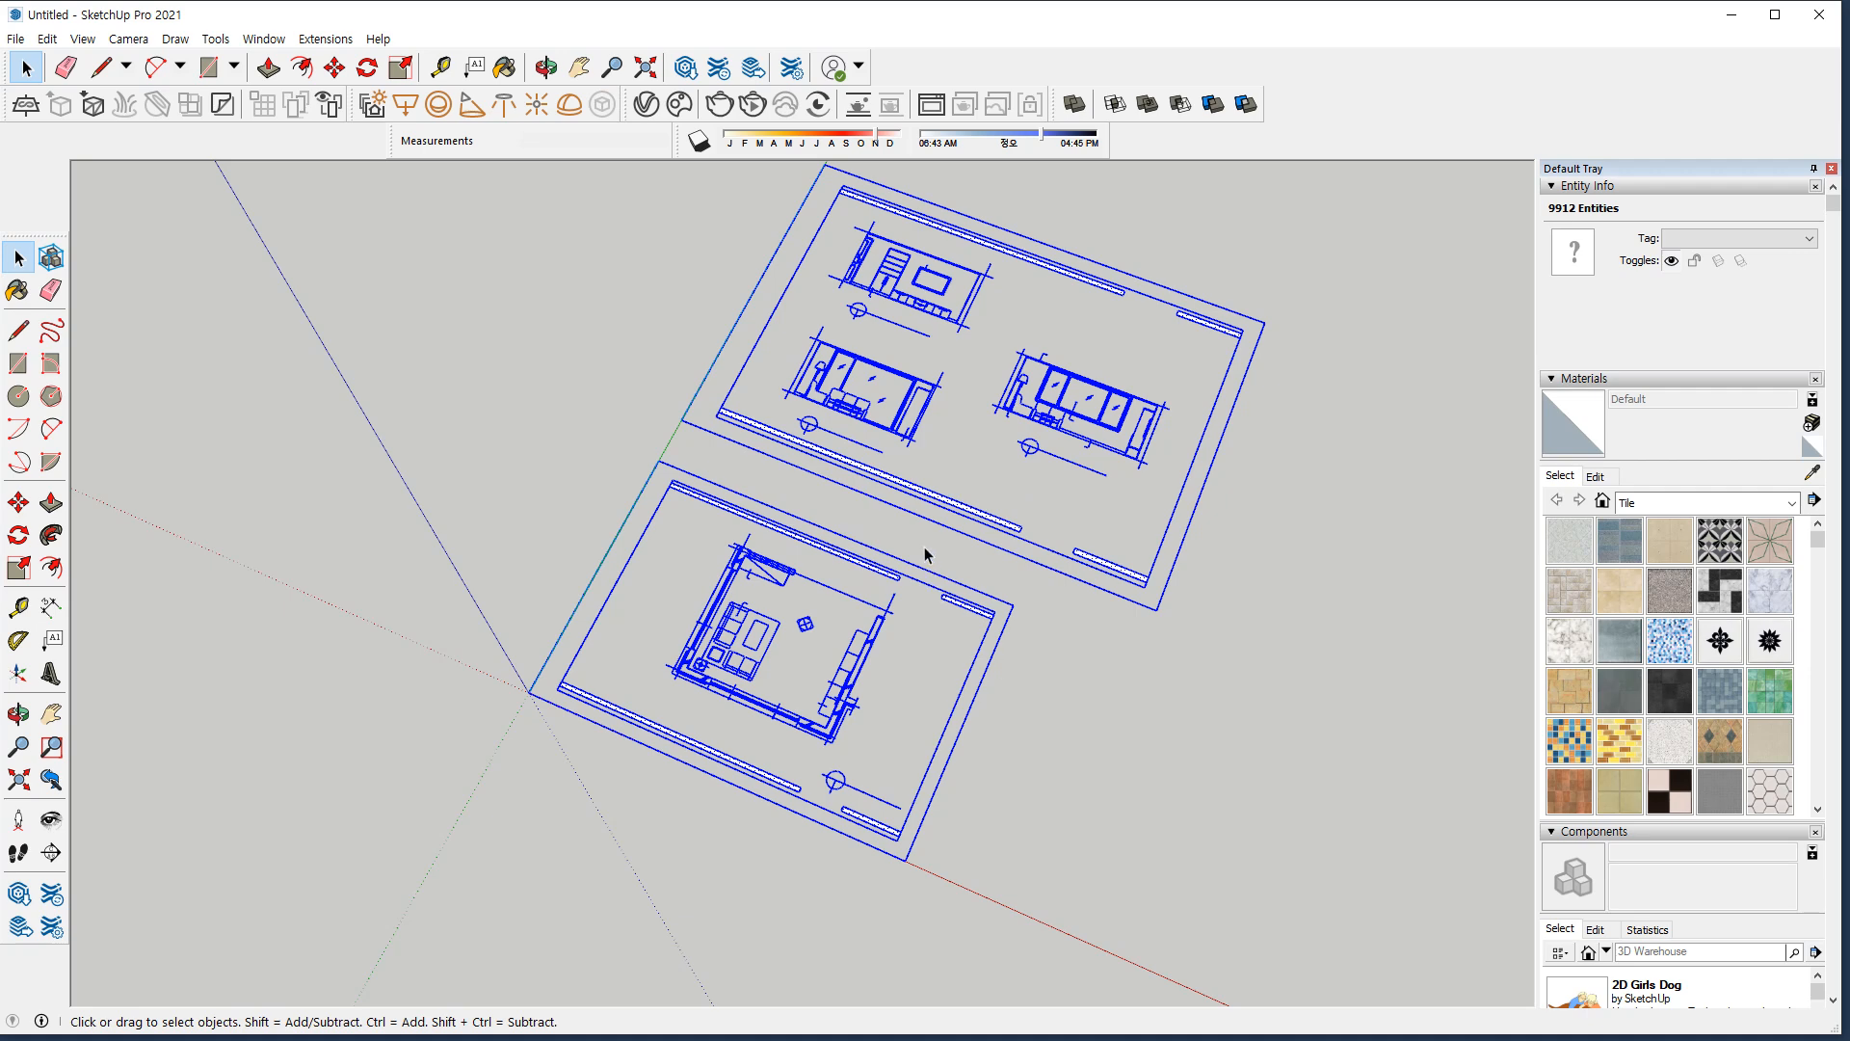
right_click(855, 409)
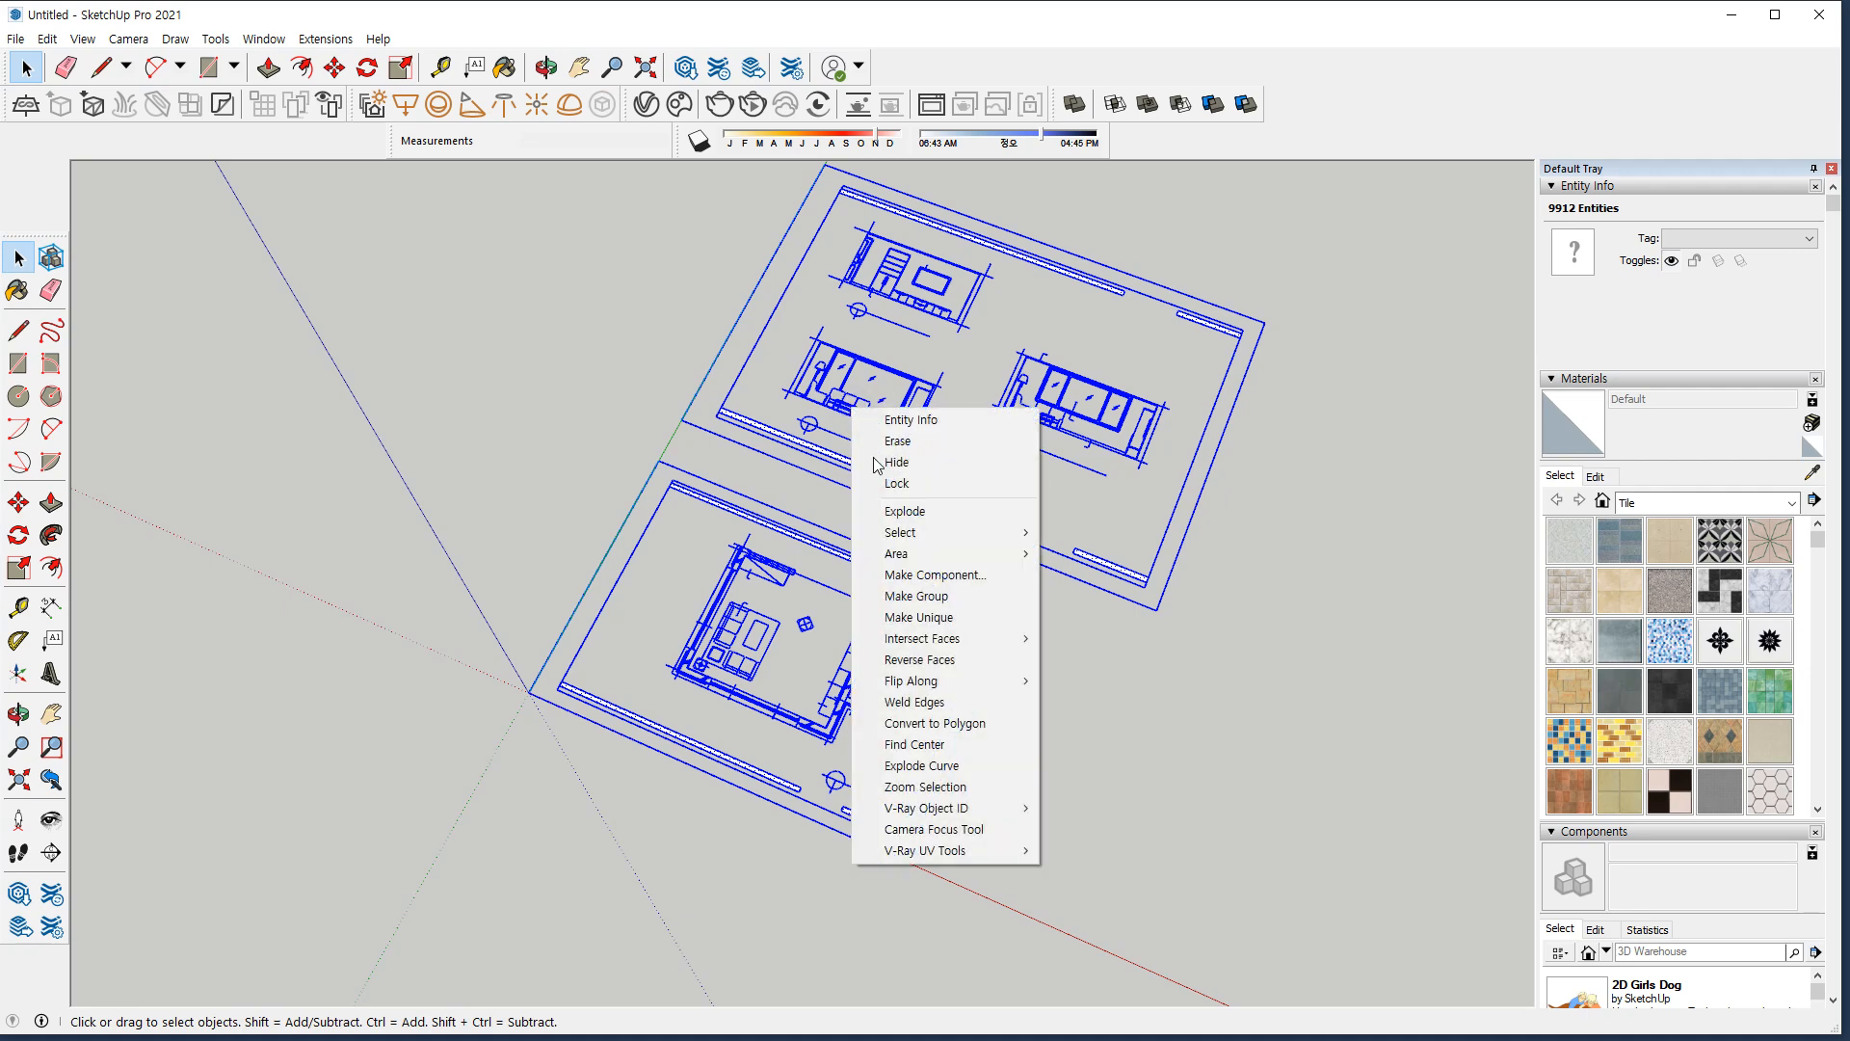
left_click(918, 511)
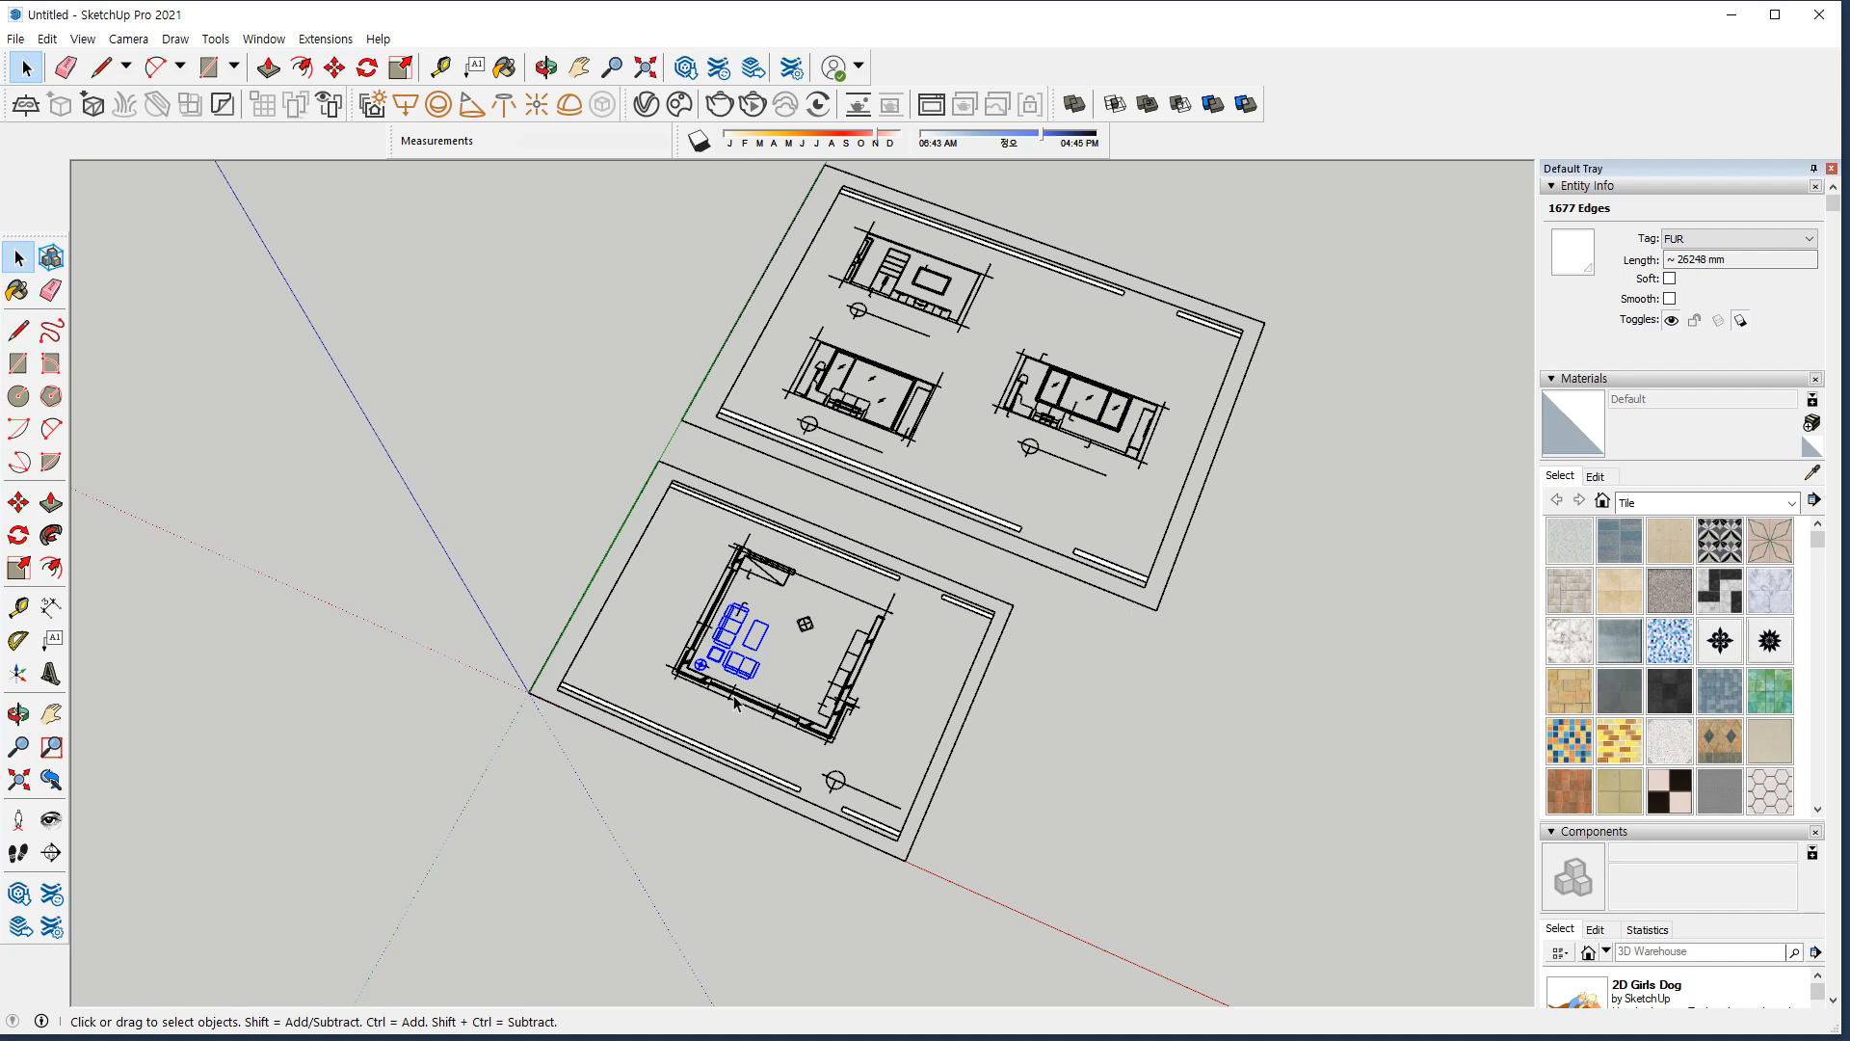
right_click(723, 655)
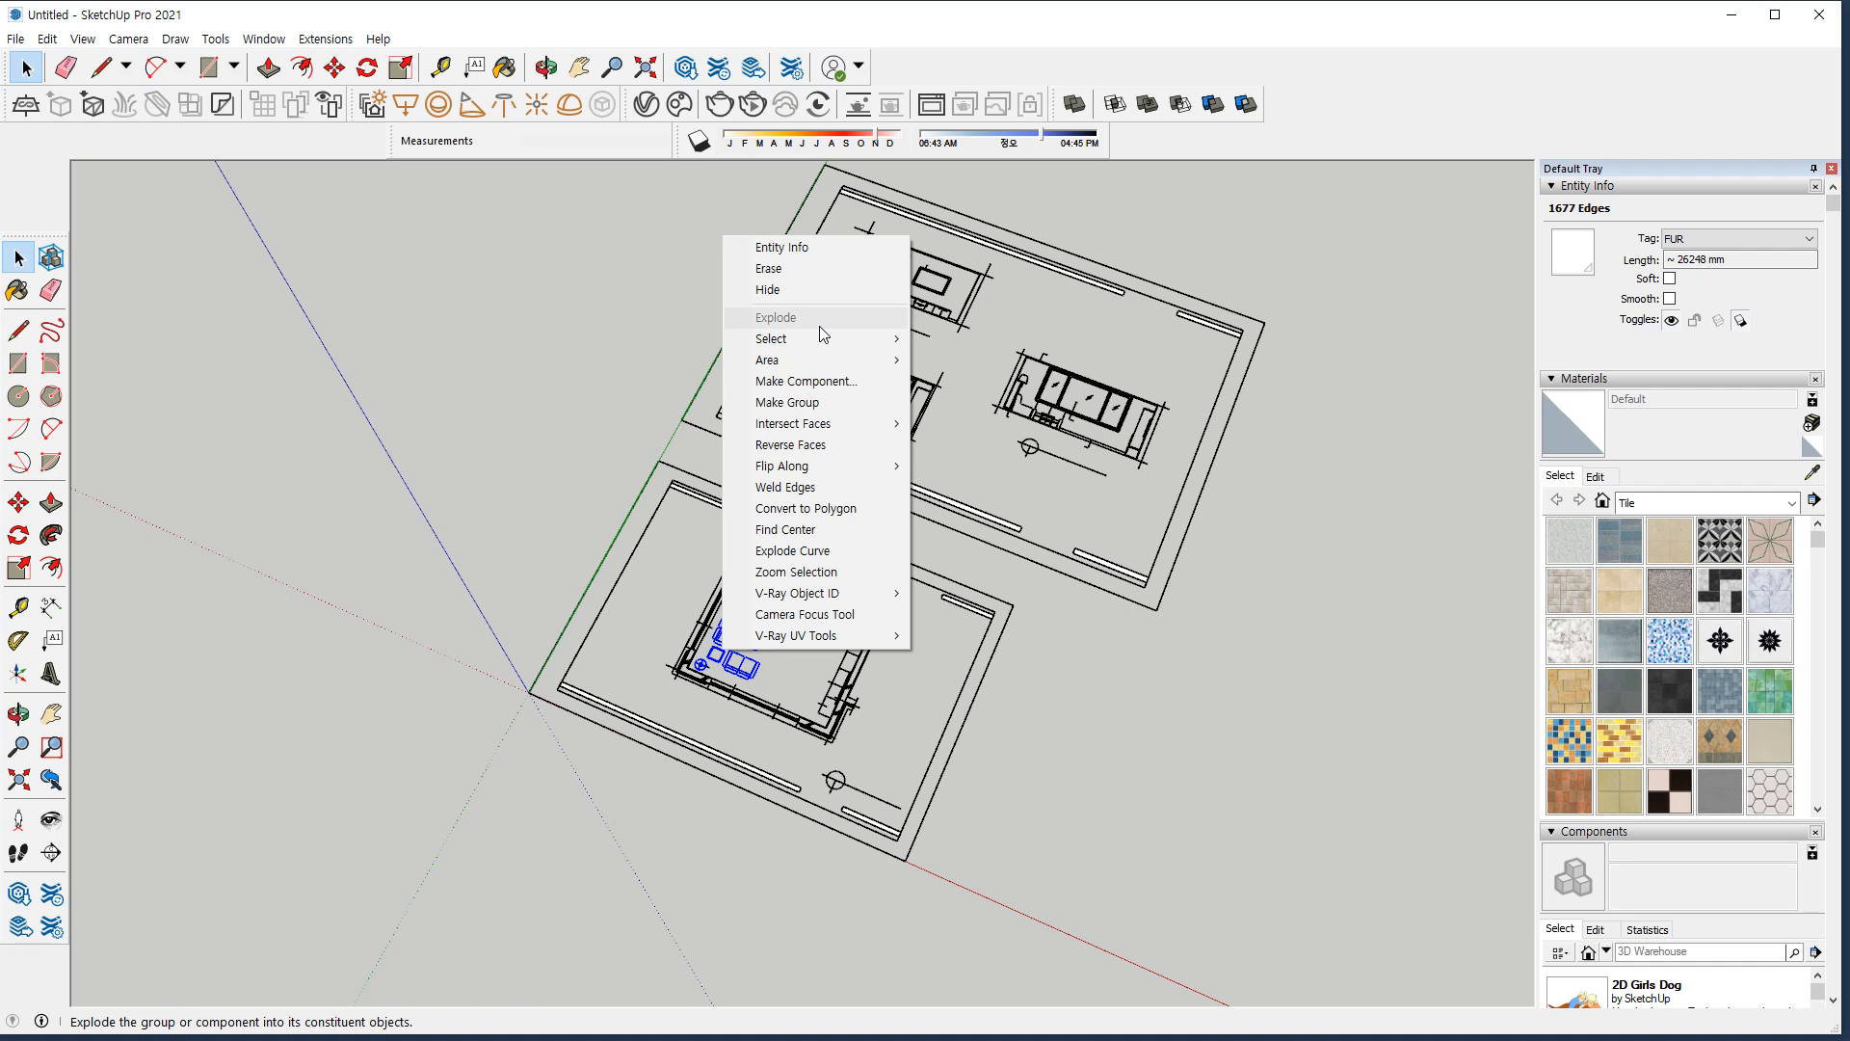
left_click(1308, 389)
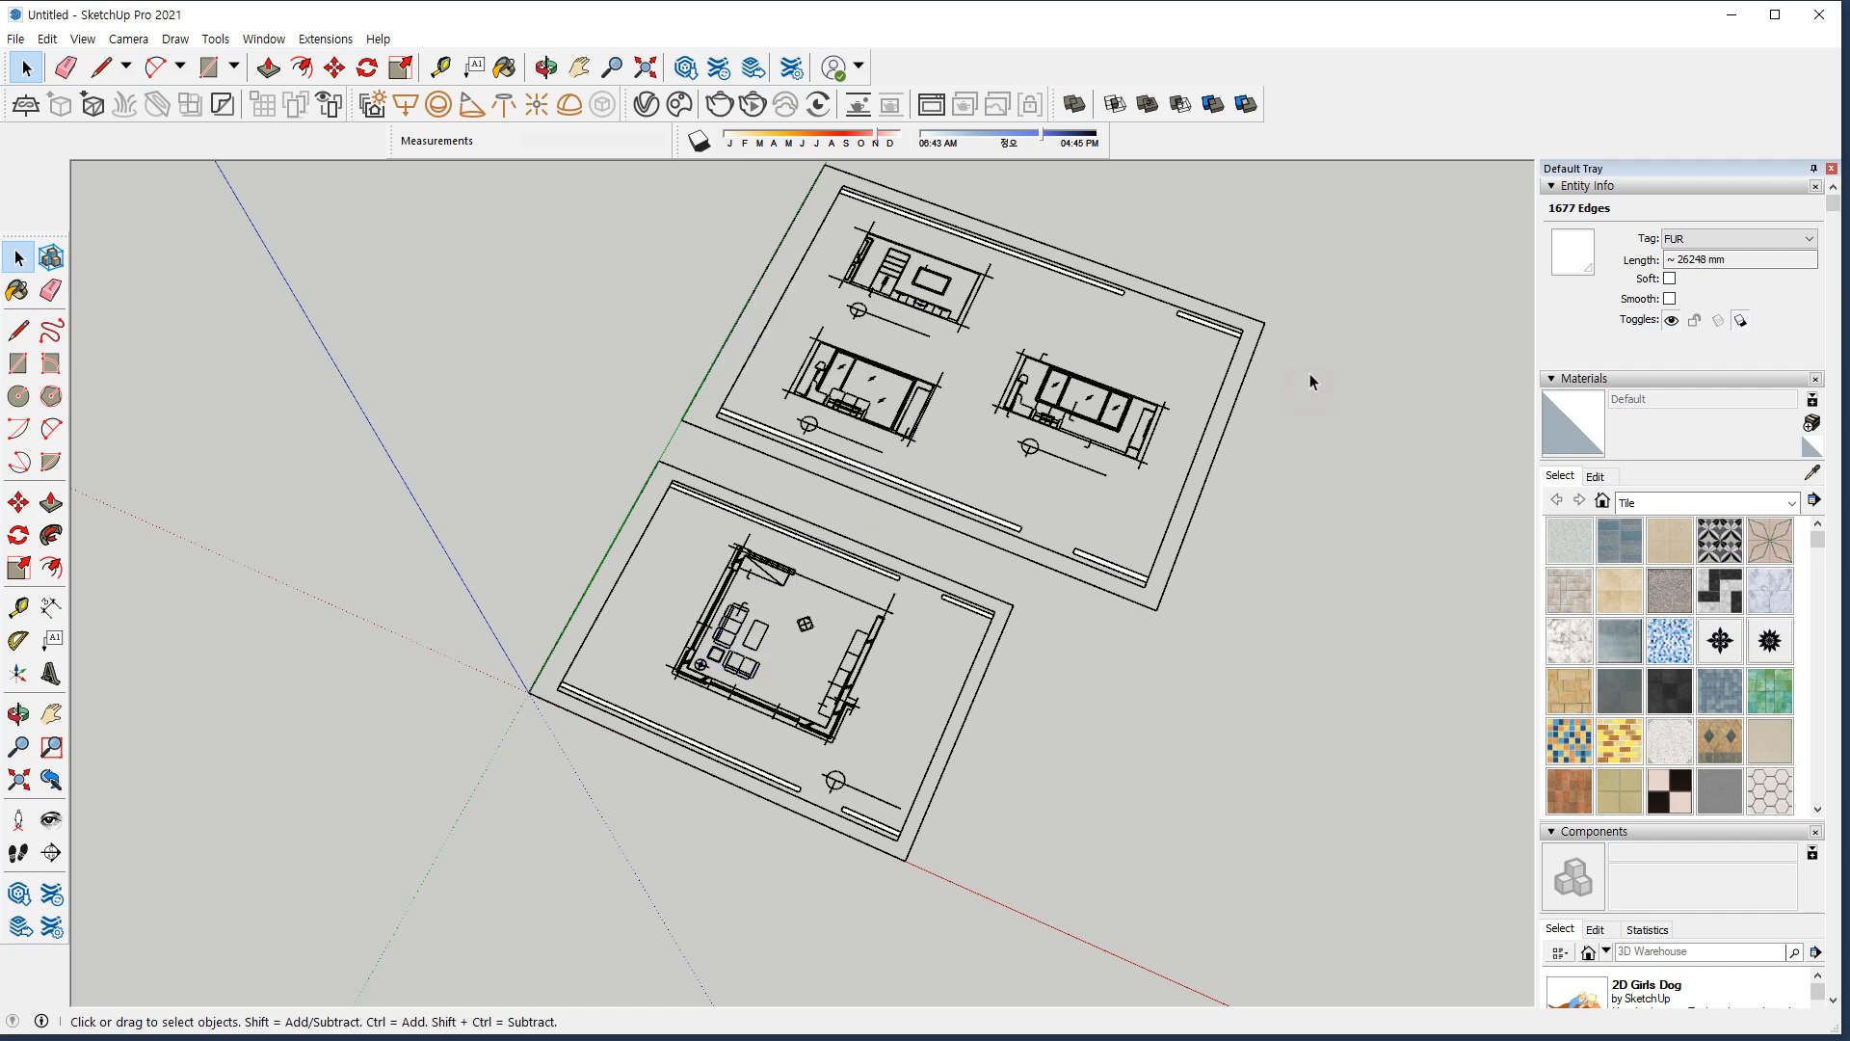
mouse_move(1291, 364)
left_mouse_down()
mouse_move(1176, 255)
mouse_move(1255, 376)
left_mouse_up()
mouse_move(1031, 660)
left_mouse_down()
mouse_move(1010, 650)
mouse_move(1026, 718)
left_mouse_up()
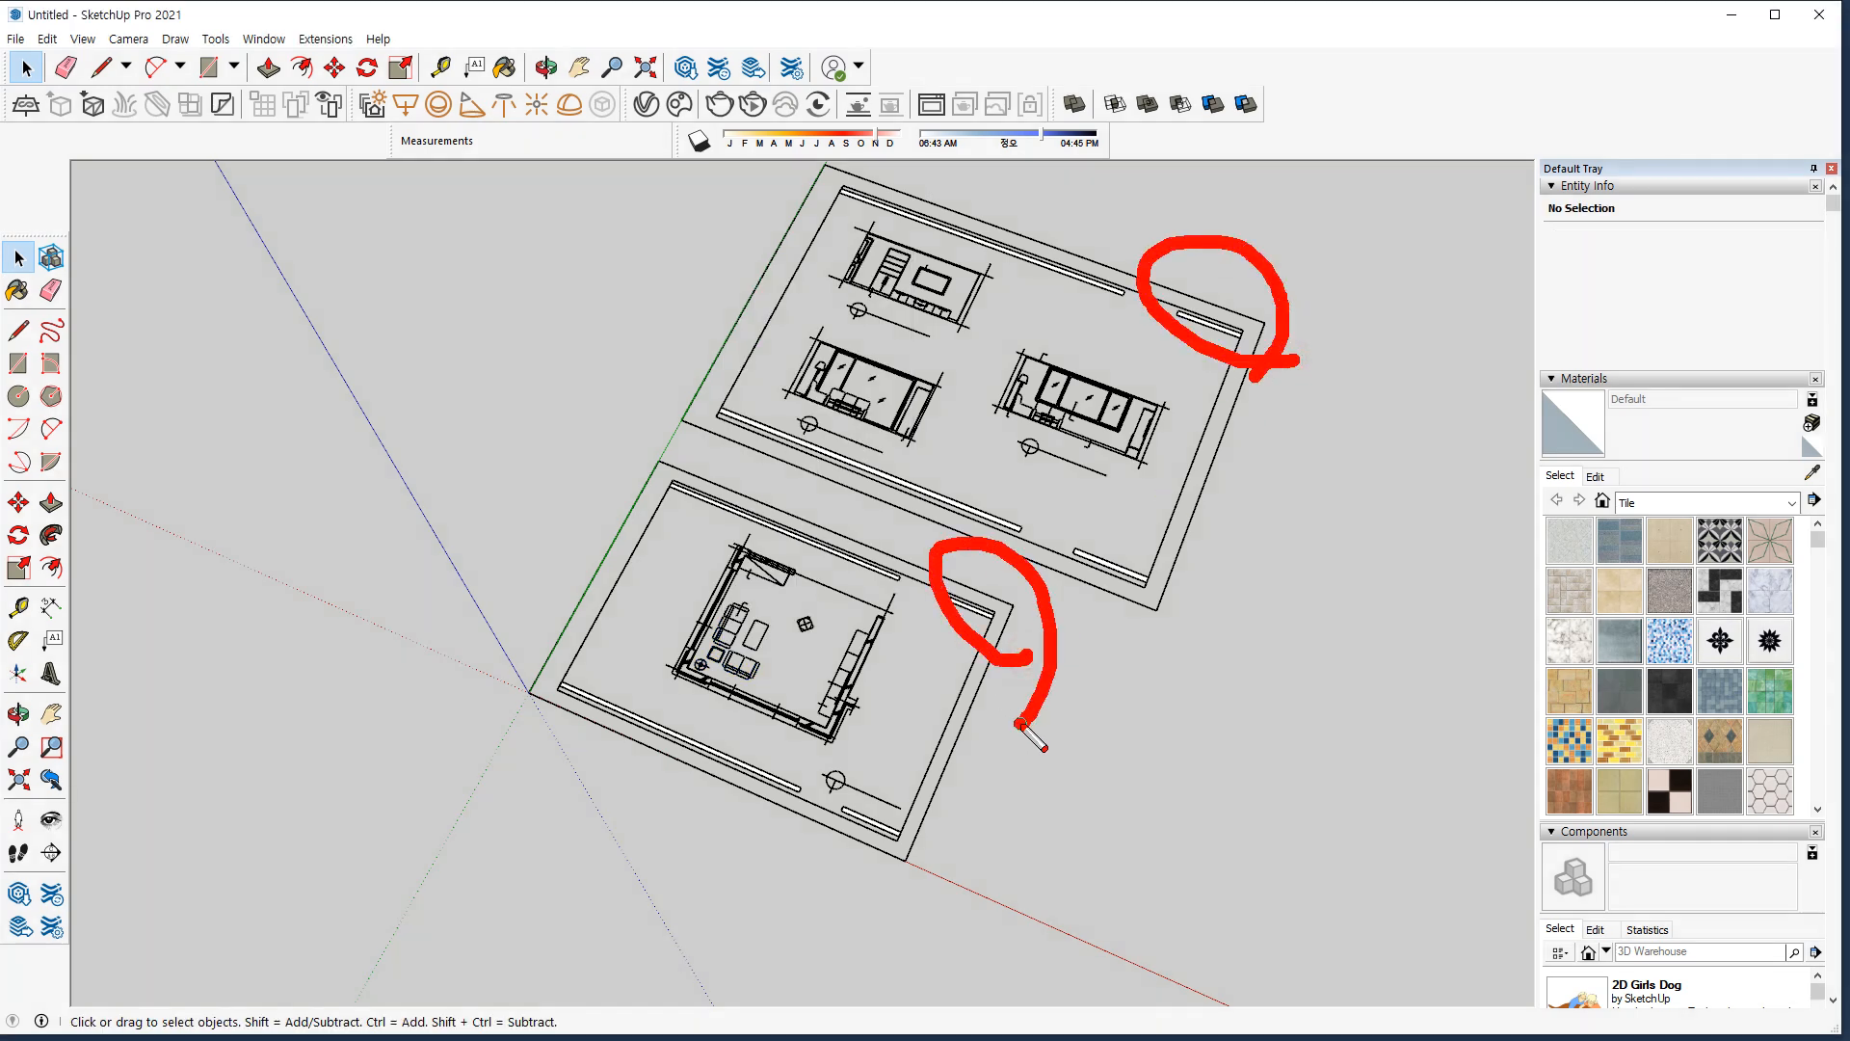
key("Escape")
Delete the sheet border, inner frame and title strips around the three elevations.
left_click_drag(1341, 285, 1156, 347)
key("Delete")
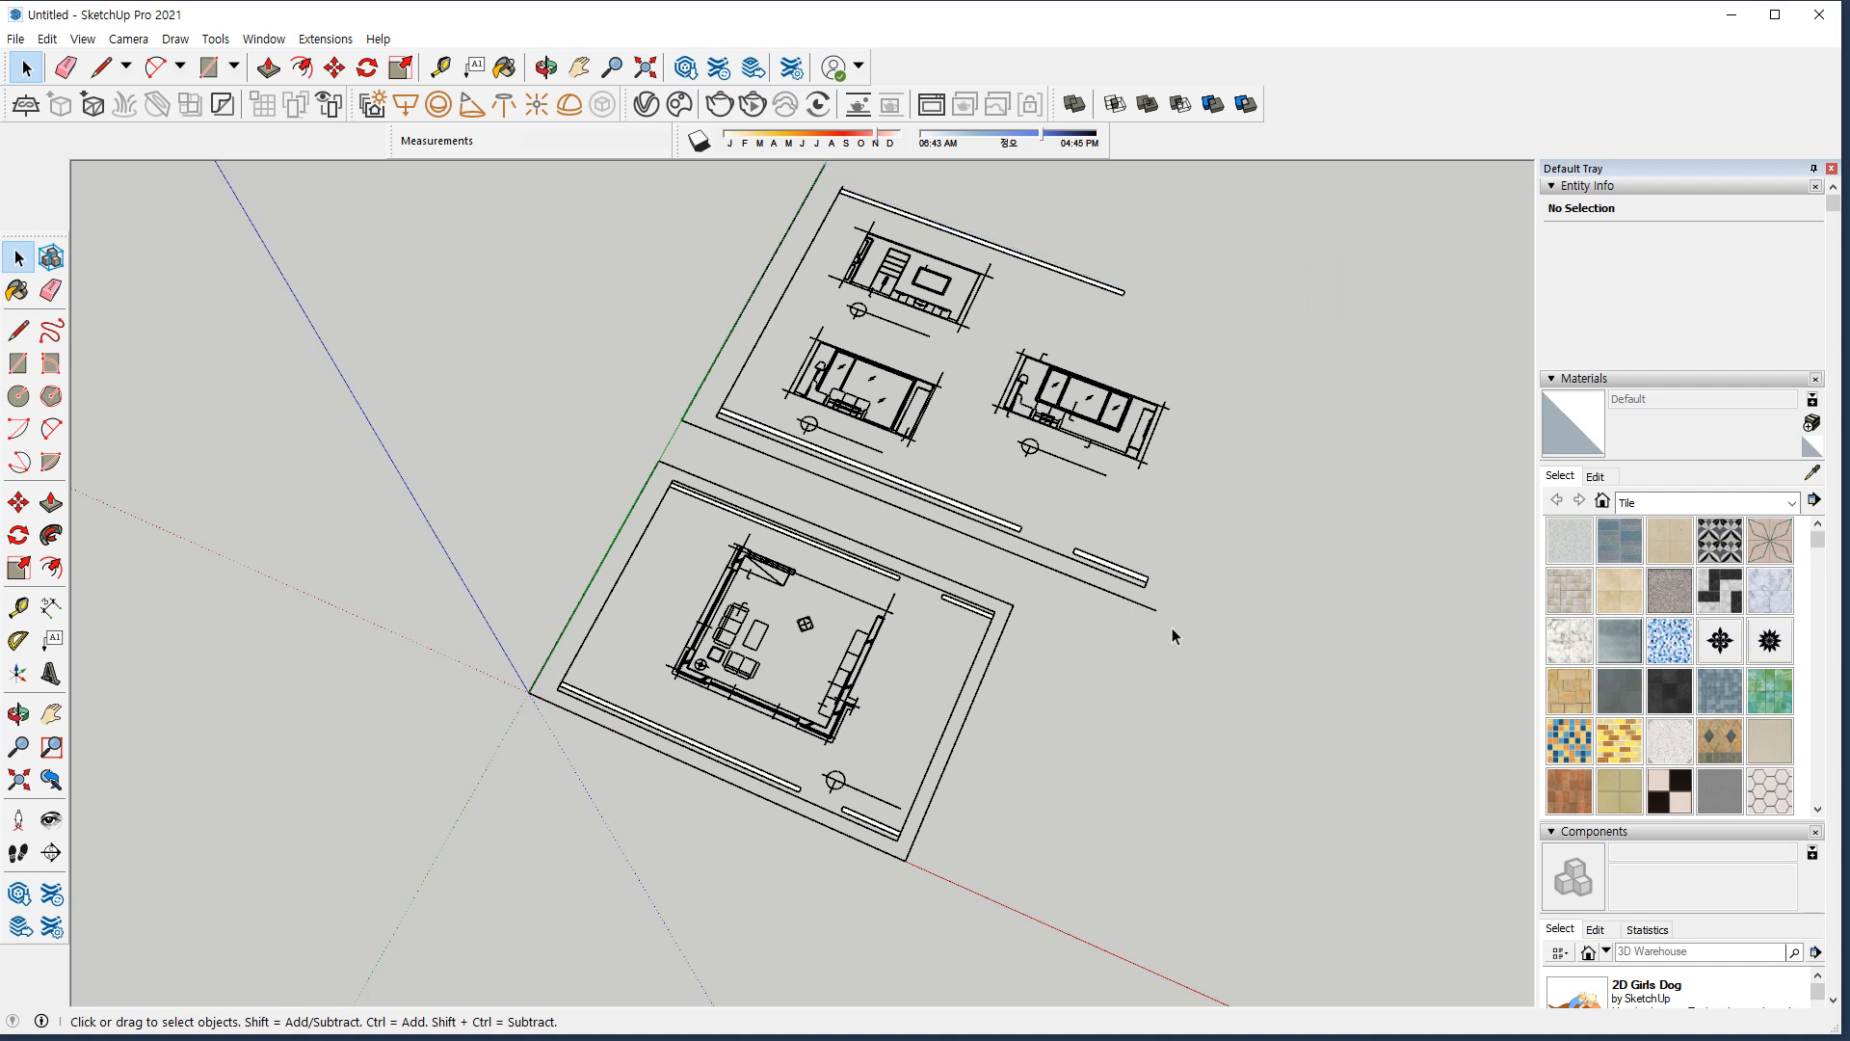
key("Delete")
left_click_drag(1086, 557, 1009, 510)
key("Delete")
left_click_drag(680, 370, 677, 367)
key("Delete")
left_click_drag(854, 176, 840, 195)
key("Delete")
key("Delete")
Delete the sheet border, title strips and drawing title around the floor plan.
left_click_drag(1045, 593, 930, 641)
key("Delete")
left_click_drag(929, 888, 798, 779)
key("Delete")
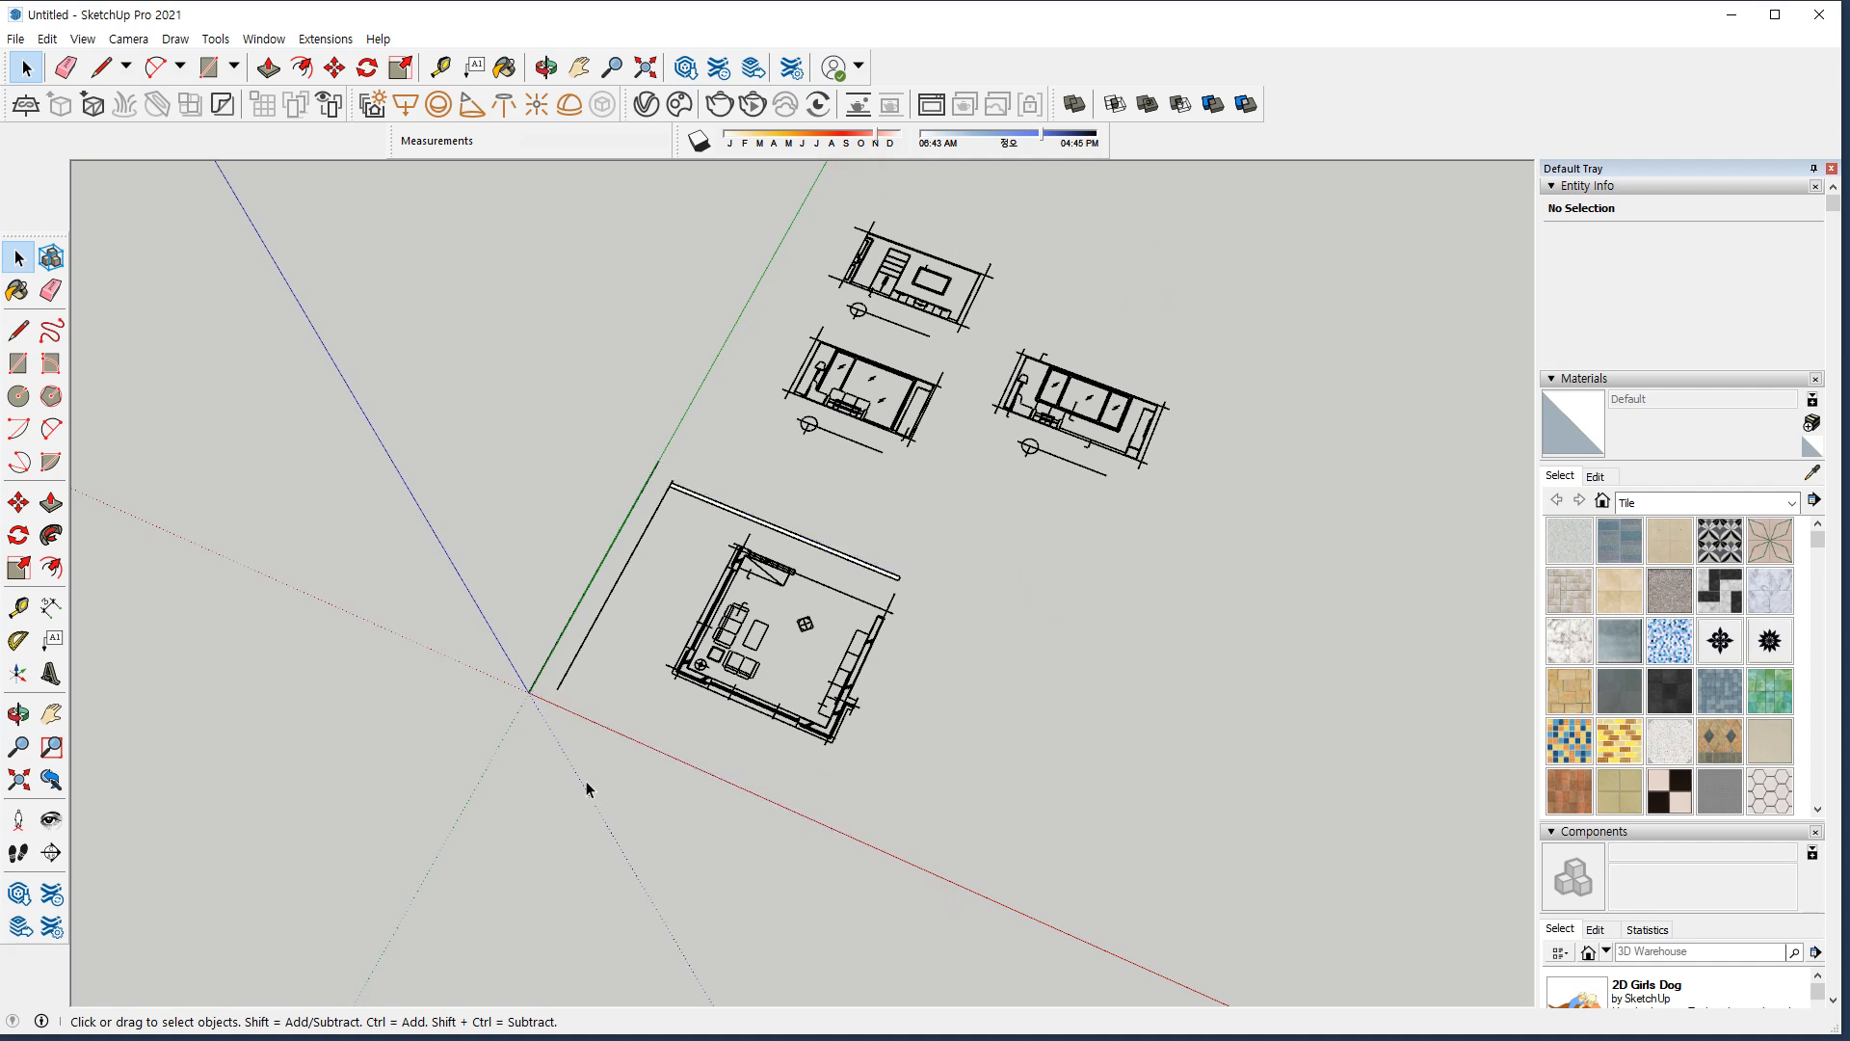
left_click_drag(585, 702, 518, 658)
key("Delete")
left_click_drag(706, 441, 609, 499)
key("Delete")
left_click_drag(930, 554, 892, 584)
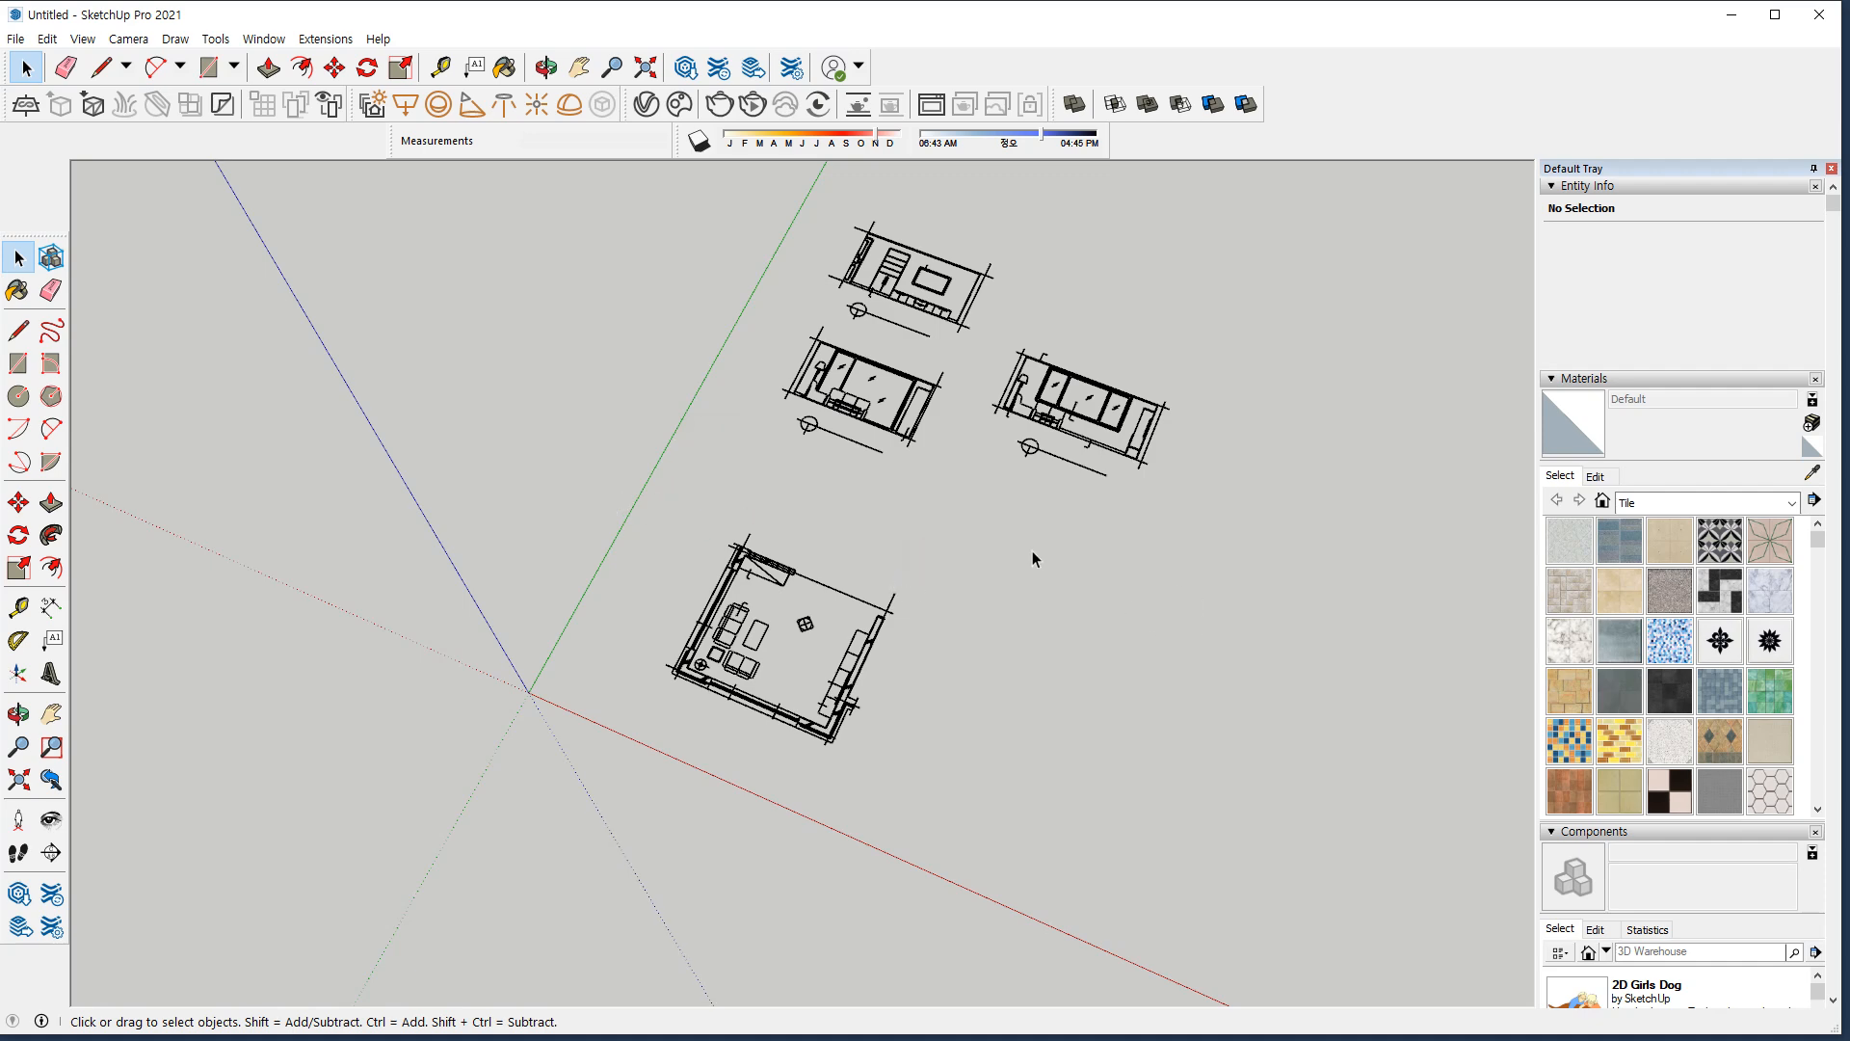
Delete the lines across the floor plan's open side and the small square symbol in the middle of the room.
scroll(873, 638, "up", 5)
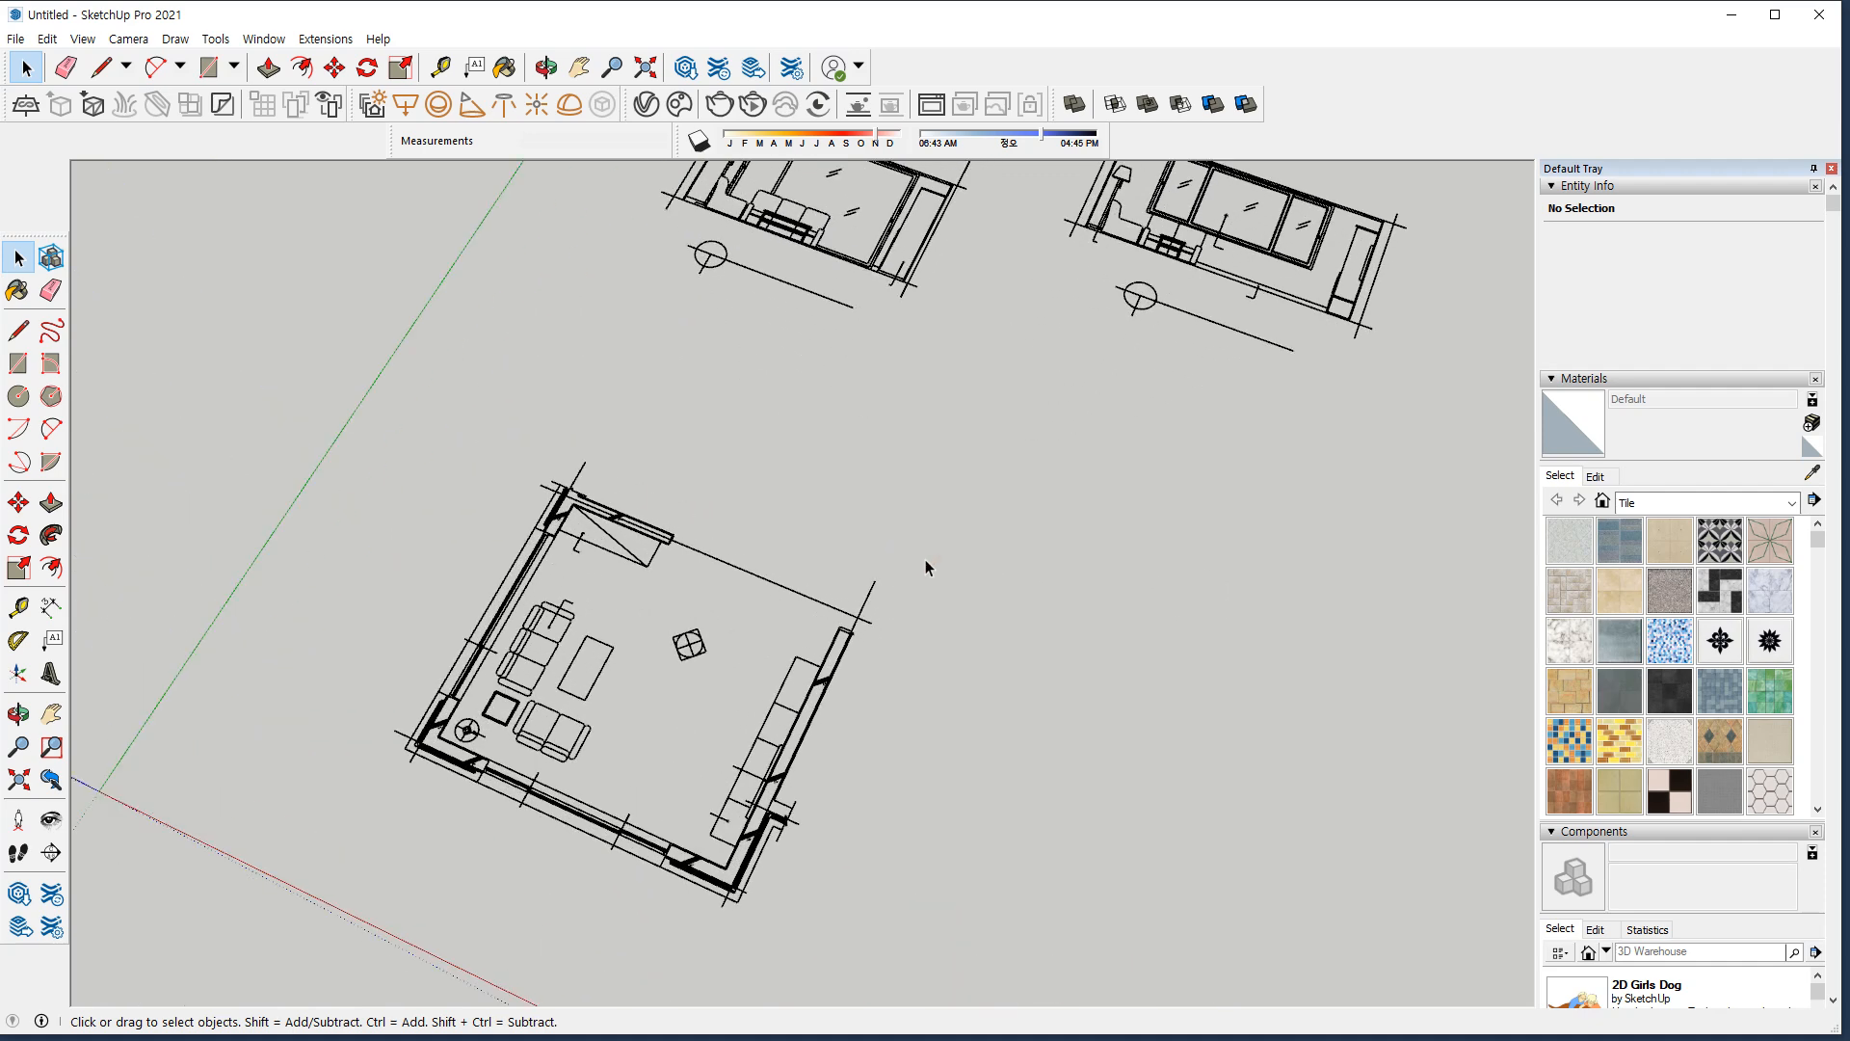
scroll(882, 582, "up", 4)
left_click_drag(904, 573, 837, 642)
key("Delete")
key("Delete")
left_click_drag(579, 631, 581, 633)
key("Delete")
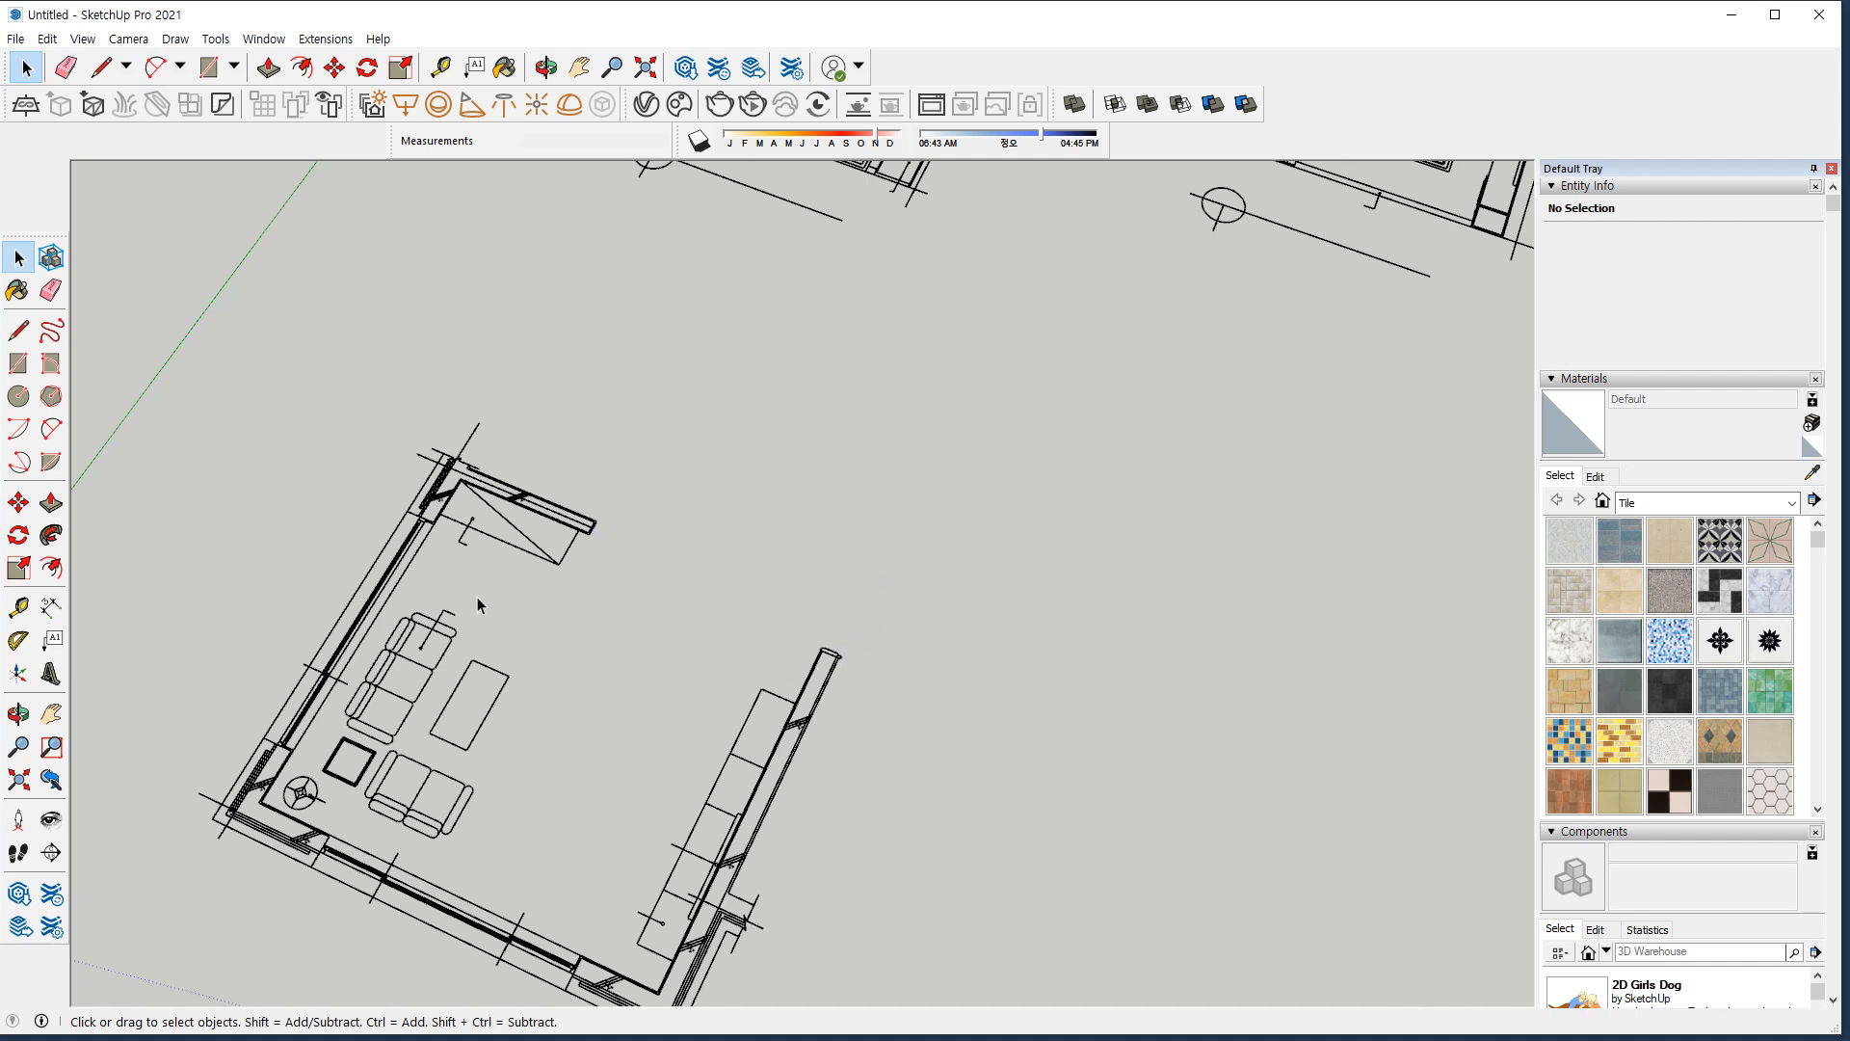
Hide the TEX, HAT and DAN tags of the imported drawings.
scroll(520, 587, "down", 2)
middle_click_drag(795, 509, 815, 621)
scroll(1738, 711, "down", 3)
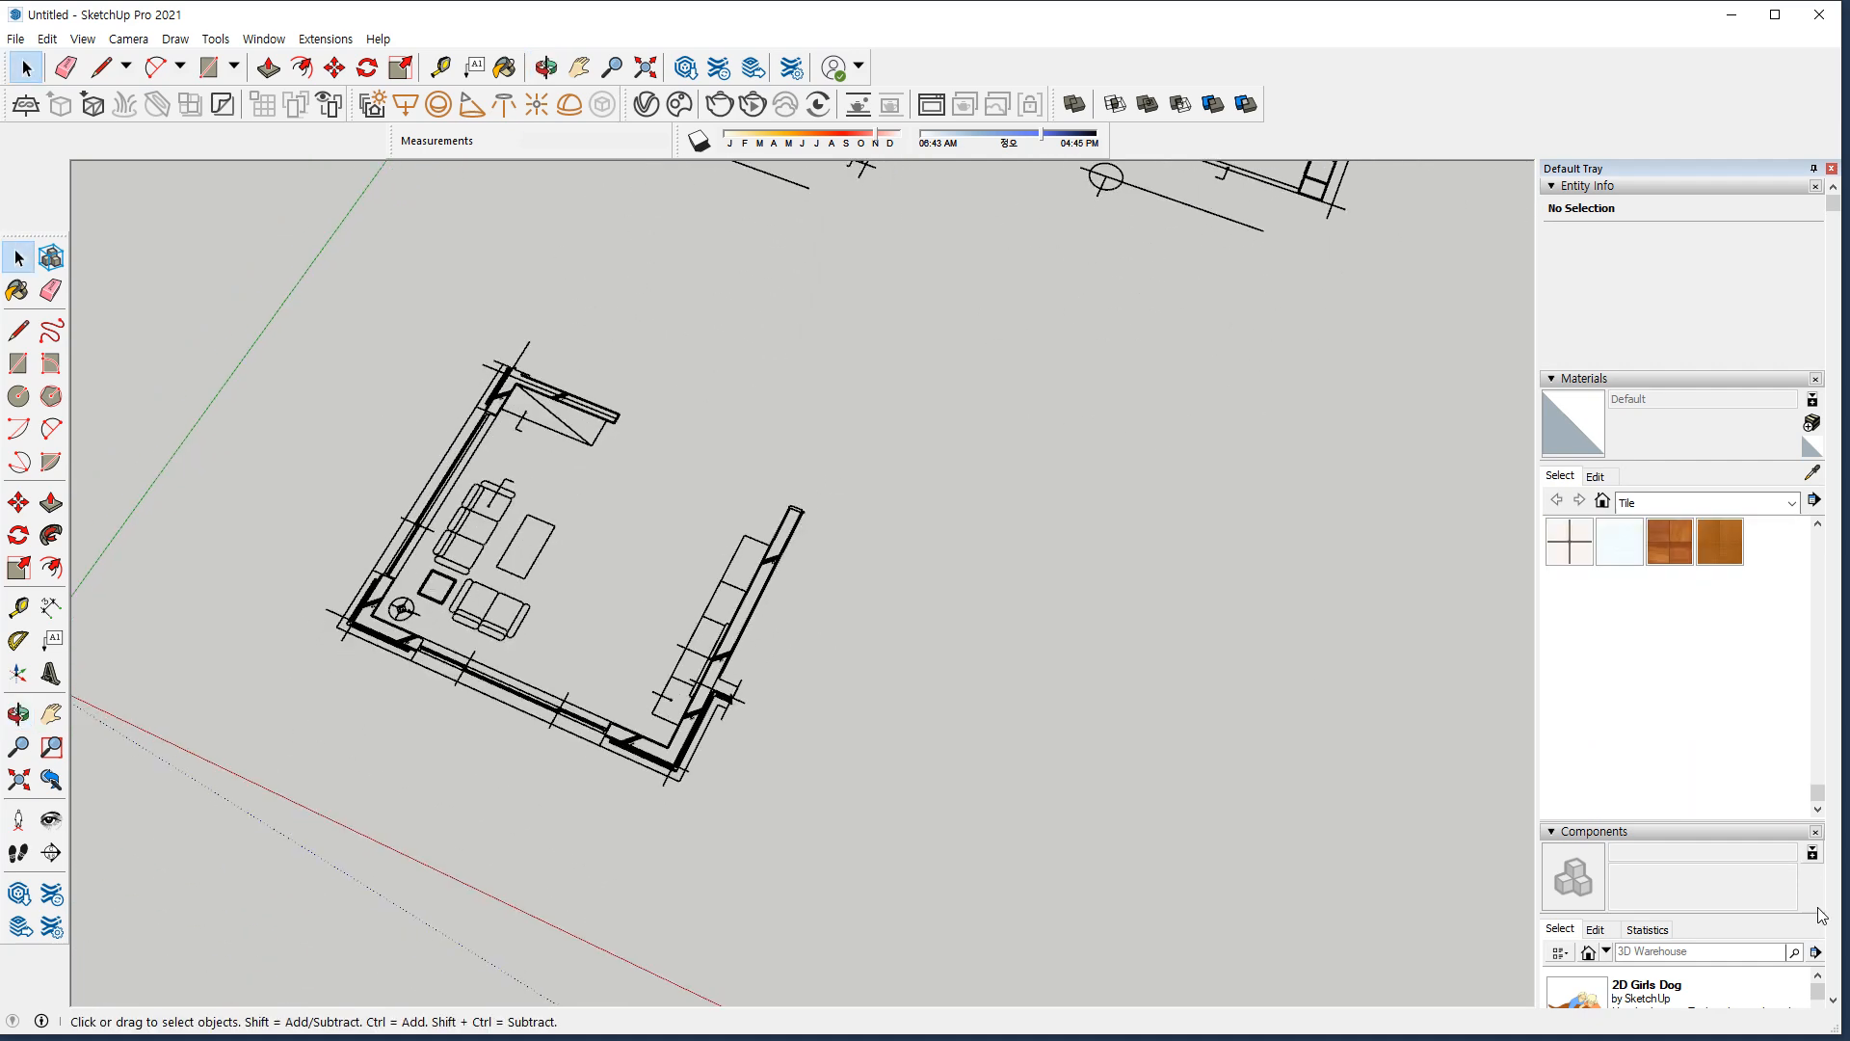
scroll(1642, 300, "down", 2)
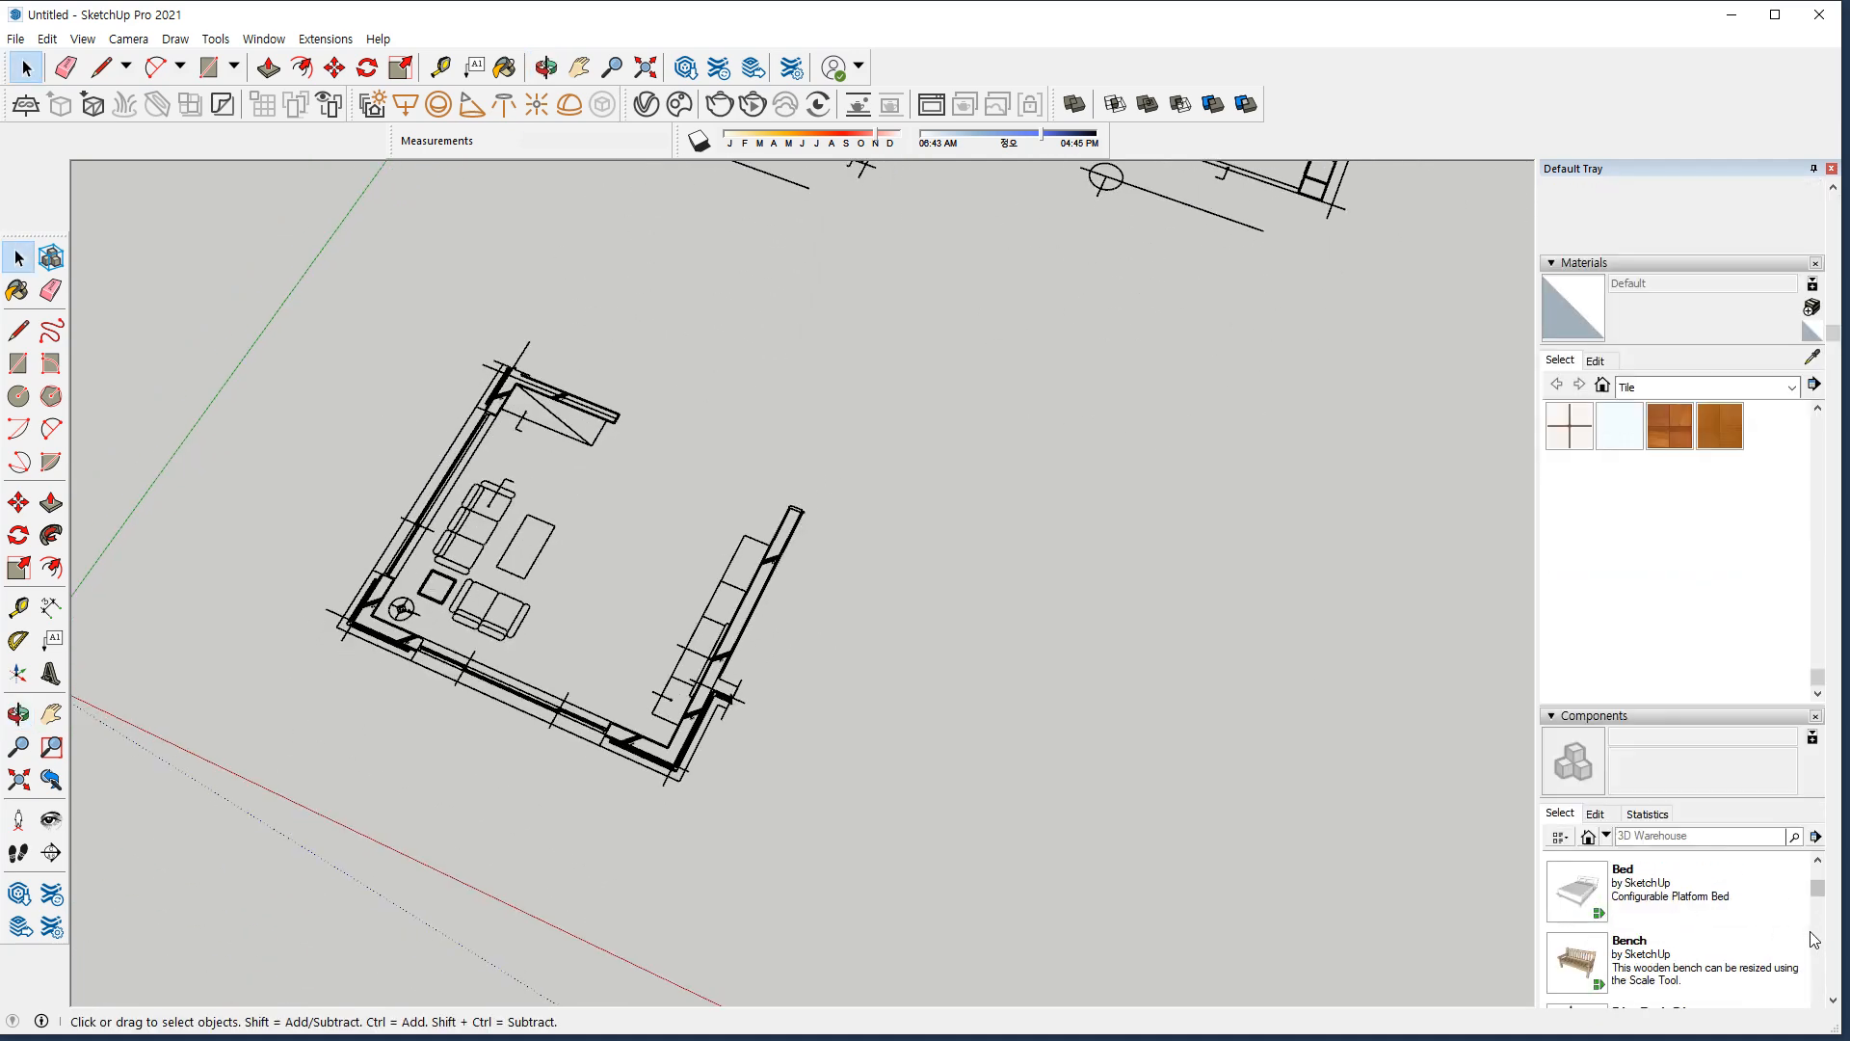
left_click(1551, 263)
left_click(1550, 282)
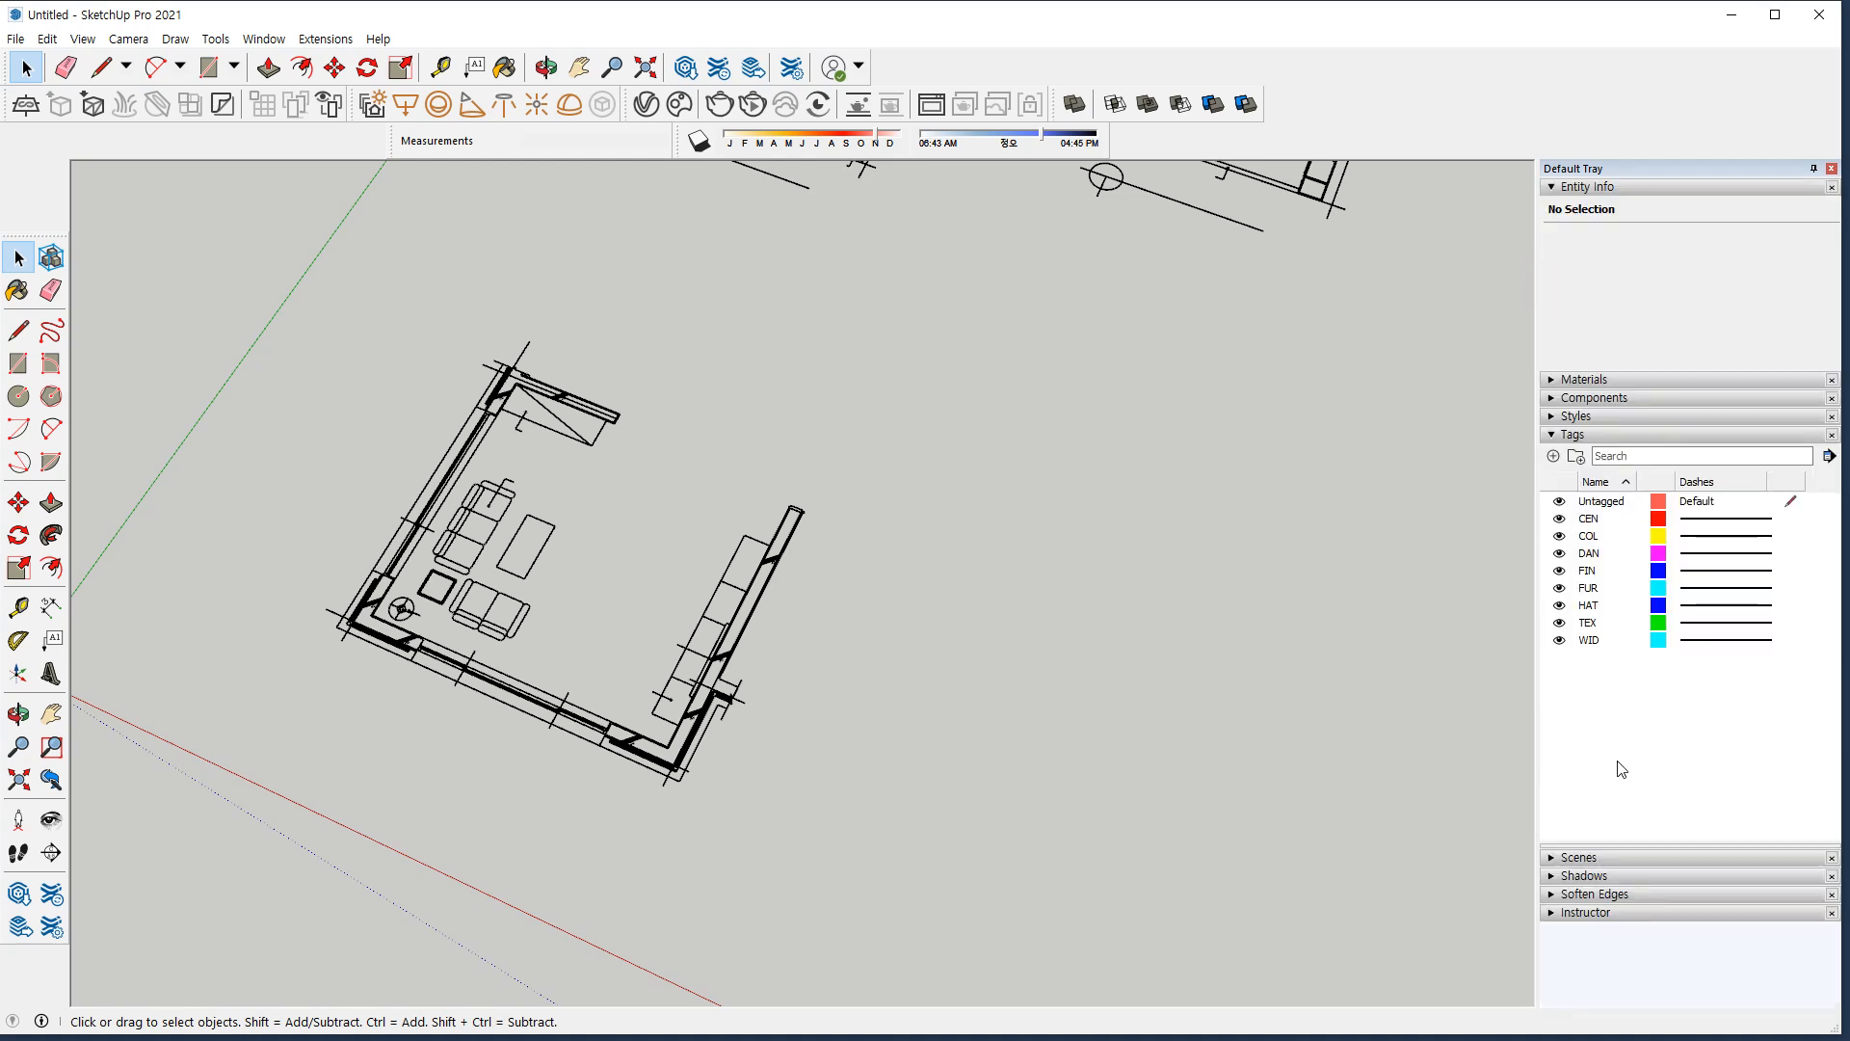
left_click(1559, 624)
scroll(846, 546, "down", 3)
middle_click_drag(993, 418, 950, 619, "shift")
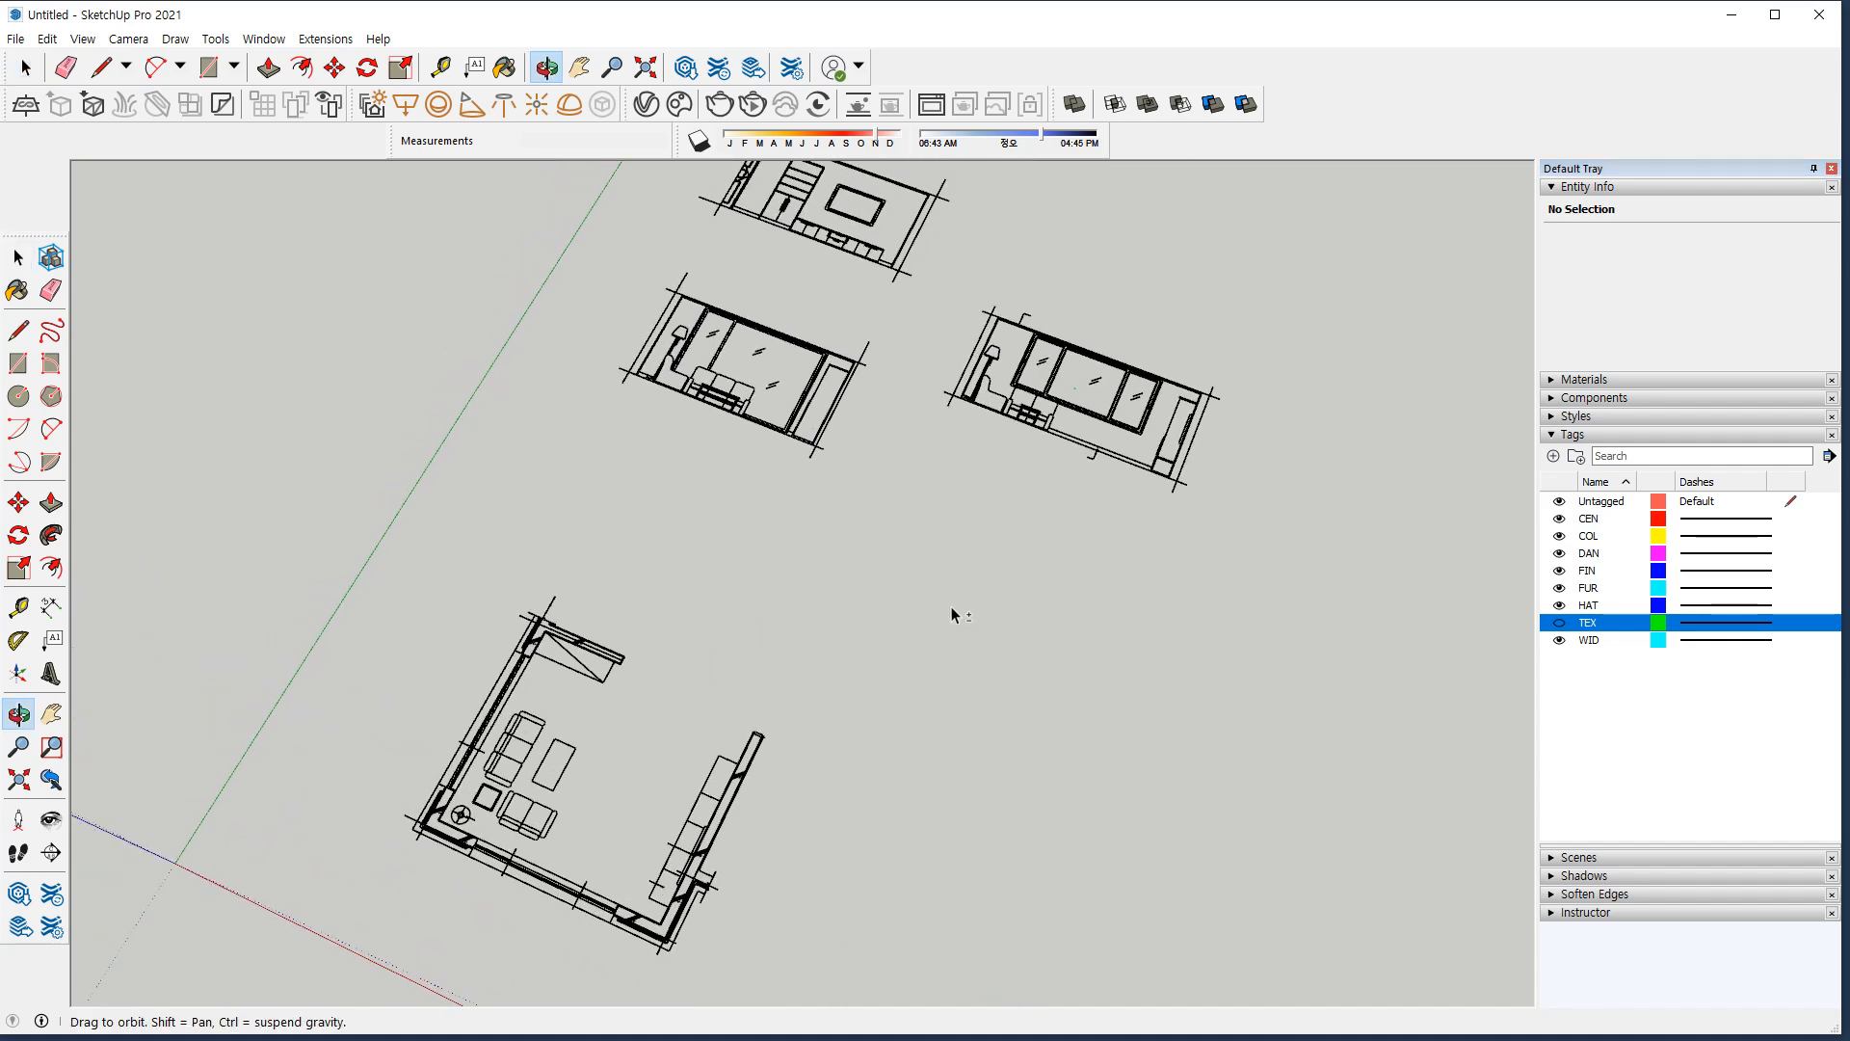
left_click(1560, 606)
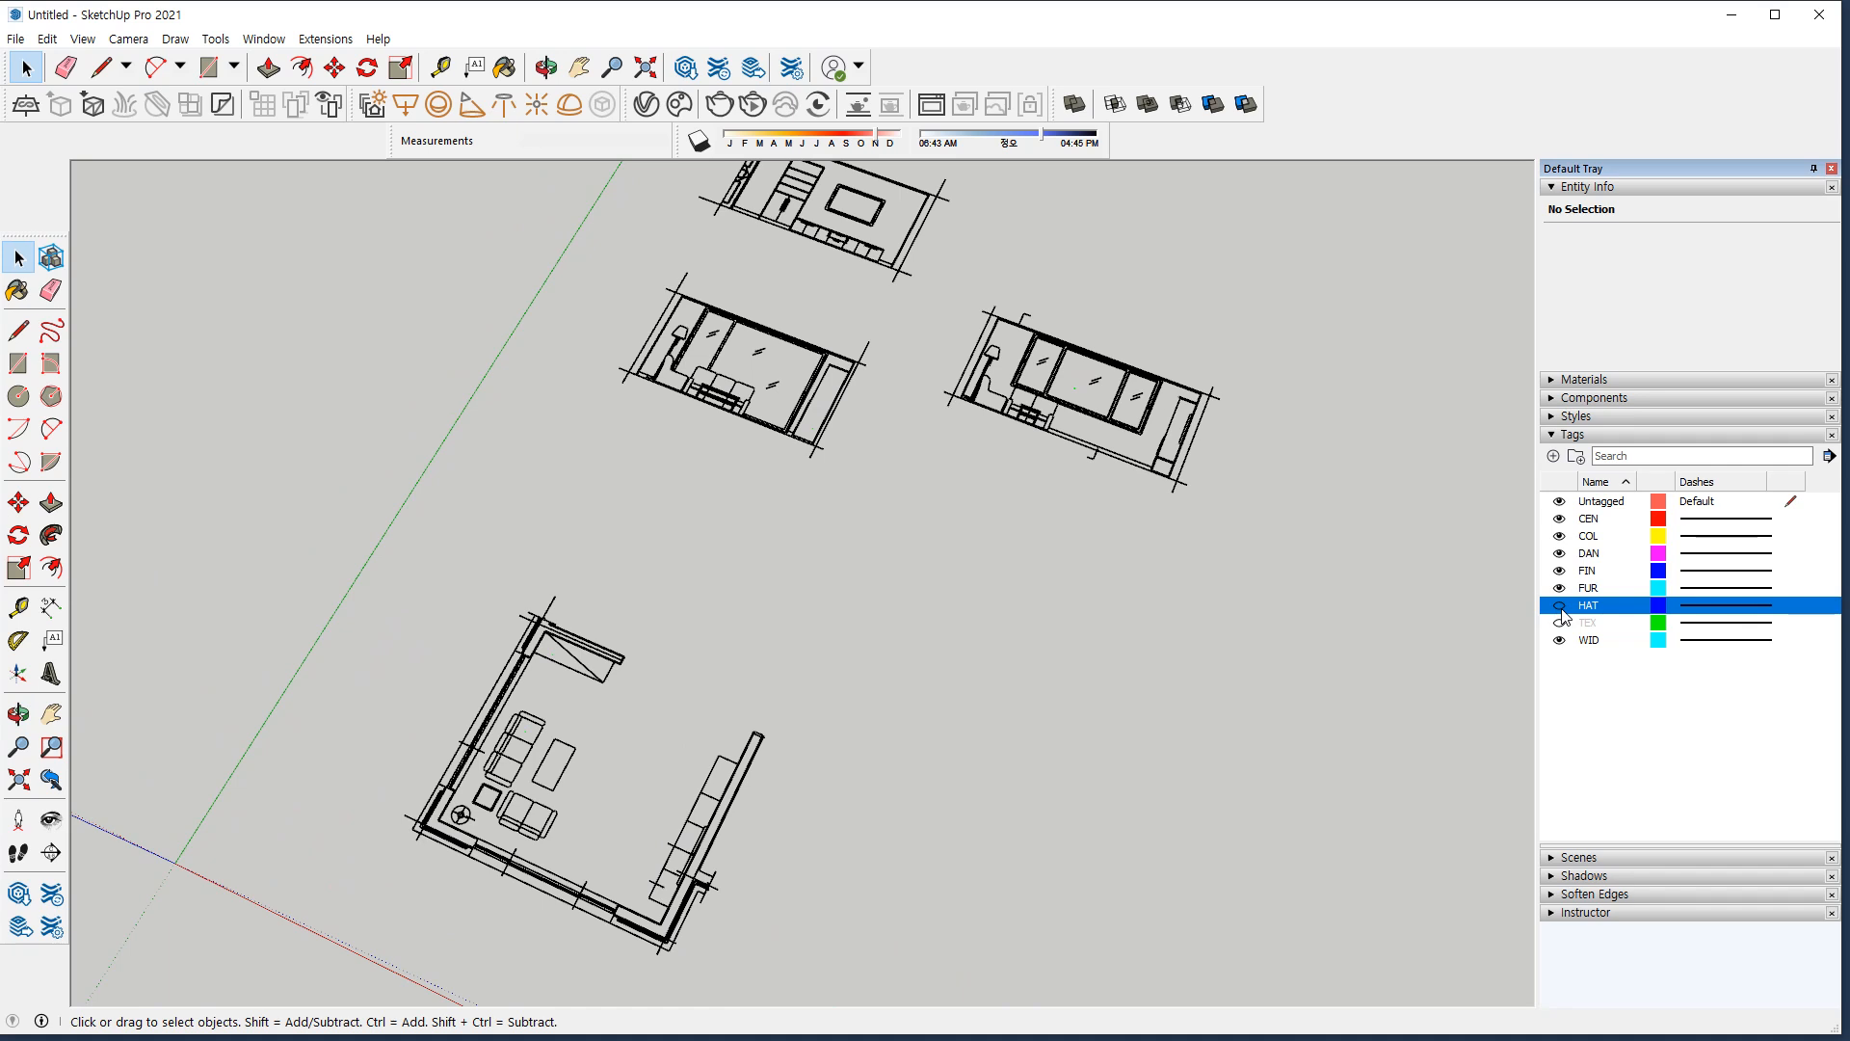
left_click(1557, 553)
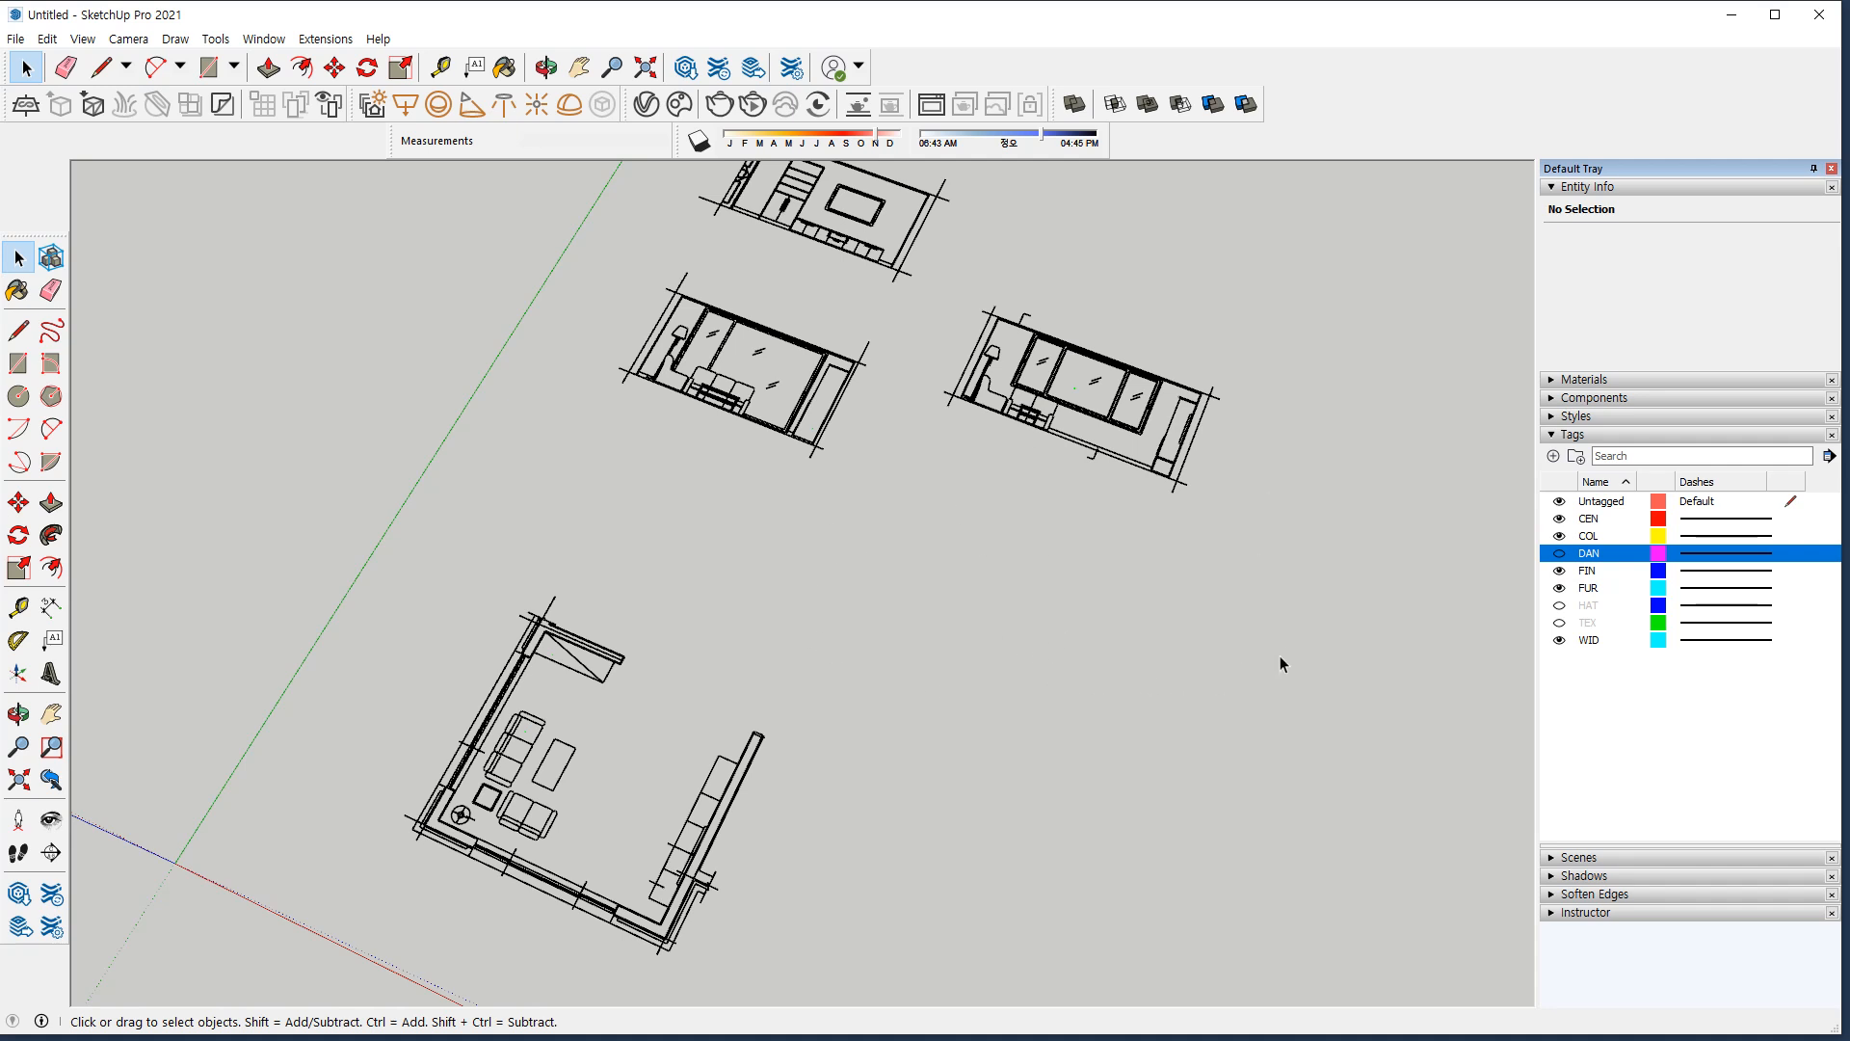
middle_click_drag(611, 838, 626, 811, "shift")
key("ctrl+2")
mouse_move(450, 905)
left_mouse_down()
mouse_move(700, 597)
mouse_move(508, 974)
mouse_move(416, 927)
left_mouse_up()
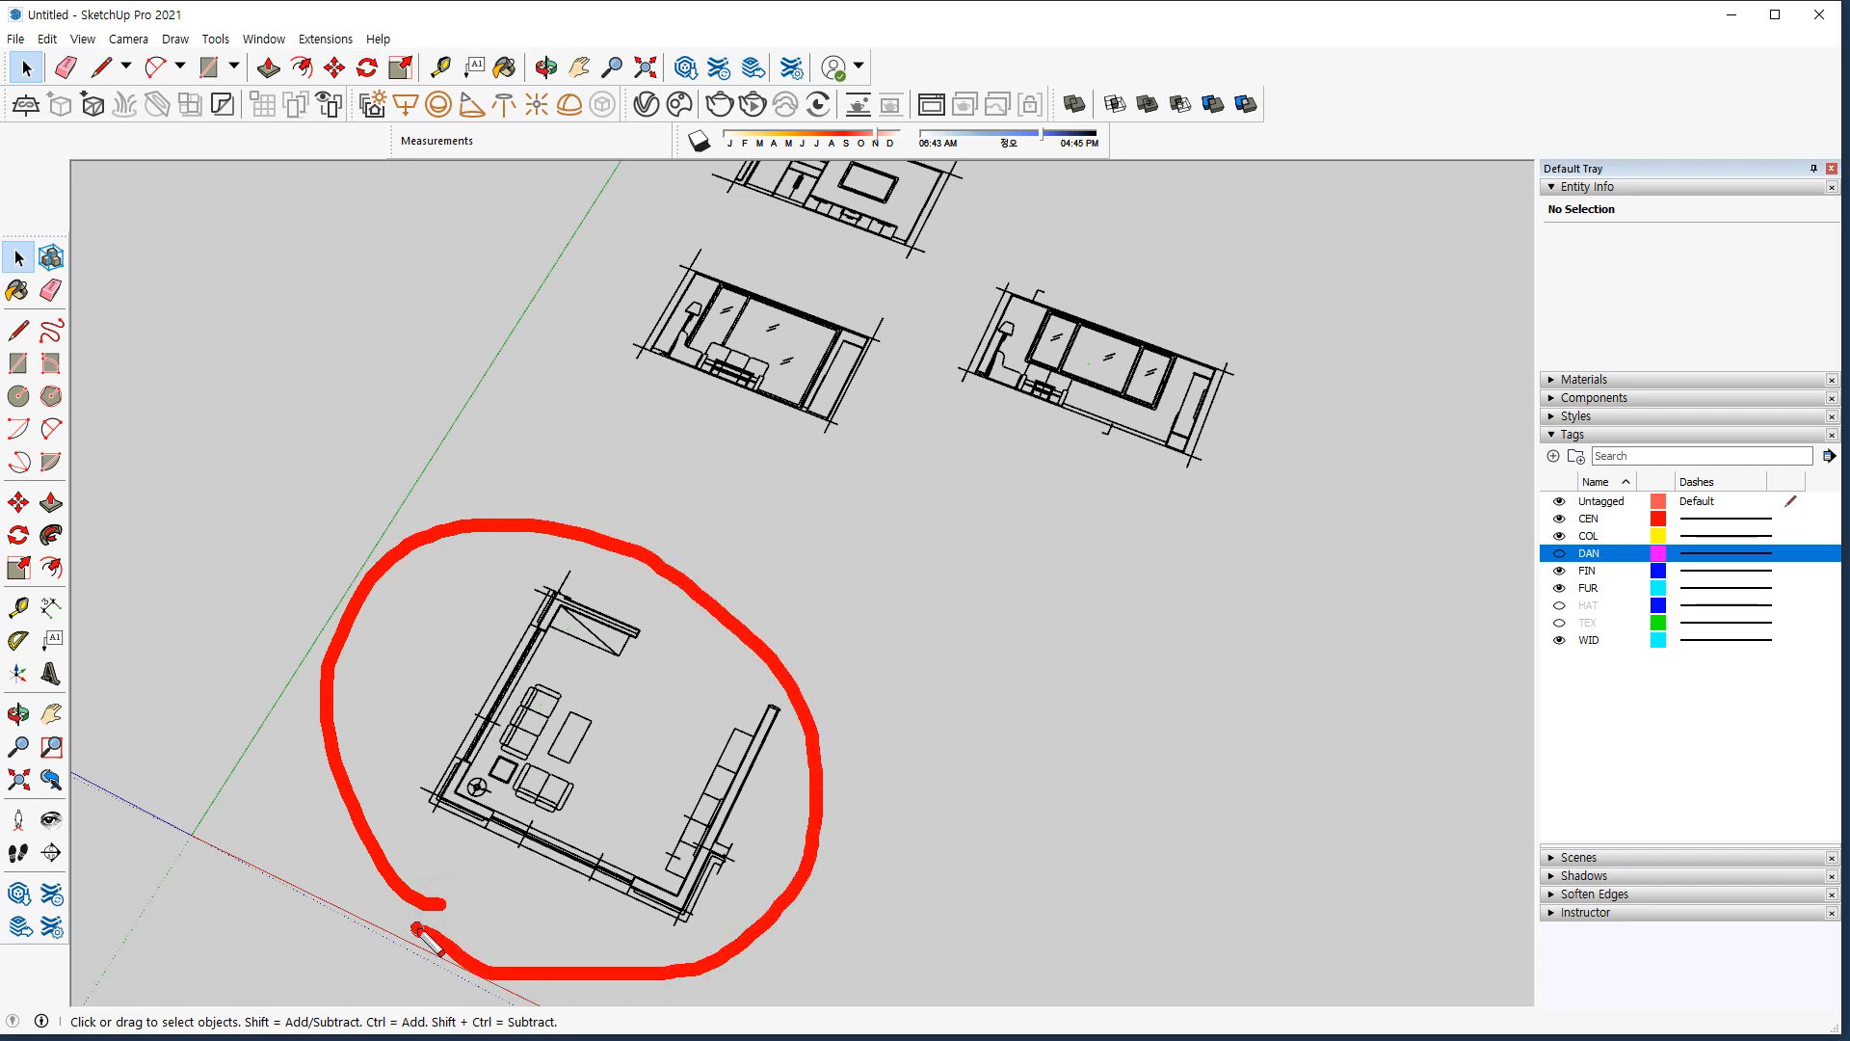
left_click_drag(1040, 766, 880, 847)
left_click_drag(881, 775, 1003, 852)
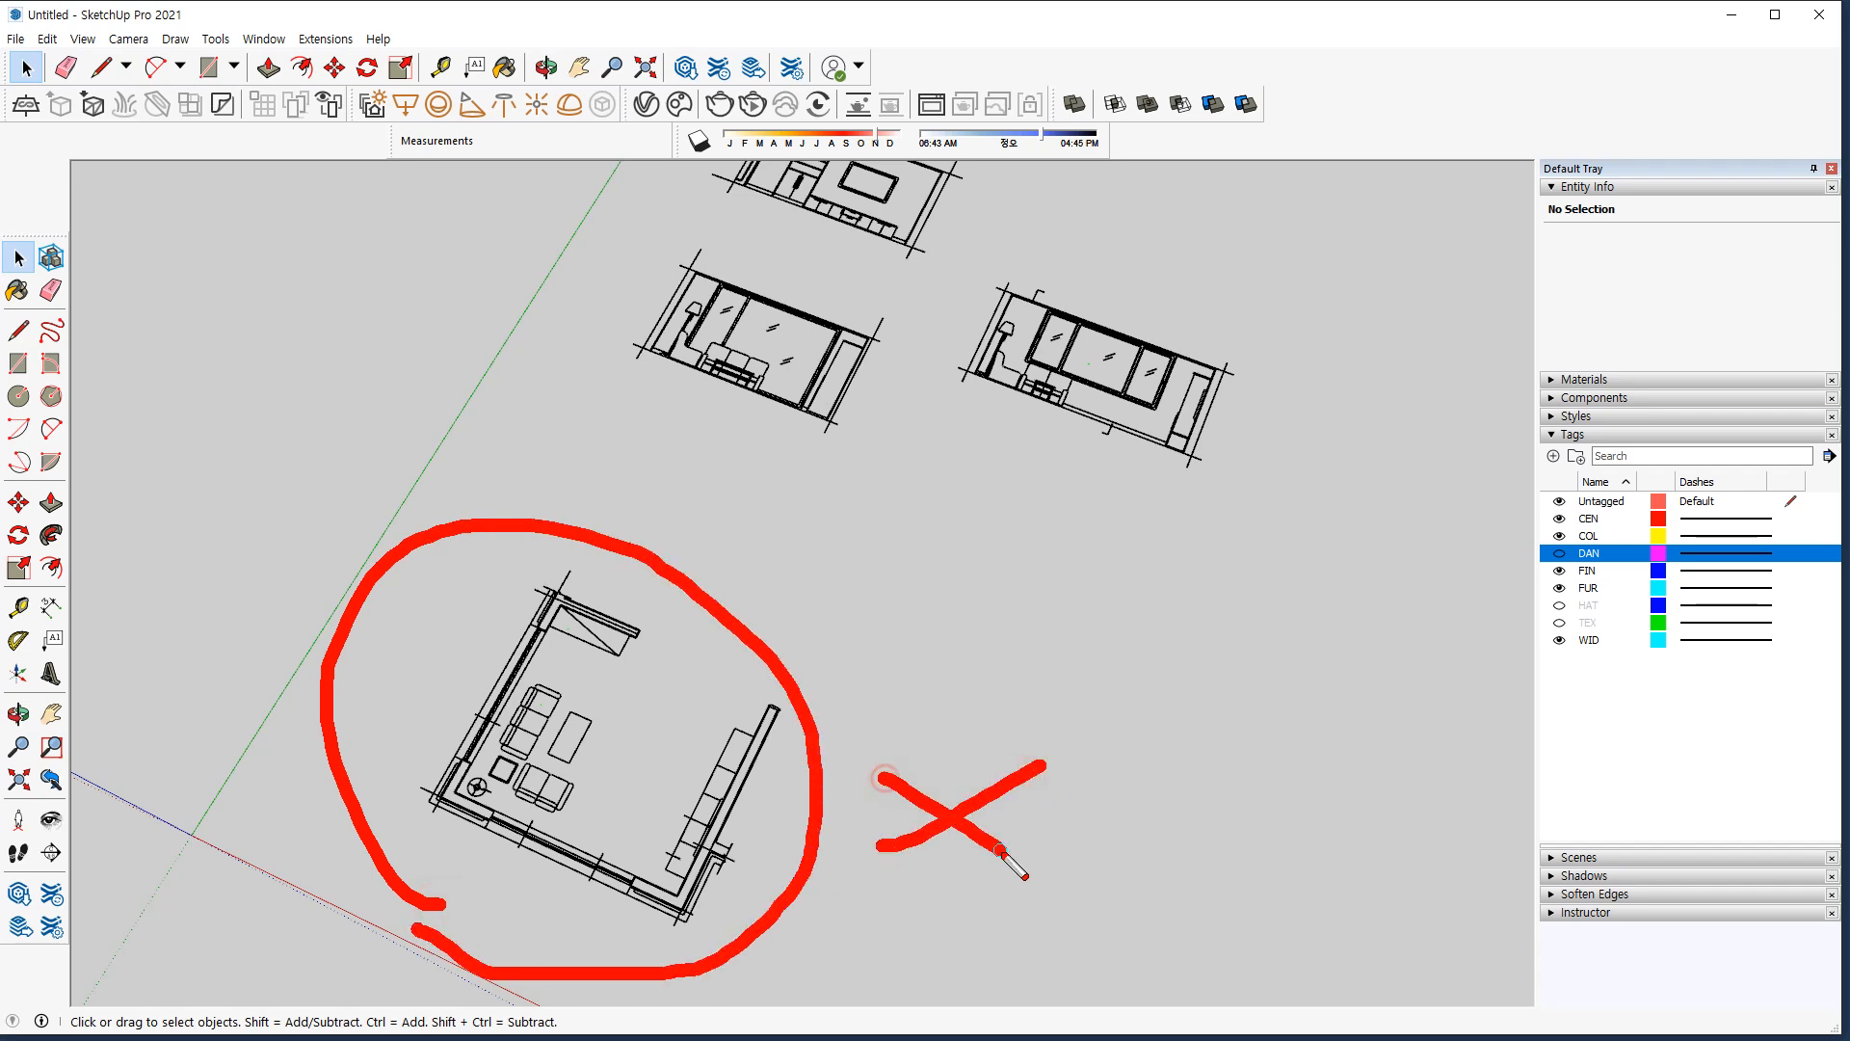
mouse_move(885, 489)
left_mouse_down()
mouse_move(690, 326)
mouse_move(1034, 603)
mouse_move(901, 599)
left_mouse_up()
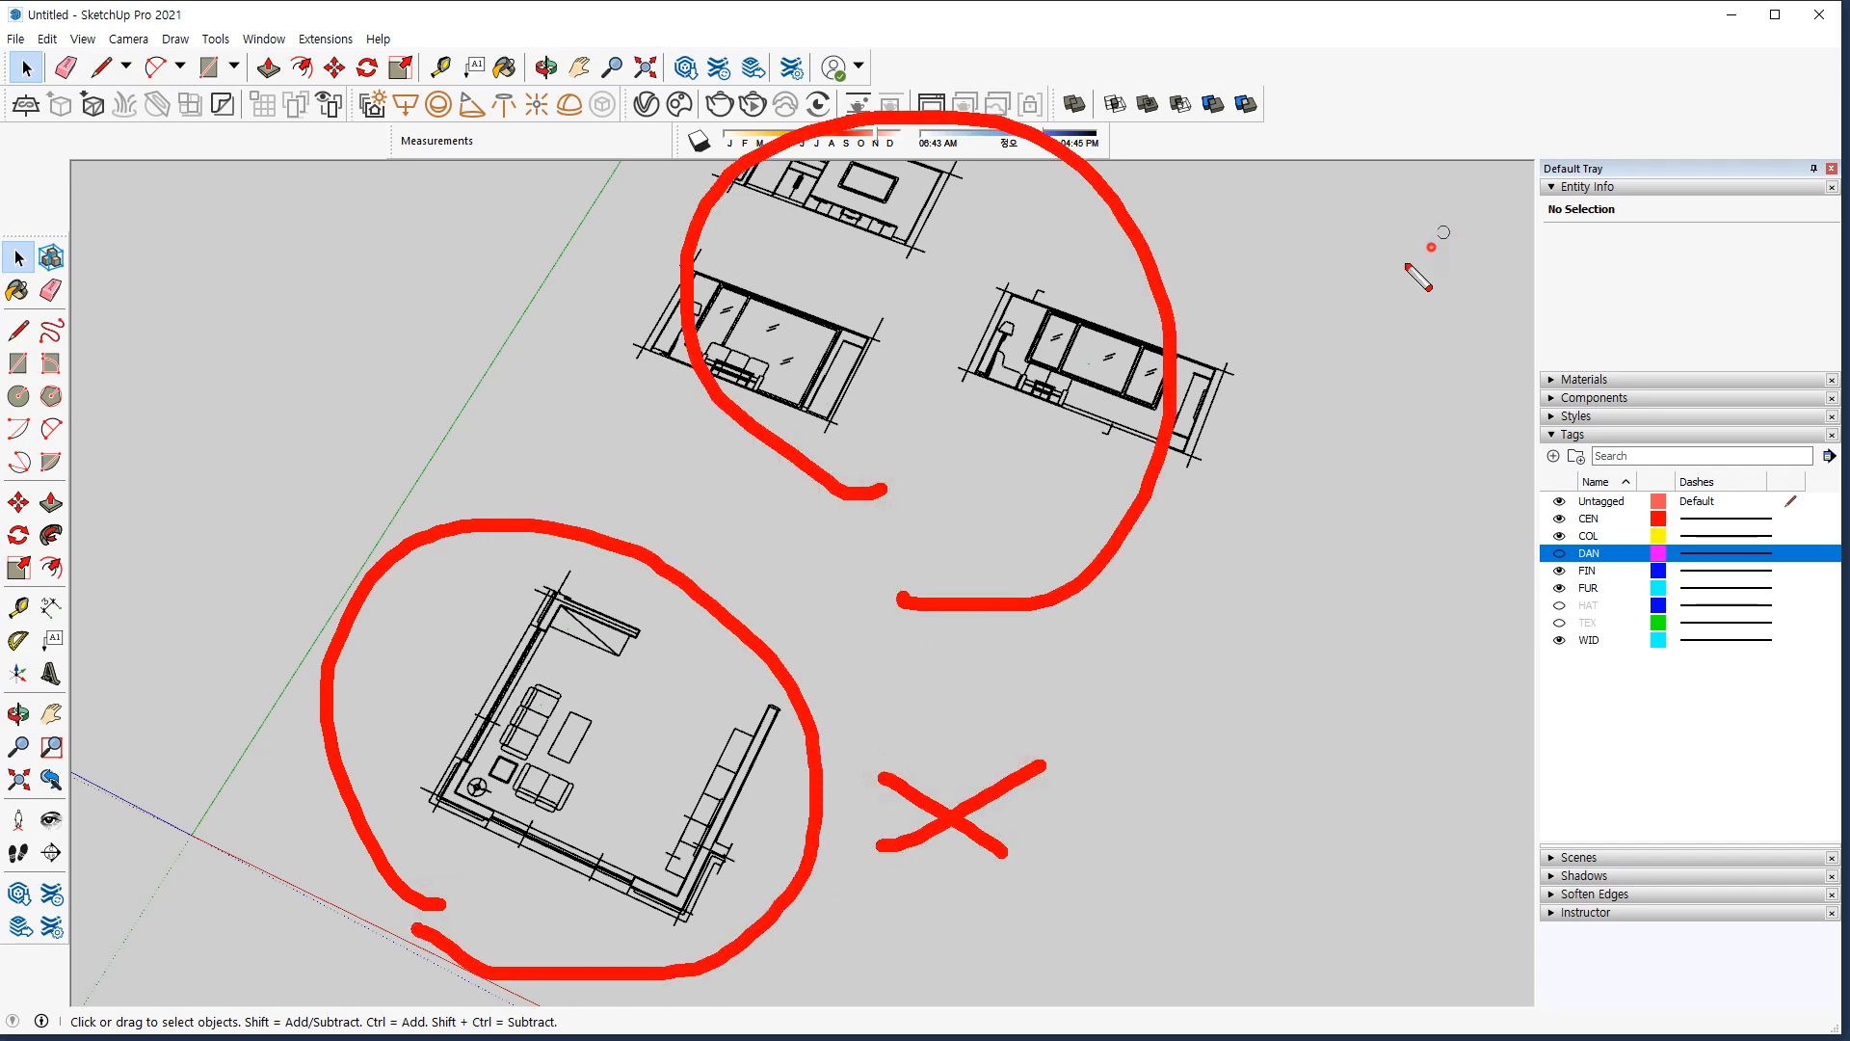
left_click_drag(1430, 245, 1392, 286)
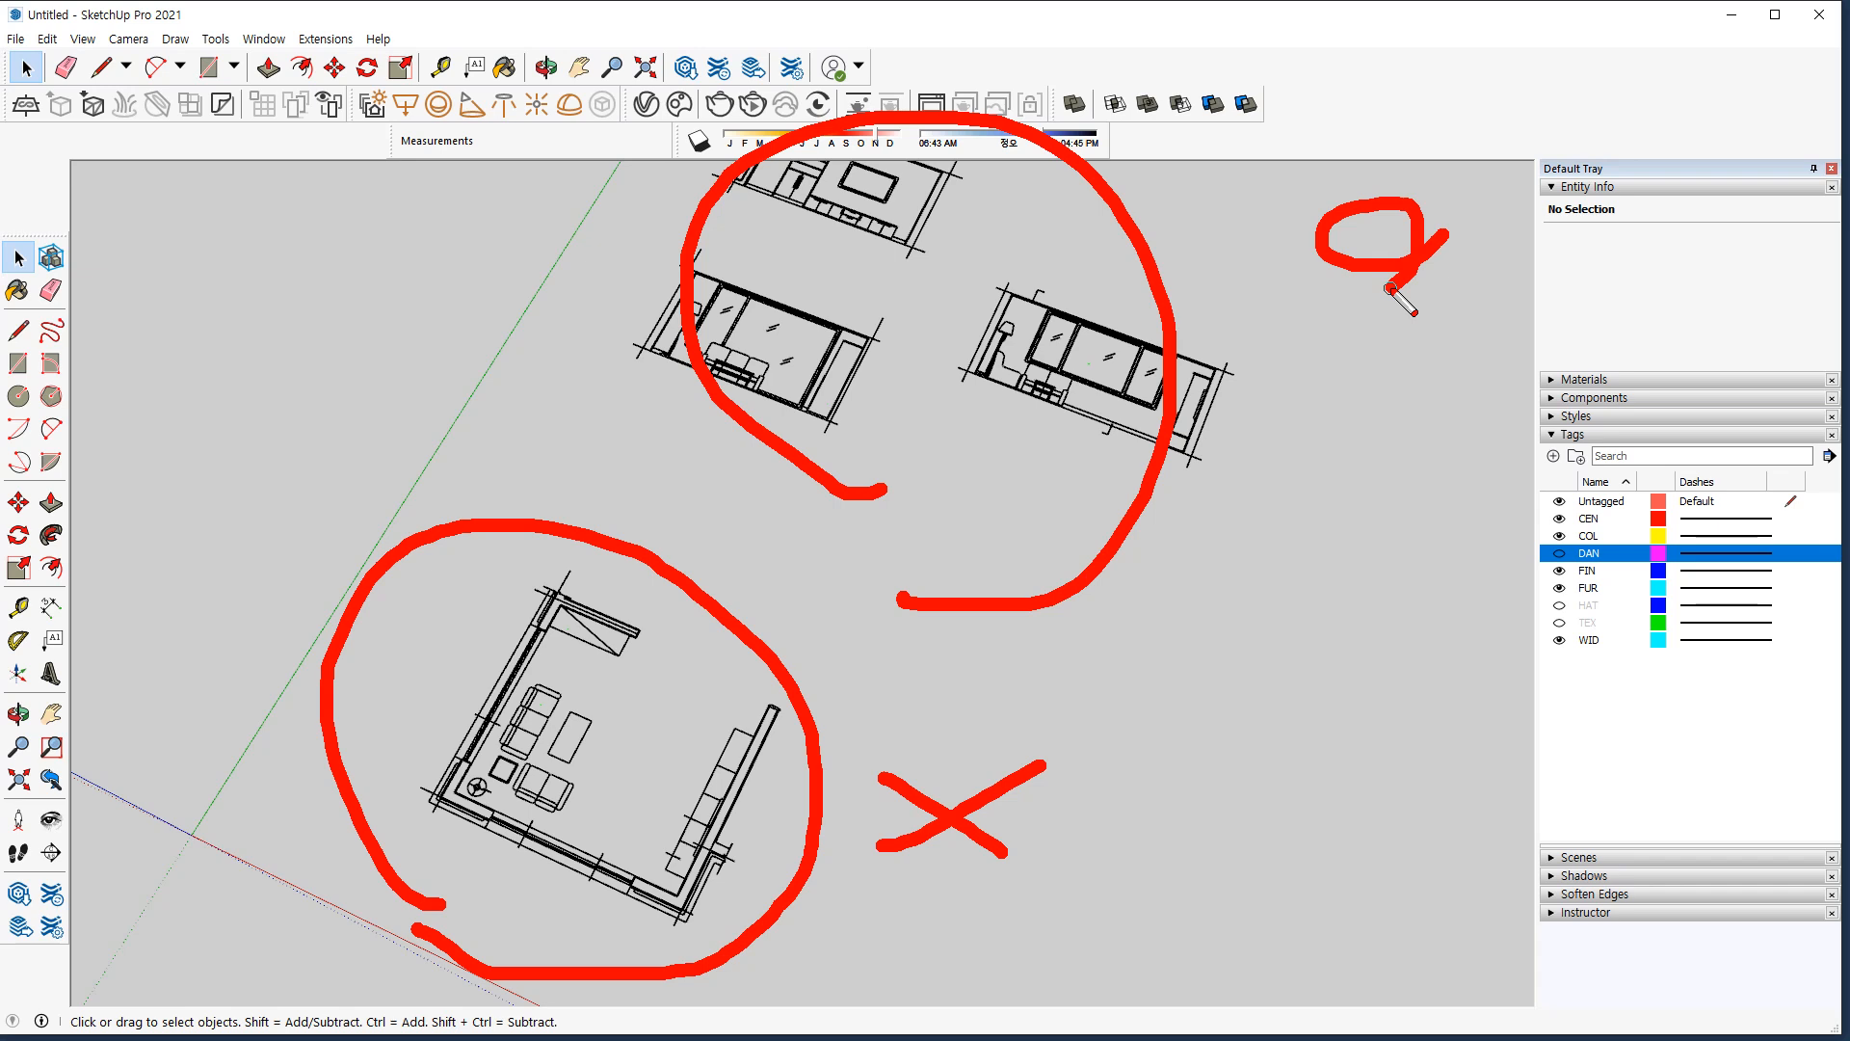
key("Escape")
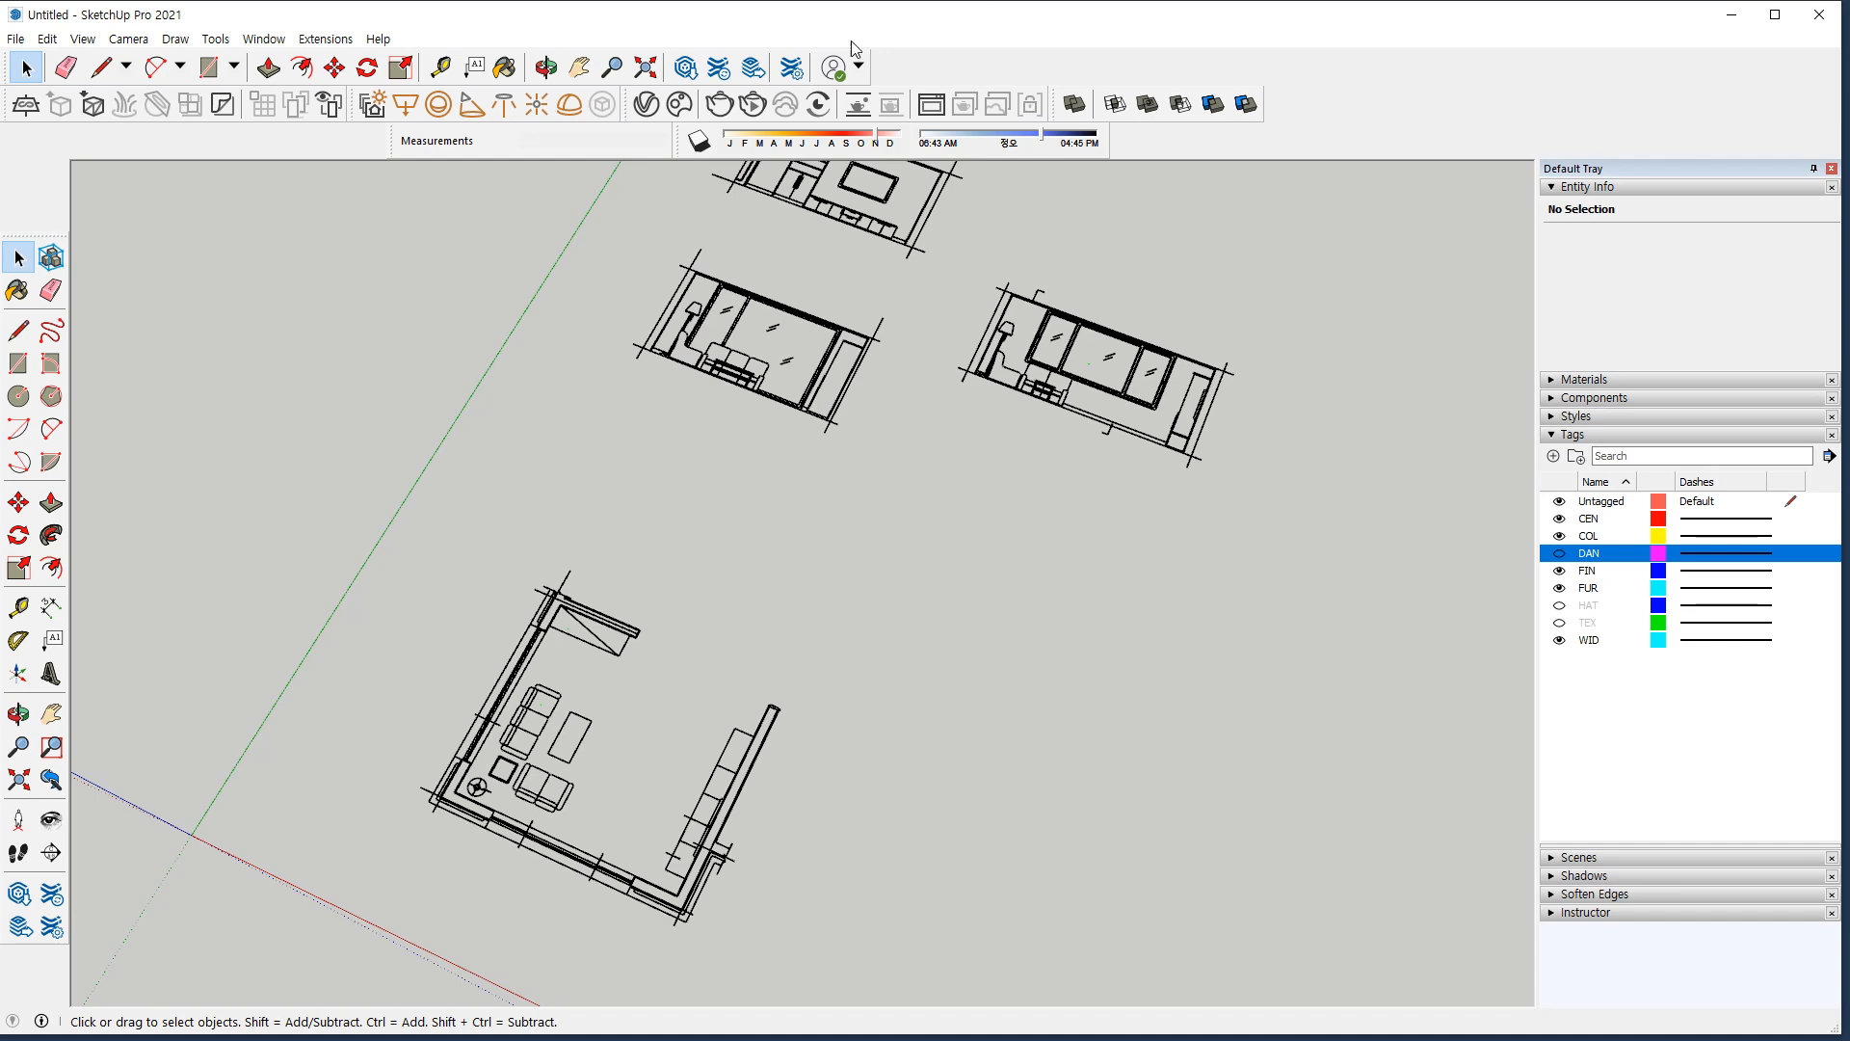
scroll(626, 328, "up", 10)
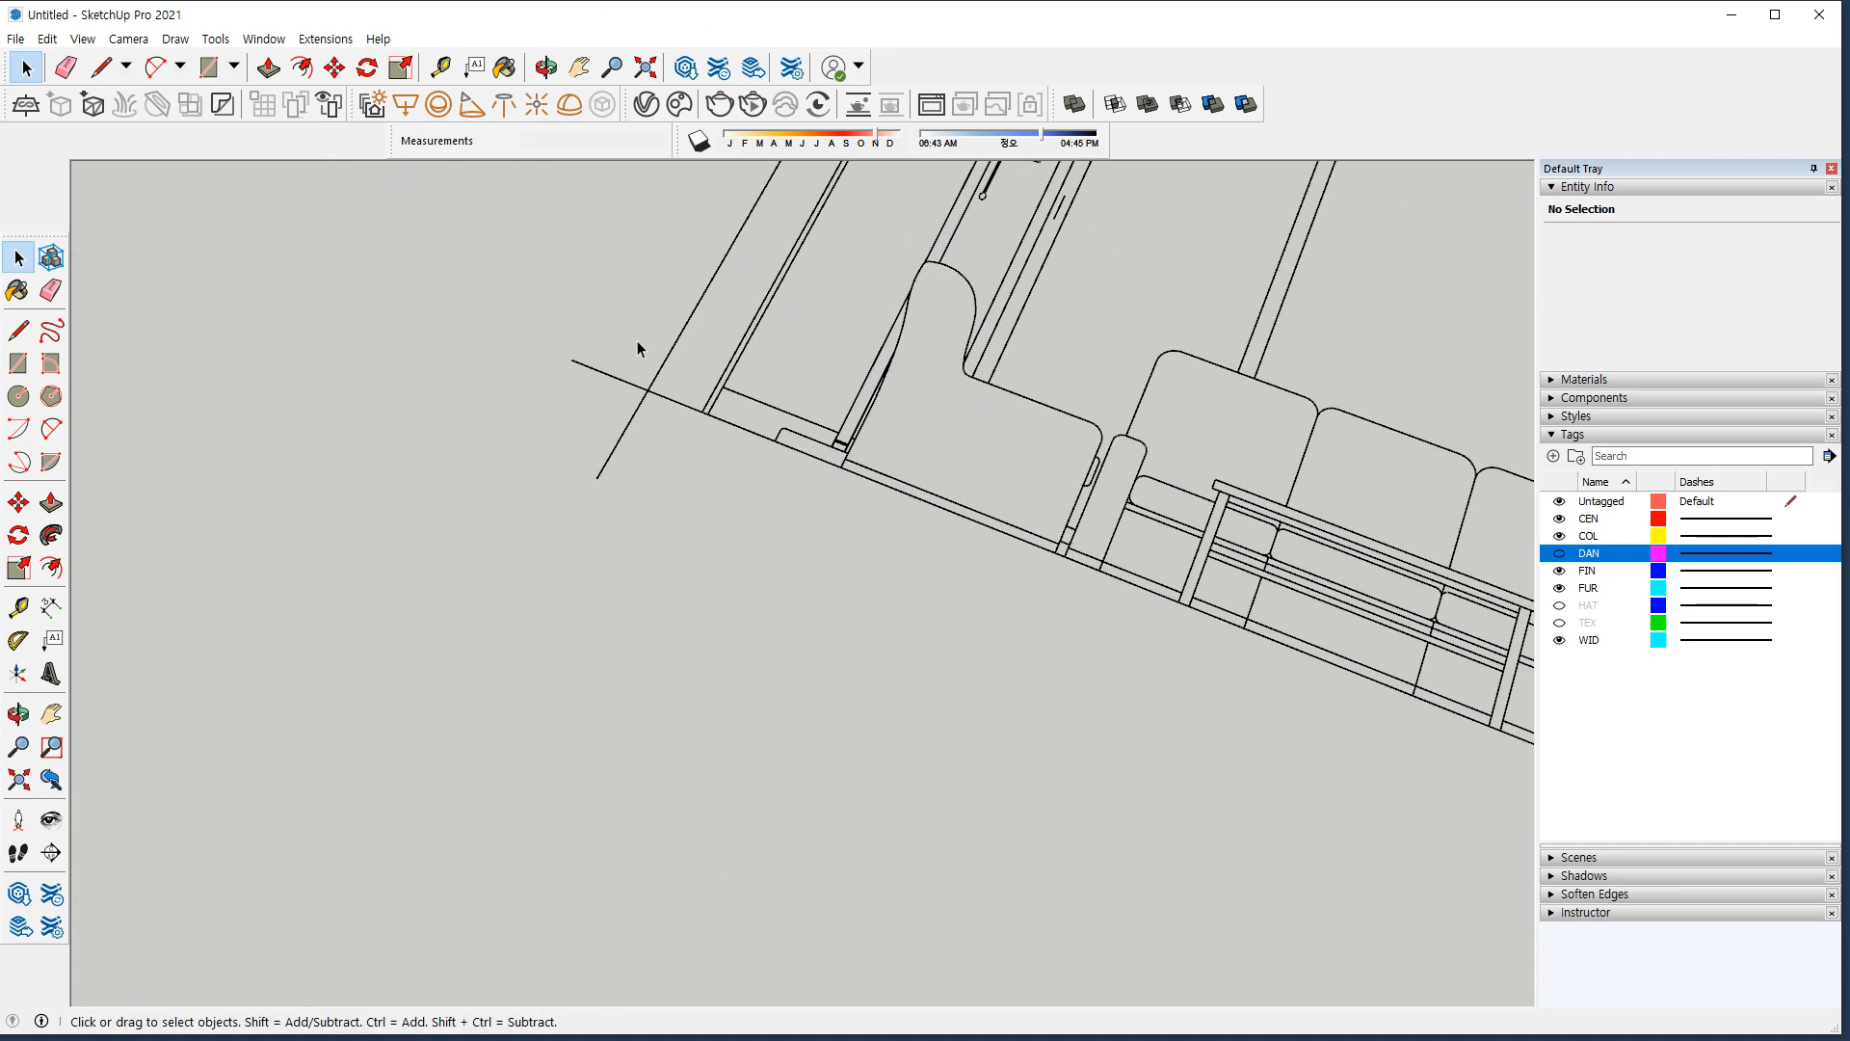
scroll(639, 347, "up", 2)
key("ctrl+2")
left_click_drag(767, 363, 728, 436)
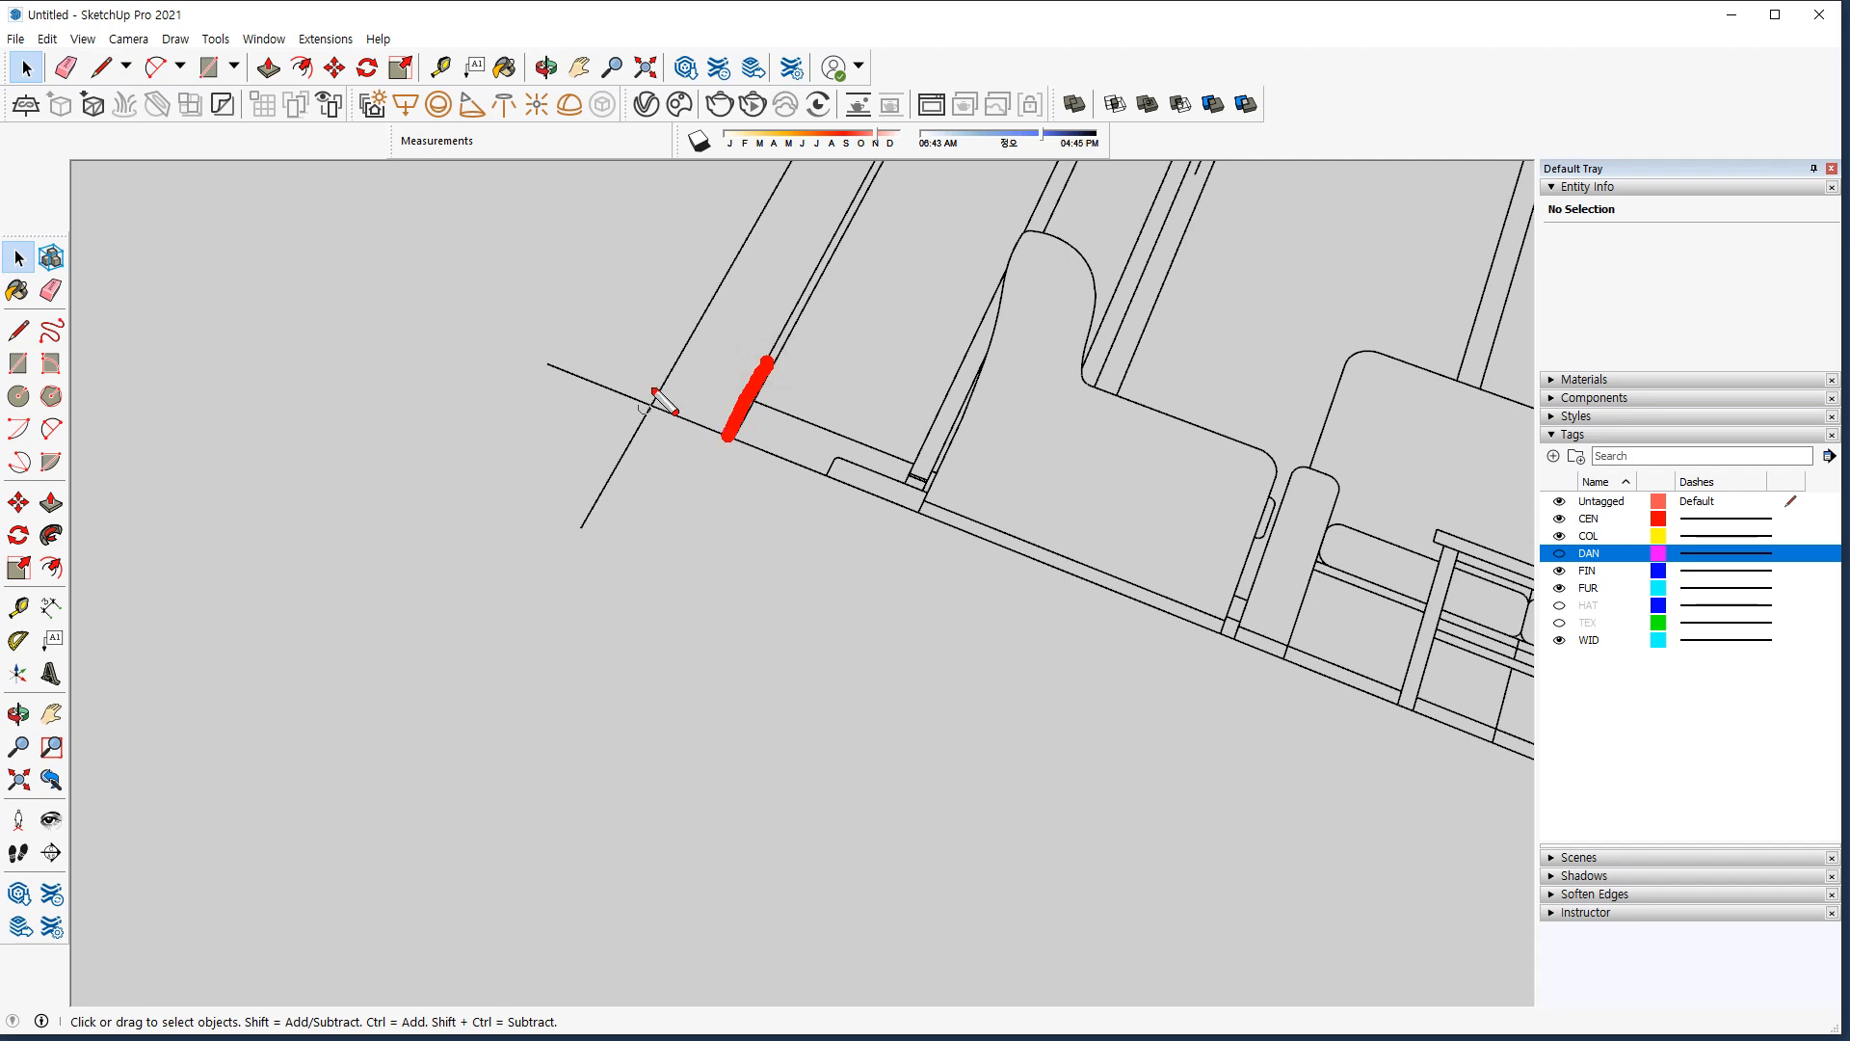
left_click_drag(768, 208, 684, 349)
left_click(727, 277)
left_click(669, 372)
left_click_drag(646, 413, 609, 492)
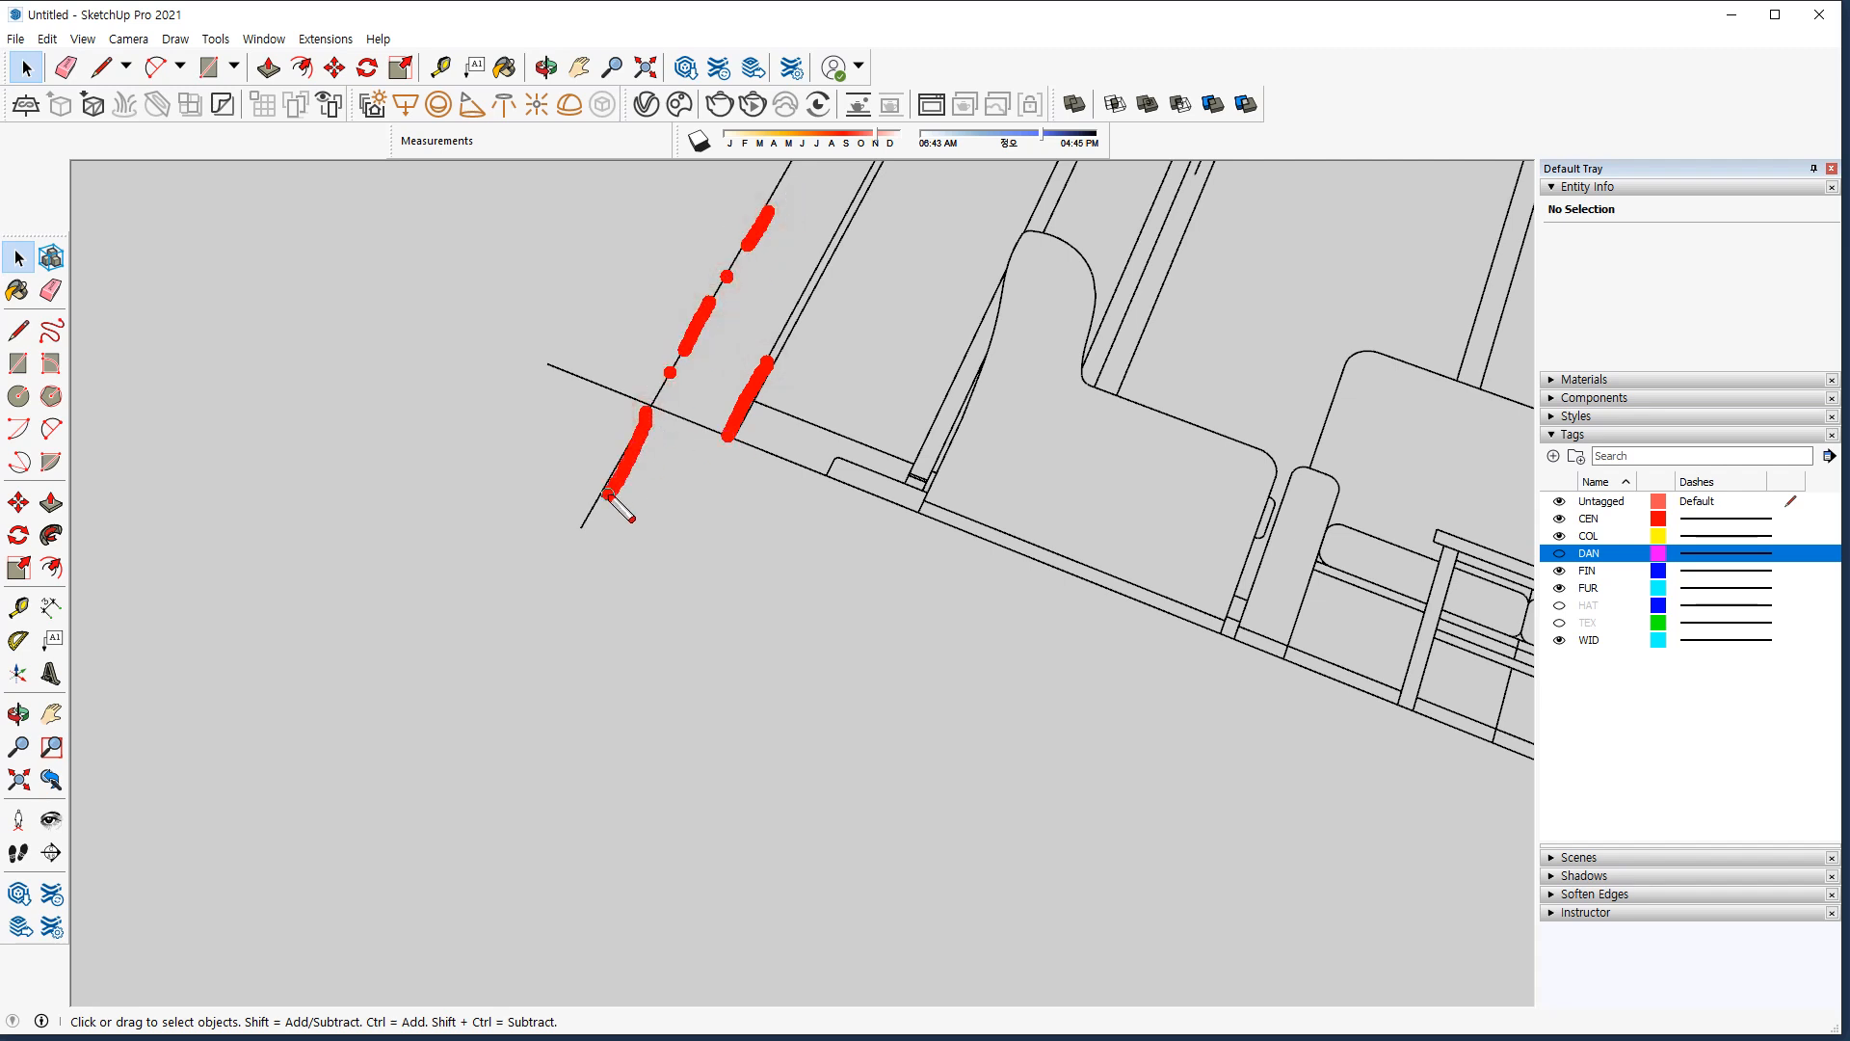
key("Escape")
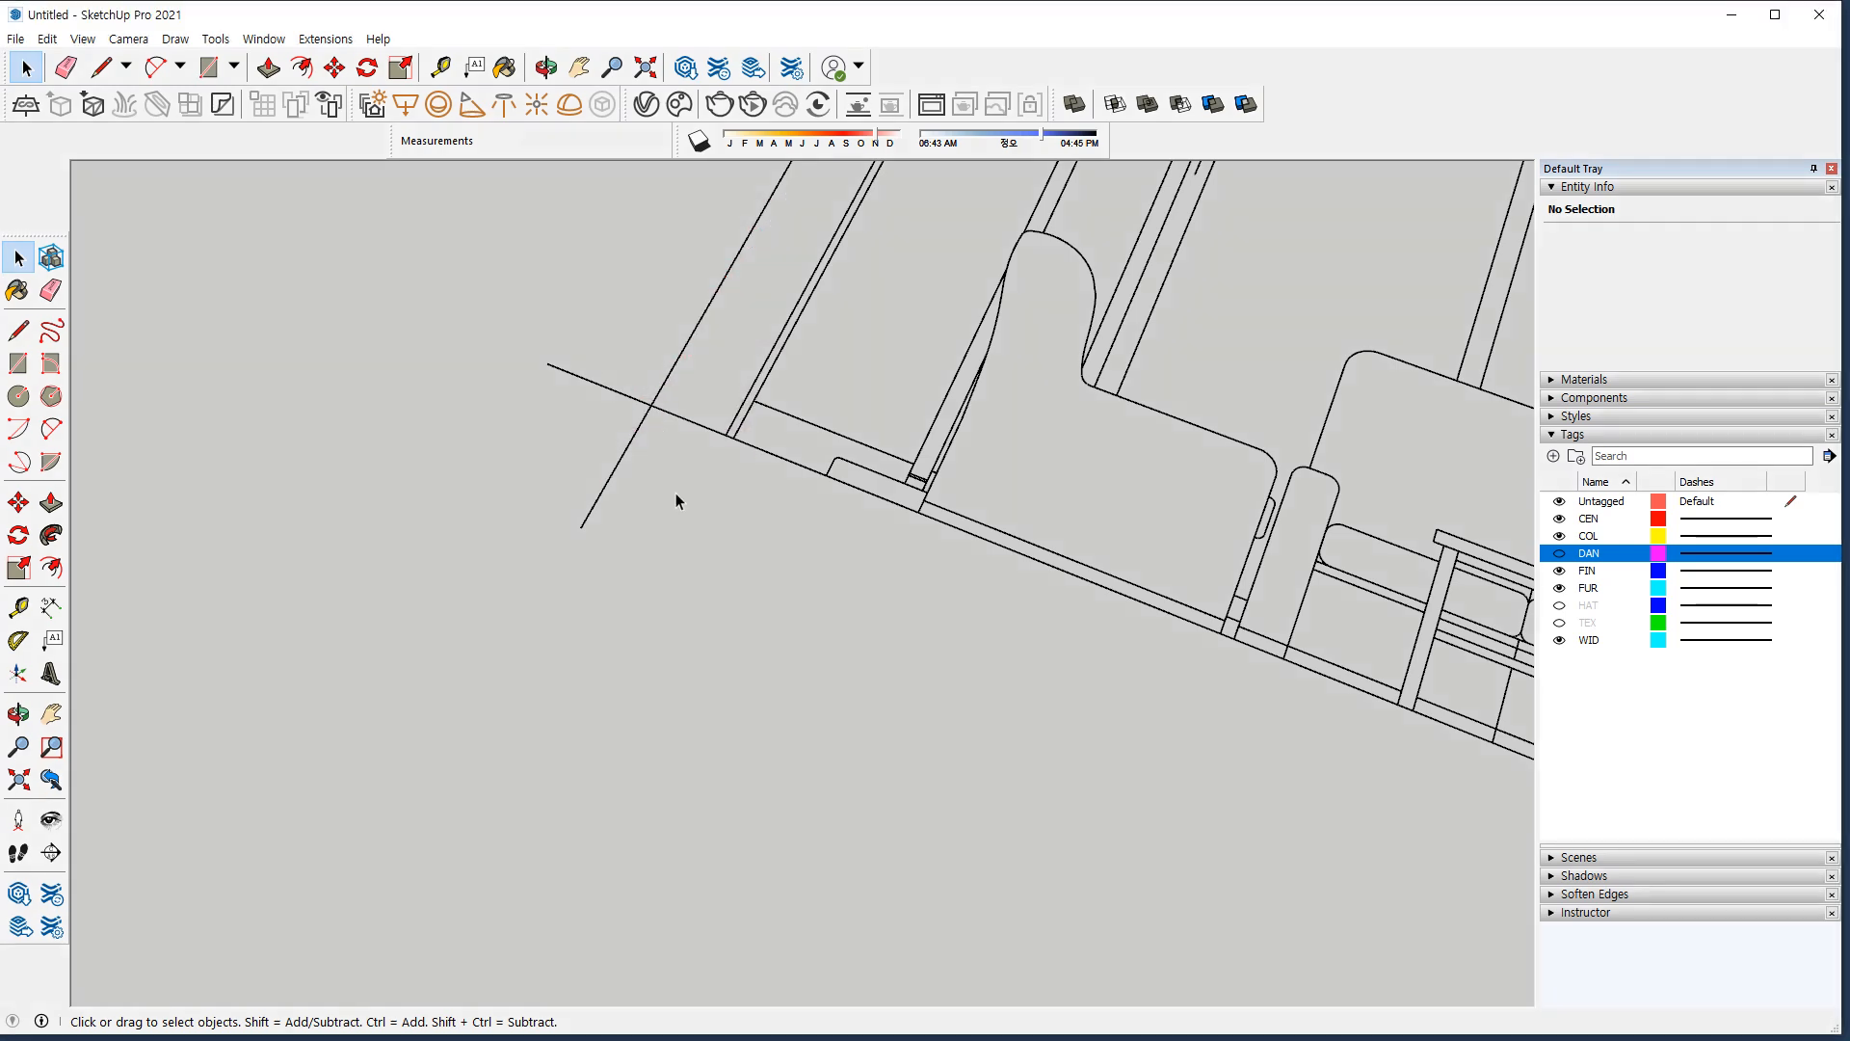
scroll(675, 493, "down", 2)
scroll(678, 495, "down", 5)
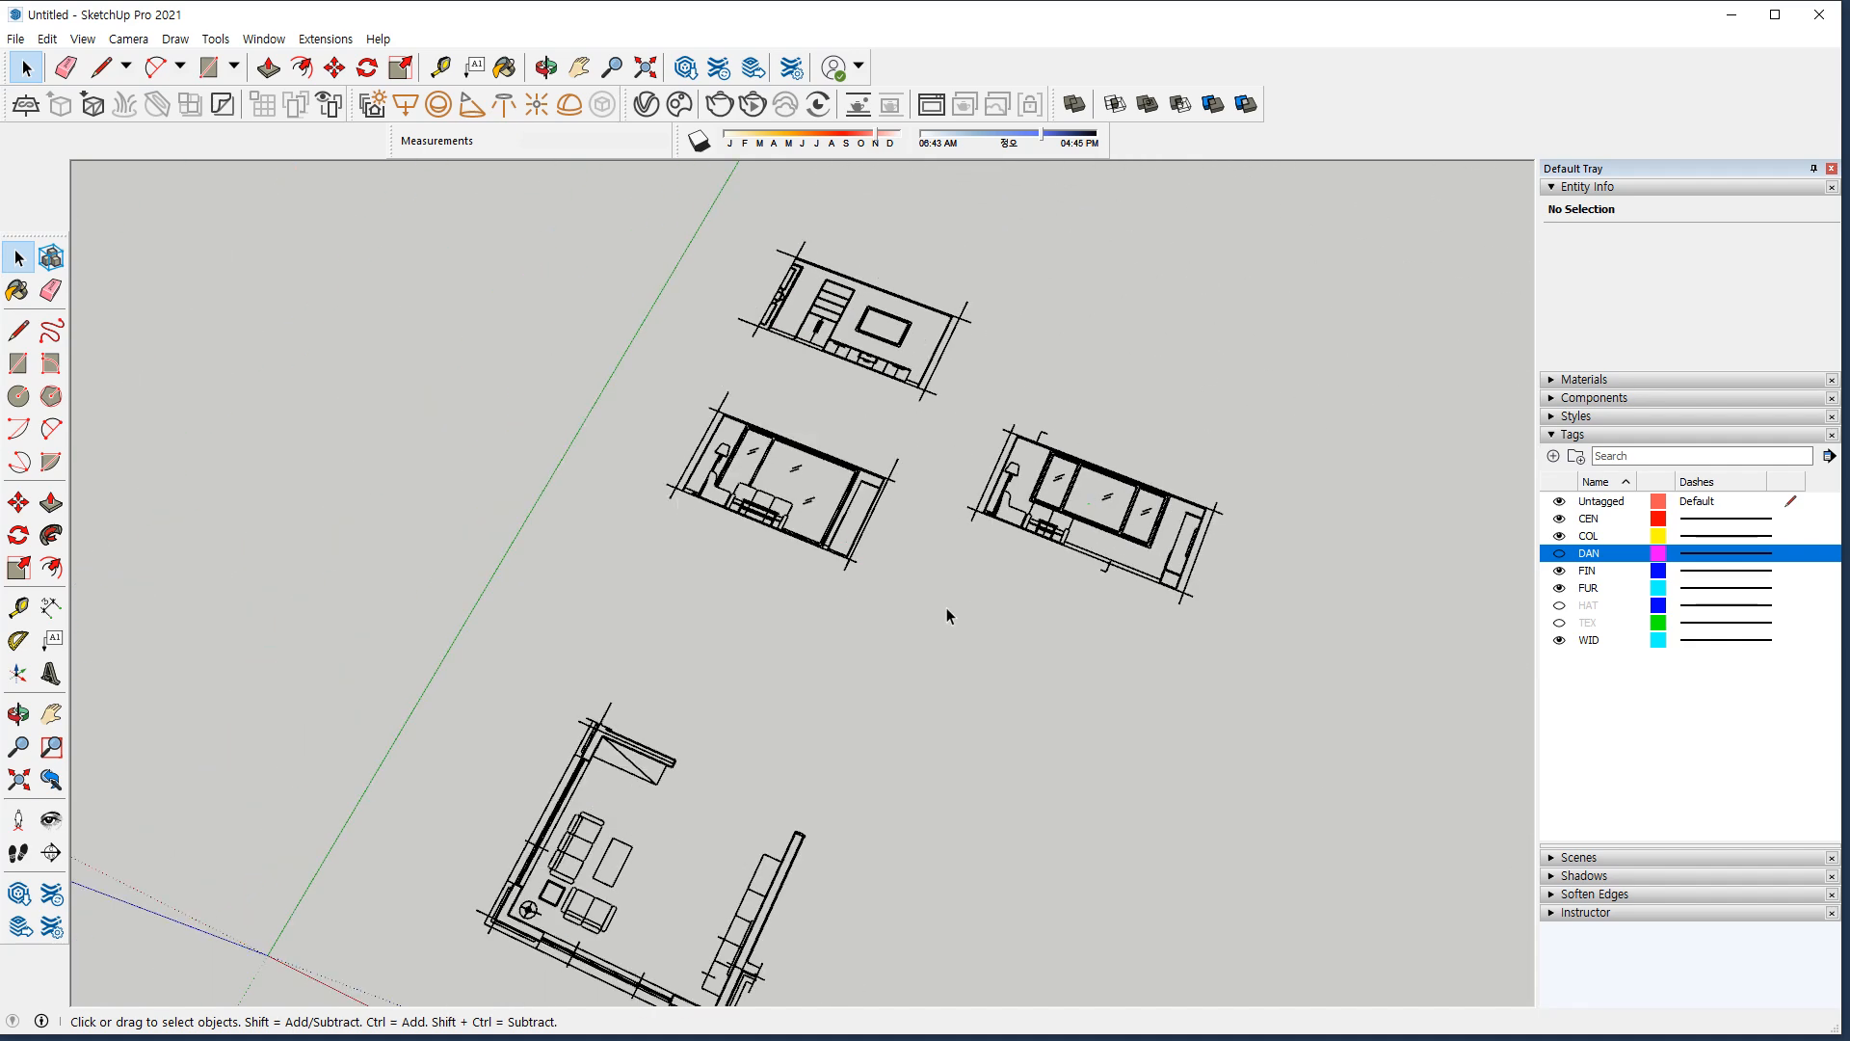
mouse_move(828, 927)
left_mouse_down()
mouse_move(742, 949)
mouse_move(833, 750)
mouse_move(805, 892)
left_mouse_up()
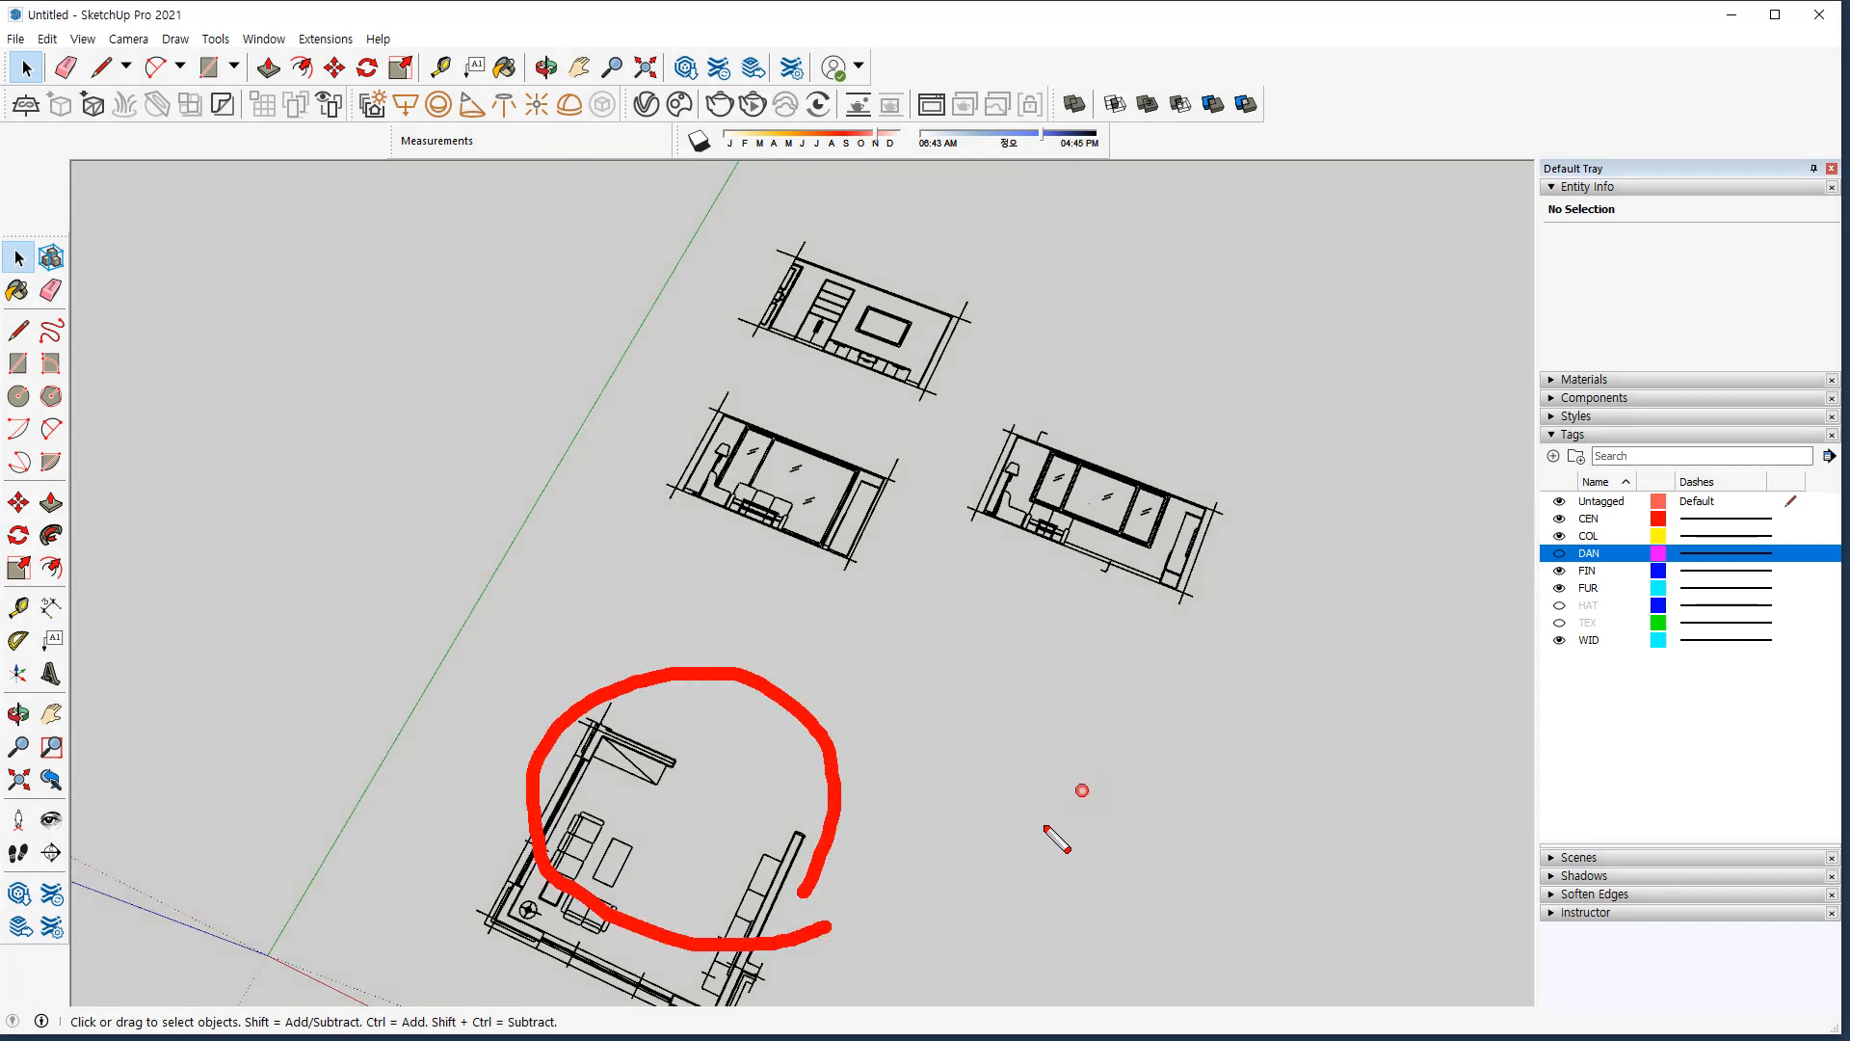
left_click_drag(1084, 790, 980, 857)
left_click_drag(981, 795, 1076, 884)
mouse_move(1034, 578)
left_mouse_down()
mouse_move(766, 571)
mouse_move(1099, 508)
mouse_move(1012, 631)
left_mouse_up()
mouse_move(1192, 342)
left_mouse_down()
mouse_move(1211, 378)
mouse_move(1251, 333)
left_mouse_up()
key("Escape")
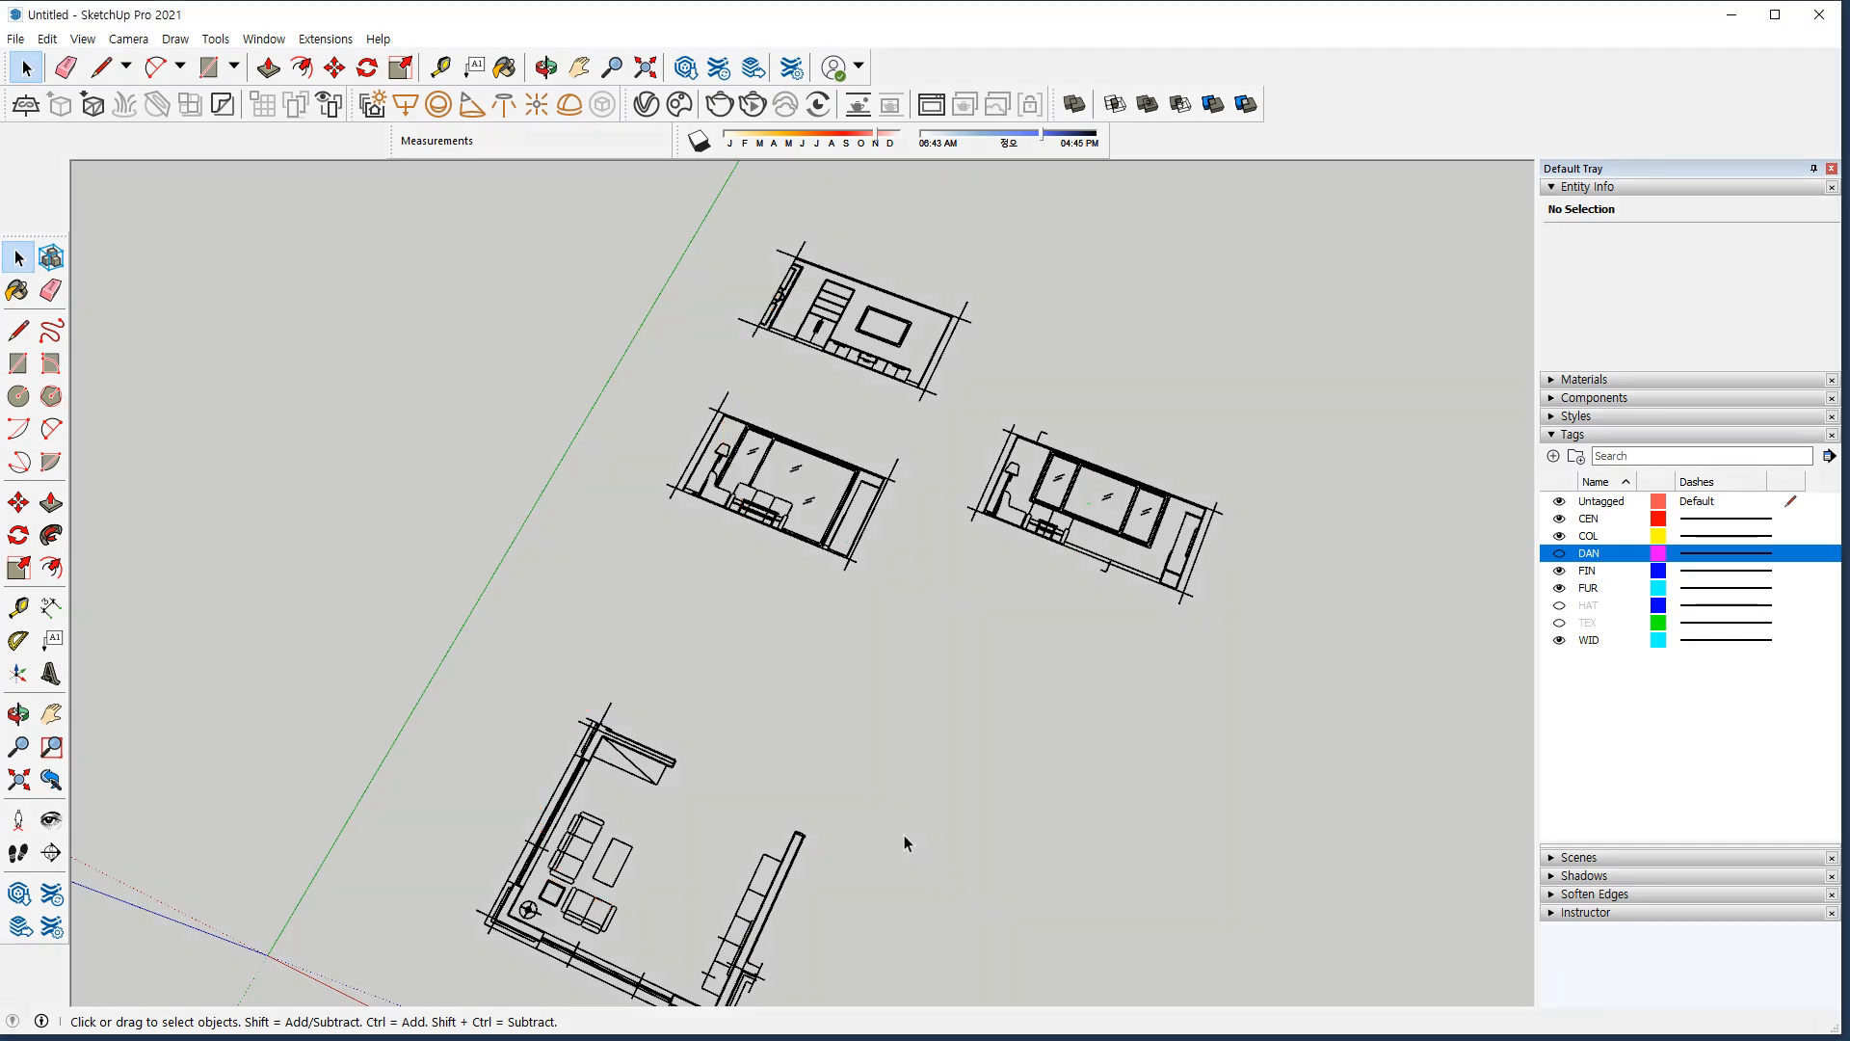
middle_click_drag(710, 836, 757, 562, "shift")
scroll(773, 783, "up", 5)
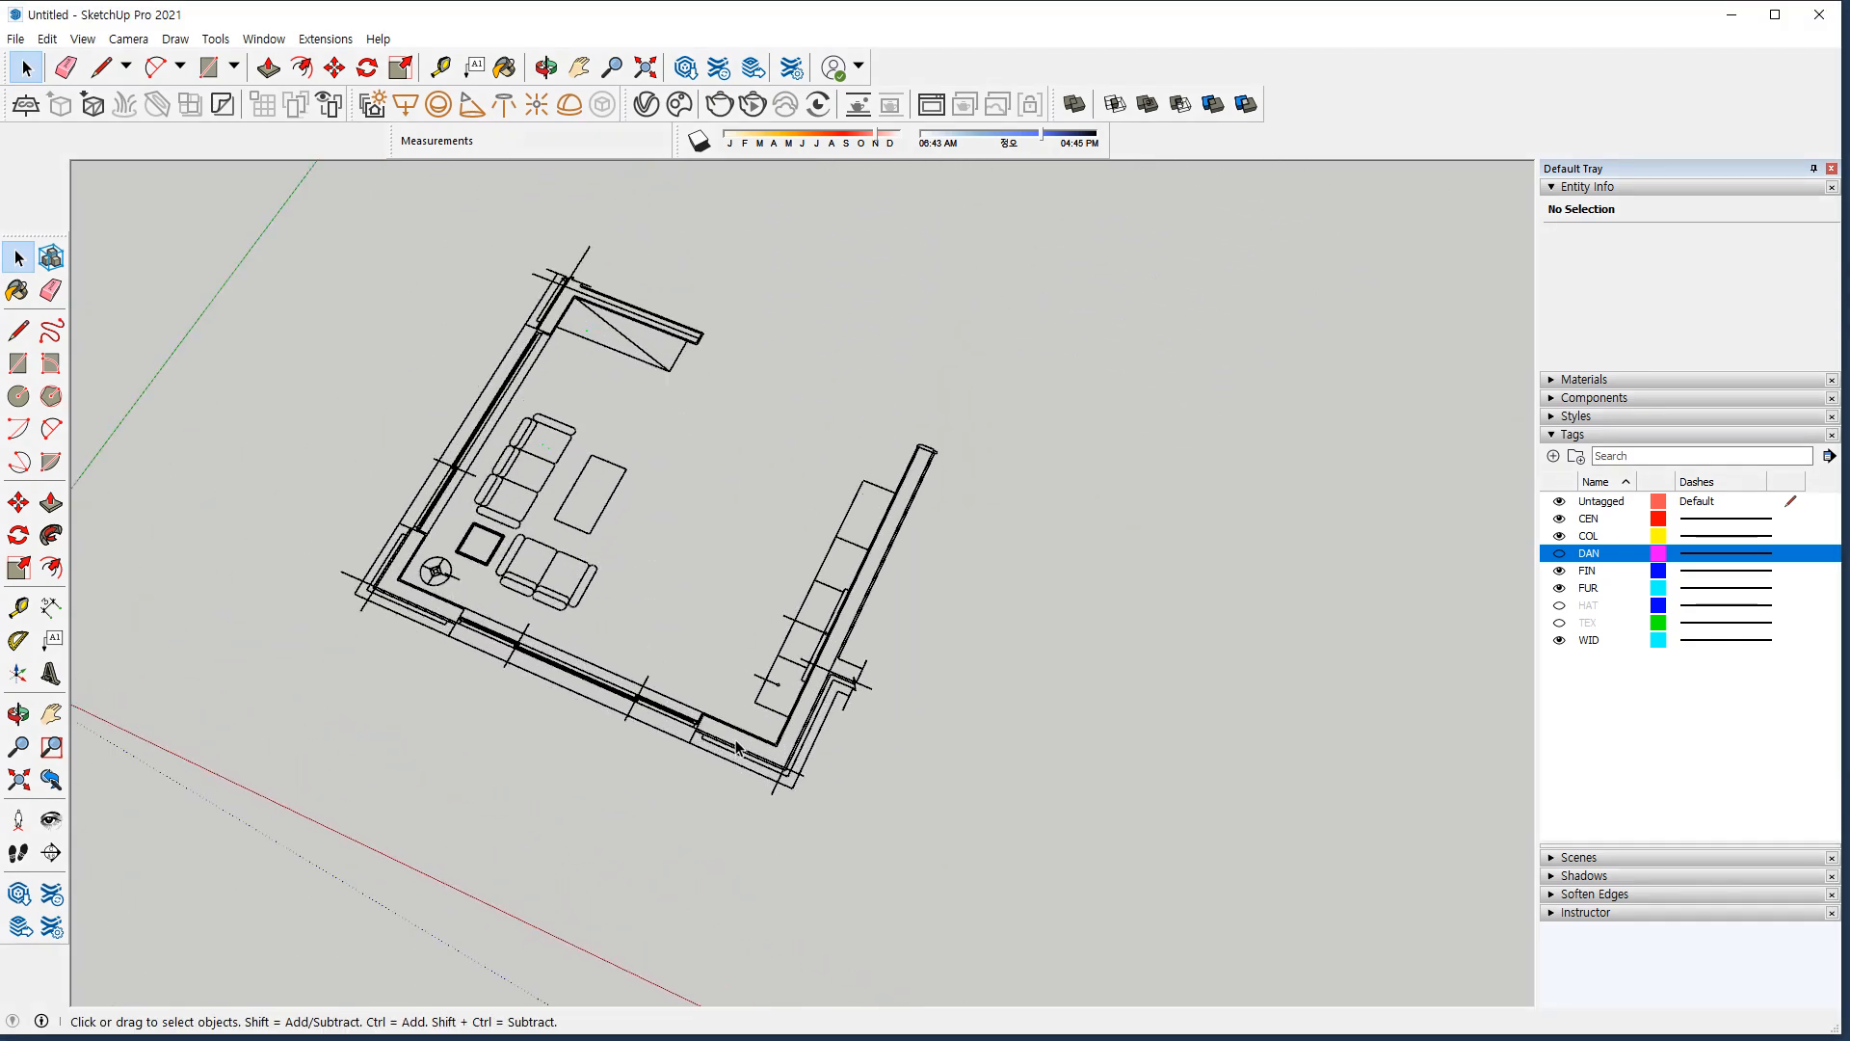
scroll(773, 783, "up", 3)
scroll(772, 783, "down", 2)
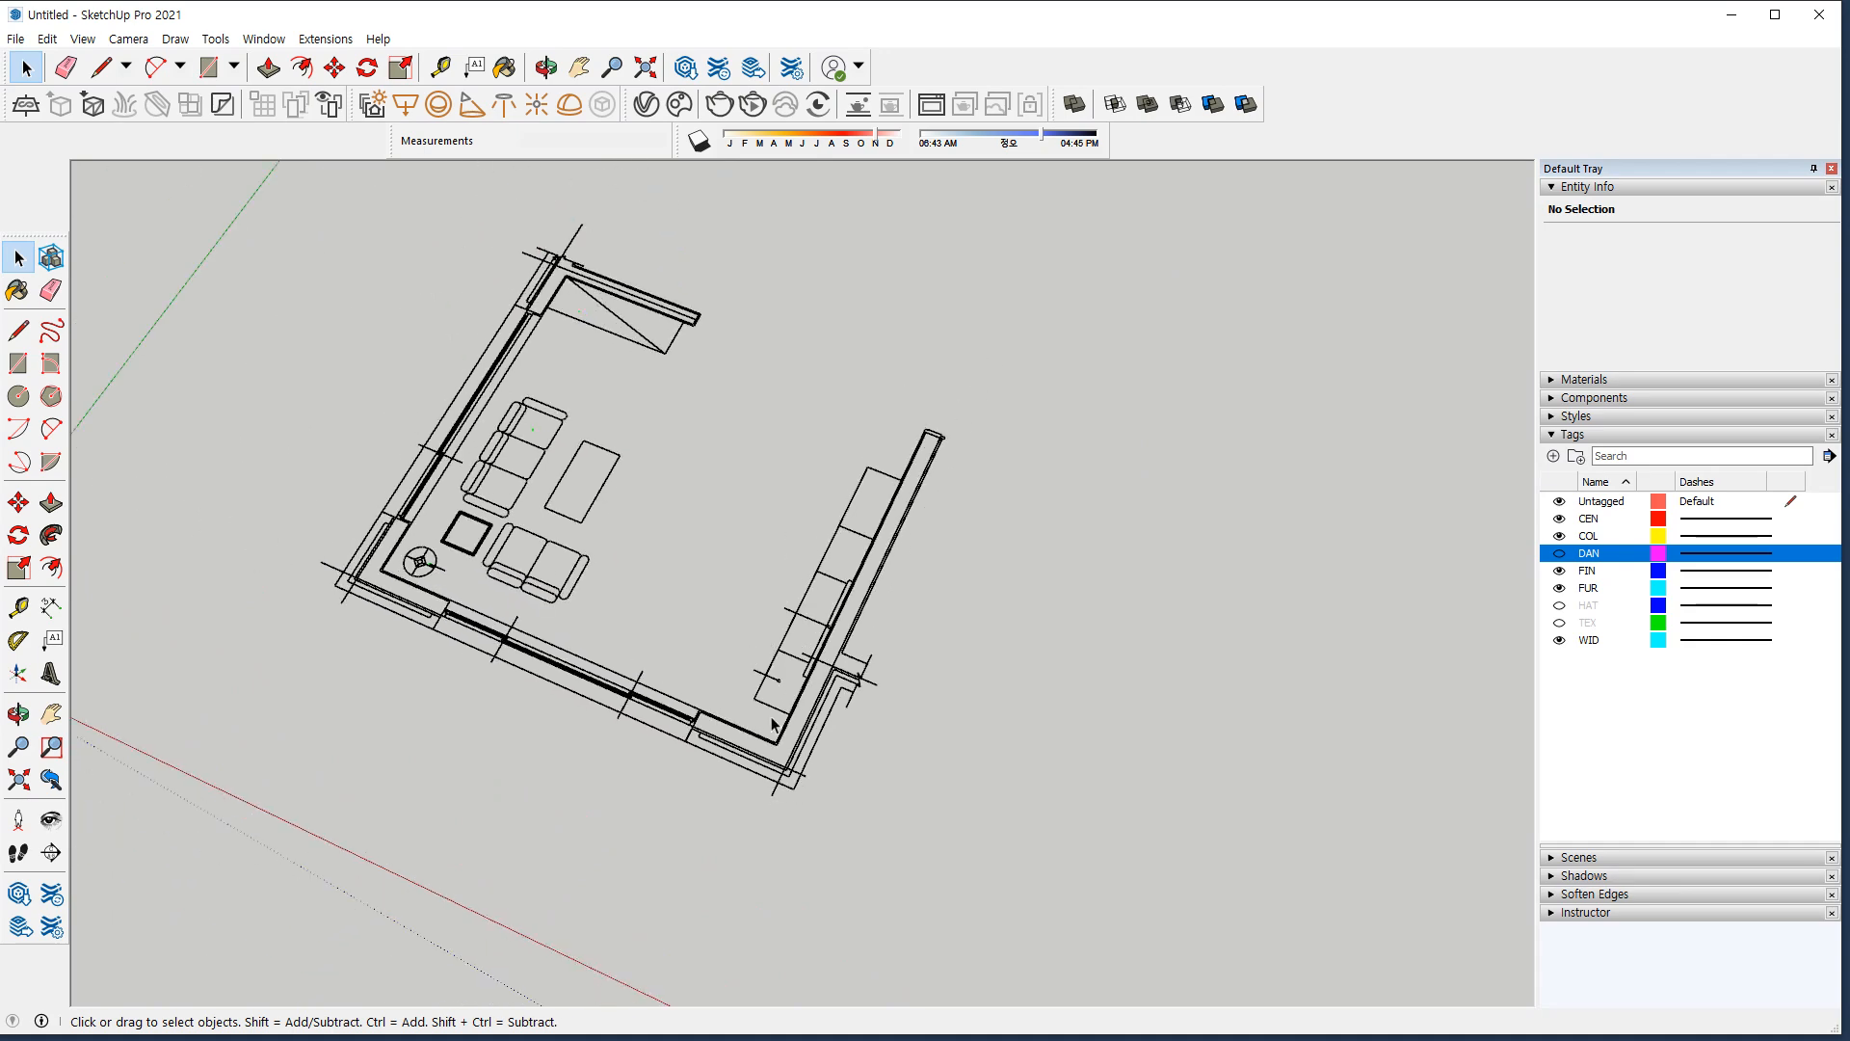
mouse_move(786, 218)
middle_mouse_down("shift")
mouse_move(619, 685)
mouse_move(588, 867)
middle_mouse_up("shift")
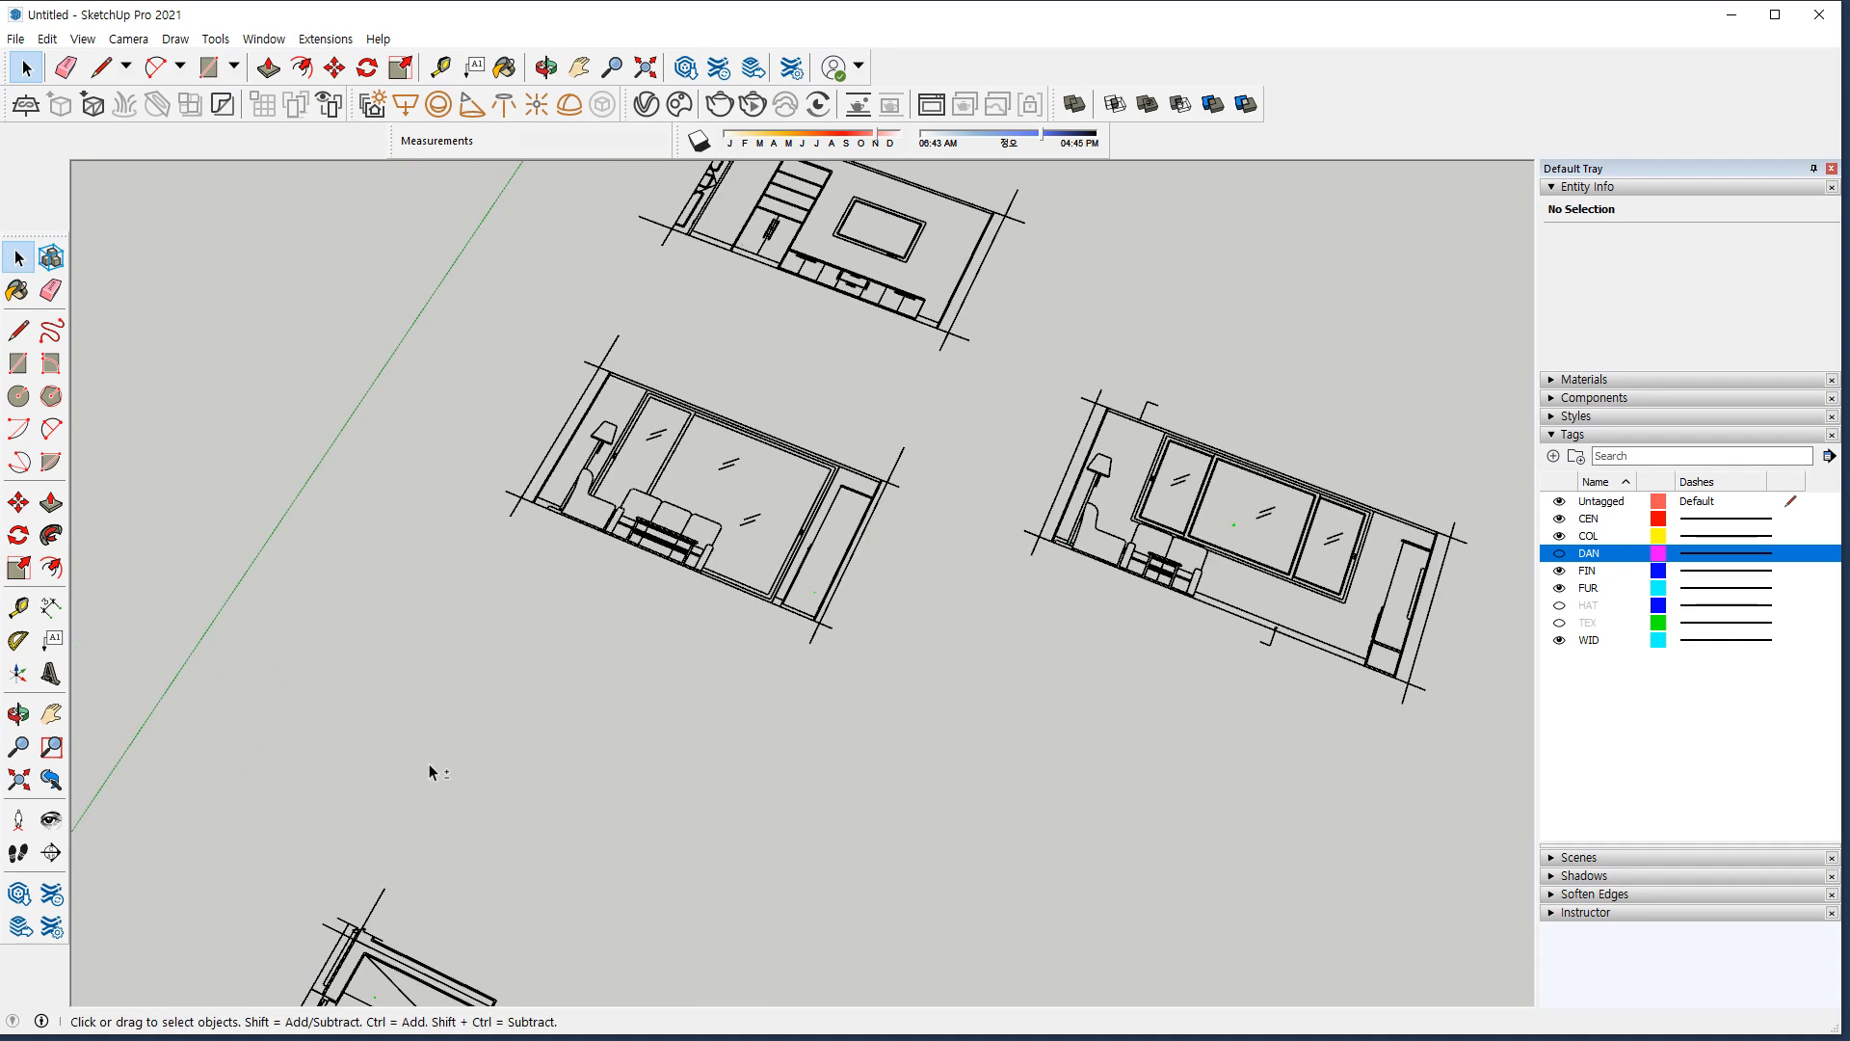
scroll(530, 514, "up", 3)
mouse_move(622, 282)
left_mouse_down()
mouse_move(546, 502)
mouse_move(847, 665)
mouse_move(1066, 694)
mouse_move(1137, 472)
left_mouse_up()
key("Escape")
Delete the line ends overshooting the two lower corners of the elevation with the sofa in front of the two-pane window.
scroll(483, 524, "up", 4)
left_click_drag(545, 575, 496, 508)
key("Delete")
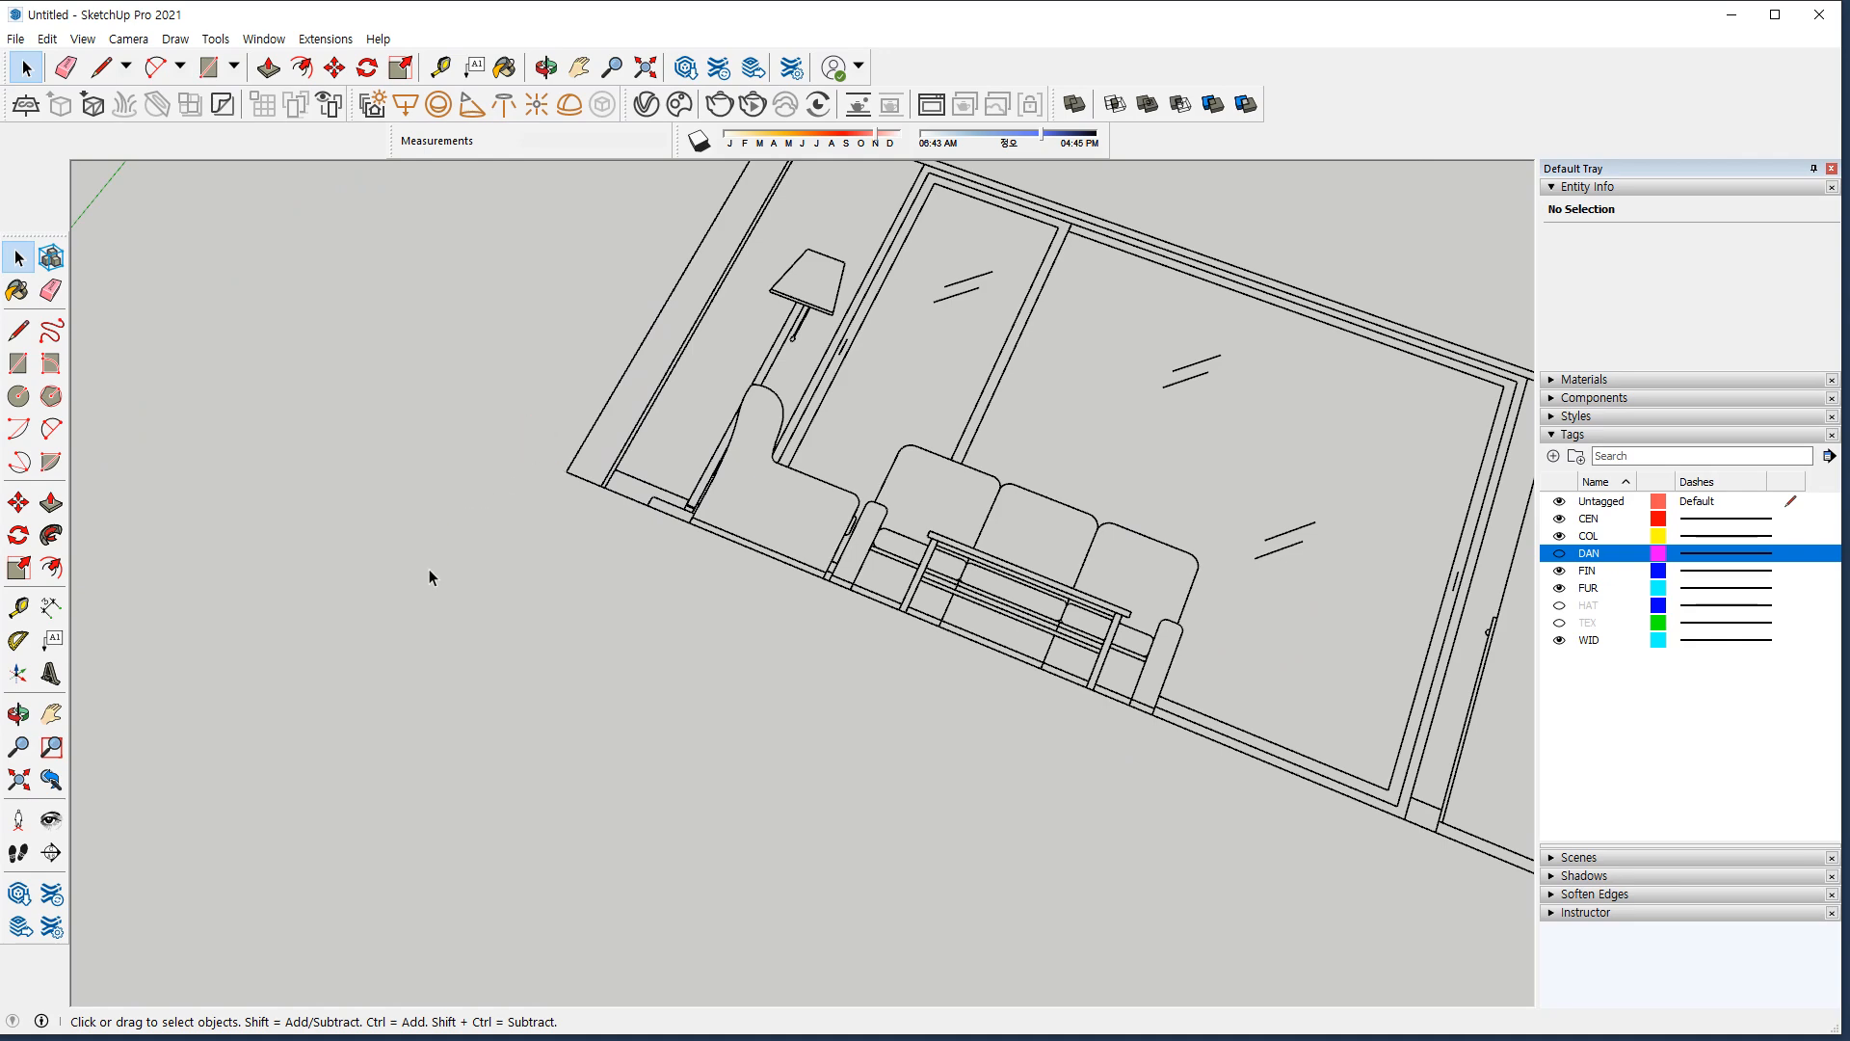
middle_click_drag(1523, 779, 1005, 620, "shift")
left_click_drag(1029, 836, 918, 748)
key("Delete")
left_click_drag(1068, 763, 1061, 767)
key("Delete")
Delete the line ends overshooting the two upper corners of the elevation with the two-pane window.
middle_click_drag(1176, 426, 987, 881, "shift")
left_click_drag(1114, 799, 1089, 743)
left_click_drag(1027, 628, 1024, 625)
key("Delete")
middle_click_drag(198, 325, 382, 385, "shift")
left_click_drag(463, 422, 391, 364)
key("Delete")
left_click_drag(366, 390, 335, 427)
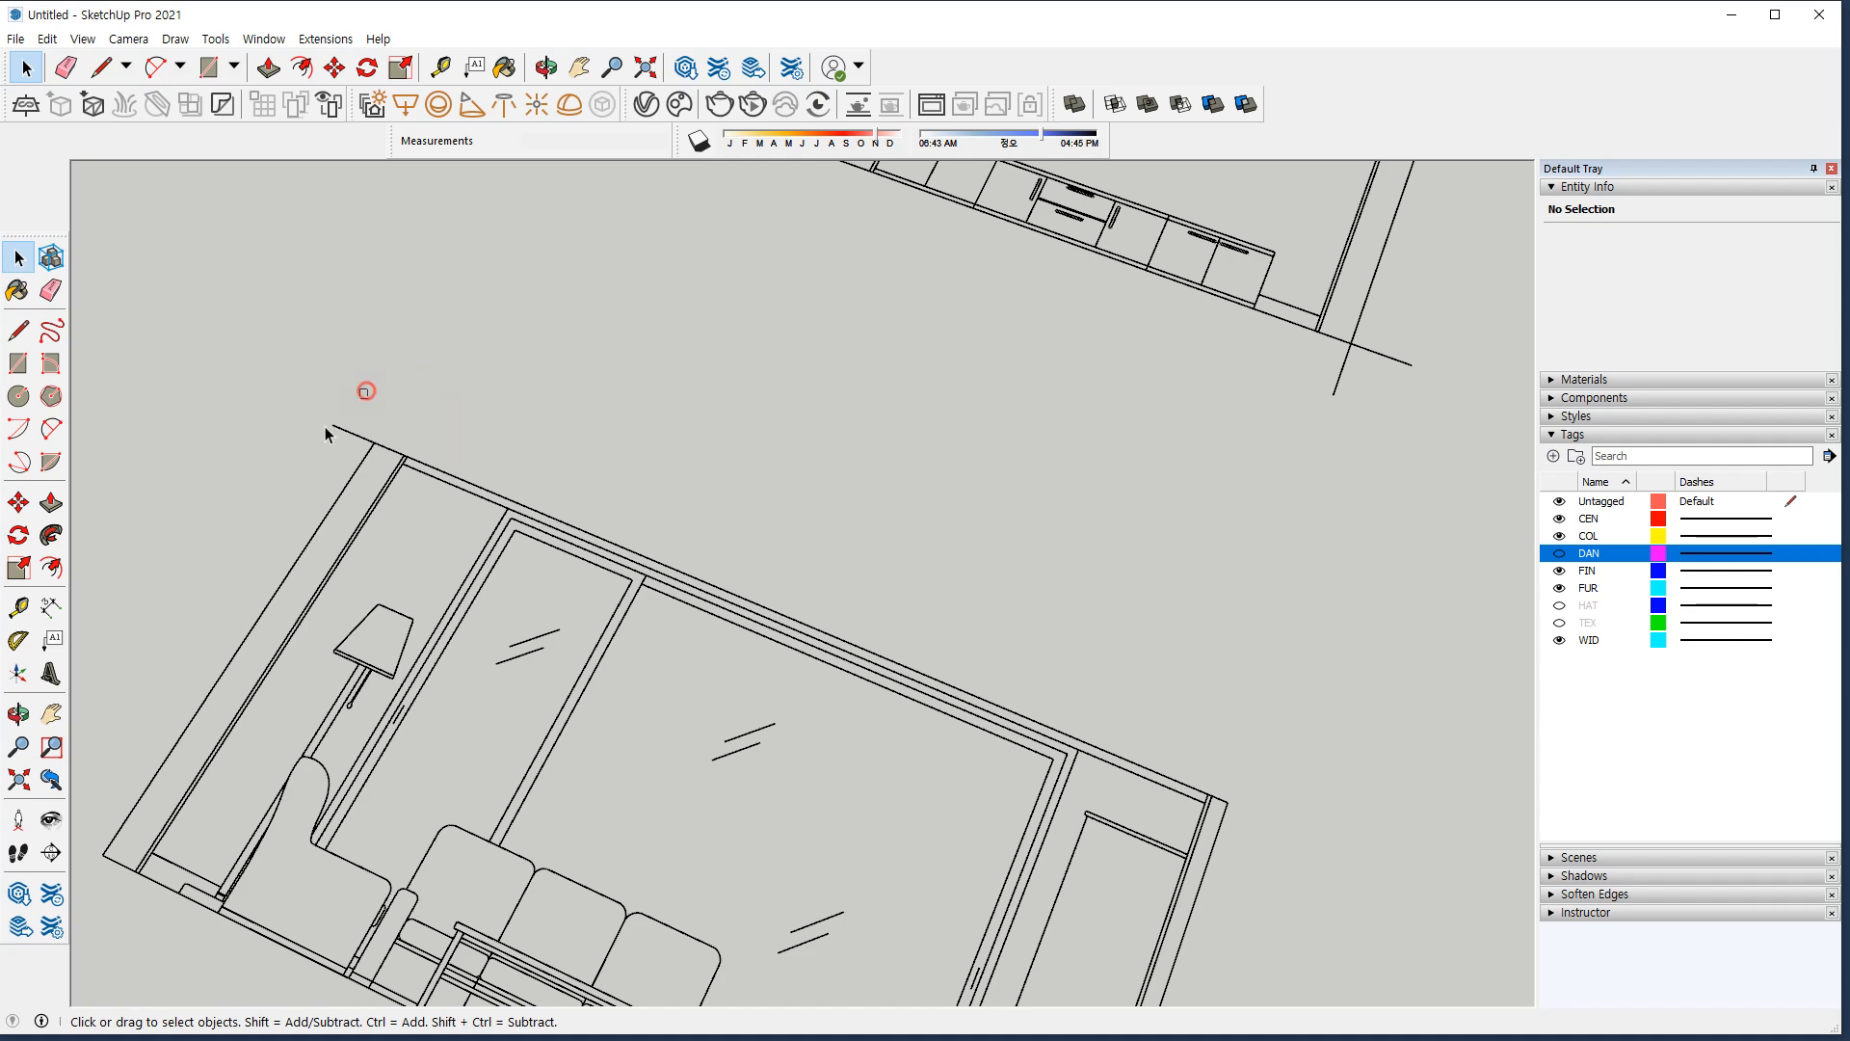
Erase the overshooting corner lines and the two bracket marks around the elevation with the three-pane window.
scroll(764, 633, "down", 2)
middle_click_drag(1141, 863, 443, 426, "shift")
scroll(598, 559, "down", 1)
middle_click_drag(901, 547, 497, 642, "shift")
key("space")
key("e")
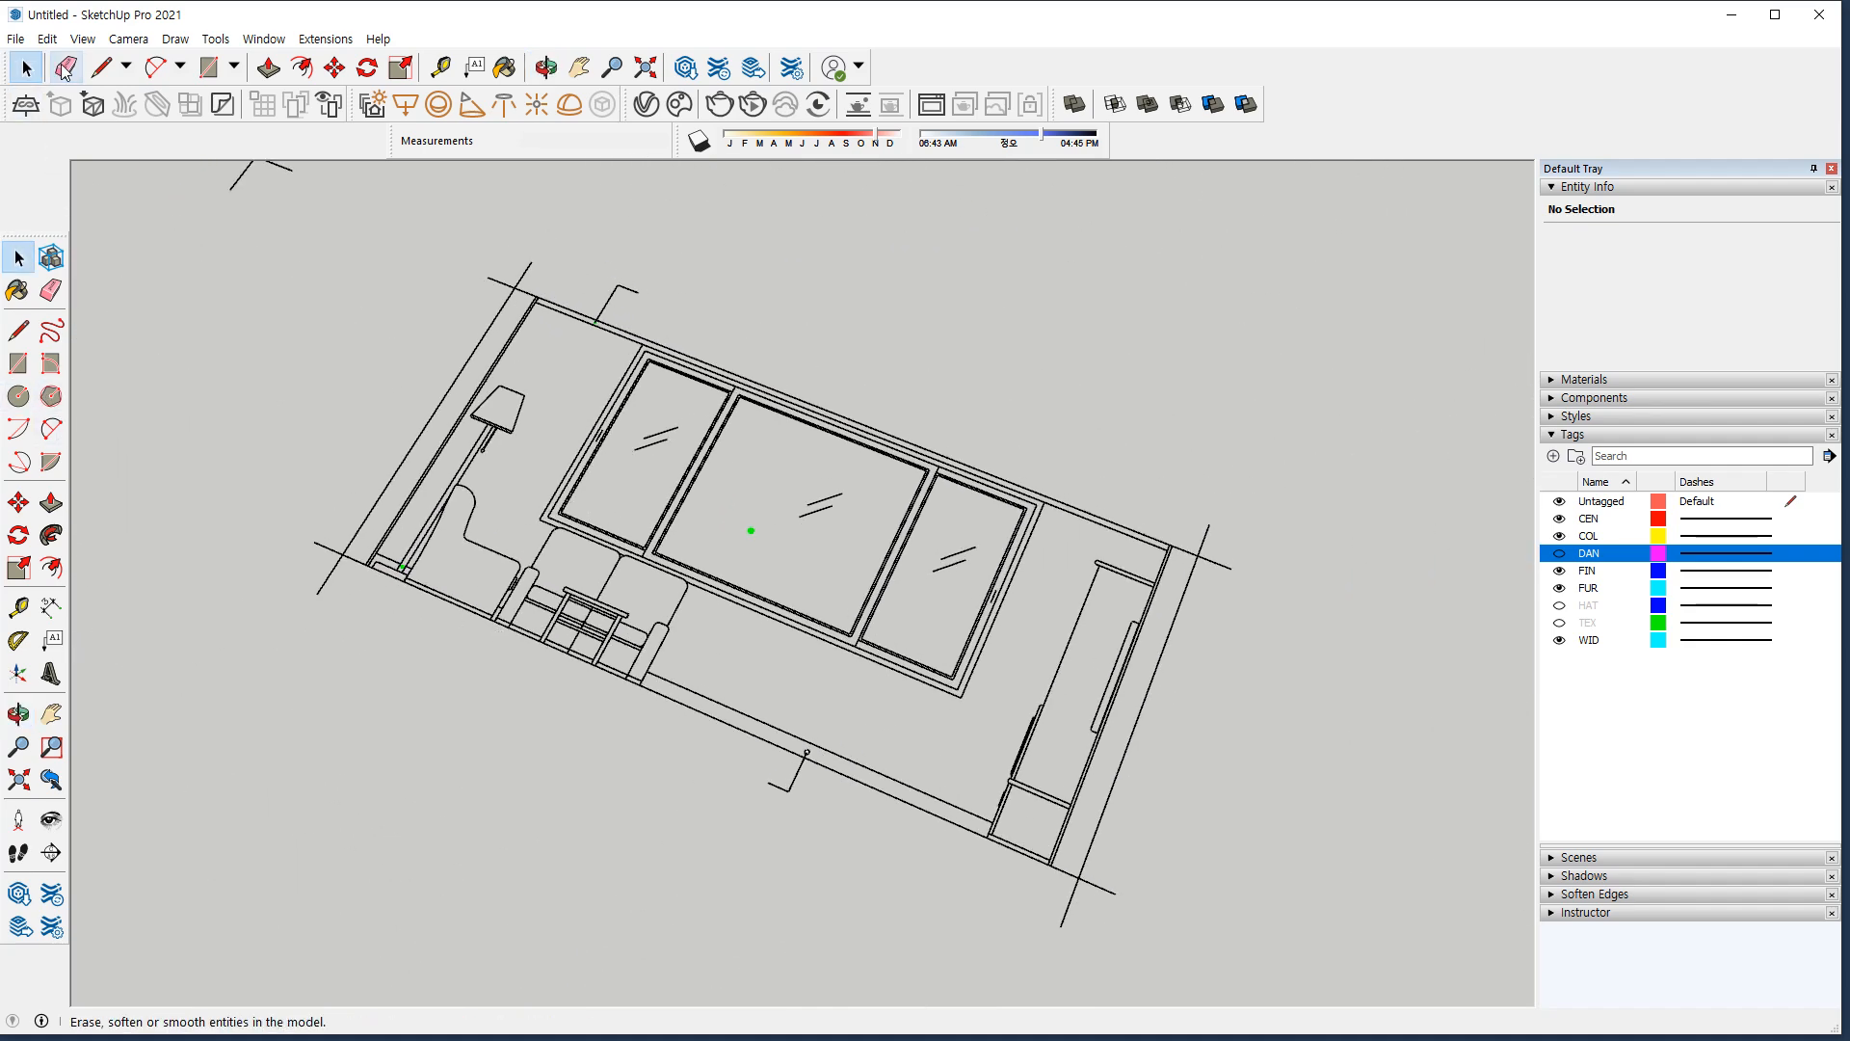
left_click_drag(329, 529, 333, 595)
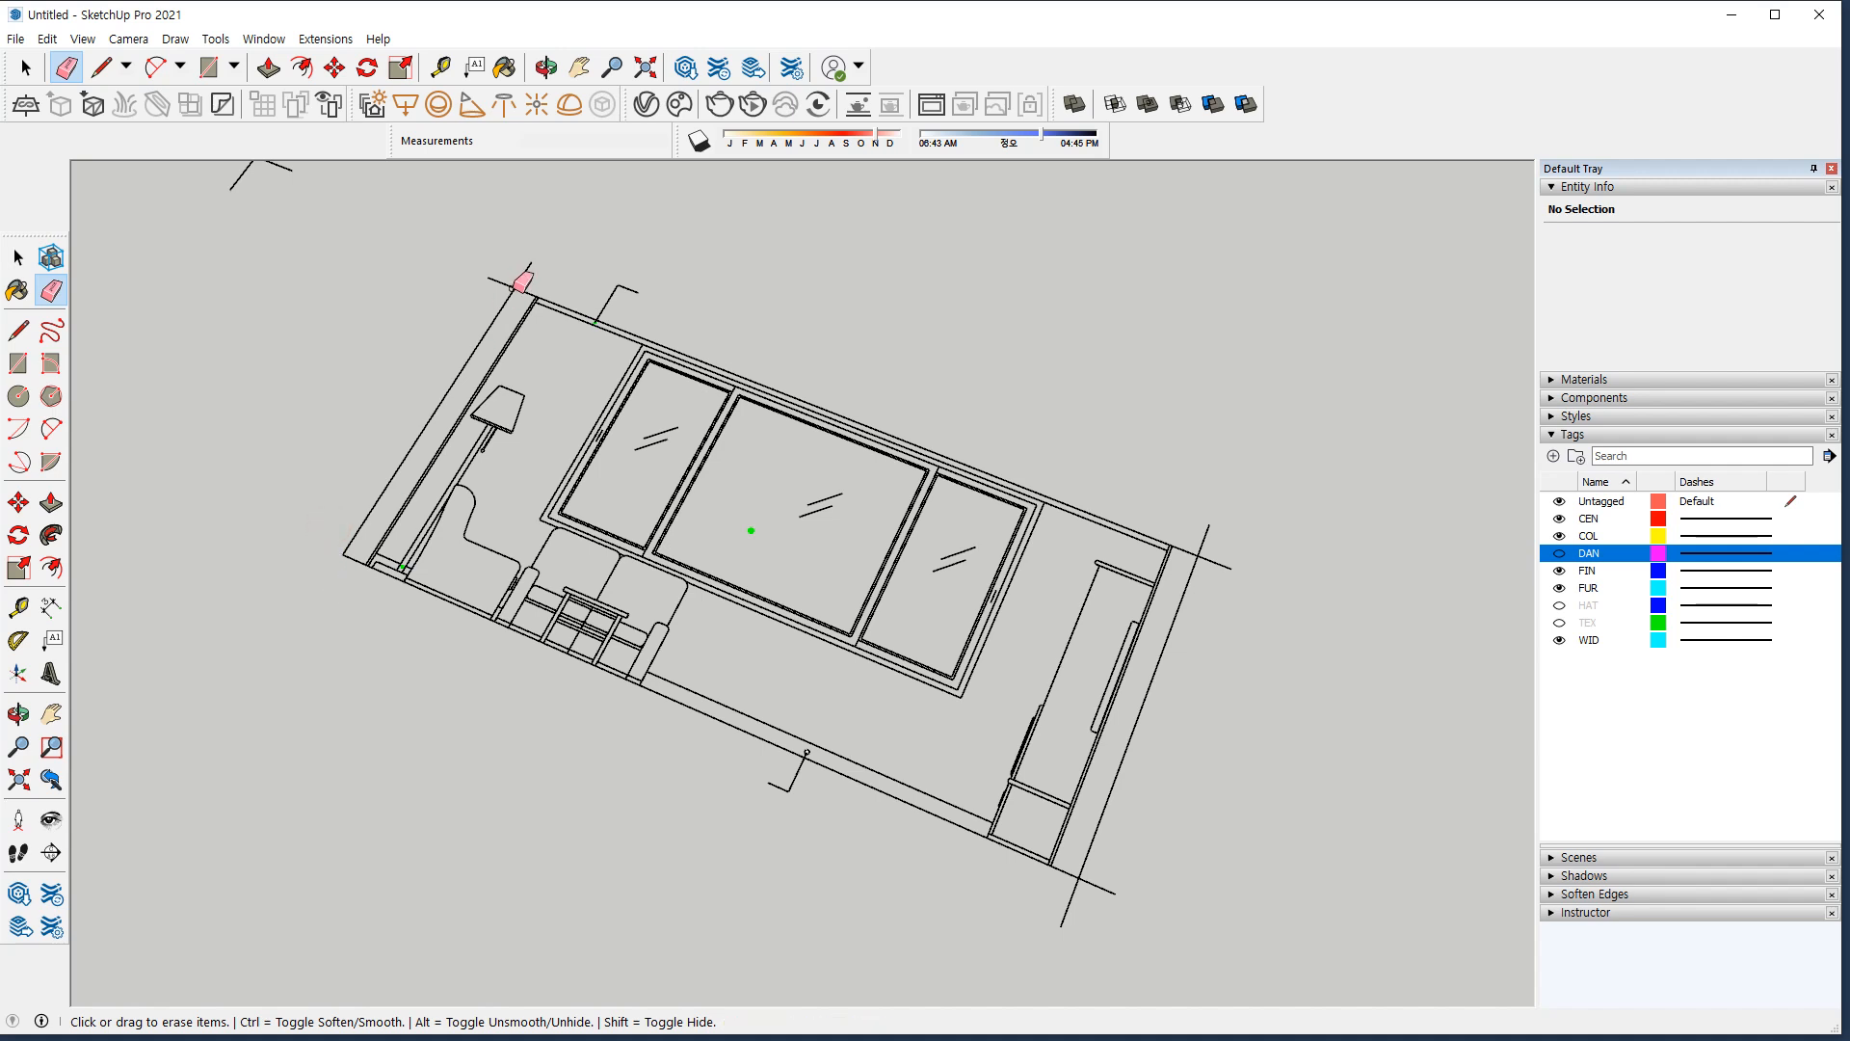
left_click_drag(546, 274, 488, 281)
left_click_drag(1205, 528, 1212, 576)
left_click_drag(1123, 879, 1059, 918)
mouse_move(801, 792)
left_mouse_down()
mouse_move(766, 790)
mouse_move(780, 782)
left_mouse_up()
left_click_drag(632, 279, 605, 311)
Erase the line ends overshooting the four corners of the TV wall elevation.
scroll(917, 478, "down", 3)
middle_click_drag(755, 410, 1075, 768, "shift")
scroll(722, 576, "up", 2)
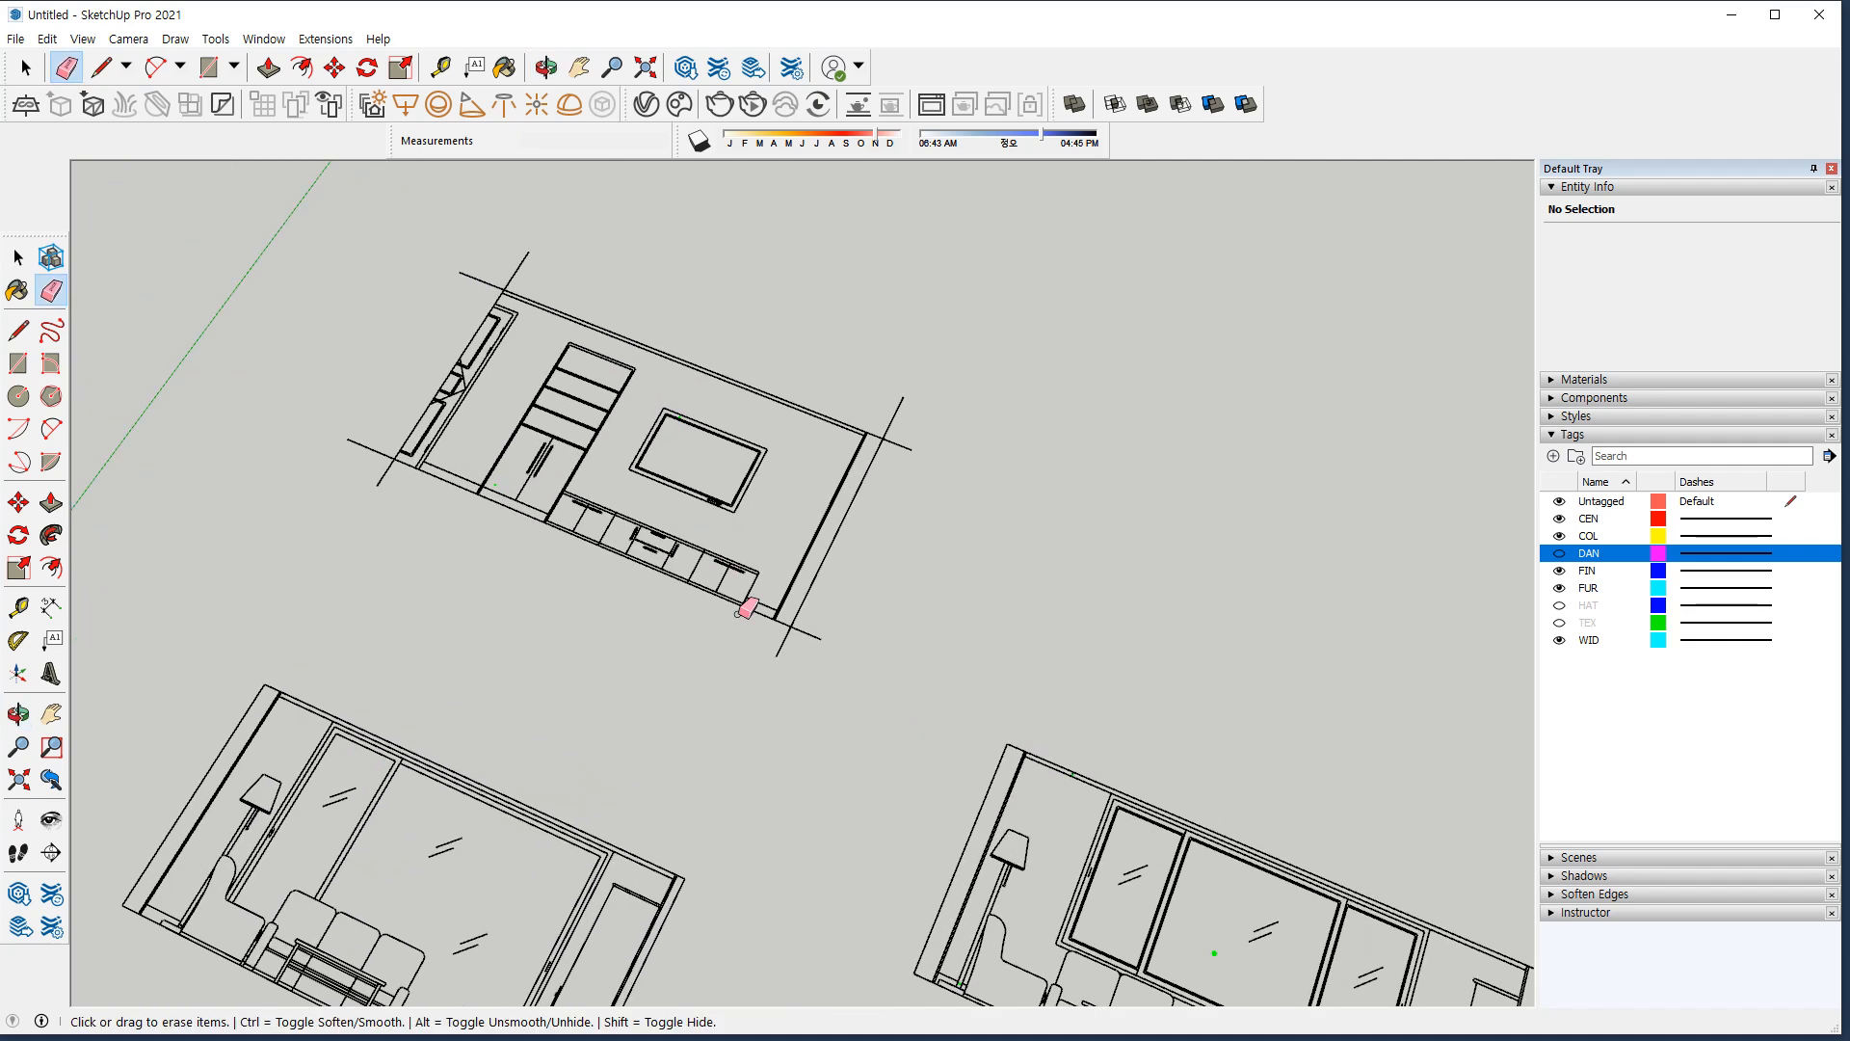
left_click_drag(795, 670, 846, 655)
left_click_drag(954, 430, 930, 370)
left_click_drag(521, 196, 390, 248)
left_click_drag(306, 391, 337, 475)
scroll(466, 648, "down", 4)
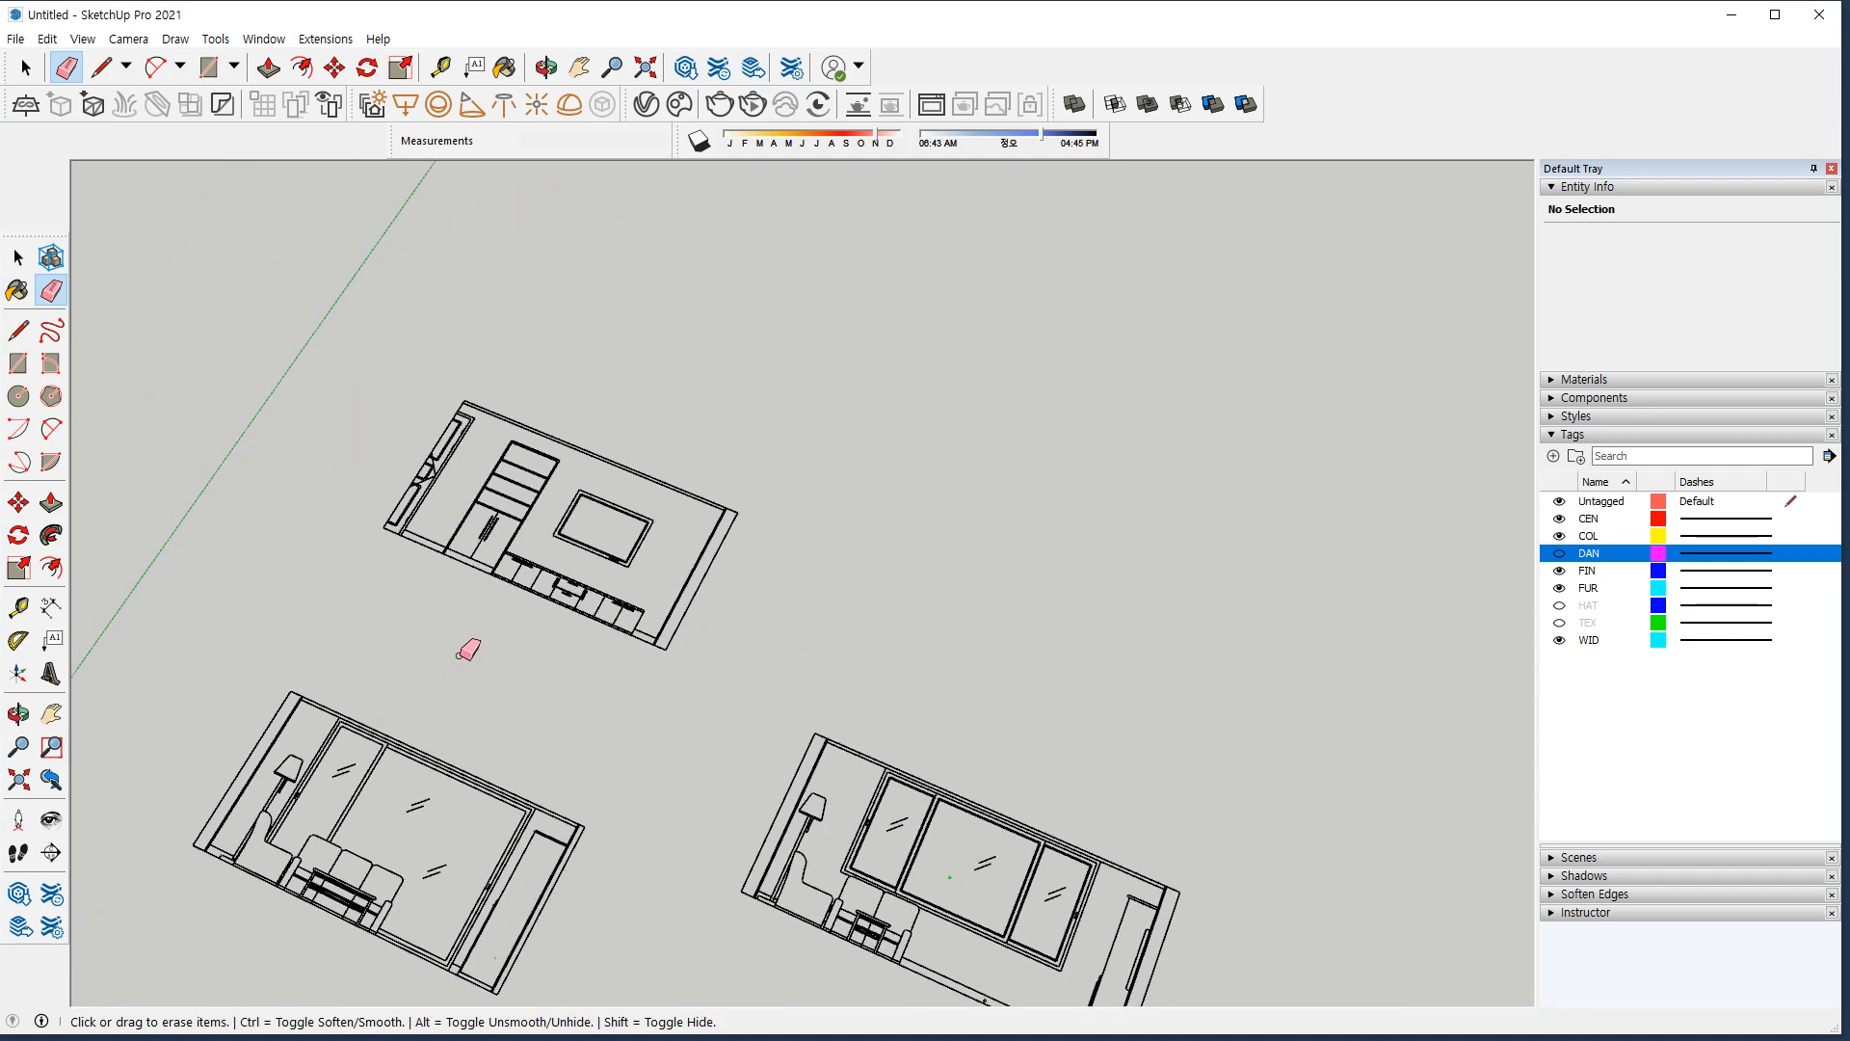
middle_click_drag(559, 734, 721, 254, "shift")
scroll(599, 828, "up", 3)
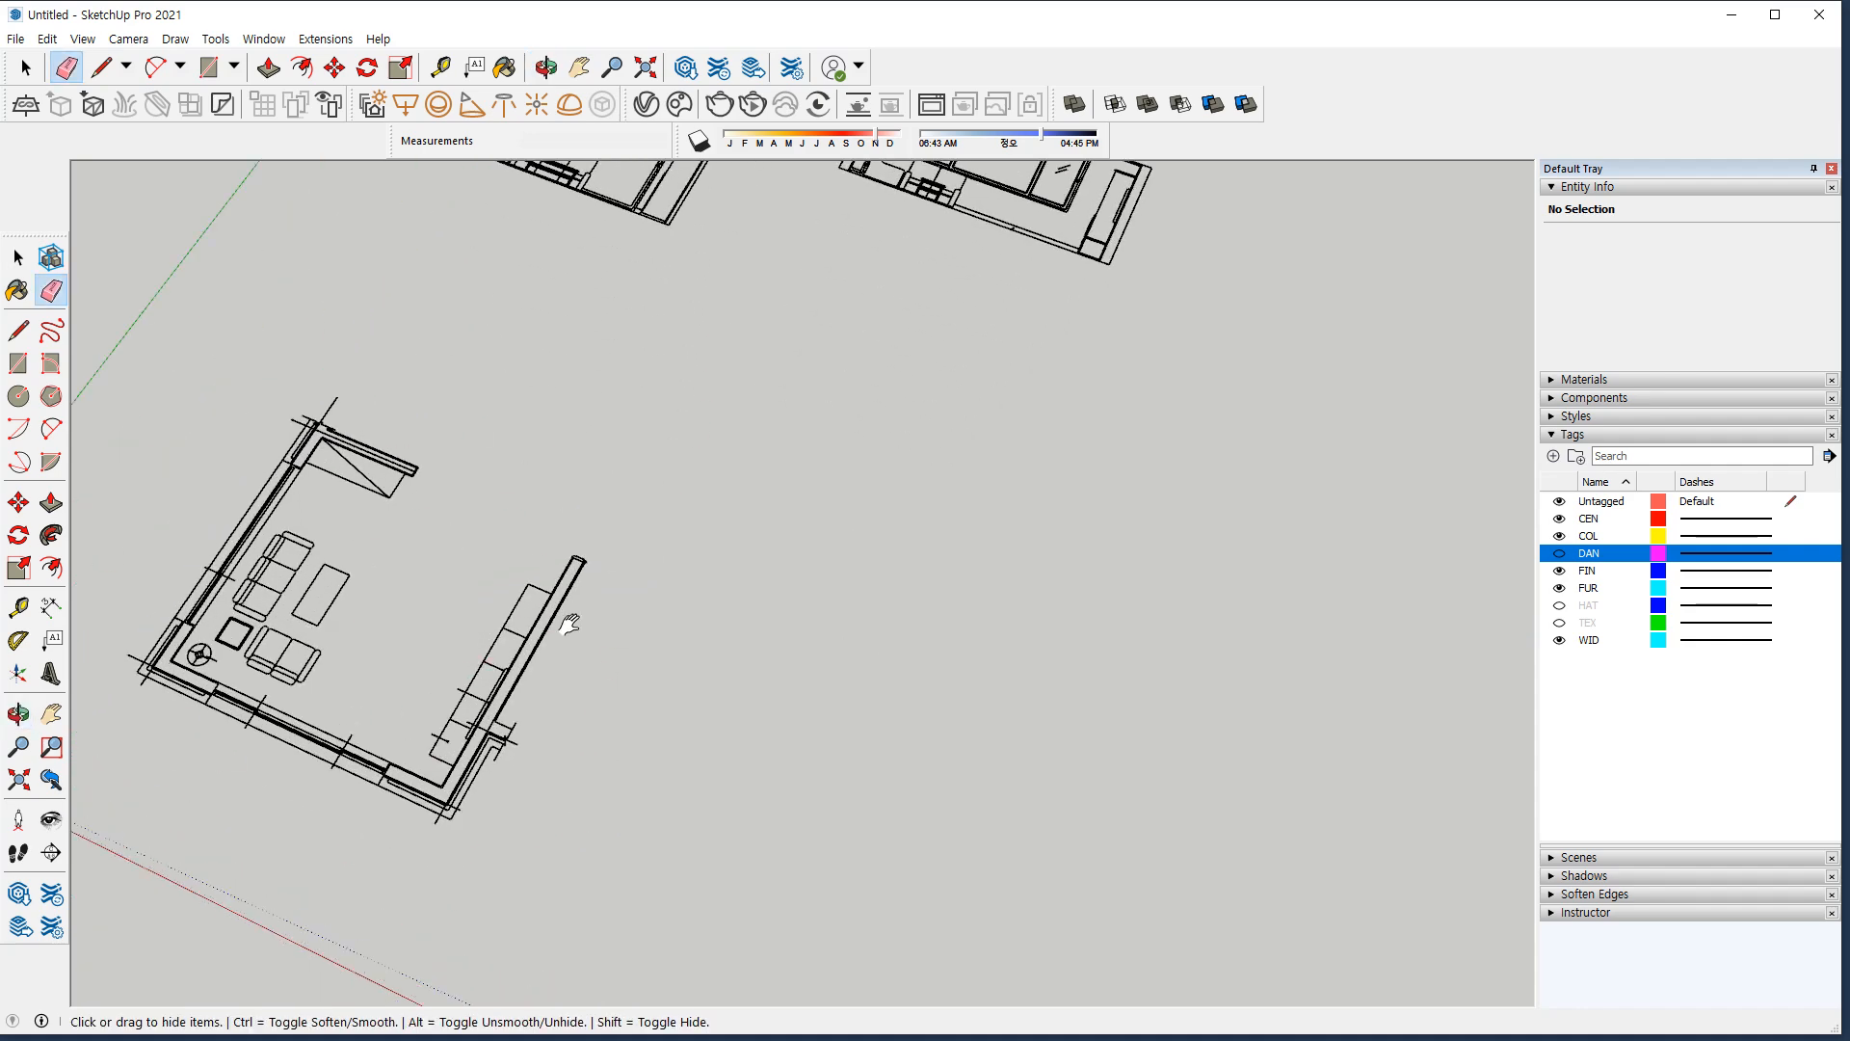
middle_click_drag(576, 617, 664, 705, "shift")
scroll(670, 702, "down", 2)
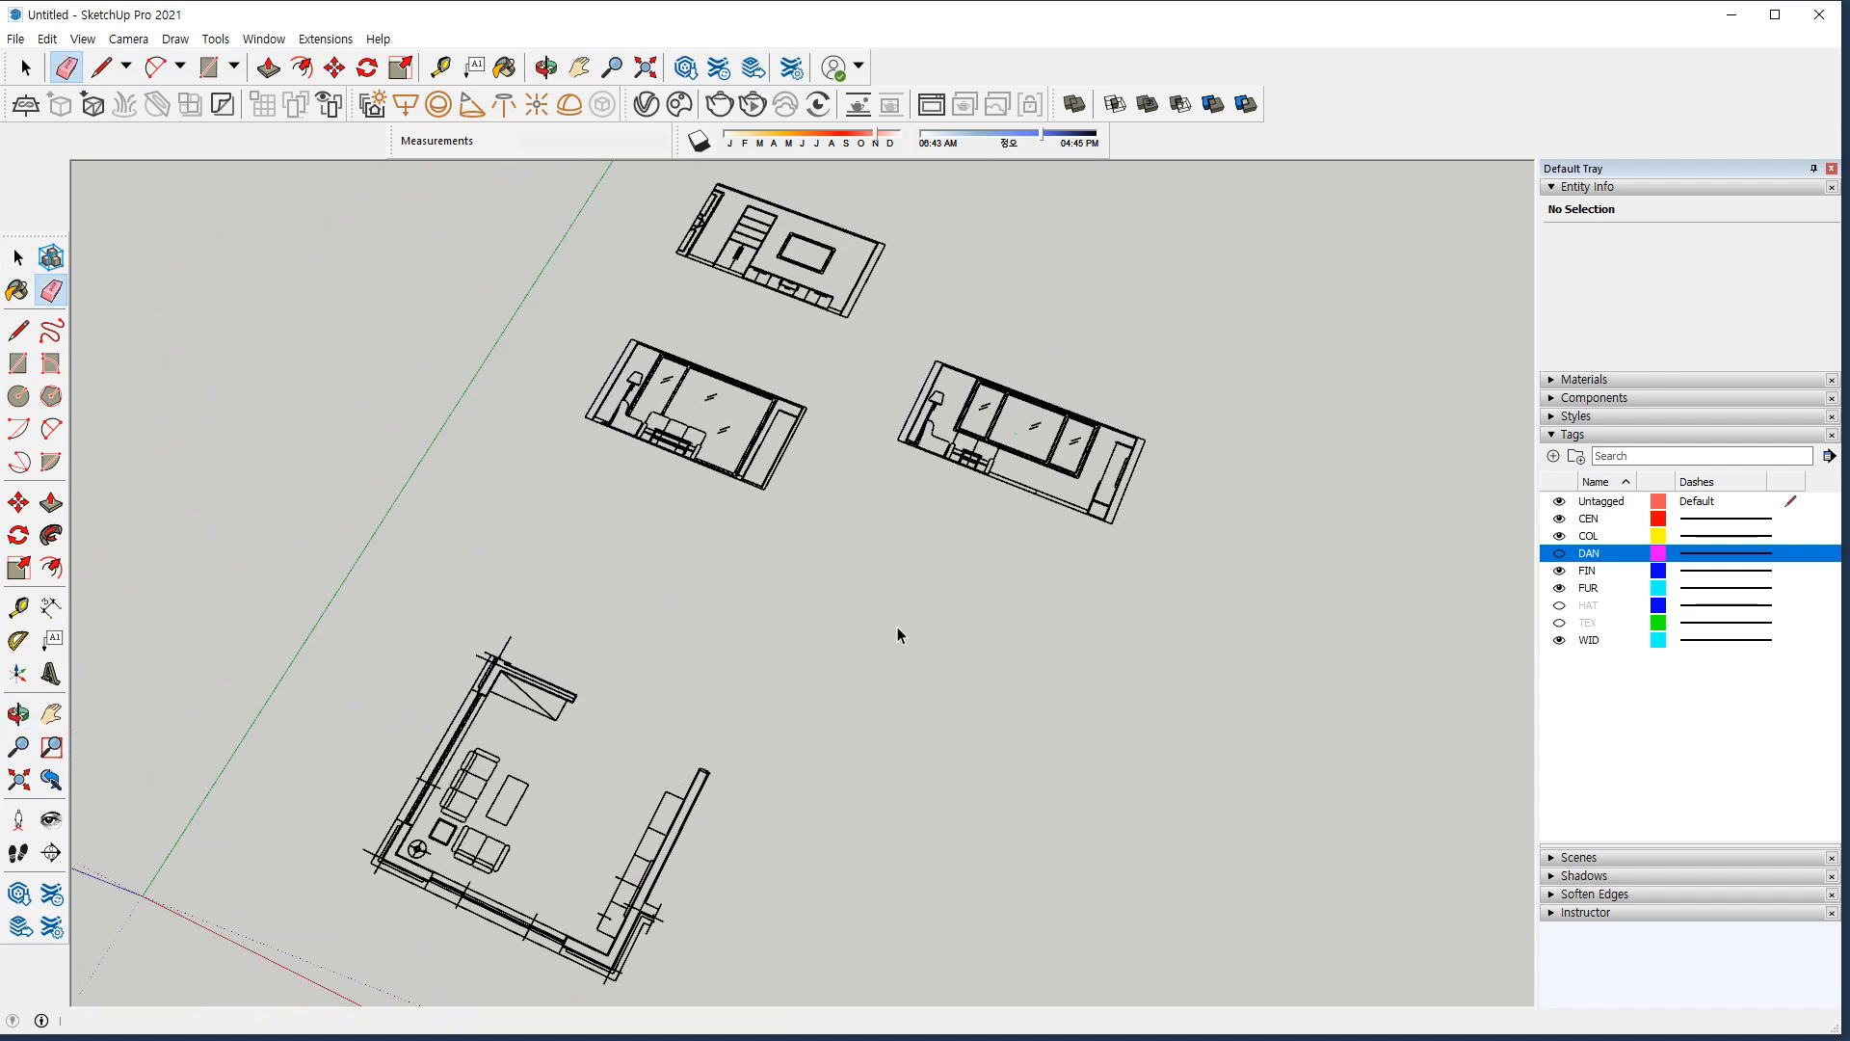
key("space")
left_click(776, 626)
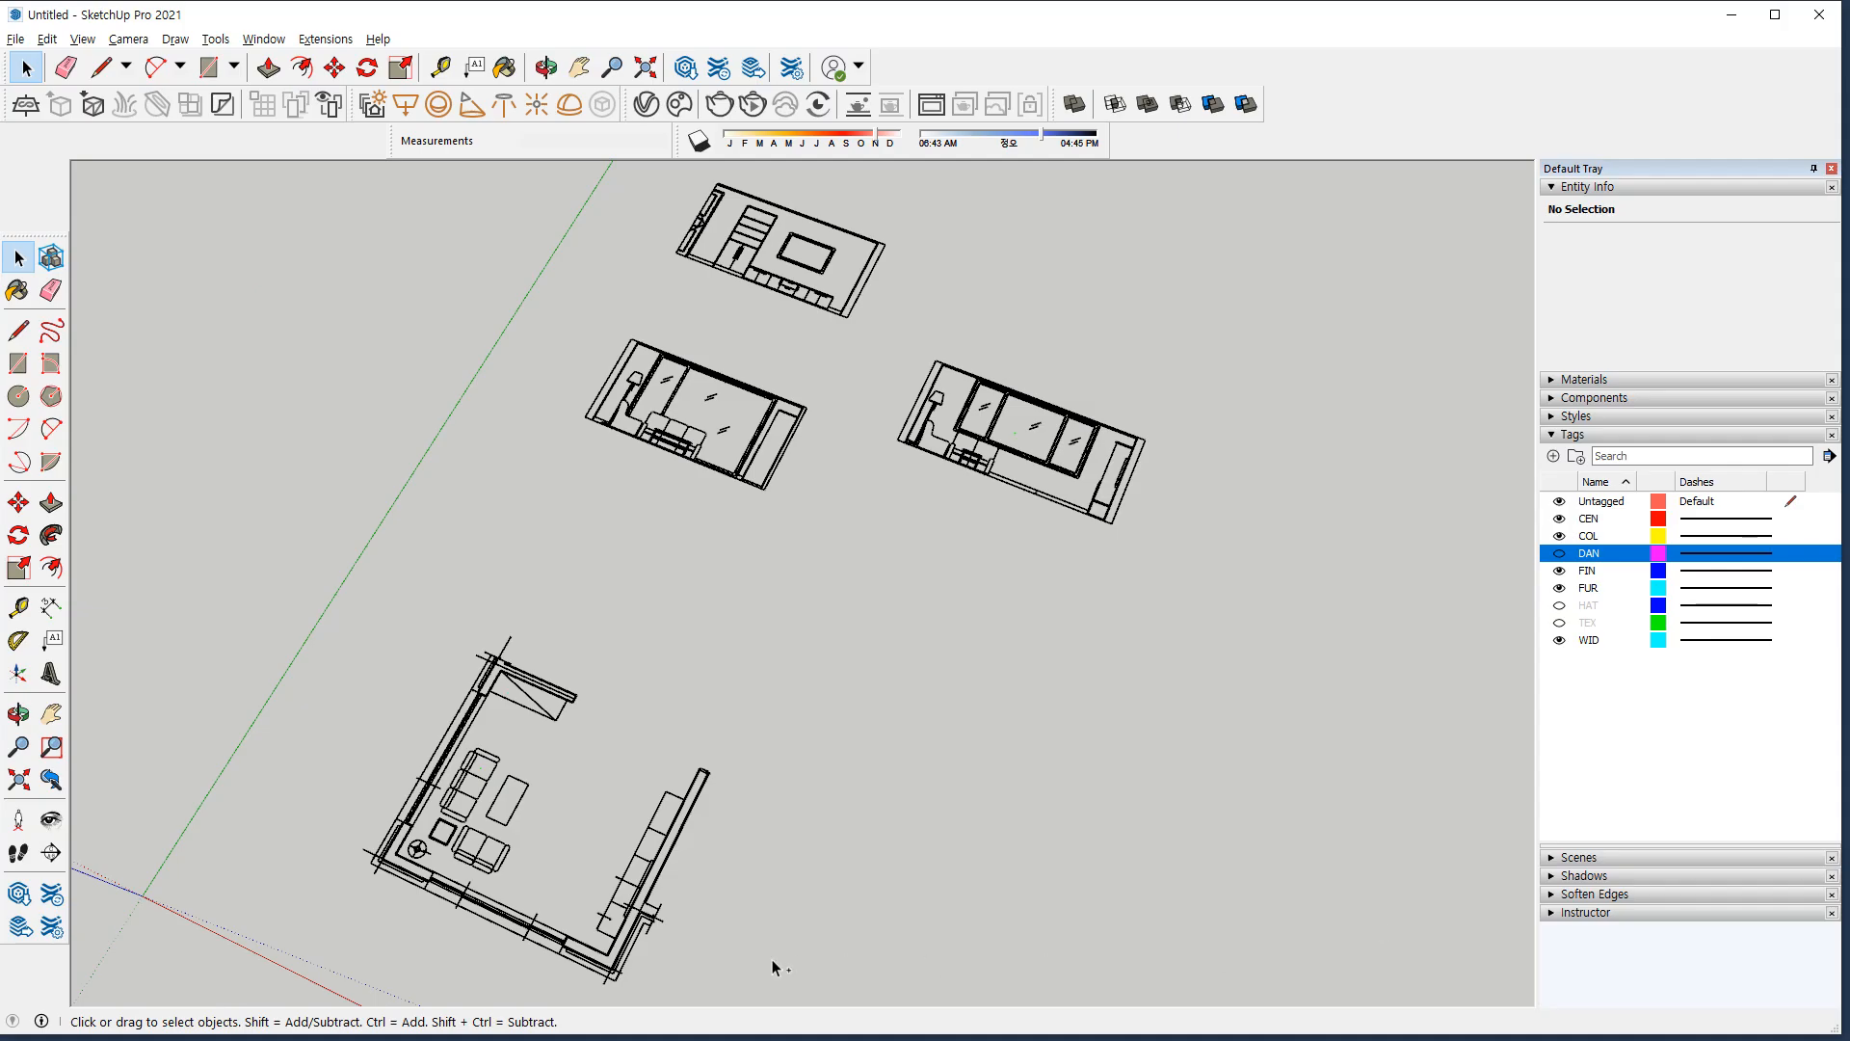
mouse_move(566, 1010)
left_mouse_down()
mouse_move(434, 660)
mouse_move(770, 915)
mouse_move(617, 1002)
left_mouse_up()
mouse_move(686, 511)
left_mouse_down()
mouse_move(570, 524)
mouse_move(777, 536)
mouse_move(733, 549)
left_mouse_up()
mouse_move(833, 318)
left_mouse_down()
mouse_move(668, 191)
mouse_move(819, 307)
left_mouse_up()
mouse_move(1137, 602)
left_mouse_down()
mouse_move(872, 361)
mouse_move(1096, 516)
left_mouse_up()
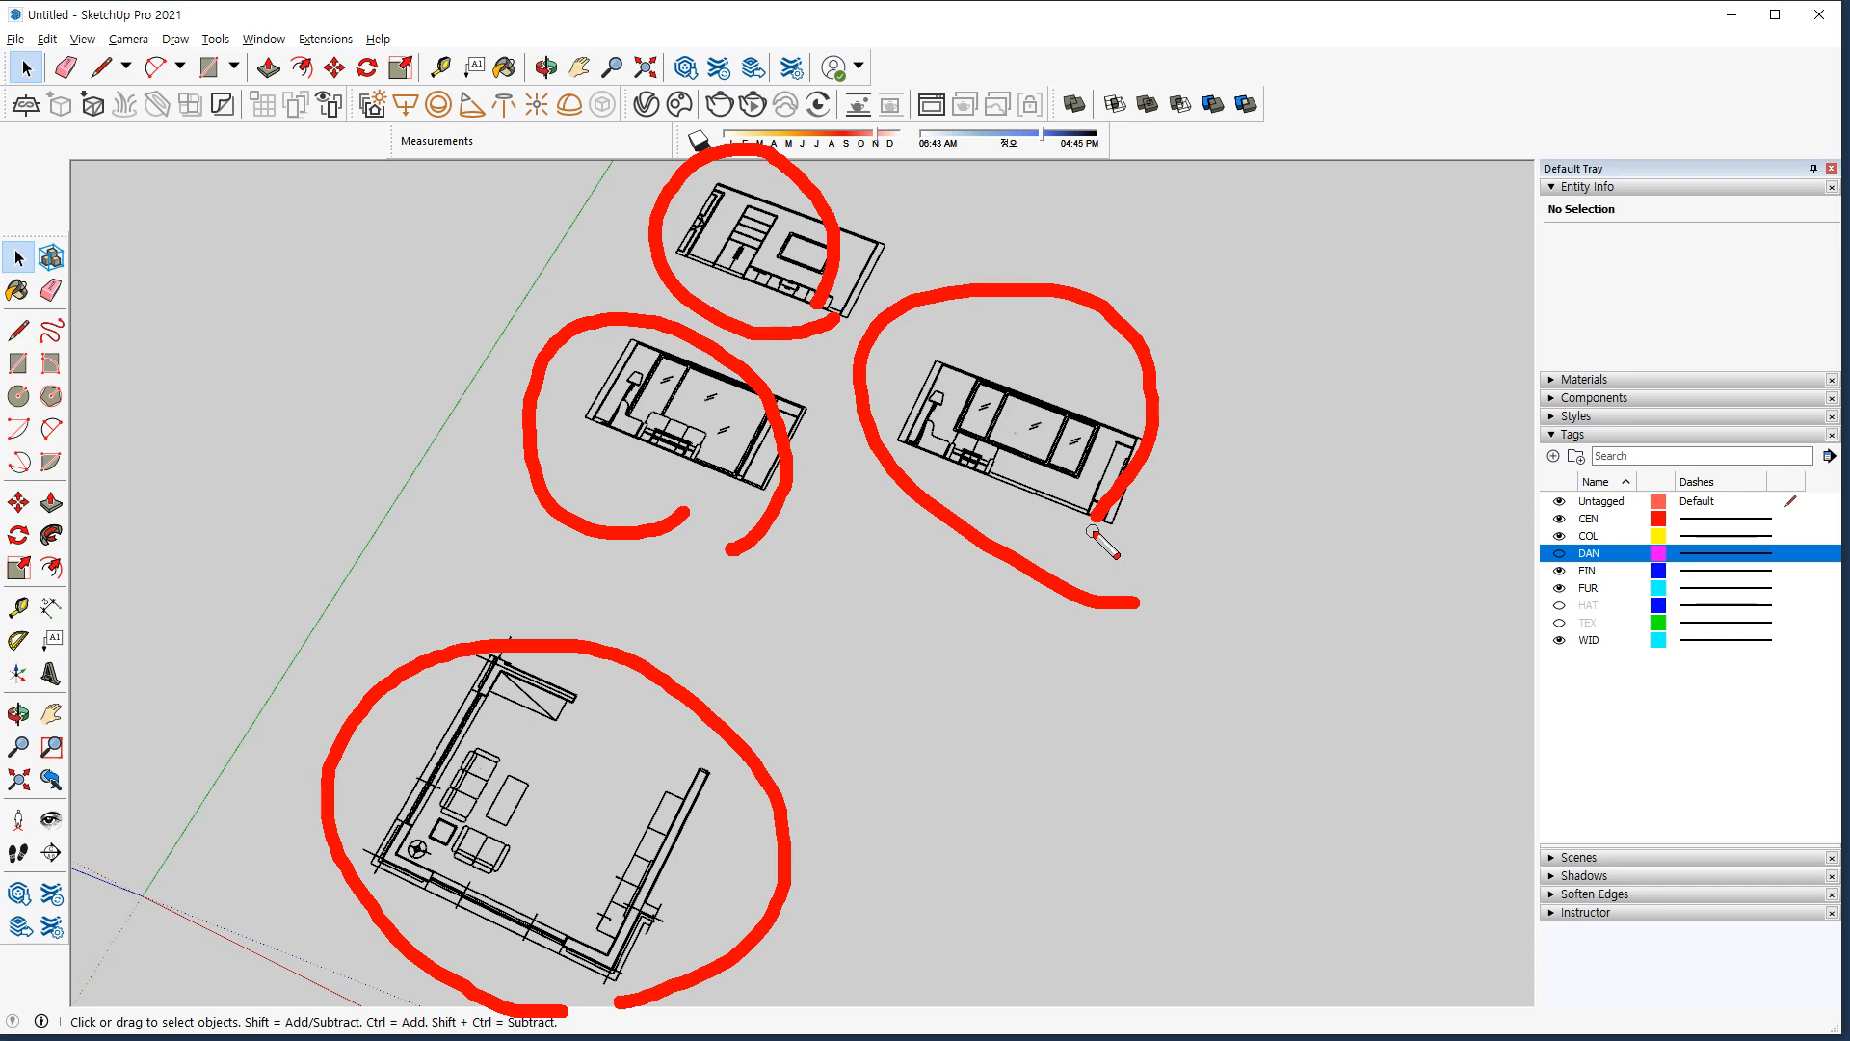
key("Escape")
left_click(1720, 700)
key("ctrl+1")
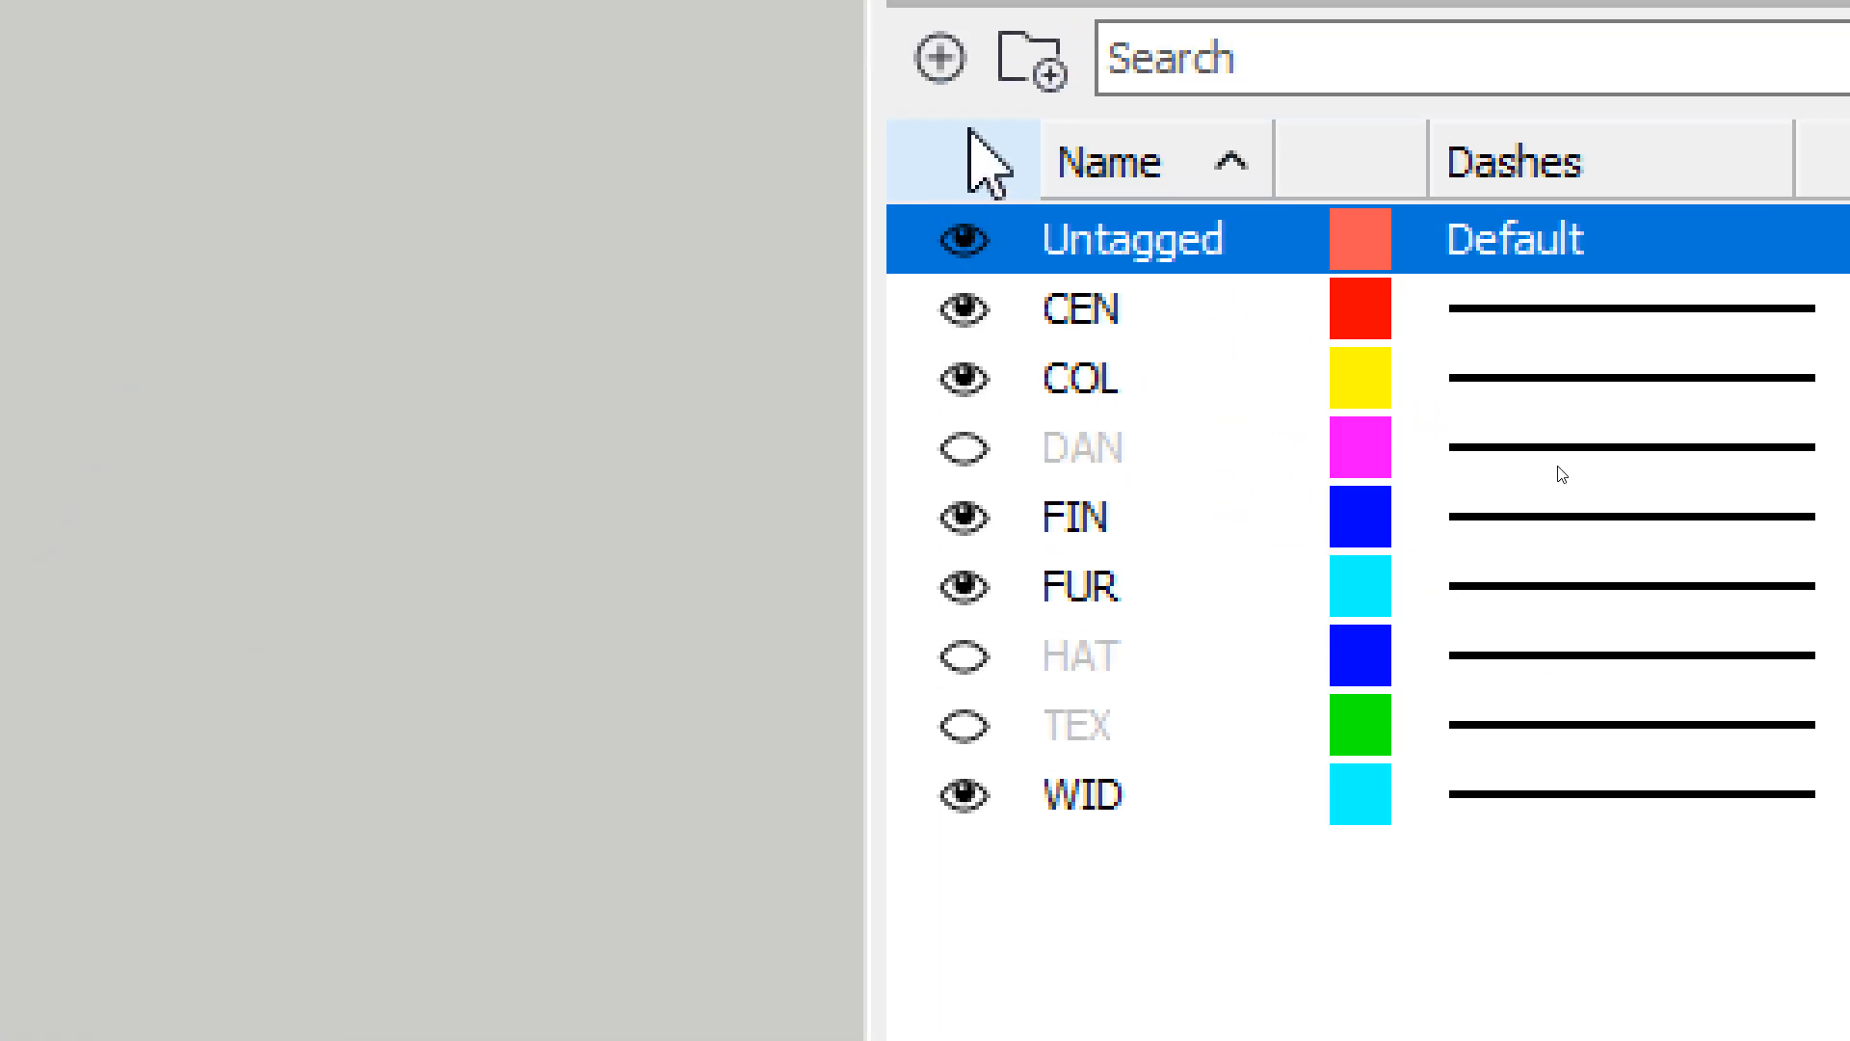
Add a tag named 2D 평면 for the floor plan.
left_click(958, 132)
type("2D 평며노")
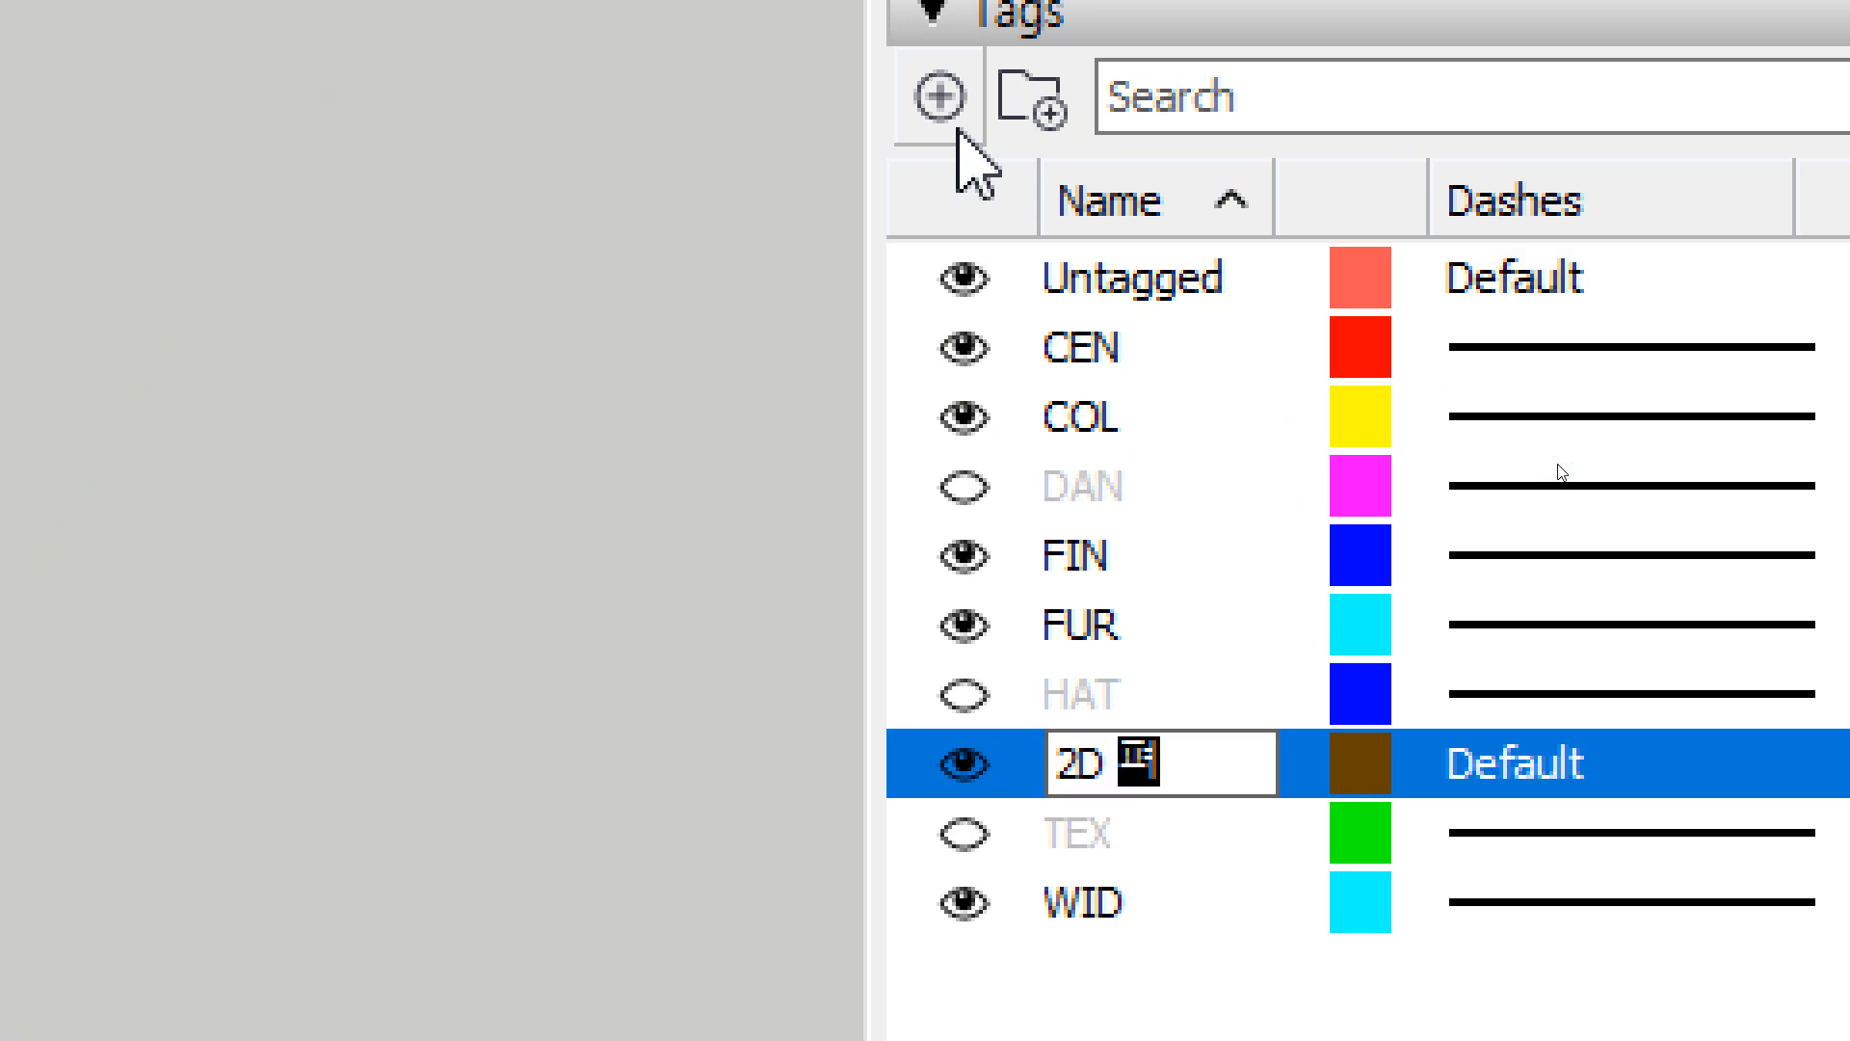
key("Return")
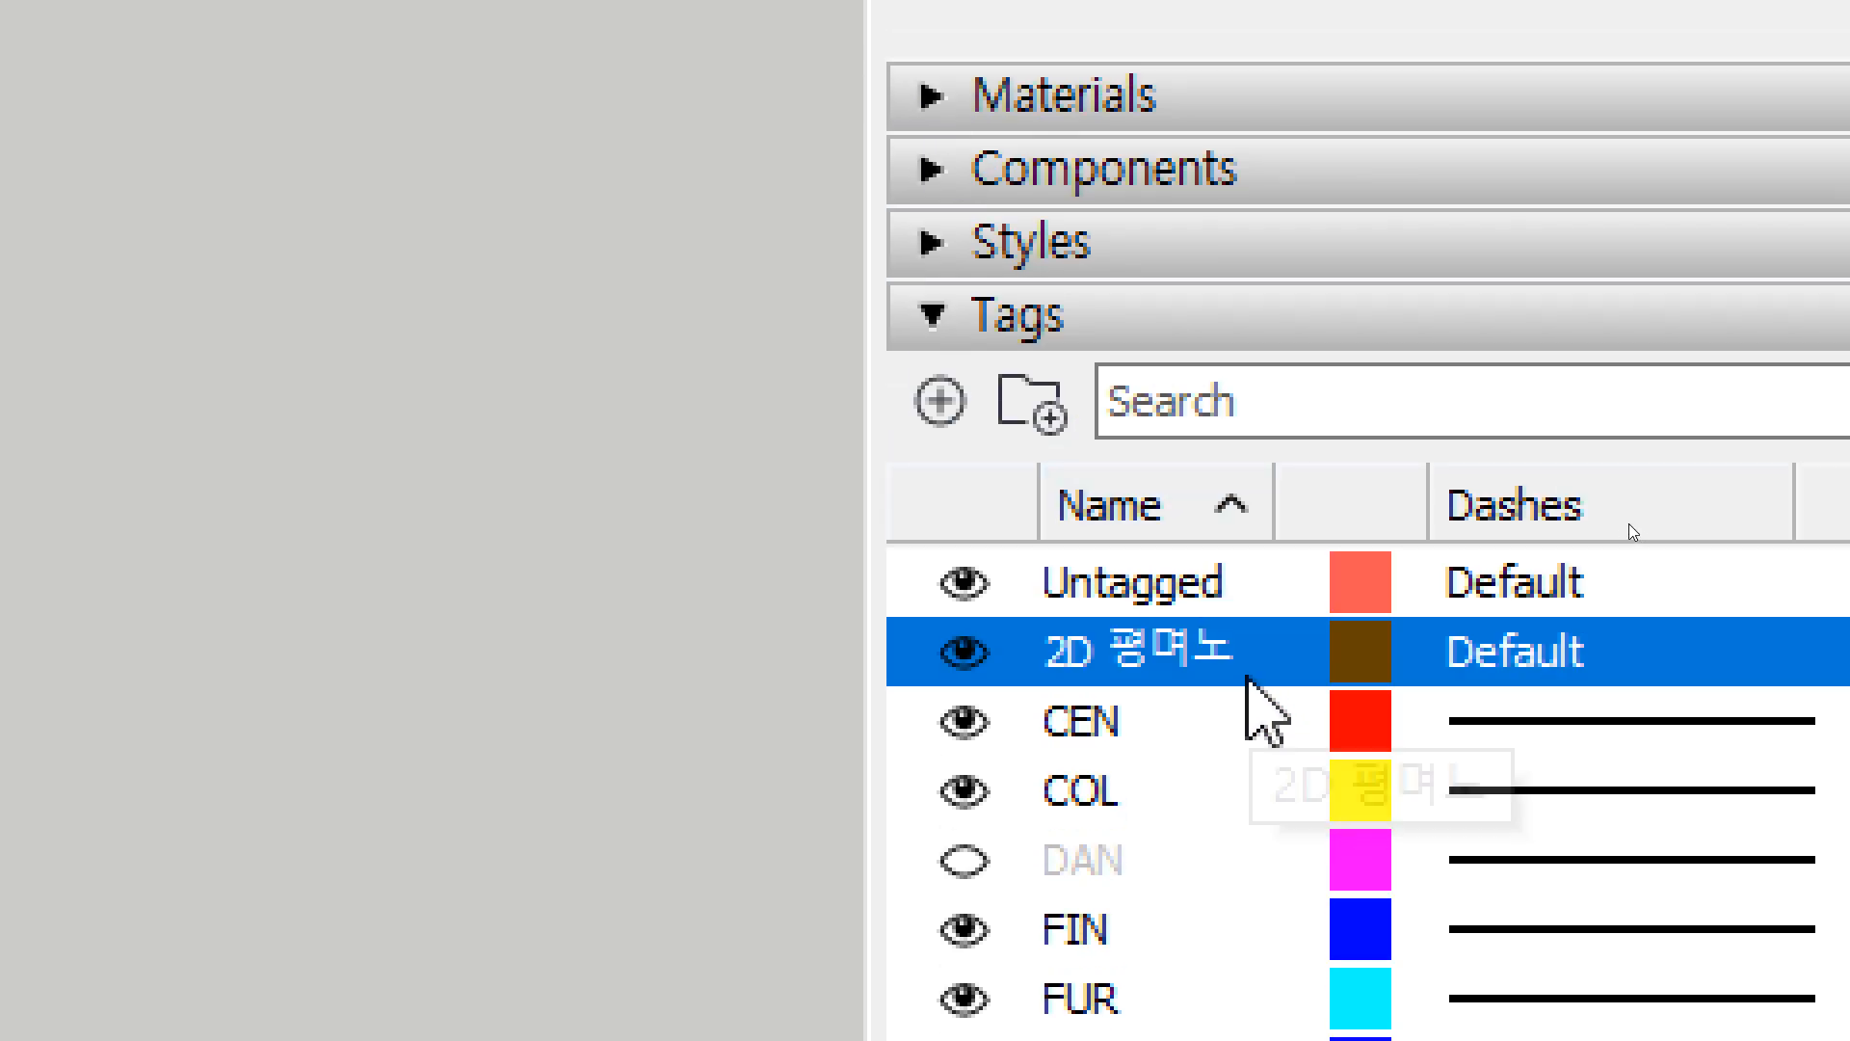
double_click(1246, 353)
key("BackSpace")
key("BackSpace")
type("면")
key("Return")
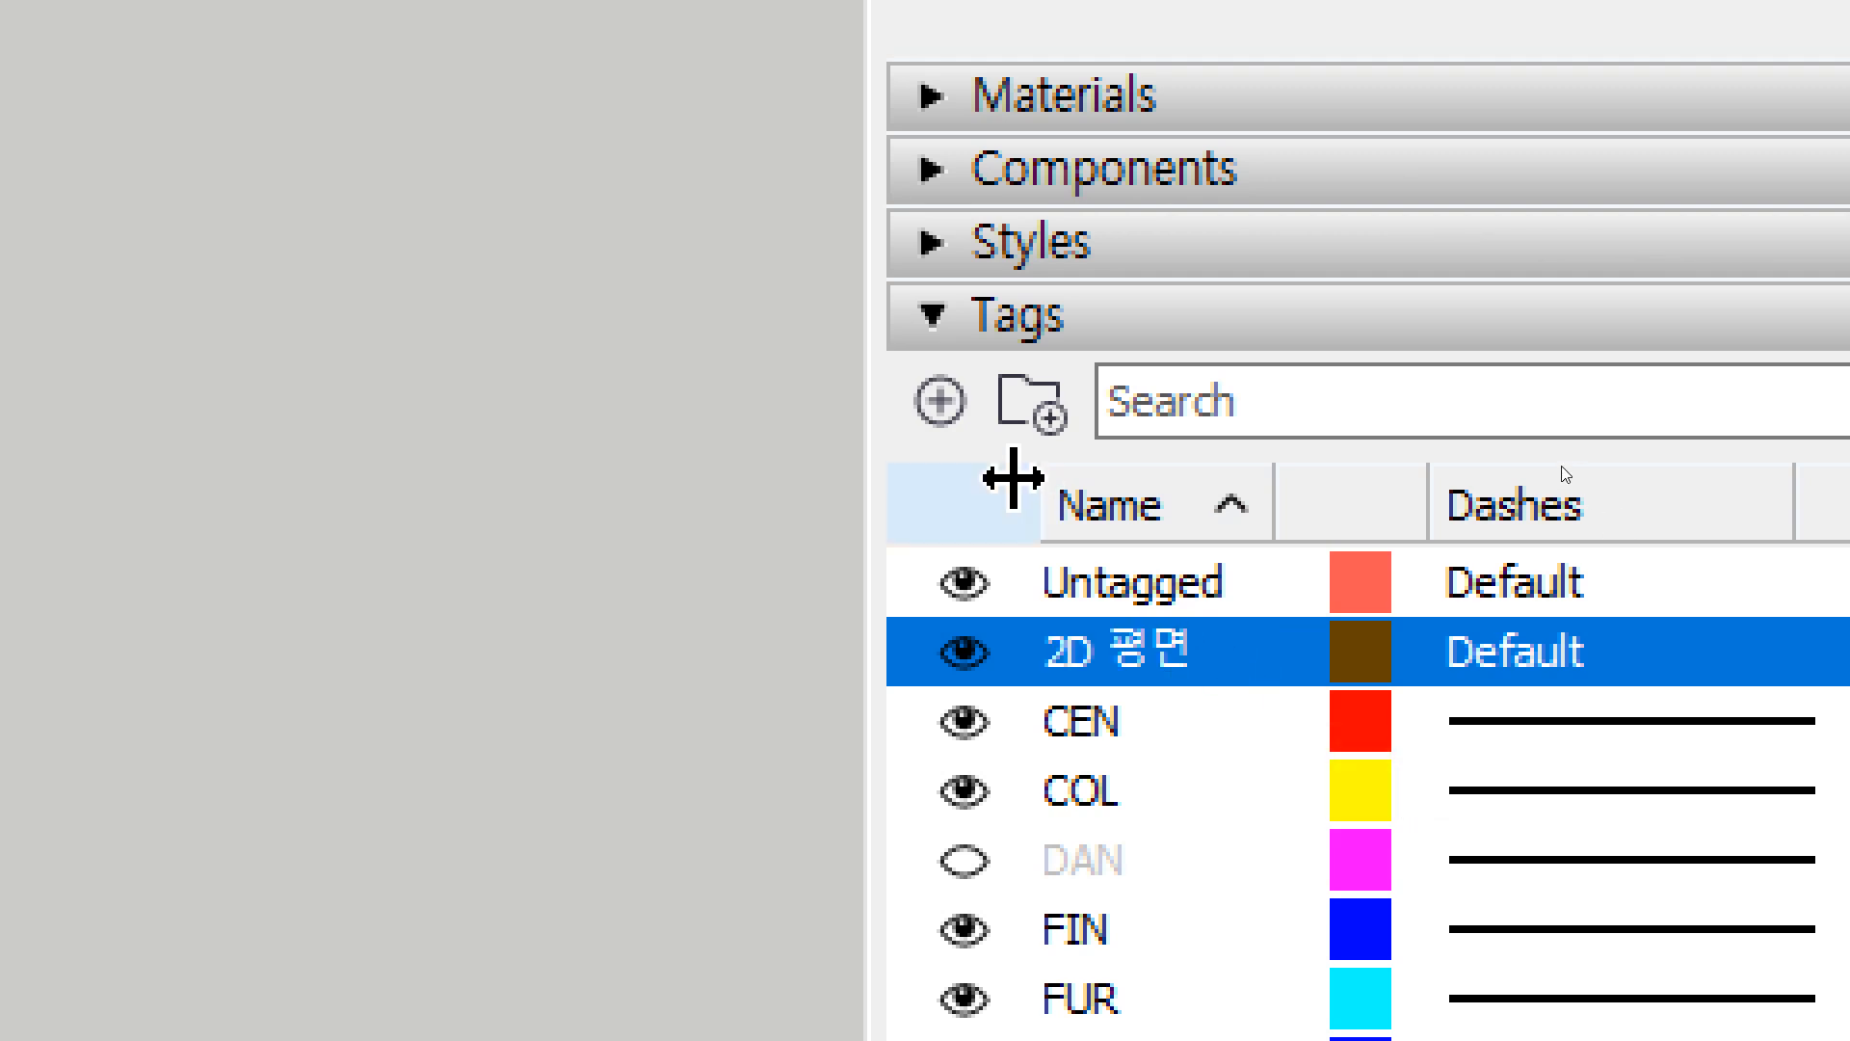
Add two tags named 2D 입면 1 and 2D 입면 2 for the elevations.
left_click(941, 402)
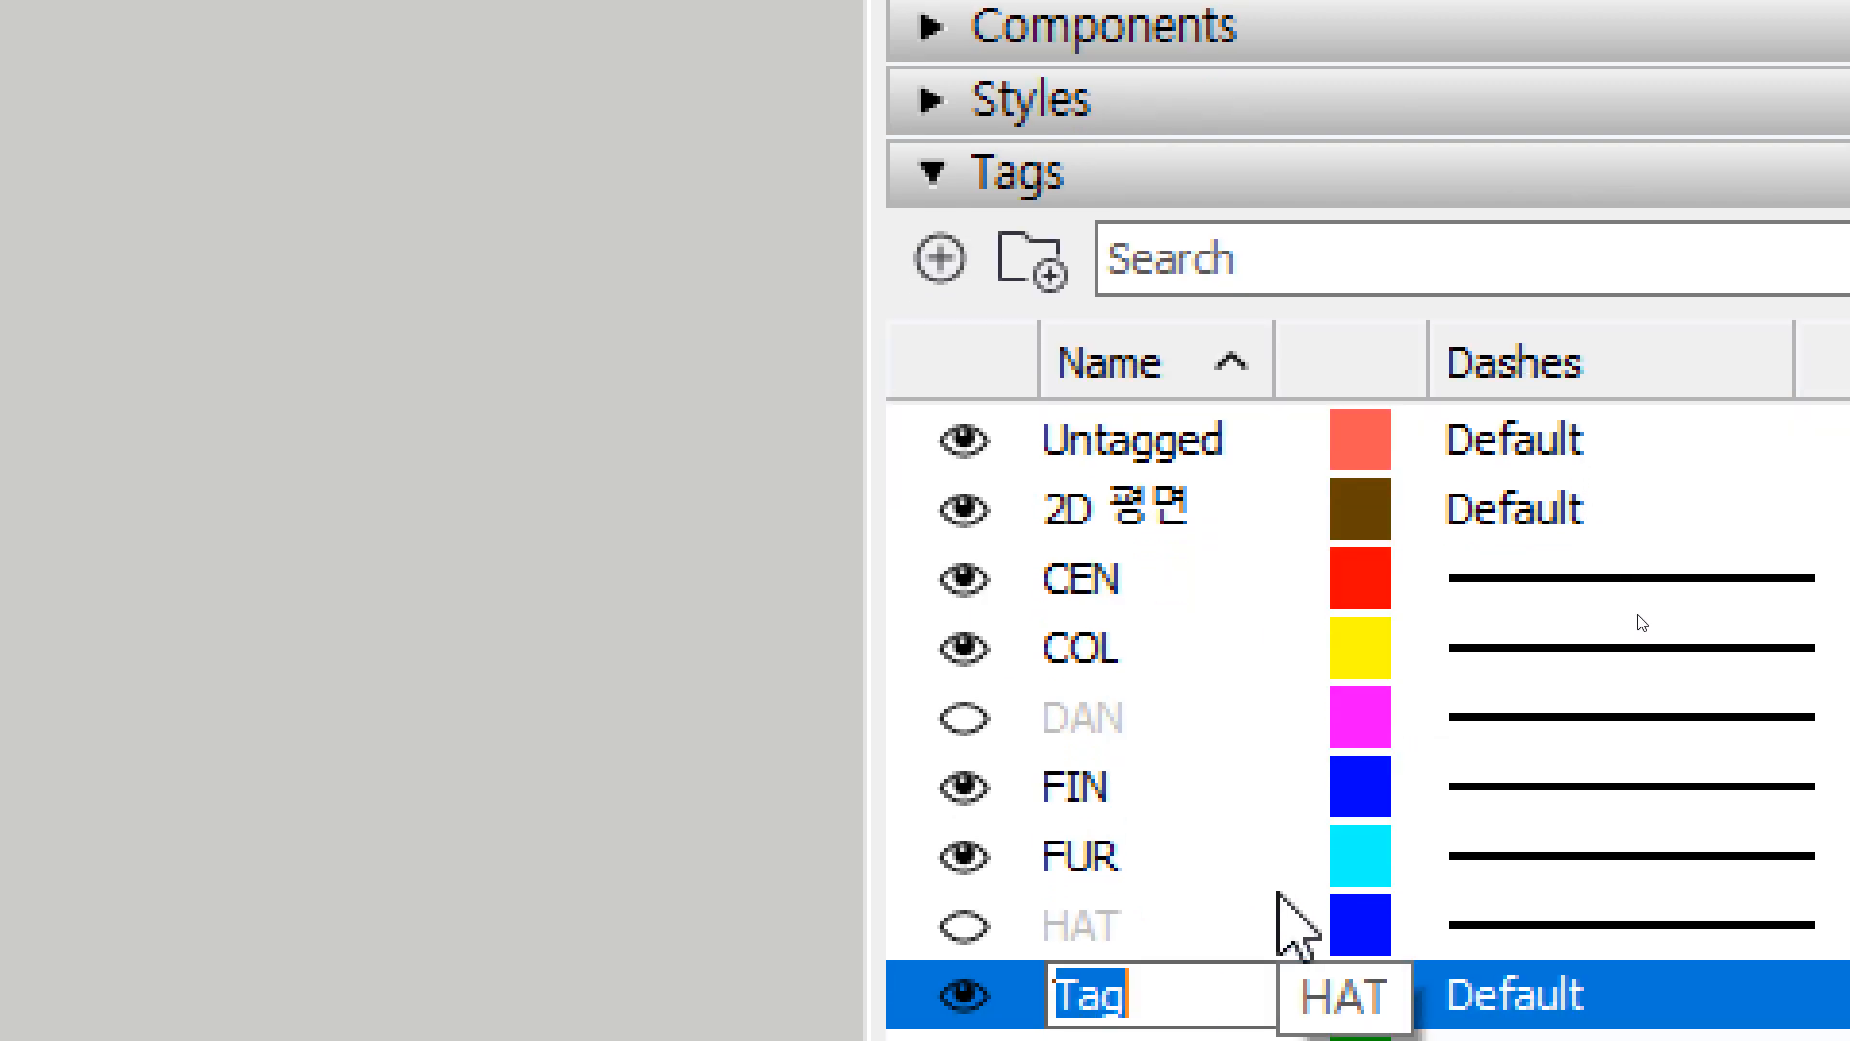
type("2D 입면 1")
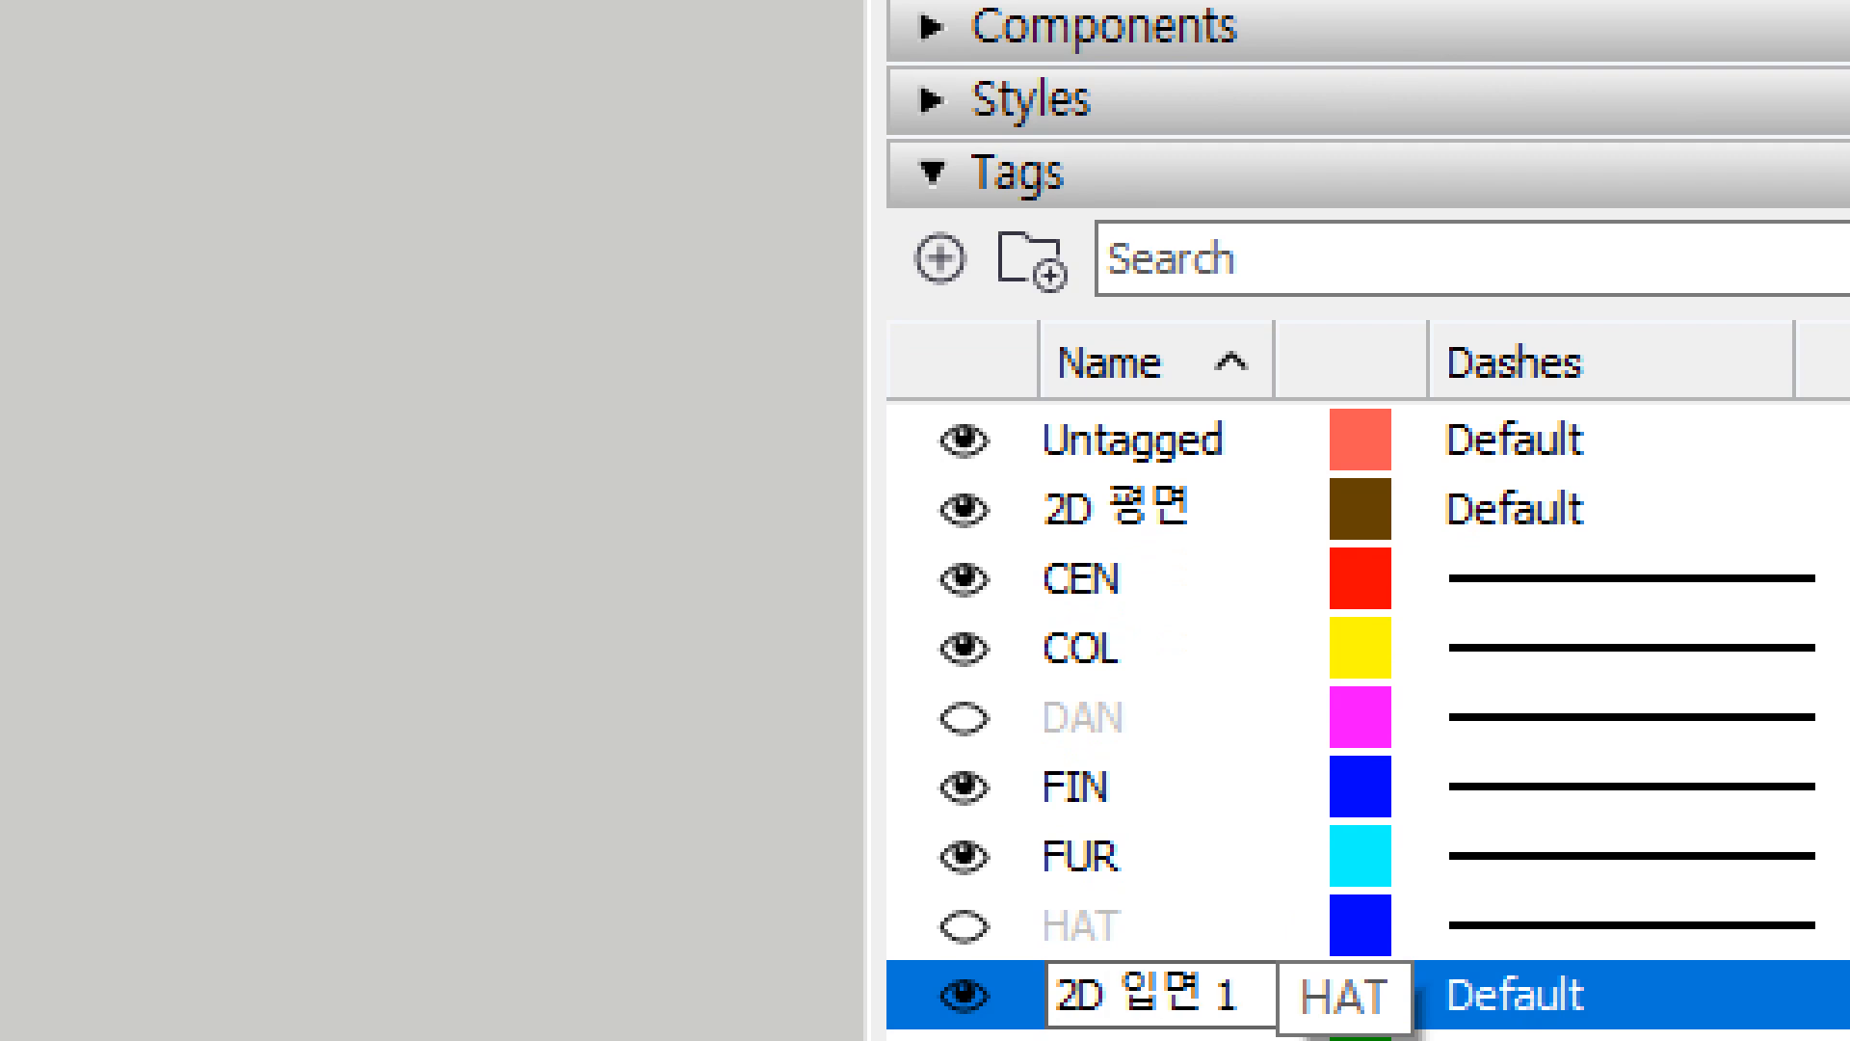
key("Return")
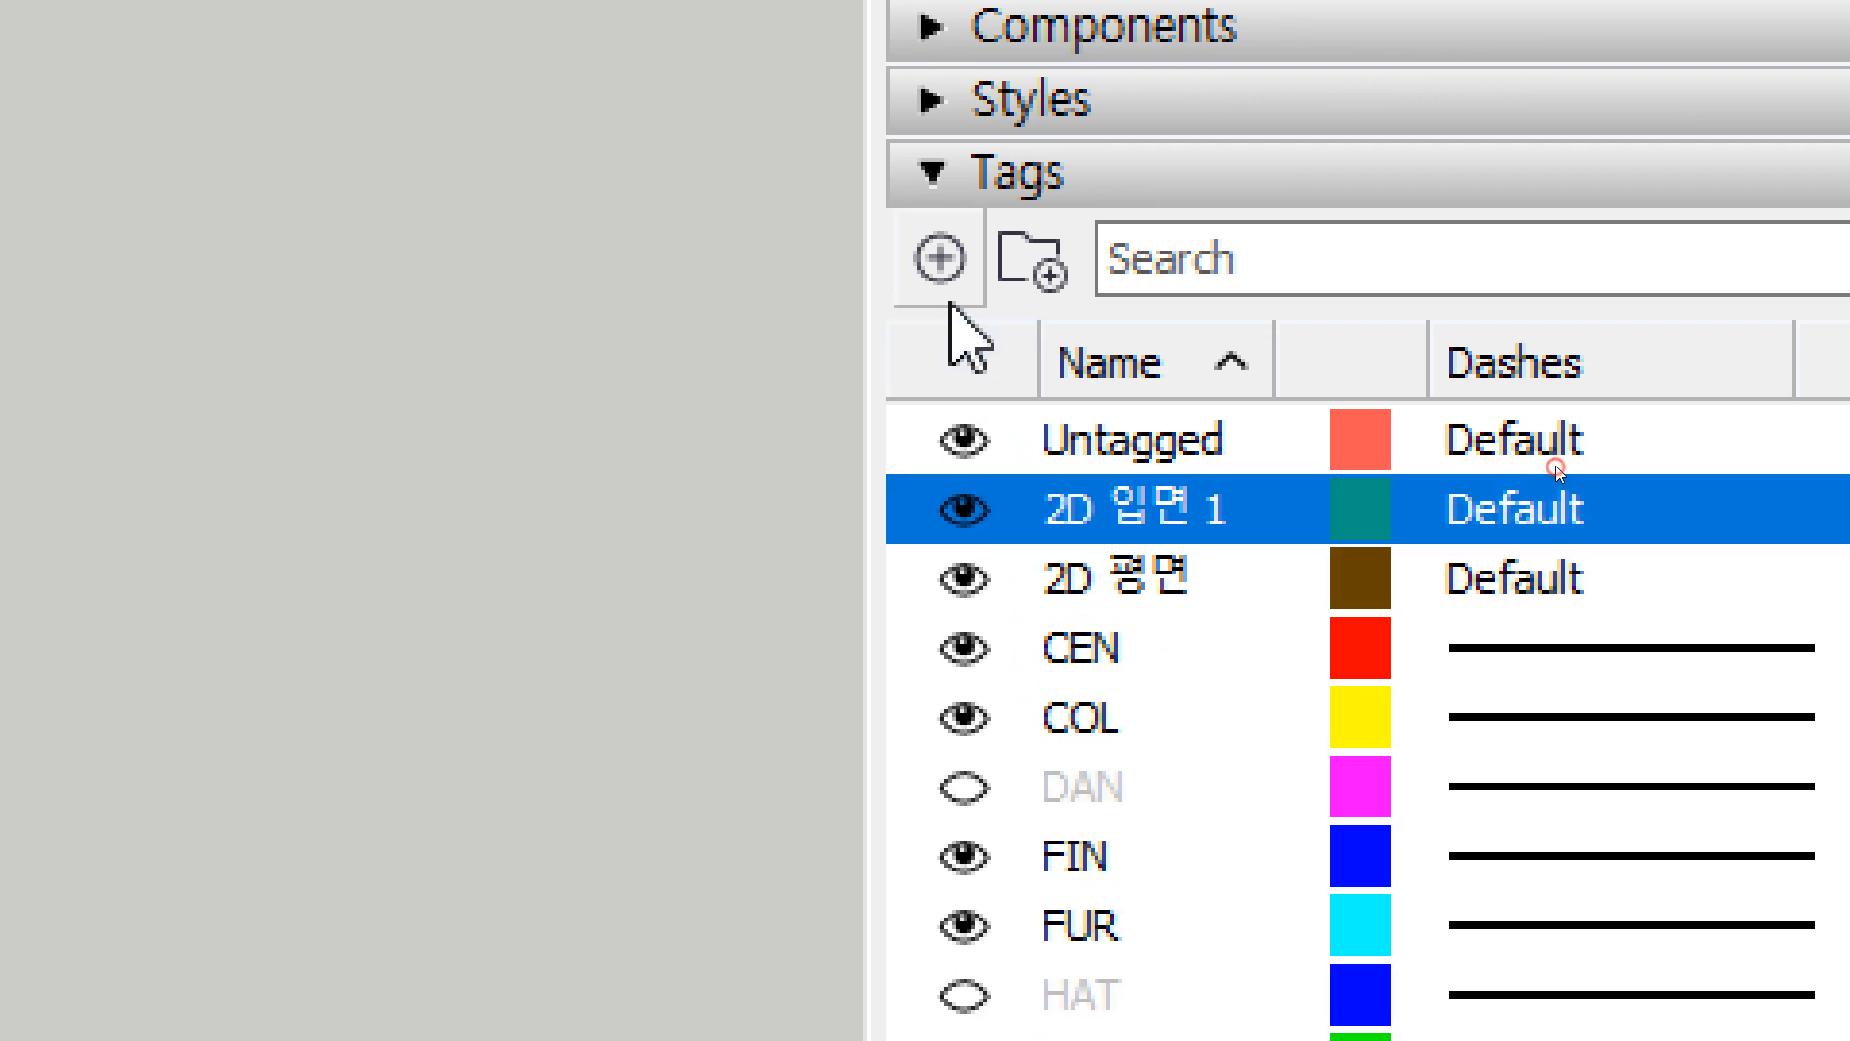
left_click(949, 303)
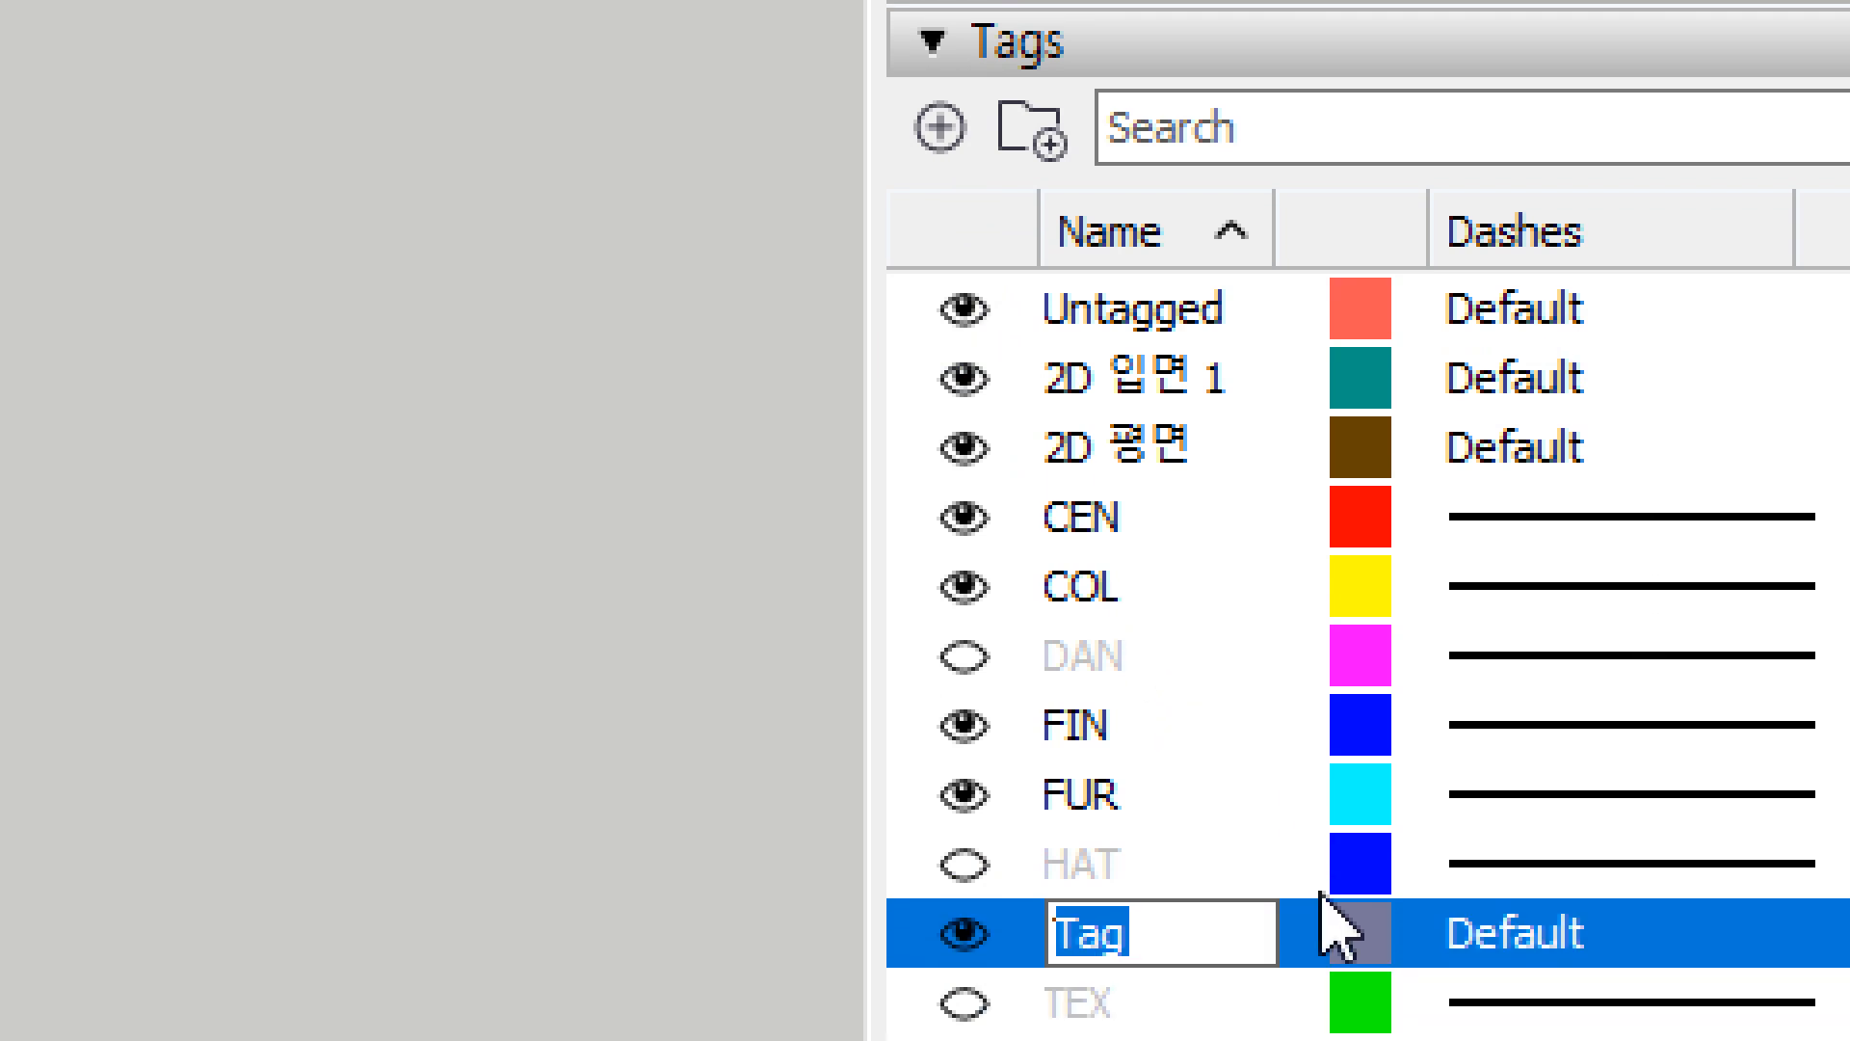
type("2D 입면 2")
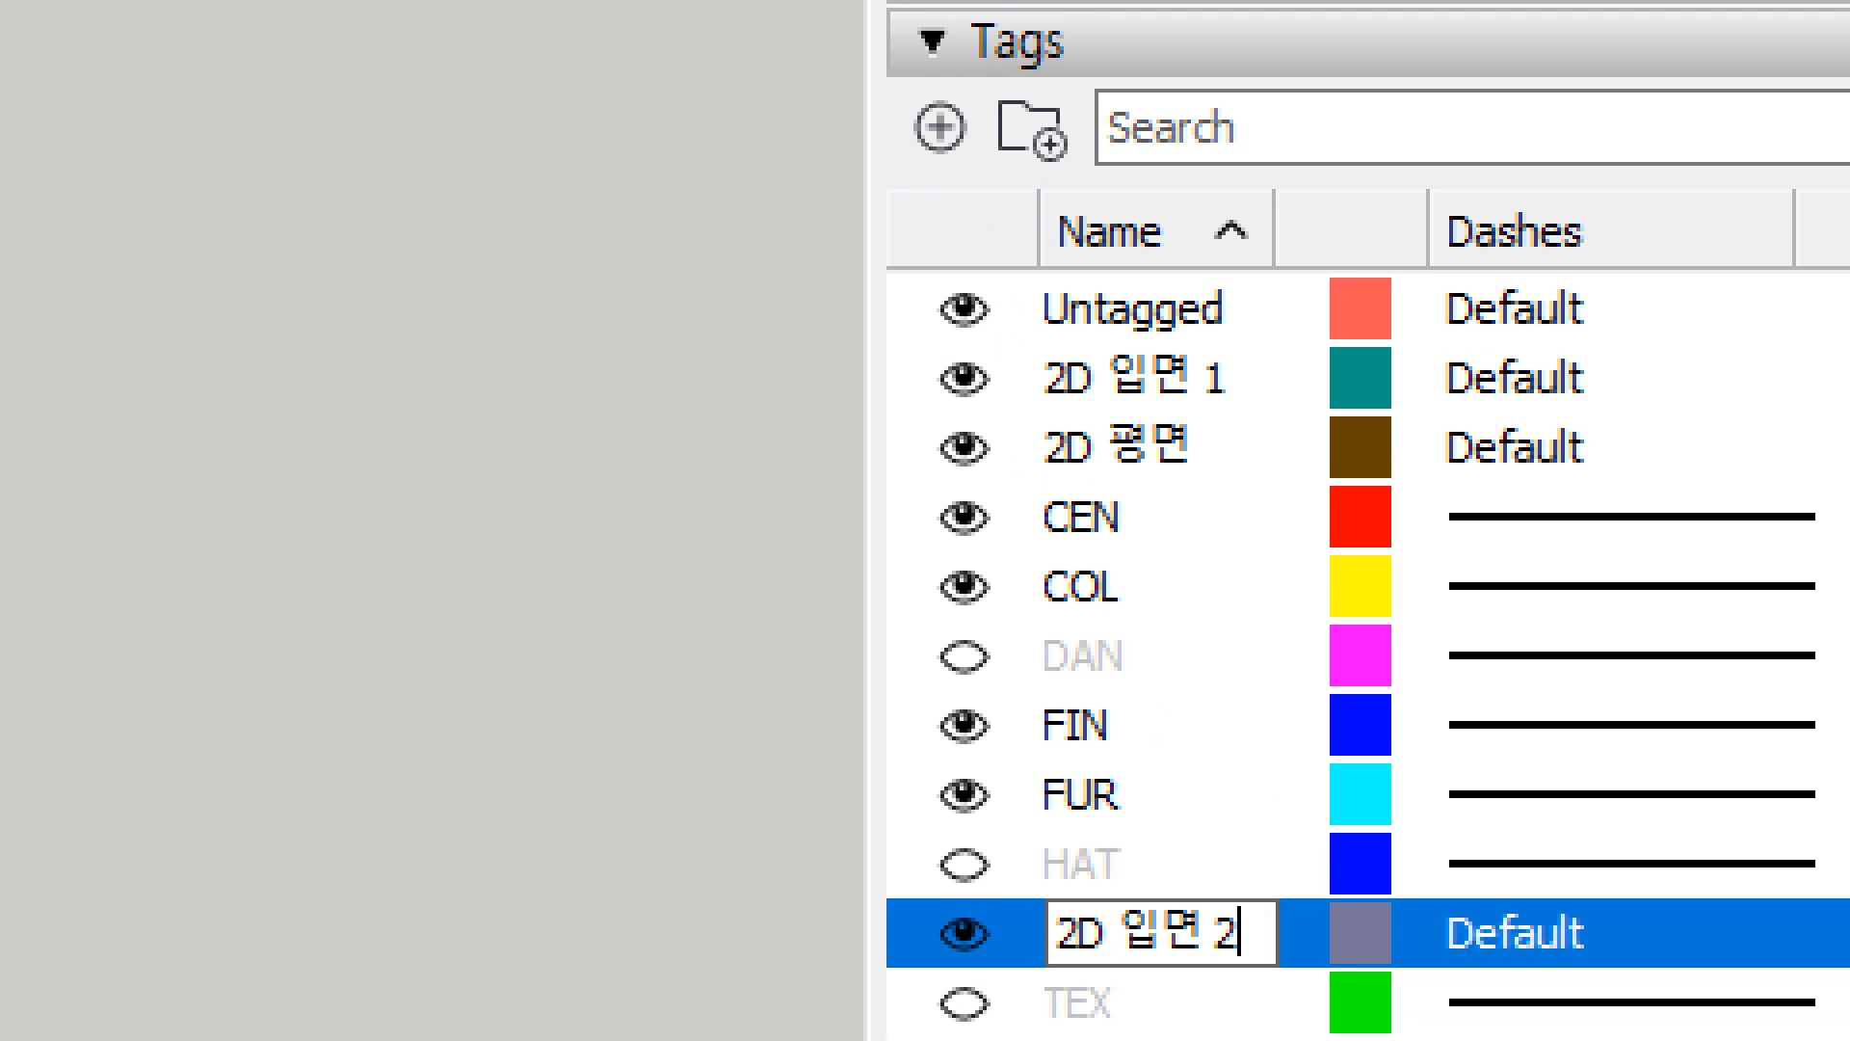
key("Return")
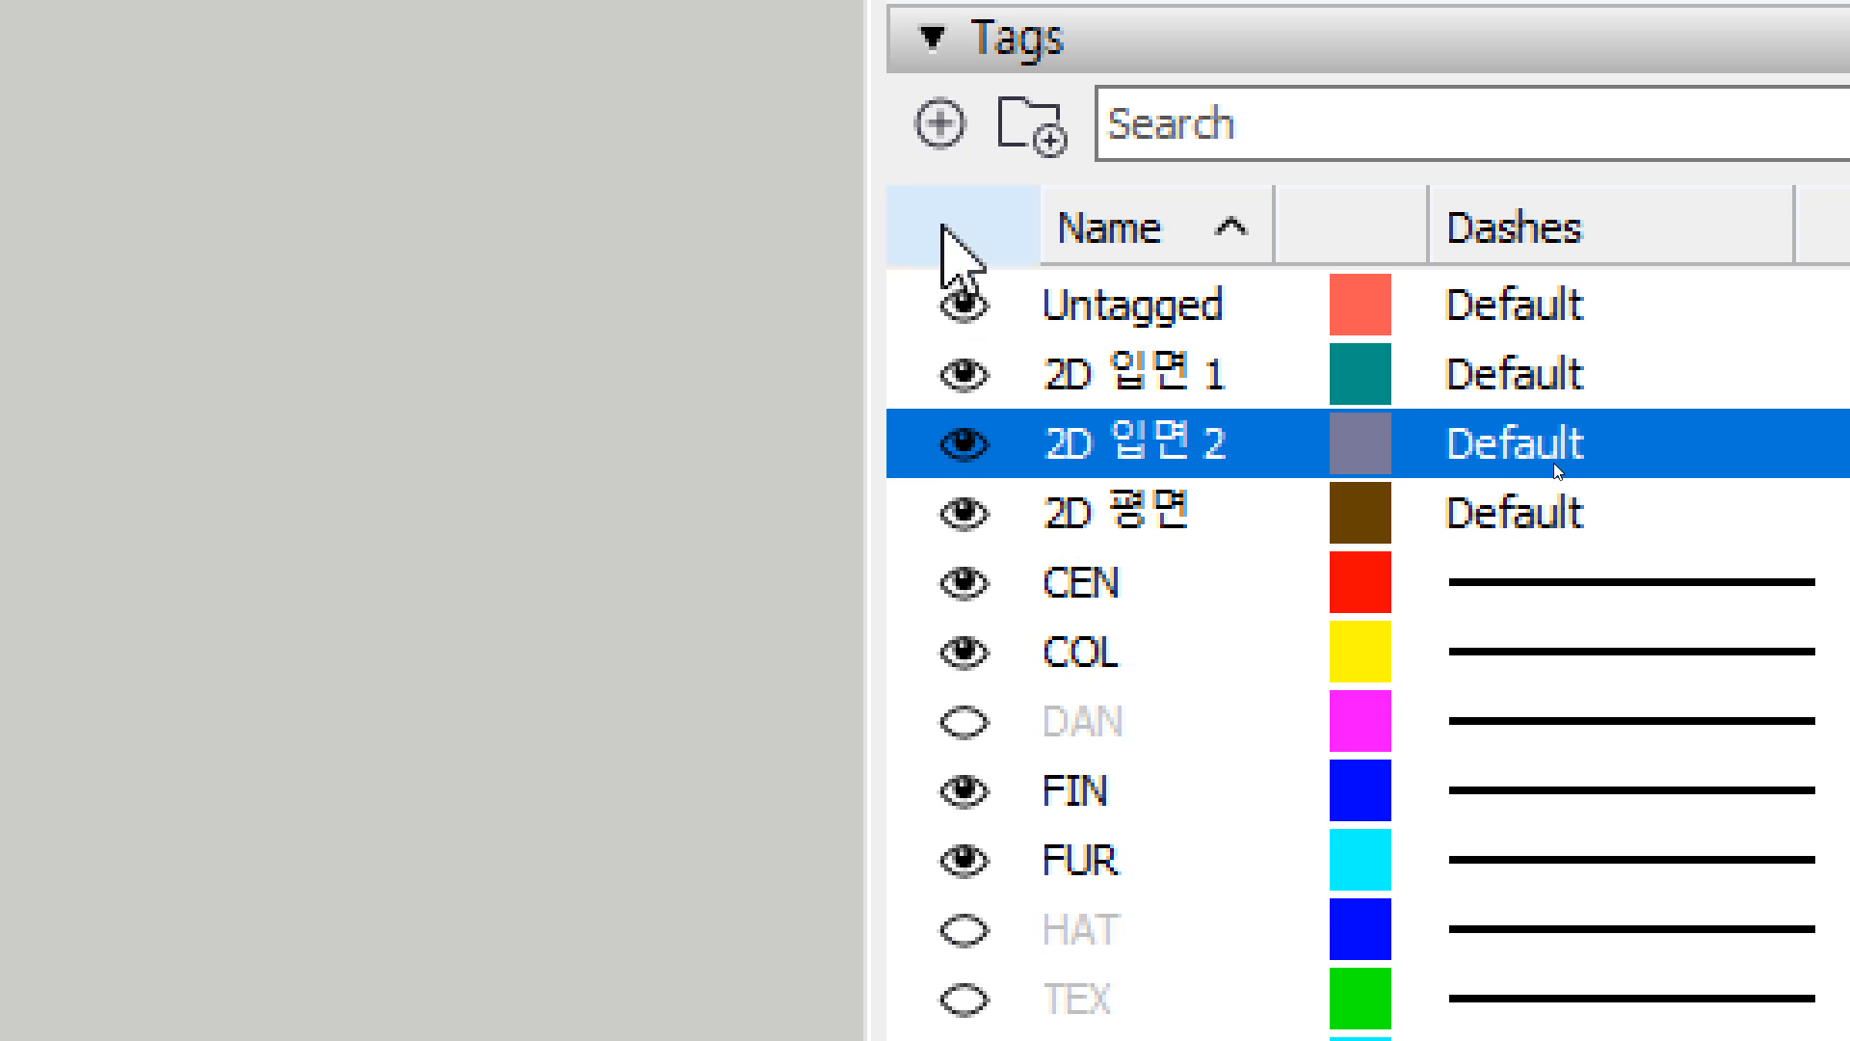
Add another elevation tag named 2D 입면 3.
left_click(940, 126)
type("2")
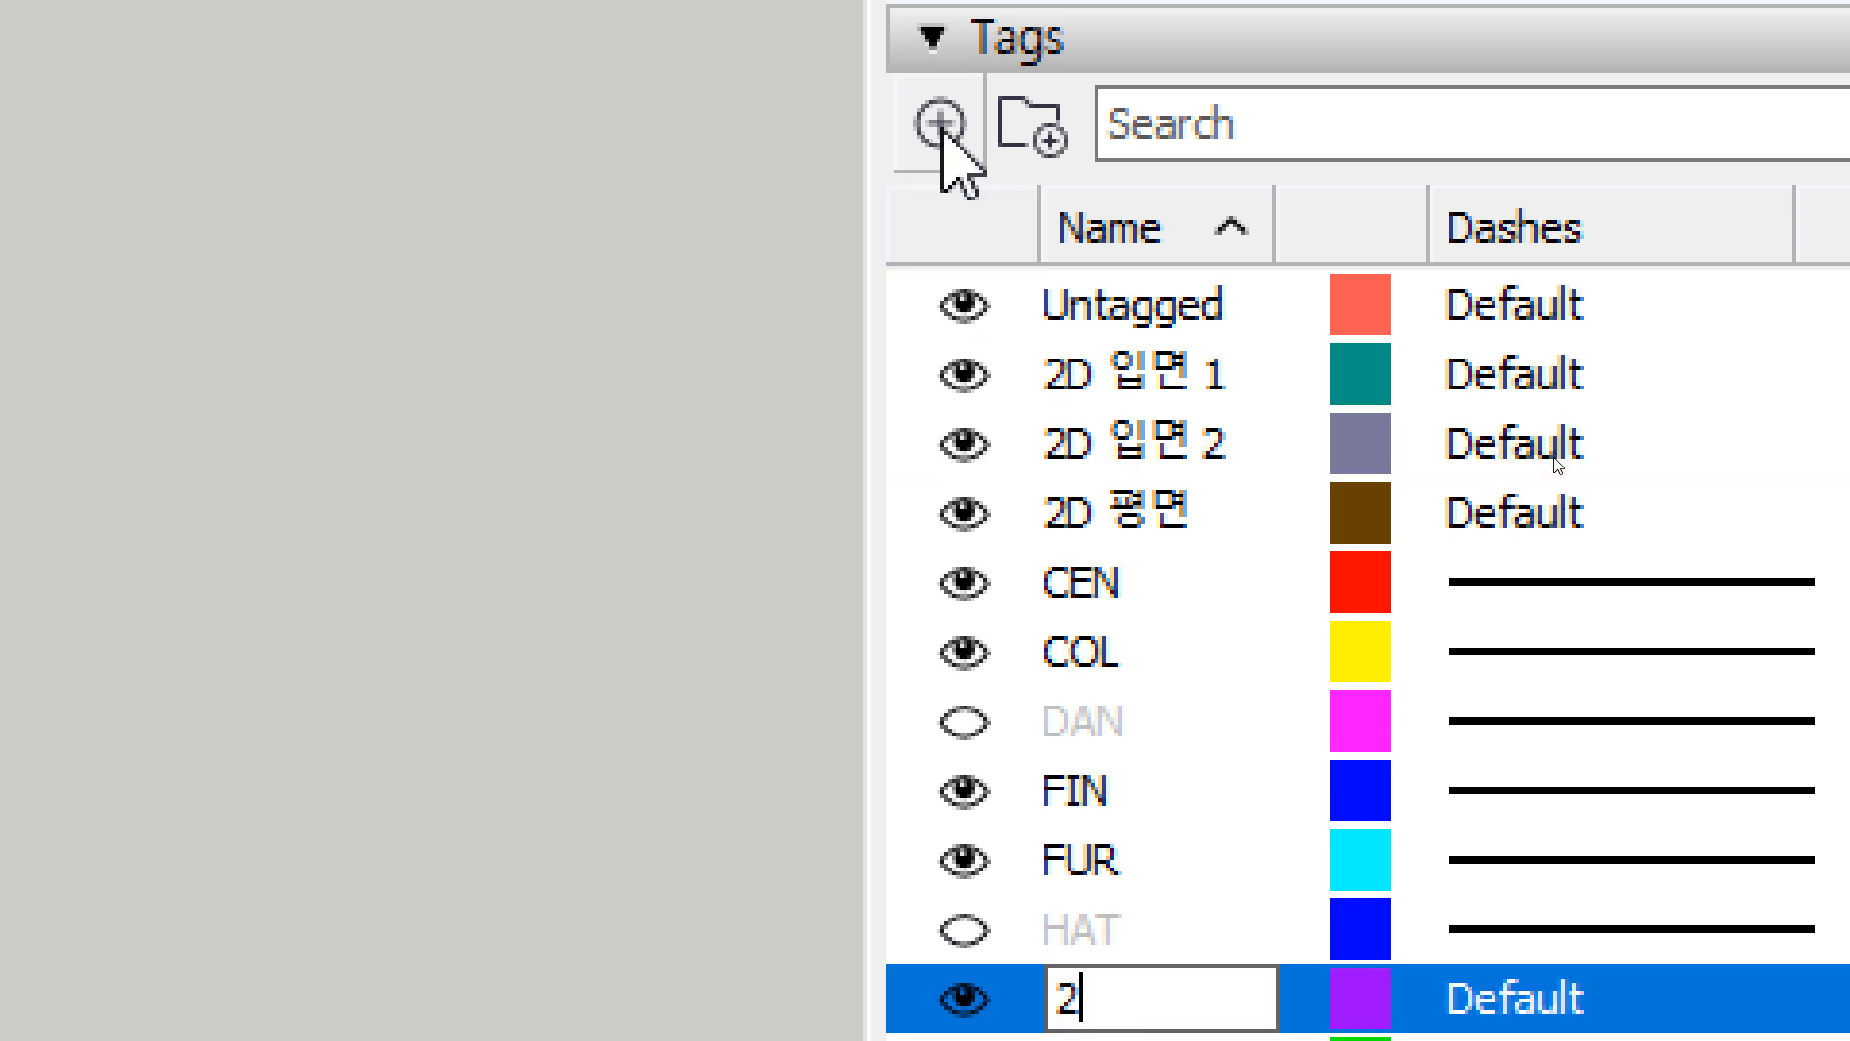
type("ㅇㅇ")
key("BackSpace")
type("D ㅇ")
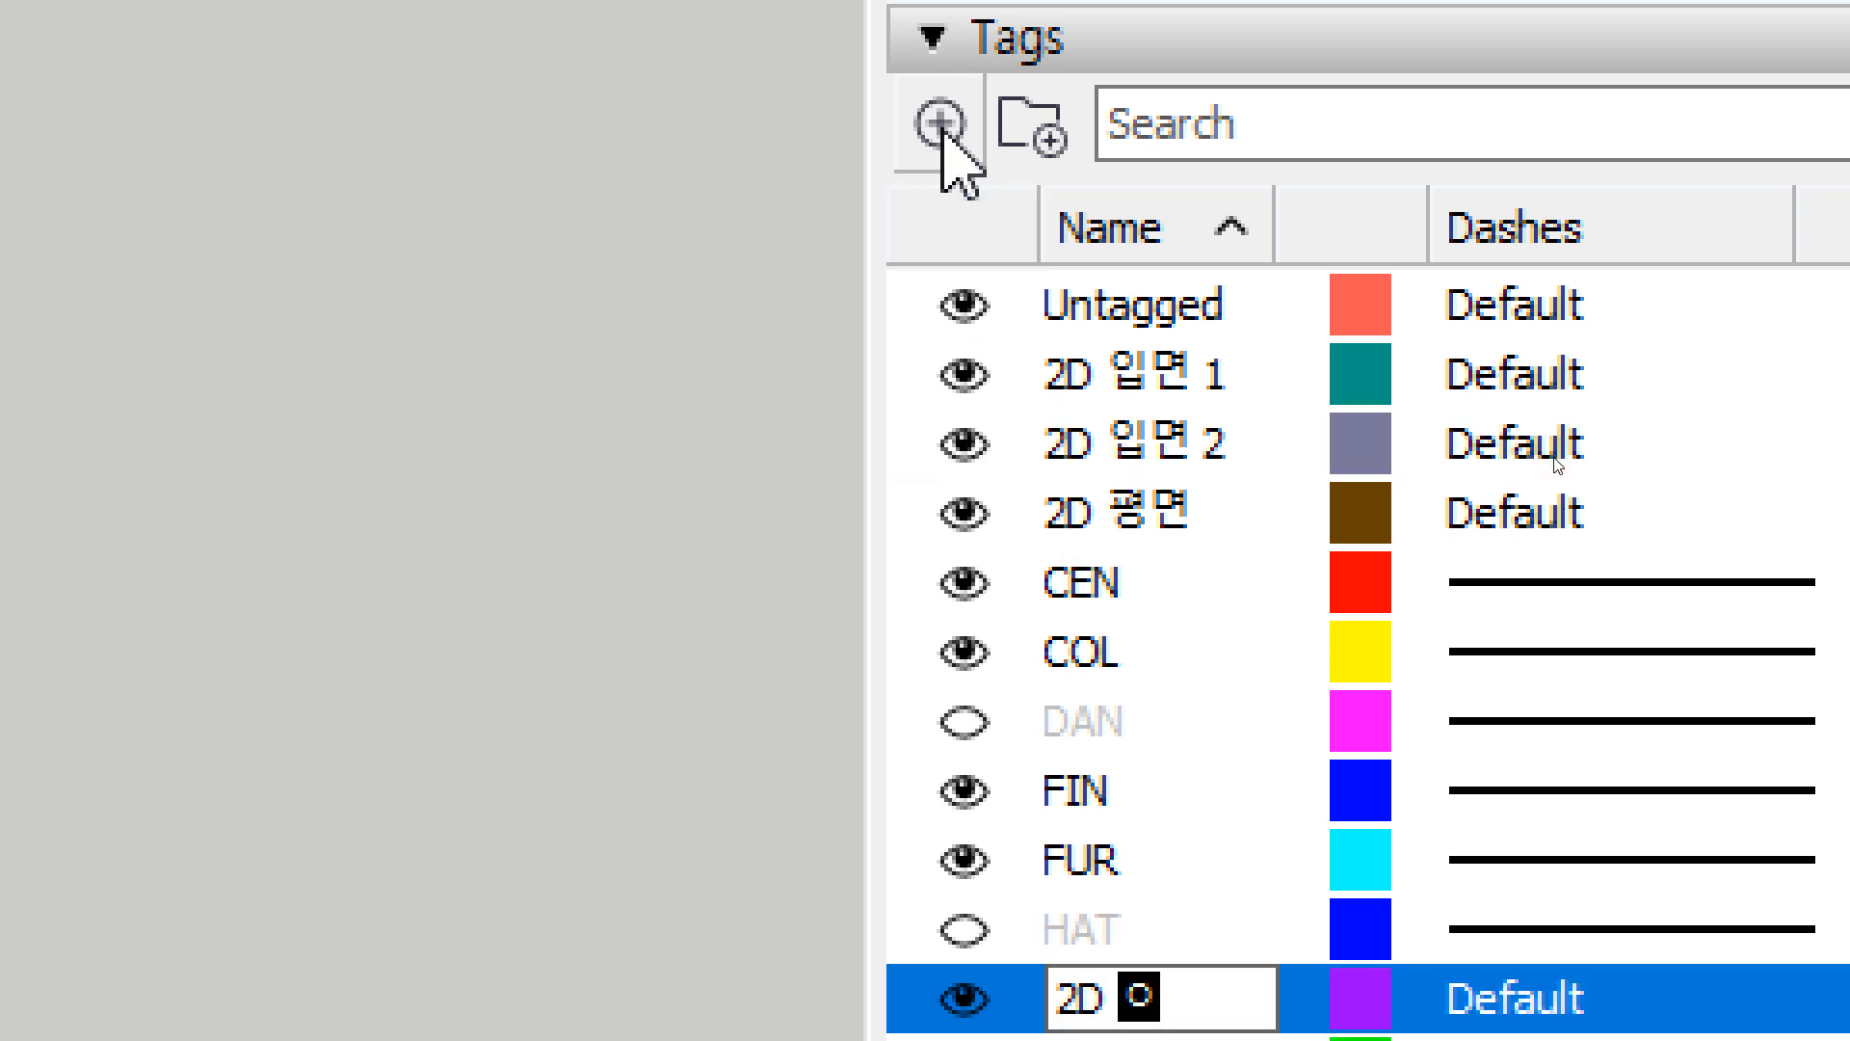
type("면 3")
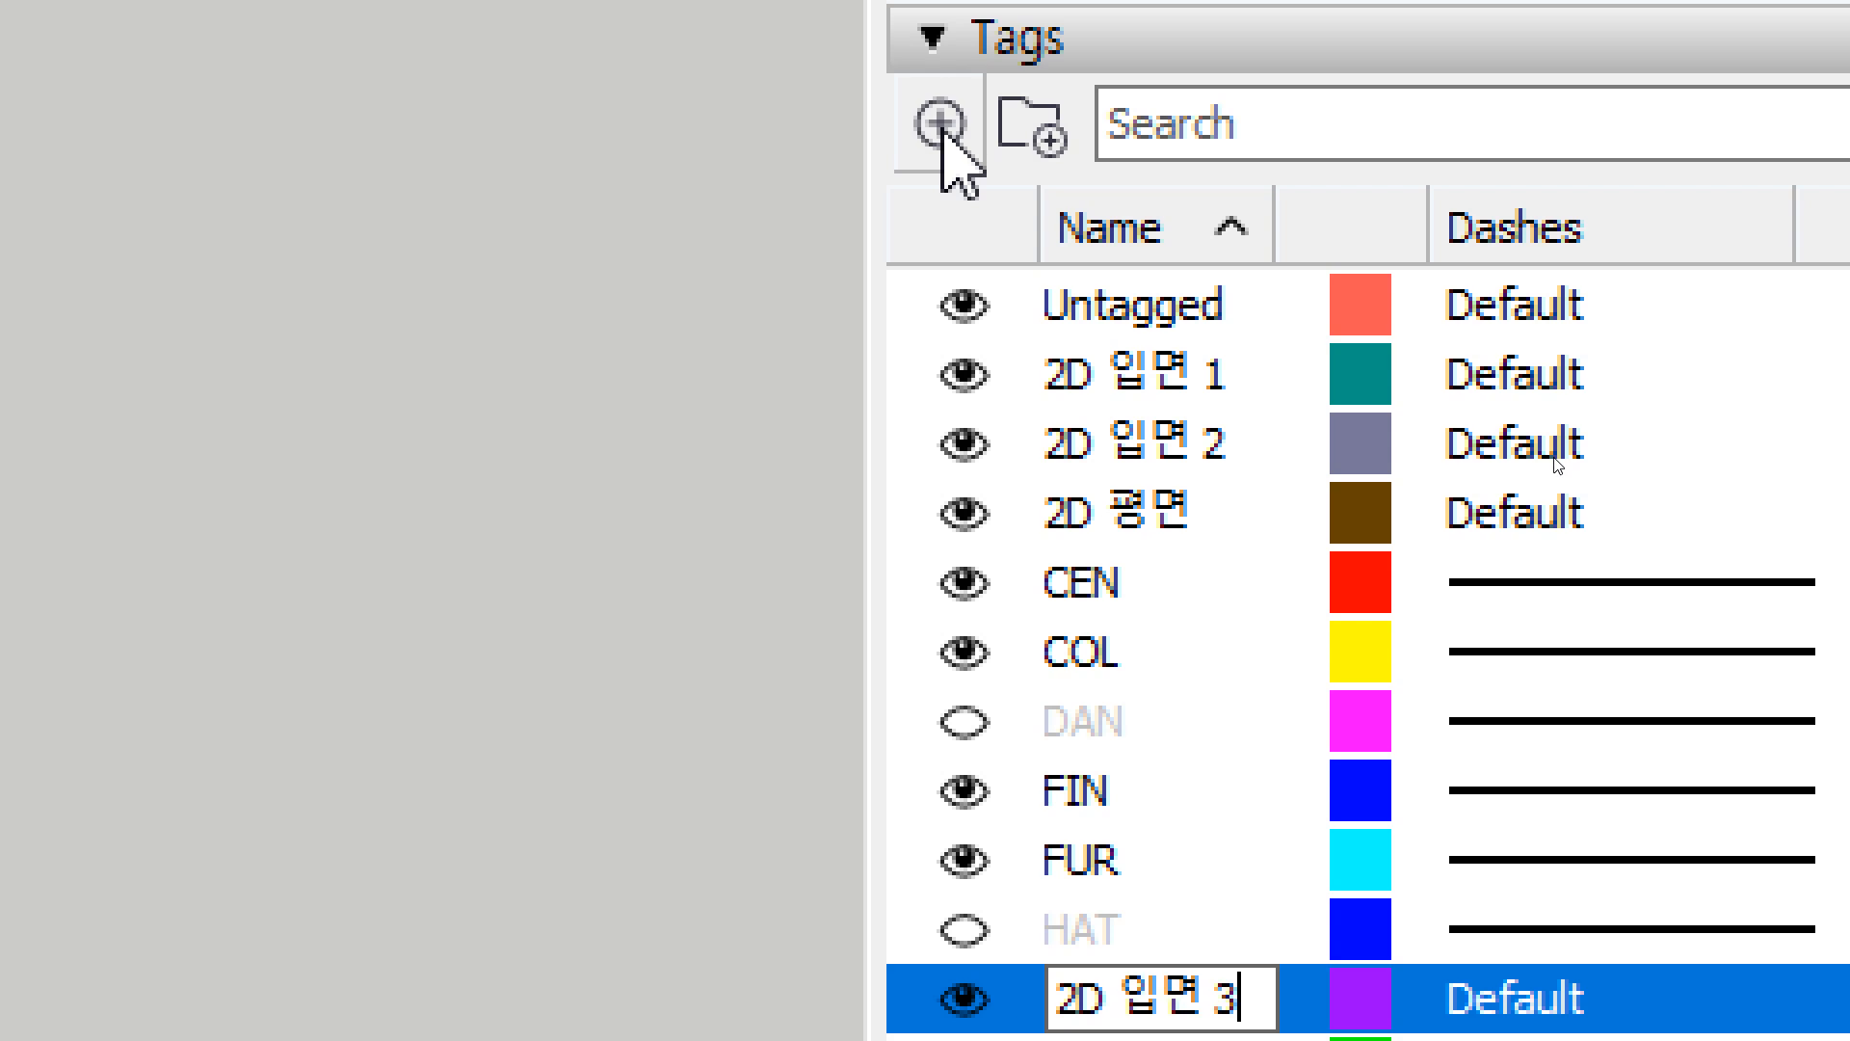
key("Return")
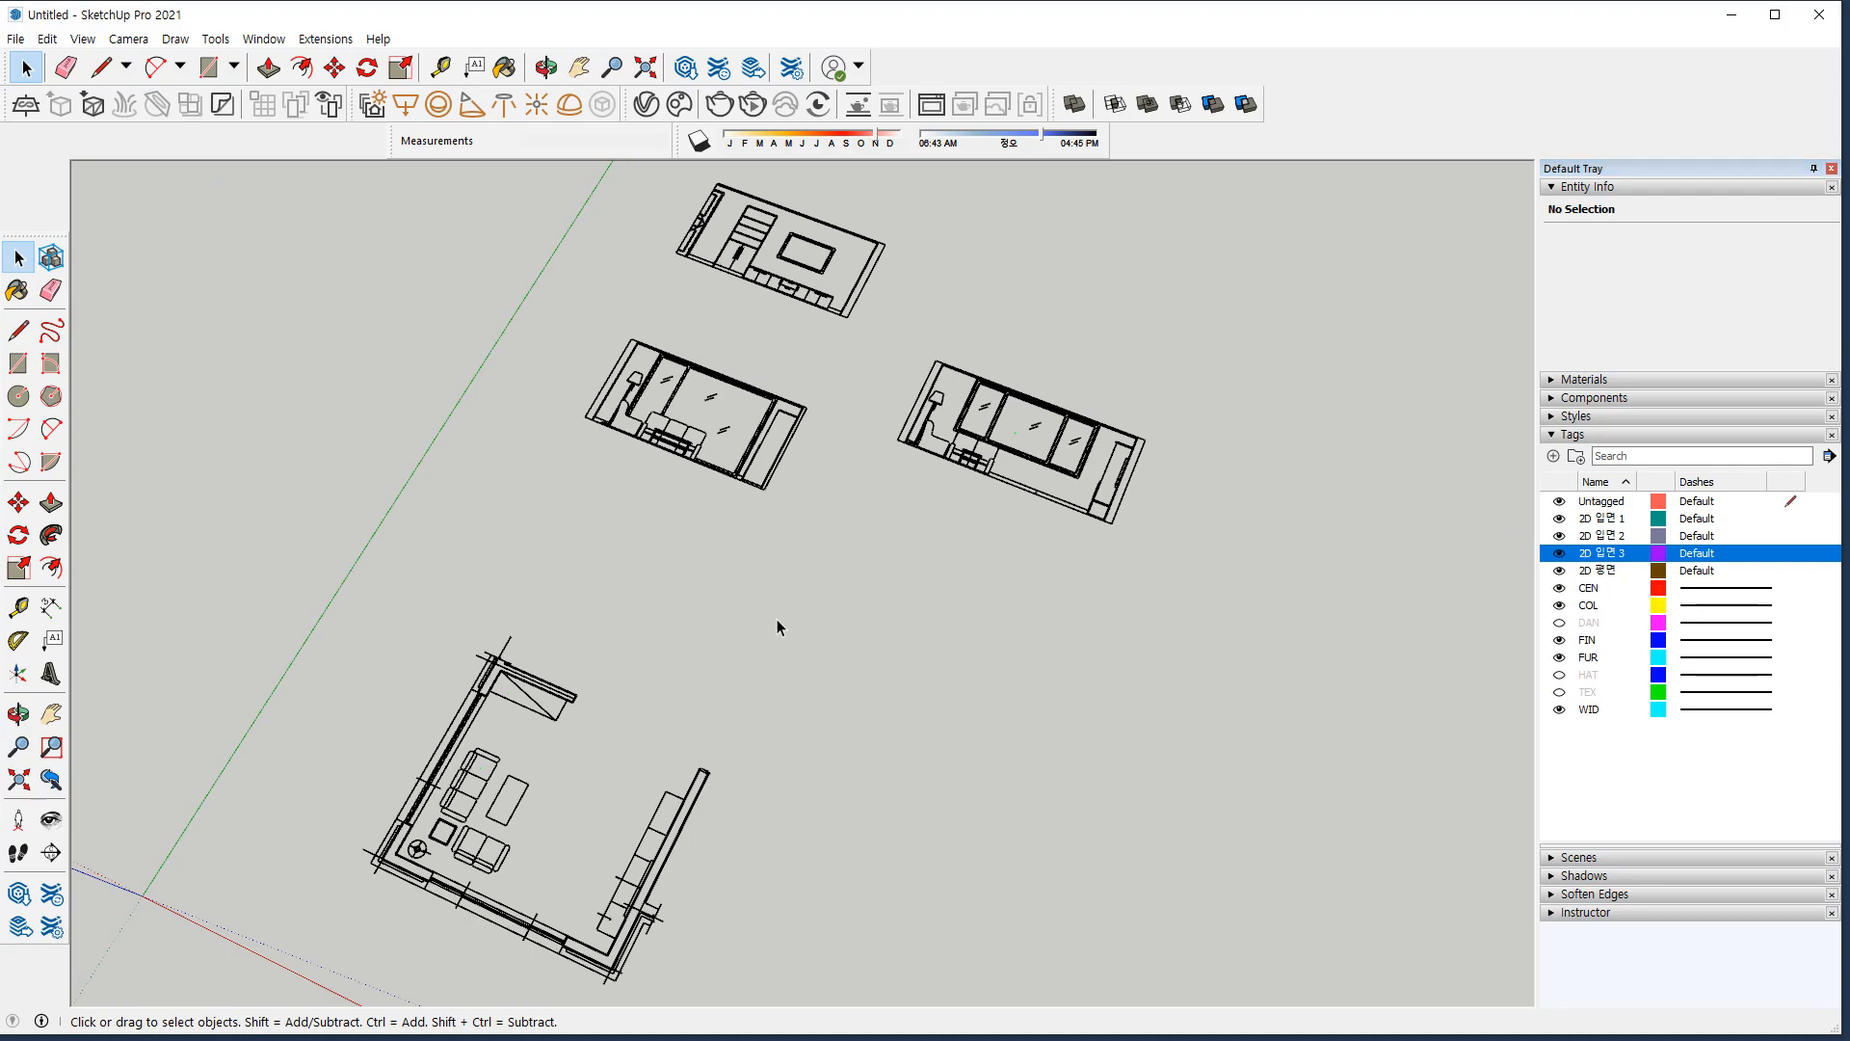
Assign all loose lines of the floor plan to the 2D 평면 tag.
middle_click_drag(804, 634, 901, 458, "shift")
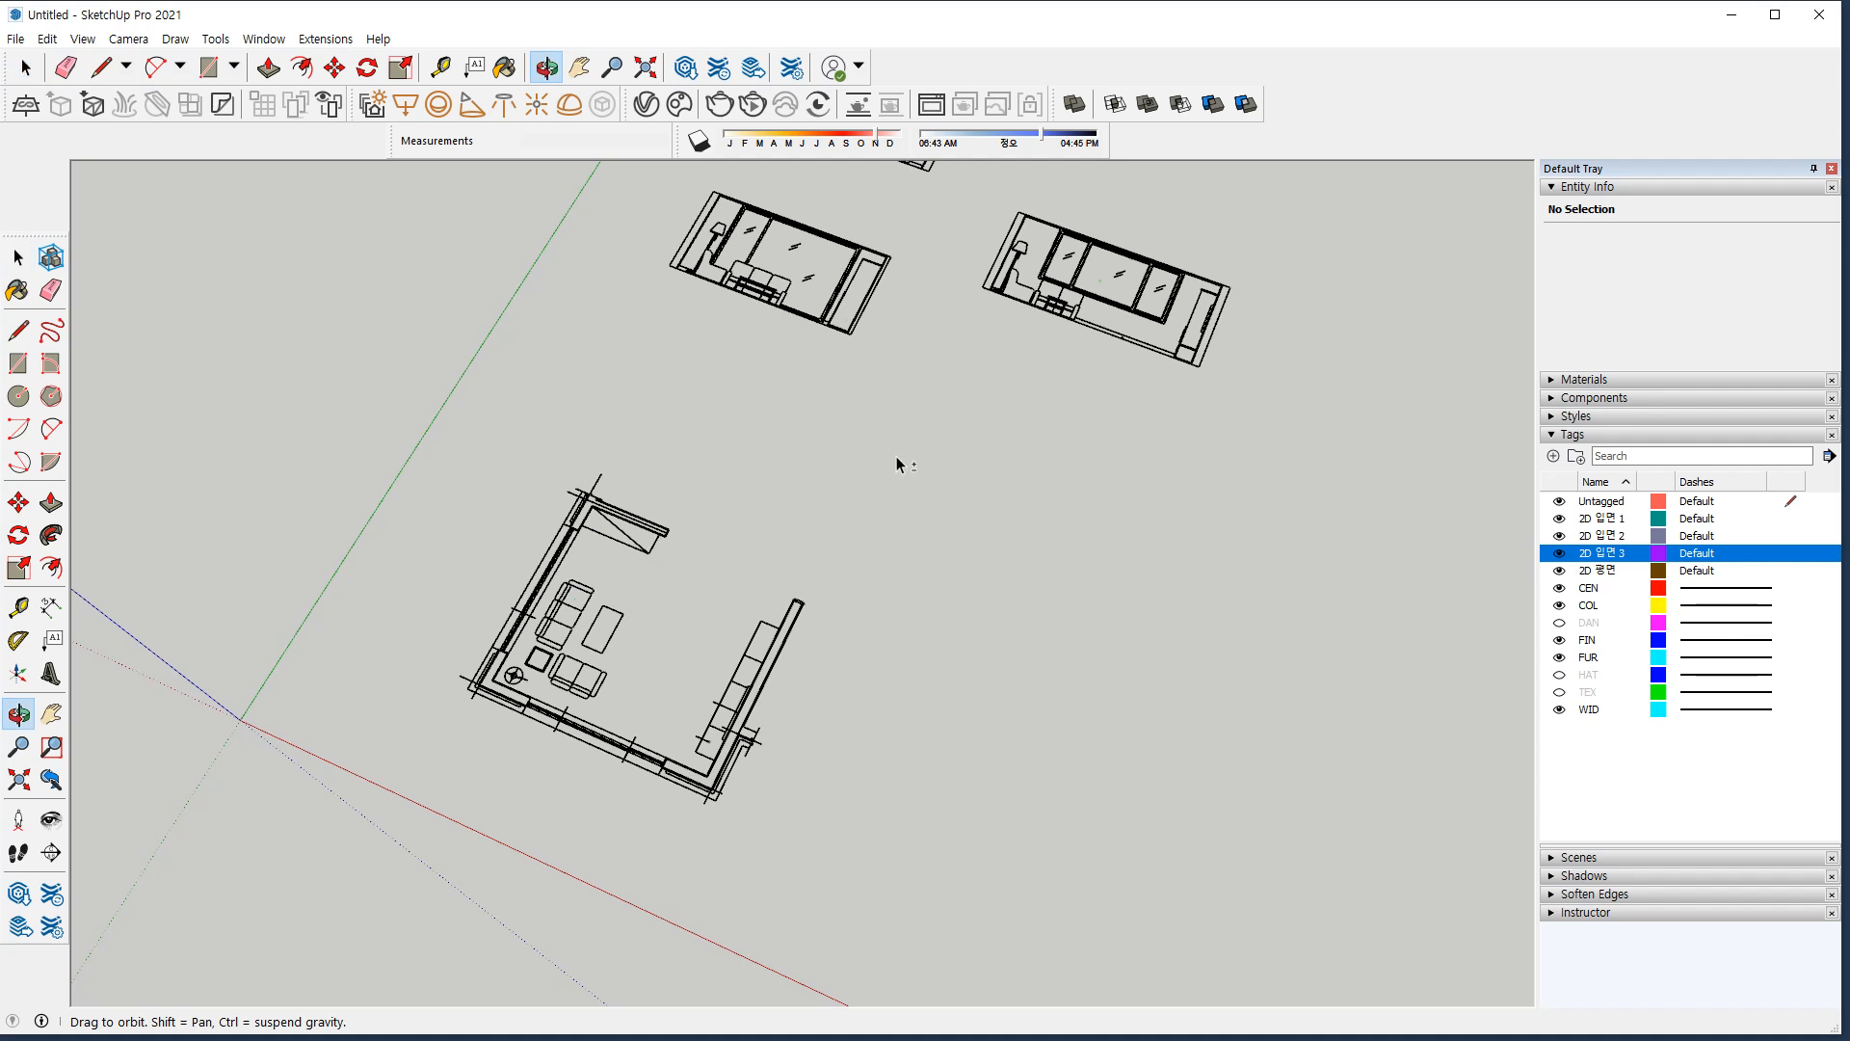
left_click_drag(472, 546, 892, 859)
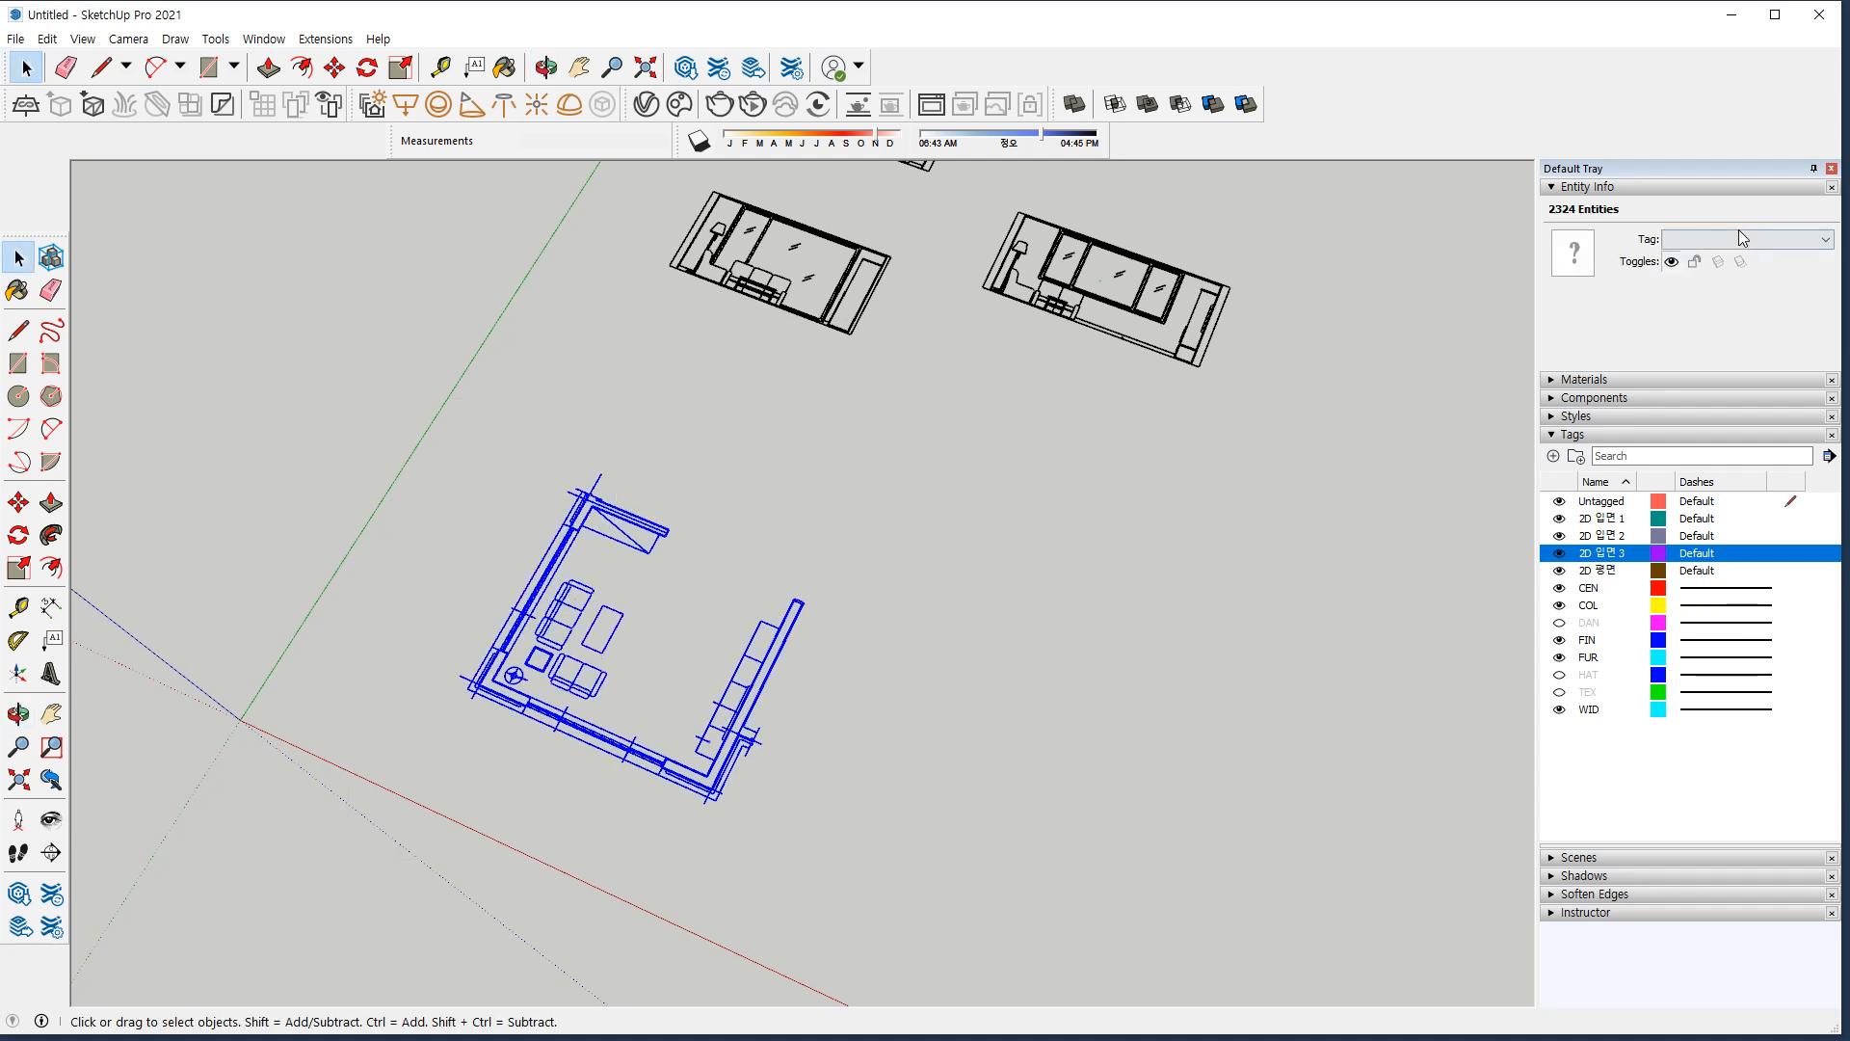
left_click(1791, 241)
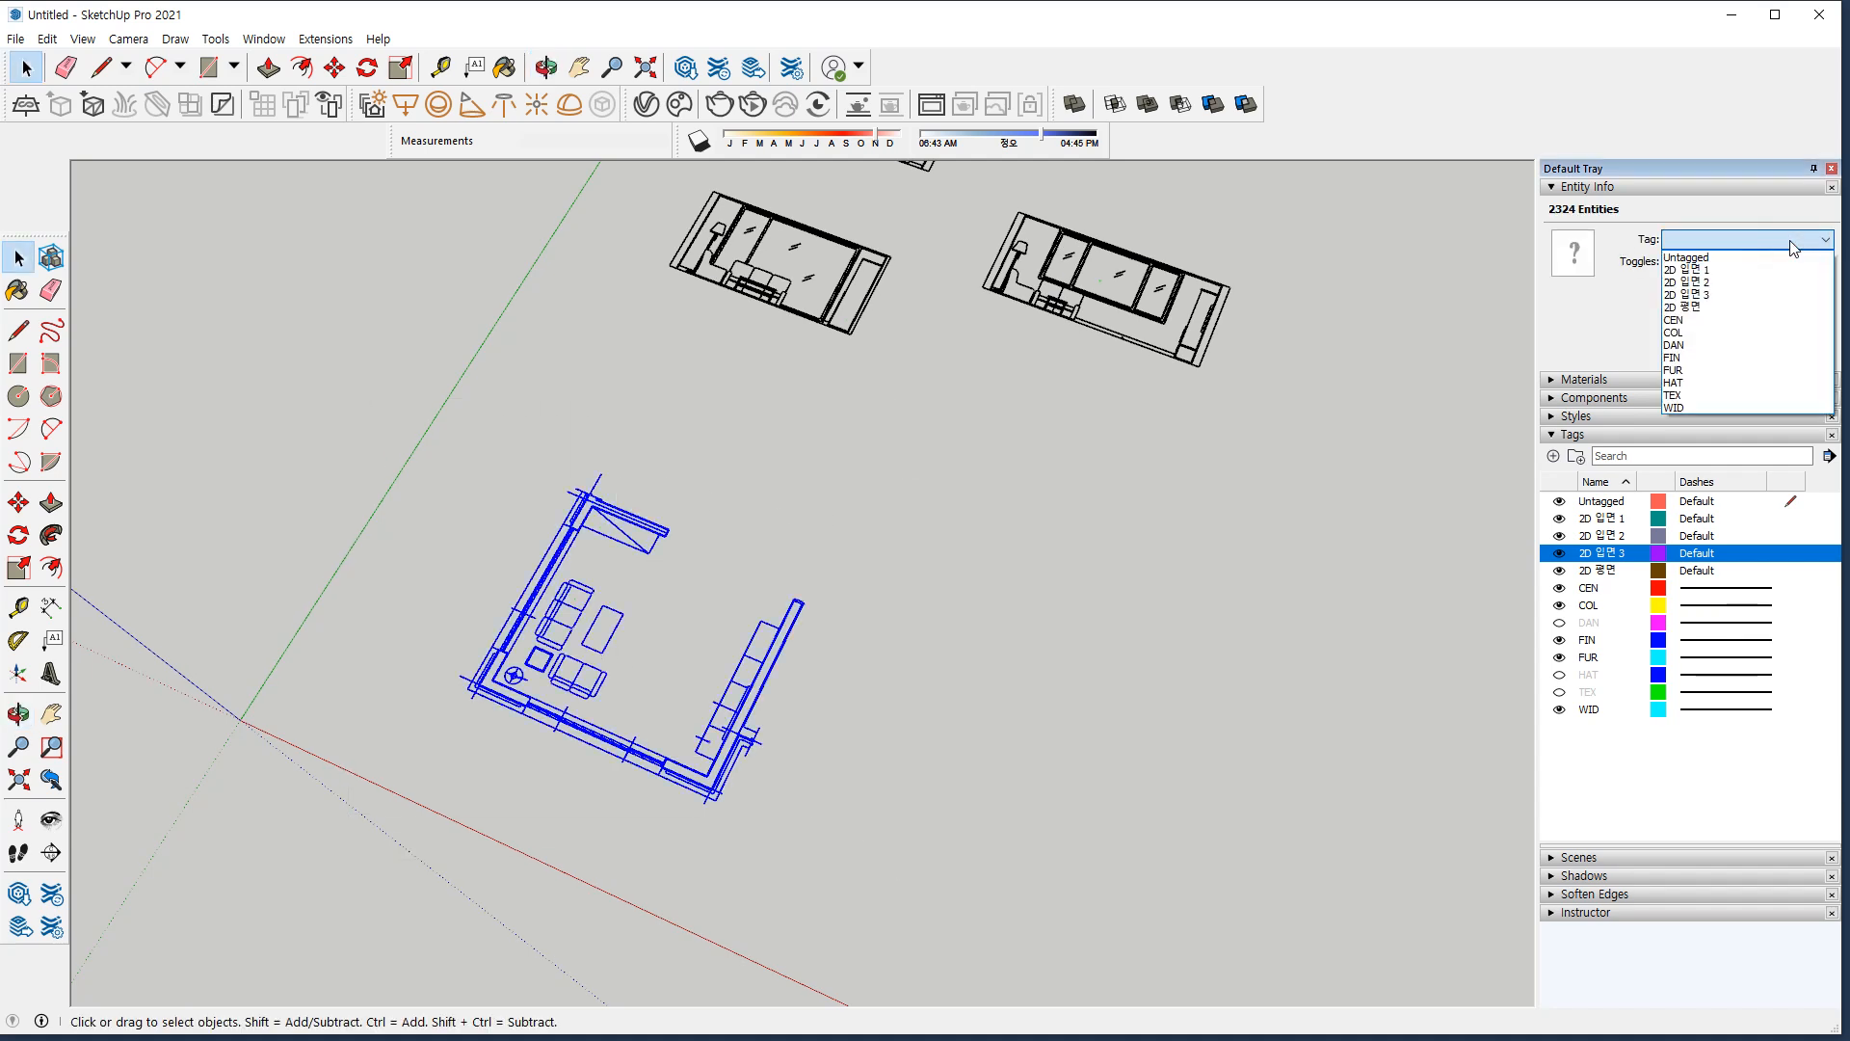
left_click(1752, 306)
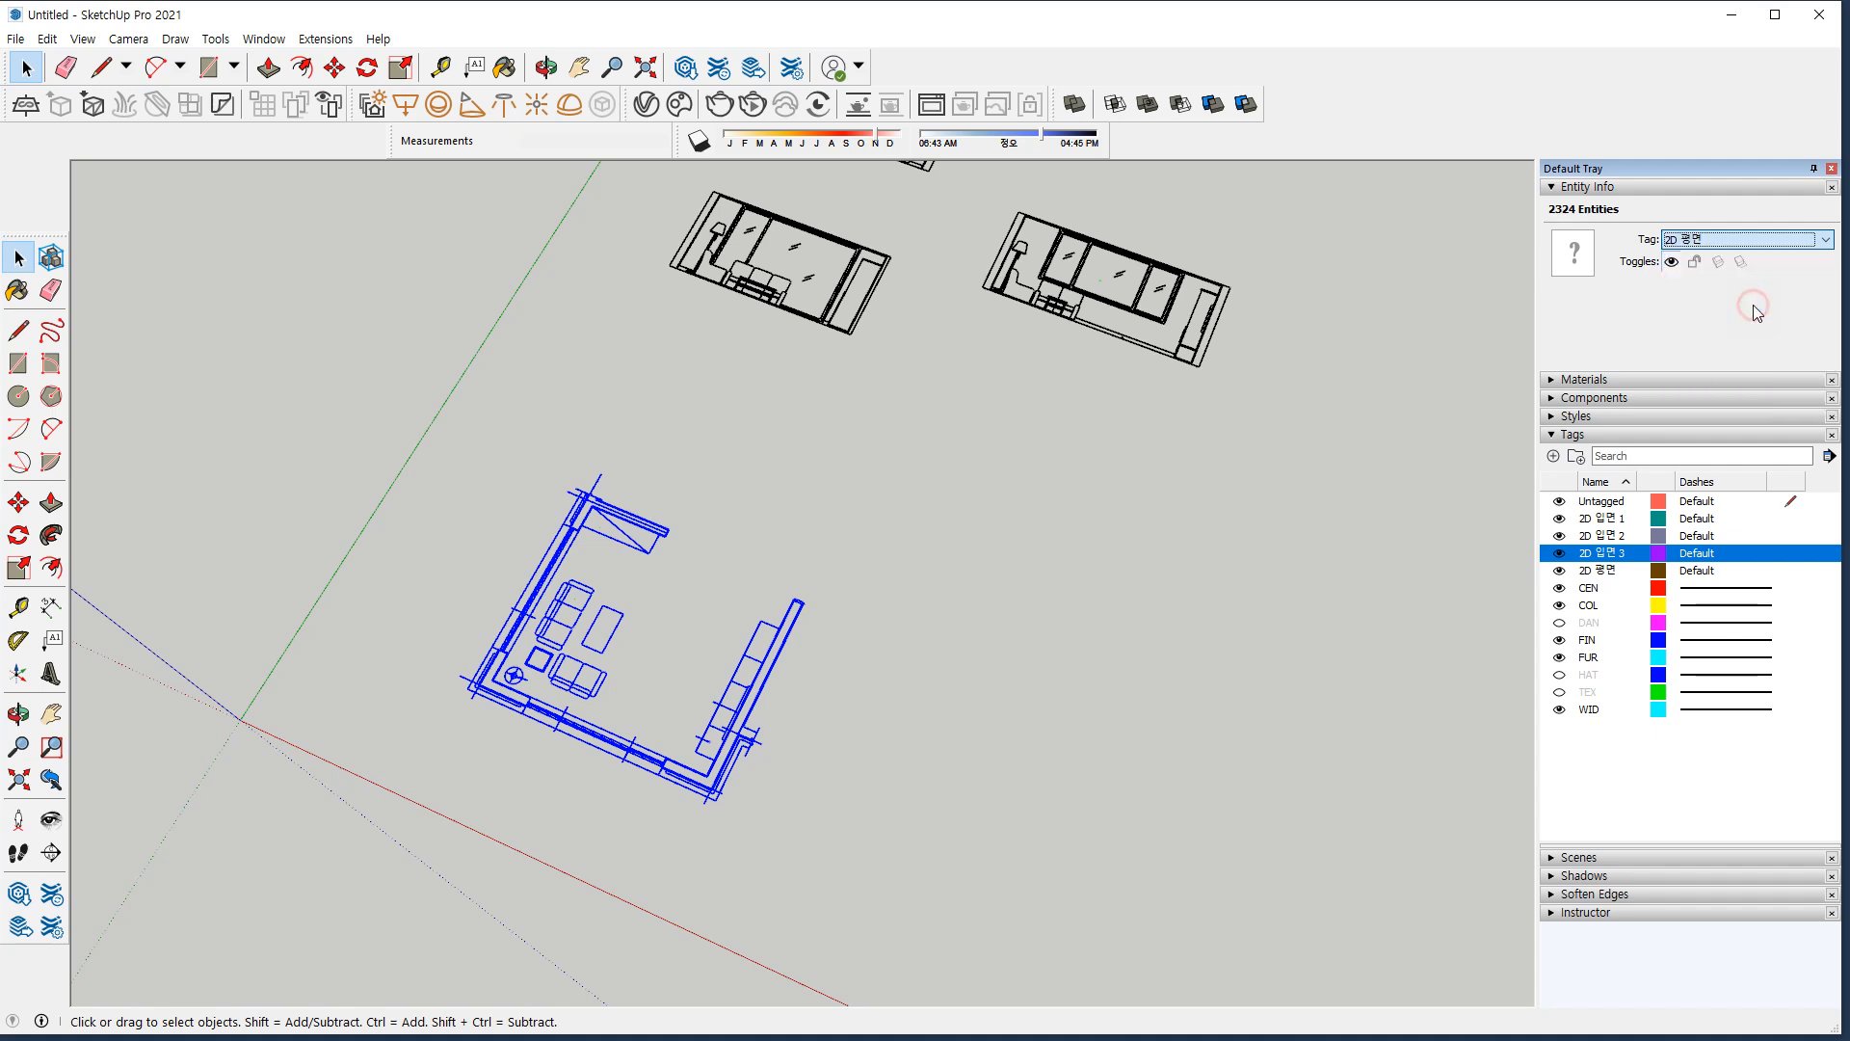
Group the floor plan's lines and assign the group to the 2D 평면 tag.
right_click(618, 523)
left_click(672, 685)
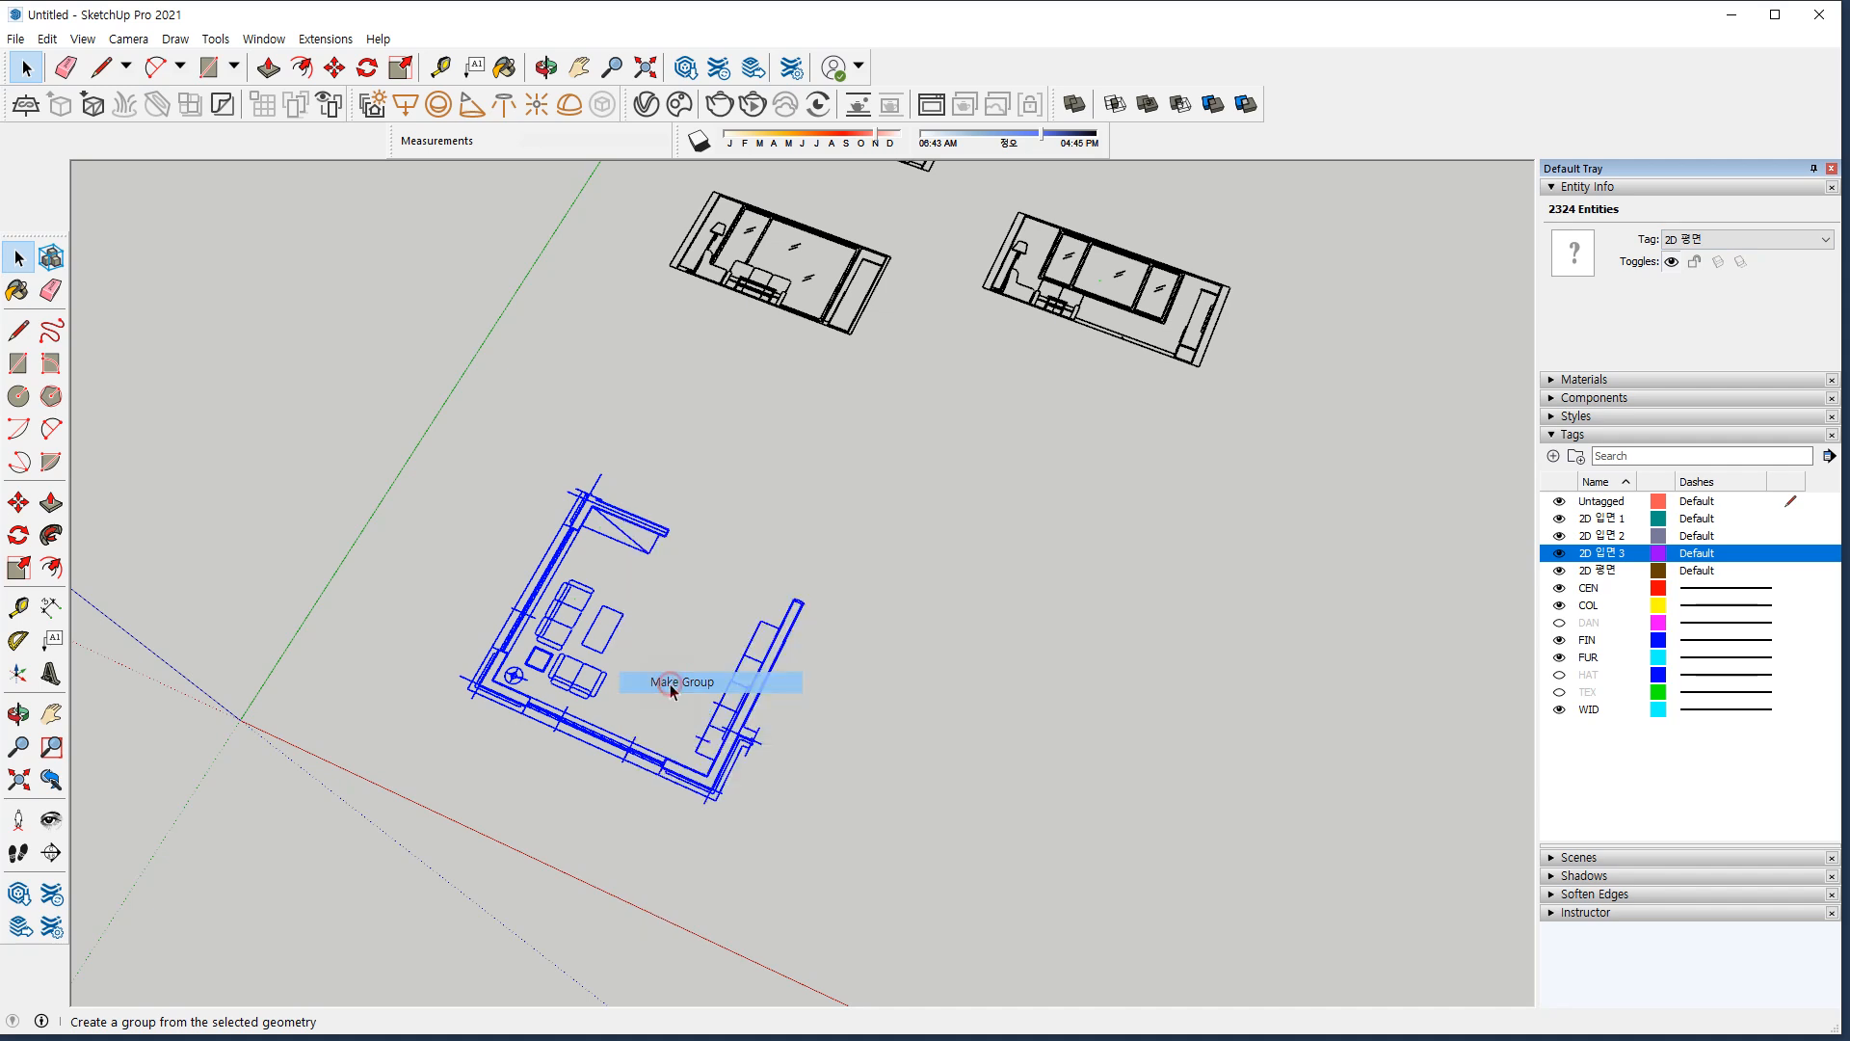
left_click(1740, 243)
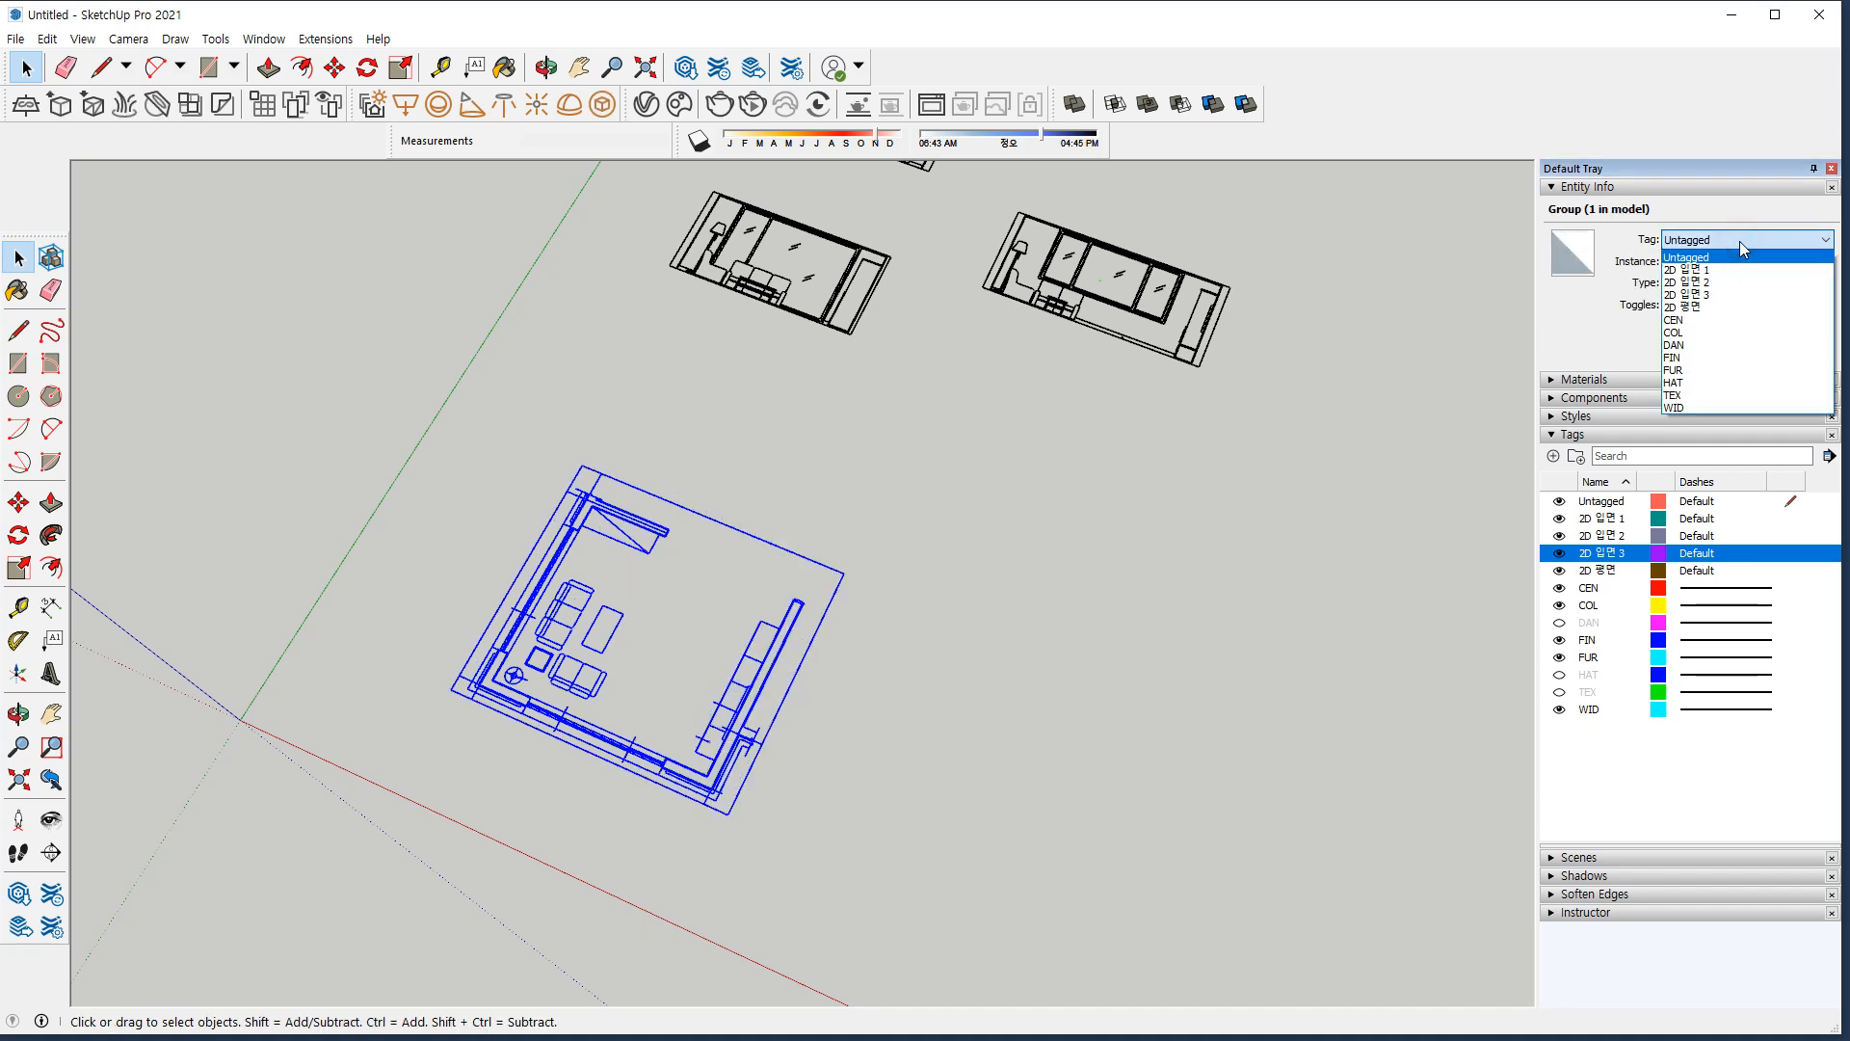
left_click(1696, 306)
left_click(1044, 507)
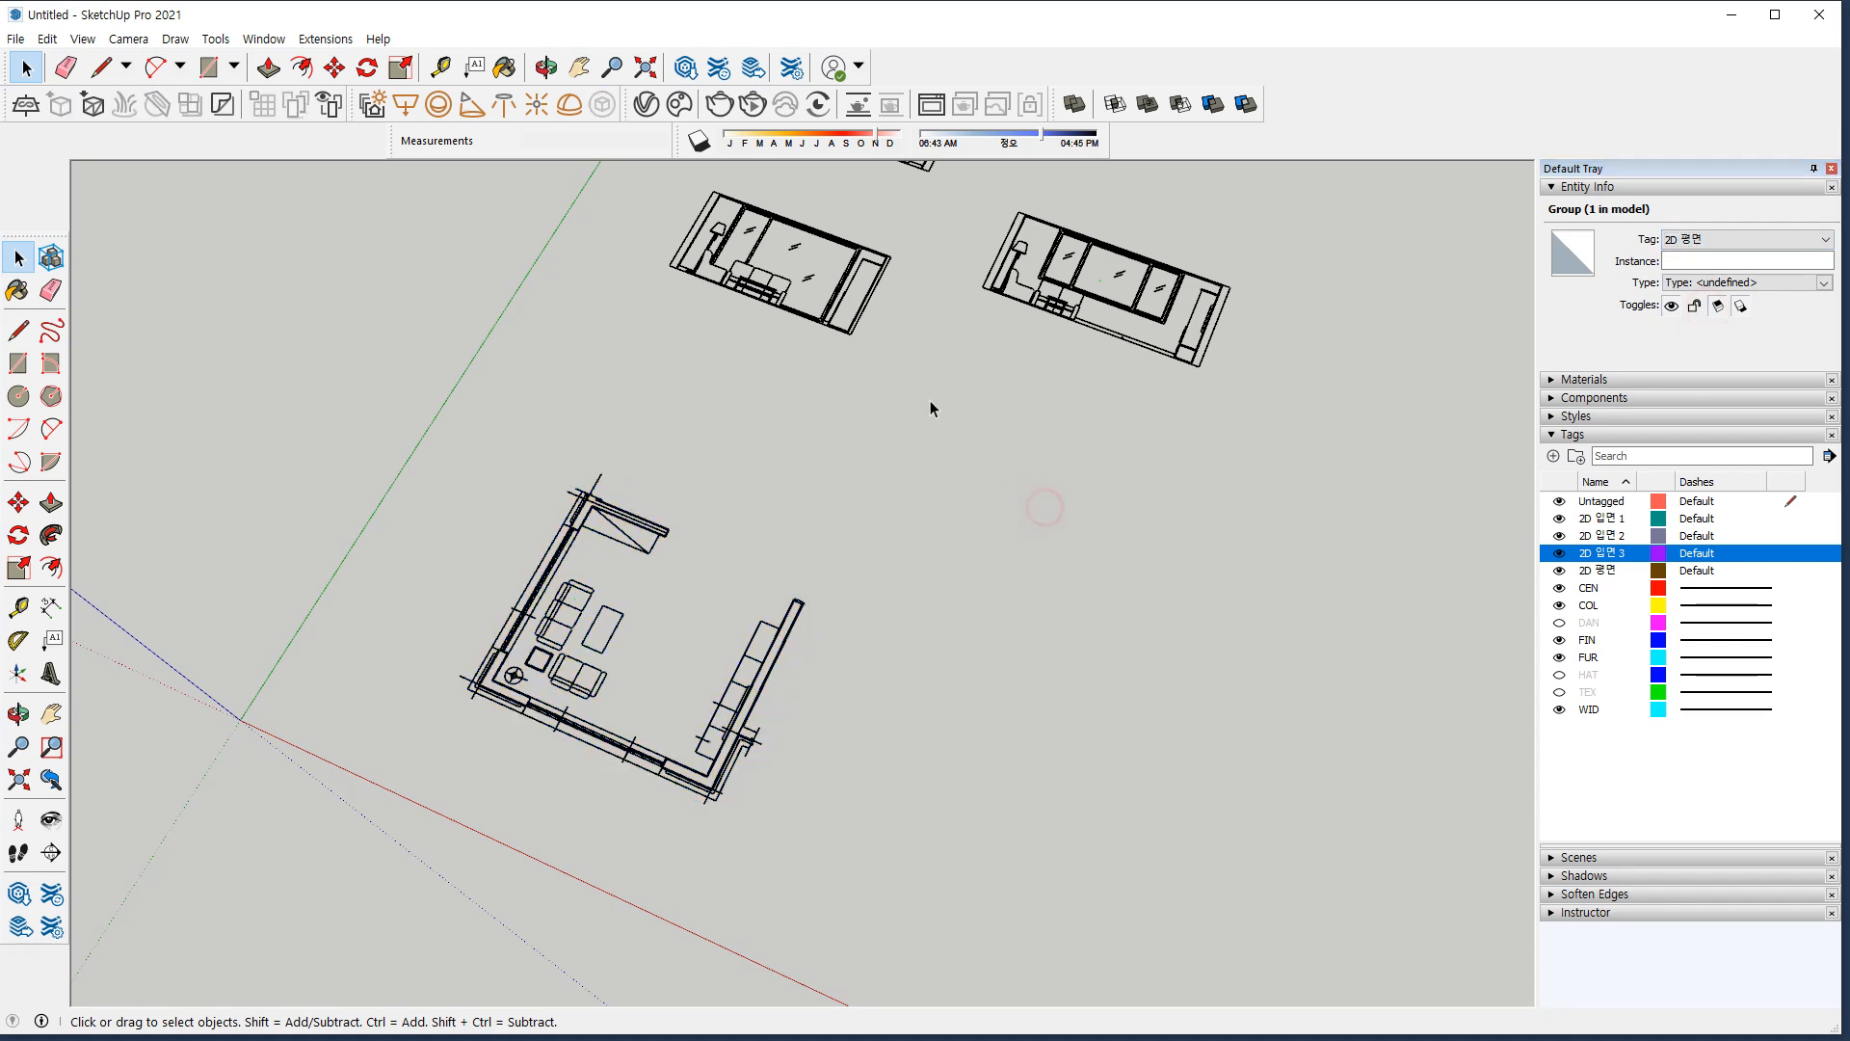
middle_click_drag(893, 275, 707, 545)
mouse_move(643, 648)
left_mouse_down()
mouse_move(571, 576)
mouse_move(668, 615)
left_mouse_up()
mouse_move(759, 427)
left_mouse_down()
mouse_move(794, 384)
mouse_move(752, 436)
left_mouse_up()
mouse_move(1002, 626)
left_mouse_down()
mouse_move(1054, 470)
mouse_move(964, 633)
left_mouse_up()
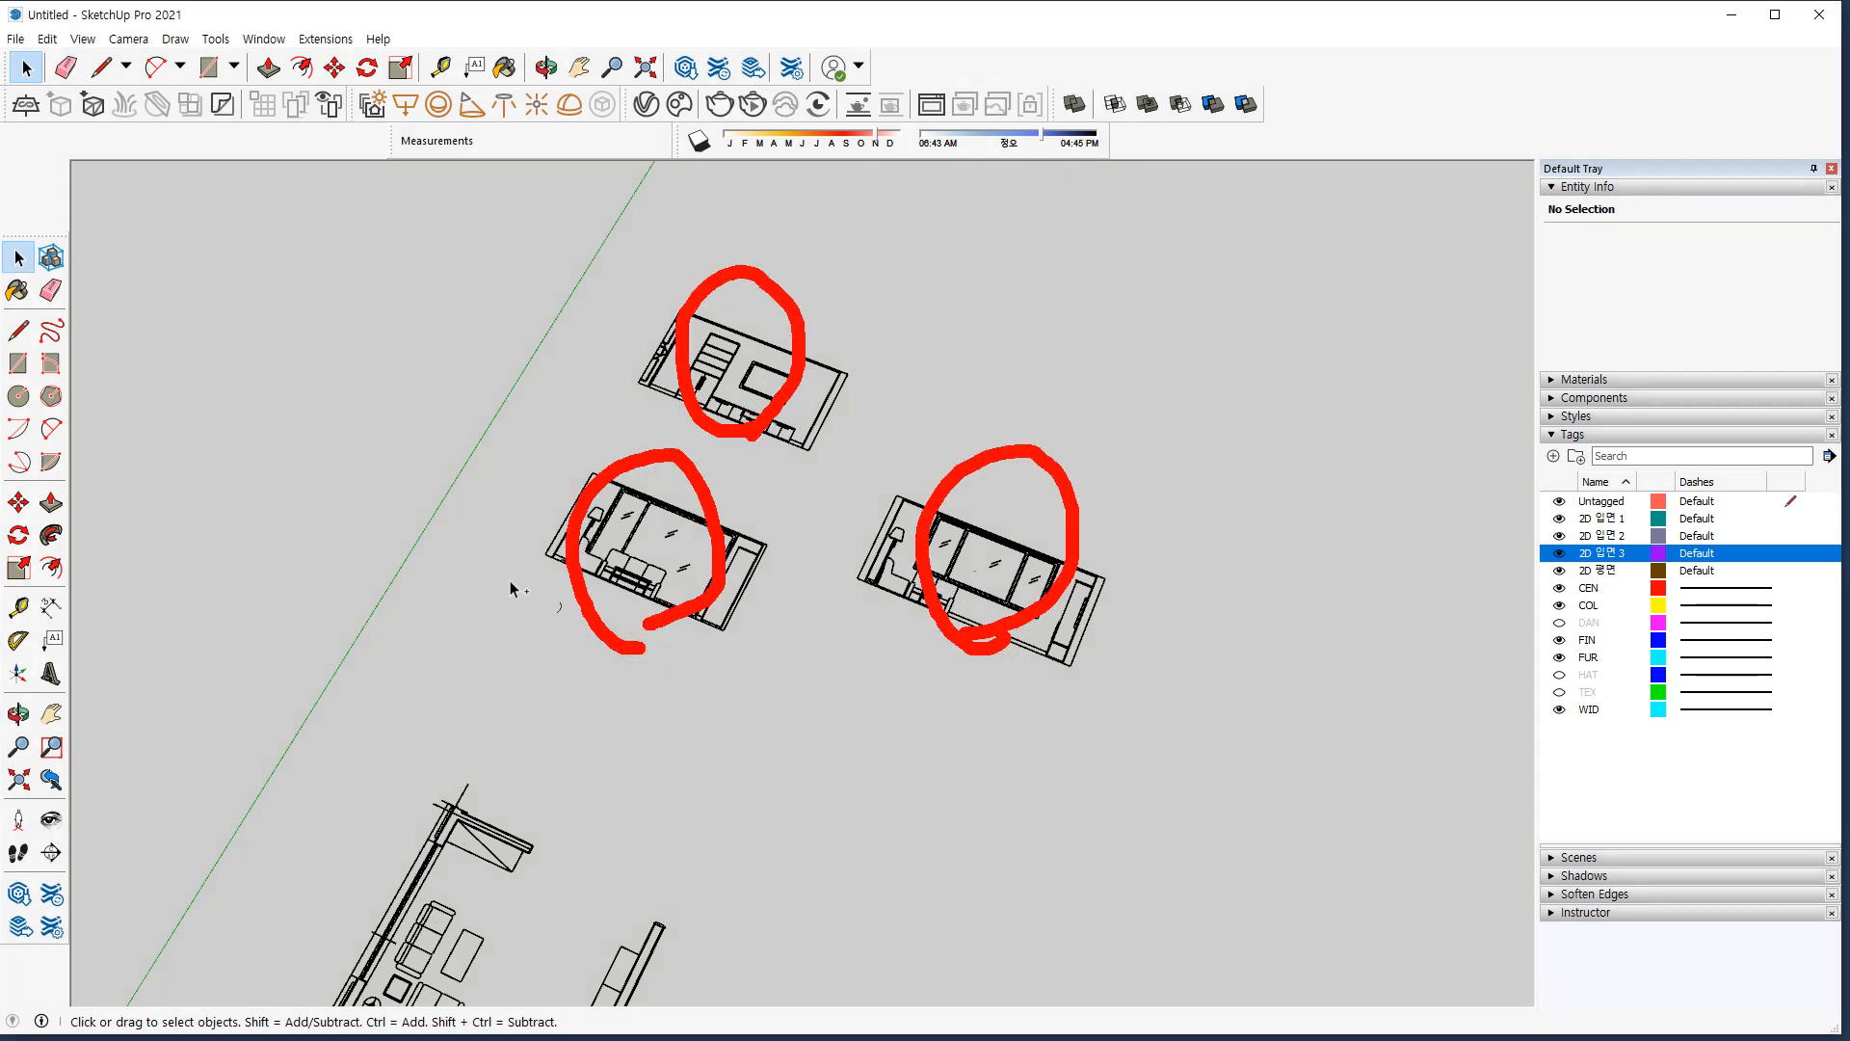
key("Escape")
Assign all loose lines of the sofa-and-window elevation closest to the floor plan to the 2D 입면 1 tag.
left_click_drag(519, 430, 777, 699)
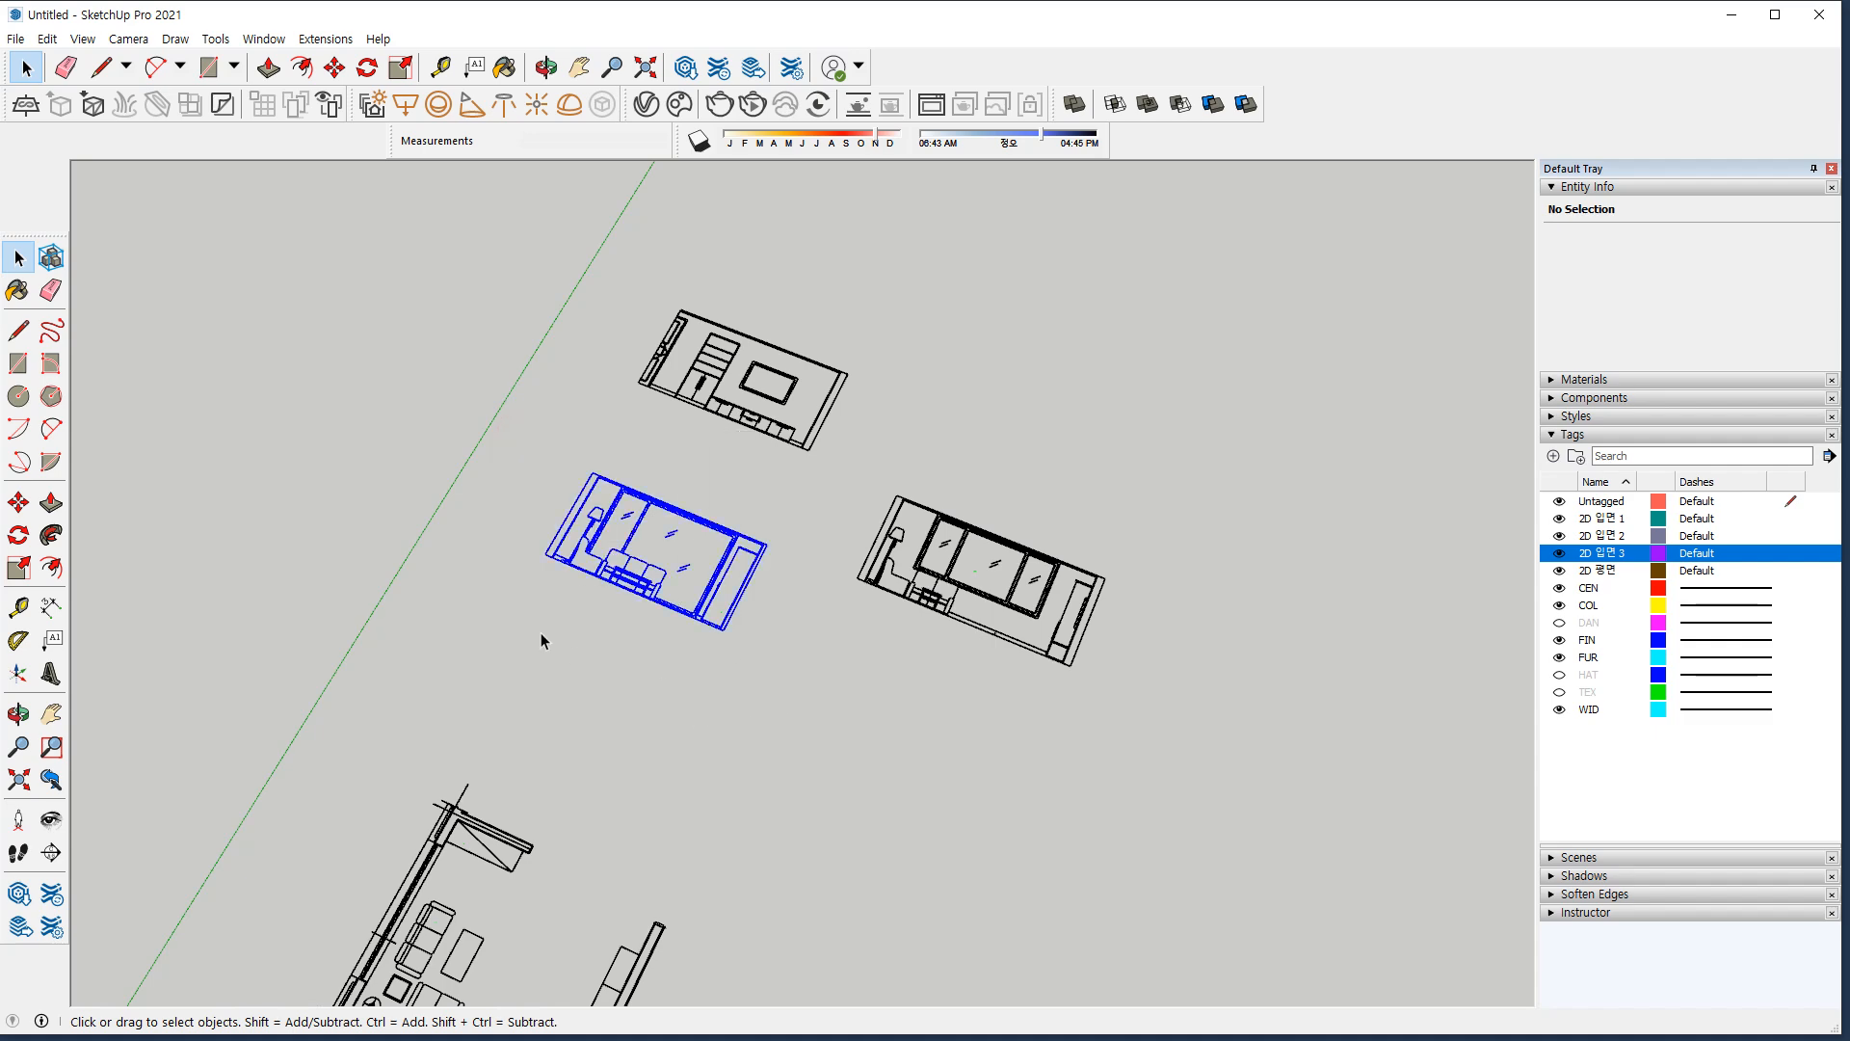
middle_click_drag(462, 640, 421, 588, "shift")
middle_click_drag(614, 706, 792, 831)
left_click(652, 747)
left_click_drag(513, 514, 796, 706)
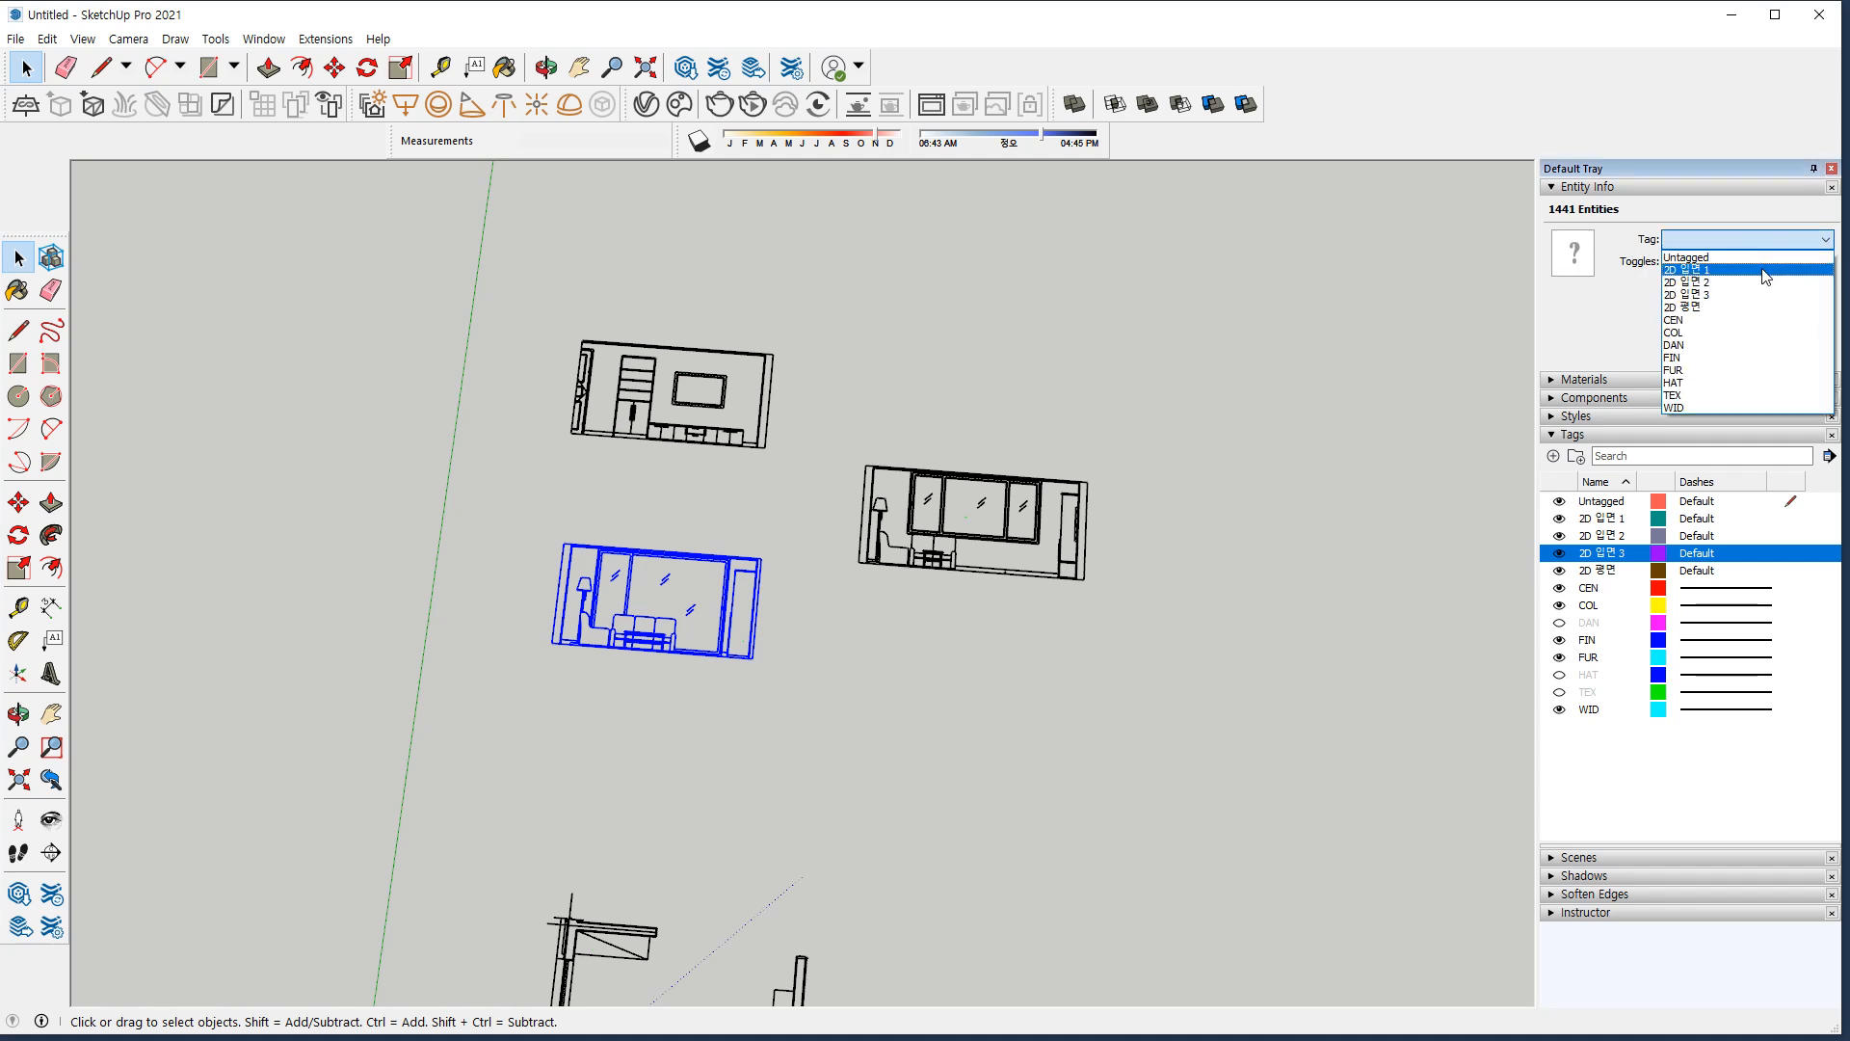
left_click(1762, 270)
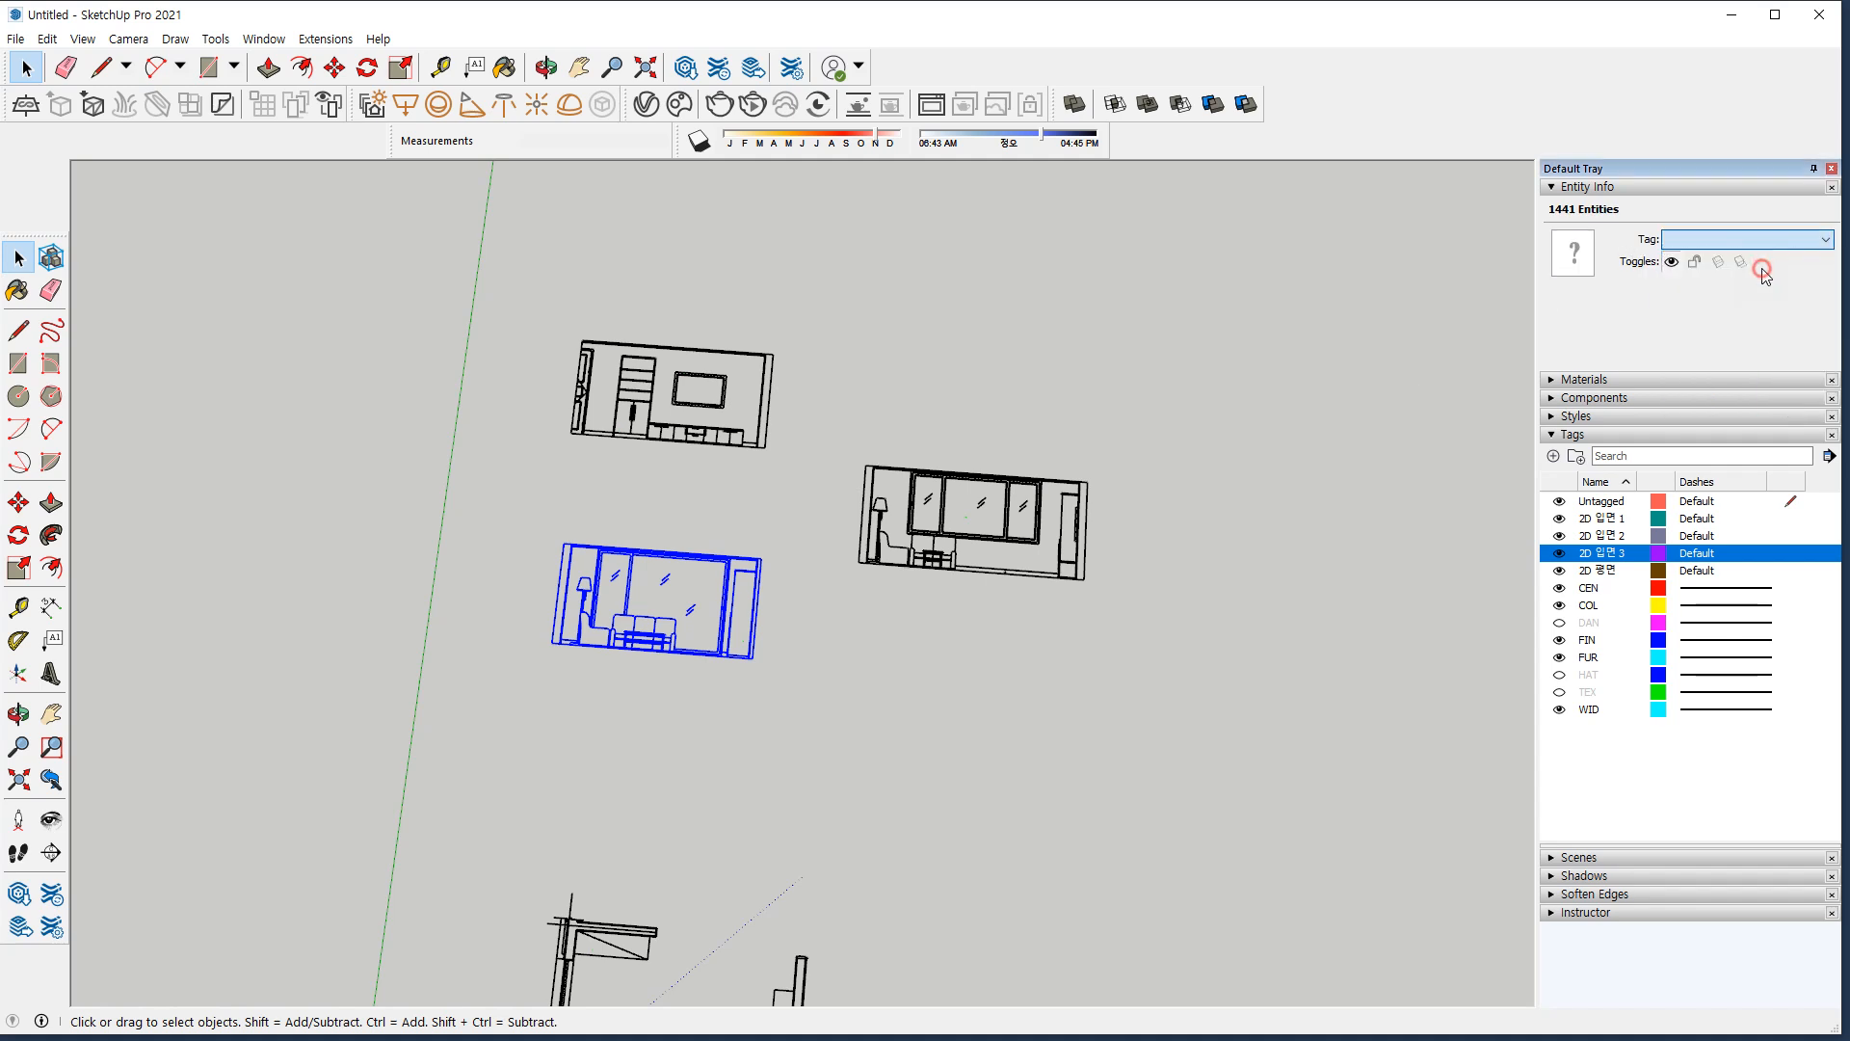
Group the sofa elevation's lines and assign the group to the 2D 입면 1 tag.
right_click(730, 573)
left_click(801, 728)
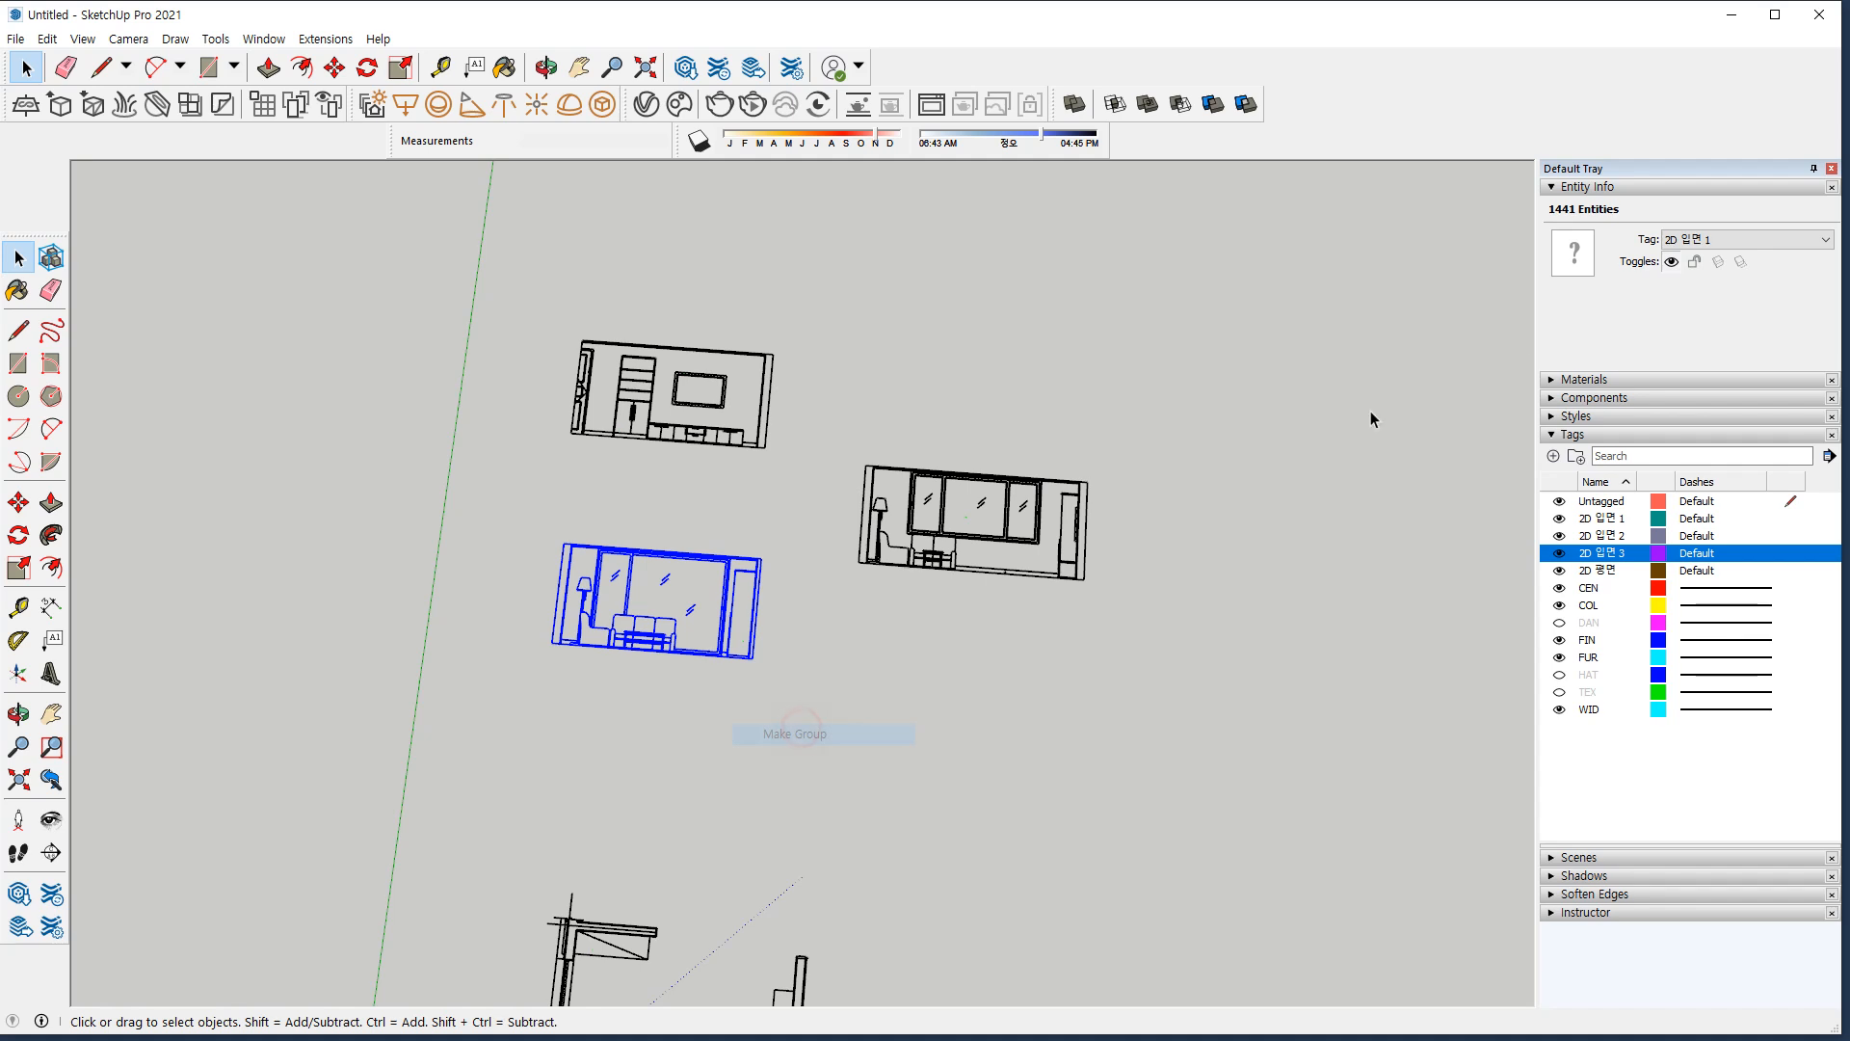
left_click(1744, 250)
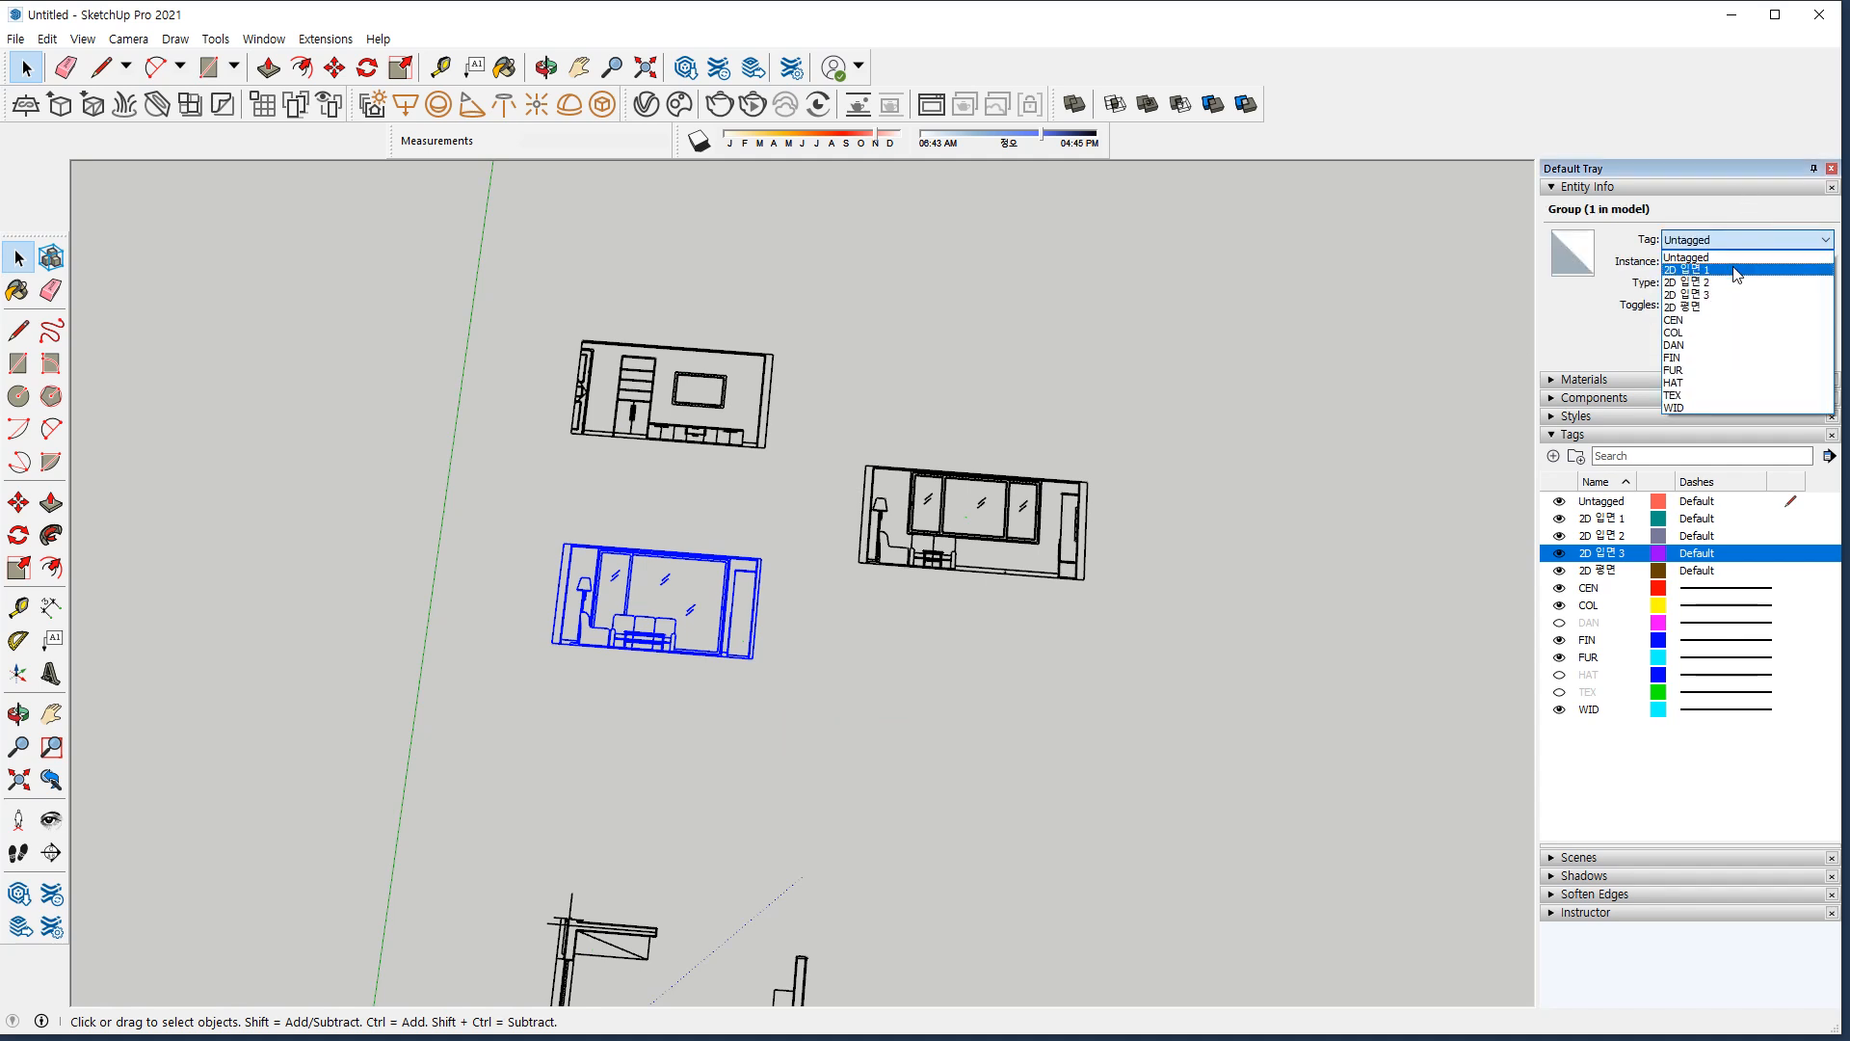
left_click(1744, 269)
left_click(574, 297)
Assign all loose lines of the TV-wall elevation to the 2D 입면 2 tag.
left_click_drag(497, 289, 788, 477)
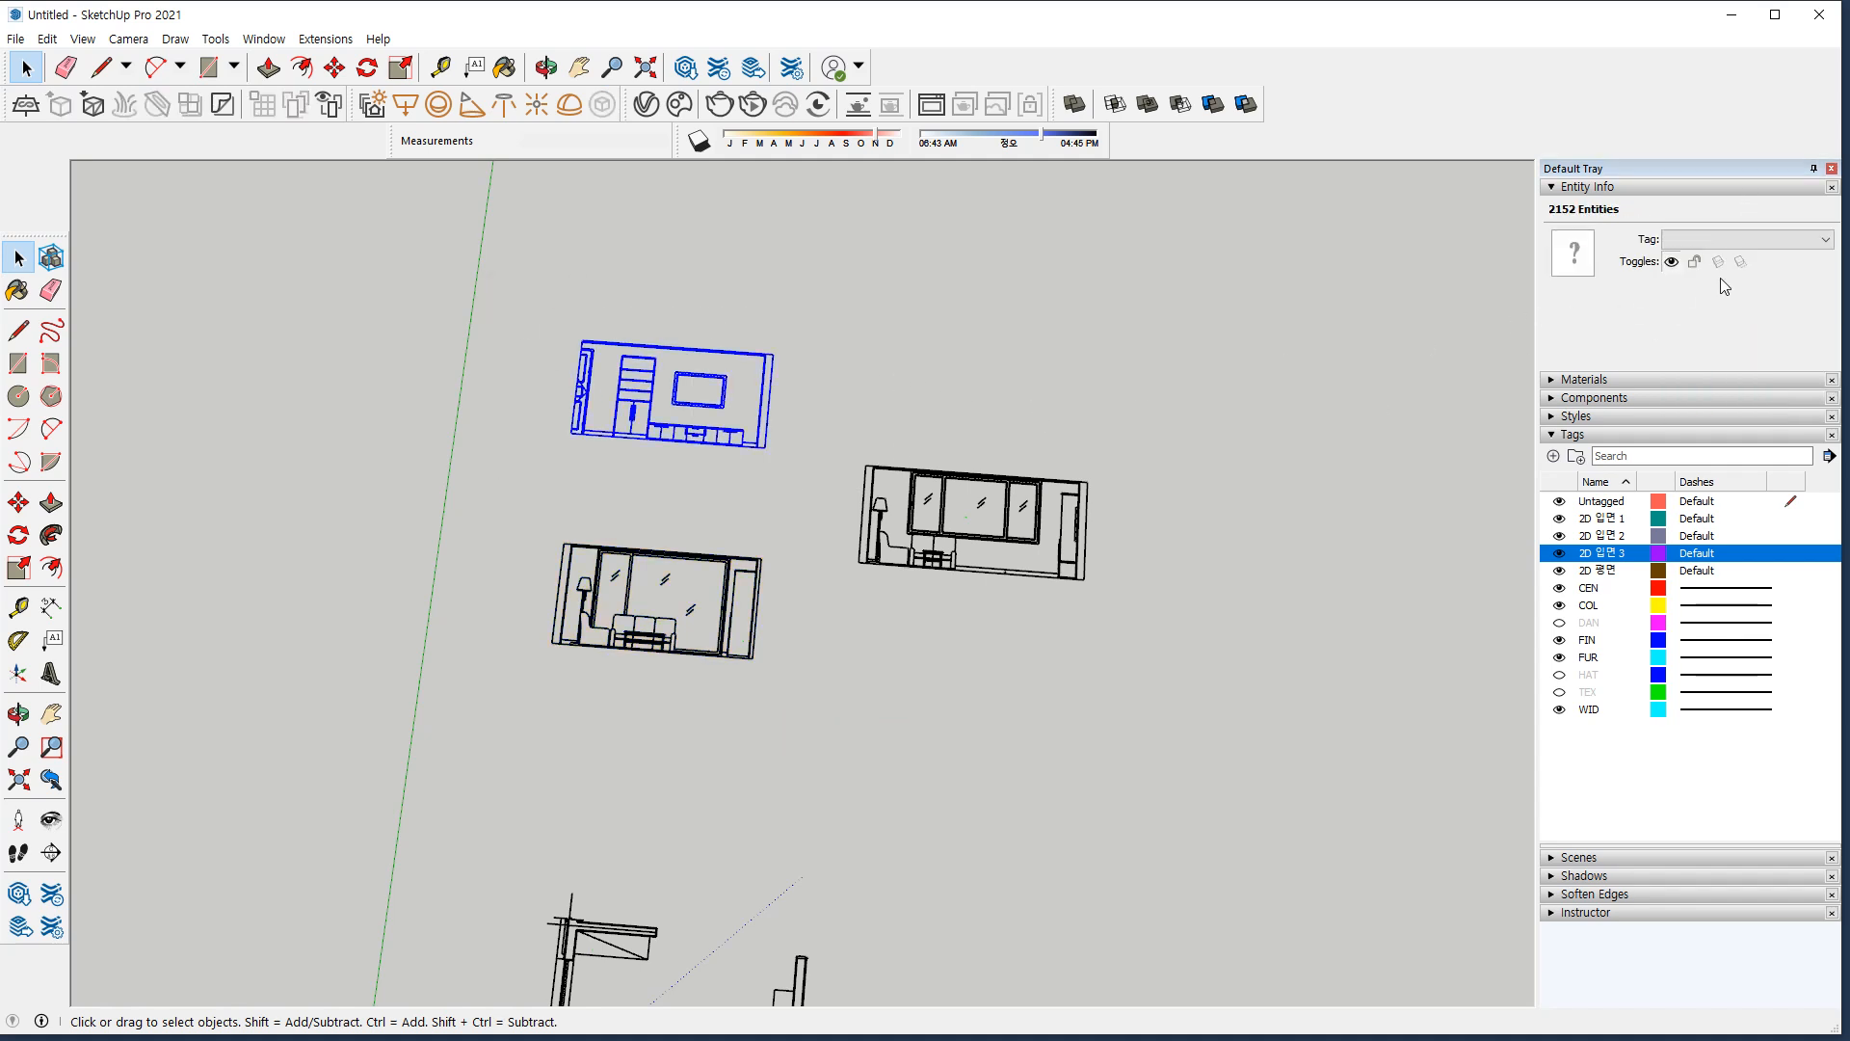
left_click(1744, 239)
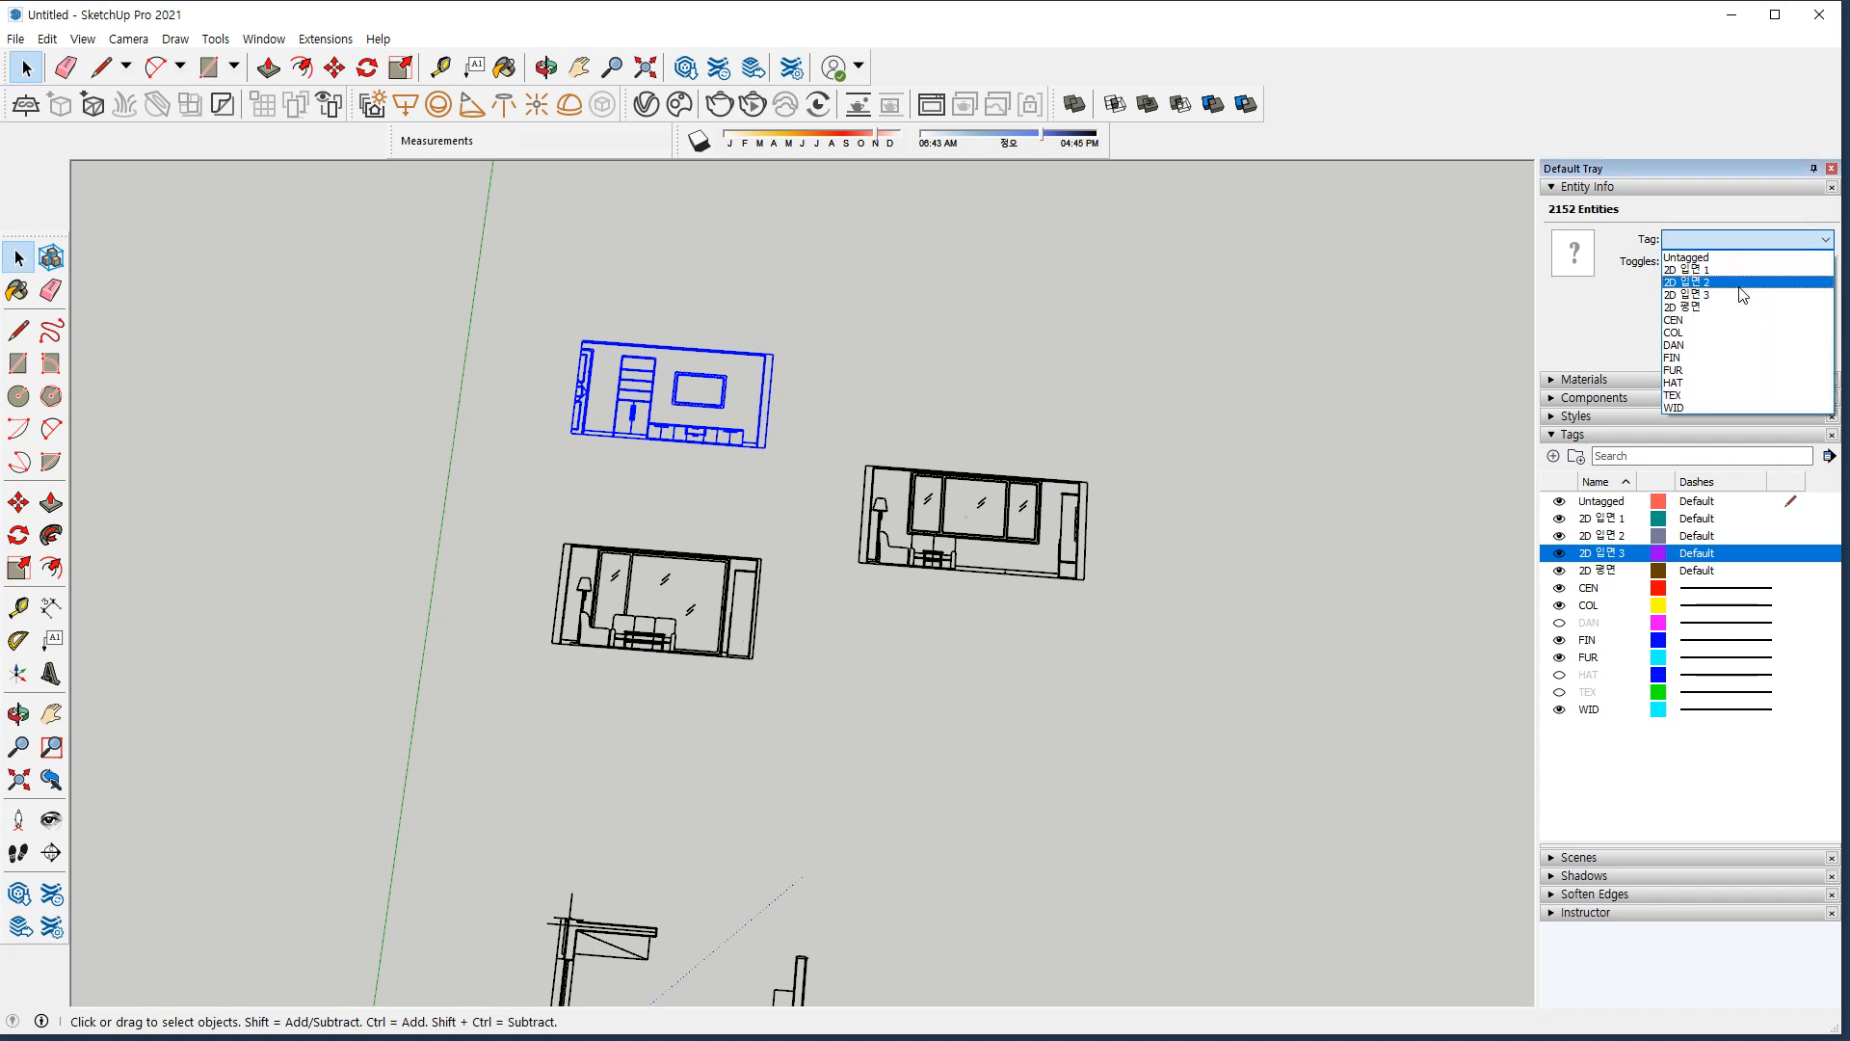
left_click(1740, 283)
Group the TV-wall elevation's lines and assign the group to the 2D 입면 2 tag.
right_click(735, 435)
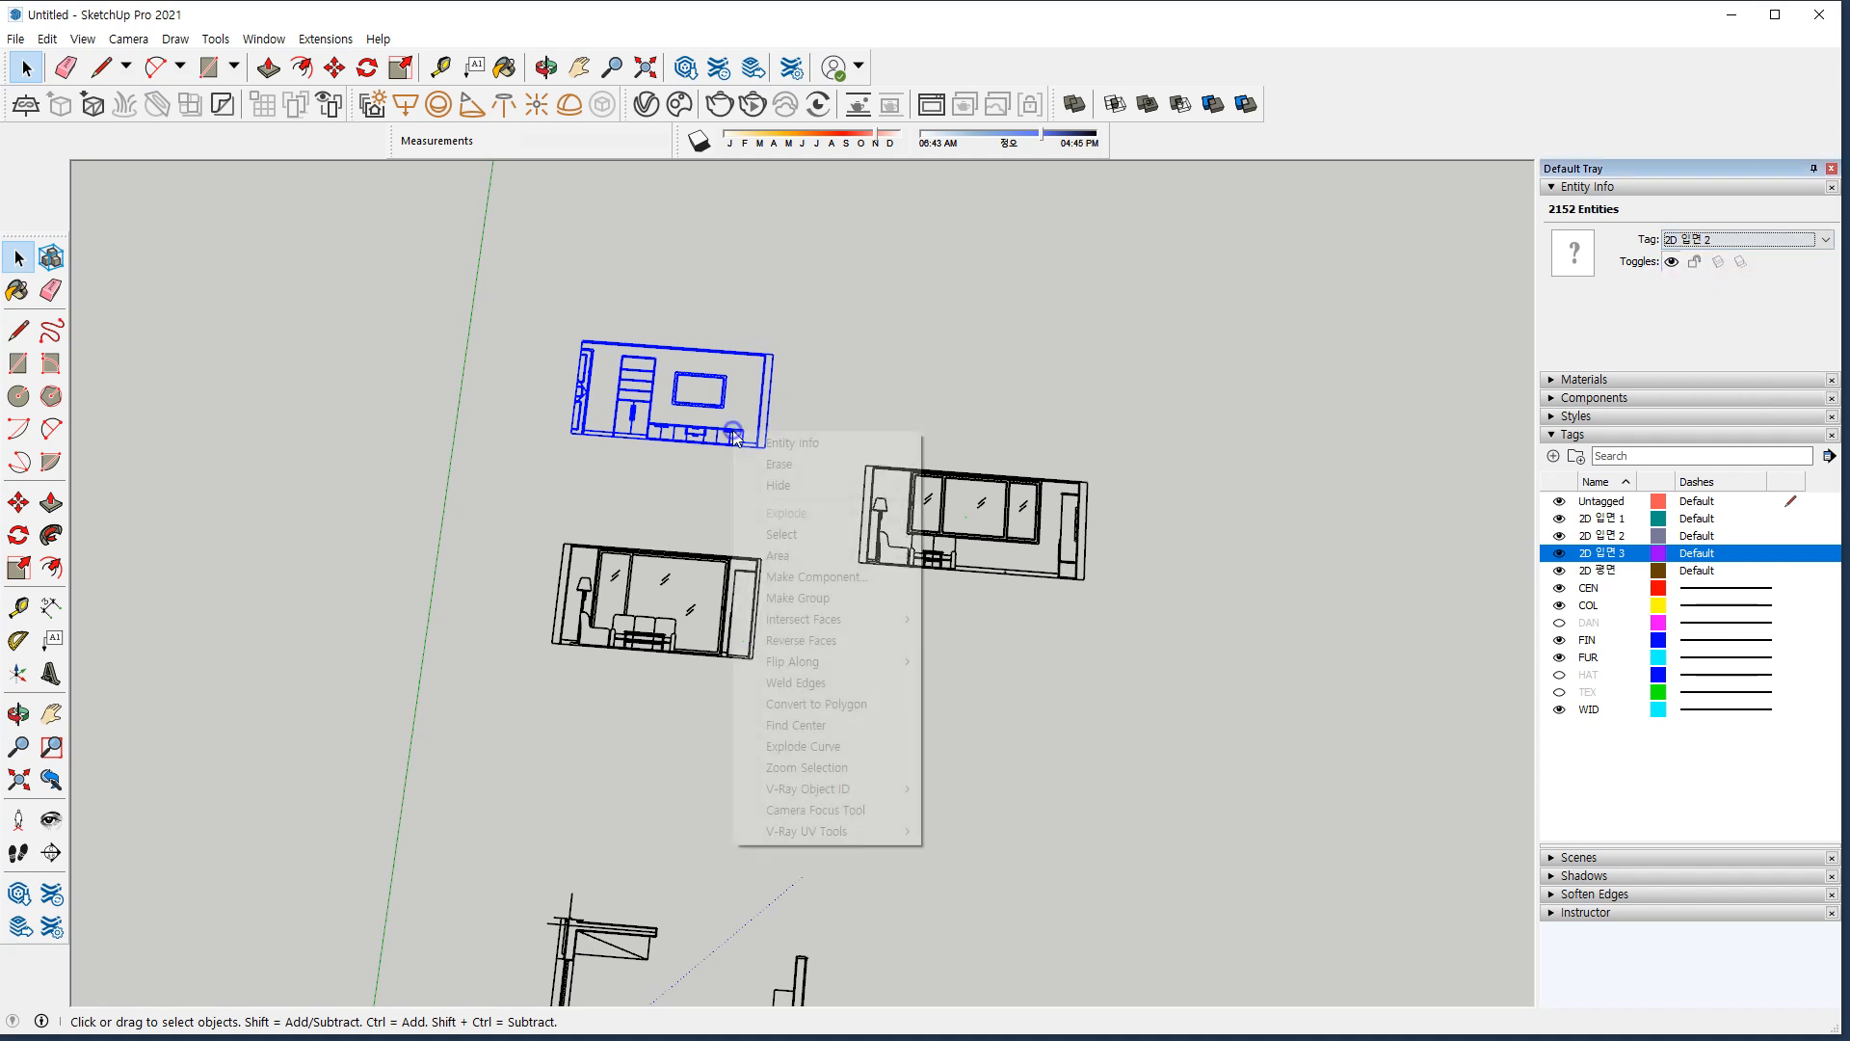
left_click(763, 598)
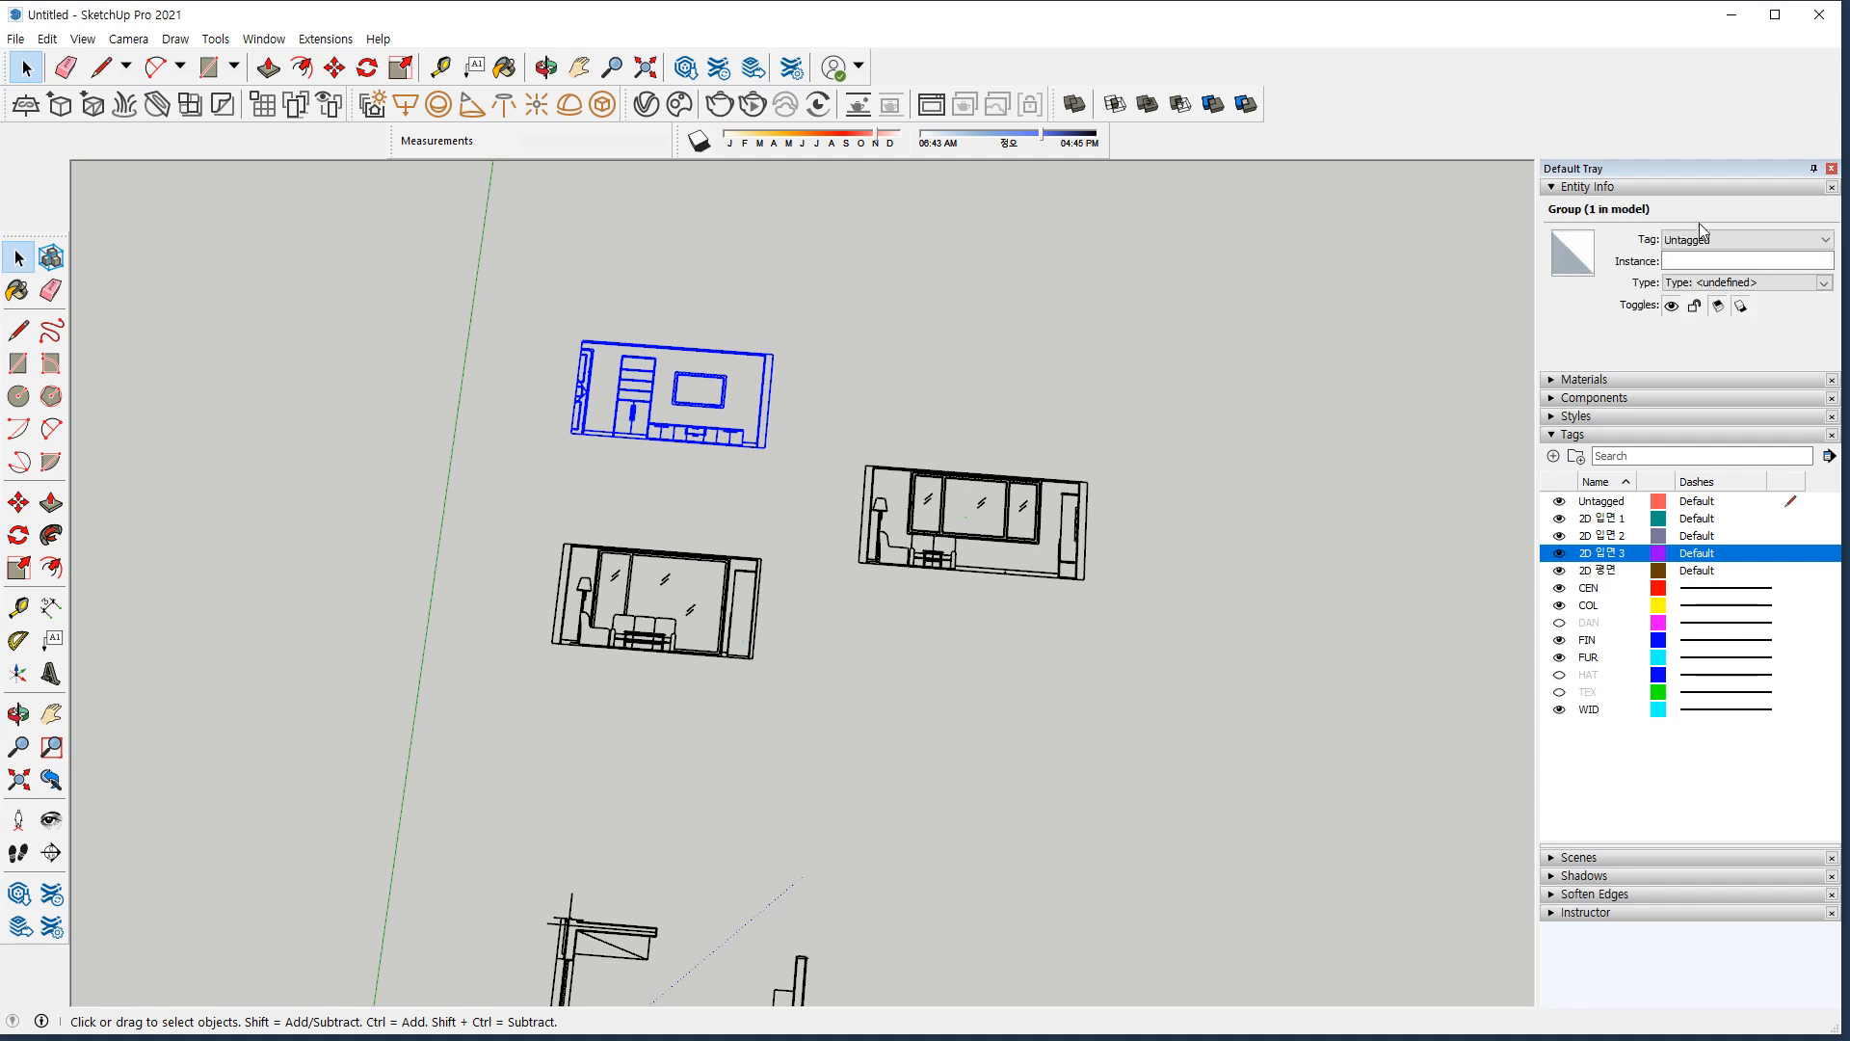
left_click(1740, 238)
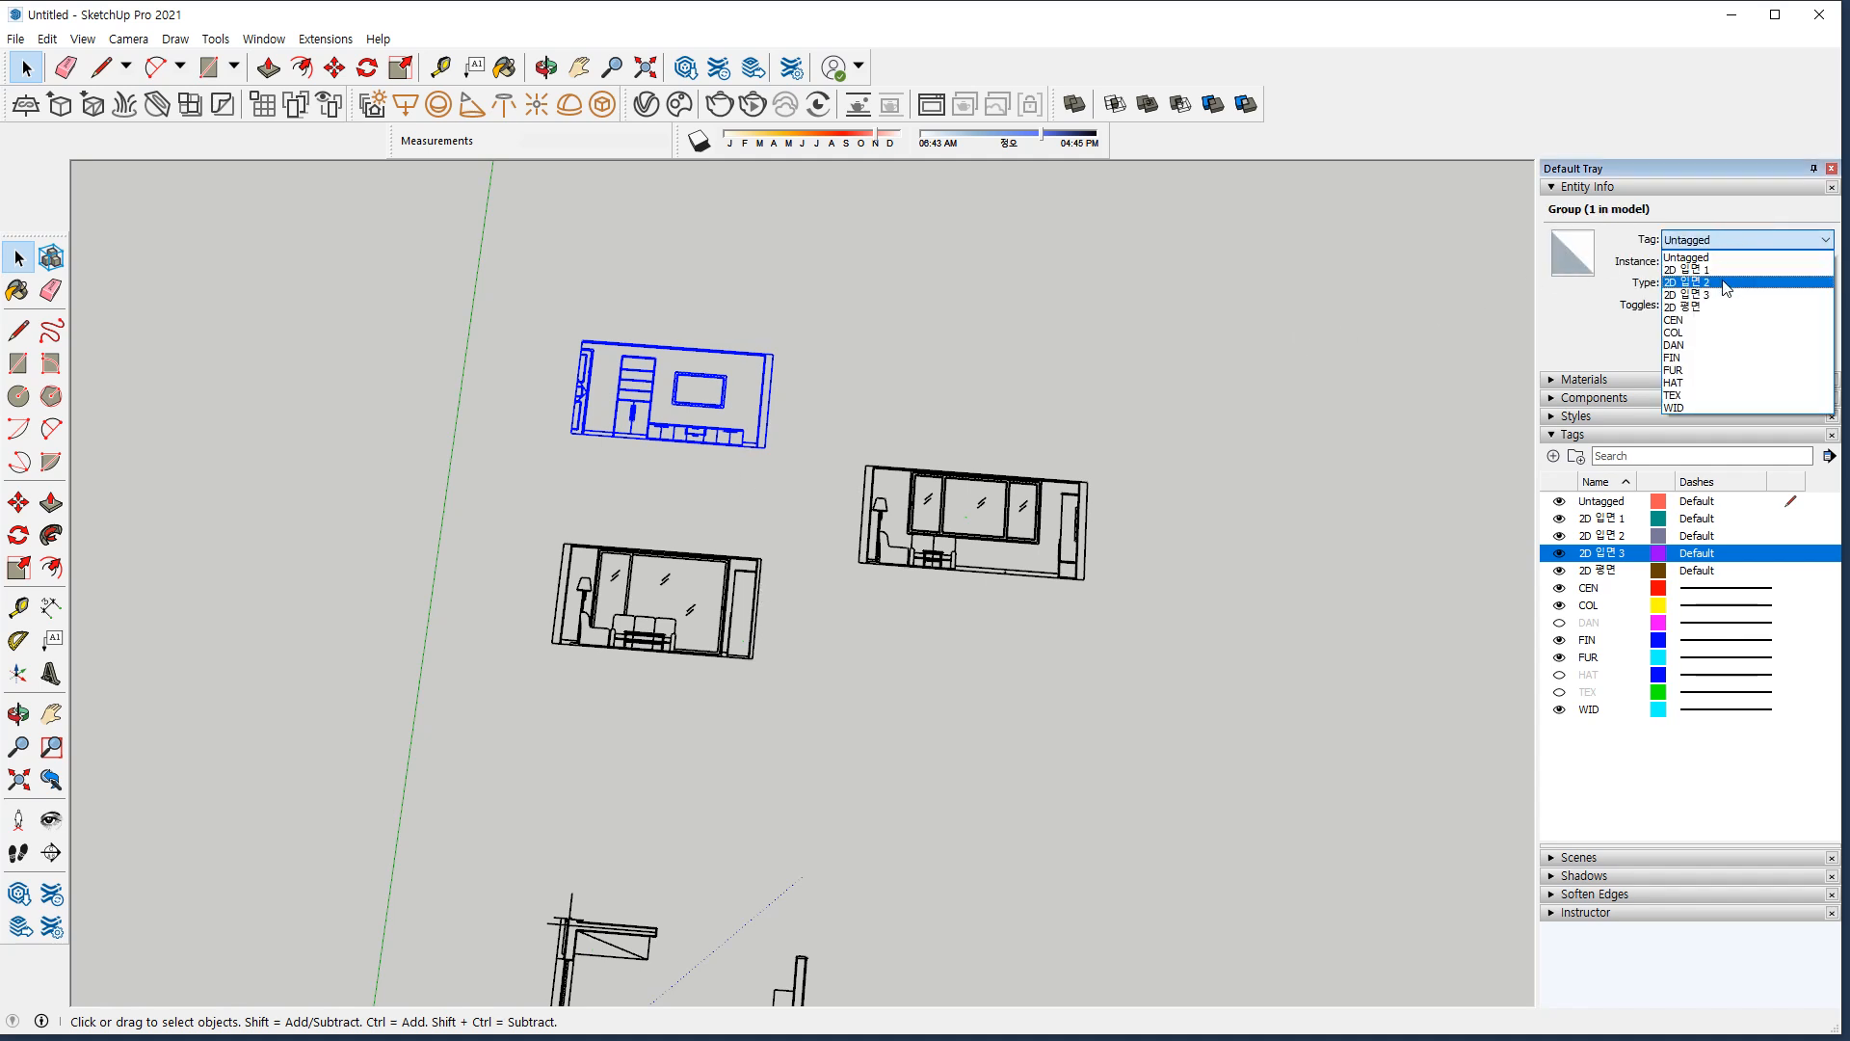
left_click(1724, 282)
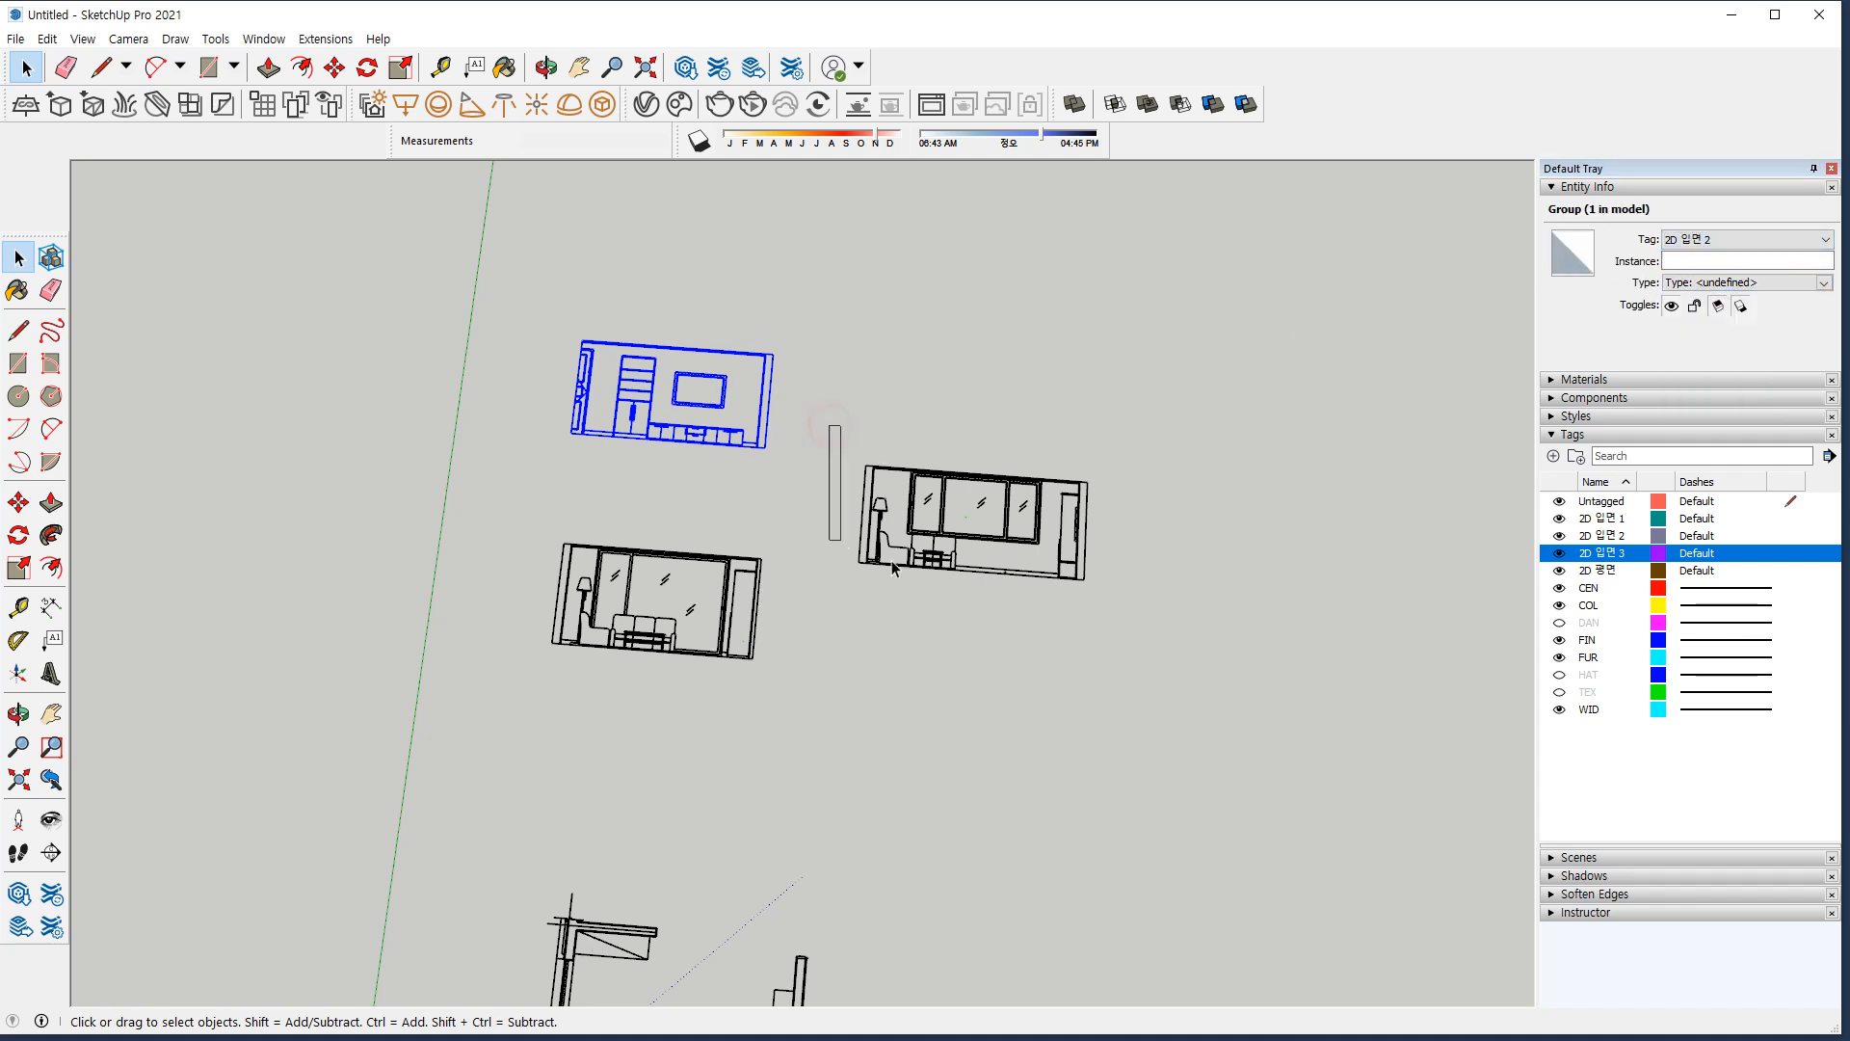
Assign all loose lines of the remaining elevation with the three-part window to the 2D 입면 3 tag.
left_click_drag(829, 424, 1161, 641)
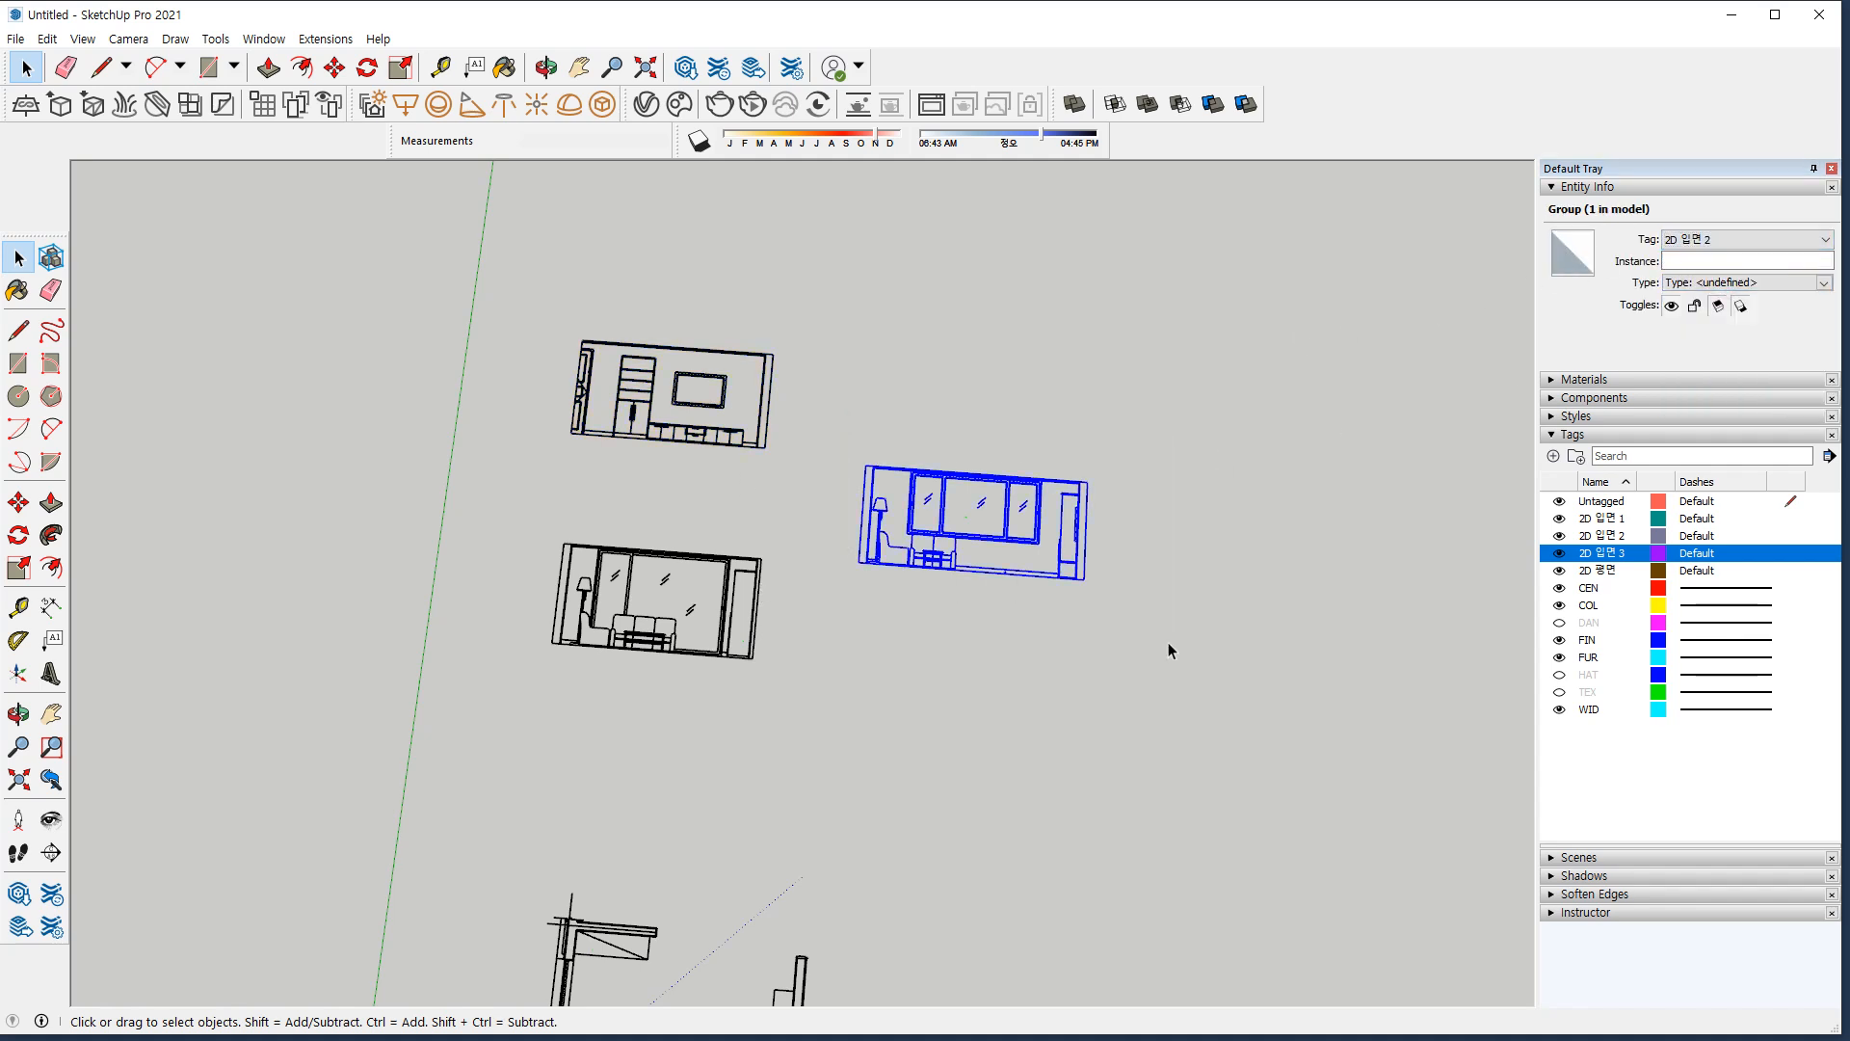
left_click(1727, 243)
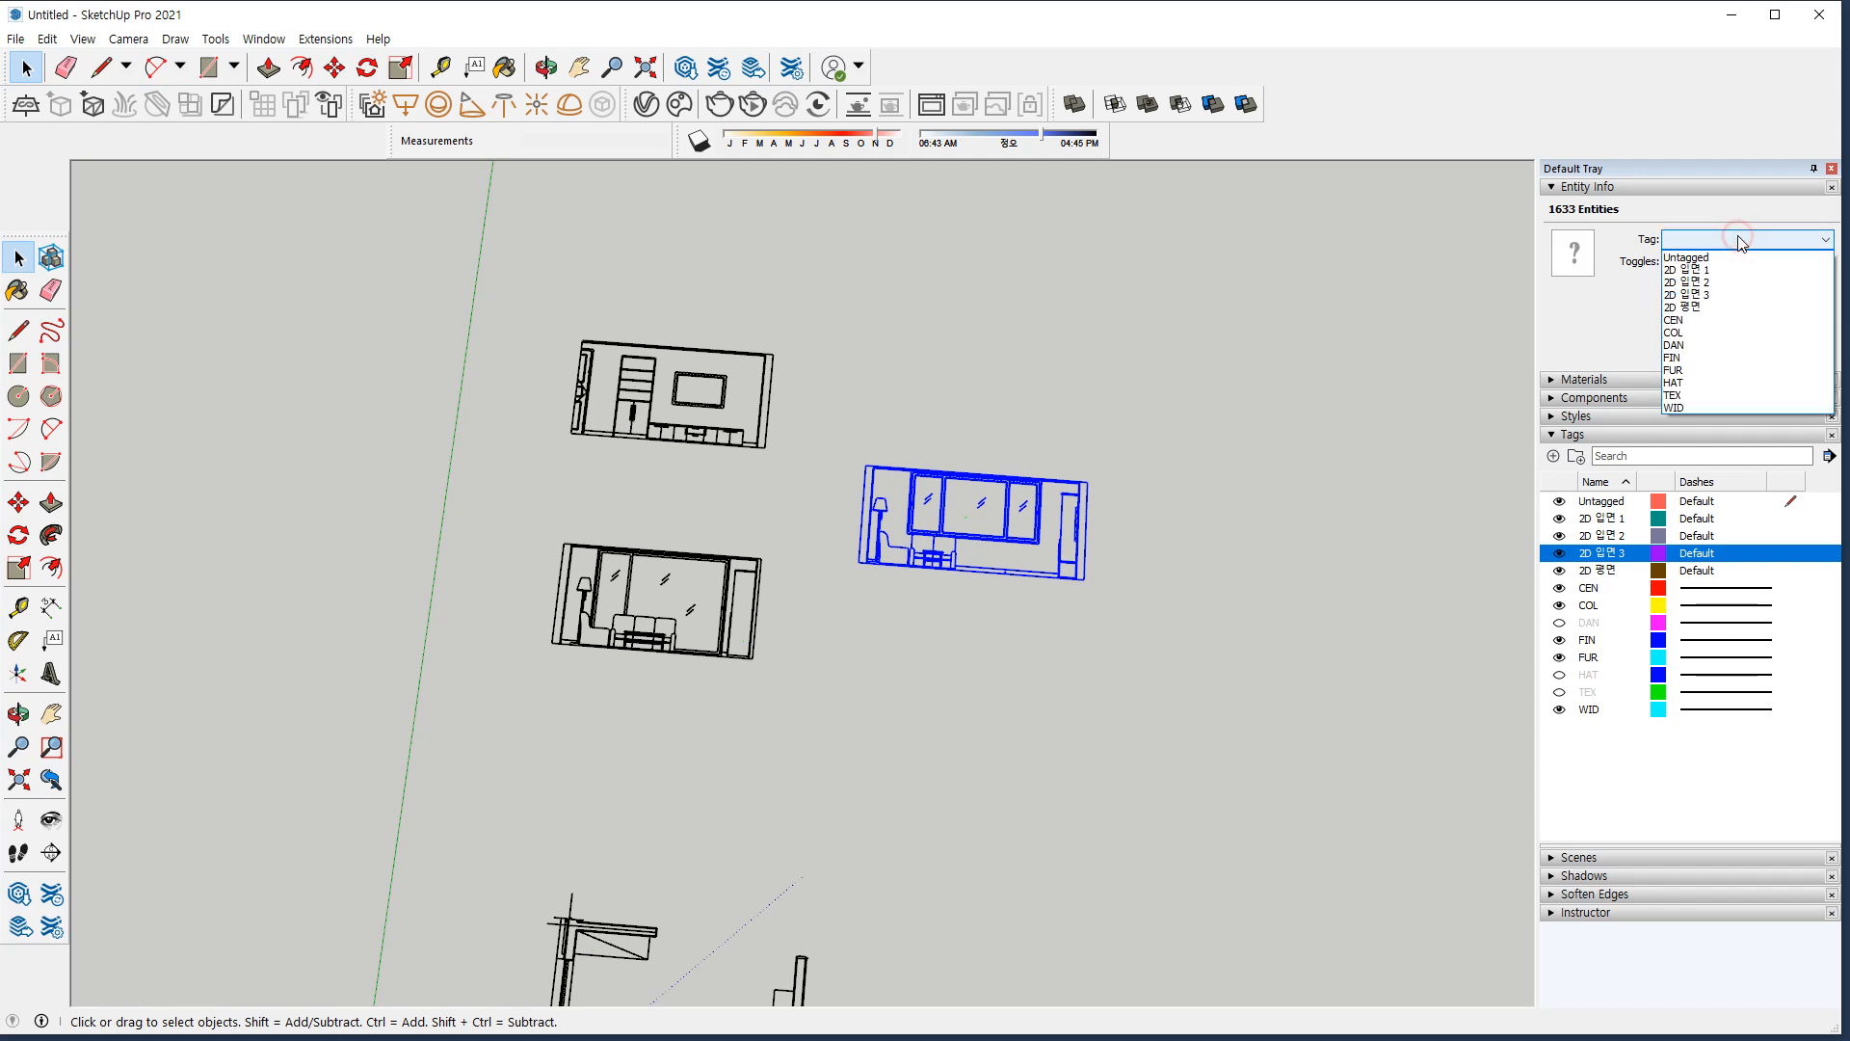
left_click(1716, 296)
Group the three-part-window elevation's lines and assign the group to the 2D 입면 3 tag.
right_click(1040, 491)
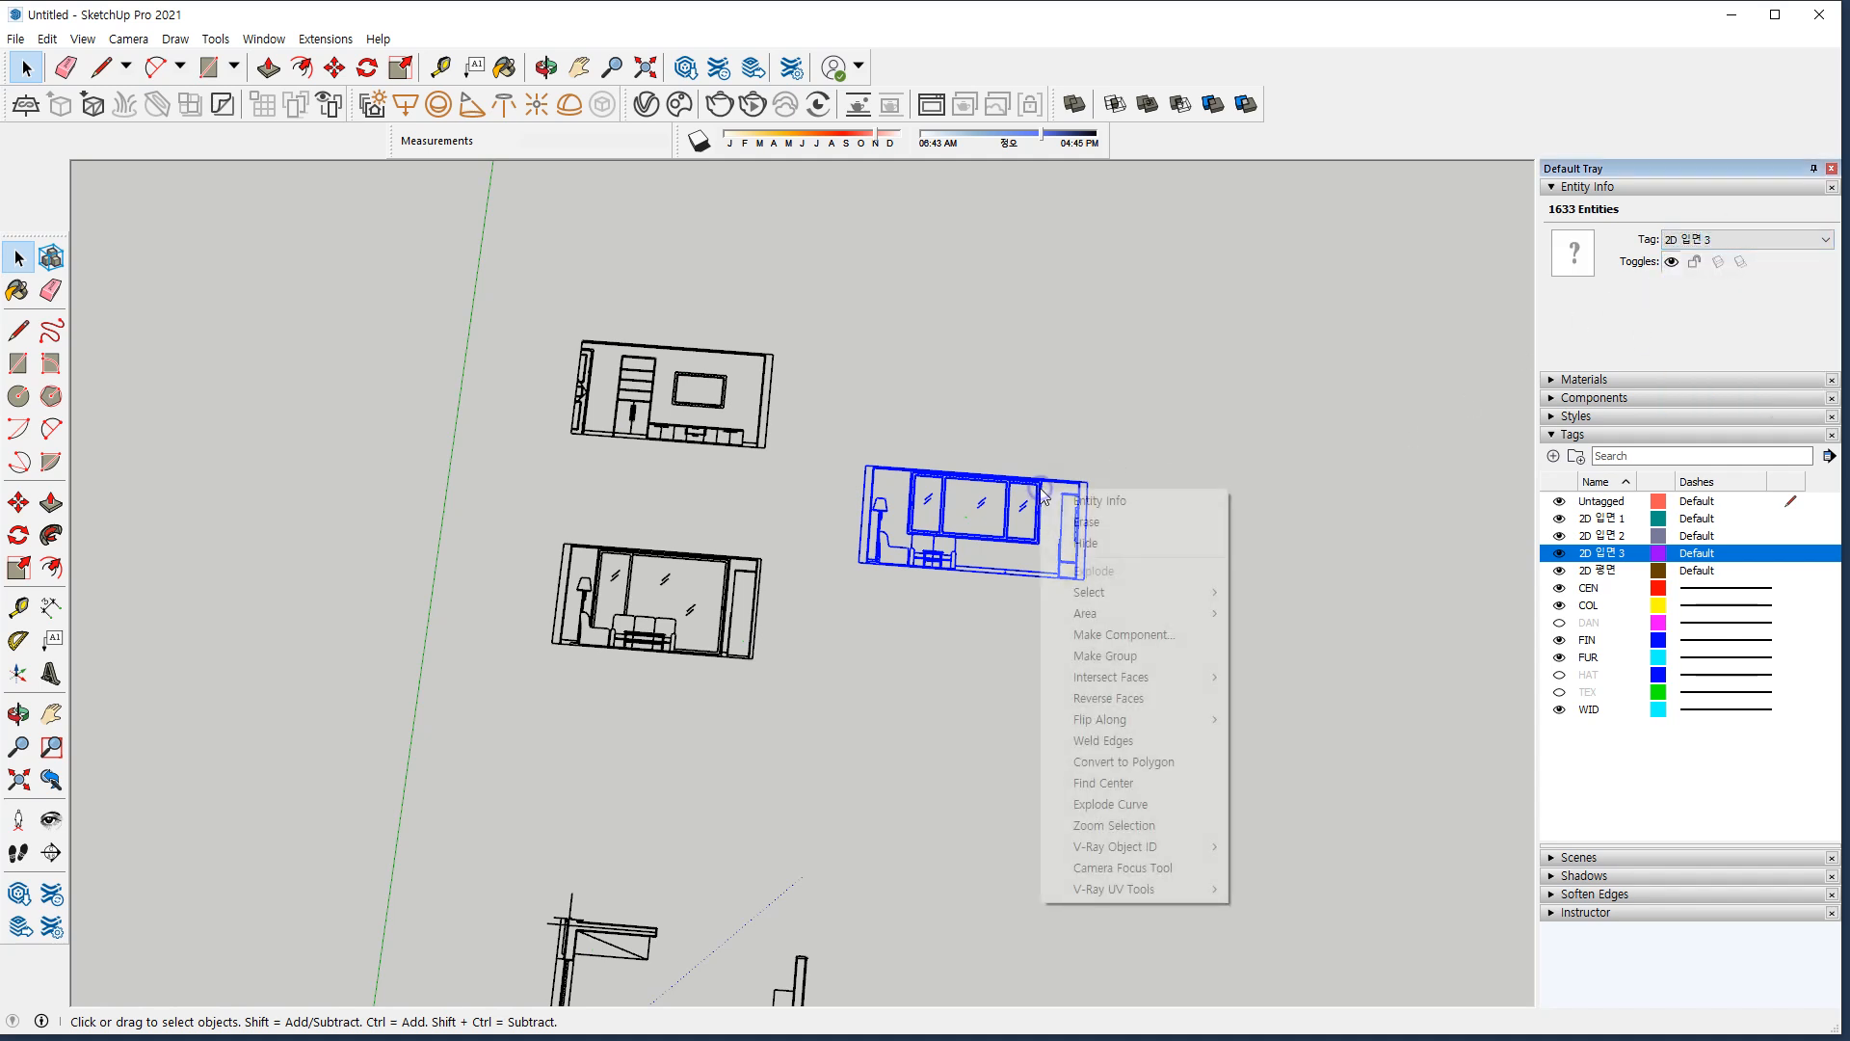
left_click(1083, 657)
left_click(1746, 243)
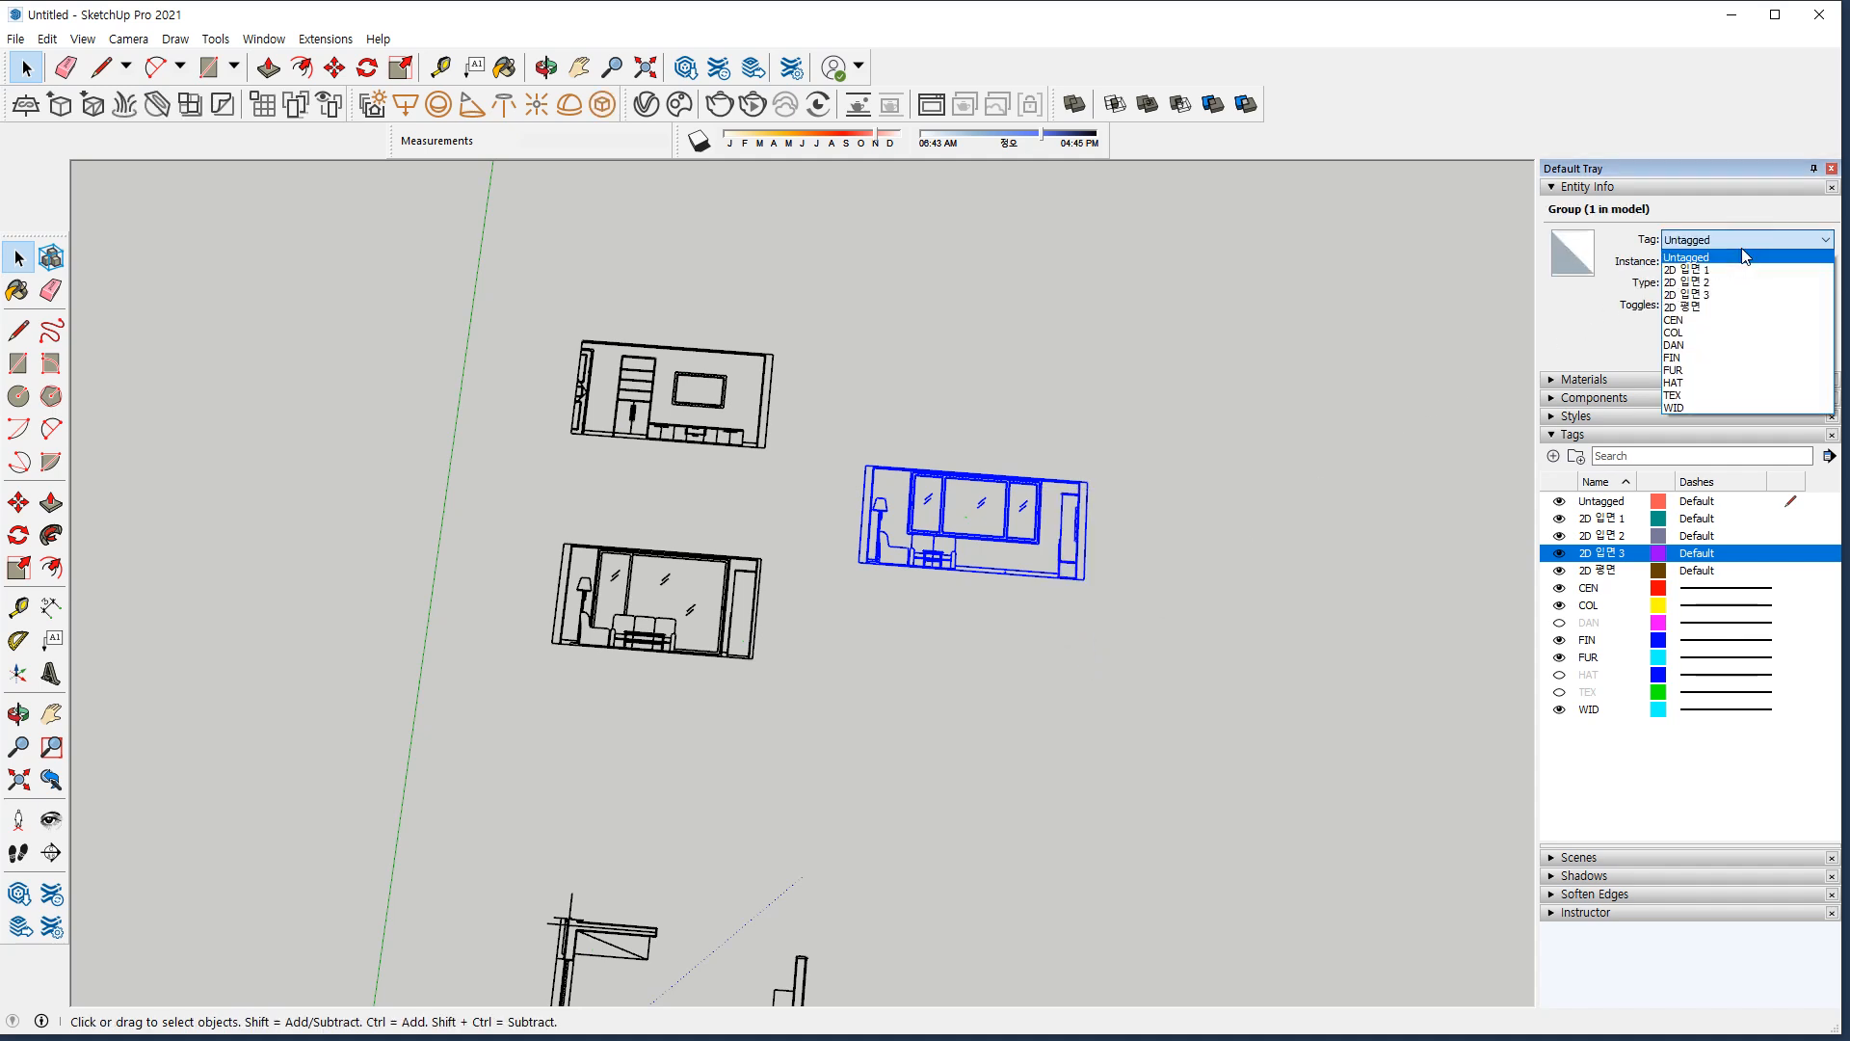
left_click(1720, 294)
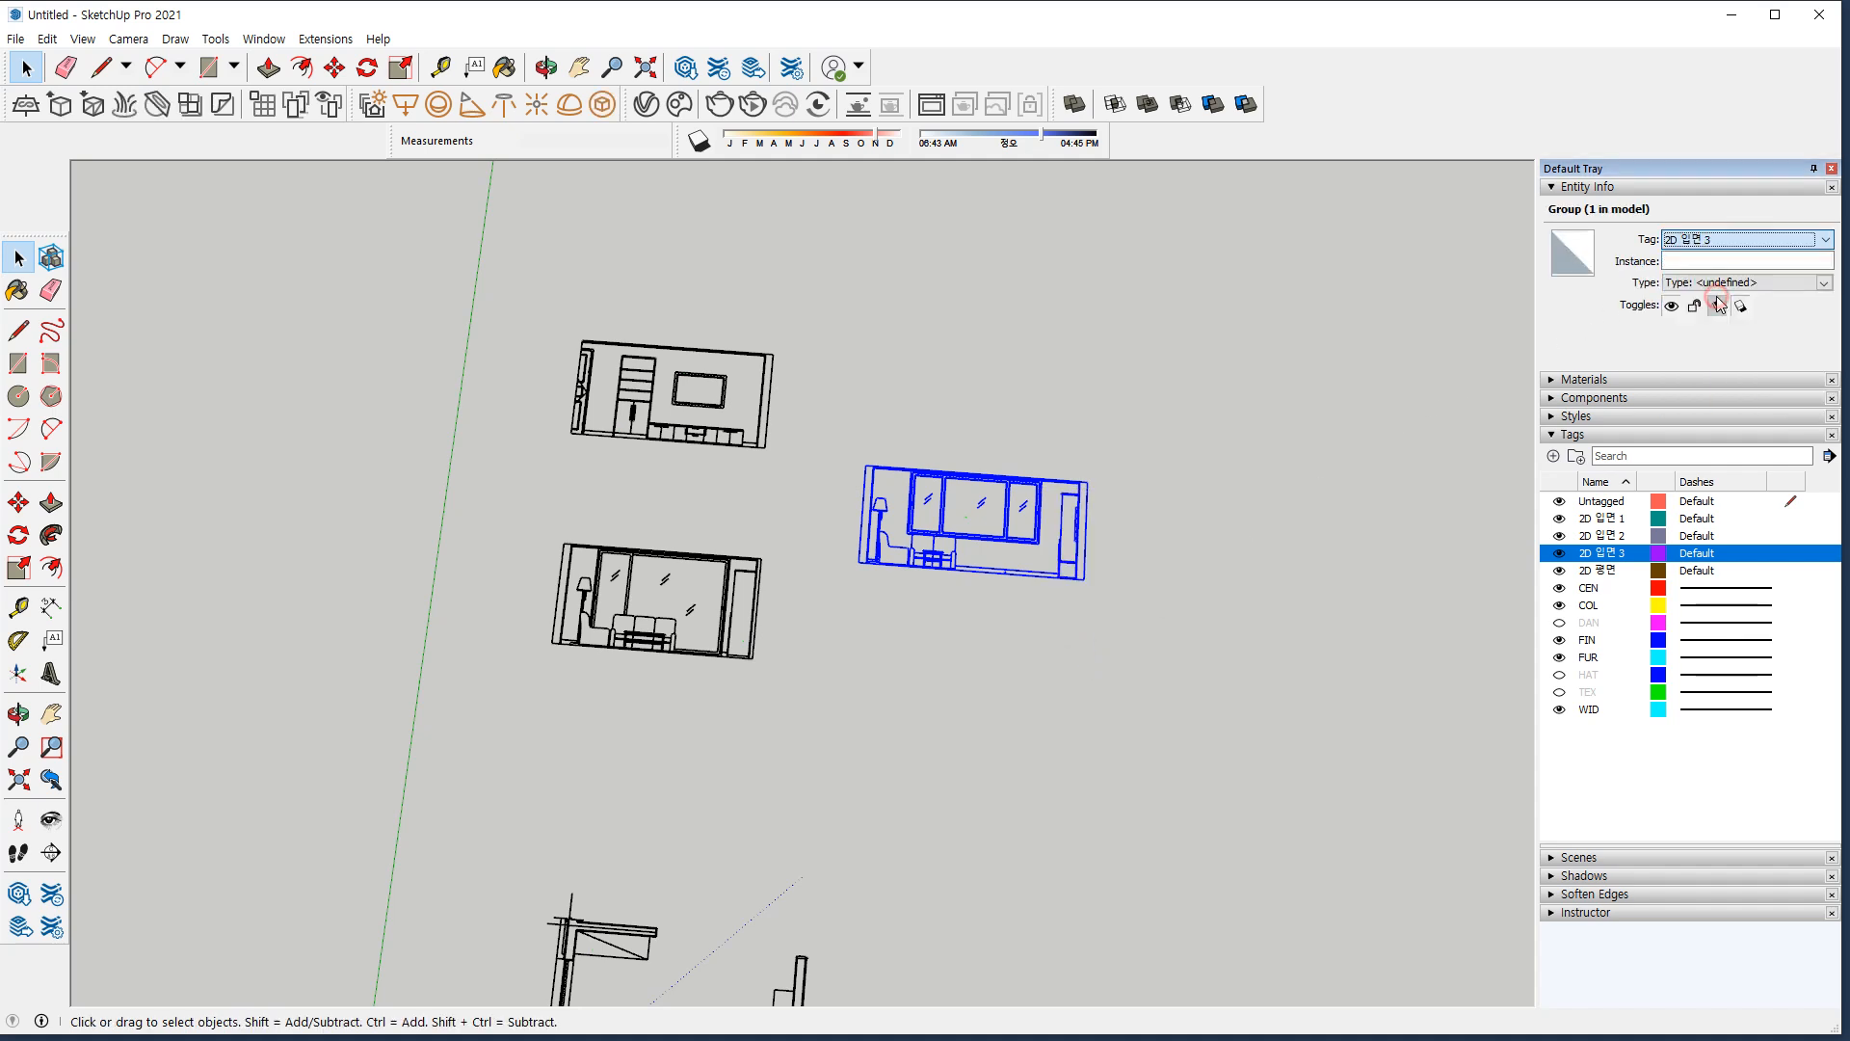
left_click(1243, 561)
Move the 2D 입면 1 sofa elevation group next to the left wall of the floor plan.
scroll(1240, 559, "down", 3)
middle_click_drag(990, 785, 859, 806, "shift")
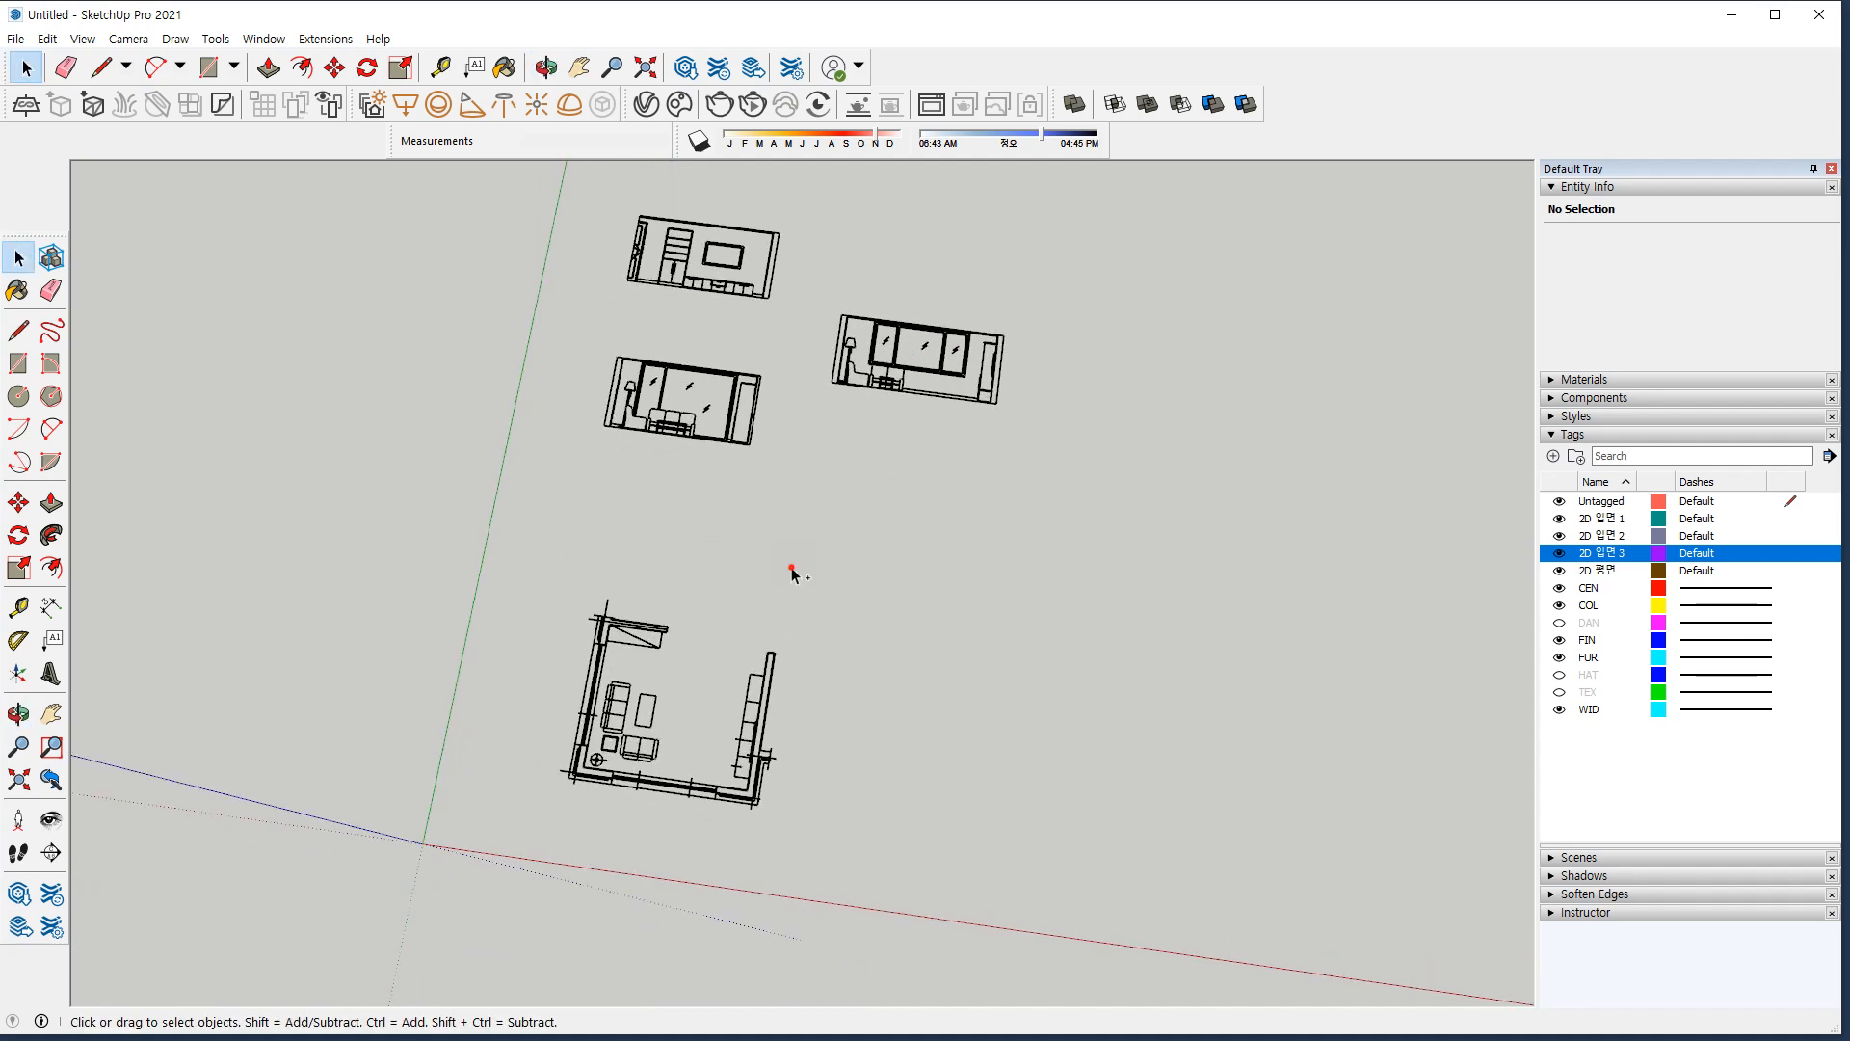
middle_click_drag(777, 491, 806, 469, "shift")
key("m")
key("space")
left_click(672, 385)
key("m")
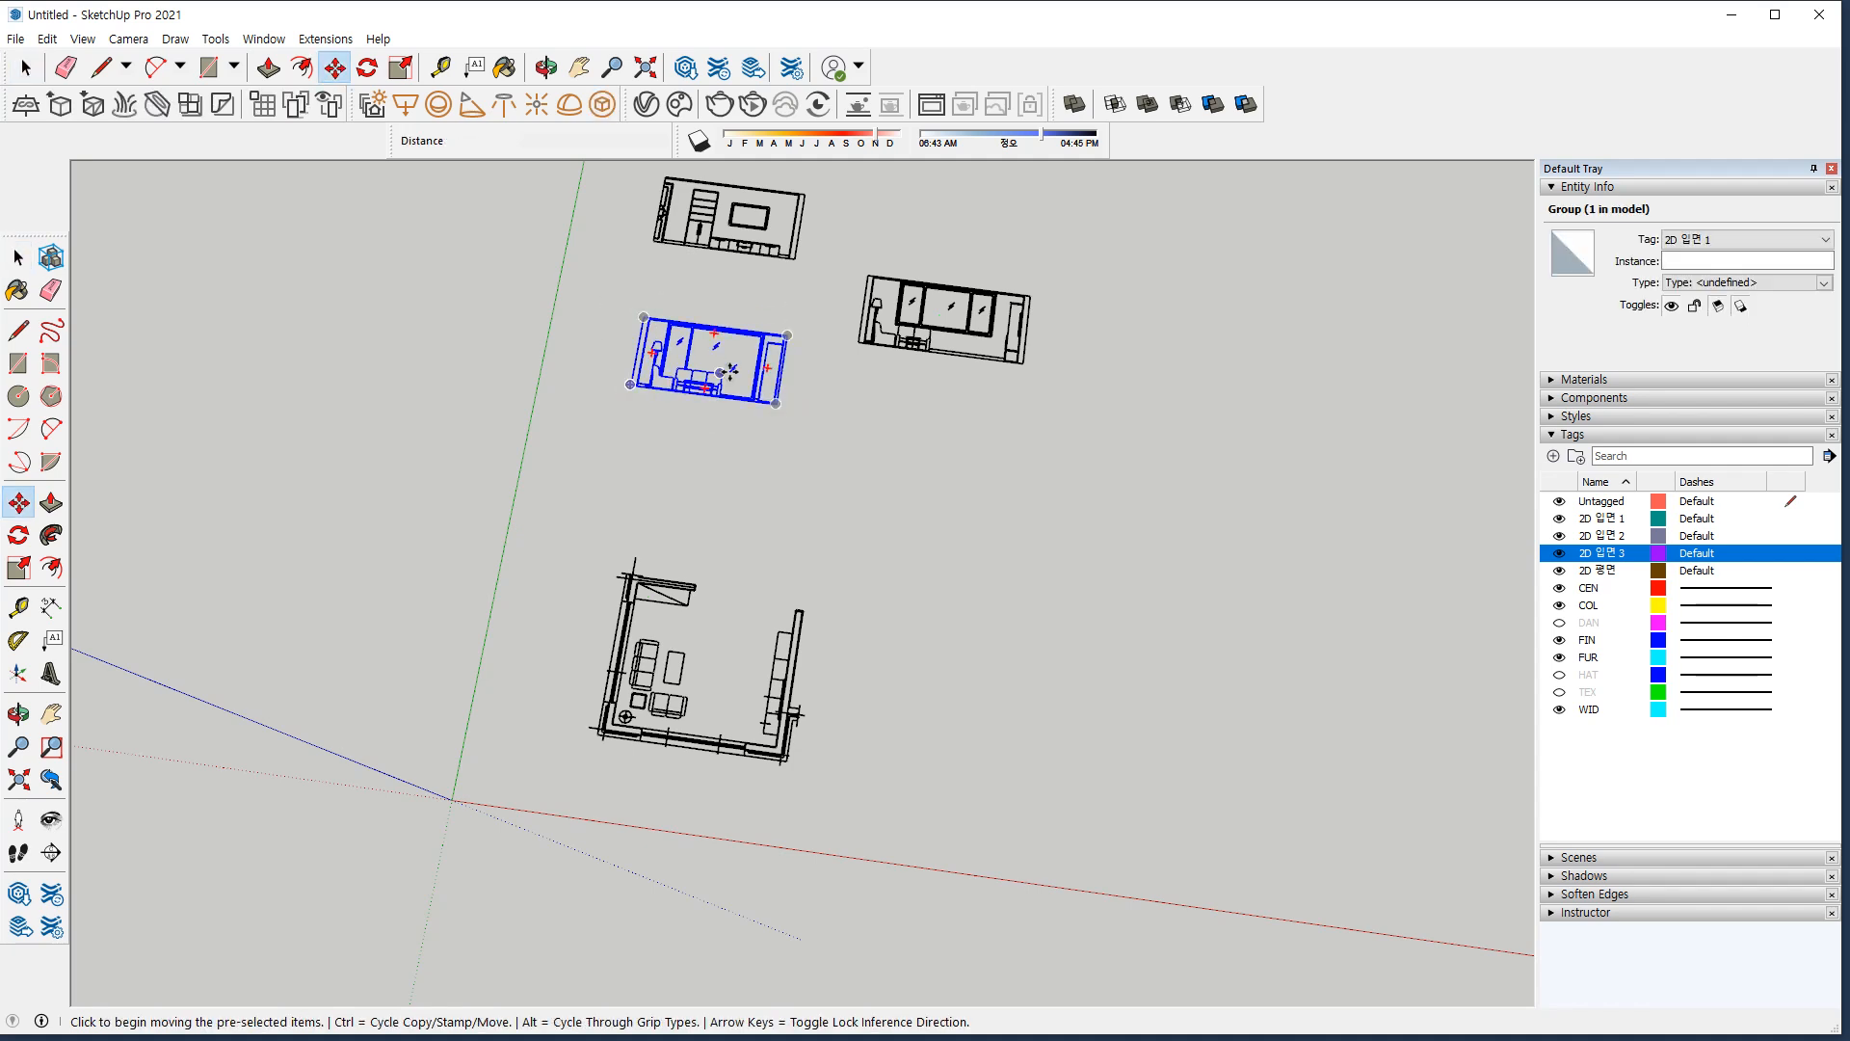
left_click(730, 371)
left_click(530, 635)
key("space")
Move the 2D 입면 2 TV-wall elevation group to the right side of the floor plan.
left_click(706, 258)
key("m")
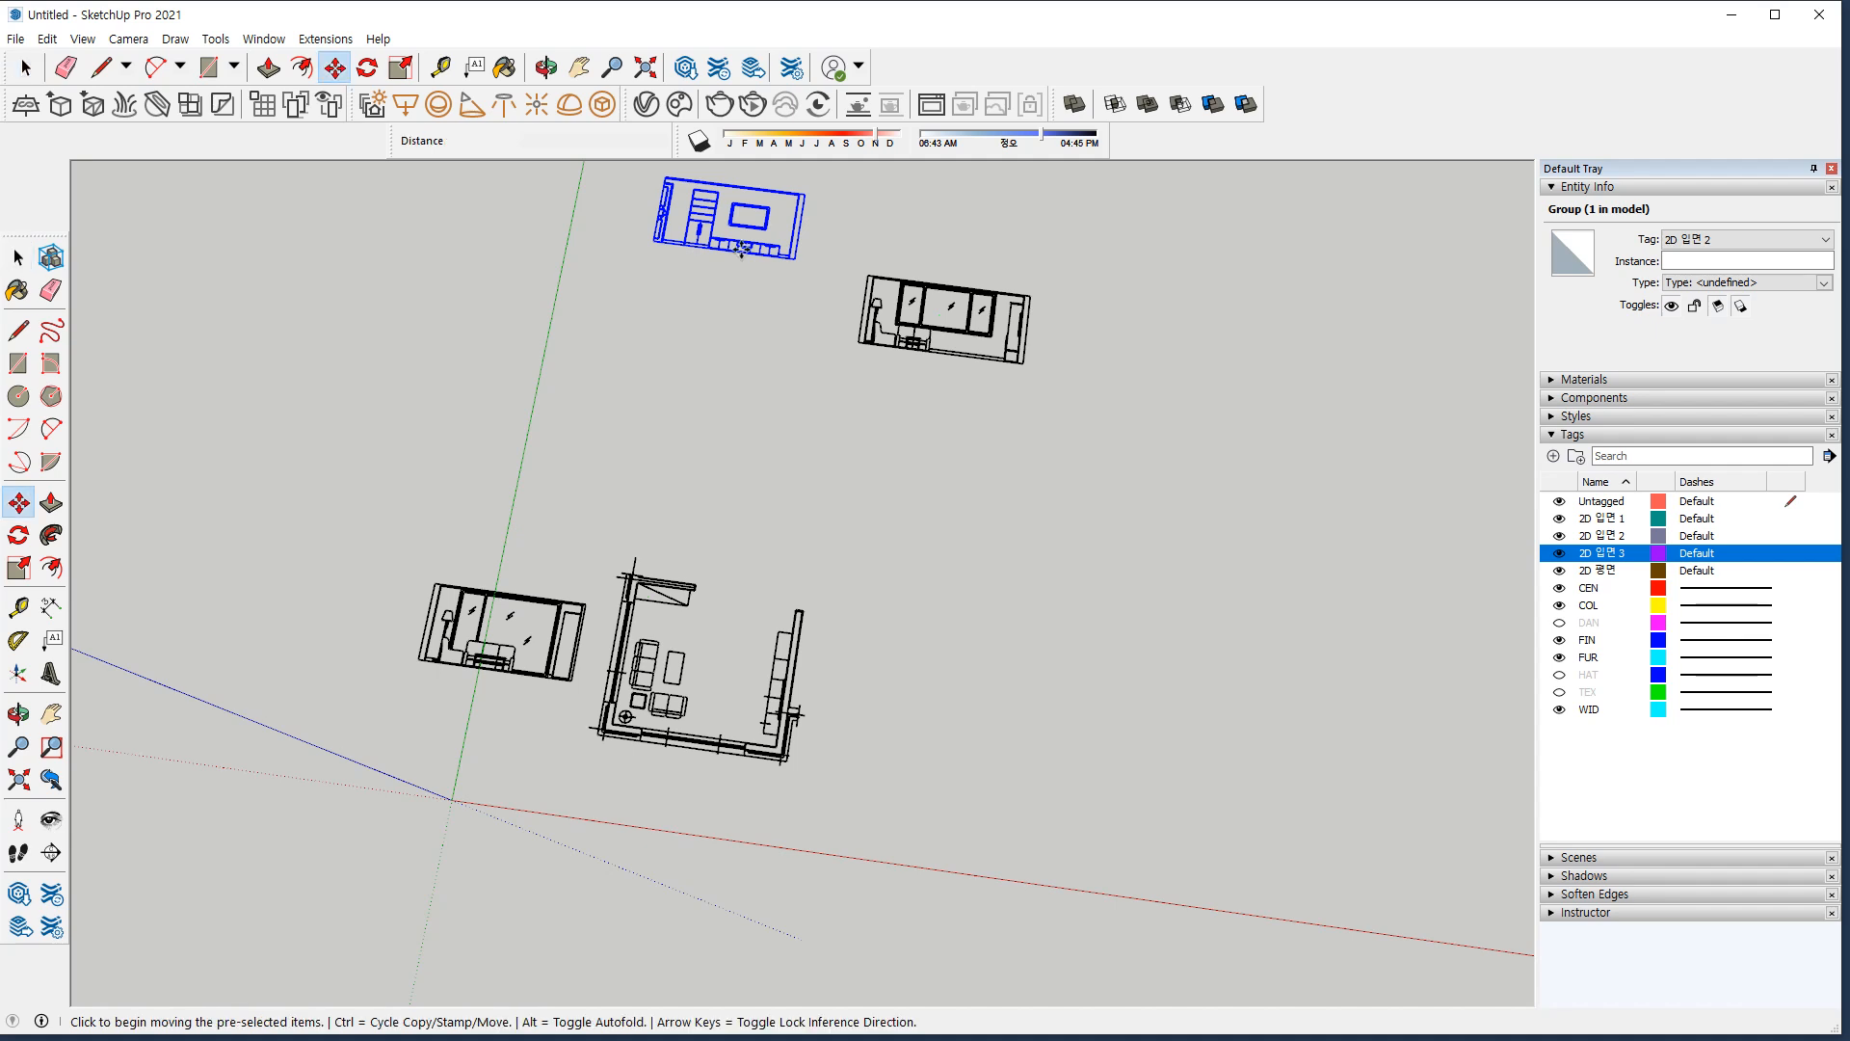
left_click(742, 251)
left_click(946, 724)
key("space")
Move the 2D 입면 3 elevation group in front of the floor plan's lower window wall.
left_click_drag(1093, 442, 788, 257)
key("m")
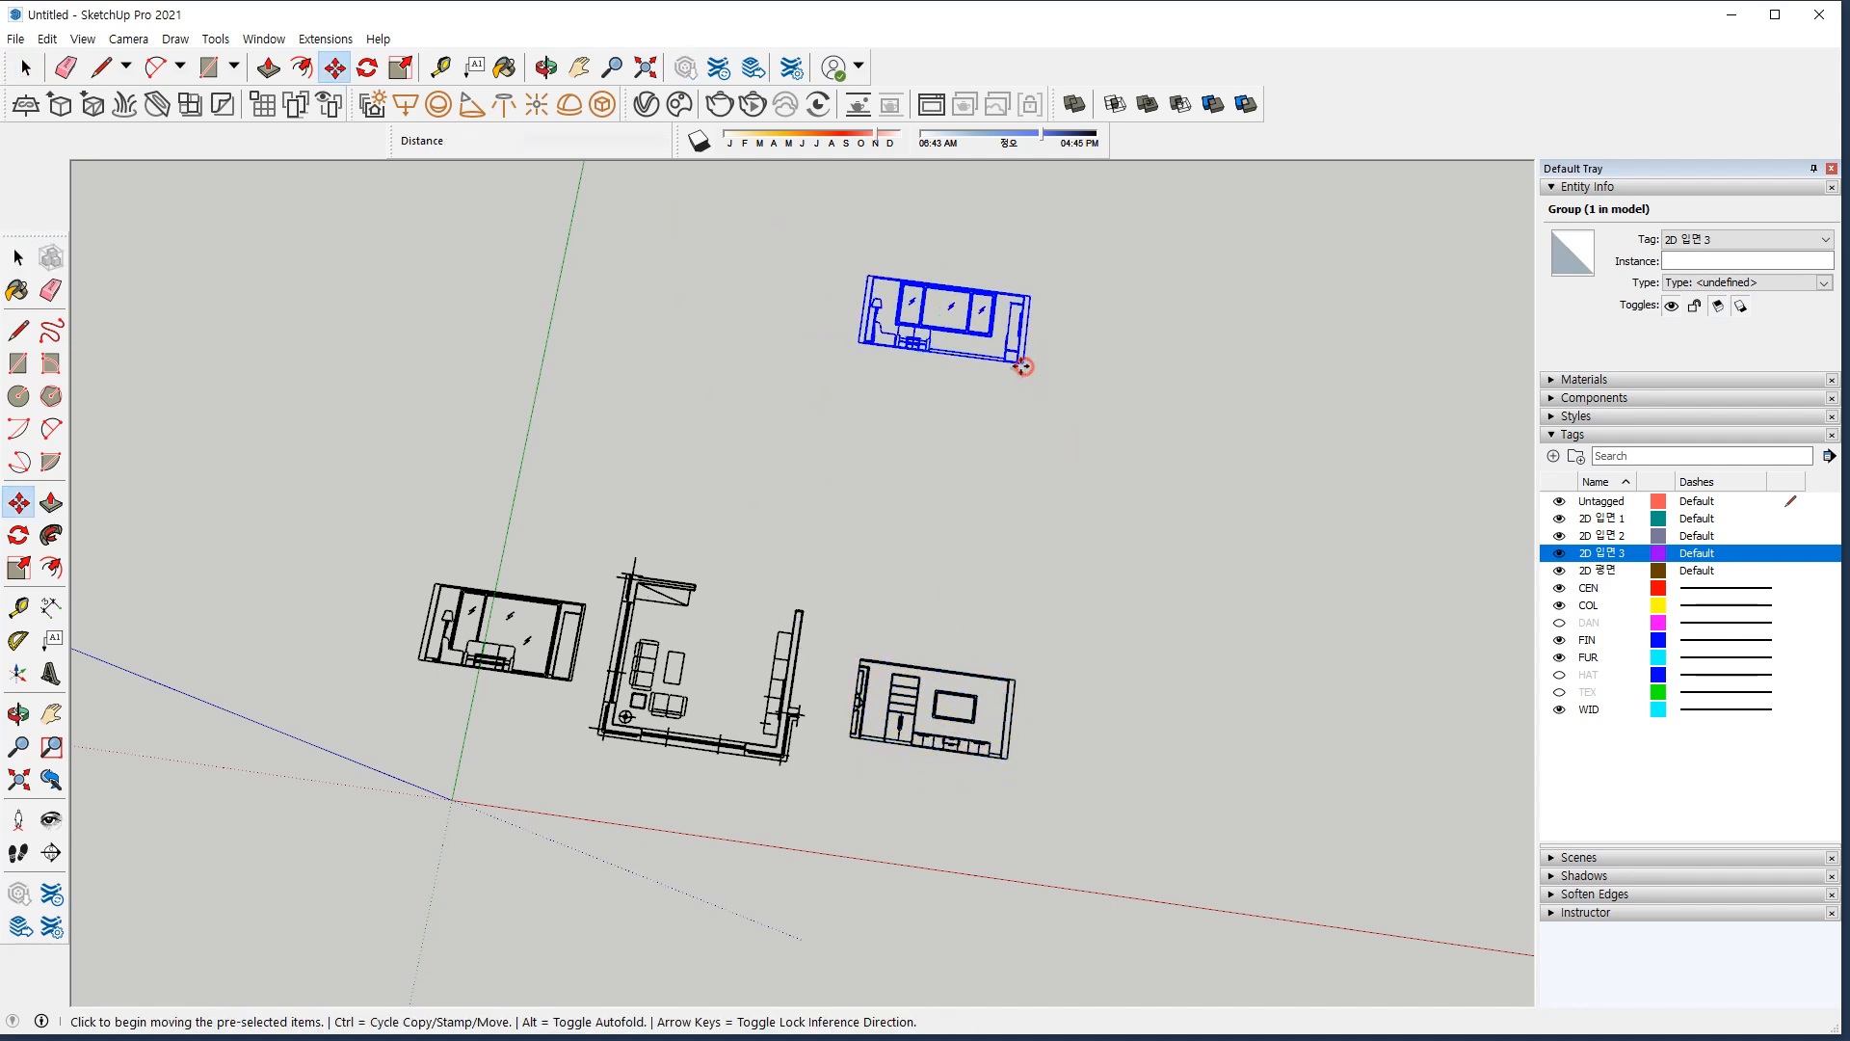
left_click(1024, 363)
left_click(769, 883)
scroll(814, 879, "up", 2)
middle_click_drag(810, 876, 987, 819)
left_click(986, 819)
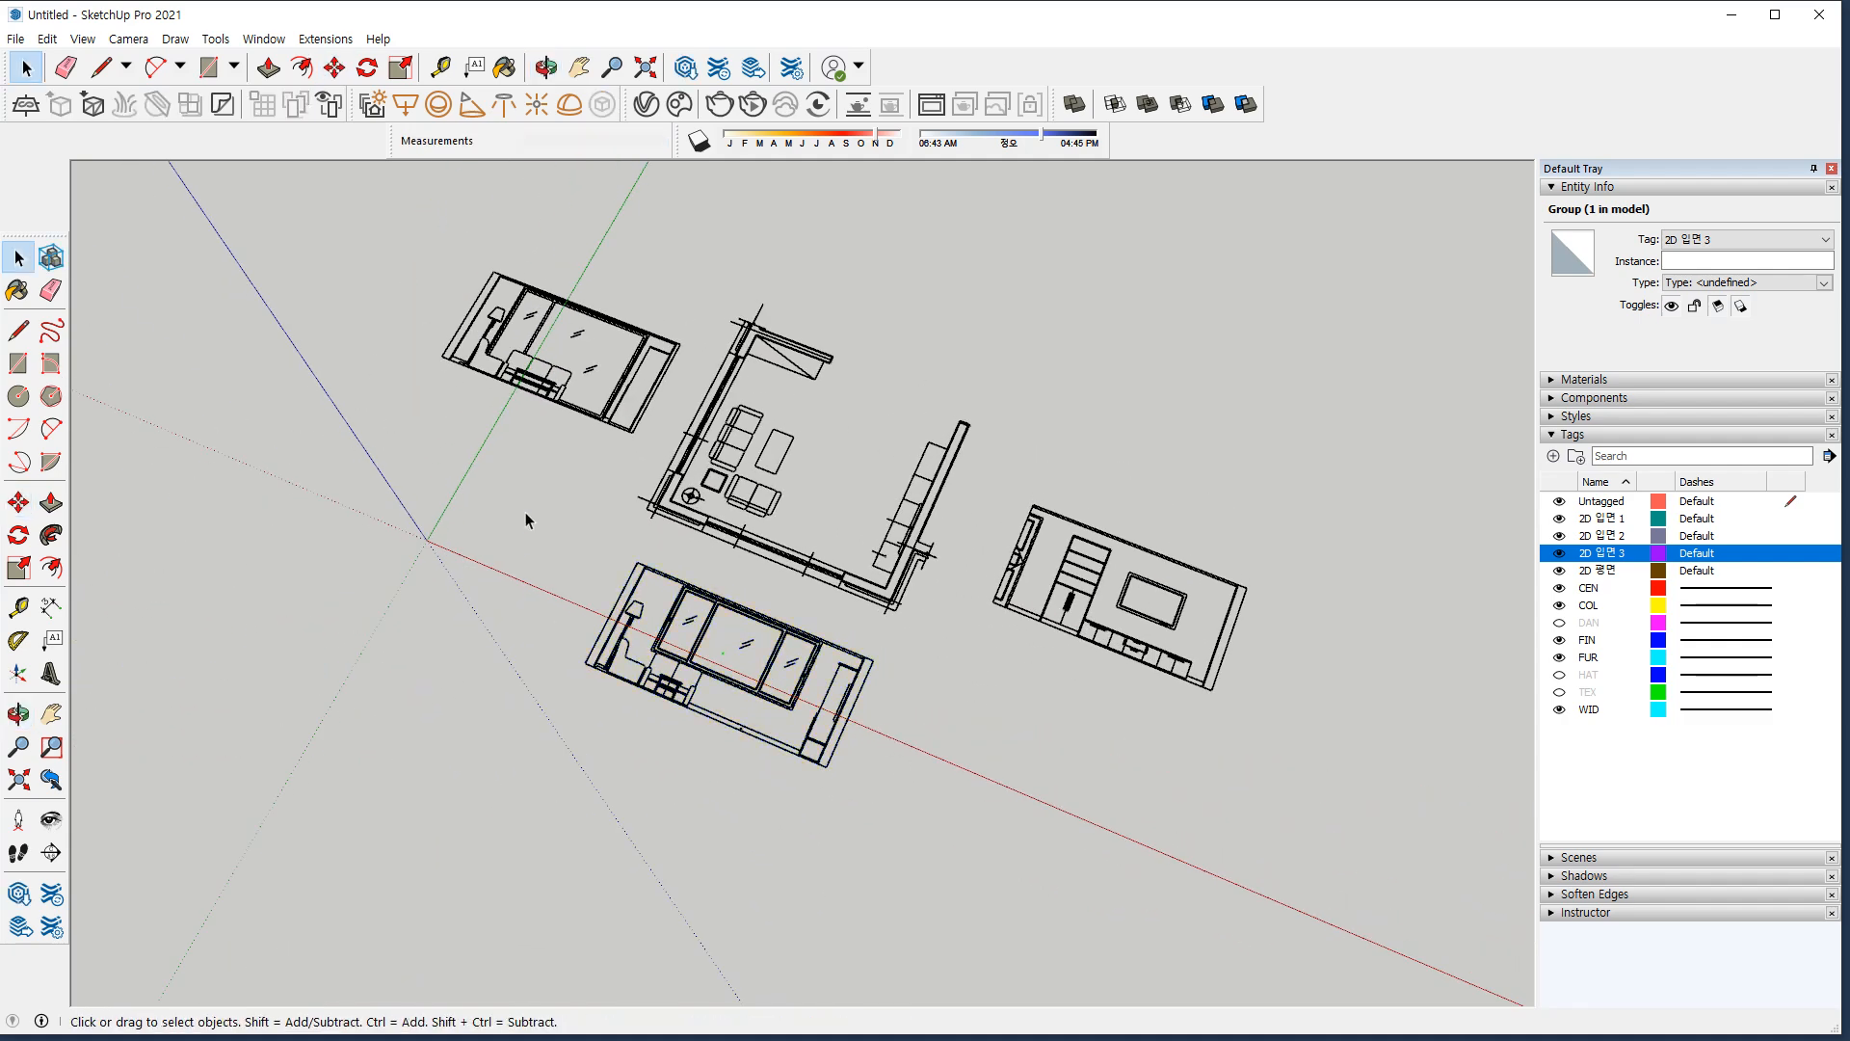
mouse_move(532, 447)
left_mouse_down()
mouse_move(648, 314)
mouse_move(578, 472)
left_mouse_up()
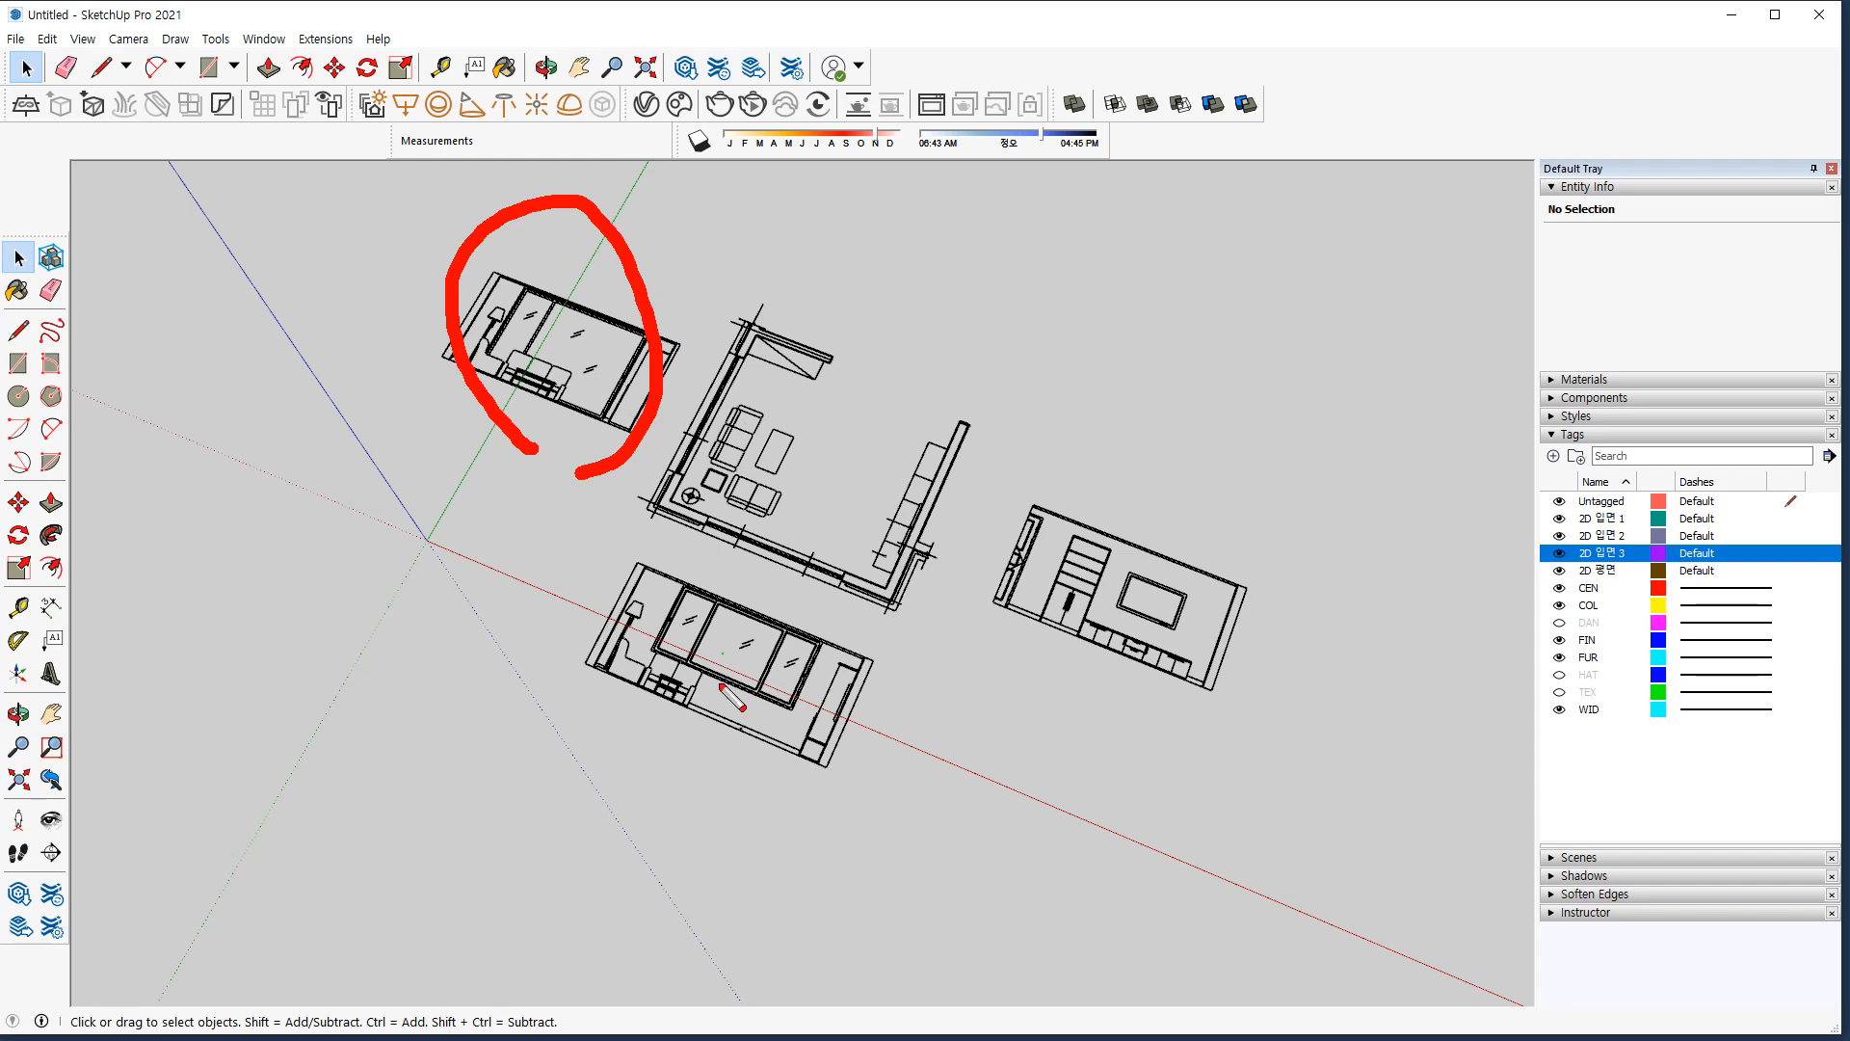
left_click_drag(1180, 740, 1145, 689)
mouse_move(765, 776)
left_mouse_down()
mouse_move(782, 713)
mouse_move(702, 830)
left_mouse_up()
key("Escape")
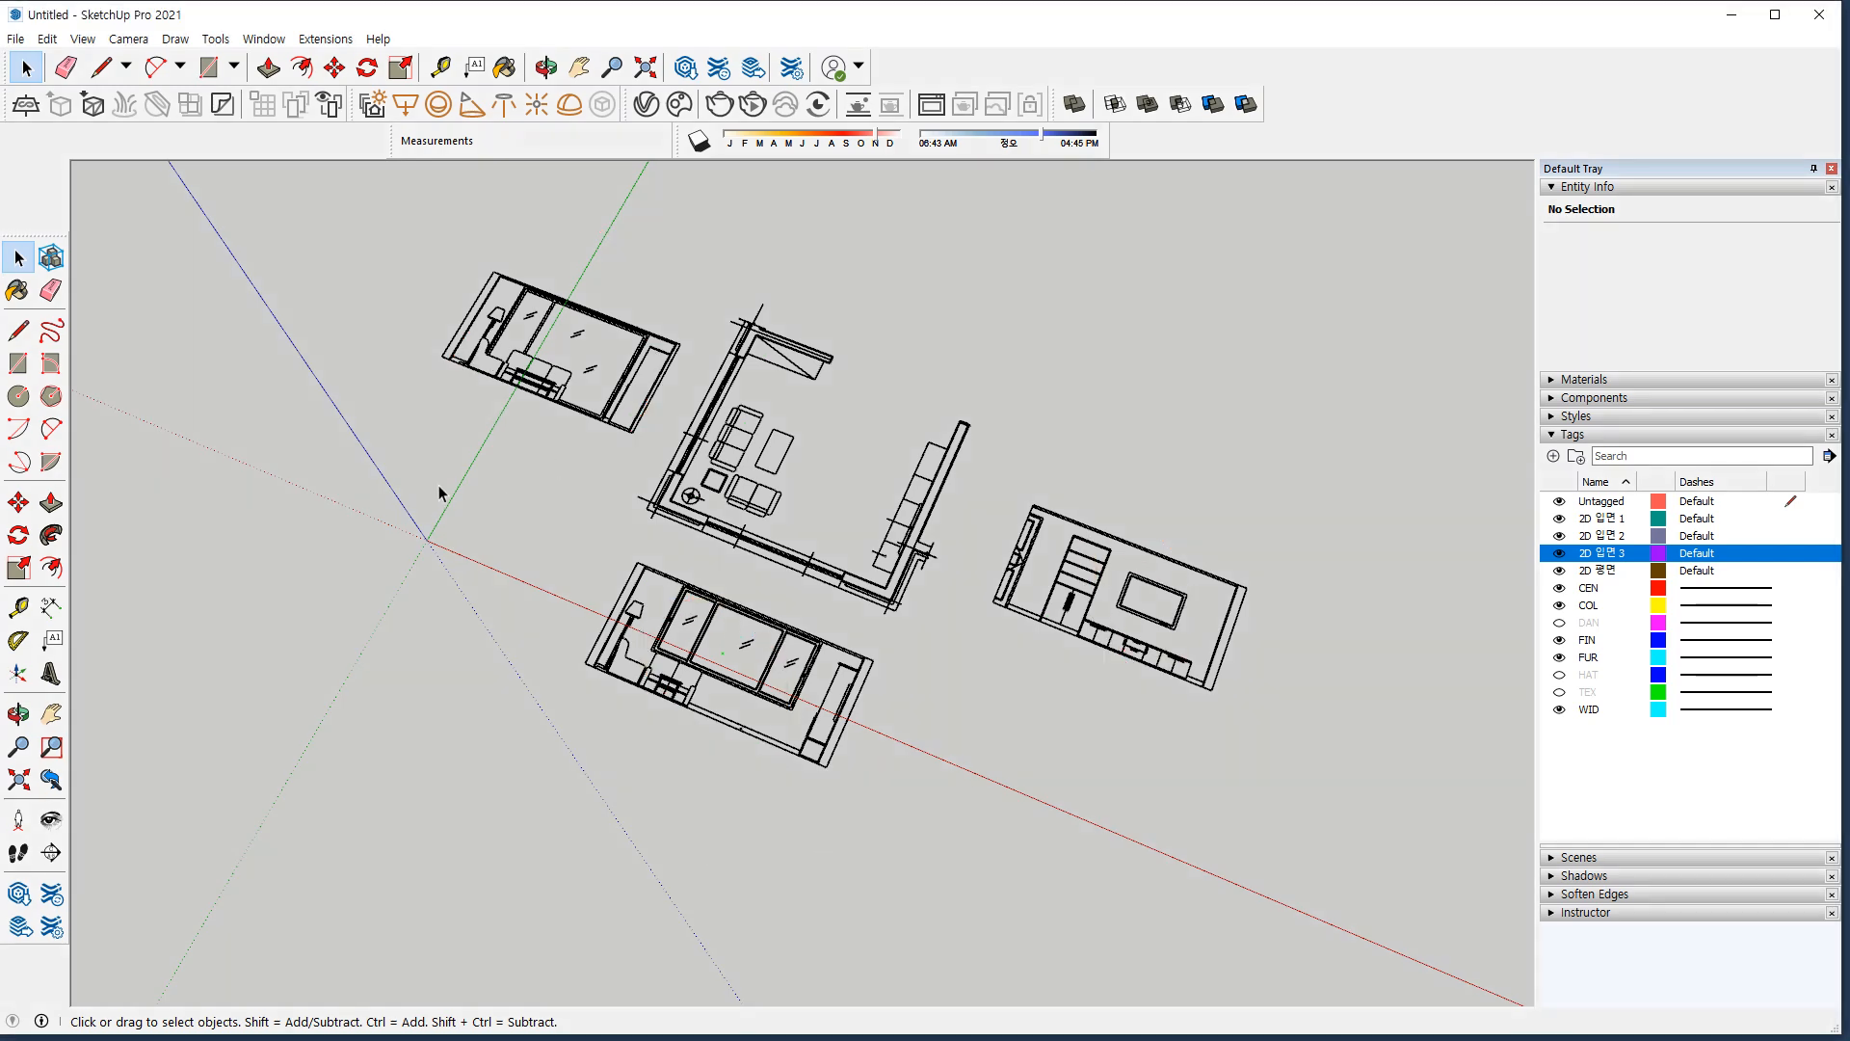
left_click_drag(599, 428, 457, 390)
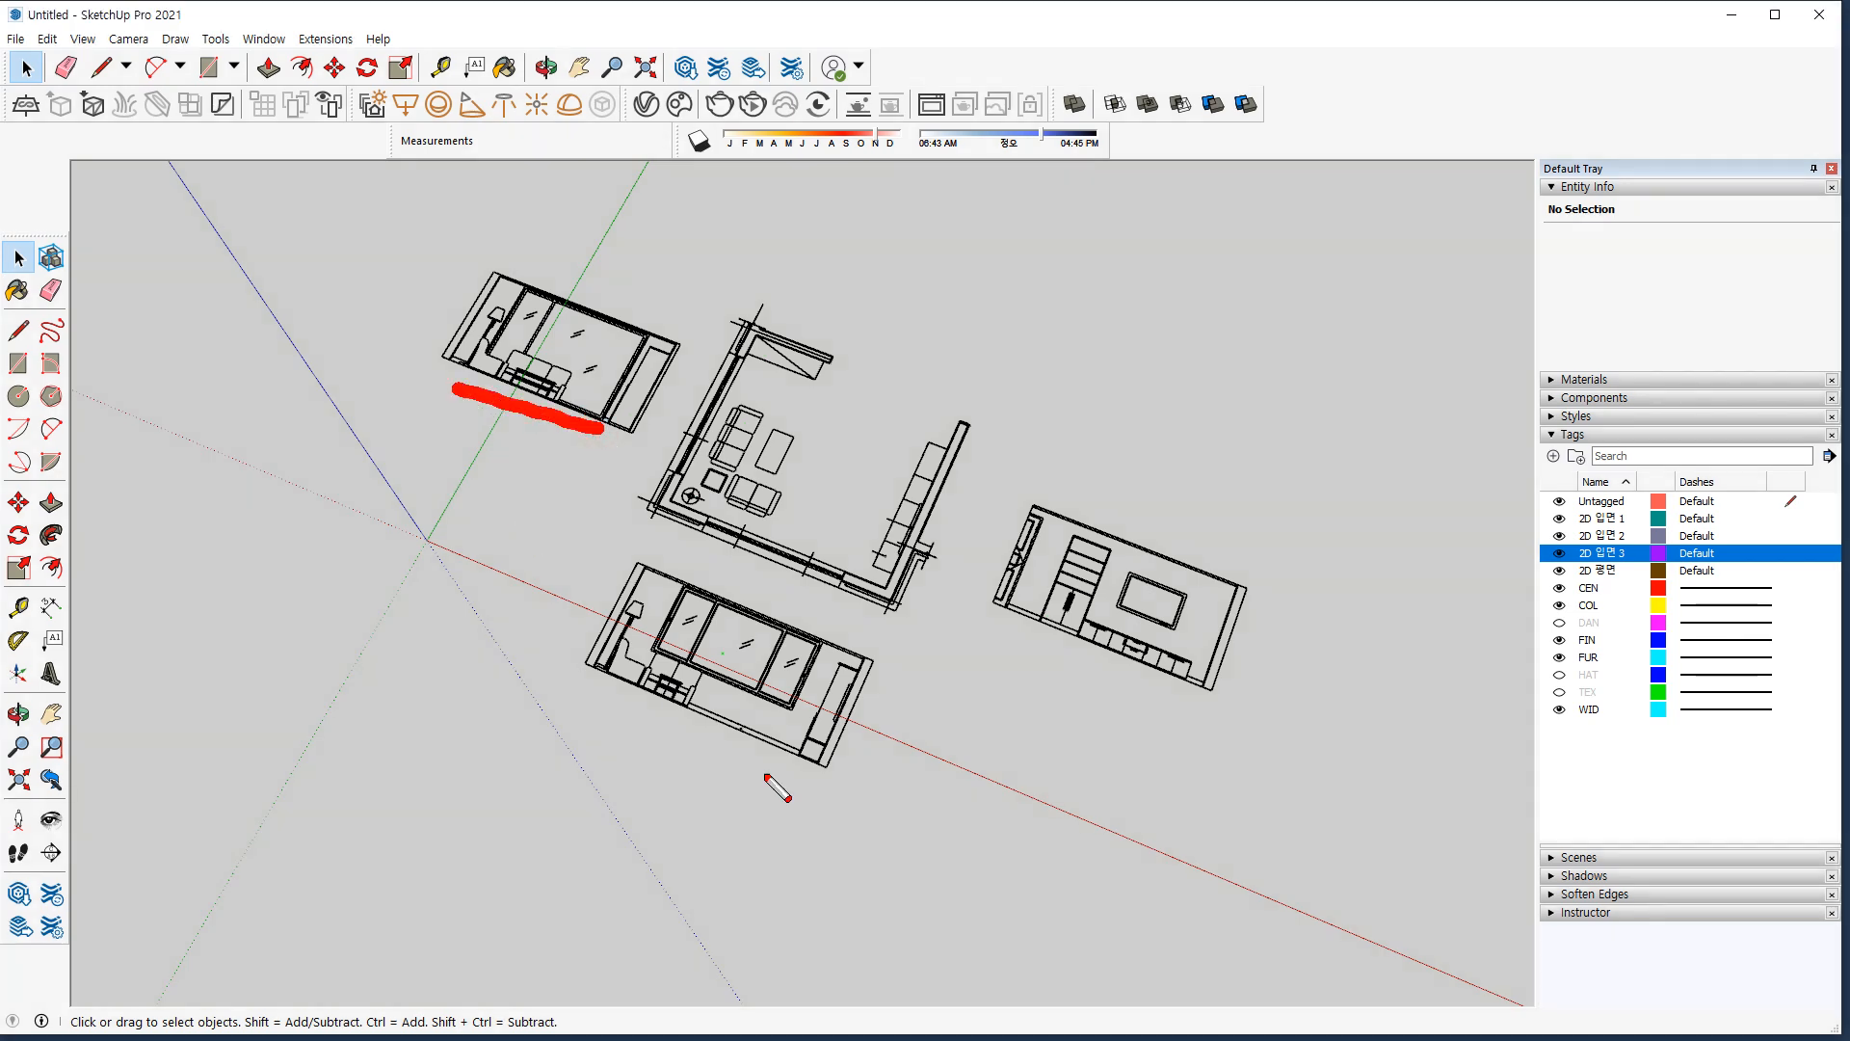
left_click_drag(825, 758, 648, 711)
left_click_drag(1243, 679, 974, 596)
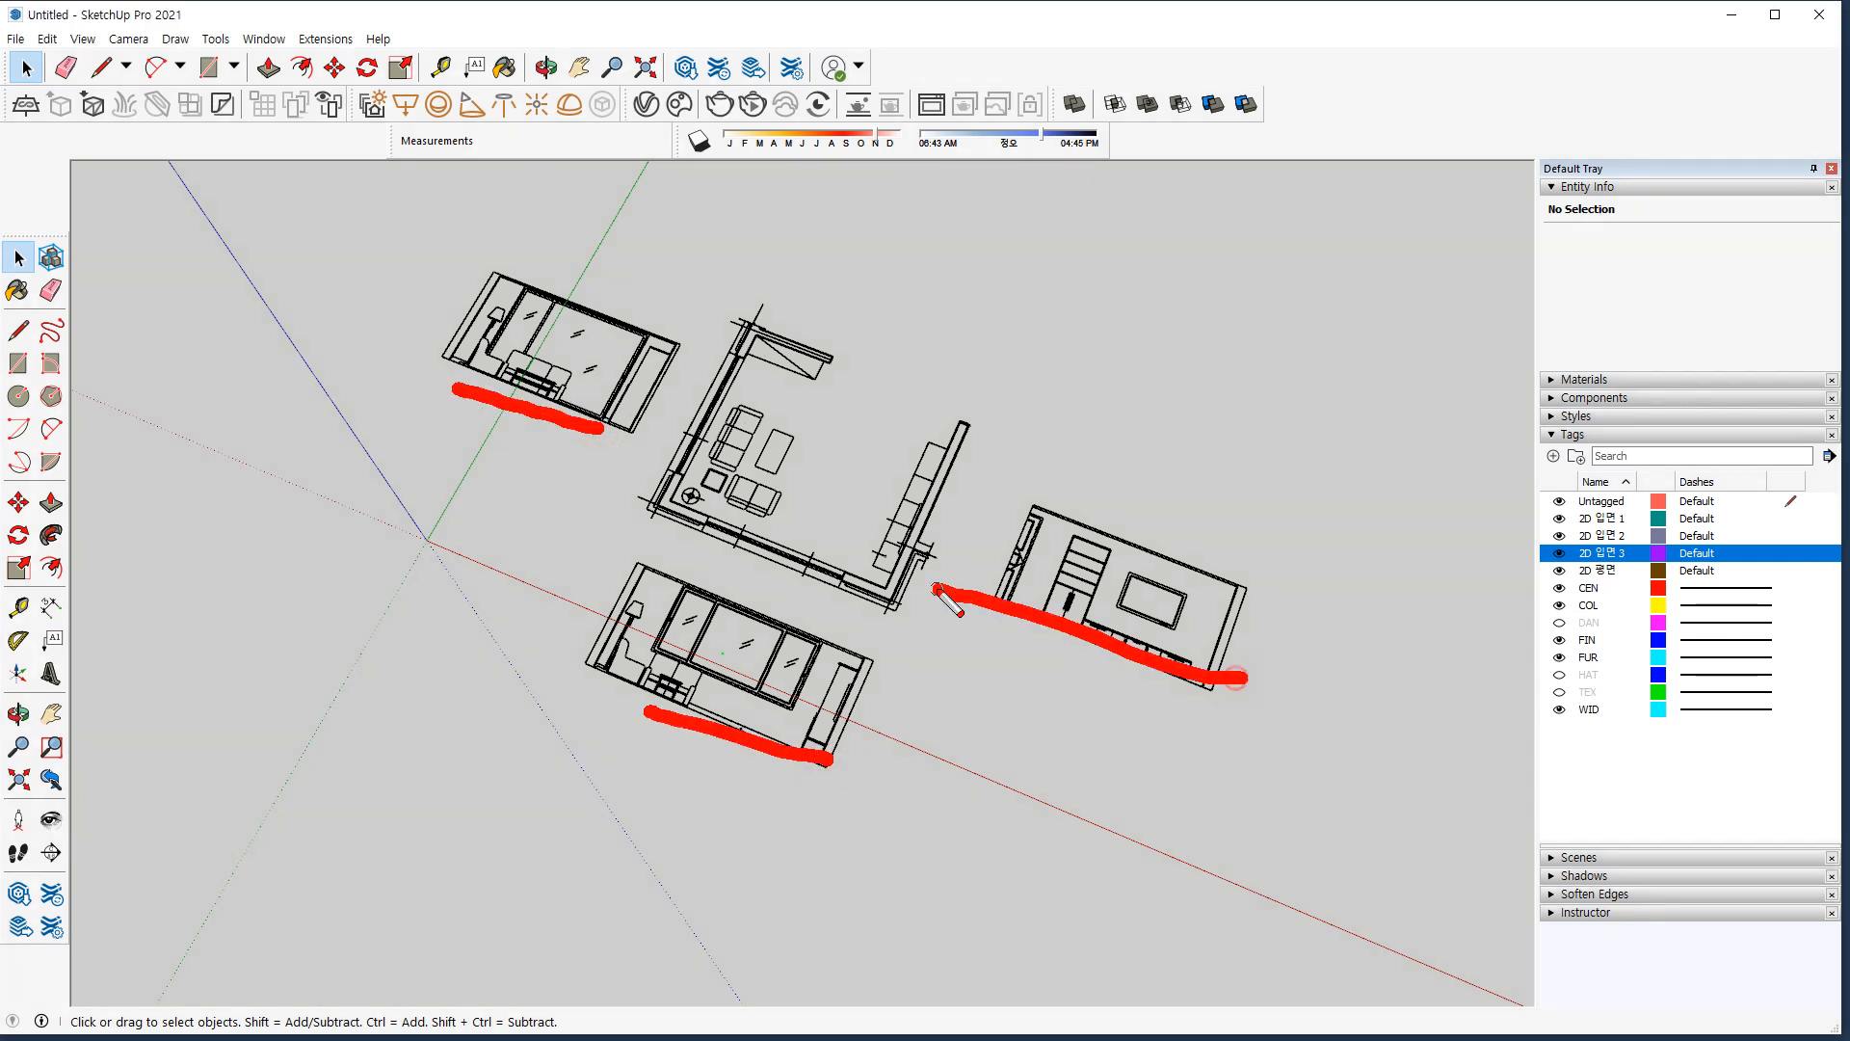
key("Escape")
Rotate the 2D 입면 1 elevation a quarter turn counterclockwise on the ground so its floor line faces the plan's left wall.
left_click_drag(479, 252, 480, 253)
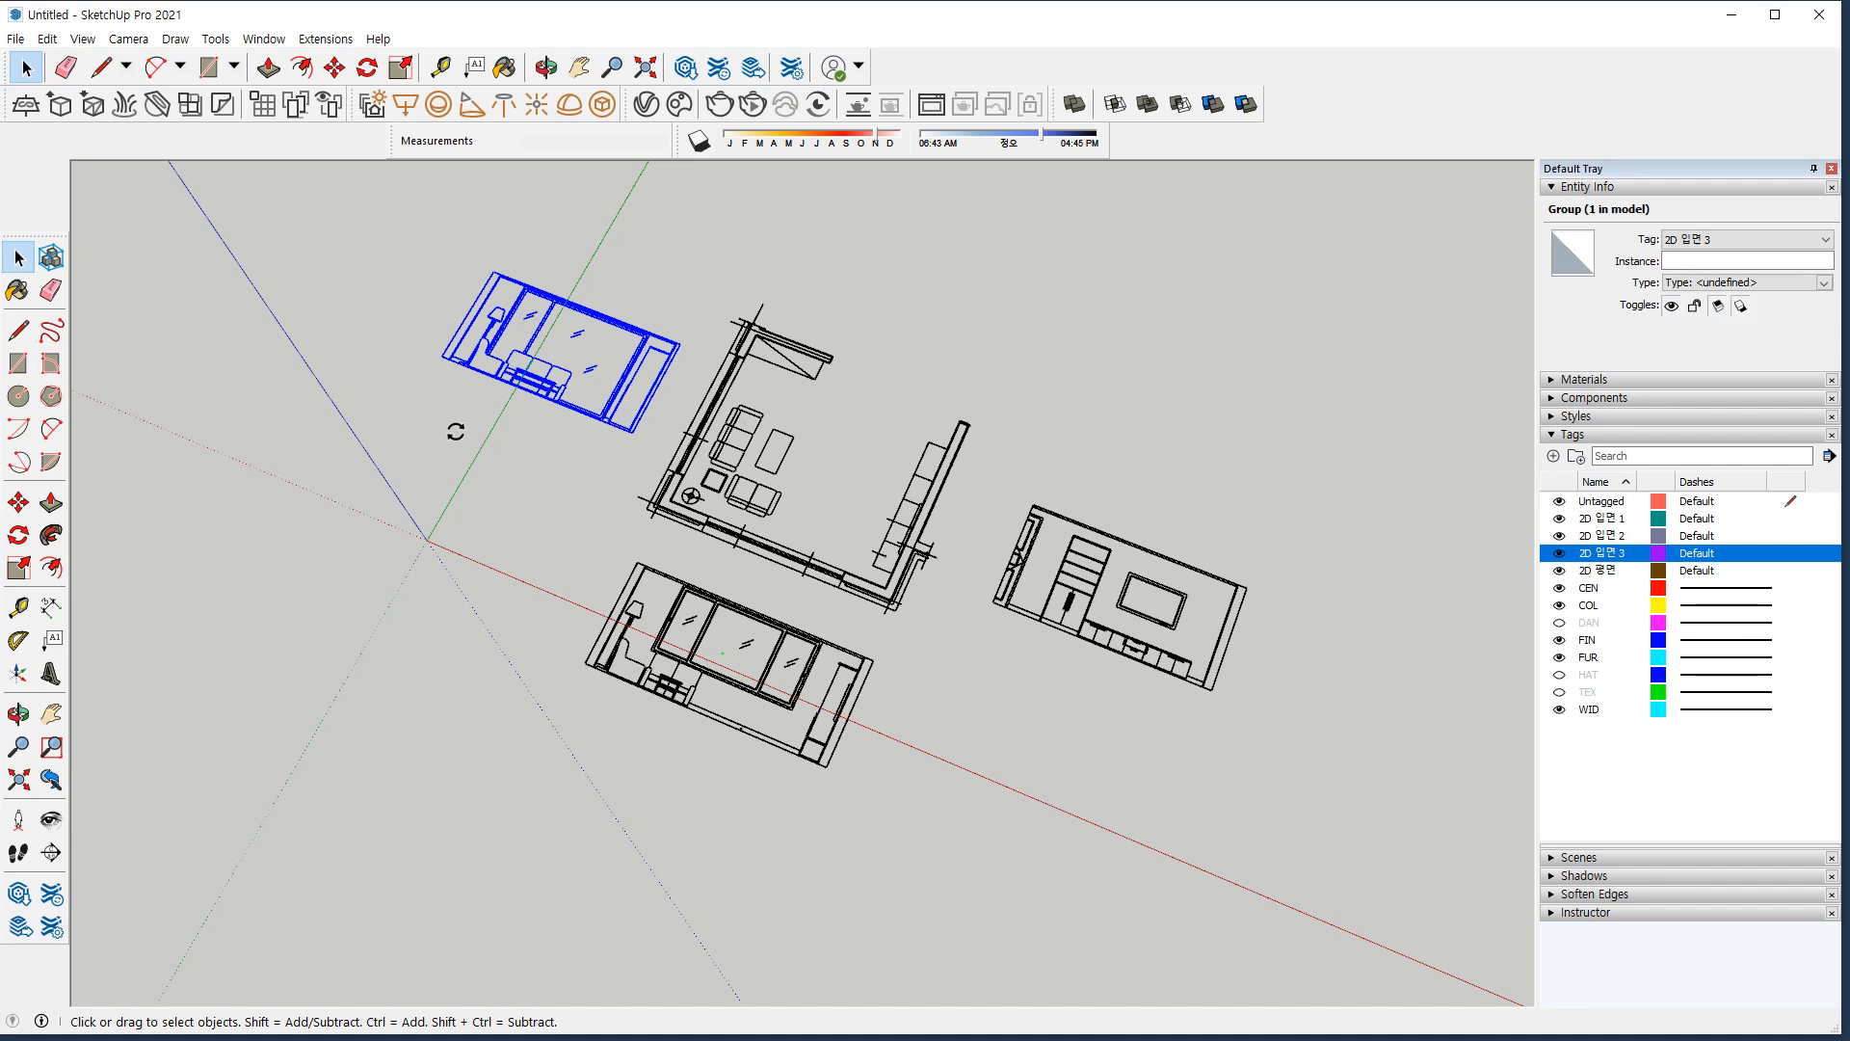
key("q")
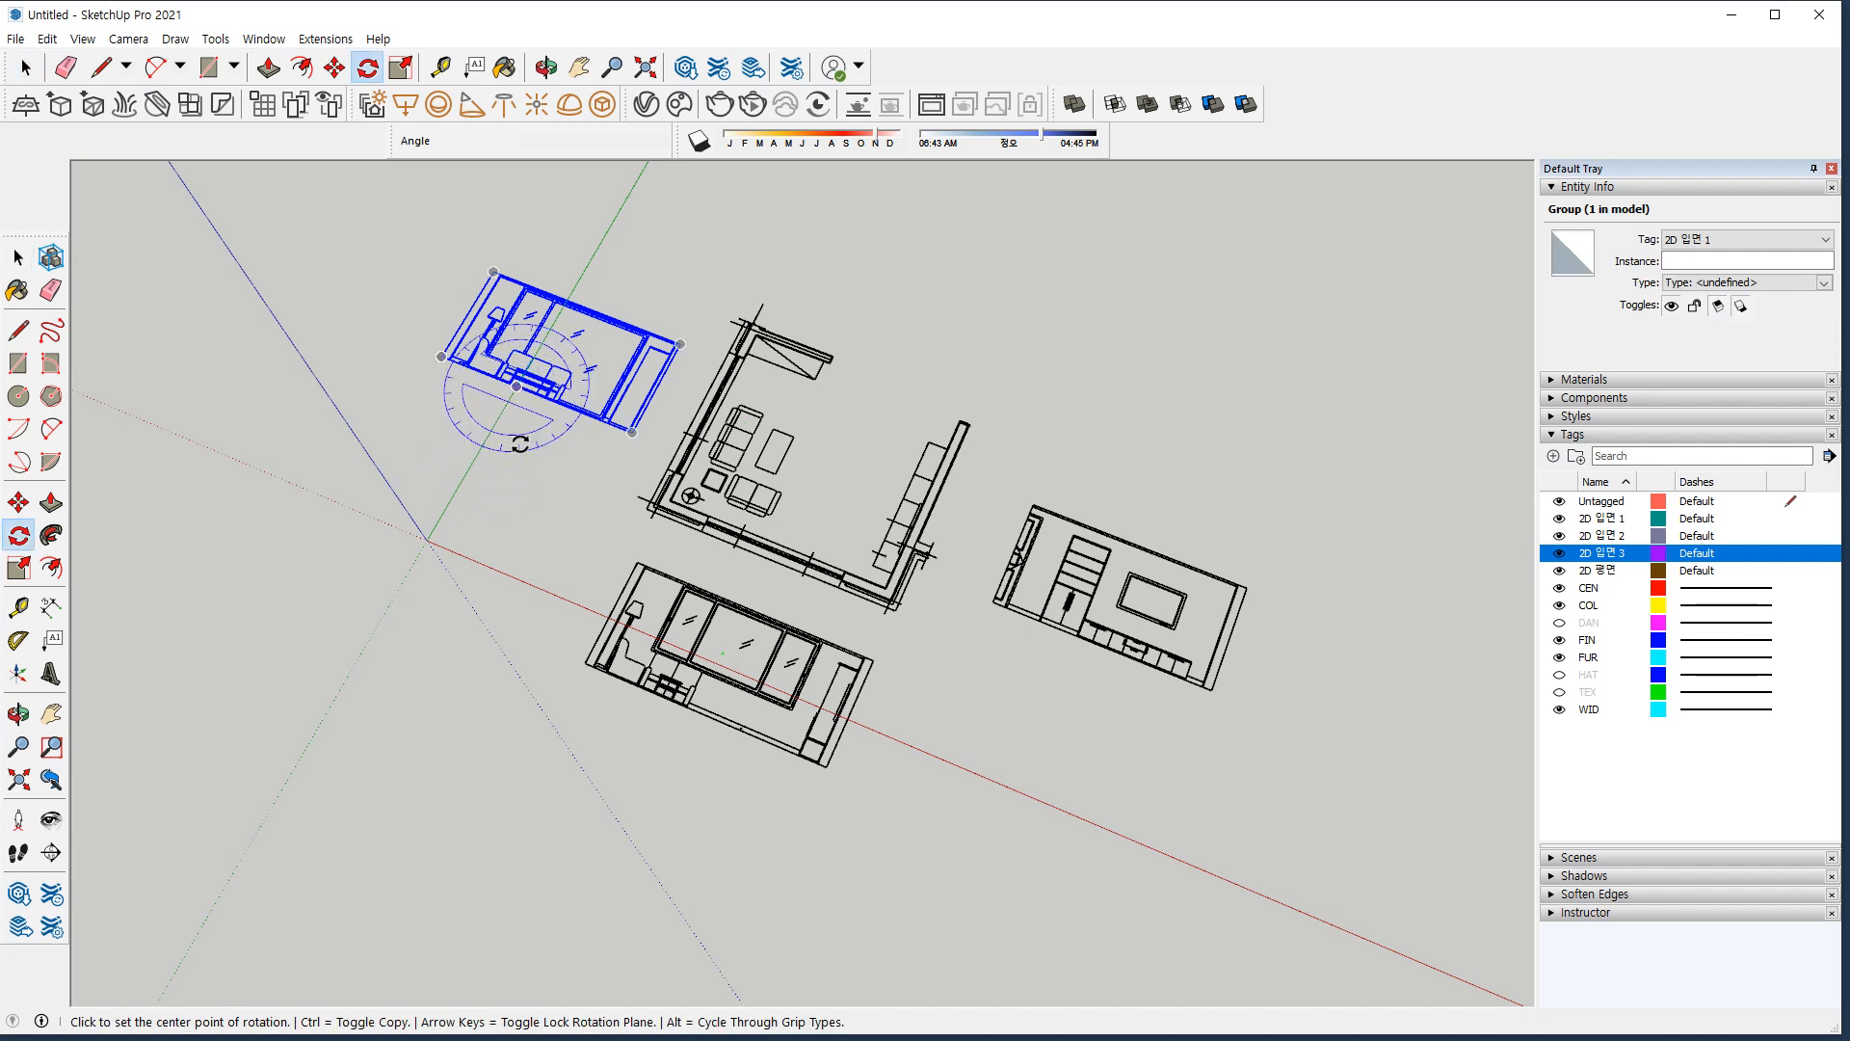
left_click(516, 386)
left_click(647, 442)
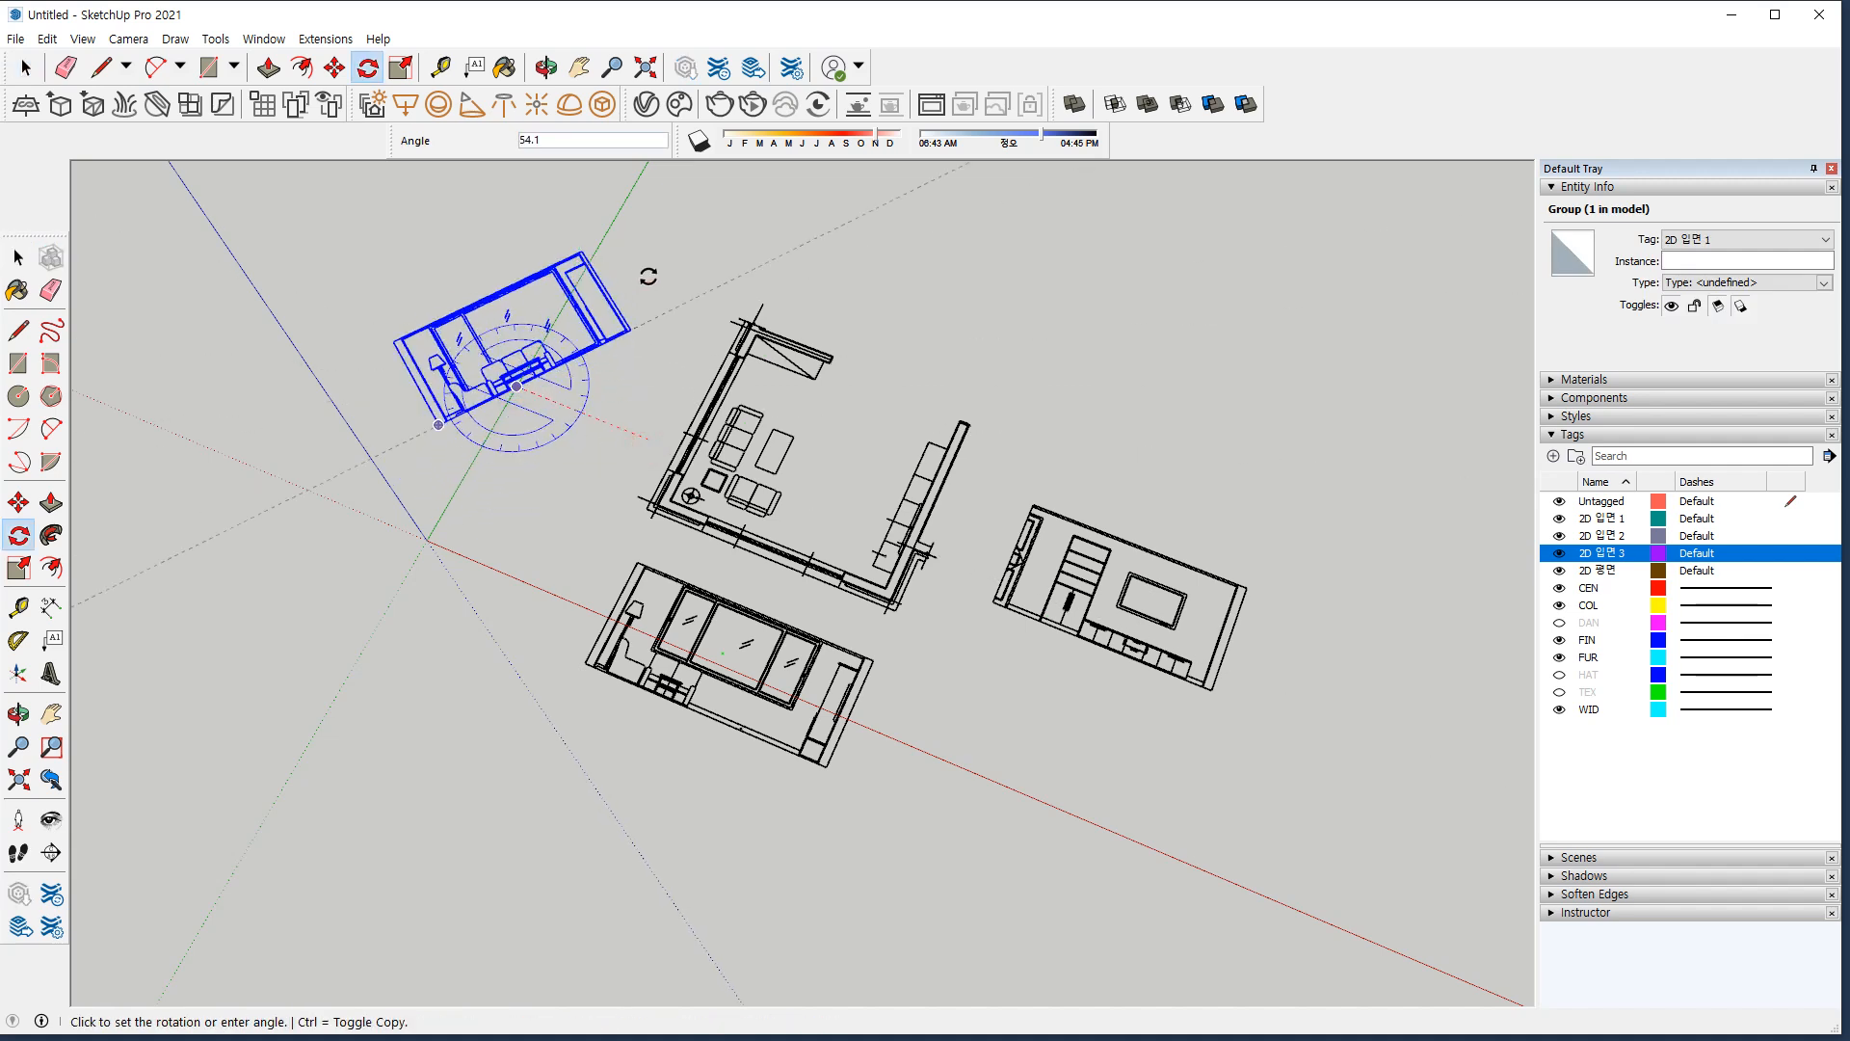
left_click(611, 248)
key("space")
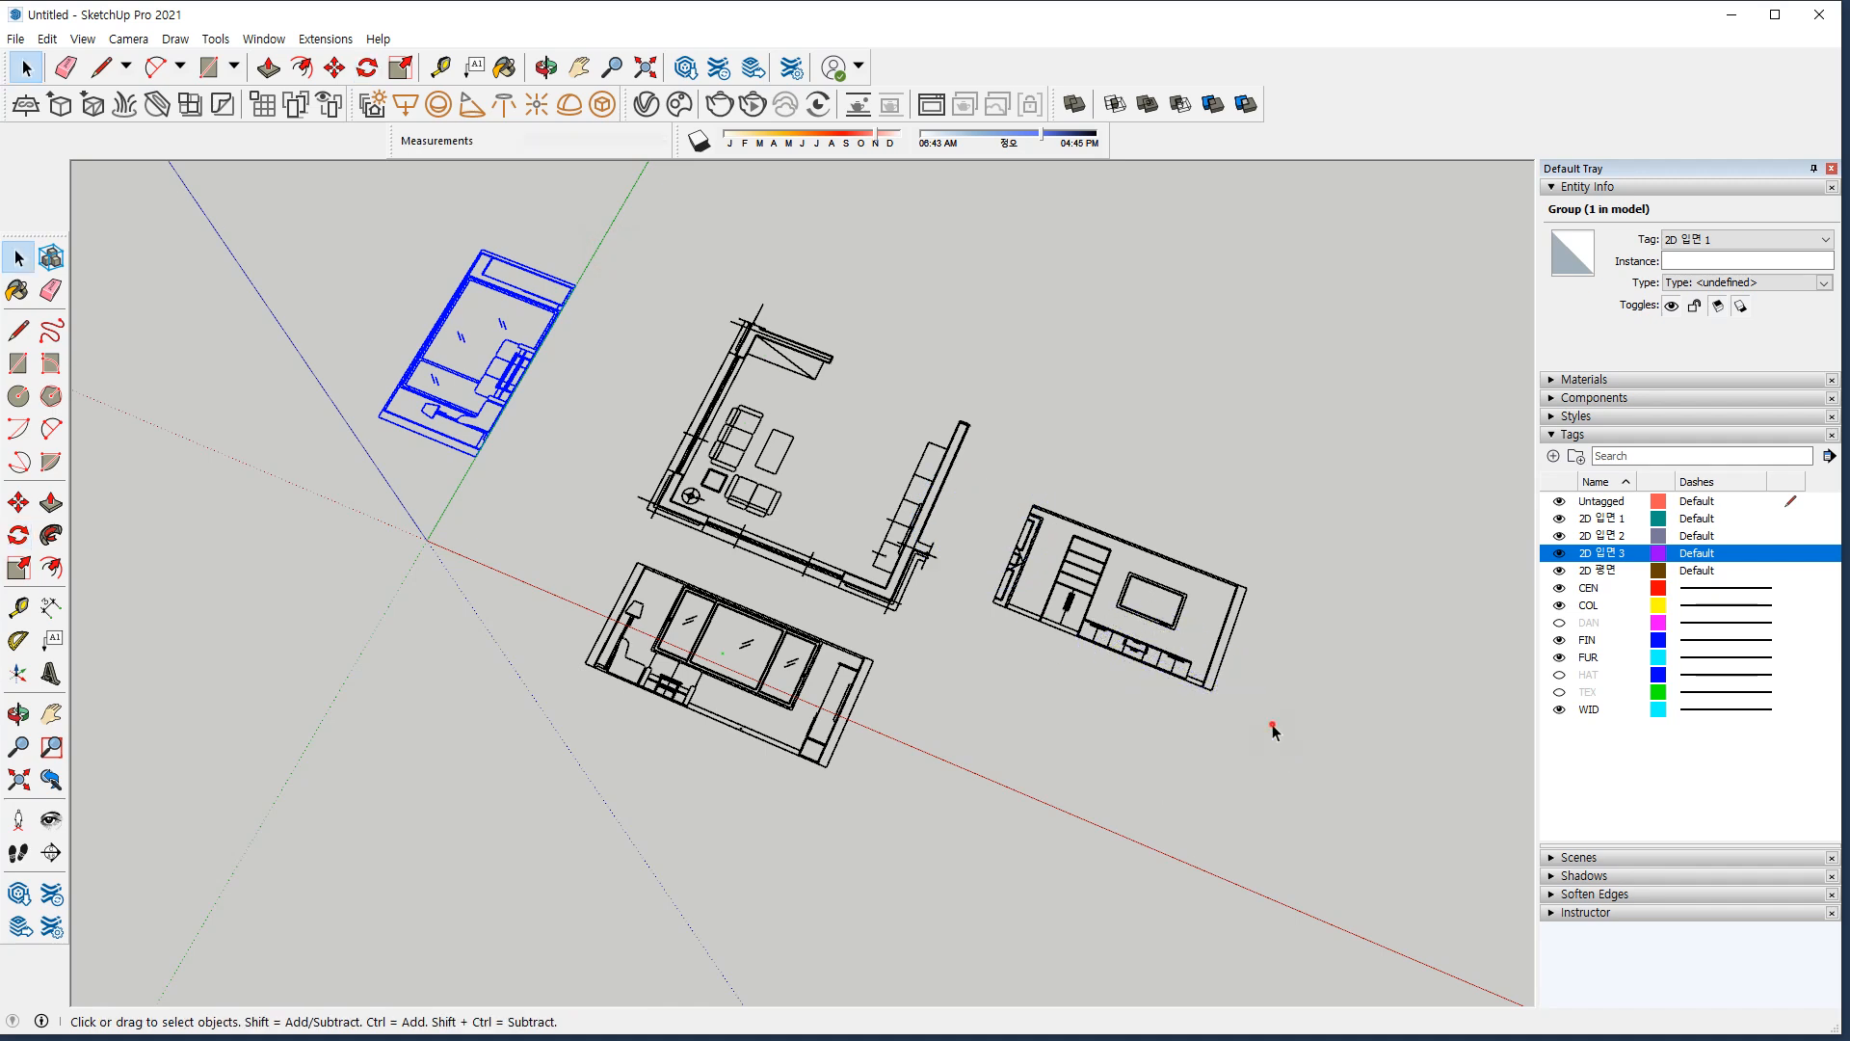
Rotate the 2D 입면 2 elevation a quarter turn clockwise on the ground so its floor line faces the plan's TV wall.
left_click_drag(1286, 740, 1002, 478)
key("q")
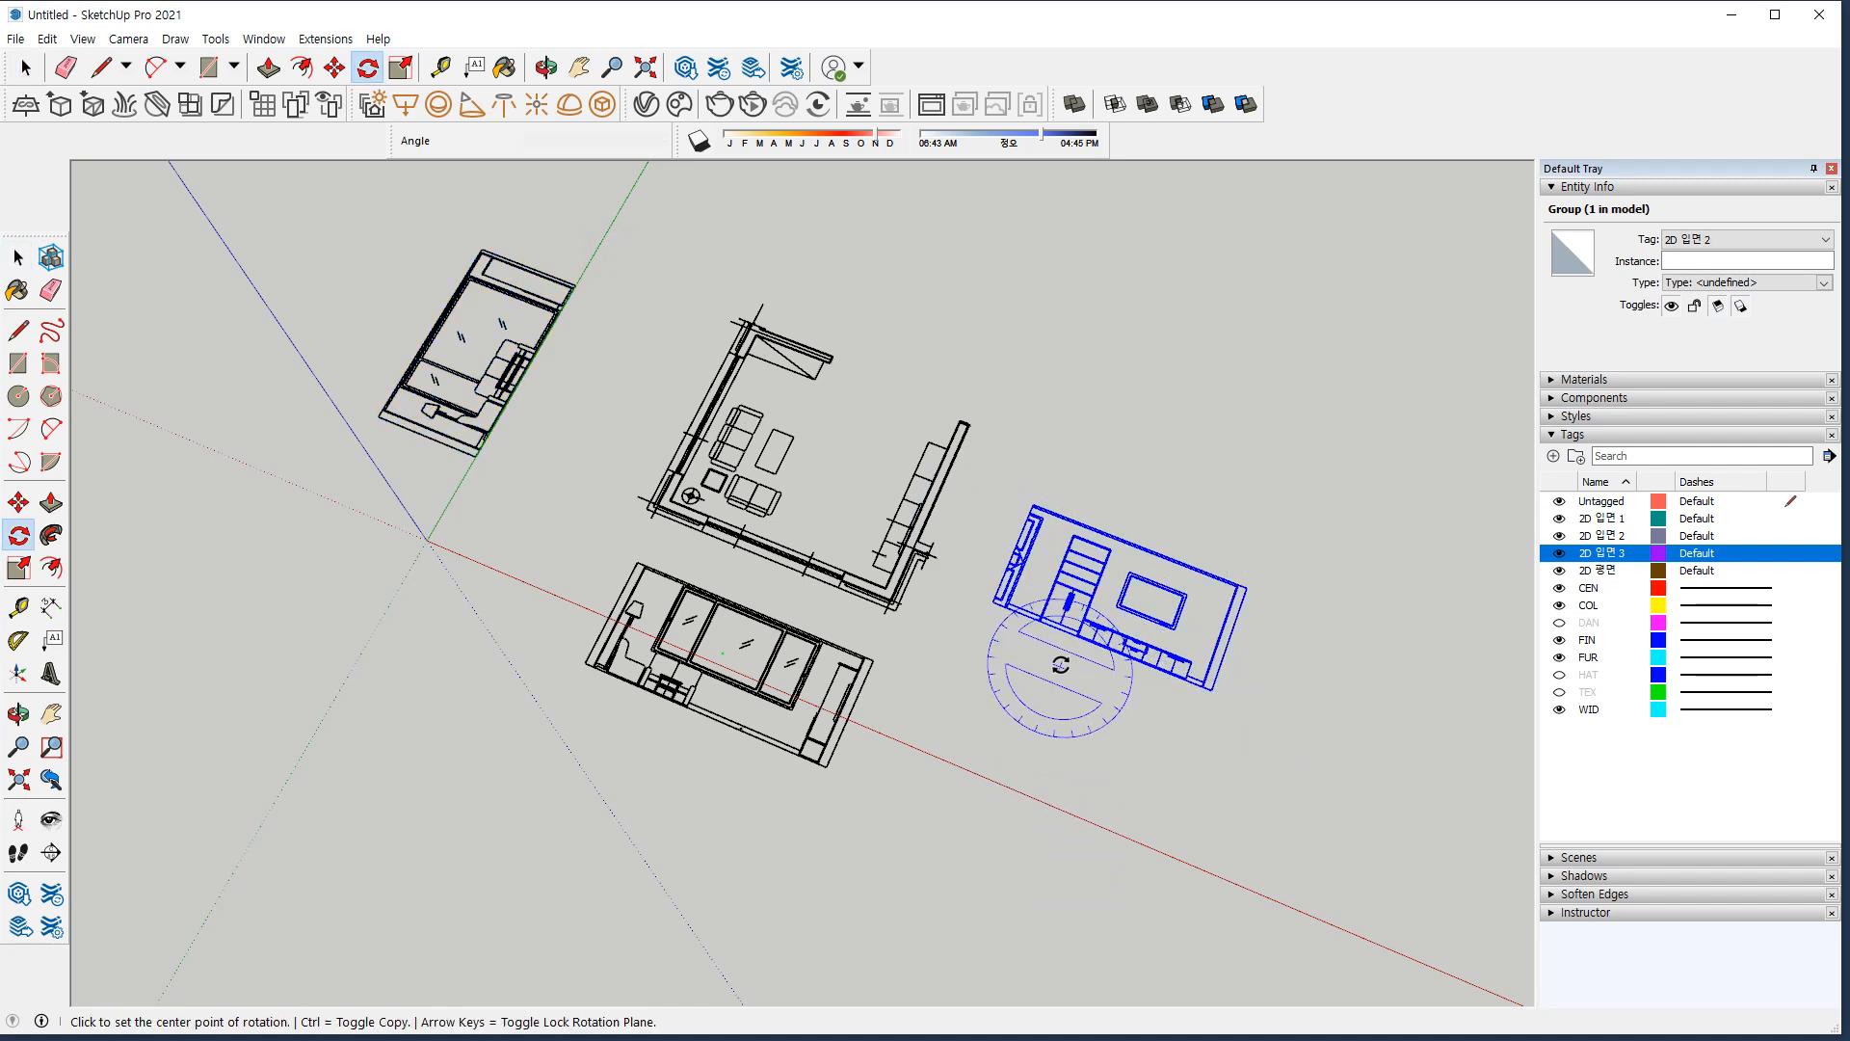
left_click(1250, 703)
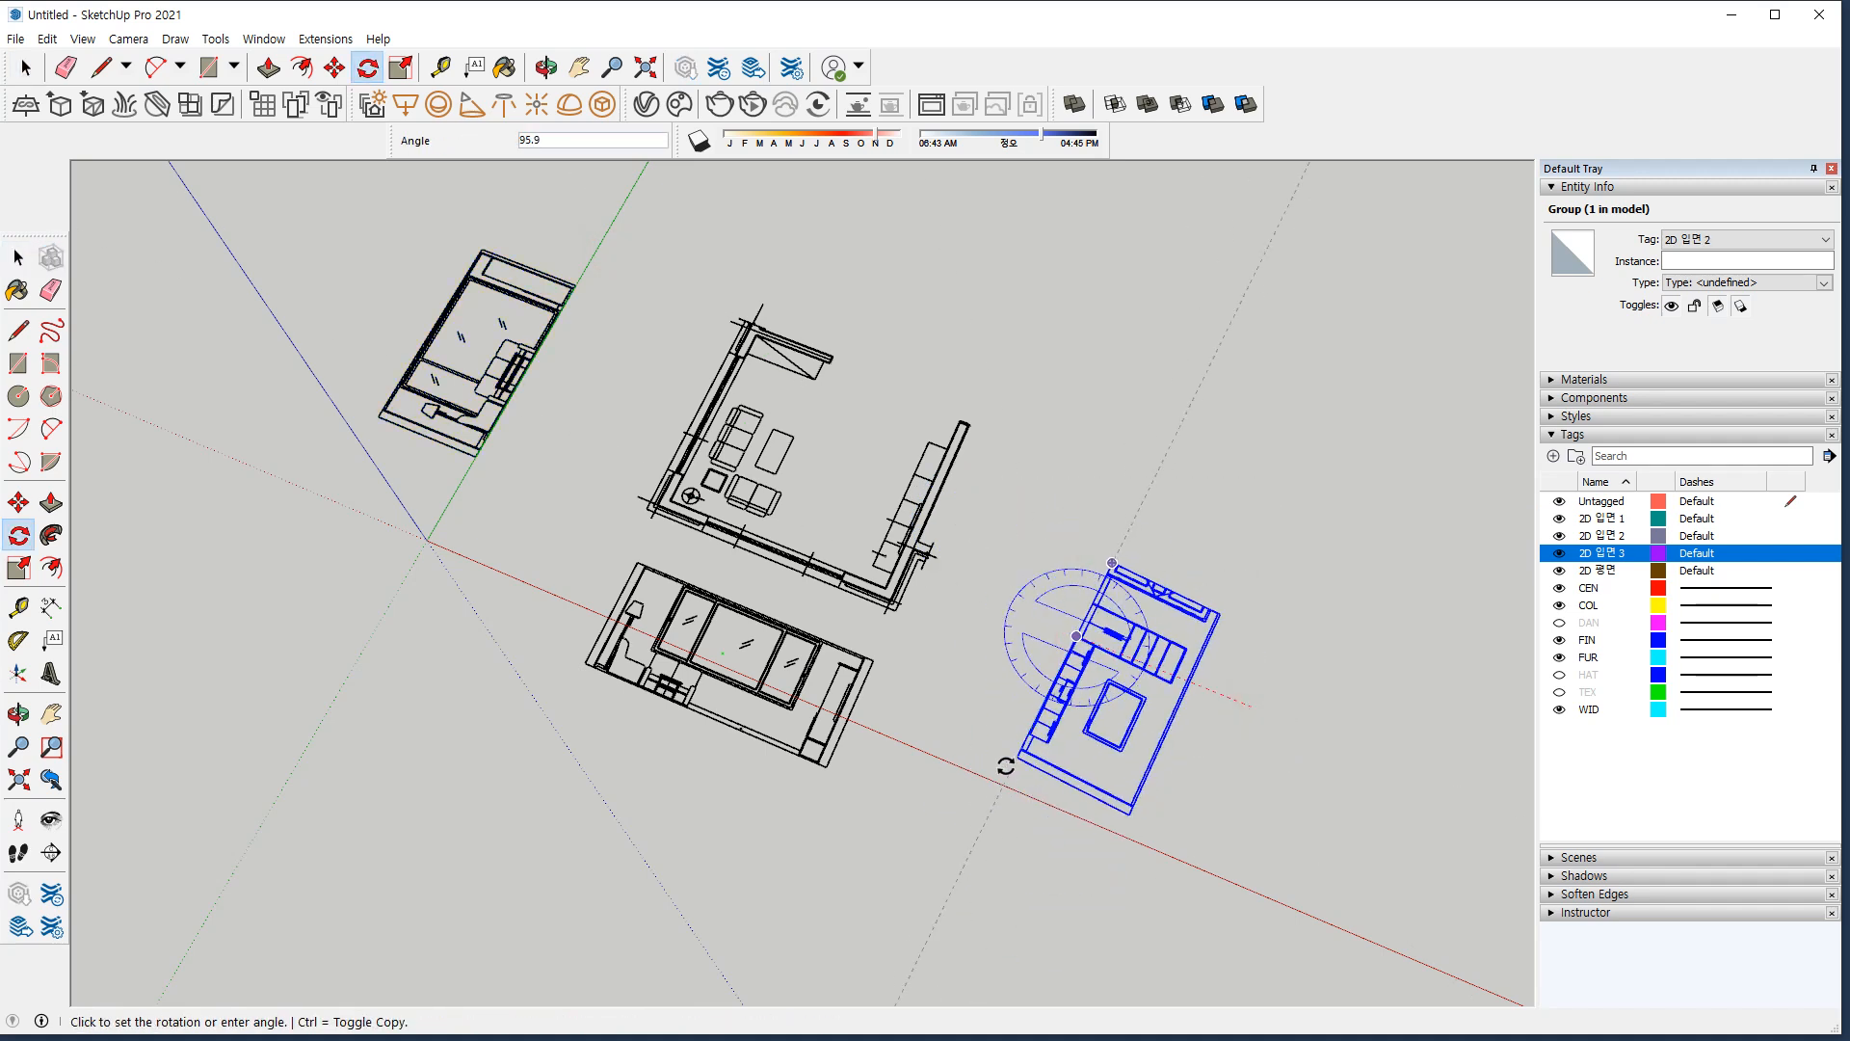
left_click(1024, 763)
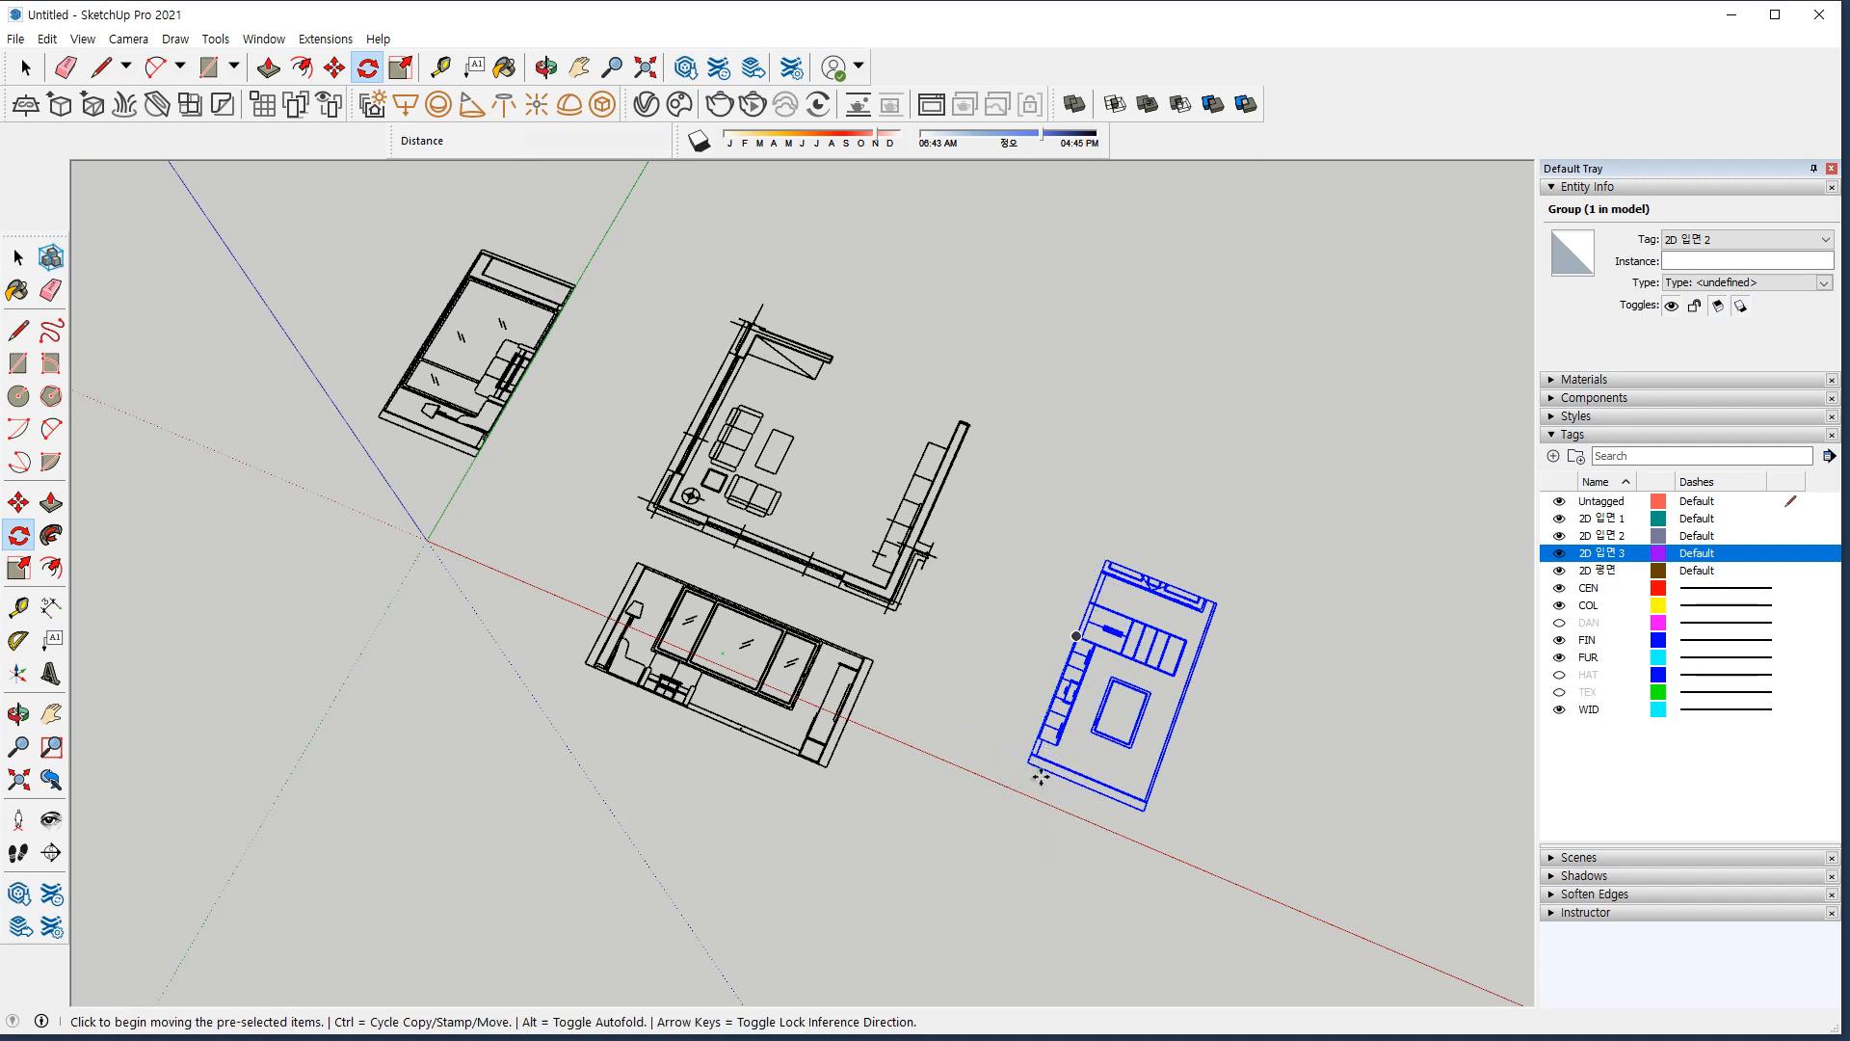
Move the rotated 2D 입면 2 elevation closer to the plan, alongside its TV wall.
key("m")
left_click(1028, 702)
left_click(970, 641)
key("space")
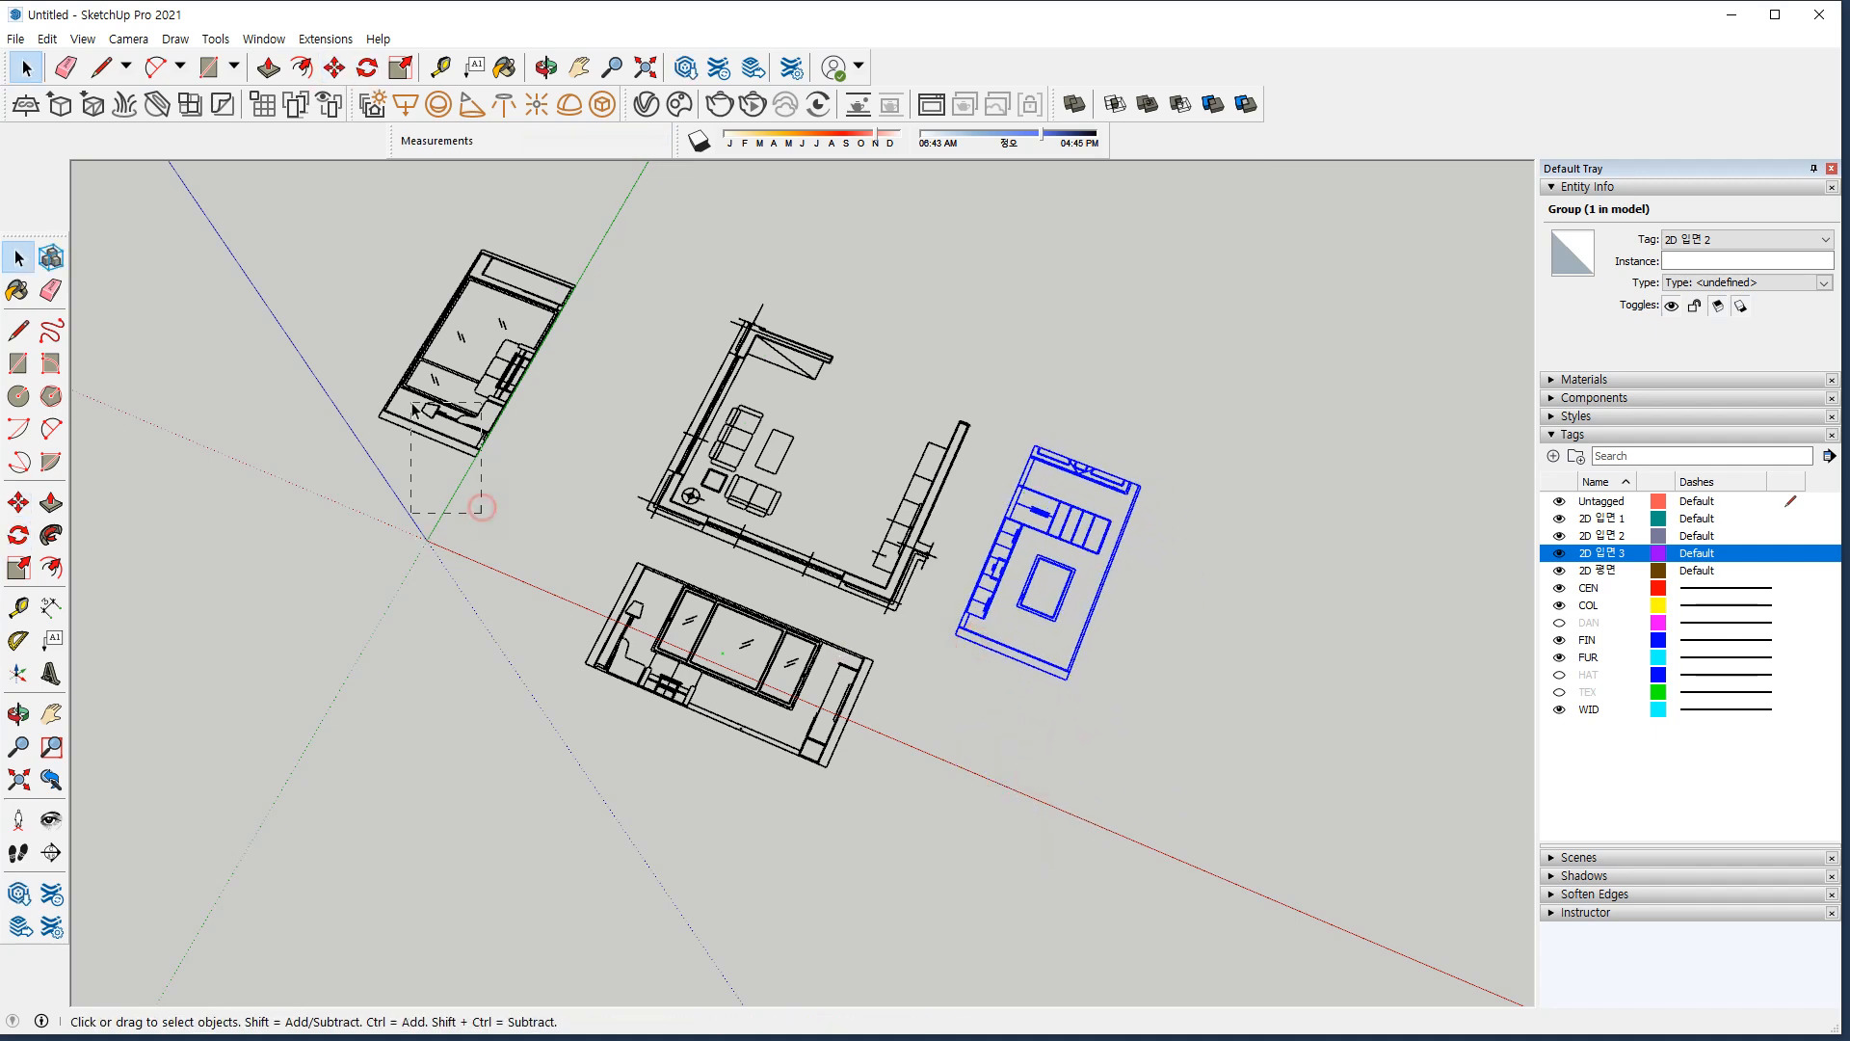
Move the 2D 입면 1 elevation group closer to the floor plan's left wall.
left_click(462, 445)
key("m")
left_click(554, 451)
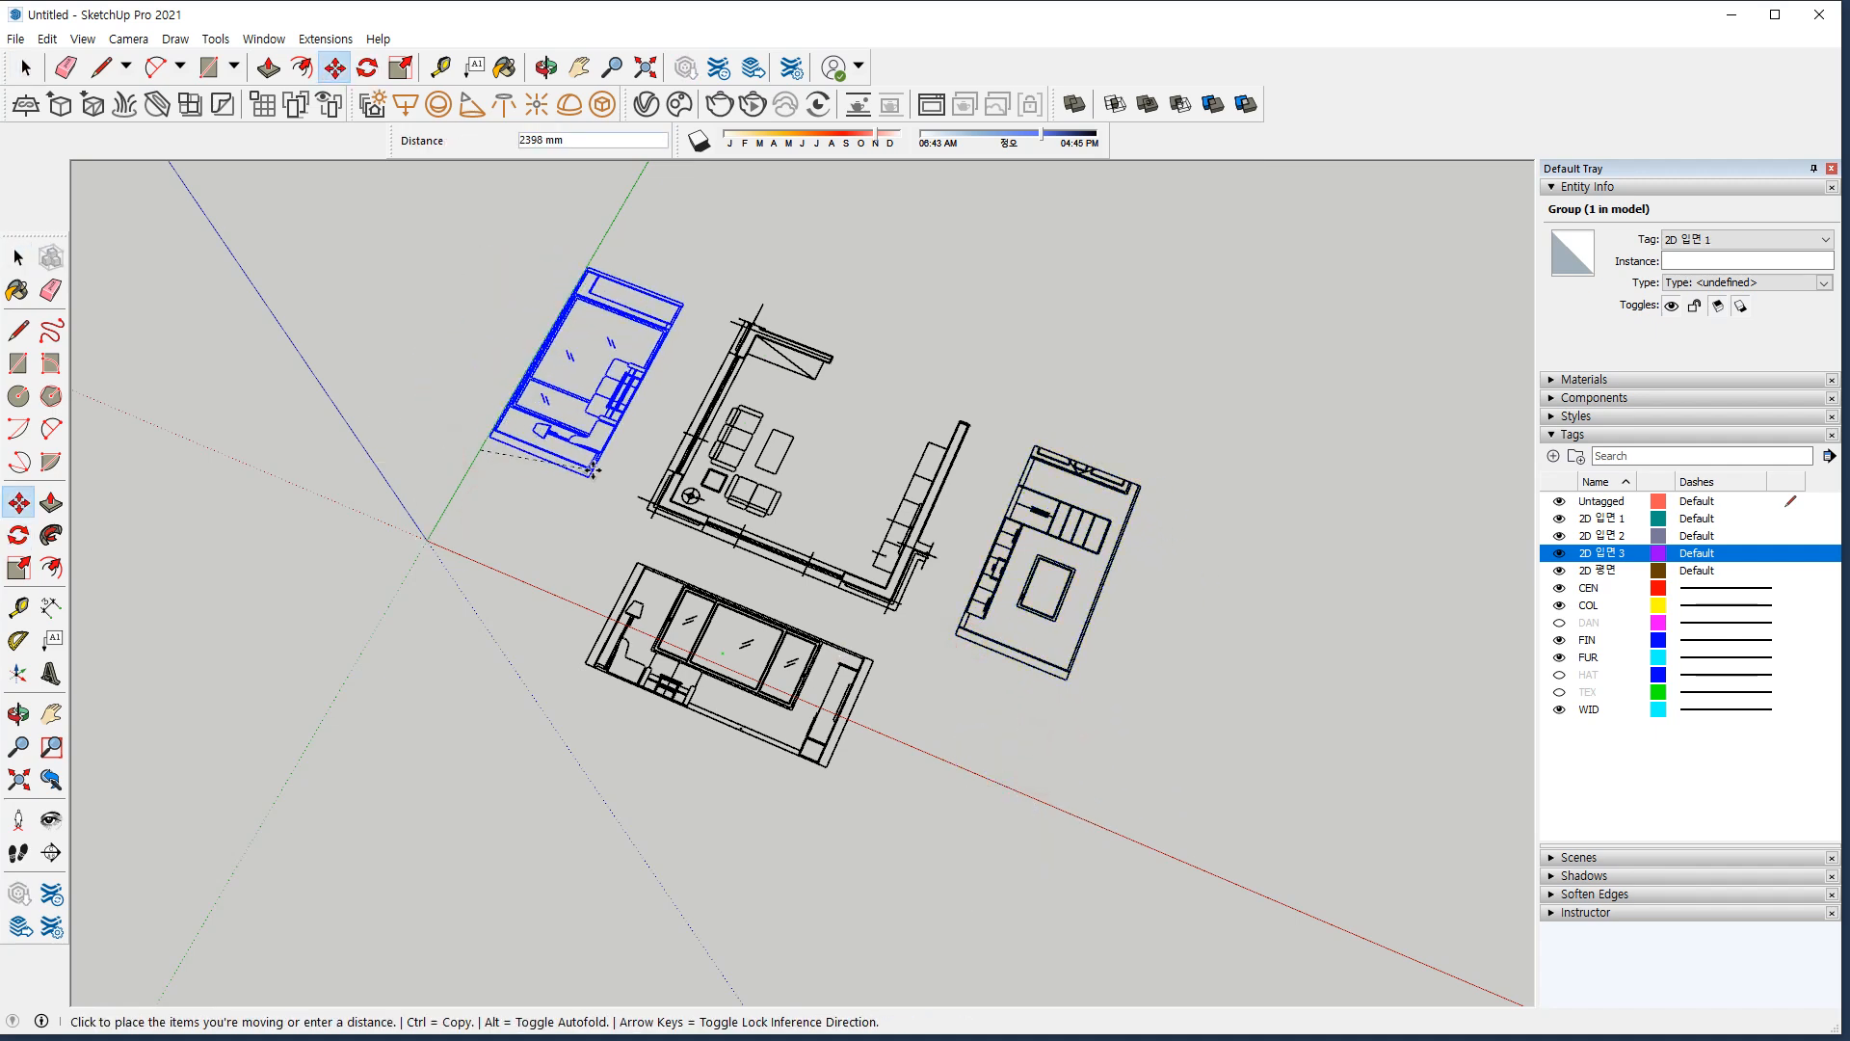
left_click(666, 471)
key("space")
Compare the TV wall furniture, pillar, lamp corner and windows on the floor plan with their counterparts in the three elevations.
middle_click_drag(919, 657, 1150, 640)
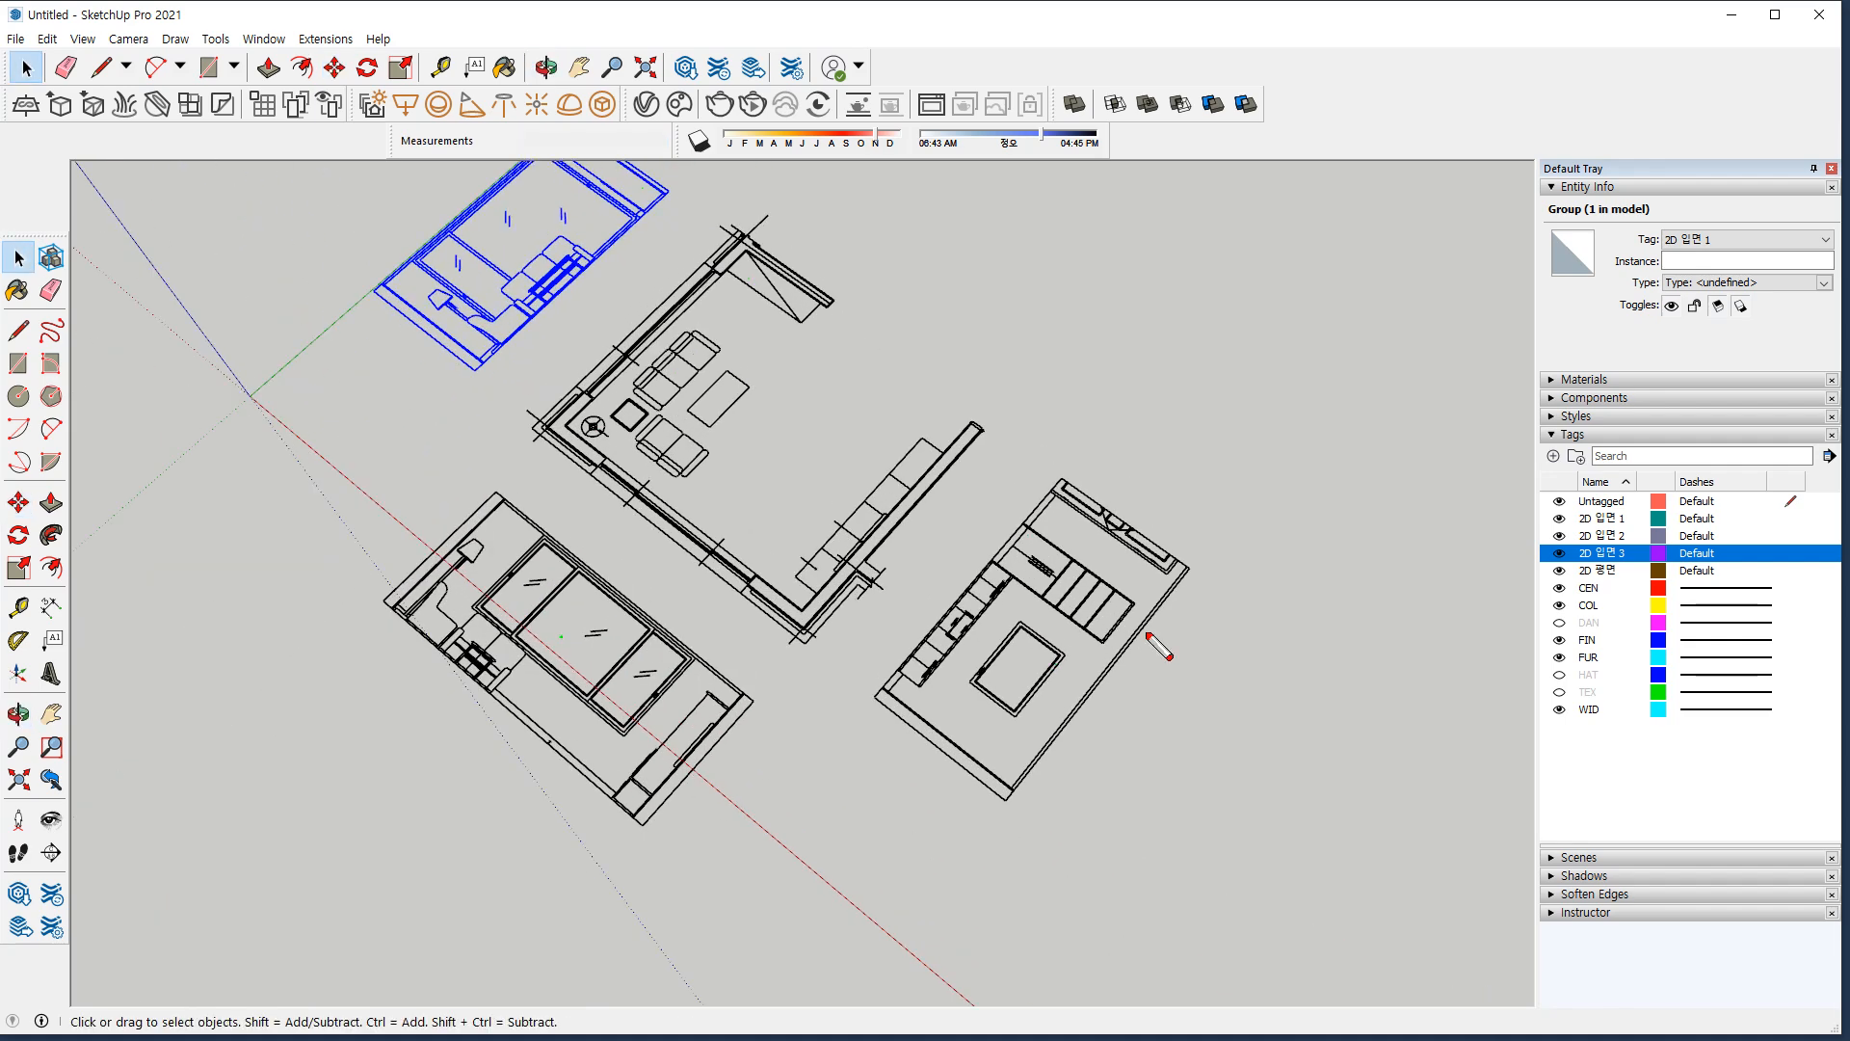
mouse_move(1147, 564)
left_mouse_down()
mouse_move(1108, 466)
mouse_move(1163, 565)
left_mouse_up()
mouse_move(1005, 479)
left_mouse_down()
mouse_move(1021, 425)
mouse_move(1019, 460)
left_mouse_up()
mouse_move(1007, 728)
left_mouse_down()
mouse_move(927, 711)
mouse_move(1089, 634)
mouse_move(1006, 730)
left_mouse_up()
mouse_move(862, 616)
left_mouse_down()
mouse_move(794, 540)
mouse_move(873, 618)
left_mouse_up()
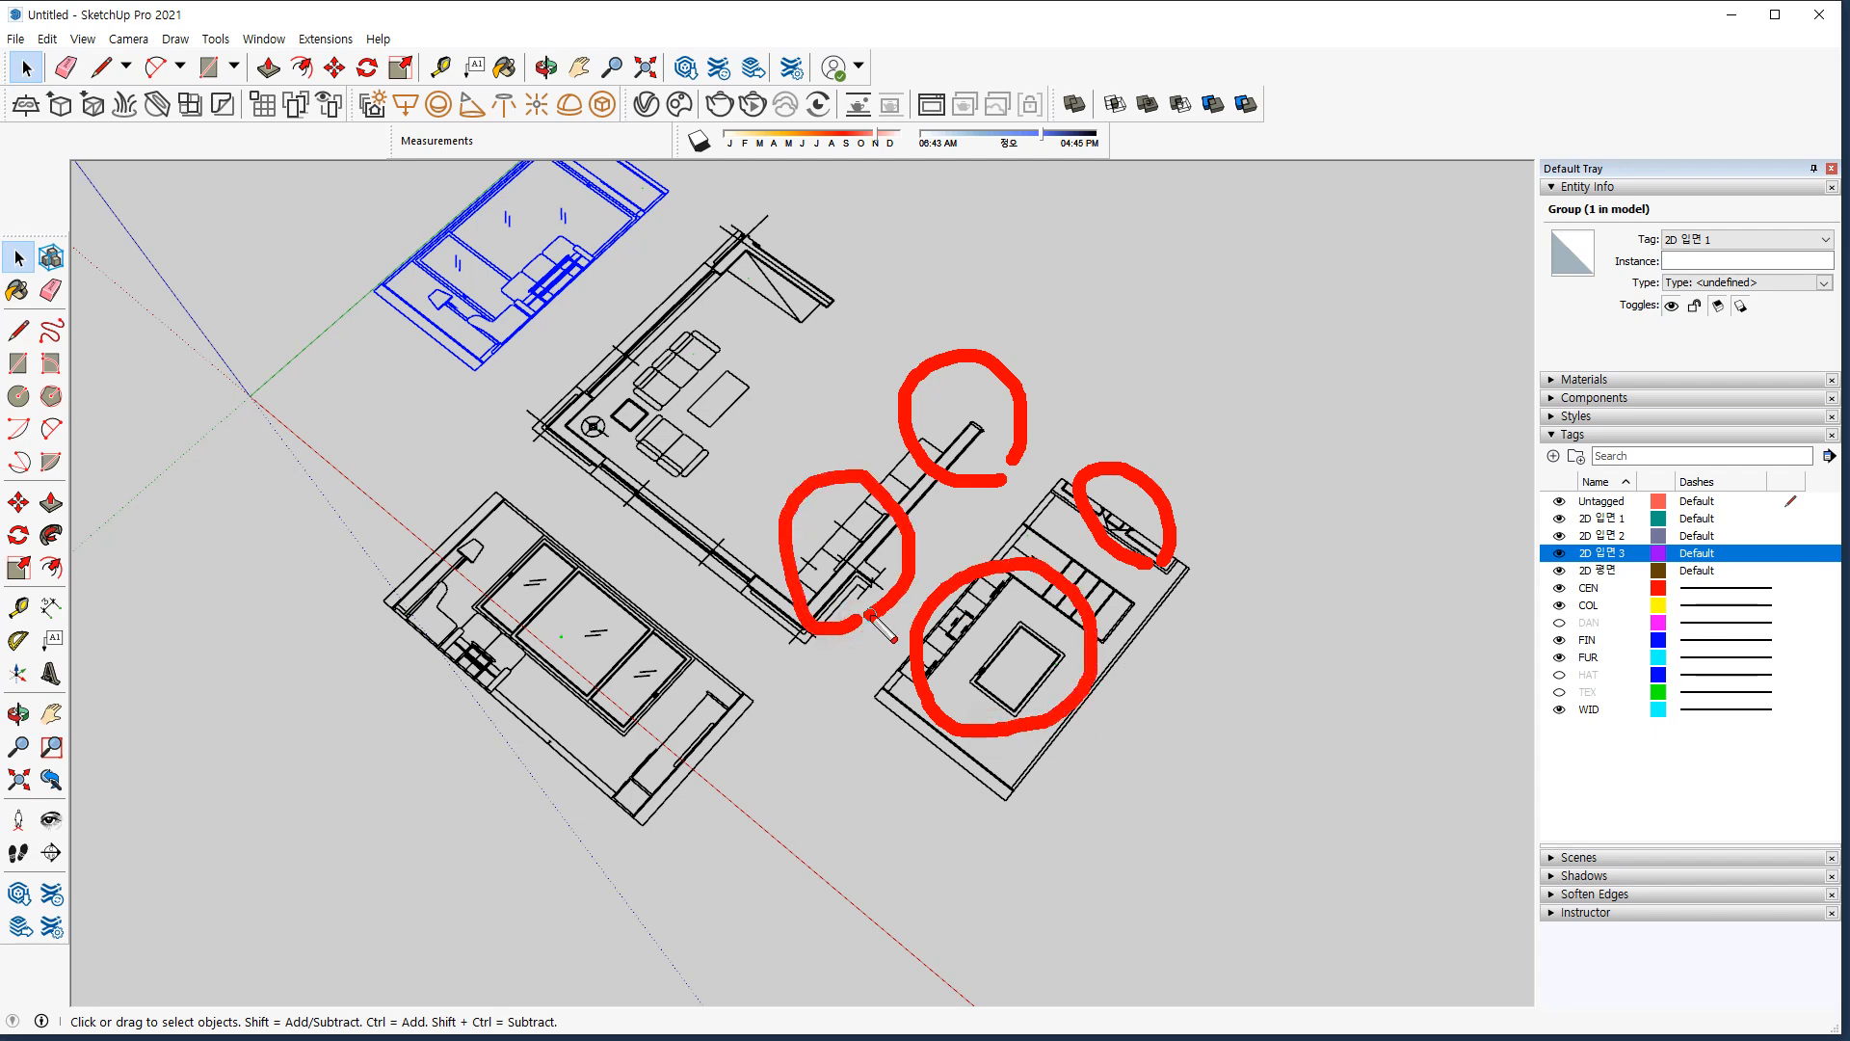
key("Delete")
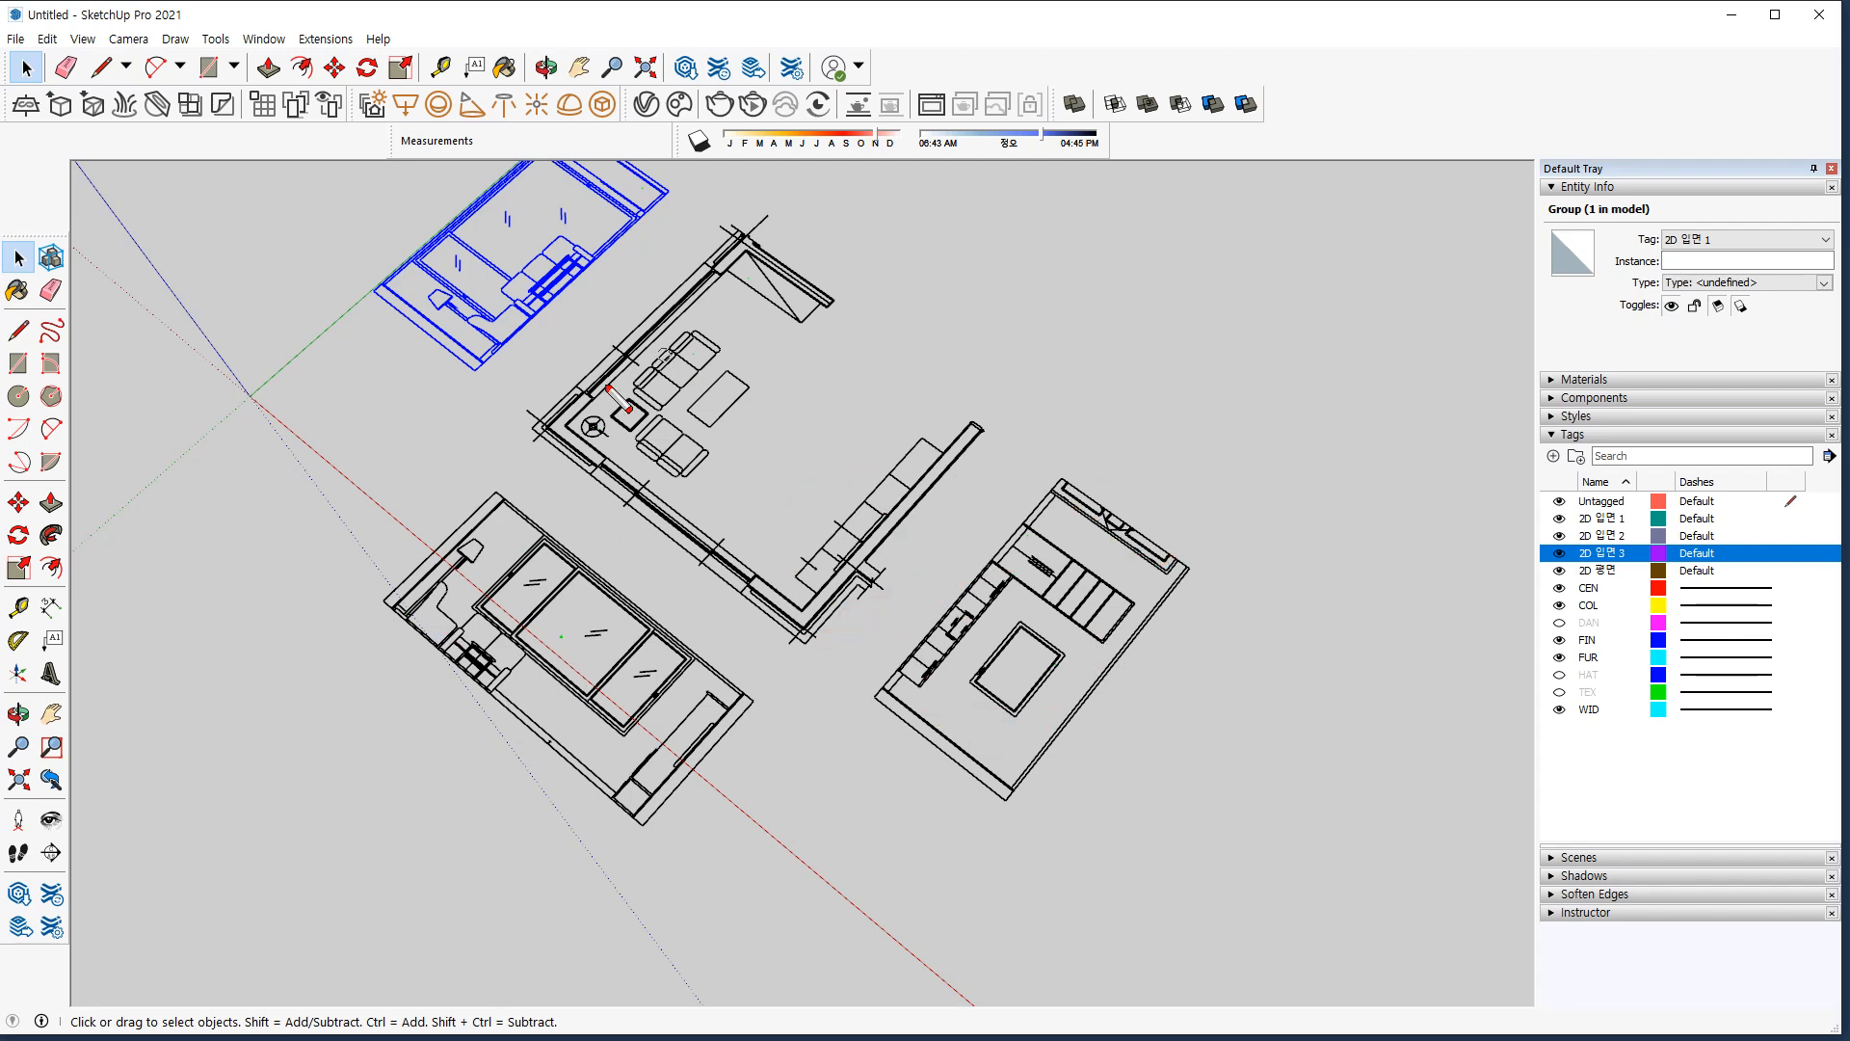
mouse_move(600, 480)
left_mouse_down()
mouse_move(636, 378)
mouse_move(665, 458)
mouse_move(591, 477)
left_mouse_up()
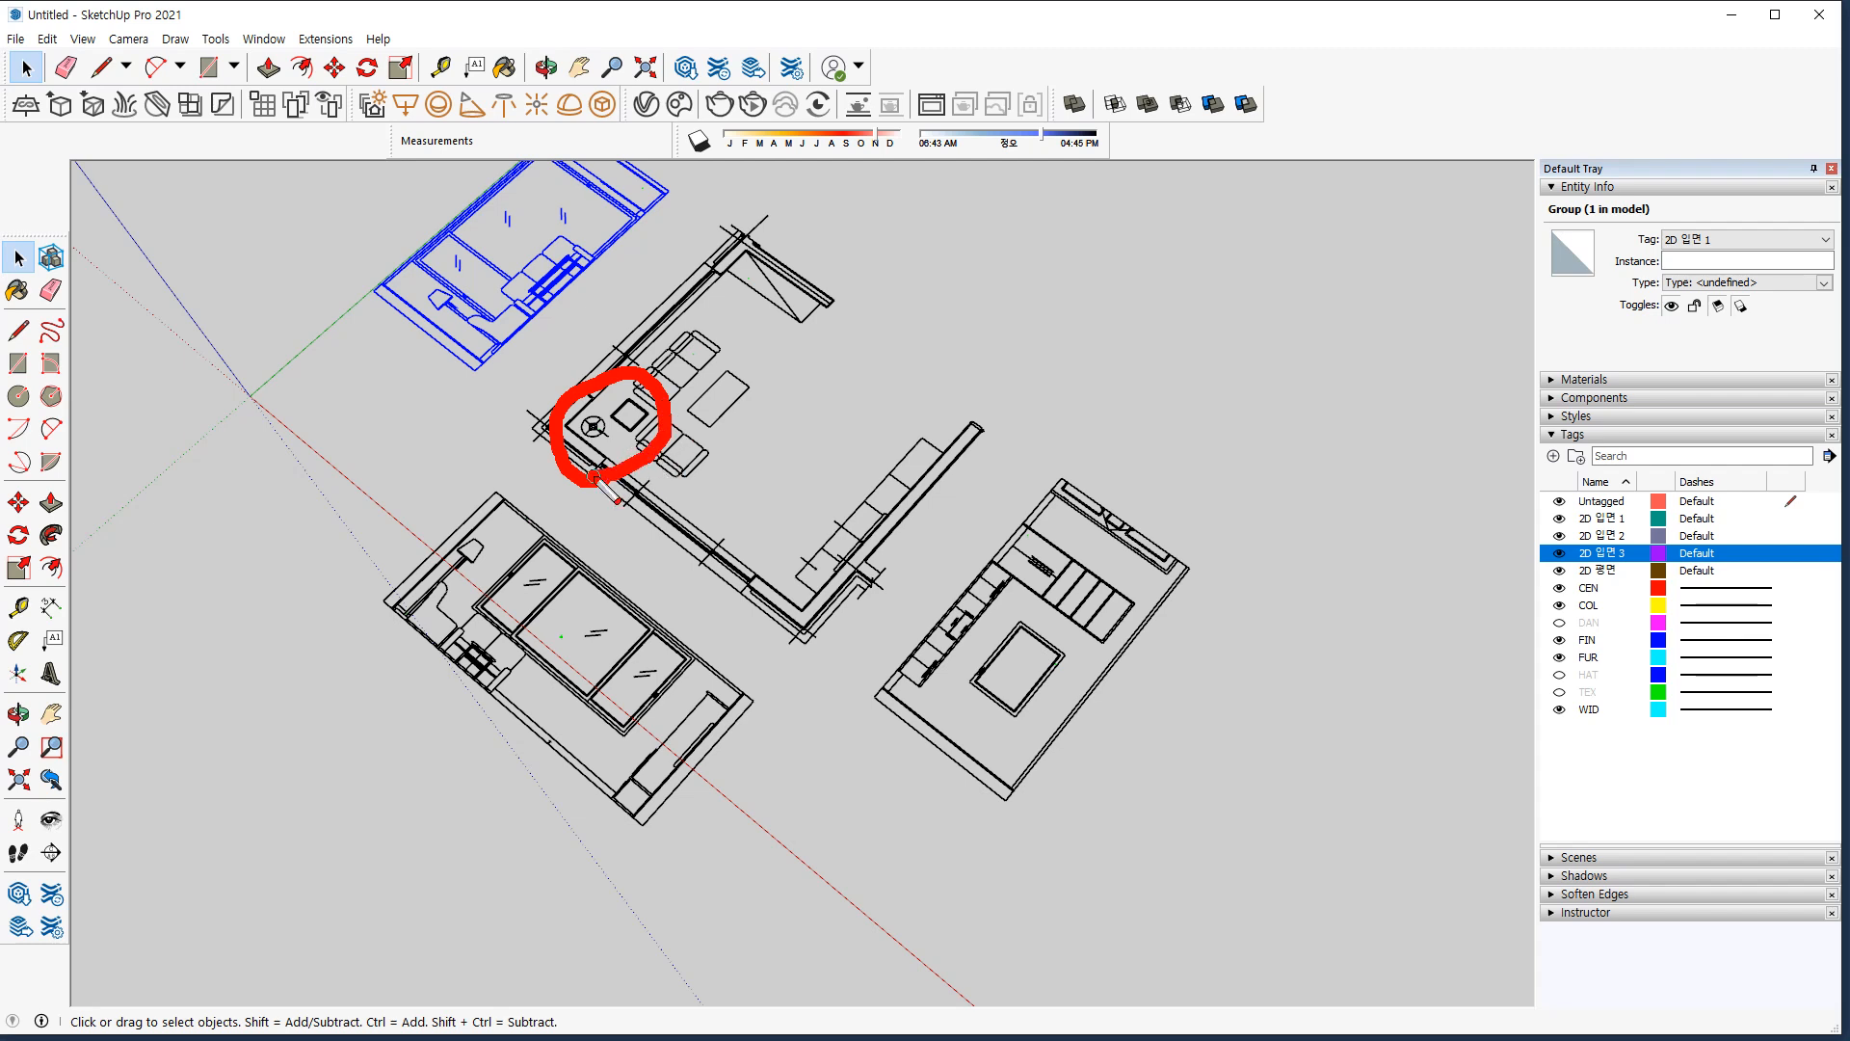
mouse_move(379, 631)
left_mouse_down()
mouse_move(442, 539)
mouse_move(377, 658)
left_mouse_up()
mouse_move(474, 354)
left_mouse_down()
mouse_move(535, 318)
mouse_move(496, 365)
left_mouse_up()
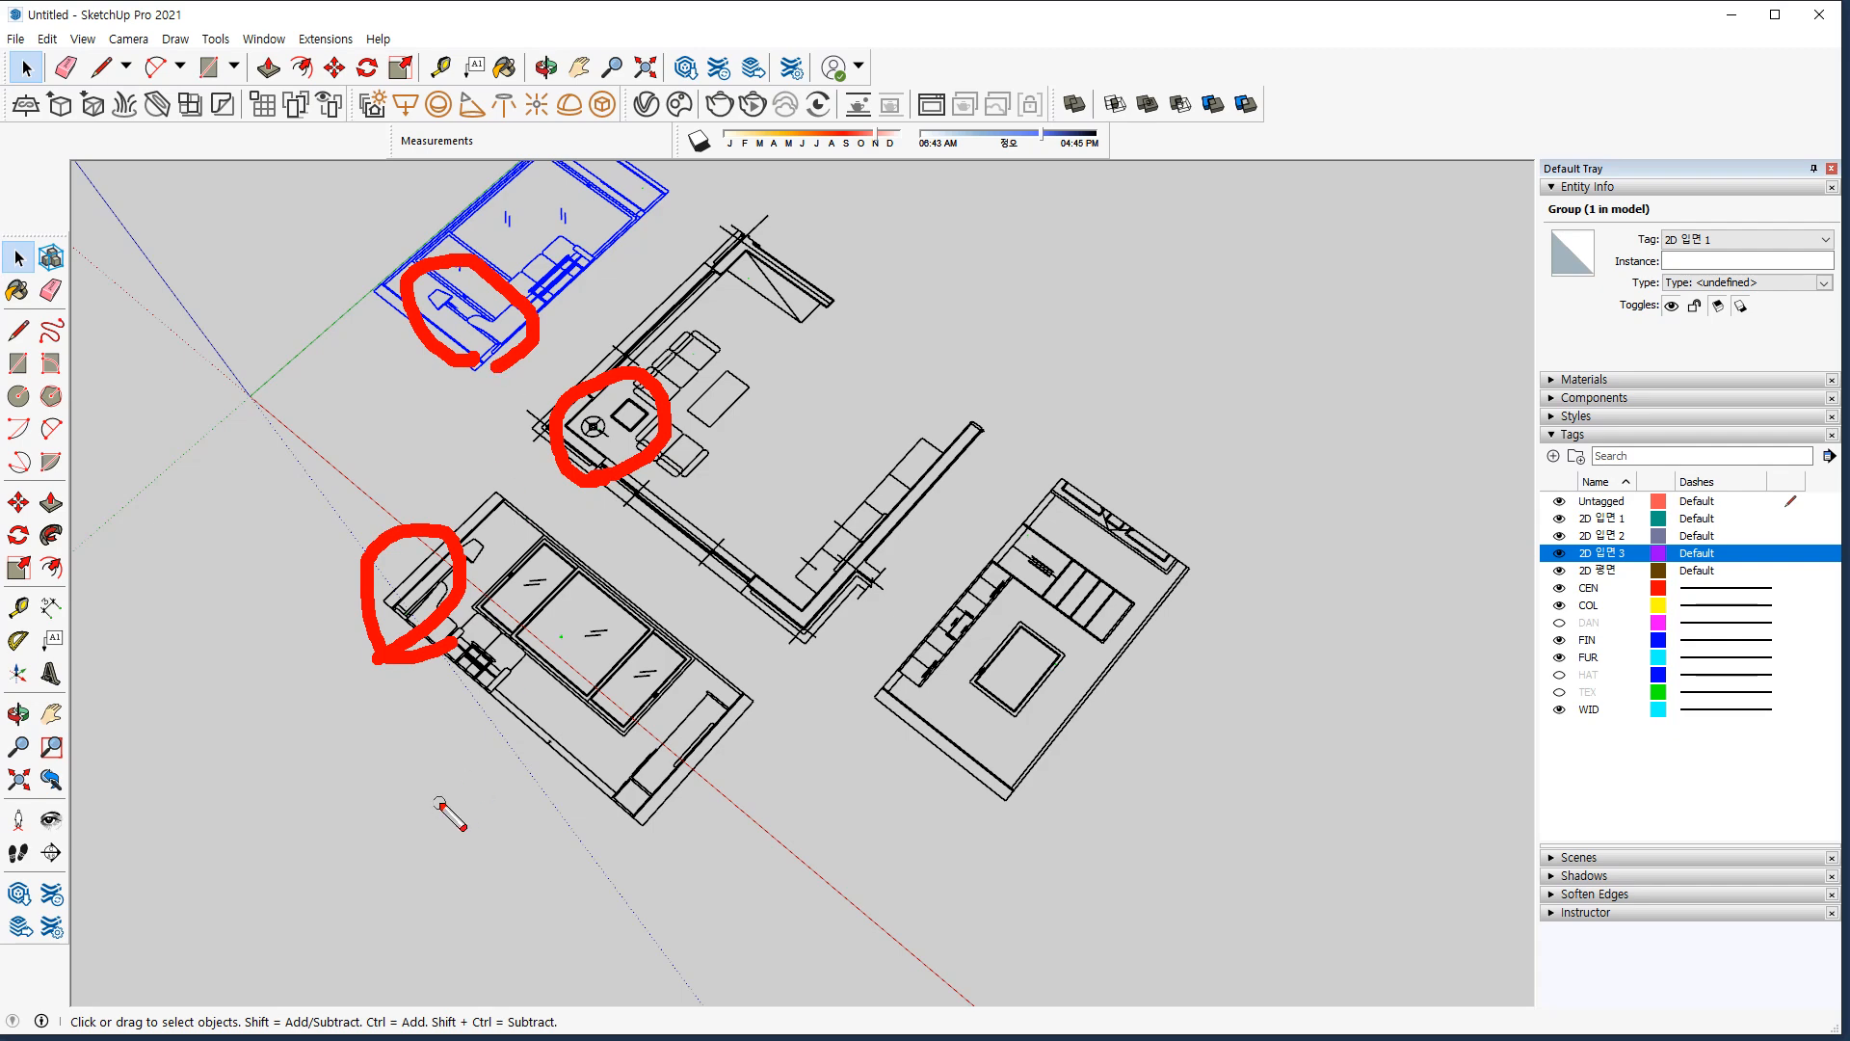
key("Escape")
left_click(800, 437)
middle_click_drag(761, 404, 661, 549)
left_click_drag(748, 462, 718, 541)
mouse_move(520, 420)
left_mouse_down()
mouse_move(487, 256)
mouse_move(530, 412)
left_mouse_up()
key("Delete")
mouse_move(610, 531)
left_mouse_down()
mouse_move(535, 496)
mouse_move(612, 488)
left_mouse_up()
mouse_move(506, 397)
left_mouse_down()
mouse_move(475, 406)
mouse_move(520, 307)
mouse_move(528, 403)
left_mouse_up()
key("Delete")
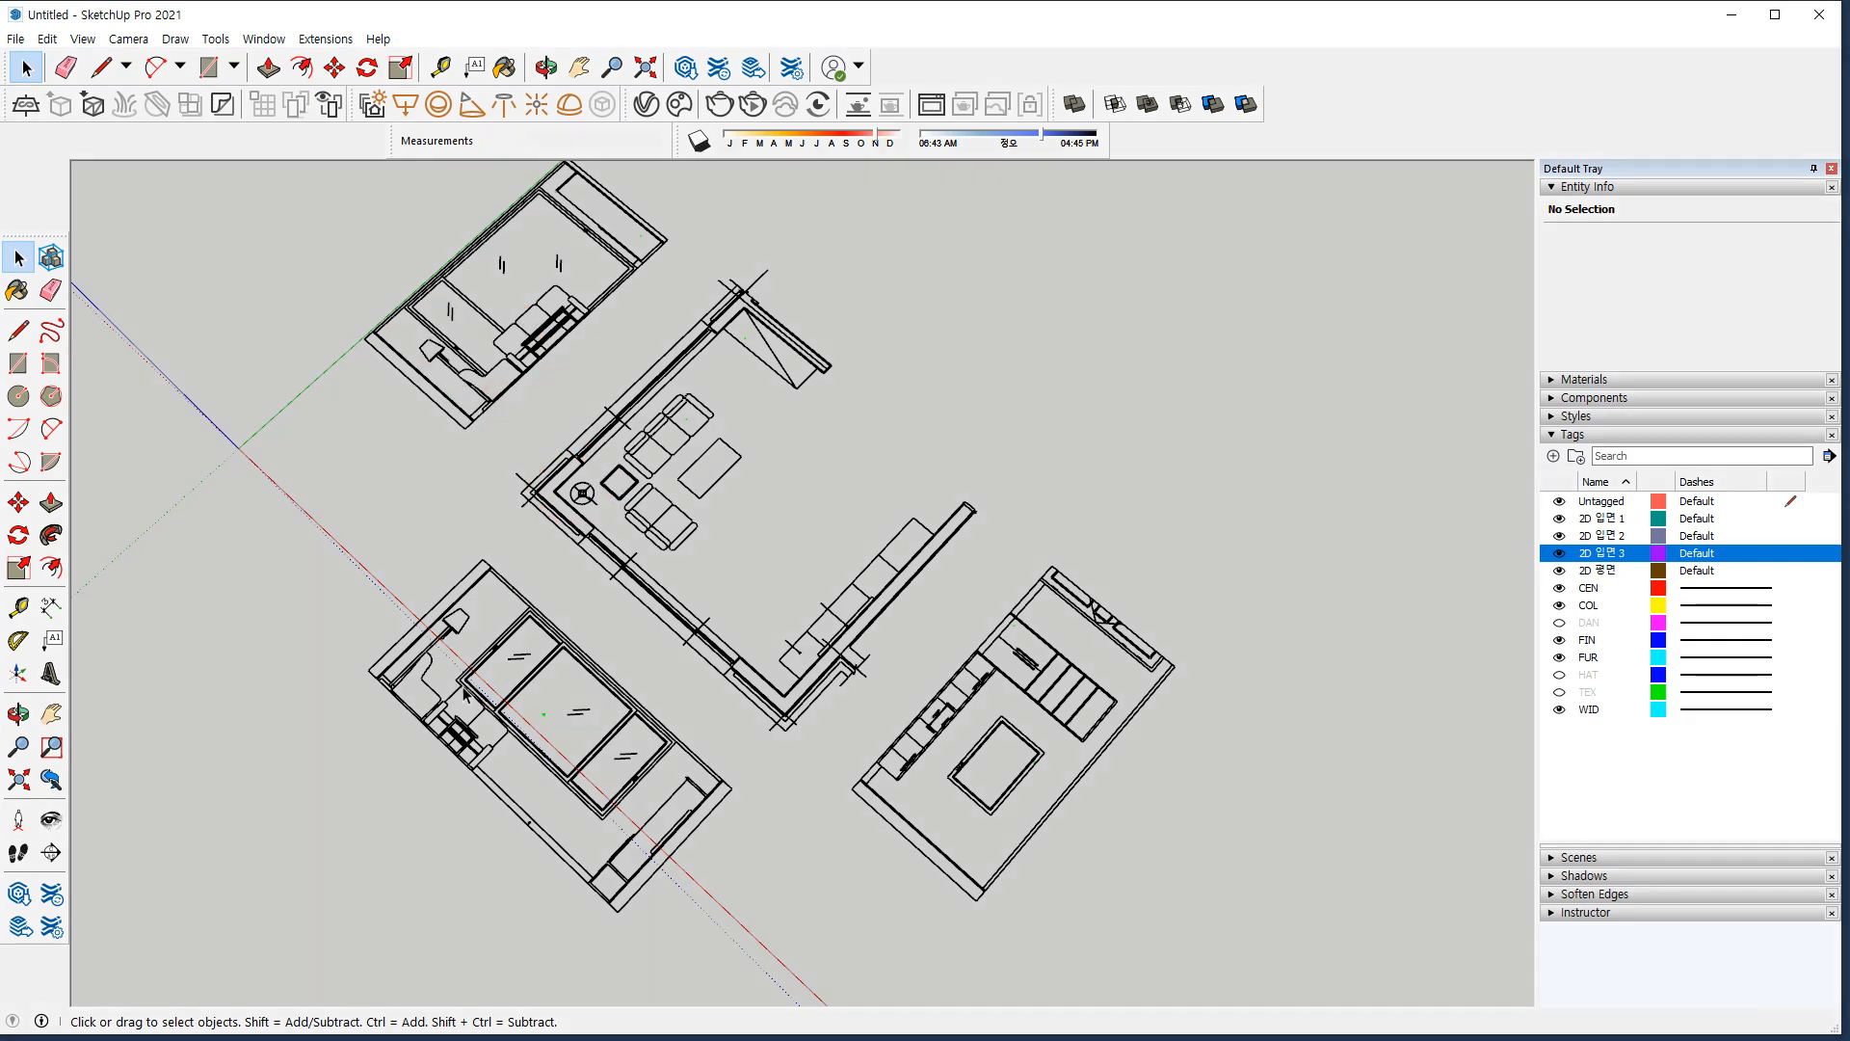
Rotate the 2D 입면 1 elevation 90 degrees about its floor line so it stands upright beside the plan's left wall.
mouse_move(381, 641)
middle_mouse_down()
mouse_move(429, 537)
mouse_move(697, 639)
mouse_move(702, 405)
mouse_move(889, 483)
mouse_move(694, 623)
middle_mouse_up()
left_click_drag(431, 686, 200, 636)
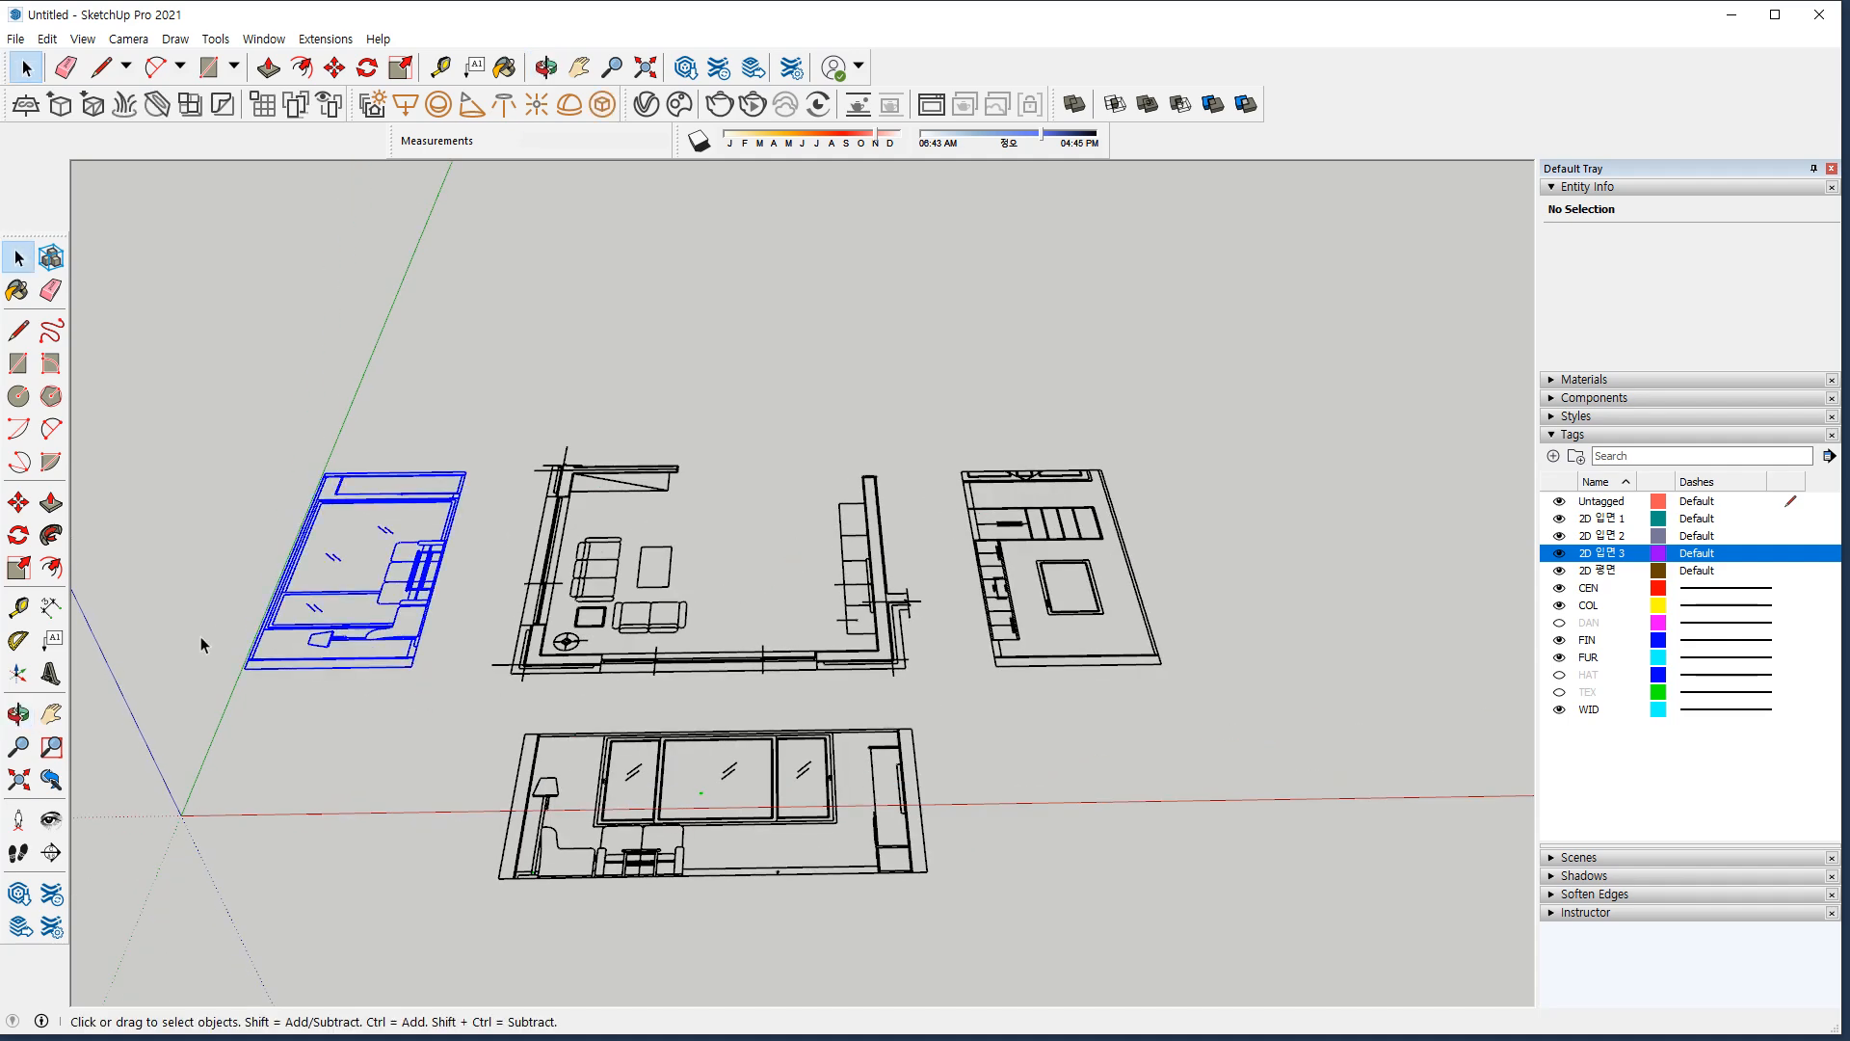
key("q")
key("Left")
left_click(412, 666)
left_click(166, 669)
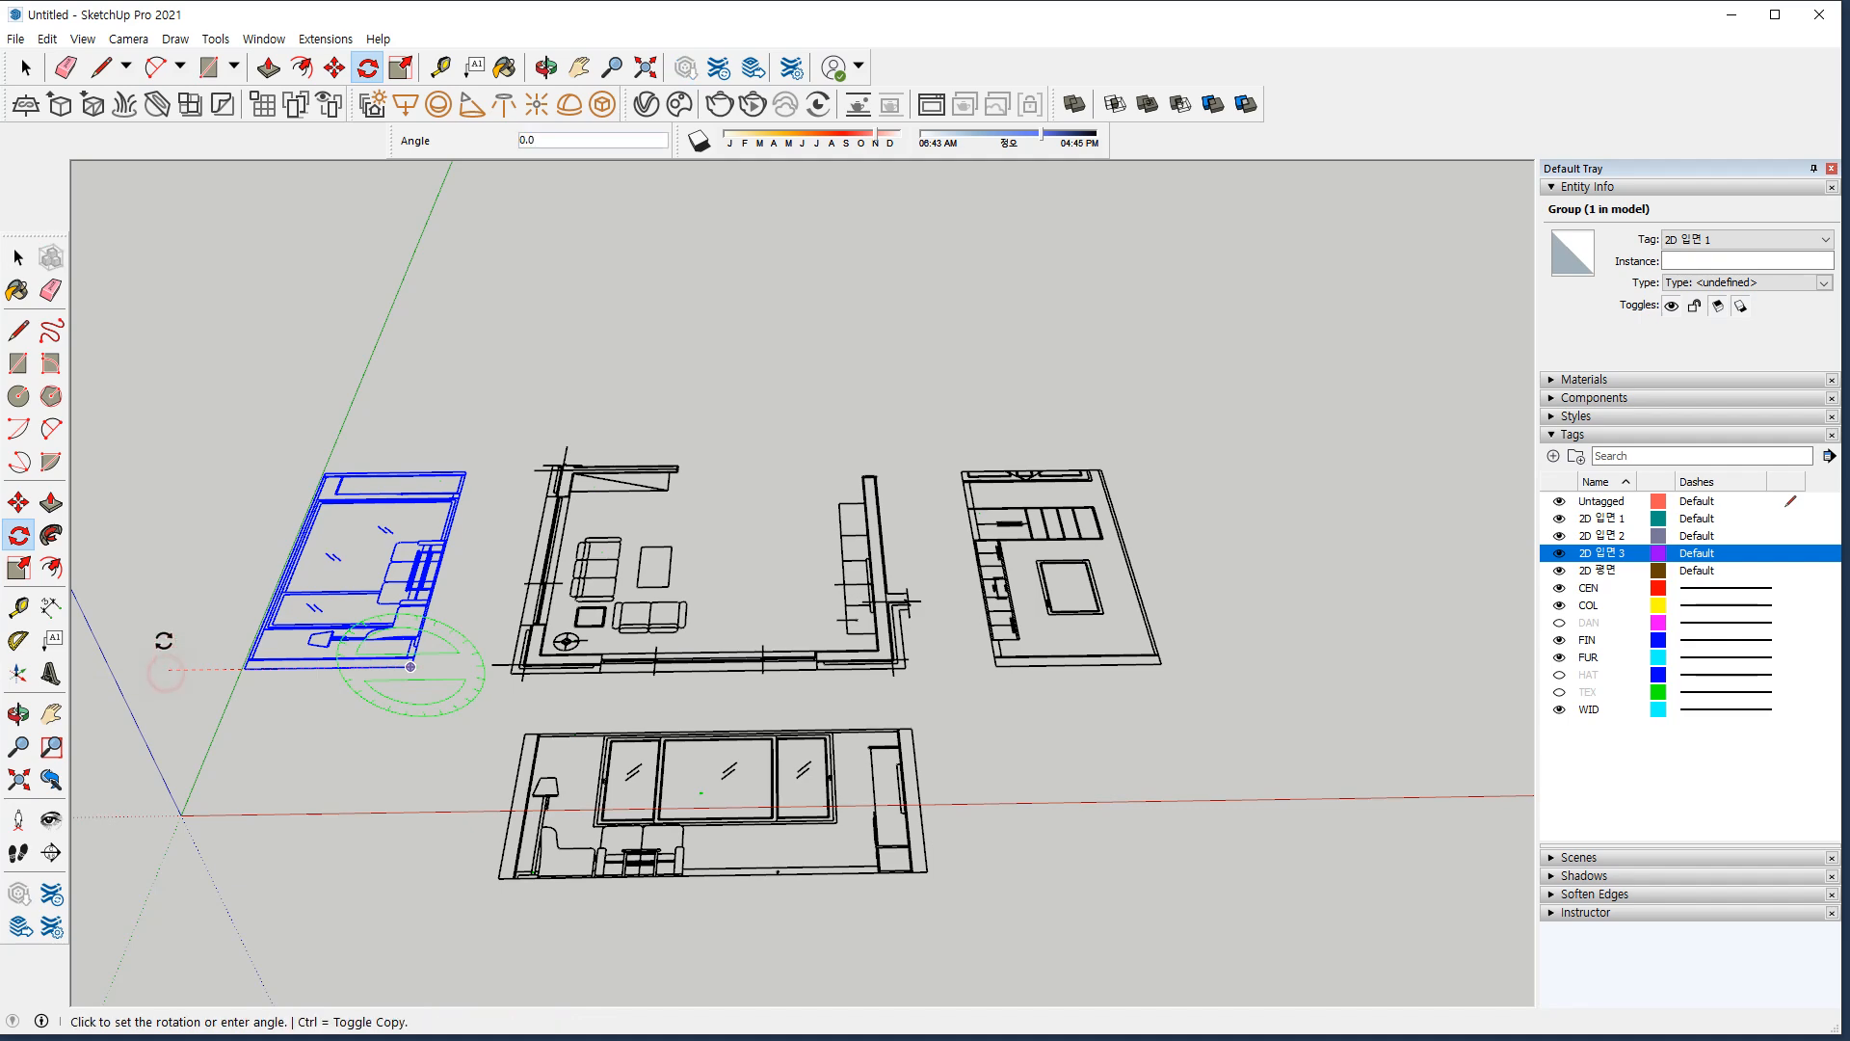
type("90")
key("Return")
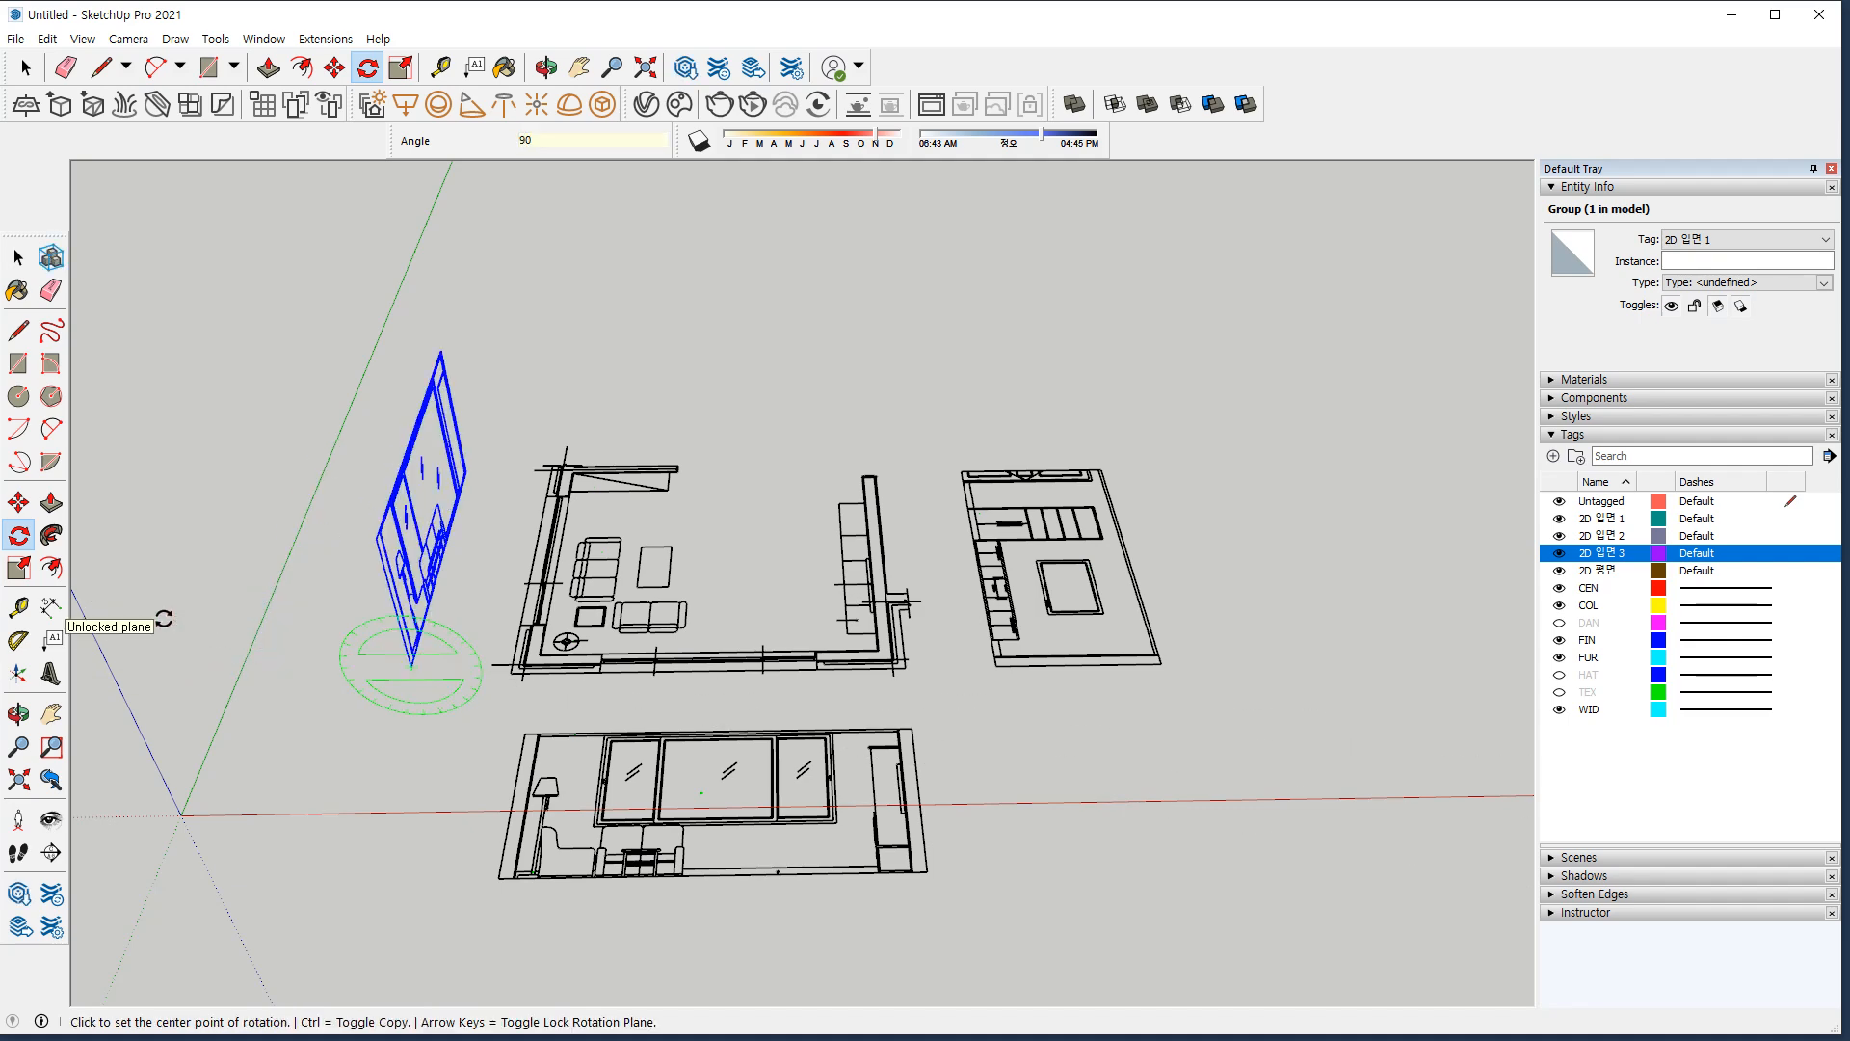
Rotate the 2D 입면 3 elevation 90 degrees about its floor line so it stands upright in front of the window wall.
middle_click_drag(163, 619, 636, 848)
key("space")
left_click_drag(703, 880, 546, 771)
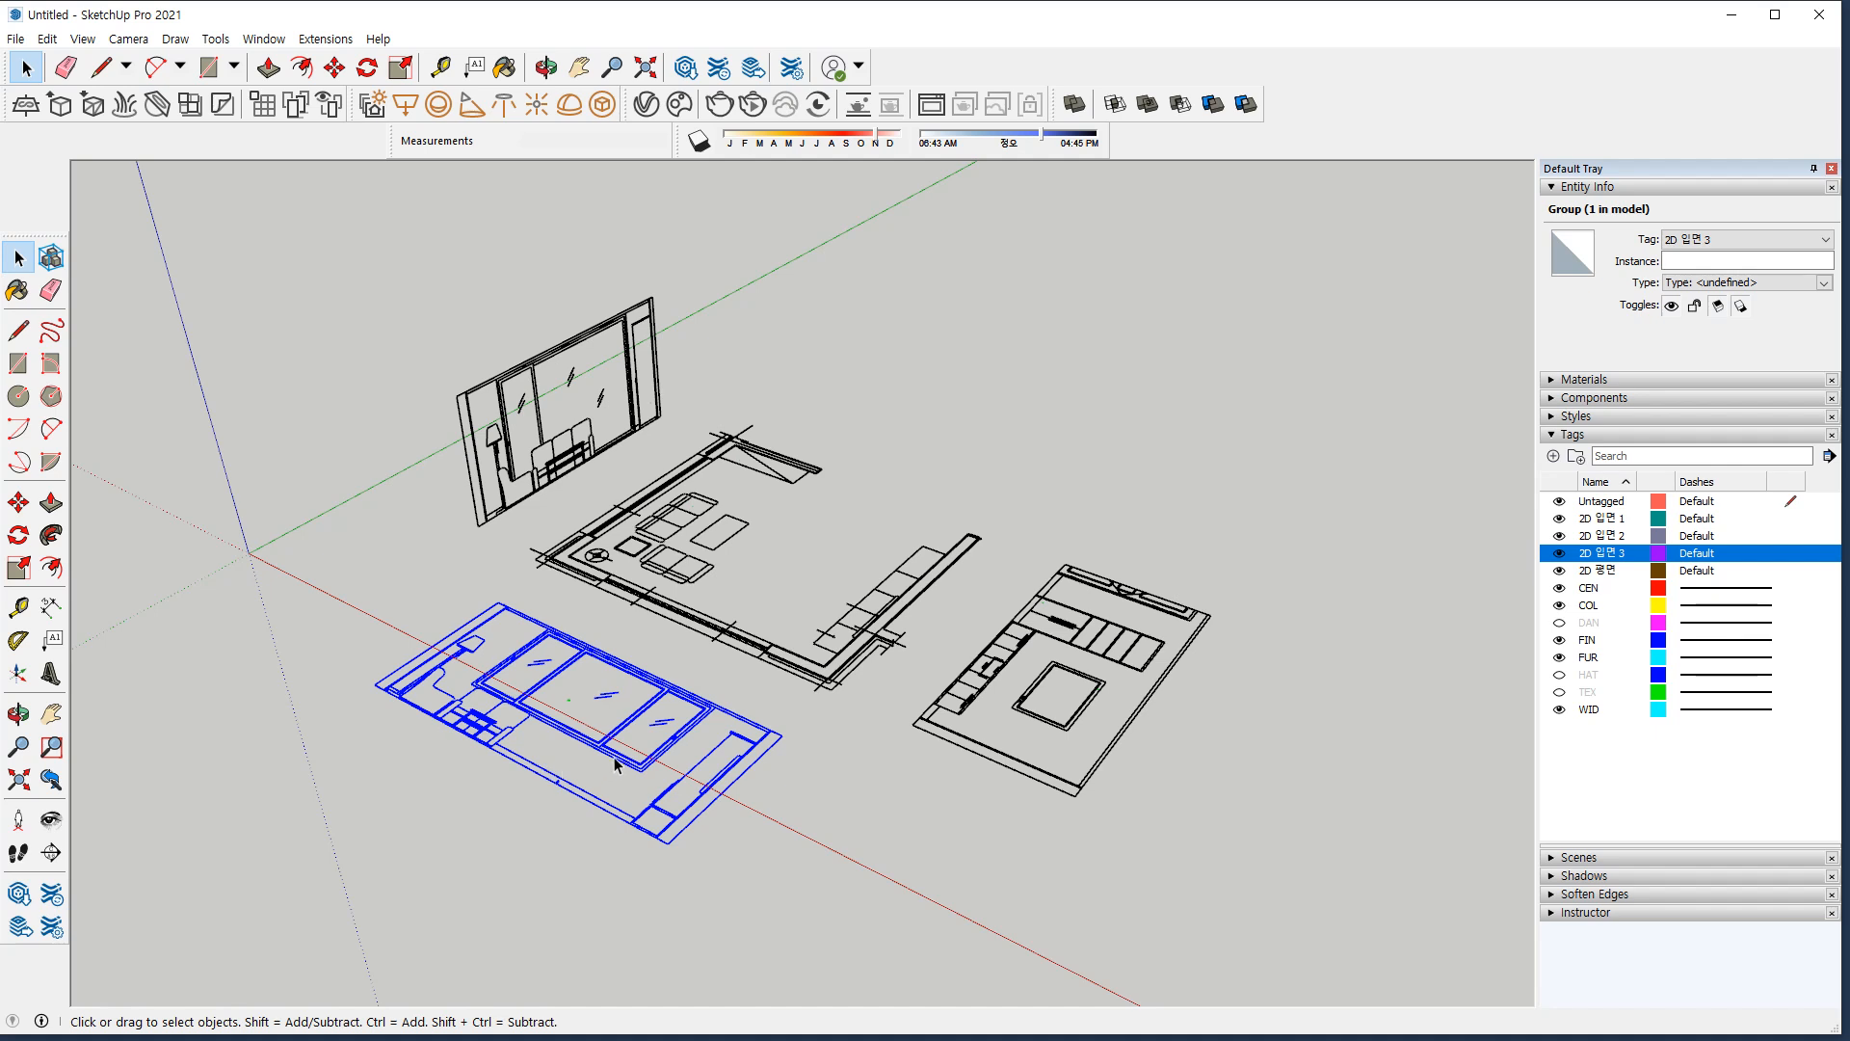
key("q")
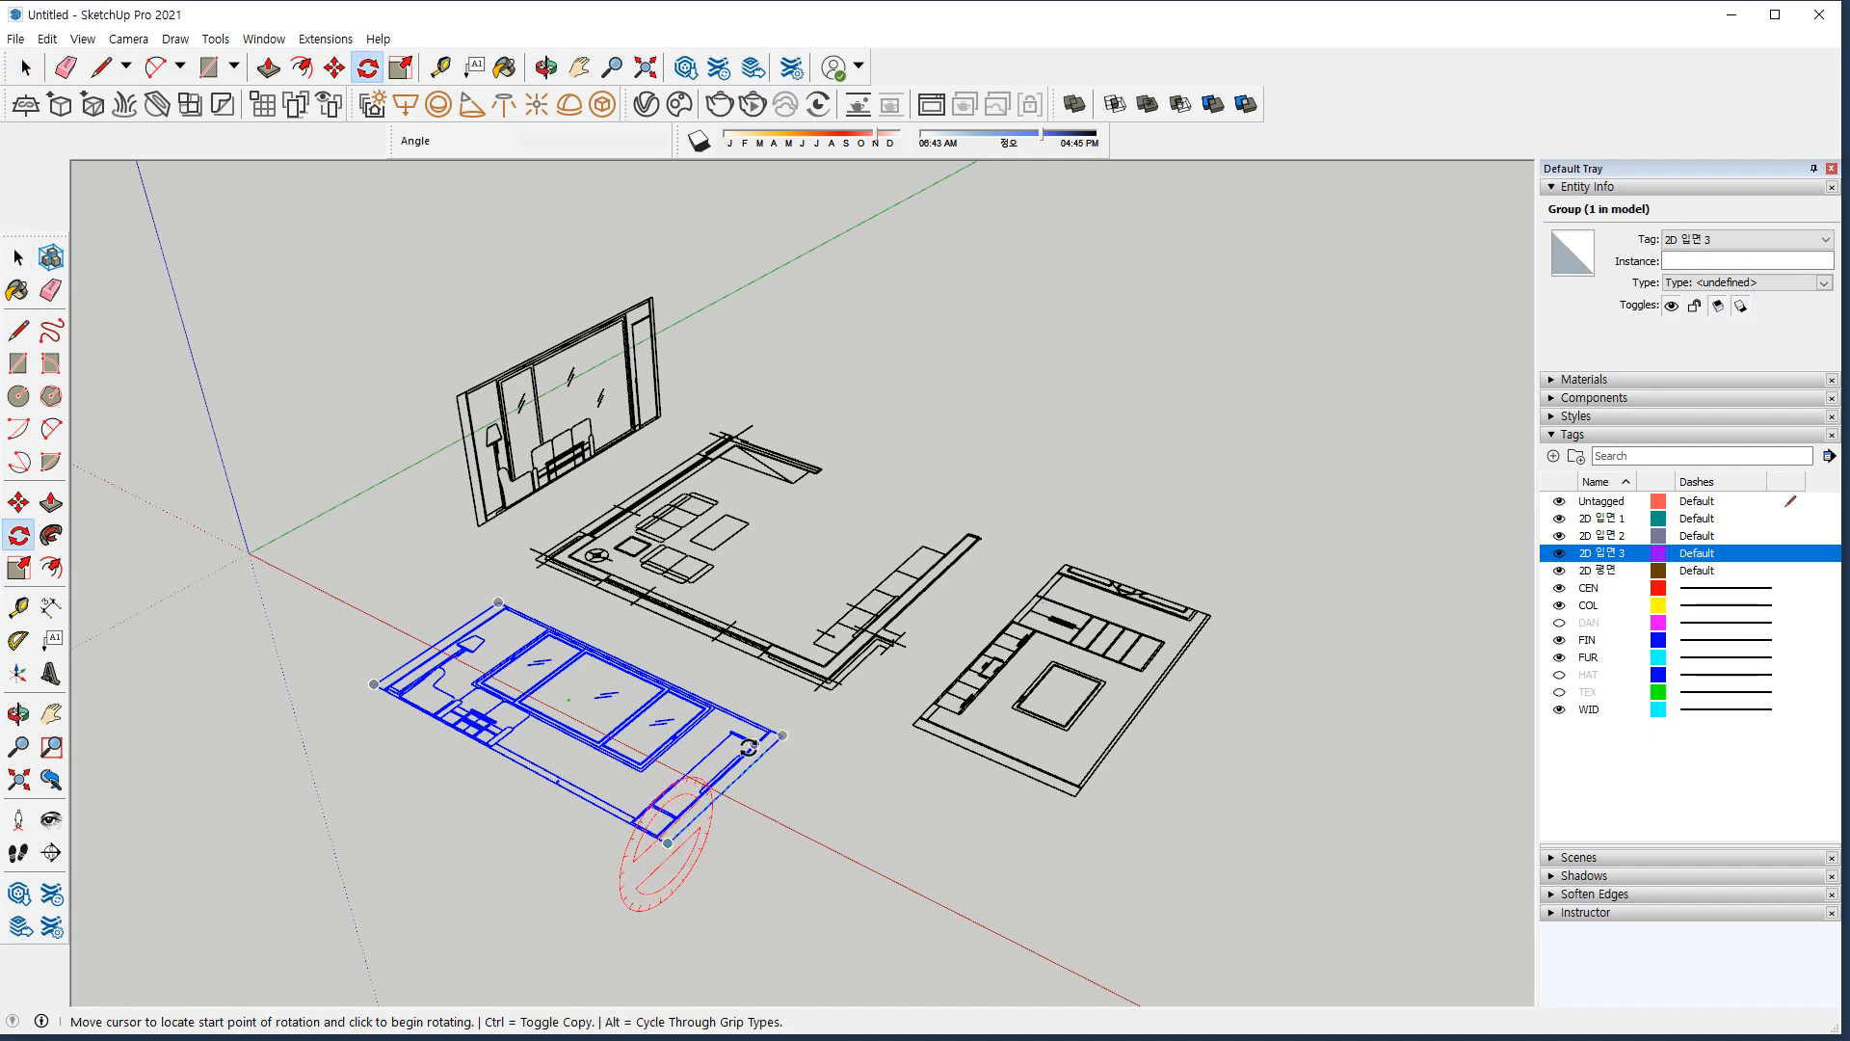
left_click(777, 739)
type("90")
key("Return")
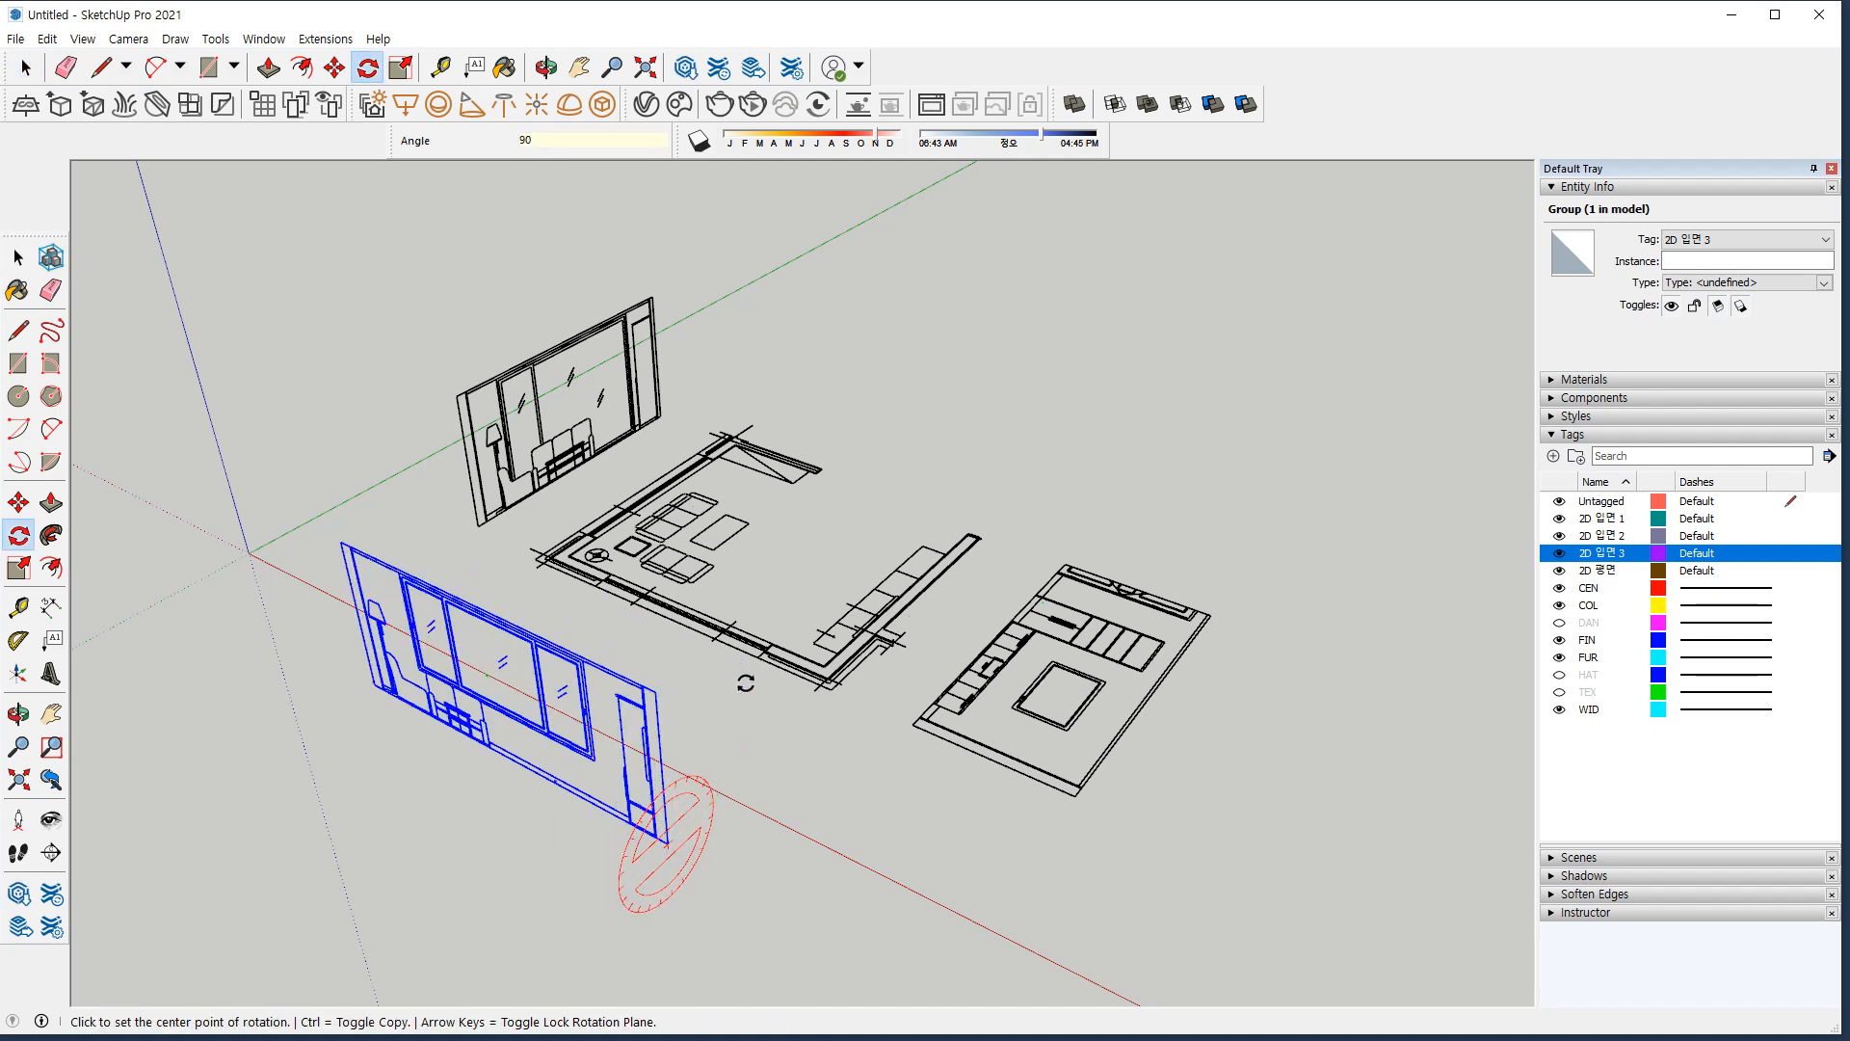
Rotate the 2D 입면 2 elevation 90 degrees about its floor line so it stands upright beside the TV wall.
key("space")
left_click(964, 728)
key("q")
left_click(914, 724)
left_click(1115, 800)
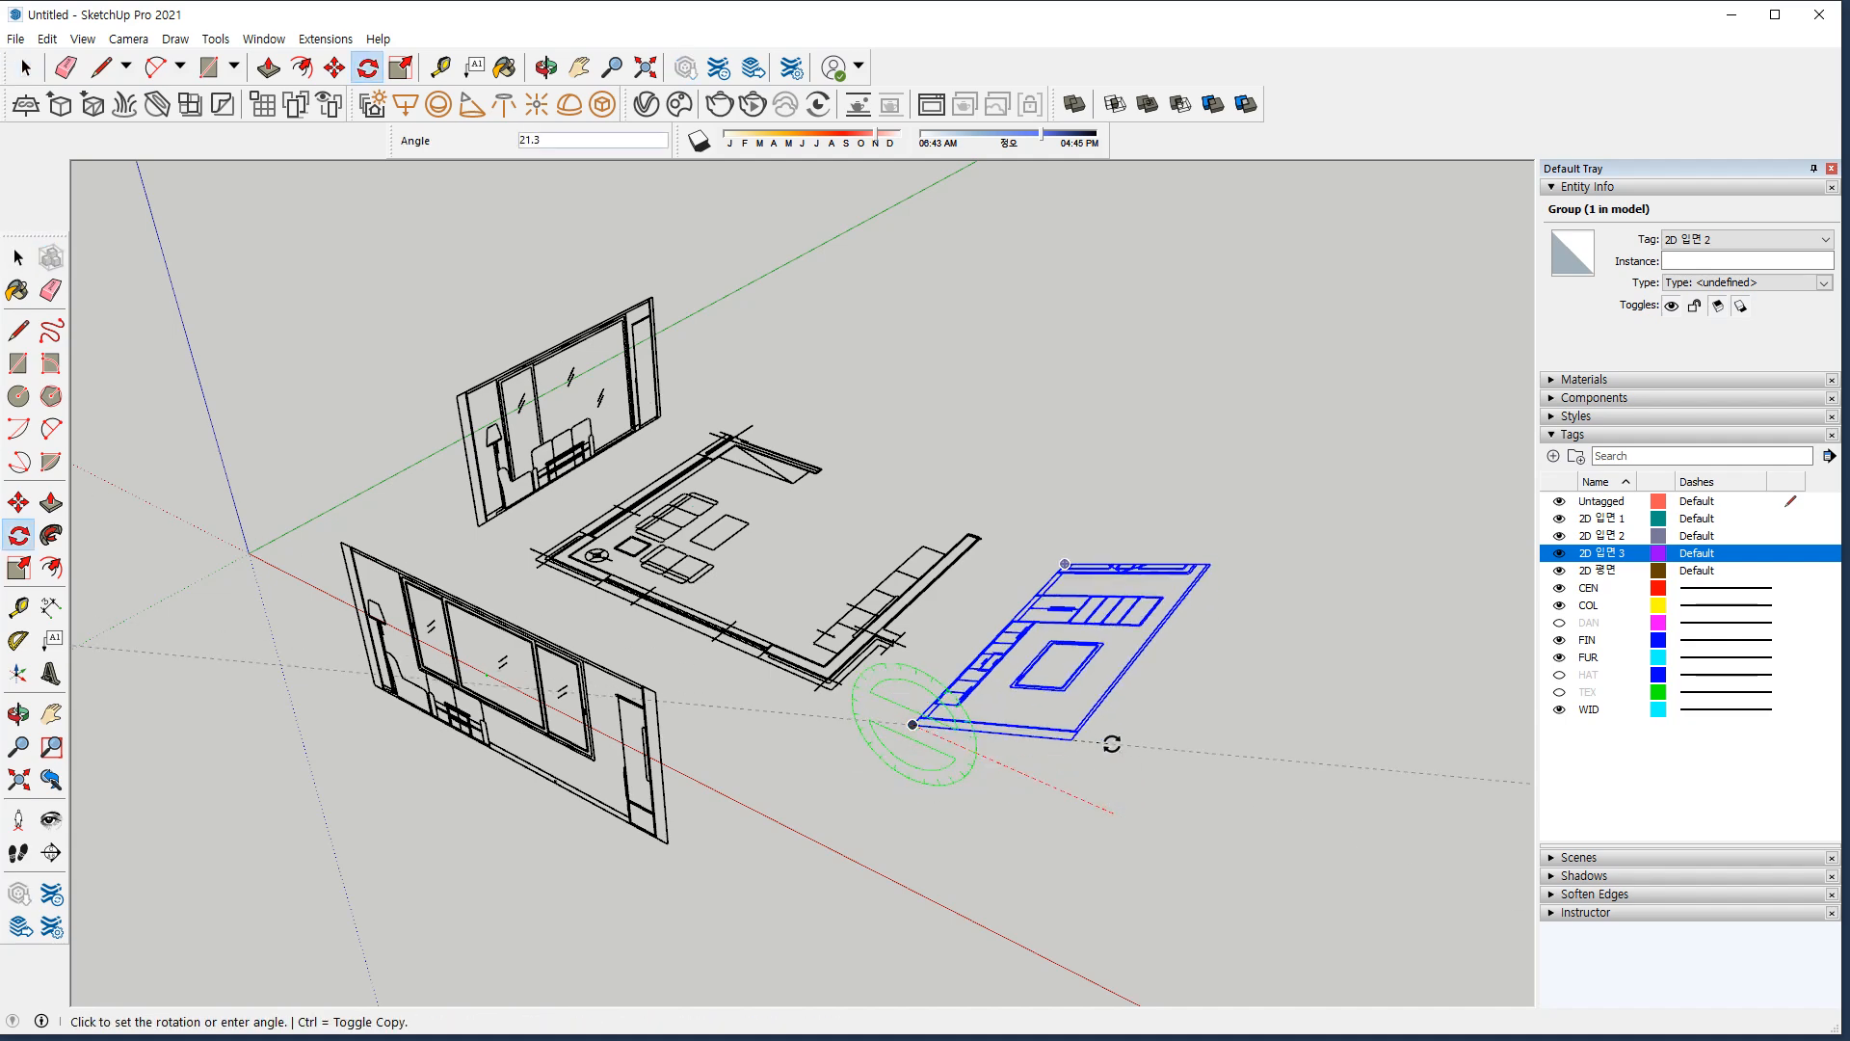
type("90")
key("Return")
Move the upright 2D 입면 3 elevation along the green axis closer to the plan's window wall, then clear the selection.
middle_click_drag(985, 835, 588, 800)
key("space")
left_click_drag(586, 797, 447, 784)
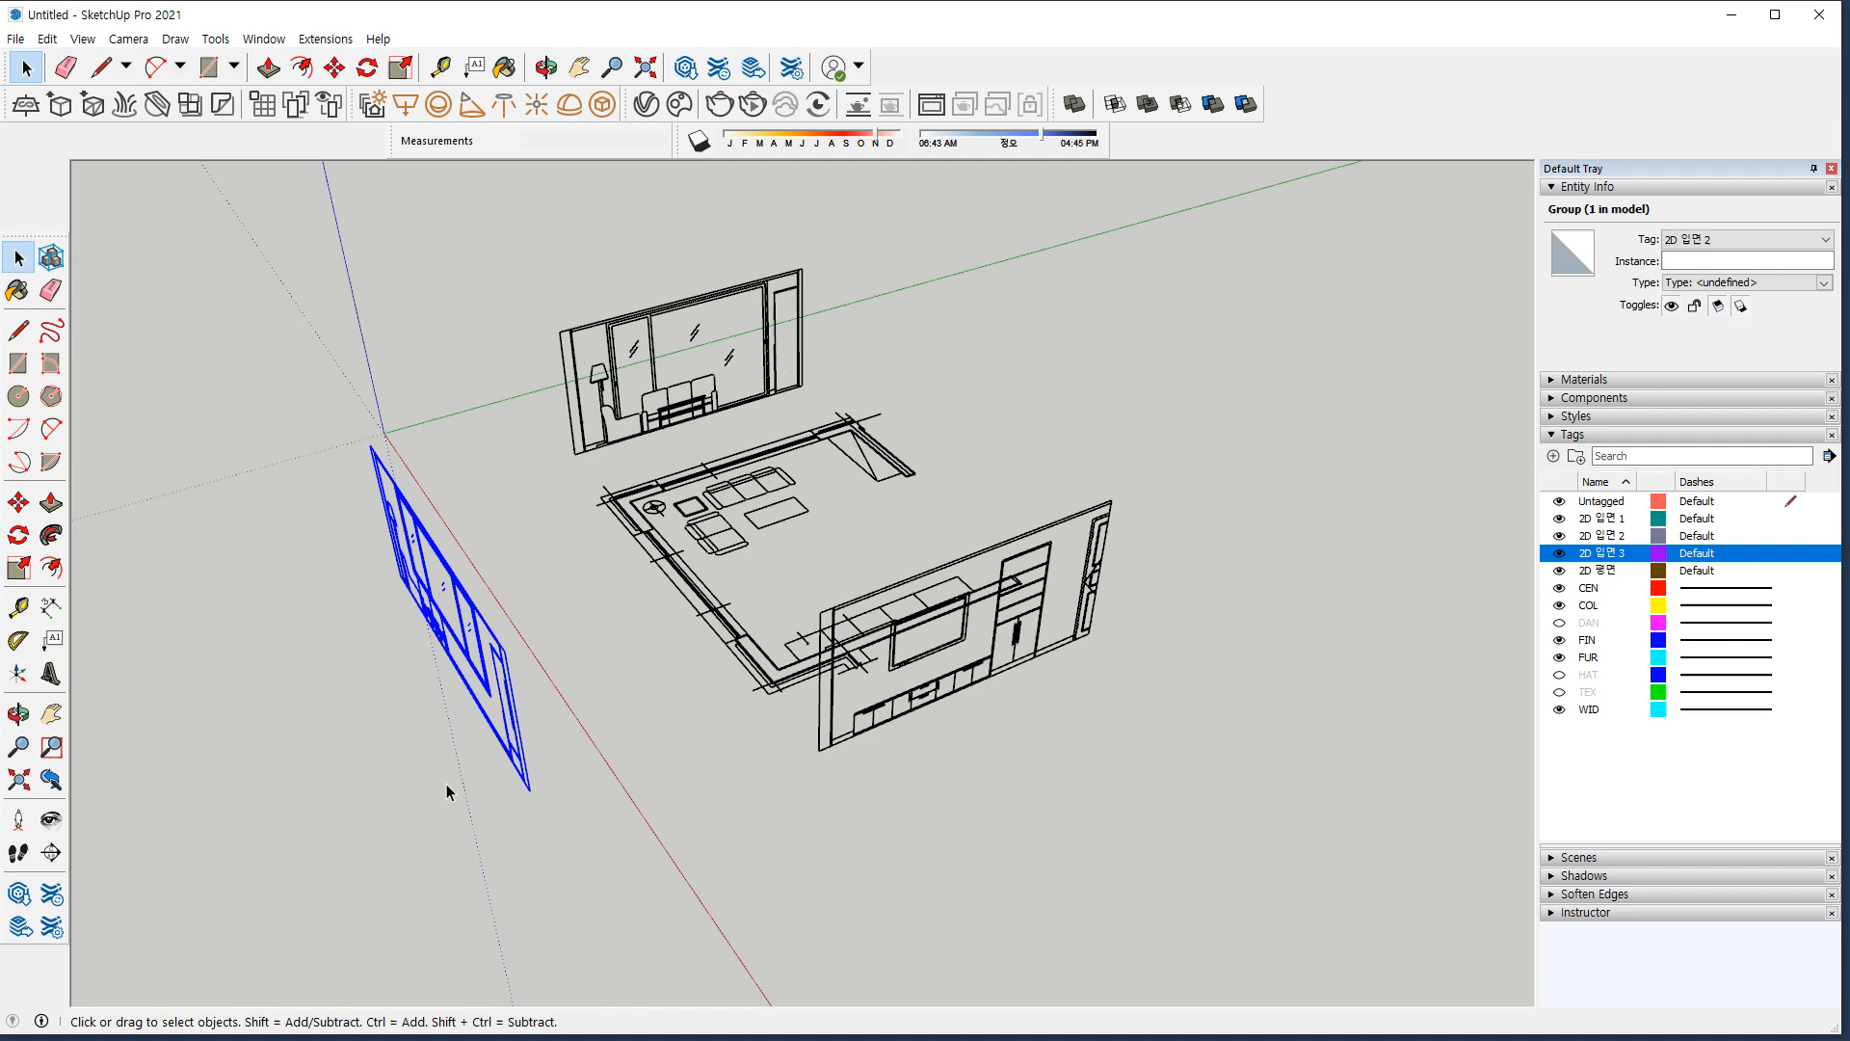
key("m")
left_click(529, 791)
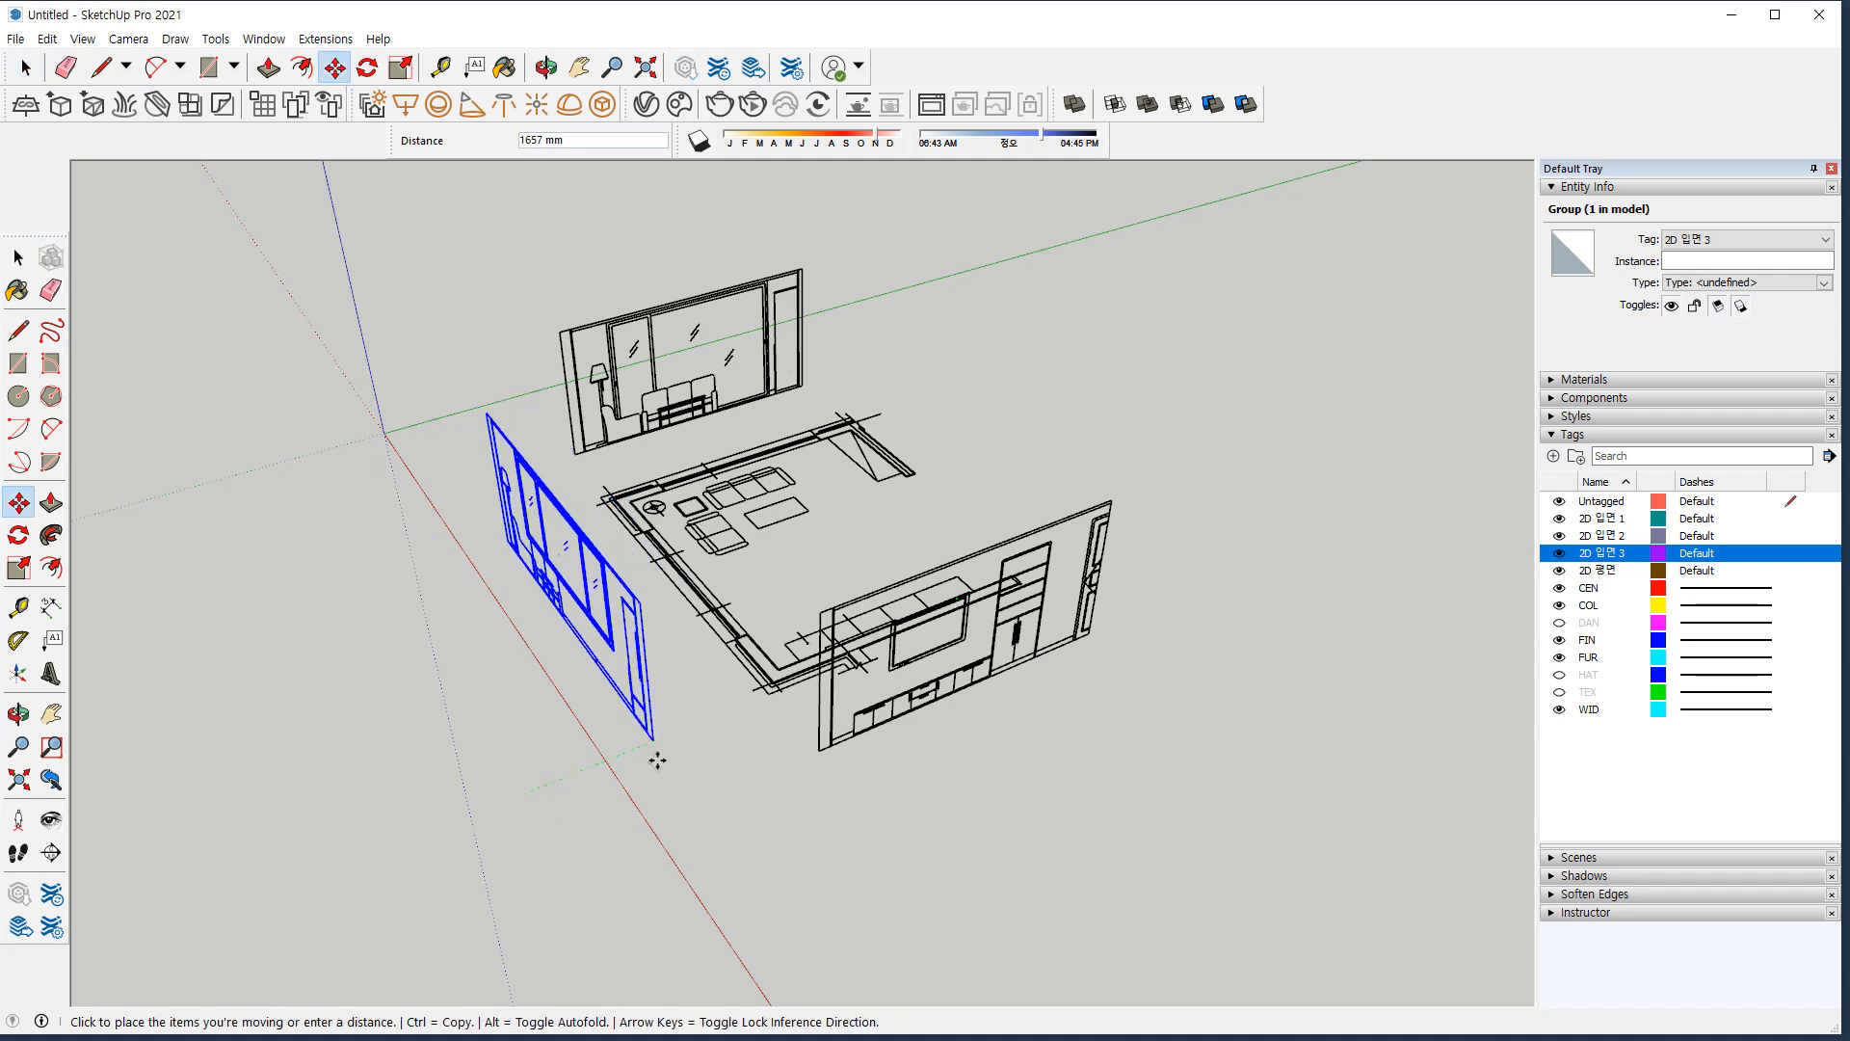
left_click(657, 760)
key("space")
left_click(858, 871)
middle_click_drag(855, 867, 759, 879)
key("space")
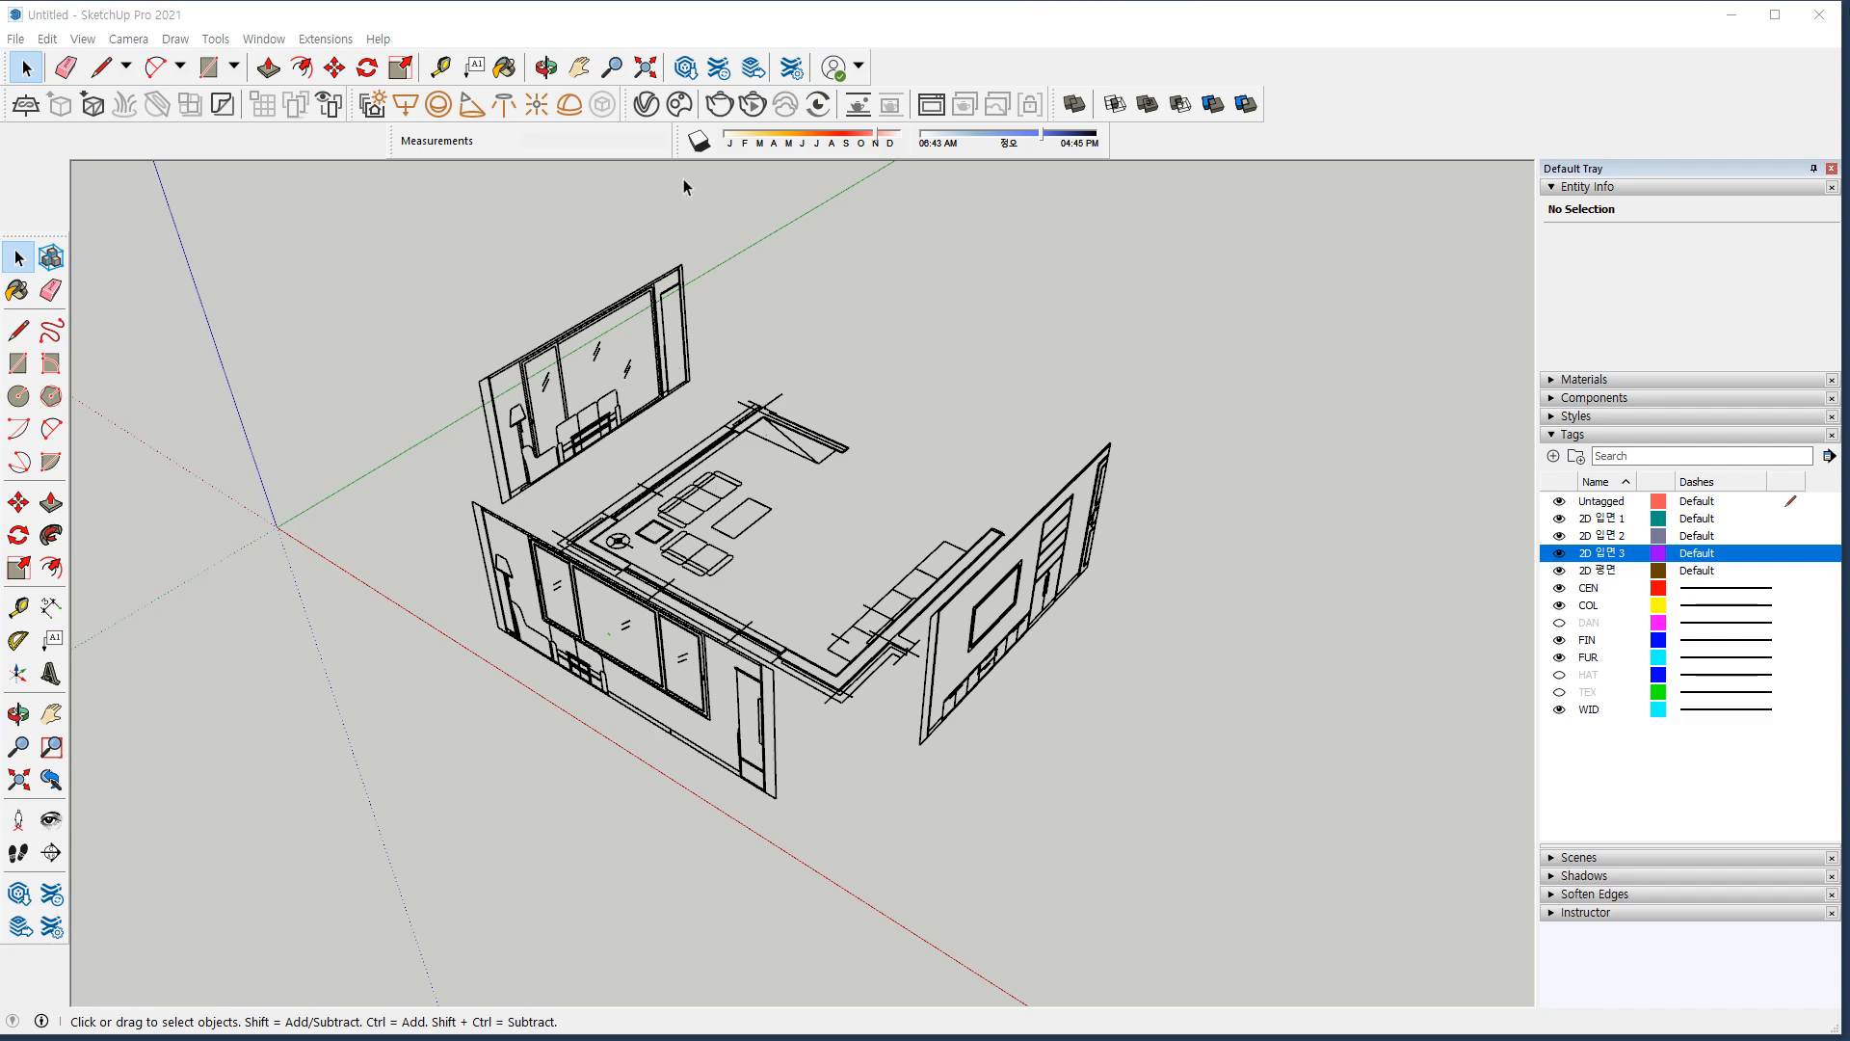
Examine the layered wall lines at the plan's TV wall corner to identify the innermost finish line facing the room.
middle_click_drag(1008, 436, 875, 692)
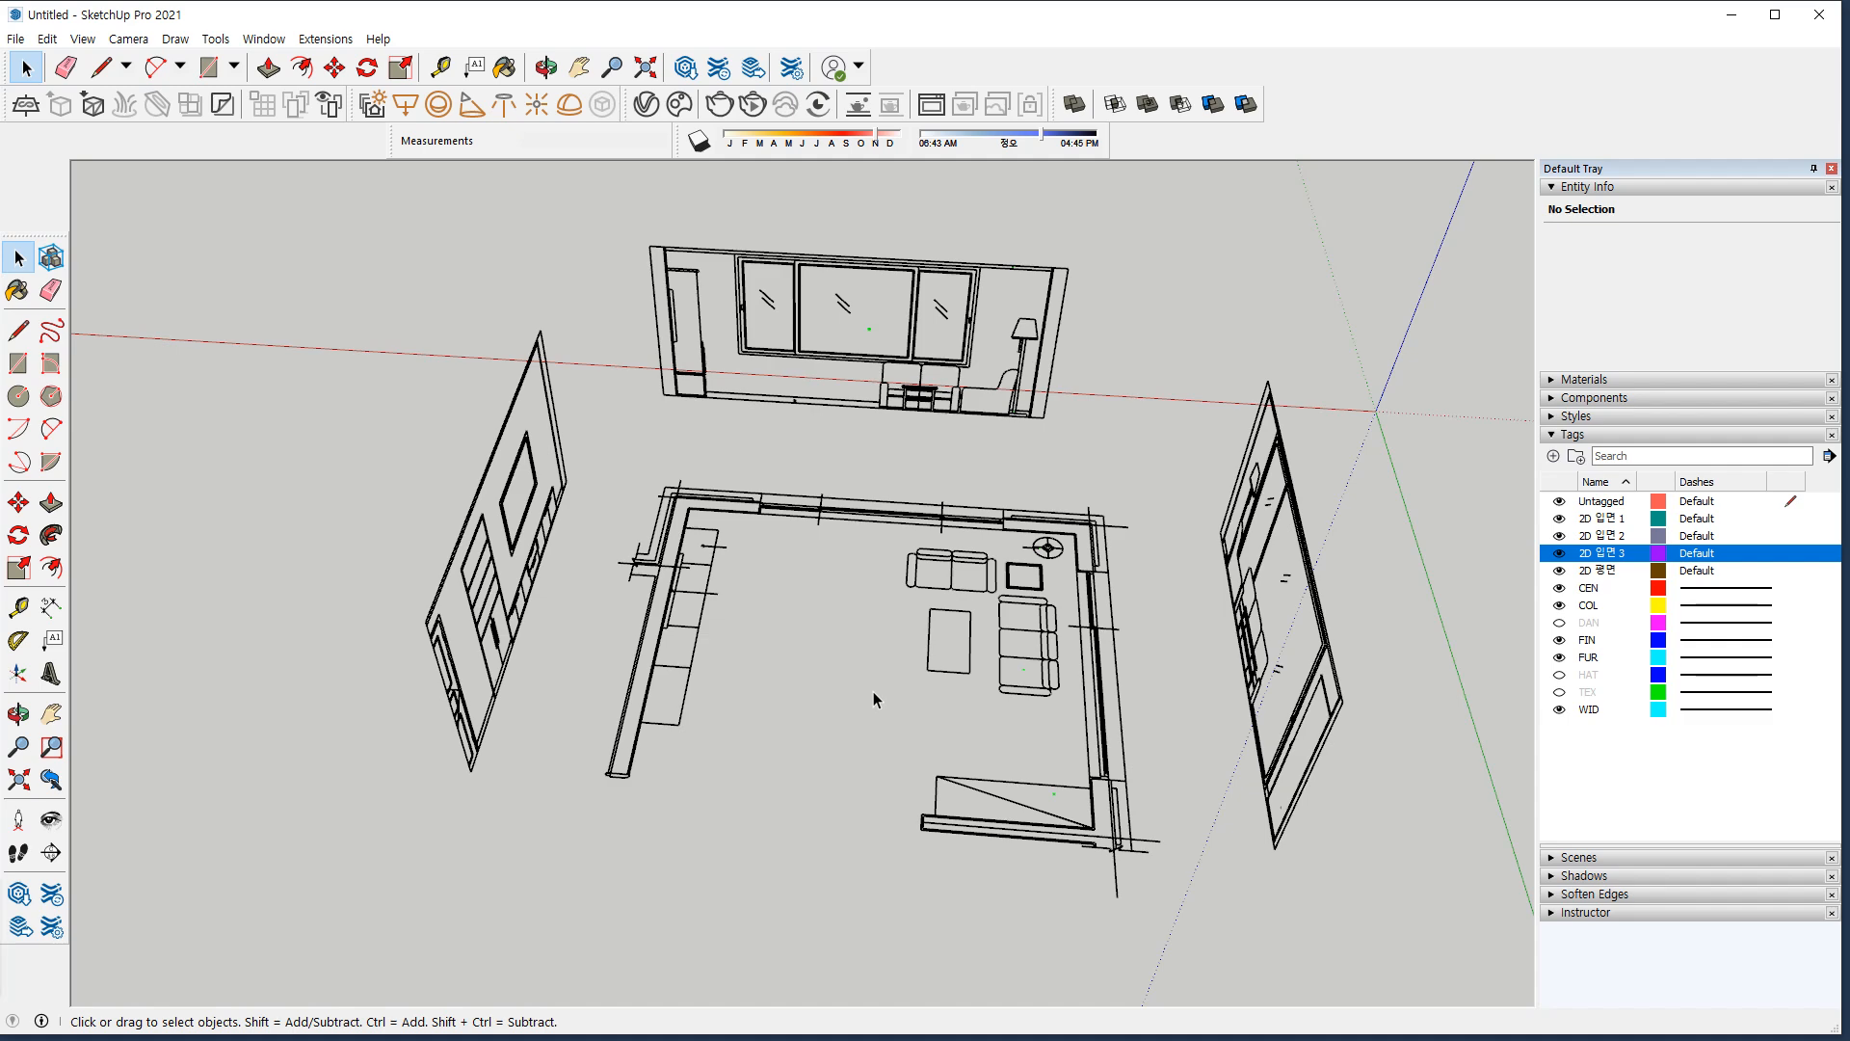
scroll(748, 576, "up", 5)
scroll(583, 550, "up", 2)
key("l")
left_click_drag(611, 520, 590, 586)
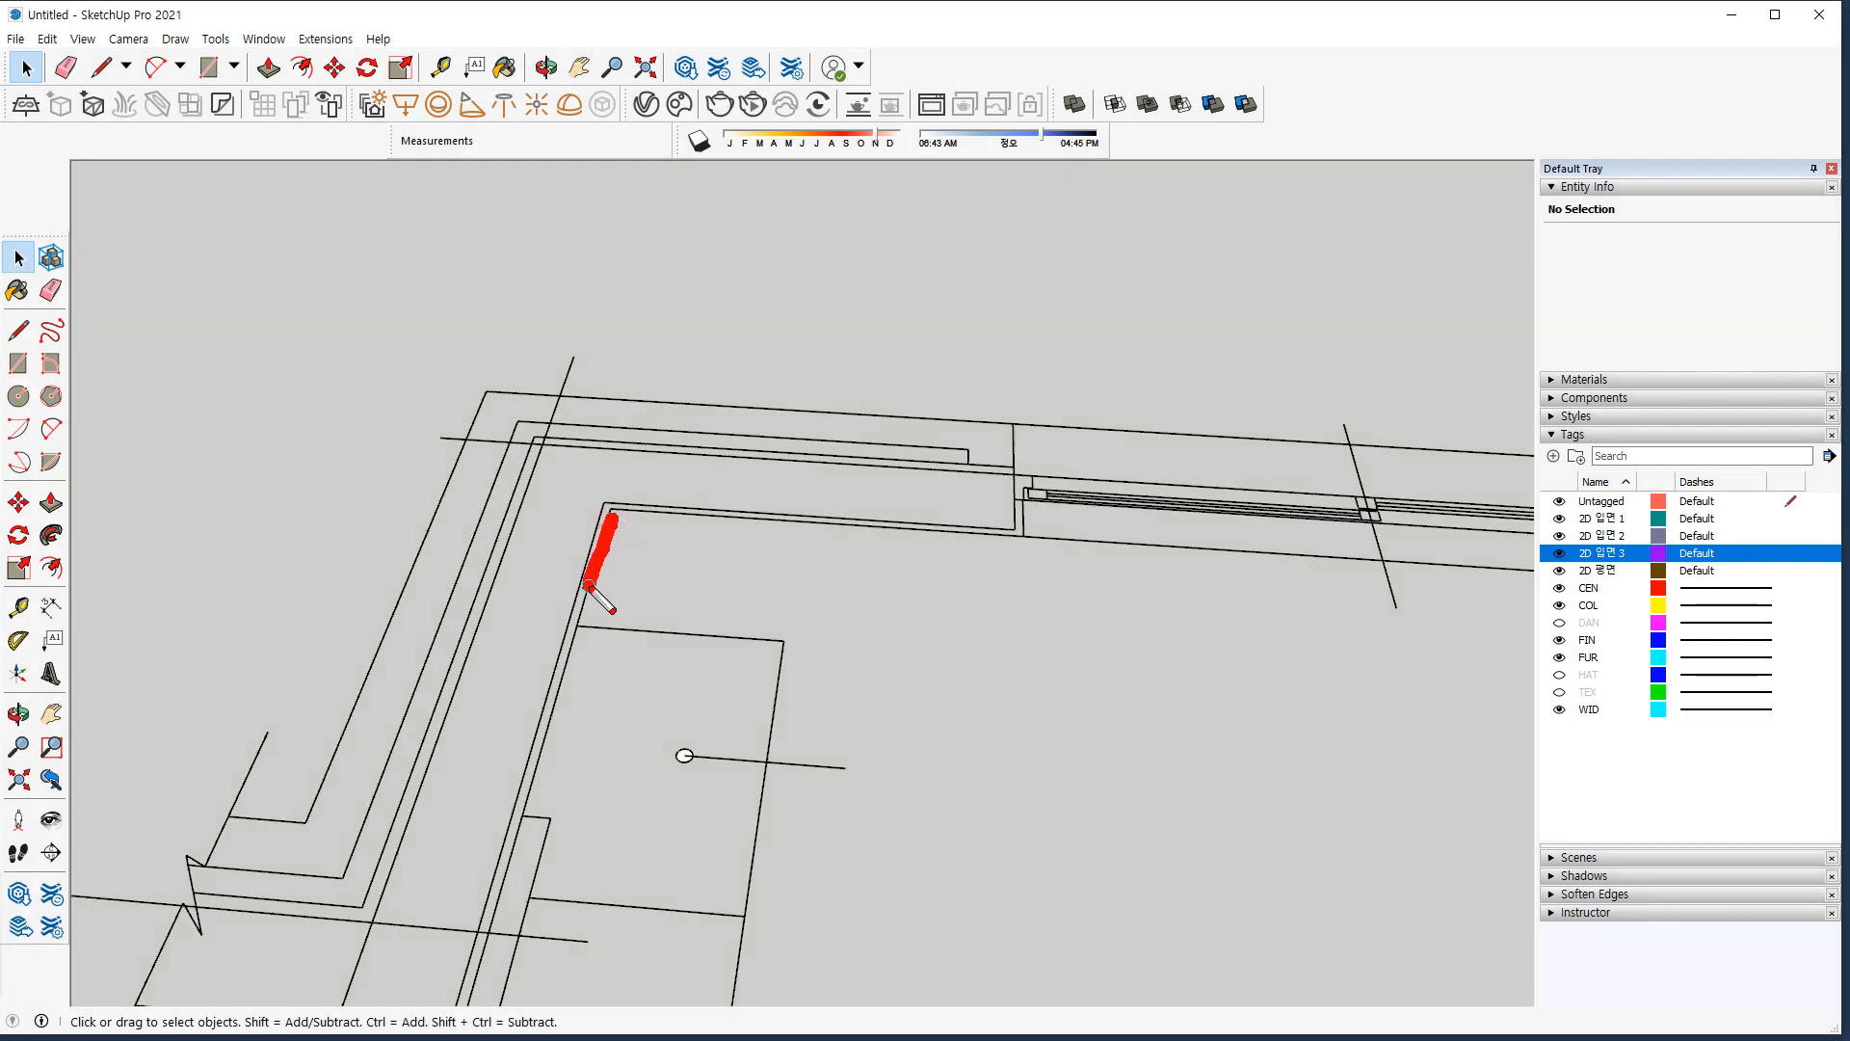
left_click_drag(529, 475, 492, 579)
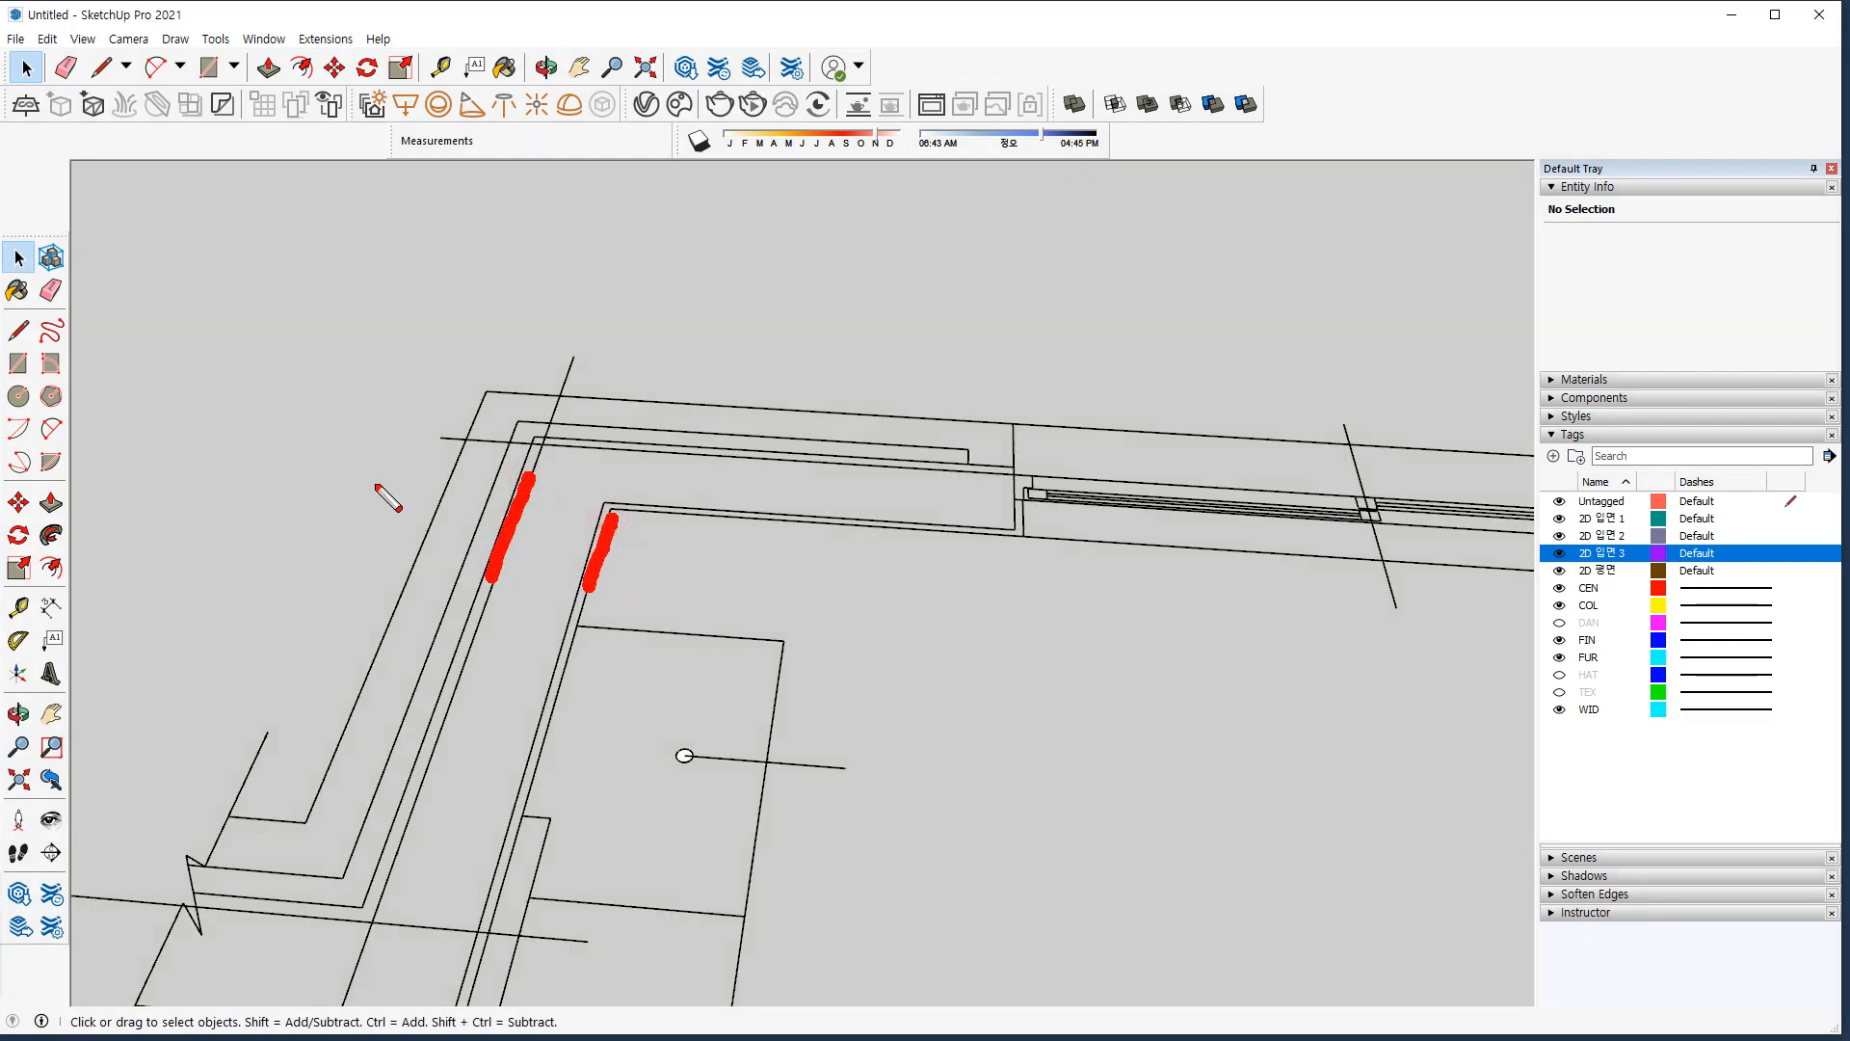
left_click_drag(437, 473, 397, 597)
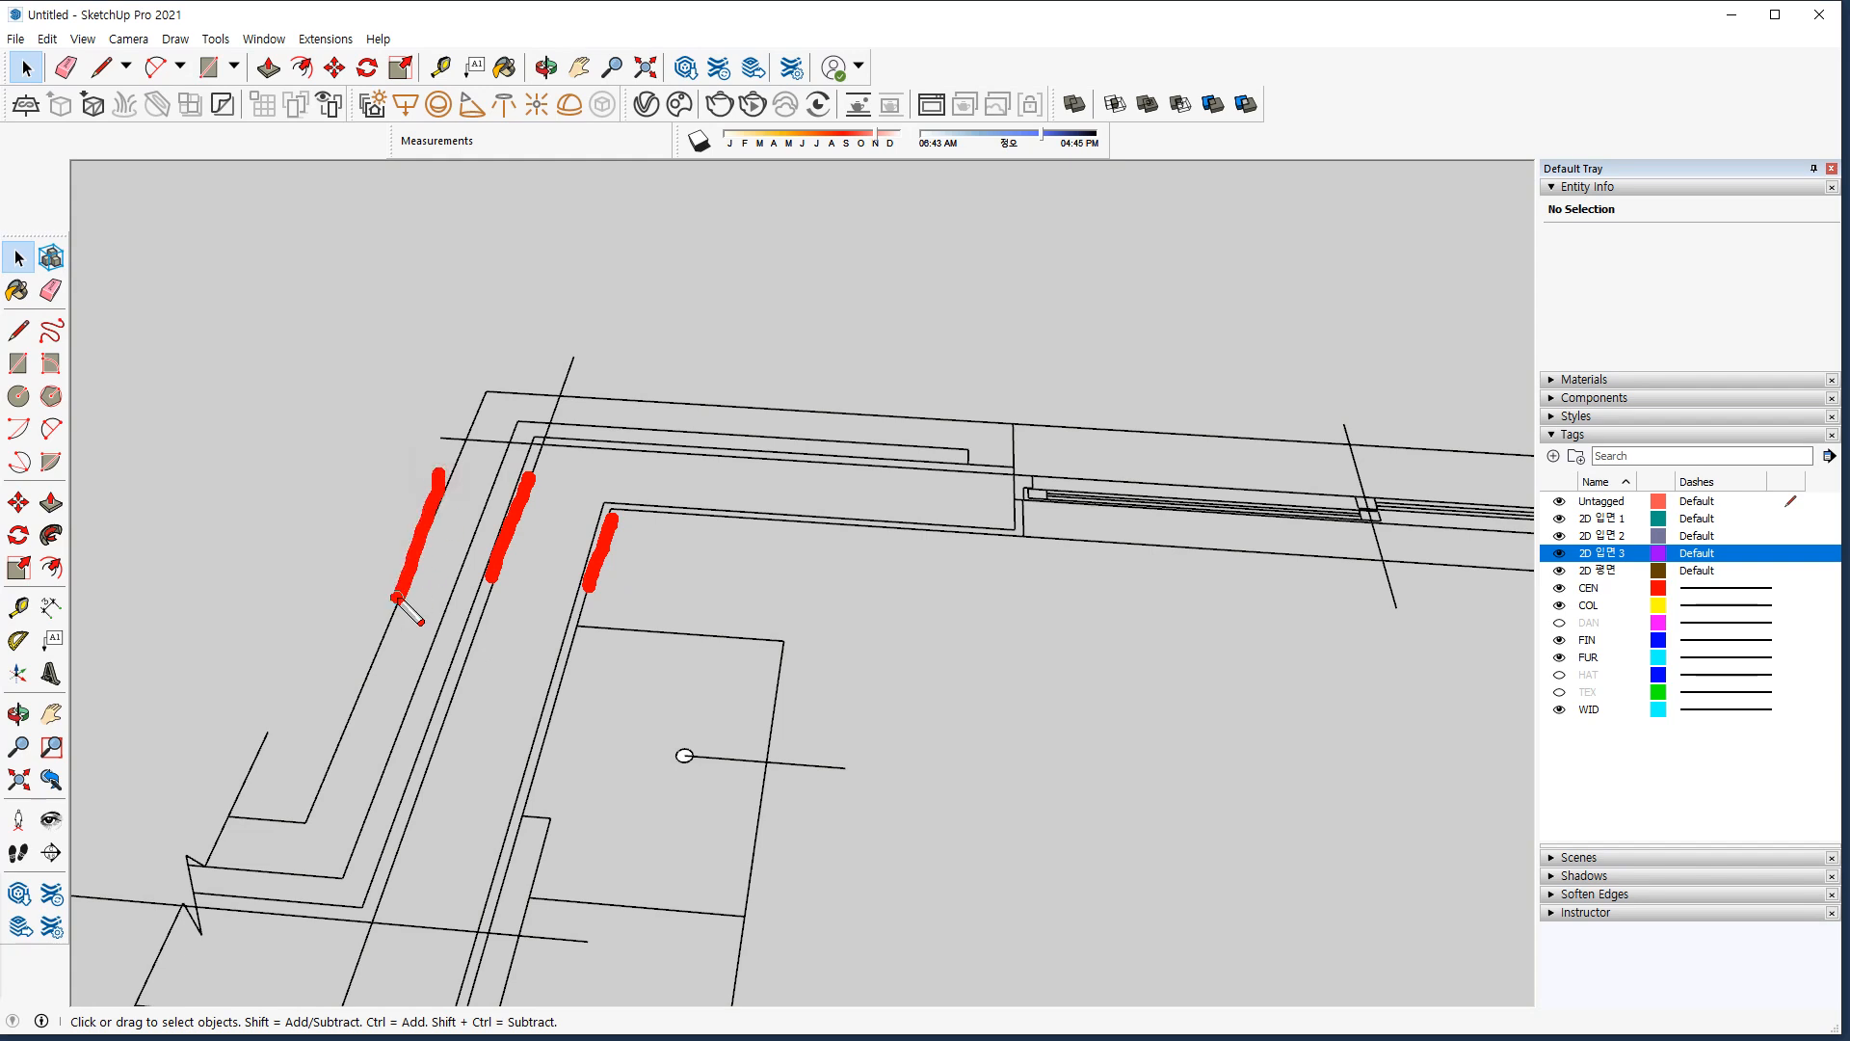
mouse_move(1442, 885)
left_mouse_down()
mouse_move(1289, 917)
mouse_move(1416, 900)
mouse_move(1378, 905)
left_mouse_up()
mouse_move(1206, 799)
left_mouse_down()
mouse_move(1023, 806)
mouse_move(1040, 860)
left_mouse_up()
mouse_move(611, 504)
left_mouse_down()
mouse_move(565, 701)
mouse_move(439, 1036)
left_mouse_up()
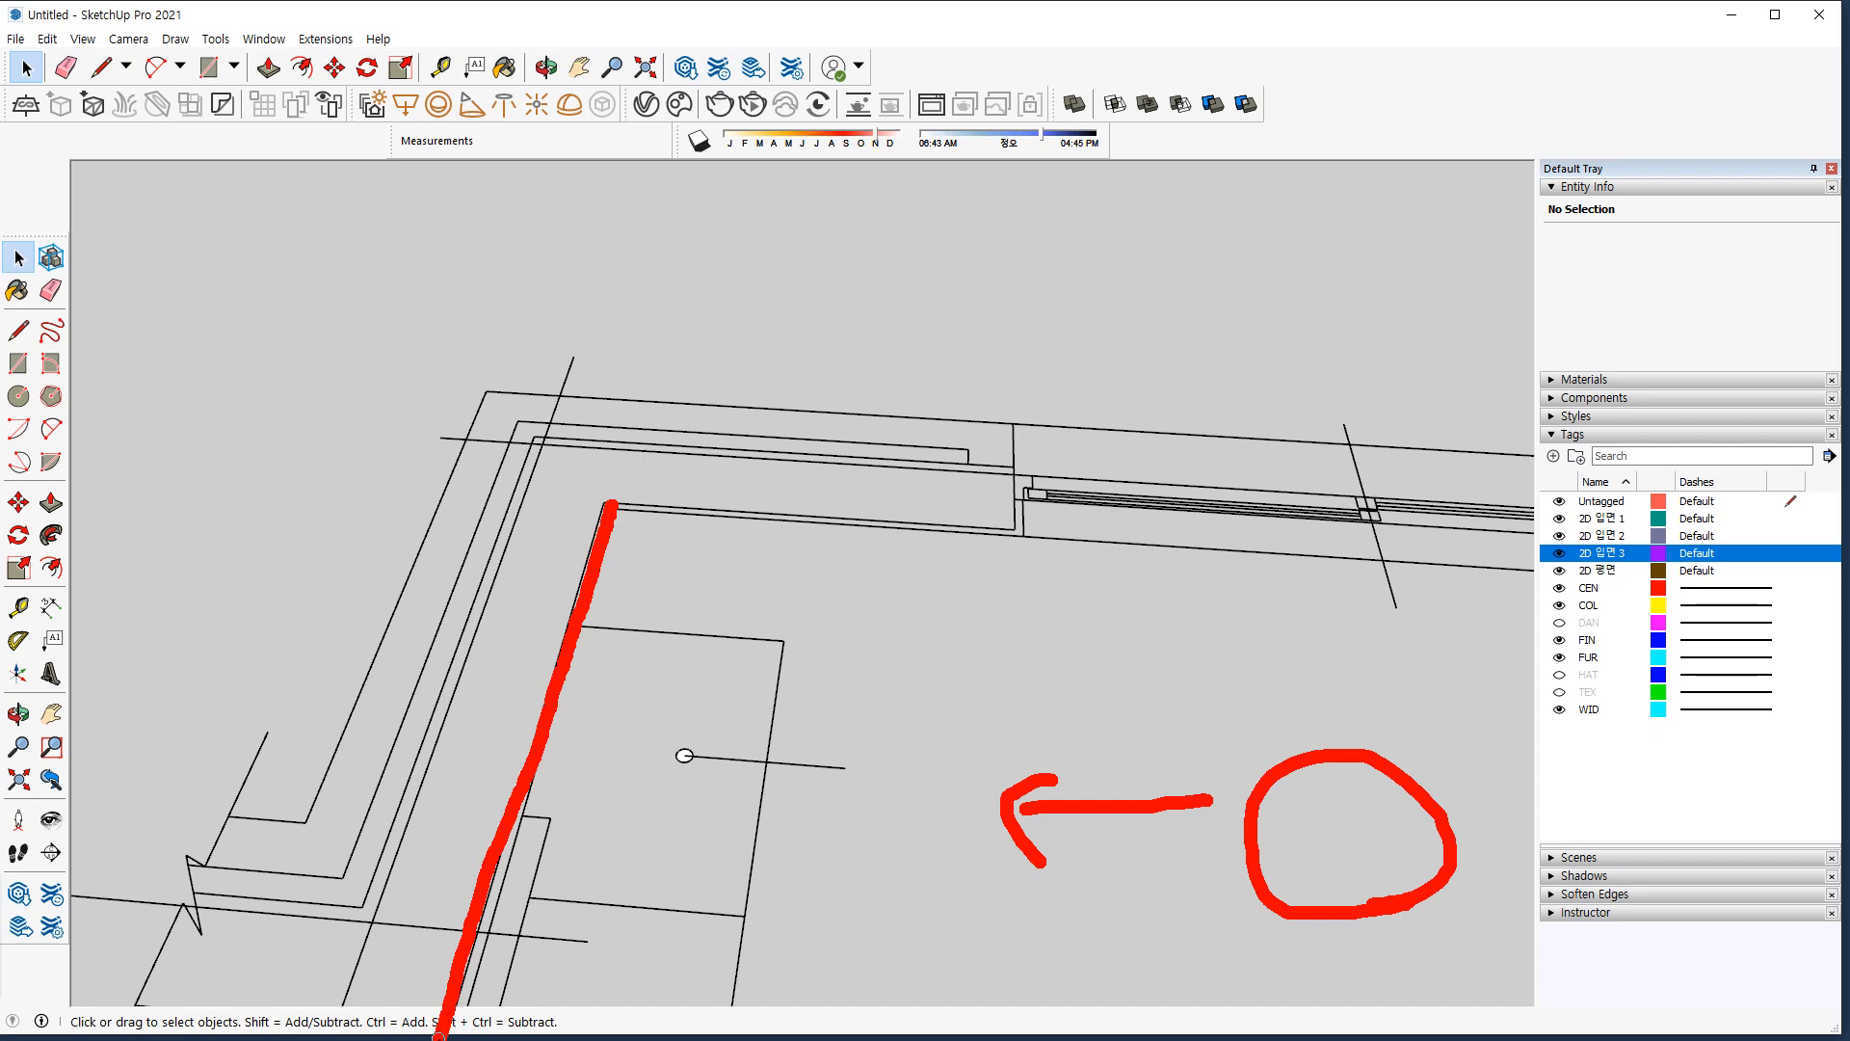
Compare the wall and finish lines at the end of the 2D 입면 2 elevation with the matching lines at the plan's corner.
key("Escape")
scroll(301, 771, "down", 5)
middle_click_drag(501, 768, 384, 505)
middle_click_drag(347, 442, 463, 516, "shift")
scroll(373, 483, "up", 6)
key("ctrl+2")
left_click_drag(363, 392, 361, 397)
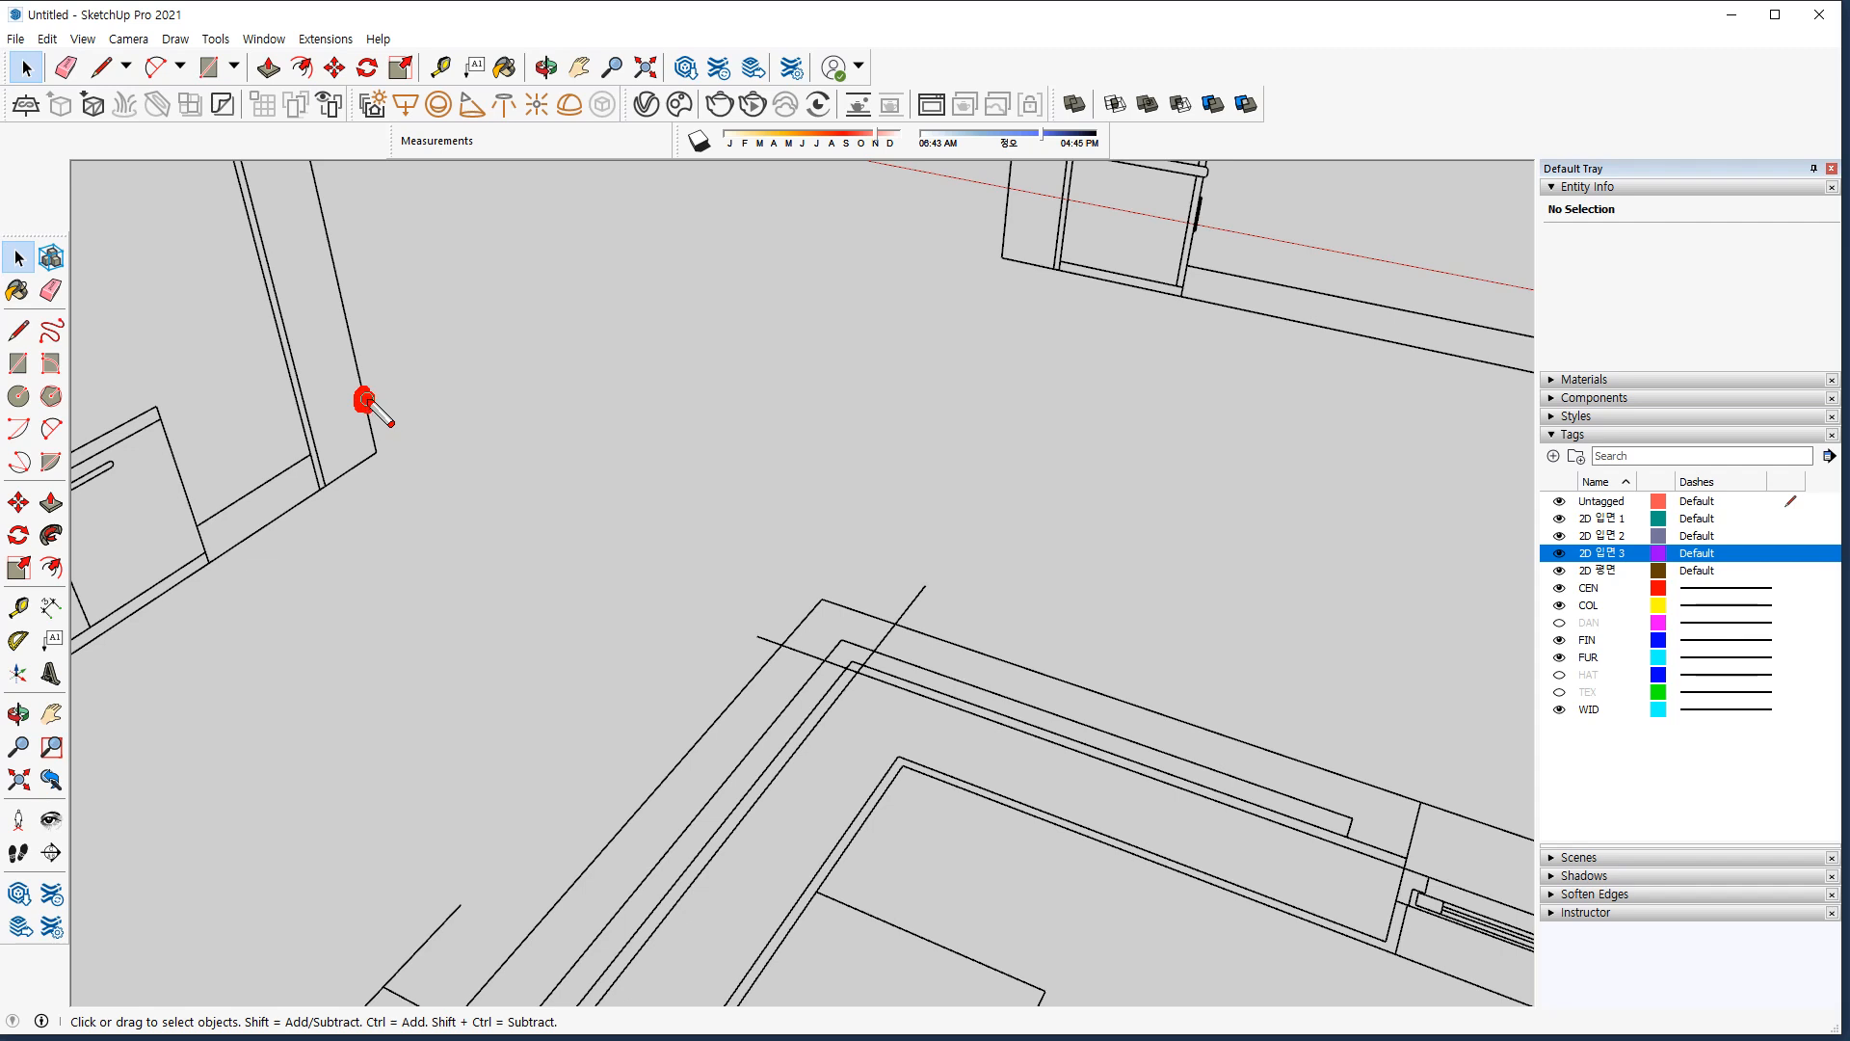
mouse_move(1028, 736)
left_mouse_down()
mouse_move(969, 717)
mouse_move(1002, 725)
left_mouse_up()
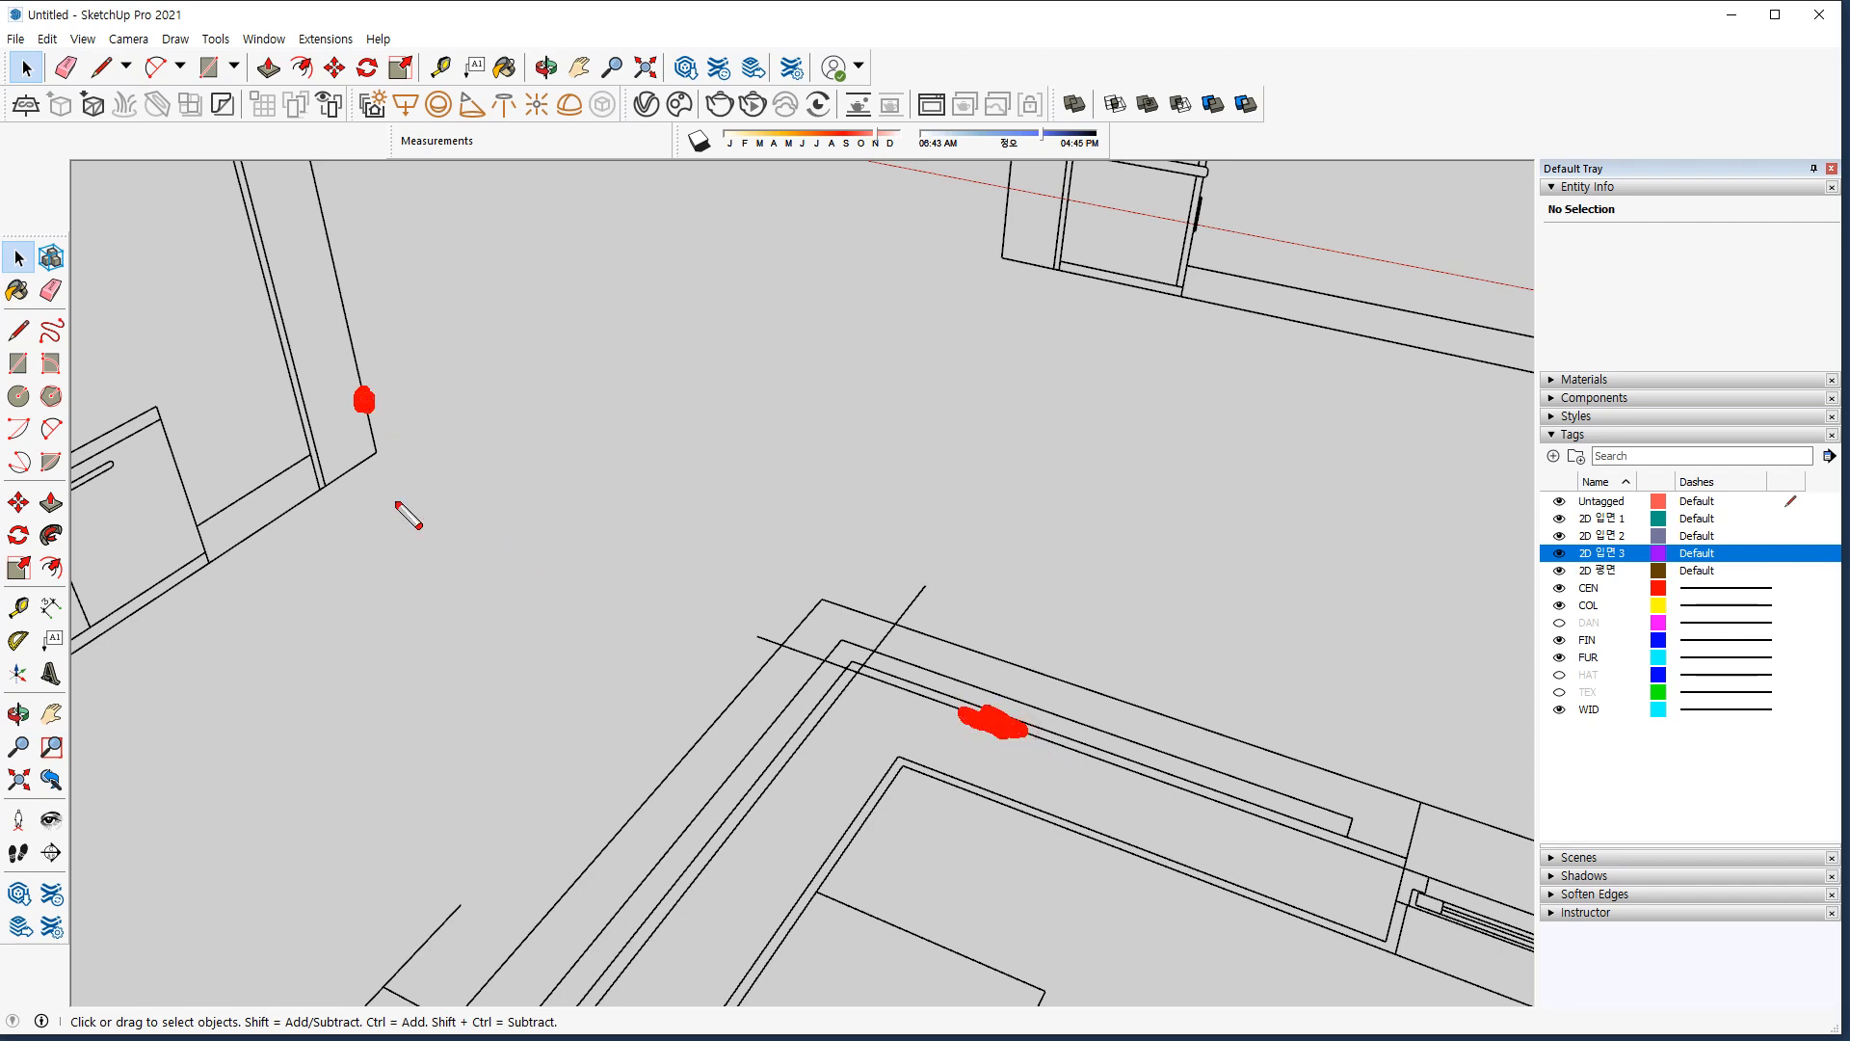
left_click(334, 487)
left_click(959, 773)
left_click(316, 493)
mouse_move(429, 543)
left_mouse_down()
mouse_move(401, 297)
mouse_move(343, 576)
left_mouse_up()
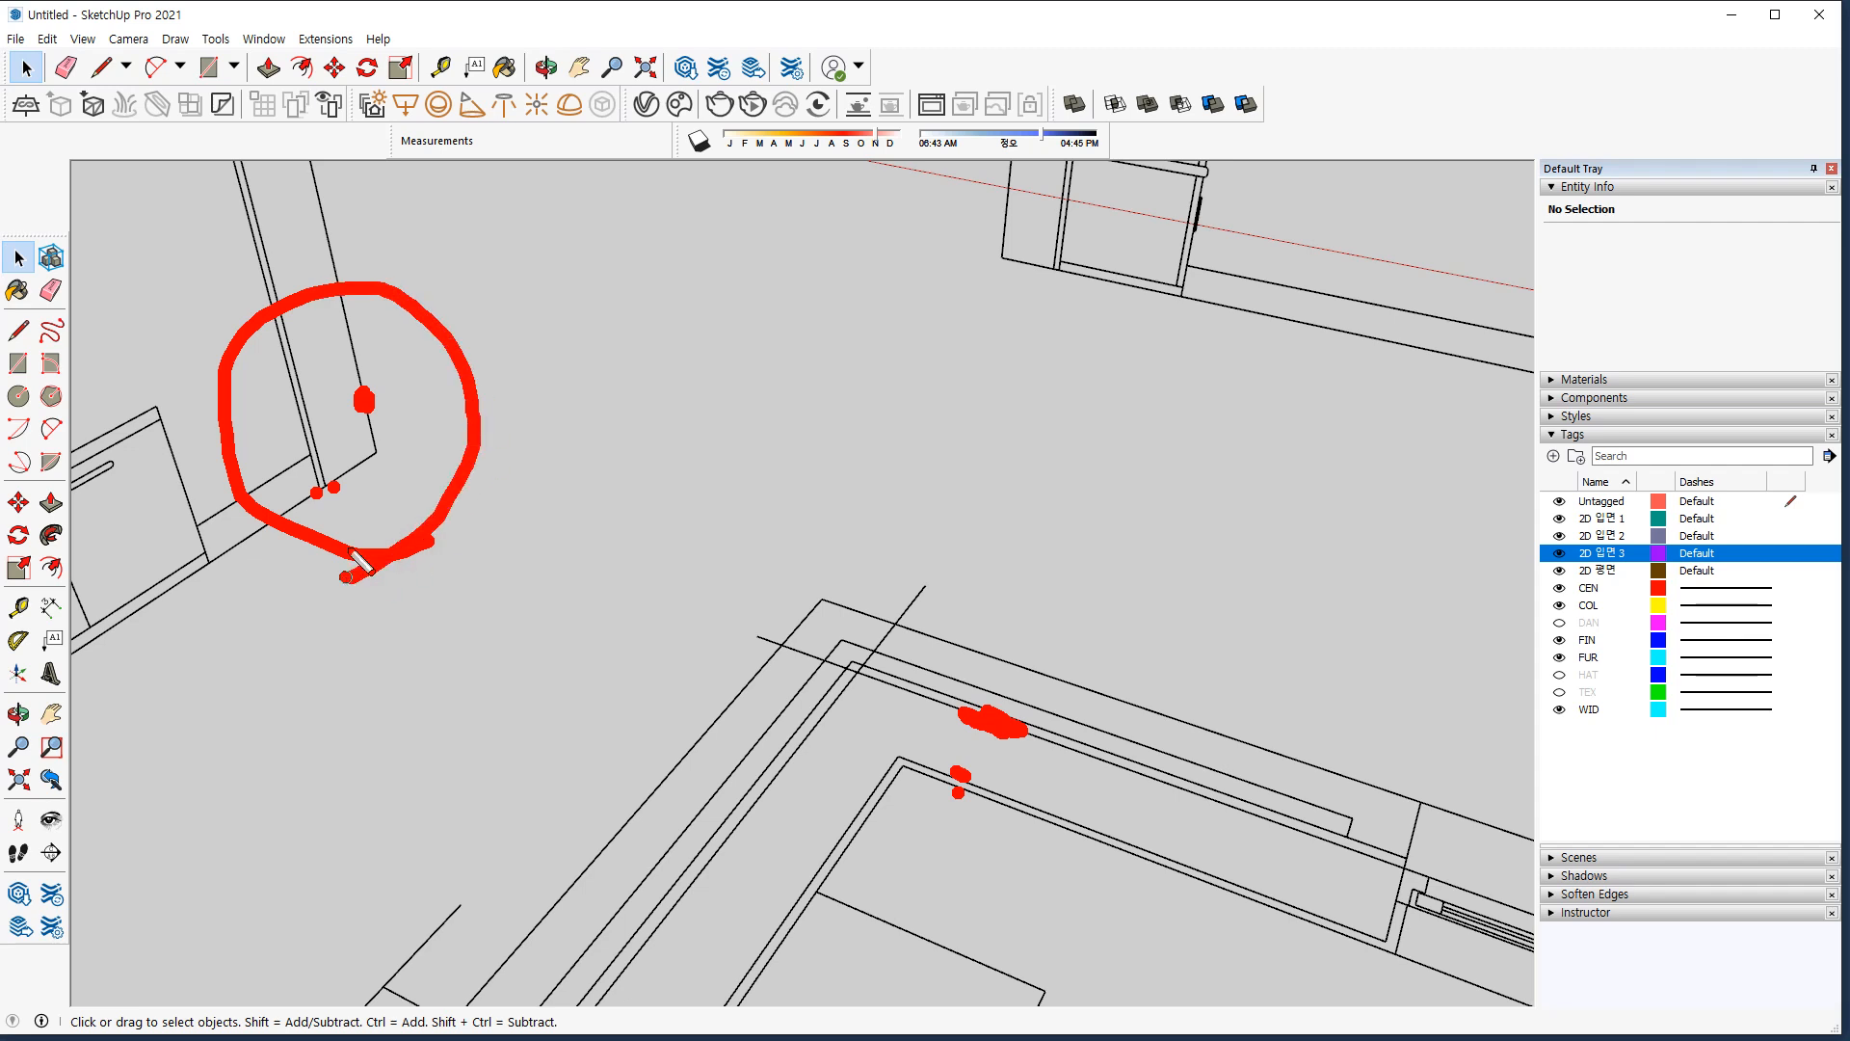
key("e")
mouse_move(322, 206)
left_mouse_down()
mouse_move(349, 334)
mouse_move(353, 309)
left_mouse_up()
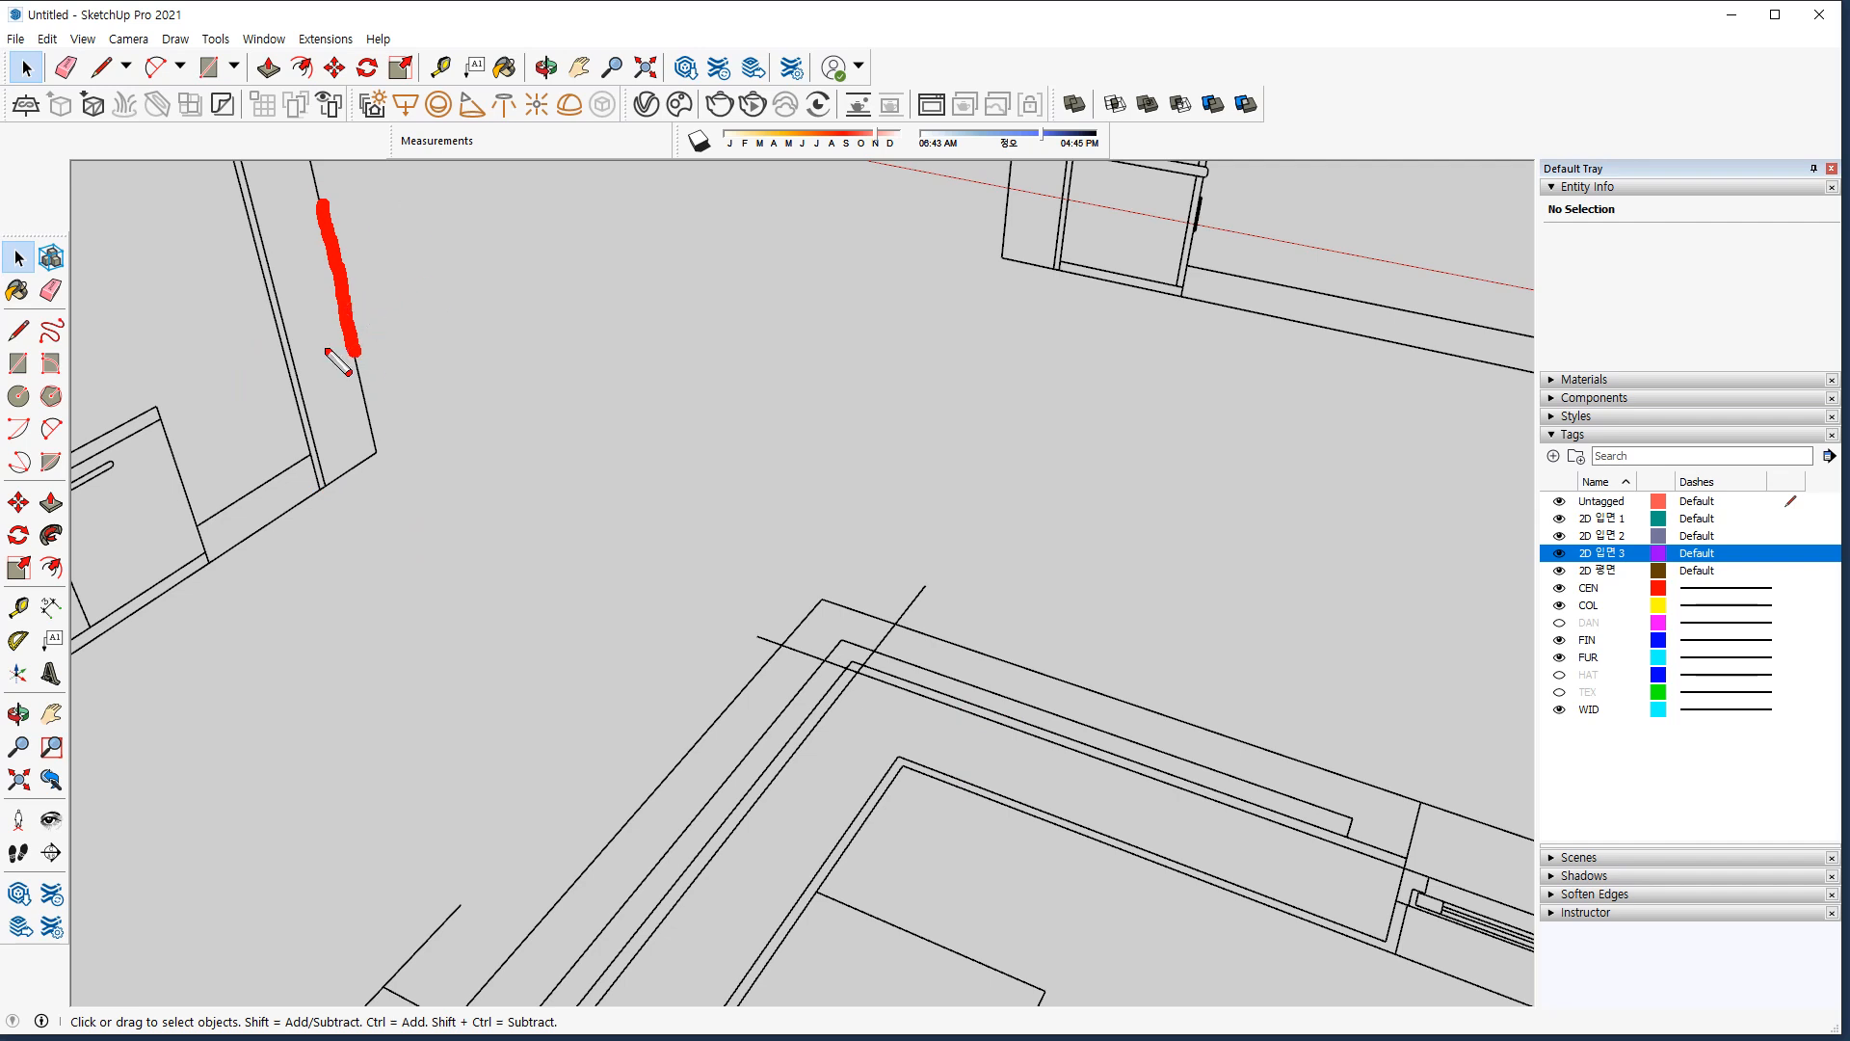
left_click(282, 360)
key("Escape")
Move the 2D 입면 2 elevation by the foot of its inner wall line onto the plan's inner corner at the TV wall.
key("m")
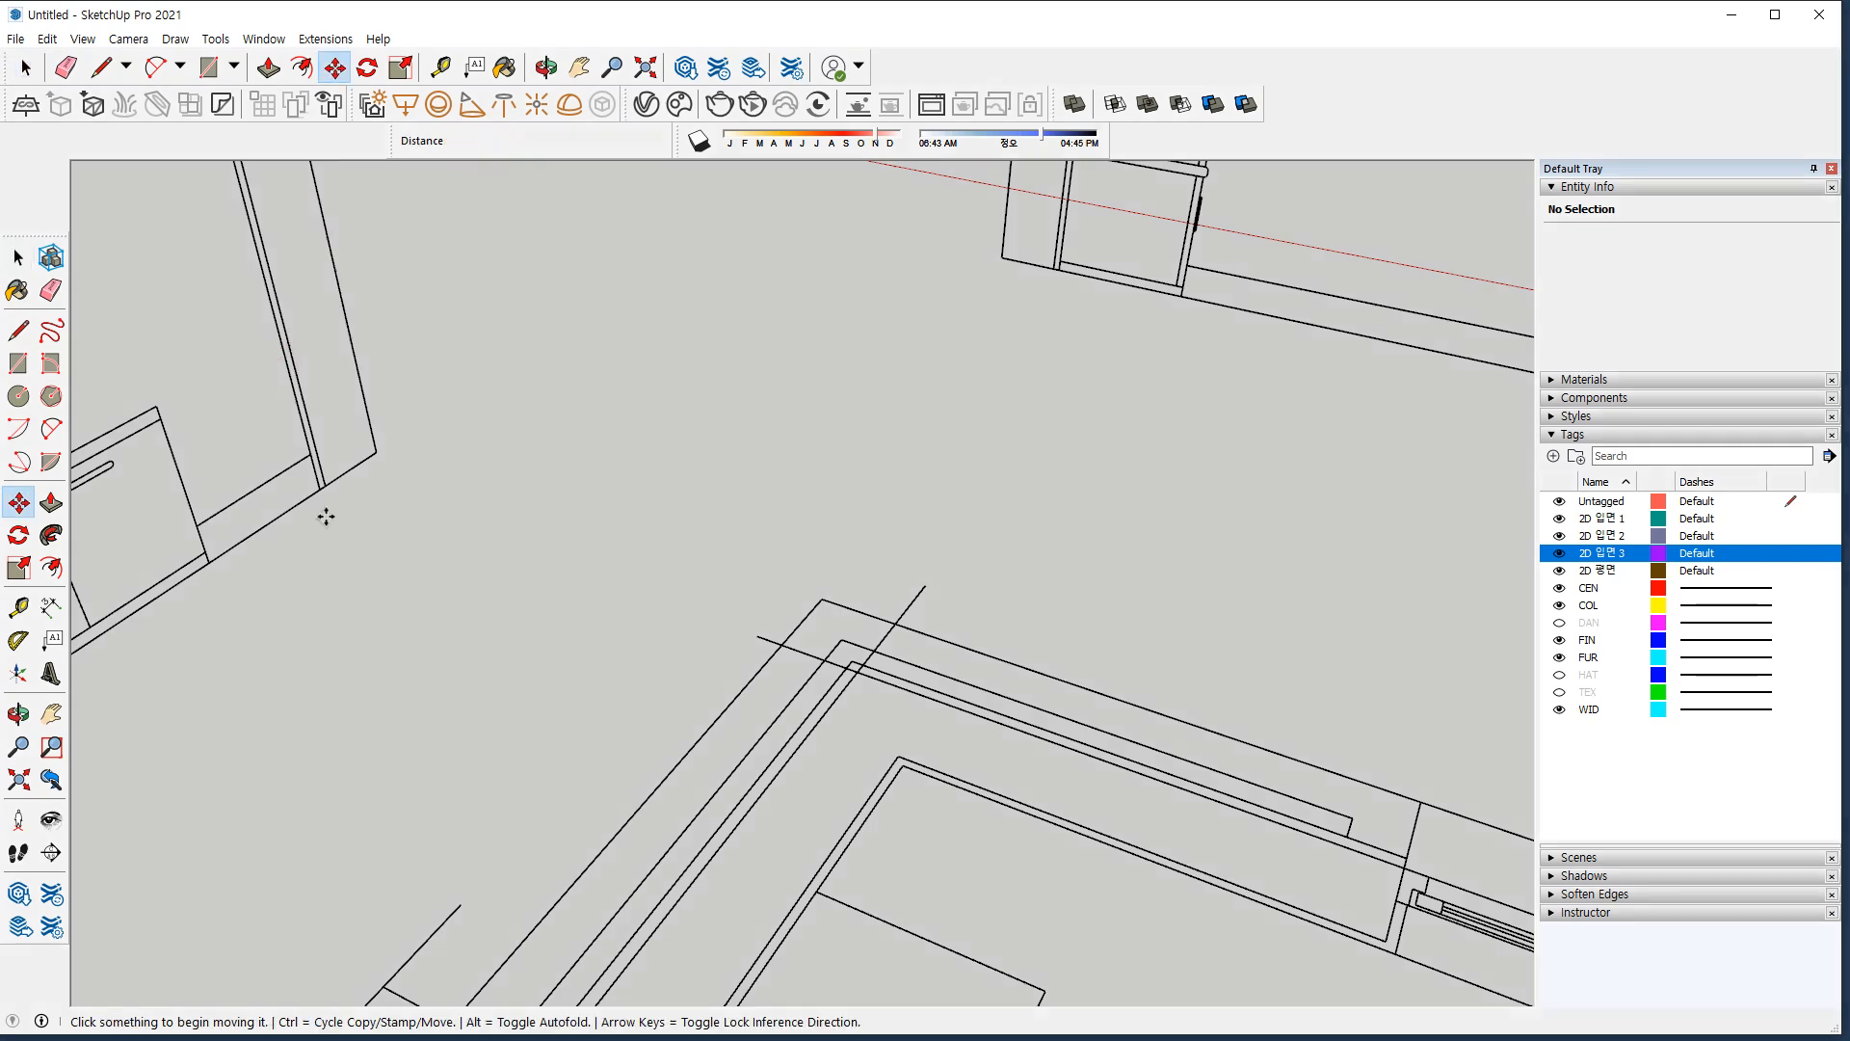
left_click(246, 493)
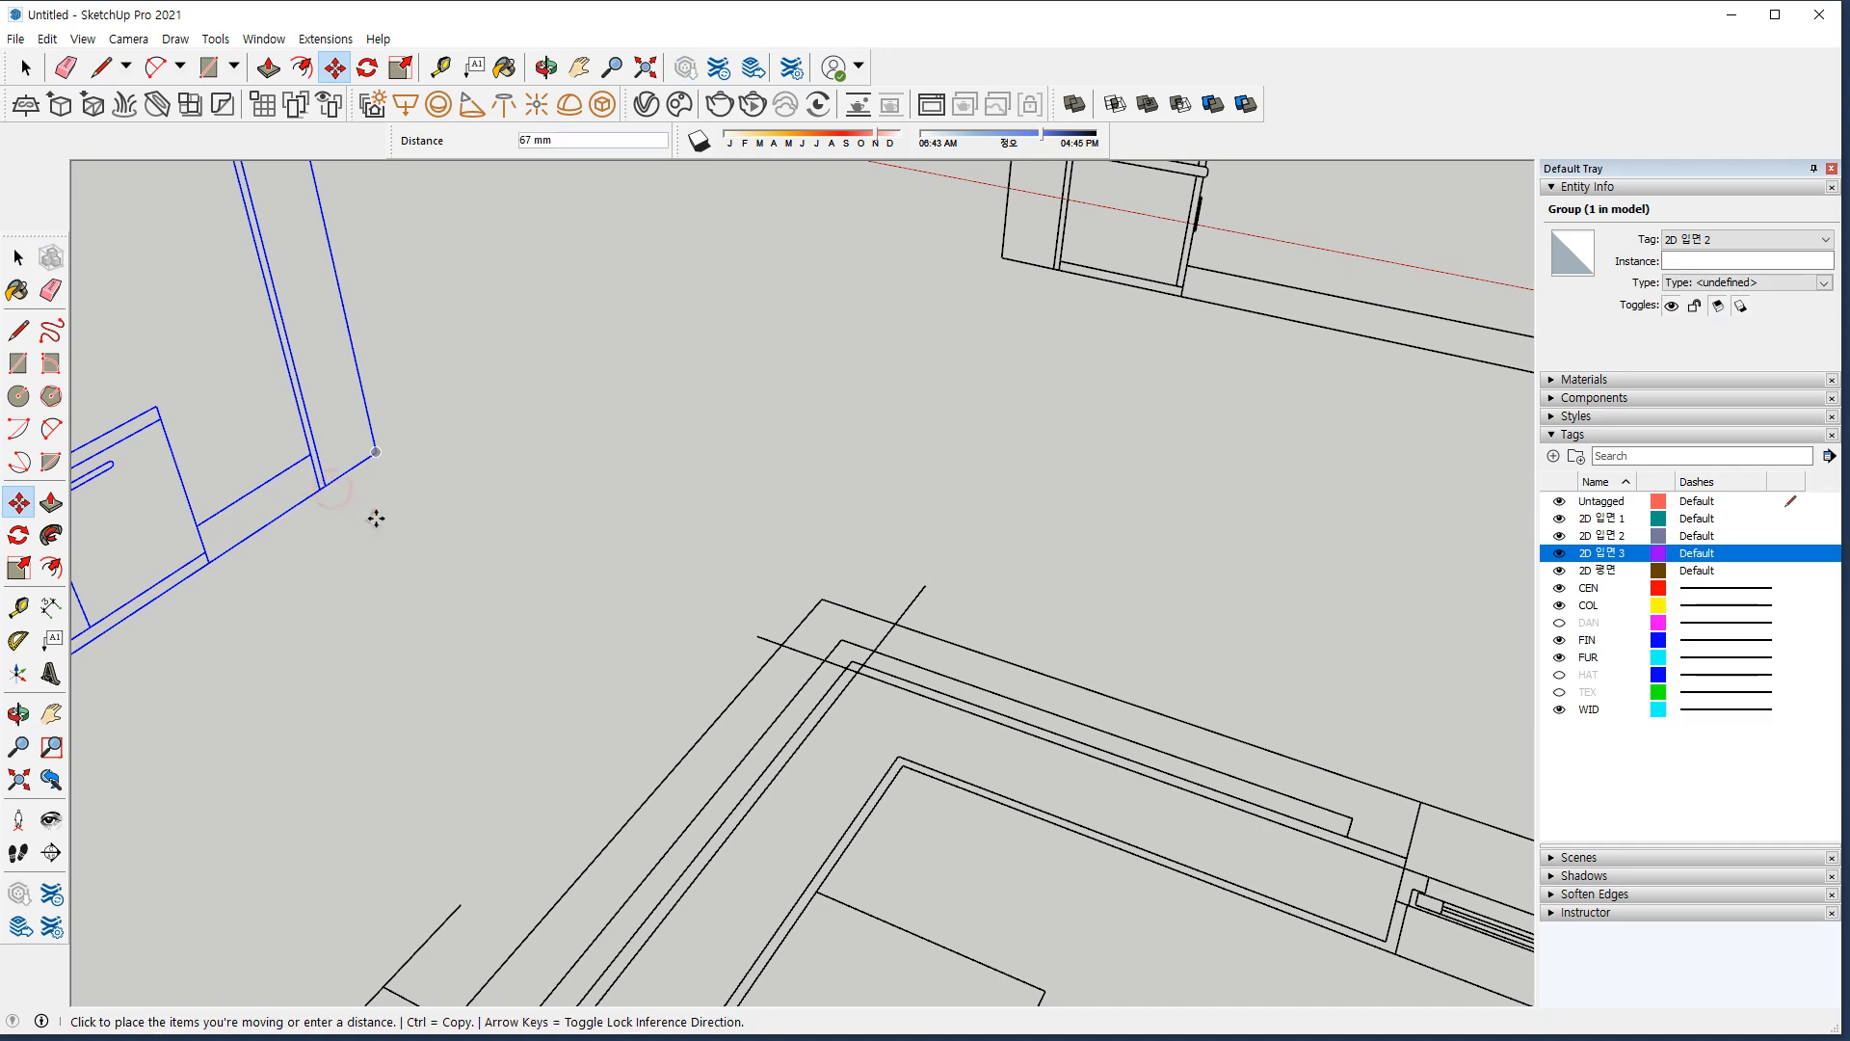
scroll(848, 689, "up", 1)
middle_click_drag(862, 713, 550, 761)
scroll(665, 728, "up", 2)
left_click(639, 711)
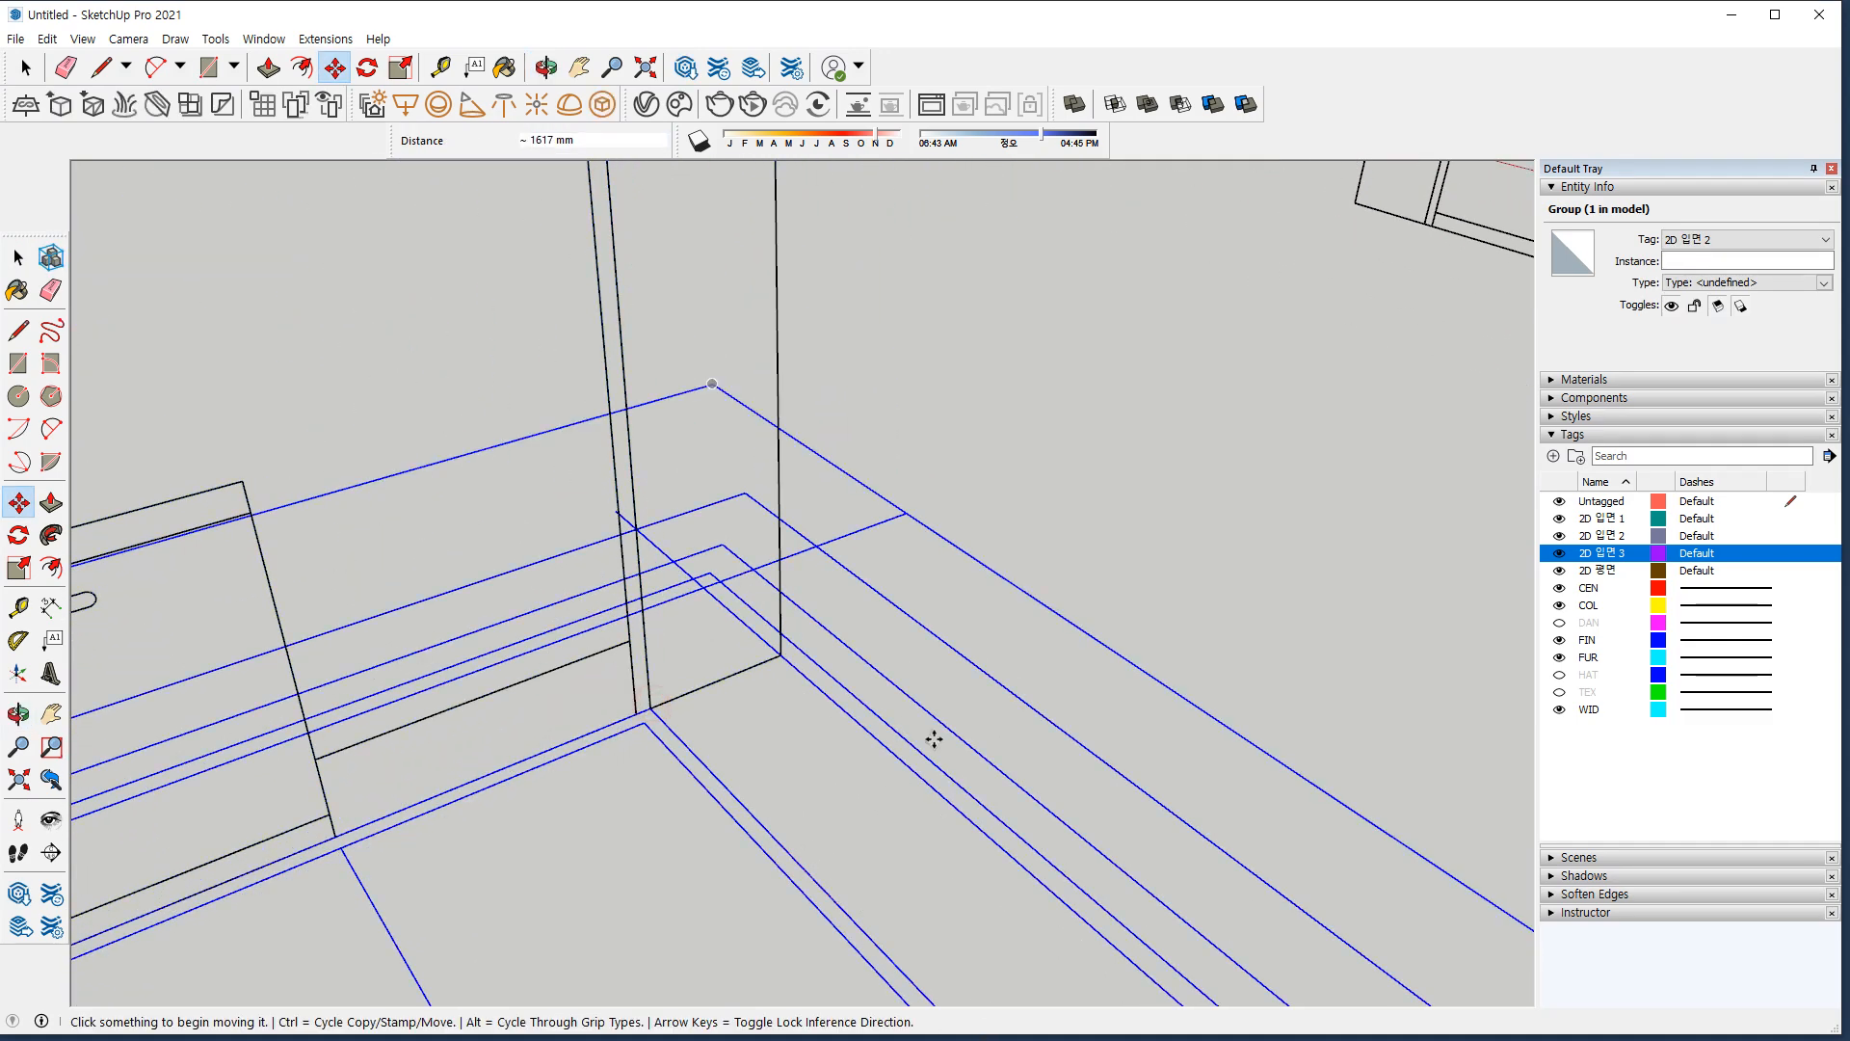
Shift the 2D 입면 2 elevation 18 mm so the foot of its innermost finish line meets the plan's innermost finish corner.
scroll(802, 681, "up", 1)
left_click_drag(757, 355, 767, 657)
left_click_drag(840, 747, 713, 599)
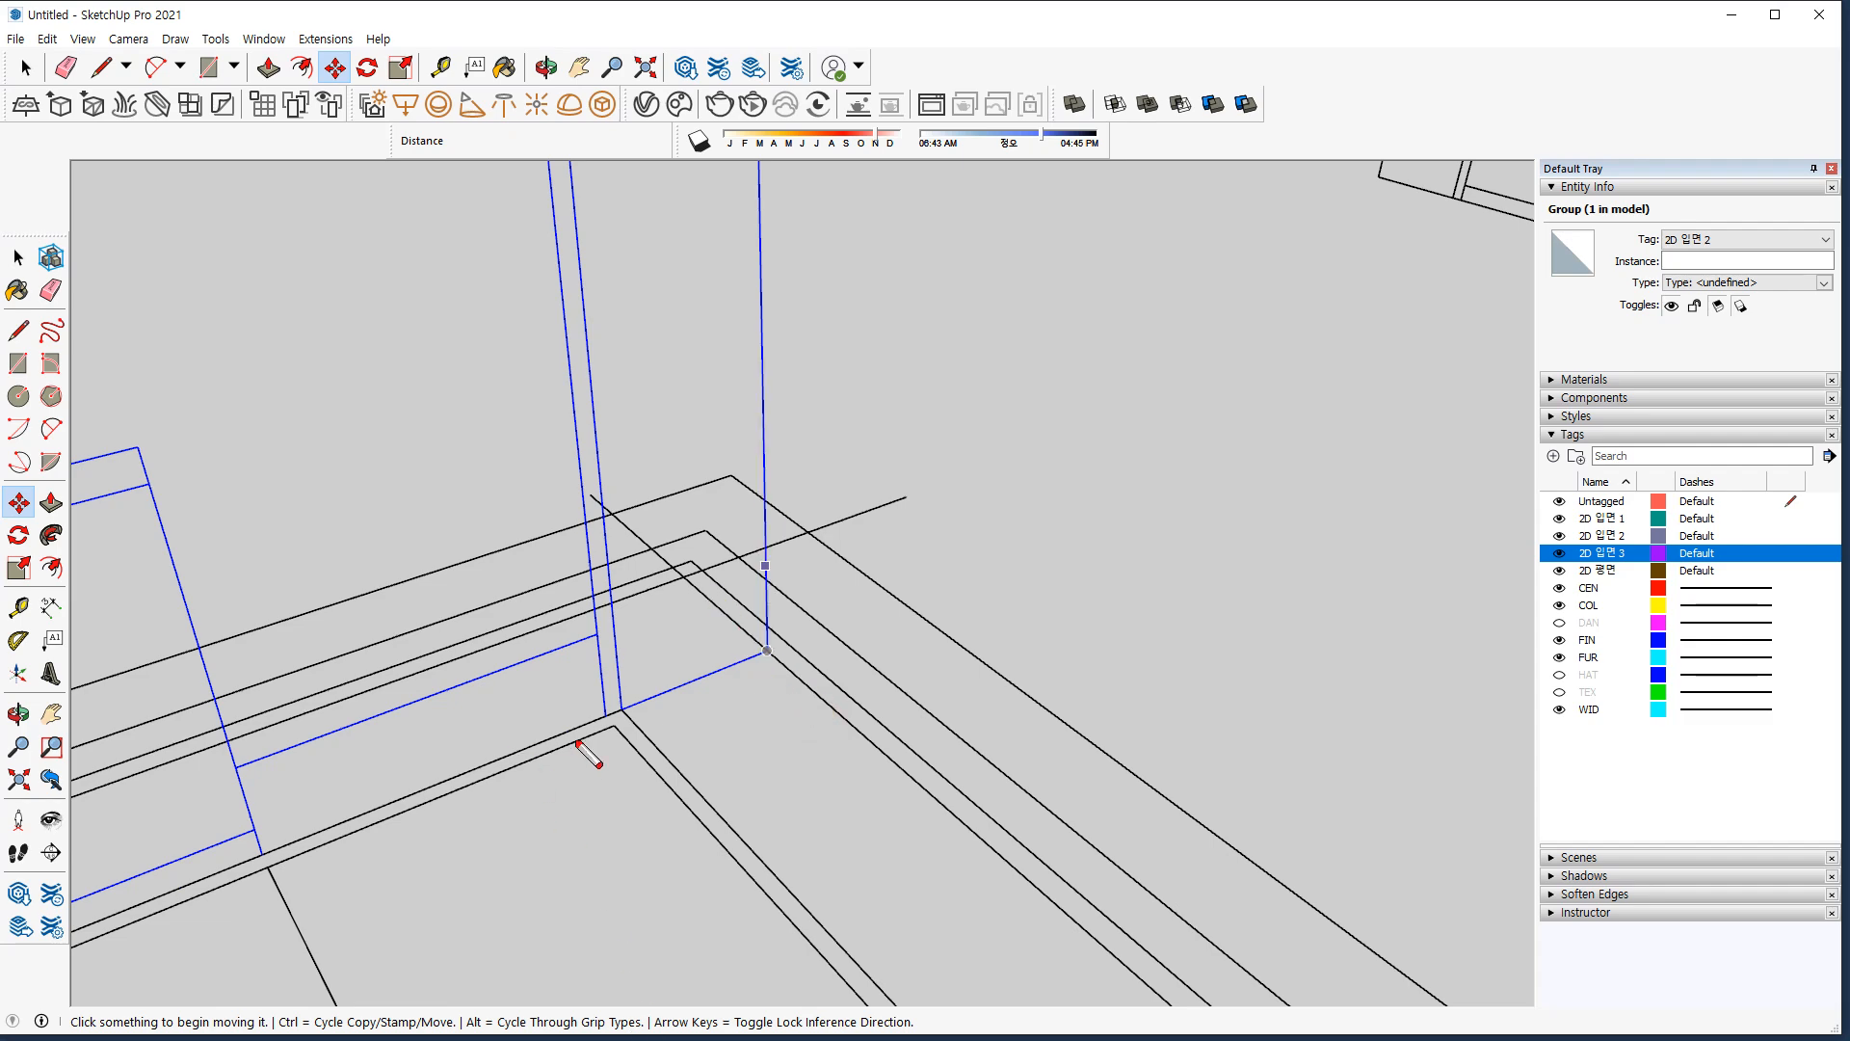
key("Escape")
scroll(624, 723, "up", 2)
key("Escape")
scroll(672, 734, "up", 2)
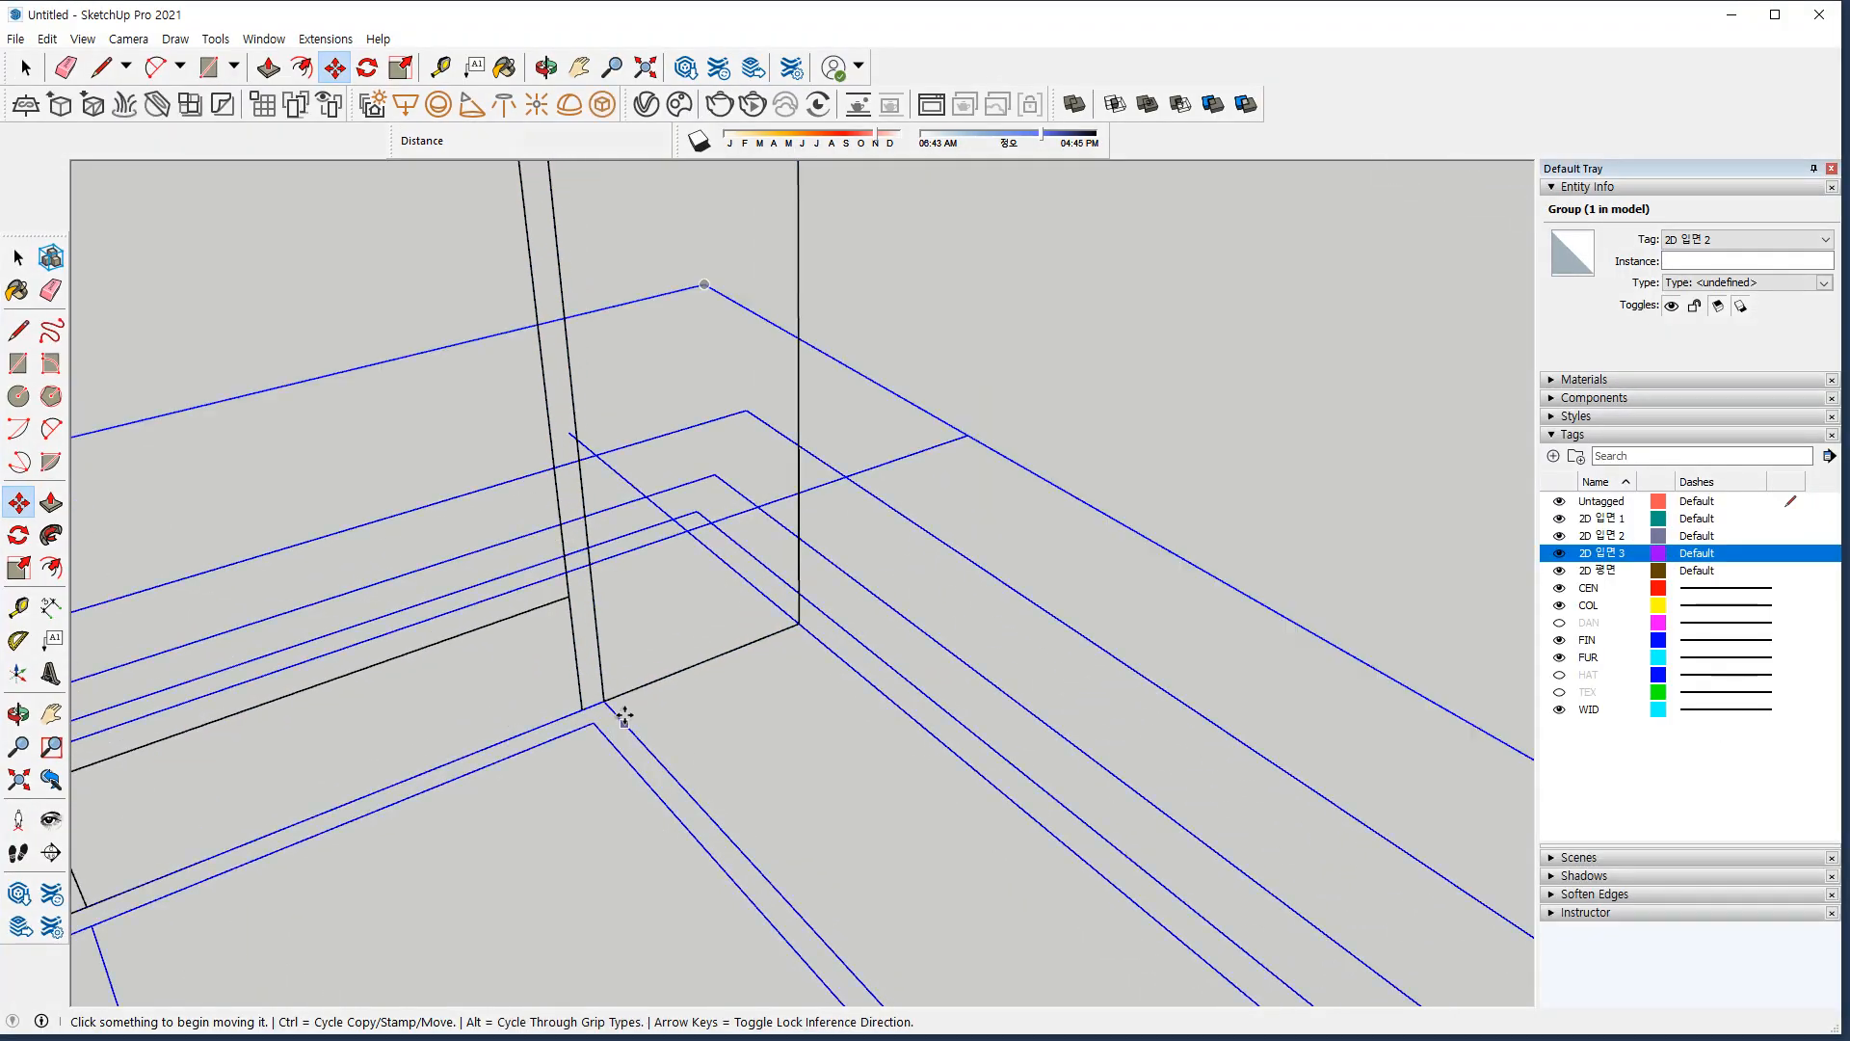
left_click(581, 709)
left_click(594, 725)
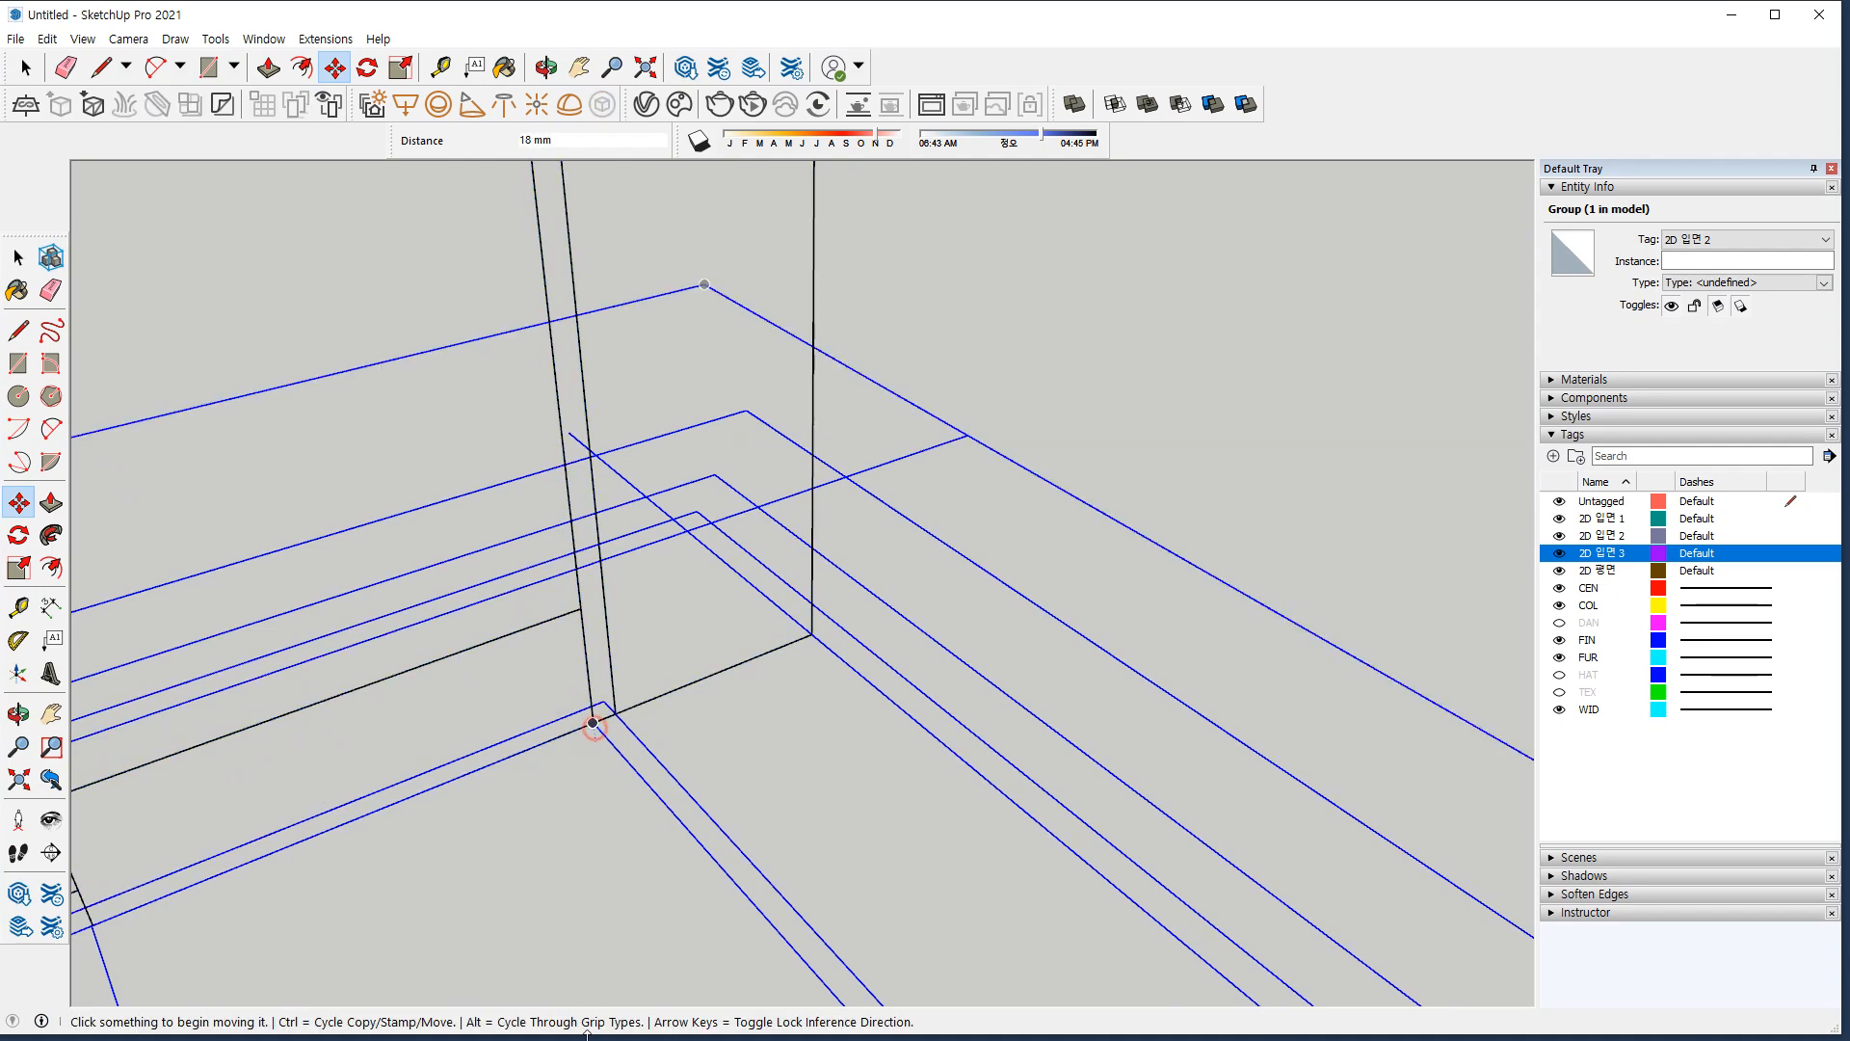
scroll(561, 858, "up", 2)
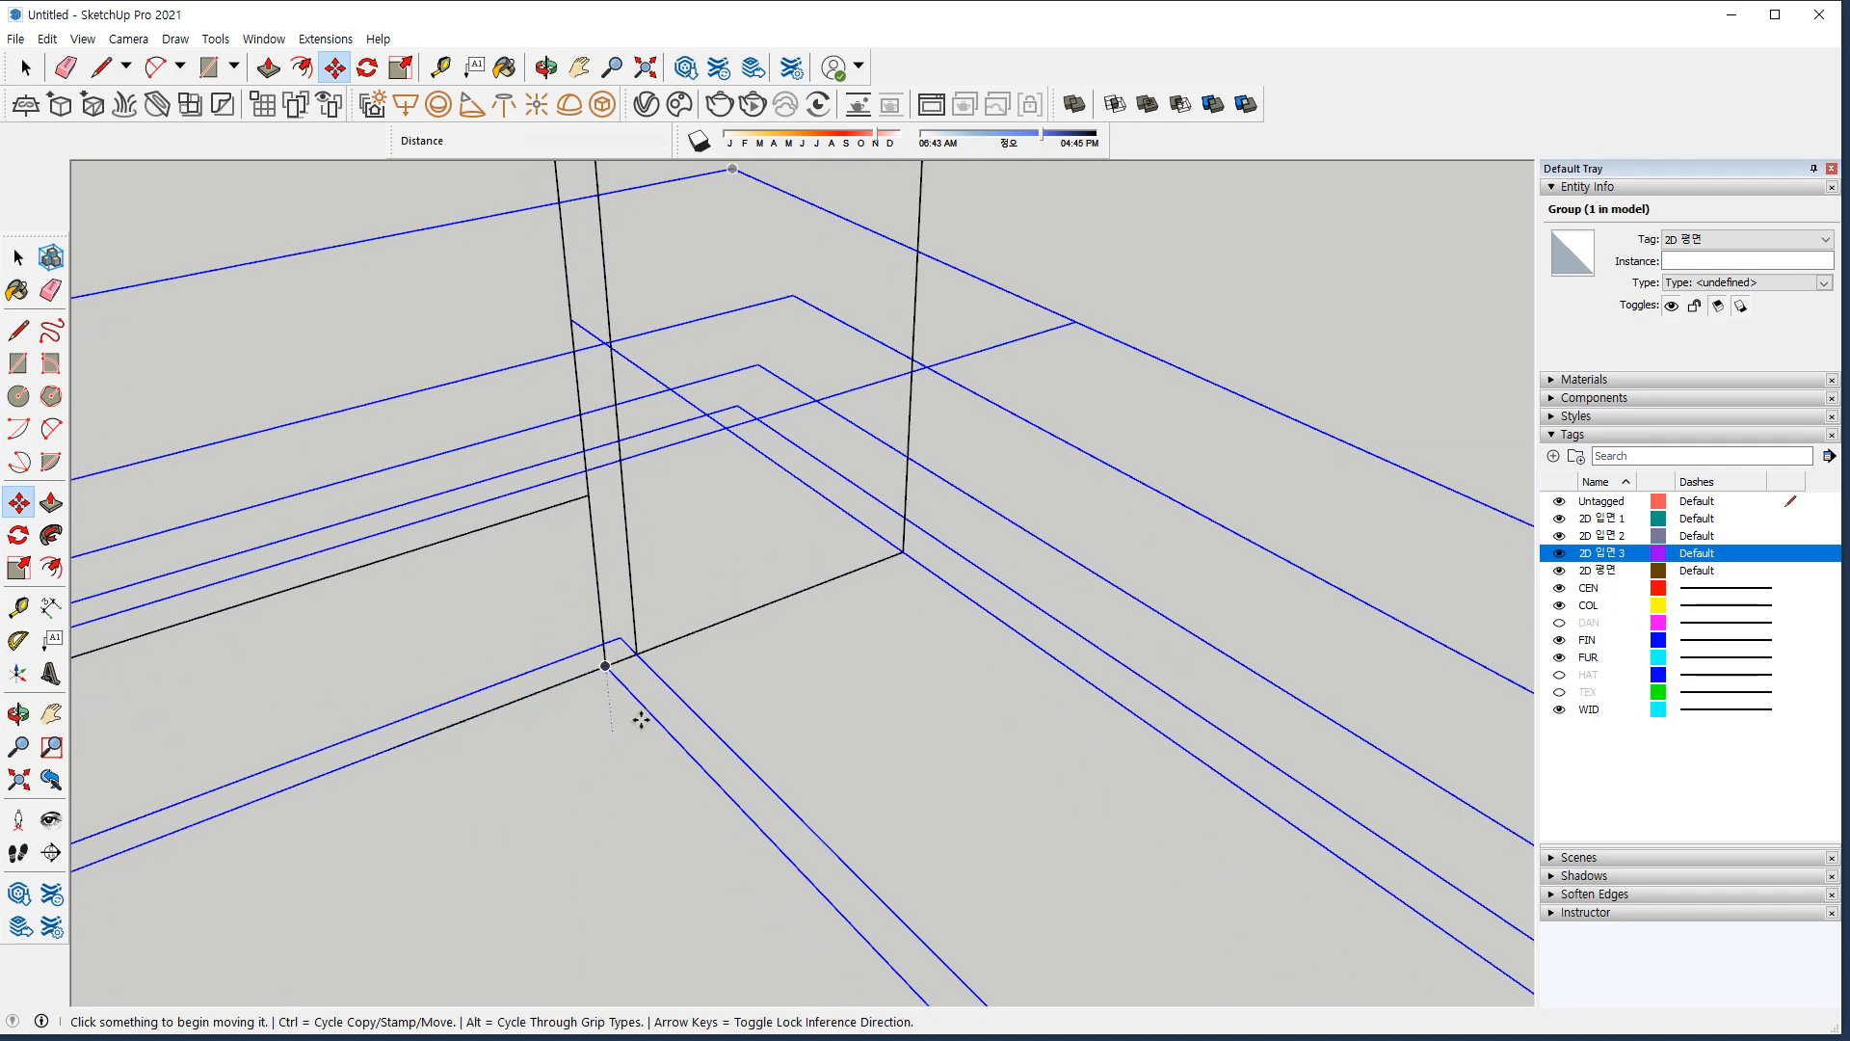
mouse_move(628, 694)
left_mouse_down()
mouse_move(616, 665)
mouse_move(575, 677)
left_mouse_up()
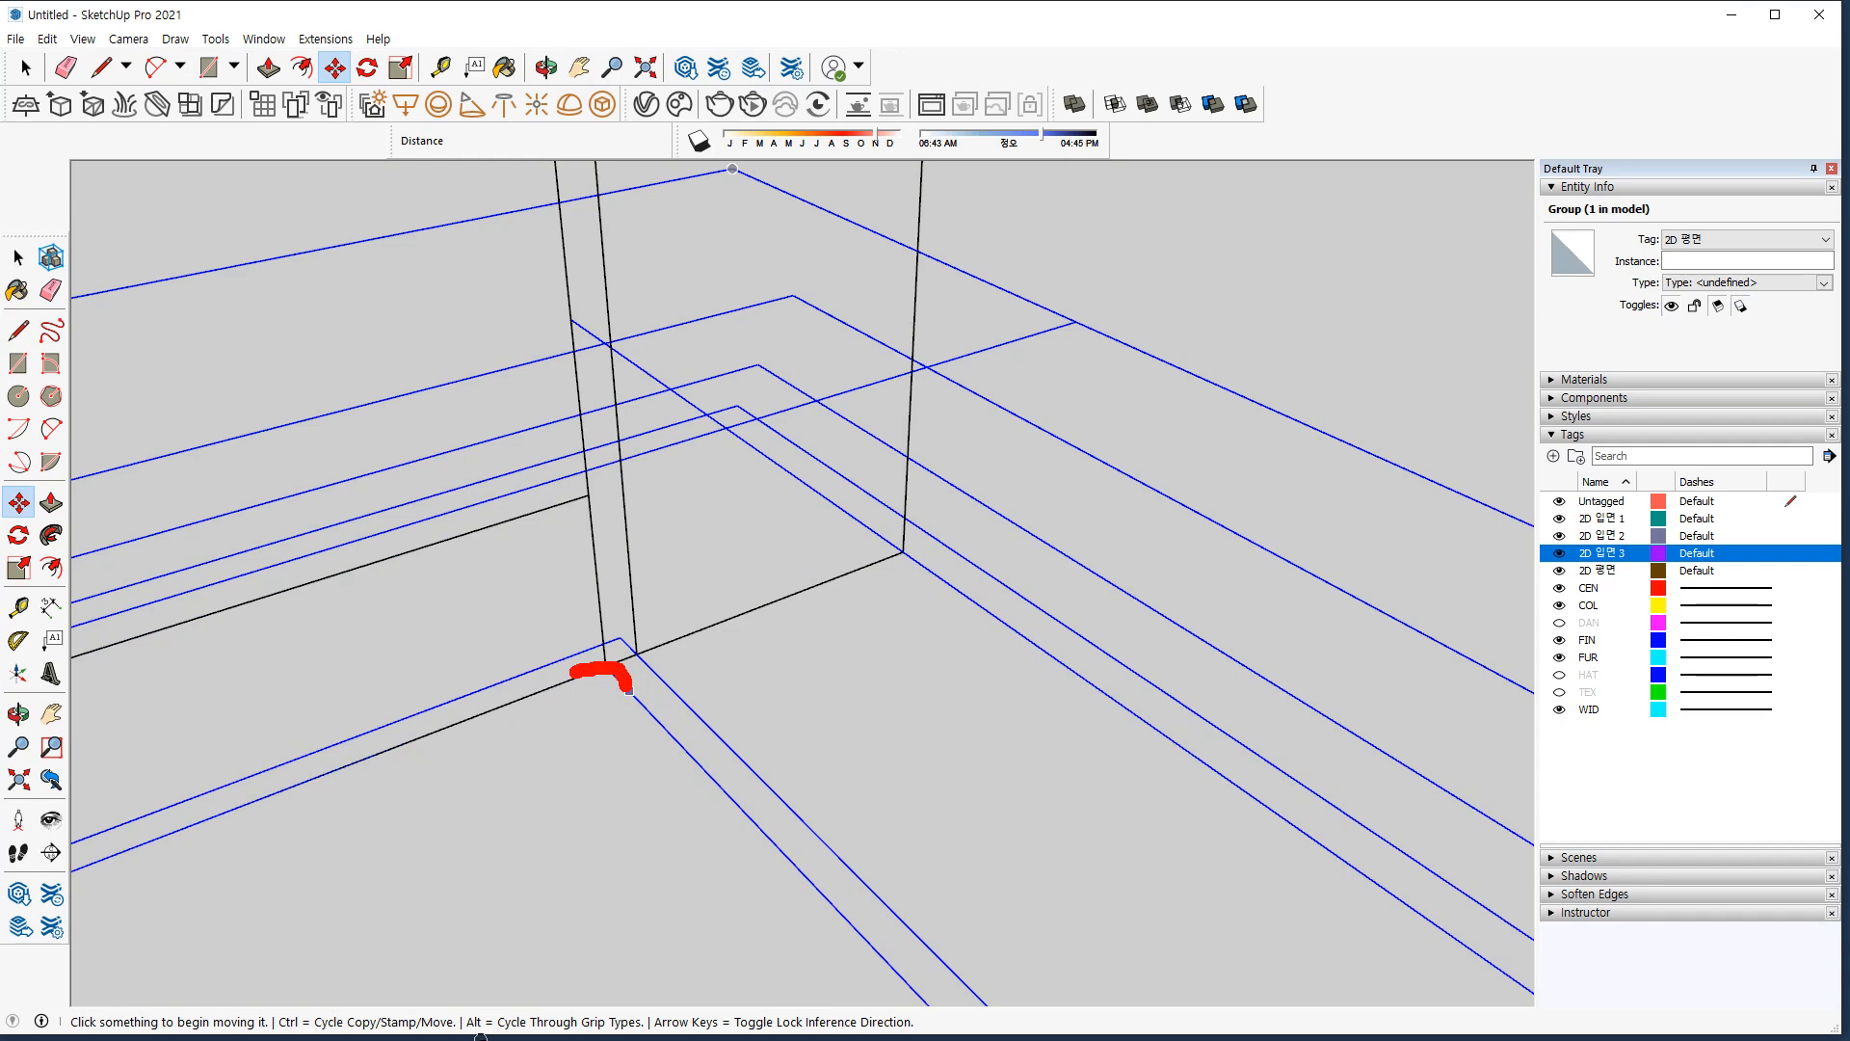
key("Escape")
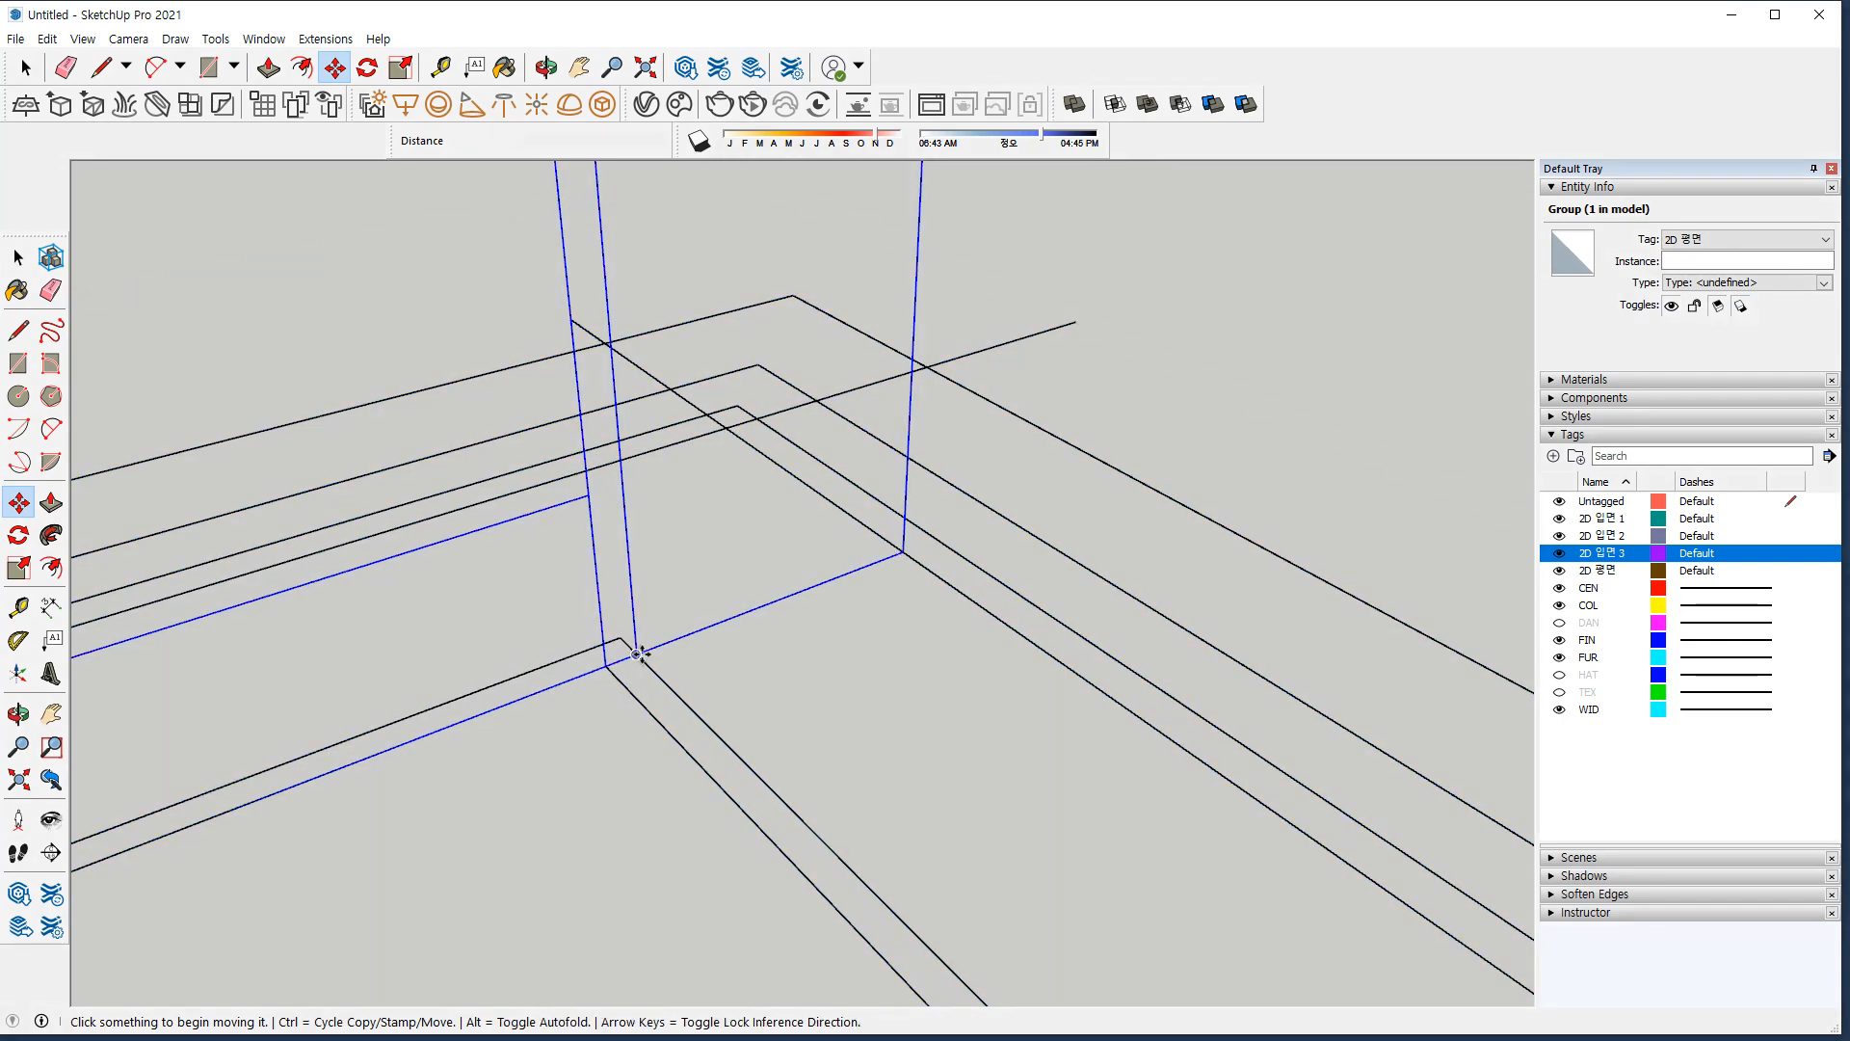
Seat the 2D 입면 2 elevation on the plan's innermost finish corner by the foot of its inner wall line.
left_click(624, 643)
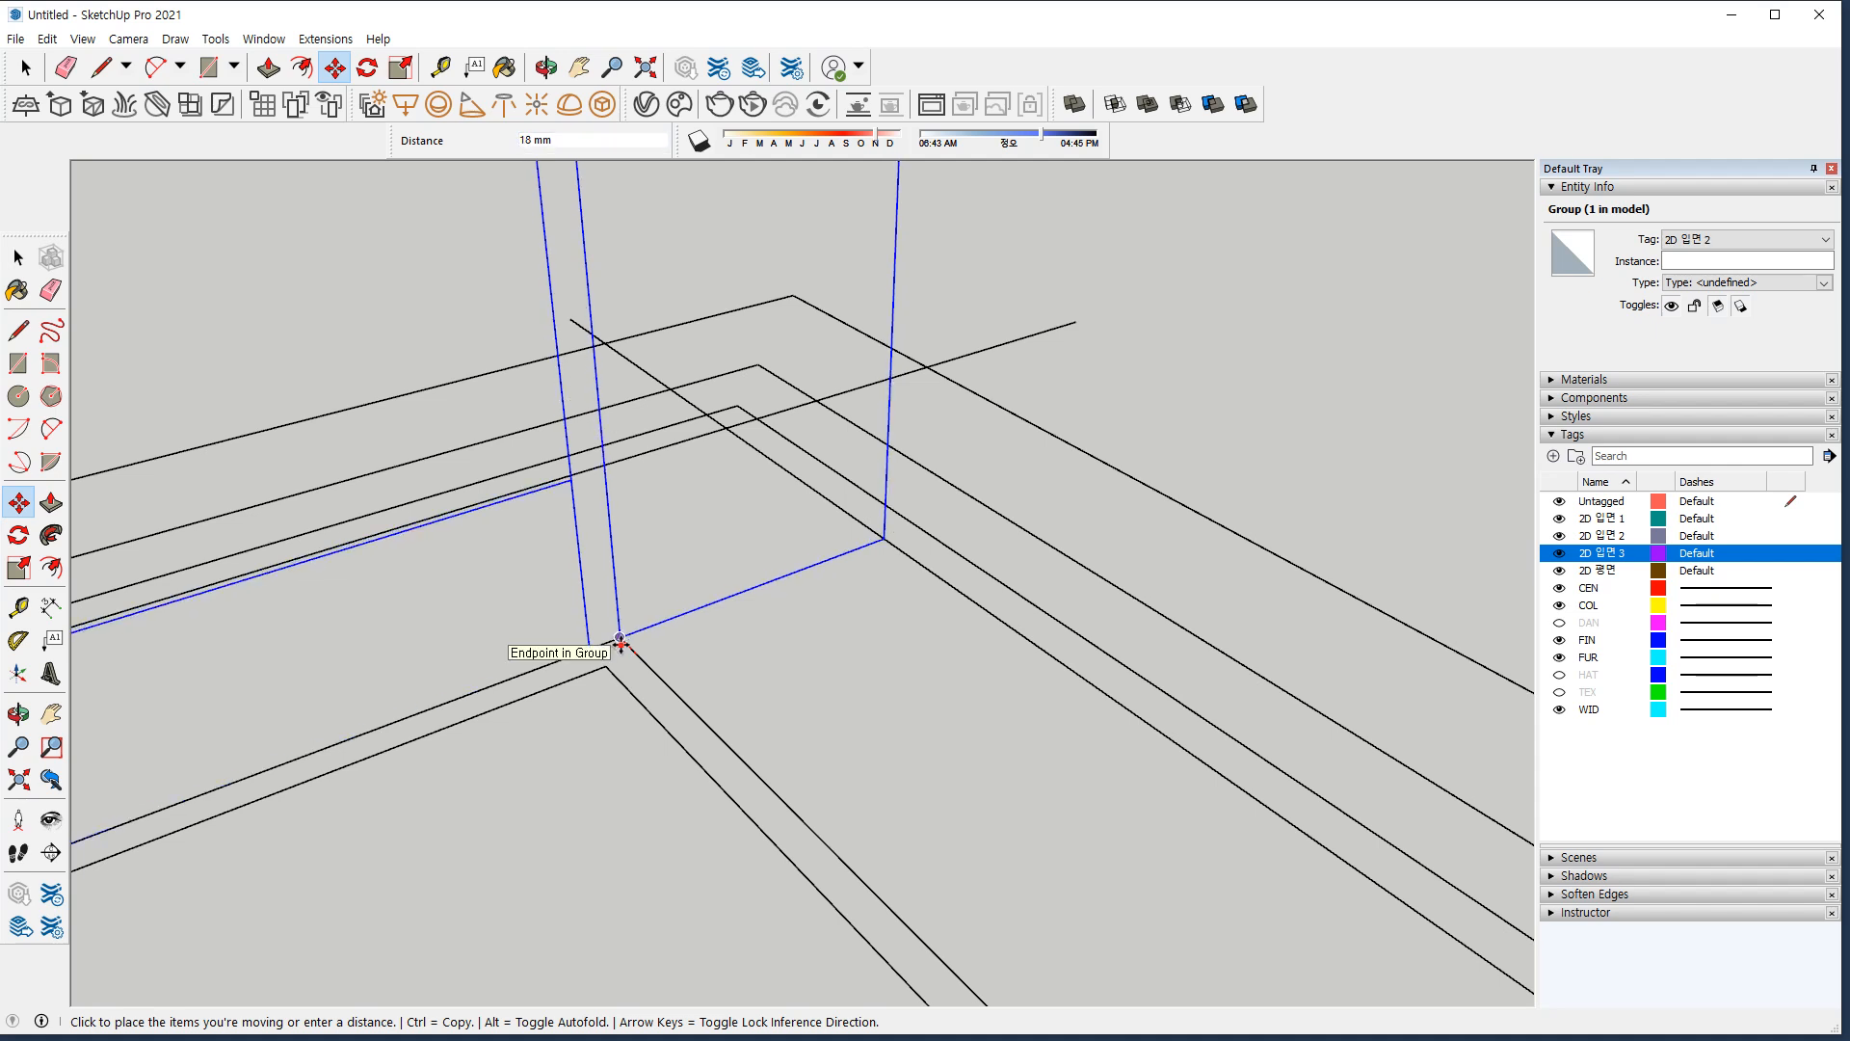
left_click(618, 638)
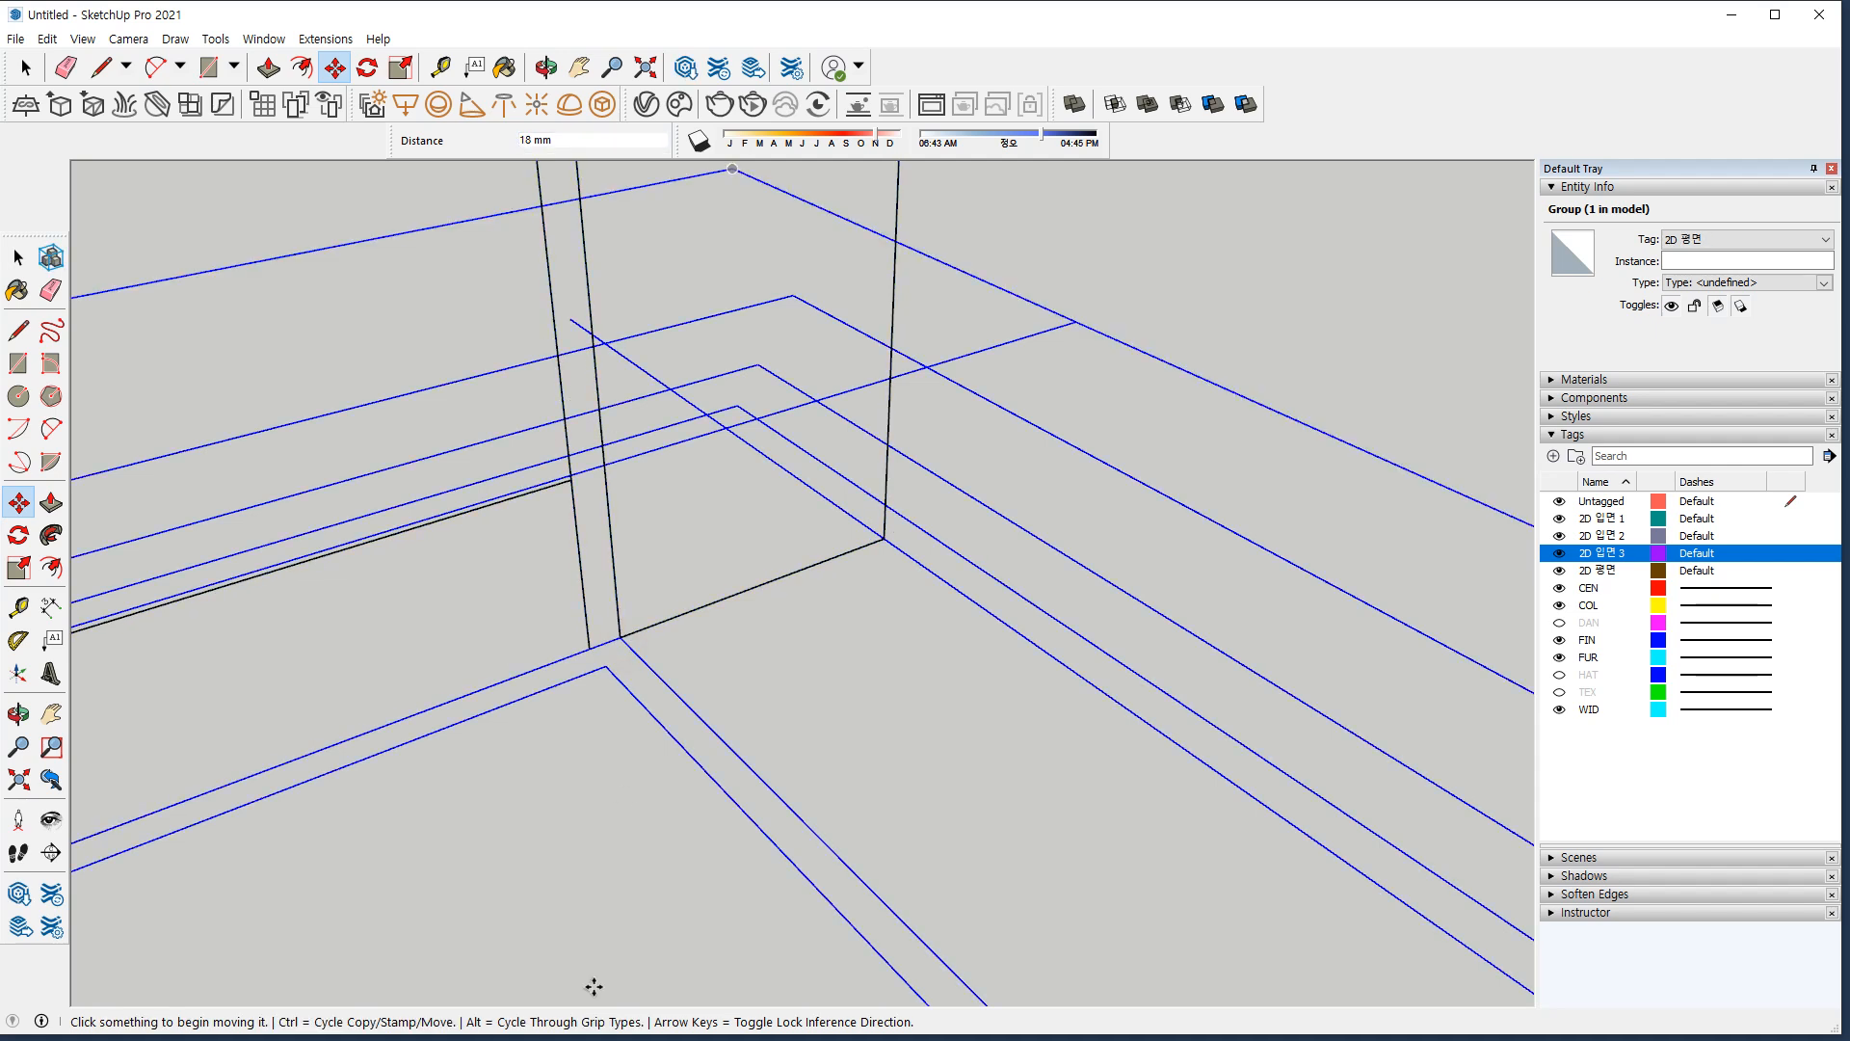
Try aligning the 2D 입면 2 elevation's outer end corner with the plan's centre-line intersection, and return it to the innermost finish corner.
left_click(885, 508)
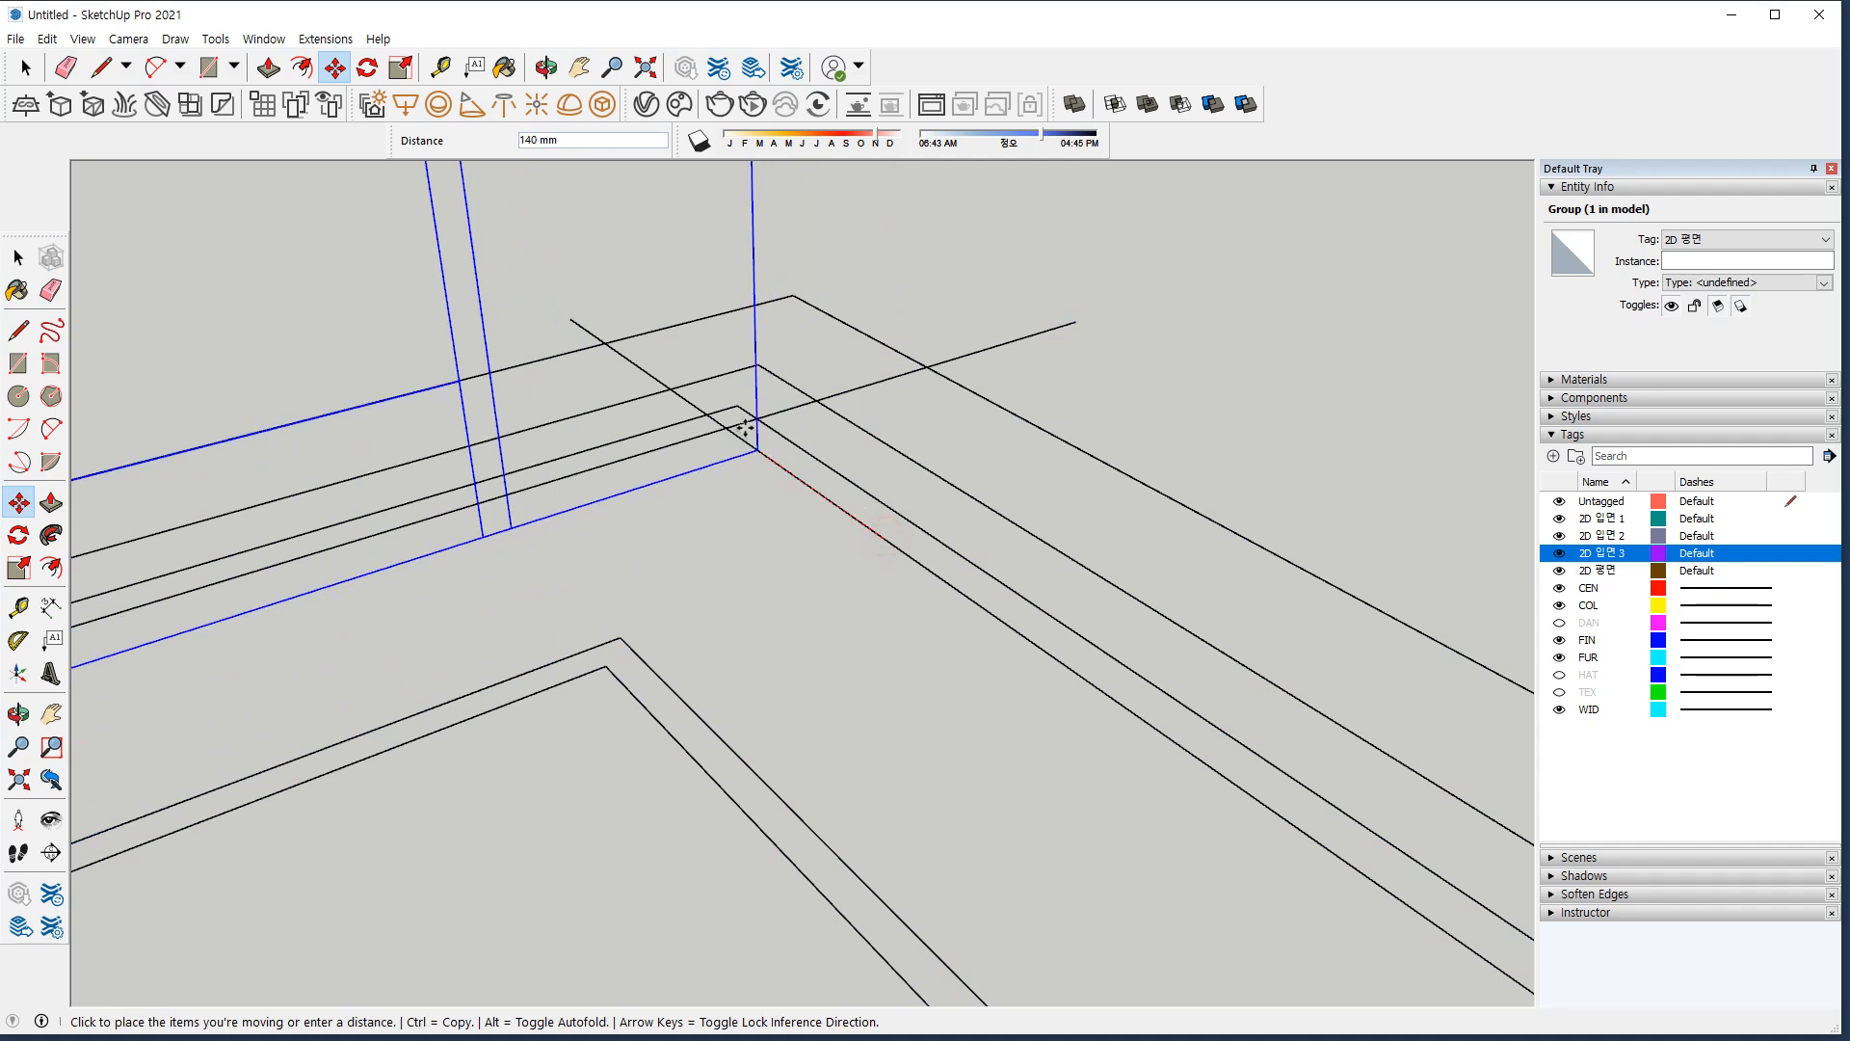
left_click(727, 410)
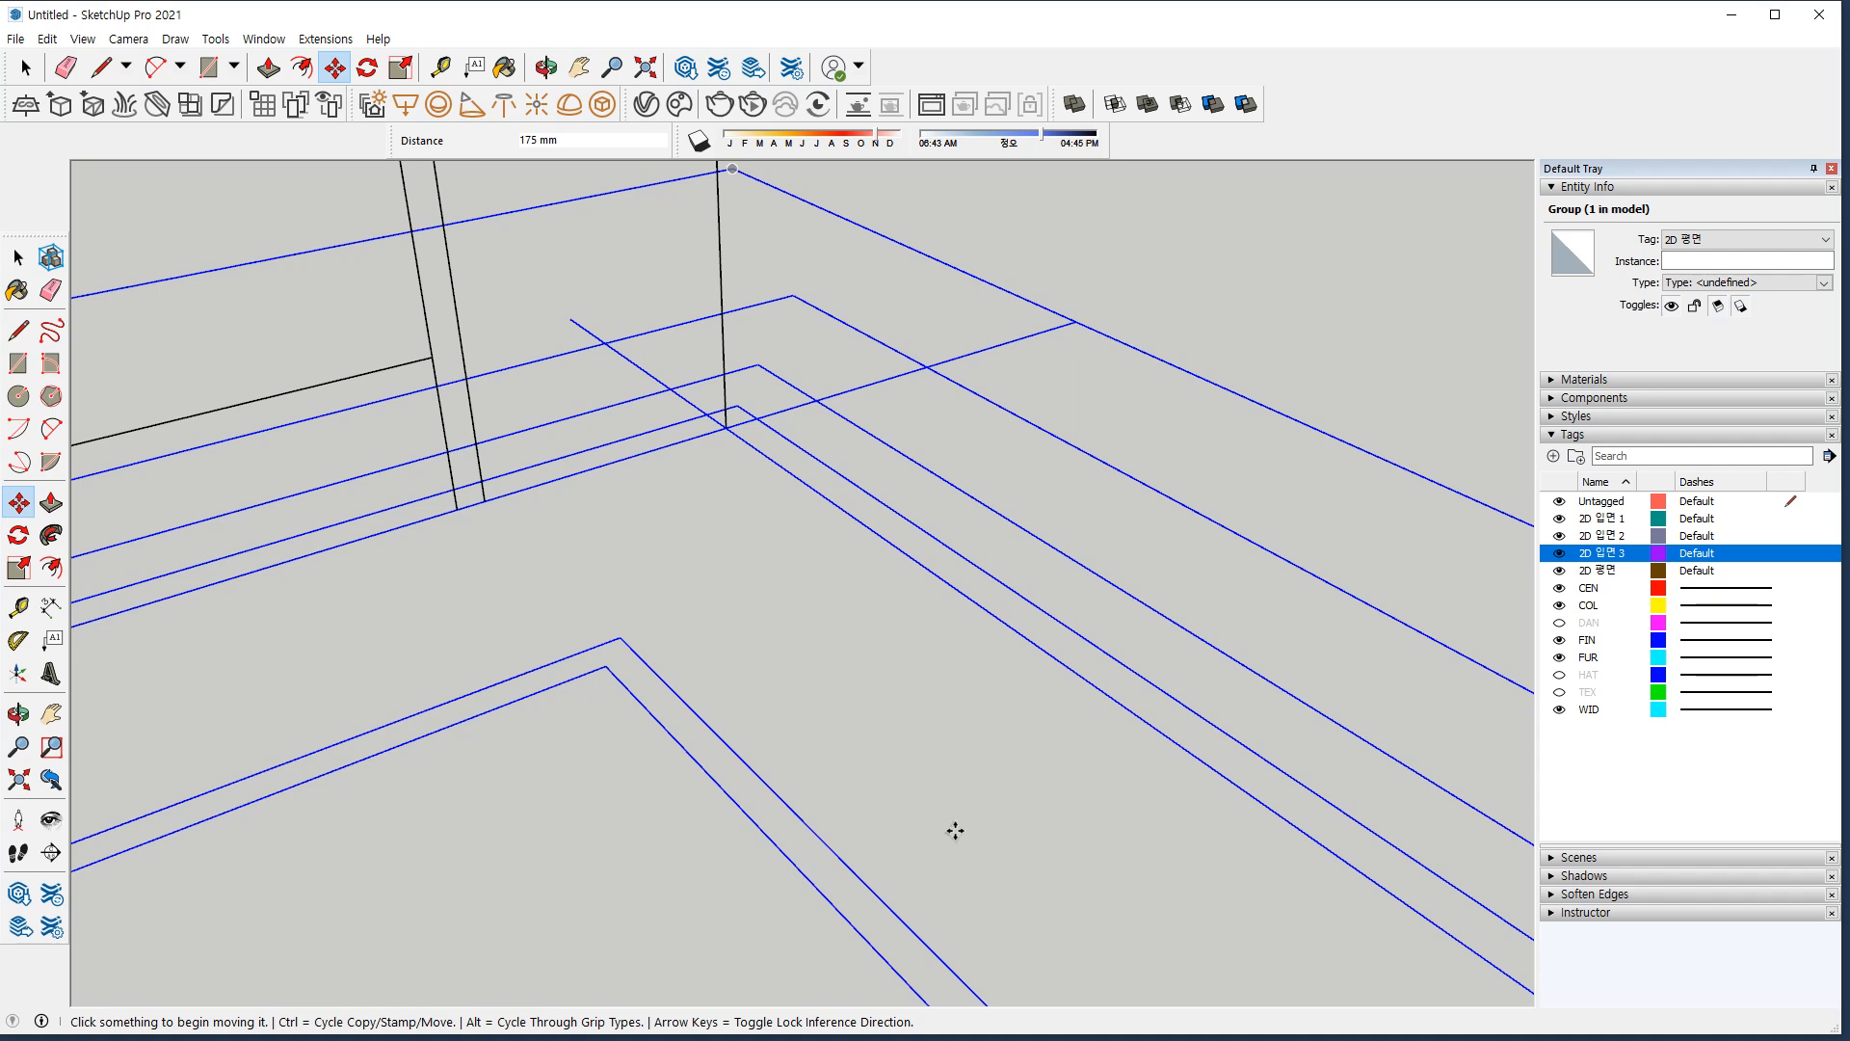
mouse_move(352, 395)
left_mouse_down()
mouse_move(318, 424)
mouse_move(371, 424)
mouse_move(525, 673)
mouse_move(447, 662)
left_mouse_up()
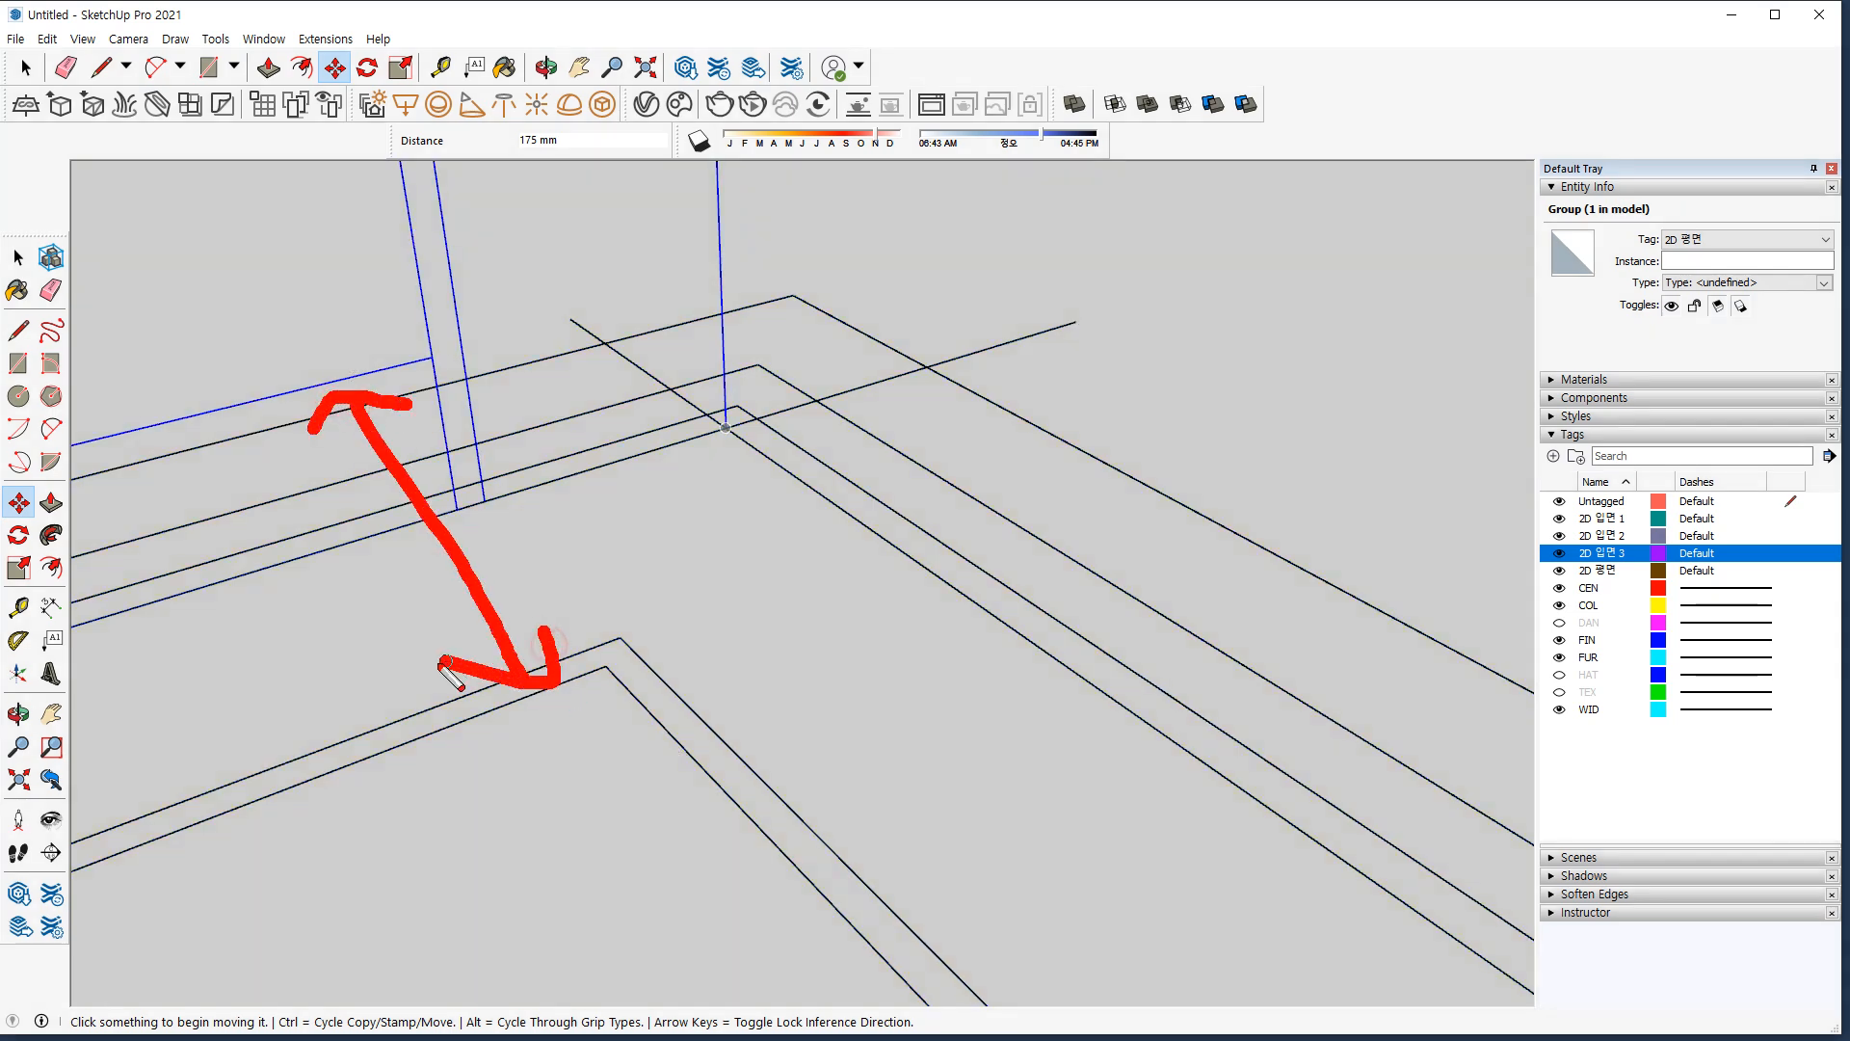
key("Escape")
left_click(485, 500)
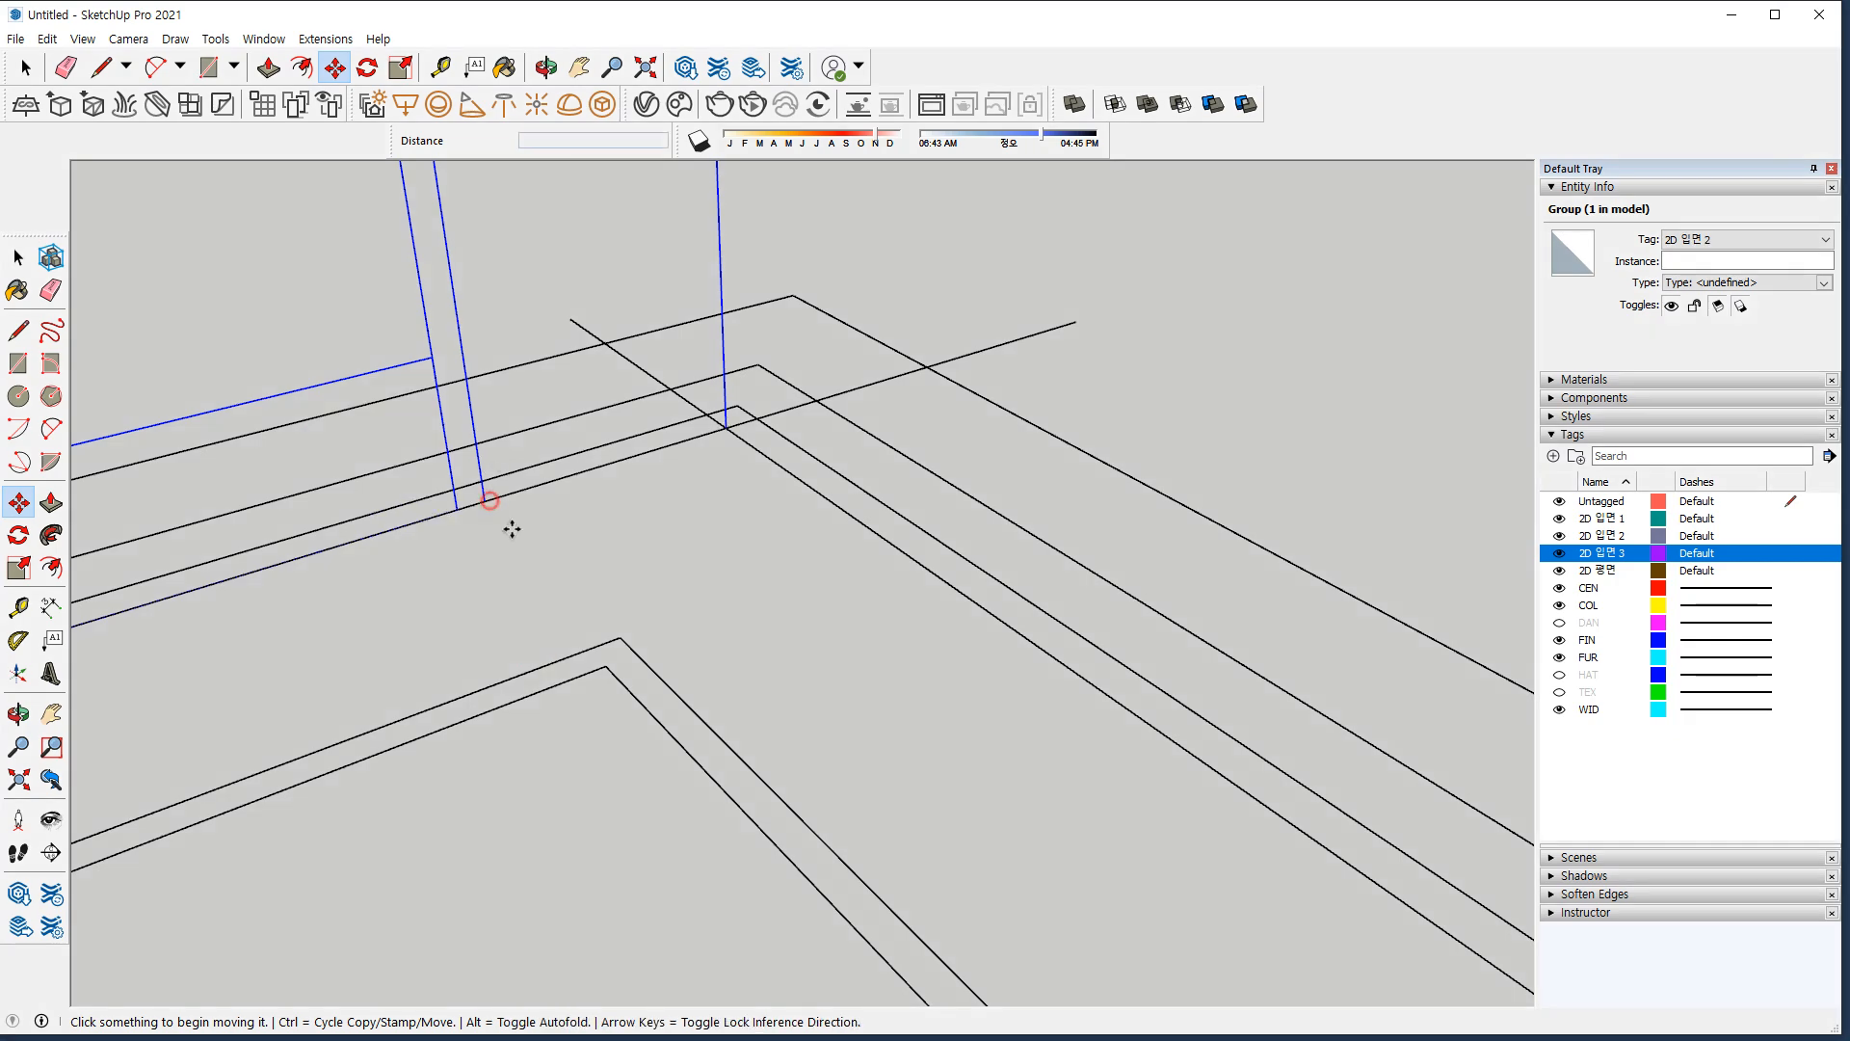
left_click(618, 640)
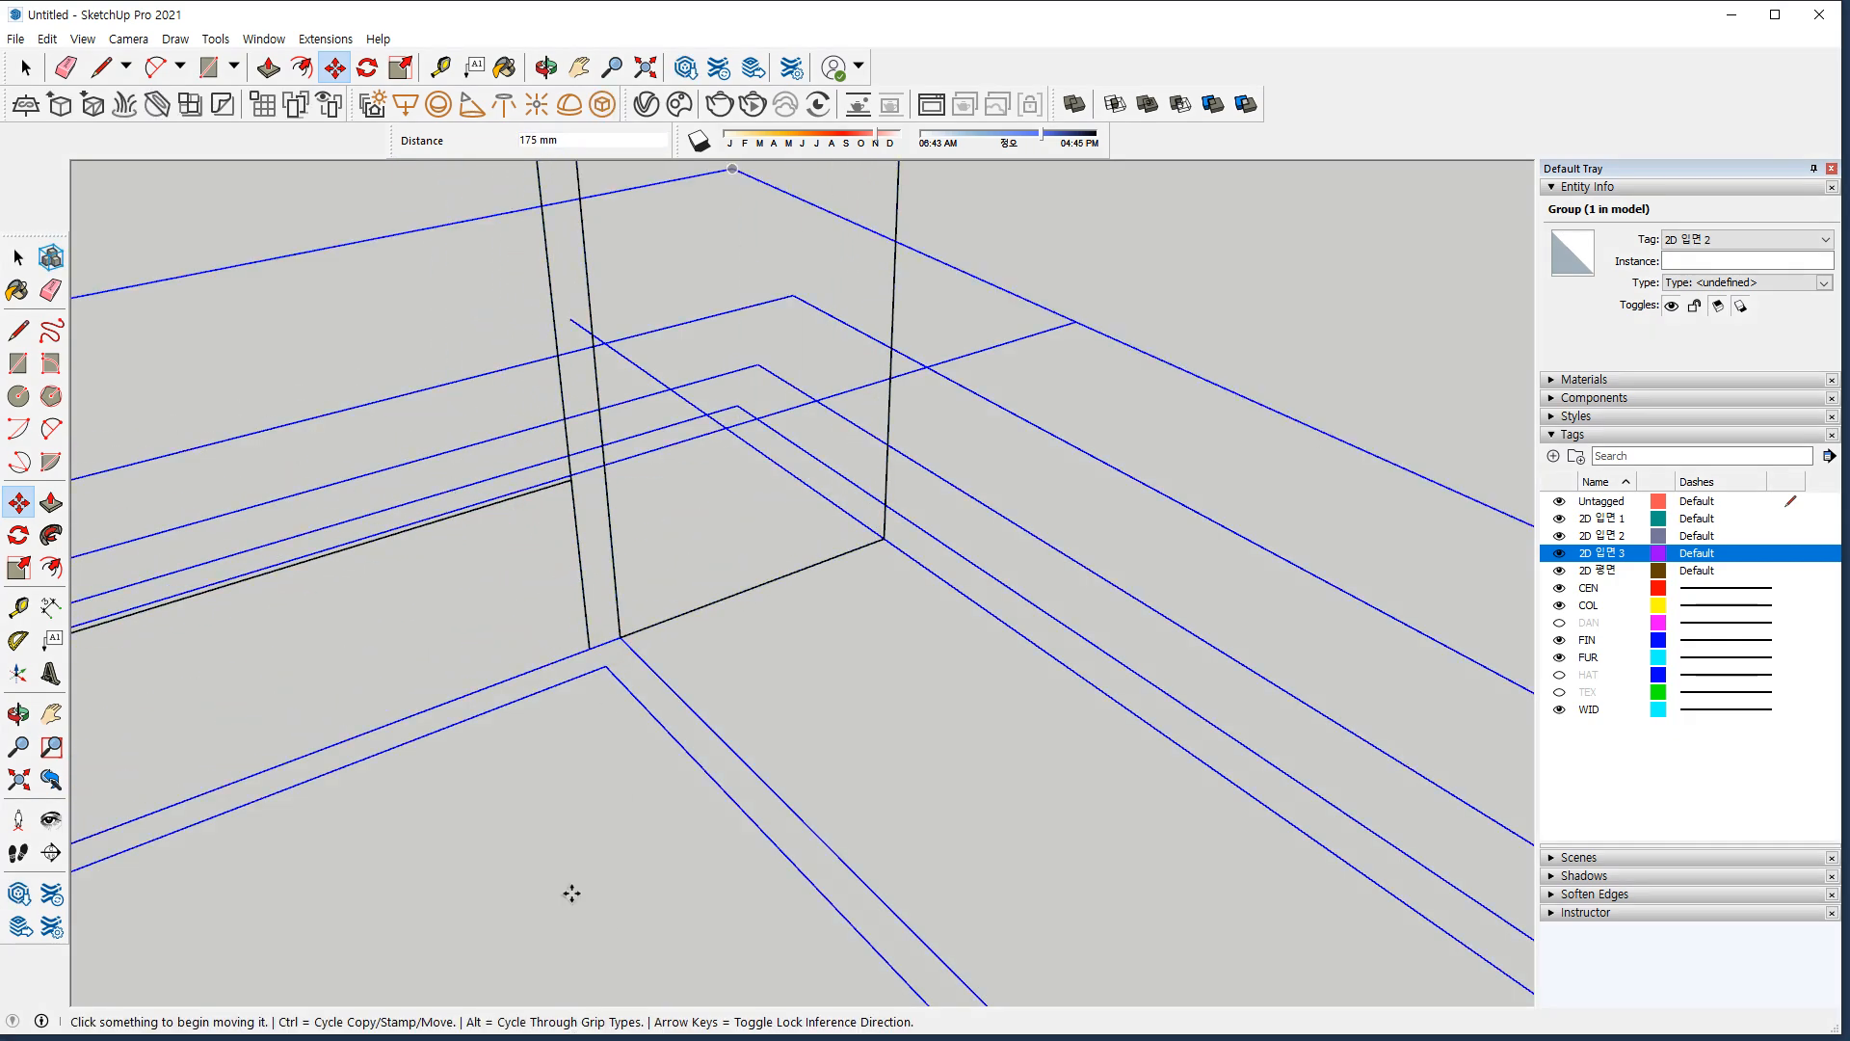
Move the 2D 입면 3 elevation by the foot of its inner wall line onto the plan's innermost finish corner at the TV wall.
scroll(496, 578, "down", 4)
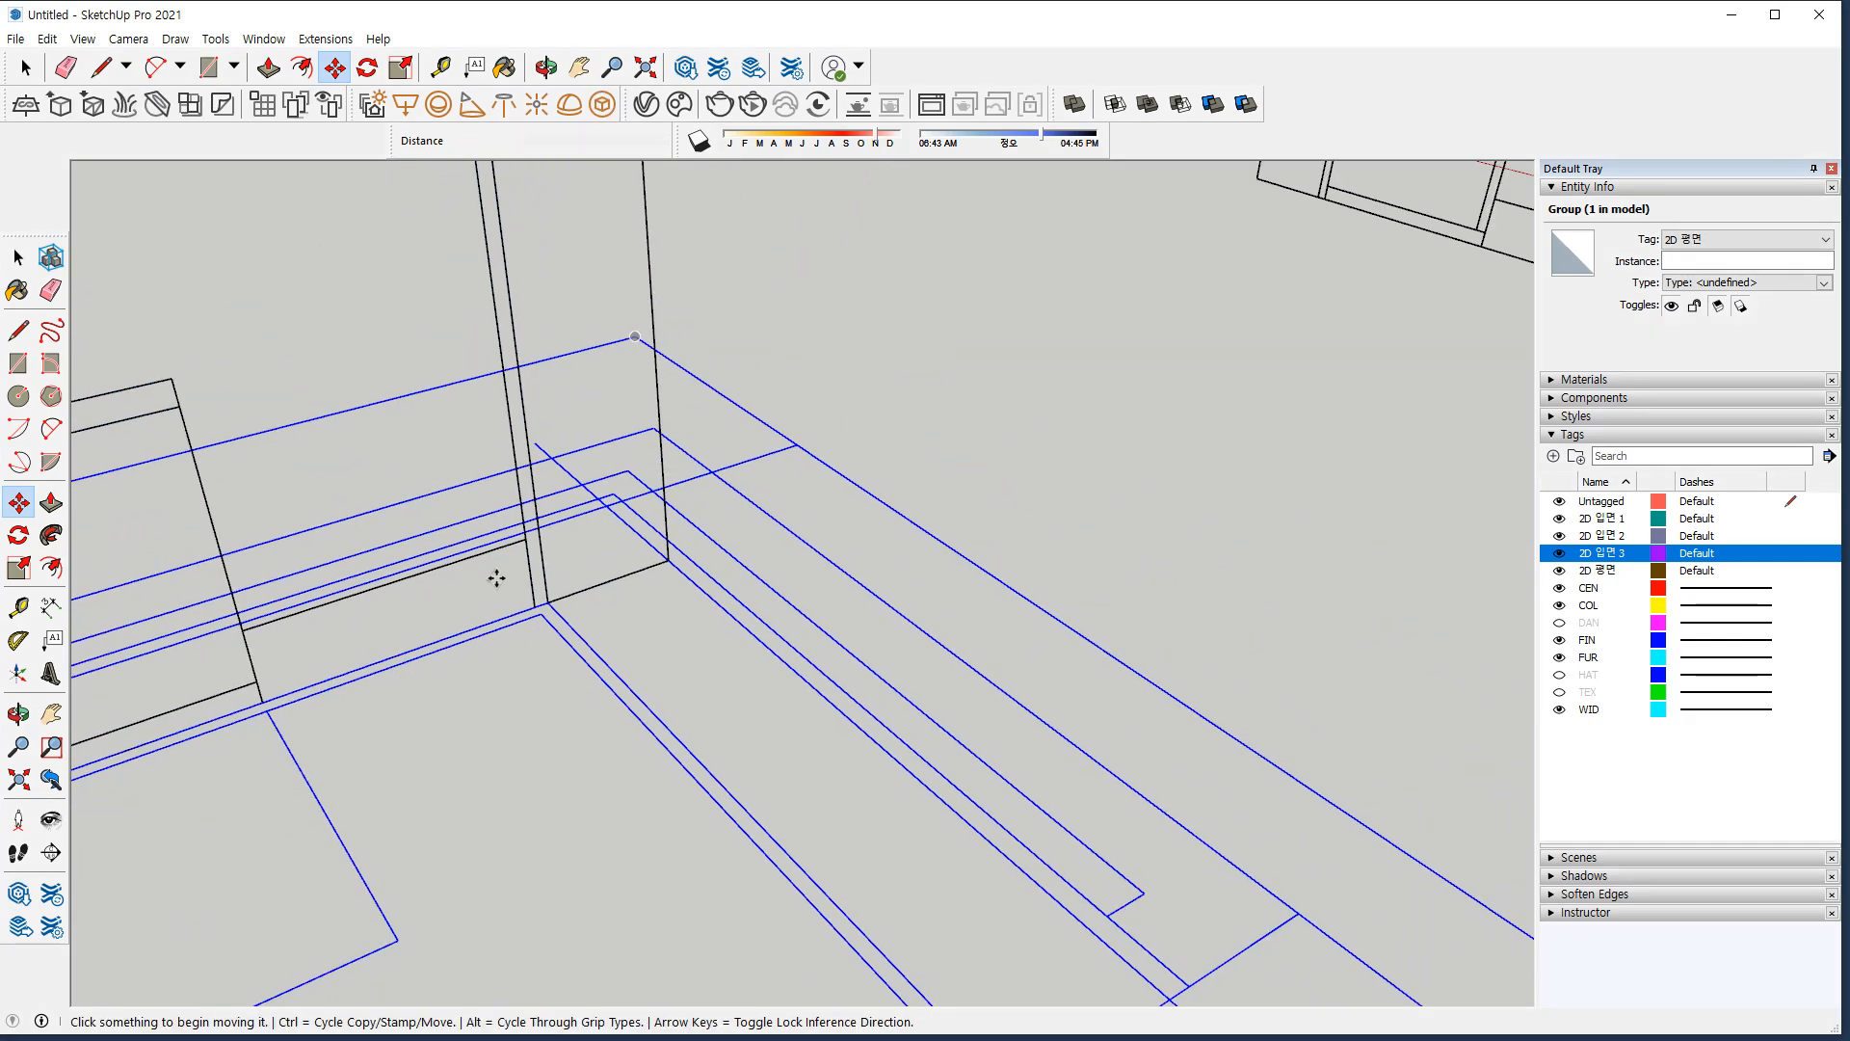
scroll(496, 578, "down", 3)
key("space")
scroll(992, 325, "up", 5)
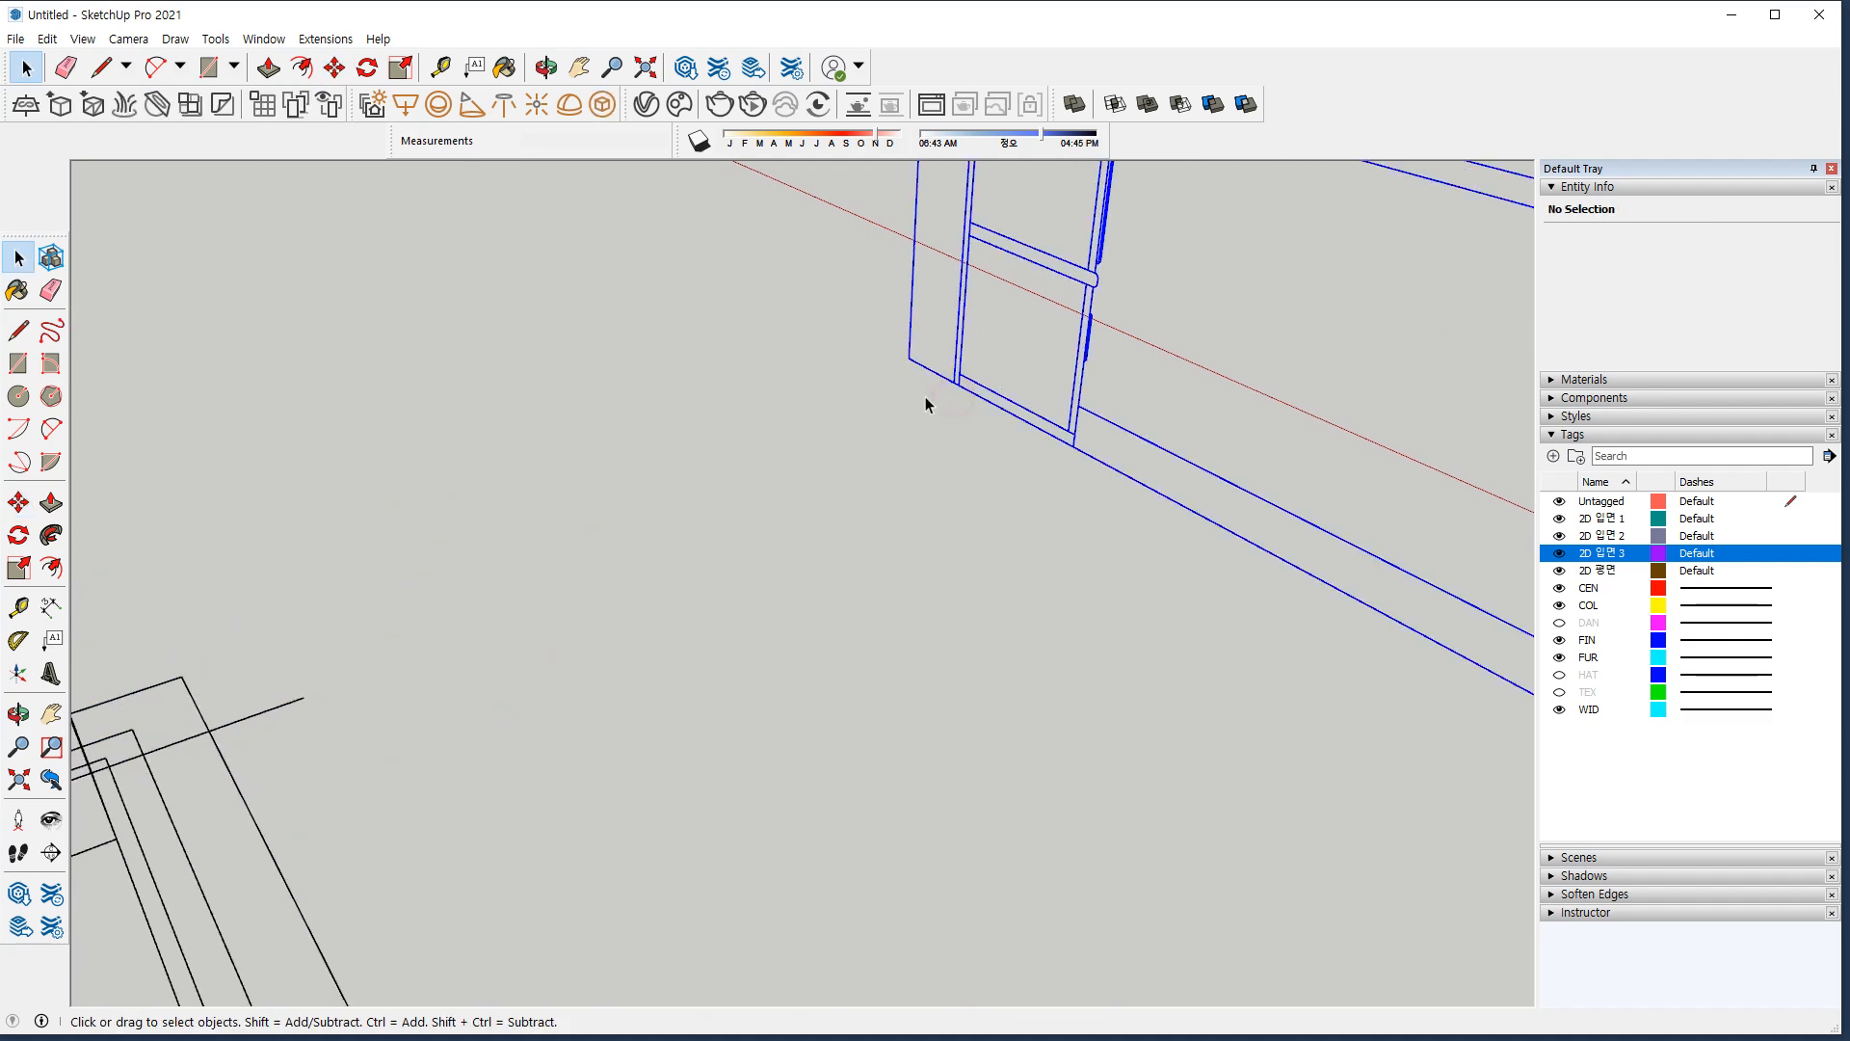
scroll(888, 380, "up", 2)
left_click(958, 383)
key("m")
scroll(848, 339, "up", 2)
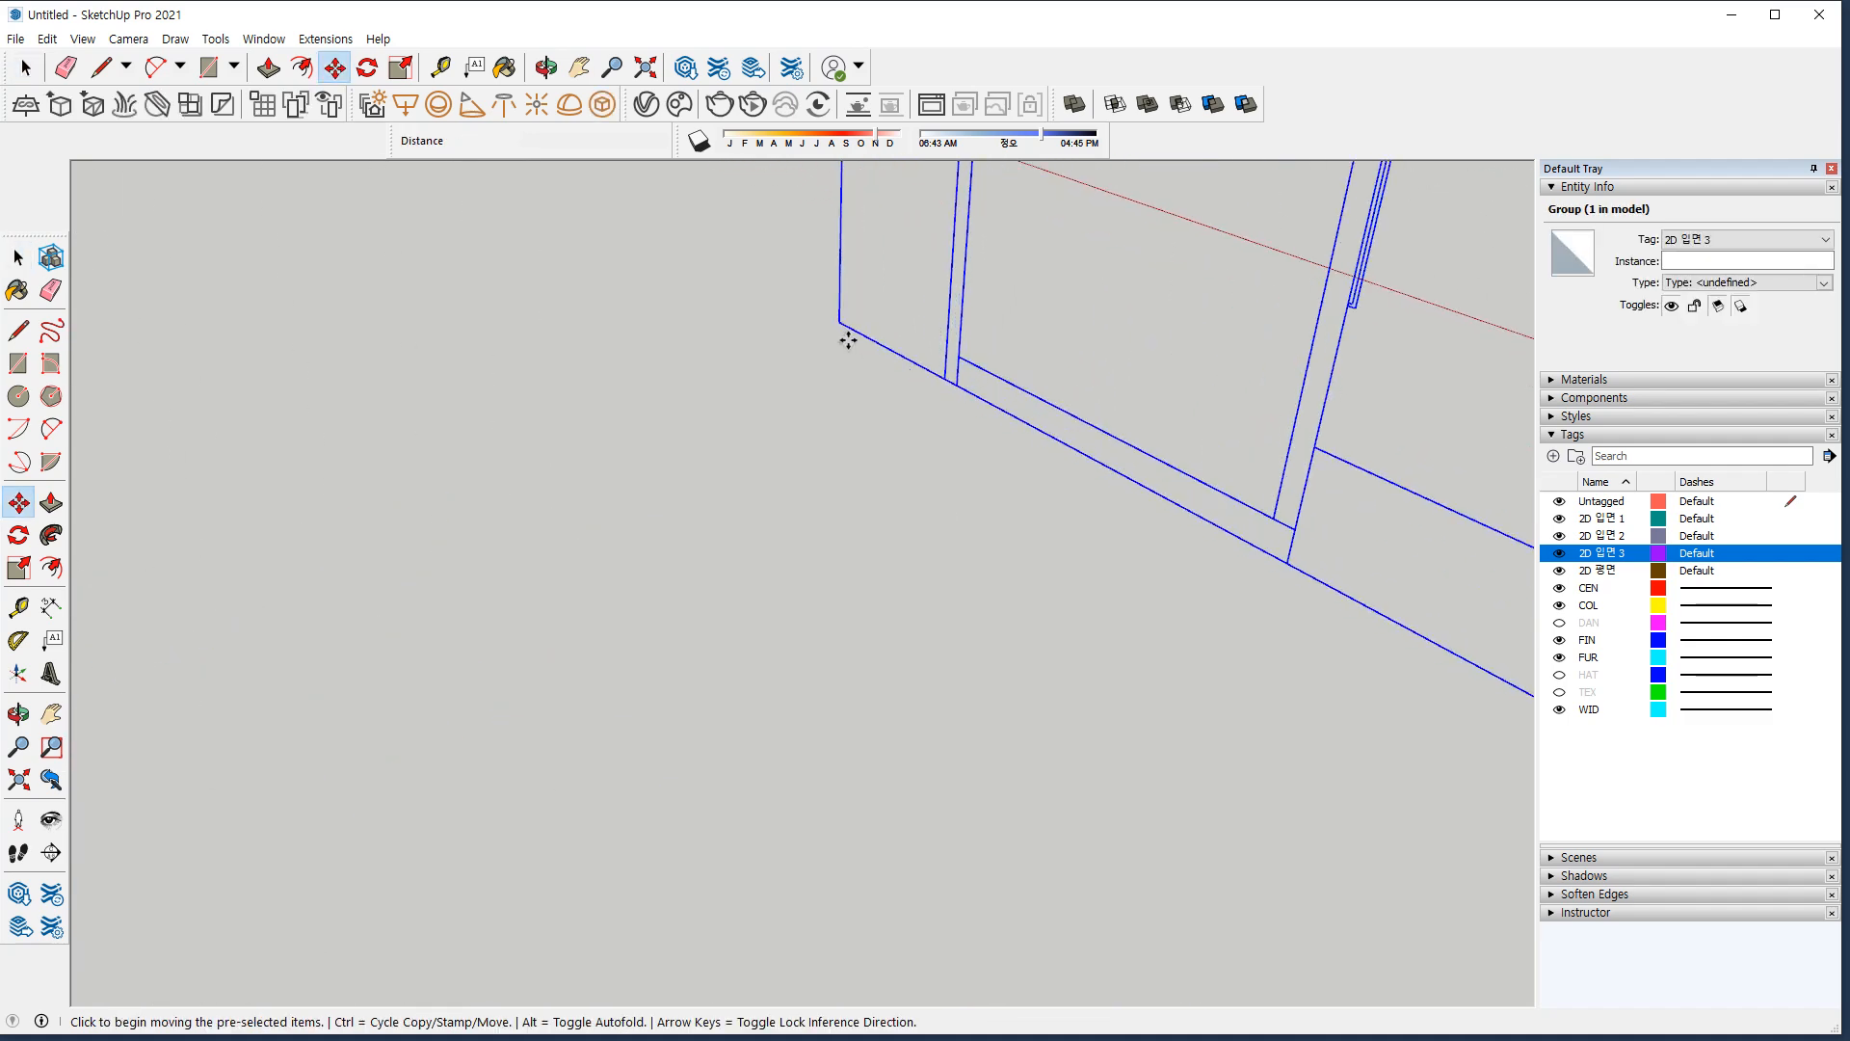
mouse_move(848, 239)
left_mouse_down()
mouse_move(848, 485)
mouse_move(814, 257)
left_mouse_up()
left_click_drag(852, 221, 871, 228)
left_click_drag(938, 382, 940, 616)
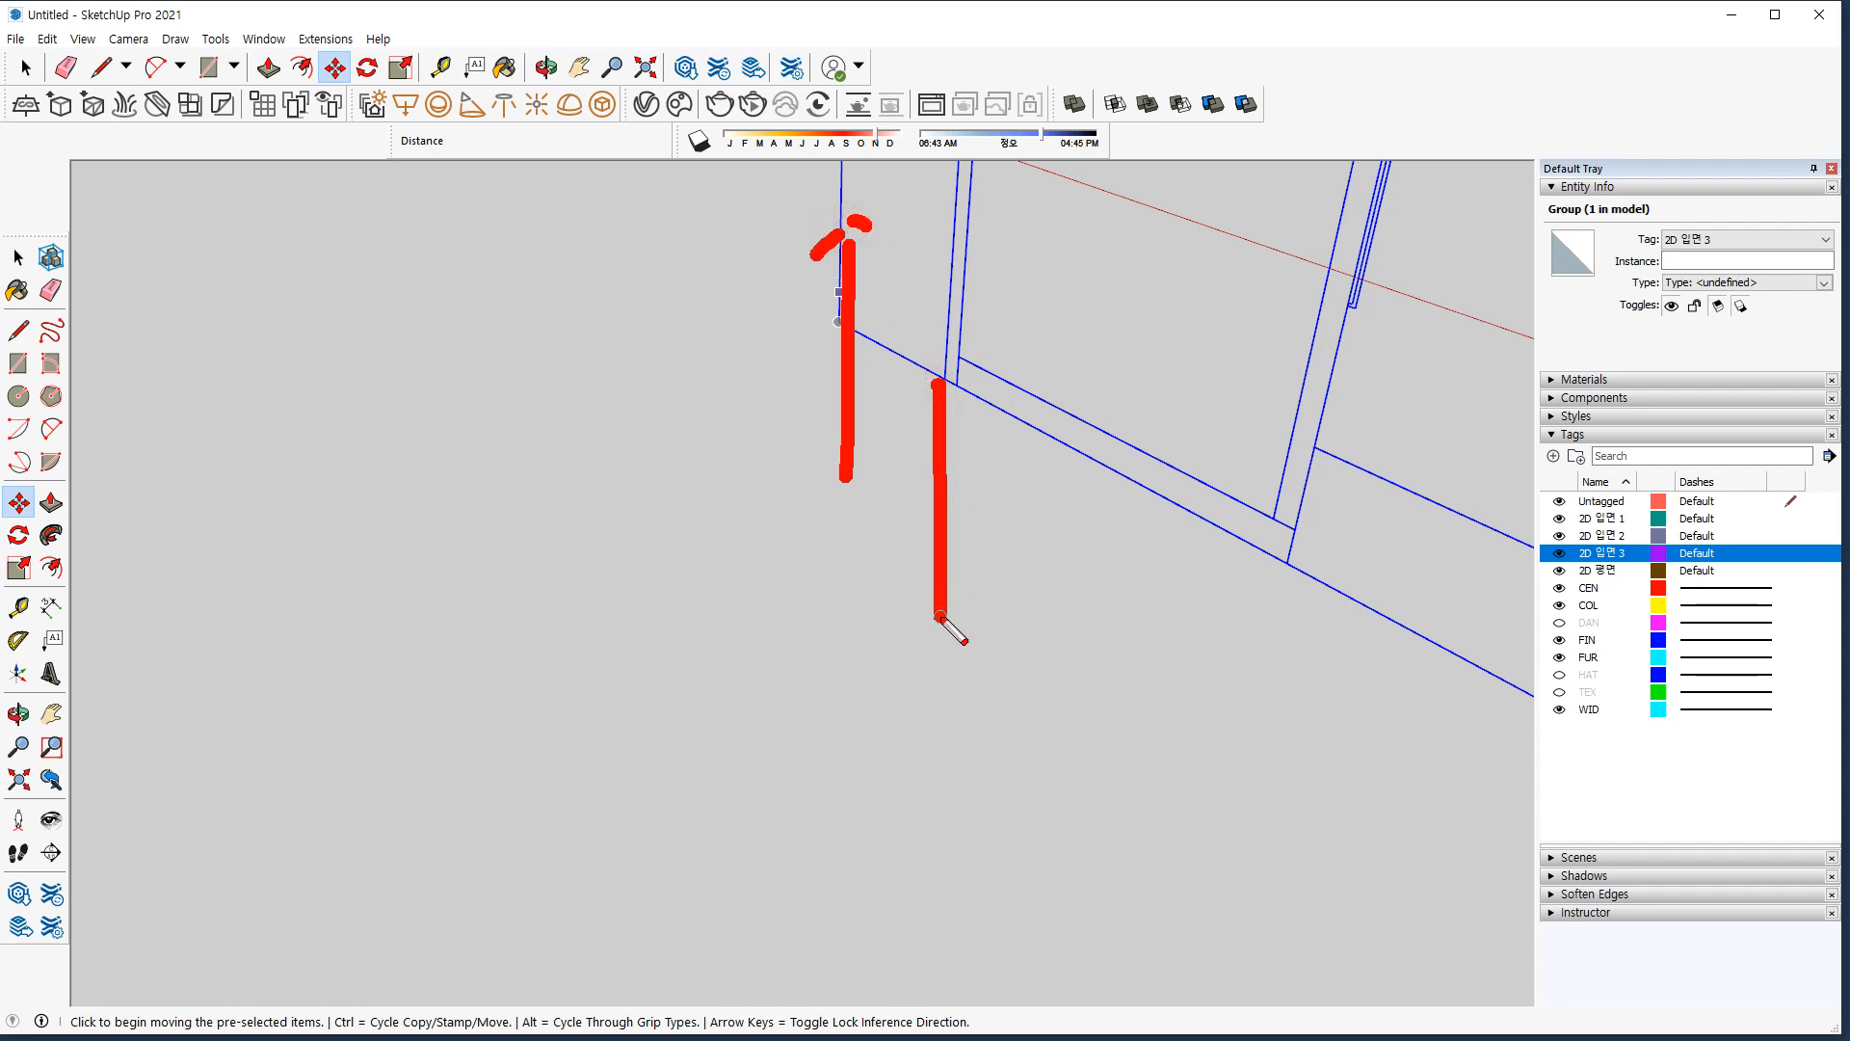
mouse_move(960, 384)
left_mouse_down()
mouse_move(1131, 421)
mouse_move(1231, 386)
left_mouse_up()
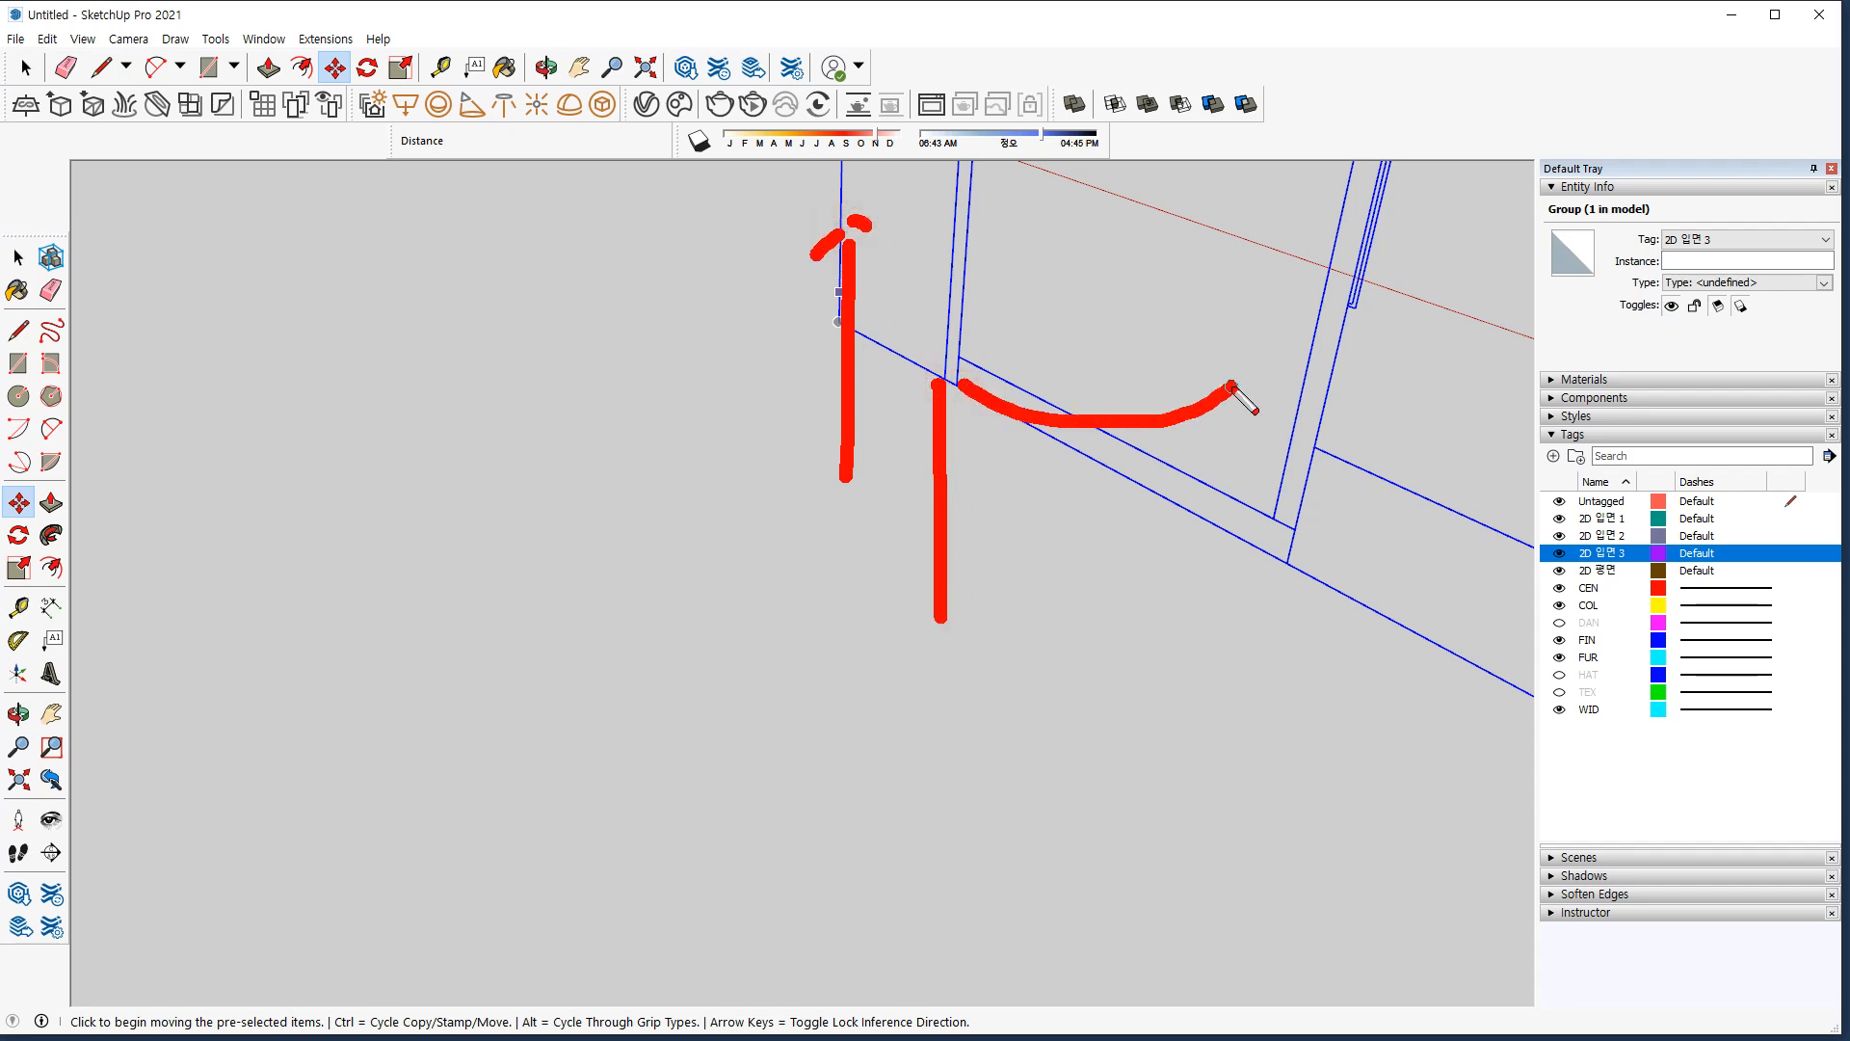
key("Escape")
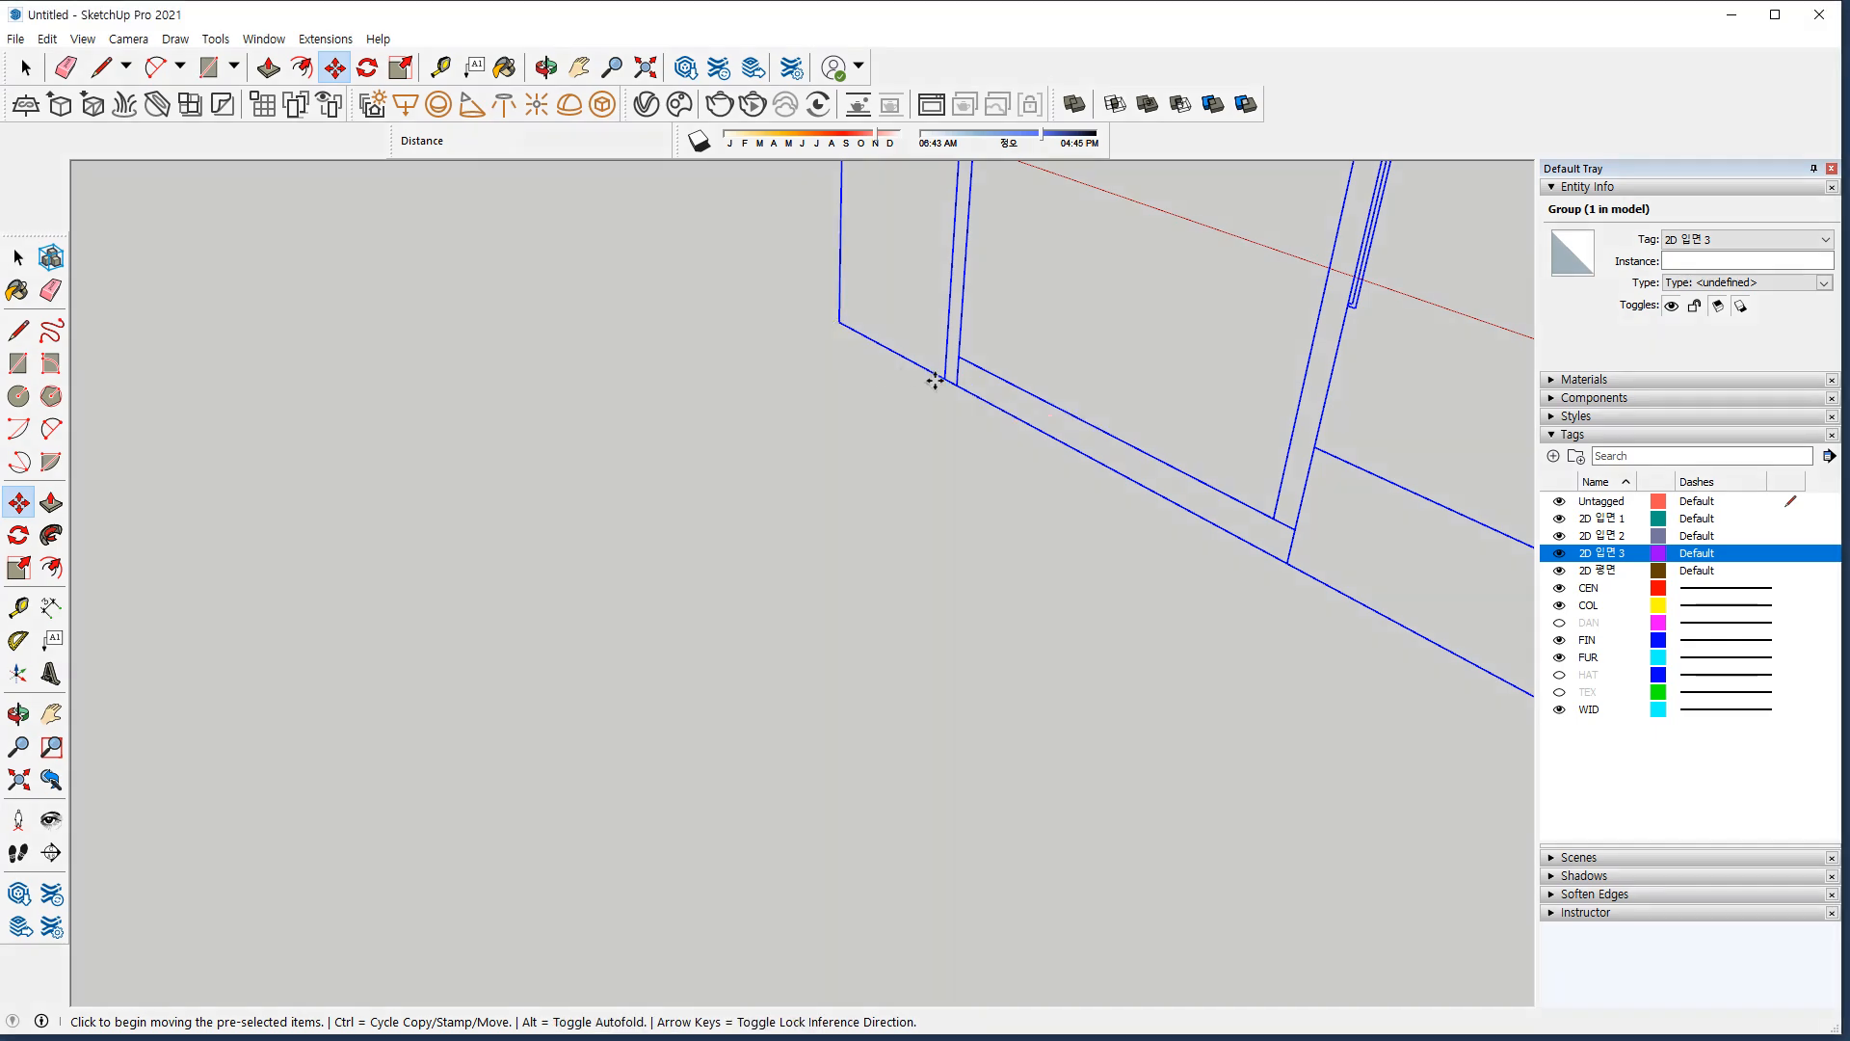
left_click(938, 382)
scroll(712, 485, "down", 2)
scroll(712, 484, "down", 2)
middle_click_drag(442, 586, 1286, 371, "shift")
scroll(768, 876, "up", 2)
middle_click_drag(853, 740, 1176, 424, "shift")
scroll(836, 622, "up", 1)
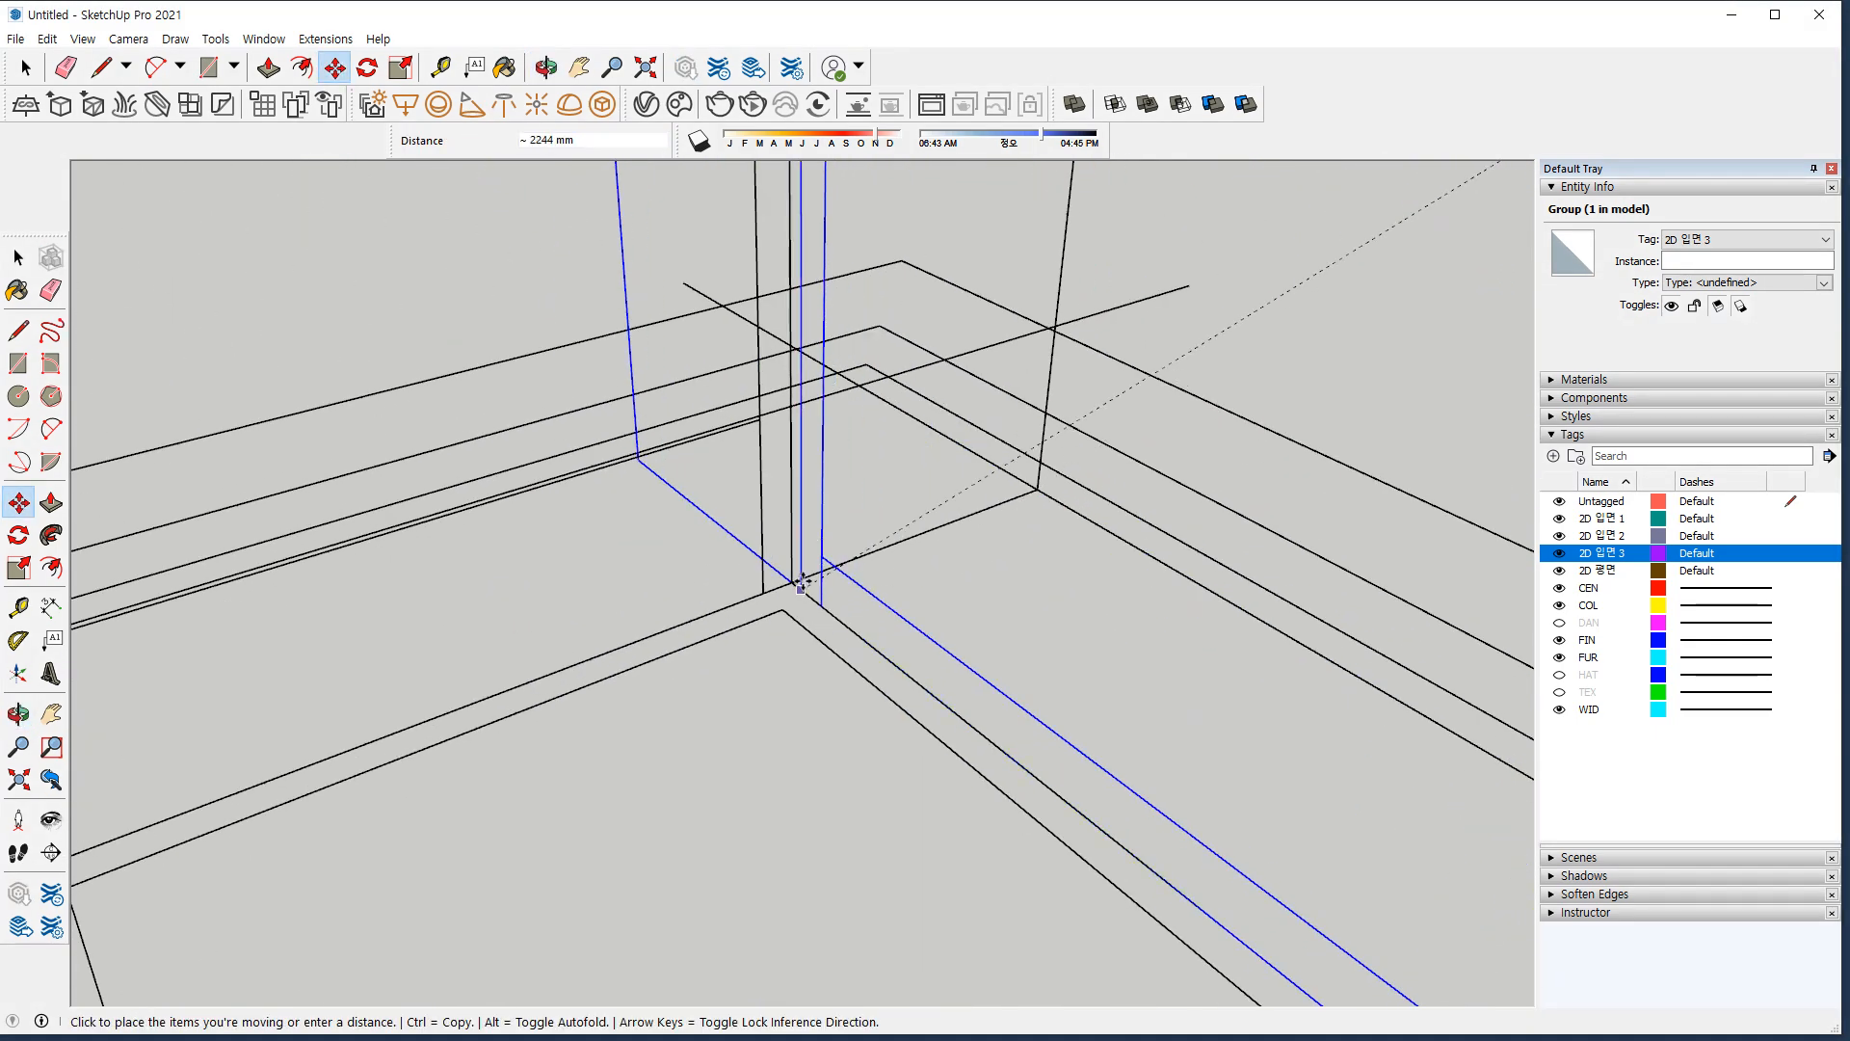
left_click(794, 580)
Compare the outer end line and the inner wall line at the foot of the 2D 입면 1 elevation with the plan corner beside the floor lamp.
scroll(754, 870, "down", 3)
scroll(838, 851, "down", 3)
mouse_move(756, 777)
middle_mouse_down("shift")
mouse_move(838, 851)
mouse_move(702, 318)
middle_mouse_up("shift")
scroll(702, 318, "down", 2)
scroll(885, 584, "down", 2)
middle_click_drag(1004, 630, 732, 520)
middle_click_drag(1191, 777, 661, 520, "shift")
scroll(853, 607, "up", 2)
scroll(471, 484, "up", 5)
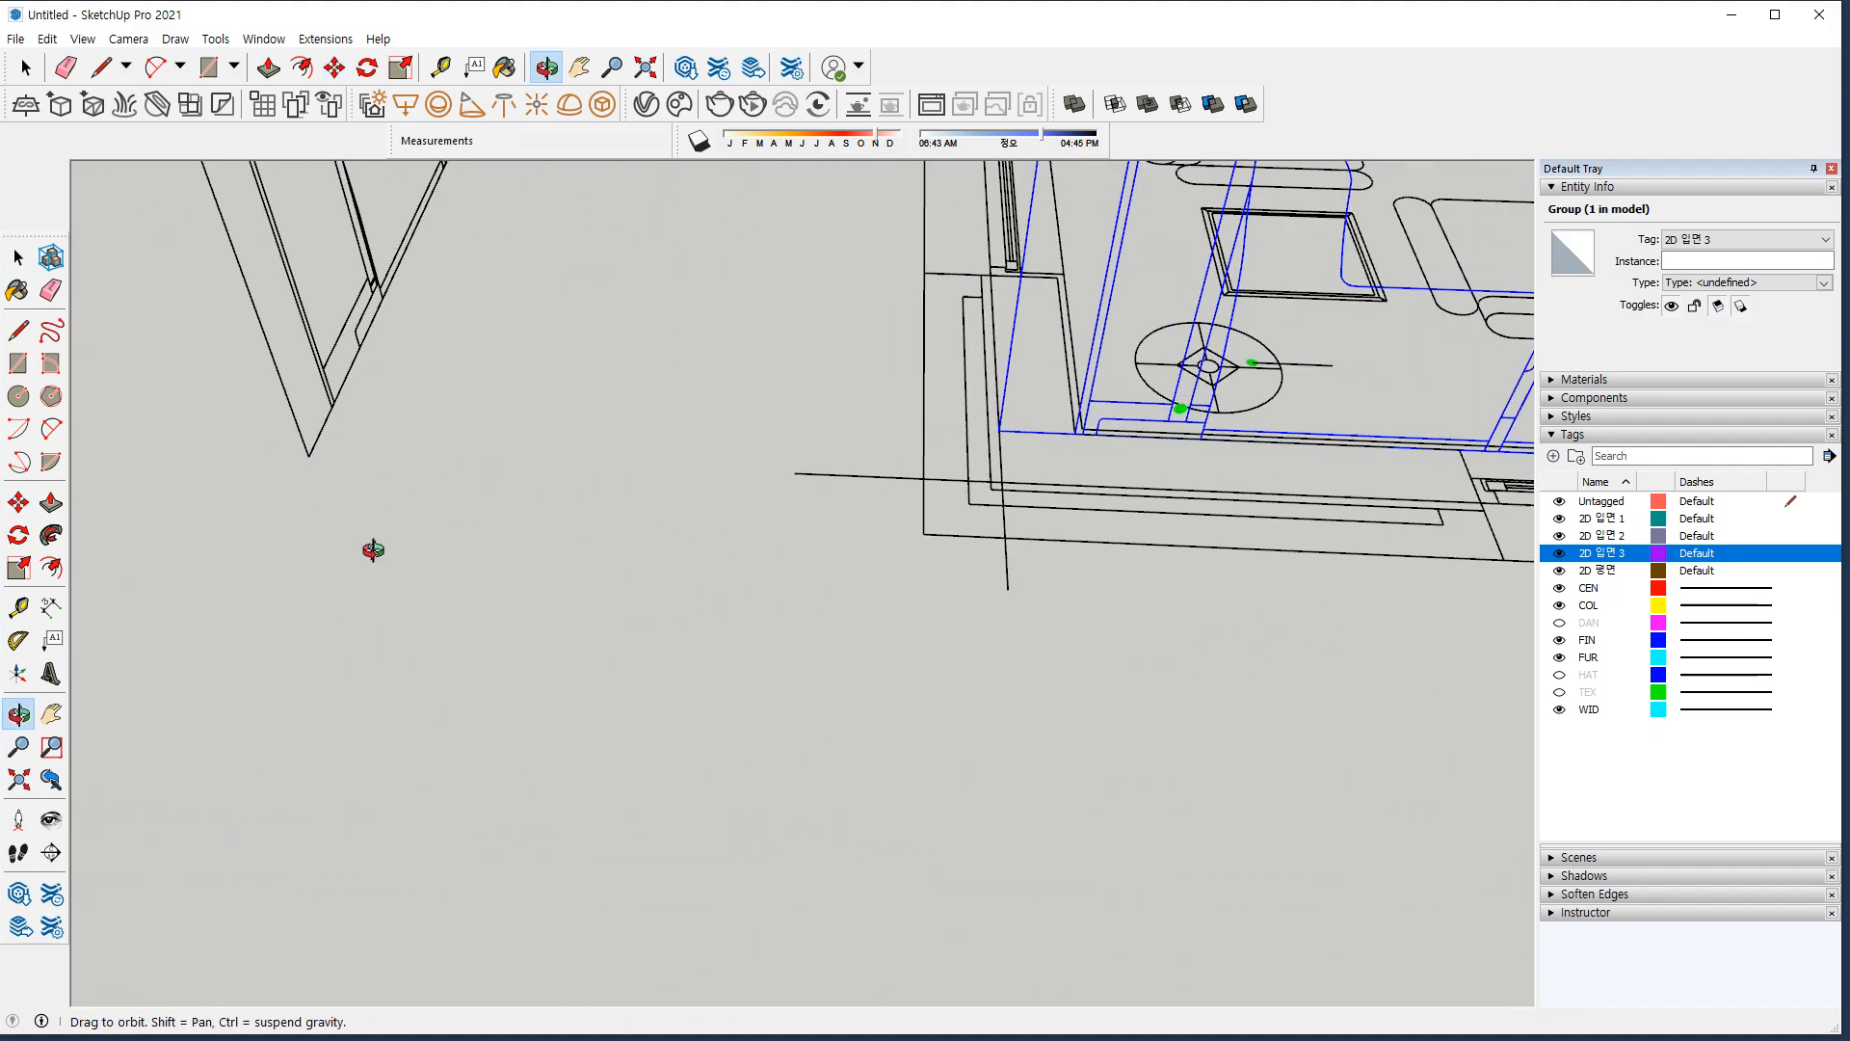
middle_click_drag(402, 537, 285, 546)
key("space")
mouse_move(467, 352)
middle_mouse_down()
mouse_move(66, 256)
mouse_move(978, 466)
mouse_move(982, 301)
middle_mouse_up()
left_click_drag(967, 284, 967, 563)
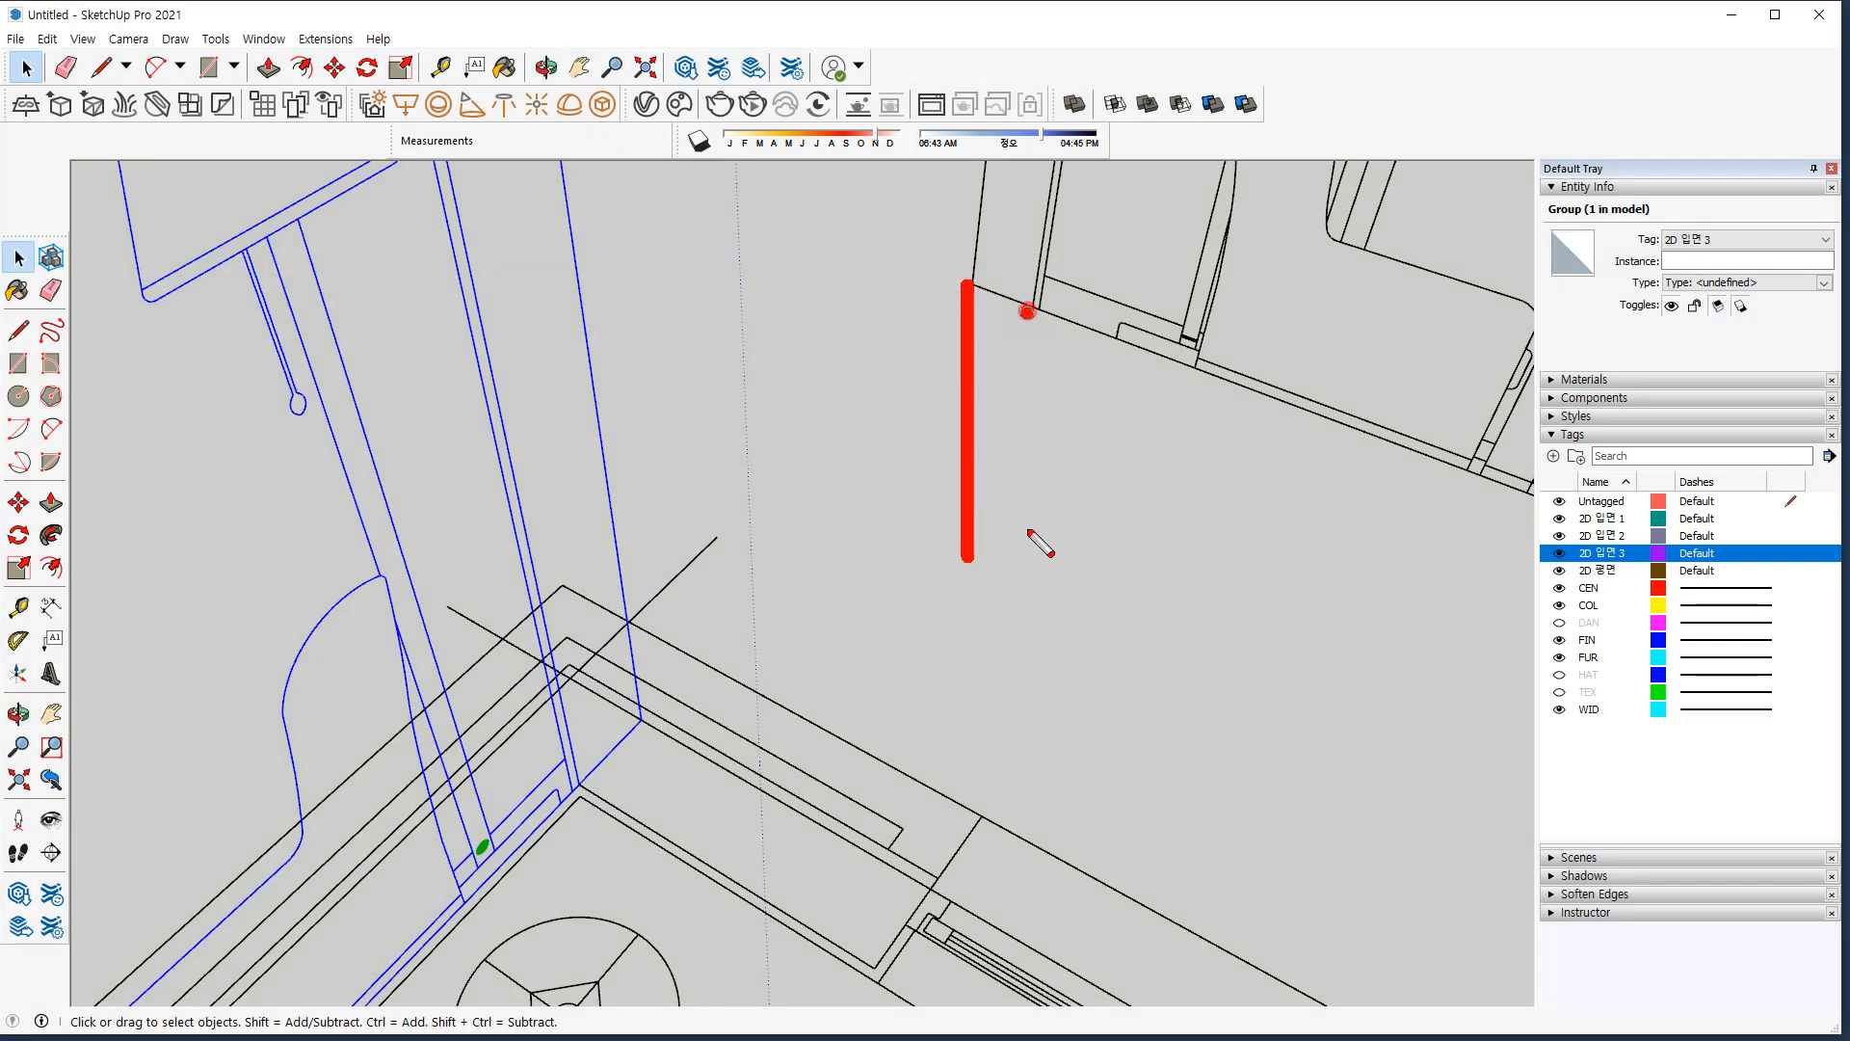
left_click_drag(1029, 428, 1033, 647)
left_click_drag(1052, 246, 1298, 232)
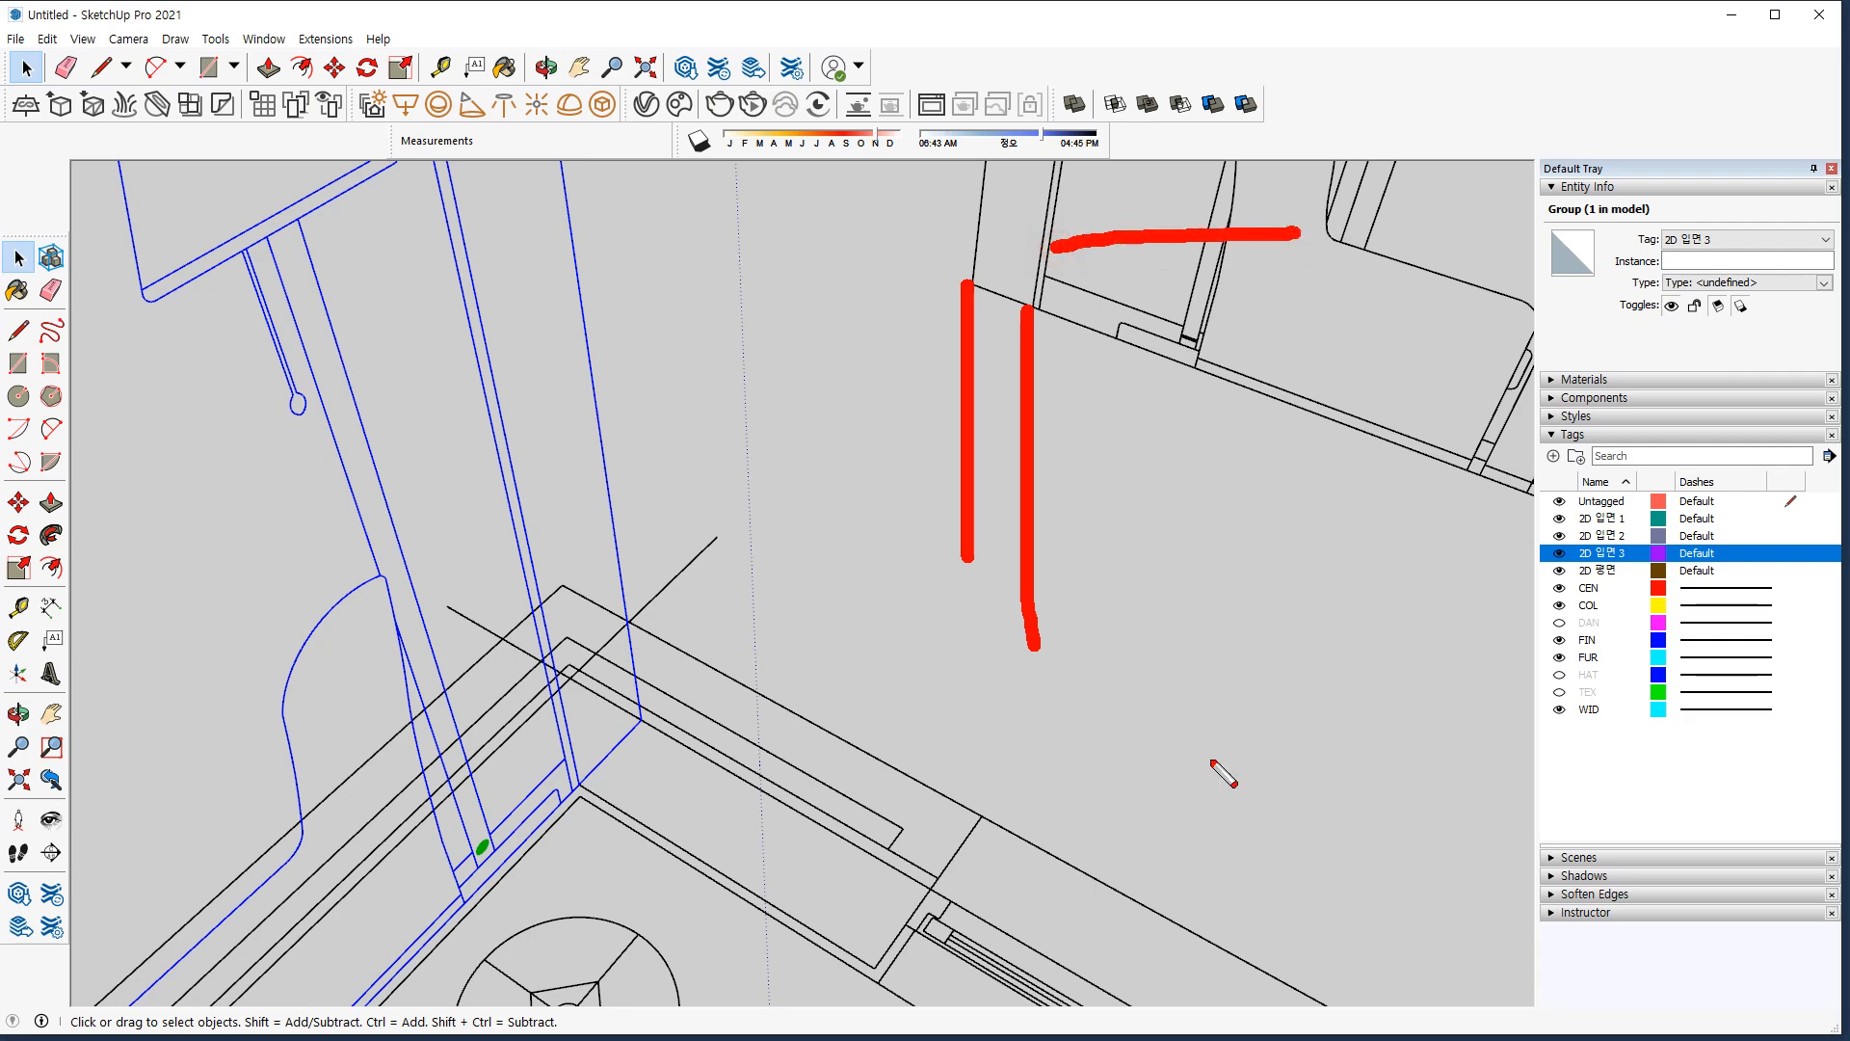
key("Escape")
Move the 2D 입면 1 elevation by the foot of its inner wall line onto the plan's innermost finish corner beside the floor lamp.
left_click(1035, 292)
key("m")
left_click(1036, 310)
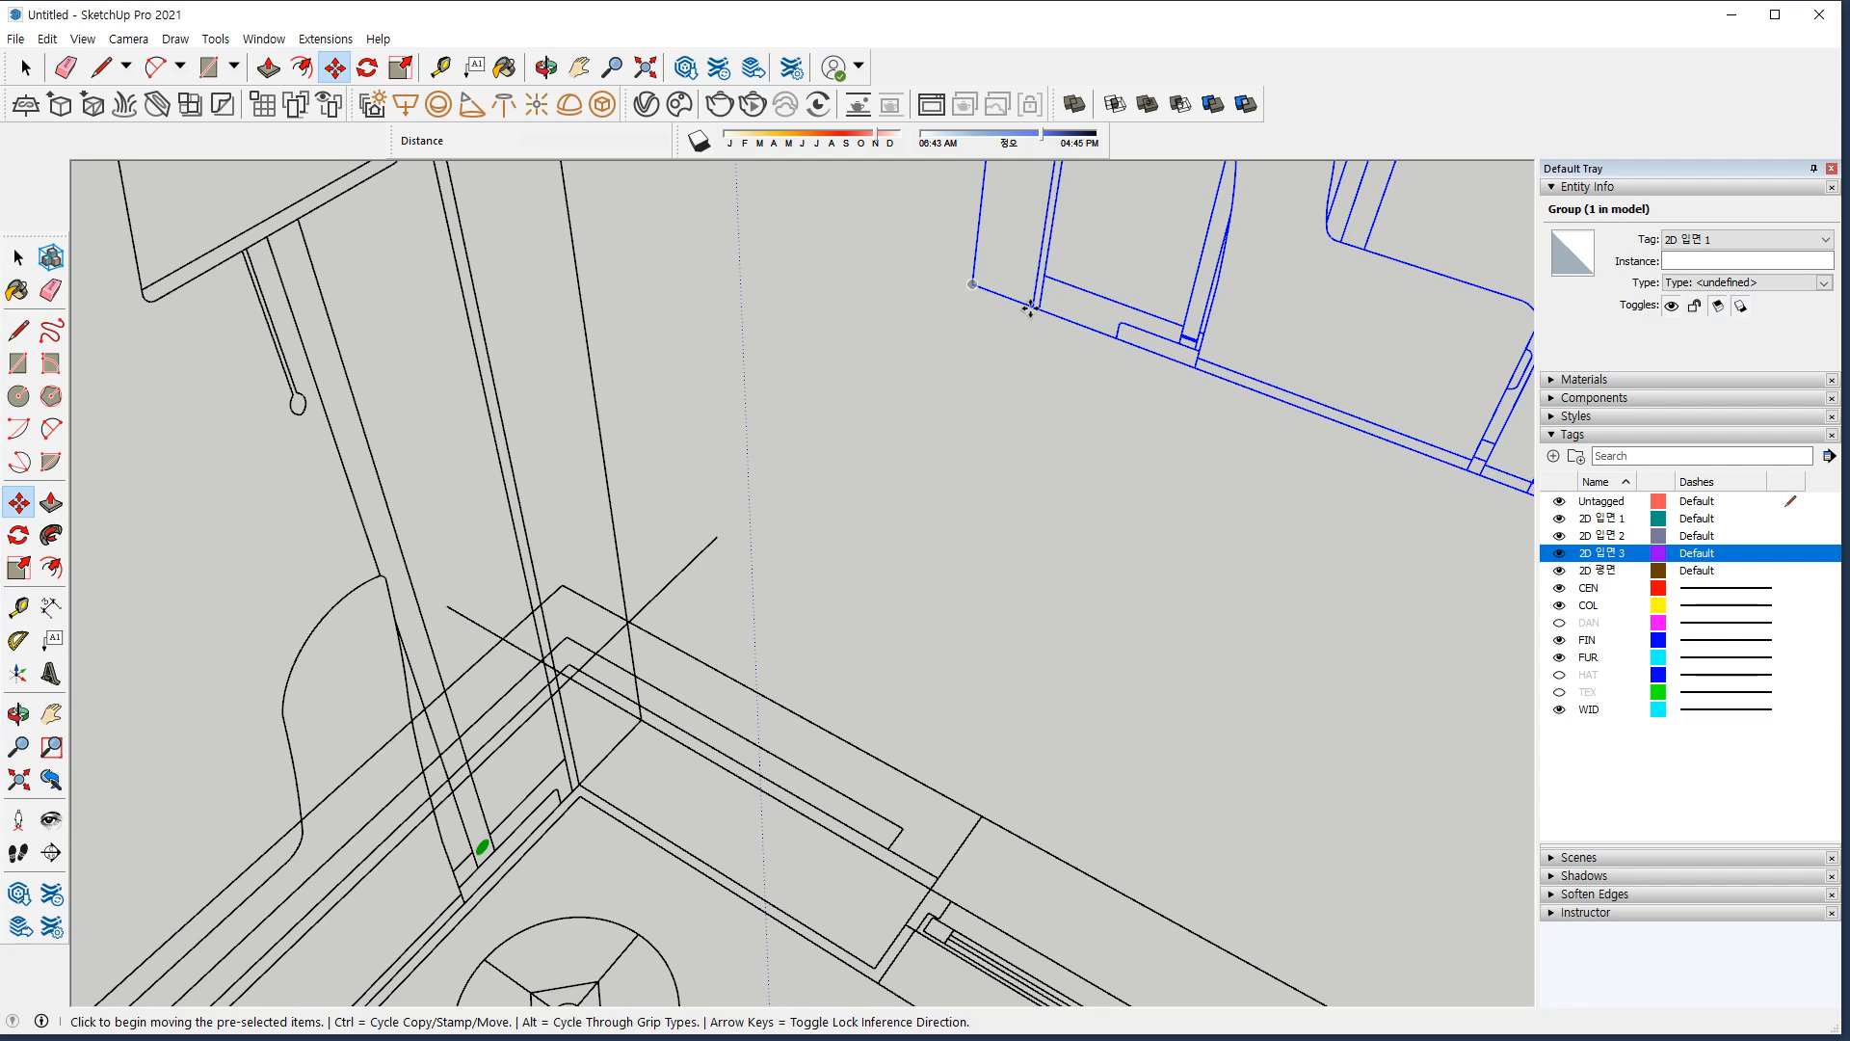
middle_click_drag(672, 744, 857, 546)
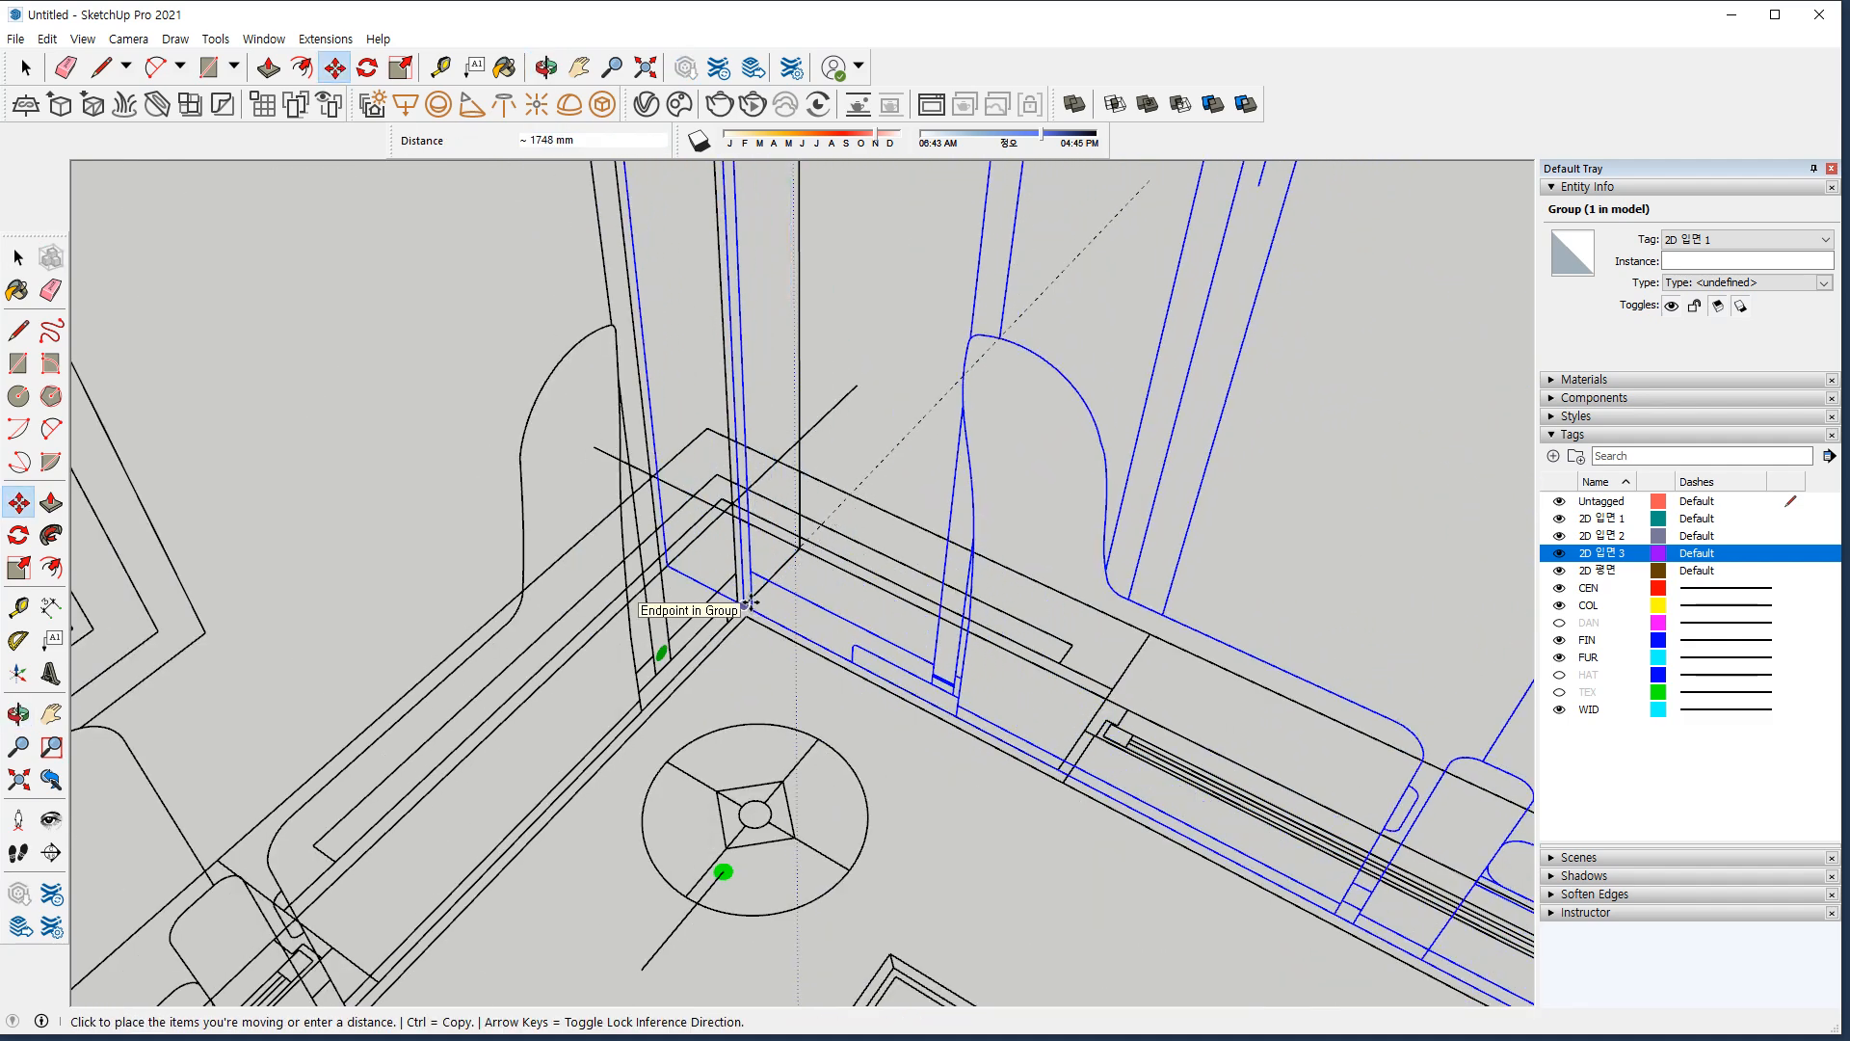
left_click(744, 608)
key("space")
left_click(904, 810)
scroll(905, 818, "down", 1)
scroll(904, 815, "down", 3)
middle_click_drag(891, 834, 887, 551)
scroll(884, 540, "up", 3)
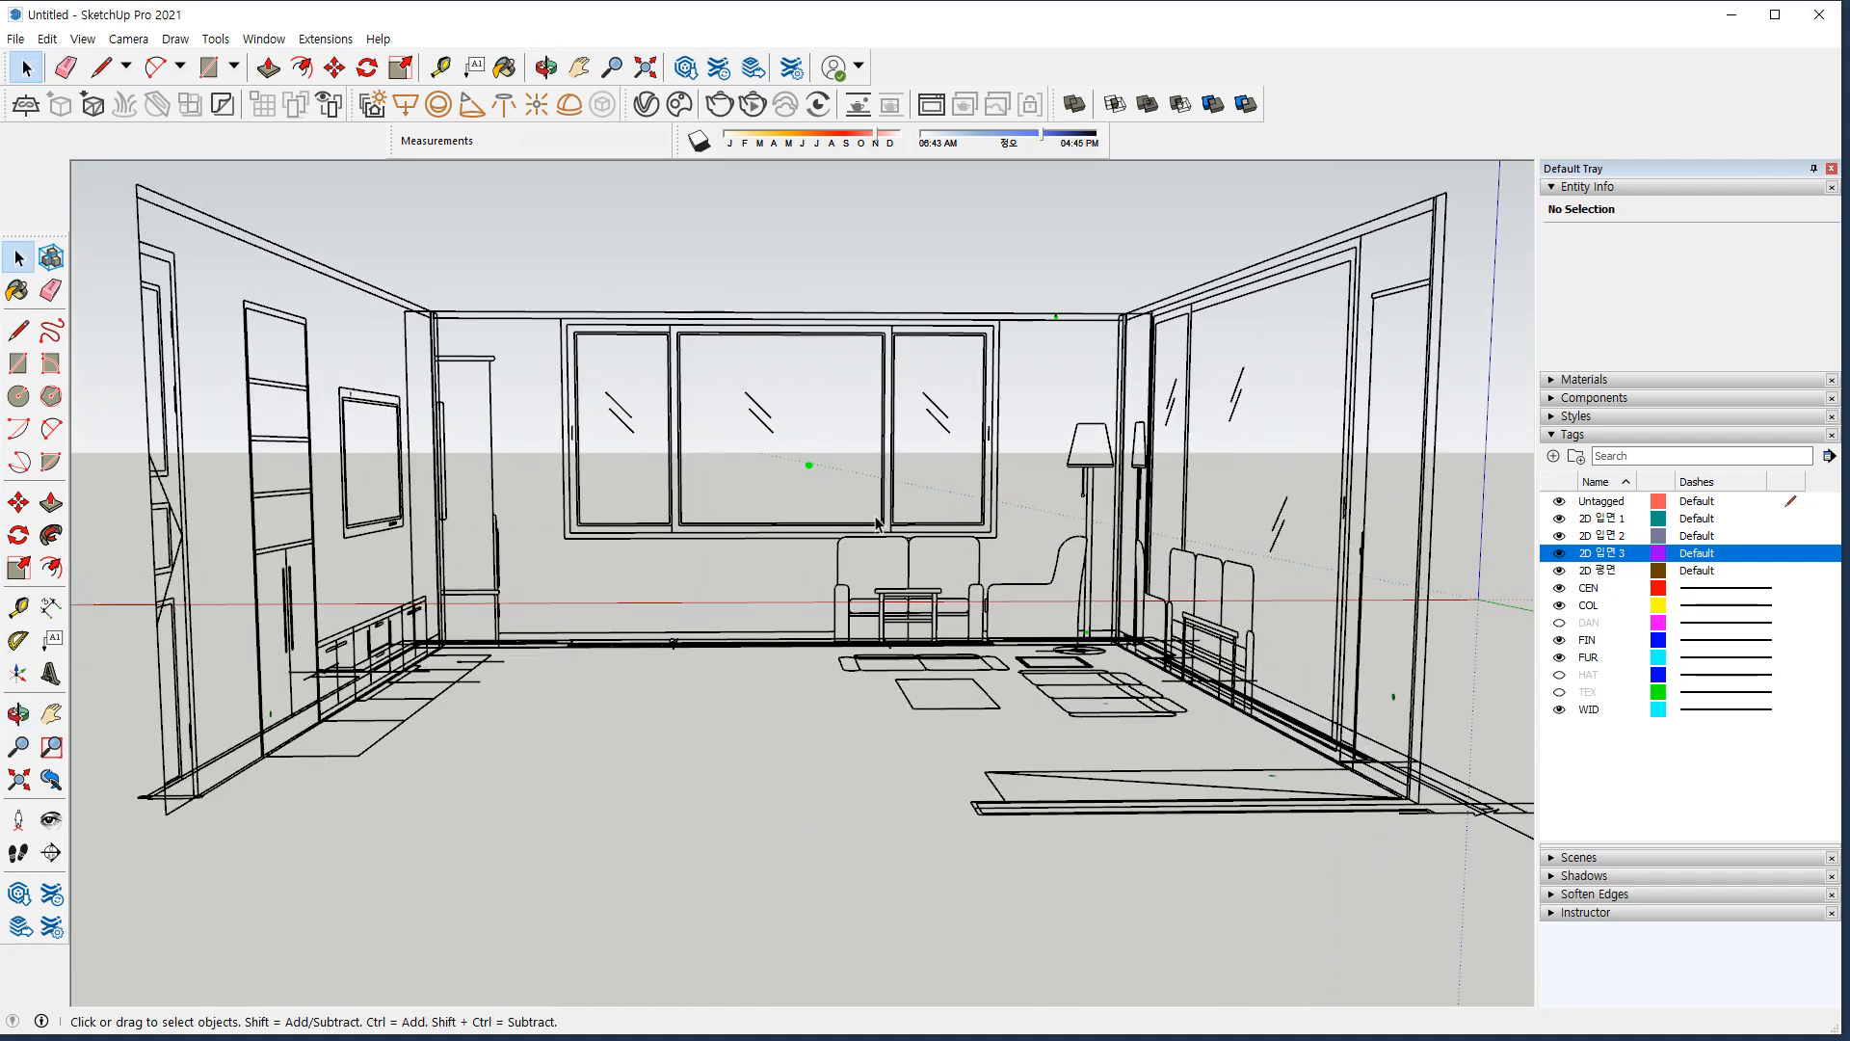
scroll(876, 542, "up", 1)
middle_click_drag(876, 543, 870, 566, "shift")
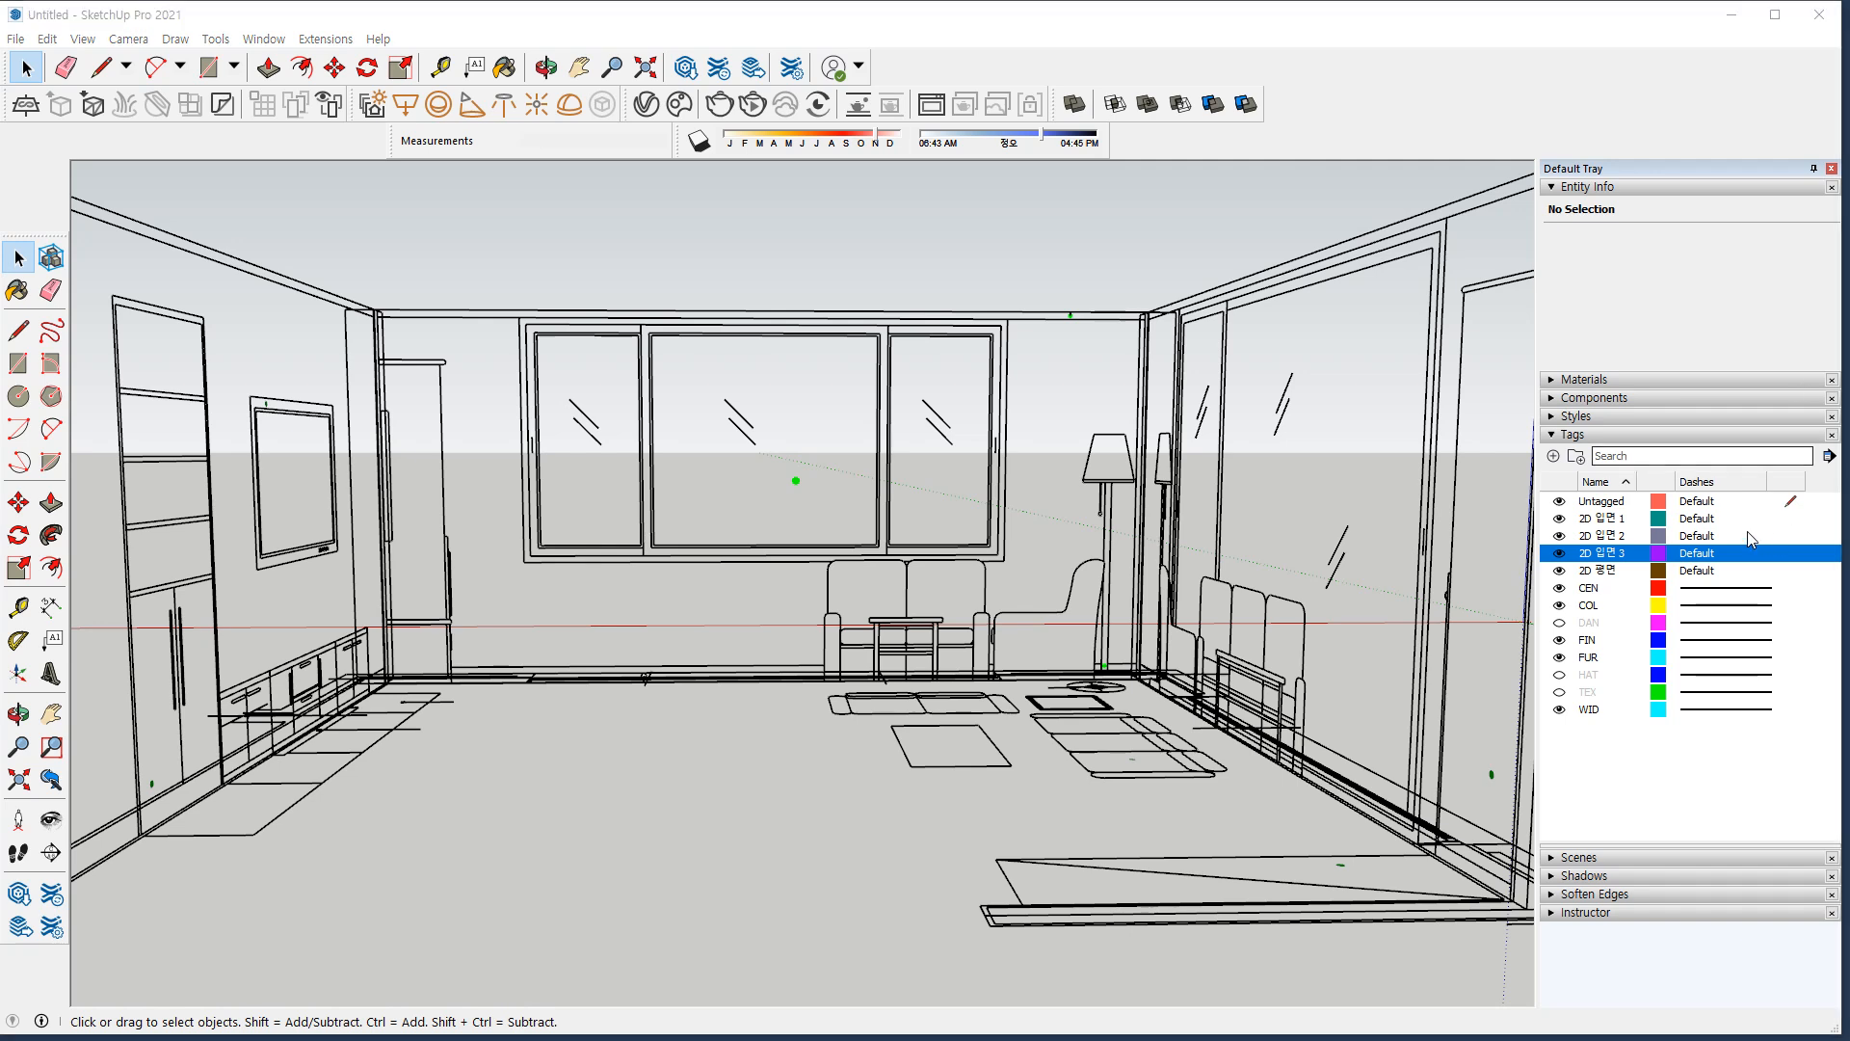
Delete the imported CAD tags from CEN through WID together with the entities assigned to them.
left_click(1590, 589)
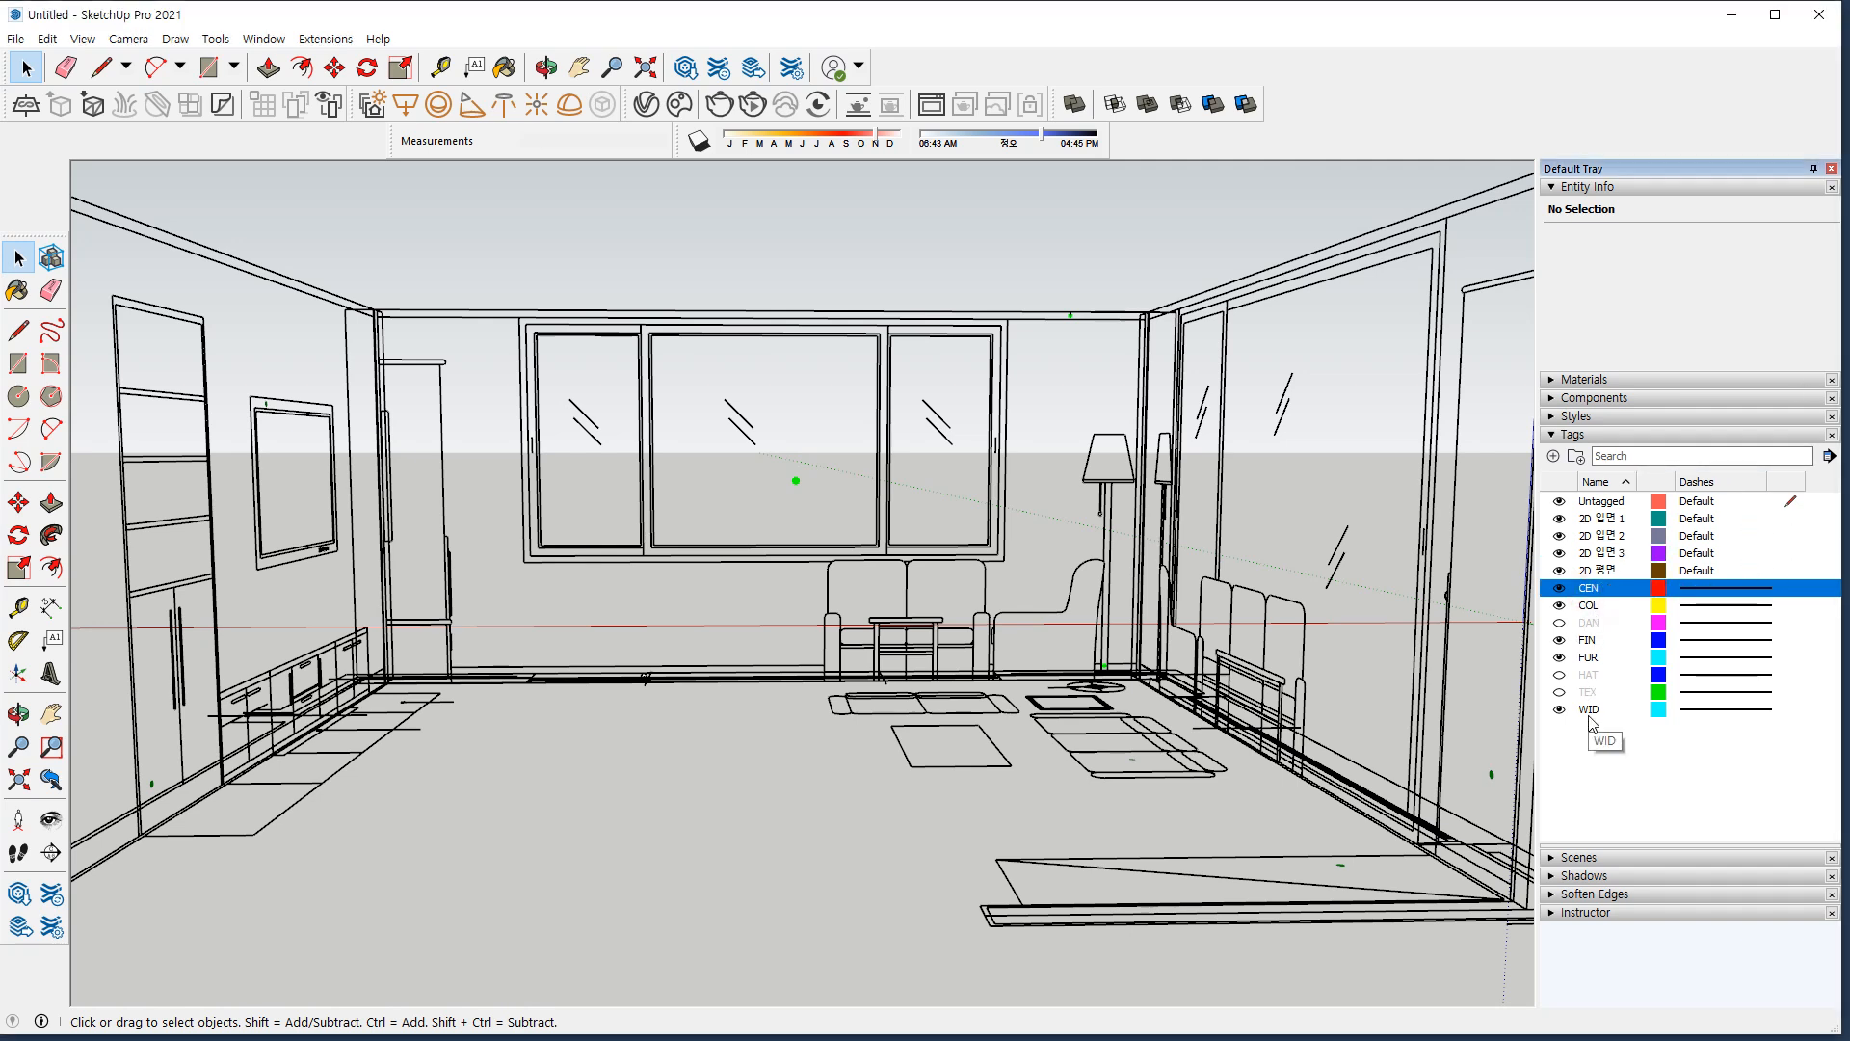
left_click(1588, 710, "shift")
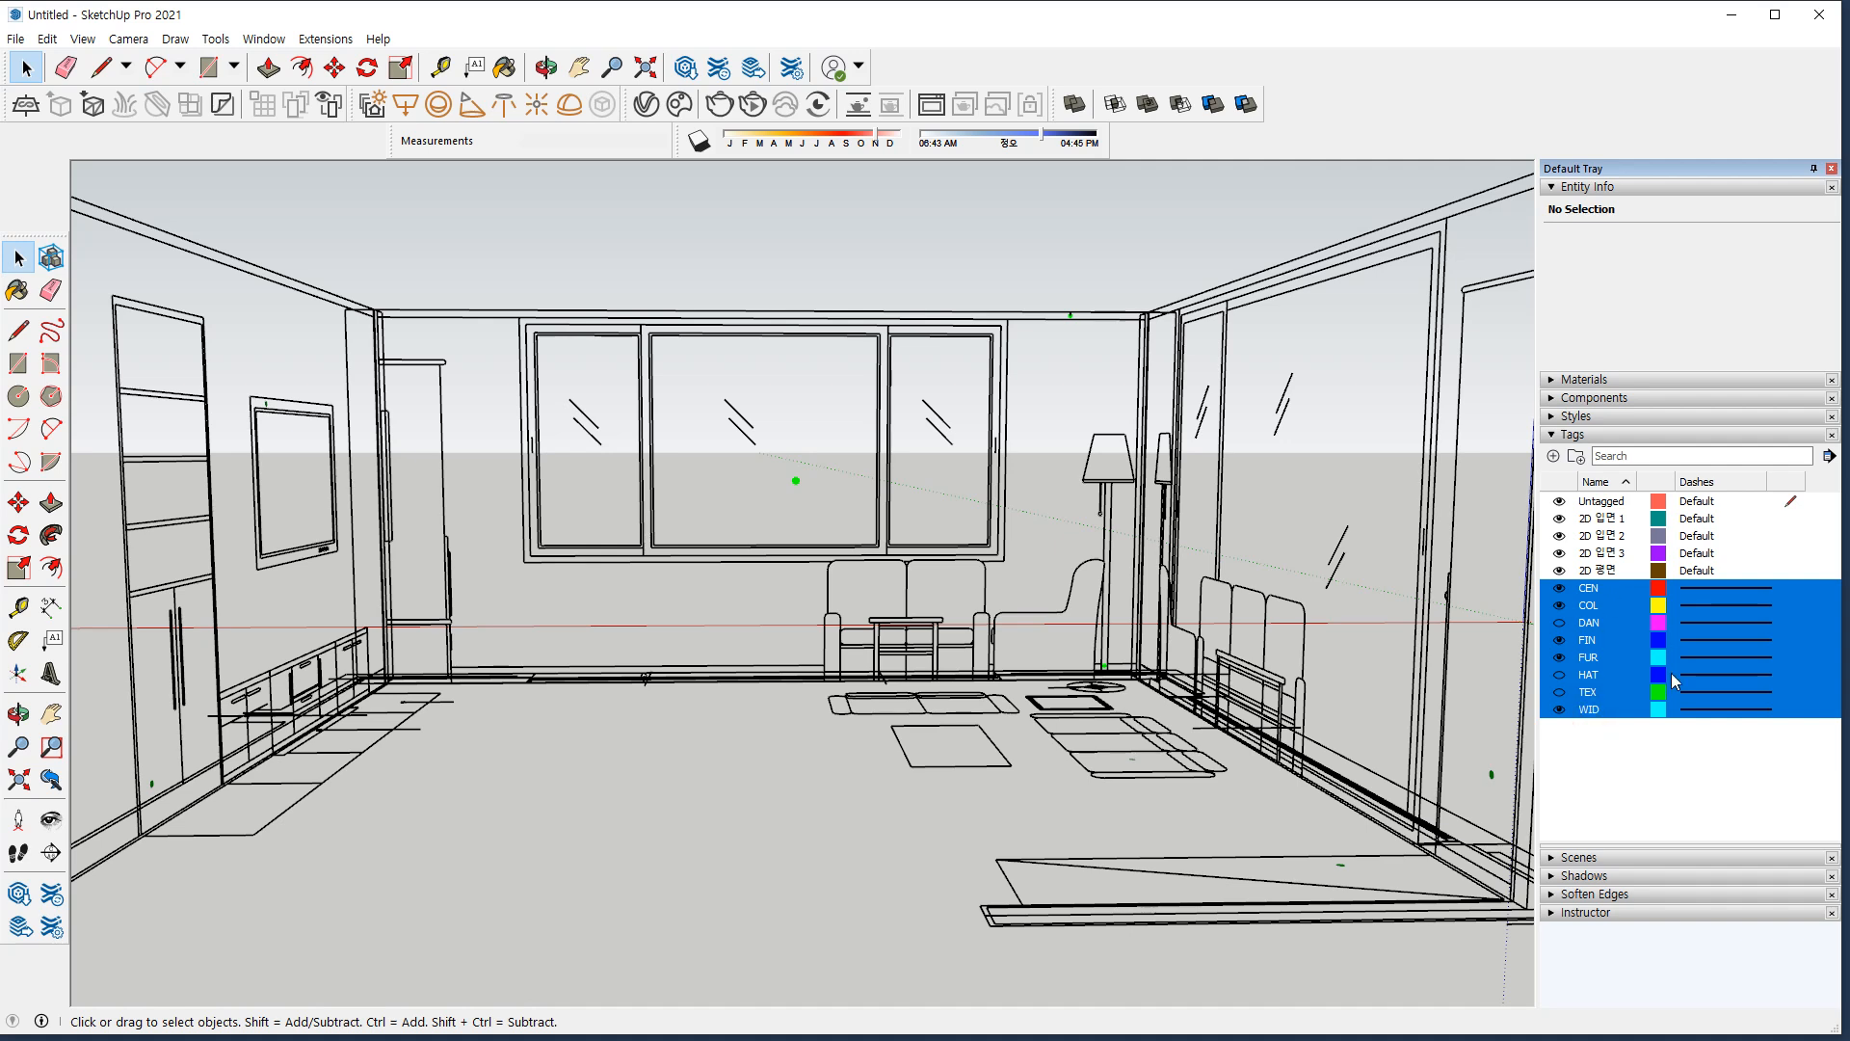
right_click(1627, 652)
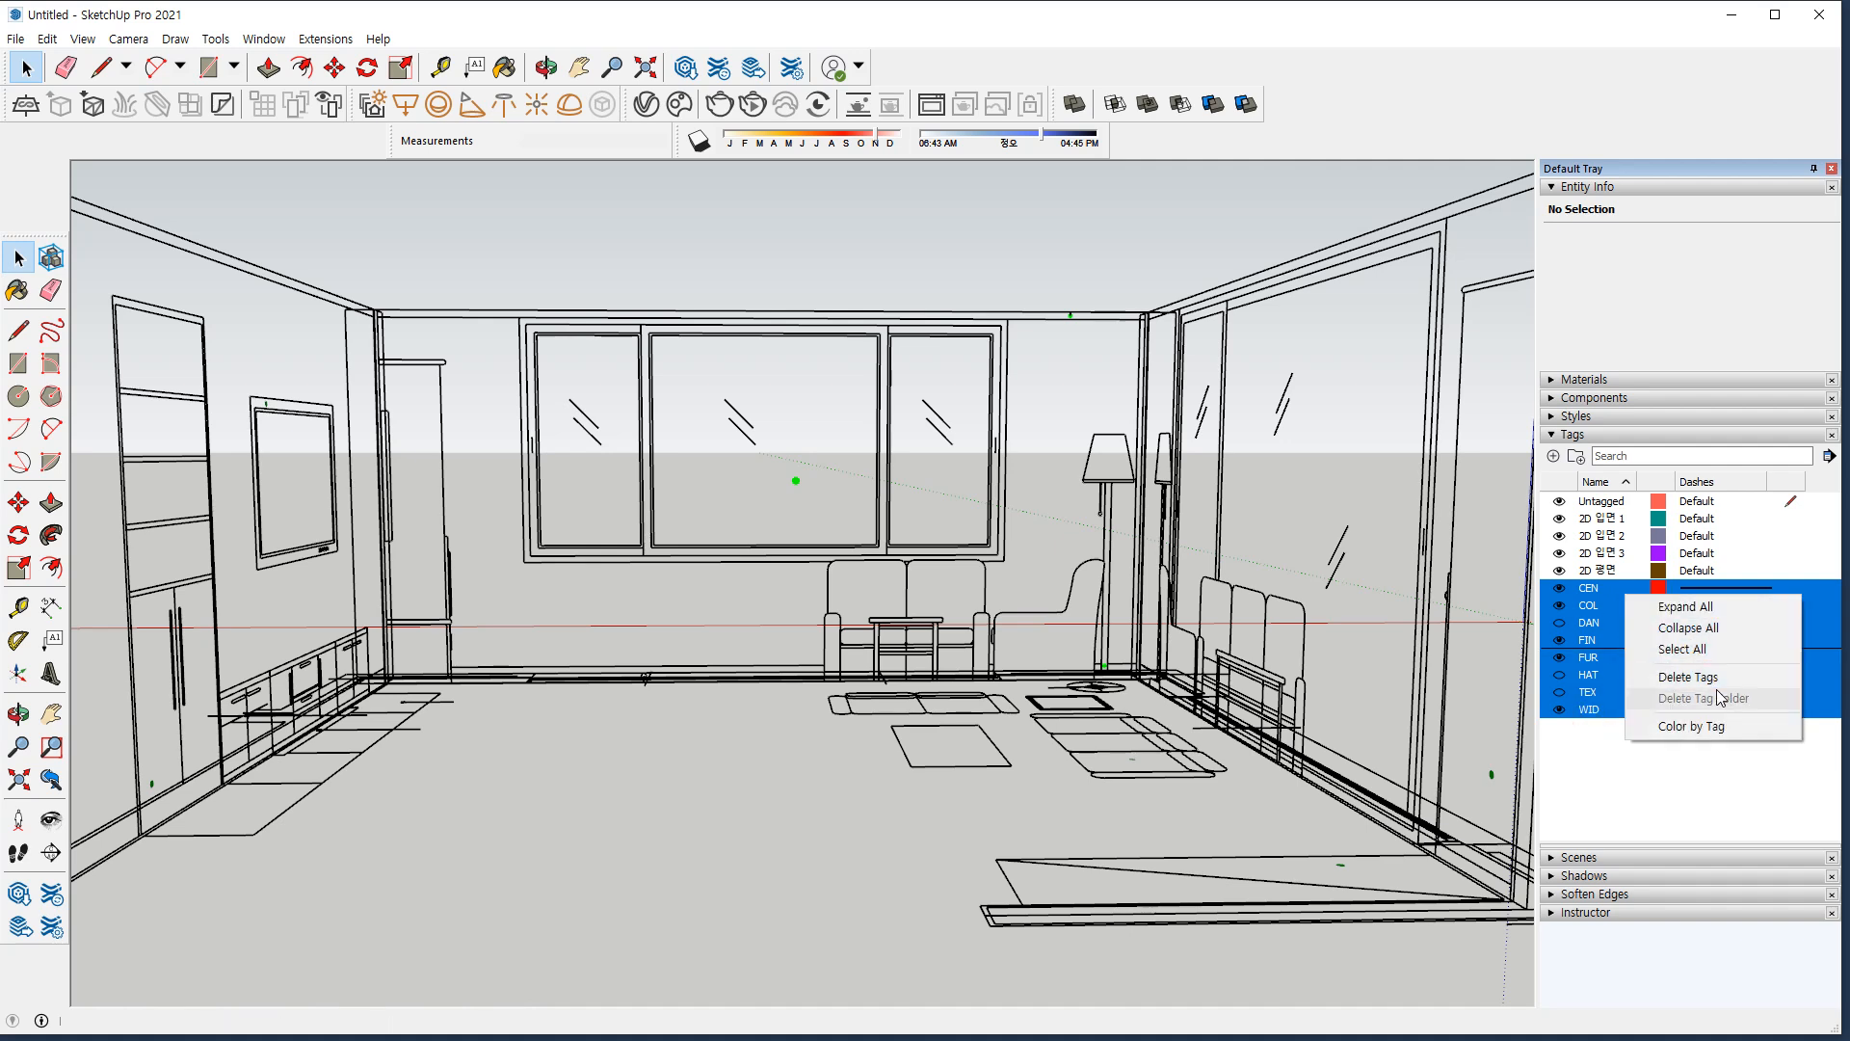
left_click(1652, 676)
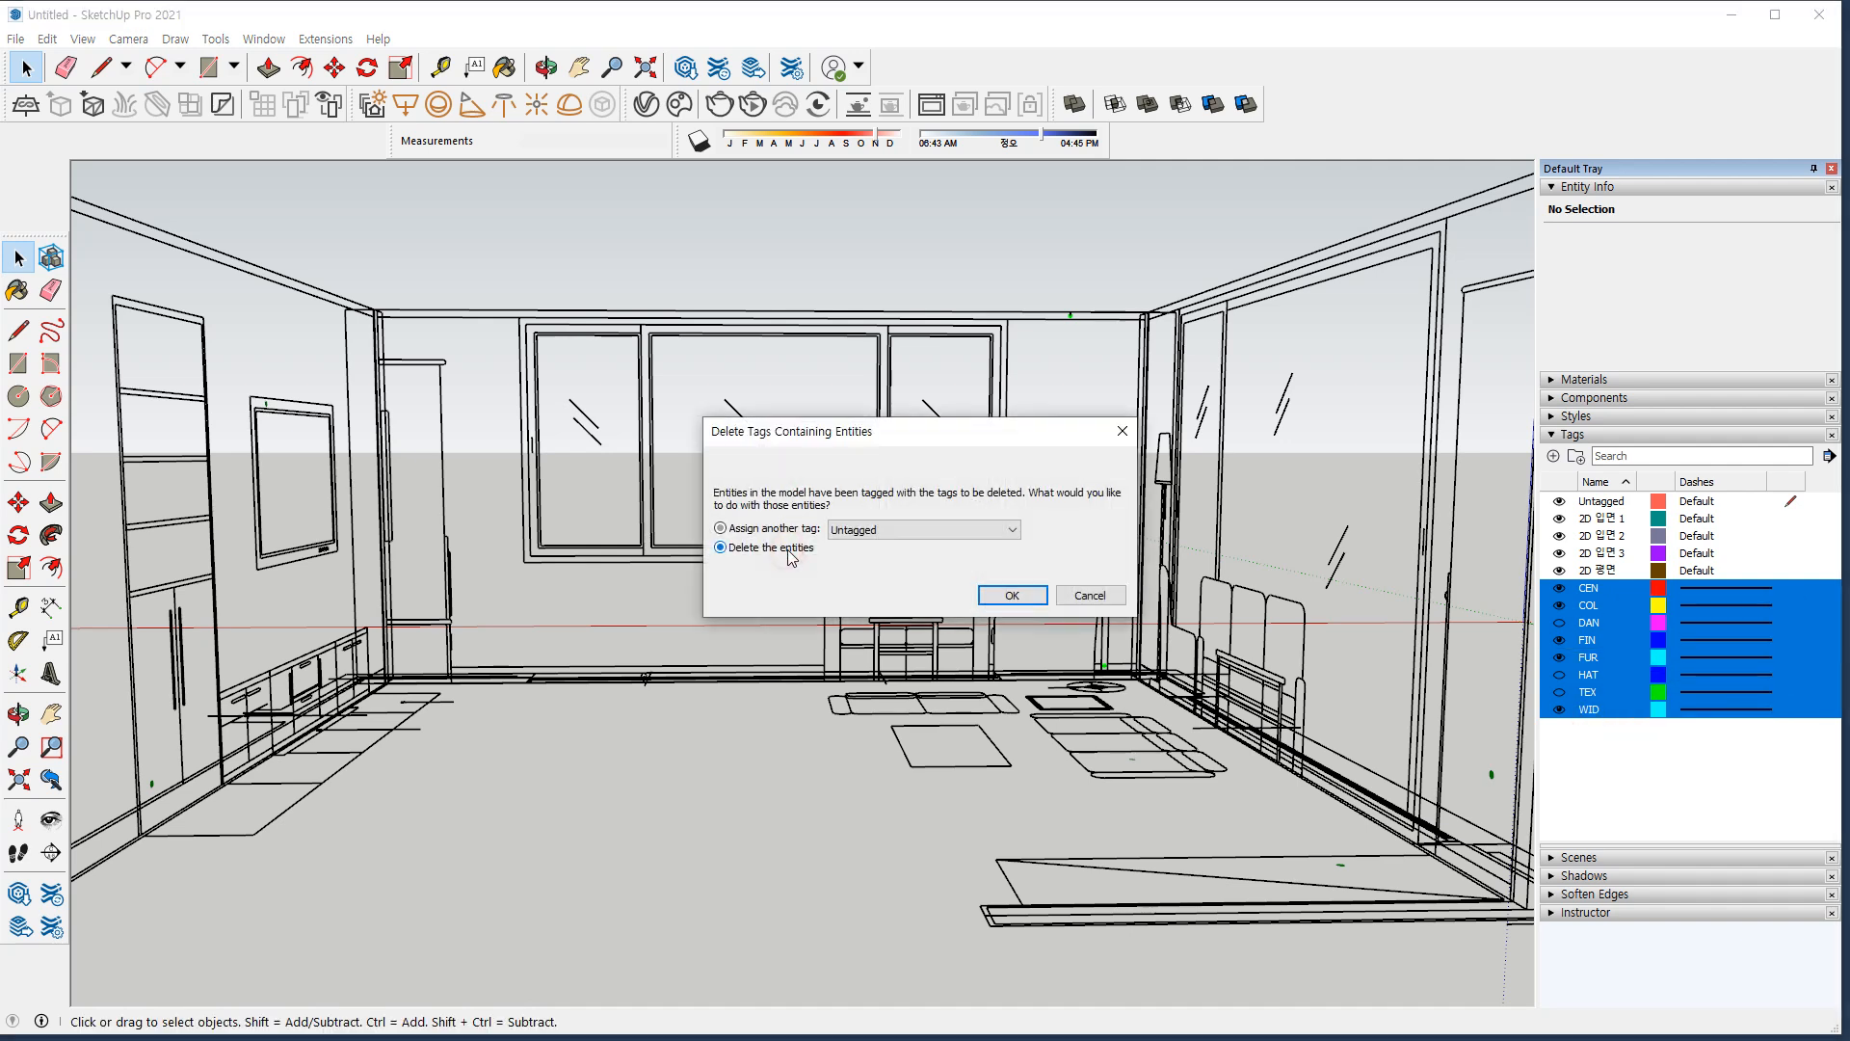
left_click(1041, 594)
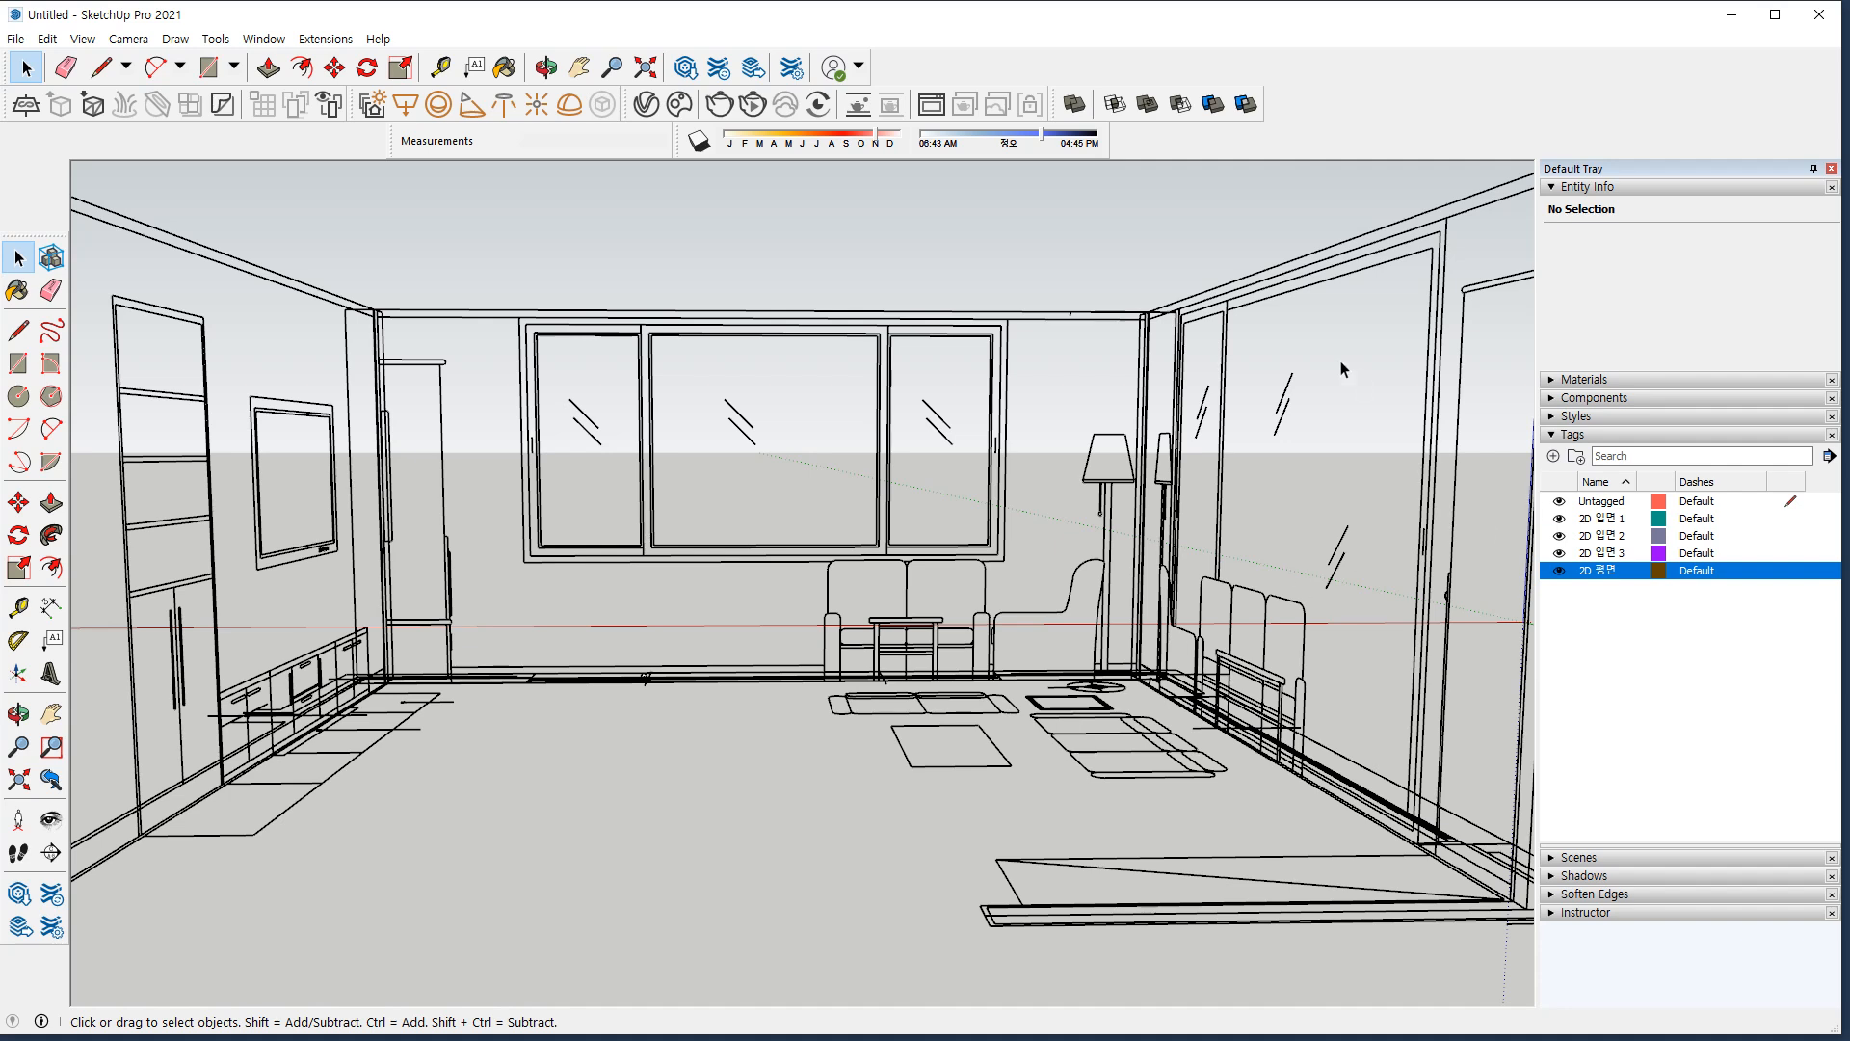
Lock the floor plan group and all three elevation groups together.
left_click_drag(1436, 188, 310, 652)
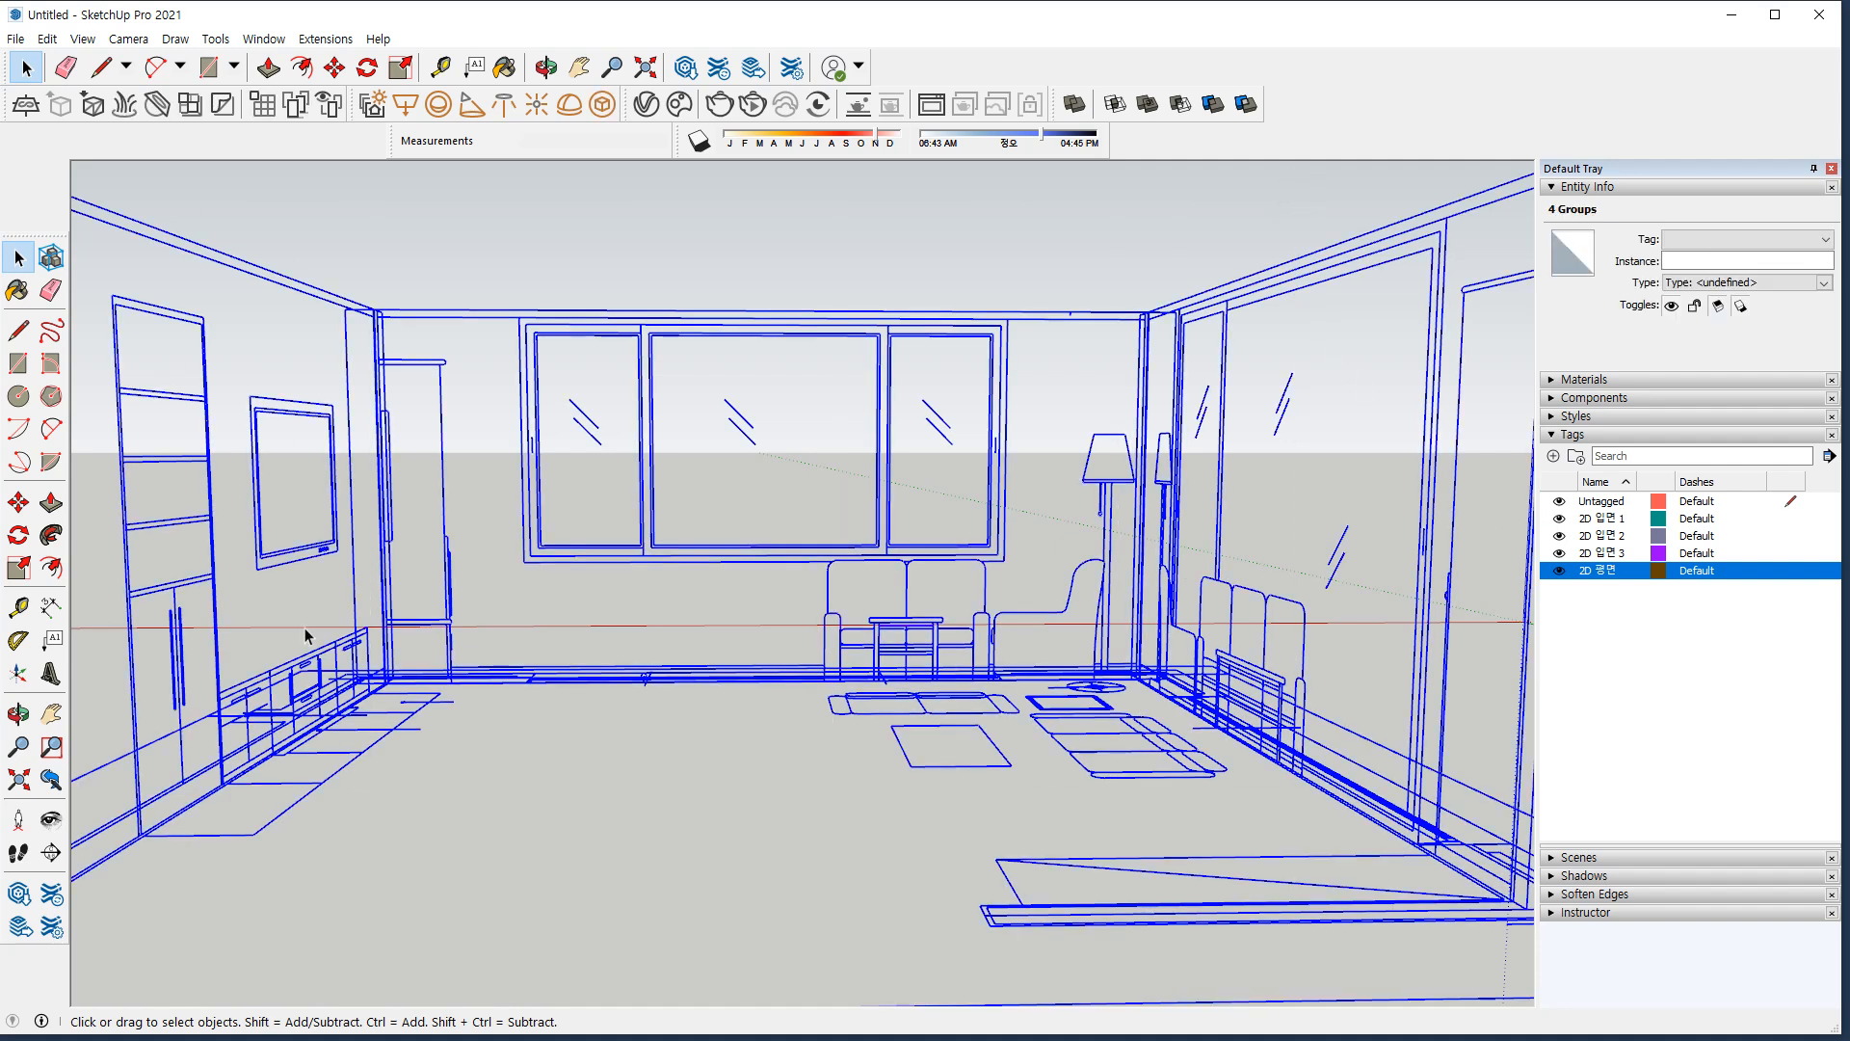
right_click(386, 427)
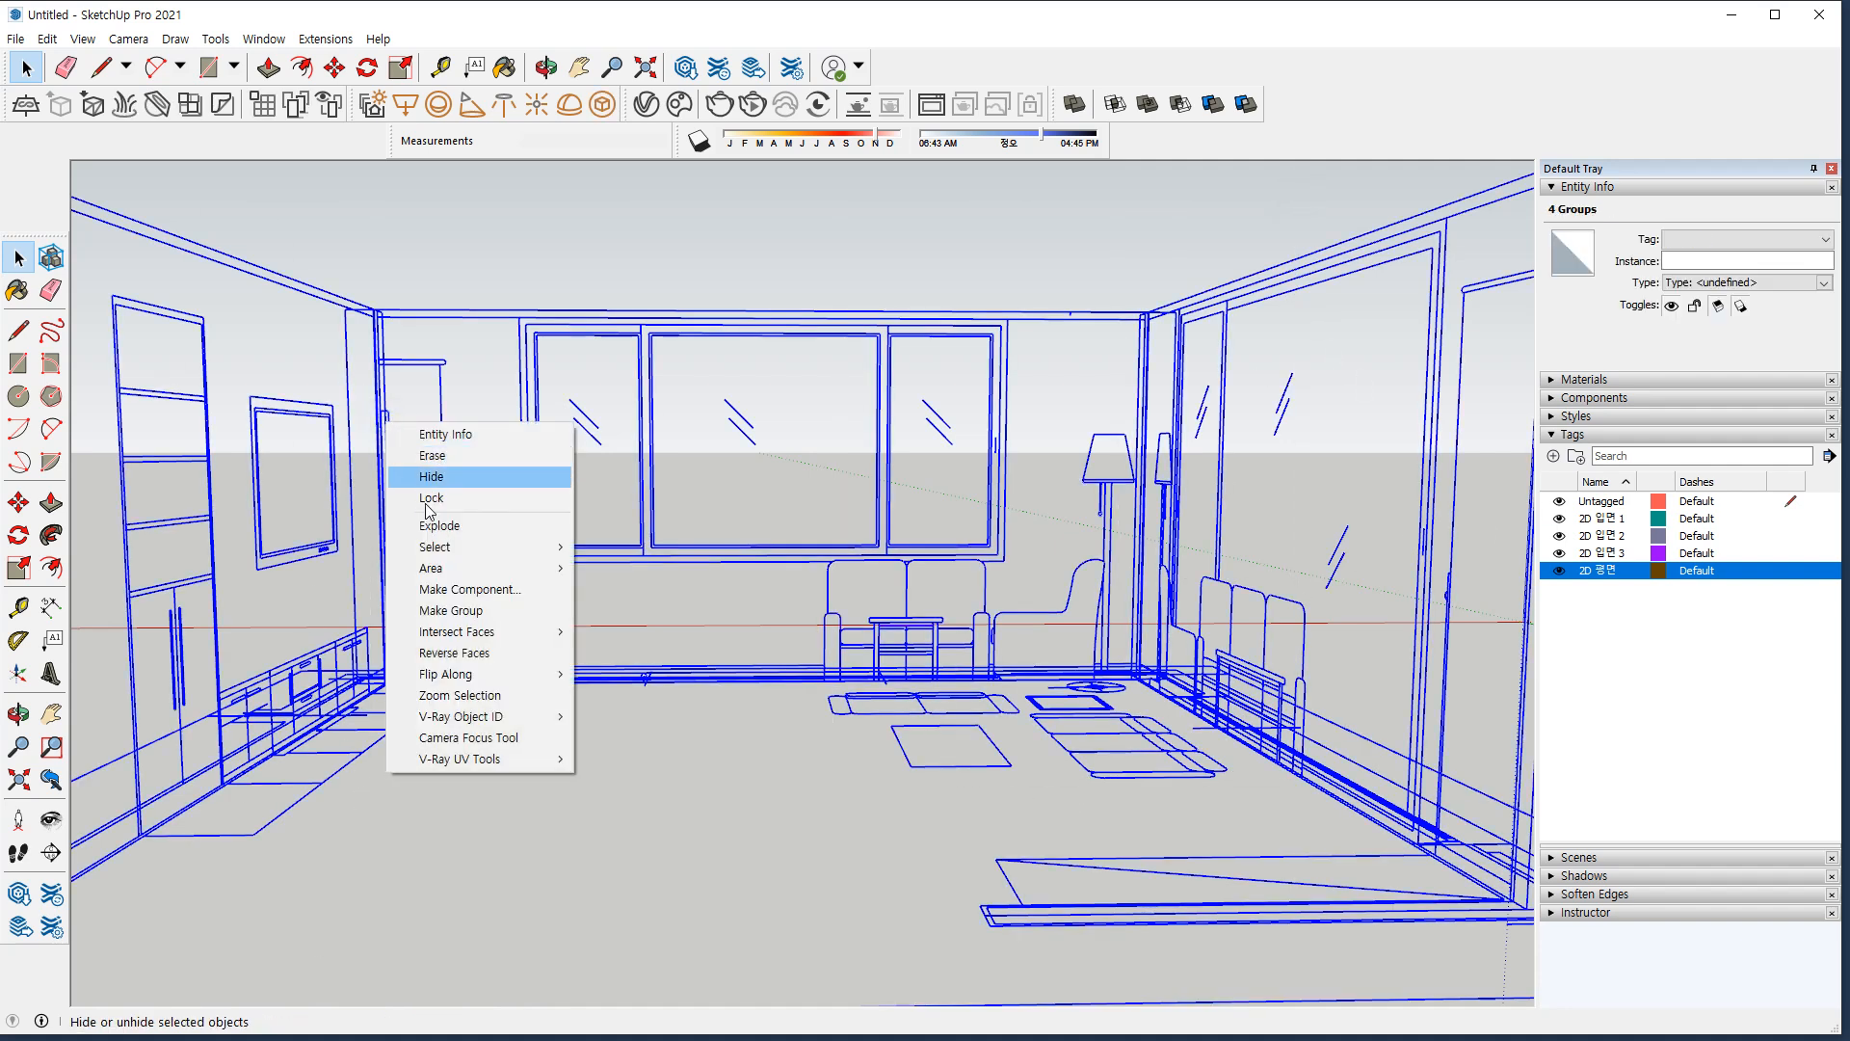
left_click(445, 501)
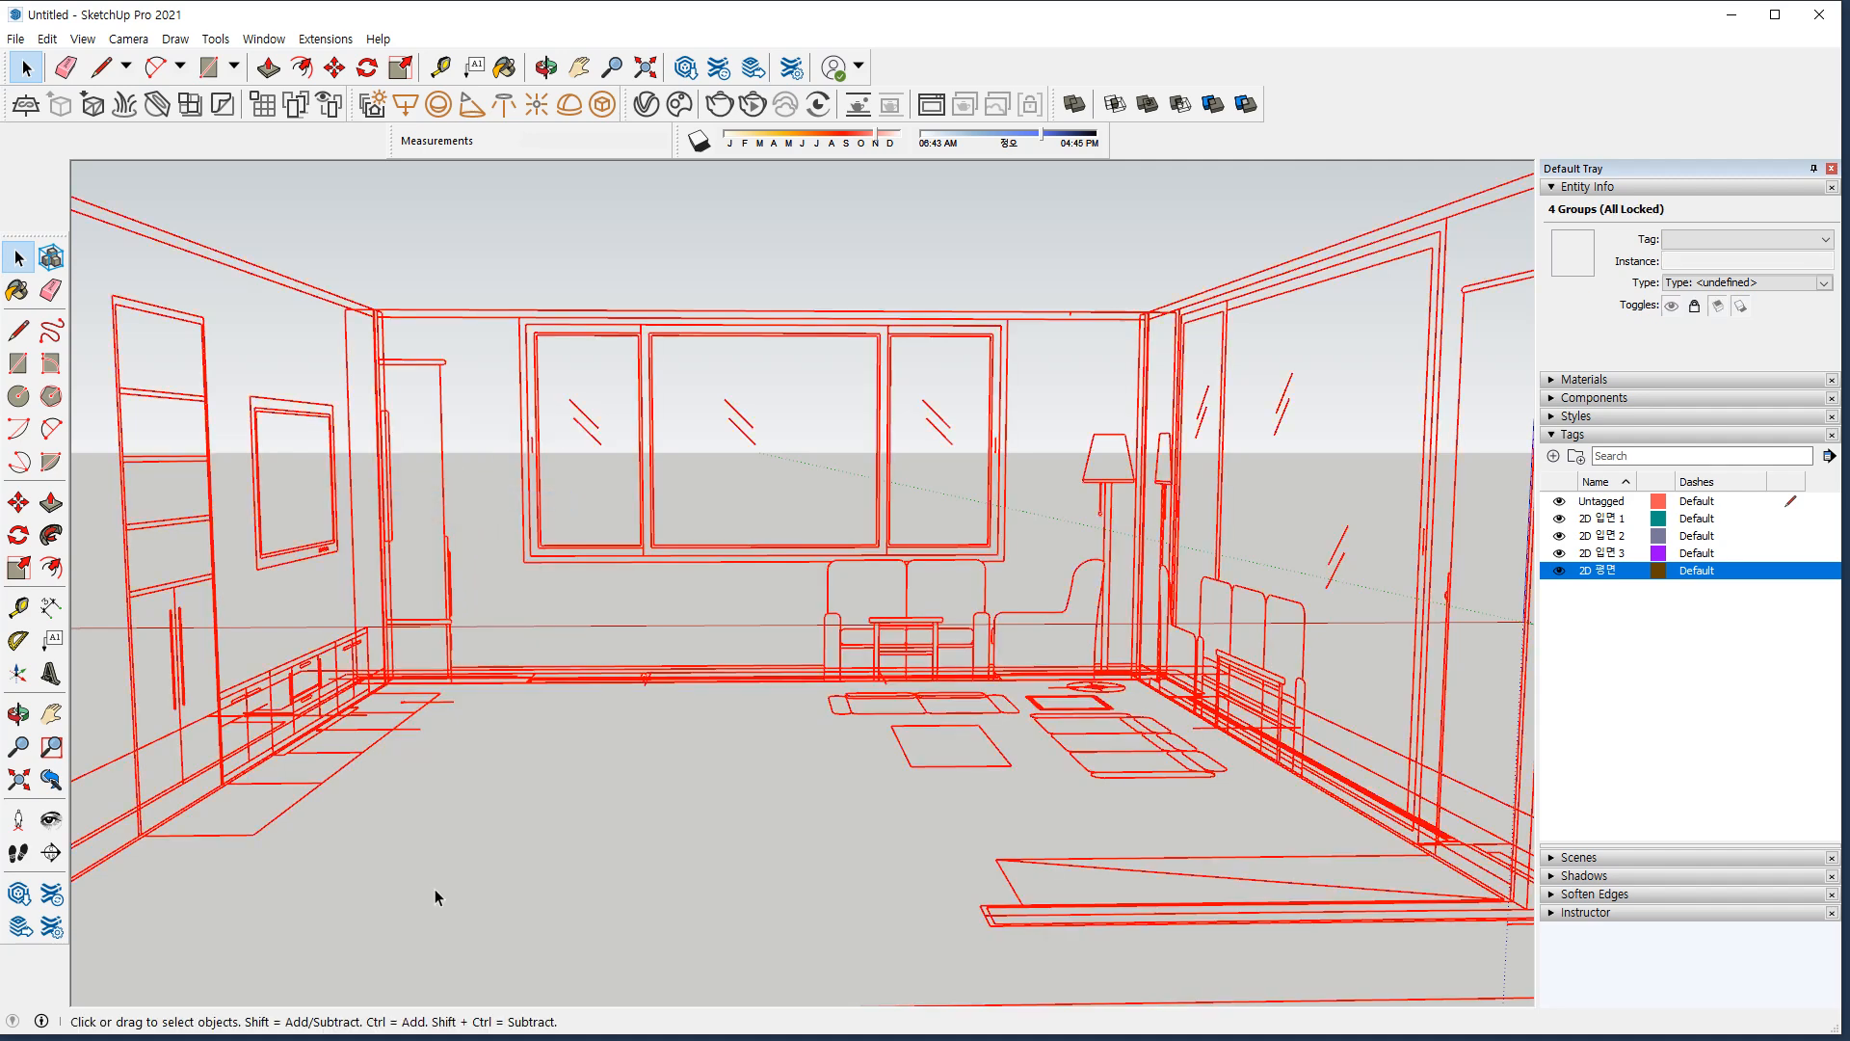
Add a tag named 3D 벽 and make it the active drawing tag.
left_click(1675, 735)
left_click(1552, 456)
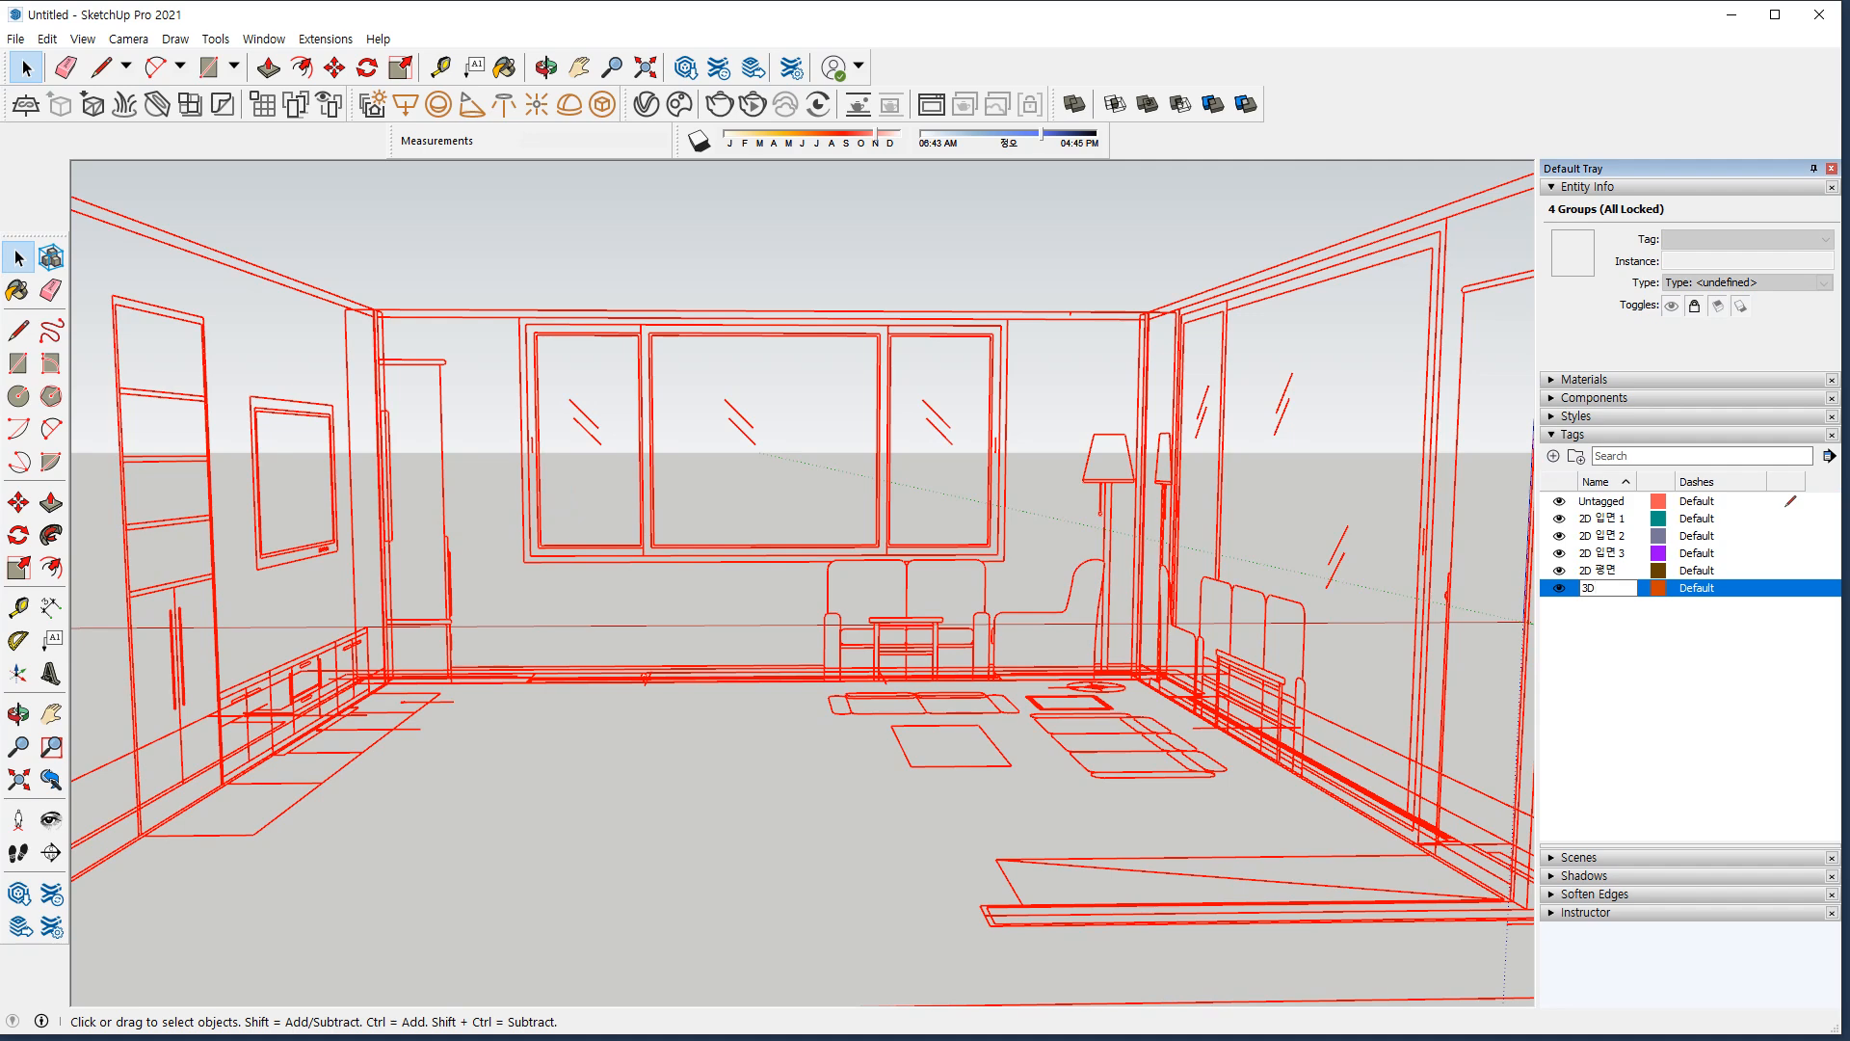
type("3D 벽")
key("Return")
left_click(1794, 588)
mouse_move(1800, 619)
left_mouse_down()
mouse_move(1748, 640)
mouse_move(1828, 576)
mouse_move(1776, 651)
left_mouse_up()
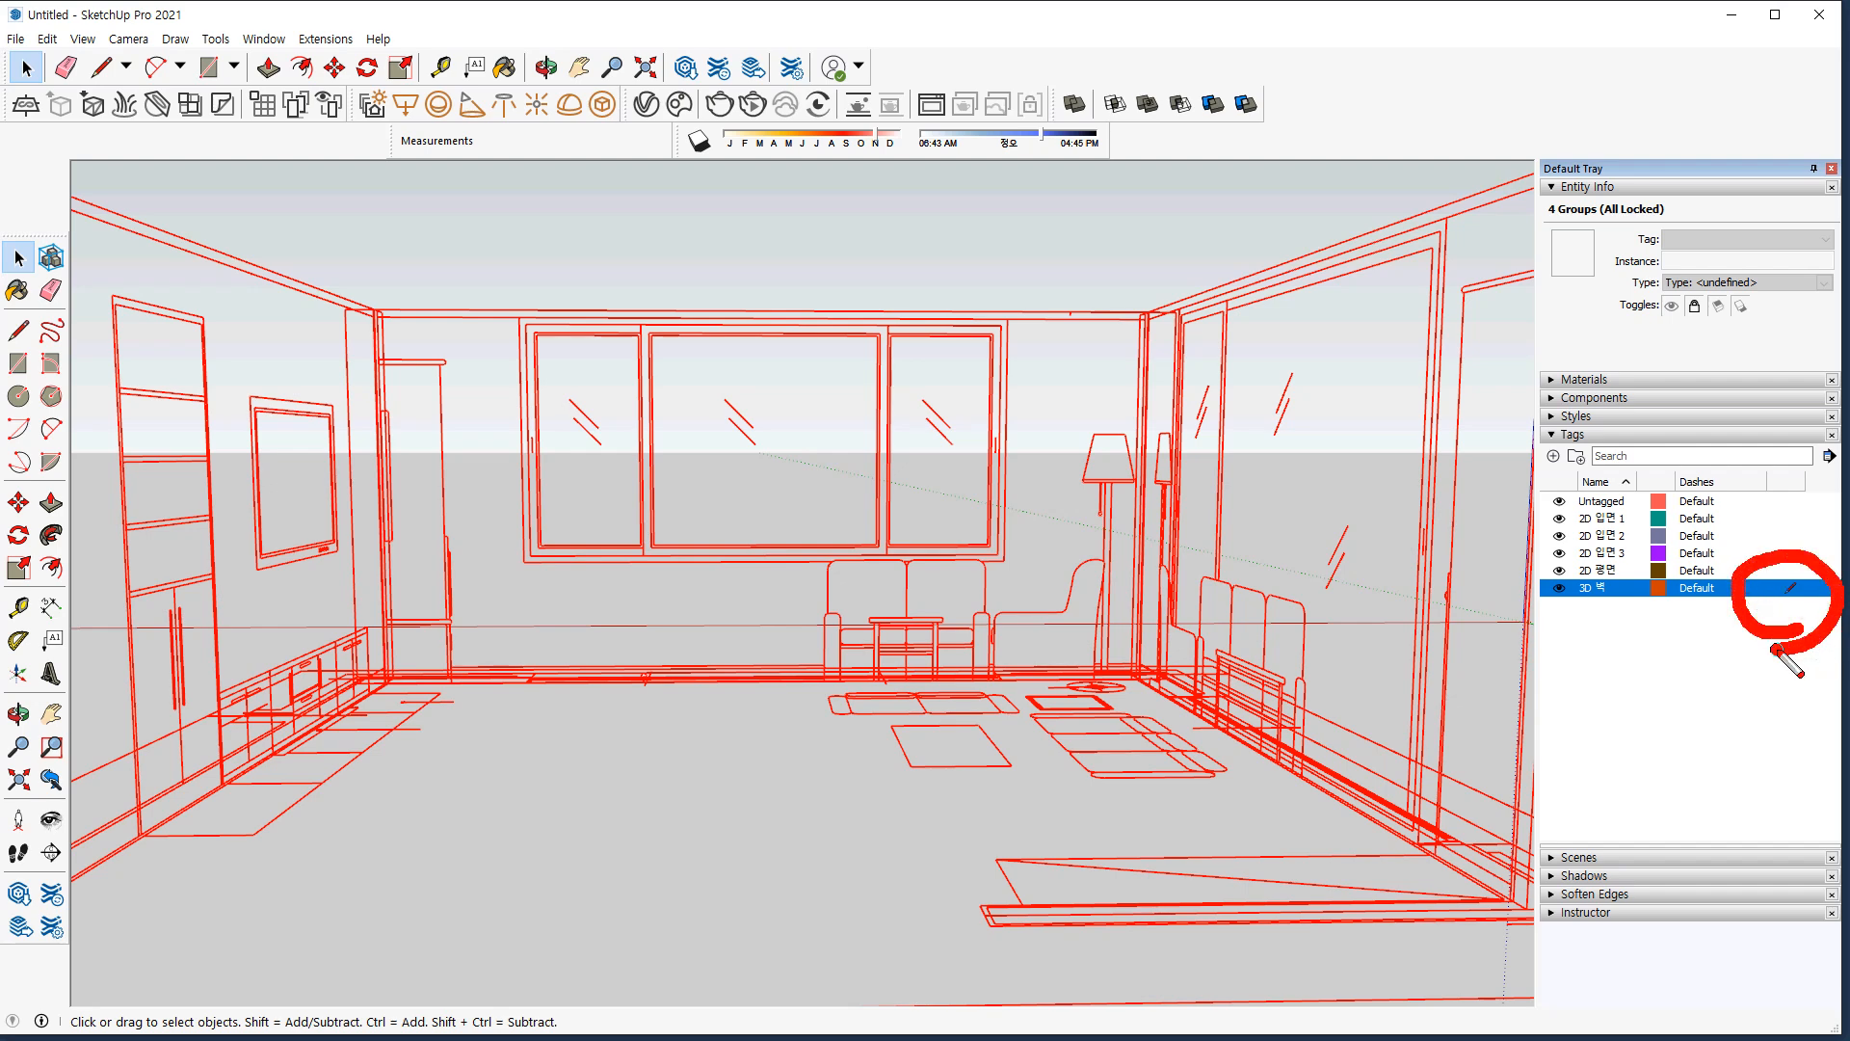
key("Escape")
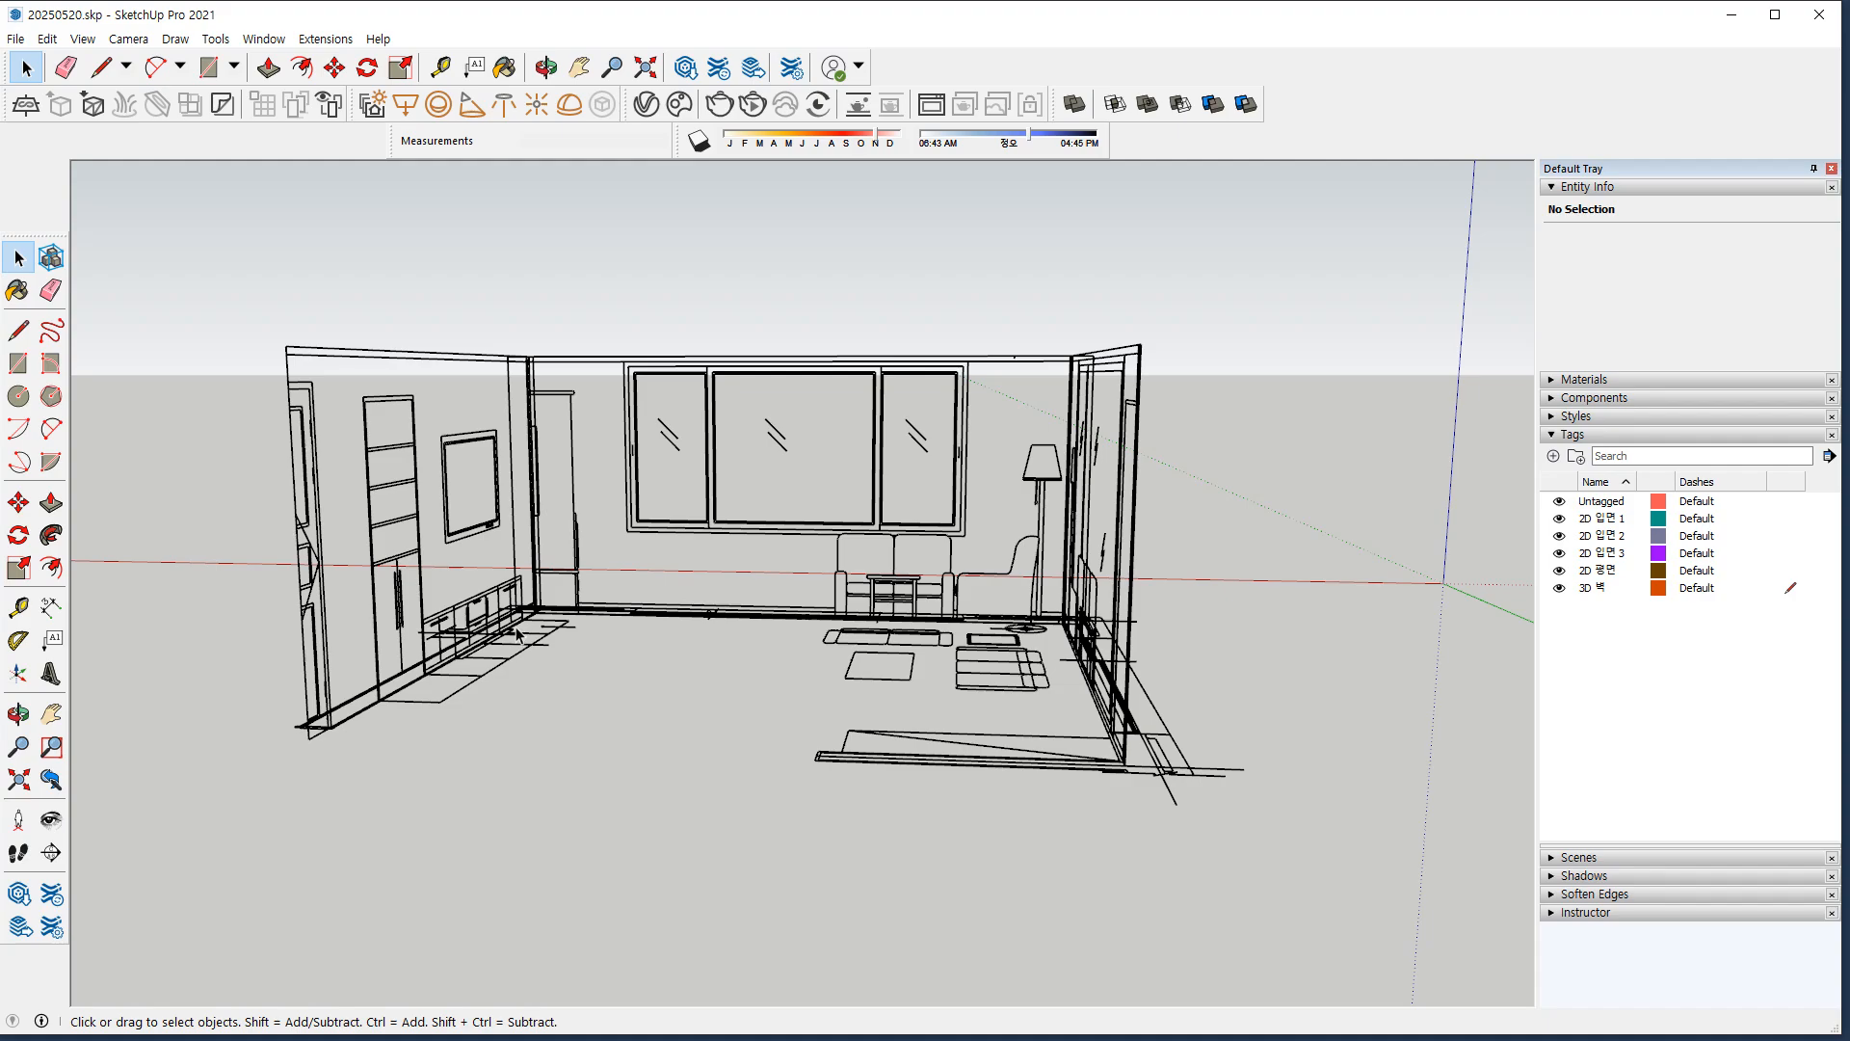
Draw a rectangle about 350 by 836 mm over the plan's wall section between the outer corner and the sliding window beside the sofa.
middle_click_drag(848, 578, 950, 859)
scroll(986, 941, "up", 6)
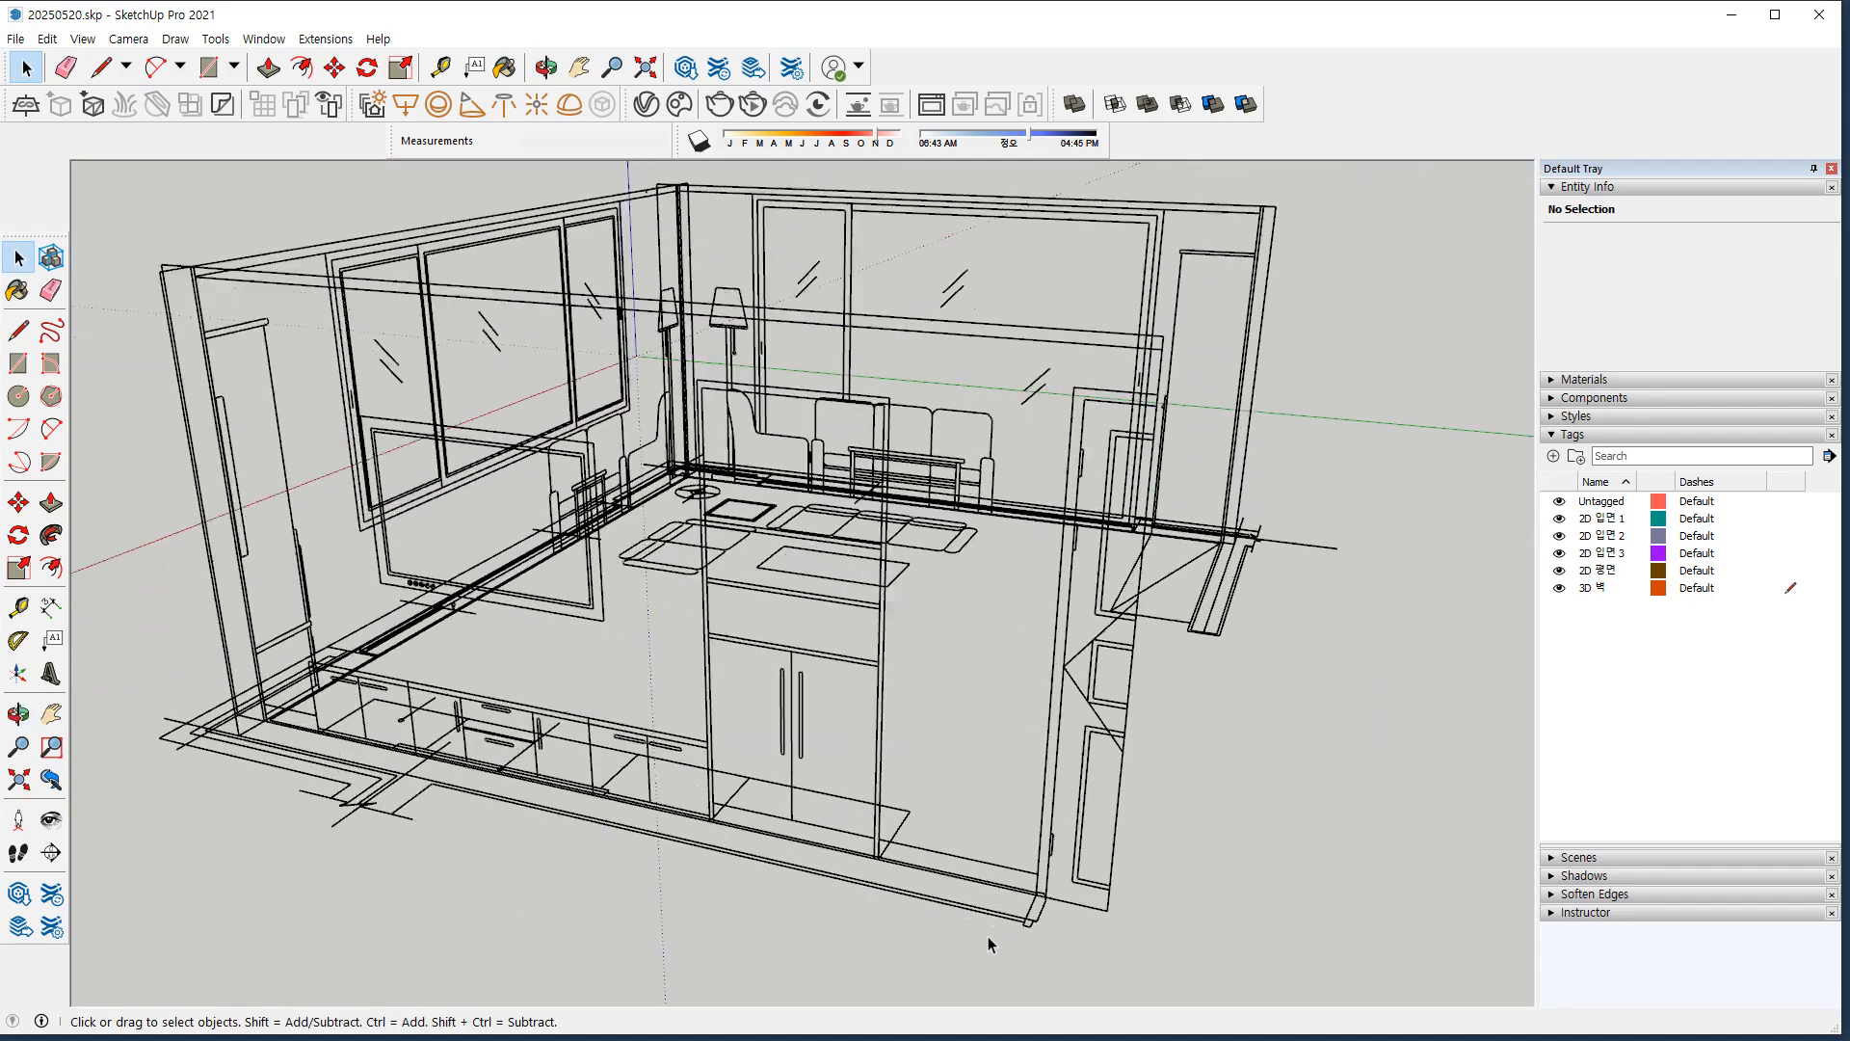
middle_click_drag(1191, 783, 350, 819)
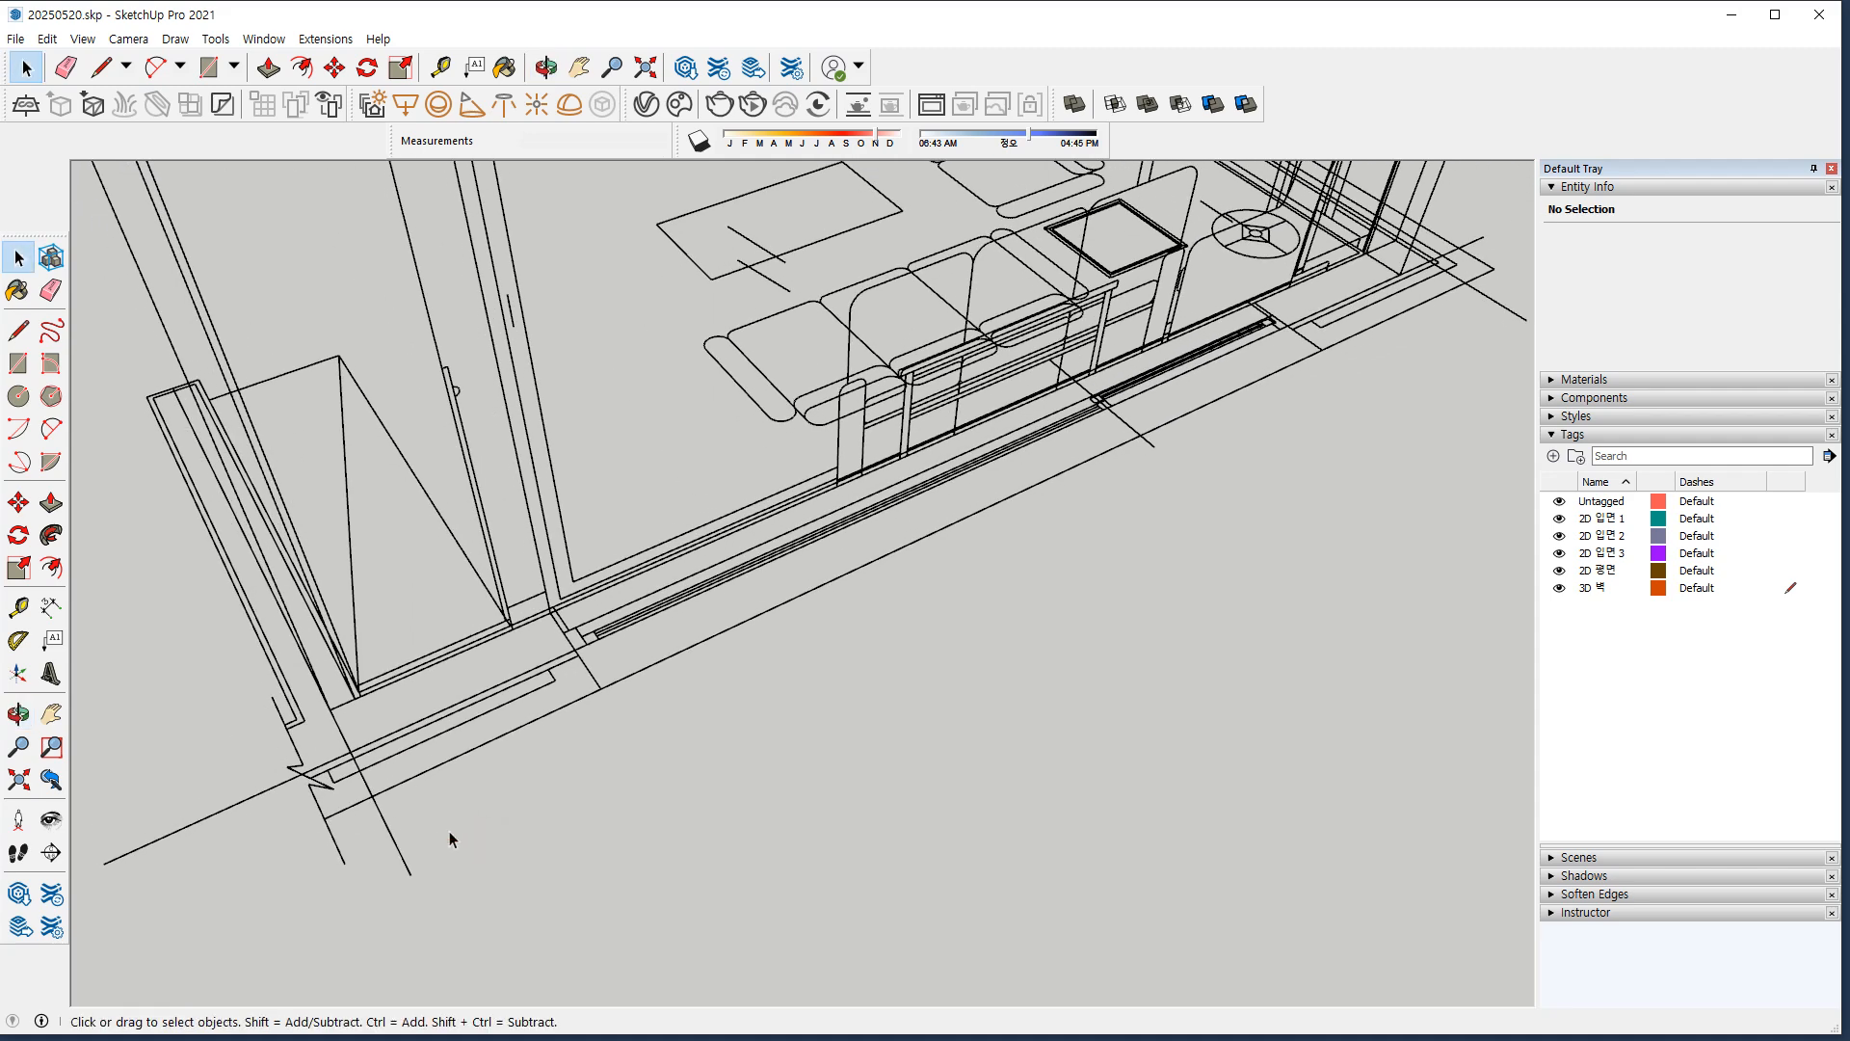
key("r")
left_click(324, 817)
scroll(508, 641, "up", 3)
left_click(570, 597)
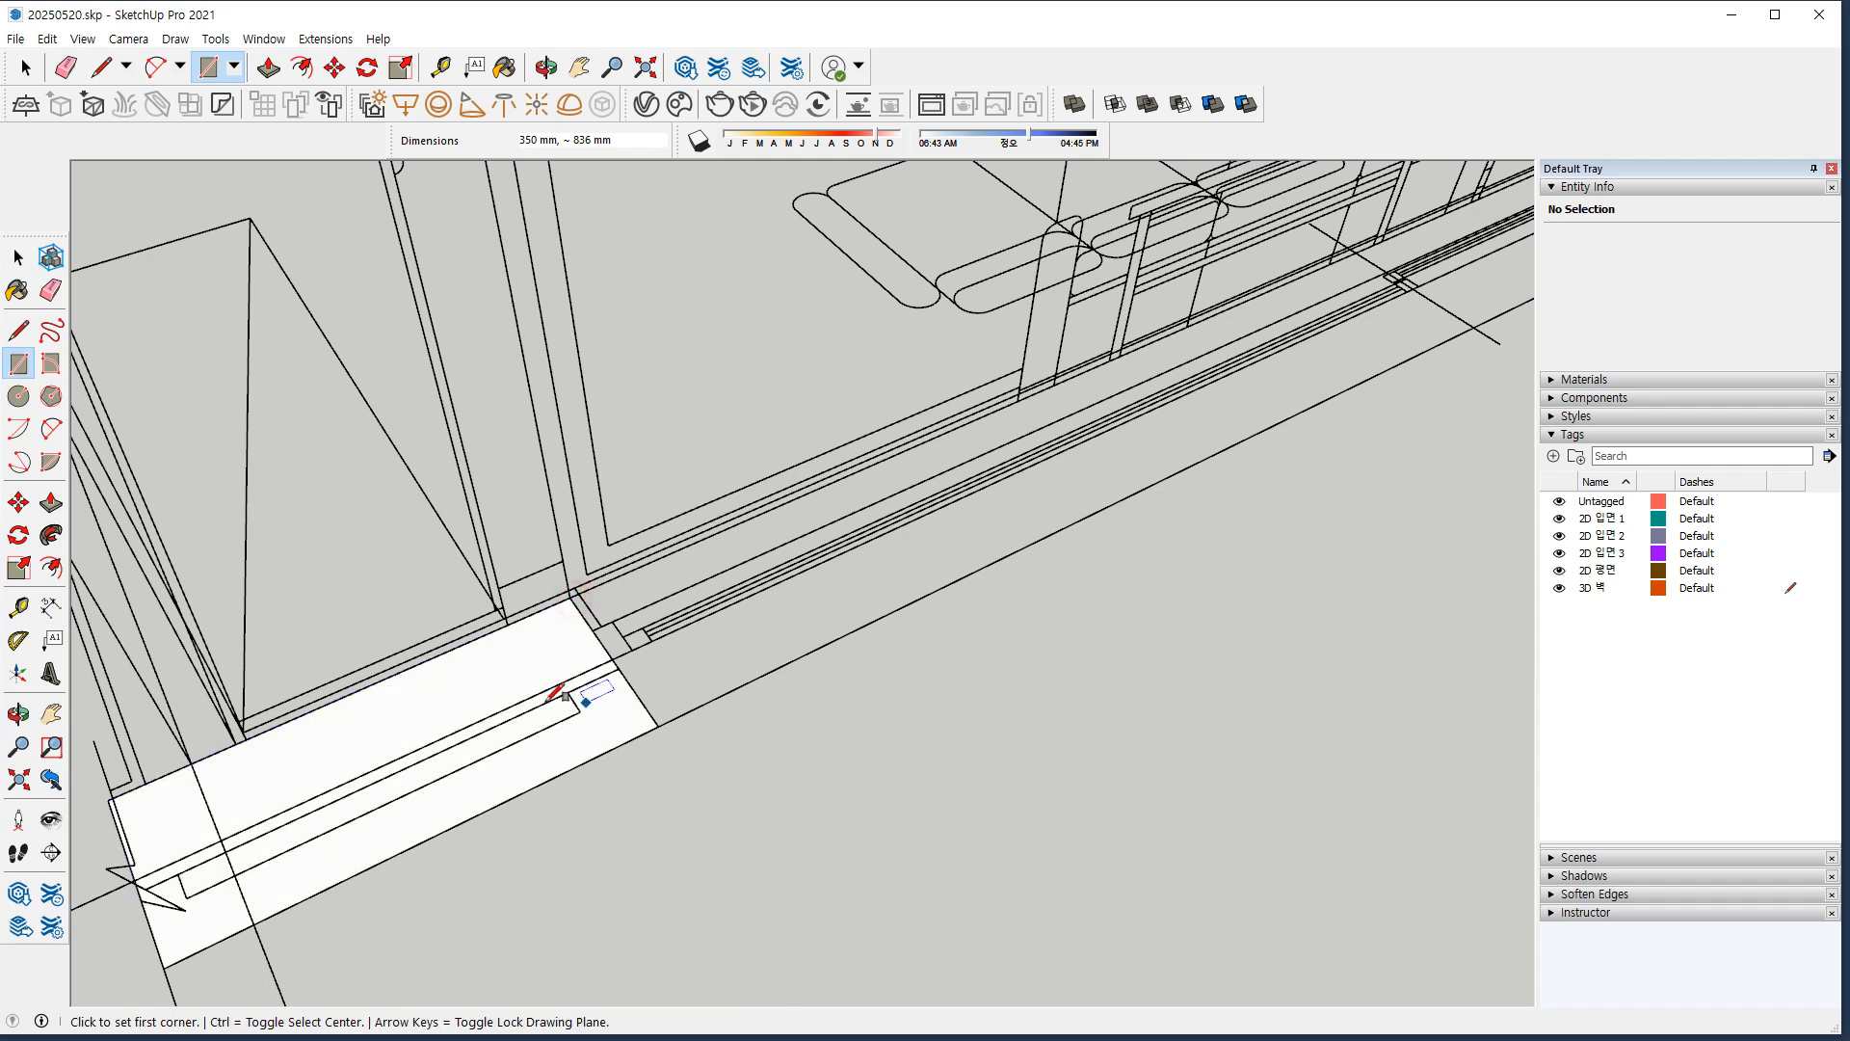
Extrude the drawn wall-section rectangle upward 2300 mm to the top of the elevation drawings.
key("p")
left_click(462, 661)
scroll(446, 508, "down", 4)
middle_click_drag(403, 407, 493, 840)
left_click(214, 563)
middle_click_drag(206, 558, 1183, 355)
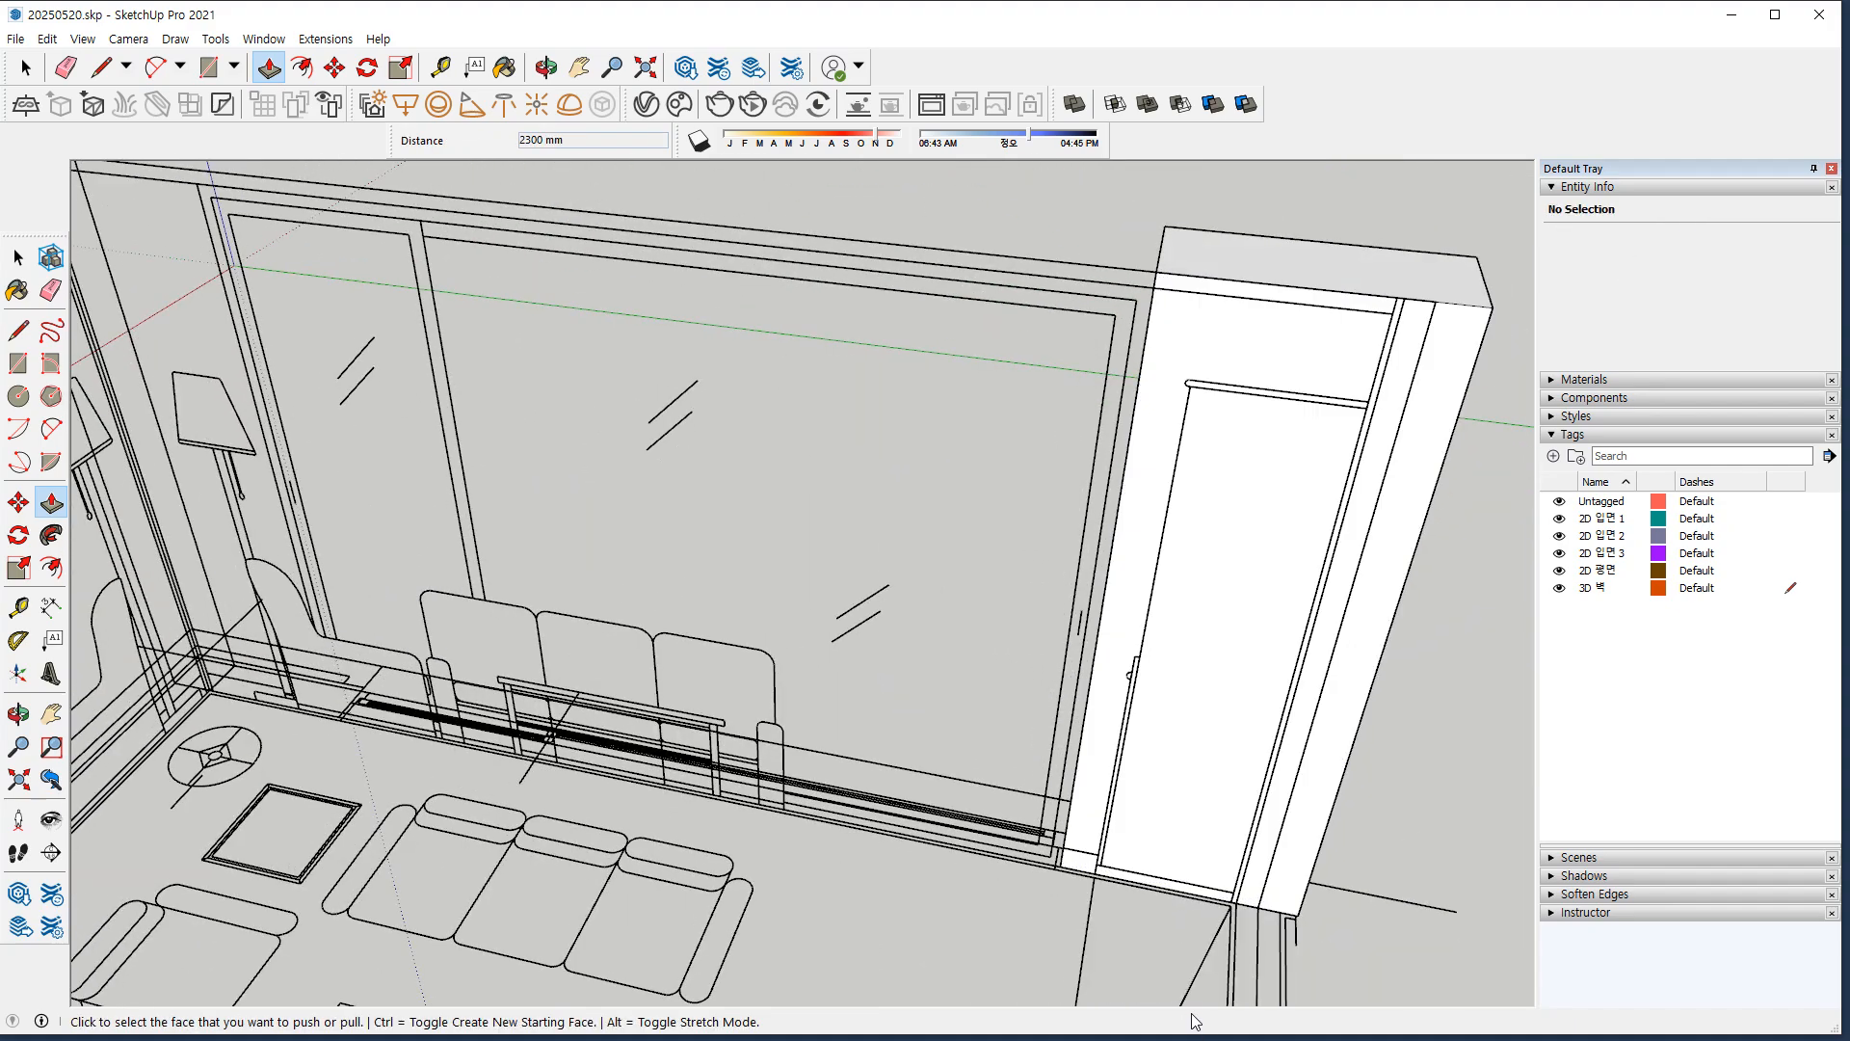
Draw a 350 by 975 mm rectangle over the plan's wall section at the corner beside the round lamp.
middle_click_drag(1197, 425, 912, 620)
scroll(797, 609, "up", 3)
scroll(798, 609, "up", 1)
key("r")
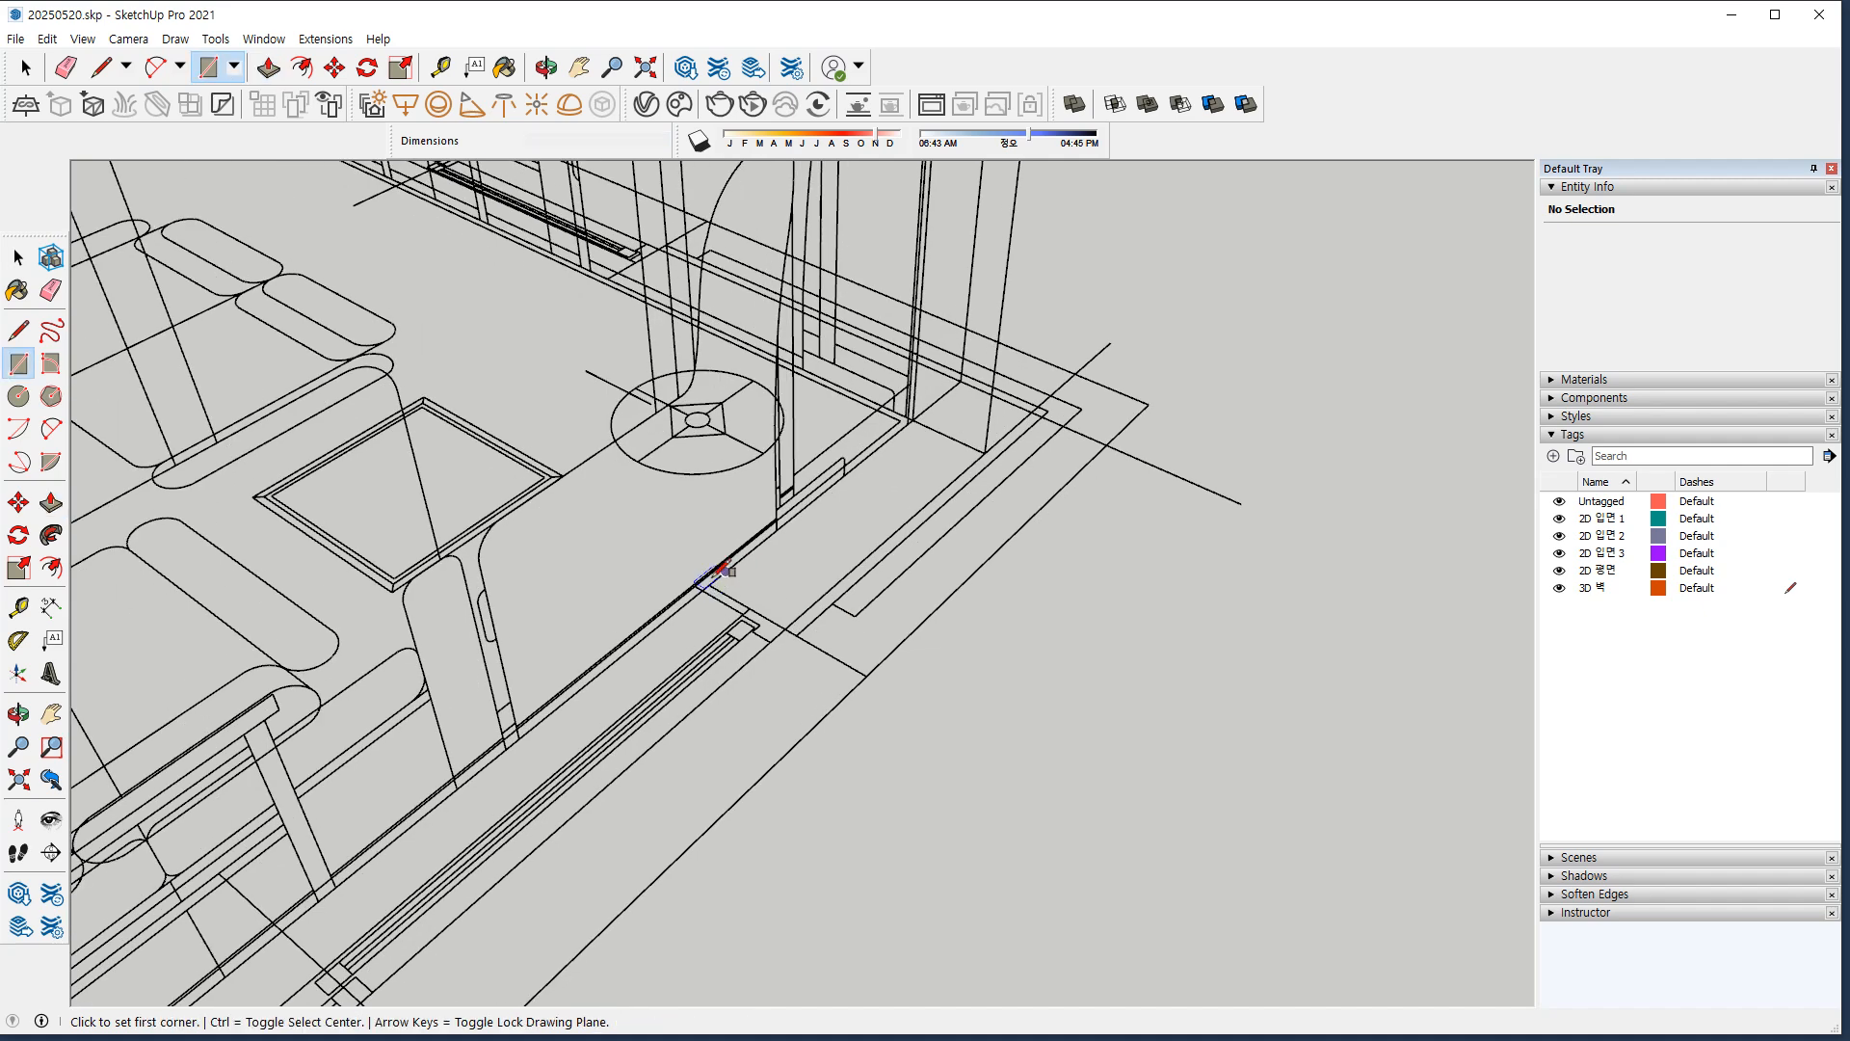
left_click(708, 584)
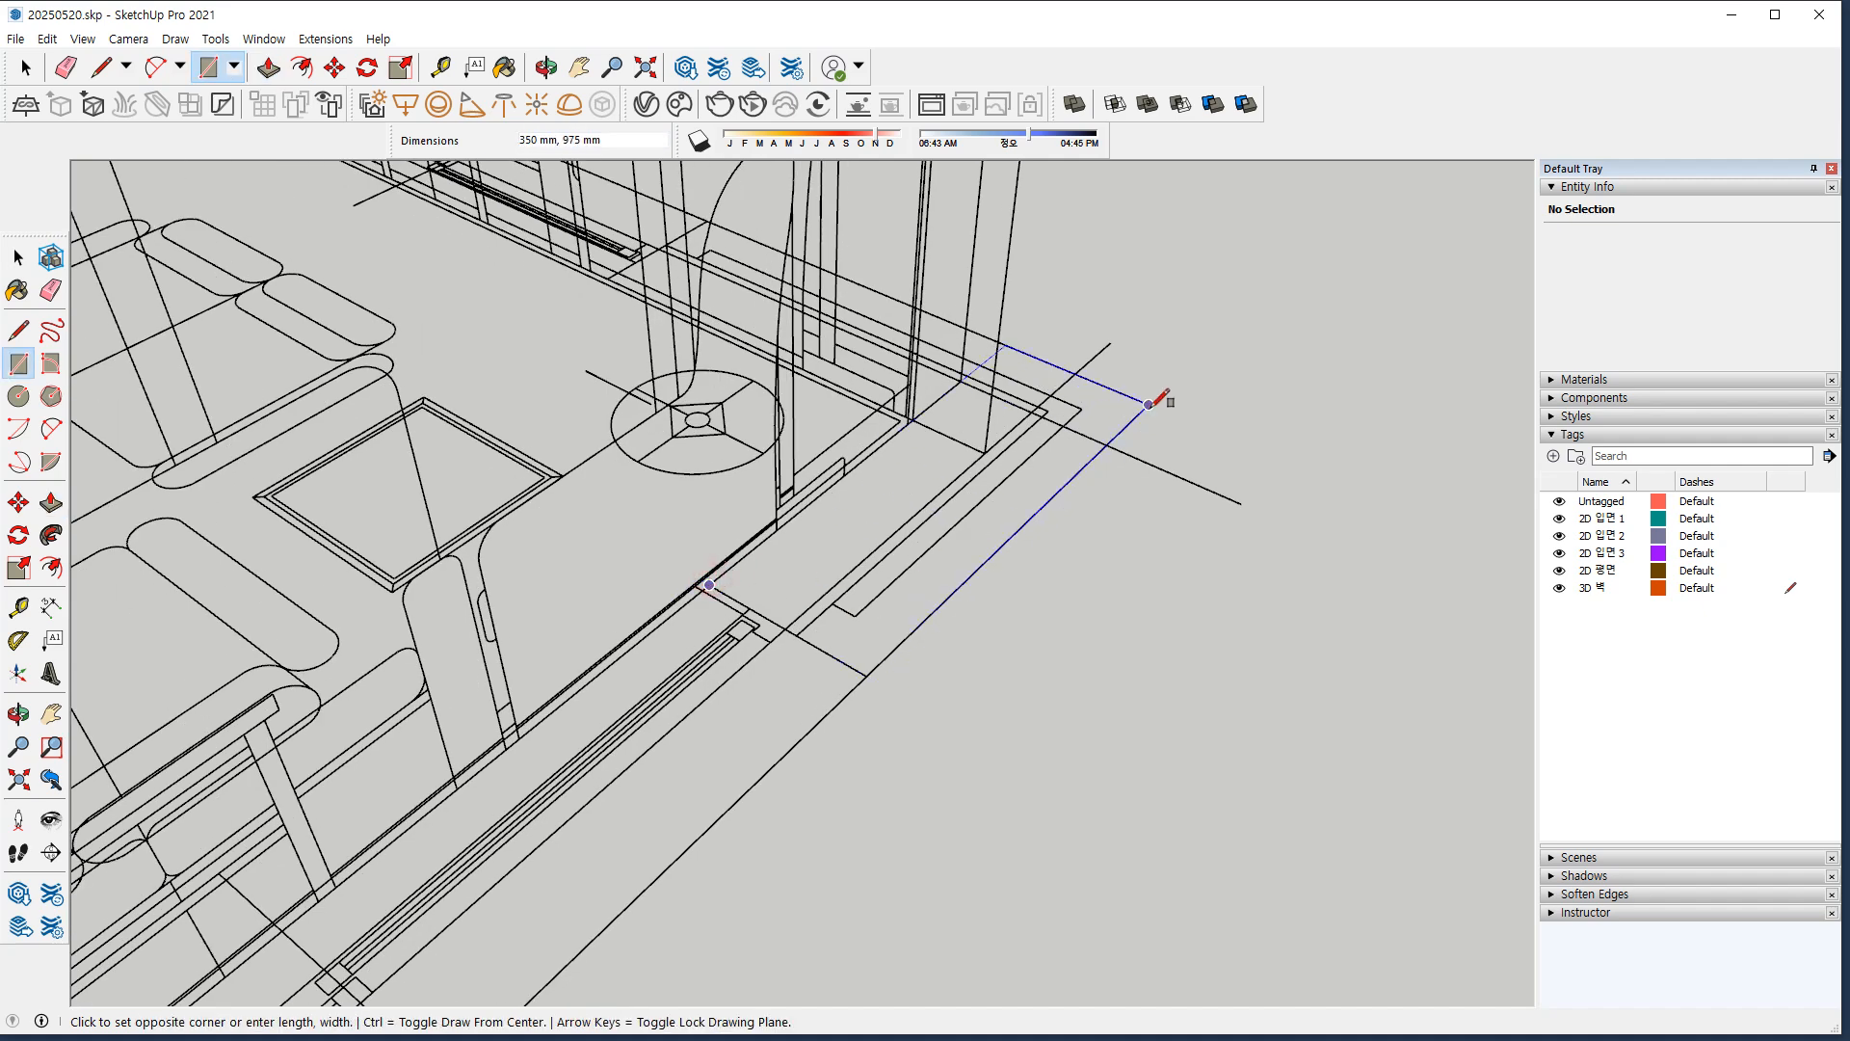
left_click(1147, 405)
Extrude the corner rectangle beside the round lamp upward 2300 mm.
key("p")
left_click(823, 559)
scroll(735, 495, "down", 8)
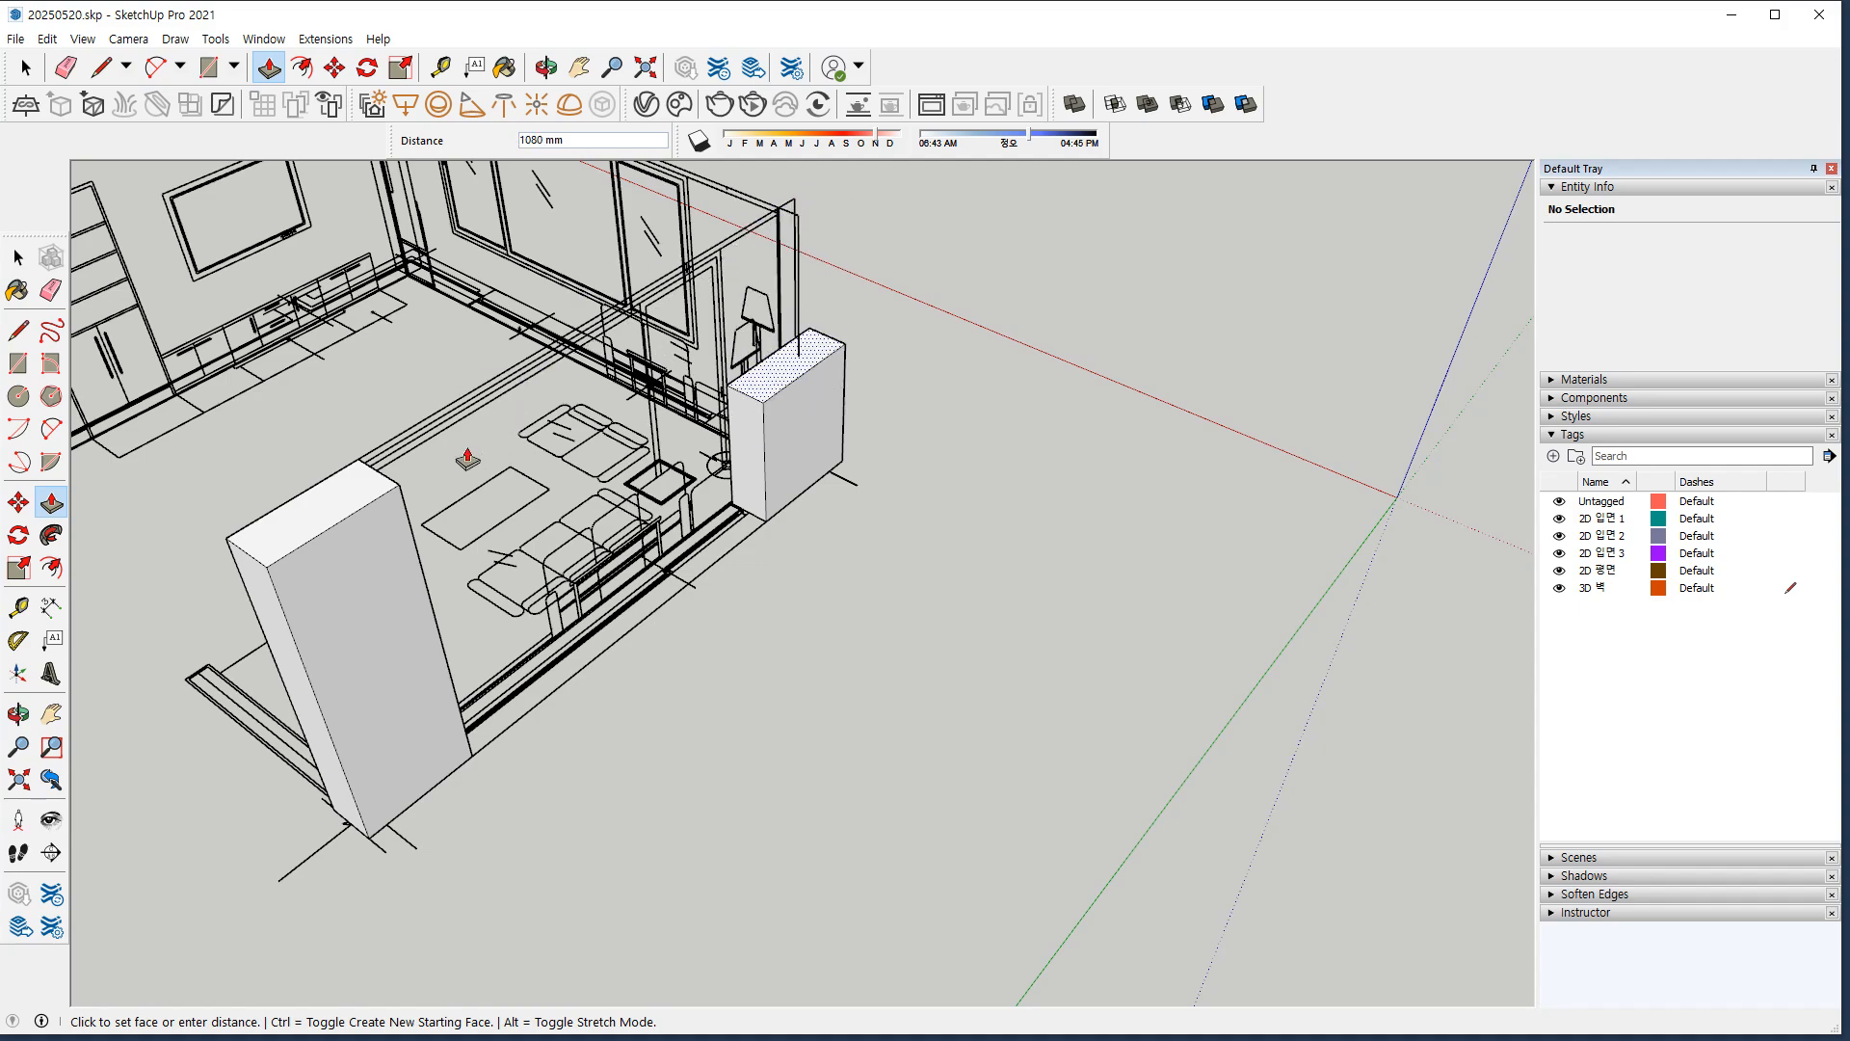
type("2300")
key("Return")
Outline a full-height rectangle on the corner wall's side face and extrude it along the window wall to the near edge of the window.
middle_click_drag(344, 513, 587, 517)
scroll(587, 517, "up", 5)
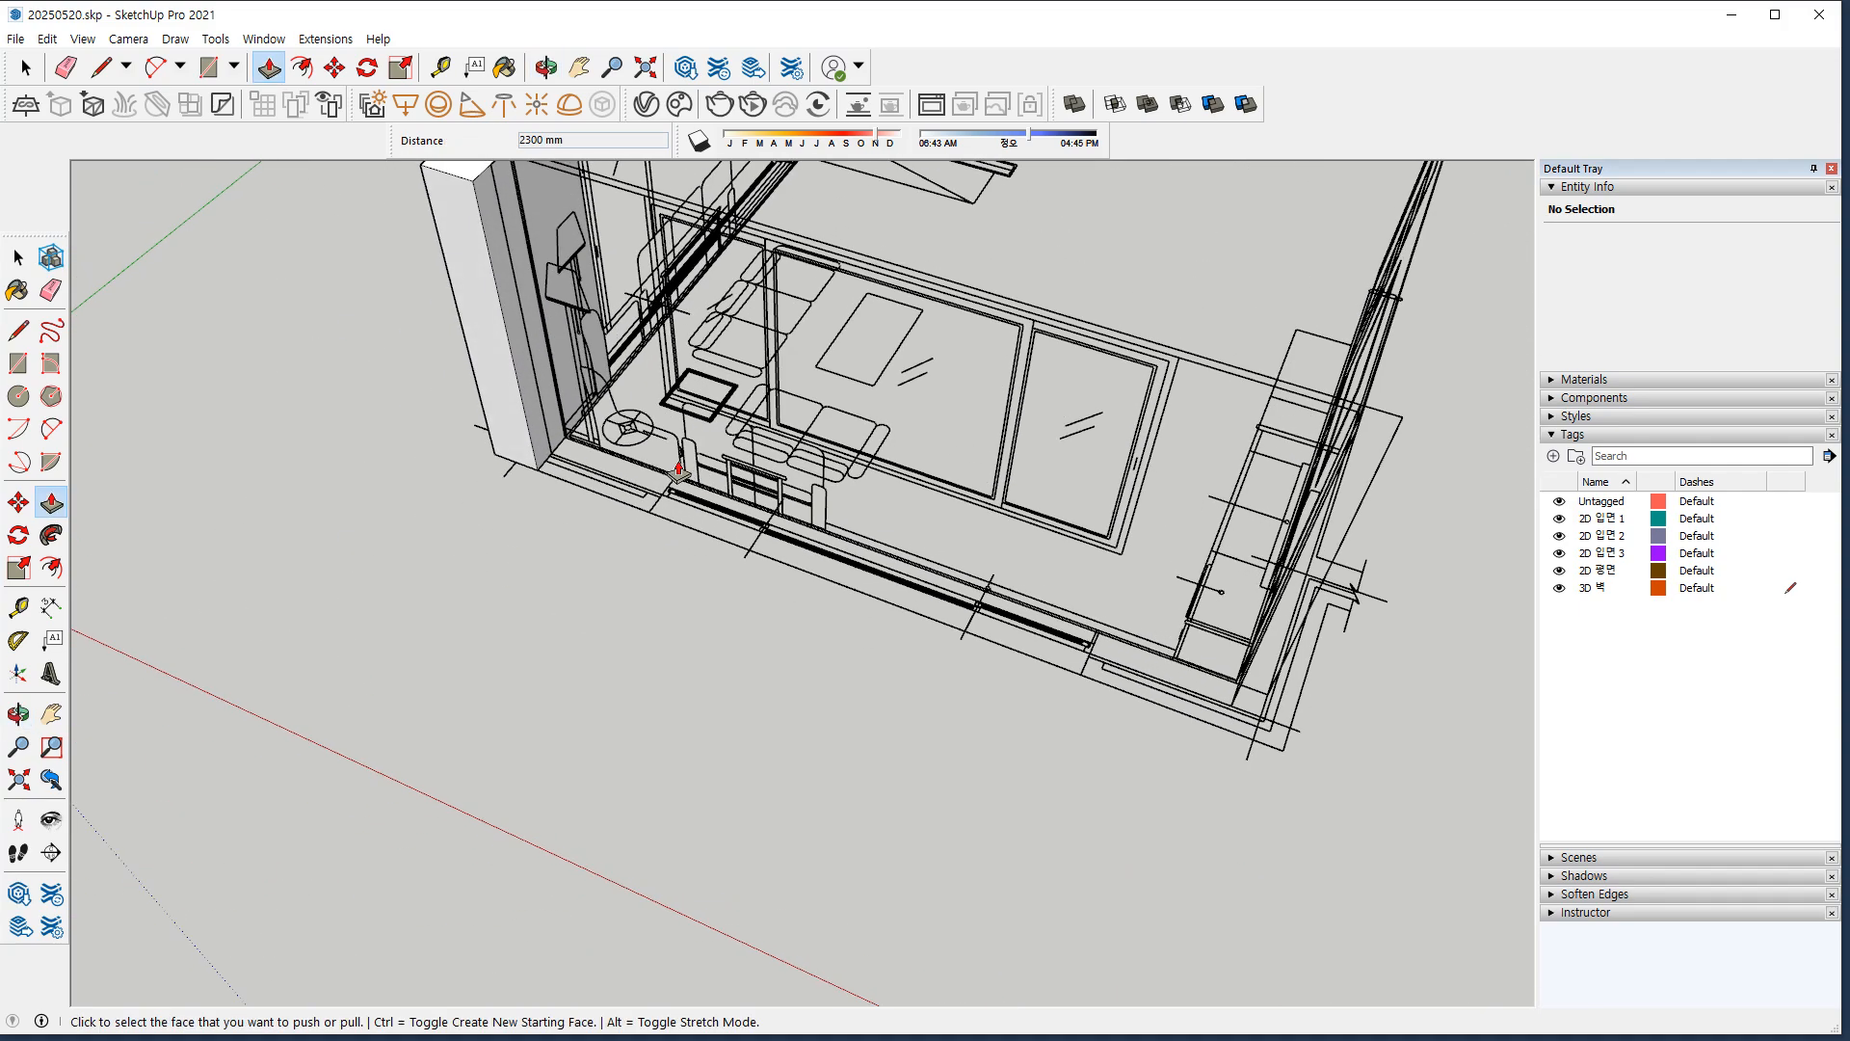
middle_click_drag(495, 466, 486, 611)
key("r")
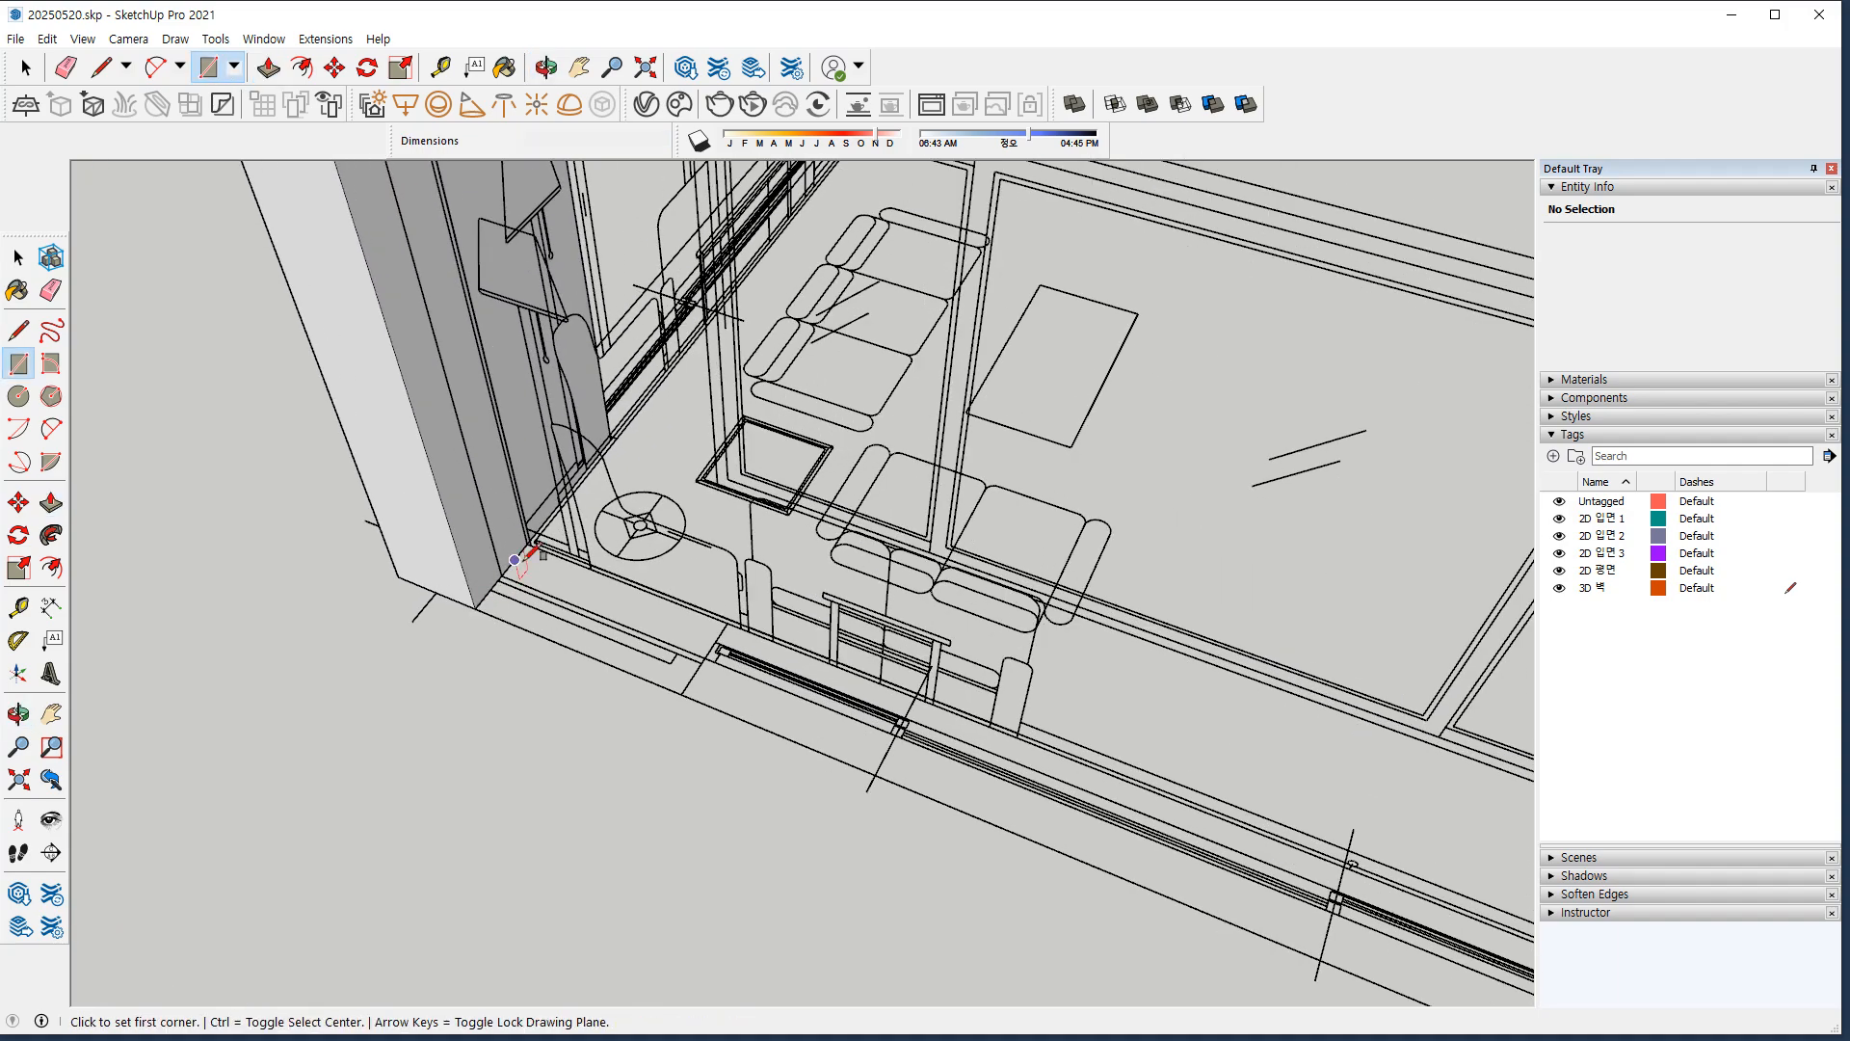
scroll(537, 540, "up", 5)
left_click(529, 526)
scroll(418, 433, "down", 5)
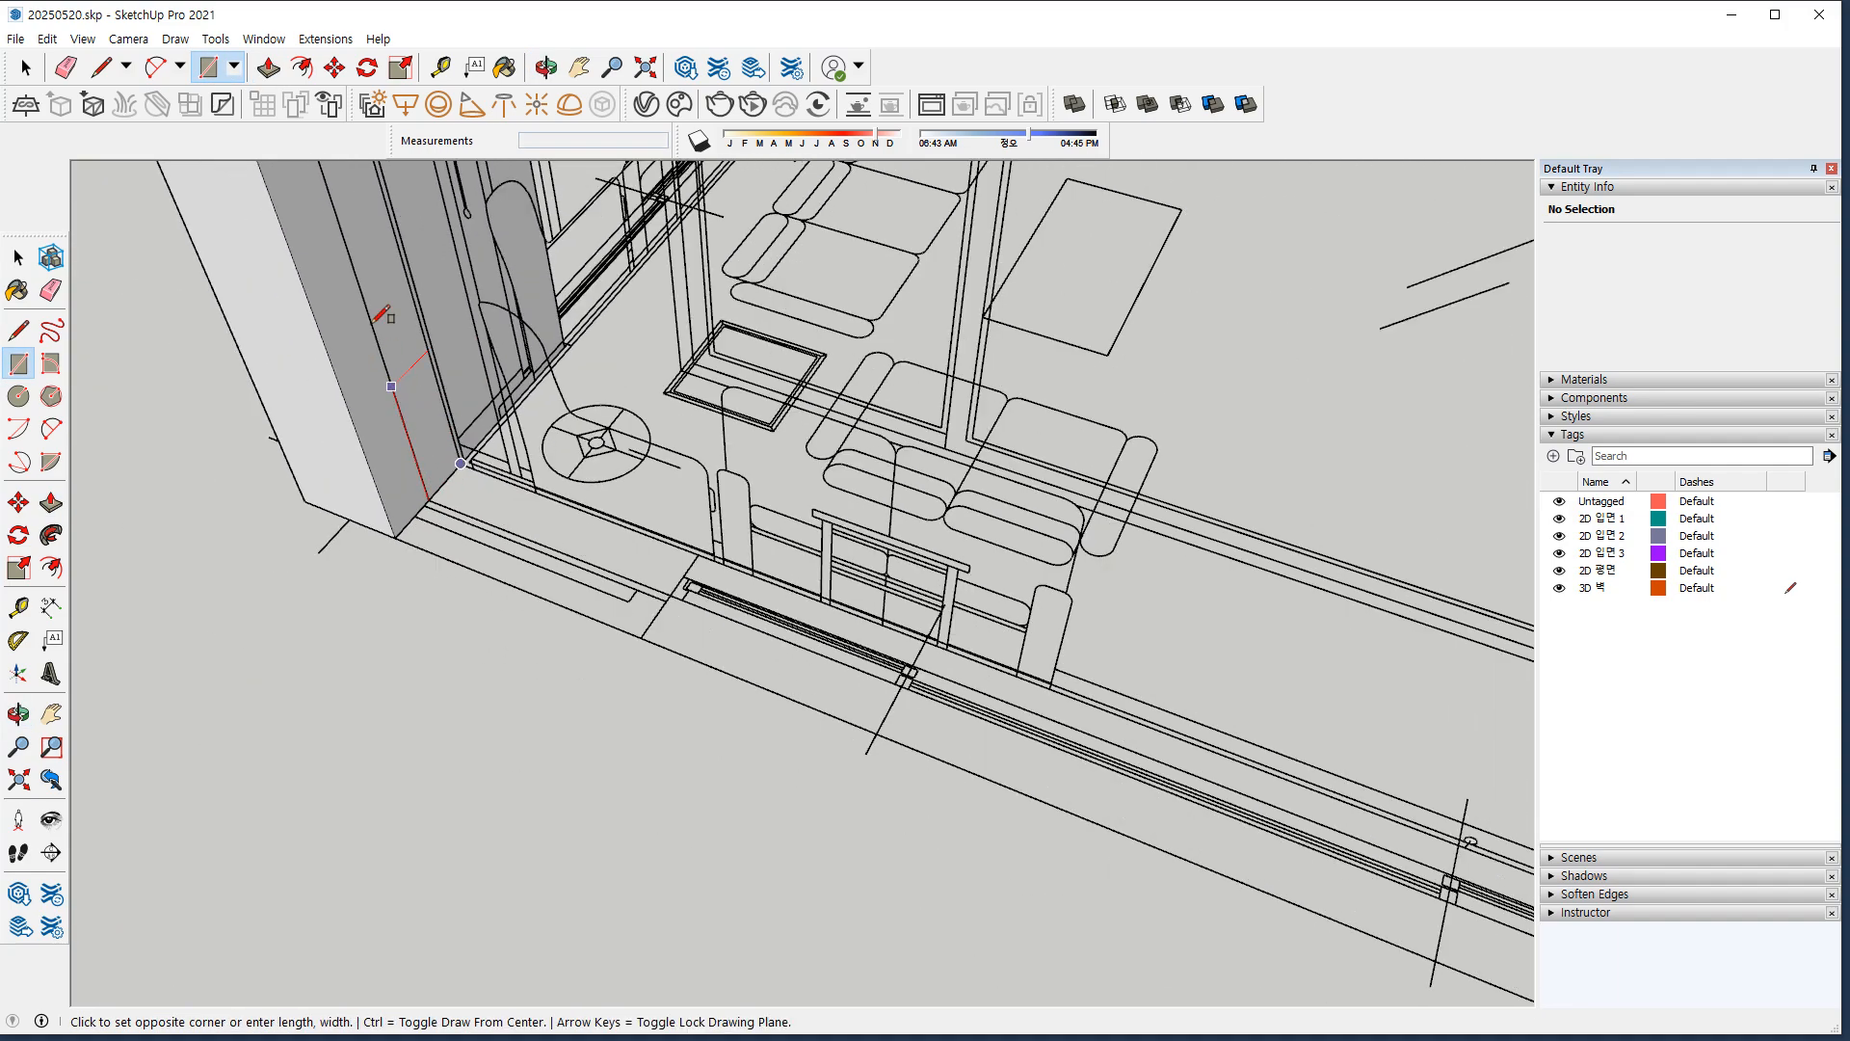
middle_click_drag(389, 353, 358, 378)
left_click(217, 188)
key("p")
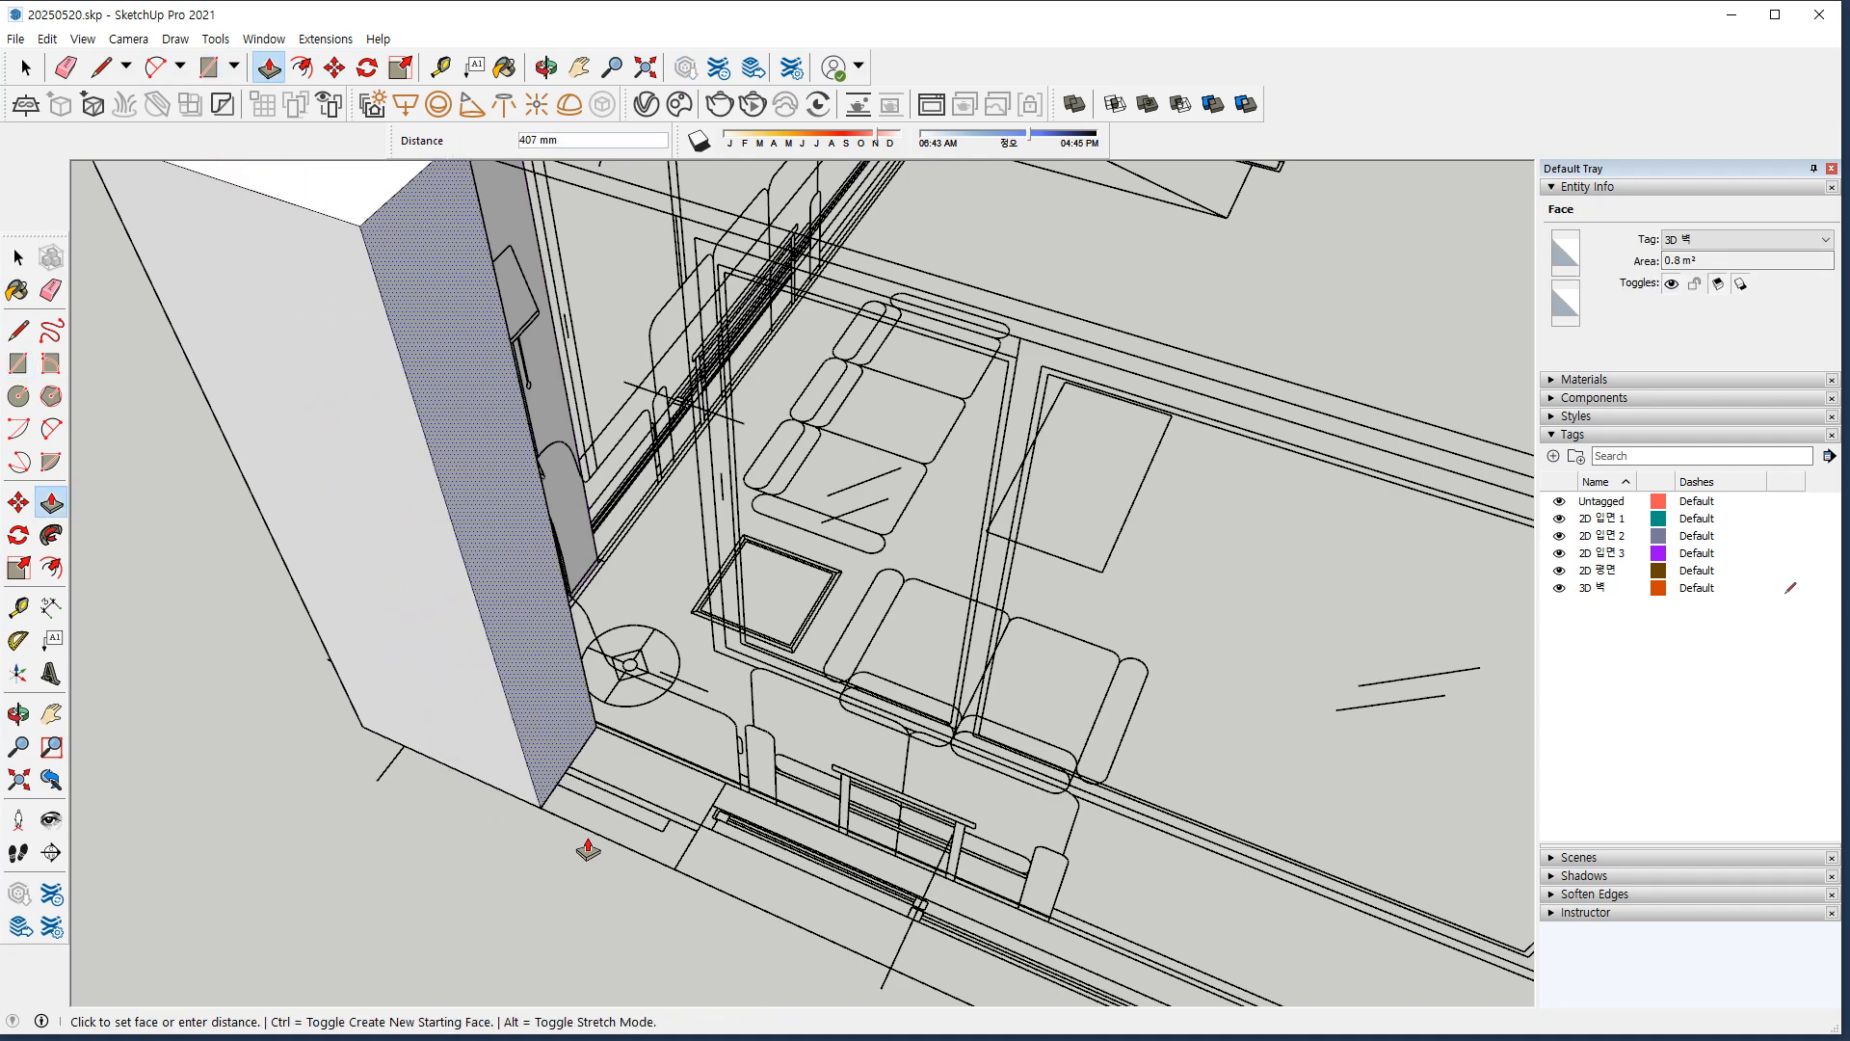
left_click(676, 870)
Draw a rectangle across the lower part of the new wall end, from the floor to the window's bottom line.
middle_click_drag(757, 763, 718, 616)
middle_click_drag(848, 717, 722, 524, "shift")
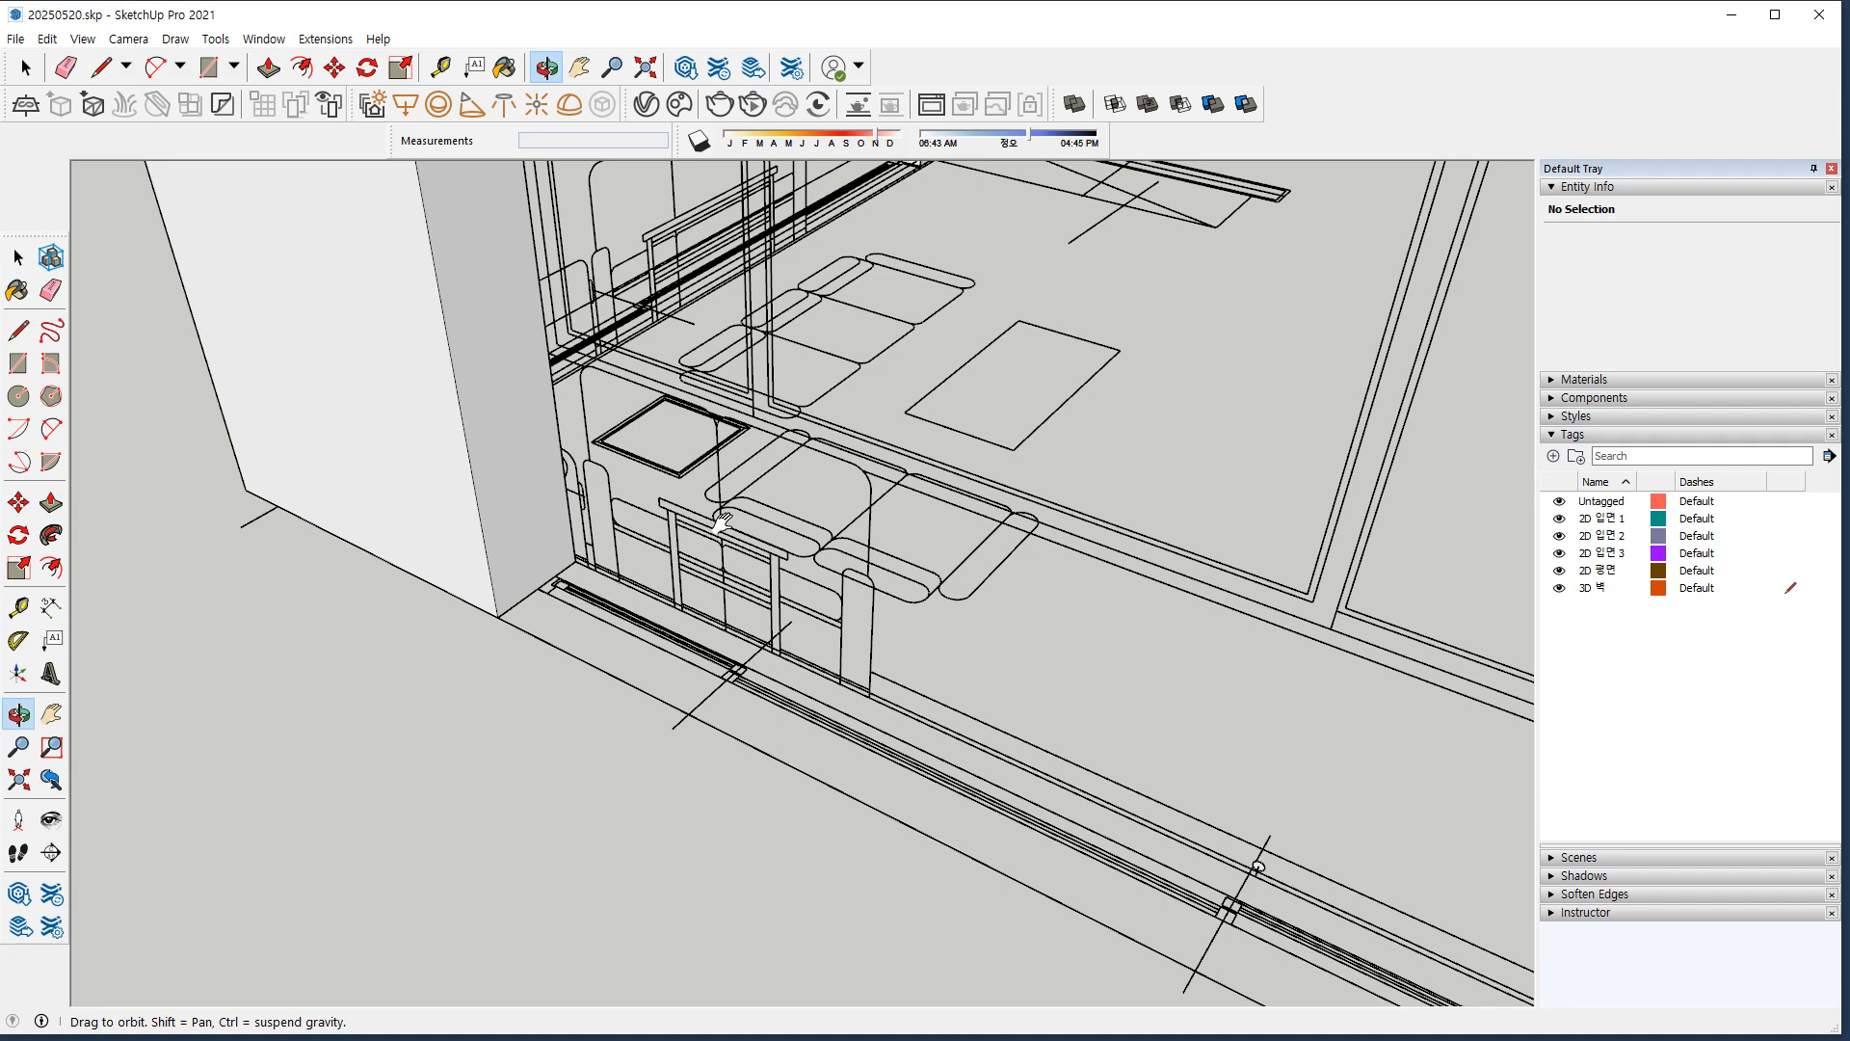
key("p")
key("r")
left_click(497, 617)
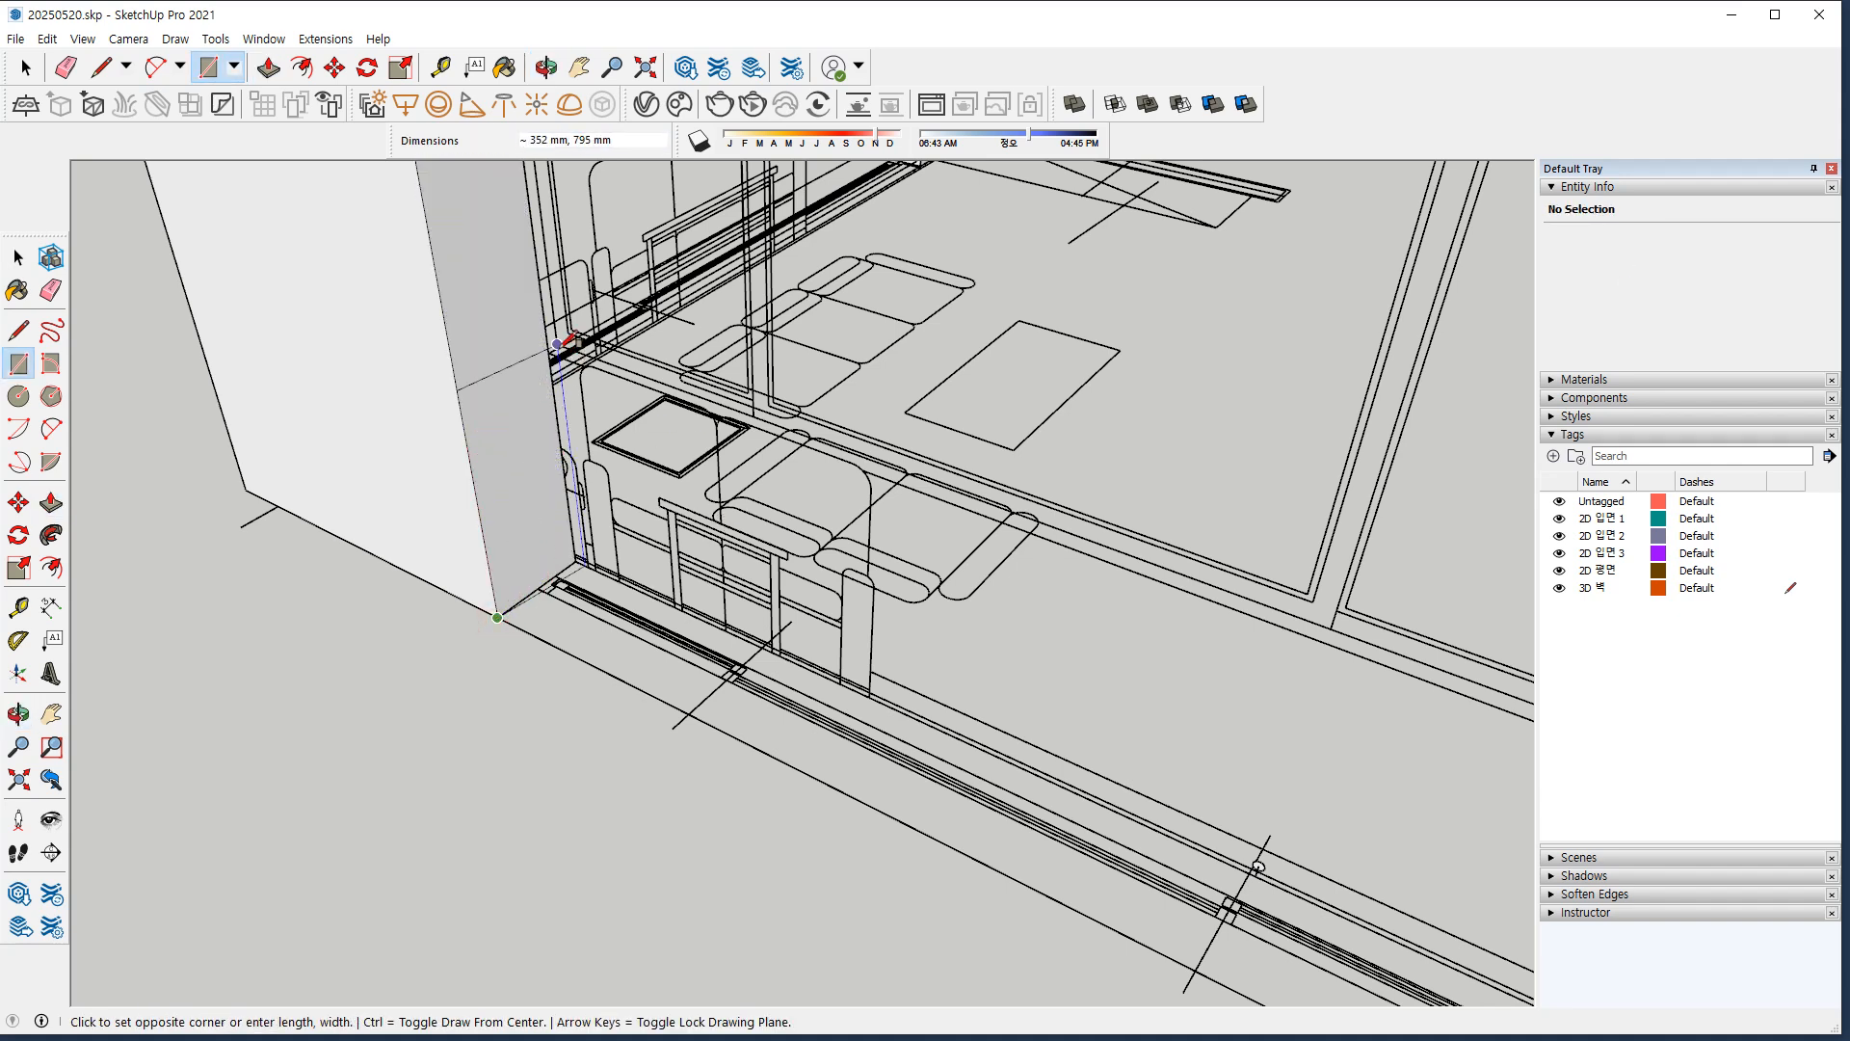
left_click(553, 359)
Extrude the lower face 3000 mm beneath the window, and continue the low wall to the room's far outer corner.
middle_click_drag(625, 491, 582, 336)
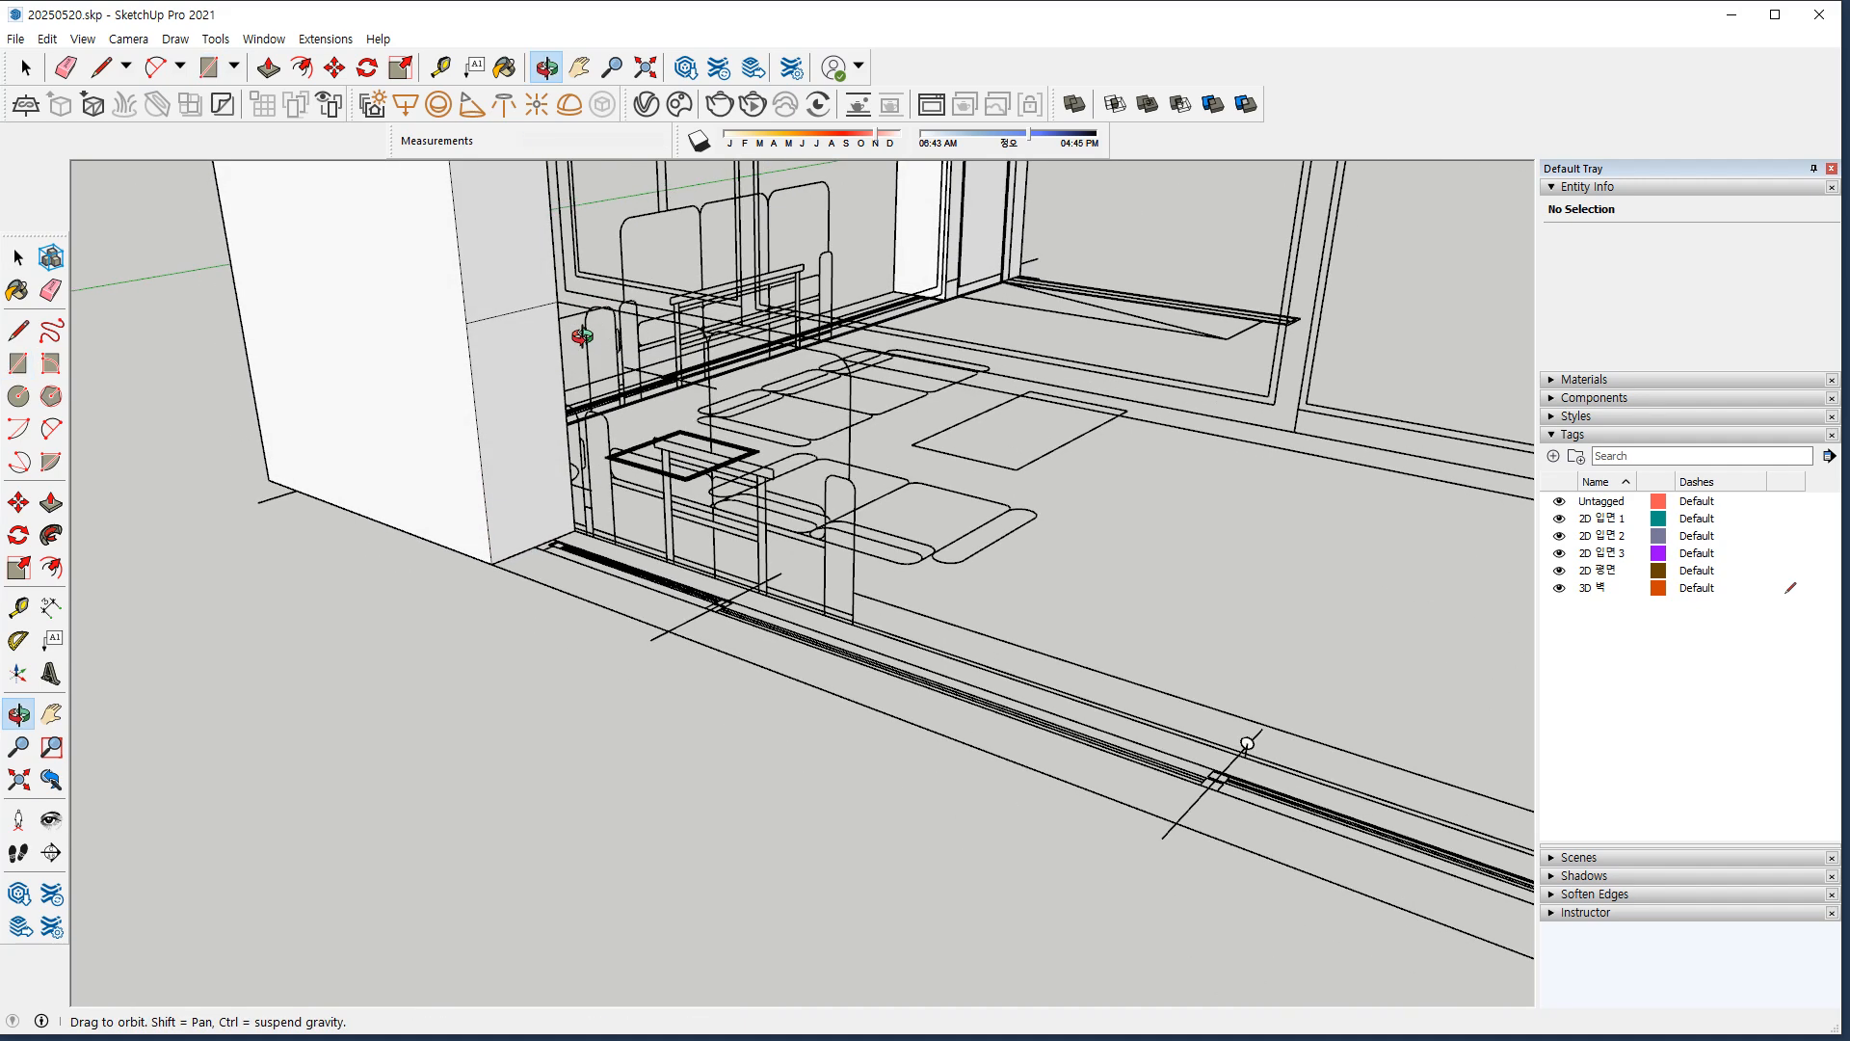
key("p")
left_click(490, 464)
middle_click_drag(992, 511, 847, 583)
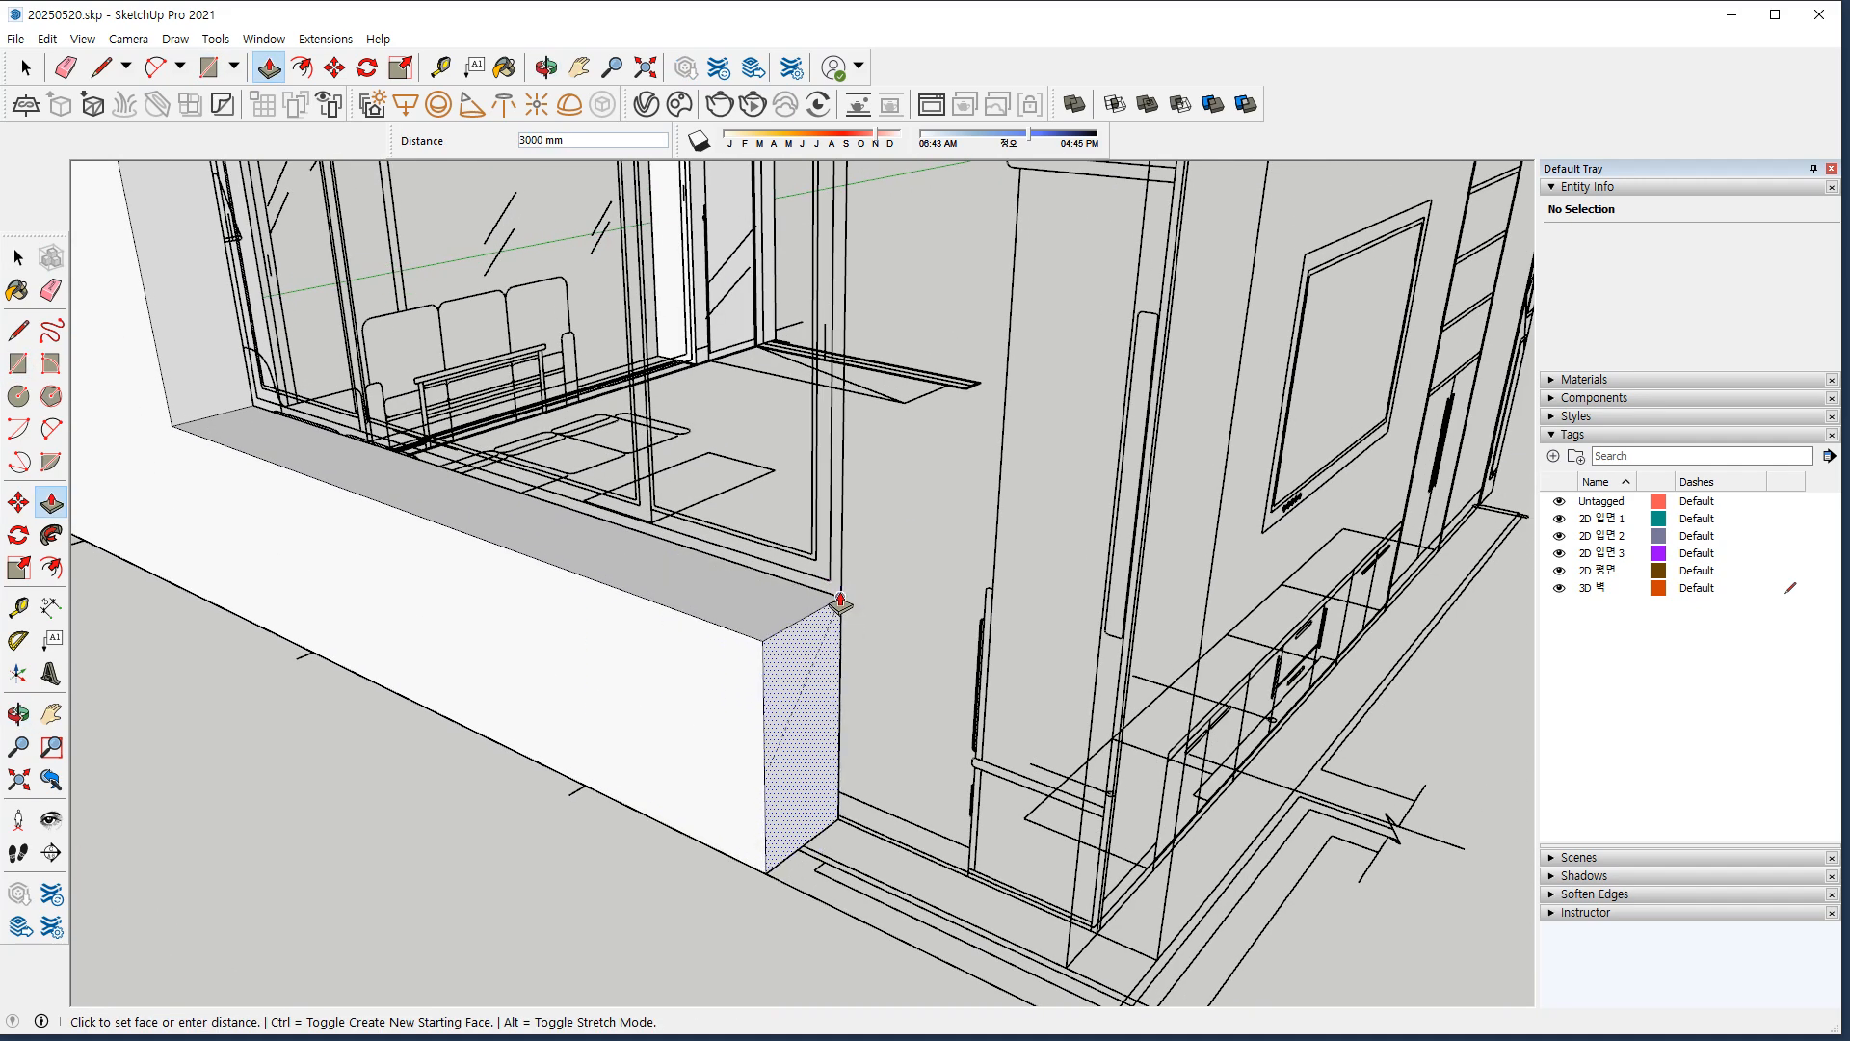
left_click(833, 601)
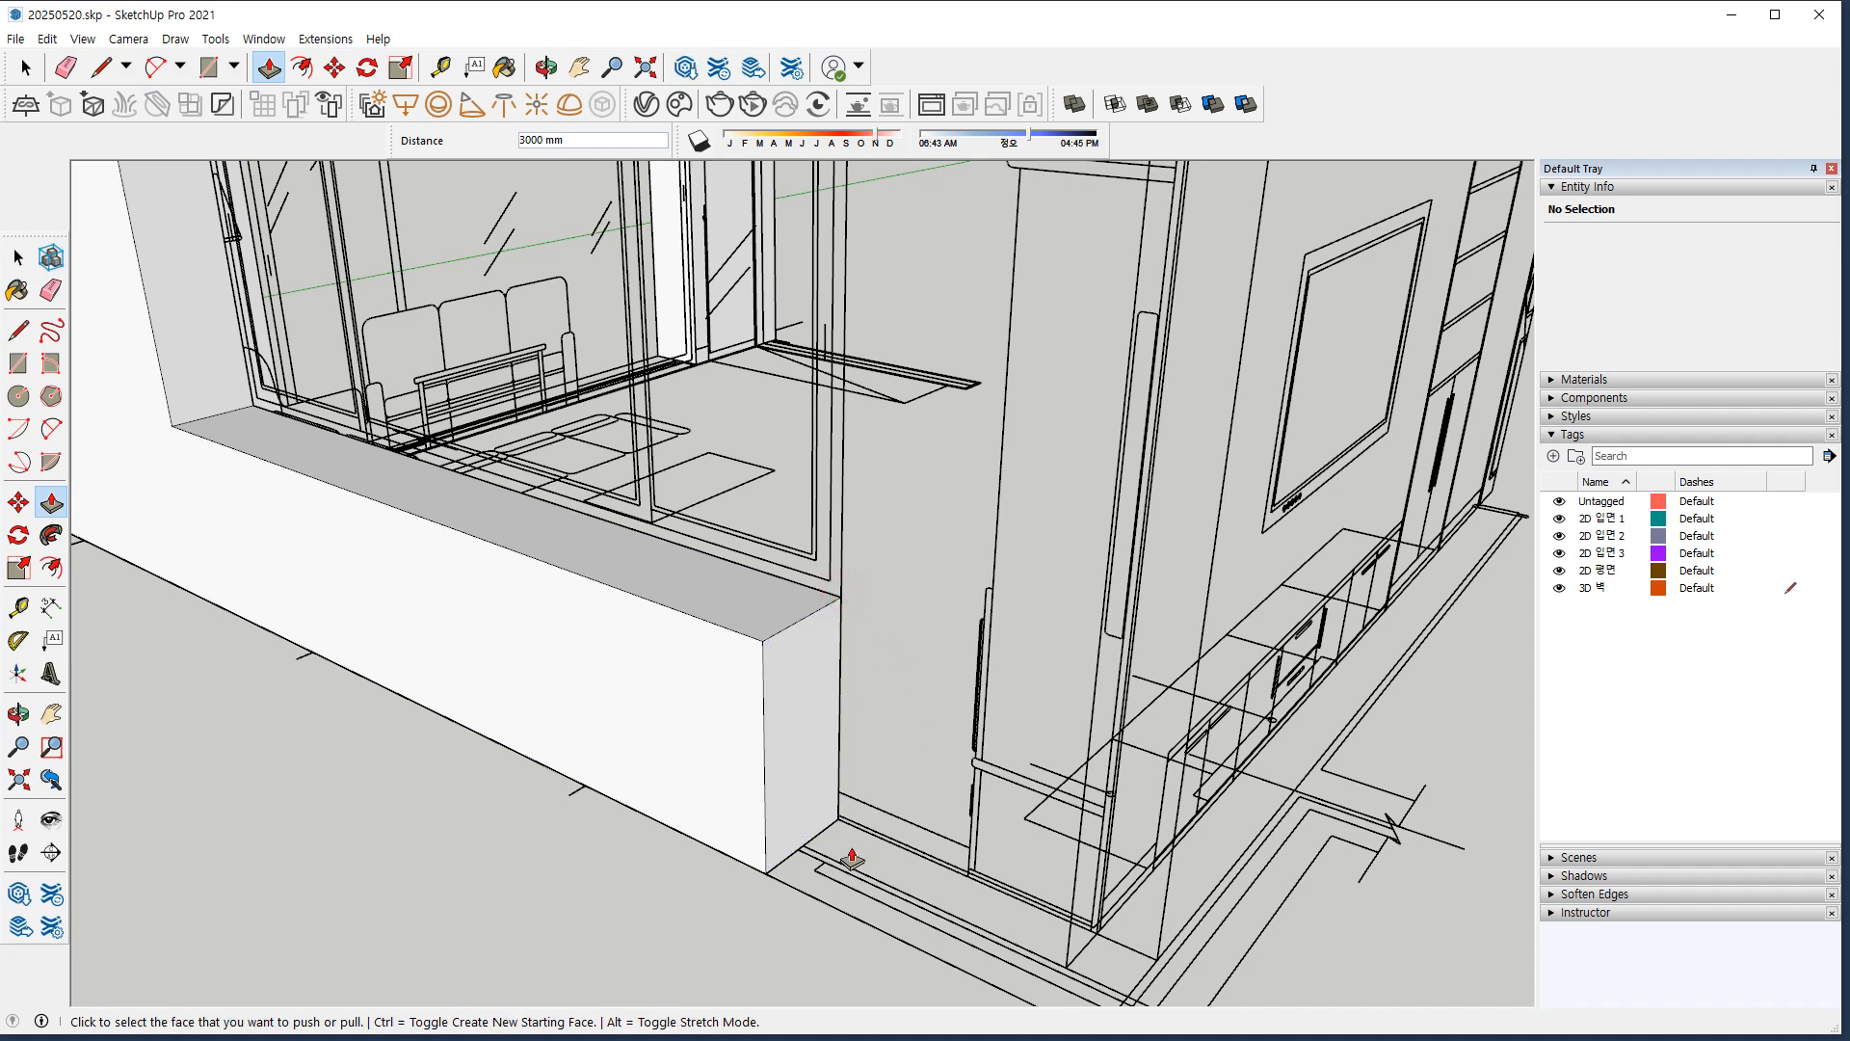
left_click(818, 721)
middle_click_drag(1117, 674, 1059, 631)
left_click(798, 748)
Split the low wall's top with a line at the window's far edge and raise the section beyond it to full wall height.
key("r")
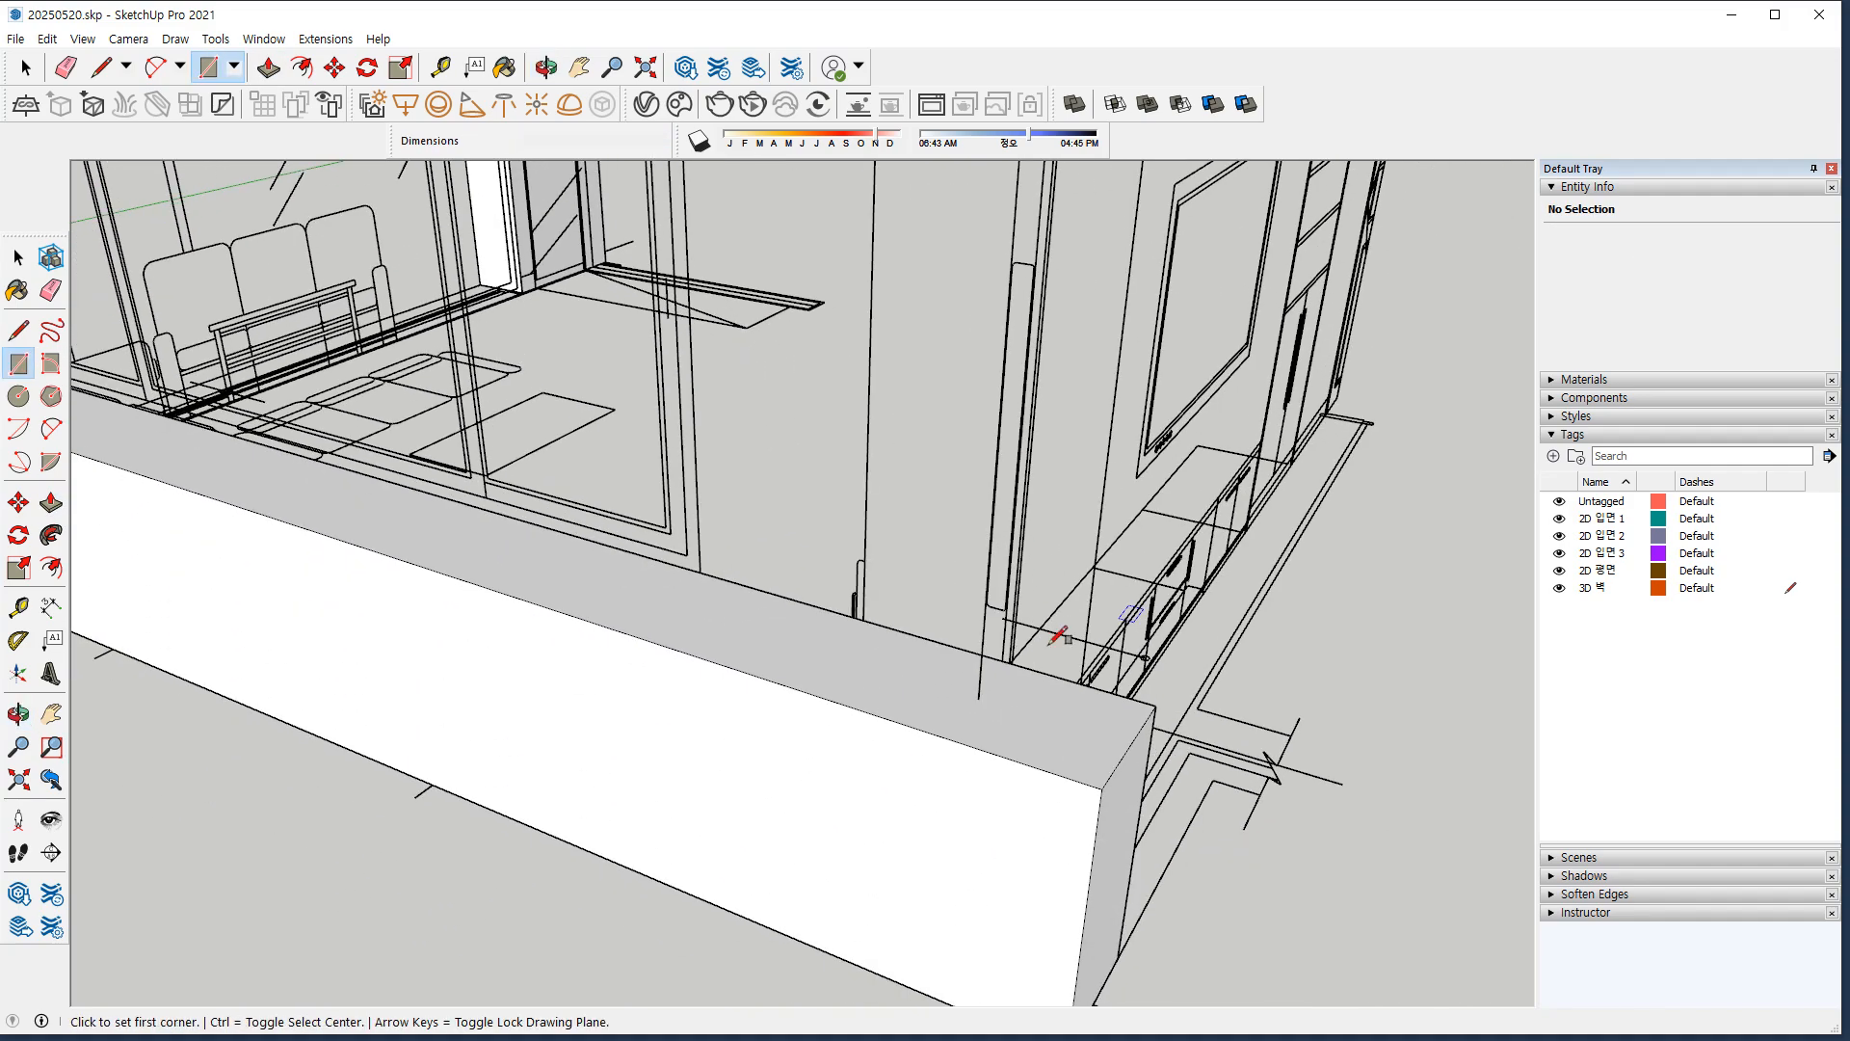
key("l")
left_click(700, 571)
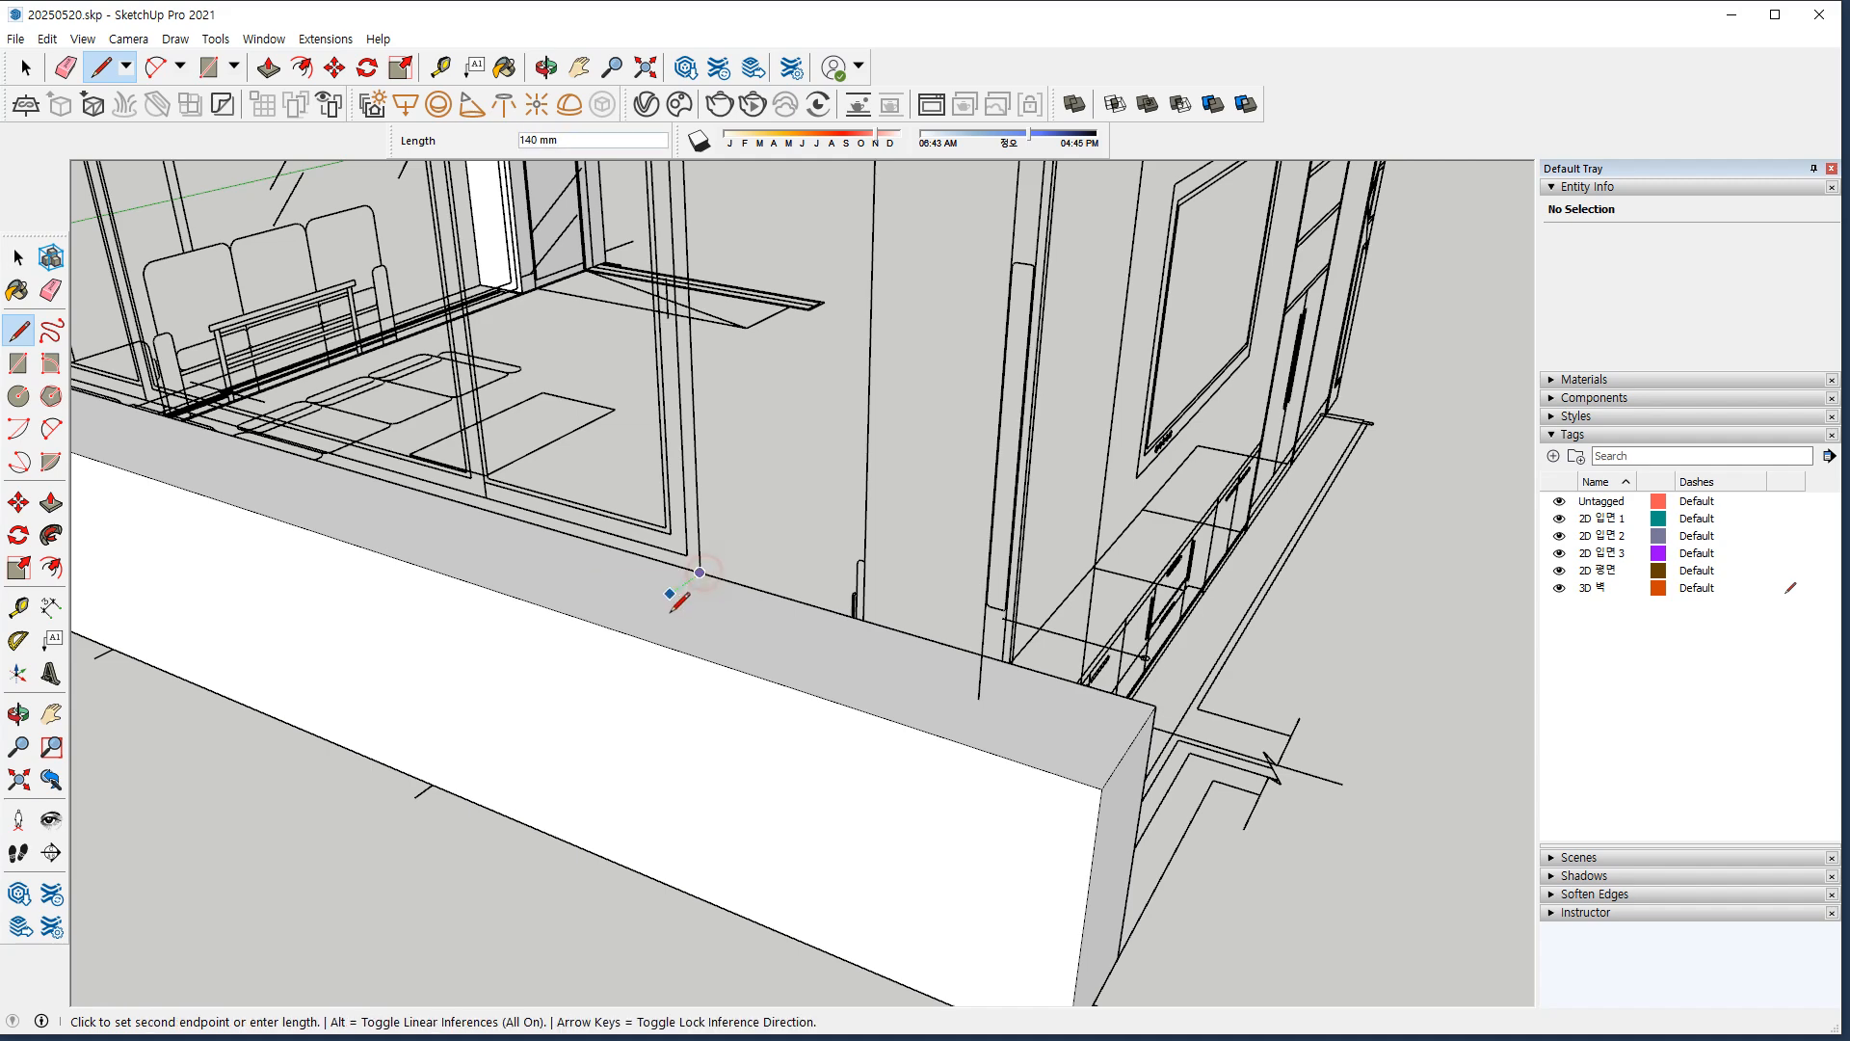
left_click(623, 630)
key("p")
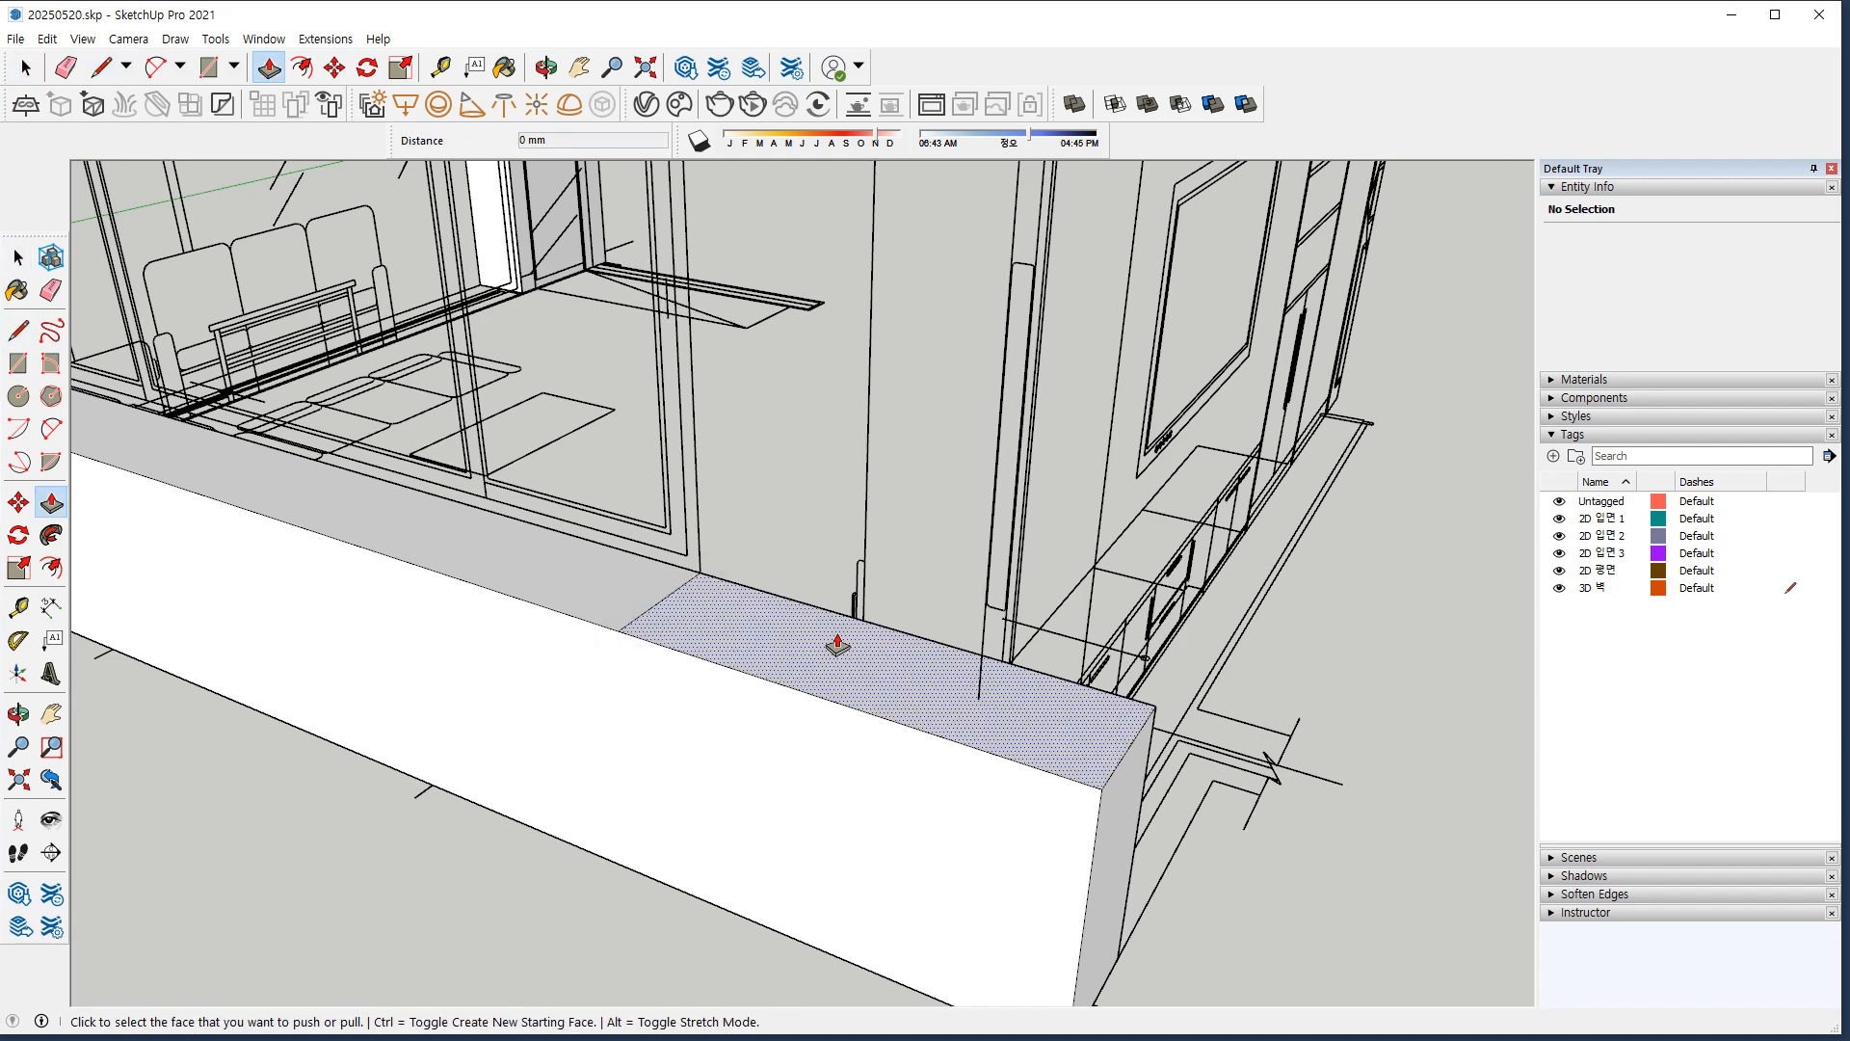
left_click(838, 639)
scroll(694, 414, "down", 3)
middle_click_drag(714, 337, 710, 669)
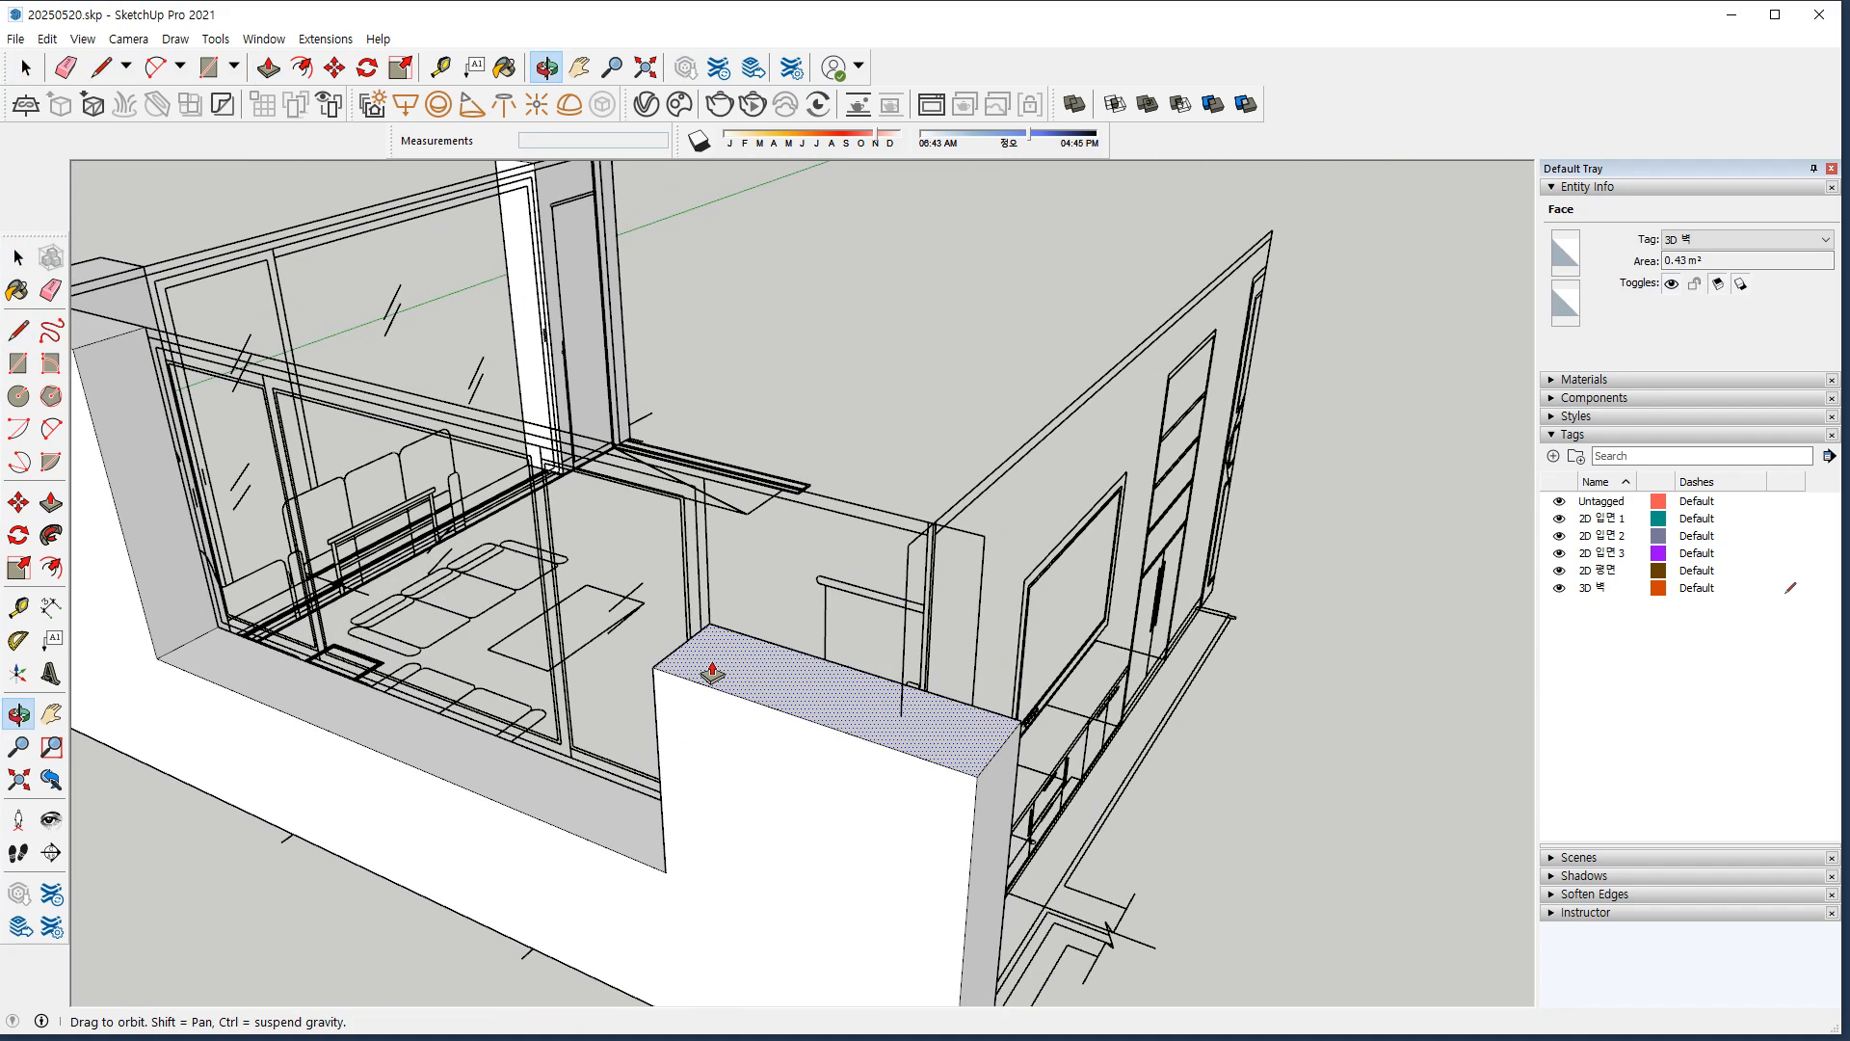
left_click(981, 536)
Draw a full-height rectangle on the corner wall's inner face where the TV wall starts.
middle_click_drag(1108, 703, 265, 526, "shift")
scroll(541, 547, "up", 5)
scroll(545, 538, "up", 5)
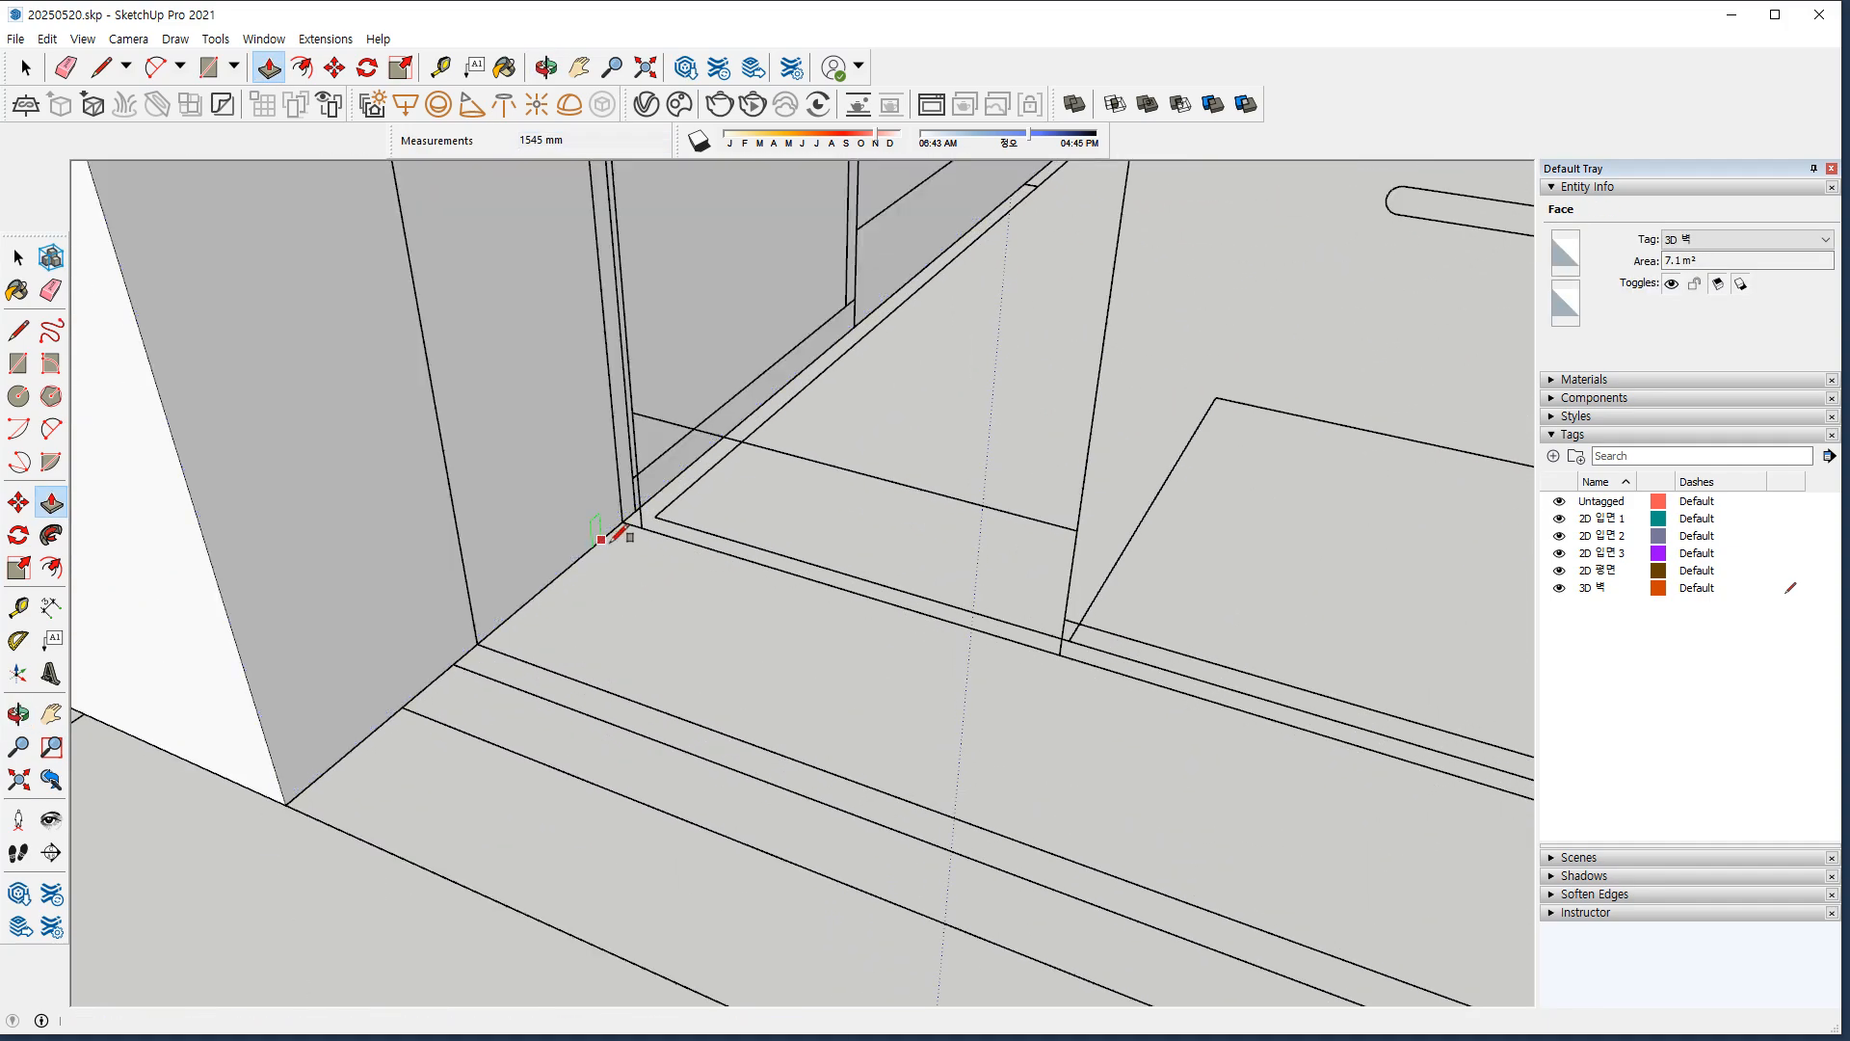
key("r")
left_click(622, 522)
scroll(428, 578, "down", 6)
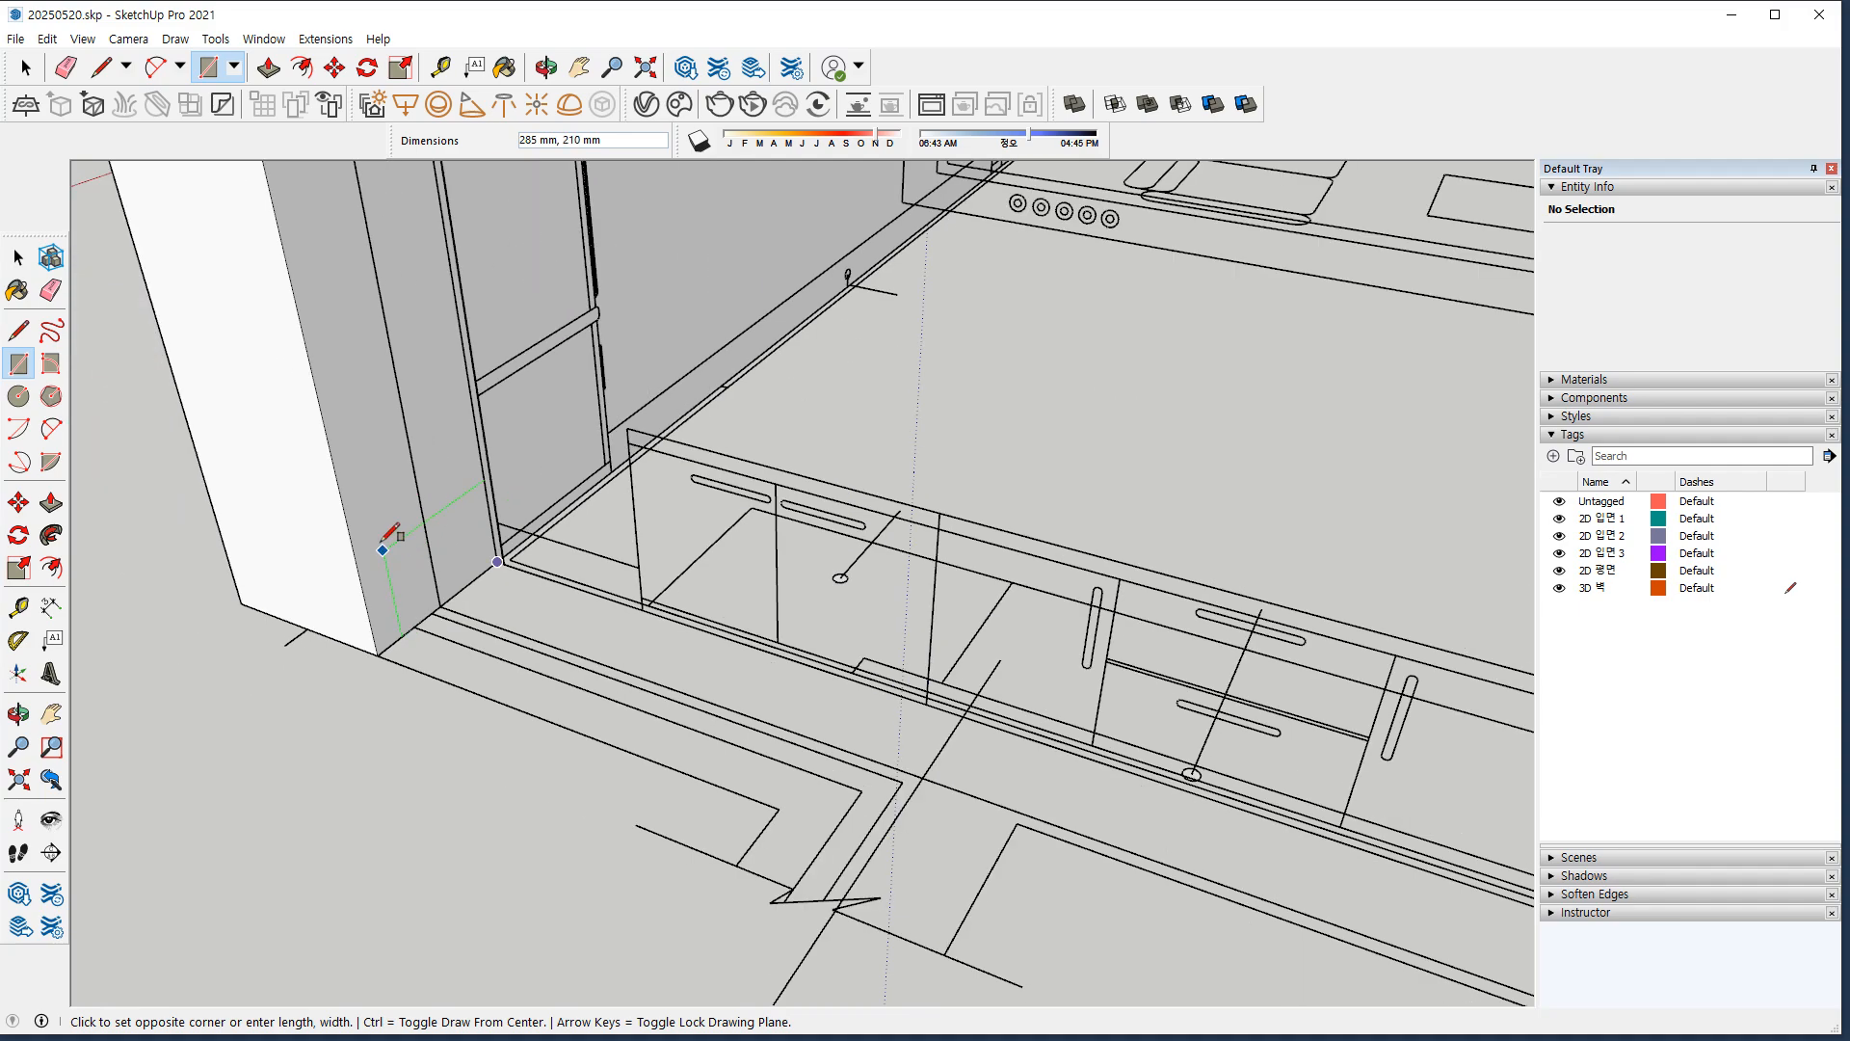
middle_click_drag(392, 471, 397, 734, "shift")
middle_click_drag(318, 366, 339, 462, "shift")
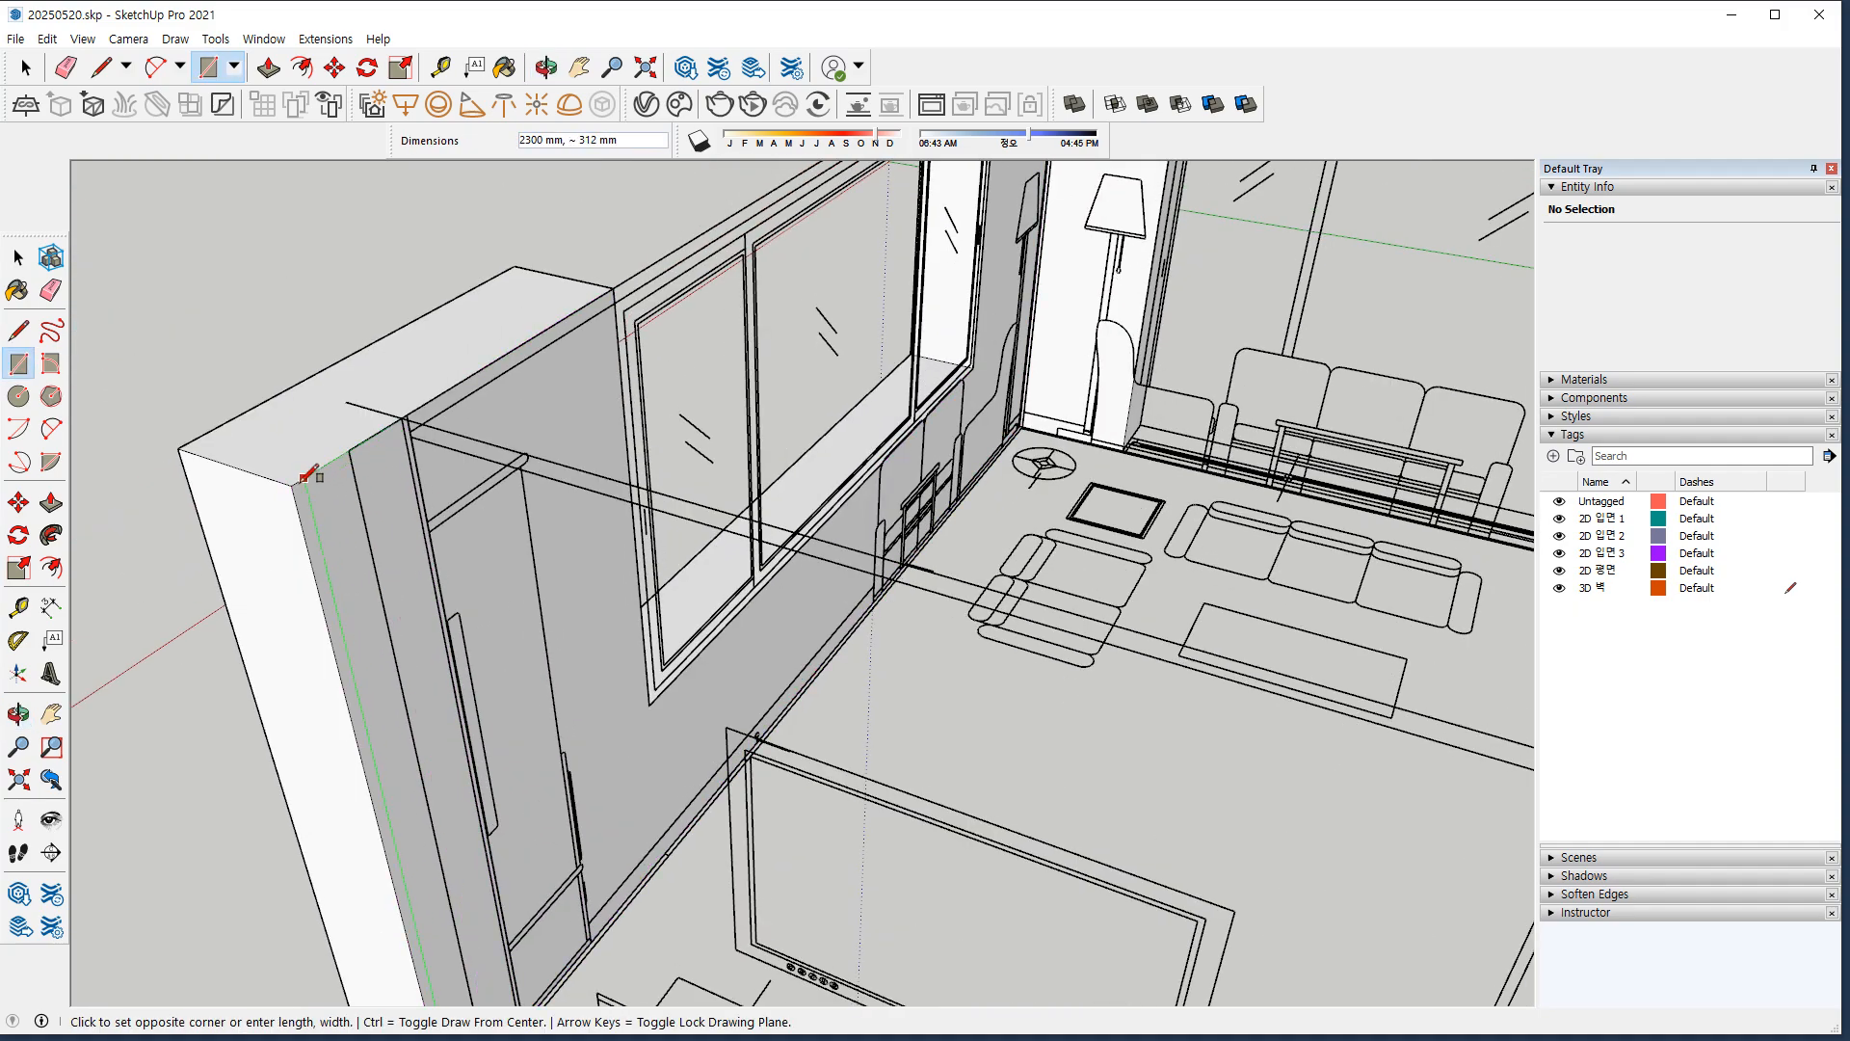
left_click(292, 484)
Extrude the full-height face along the TV wall until it lines up with the end of the opposite wall.
key("p")
left_click(364, 557)
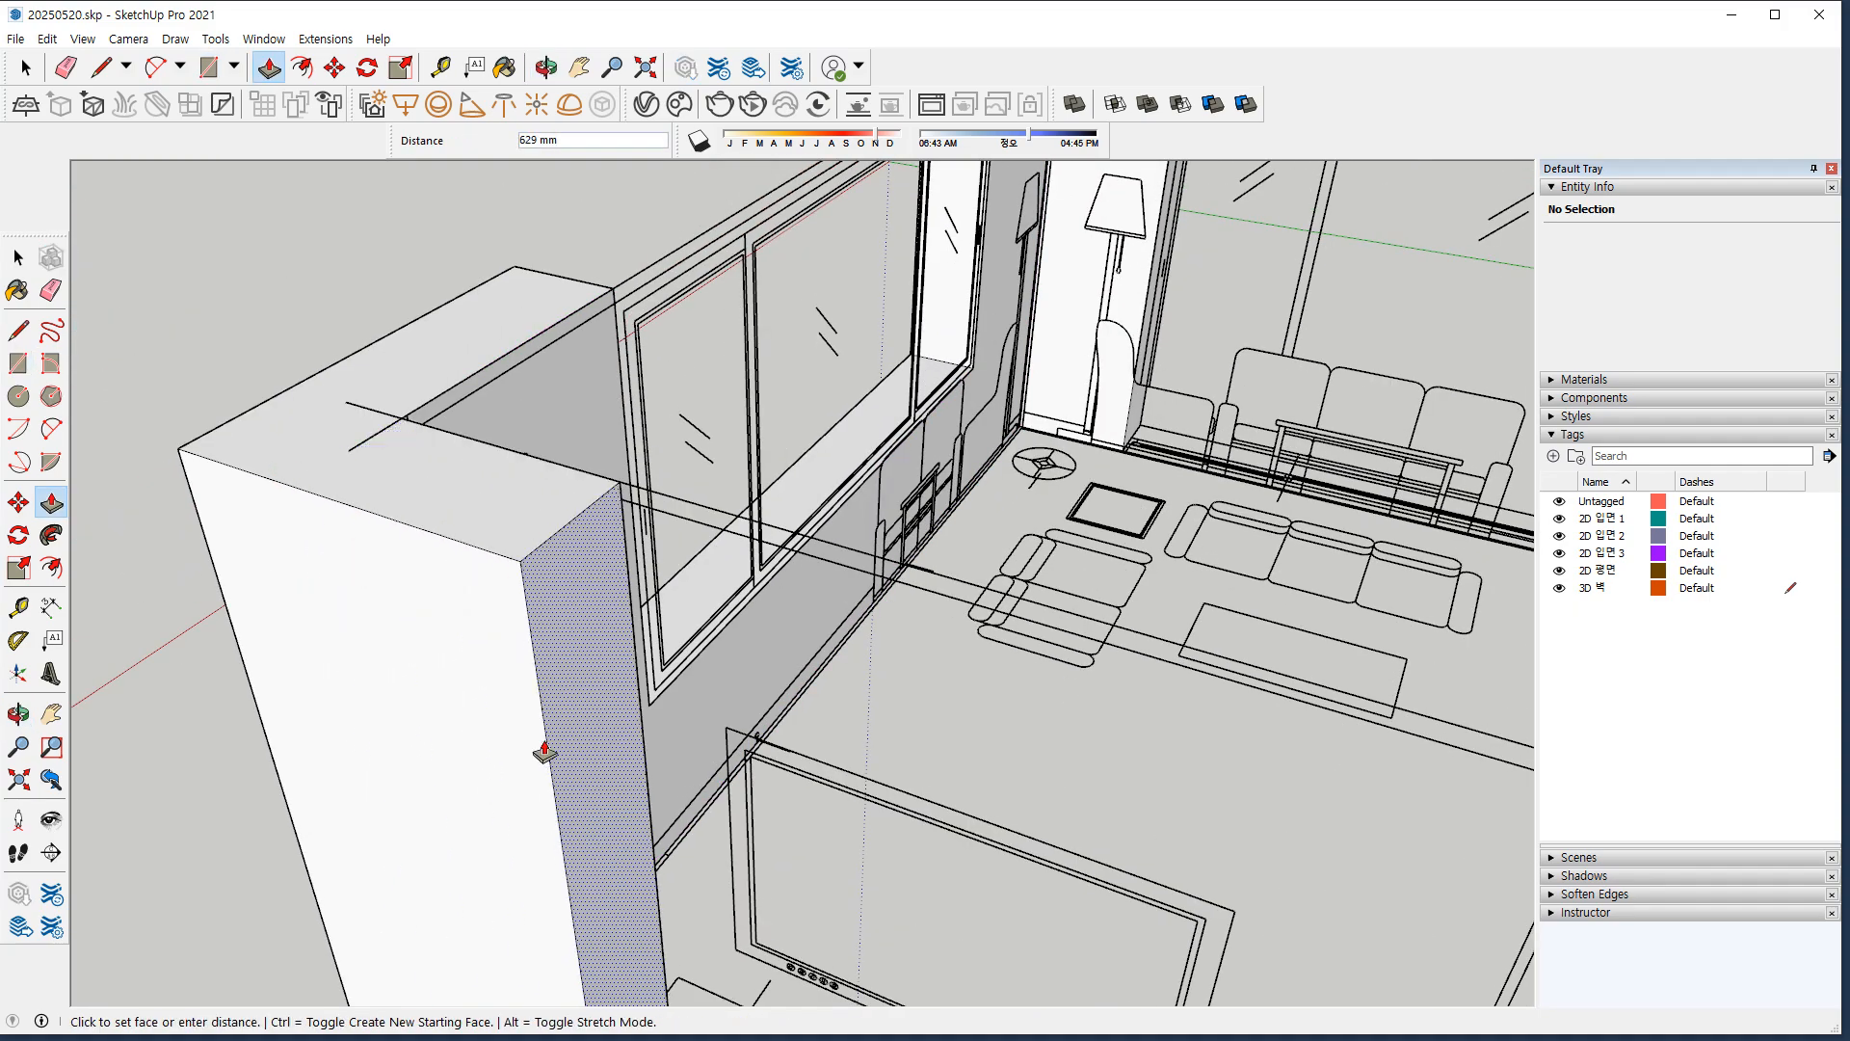
scroll(540, 754, "down", 5)
middle_click_drag(405, 559, 289, 251, "shift")
scroll(496, 489, "up", 5)
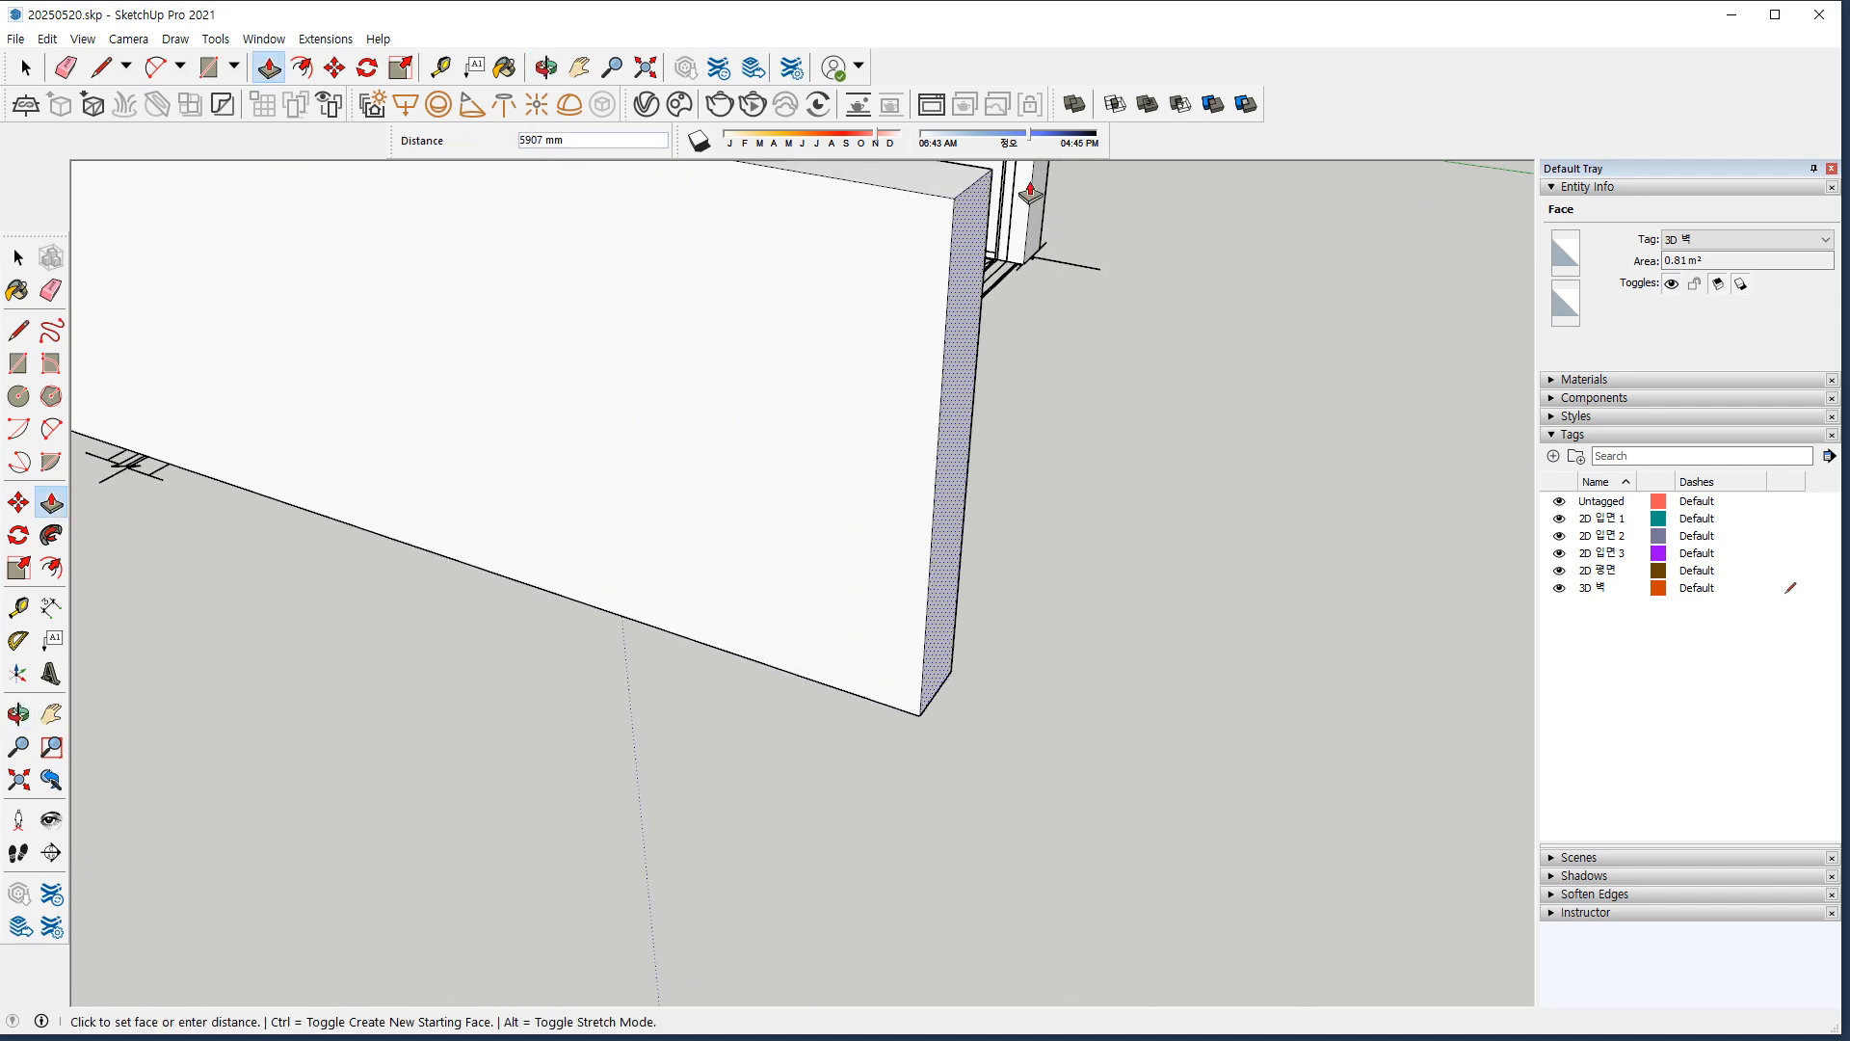
middle_click_drag(578, 318, 540, 437, "shift")
scroll(540, 437, "down", 4)
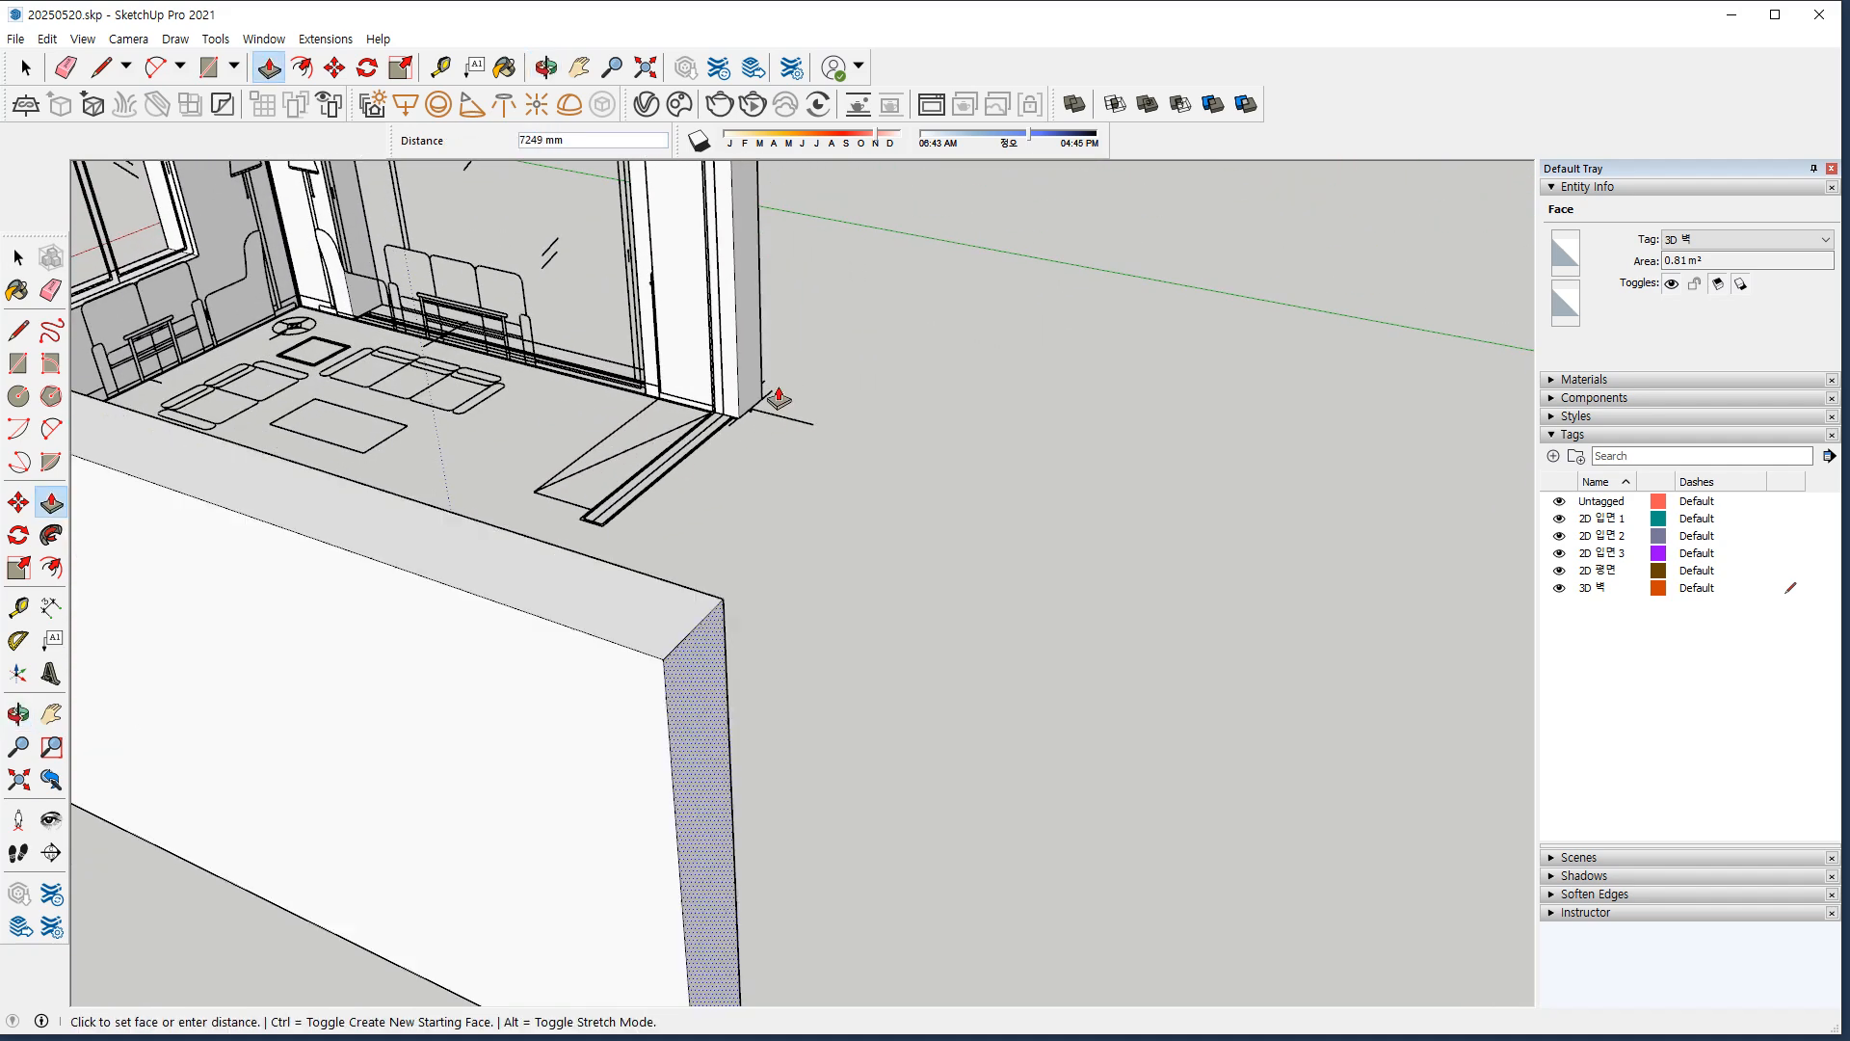
left_click(752, 399)
Draw a thin rectangle at the top of the wall end beside the window, from the upper edge down to the lintel line.
middle_click_drag(679, 639, 774, 744)
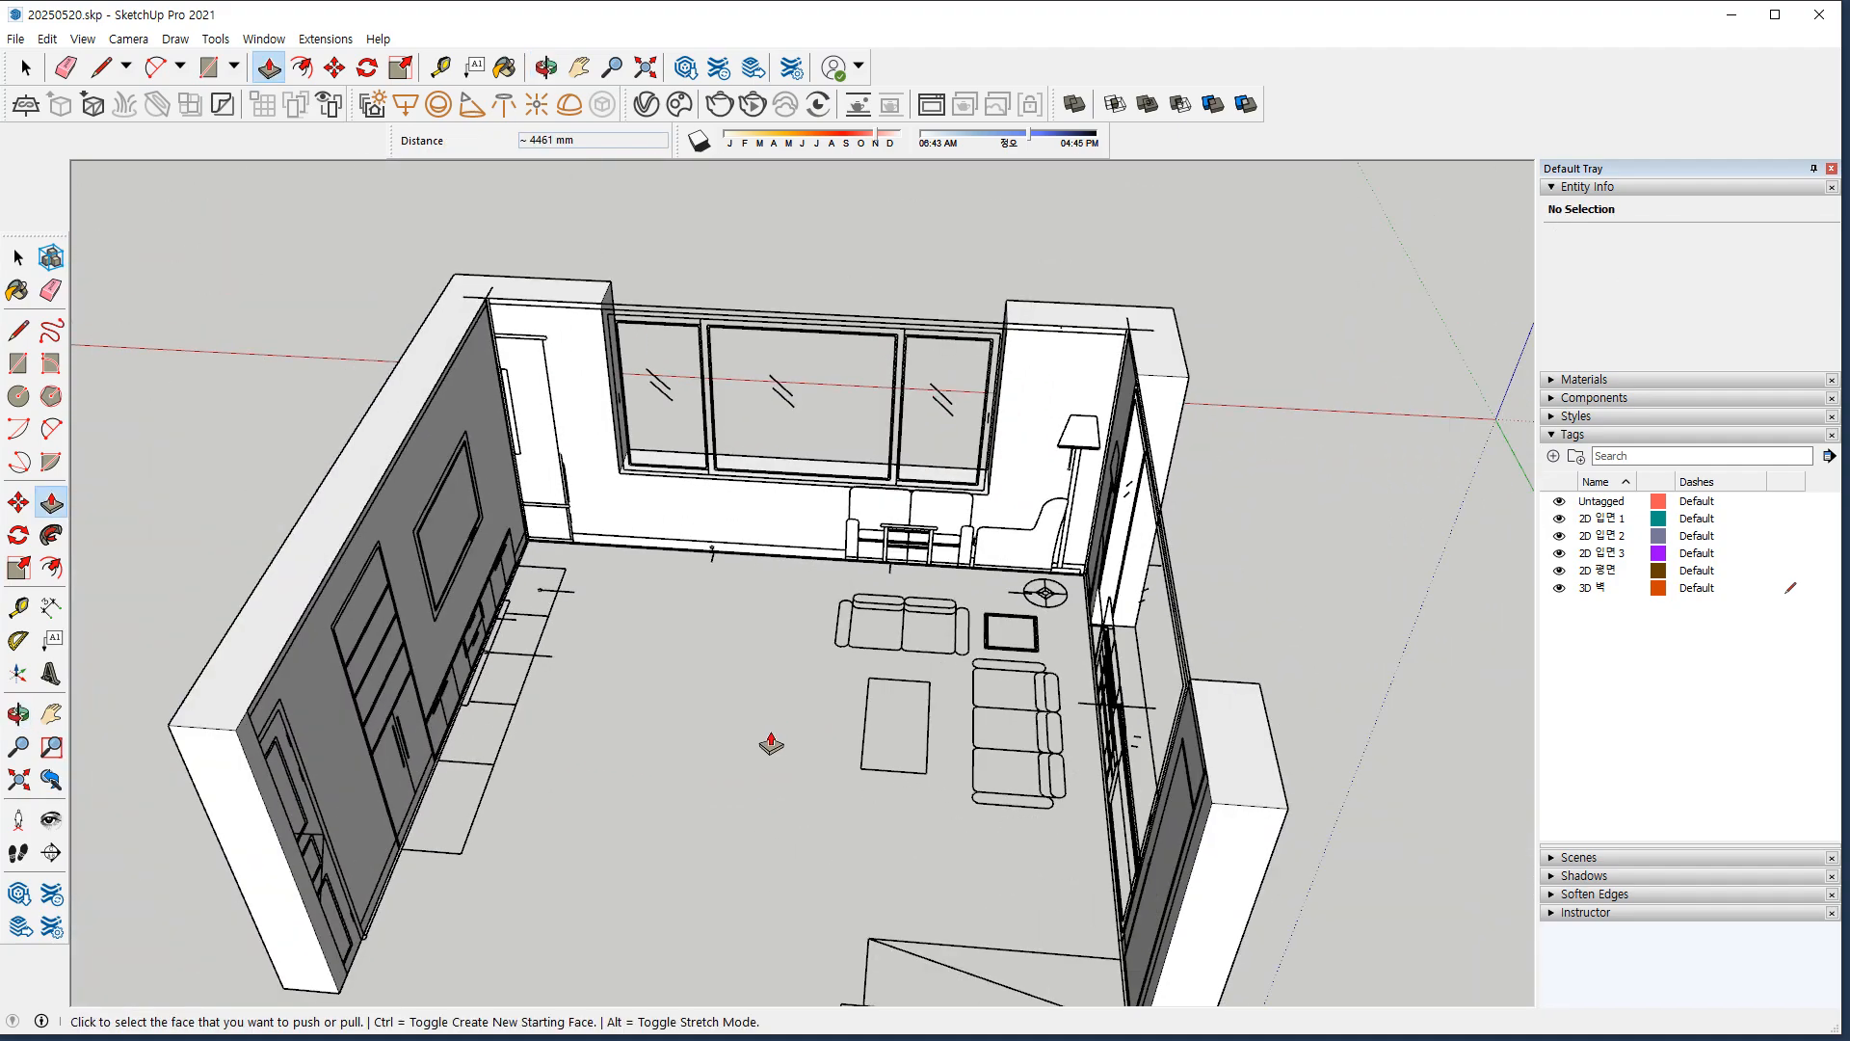
middle_click_drag(594, 318, 668, 318)
scroll(674, 316, "up", 7)
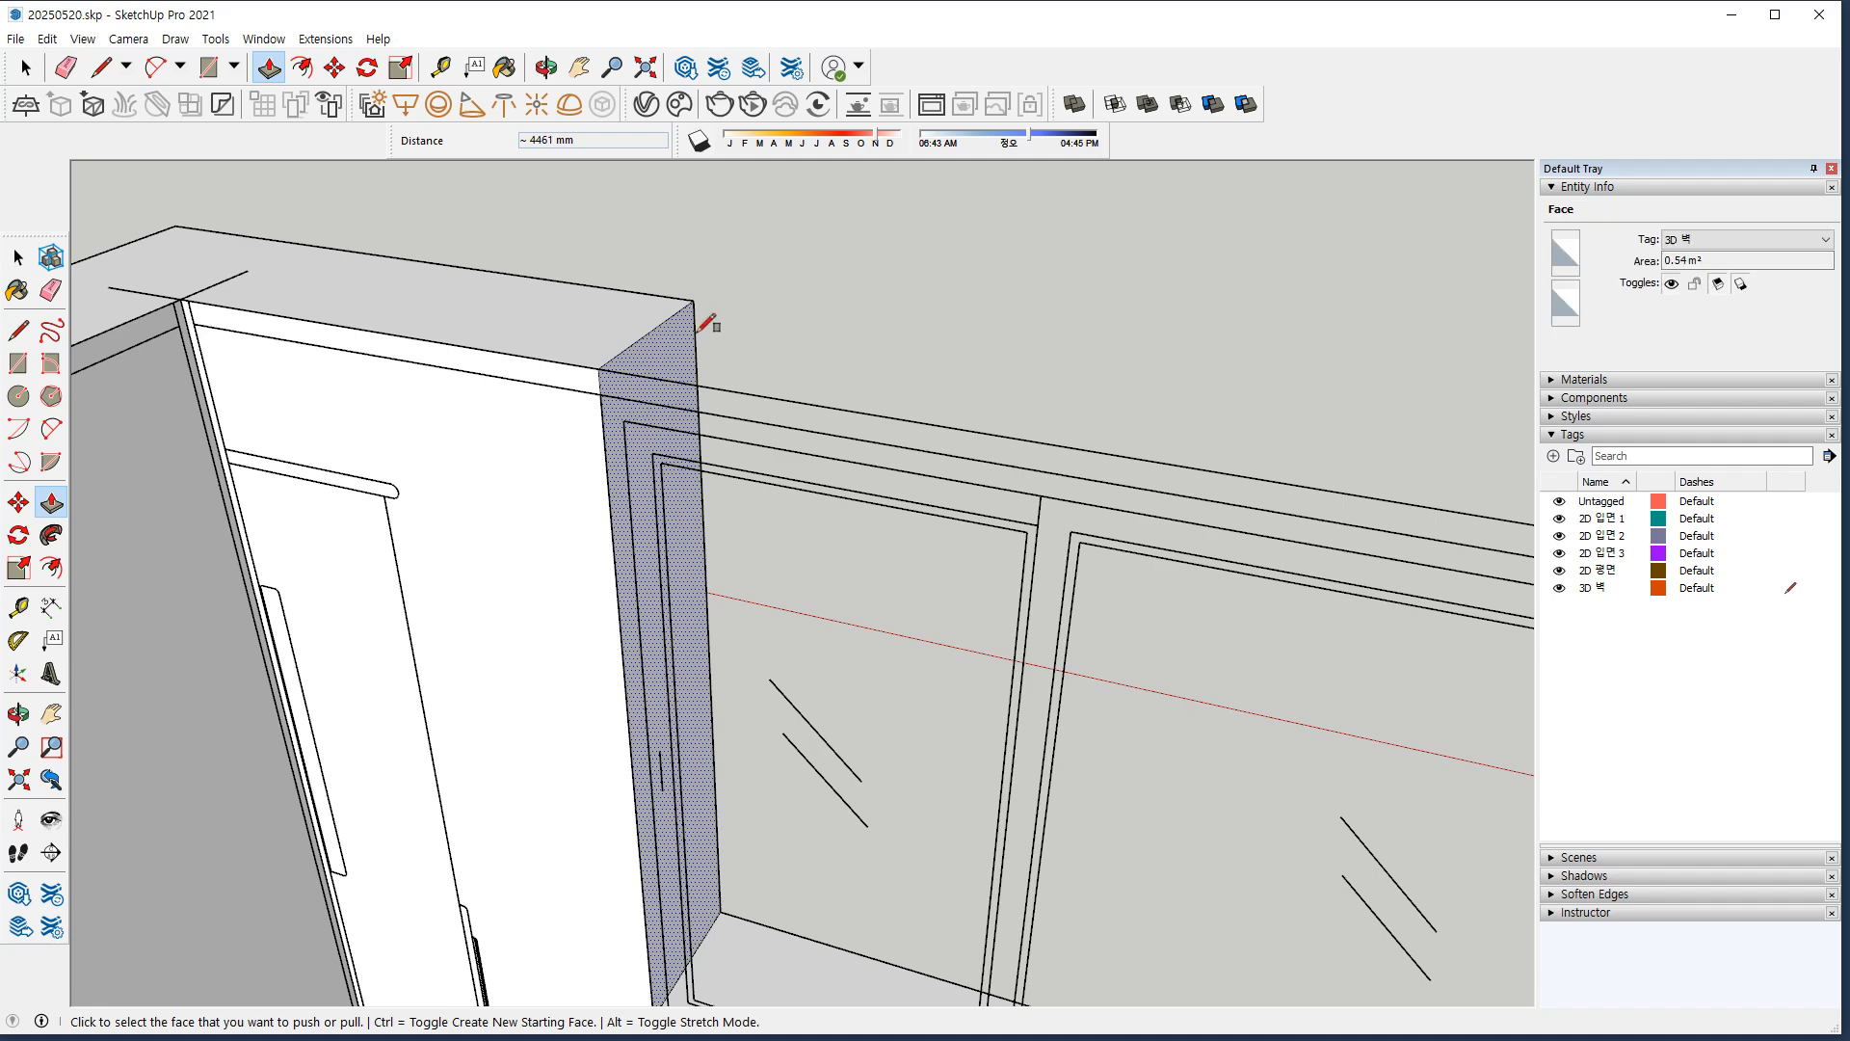
key("r")
left_click(693, 300)
left_click(602, 393)
Extrude the thin rectangle 3000 mm across the window to the opposite wall and erase the seam on top.
key("p")
left_click(621, 368)
middle_click_drag(867, 417, 706, 351)
left_click(977, 335)
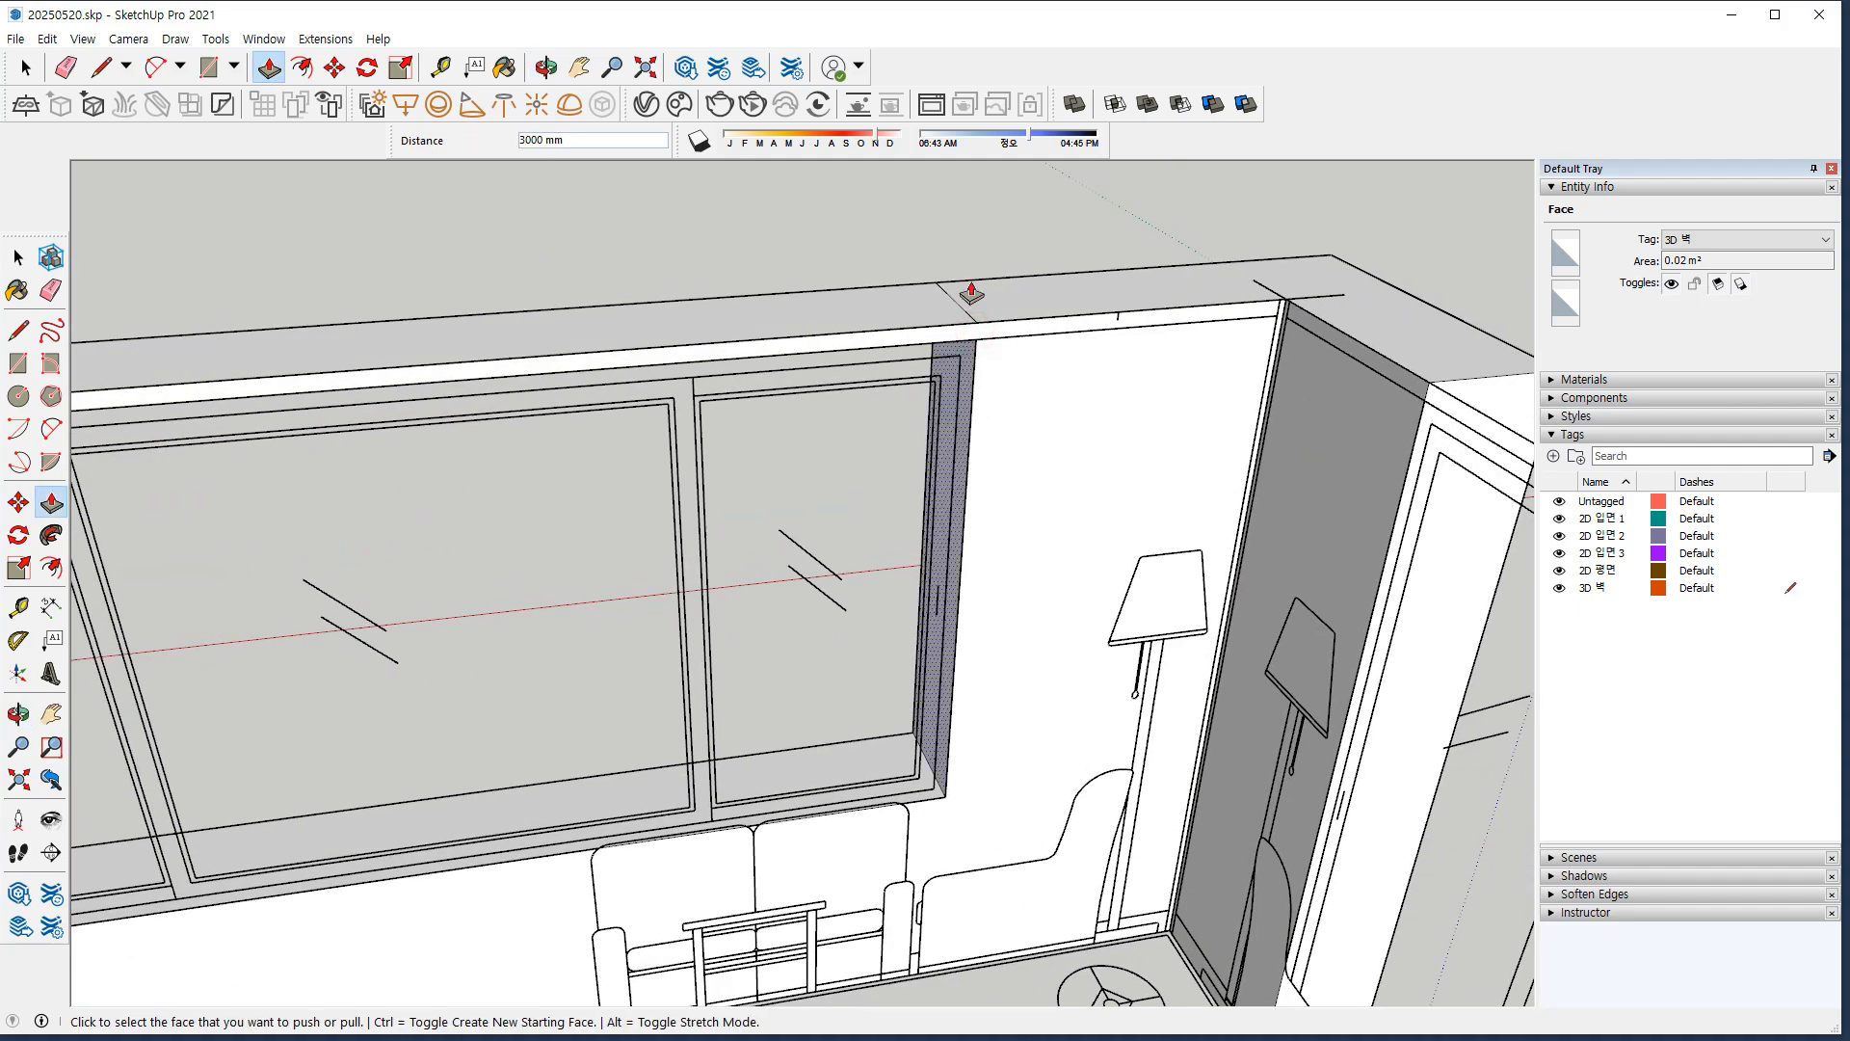
scroll(966, 320, "up", 1)
key("e")
left_click(961, 309)
Draw a thin lintel rectangle at the top of the wall end beside the large sliding window.
mouse_move(661, 316)
middle_mouse_down()
mouse_move(1187, 330)
mouse_move(760, 309)
mouse_move(945, 244)
mouse_move(298, 785)
mouse_move(1071, 518)
middle_mouse_up()
scroll(1309, 421, "up", 3)
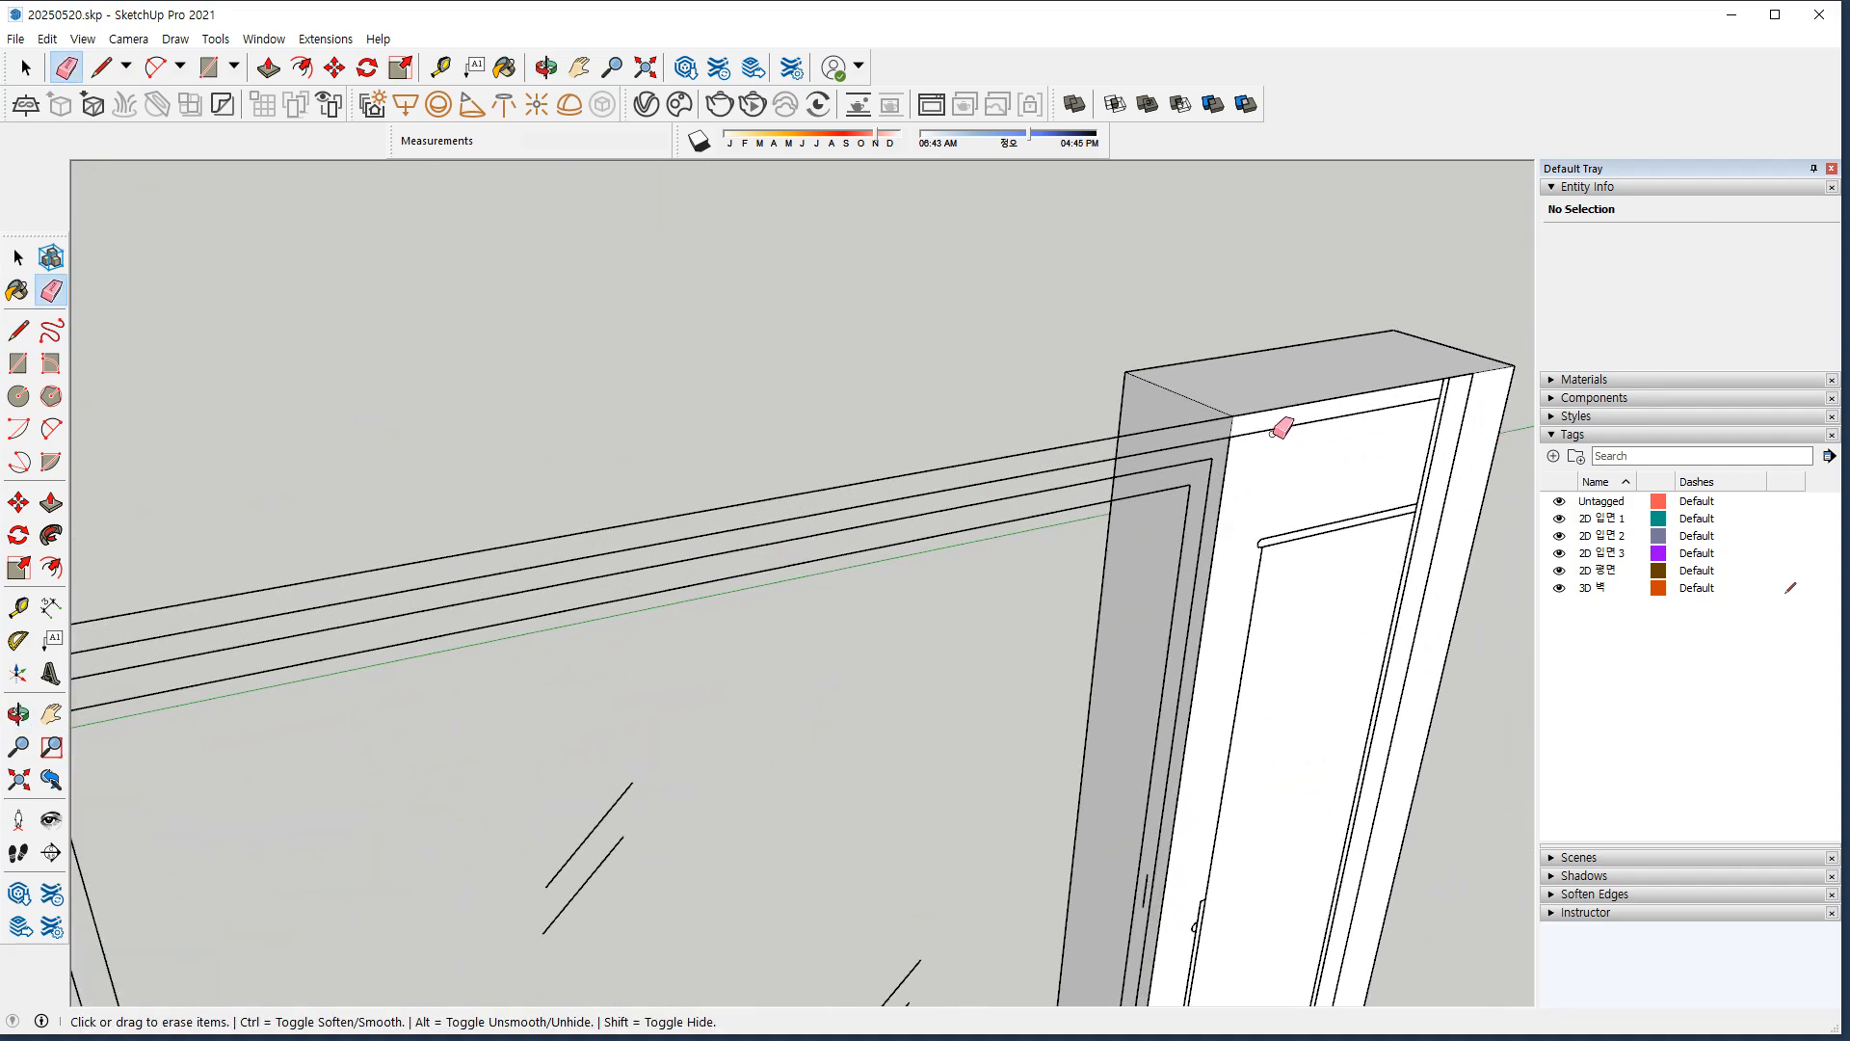
key("r")
left_click(1077, 344)
left_click(1229, 408)
Extrude the lintel rectangle across the sliding window opening until it meets the corner wall.
key("space")
key("p")
left_click(1197, 427)
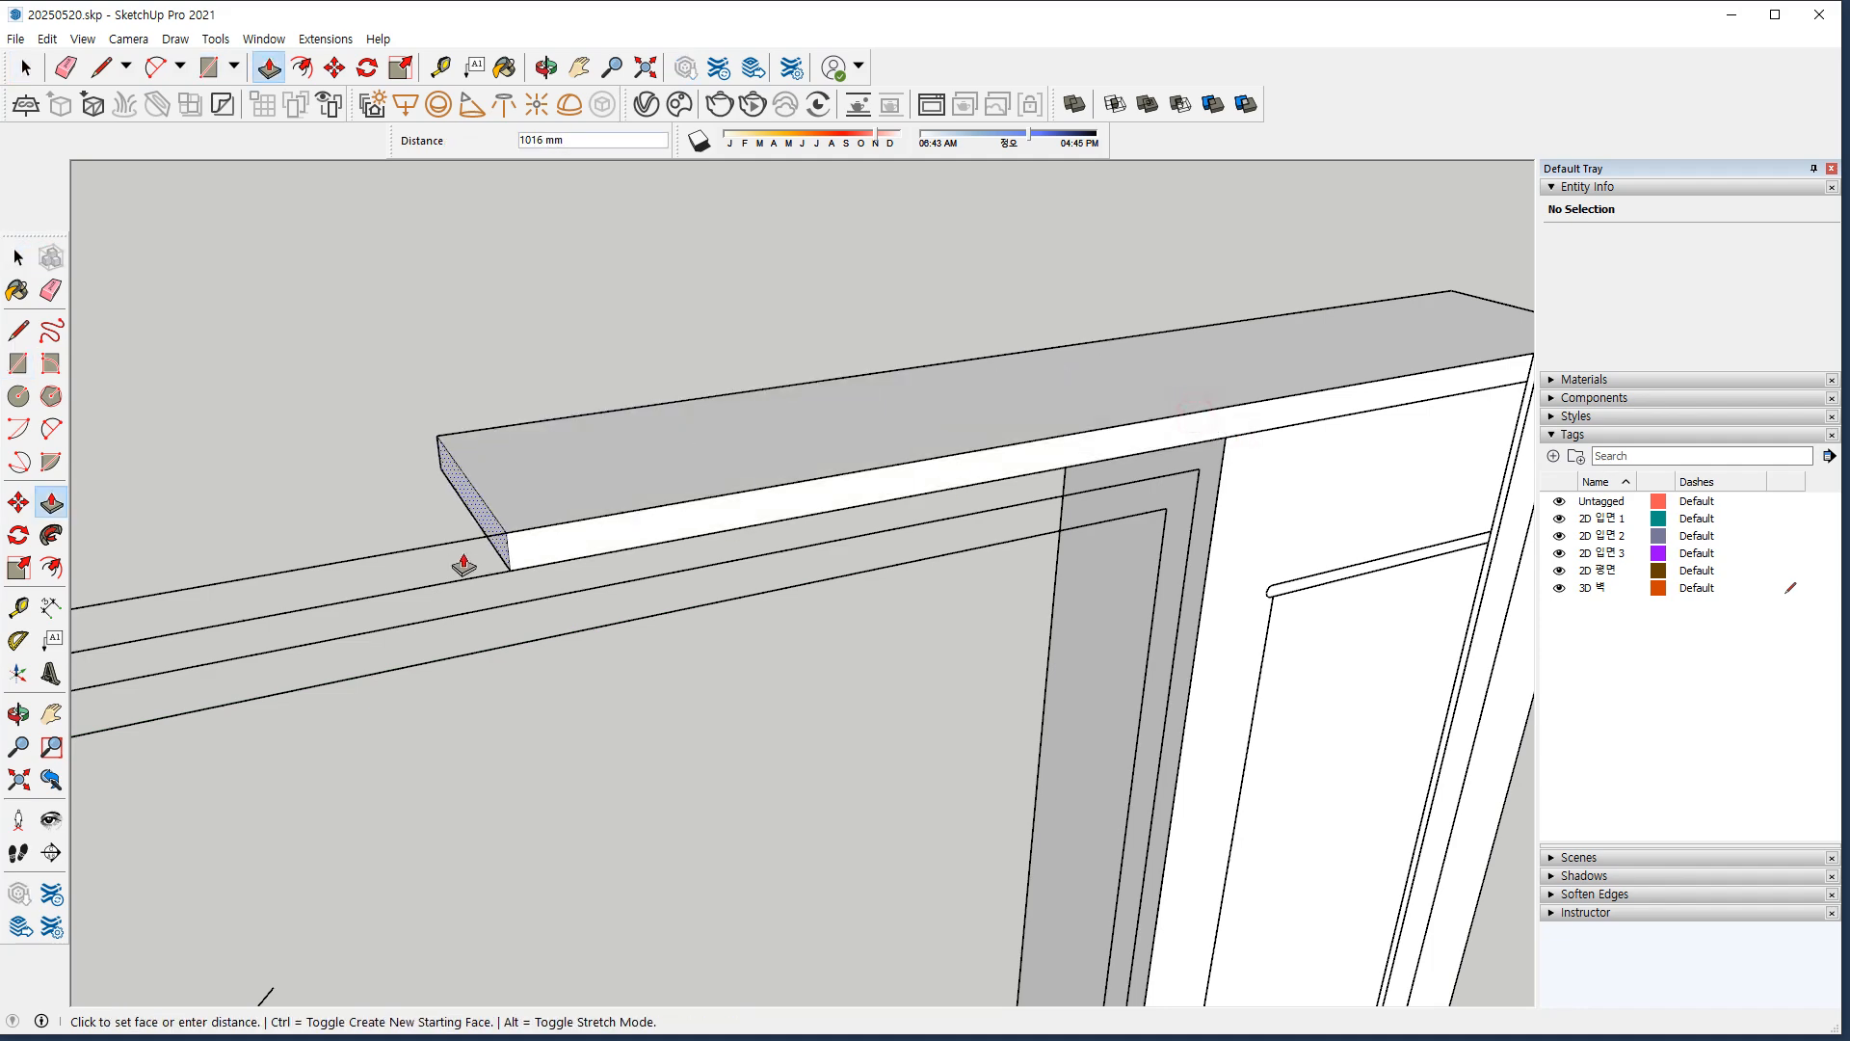
scroll(467, 566, "down", 3)
middle_click_drag(615, 421, 631, 690)
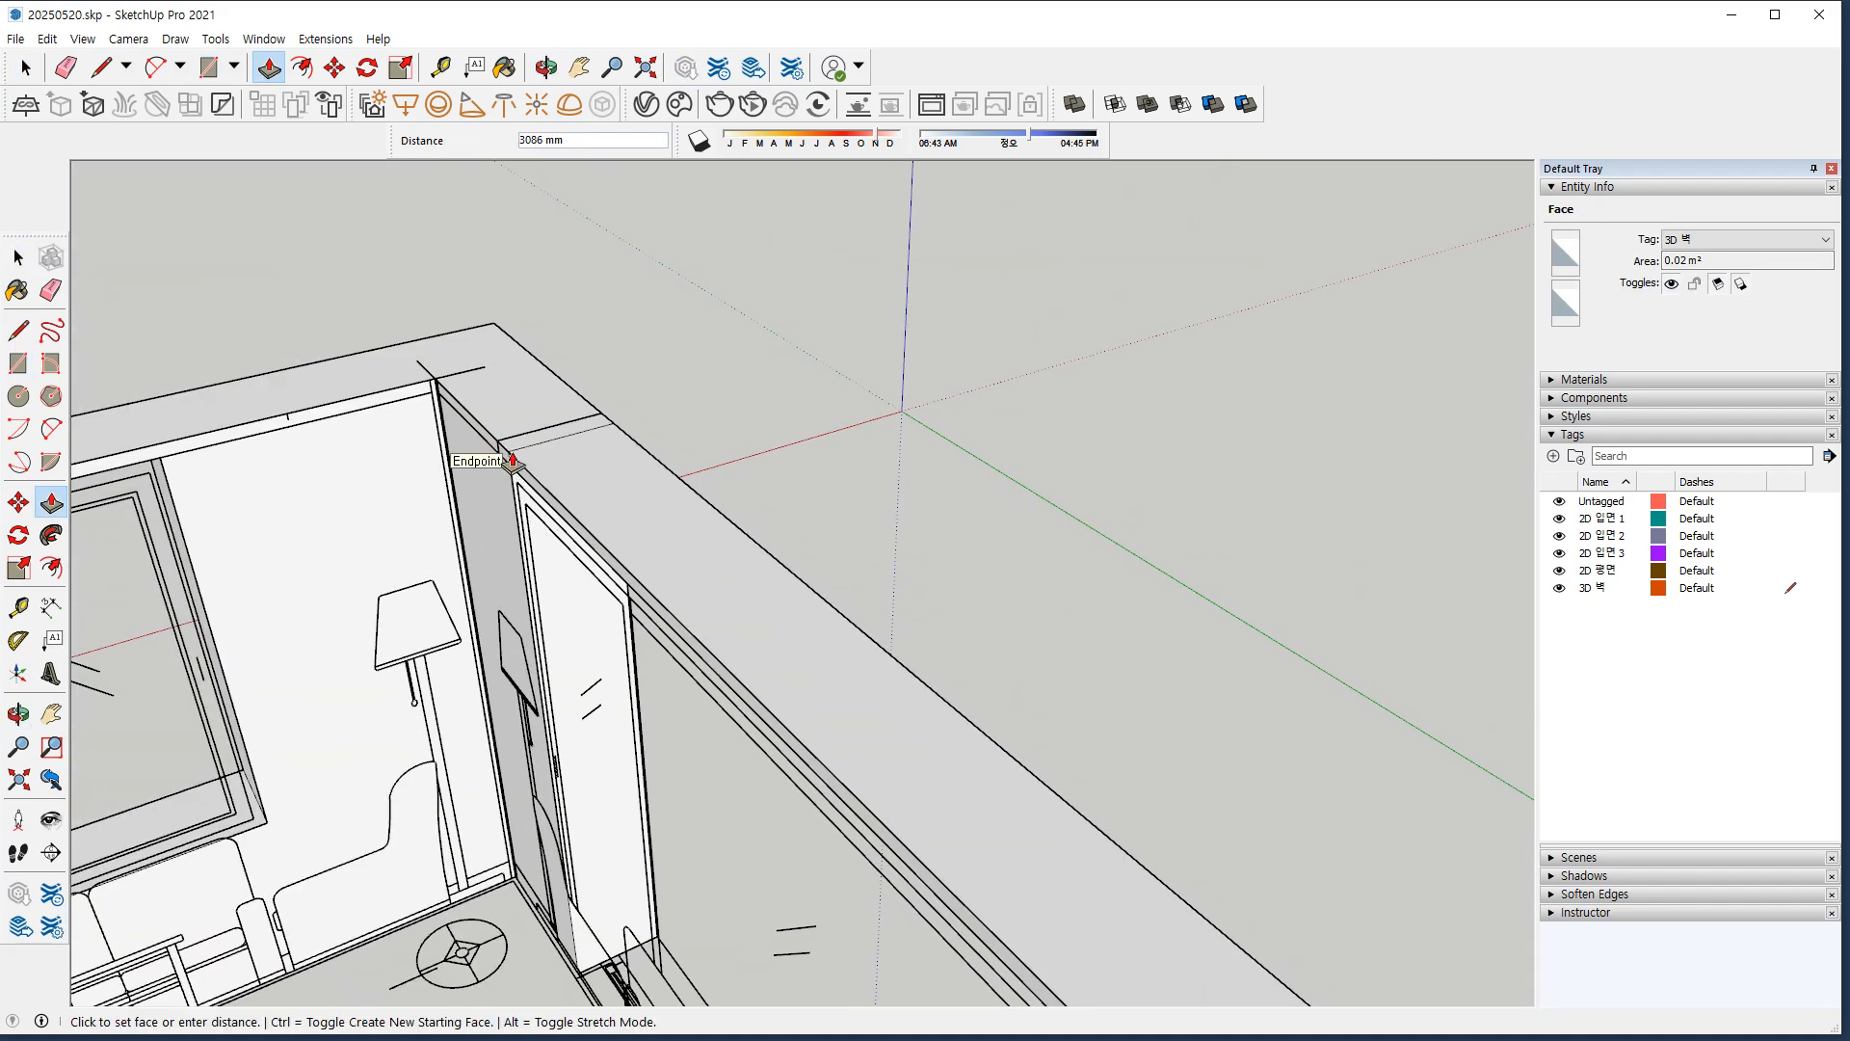
left_click(507, 464)
scroll(600, 463, "up", 4)
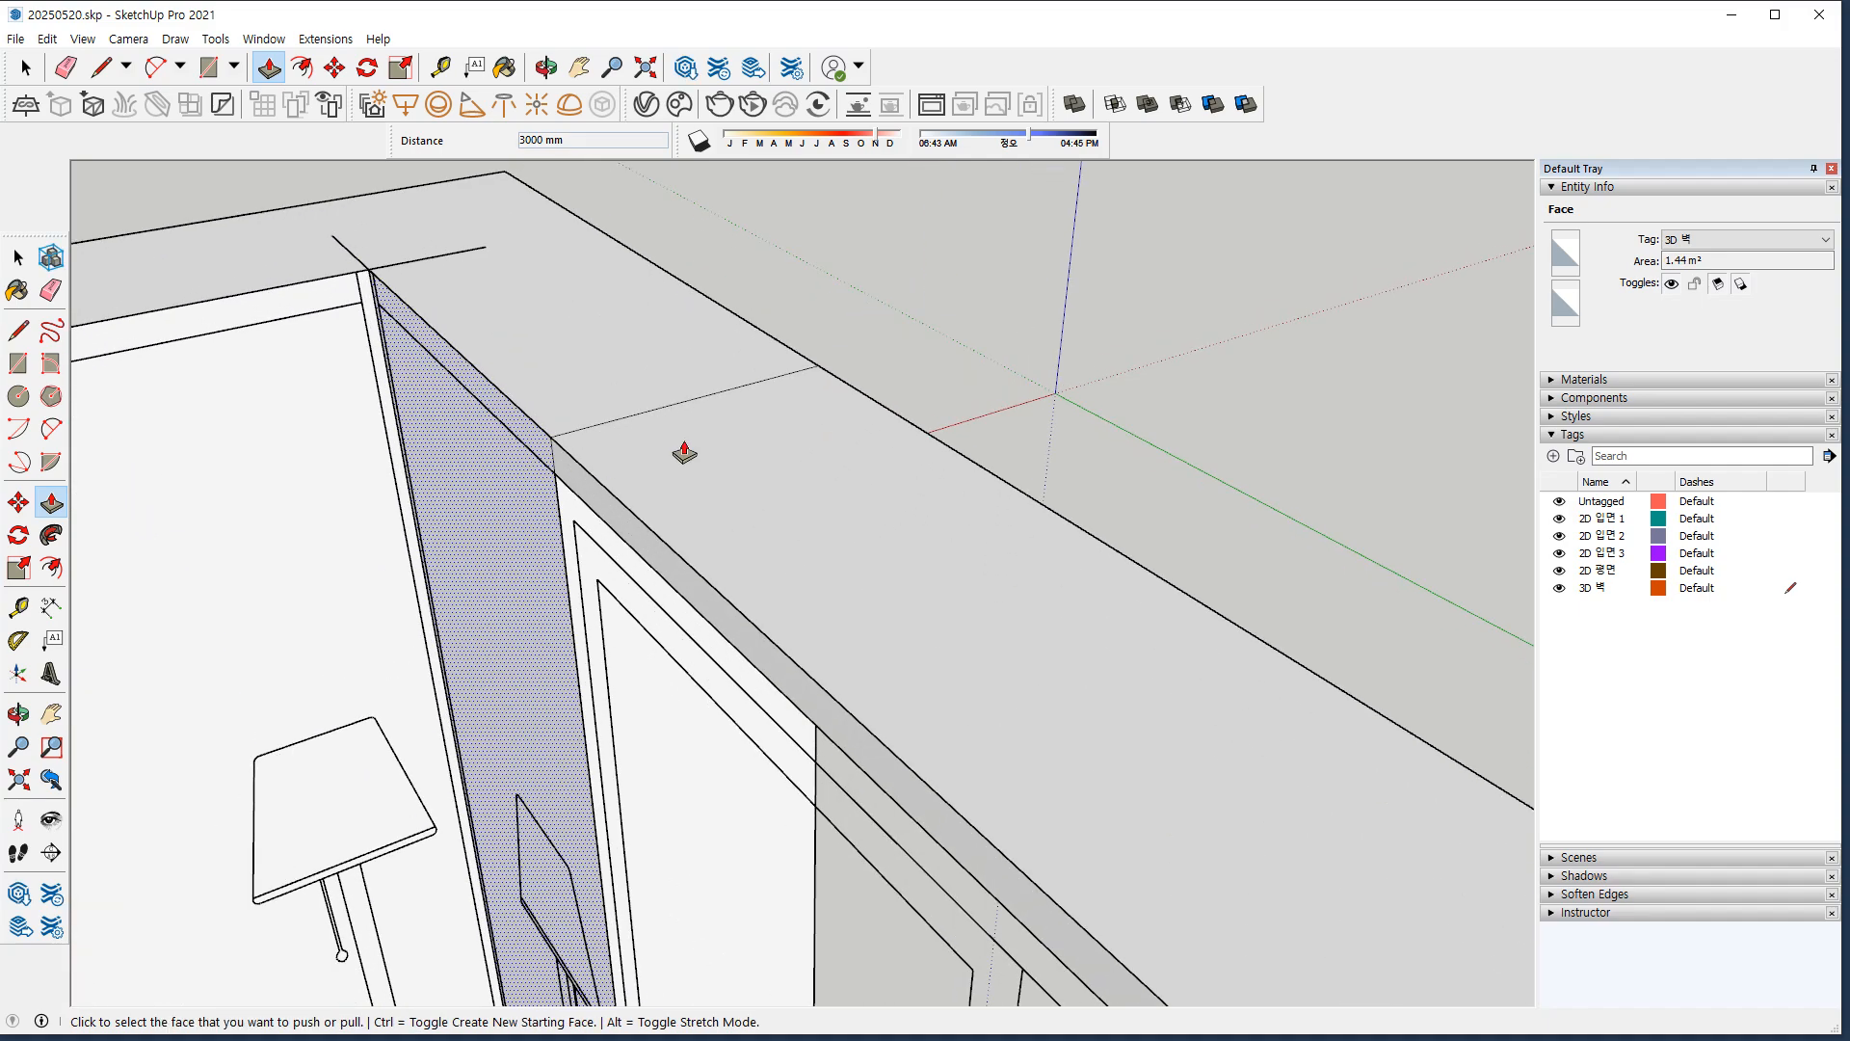
Erase the leftover seam lines where the sliding window's lintel meets the adjoining walls.
middle_click_drag(600, 462, 917, 371)
key("e")
left_click(631, 453)
left_click(674, 414)
mouse_move(675, 417)
middle_mouse_down()
mouse_move(235, 414)
mouse_move(81, 376)
middle_mouse_up()
left_click_drag(831, 382, 801, 391)
scroll(794, 464, "down", 6)
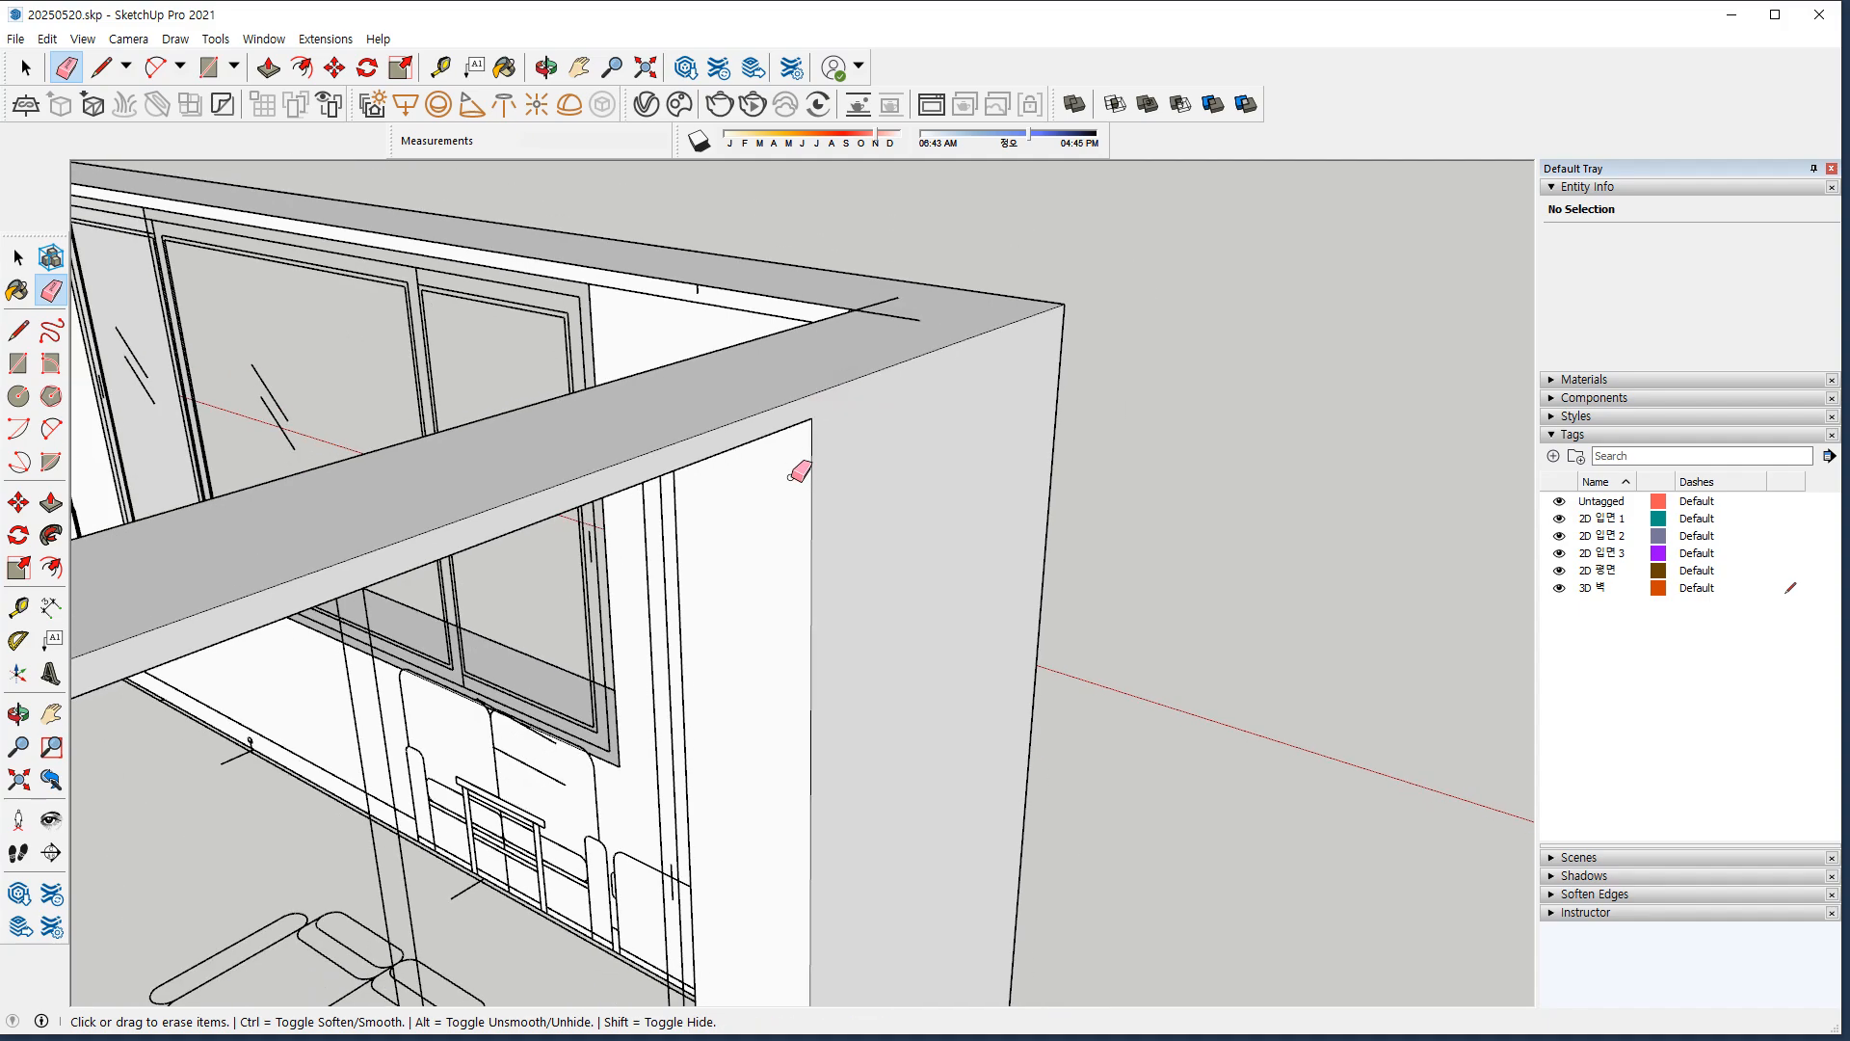
Examine the base of the sliding window opening and the complete wall model from several sides.
middle_click_drag(759, 665, 759, 311, "shift")
scroll(594, 649, "up", 1)
scroll(602, 641, "up", 1)
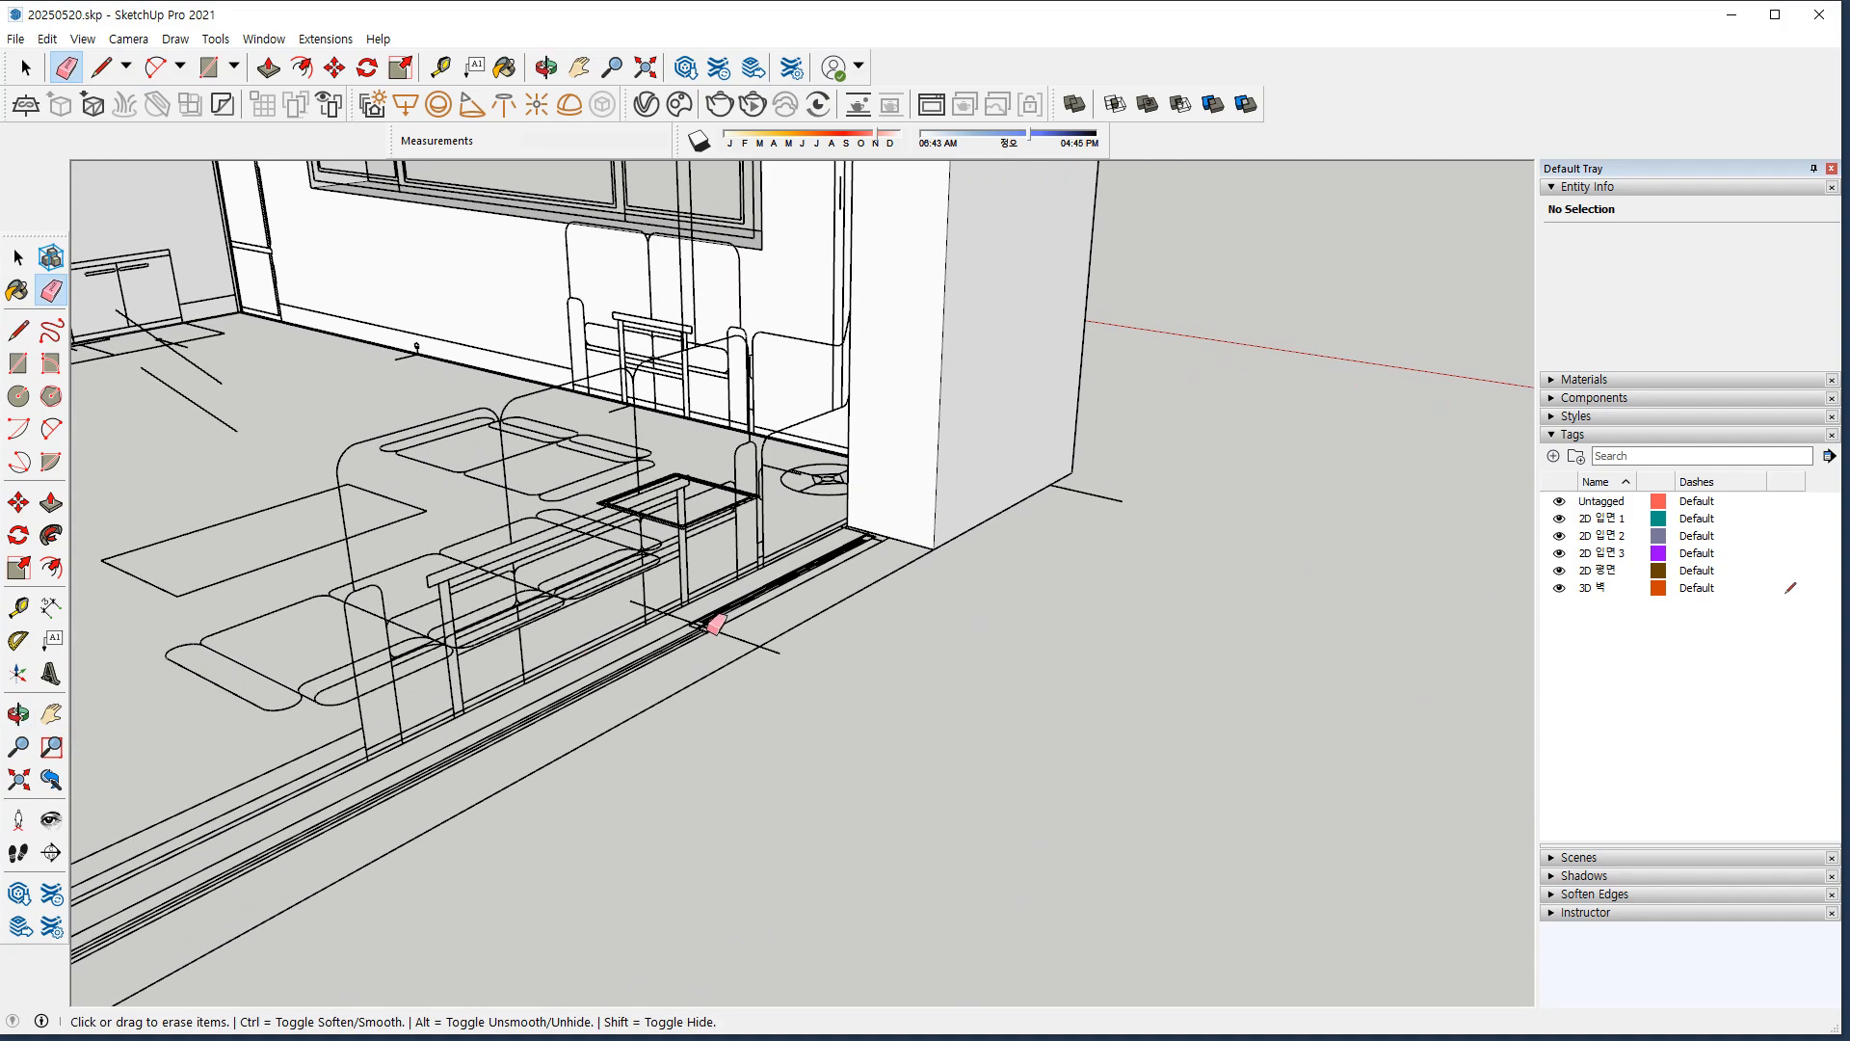
mouse_move(906, 559)
left_mouse_down("ctrl")
mouse_move(413, 777)
mouse_move(453, 708)
left_mouse_up("ctrl")
scroll(643, 491, "down", 2)
middle_click_drag(648, 489, 757, 728)
mouse_move(742, 337)
left_mouse_down("ctrl")
mouse_move(642, 360)
mouse_move(695, 775)
mouse_move(732, 767)
mouse_move(528, 795)
mouse_move(492, 751)
left_mouse_up("ctrl")
scroll(487, 735, "down", 2)
mouse_move(411, 732)
middle_mouse_down("shift")
mouse_move(714, 549)
mouse_move(829, 539)
middle_mouse_up("shift")
mouse_move(635, 516)
middle_mouse_down()
mouse_move(964, 463)
mouse_move(1028, 411)
mouse_move(867, 206)
mouse_move(488, 565)
mouse_move(524, 545)
mouse_move(565, 585)
middle_mouse_up()
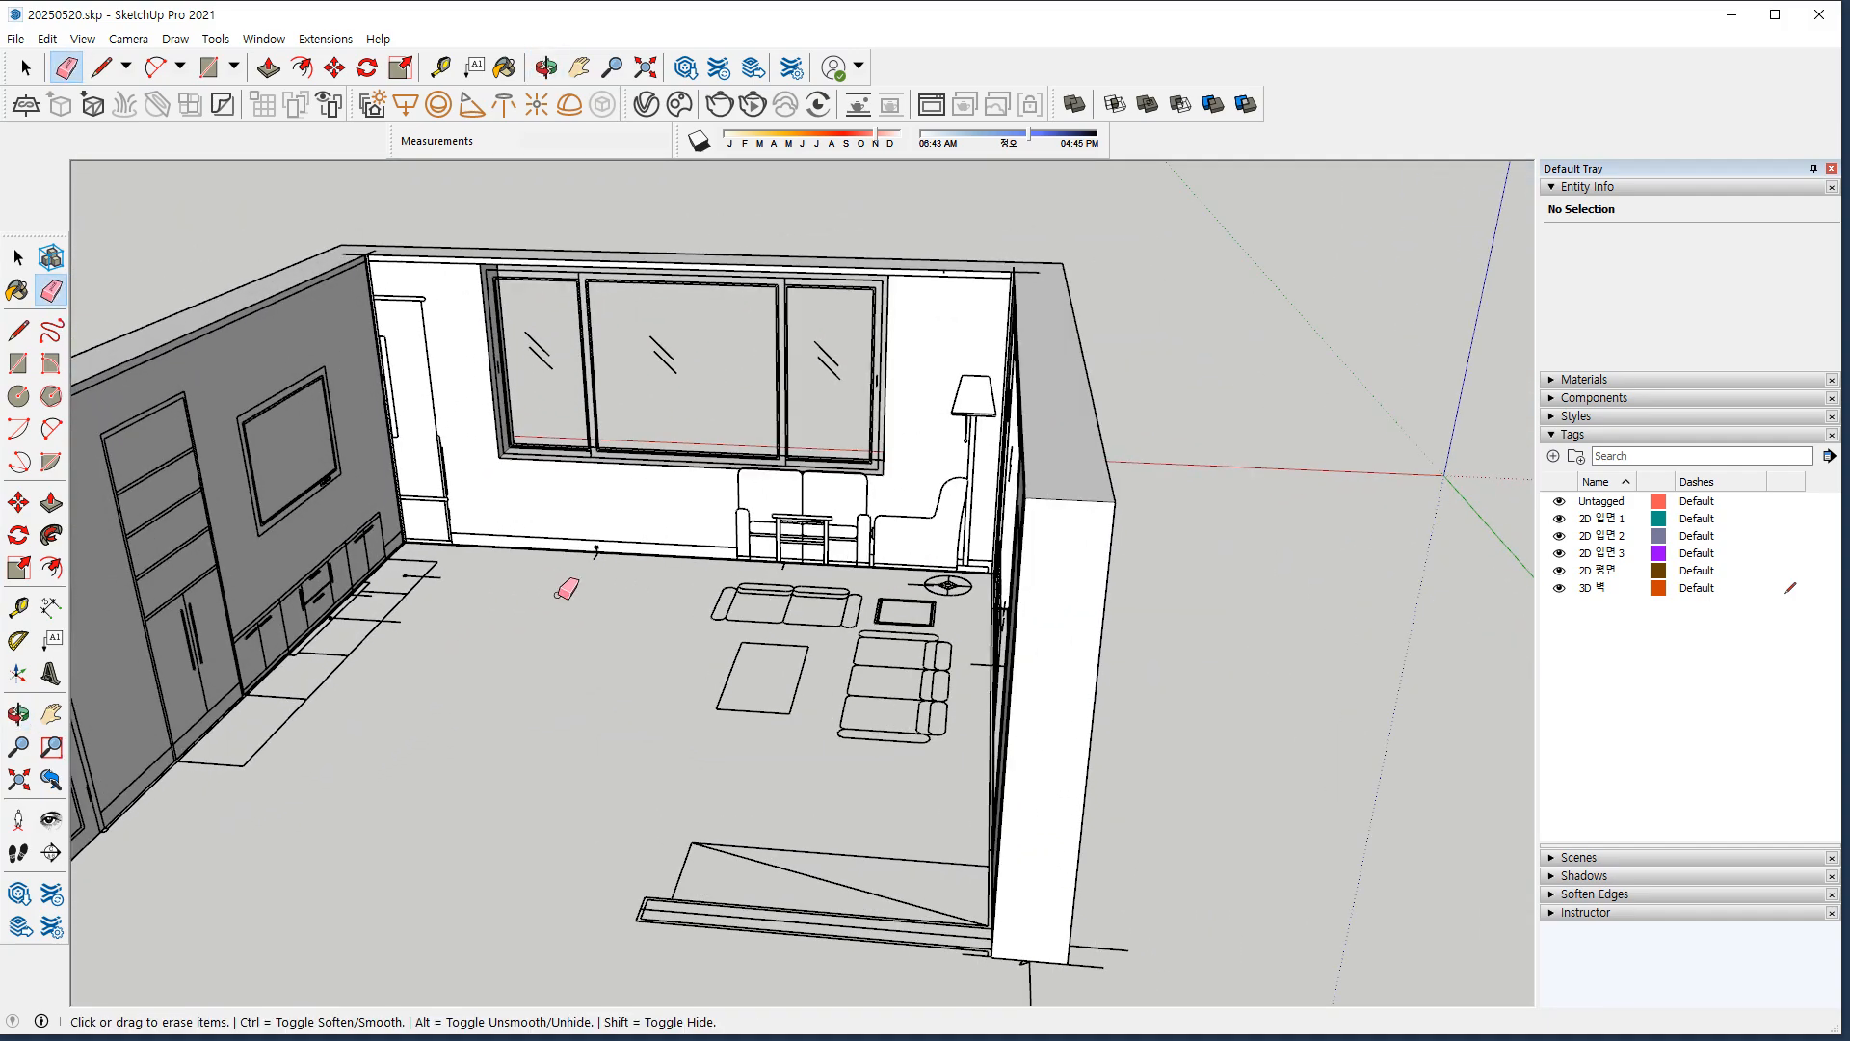
Select all connected wall geometry and make it a group.
key("space")
left_click(551, 514)
triple_click(551, 514)
right_click(521, 506)
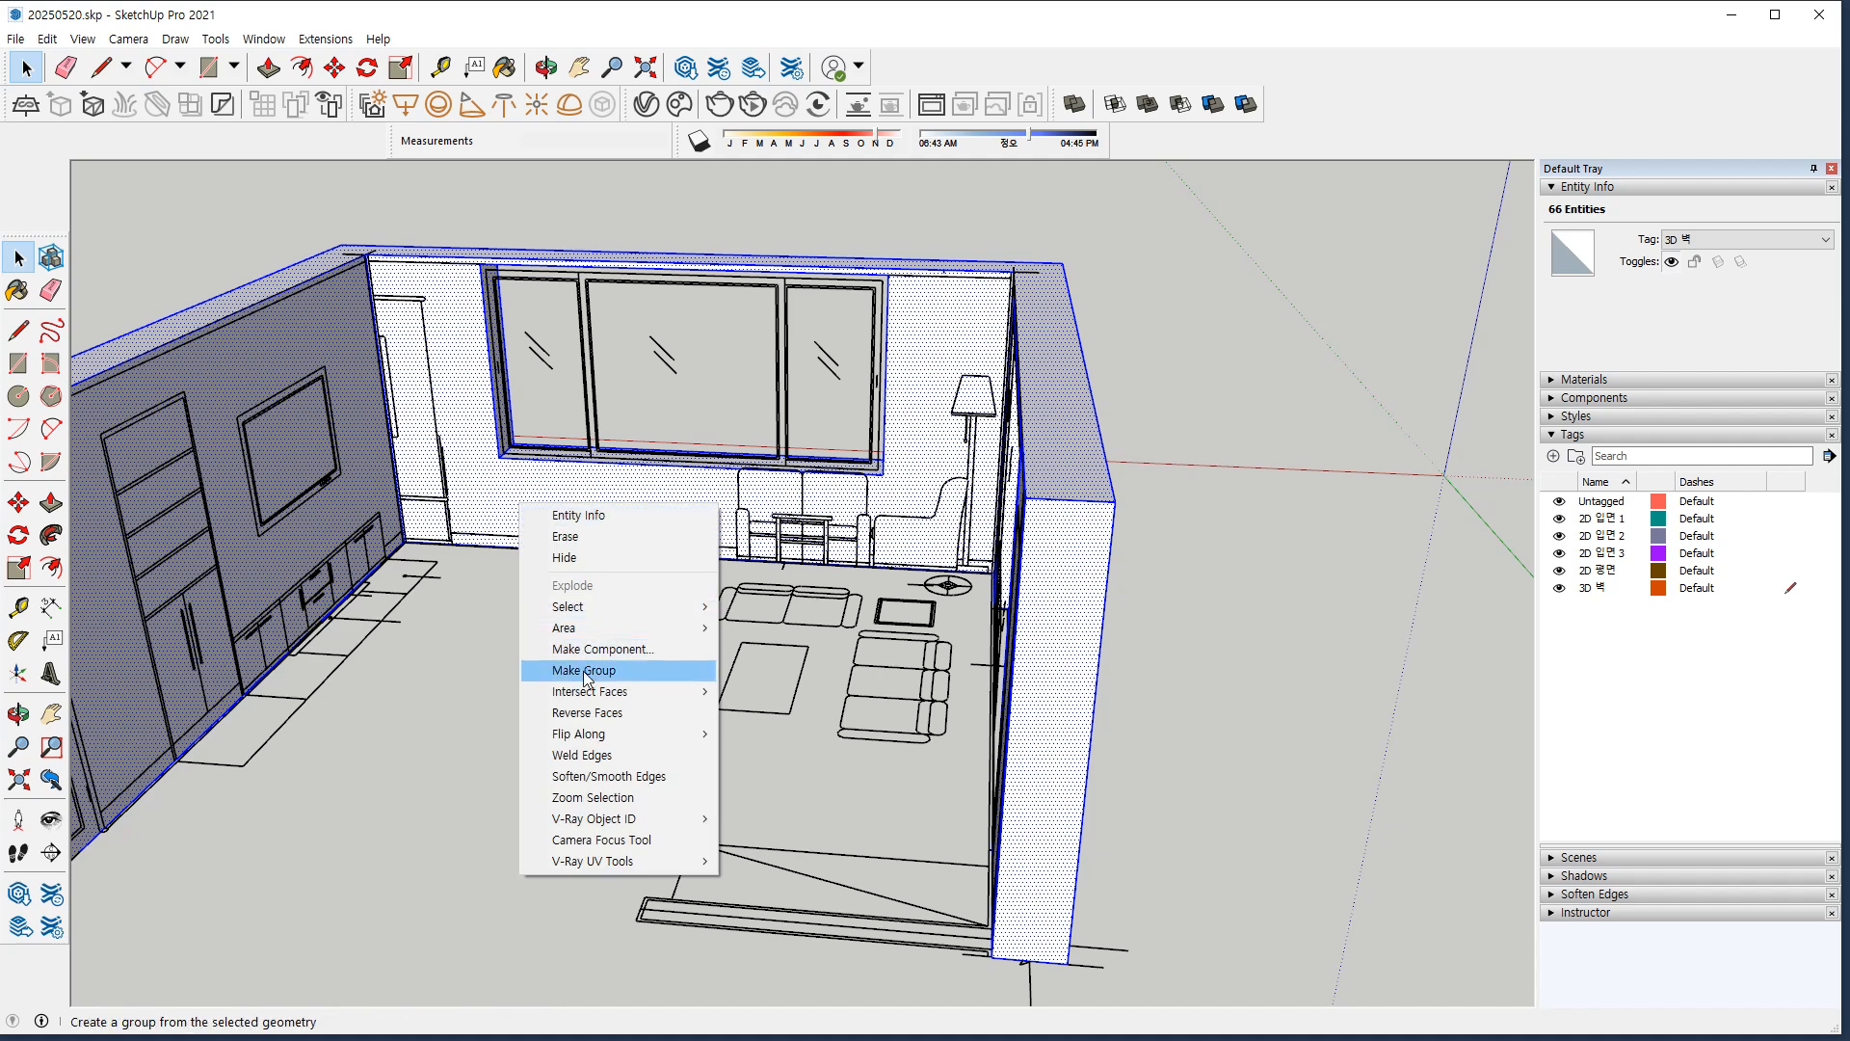
left_click(586, 674)
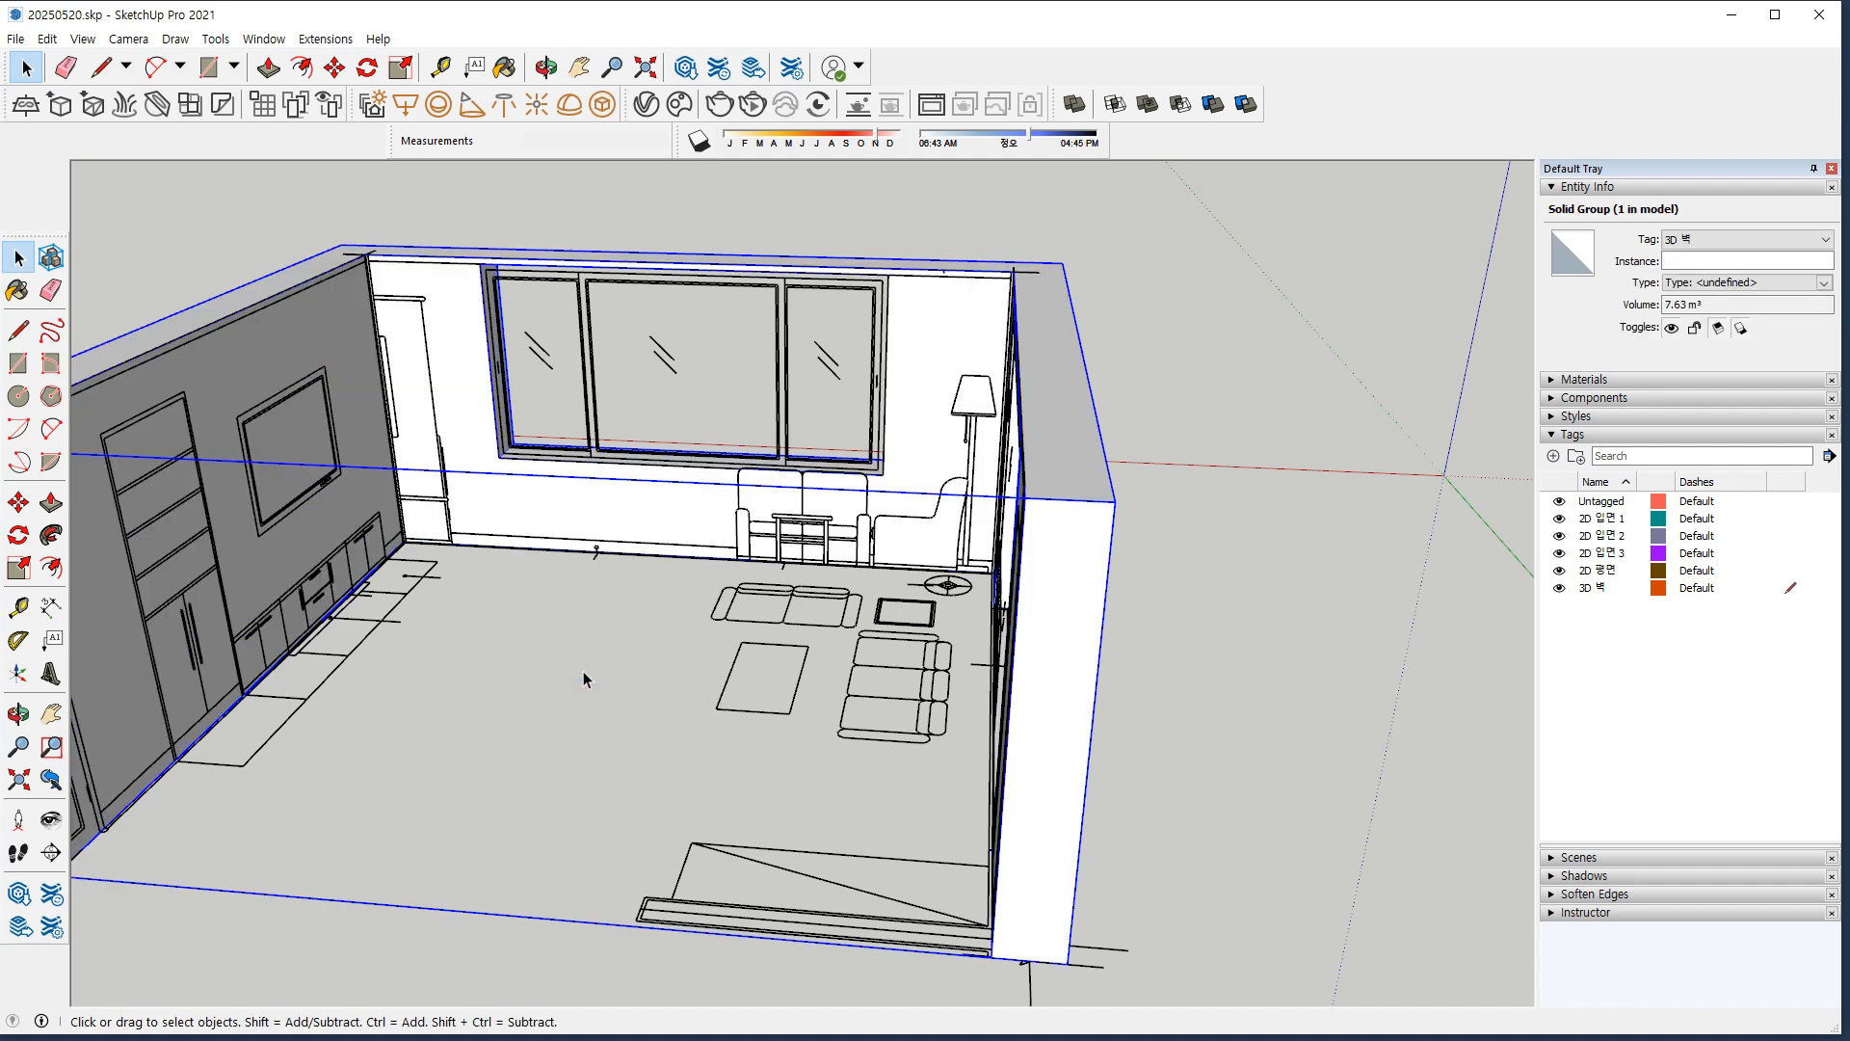
Add a new tag named "3D 천장" and make it the active drawing tag.
middle_click_drag(1231, 375, 1254, 377)
left_click(1256, 378)
left_click(1637, 681)
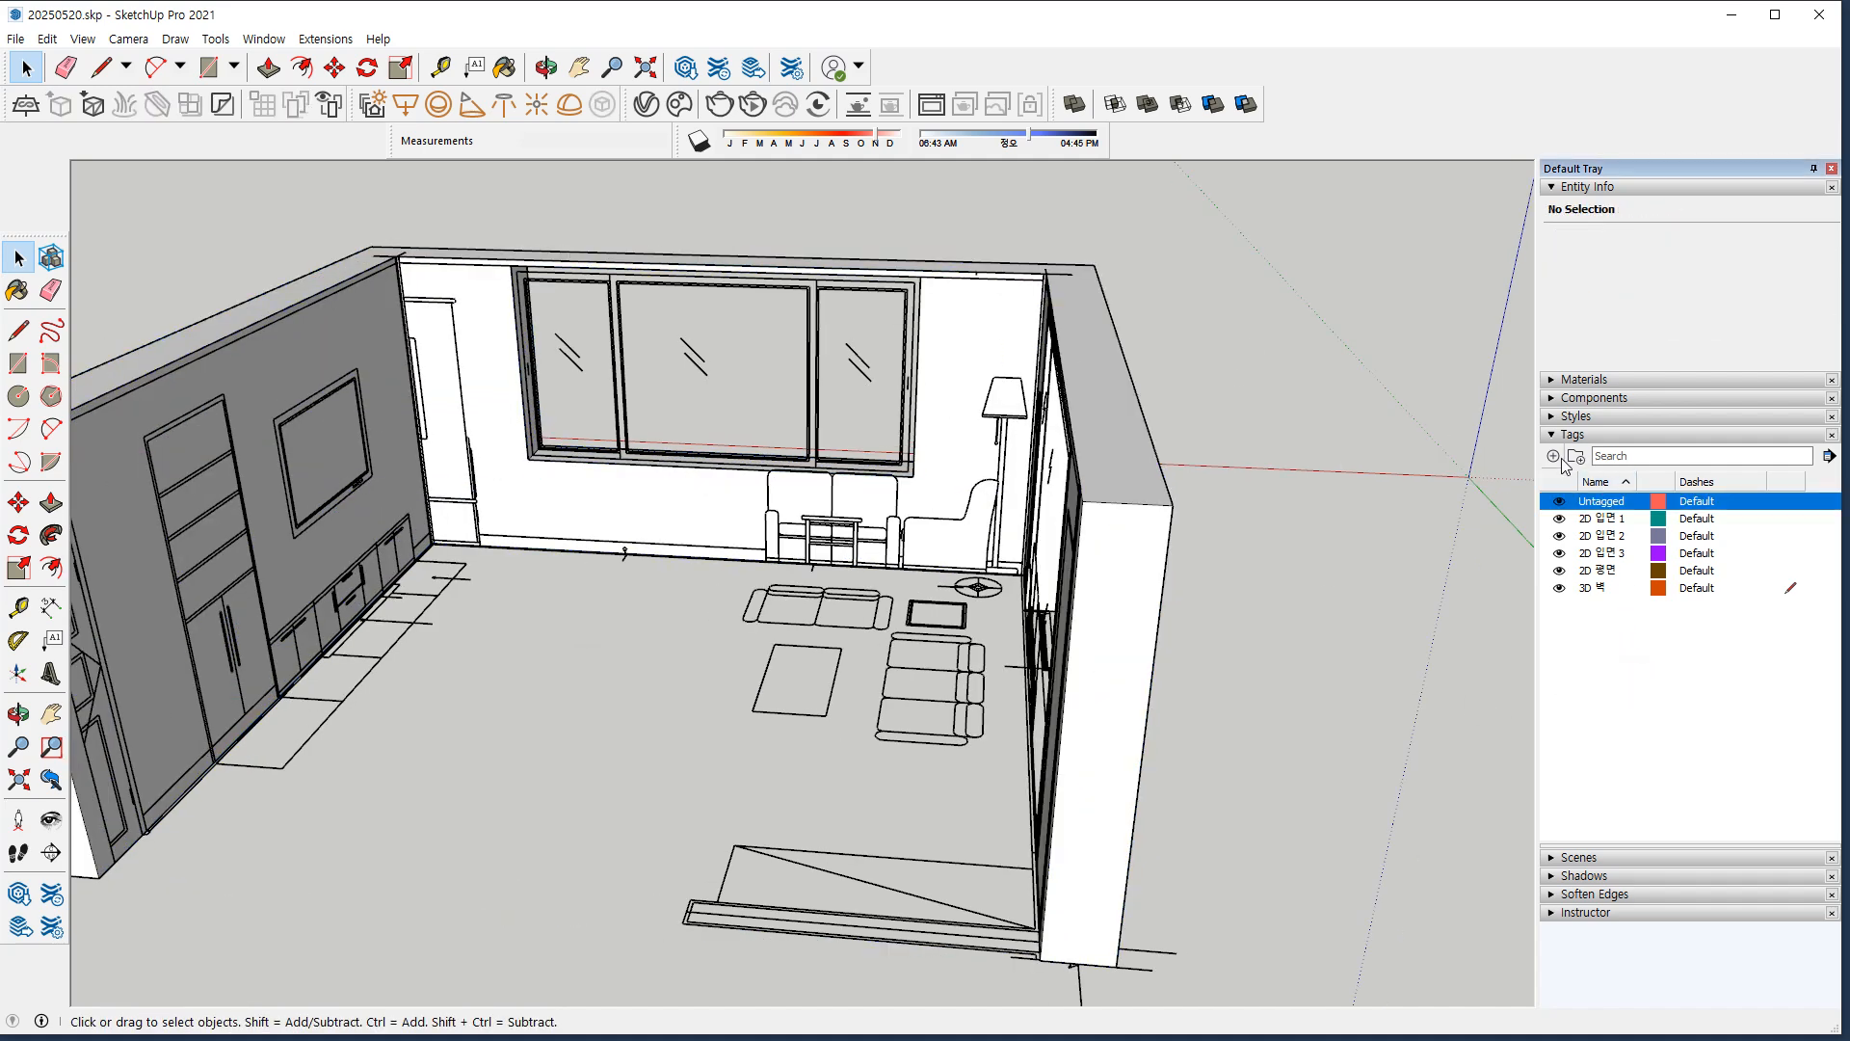
left_click(1591, 570)
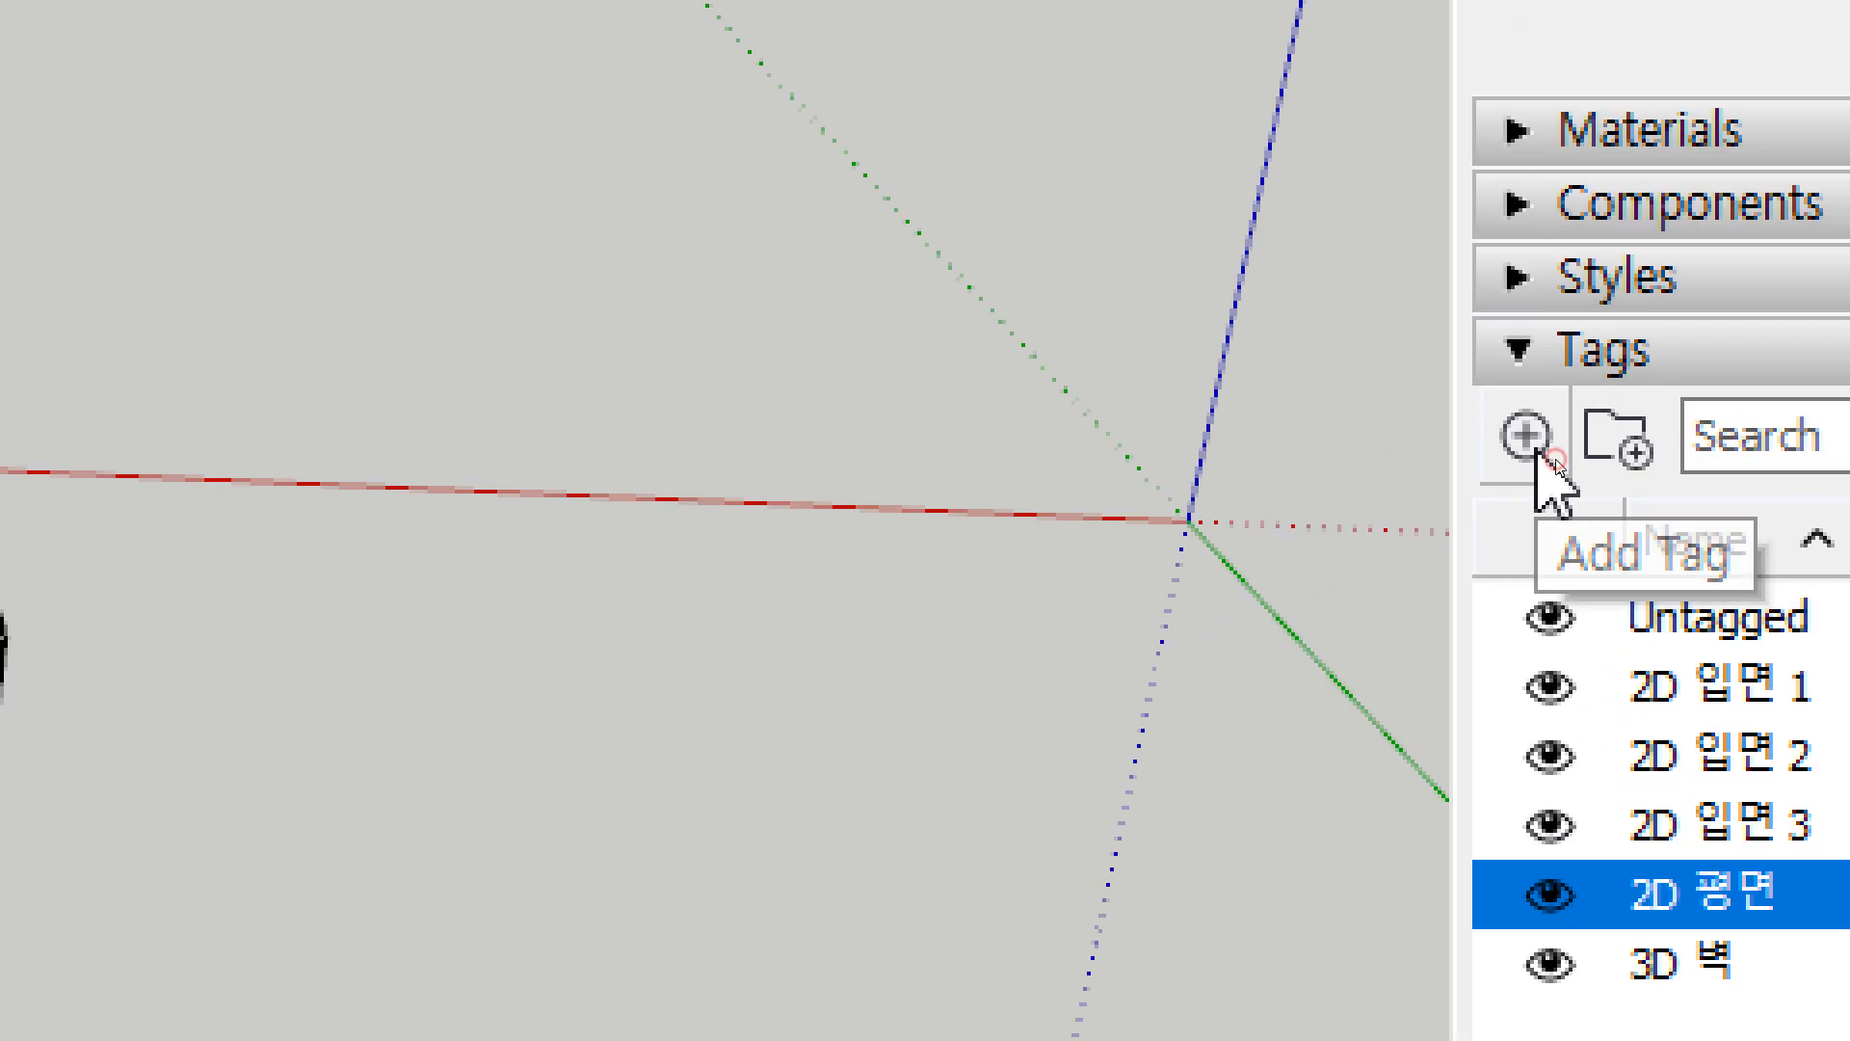
left_click(1538, 452)
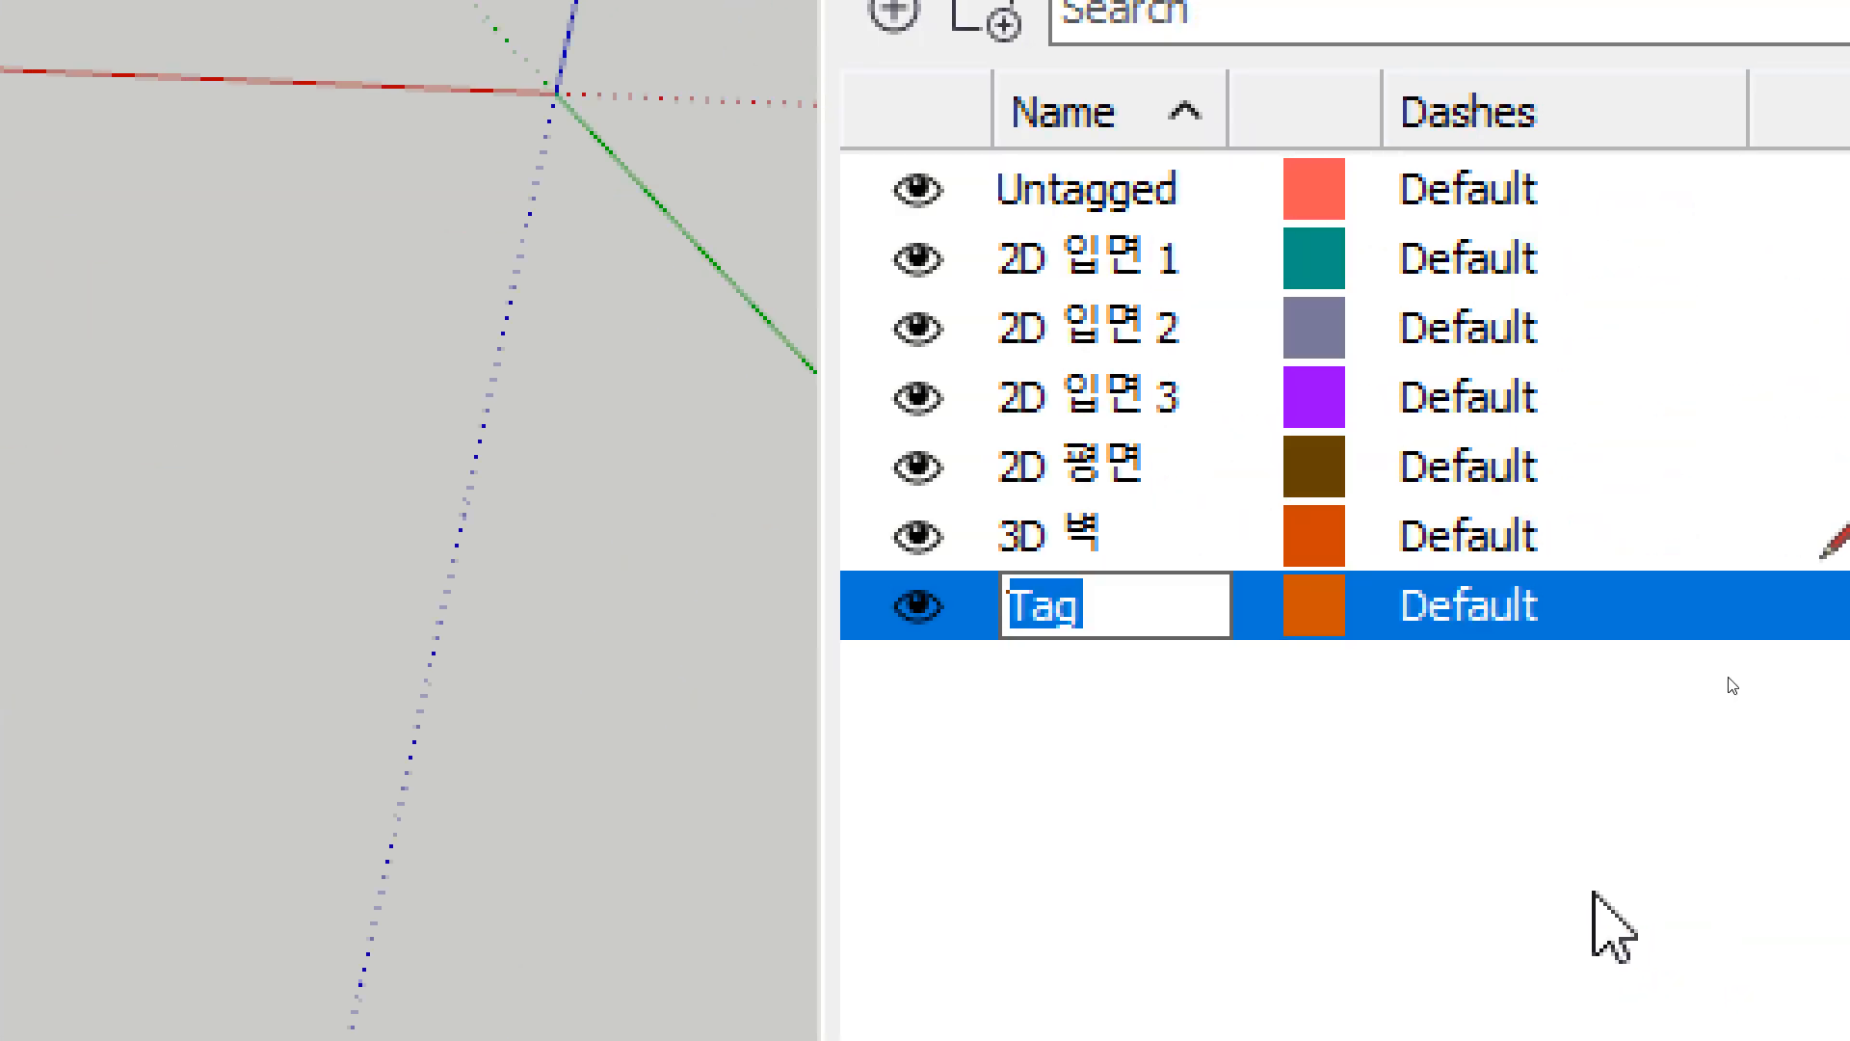
type("3D ")
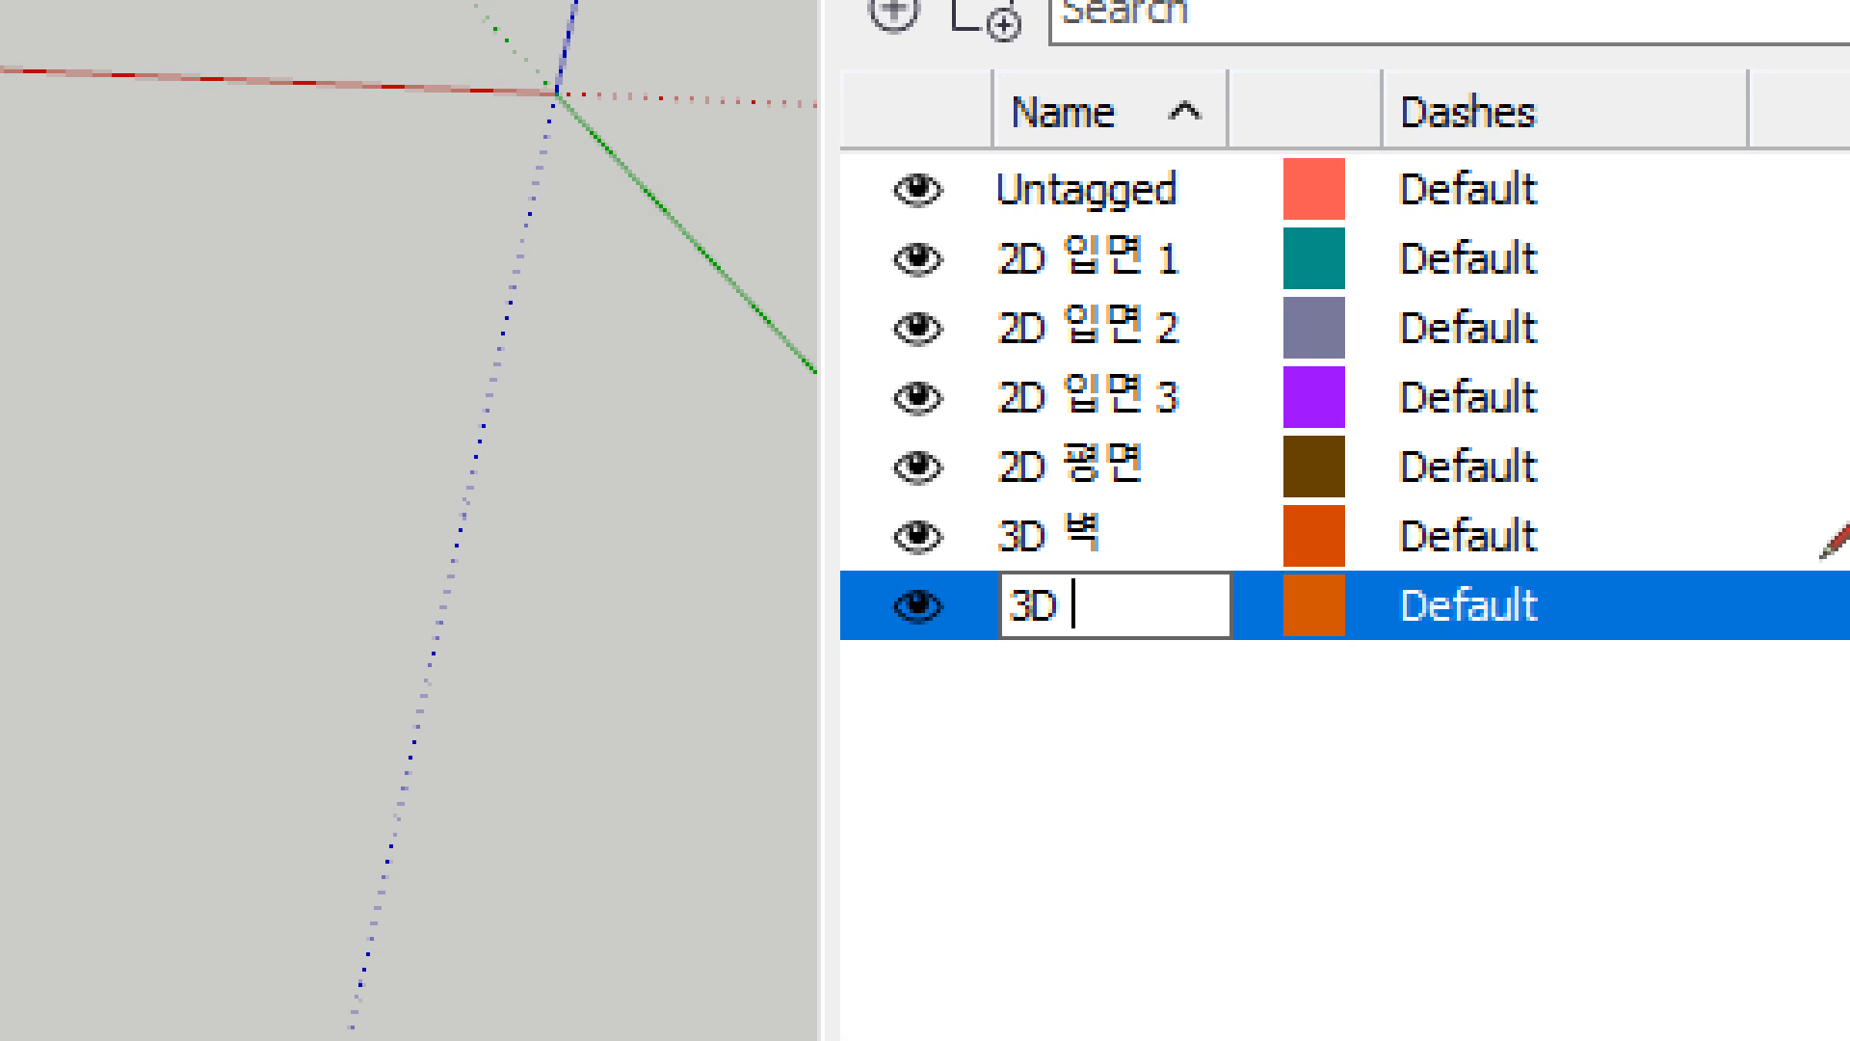
type("ㅊ")
key("BackSpace")
type("다바ㄱ")
key("BackSpace")
key("BackSpace")
key("BackSpace")
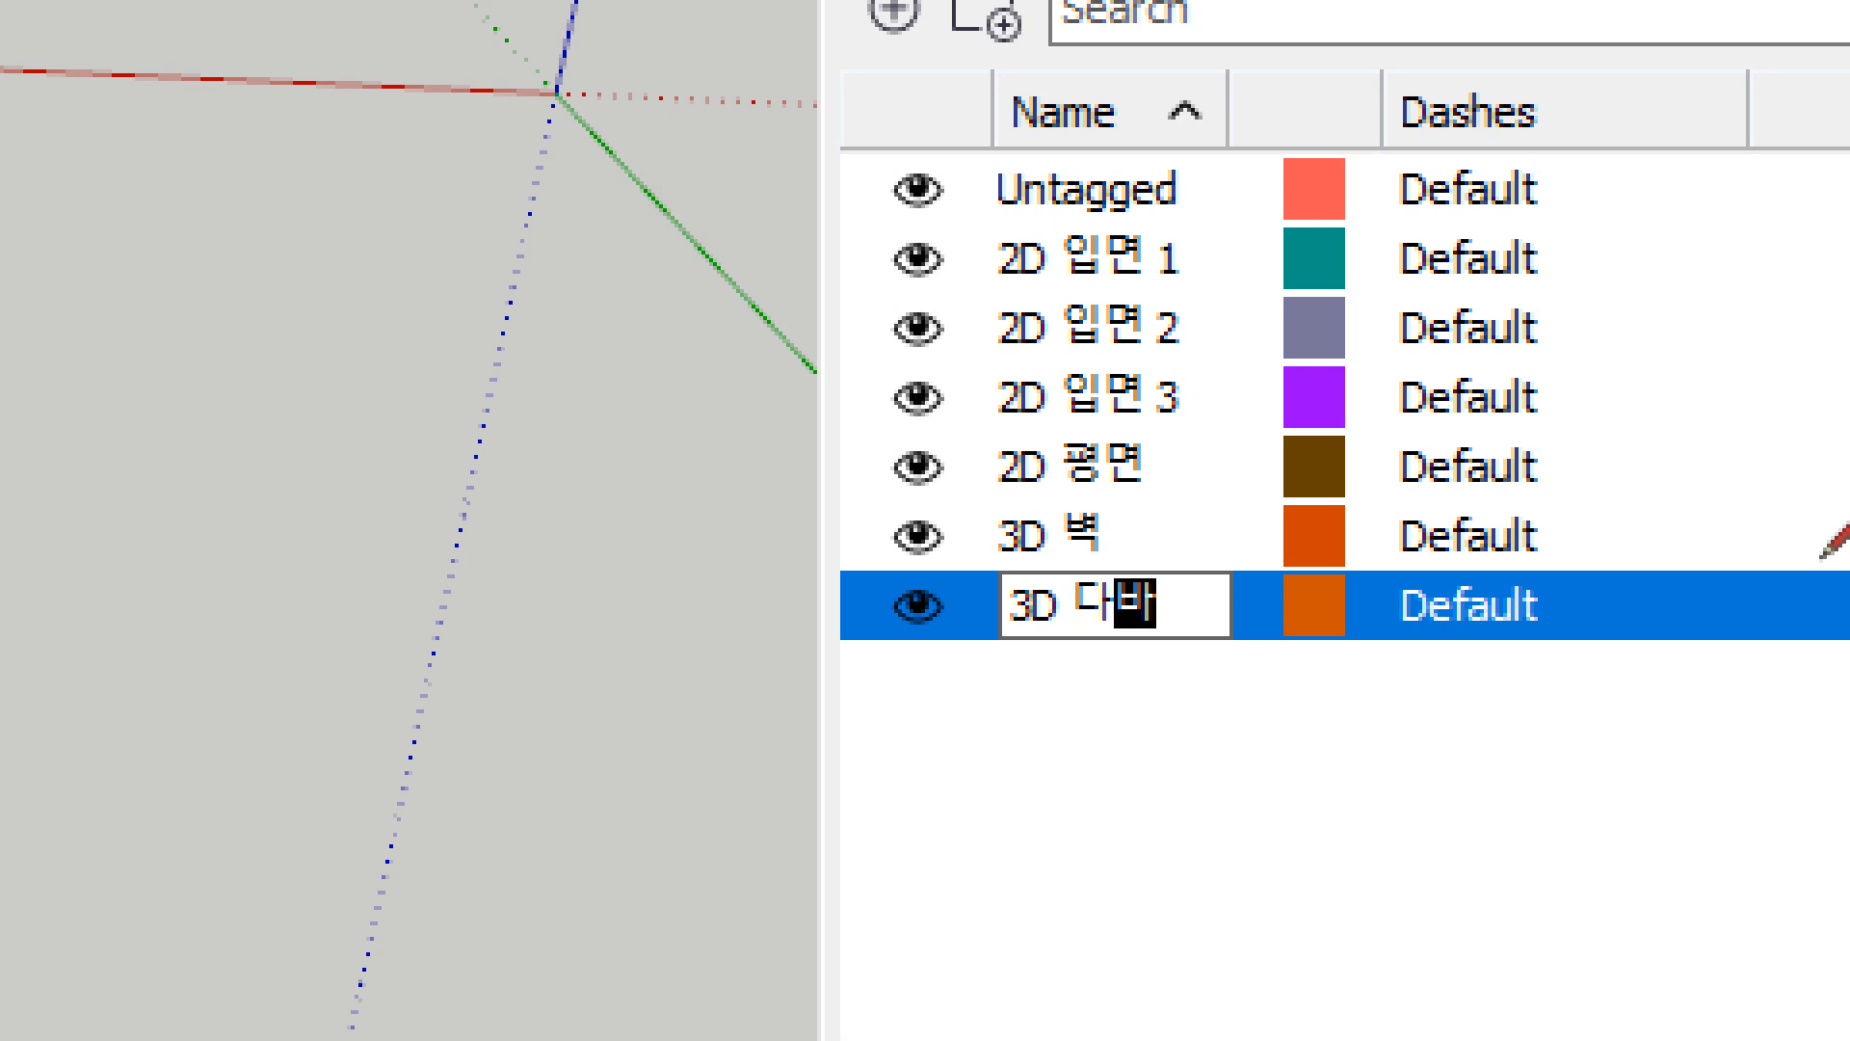
key("BackSpace")
type("첝")
key("BackSpace")
type("장")
key("Return")
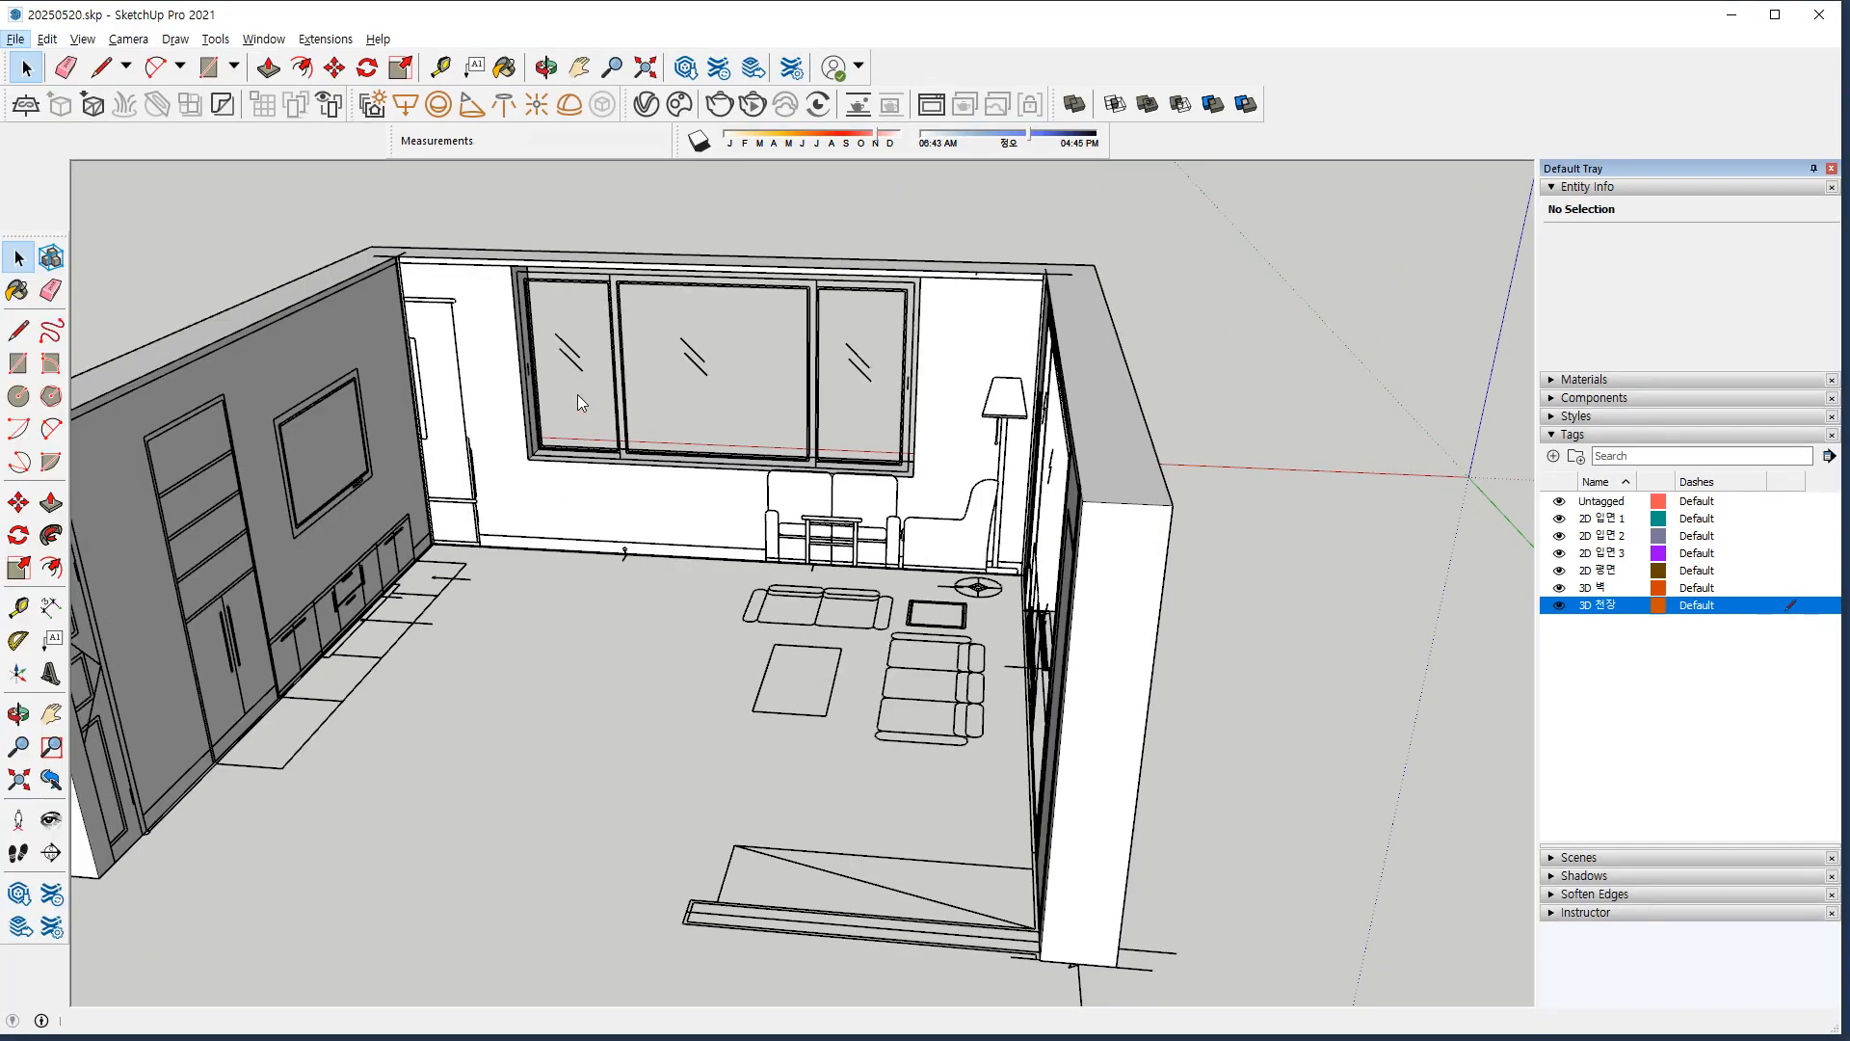
Draw a rectangle across the underside of the walls, between diagonally opposite outer corners, to form the floor face.
middle_click_drag(550, 772, 469, 572)
key("r")
left_click(338, 710)
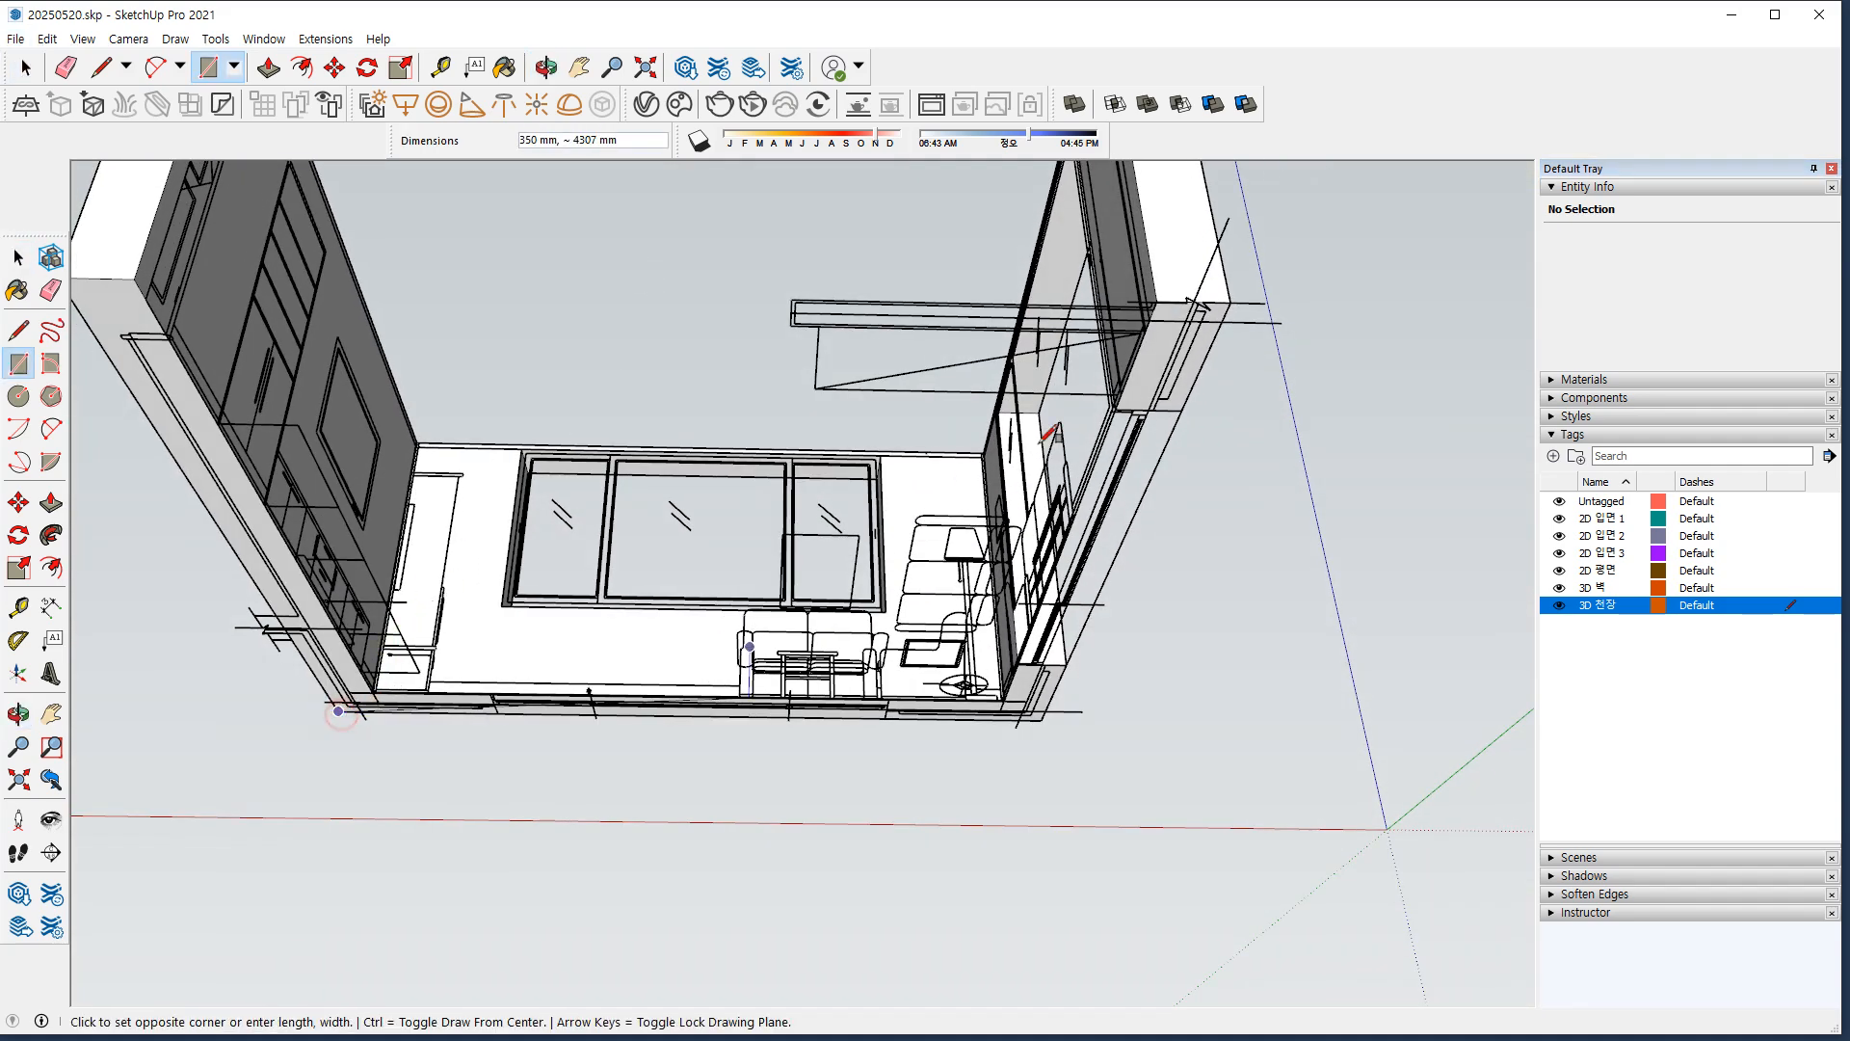
left_click(1232, 314)
Extrude the floor face beneath the walls to a thickness of 150 mm.
middle_click_drag(1232, 314, 888, 482)
key("space")
key("p")
left_click(487, 549)
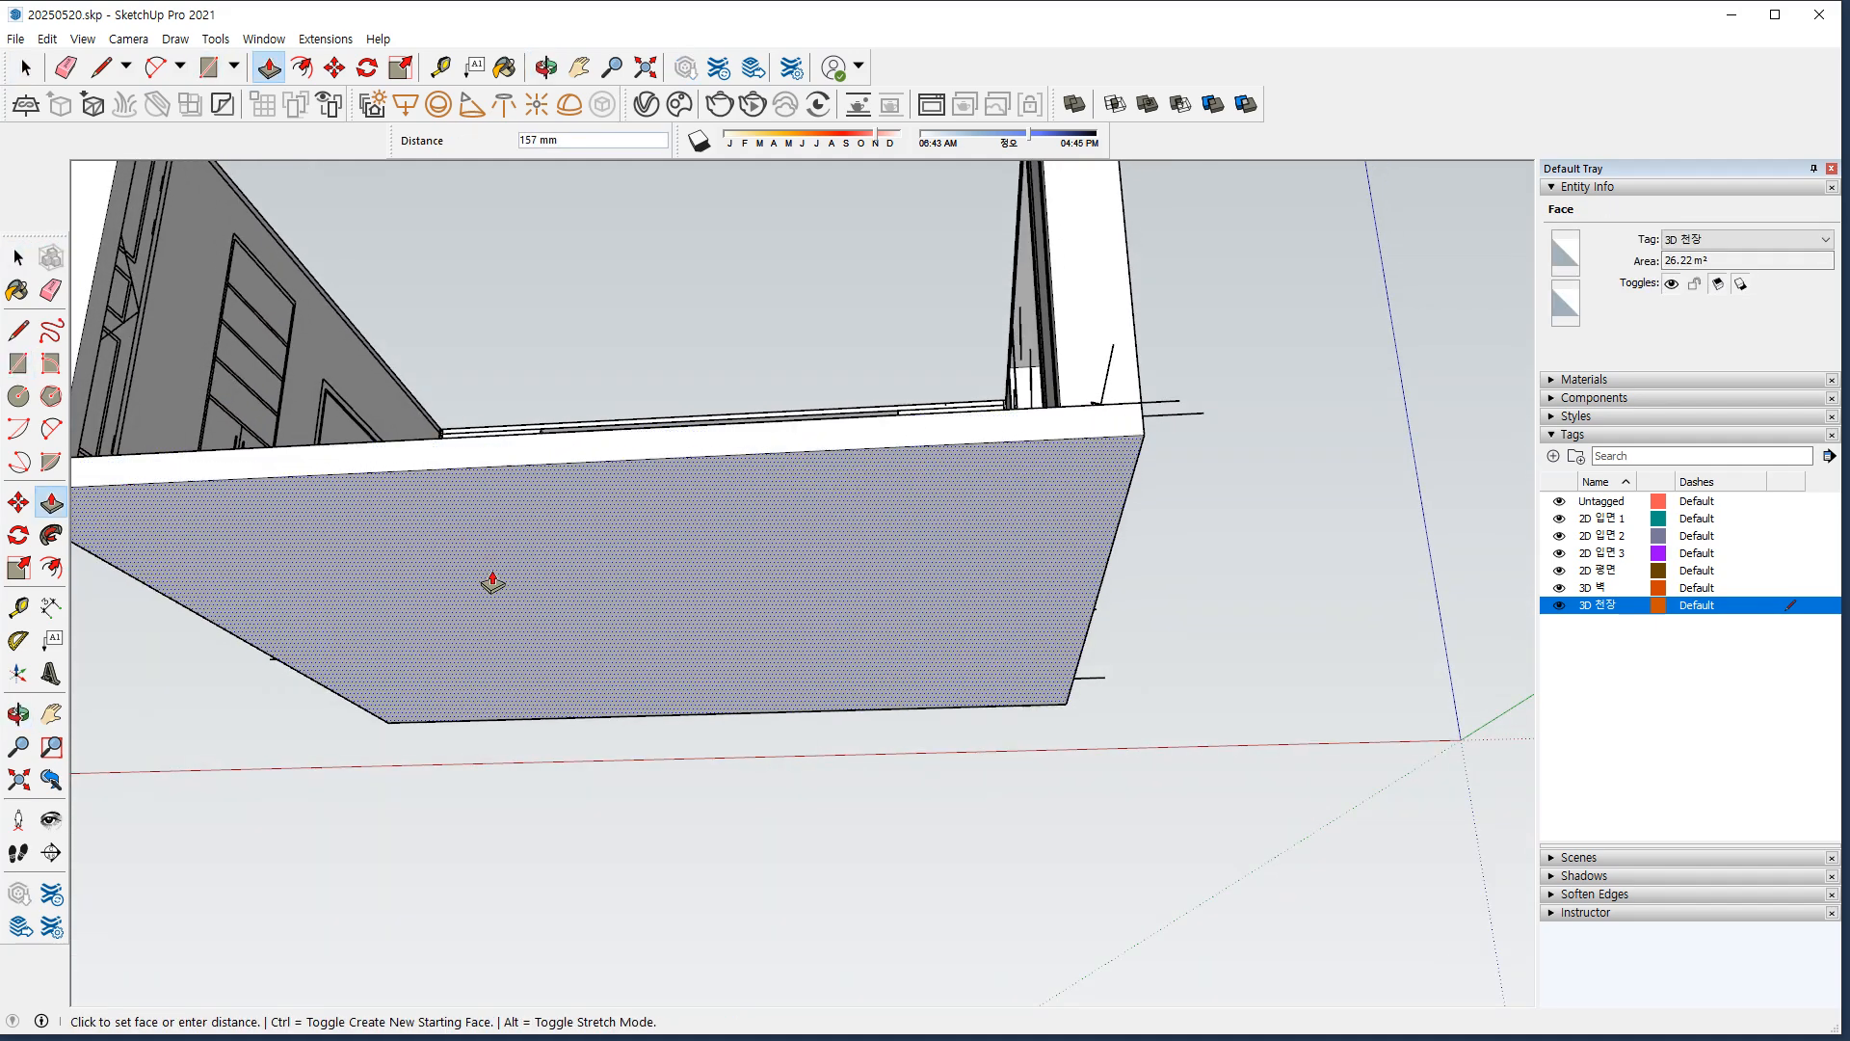
type("15")
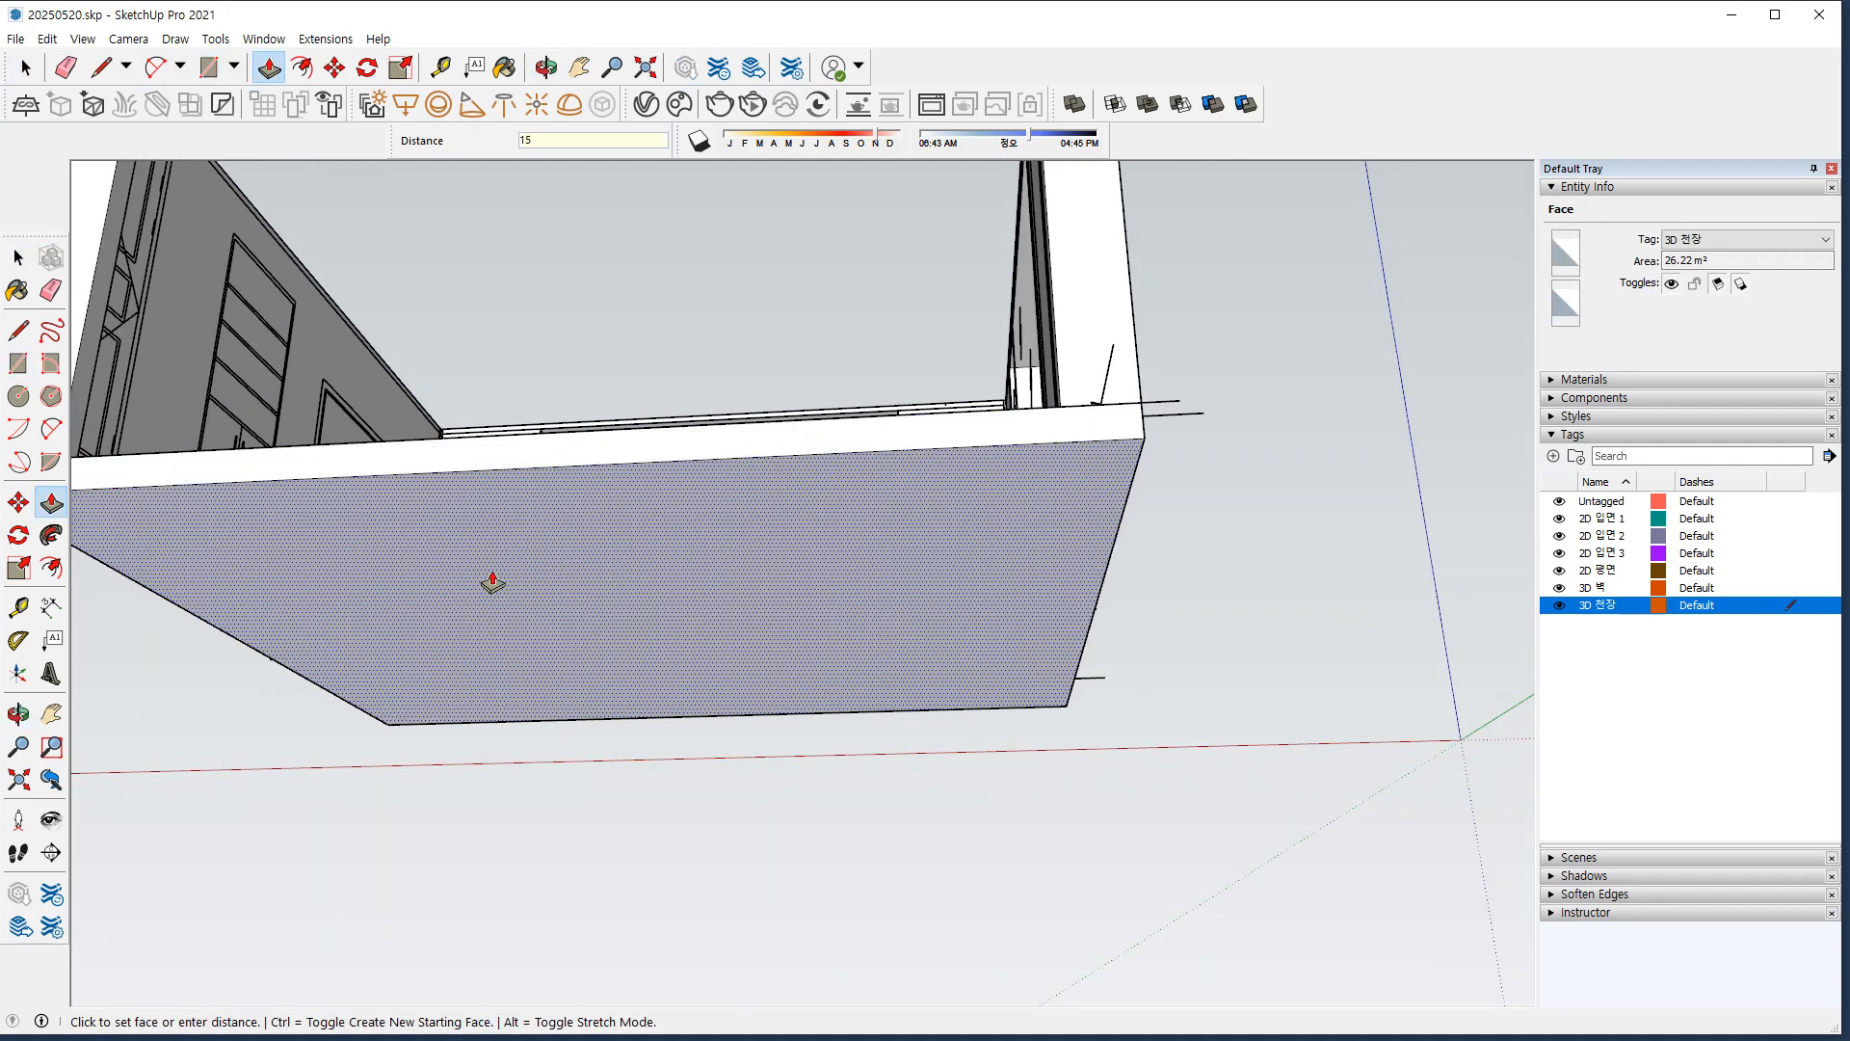
type("0")
key("Return")
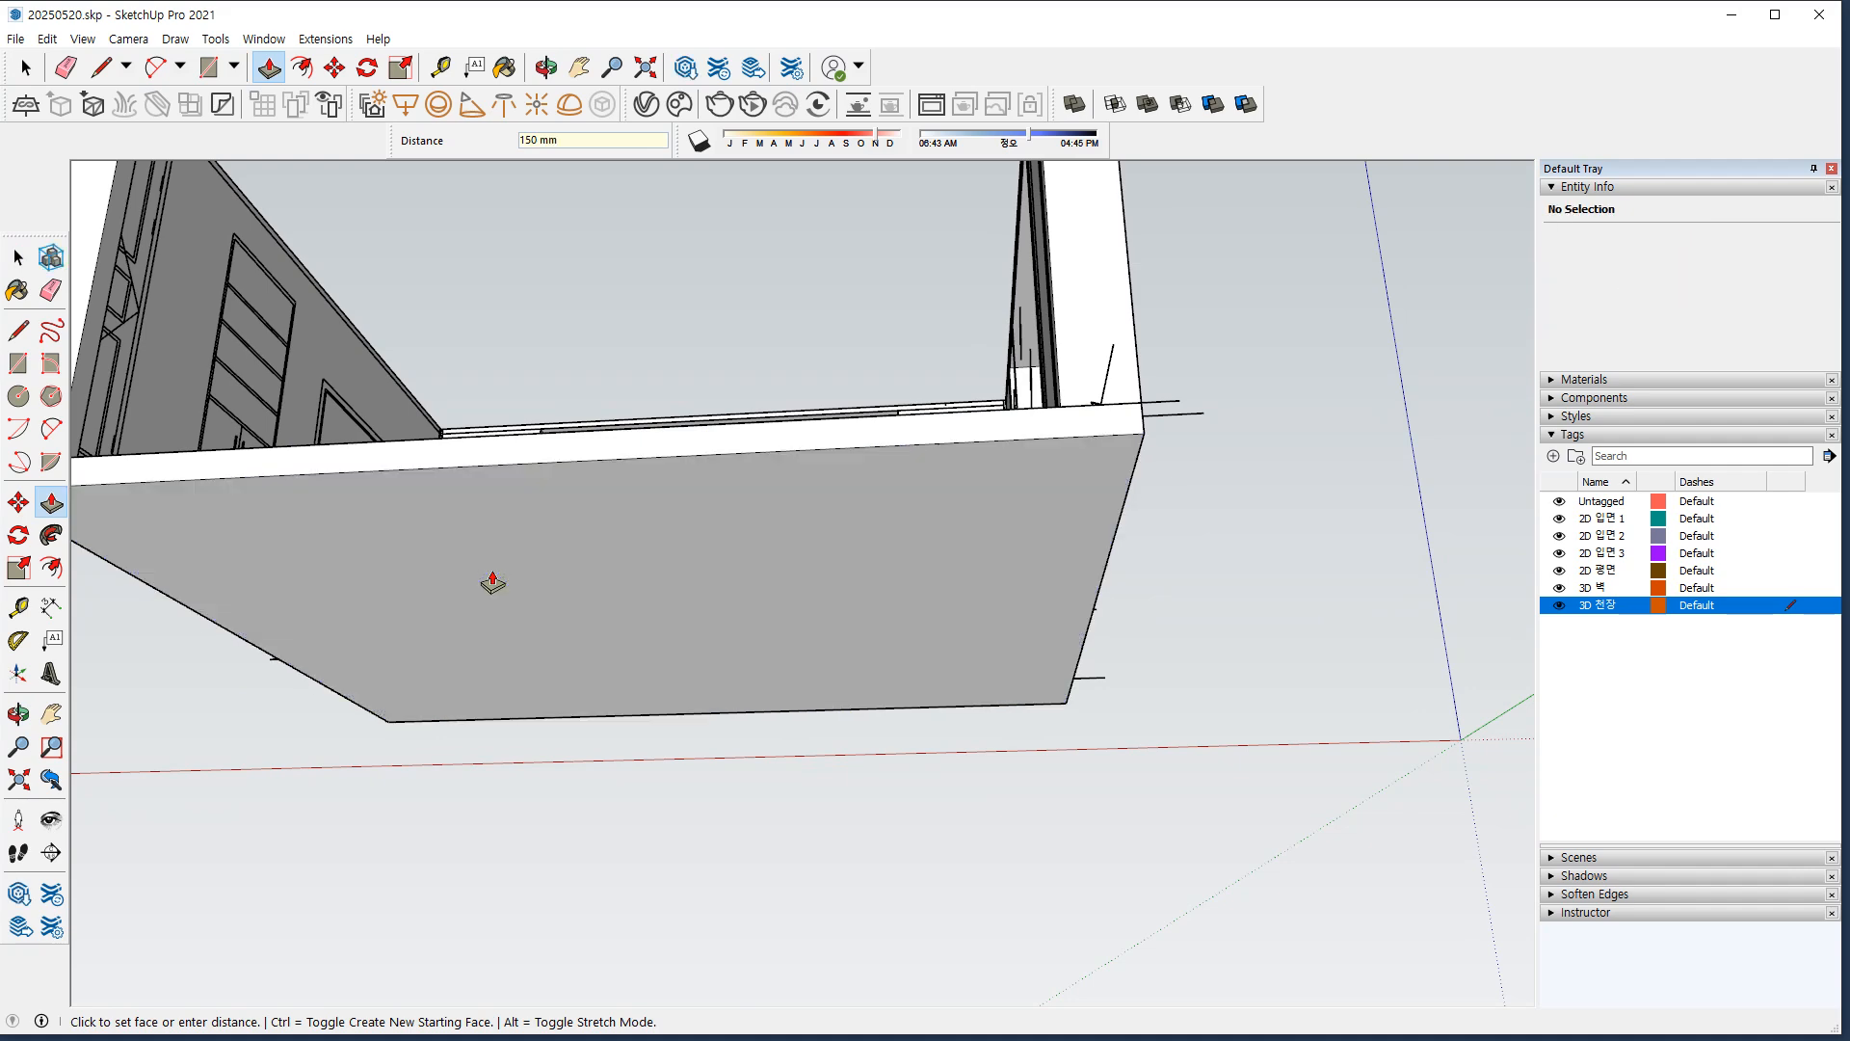
Draw a rectangle of about 5450 by 4811 mm over the wall tops between diagonally opposite outer corners.
middle_click_drag(492, 582, 713, 578)
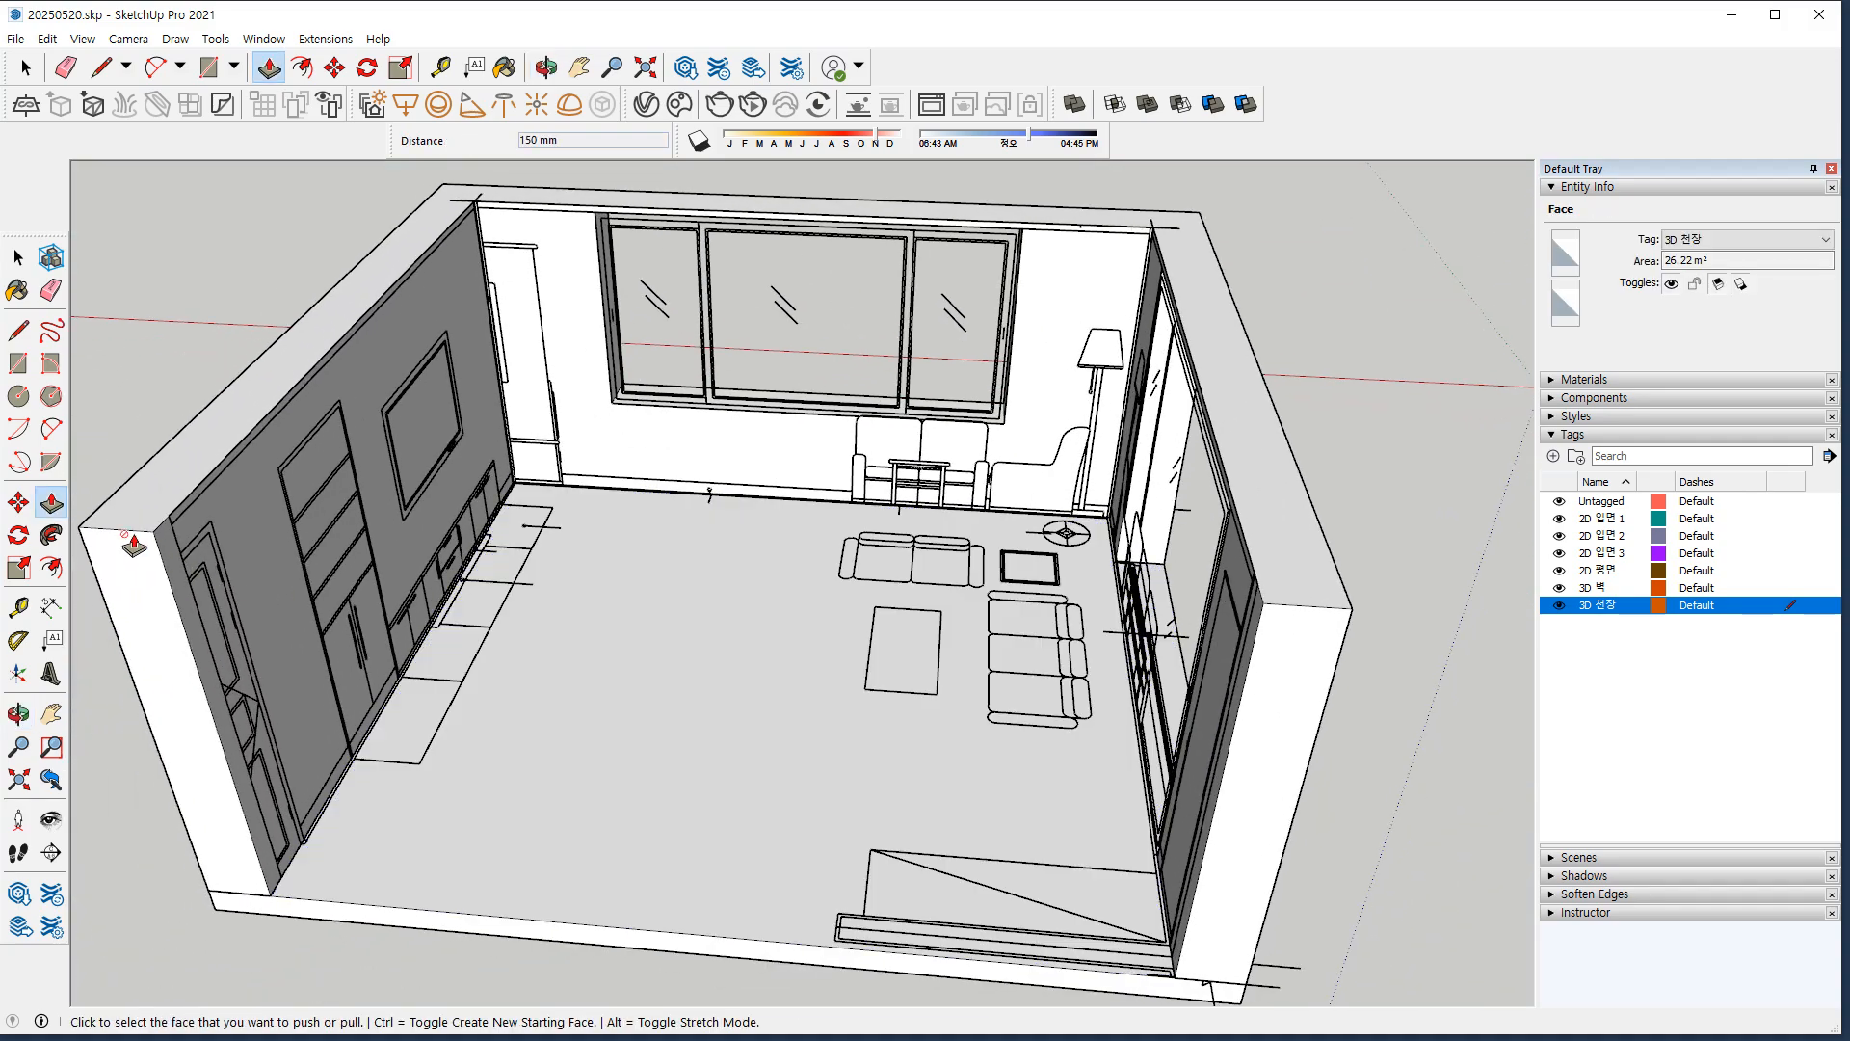
key("r")
left_click(78, 527)
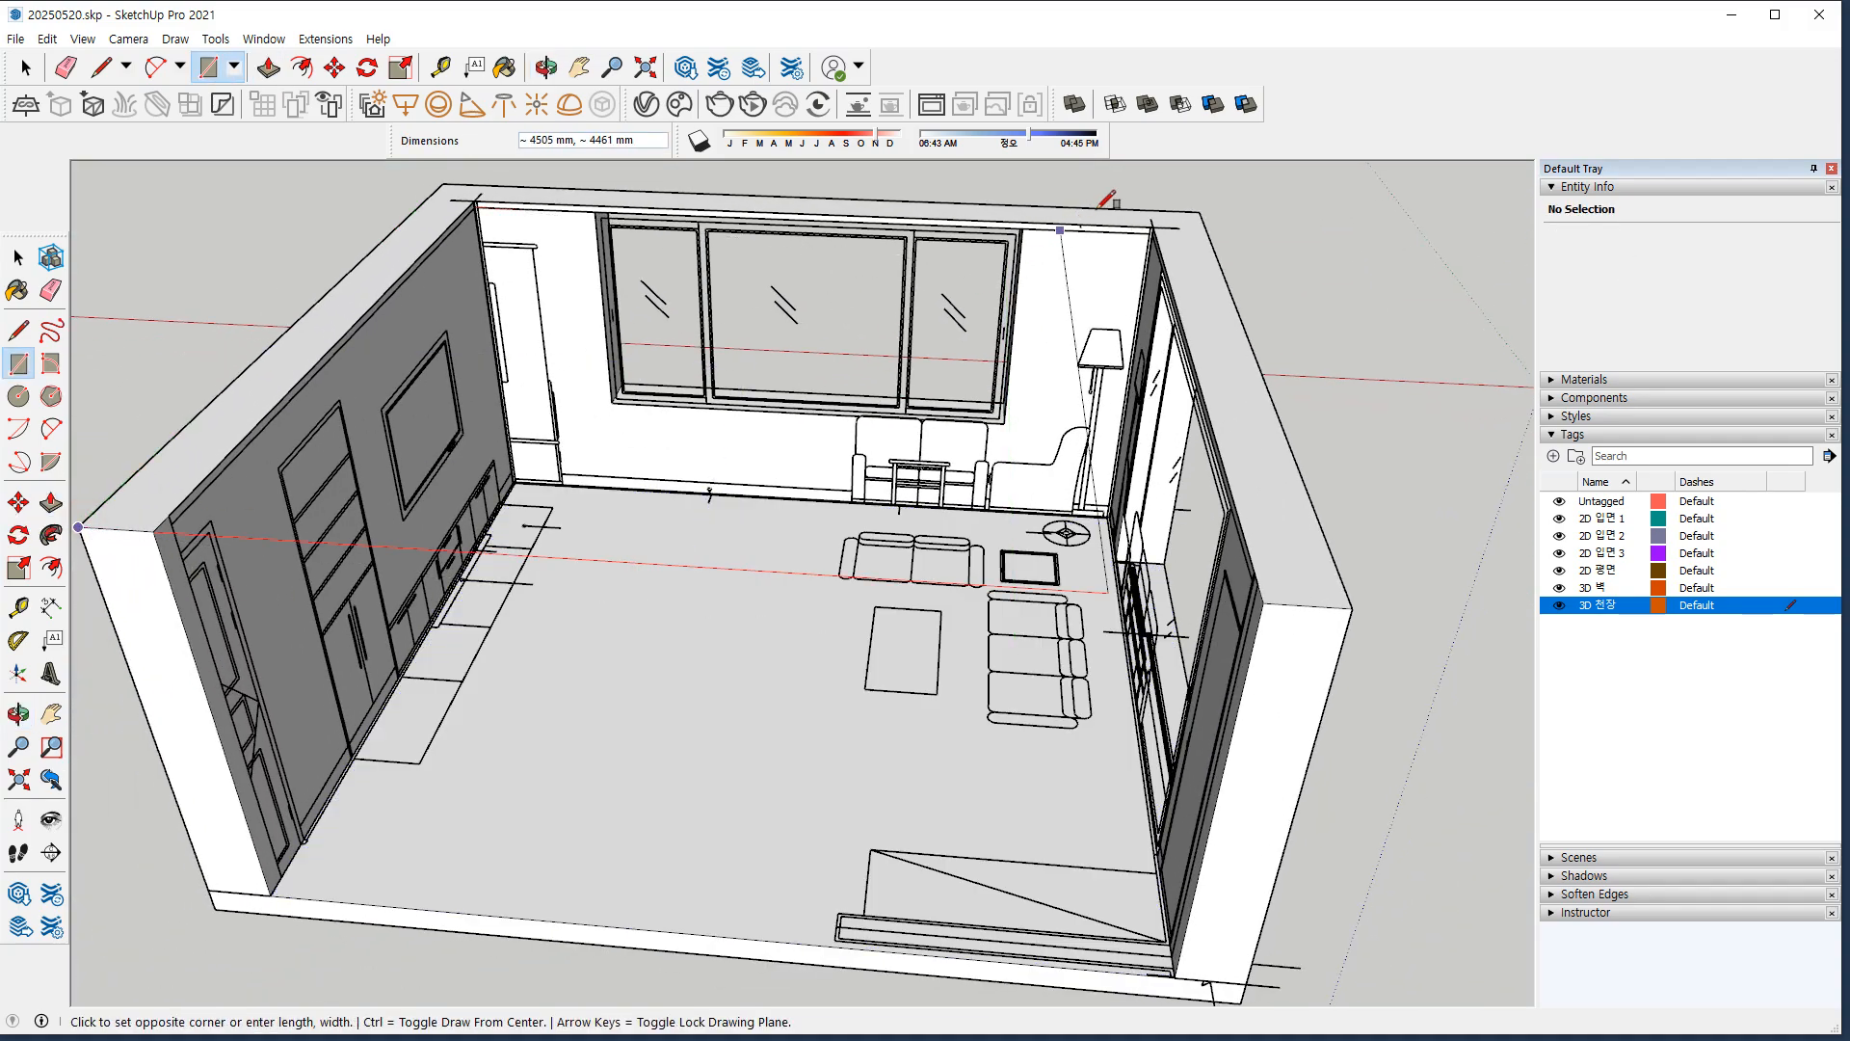
left_click(1201, 211)
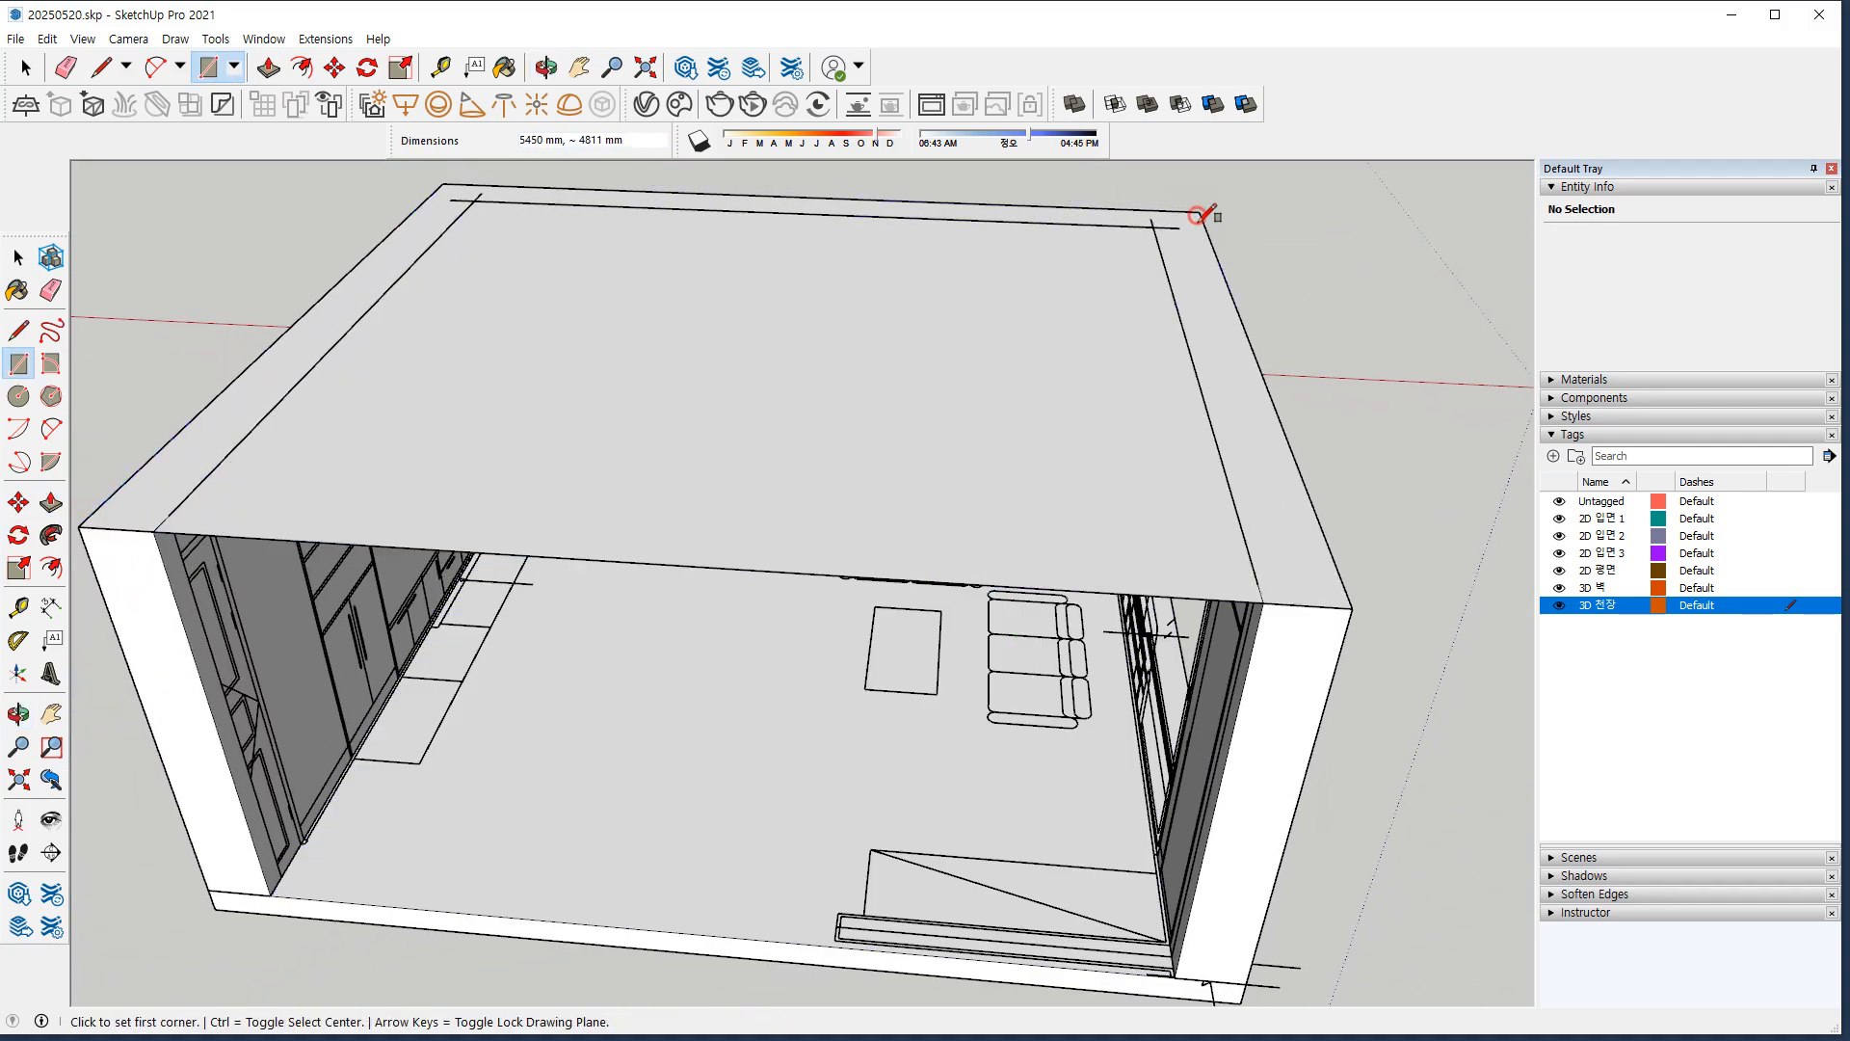
Extrude the ceiling face on top of the walls upward by 600 mm.
key("p")
left_click(983, 456)
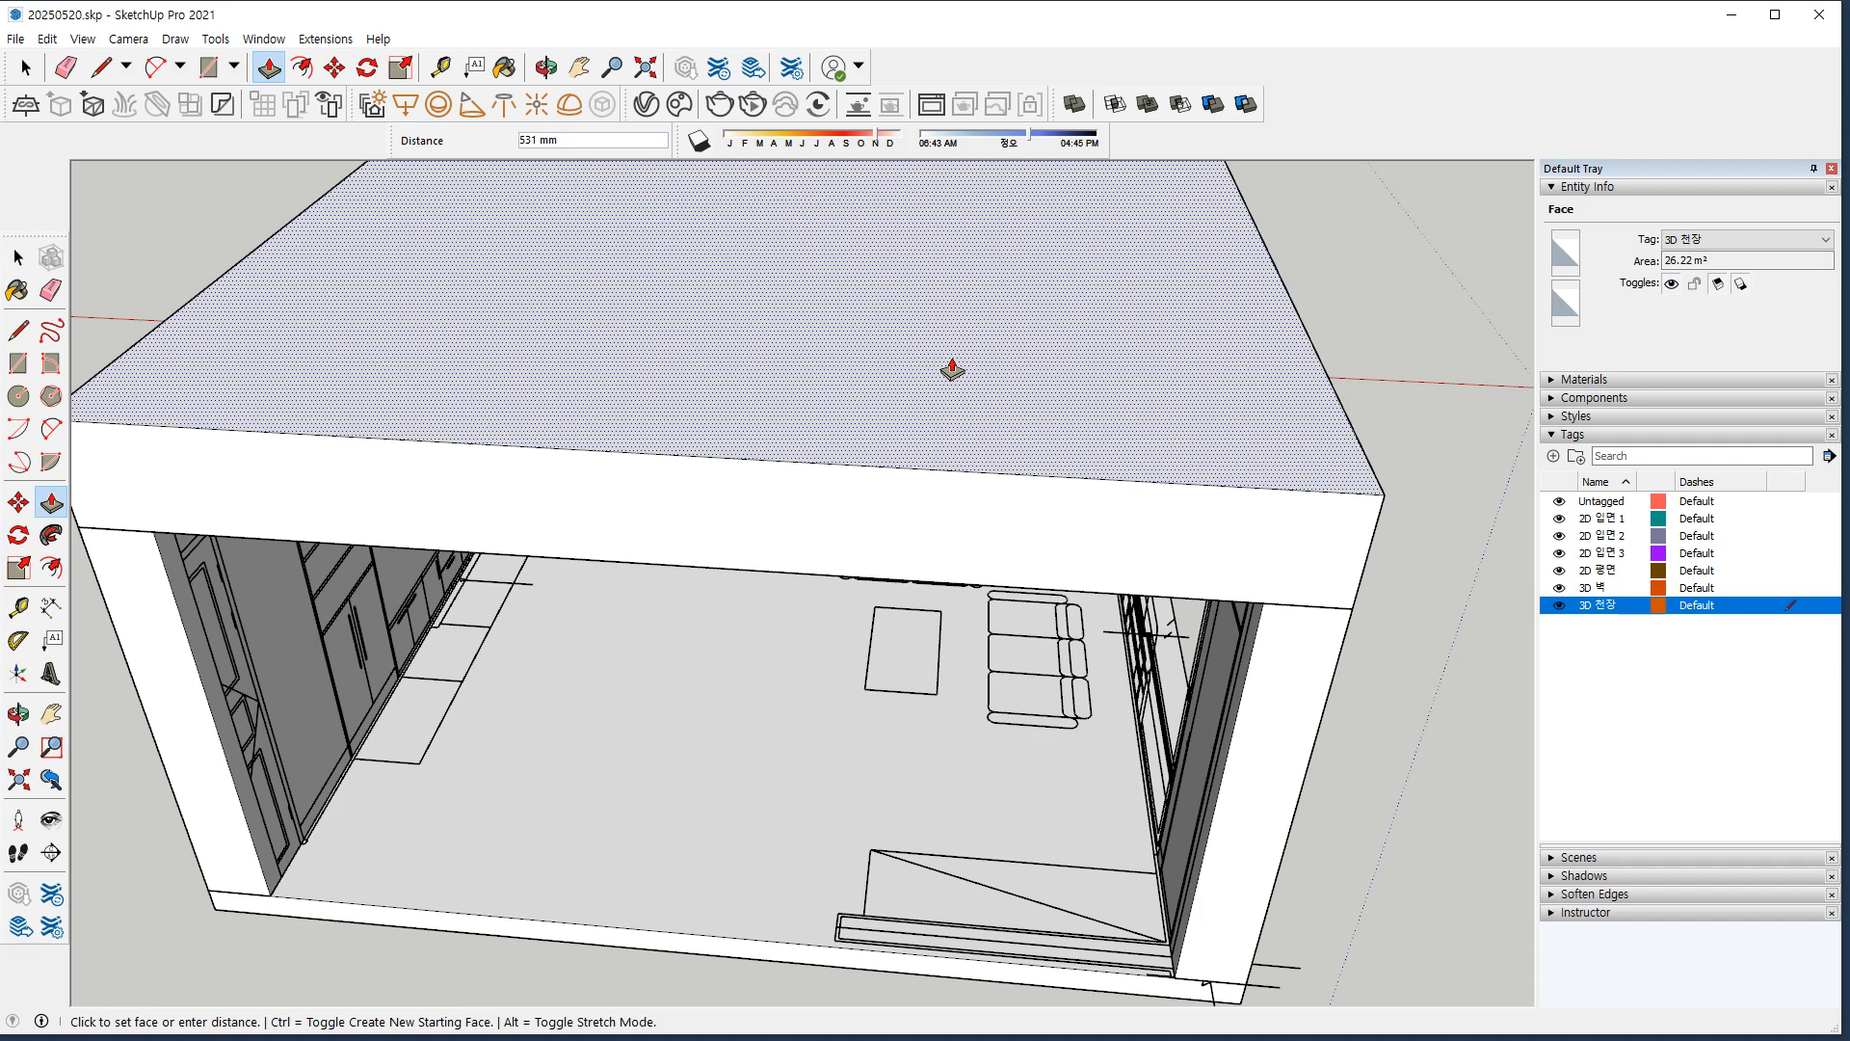
type("600")
key("Return")
Examine the floor slab and ceiling volume from the open front of the room.
scroll(723, 796, "down", 3)
middle_click_drag(723, 797, 711, 413)
scroll(757, 490, "up", 3)
middle_click_drag(757, 489, 817, 575)
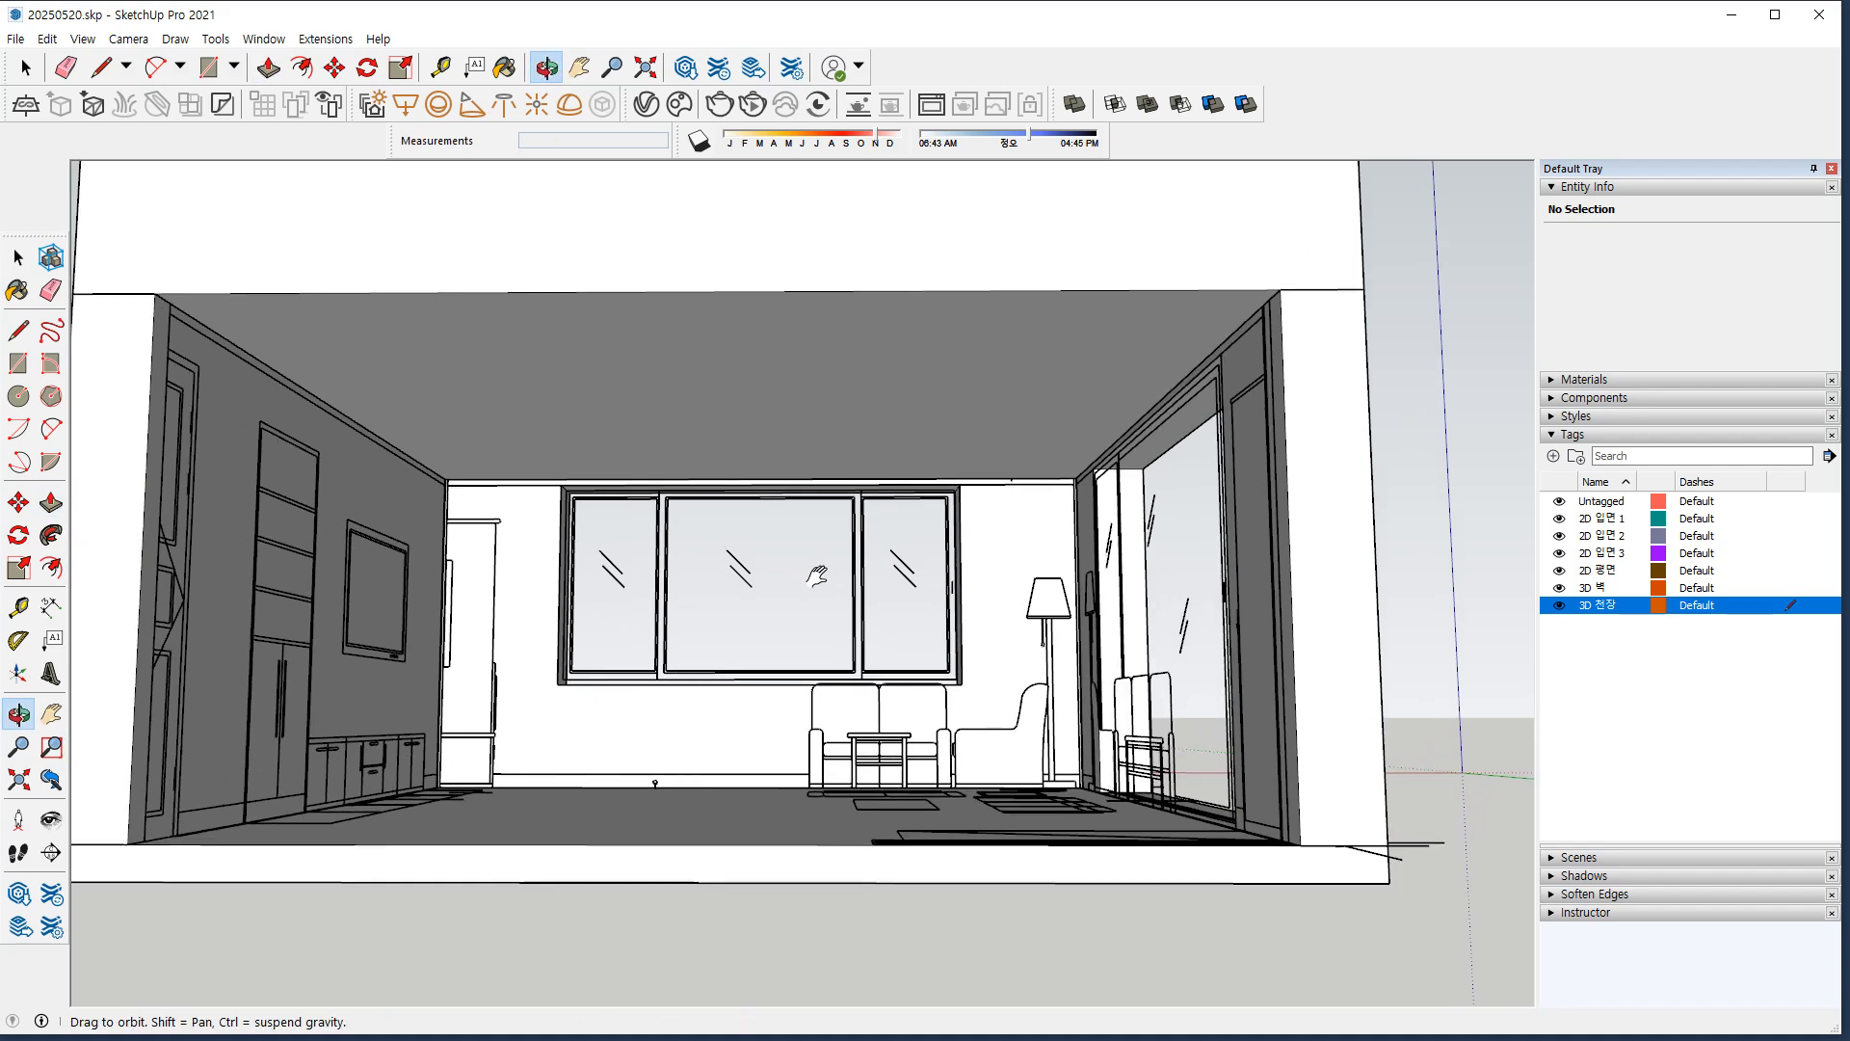
scroll(826, 597, "down", 3)
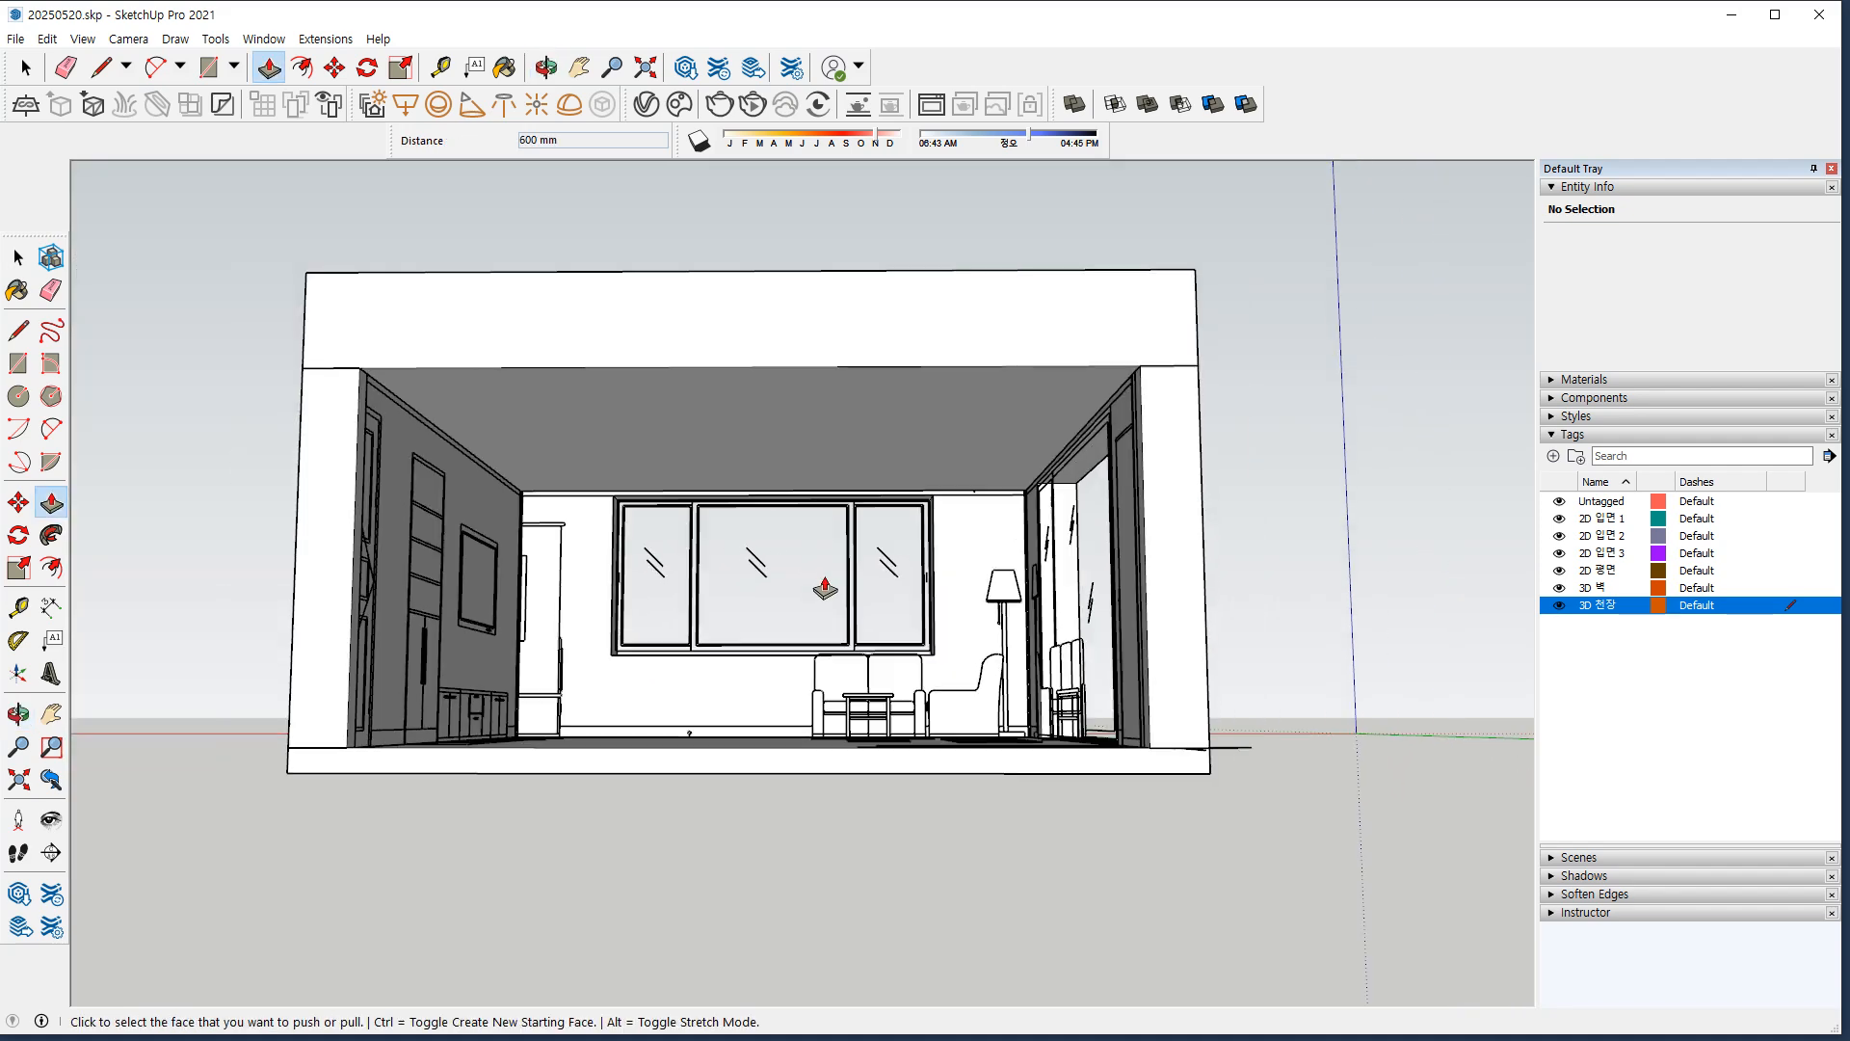
left_click_drag(854, 271, 900, 270)
key("Escape")
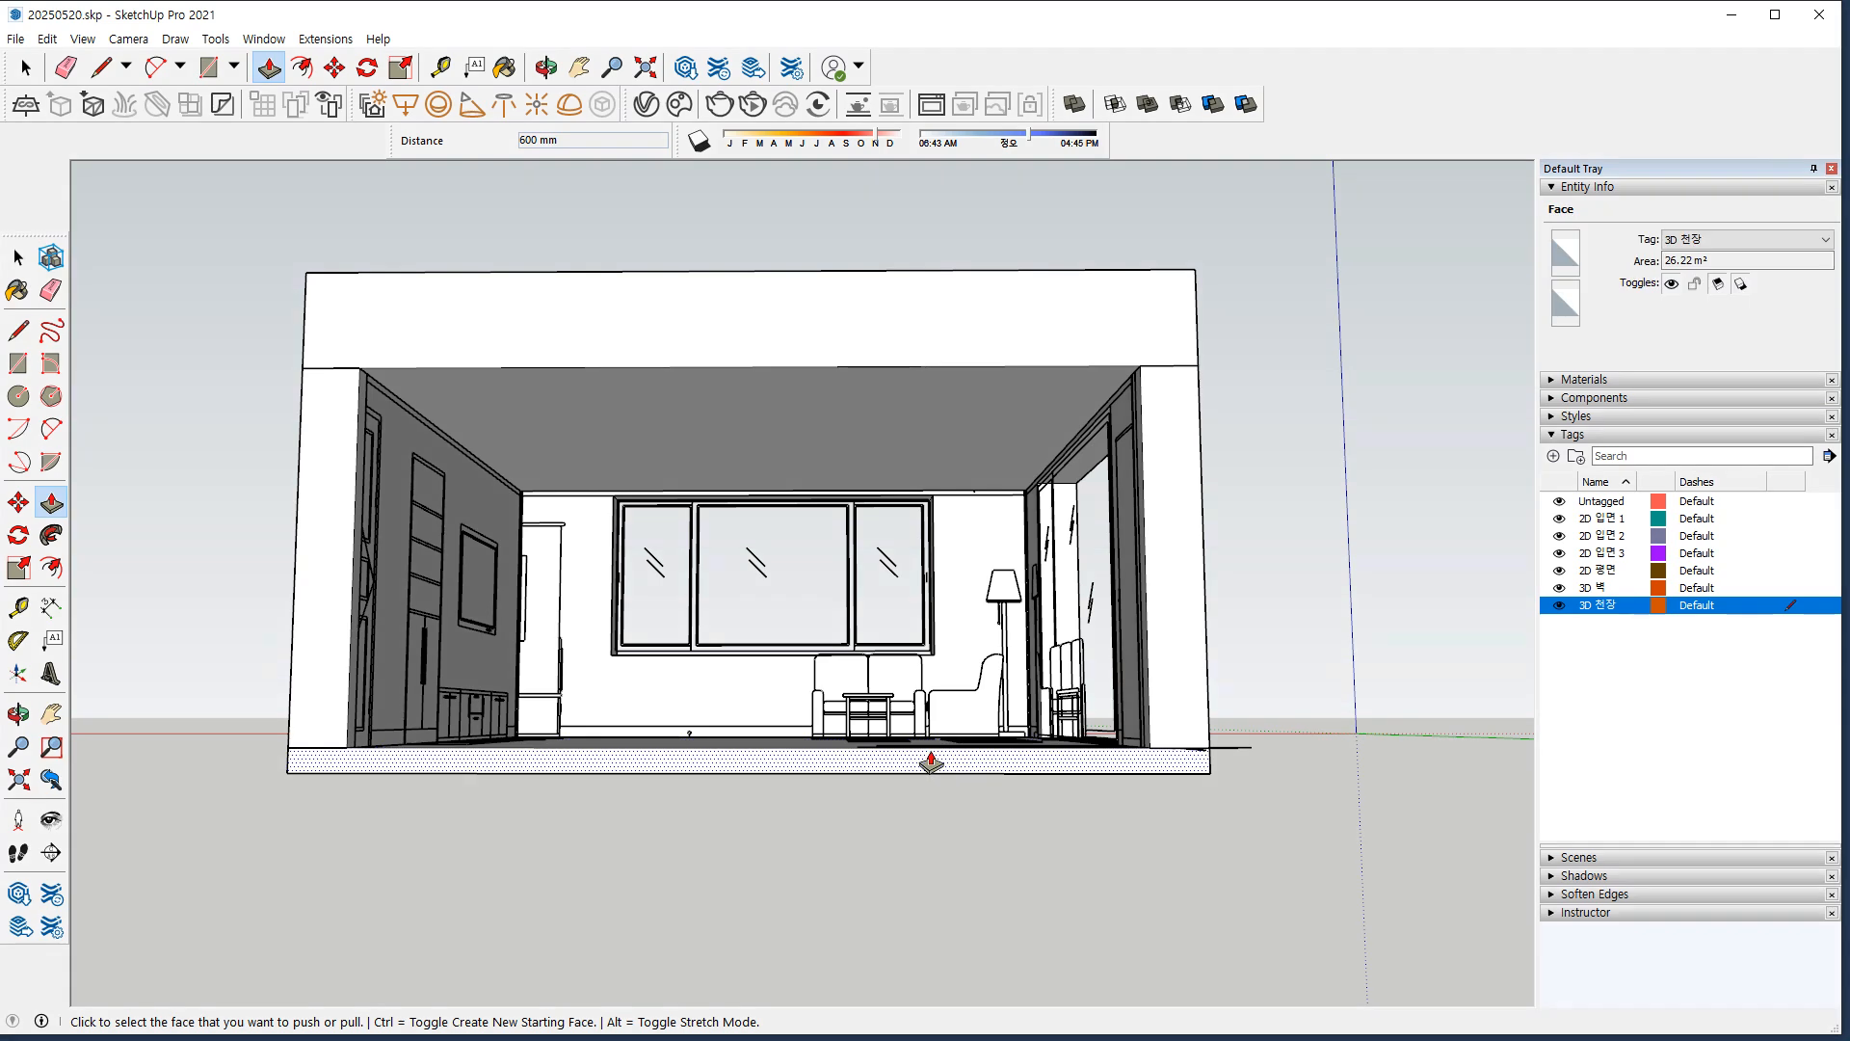
key("ctrl+2")
left_click_drag(937, 742, 878, 744)
left_click_drag(904, 271, 850, 271)
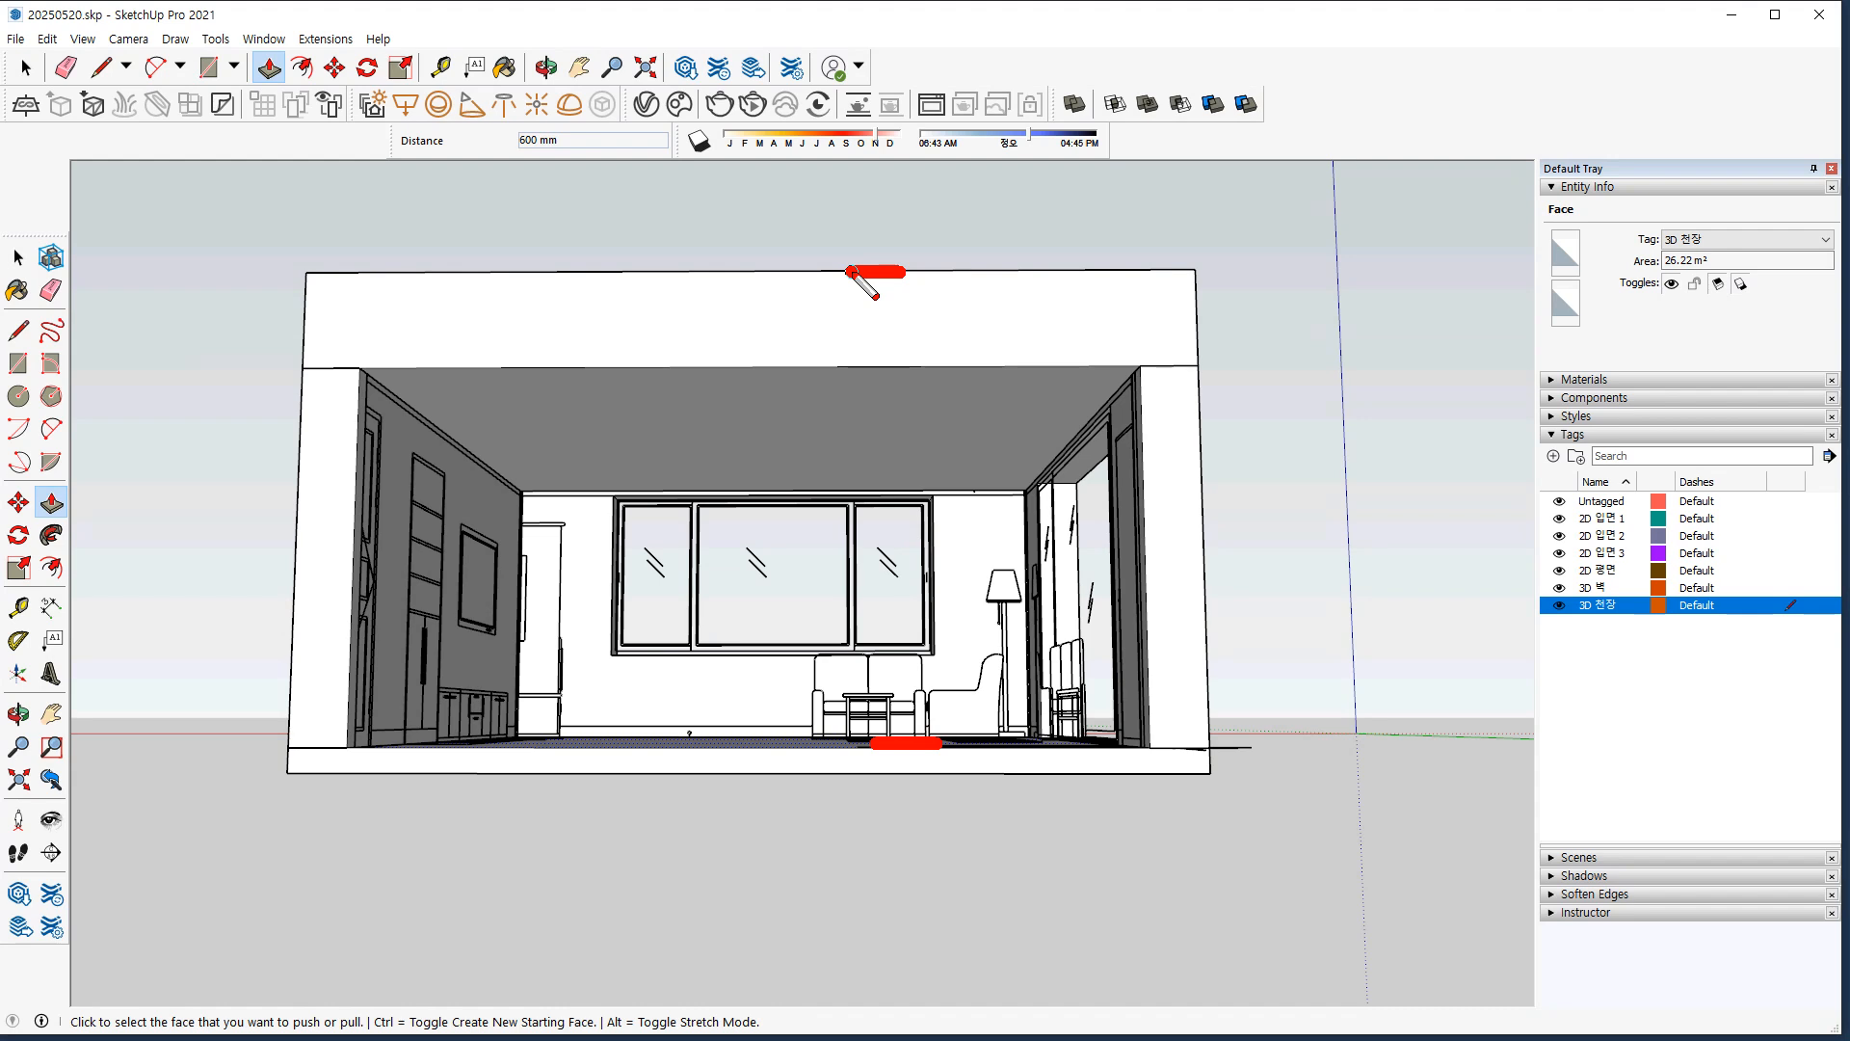
mouse_move(910, 290)
left_mouse_down()
mouse_move(884, 293)
mouse_move(900, 293)
left_mouse_up()
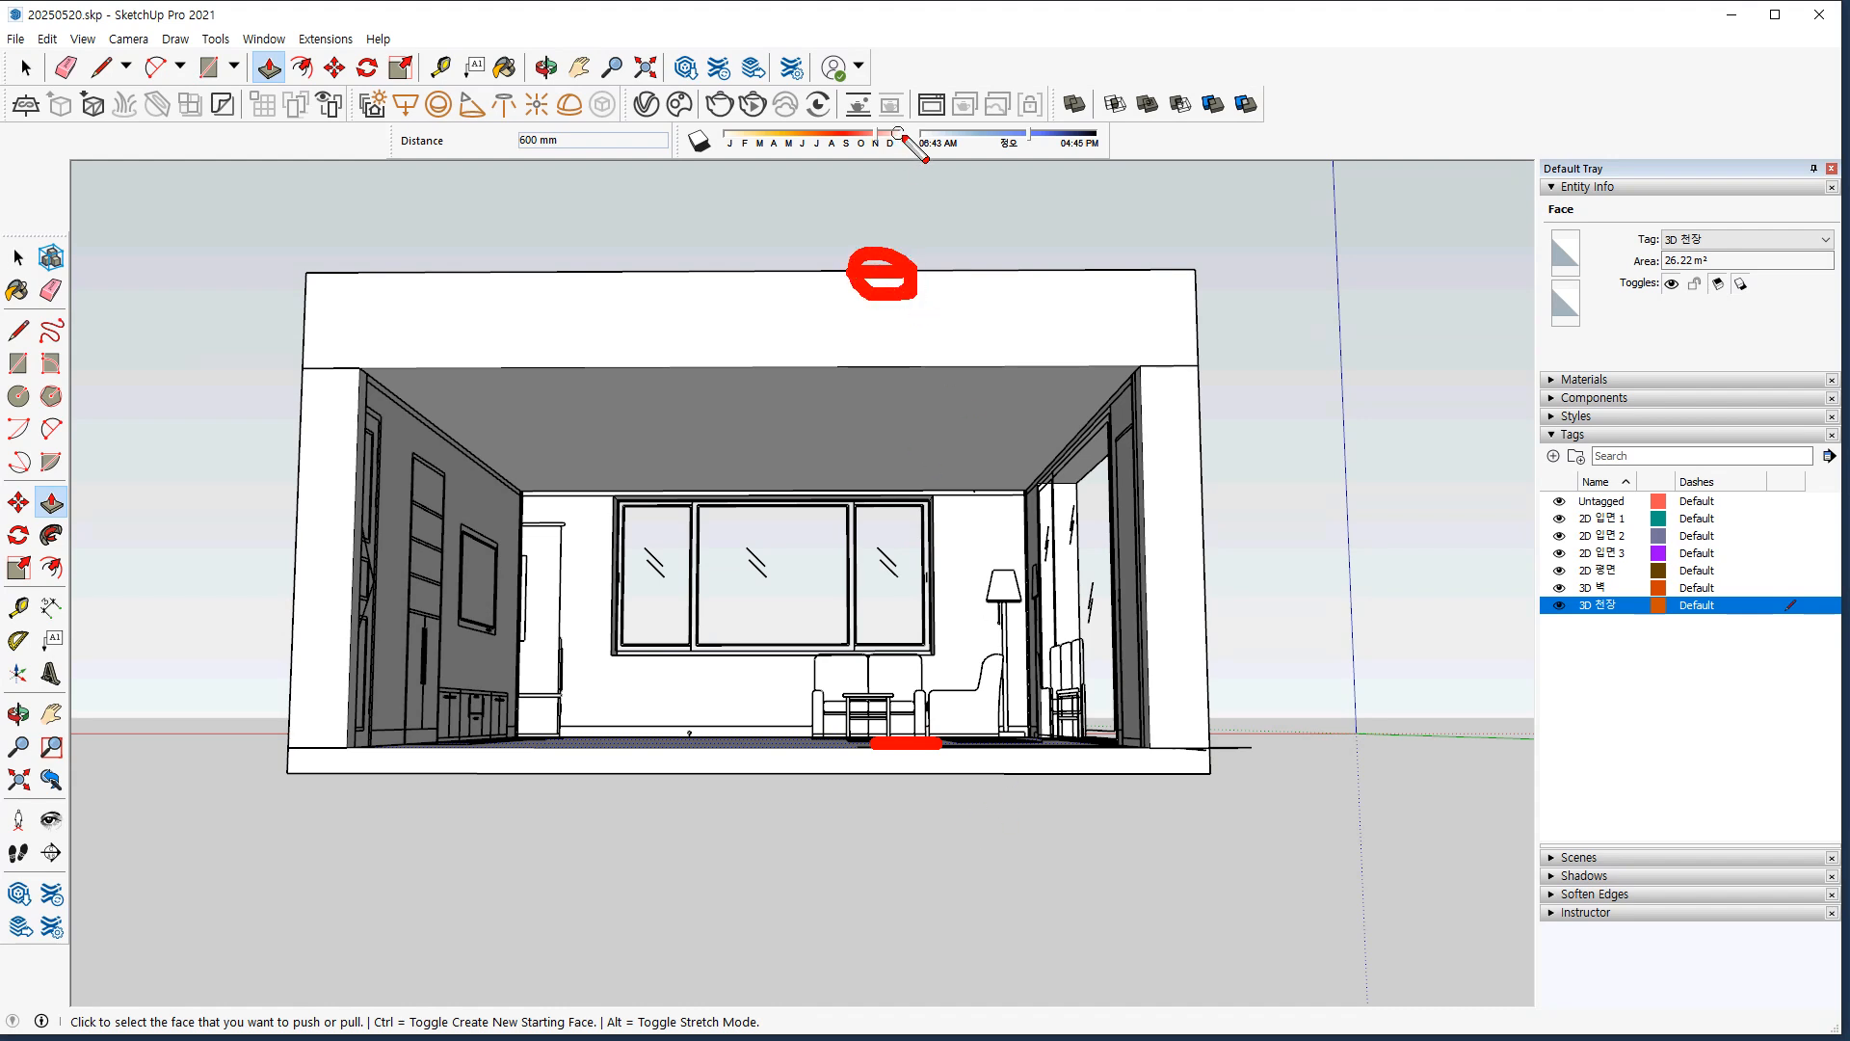
left_click_drag(1080, 226, 1061, 191)
left_click_drag(961, 268, 970, 306)
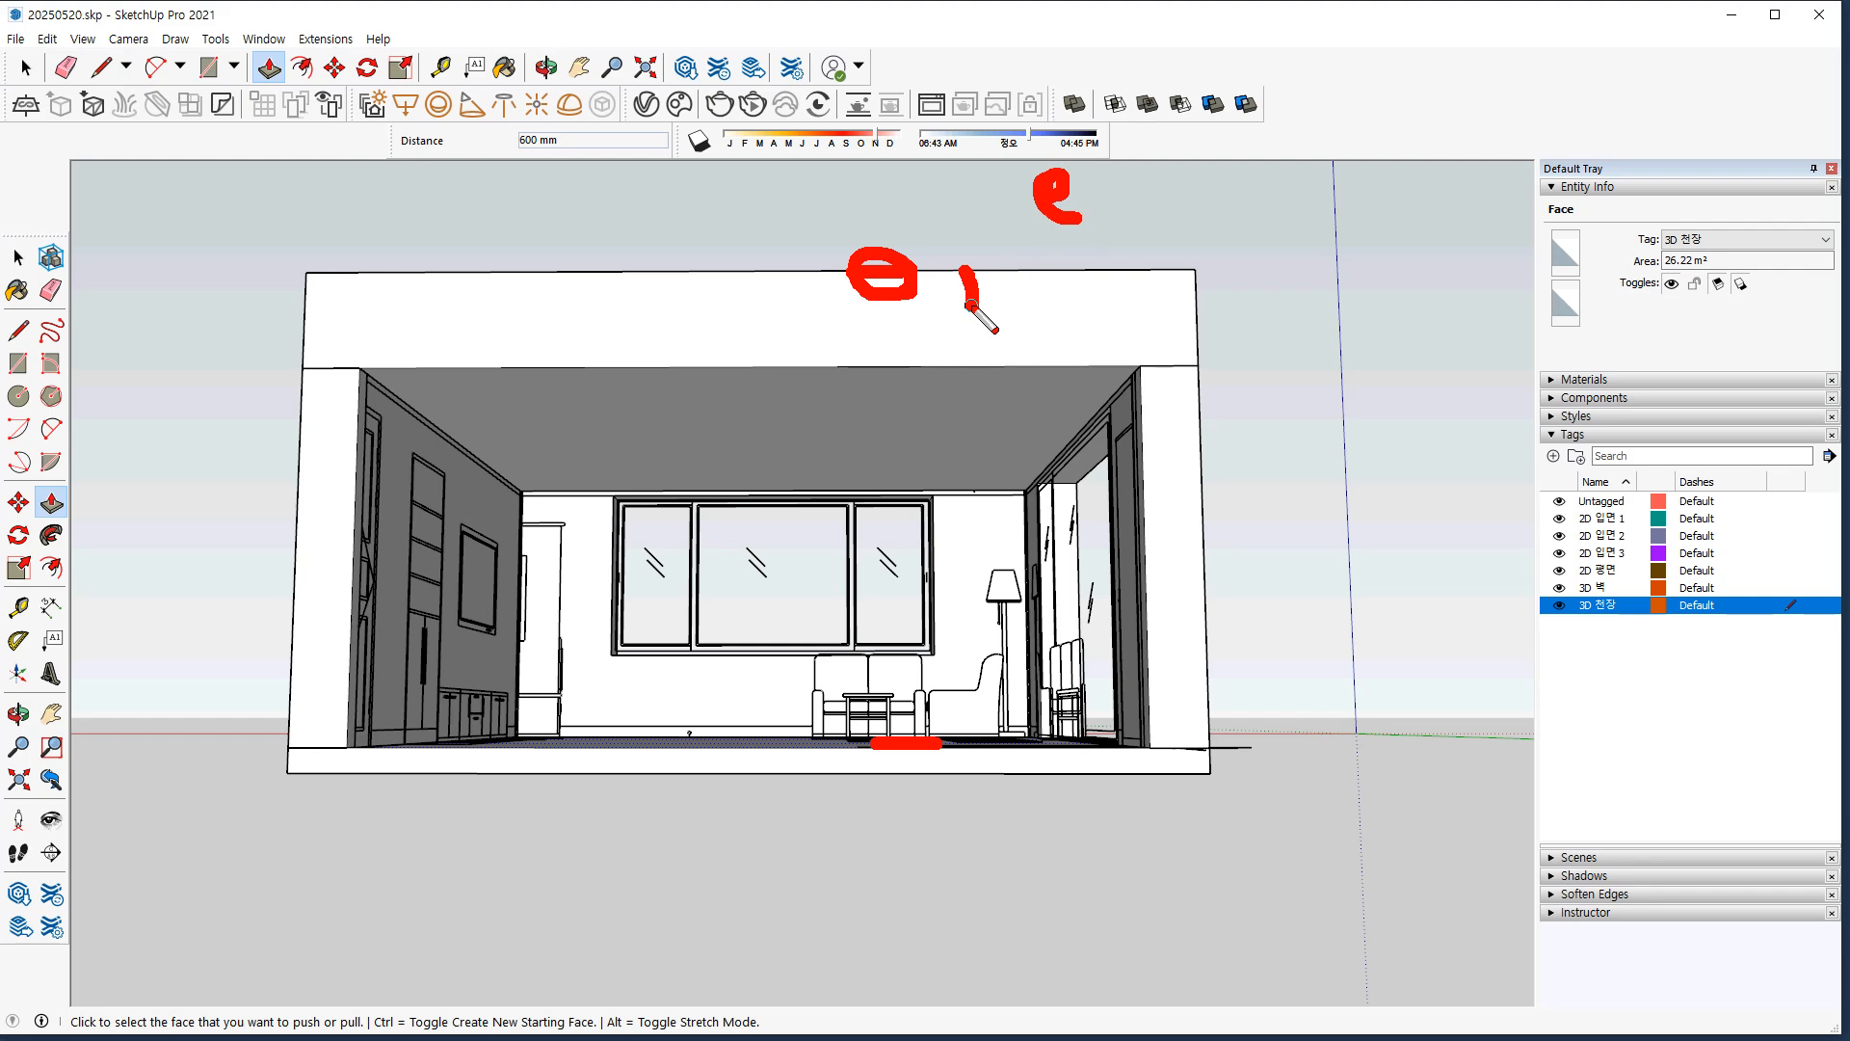
key("Escape")
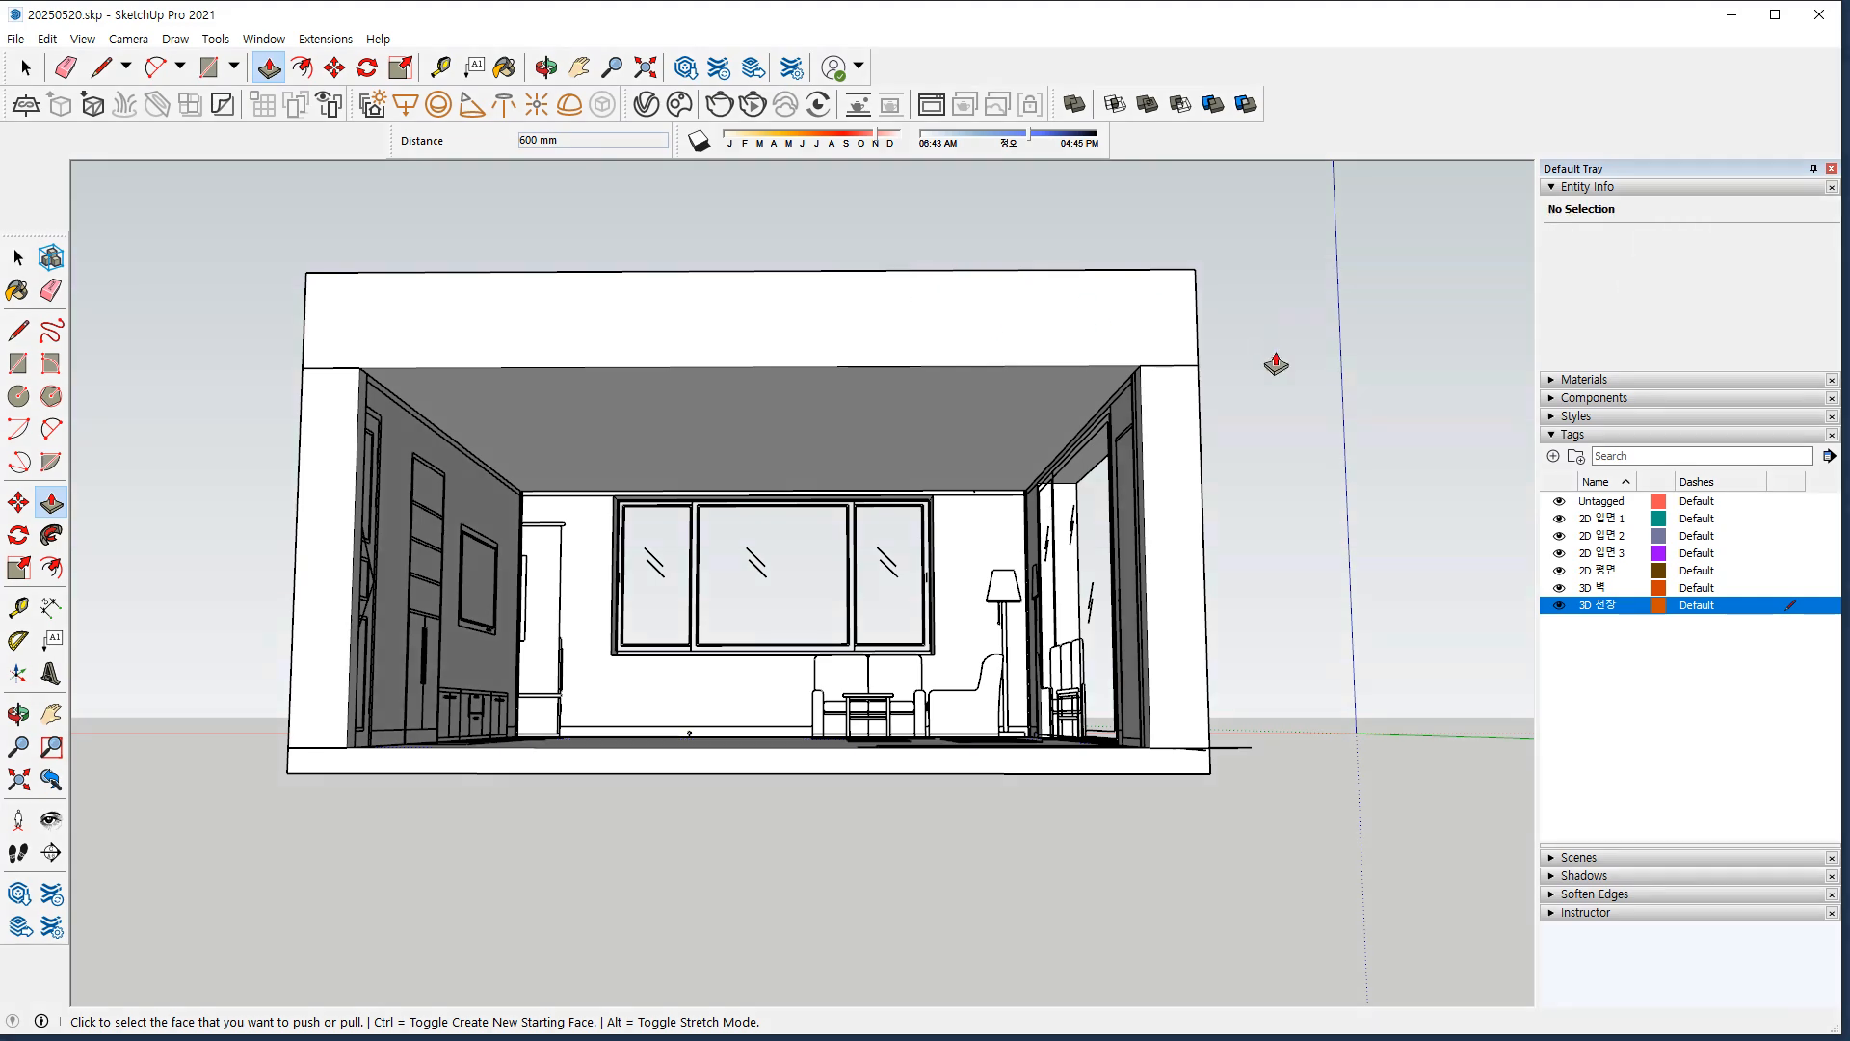
Hide the 2D plan tag and the three 2D elevation tags, keeping the 3D 벽 and 3D 천장 tags visible.
middle_click_drag(671, 418, 674, 372)
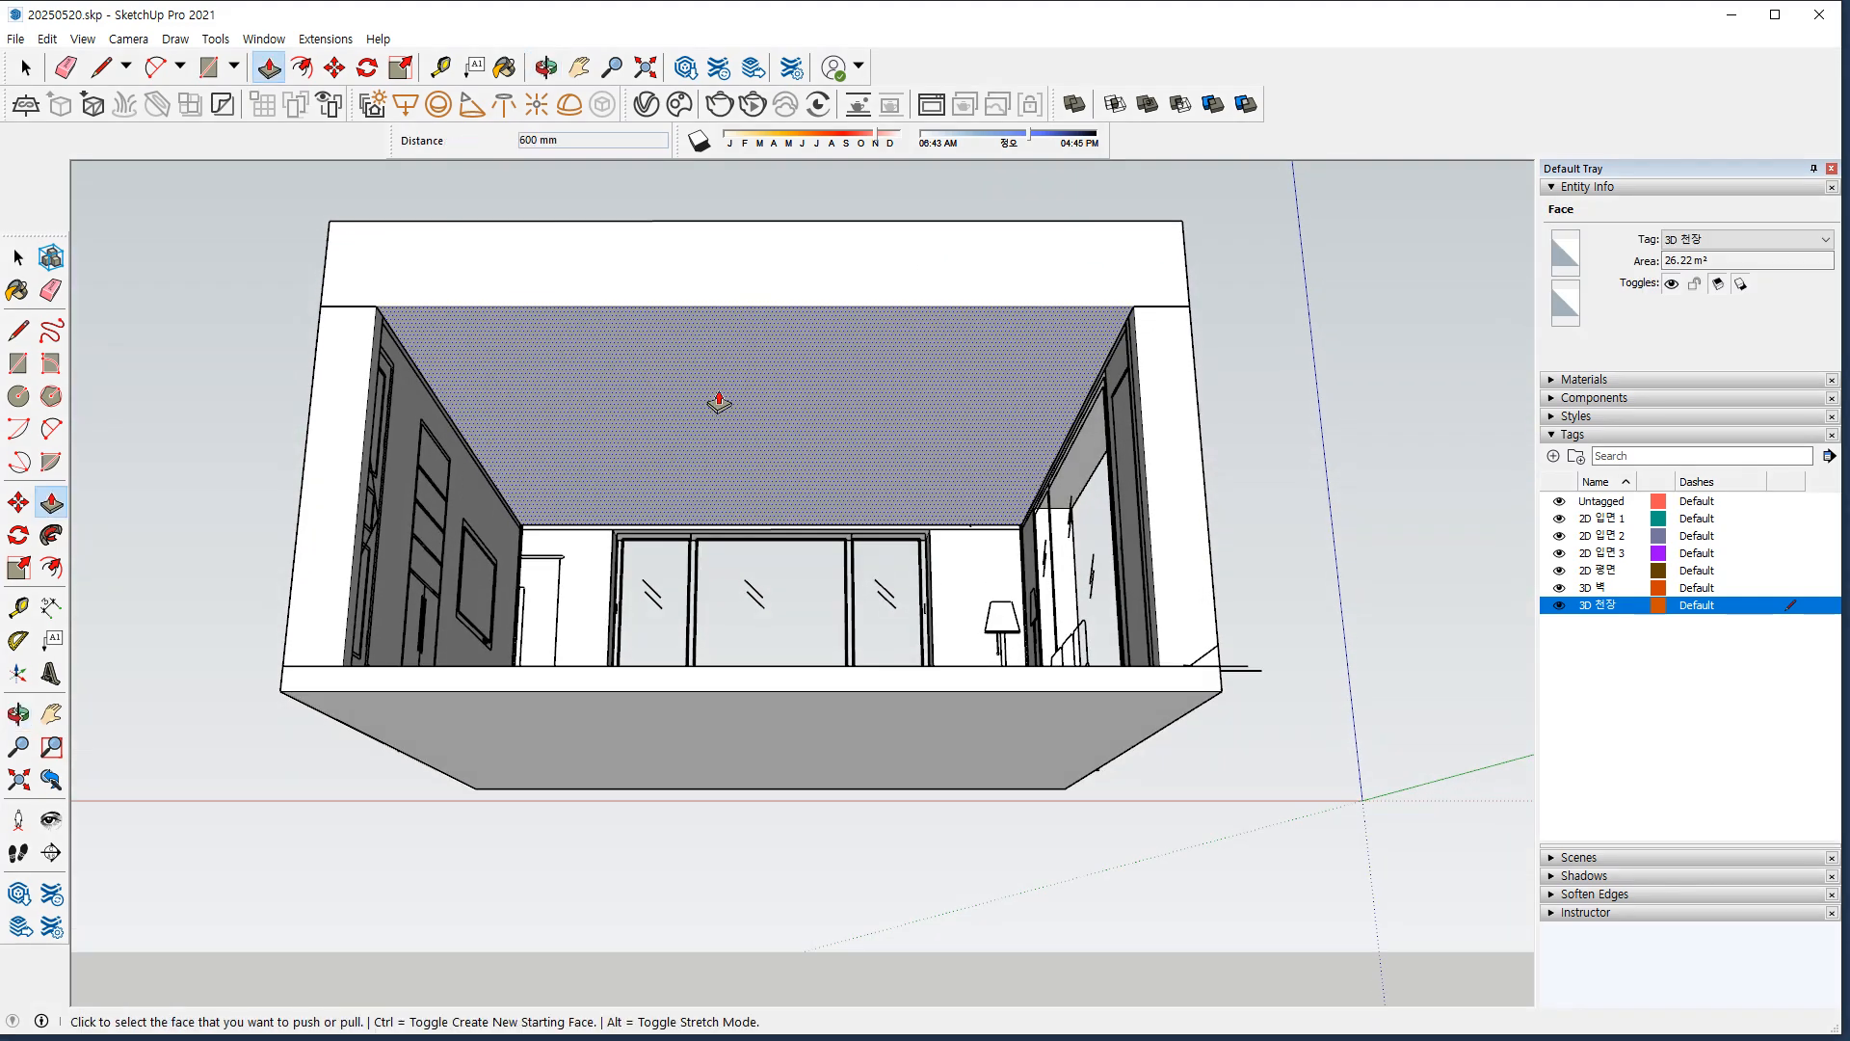
key("space")
scroll(690, 453, "up", 4)
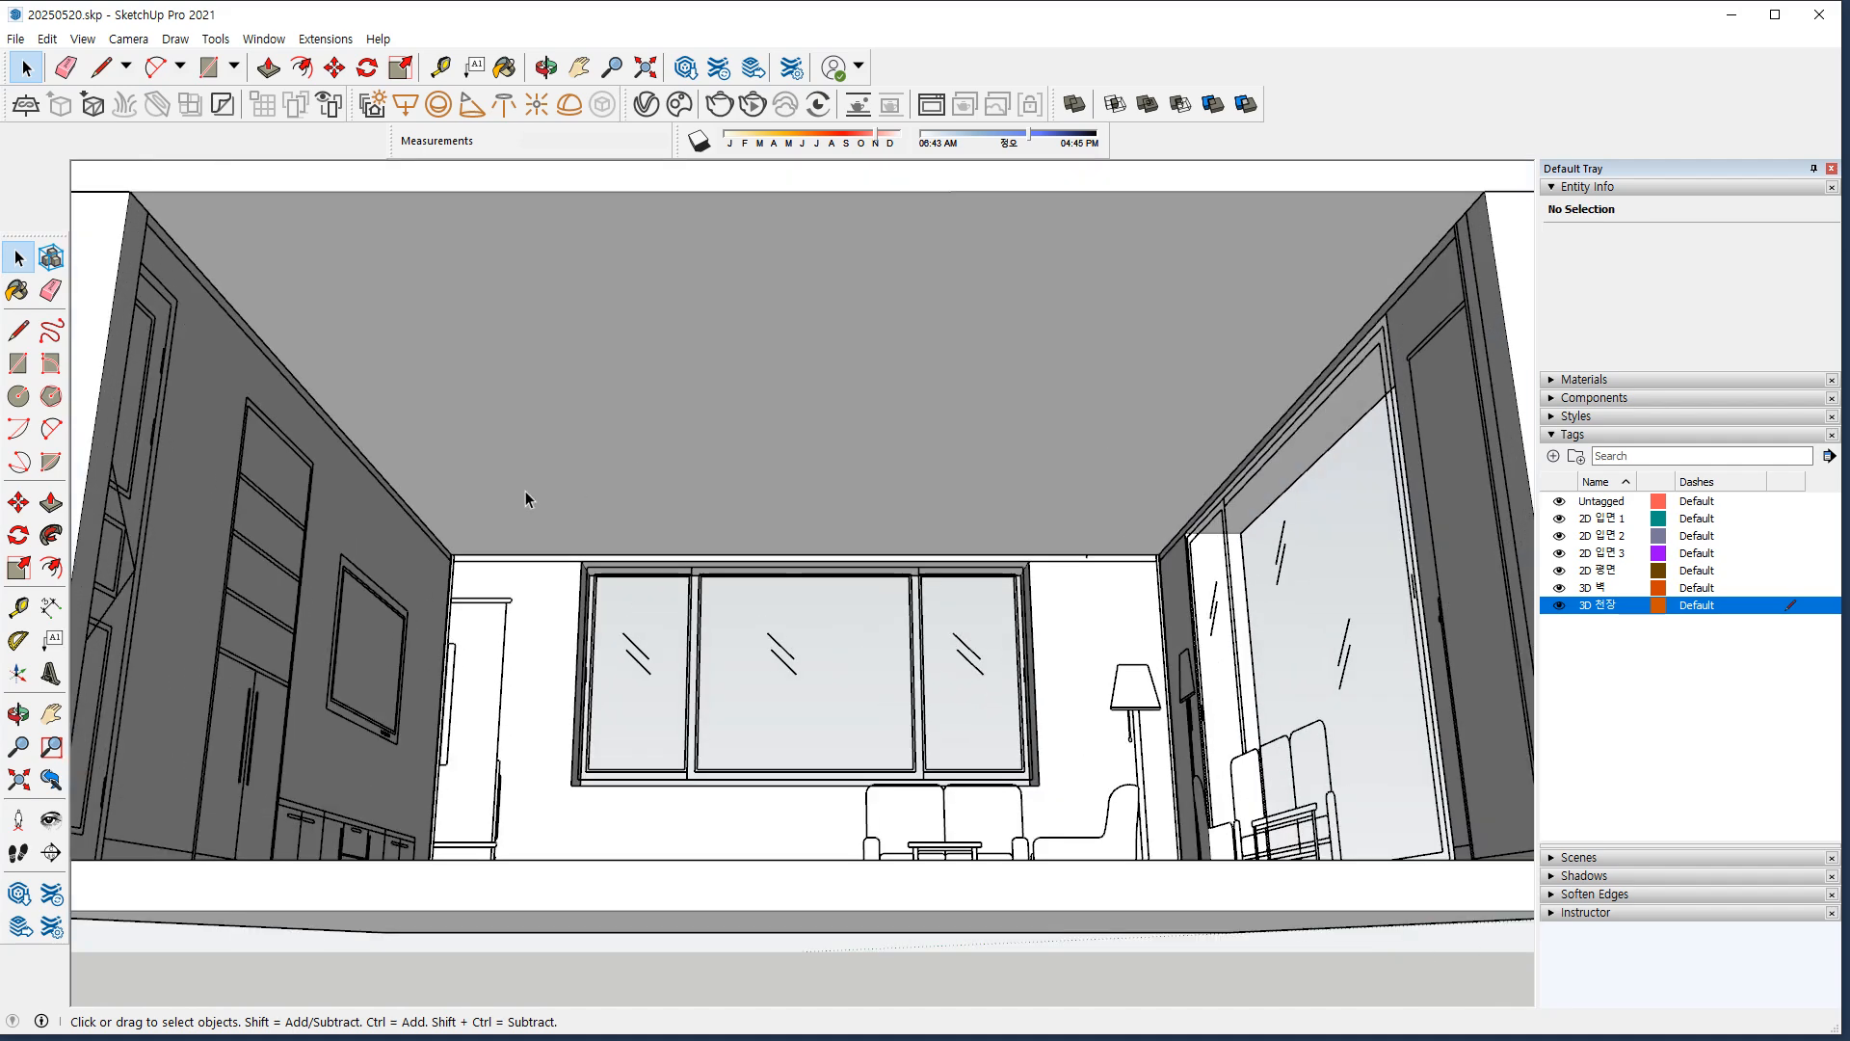
scroll(720, 481, "down", 3)
middle_click_drag(785, 465, 777, 465, "shift")
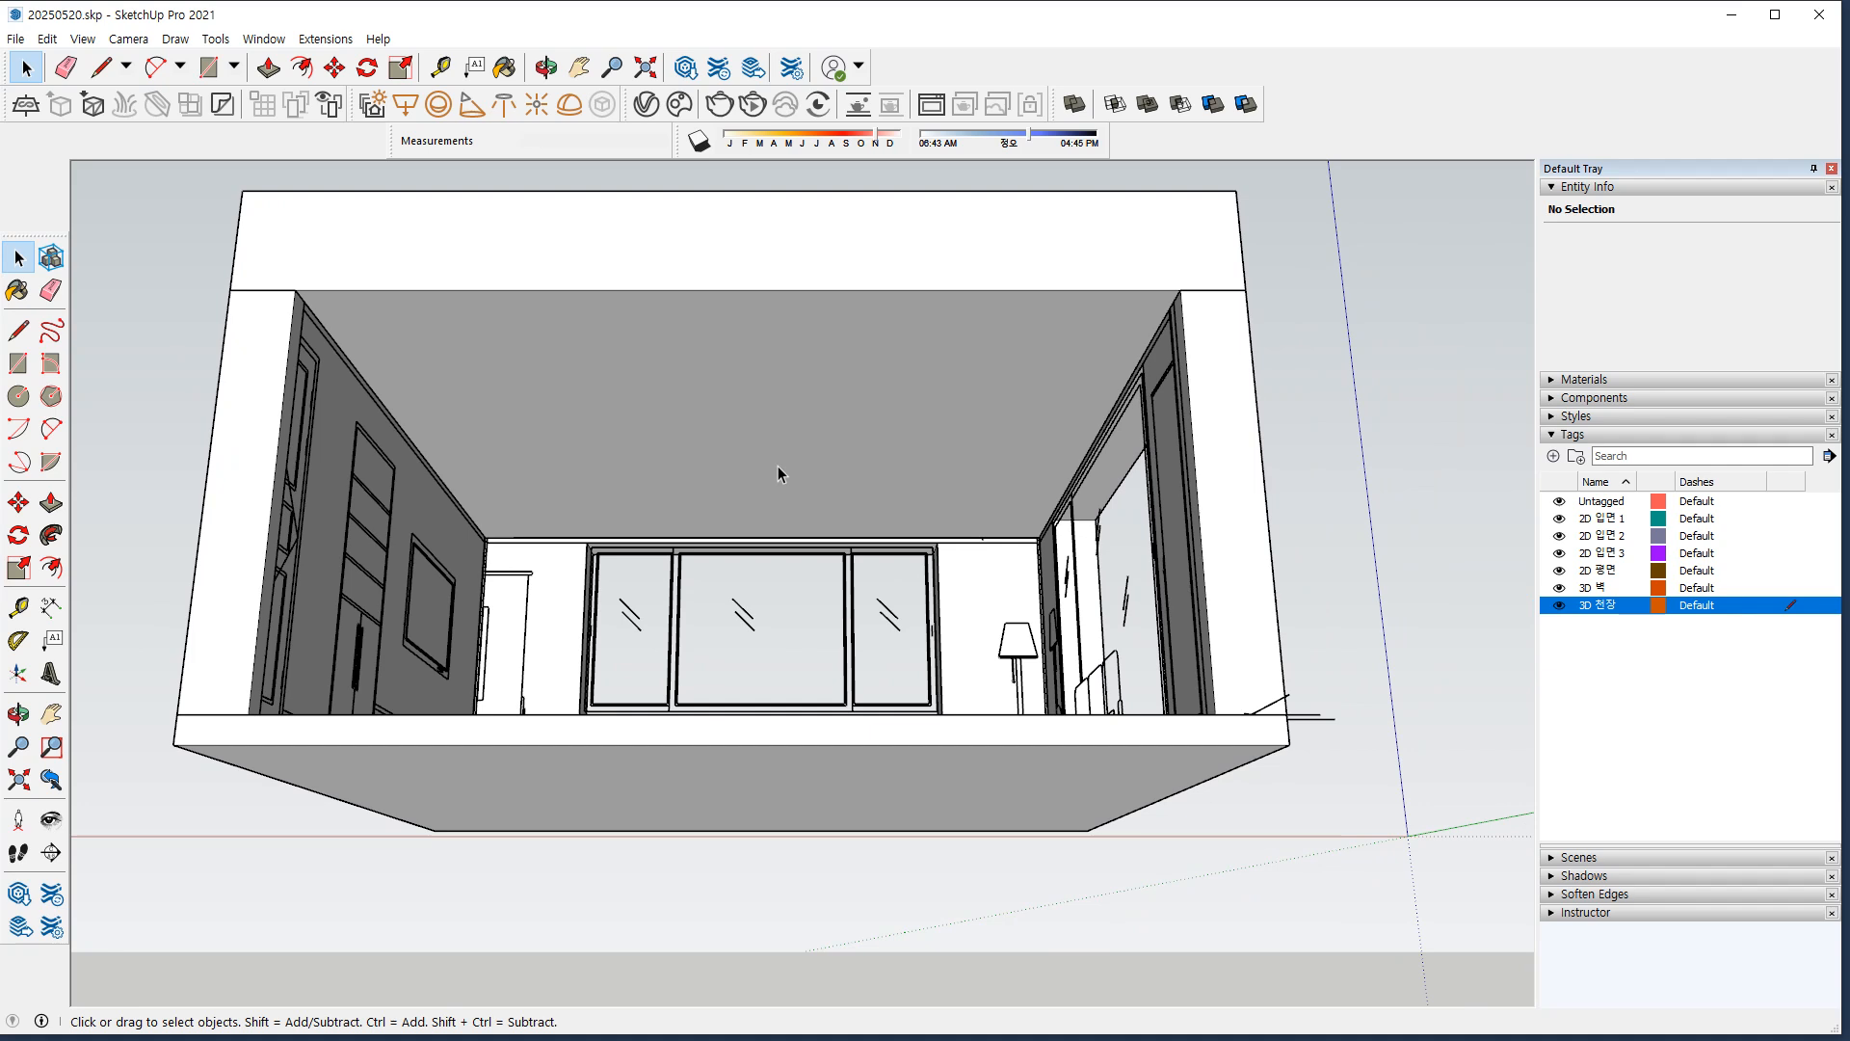
left_click(1558, 587)
left_click(1557, 569)
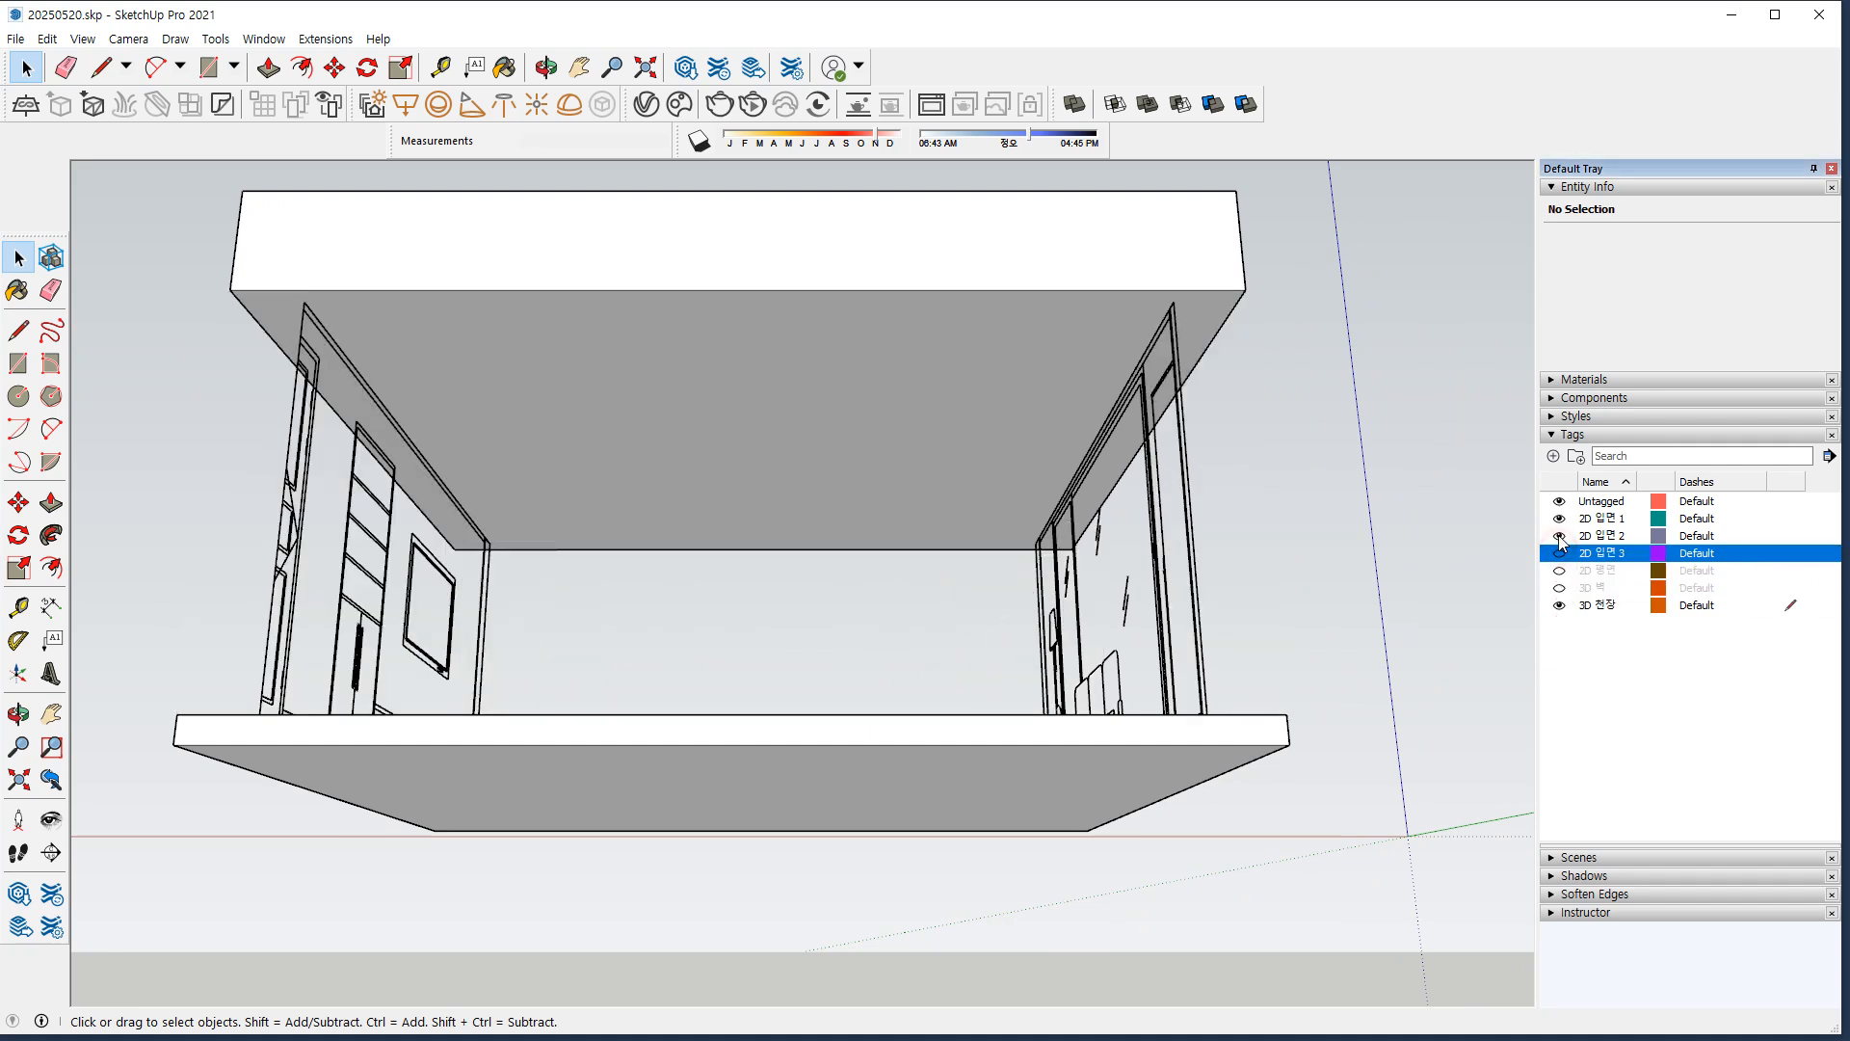
left_click(1558, 535)
left_click(1558, 517)
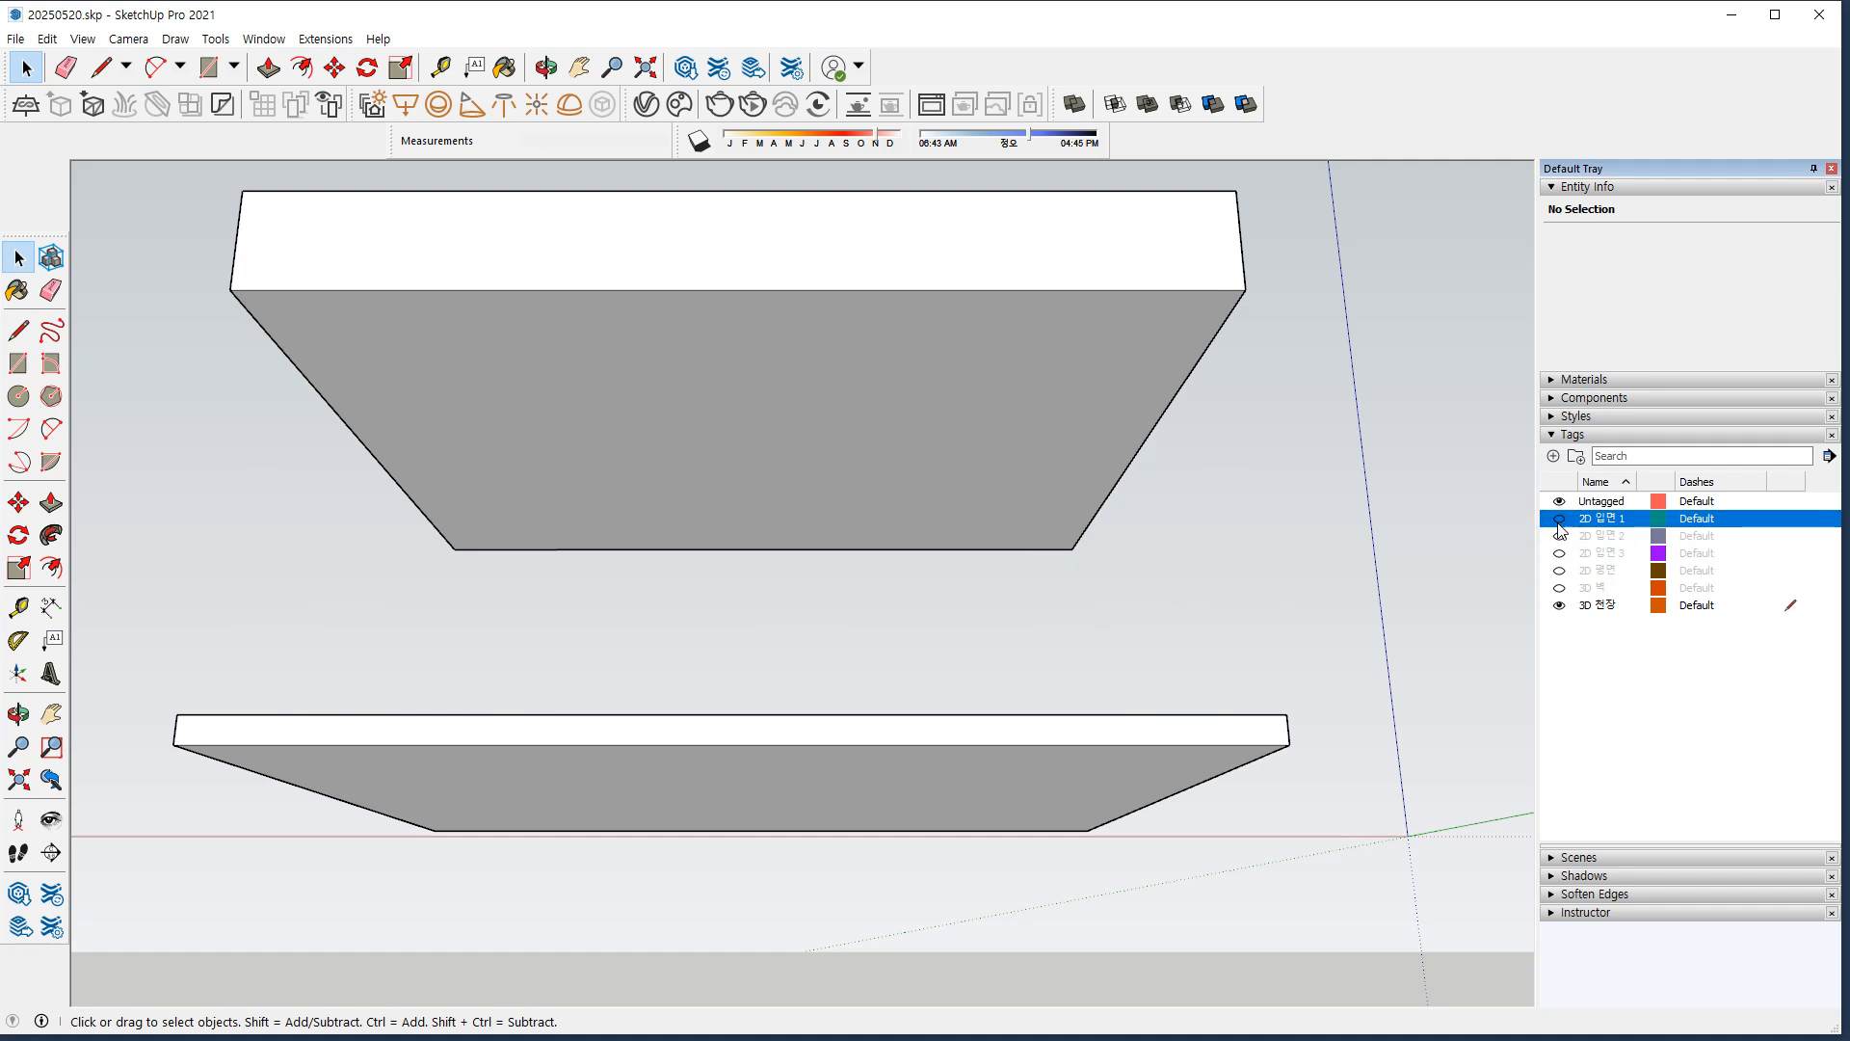
left_click(1559, 588)
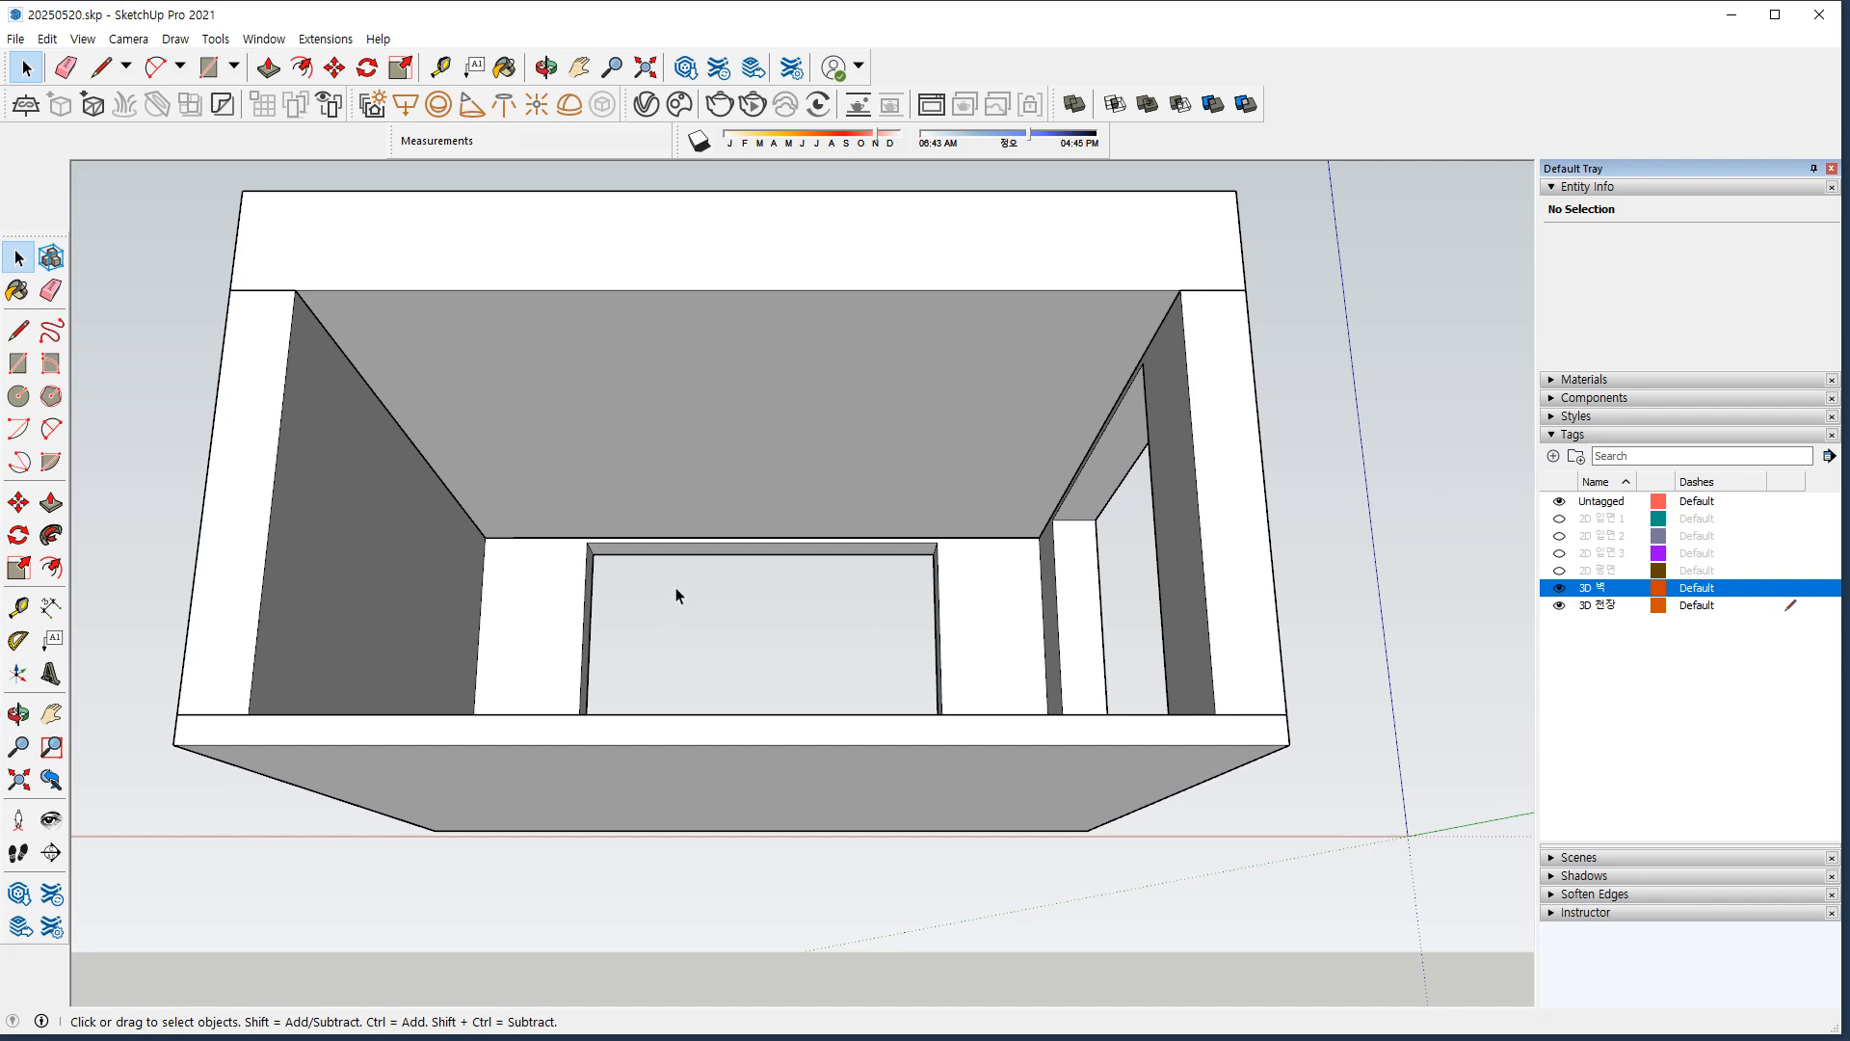
Draw a rectangle of about 4750 by 4461 mm on the ceiling's underside, between the inner wall corners.
key("r")
left_click(485, 536)
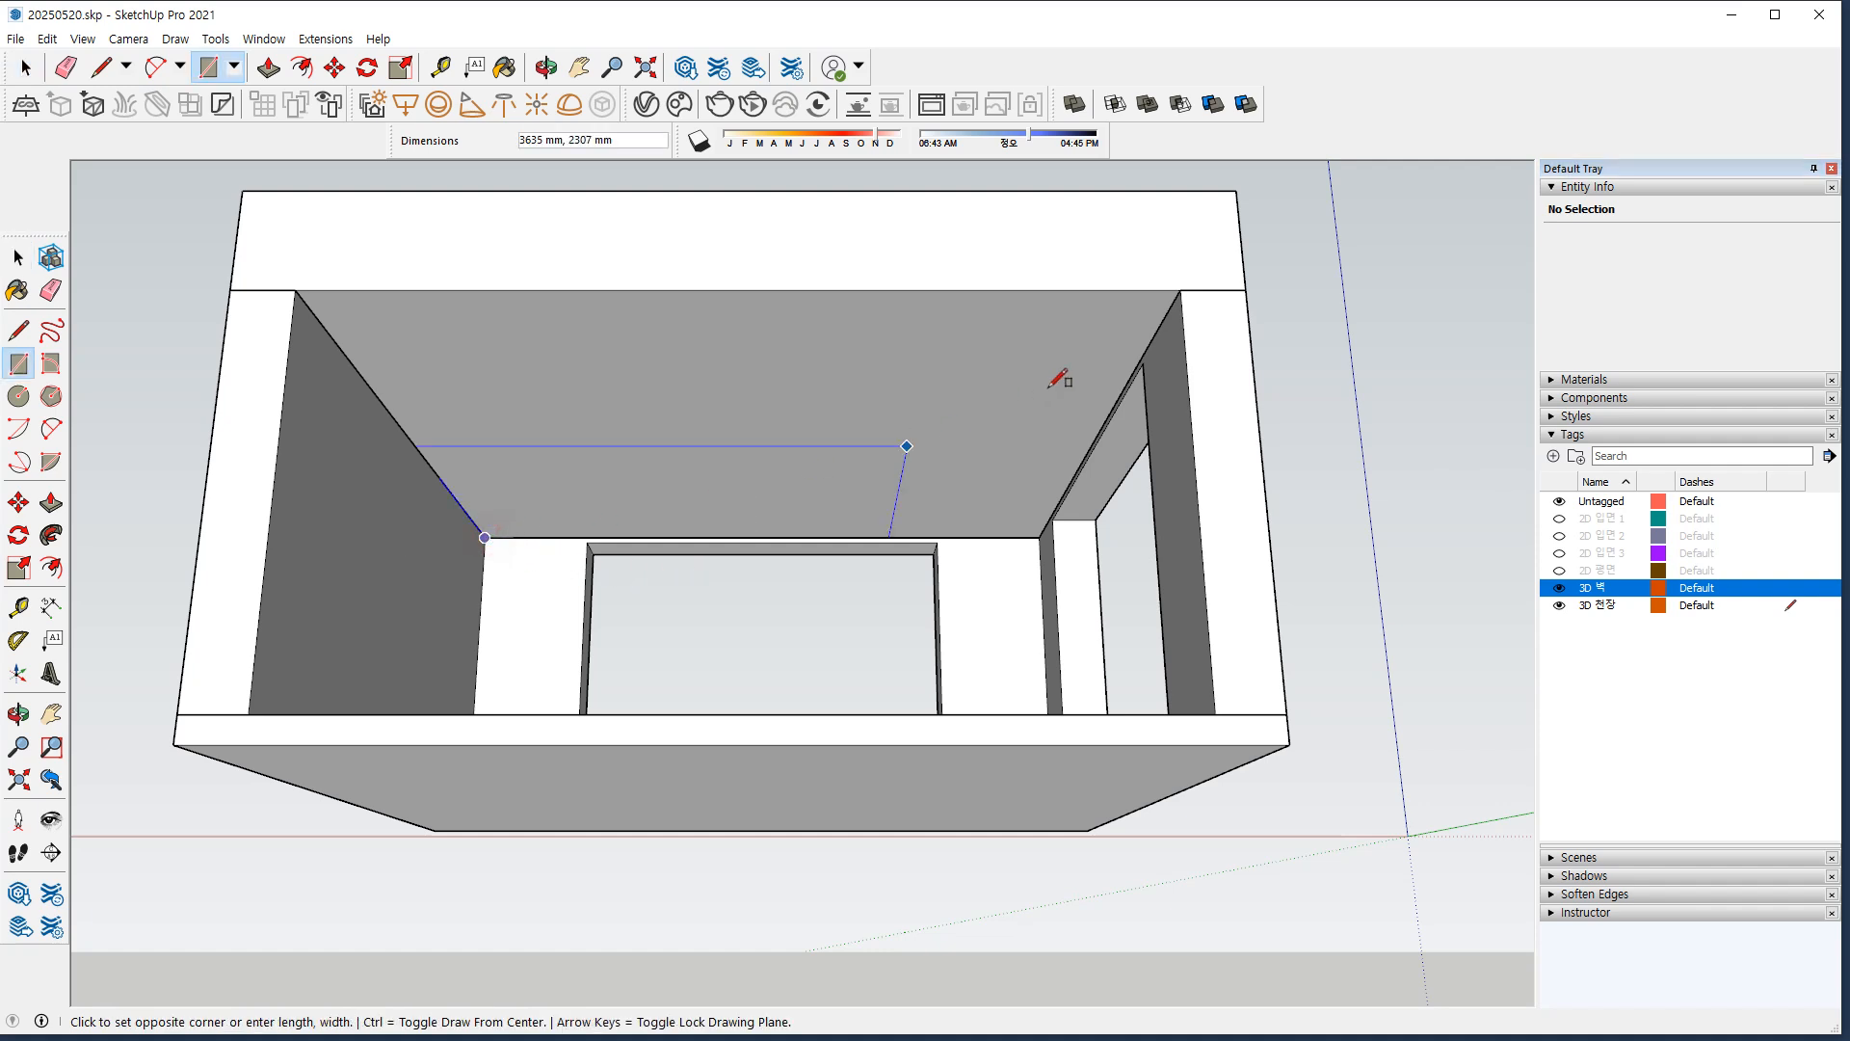
left_click(1181, 289)
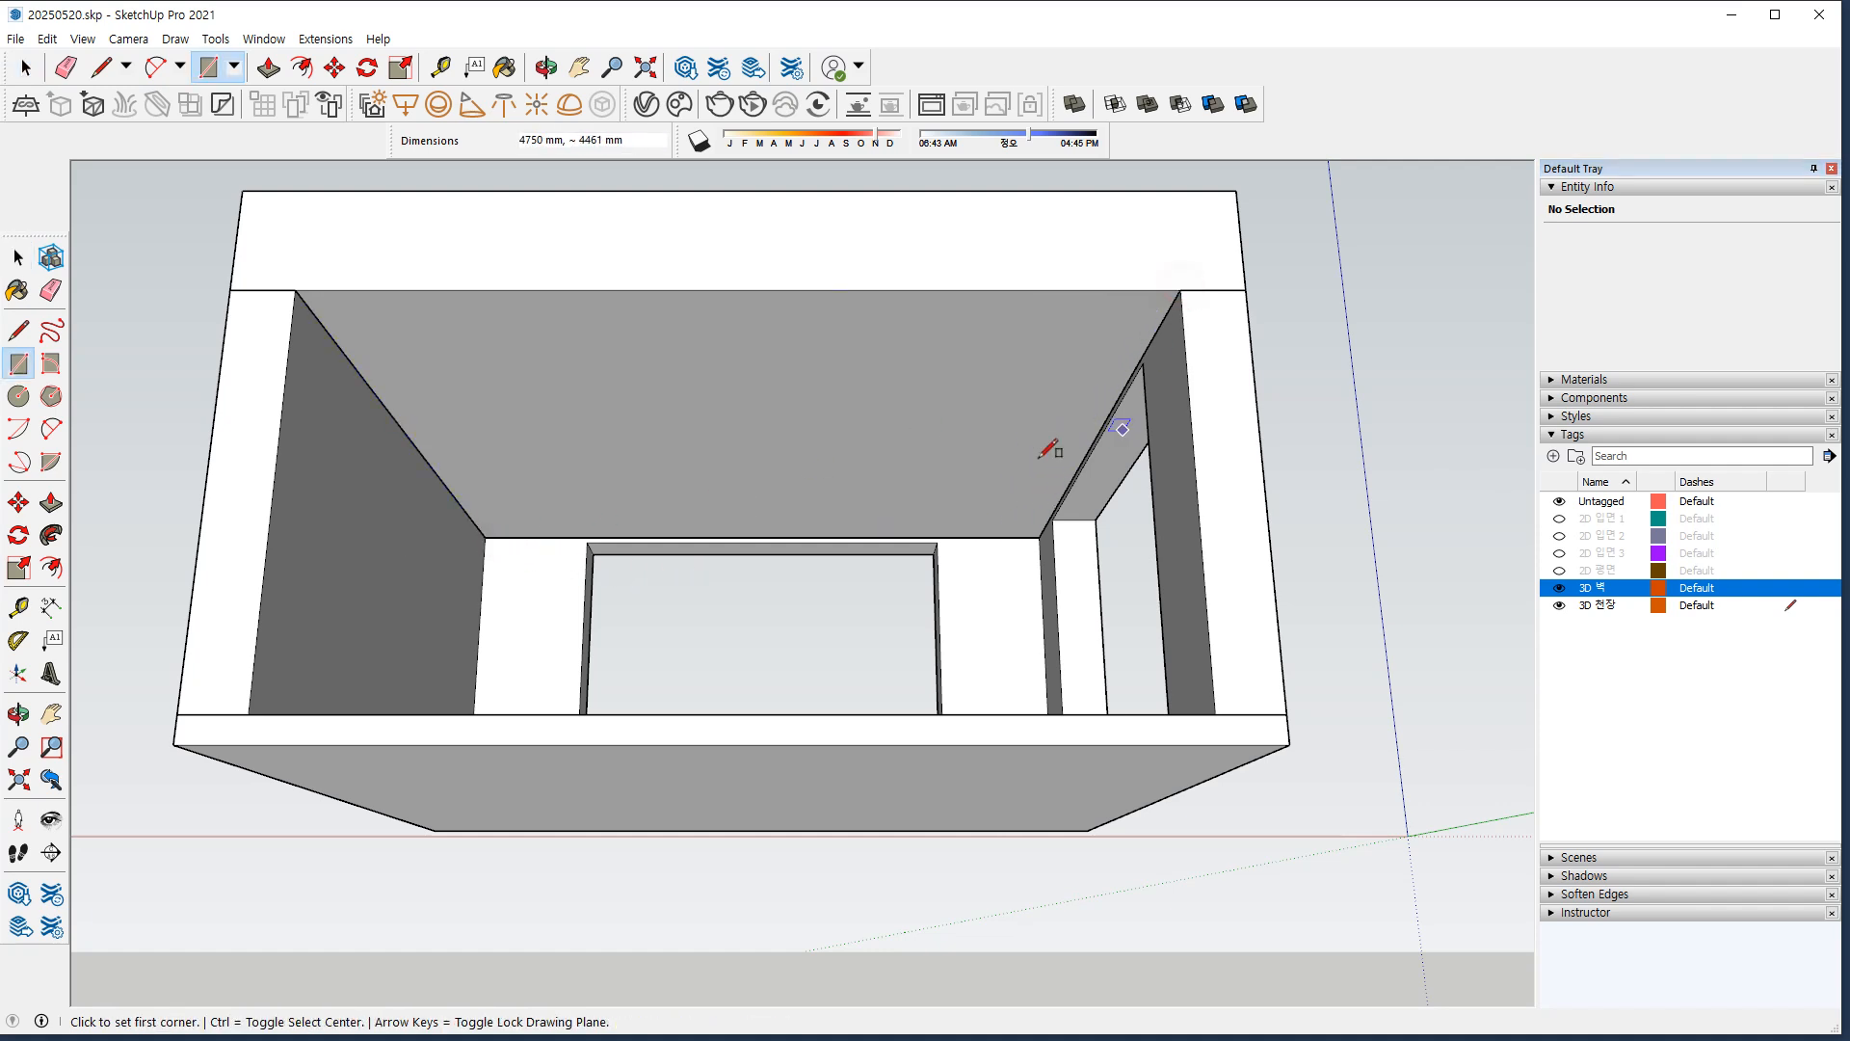
key("space")
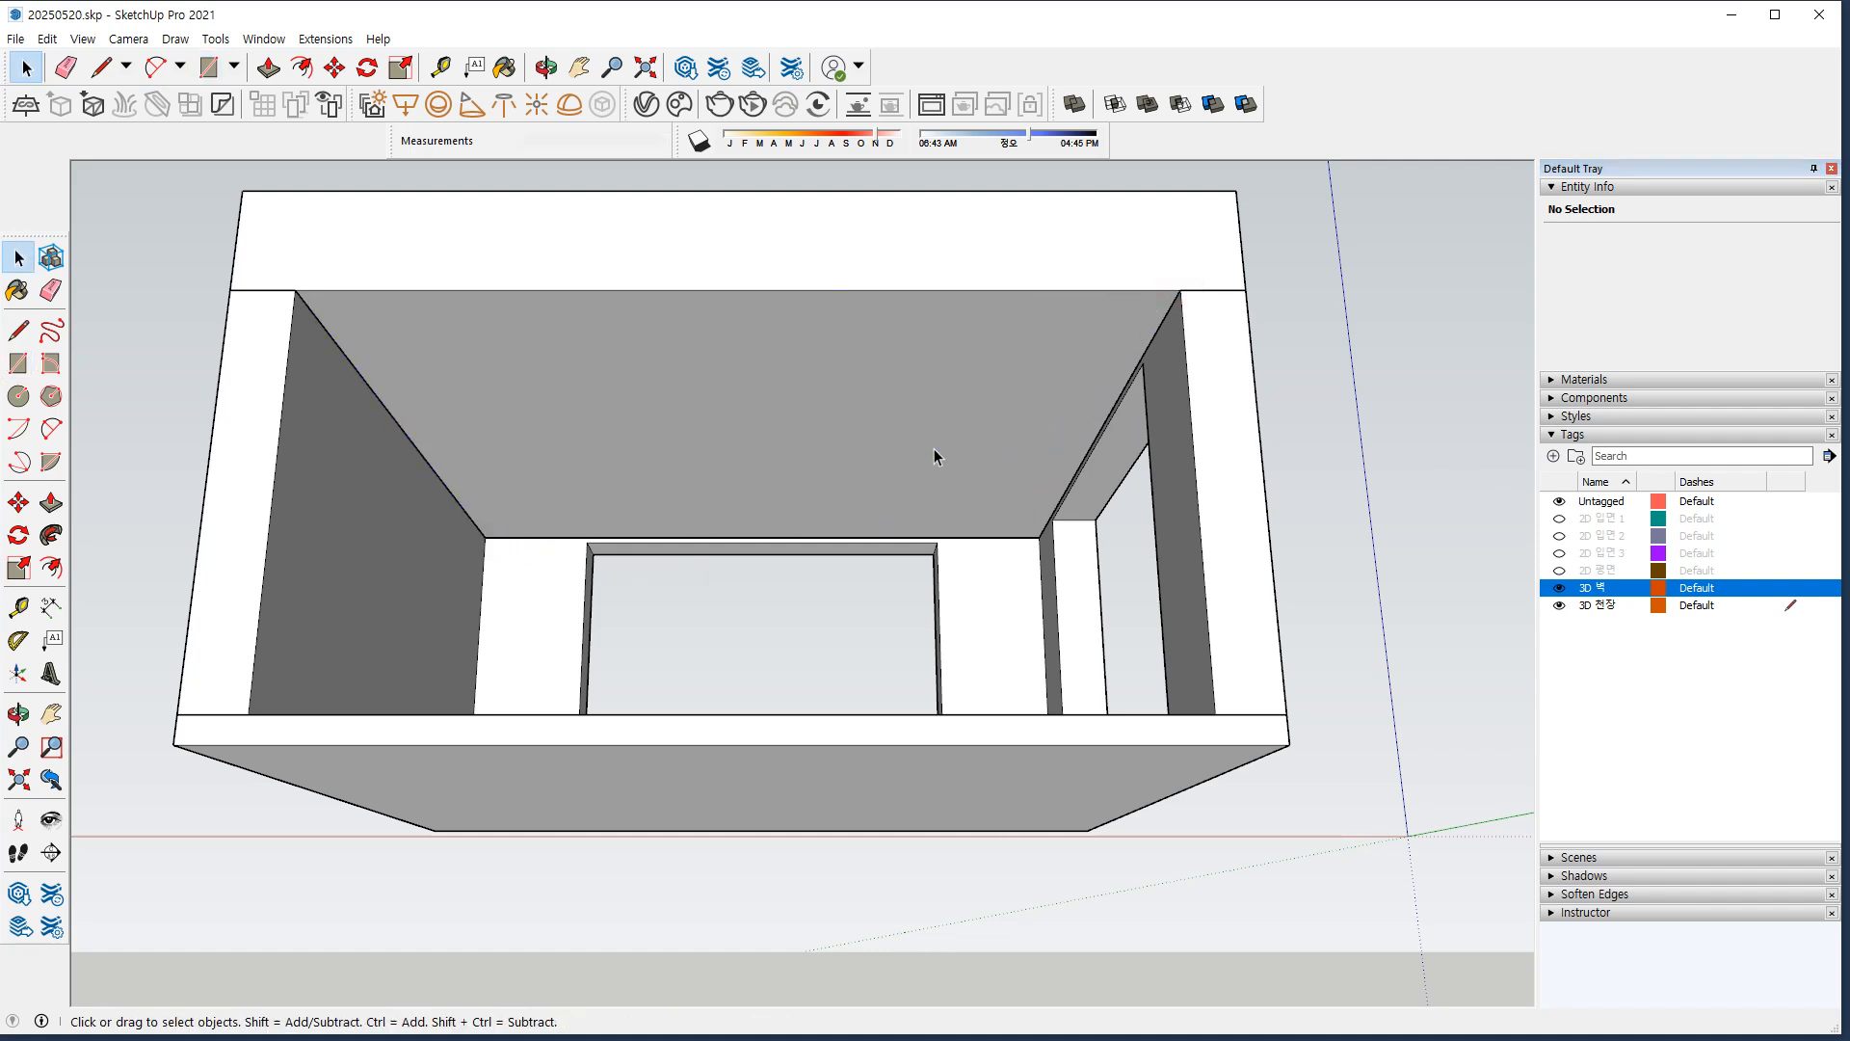
Hide the 3D 벽 tag to inspect the inner outline and wall-bearing border on the ceiling's underside, and show the tag again.
left_click(1554, 588)
mouse_move(1219, 289)
left_mouse_down()
mouse_move(1156, 339)
mouse_move(1073, 525)
left_mouse_up()
left_click_drag(1095, 530, 1062, 568)
left_click_drag(742, 551, 511, 580)
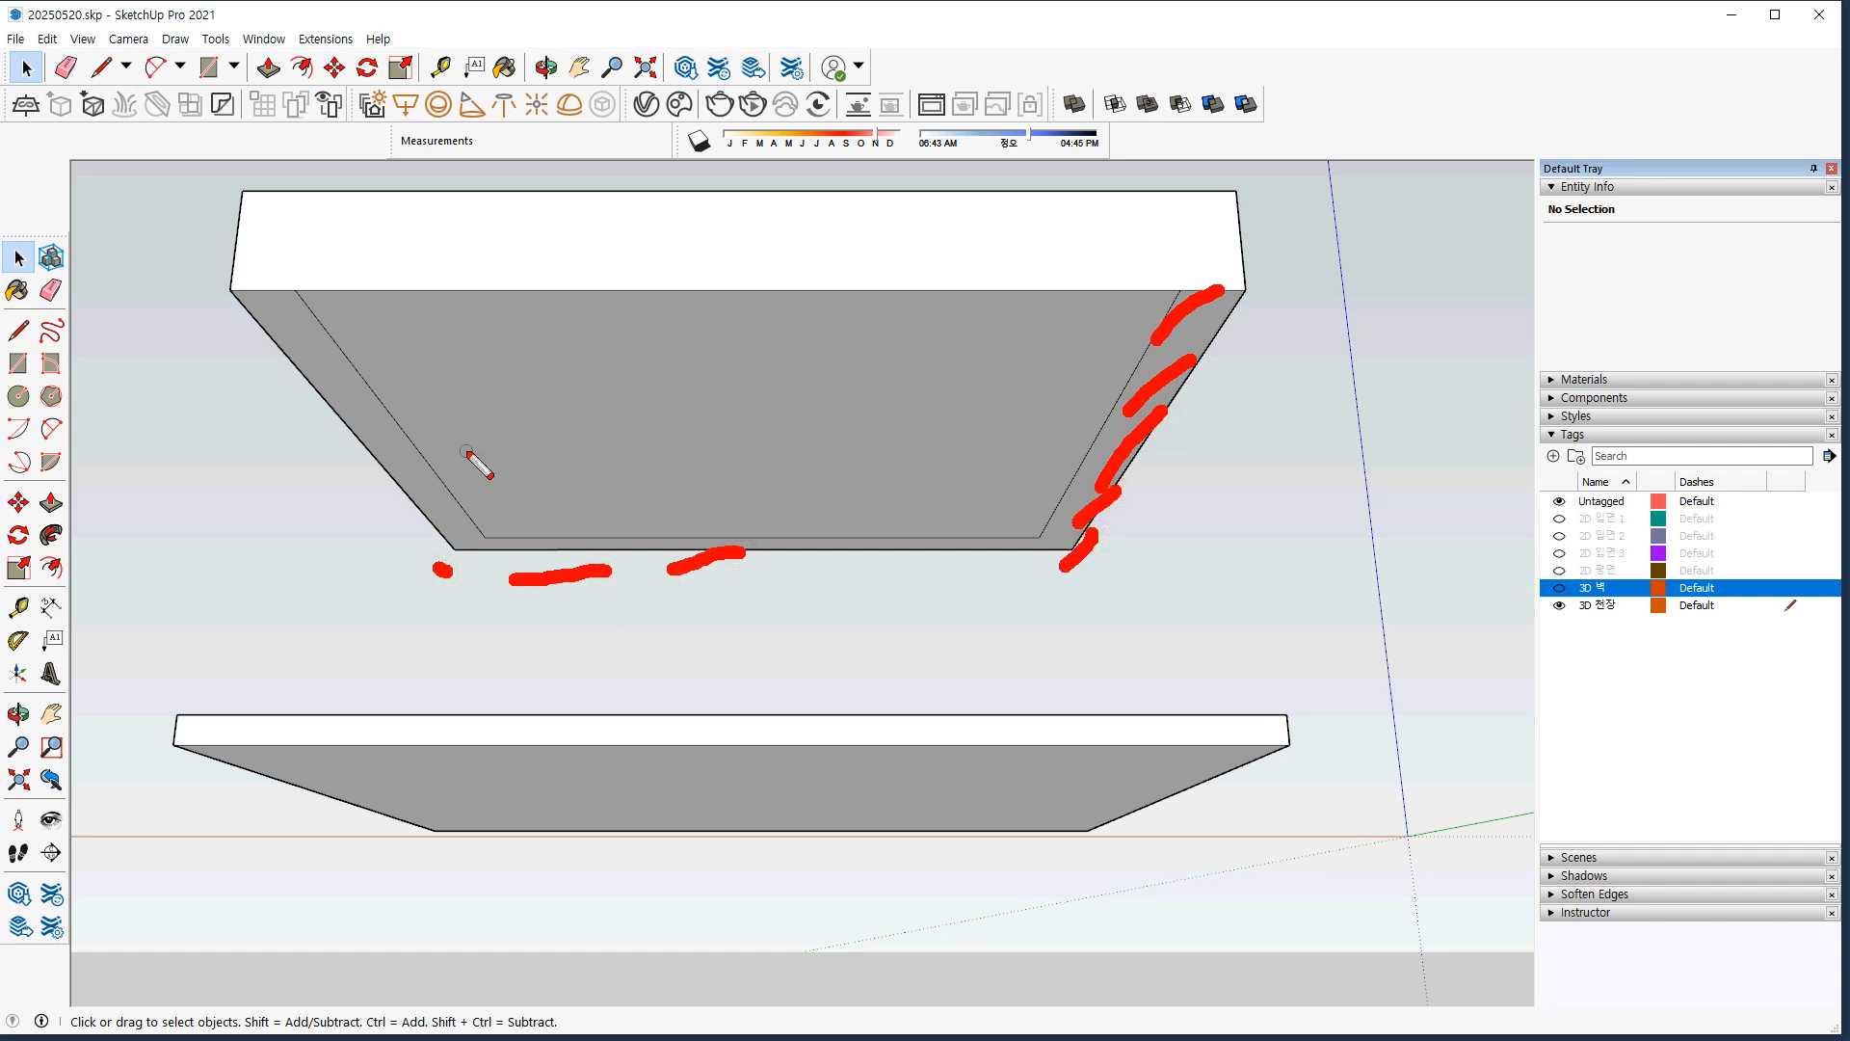
mouse_move(322, 314)
left_mouse_down()
mouse_move(427, 487)
mouse_move(547, 535)
mouse_move(1009, 537)
mouse_move(1048, 511)
mouse_move(1147, 287)
left_mouse_up()
key("Escape")
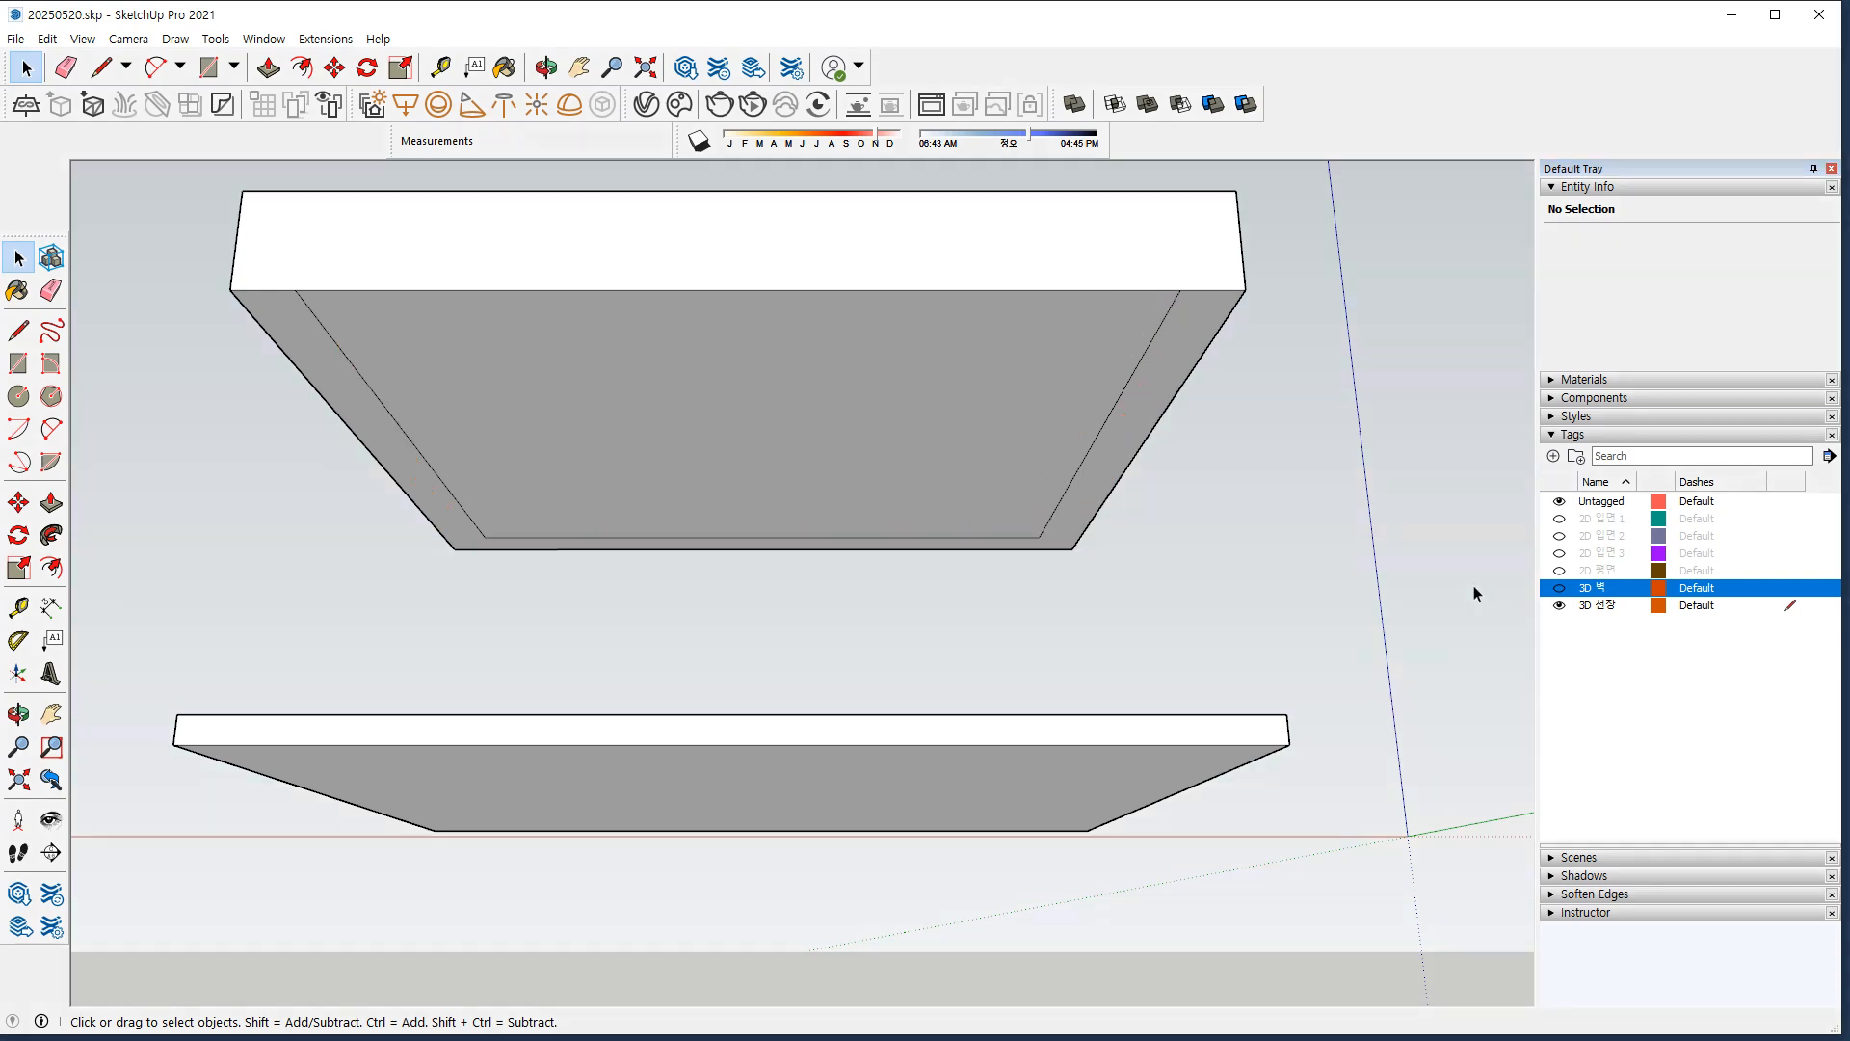
left_click(1558, 588)
Offset the three wall-side edges of the ceiling's inner outline inward to form an inner panel open toward the room's front.
key("f")
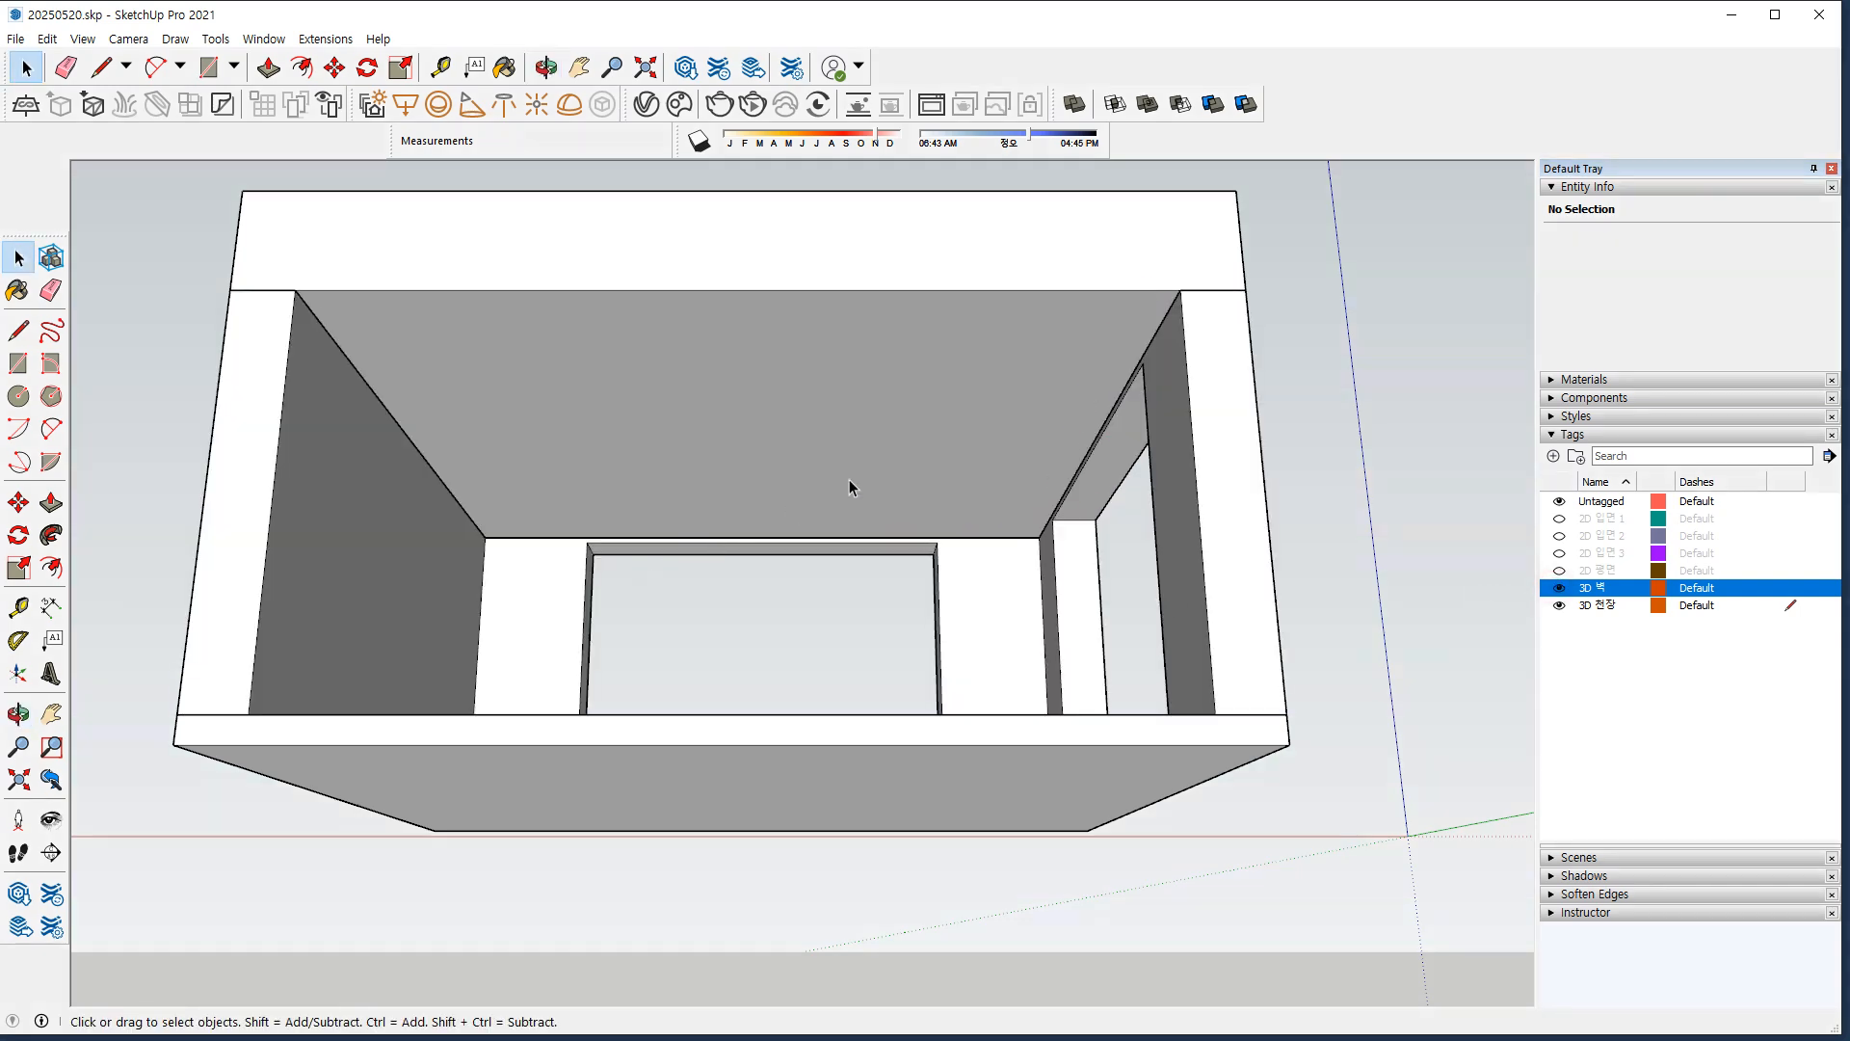
key("space")
double_click(910, 395)
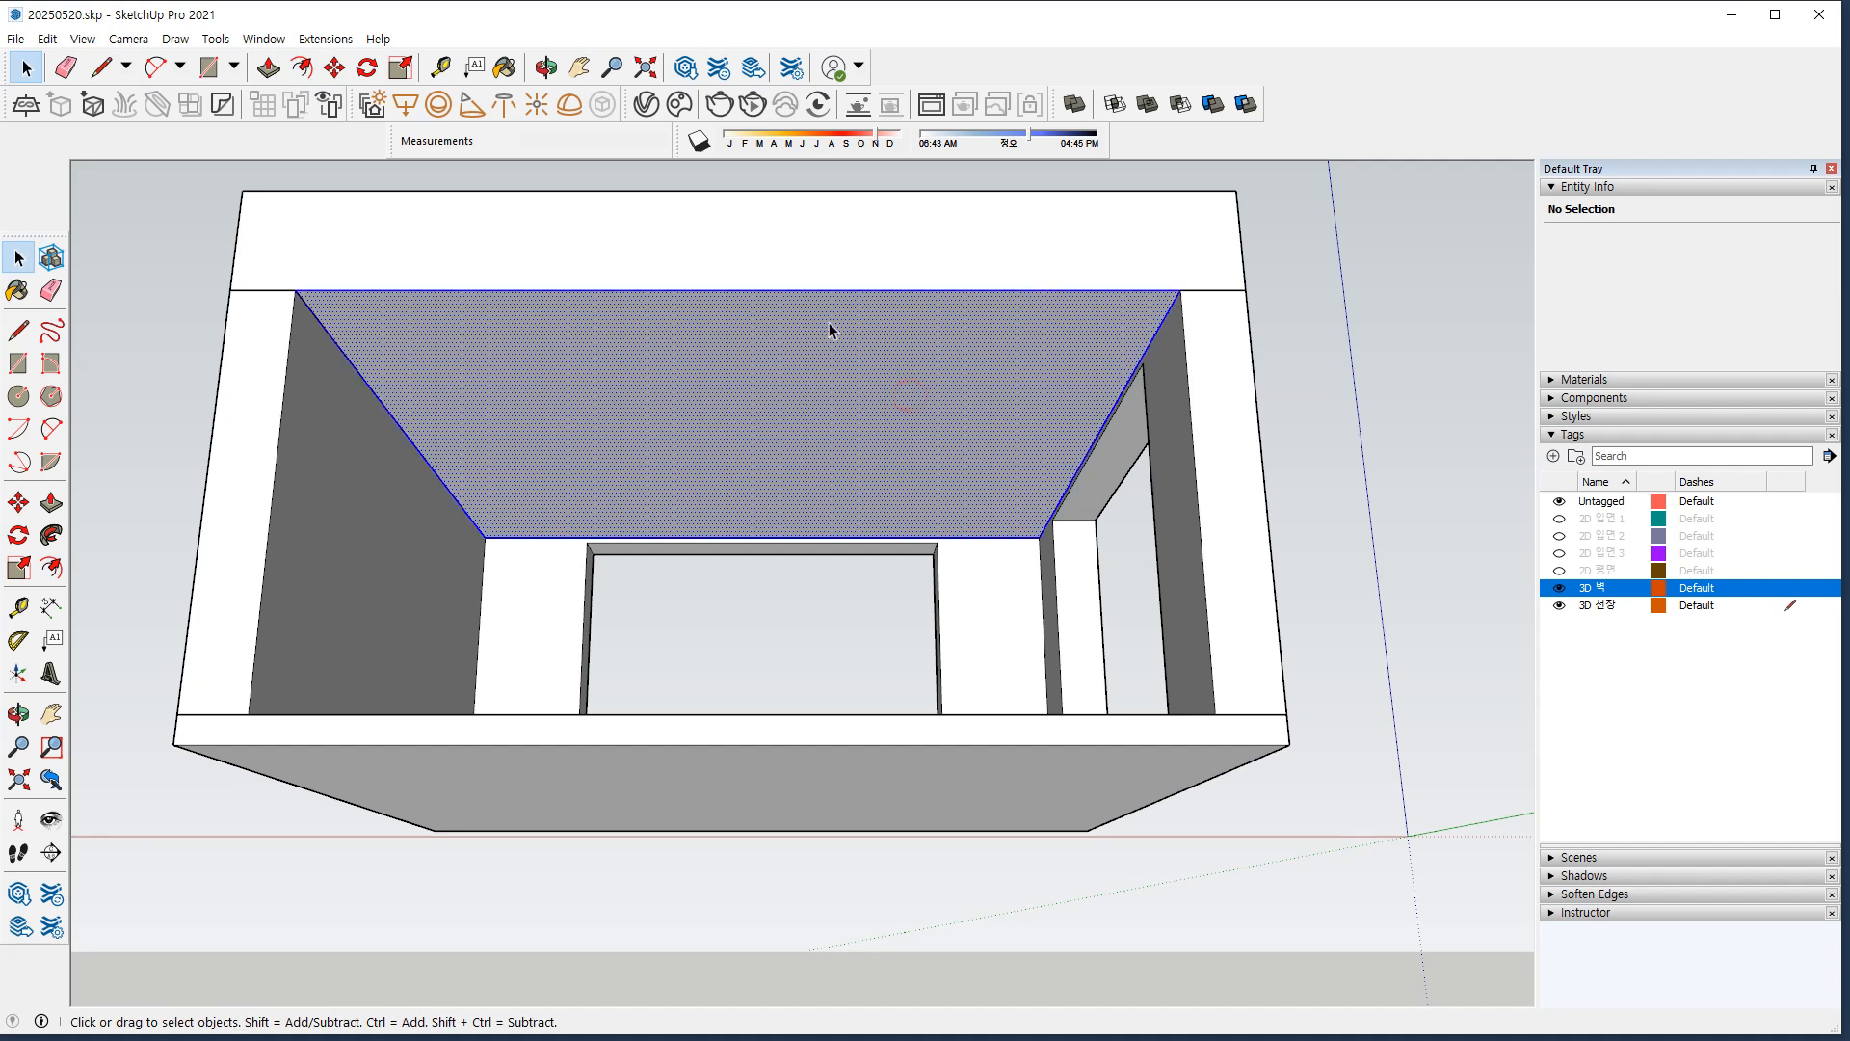
key("f")
left_click(1097, 434)
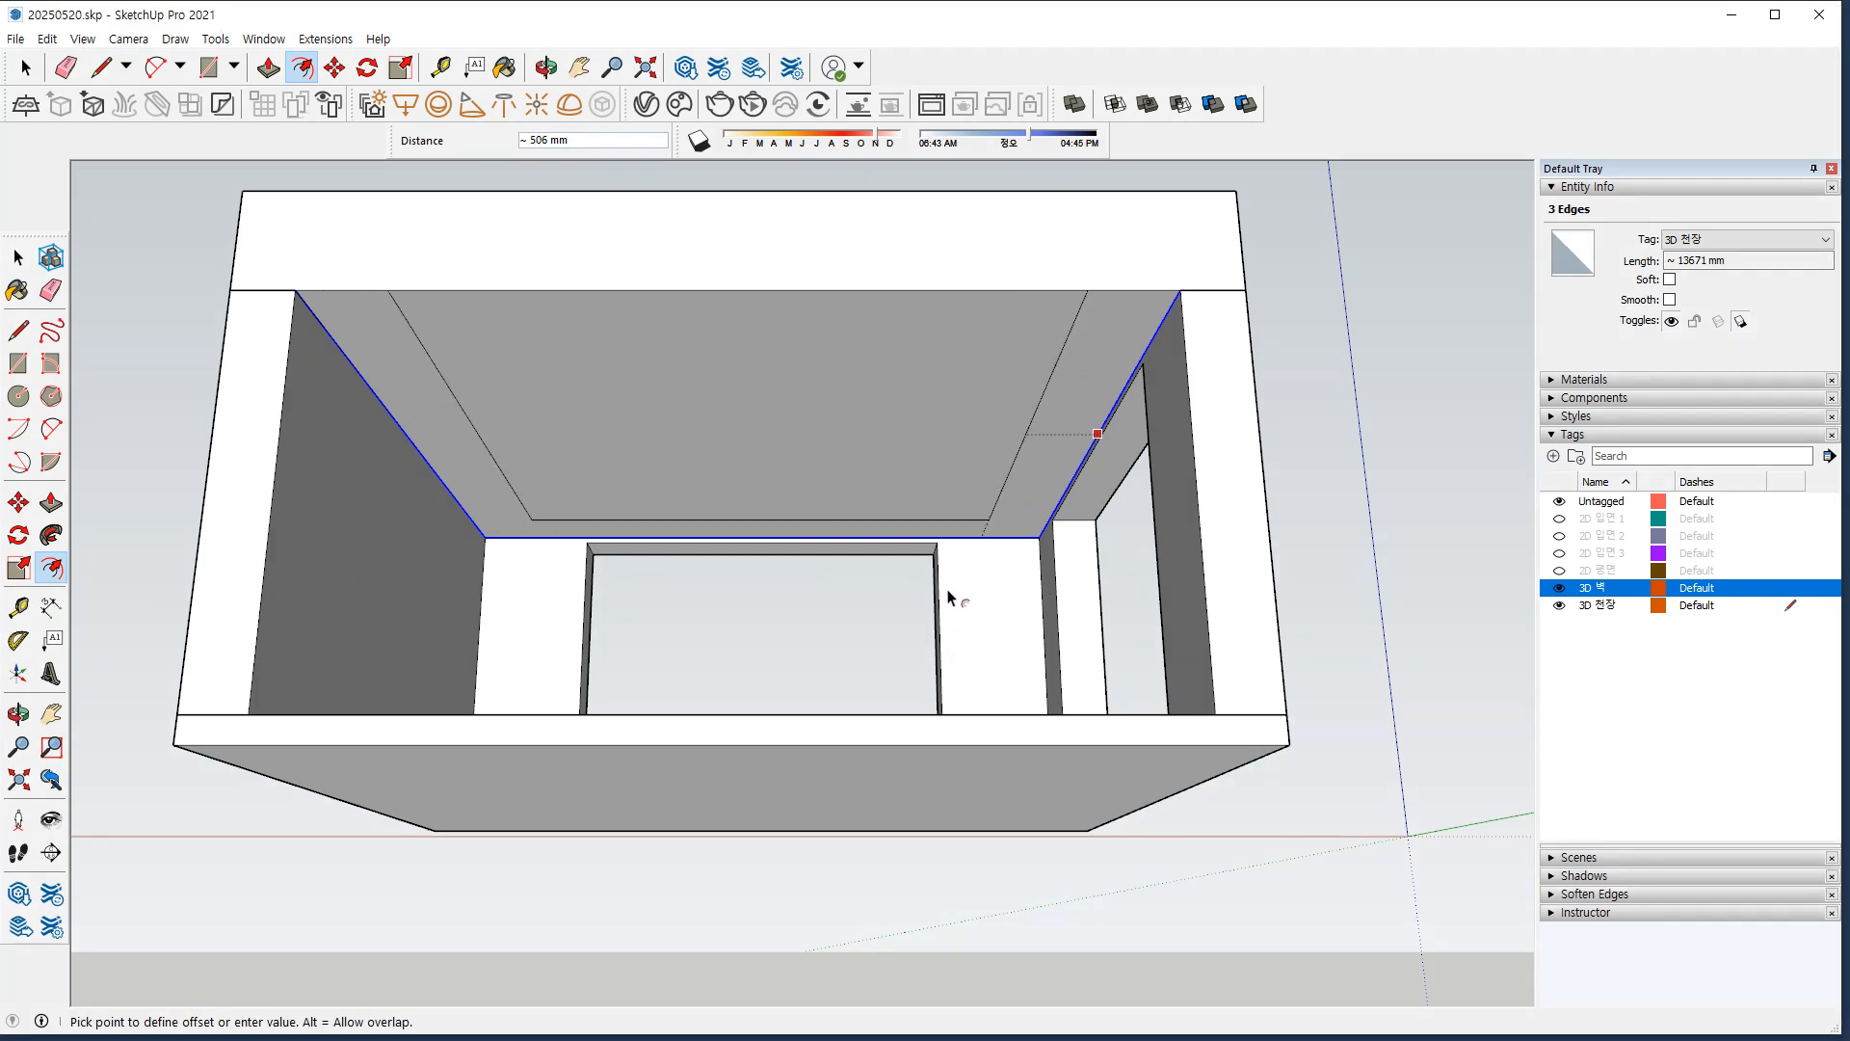
left_click(940, 598)
middle_click_drag(937, 557, 847, 549)
key("space")
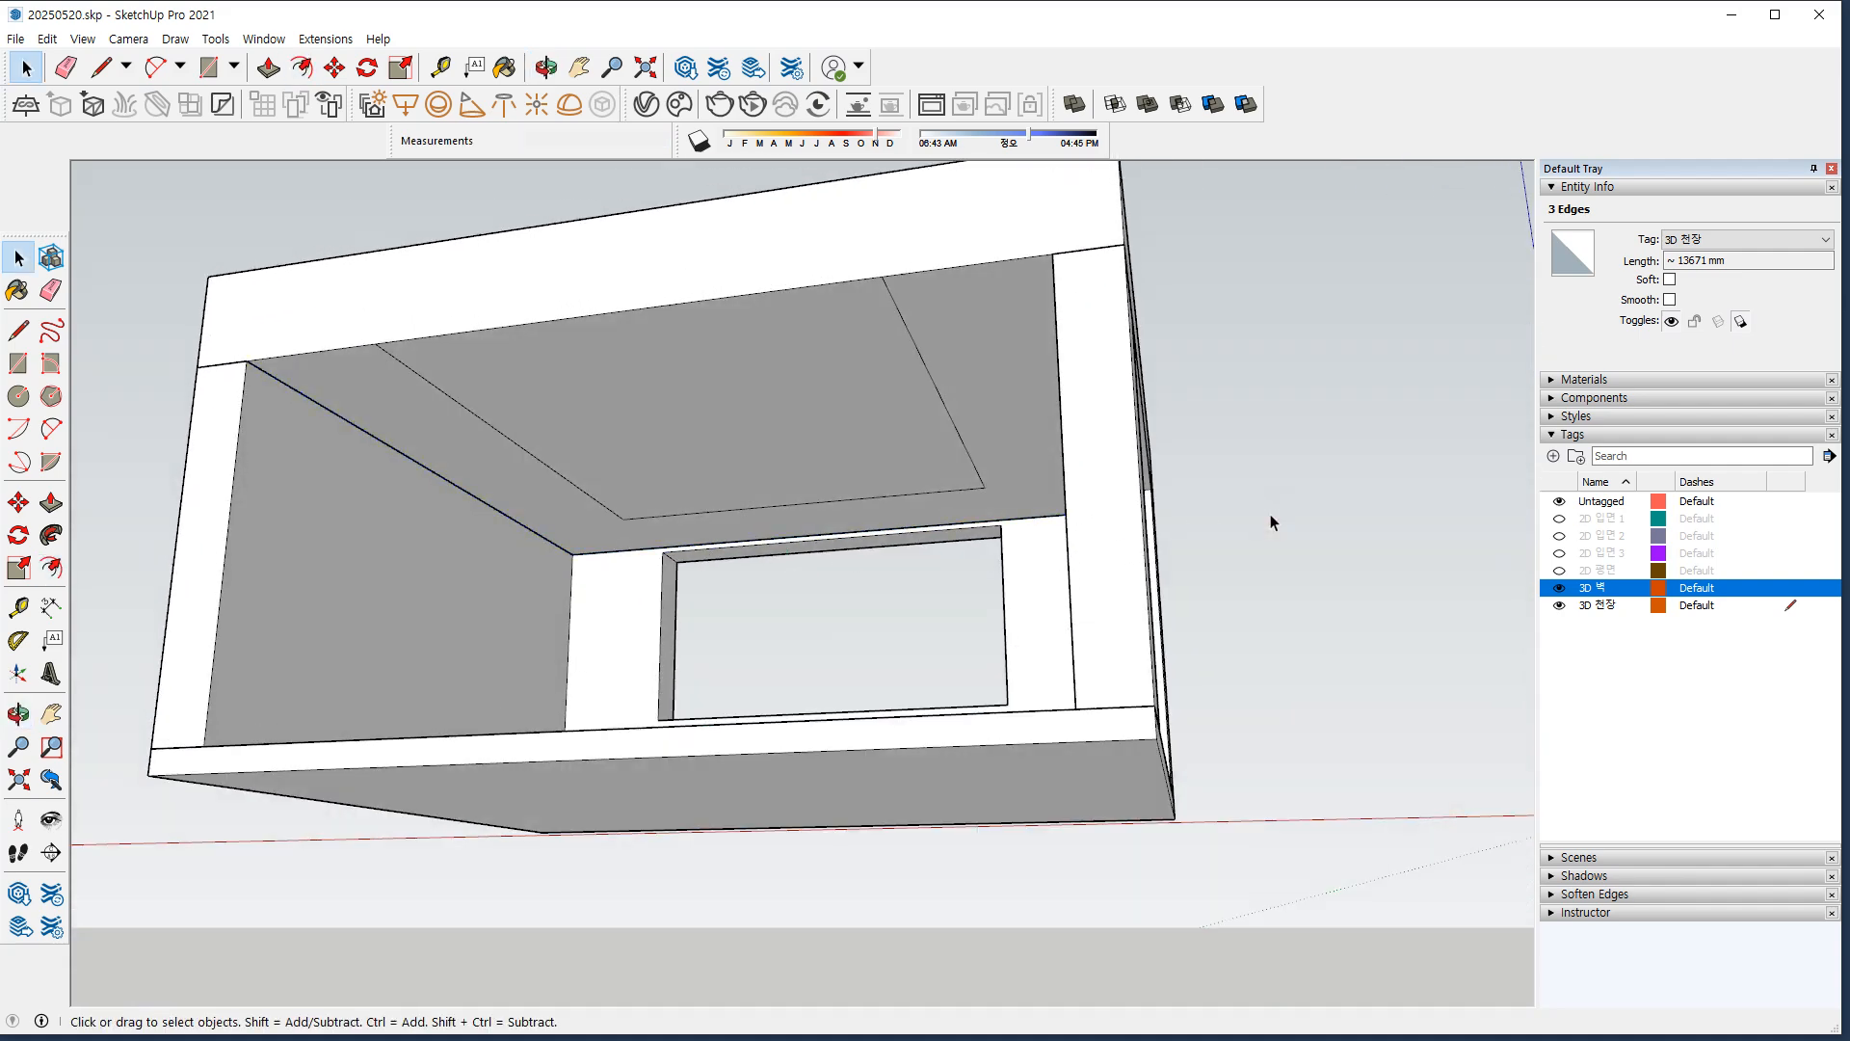
left_click(1271, 517)
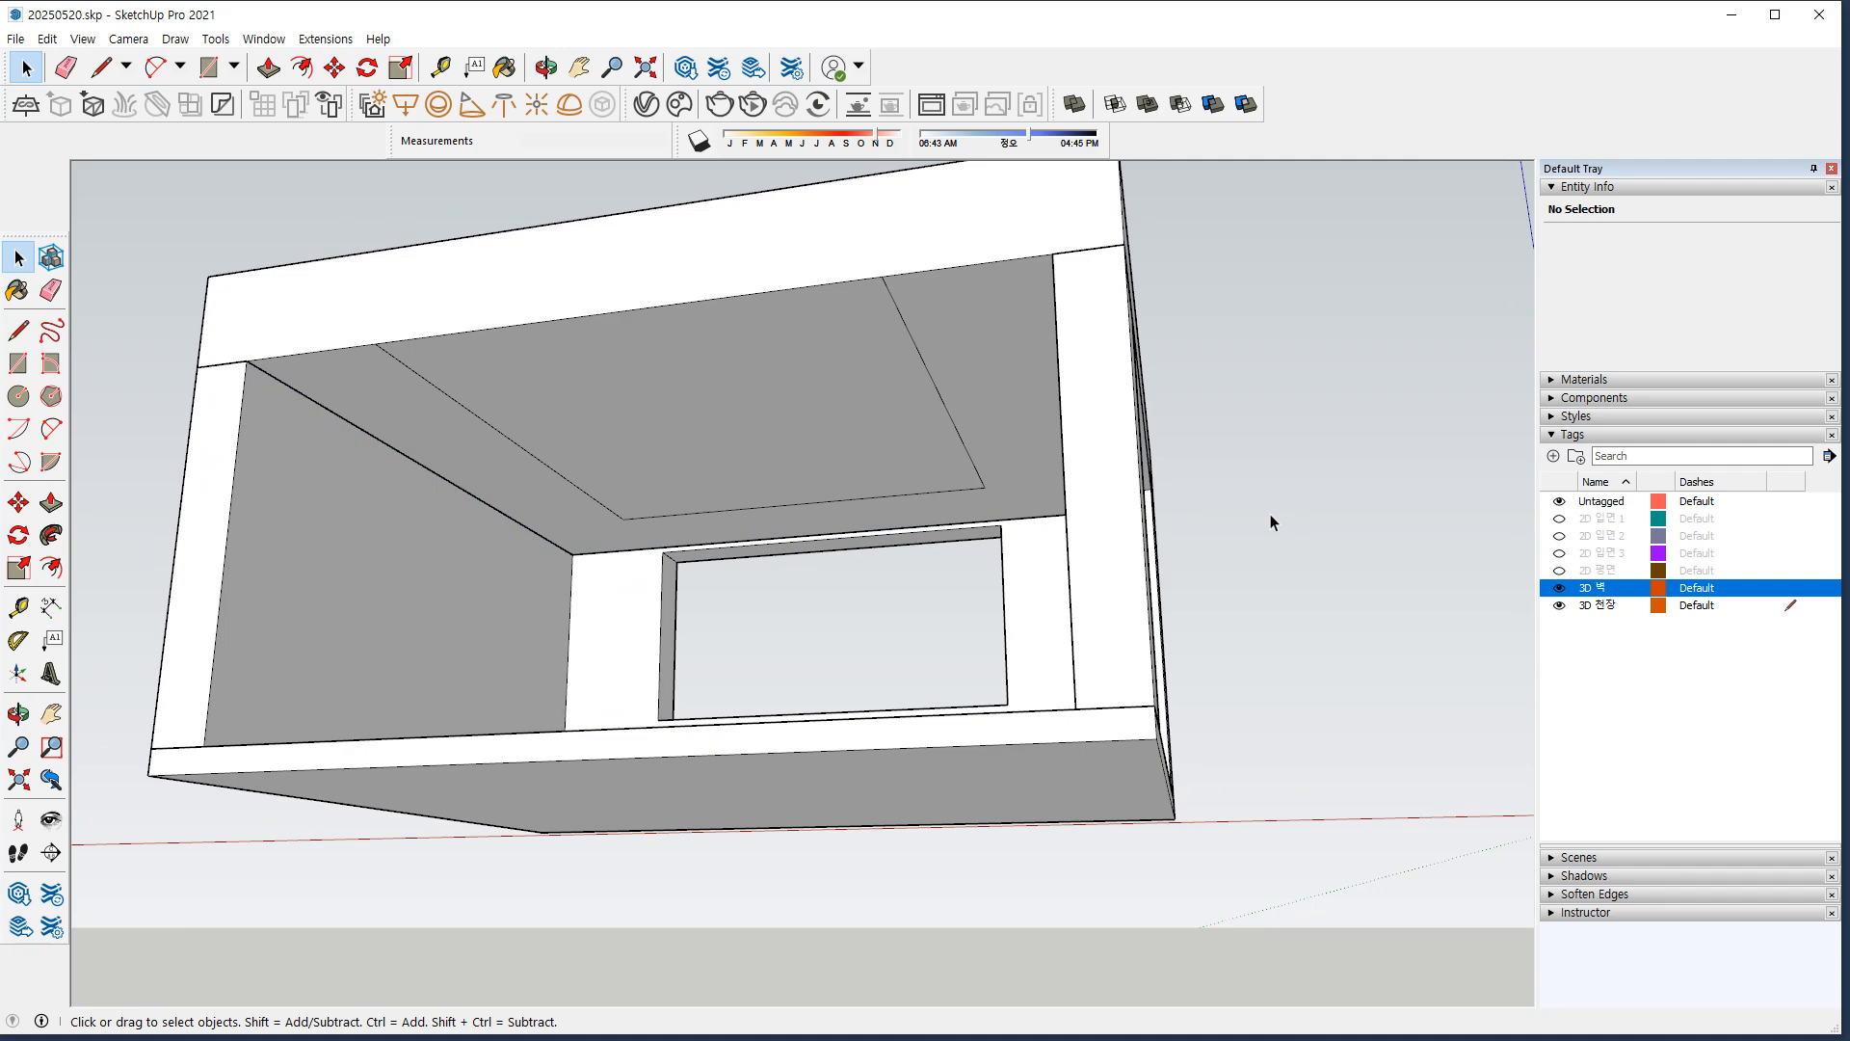
Hide the 3D 벽 tag to expose the ceiling's underside with its offset outline.
left_click(1559, 588)
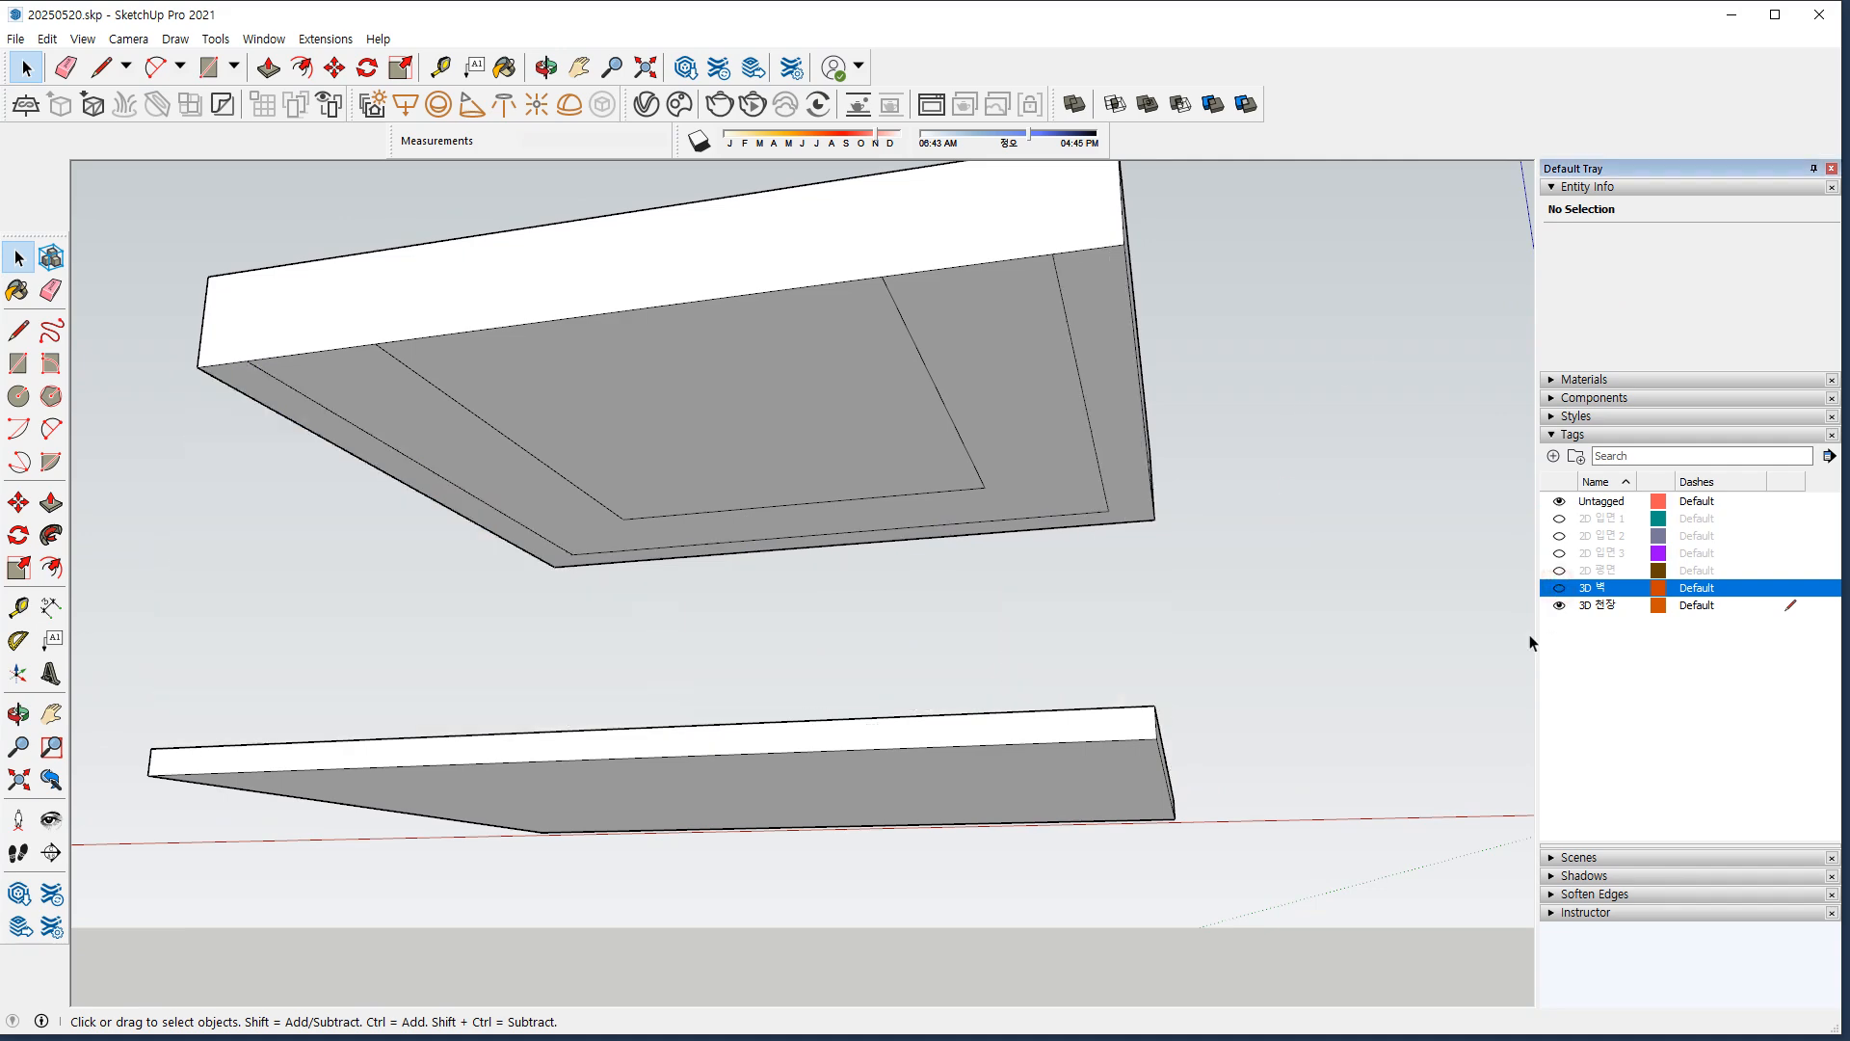
middle_click_drag(1054, 626, 1142, 466)
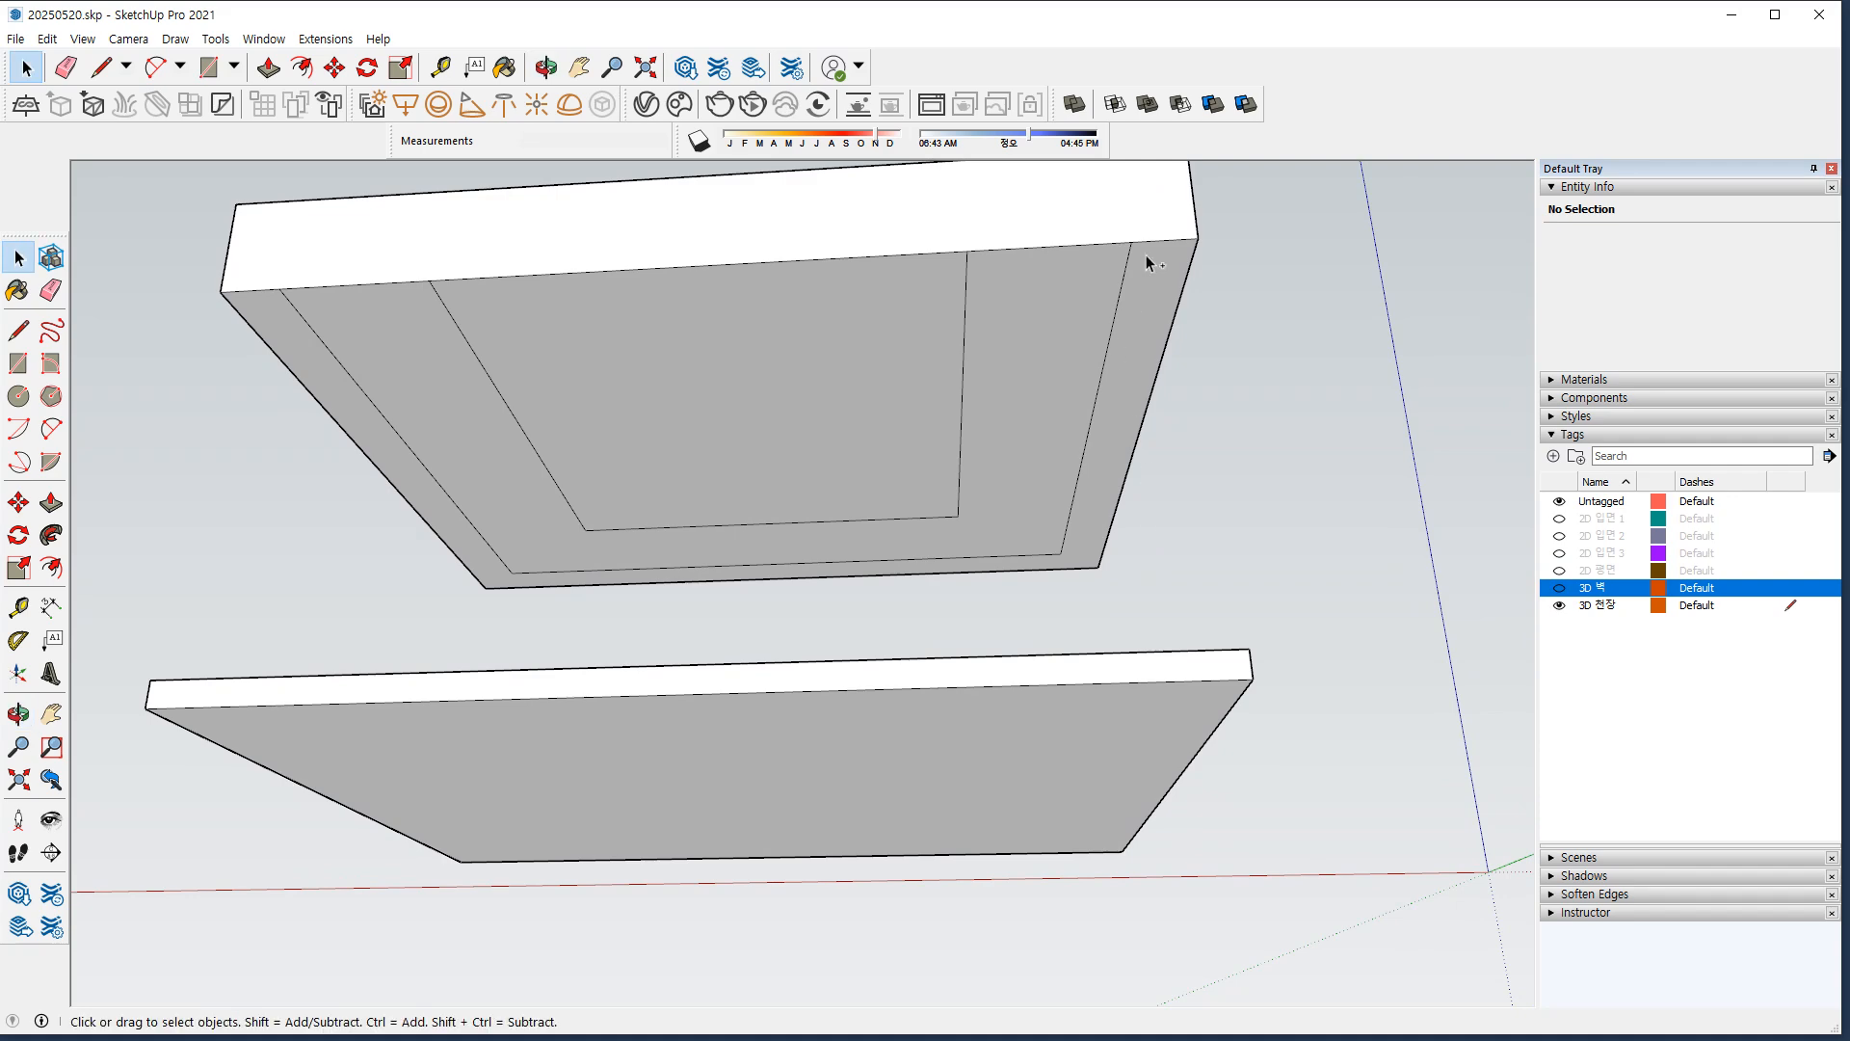
left_click_drag(1151, 249, 1123, 519)
mouse_move(1036, 362)
left_mouse_down()
mouse_move(1019, 333)
mouse_move(1020, 359)
left_mouse_up()
mouse_move(686, 366)
left_mouse_down()
mouse_move(682, 386)
mouse_move(673, 372)
left_mouse_up()
key("Escape")
scroll(692, 369, "up", 1)
middle_click_drag(684, 378, 689, 396)
Recess the inner ceiling panel upward in two stacked 100 mm levels and erase the face dividing them.
key("p")
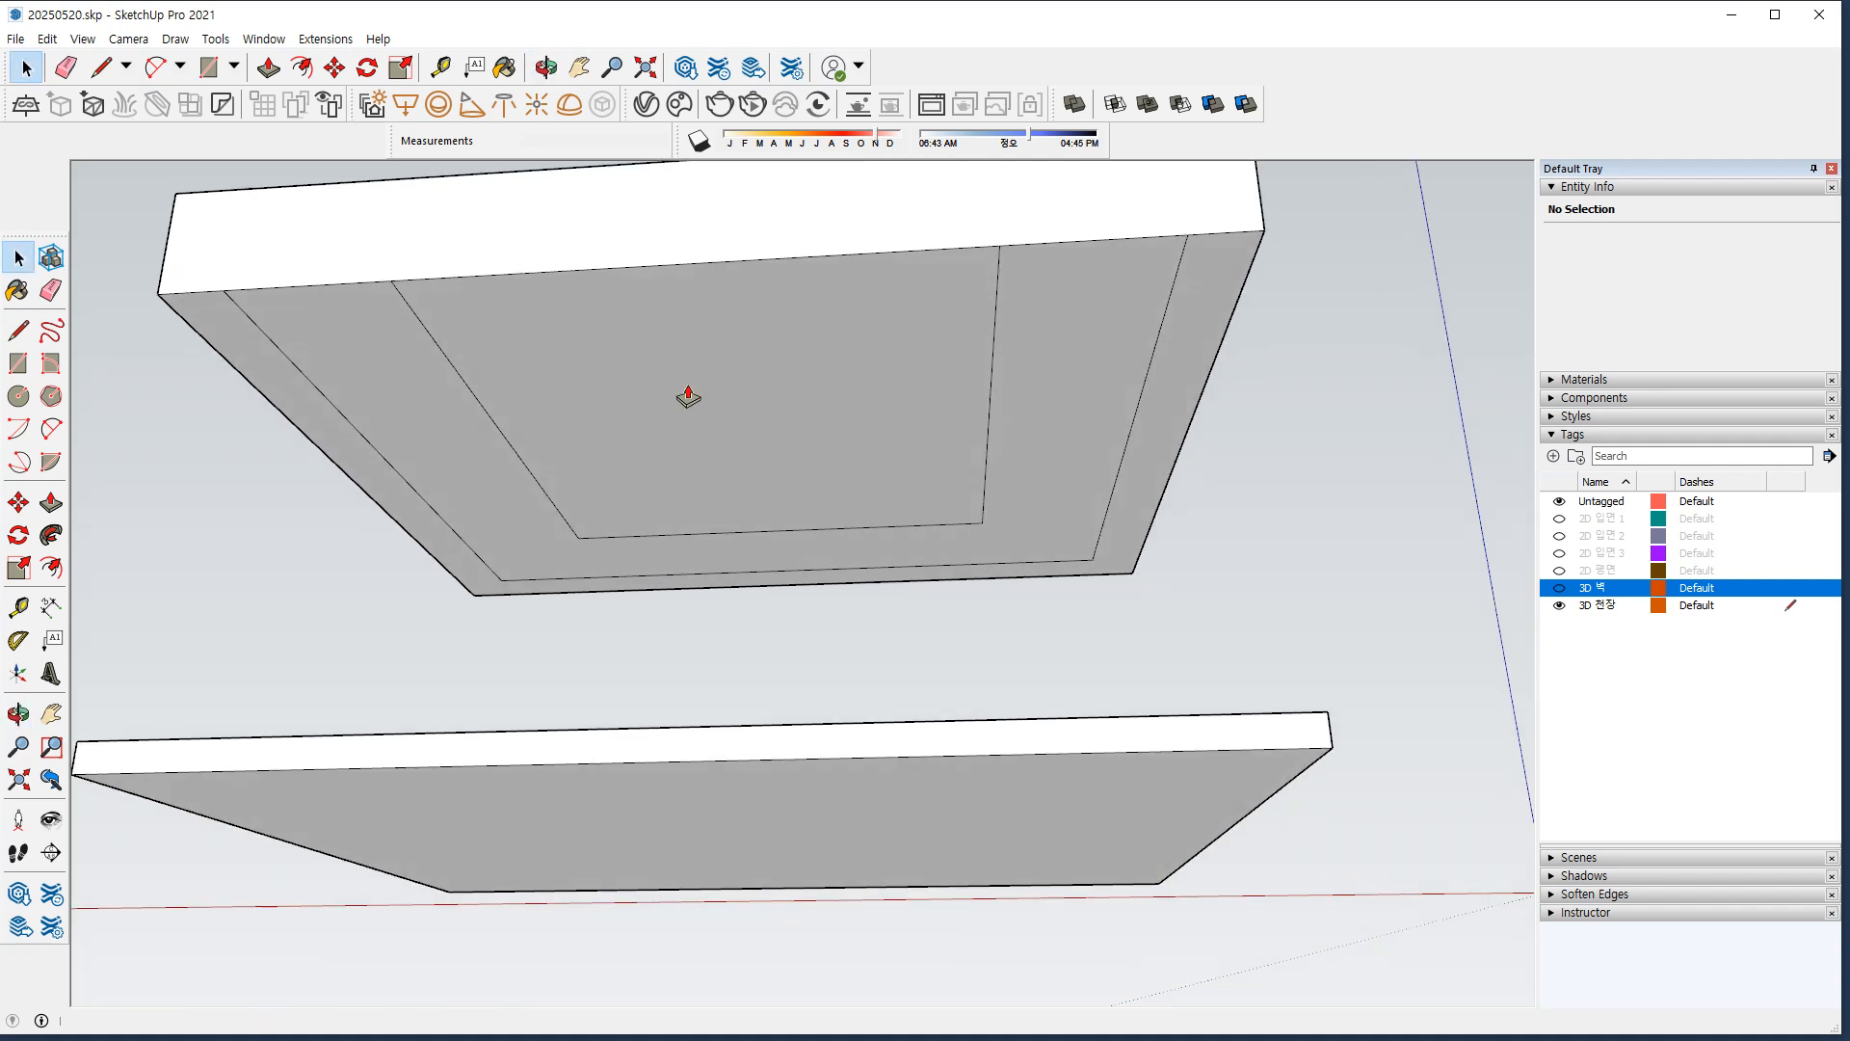
left_click(640, 399)
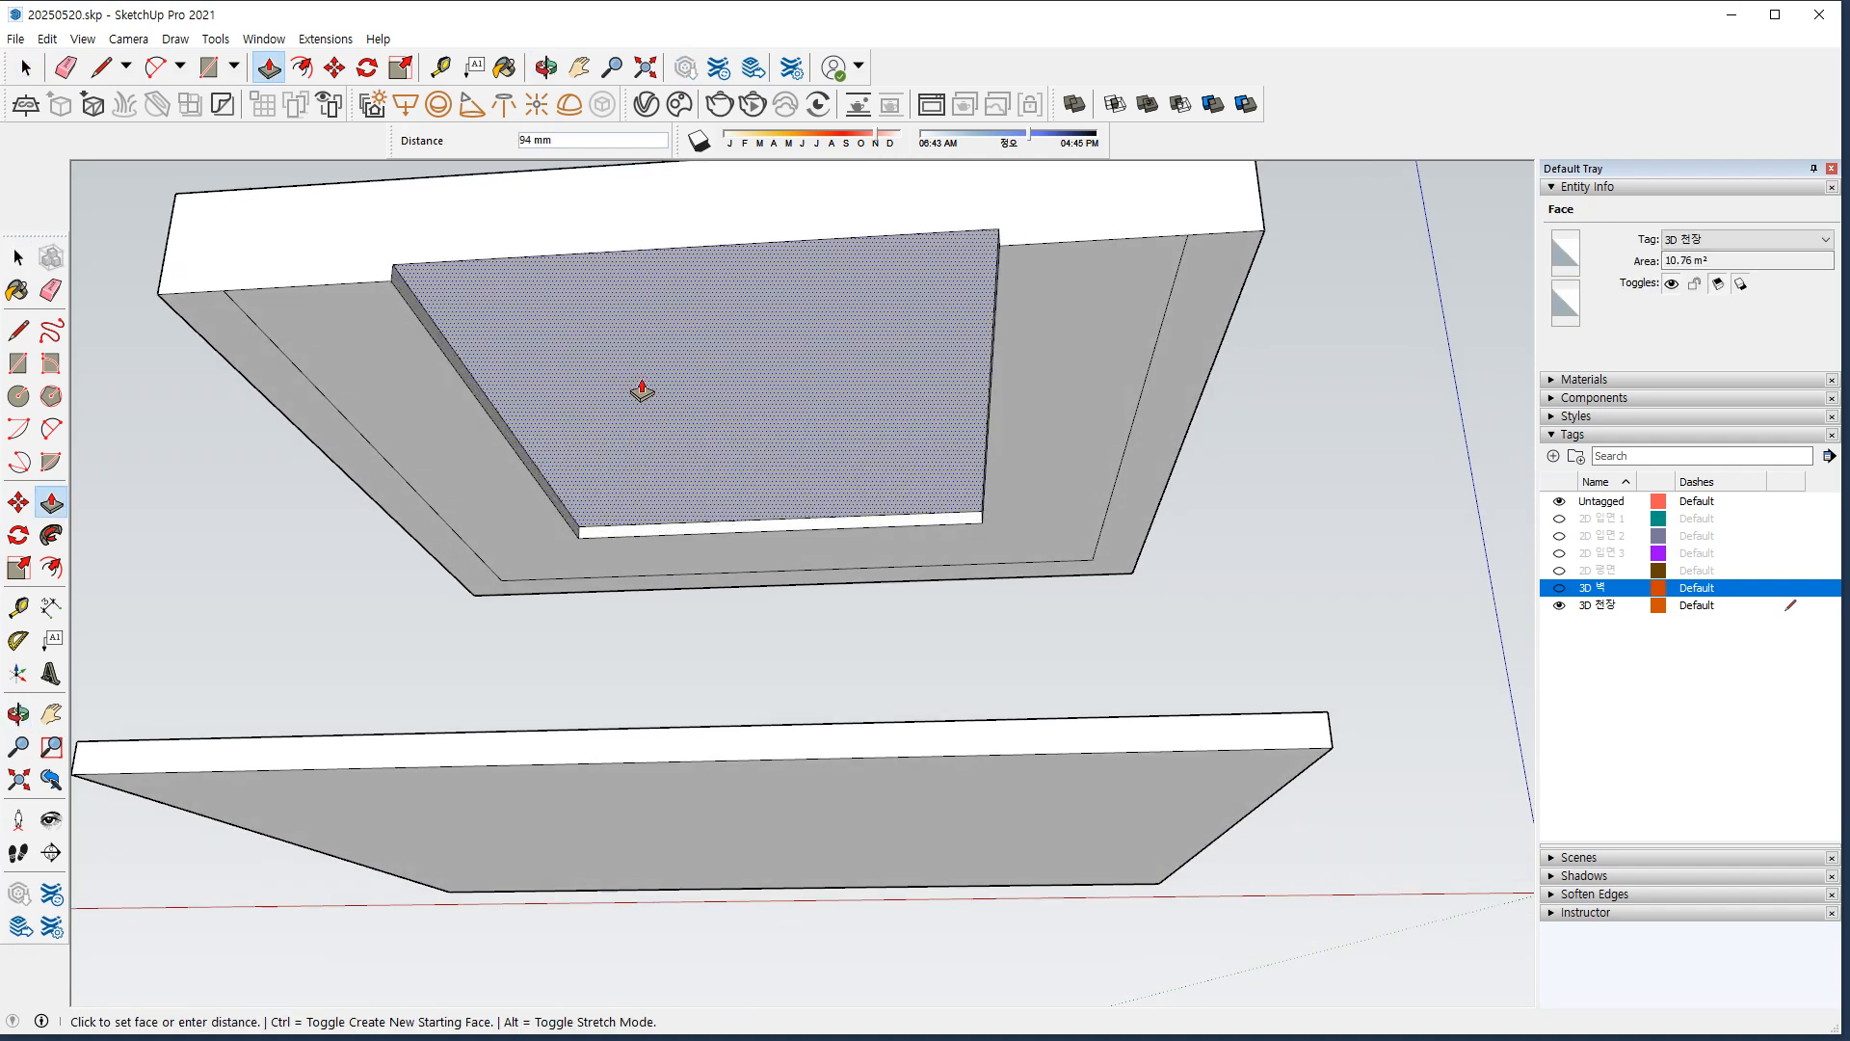
key("Return")
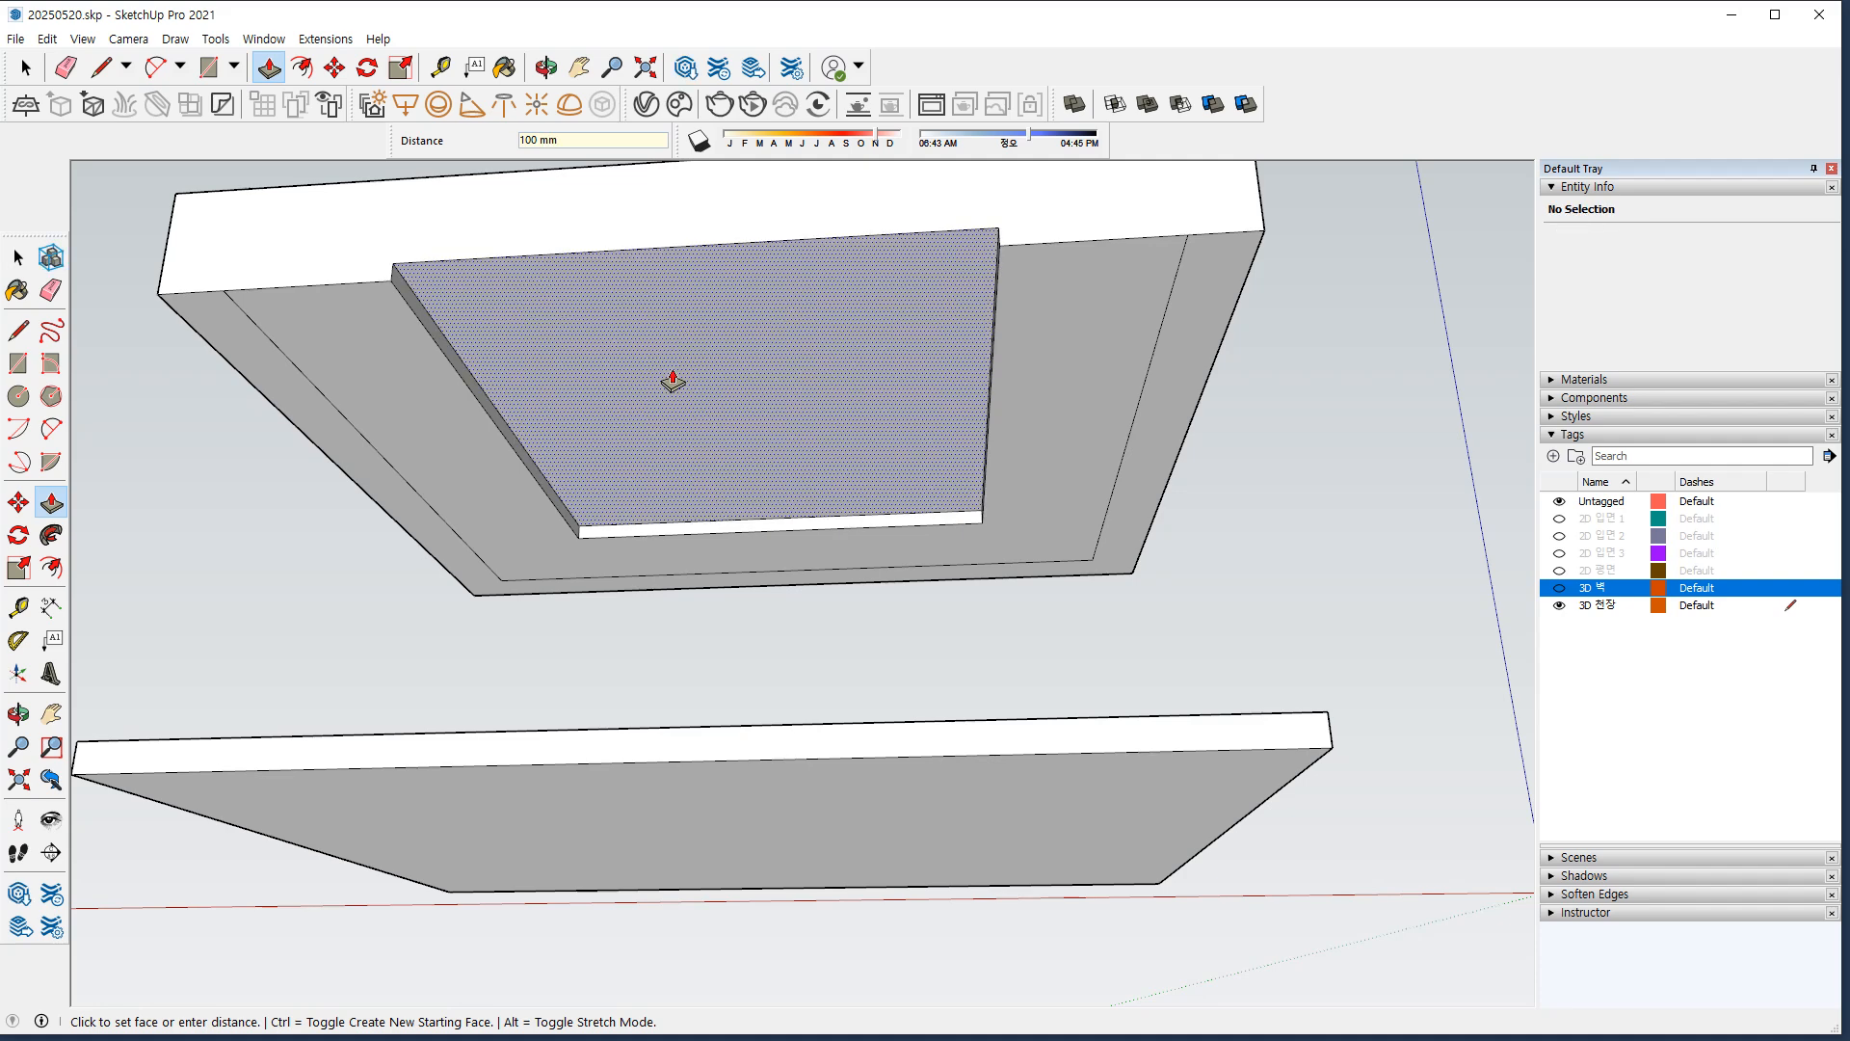
left_click(662, 369)
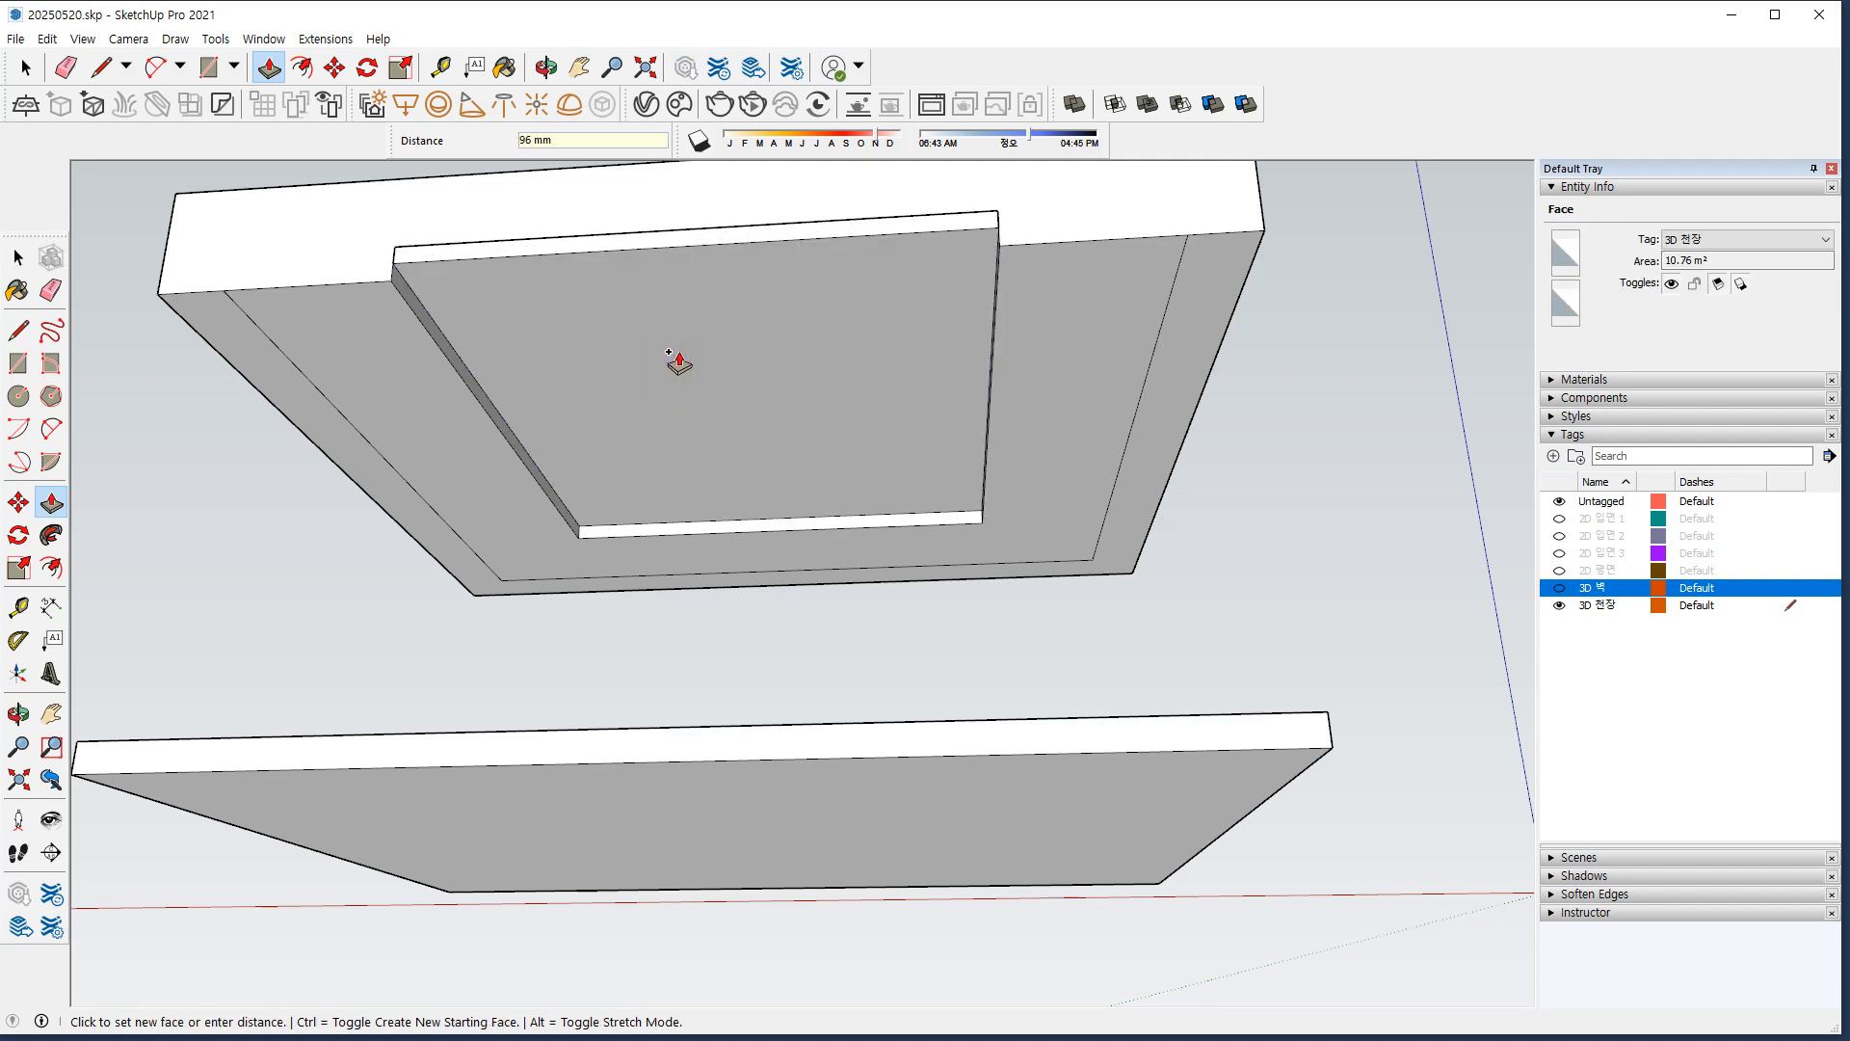
key("Return")
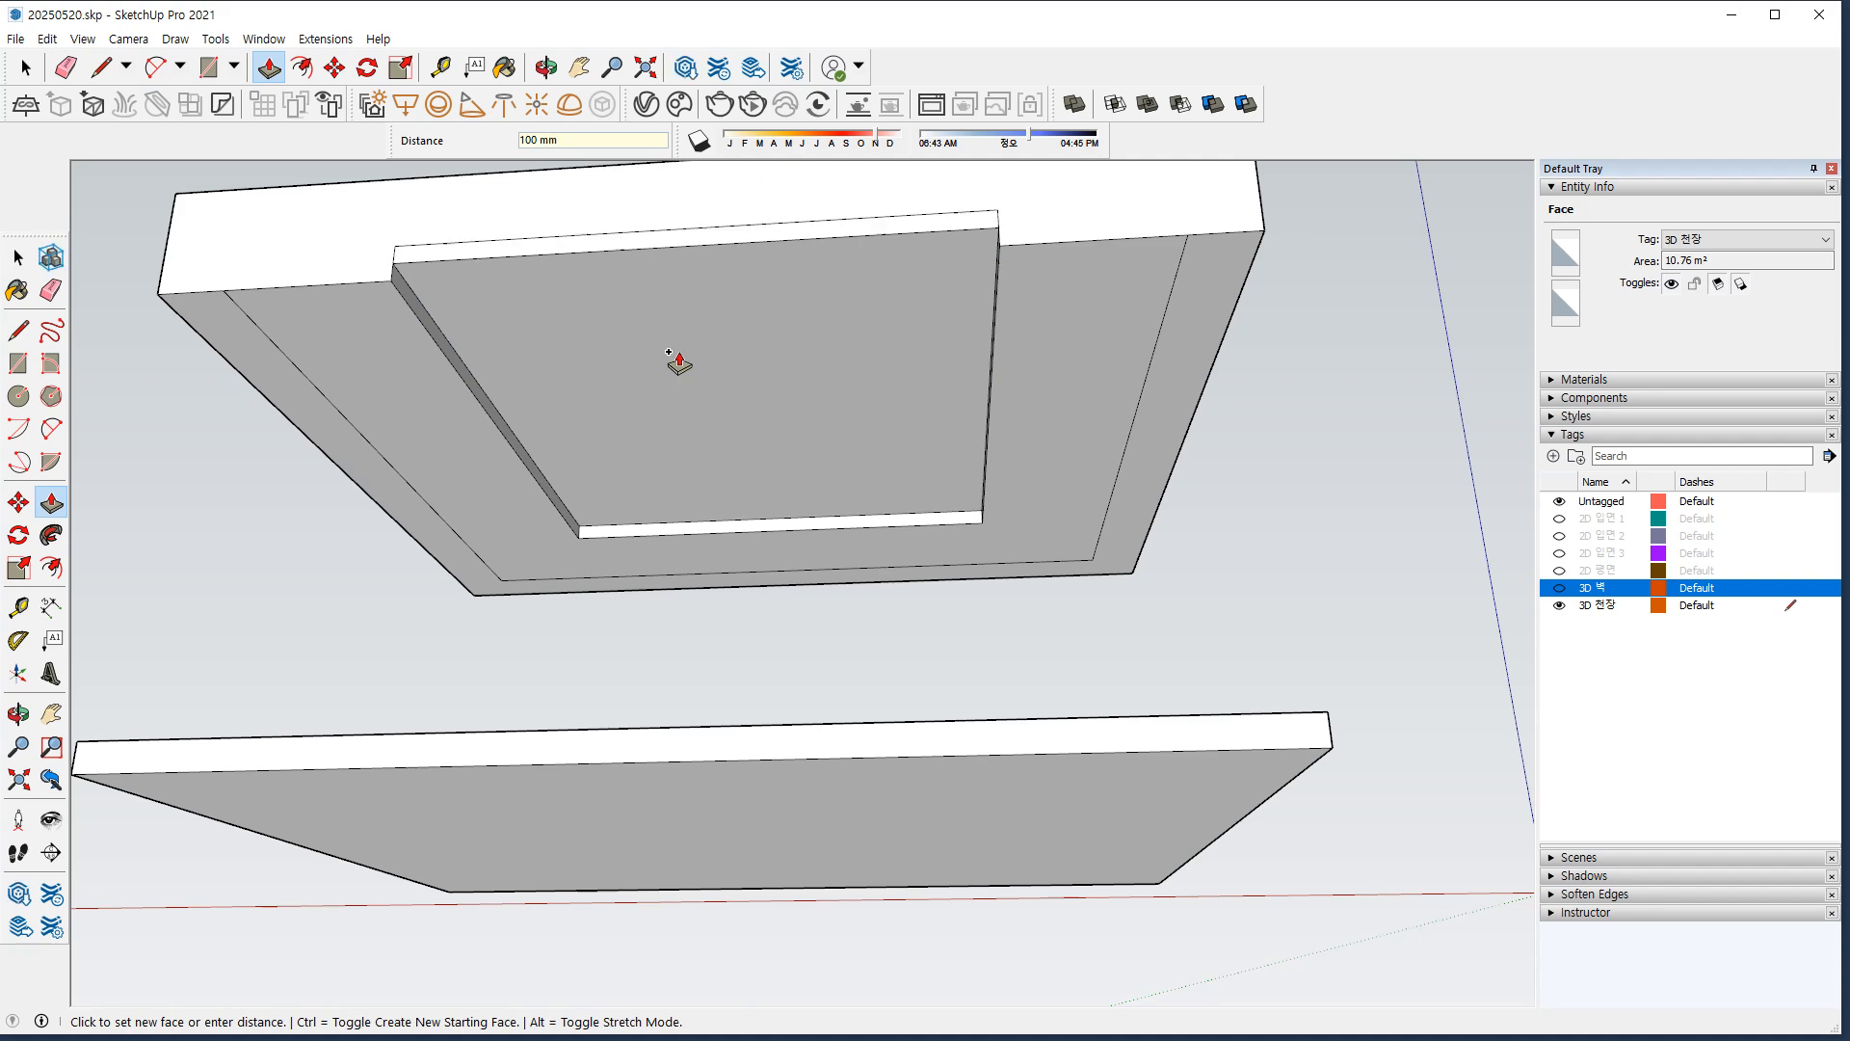
key("e")
middle_click_drag(710, 363, 628, 436)
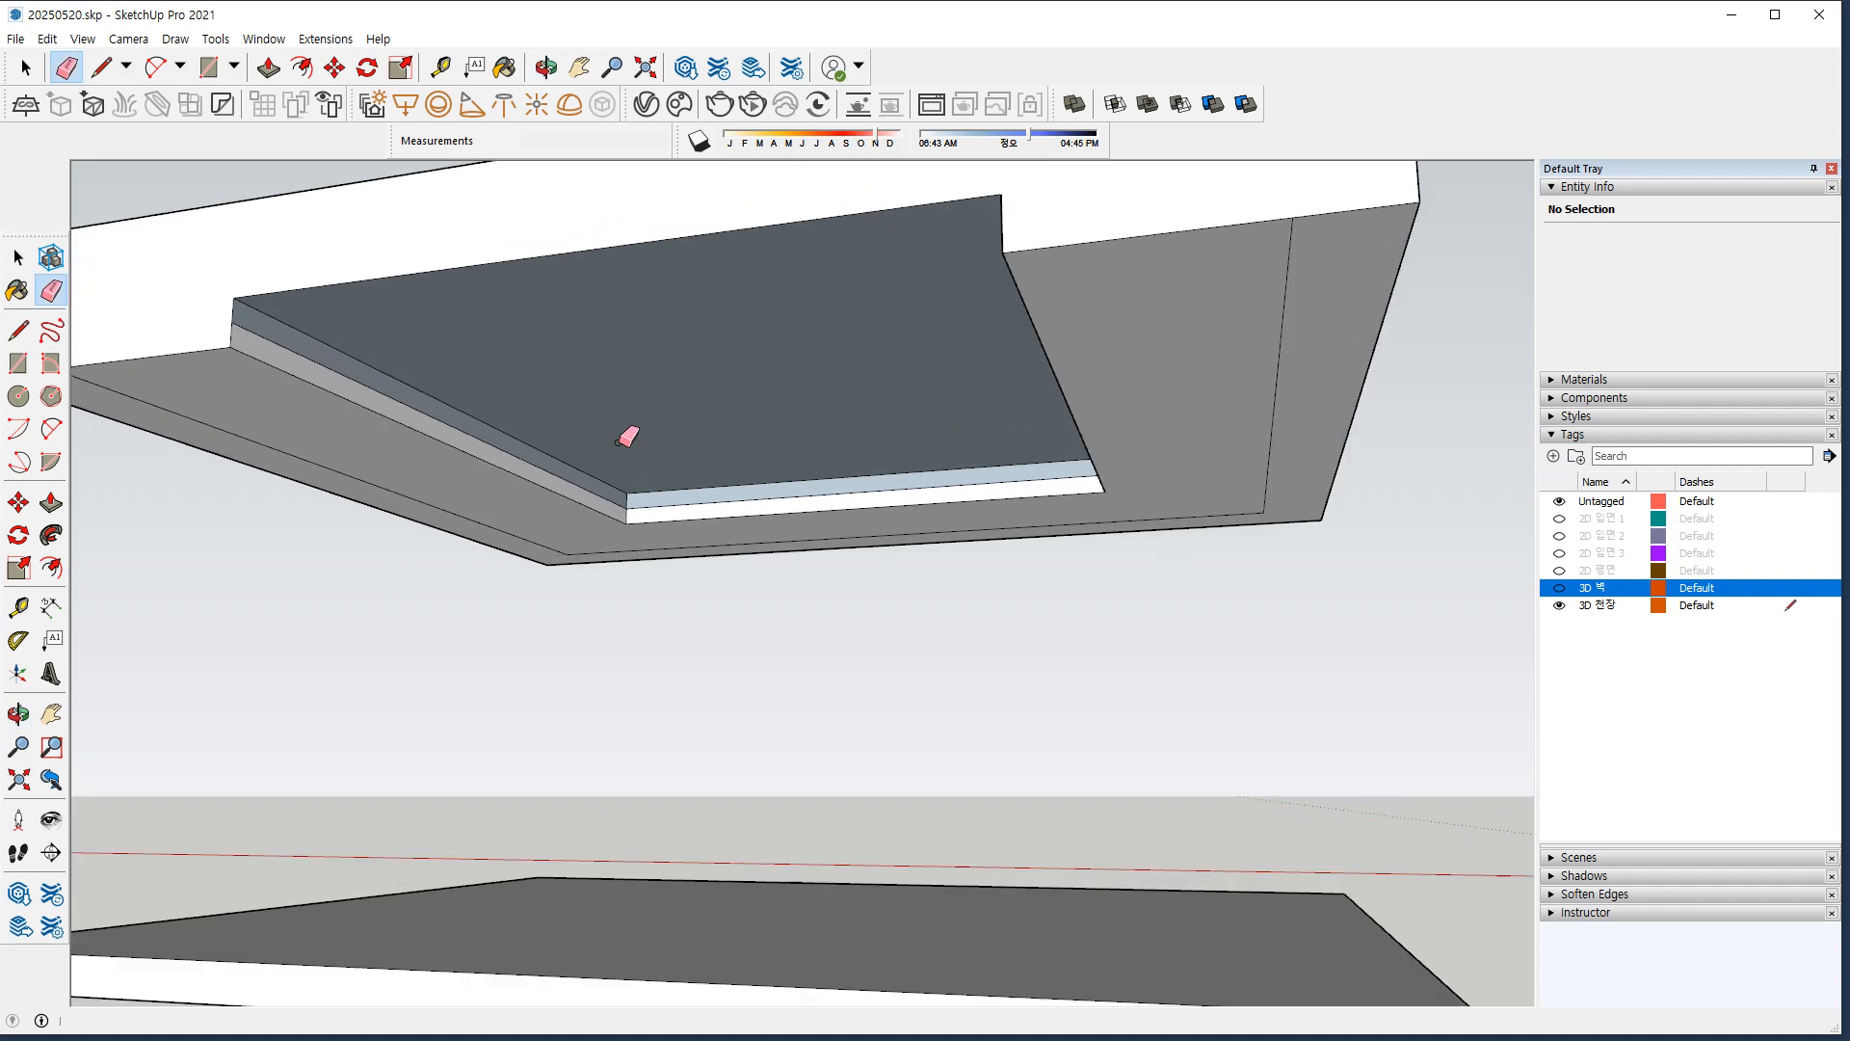
Push the two opposite side faces of the recess's upper level outward 150 mm each.
key("p")
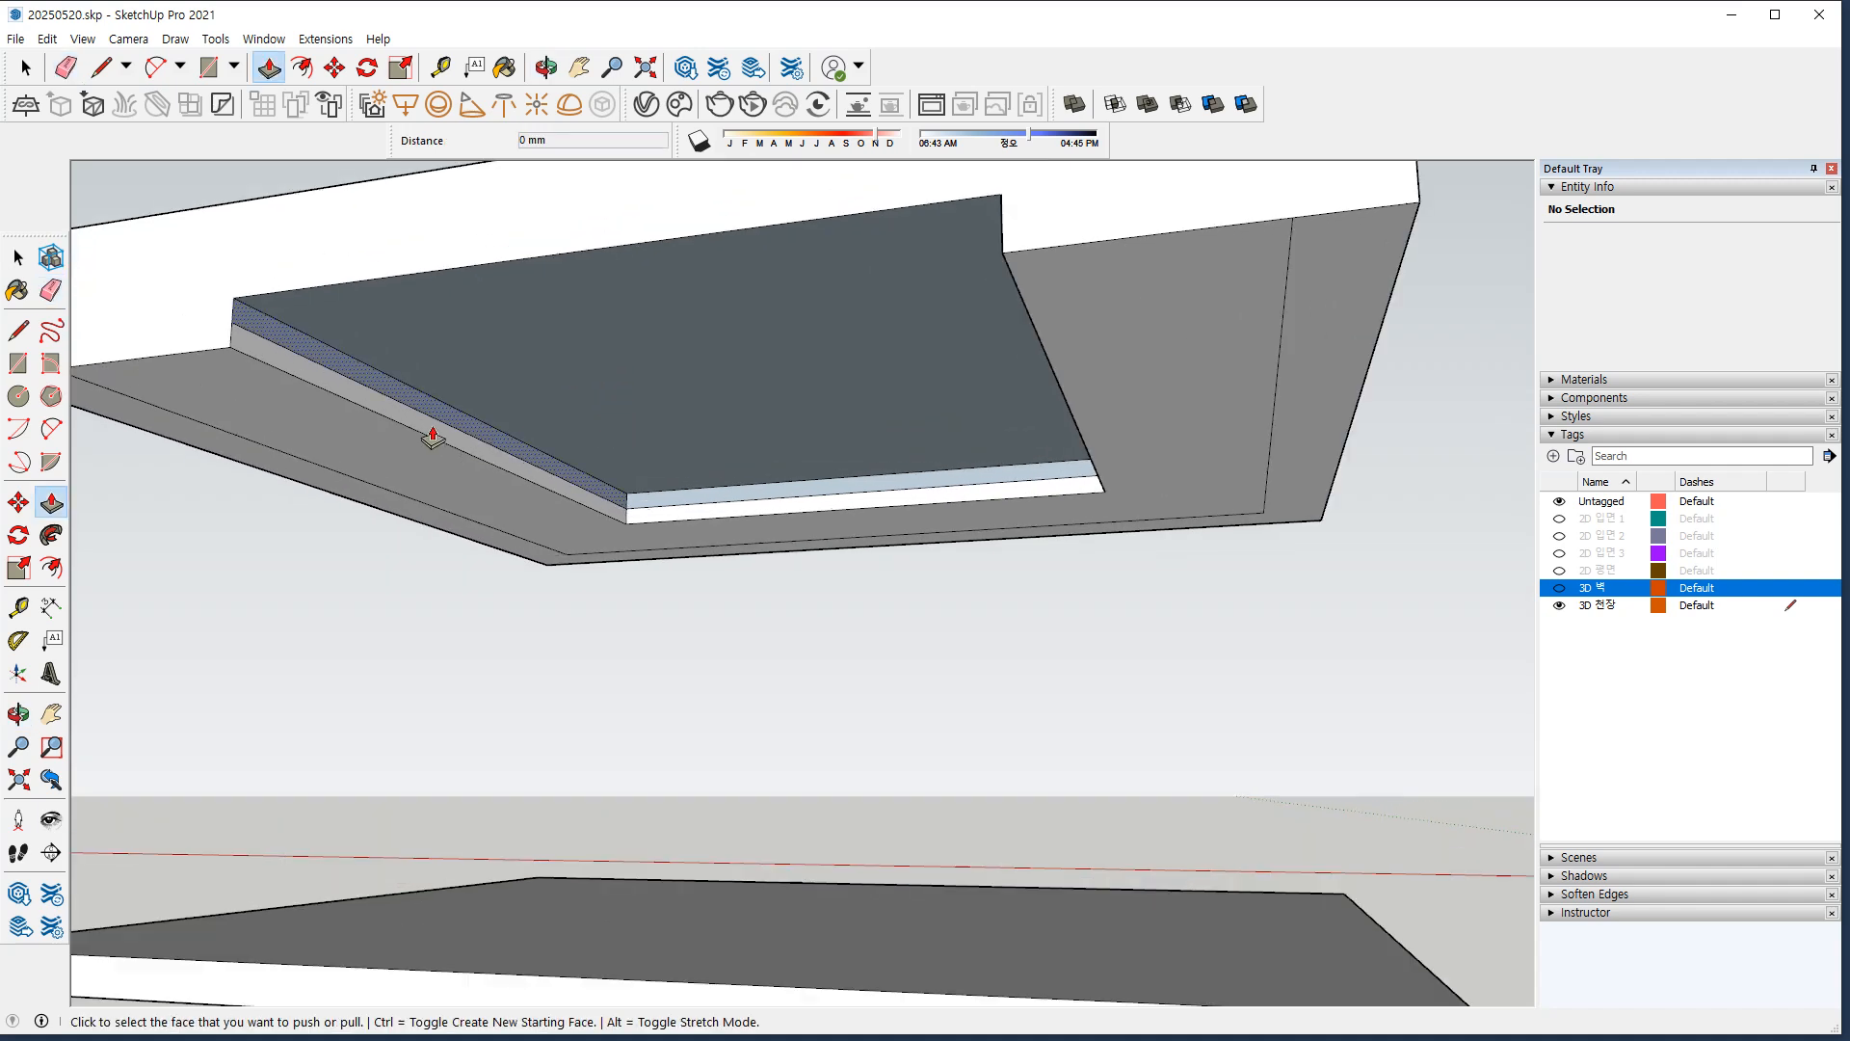
left_click(368, 394)
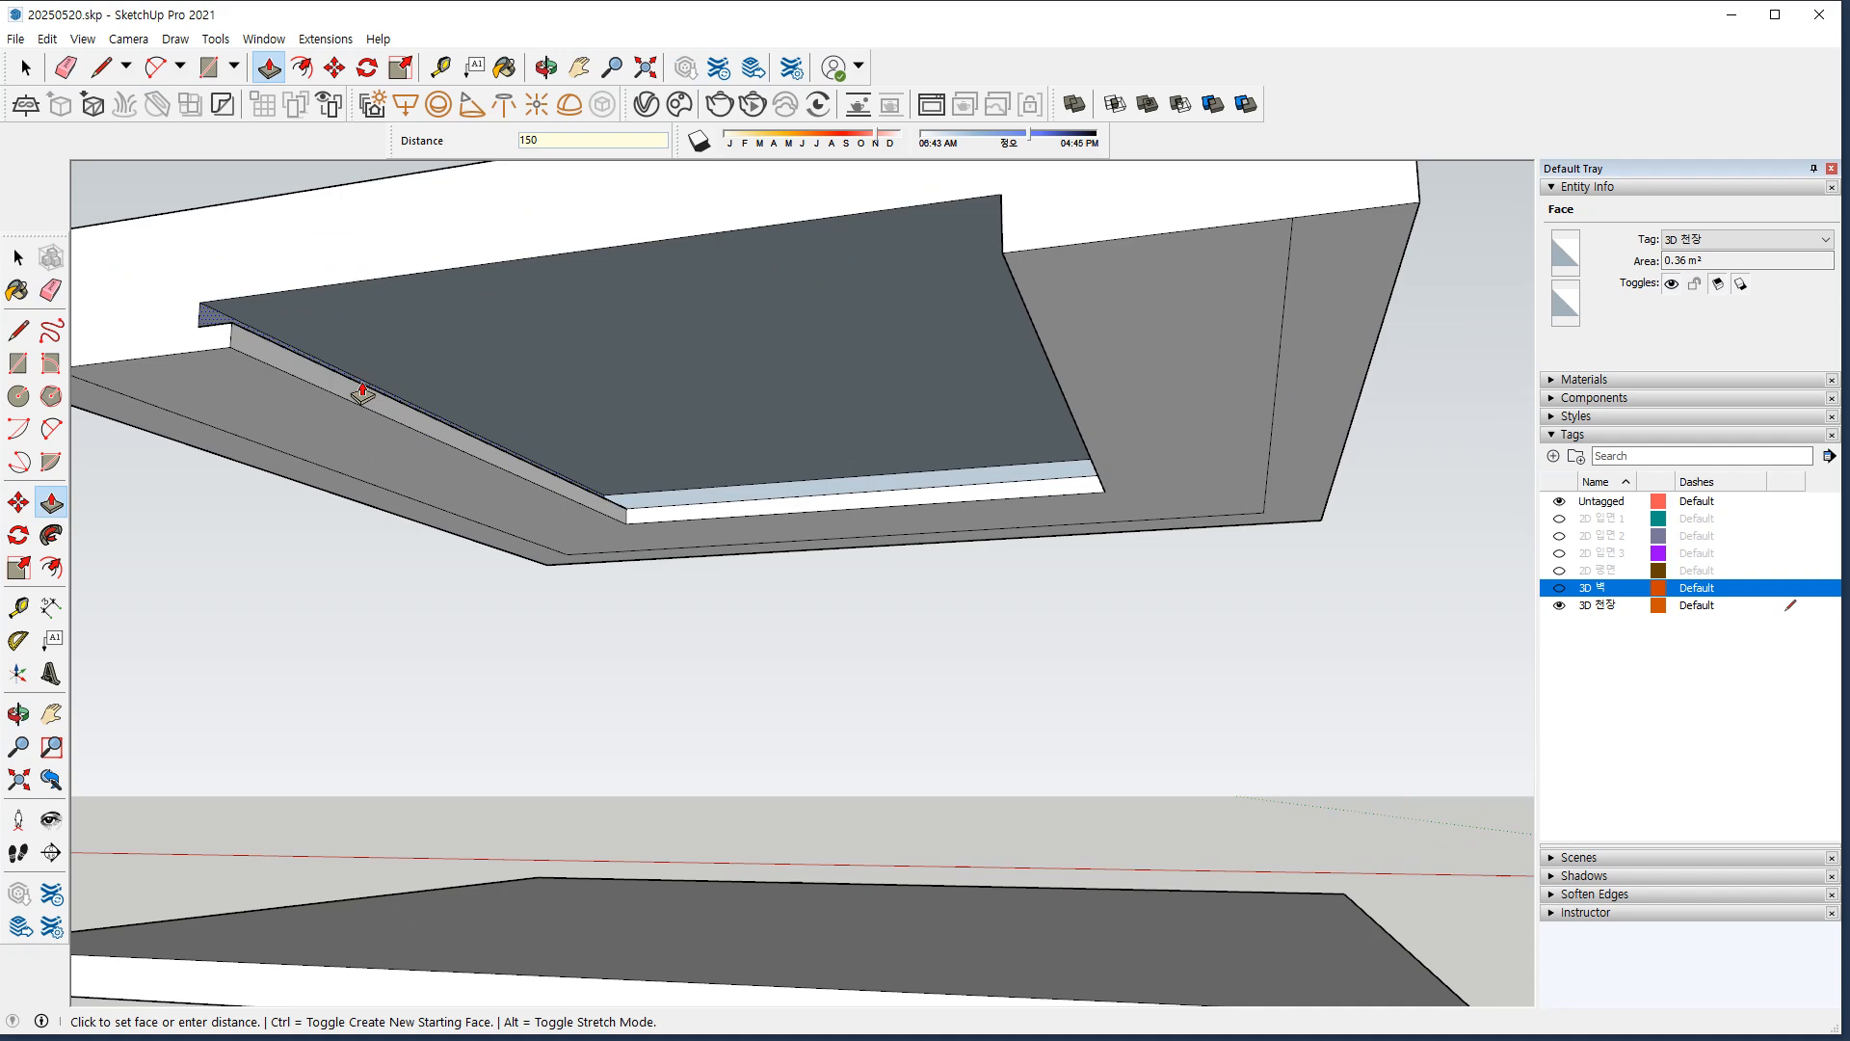
type("150")
key("Return")
middle_click_drag(714, 401, 1248, 376)
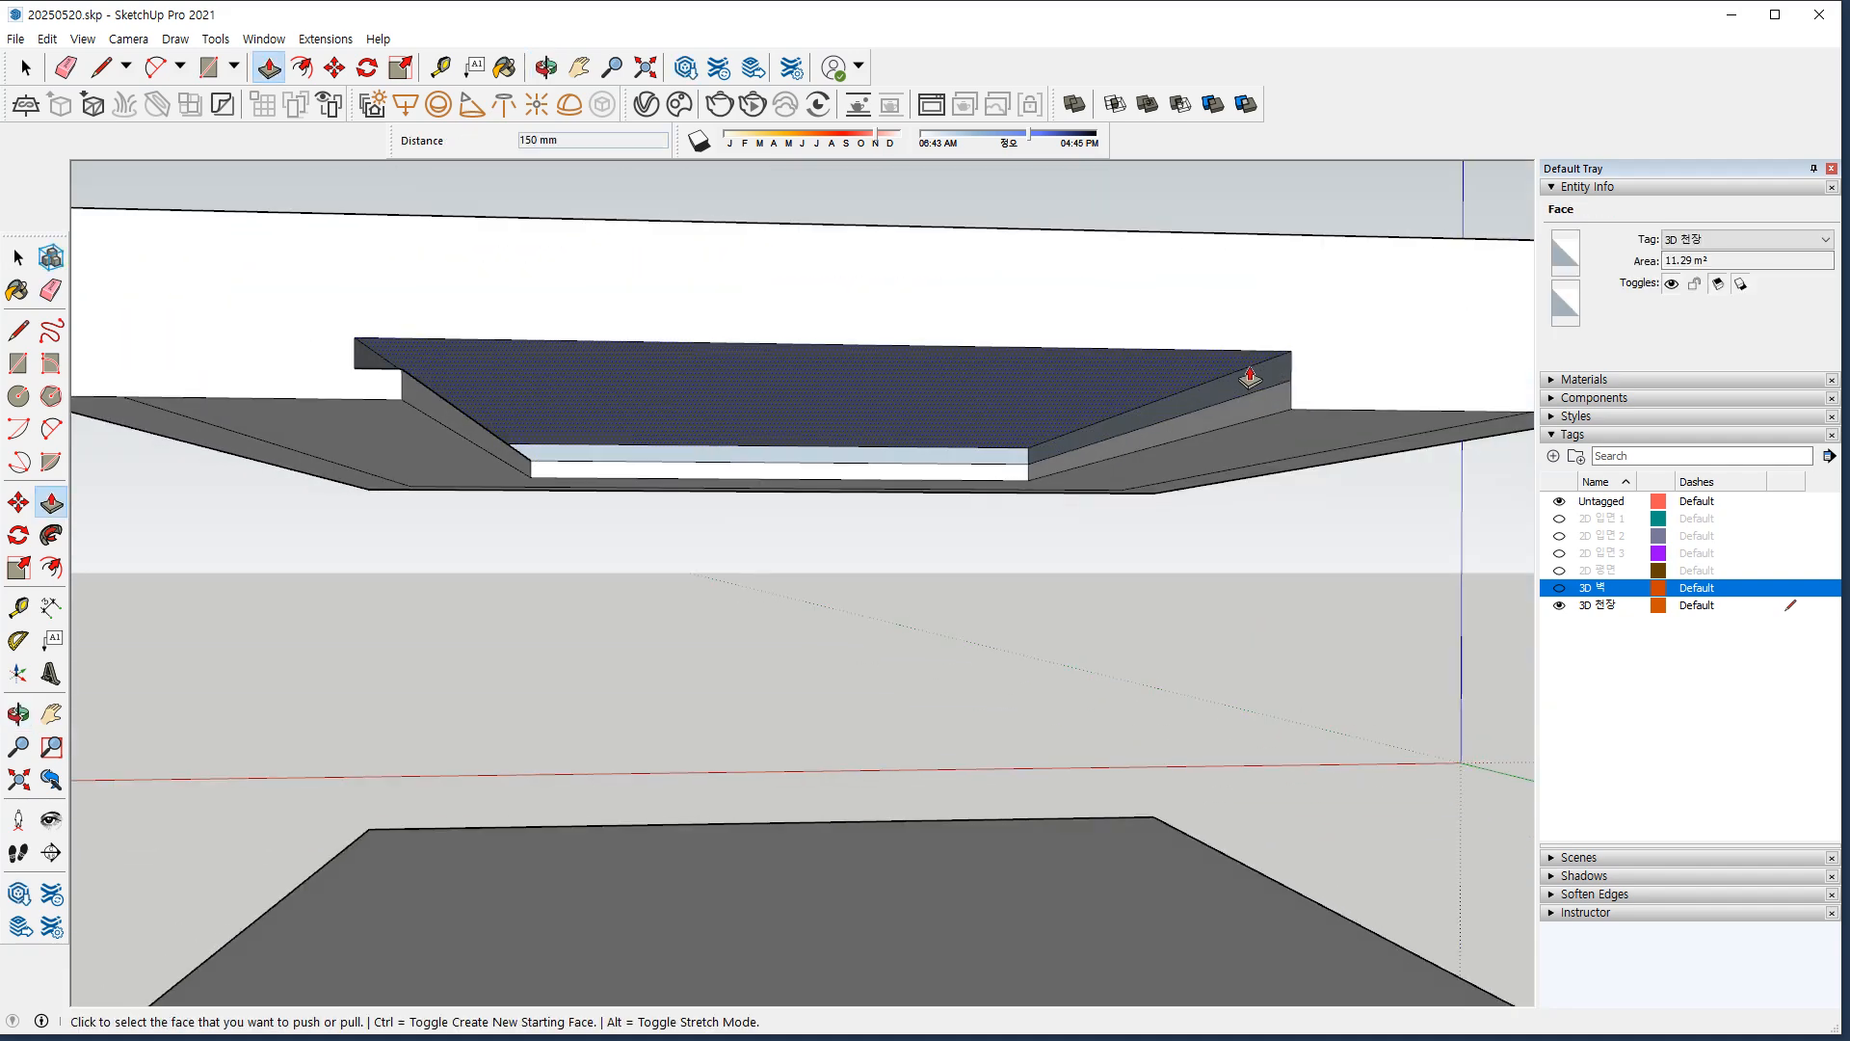
left_click(1270, 377)
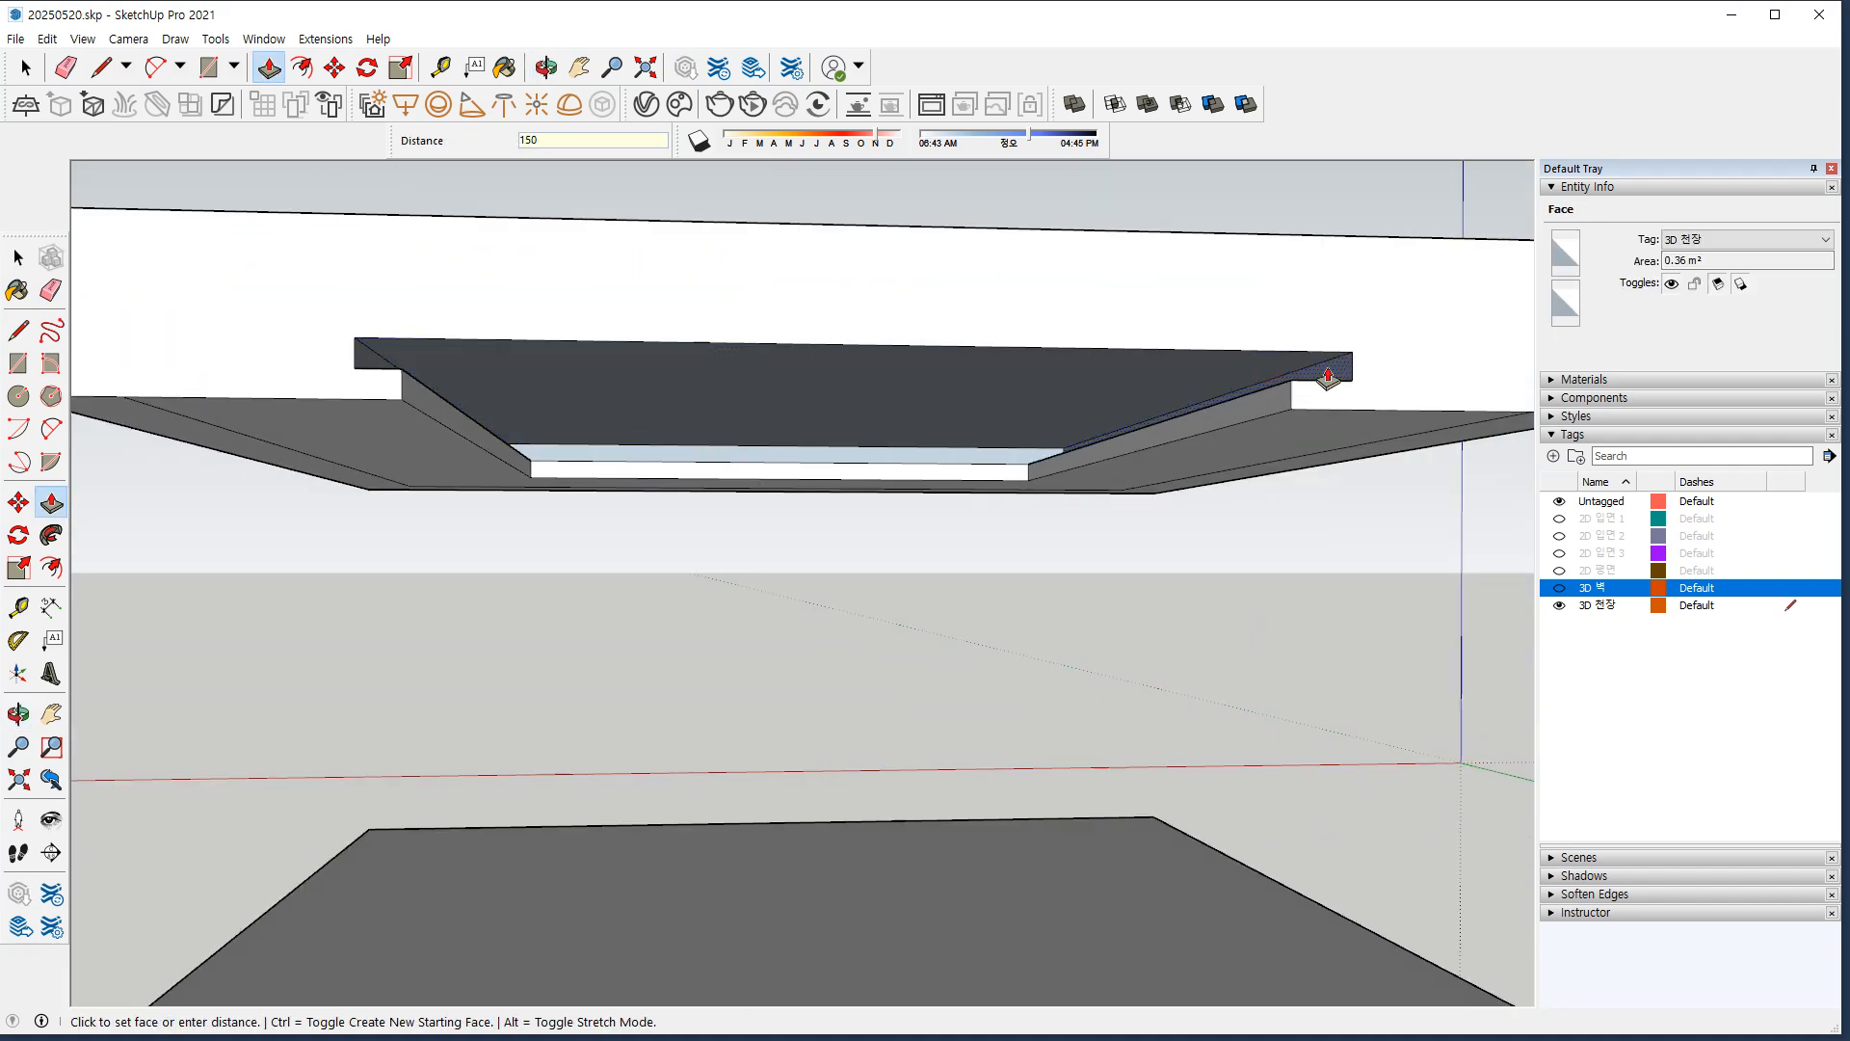
key("Return")
Push the back face of the recess's upper level outward 150 mm to continue the hidden cove along the rear.
scroll(971, 425, "up", 2)
left_click(915, 472)
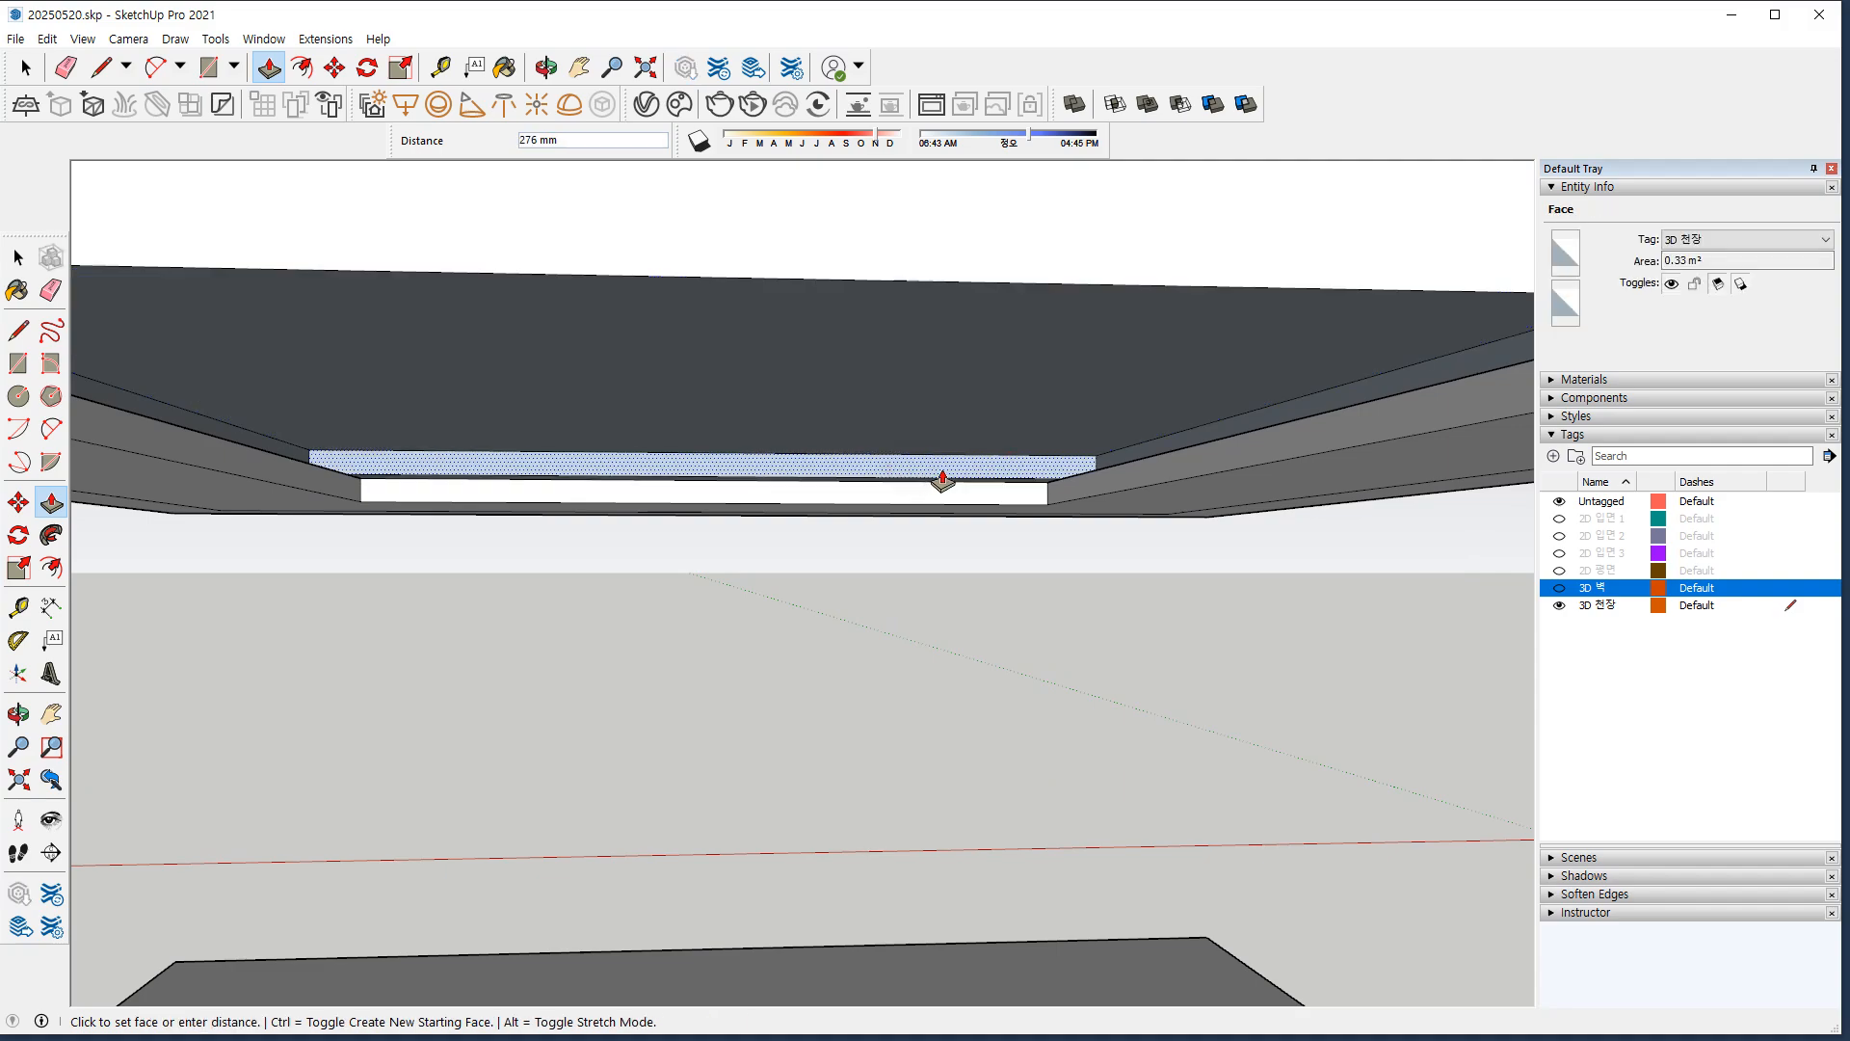
middle_click_drag(957, 483, 851, 475)
middle_click_drag(1016, 459, 945, 533)
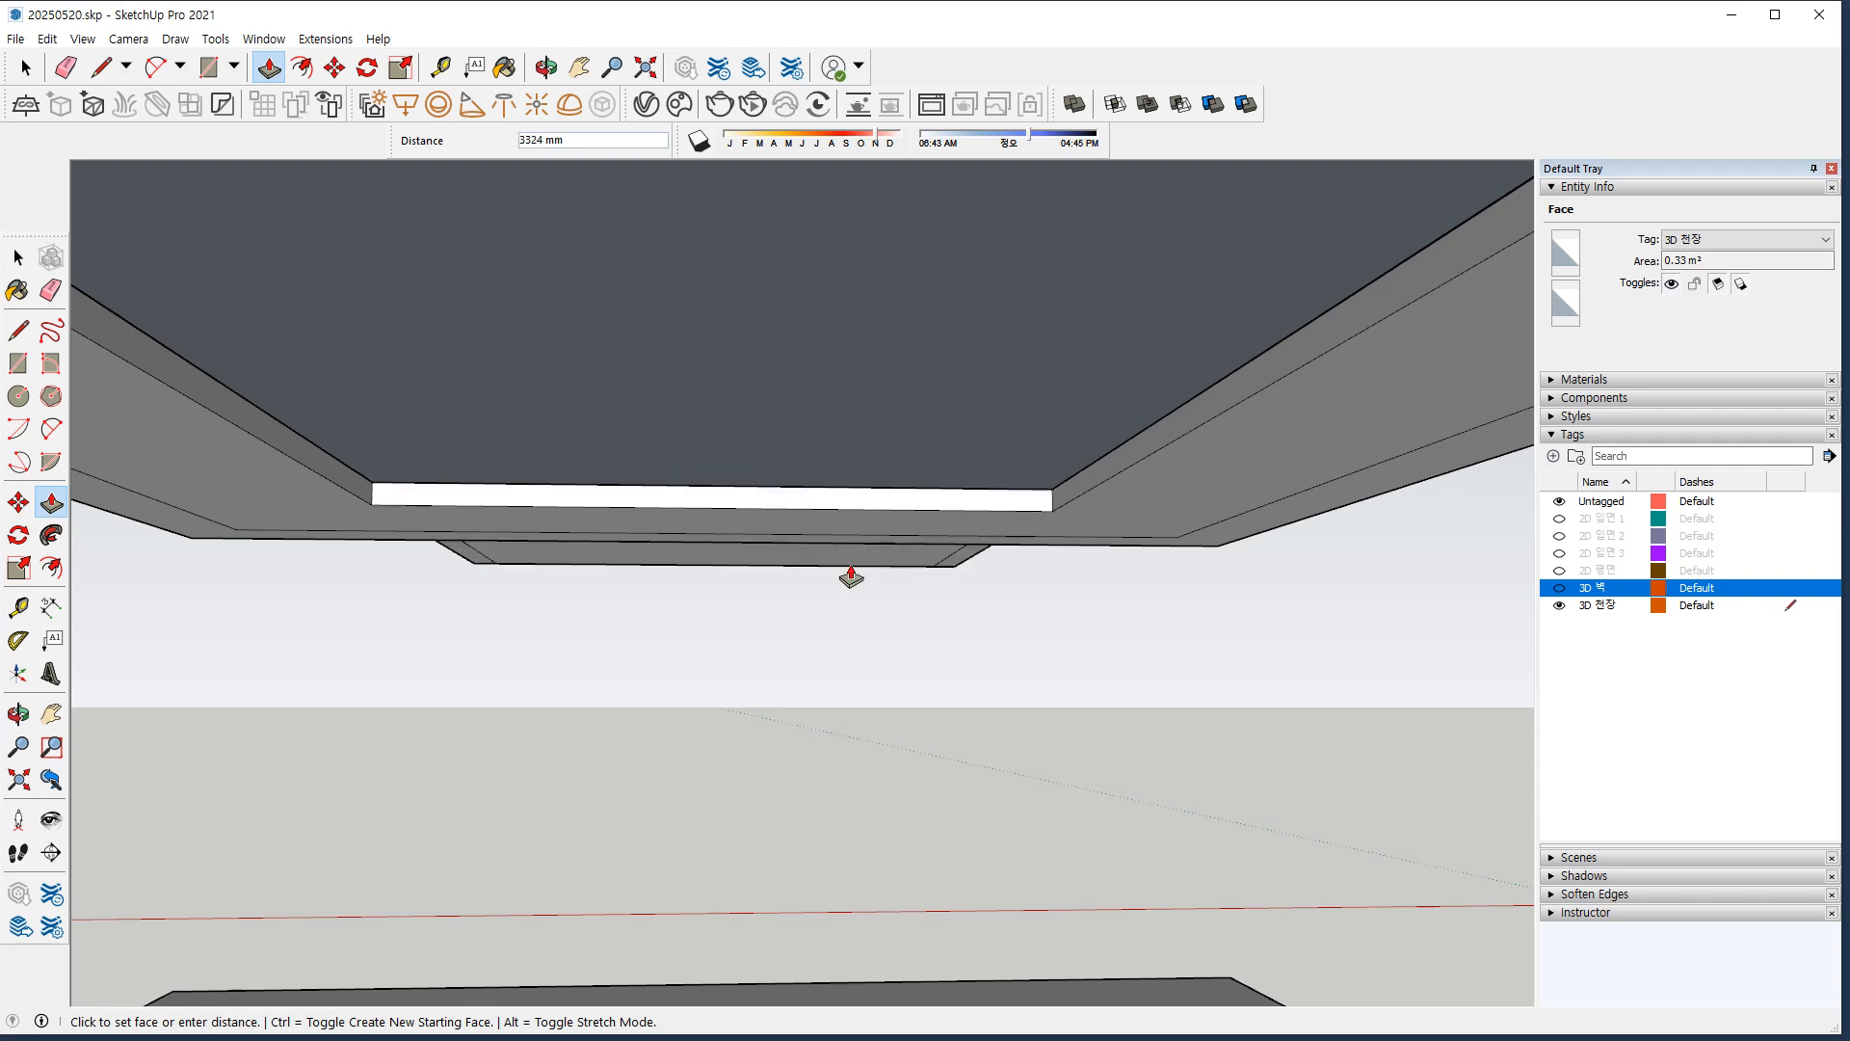
mouse_move(848, 575)
middle_mouse_down()
mouse_move(805, 665)
mouse_move(702, 649)
mouse_move(876, 574)
middle_mouse_up()
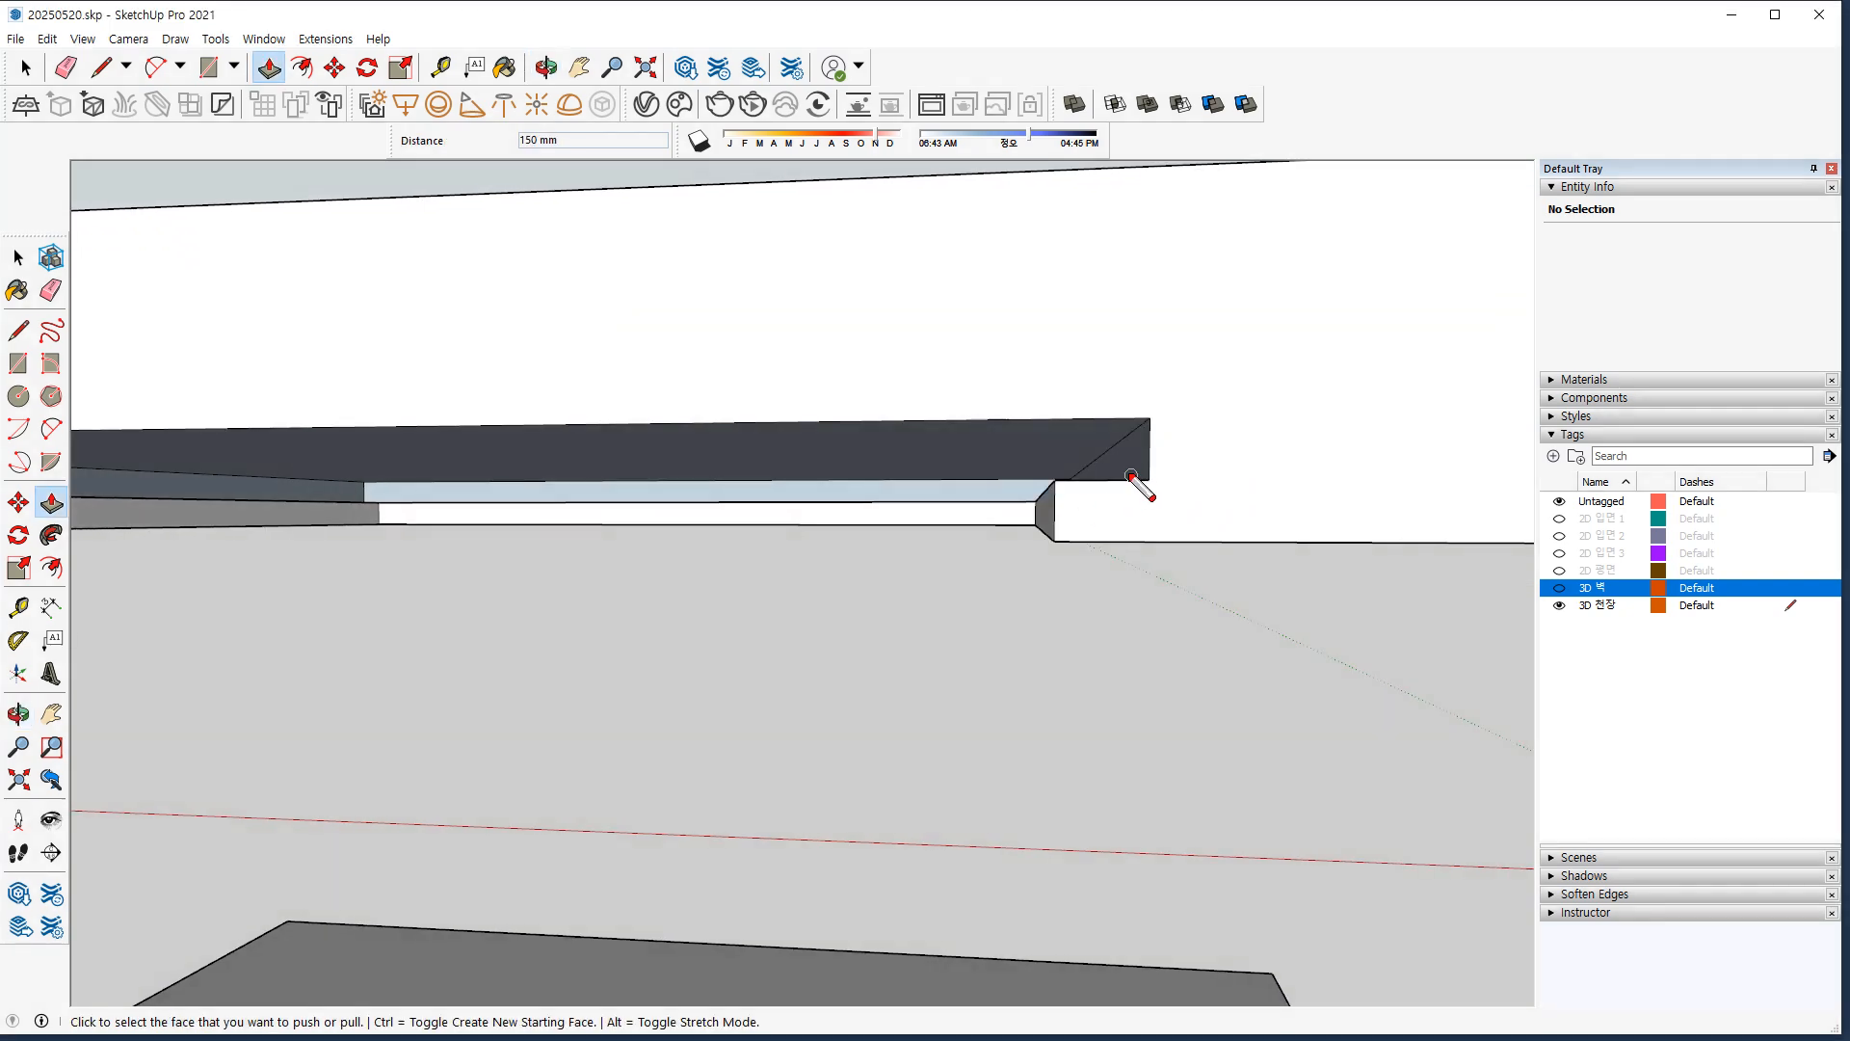
mouse_move(1114, 457)
left_mouse_down()
mouse_move(1051, 485)
mouse_move(917, 487)
mouse_move(3, 465)
left_mouse_up()
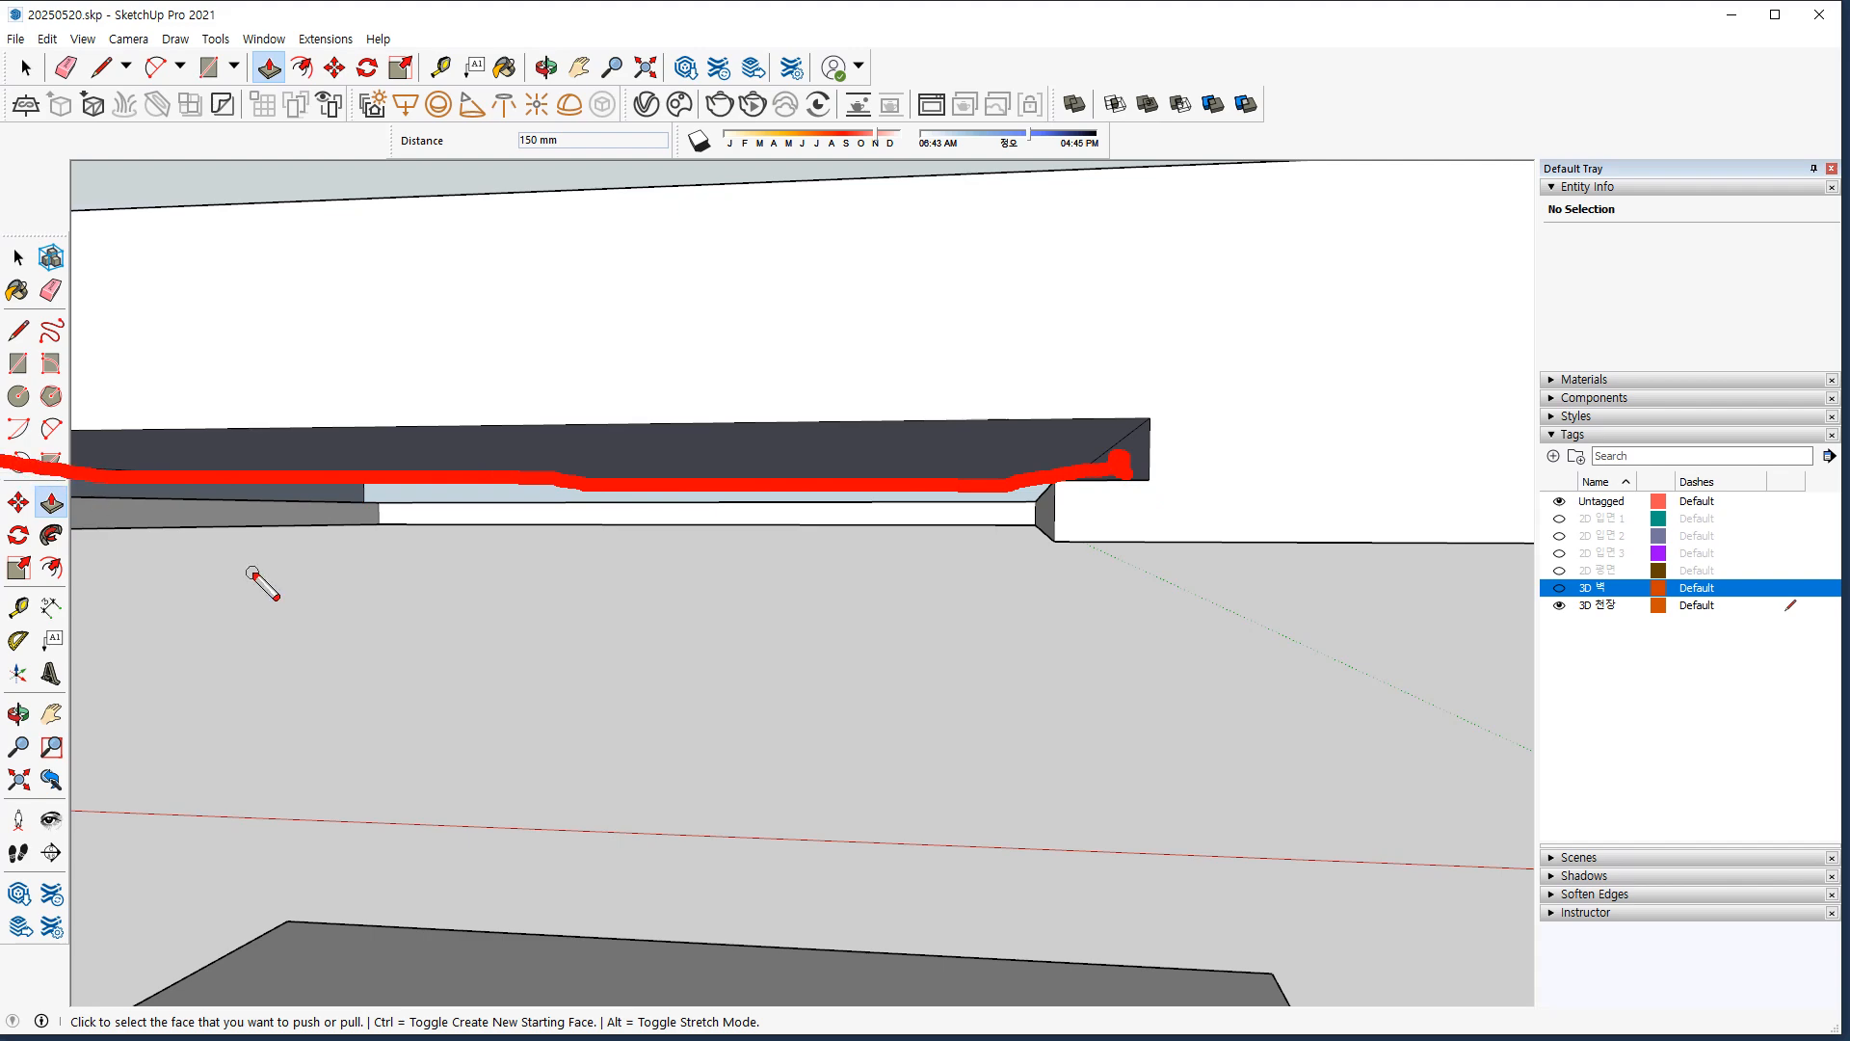
left_click_drag(256, 489, 327, 593)
left_click_drag(751, 509, 679, 597)
left_click_drag(1069, 479, 906, 533)
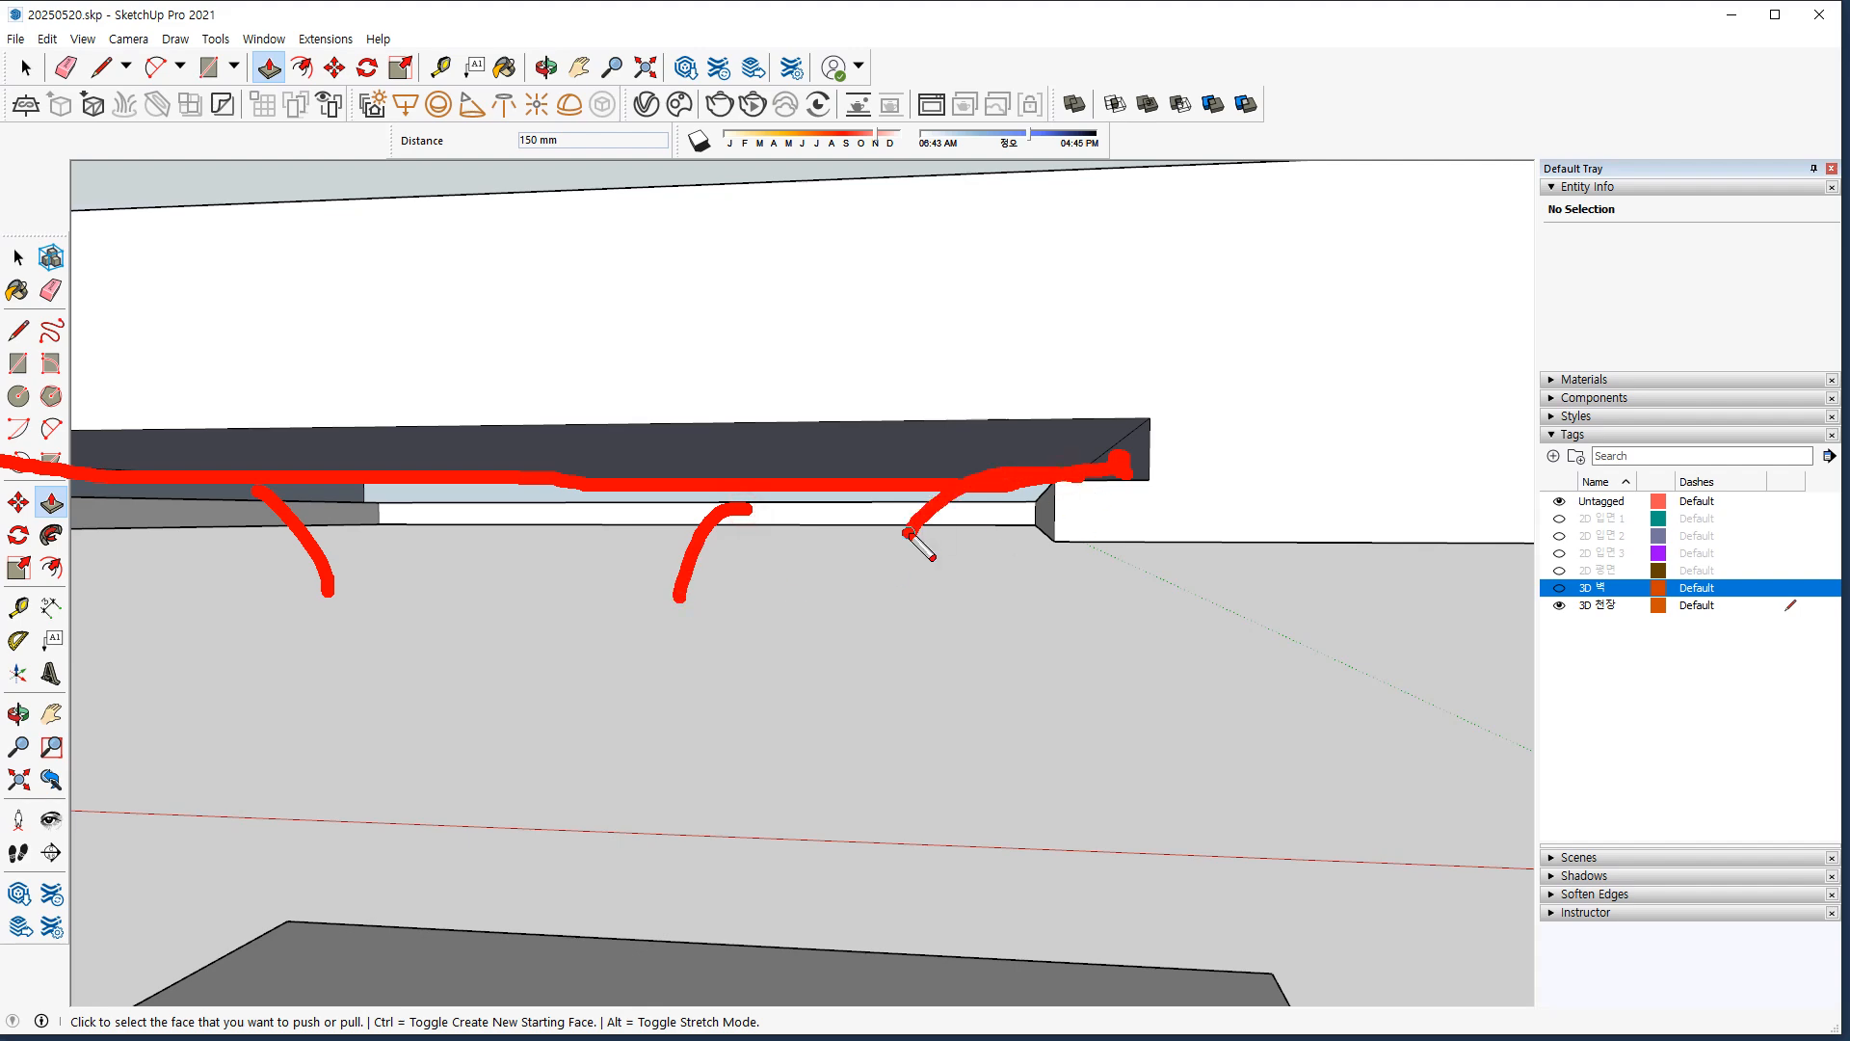
key("Escape")
mouse_move(909, 542)
middle_mouse_down()
mouse_move(888, 603)
mouse_move(711, 604)
mouse_move(649, 390)
middle_mouse_up()
mouse_move(625, 227)
left_mouse_down()
mouse_move(713, 291)
mouse_move(562, 244)
mouse_move(617, 432)
left_mouse_up()
mouse_move(579, 363)
left_mouse_down()
mouse_move(581, 411)
mouse_move(624, 422)
left_mouse_up()
mouse_move(1270, 159)
left_mouse_down()
mouse_move(1291, 183)
mouse_move(1277, 173)
left_mouse_up()
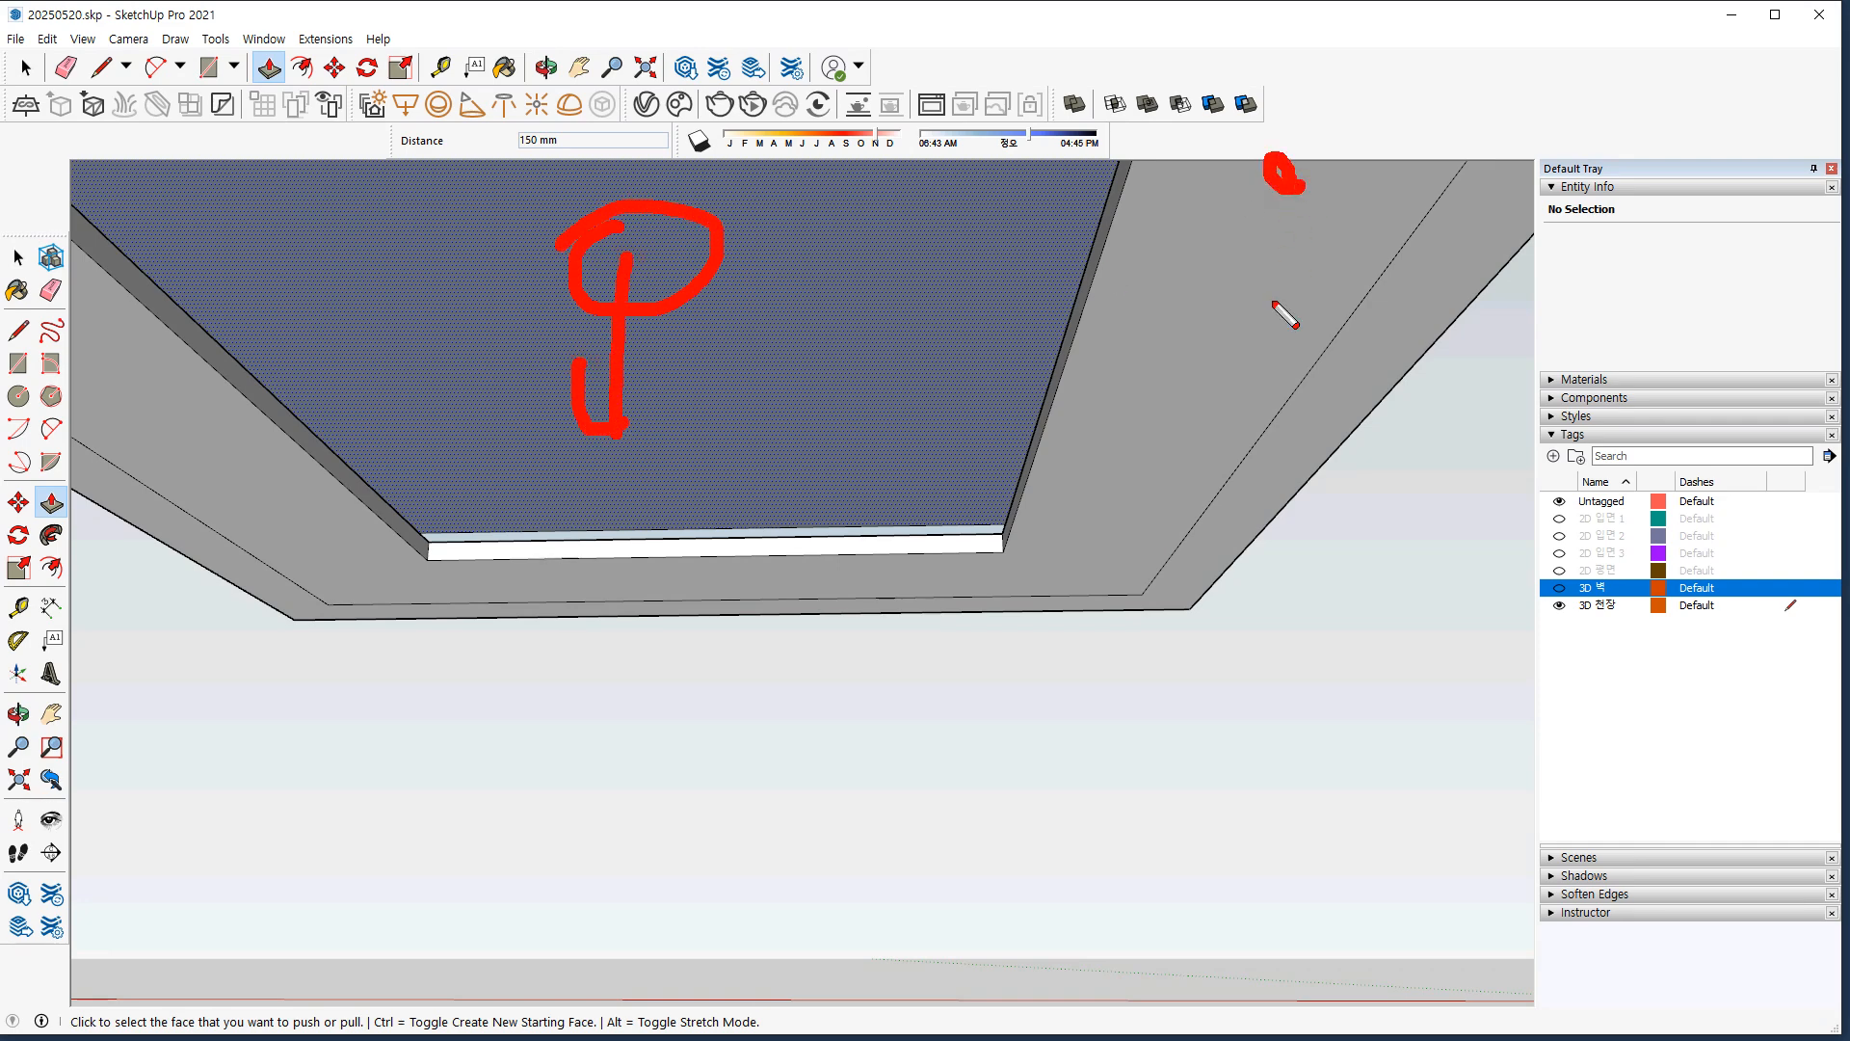
left_click_drag(1205, 310, 1210, 349)
left_click_drag(1161, 451, 1139, 455)
left_click_drag(1087, 559, 1079, 574)
left_click_drag(867, 569, 862, 590)
left_click_drag(562, 578, 587, 583)
left_click_drag(339, 569, 372, 578)
left_click_drag(192, 439, 237, 466)
left_click_drag(75, 342, 77, 315)
key("Escape")
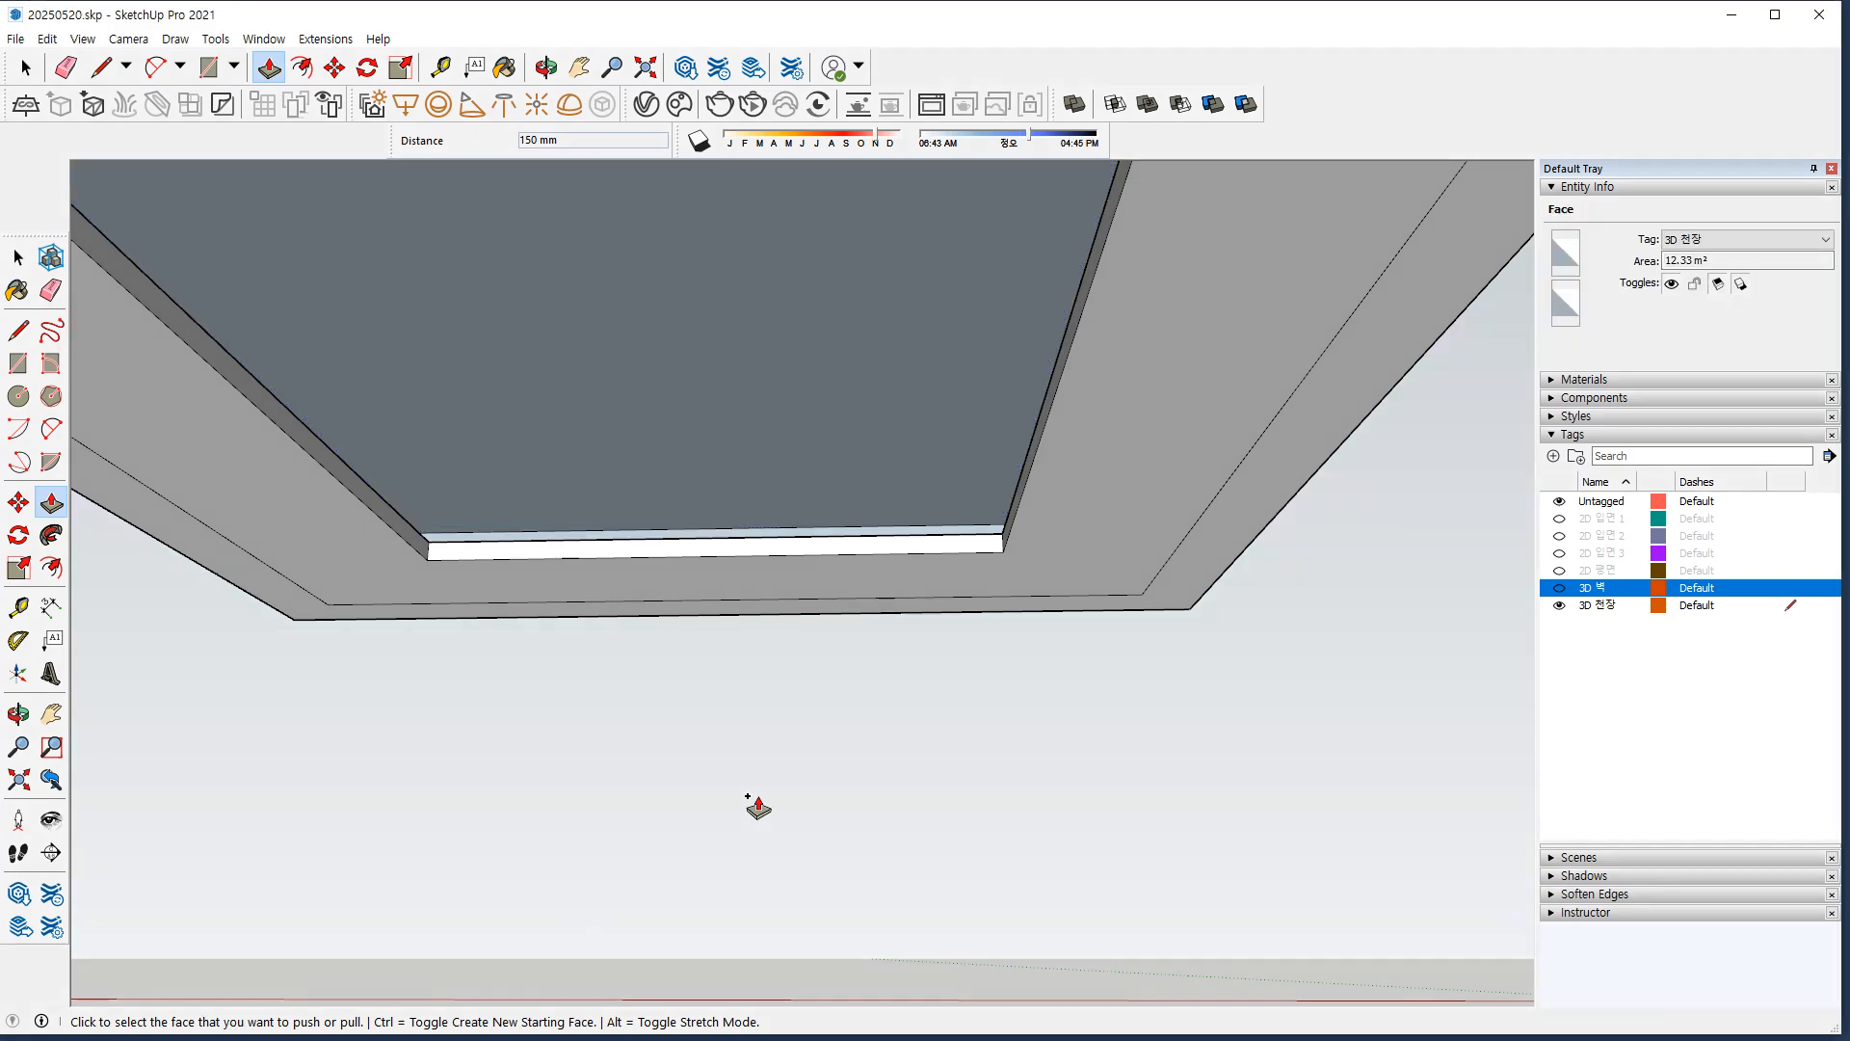
Show the 3D 벽 tag again, with the ceiling recess and the room's open front in view.
scroll(759, 808, "down", 3)
key("space")
left_click(793, 726)
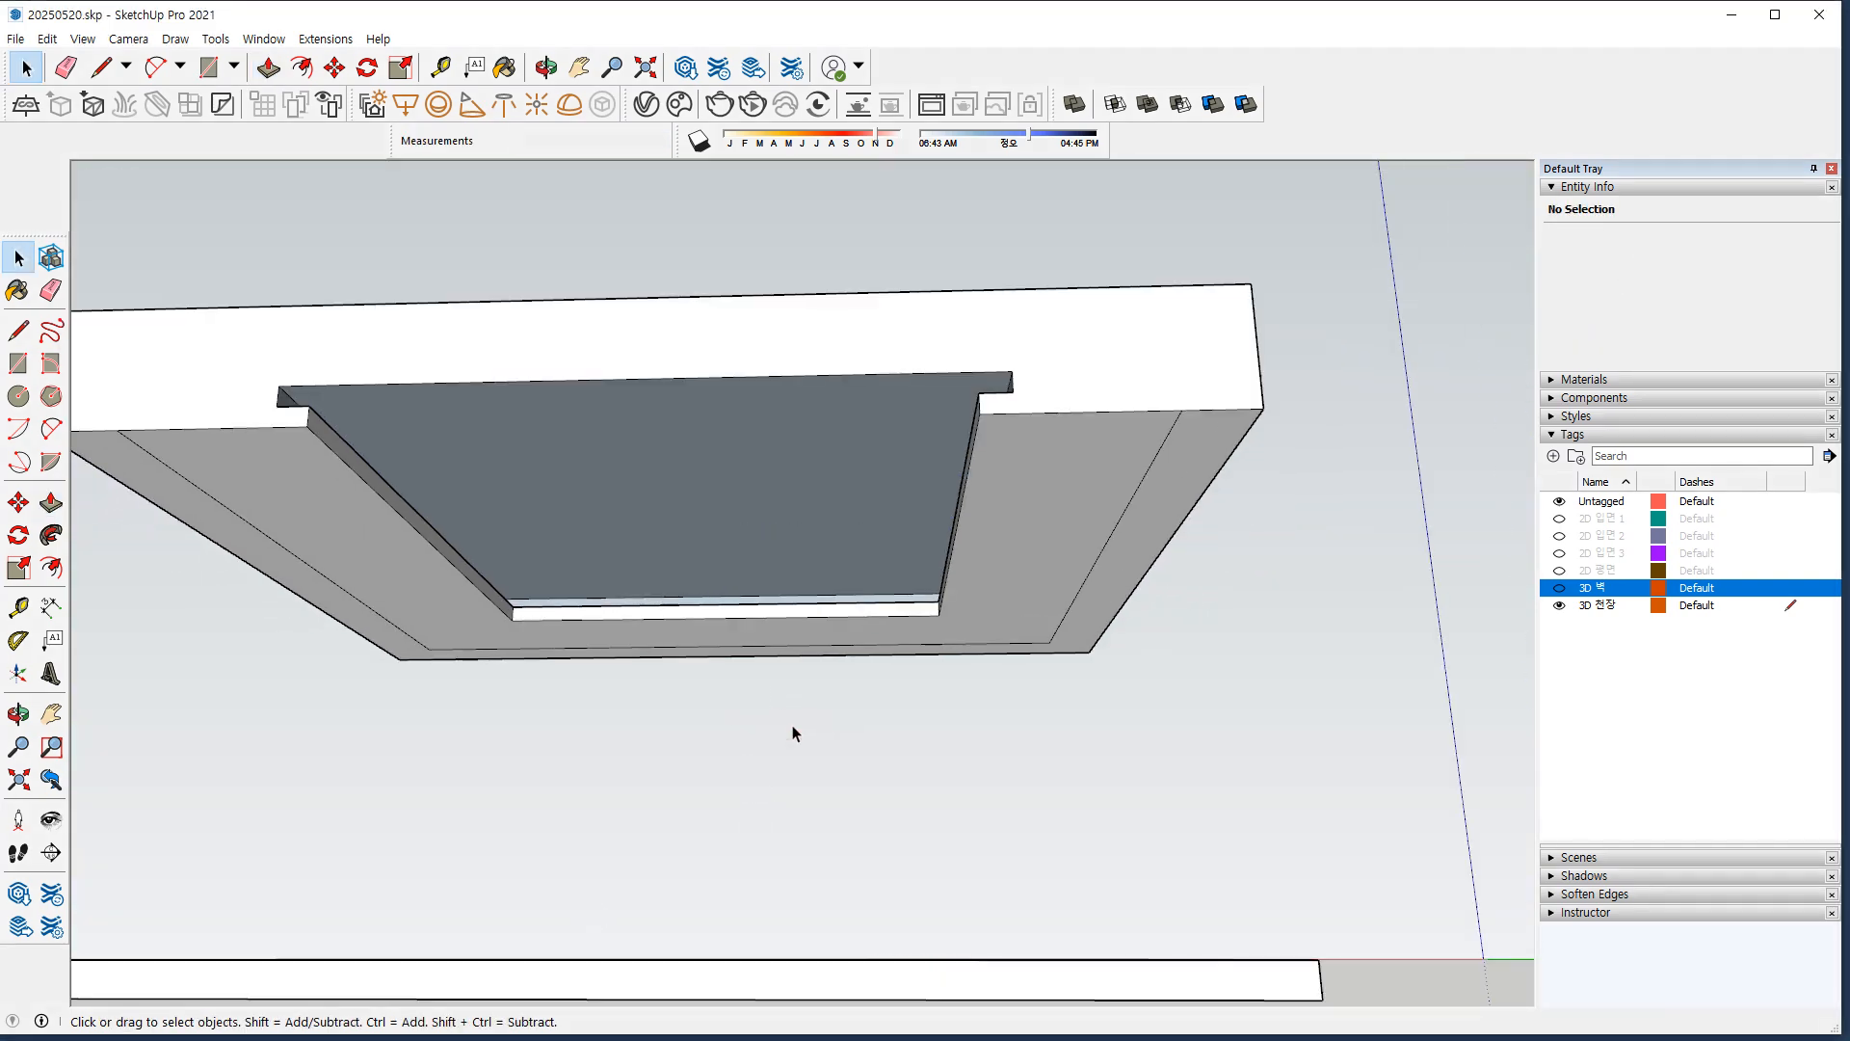
middle_click_drag(792, 725, 925, 672, "shift")
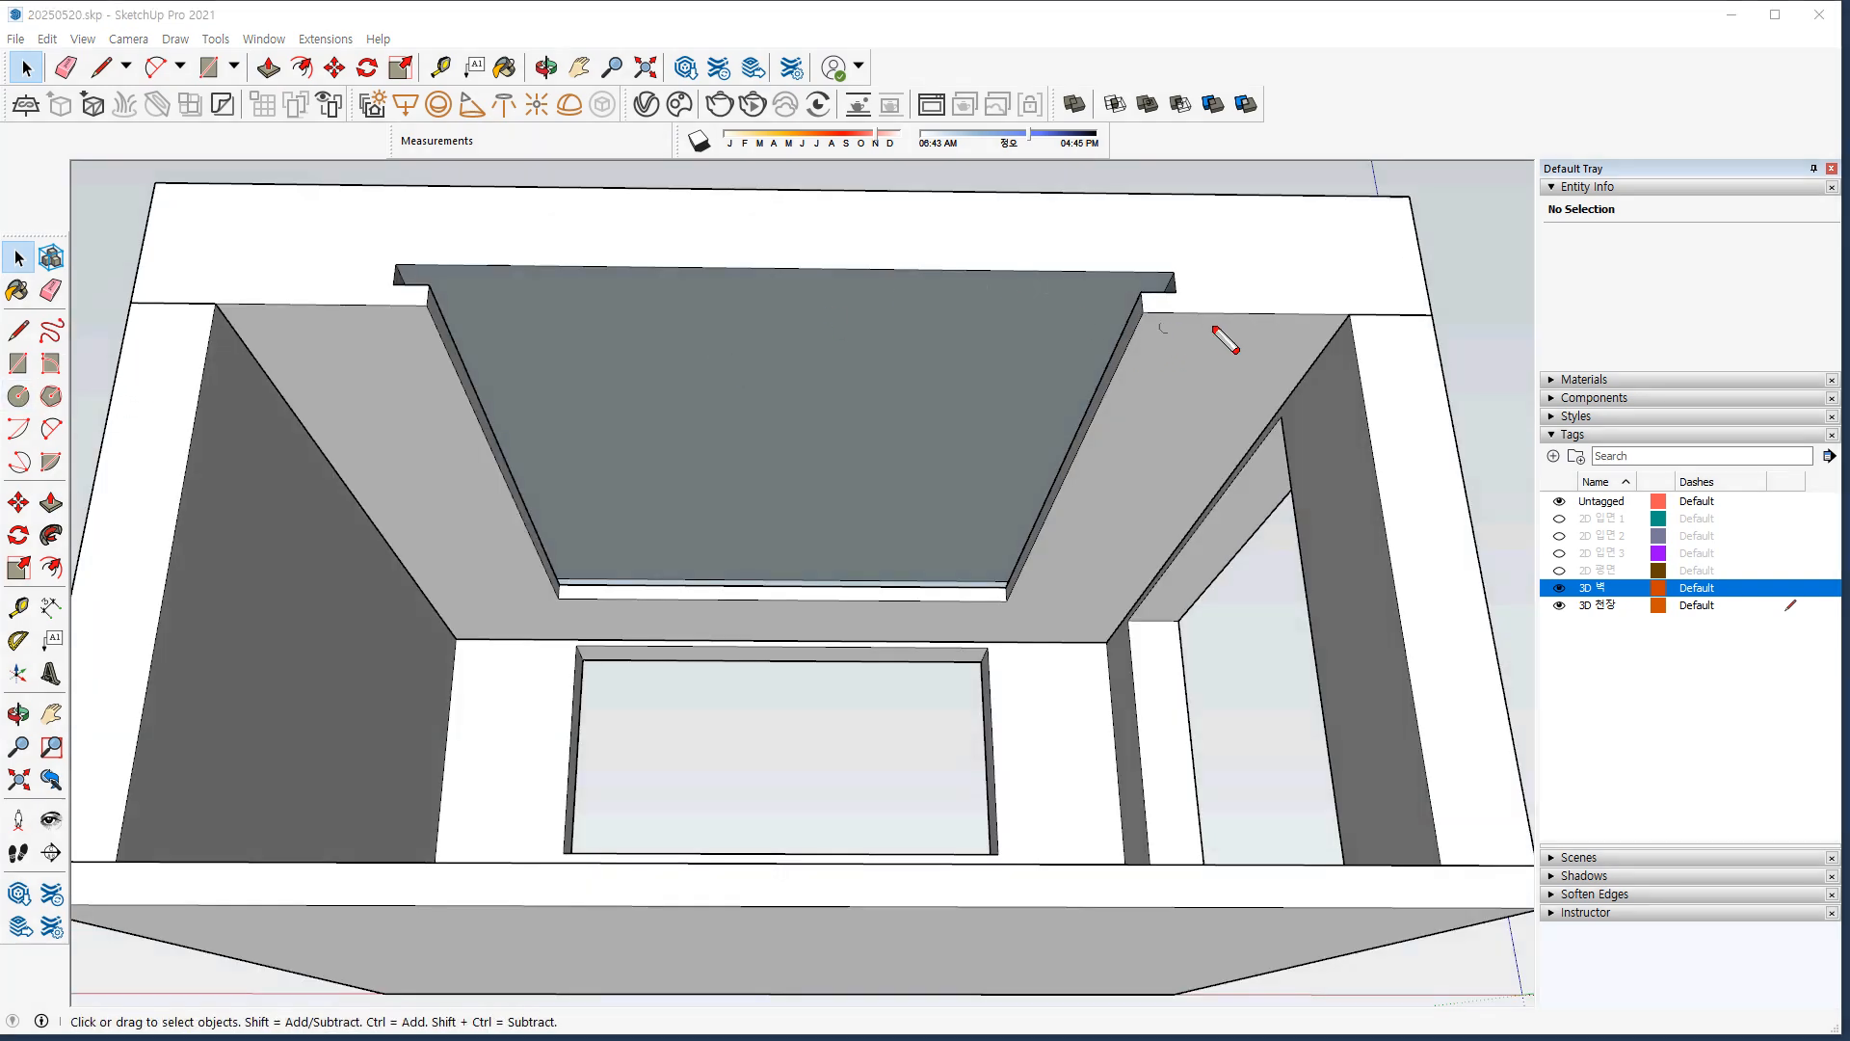
left_click_drag(1214, 327, 1198, 476)
mouse_move(1182, 548)
left_mouse_down()
mouse_move(1018, 633)
mouse_move(530, 640)
mouse_move(379, 273)
left_mouse_up()
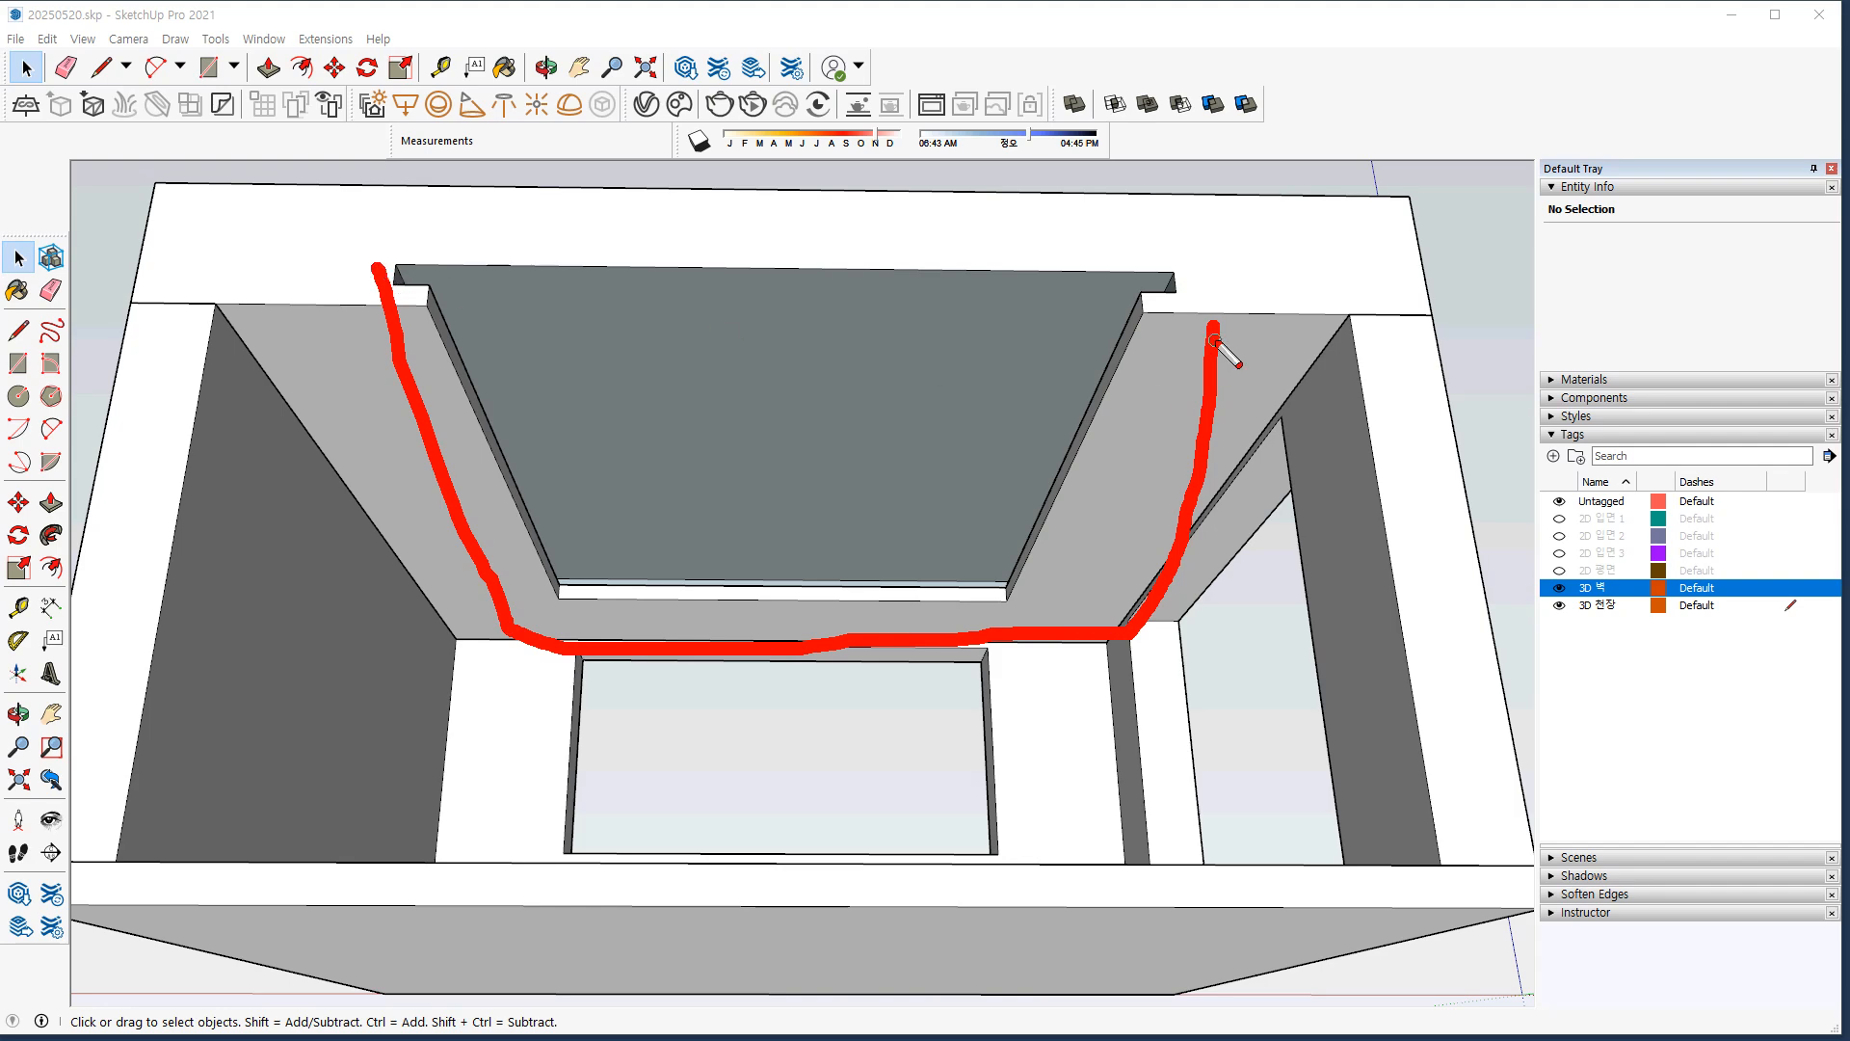
key("Escape")
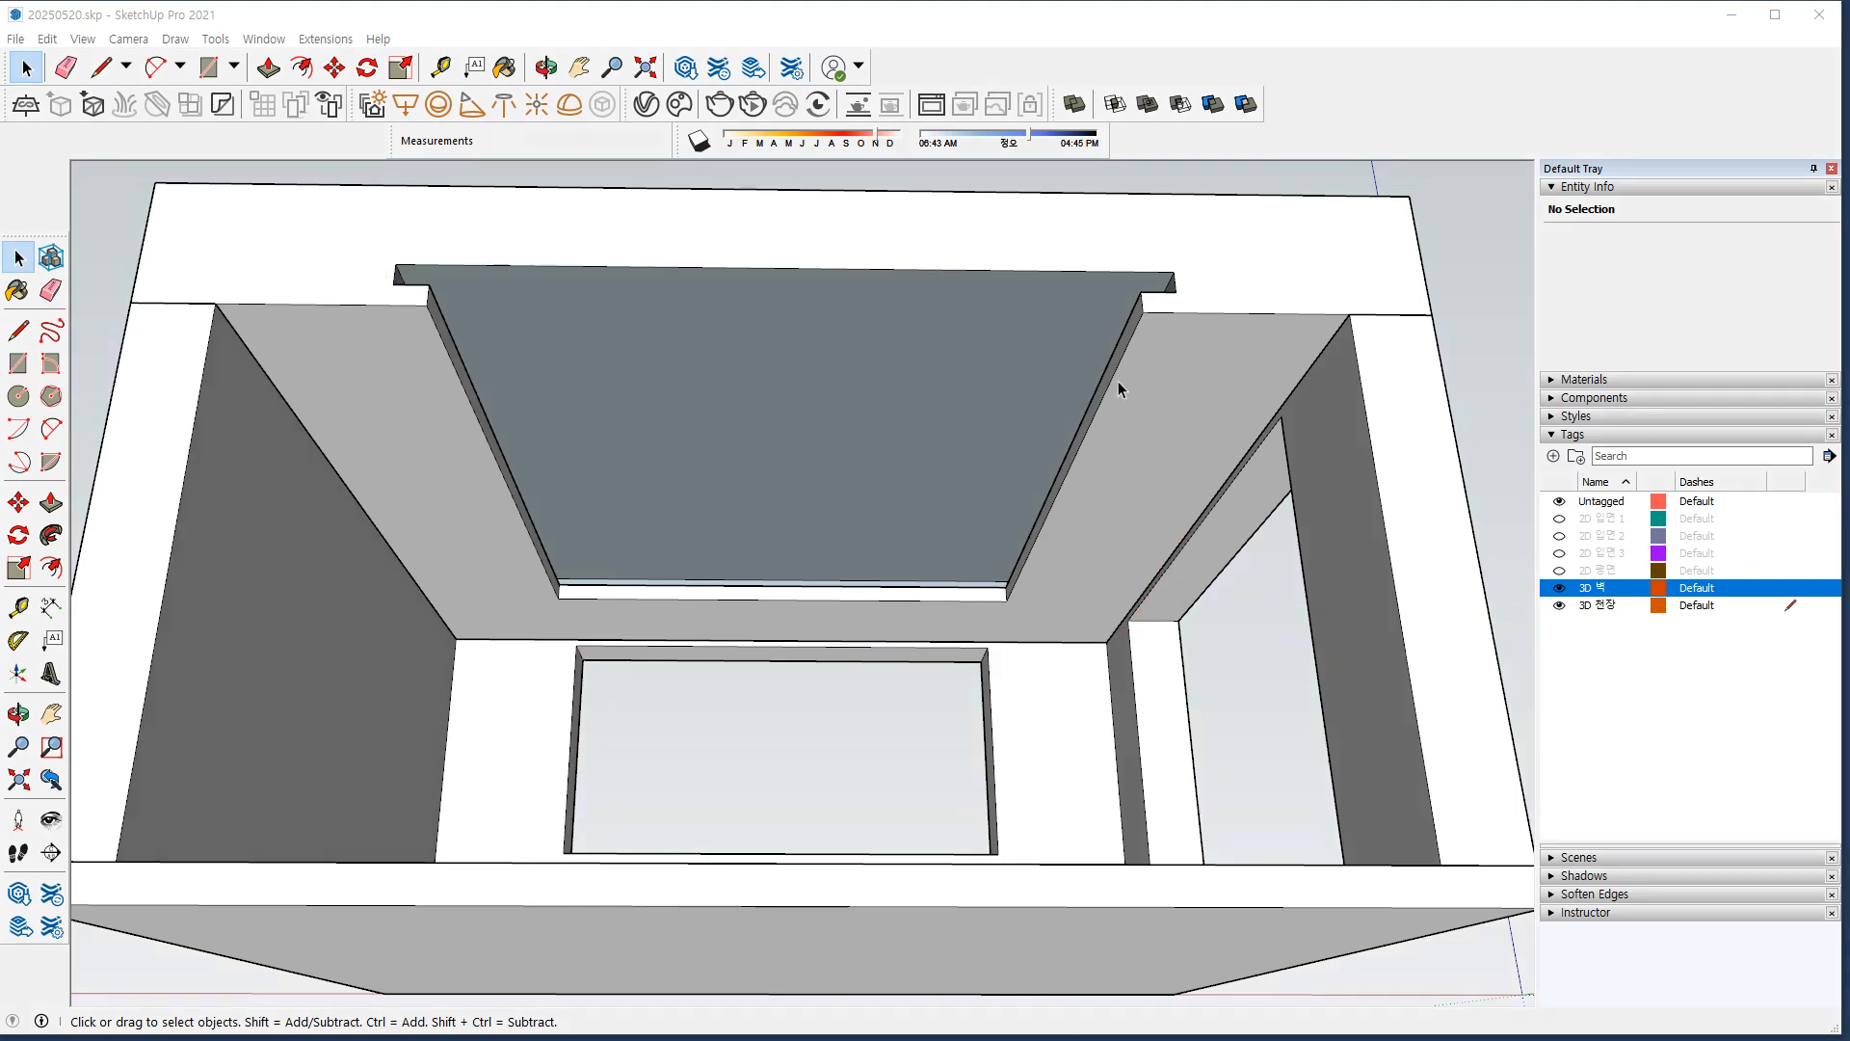
left_click(1172, 399)
key("f")
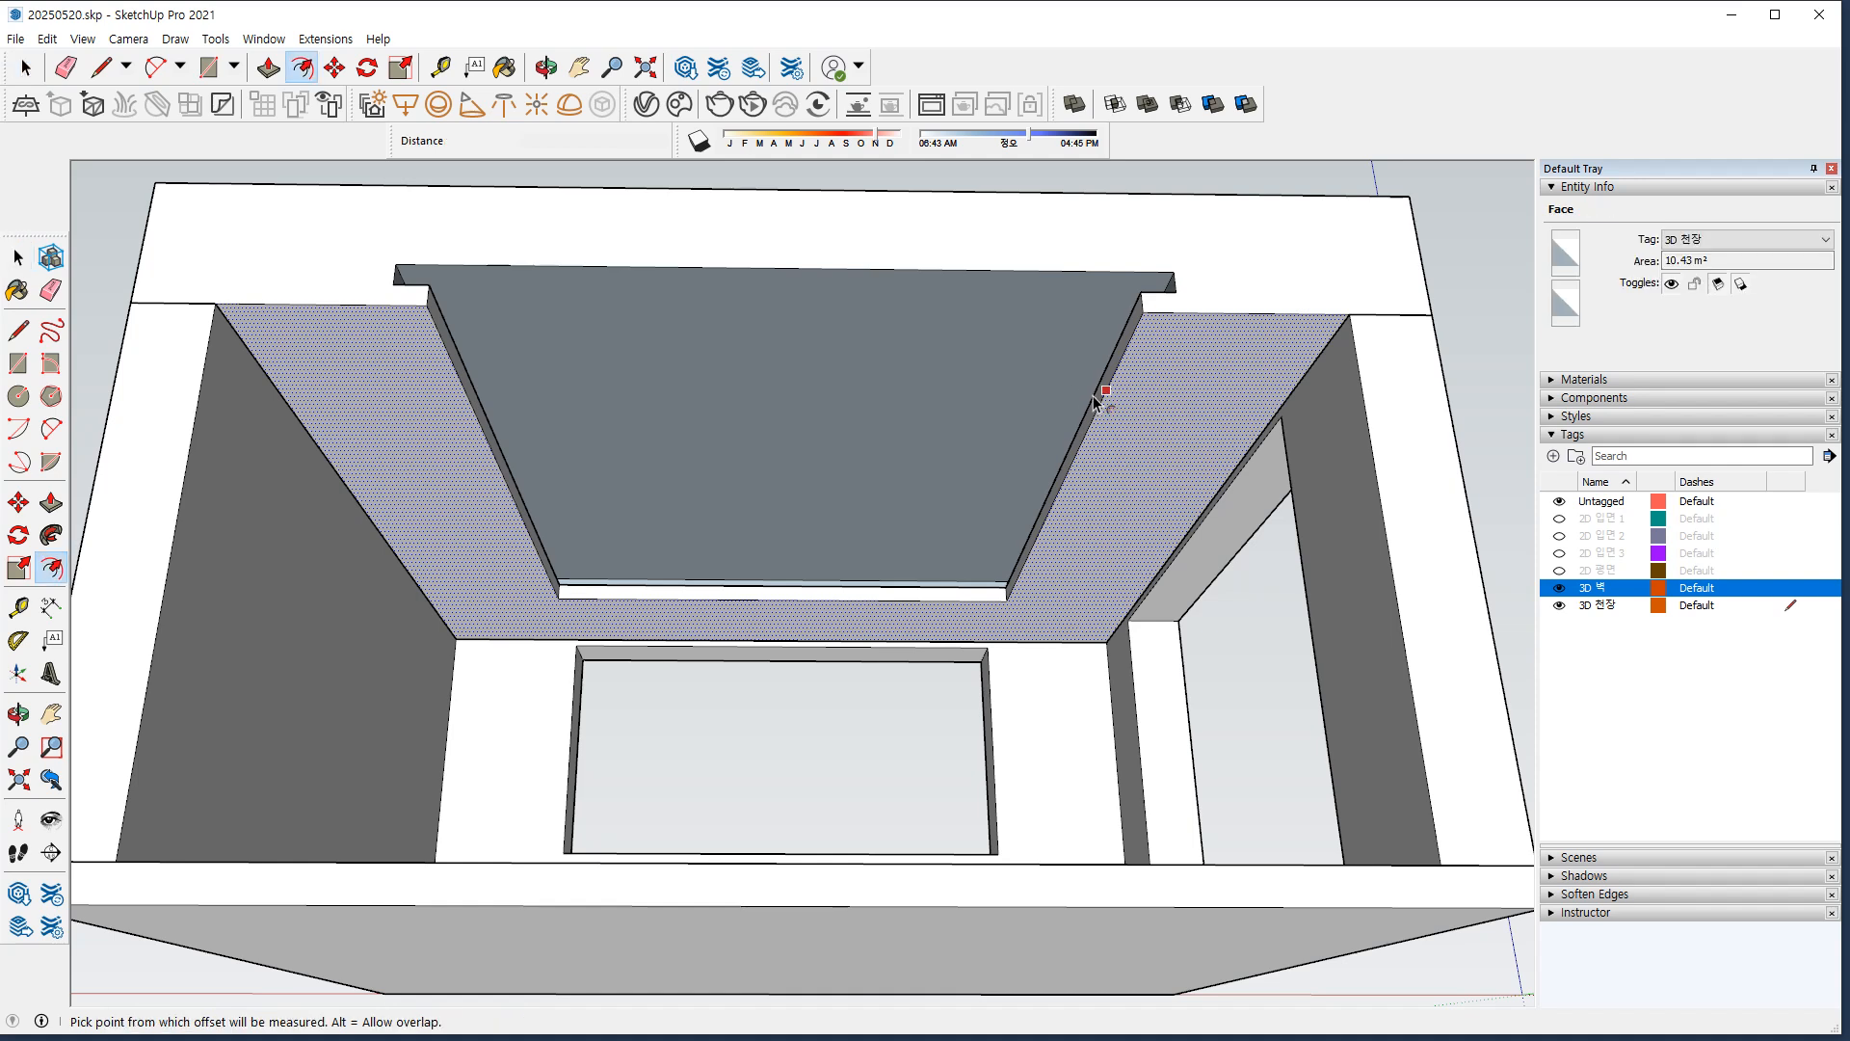
key("space")
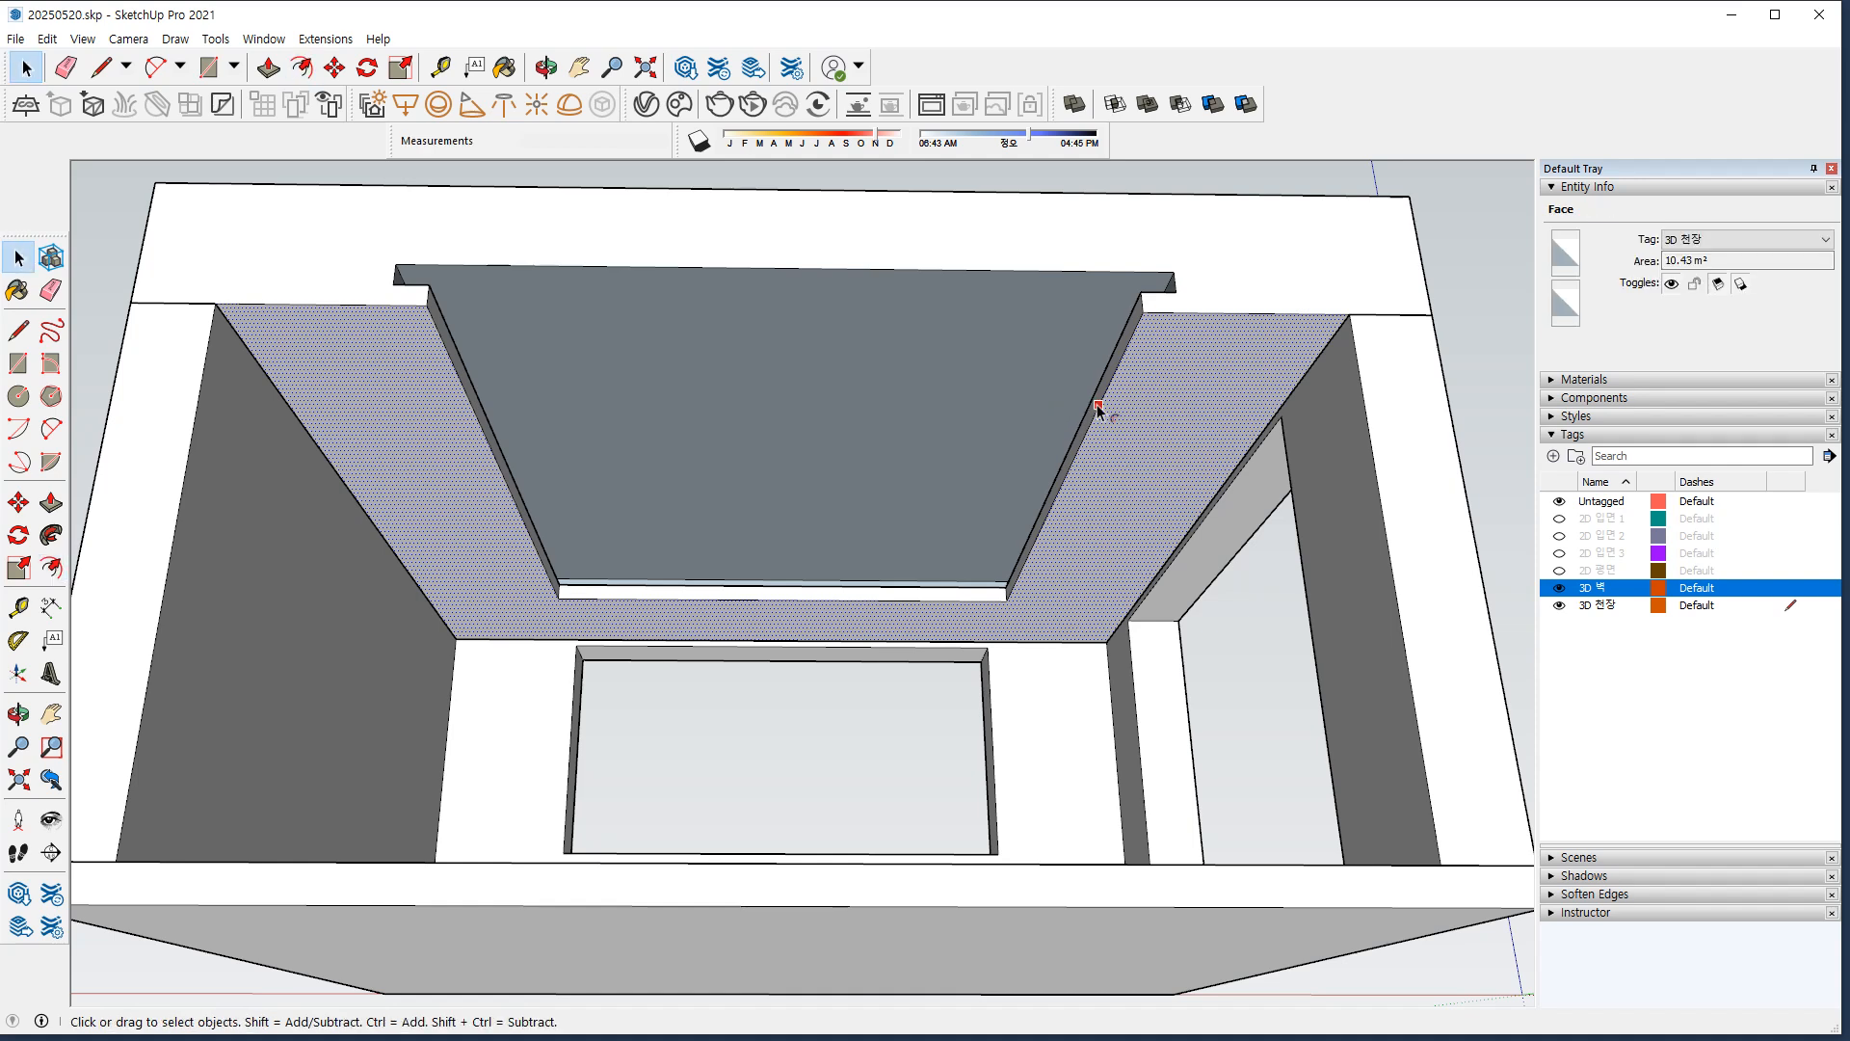
key("f")
left_click(1110, 383)
key("Escape")
key("space")
Select the ceiling outline's edges along the side wall with the opening and along the back wall.
left_click(1298, 387)
left_click(930, 641, "ctrl")
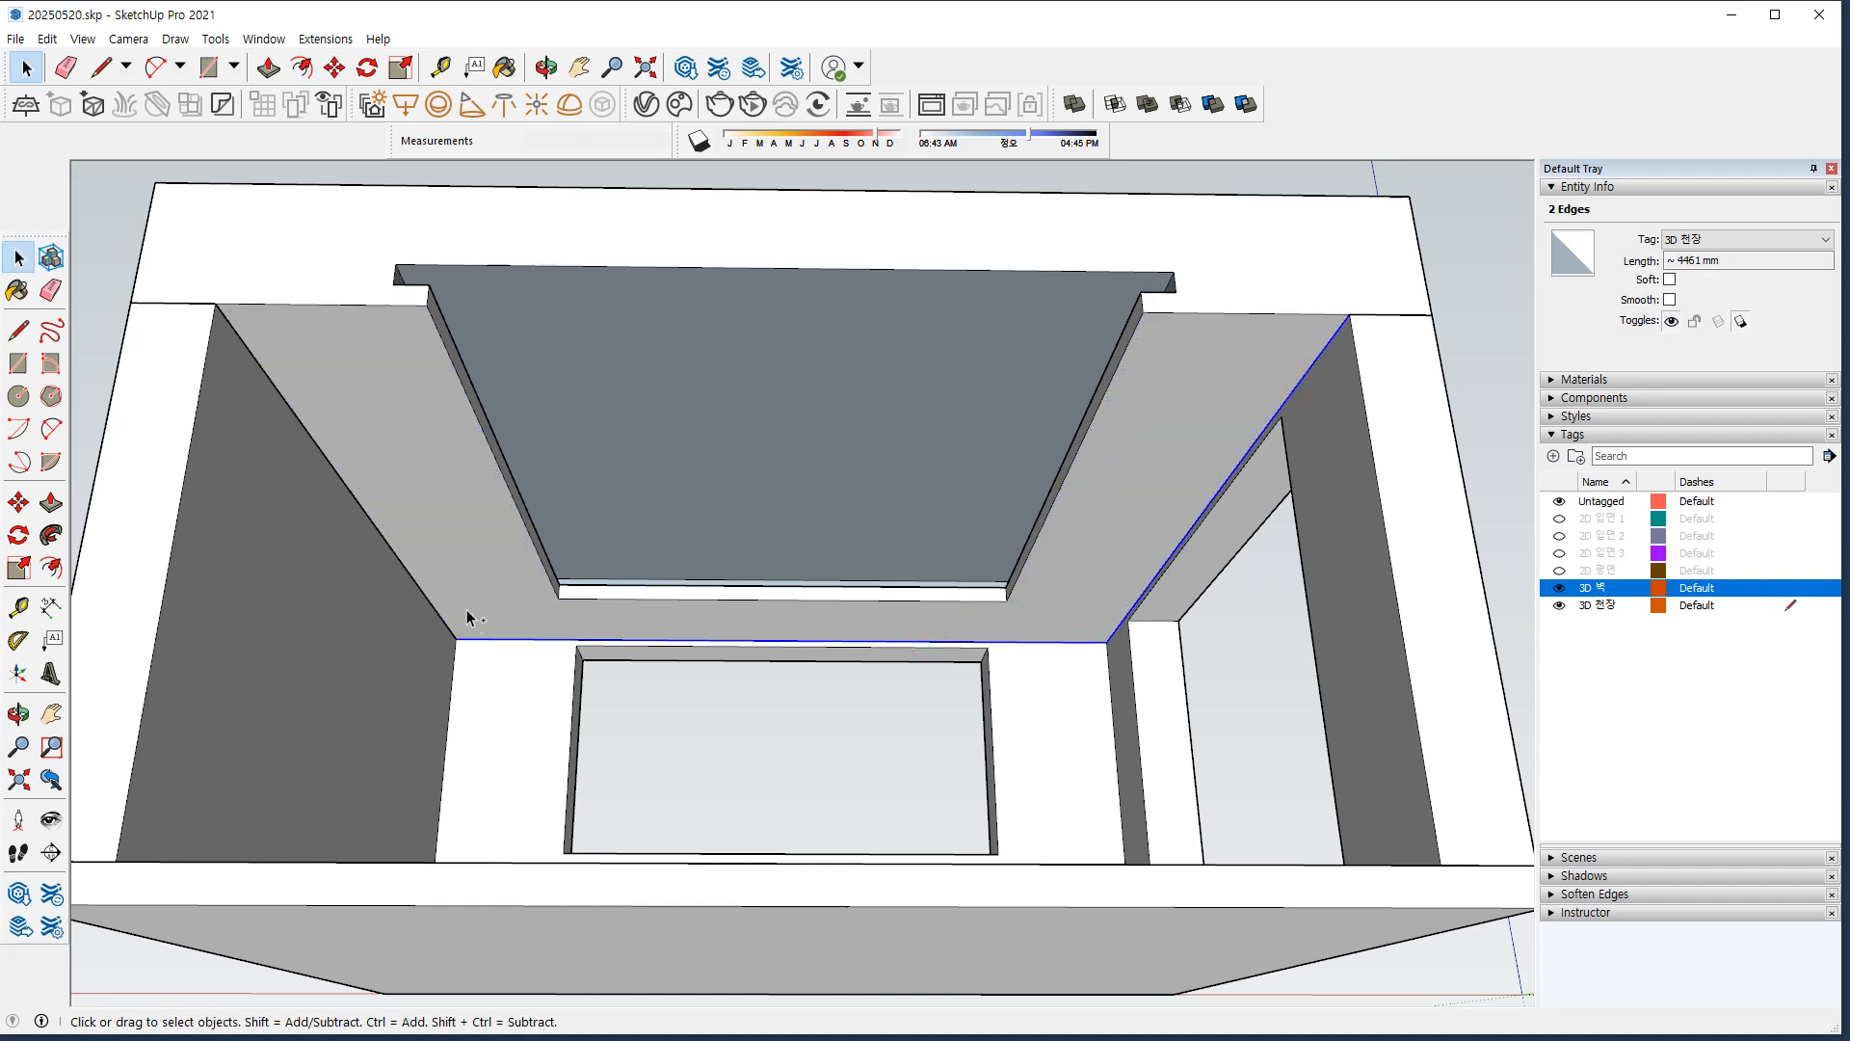
Offset the ceiling's three wall-side edges inward on the ceiling face and hide the 3D 벽 tag.
left_click(422, 590, "ctrl")
key("f")
left_click(240, 339)
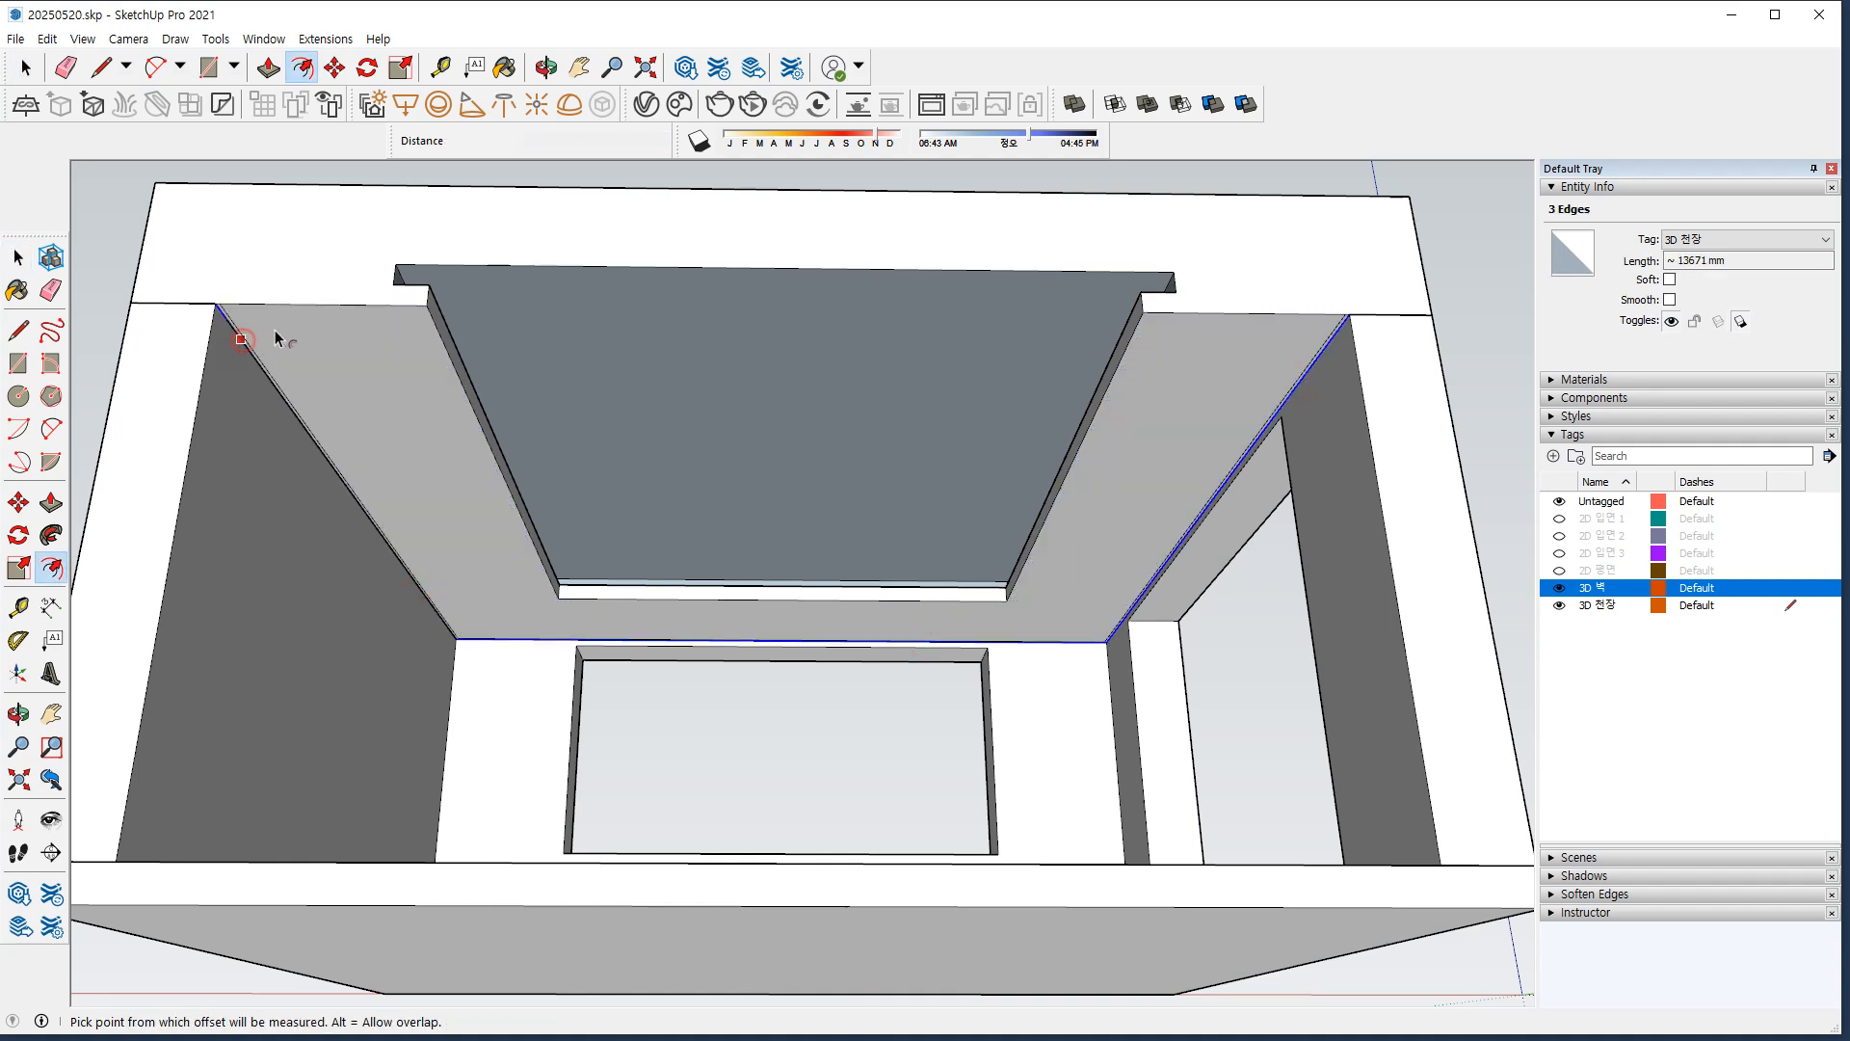
left_click(317, 306)
middle_click_drag(352, 433, 407, 443)
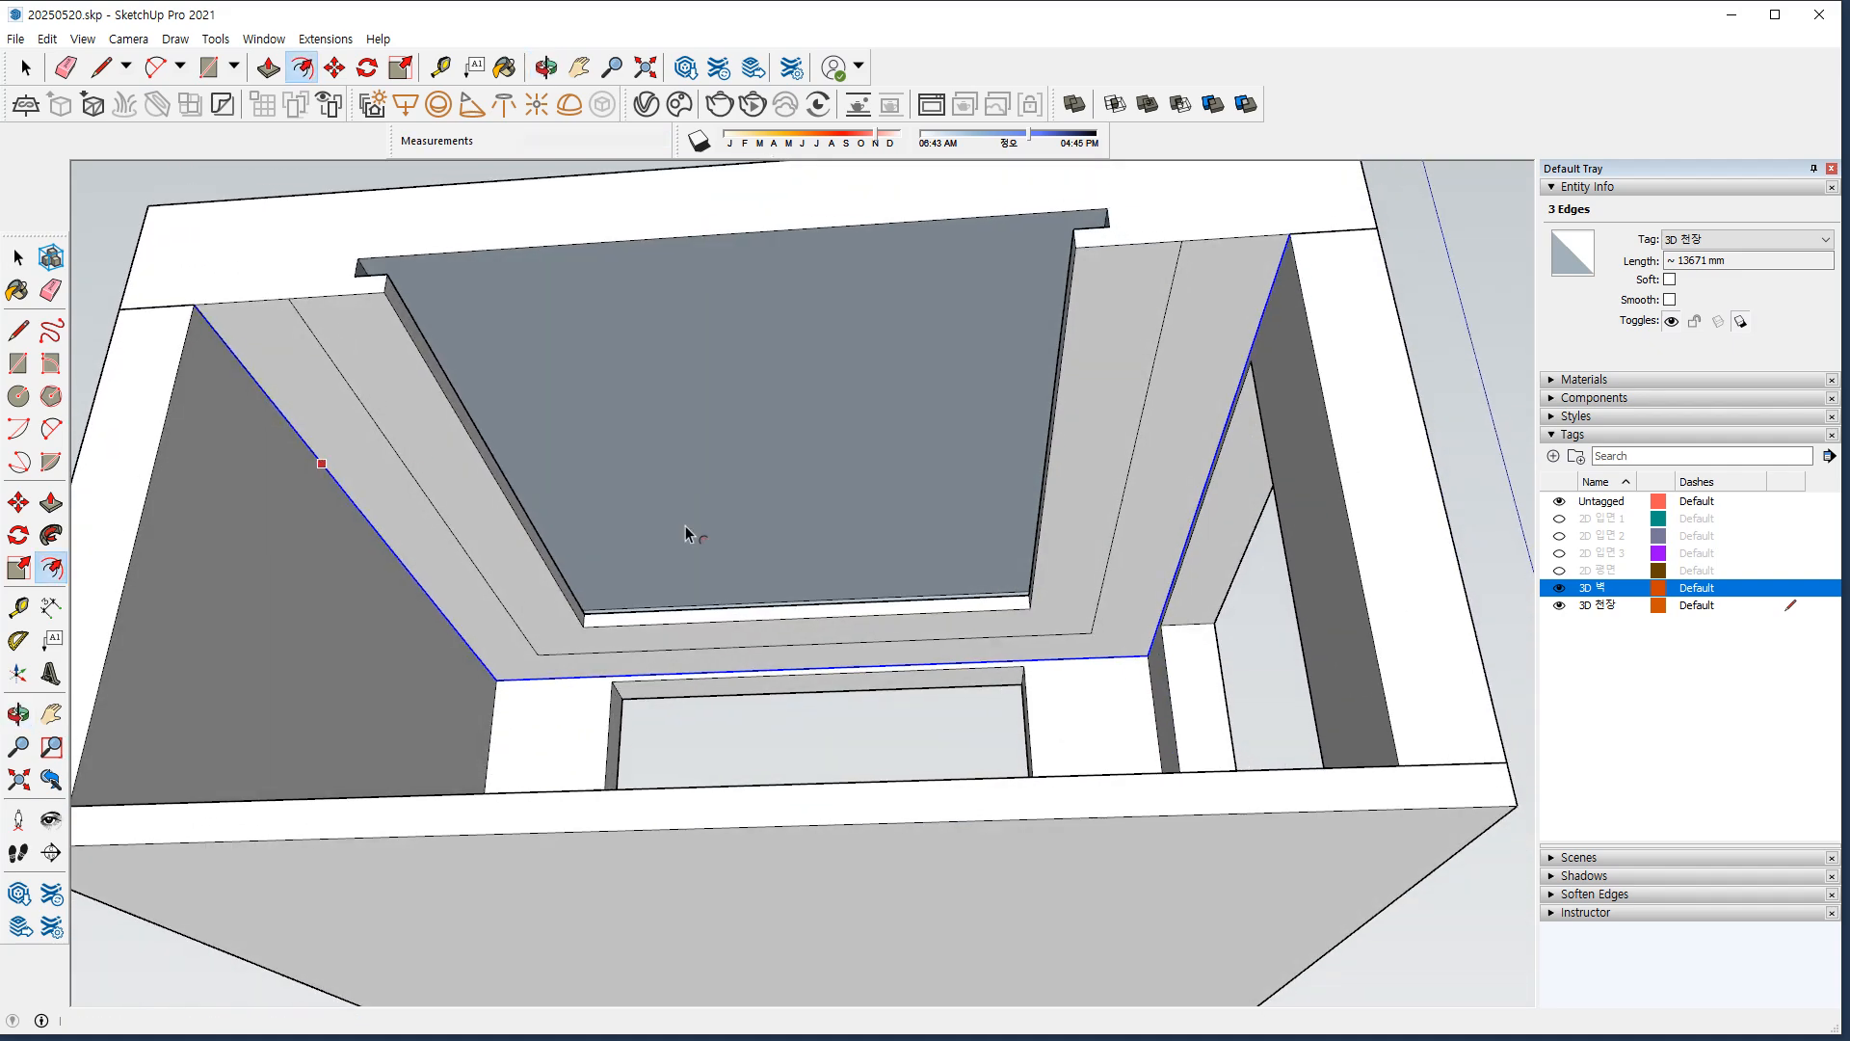
scroll(834, 578, "up", 2)
scroll(1465, 636, "down", 3)
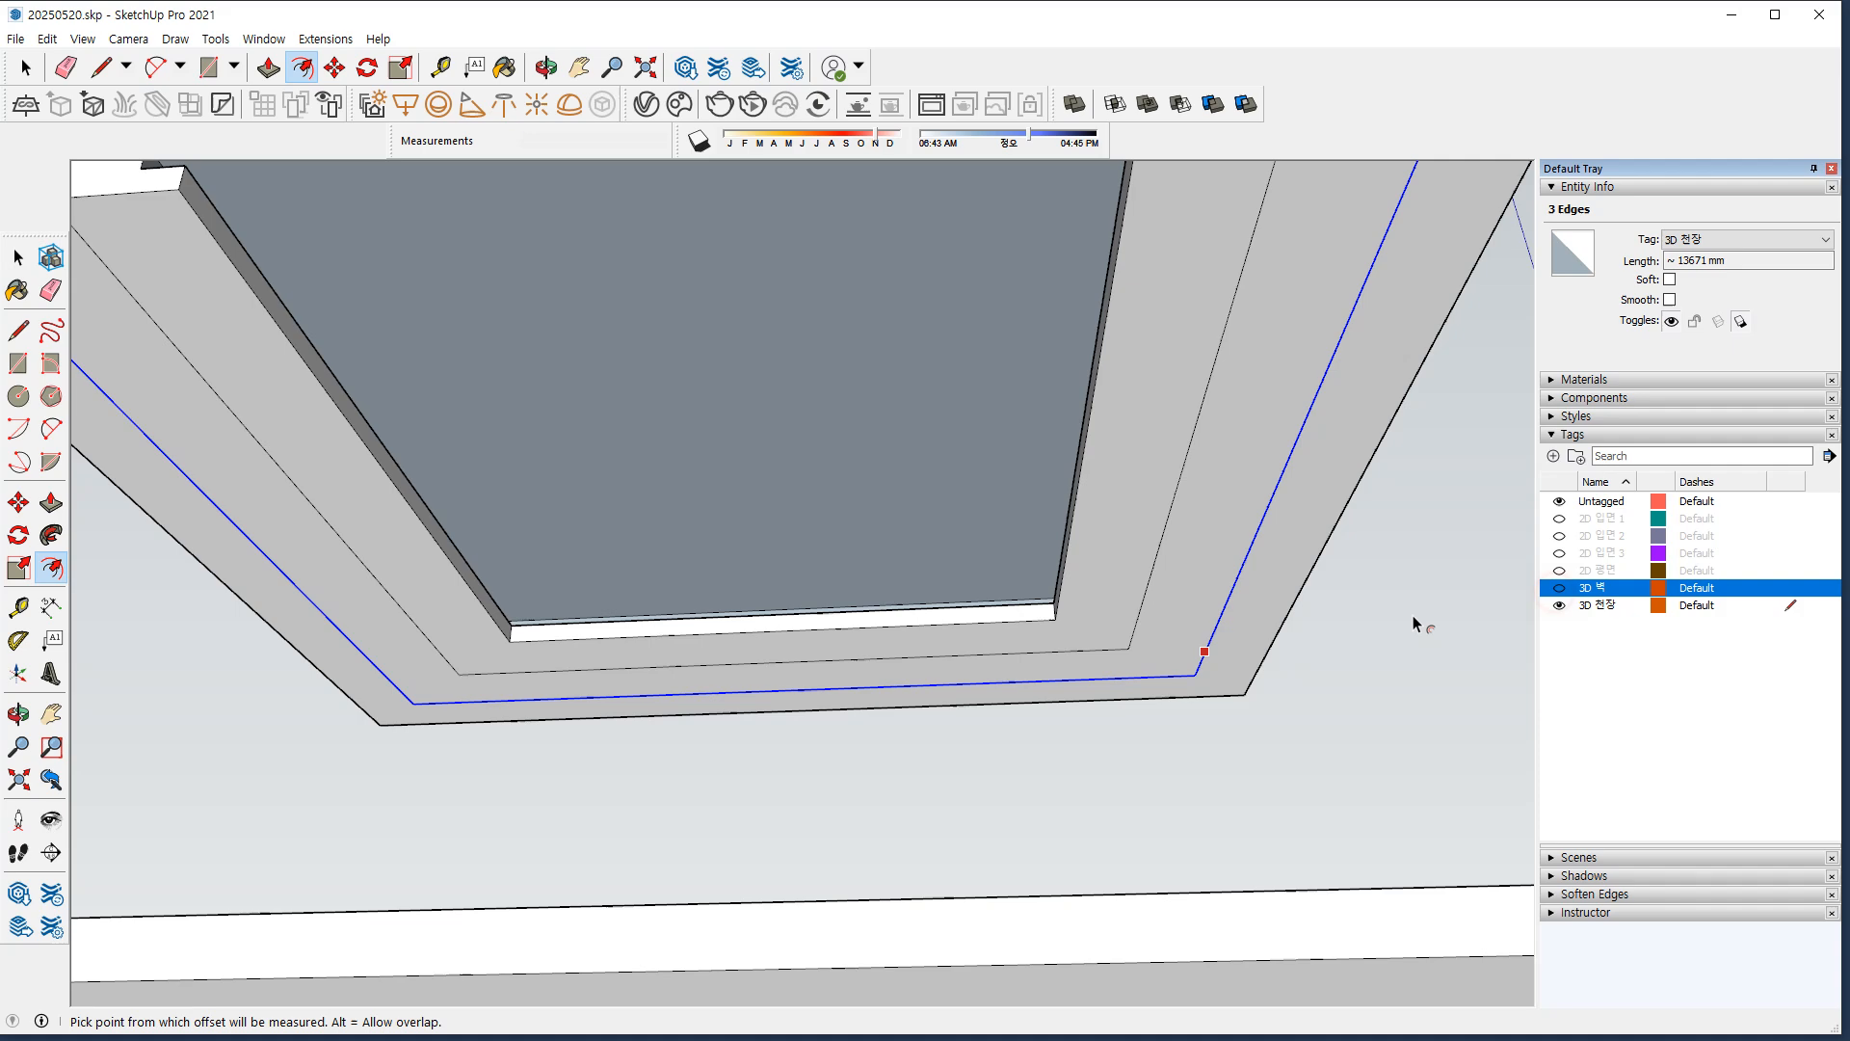
scroll(1505, 604, "down", 3)
key("space")
Draw a circle of 75 mm radius at each of the two corners of the inner offset line.
scroll(813, 570, "up", 3)
key("c")
left_click(551, 652)
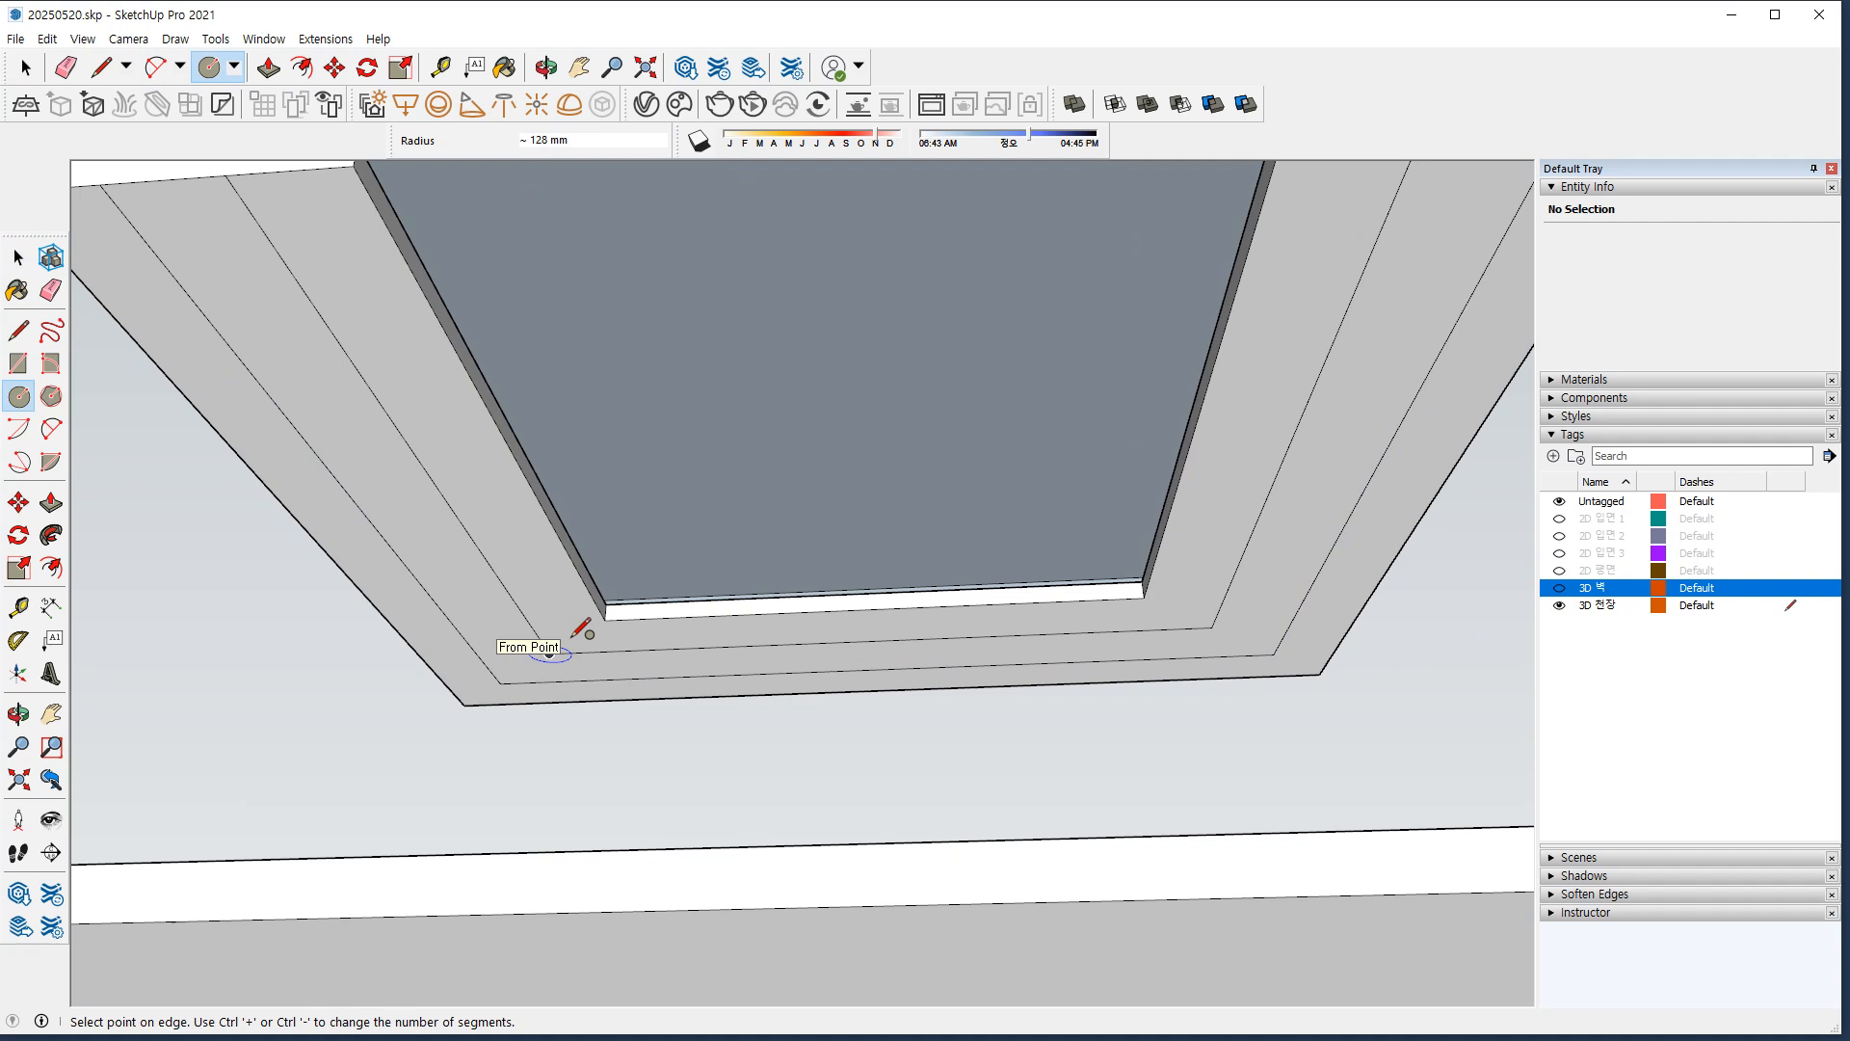
type("75")
key("Return")
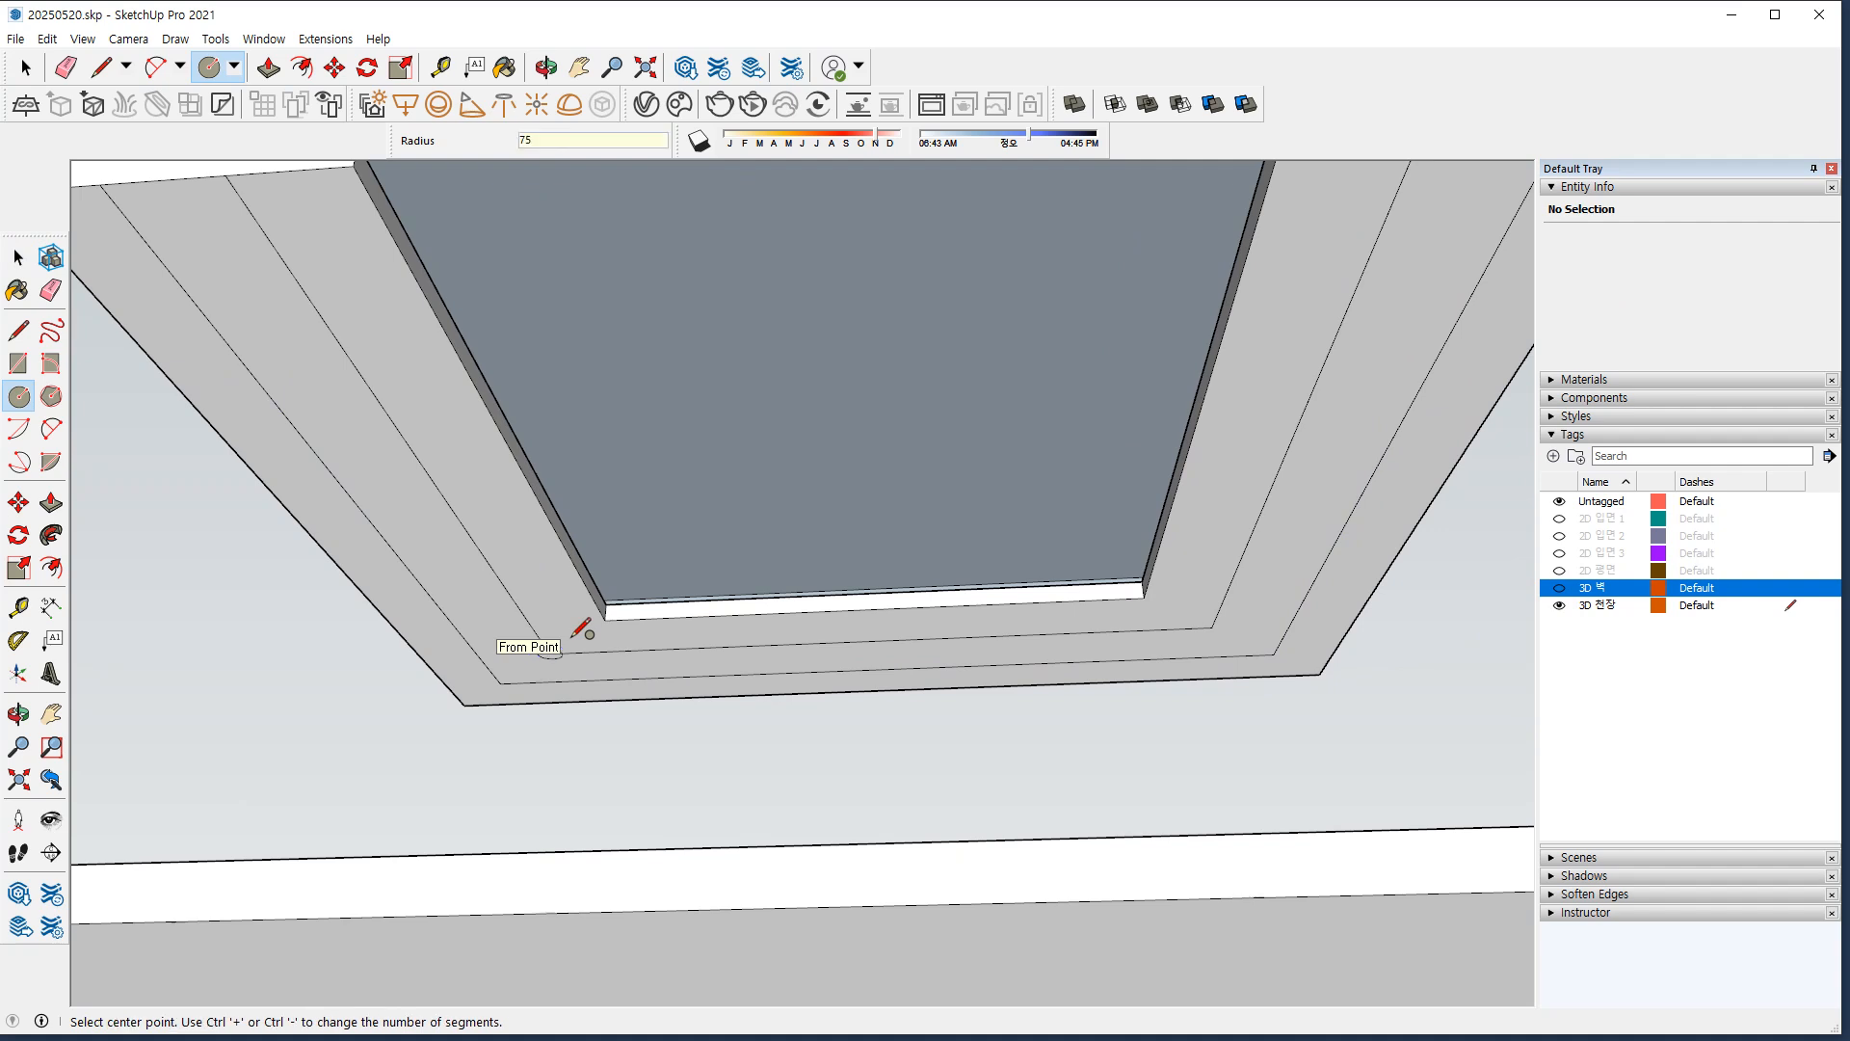
scroll(1172, 634, "up", 1)
left_click(1241, 621)
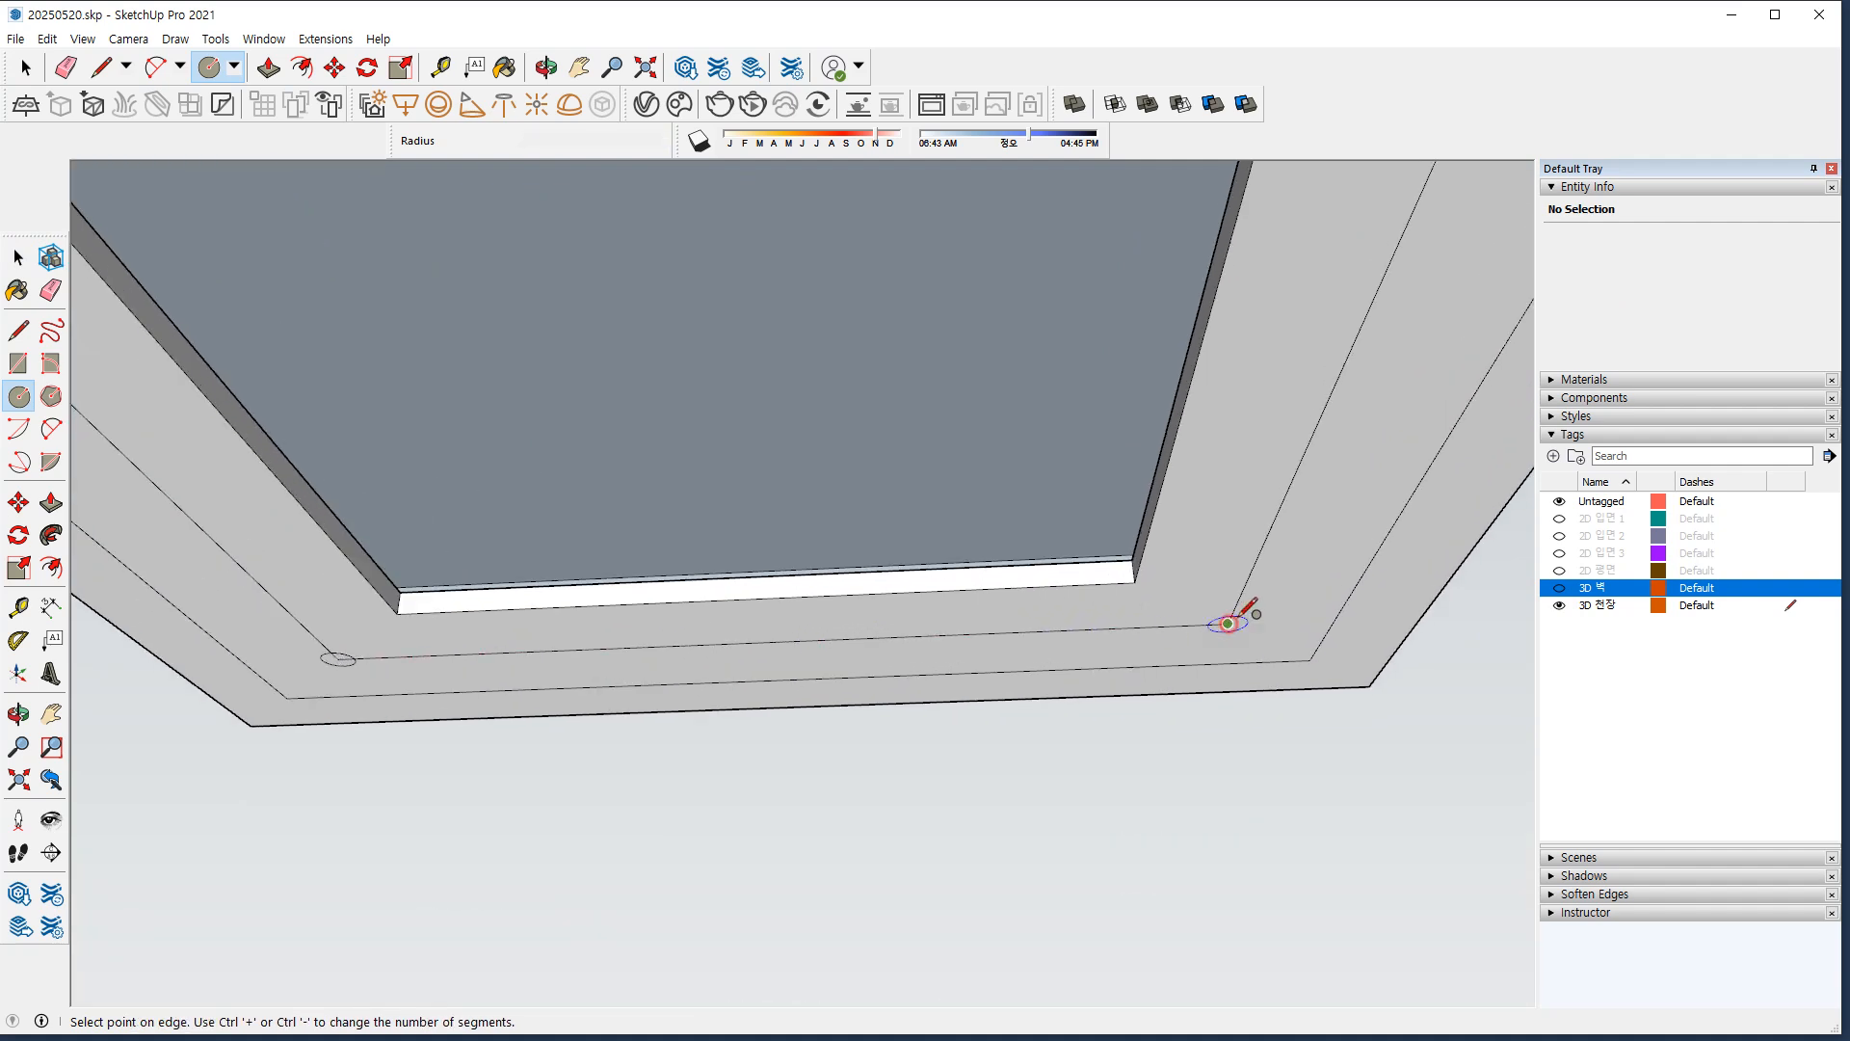
type("75")
key("Return")
middle_click_drag(1253, 611, 1080, 639)
key("space")
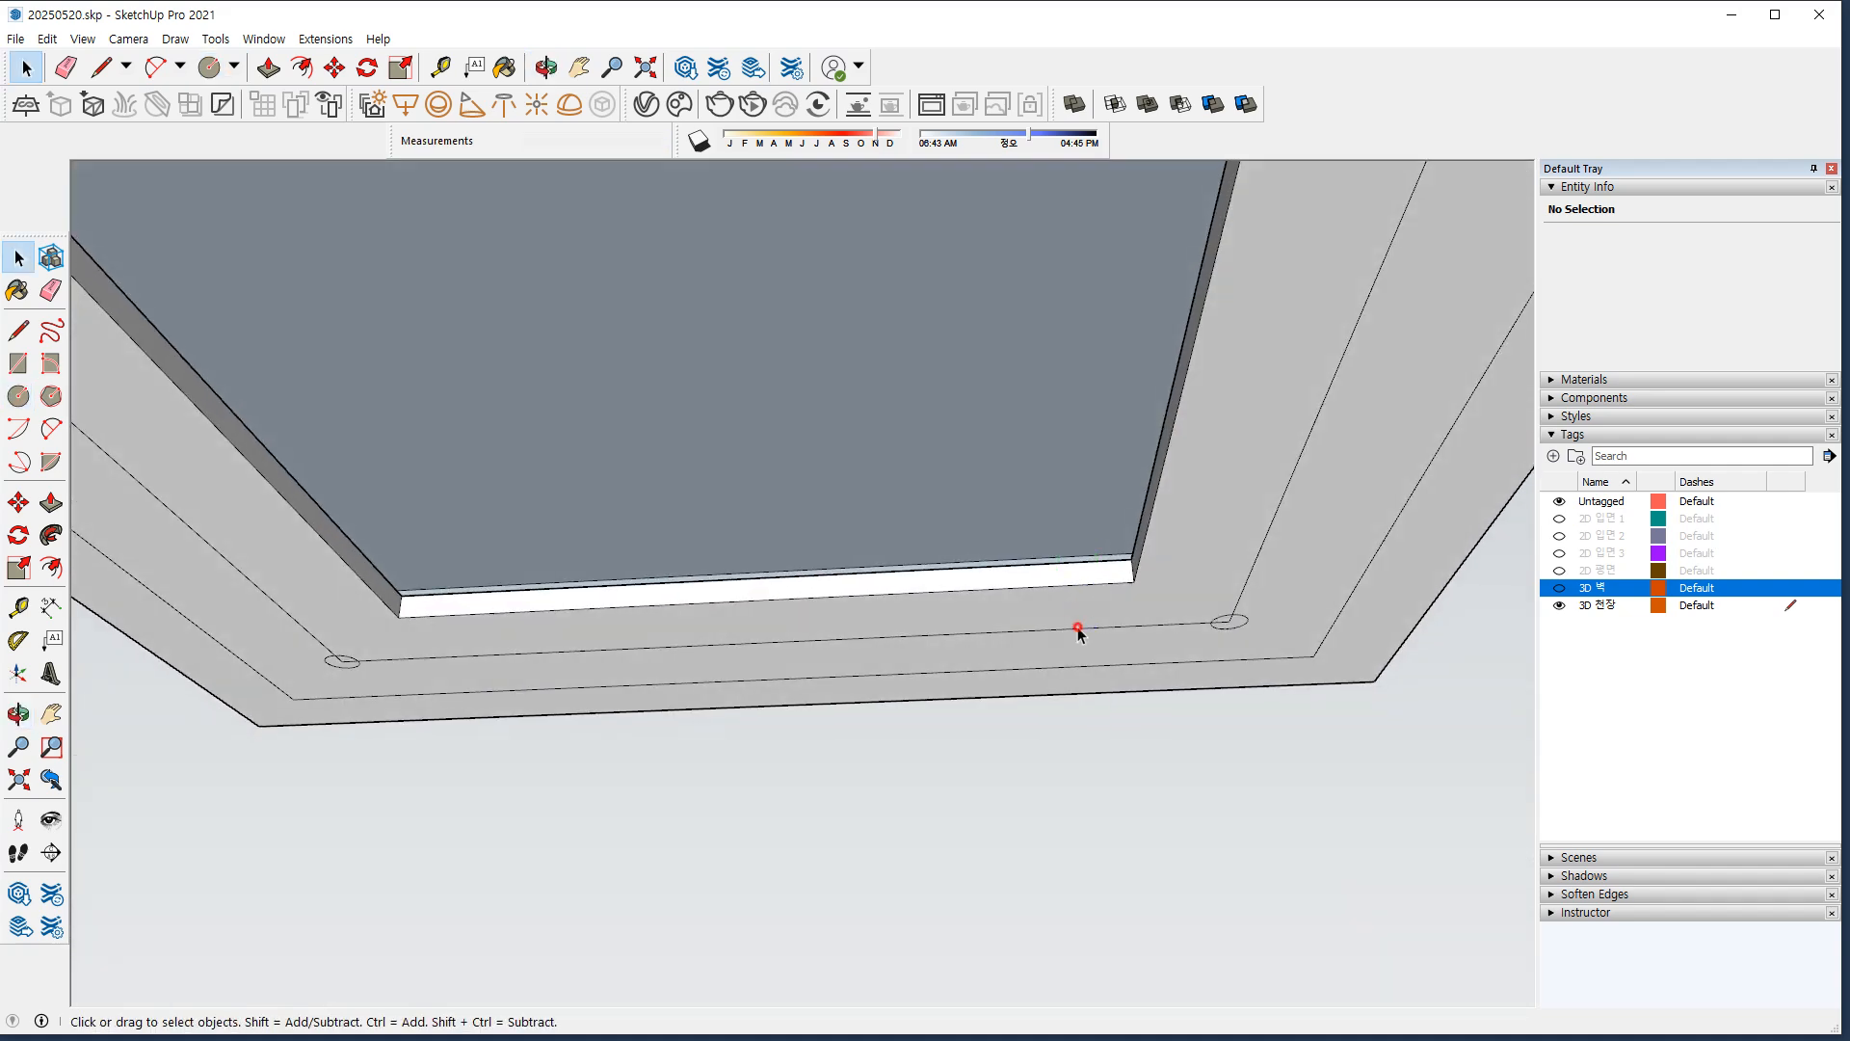
Delete the offset line segments inside the left circle and the segment running from it along the ceiling's side.
scroll(1241, 626, "up", 3)
scroll(1241, 627, "up", 2)
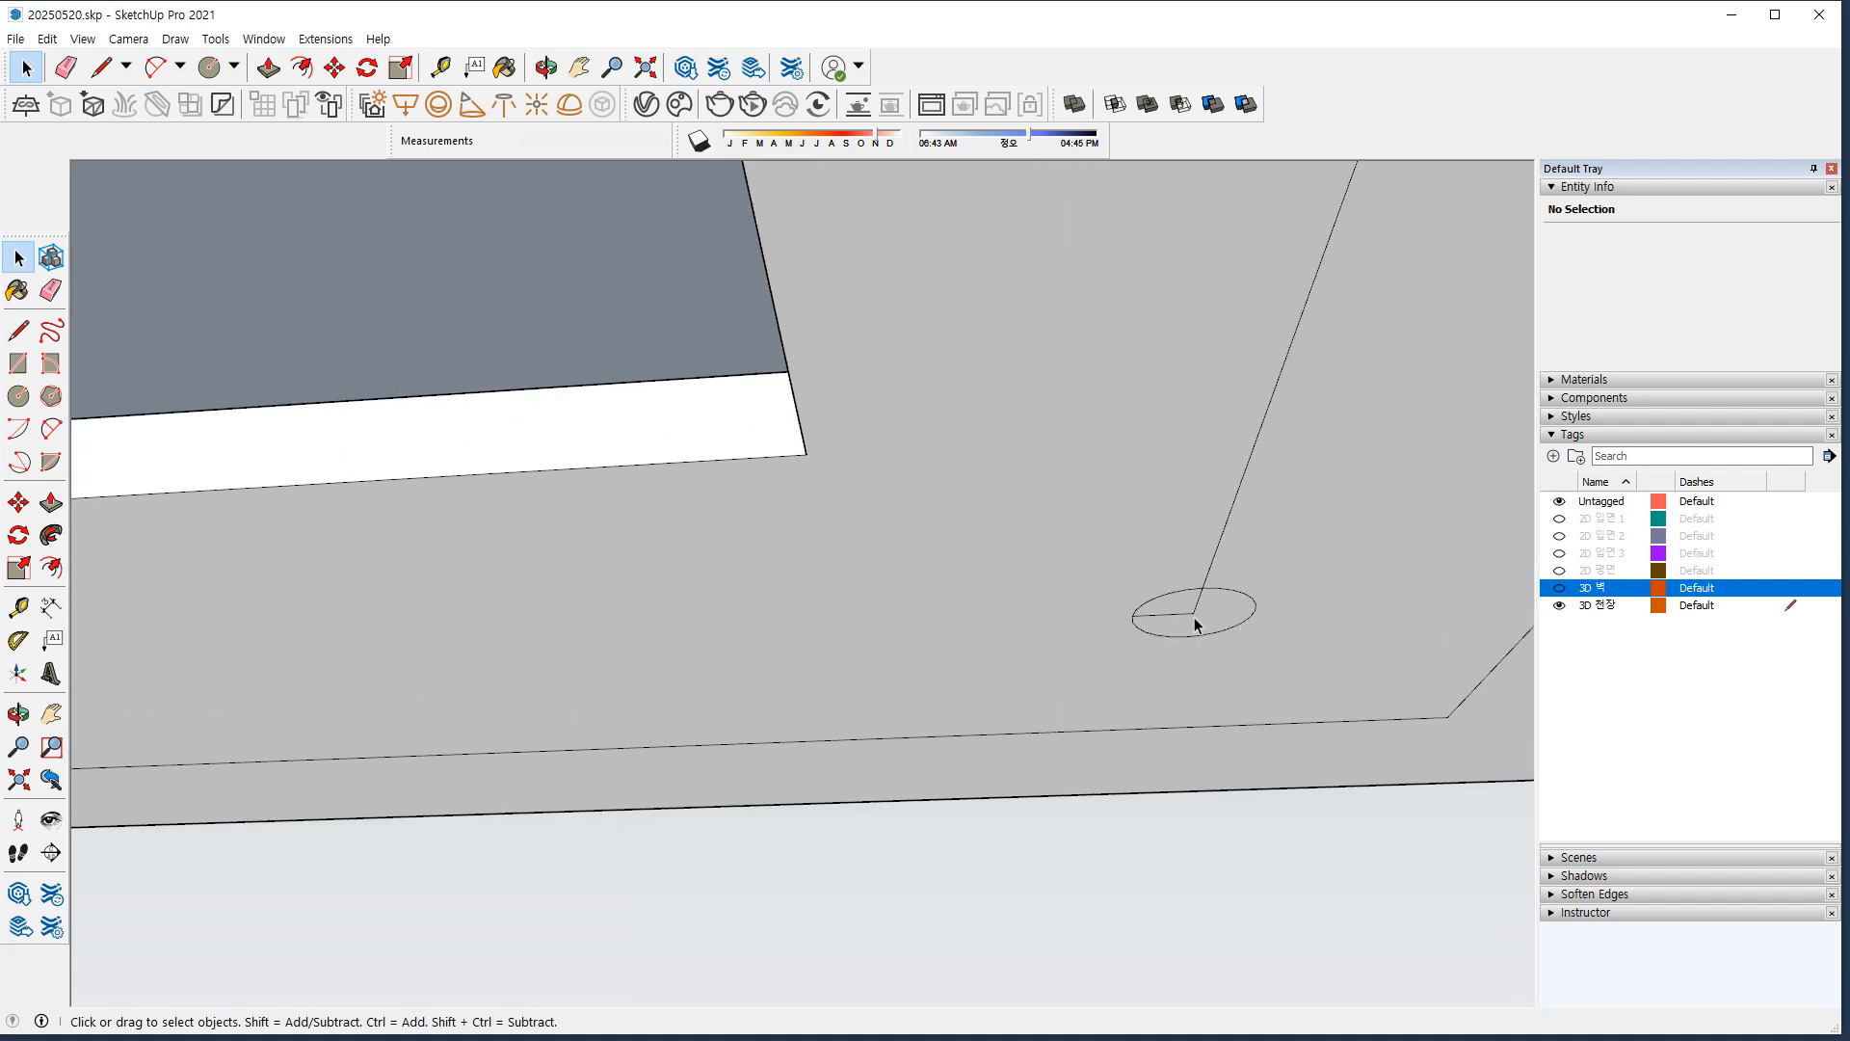
middle_click_drag(1172, 626, 515, 678)
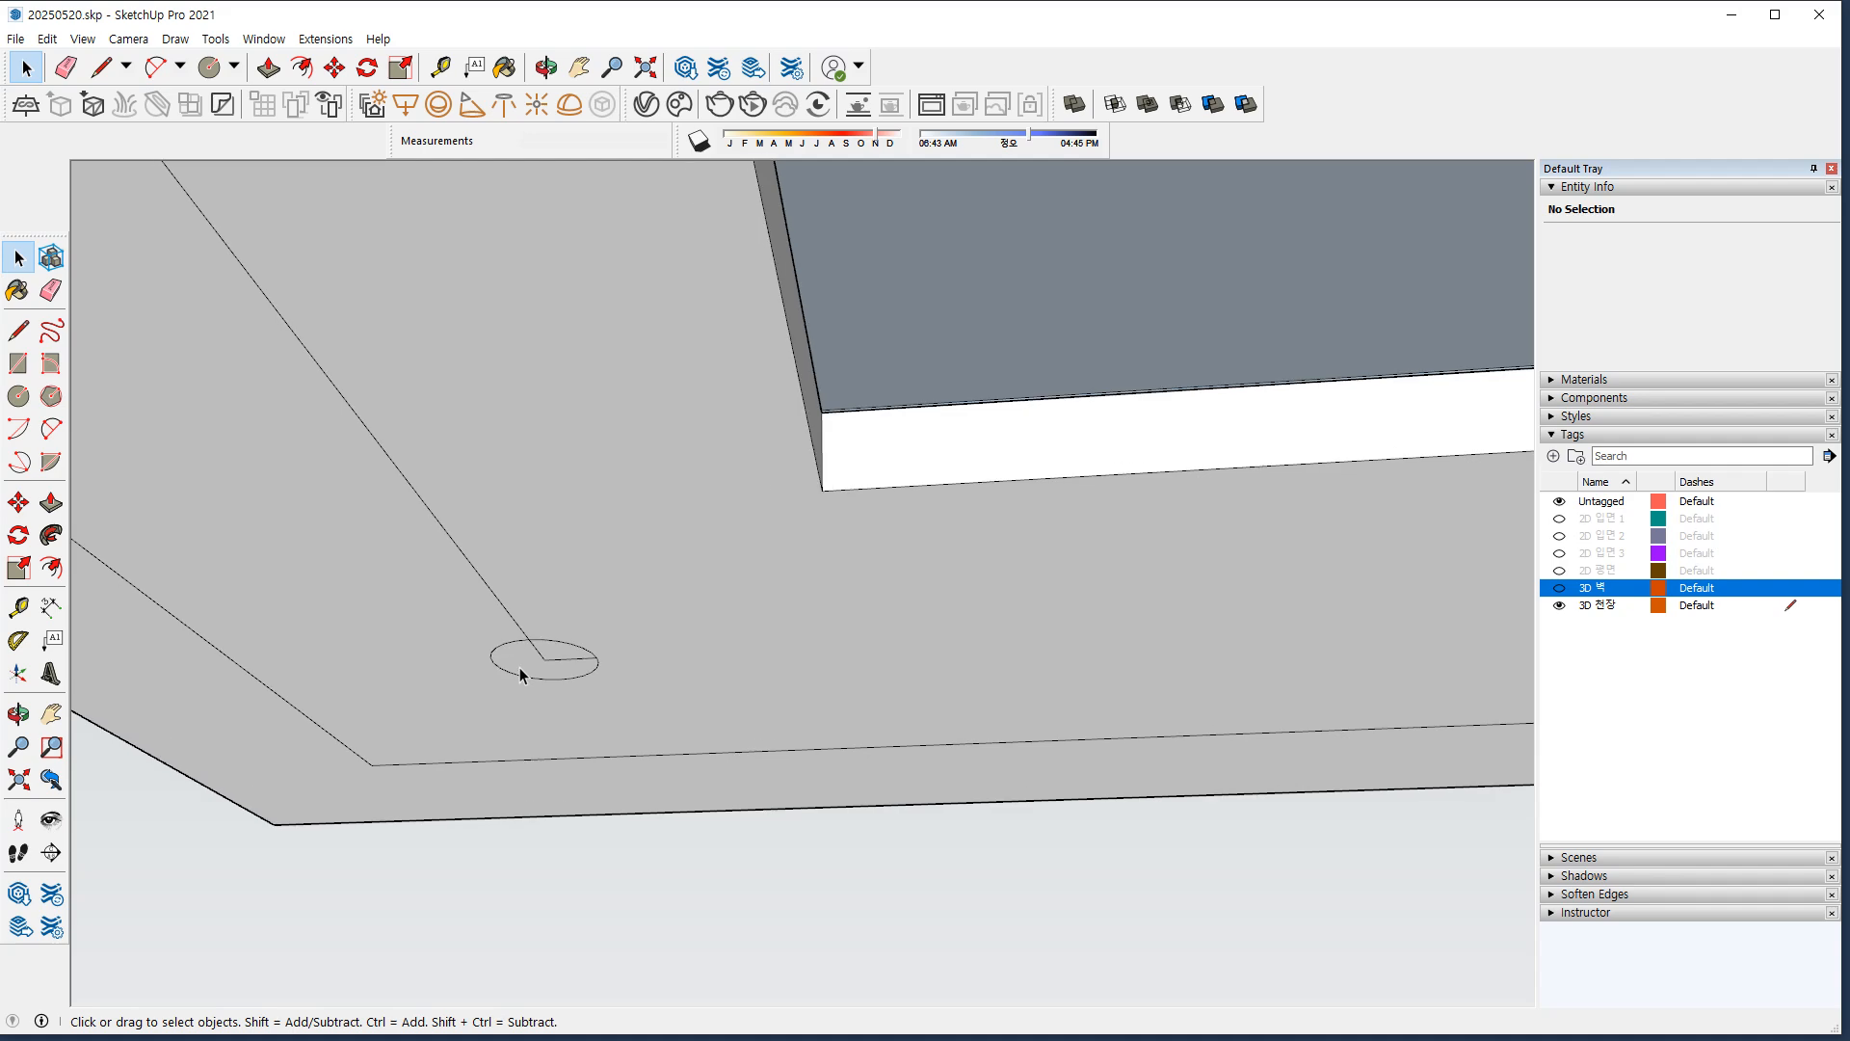
left_click(568, 660)
key("Delete")
left_click(537, 650)
key("Delete")
left_click(509, 617)
key("Delete")
scroll(613, 650, "down", 8)
Delete the remaining offset line segment that runs from the right circle along the ceiling's side.
middle_click_drag(1210, 601, 1169, 566)
scroll(1170, 566, "up", 1)
scroll(1169, 573, "up", 1)
left_click(1184, 585)
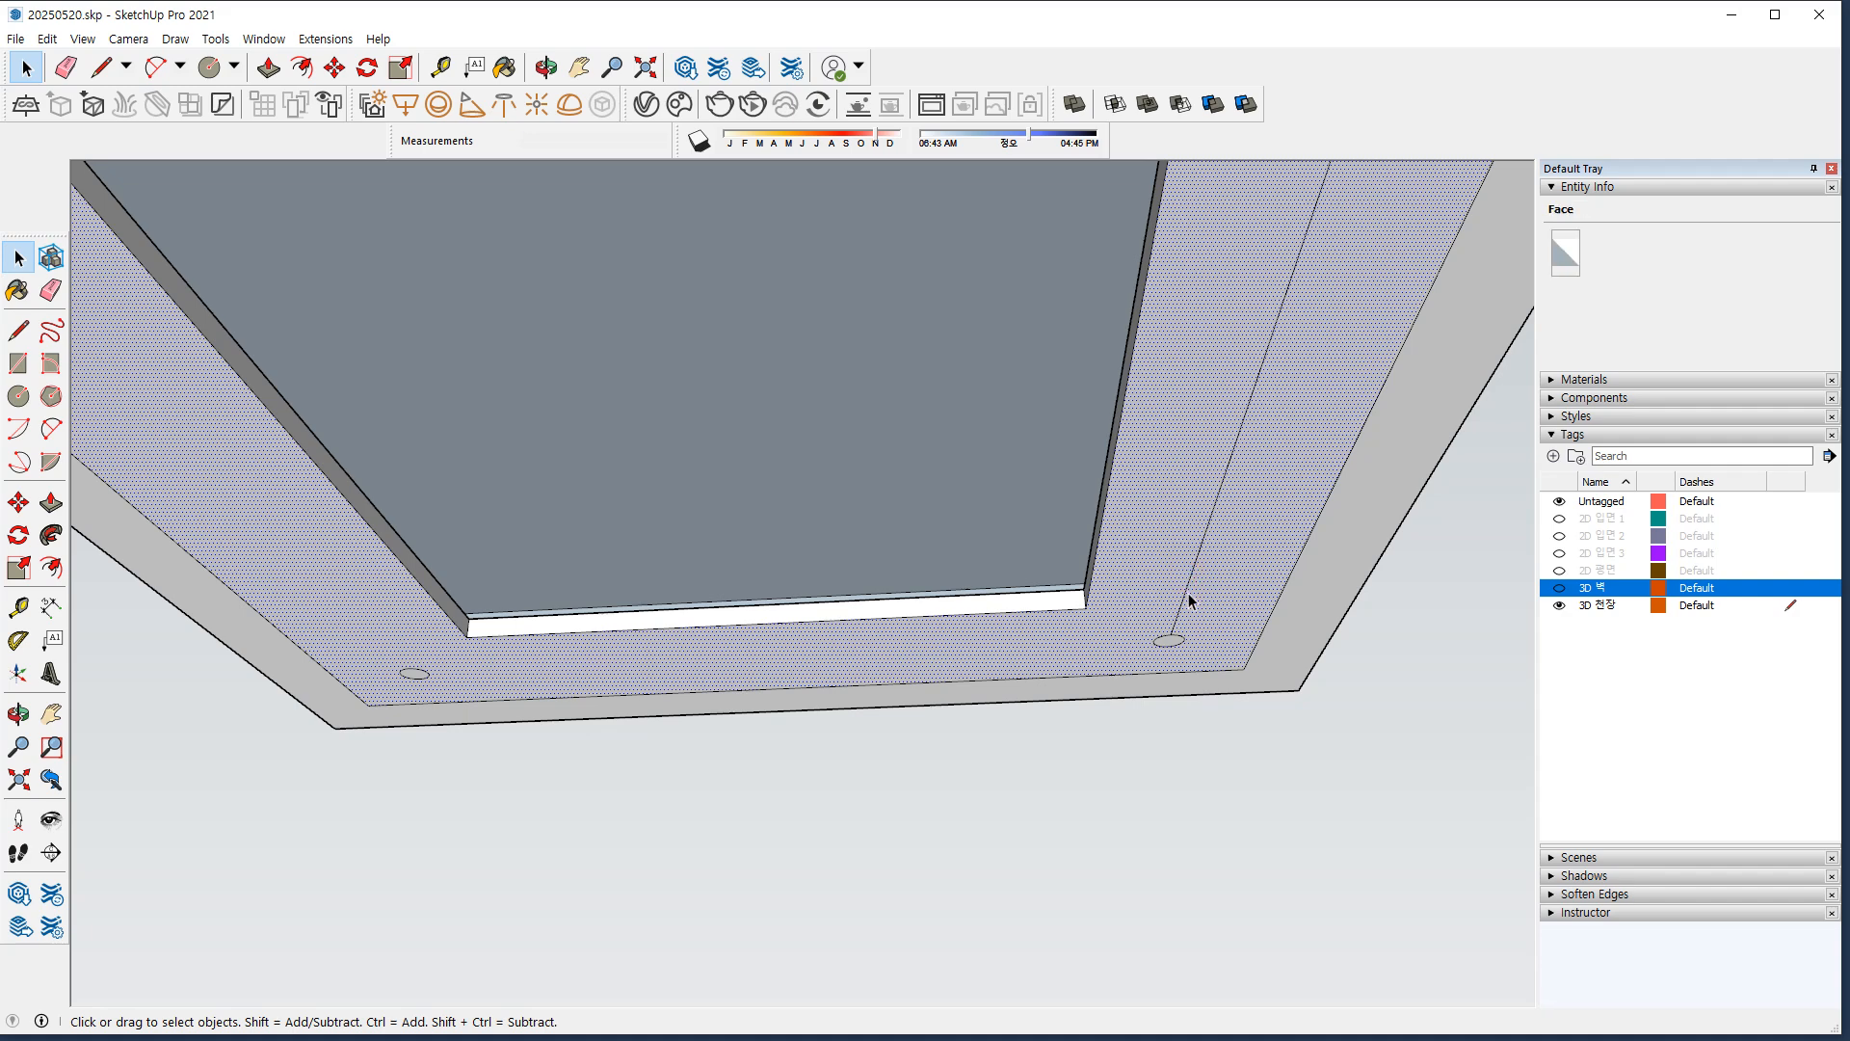
key("Delete")
key("ctrl+z")
left_click(1183, 603)
key("Delete")
middle_click_drag(772, 632, 853, 575)
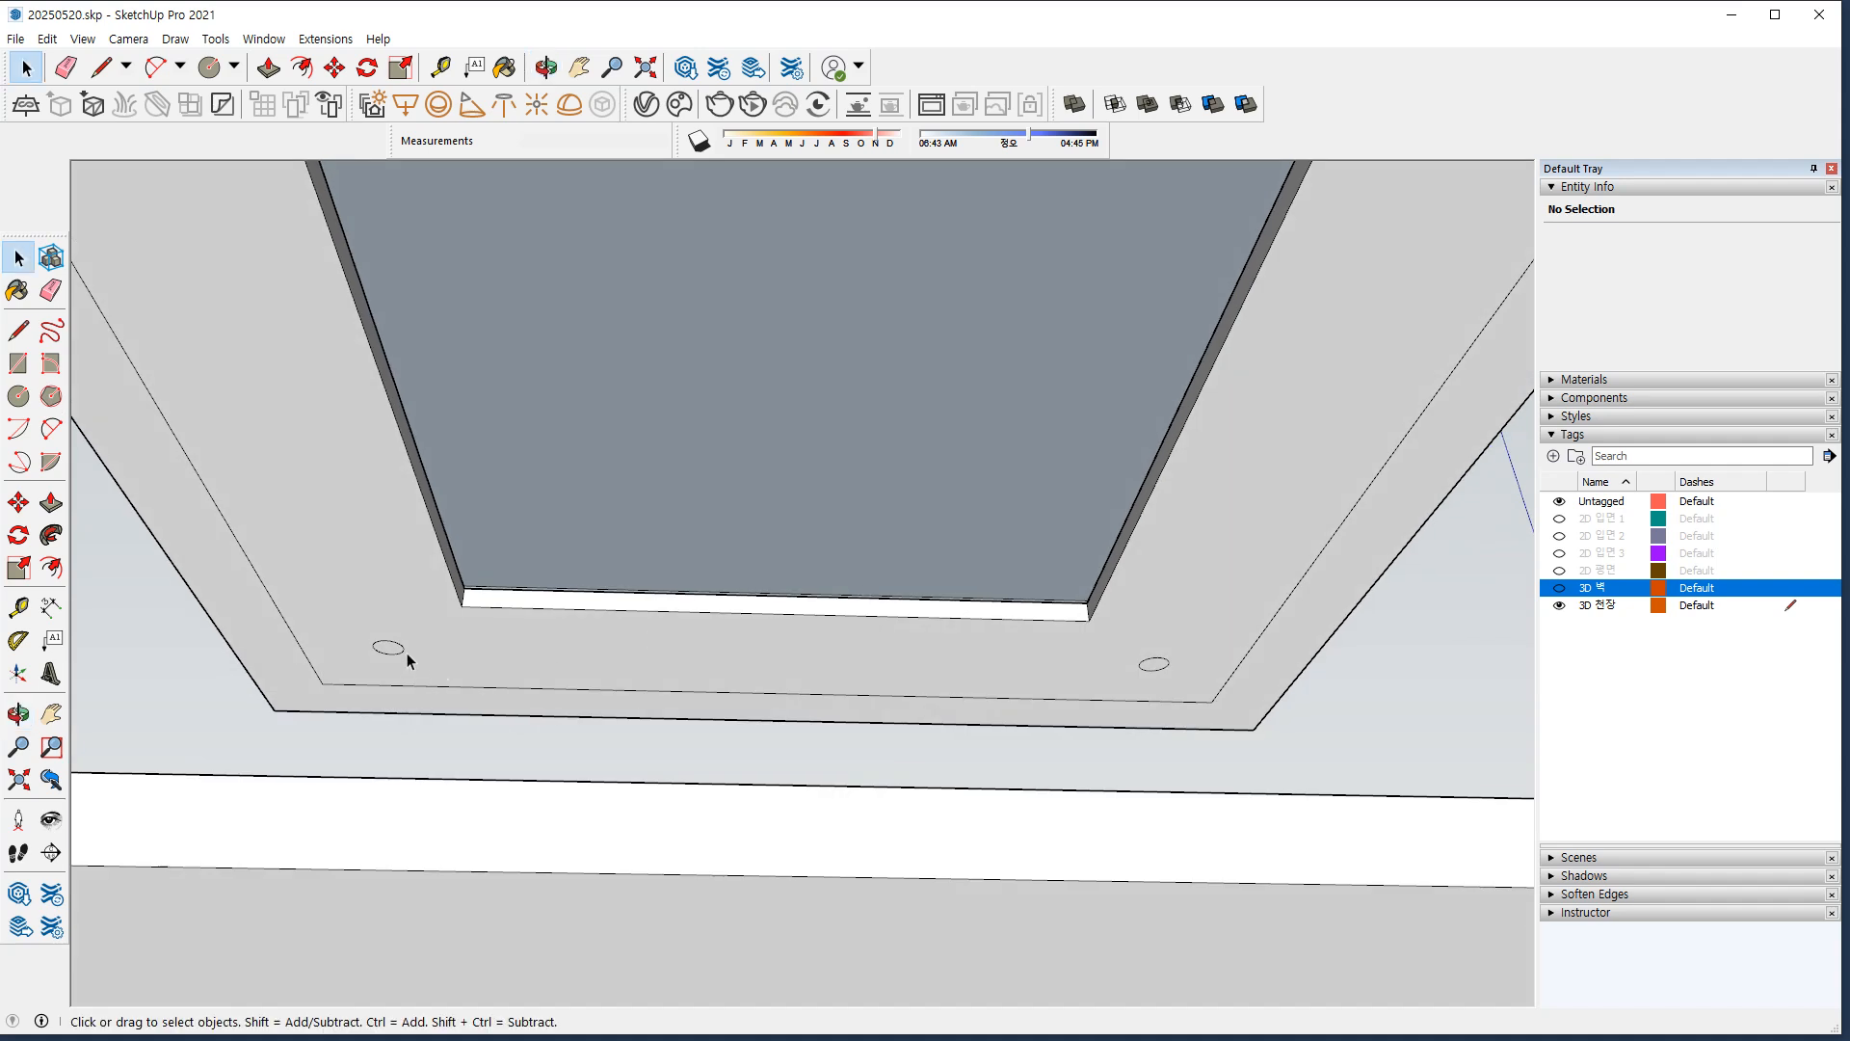
mouse_move(391, 602)
left_mouse_down()
mouse_move(415, 660)
mouse_move(400, 605)
left_mouse_up()
mouse_move(1161, 701)
left_mouse_down()
mouse_move(1110, 656)
mouse_move(1158, 727)
left_mouse_up()
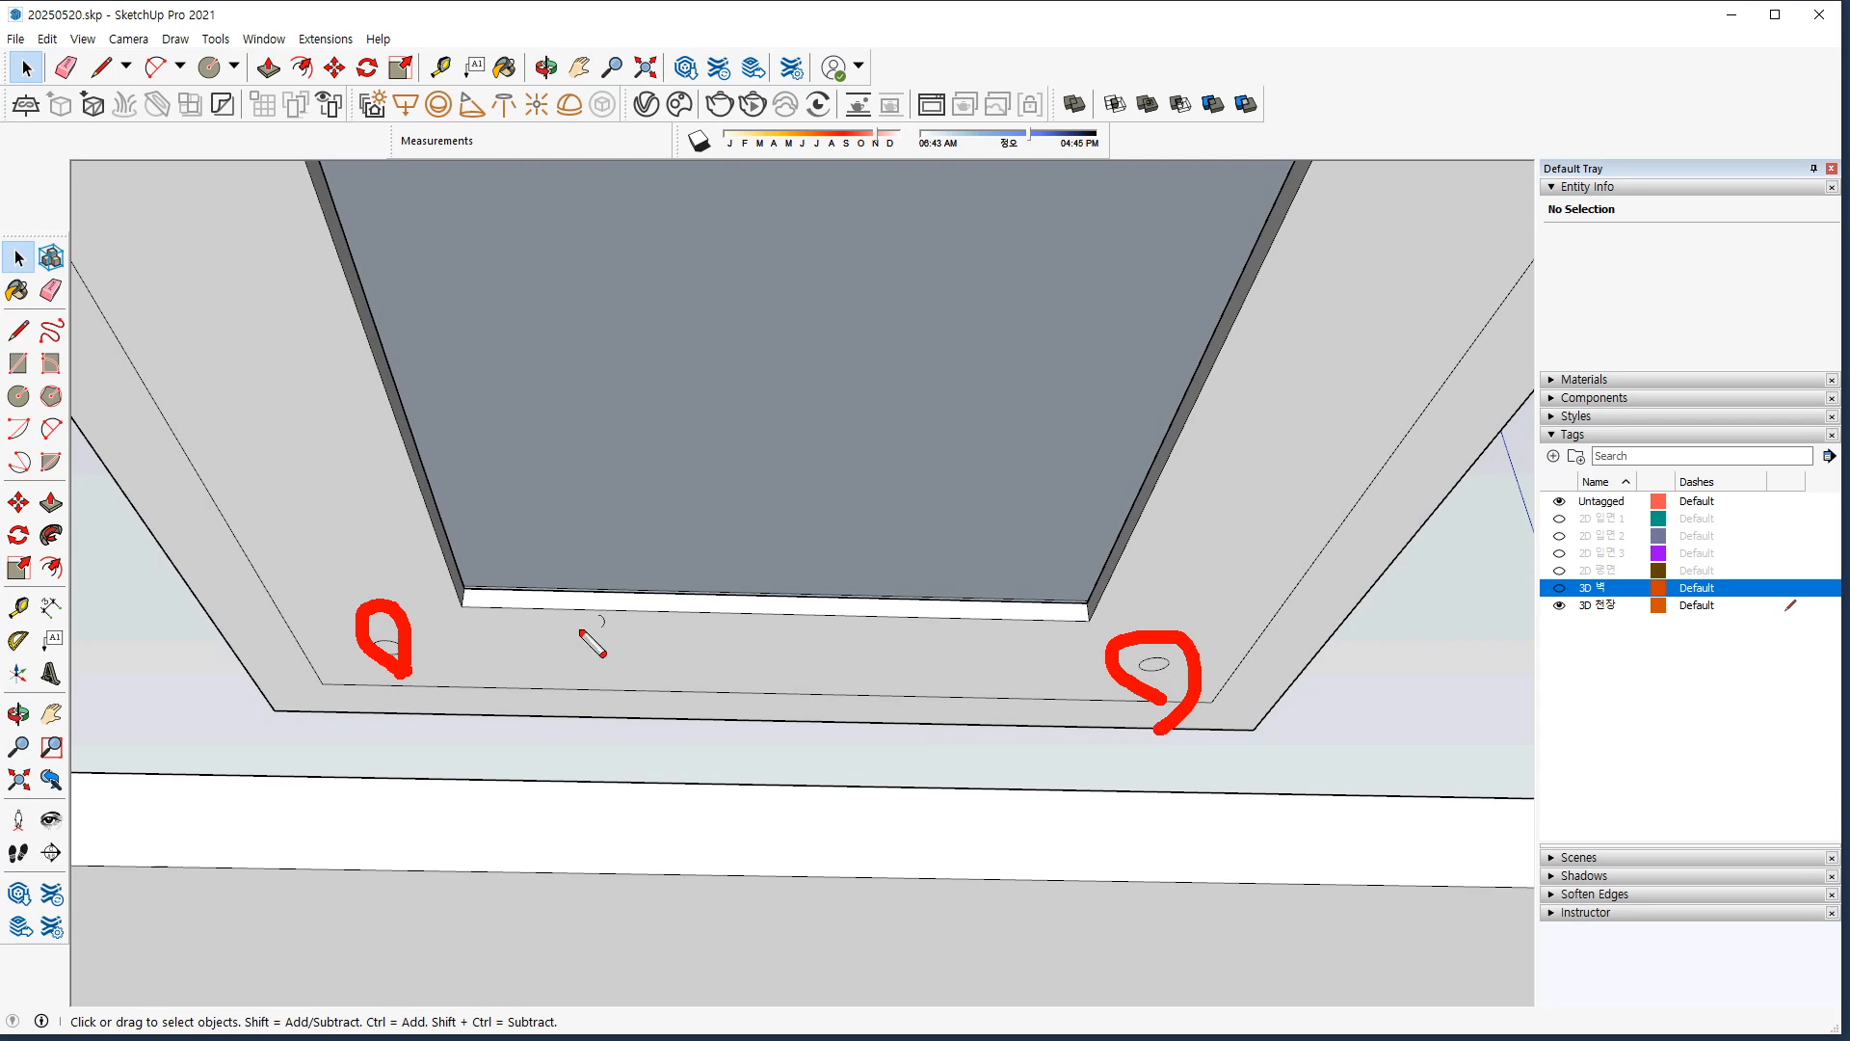
key("Escape")
key("ctrl+2")
left_click_drag(796, 648, 796, 675)
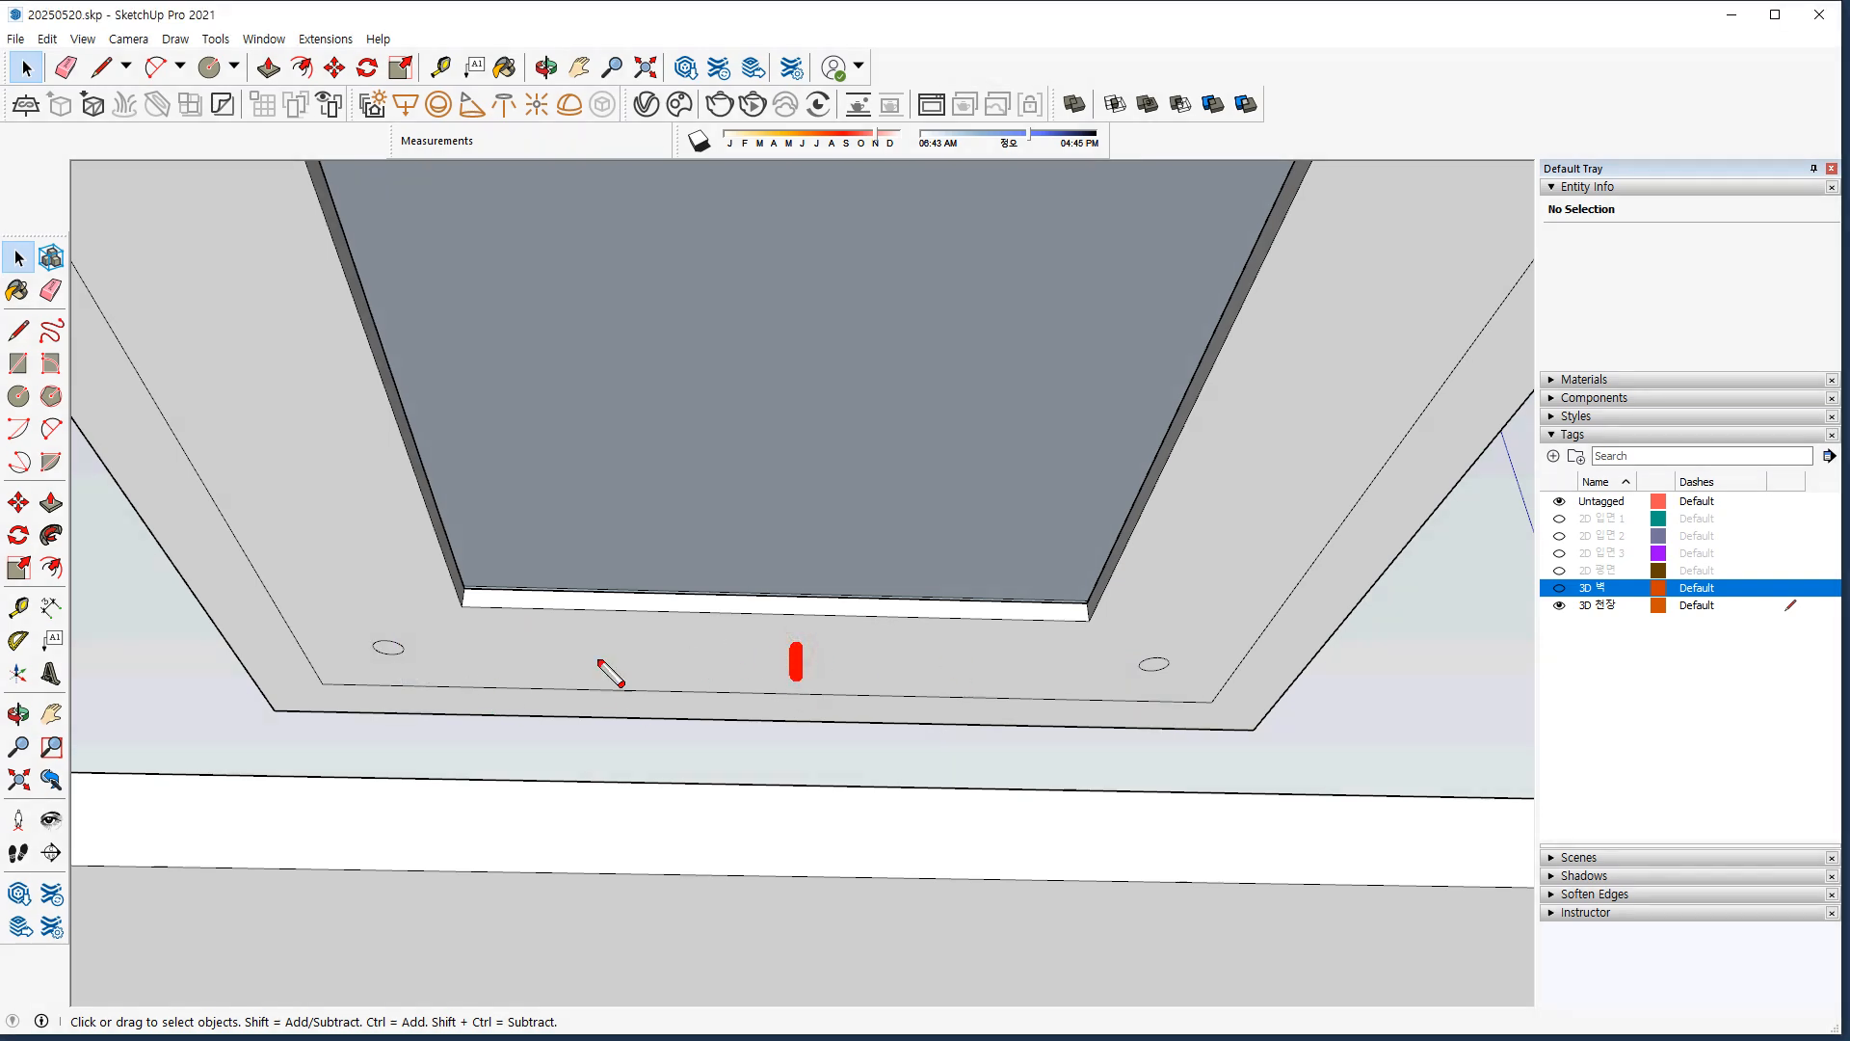
left_click_drag(591, 644, 591, 667)
left_click(971, 663)
left_click_drag(971, 663, 971, 690)
key("Escape")
Copy the left circle's face onto the right circle's centre and divide the distance into four equal intervals with /4.
left_click(388, 648)
key("m")
scroll(389, 658, "up", 2)
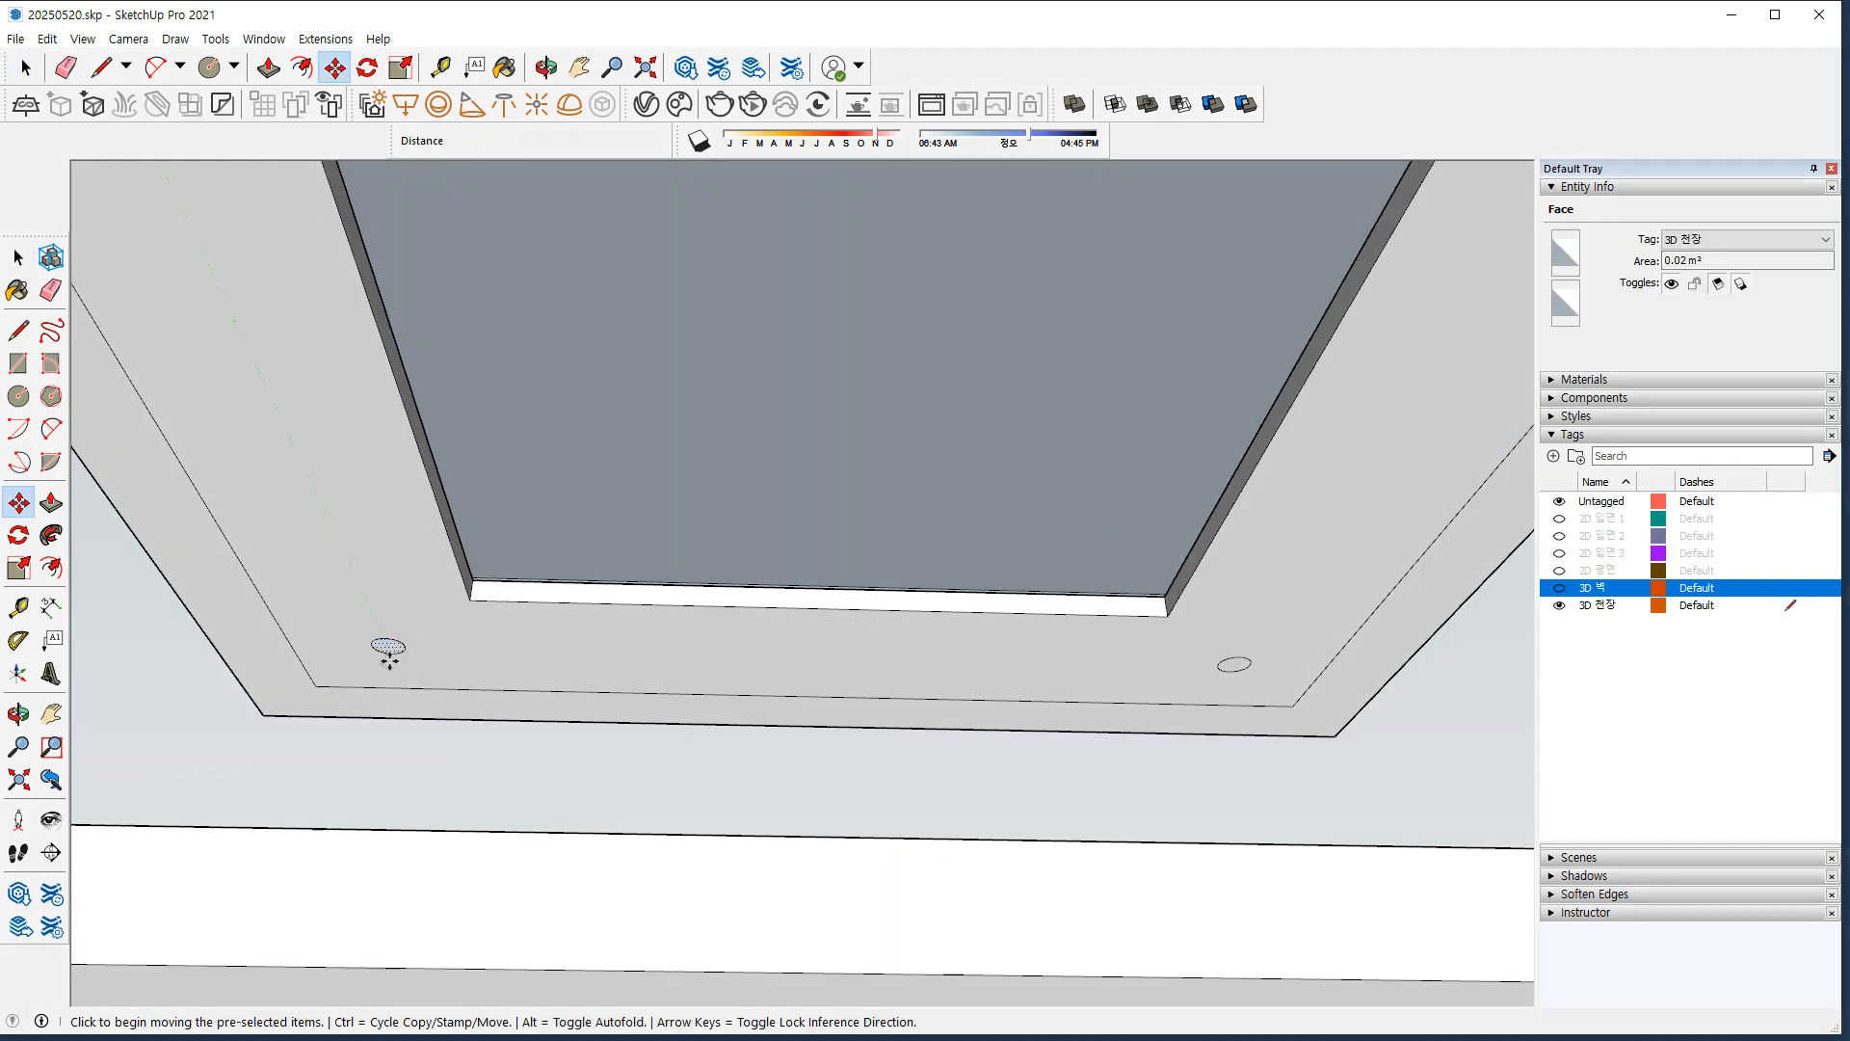
scroll(390, 658, "up", 1)
key("ctrl")
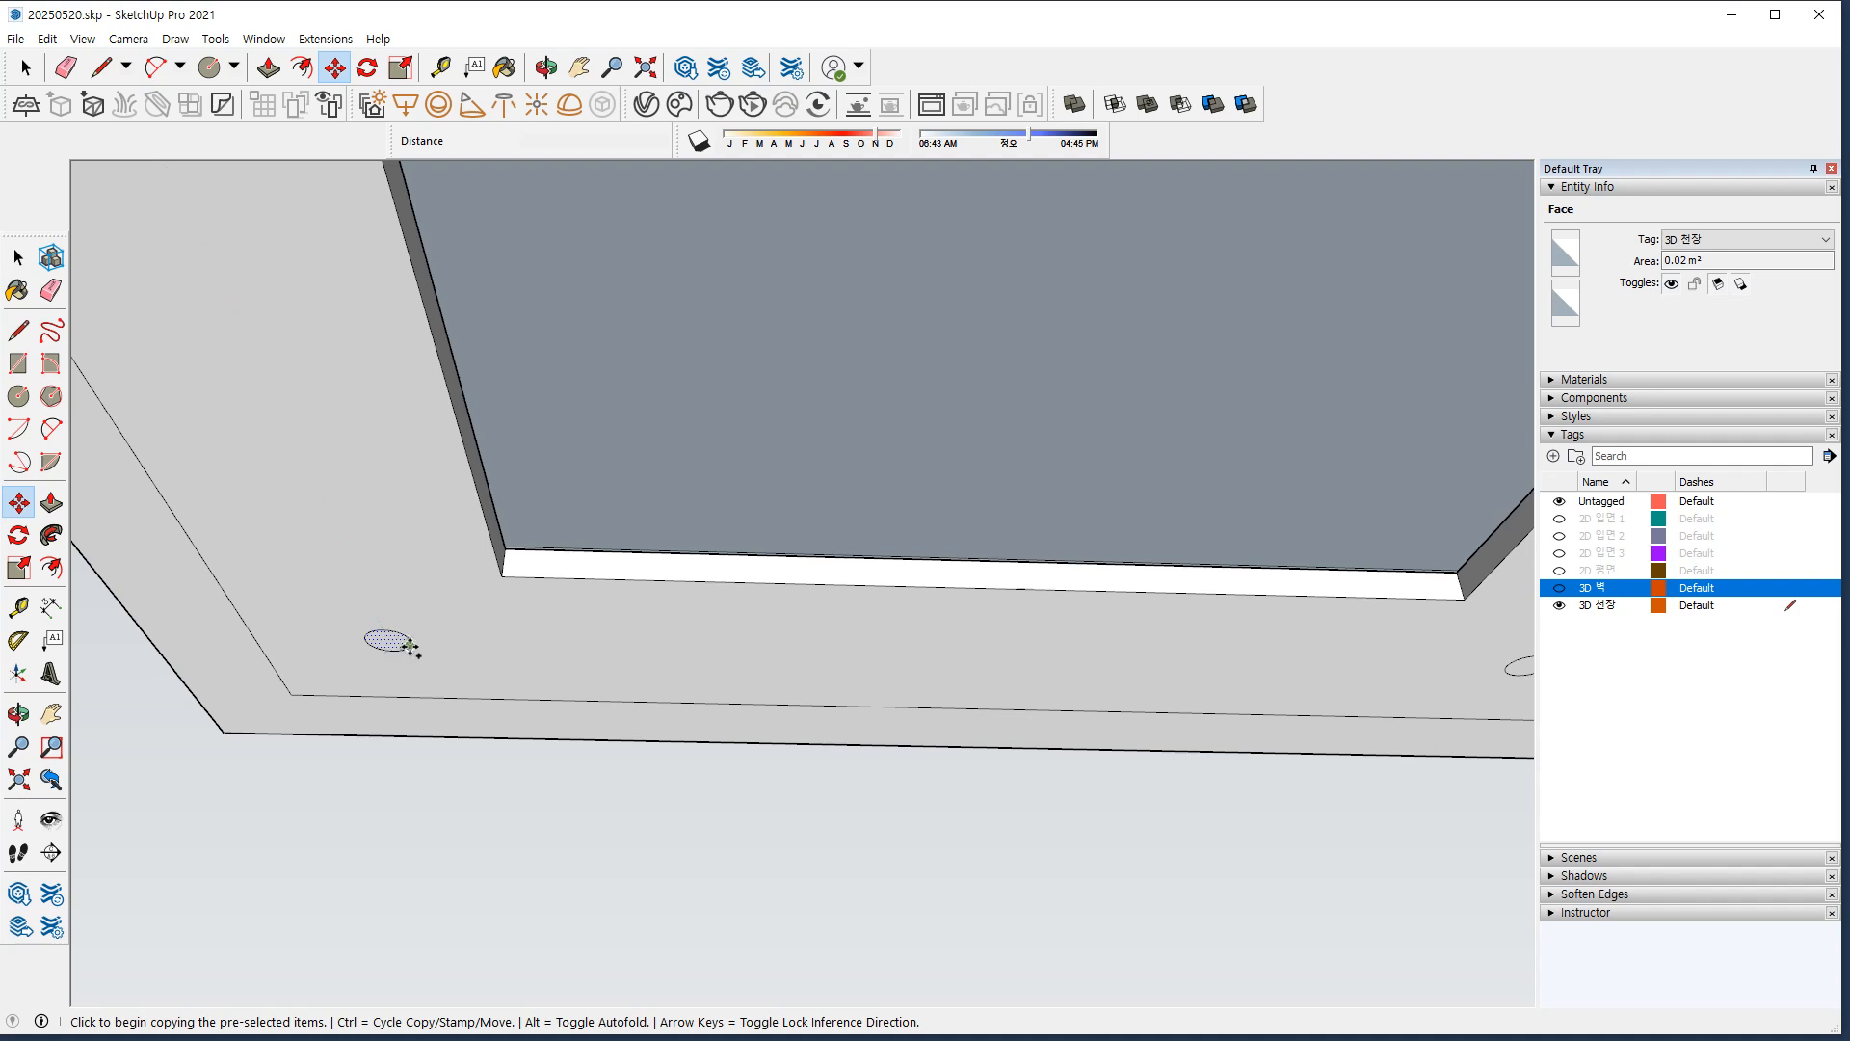
scroll(393, 654, "up", 2)
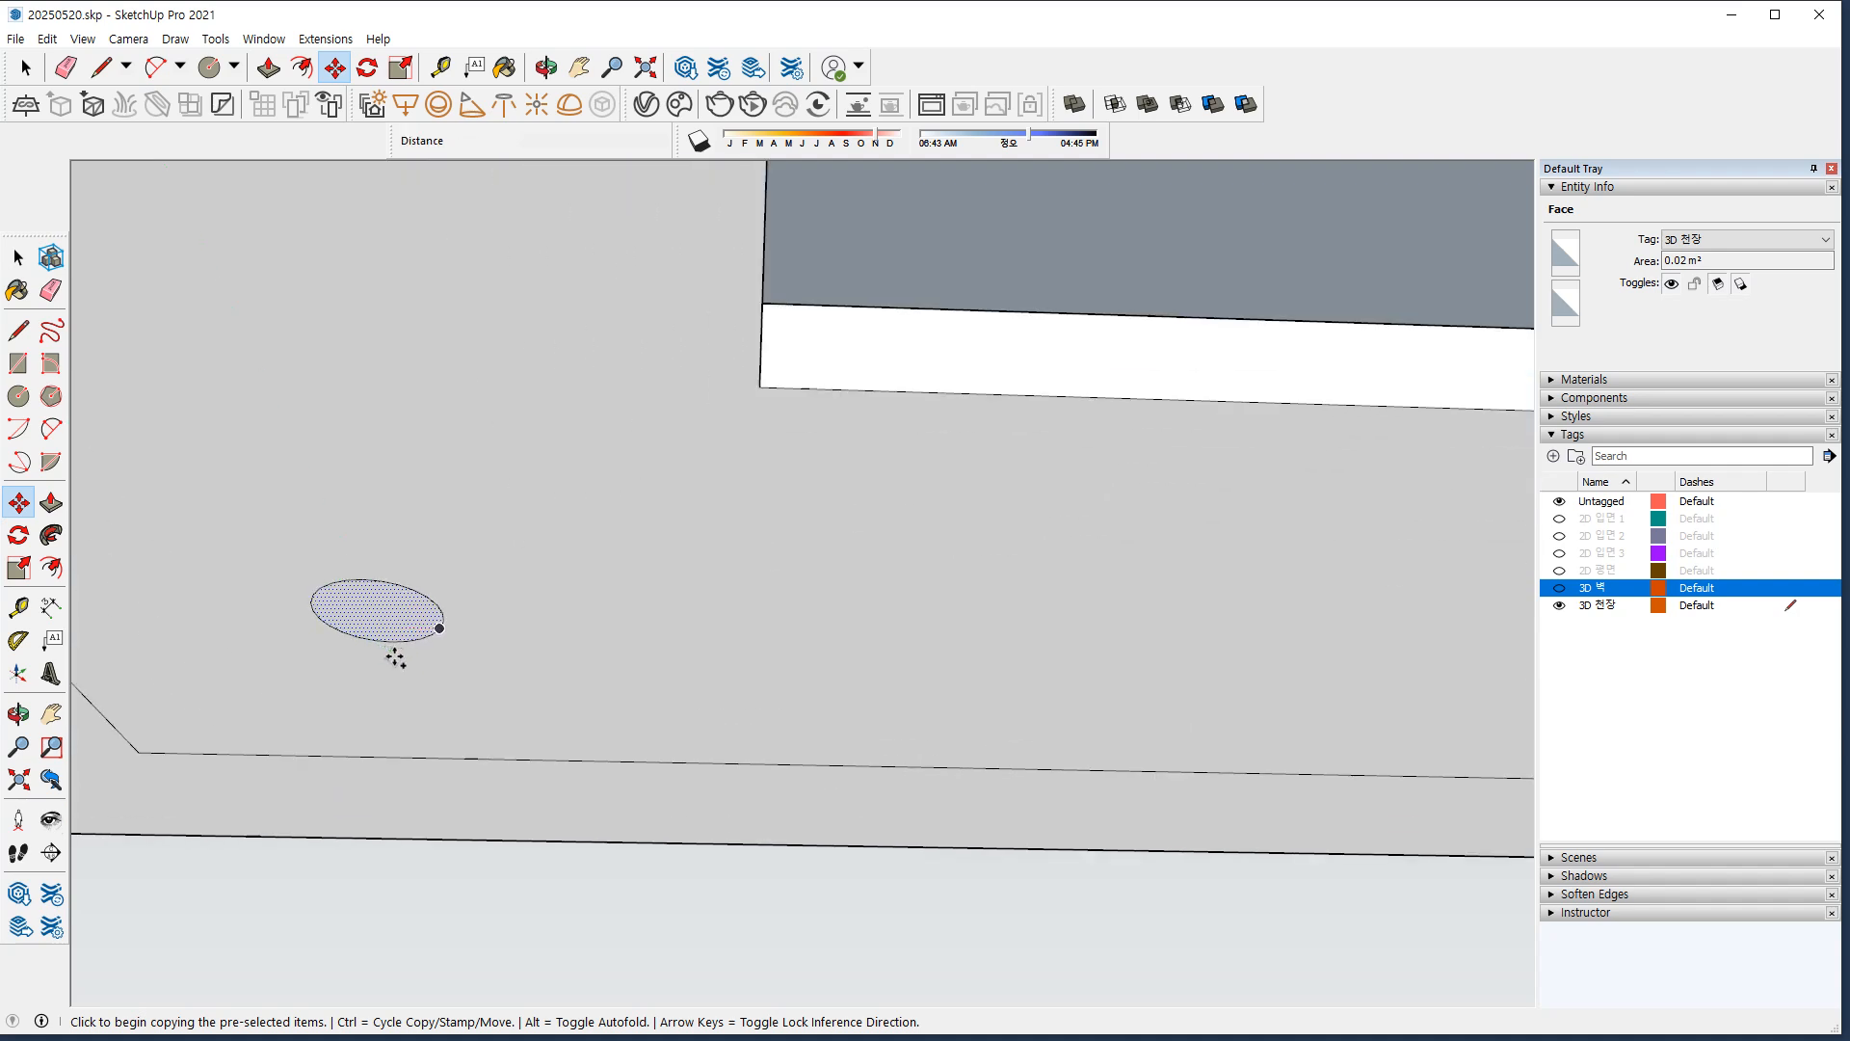
left_click(378, 611)
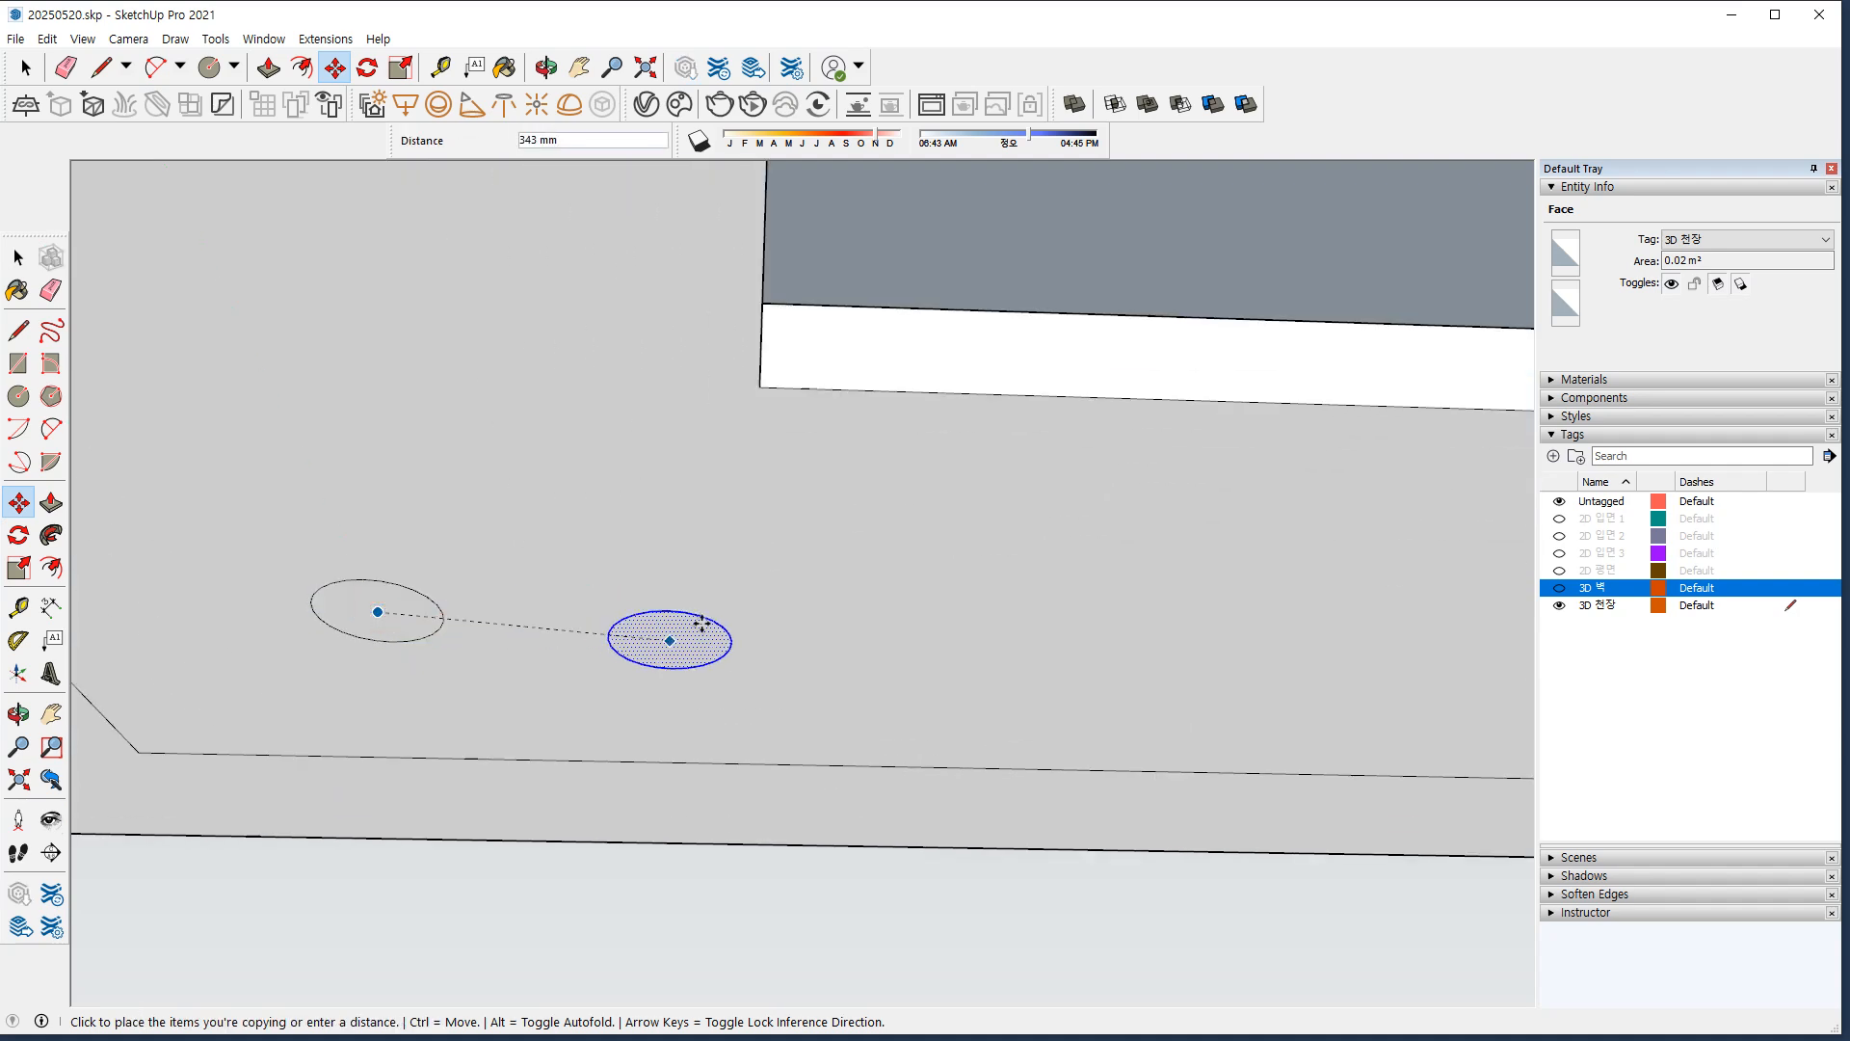
scroll(715, 628, "down", 4)
key("ctrl")
key("ctrl")
middle_click_drag(1106, 632, 385, 595, "shift")
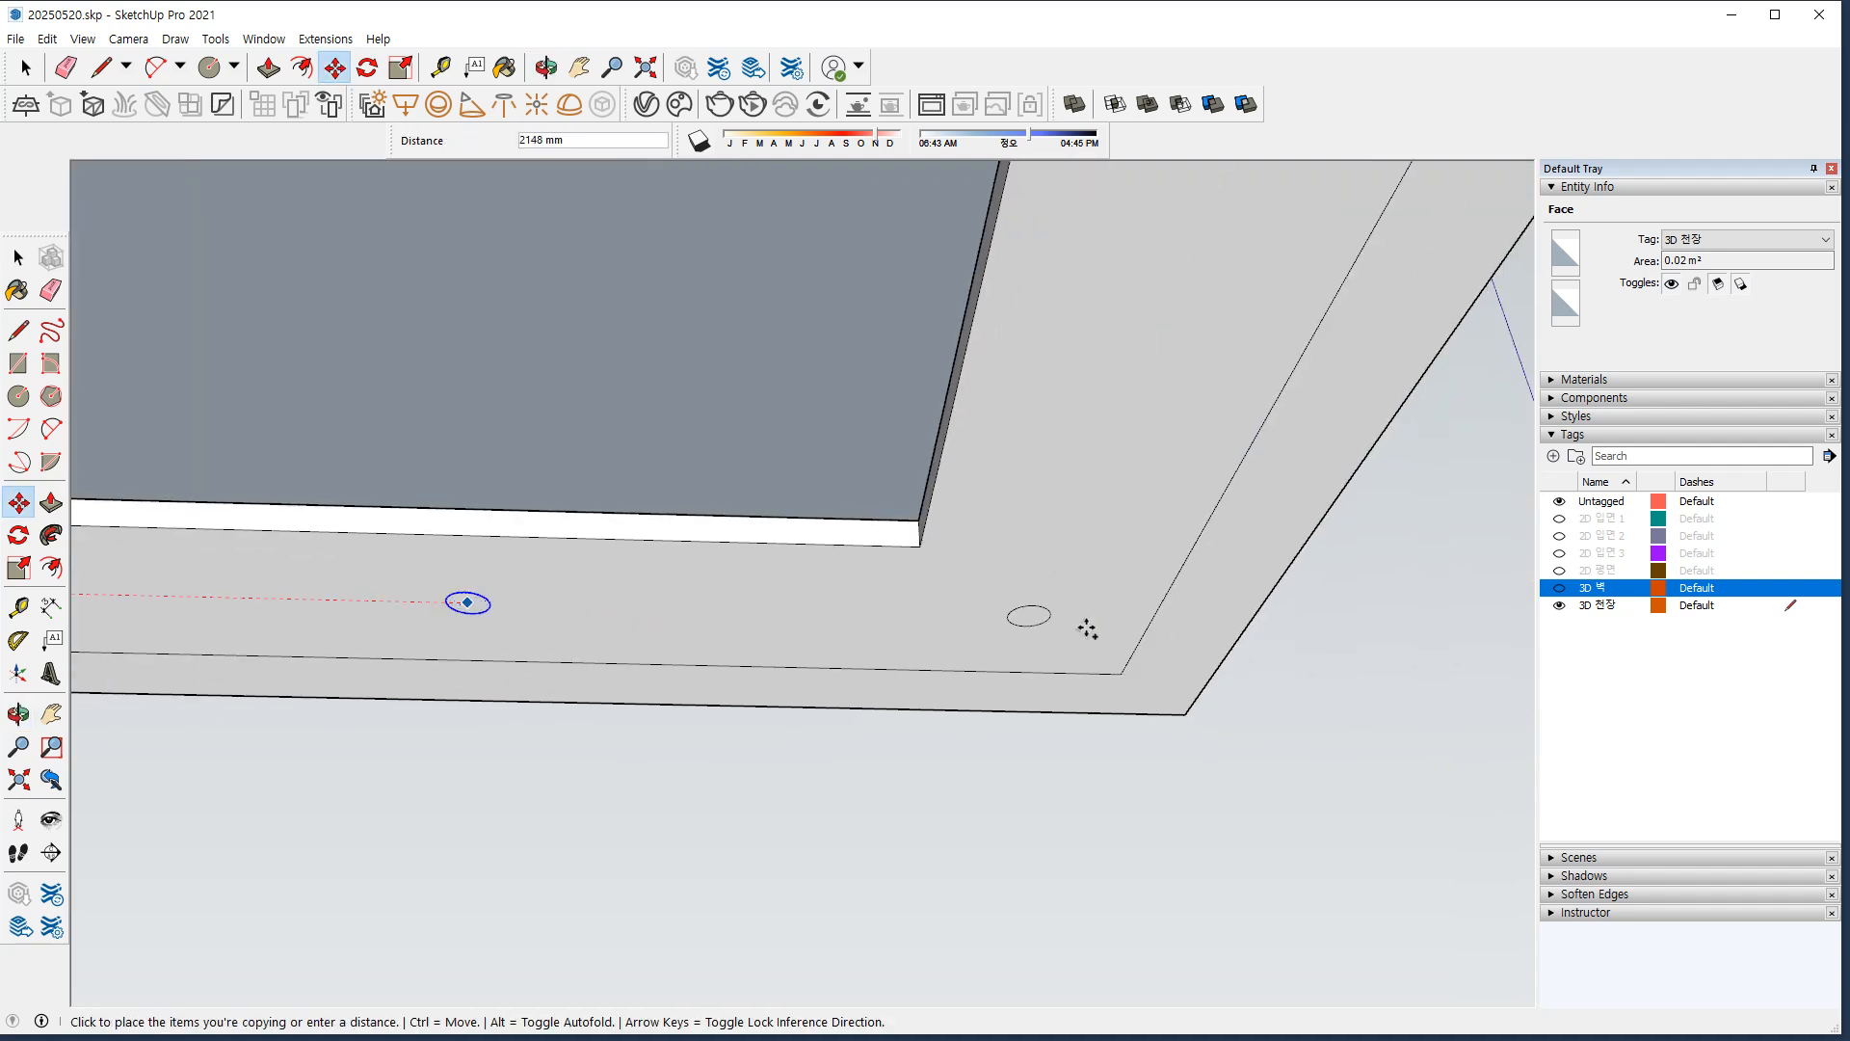
scroll(1041, 631, "up", 2)
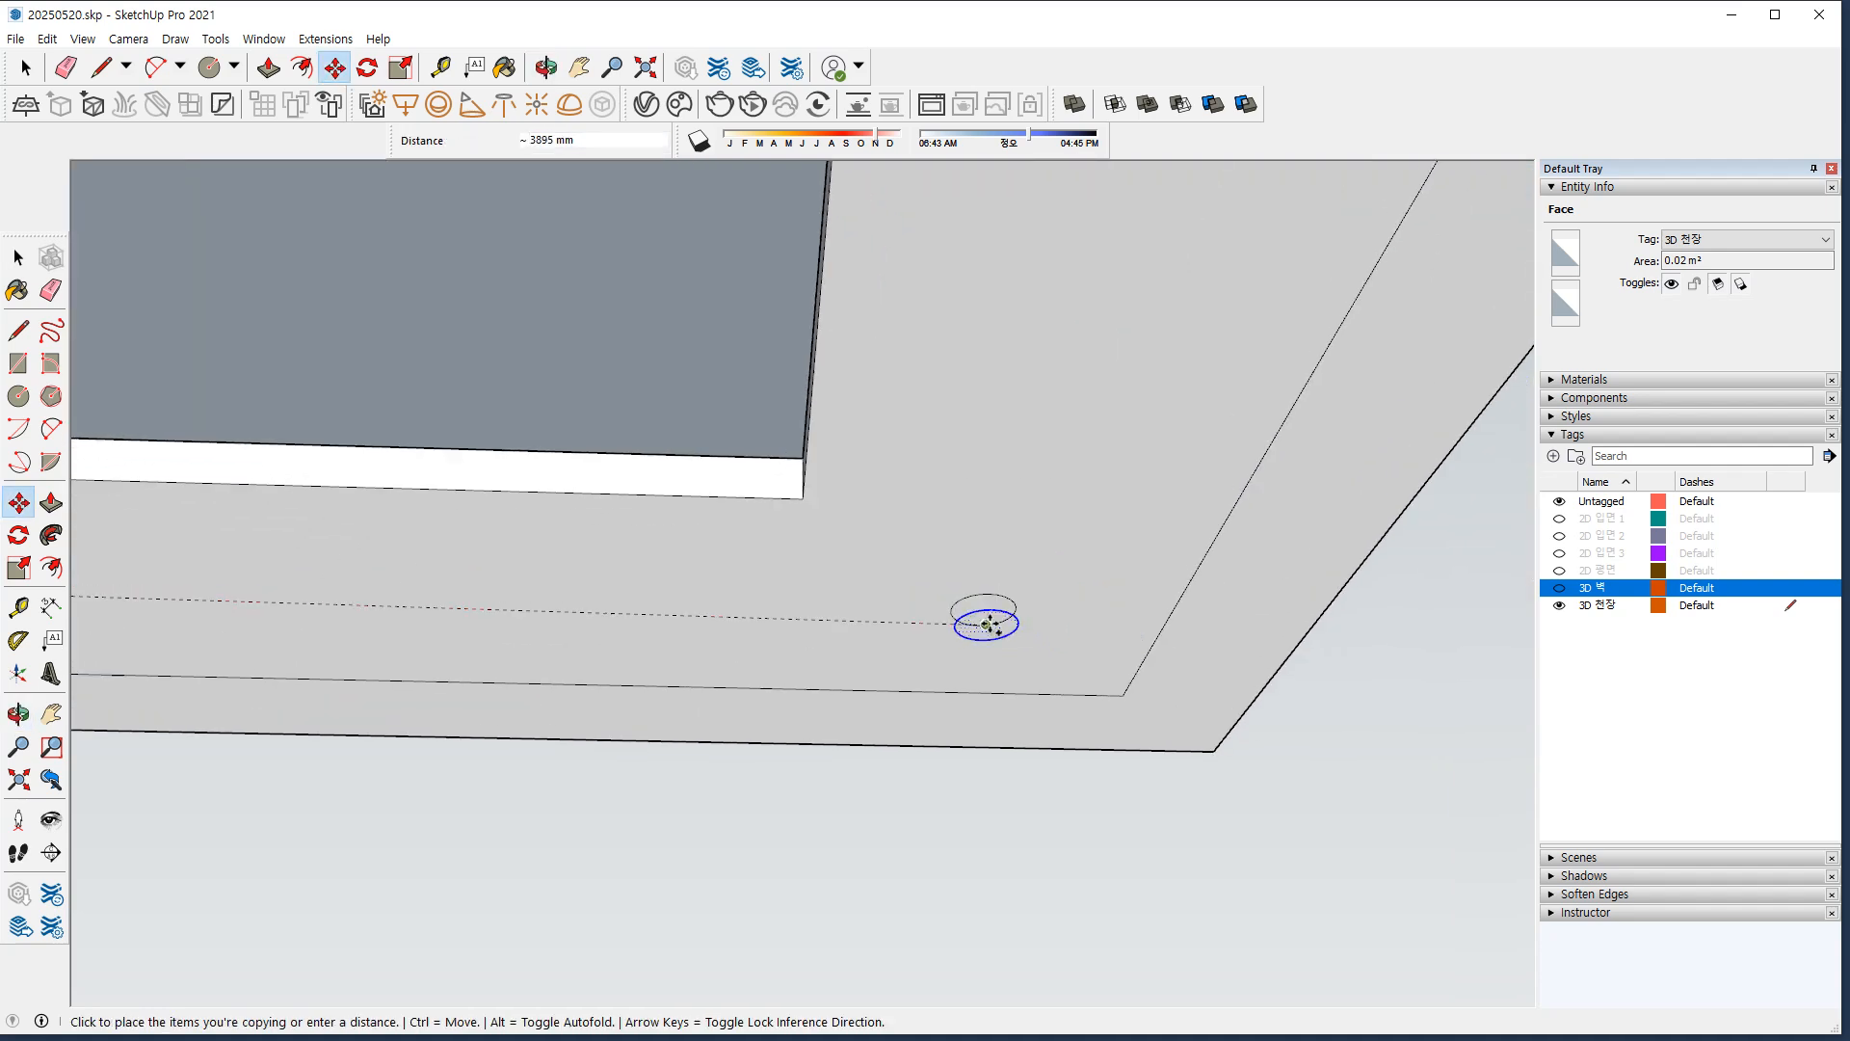
scroll(989, 624, "up", 2)
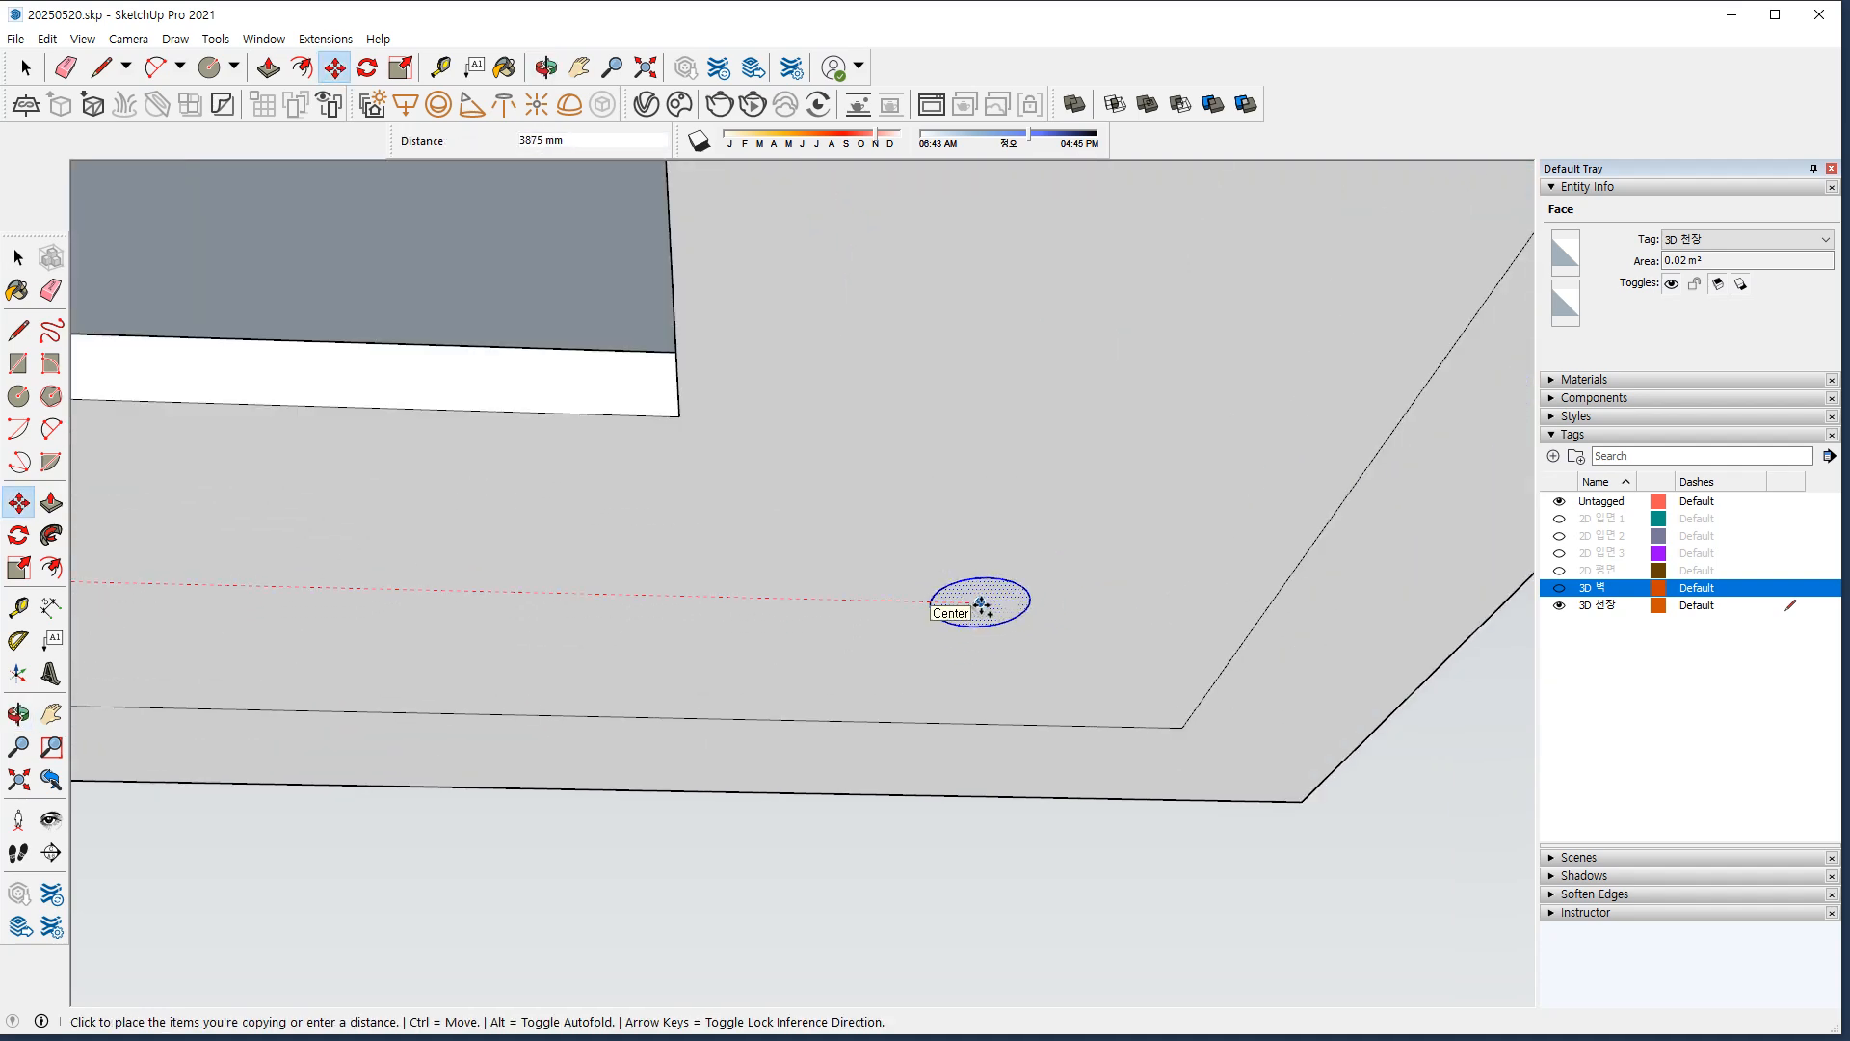
left_click(981, 605)
type("/4")
key("Return")
Measure the centre-to-centre spacing of the two rightmost circles in the row.
middle_click_drag(970, 604, 556, 675)
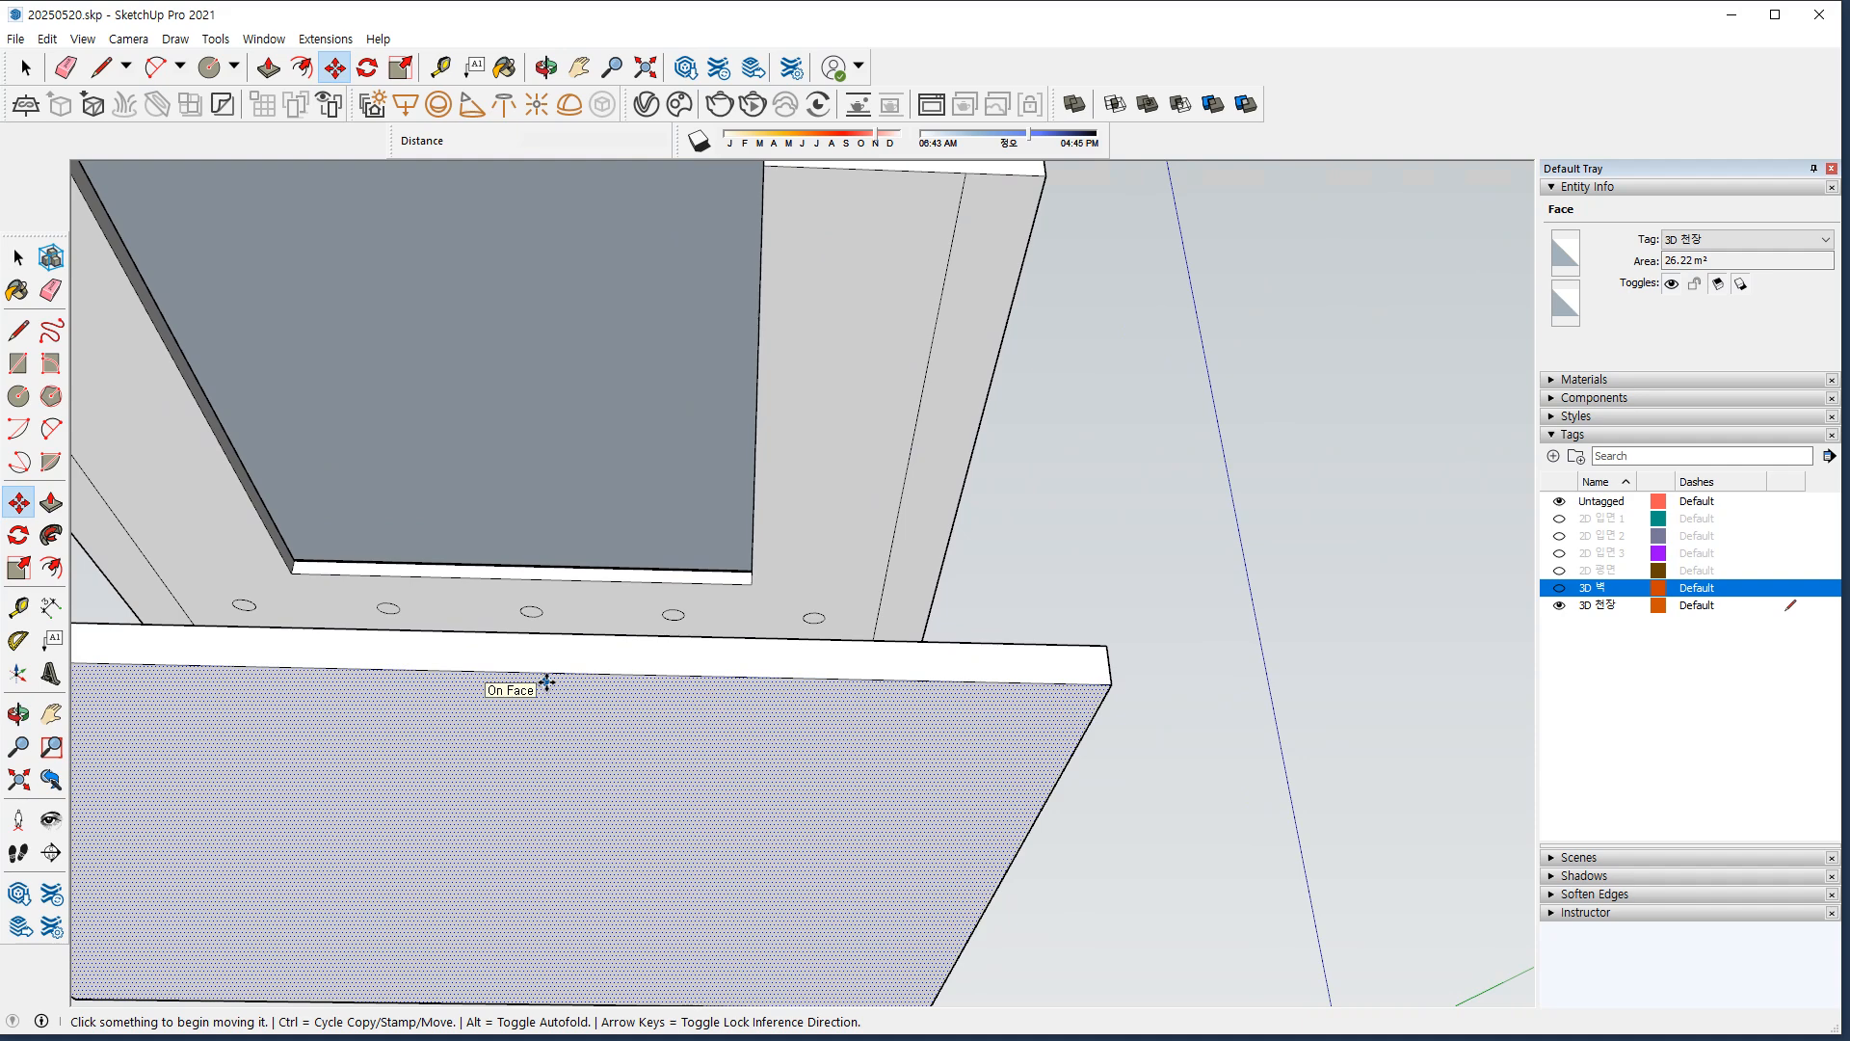
scroll(674, 617, "up", 5)
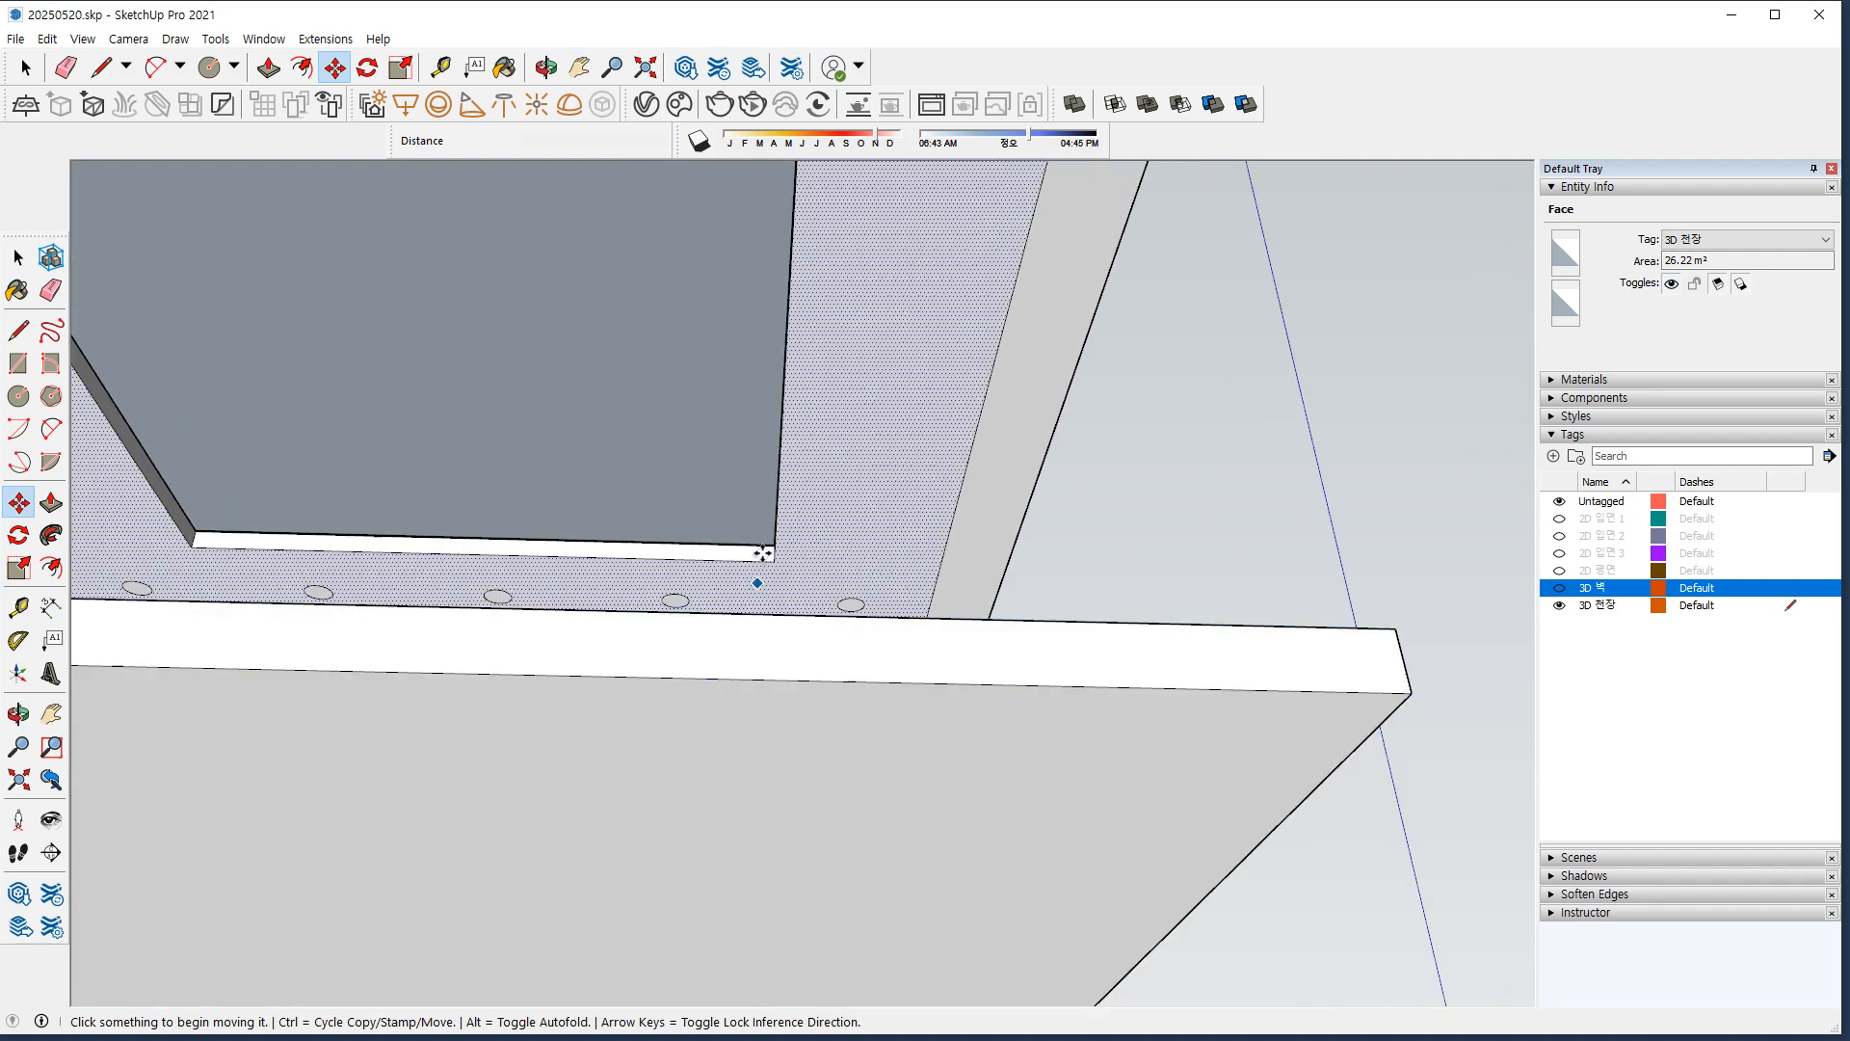
key("t")
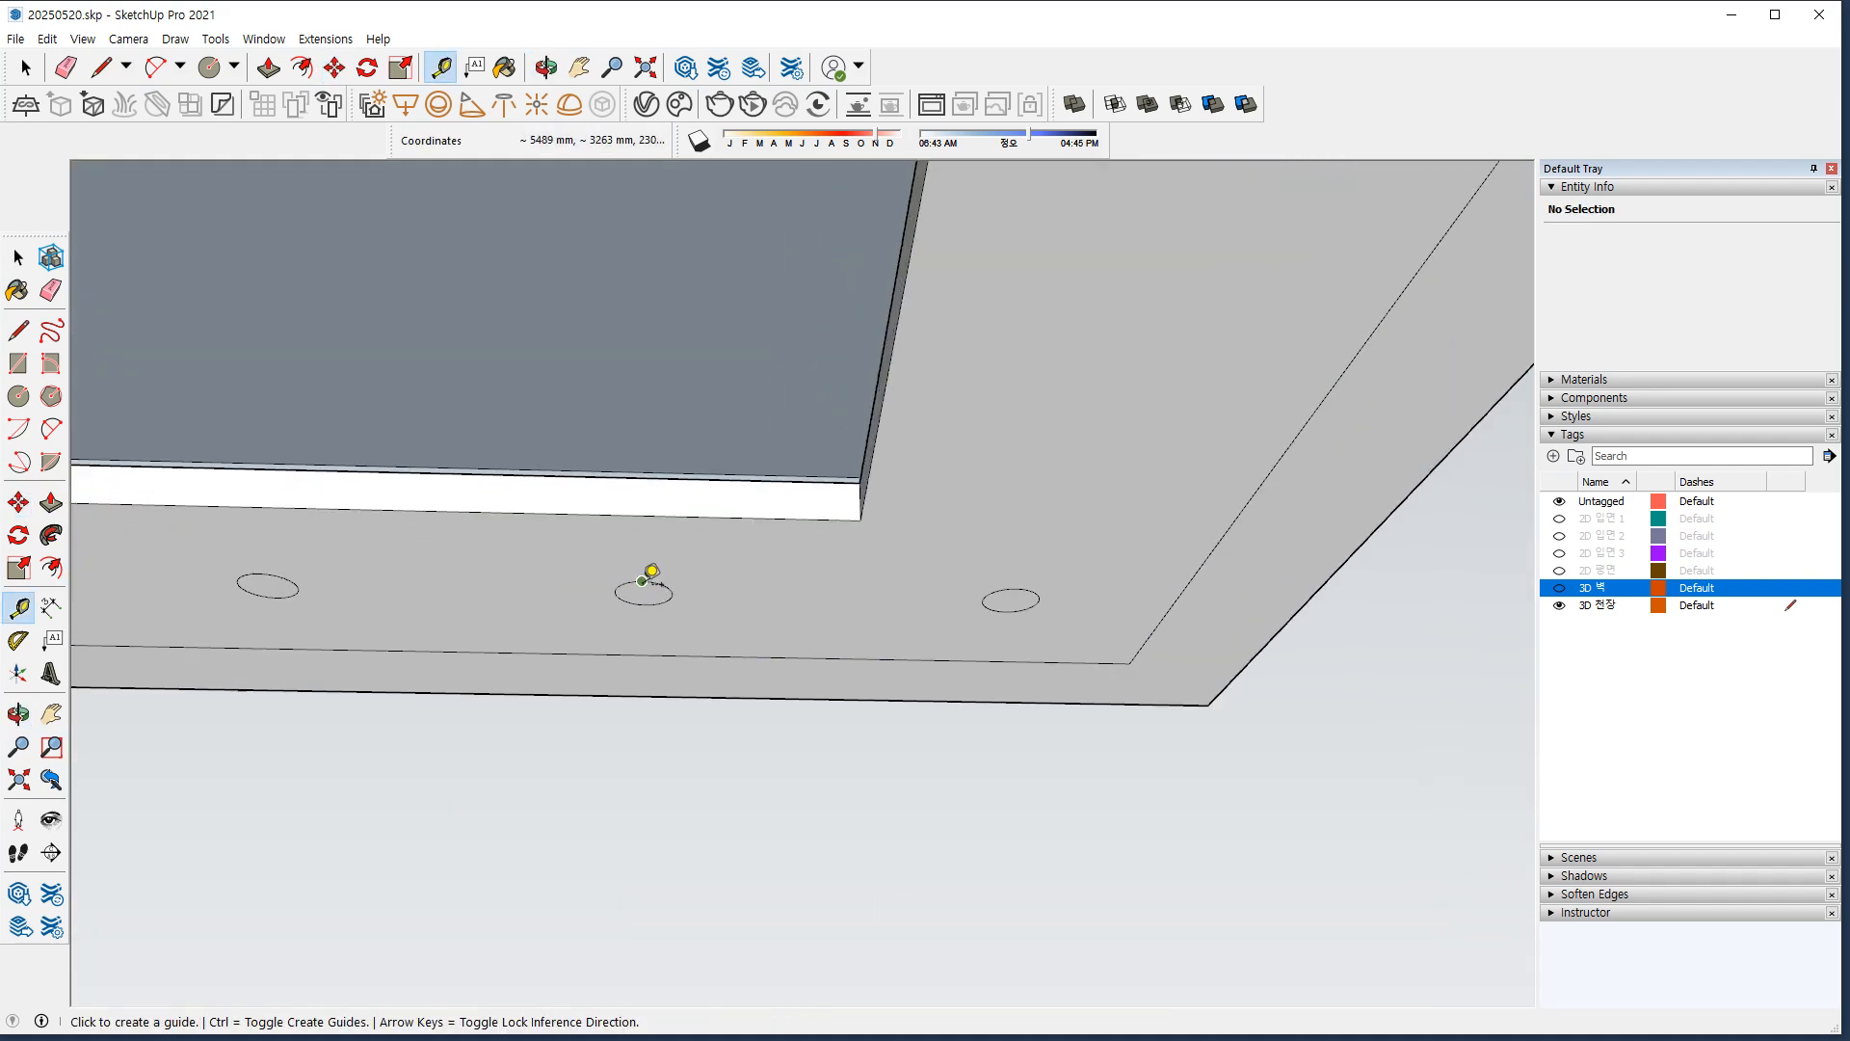
left_click(650, 586)
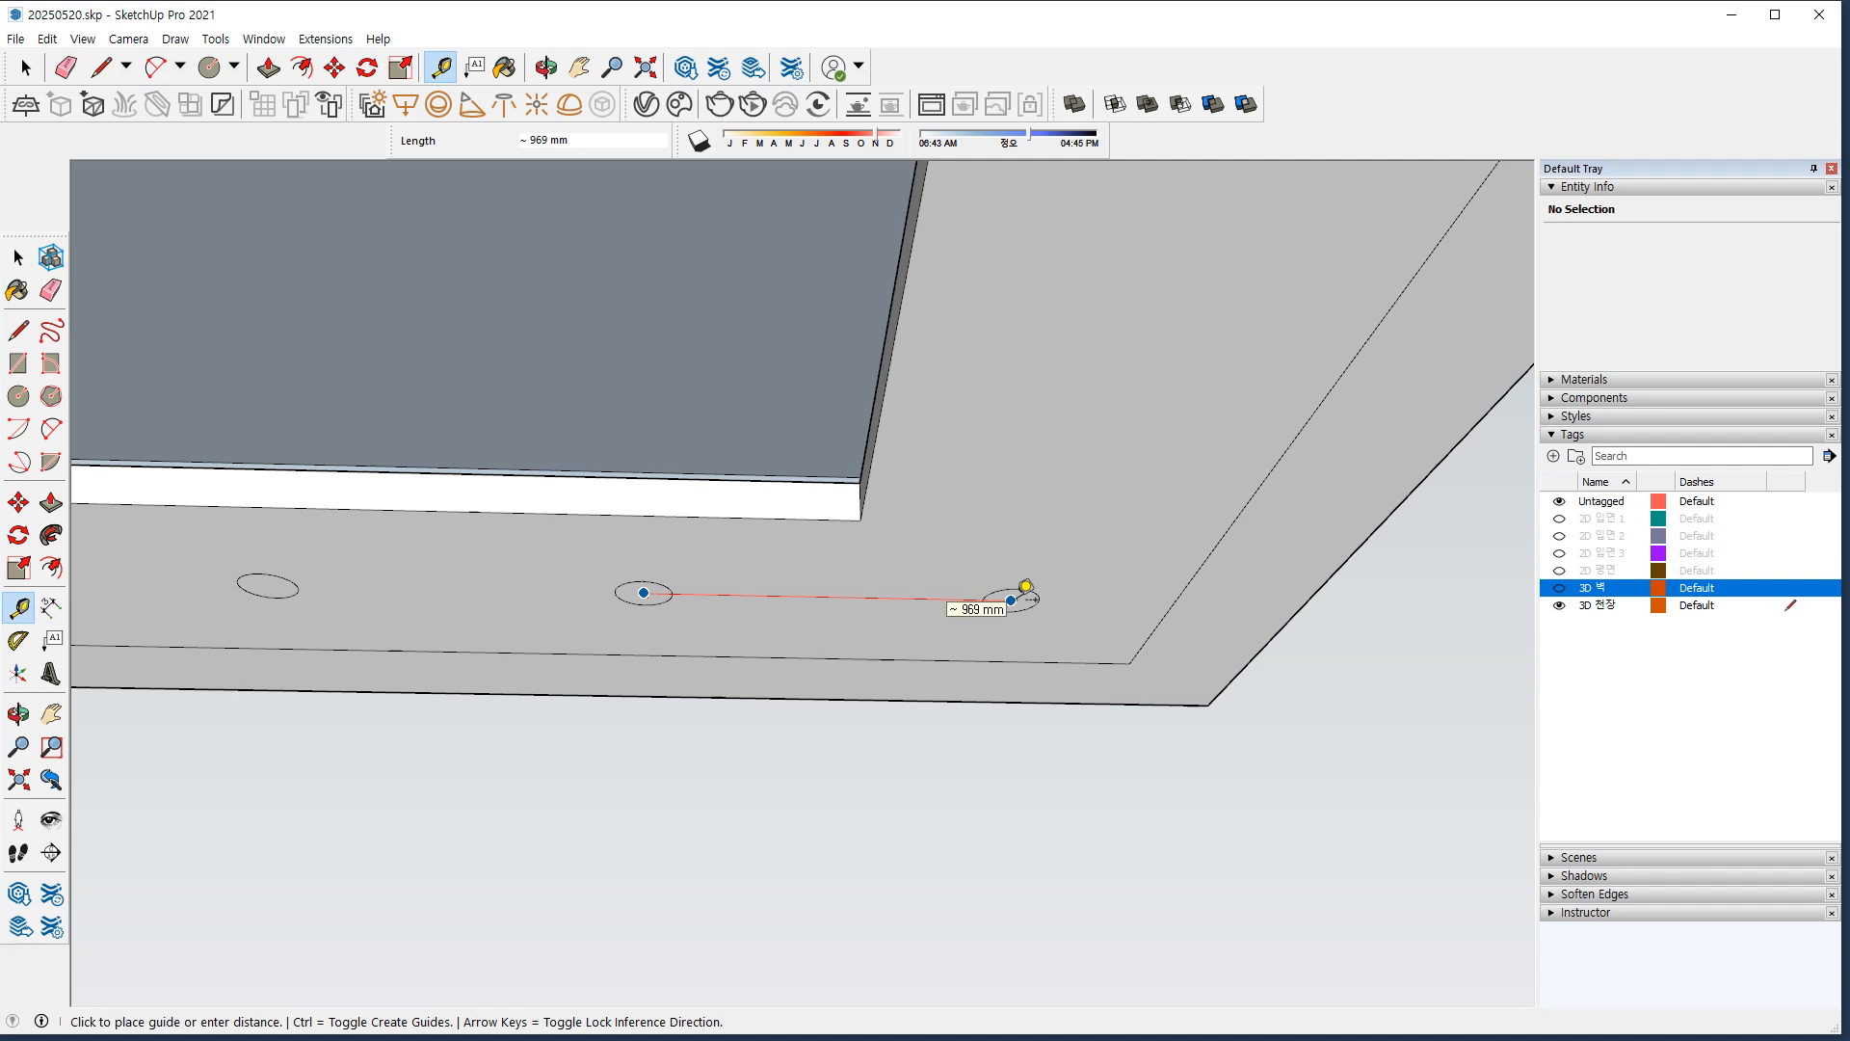
key("Escape")
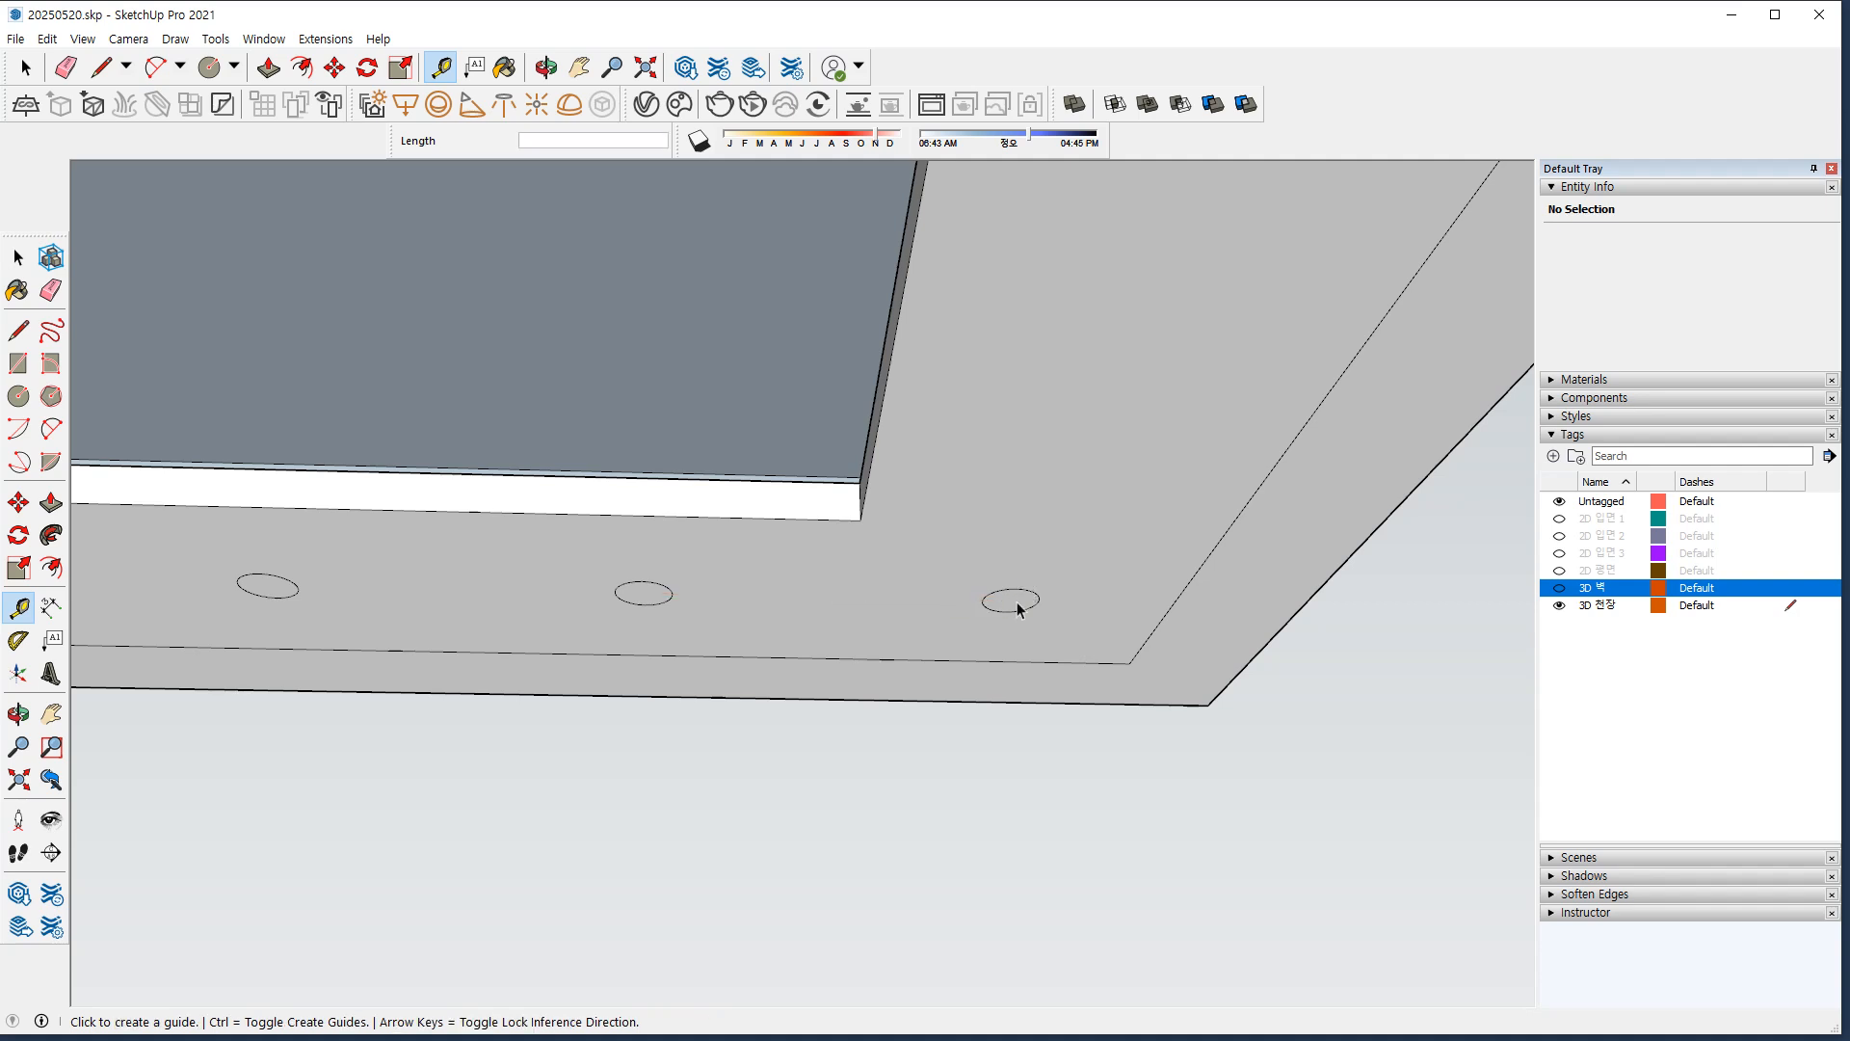
key("space")
Copy the row's two end circles 1000 mm along the ceiling's sides and repeat the copy five times with *5.
scroll(1017, 600, "down", 3)
mouse_move(1233, 729)
middle_mouse_down()
mouse_move(1244, 707)
mouse_move(1160, 661)
middle_mouse_up()
left_click(1040, 612)
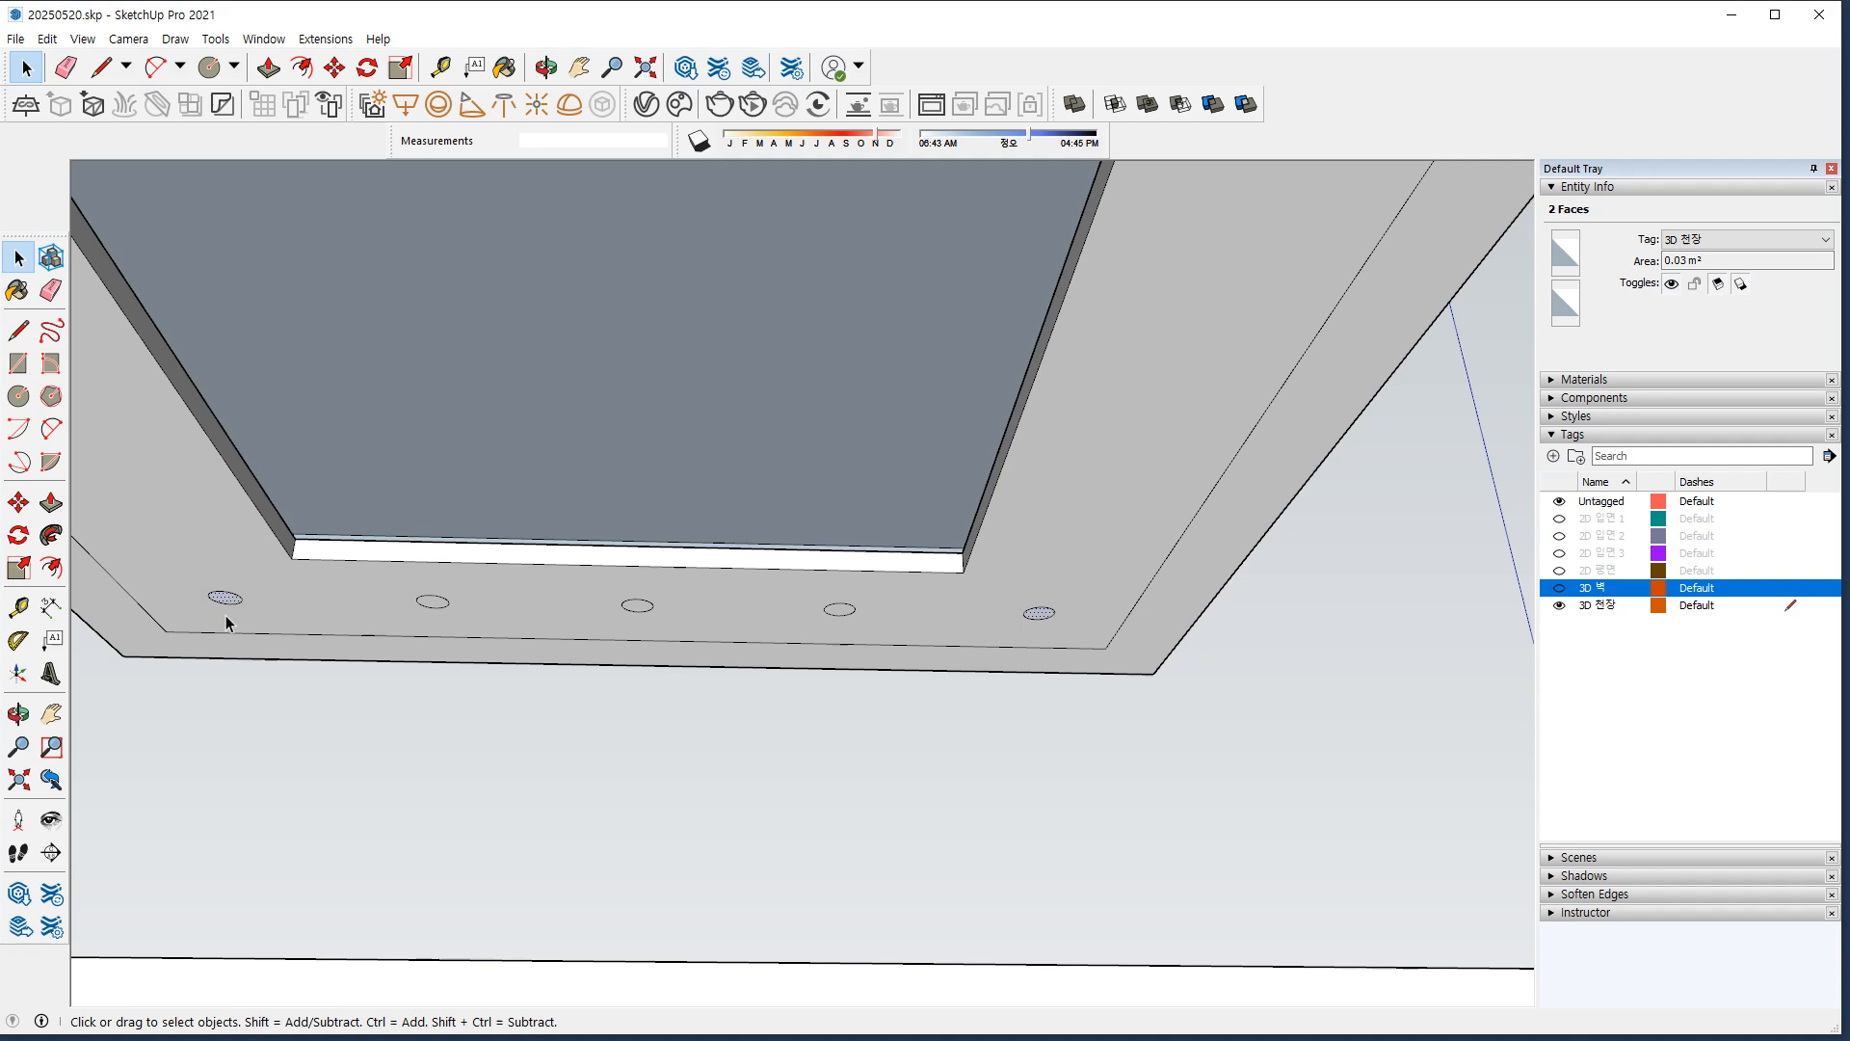
key("m")
scroll(225, 614, "up", 3)
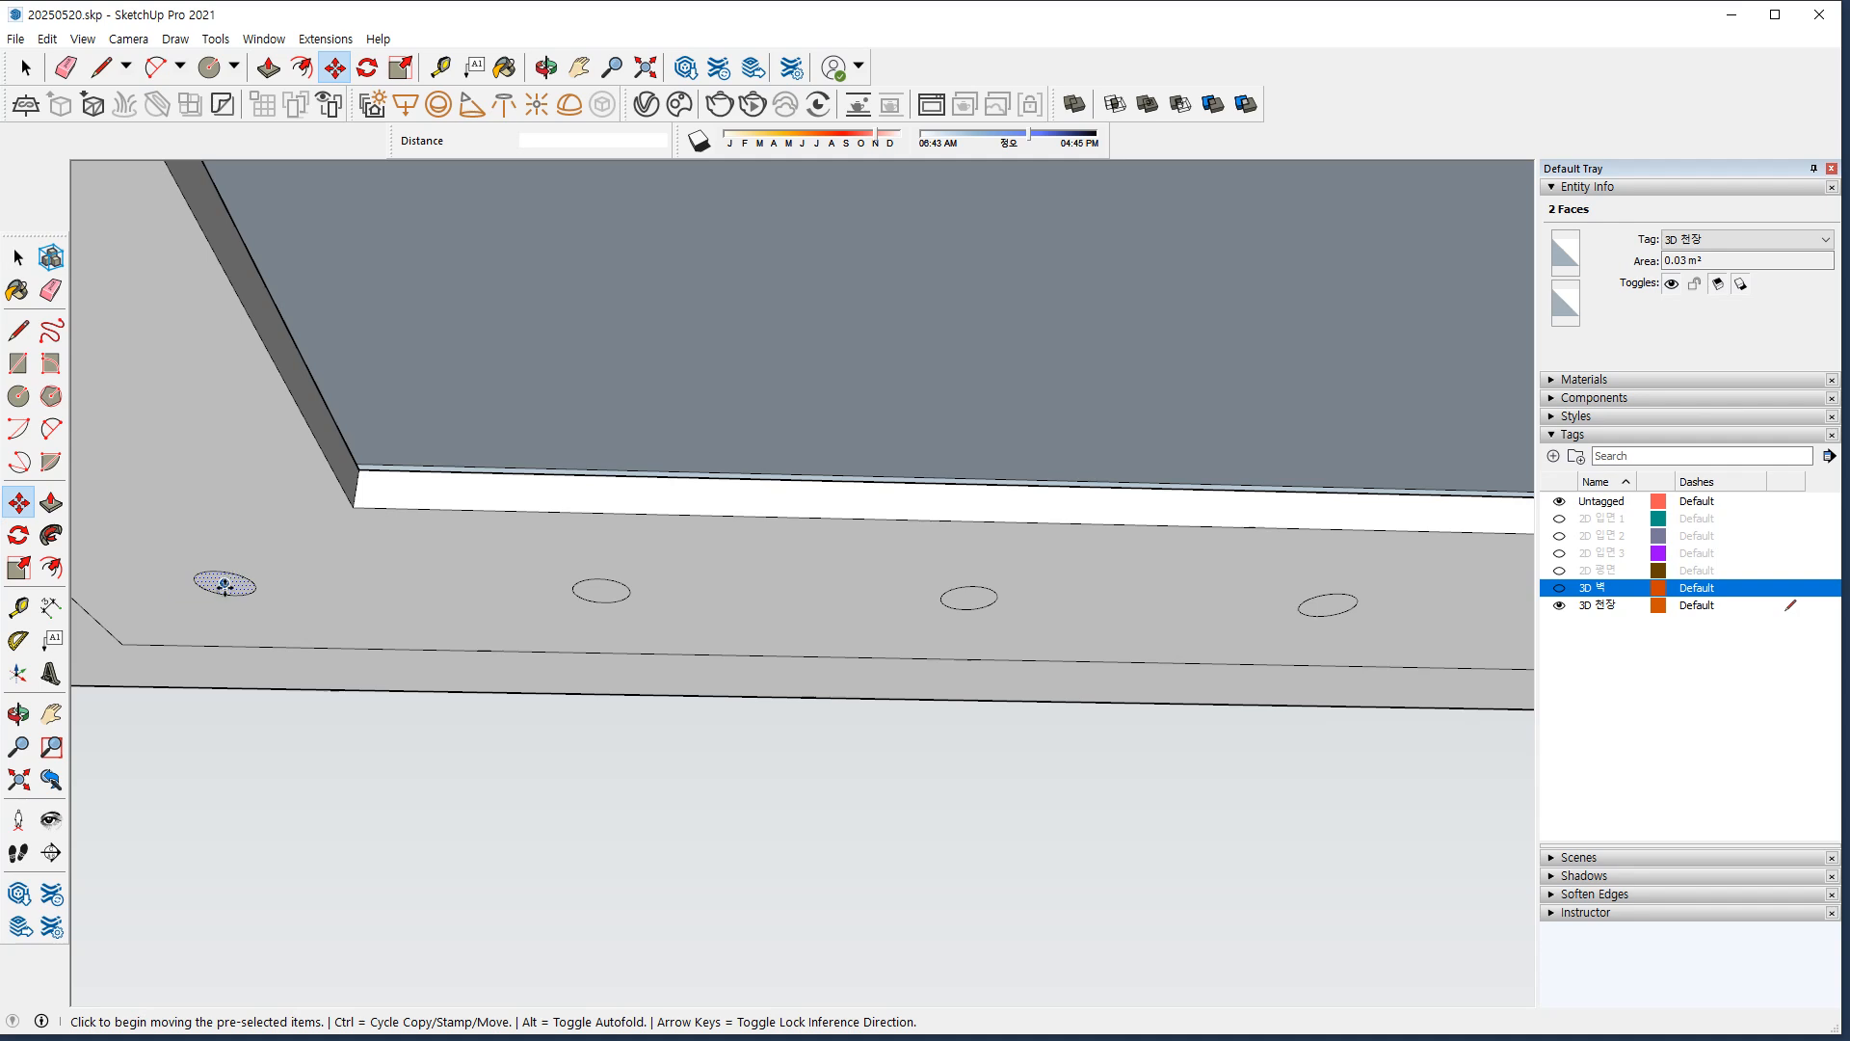
key("ctrl")
left_click(225, 581)
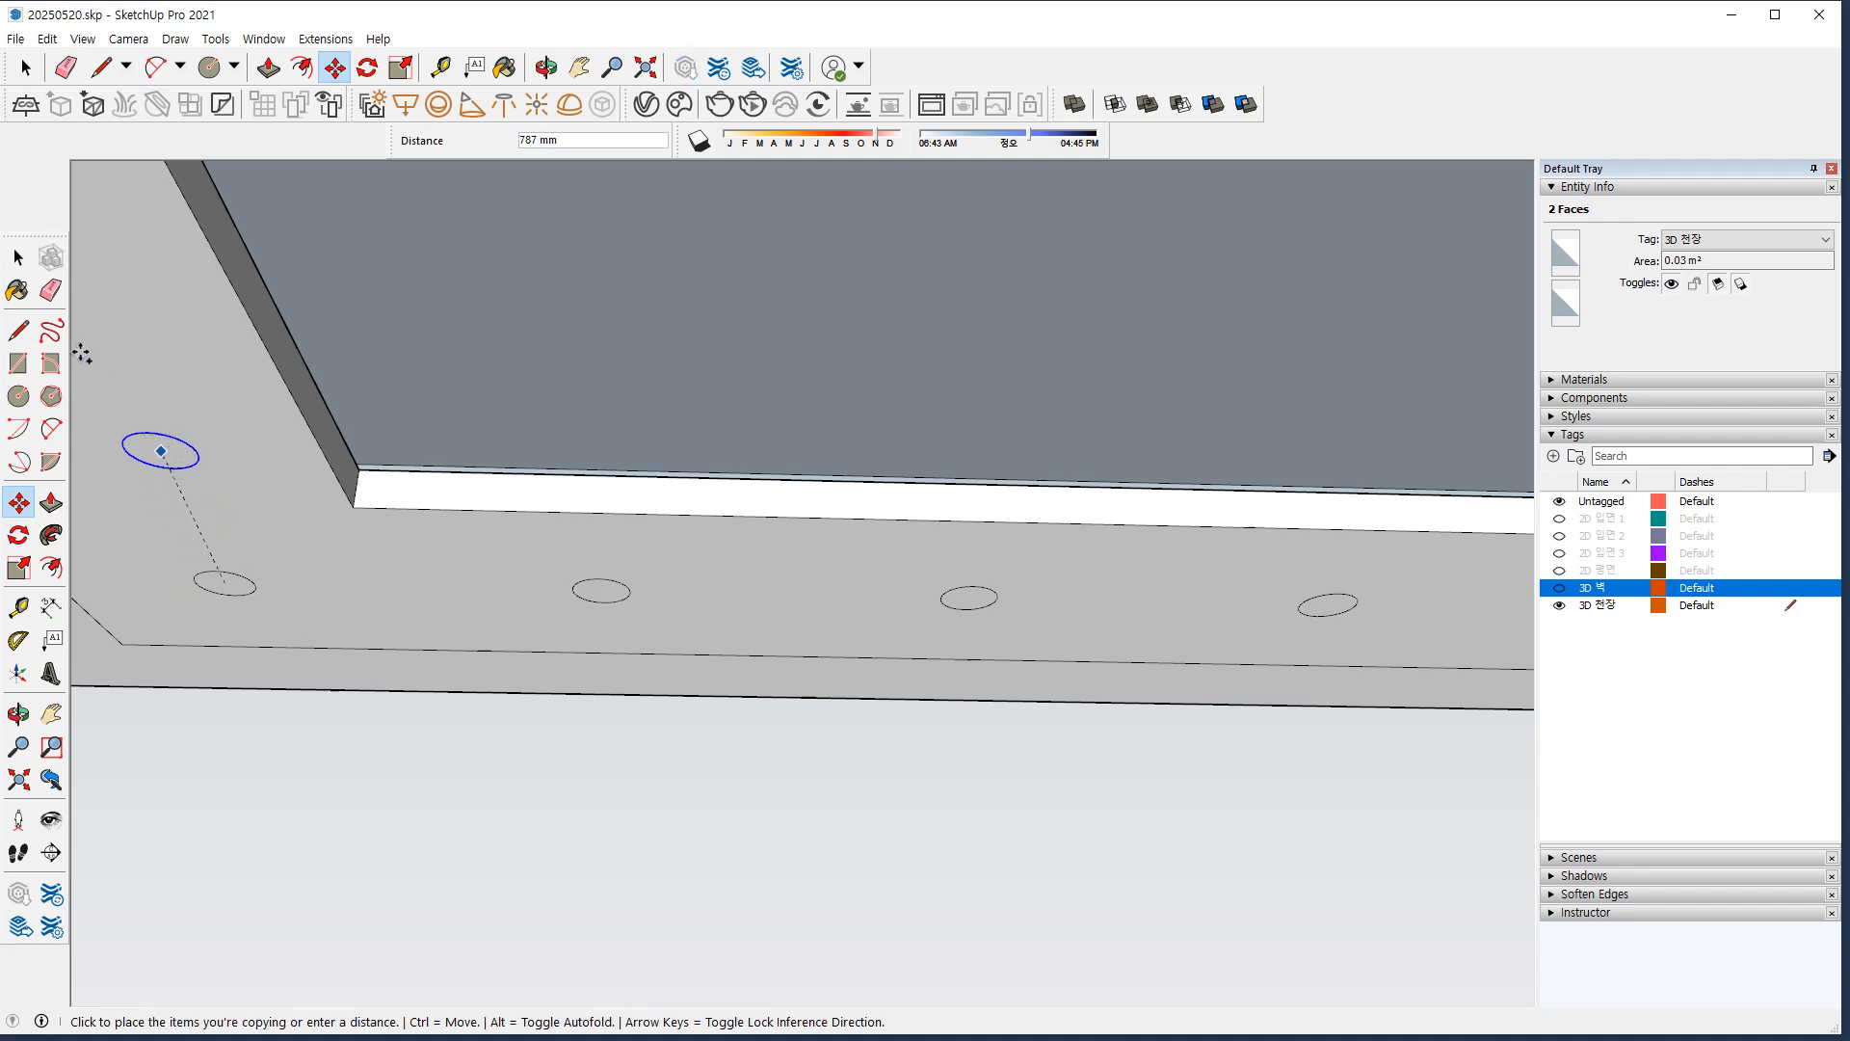
middle_click_drag(132, 430, 328, 490)
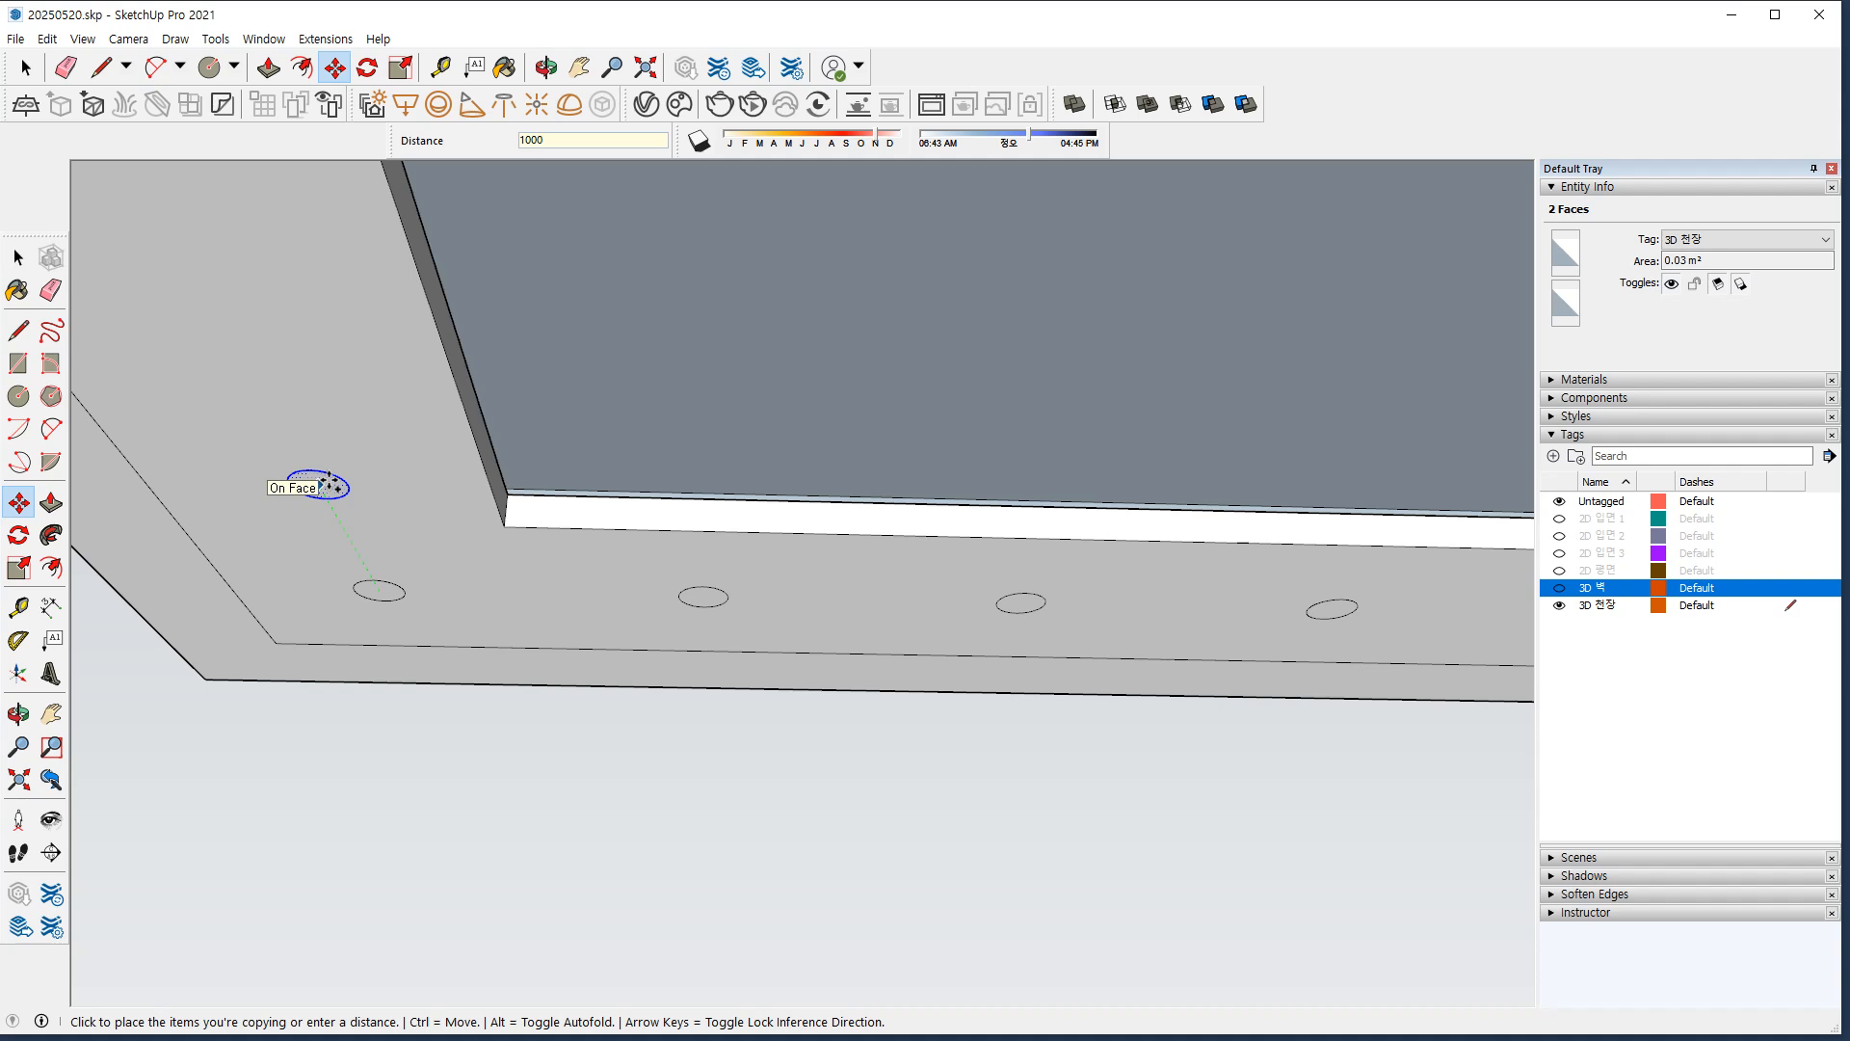
type("1000")
key("Return")
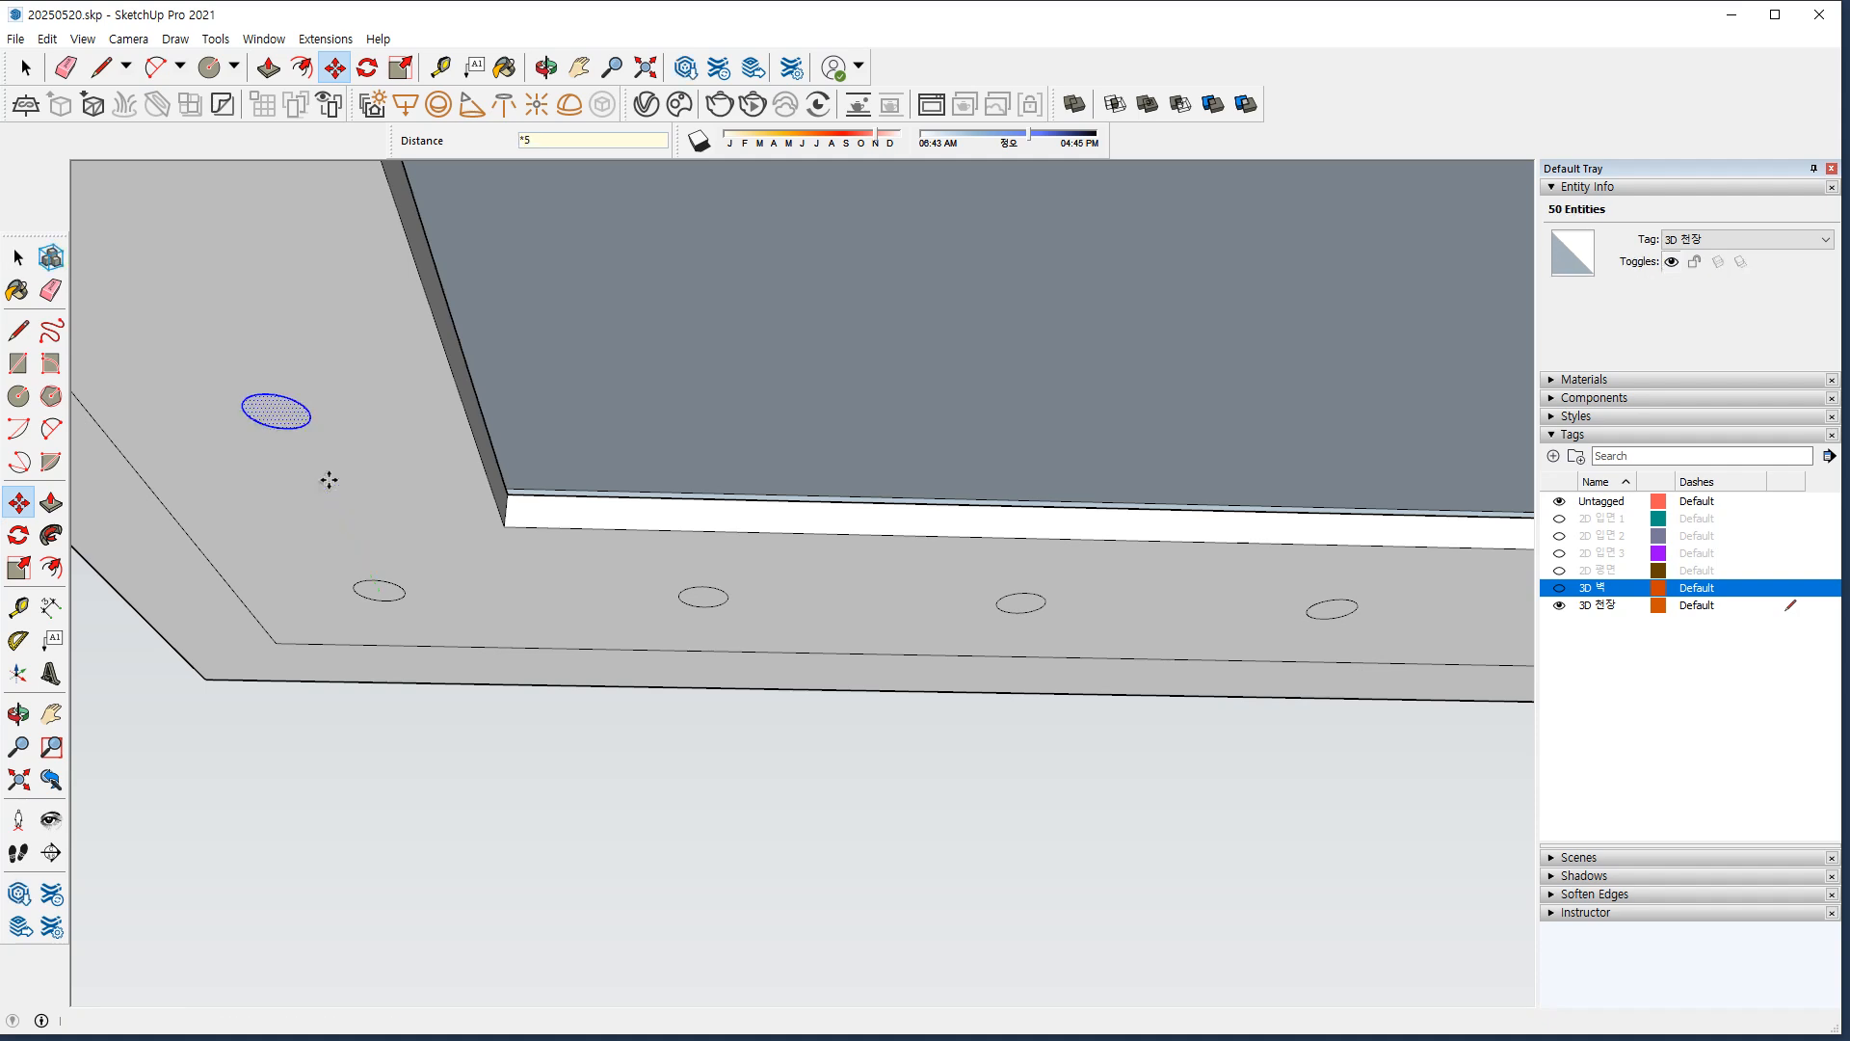
scroll(328, 480, "down", 5)
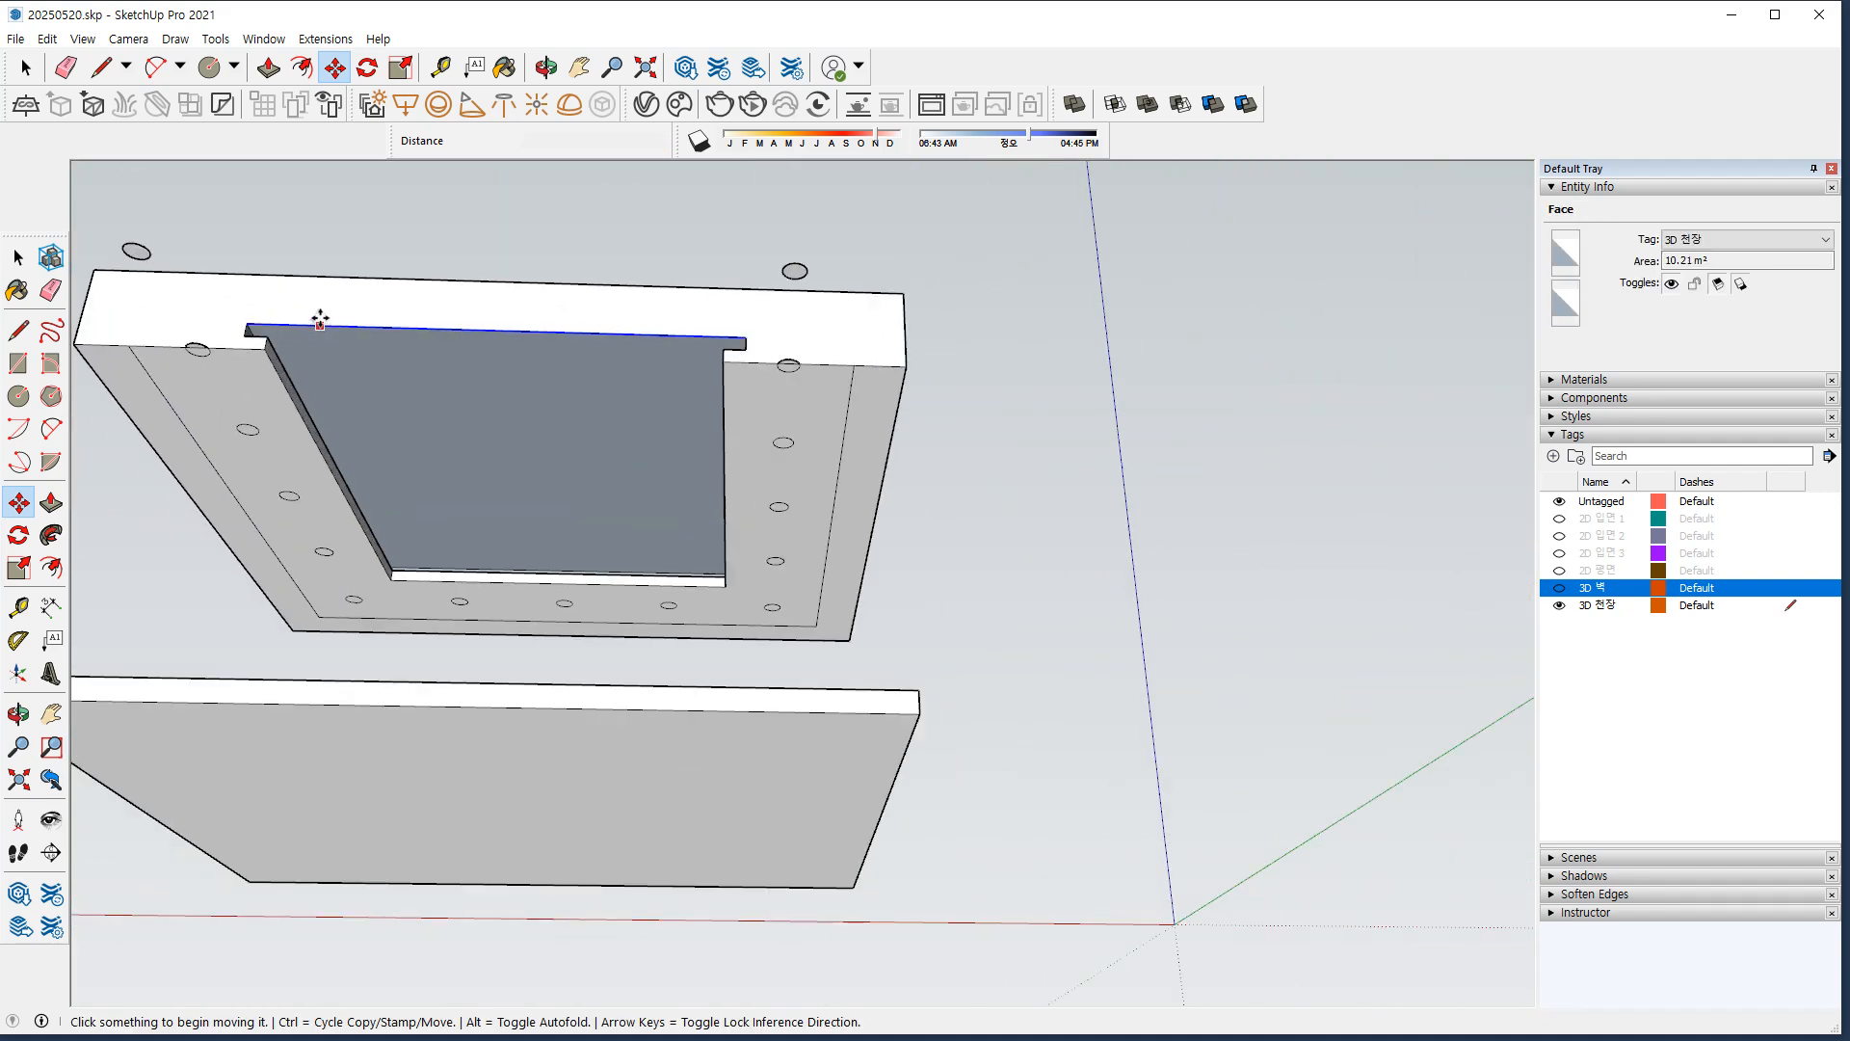
Delete the two copied circles that lie beyond the ceiling's open edge.
key("space")
left_click_drag(824, 235, 769, 282)
key("Delete")
left_click_drag(179, 233, 97, 268)
key("Delete")
scroll(437, 265, "down", 3)
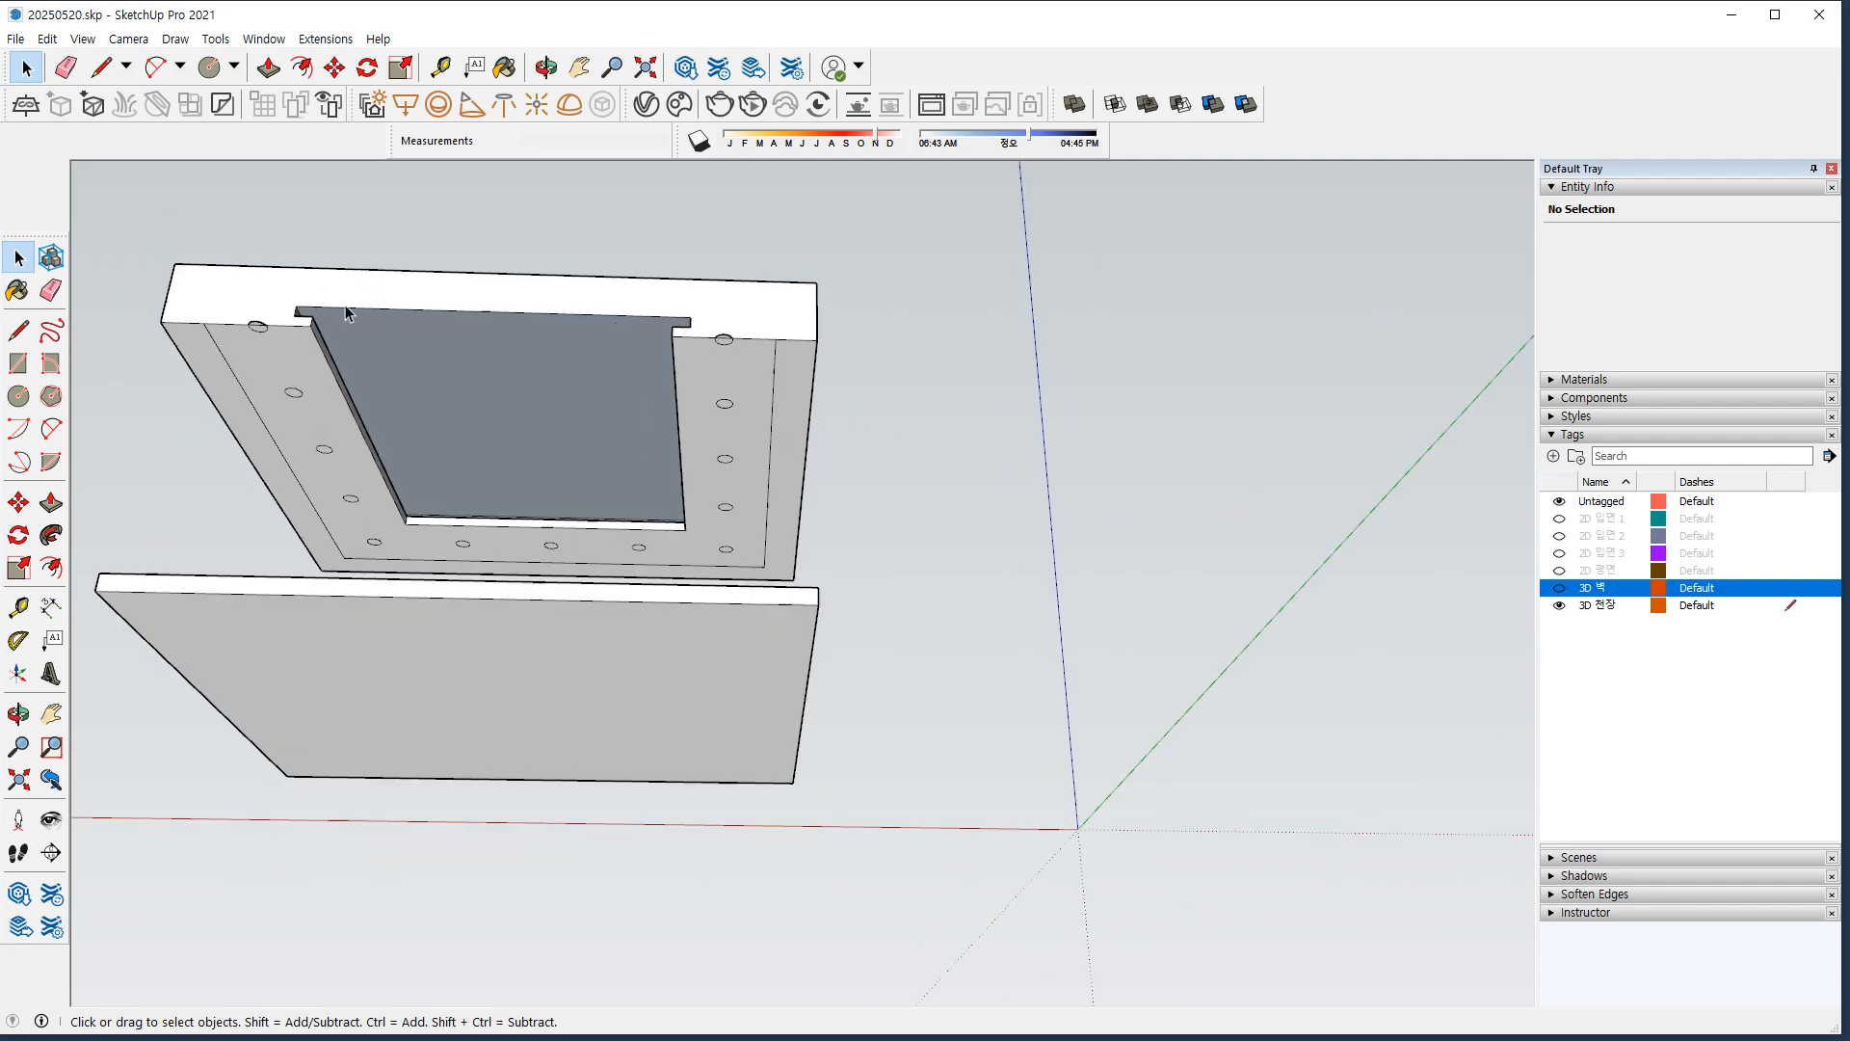
Erase the two circles that straddle the ceiling's open edge, one on each side of the recess.
scroll(350, 307, "up", 6)
key("e")
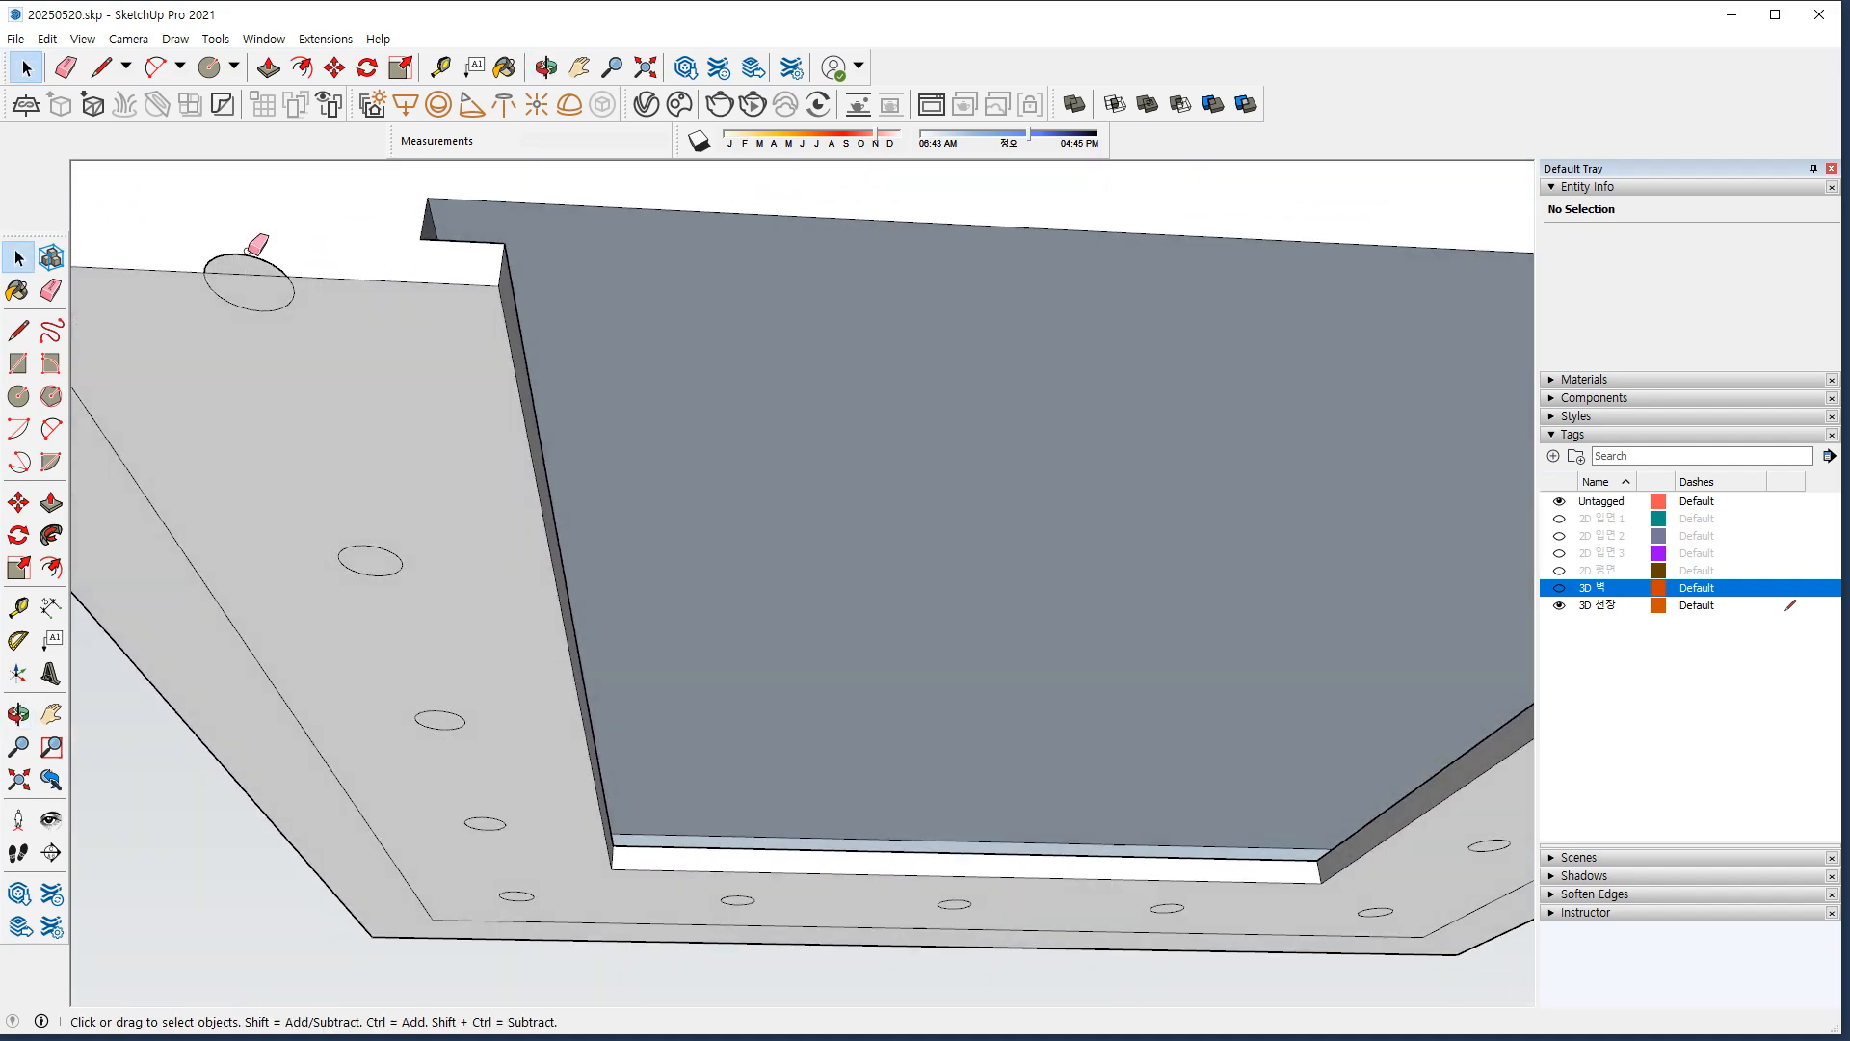
left_click(270, 306)
left_click(217, 256)
scroll(412, 323, "down", 2)
middle_click_drag(674, 323, 220, 326, "shift")
scroll(1129, 333, "up", 2)
left_click(1206, 384)
left_click(1211, 342)
left_click(1183, 339)
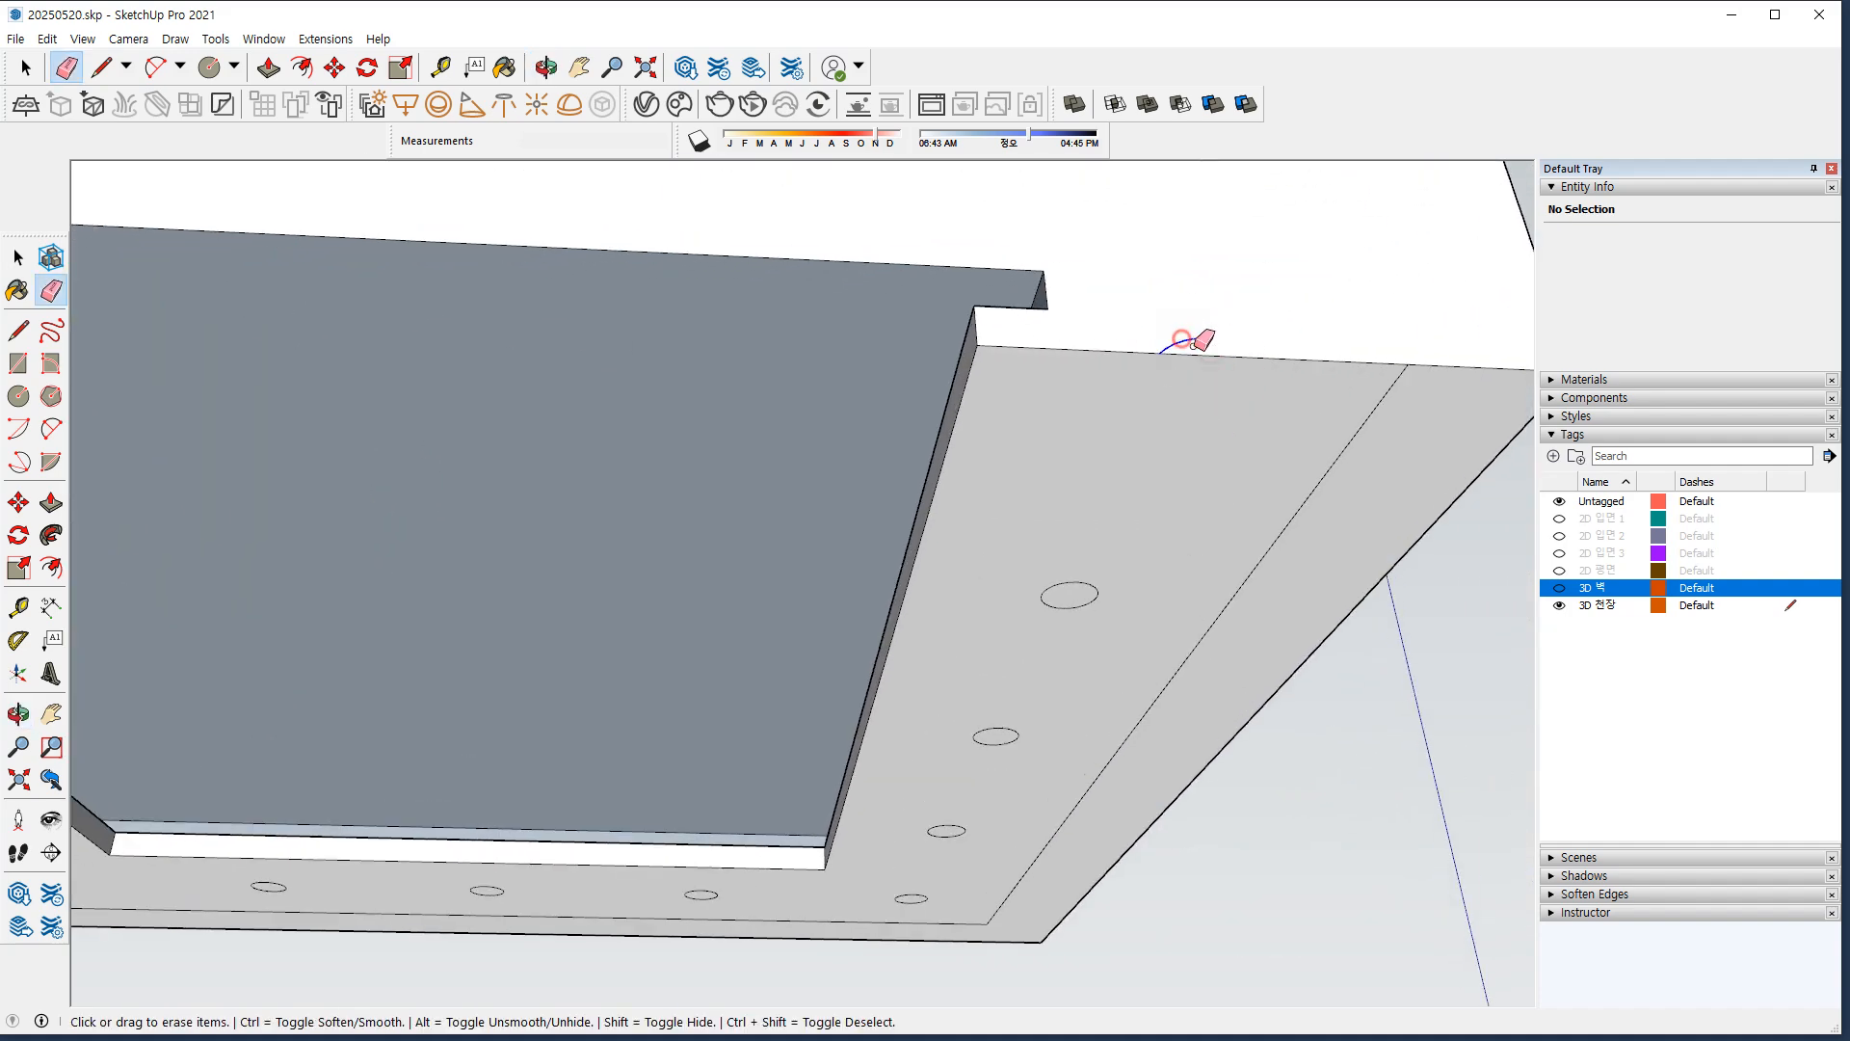
scroll(1201, 347, "down", 2)
middle_click_drag(1140, 494, 1317, 361, "shift")
mouse_move(843, 546)
middle_mouse_down("shift")
mouse_move(901, 611)
mouse_move(812, 620)
middle_mouse_up("shift")
middle_click_drag(617, 566, 557, 536)
key("space")
scroll(310, 466, "up", 1)
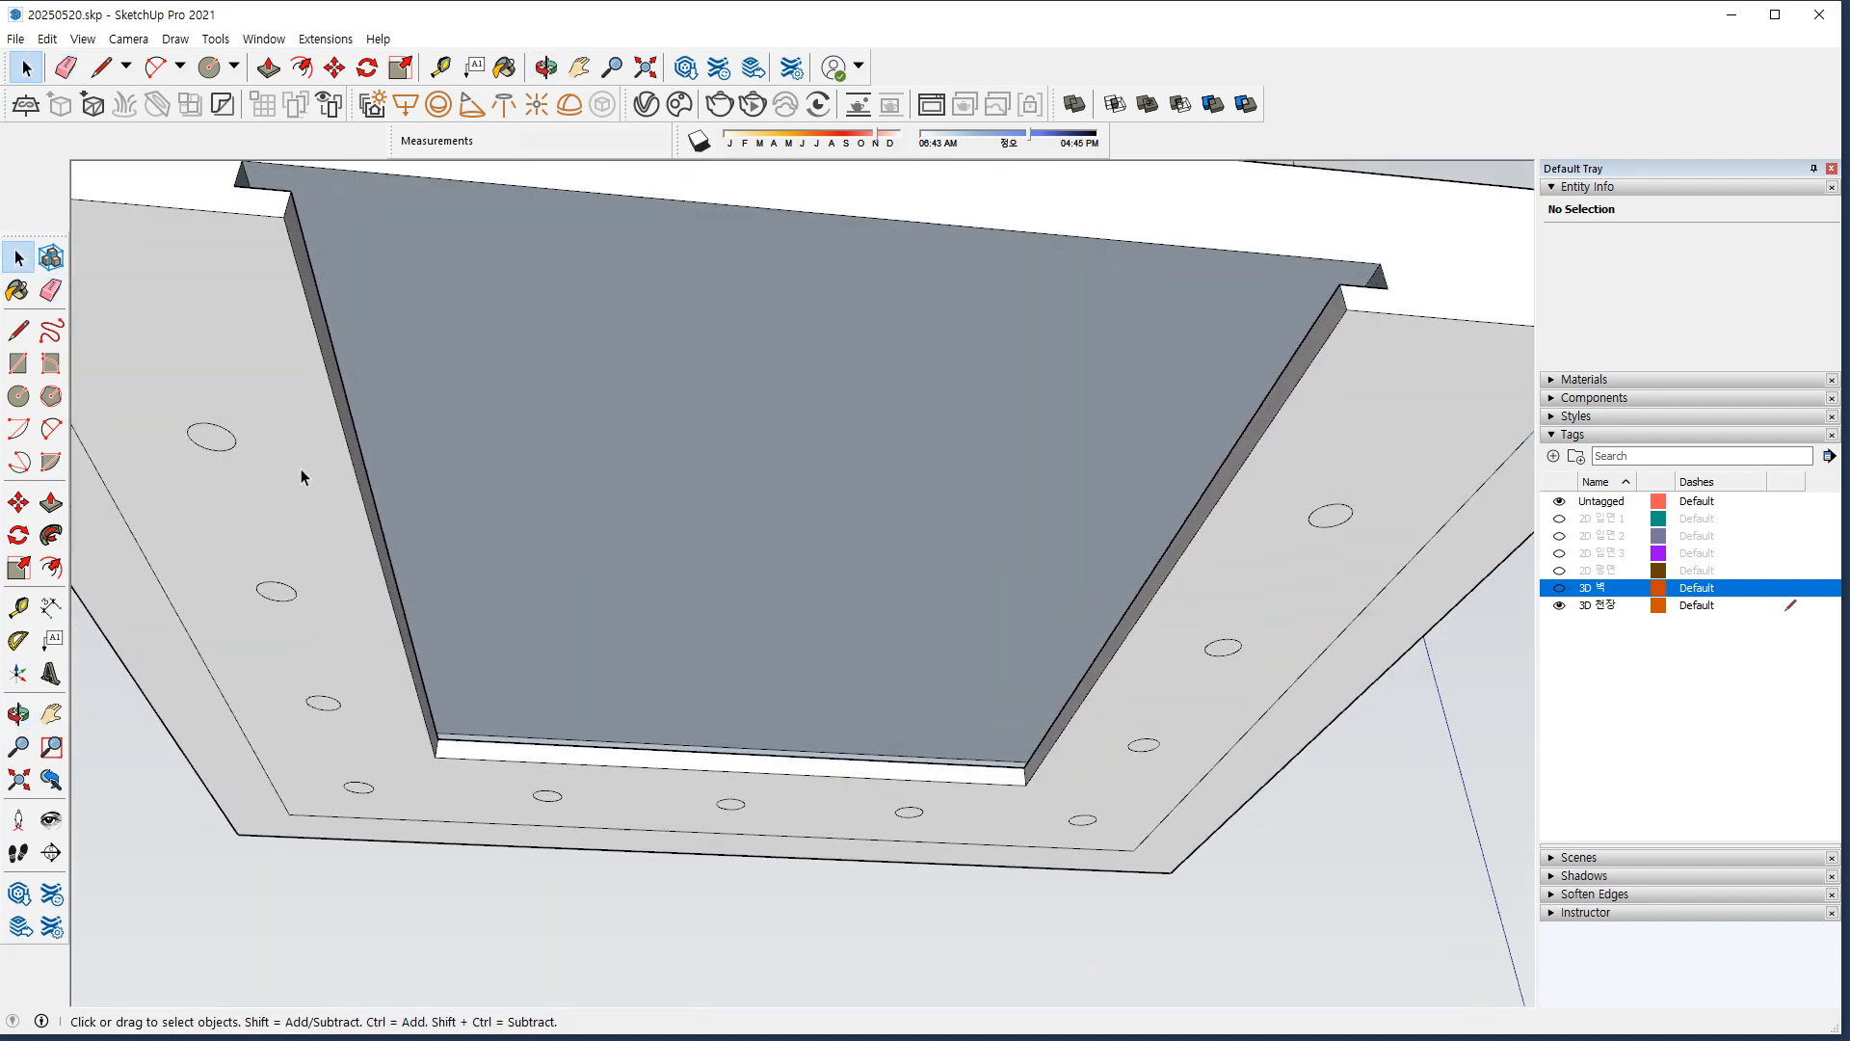
Push the two circles nearest the open edge on one side of the ceiling 50 mm up into it.
scroll(310, 465, "up", 1)
key("p")
left_click(207, 442)
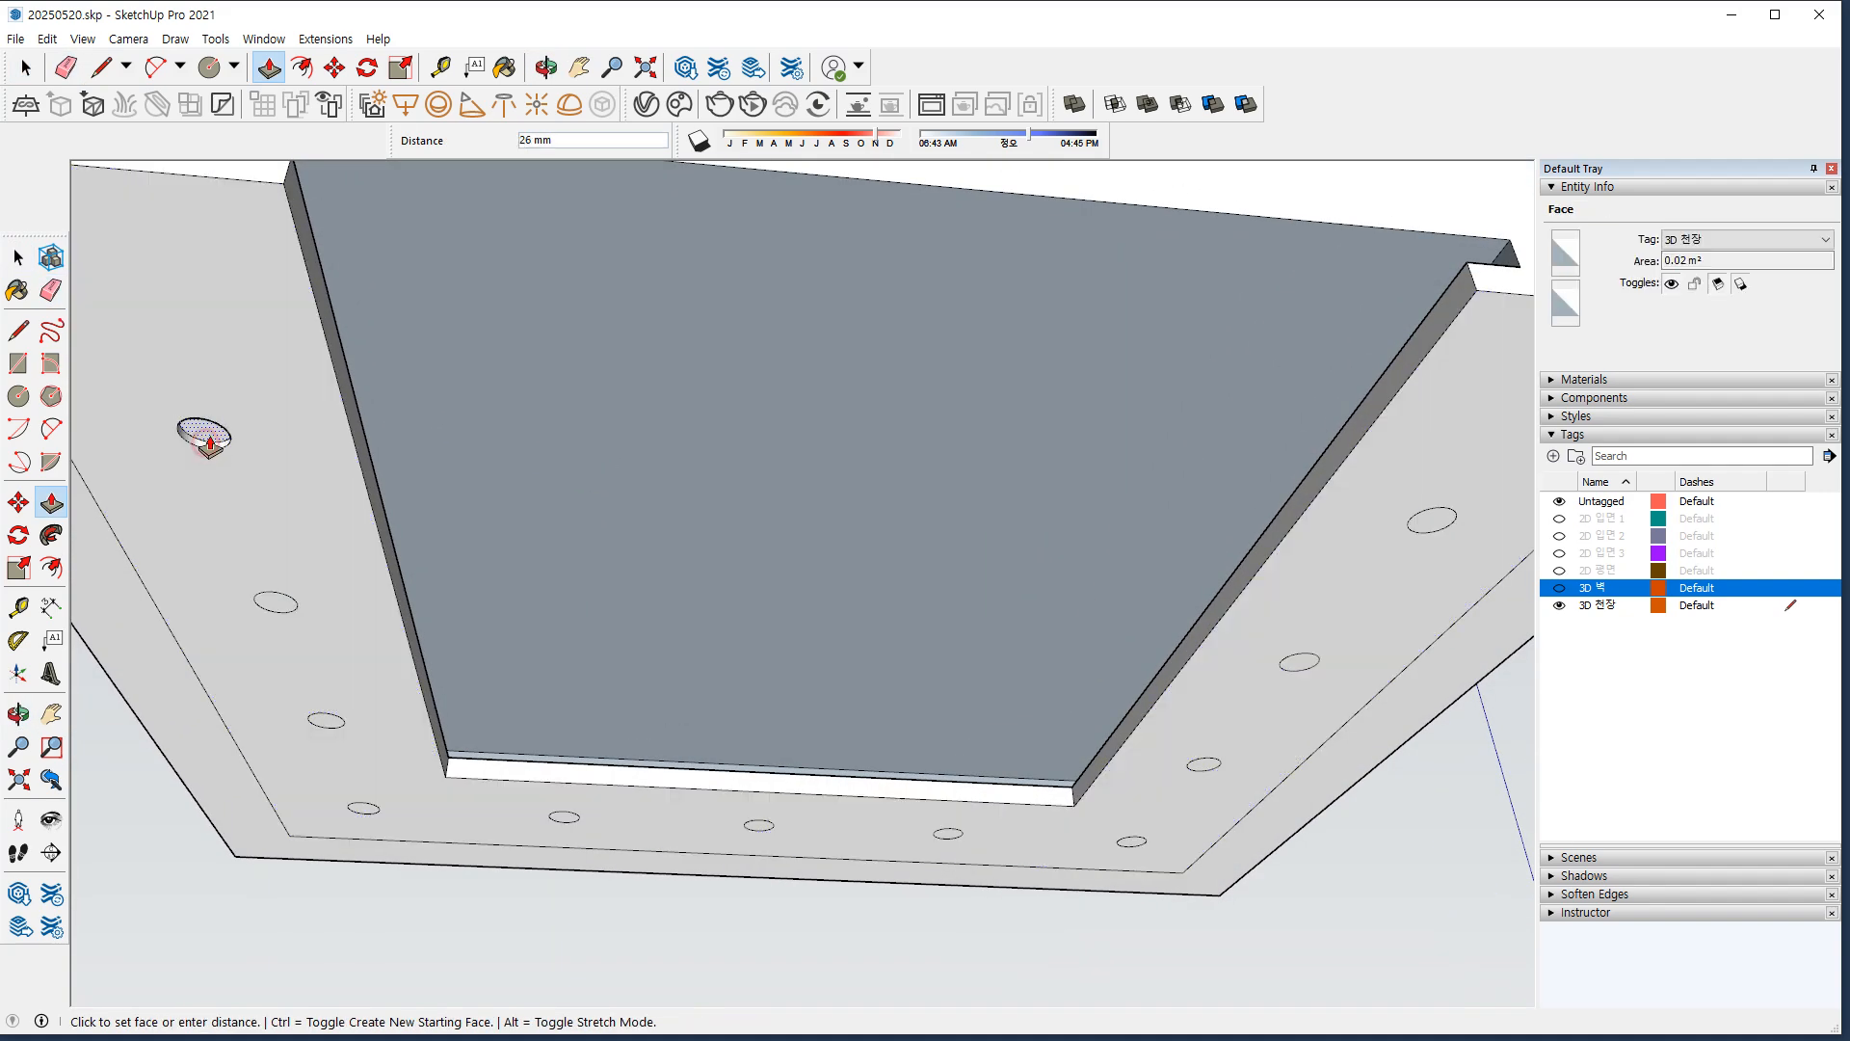
type("5")
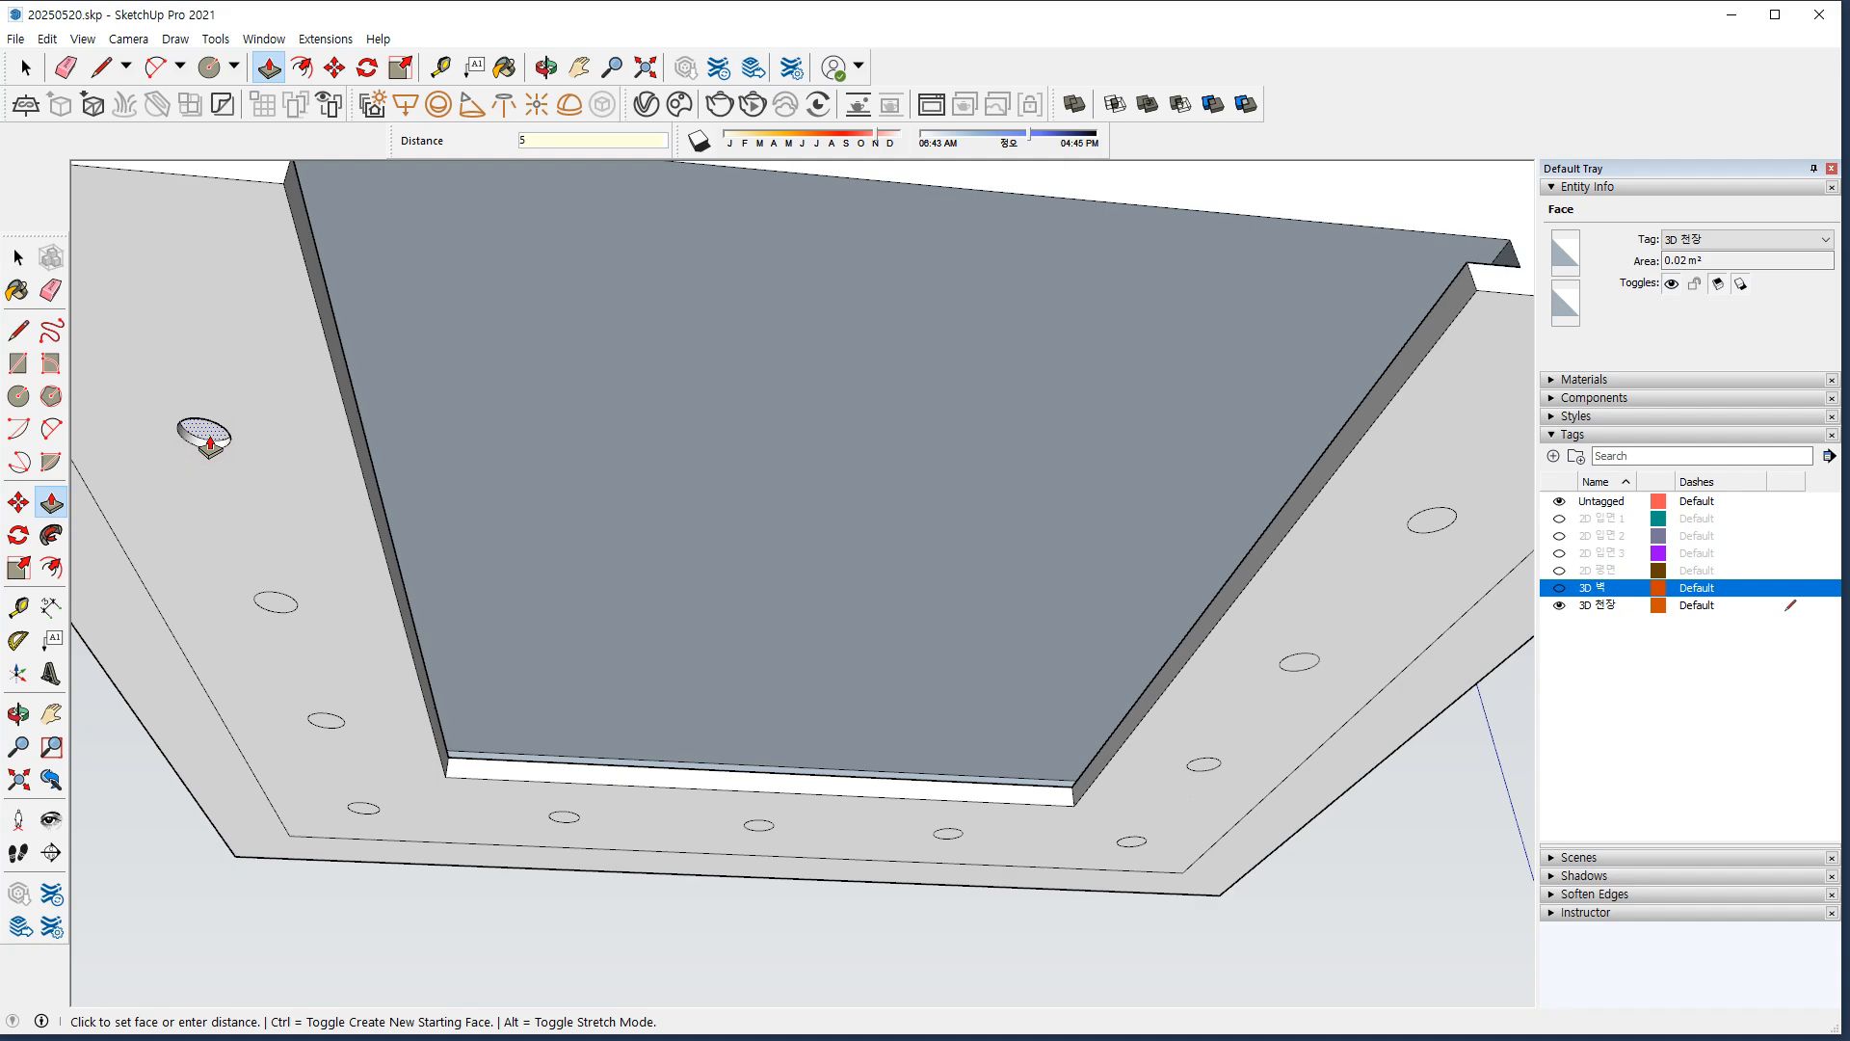
type("0")
key("Return")
left_click(273, 606)
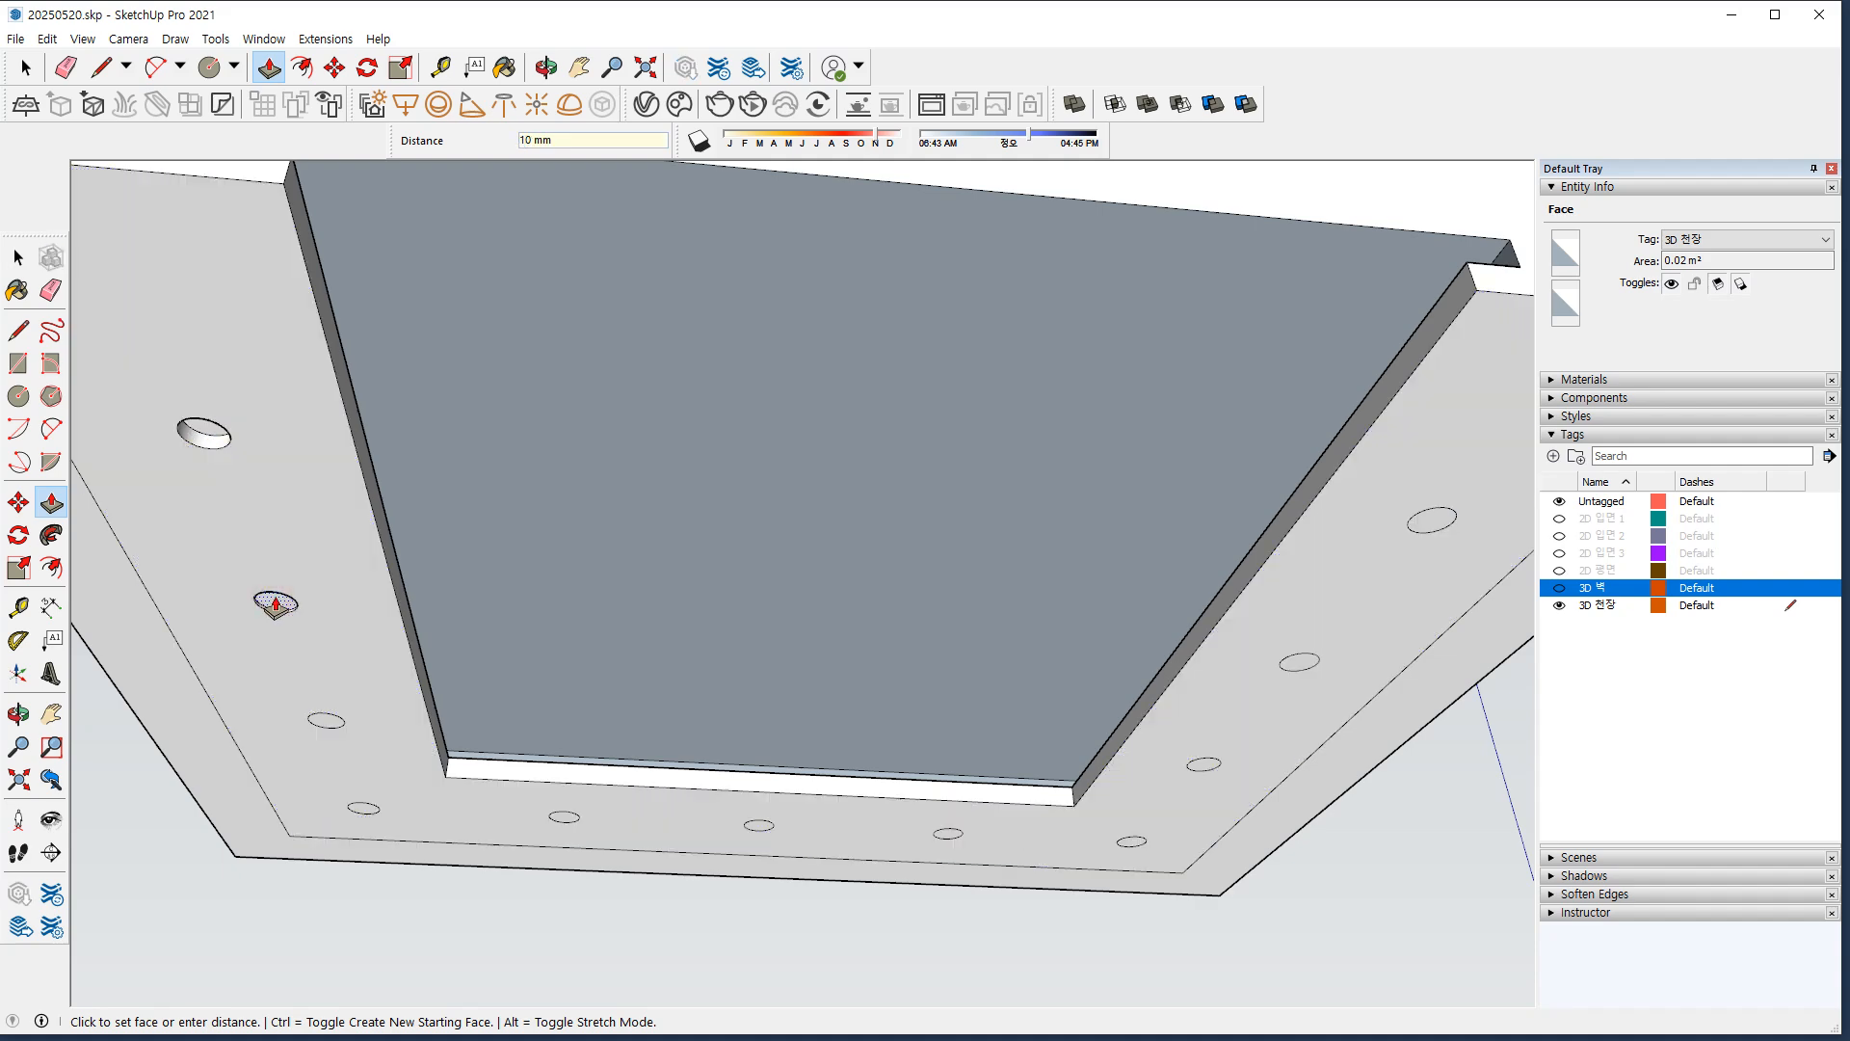
key("Return")
Recess the third circle on that side and the adjoining corner circle 50 mm with Push/Pull.
left_click(328, 720)
type("50")
key("Return")
left_click(367, 807)
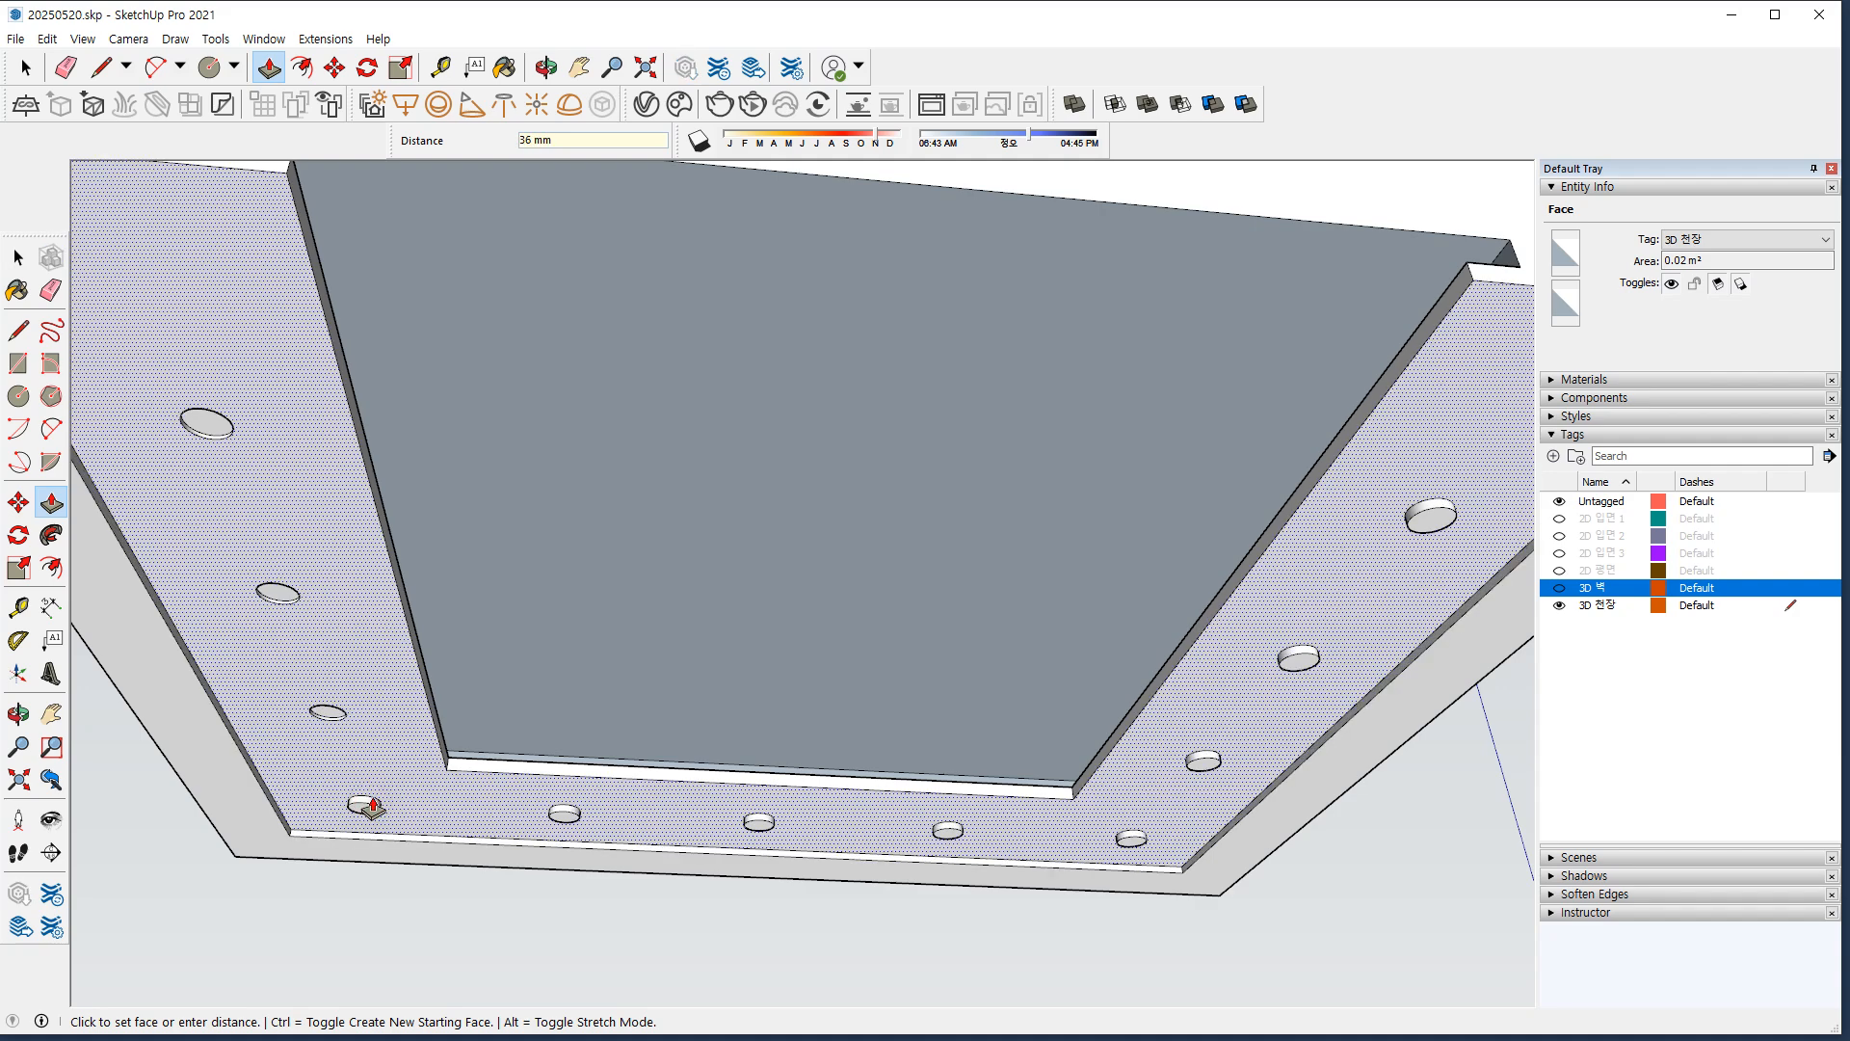
key("Escape")
left_click(366, 808)
type("50")
key("Return")
Recess the three middle circles of the row along the ceiling's closed end 50 mm with Push/Pull.
middle_click_drag(627, 860, 616, 838)
scroll(617, 837, "up", 3)
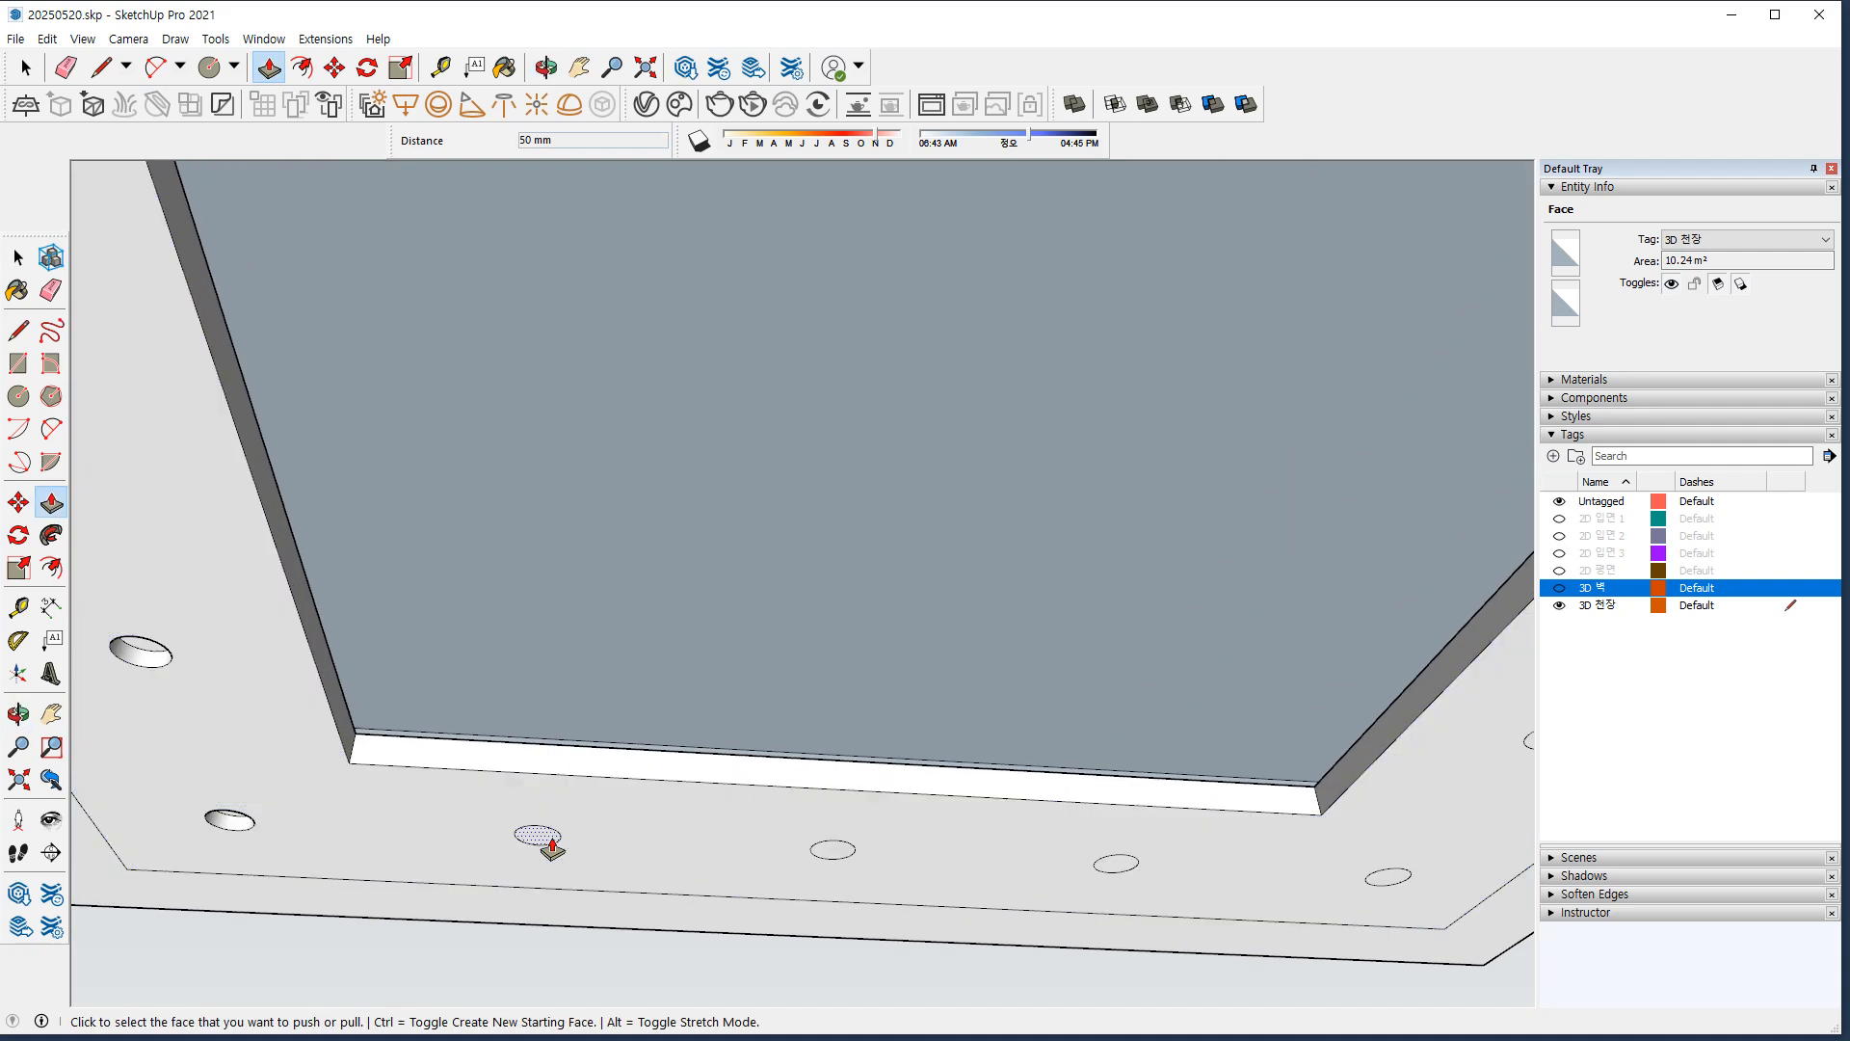
left_click(550, 835)
type("50")
key("Return")
left_click(835, 853)
type("50")
key("Return")
left_click(1115, 863)
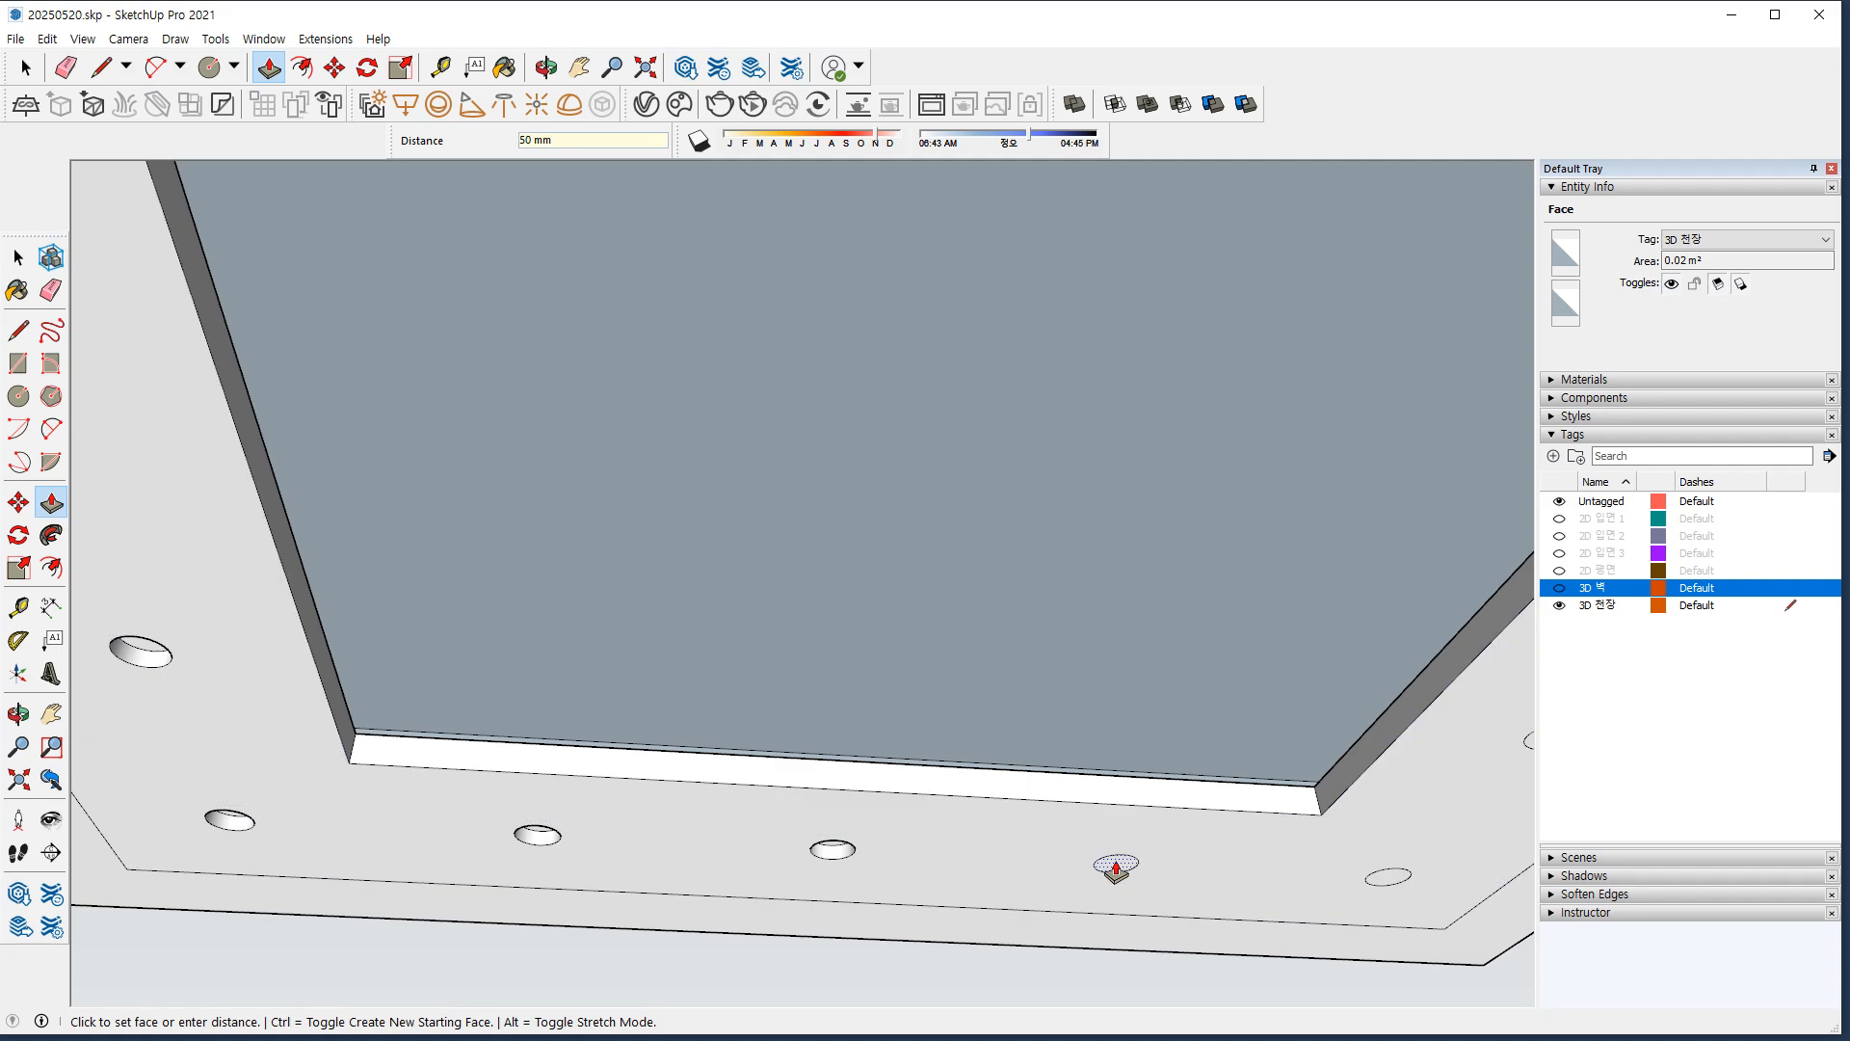
type("30")
key("Return")
key("Return")
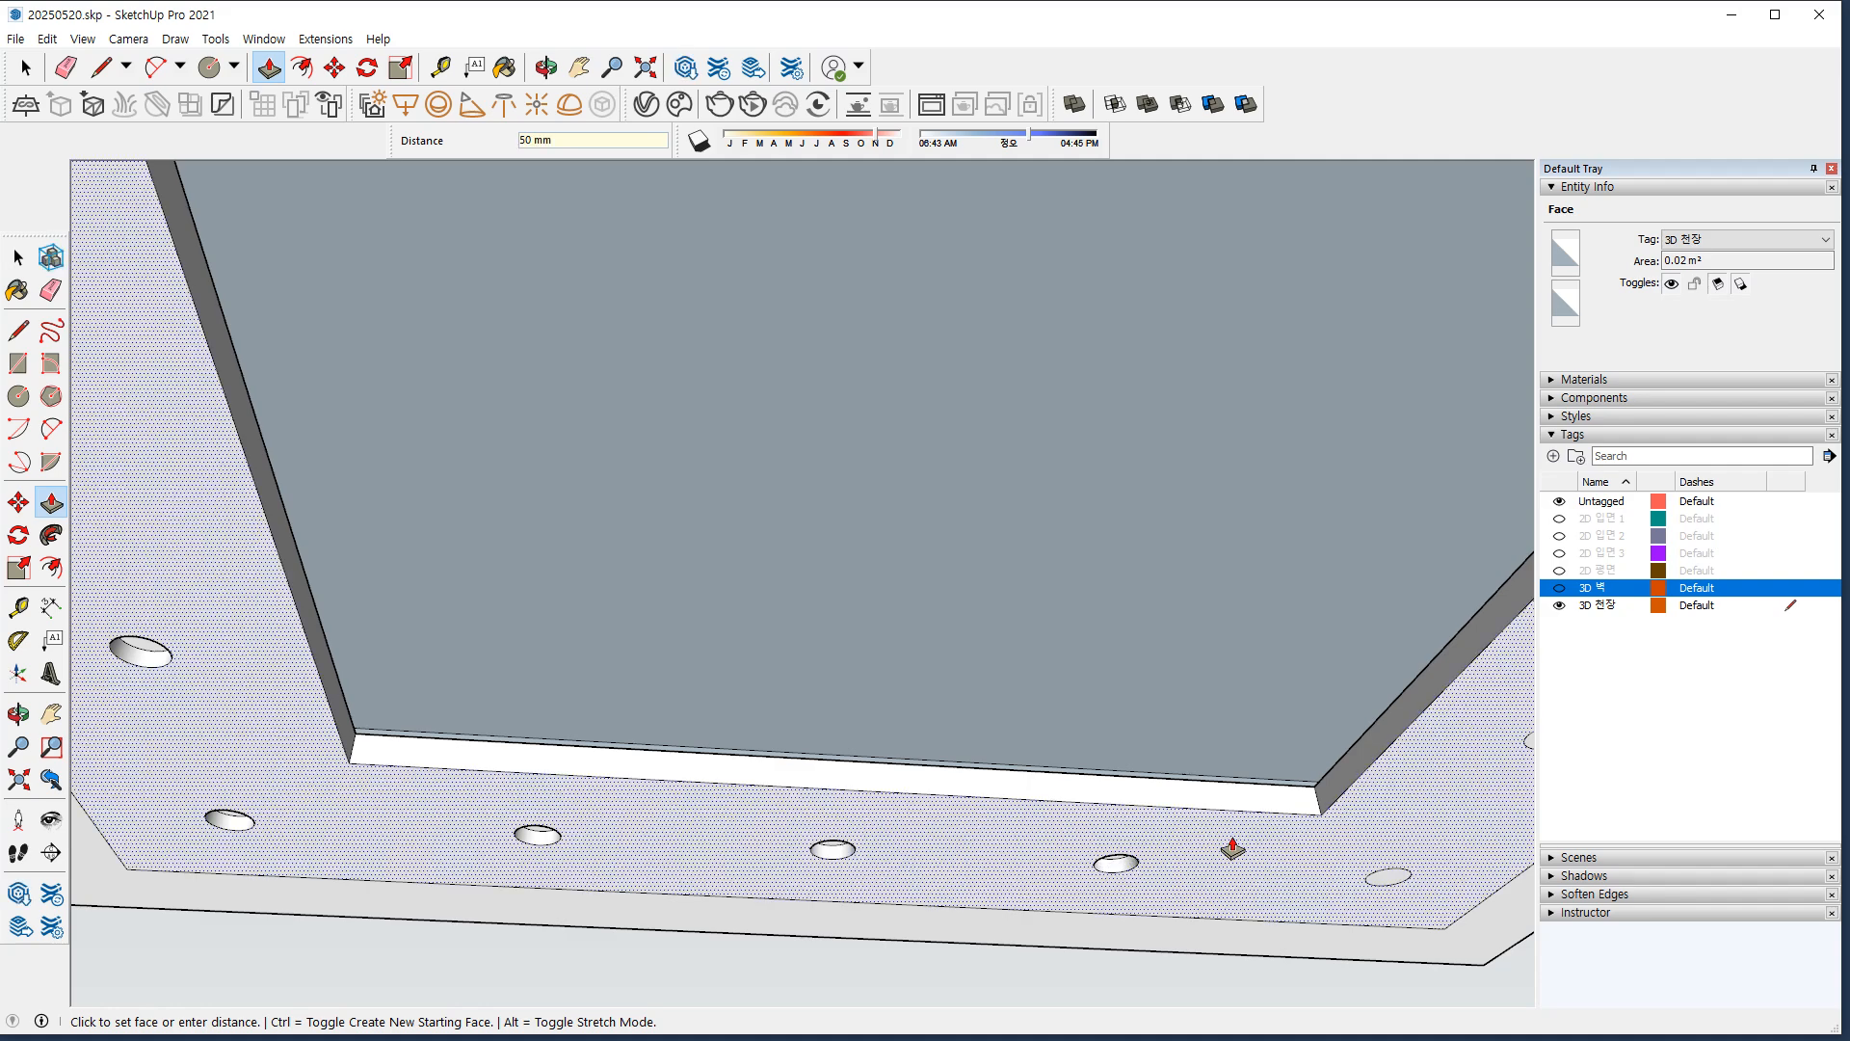
Recess the other corner circle and the adjacent circle on the opposite side of the ceiling 50 mm.
middle_click_drag(1239, 830, 1049, 848)
left_click(1048, 848)
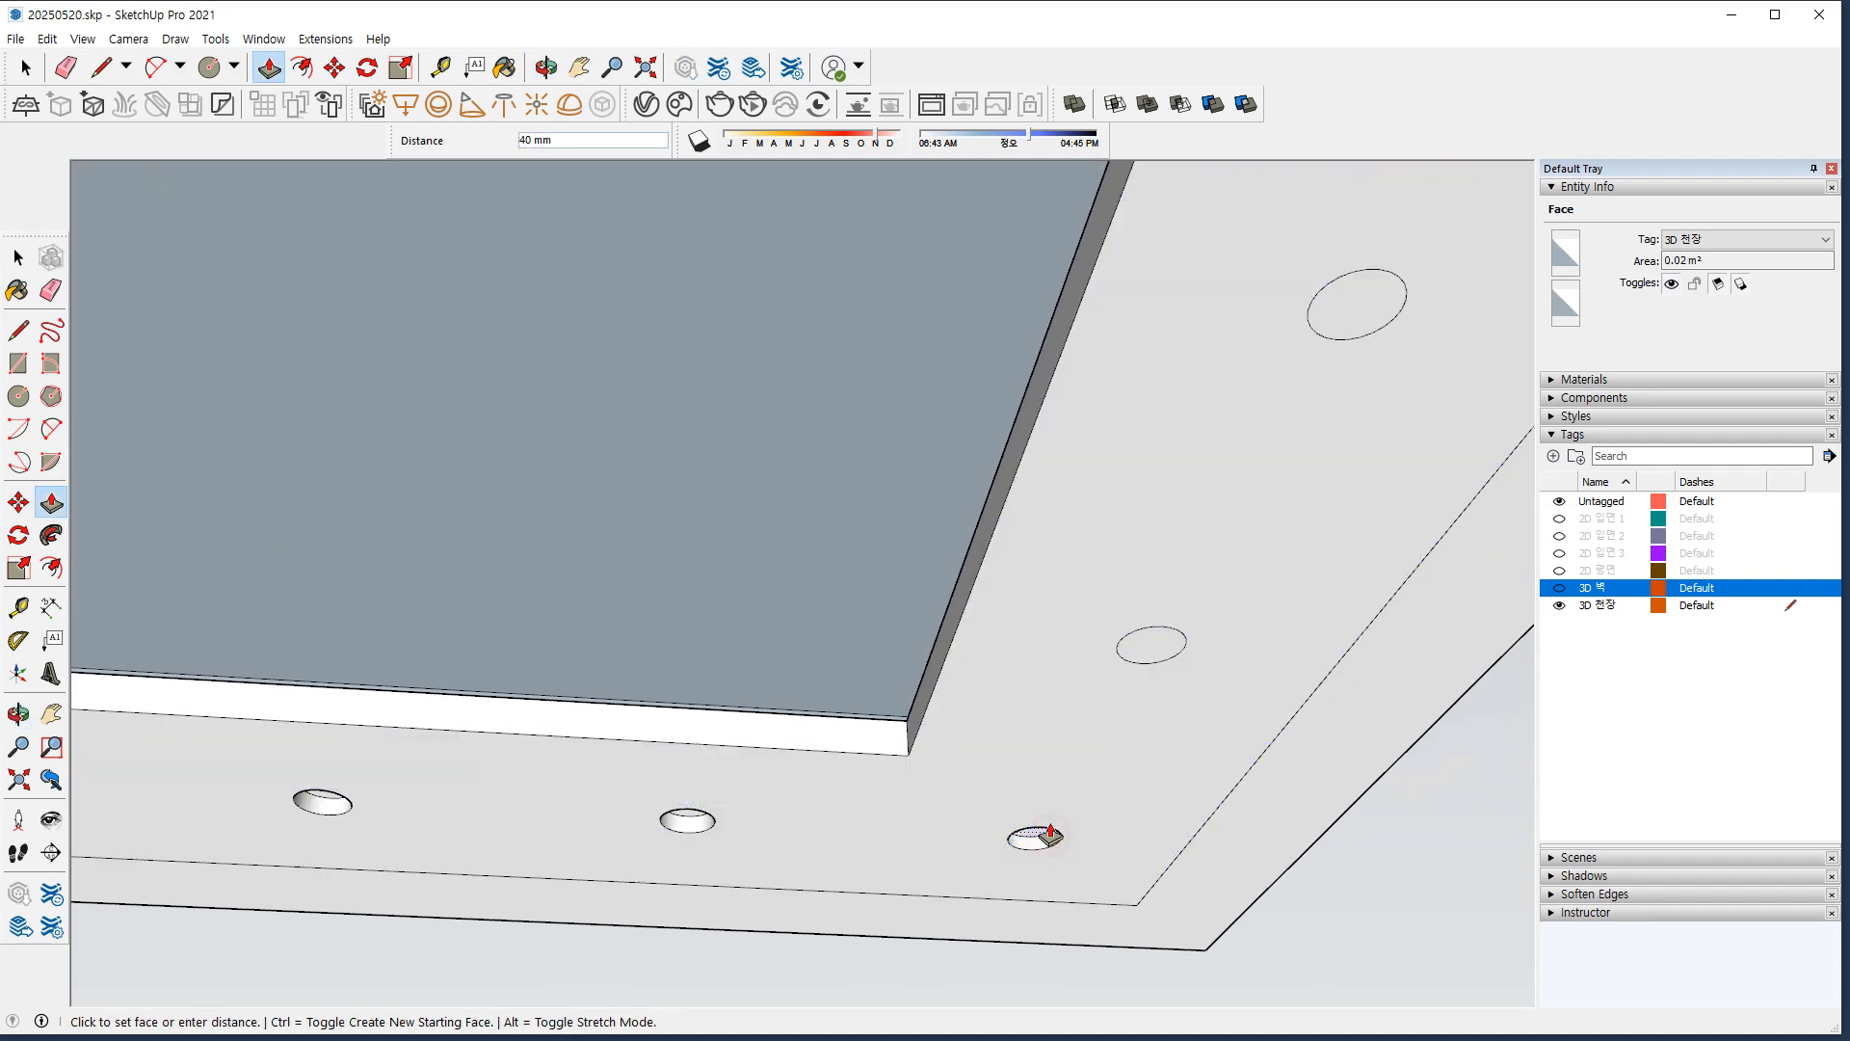
left_click(1049, 835)
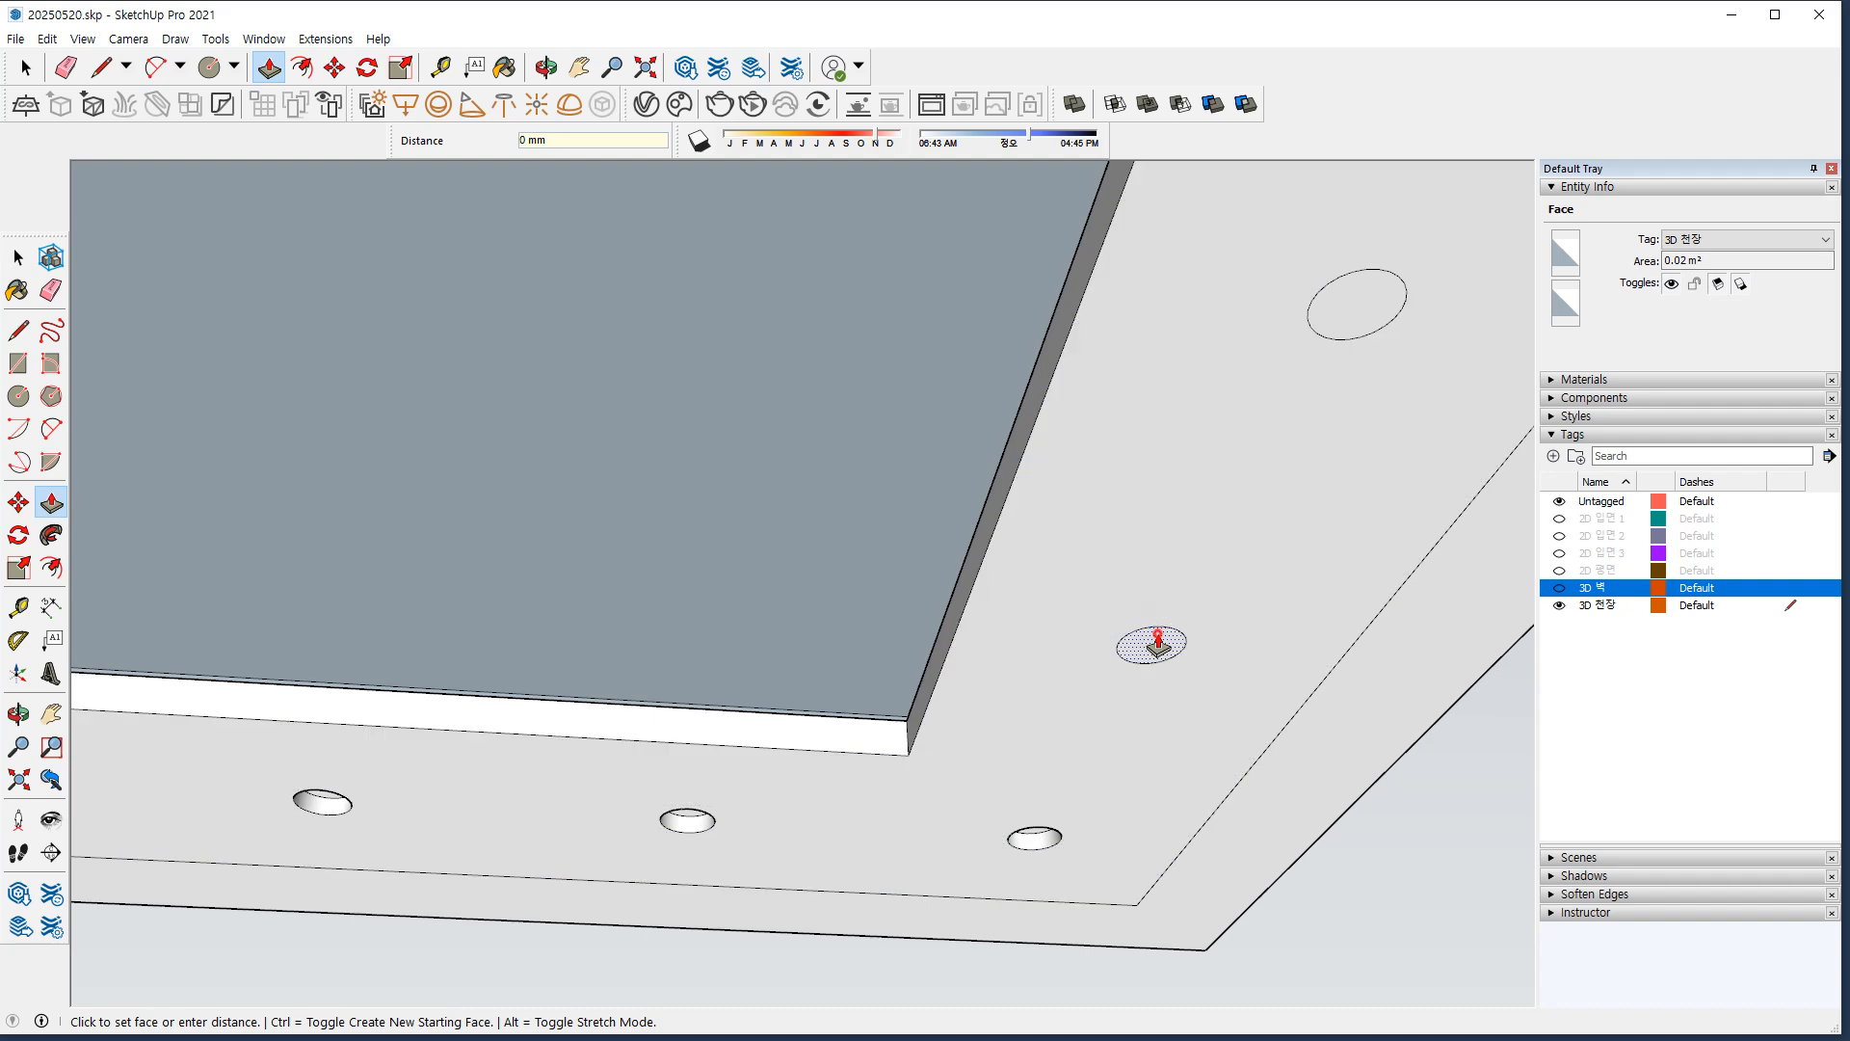
left_click(1156, 644)
left_click(1159, 626)
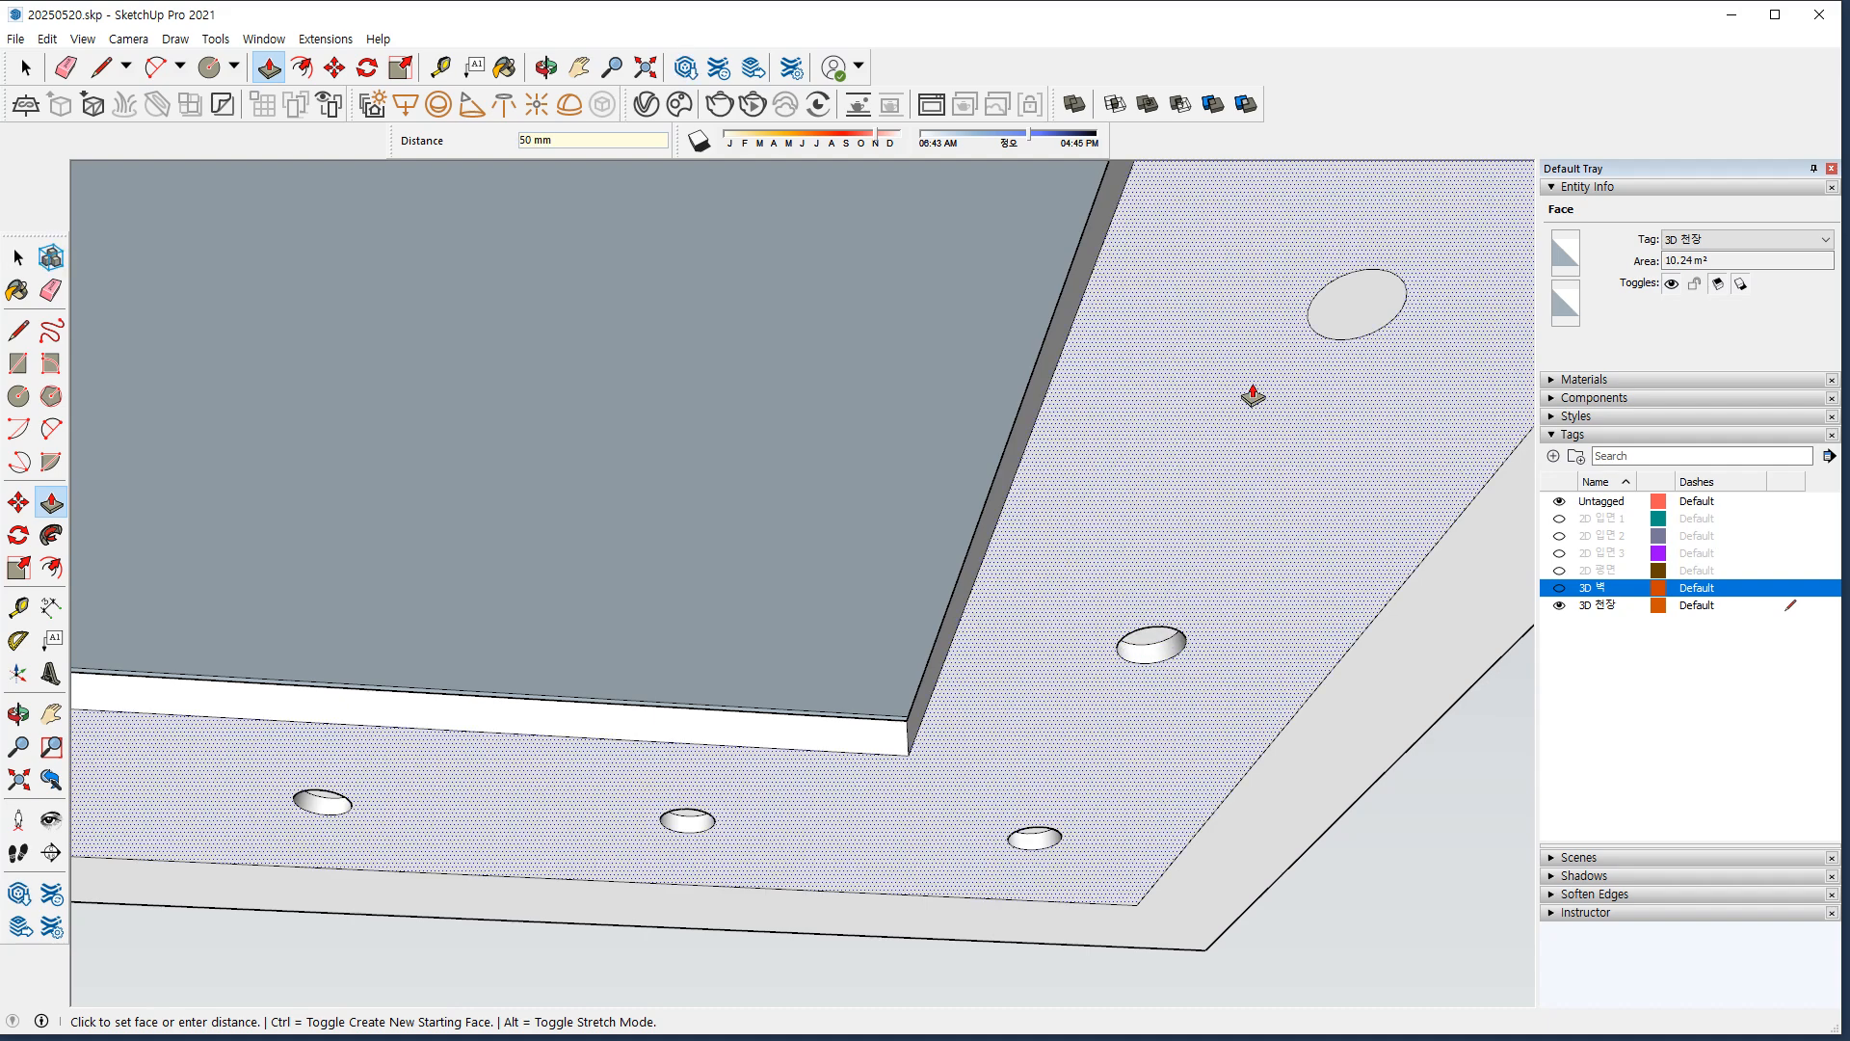
Recess the last two circles on the opposite side, up to the open edge, 50 mm and clear the selection.
middle_click_drag(1206, 380, 829, 813)
left_click(831, 809)
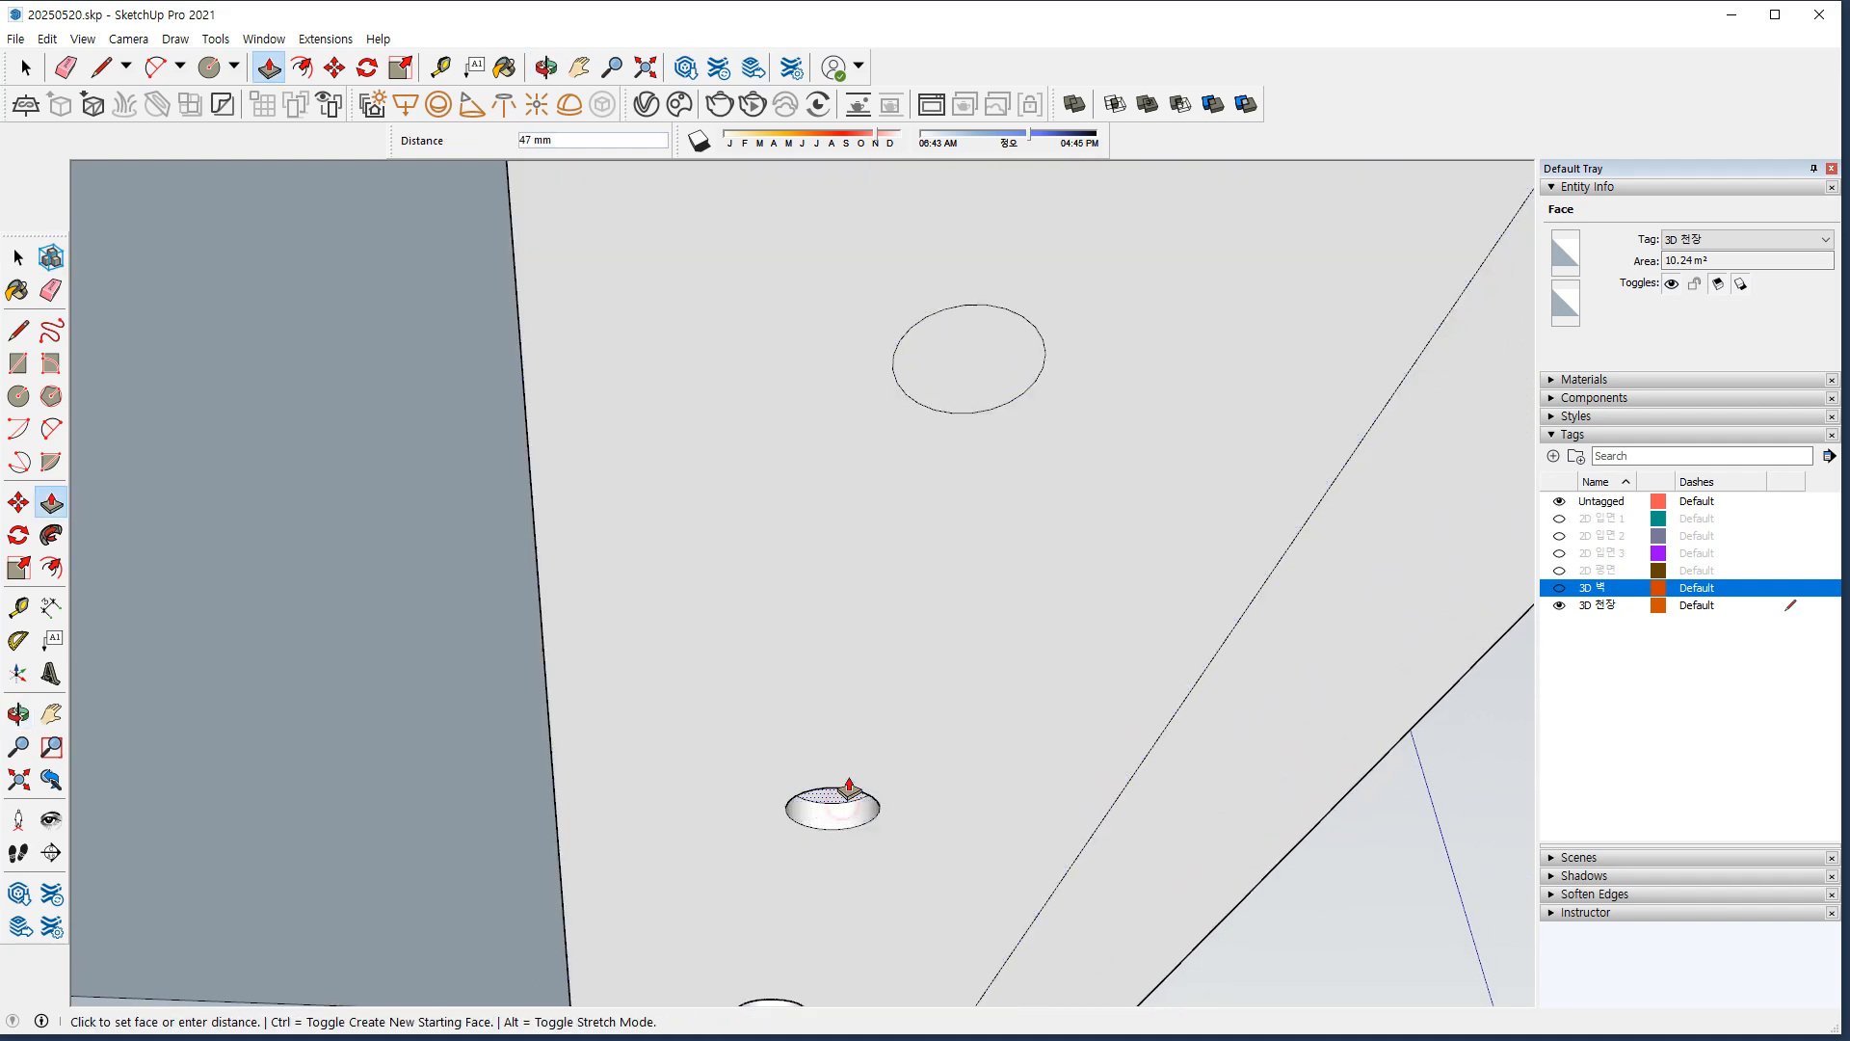
left_click(848, 787)
left_click(922, 385)
type("50")
key("Return")
scroll(682, 649, "down", 5)
key("space")
left_click(1025, 543)
middle_click_drag(1025, 547, 695, 483)
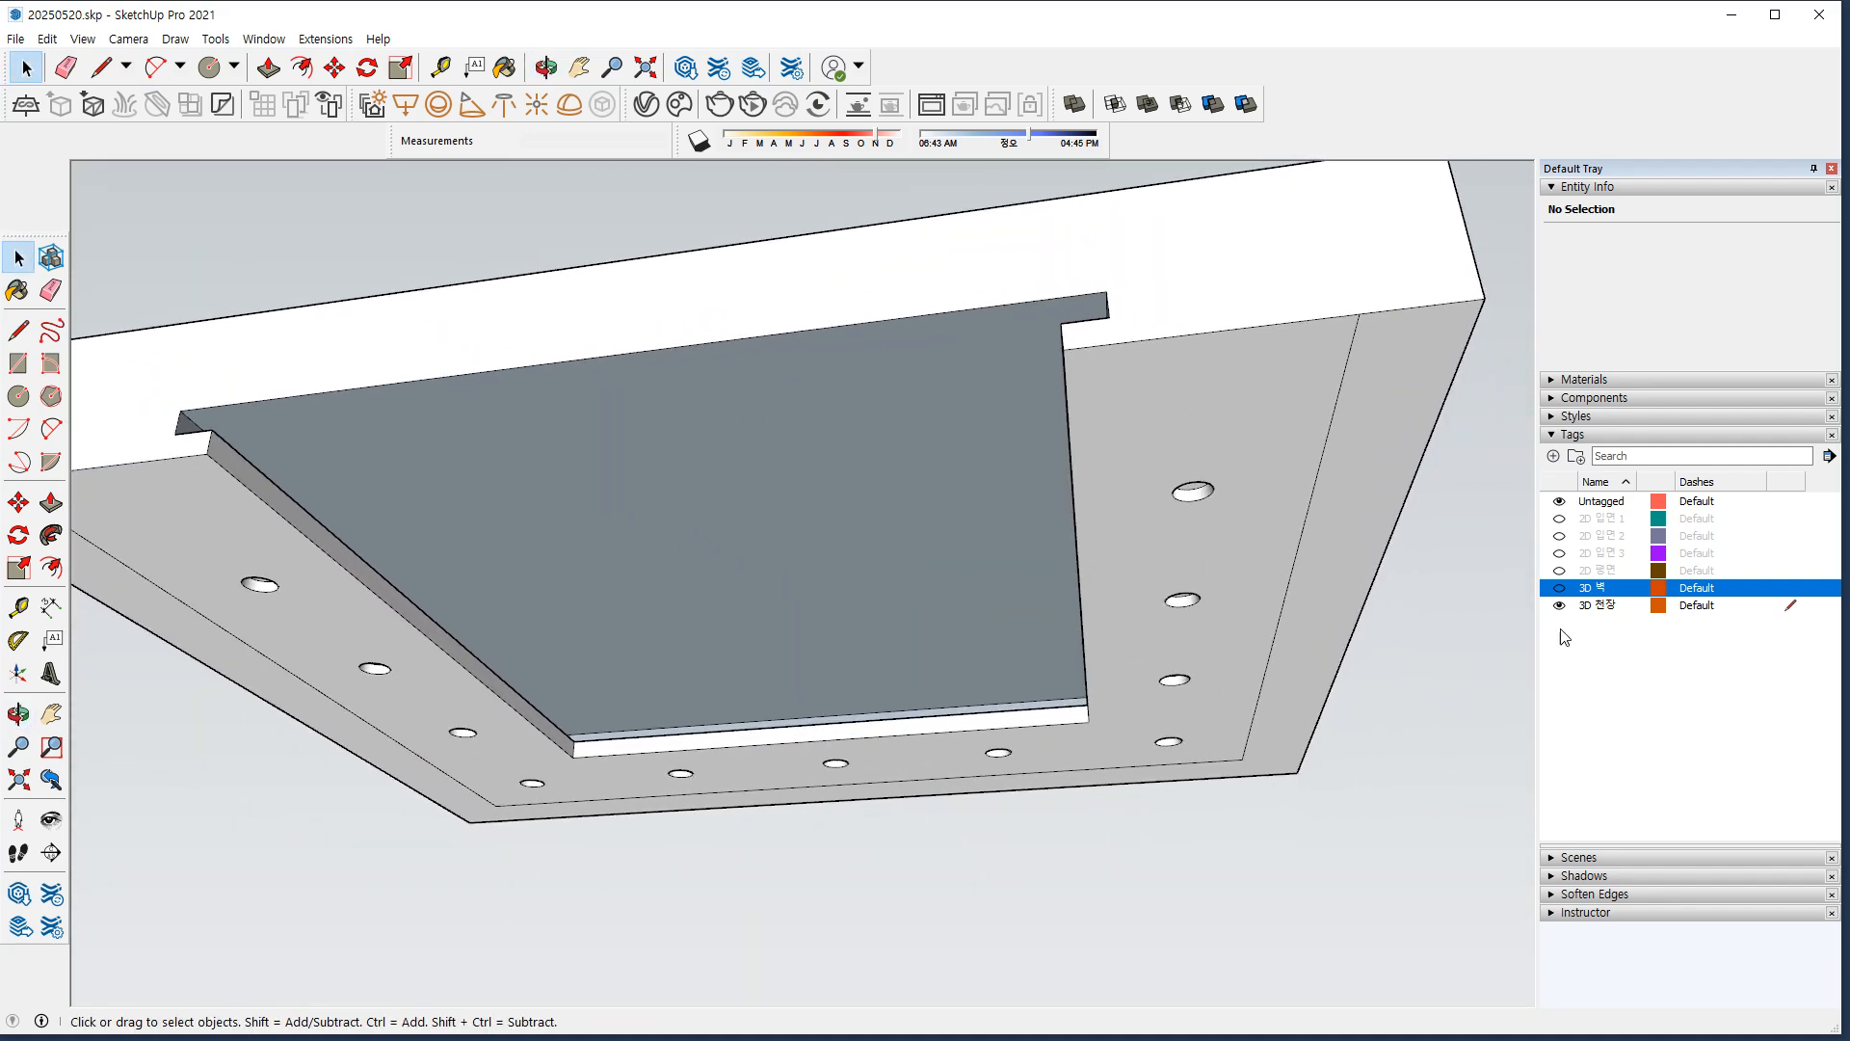
Turn the 3D 벽 tag's visibility back on and examine the recessed ceiling lights from inside the room.
left_click(1559, 587)
middle_click_drag(1013, 376, 1136, 611)
scroll(1085, 580, "down", 3)
scroll(967, 565, "up", 4)
middle_click_drag(967, 632, 1015, 594, "shift")
key("space")
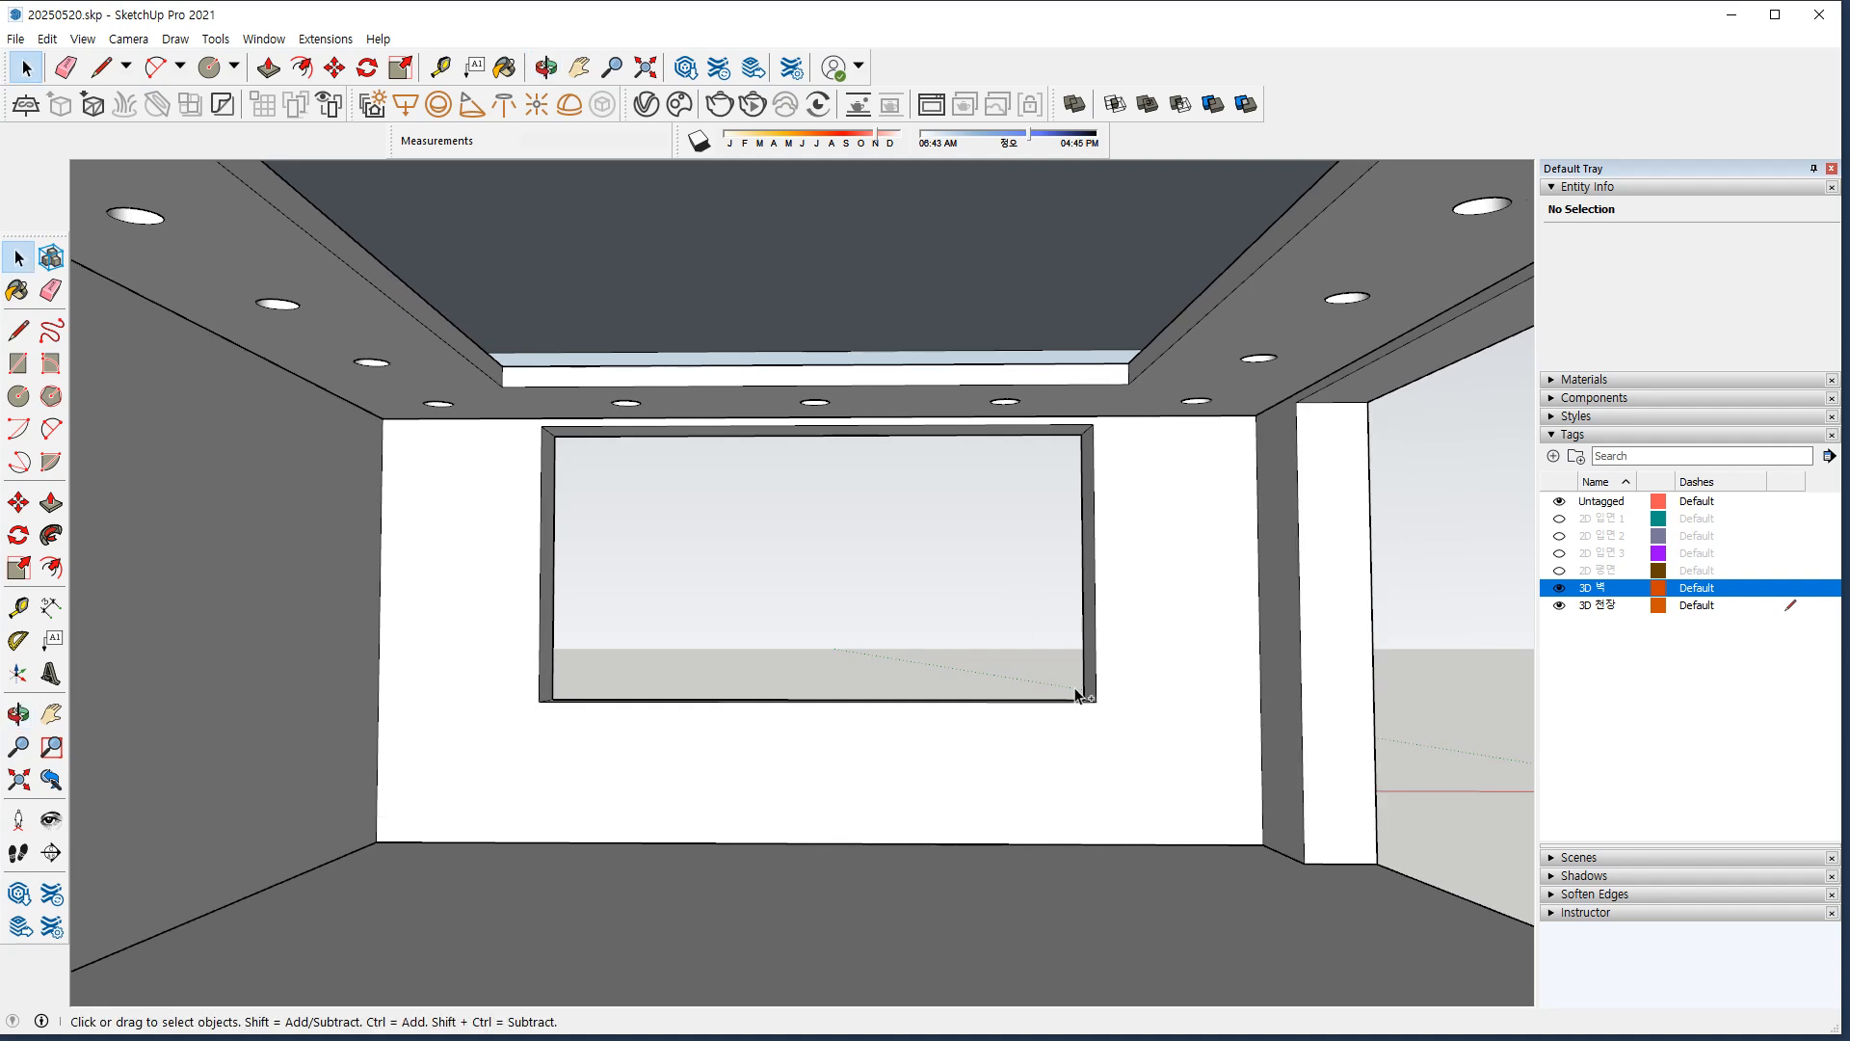
scroll(1076, 694, "down", 8)
middle_click_drag(1104, 618, 996, 622)
scroll(976, 597, "up", 1)
left_click_drag(1462, 277, 1407, 342)
left_click_drag(1407, 254, 1296, 339)
left_click_drag(1323, 248, 1249, 310)
mouse_move(1258, 232)
left_mouse_down()
mouse_move(1181, 272)
mouse_move(1055, 260)
left_mouse_up()
left_click_drag(1052, 212, 918, 262)
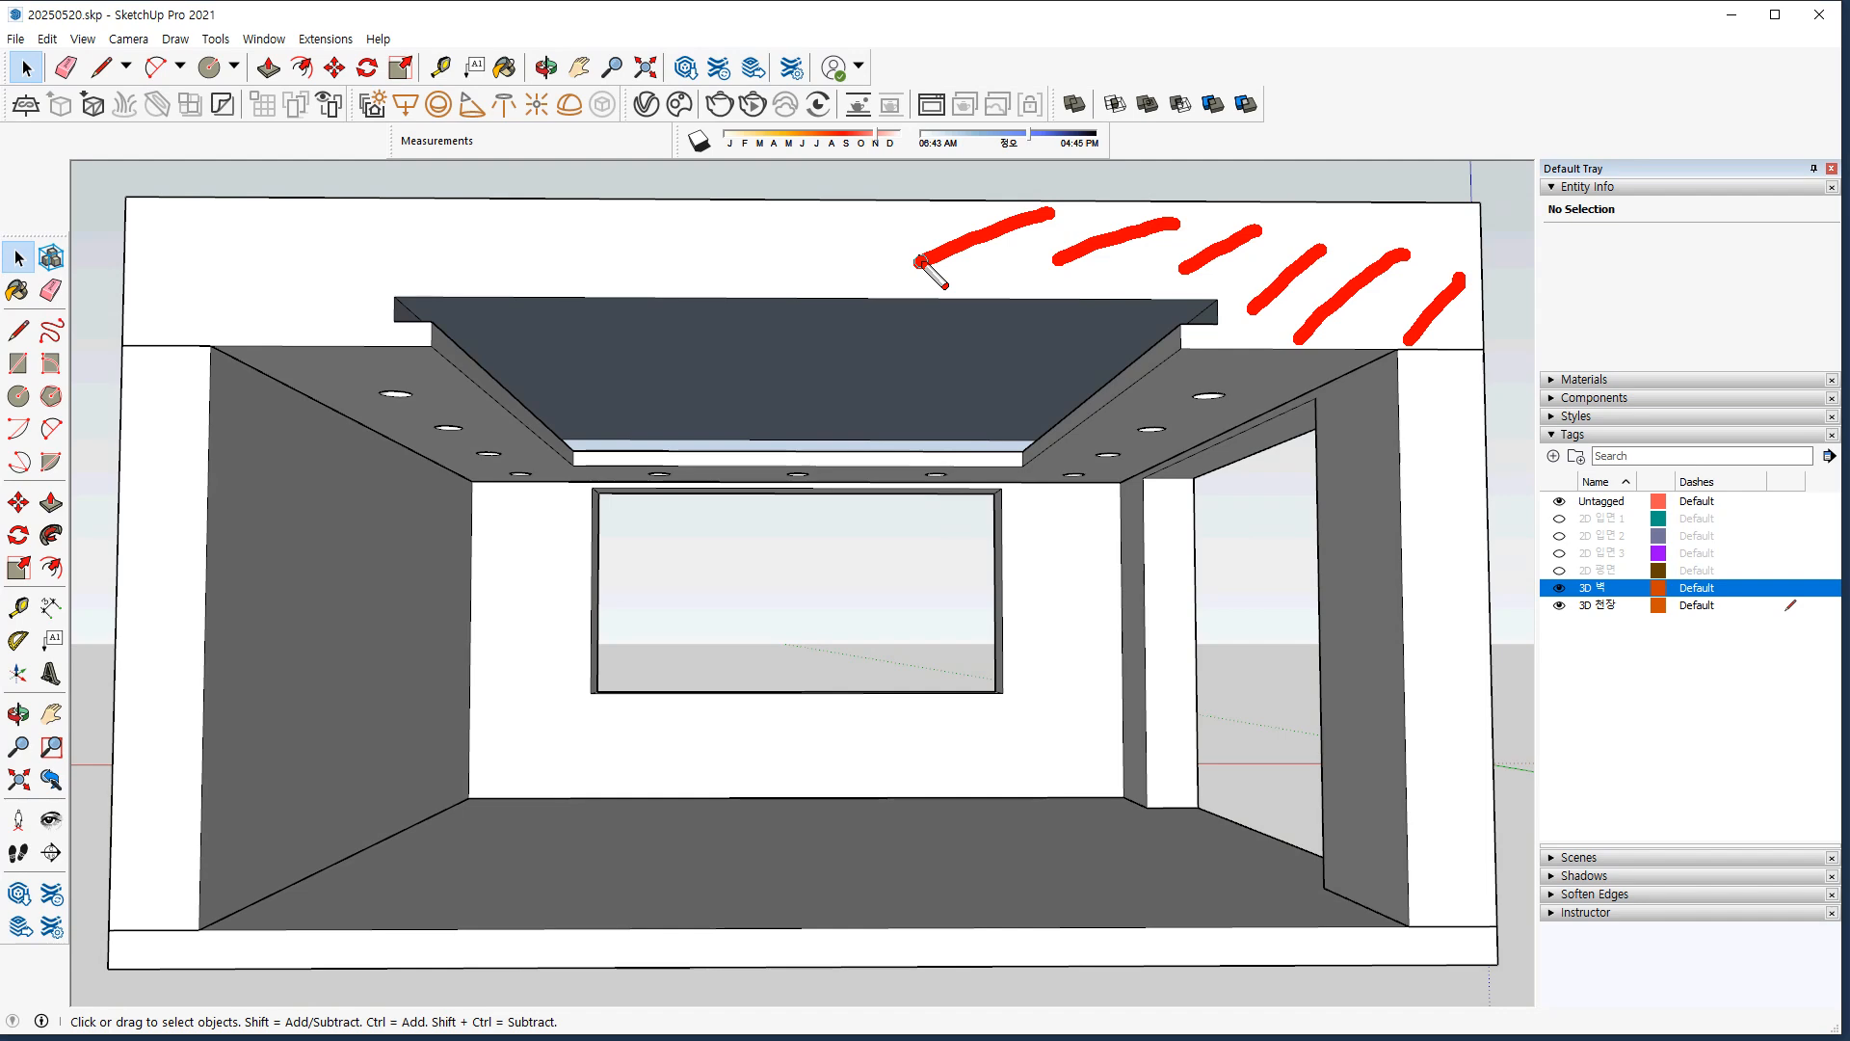
key("Escape")
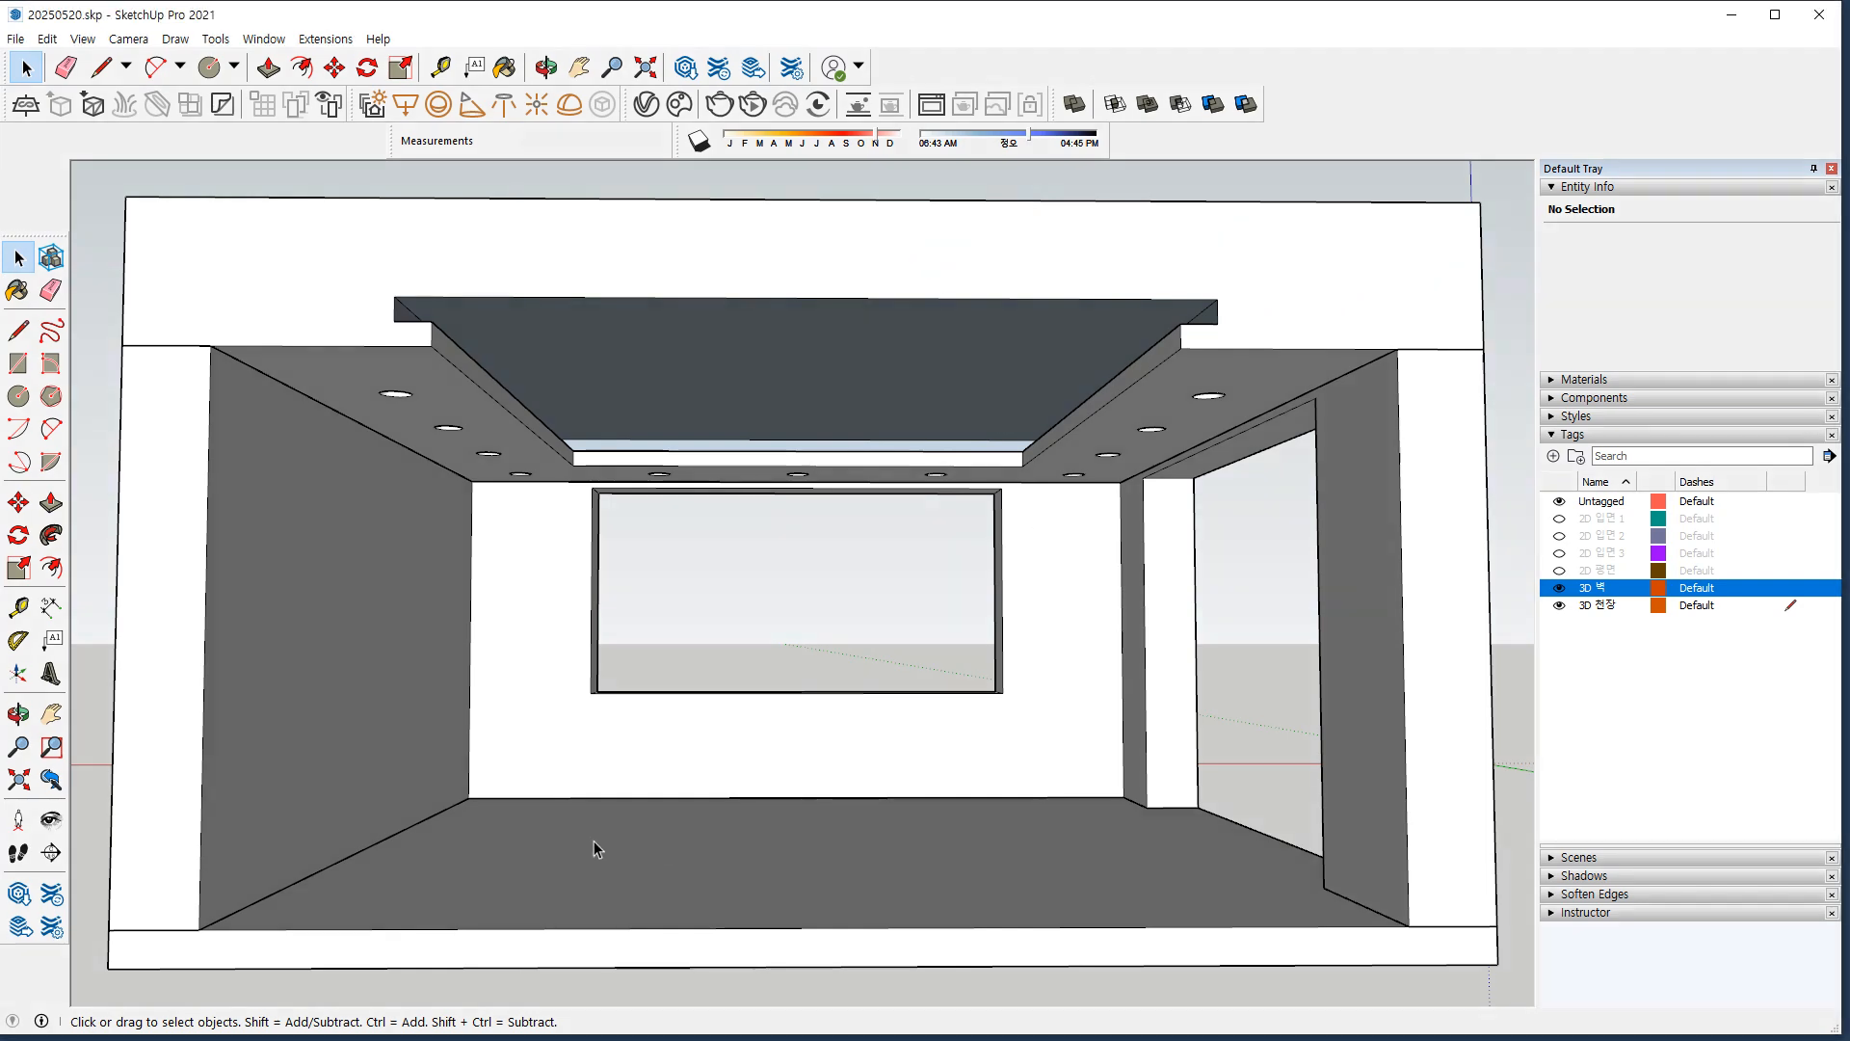
scroll(616, 766, "up", 5)
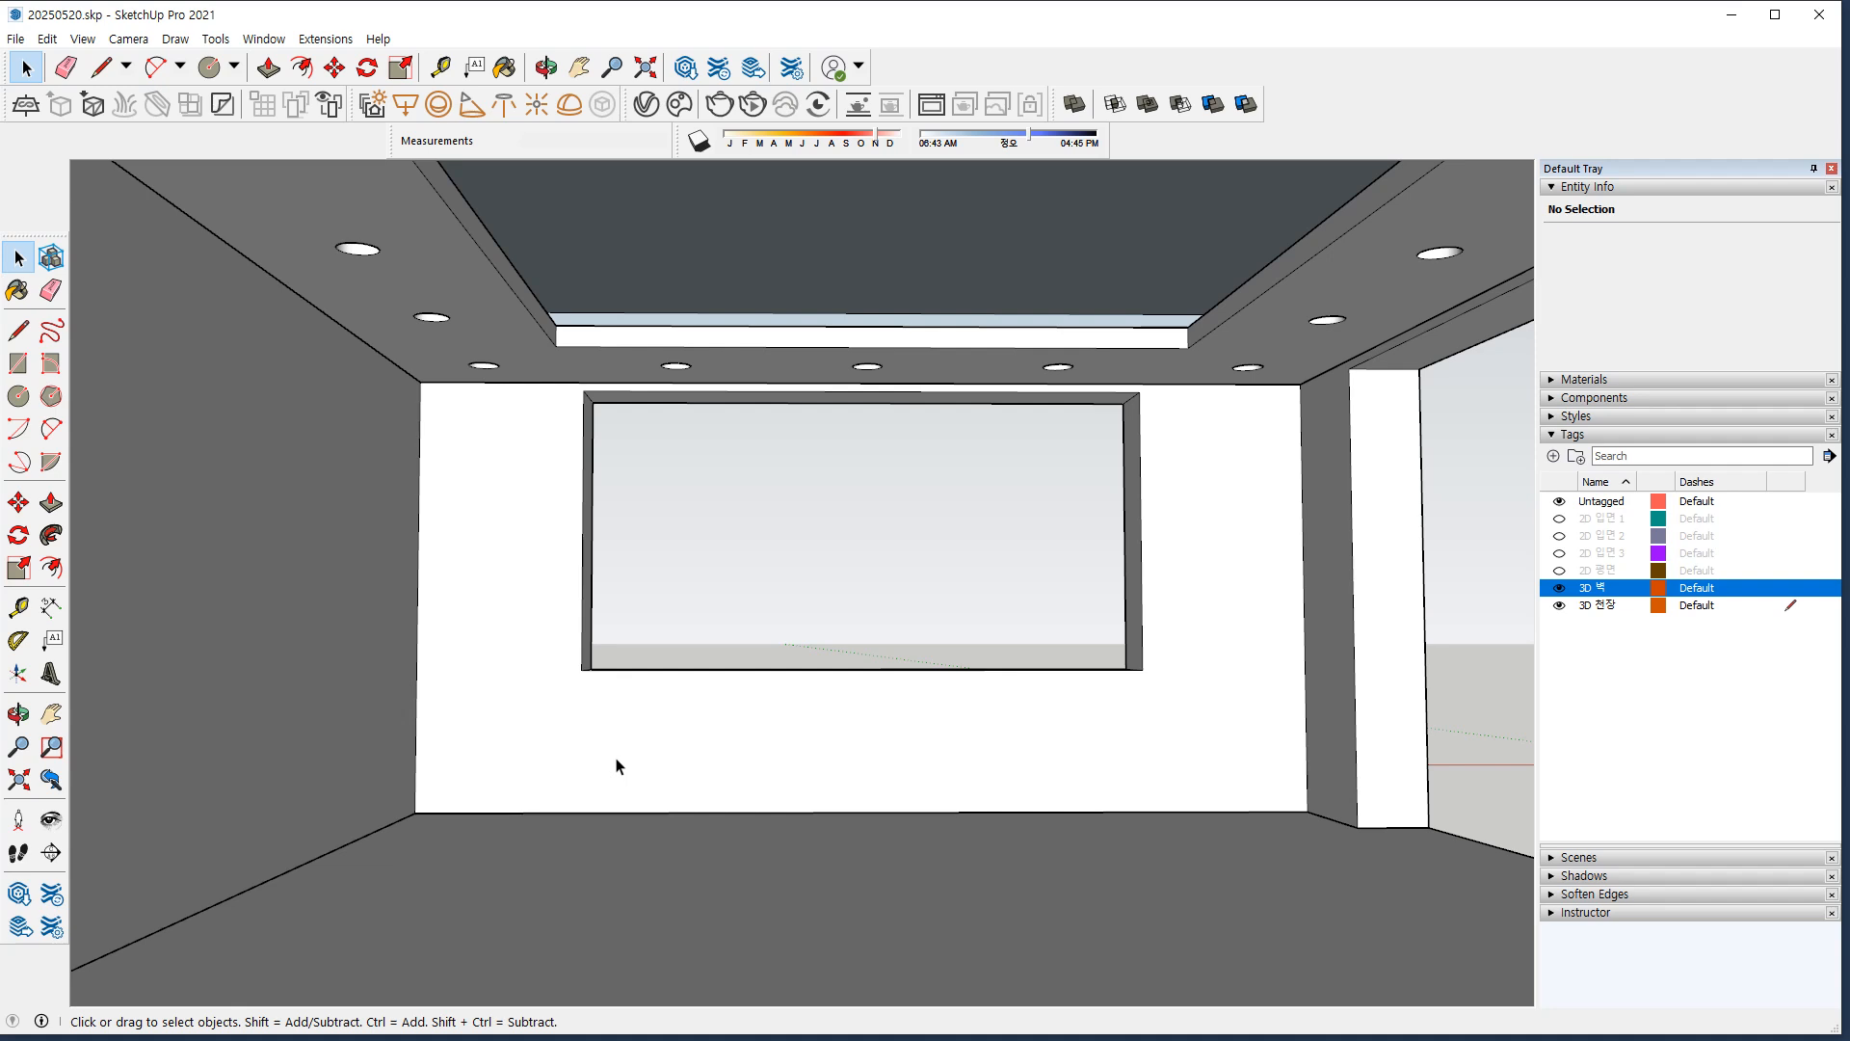
scroll(616, 766, "down", 3)
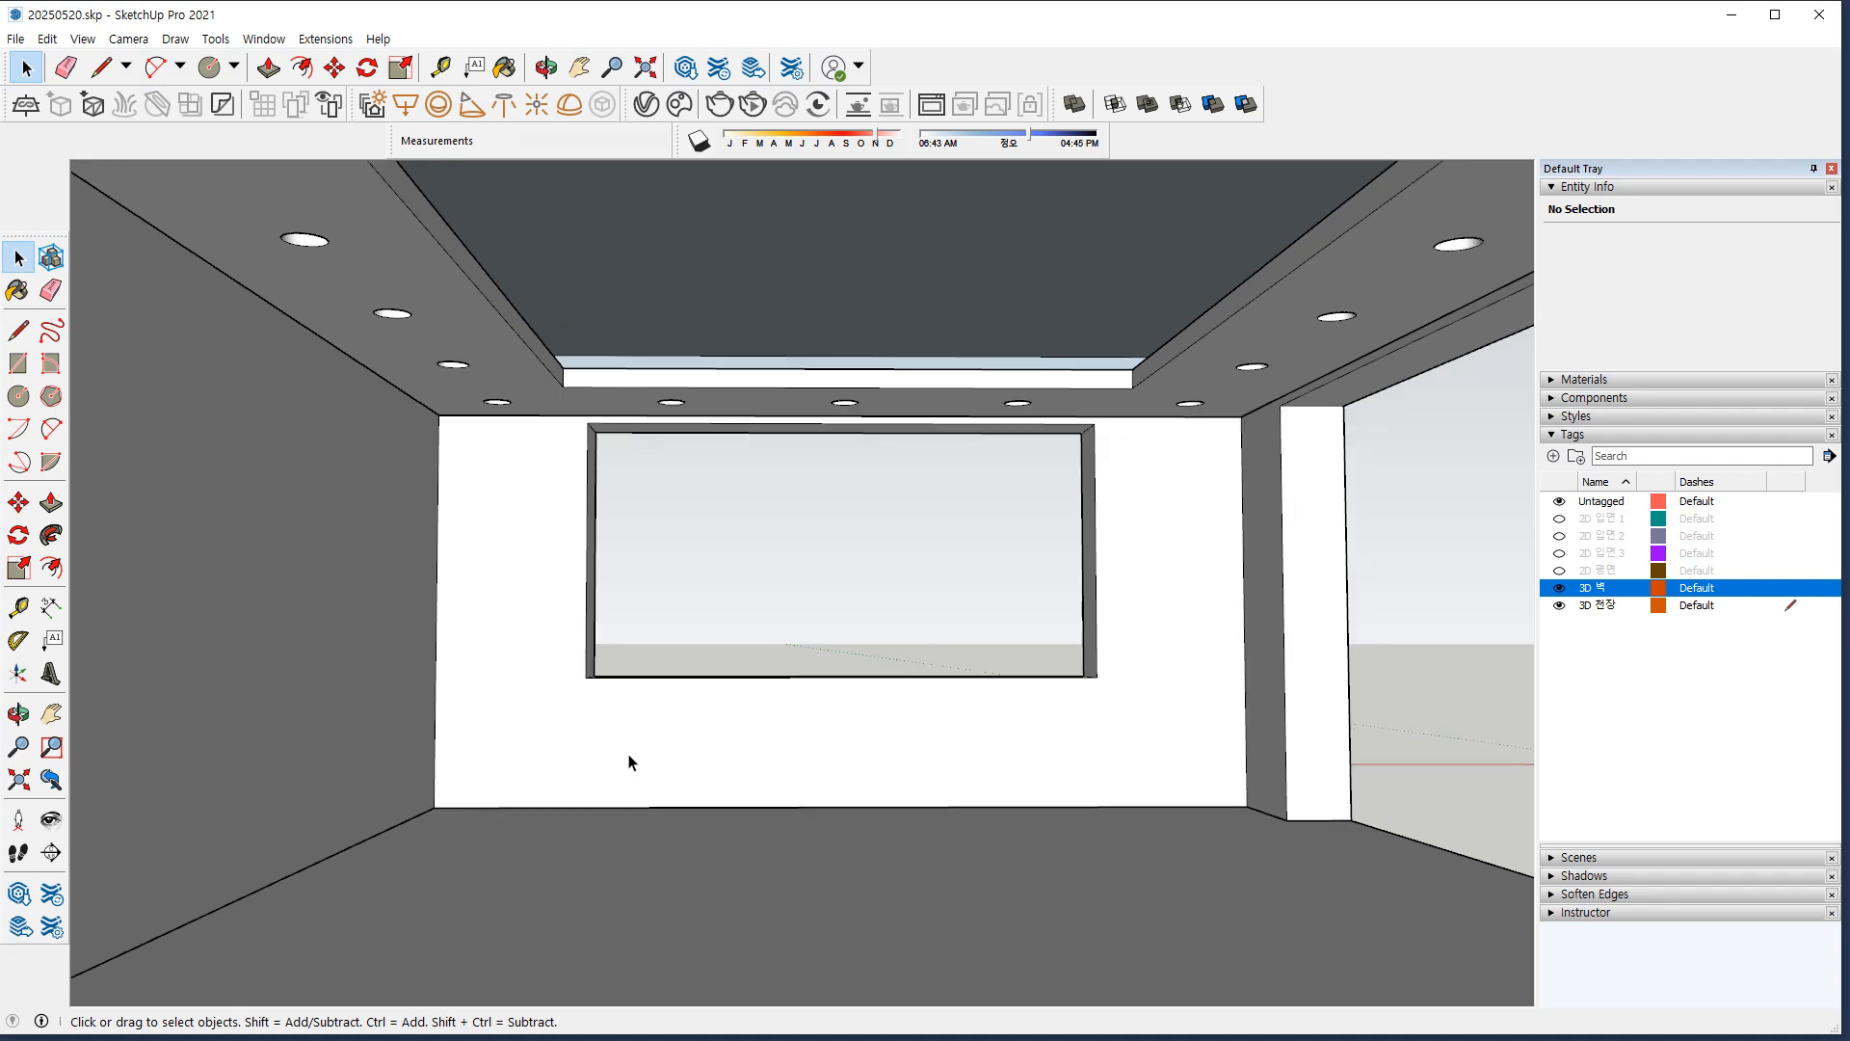
scroll(627, 774, "up", 2)
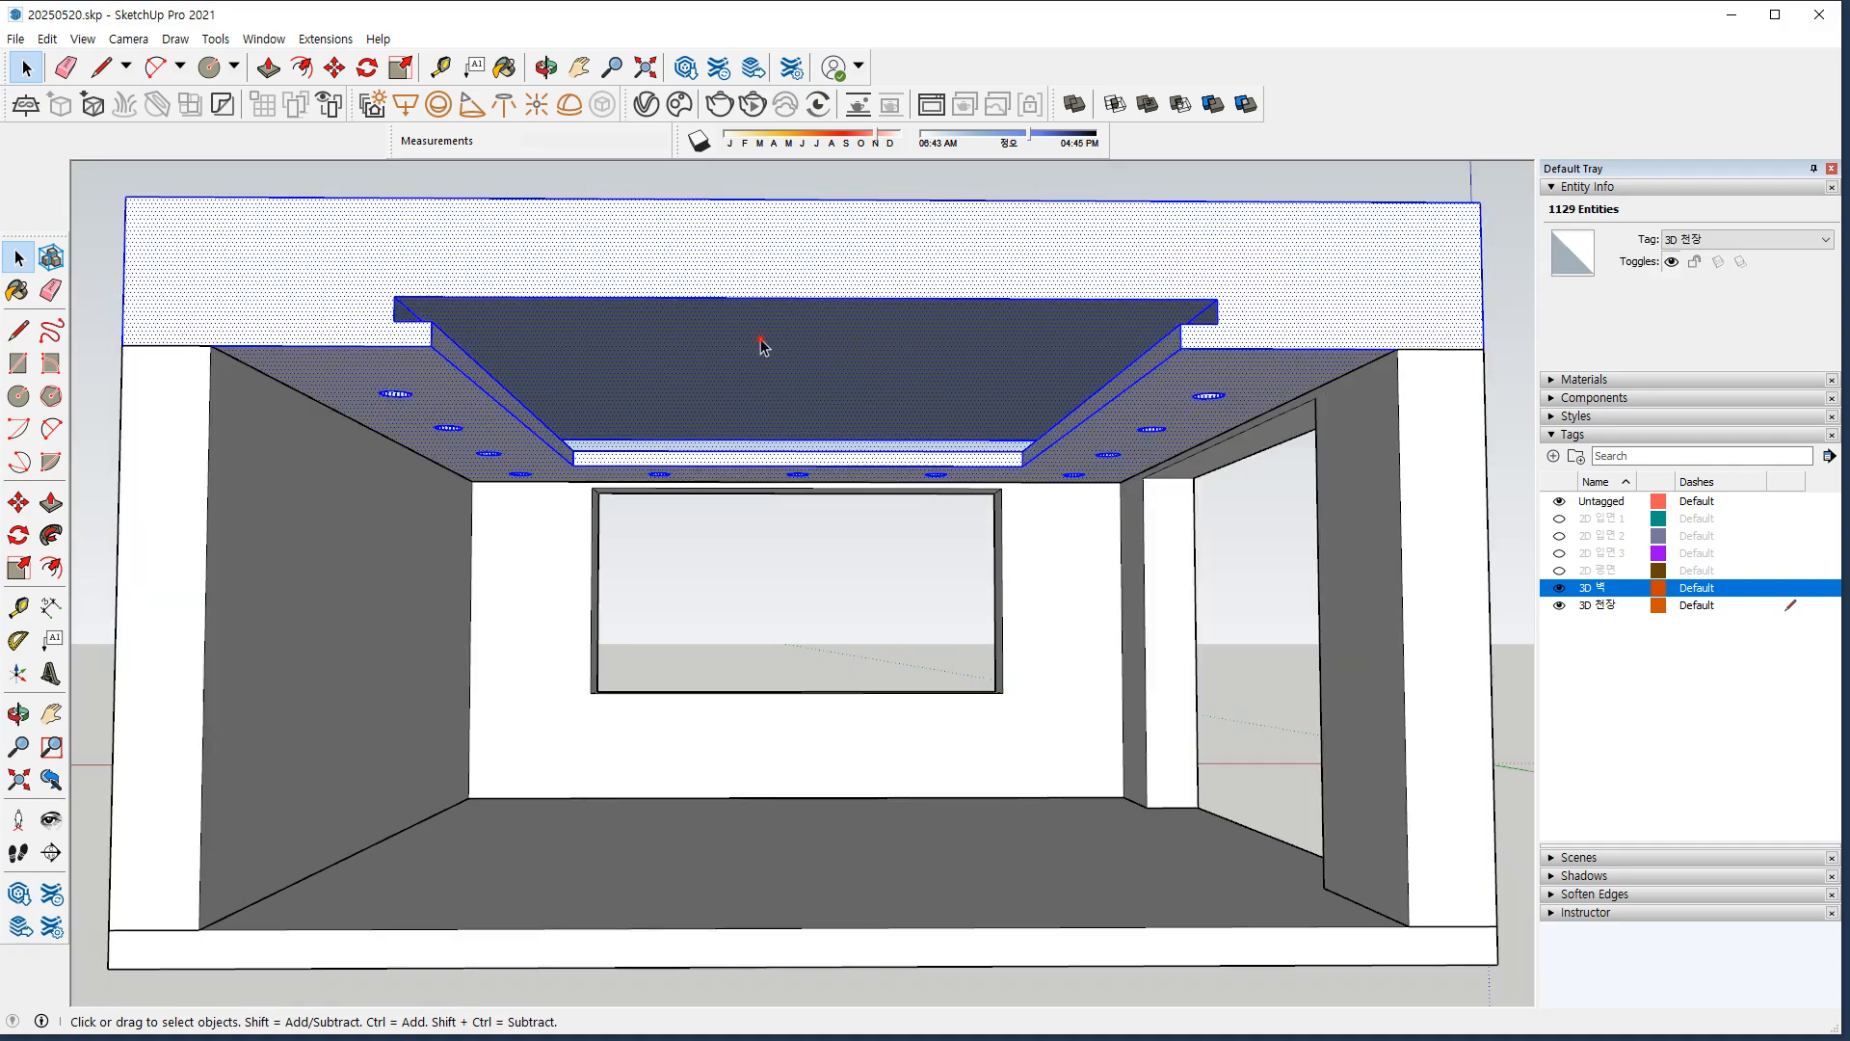
Make a group of all the selected ceiling geometry, including the recessed light holes.
middle_click_drag(649, 338, 587, 287)
right_click(587, 287)
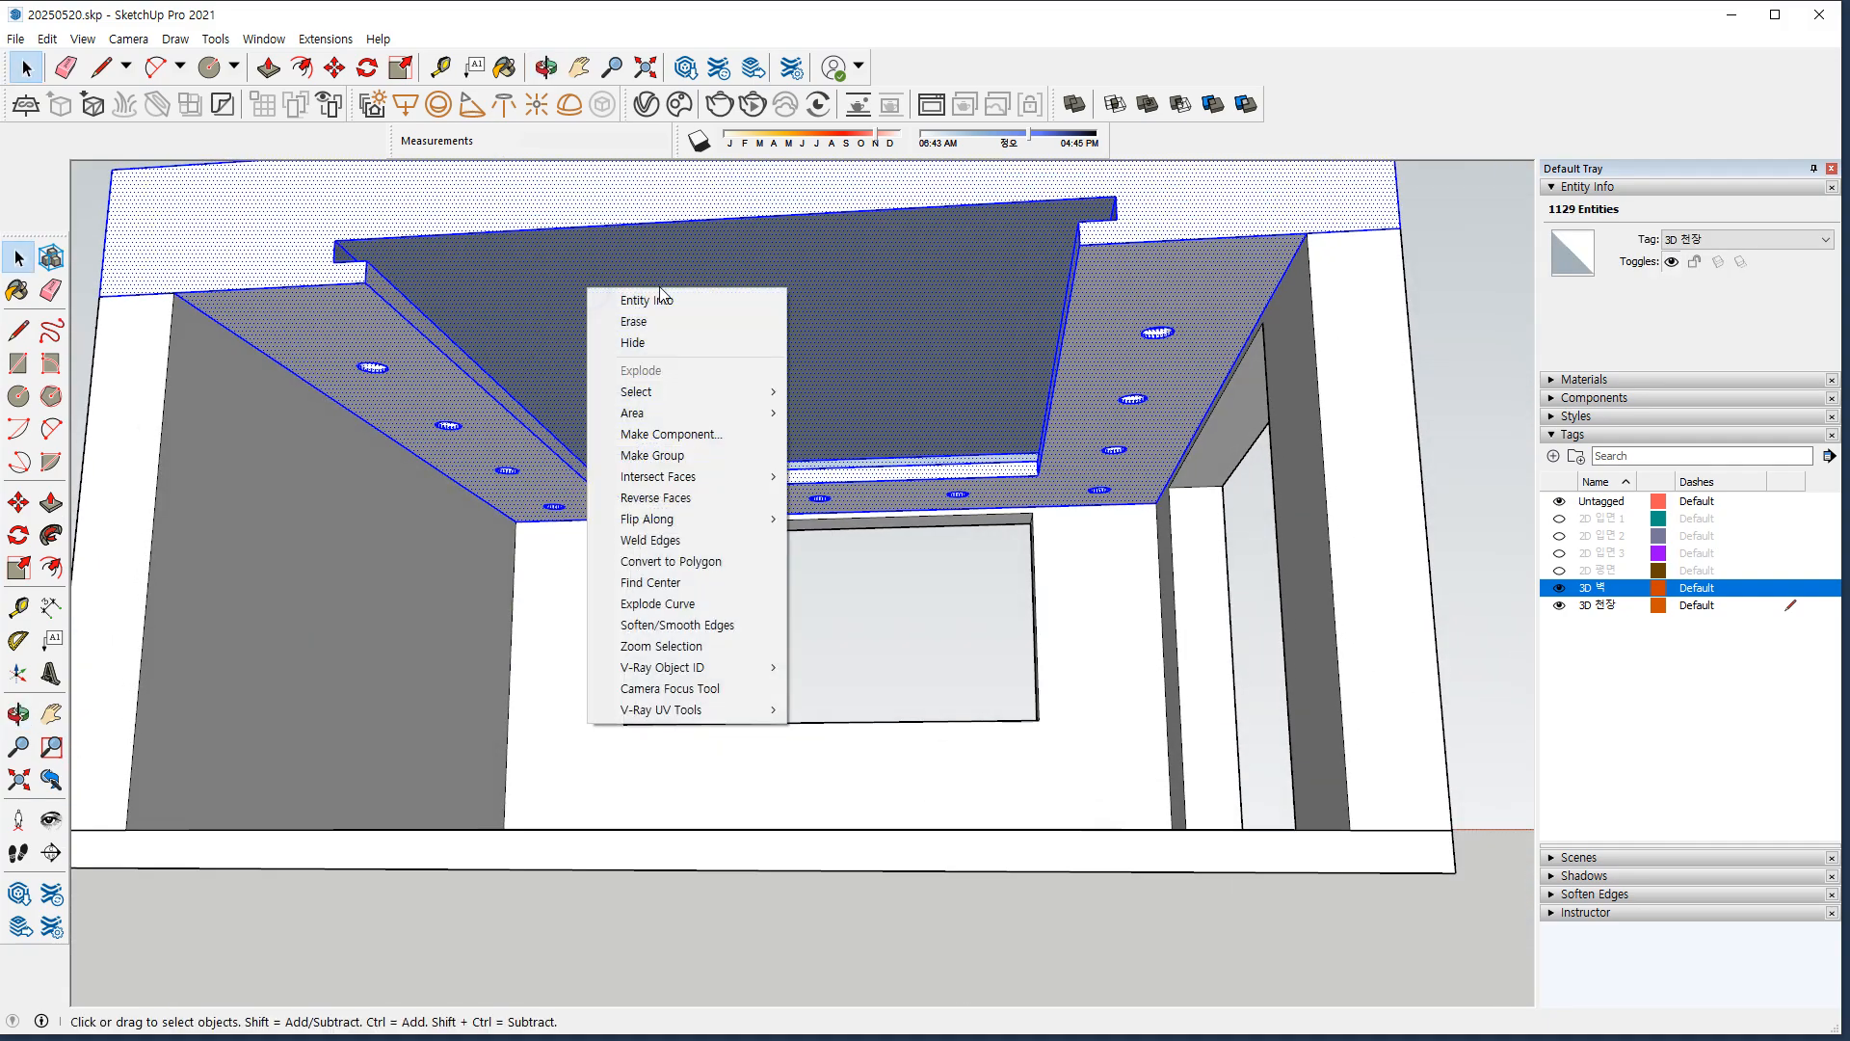
left_click(719, 459)
Select all connected geometry of the floor slab and make it a group.
middle_click_drag(719, 459, 643, 717)
left_click(759, 792)
triple_click(760, 792)
right_click(644, 710)
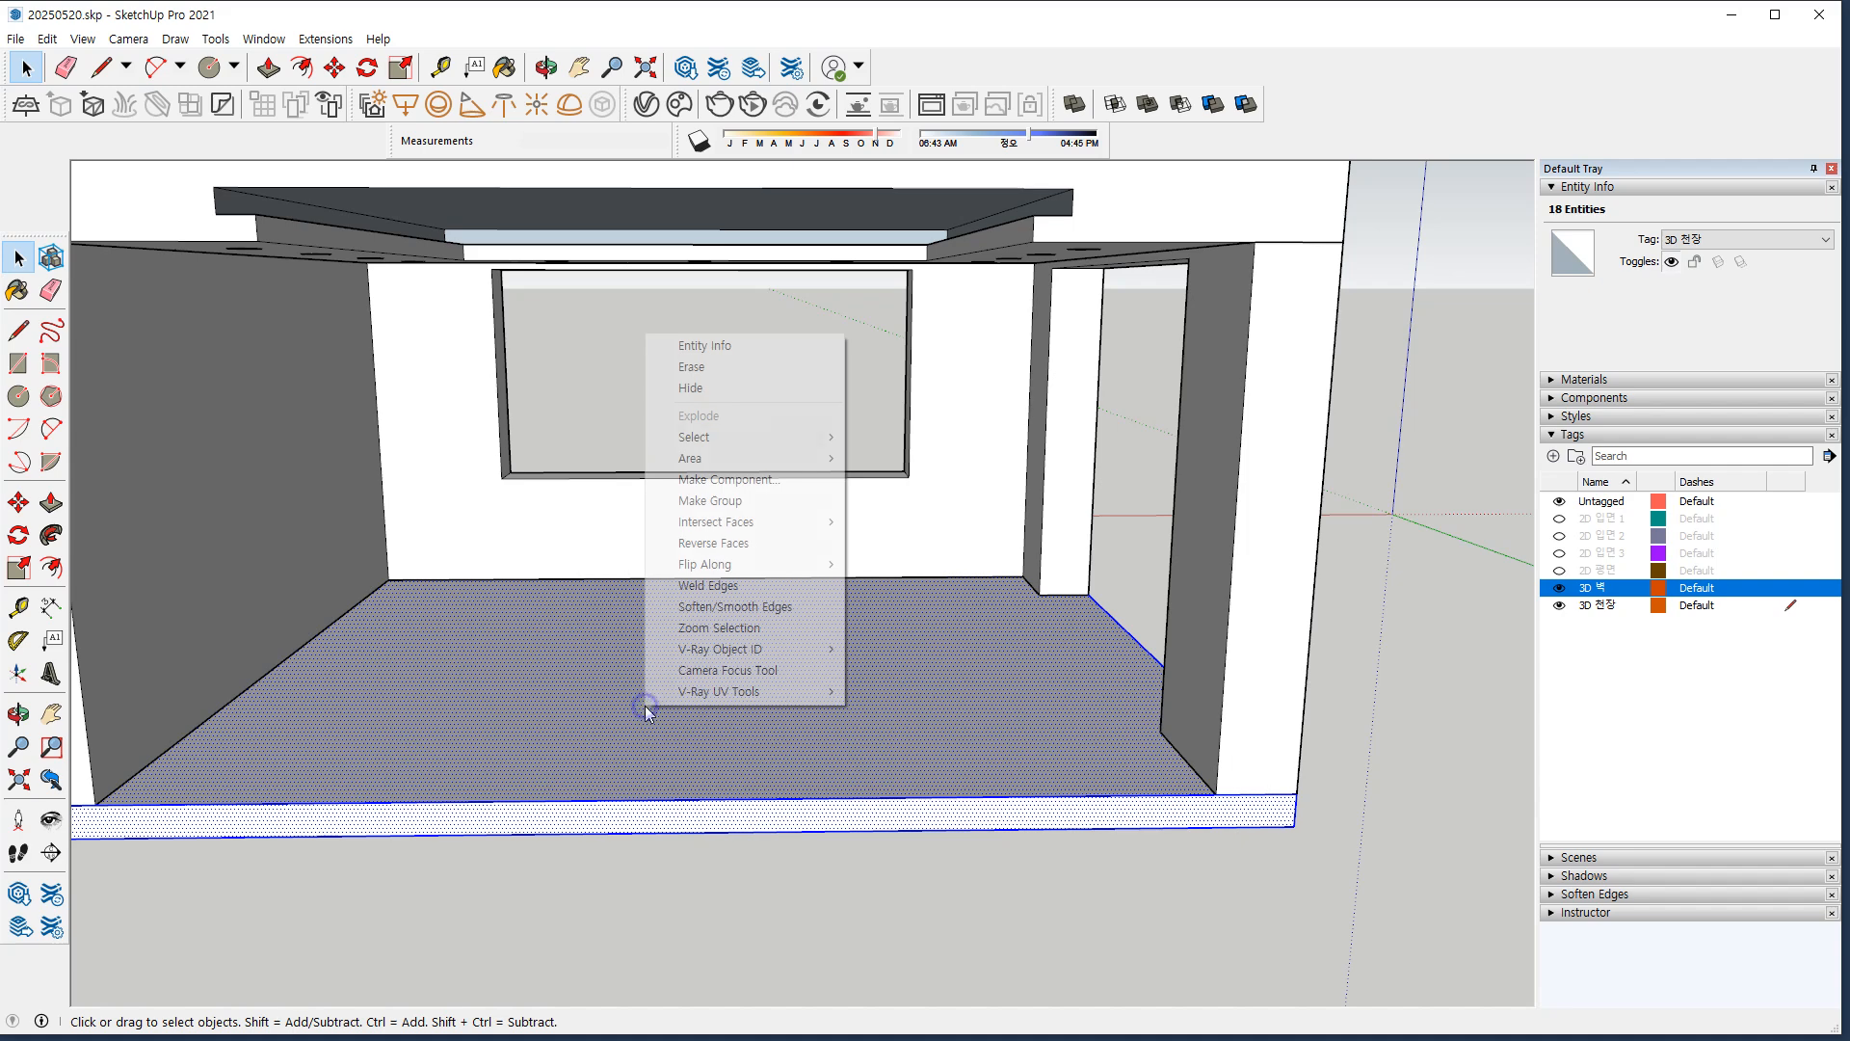
left_click(1016, 932)
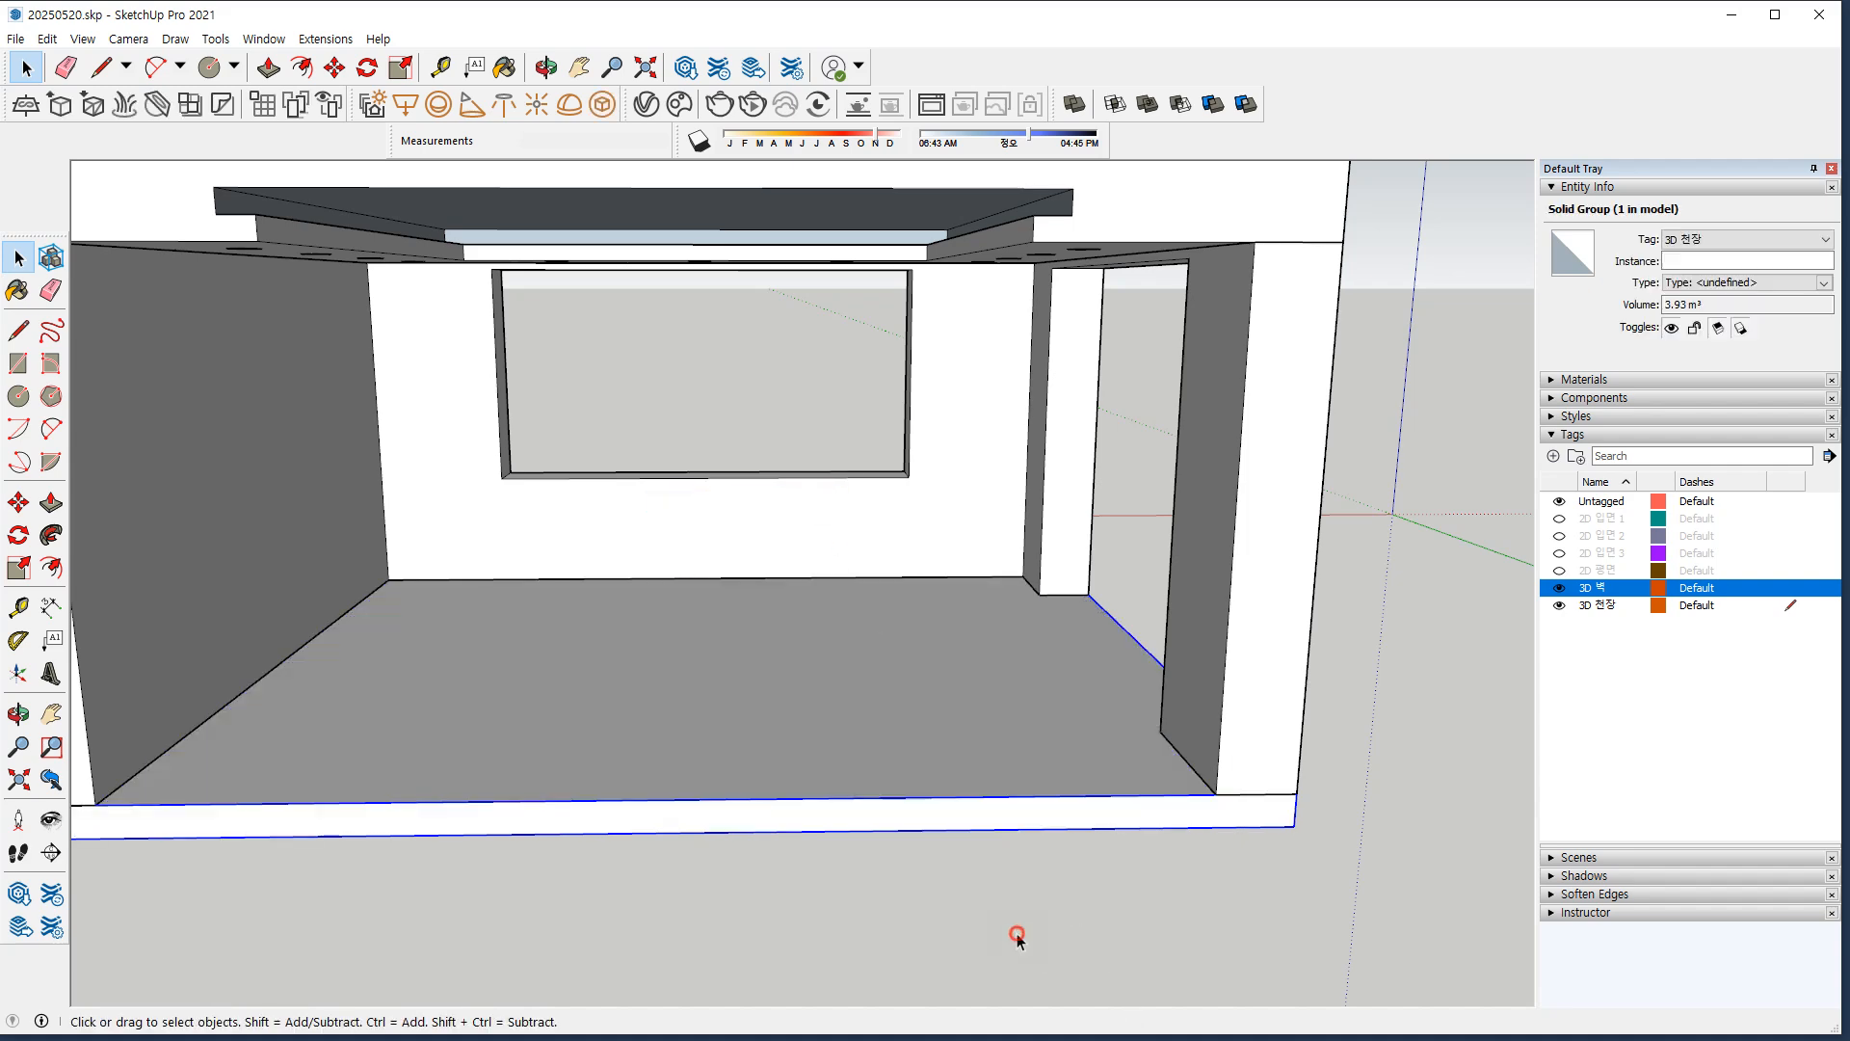
Add a tag named 3D 몰딩 and make it the active tag.
middle_click_drag(714, 768, 771, 777, "shift")
scroll(763, 772, "down", 2)
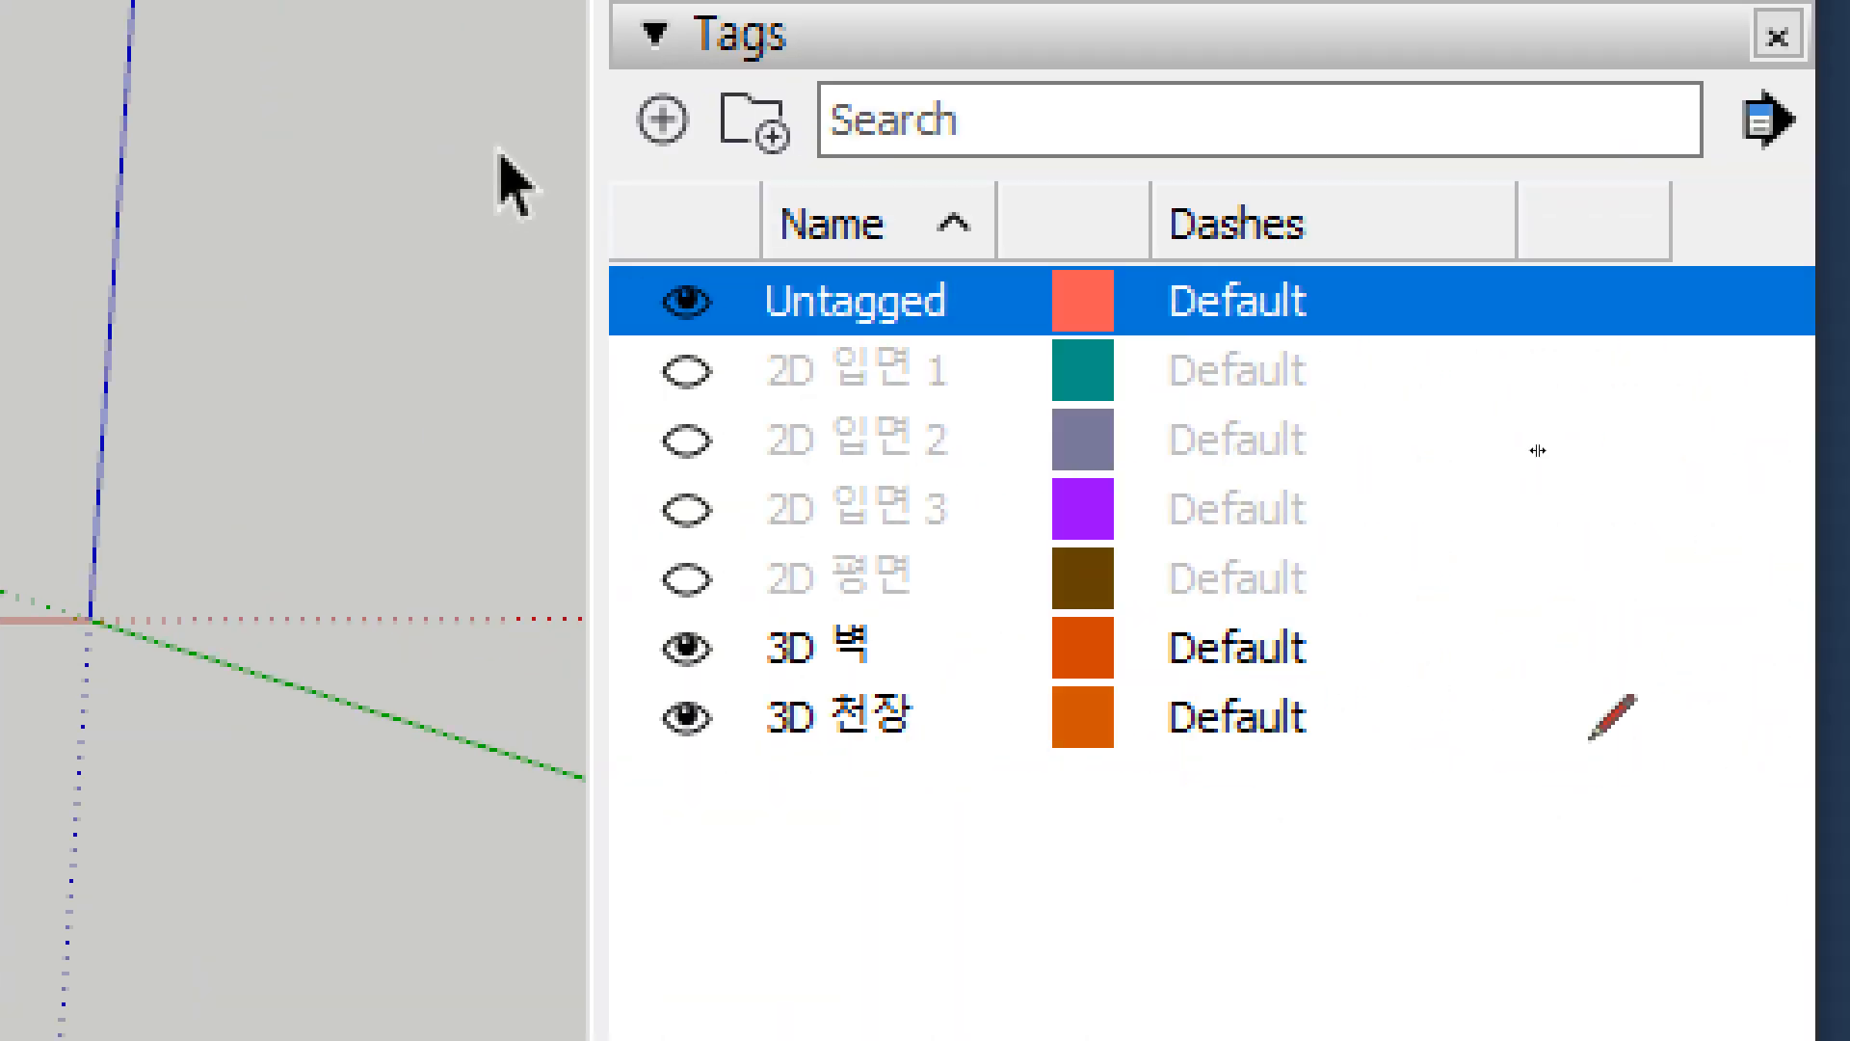
left_click(657, 131)
type("3D 몰")
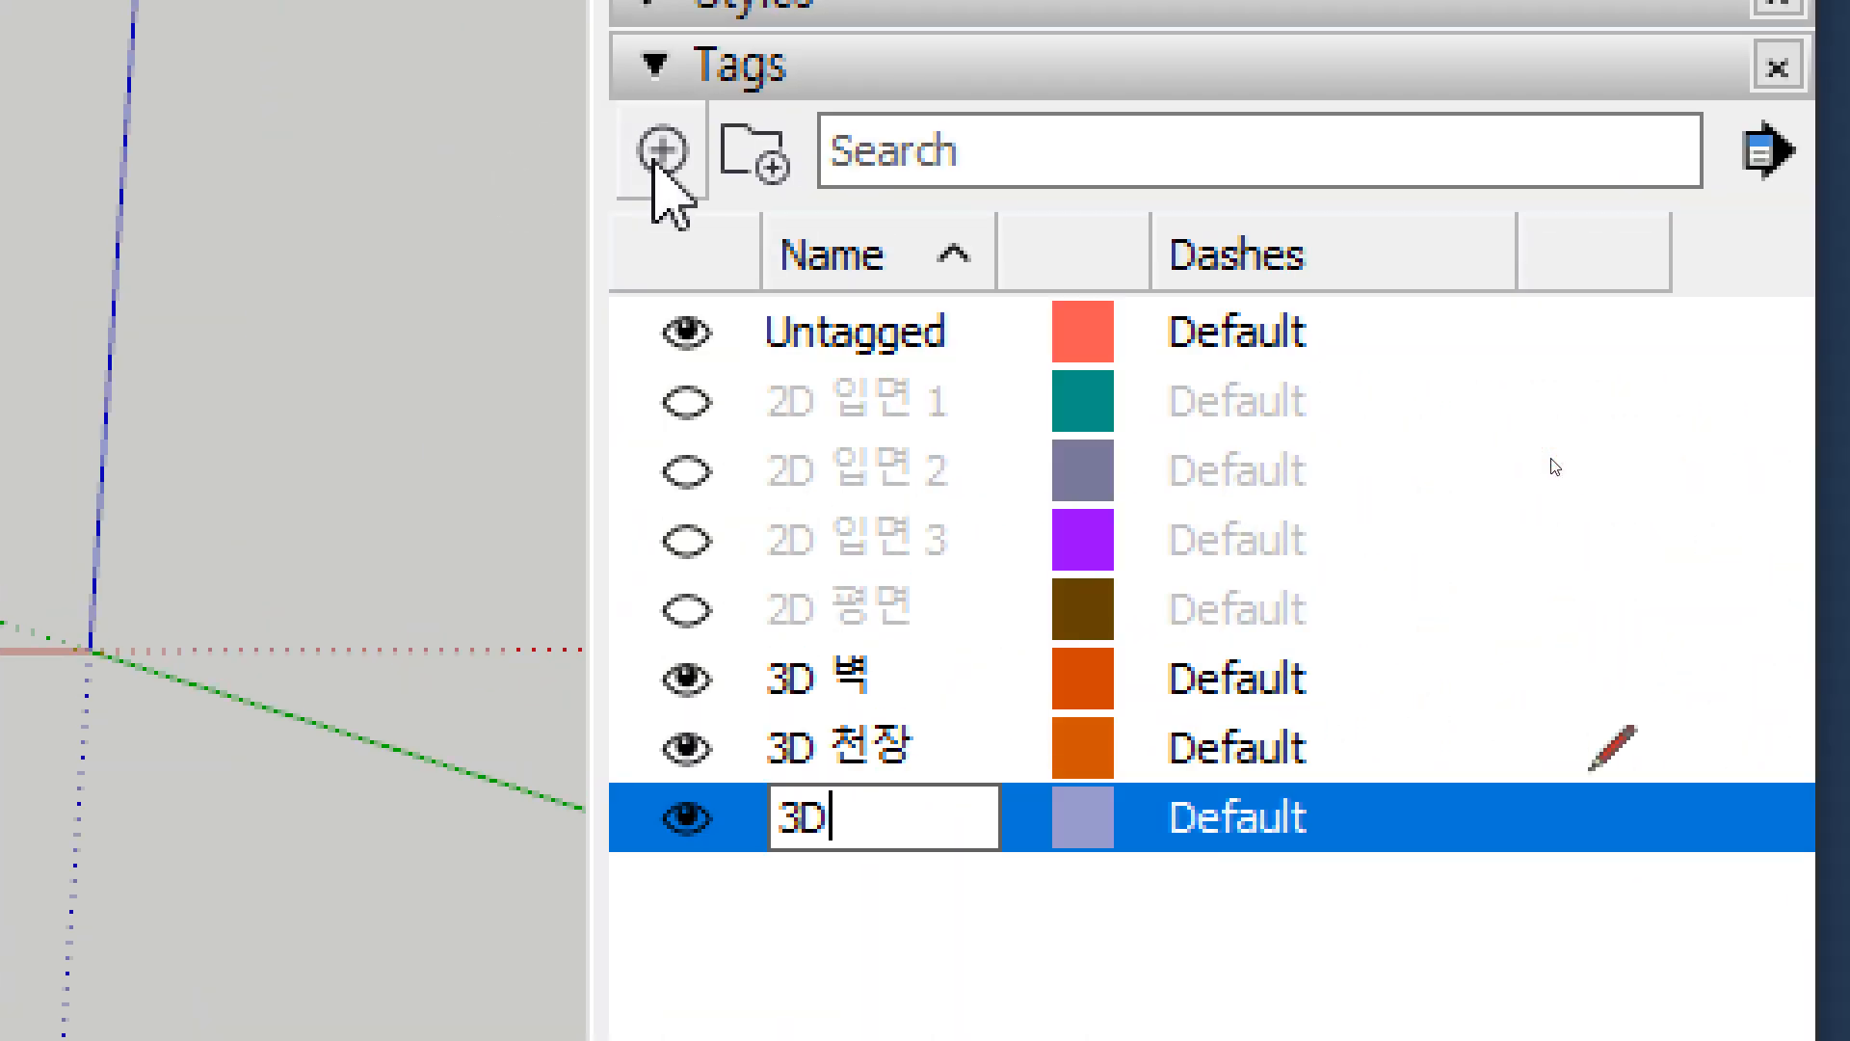
type("딩")
key("Return")
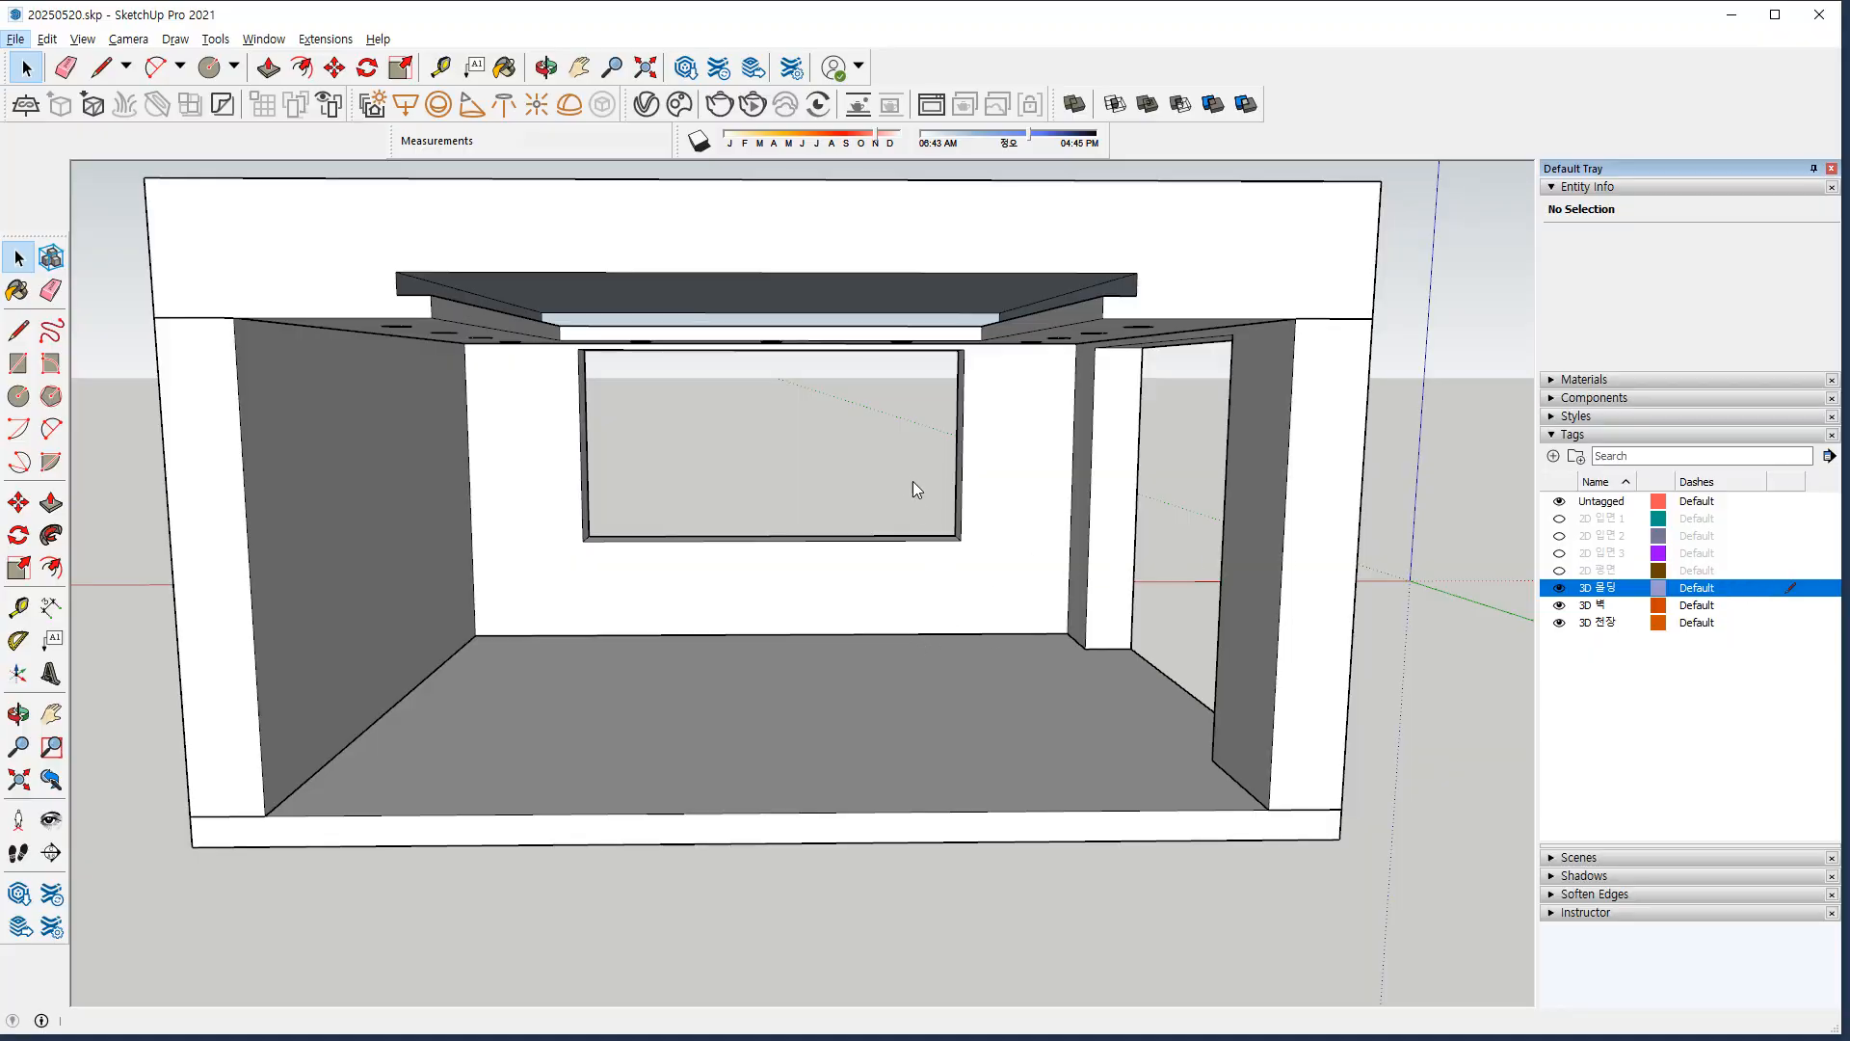
Draw a rectangle around the room's perimeter at ceiling height and erase its edge along the open side.
key("space")
left_click(667, 508)
middle_click_drag(694, 465, 686, 425)
key("r")
left_click(244, 261)
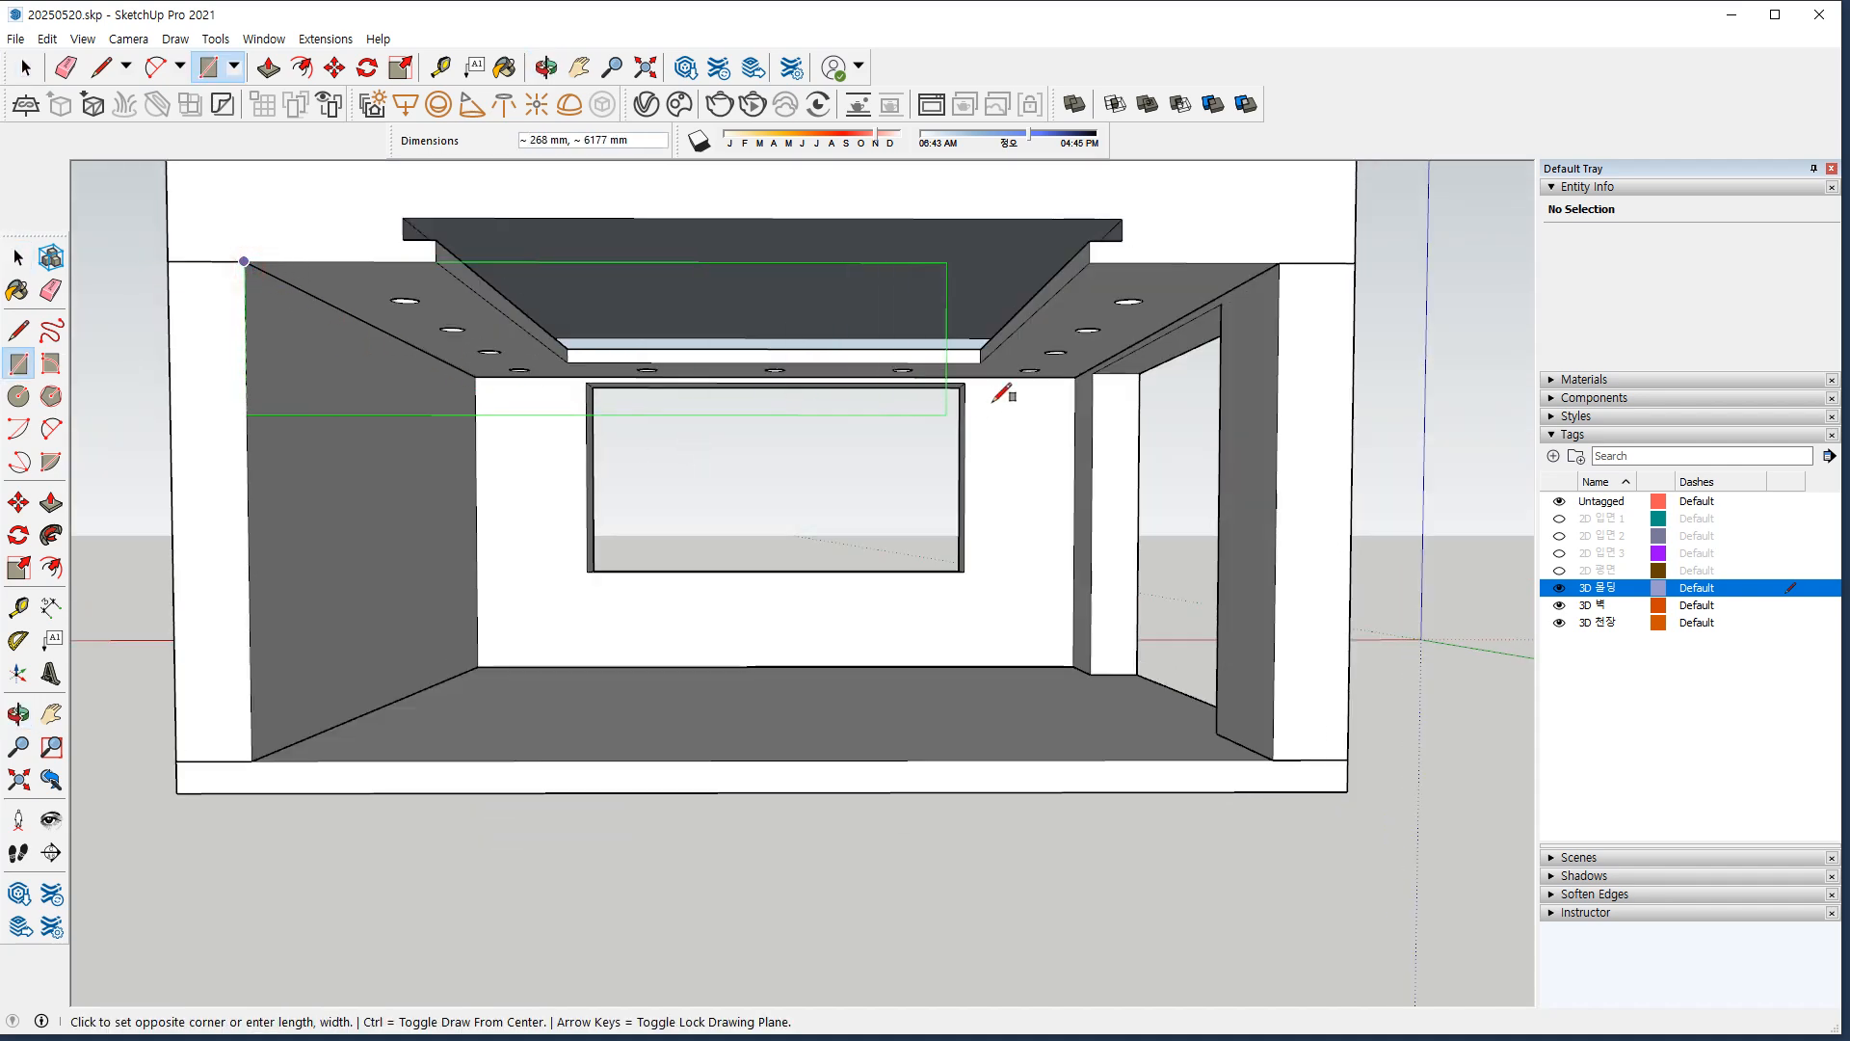
left_click(1076, 376)
key("space")
key("e")
left_click(785, 261)
mouse_move(247, 273)
left_mouse_down("ctrl")
mouse_move(472, 395)
mouse_move(1029, 395)
mouse_move(1286, 270)
left_mouse_up("ctrl")
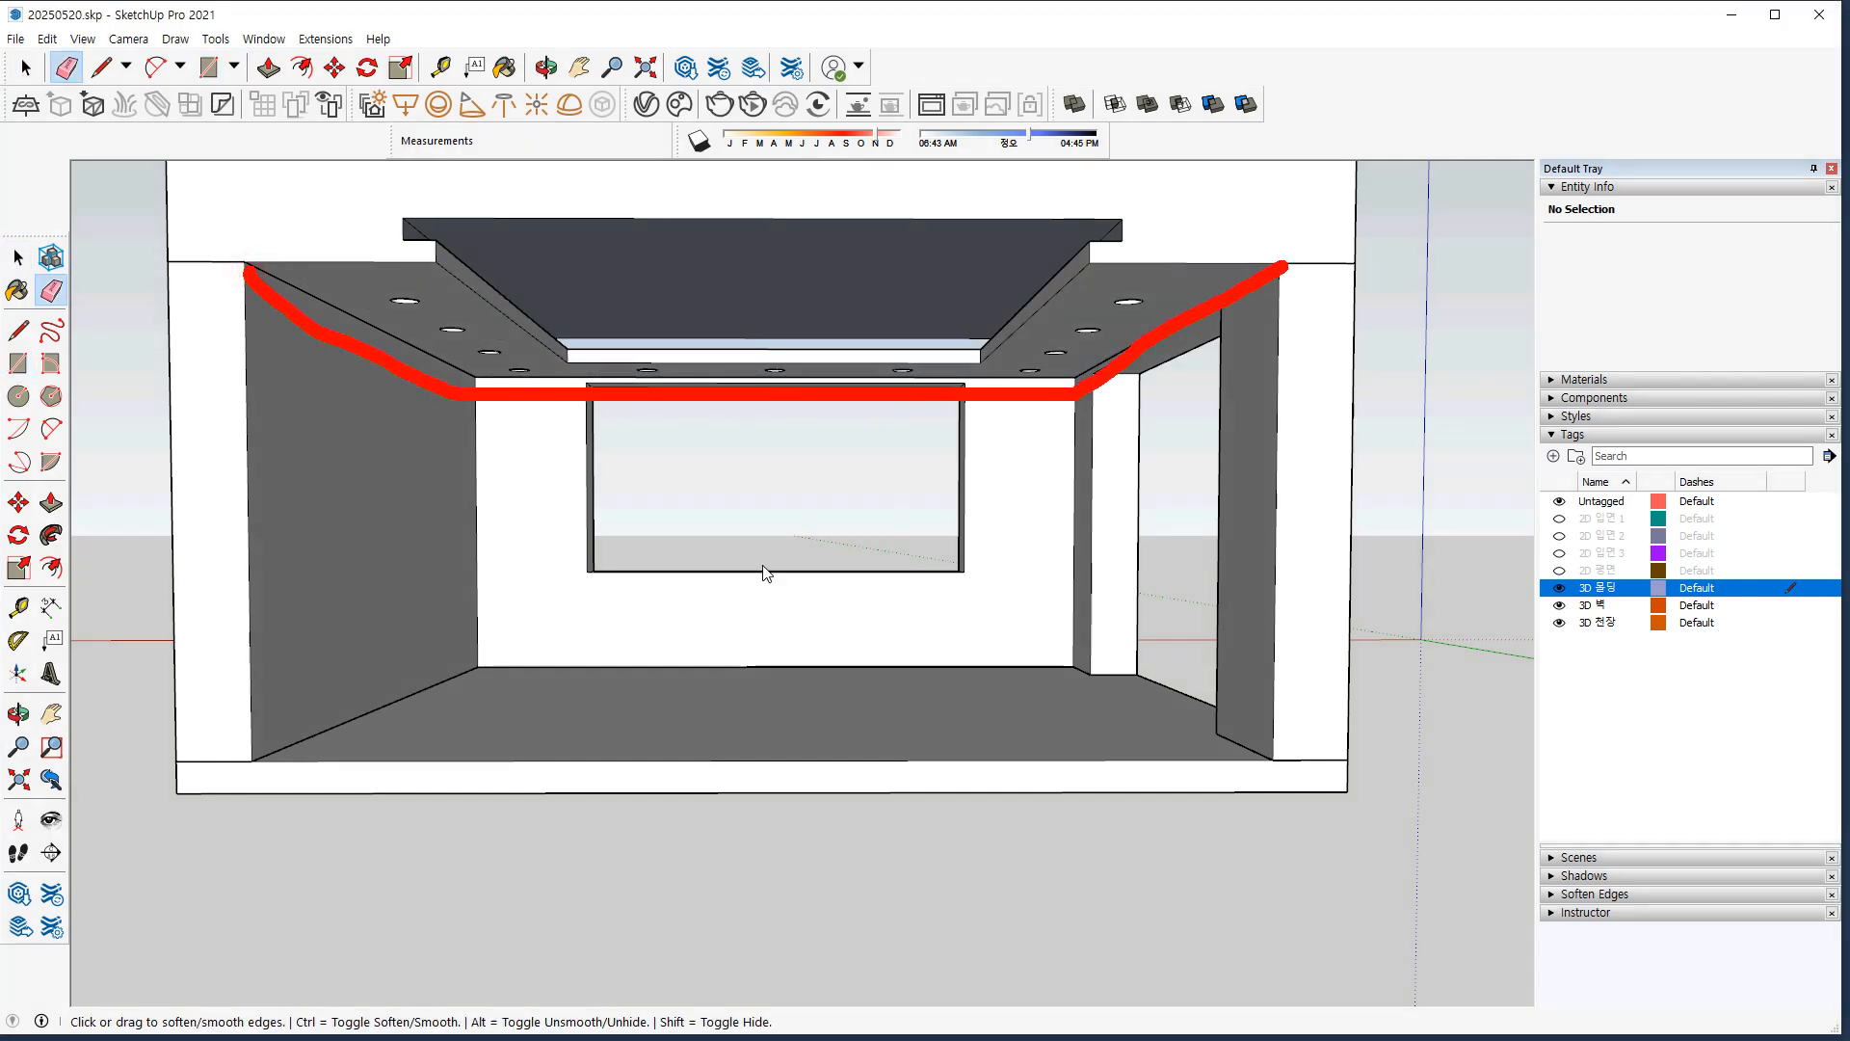
Draw a rectangle on the room's floor from the front corner at the open side to the diagonally opposite back corner.
key("r")
left_click(253, 758)
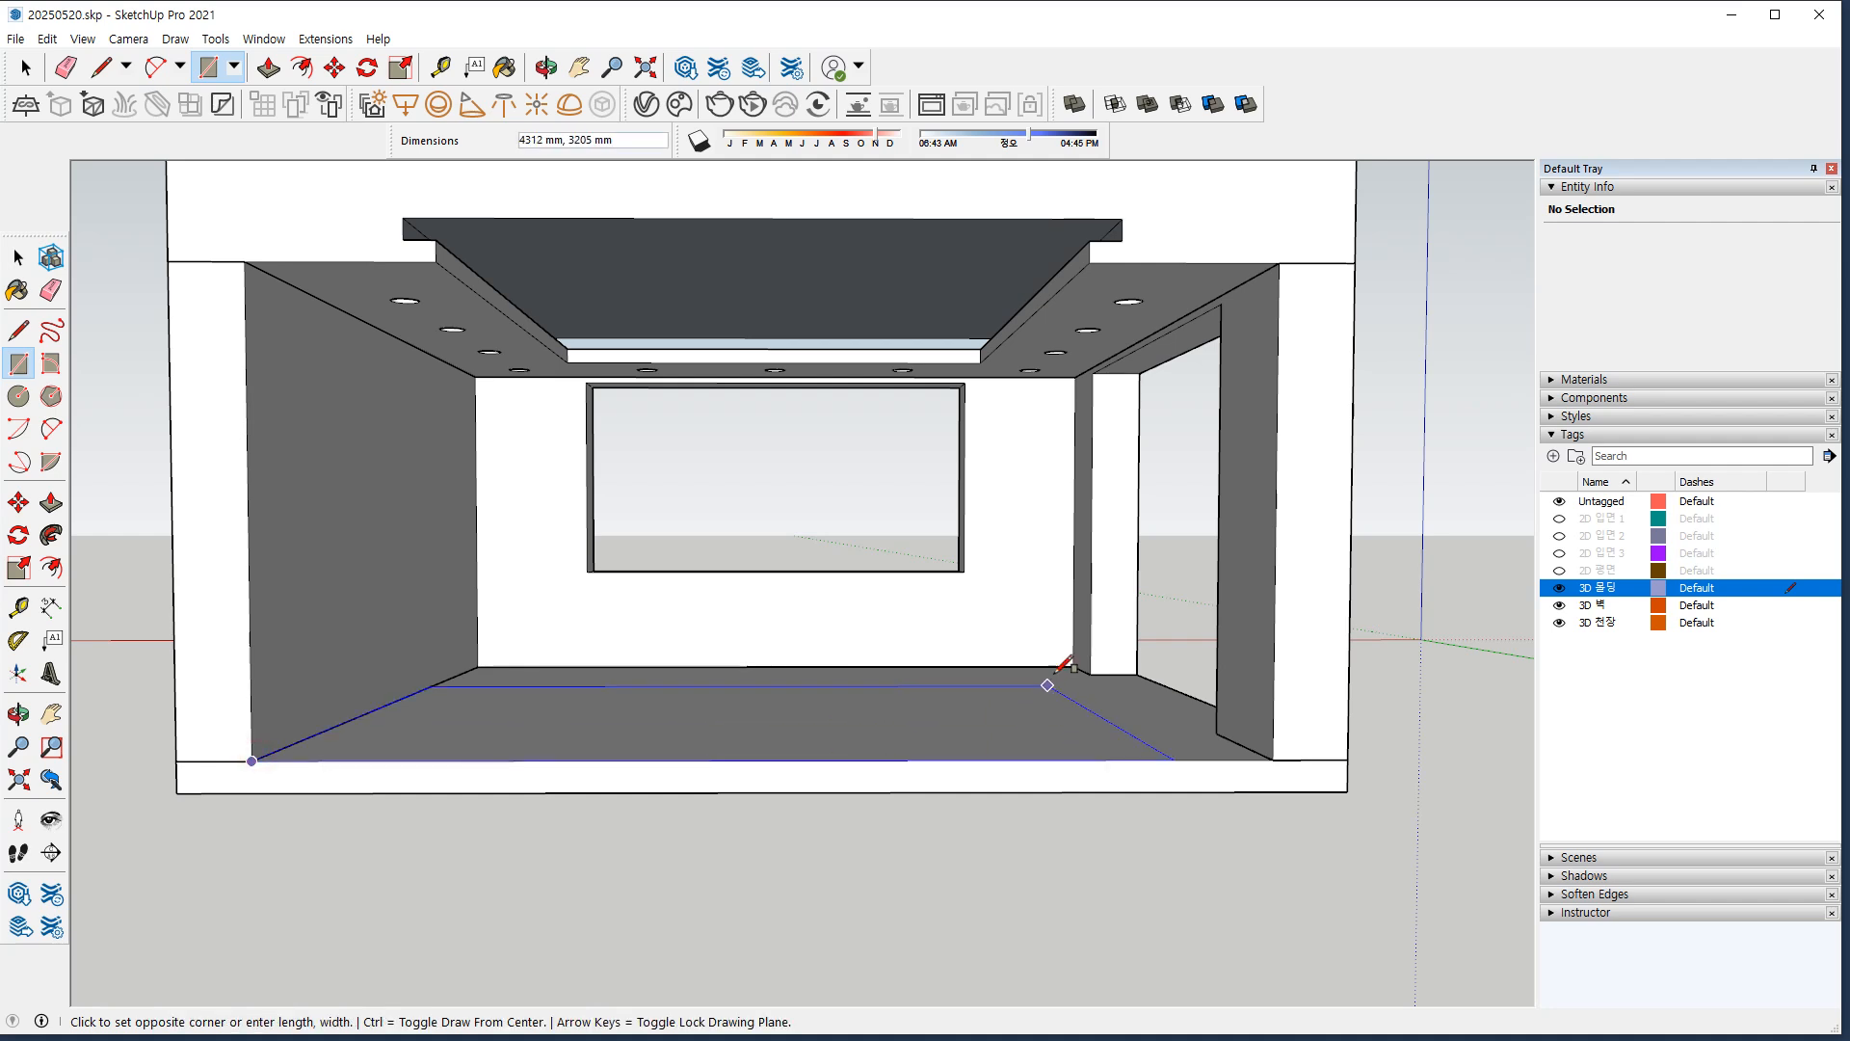
left_click(1072, 665)
middle_click_drag(1072, 666, 1115, 736)
key("space")
key("e")
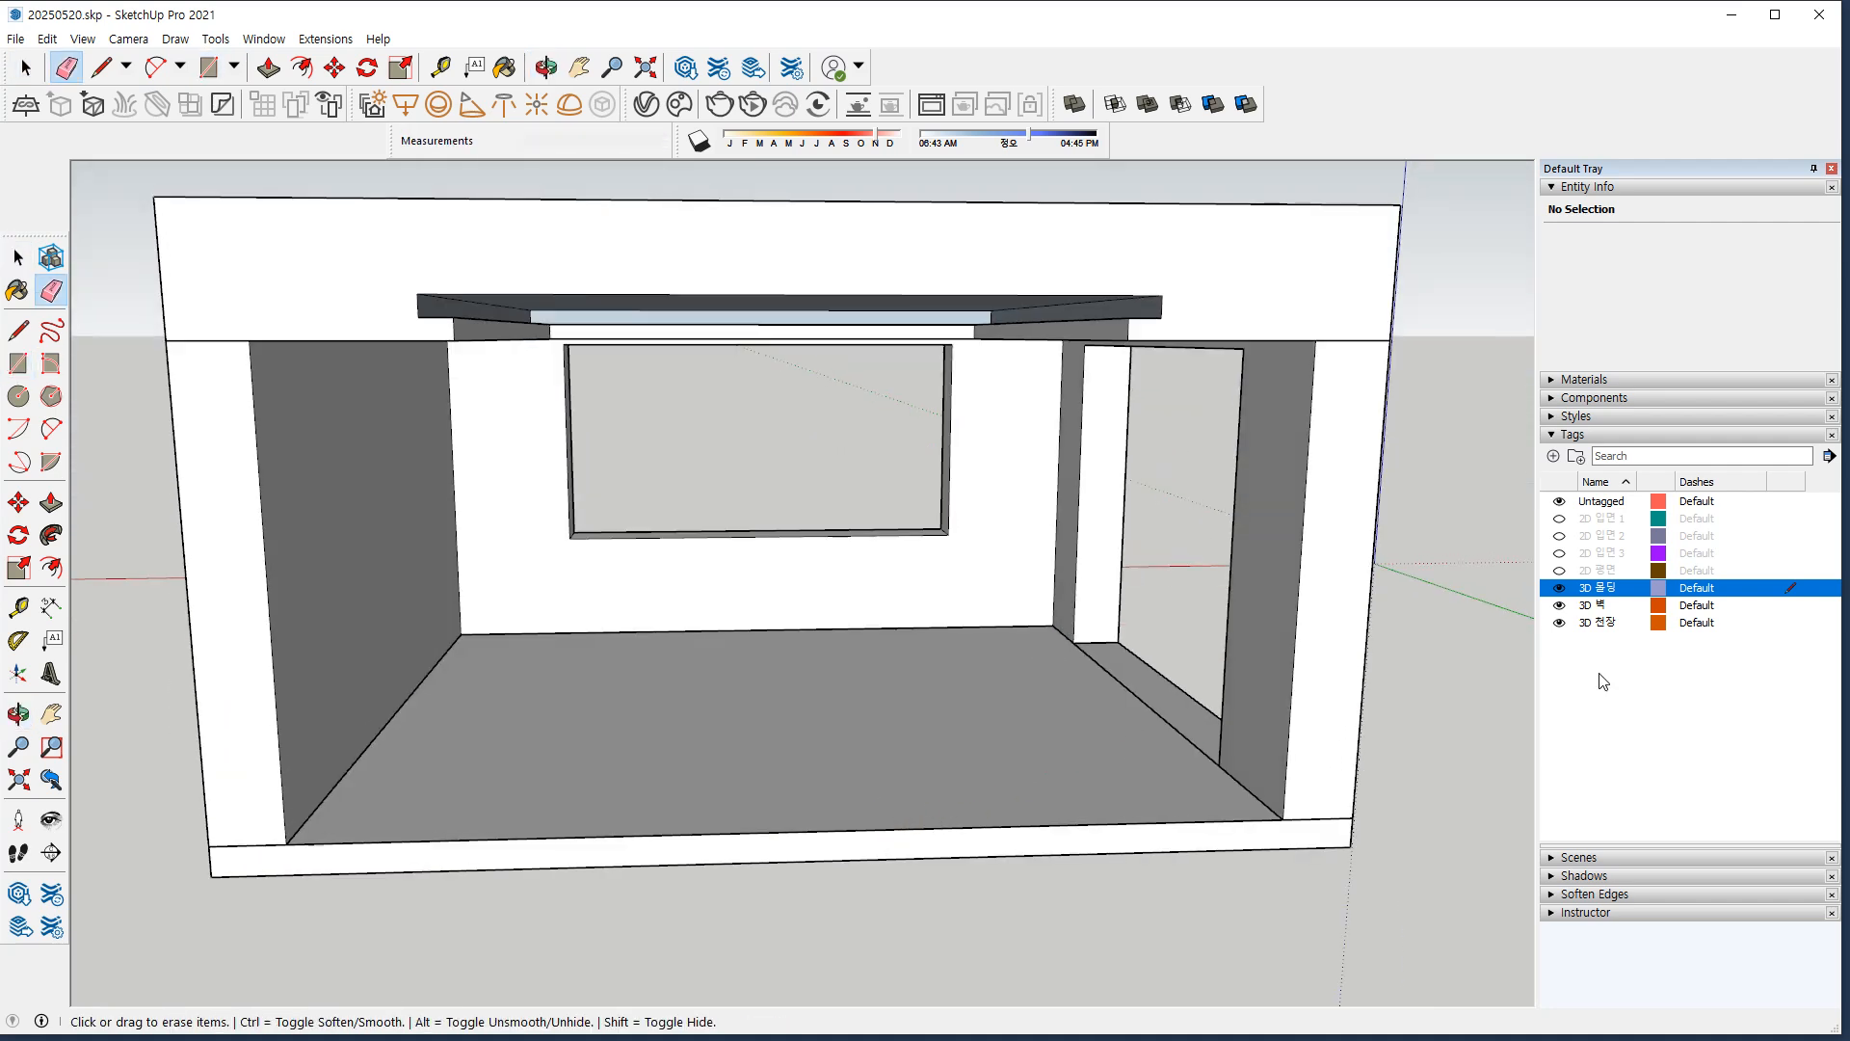
Hide the 3D 천장 tag, and switch the 3D 벽 tag off and back on to check the drawn outlines.
key("space")
left_click(1559, 623)
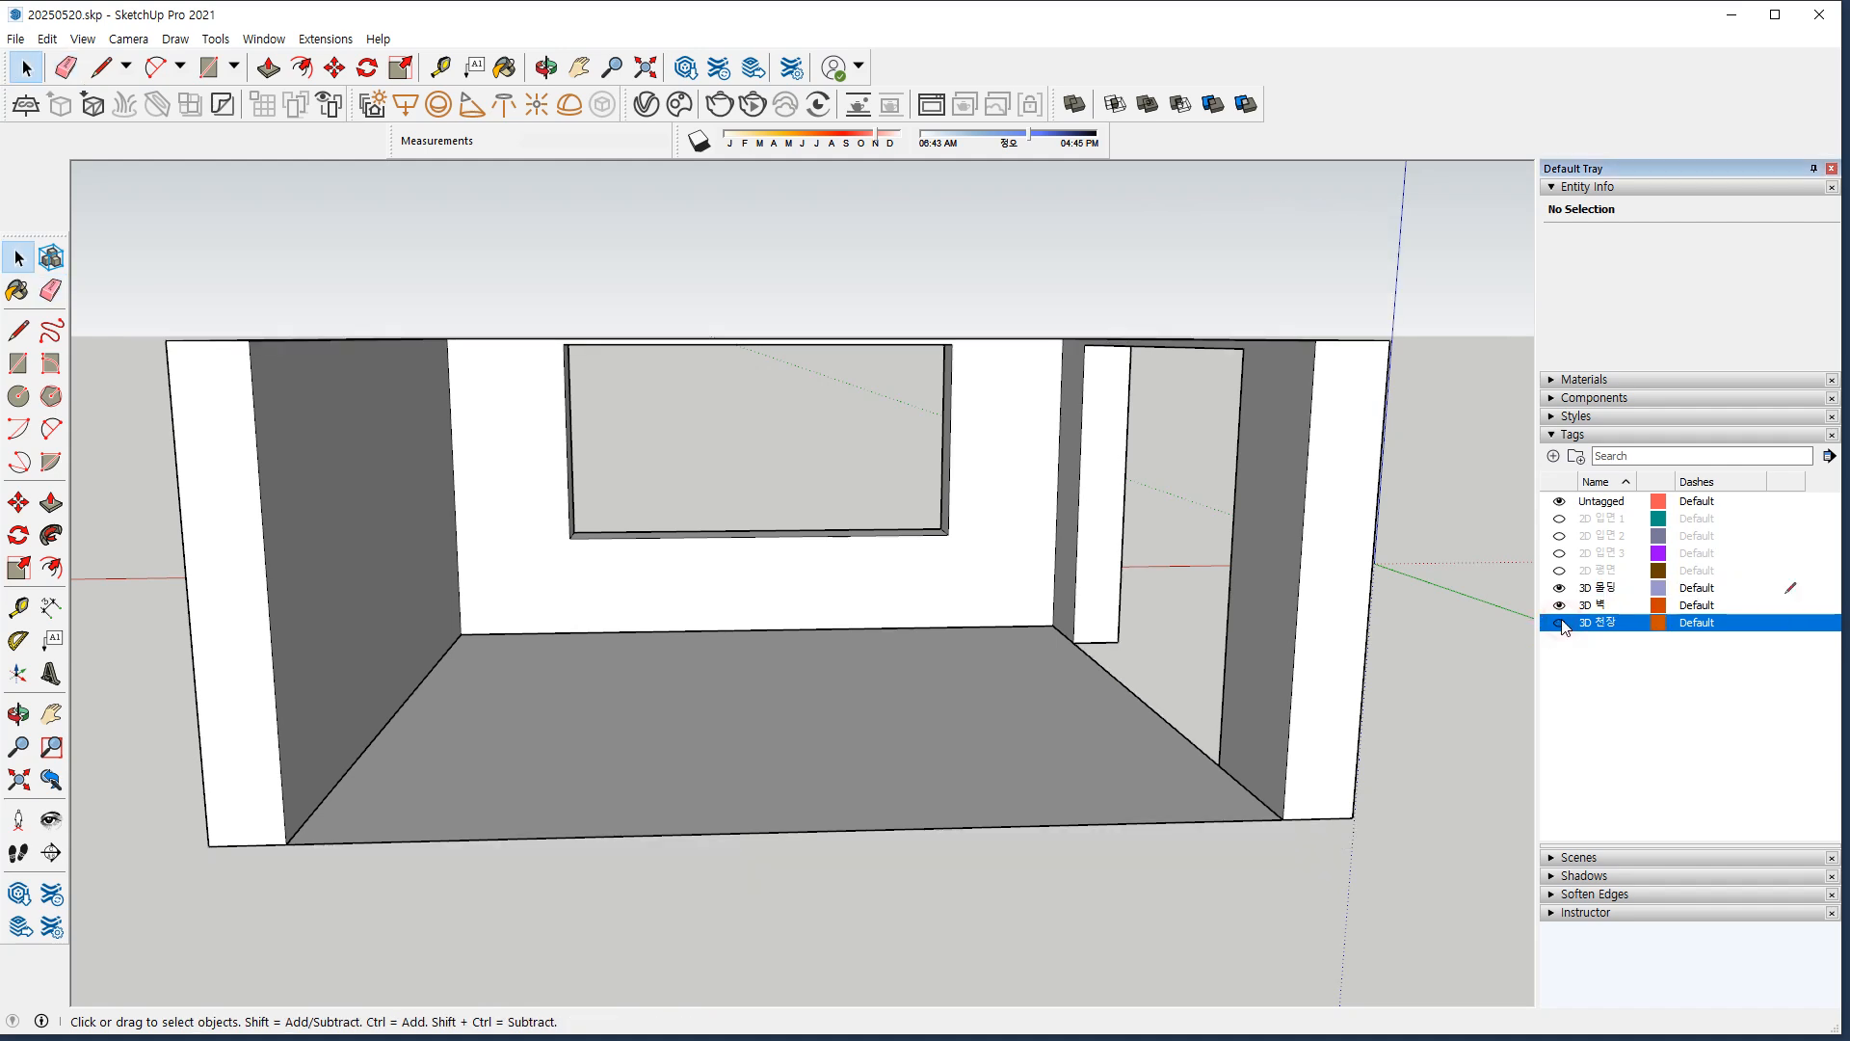
left_click(1559, 605)
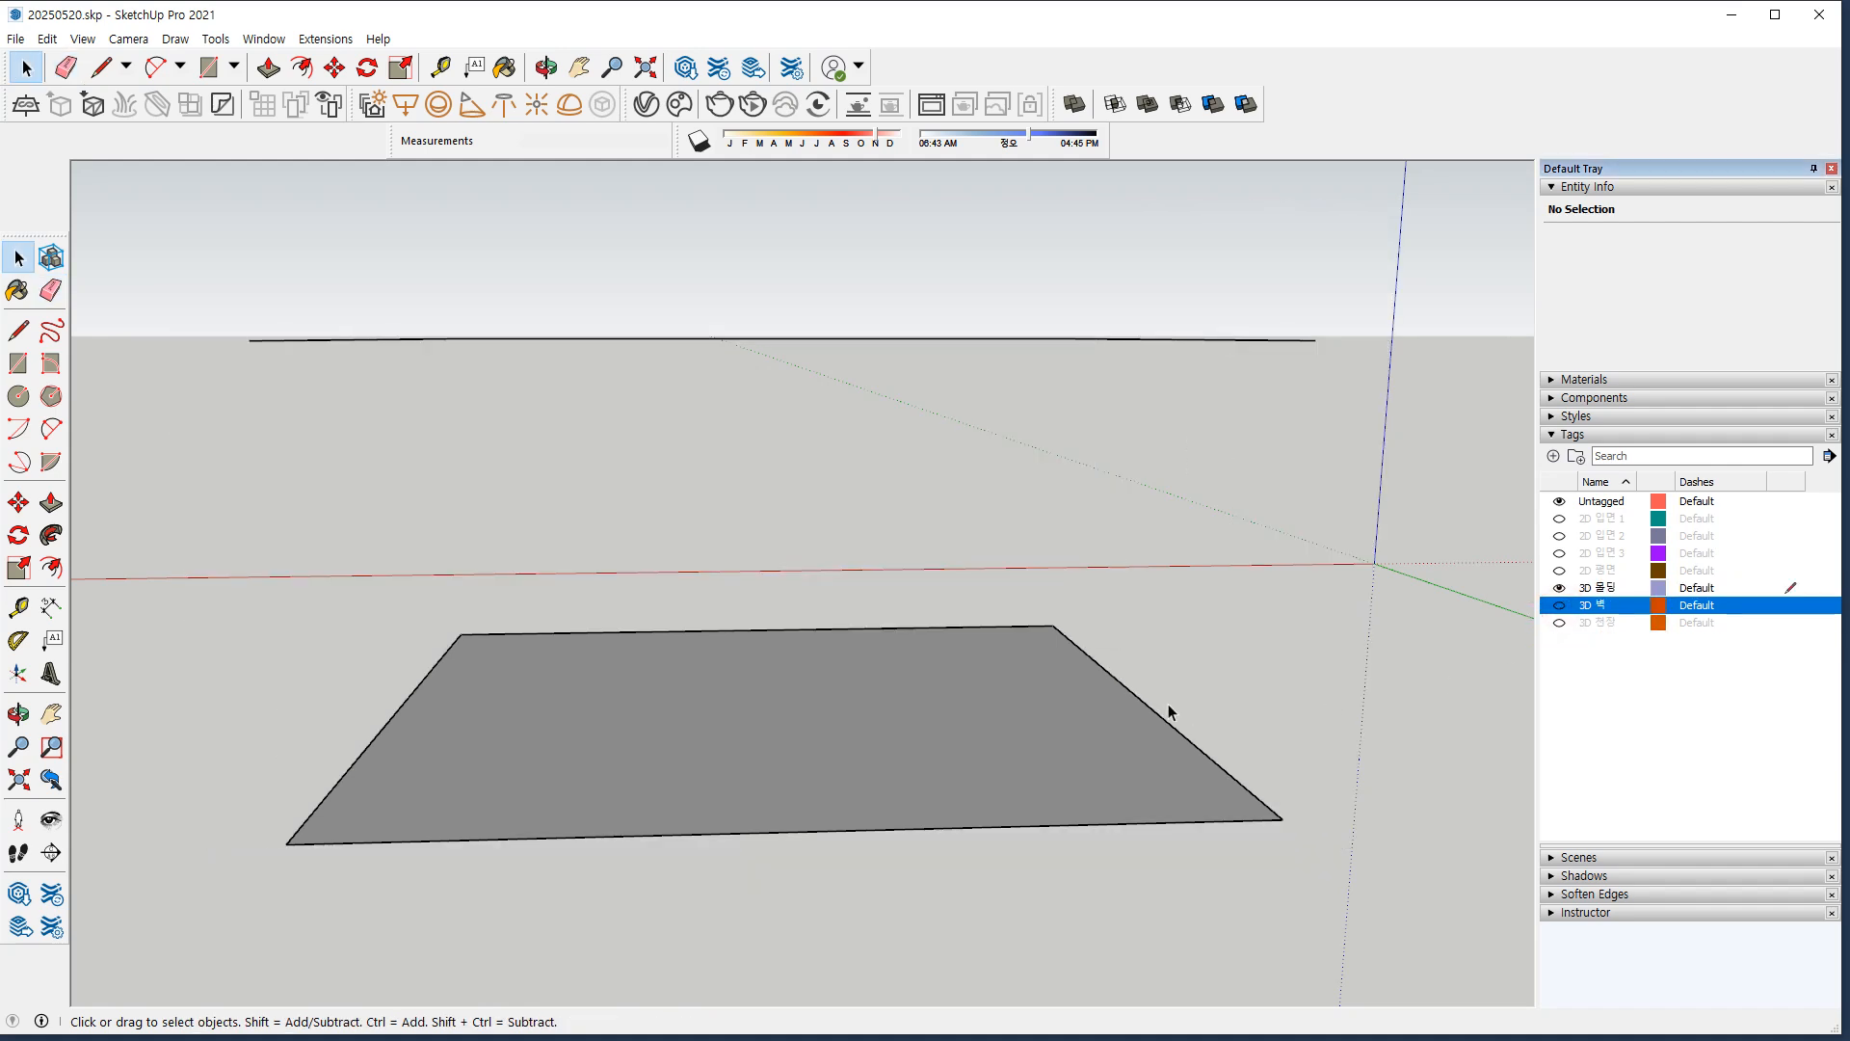
left_click(1558, 605)
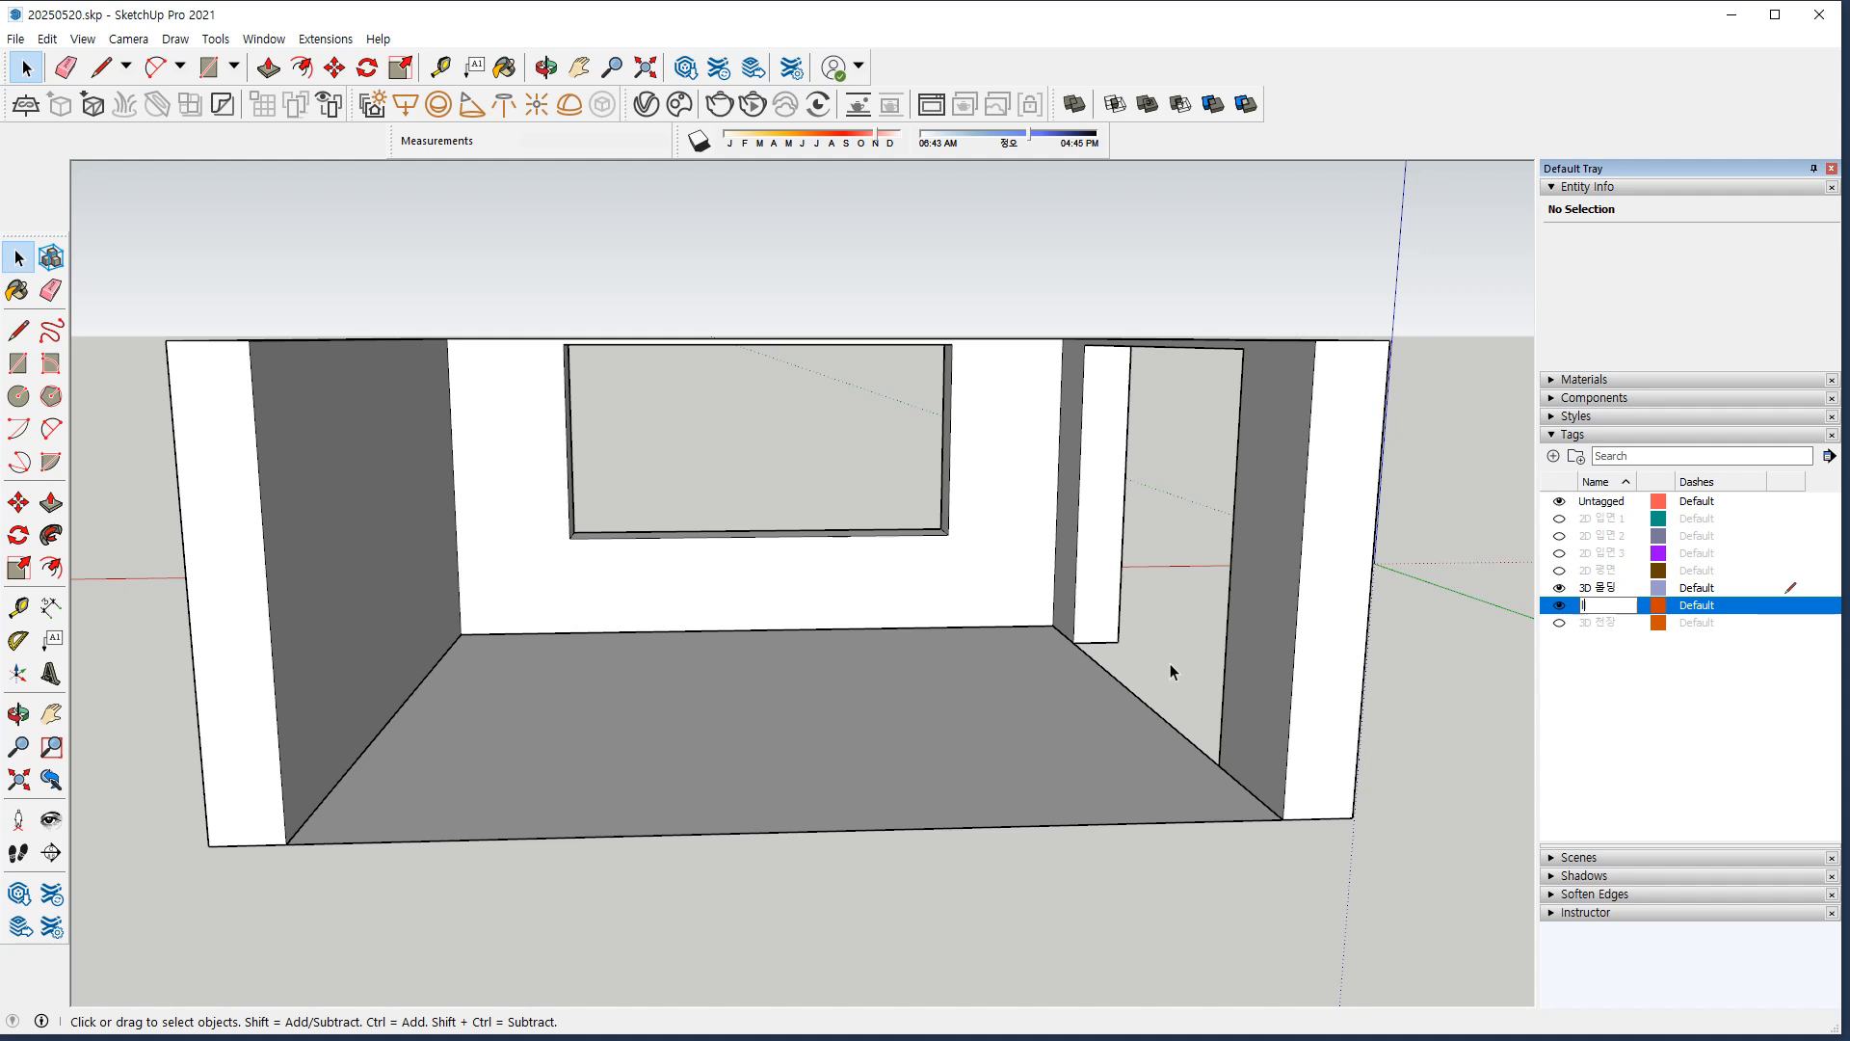
left_click(1100, 653)
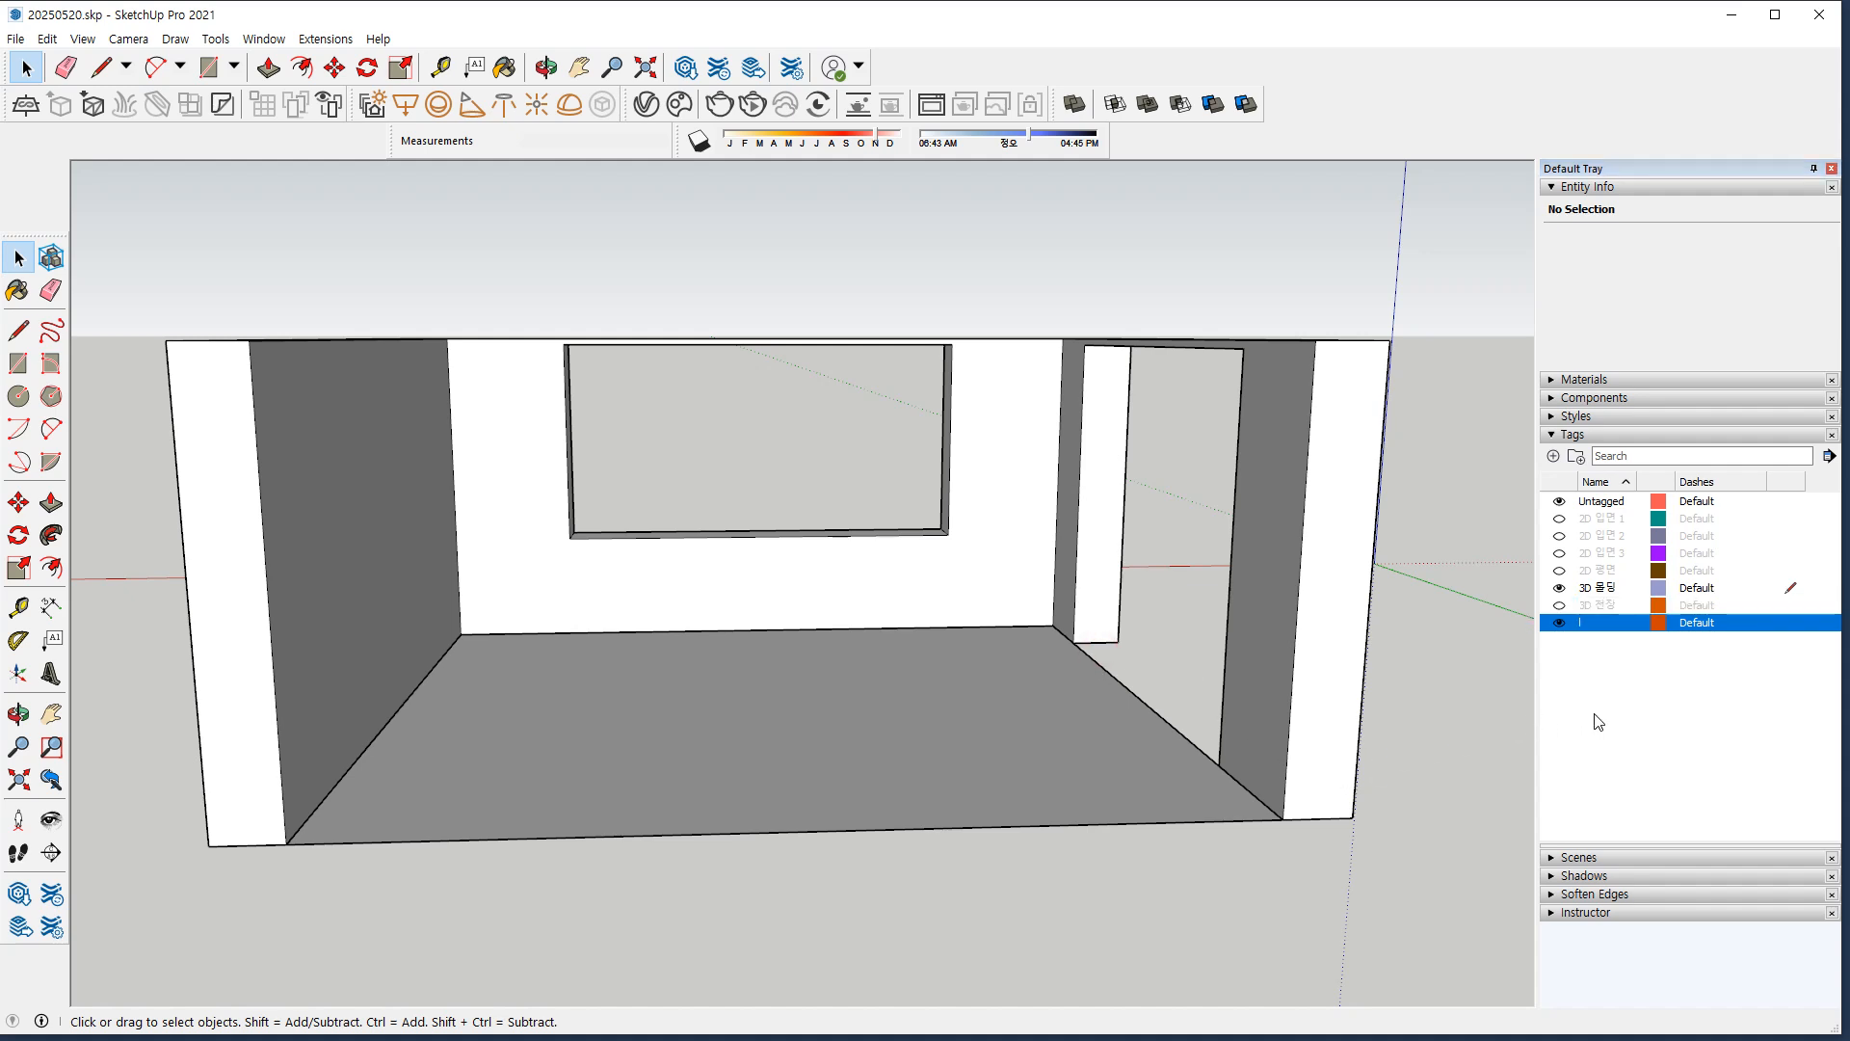
left_click(1559, 624)
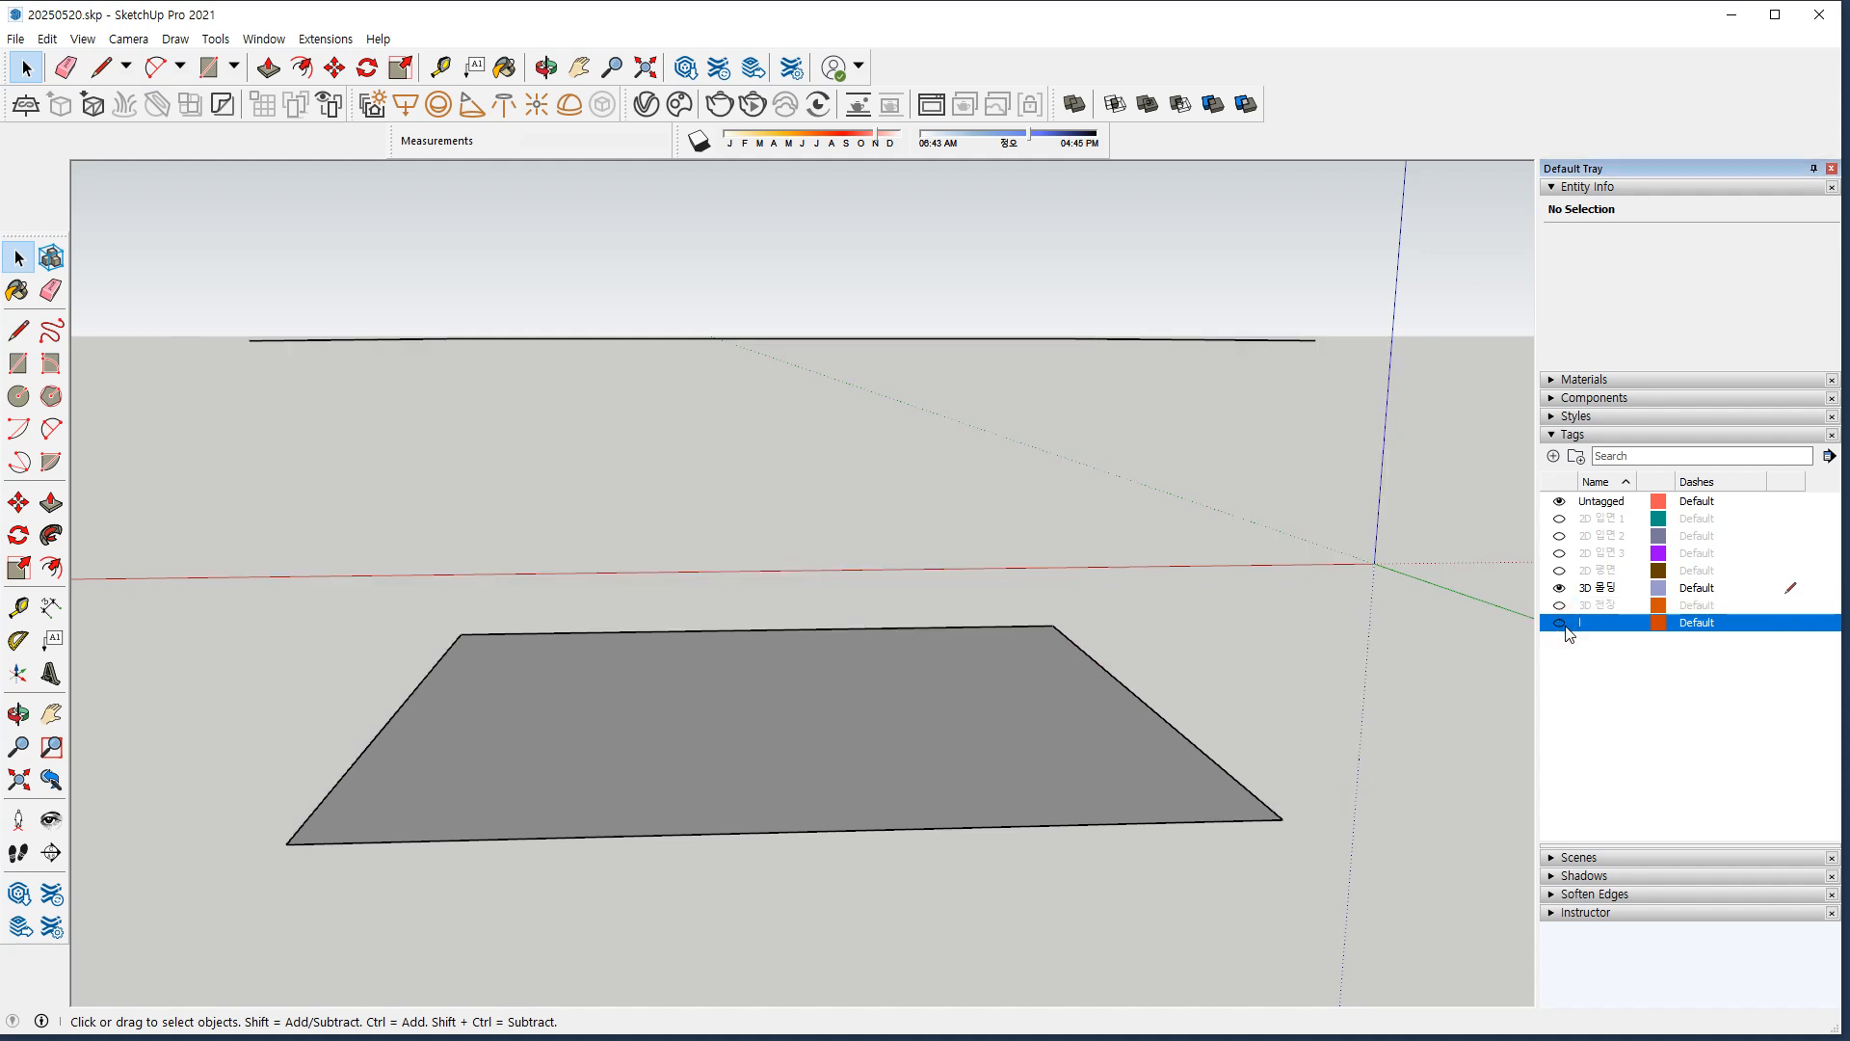
left_click(1559, 624)
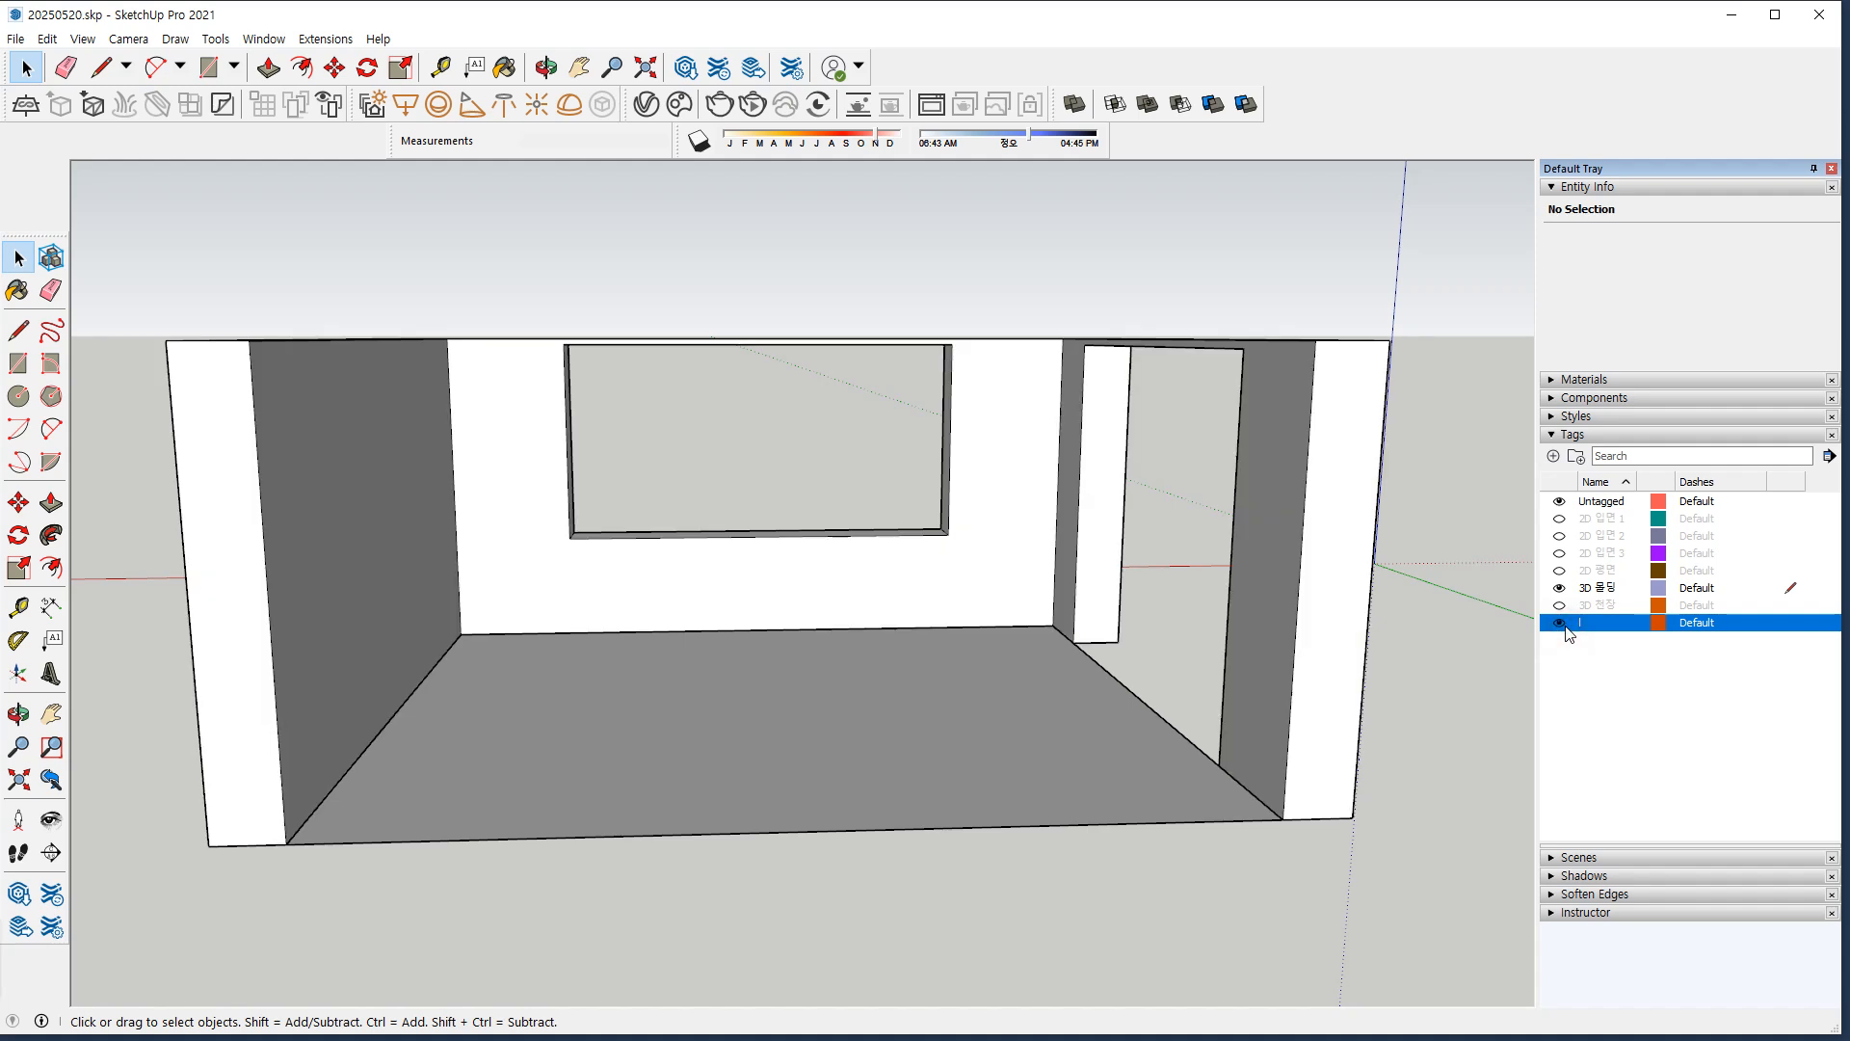
Draw a line across the door opening on the floor outline, then erase that segment and the outline's edge along the open side.
key("l")
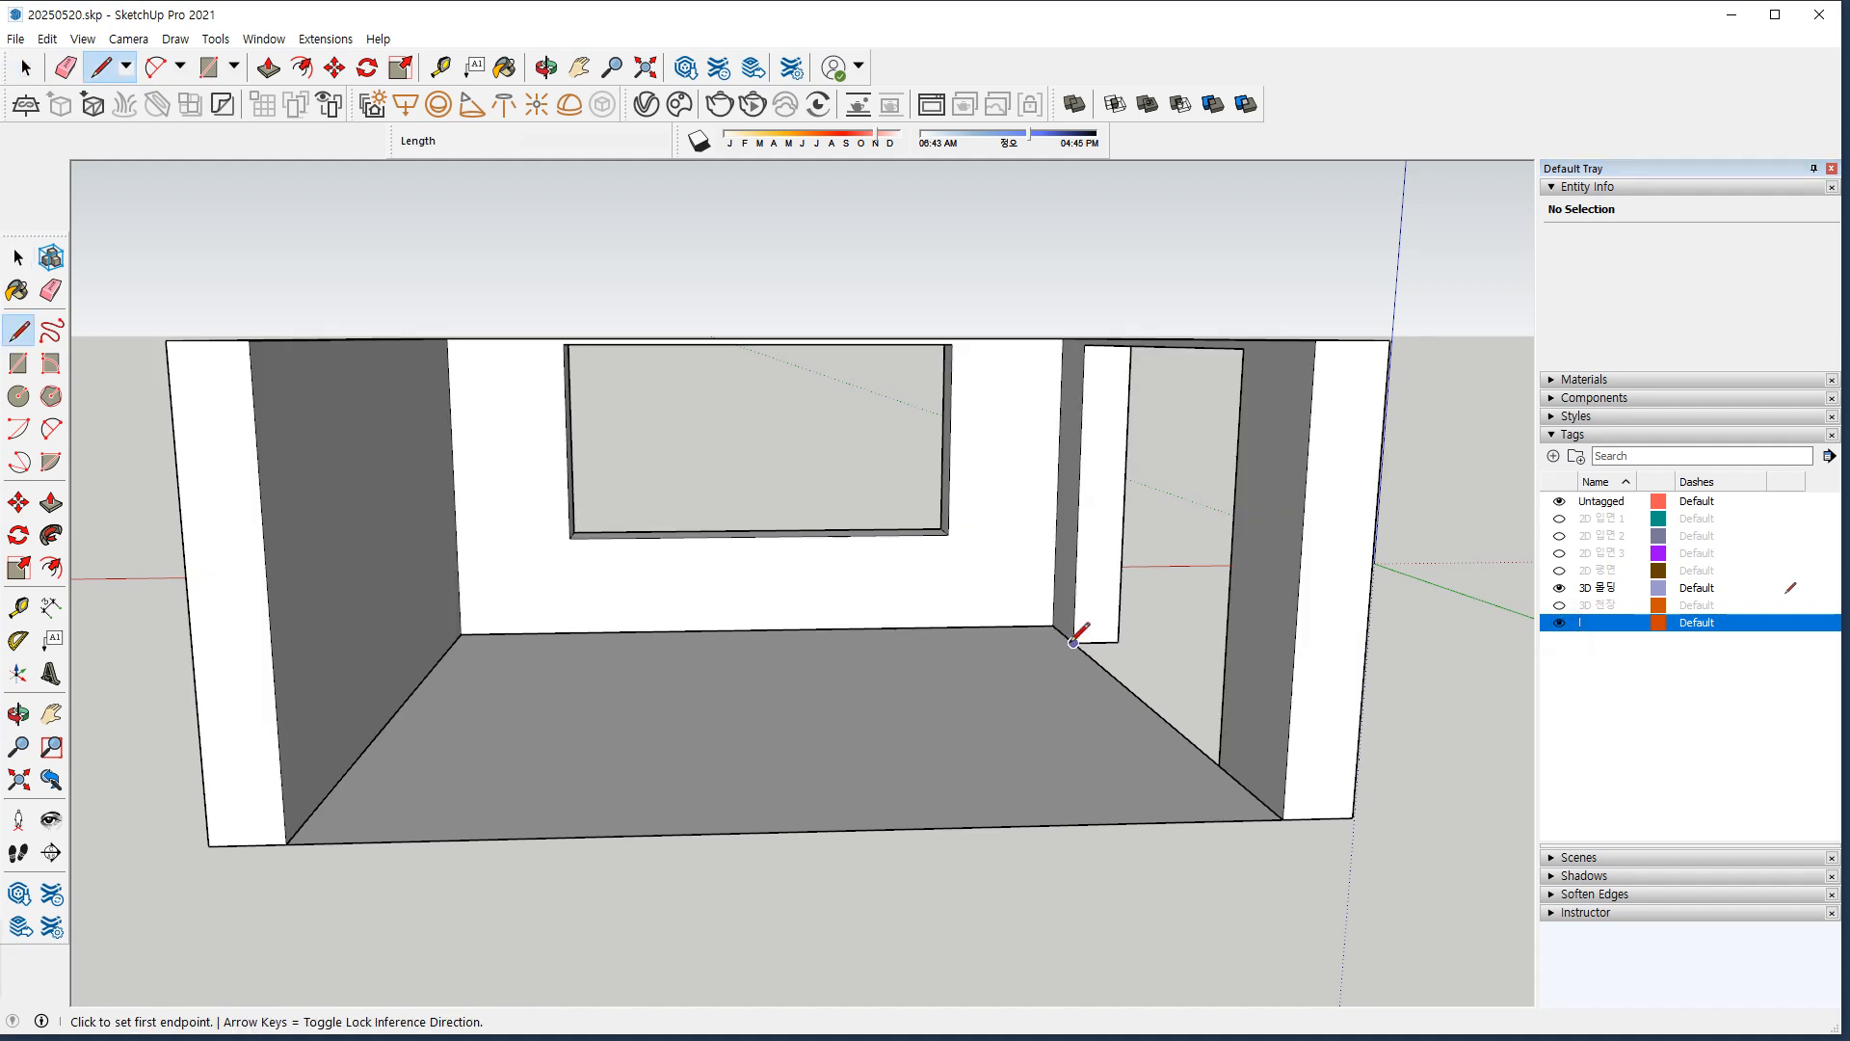
left_click(1074, 643)
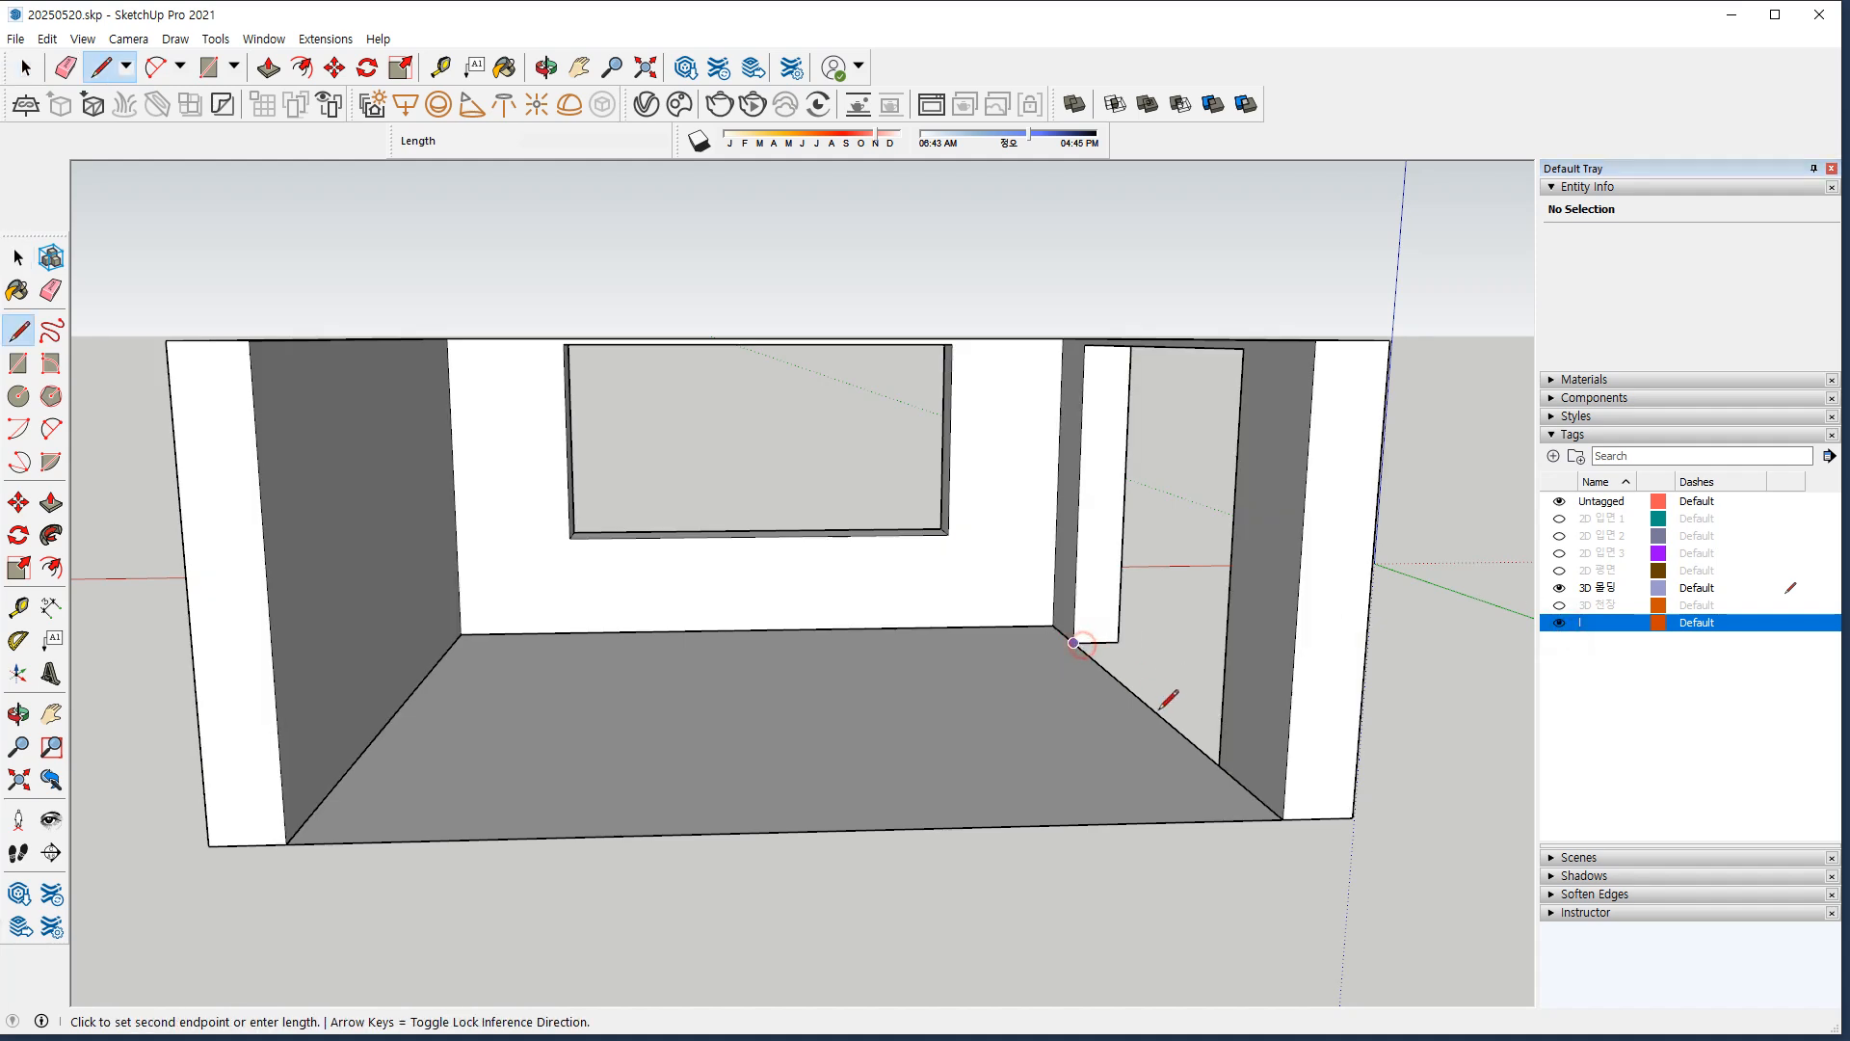
left_click(1219, 758)
key("e")
left_click_drag(1157, 694, 1050, 840)
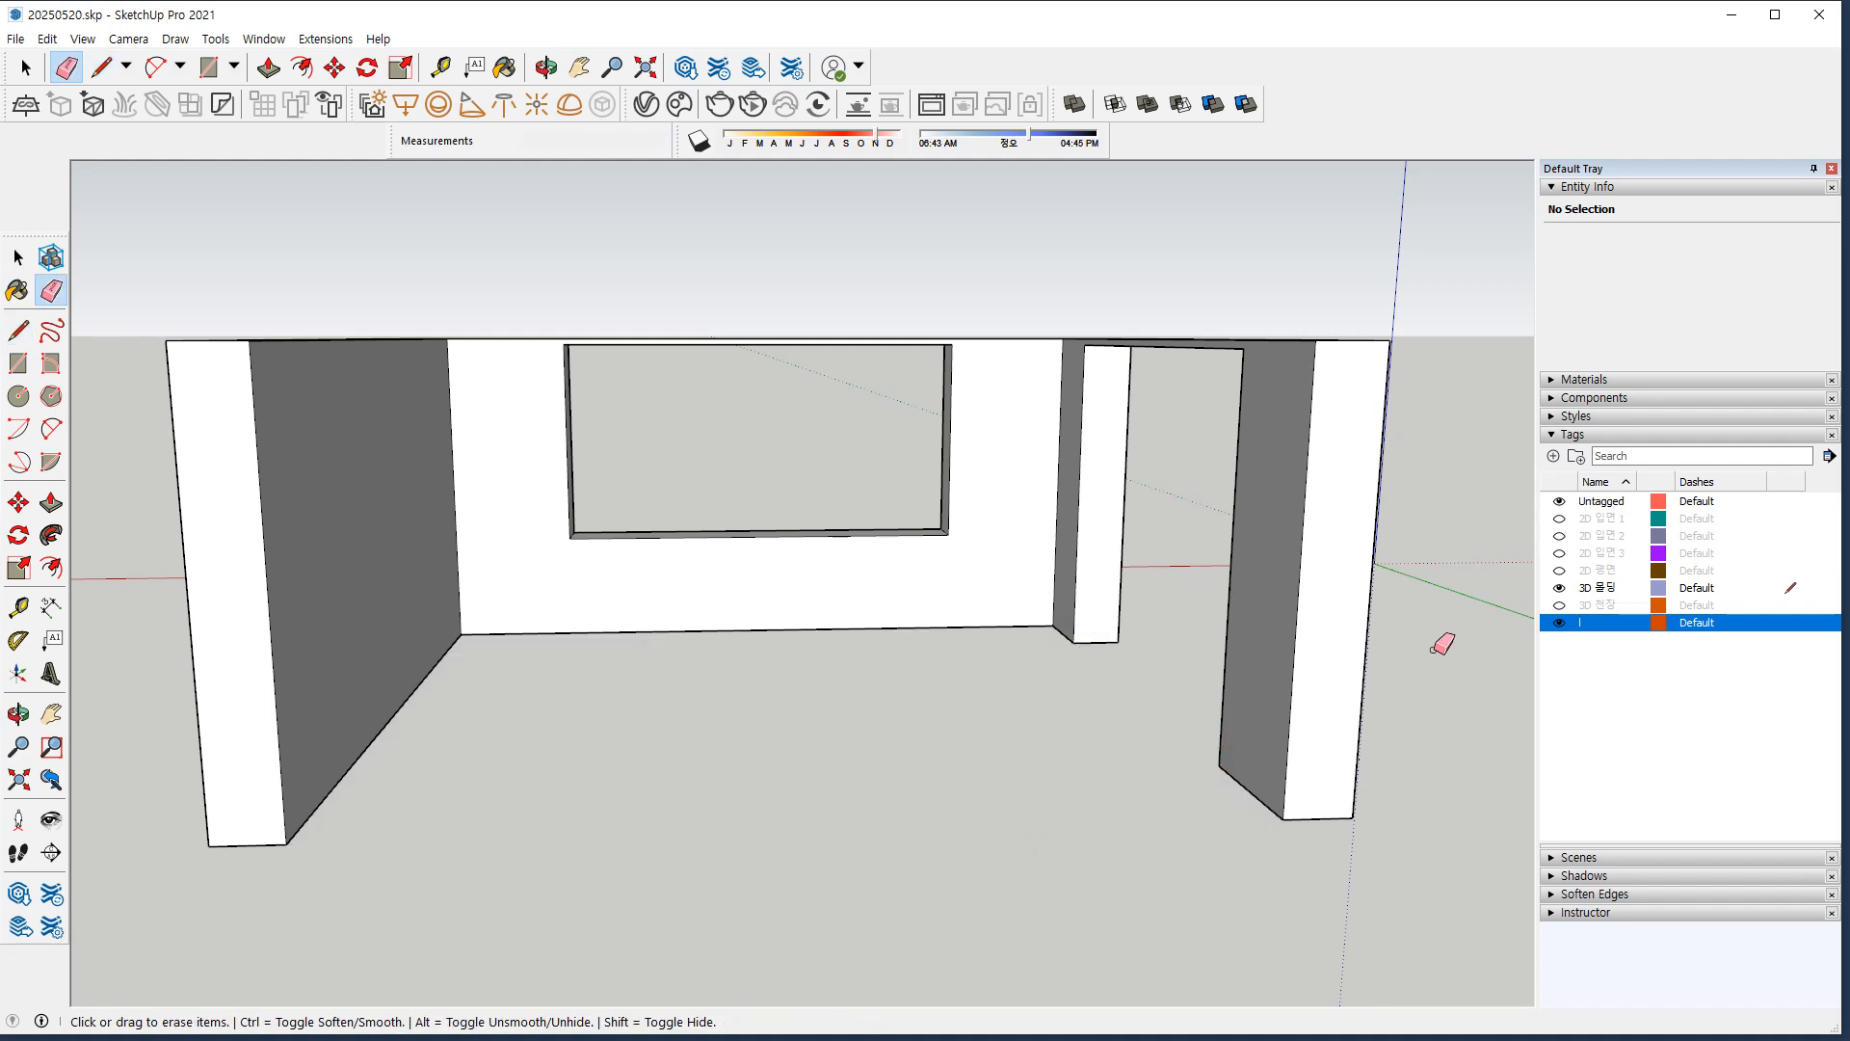
Hide the 3D 벽체 tag so only the ceiling and floor molding outlines are displayed.
left_click(1558, 623)
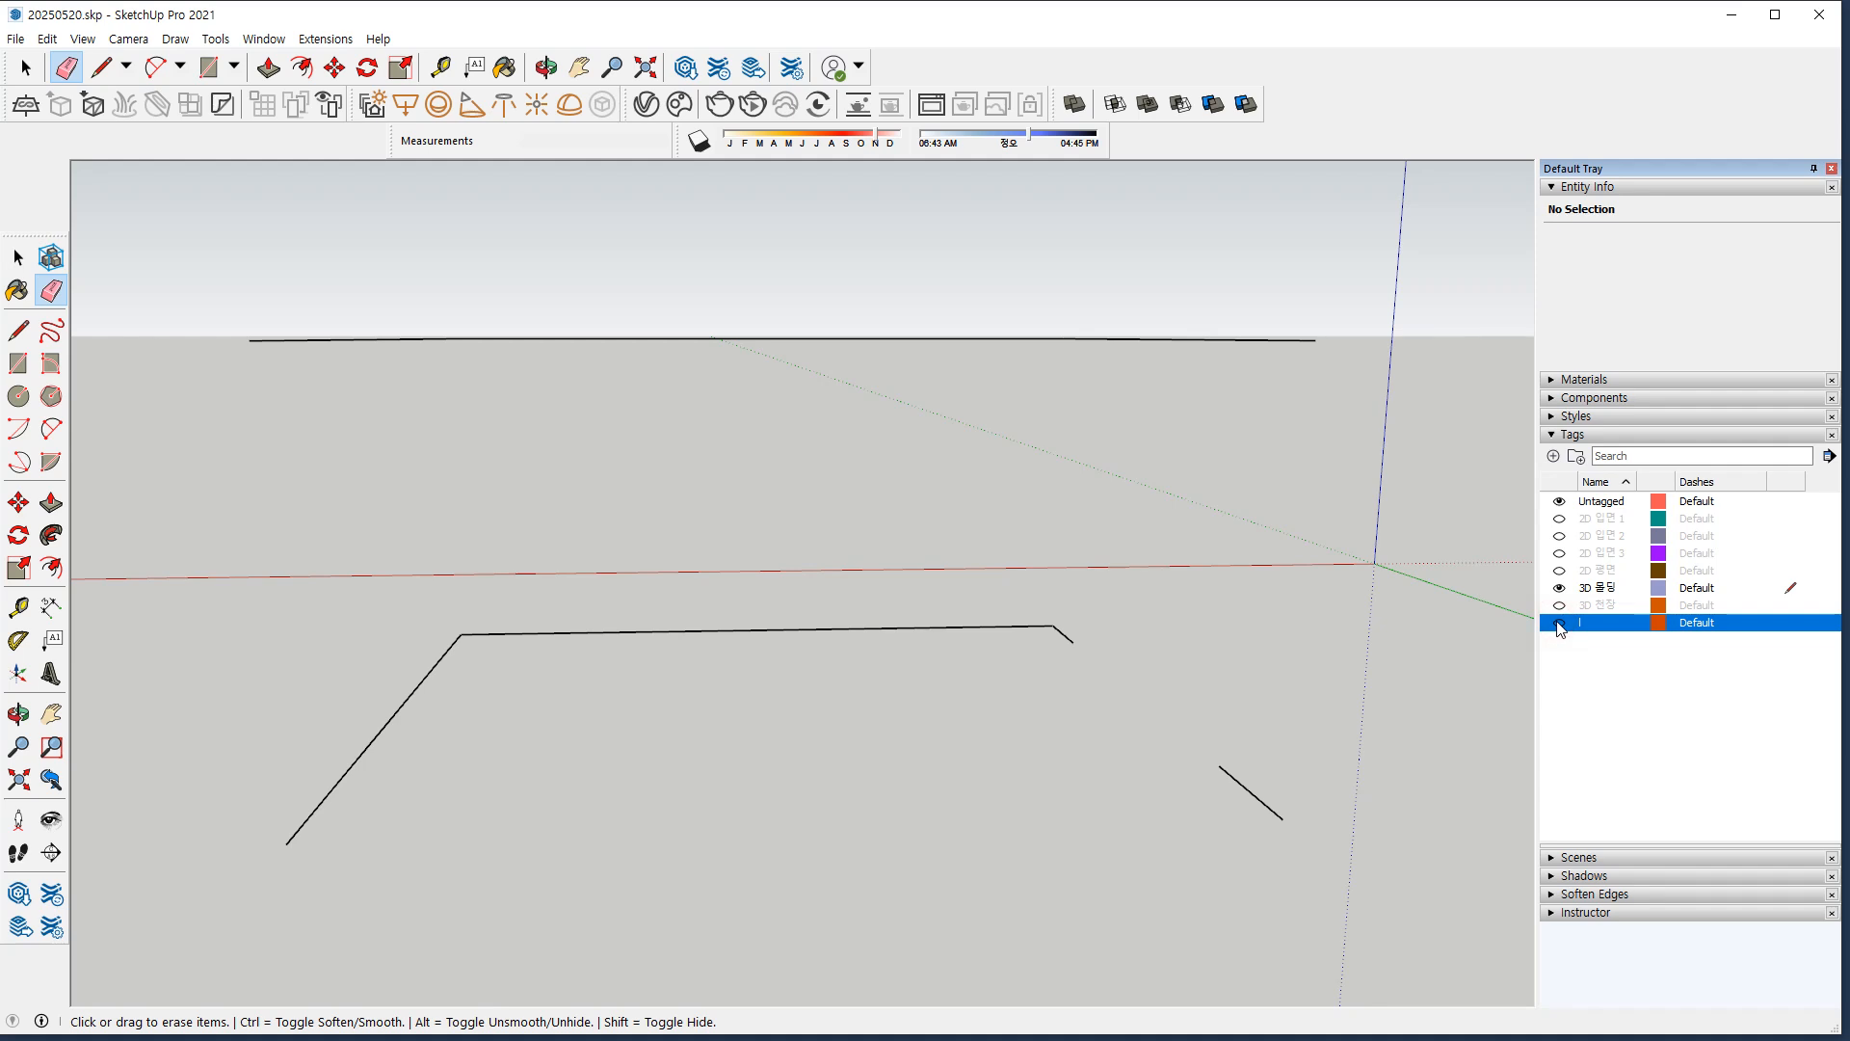
mouse_move(1169, 558)
middle_mouse_down()
mouse_move(1119, 396)
mouse_move(1122, 312)
mouse_move(1130, 627)
middle_mouse_up()
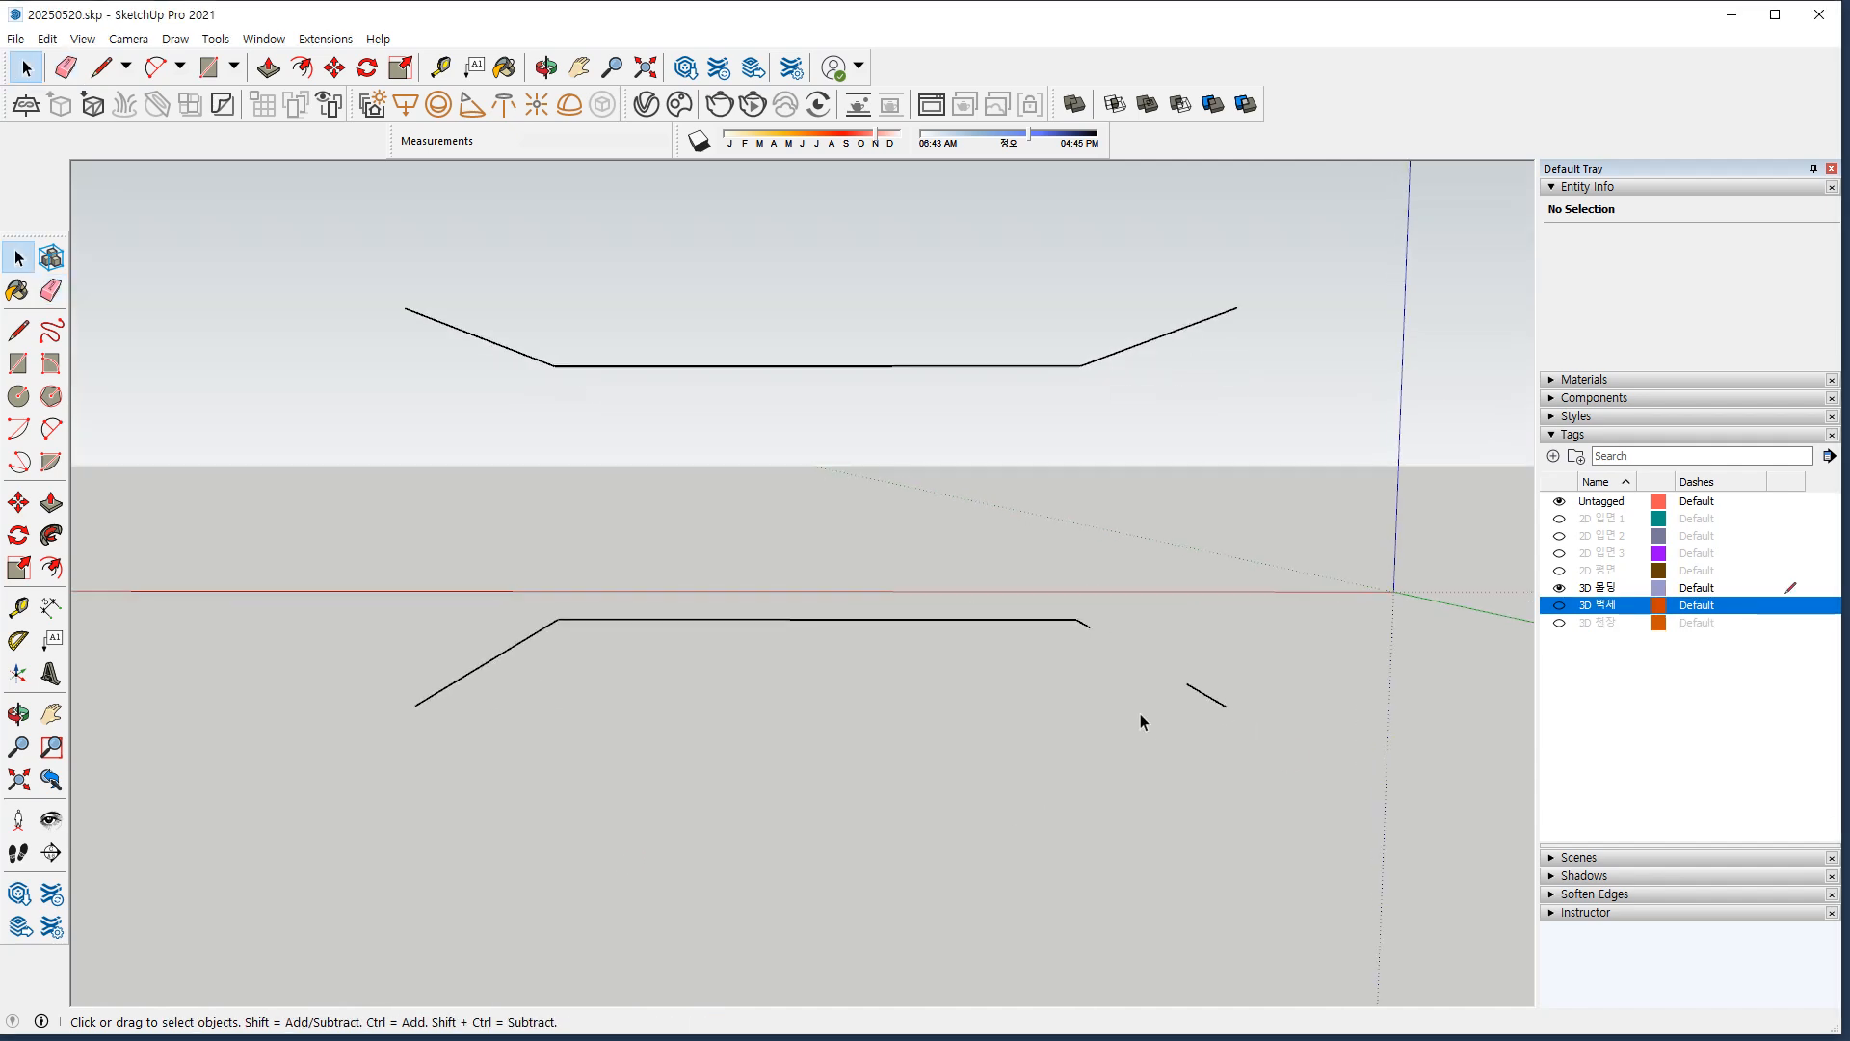
mouse_move(1233, 778)
left_mouse_down()
mouse_move(1090, 575)
mouse_move(1157, 805)
left_mouse_up()
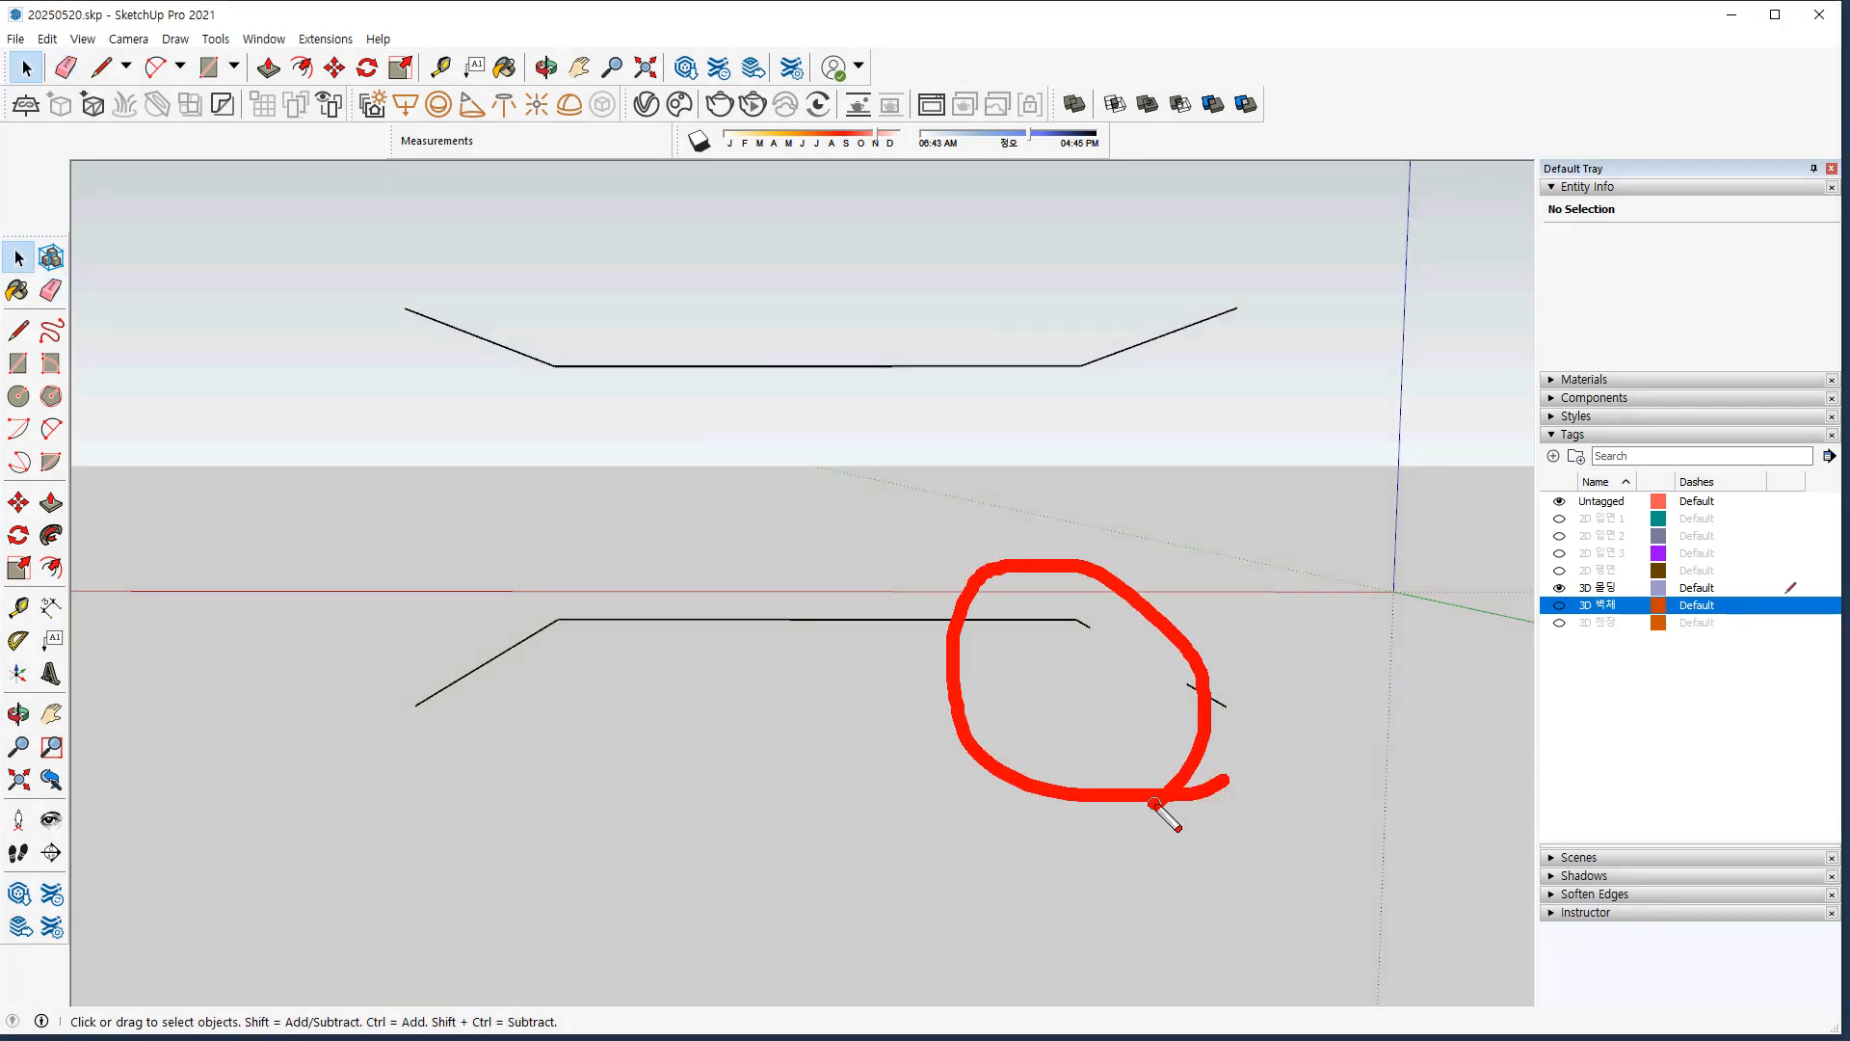
key("Escape")
Draw 10 mm wide upright rectangle profiles at the front end of the short floor segment and at the door end of the longer floor outline.
scroll(1239, 723, "up", 3)
key("r")
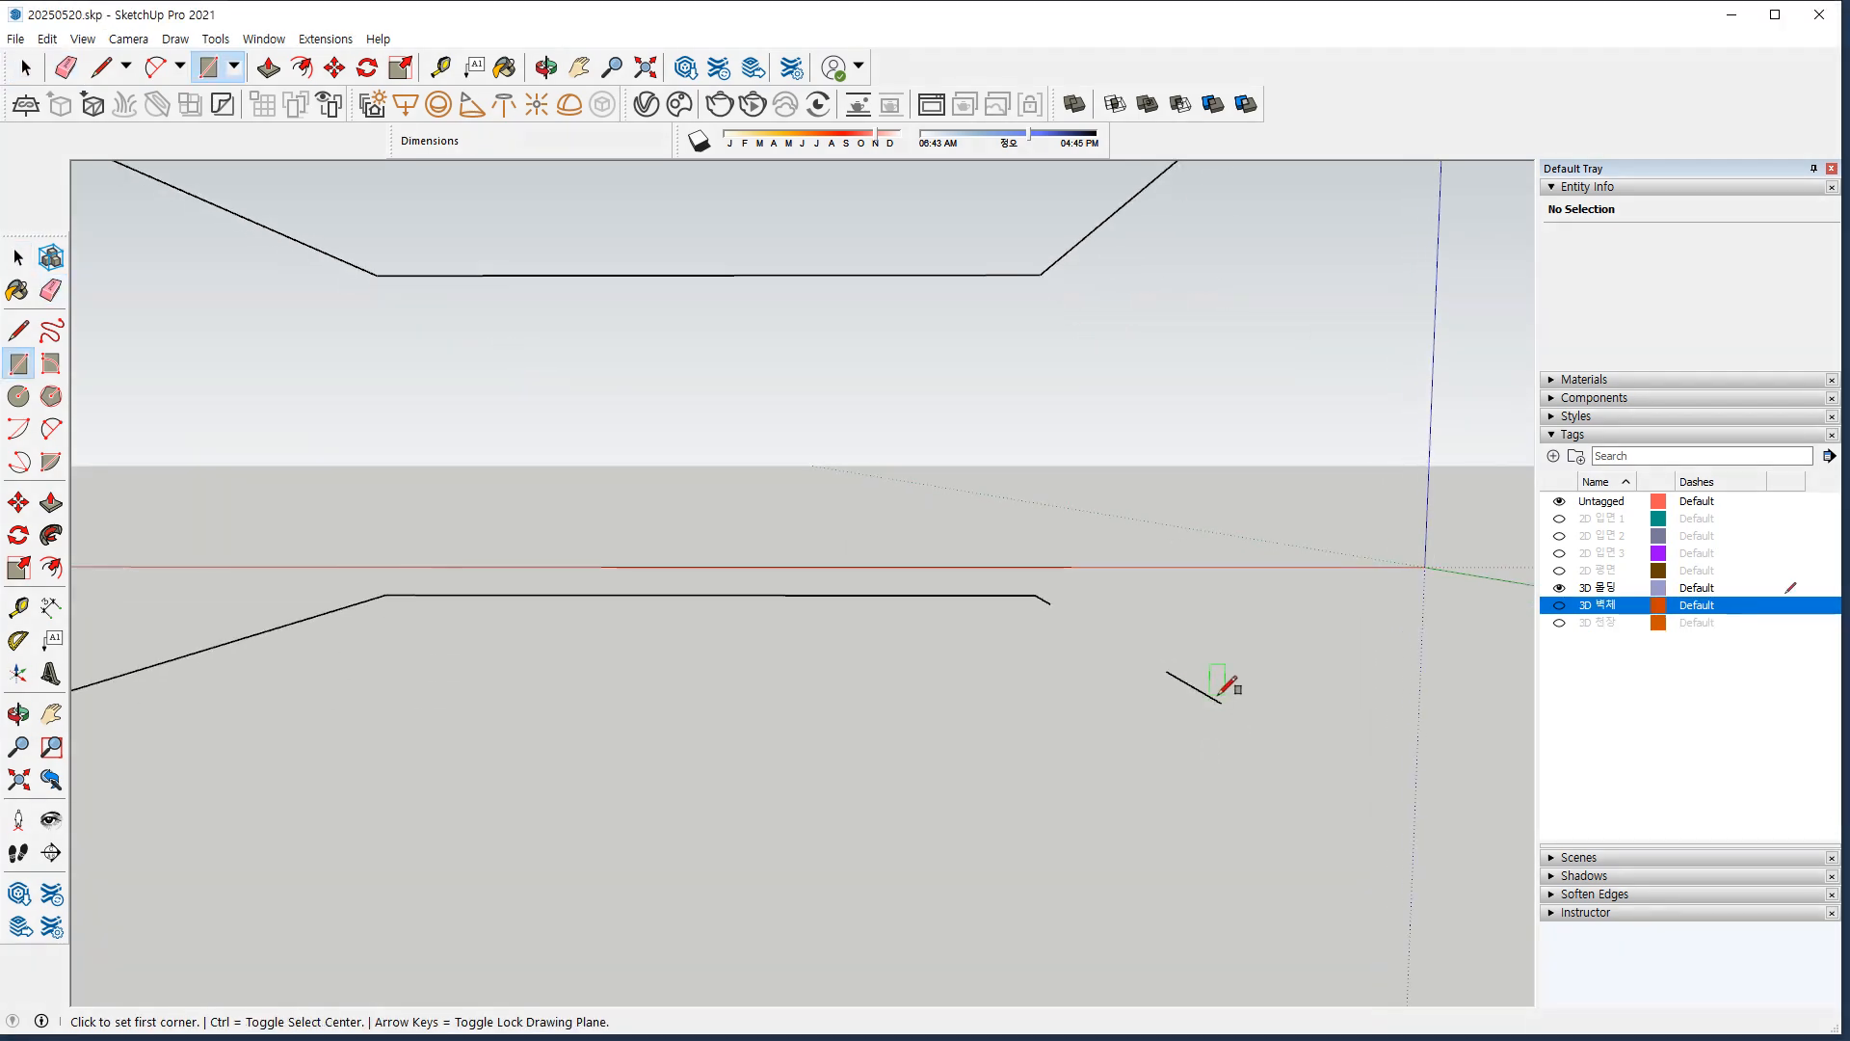
left_click(1220, 701)
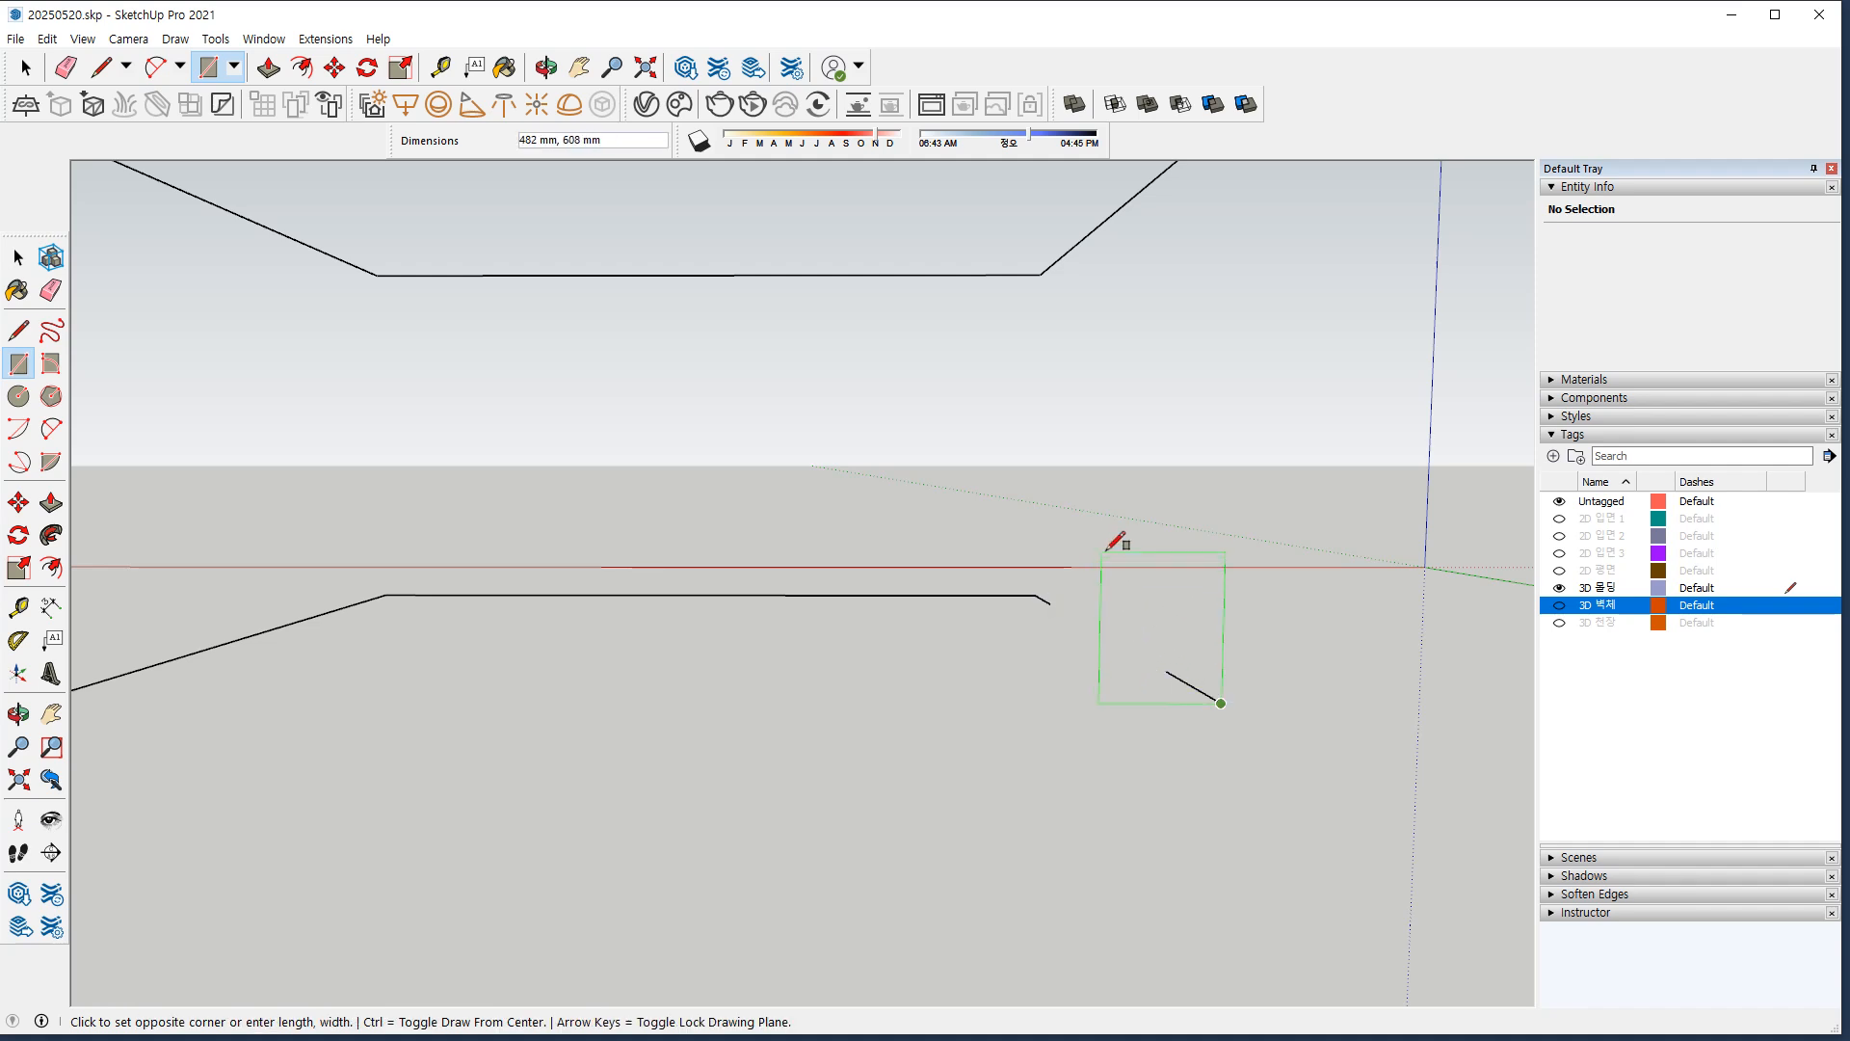
type("1")
key("Return")
scroll(1041, 591, "up", 5)
left_click(1002, 608)
type("10")
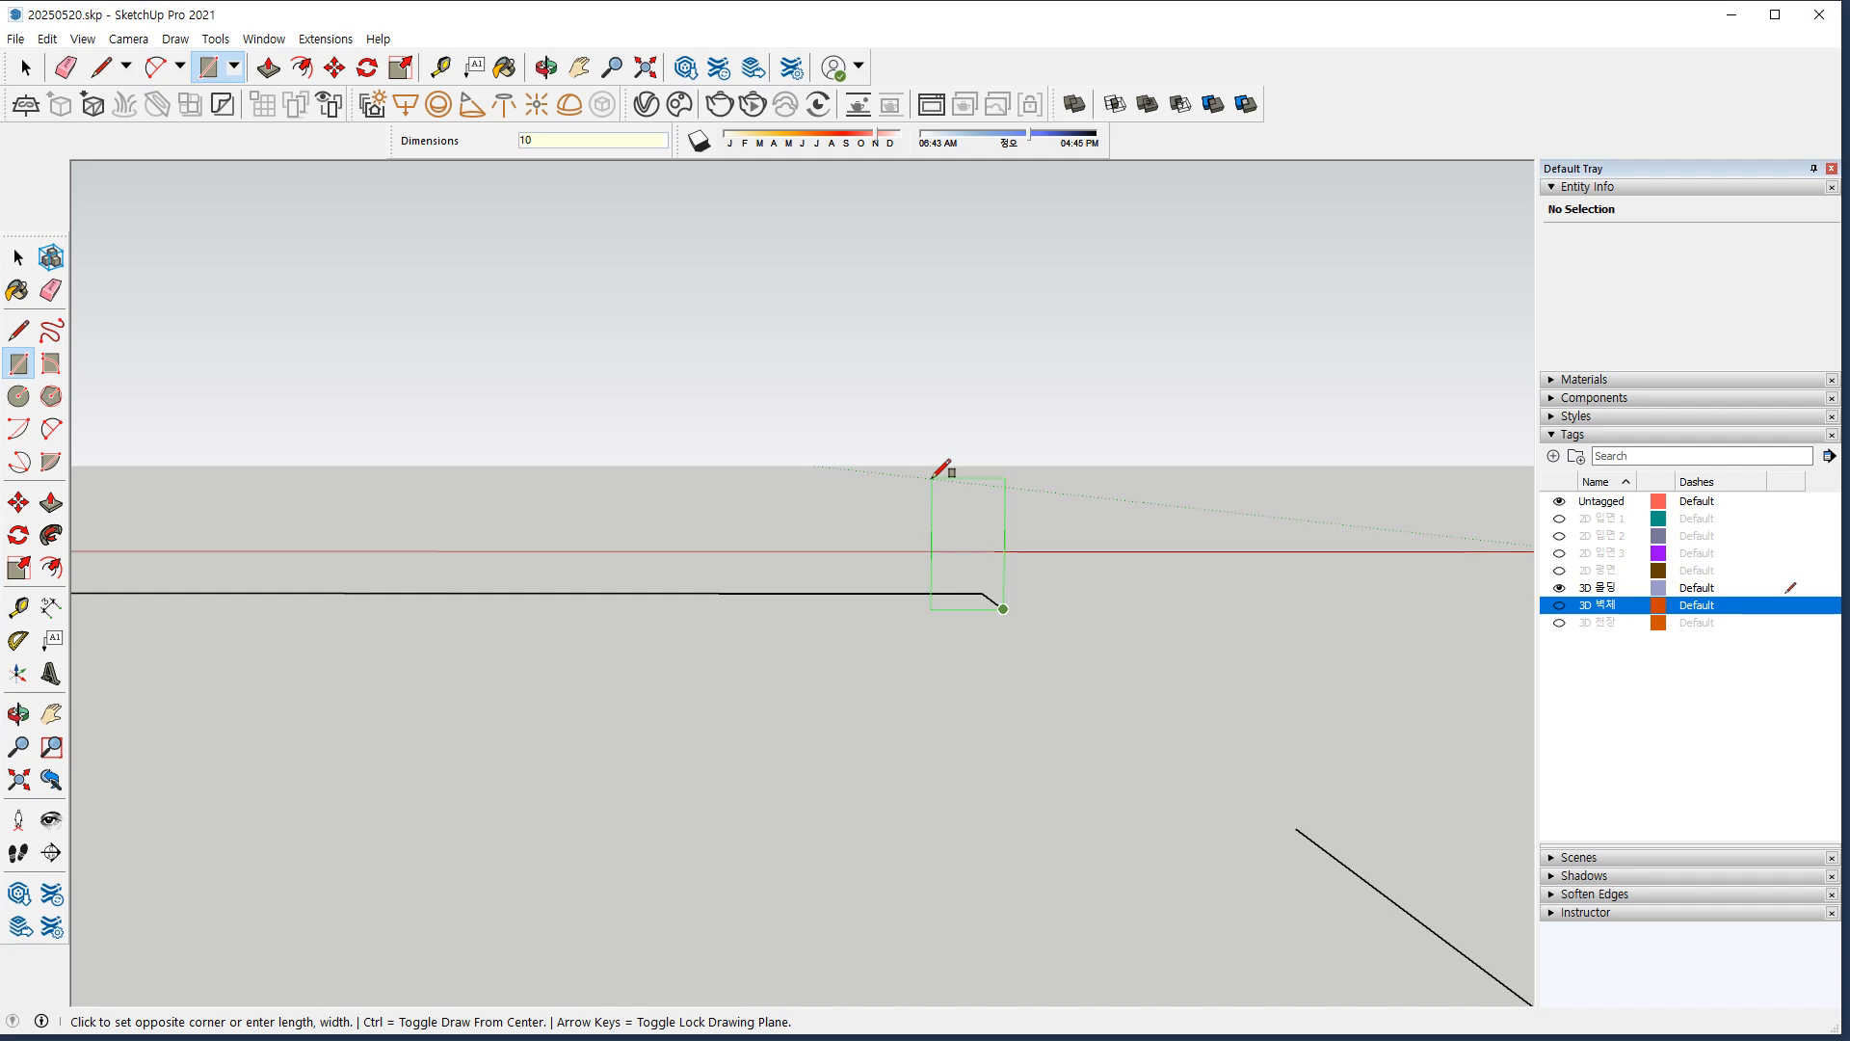
type(",10")
key("Return")
Sweep the back profile along the three connected floor edges with Follow Me and group the resulting baseboard.
key("space")
scroll(825, 623, "down", 2)
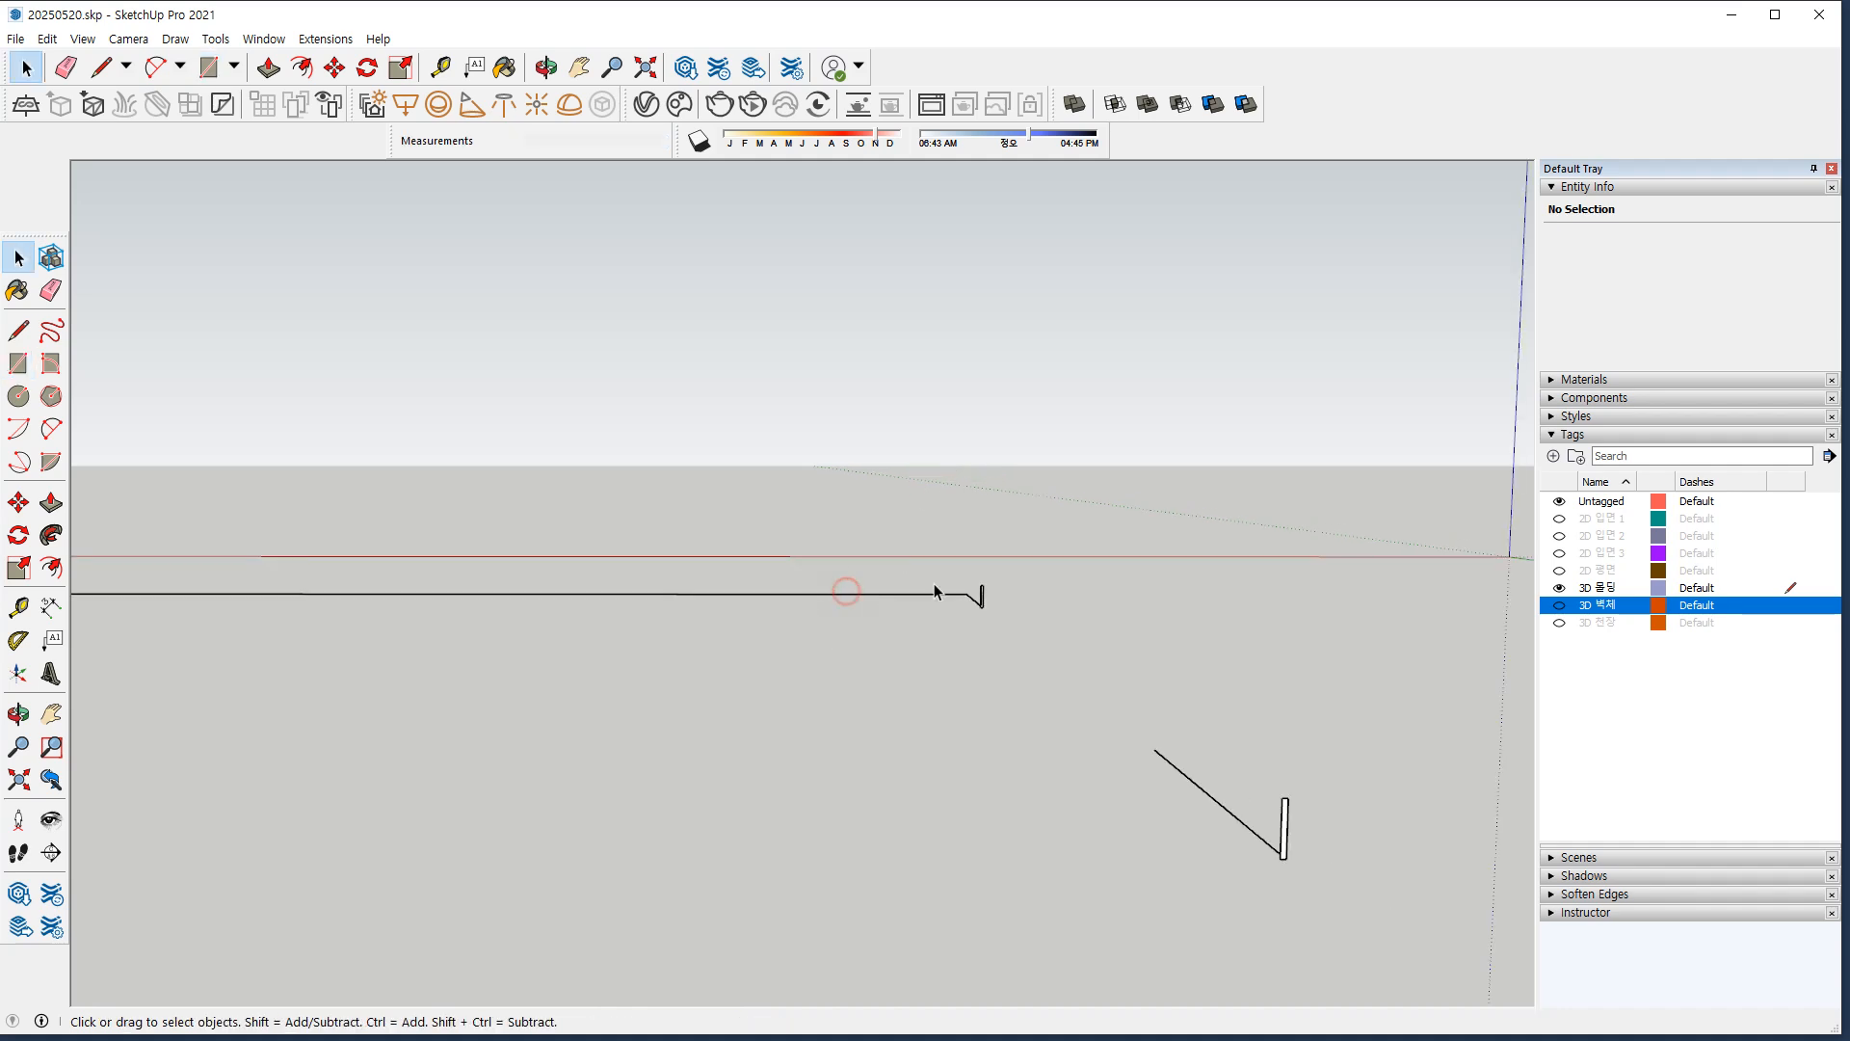
triple_click(982, 599)
middle_click_drag(991, 605, 976, 560)
left_click_drag(971, 549, 1018, 664, "shift")
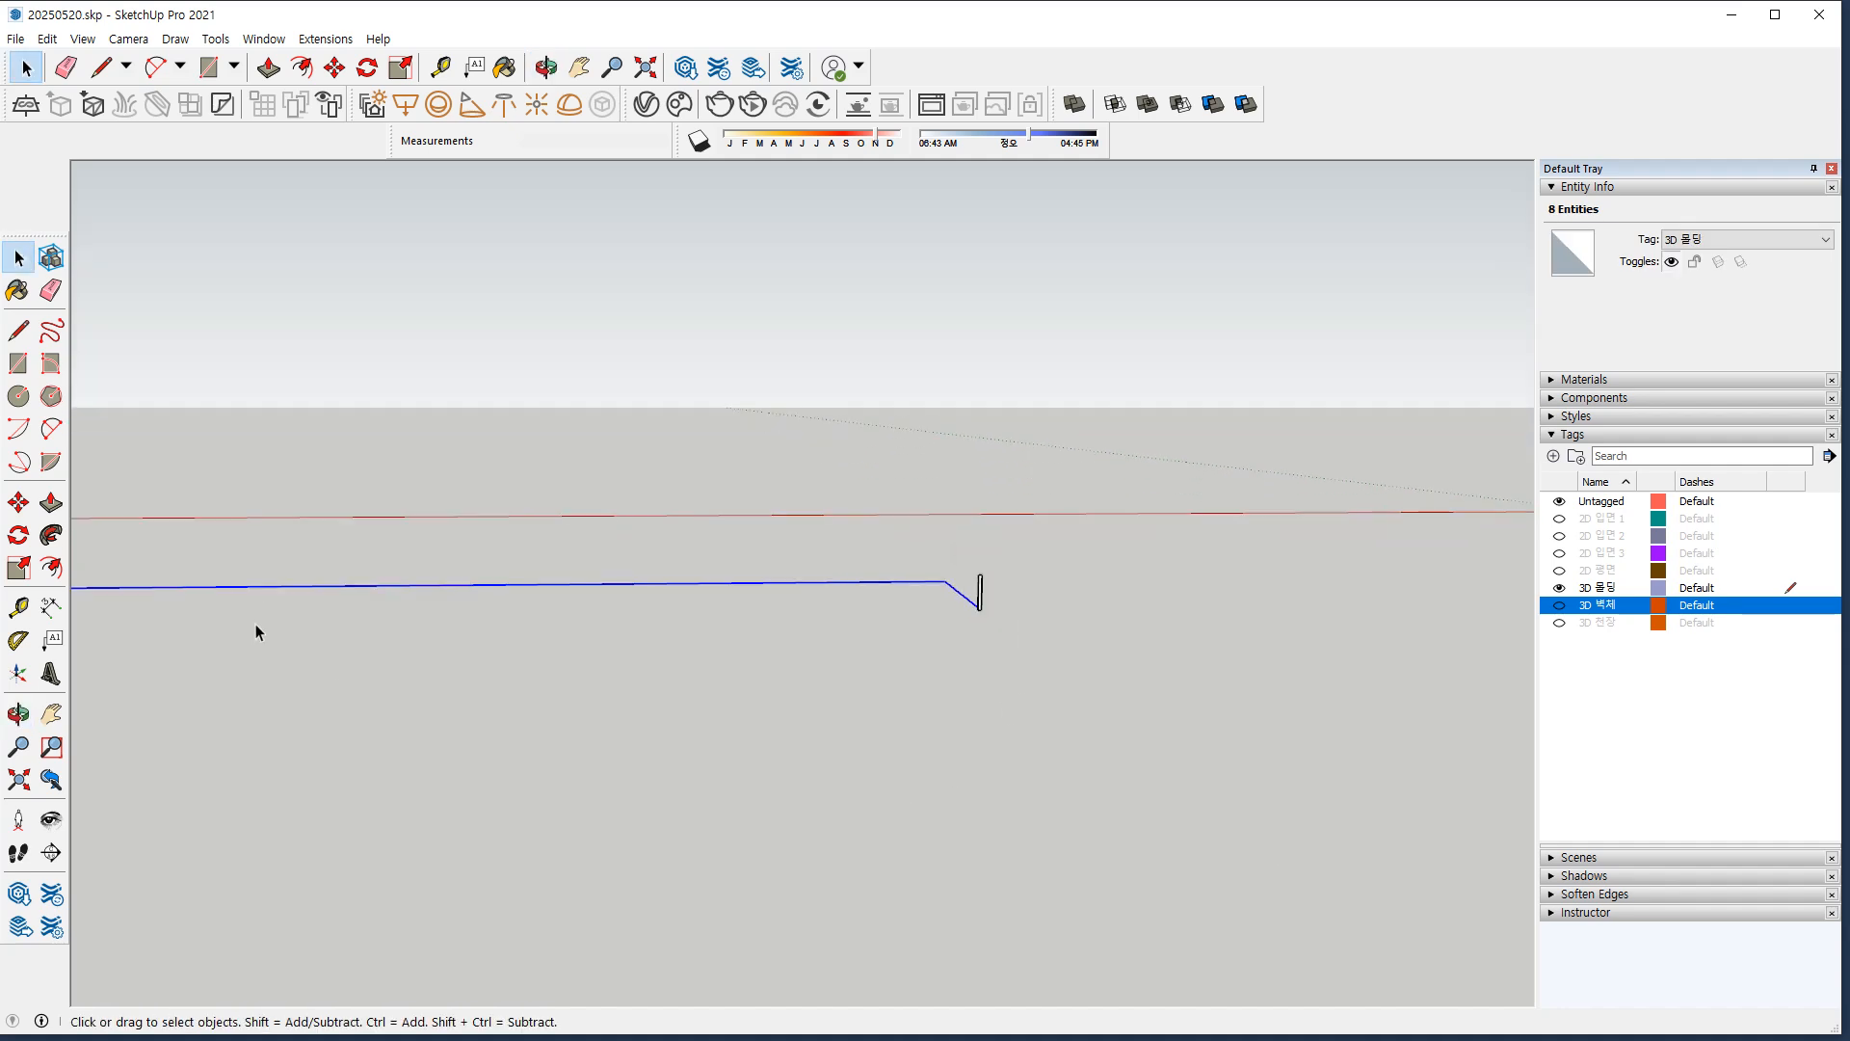
left_click(51, 536)
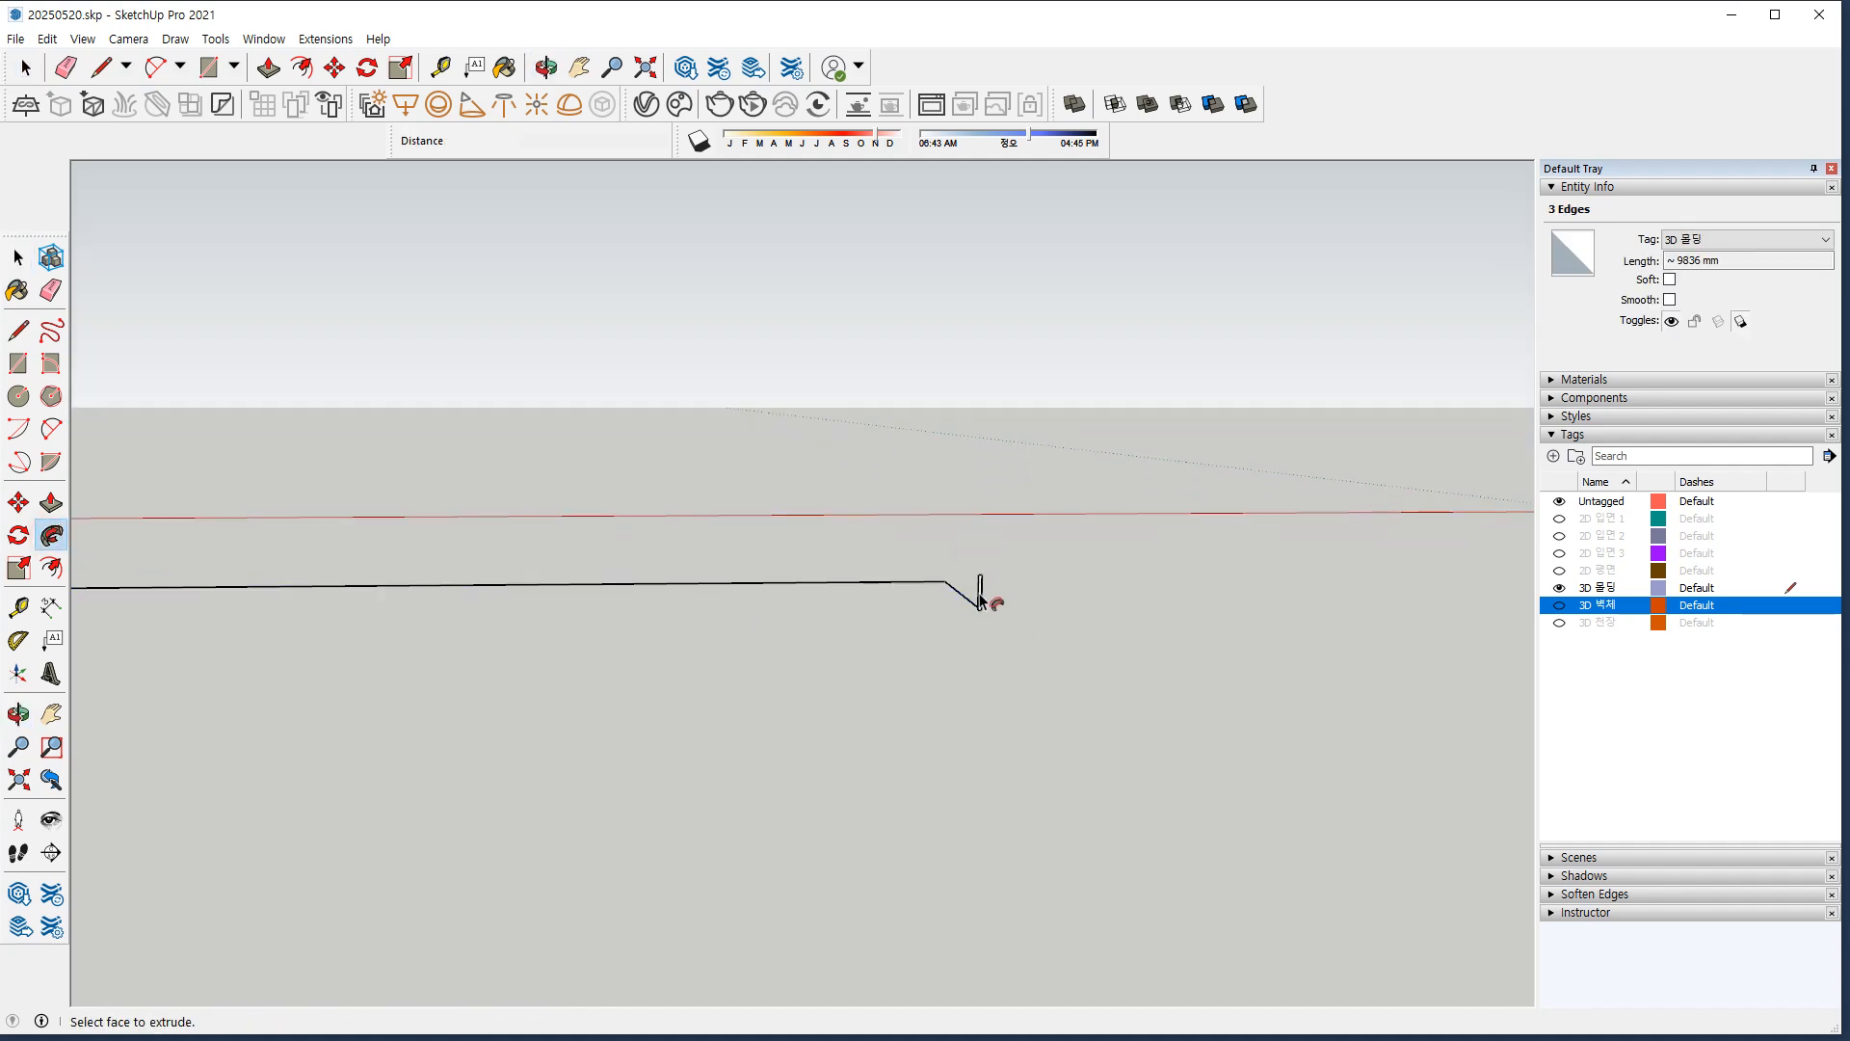
left_click(981, 599)
key("space")
triple_click(760, 569)
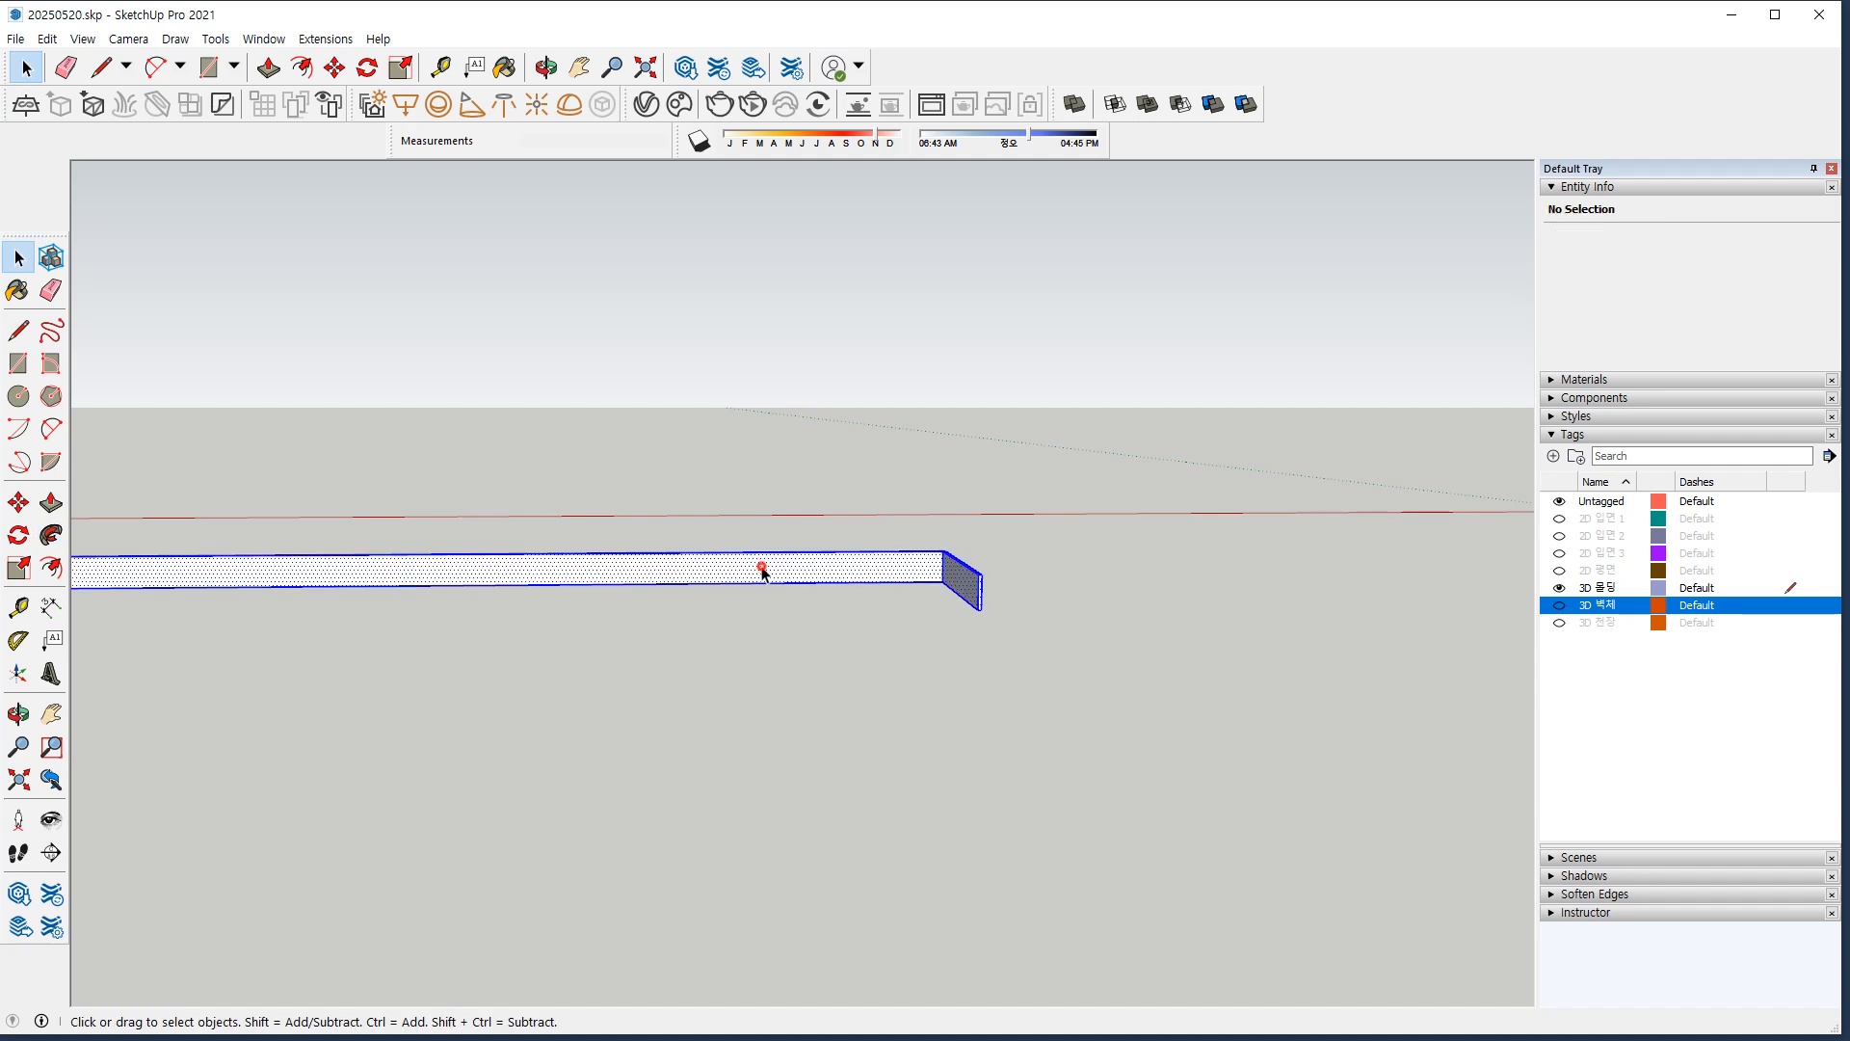
right_click(760, 571)
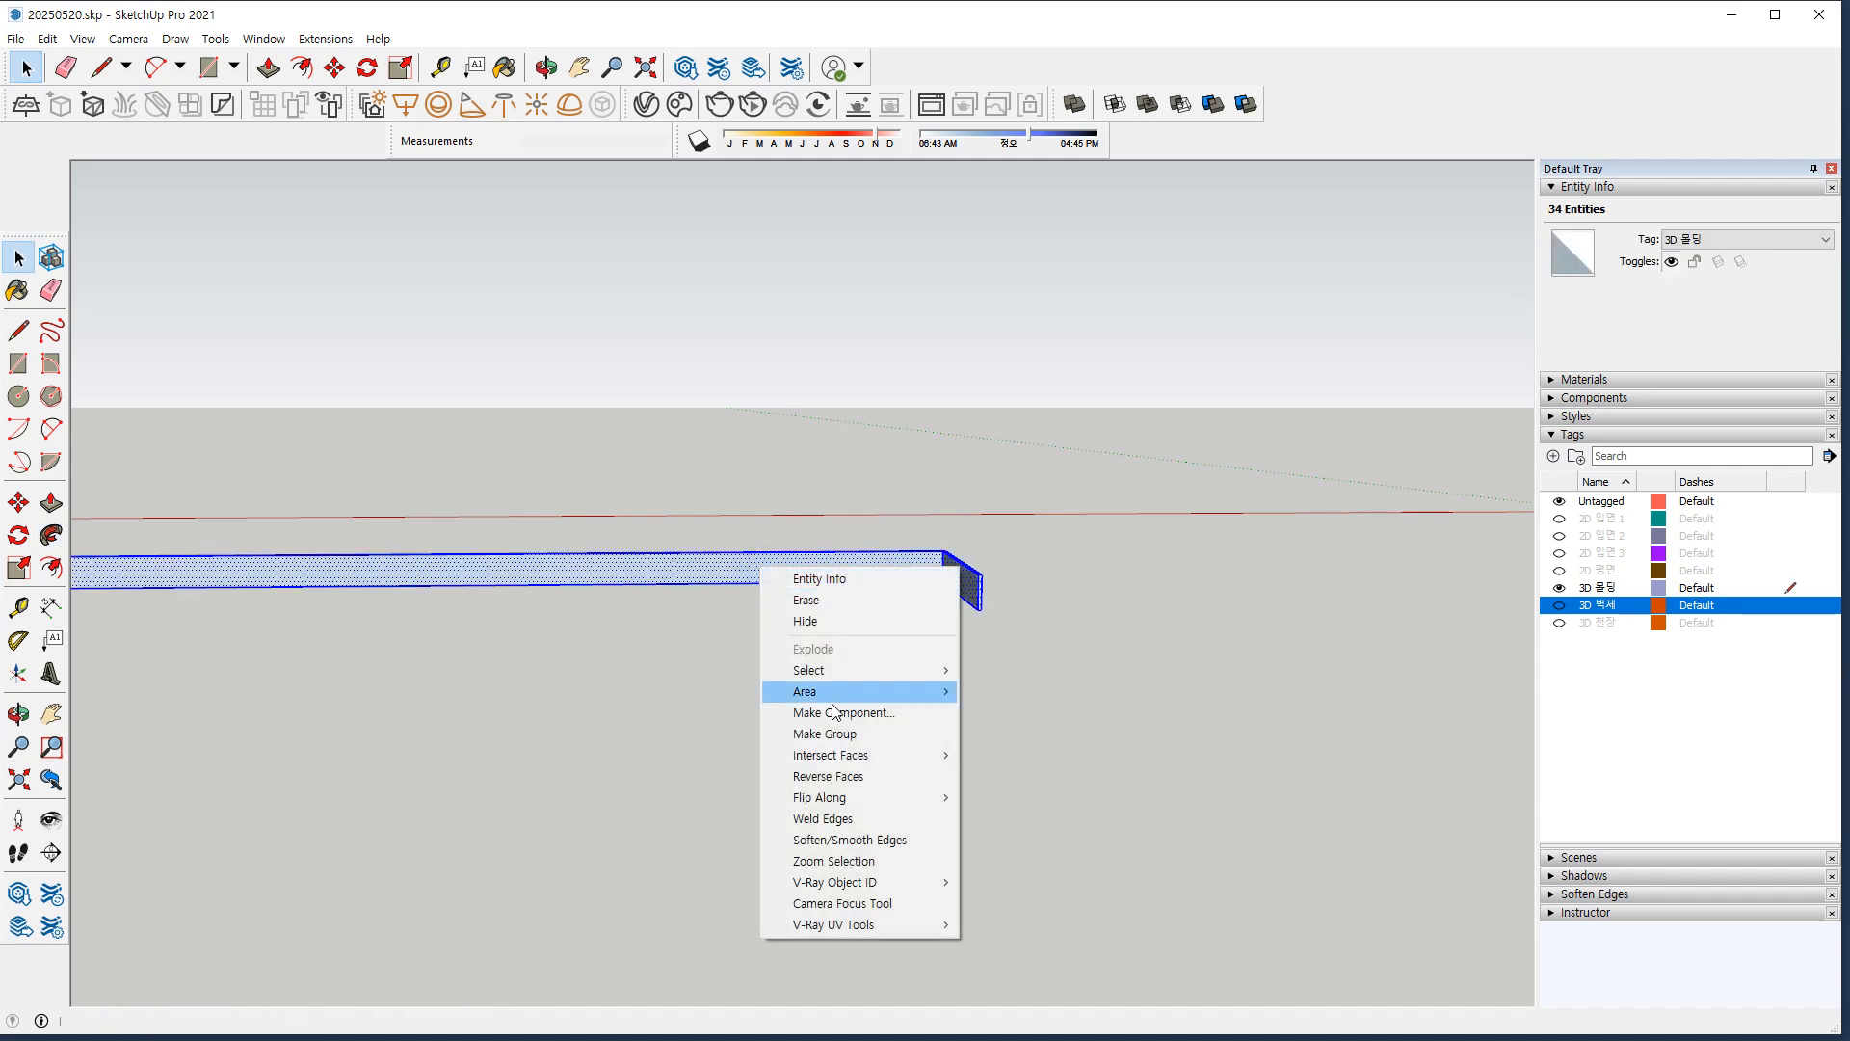
left_click(819, 736)
Sweep the front profile along the short floor segment beside the door opening with Follow Me and group the result.
scroll(802, 740, "down", 2)
middle_click_drag(994, 737, 808, 544, "shift")
left_click(1356, 656)
left_click(1078, 696)
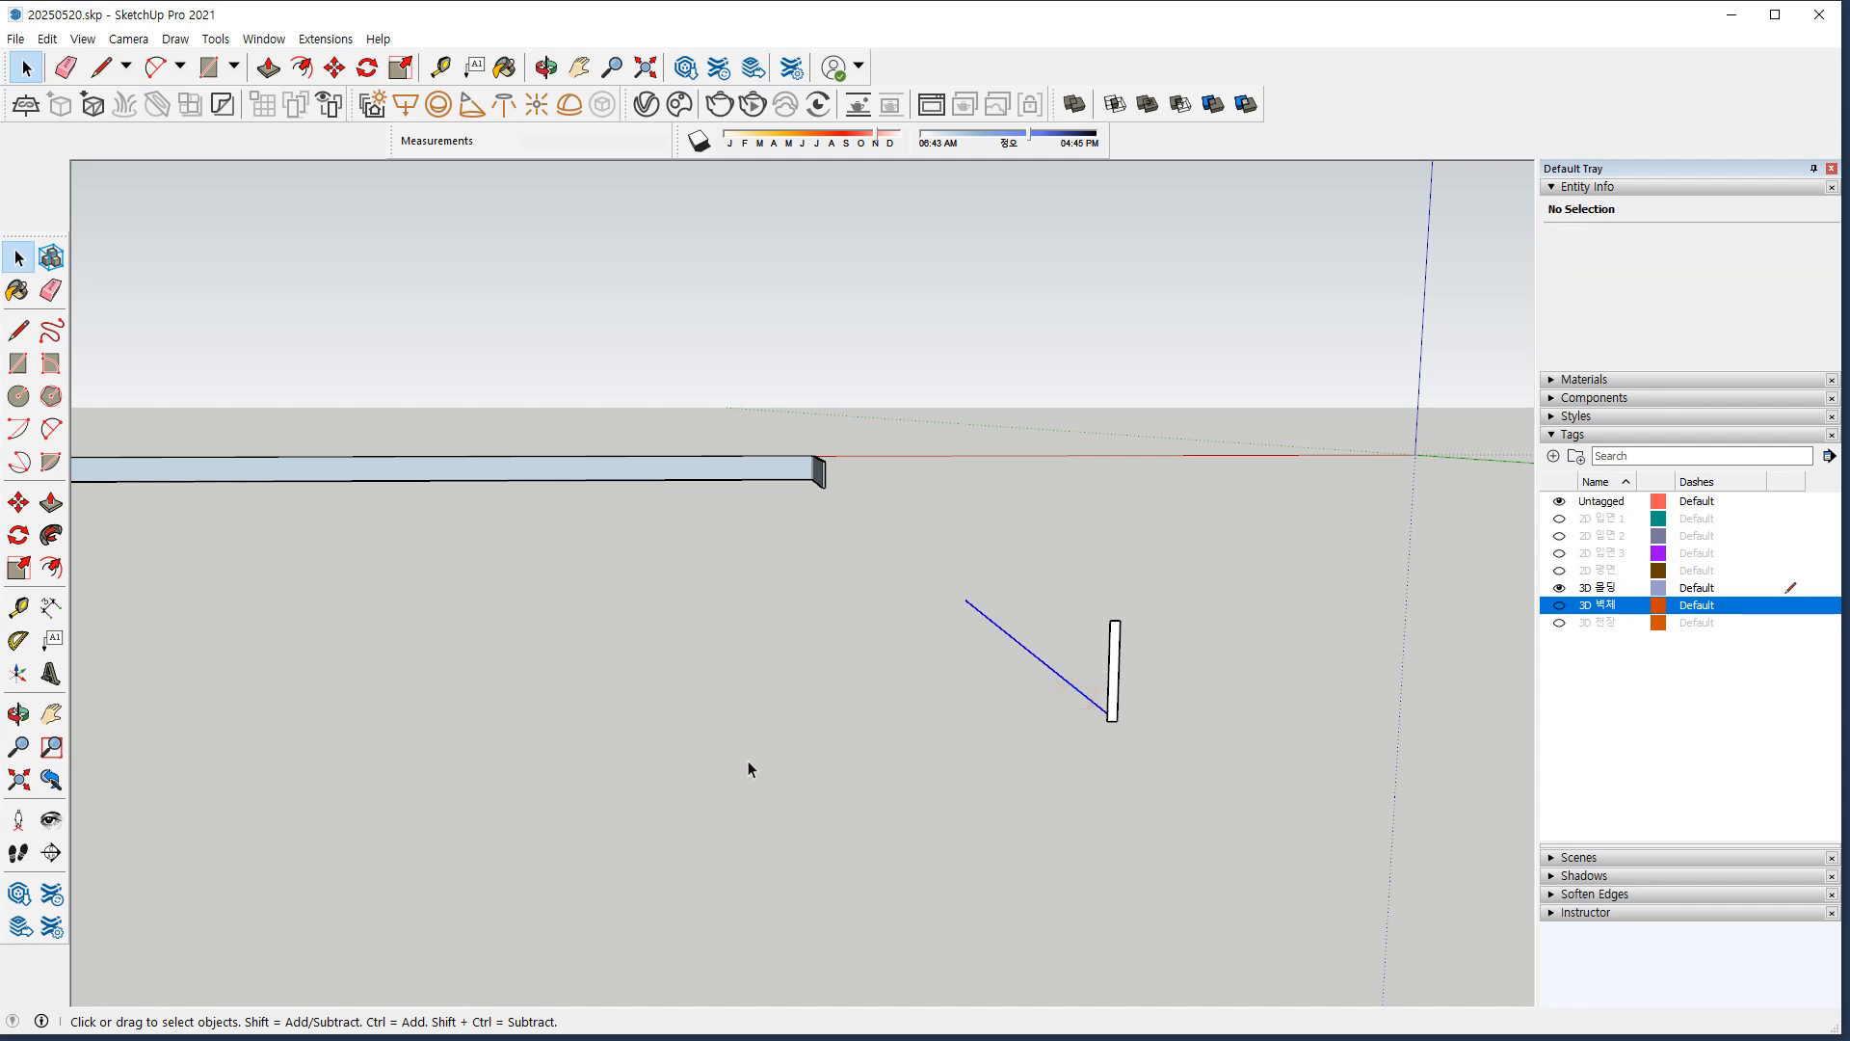
left_click(50, 535)
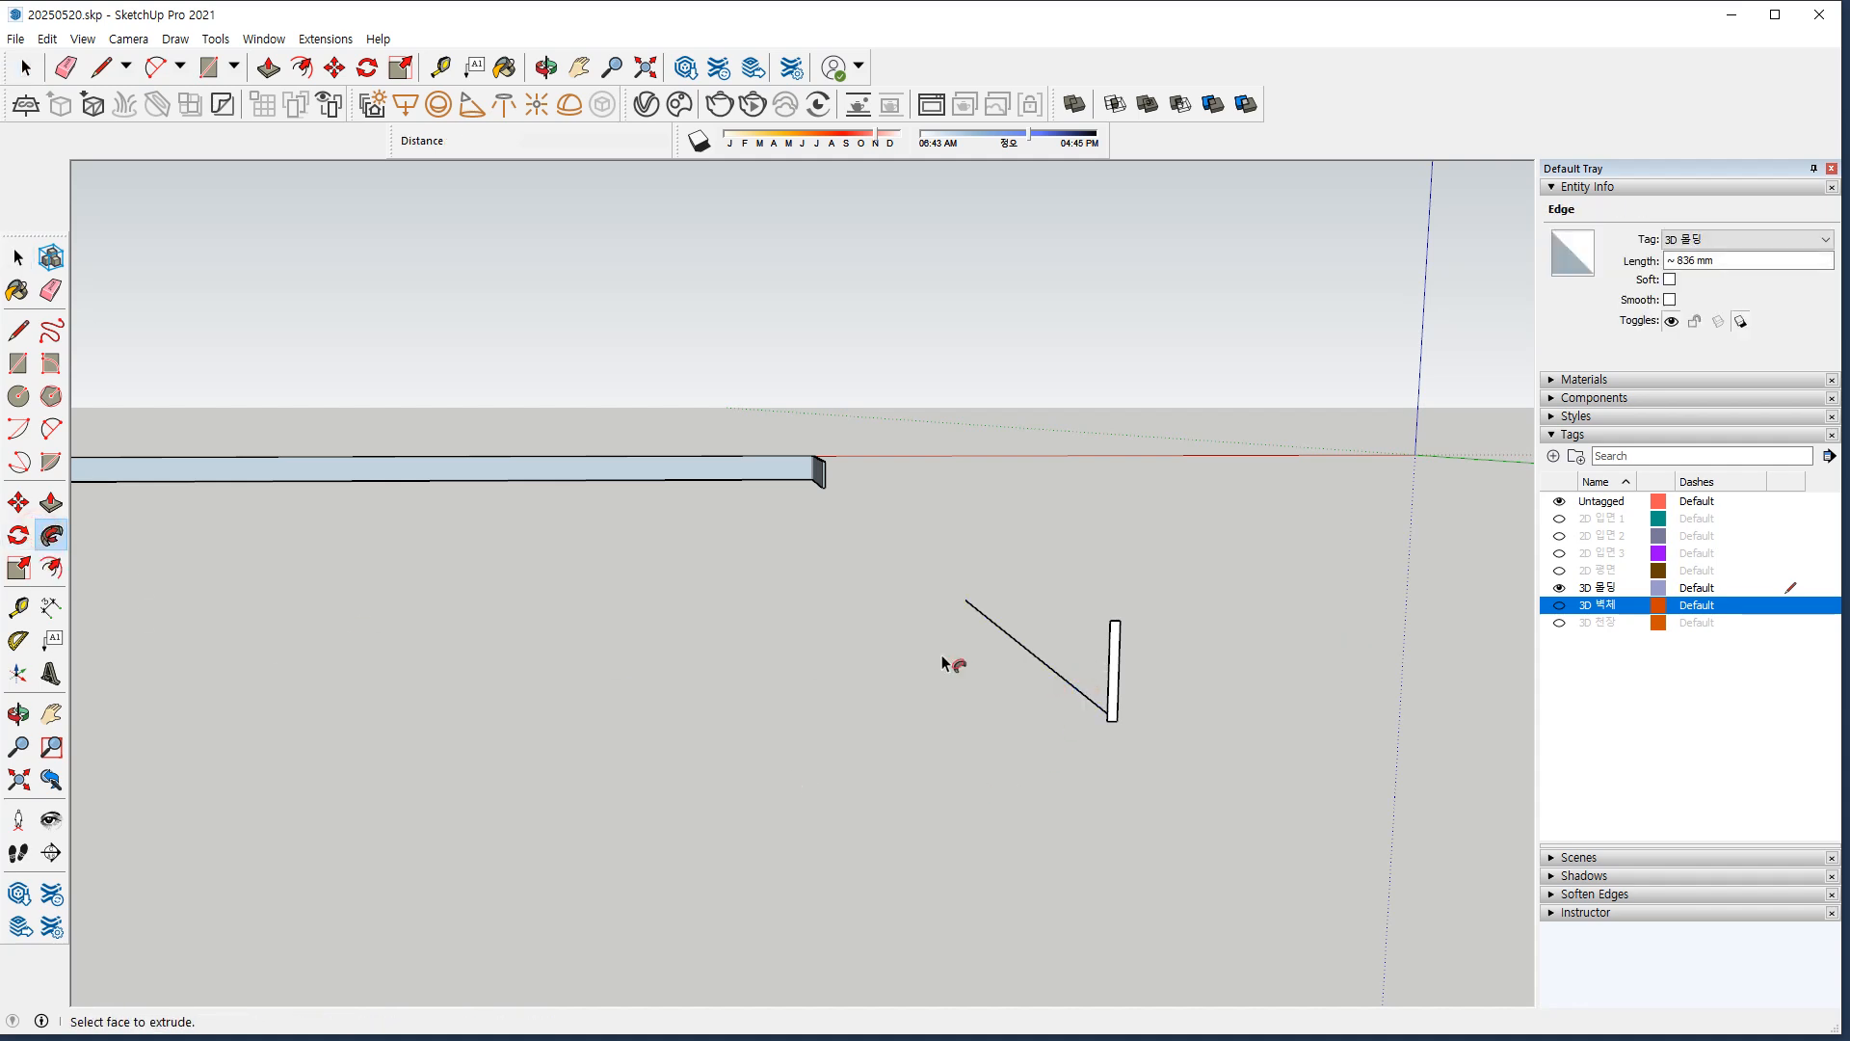
left_click(1114, 674)
key("space")
left_click(1054, 625)
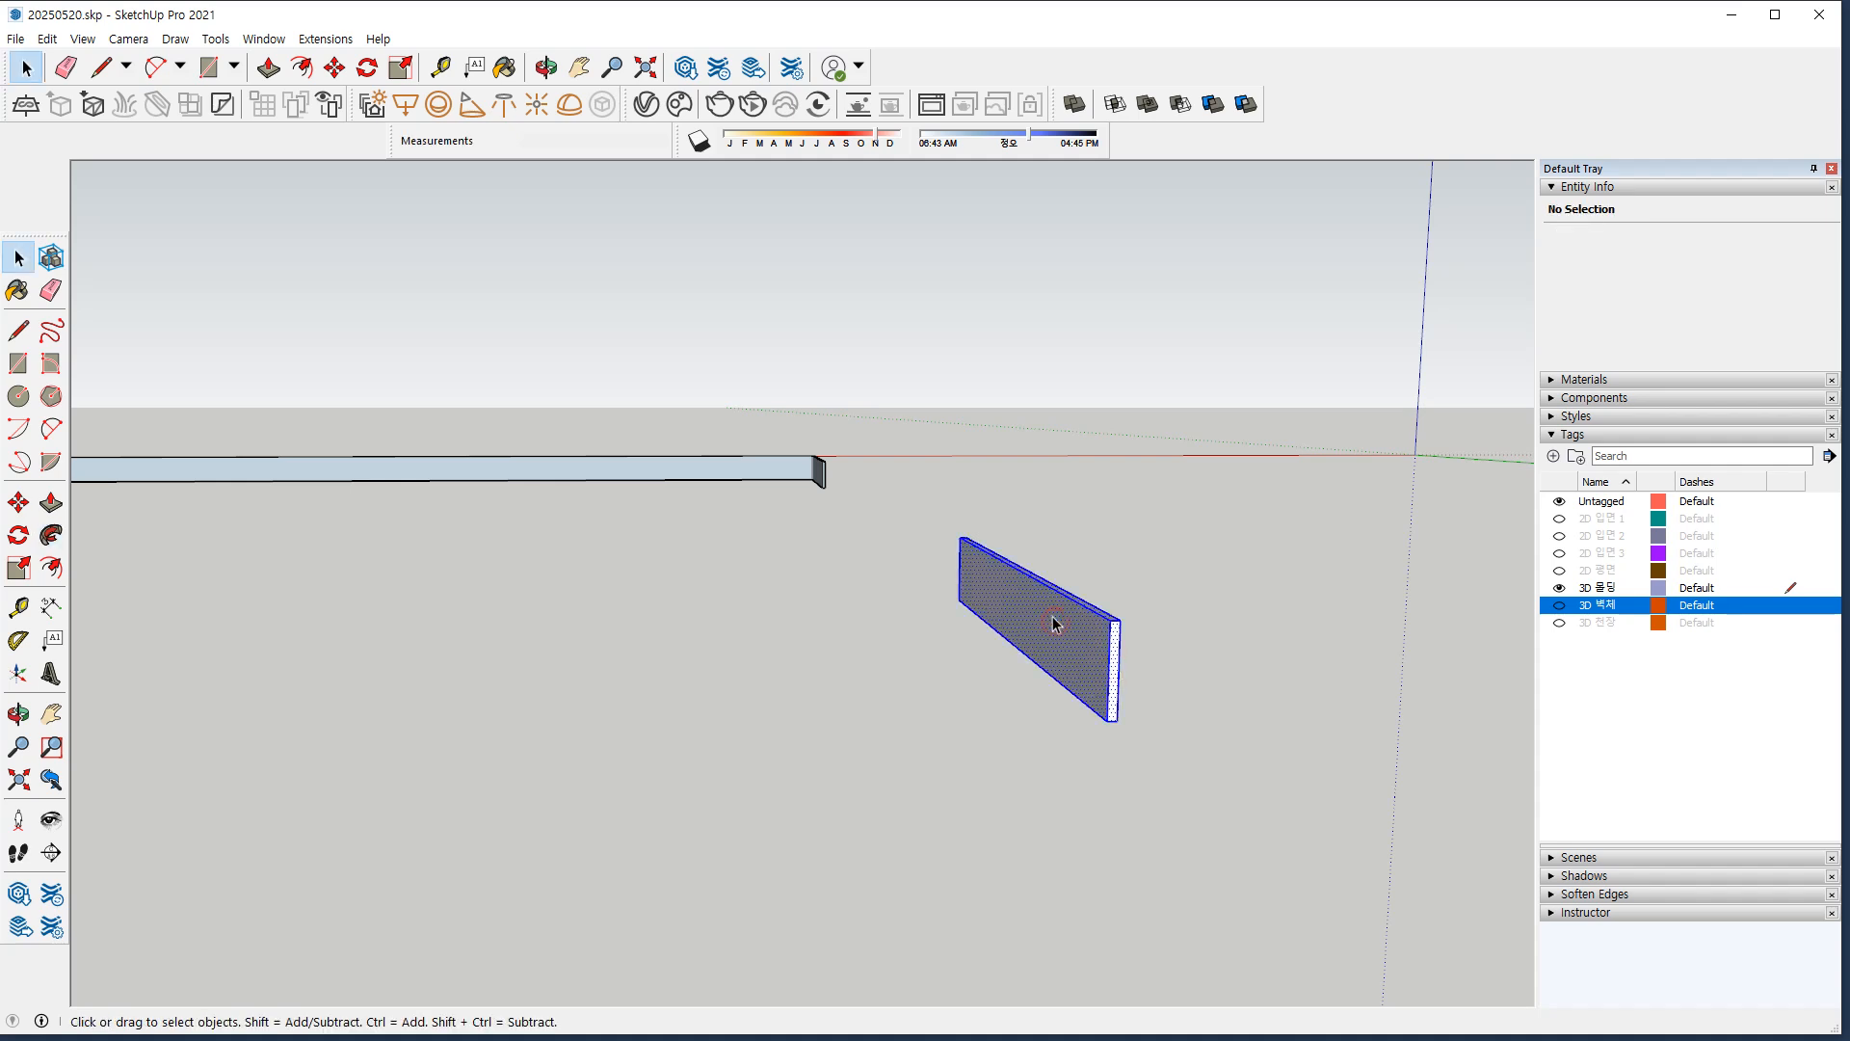
triple_click(1053, 625)
right_click(1046, 607)
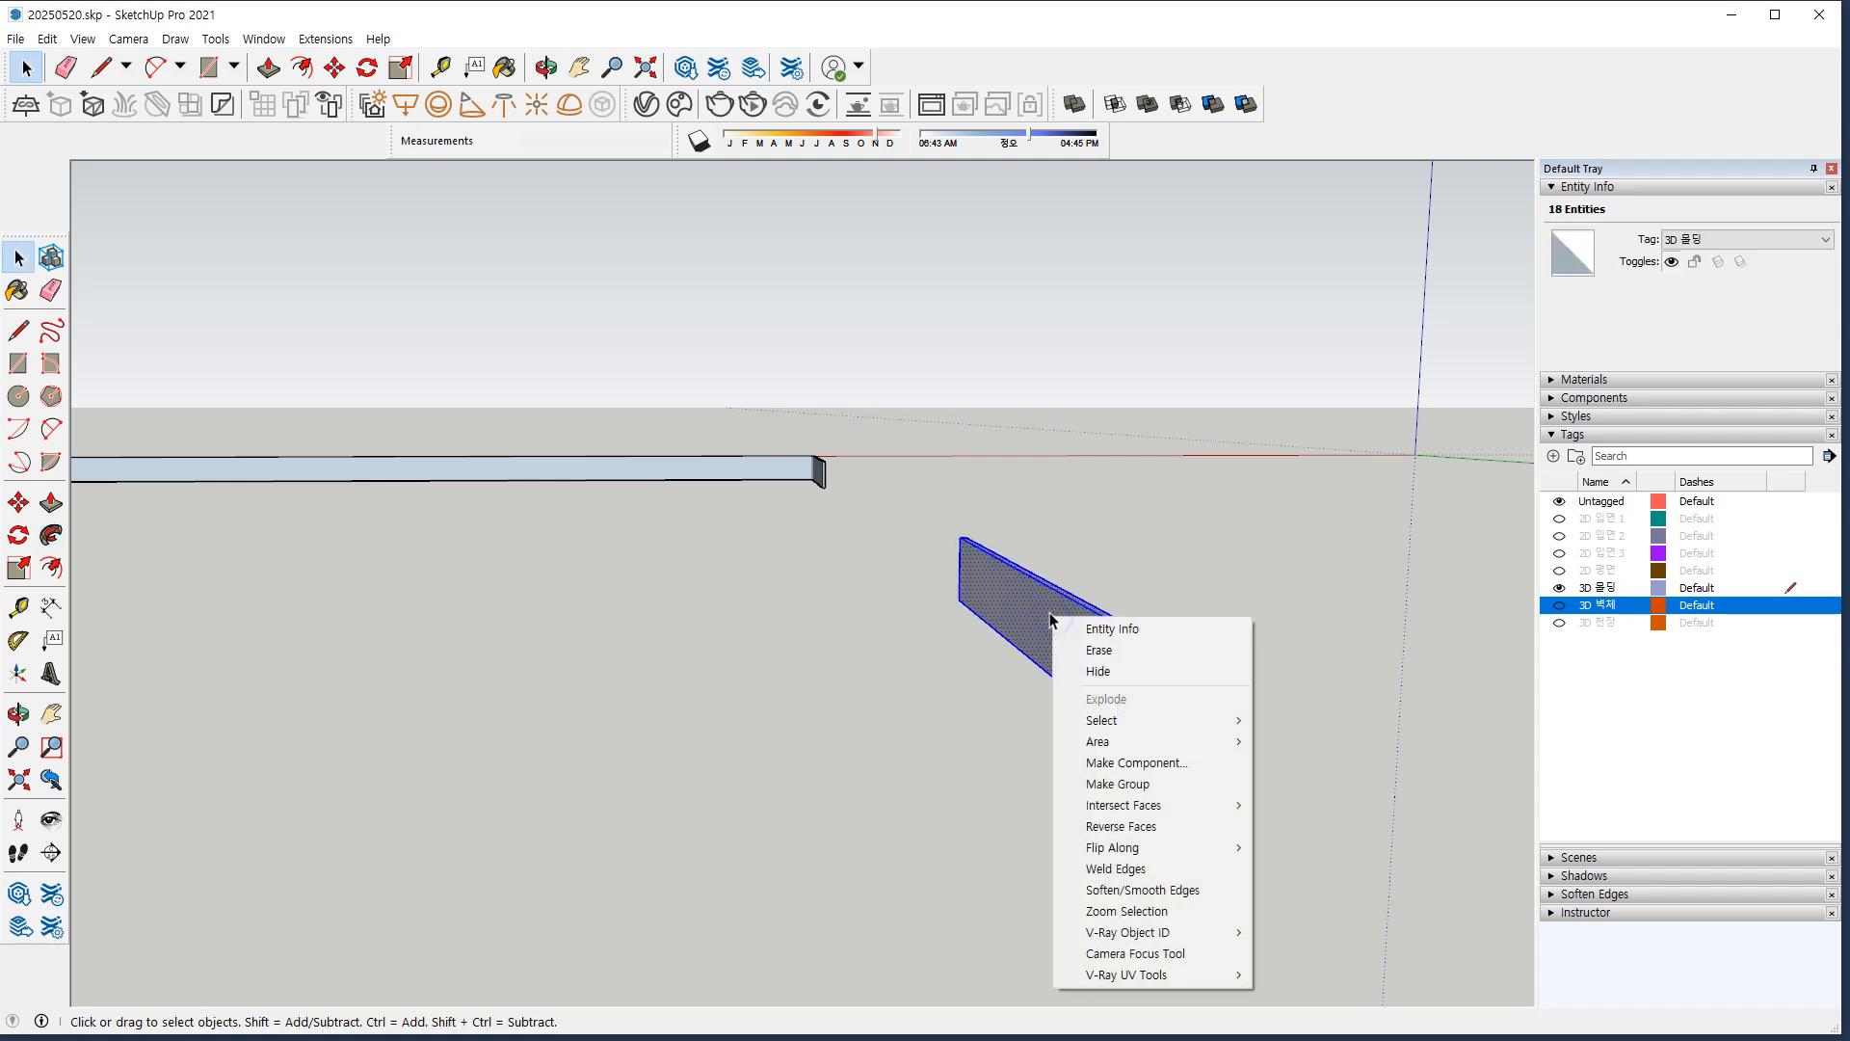
left_click(1134, 771)
left_click(767, 691)
Draw a 36 x 36 mm square profile hanging inward and down from the front end of the ceiling outline.
middle_click_drag(768, 696, 939, 585)
key("r")
left_click(934, 580)
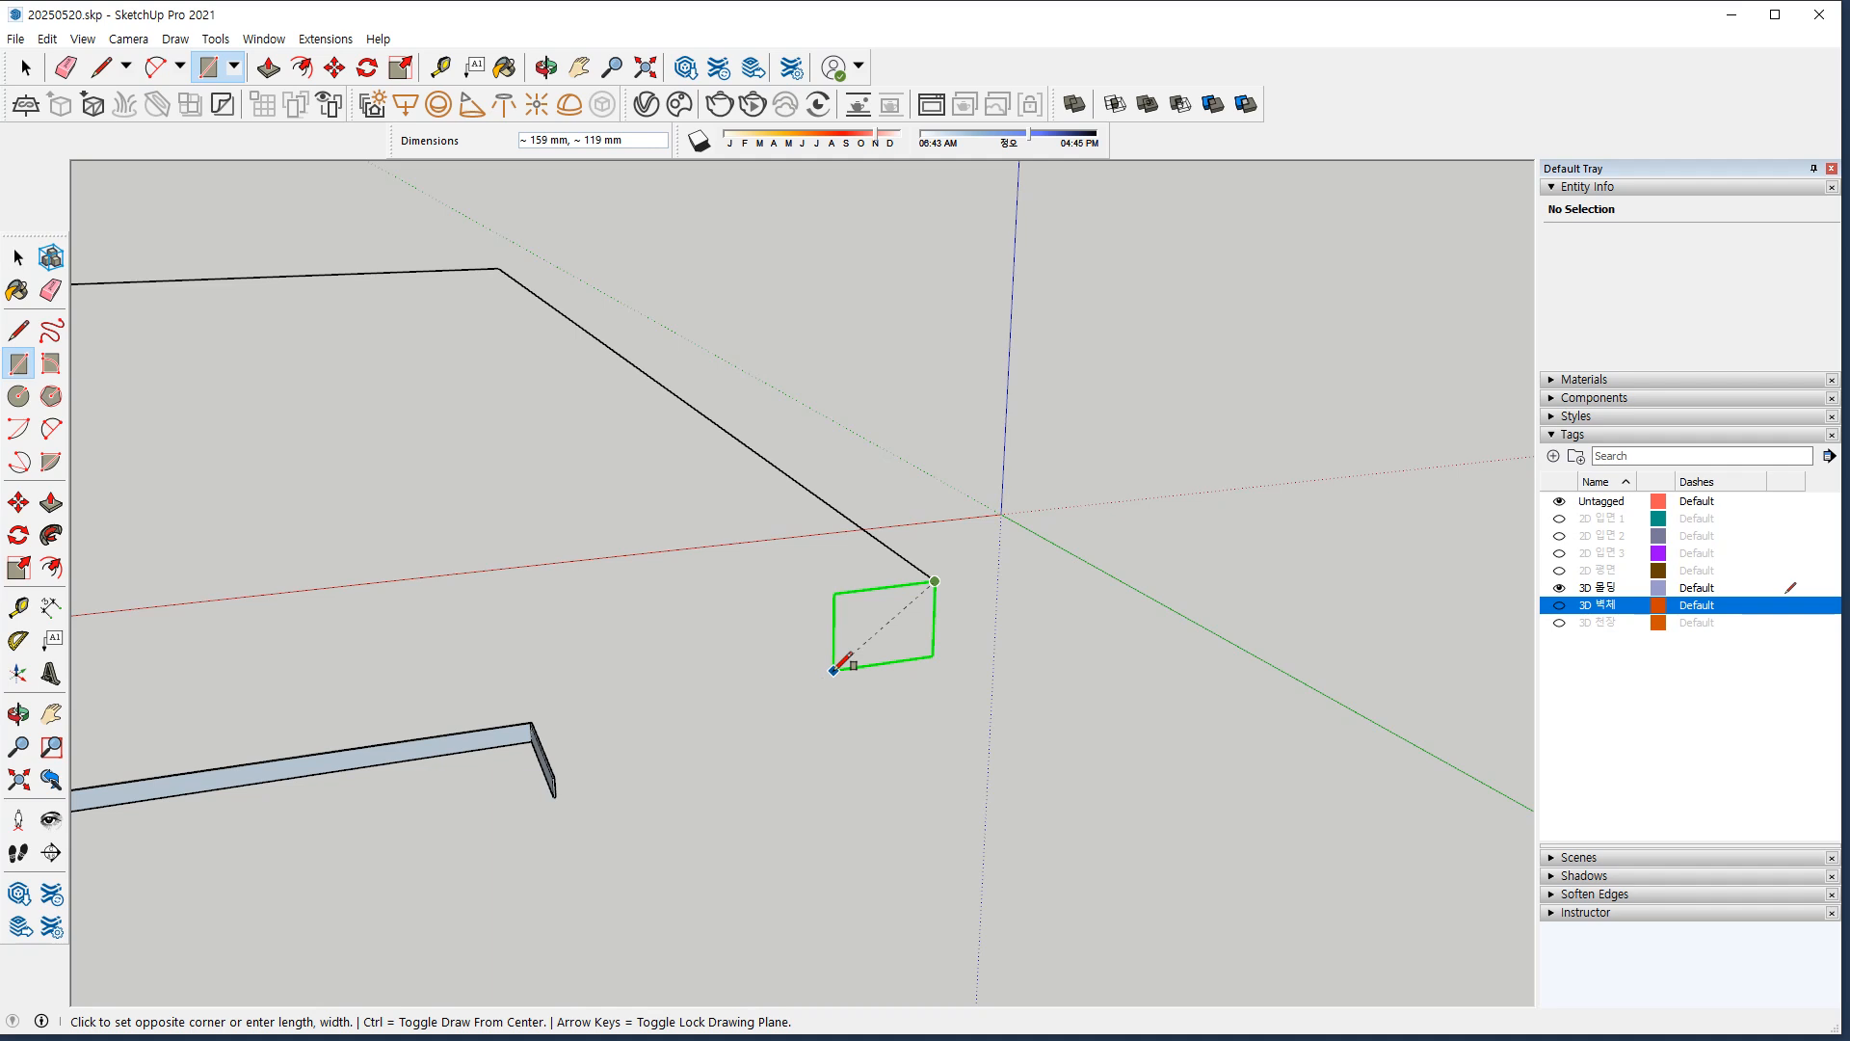
type("36,36")
key("Return")
key("space")
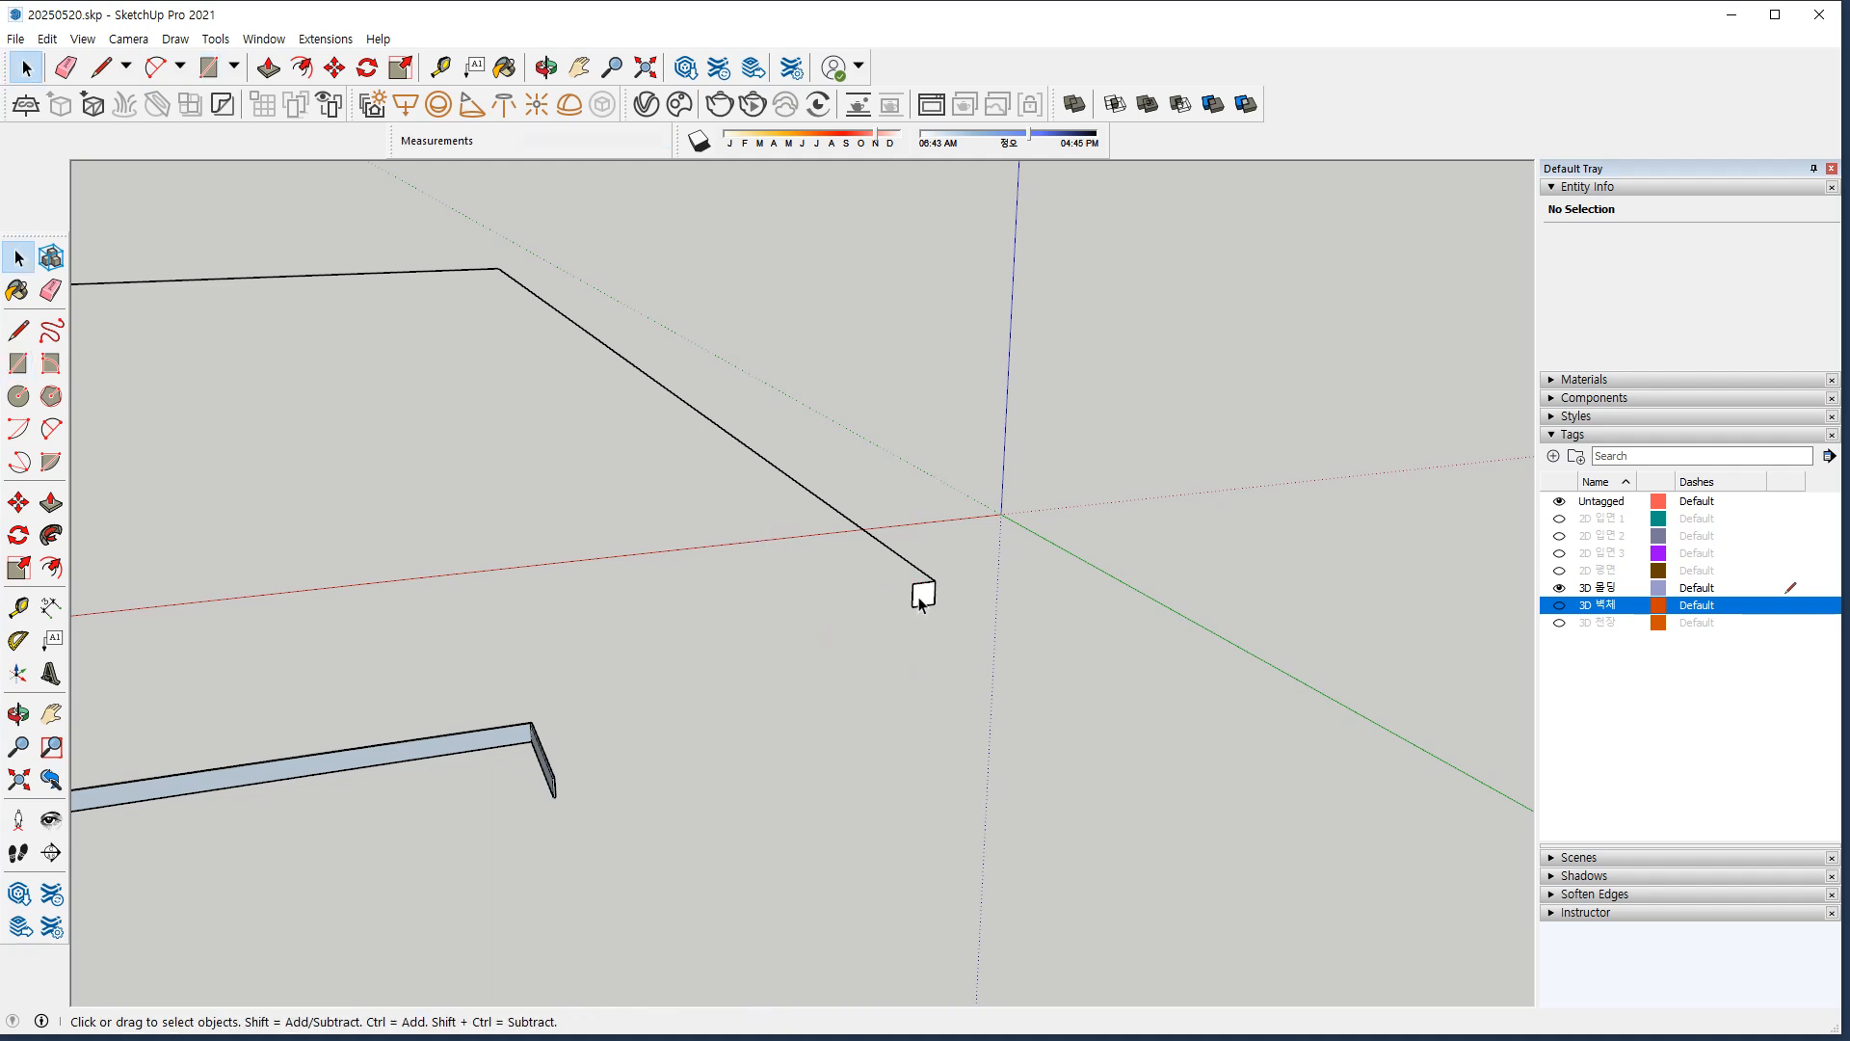
Sweep the square profile along the ceiling outline's three edges with Follow Me and group the resulting ceiling molding.
left_click_drag(896, 537, 1002, 678, "shift")
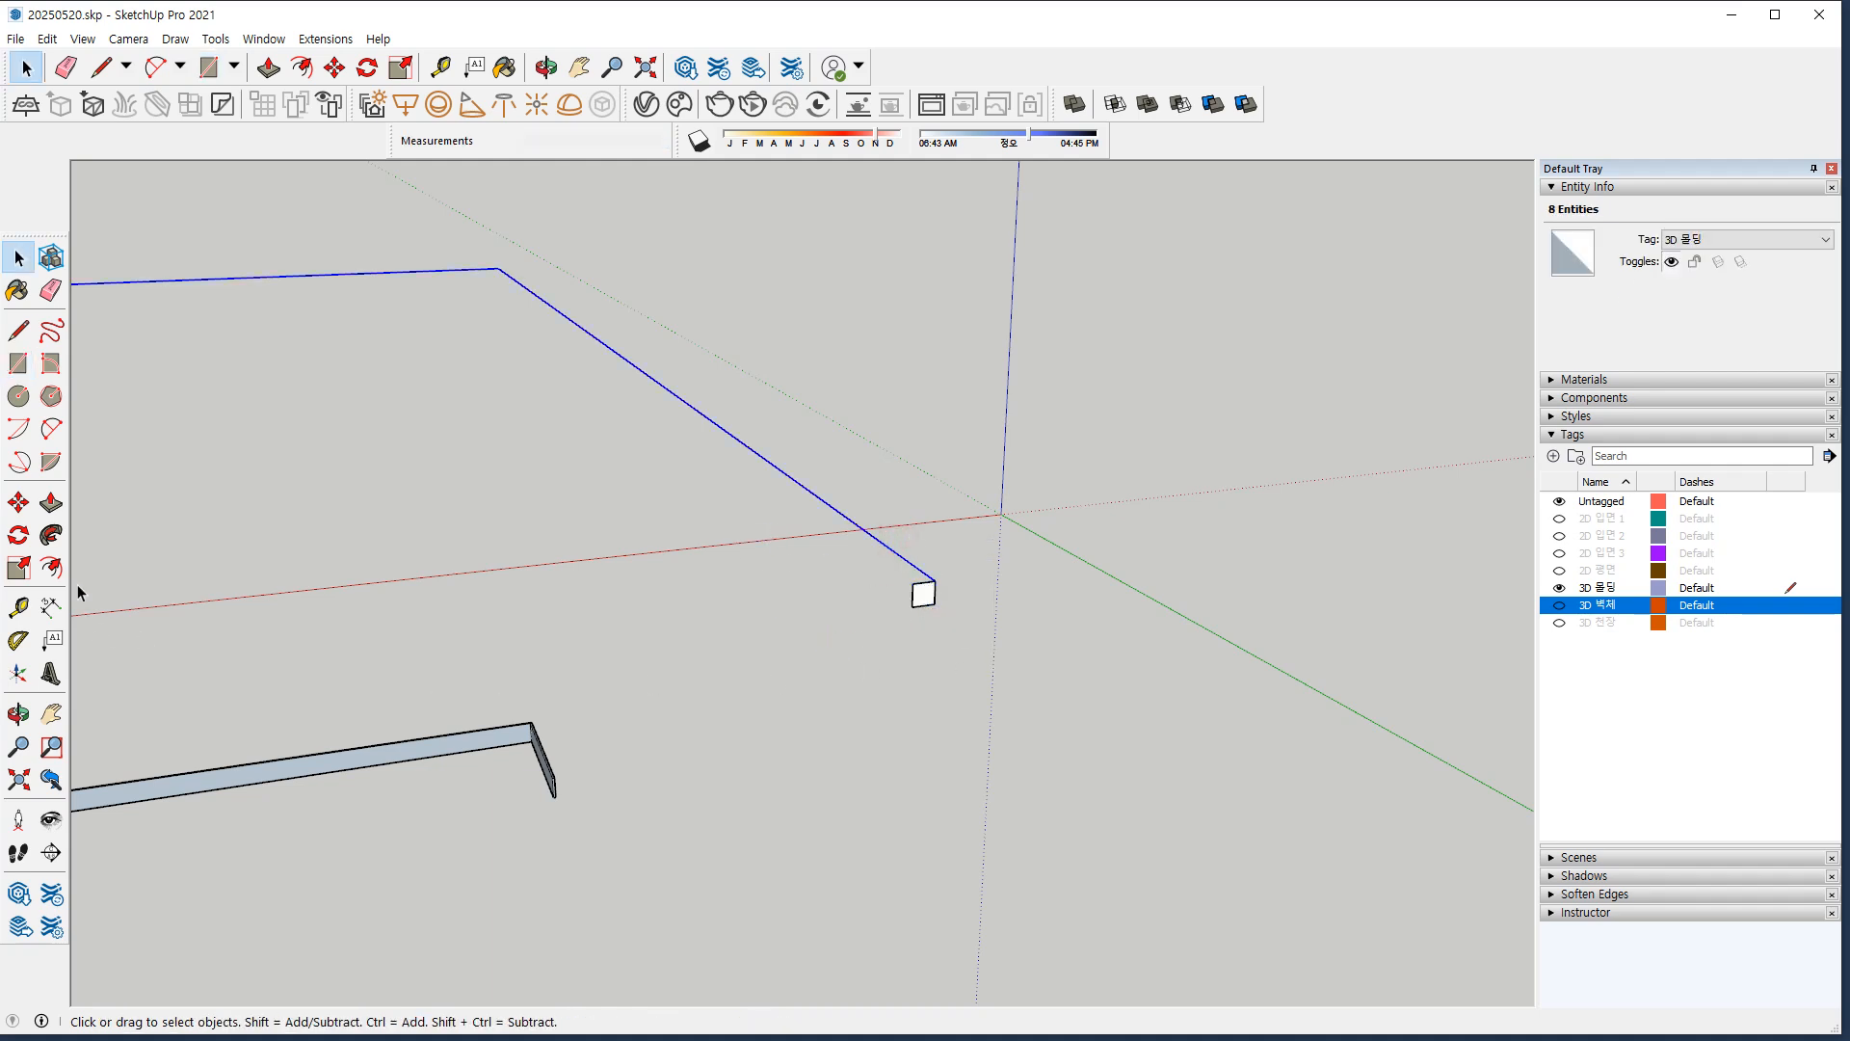
left_click(53, 535)
left_click(925, 596)
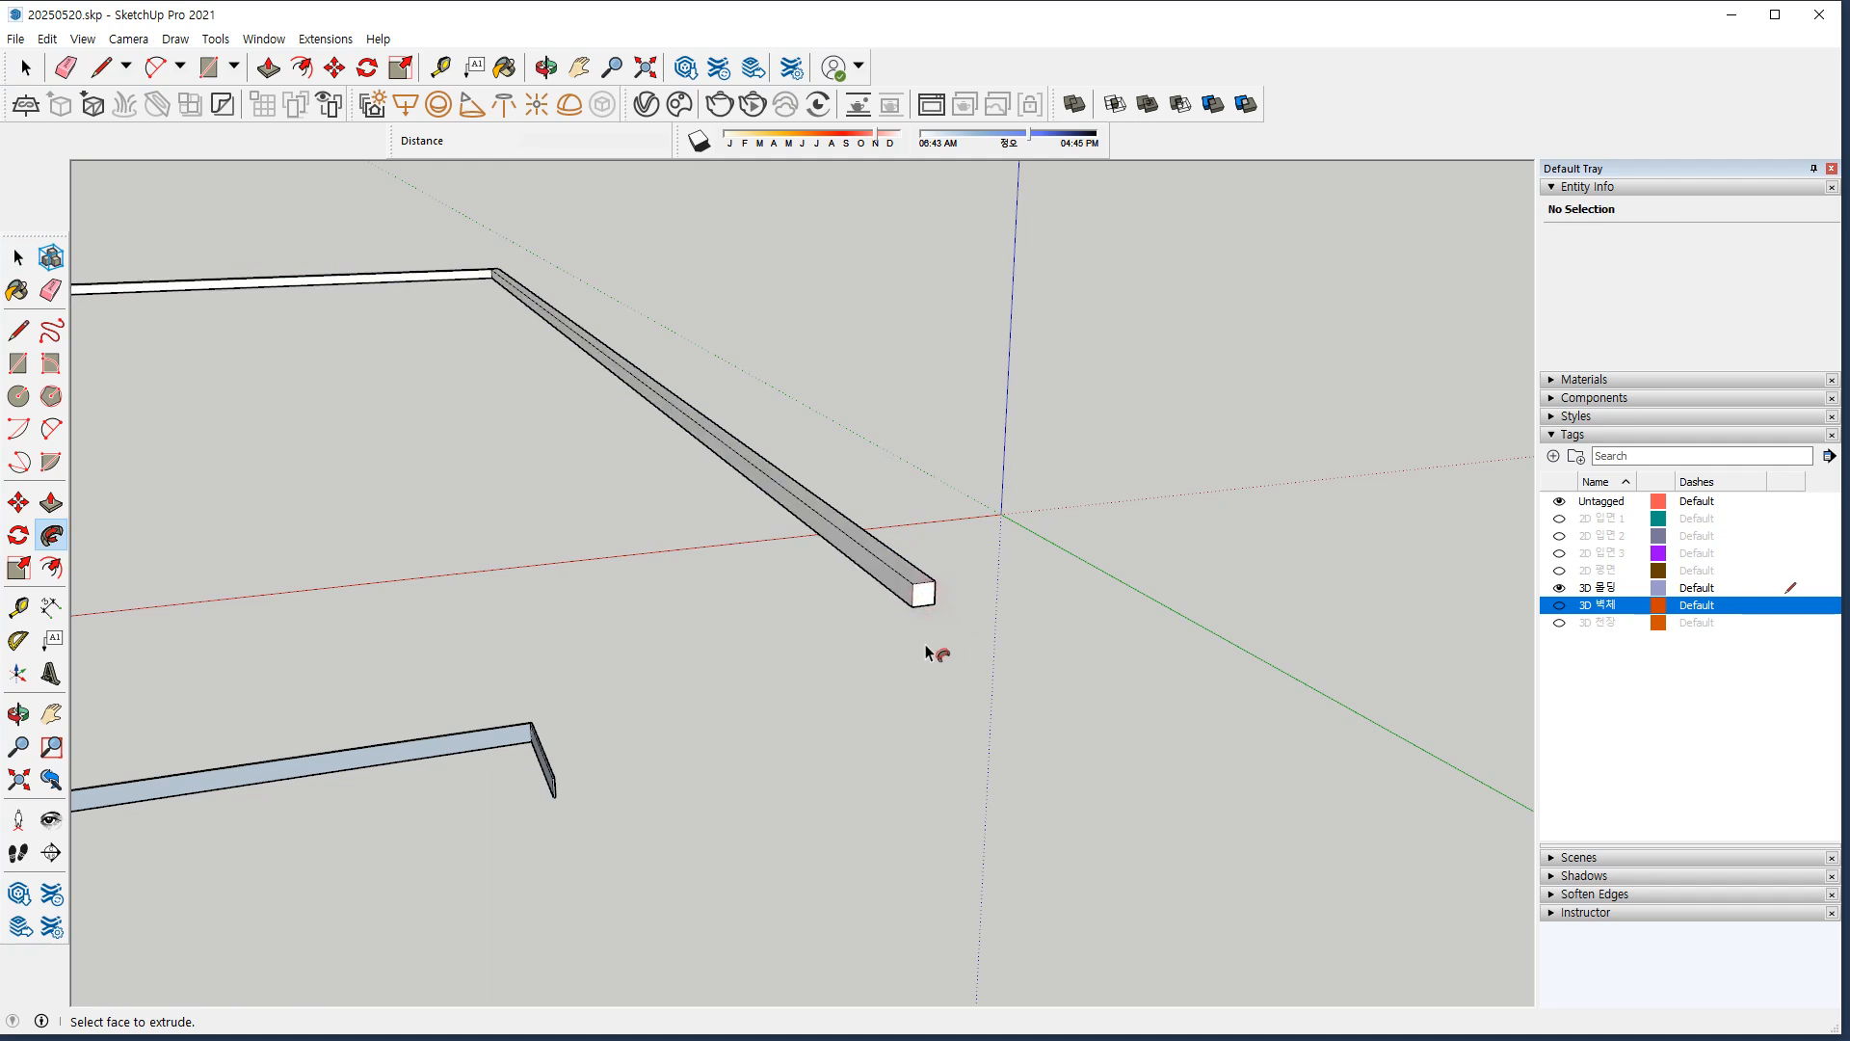
key("space")
triple_click(887, 590)
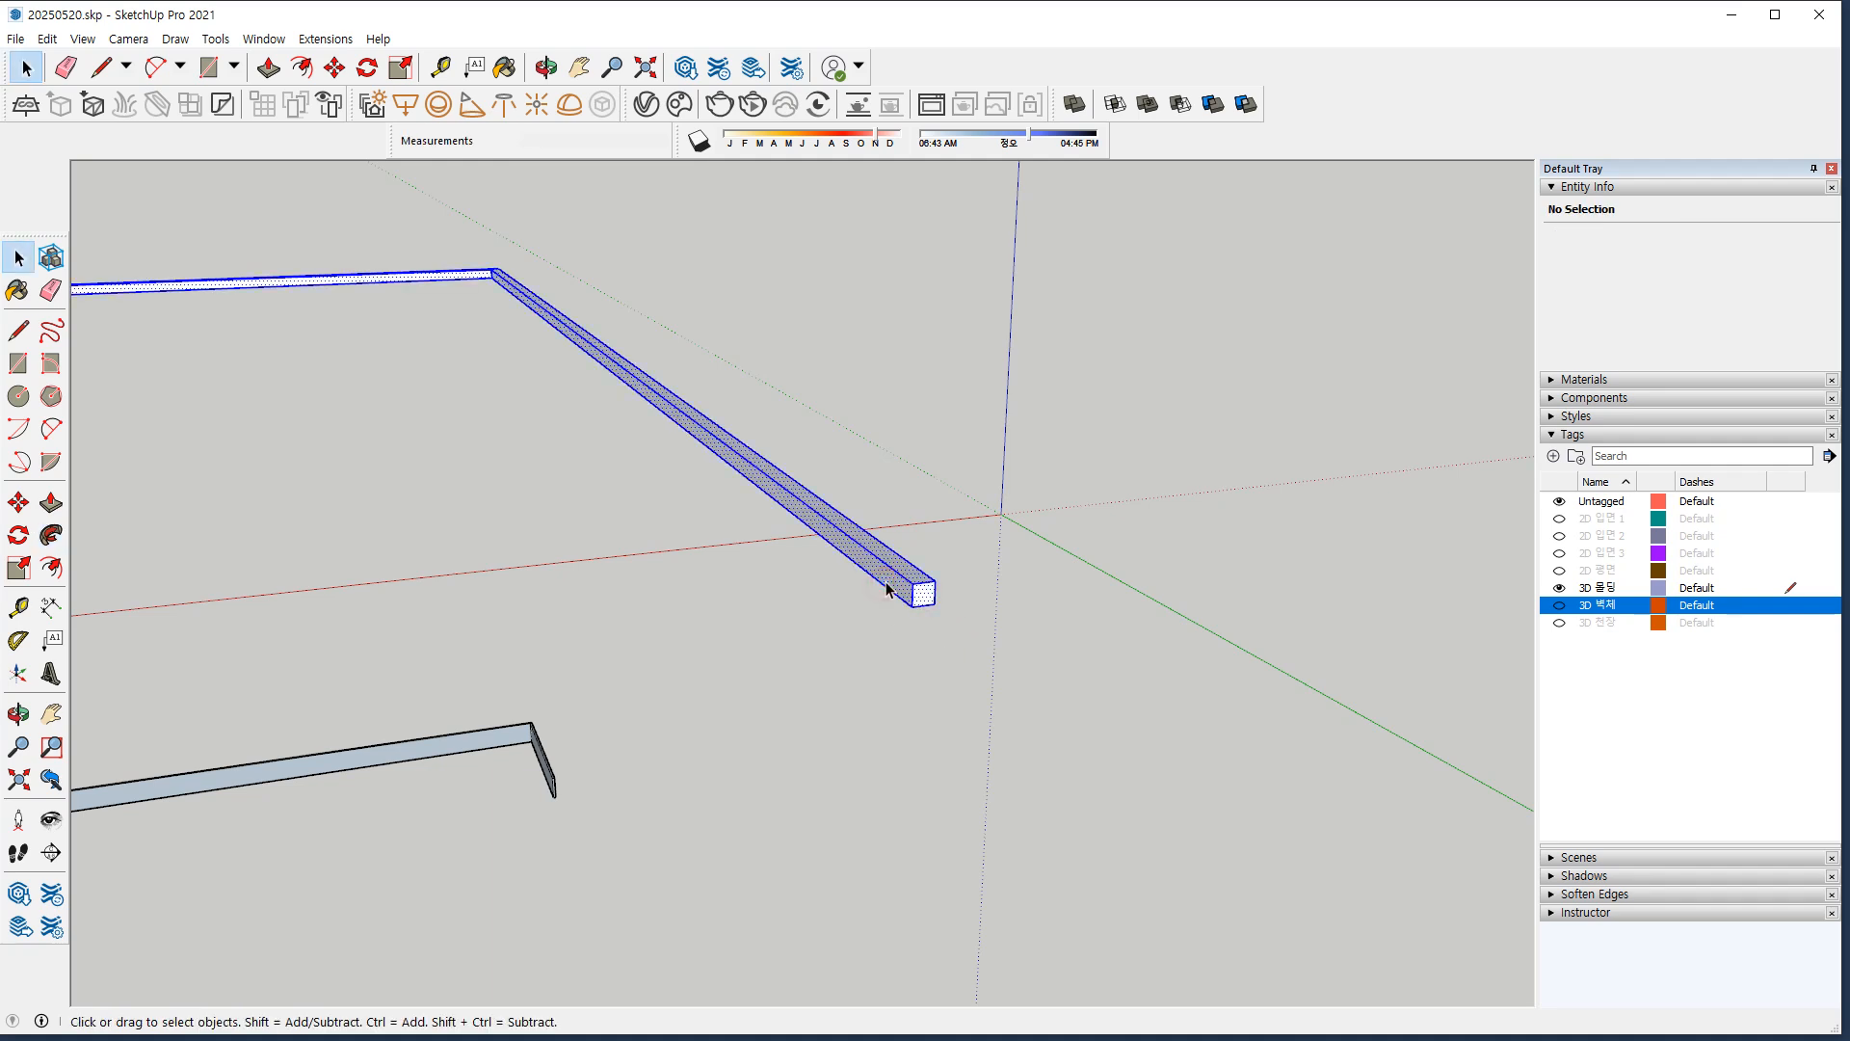
right_click(886, 591)
left_click(785, 774)
left_click(785, 773)
Turn the 3D 천장 and 3D 벽체 tags back on and check the moldings inside the room.
middle_click_drag(784, 772, 552, 682)
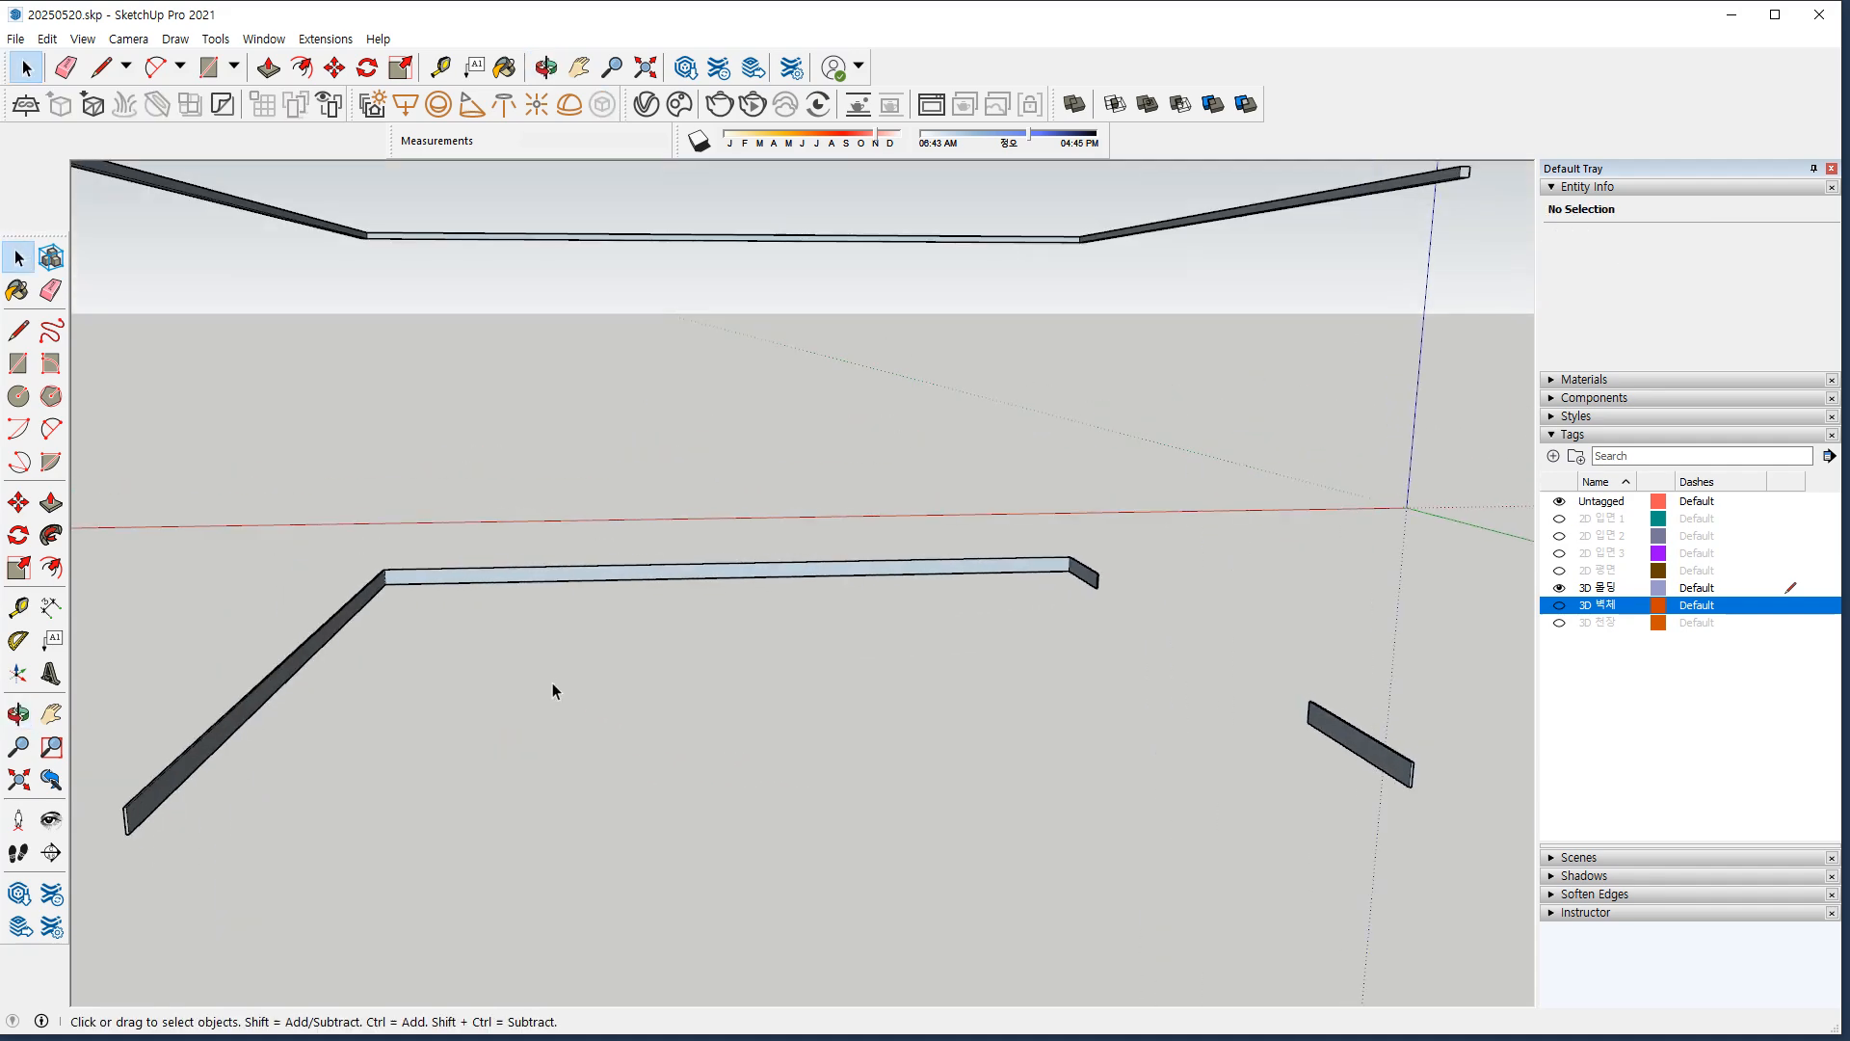
left_click(1559, 623)
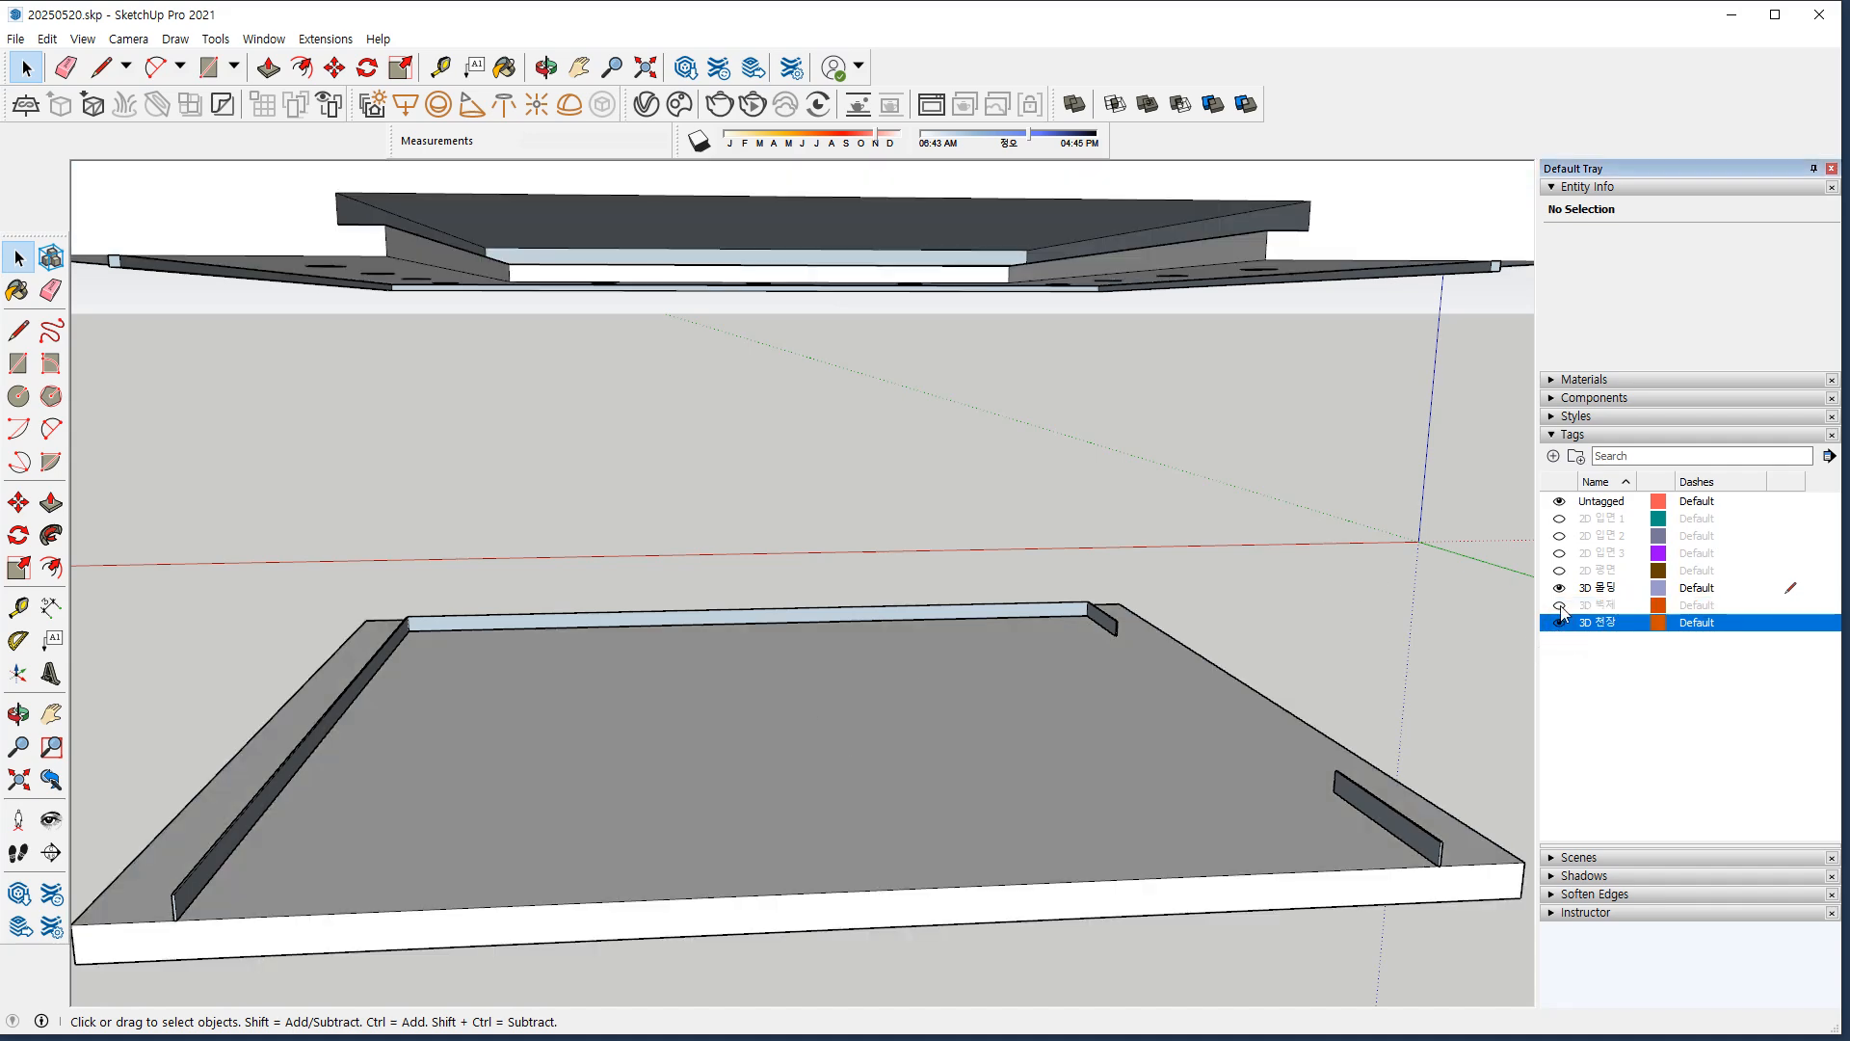
left_click(1559, 605)
middle_click_drag(690, 430, 727, 515)
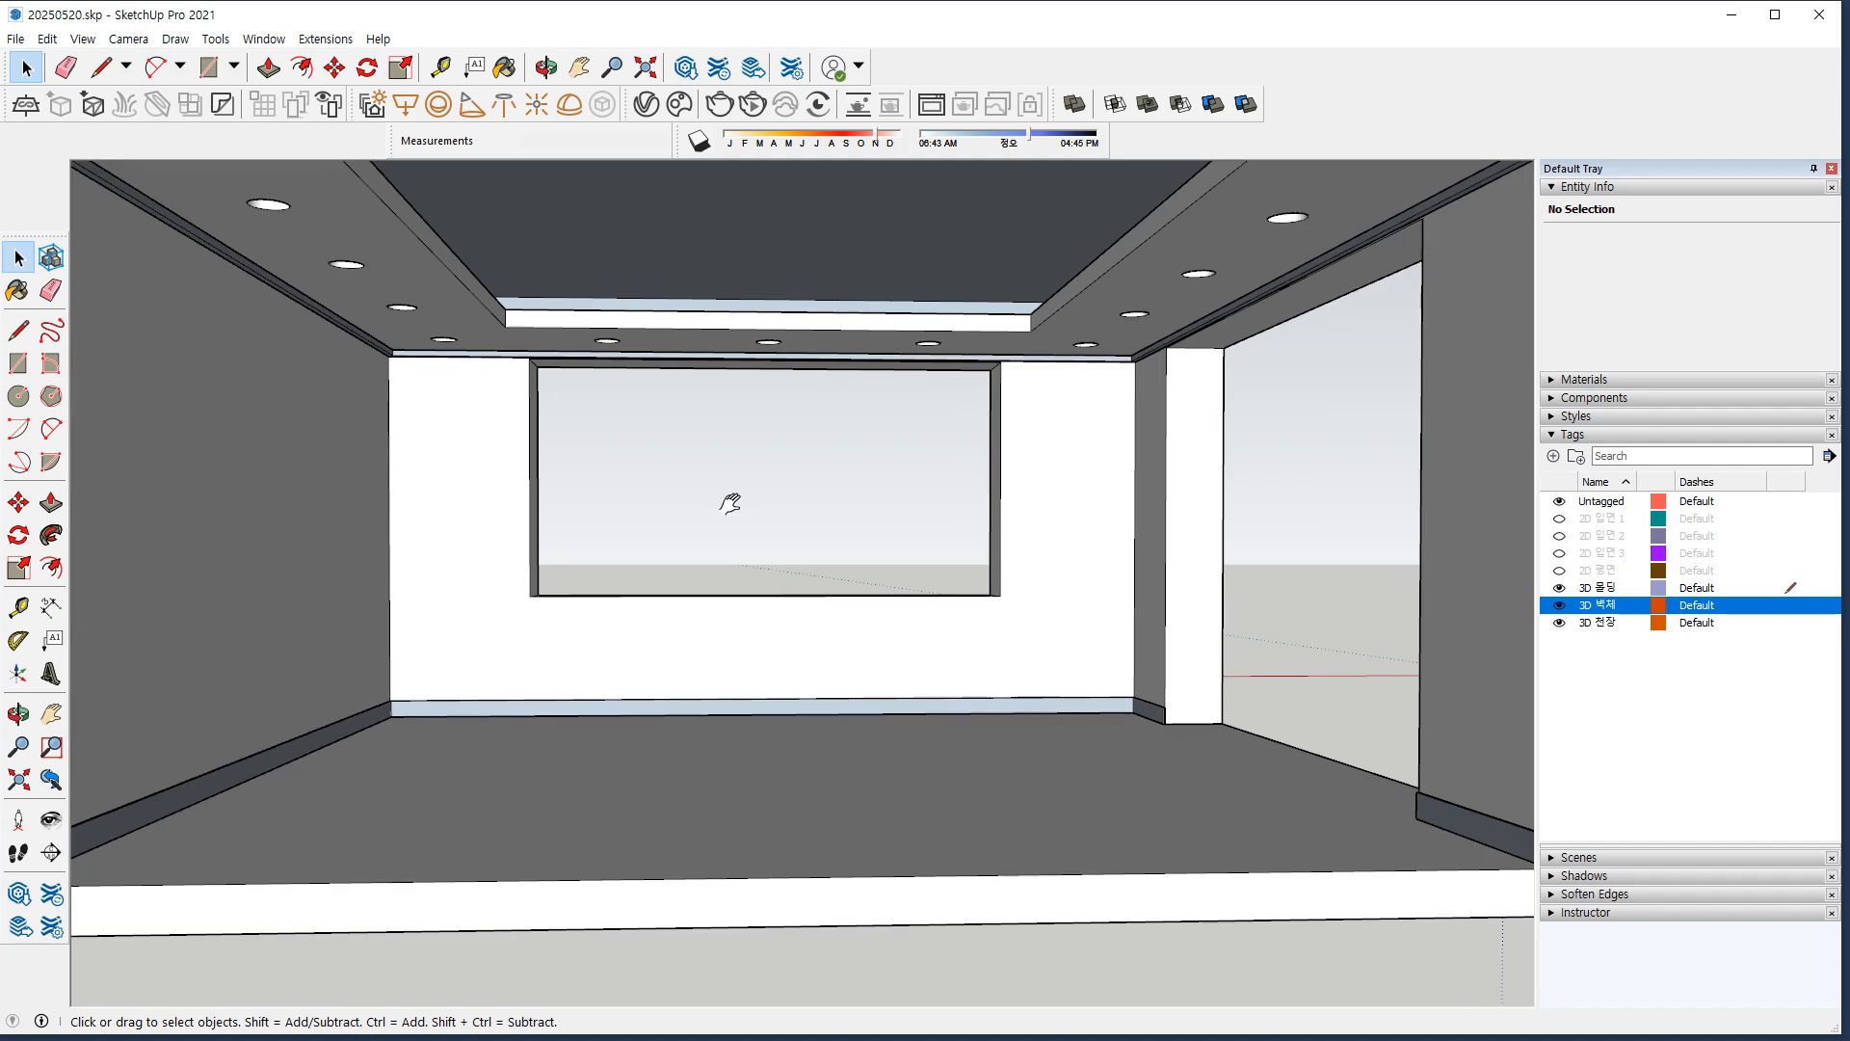
scroll(786, 570, "up", 5)
scroll(788, 599, "up", 2)
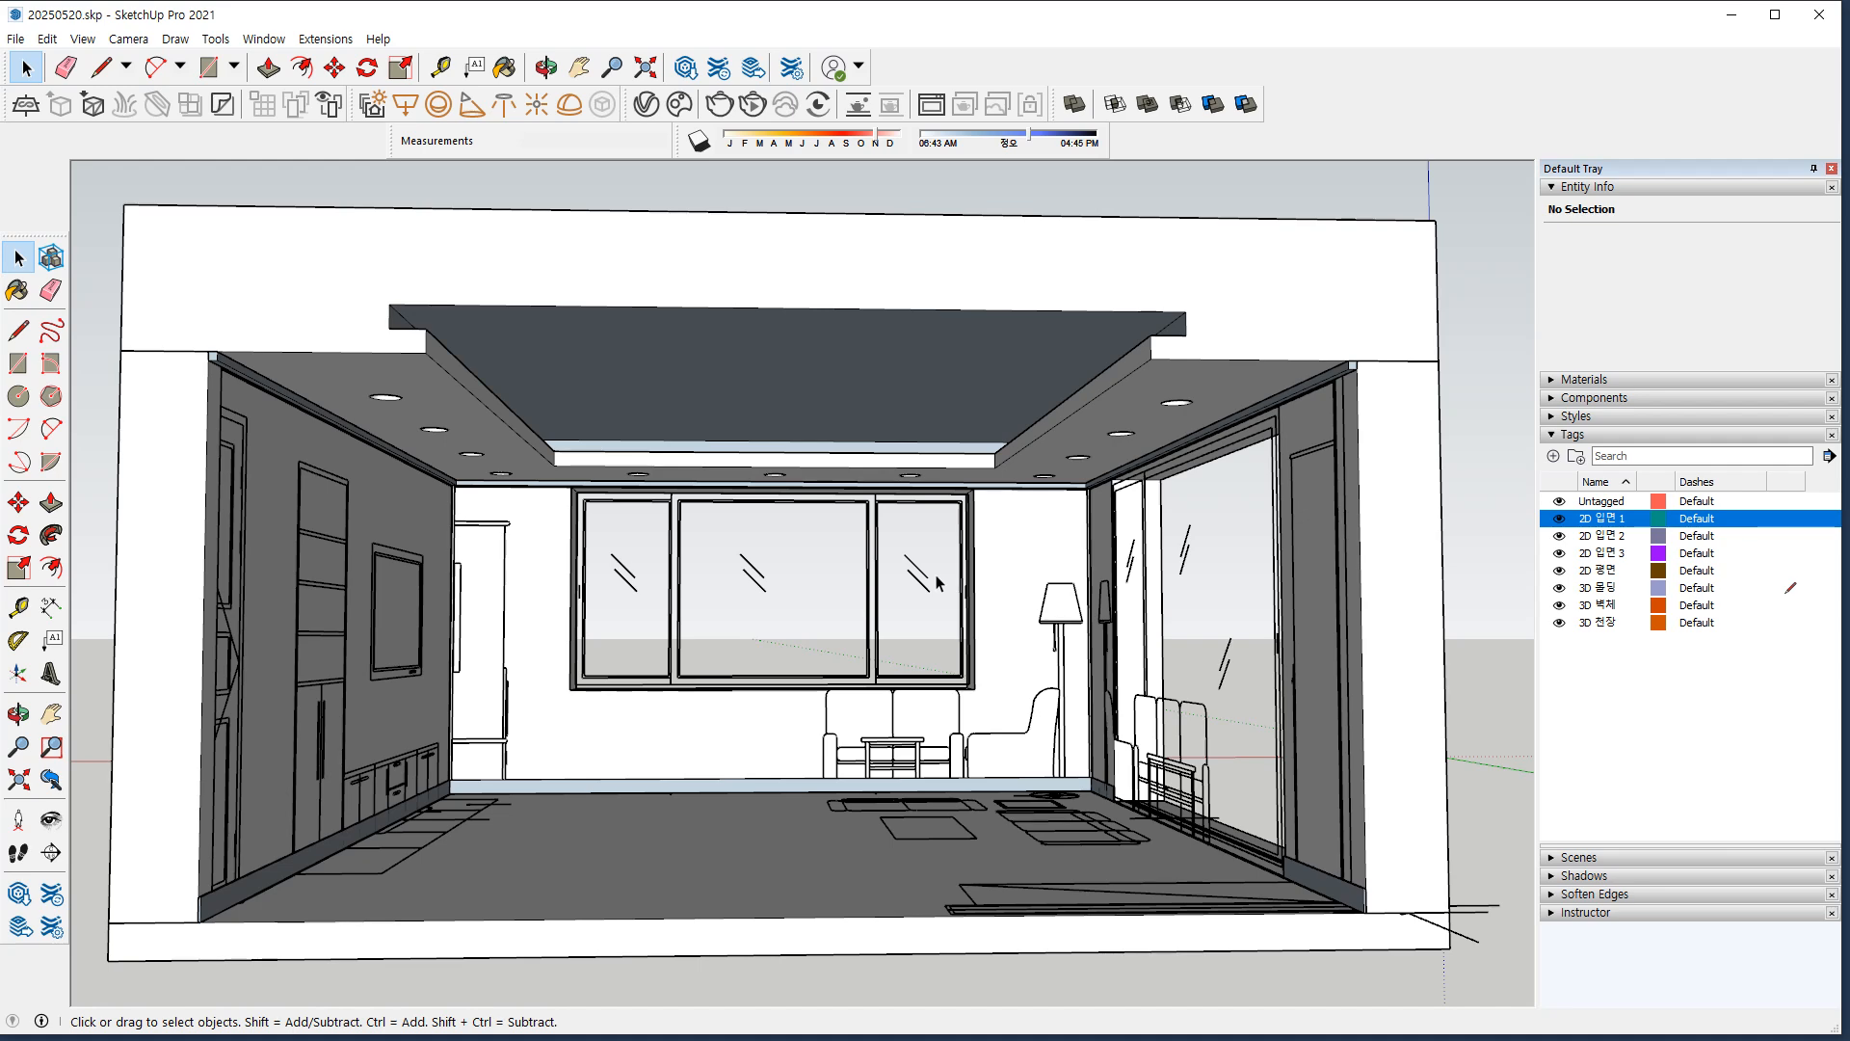
Draw a vertical 1500 mm line up from the middle of the floor's front edge on the open side.
key("l")
middle_click_drag(759, 733, 822, 903)
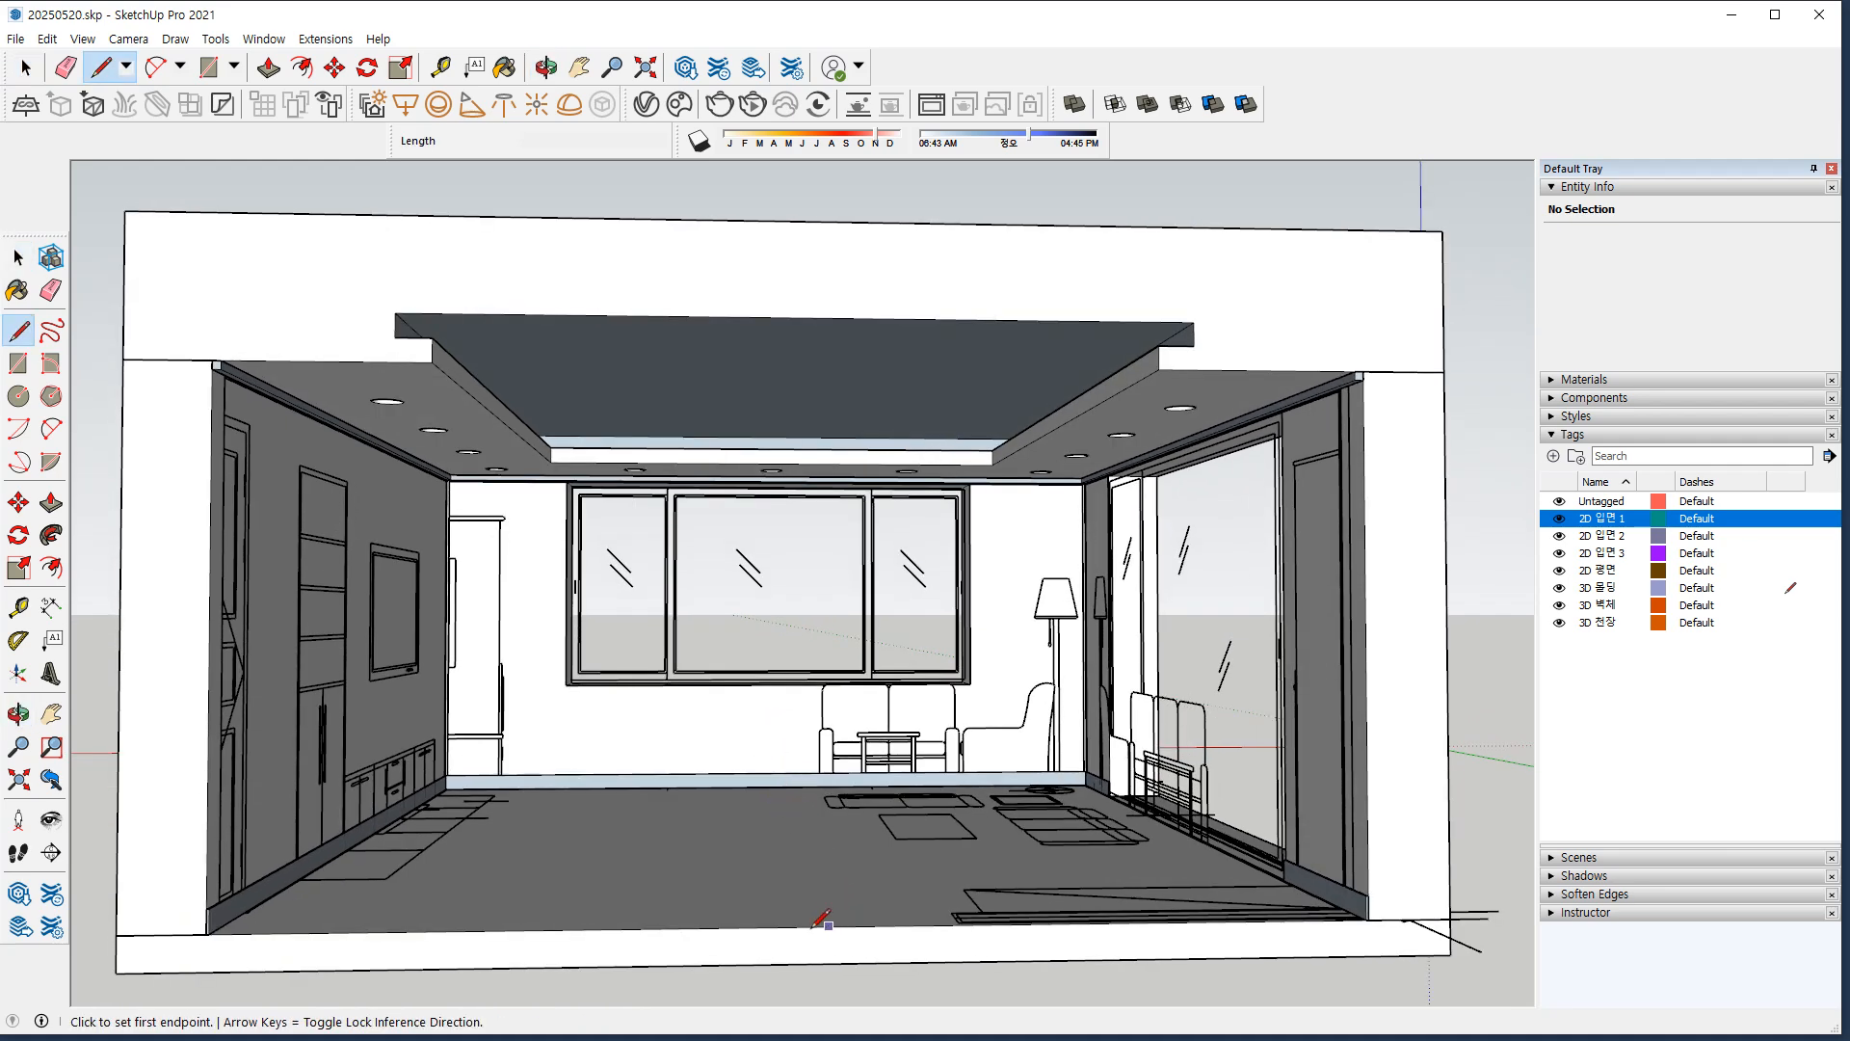
left_click(800, 926)
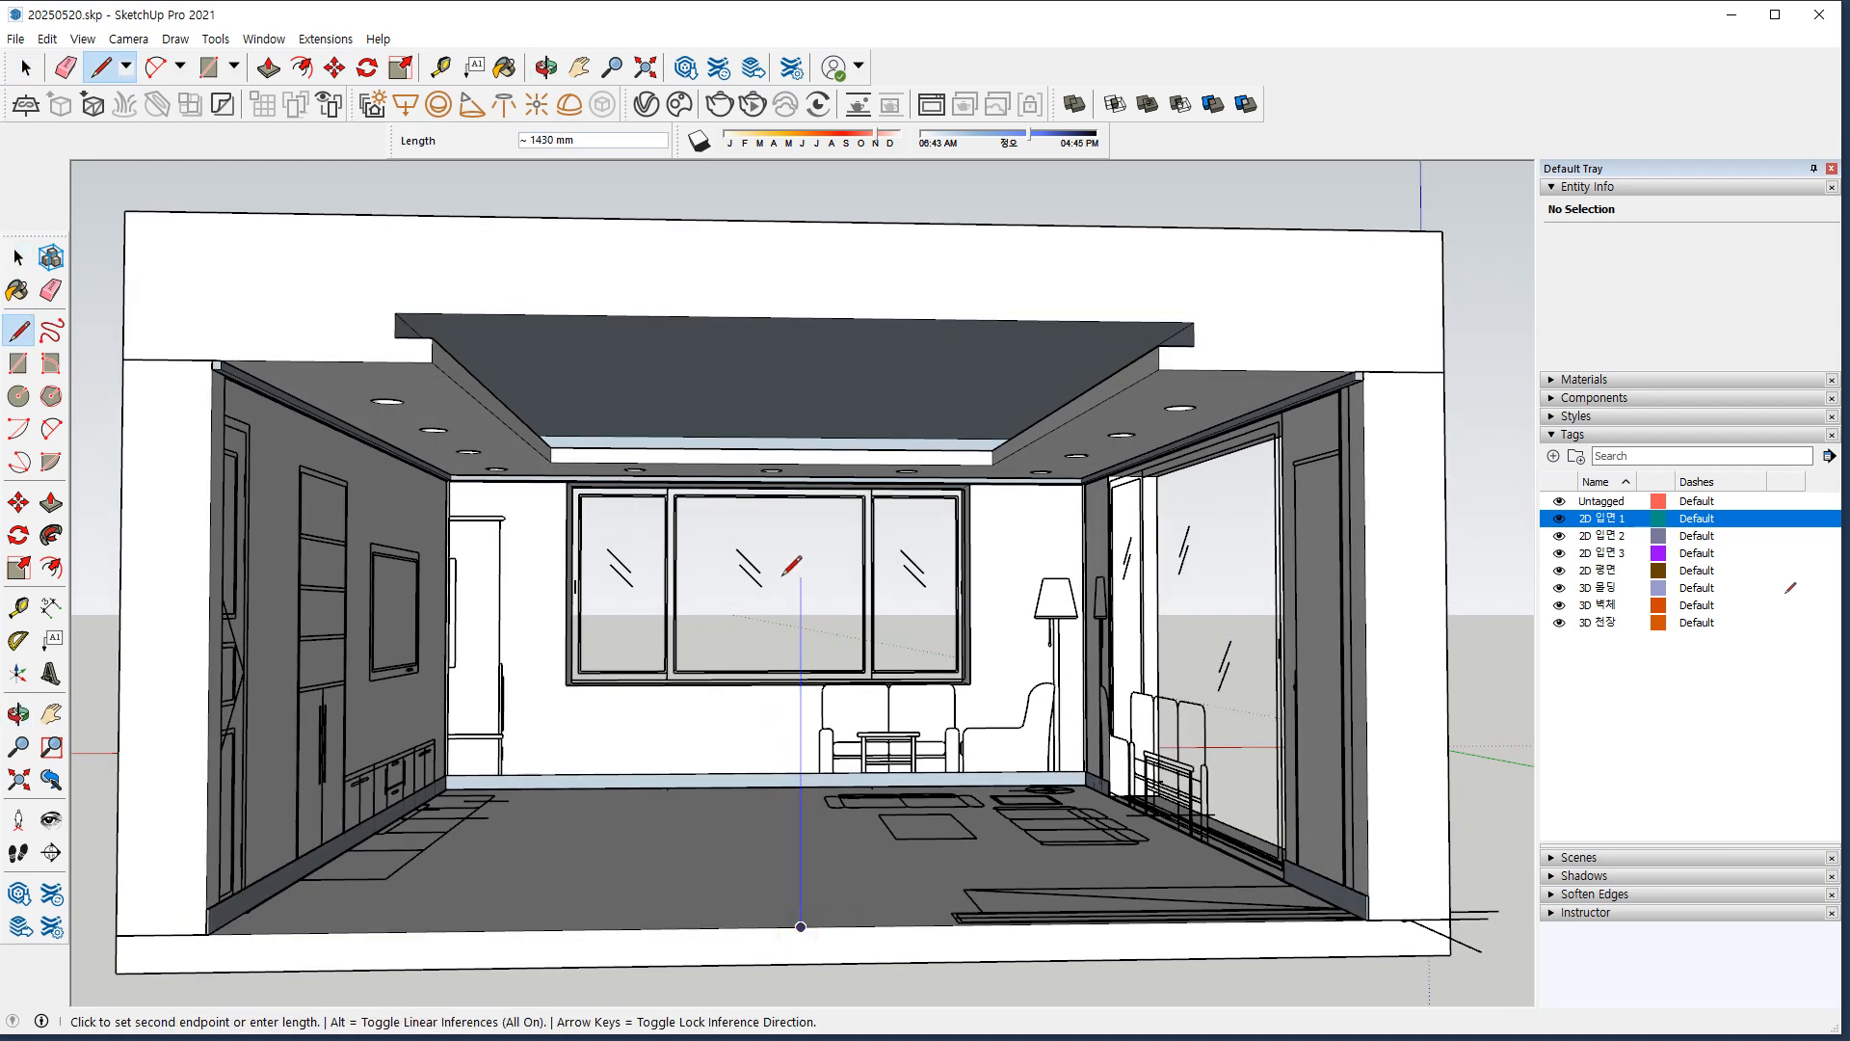
key("Up")
type("150")
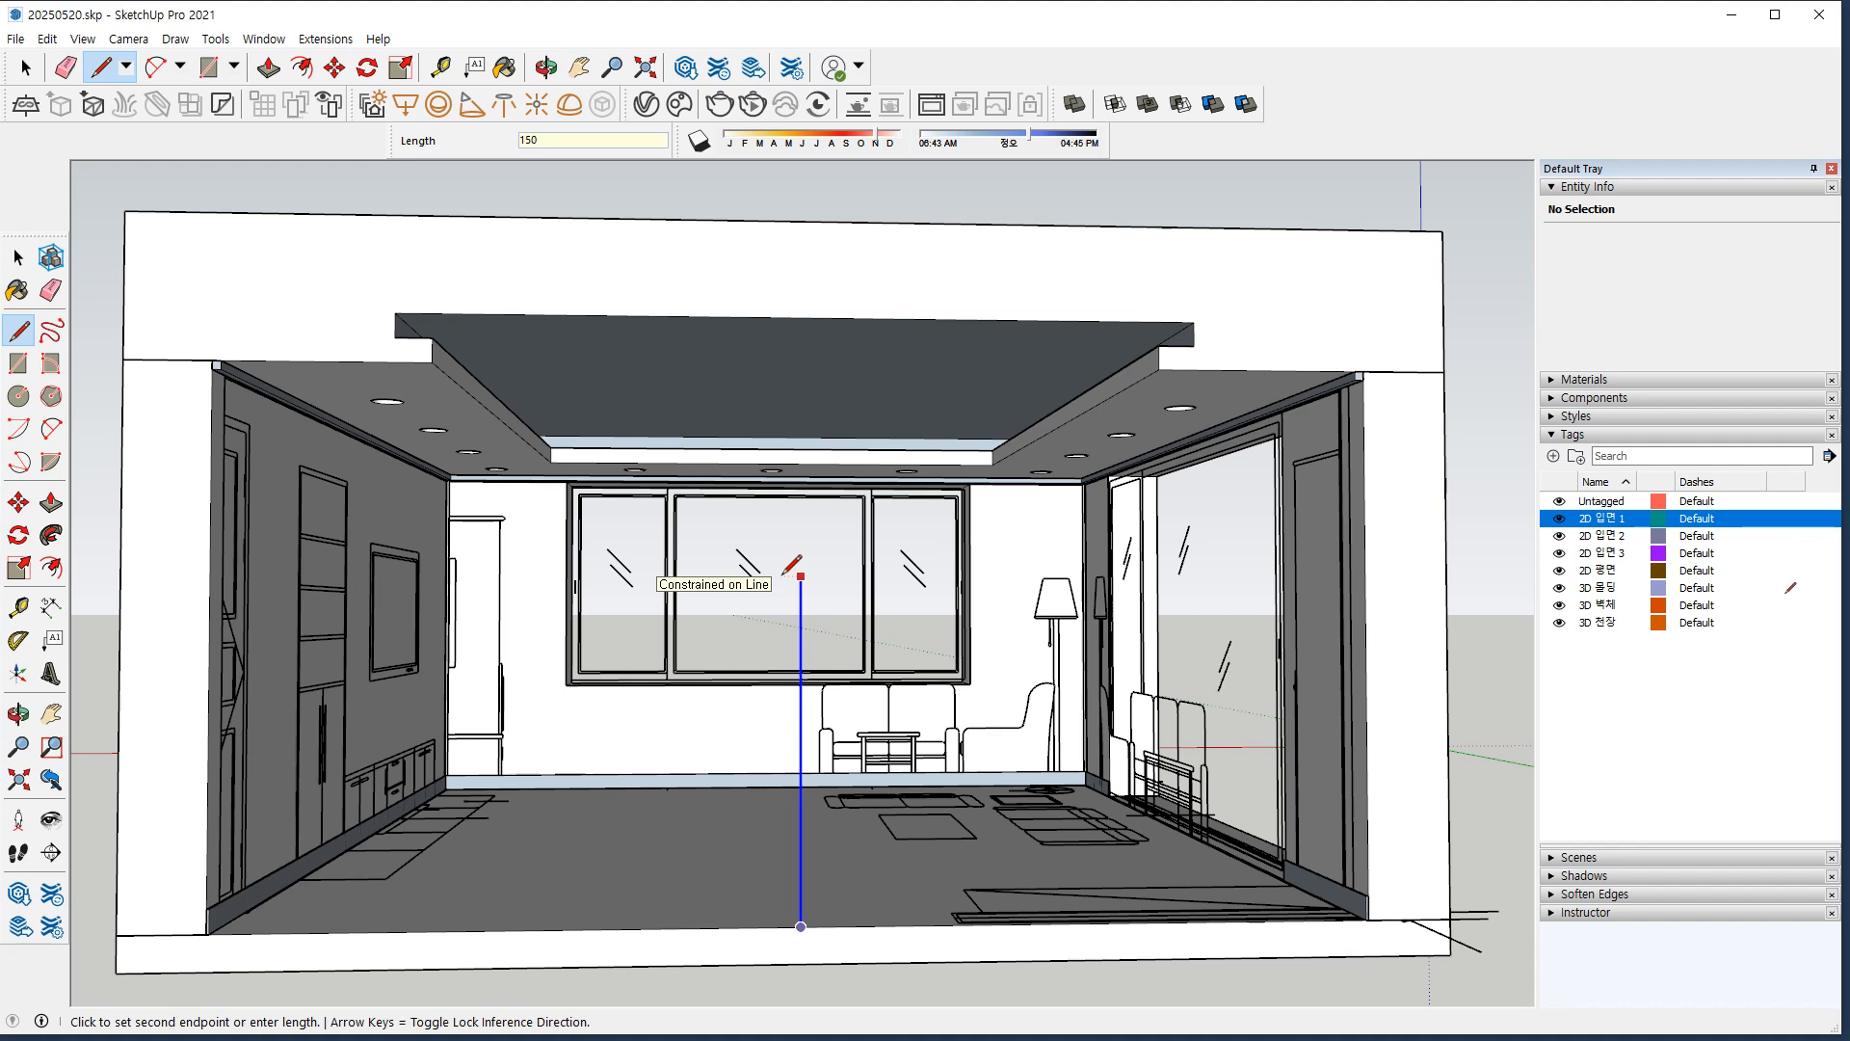
type("0")
key("Return")
key("space")
Frame the room from its open side with the horizon level with the top of the vertical 1500 mm line.
middle_click_drag(880, 599, 874, 609)
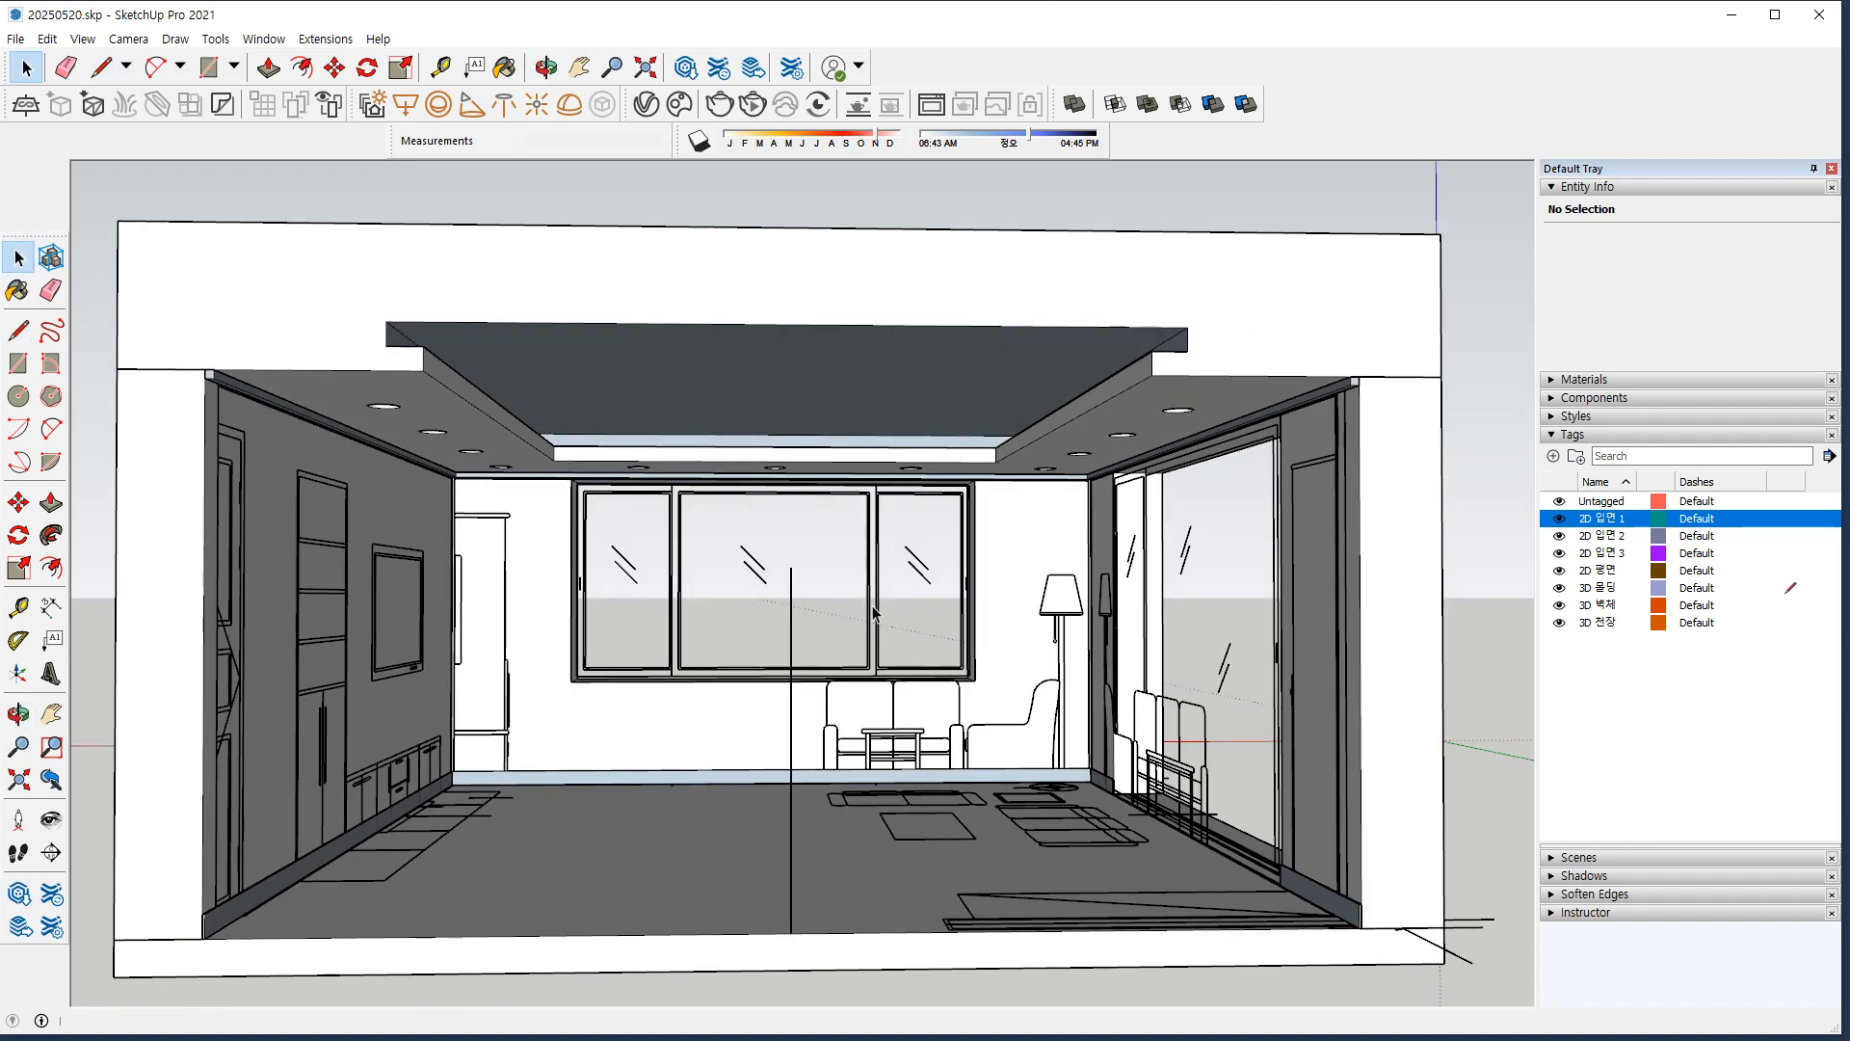
scroll(874, 610, "down", 8)
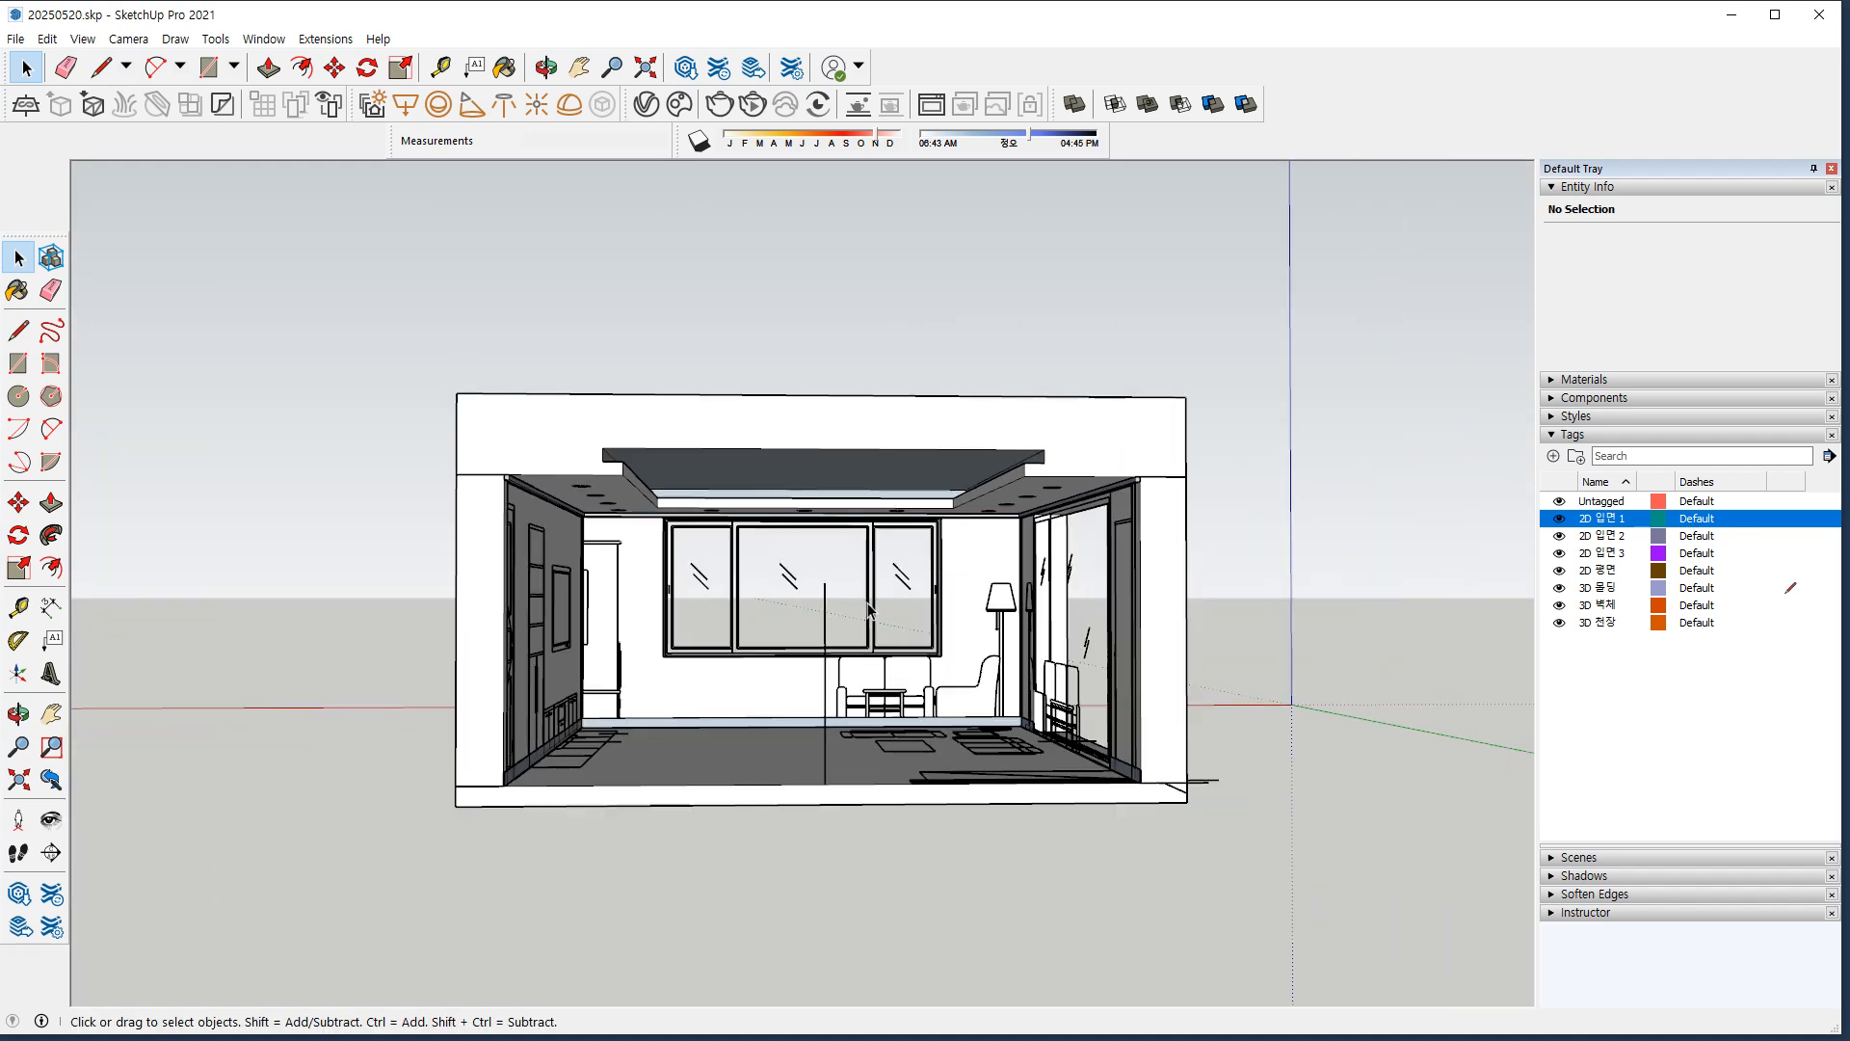
left_click_drag(1402, 602, 289, 601)
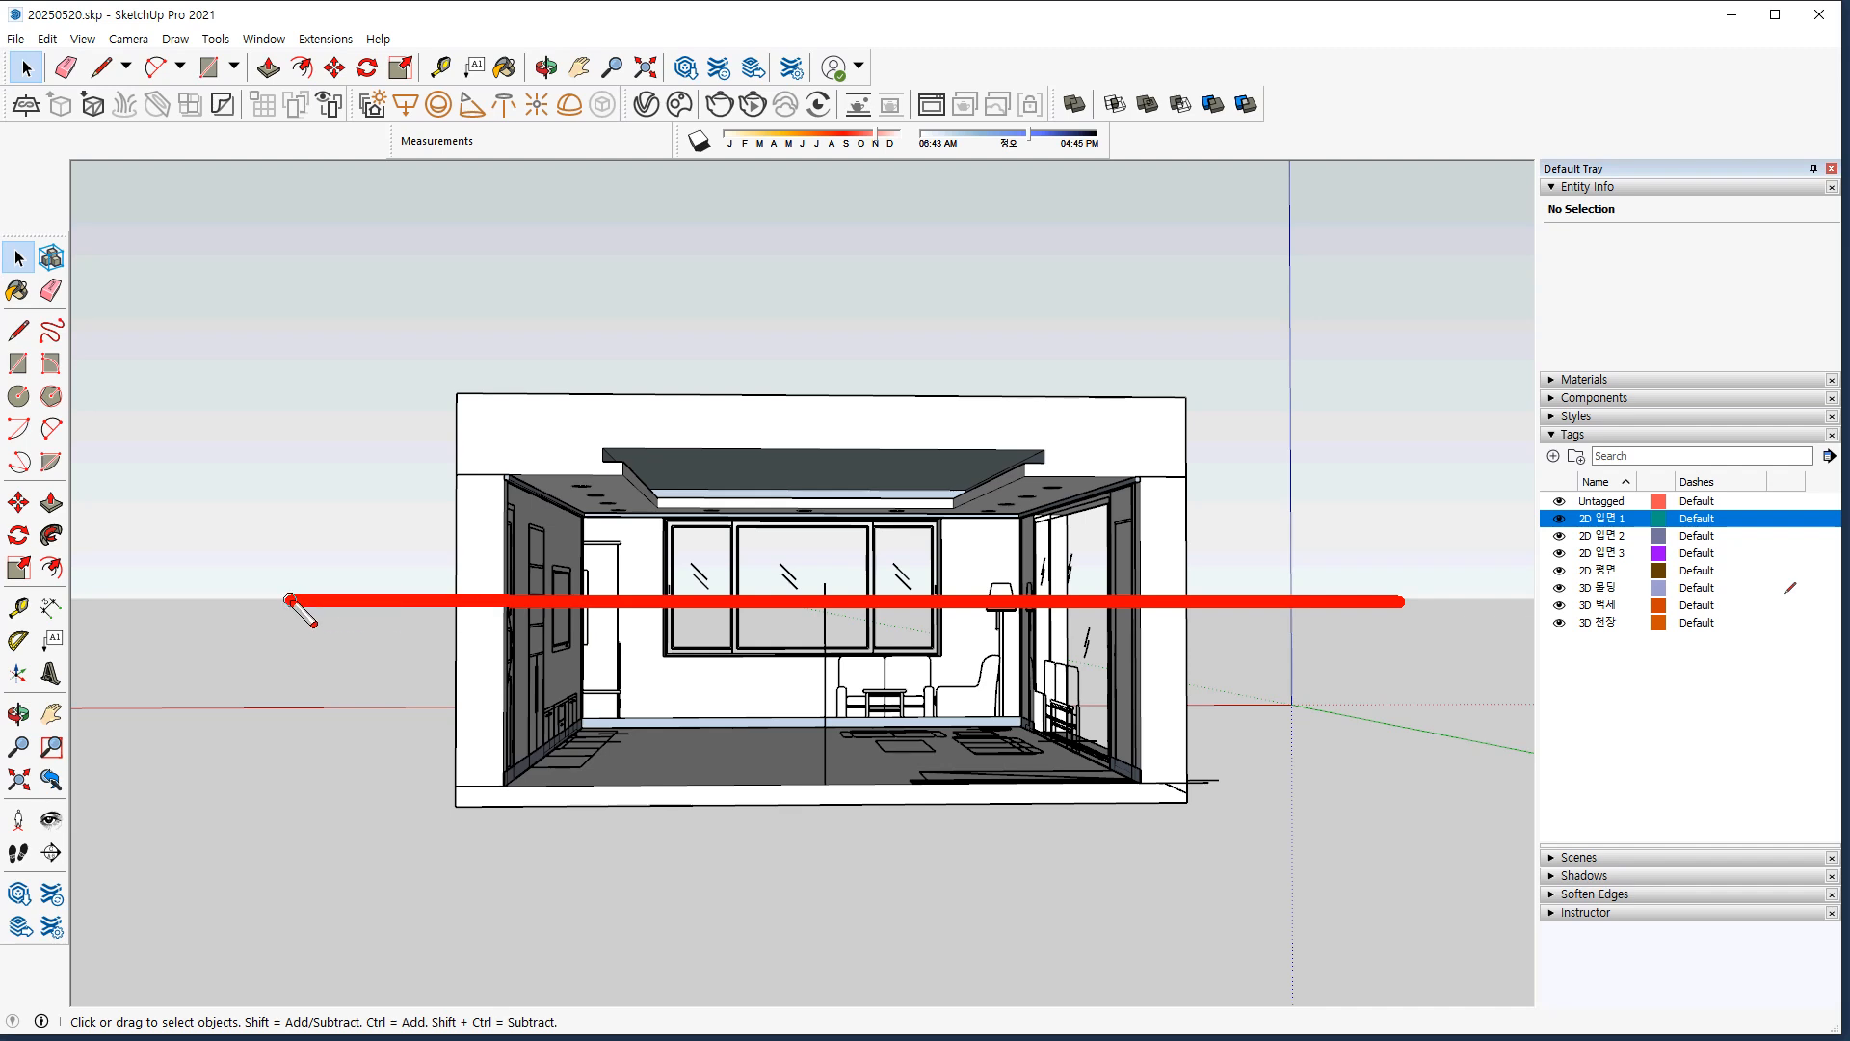
key("Escape")
scroll(920, 732, "up", 1)
scroll(841, 537, "up", 5)
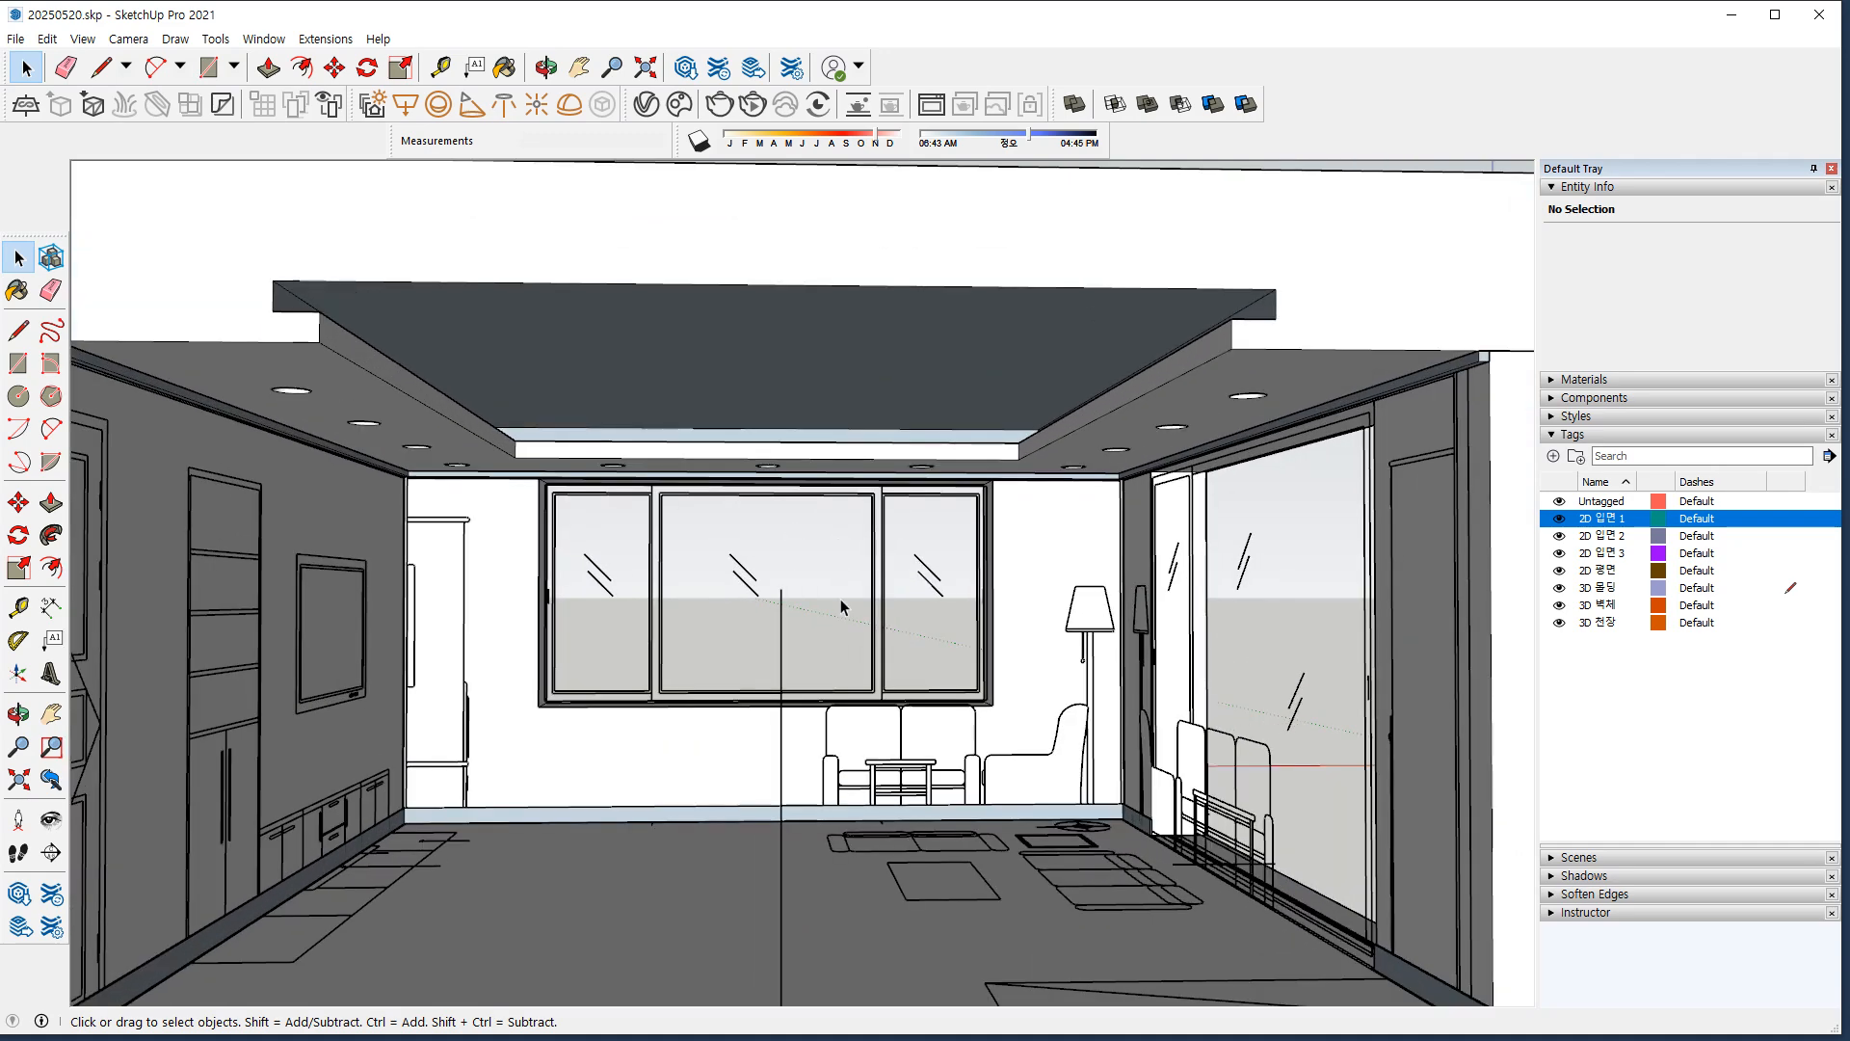
key("o")
middle_click_drag(836, 596, 841, 602)
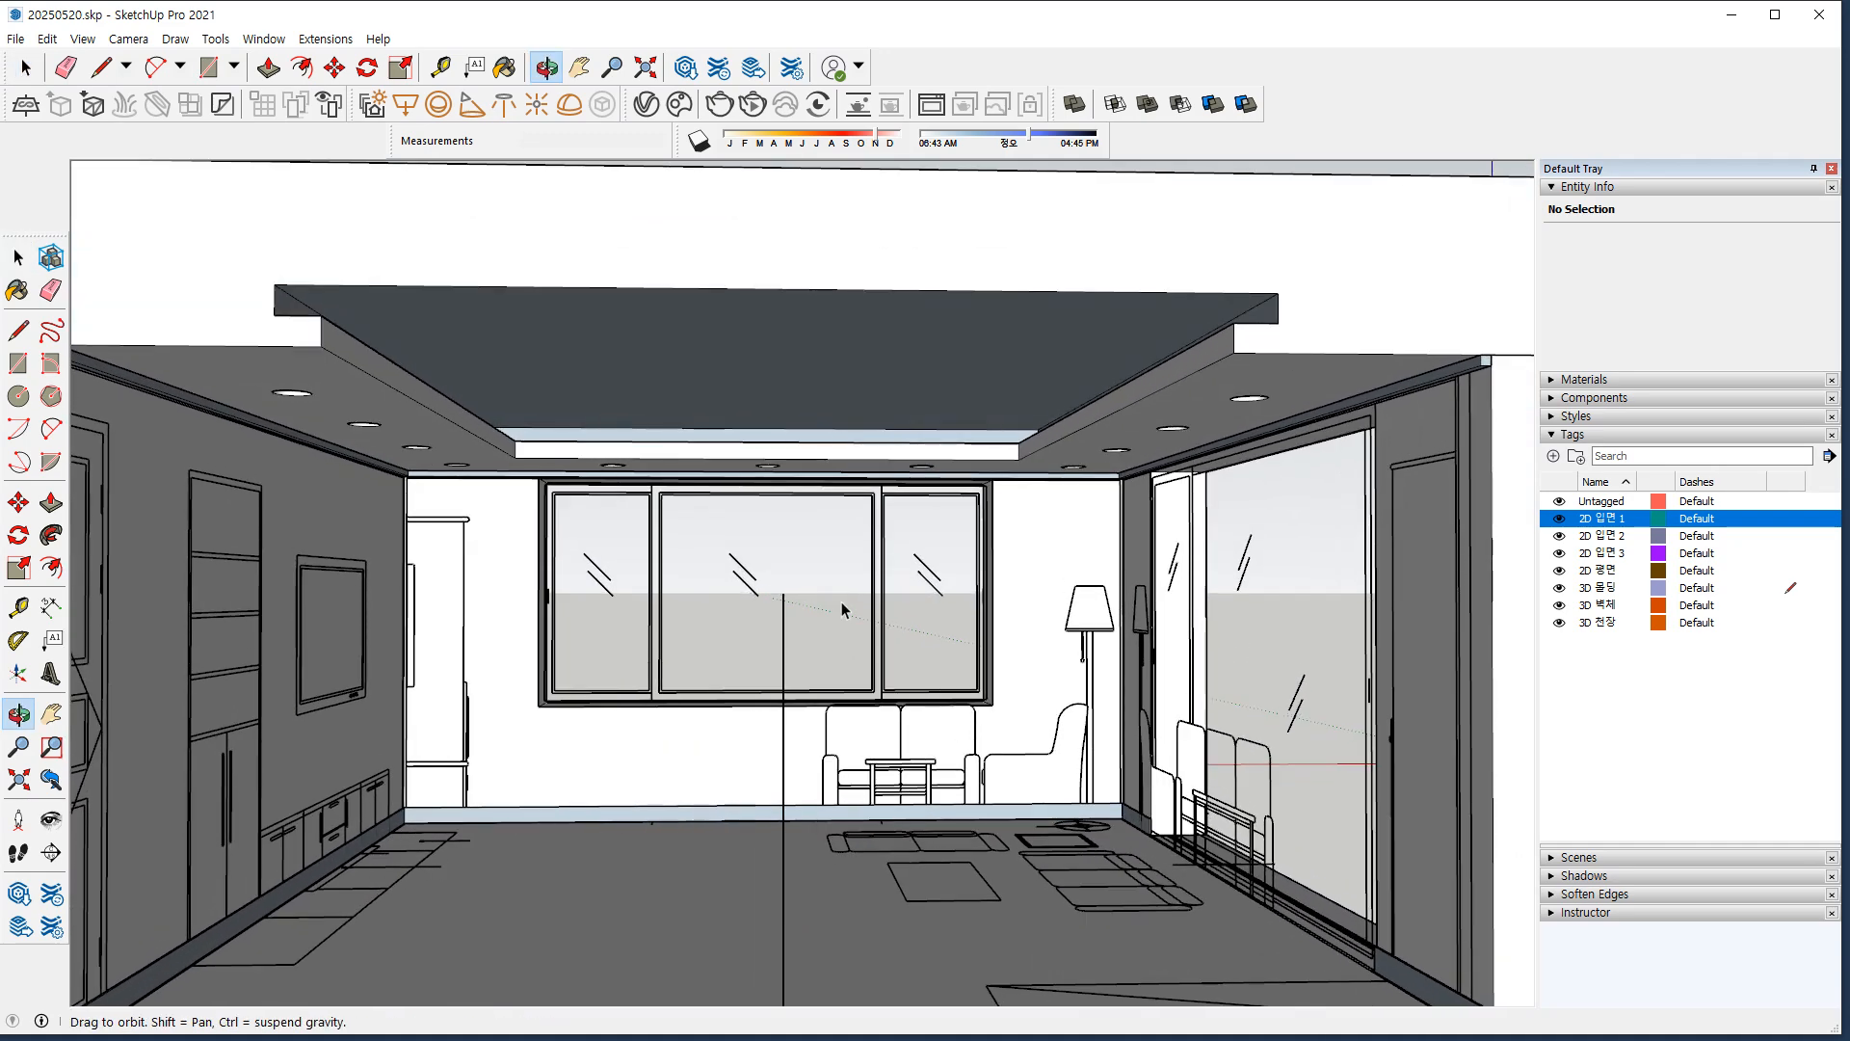
Frame the room interior more closely with the horizon at the top of the vertical 1500 mm line and delete that line.
key("space")
scroll(824, 646, "up", 2)
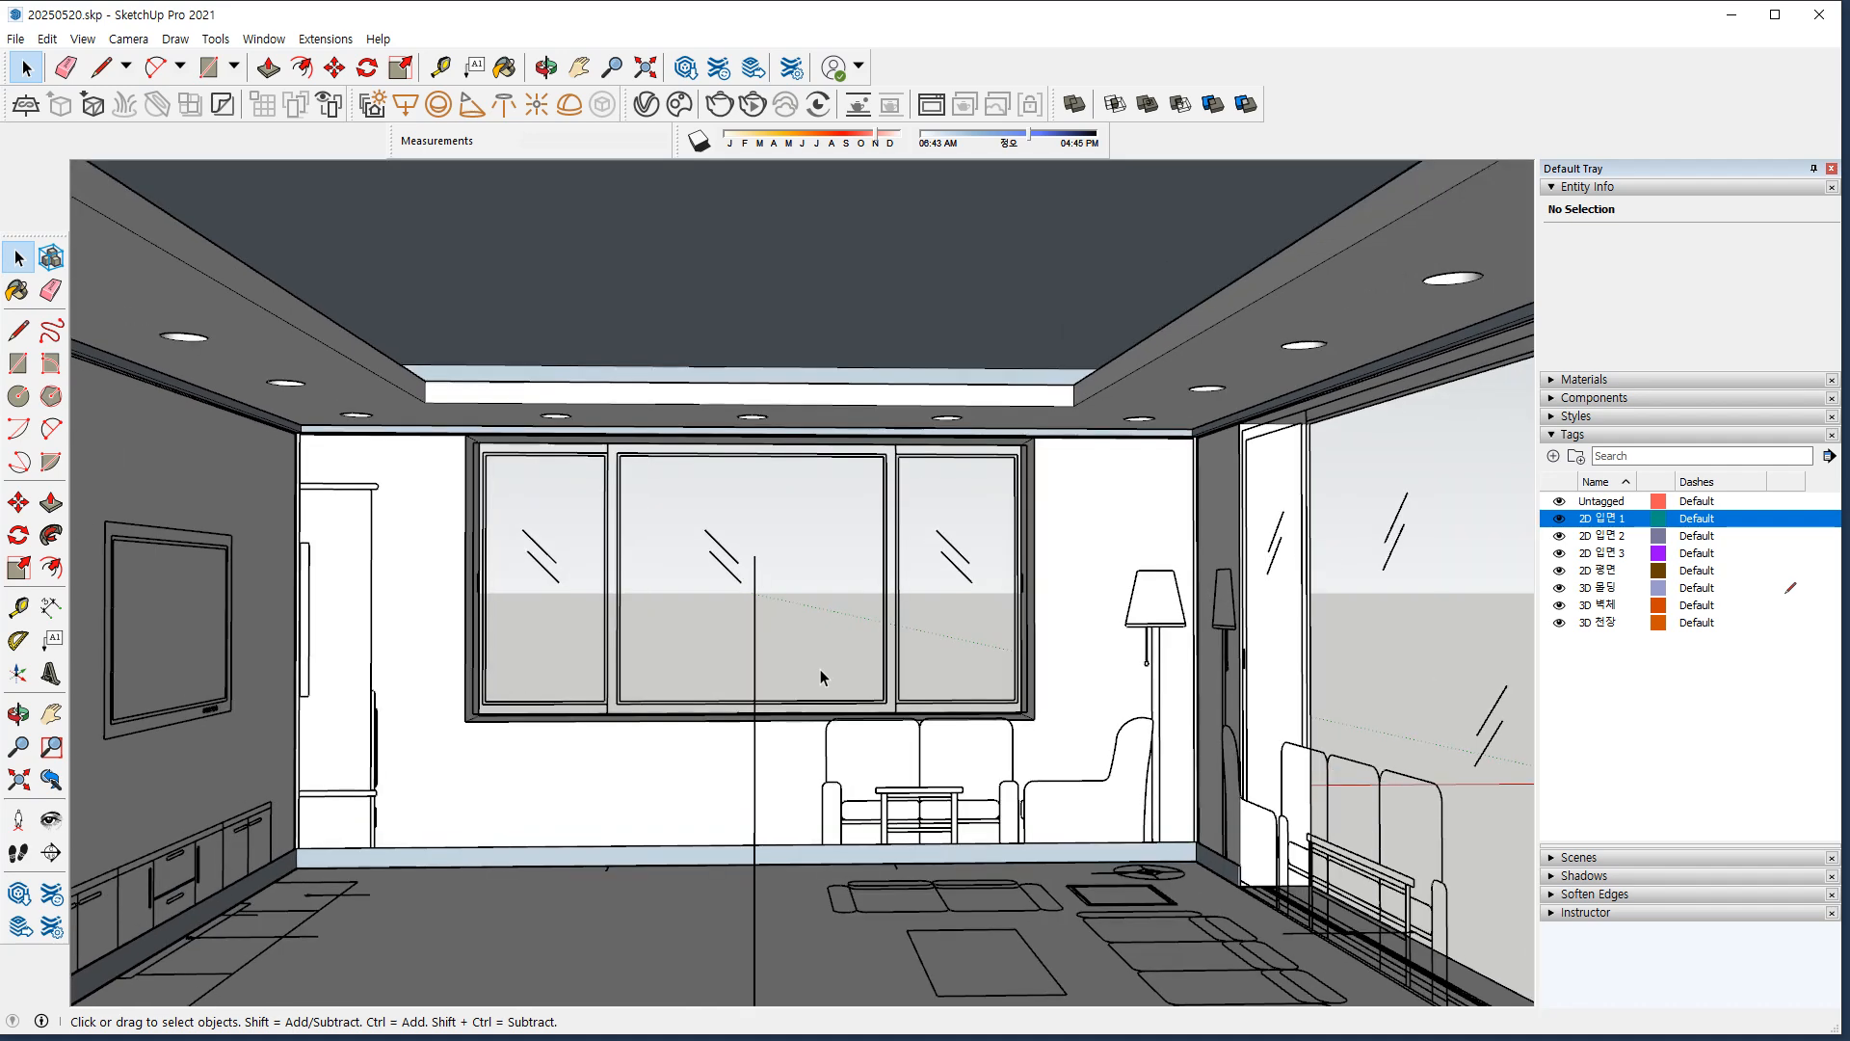
middle_click_drag(812, 616, 813, 619)
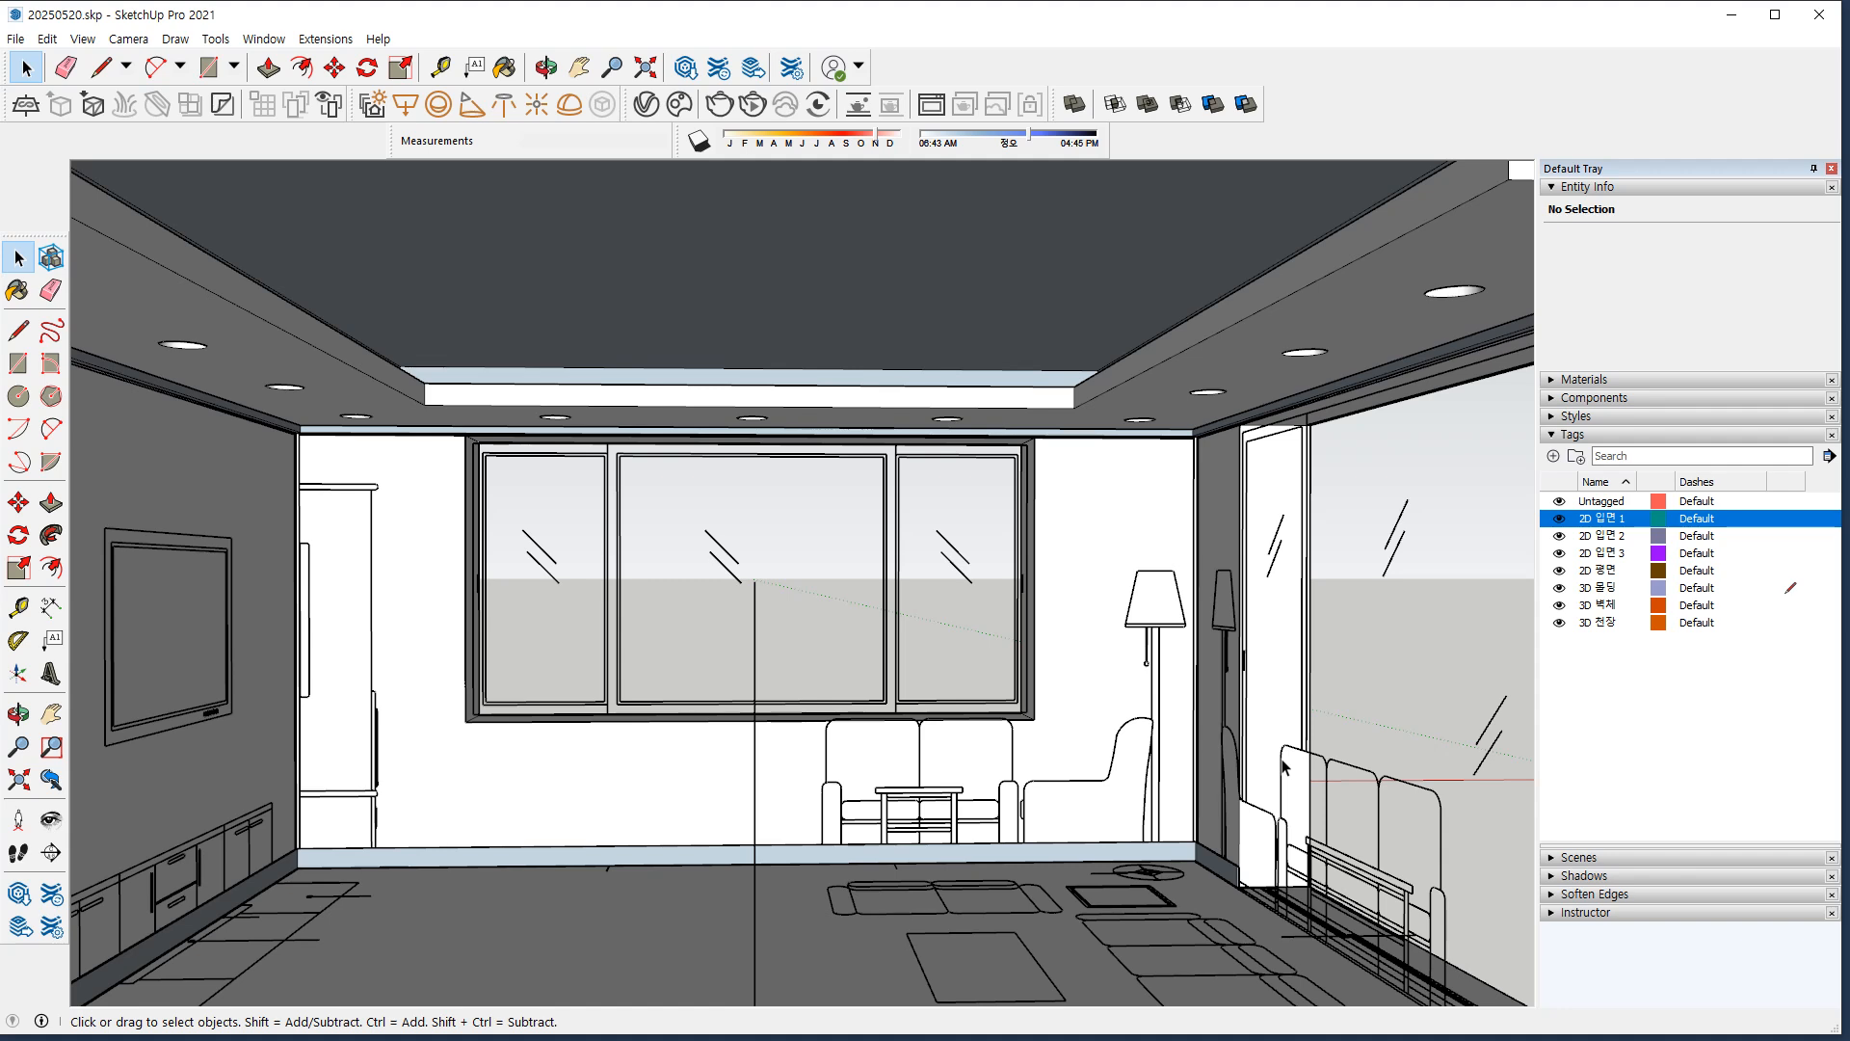
left_click(756, 632)
key("Delete")
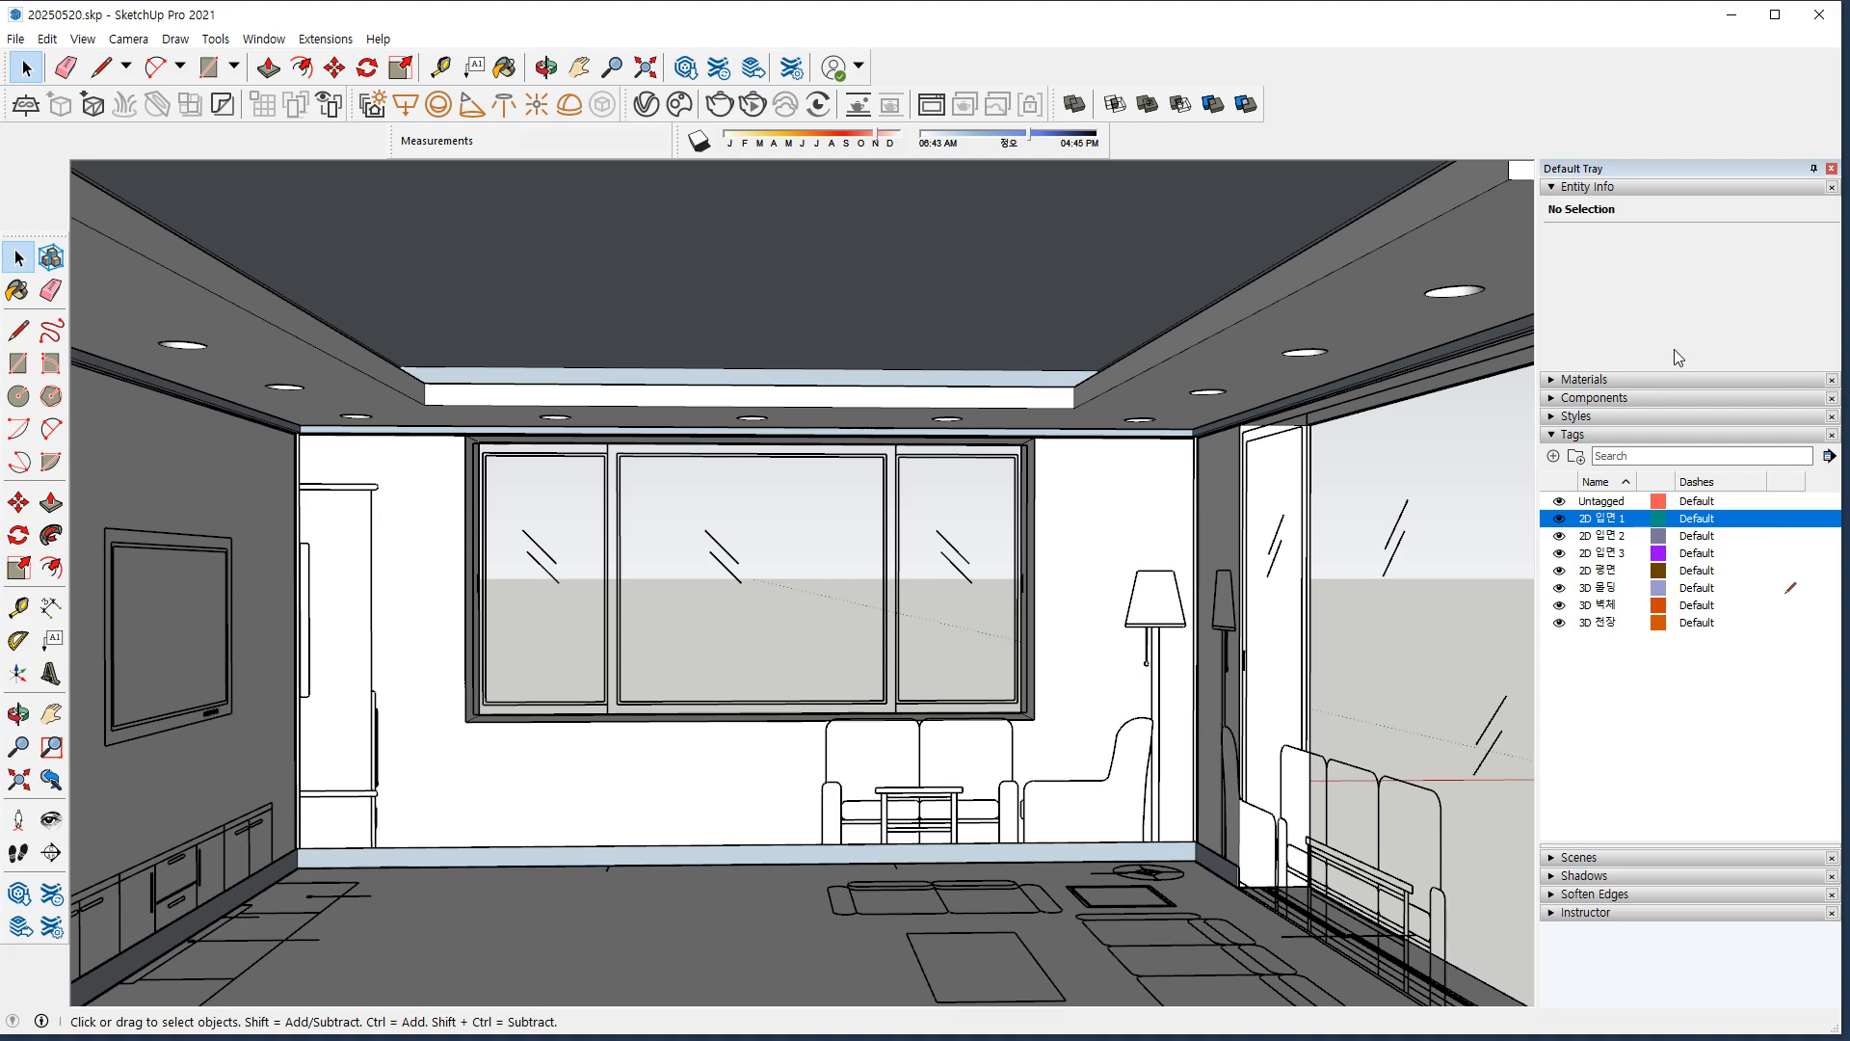
Place the model's Sumele figure standing on the floor in the middle of the room to compare her eye level with the horizon.
left_click(1573, 398)
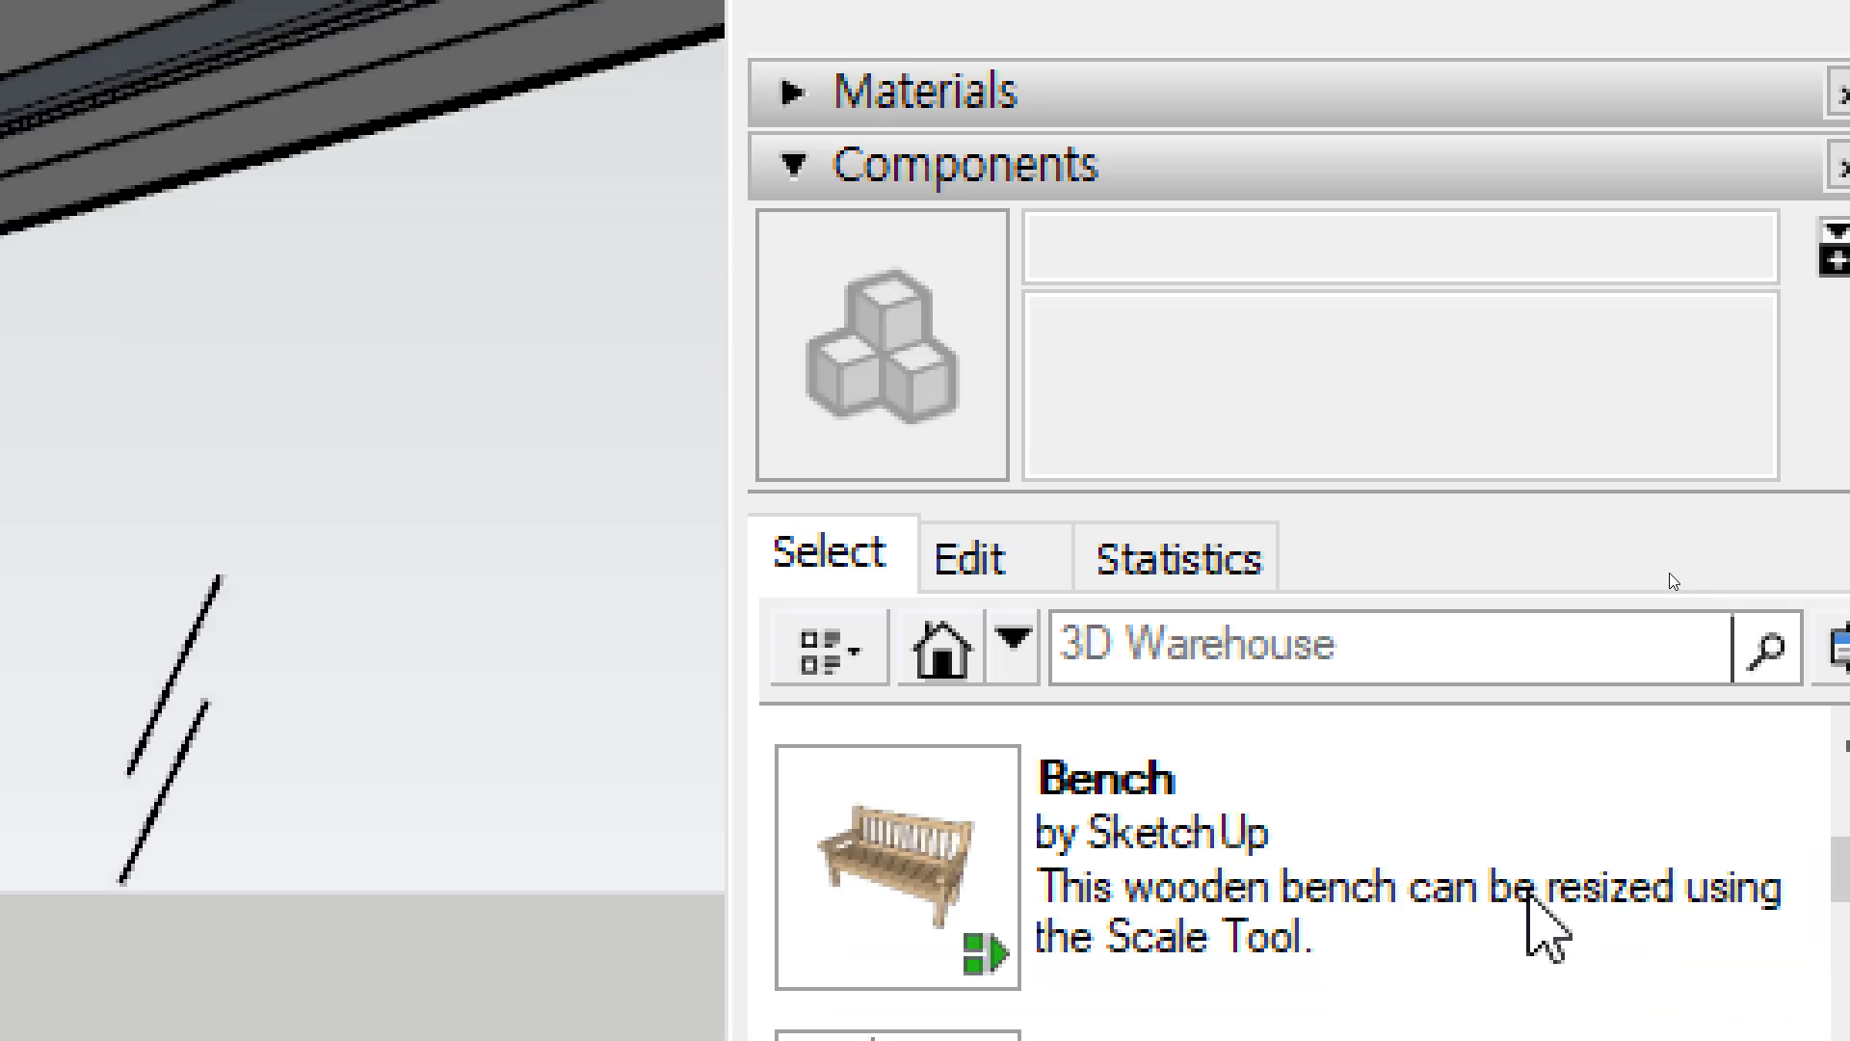
left_click(941, 643)
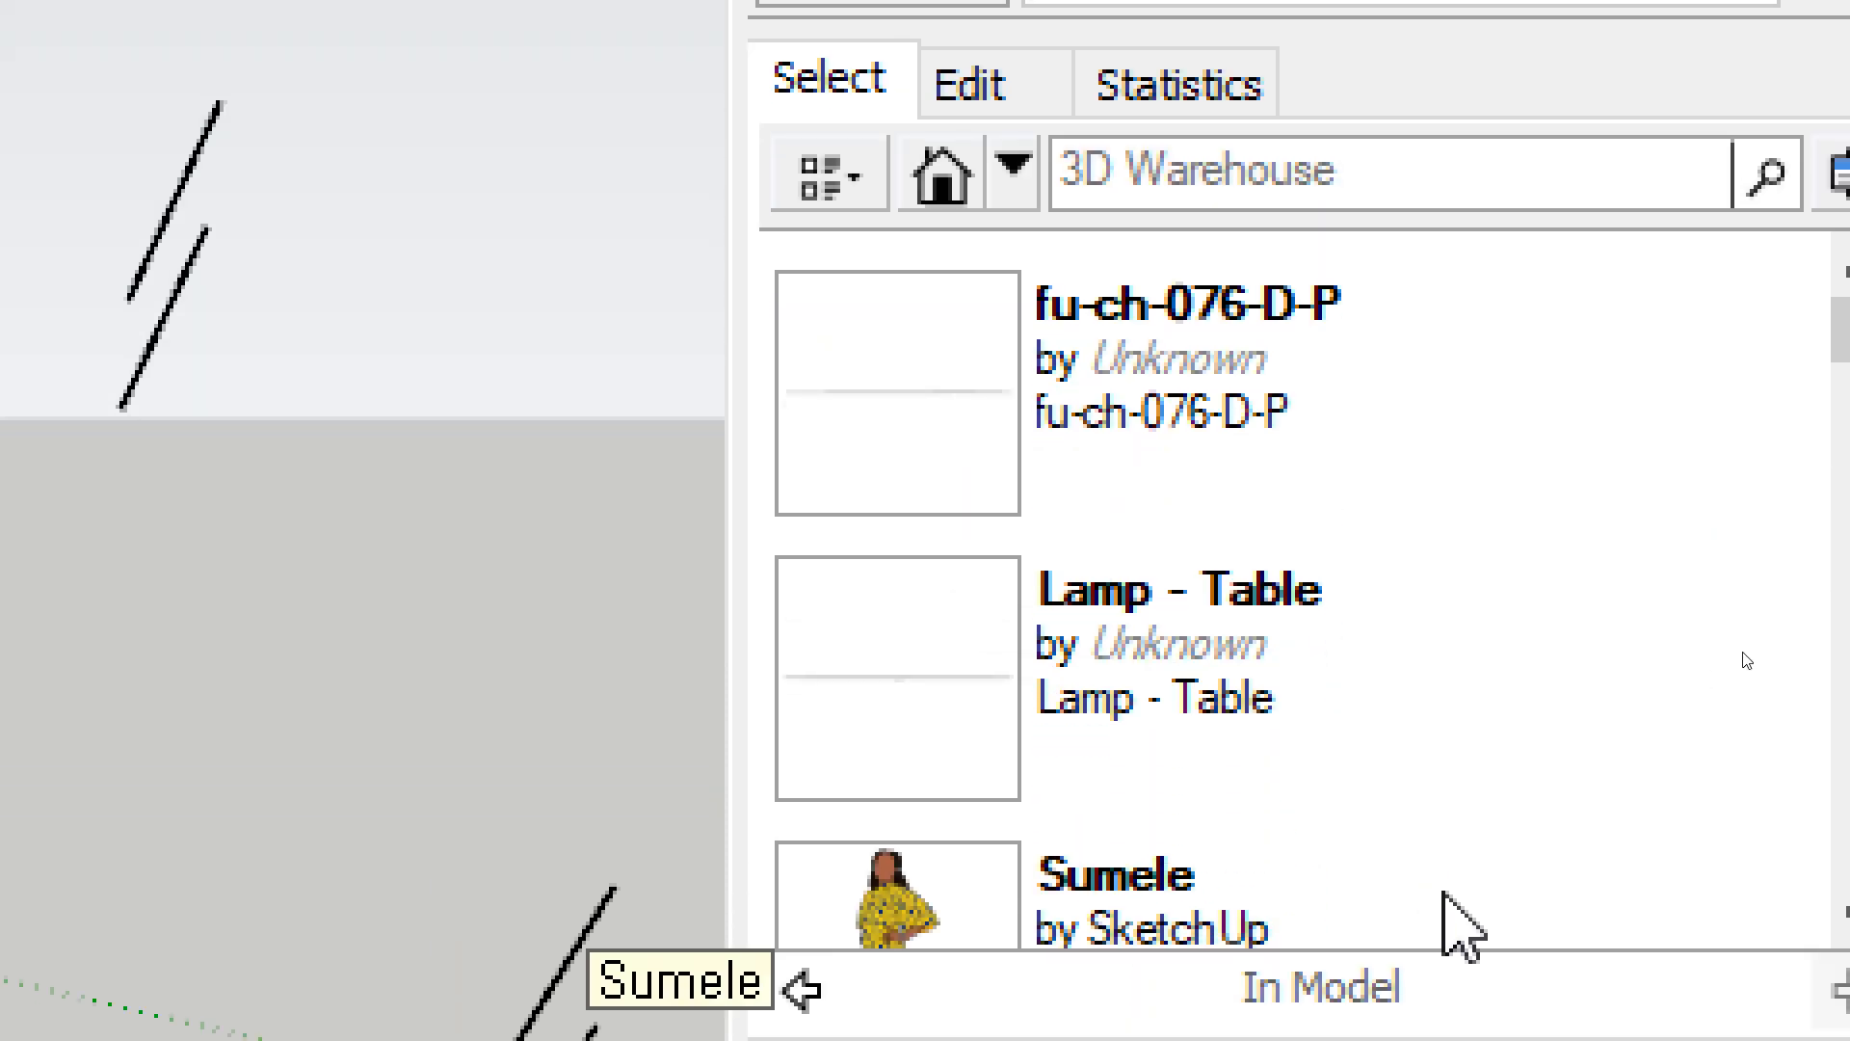
scroll(1624, 694, "down", 2)
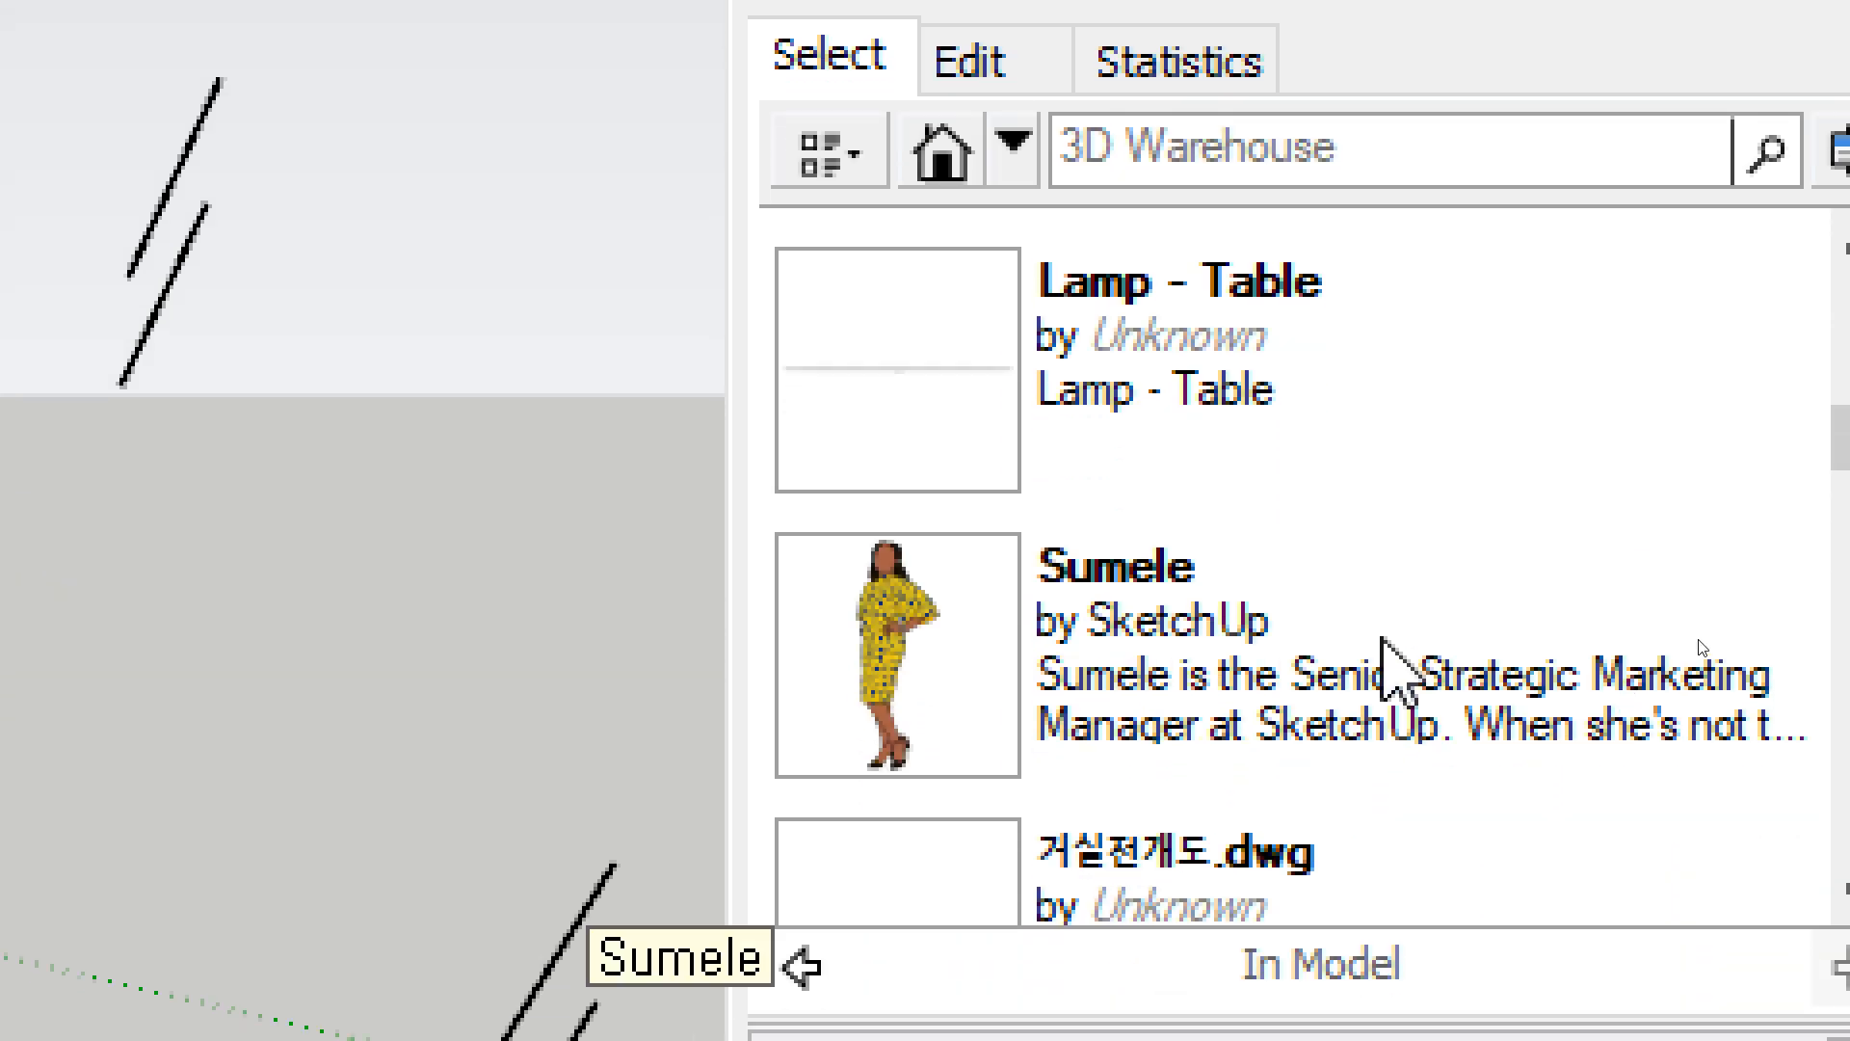
scroll(1402, 870, "down", 3)
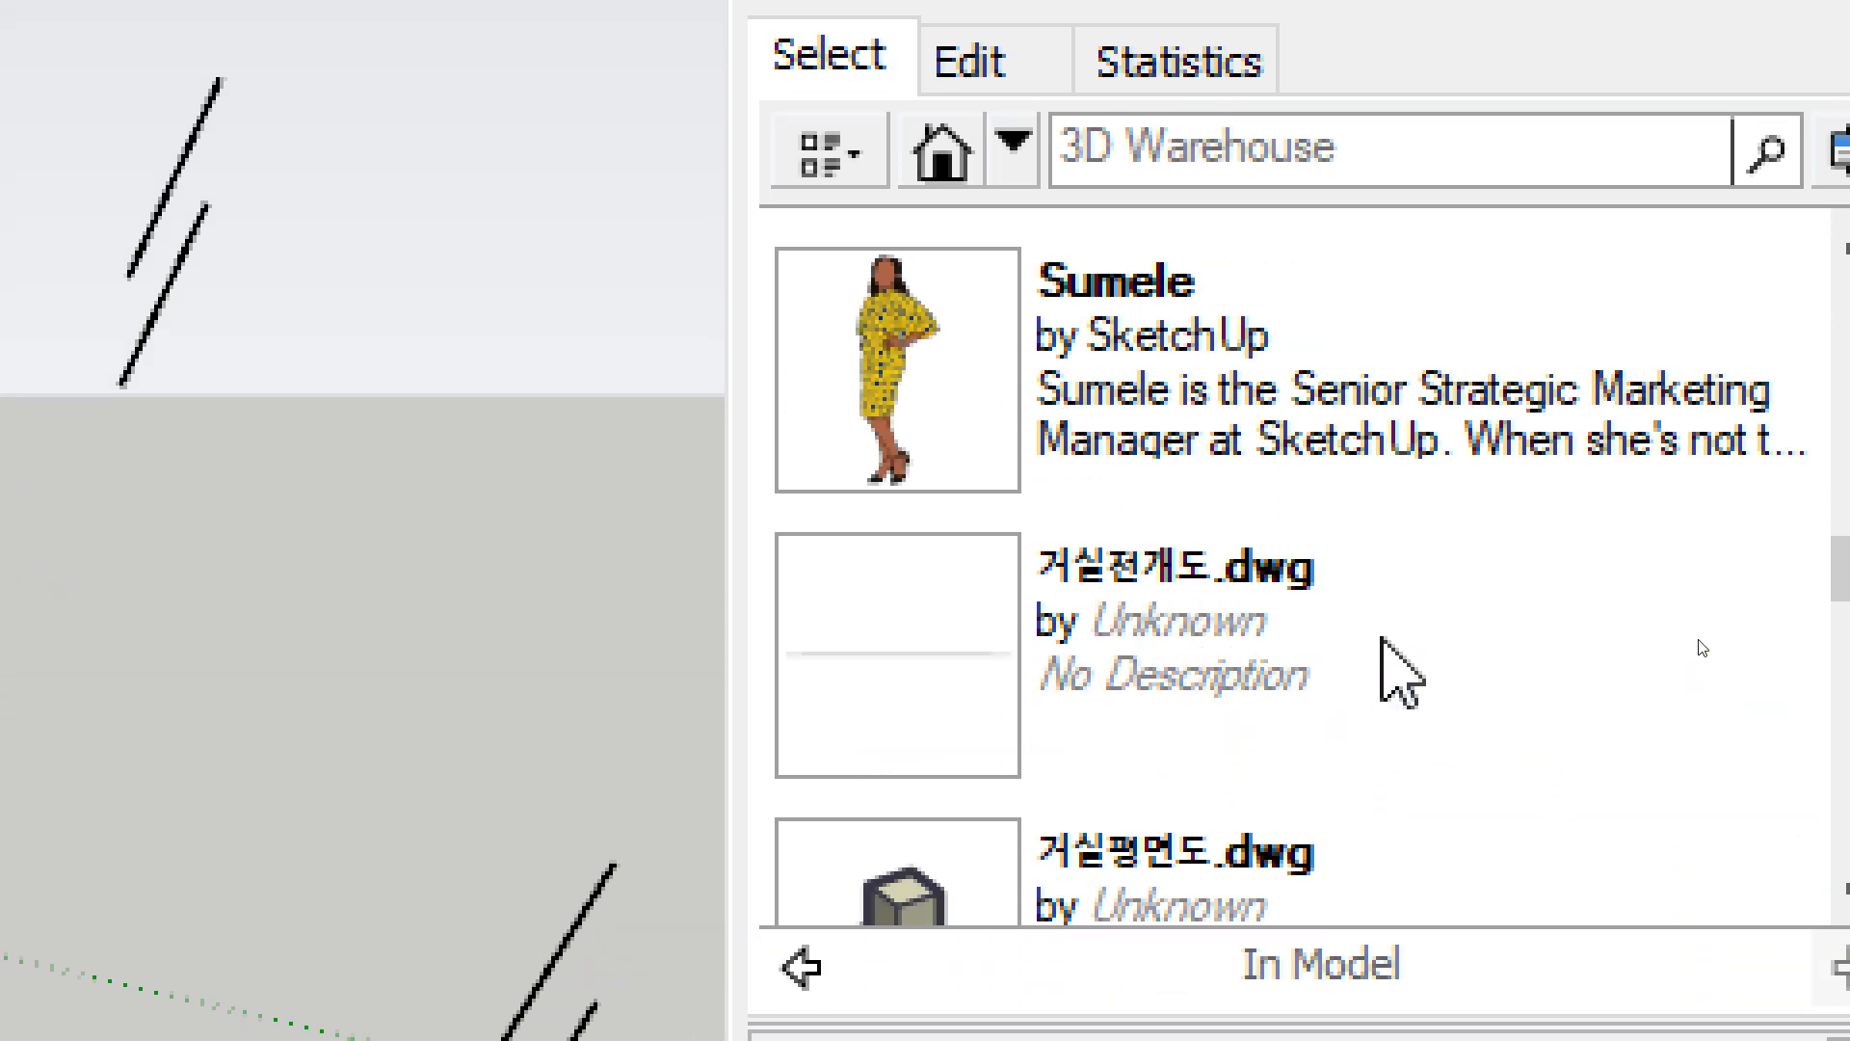
scroll(1401, 870, "up", 5)
scroll(1330, 537, "down", 1)
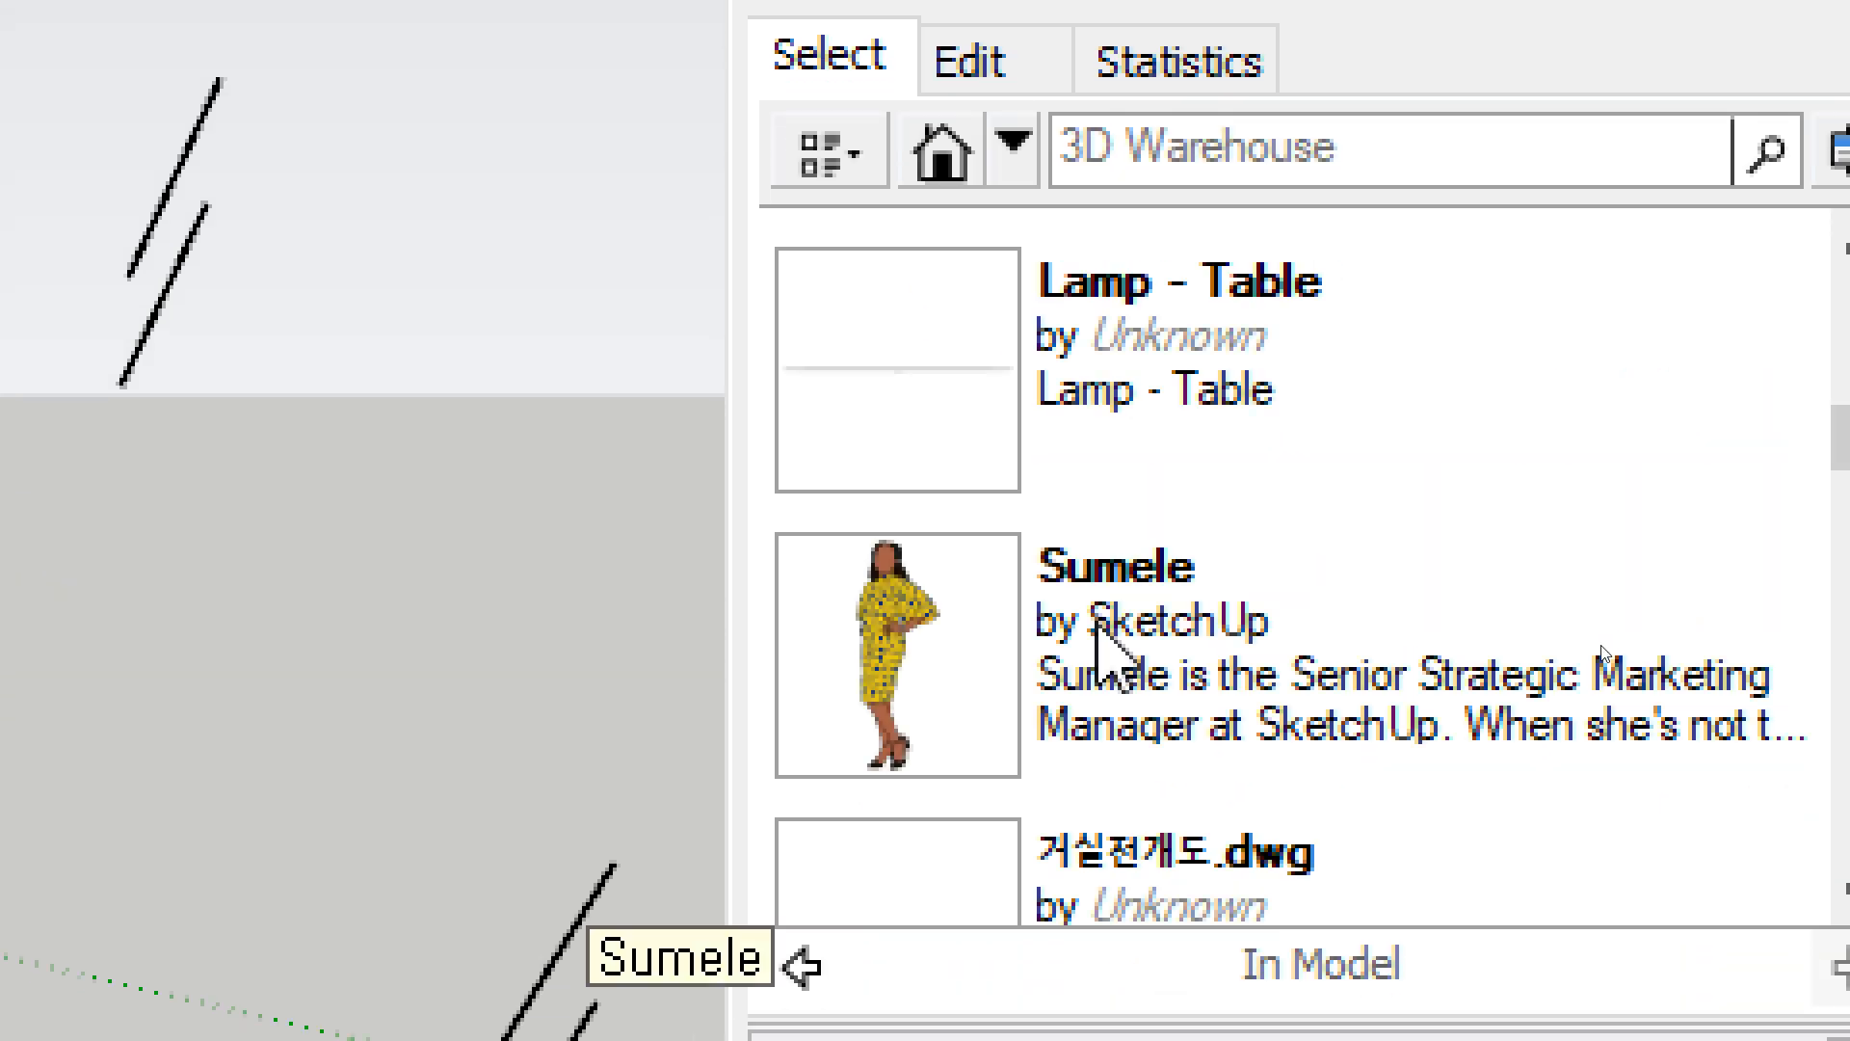
left_click(949, 663)
left_click(289, 626)
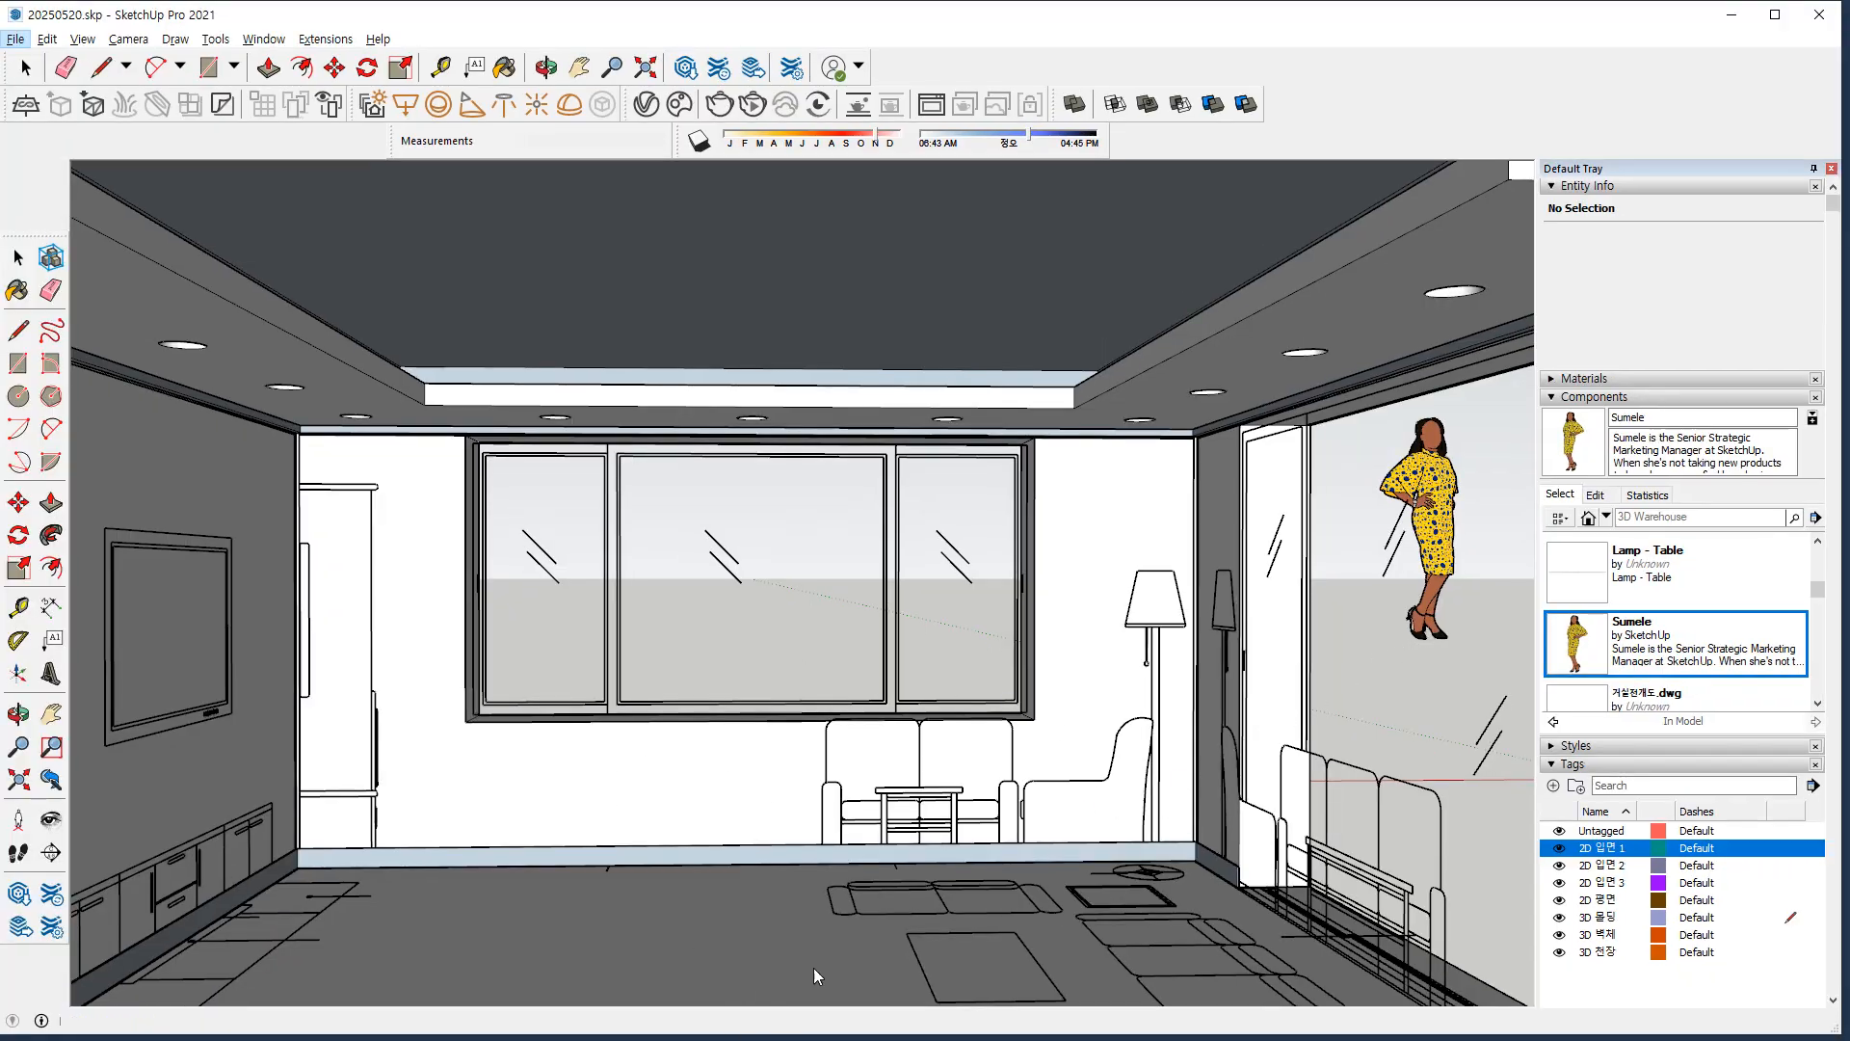
left_click(1607, 651)
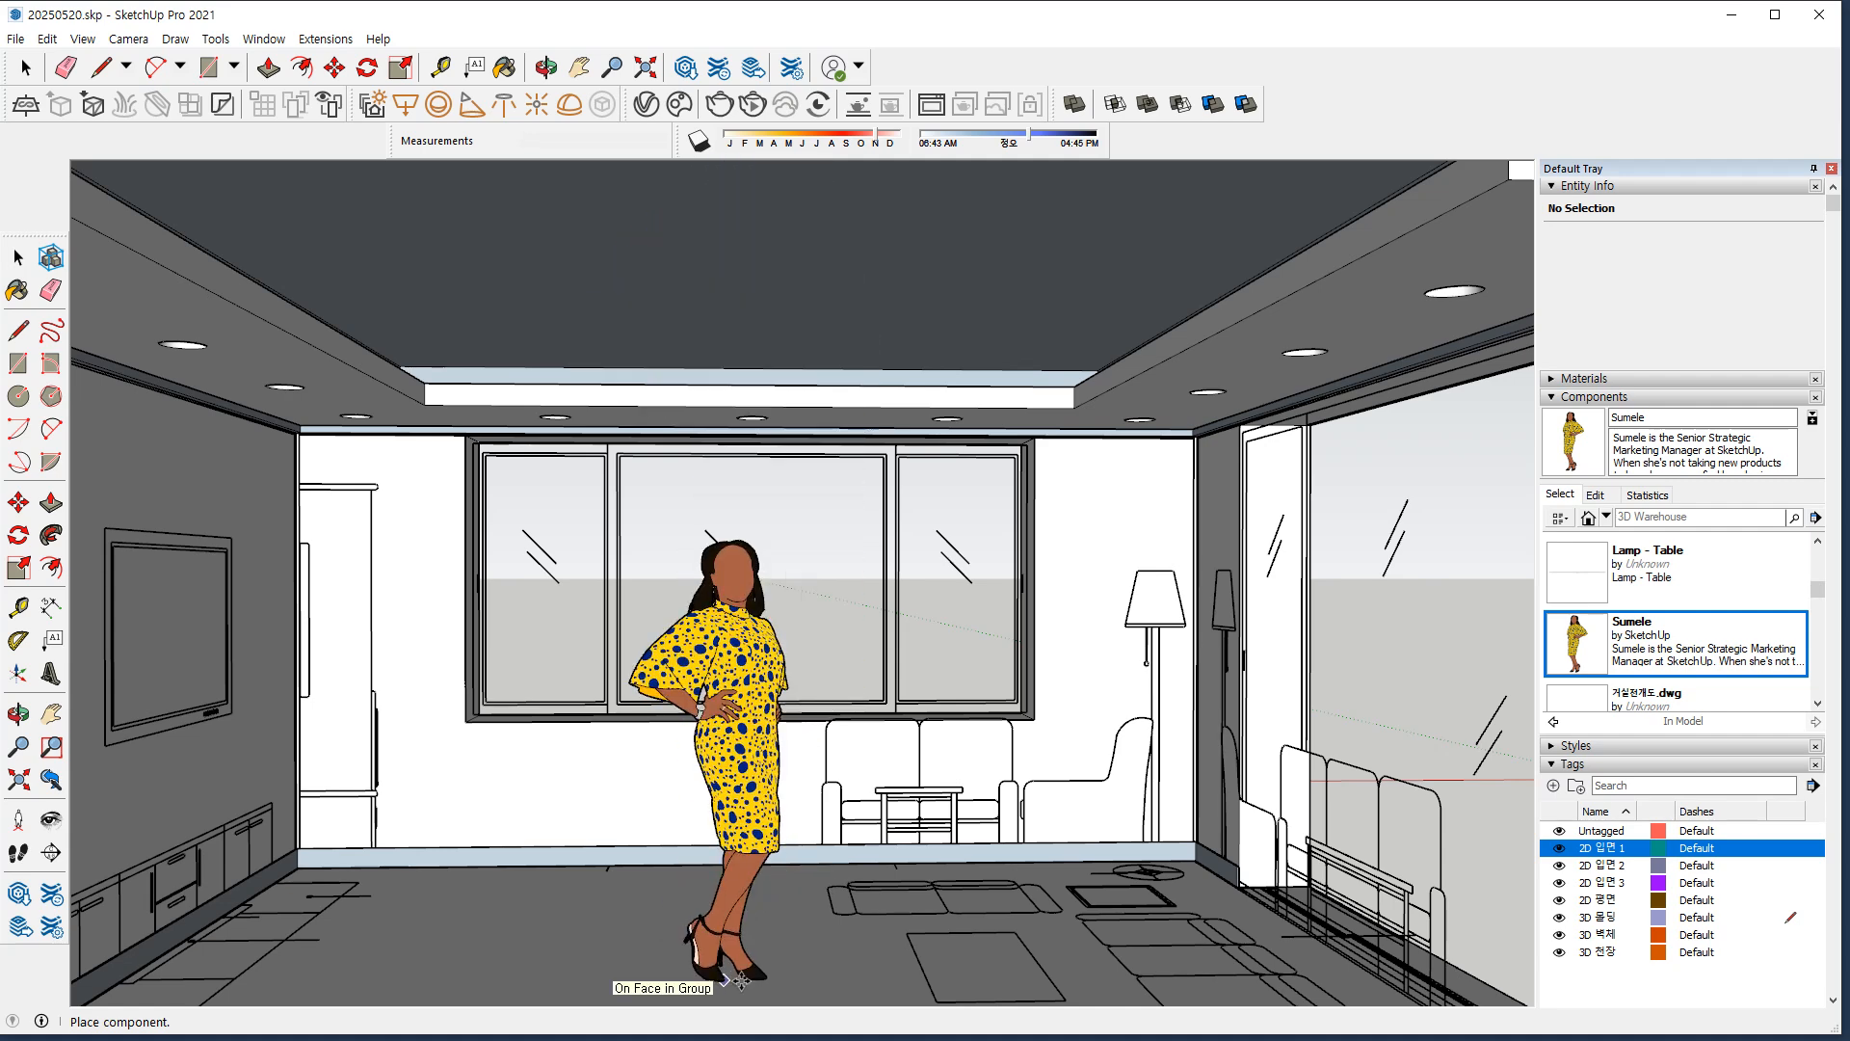
middle_click_drag(702, 920, 835, 923)
left_click(697, 882)
key("m")
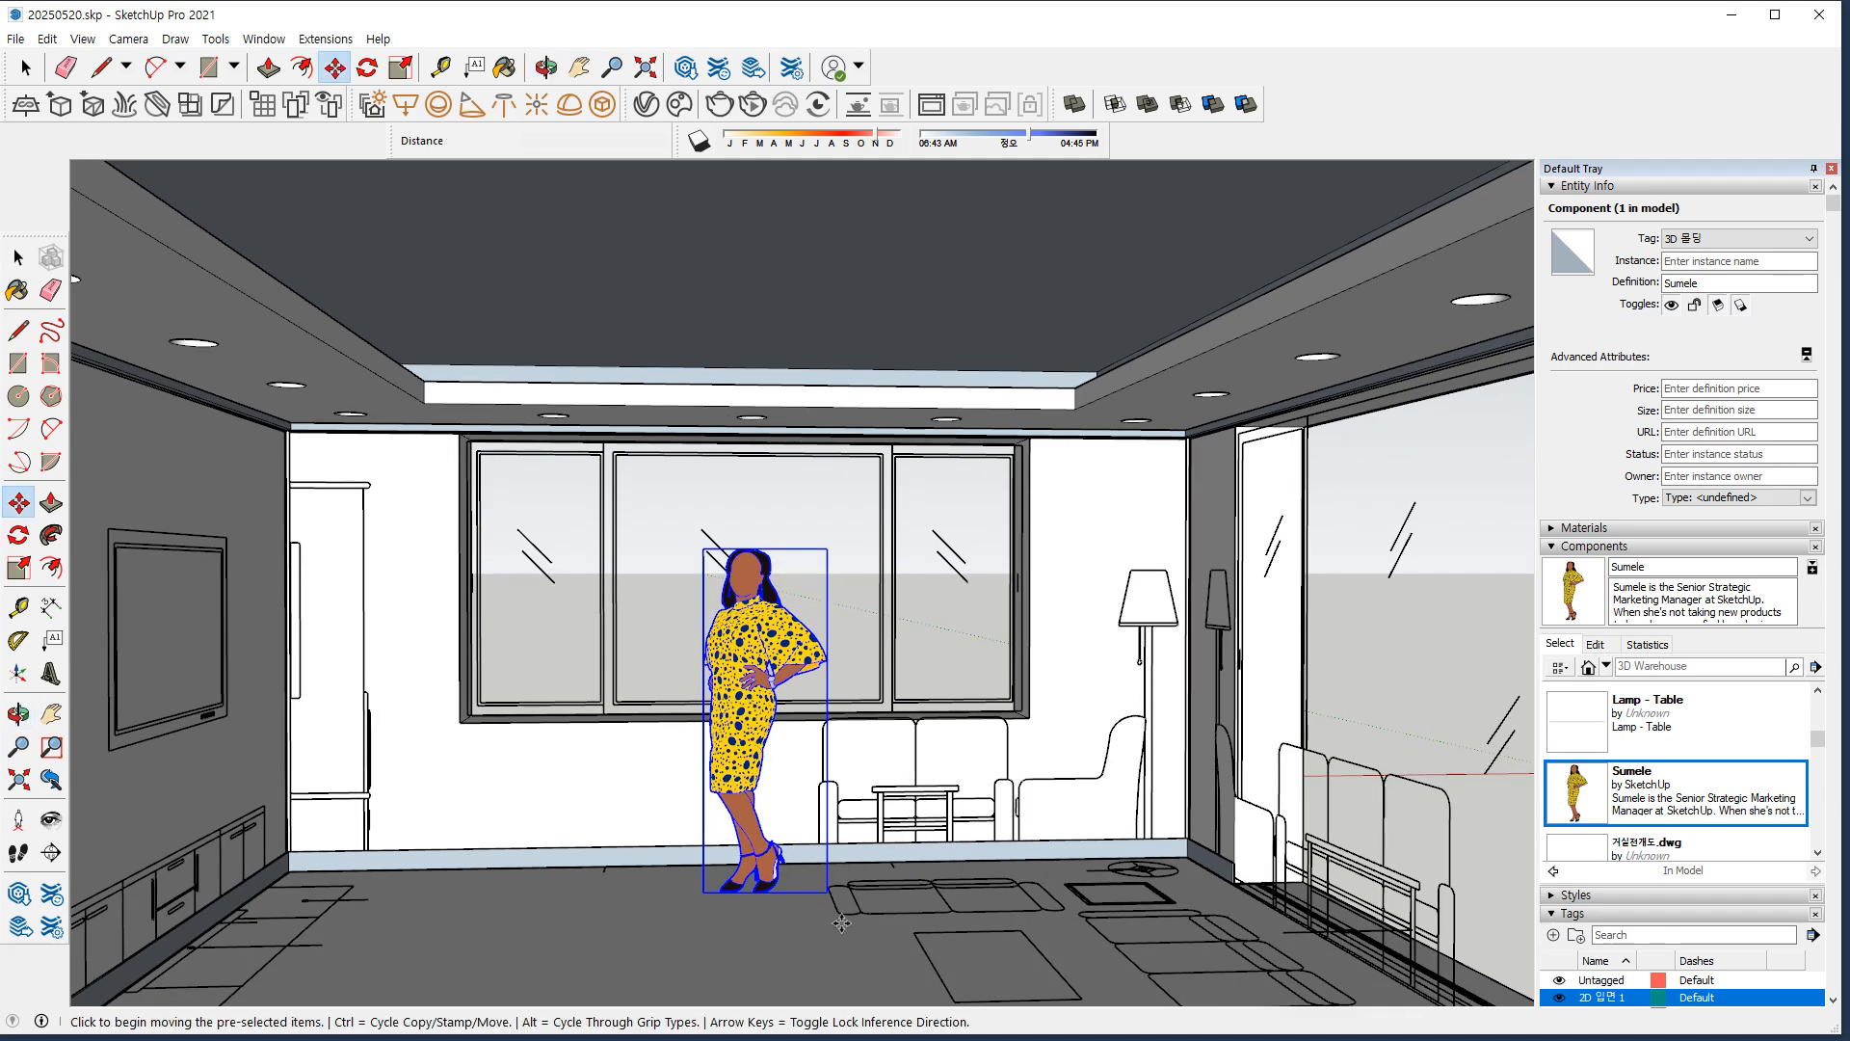
left_click_drag(815, 571, 1019, 595, "shift")
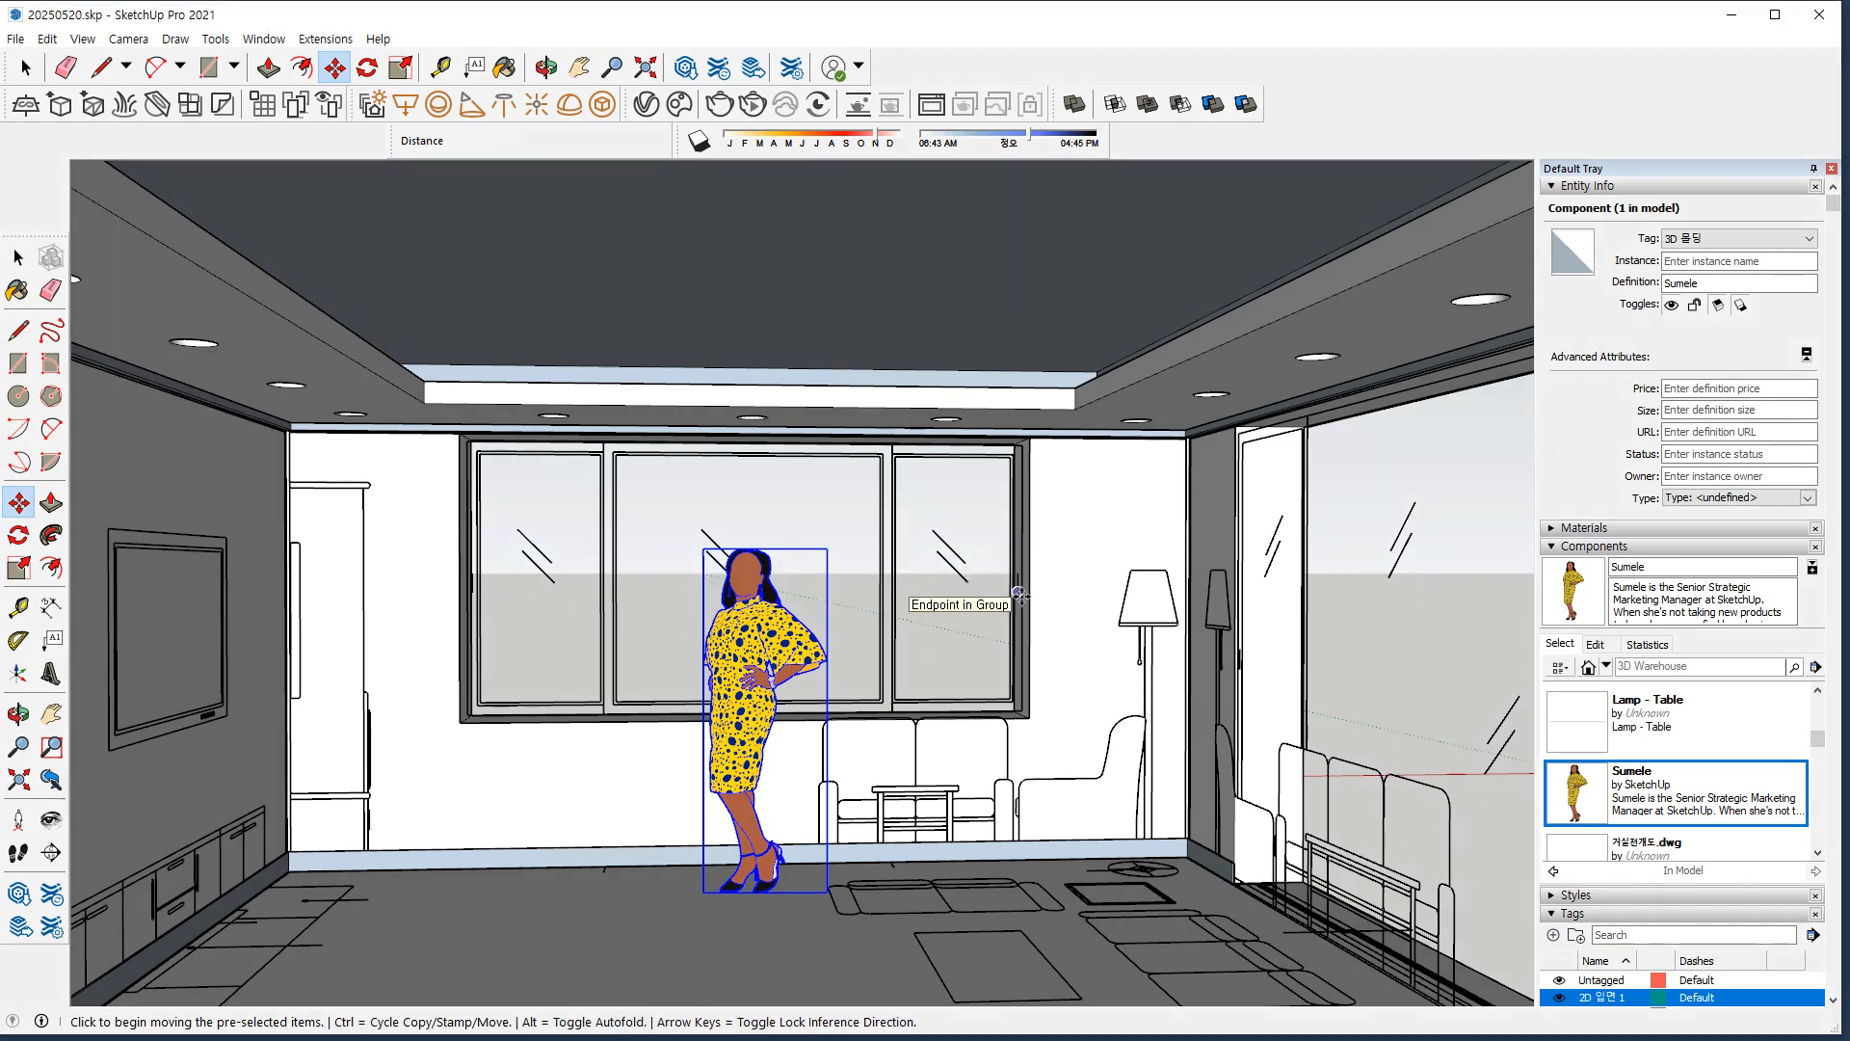
Save the current interior view as a new scene.
left_click(1552, 186)
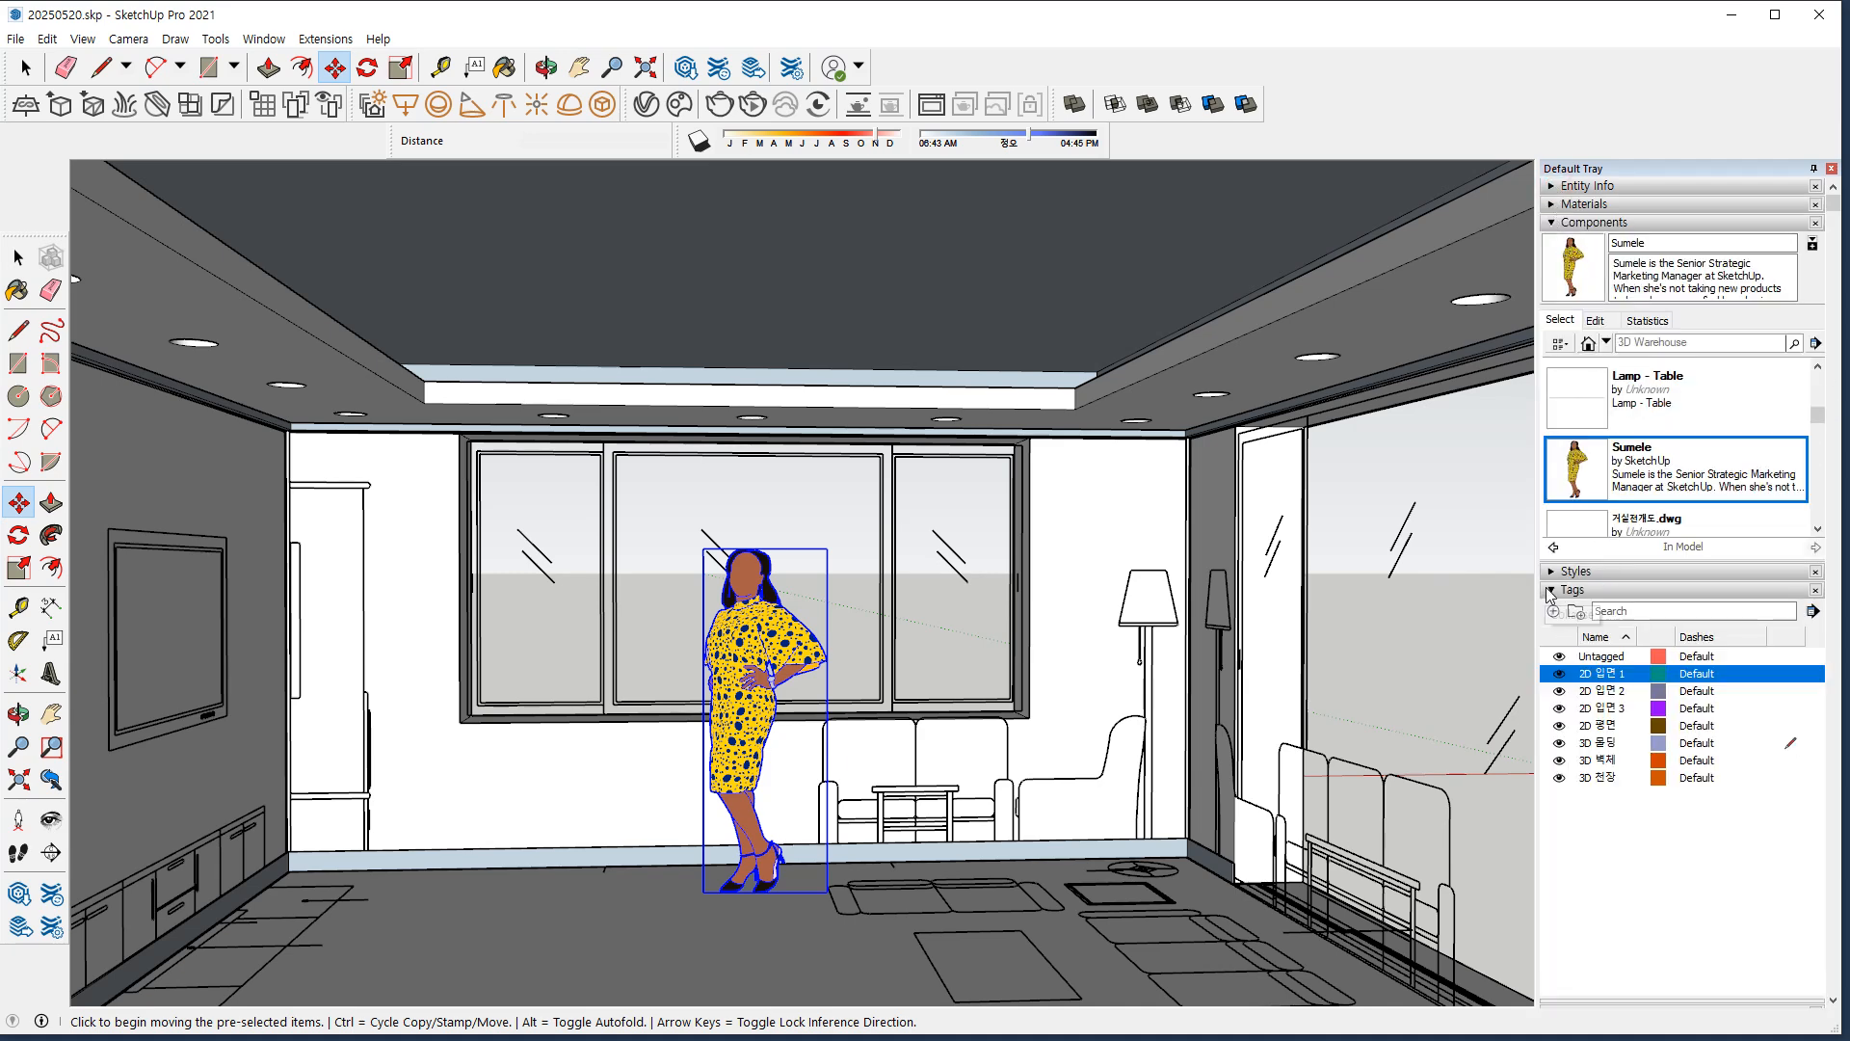
left_click(1553, 223)
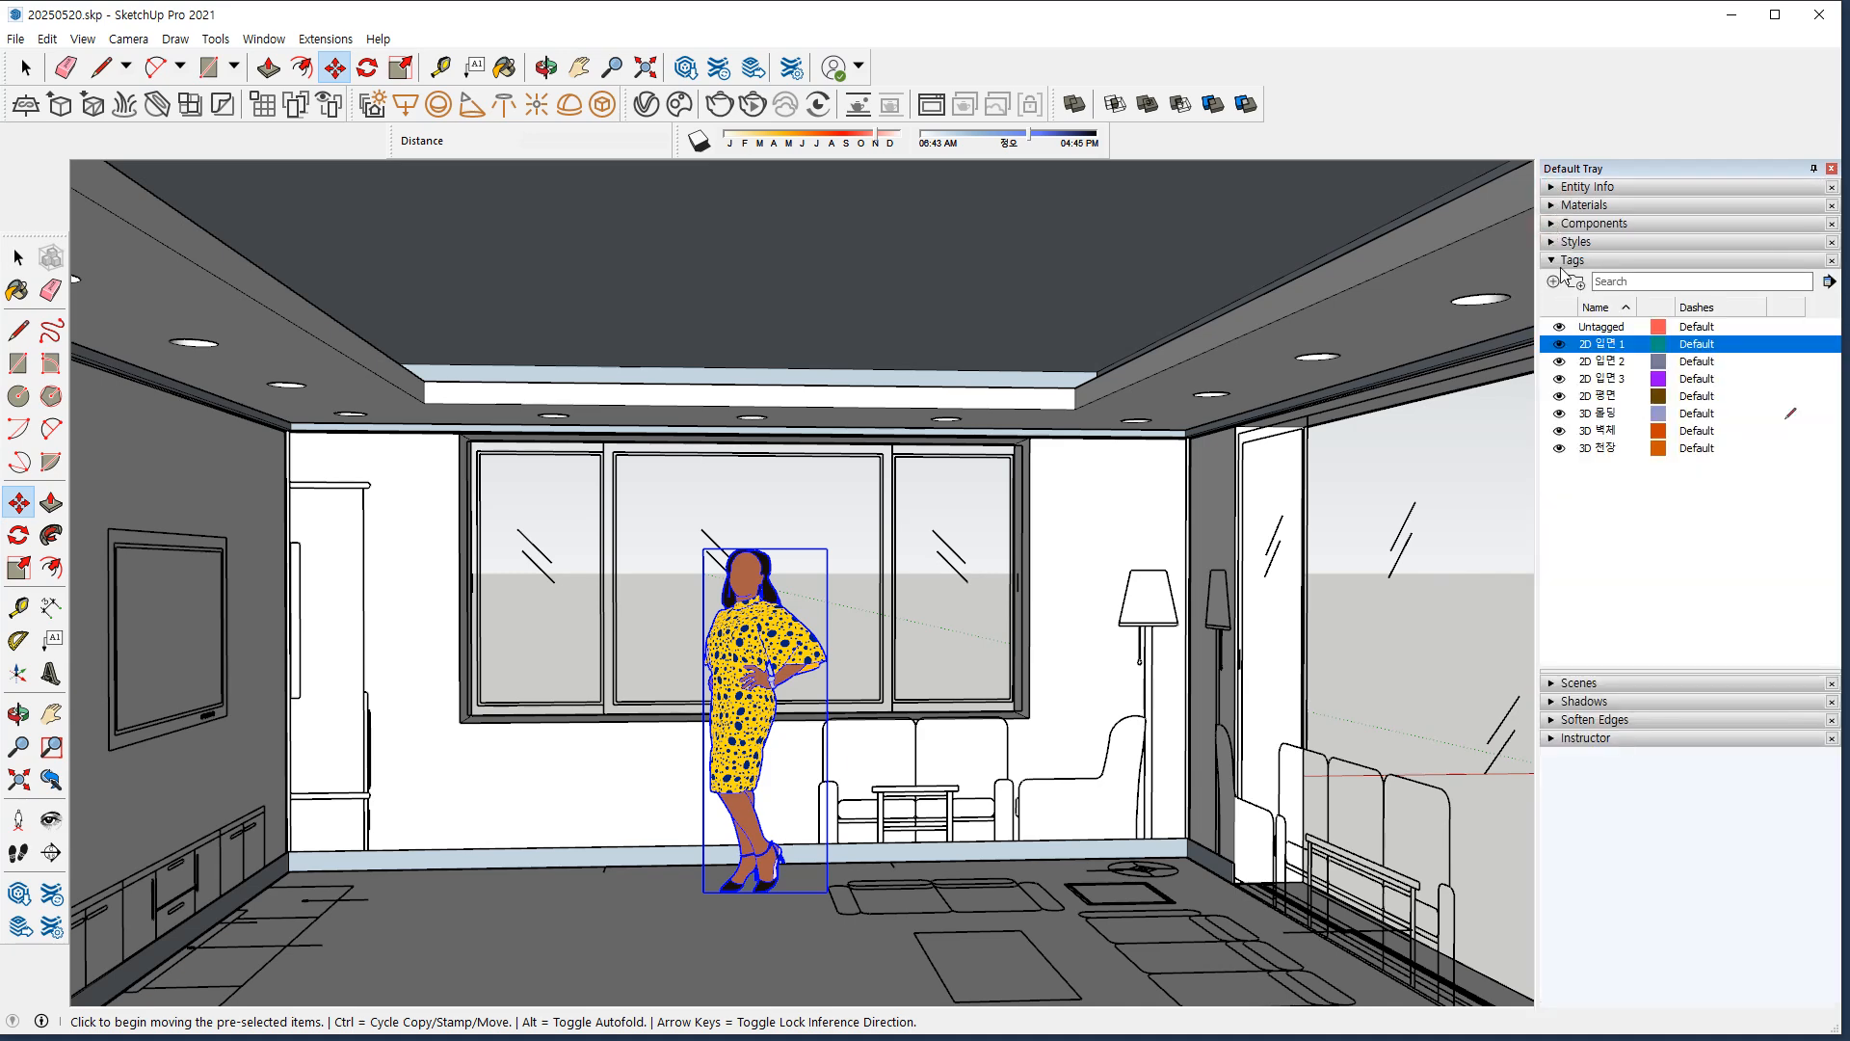
left_click(1557, 261)
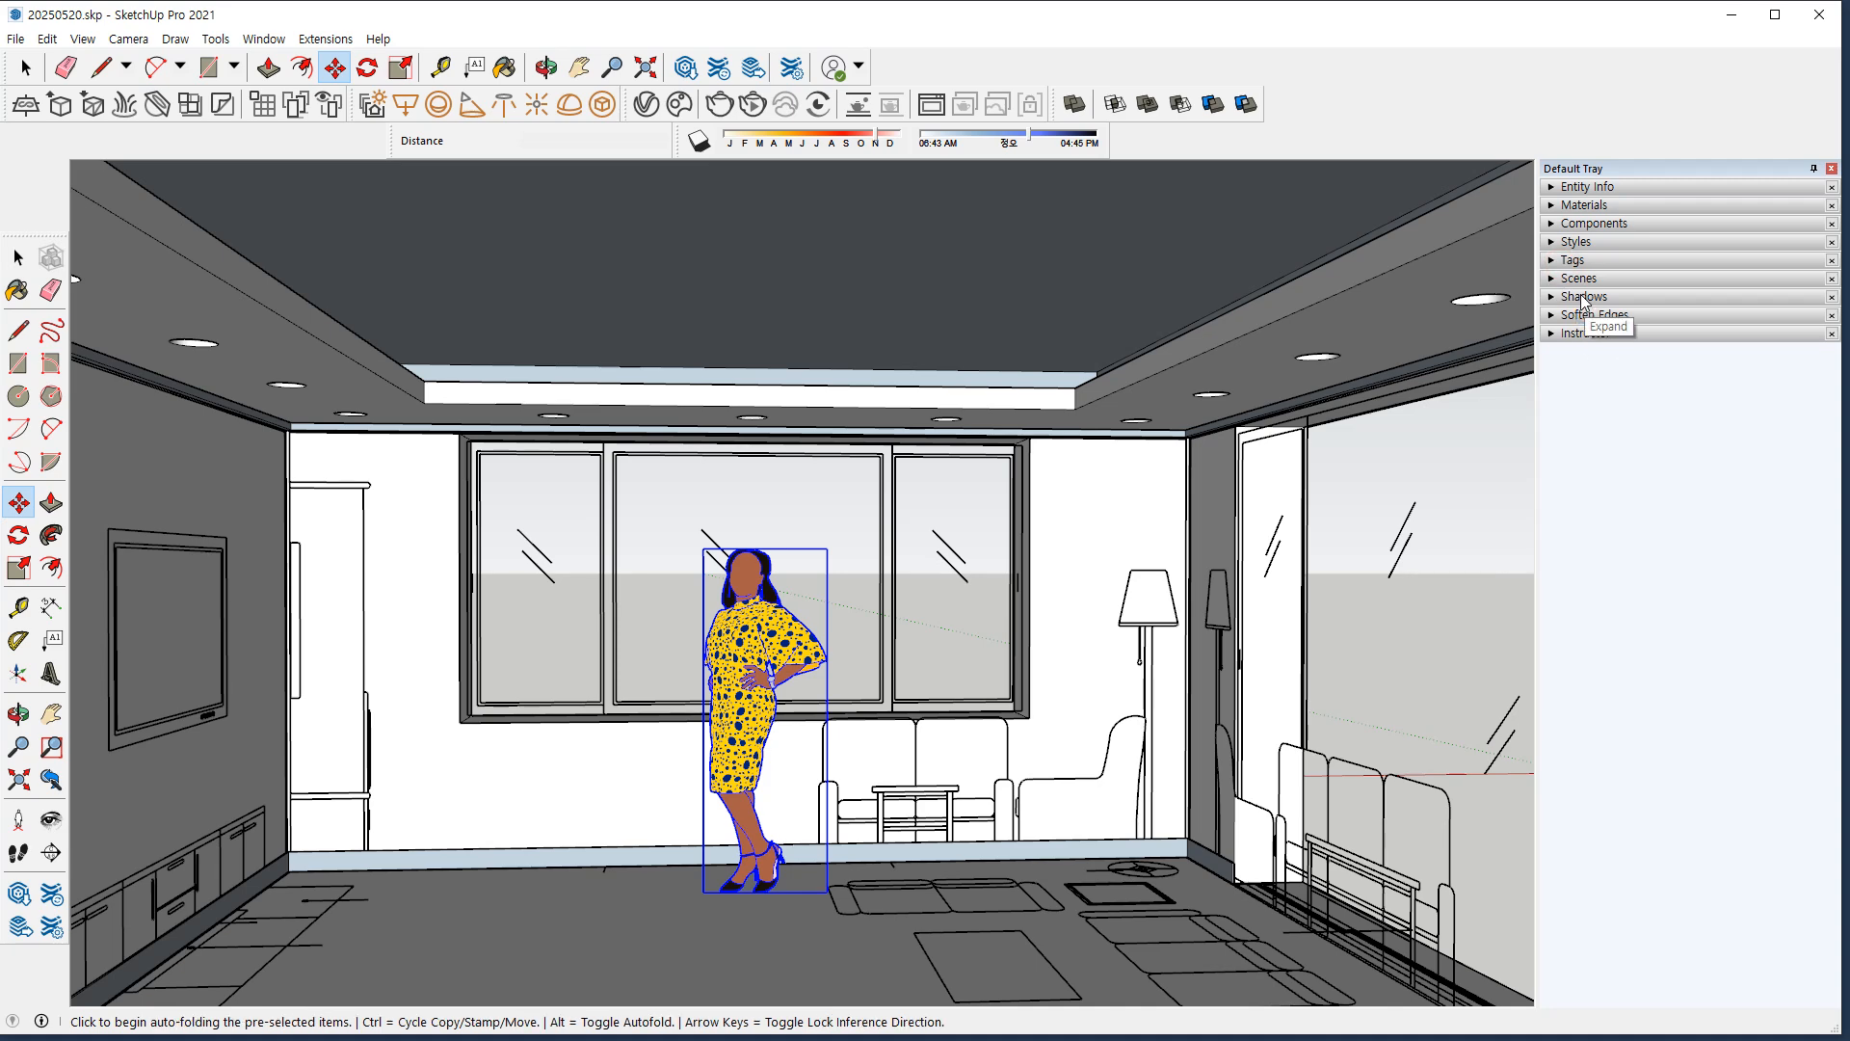
left_click(1579, 279)
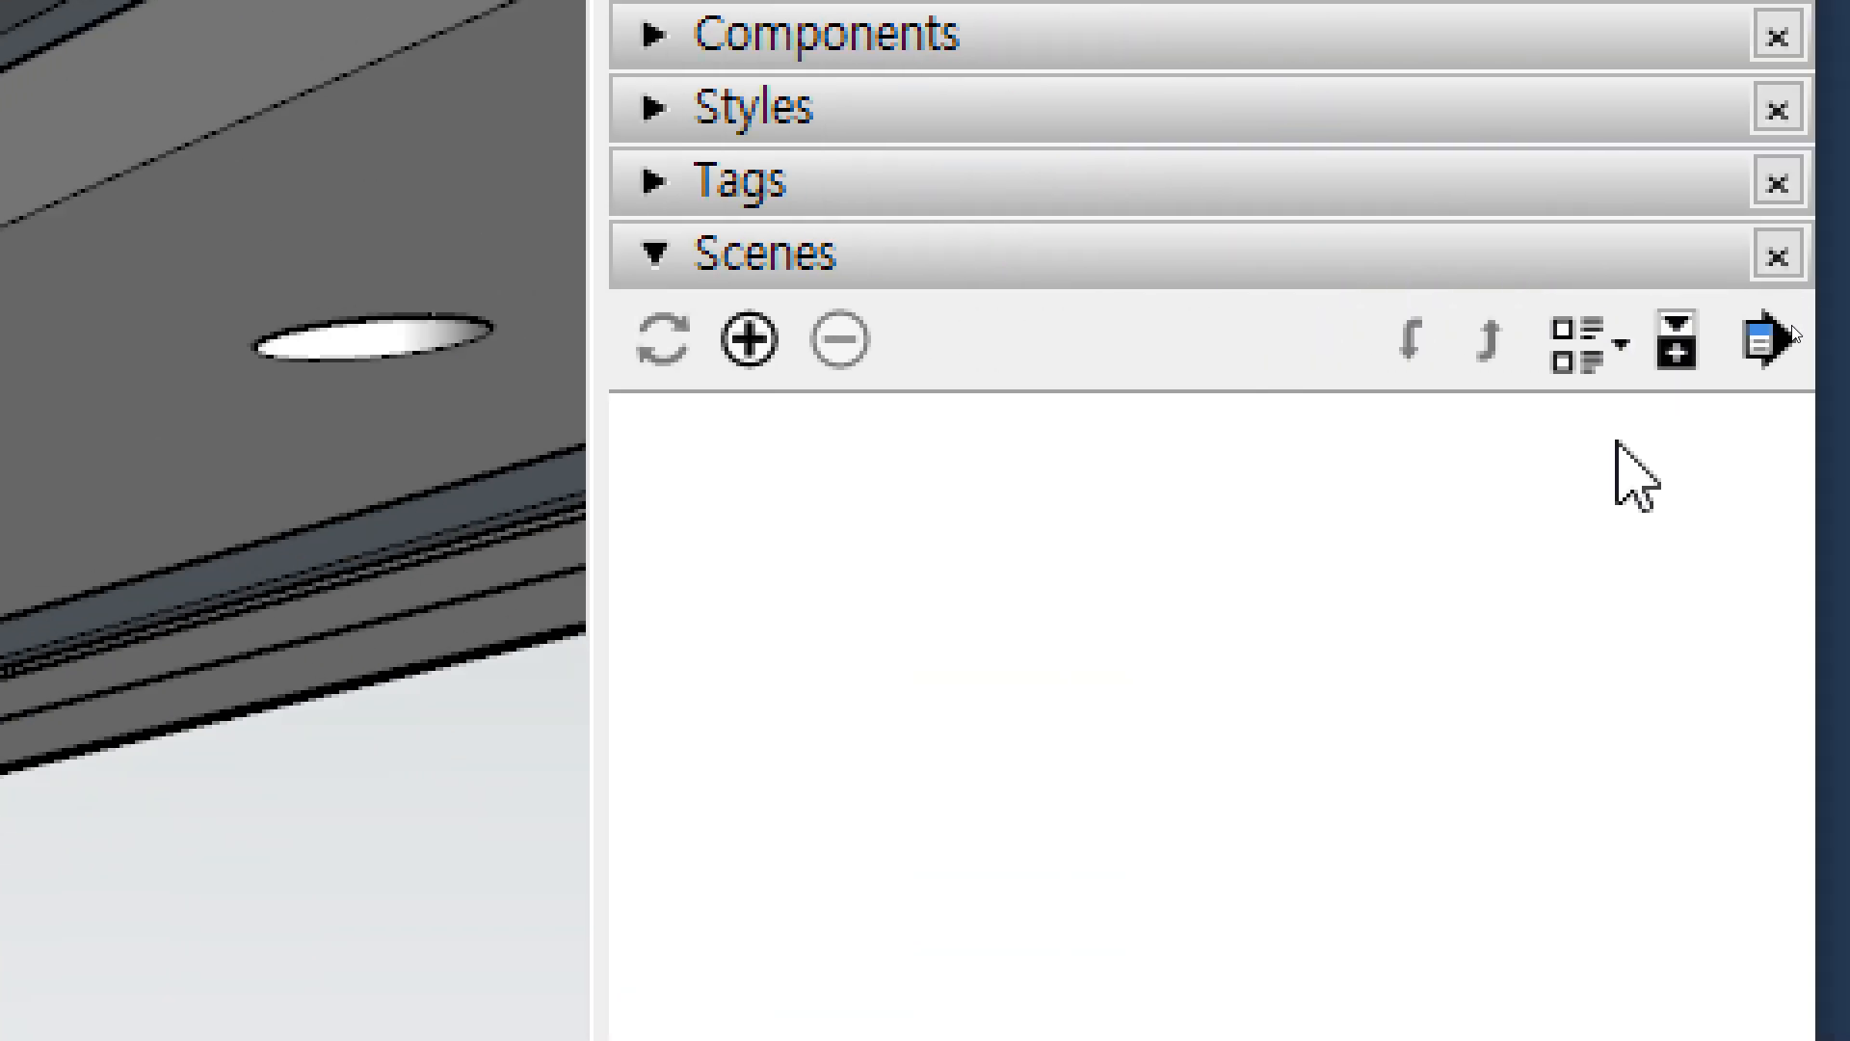
left_click(748, 352)
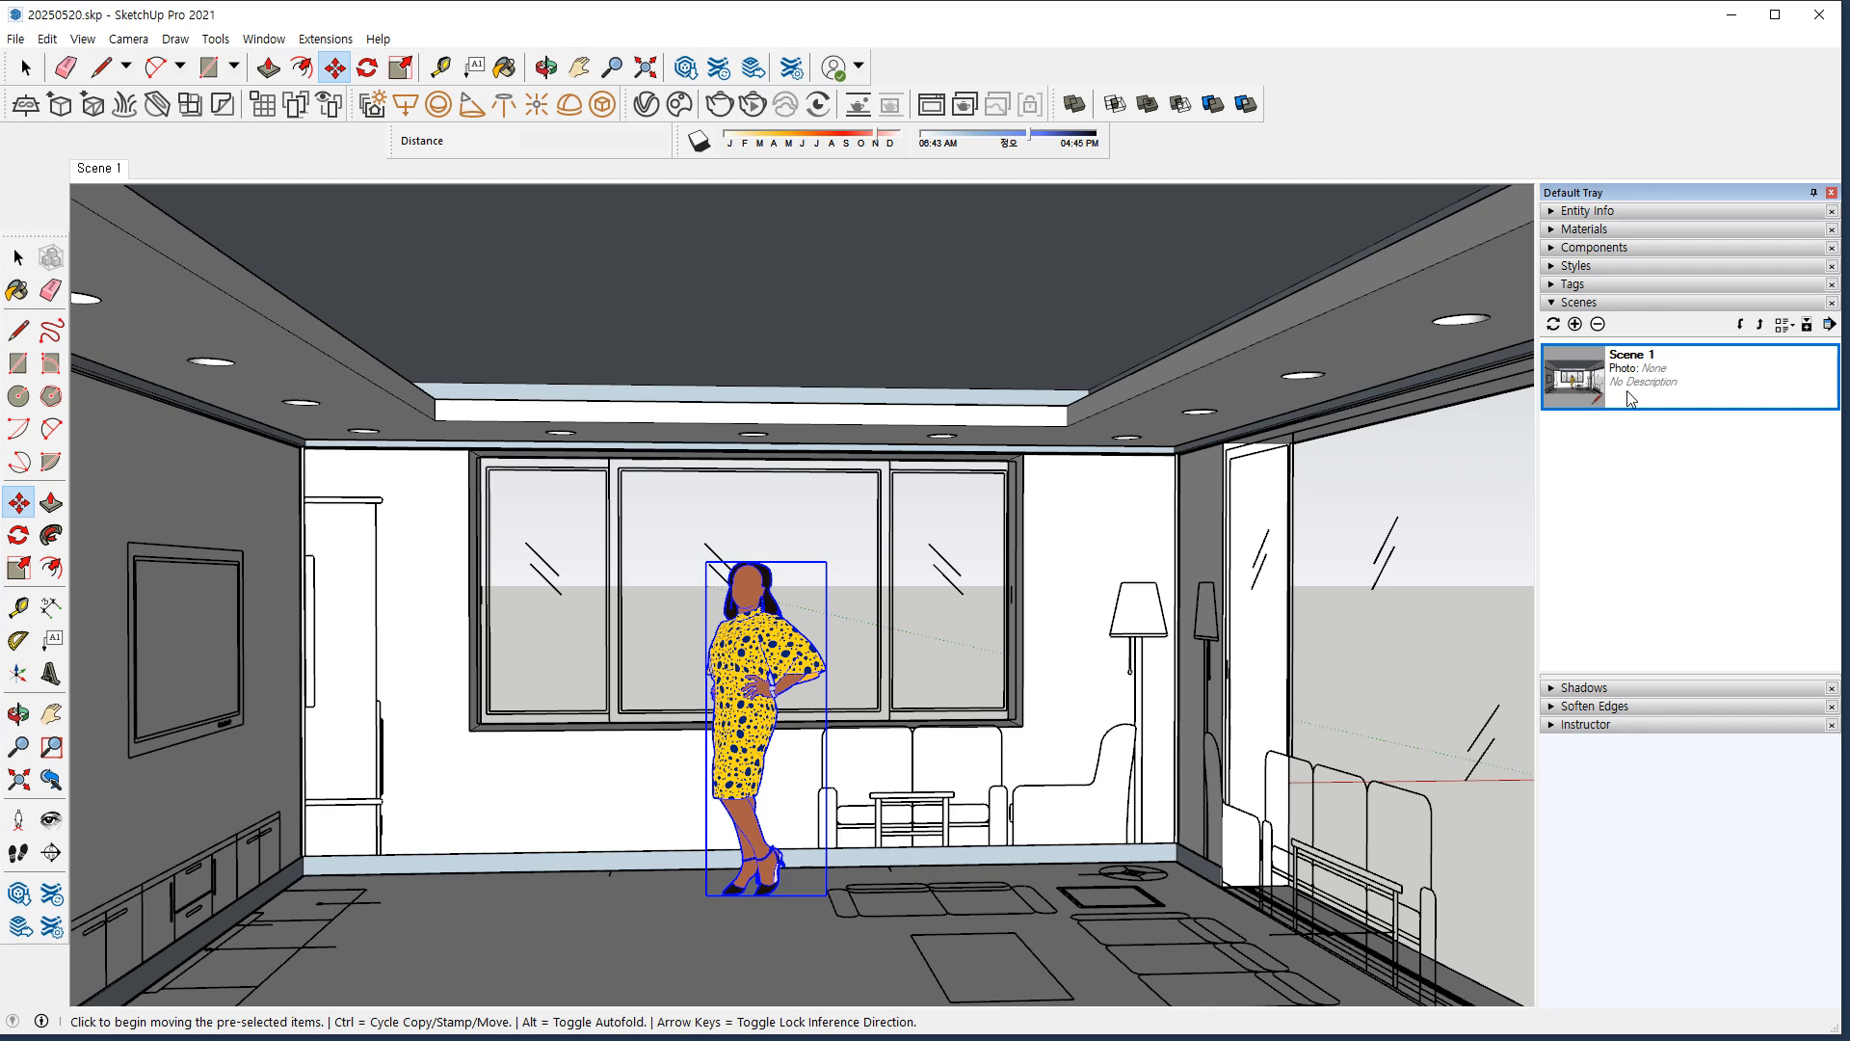
Return from the outside view to the saved interior scene and delete the Sumele figure.
scroll(627, 501, "down", 10)
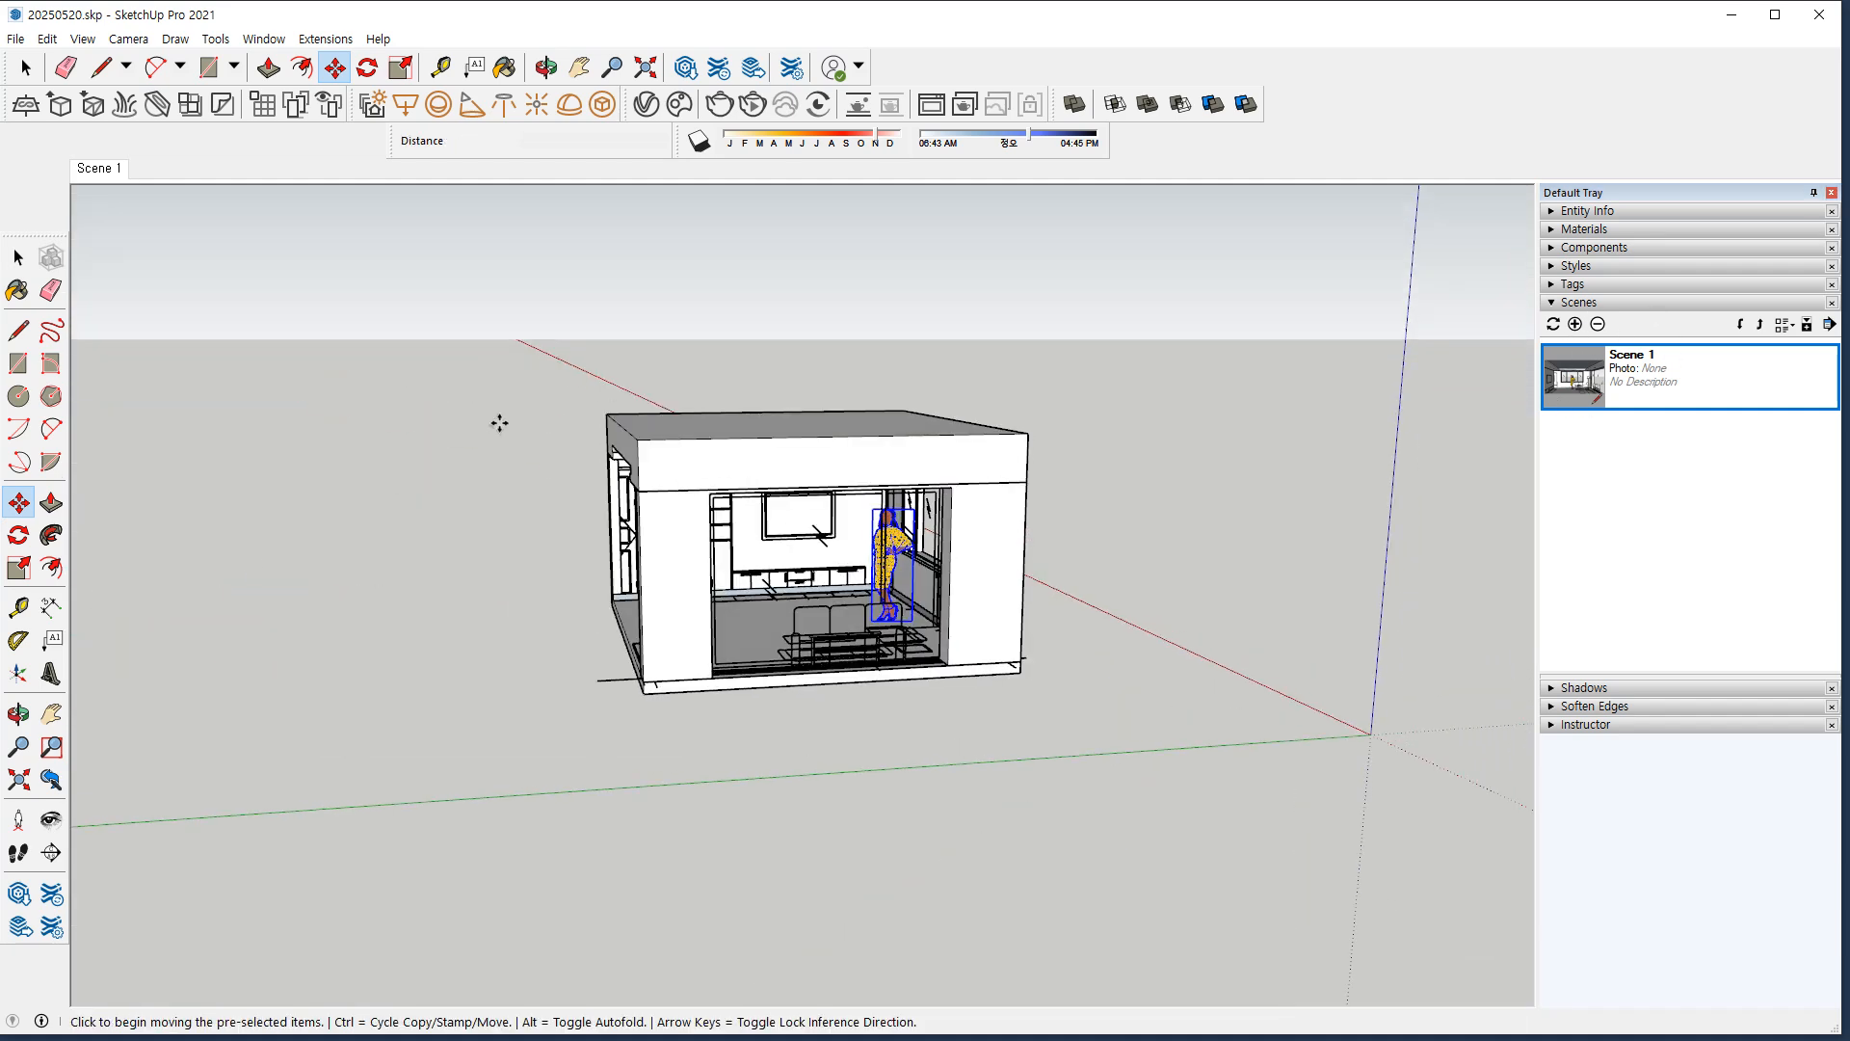
left_click(1571, 385)
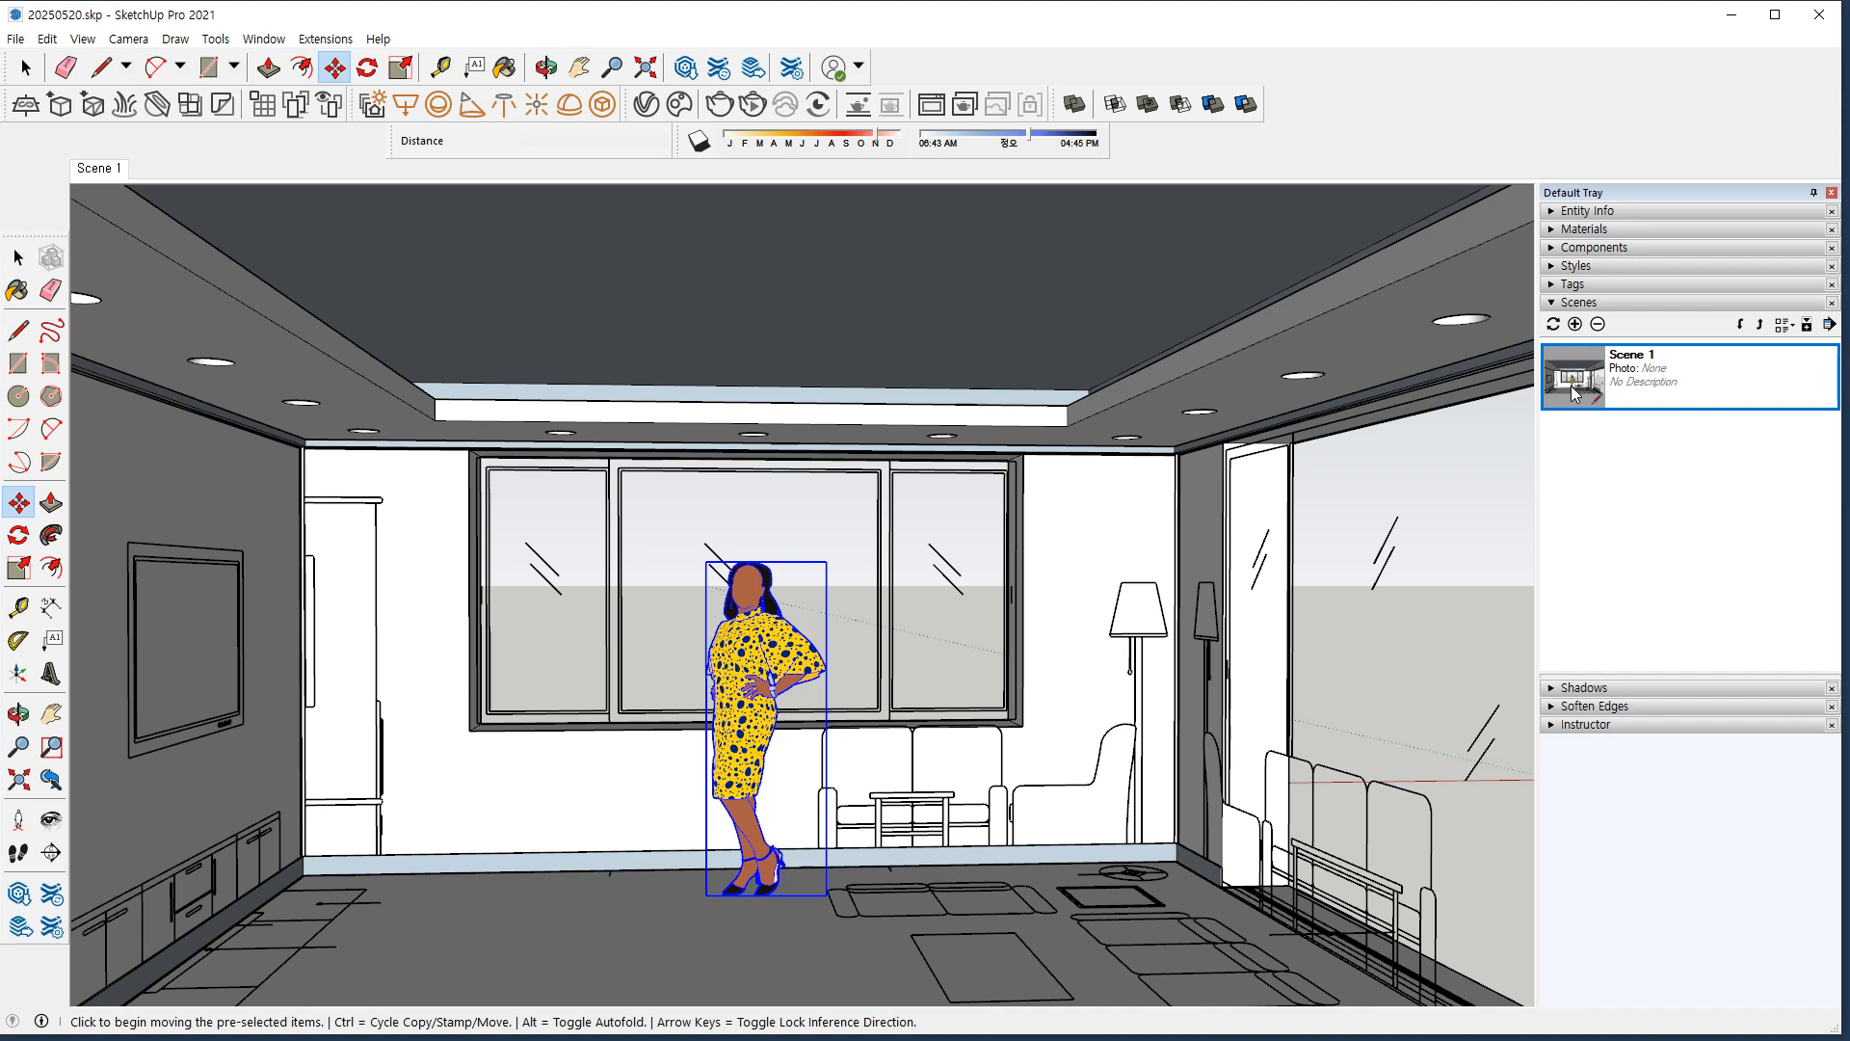
key("Delete")
key("space")
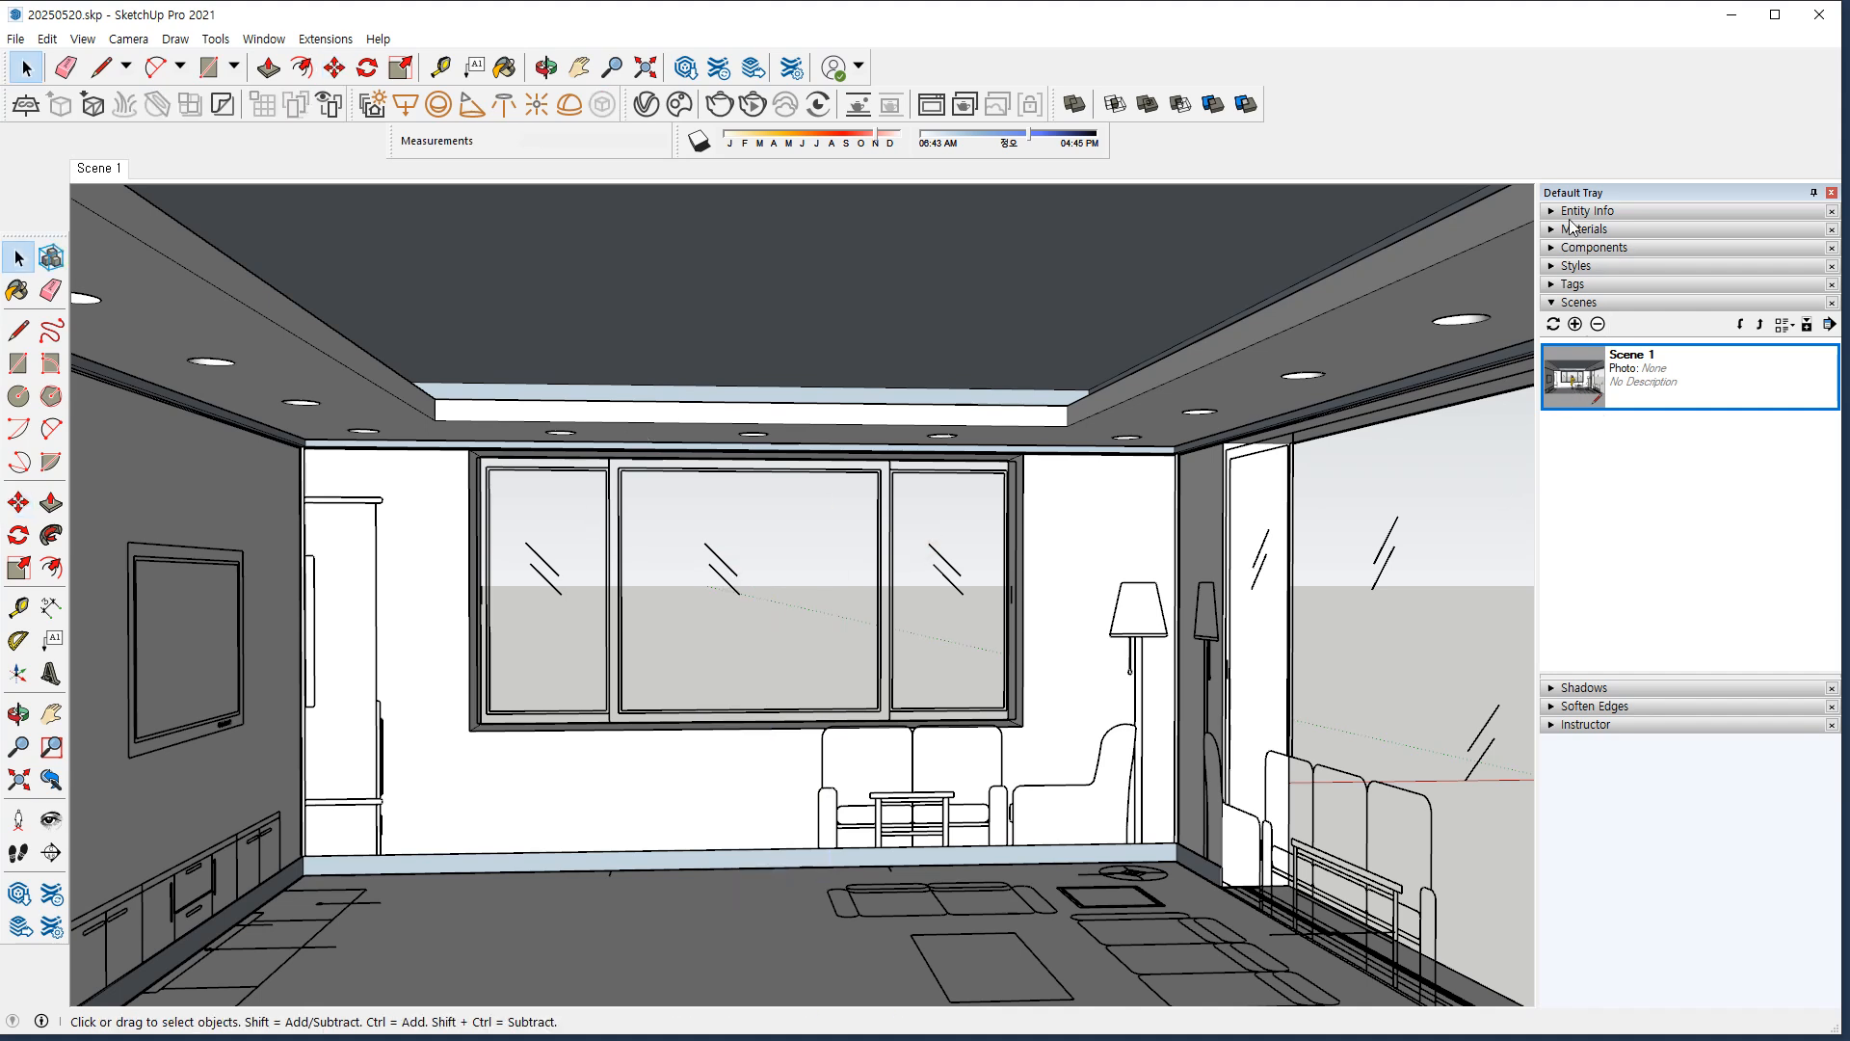
Create a tag named 3D 창문 and make it the active tag for drawing.
left_click(1555, 283)
left_click(1567, 352)
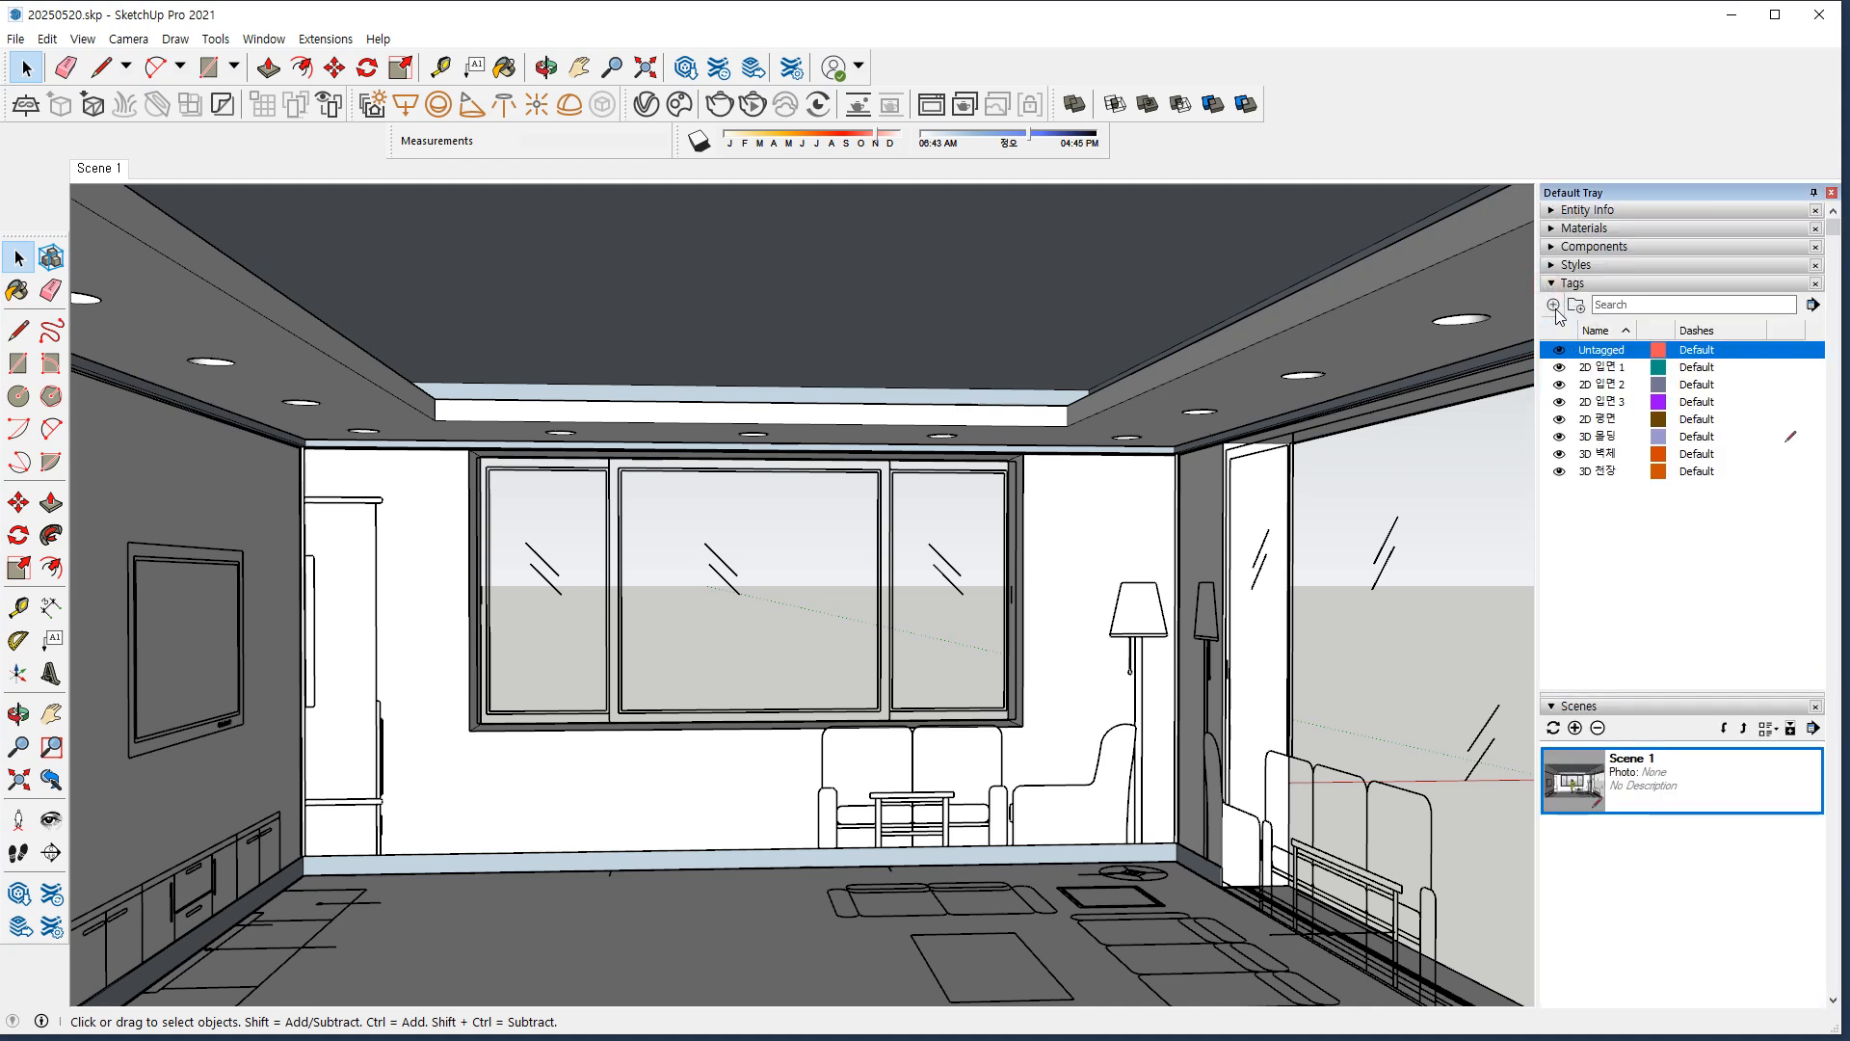
left_click(1553, 305)
type("3D")
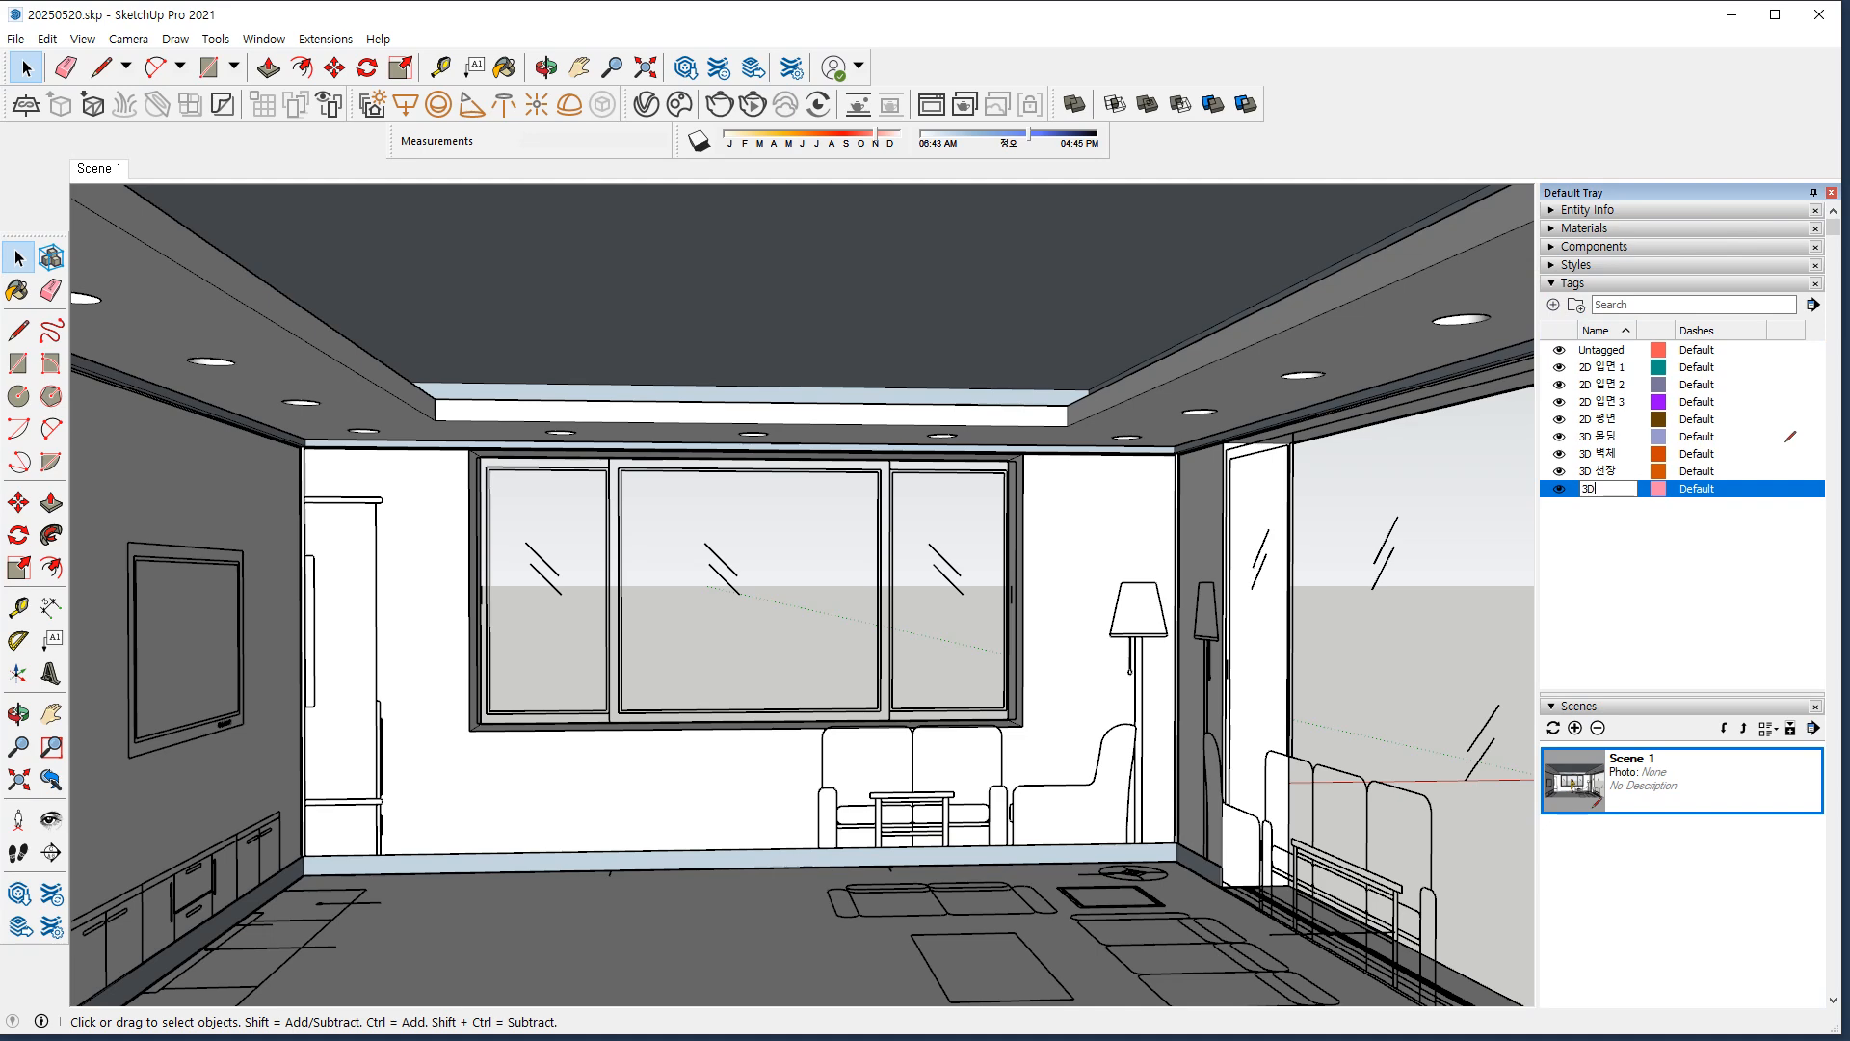
type(" ㅊ")
type("문")
key("Return")
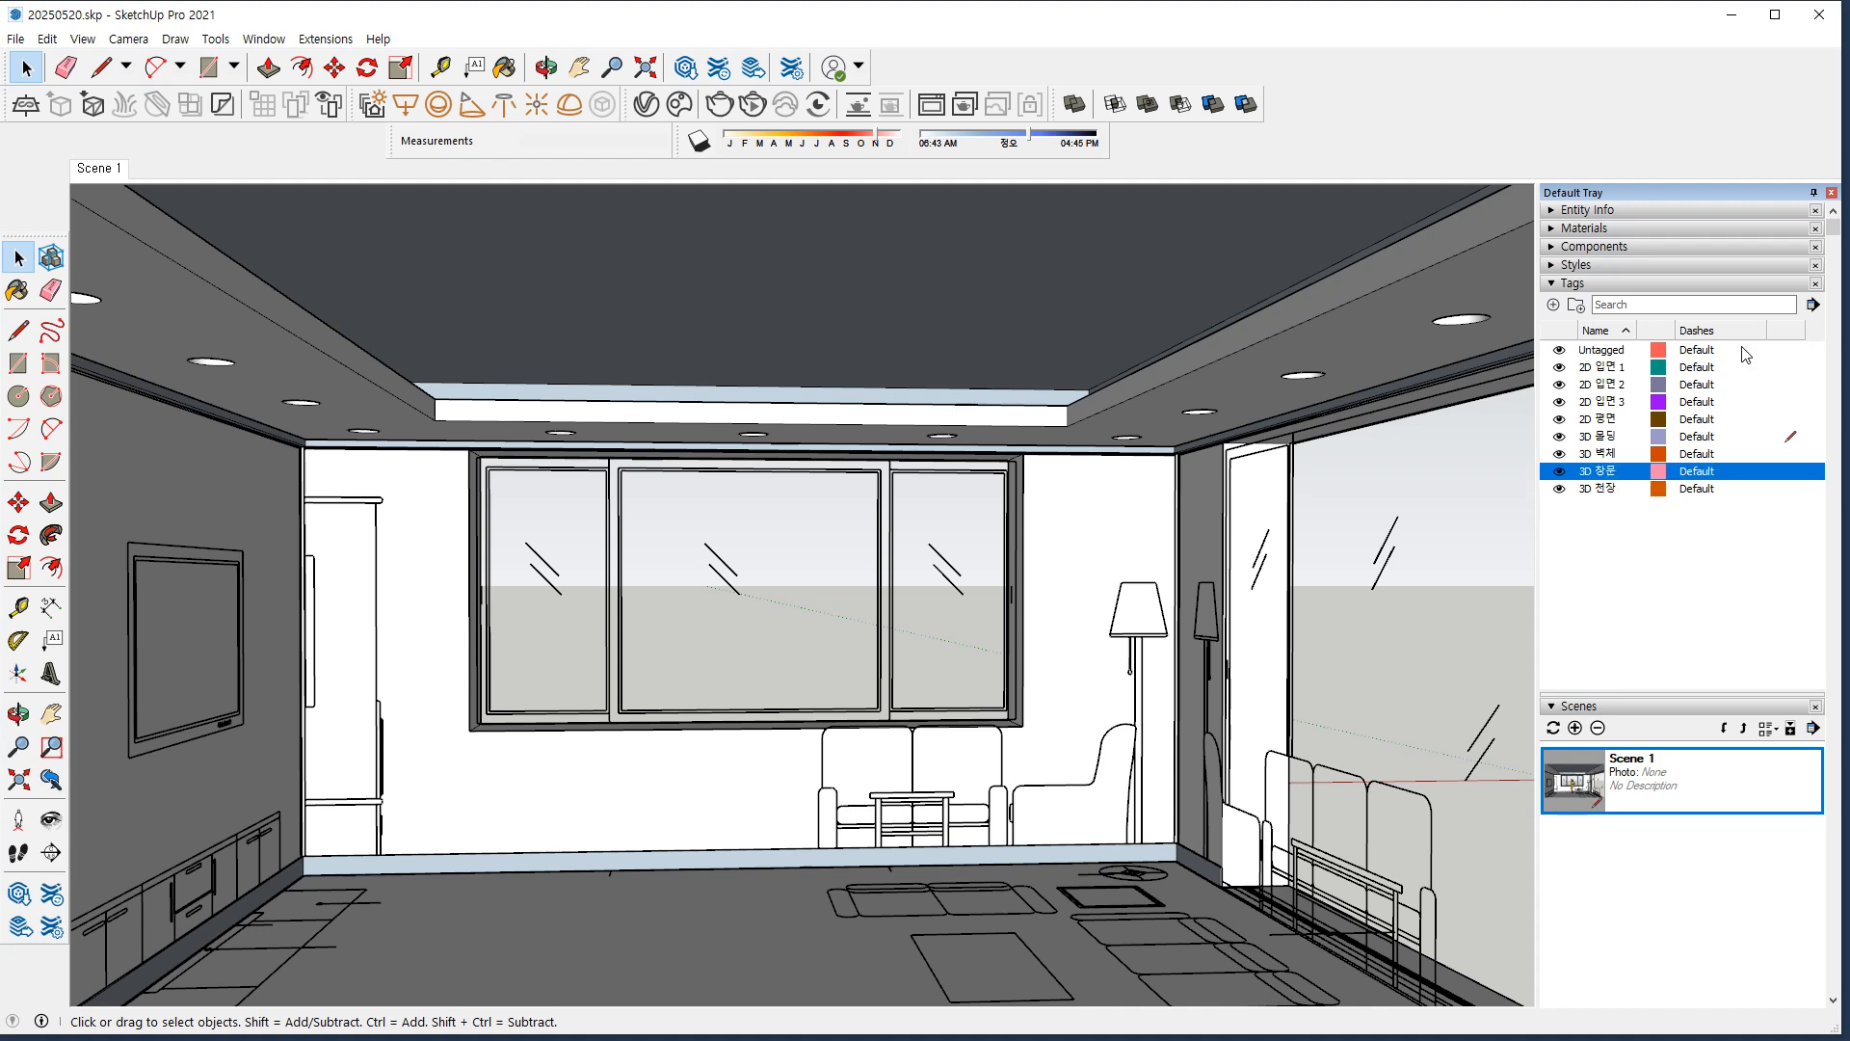
left_click(1789, 471)
Hide the 3D 몰딩, 3D 천장 and 3D 벽체 tags.
left_click(1559, 436)
left_click(1559, 489)
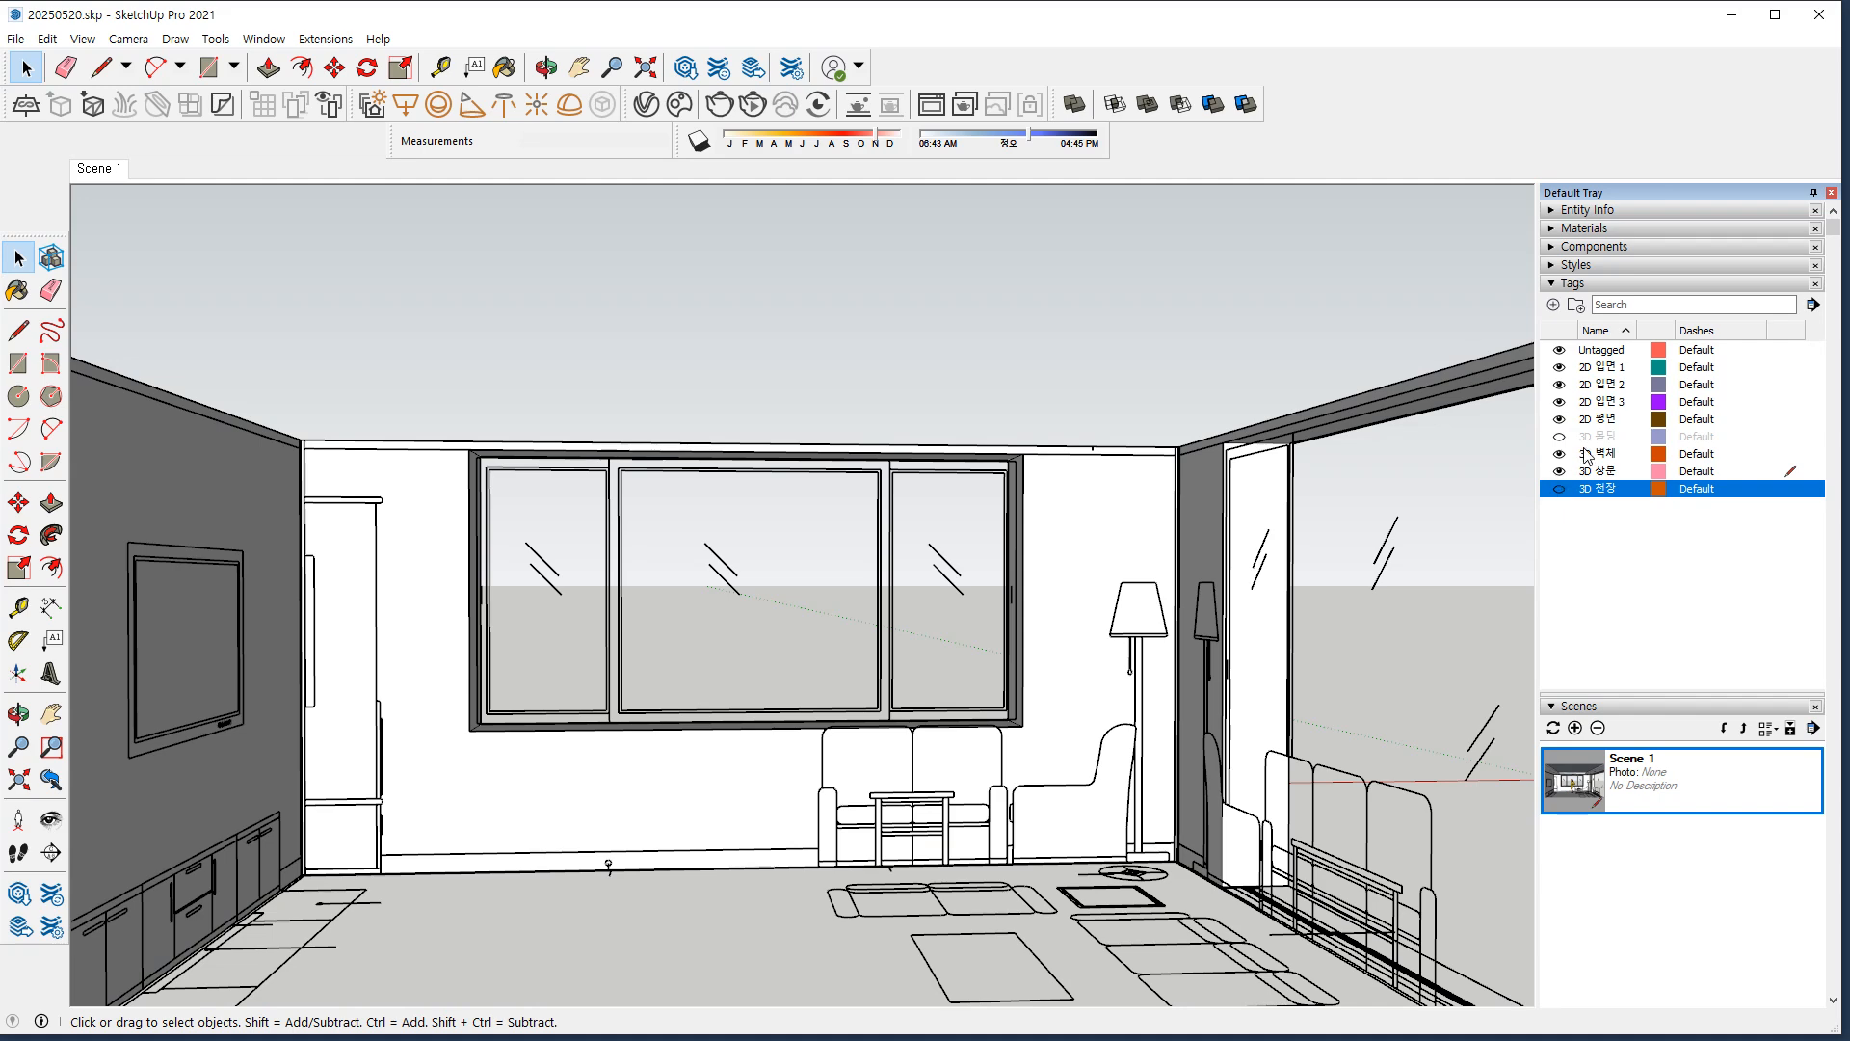
left_click(1559, 453)
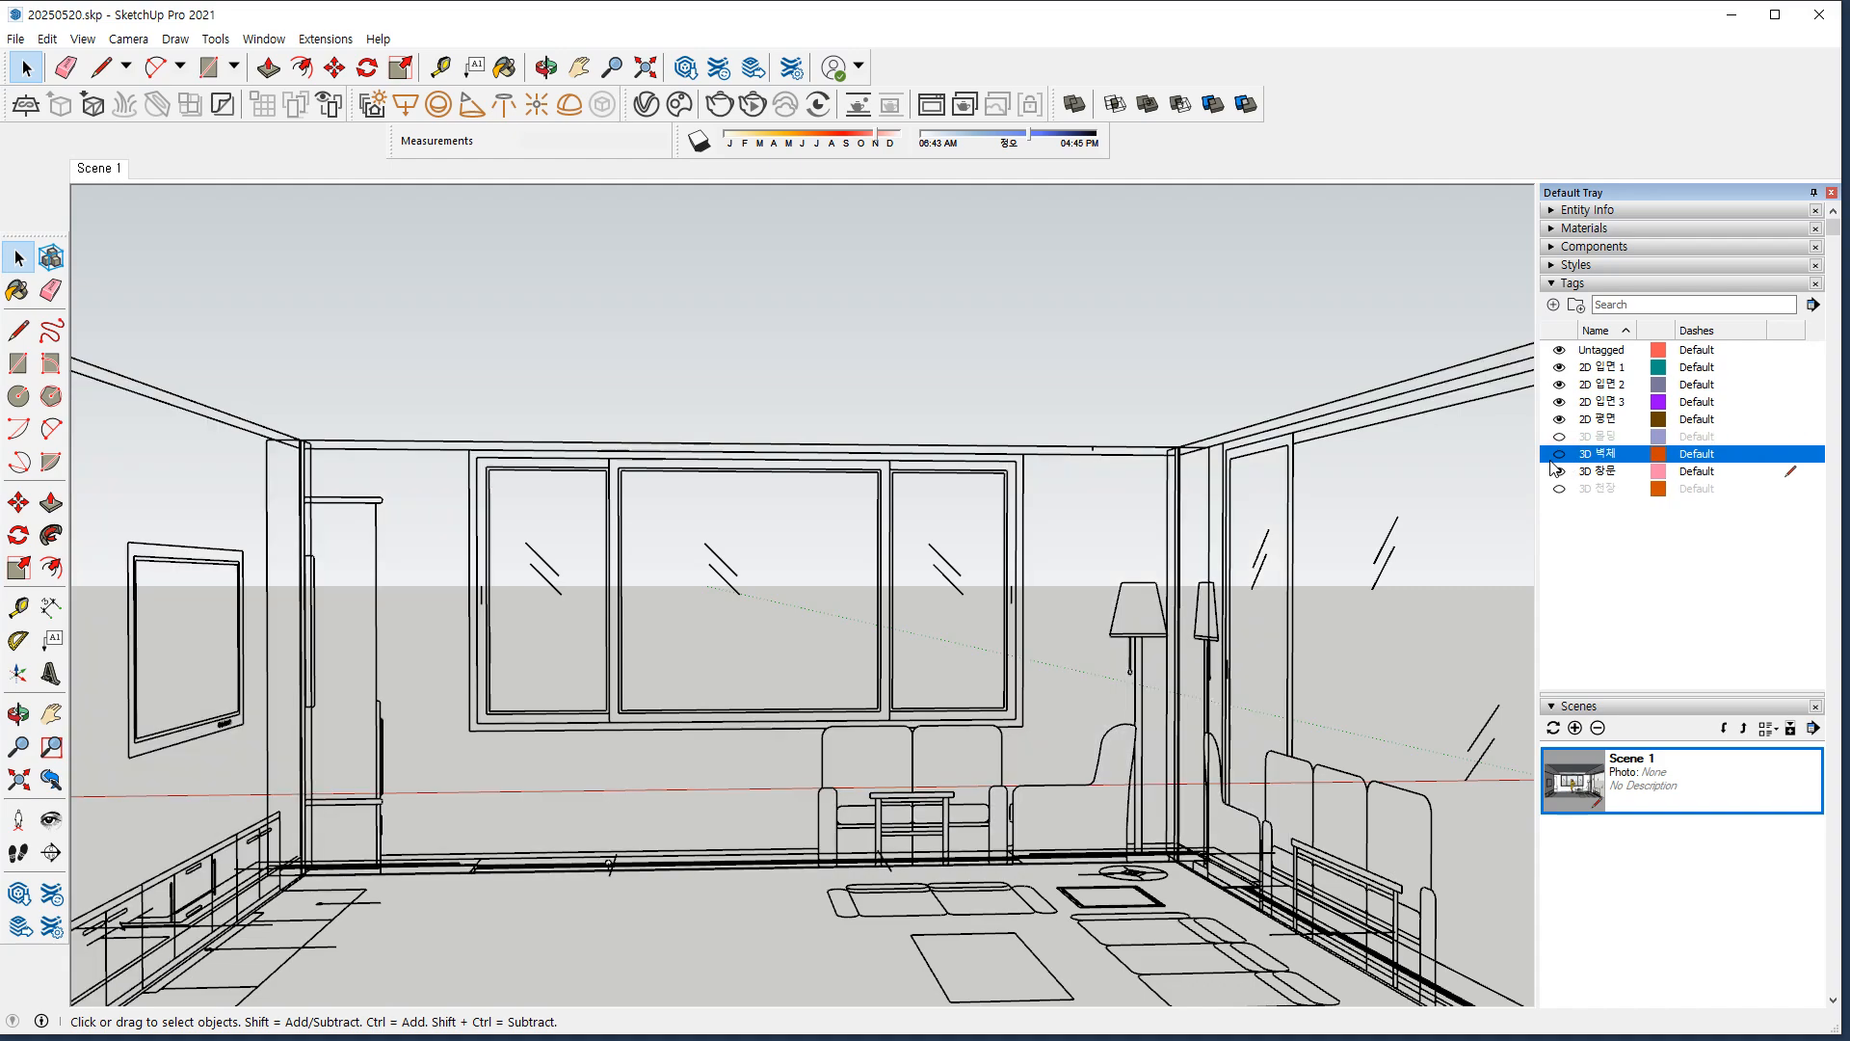
Examine the large side window's position in the floor plan with the 3D 벽체 tag shown briefly for comparison.
middle_click_drag(1106, 528, 748, 736)
mouse_move(721, 737)
left_mouse_down()
mouse_move(785, 730)
mouse_move(731, 759)
left_mouse_up()
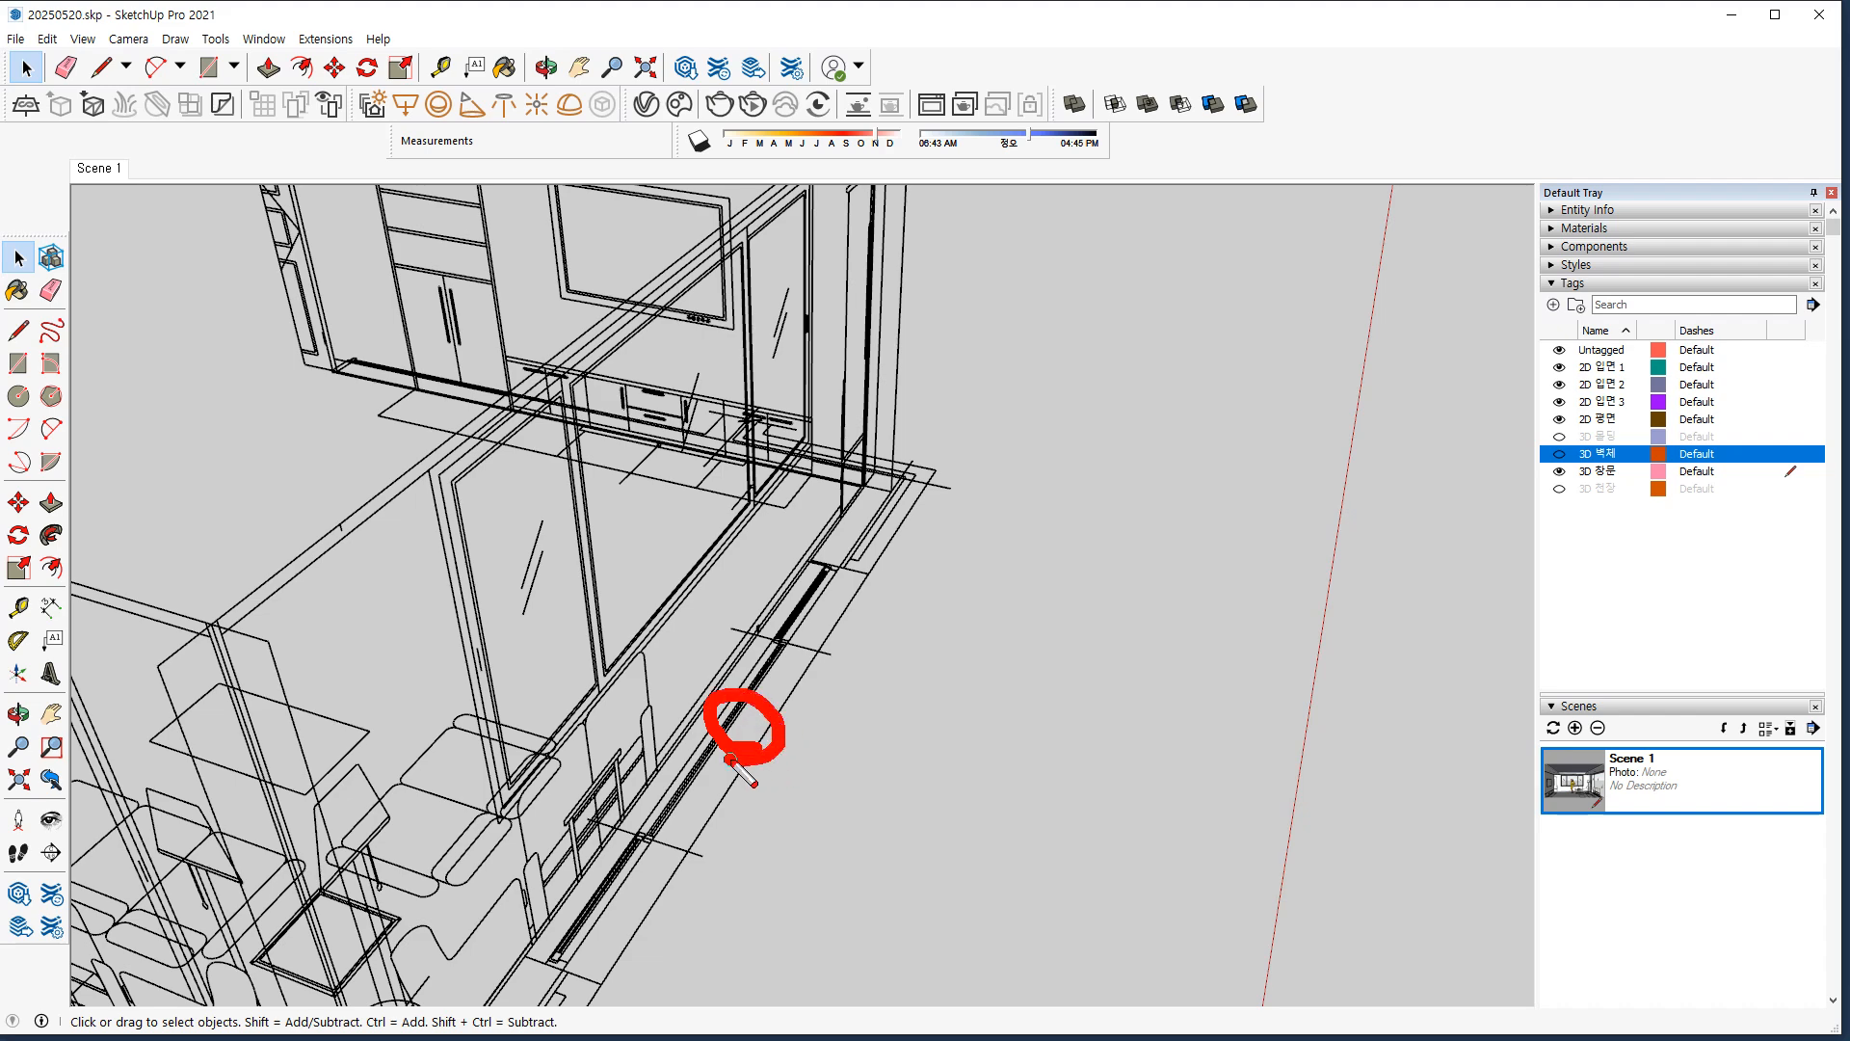
key("Escape")
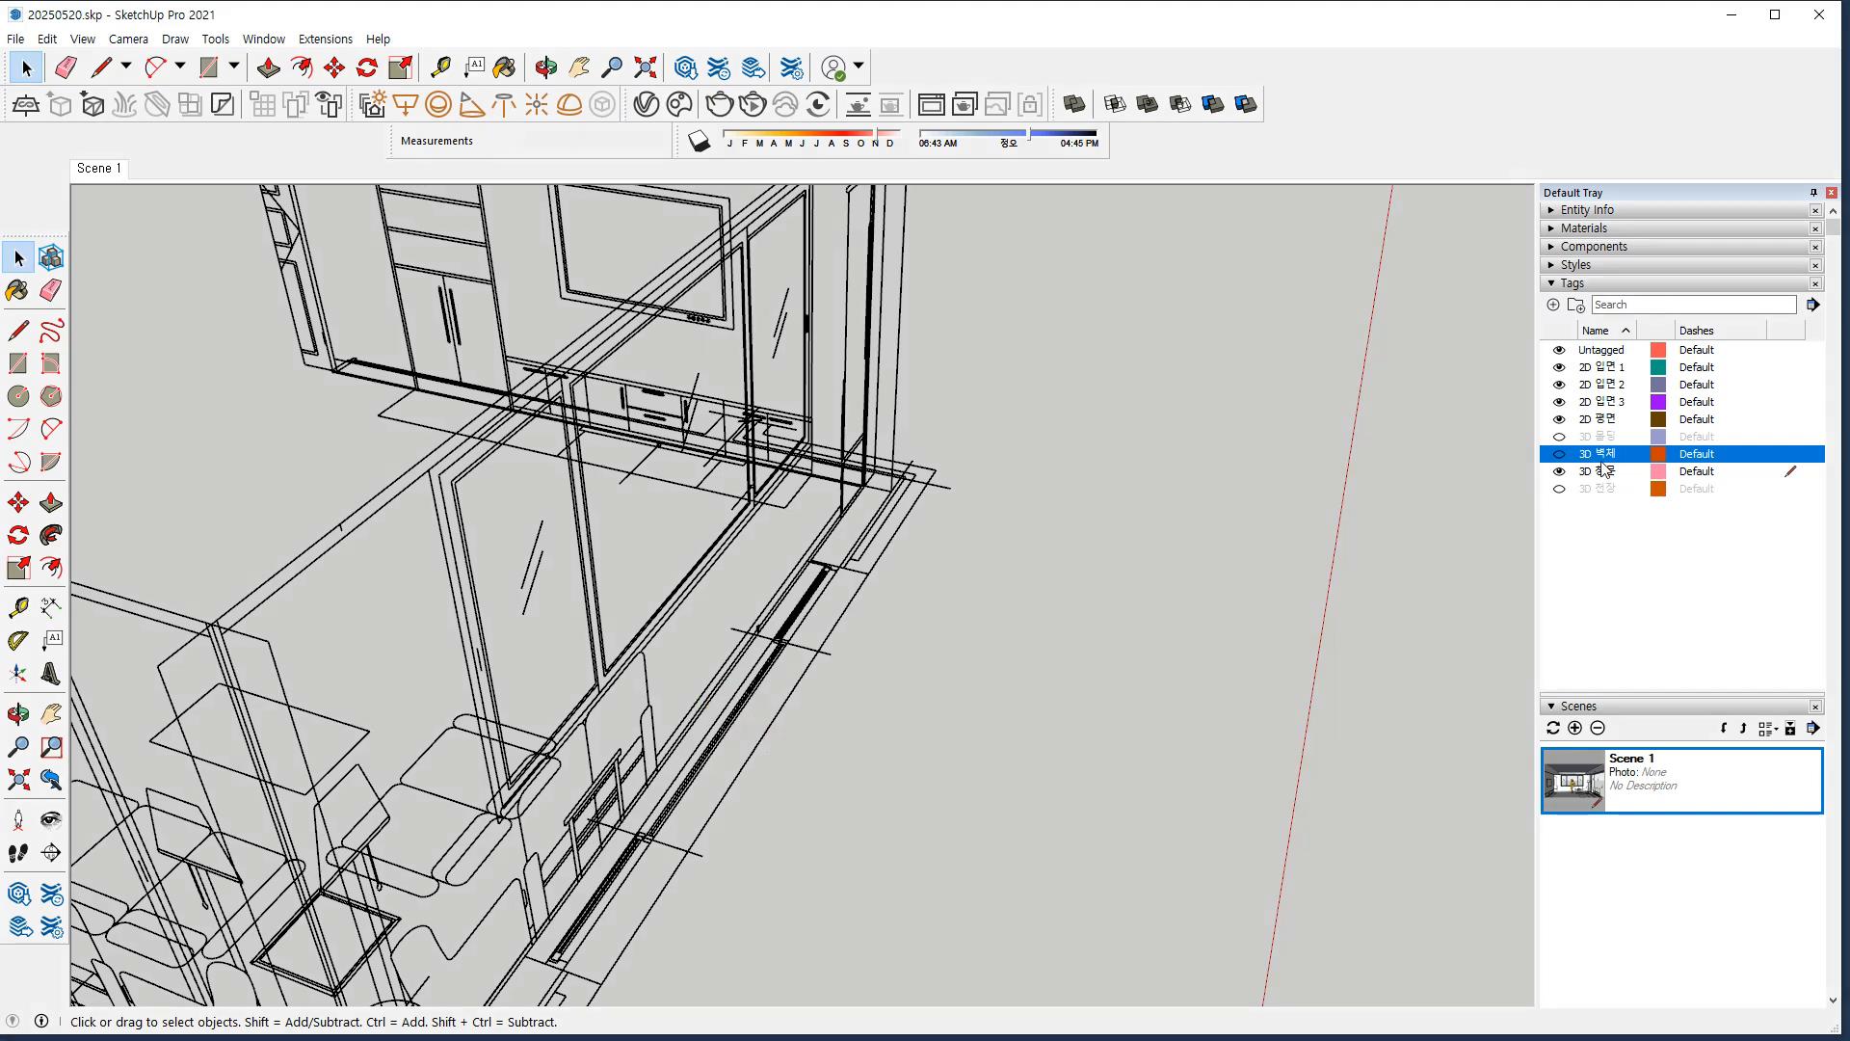
left_click(1559, 454)
middle_click_drag(727, 557, 748, 620)
key("ctrl+2")
mouse_move(825, 749)
left_mouse_down()
mouse_move(719, 714)
mouse_move(758, 756)
mouse_move(808, 708)
mouse_move(773, 772)
left_mouse_up()
key("Escape")
left_click(1559, 453)
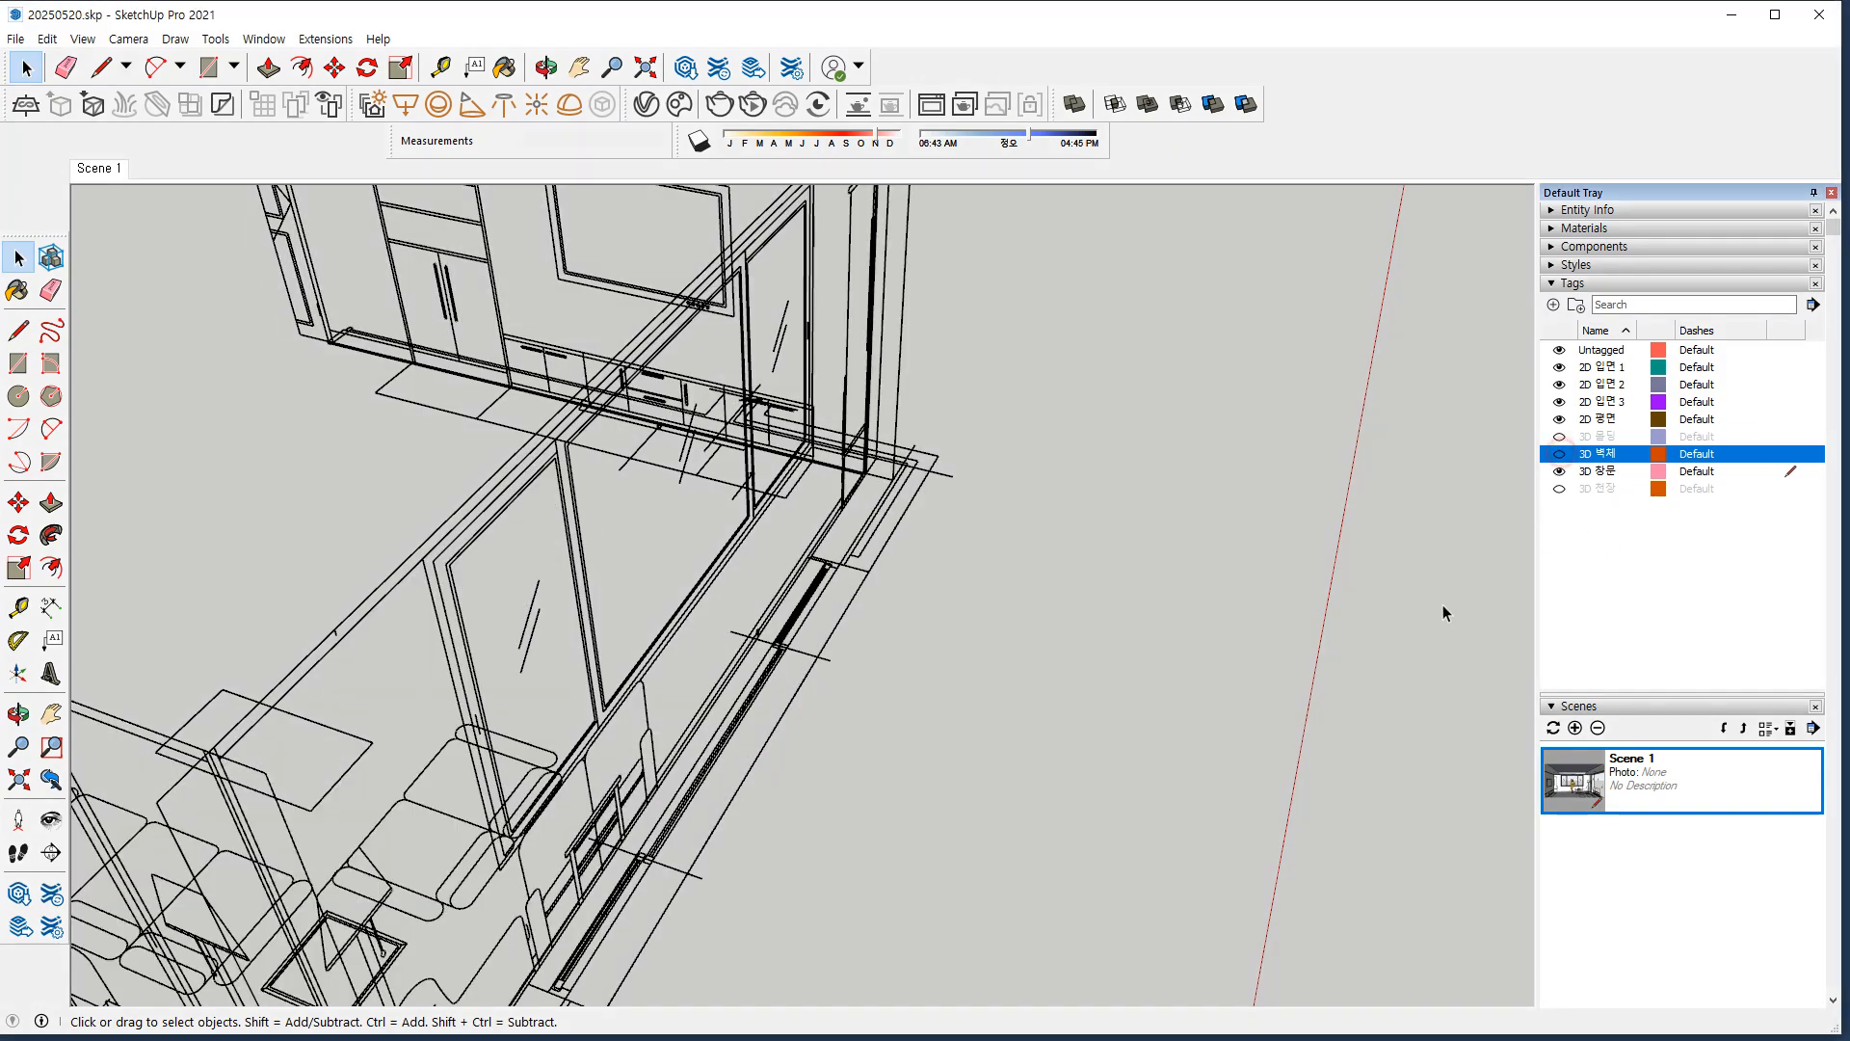
Draw a 3000 × 1500 mm rectangle over the outer outline of the three-pane window on the far elevation.
mouse_move(628, 566)
middle_mouse_down()
mouse_move(1478, 537)
mouse_move(1339, 444)
mouse_move(1147, 454)
mouse_move(1068, 510)
middle_mouse_up()
key("r")
left_click(1107, 641)
left_click(465, 283)
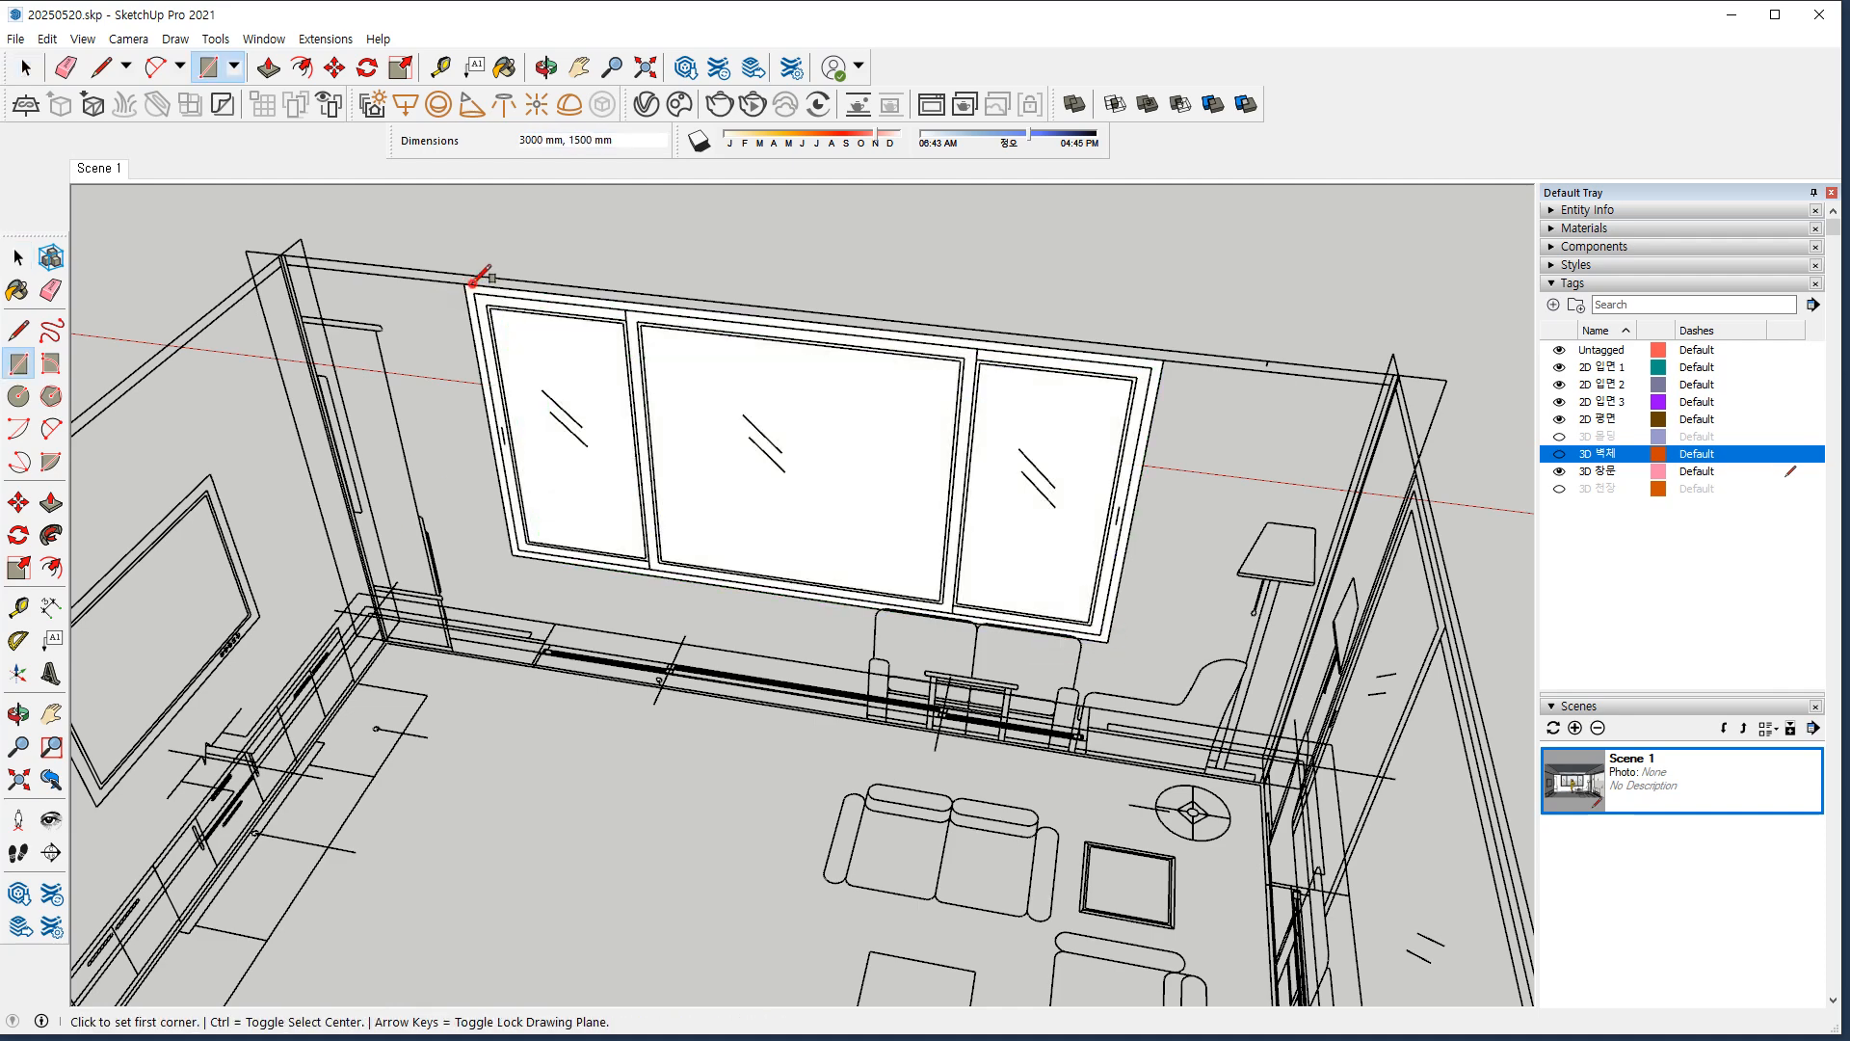
Draw a rectangle along the inner outline of the three-pane window's outer frame and delete the face inside it.
left_click(518, 550)
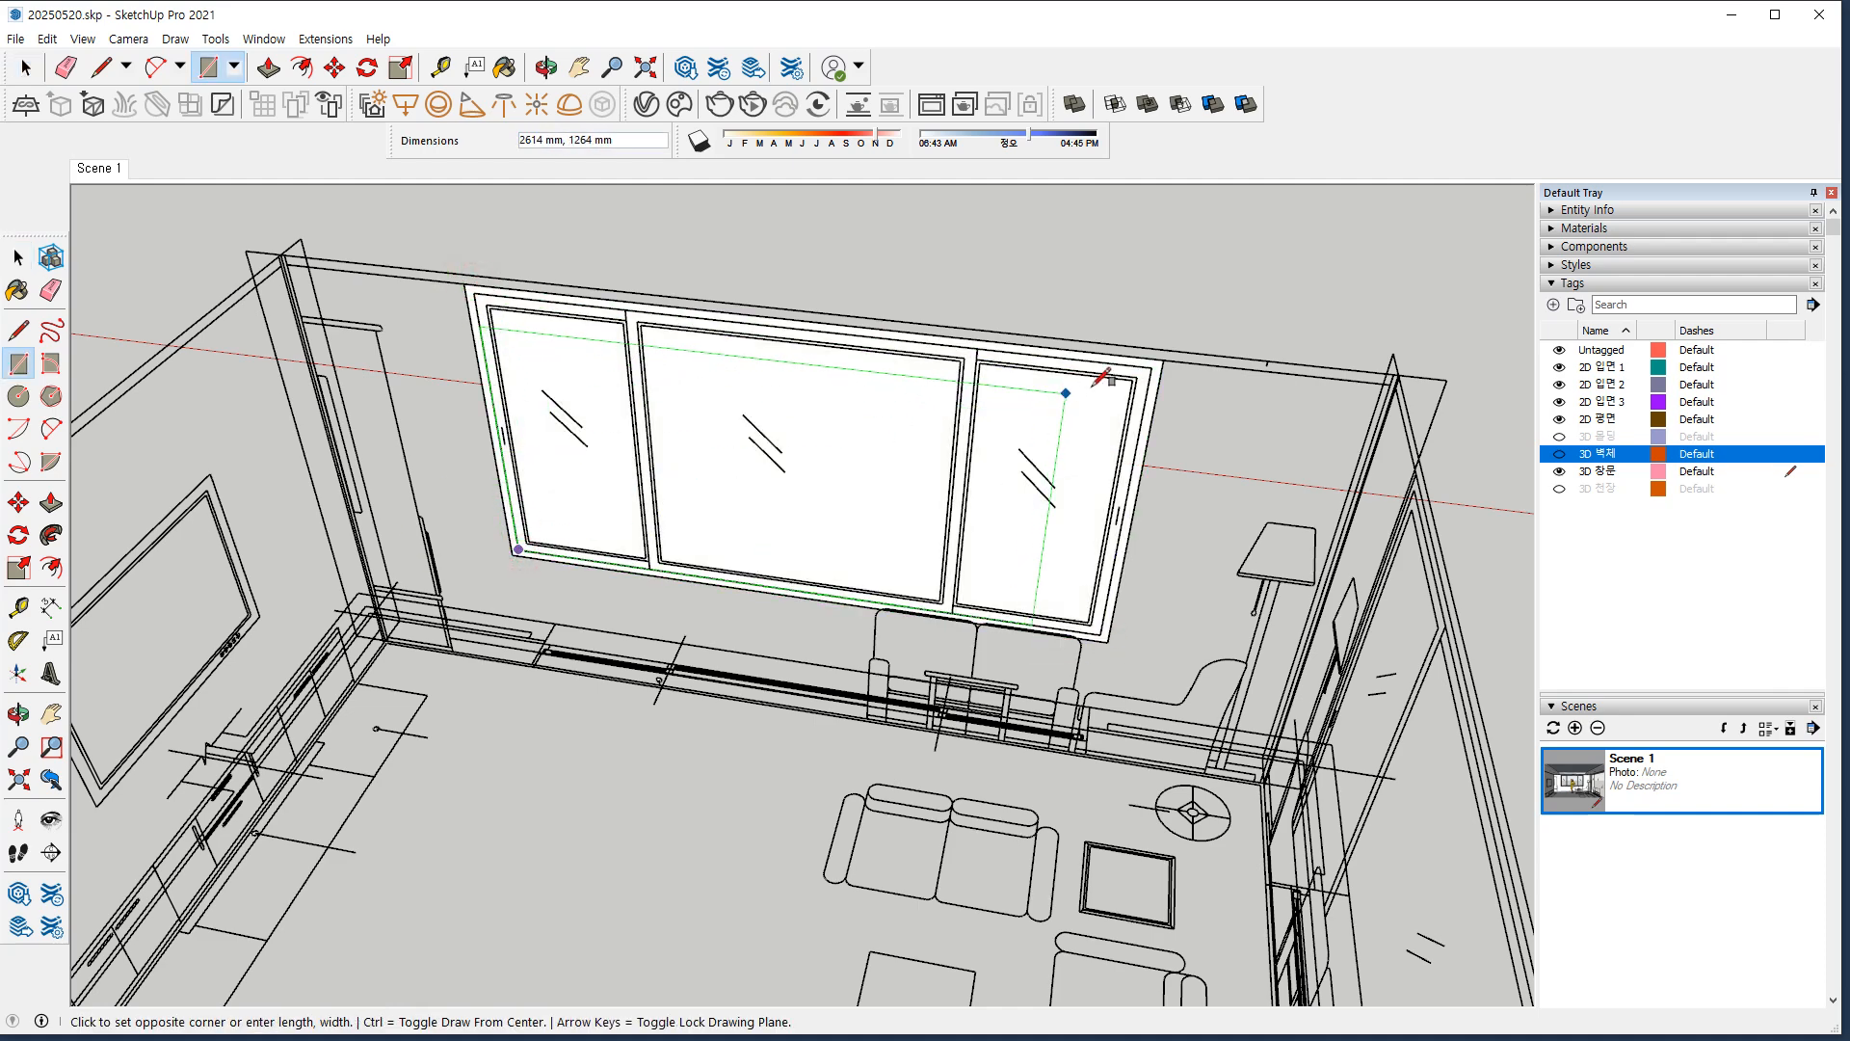
key("space")
left_click(823, 417)
key("Delete")
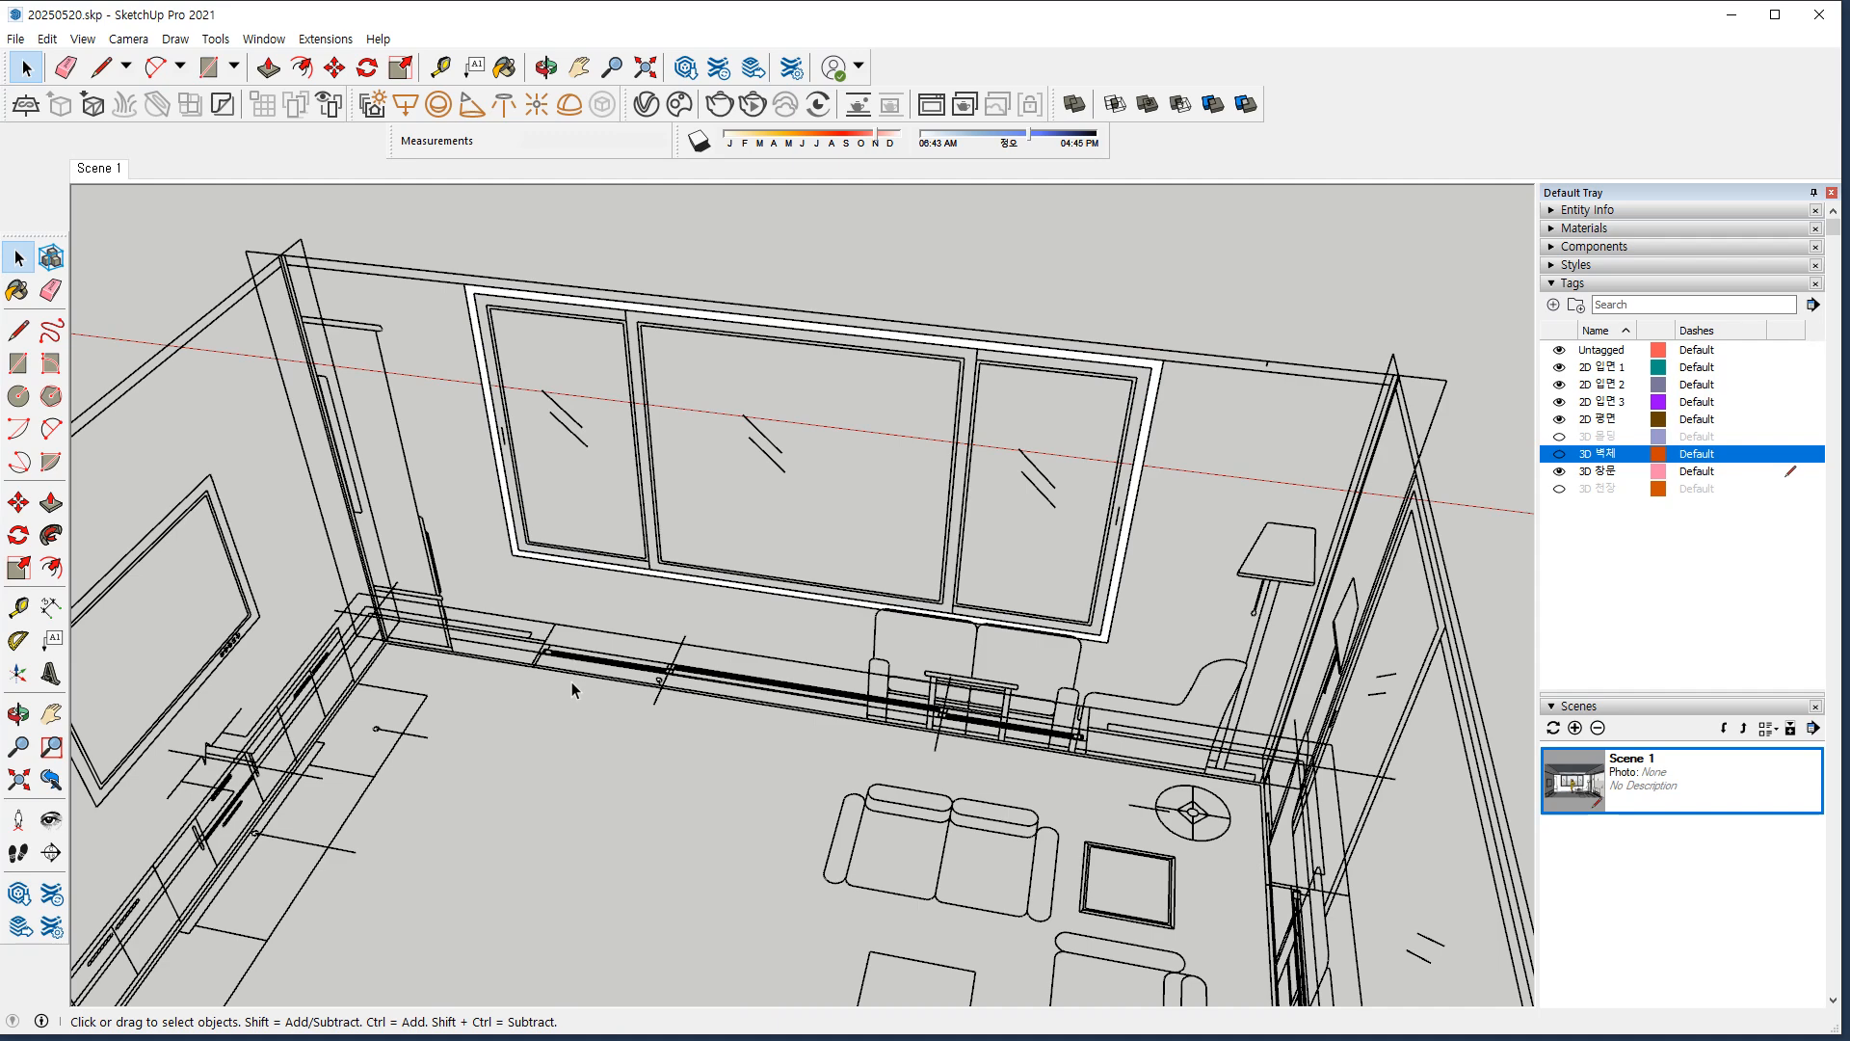
Measure the depths of the outer frame and the inner sash section at the end of the three-pane window in the floor plan.
scroll(571, 680, "up", 8)
scroll(518, 628, "up", 3)
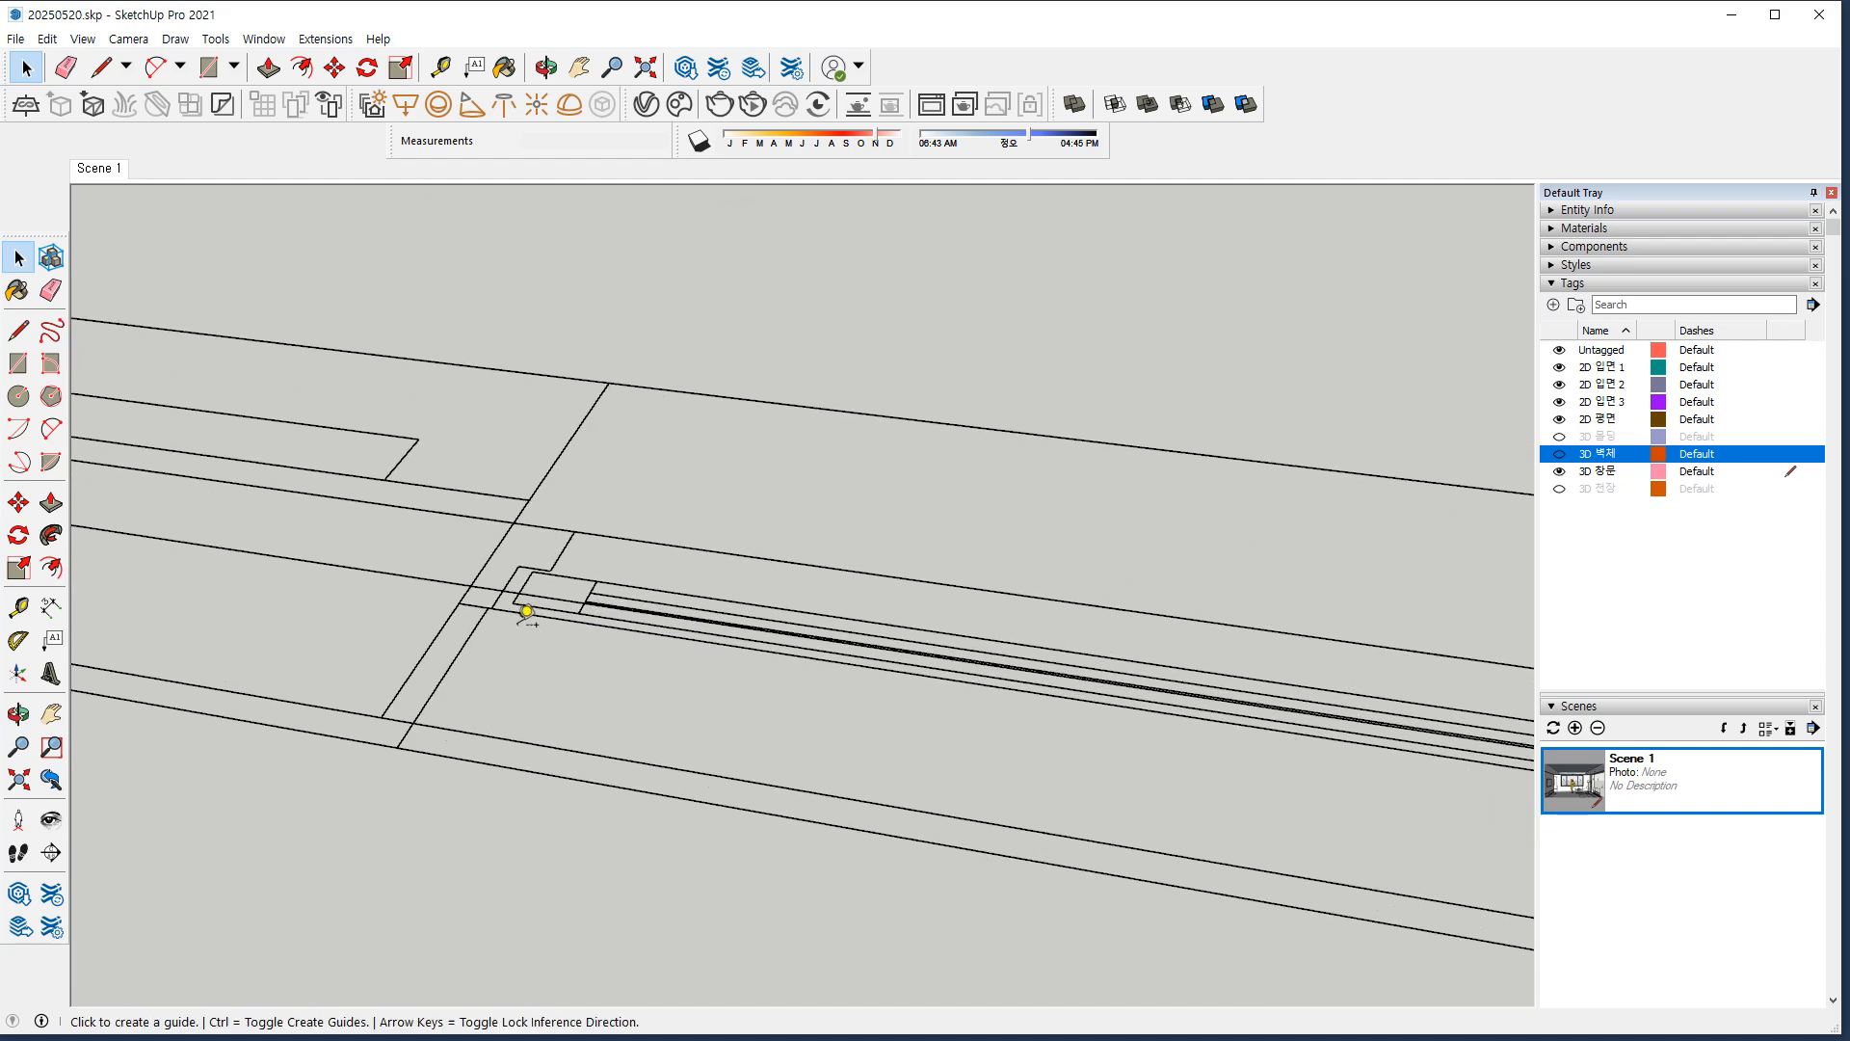
key("t")
left_click(513, 522)
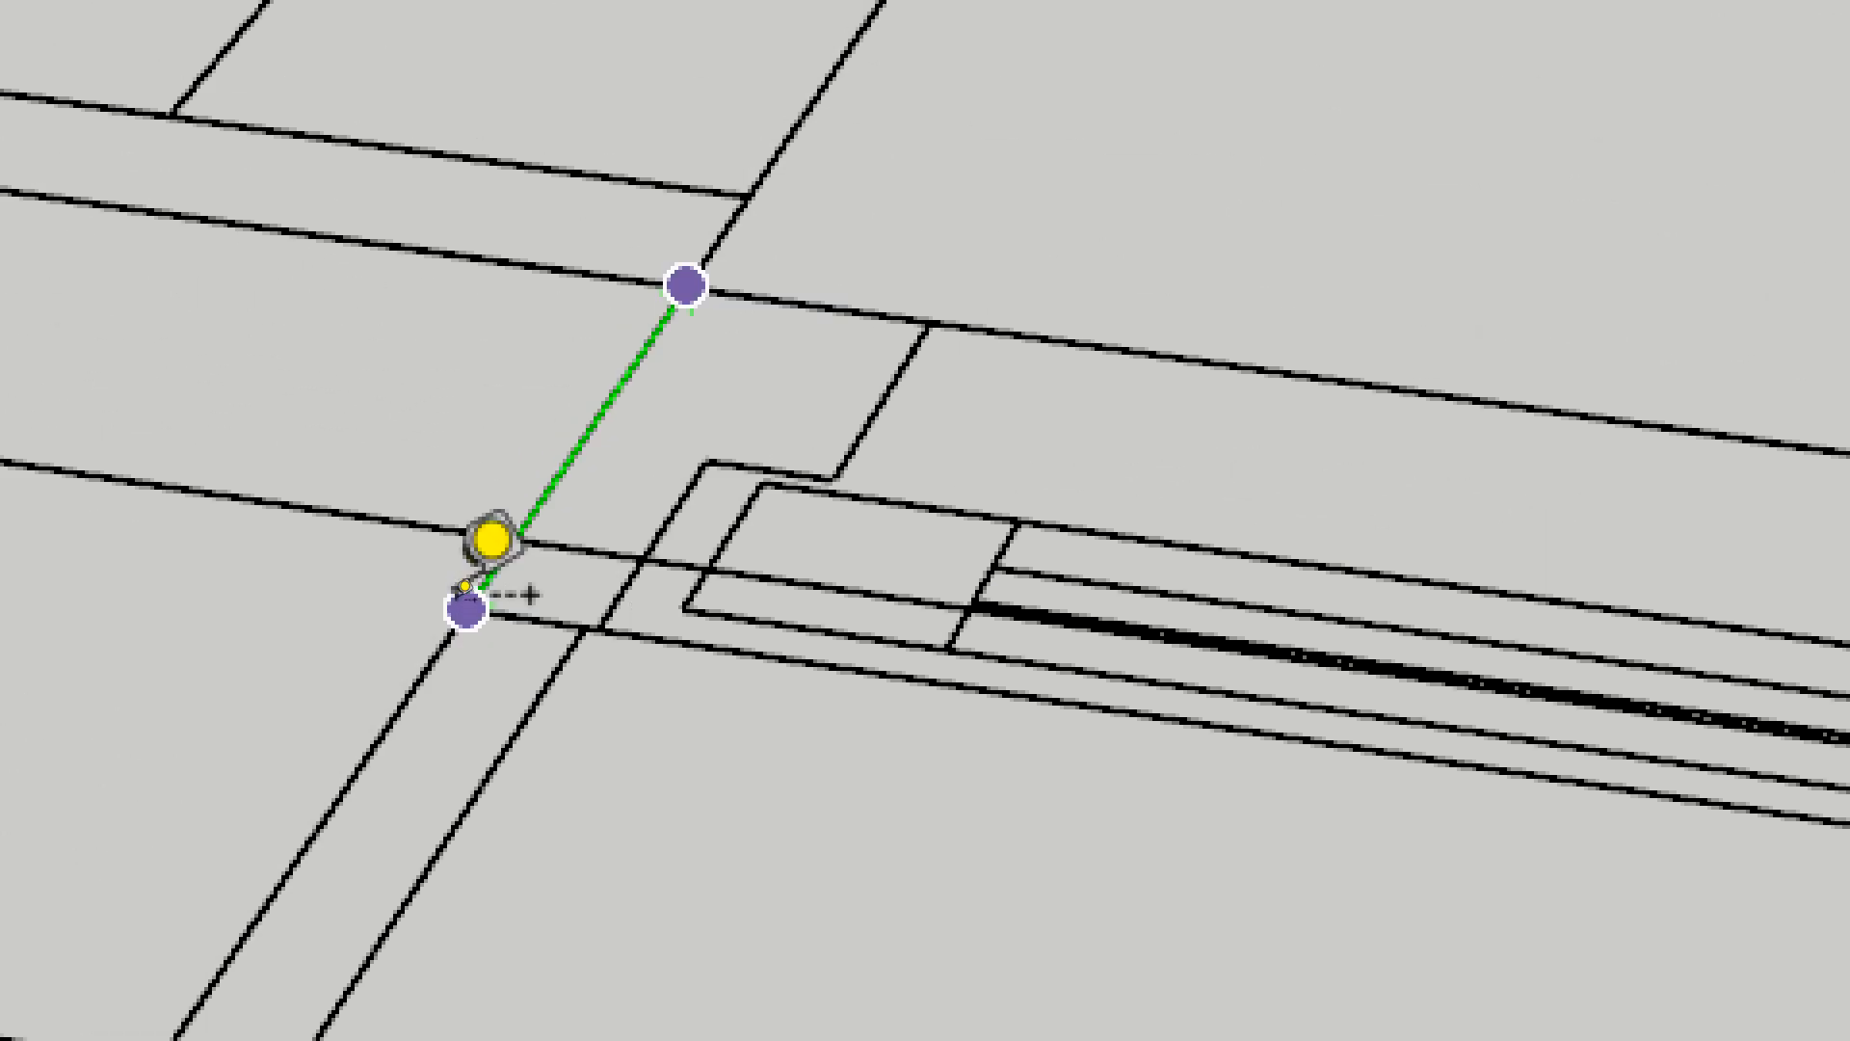
left_click(468, 603)
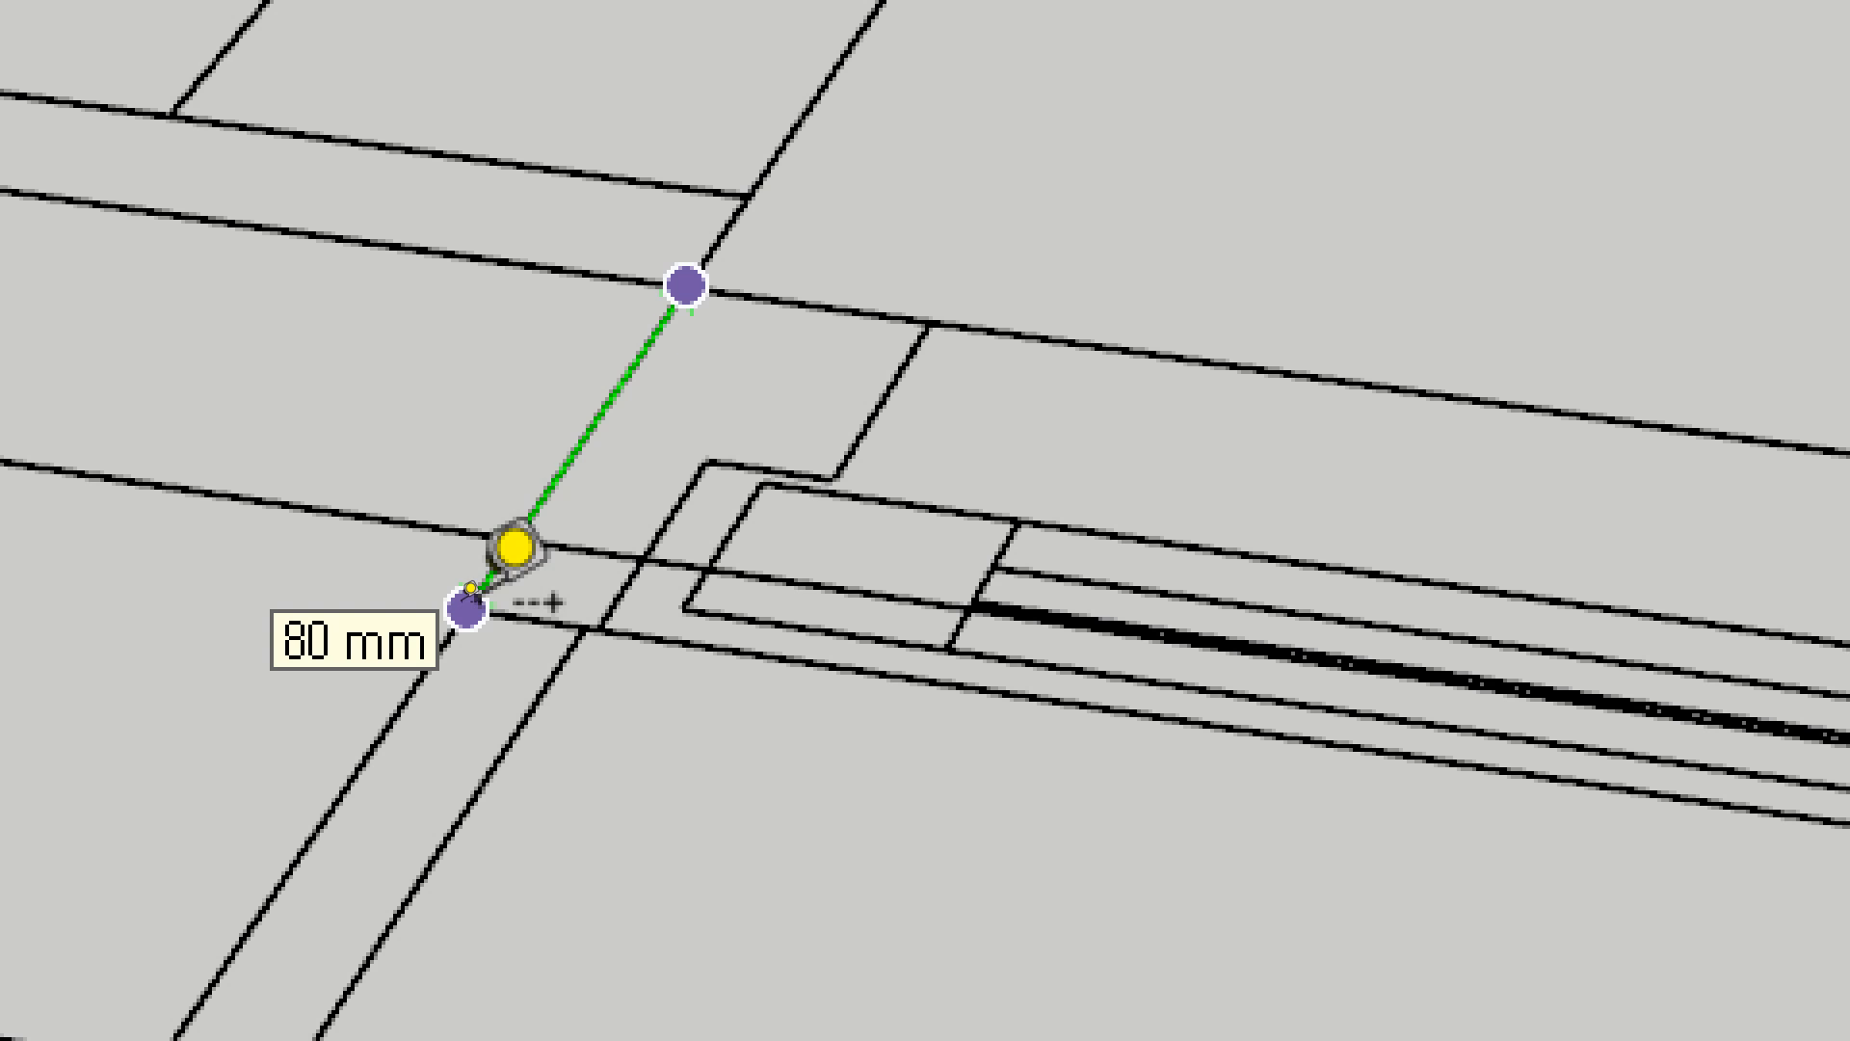
left_click(770, 485)
left_click(683, 604)
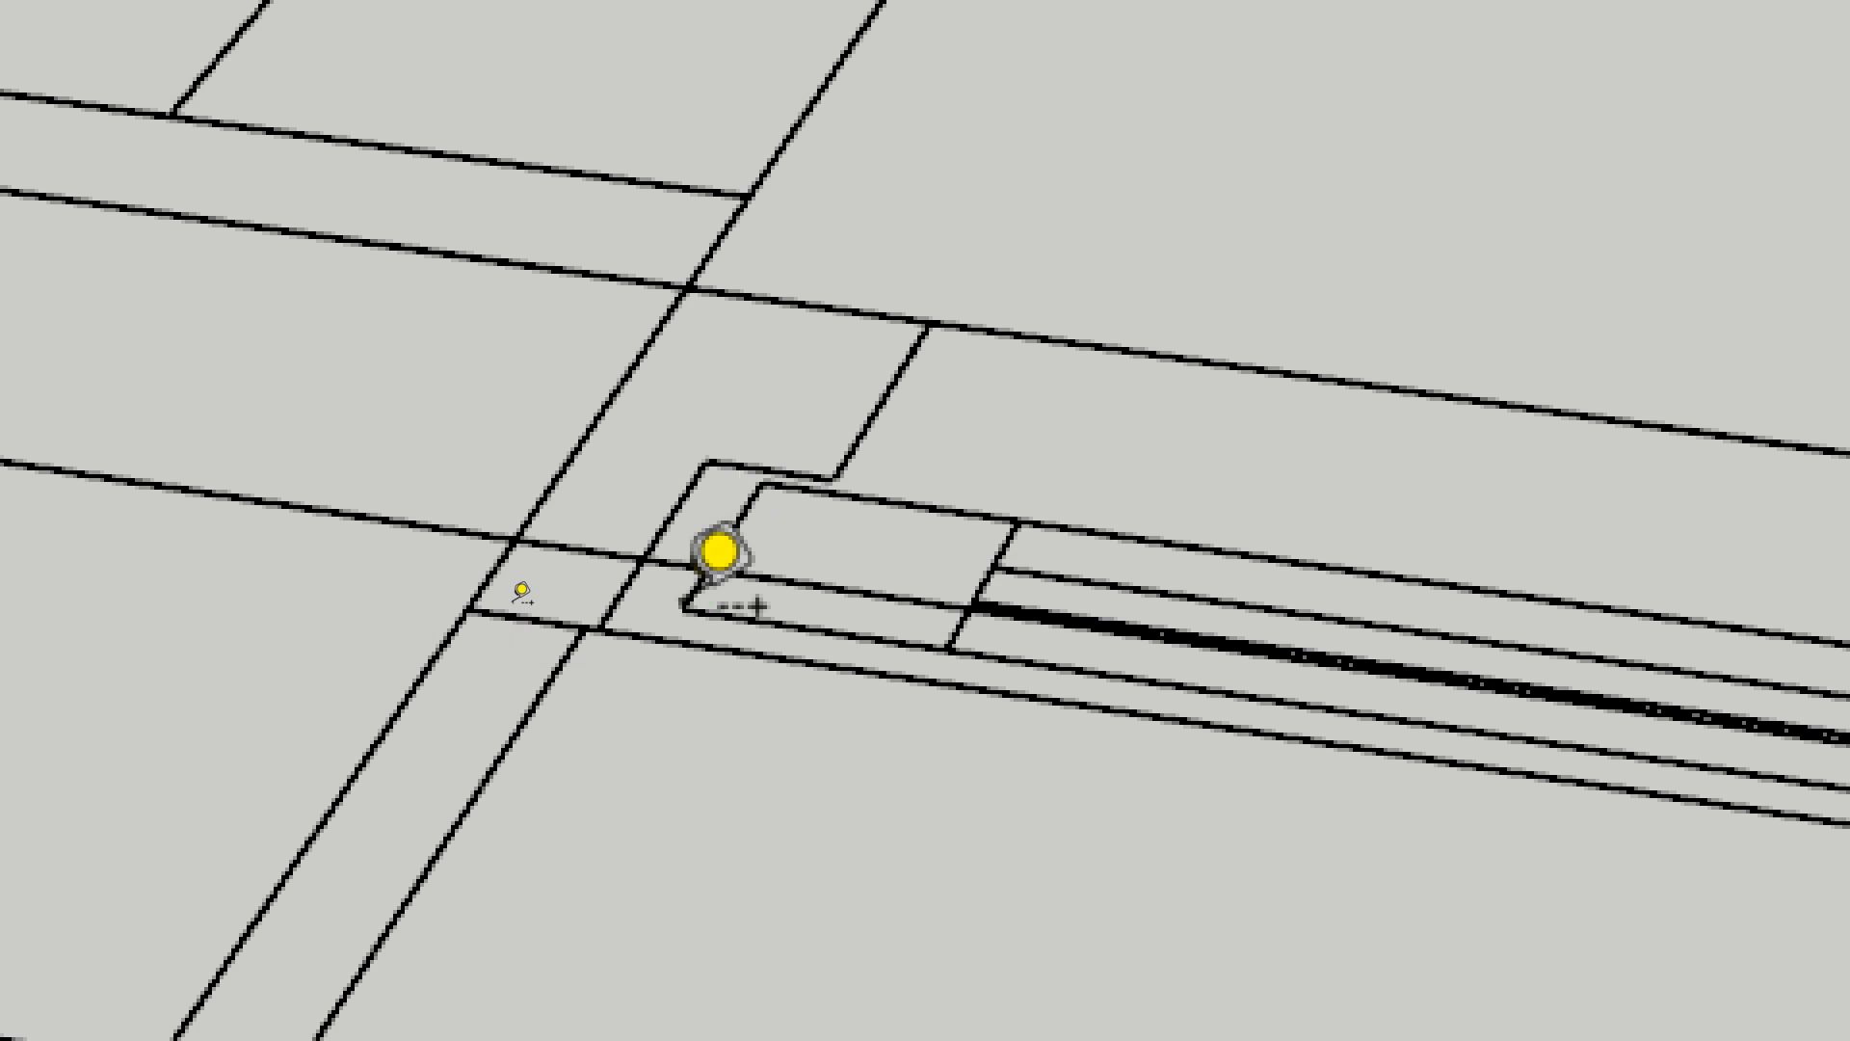
Examine the far end of the three-pane window's section in the floor plan and return to the whole model.
scroll(690, 605, "down", 7)
middle_click_drag(1397, 858, 617, 810, "shift")
scroll(348, 503, "up", 5)
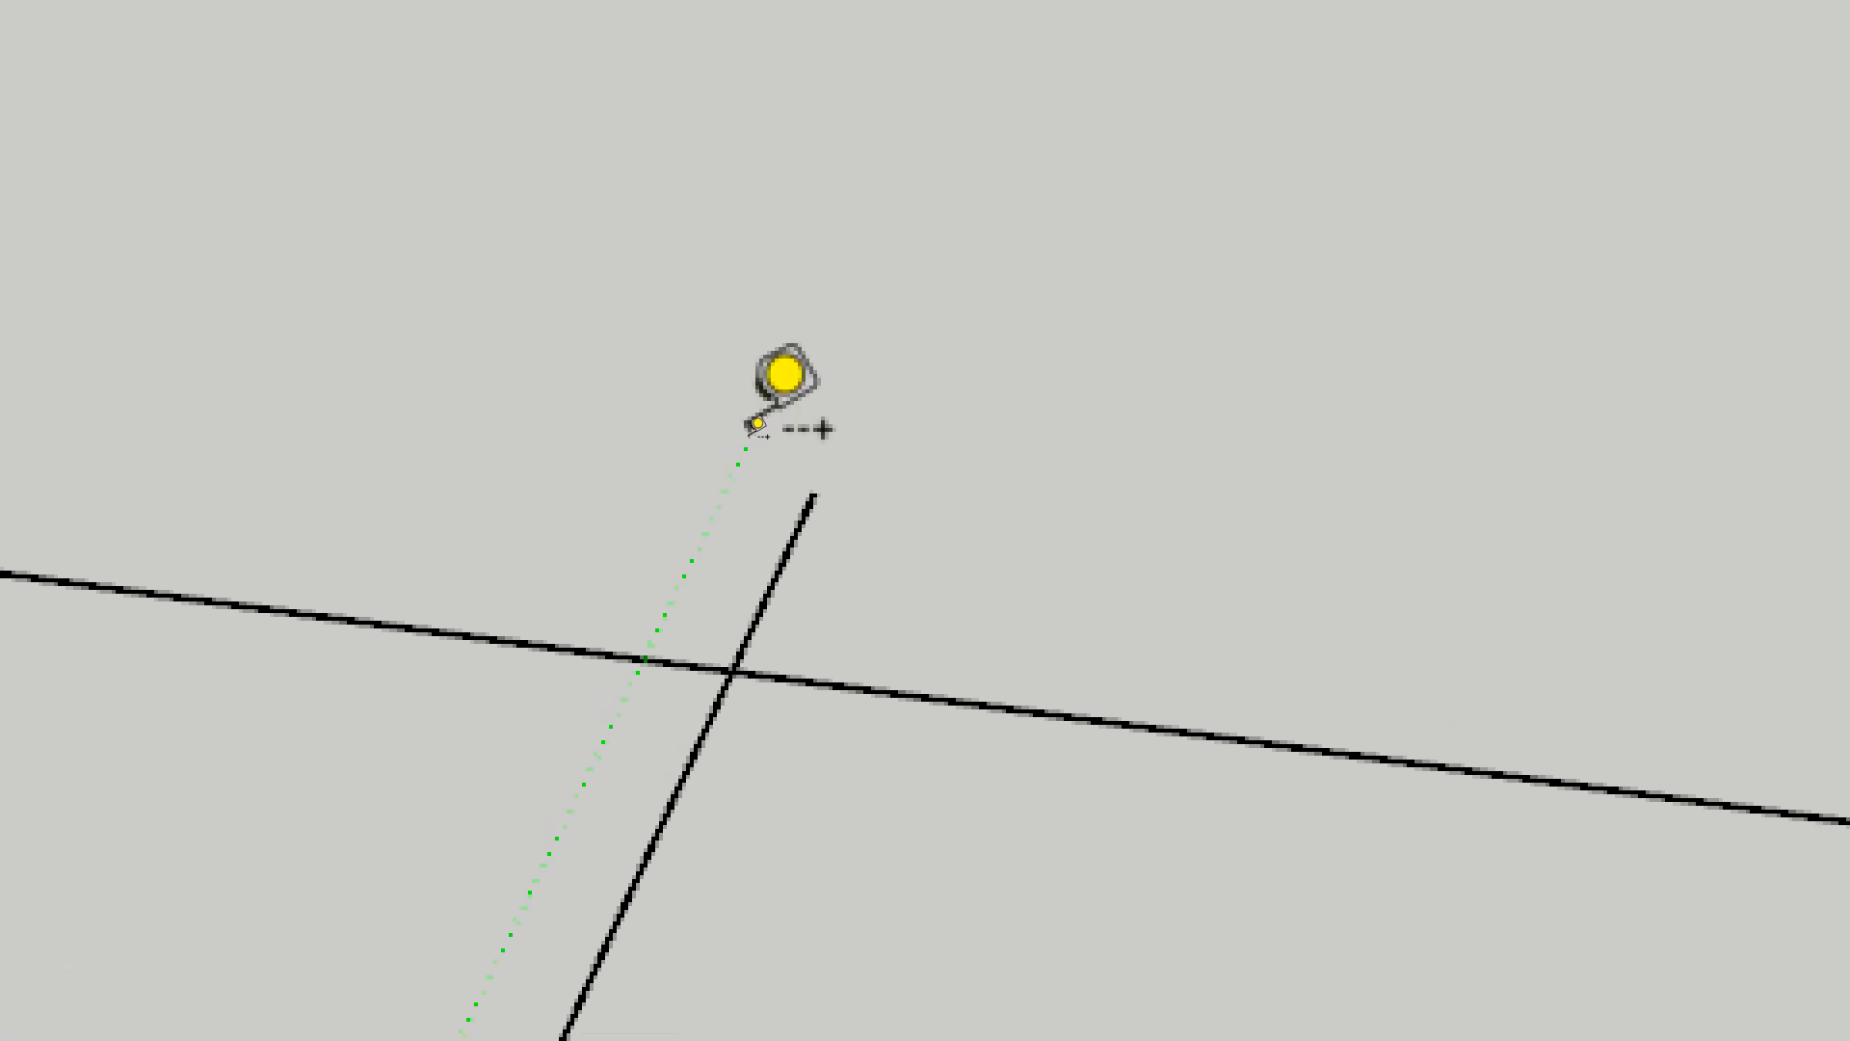
key("alt")
key("e")
key("Escape")
key("Escape")
key("shift+z")
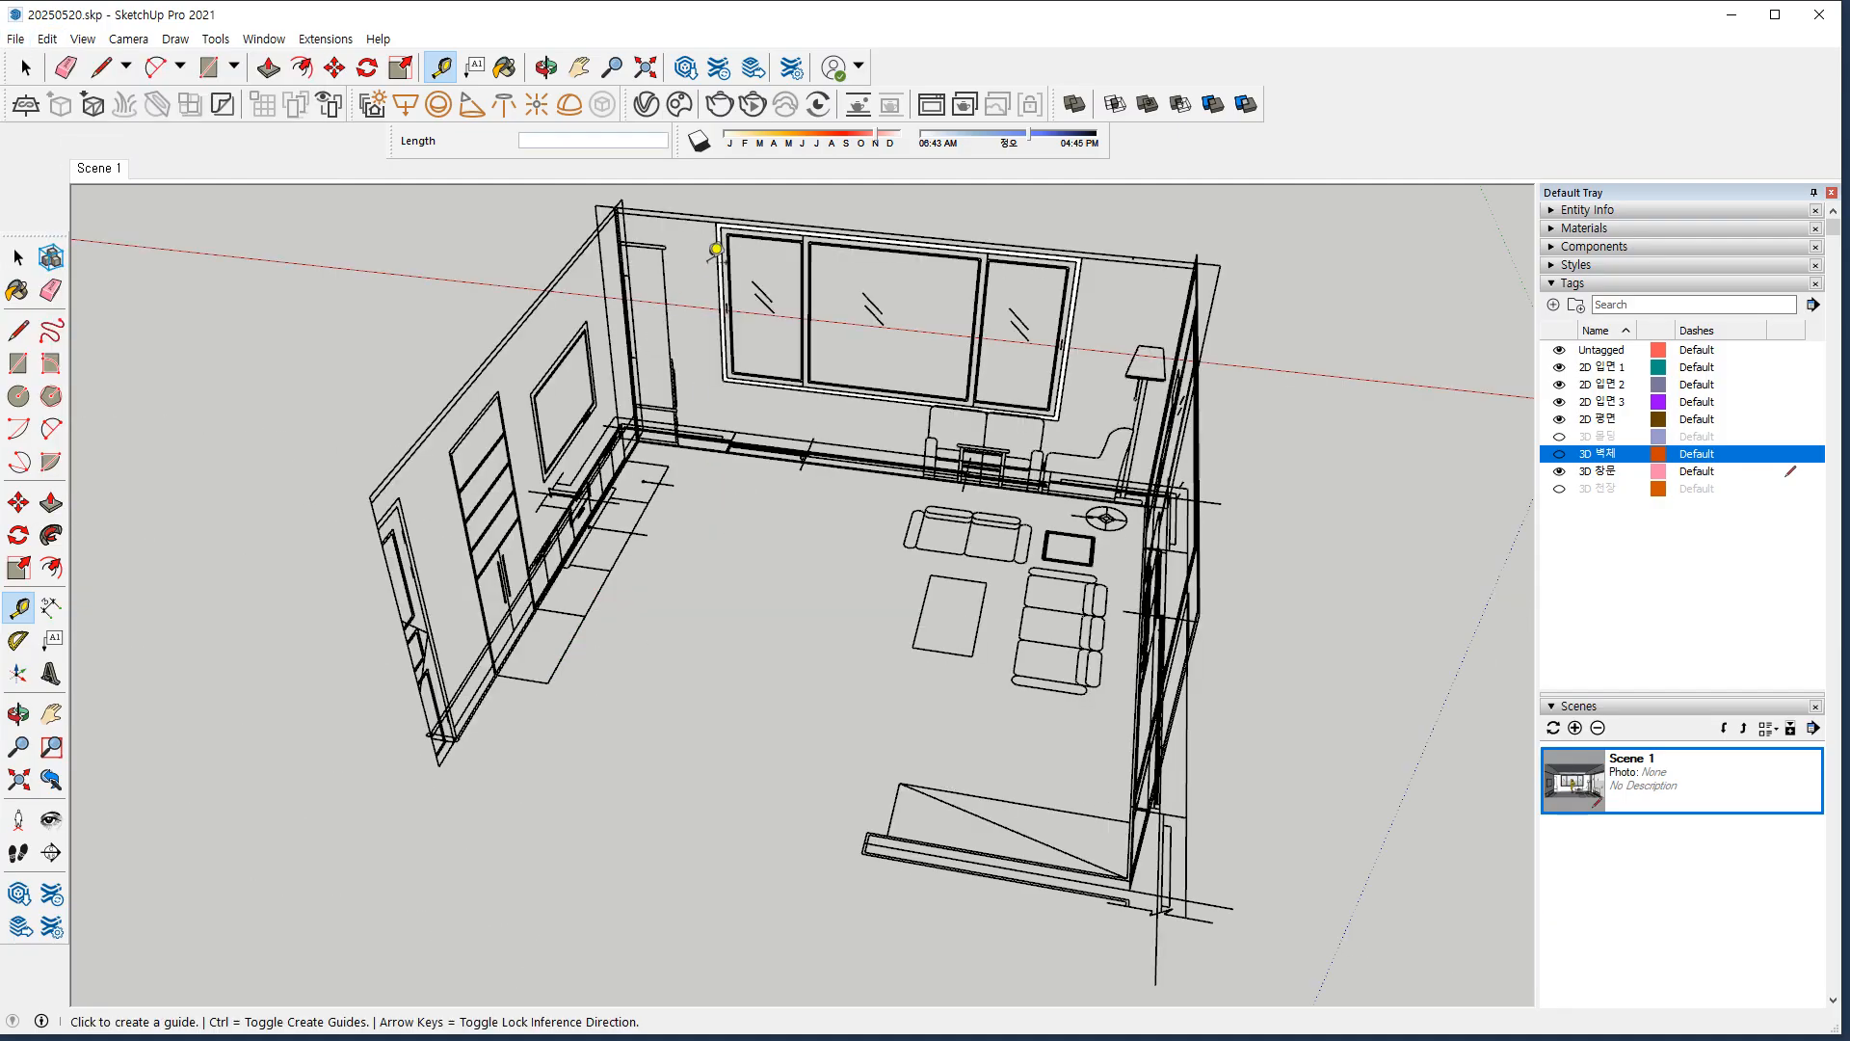
Extrude the three-pane window's outer frame face 80 mm and make the frame a group.
scroll(710, 276, "up", 10)
key("space")
key("p")
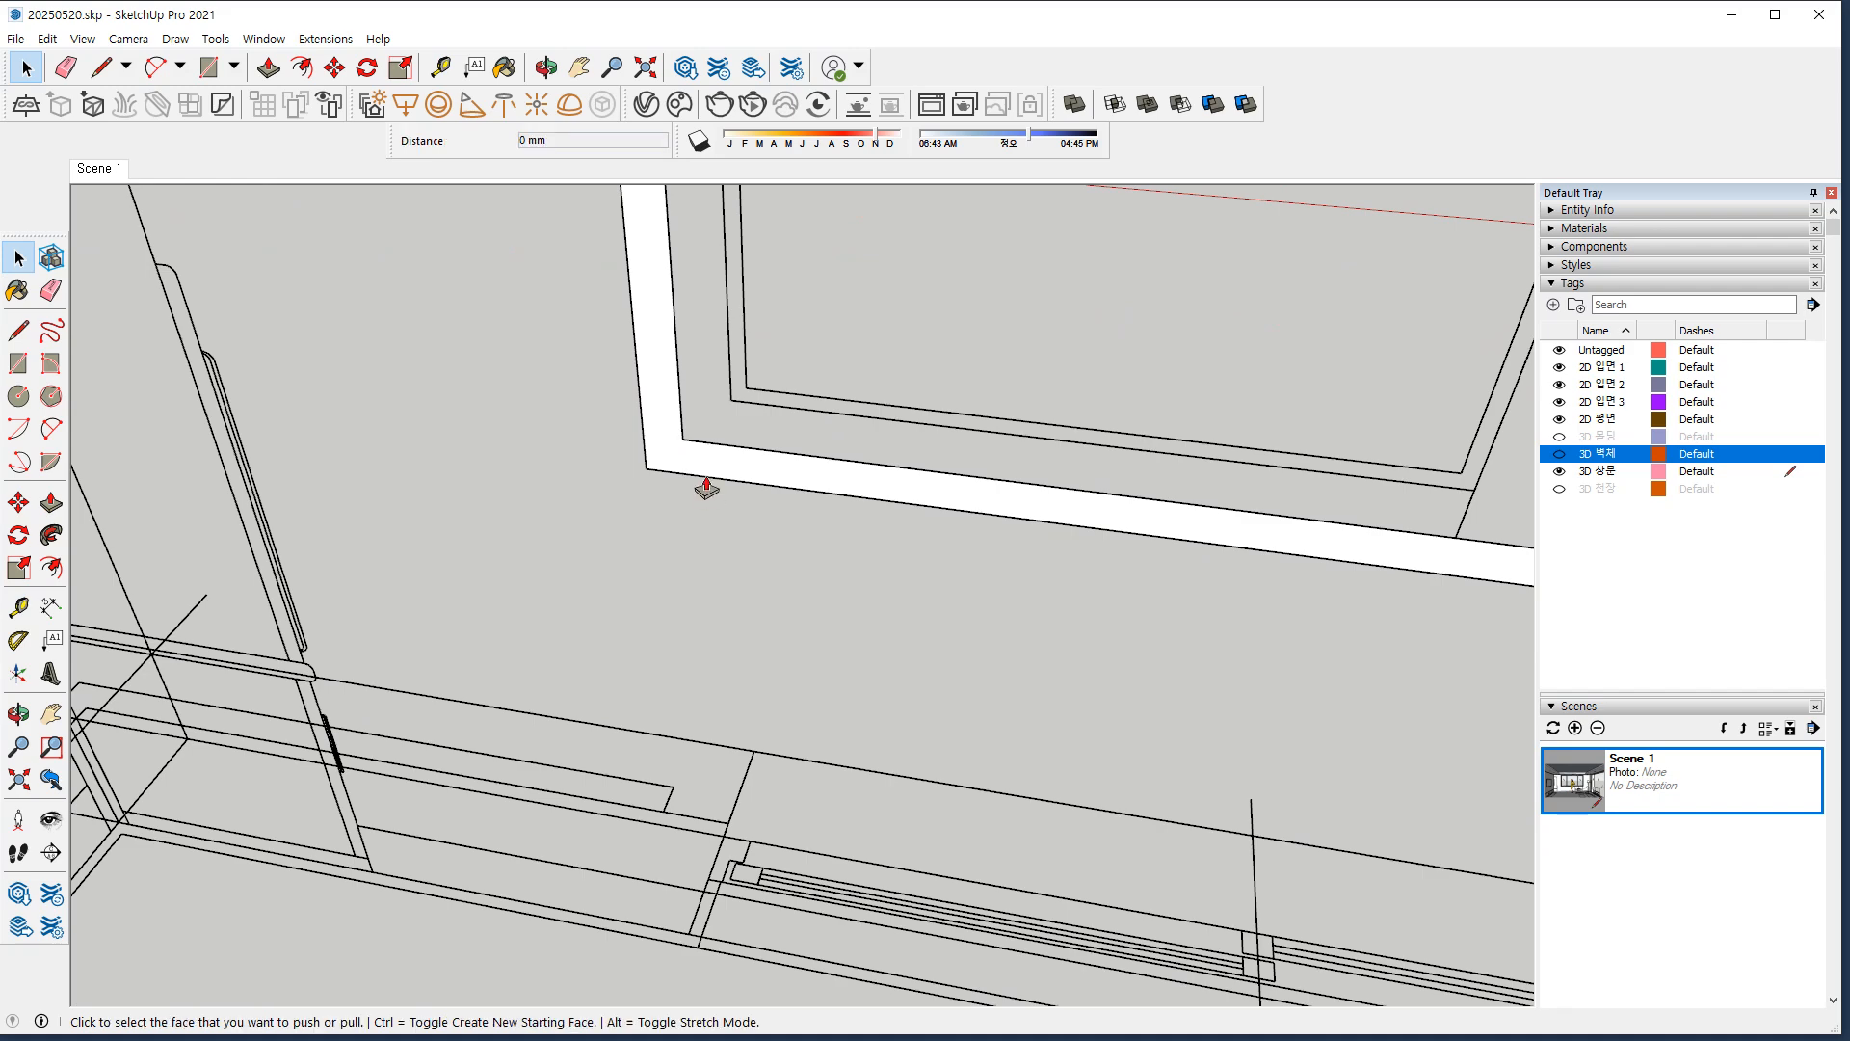
left_click(681, 453)
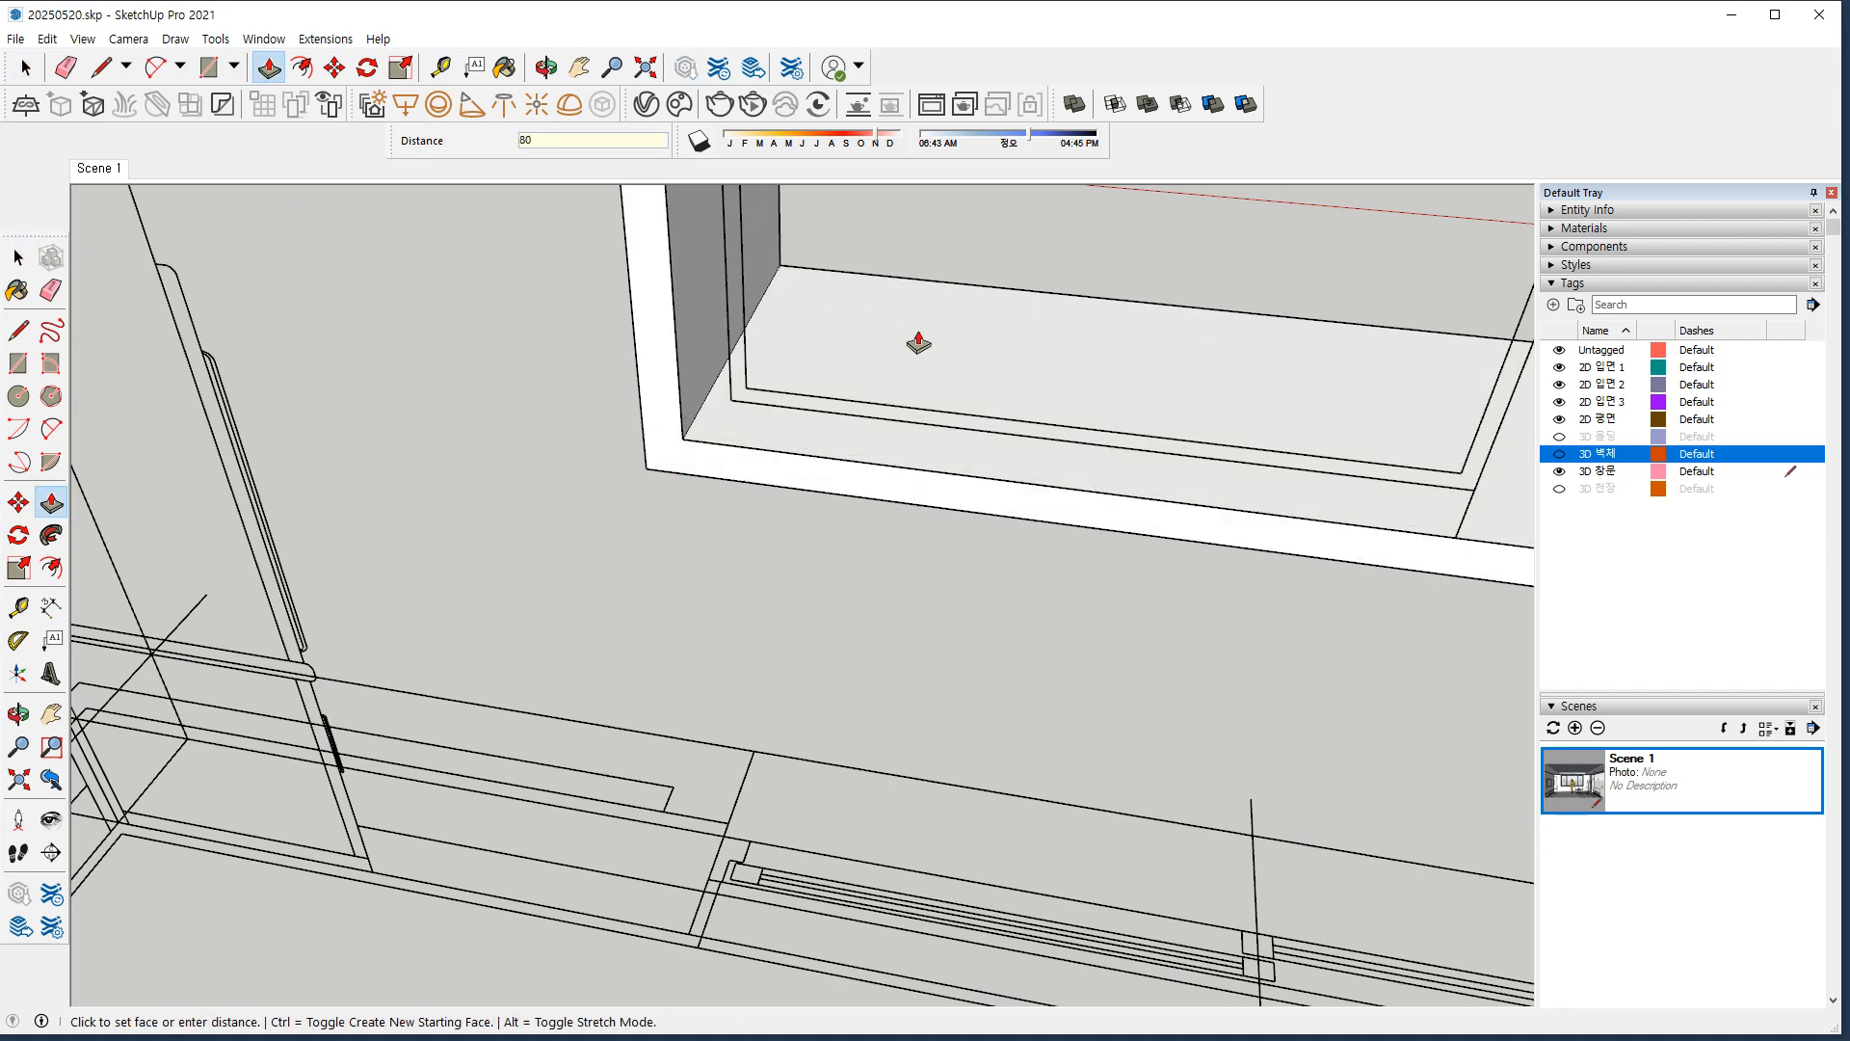
key("Return")
key("space")
triple_click(749, 442)
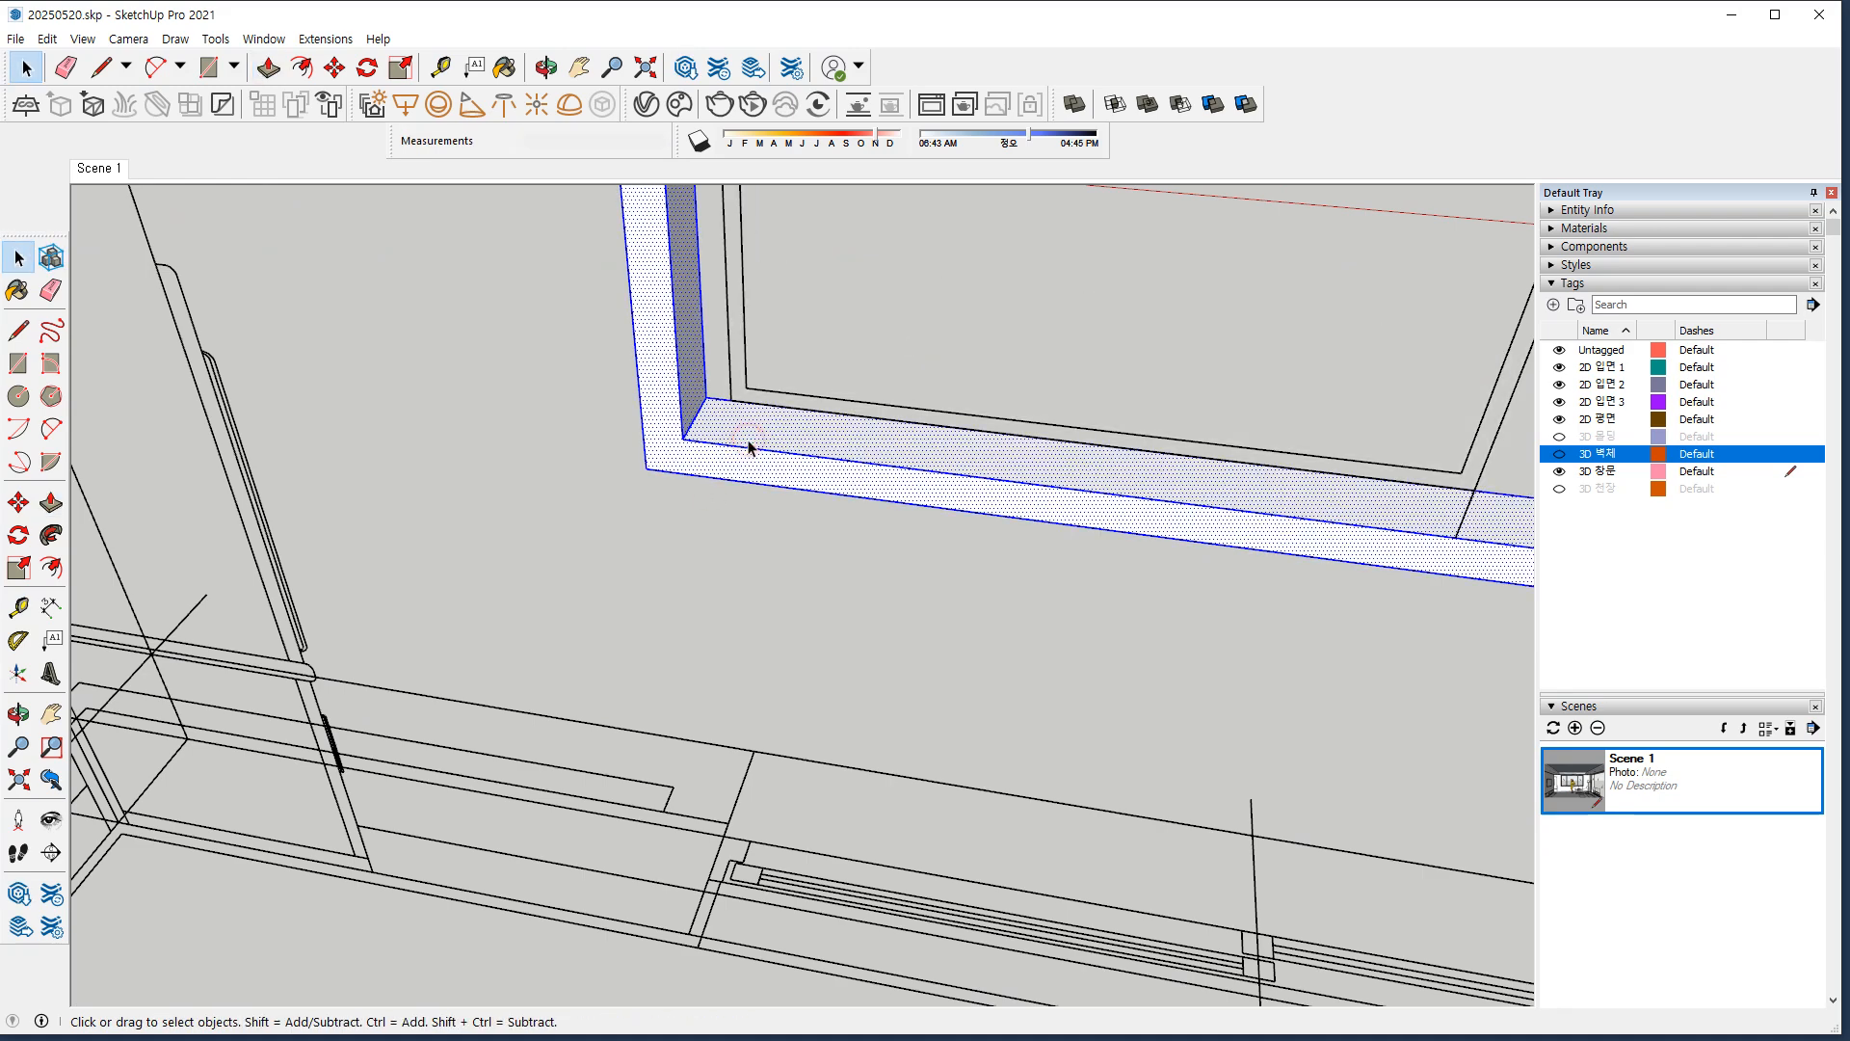
right_click(748, 441)
left_click(810, 599)
middle_click_drag(399, 614, 797, 582)
middle_click_drag(1027, 586, 501, 419)
scroll(789, 480, "down", 2)
middle_click_drag(738, 431, 774, 674, "shift")
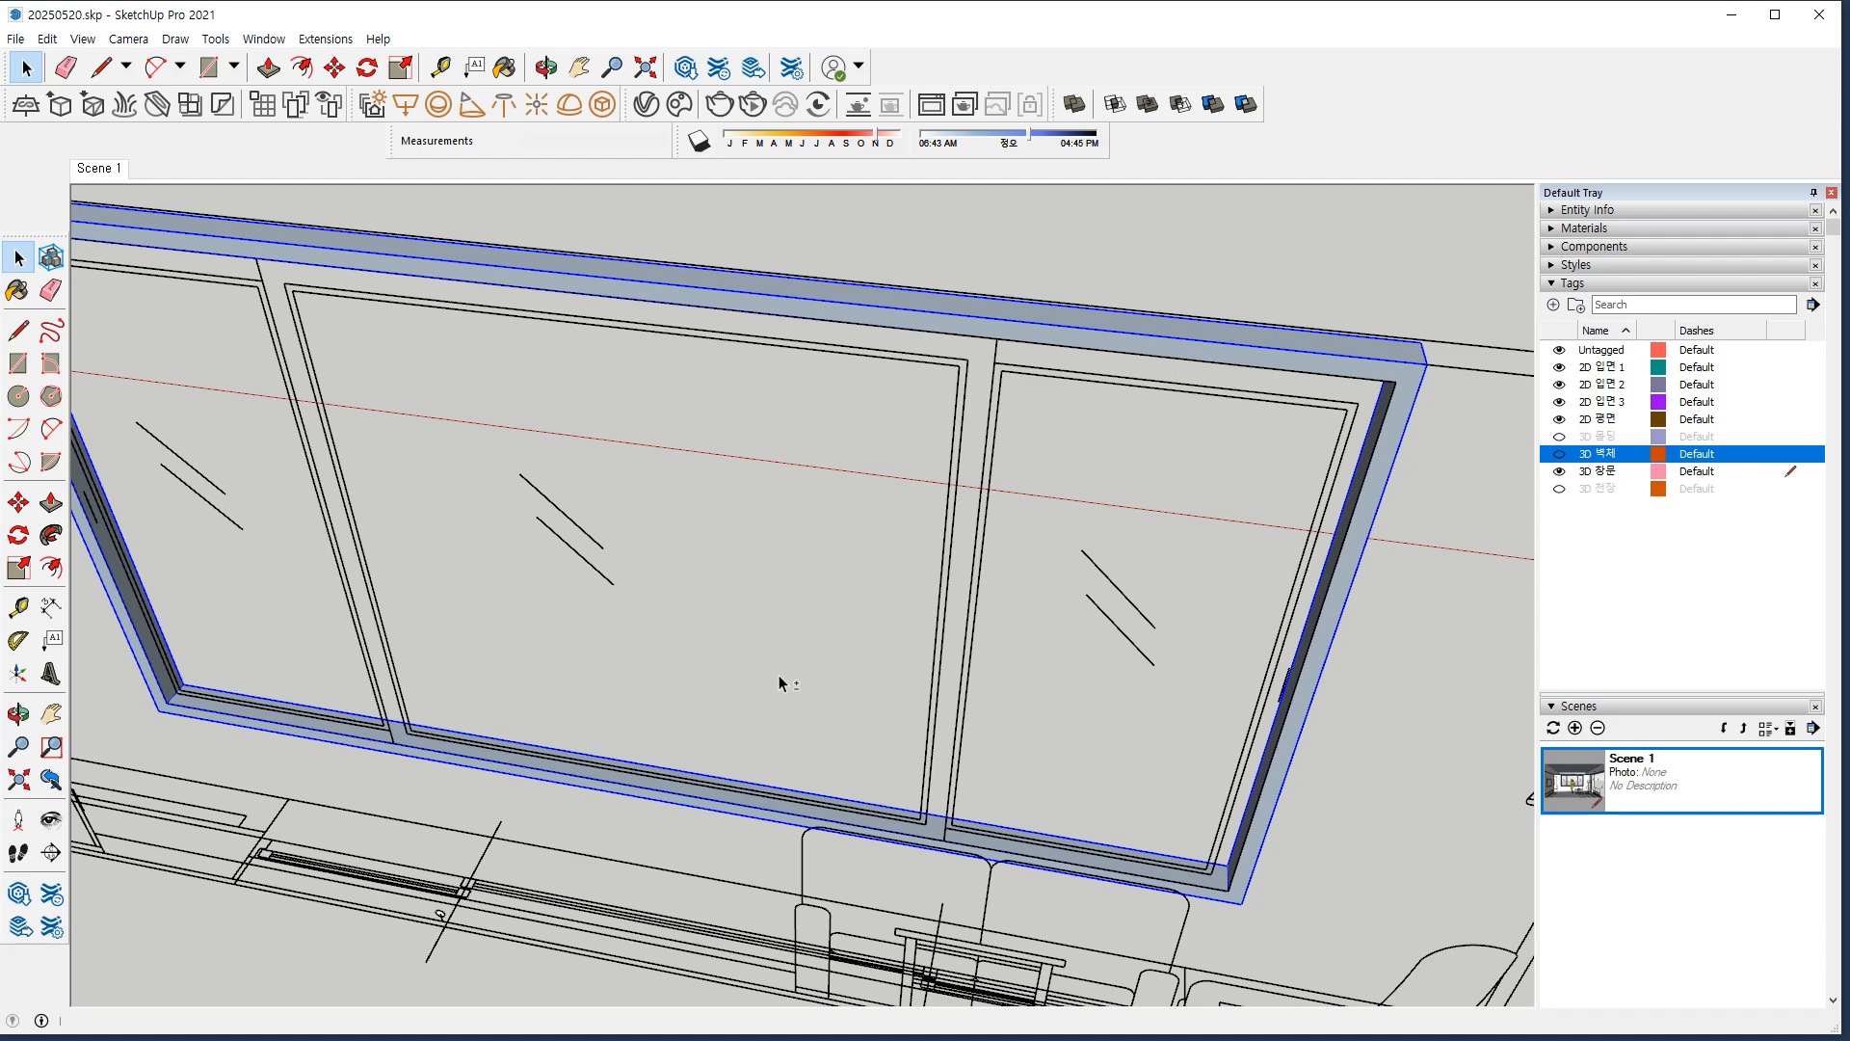
left_click_drag(233, 528, 265, 501)
mouse_move(711, 622)
left_mouse_down()
mouse_move(693, 620)
mouse_move(710, 636)
left_mouse_up()
left_click_drag(1129, 641, 1177, 631)
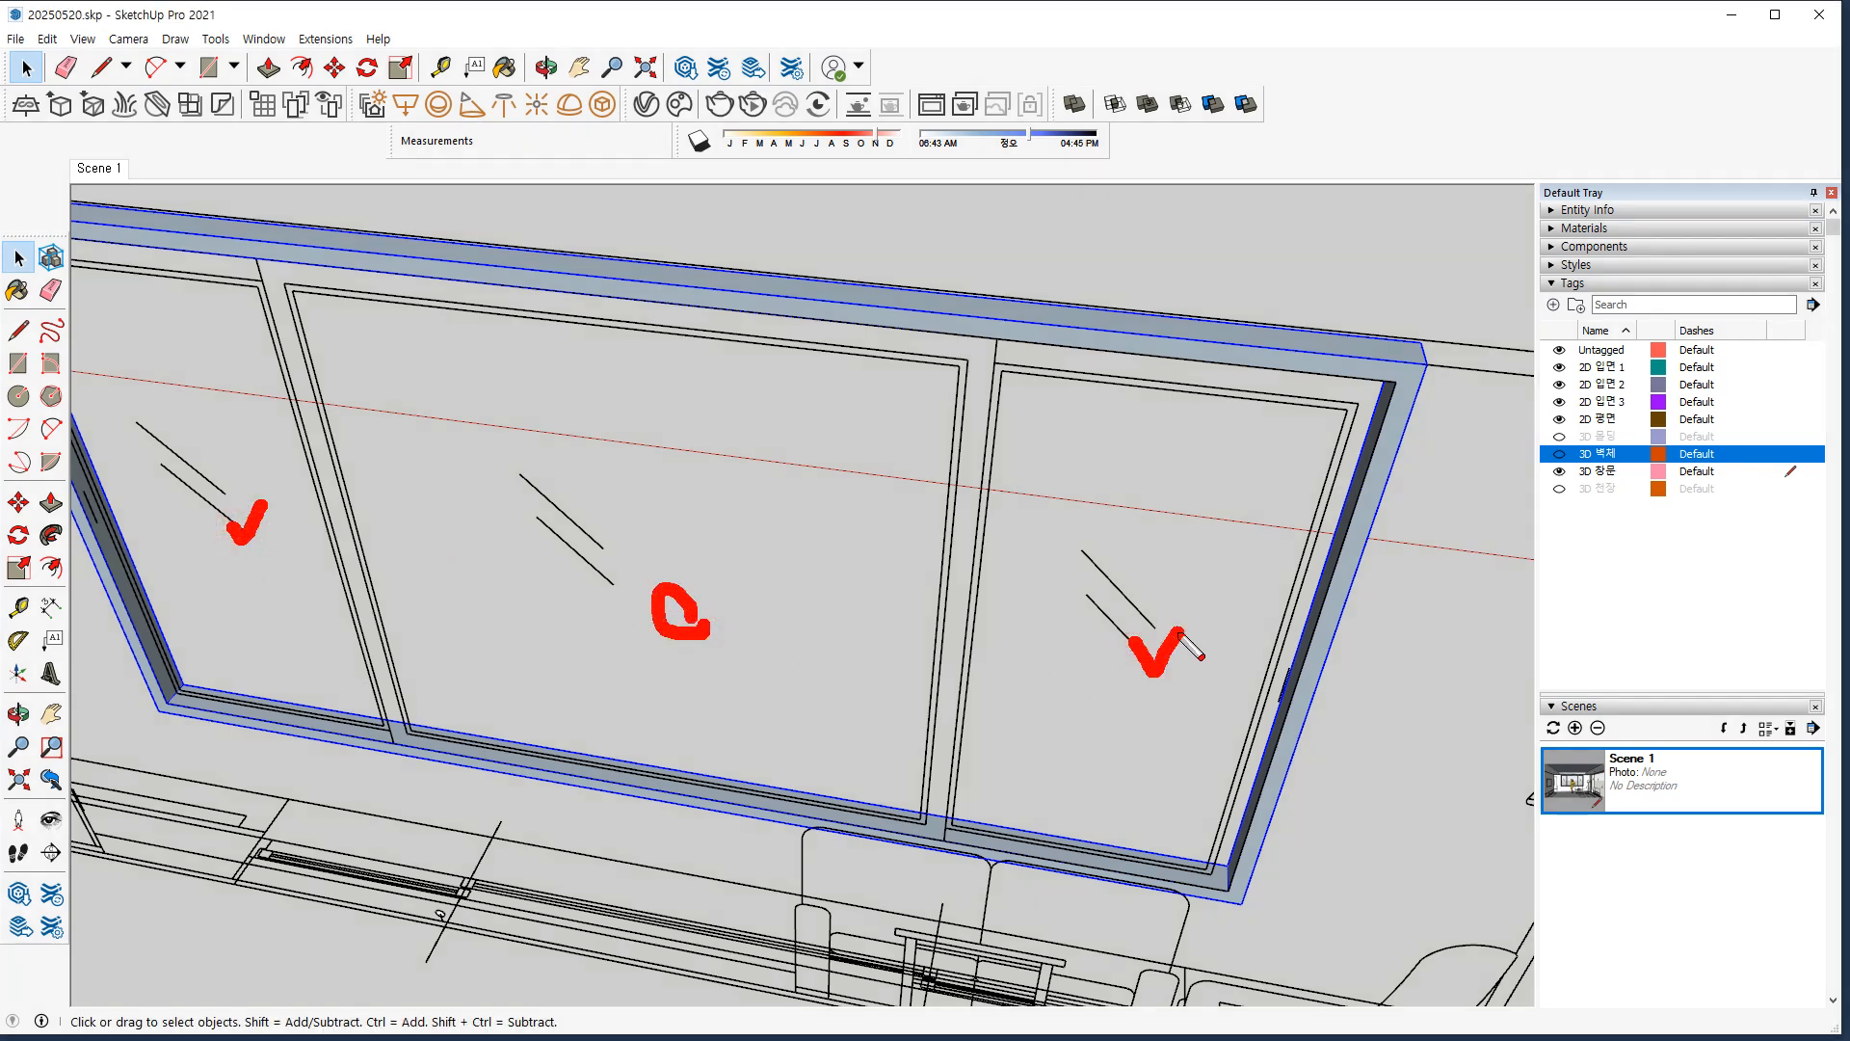
mouse_move(765, 584)
left_mouse_down()
mouse_move(714, 524)
mouse_move(705, 597)
left_mouse_up()
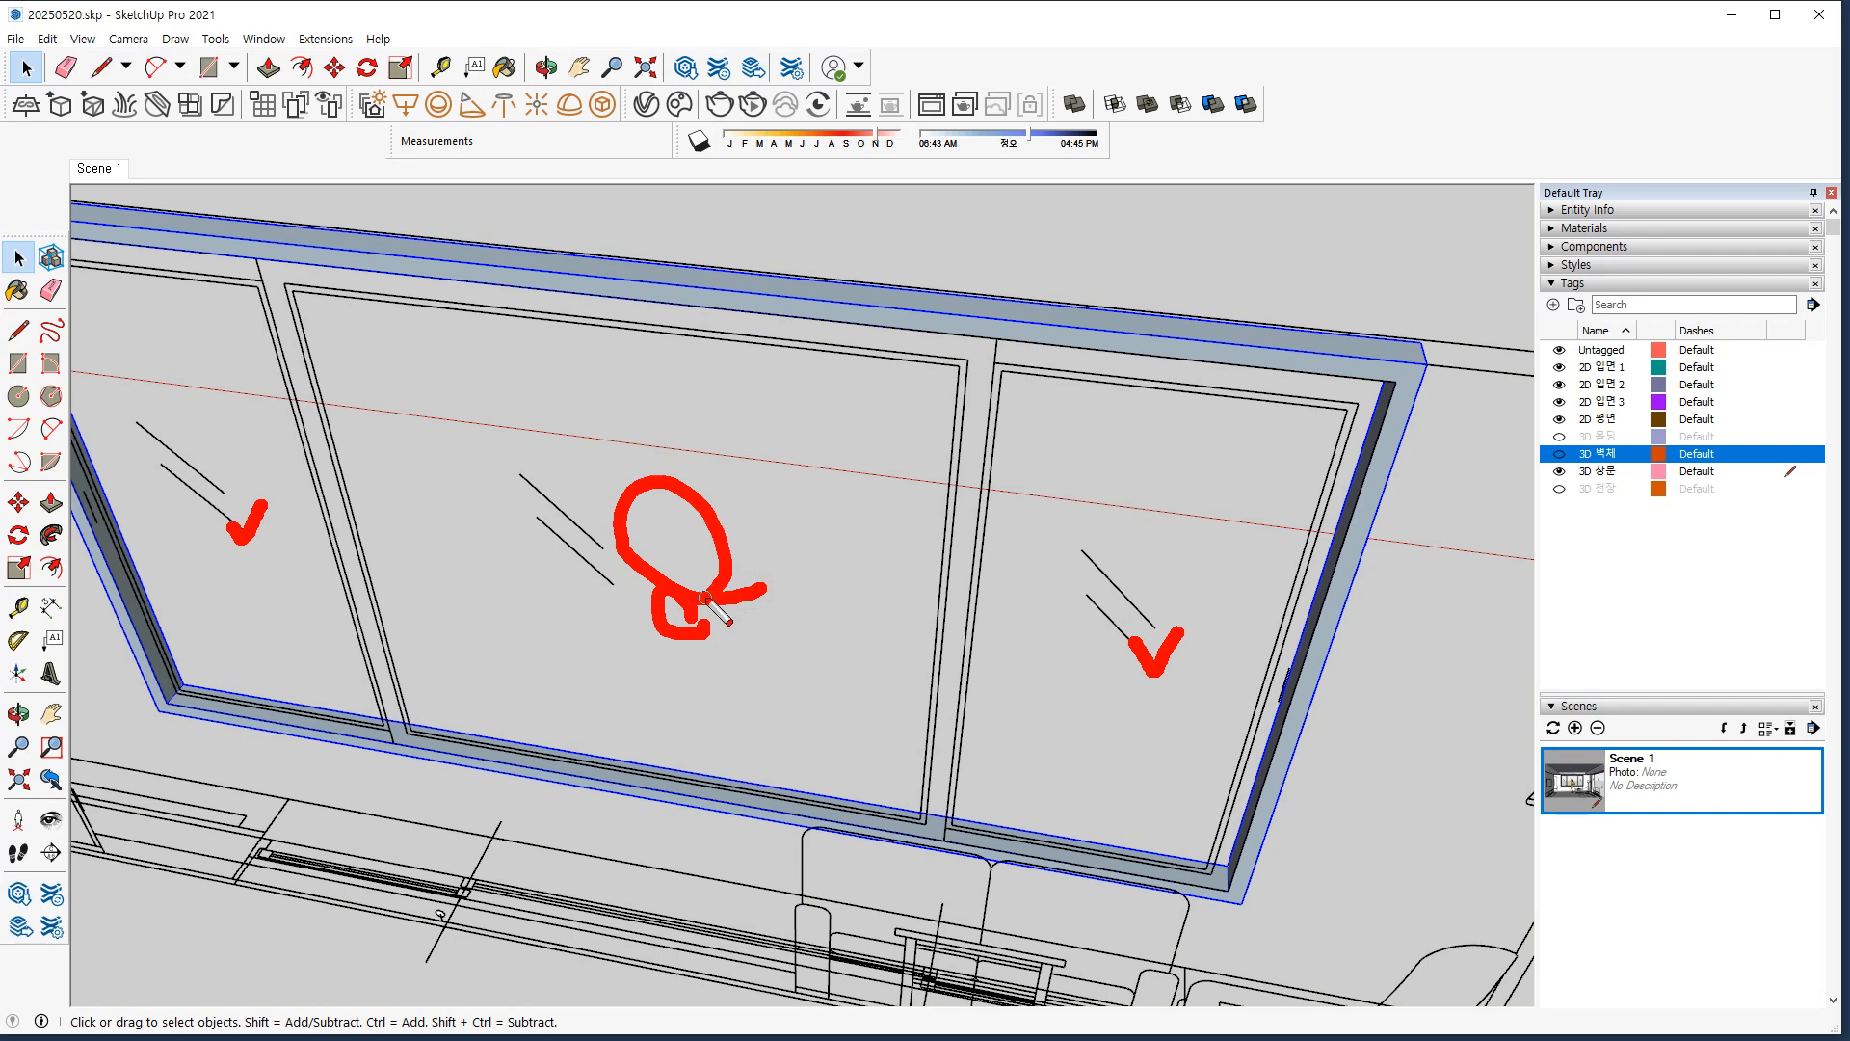
key("Escape")
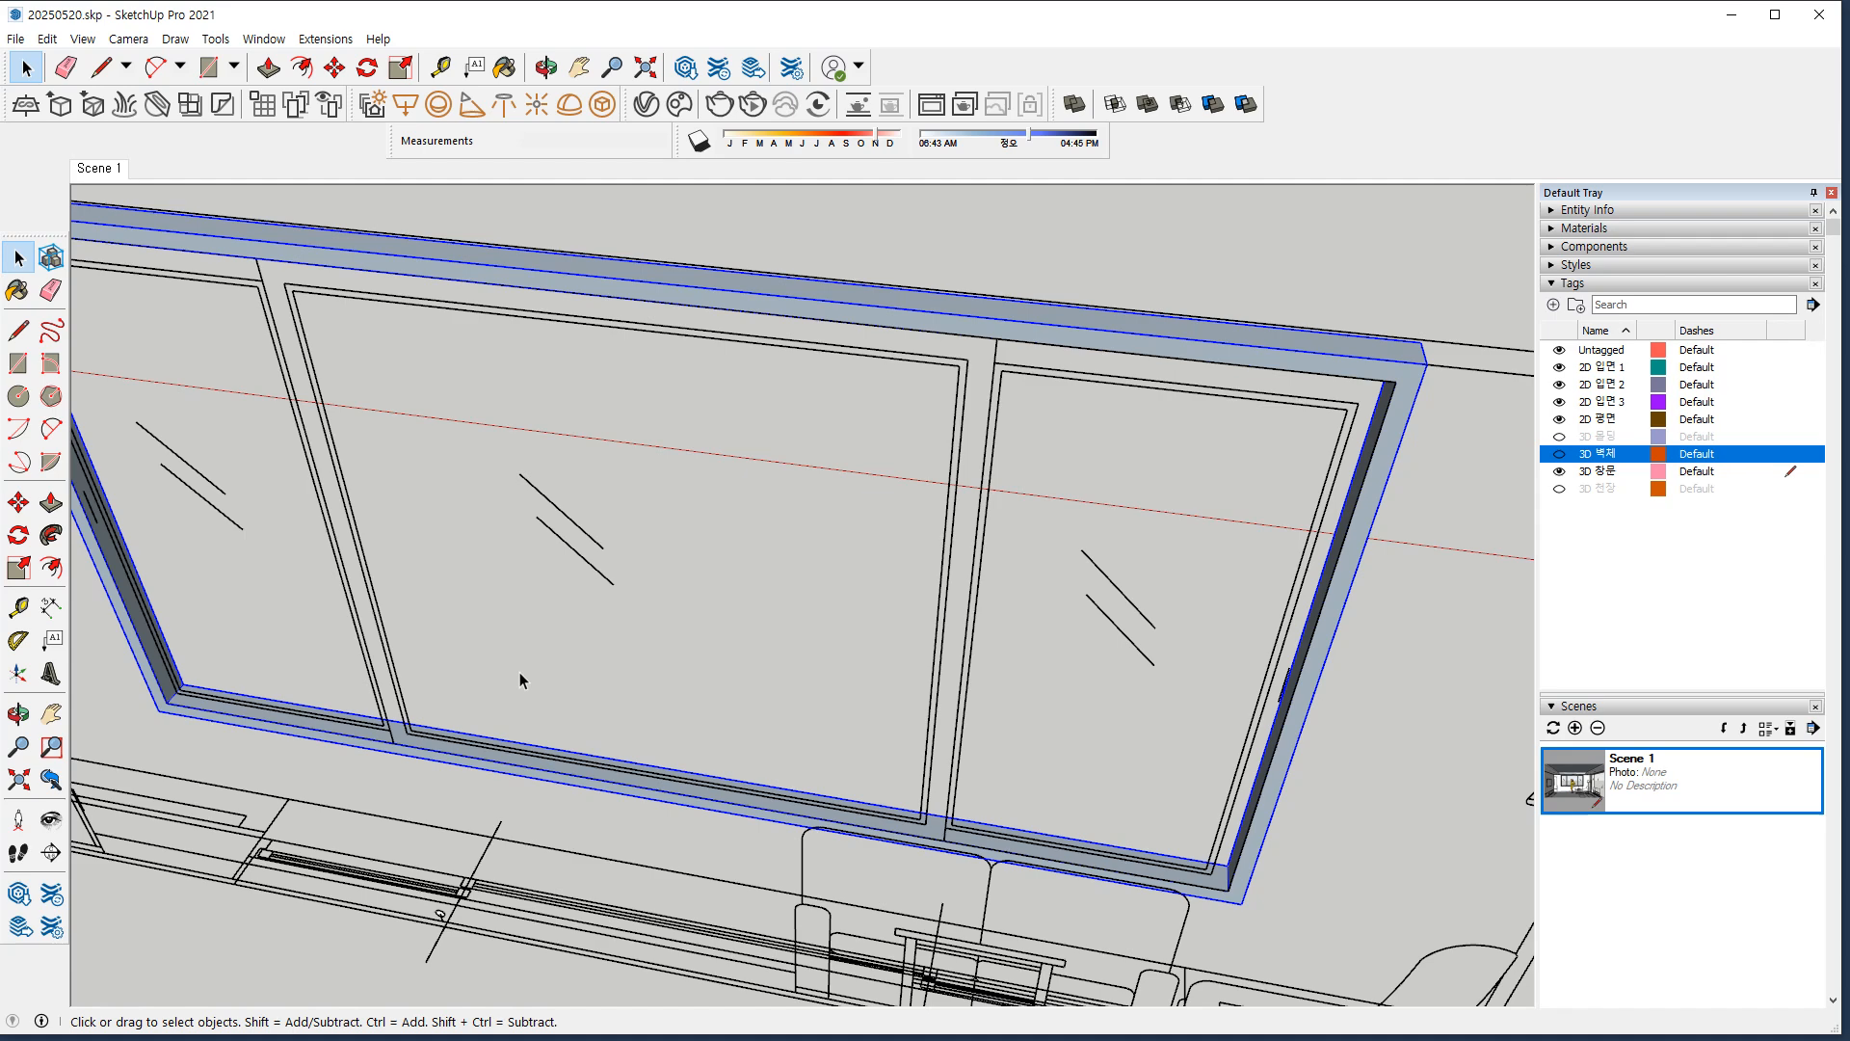
Draw a 1520 × 1420 mm rectangle over the outer outline of the middle sash.
key("r")
left_click(393, 743)
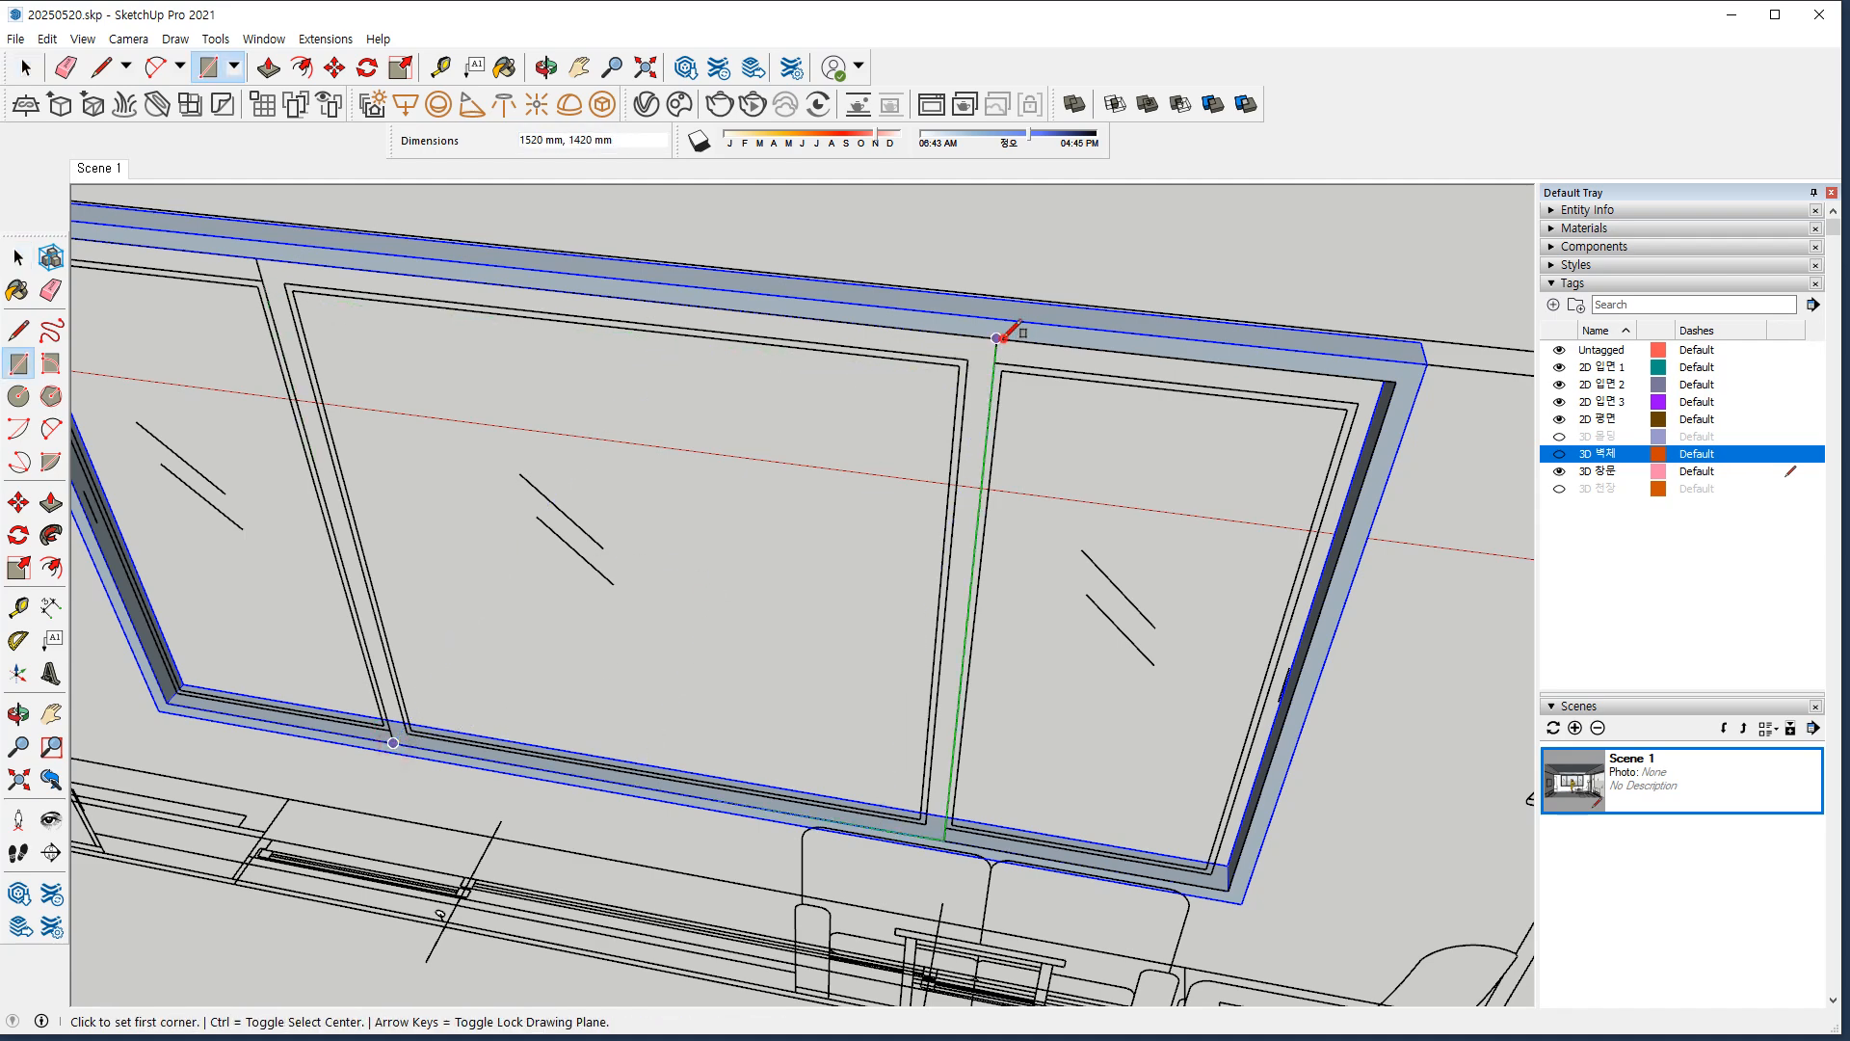
left_click(968, 358)
scroll(968, 359, "up", 5)
mouse_move(959, 313)
left_mouse_down()
mouse_move(968, 414)
mouse_move(939, 309)
left_mouse_up()
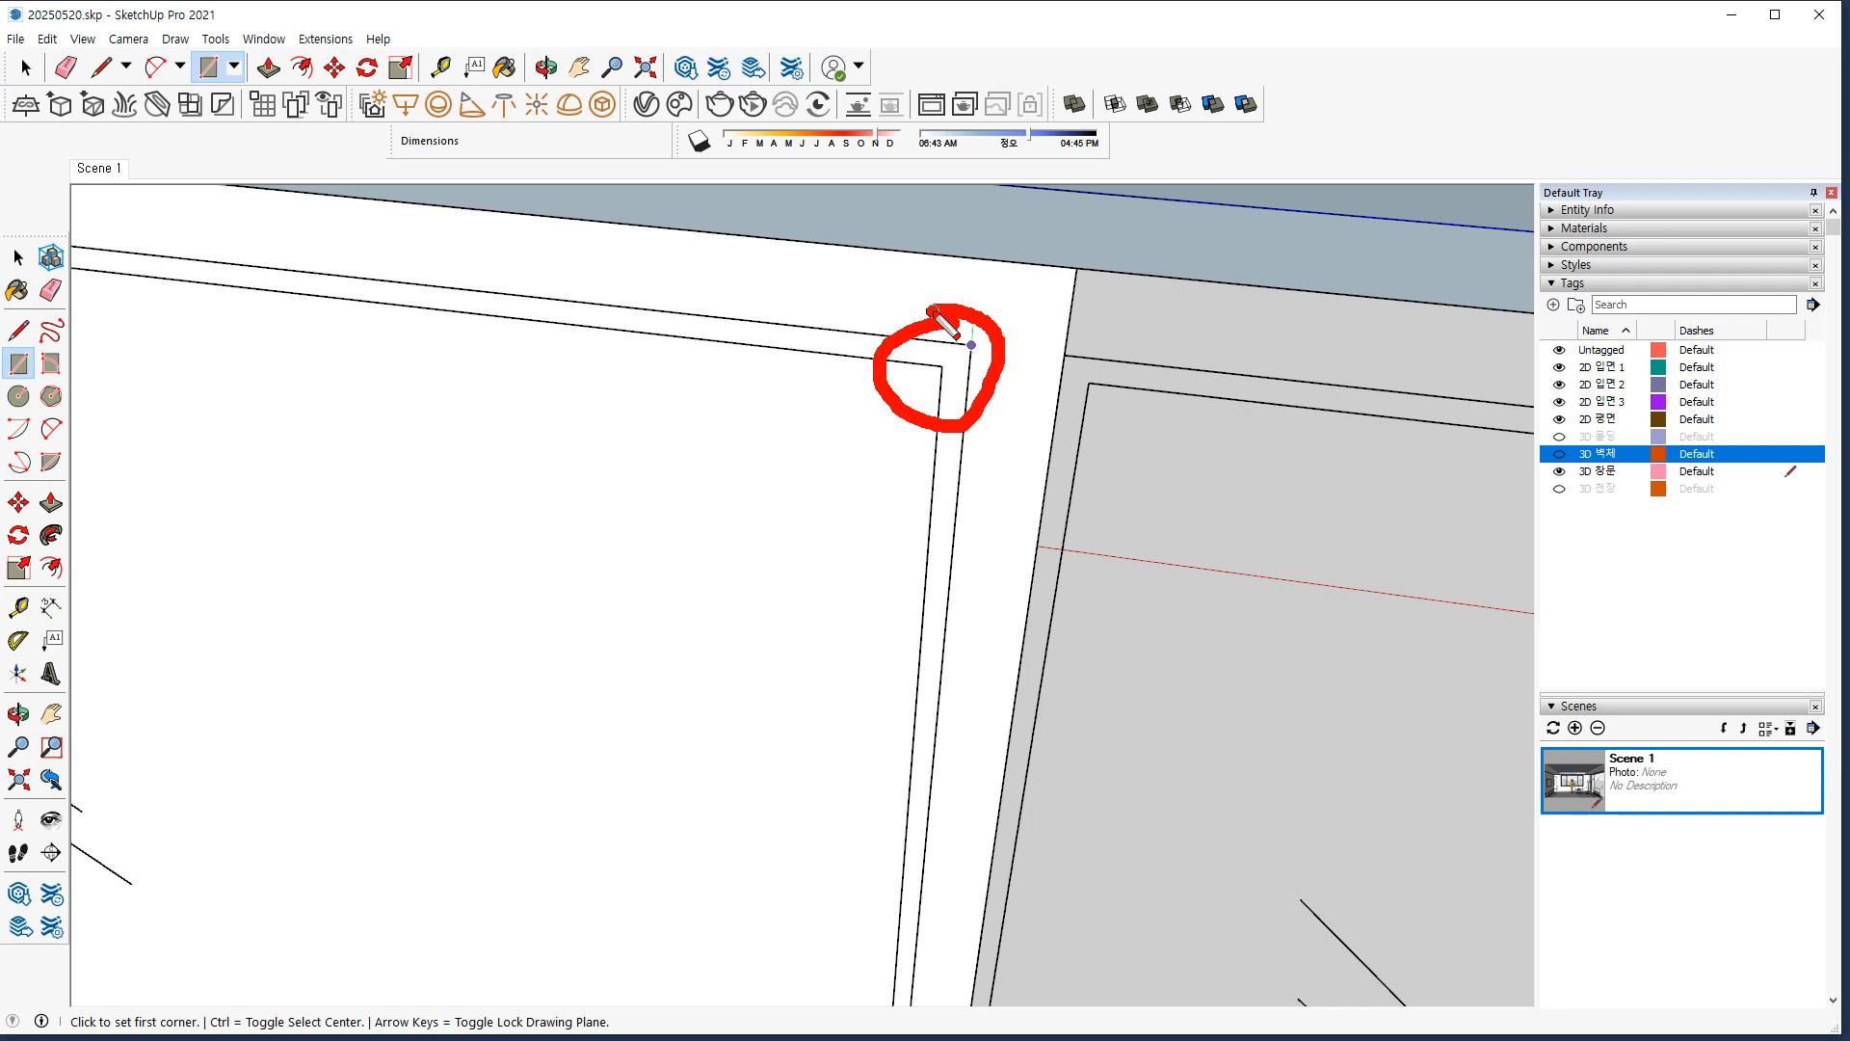
key("ctrl+z")
mouse_move(838, 351)
left_mouse_down()
mouse_move(907, 359)
mouse_move(930, 335)
left_mouse_up()
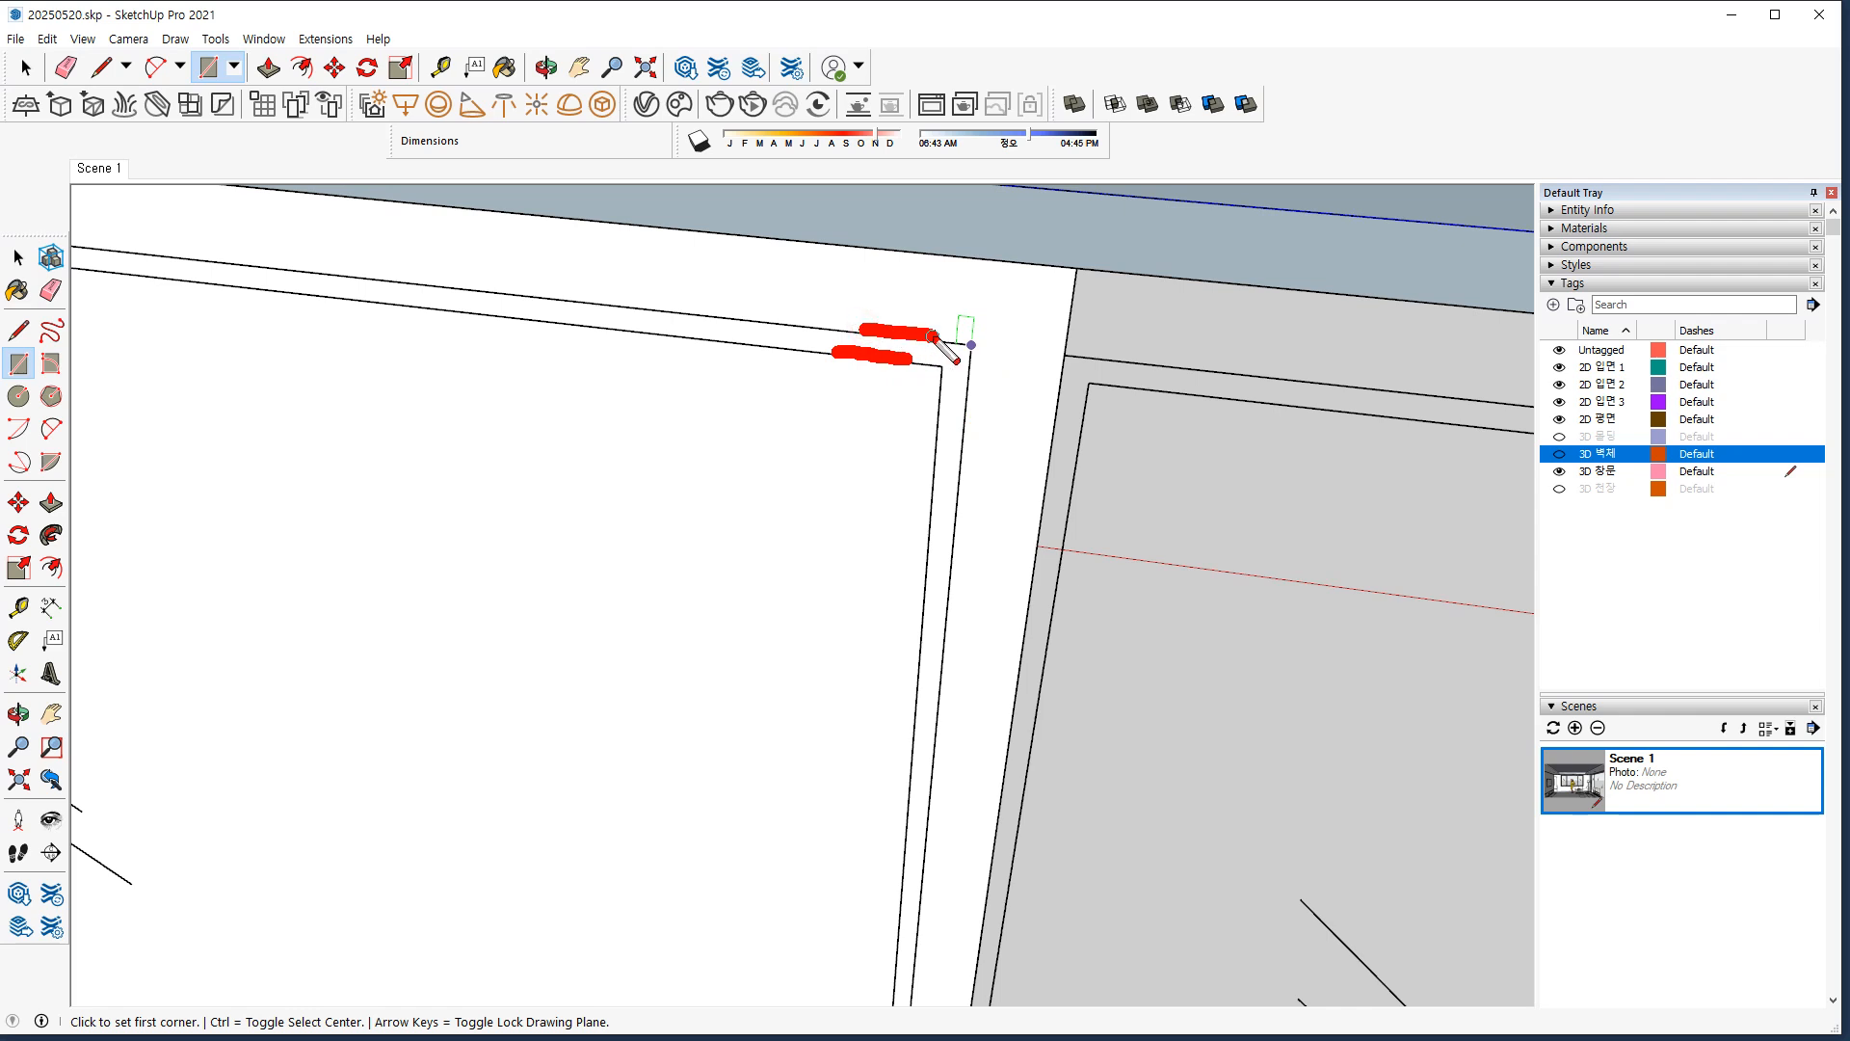
key("Escape")
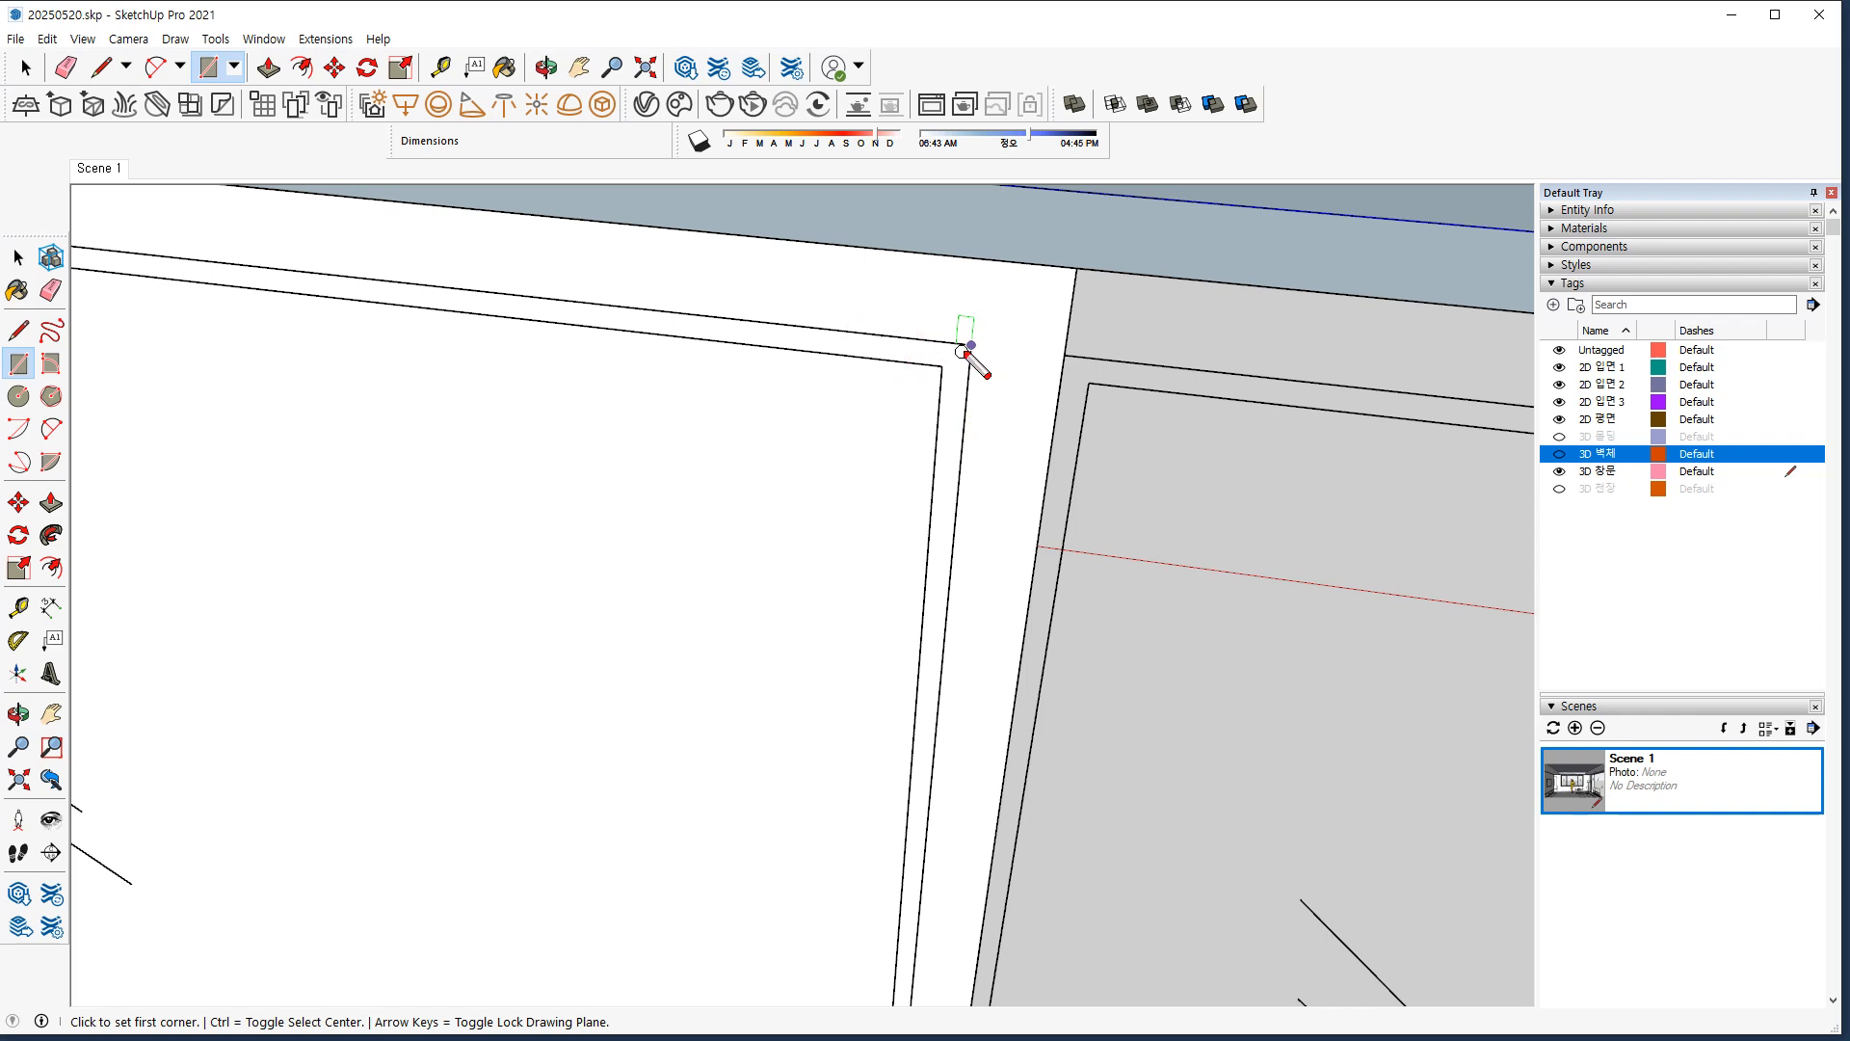
key("Escape")
Draw a rectangle along the outer of the middle sash's two inner outlines and cut out the face inside it.
left_click(971, 344)
mouse_move(599, 735)
middle_mouse_down()
mouse_move(429, 768)
mouse_move(385, 709)
middle_mouse_up()
scroll(385, 709, "up", 3)
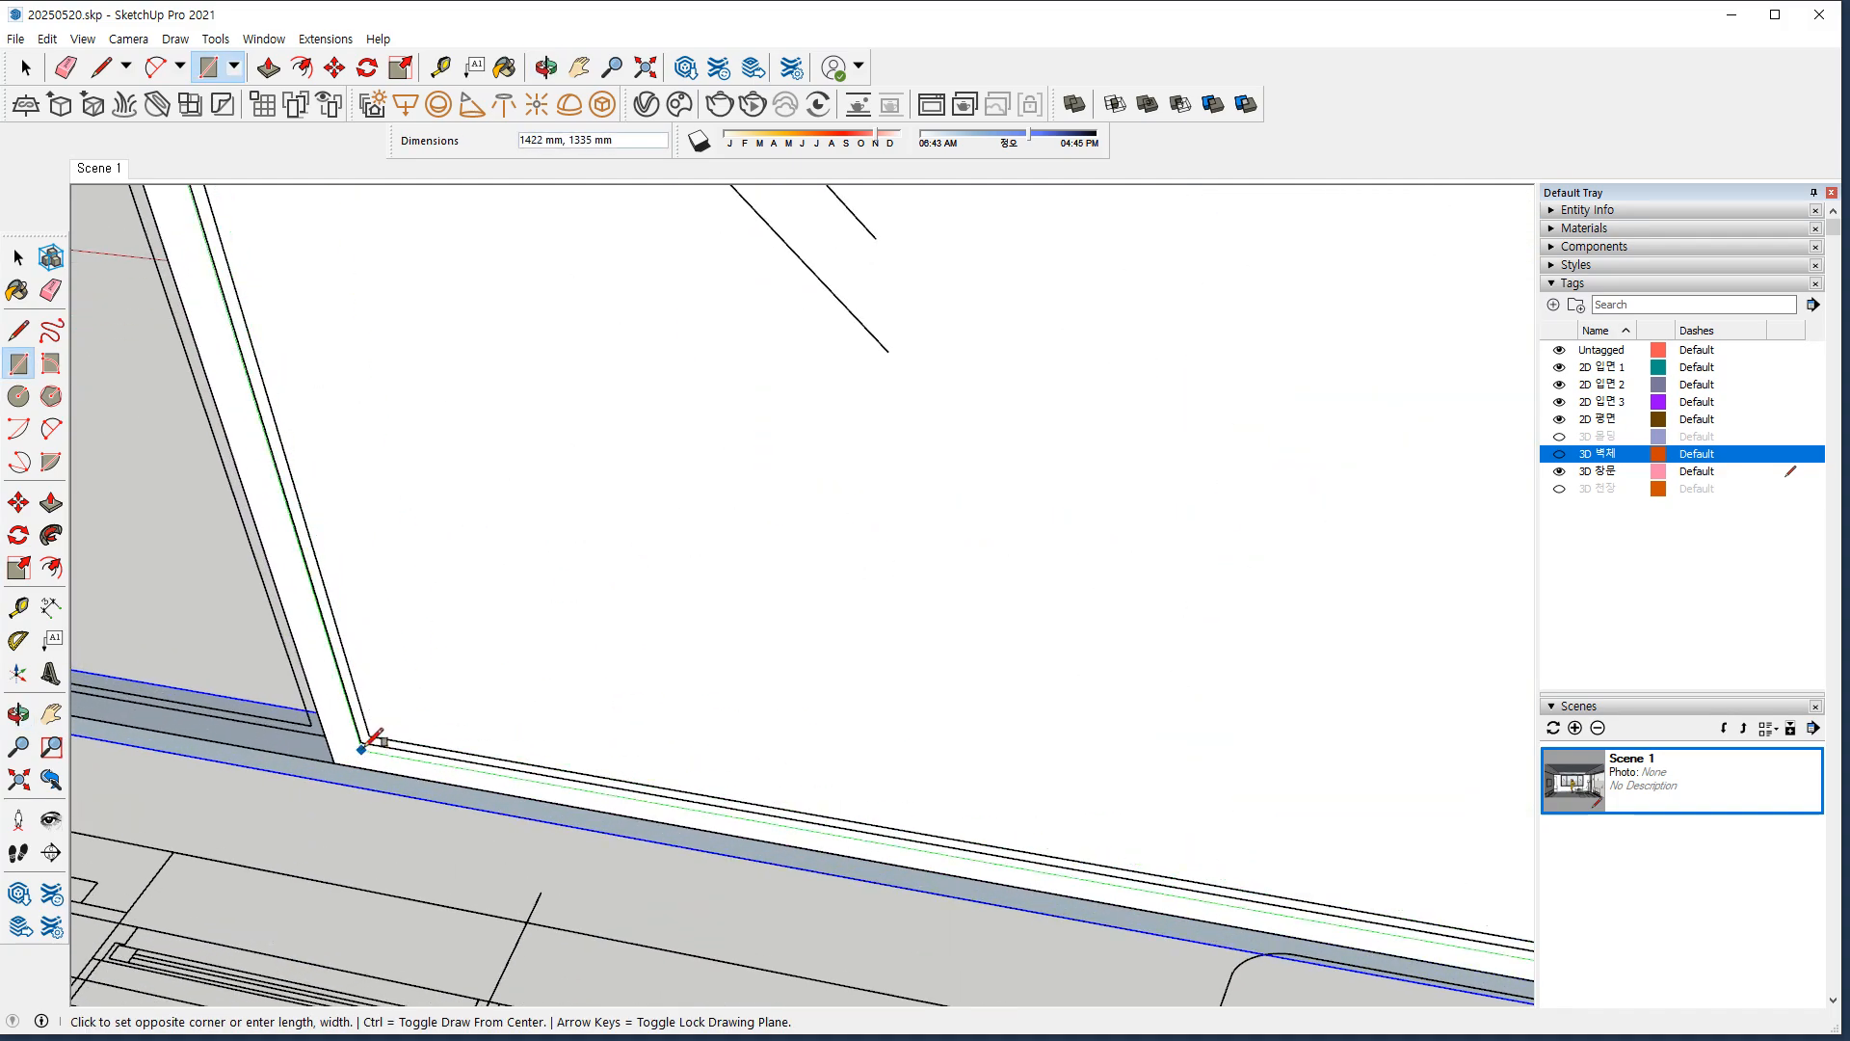
key("space")
left_click(748, 539)
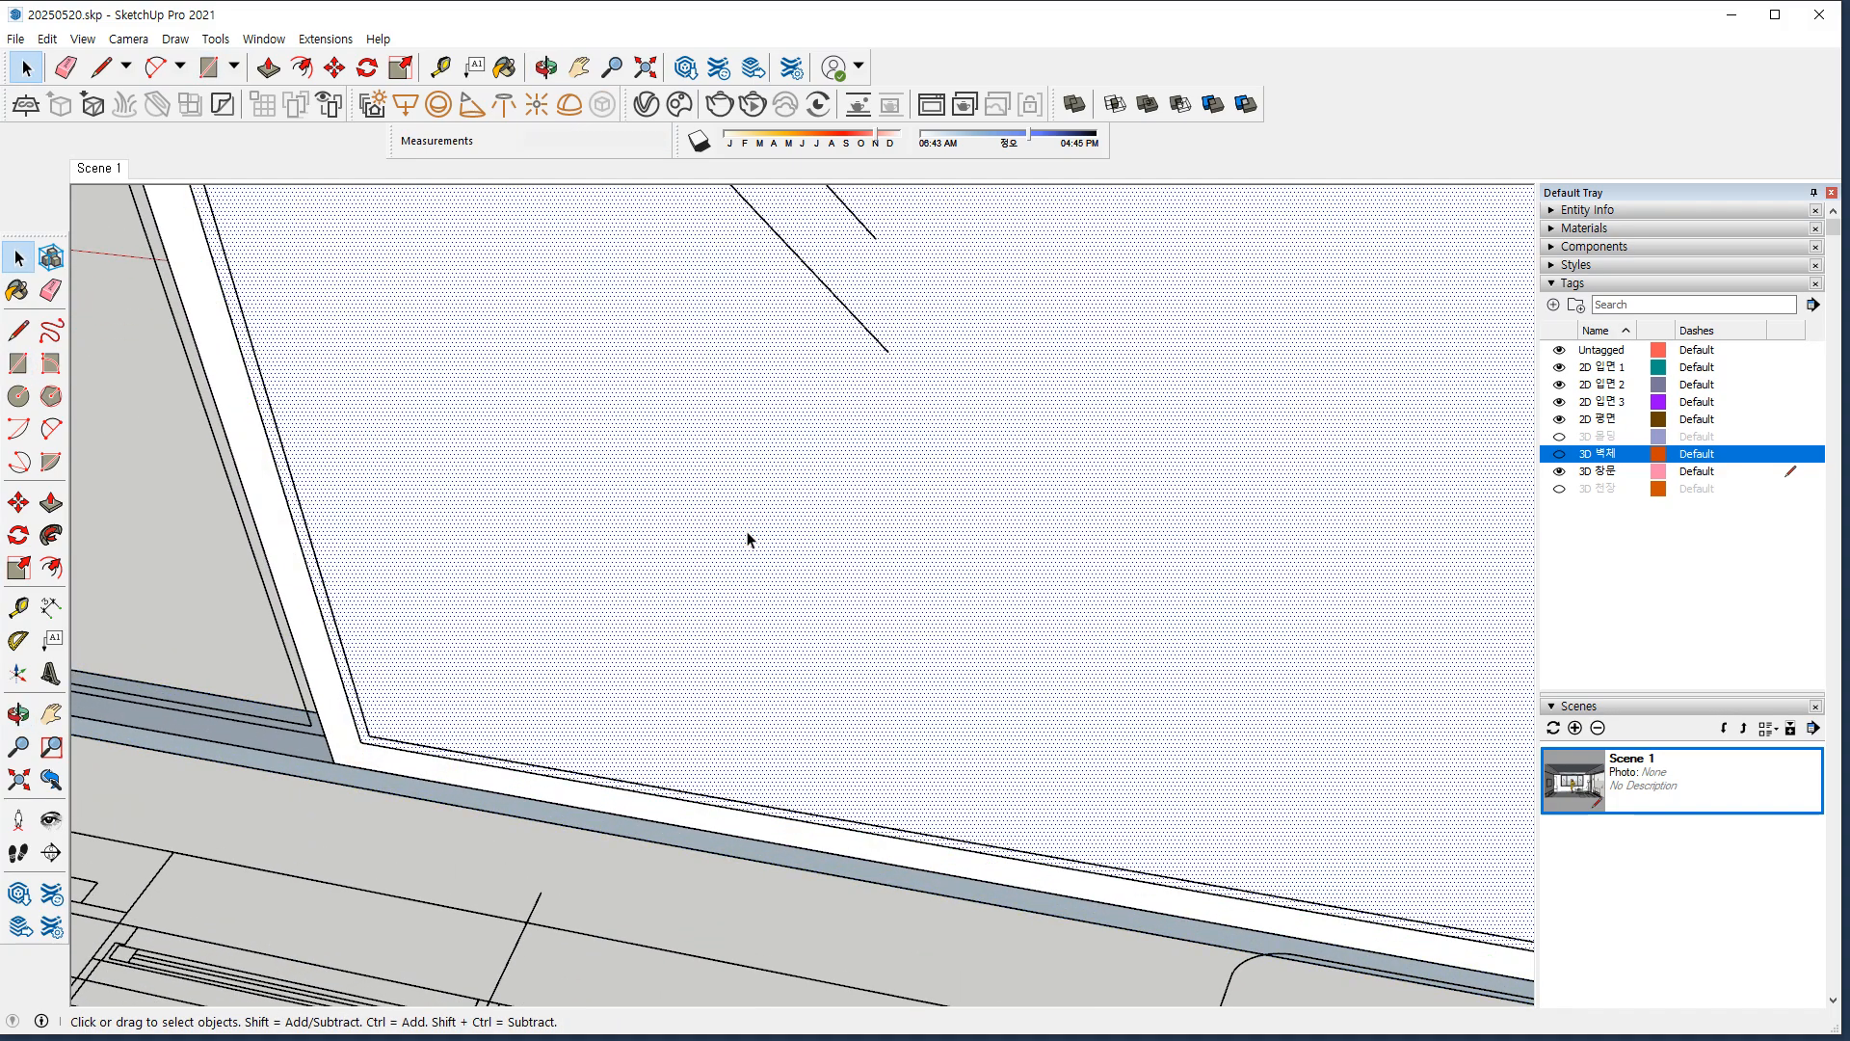
scroll(748, 539, "down", 5)
middle_click_drag(826, 453, 789, 508)
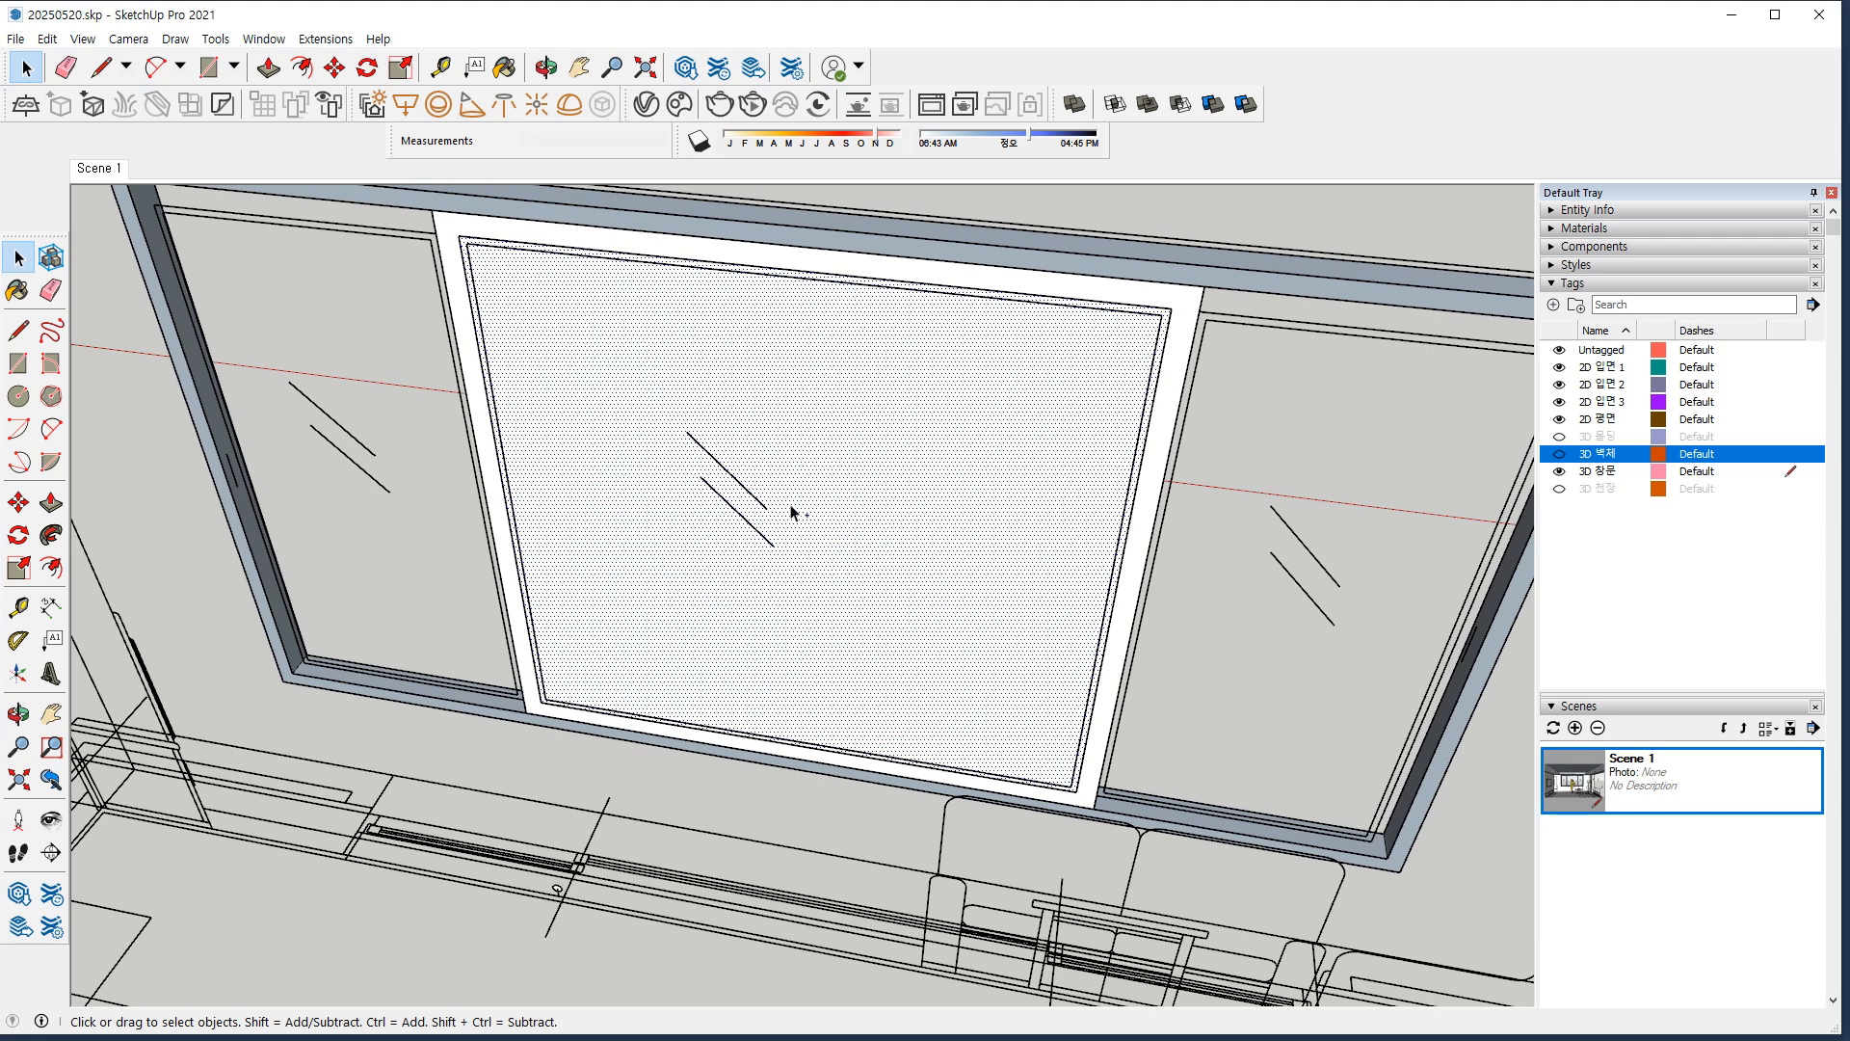
key("Delete")
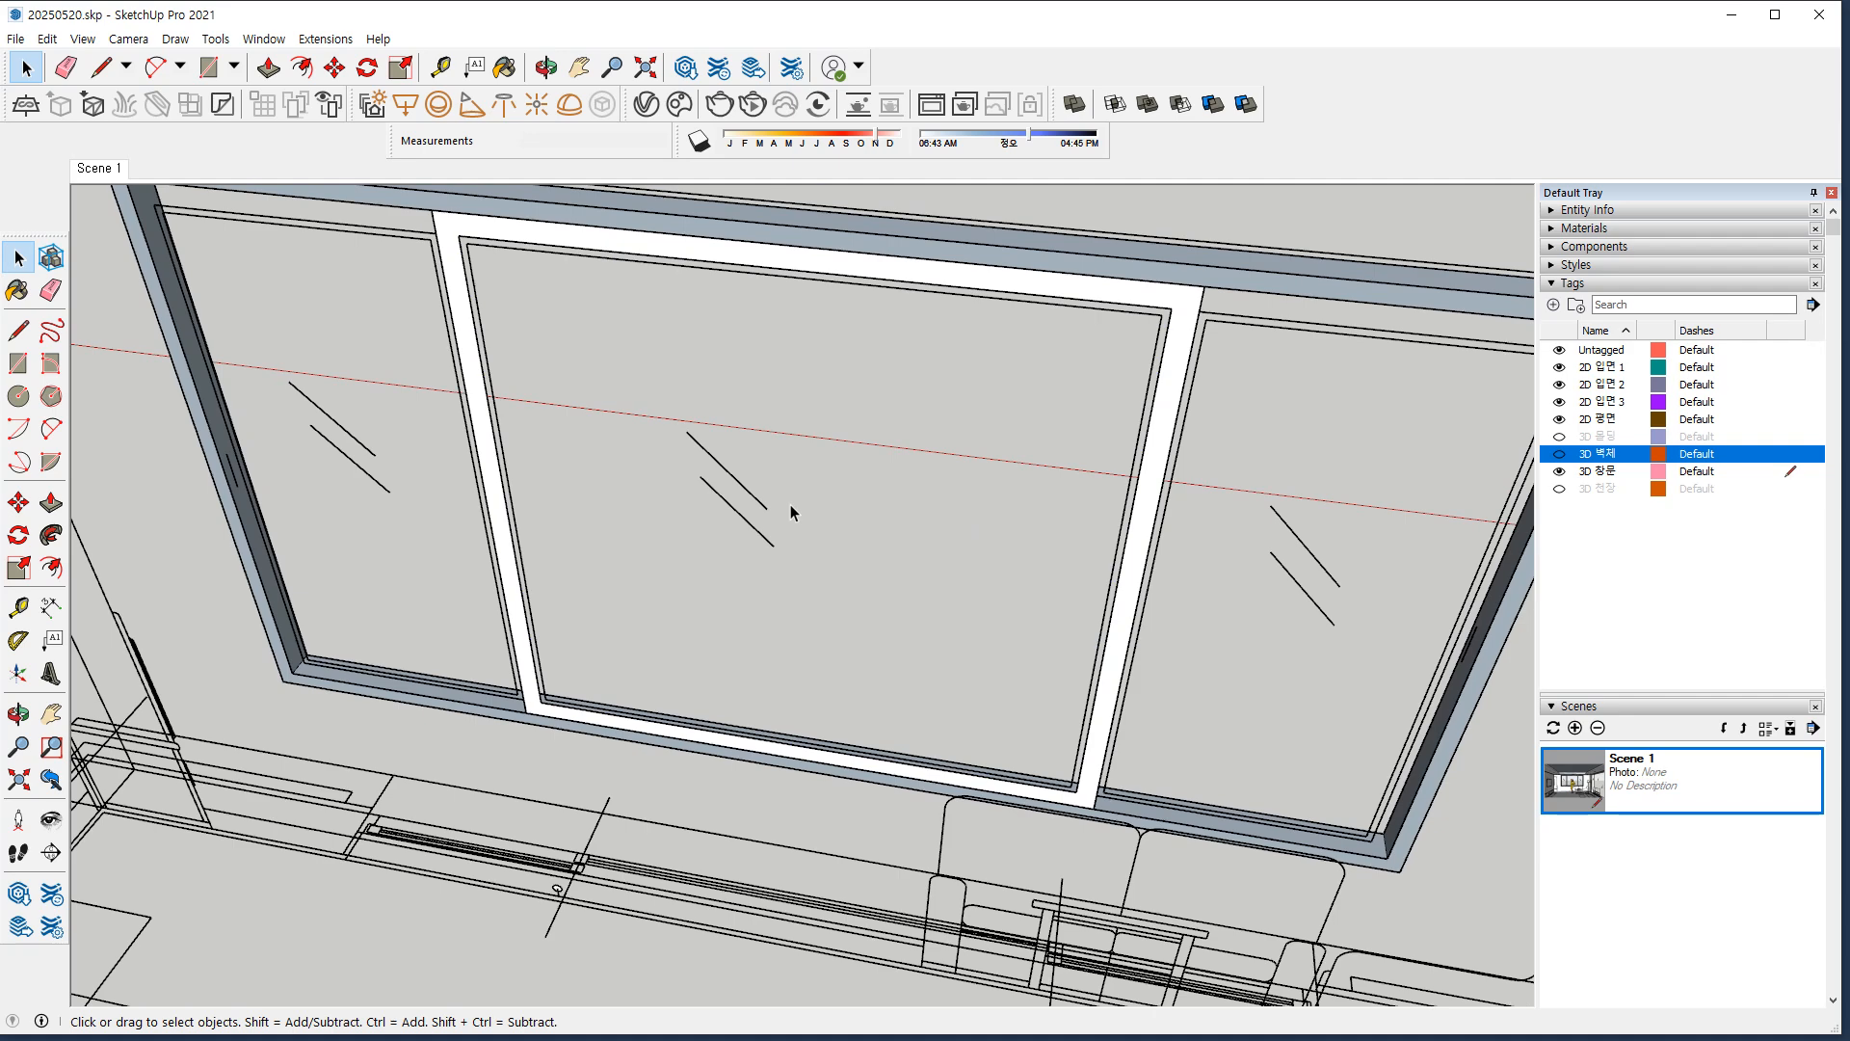
Extrude the middle sash's frame face into the window depth and make the sash a group.
key("p")
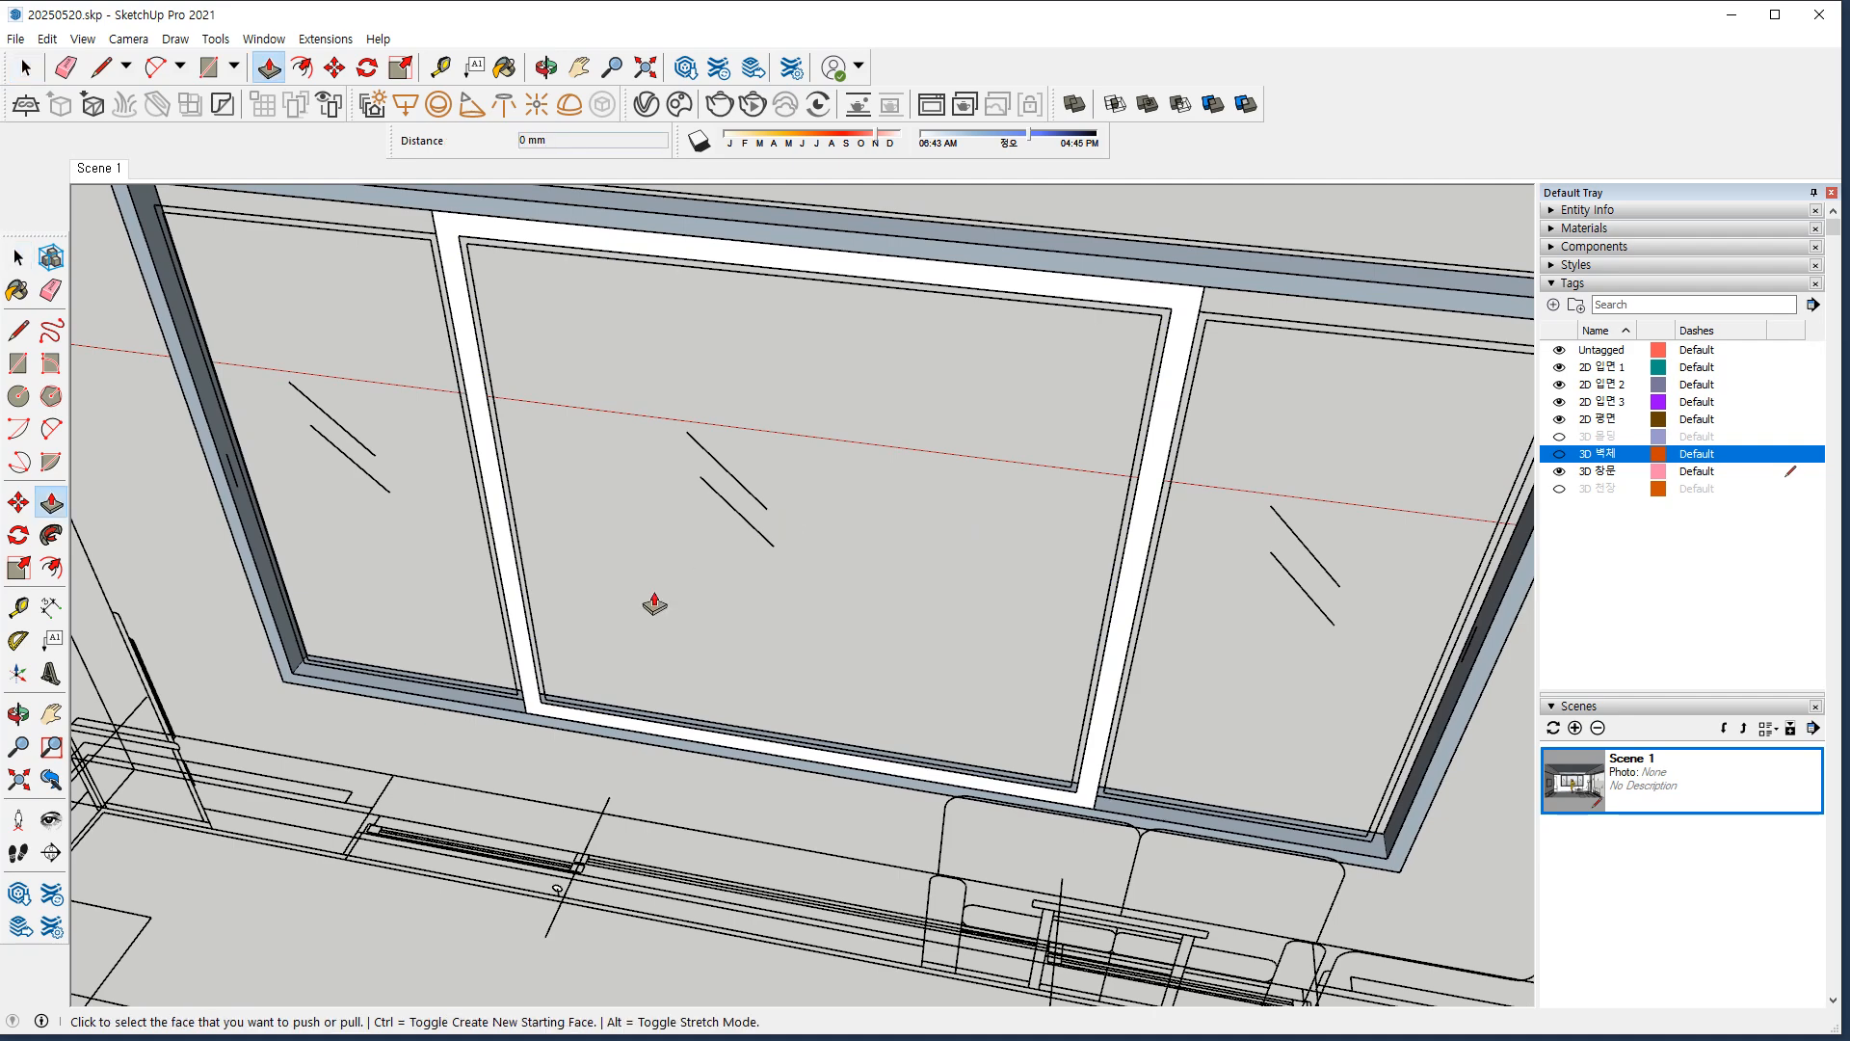
left_click(528, 663)
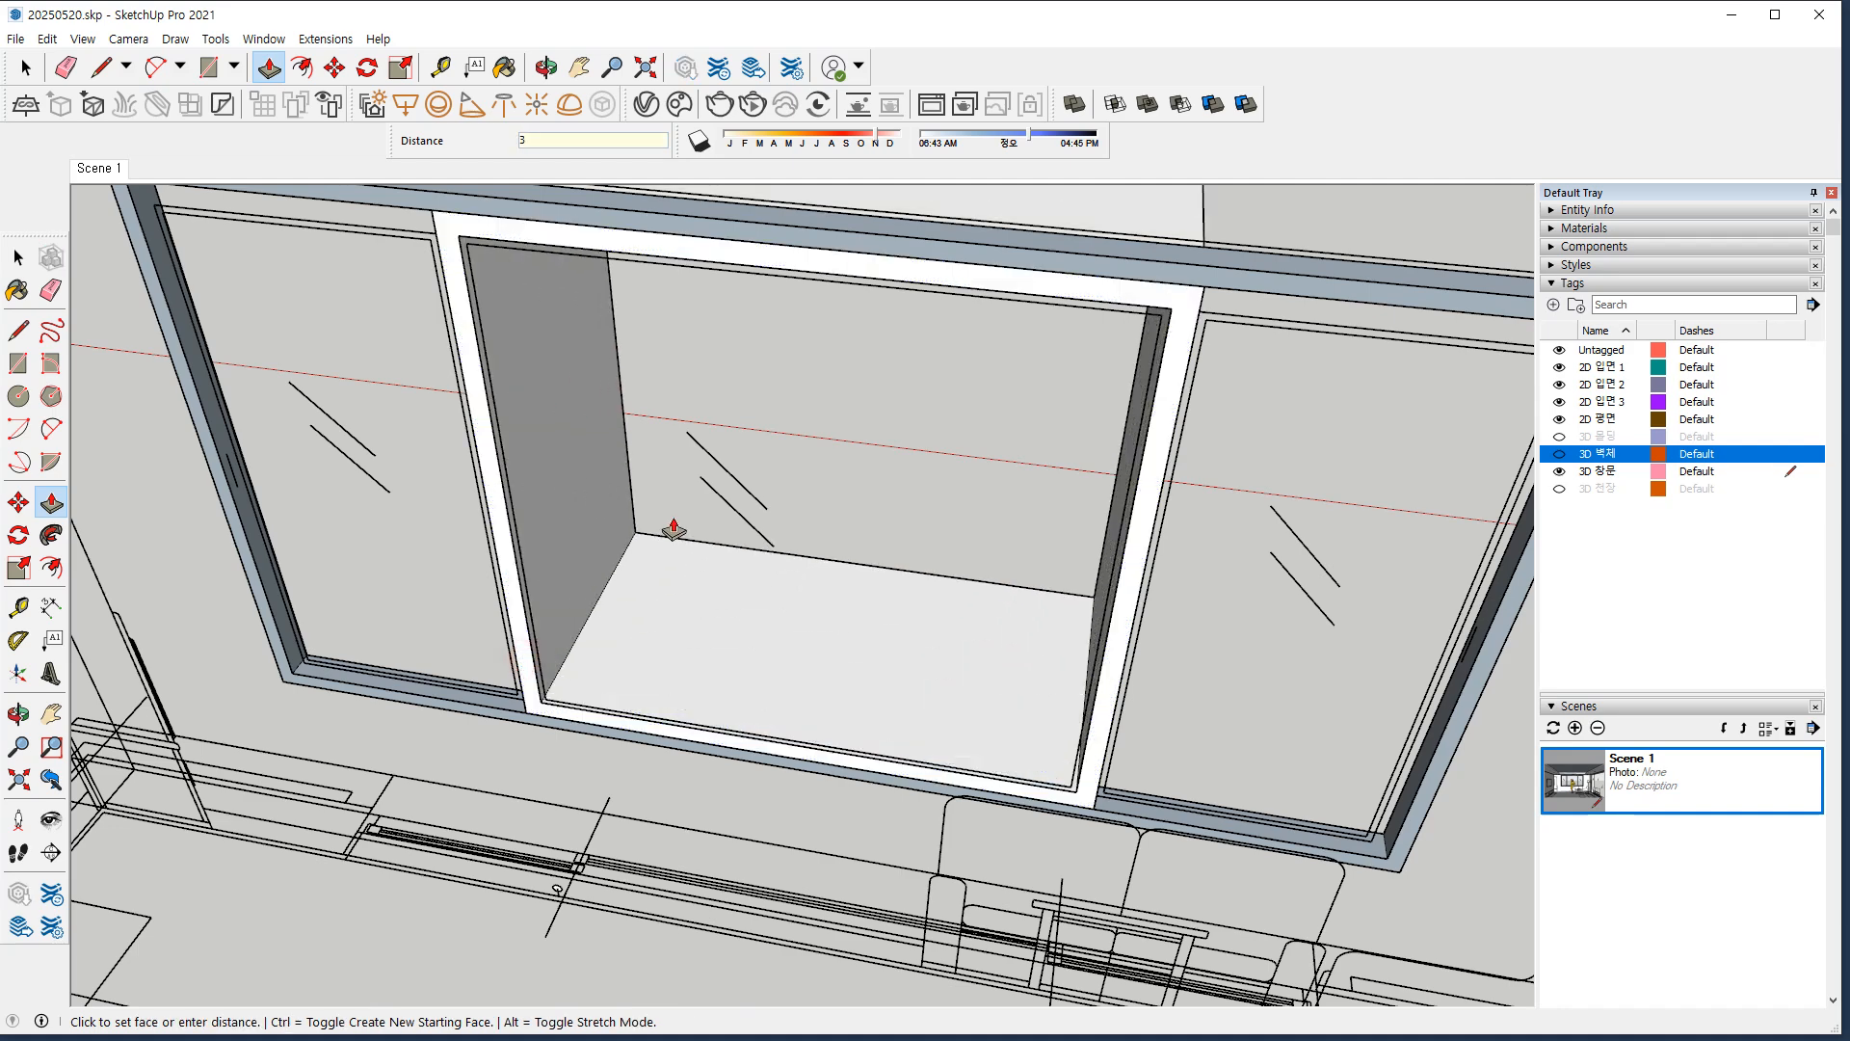
key("Escape")
key("space")
double_click(479, 397)
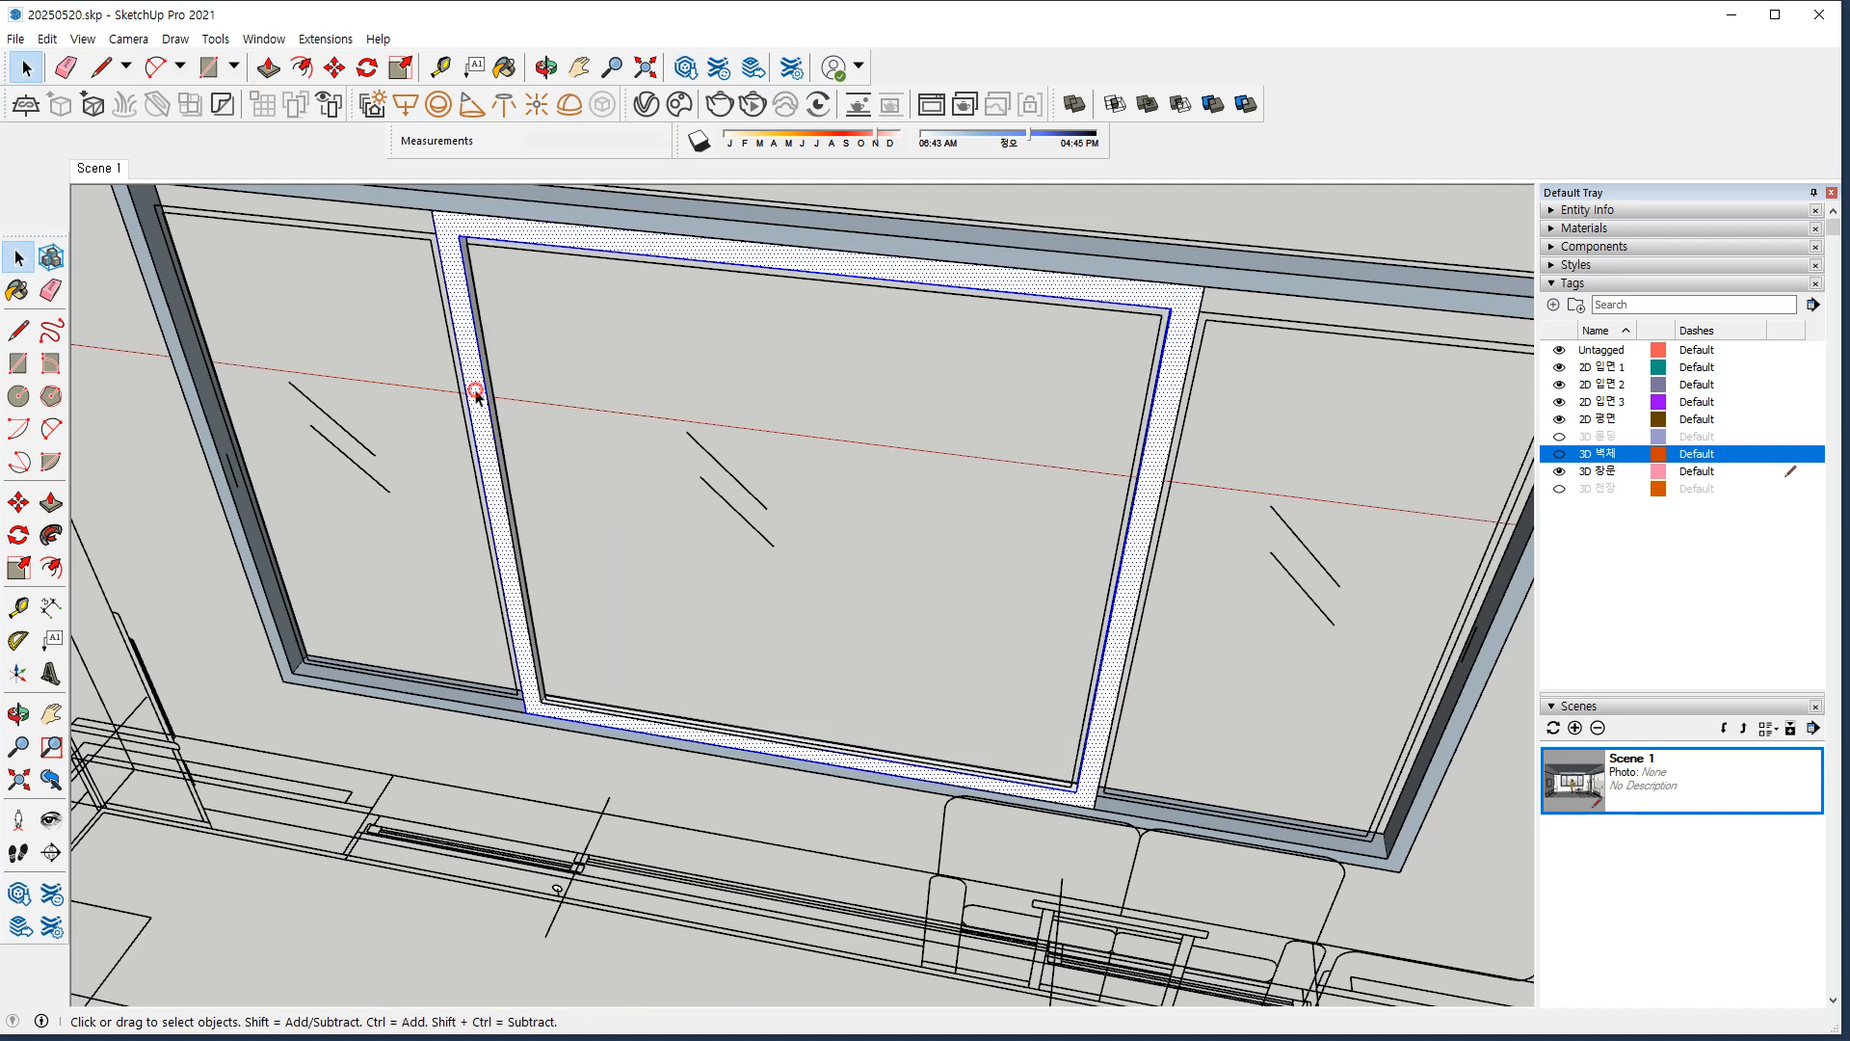
right_click(477, 393)
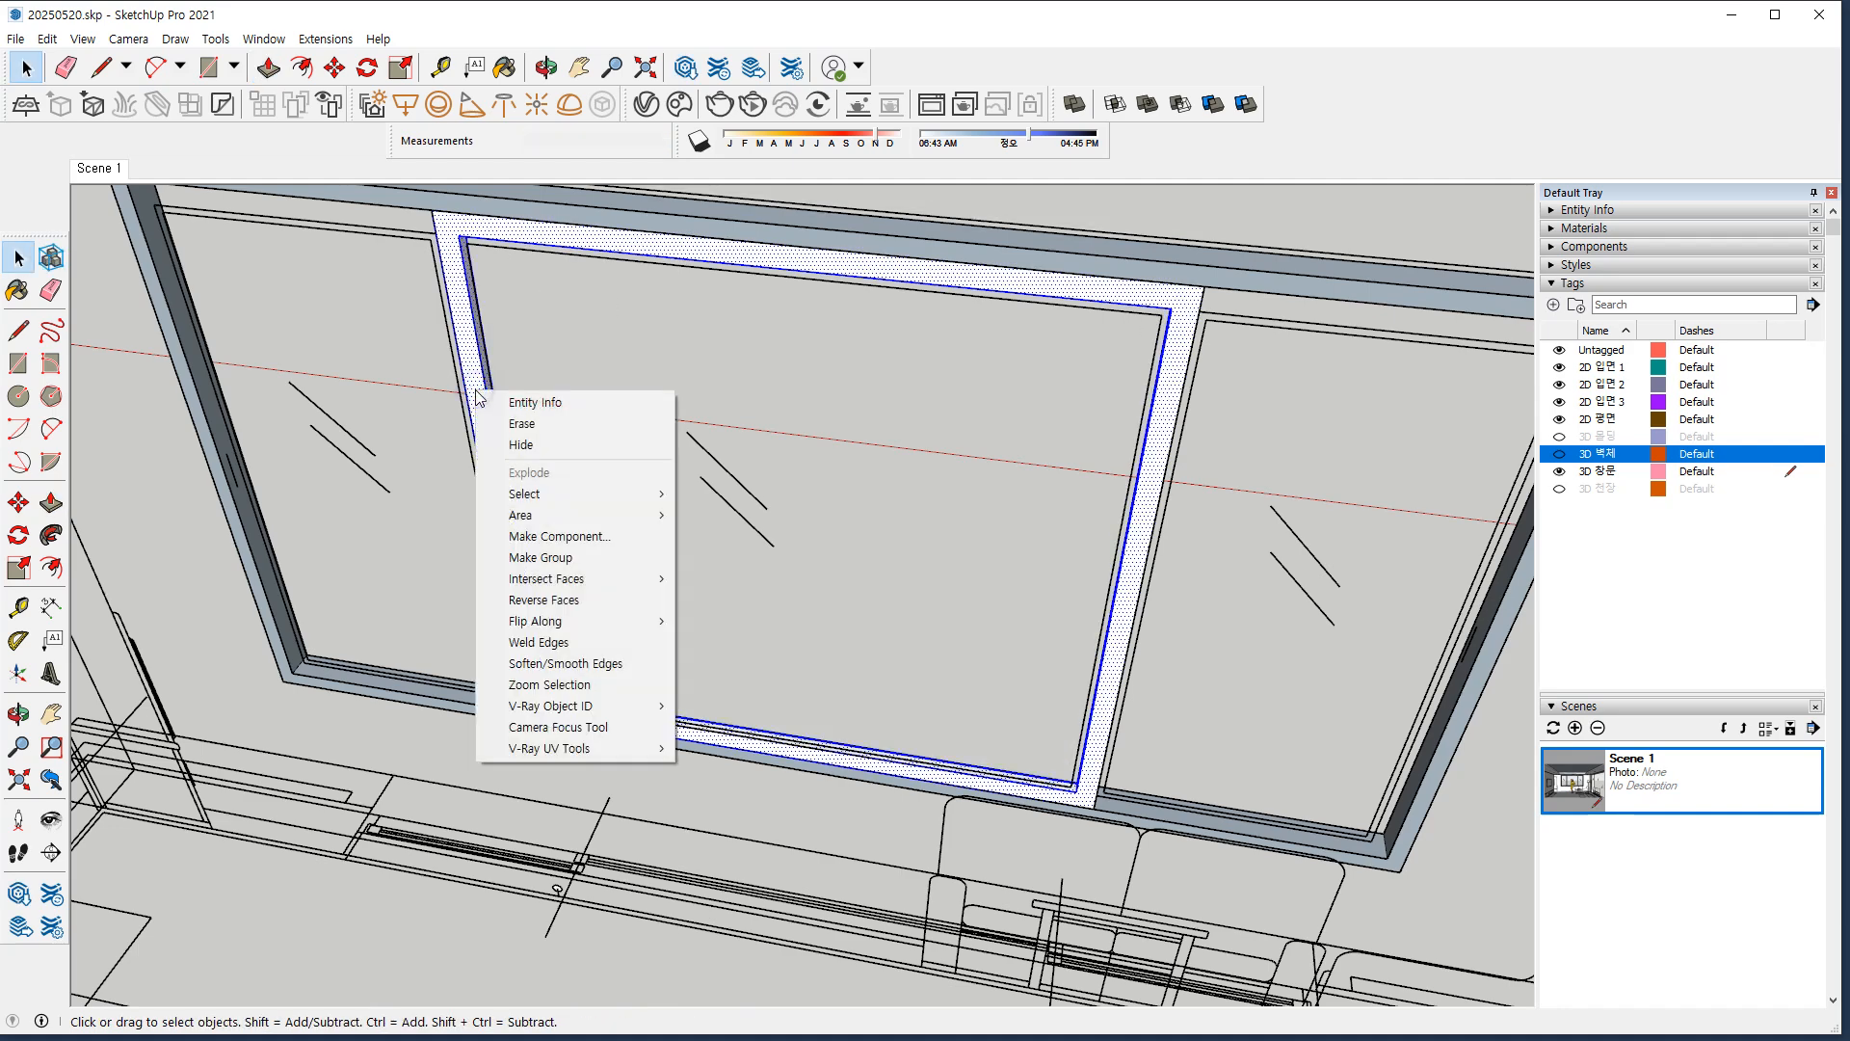
left_click(498, 558)
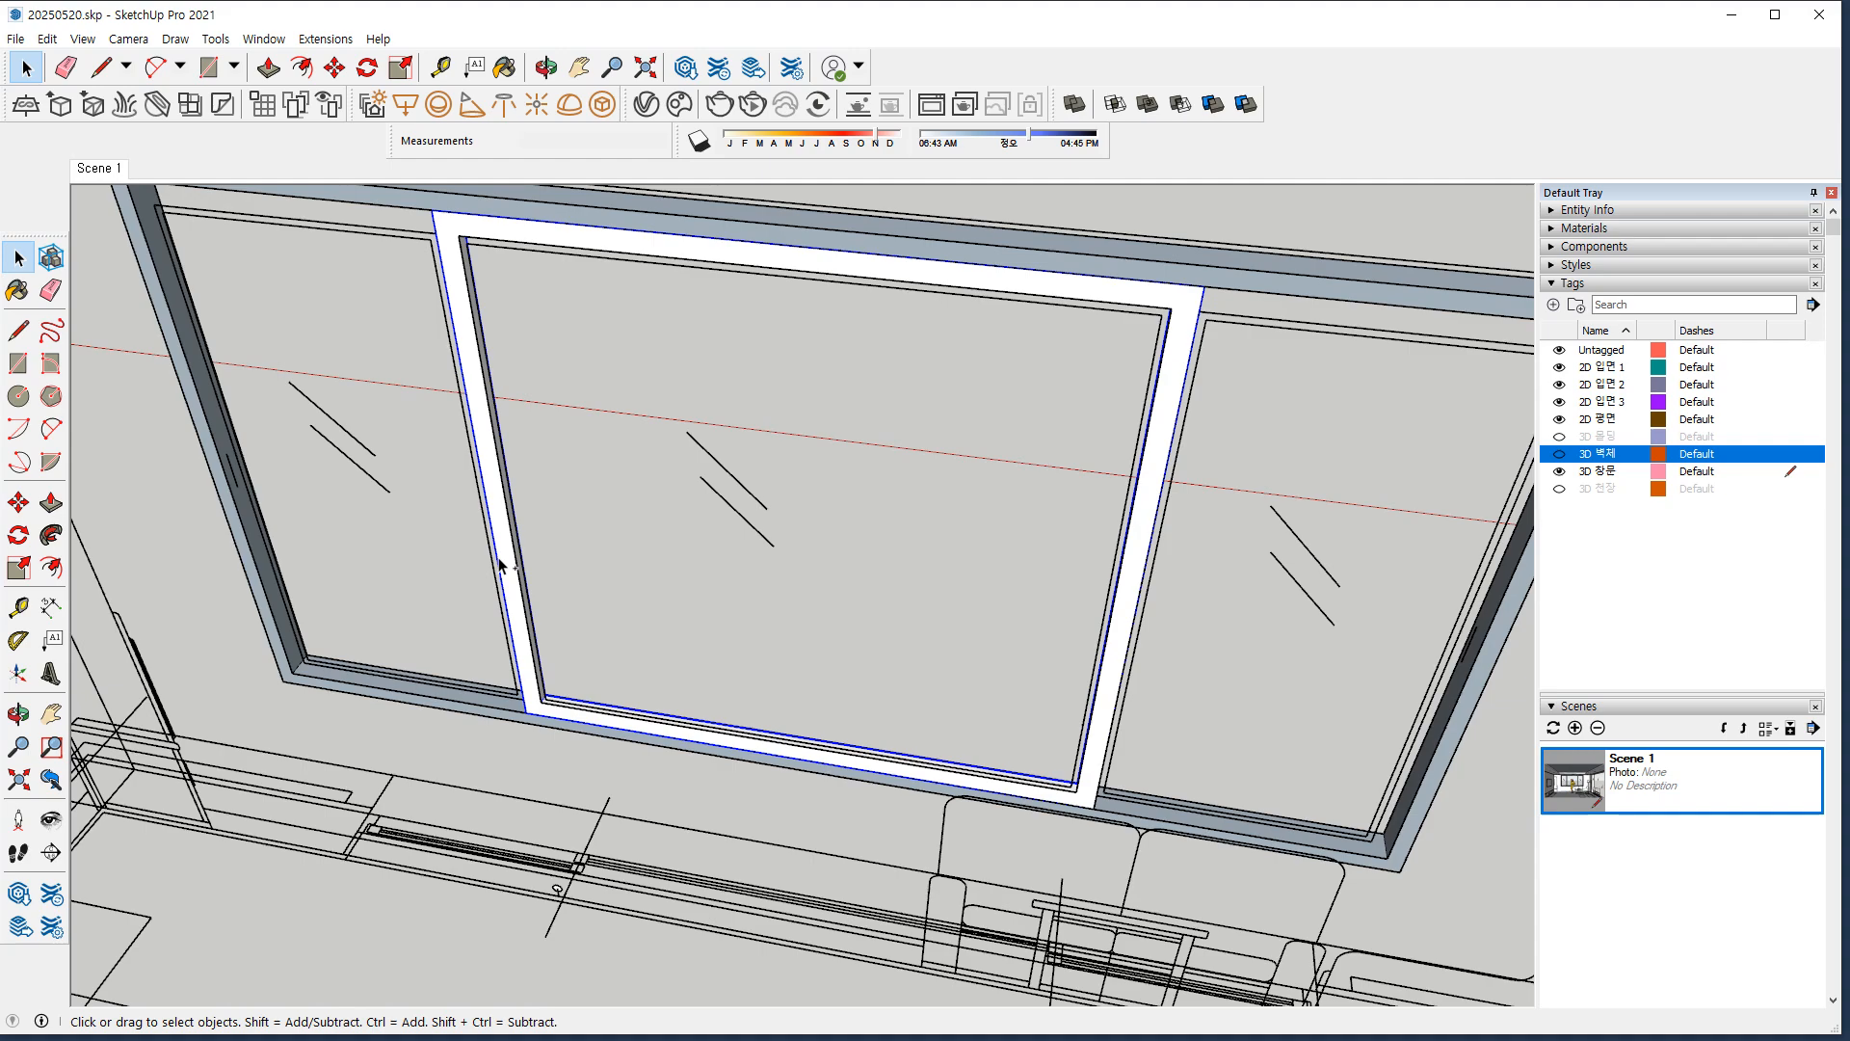
Paste the cut glass face near the lower corner of the middle sash.
key("ctrl+v")
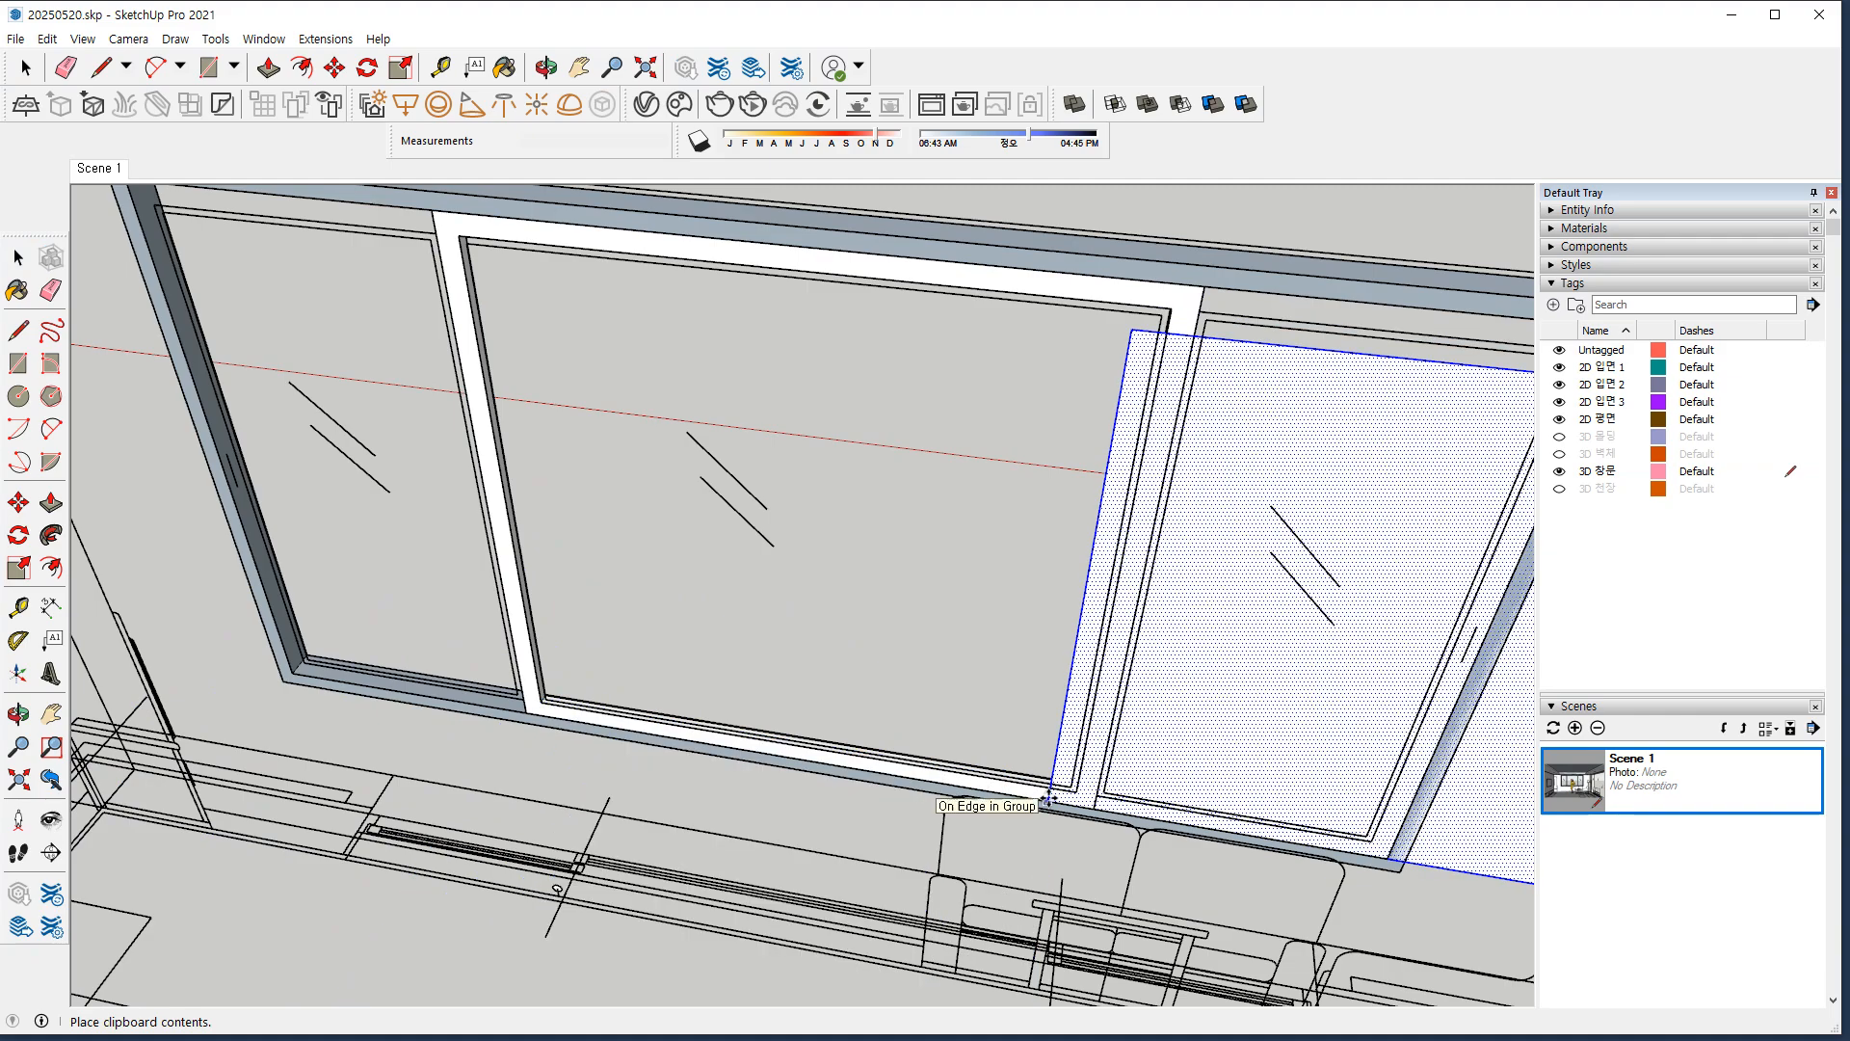
scroll(538, 709, "up", 3)
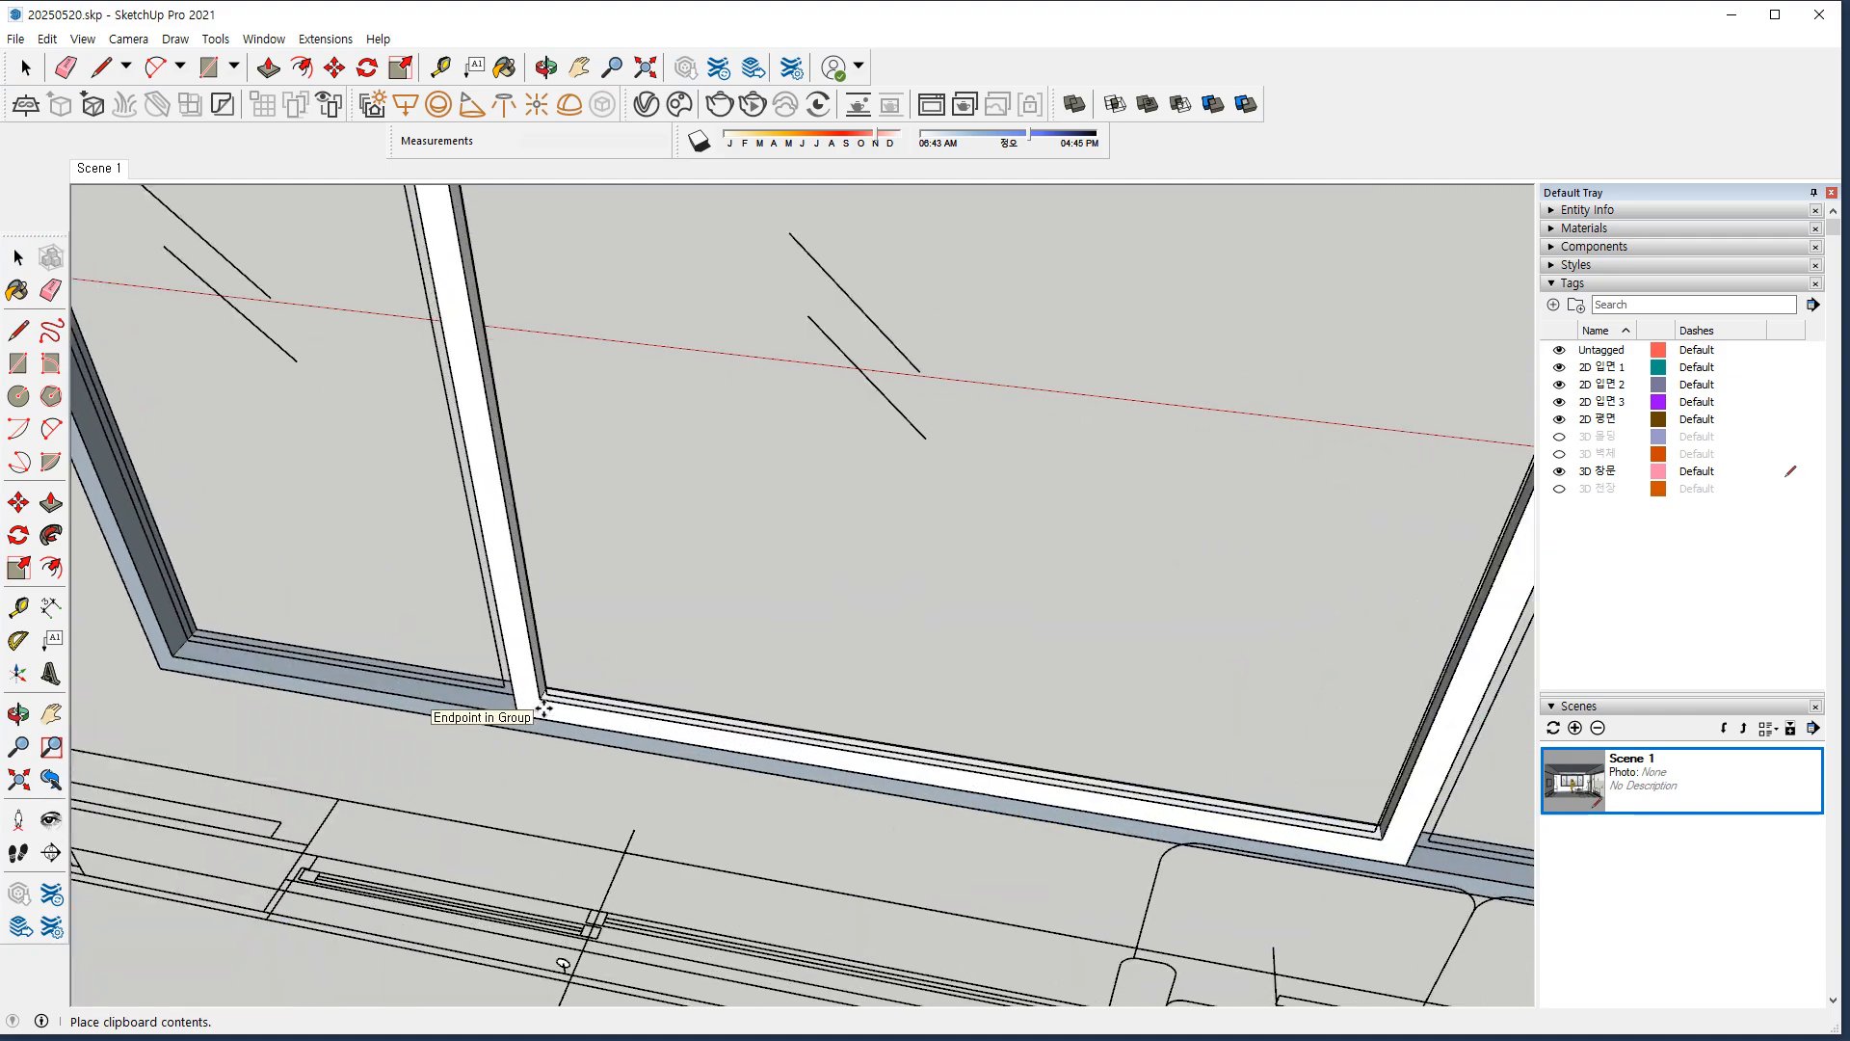
scroll(543, 711, "up", 4)
middle_click_drag(449, 703, 786, 698)
scroll(578, 822, "down", 5)
middle_click_drag(569, 823, 766, 783)
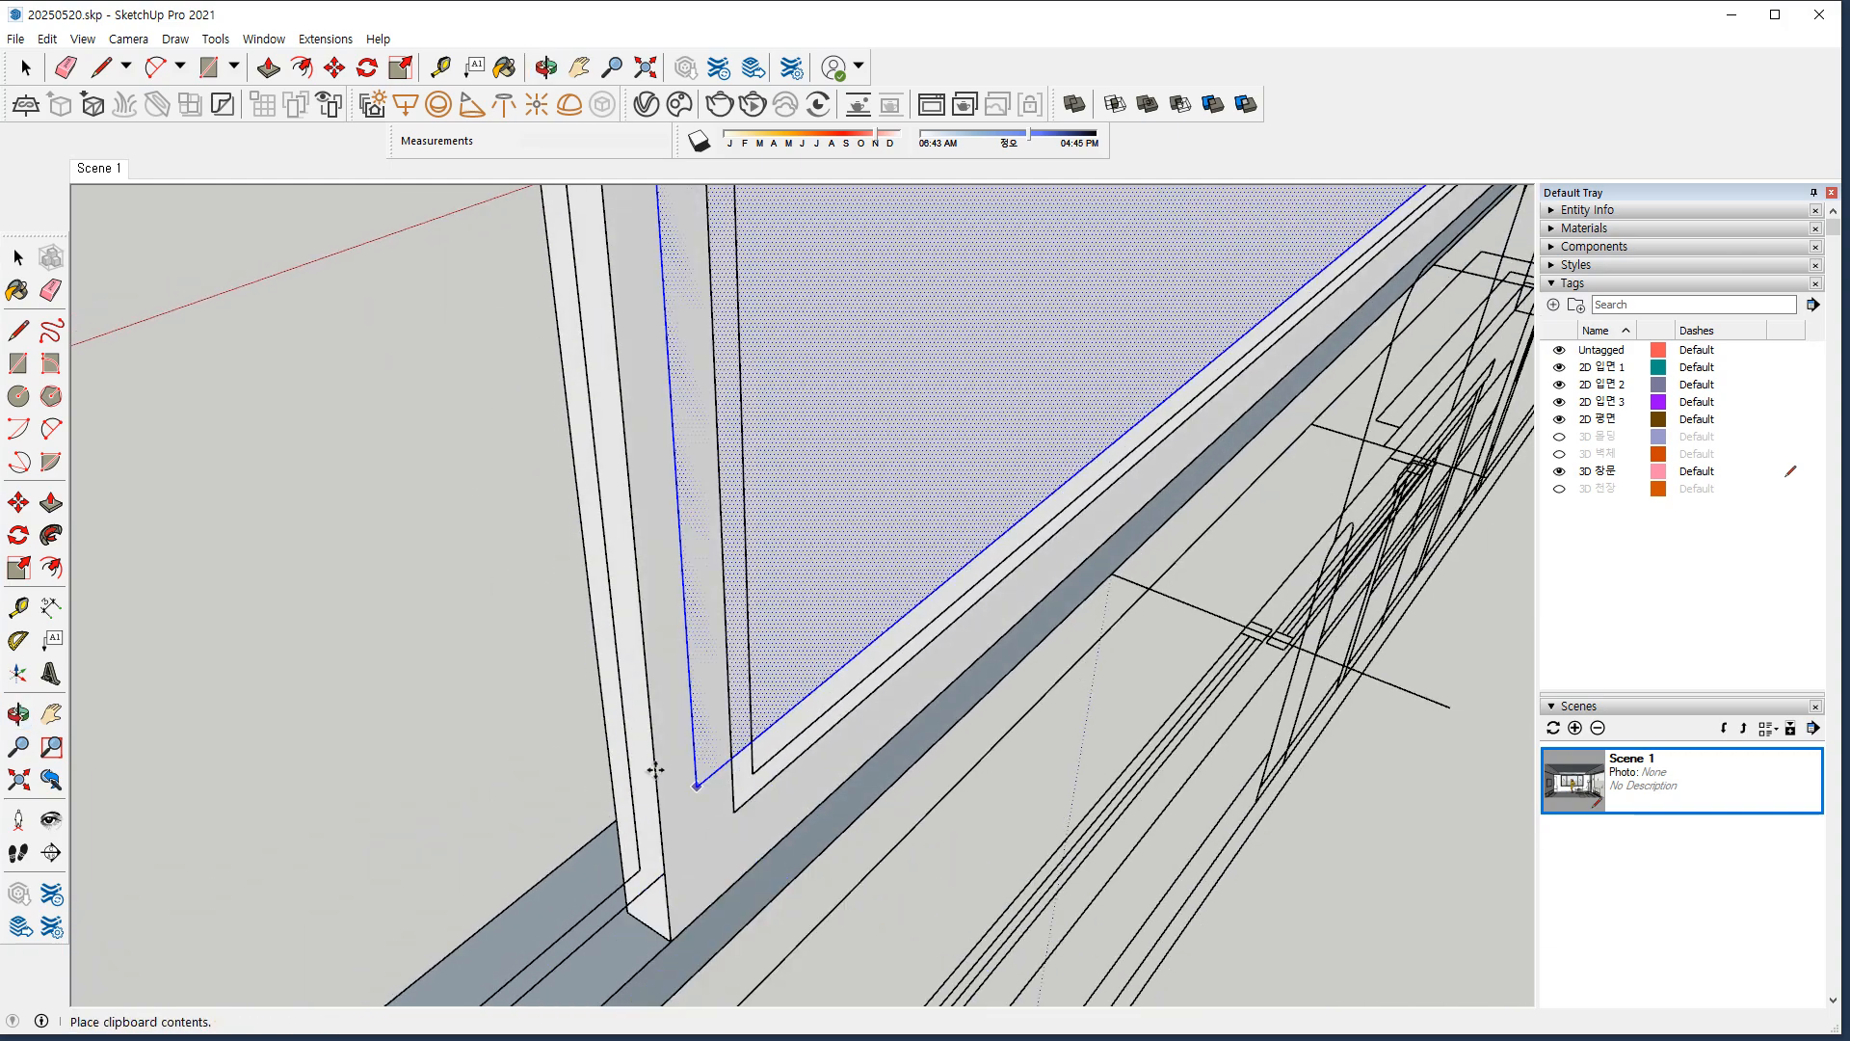
middle_click_drag(628, 747, 711, 607)
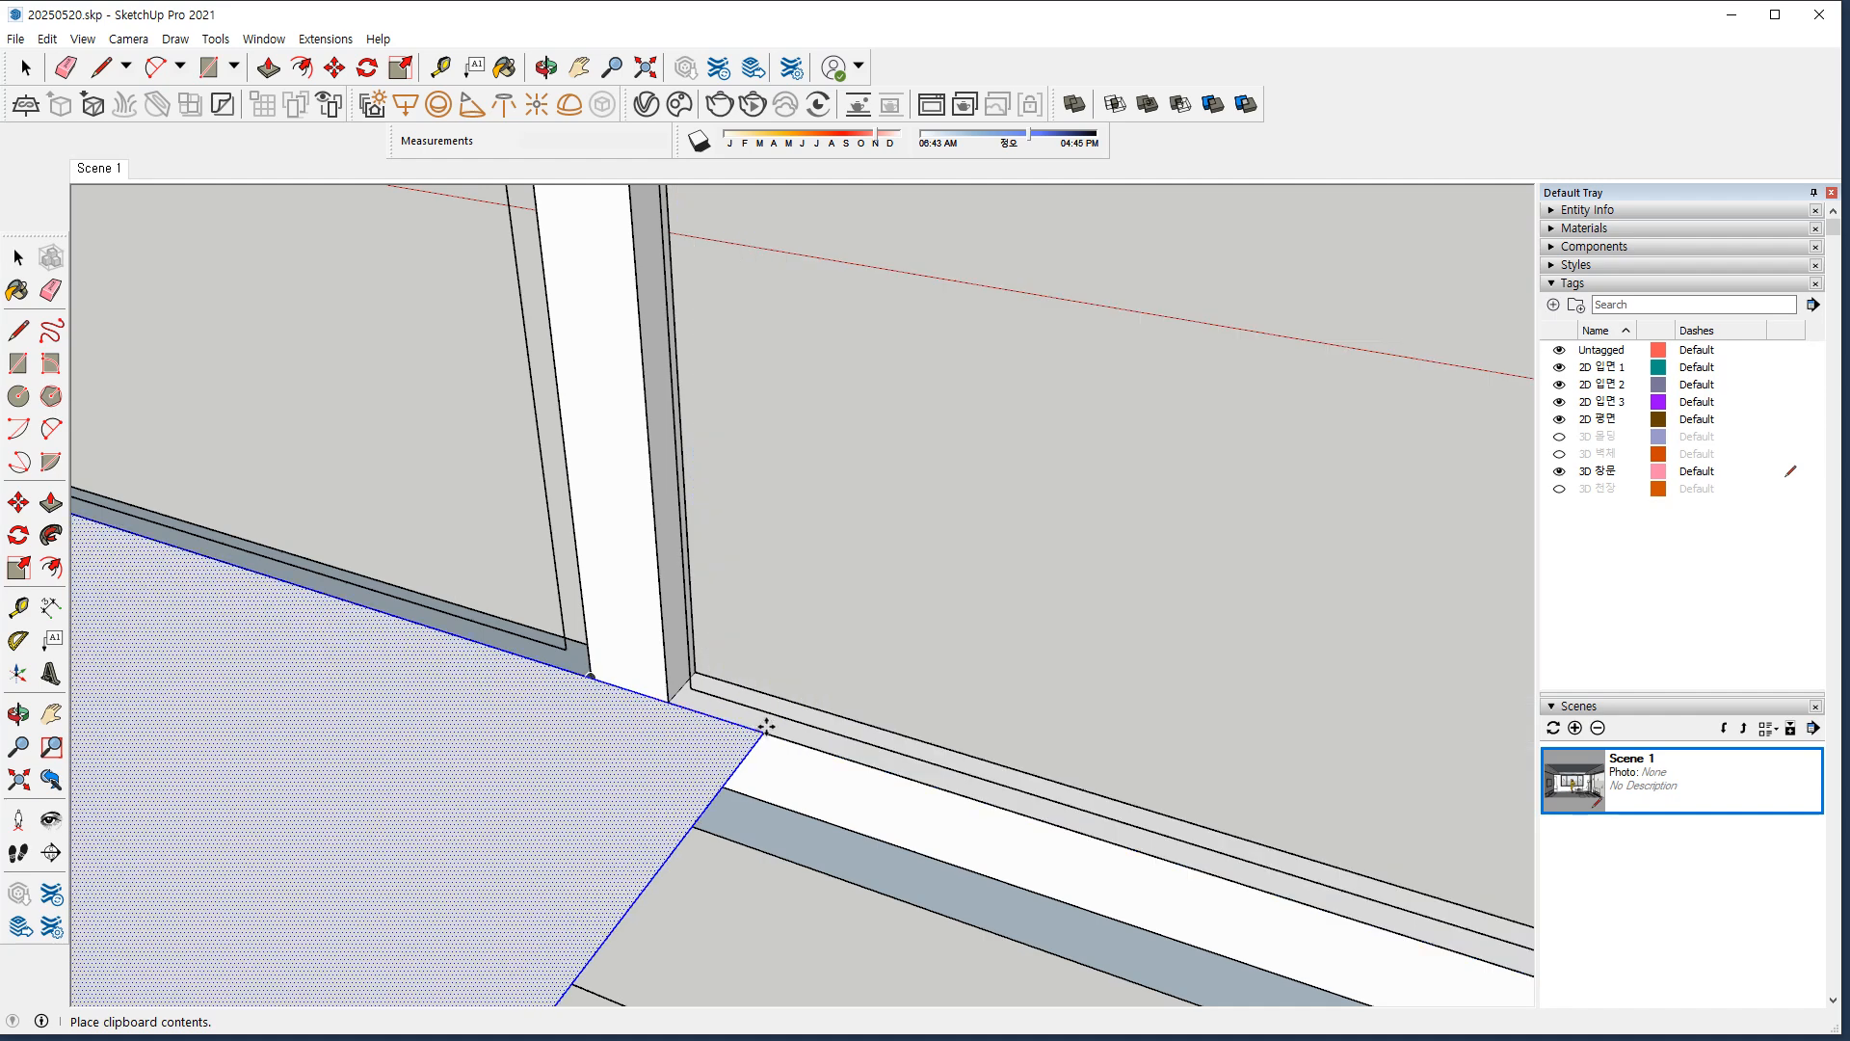
left_click(787, 784)
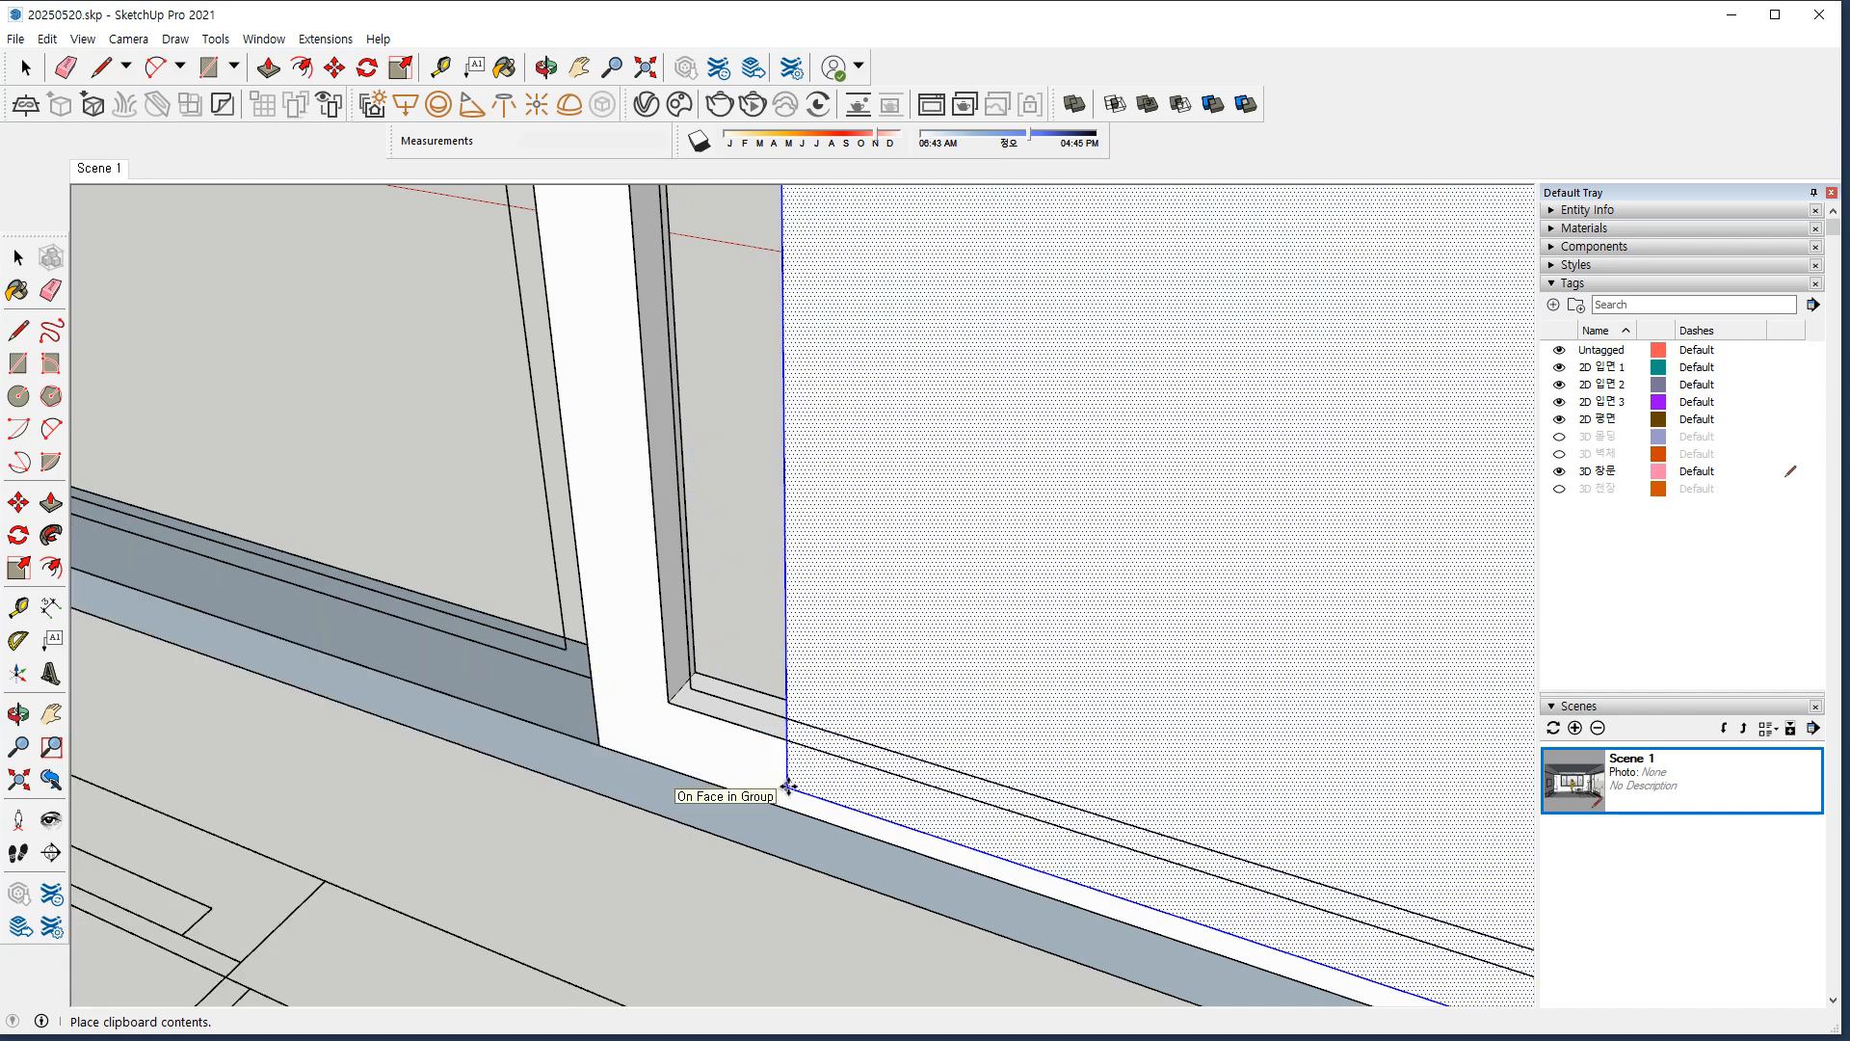
Move the glass face onto the sash opening's lower inner corner and 15 mm back into the sash depth.
key("m")
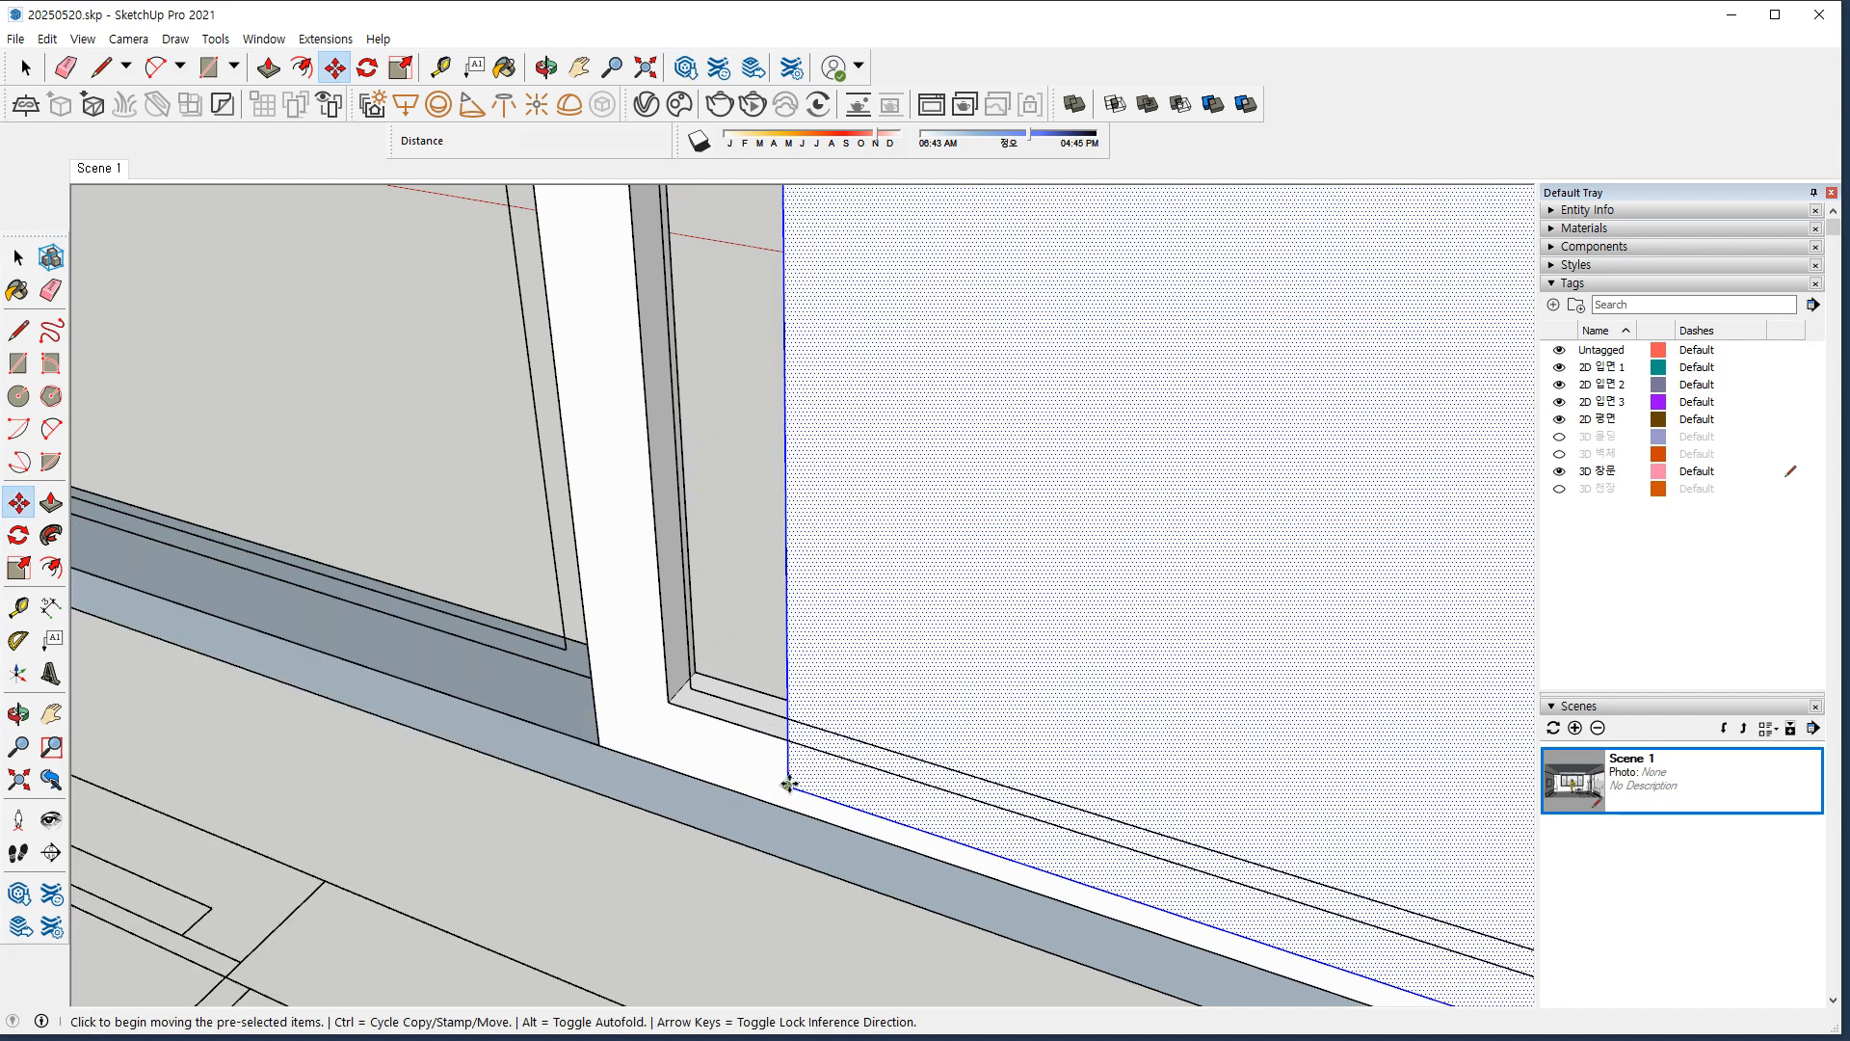
left_click(786, 784)
left_click(667, 698)
scroll(666, 698, "up", 5)
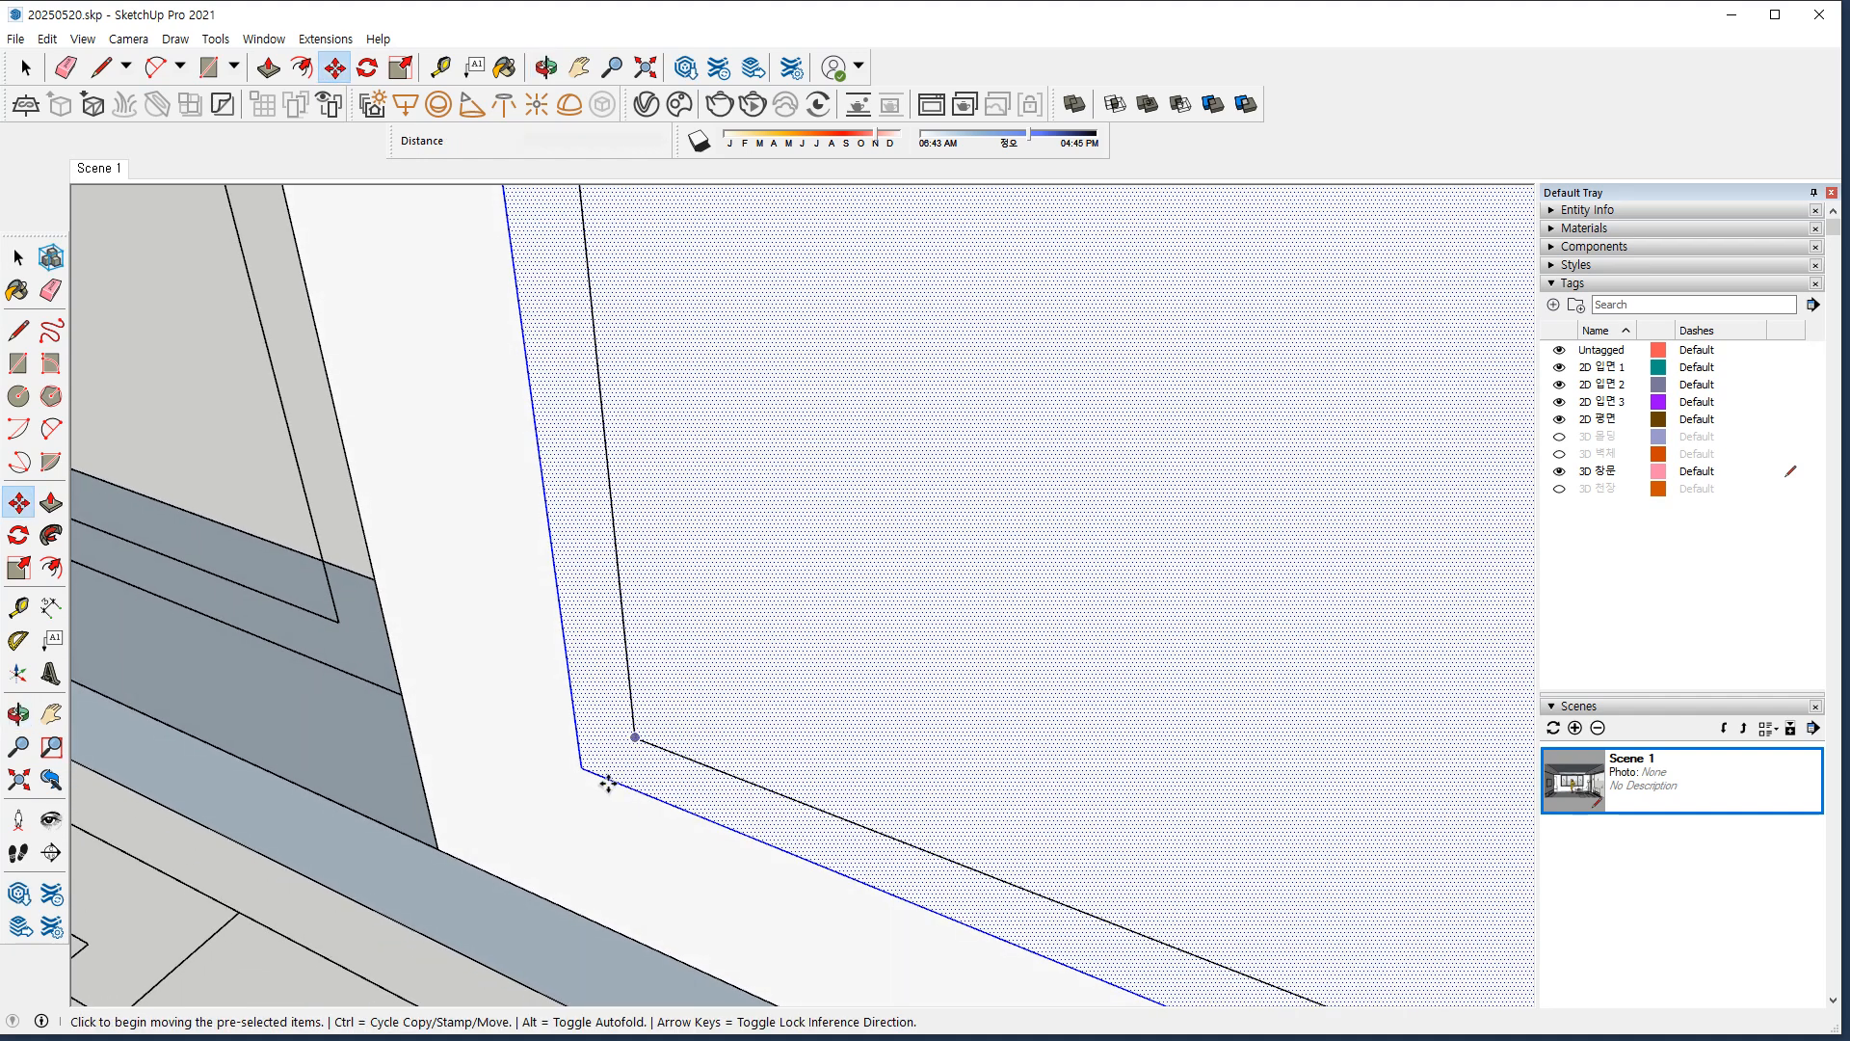
left_click(582, 771)
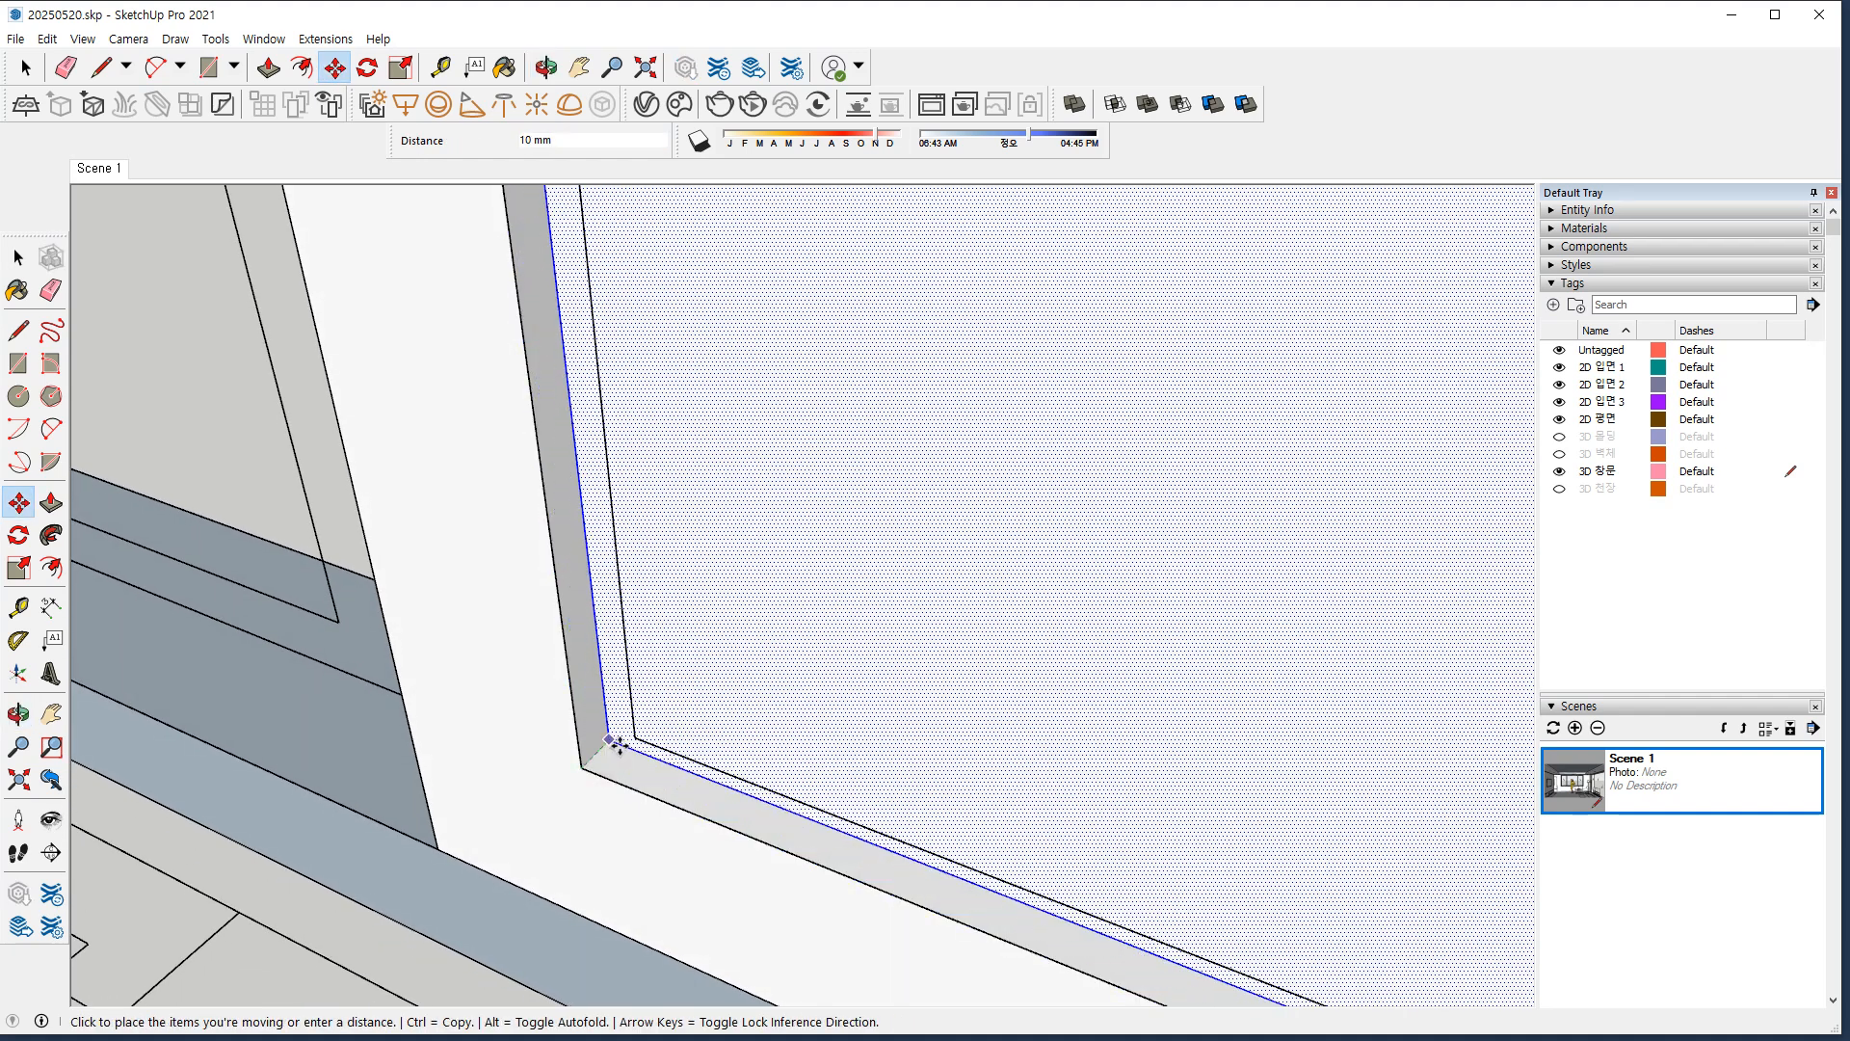
middle_click_drag(619, 741, 693, 767)
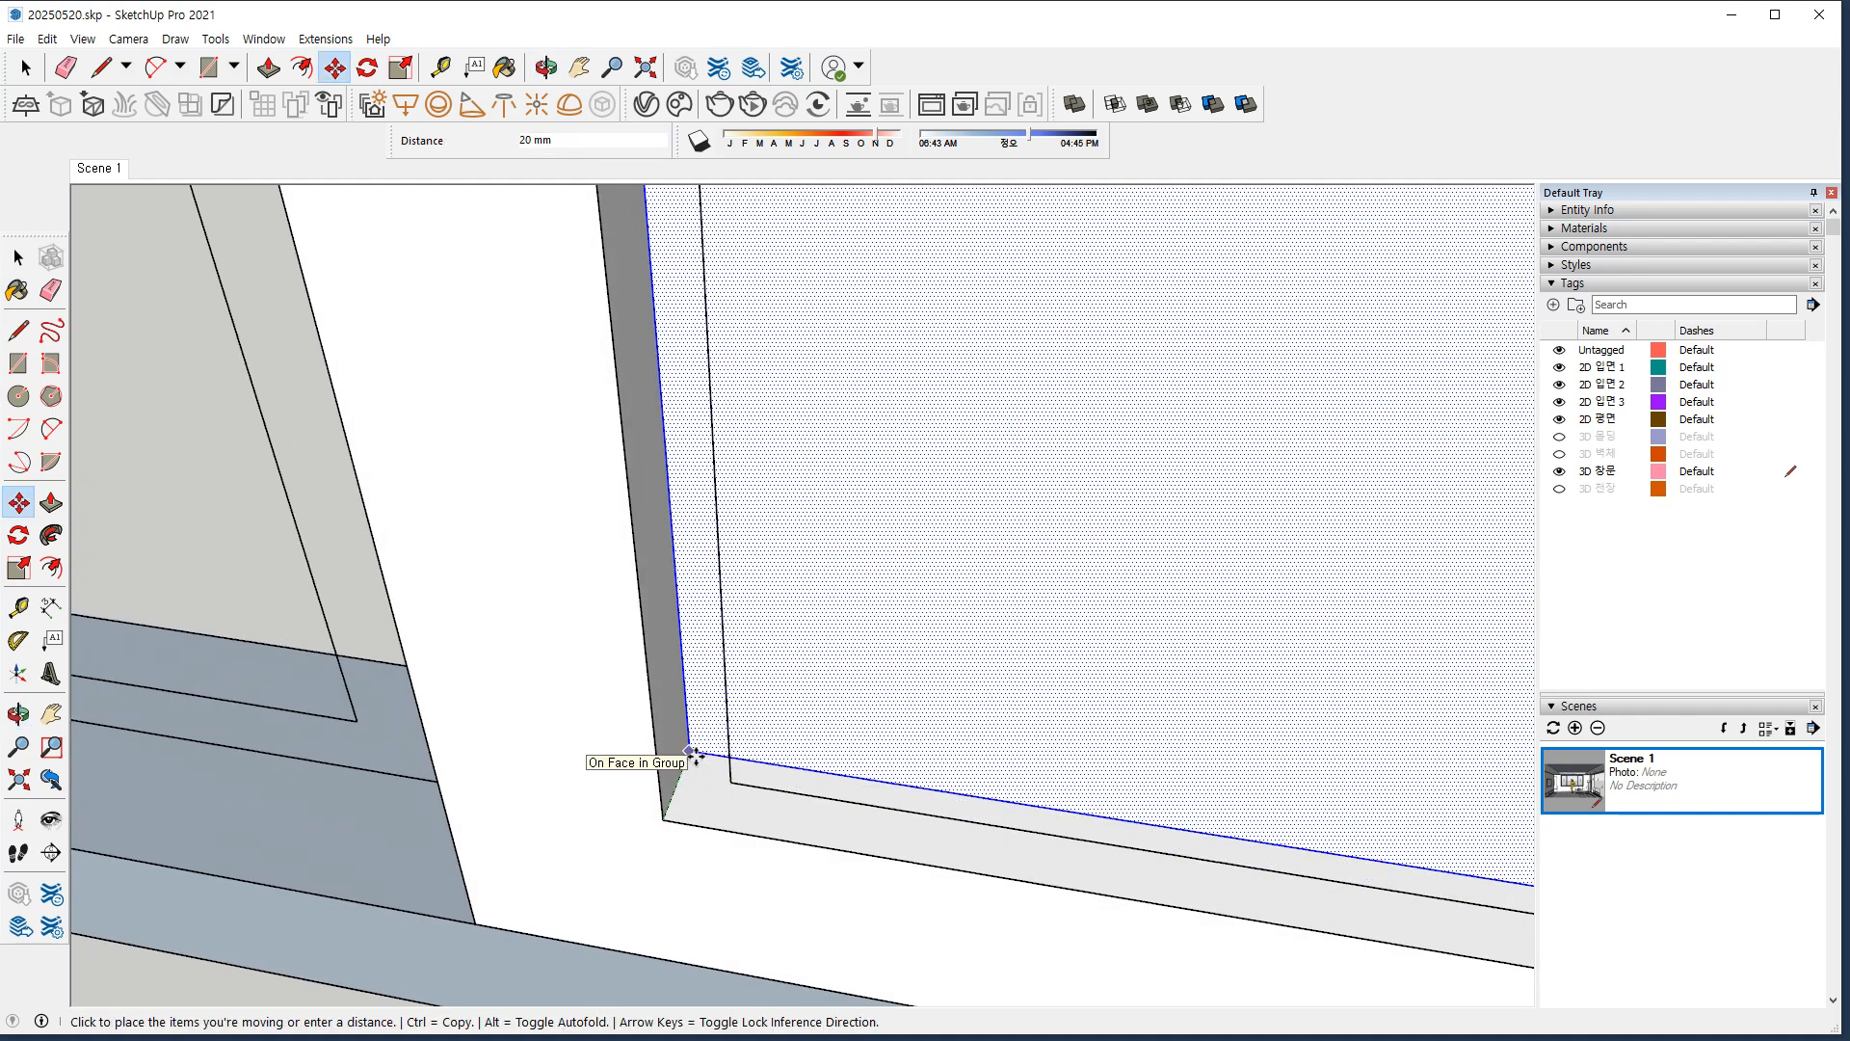
left_click(683, 768)
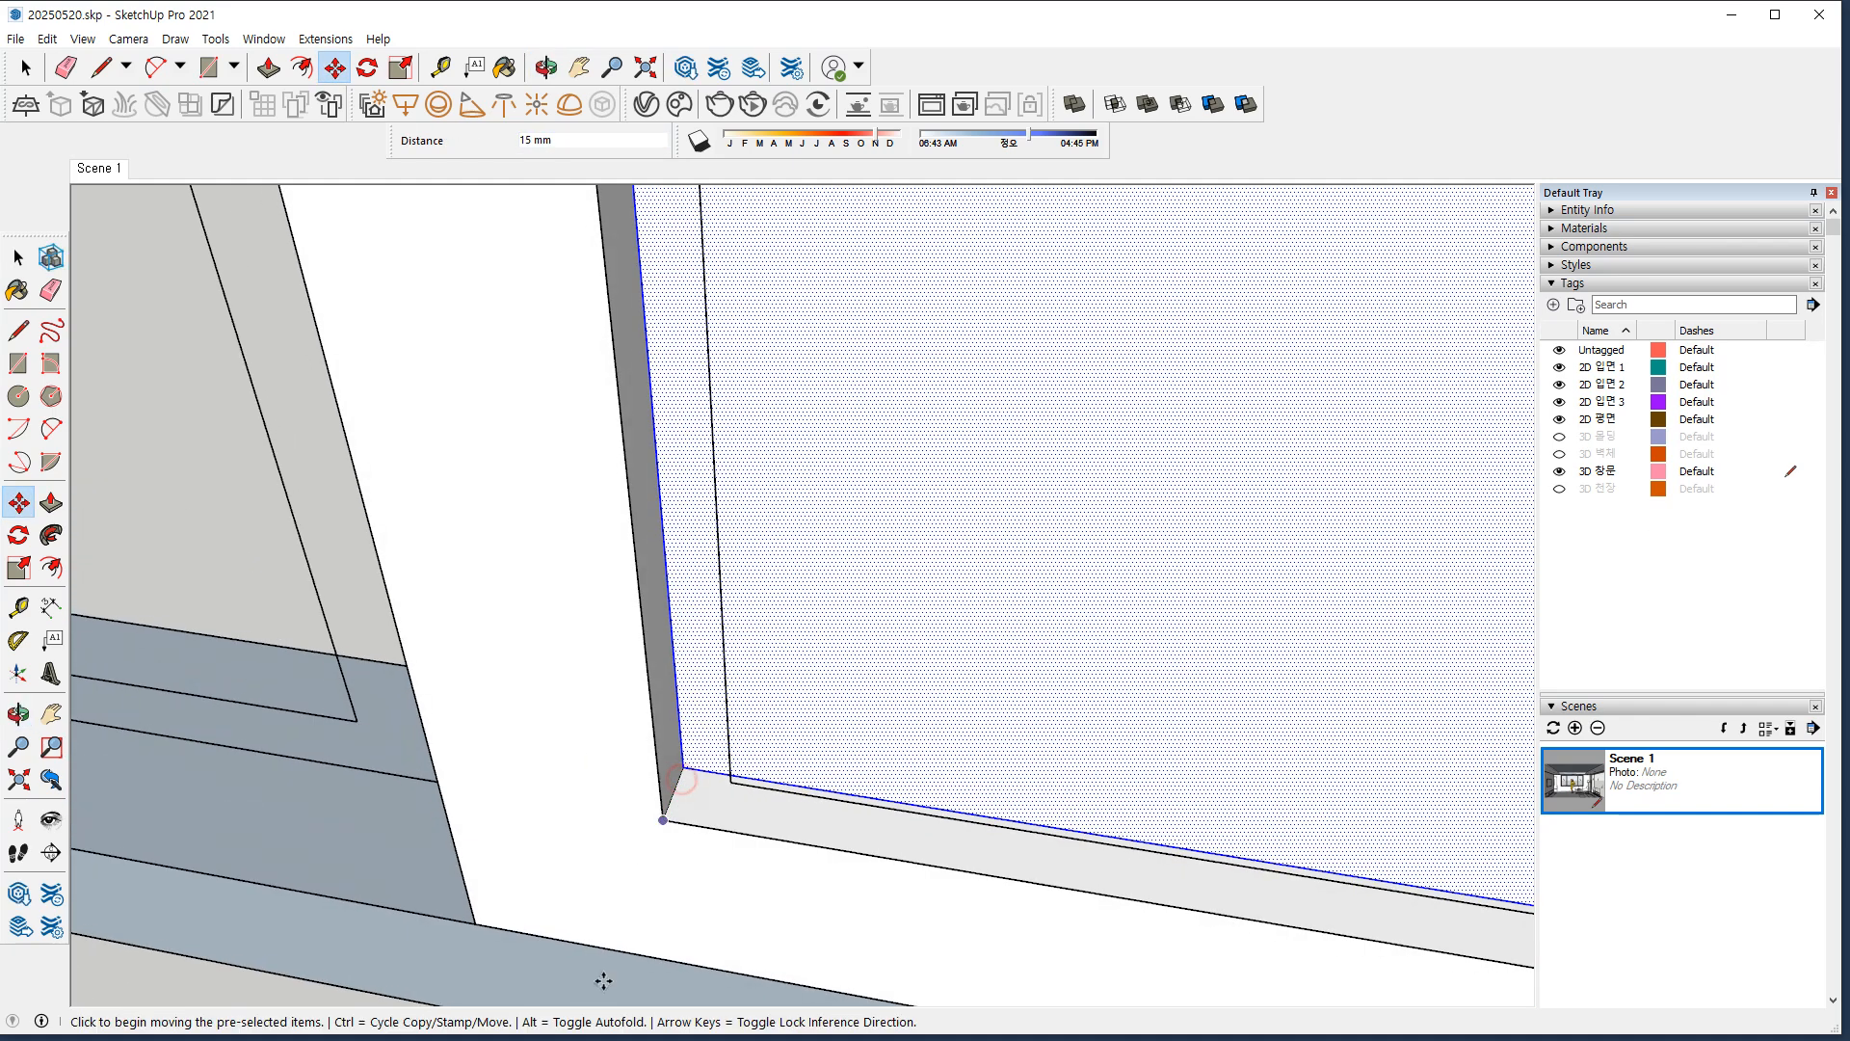
Apply the Translucent Glass Tinted material from the Glass and Mirrors collection to the middle sash's glass face.
left_click(1581, 229)
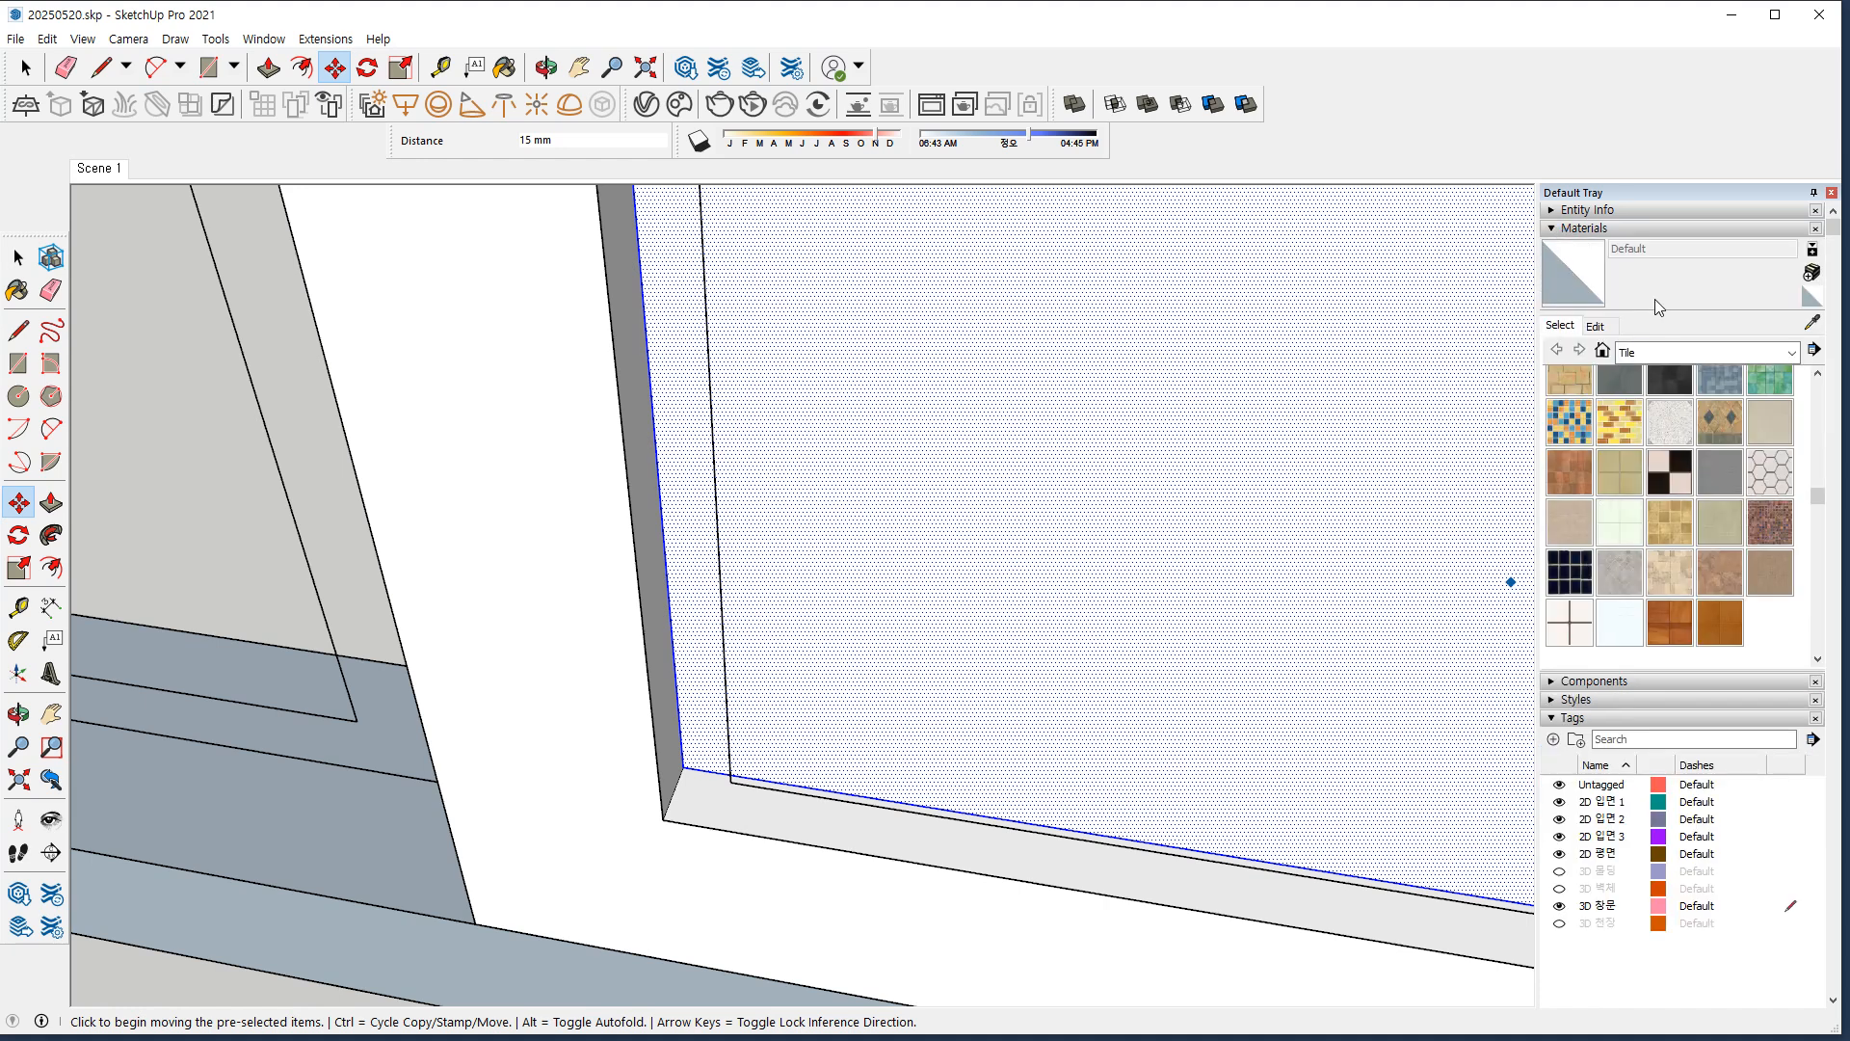
left_click(1665, 353)
left_click(1681, 452)
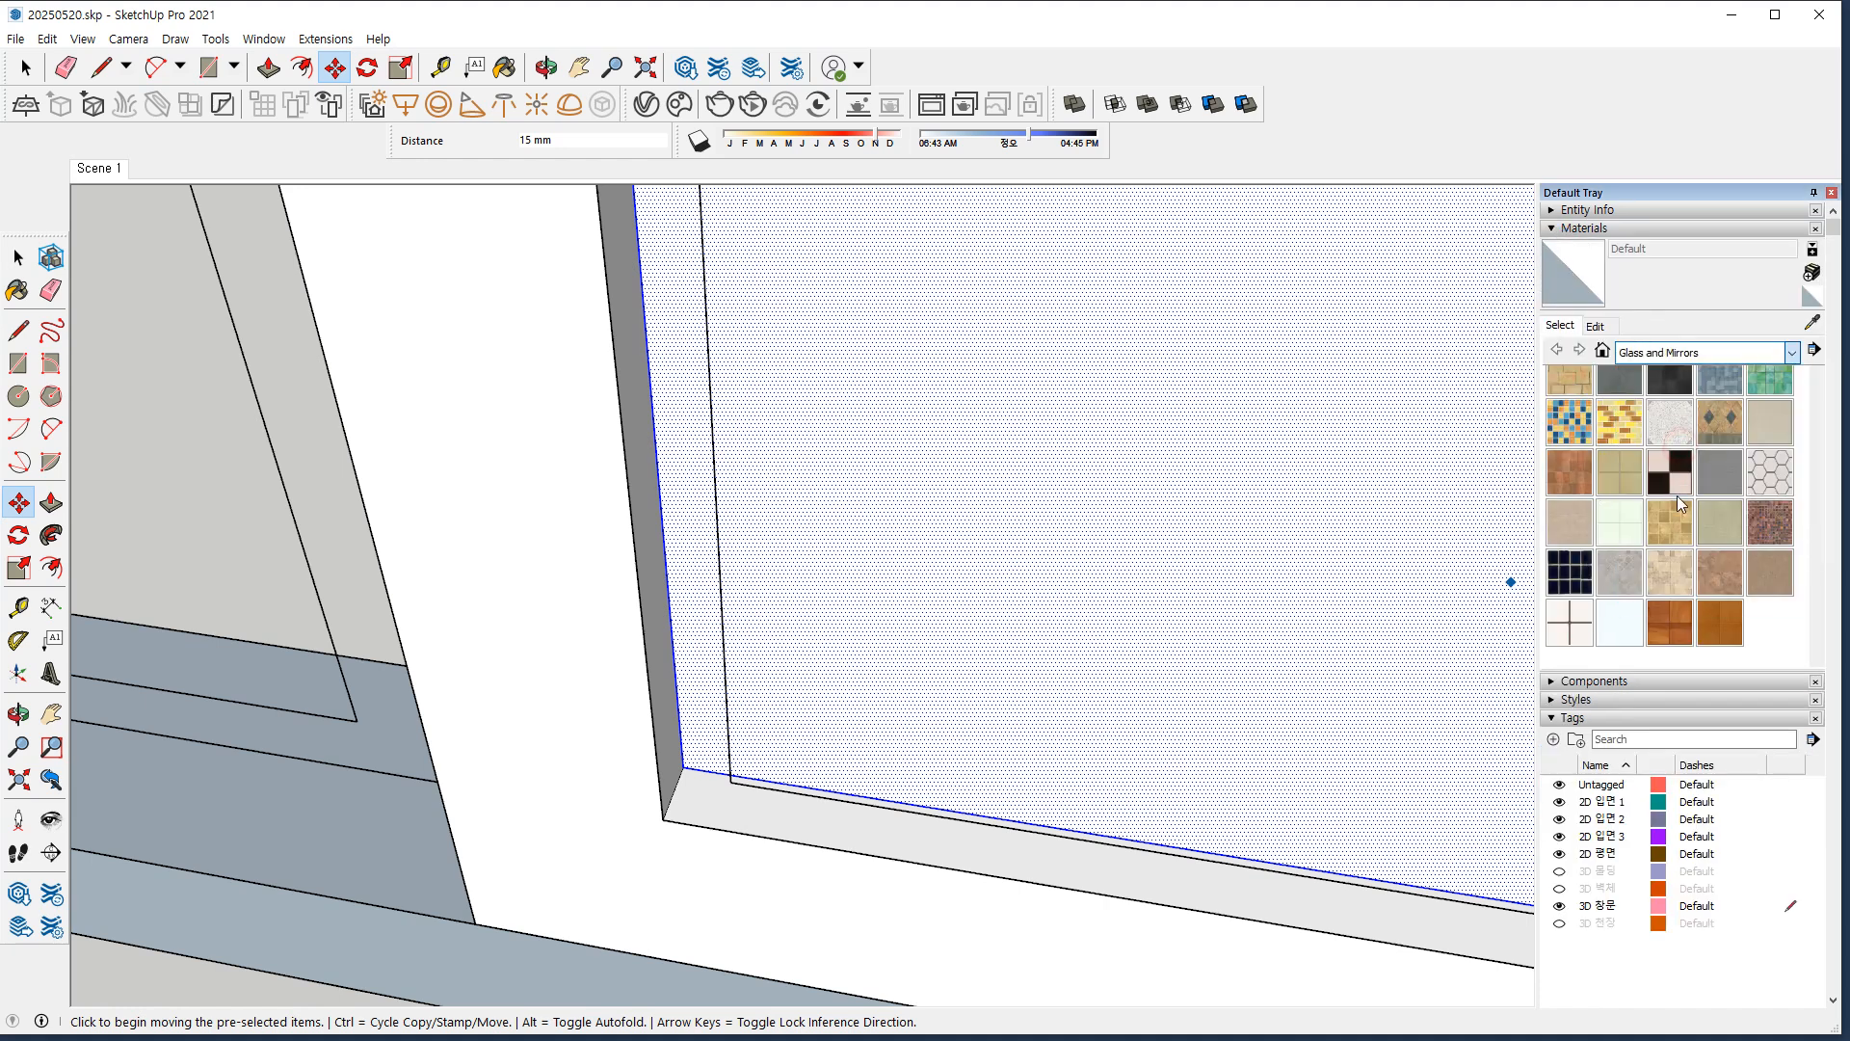
left_click(1568, 490)
left_click(1304, 529)
scroll(724, 551, "down", 2)
key("space")
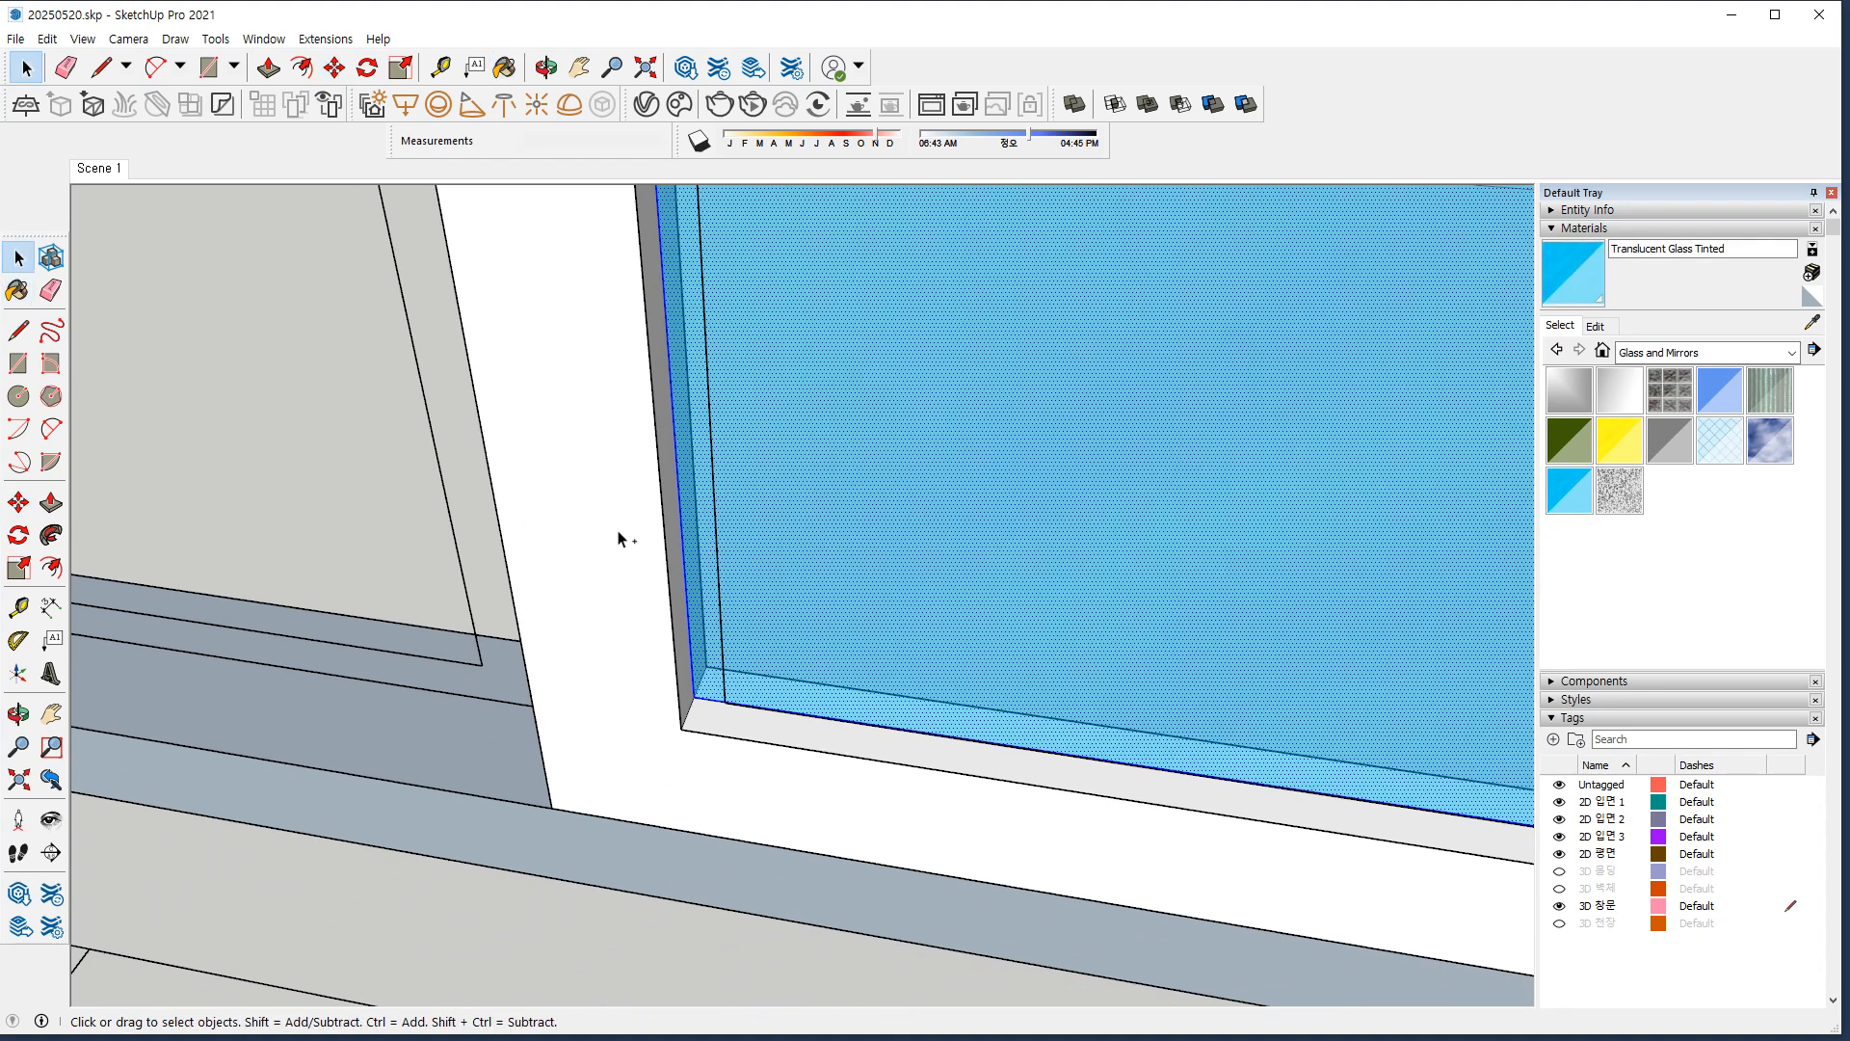
Group the middle sash together with its glass face.
mouse_move(762, 605)
left_mouse_down()
mouse_move(755, 454)
mouse_move(709, 682)
left_mouse_up()
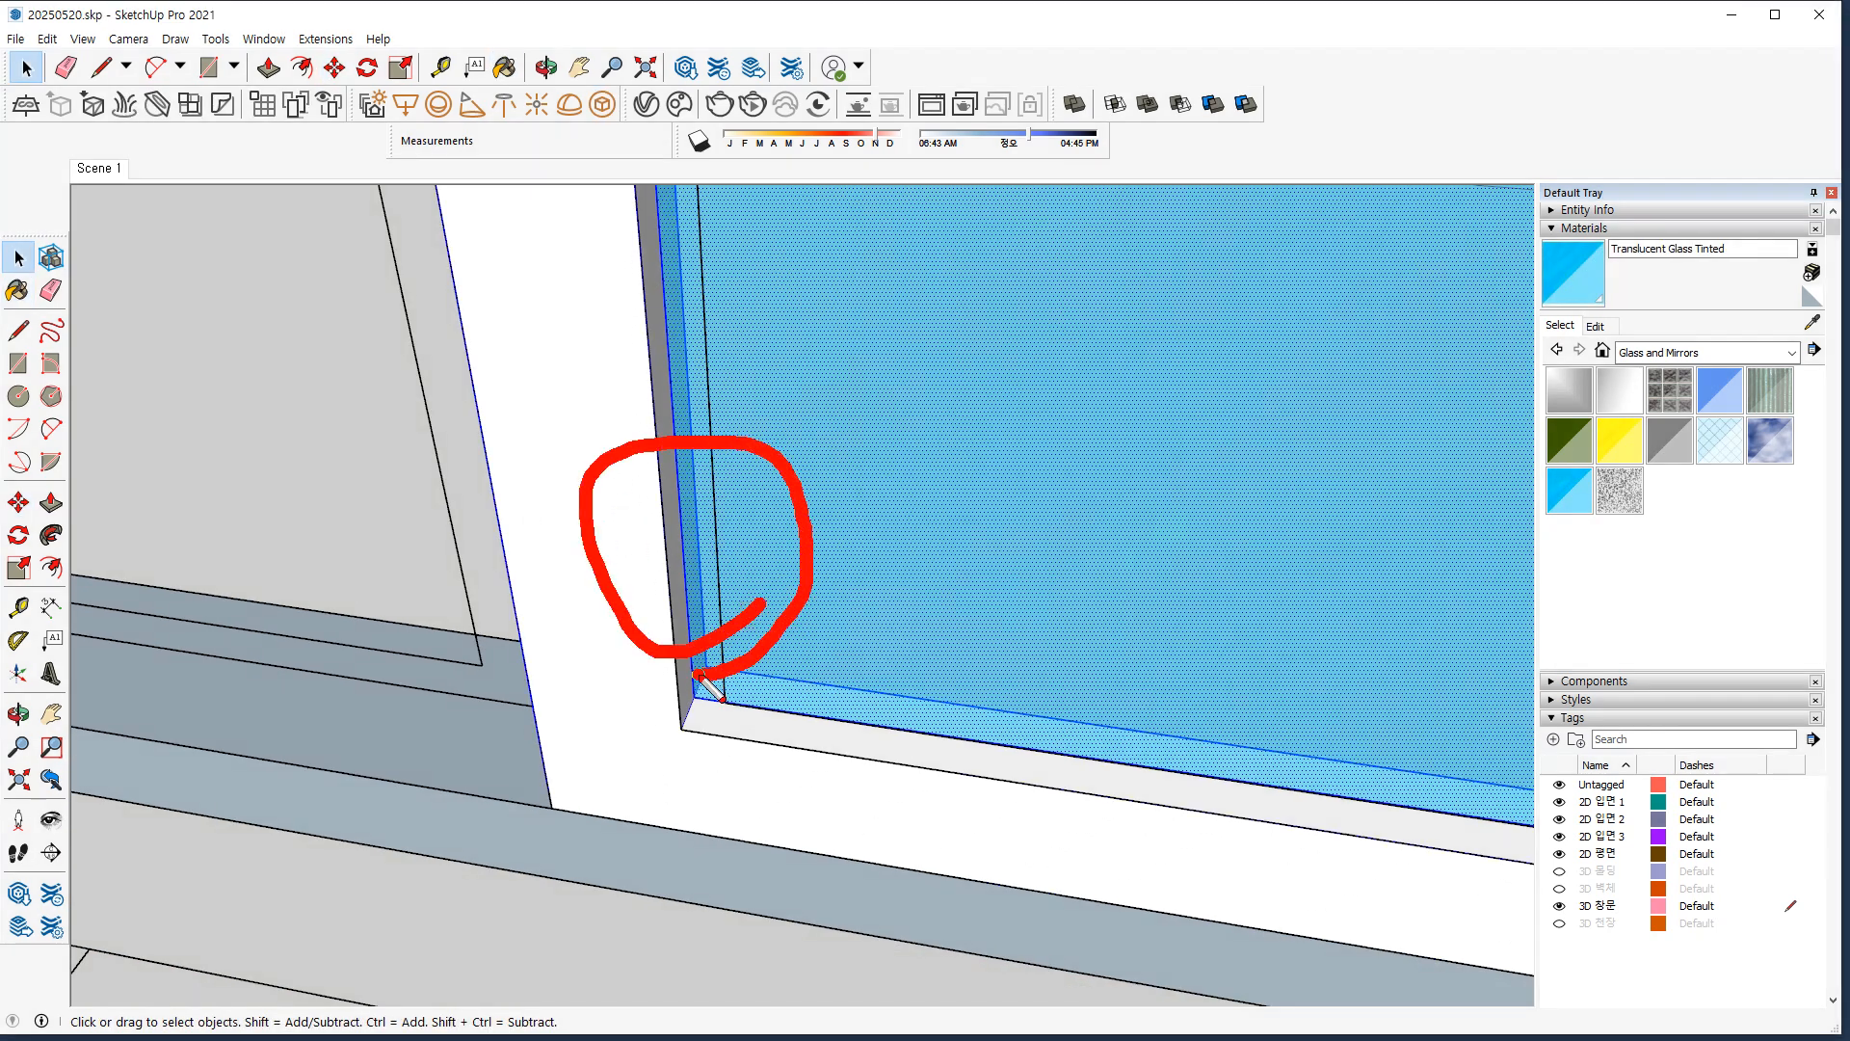
right_click(599, 419)
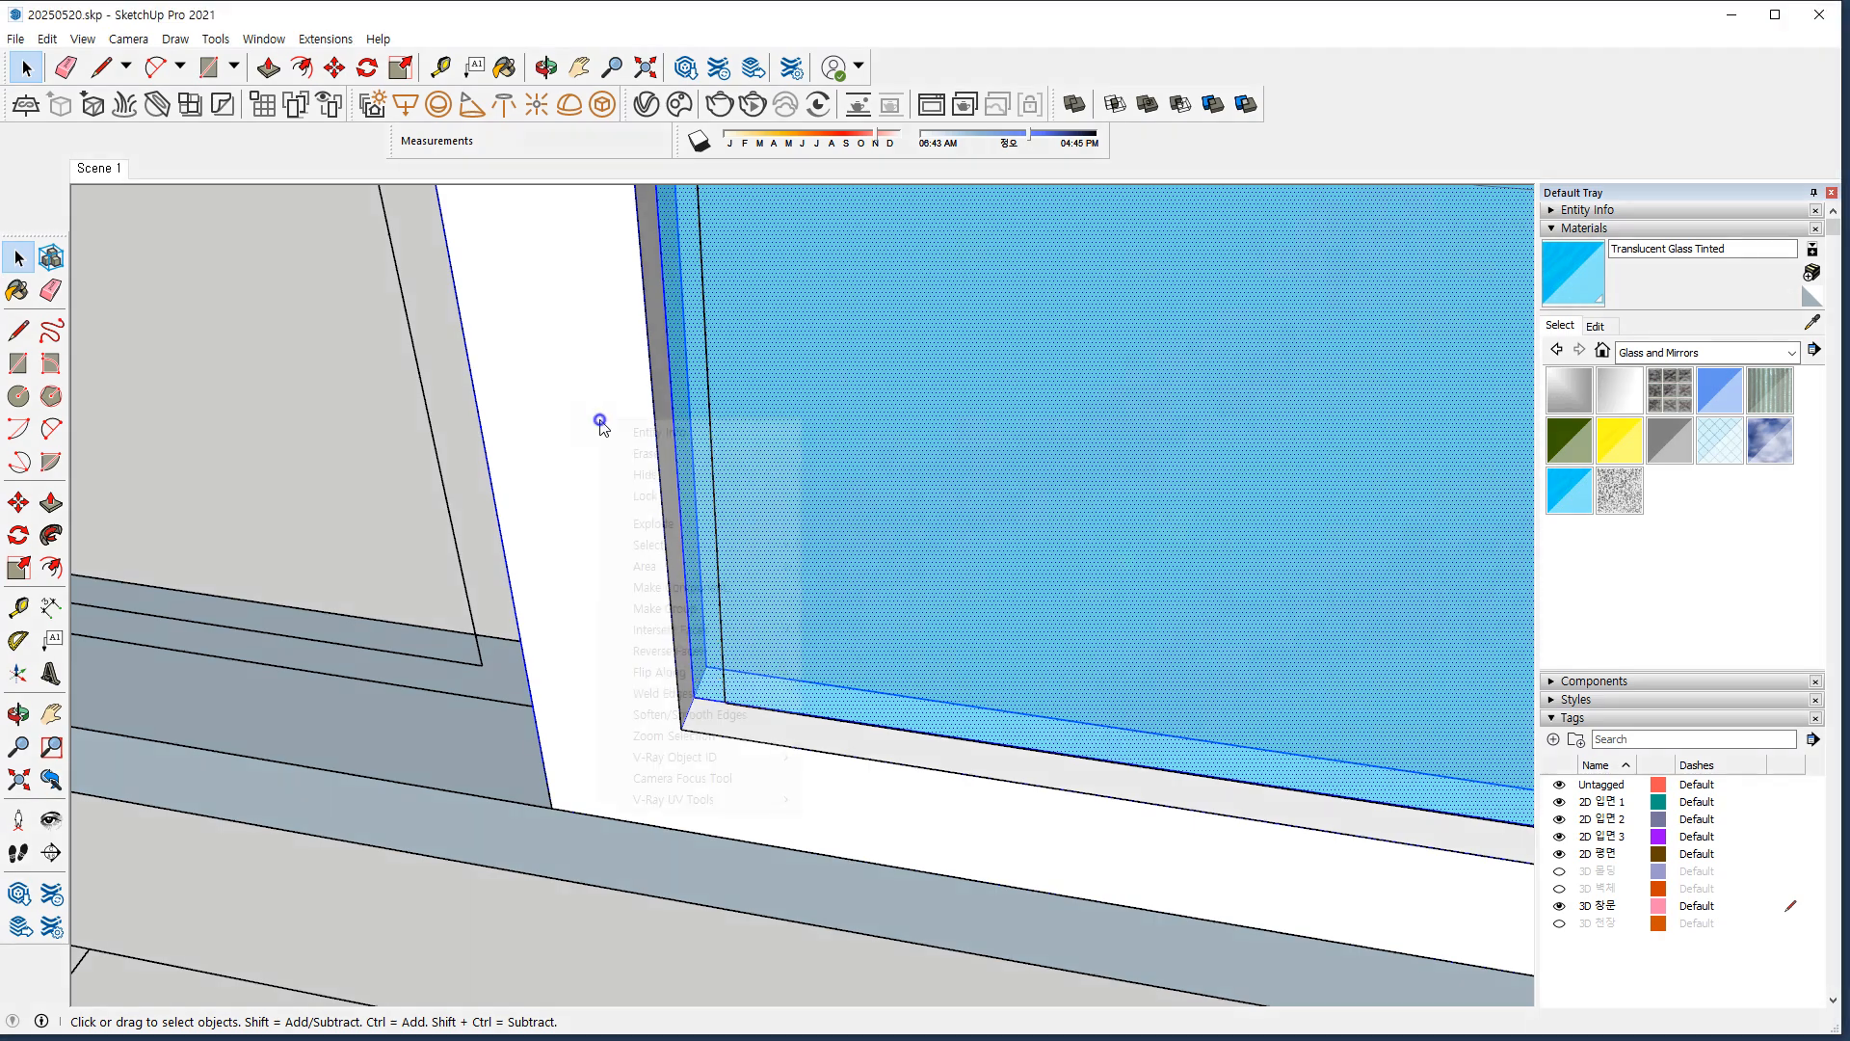
left_click(661, 609)
scroll(593, 584, "down", 7)
middle_click_drag(988, 518, 967, 577, "shift")
key("space")
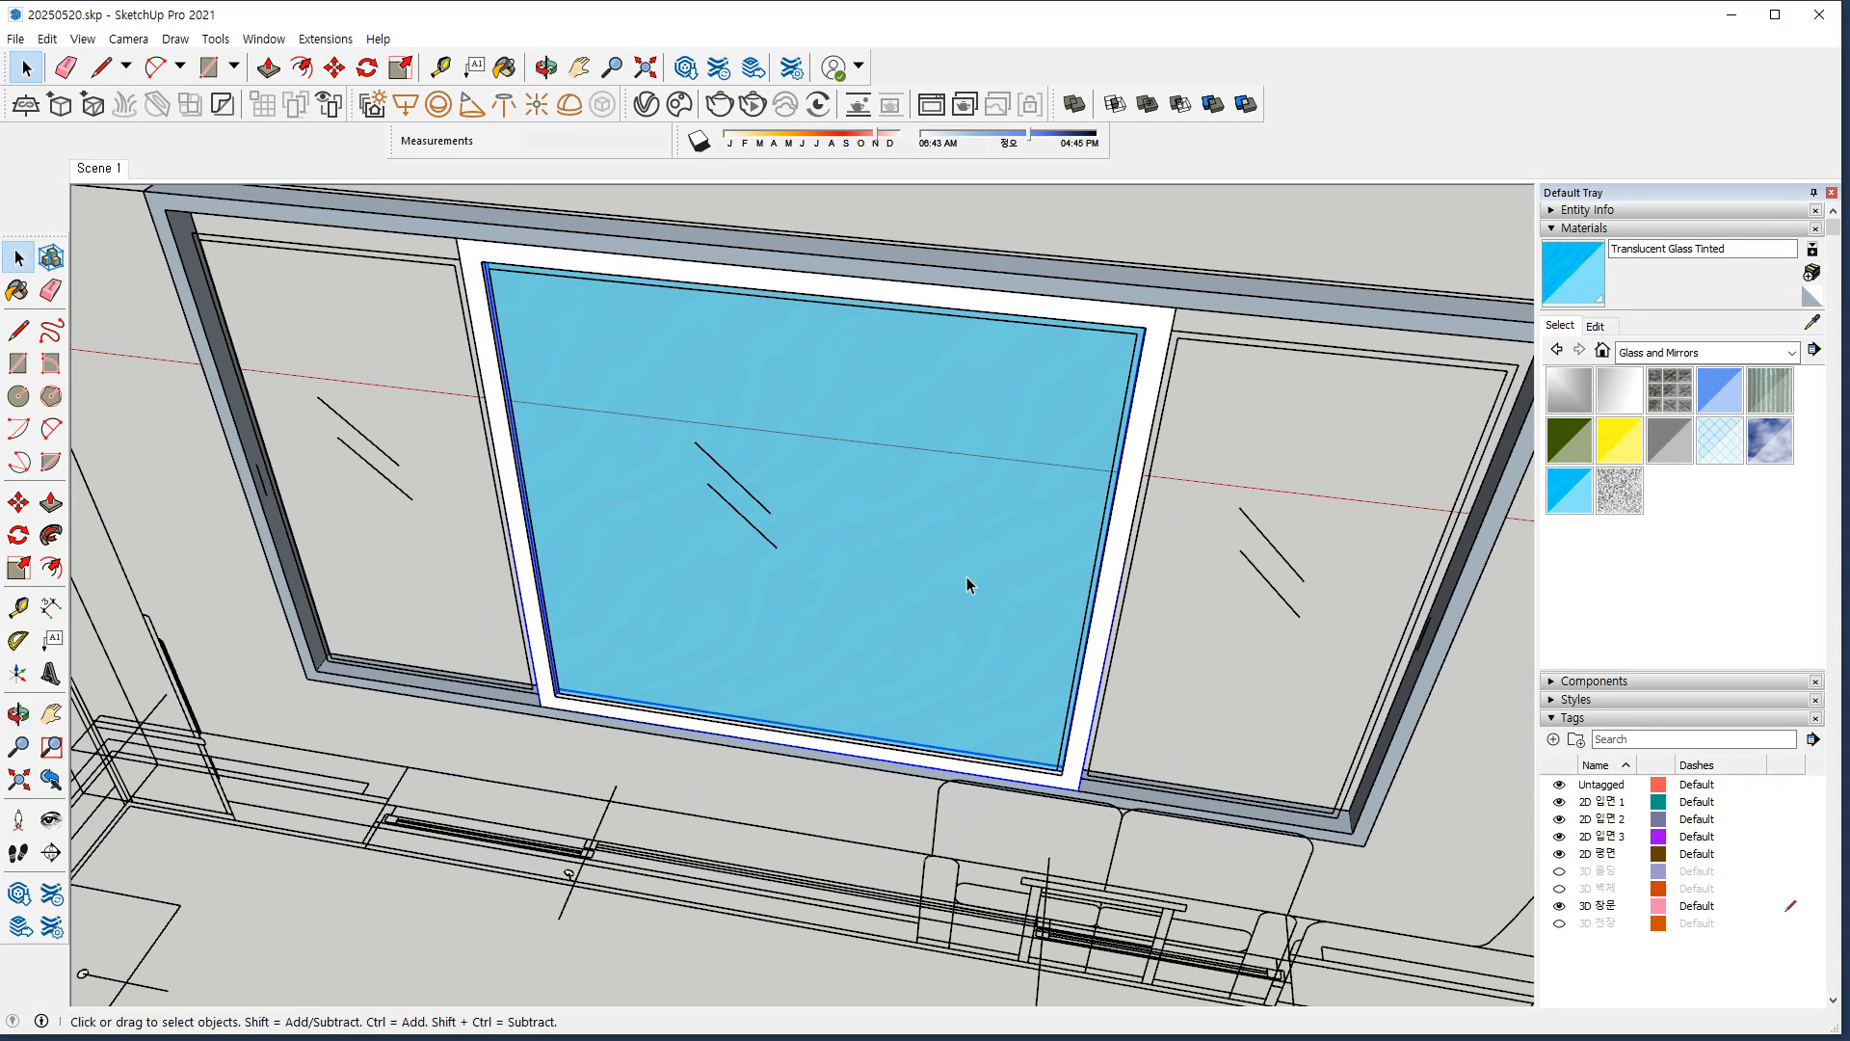
key("ctrl+2")
left_click(393, 330)
Try to draw a 700 × 1370 mm rectangle over the left window section.
middle_click_drag(401, 405, 570, 337)
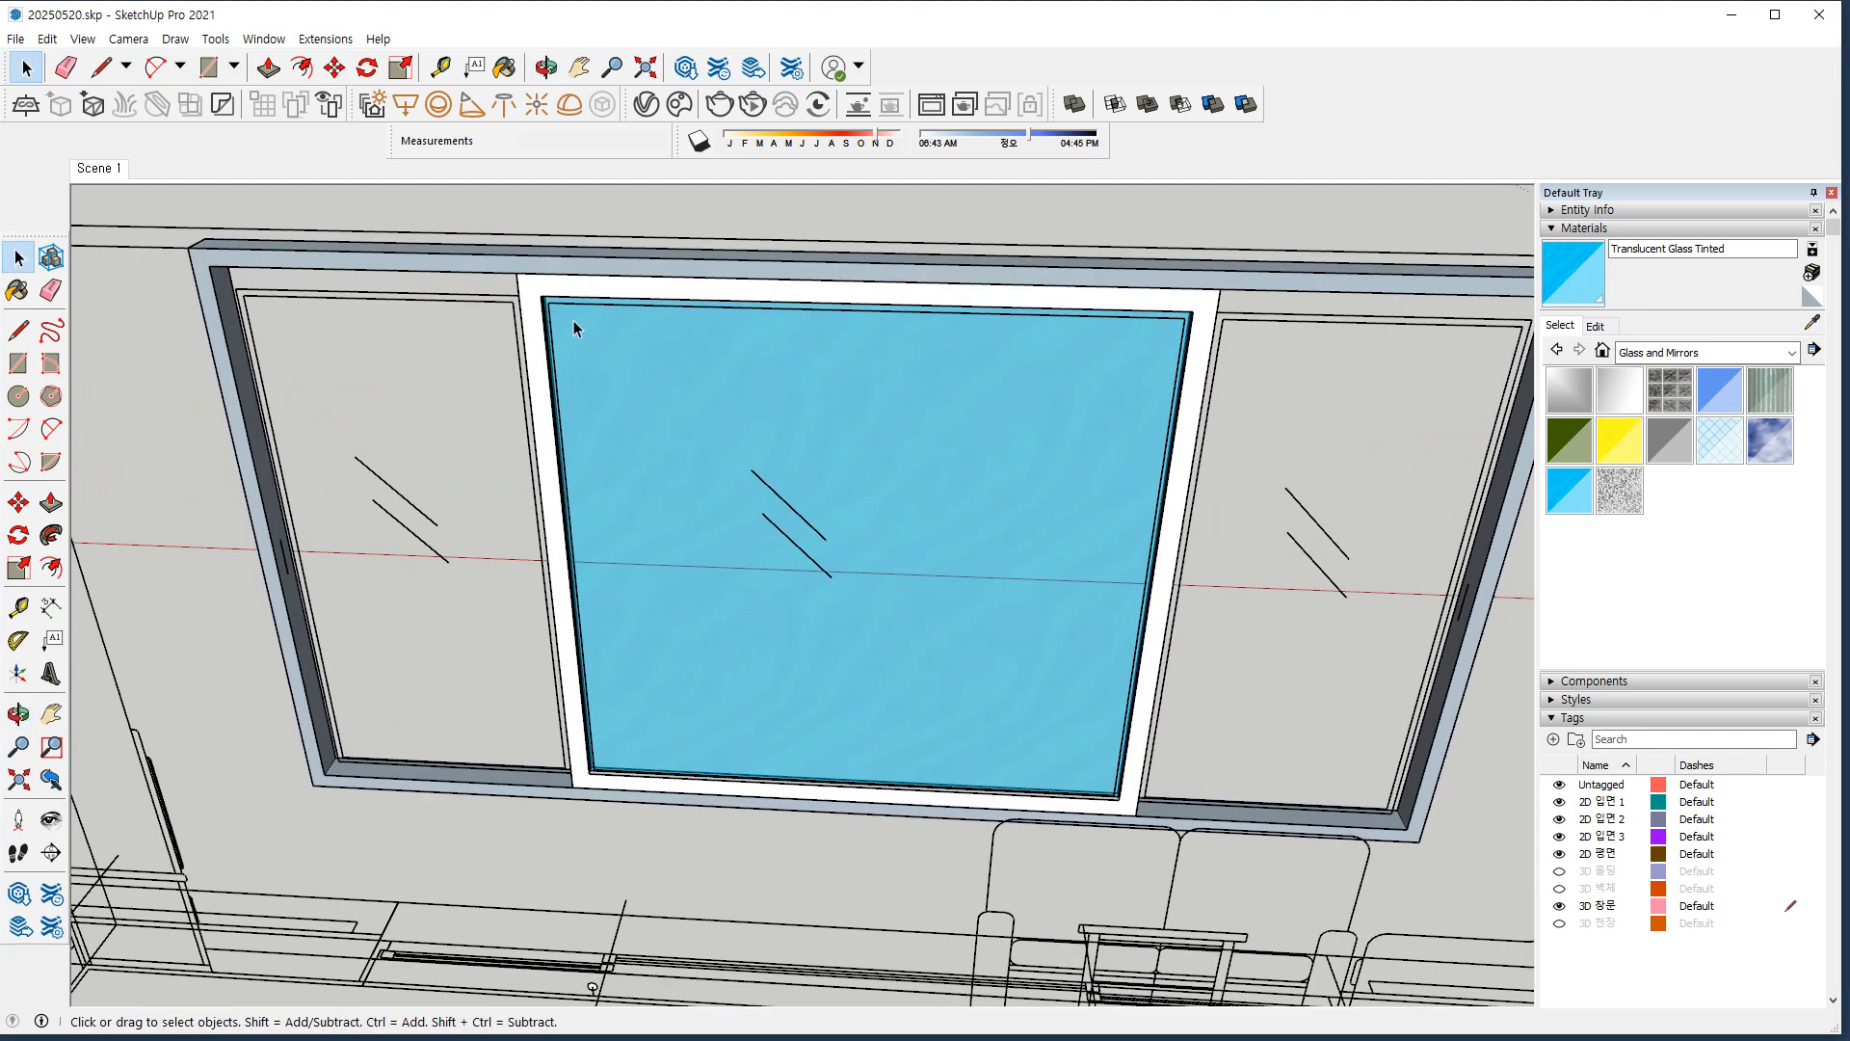
left_click_drag(541, 301, 538, 357)
scroll(529, 198, "up", 3)
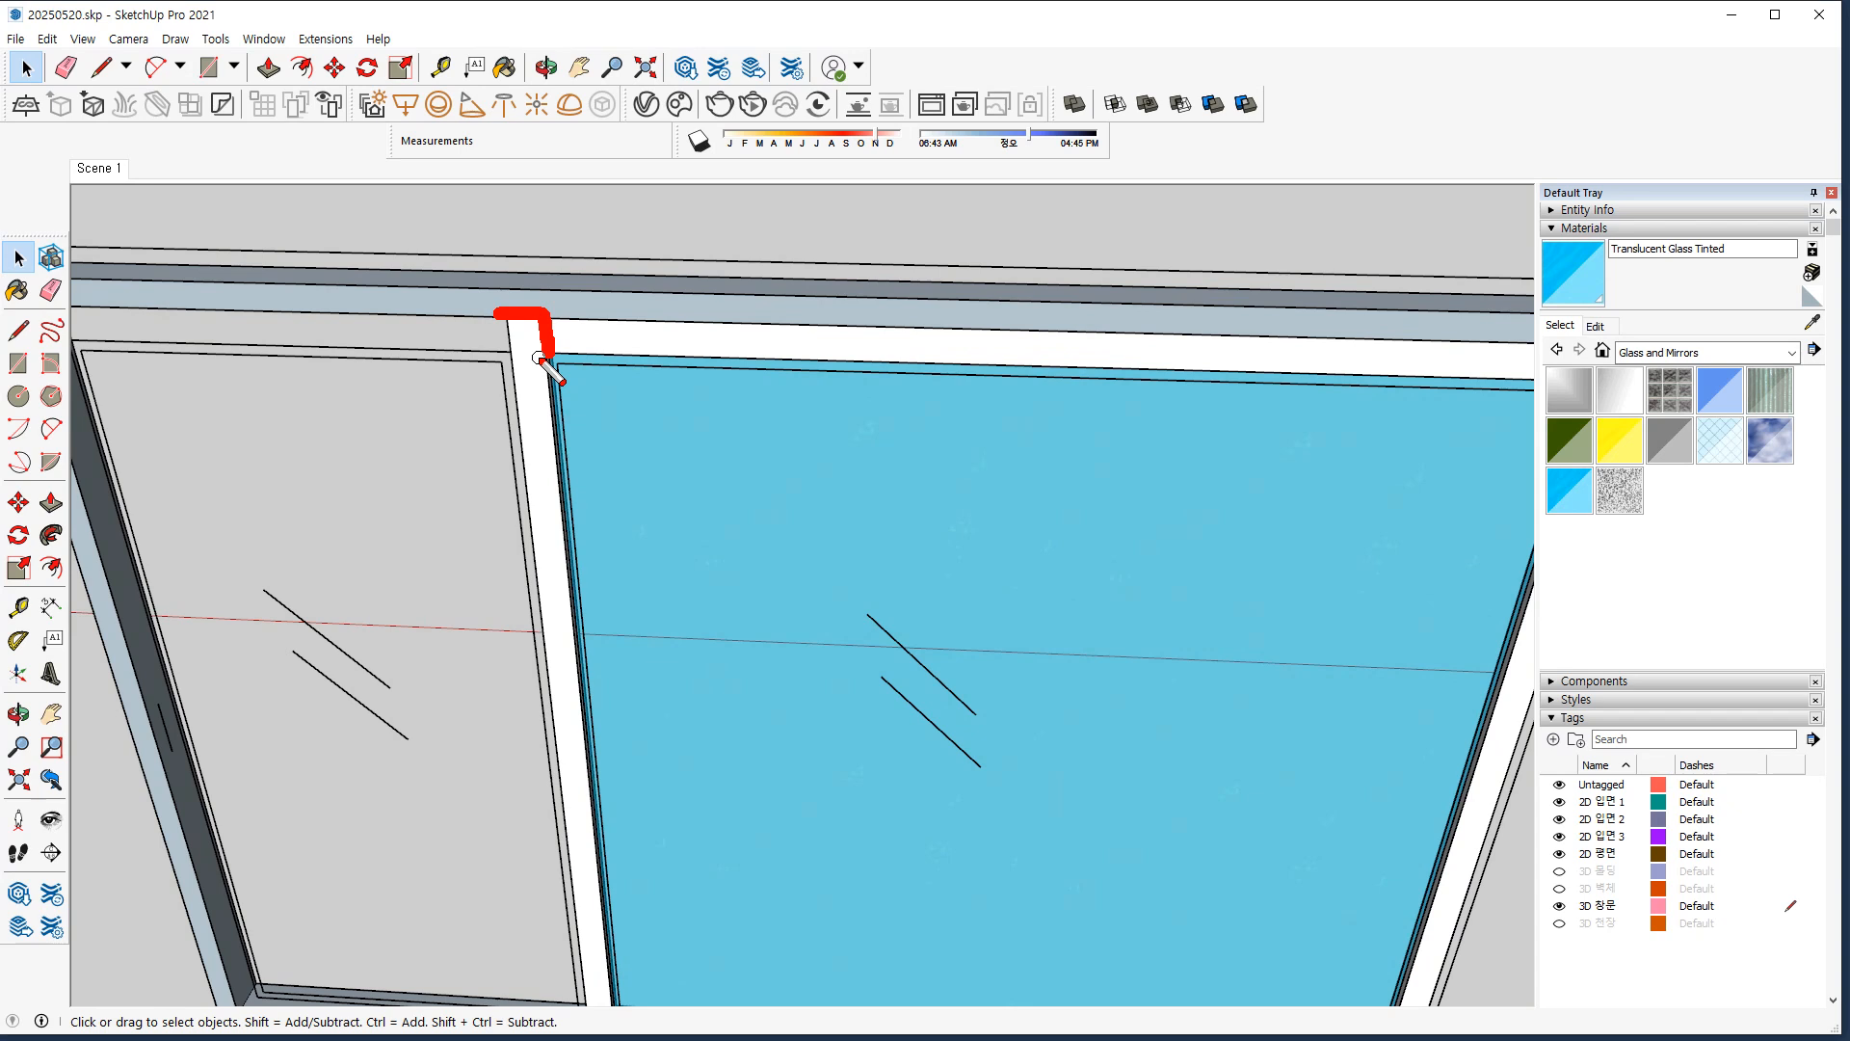
mouse_move(539, 358)
middle_mouse_down()
mouse_move(483, 578)
mouse_move(430, 694)
middle_mouse_up()
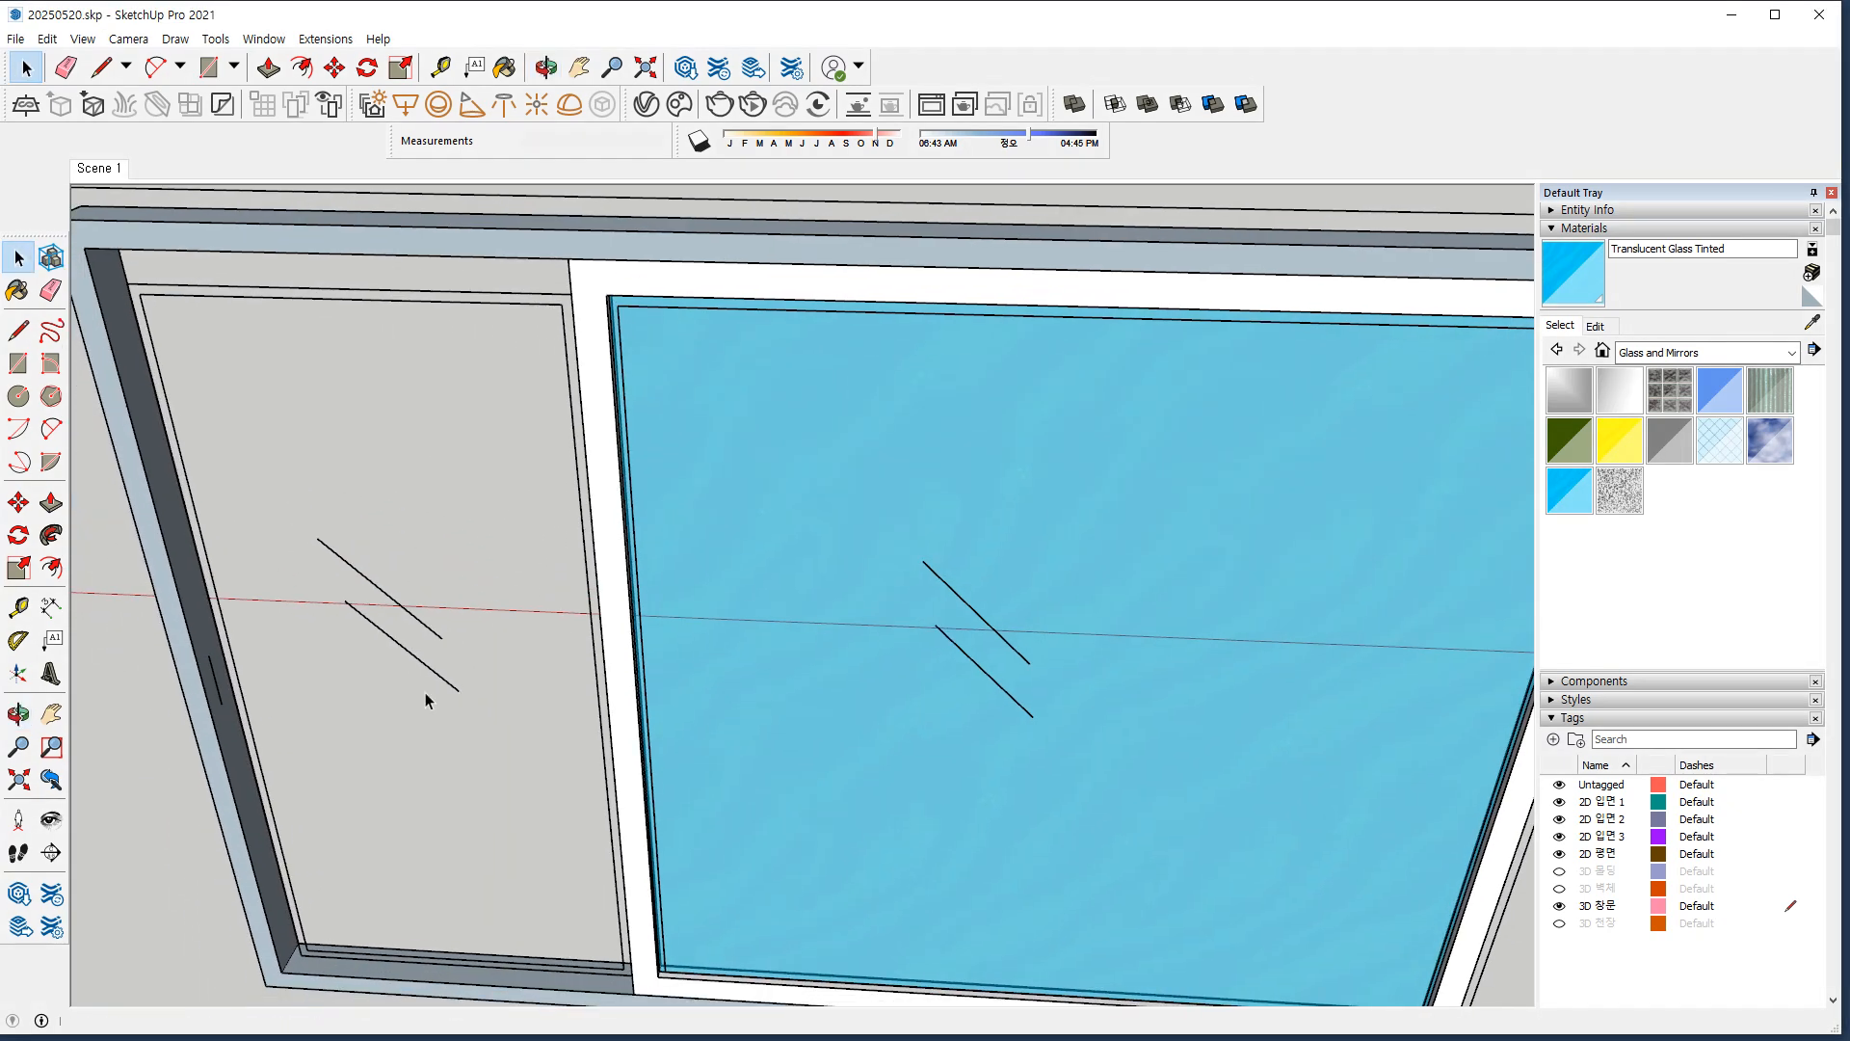
key("r")
left_click(281, 971)
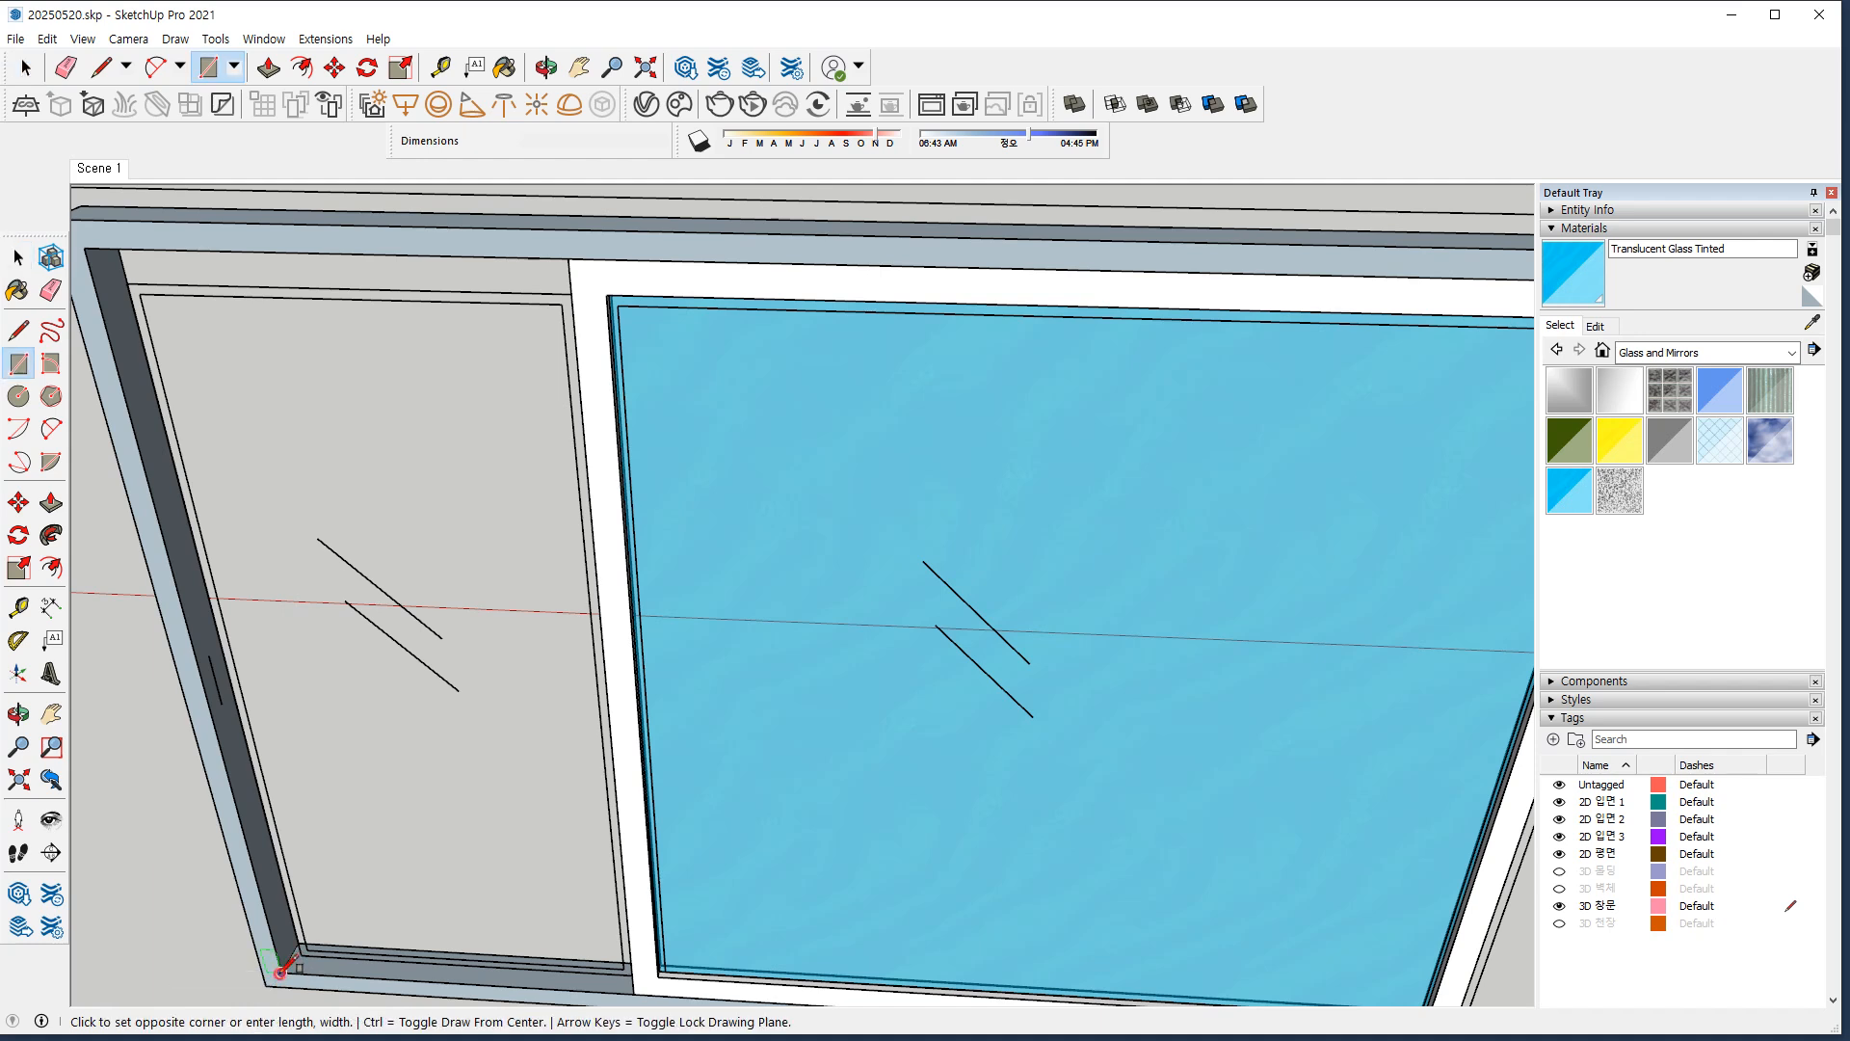
left_click(574, 285)
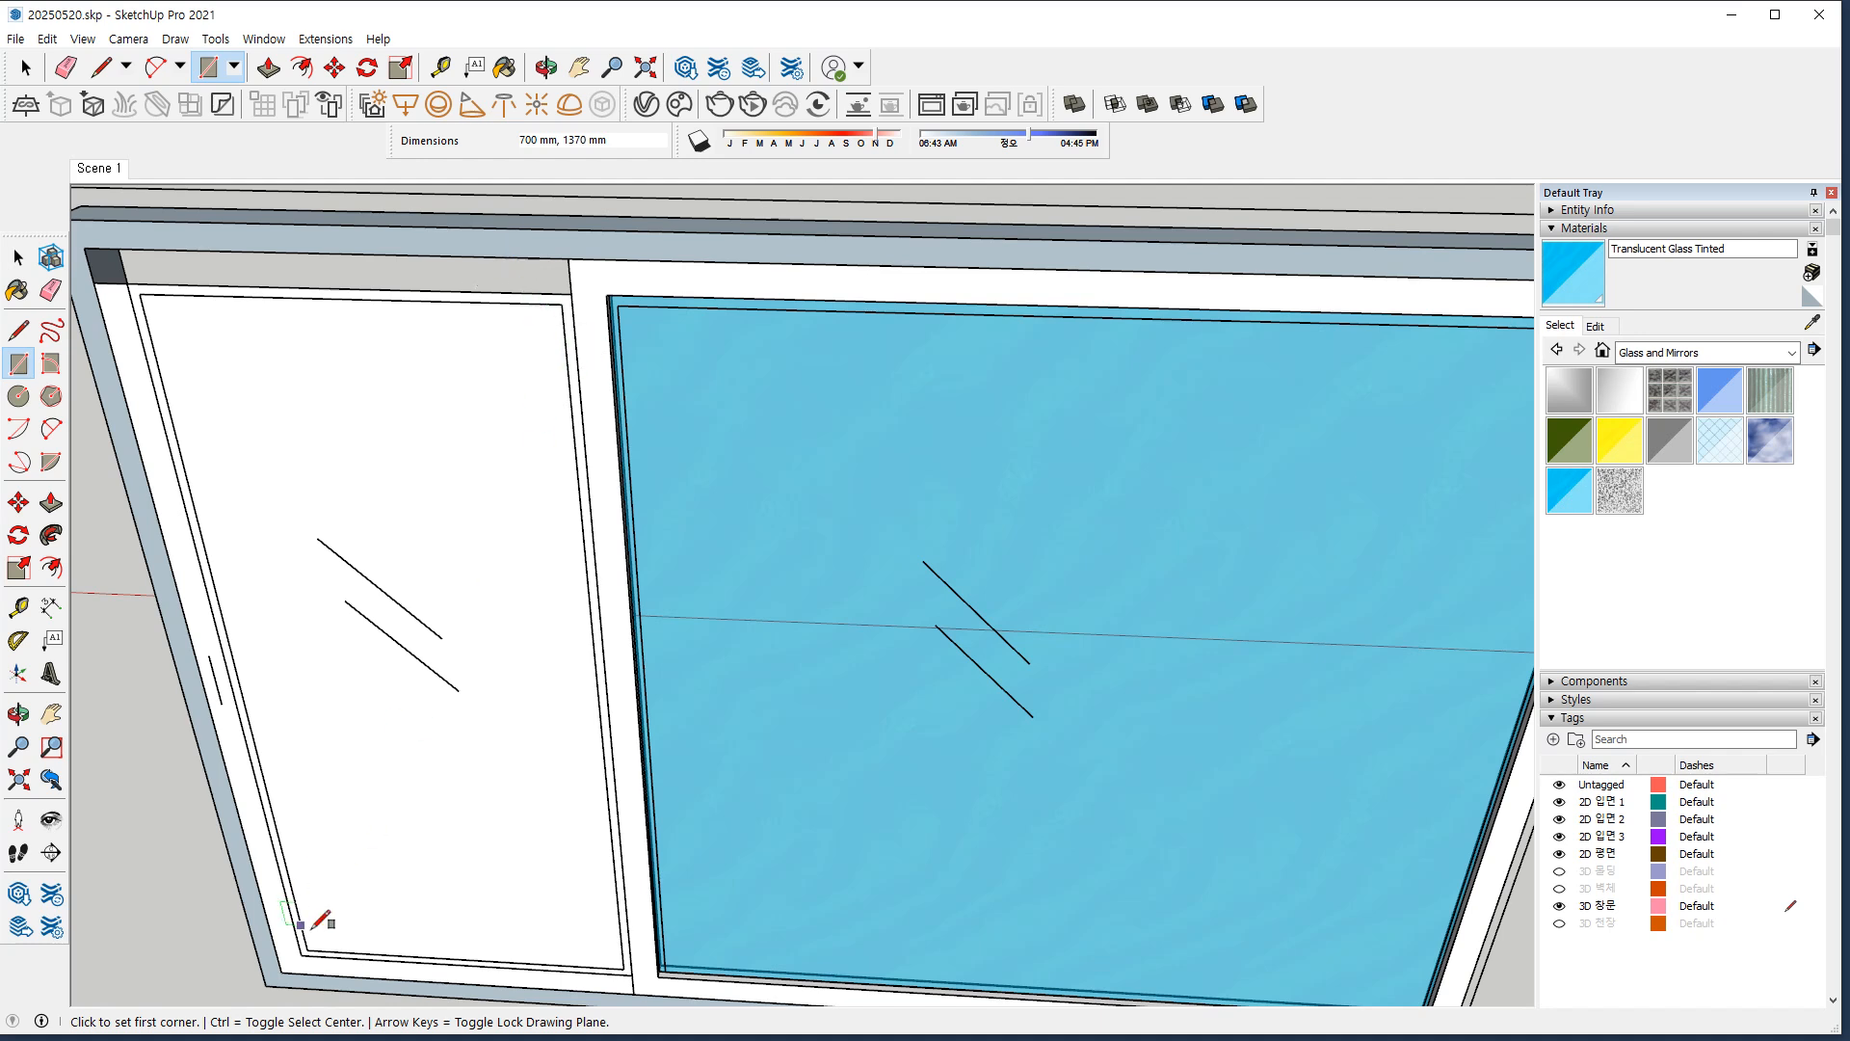
key("ctrl+z")
Try to draw a 750 × 1370 mm rectangle over the left window section and move its upper edge up 50 mm.
left_click(281, 971)
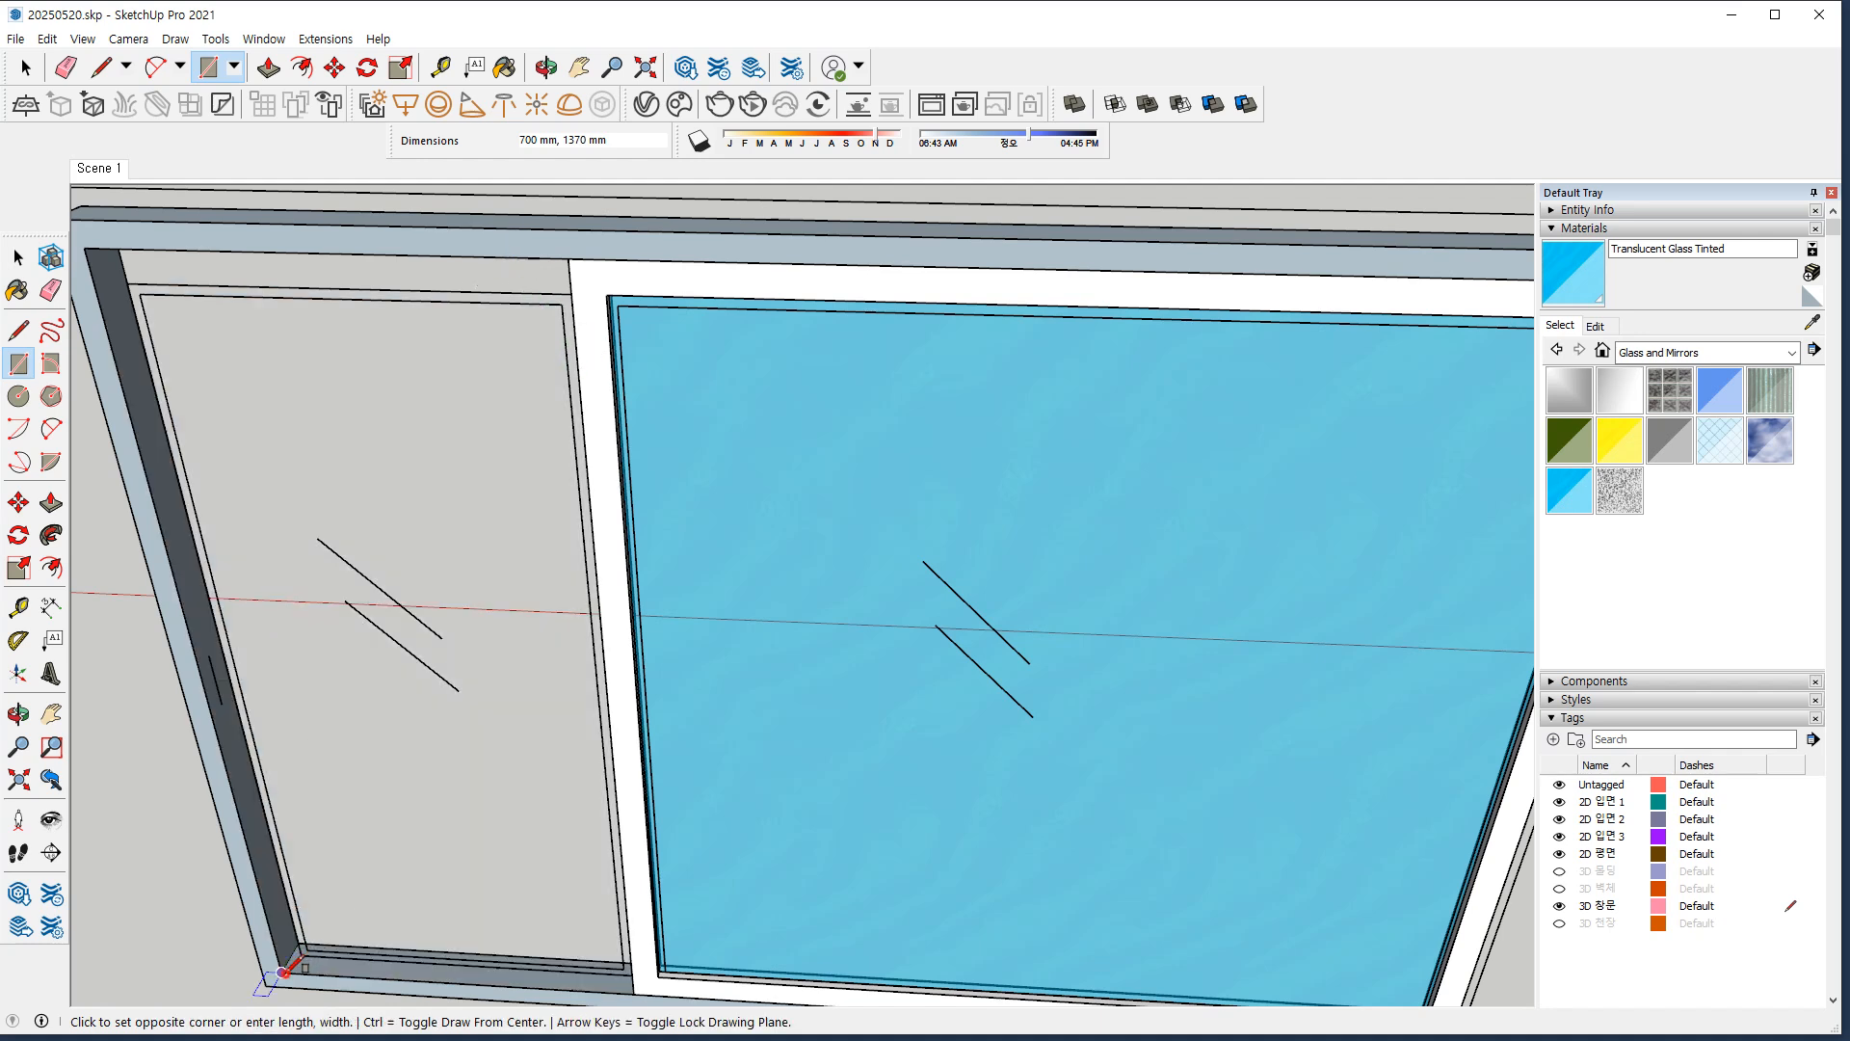
left_click(613, 289)
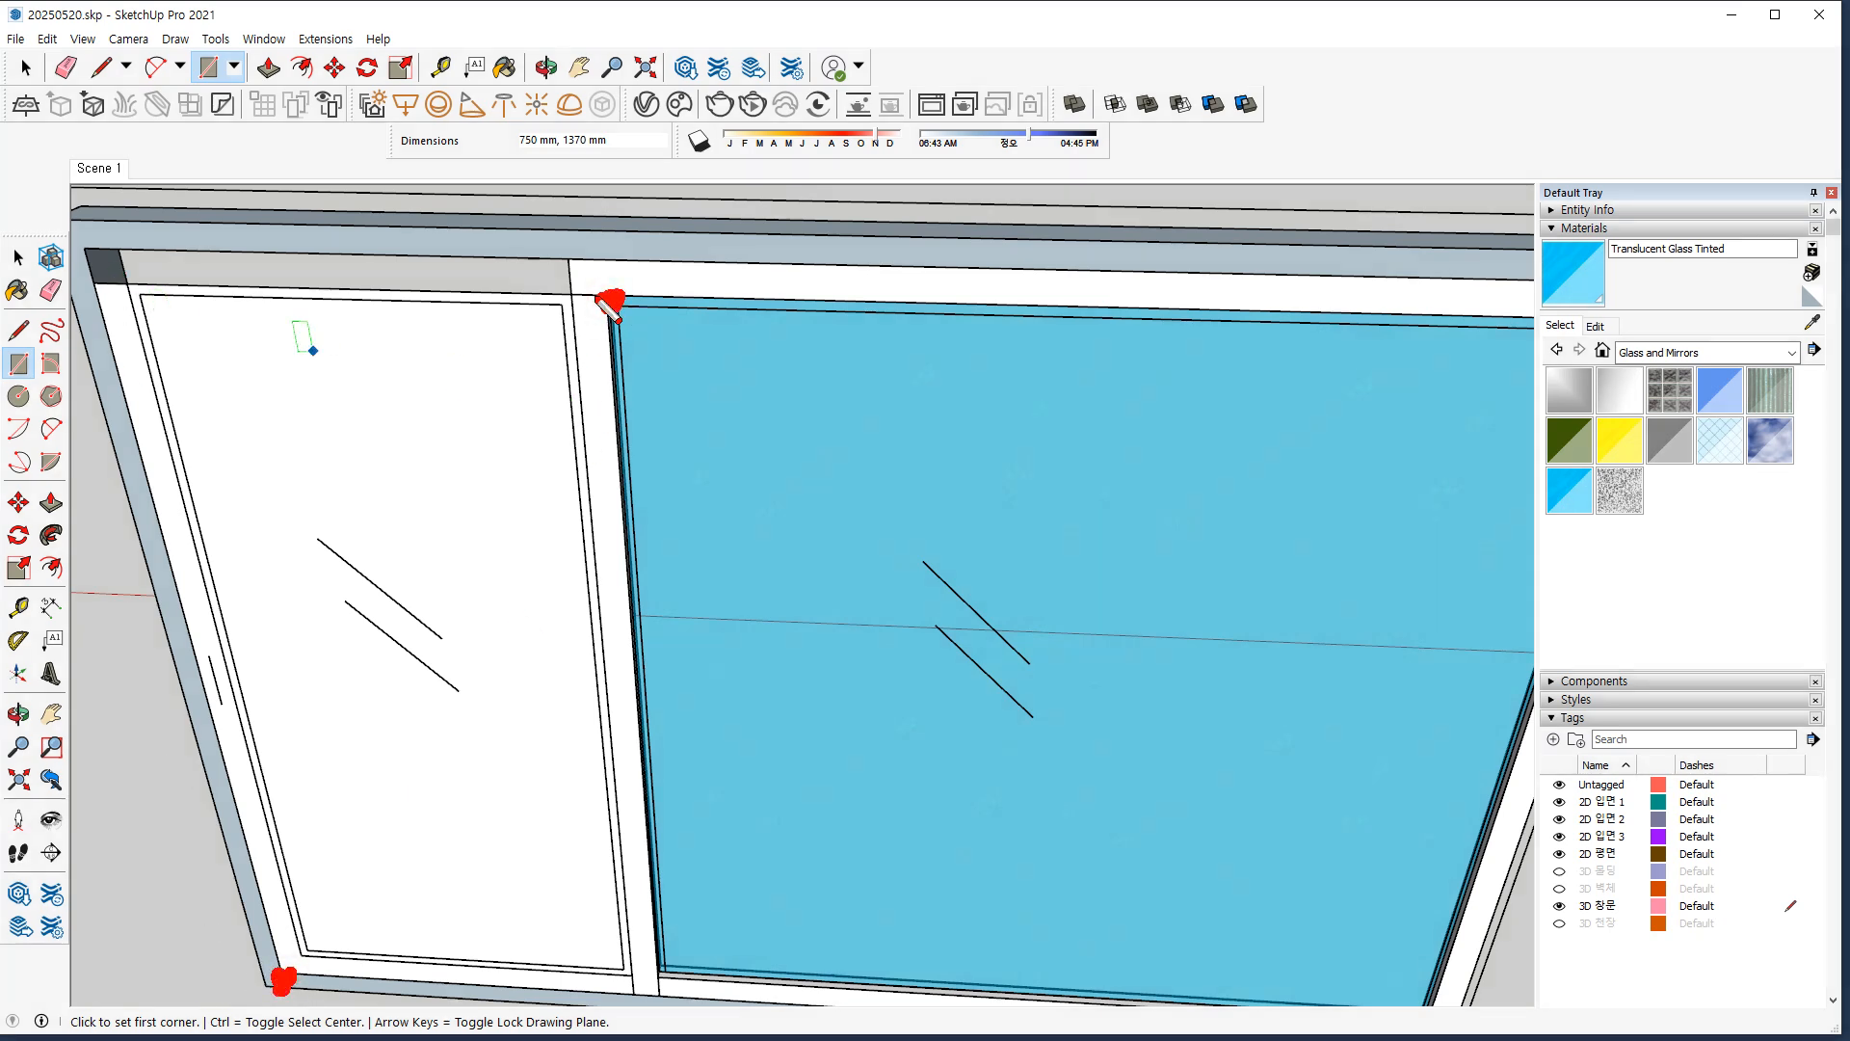
key("space")
left_click(488, 292)
key("m")
left_click(576, 296)
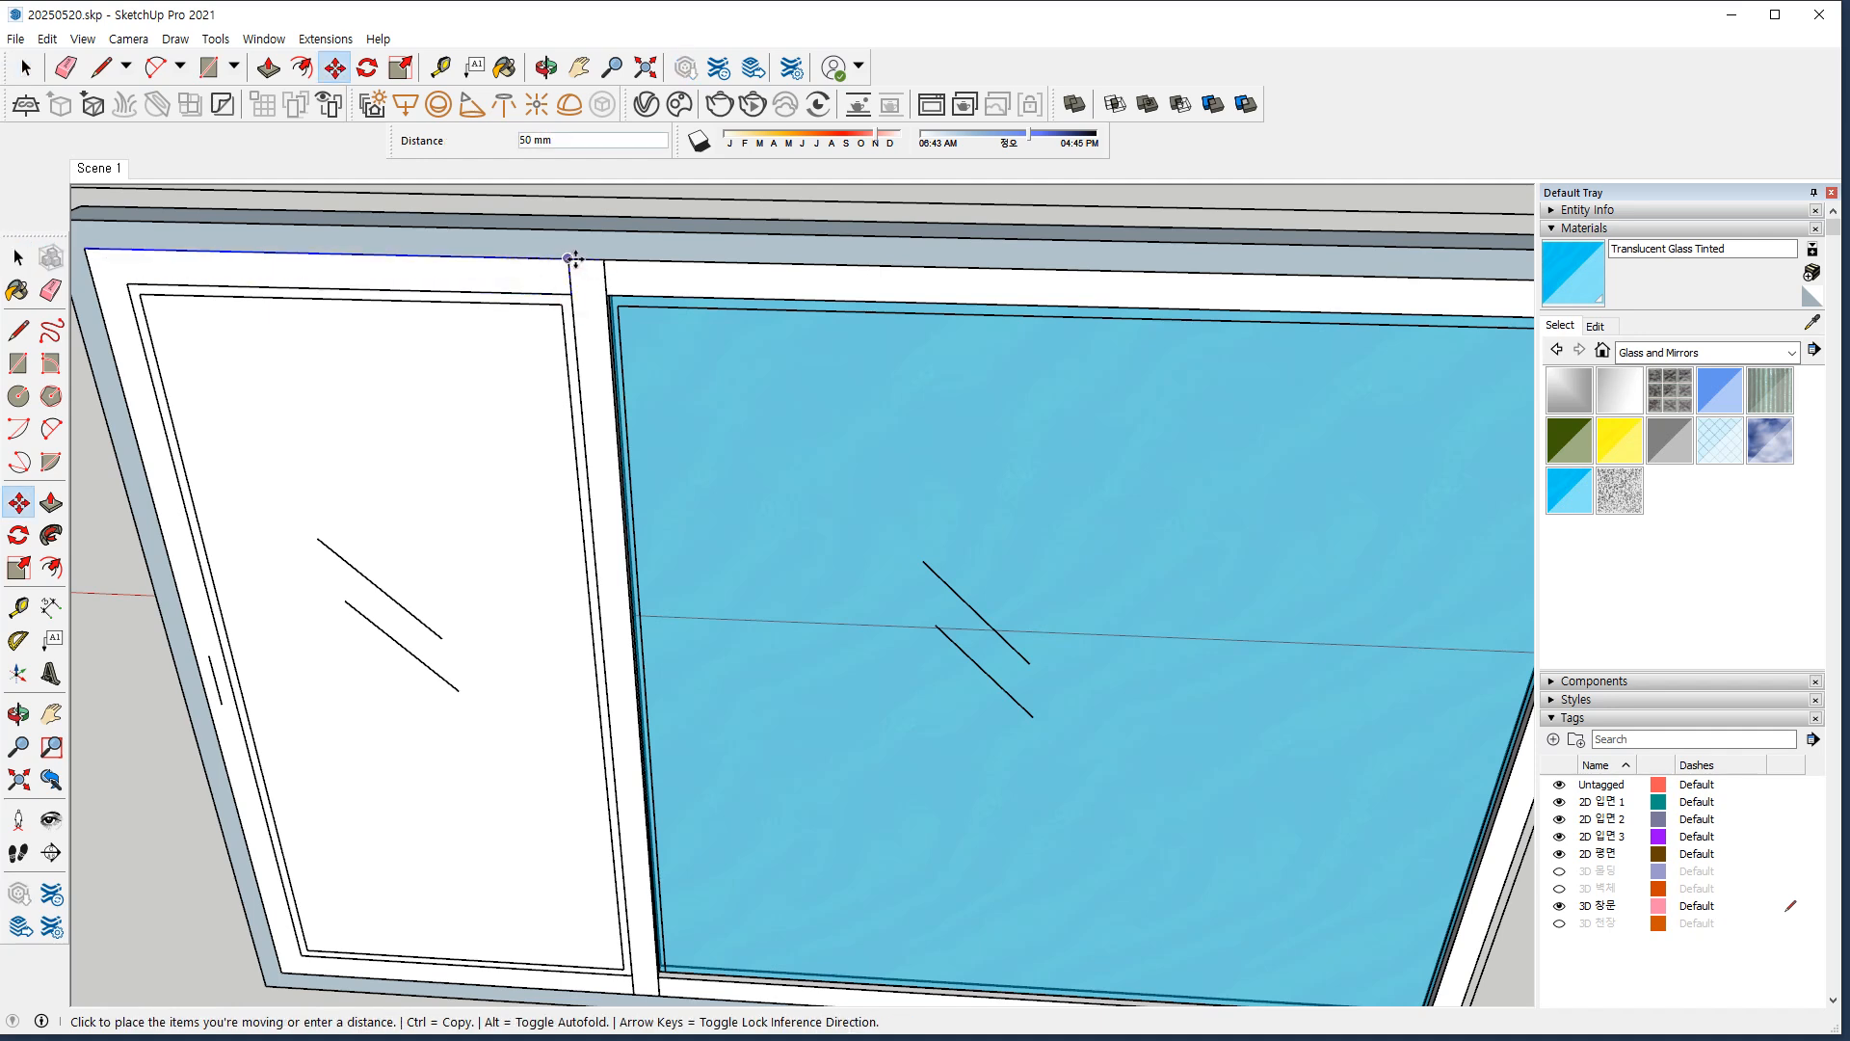
left_click(574, 258)
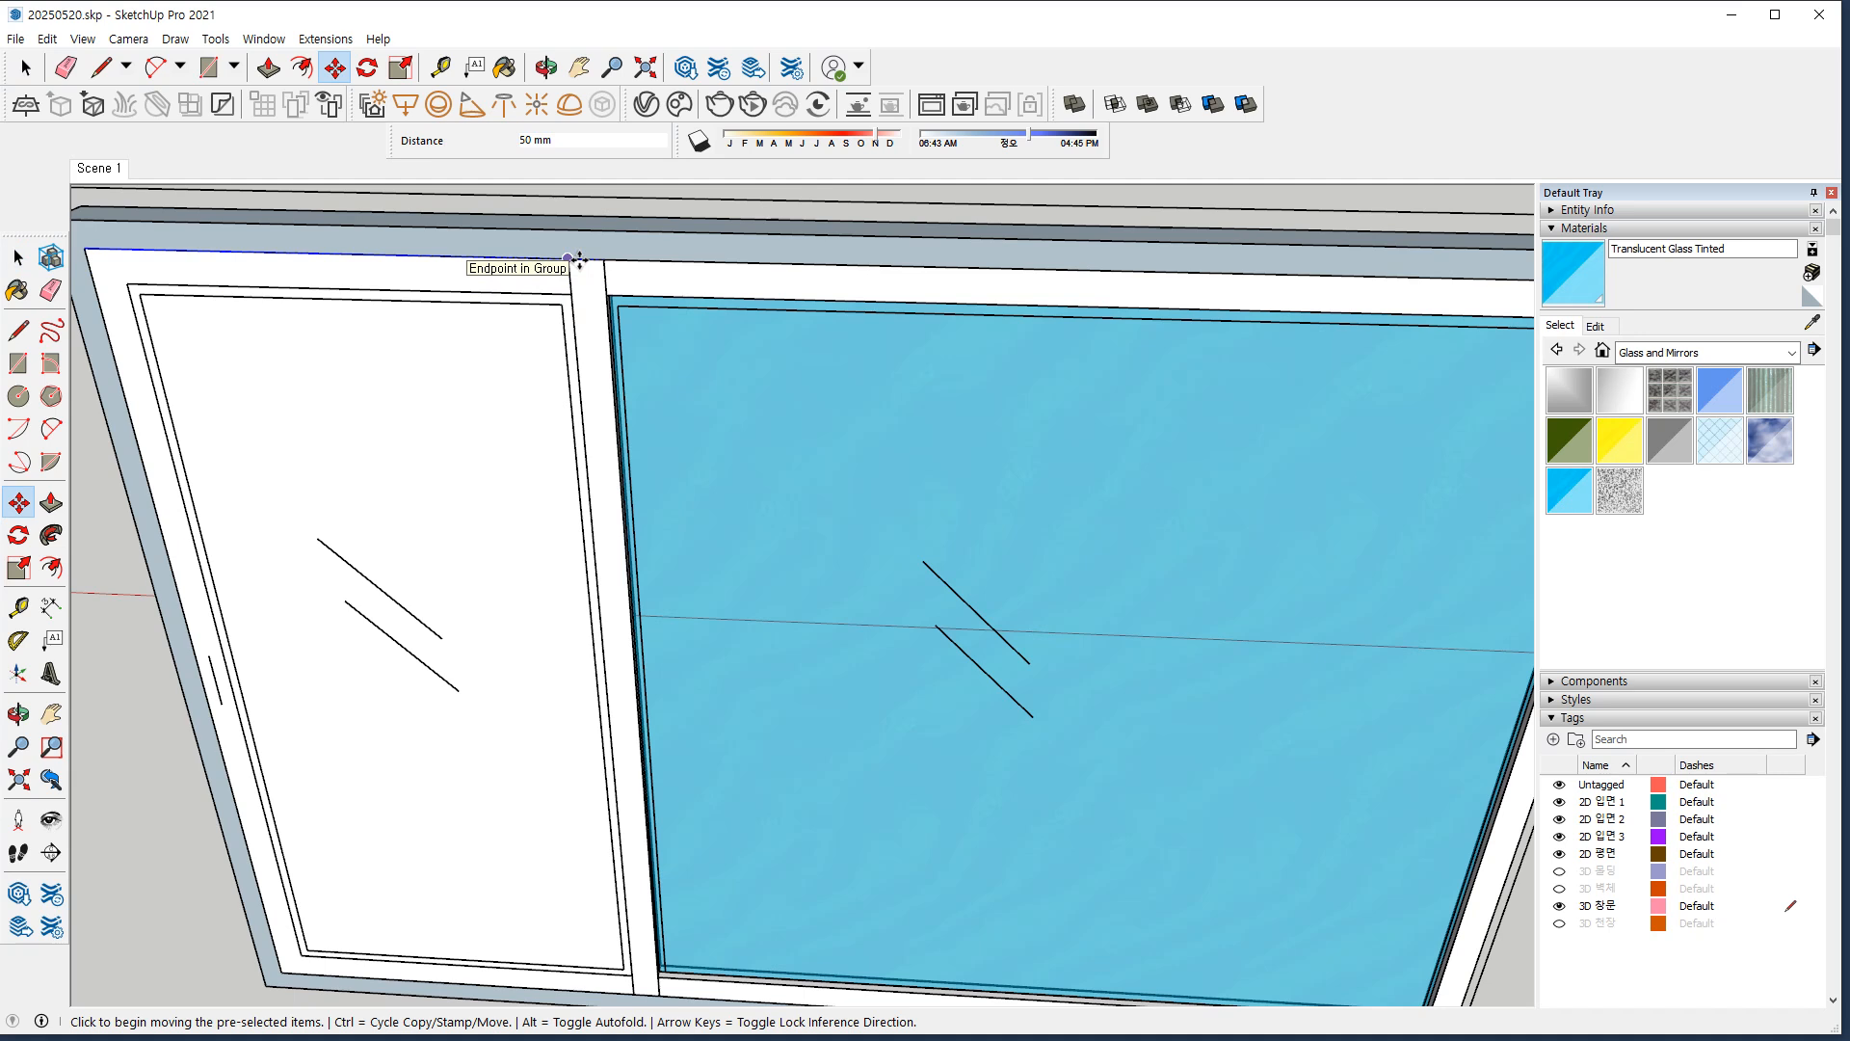
key("ctrl+t")
Draw a 700 × 1420 mm rectangle in the left window section and move its right edge 50 mm over the middle sash.
key("r")
left_click(85, 248)
left_click(632, 993)
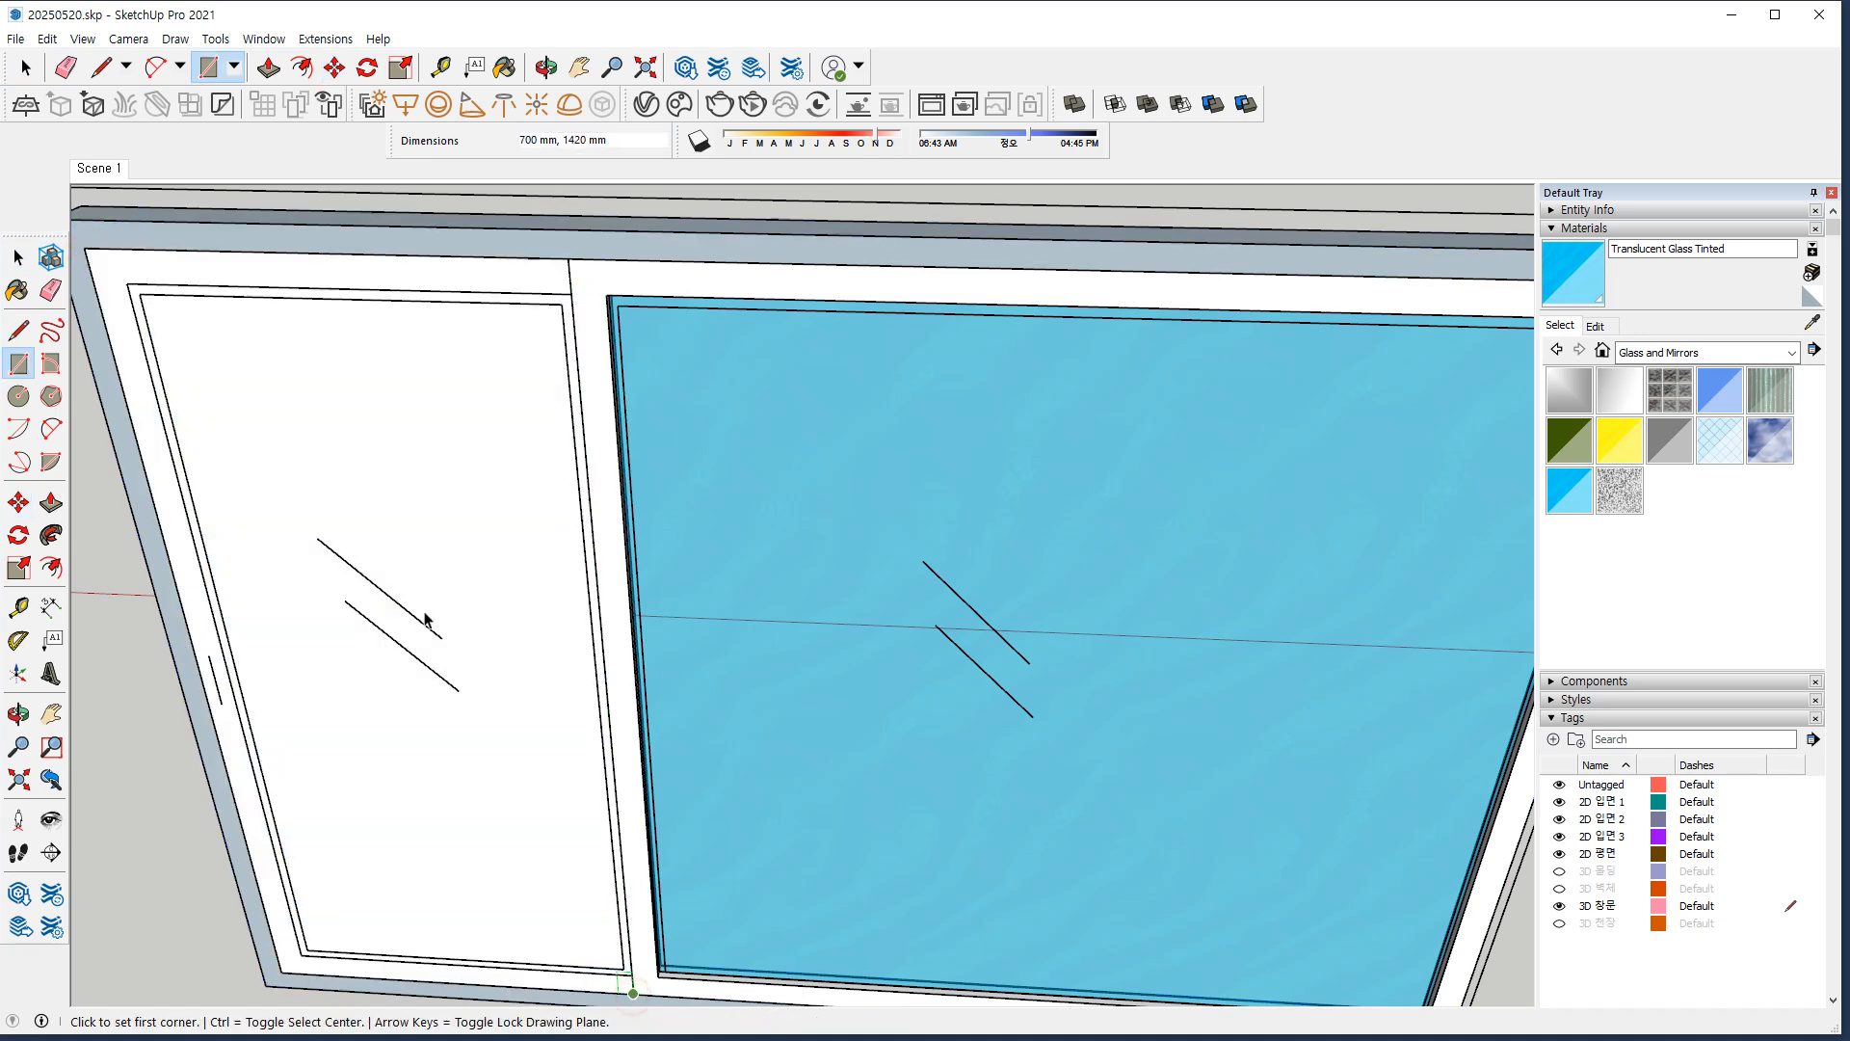
key("space")
left_click(404, 573)
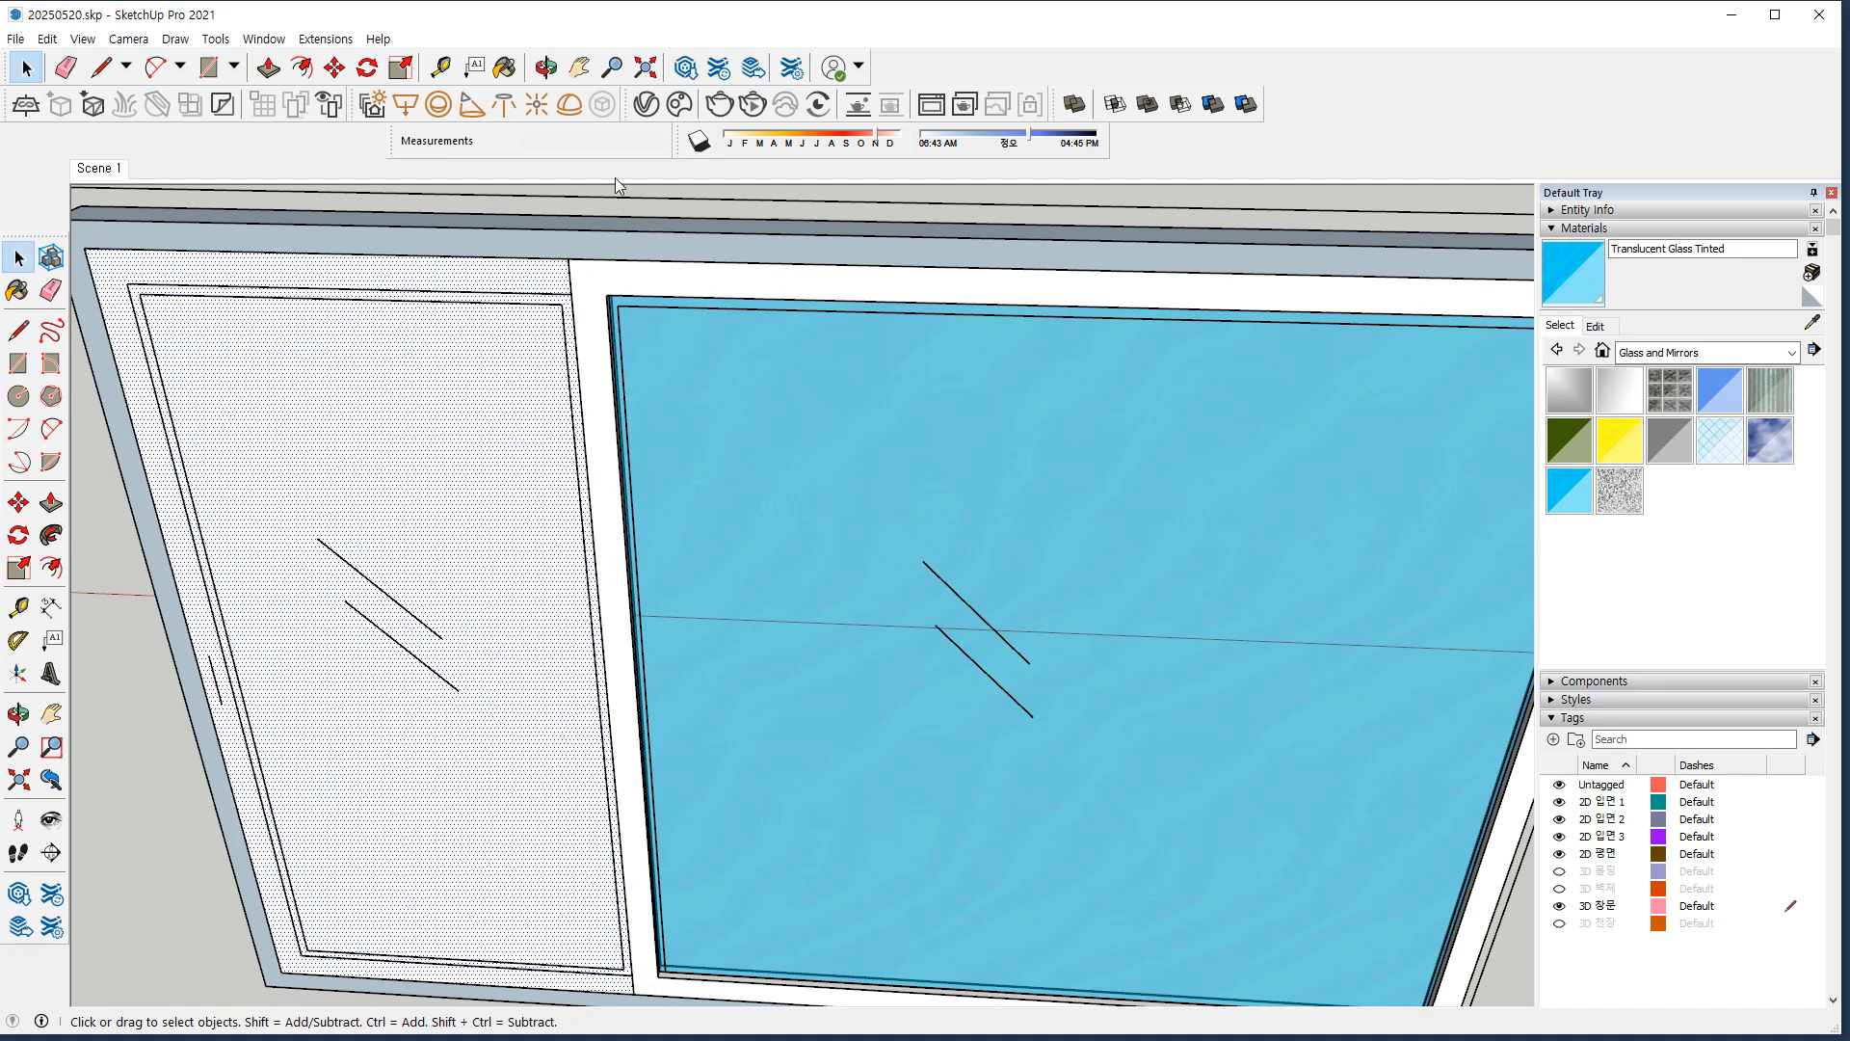
key("m")
left_click(575, 296)
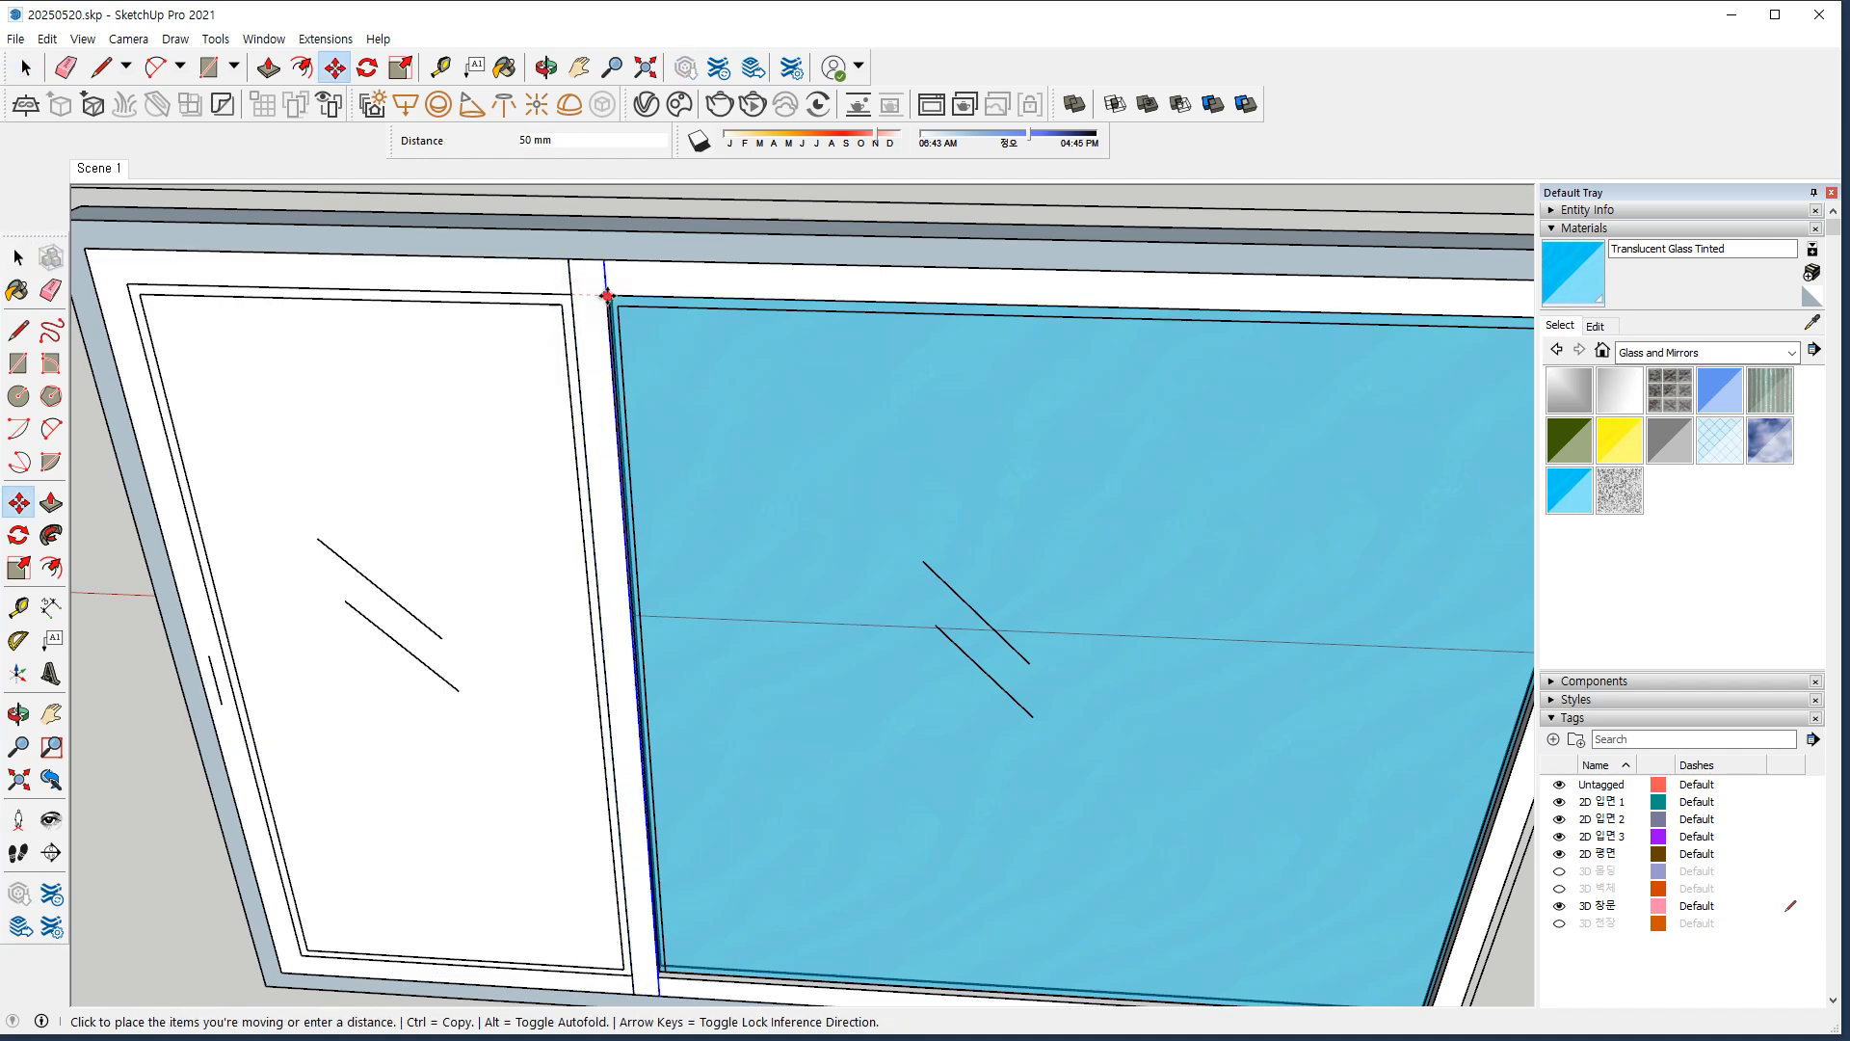
left_click(609, 294)
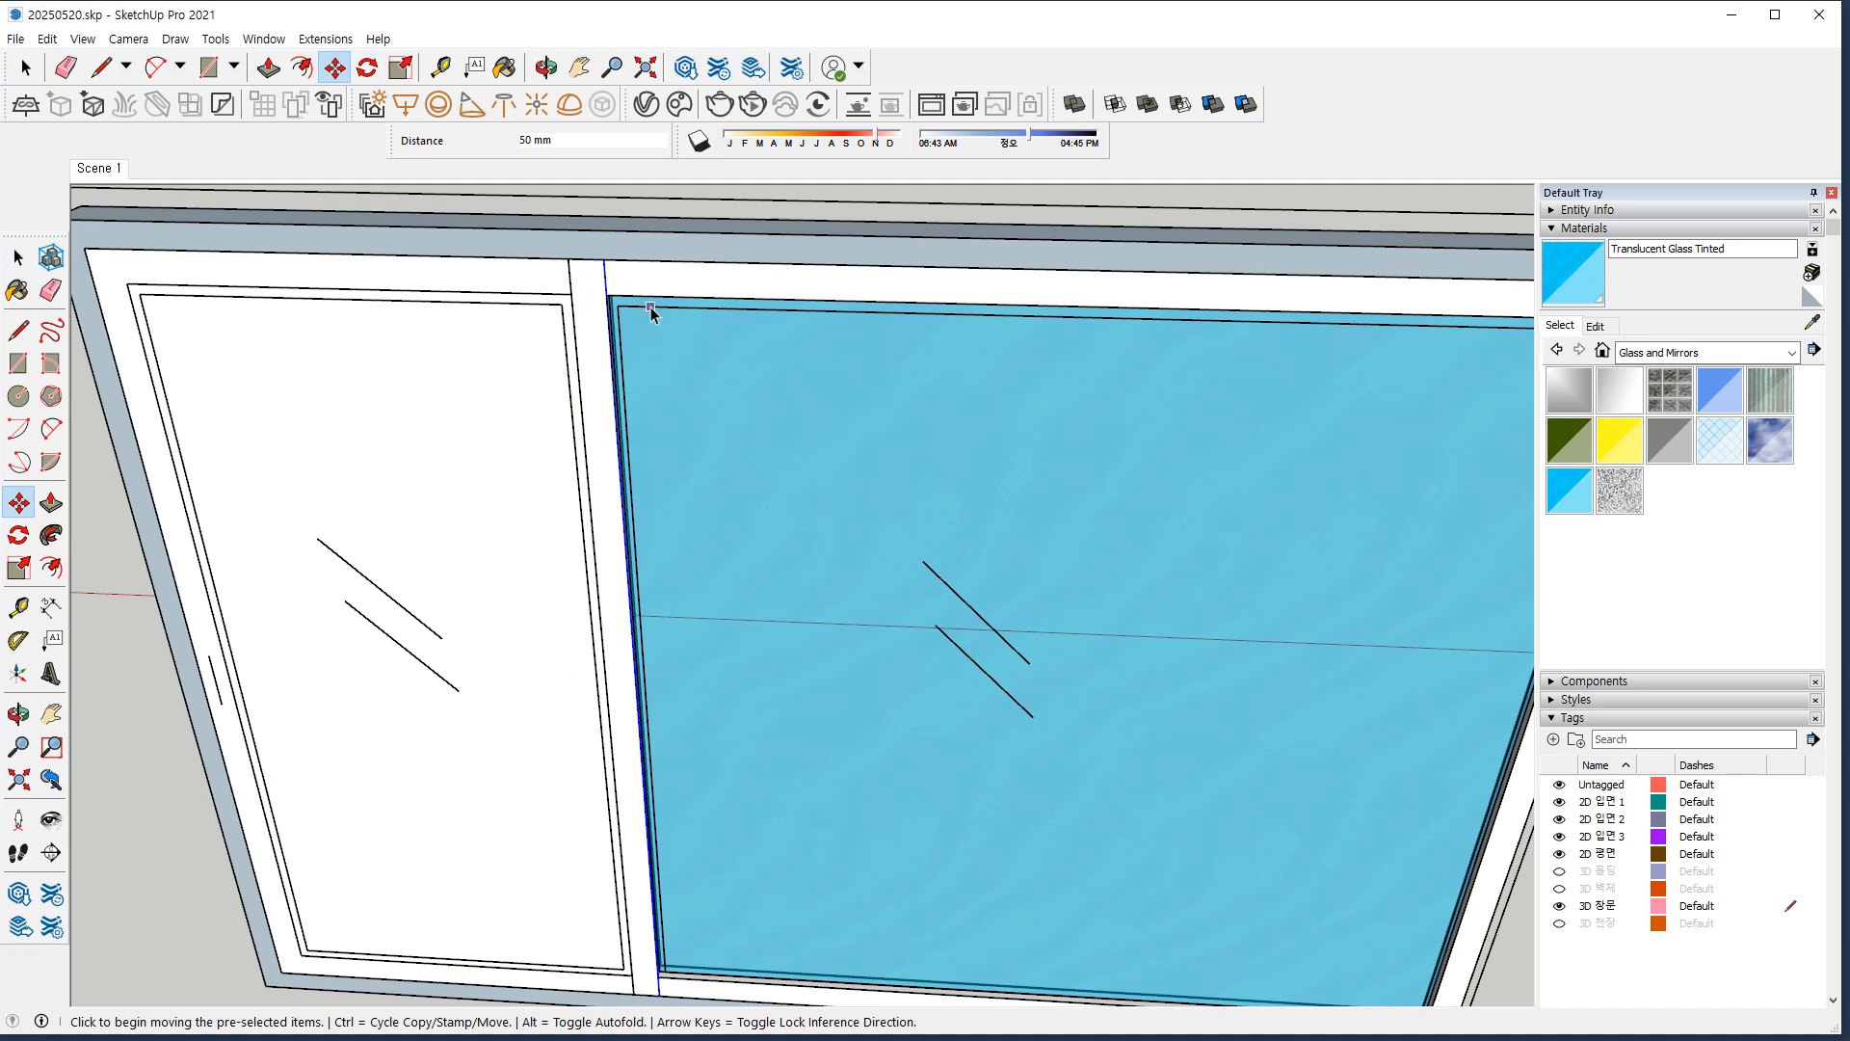
key("space")
Offset the left sash face inward to the sash's drawn inner outline and cut the inner glass face.
key("f")
left_click(229, 309)
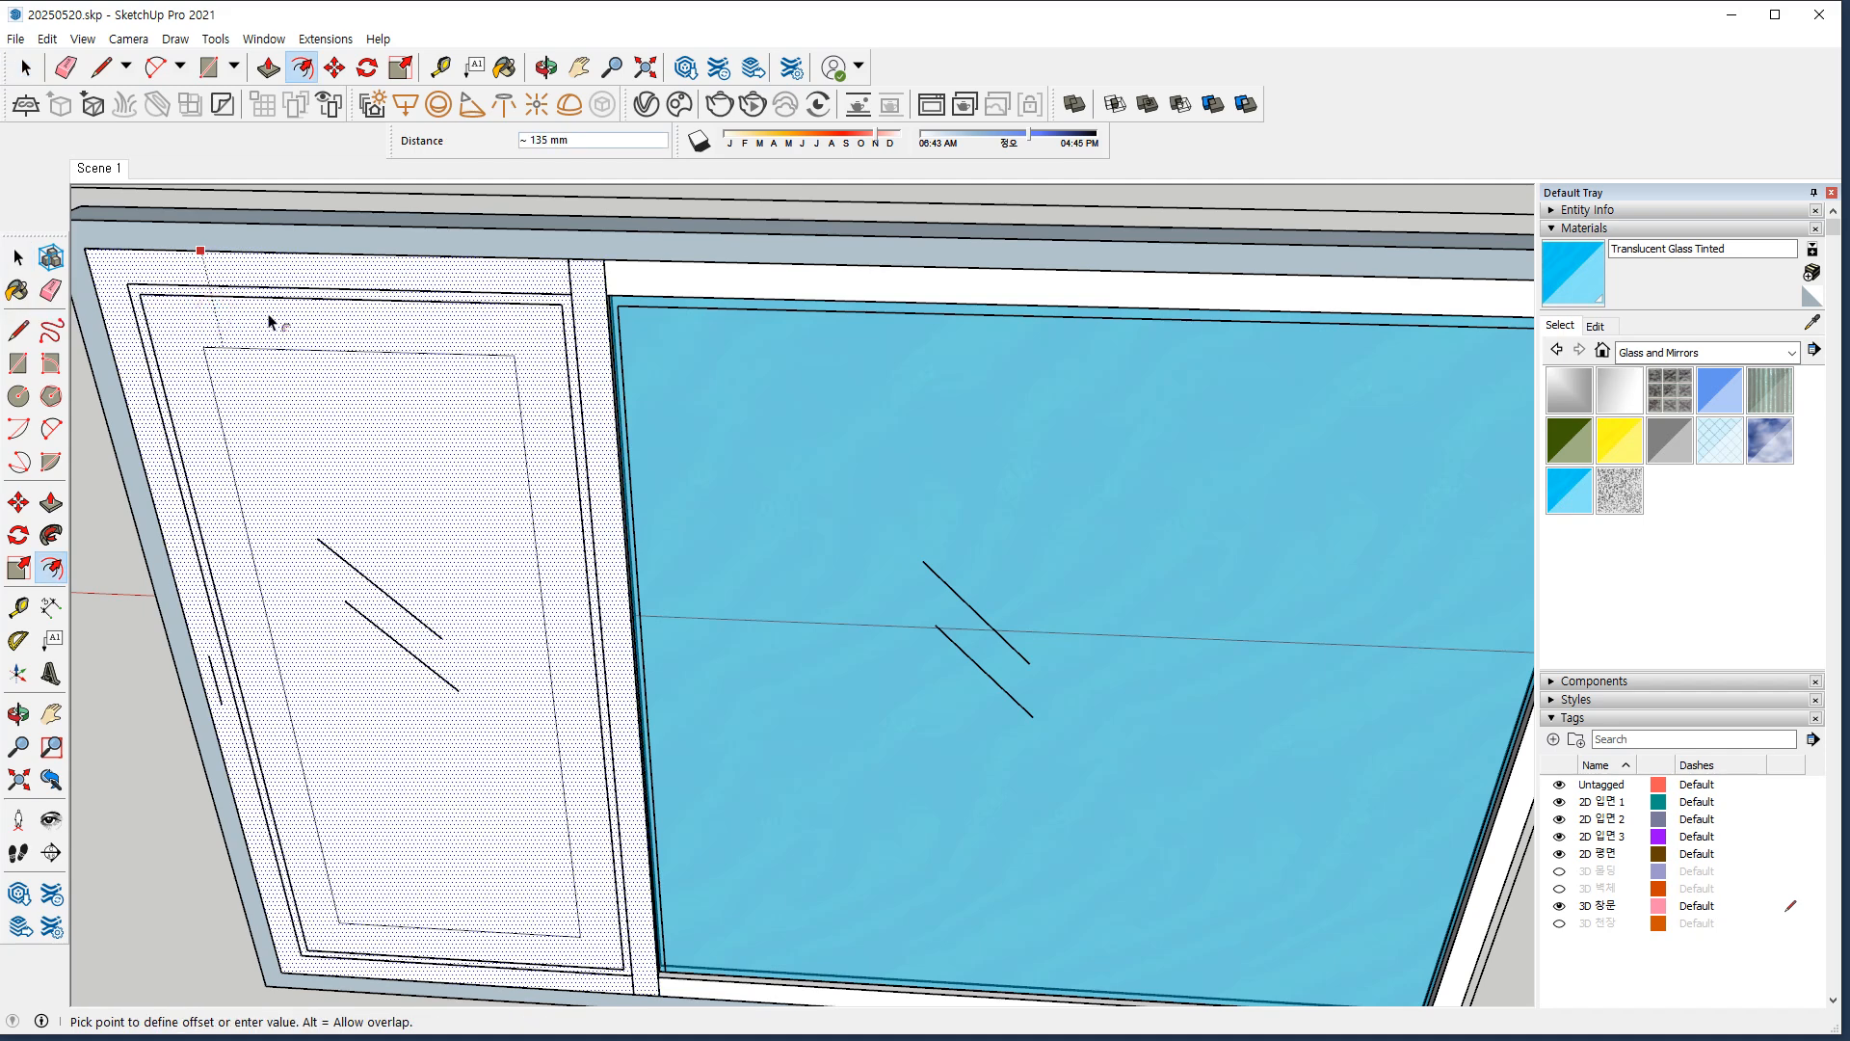
left_click(562, 300)
key("space")
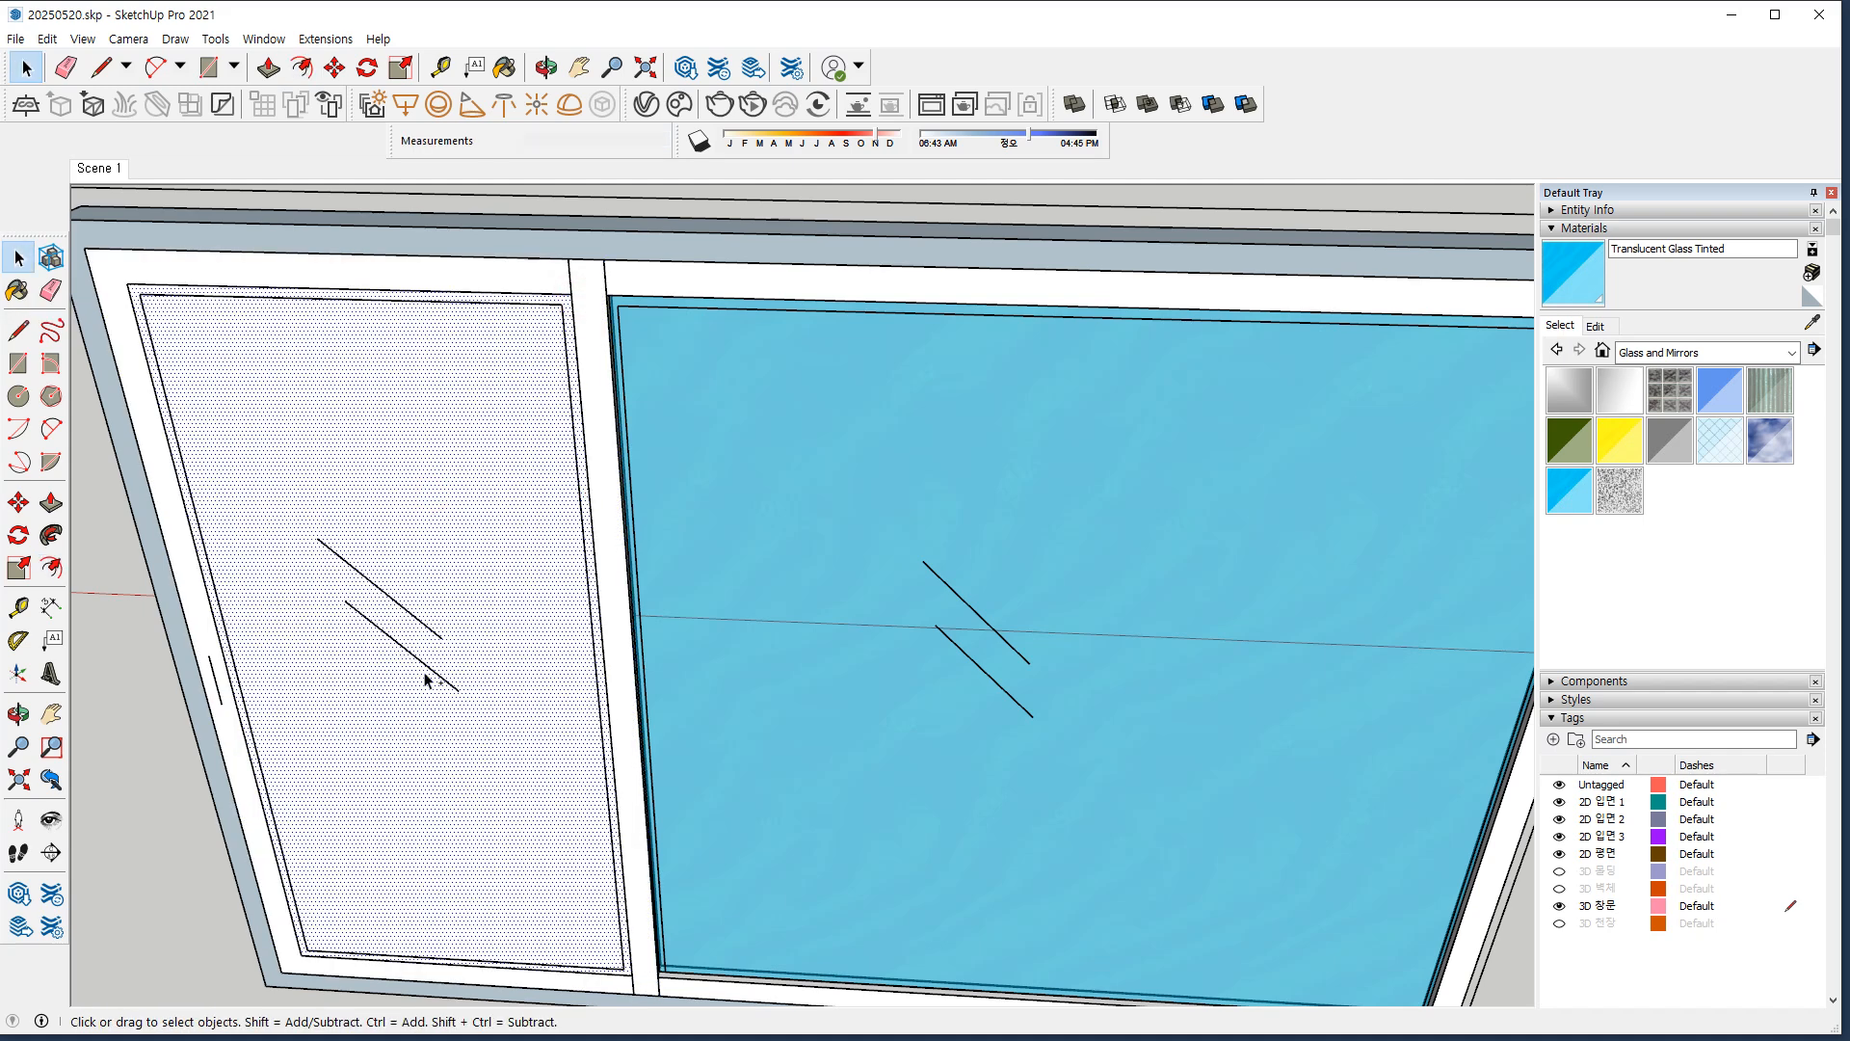
key("Delete")
Extrude the left sash's frame face 30 mm and make the sash a group.
key("p")
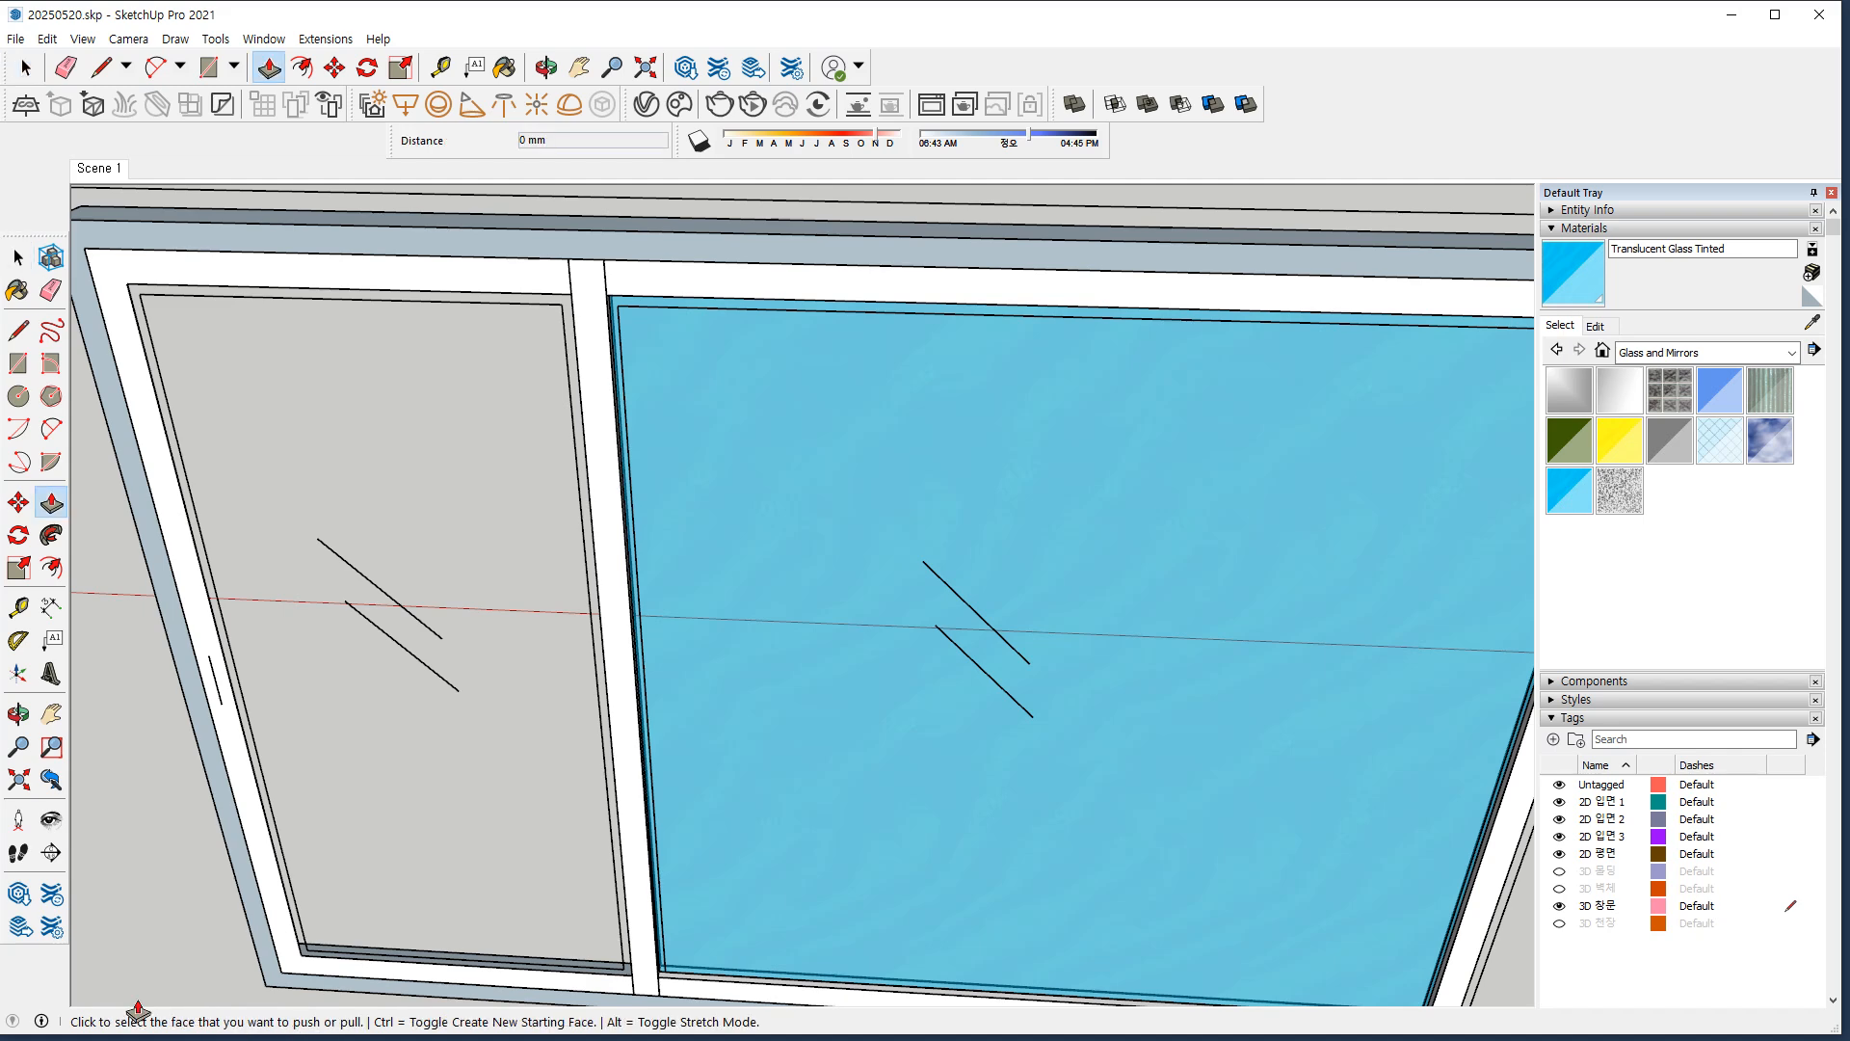
left_click(280, 943)
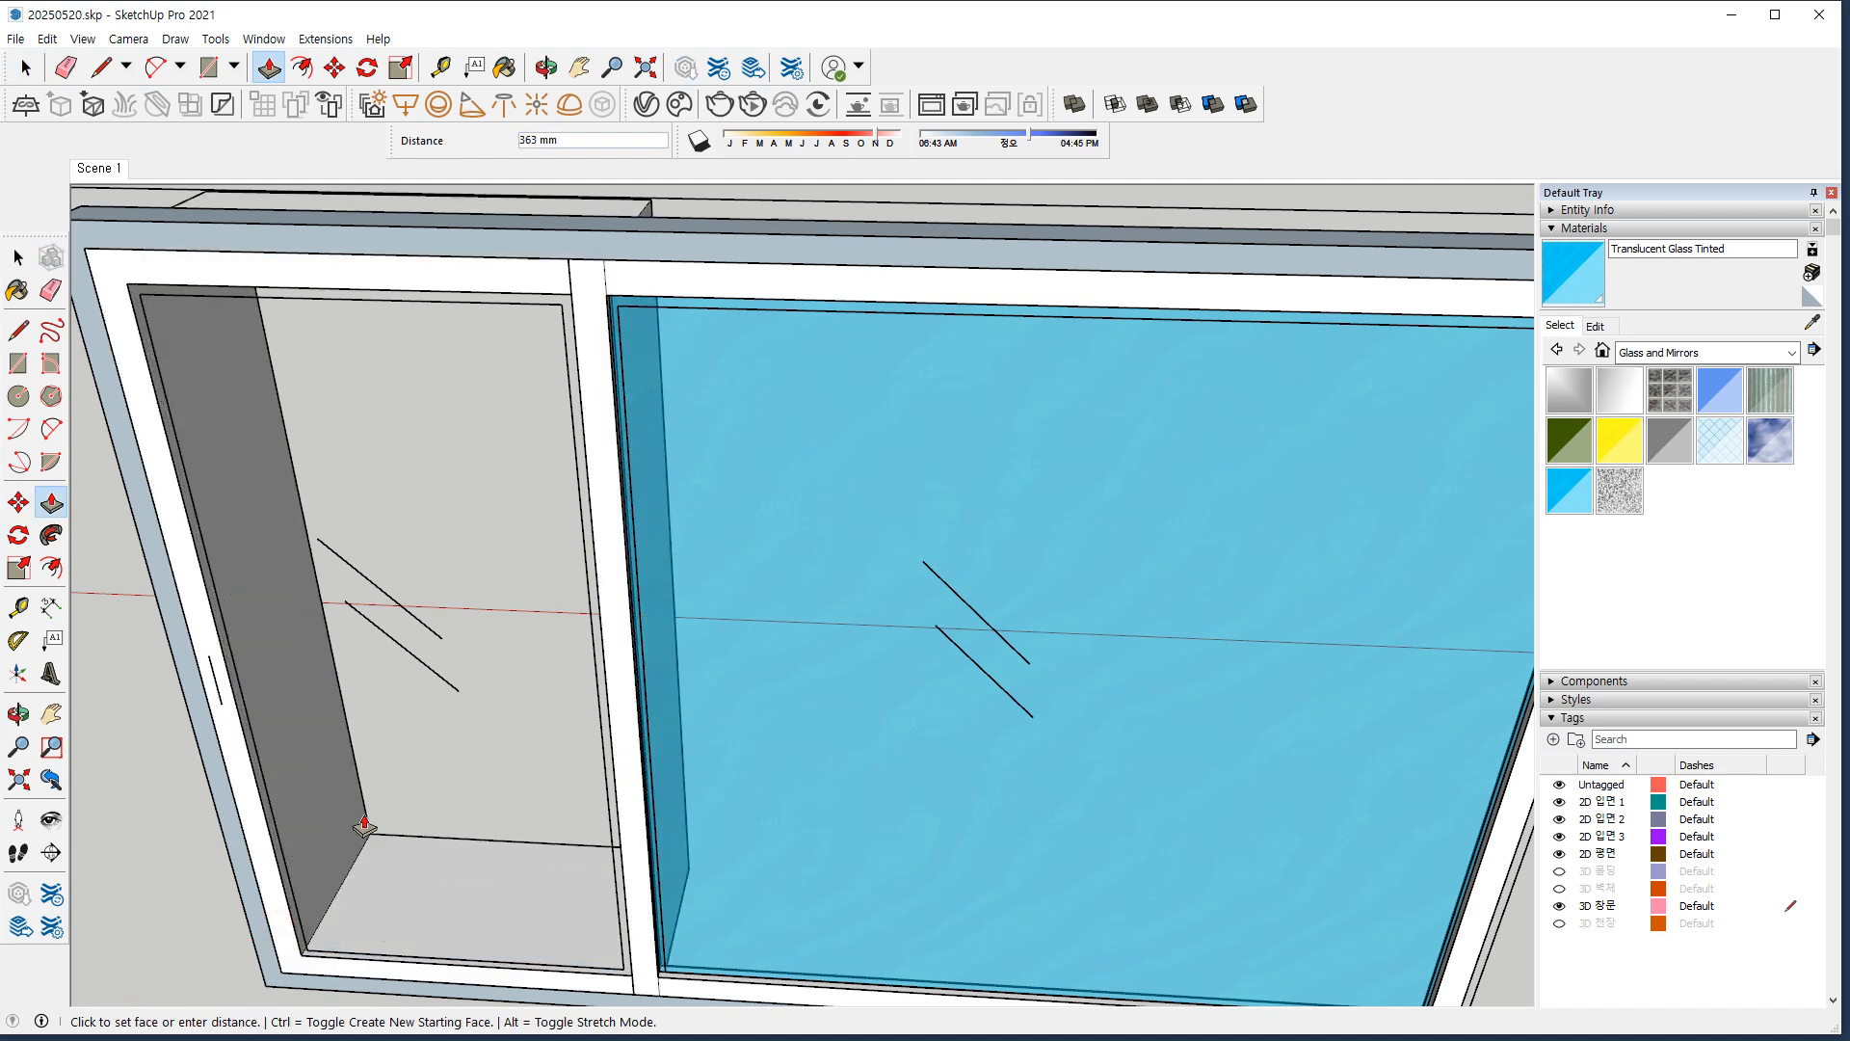
type("30")
key("Return")
key("space")
triple_click(167, 554)
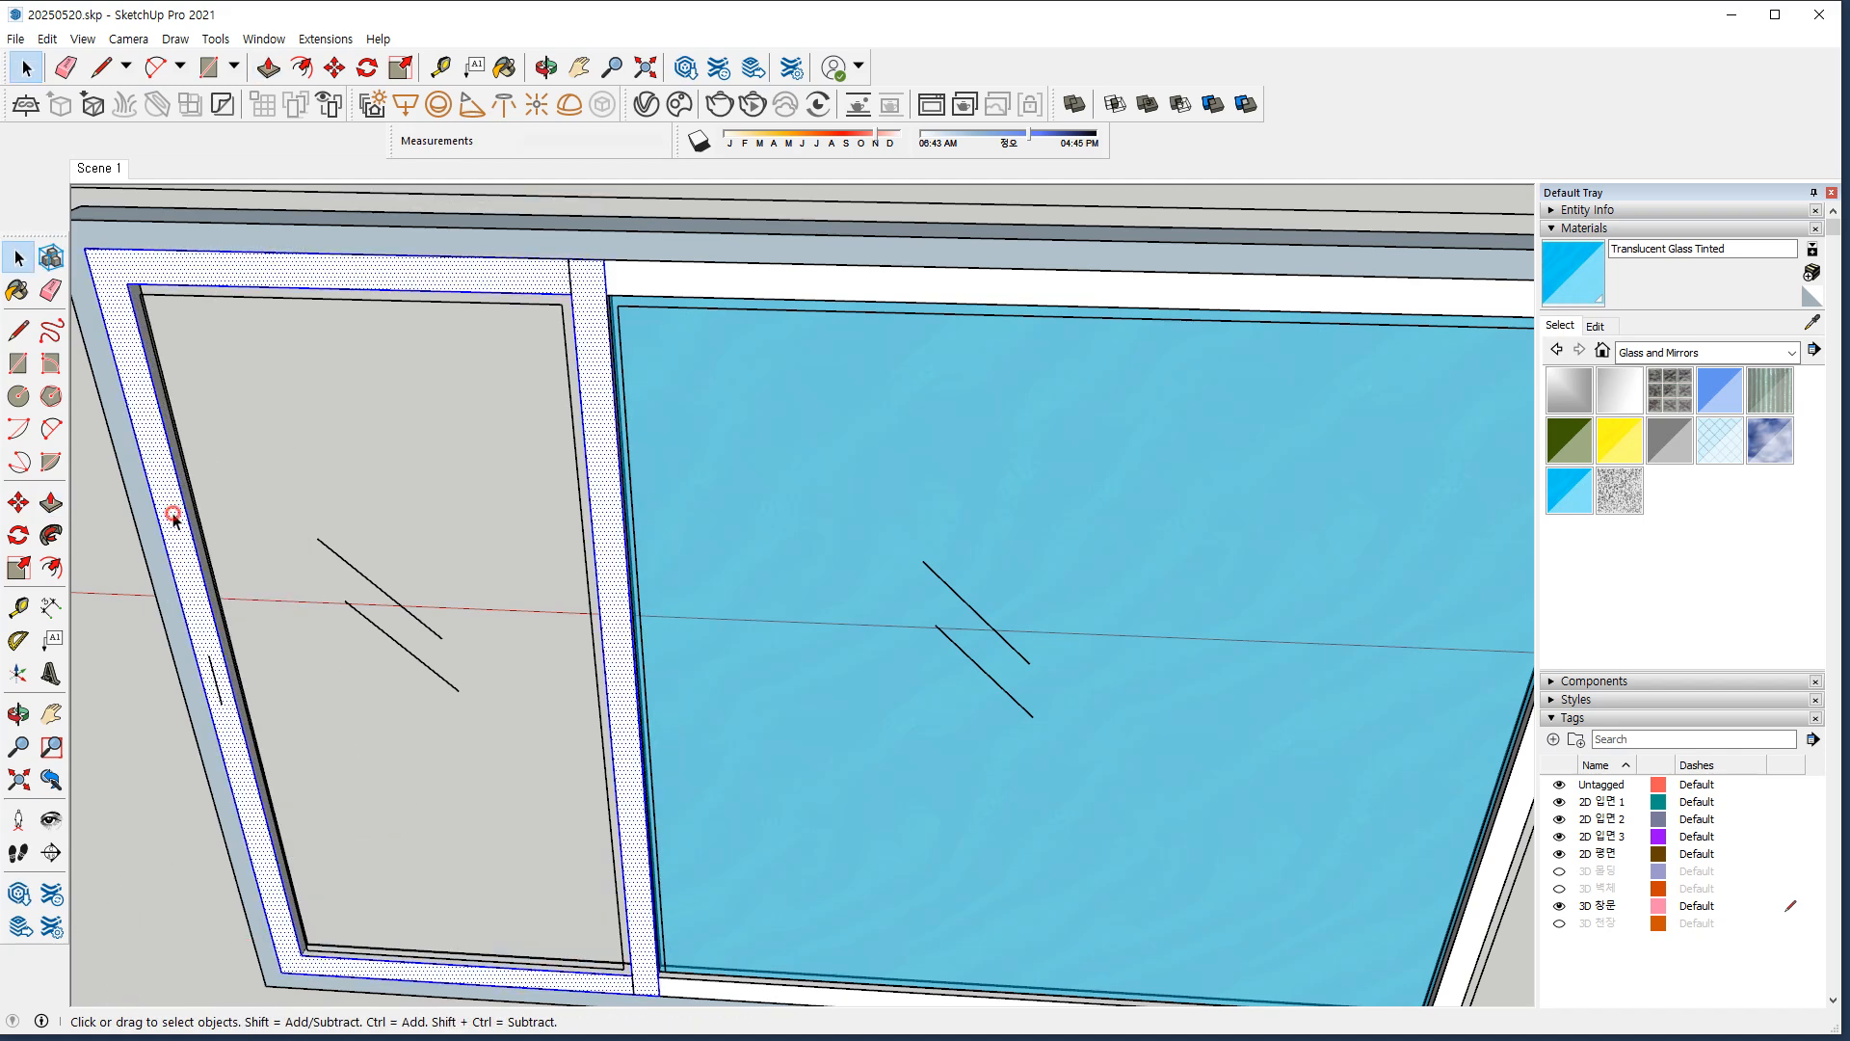
right_click(175, 514)
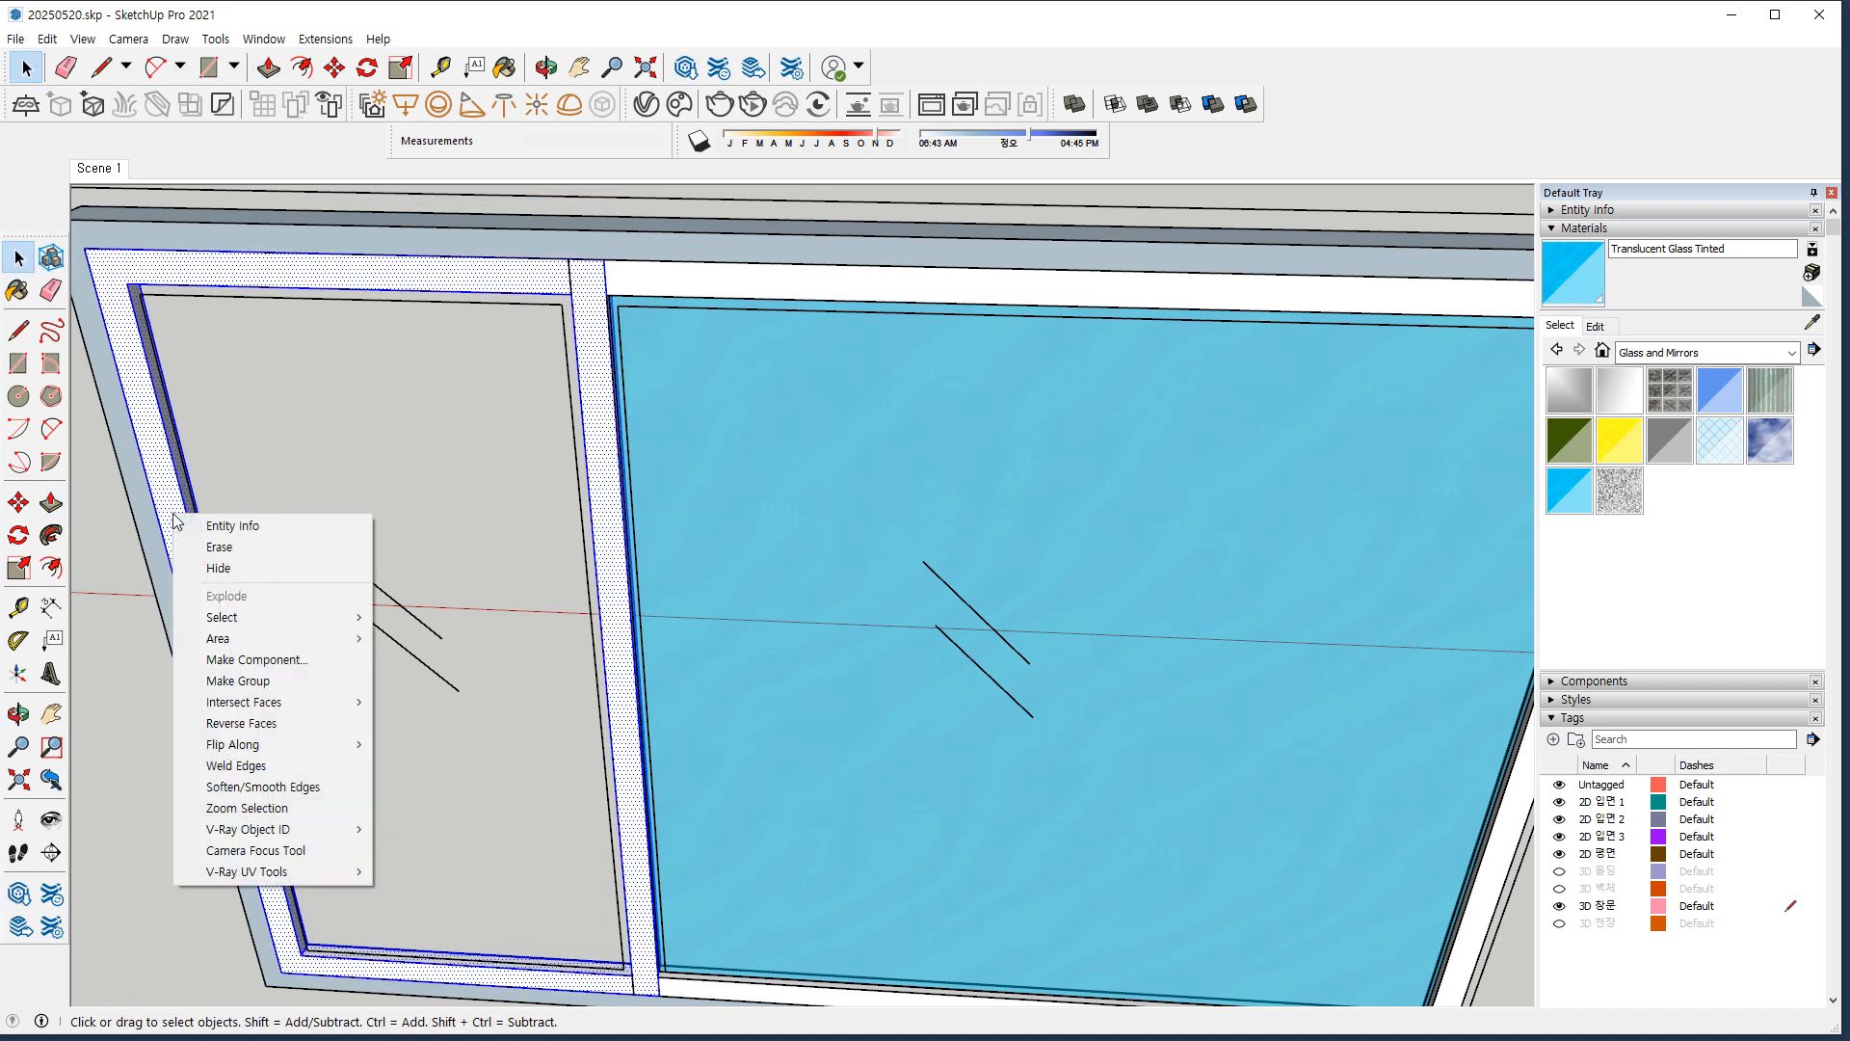
left_click(220, 680)
Paste the cut glass face onto the left sash opening's lower inner corner and move it 15 mm back into the sash depth.
scroll(296, 999, "up", 8)
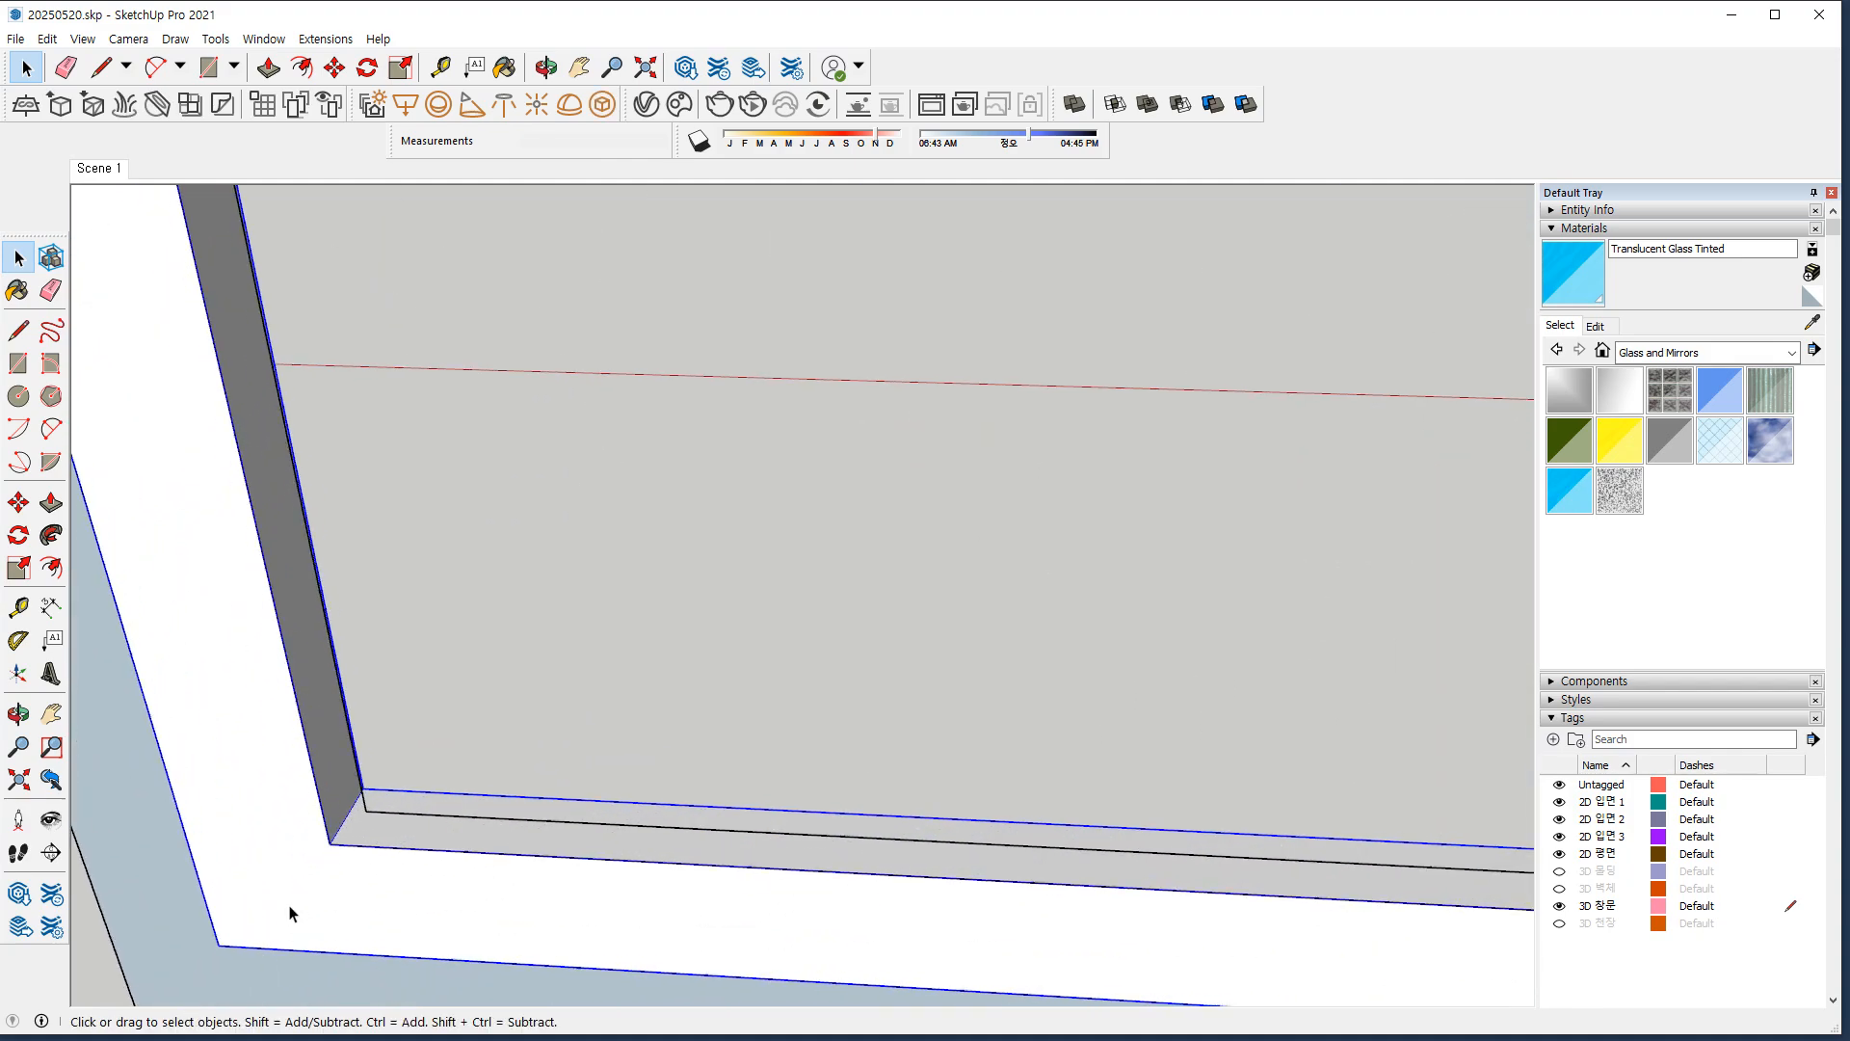
key("ctrl+v")
left_click(352, 829)
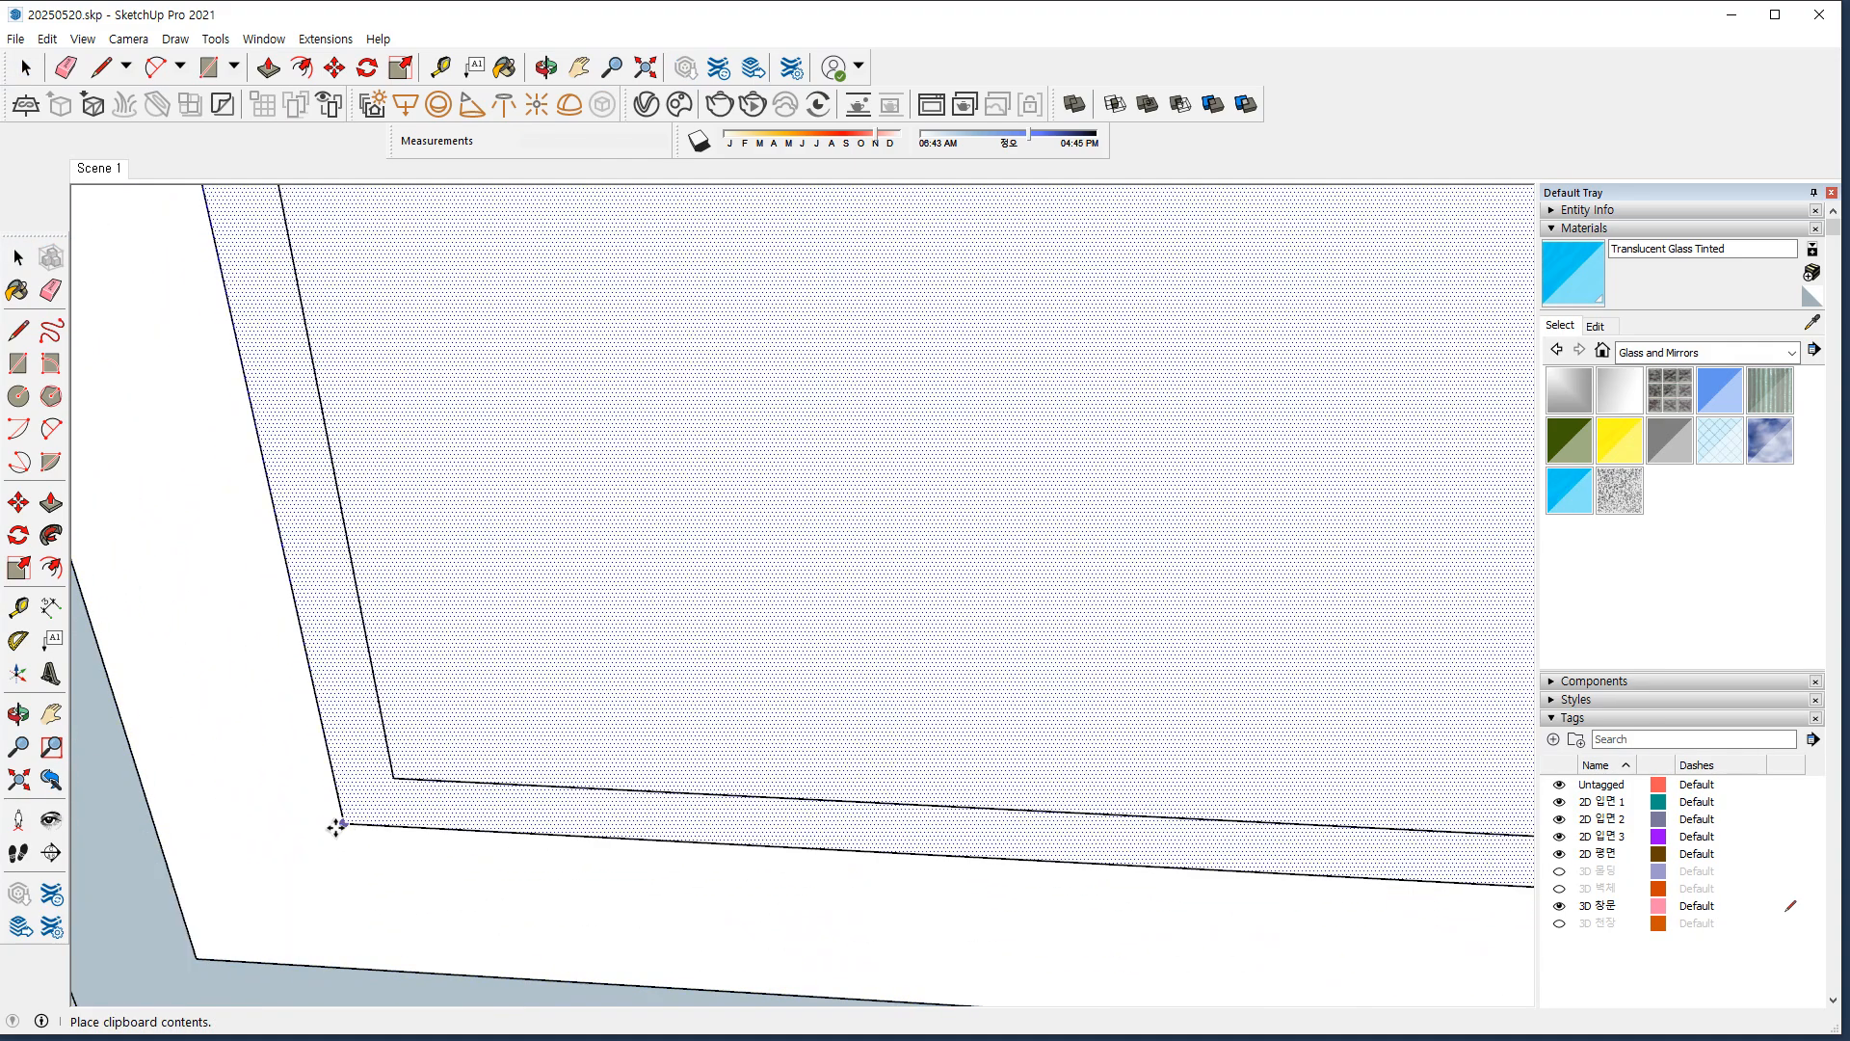
key("m")
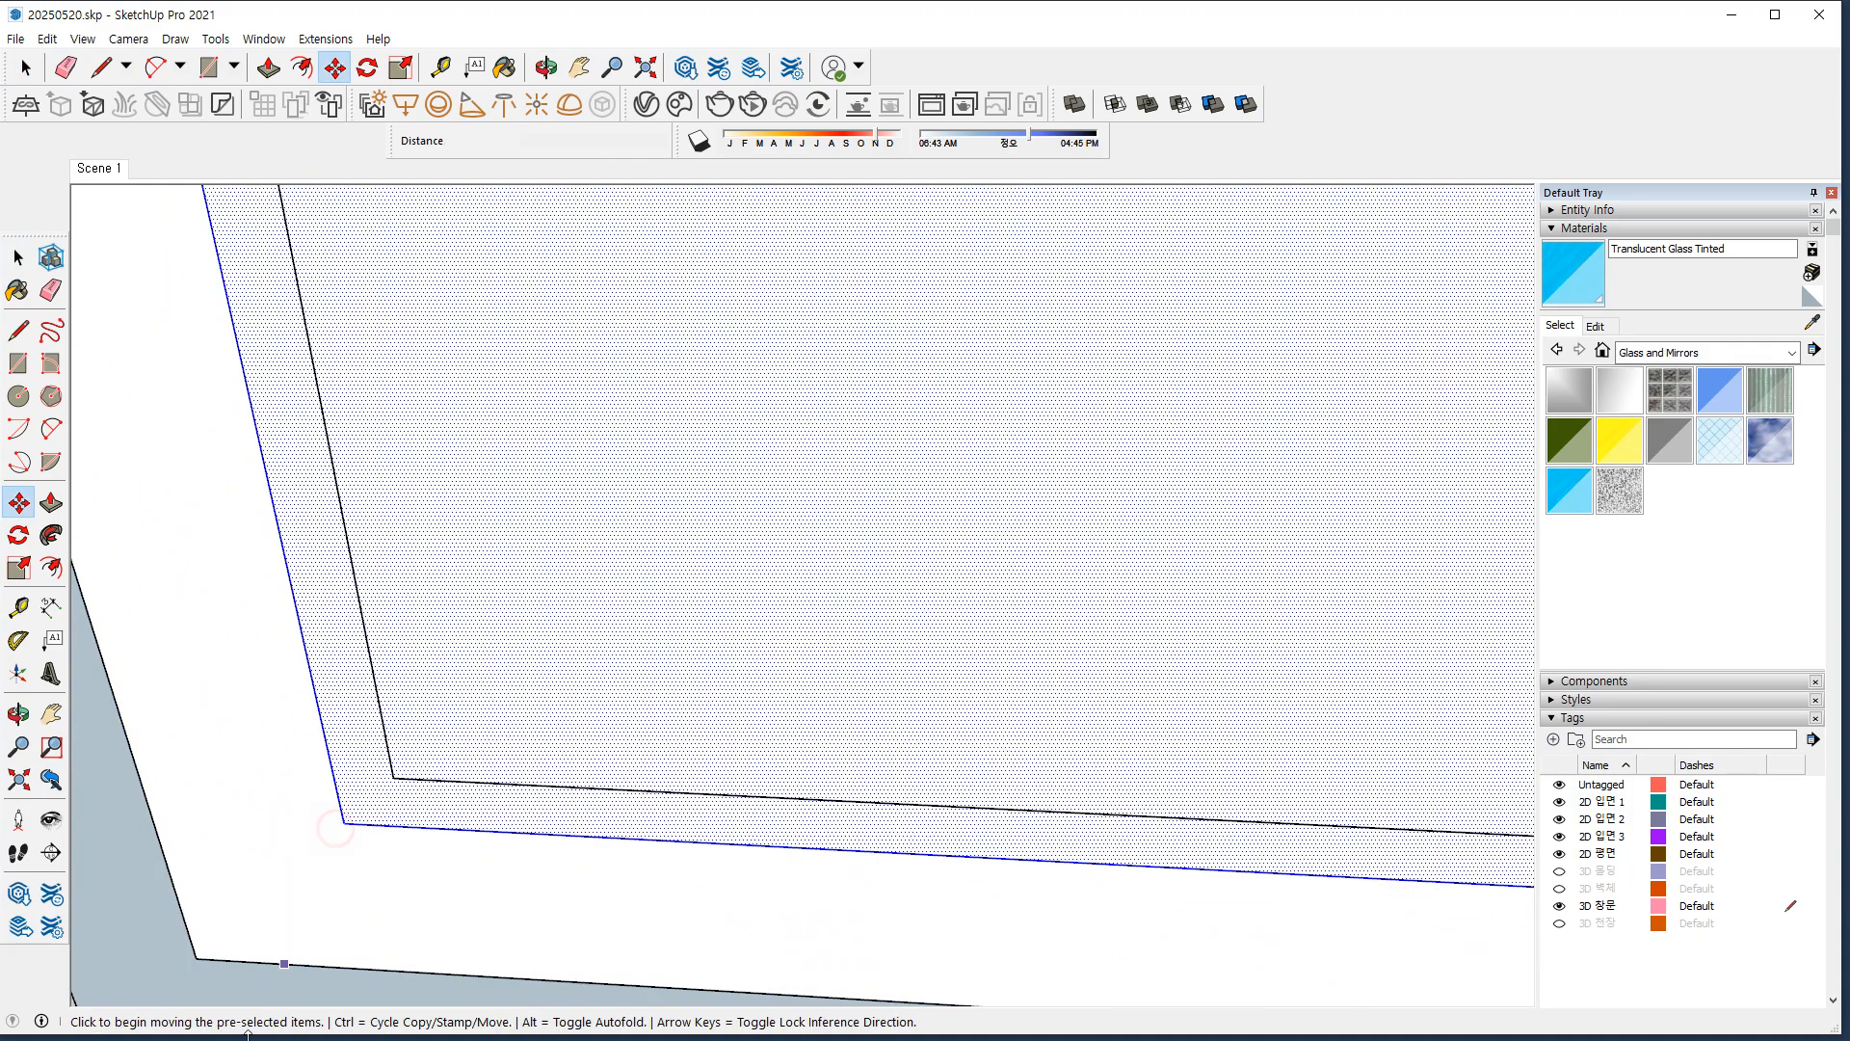
left_click(341, 827)
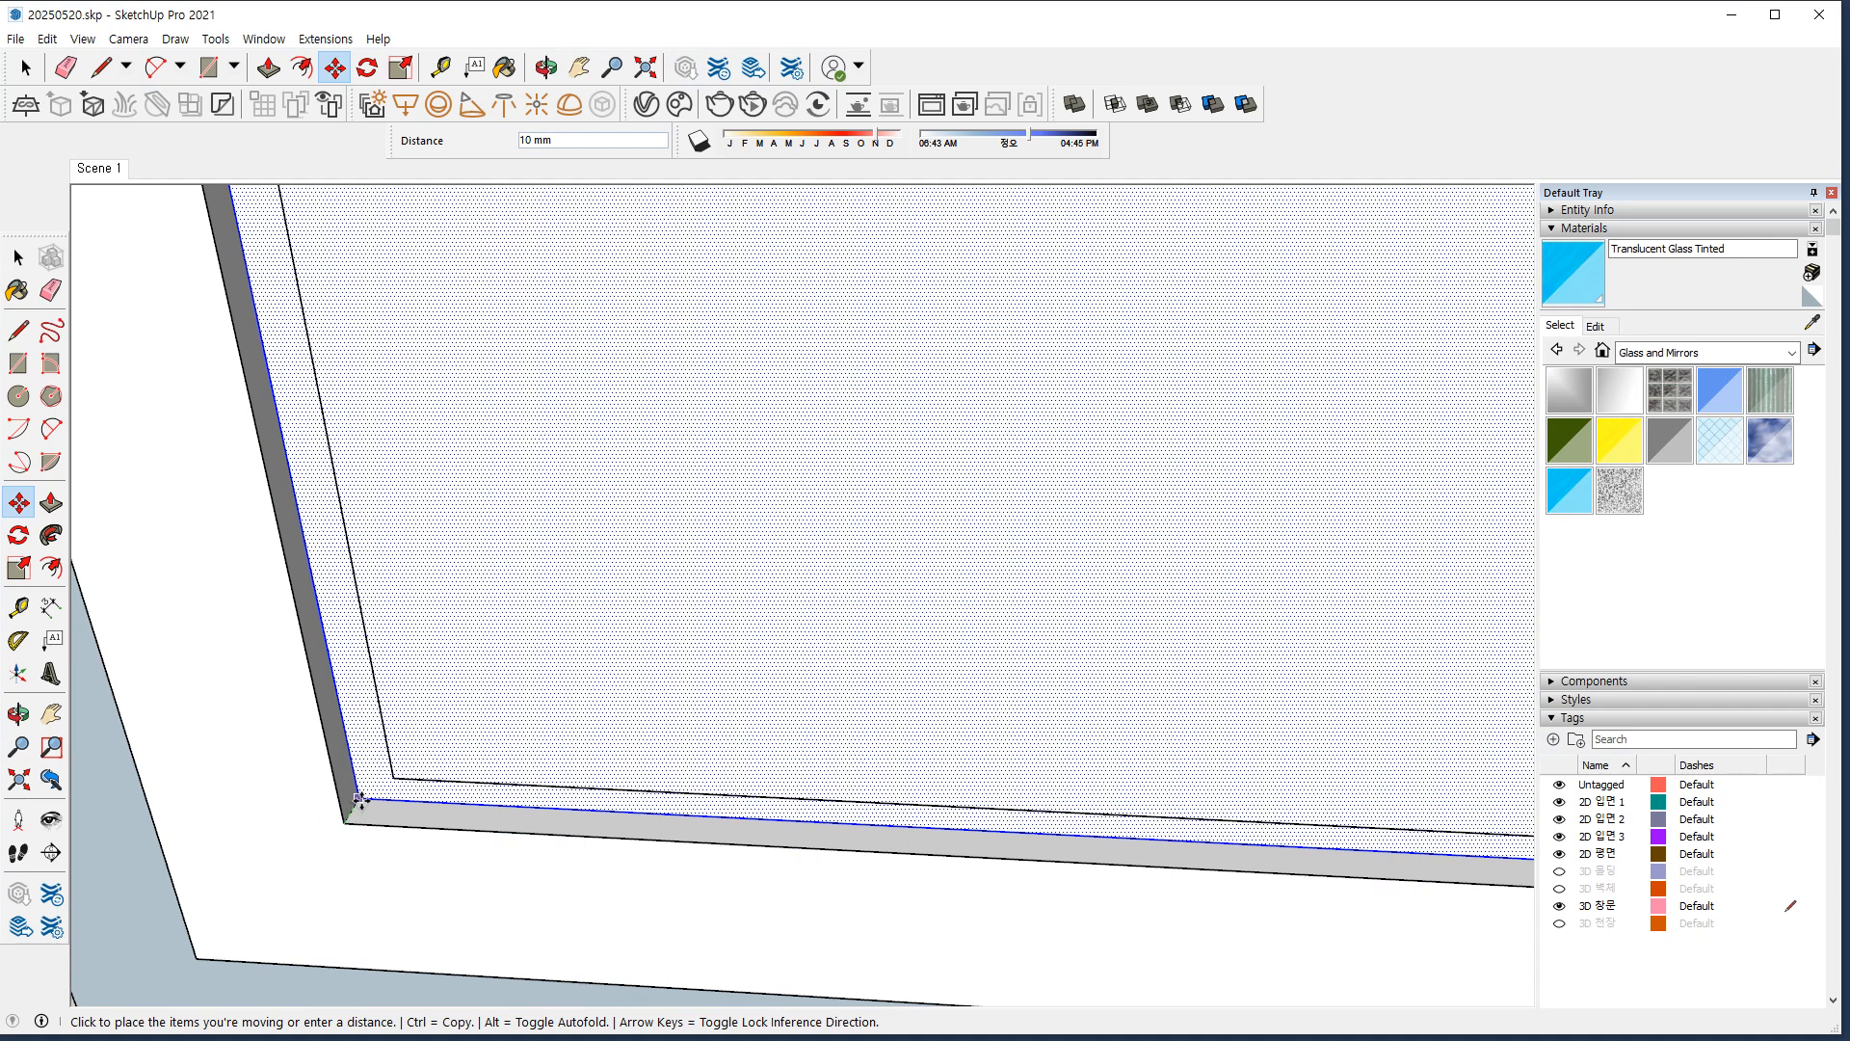
key("Return")
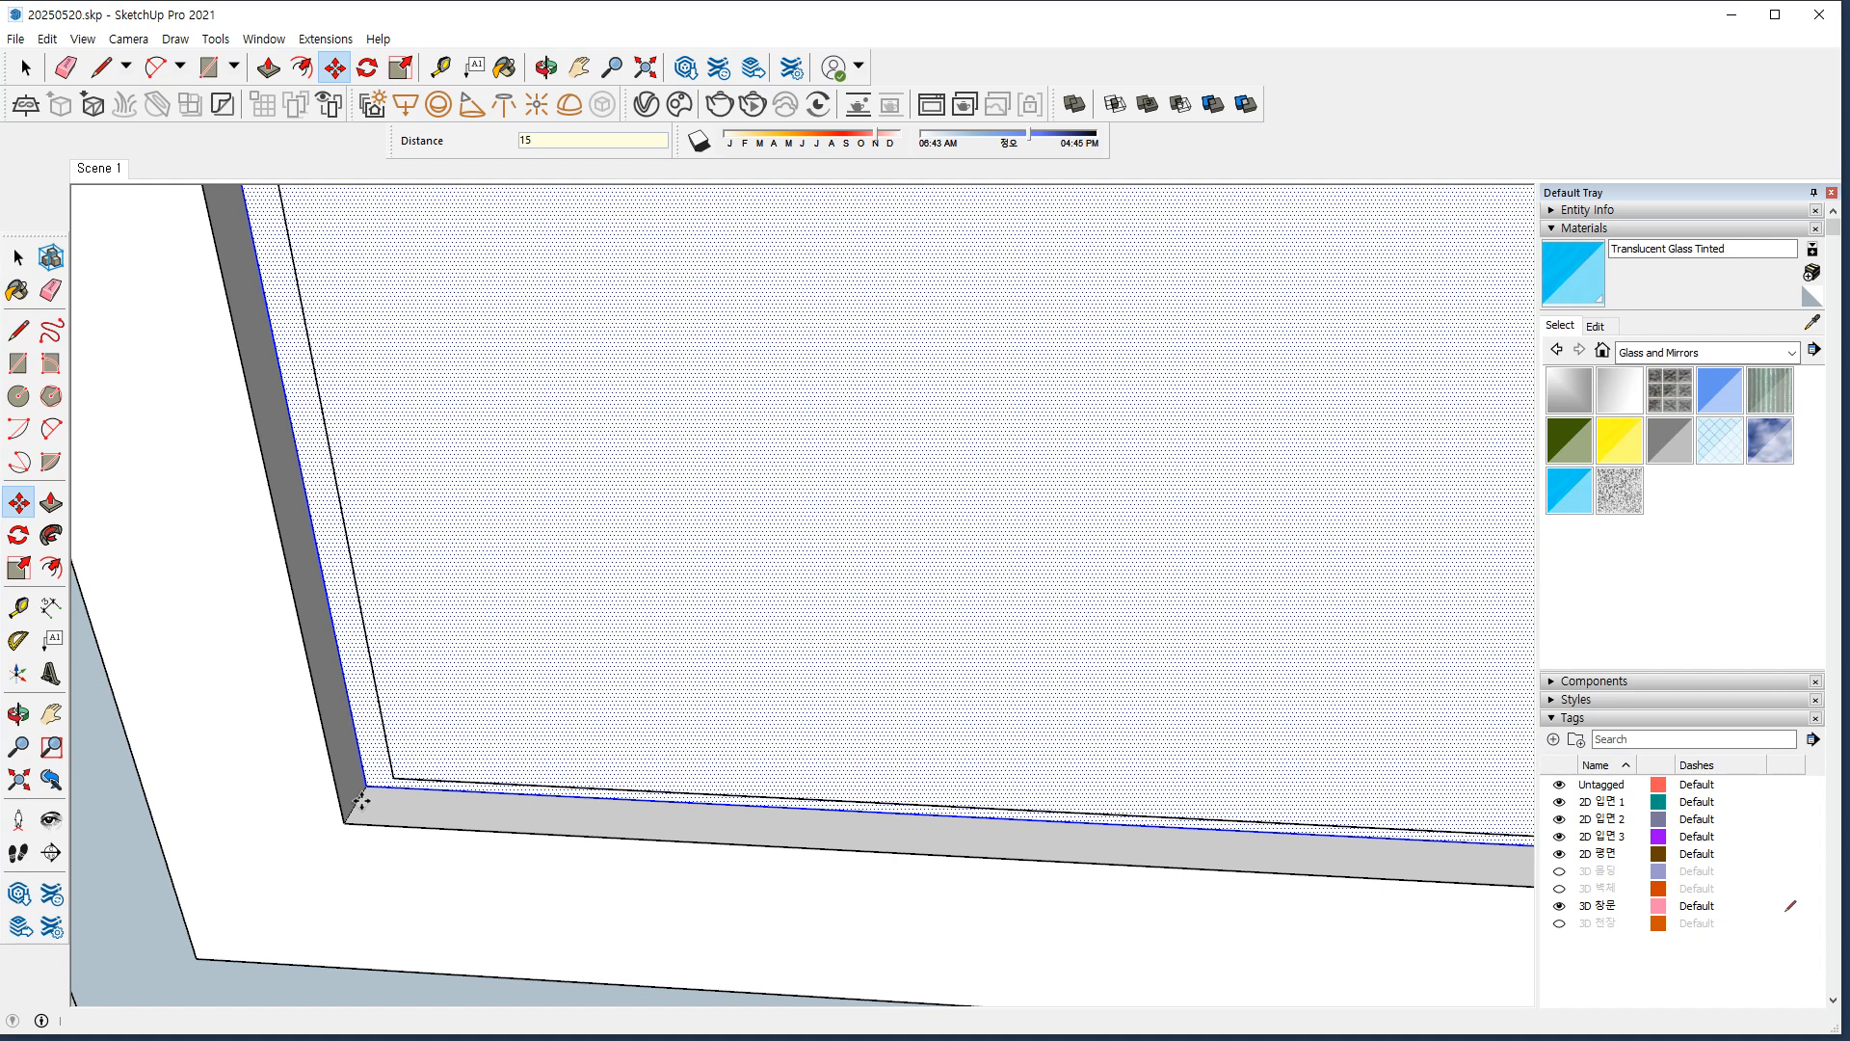
Apply Translucent Glass Tinted to the left sash's glass face and group the glass with the sash.
left_click(1563, 498)
left_click(693, 567)
key("space")
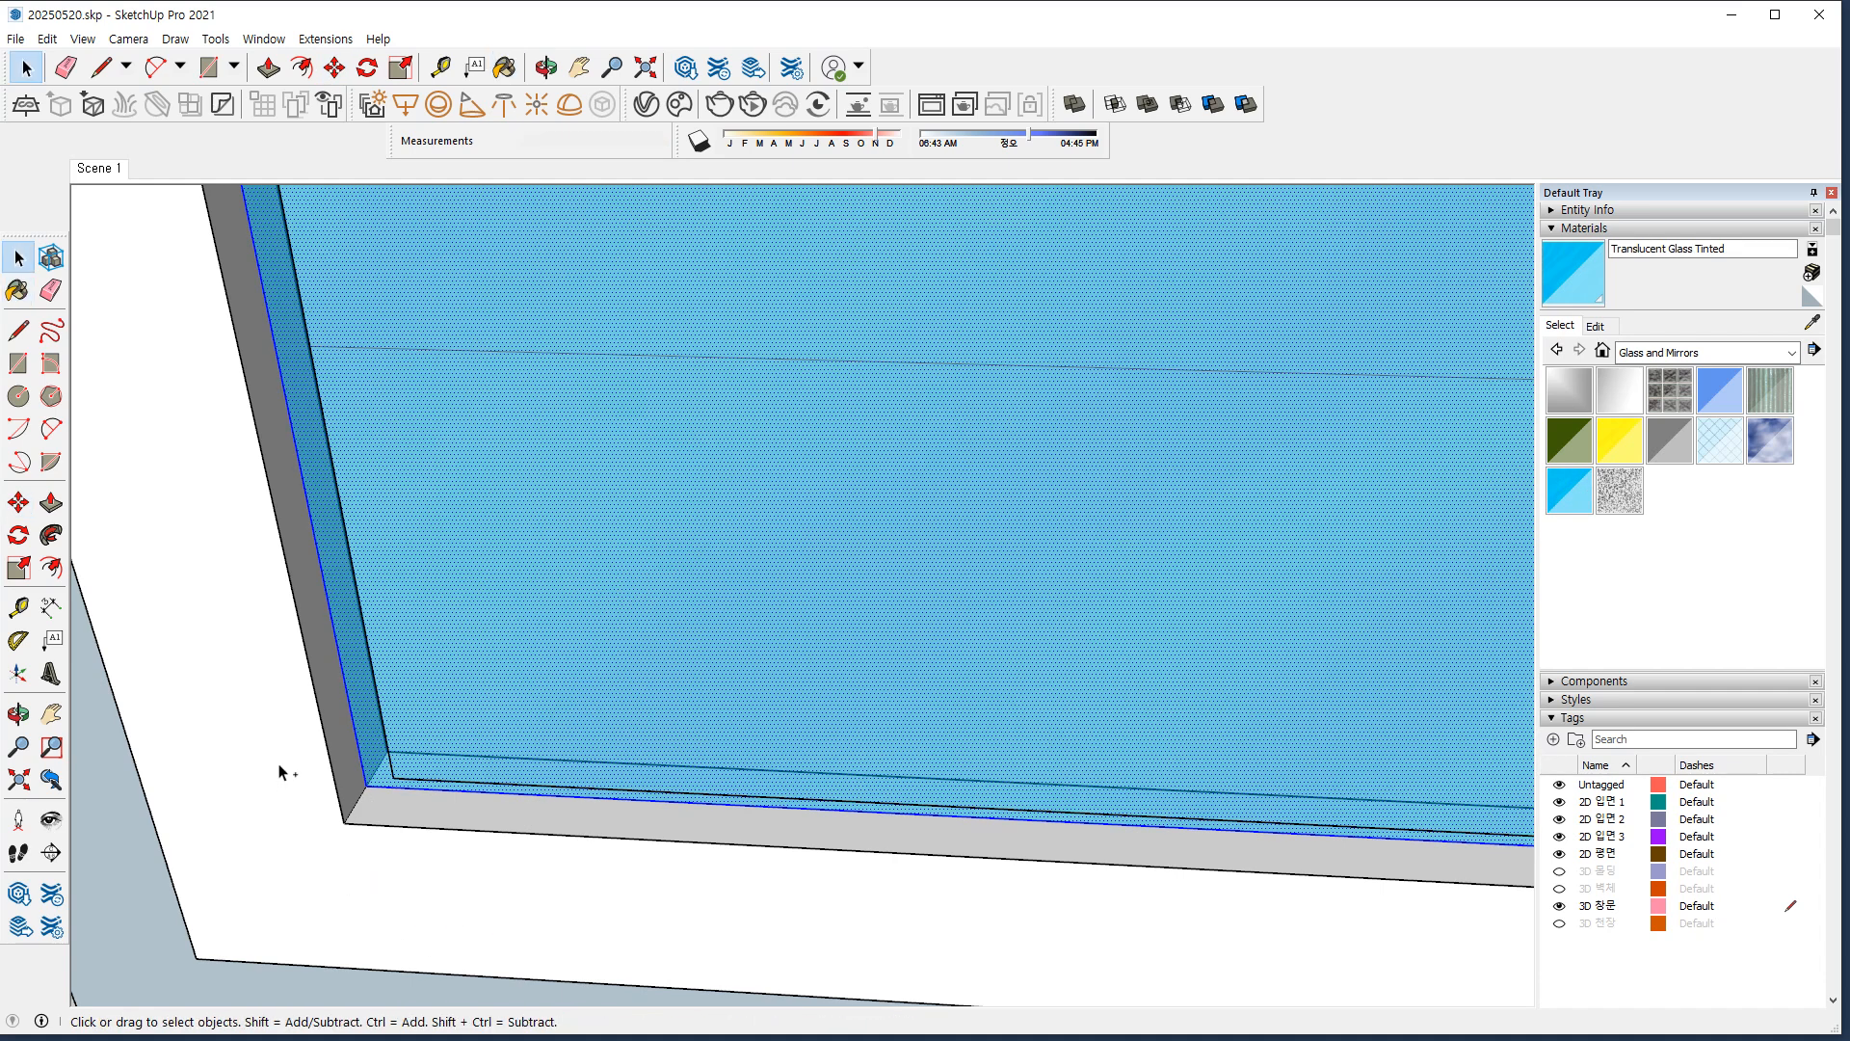
right_click(276, 721)
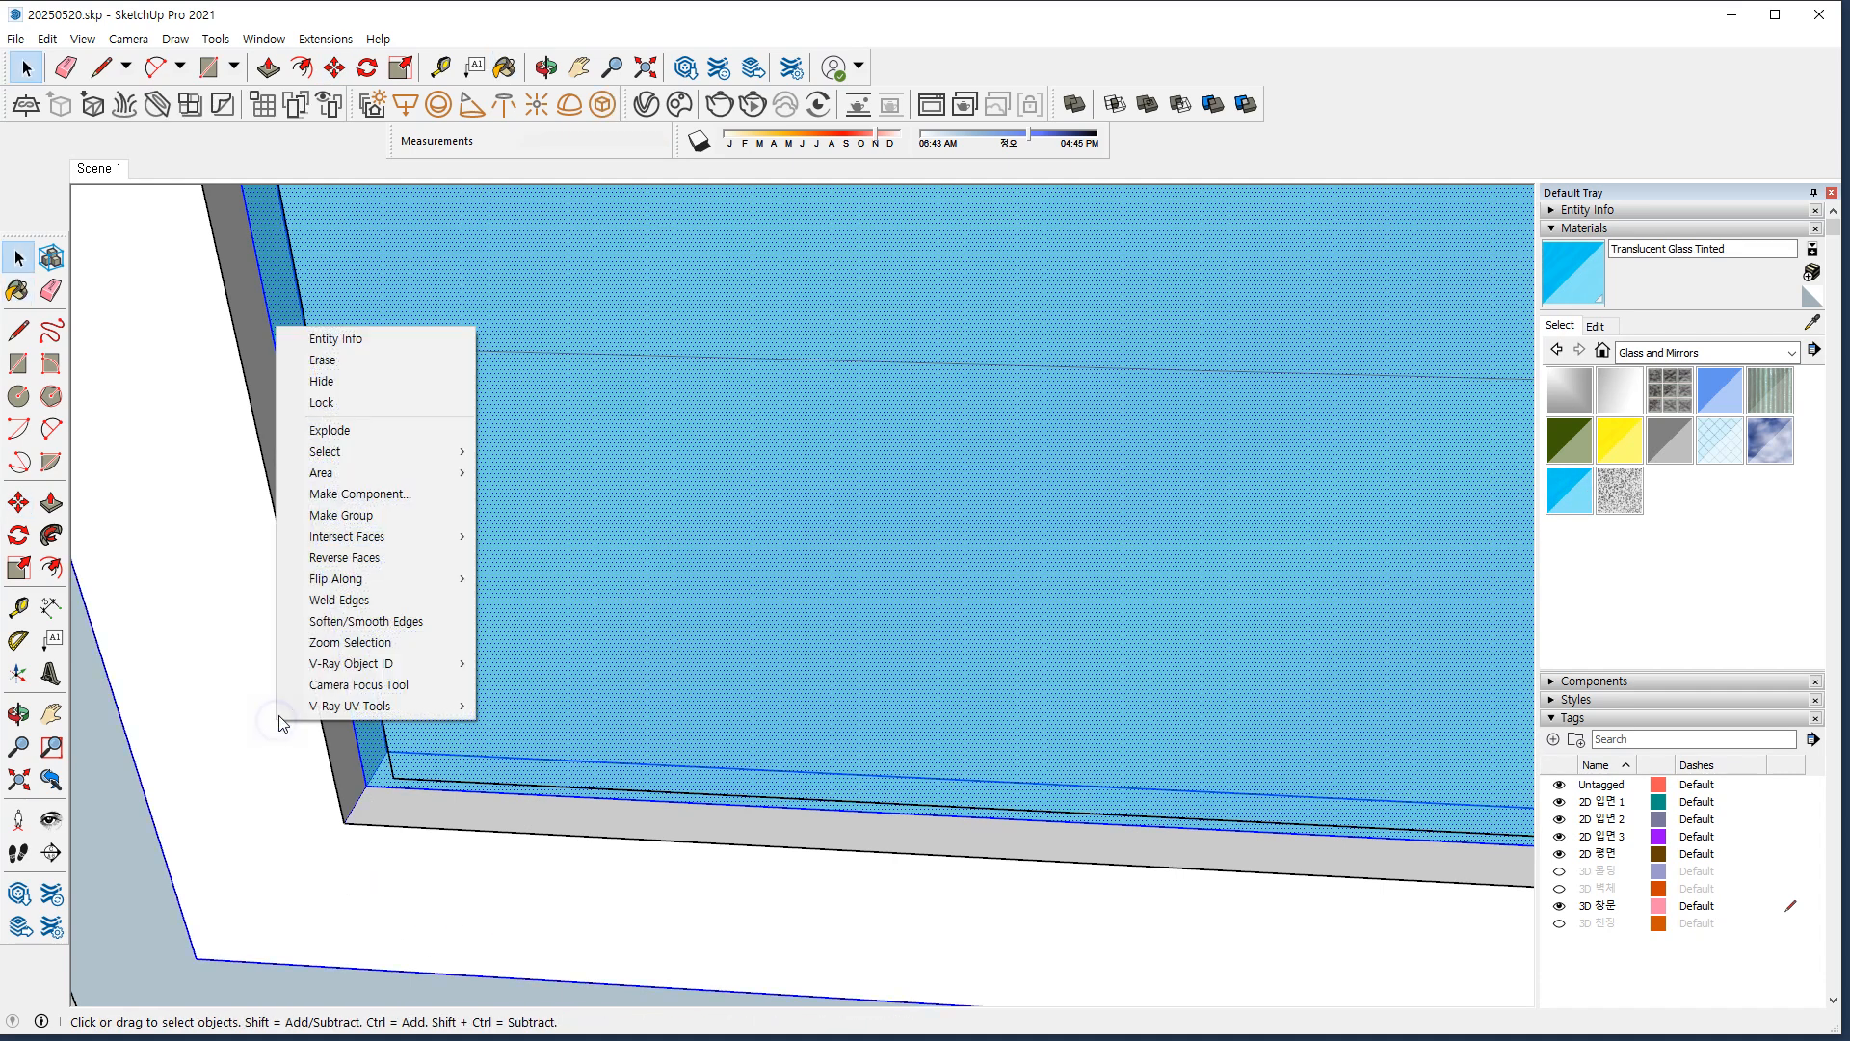
left_click(392, 514)
Examine from the opposite side how the left sash's lower corner sits within the window frame's depth.
scroll(466, 700, "down", 5)
scroll(465, 699, "down", 3)
middle_click_drag(673, 747, 603, 754)
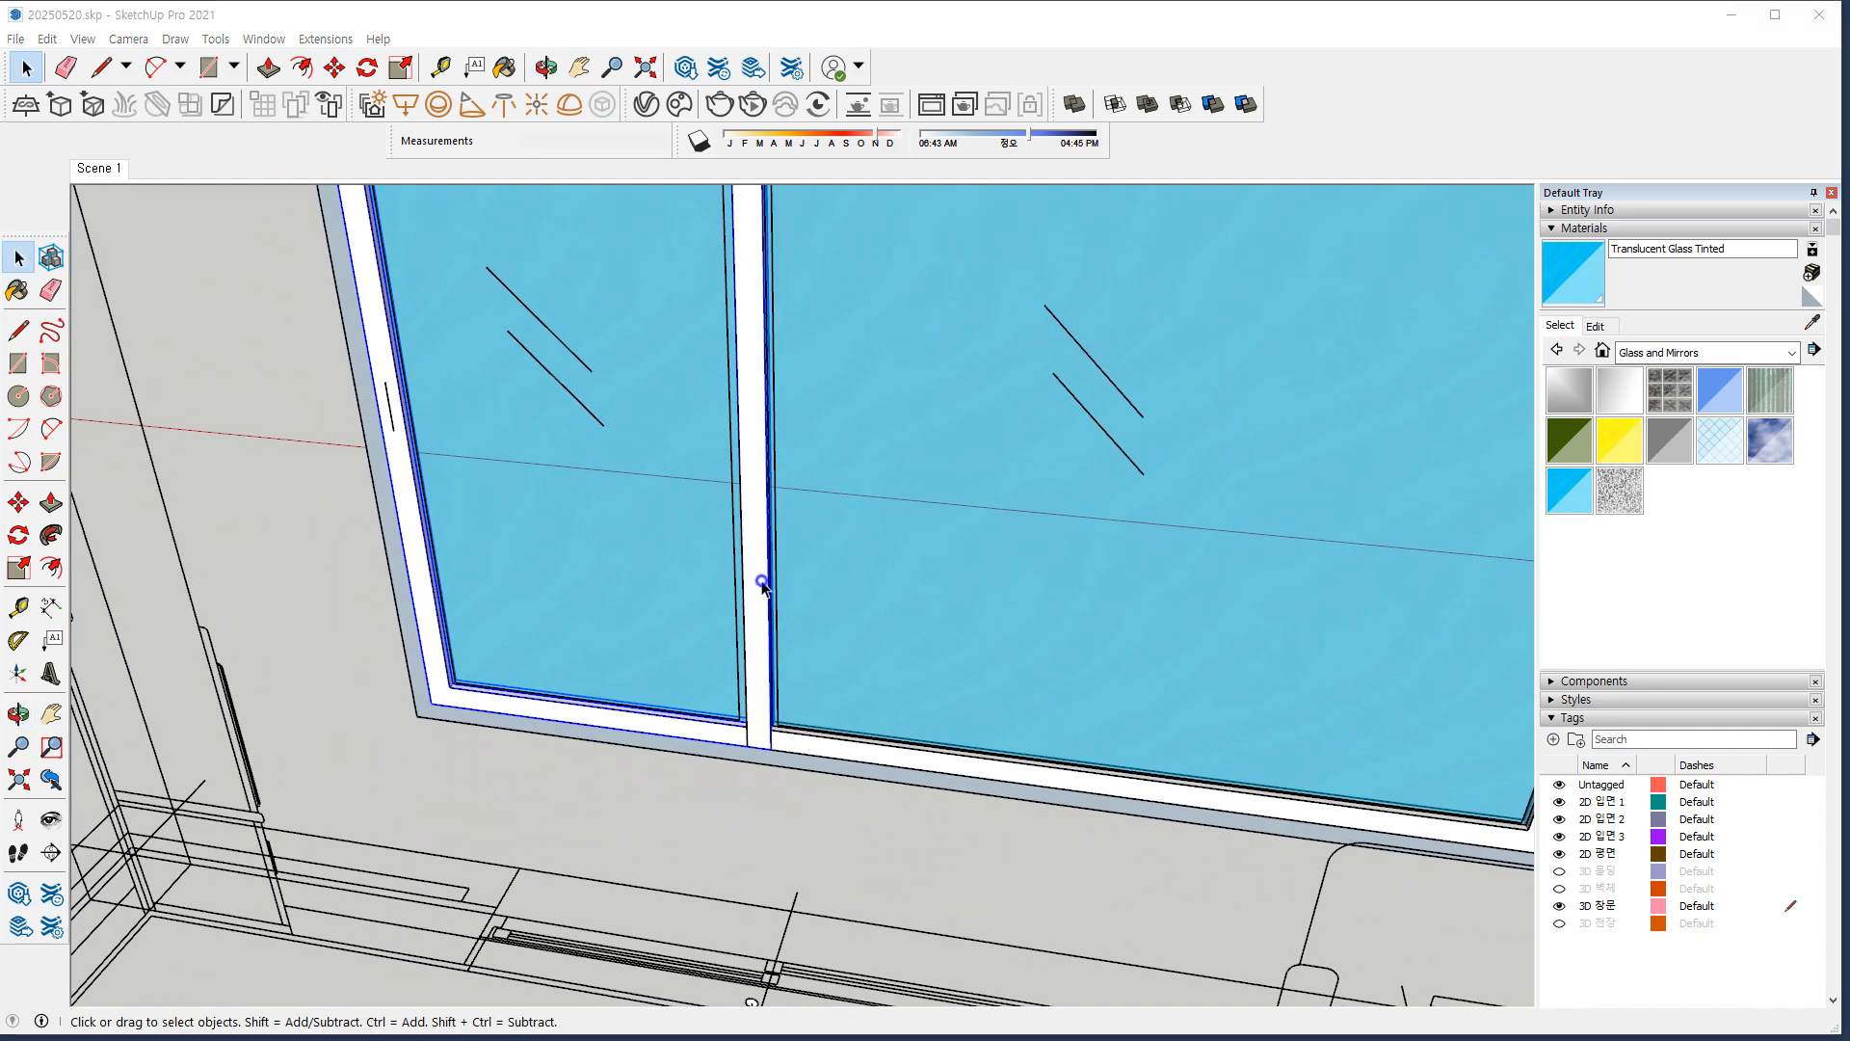
middle_click_drag(797, 517, 1183, 500)
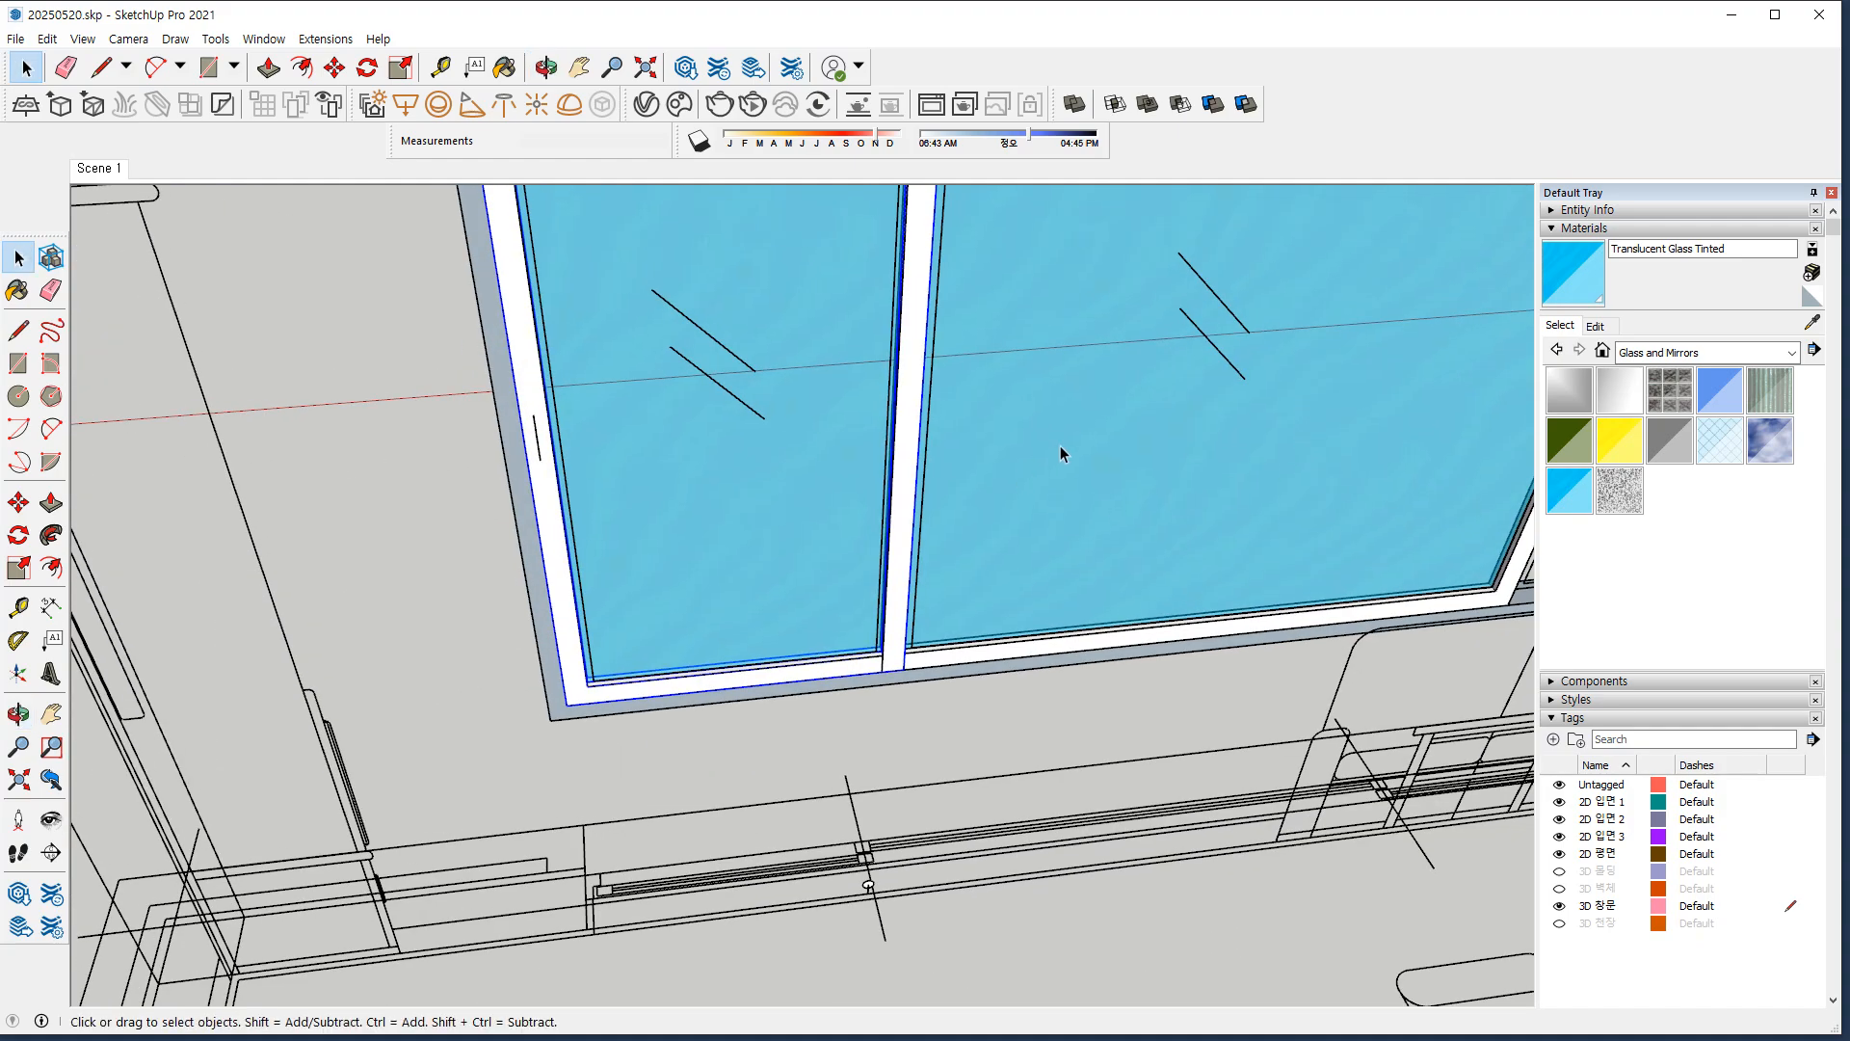
scroll(1125, 402, "down", 3)
middle_click_drag(1160, 401, 792, 450)
scroll(685, 564, "up", 7)
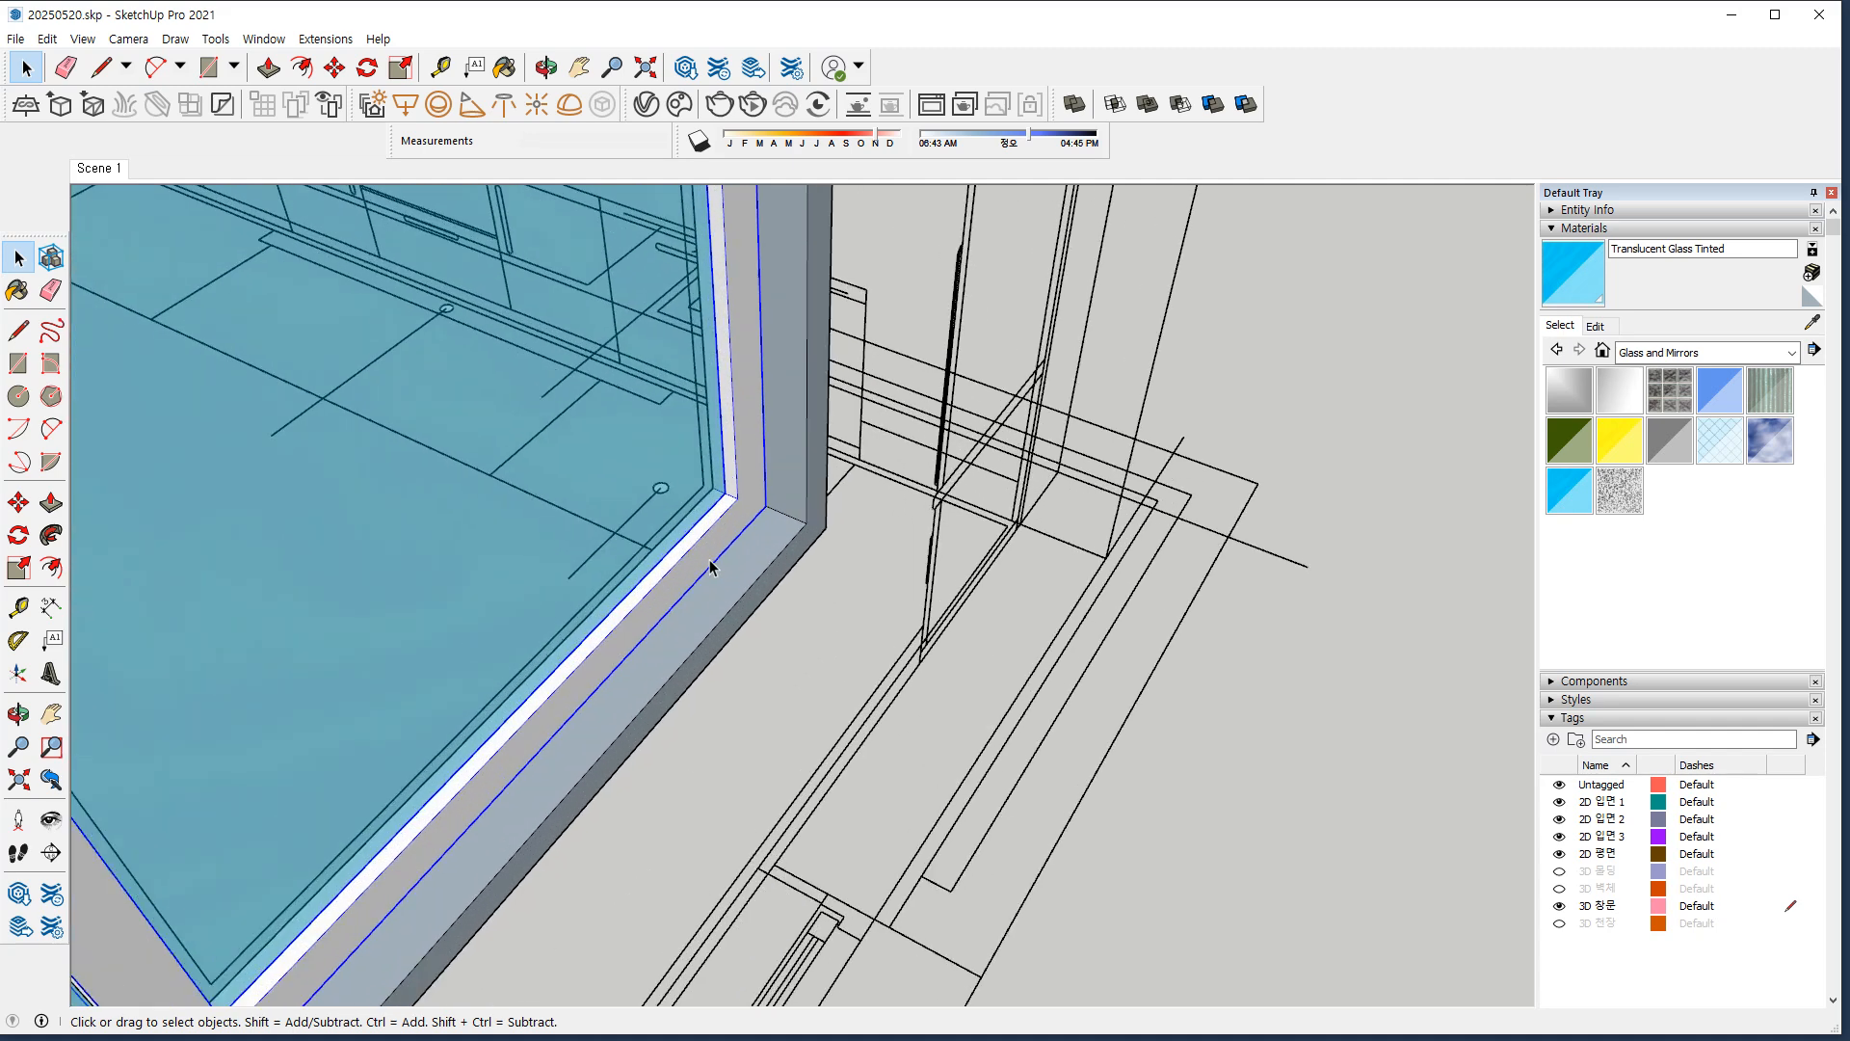
key("l")
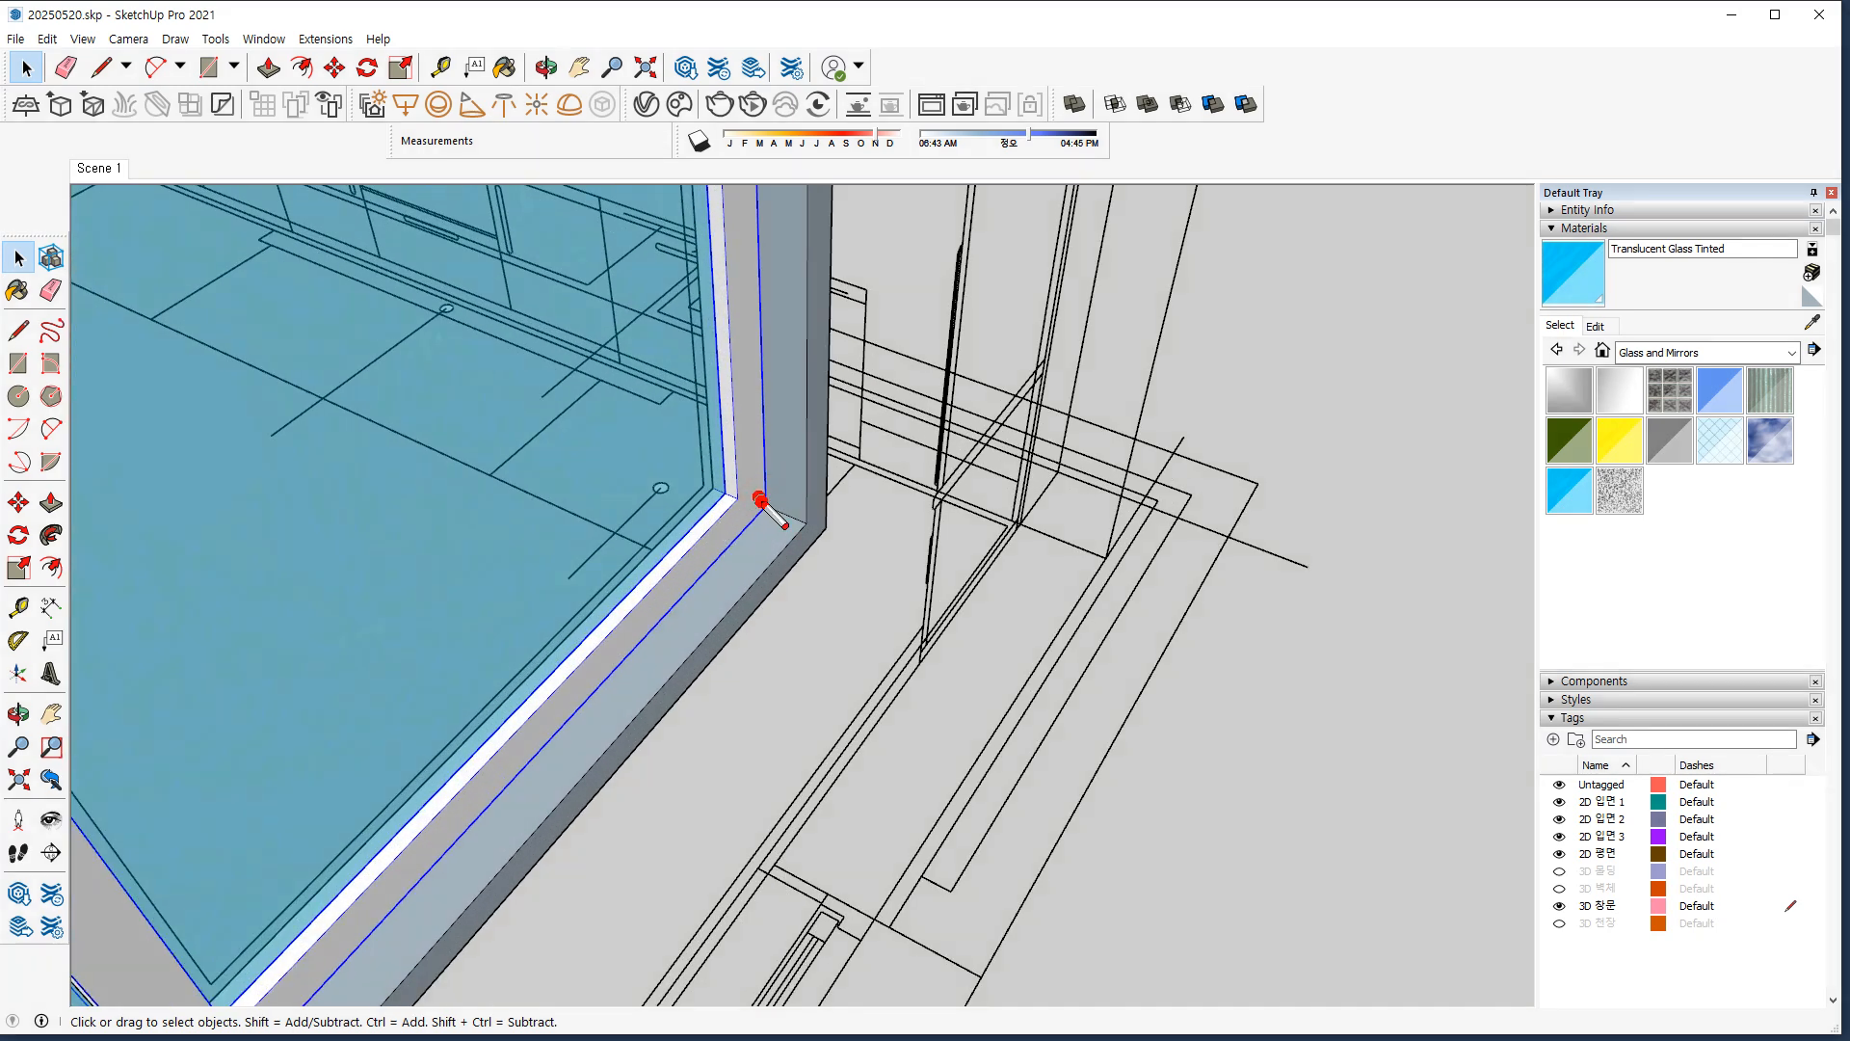
scroll(762, 501, "up", 3)
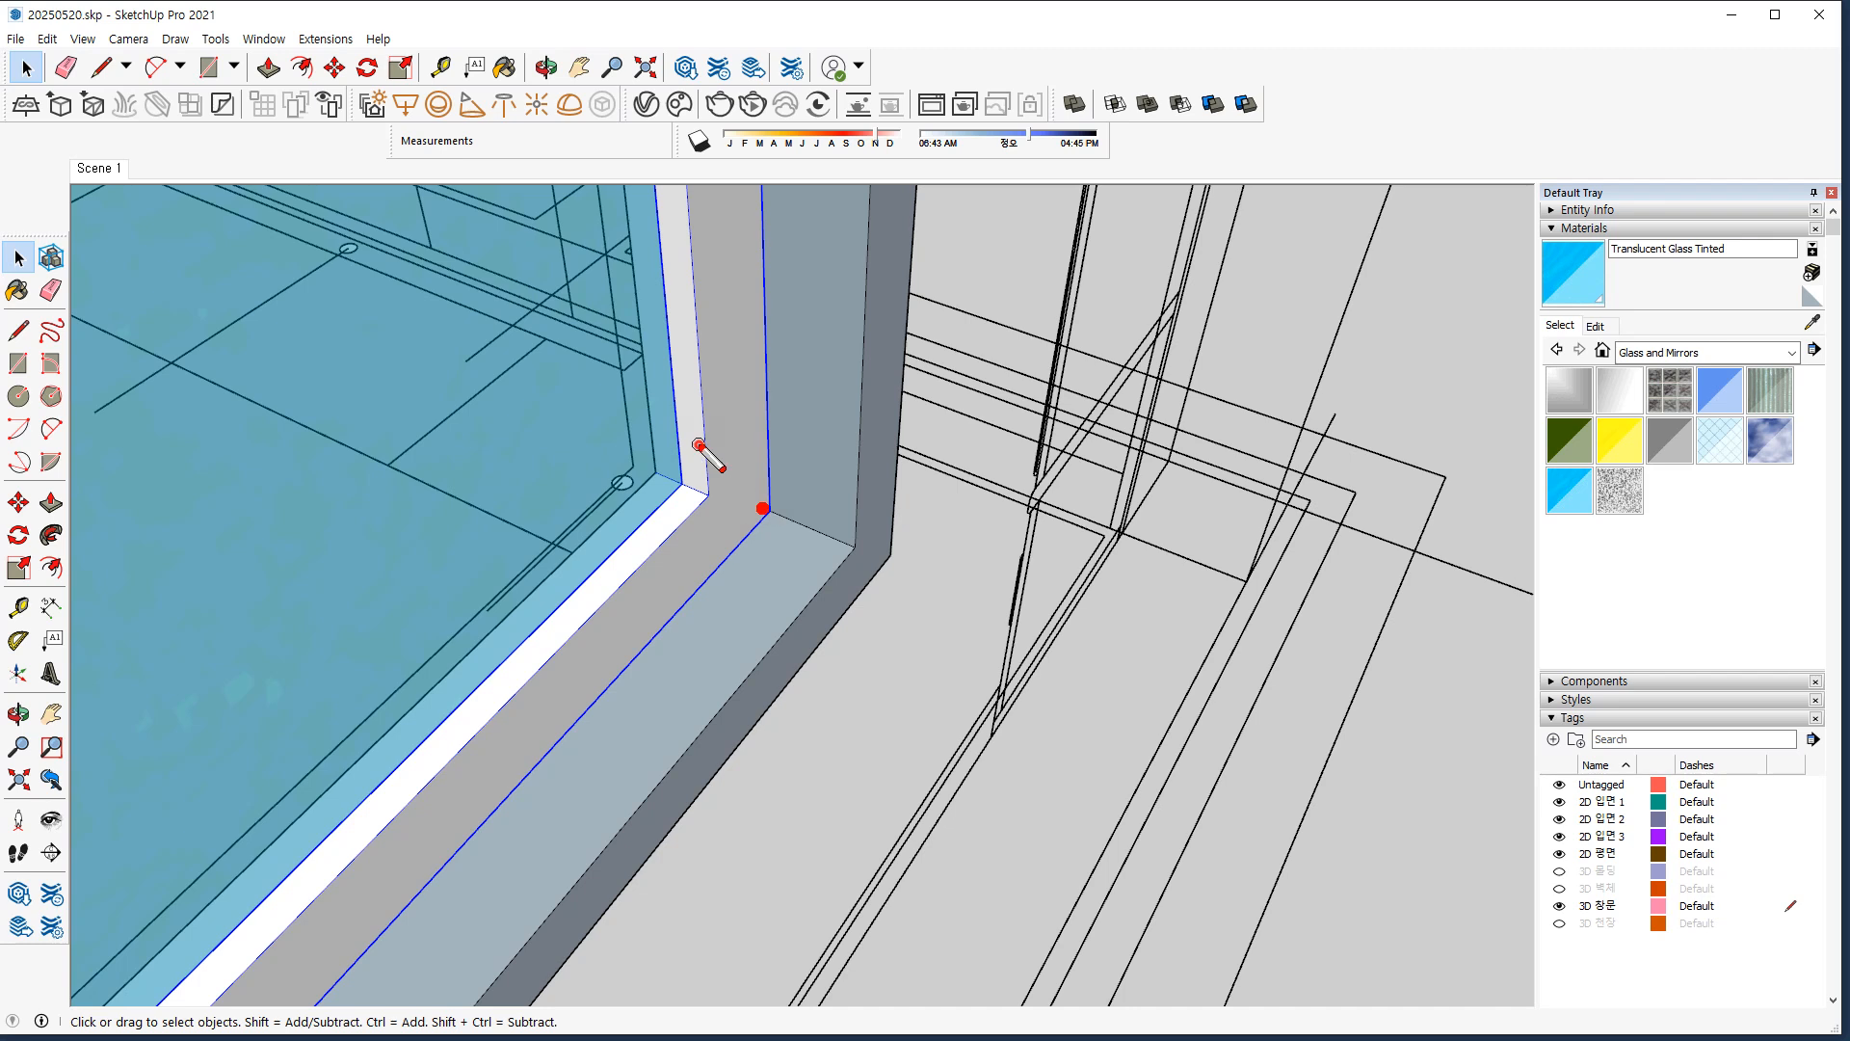
left_click_drag(698, 445, 851, 493)
scroll(757, 534, "up", 1)
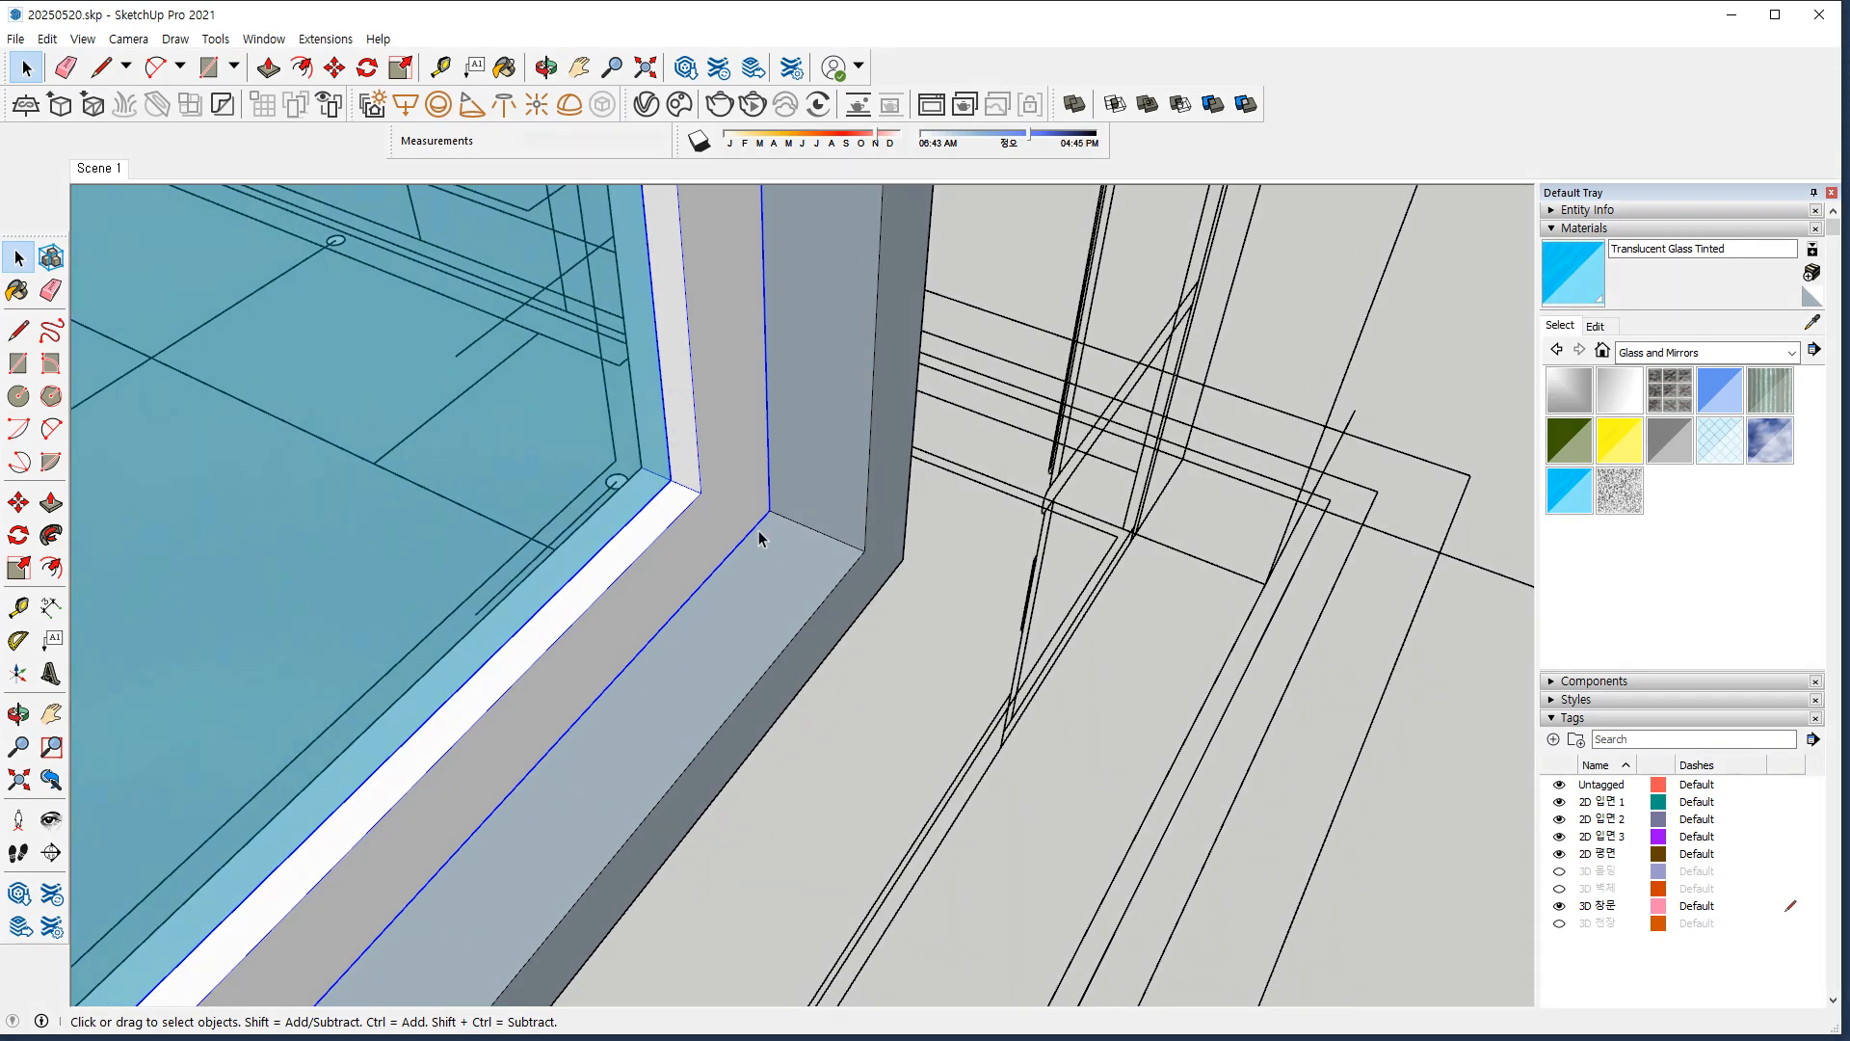
Move the selected sash with its glass 10 mm along the depth of the window frame.
key("m")
left_click(769, 510)
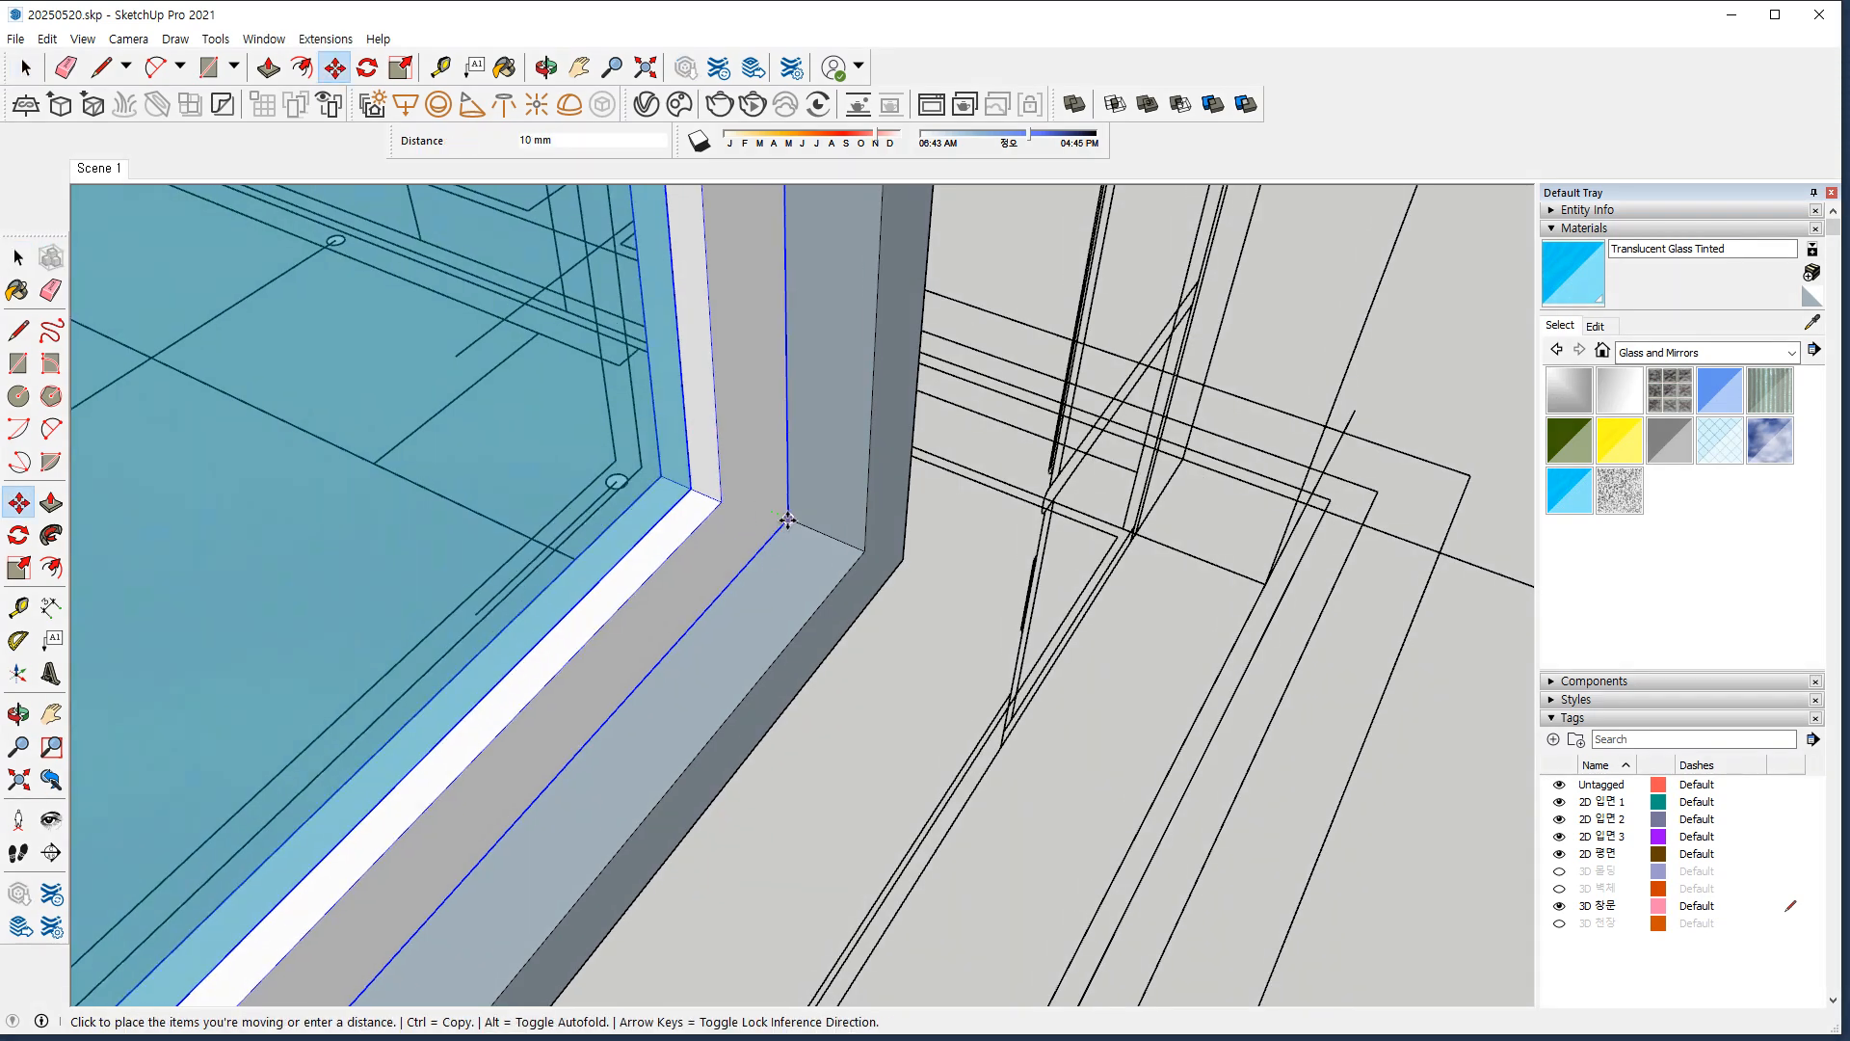
left_click(788, 521)
Move the side sash 40 mm along the green axis so it sits against the face of the center sash.
middle_click_drag(240, 640, 847, 671)
key("space")
left_click(1080, 740)
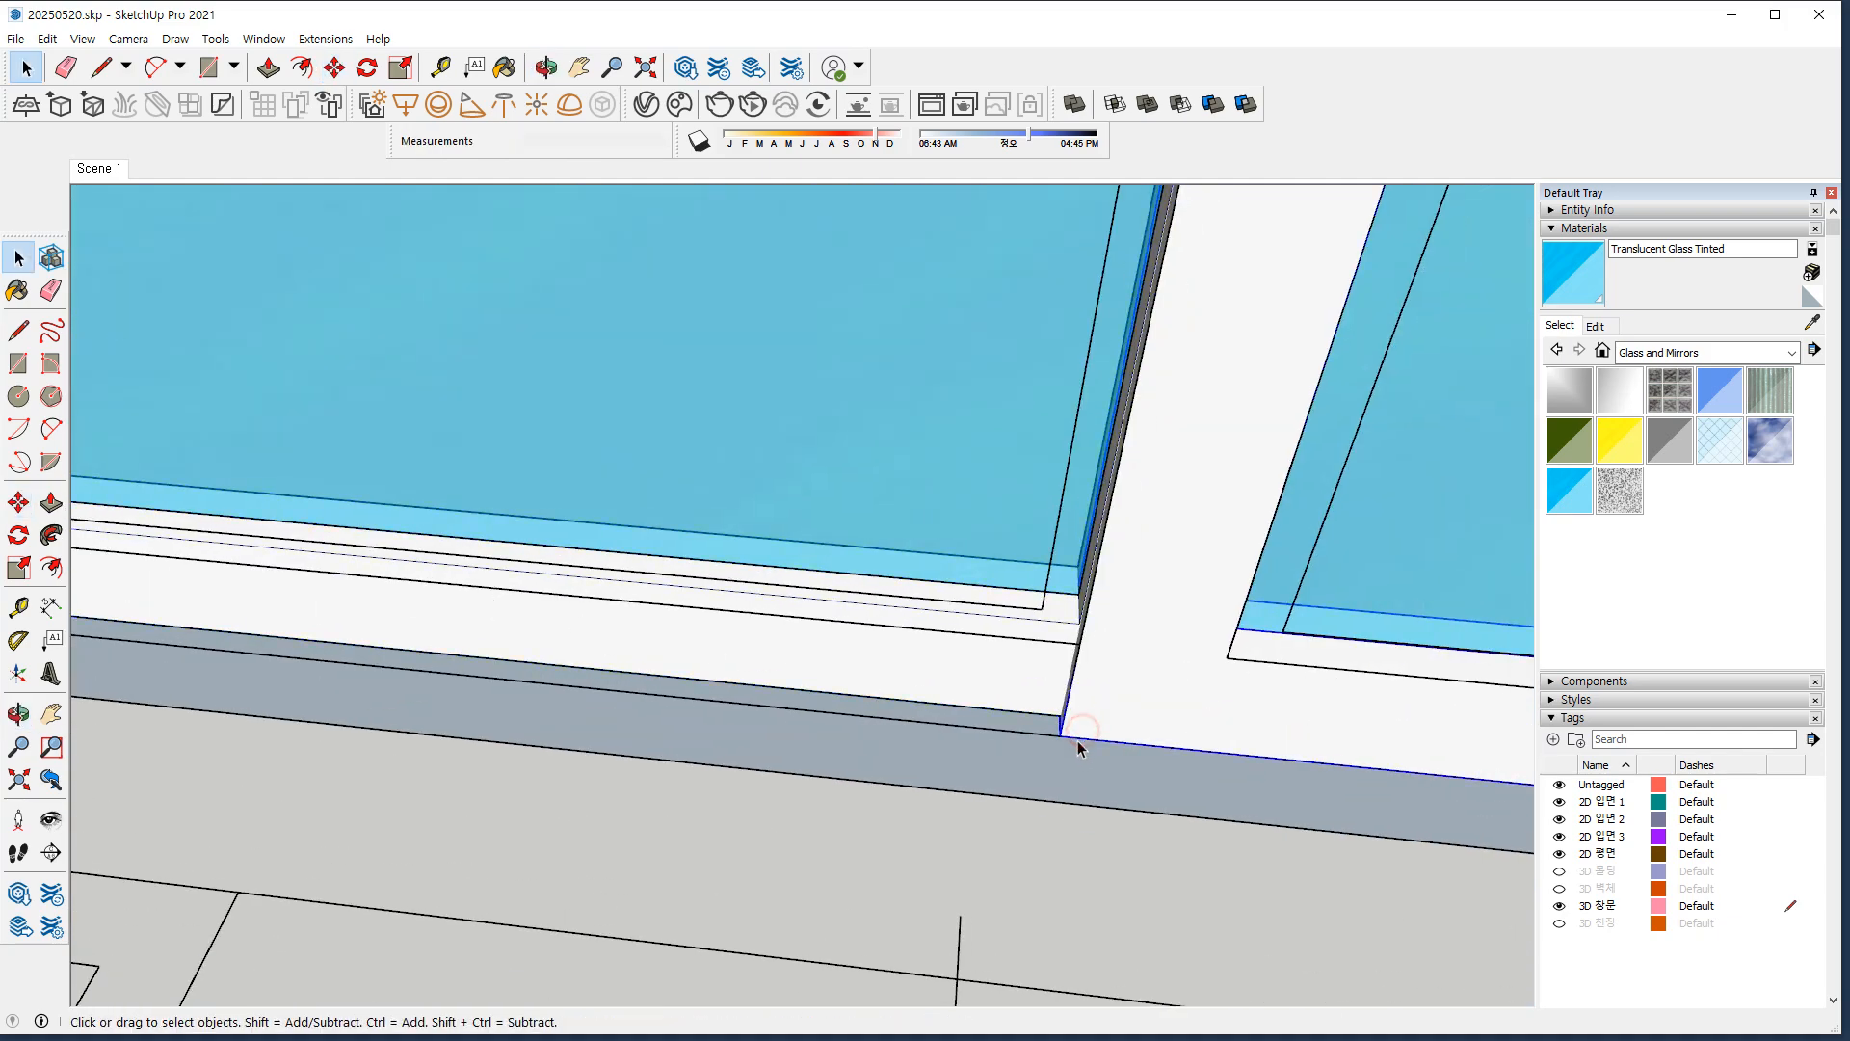
key("m")
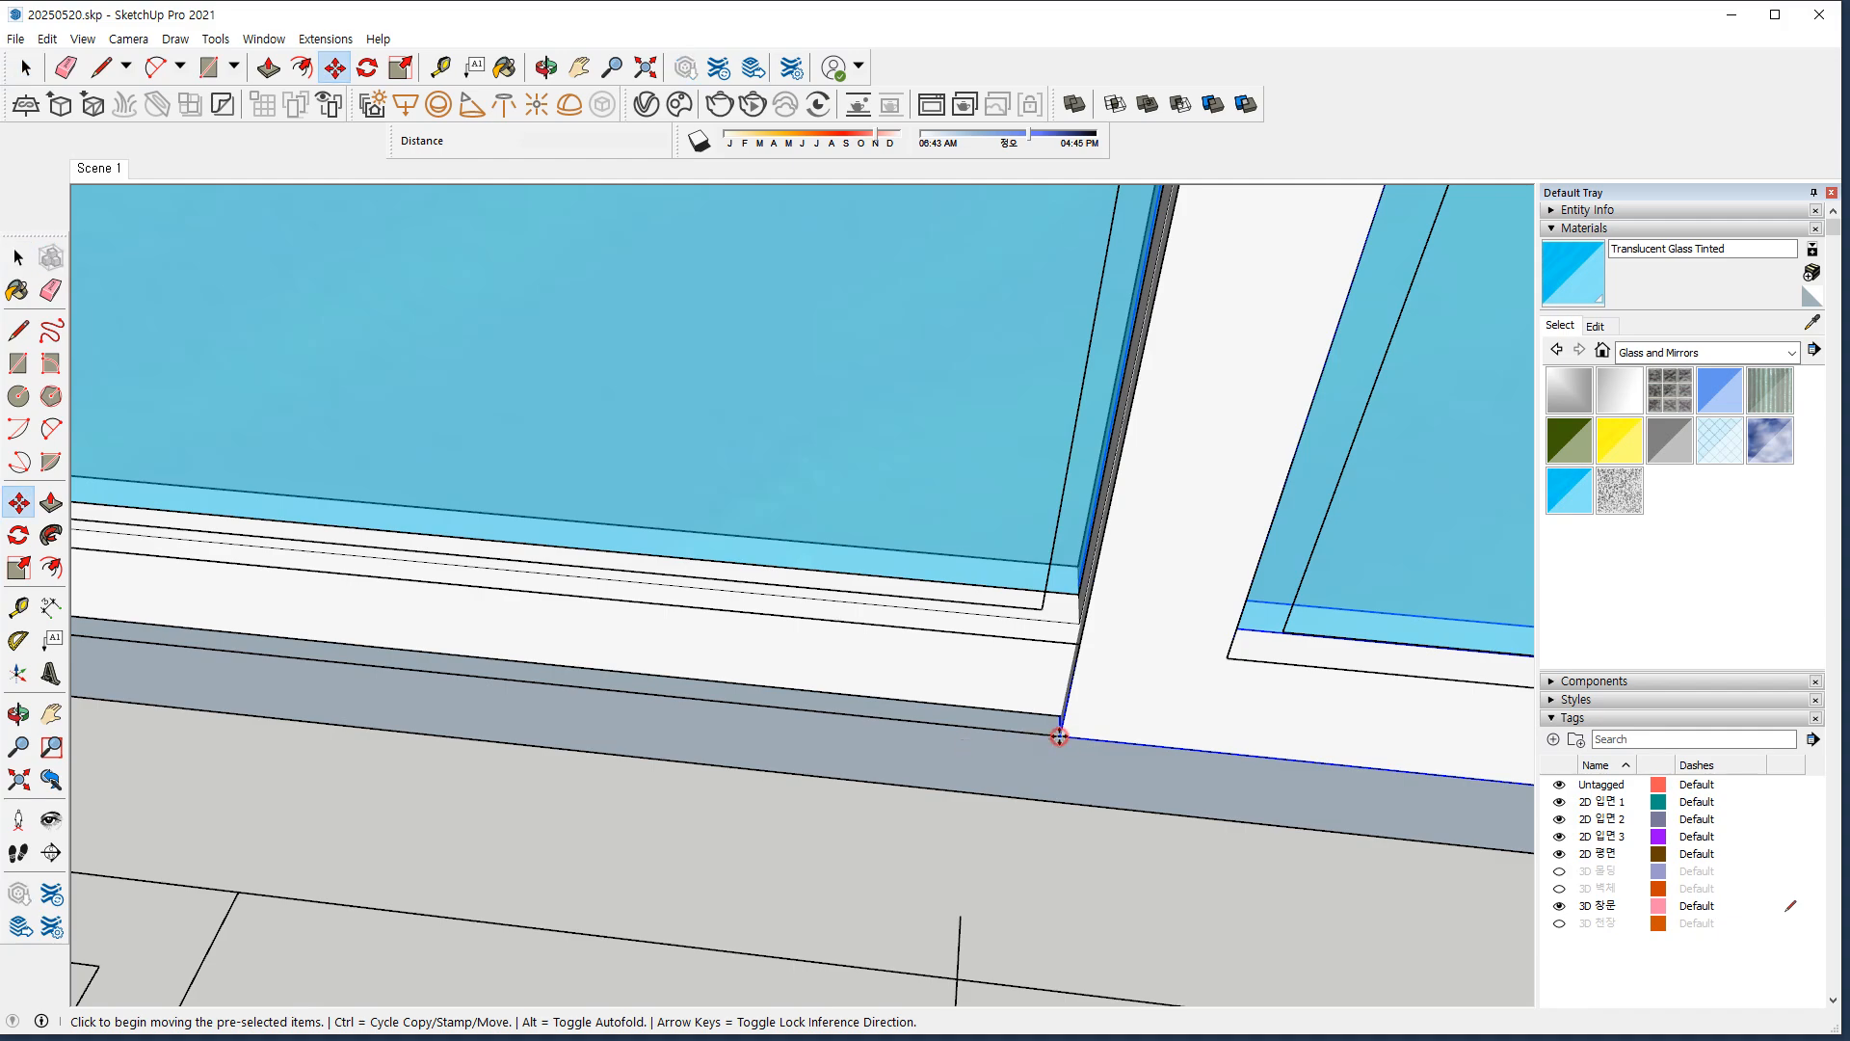
left_click(1059, 736)
middle_click_drag(1177, 607, 53, 600)
middle_click_drag(251, 588, 75, 619)
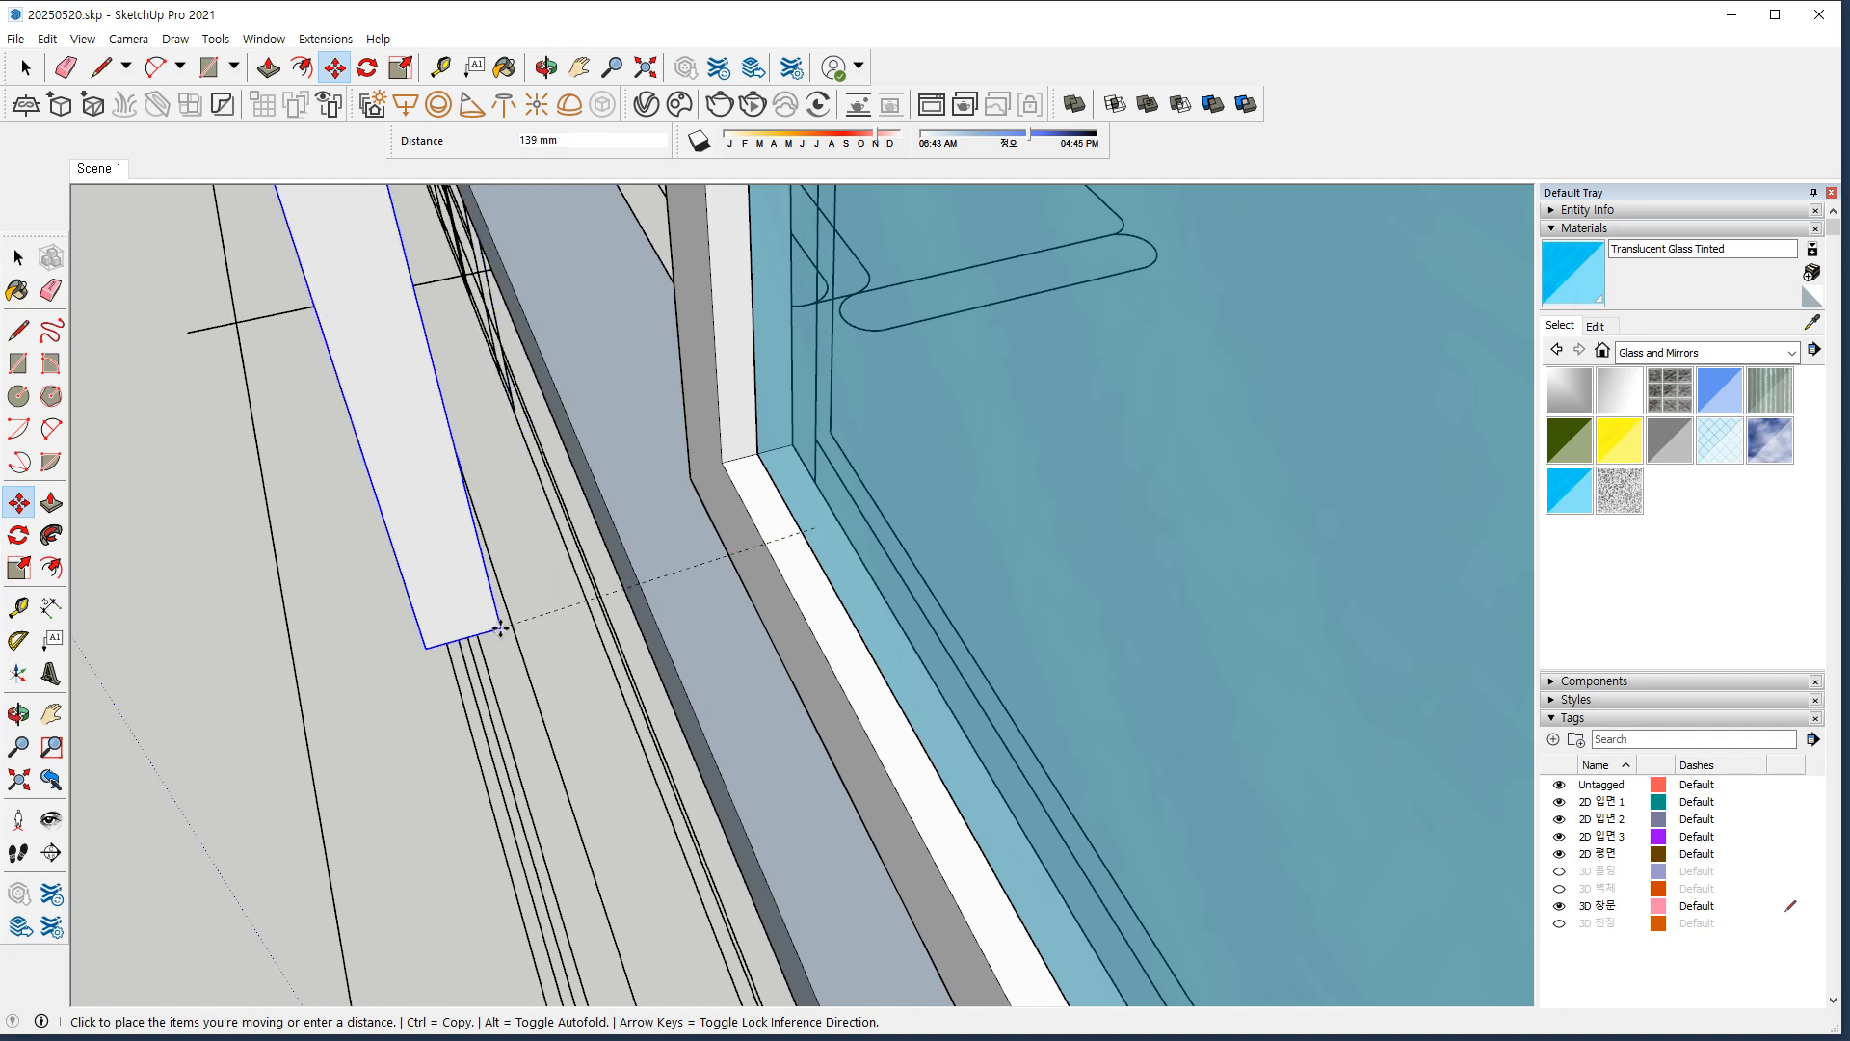
key("Left")
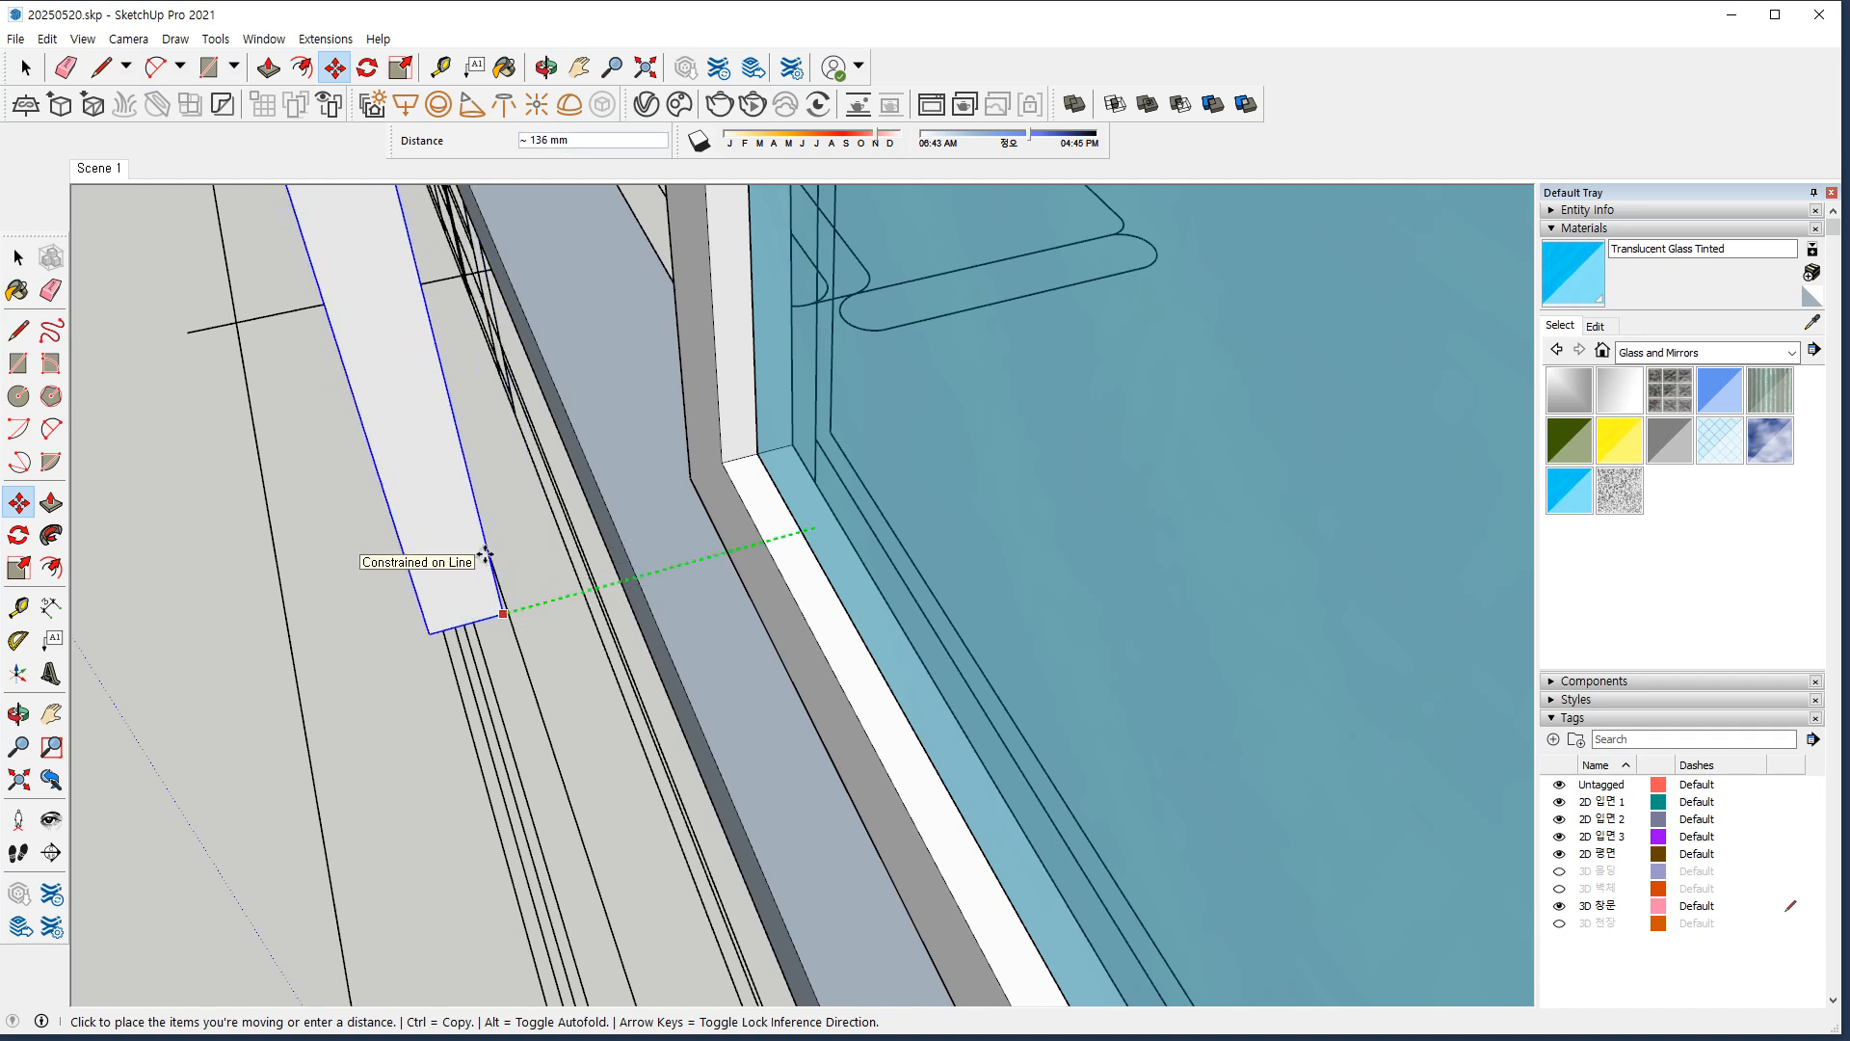
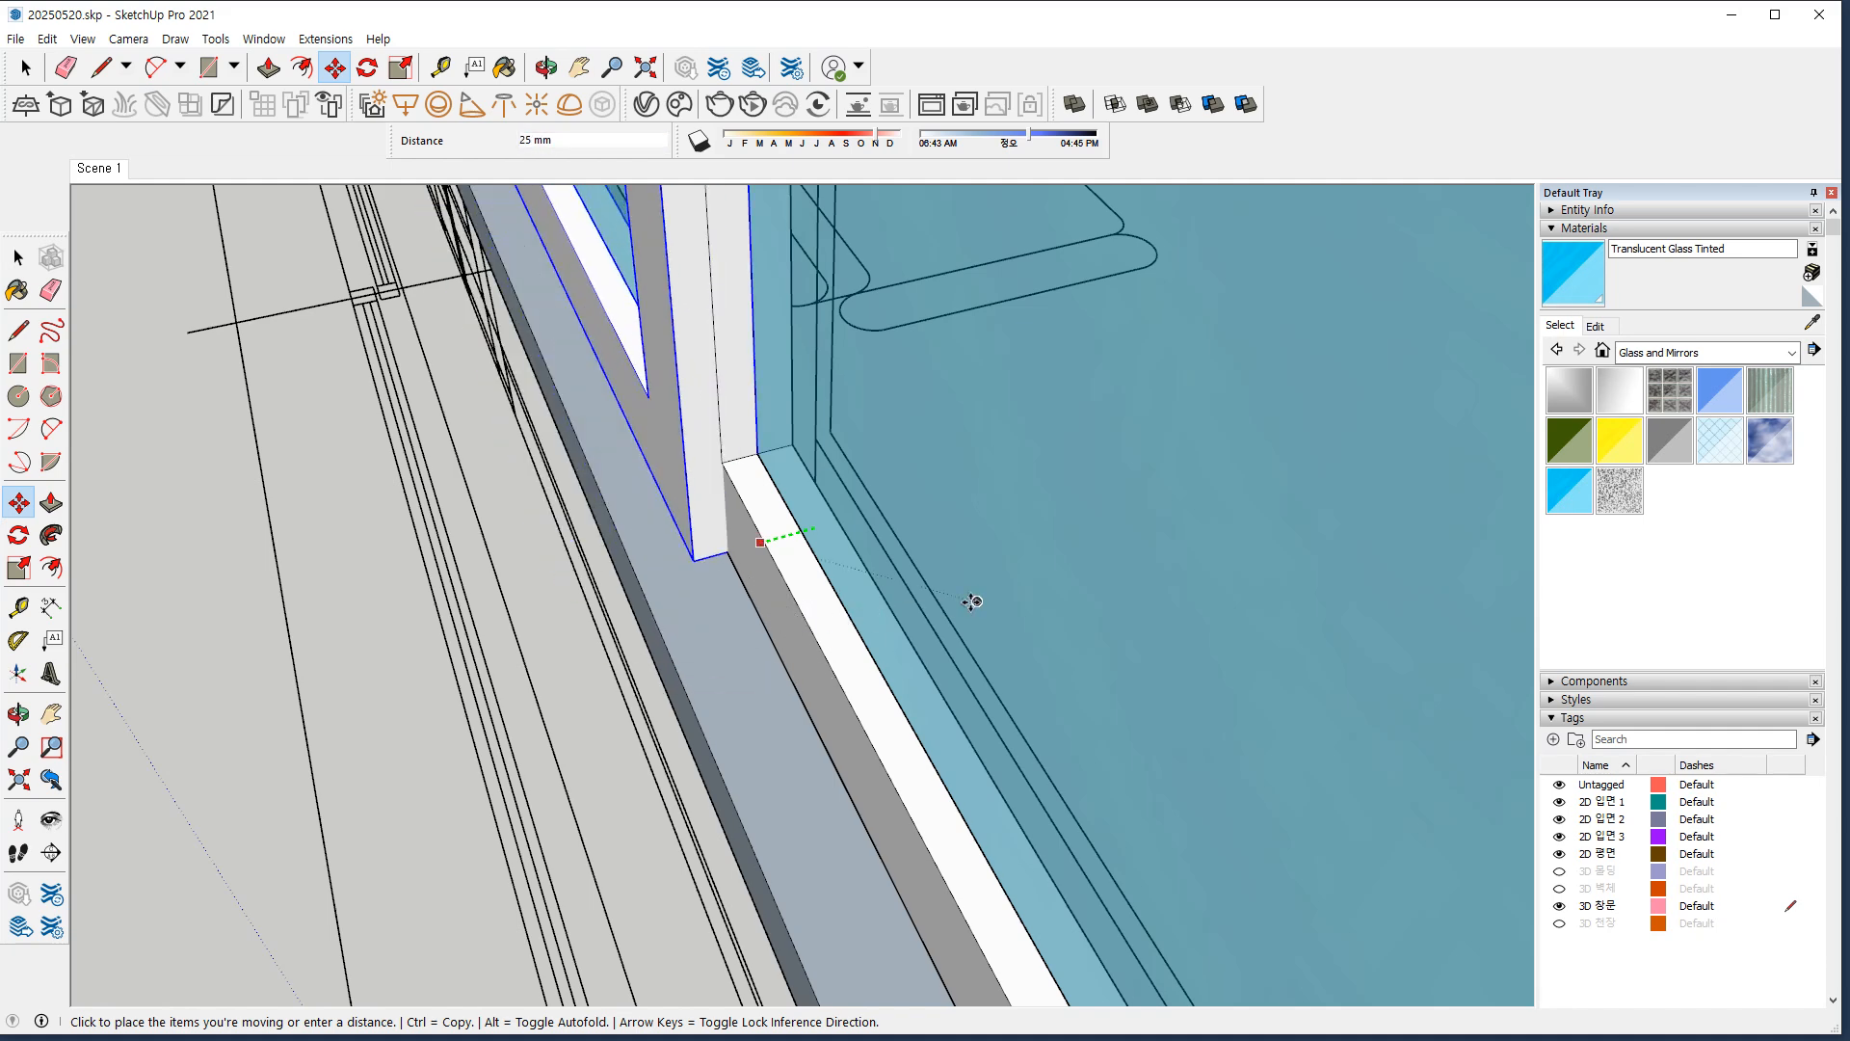
left_click(765, 624)
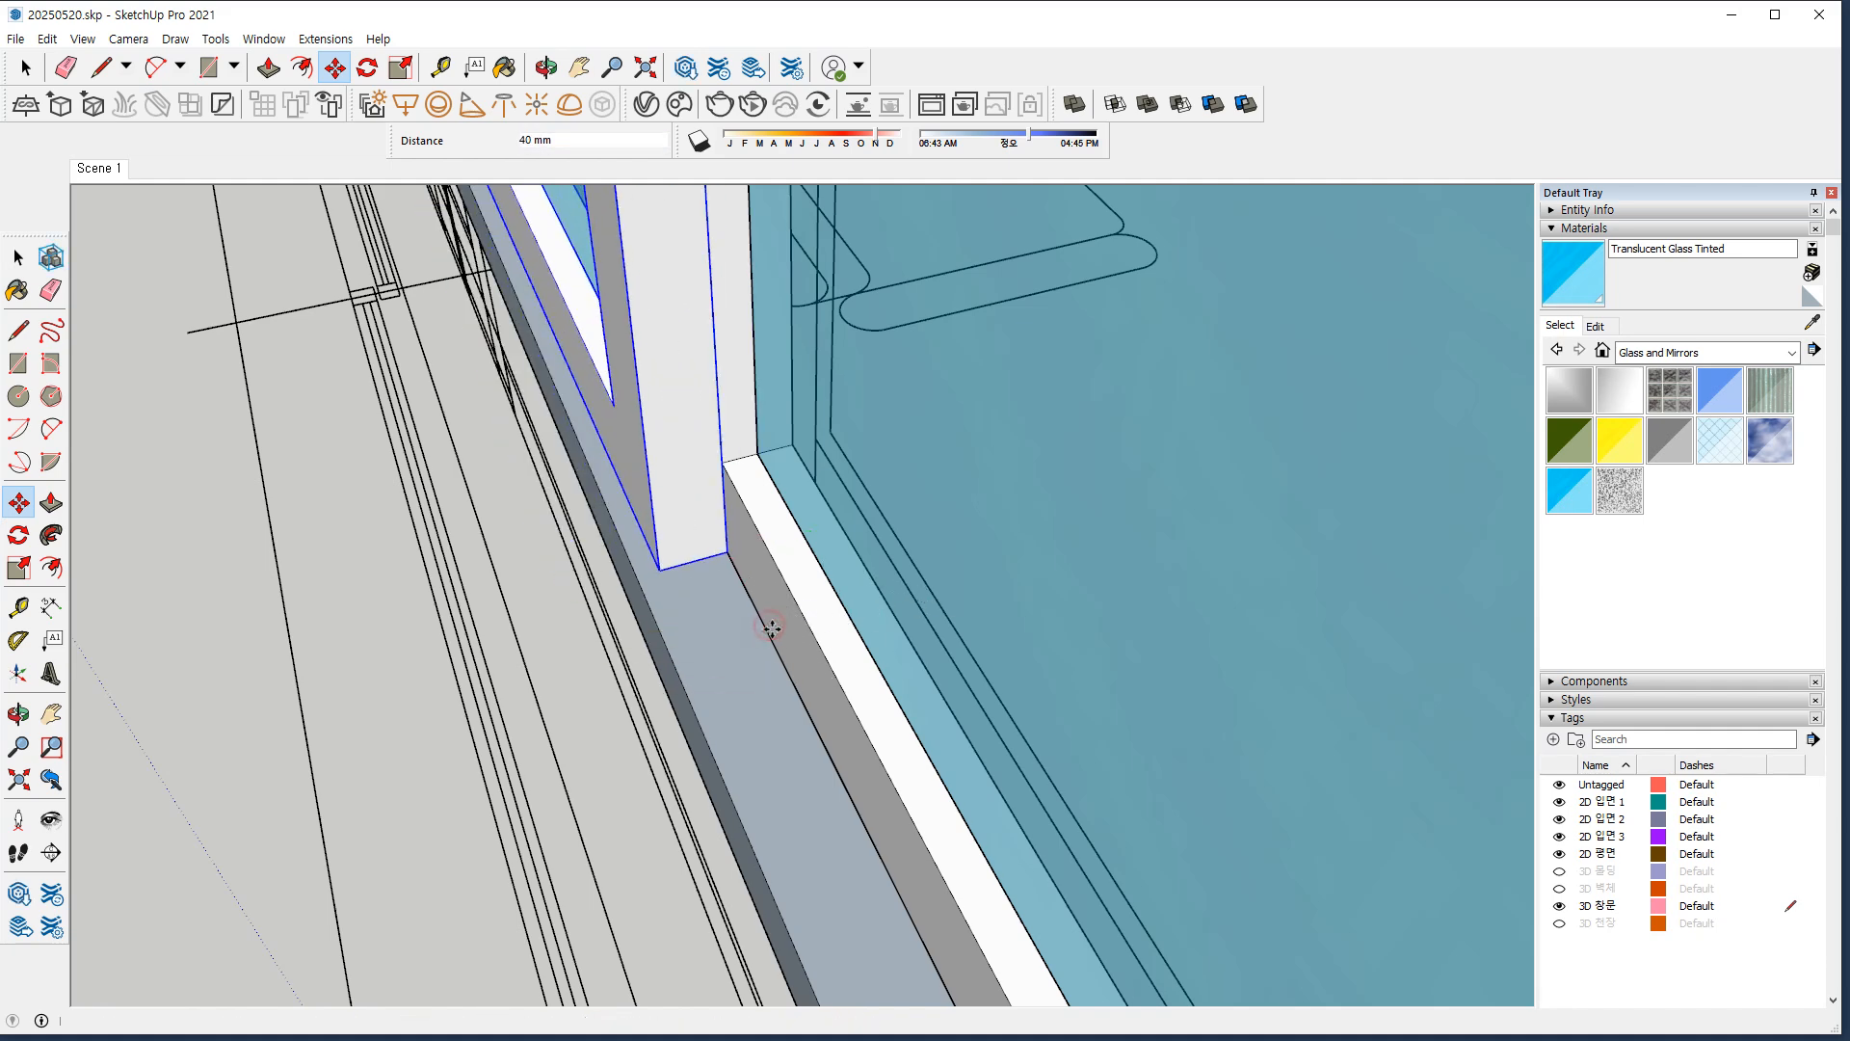
Copy the side sash with its glass 2170 mm along the window to the frame's opposite lower corner.
middle_click_drag(766, 625, 857, 607)
key("space")
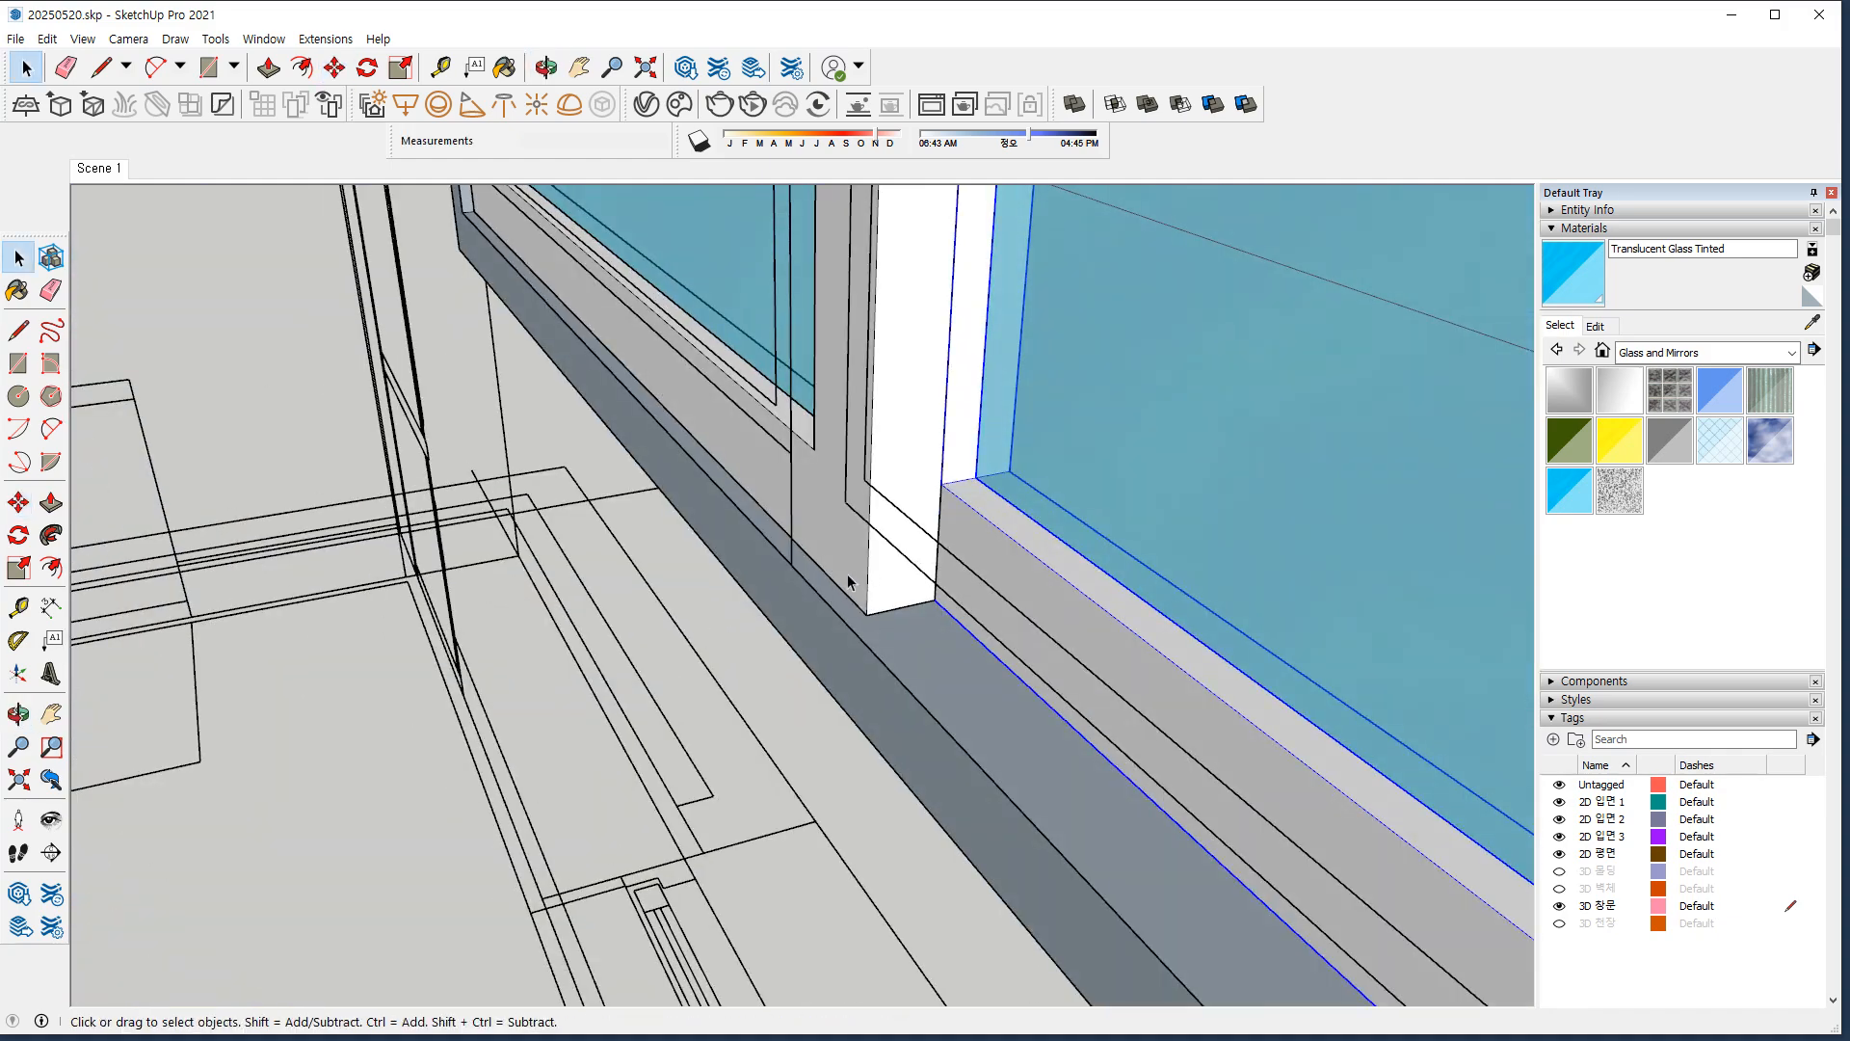
key("m")
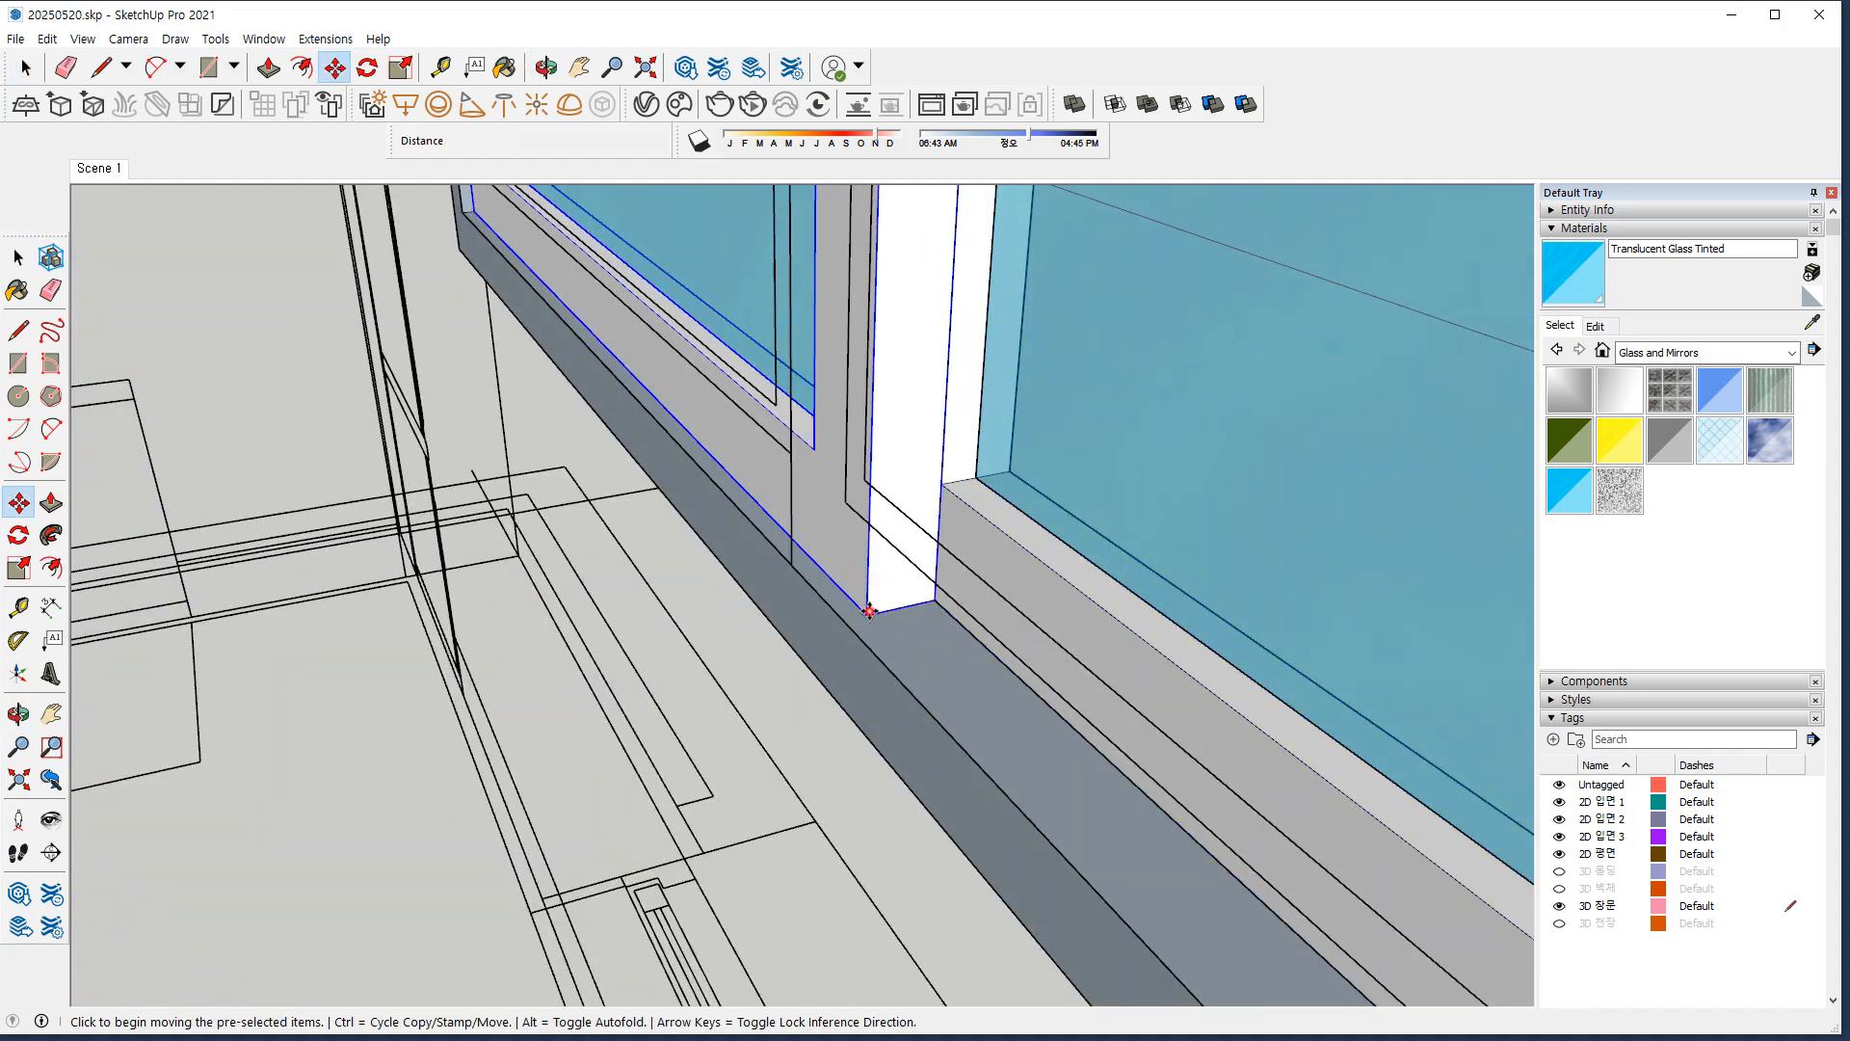
left_click(868, 614)
key("ctrl")
middle_click_drag(1016, 680, 640, 714)
key("Left")
middle_click_drag(935, 631, 1216, 532)
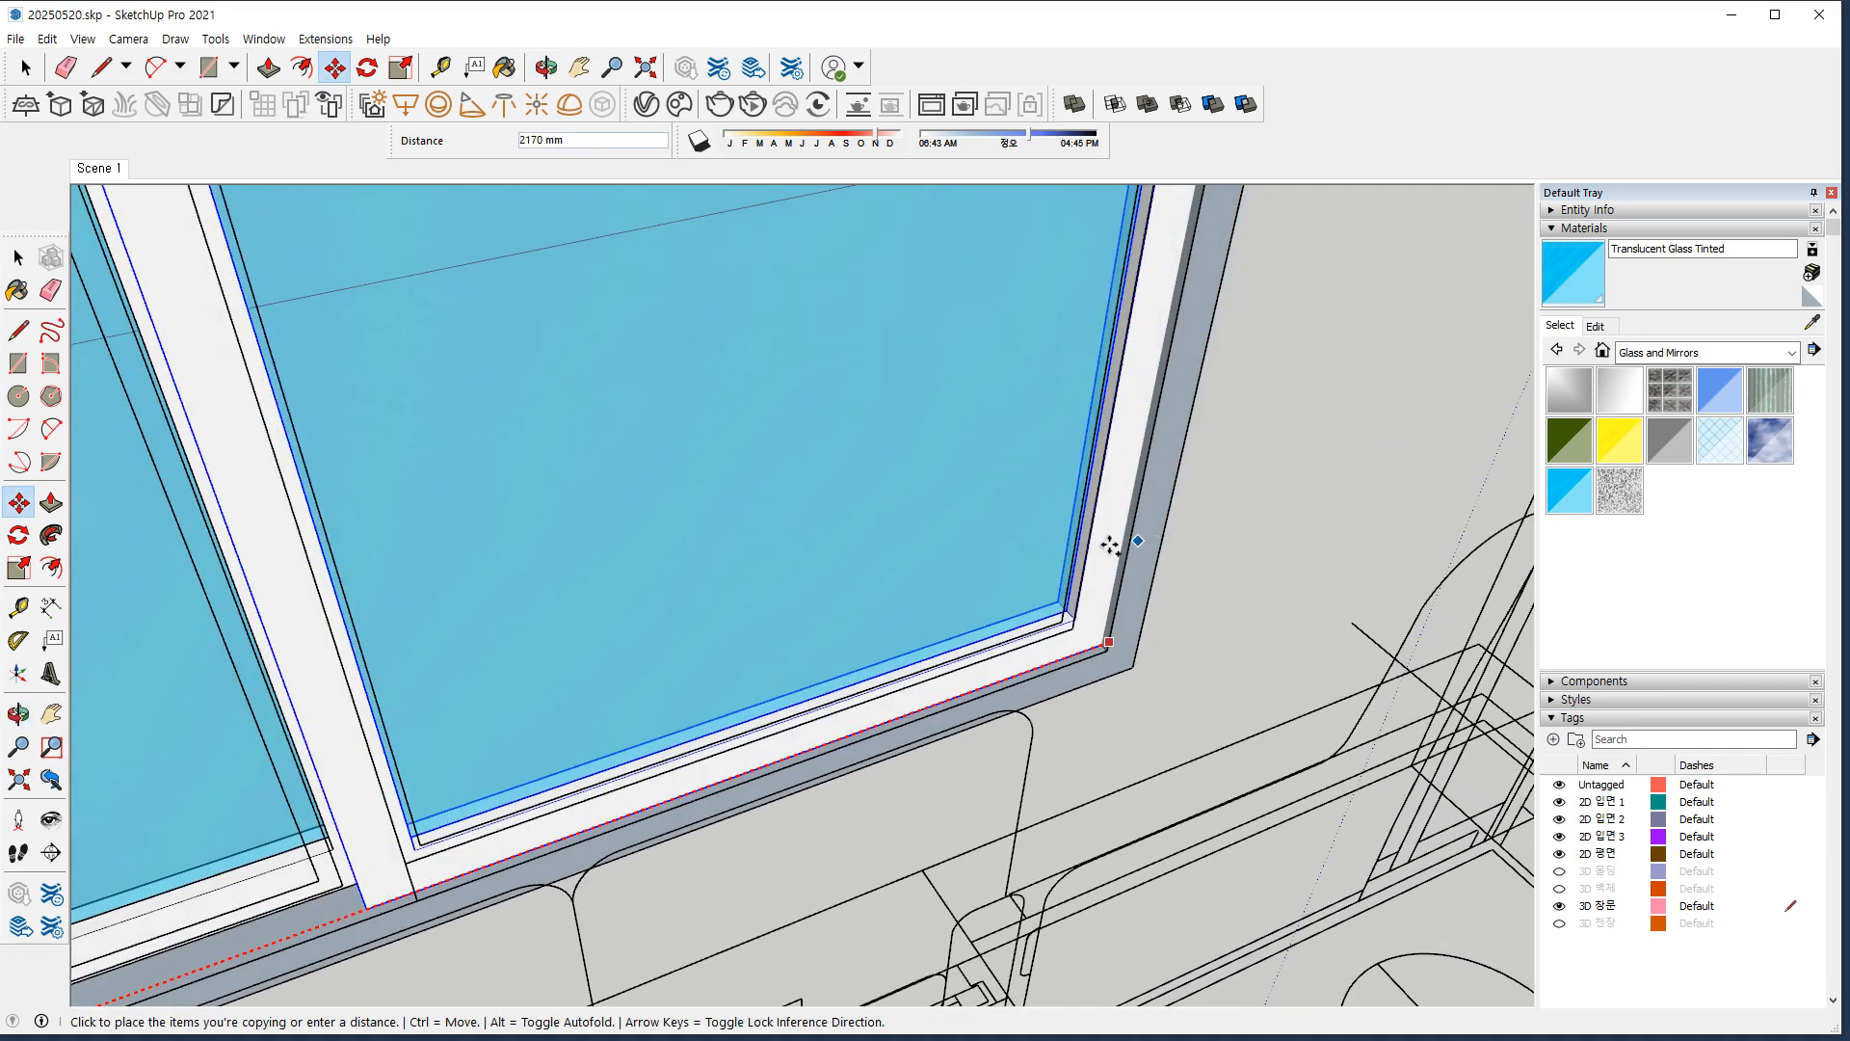
left_click(1127, 516)
key("space")
Select the window frame with all its sashes and move it 95 mm along the green axis to its position on the floor plan.
scroll(672, 761, "down", 1)
scroll(665, 755, "down", 3)
middle_click_drag(444, 711, 804, 512)
scroll(800, 511, "down", 2)
scroll(792, 507, "down", 4)
middle_click_drag(682, 467, 210, 246)
left_click_drag(207, 235, 1197, 1024)
left_click(987, 530, "shift")
left_click(504, 370, "shift")
scroll(729, 380, "down", 2)
middle_click_drag(831, 378, 835, 460, "shift")
left_click_drag(208, 238, 1104, 963)
middle_click_drag(774, 353, 964, 391)
middle_click_drag(656, 607, 776, 231, "shift")
scroll(823, 528, "up", 2)
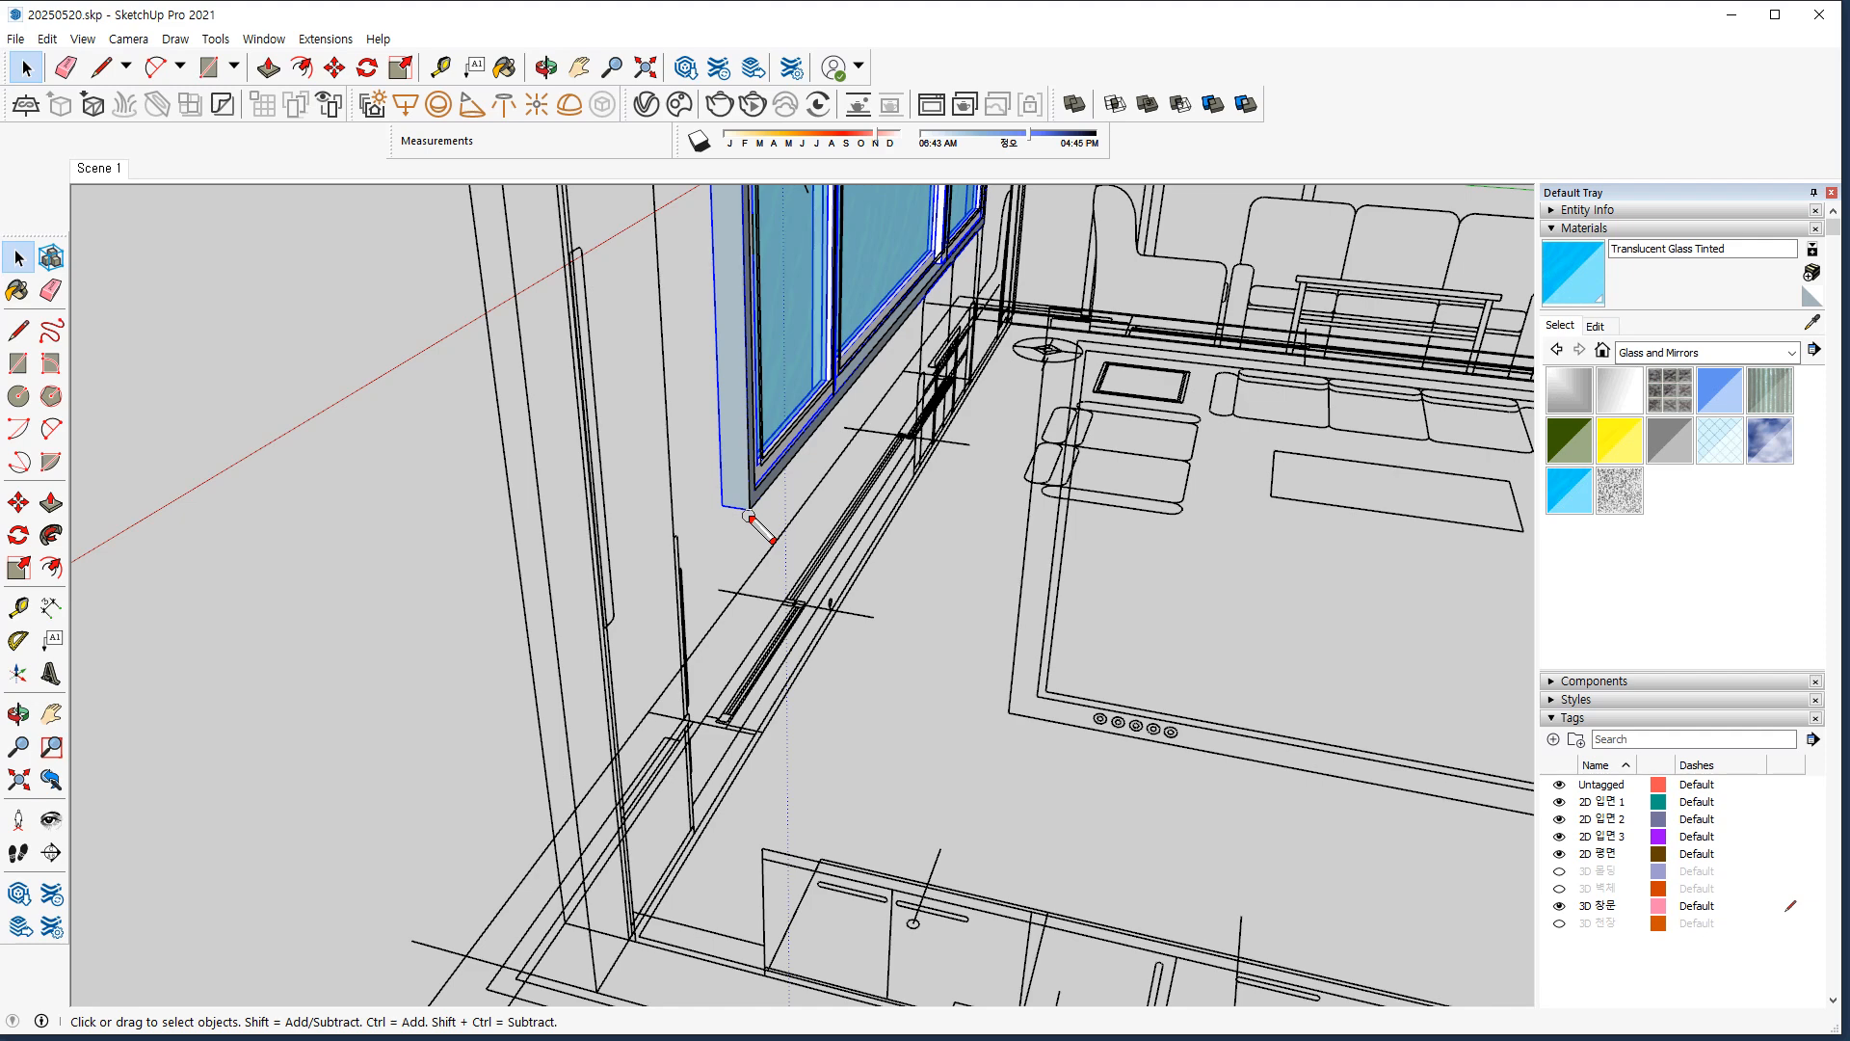
left_click(755, 737)
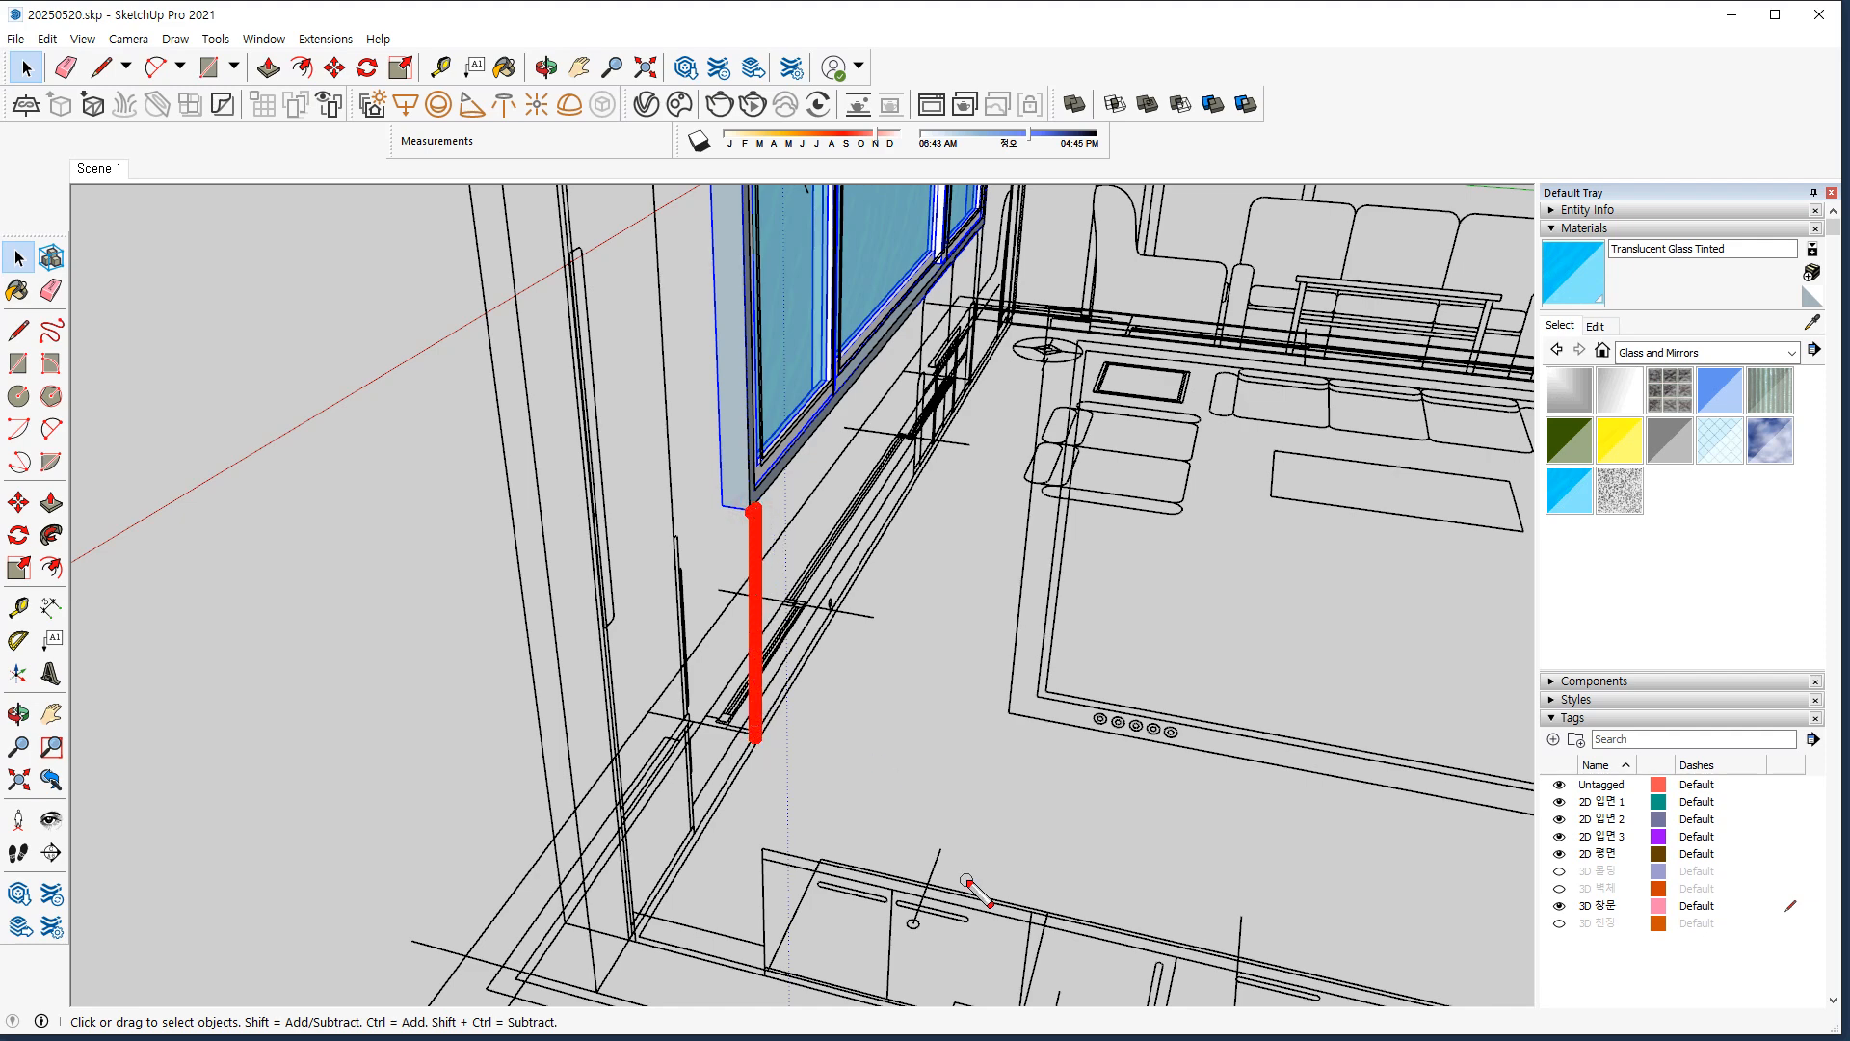
scroll(784, 750, "up", 5)
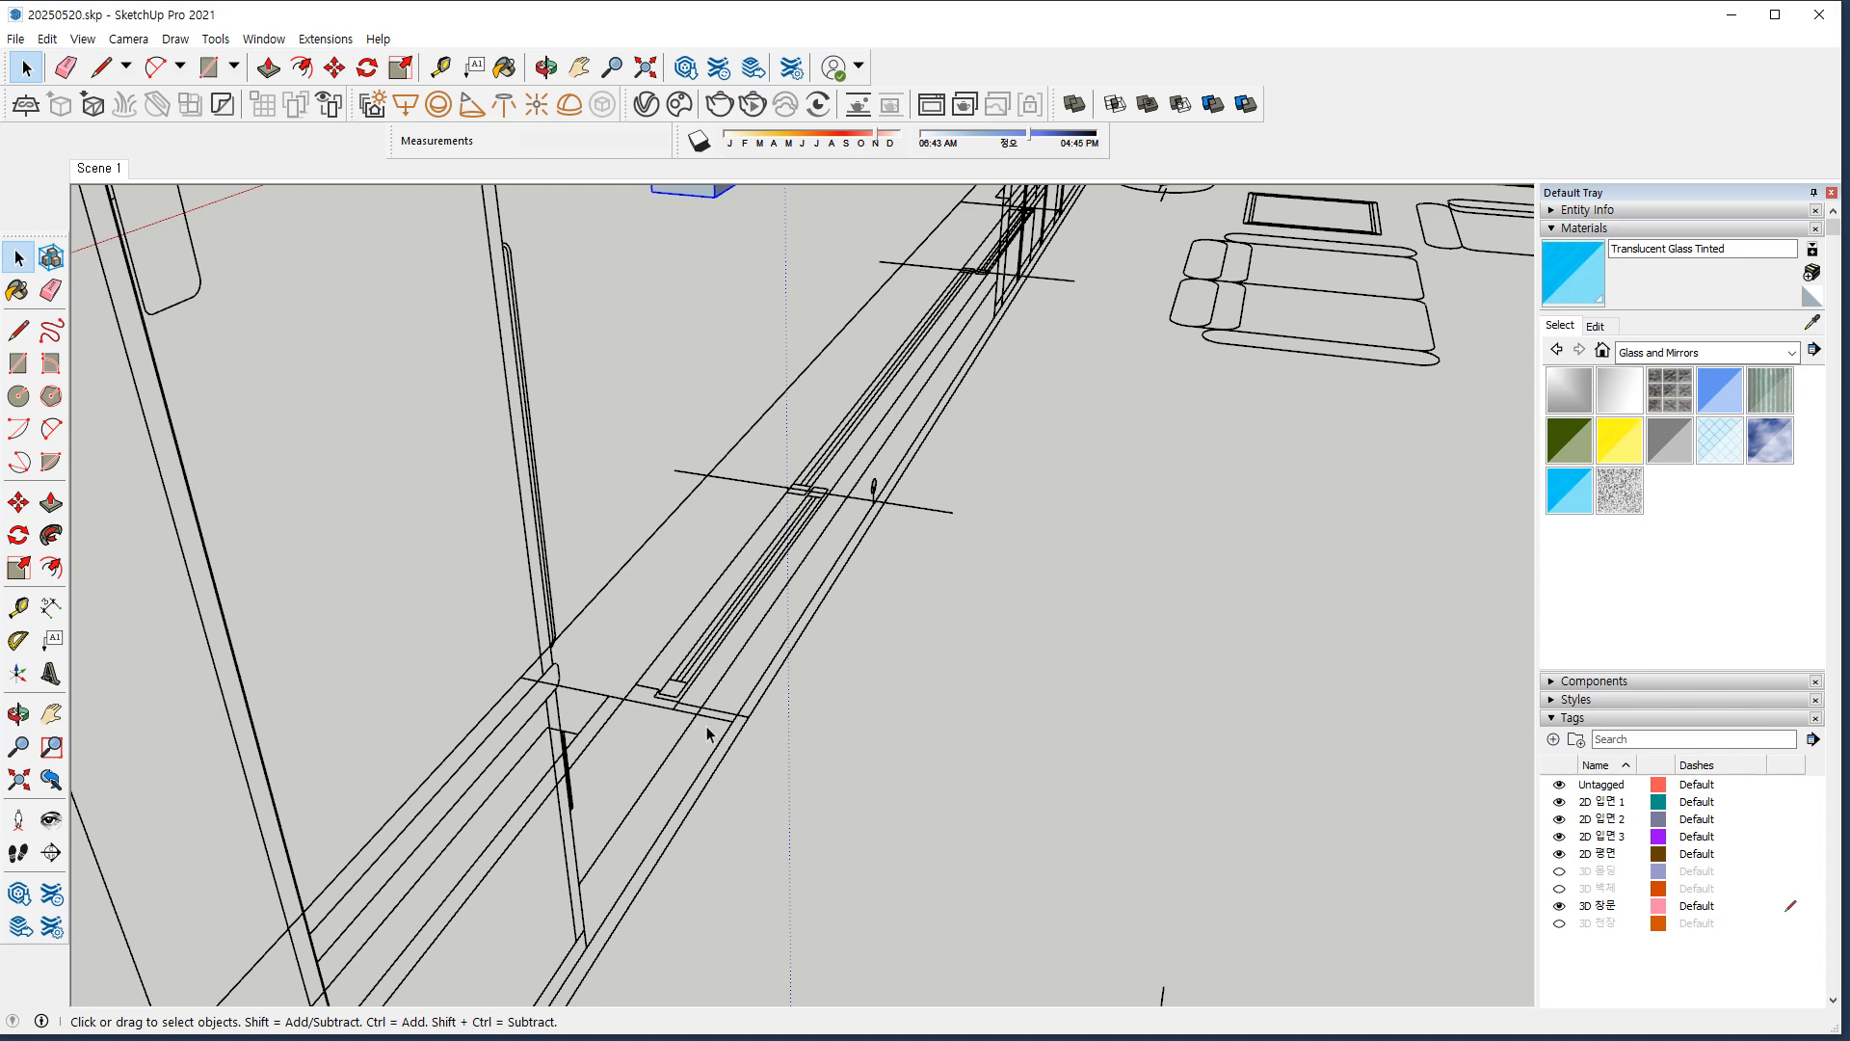
left_click_drag(687, 725, 721, 711)
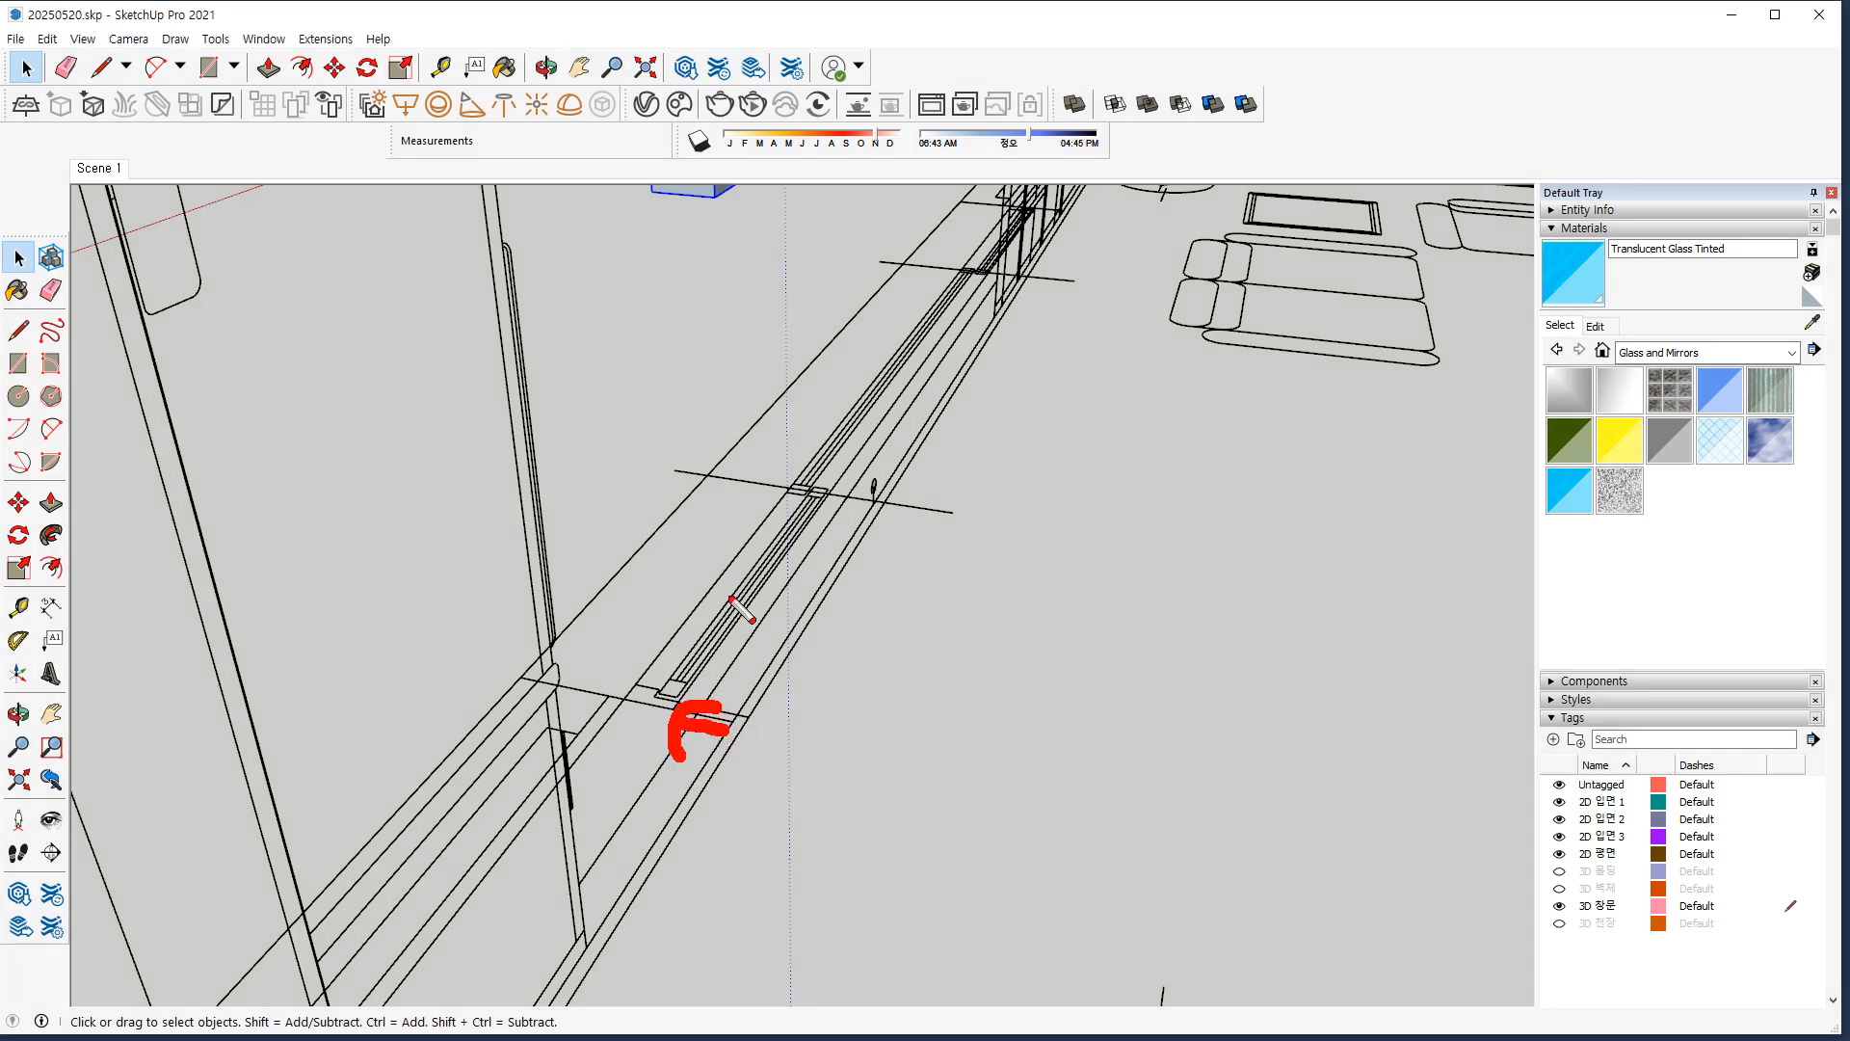
key("Escape")
key("m")
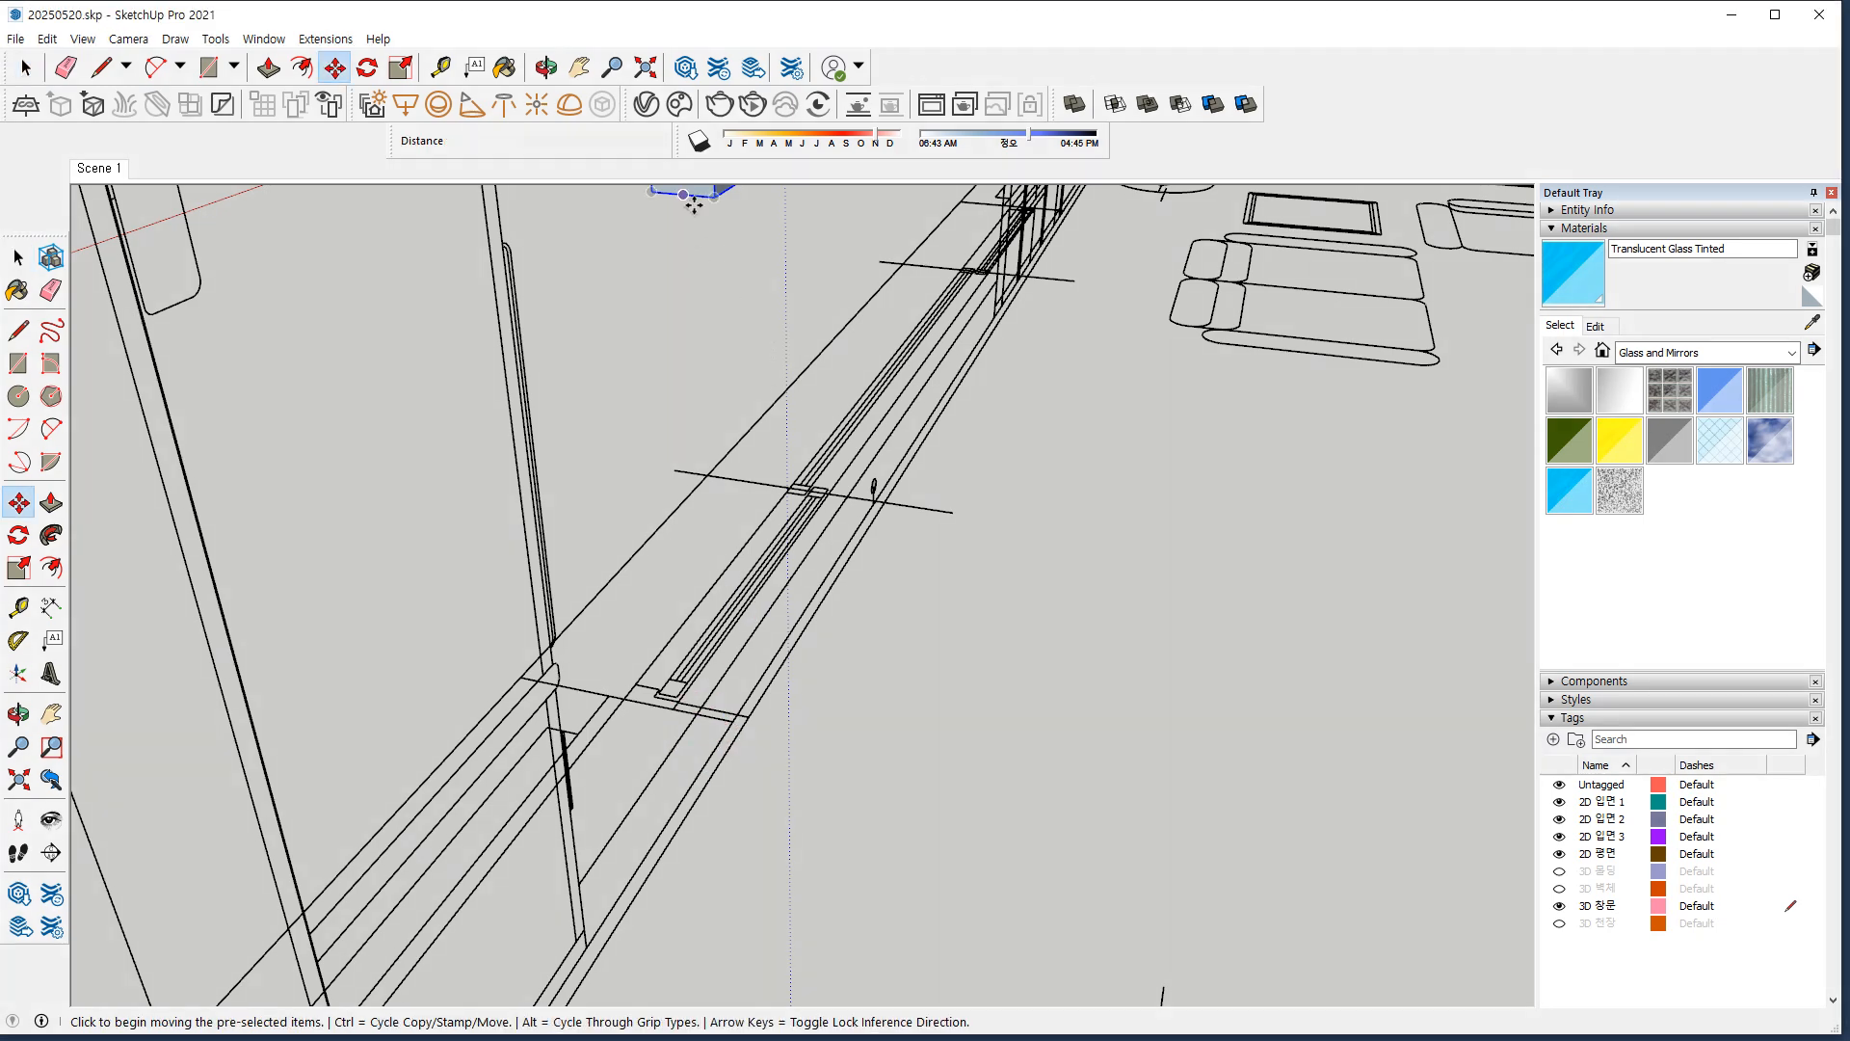
middle_click_drag(713, 199, 710, 241)
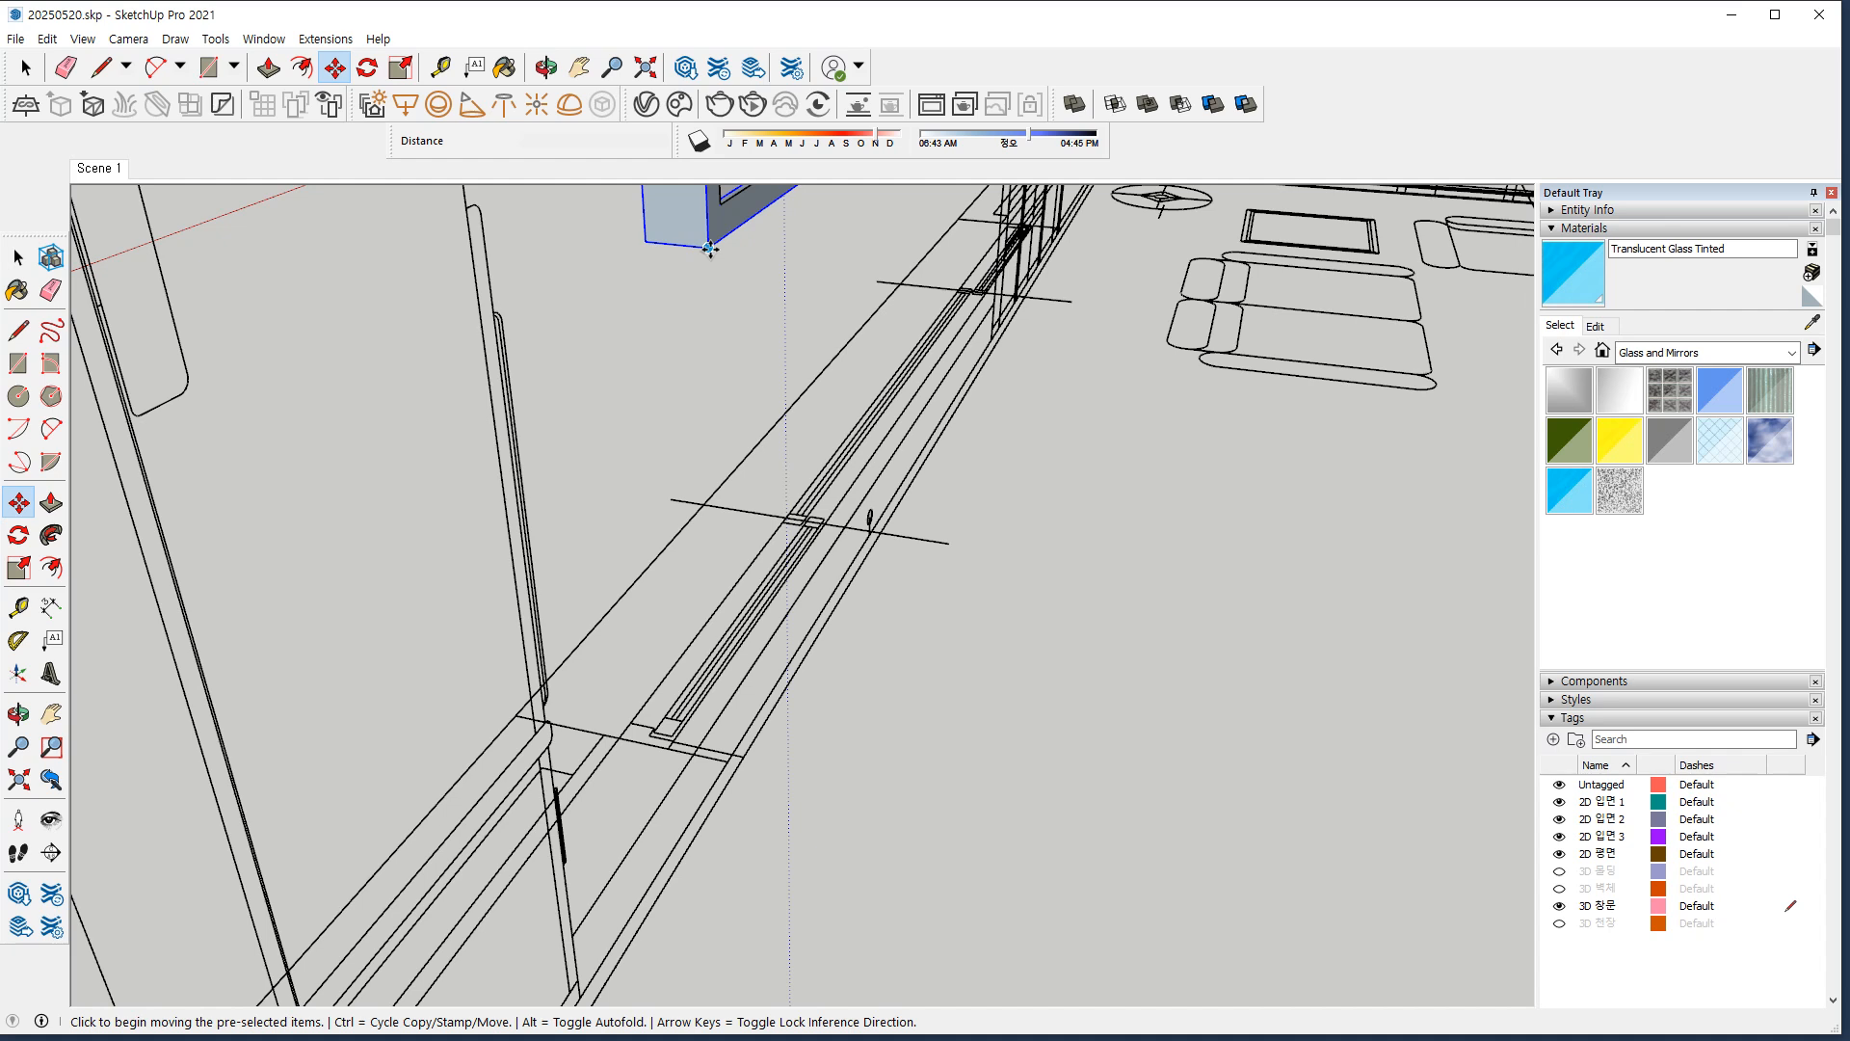
left_click(713, 249)
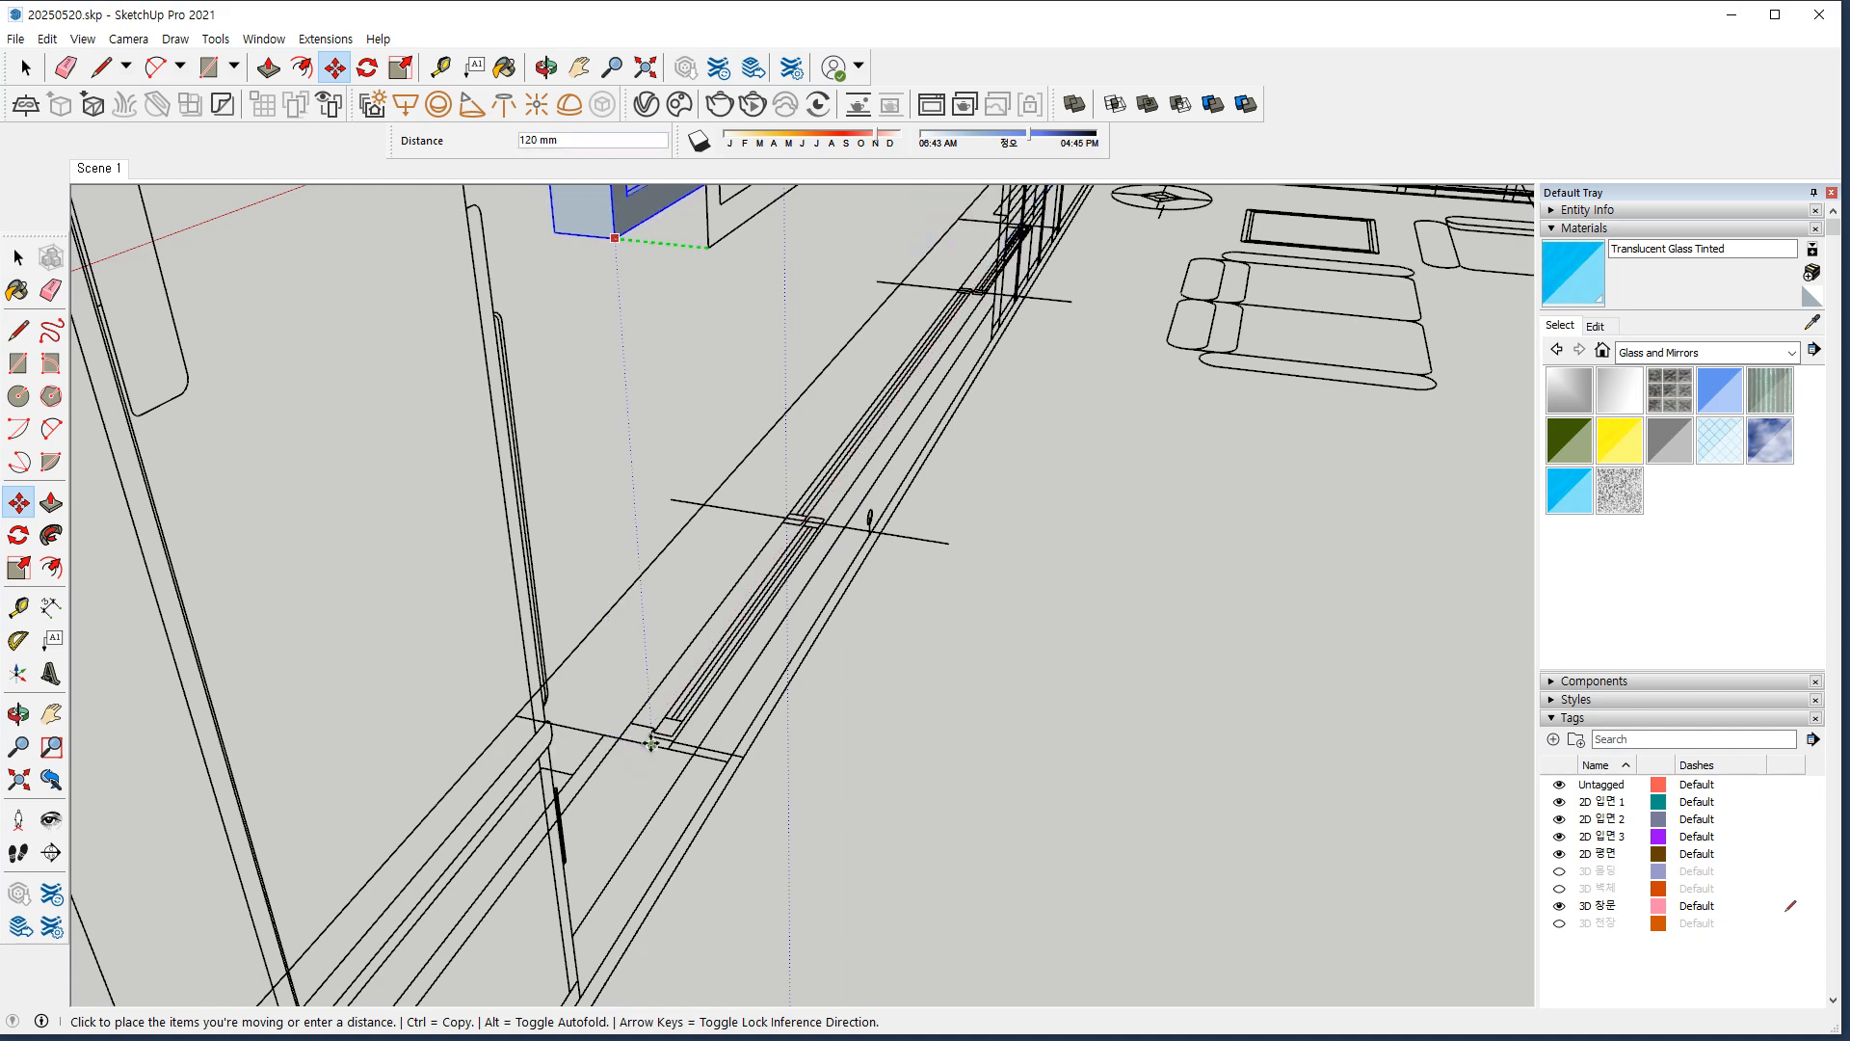
middle_click_drag(811, 518, 822, 572)
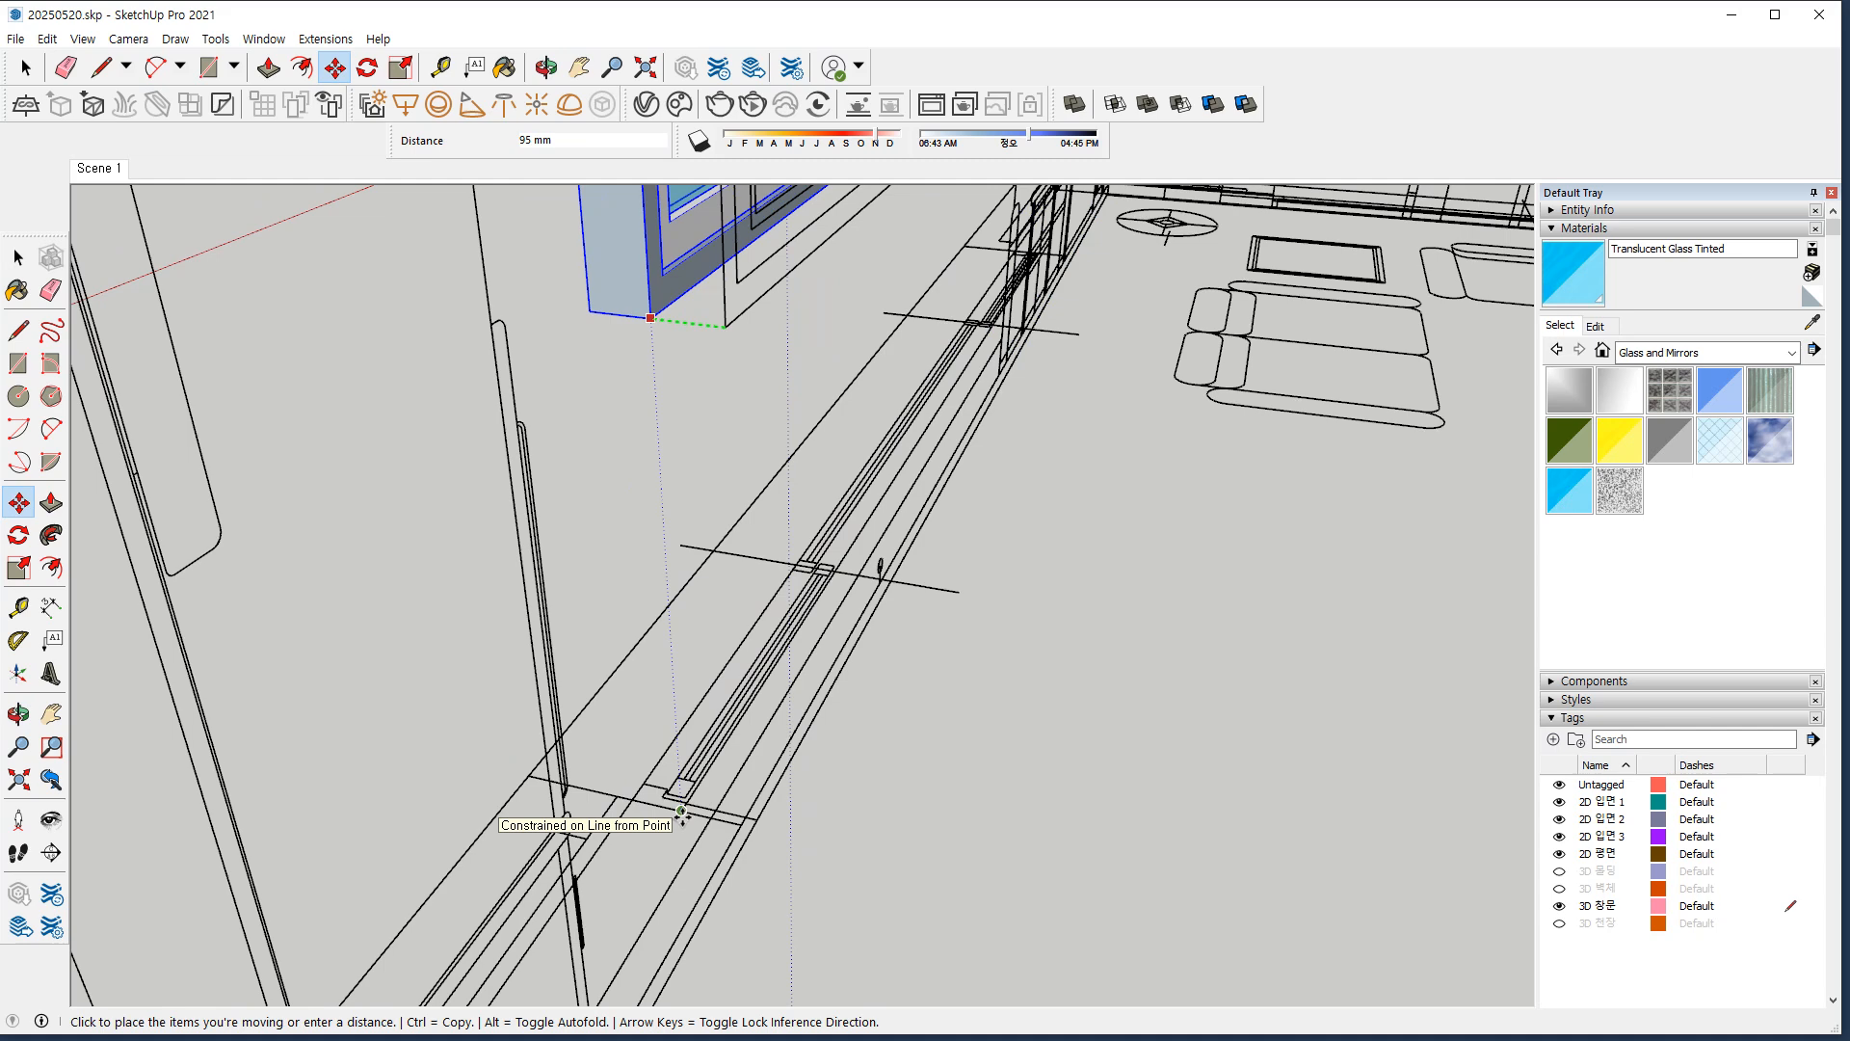
left_click(681, 811)
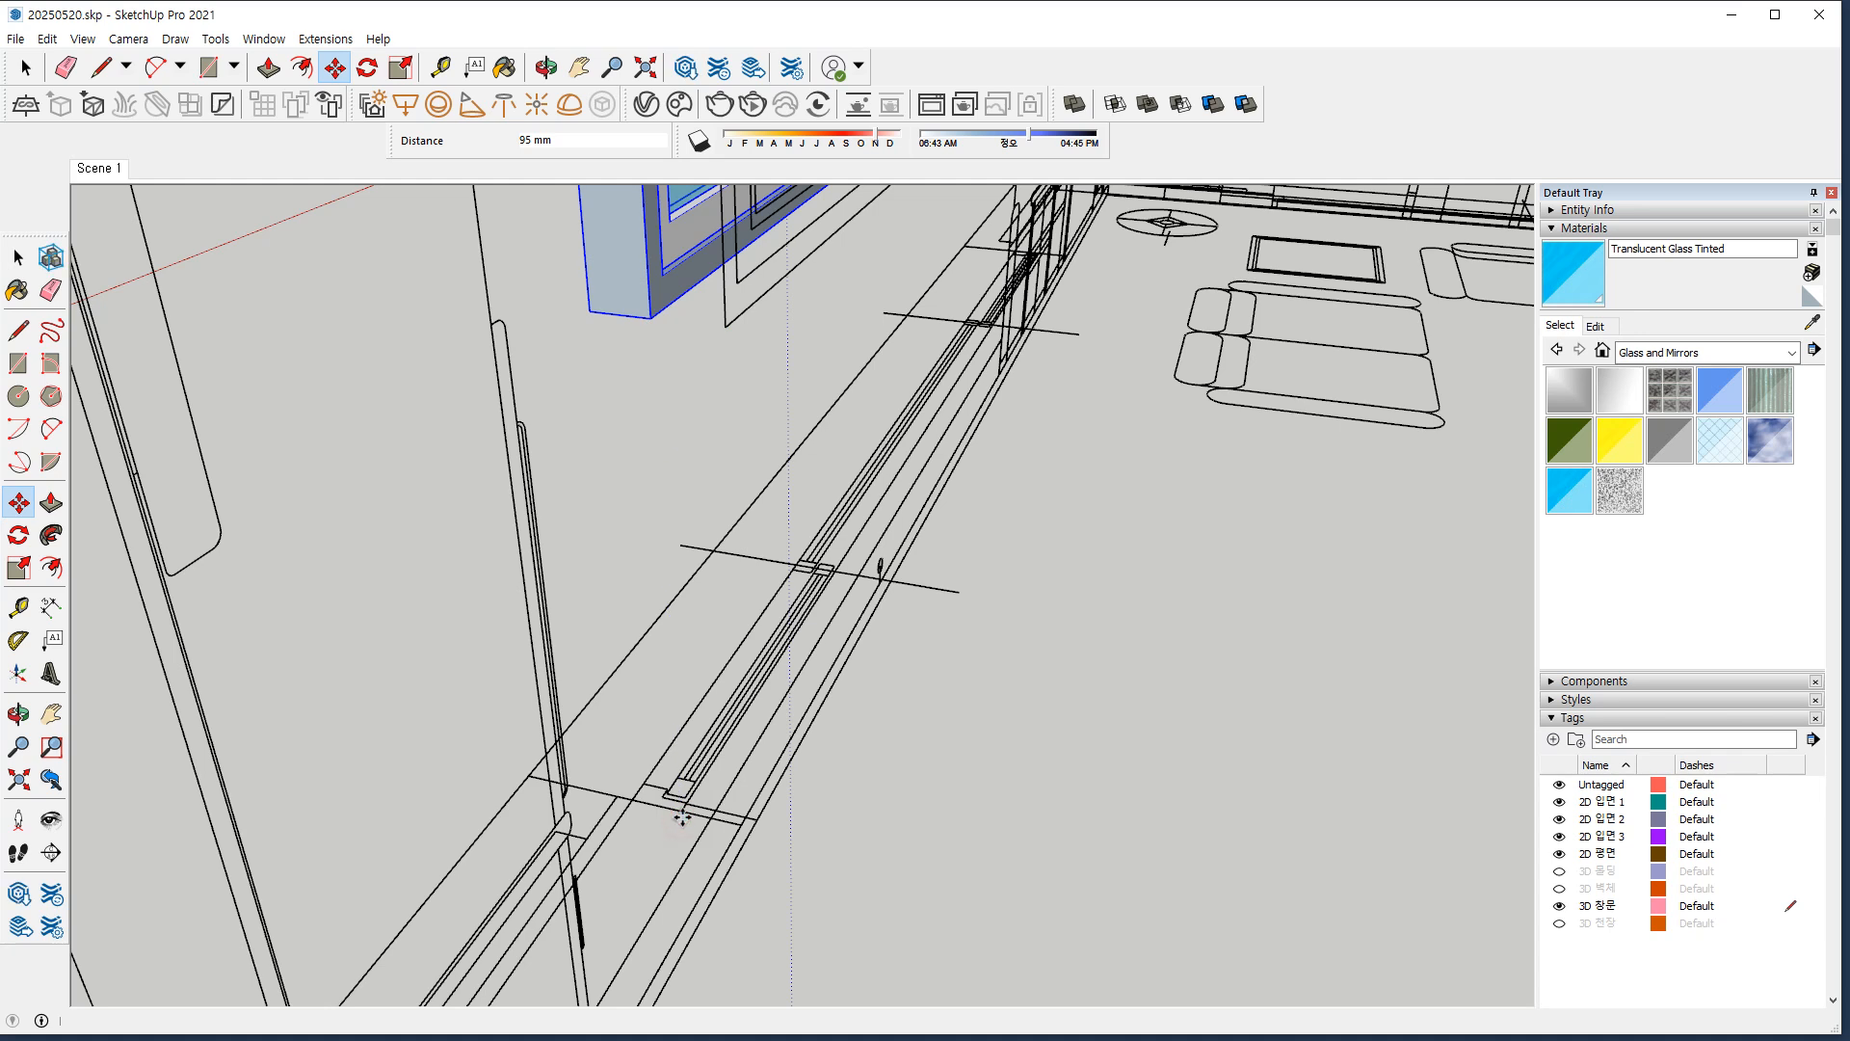
Show the 3D 몰딩, 3D 벽체 and 3D 천장 tags, examine how the window sits in the room, and hide them again.
left_click(1560, 872)
left_click(1560, 888)
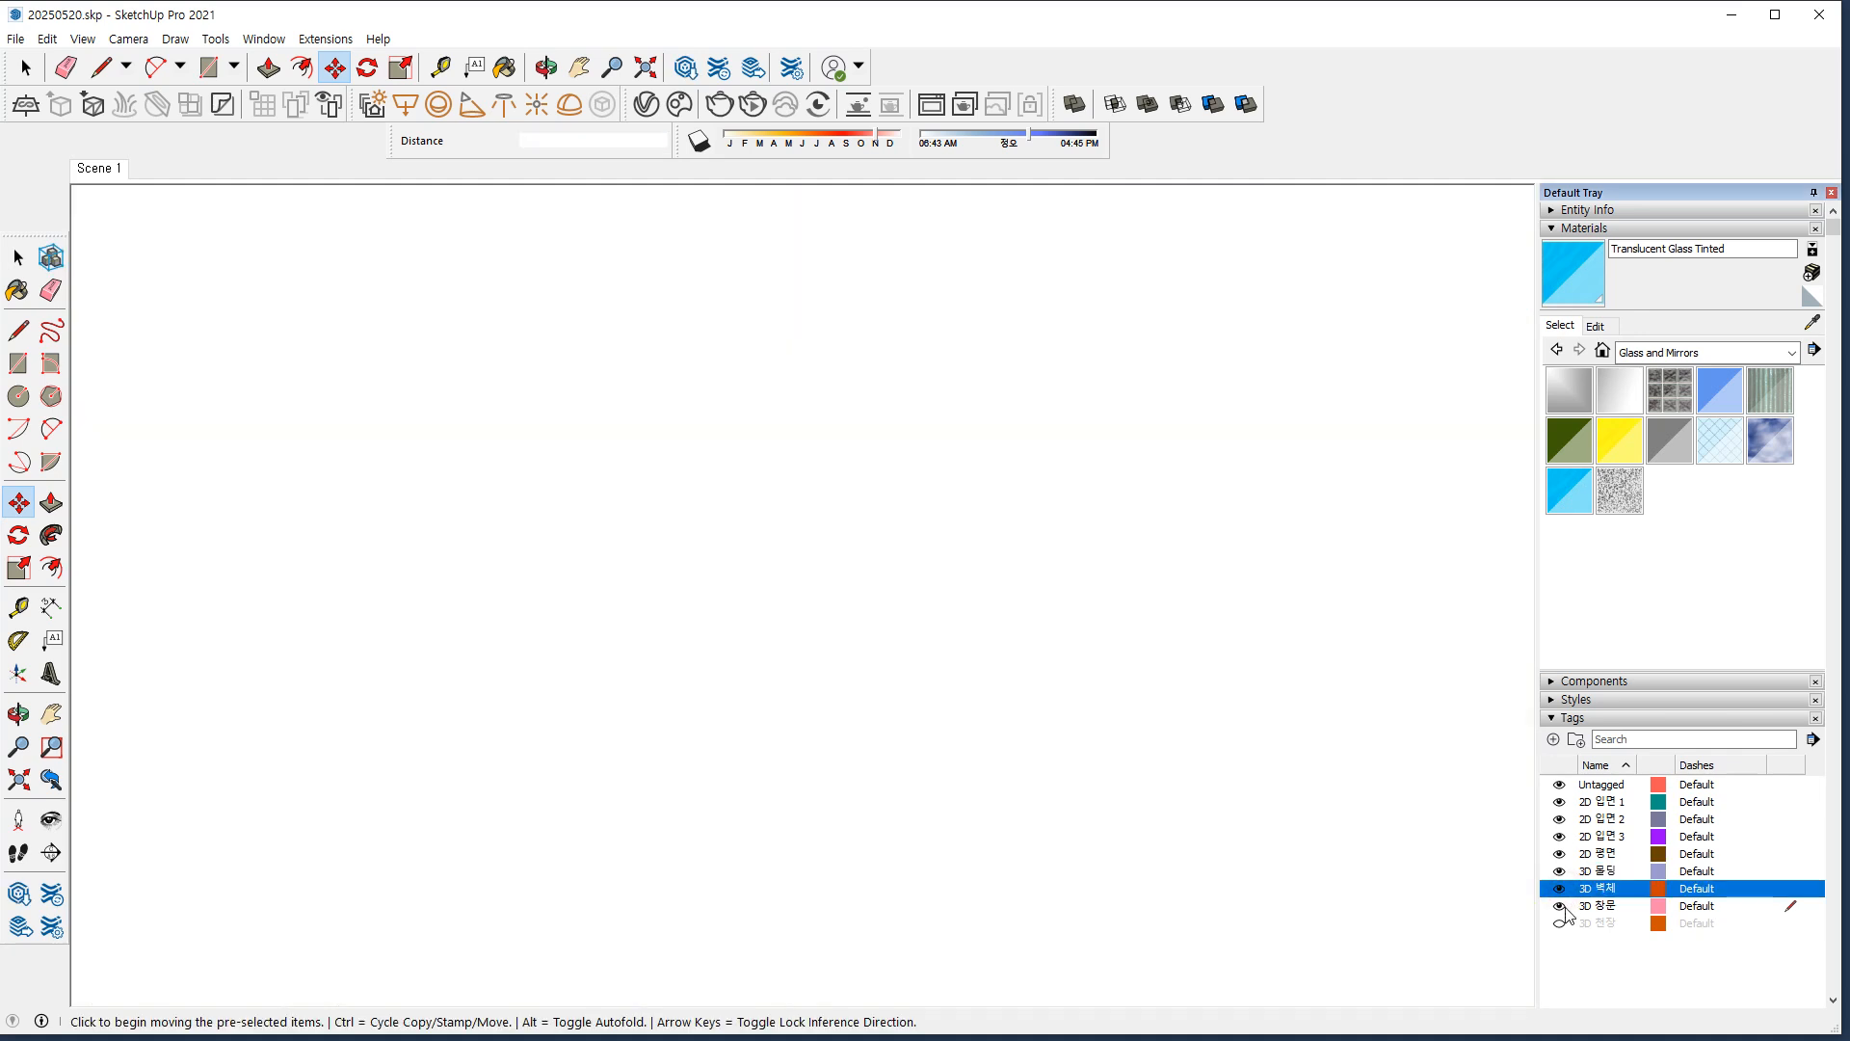
left_click(1560, 923)
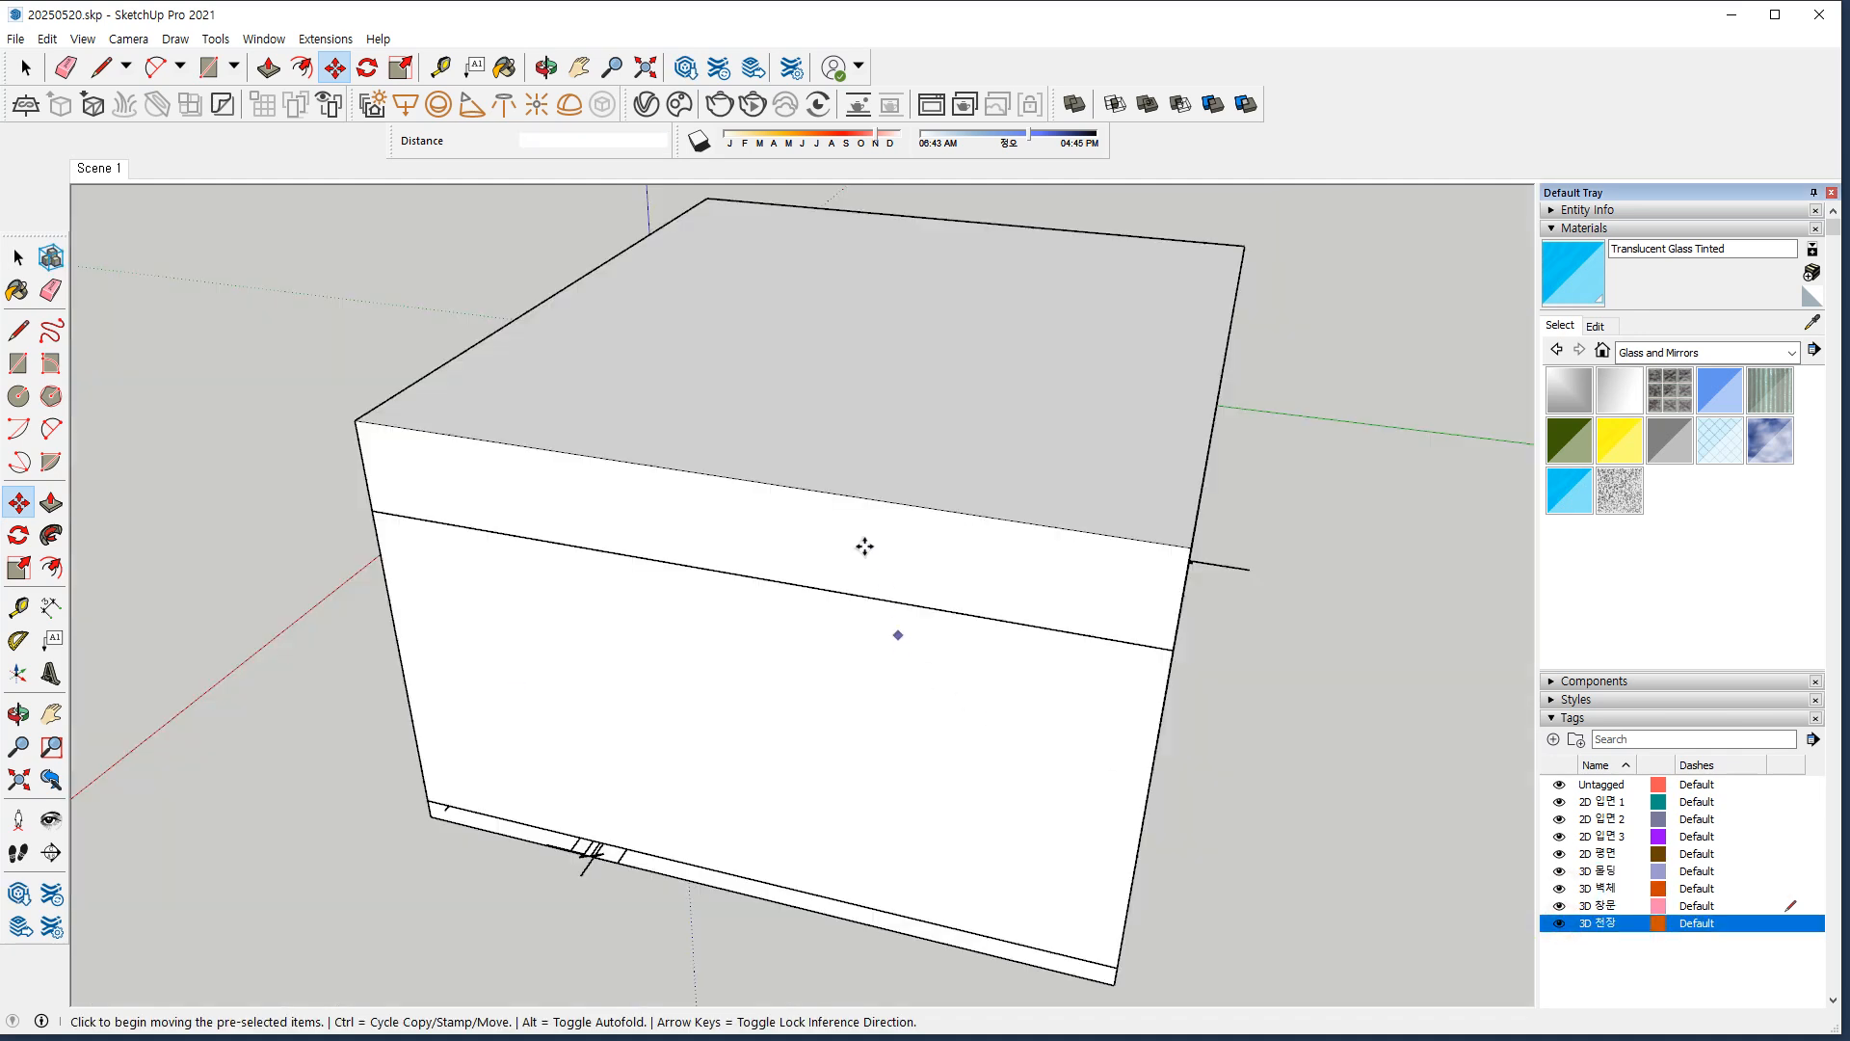
middle_click_drag(296, 373, 1047, 387)
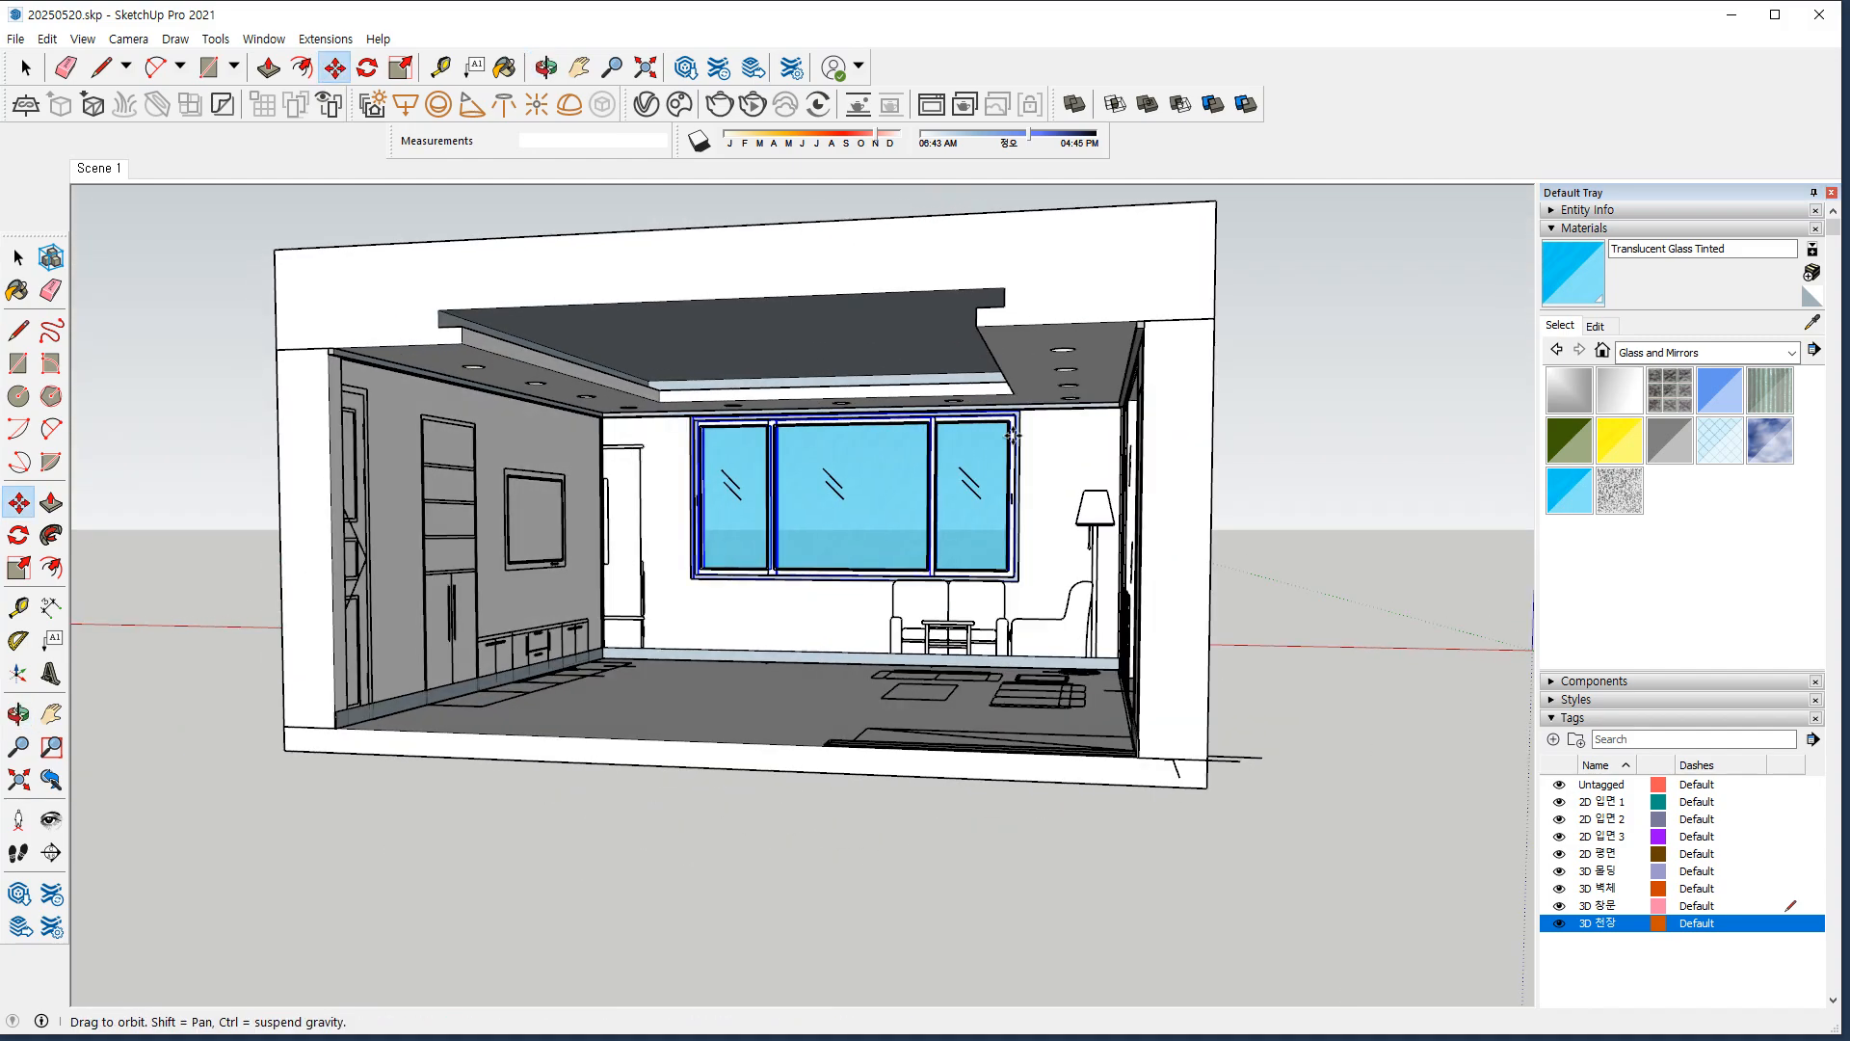
scroll(790, 501, "up", 4)
scroll(789, 501, "up", 8)
middle_click_drag(681, 722, 771, 661)
key("m")
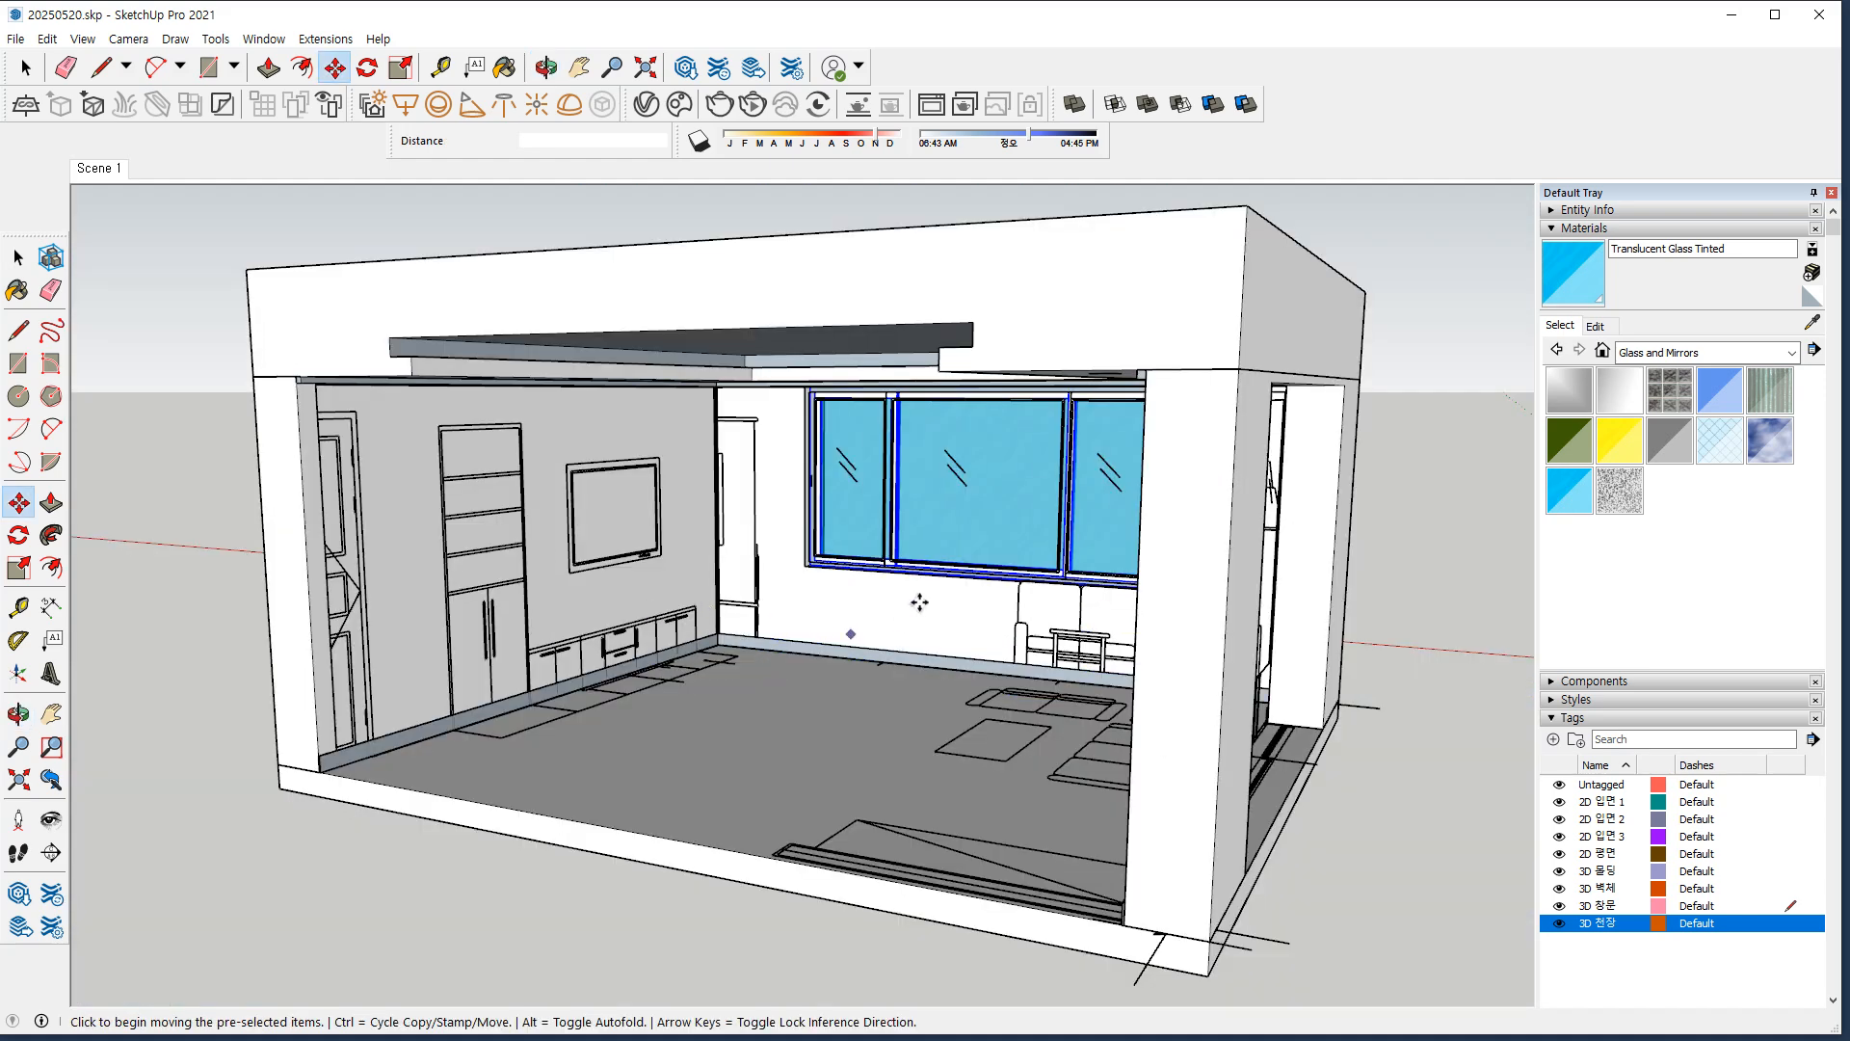
mouse_move(1024, 626)
left_mouse_down()
mouse_move(747, 472)
mouse_move(914, 673)
left_mouse_up()
key("Escape")
key("space")
left_click(164, 465)
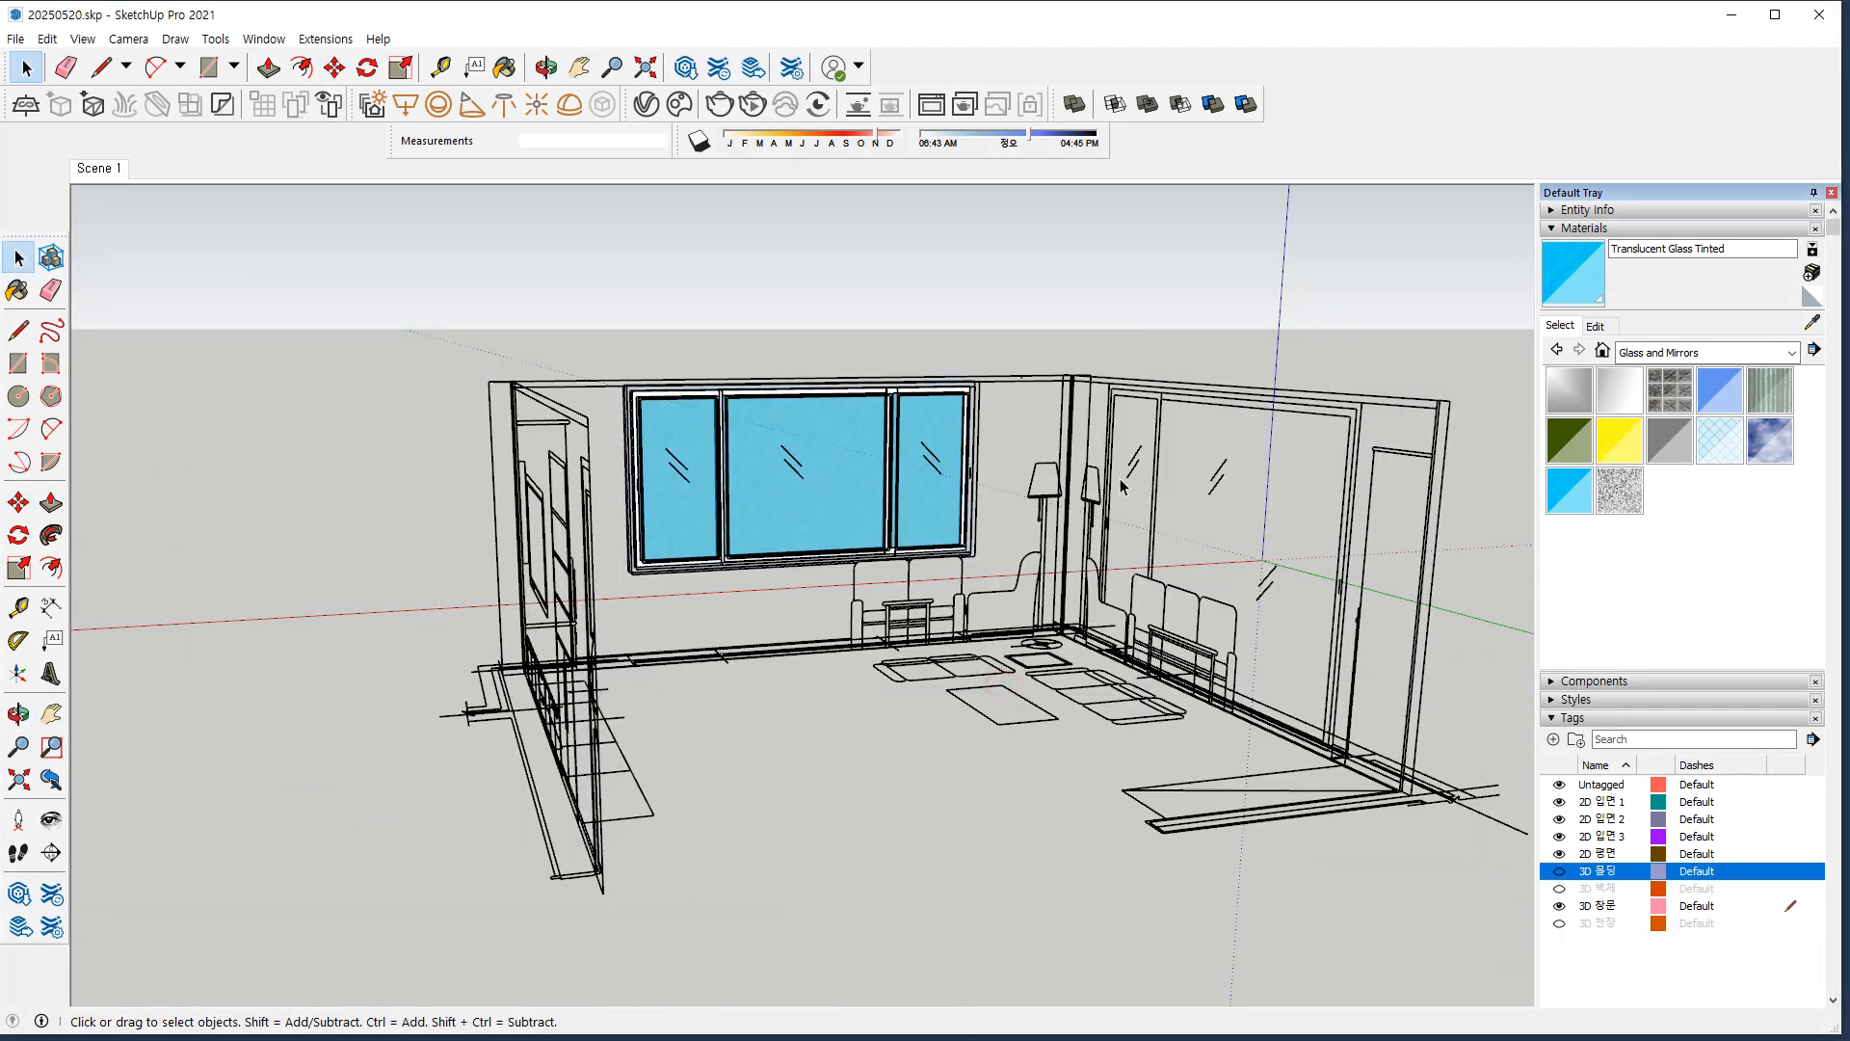
Draw a rectangle over the outer frame outline of the large window on the adjacent wall's elevation.
mouse_move(1120, 486)
middle_mouse_down()
mouse_move(915, 511)
mouse_move(1049, 747)
mouse_move(1223, 717)
middle_mouse_up()
scroll(881, 525, "up", 3)
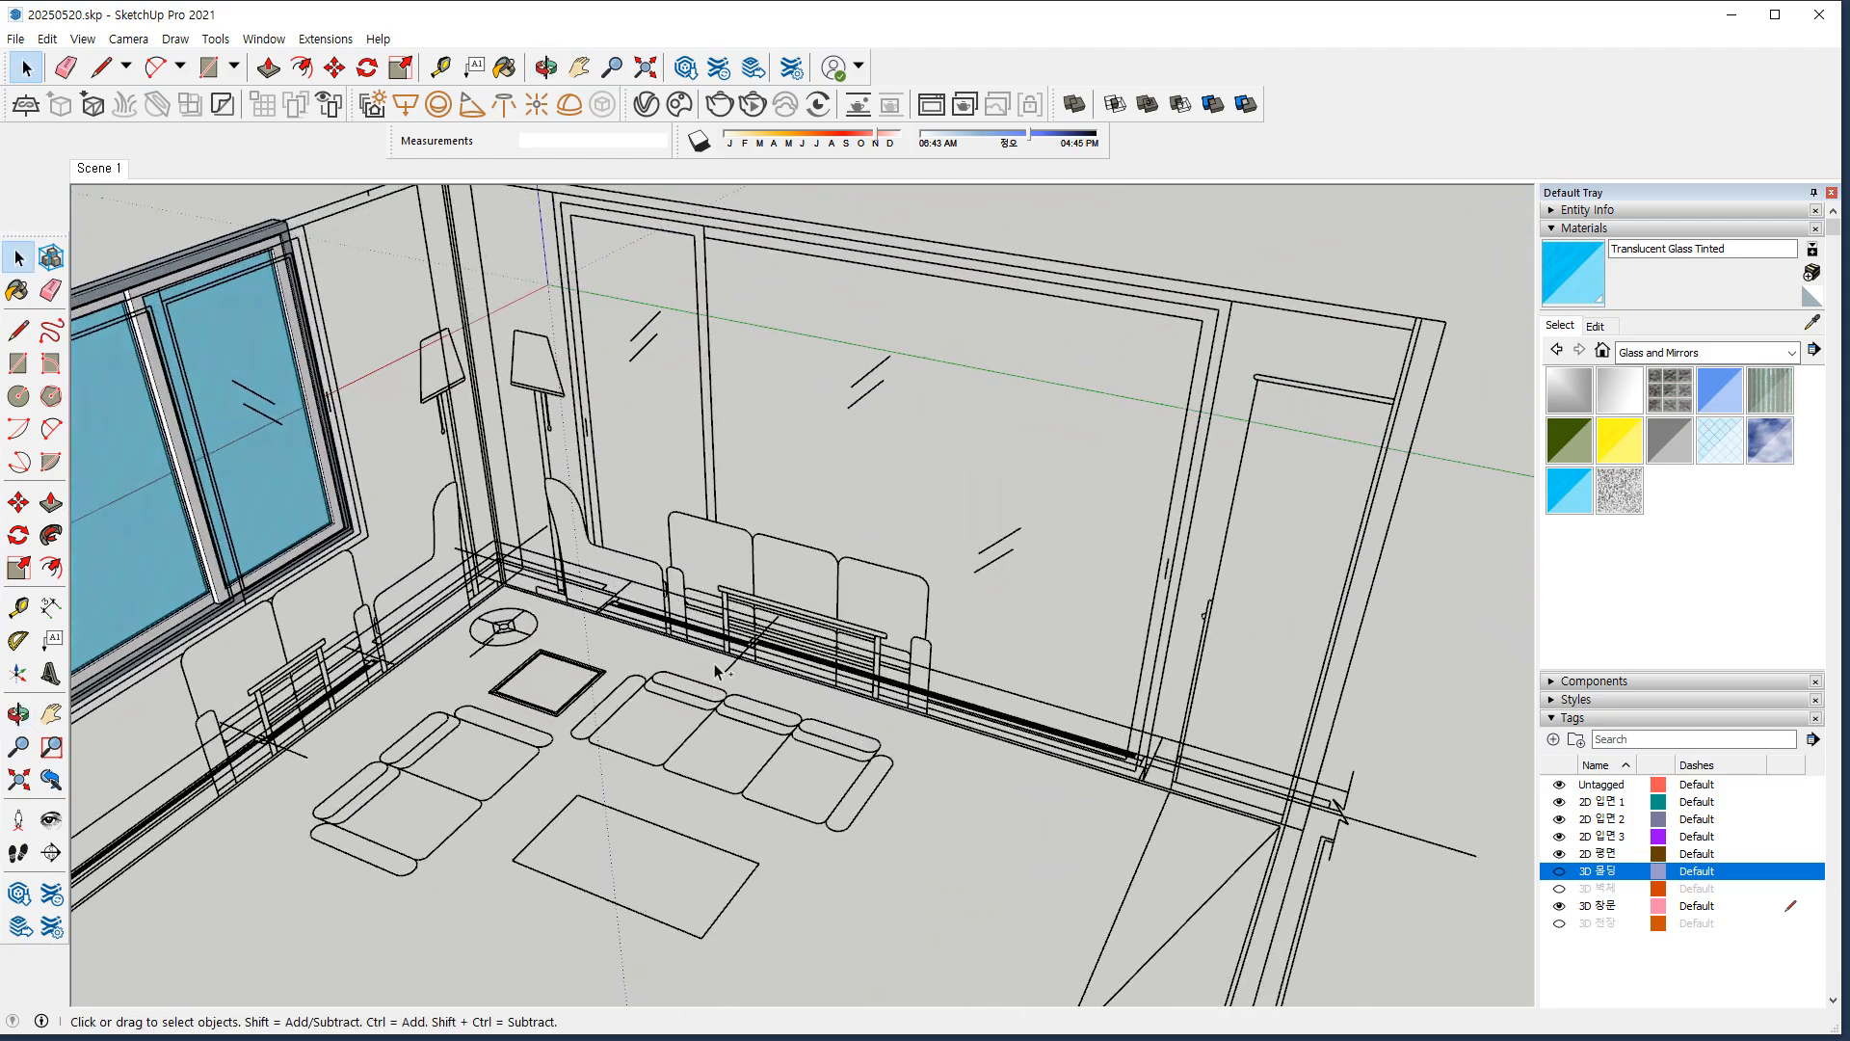
mouse_move(592, 631)
left_mouse_down()
mouse_move(660, 454)
mouse_move(887, 626)
mouse_move(598, 662)
mouse_move(560, 629)
left_mouse_up()
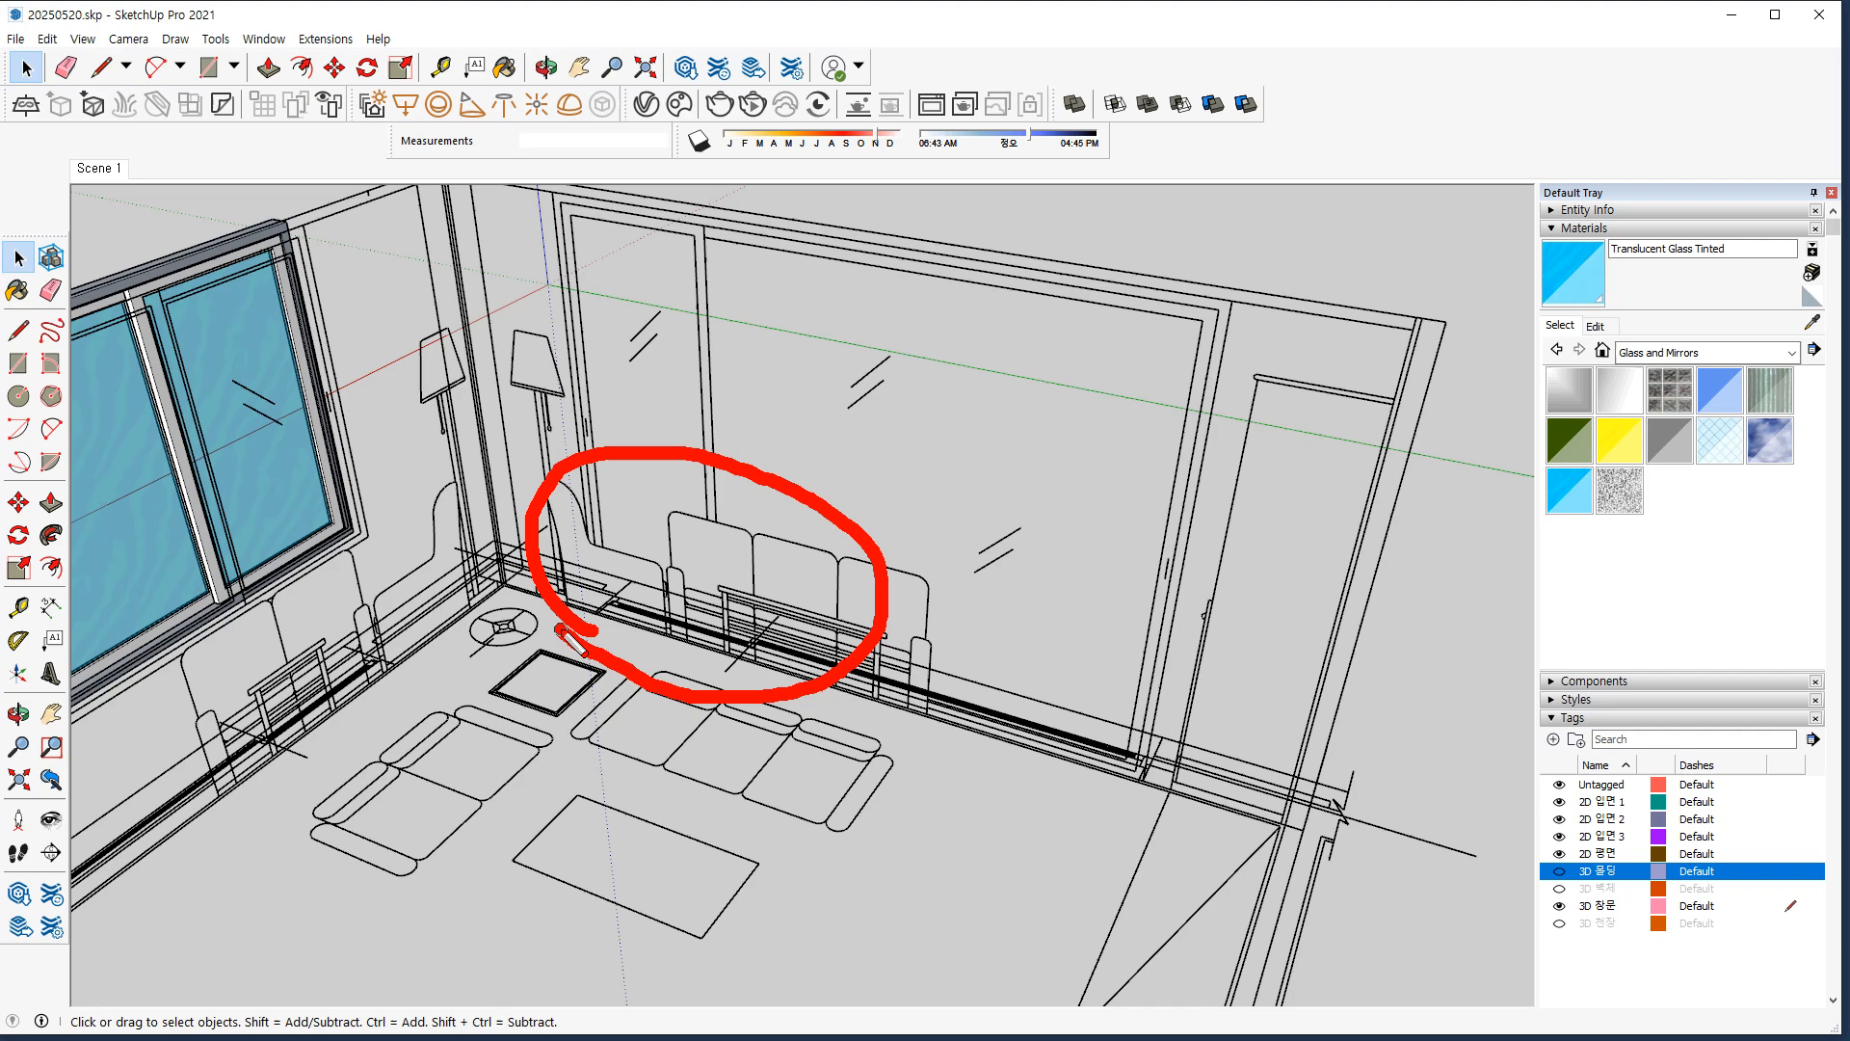
right_click(1104, 747)
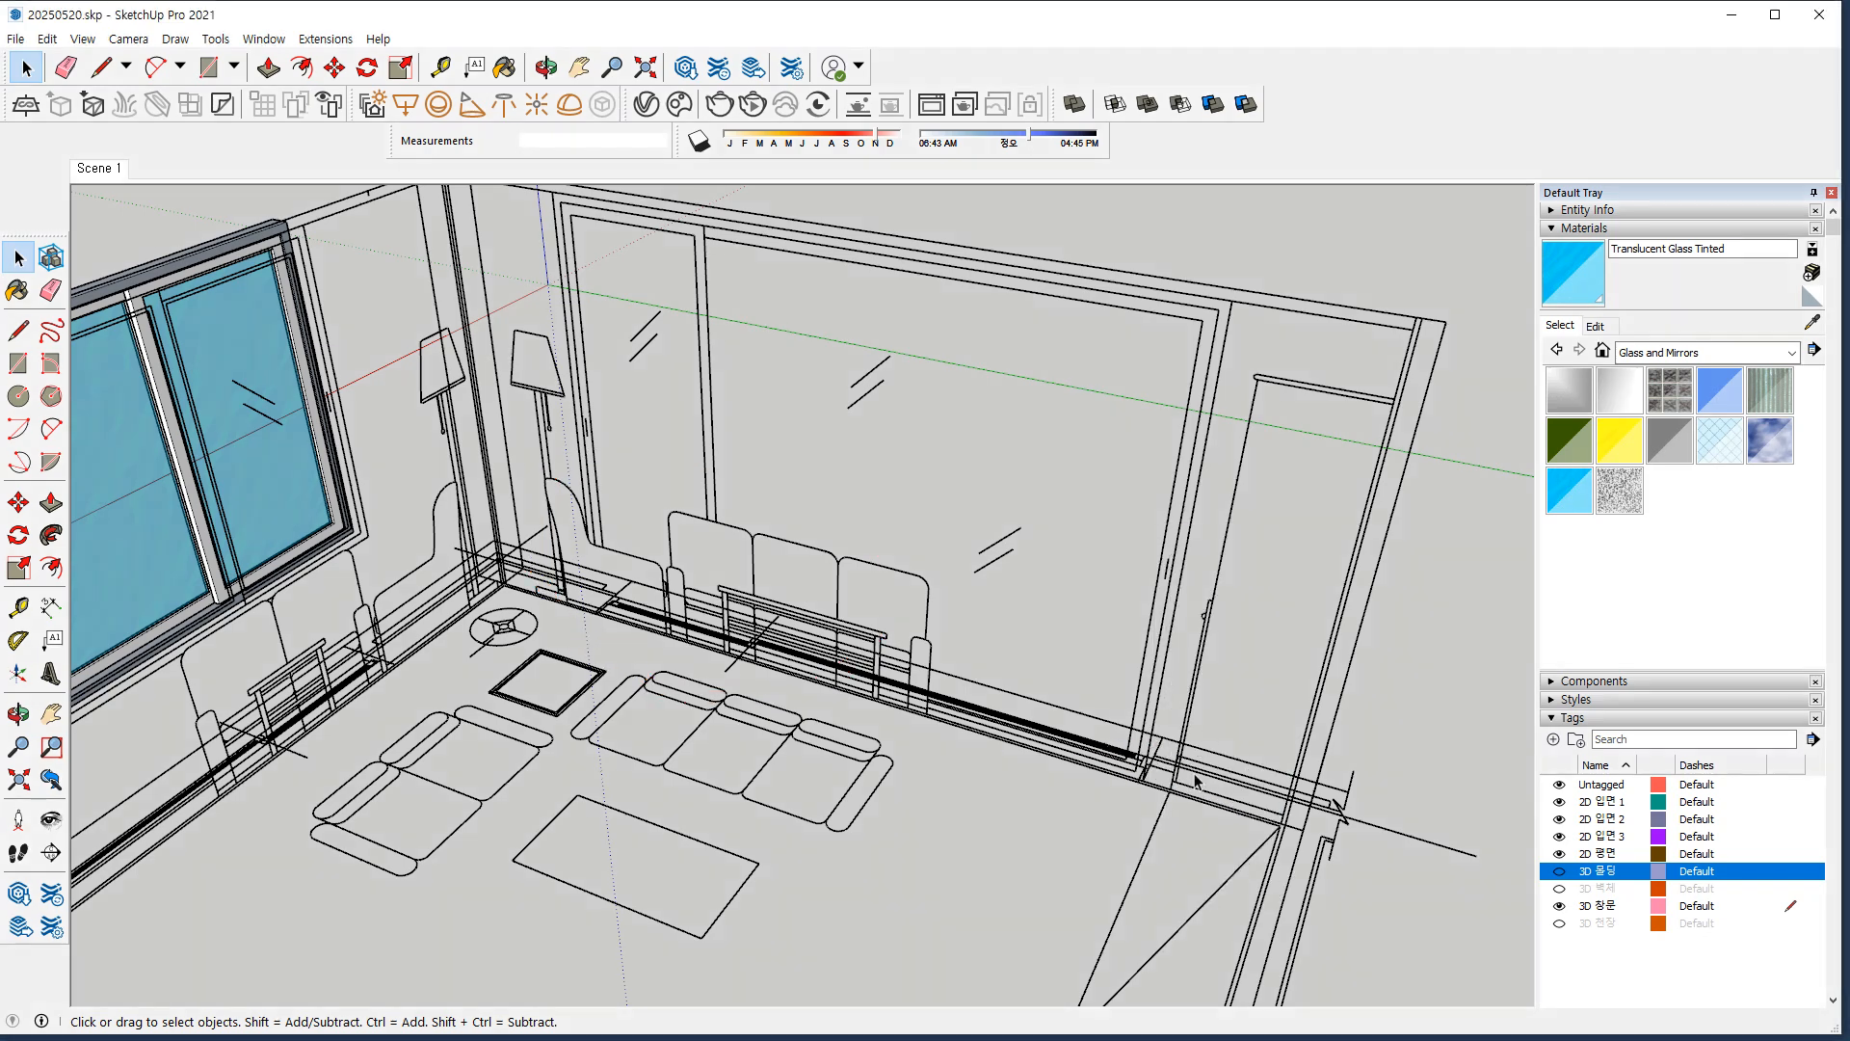
scroll(1108, 761, "up", 6)
key("r")
scroll(1115, 813, "up", 4)
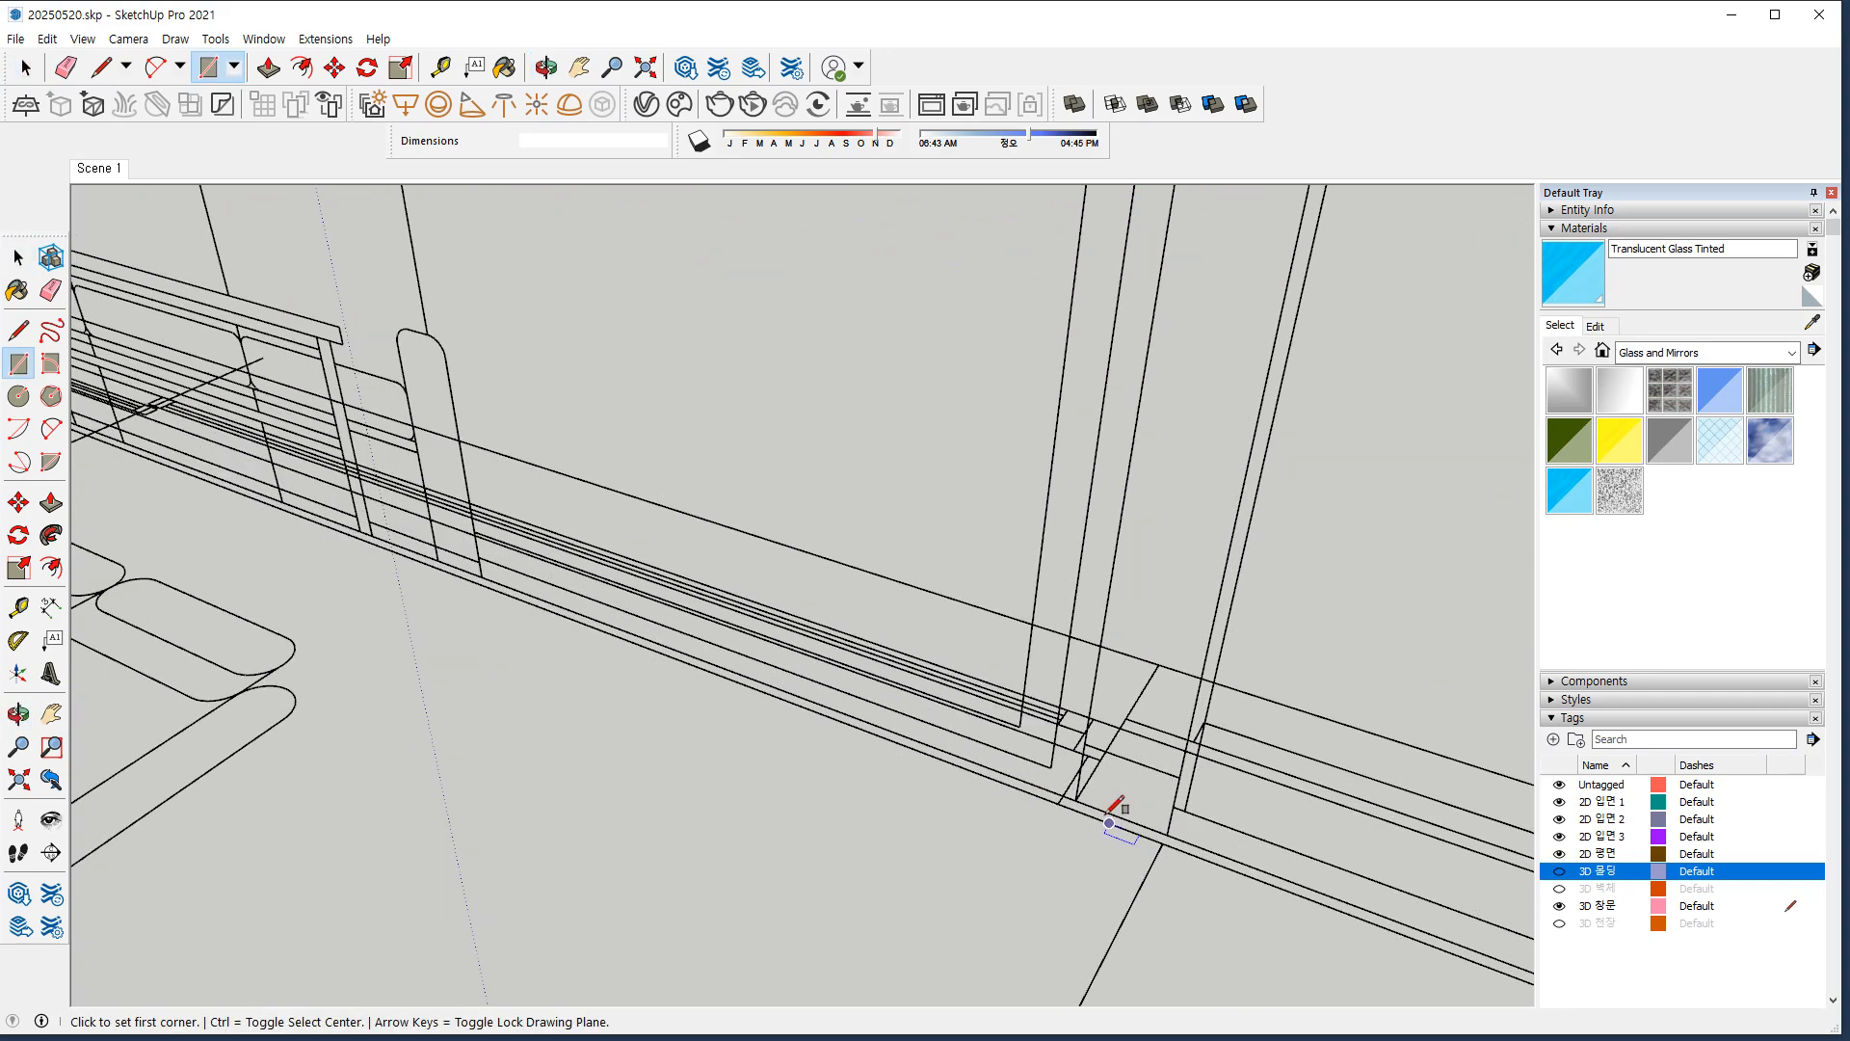
left_click(1057, 791)
scroll(723, 499, "down", 6)
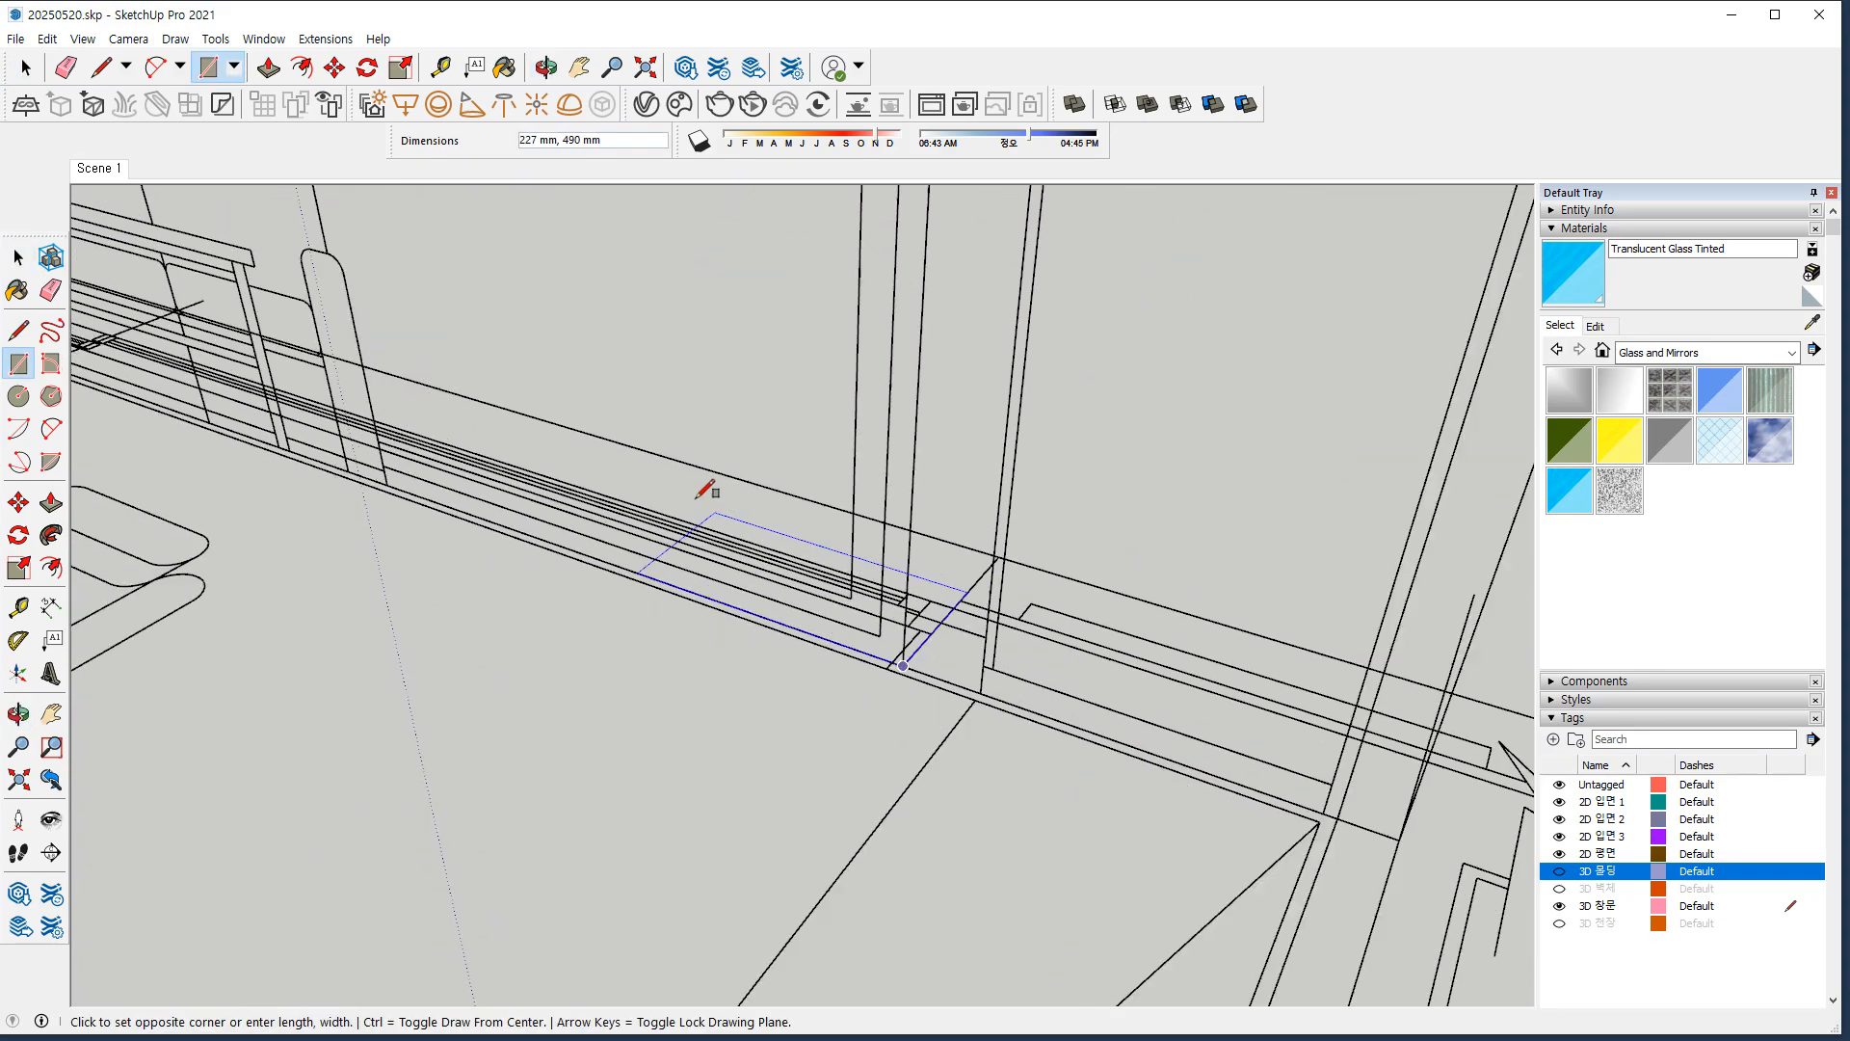
middle_click_drag(582, 421, 949, 853)
scroll(665, 597, "down", 3)
middle_click_drag(405, 408, 441, 522, "shift")
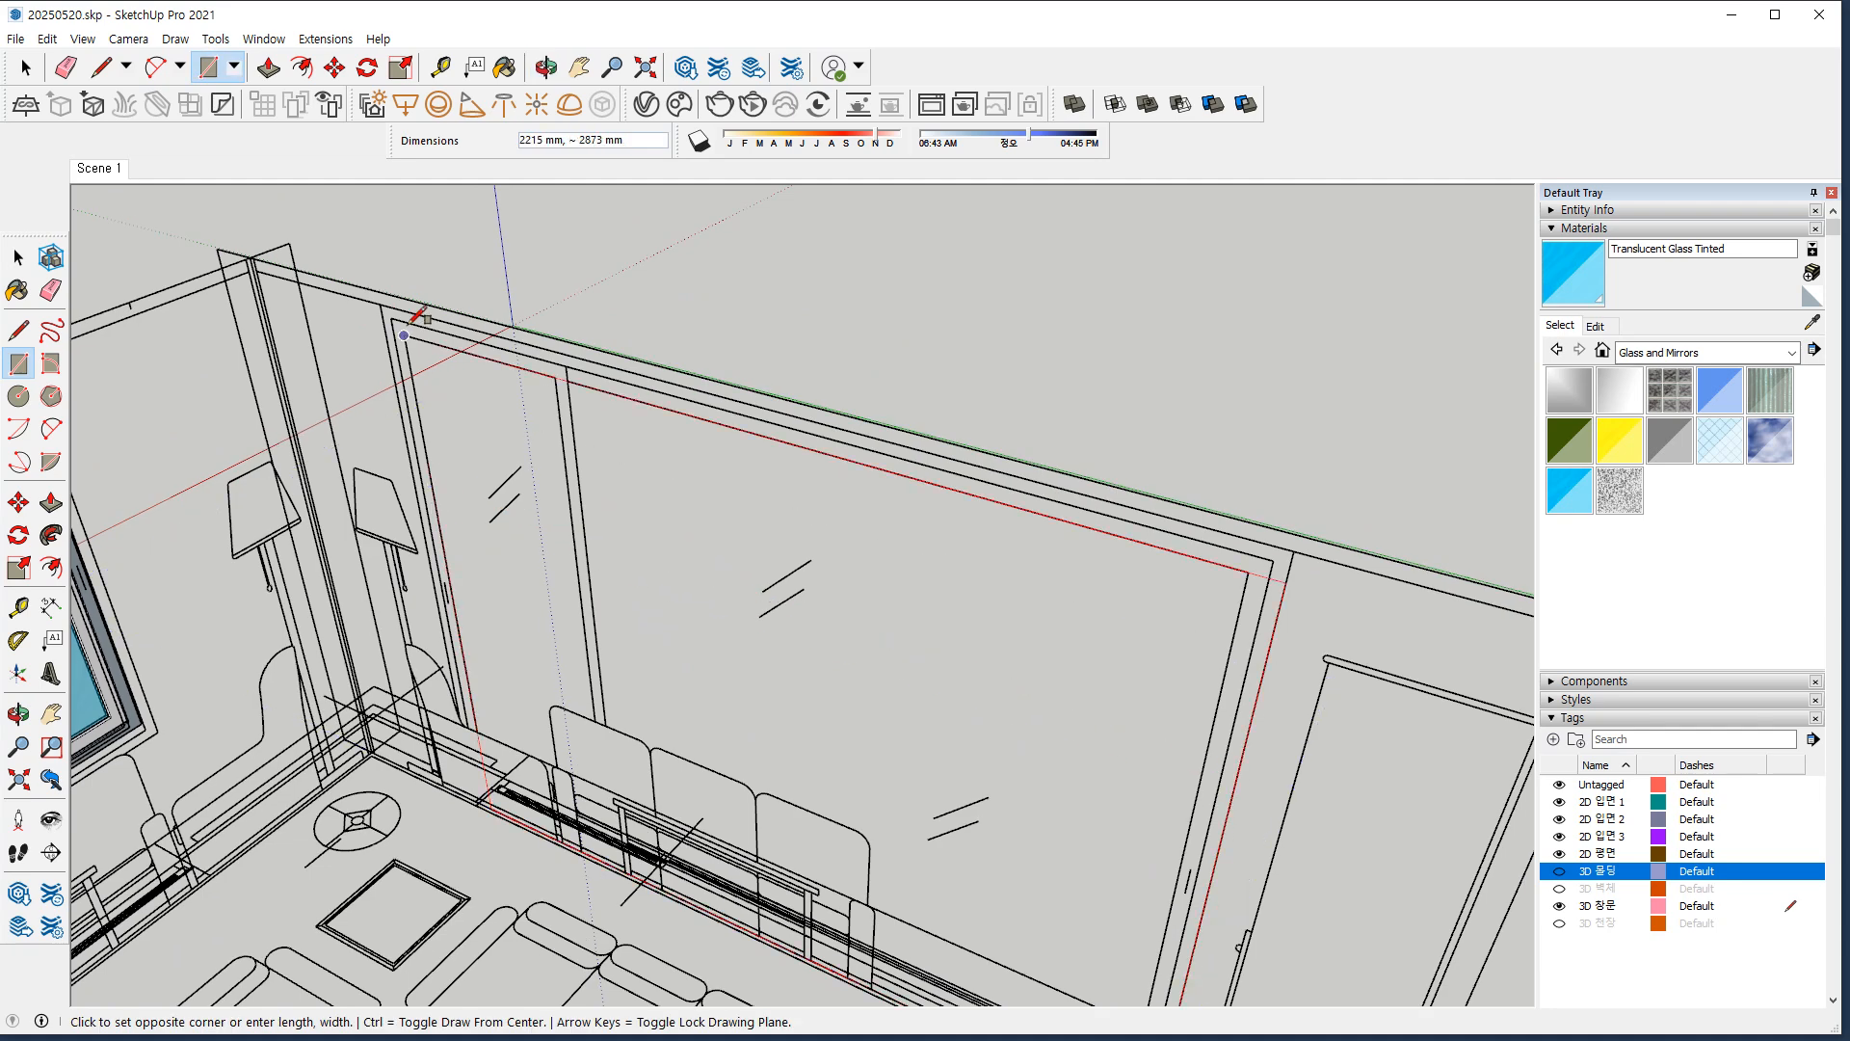
left_click(382, 308)
Draw a second rectangle along the large window frame's inner outline and delete the face inside it.
middle_click_drag(469, 433, 892, 848)
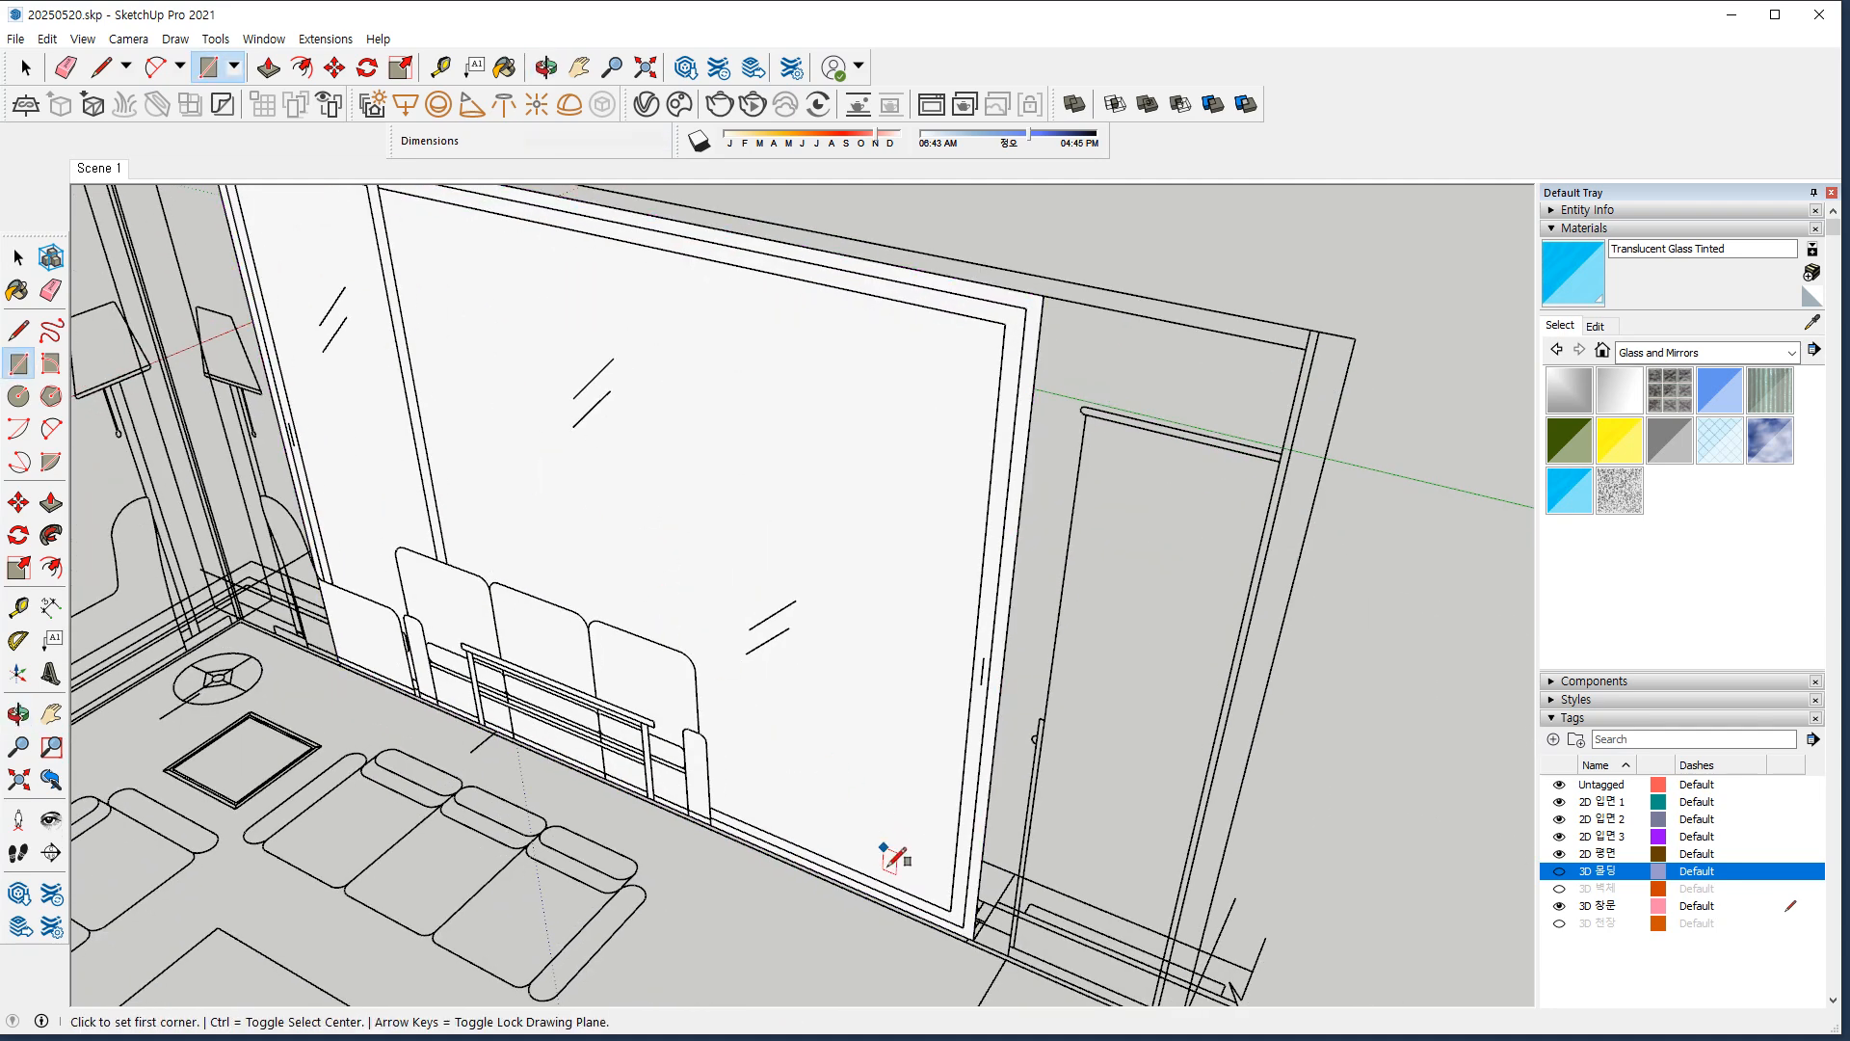
left_click(960, 923)
middle_click_drag(495, 289, 578, 426)
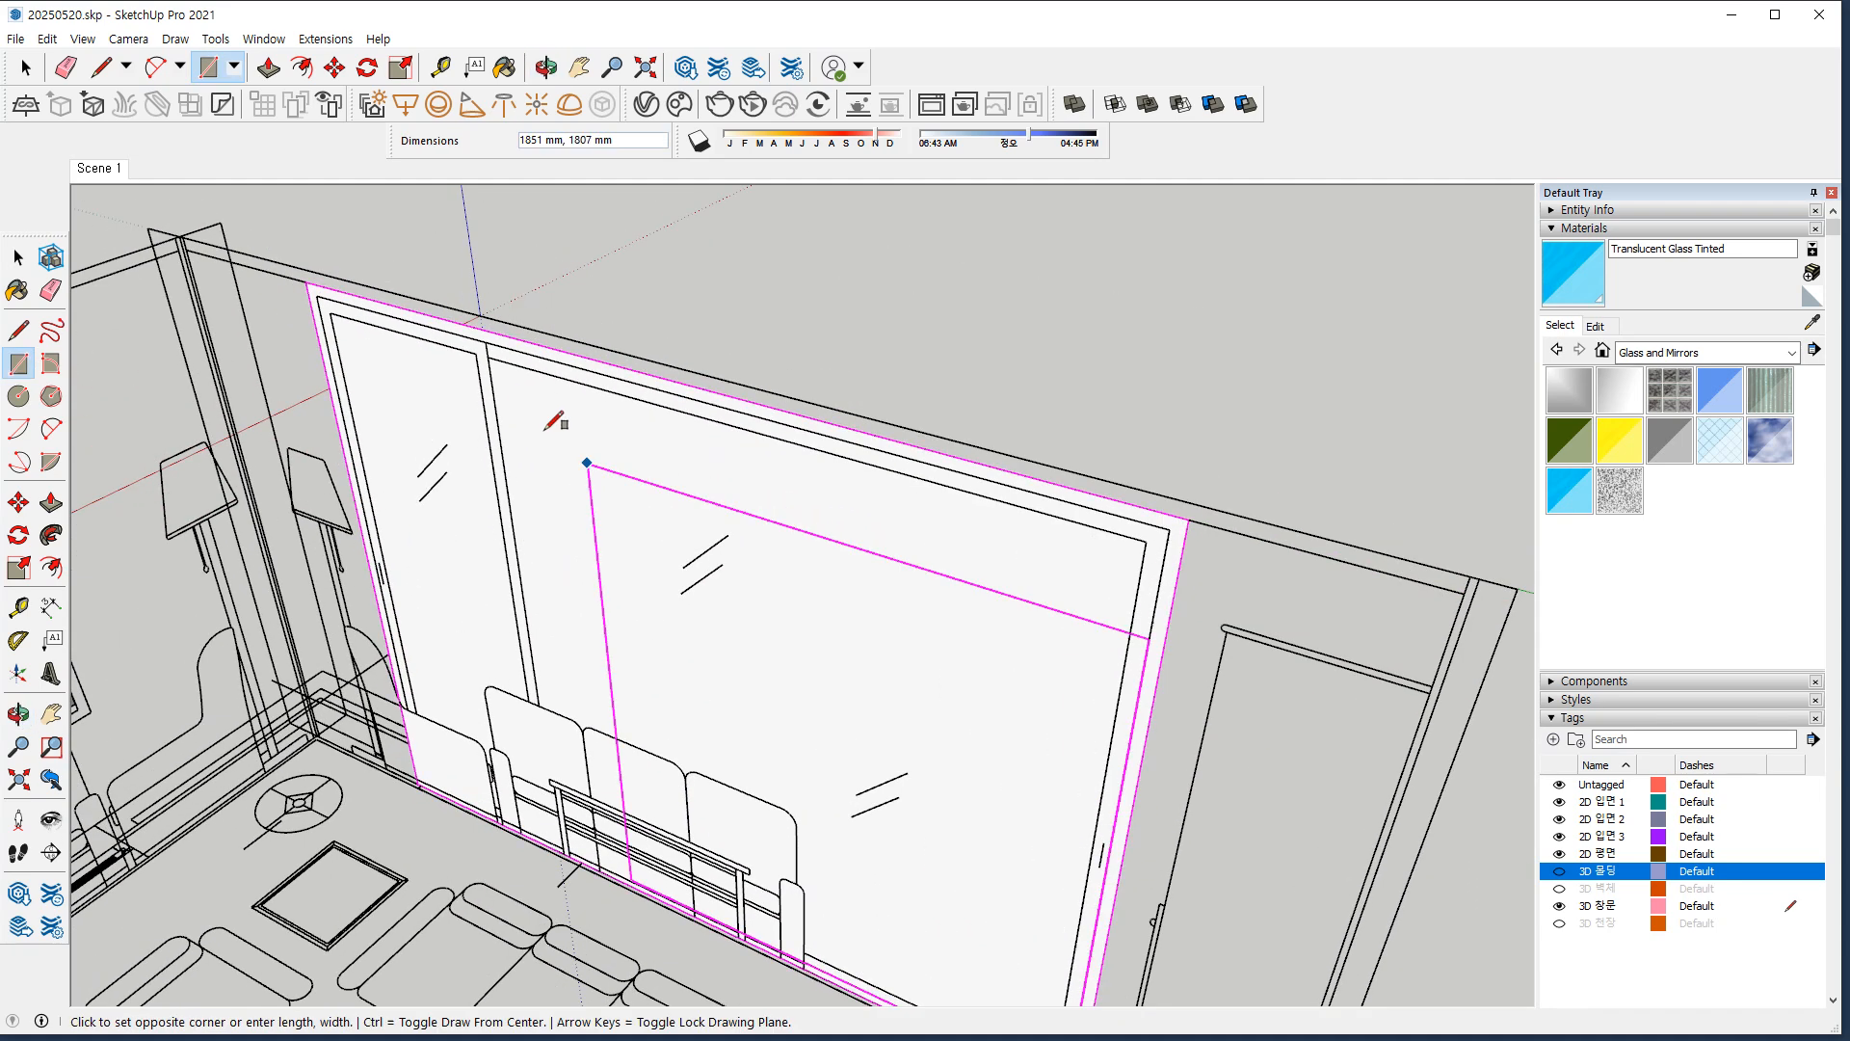
left_click(326, 300)
key("space")
left_click(618, 504)
key("Delete")
Measure the large window frame's depth on the floor plan at its lower corner.
middle_click_drag(1129, 779, 661, 607)
scroll(764, 879, "up", 6)
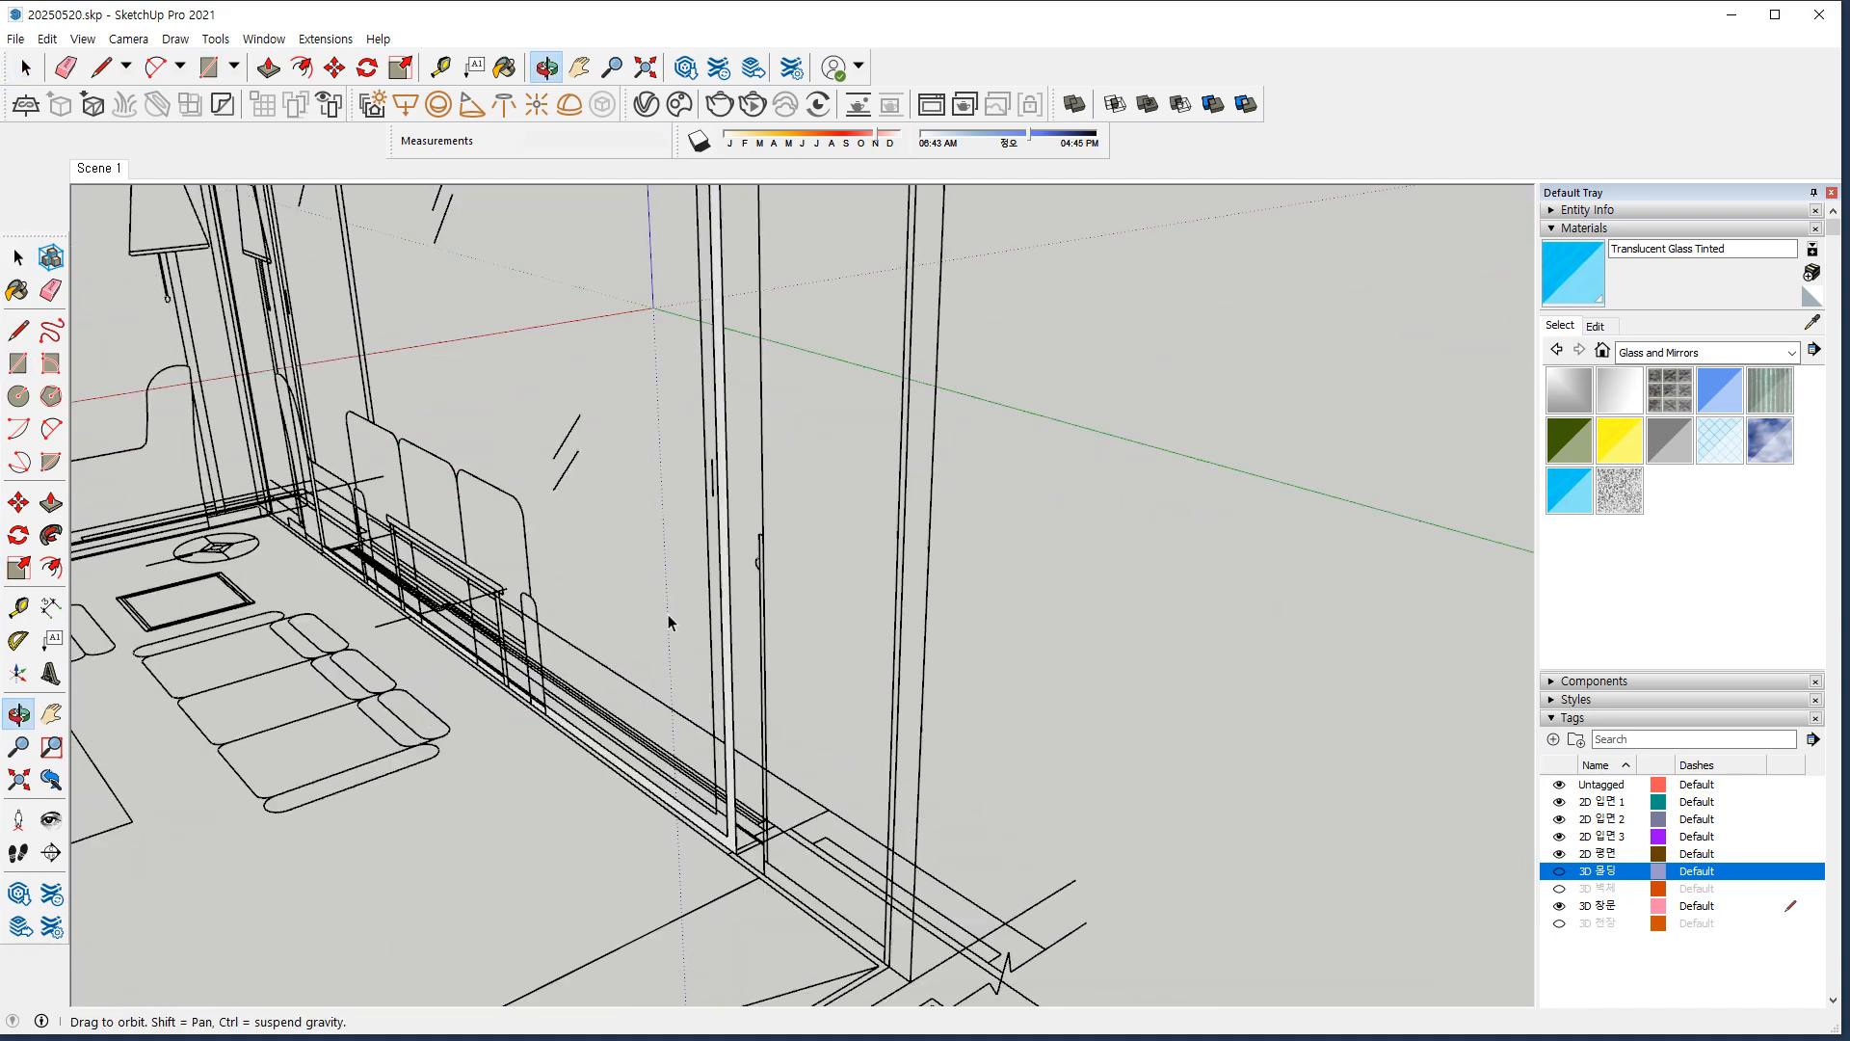
key("t")
middle_click_drag(760, 867, 703, 822)
left_click(703, 823)
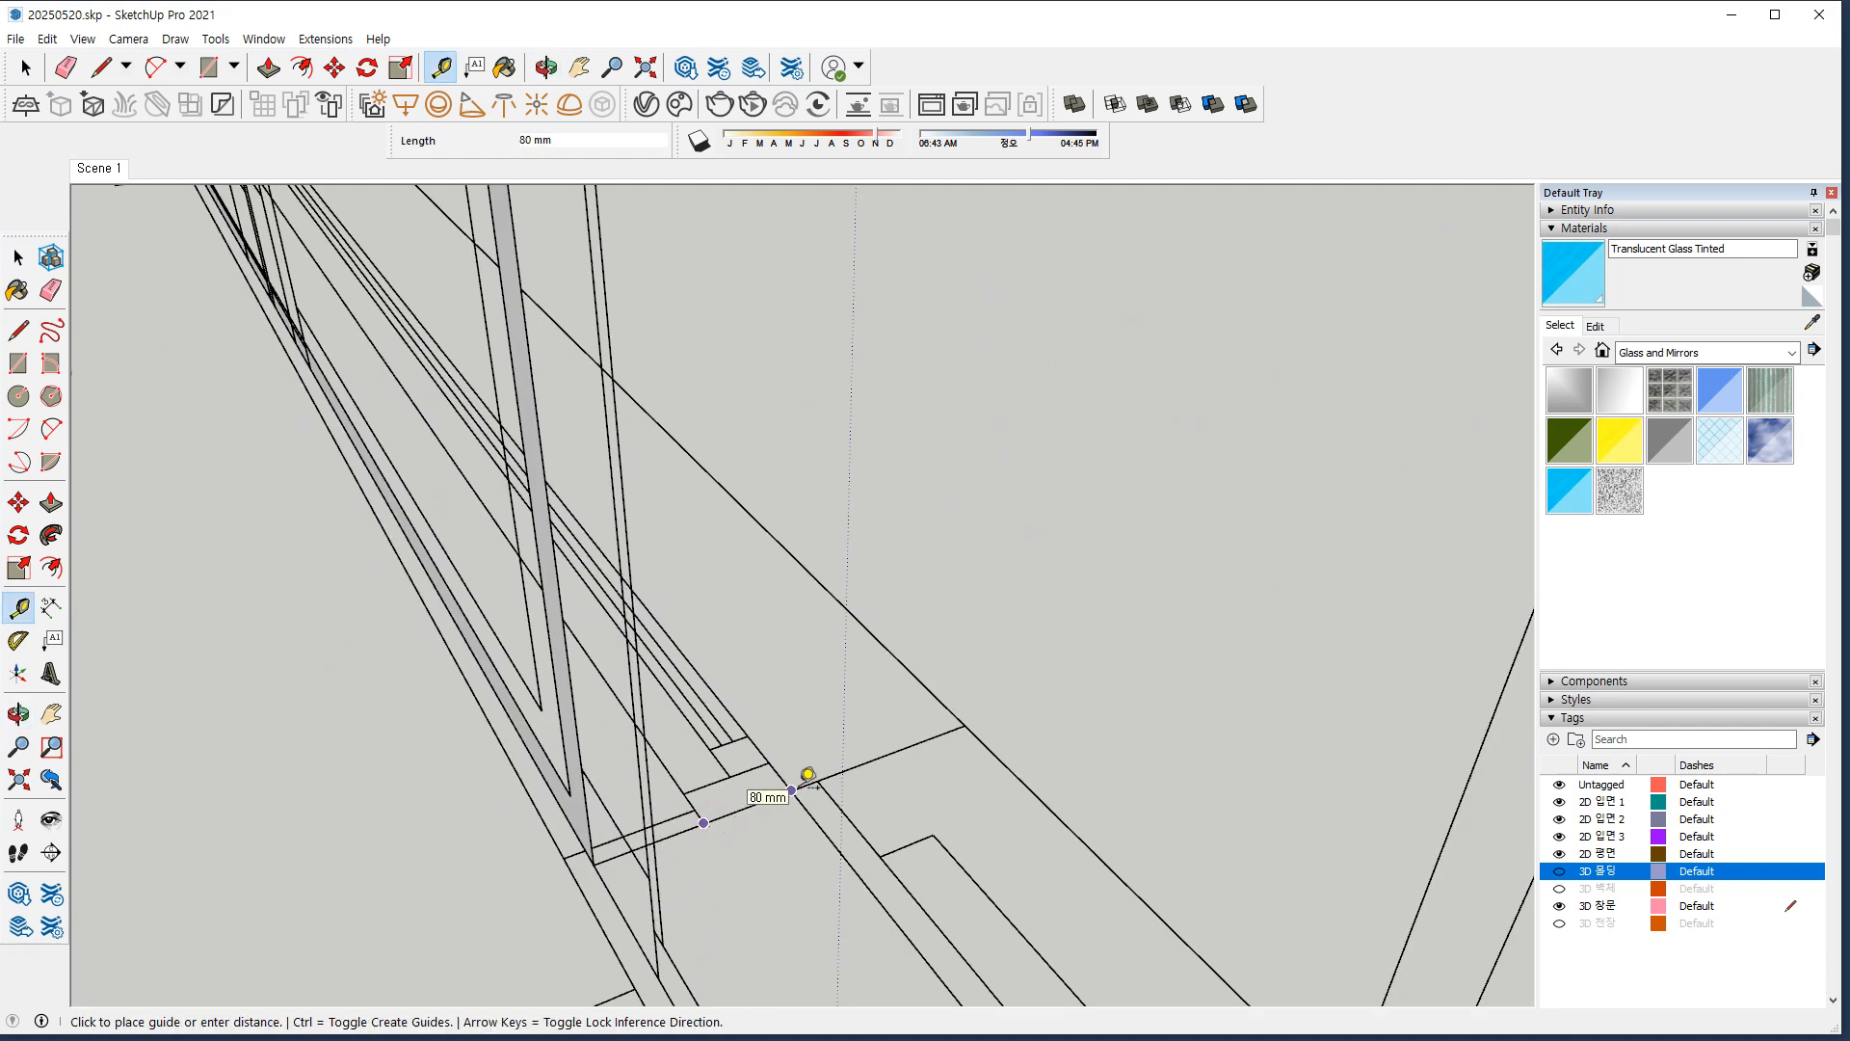
key("space")
Extrude the large window's outer frame face 80 mm.
middle_click_drag(544, 822, 616, 841)
key("p")
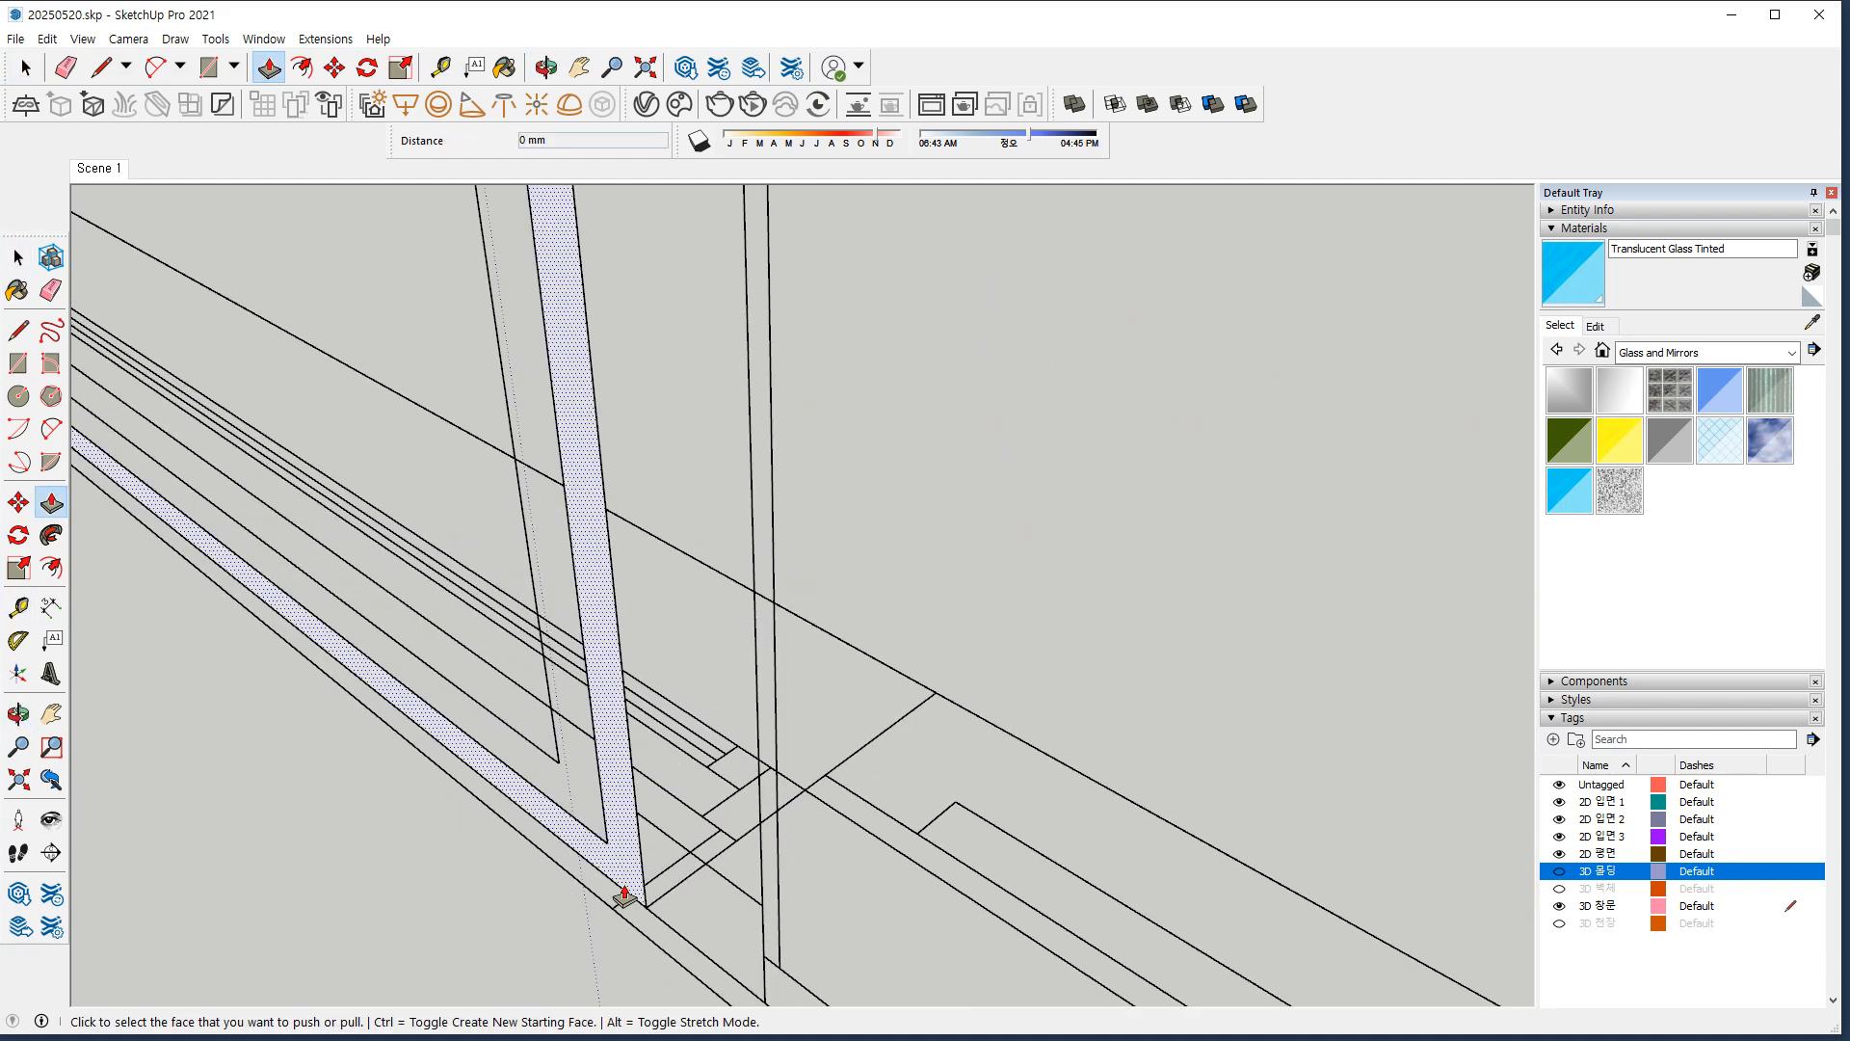
left_click(630, 891)
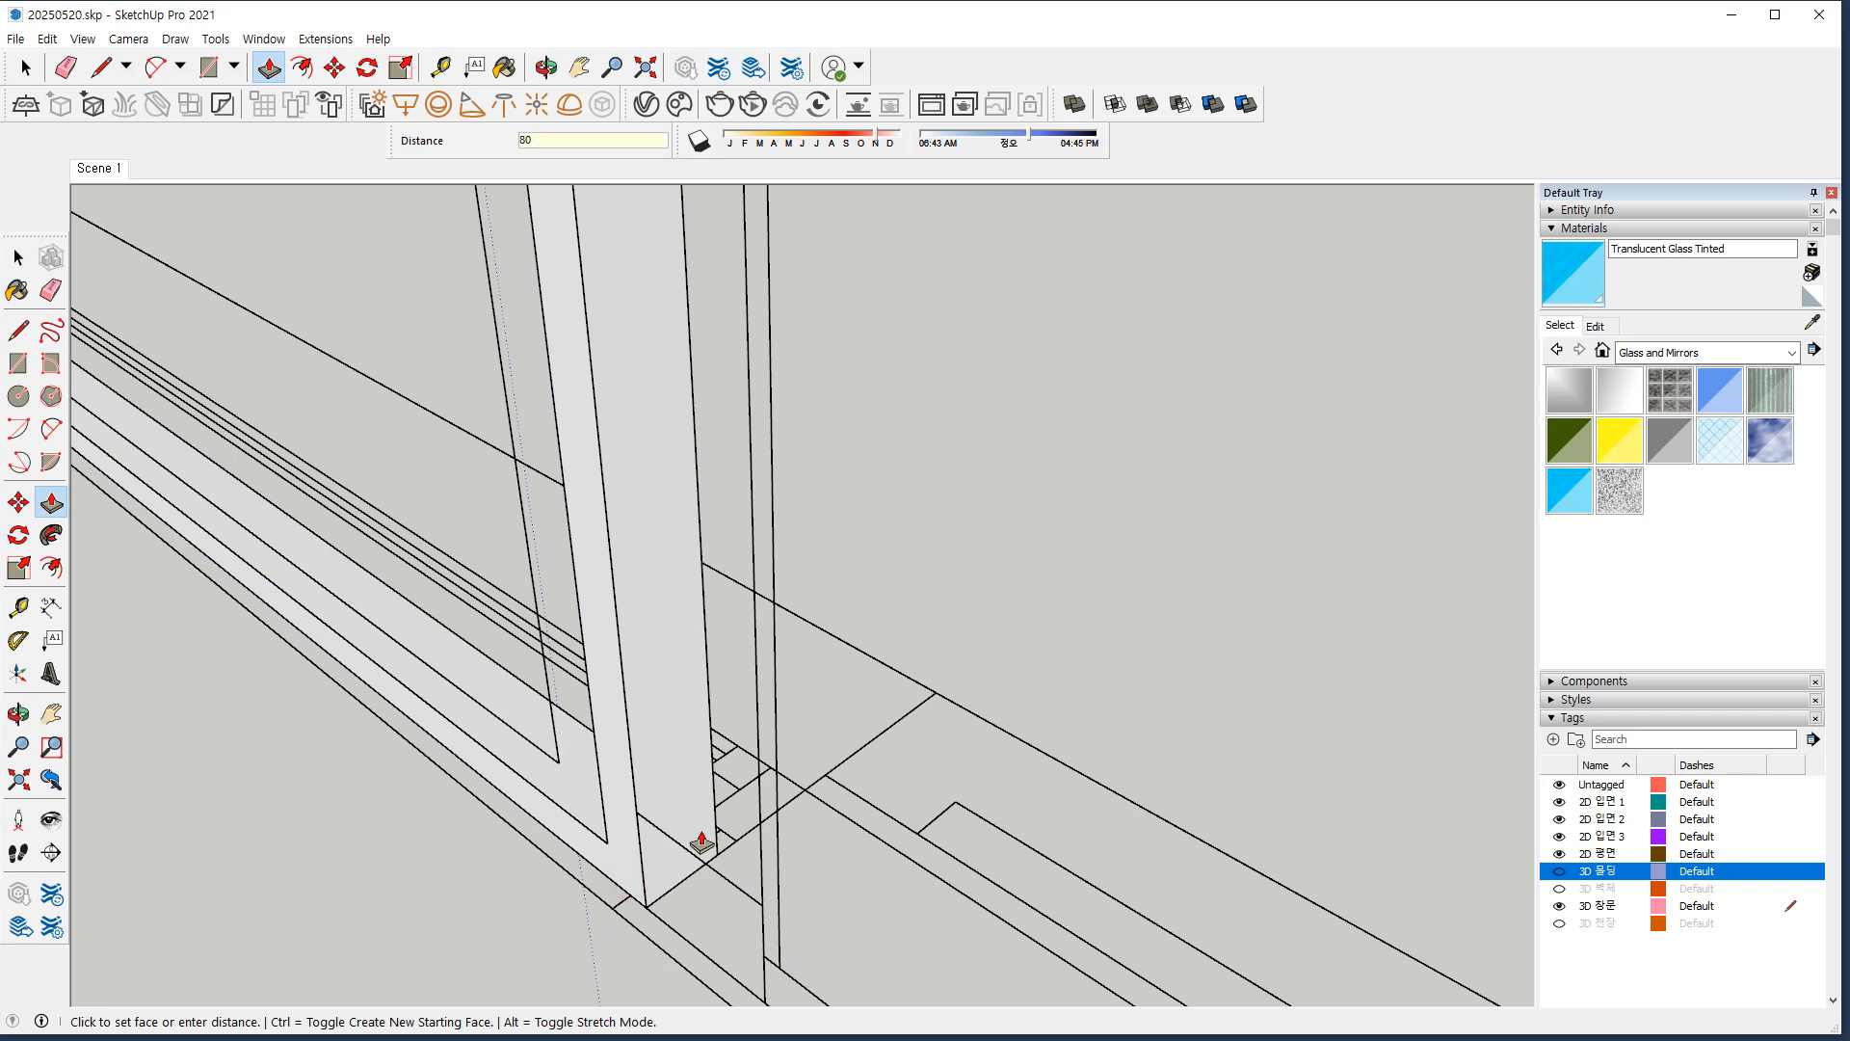
left_click(702, 843)
Select the whole extruded frame of the large window and make it a group.
key("space")
left_click(672, 661)
right_click(672, 657)
key("r")
right_click(640, 561)
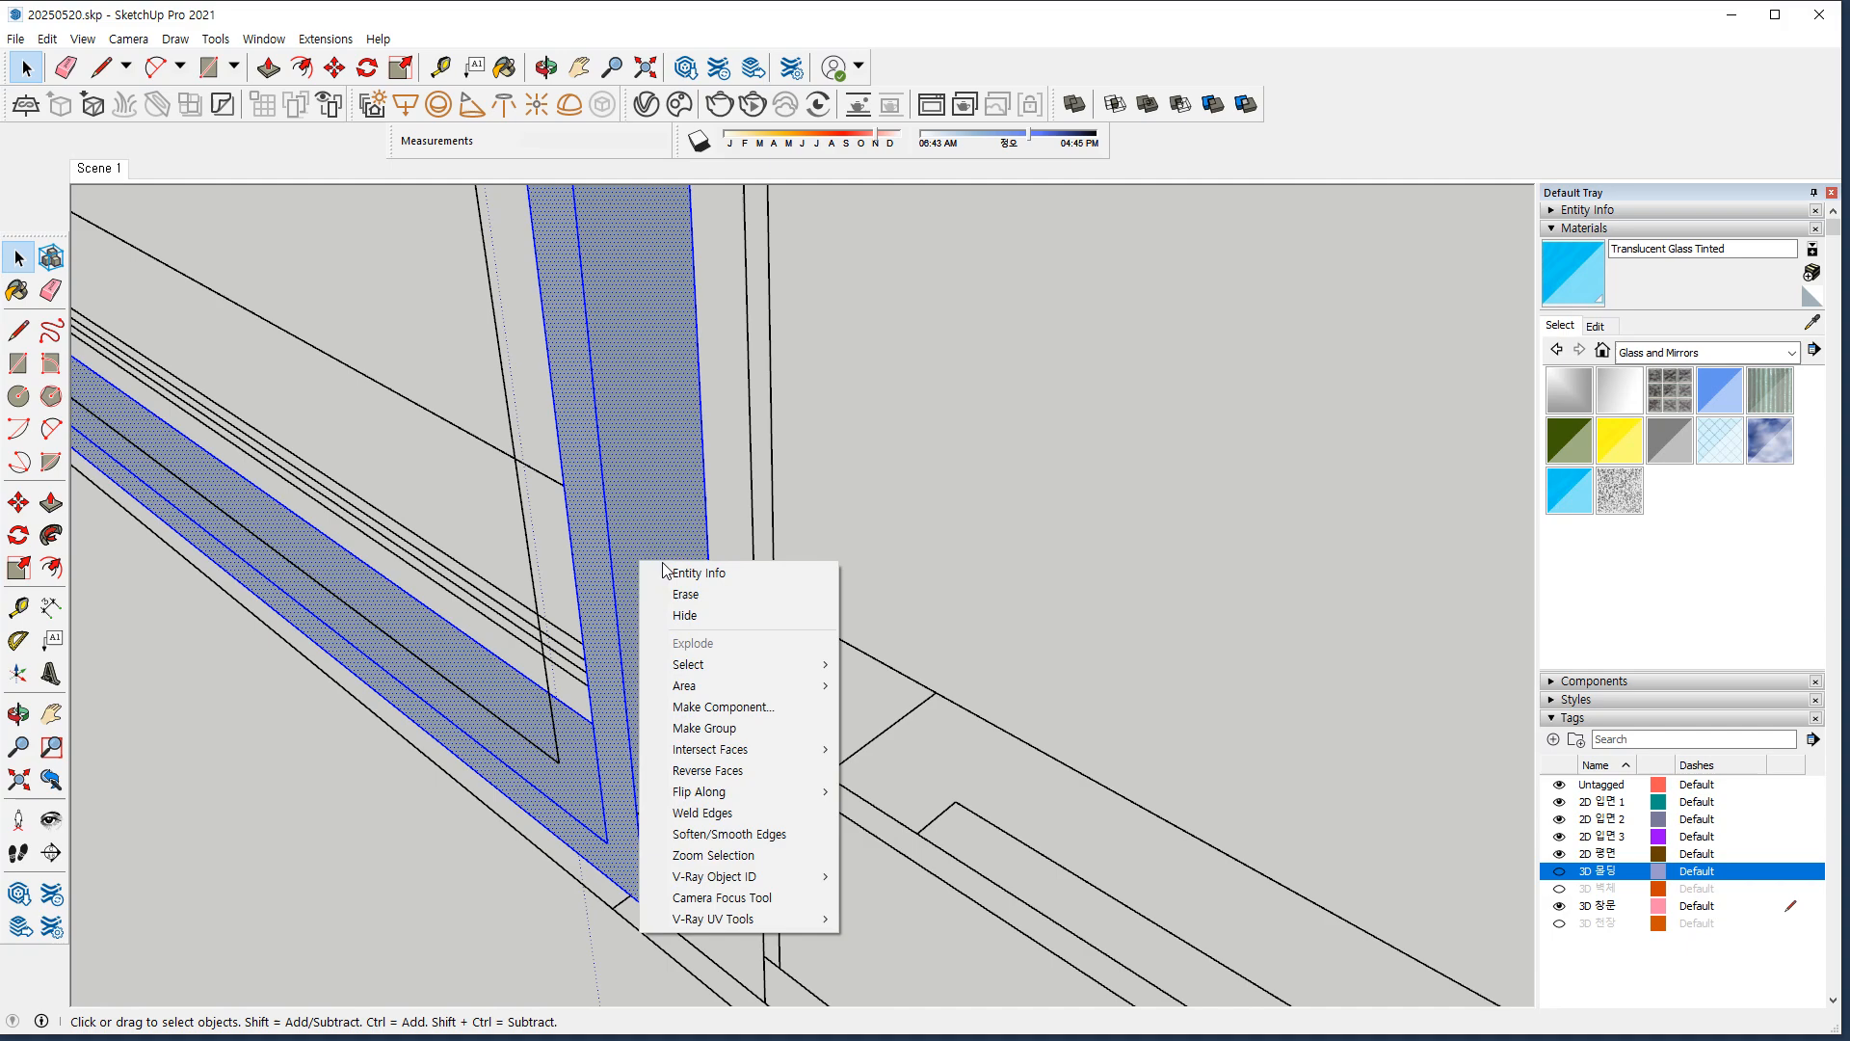
key("g")
Draw a rectangle for the wide sash from the frame's lower inner corner to the sash's opposite upper corner on the elevation.
scroll(859, 632, "down", 8)
middle_click_drag(743, 648, 1193, 765, "shift")
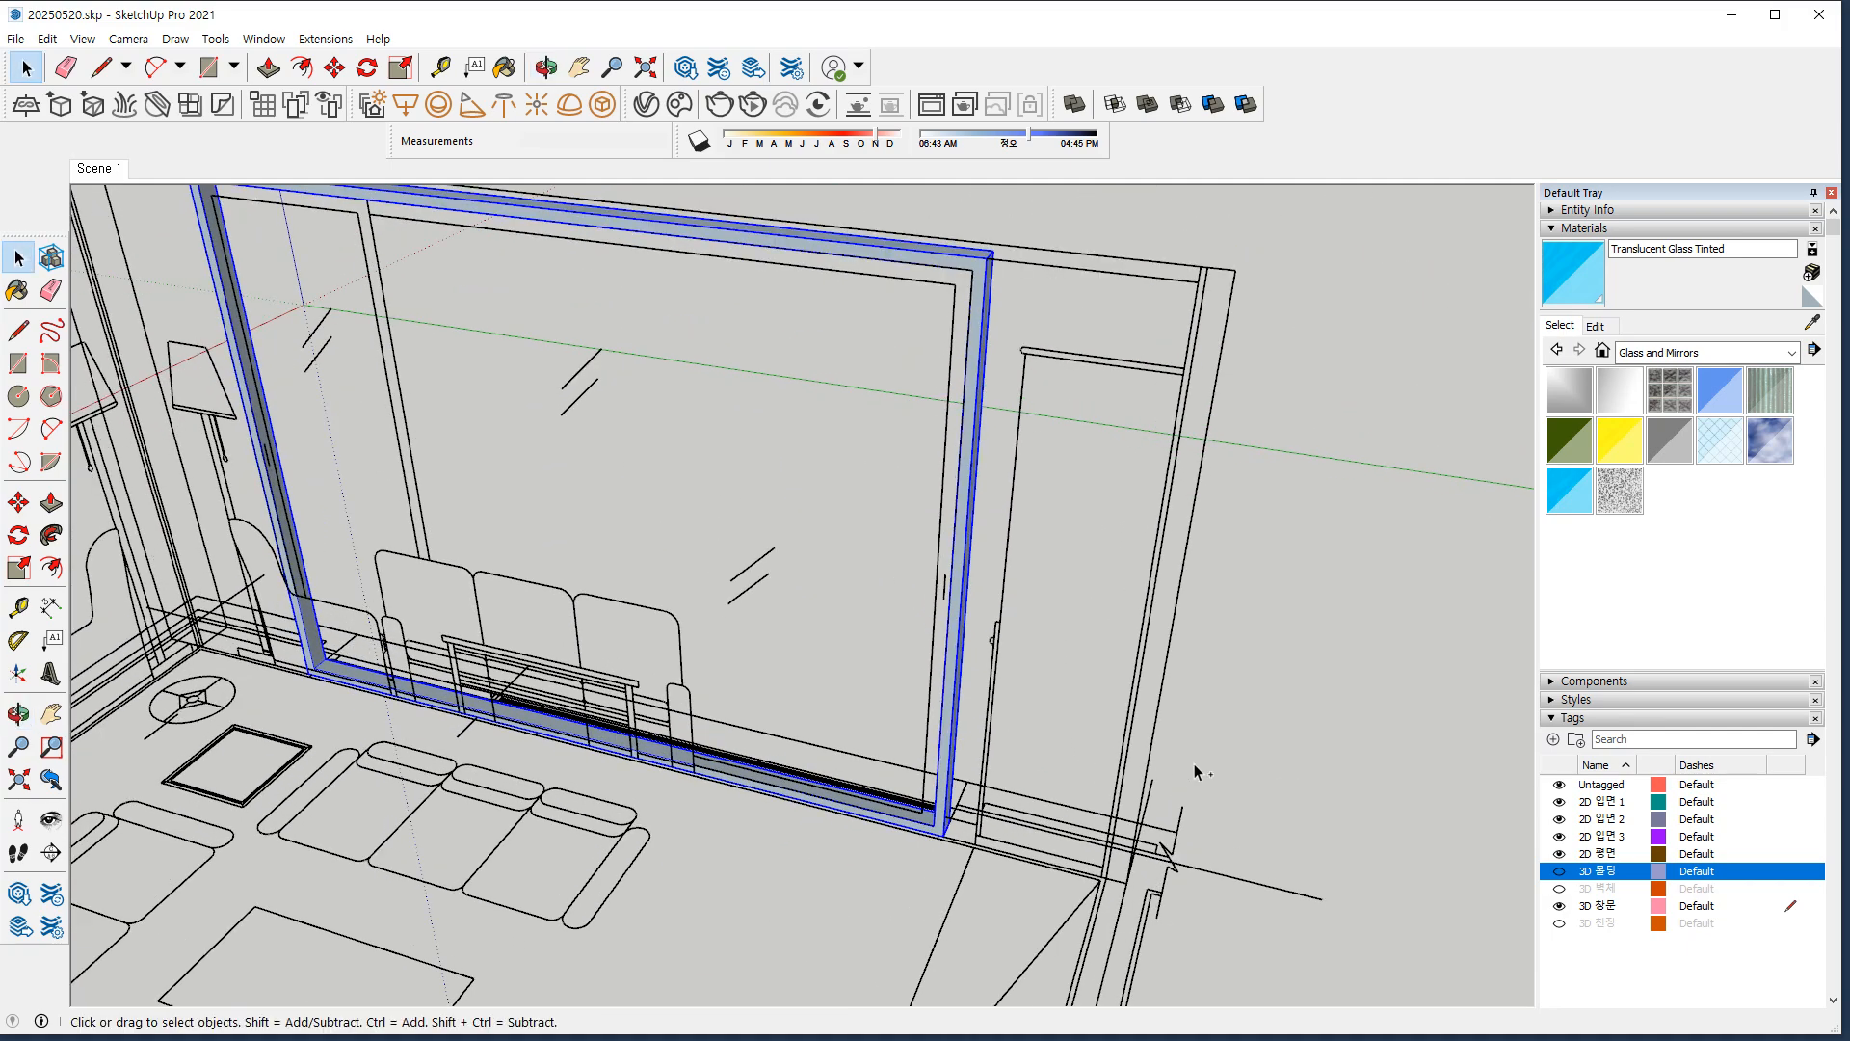
key("ctrl+t")
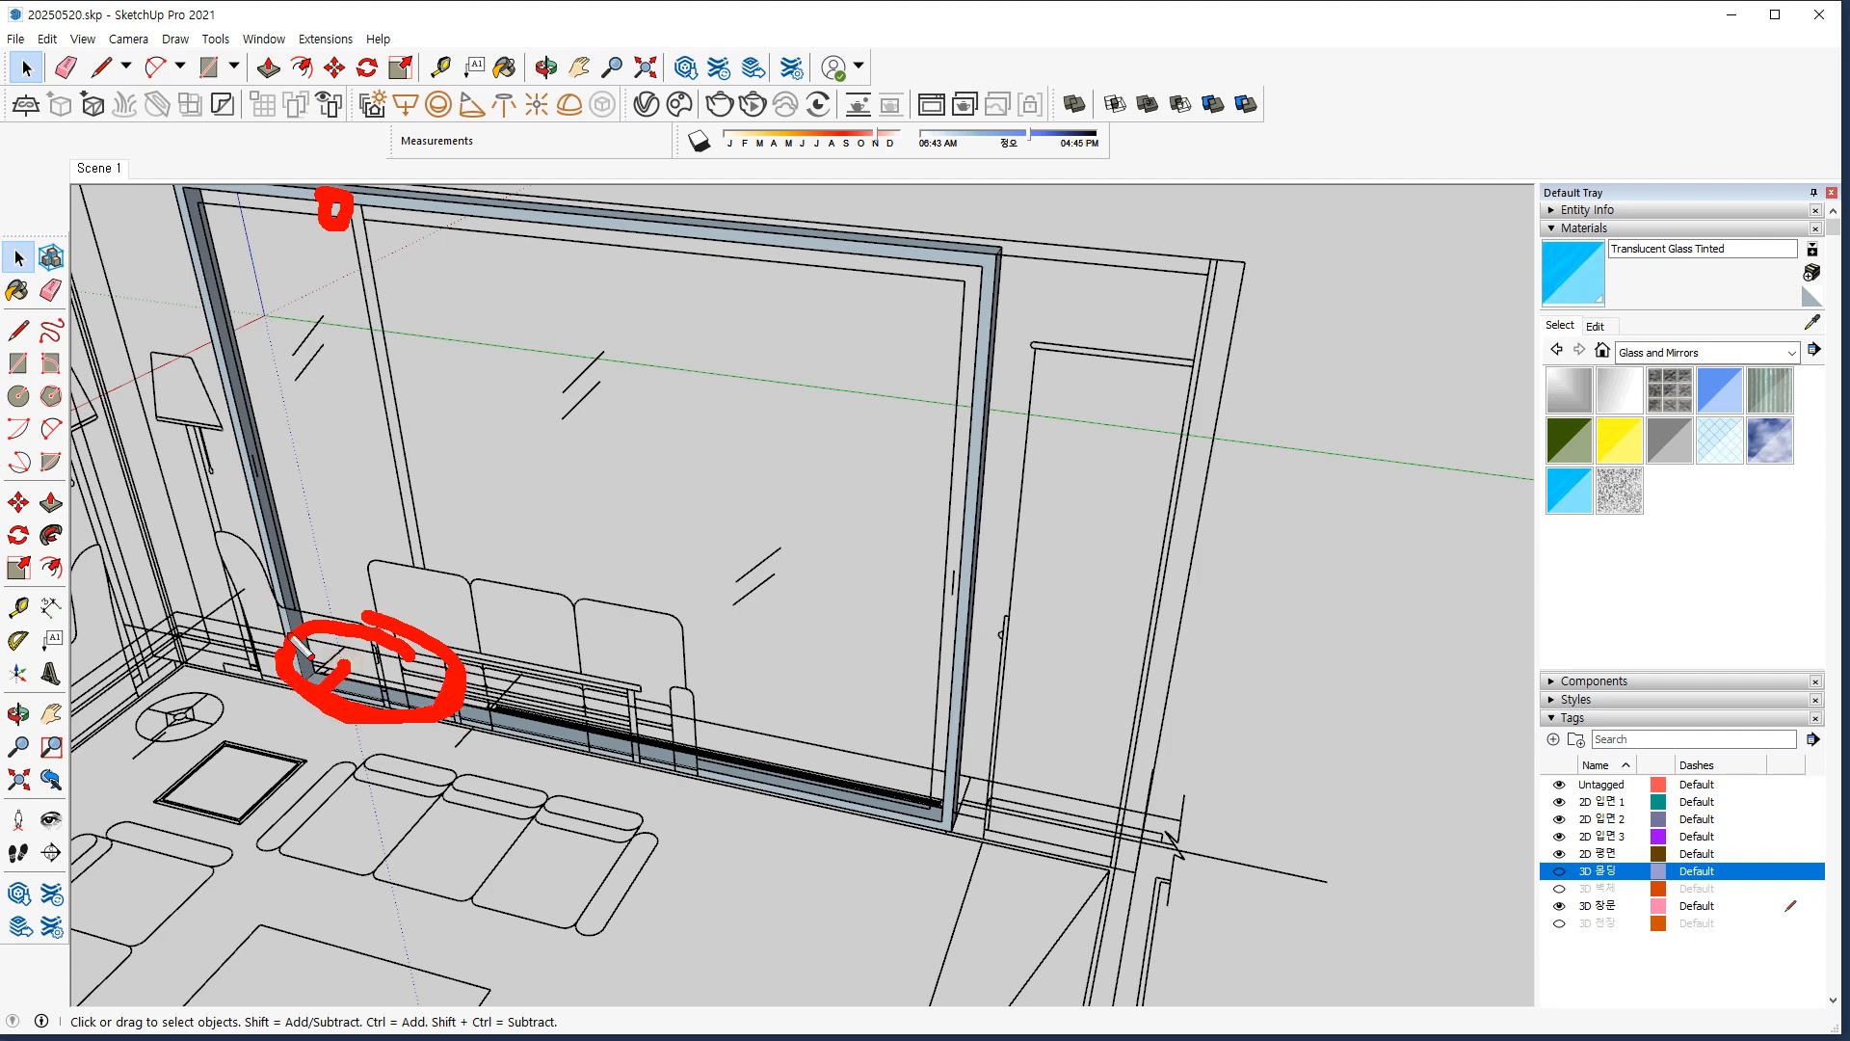
key("Escape")
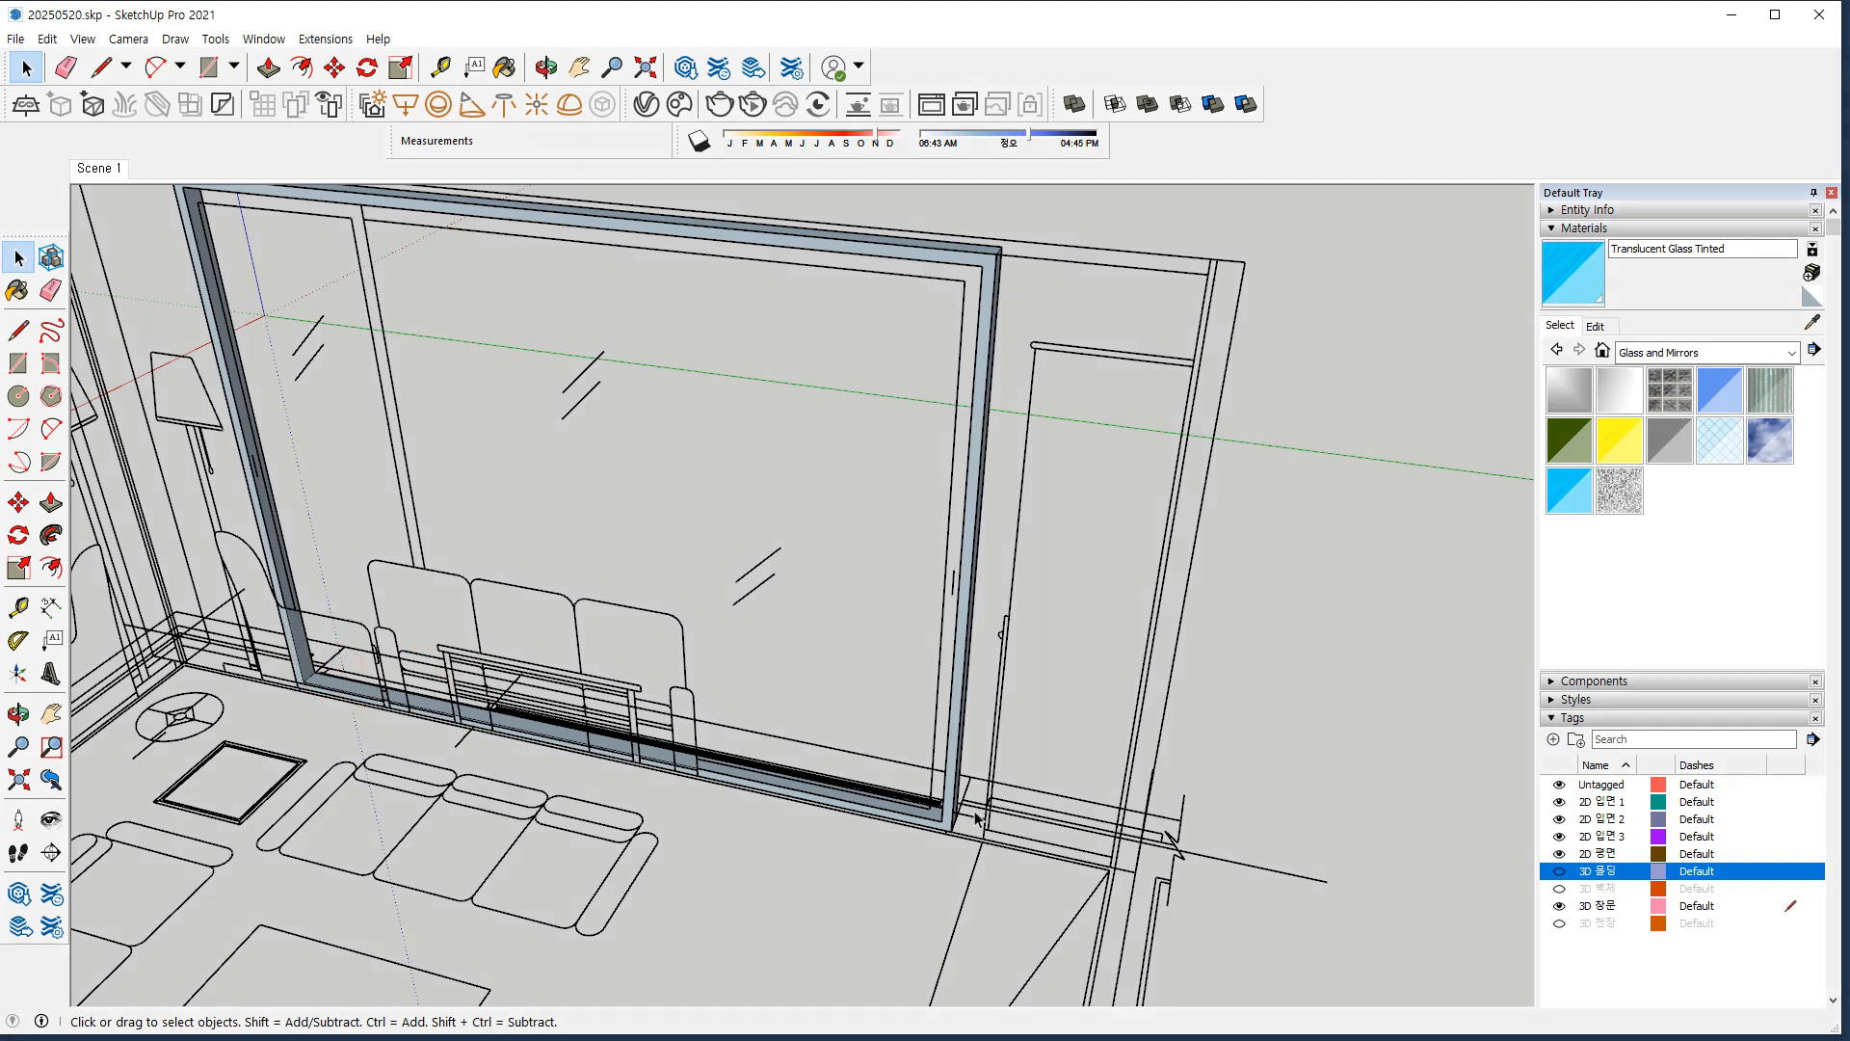
key("r")
left_click(942, 819)
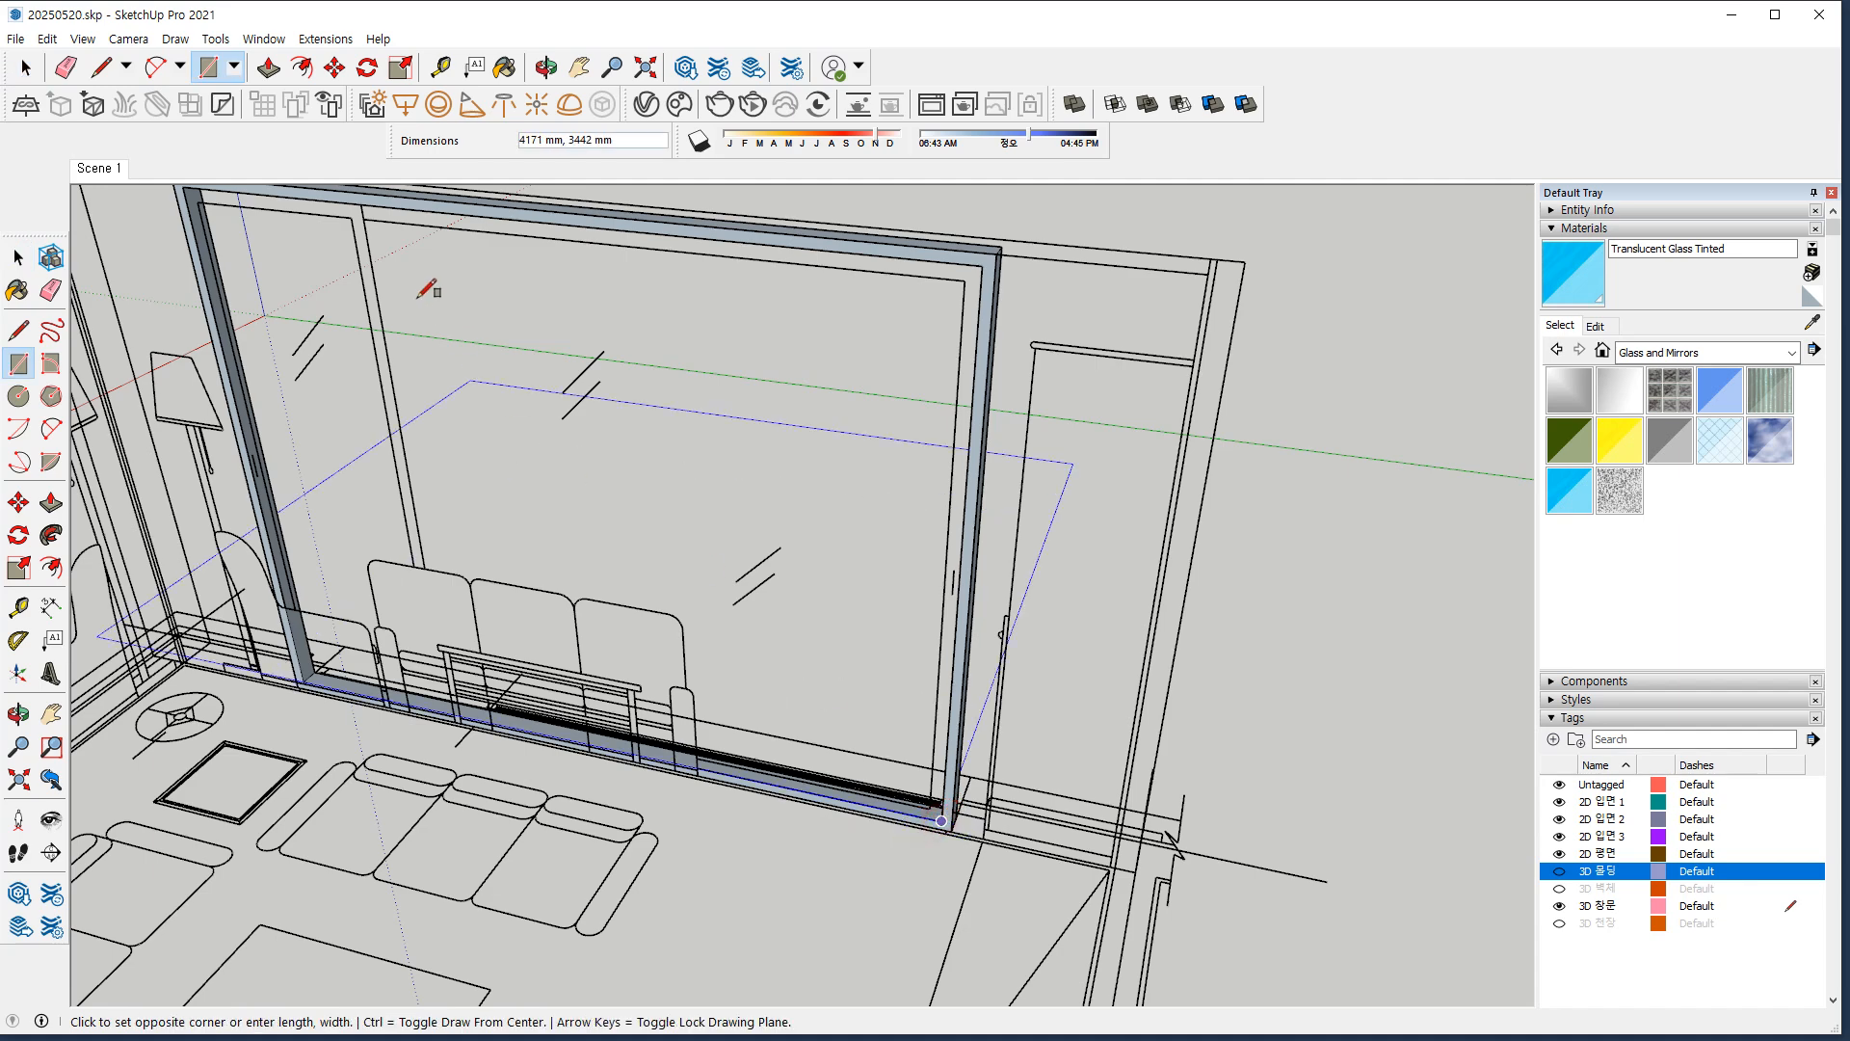
left_click(349, 216)
Move the sash rectangle's upper edge up to the inner edge of the window frame.
scroll(356, 205, "up", 8)
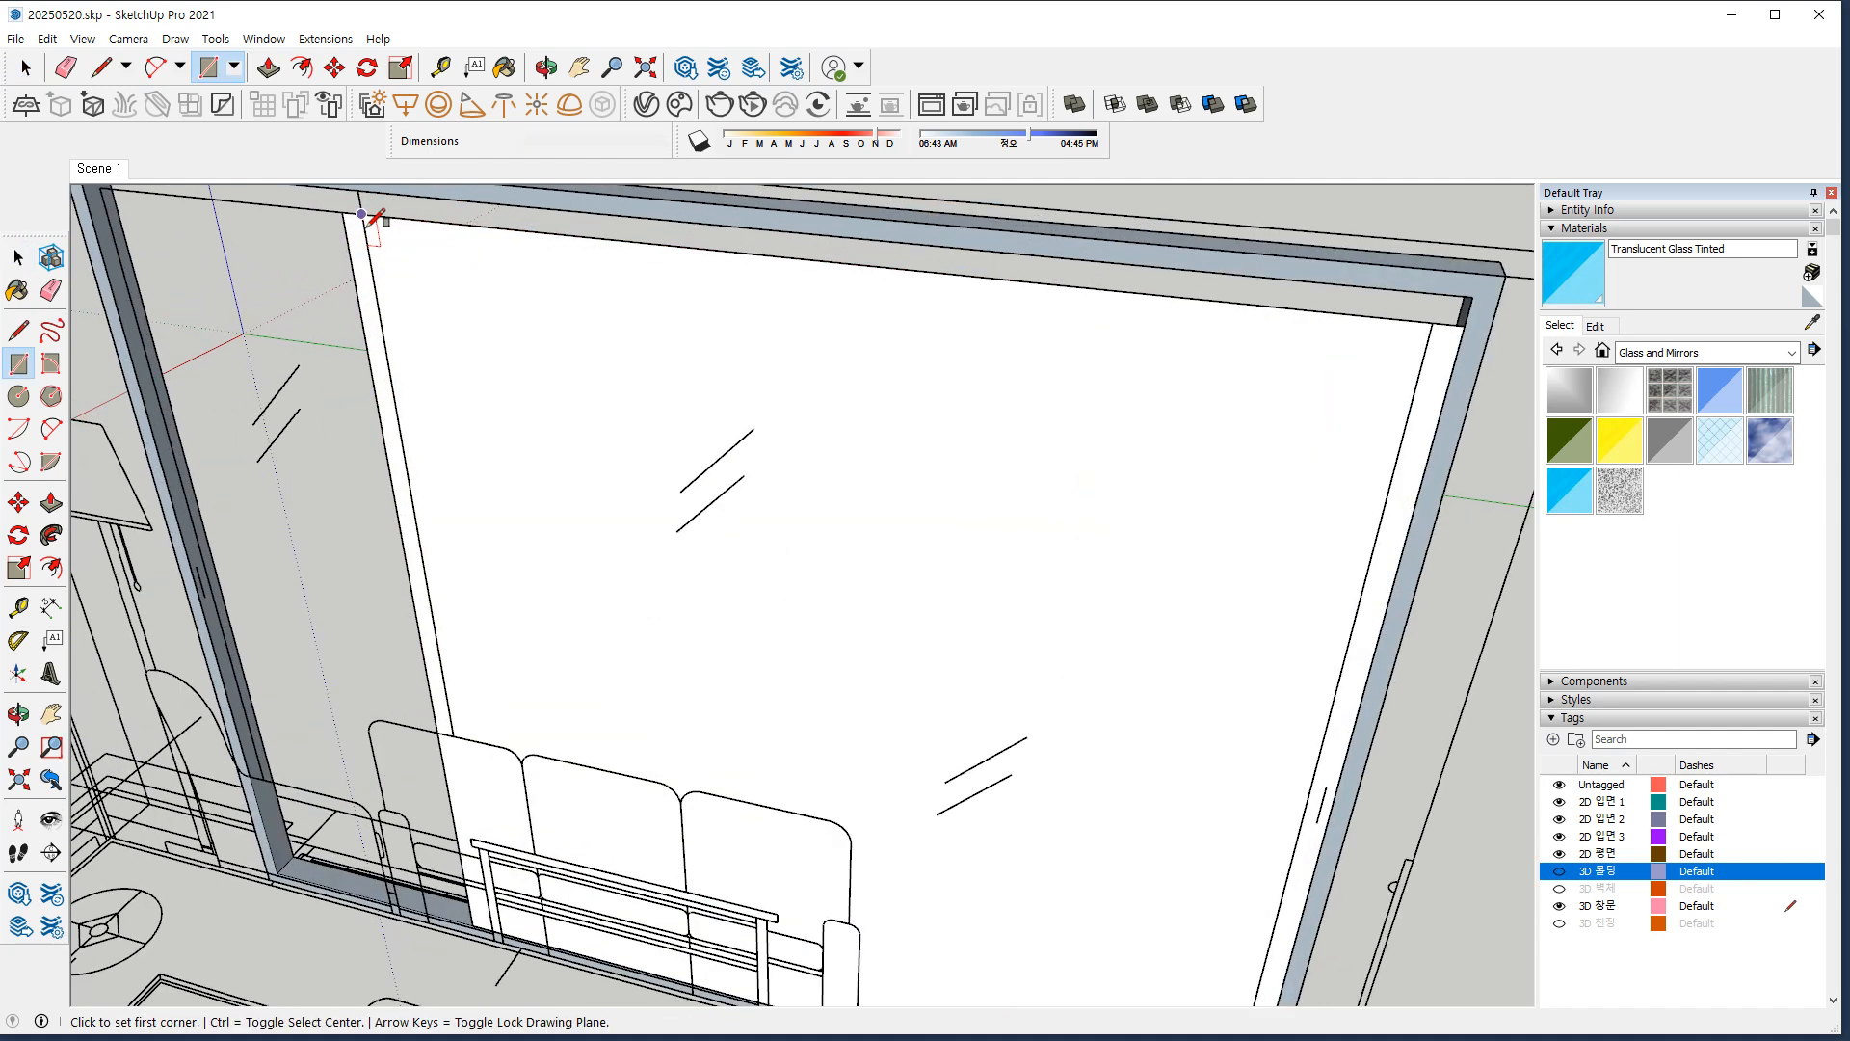
key("space")
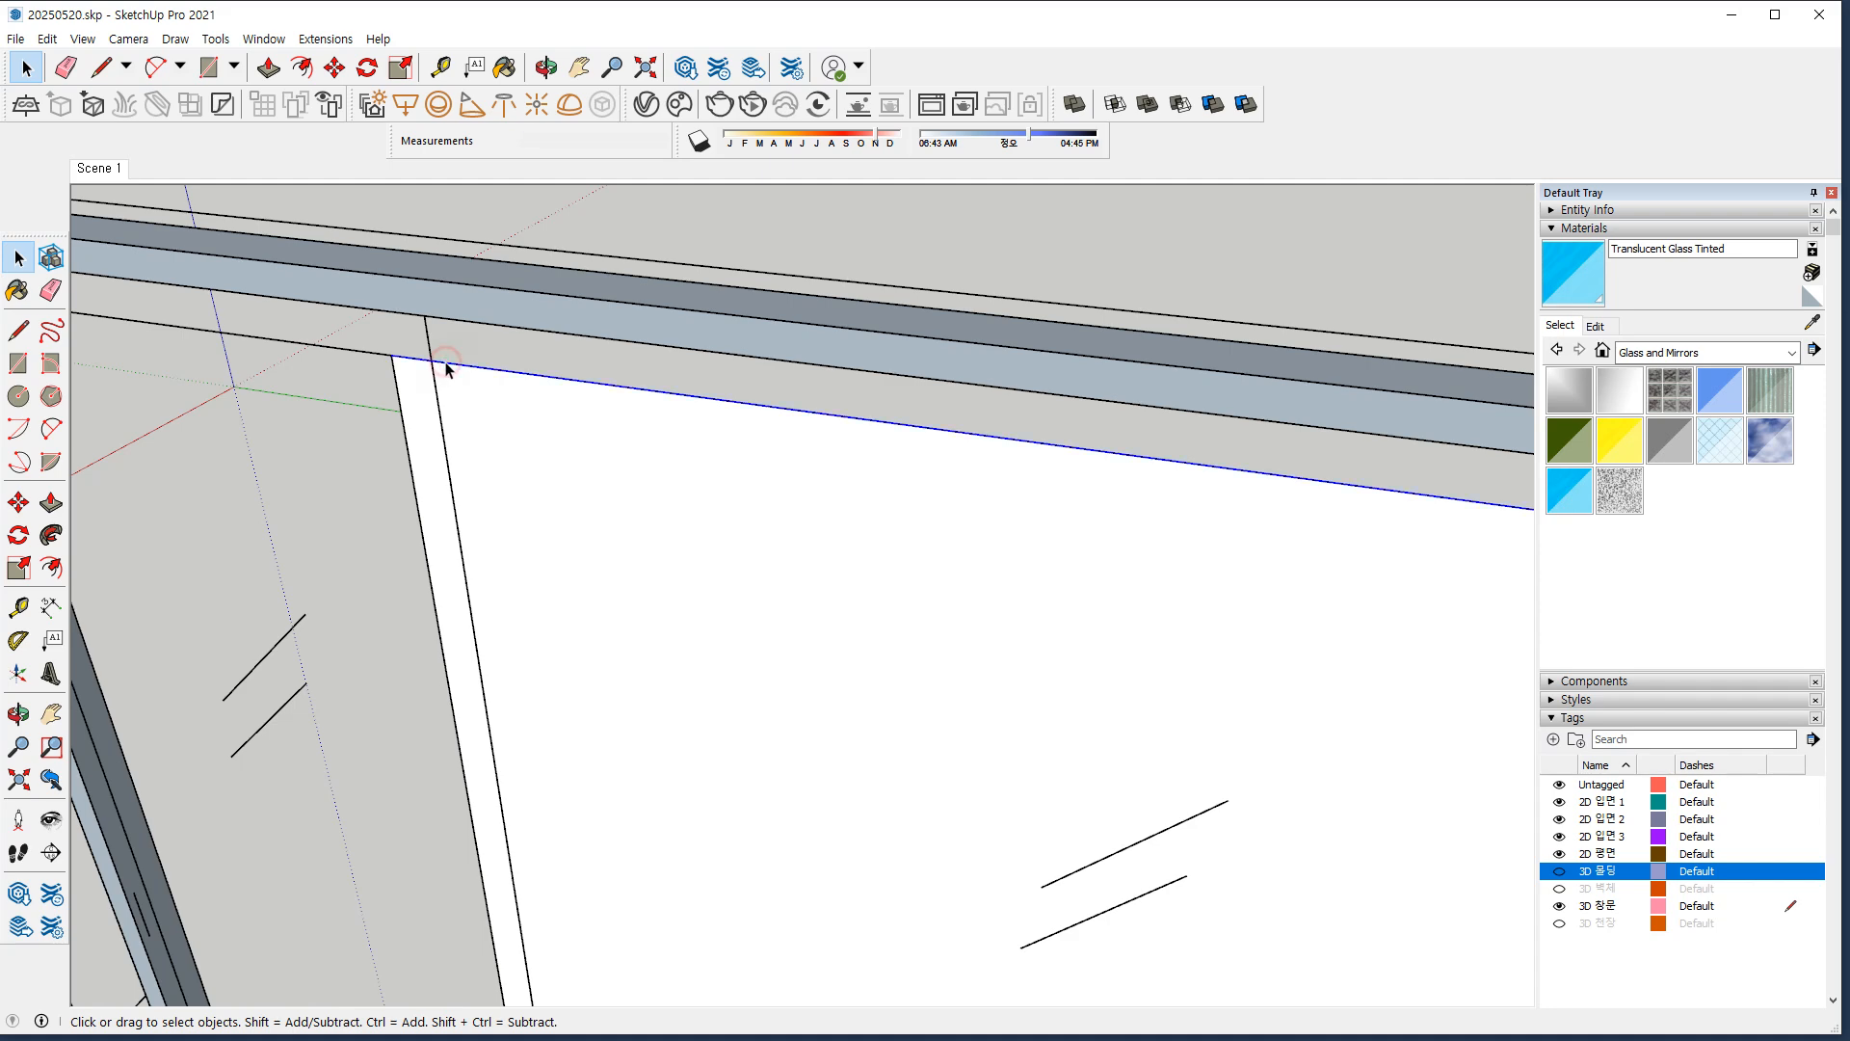
key("m")
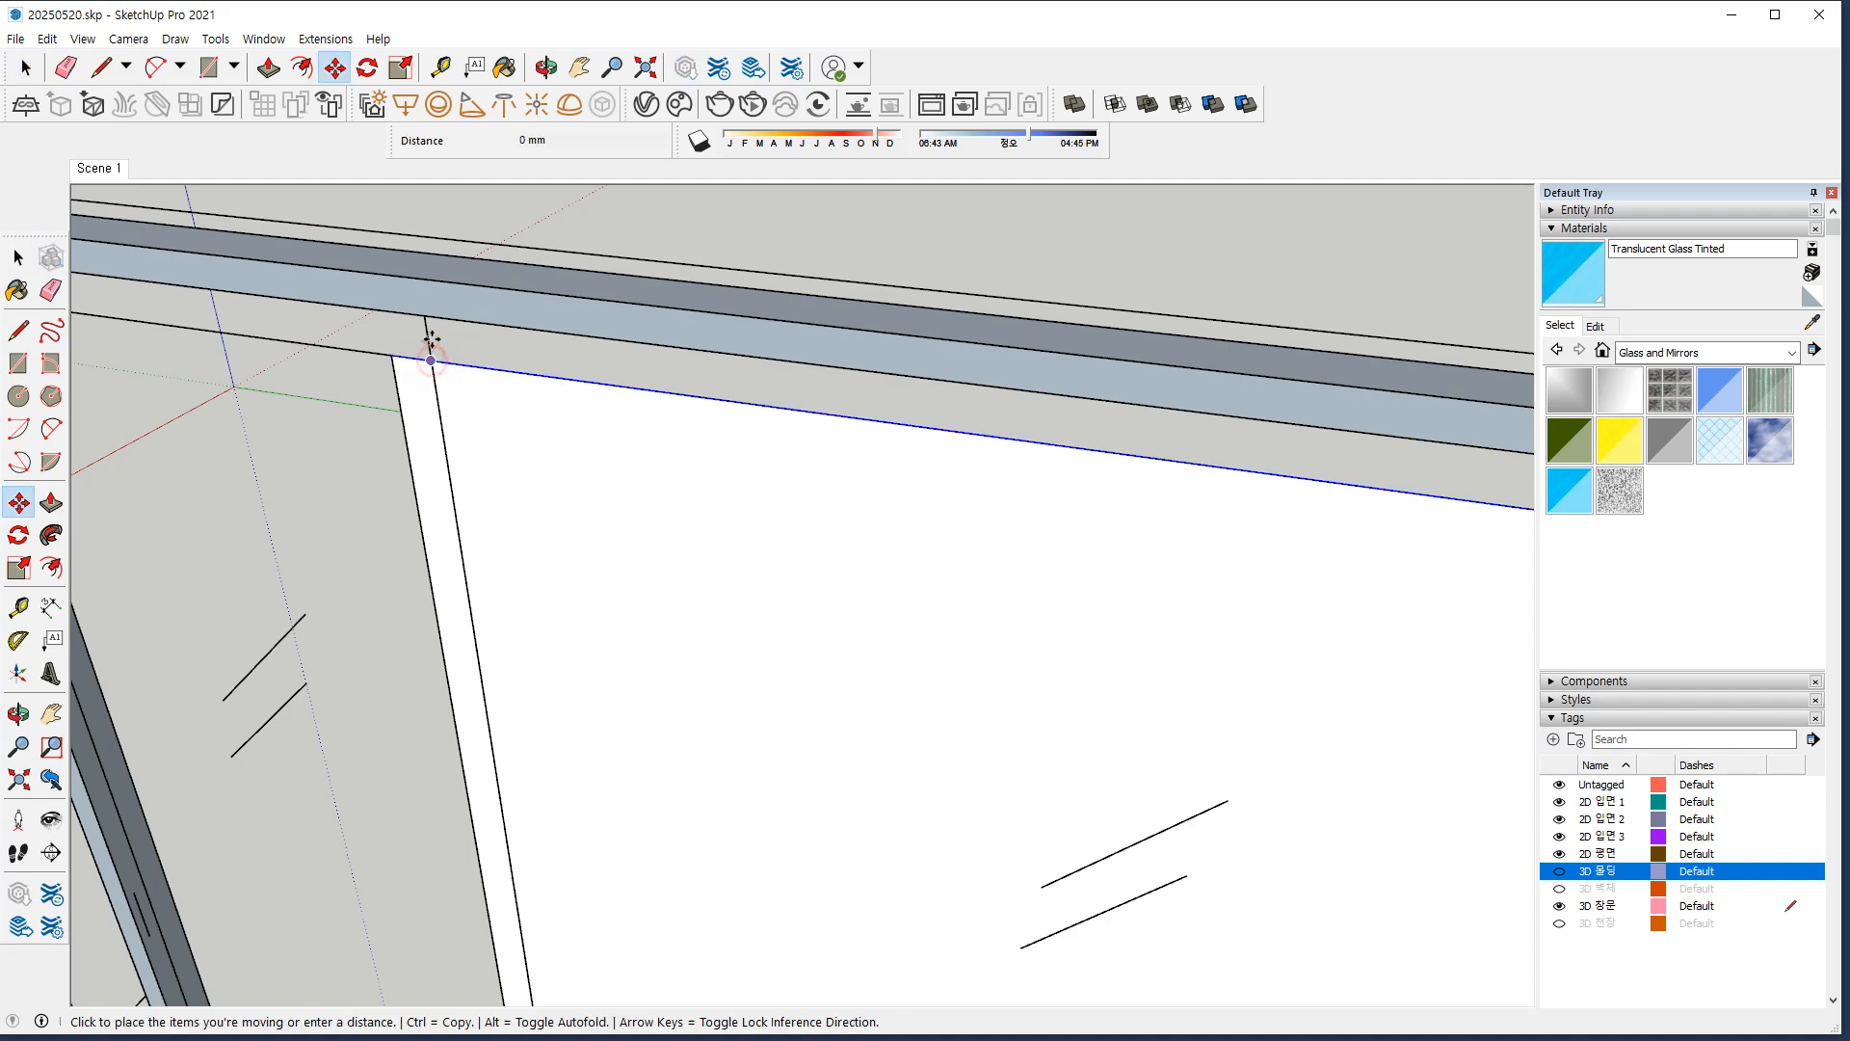
left_click(432, 345)
left_click(433, 338)
scroll(467, 401, "down", 8)
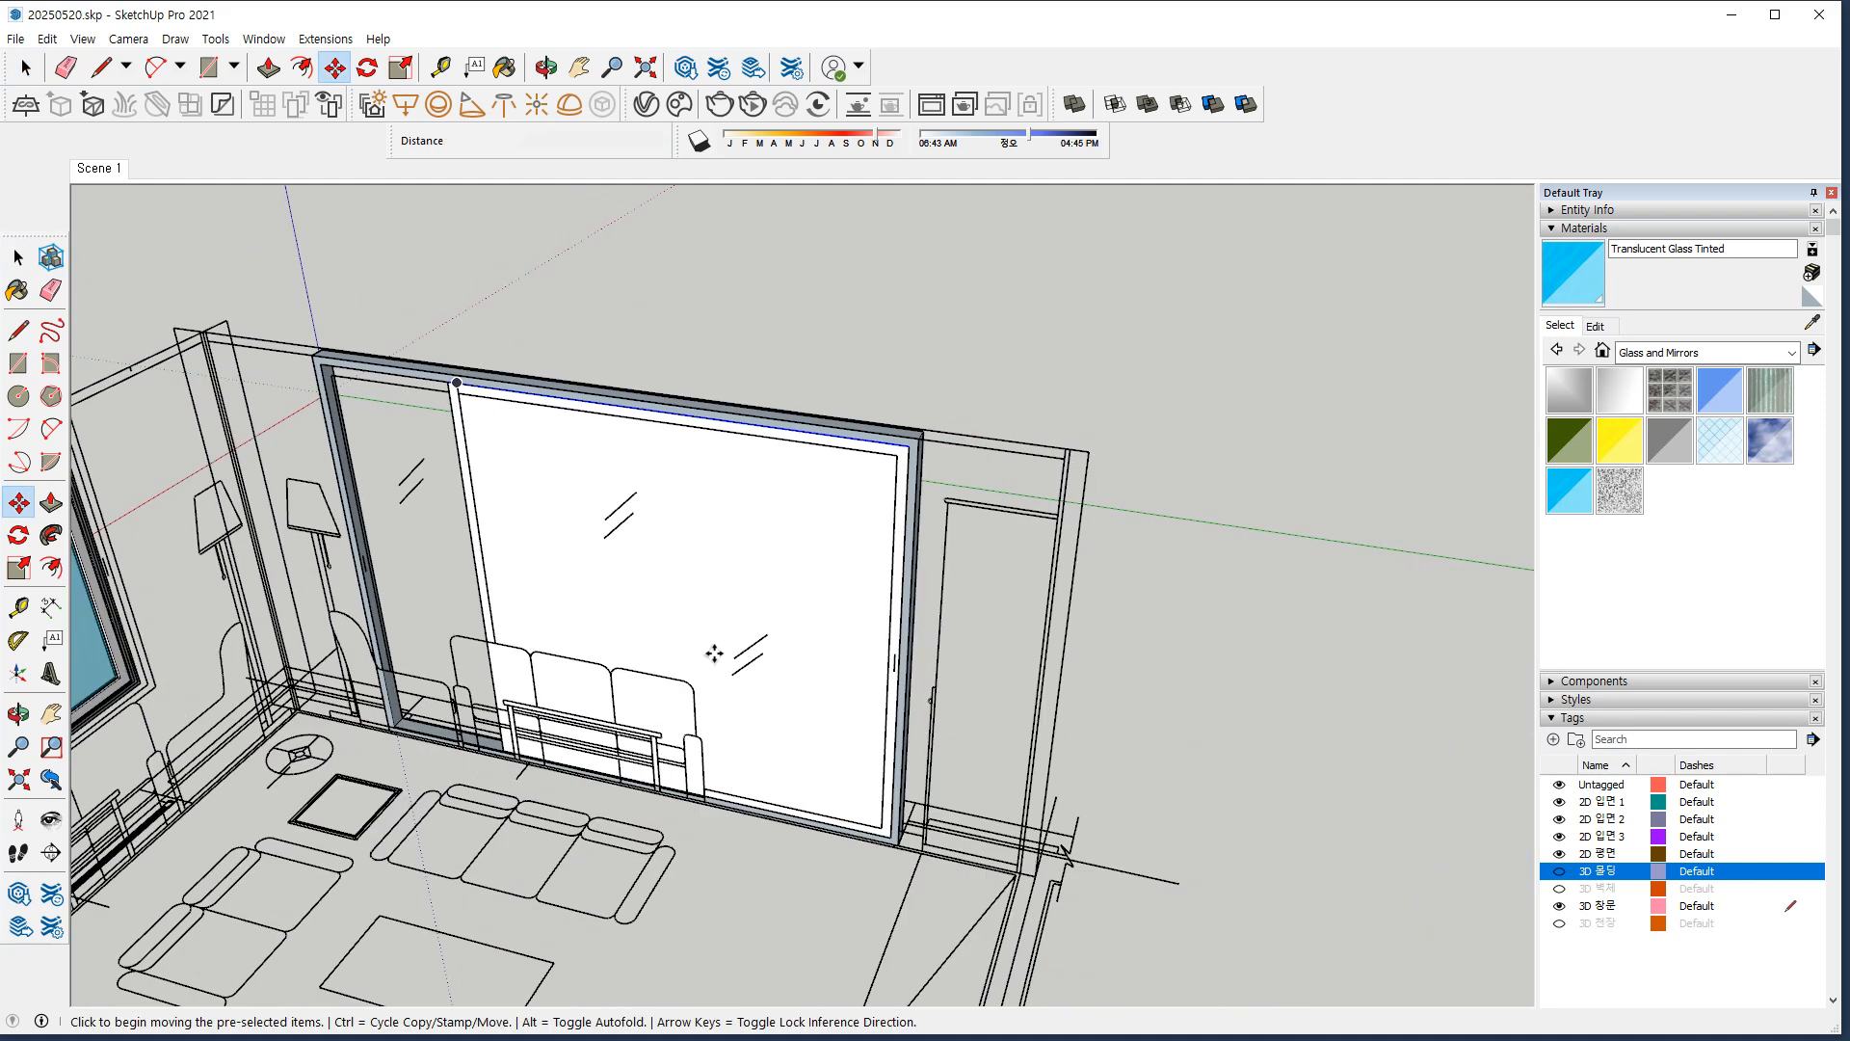
Draw a second rectangle along the sash's inner outline and cut out the face inside it.
key("r")
left_click(880, 827)
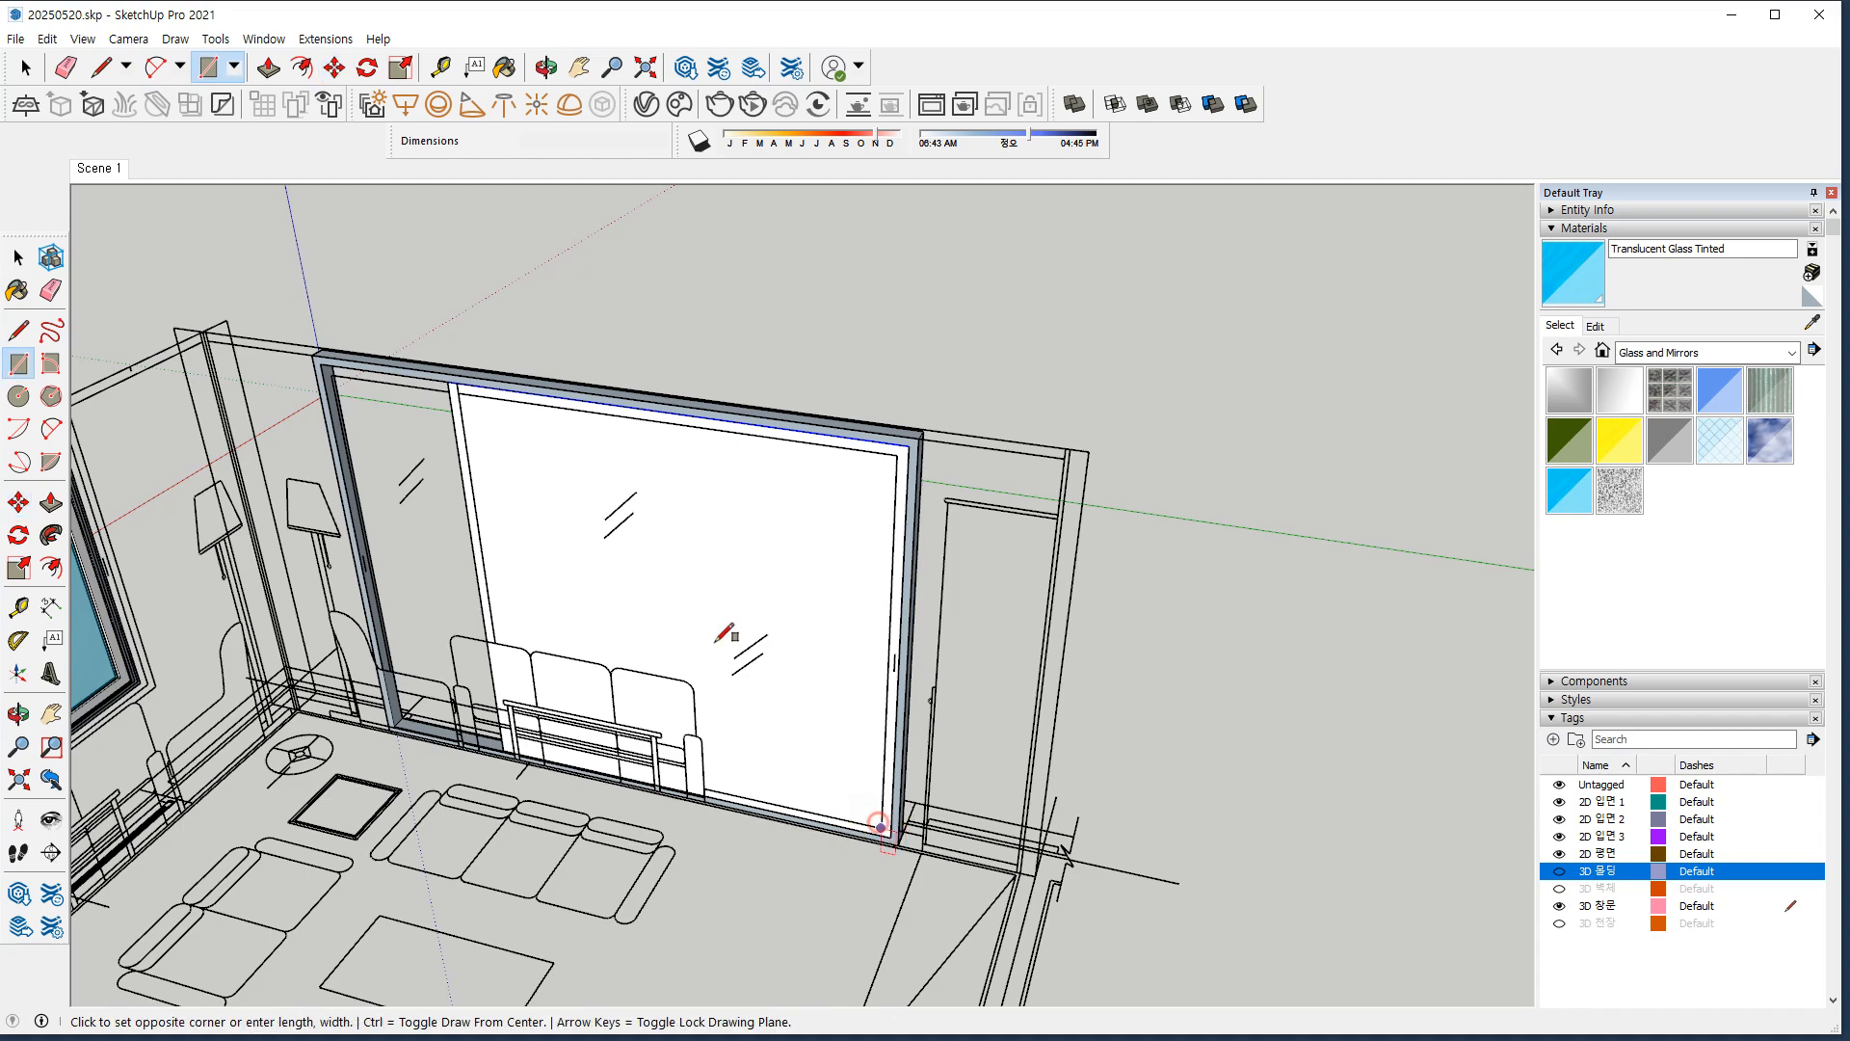
left_click(463, 398)
key("space")
left_click(639, 536)
key("Delete")
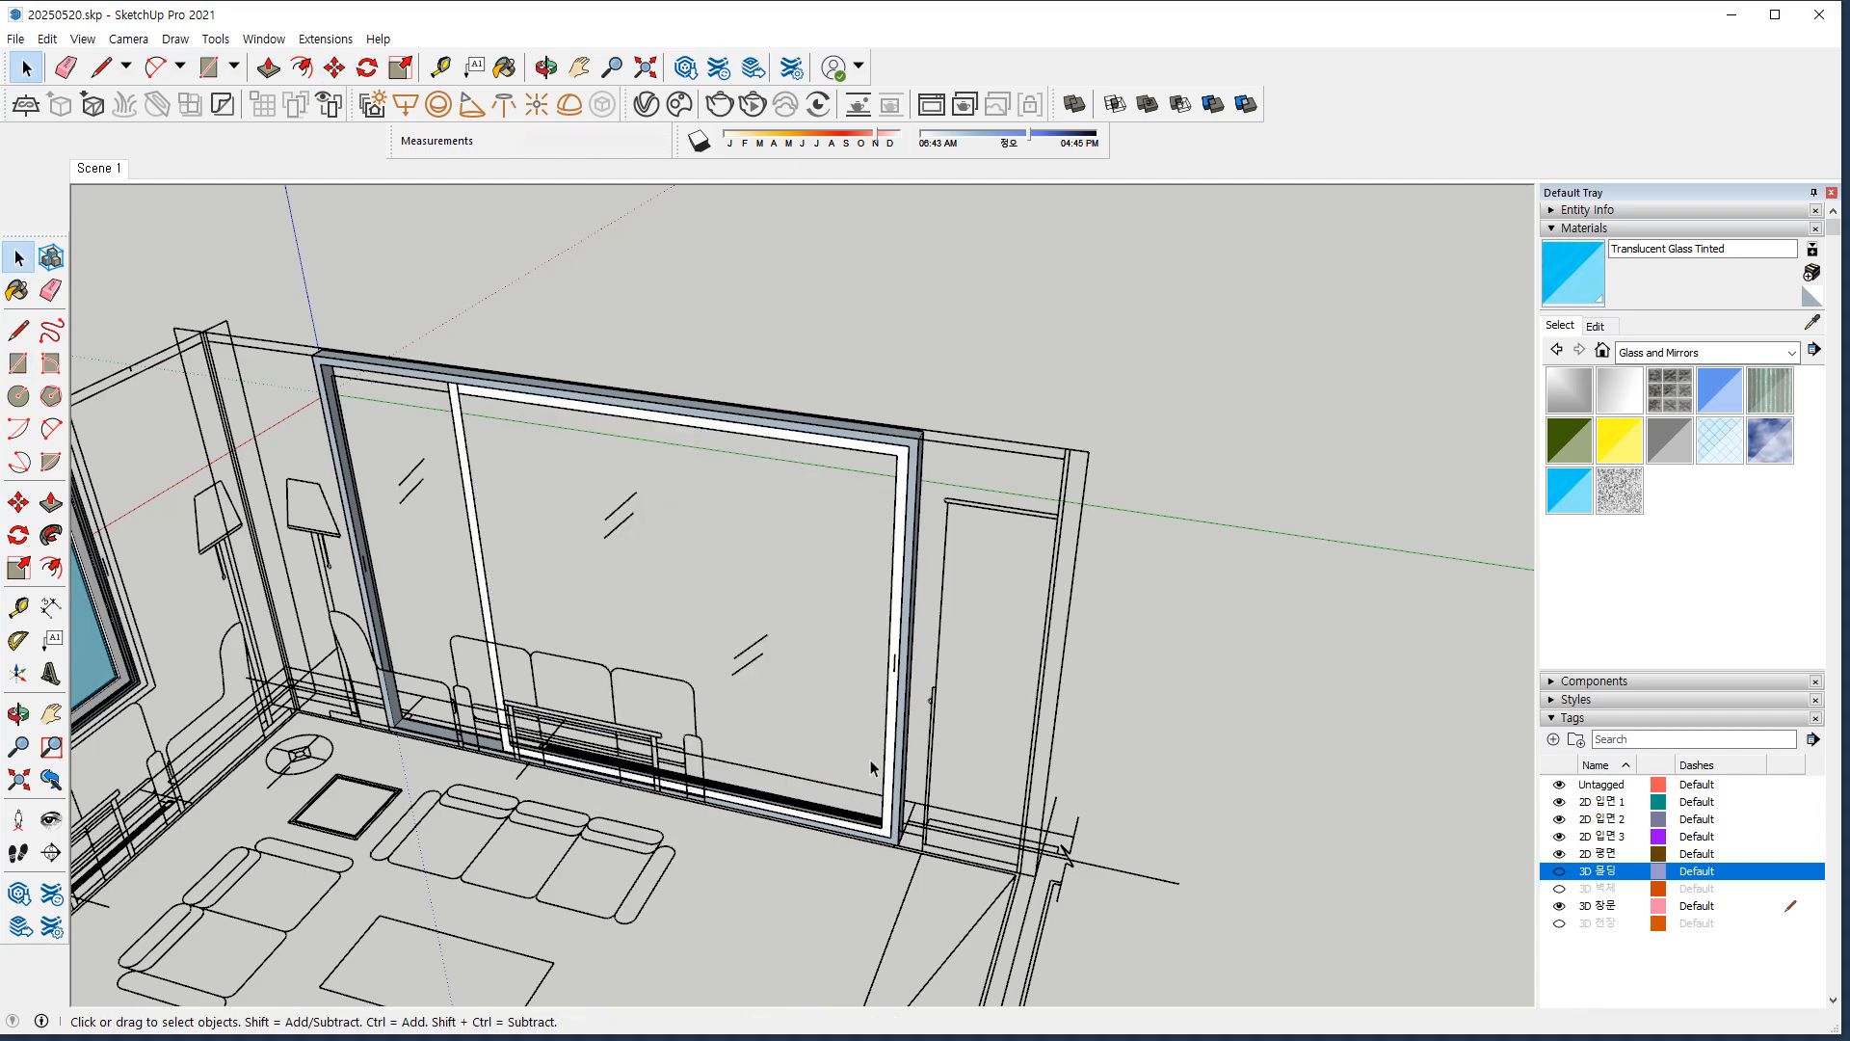
Measure the sash's depth on the floor plan beside the frame and where the two sashes meet.
scroll(872, 795, "up", 3)
middle_click_drag(872, 854, 690, 876)
scroll(617, 862, "up", 5)
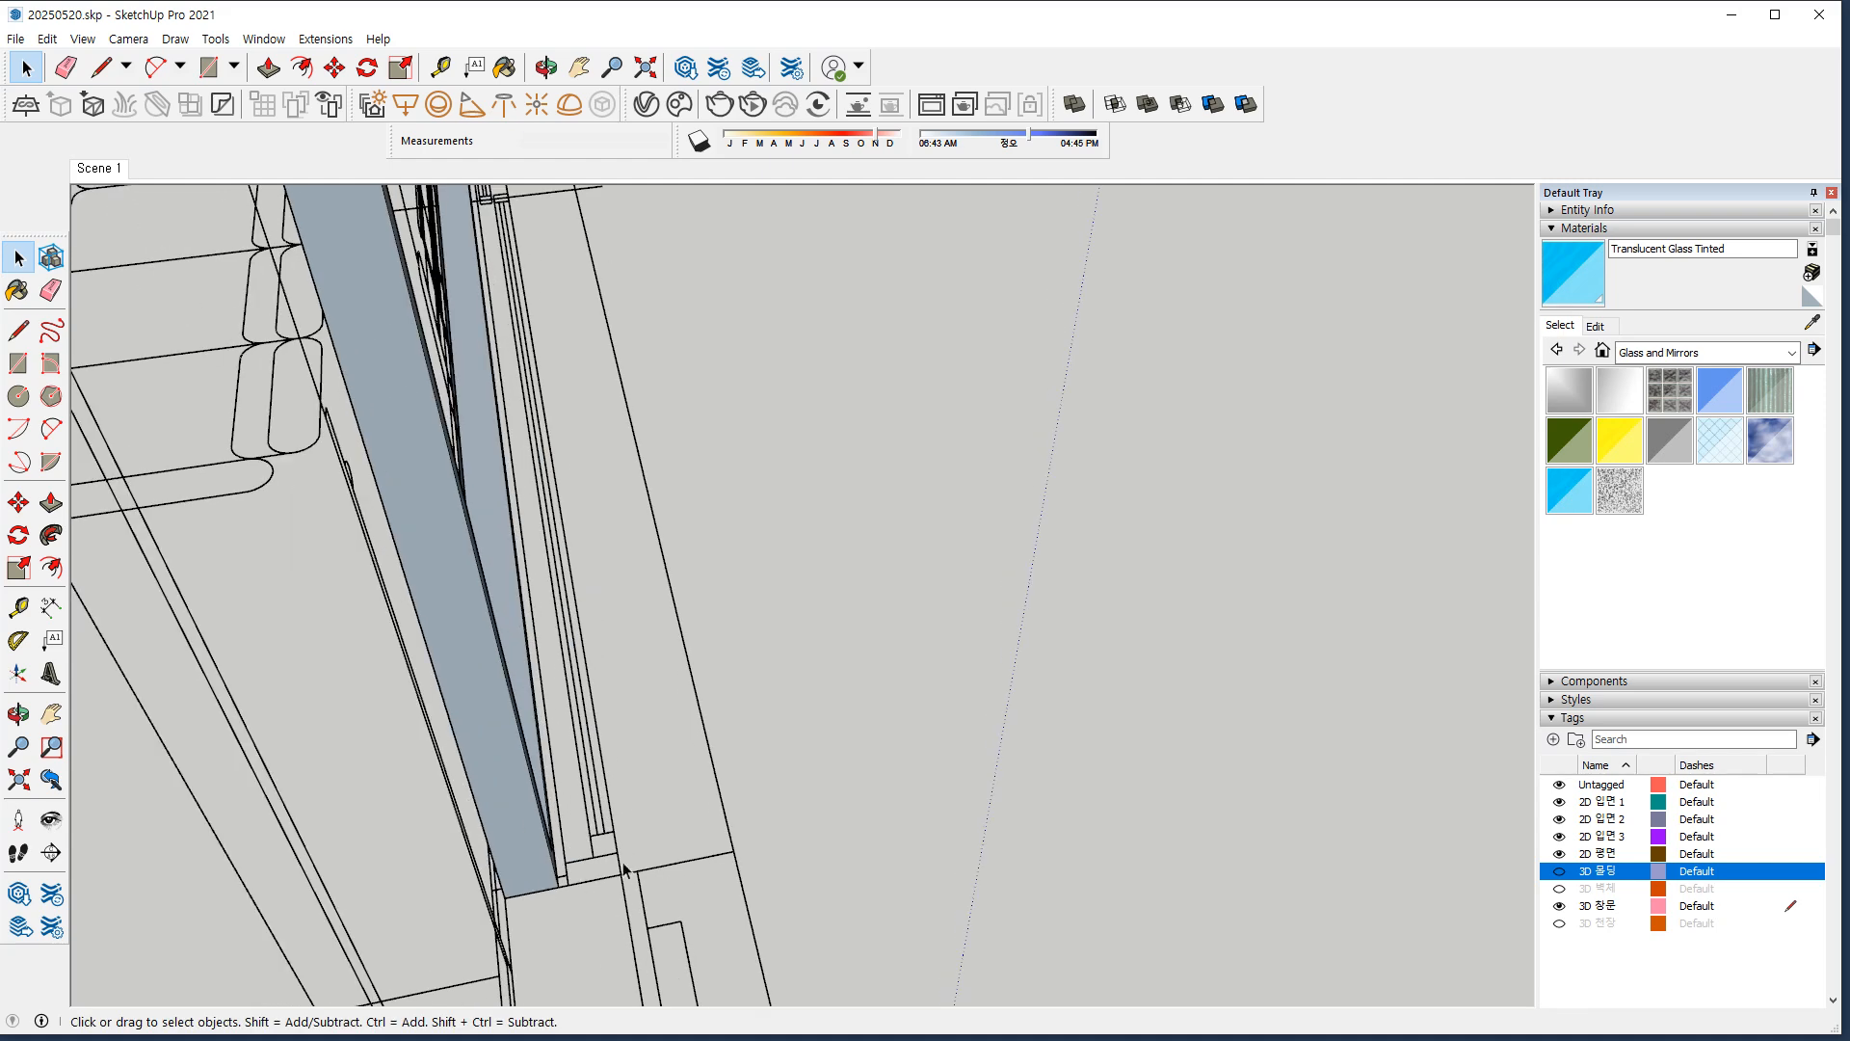
key("t")
left_click(580, 857)
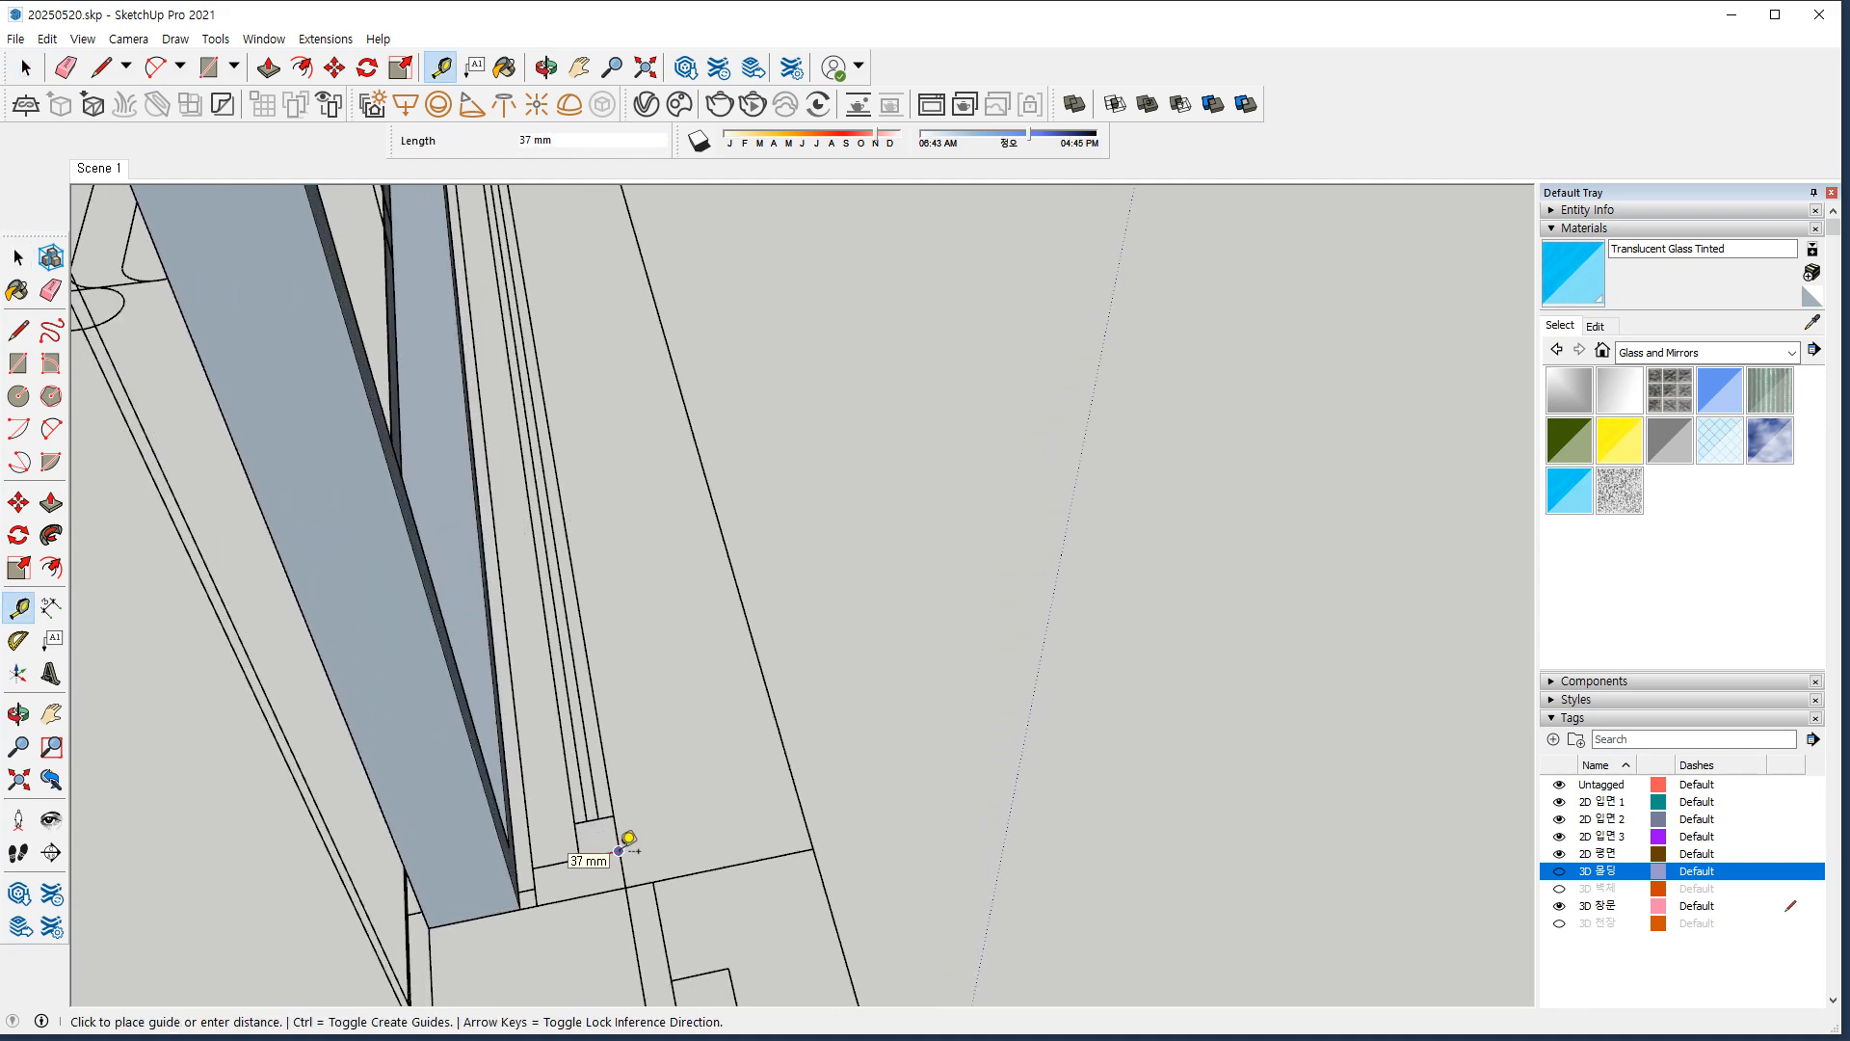
key("Escape")
scroll(593, 795, "down", 5)
middle_click_drag(580, 621, 457, 979)
scroll(368, 631, "up", 5)
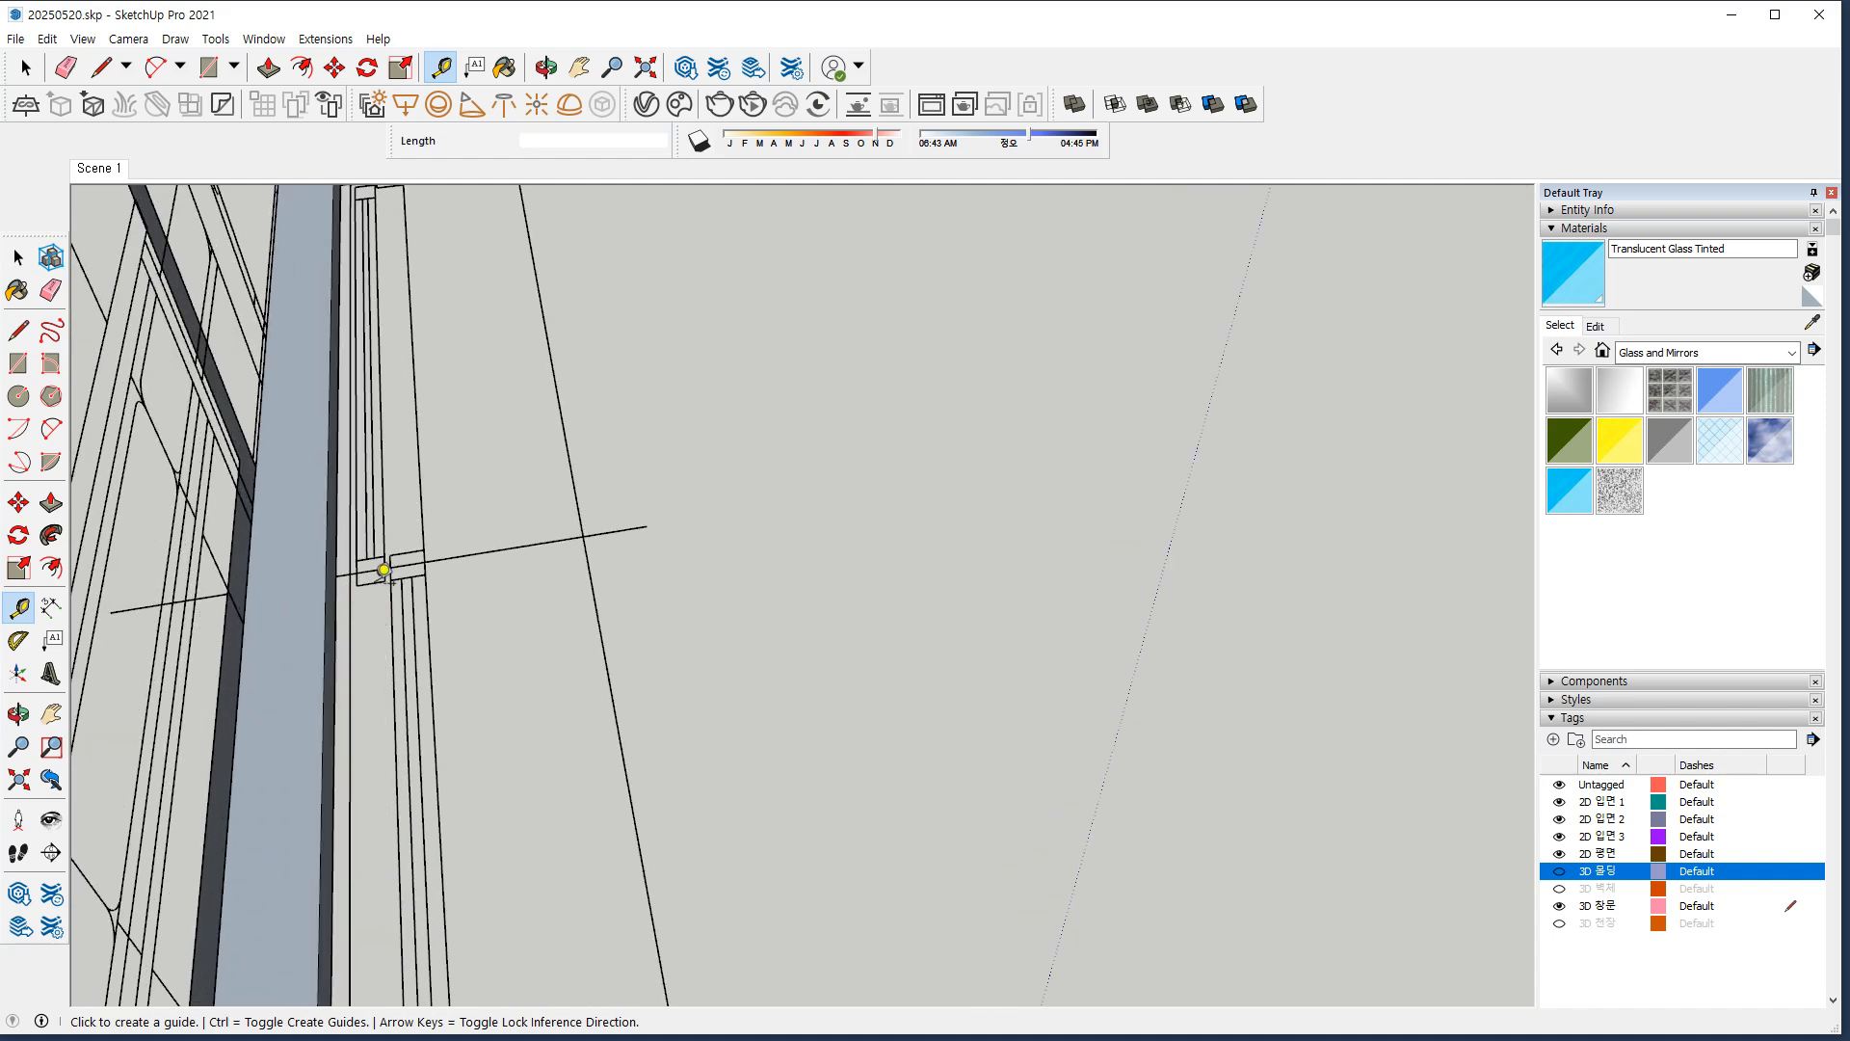
left_click(359, 584)
key("Escape")
Extrude the wide sash's face to the sash depth on the floor plan.
scroll(258, 708, "down", 5)
middle_click_drag(611, 666, 867, 631)
key("p")
scroll(690, 838, "up", 1)
left_click(696, 817)
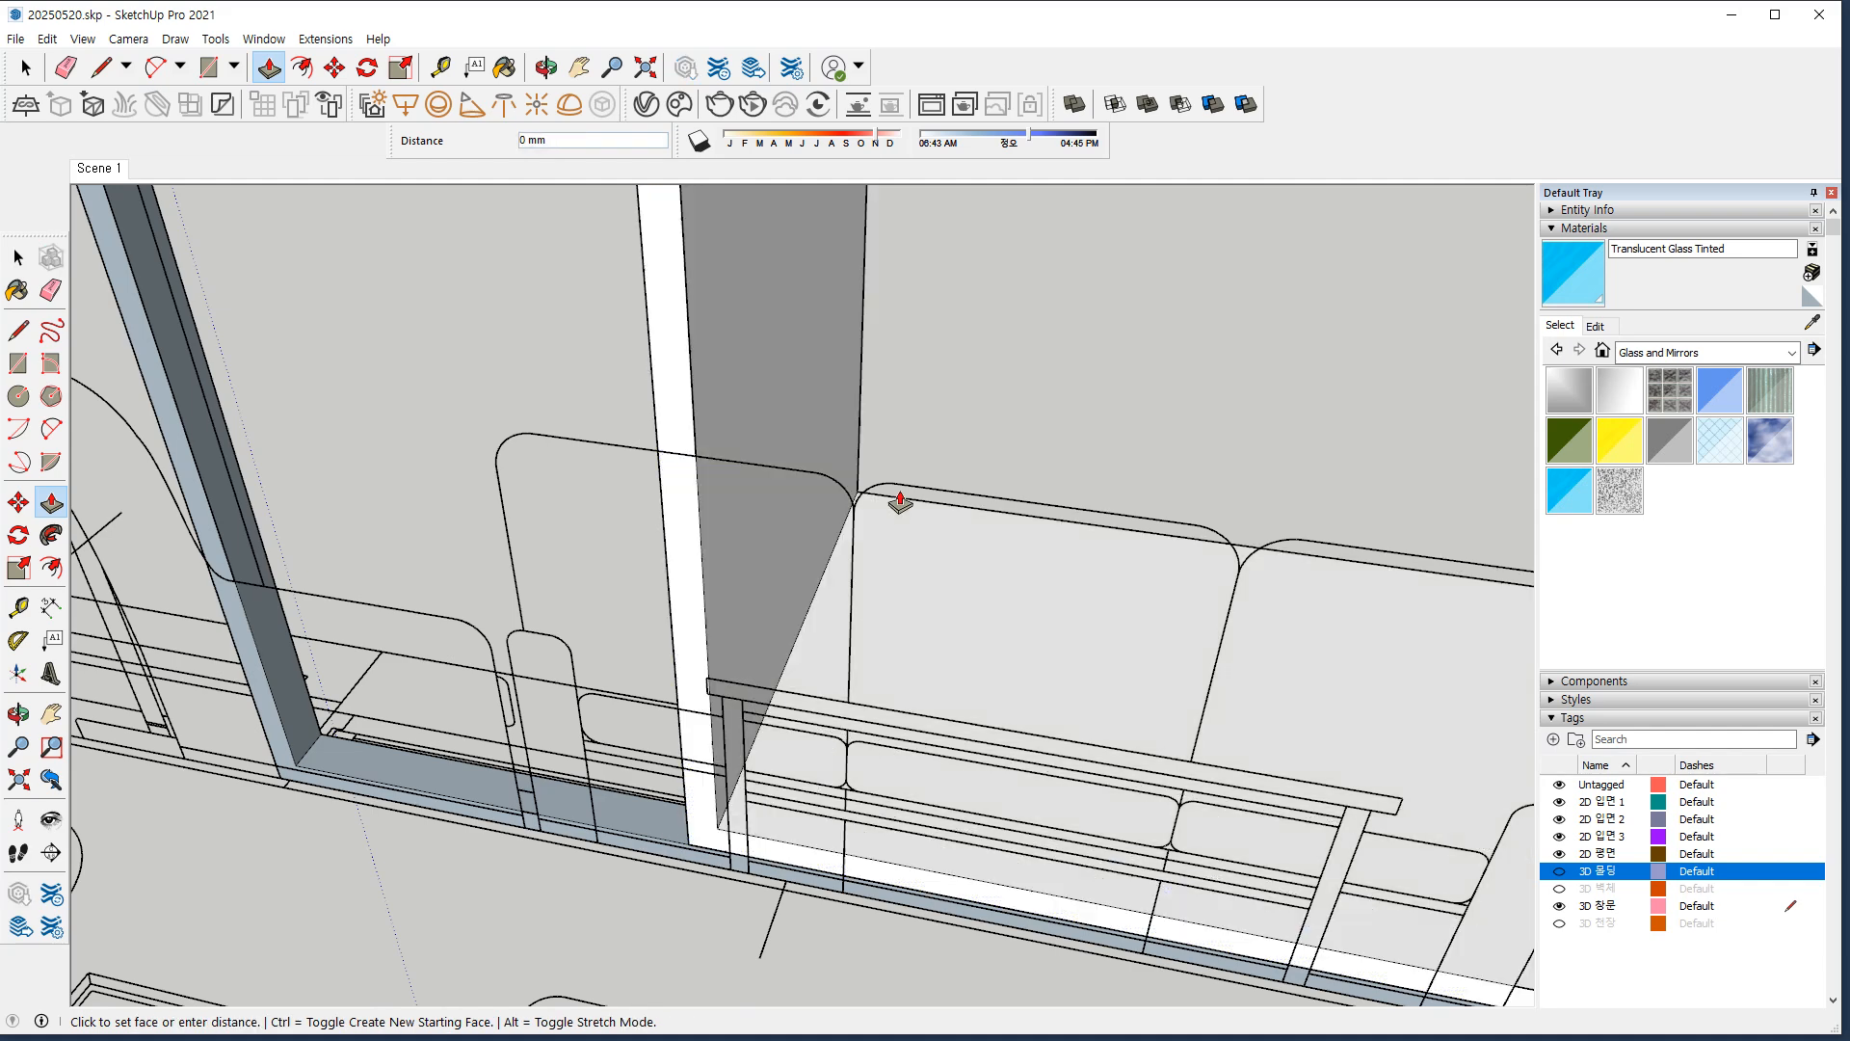
left_click(899, 496)
key("space")
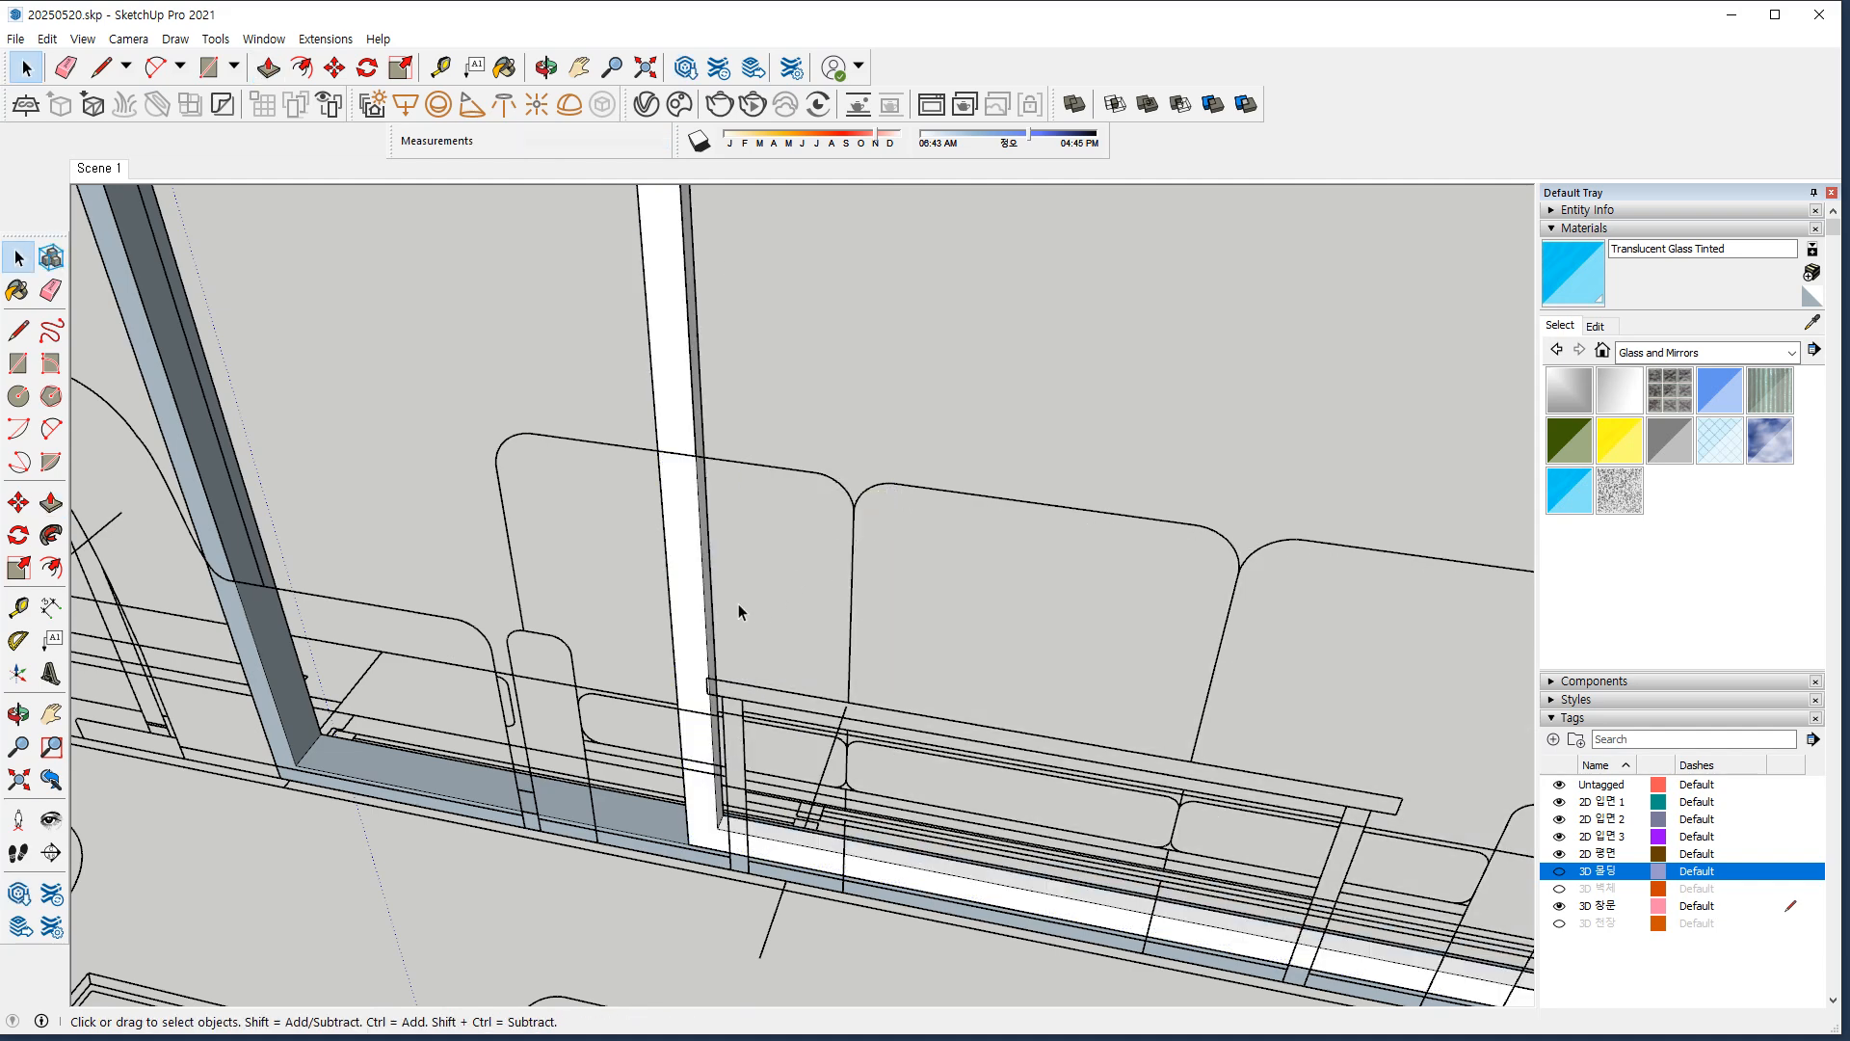
Select all the geometry of the extruded sash and make it a group.
triple_click(679, 525)
right_click(678, 521)
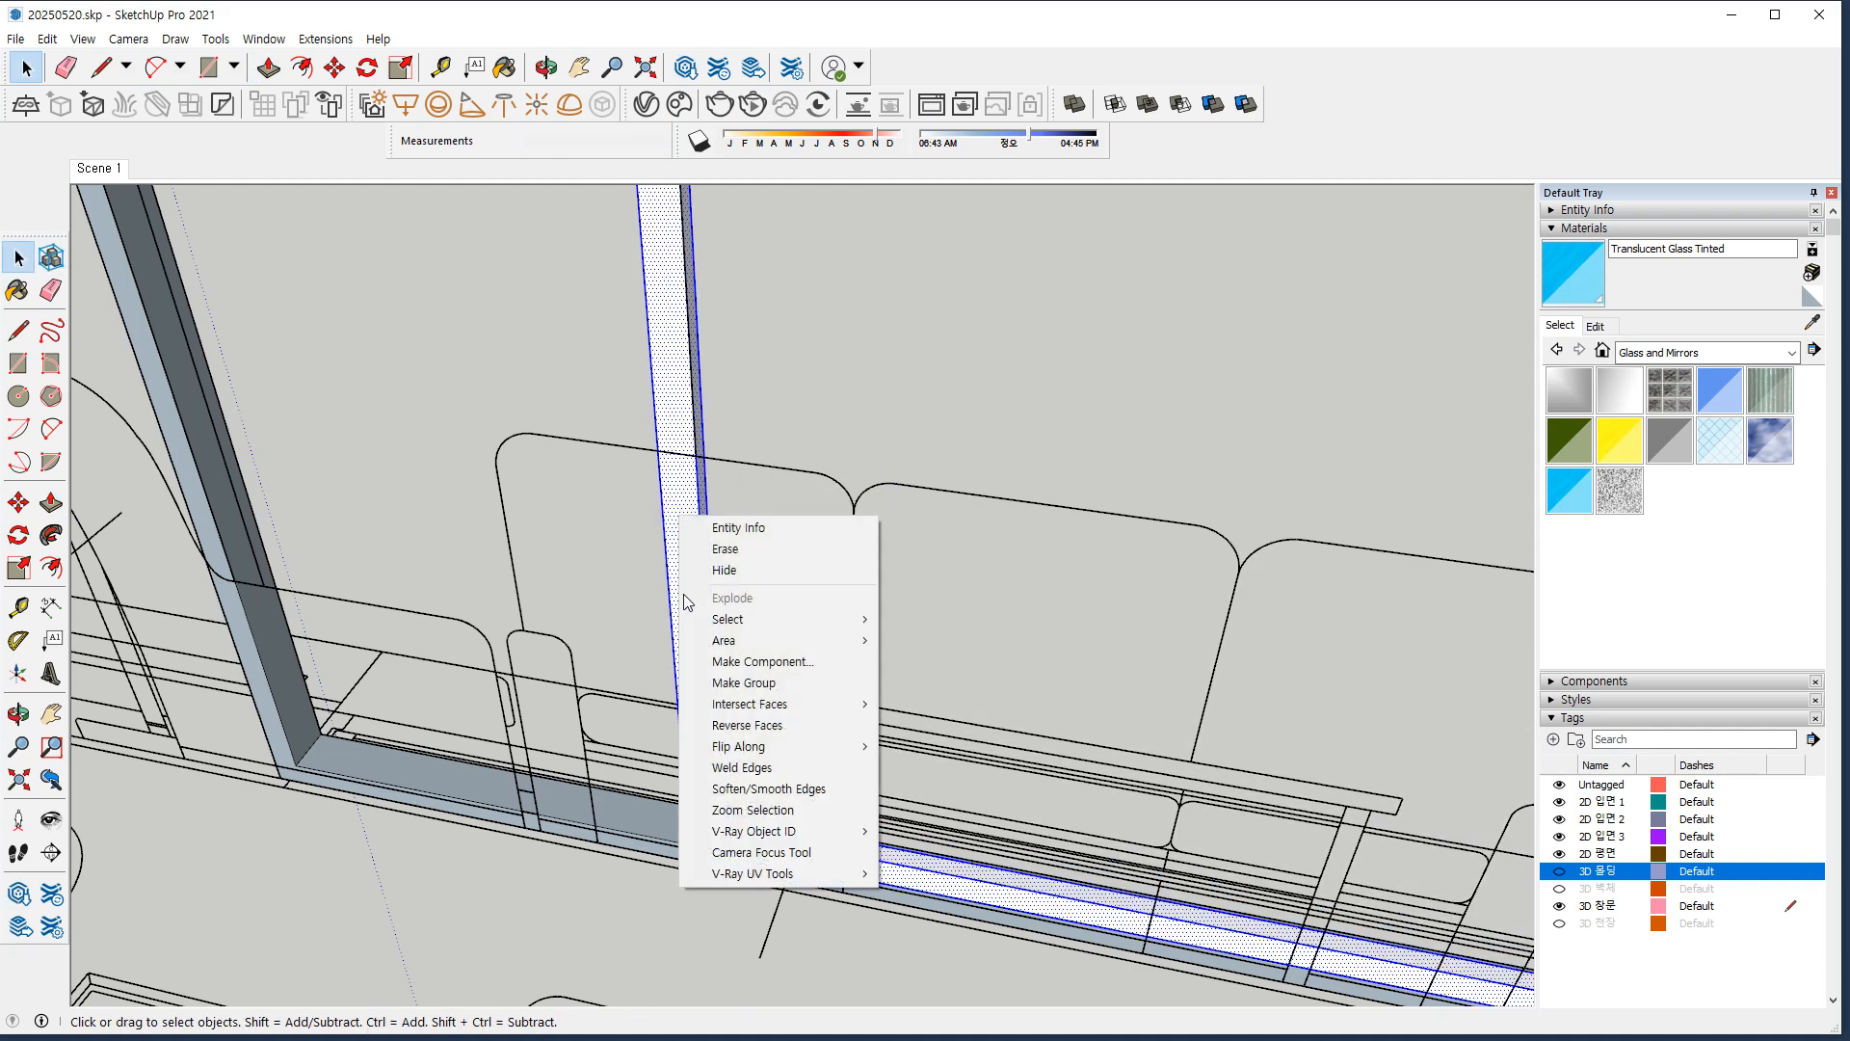
left_click(724, 682)
Paste the cut face into the sash opening at its inner corner and paint it with Translucent Glass Tinted.
scroll(701, 868, "up", 6)
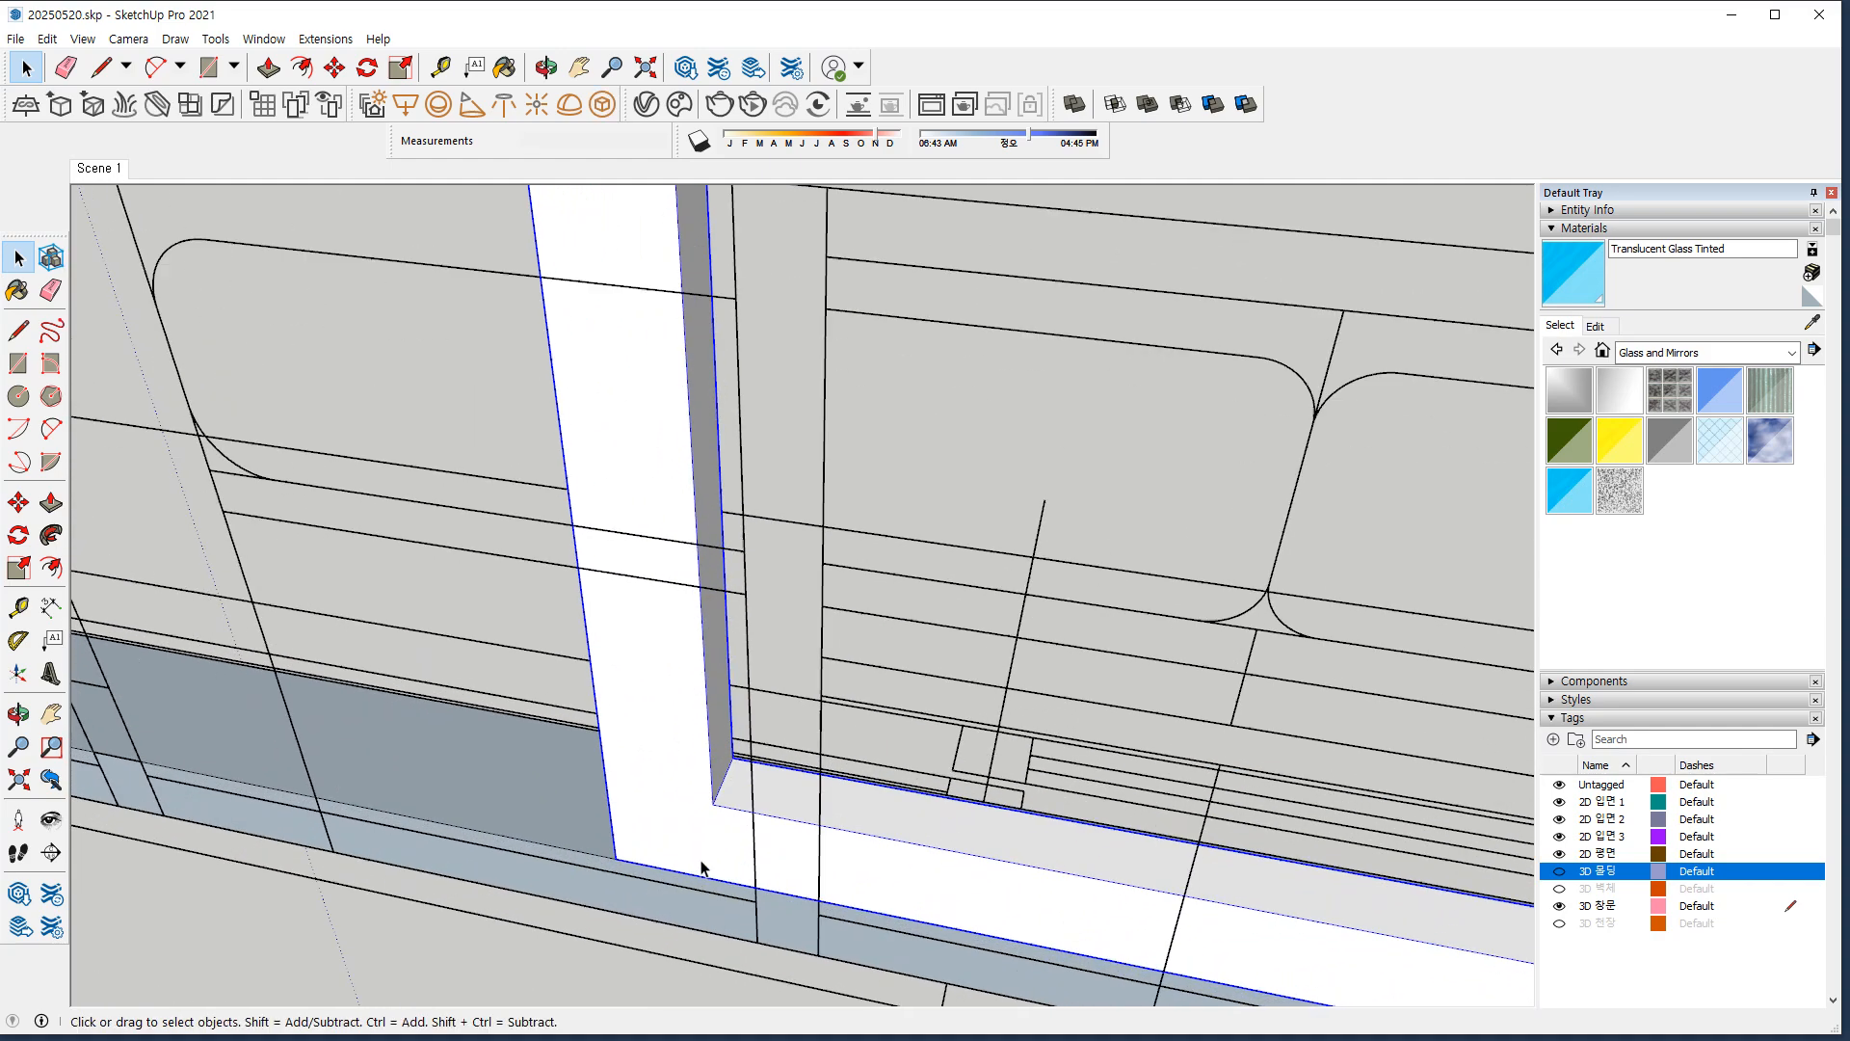
key("ctrl+v")
left_click(713, 803)
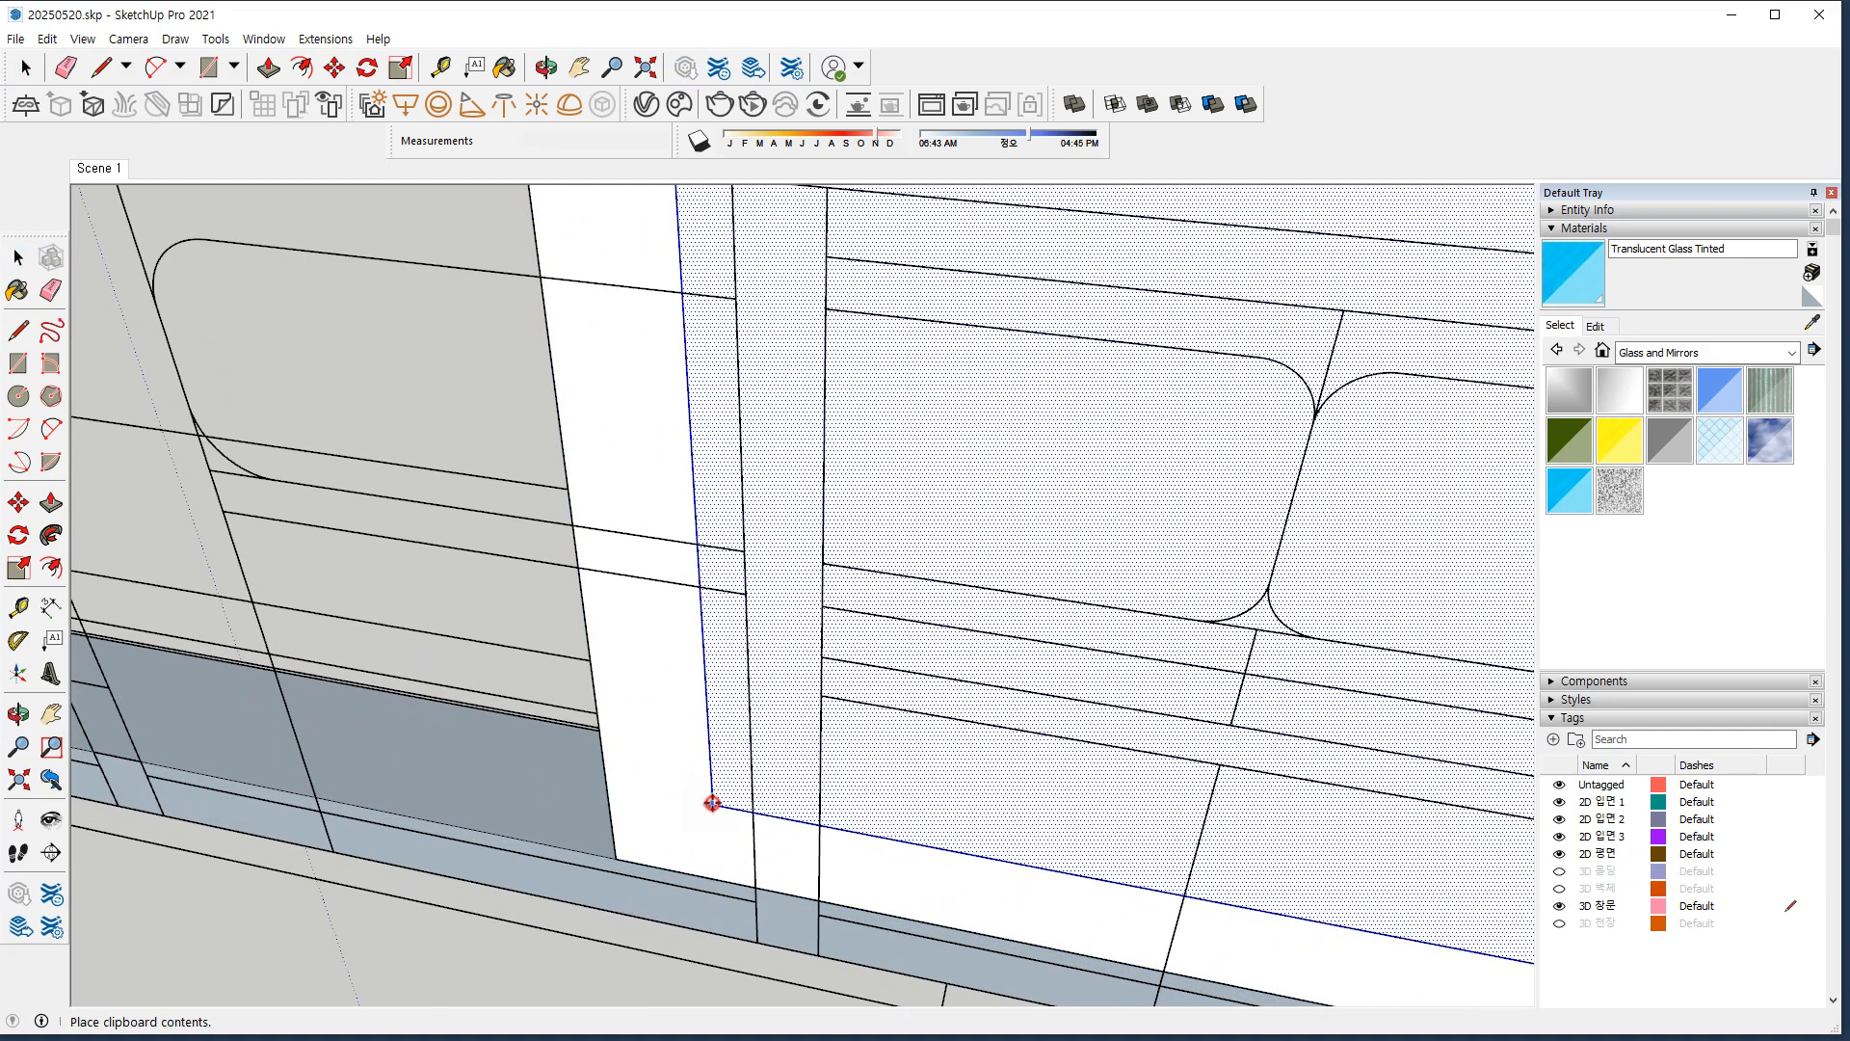
key("m")
left_click(1576, 258)
left_click(1012, 495)
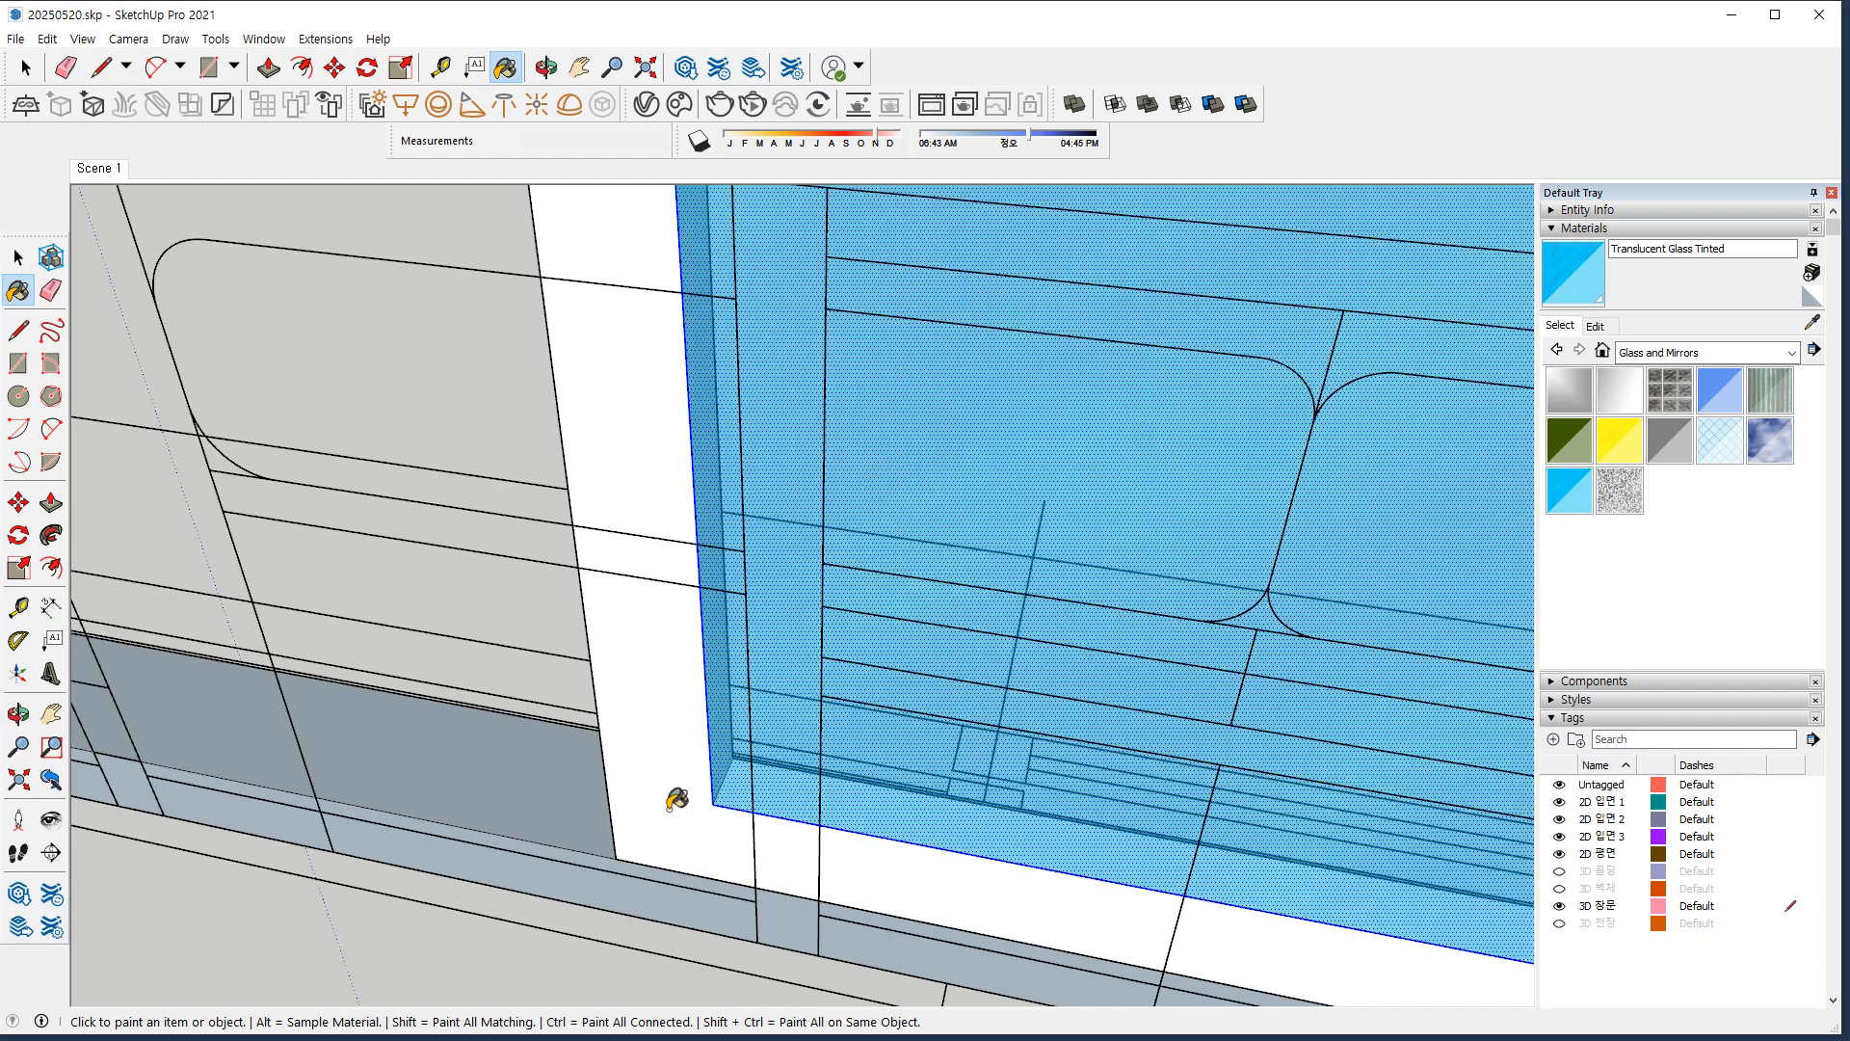
Move the glass face back to the middle of the sash's depth and group it with the sash.
scroll(703, 794, "up", 3)
key("space")
key("m")
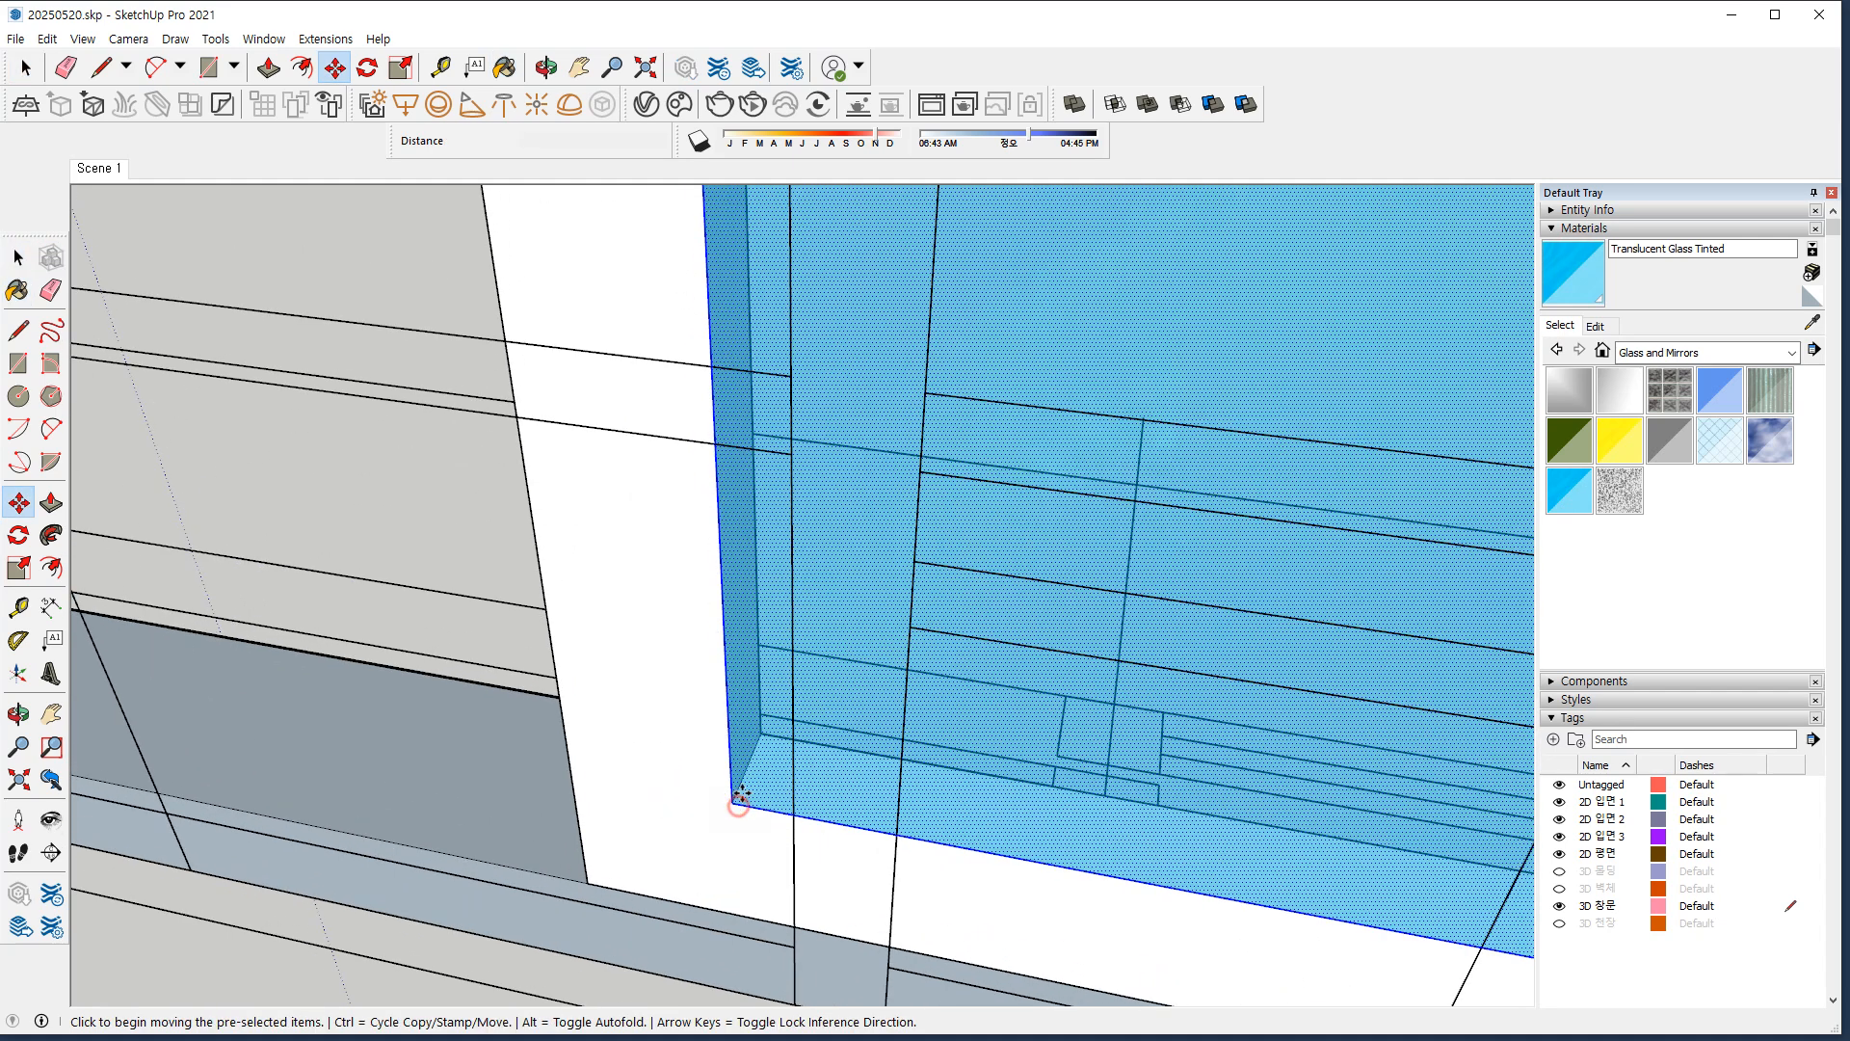
left_click(738, 805)
key("space")
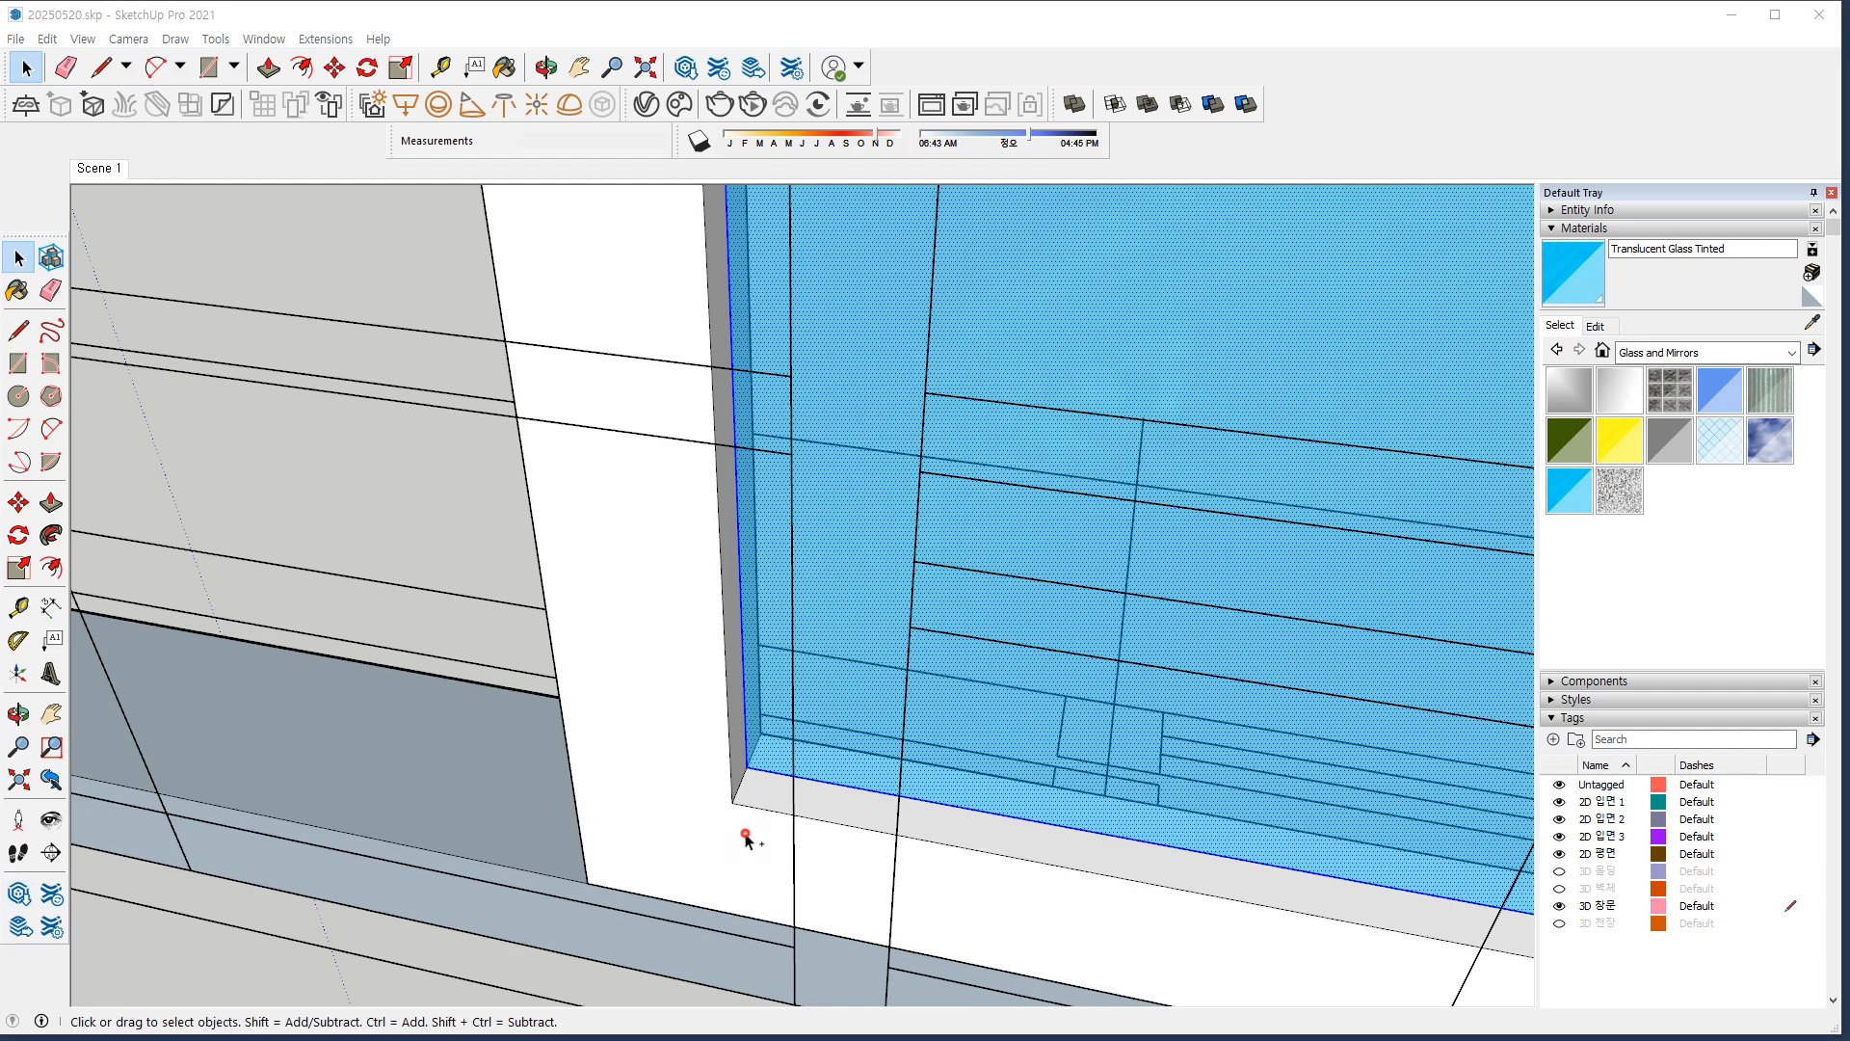
right_click(672, 822)
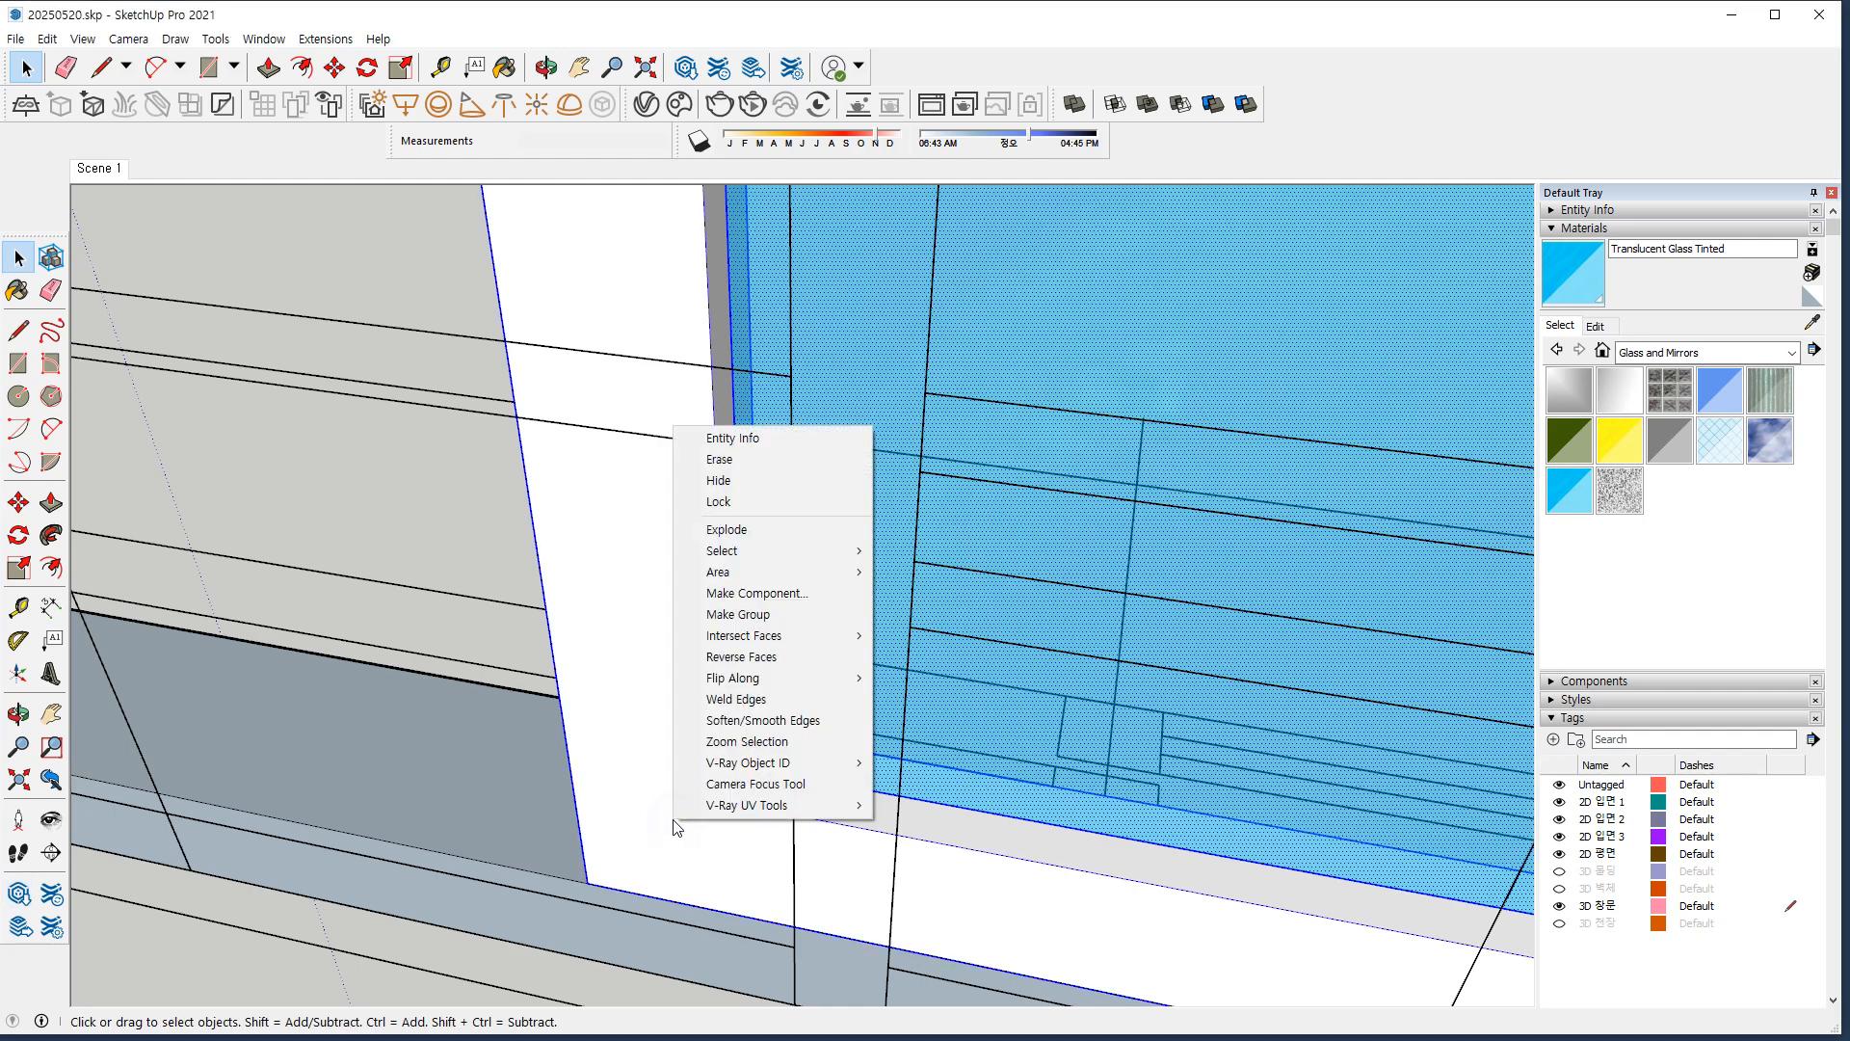
left_click(784, 614)
Start a rectangle for the second sash in the narrow remaining opening of the large window frame.
middle_click_drag(764, 808, 690, 672)
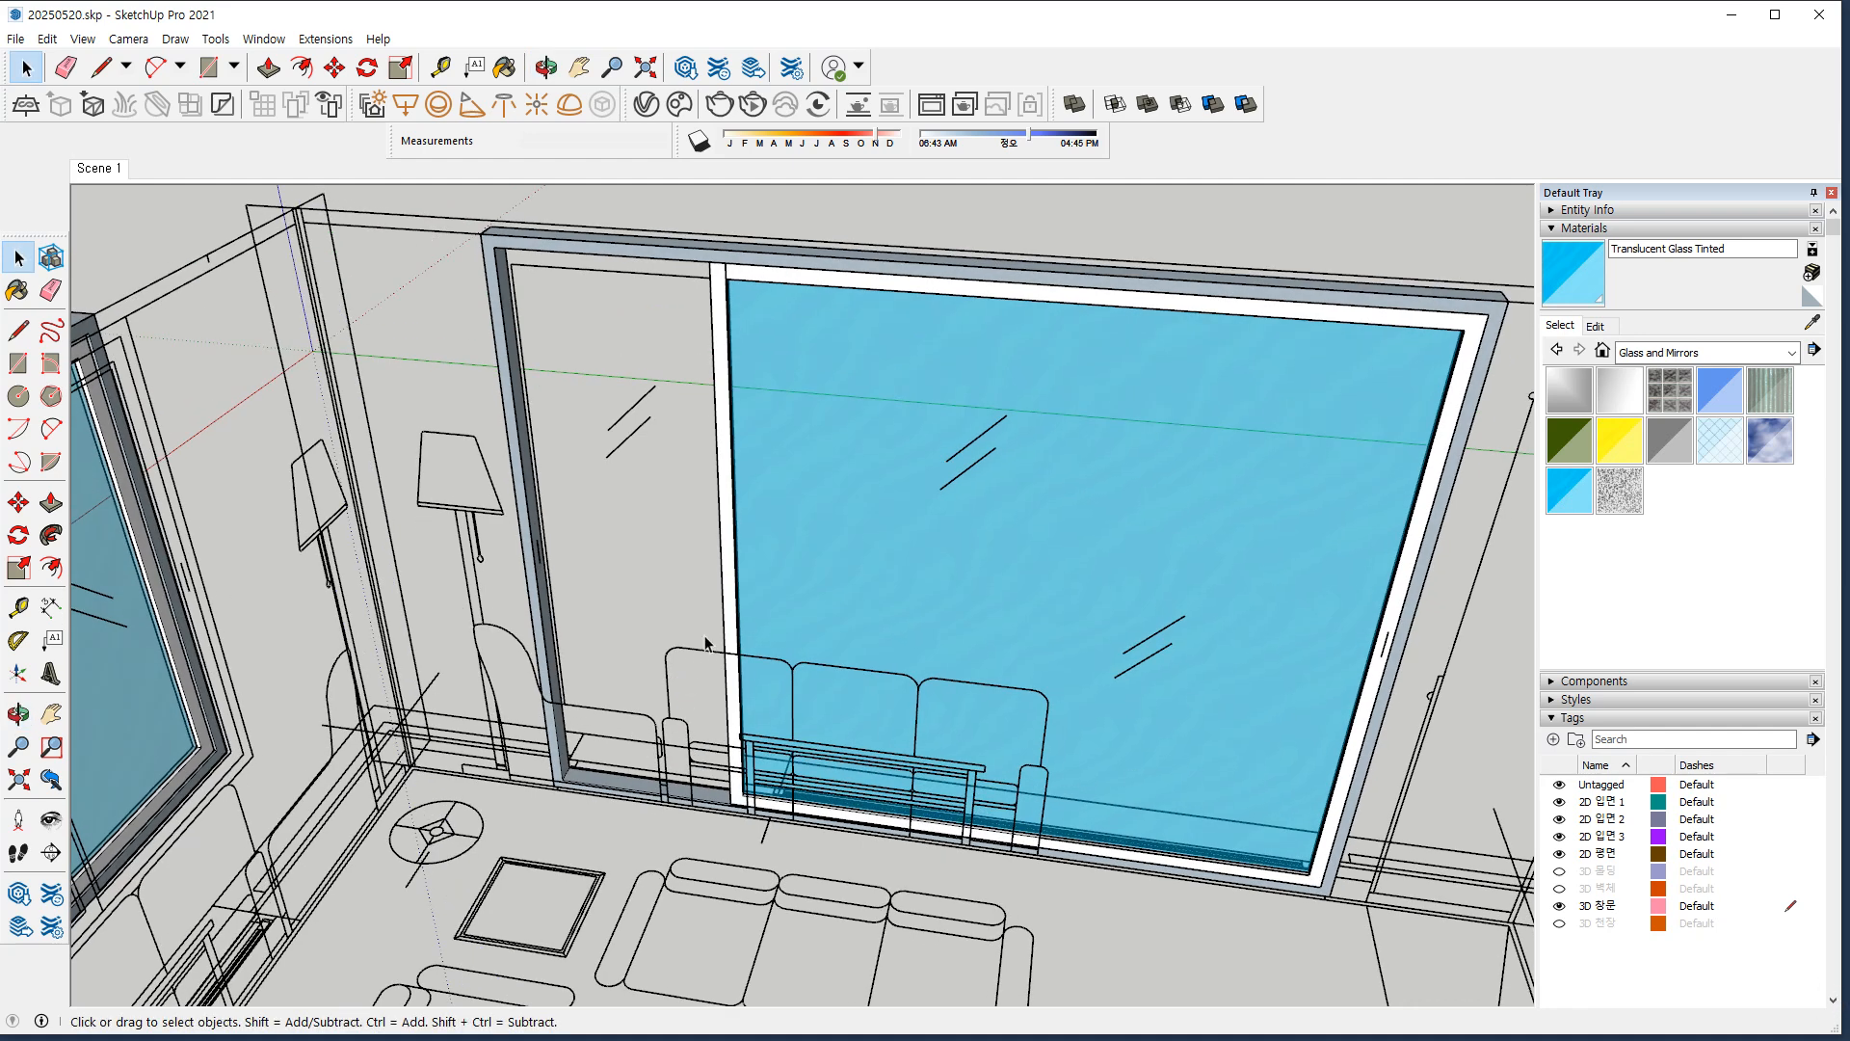
scroll(601, 598, "up", 3)
middle_click_drag(621, 605, 640, 629)
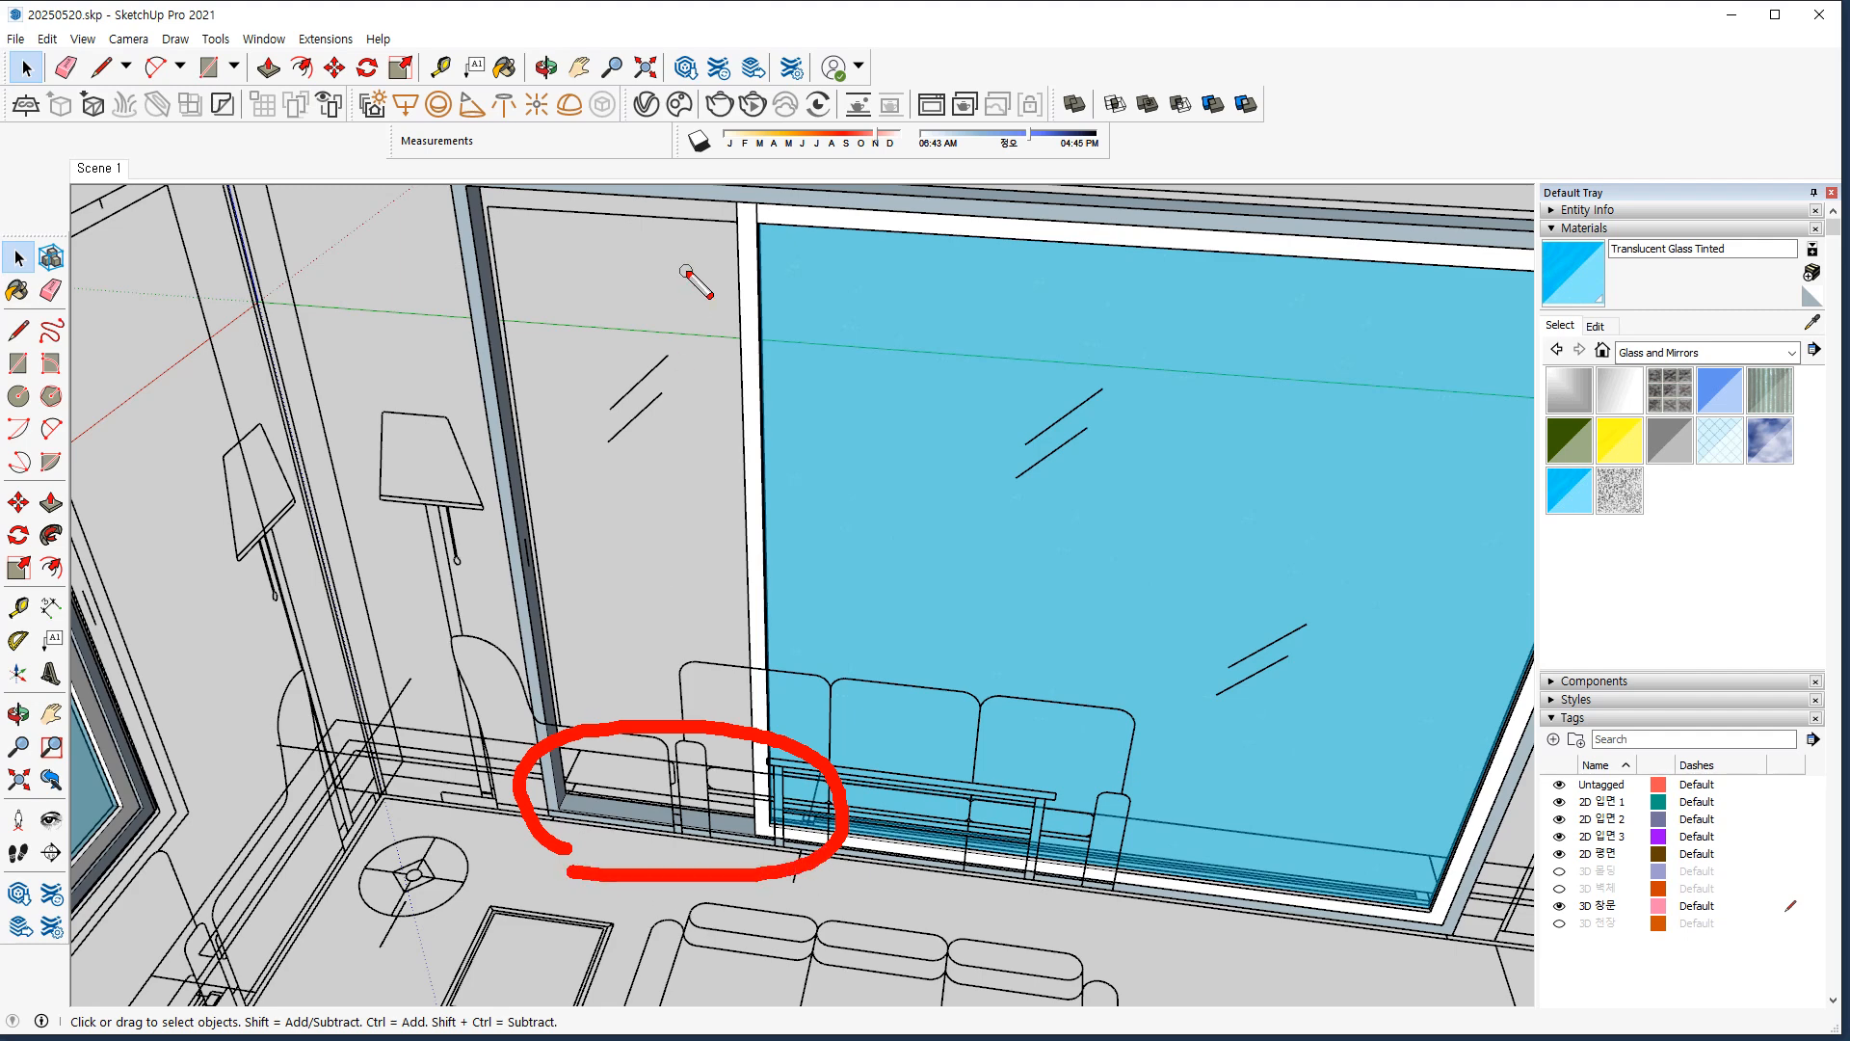
key("r")
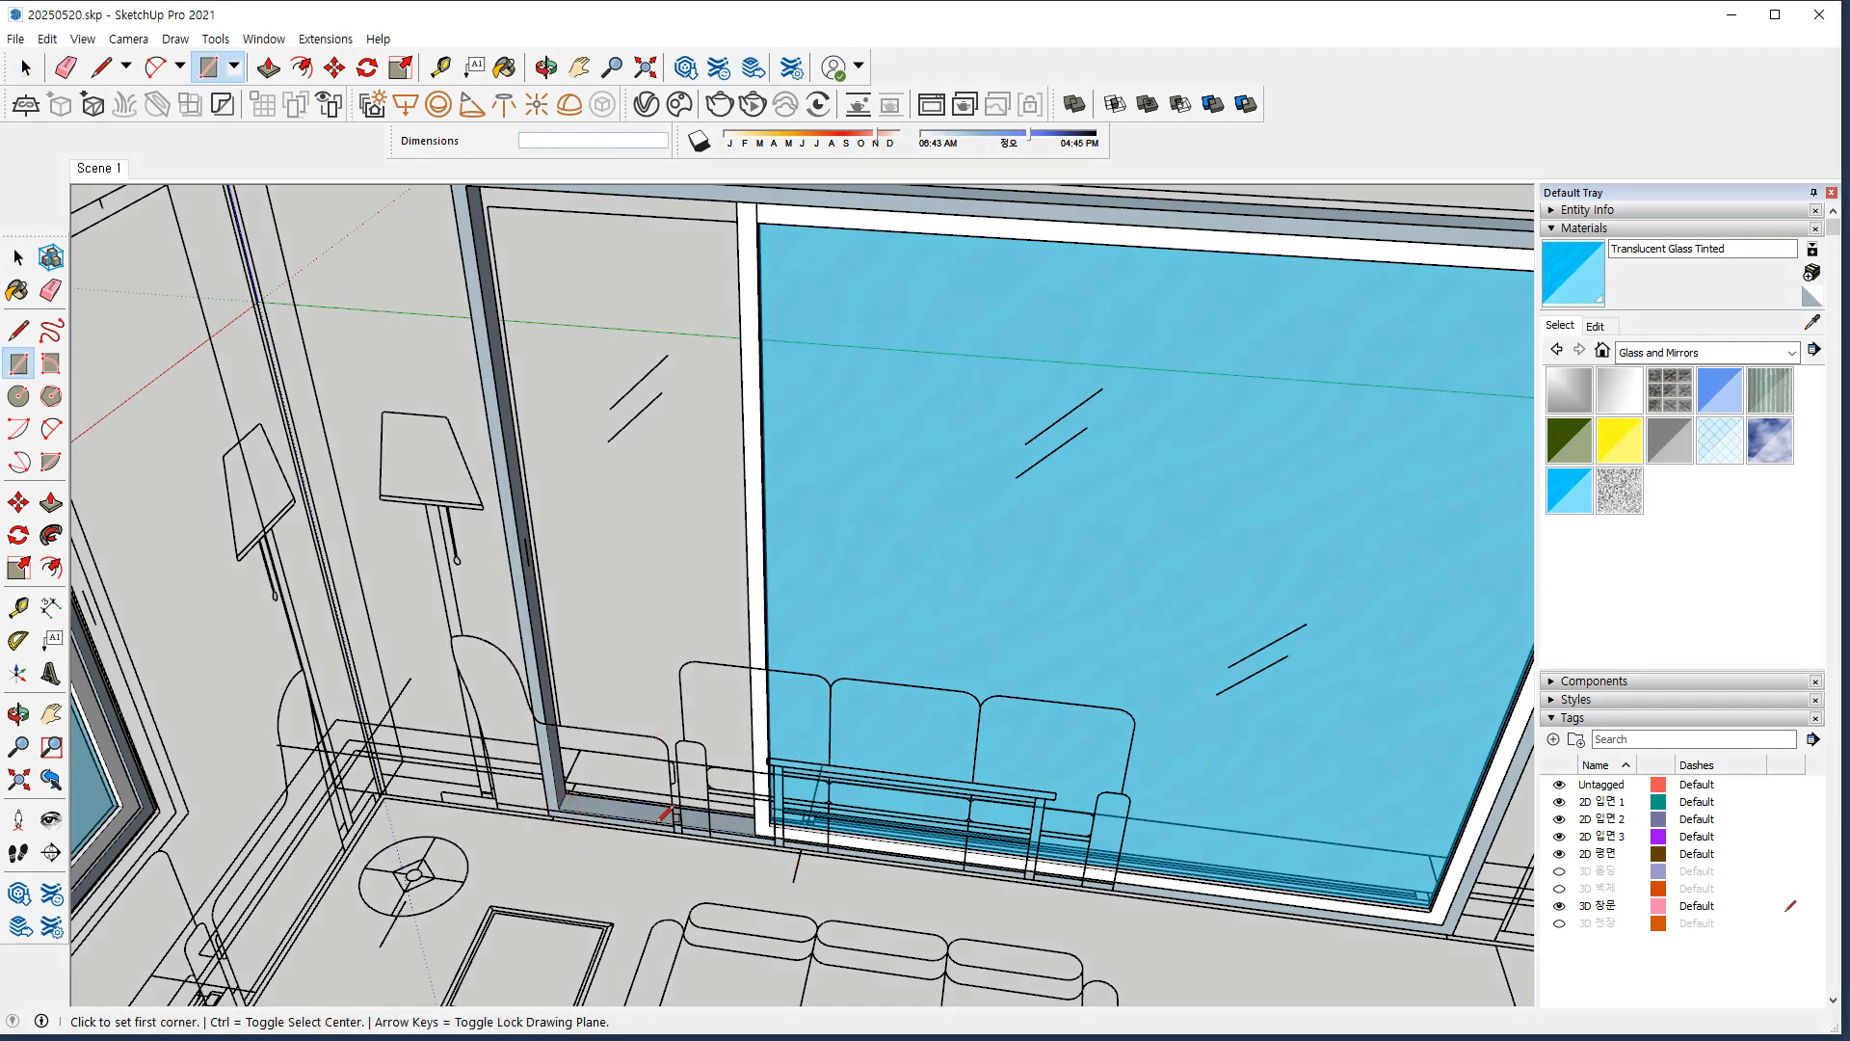
Draw a rectangle of about 2175 by 750 mm over the narrow window opening, from the frame's lower corner to the neighbouring sash's upper corner.
scroll(566, 801, "up", 5)
scroll(520, 795, "up", 2)
left_click(492, 784)
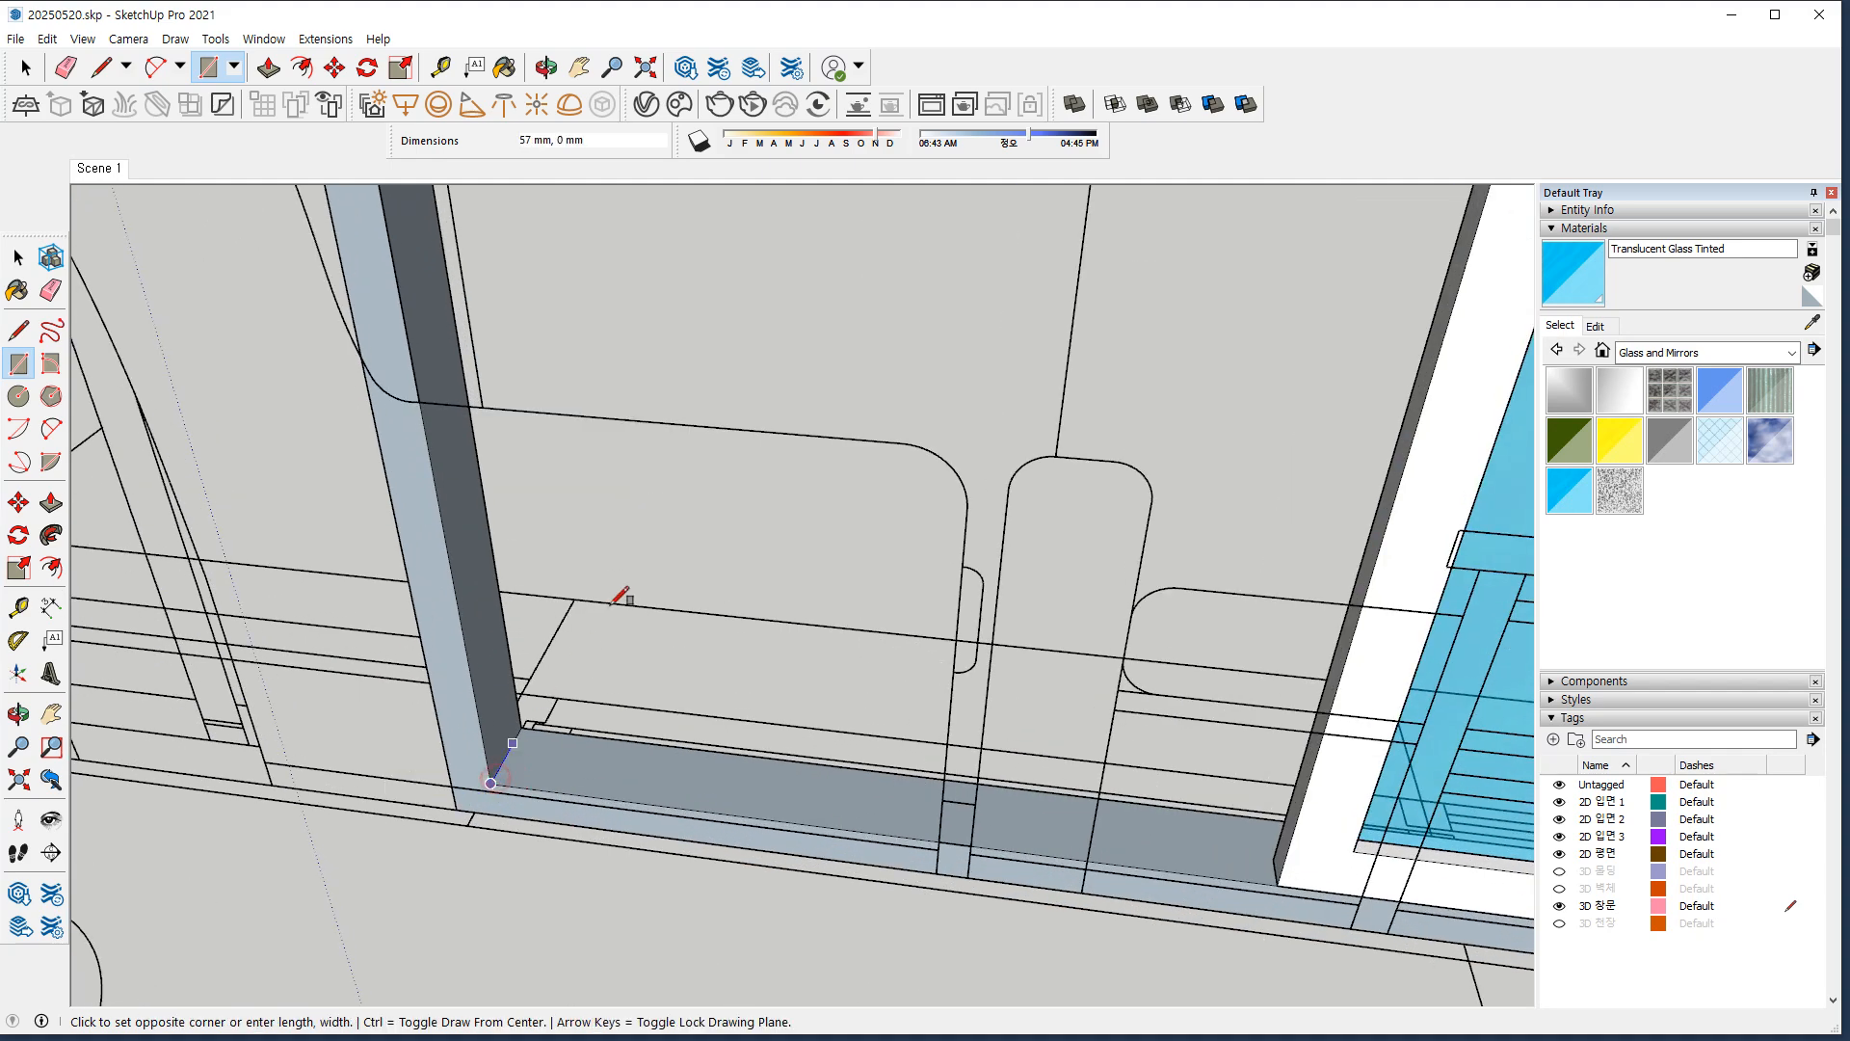
scroll(602, 583, "down", 3)
scroll(790, 462, "down", 2)
middle_click_drag(819, 433, 766, 814, "shift")
middle_click_drag(914, 381, 821, 747, "shift")
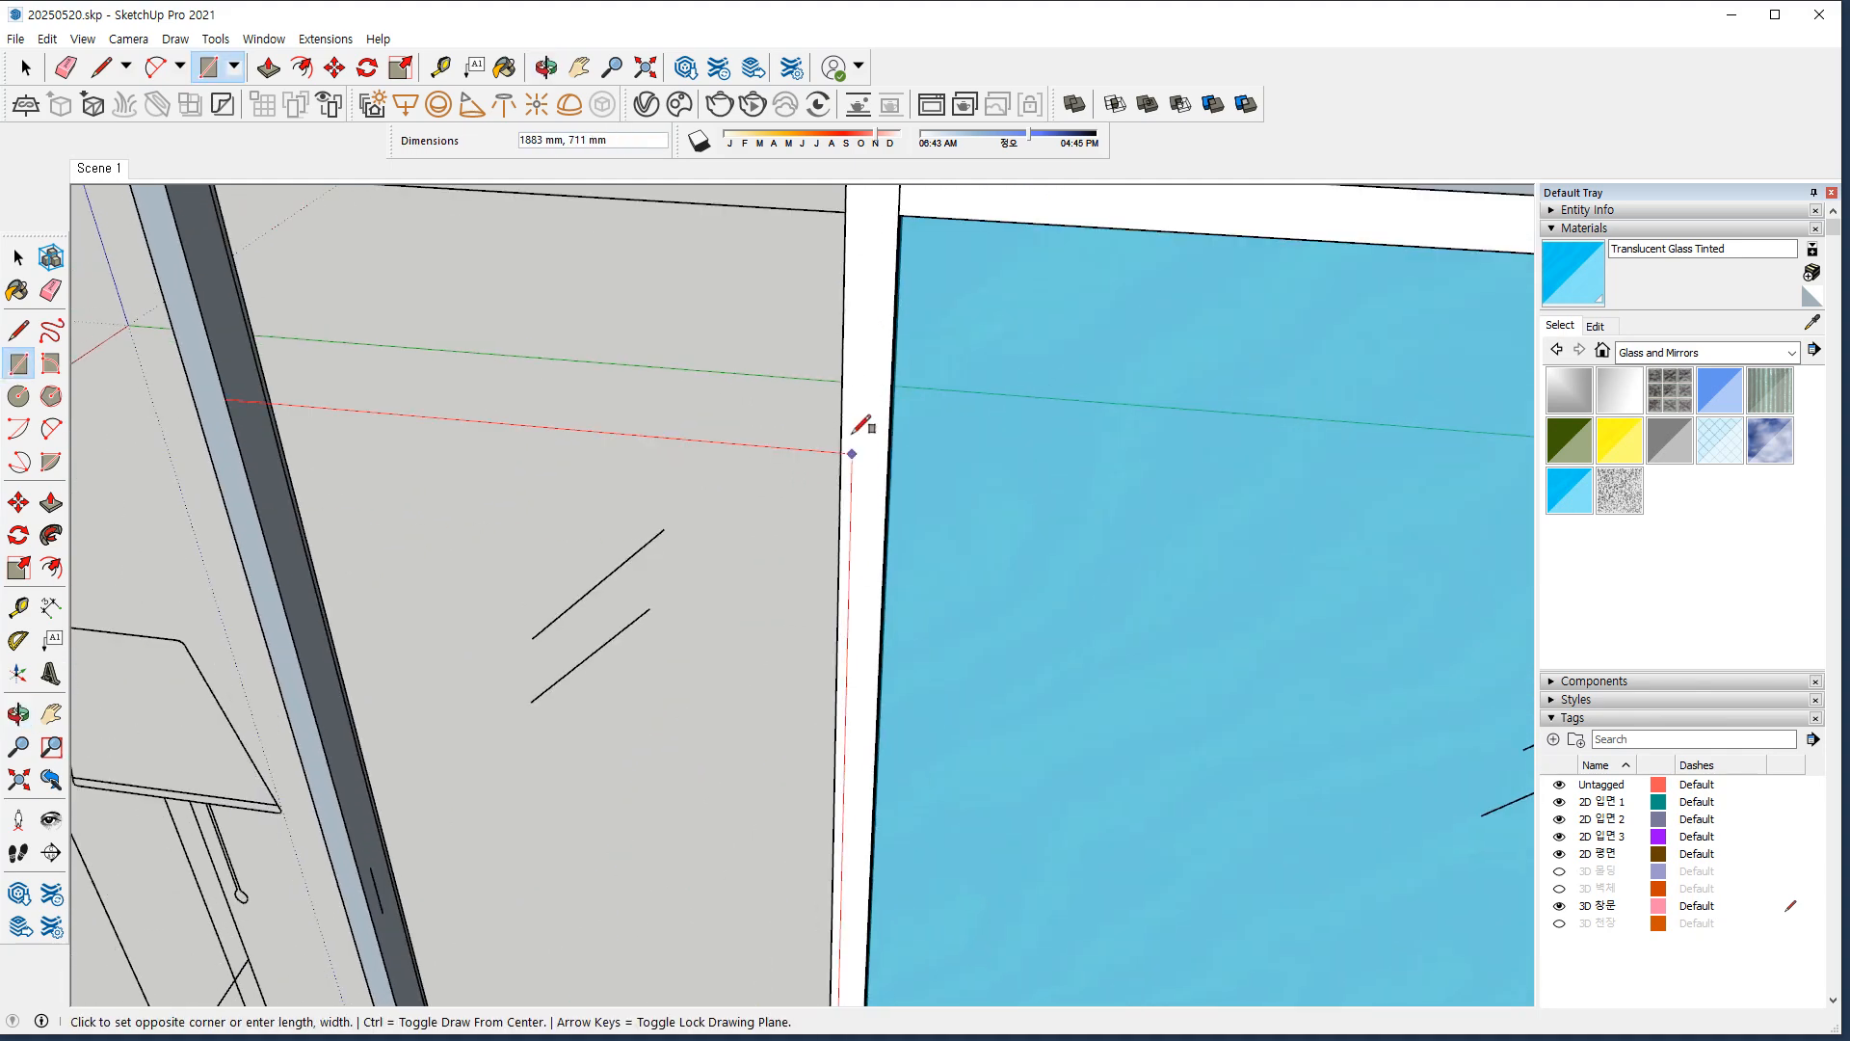
middle_click_drag(854, 432, 858, 617, "shift")
left_click(899, 388)
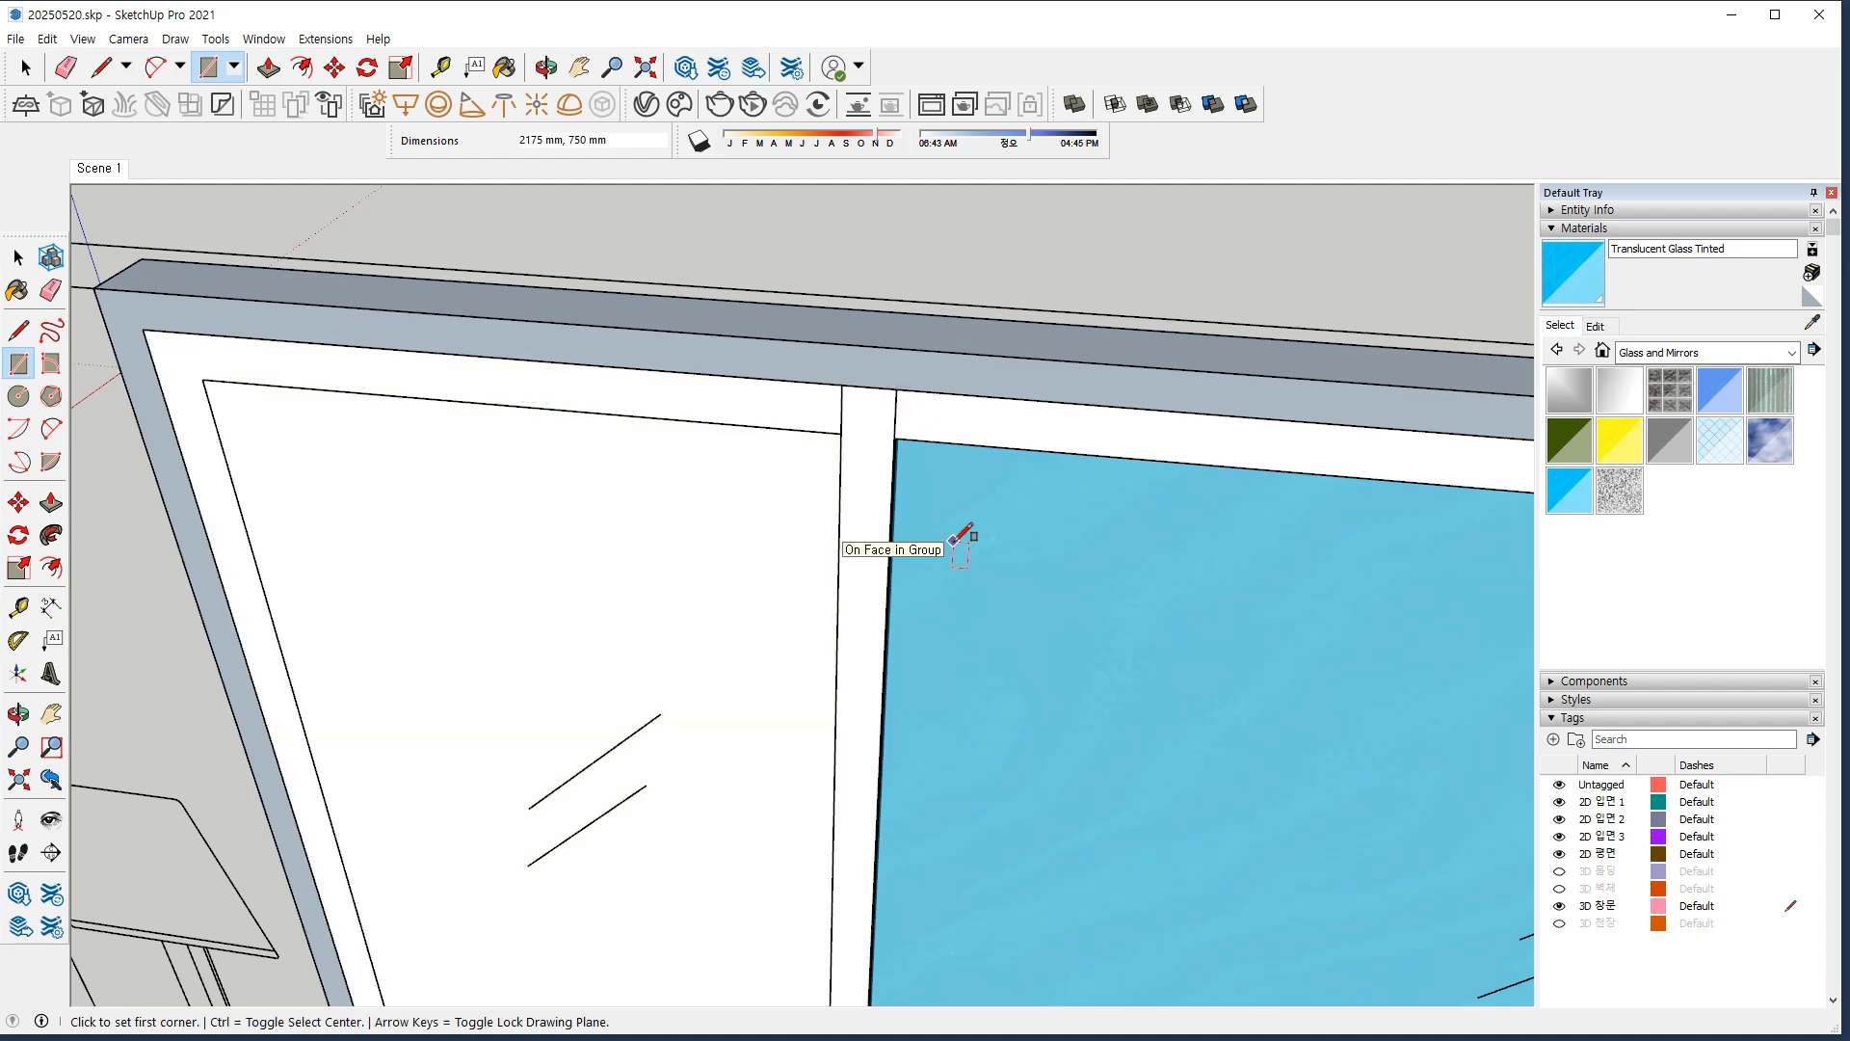
Offset the new face's outline inward by 50 mm and cut out the inner face.
key("f")
left_click(714, 412)
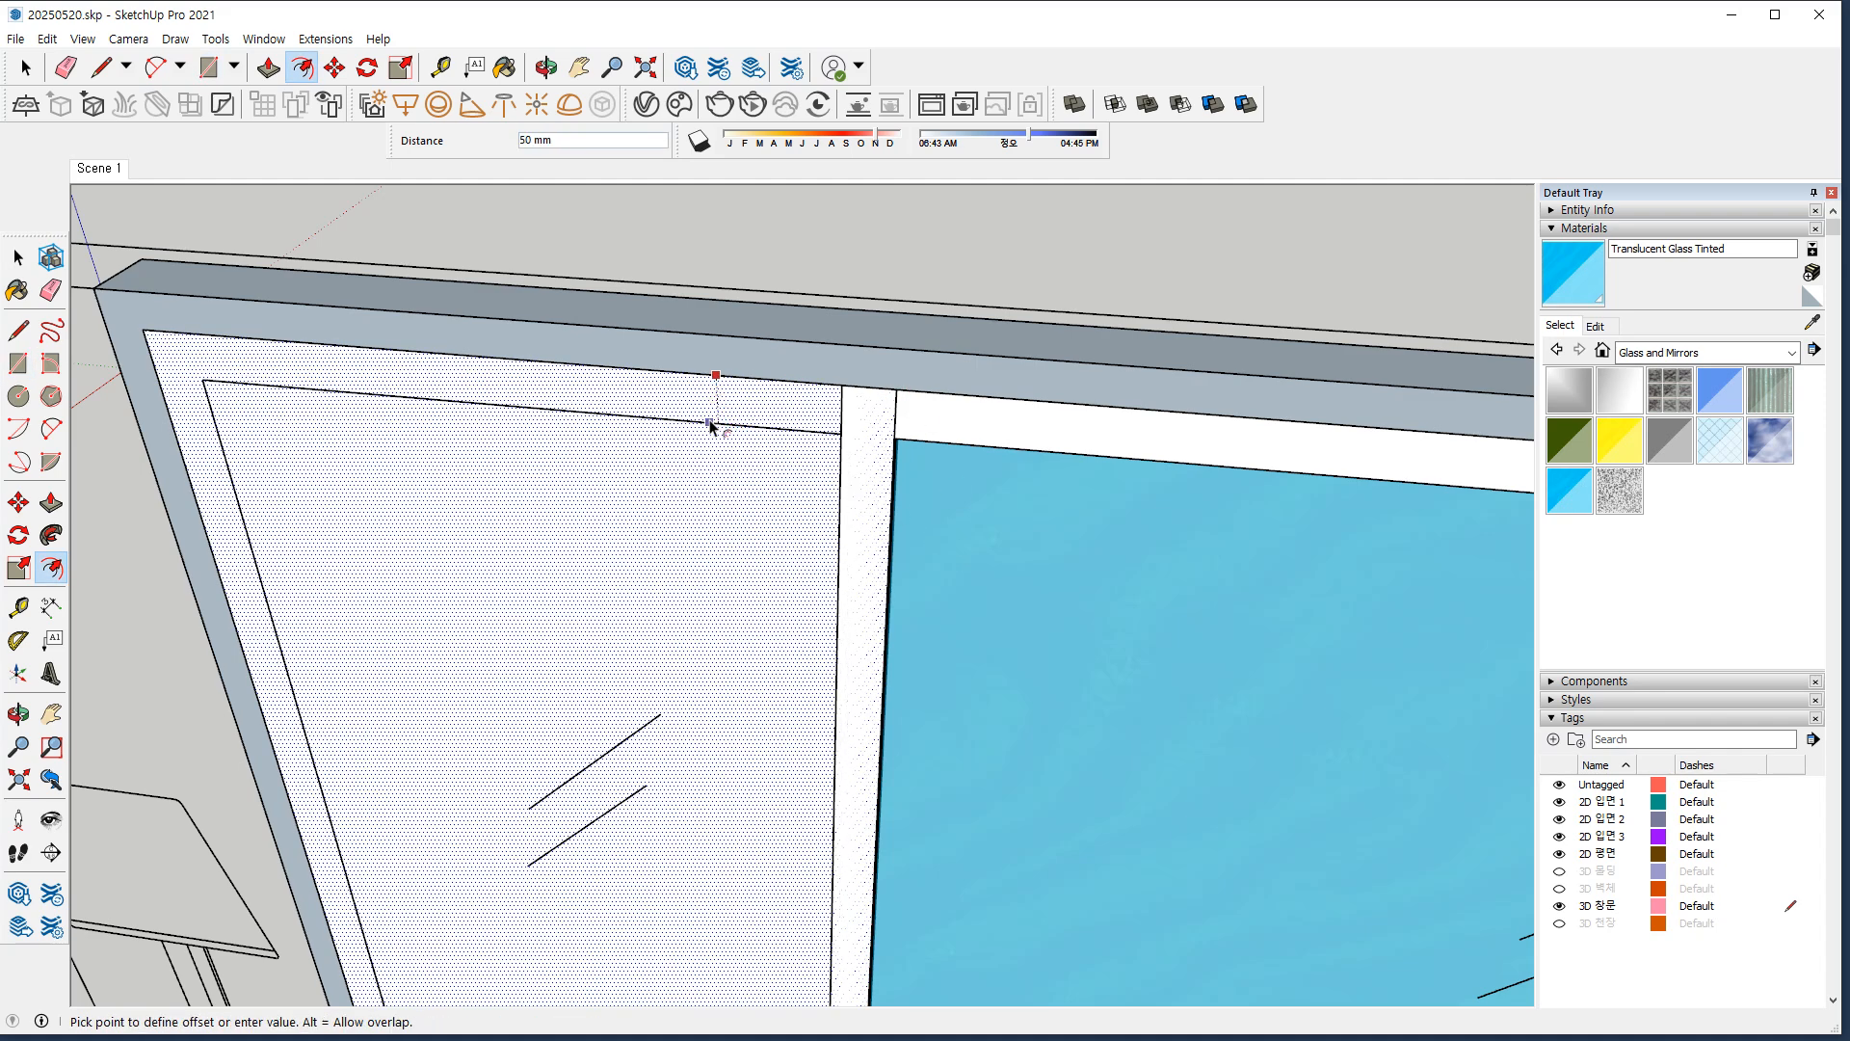
left_click(708, 434)
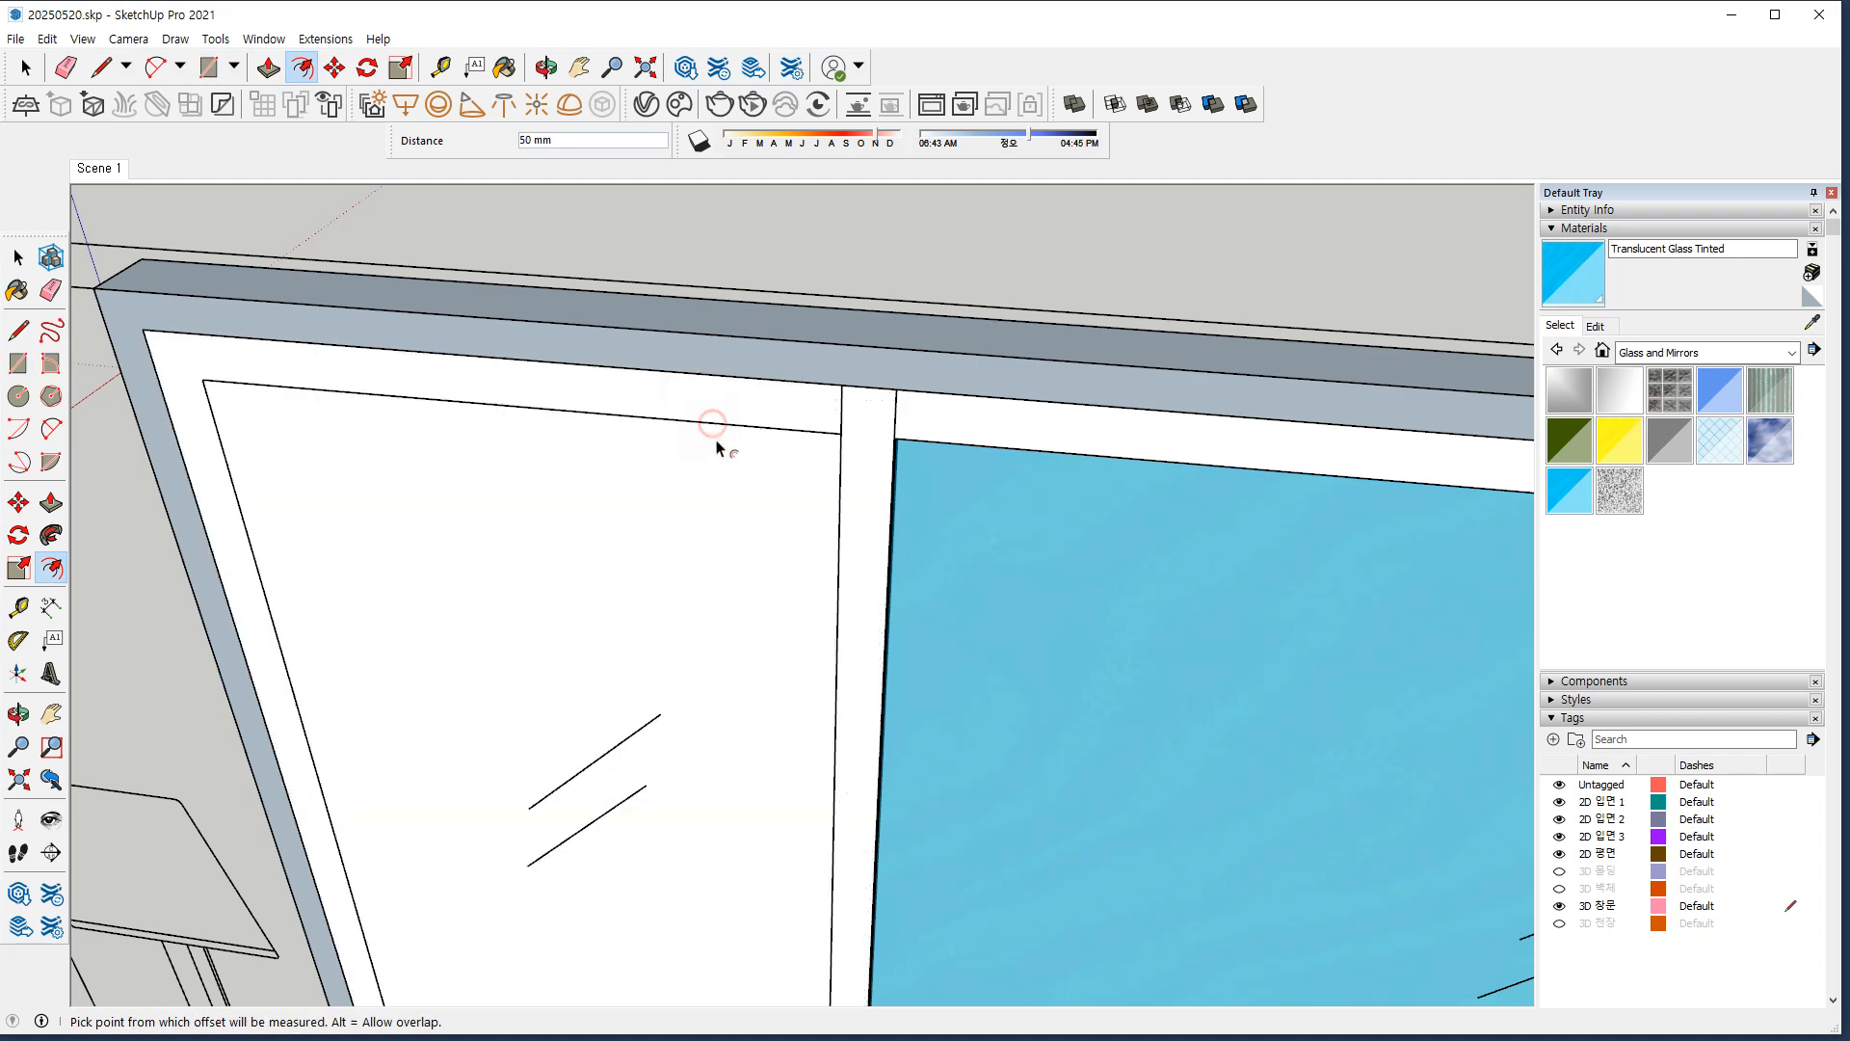
key("space")
key("Delete")
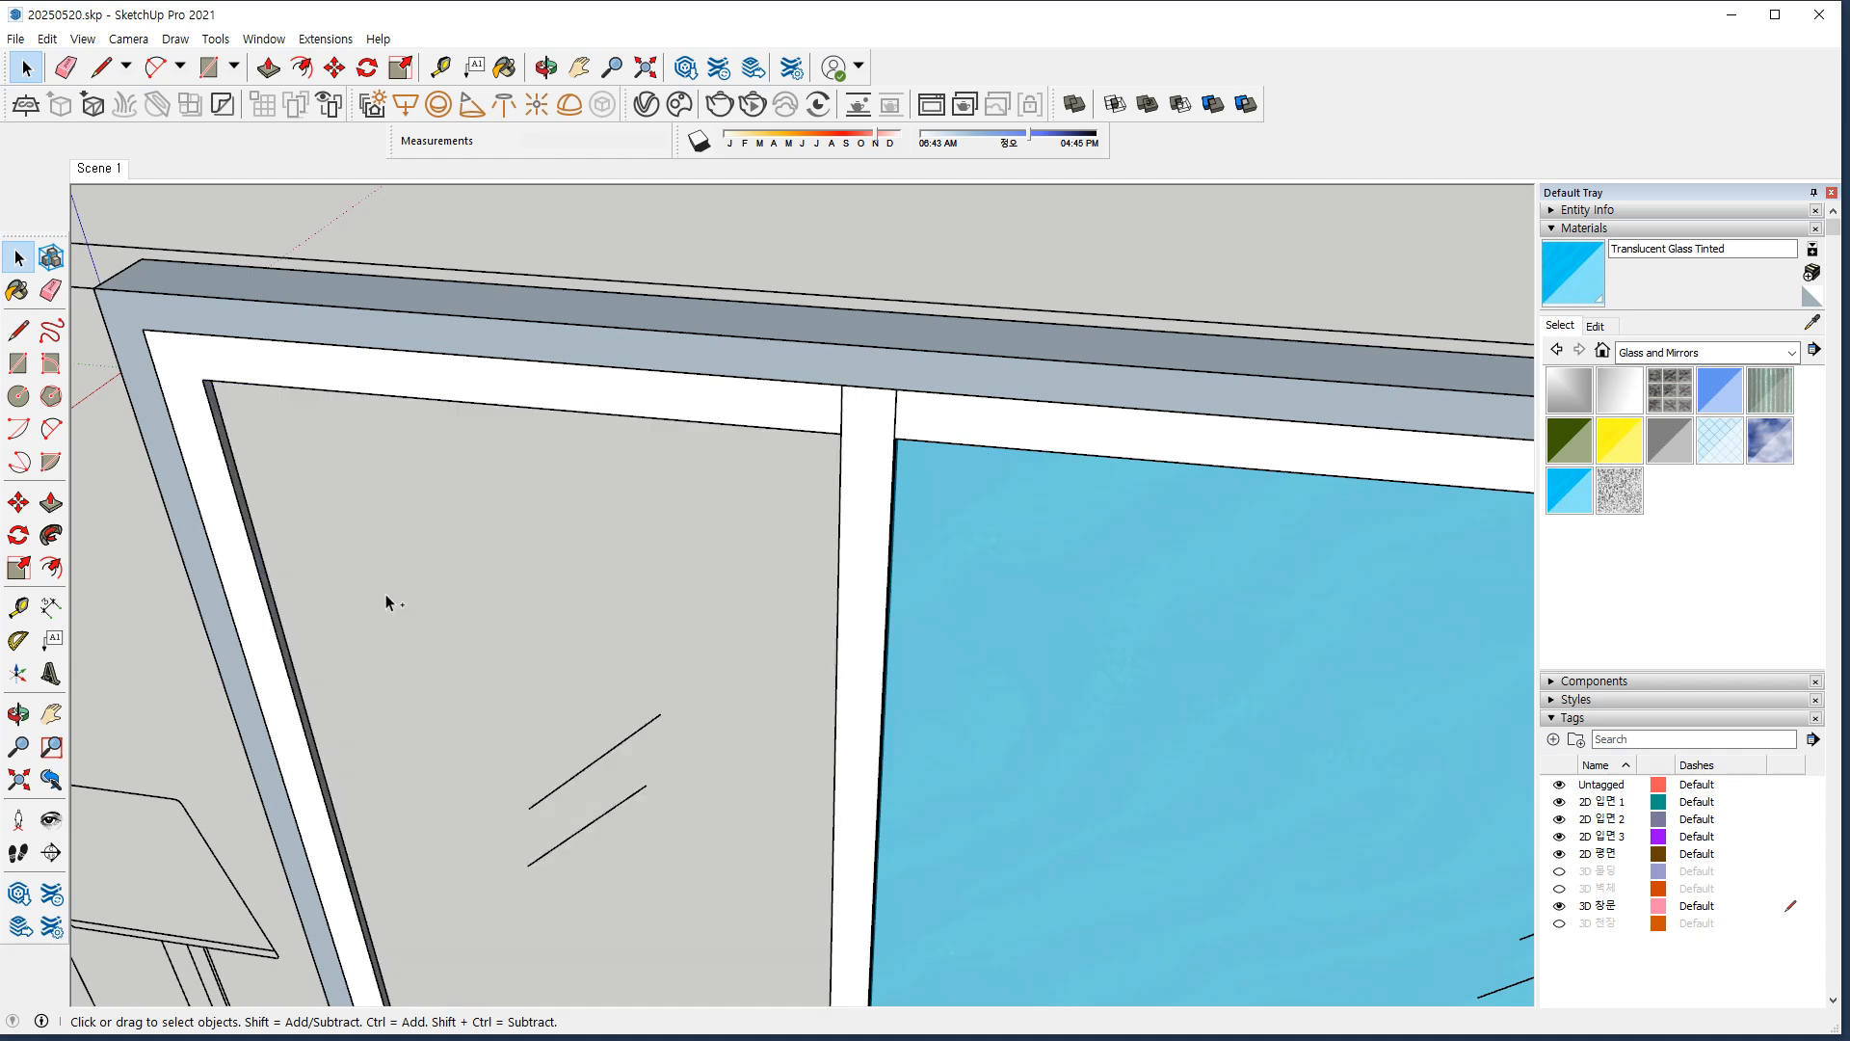
Push/Pull the remaining border to give the narrow sash frame thickness and make the sash frame a group.
key("p")
left_click(289, 666)
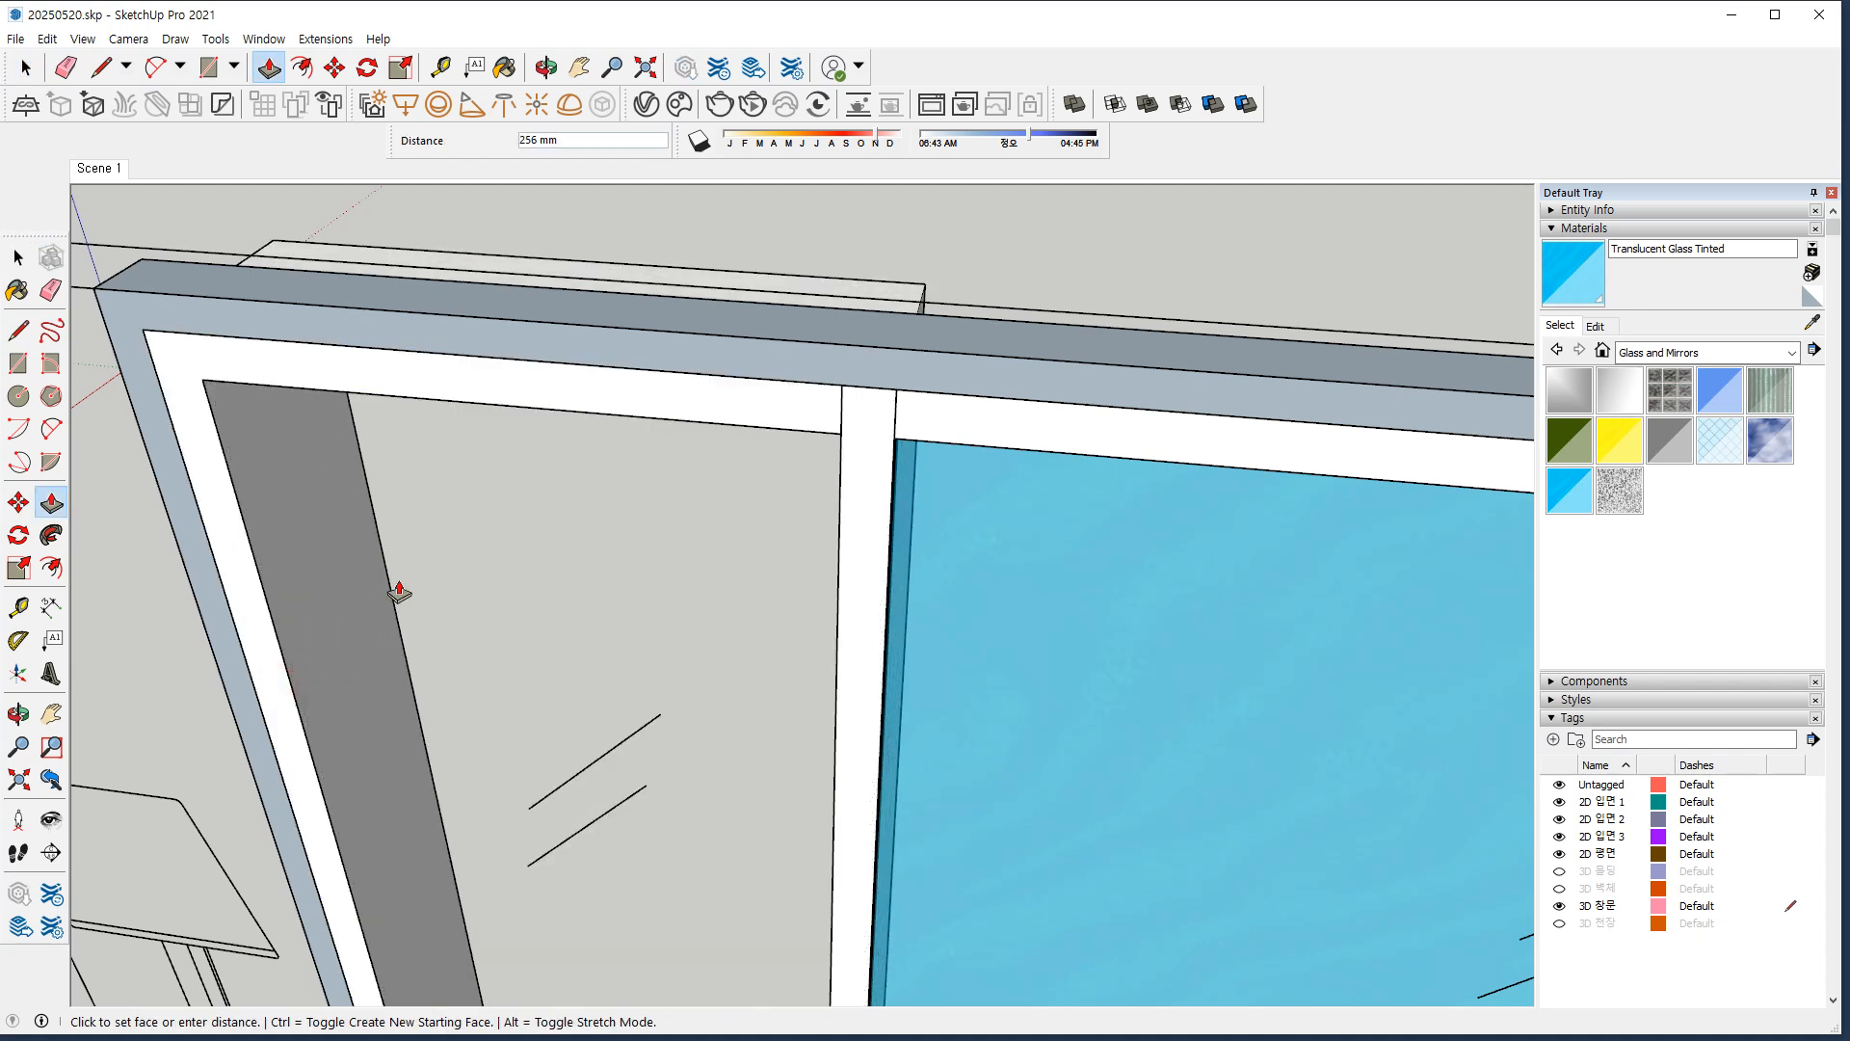
key("Return")
key("space")
left_click(465, 385)
right_click(464, 383)
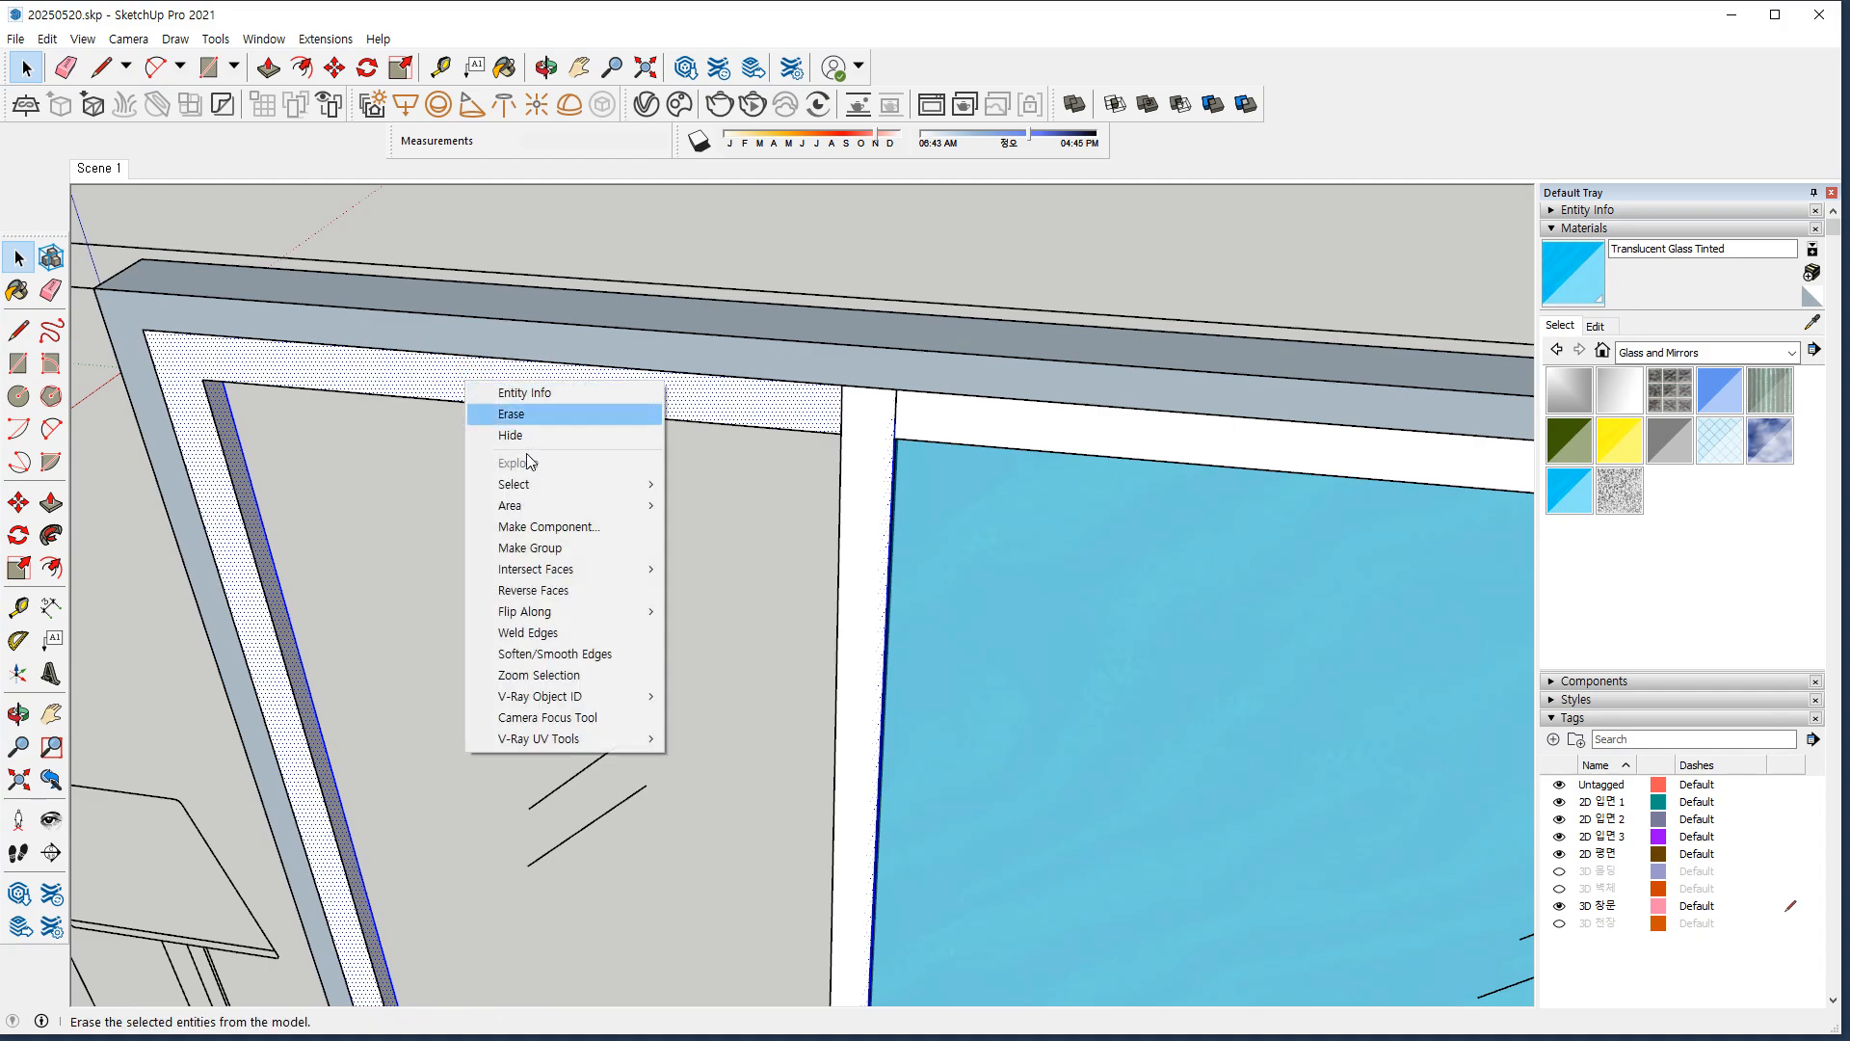
left_click(535, 546)
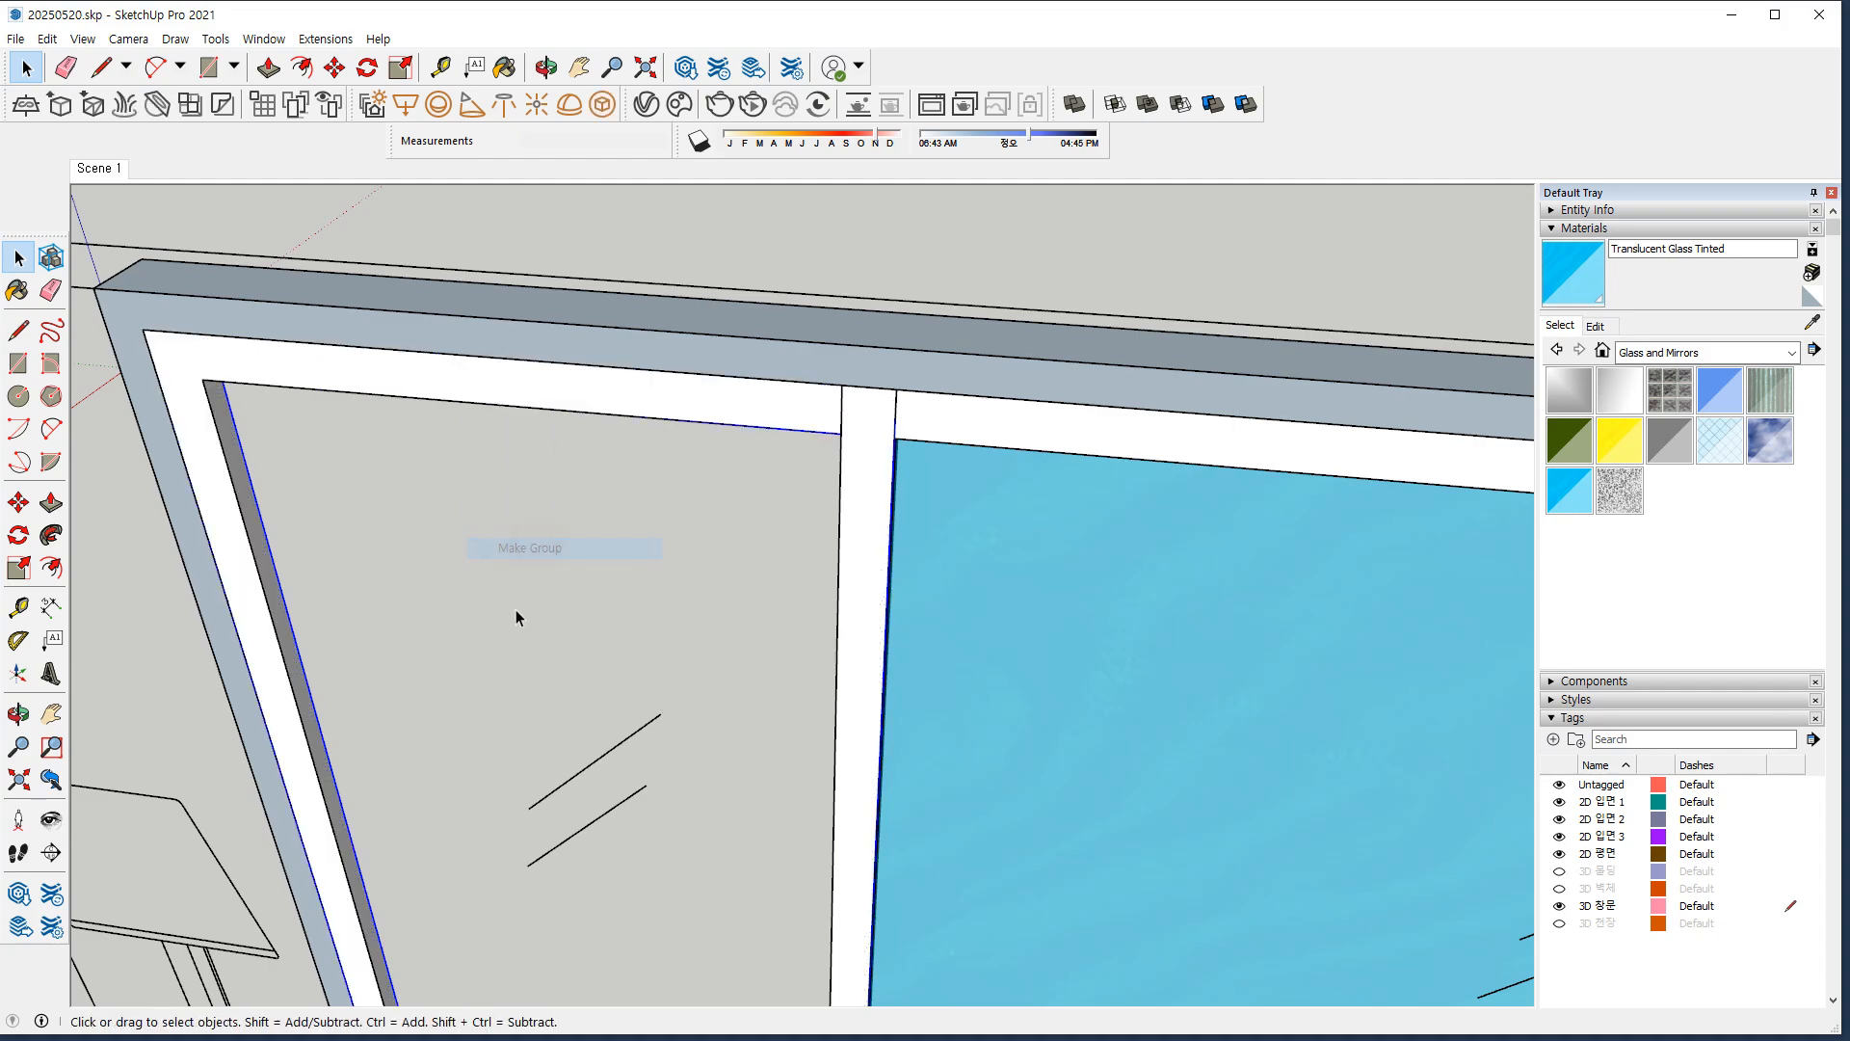
Paste the cut face back in place inside the sash frame and paint it with Translucent Glass Tinted.
scroll(516, 609, "down", 3)
middle_click_drag(504, 756, 472, 289, "shift")
scroll(511, 794, "up", 3)
scroll(448, 804, "up", 5)
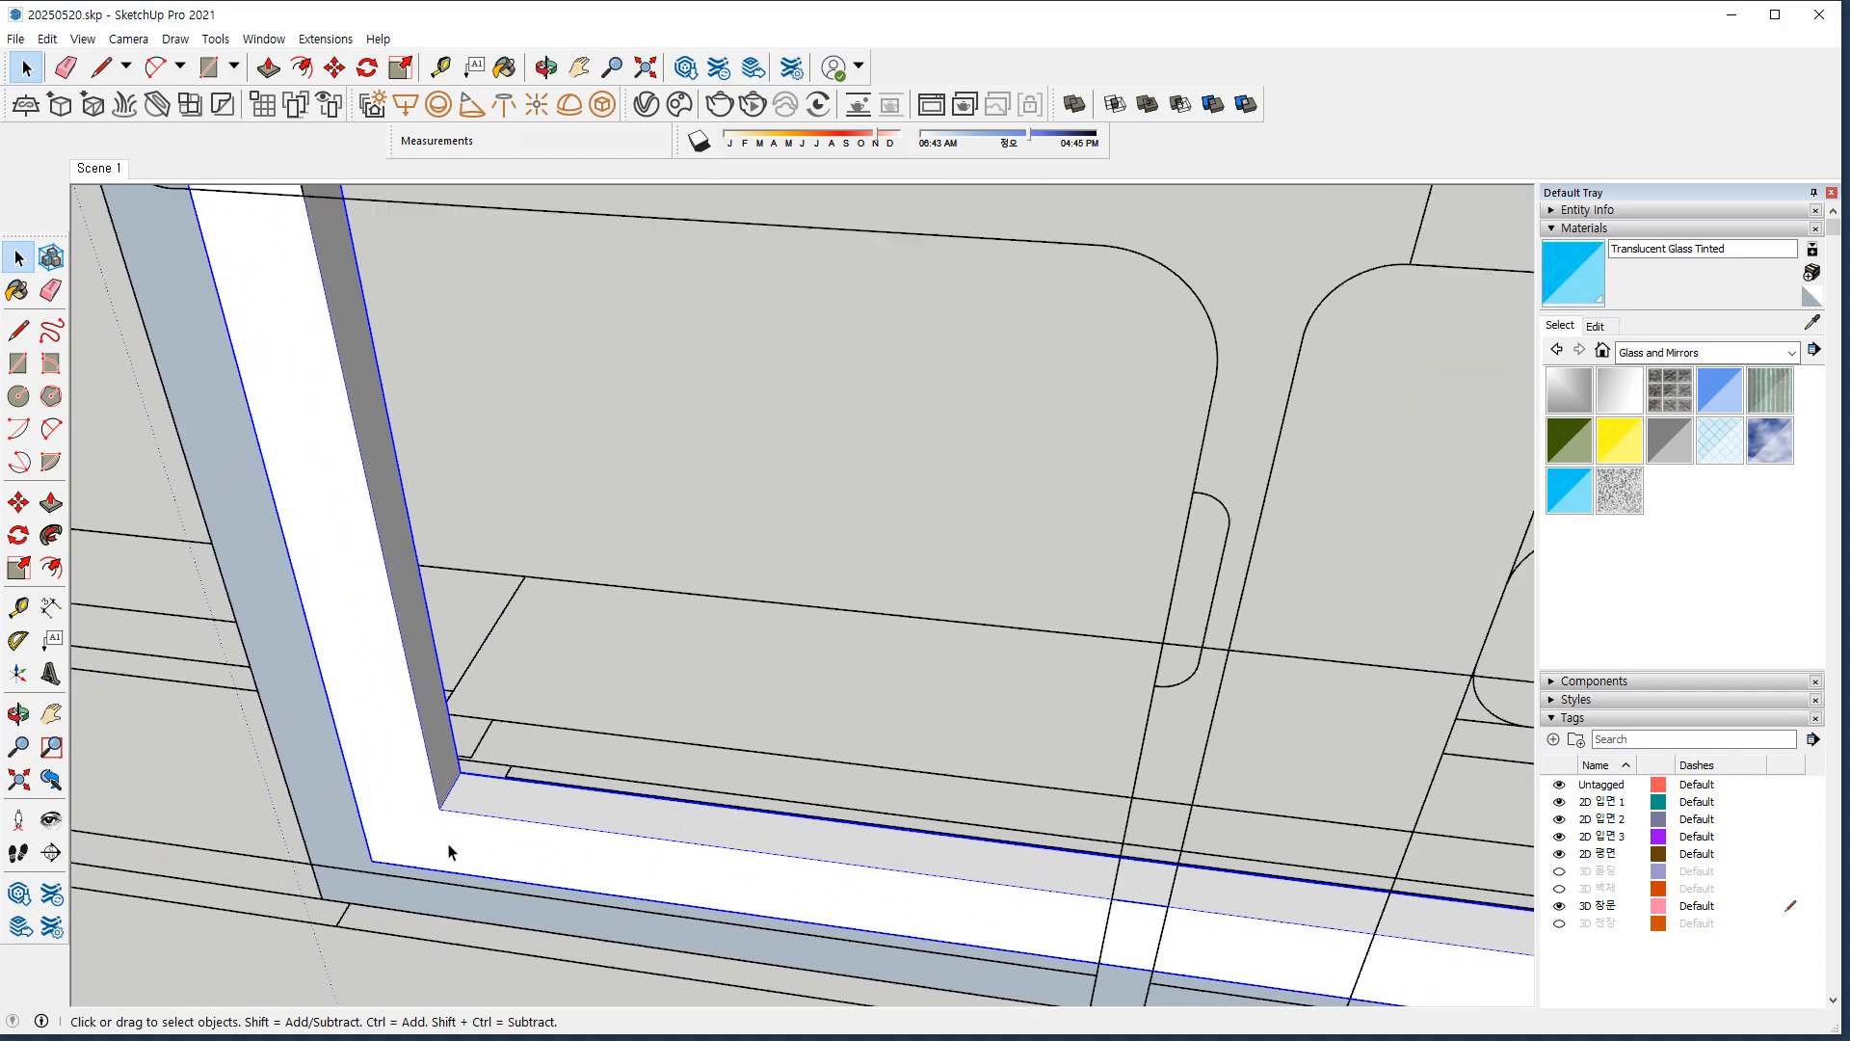
key("ctrl+v")
left_click(438, 798)
key("m")
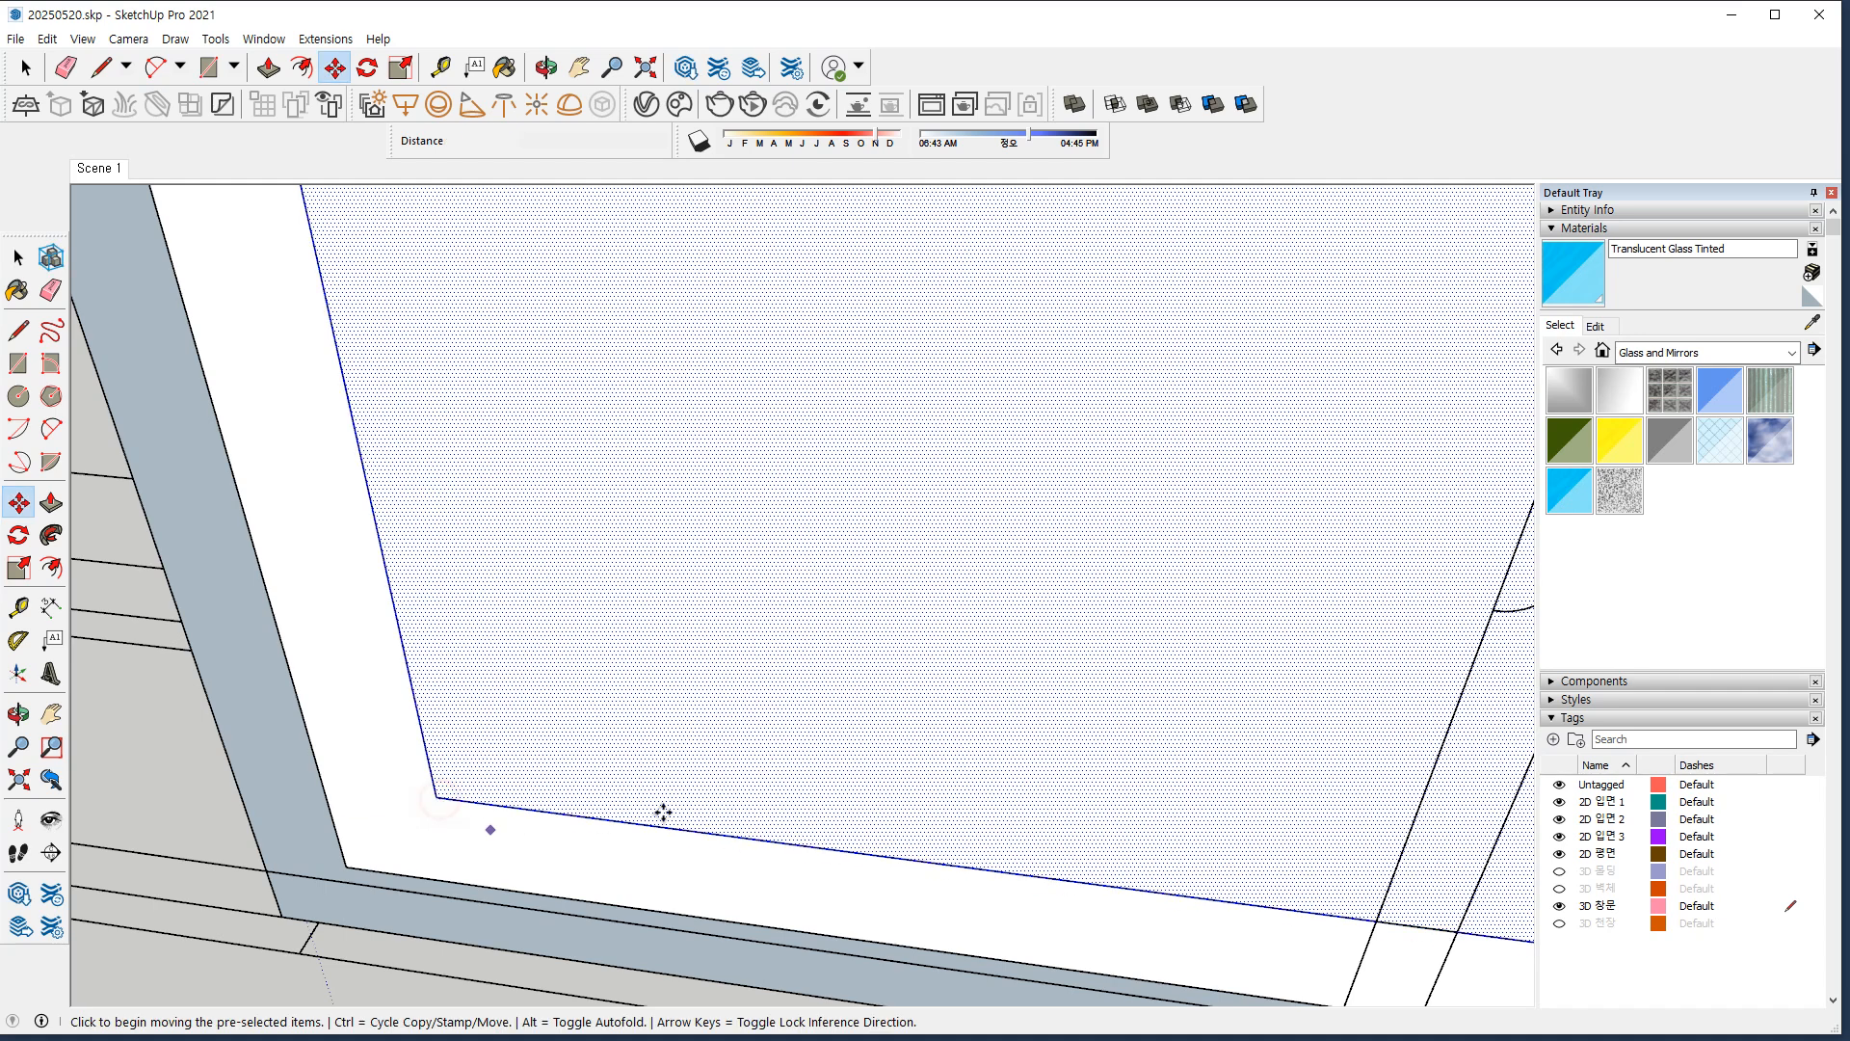
left_click(1595, 281)
left_click(649, 549)
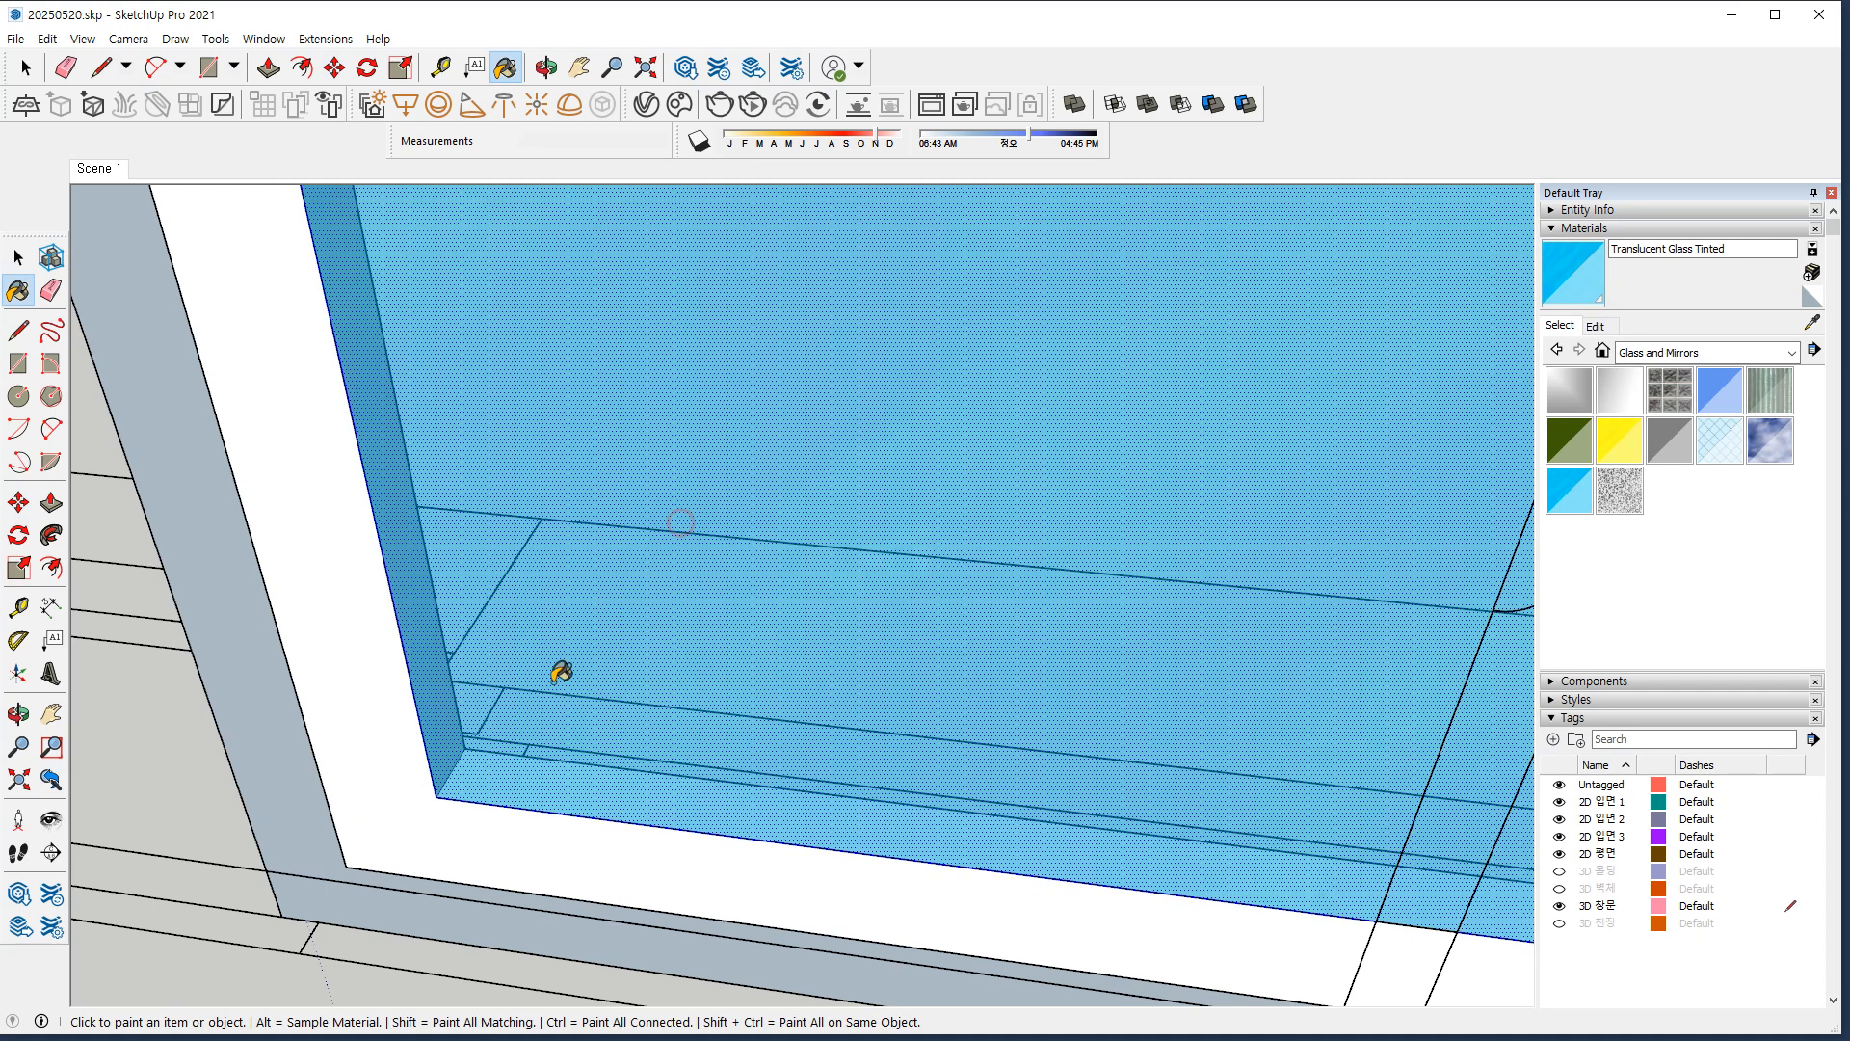
Move the glass pane to the middle of the sash frame's depth and group the pane with the frame.
key("space")
scroll(439, 844, "up", 3)
key("m")
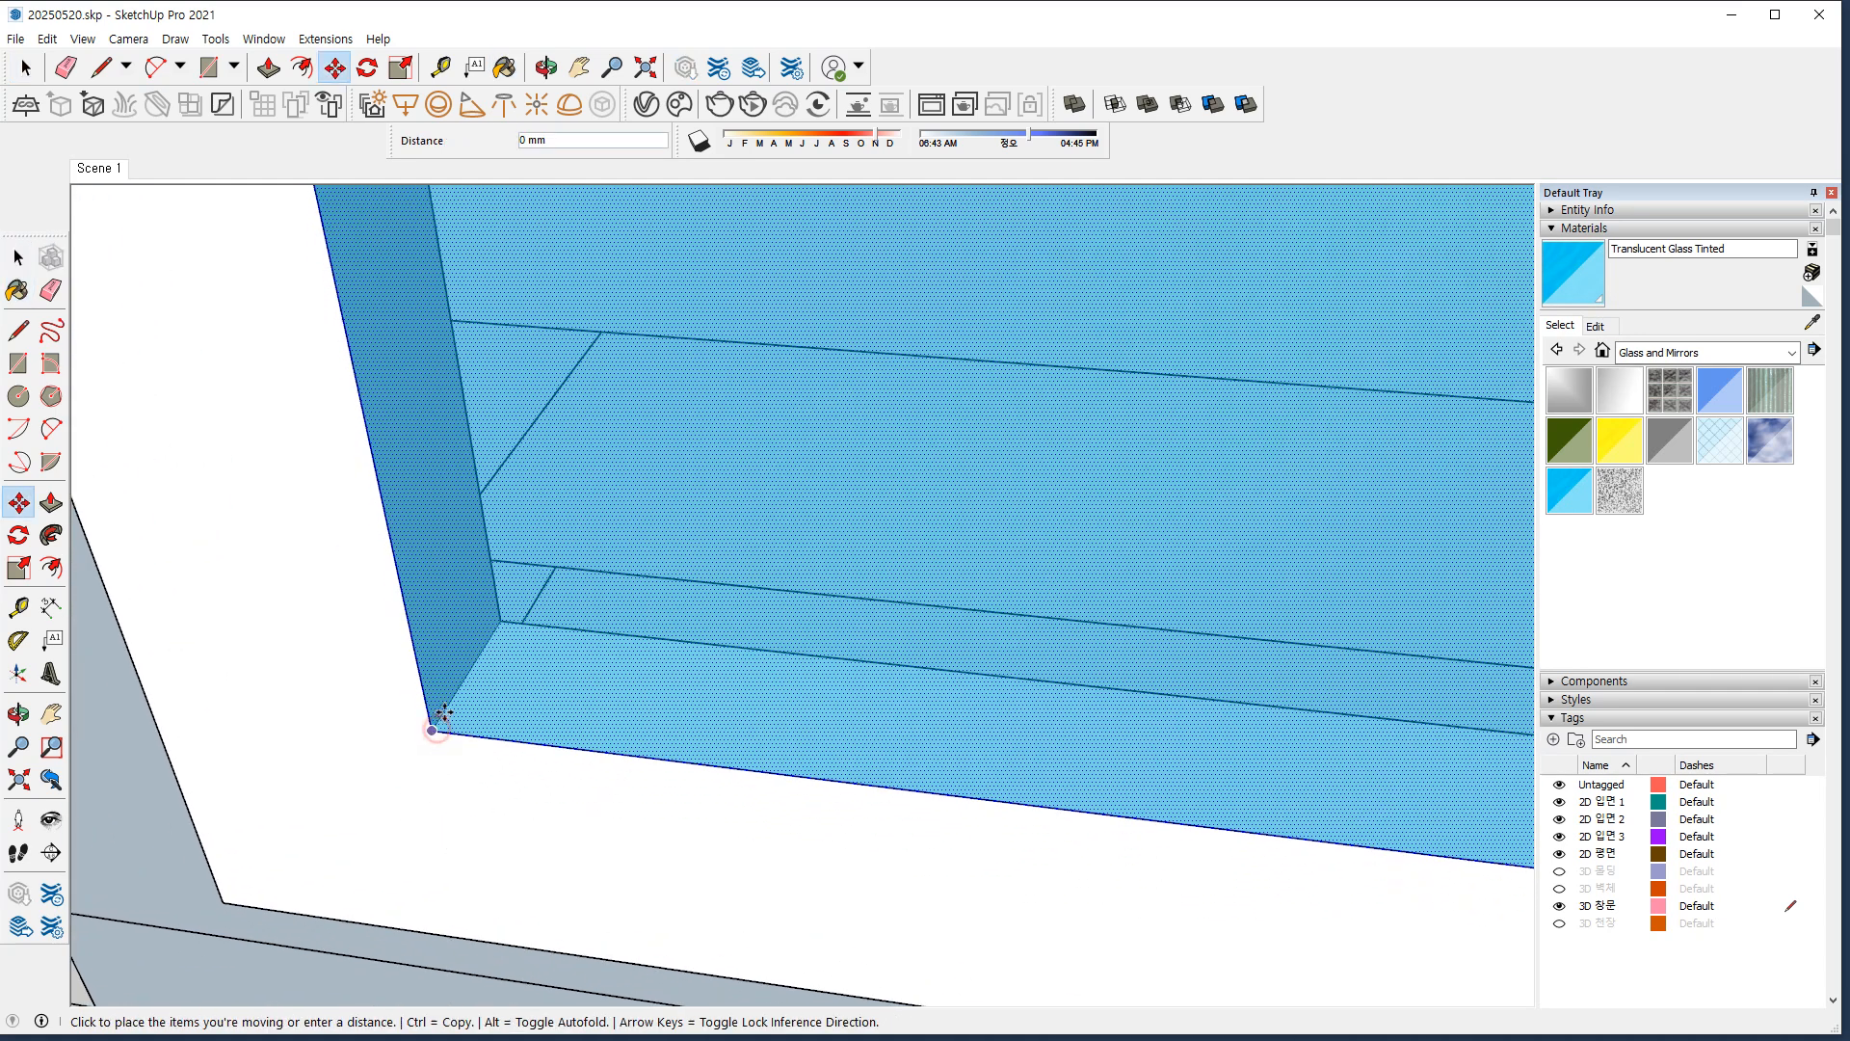
left_click(439, 718)
left_click(468, 673)
key("space")
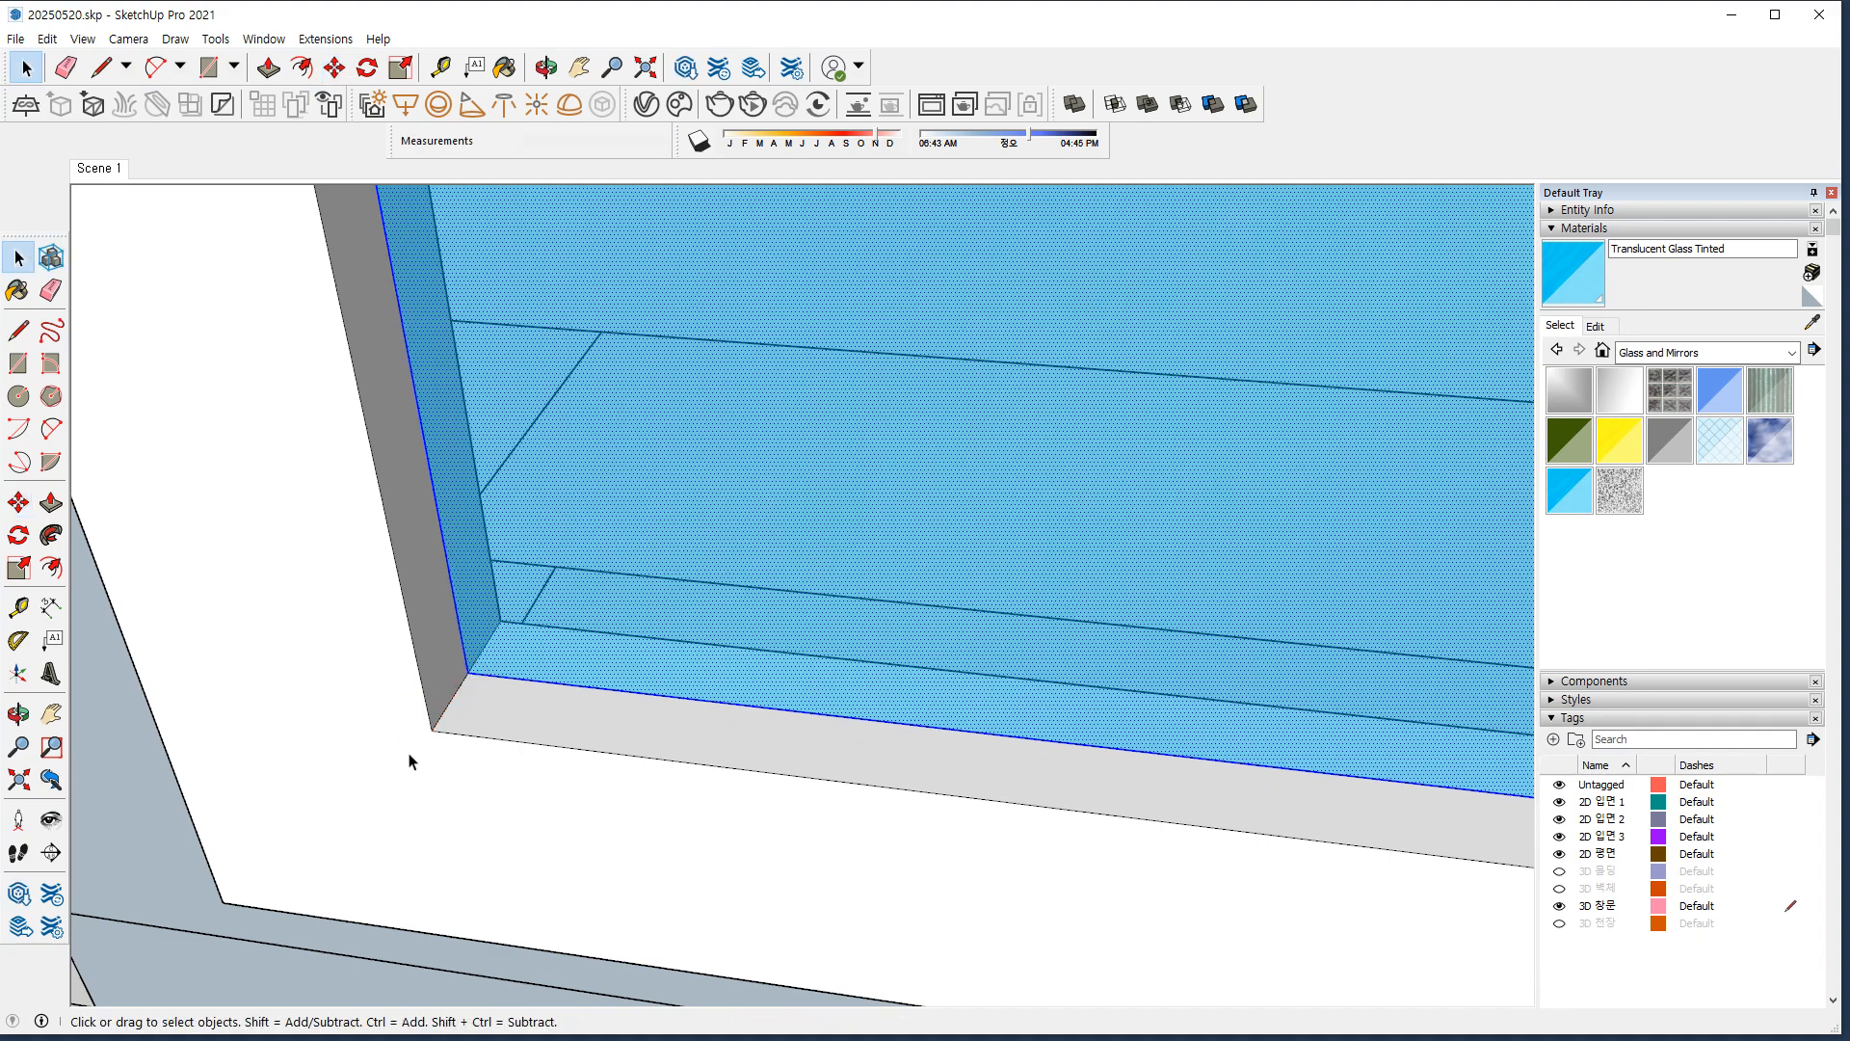
right_click(538, 723)
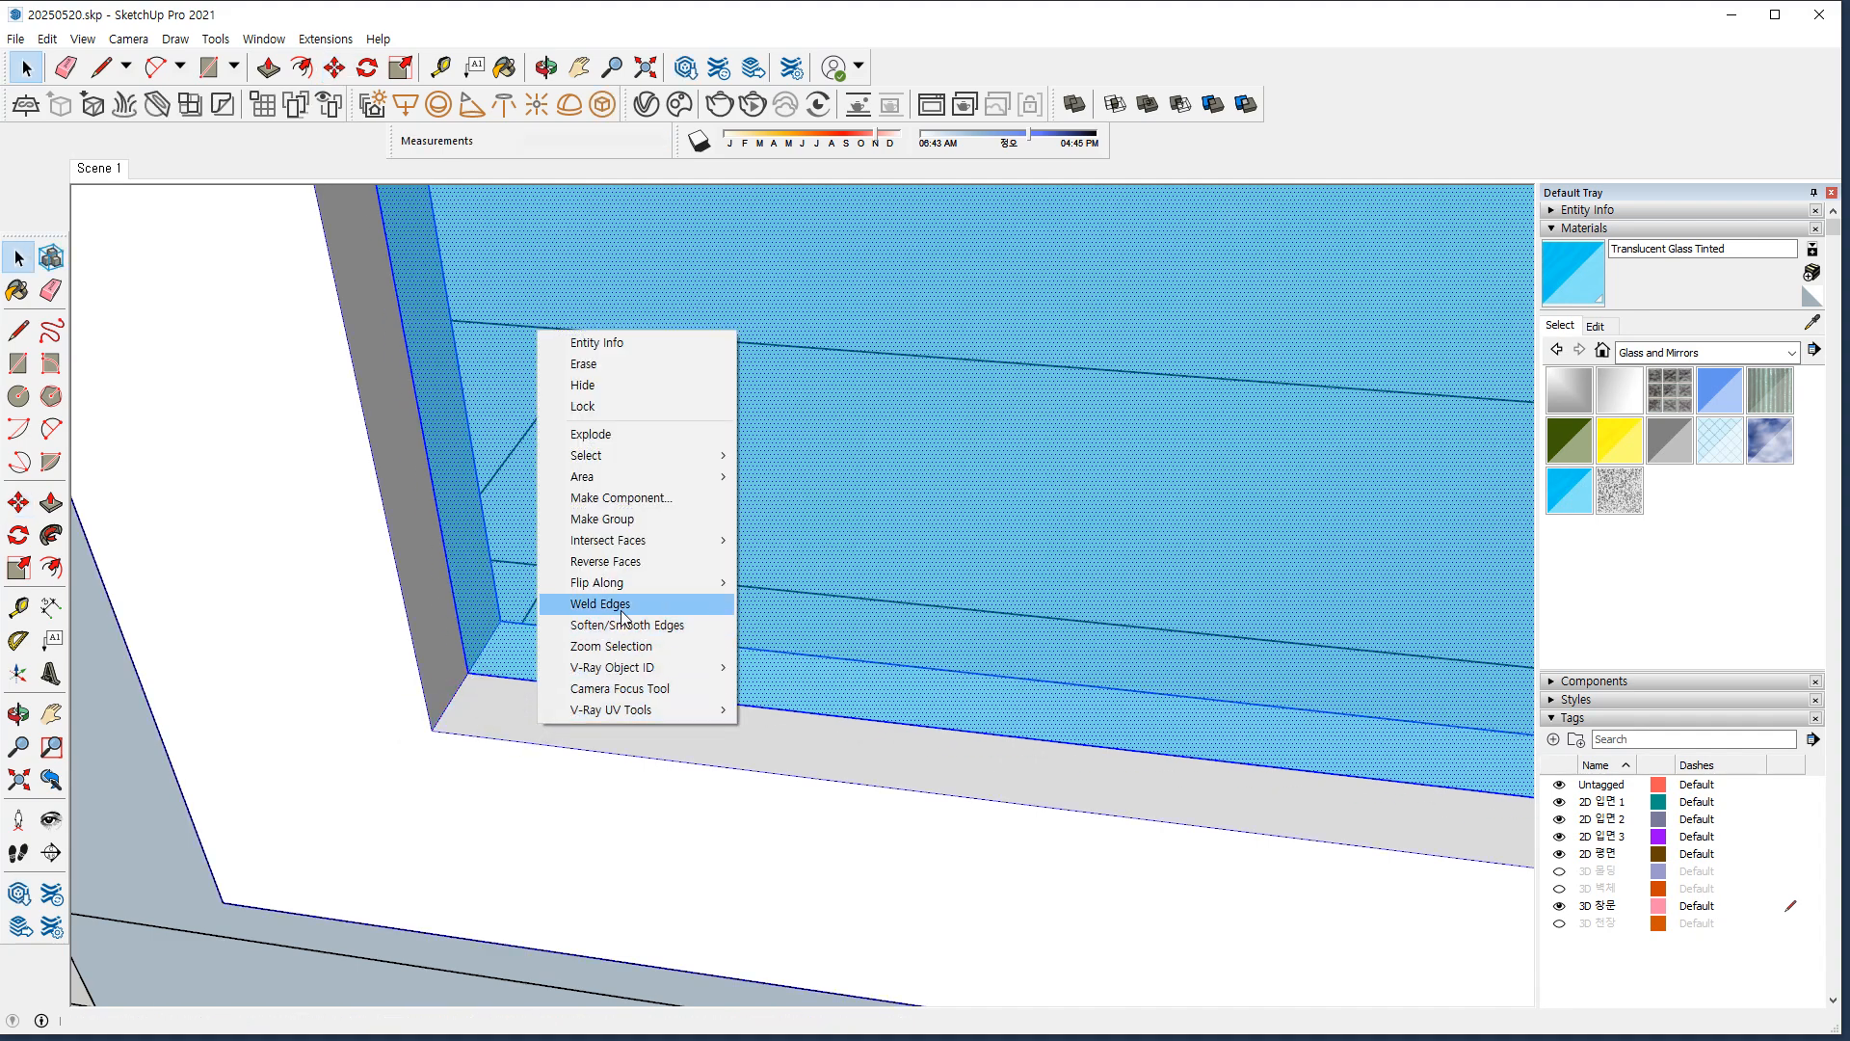
left_click(641, 520)
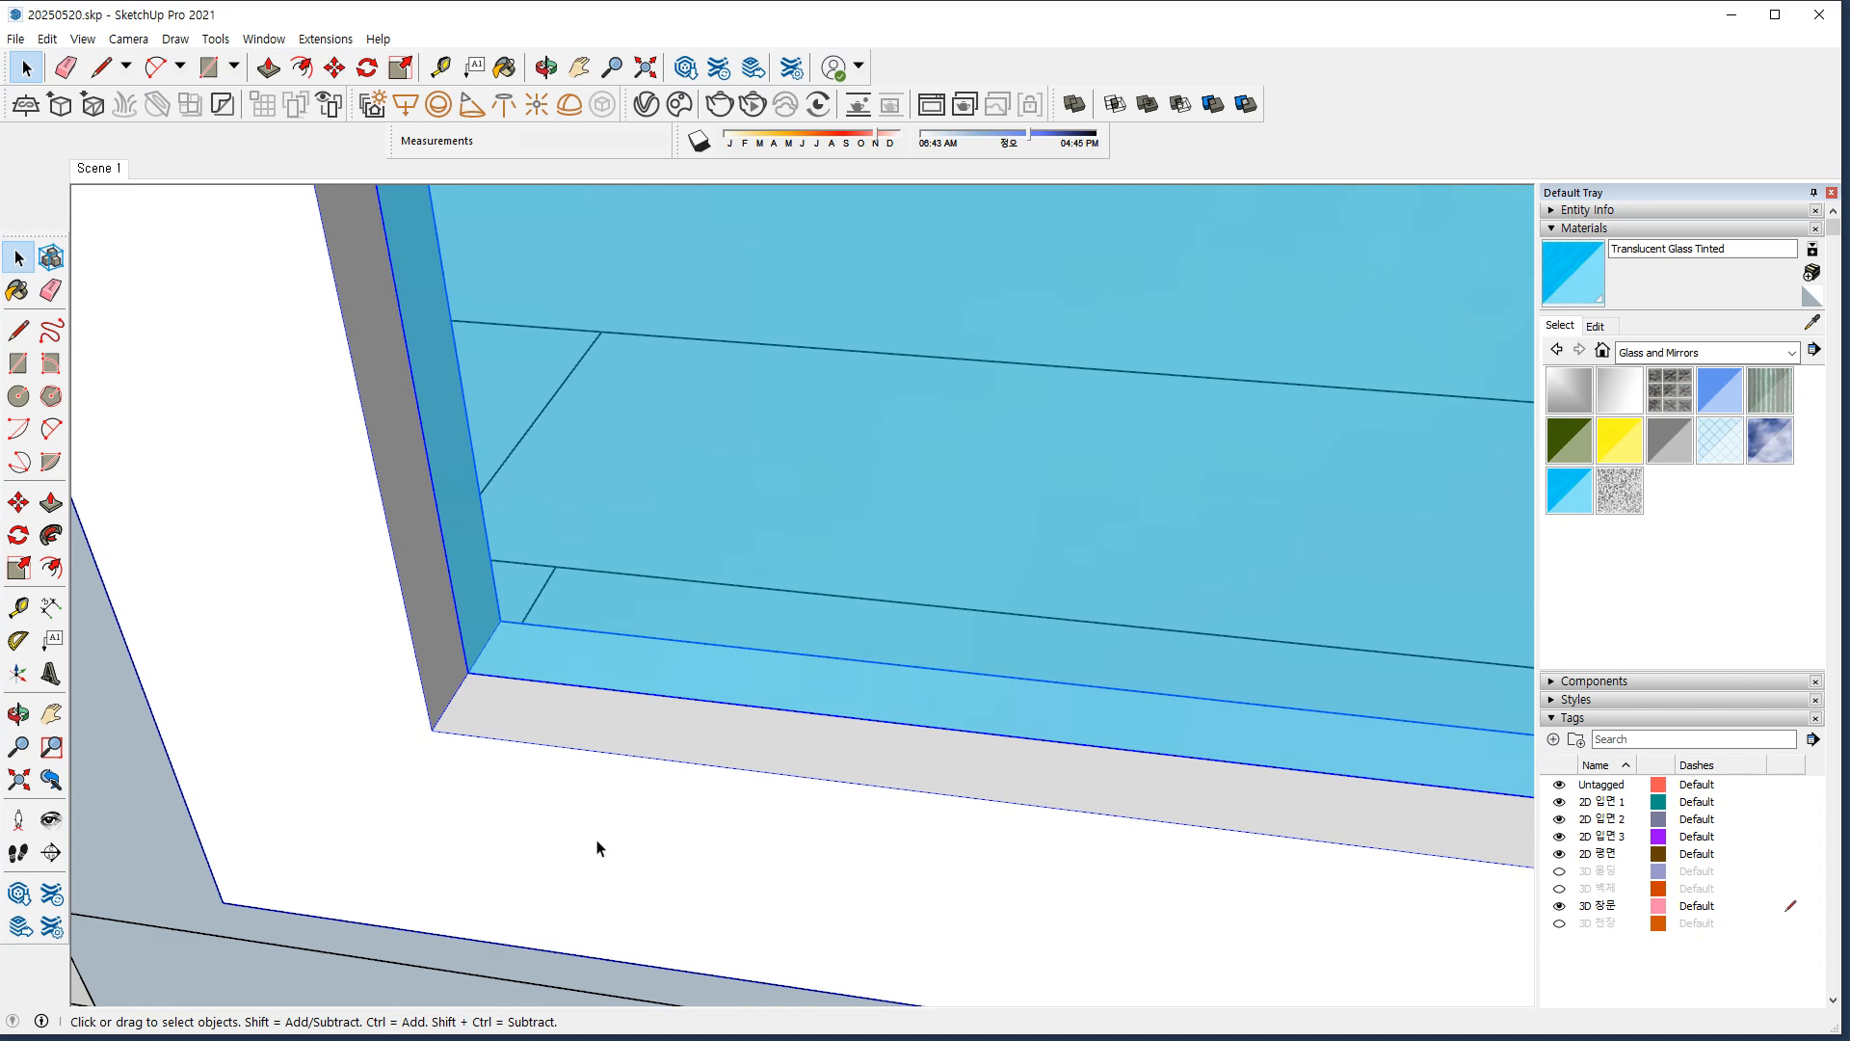
Move the grouped narrow sash 10 mm along the outer frame's depth, snapping its corner to the midpoint.
scroll(597, 848, "down", 6)
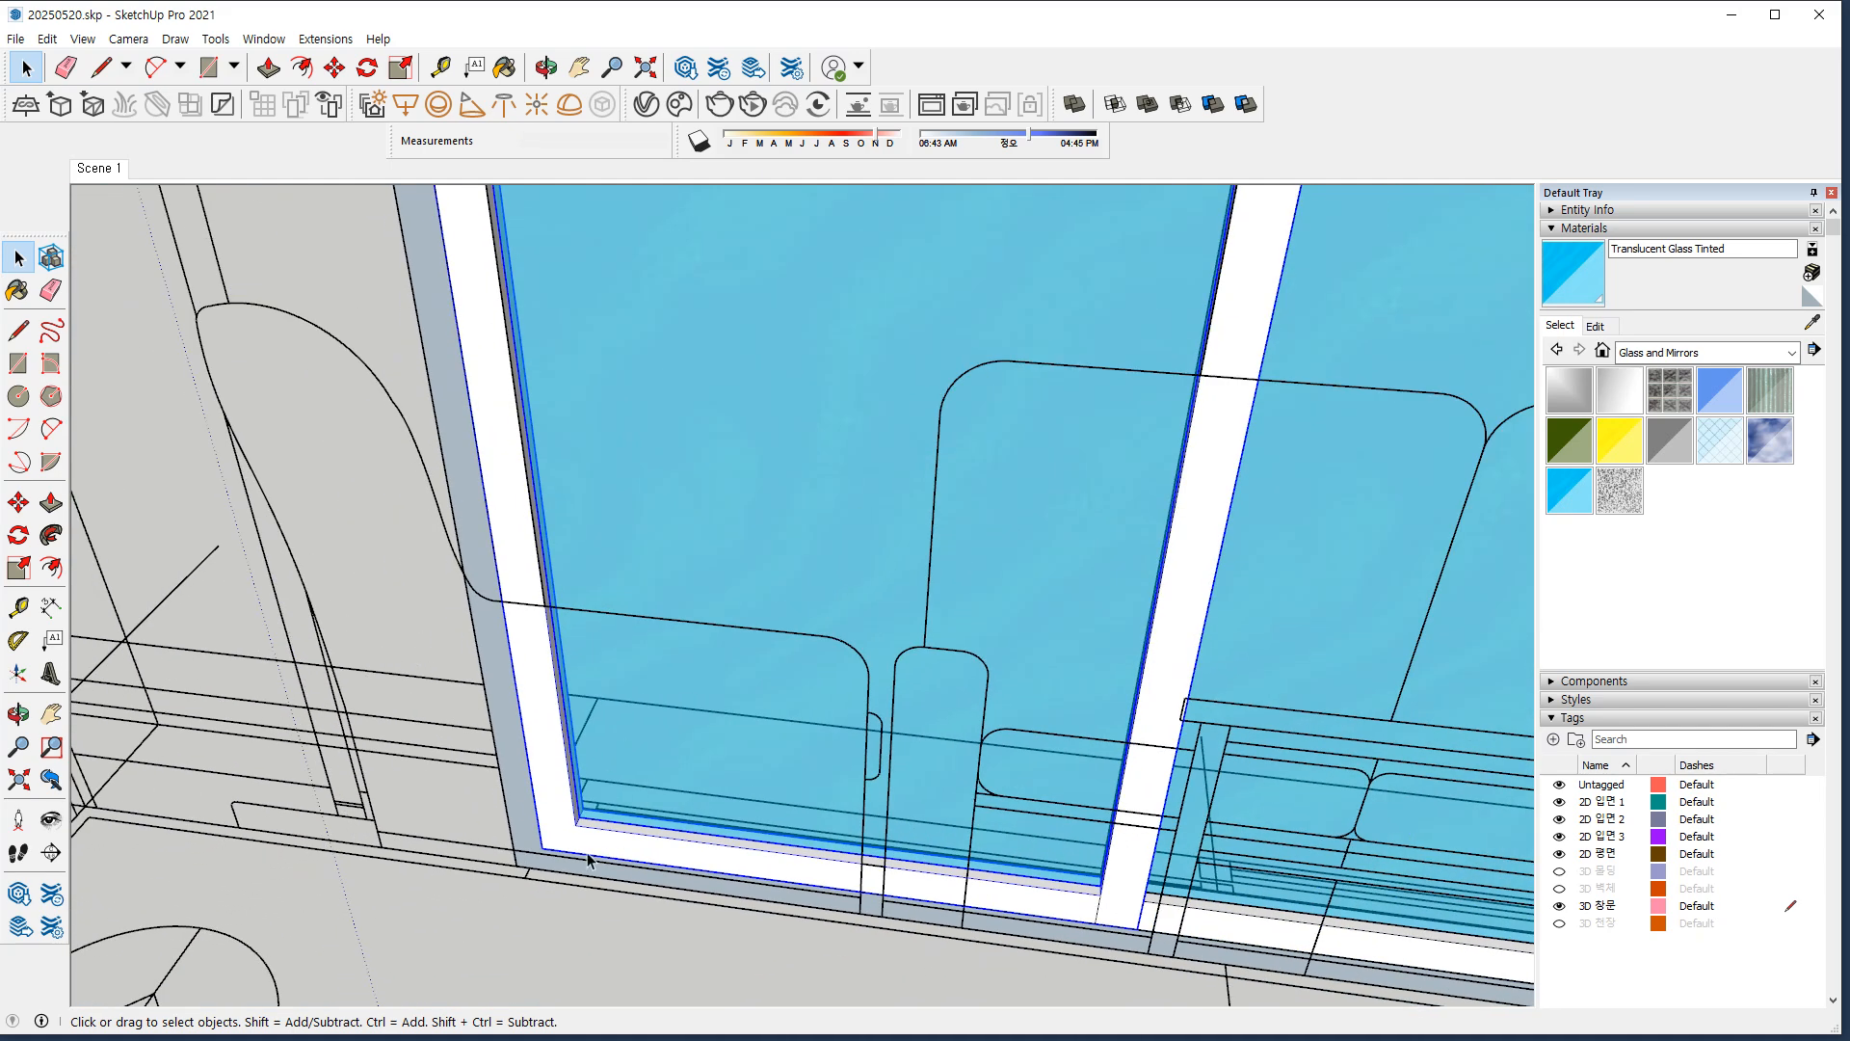
scroll(614, 836, "up", 2)
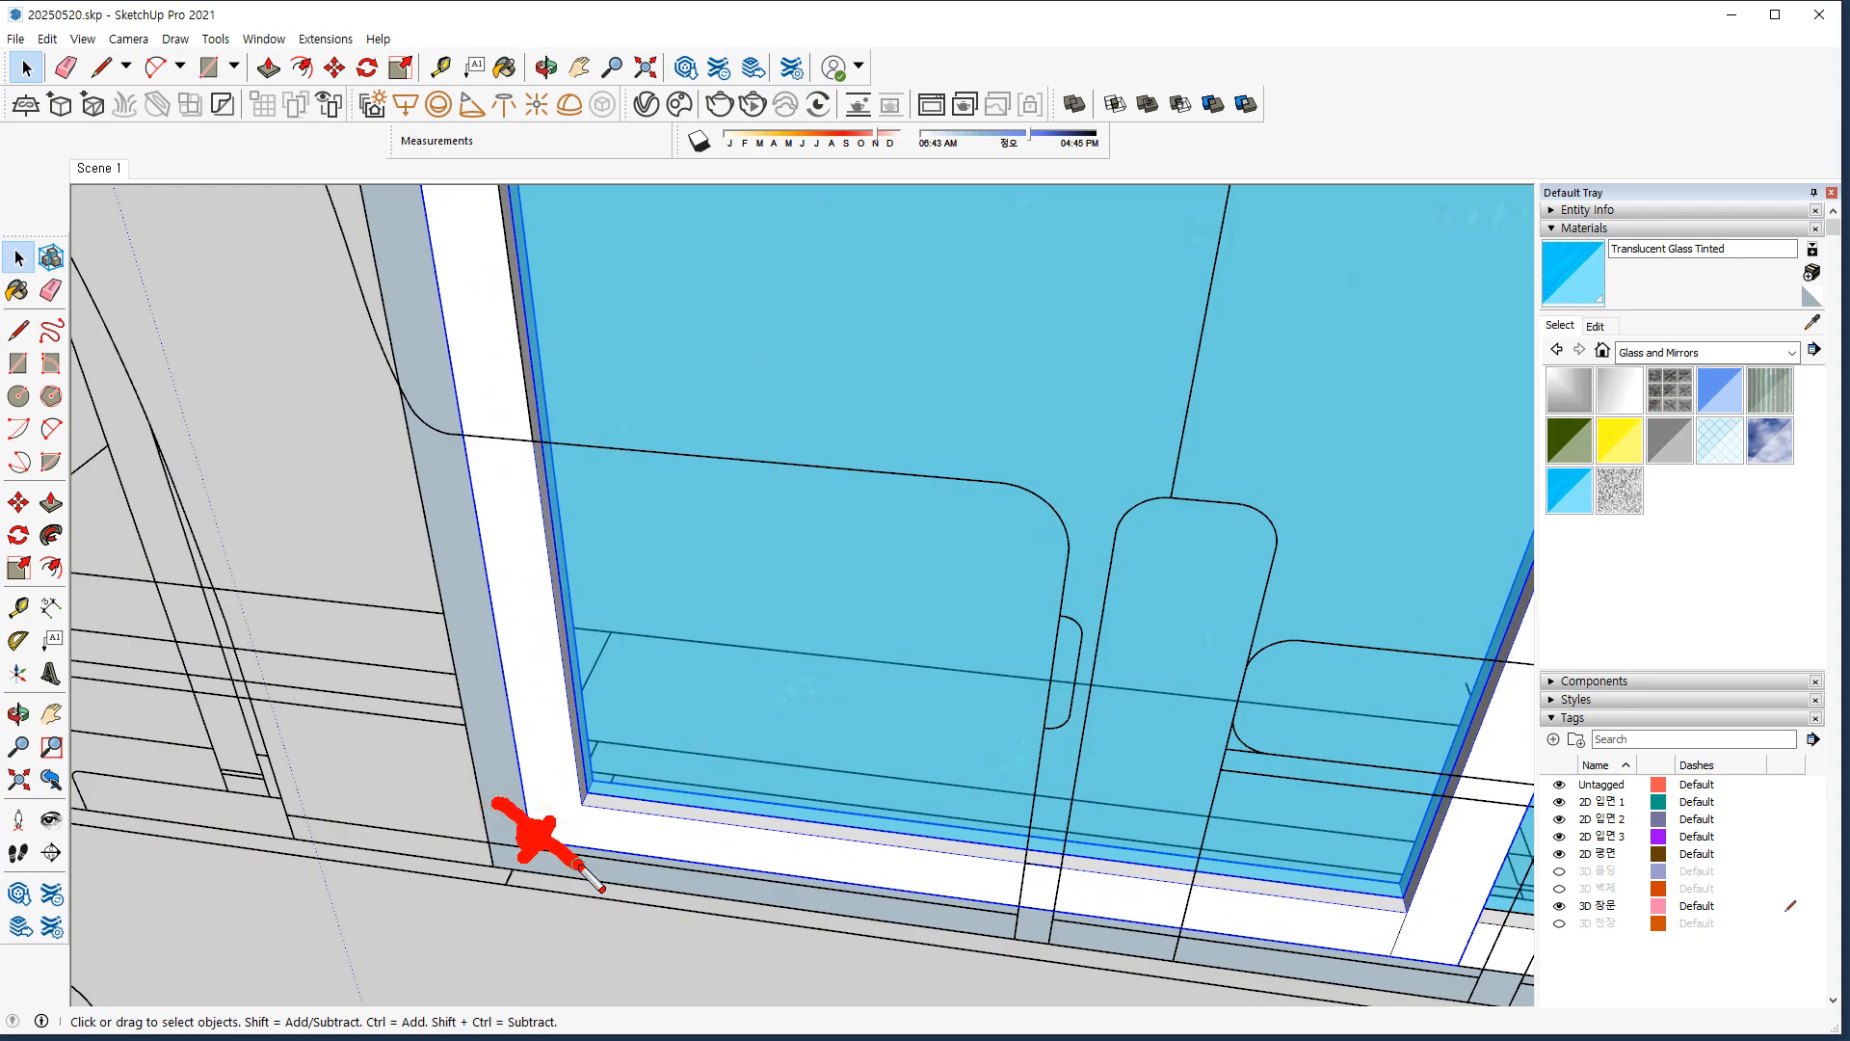
mouse_move(917, 610)
middle_mouse_down()
mouse_move(207, 672)
mouse_move(944, 592)
middle_mouse_up()
scroll(942, 593, "up", 3)
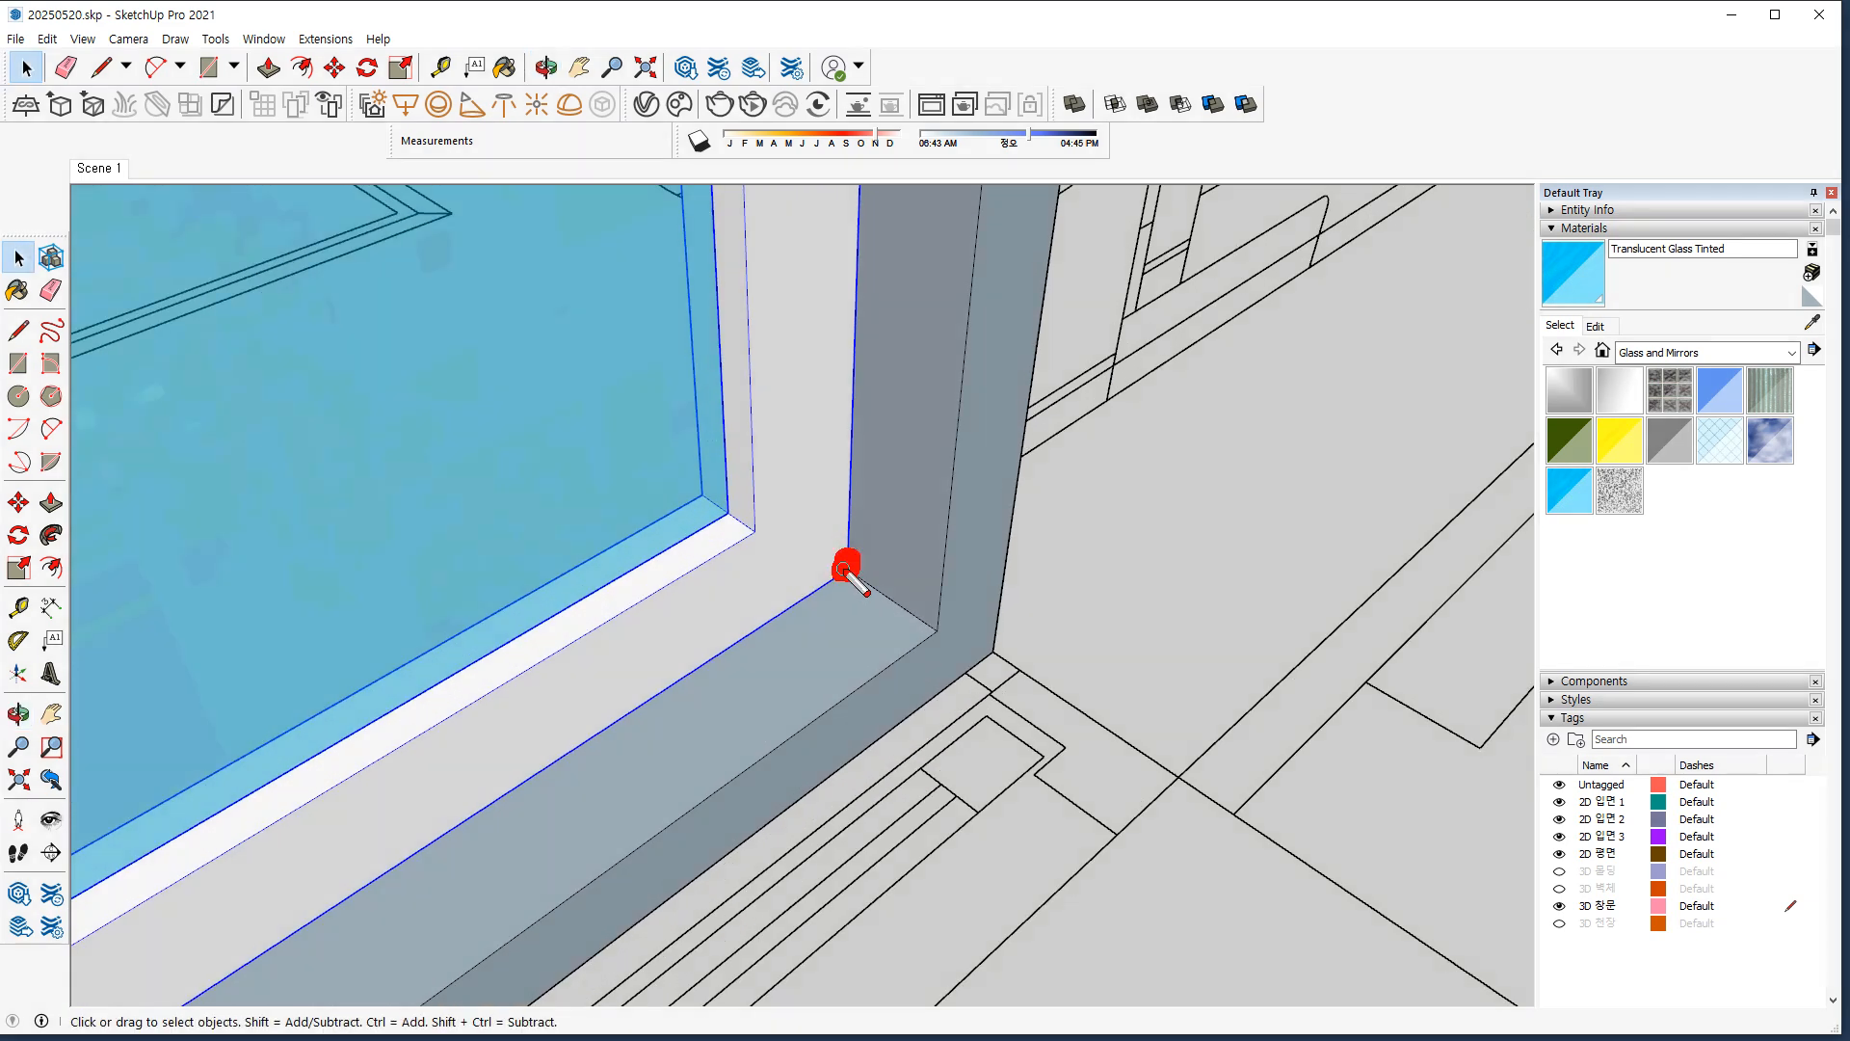
key("m")
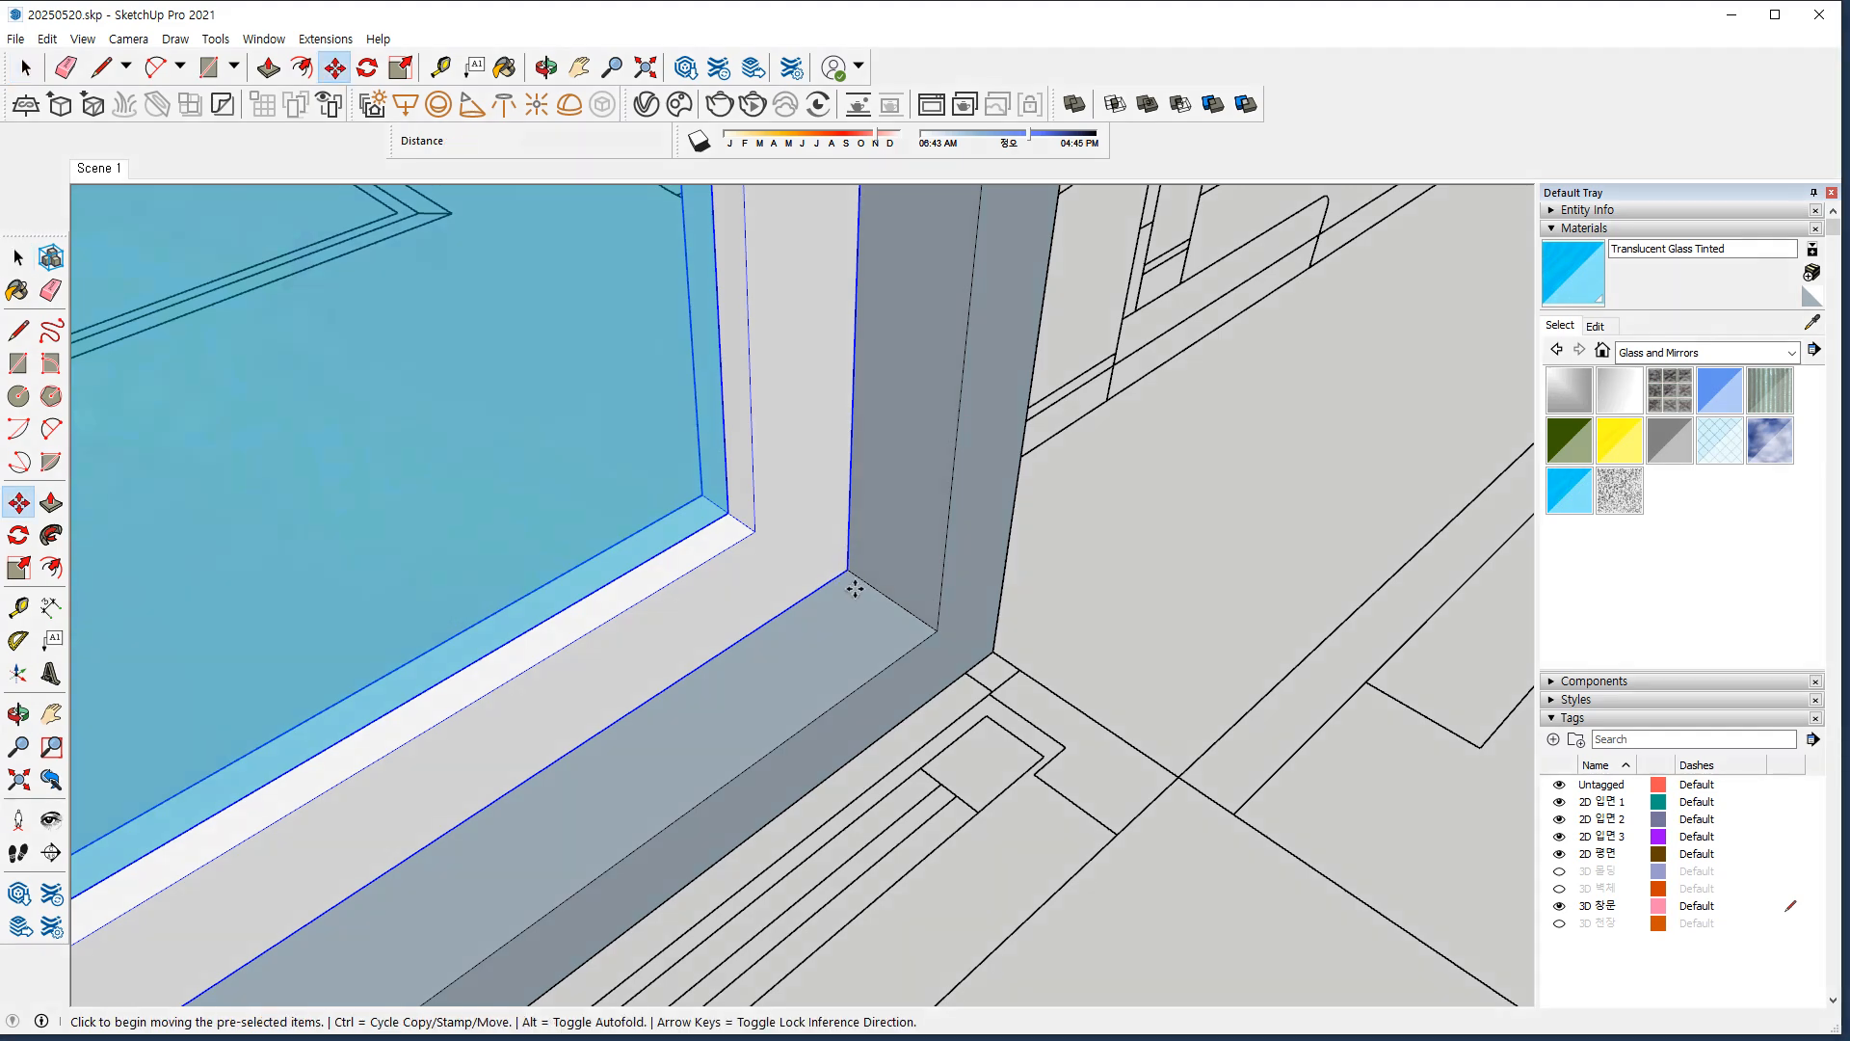
left_click(851, 568)
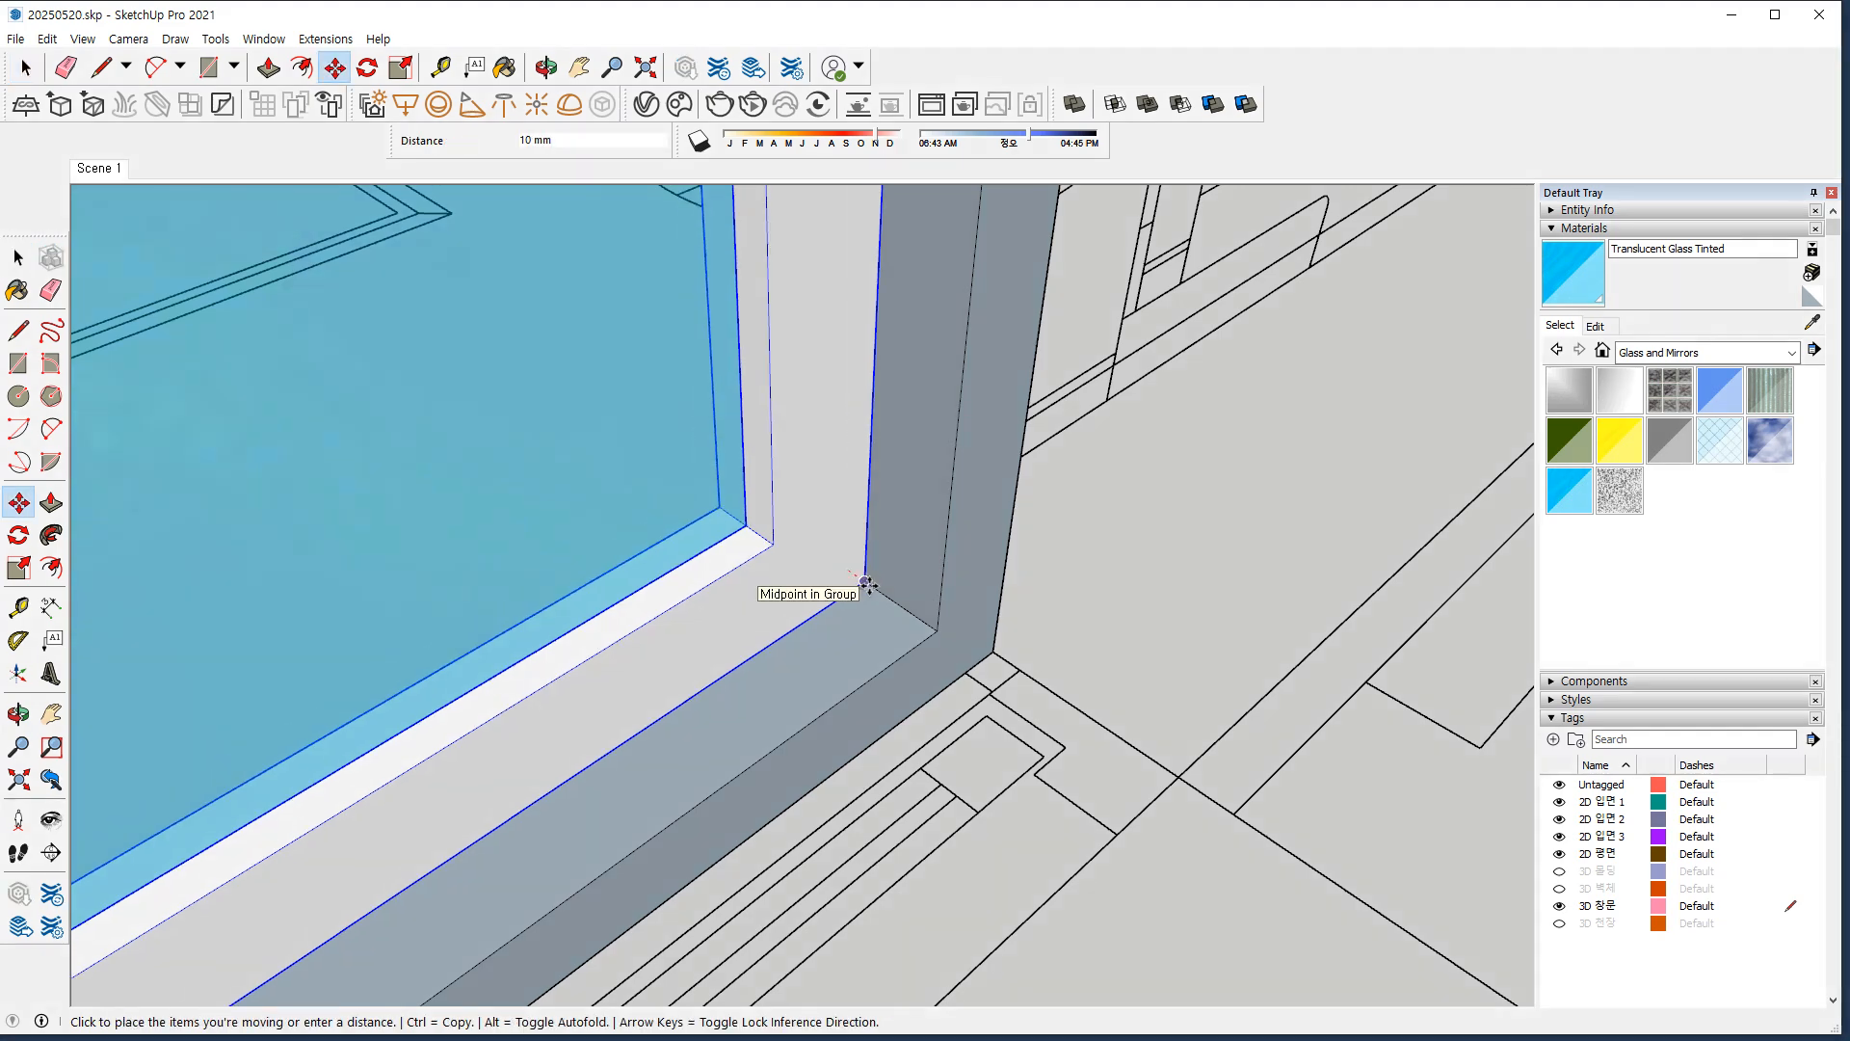
left_click(865, 583)
Move the wide sash 40 mm into the outer frame, snapping its lower corner to the midpoint of the frame's depth.
middle_click_drag(987, 557, 144, 646)
middle_click_drag(644, 603, 603, 599)
middle_click_drag(749, 643, 1300, 860)
middle_click_drag(916, 562, 1132, 737, "shift")
scroll(630, 514, "up", 5)
middle_click_drag(1080, 438, 280, 475)
key("space")
key("t")
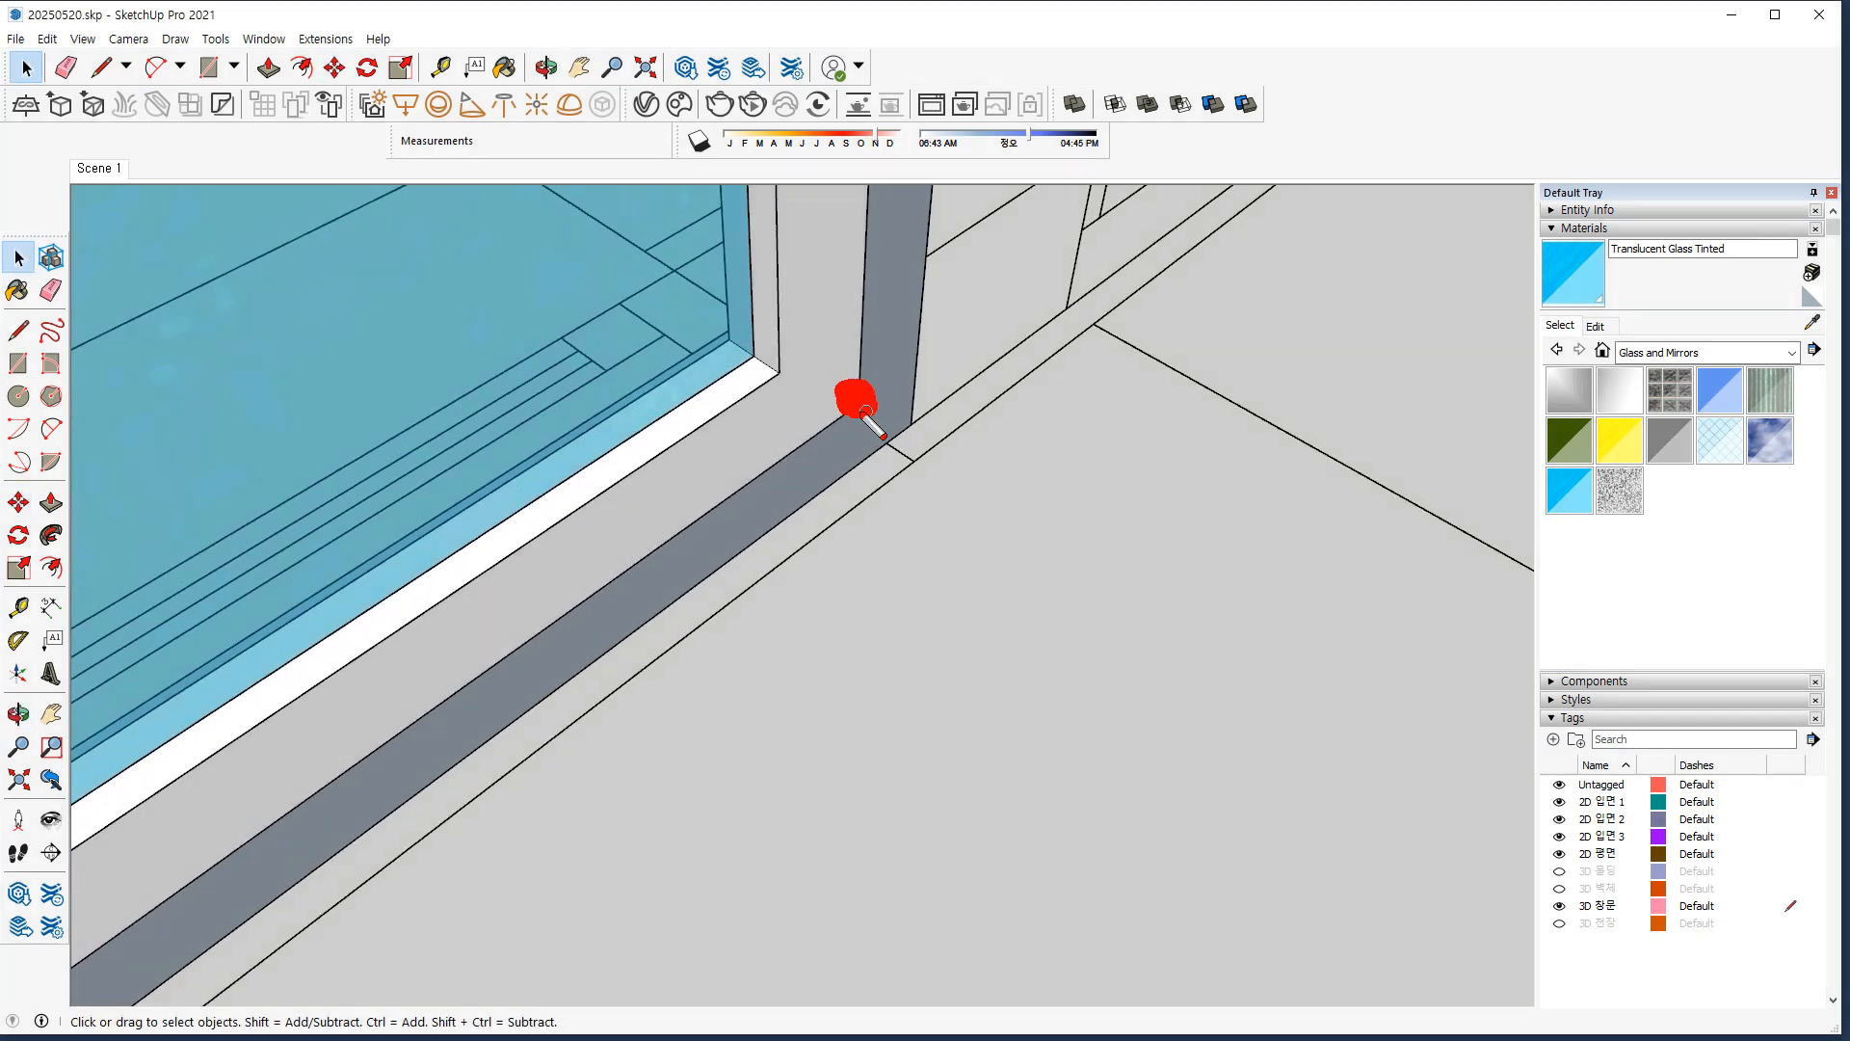
key("space")
left_click(801, 367)
key("m")
scroll(856, 403, "up", 2)
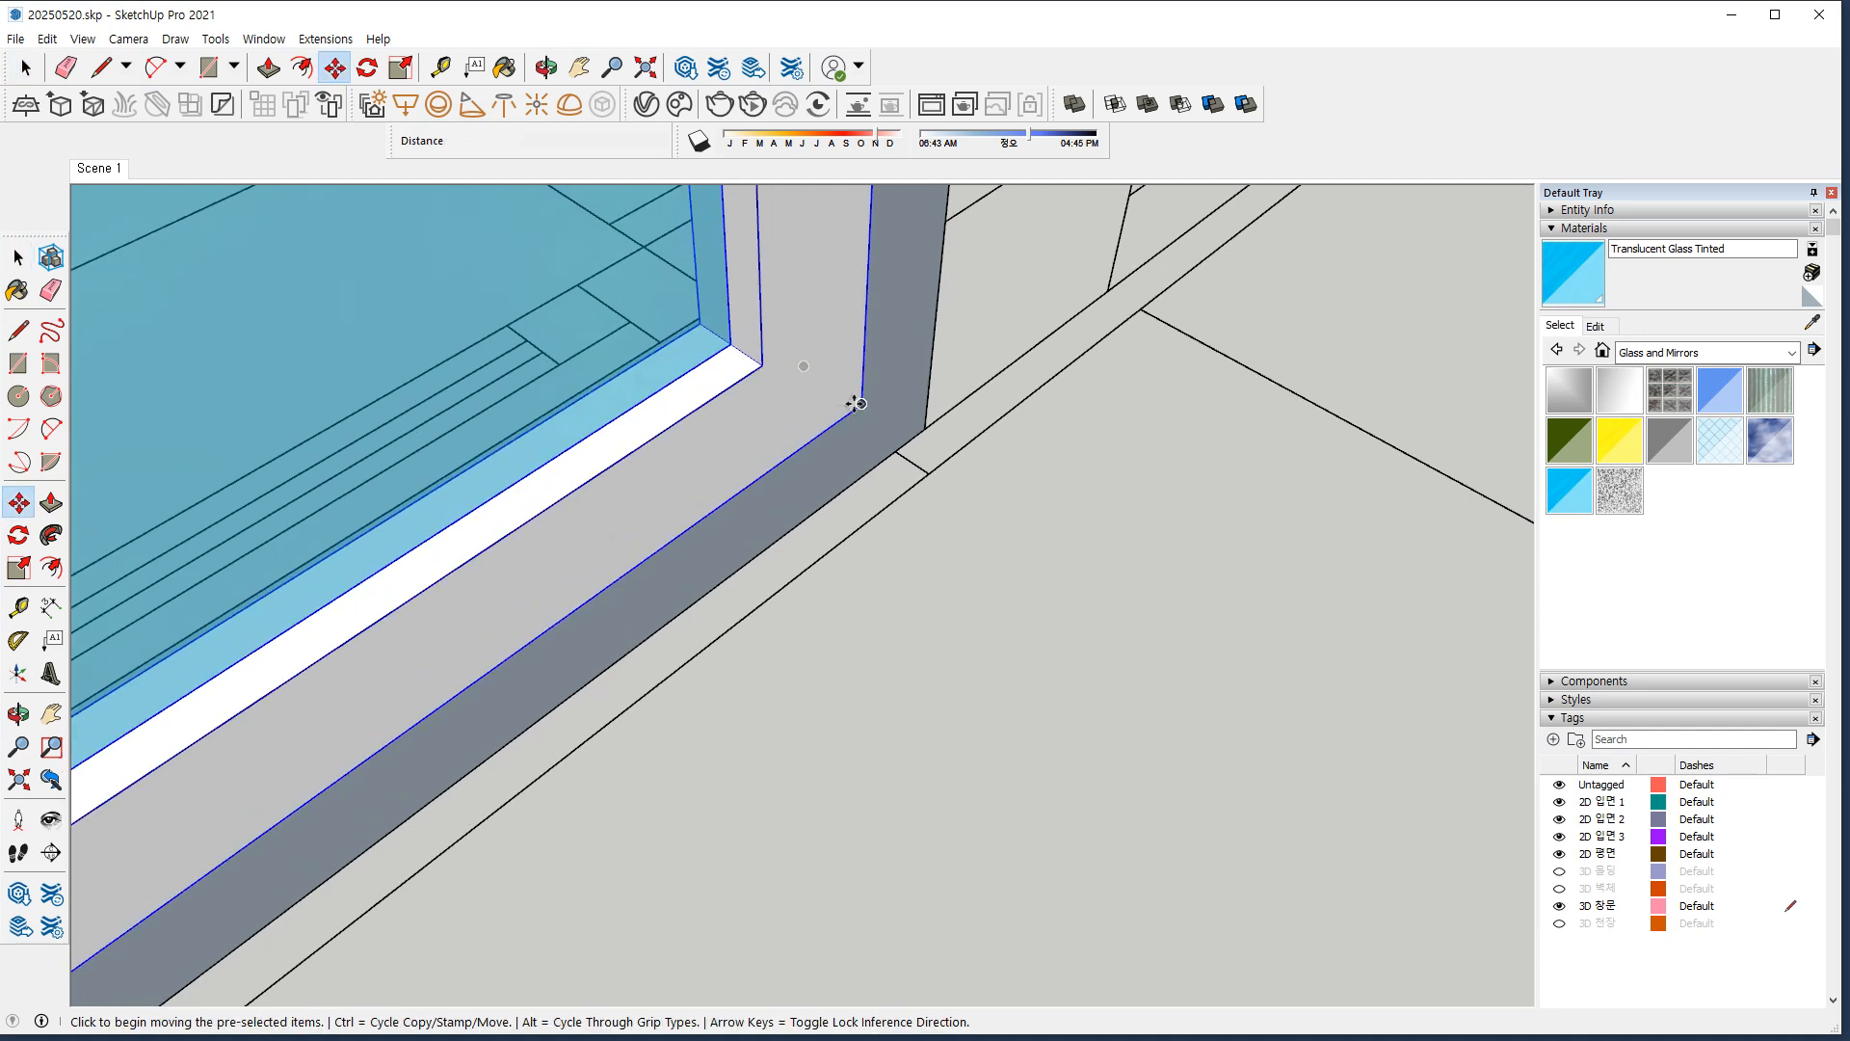
left_click(856, 398)
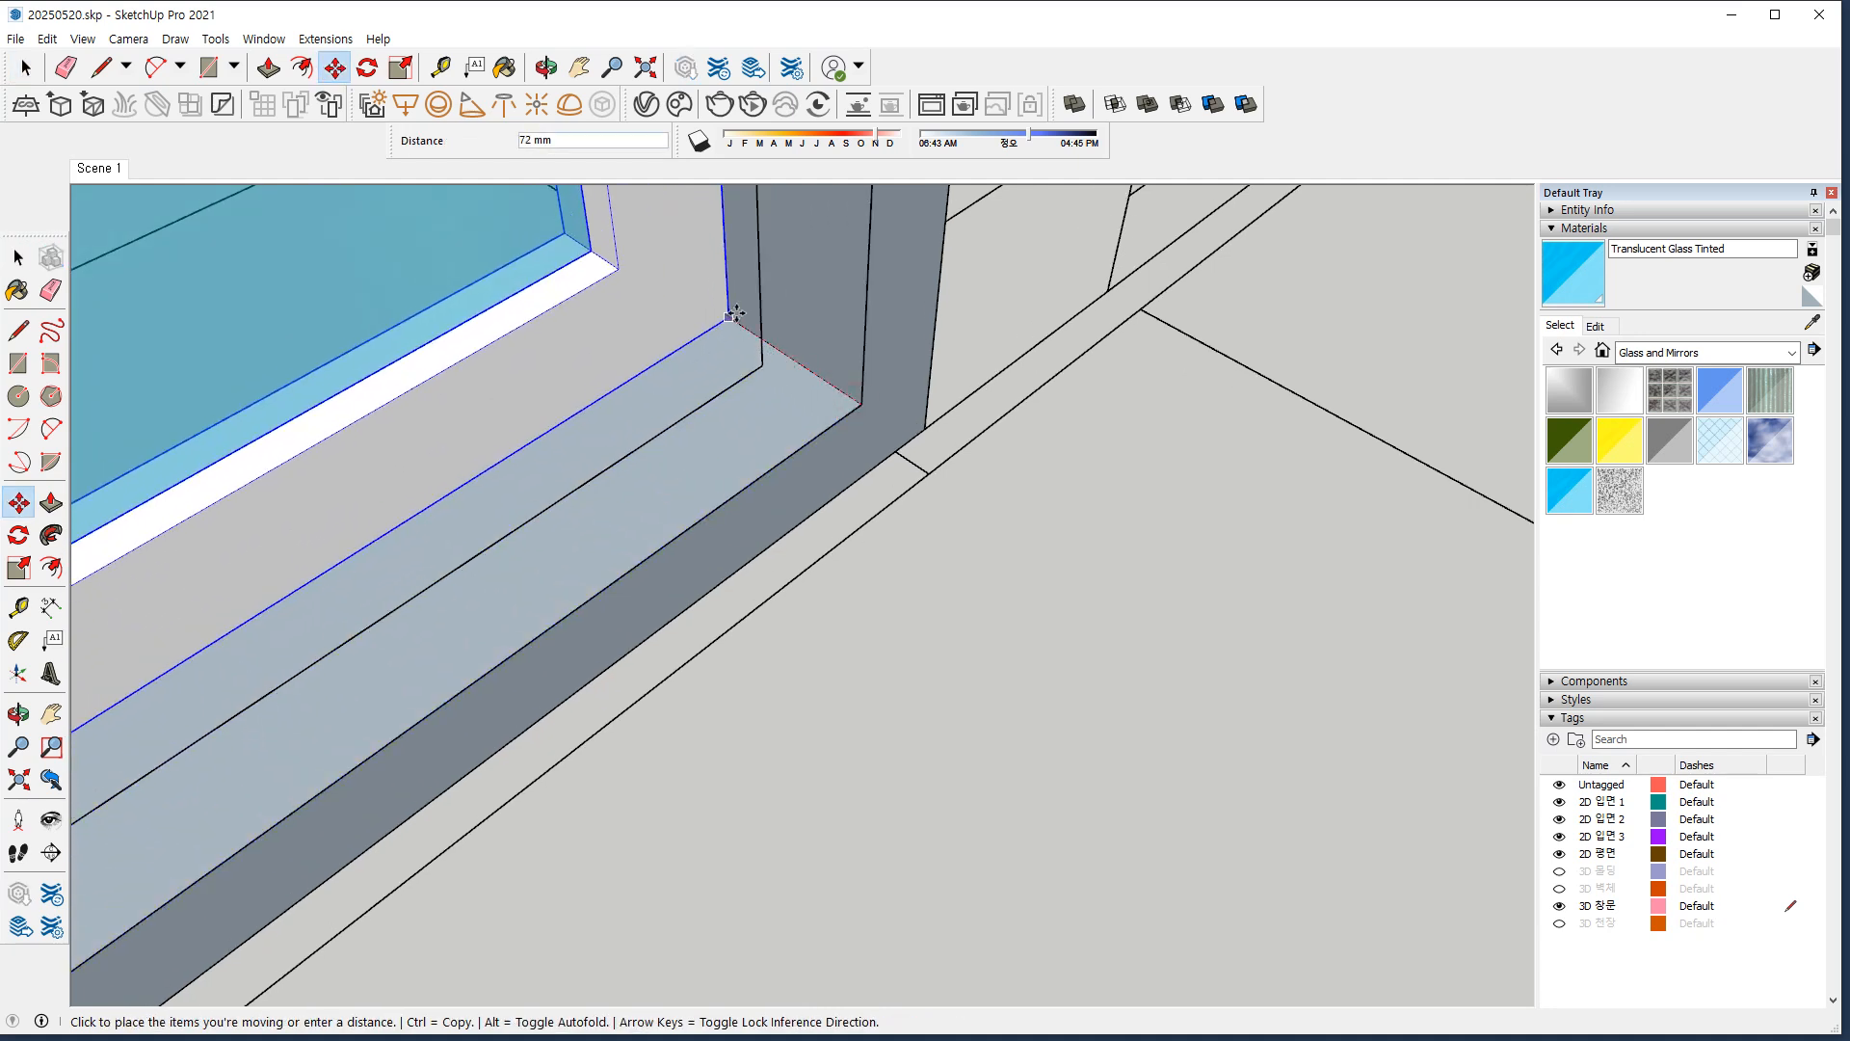
mouse_move(830, 372)
middle_mouse_down()
mouse_move(662, 371)
mouse_move(813, 380)
middle_mouse_up()
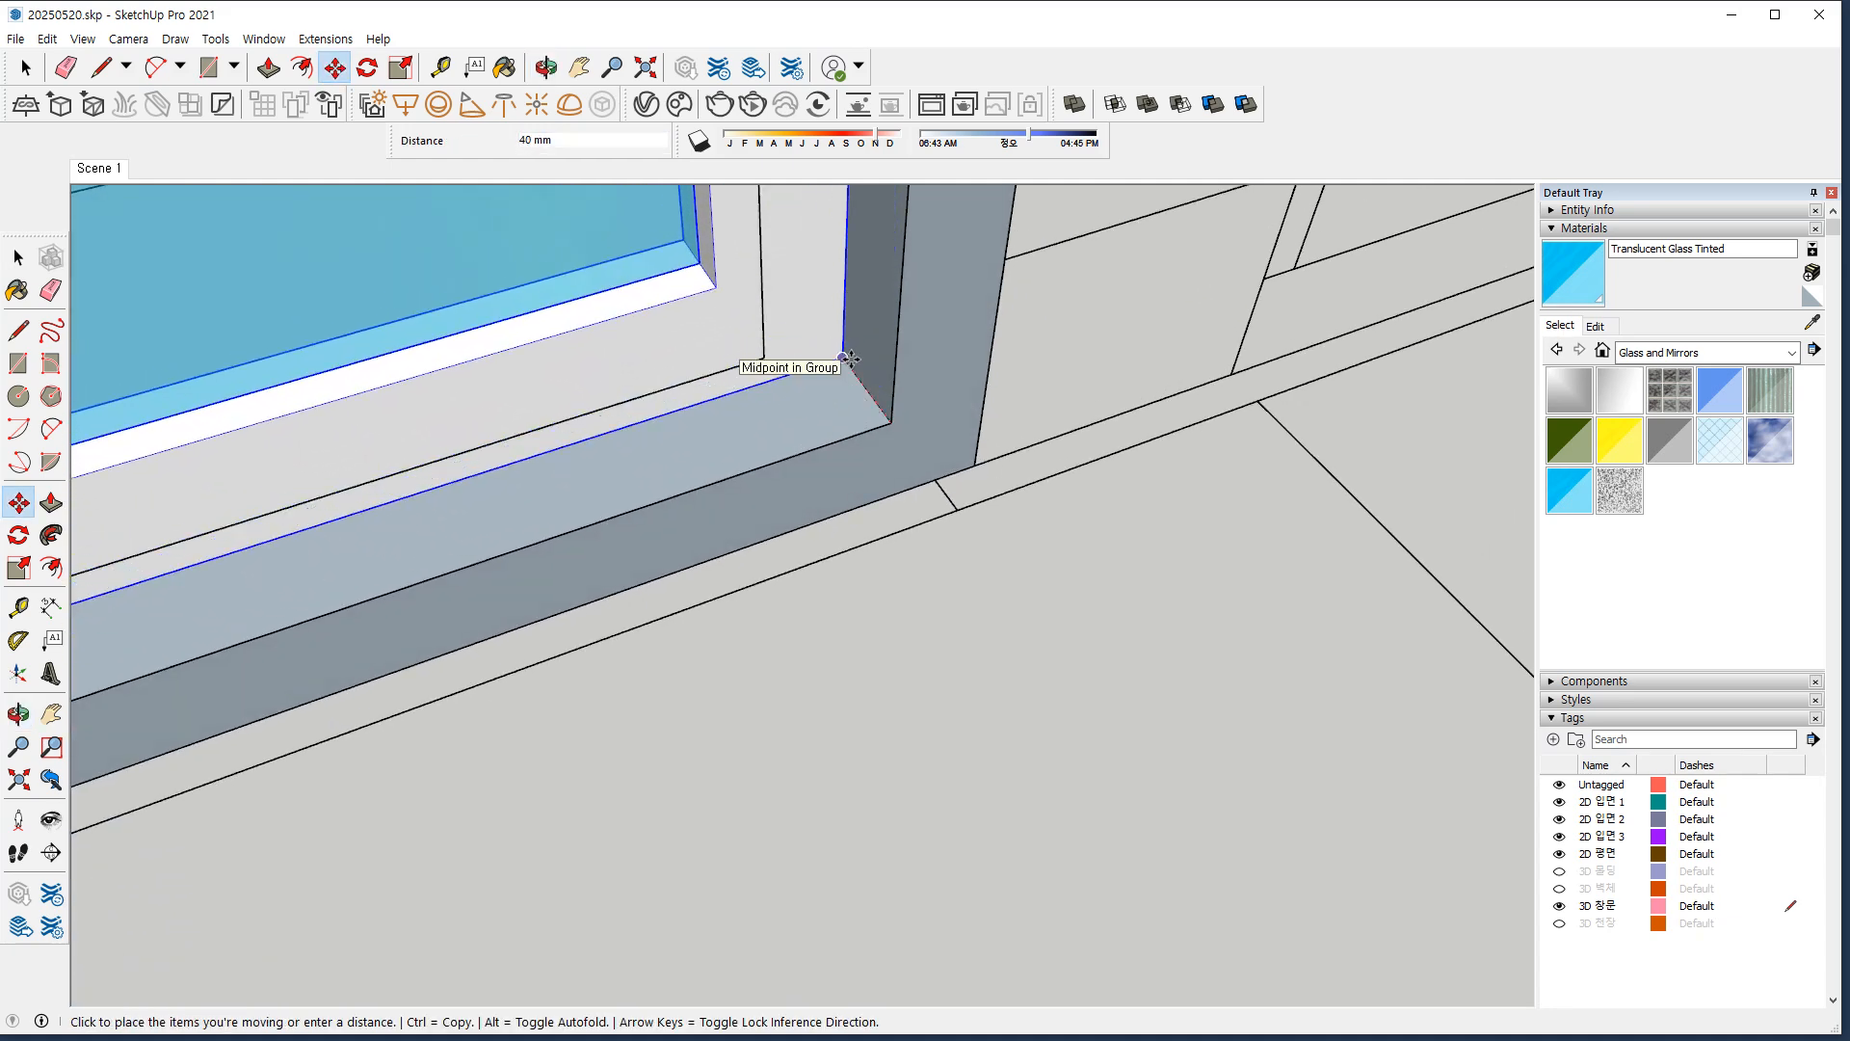
left_click(851, 358)
Move the outer frame and both sashes together by 95 mm, snapping the frame's bottom corner to the floor plan line.
scroll(834, 401, "down", 4)
middle_click_drag(582, 453, 1002, 674)
scroll(963, 655, "down", 2)
middle_click_drag(636, 591, 916, 620, "shift")
scroll(665, 544, "up", 4)
middle_click_drag(648, 543, 613, 561)
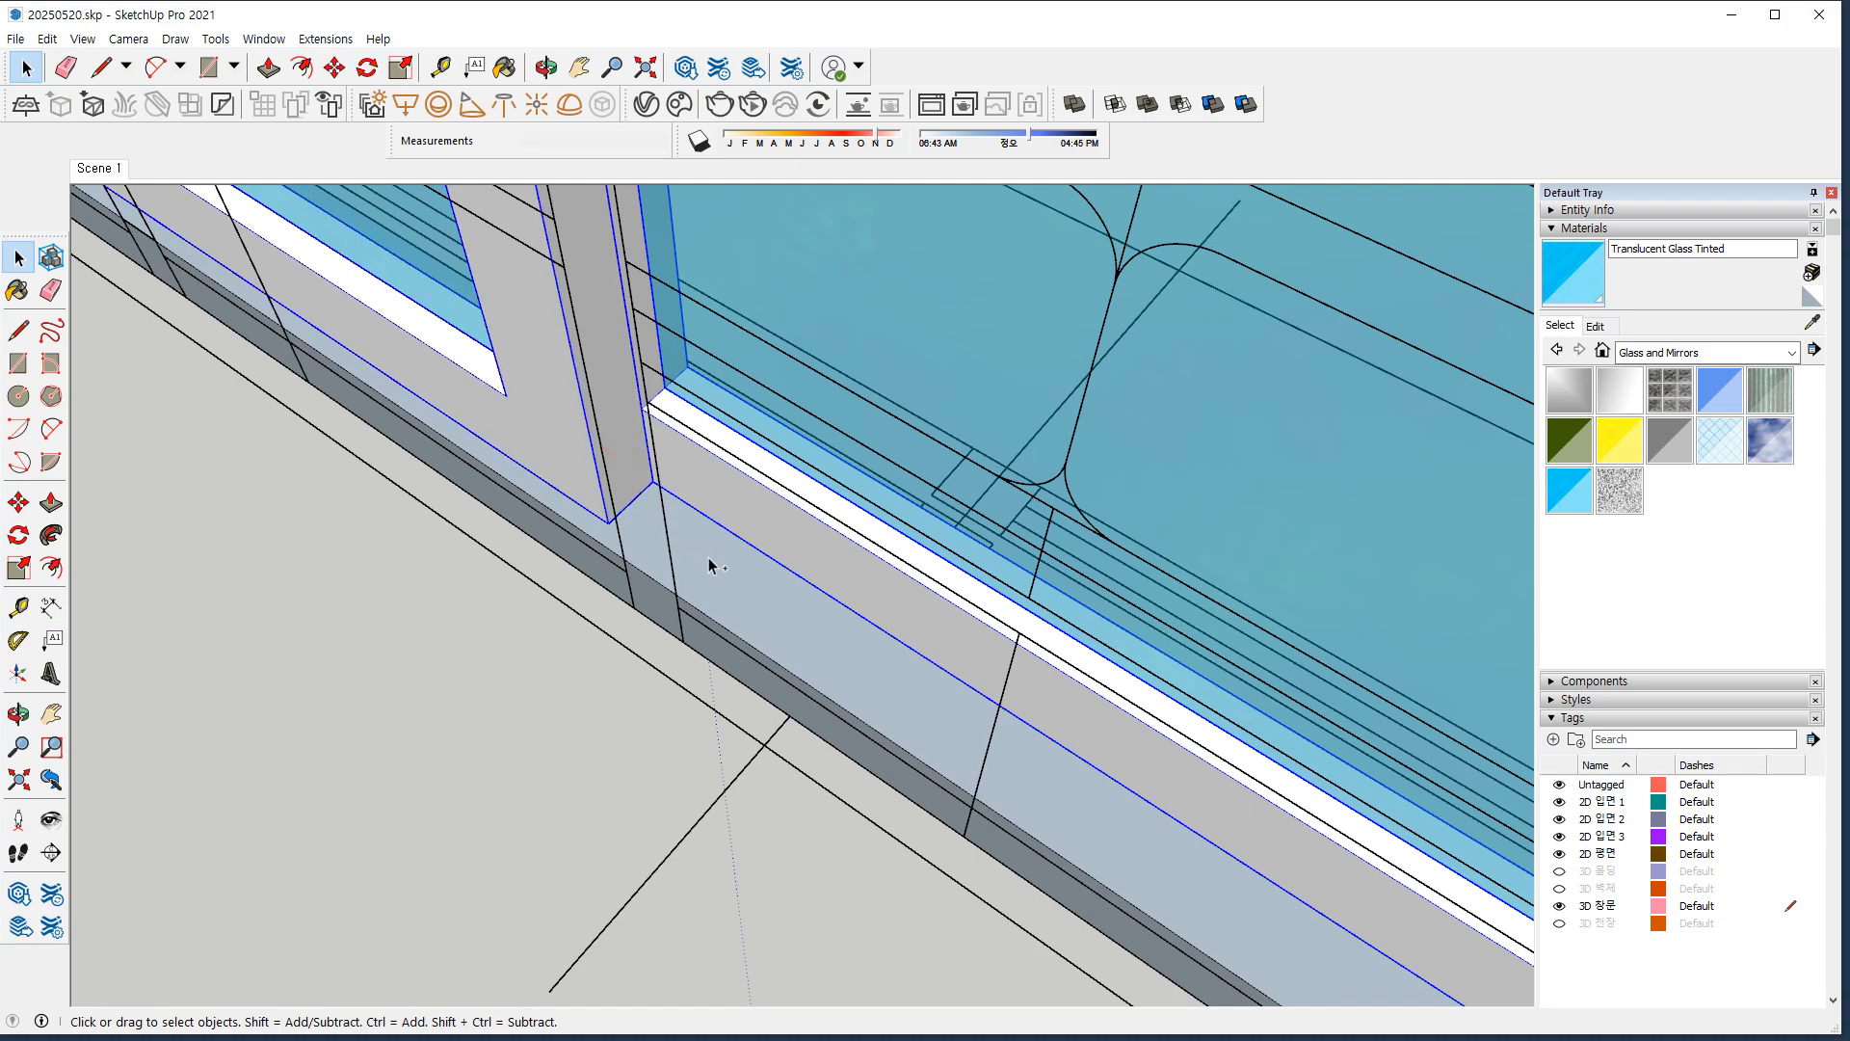
scroll(882, 657, "down", 2)
middle_click_drag(1127, 690, 511, 261, "shift")
scroll(1088, 684, "down", 3)
middle_click_drag(1098, 689, 511, 261, "shift")
scroll(1172, 656, "down", 3)
middle_click_drag(925, 511, 443, 253, "shift")
middle_click_drag(771, 554, 667, 537)
scroll(732, 579, "up", 4)
key("m")
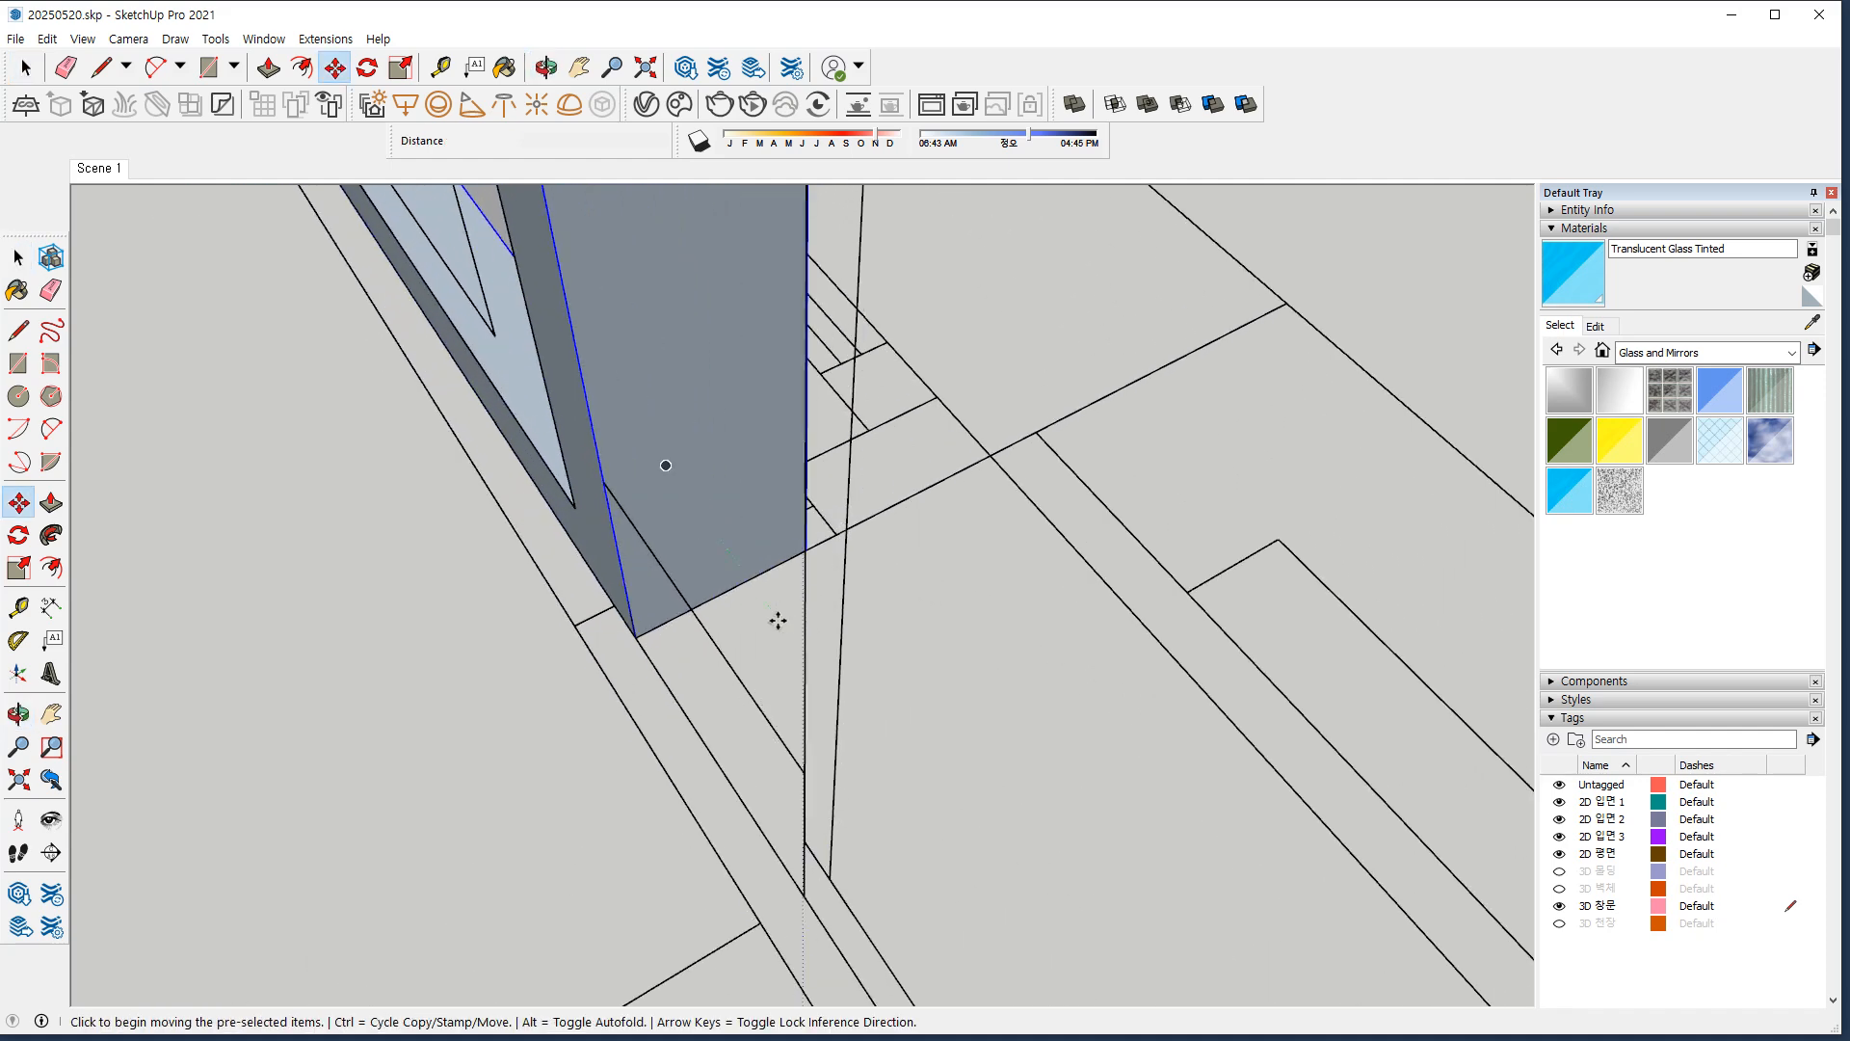
left_click(638, 633)
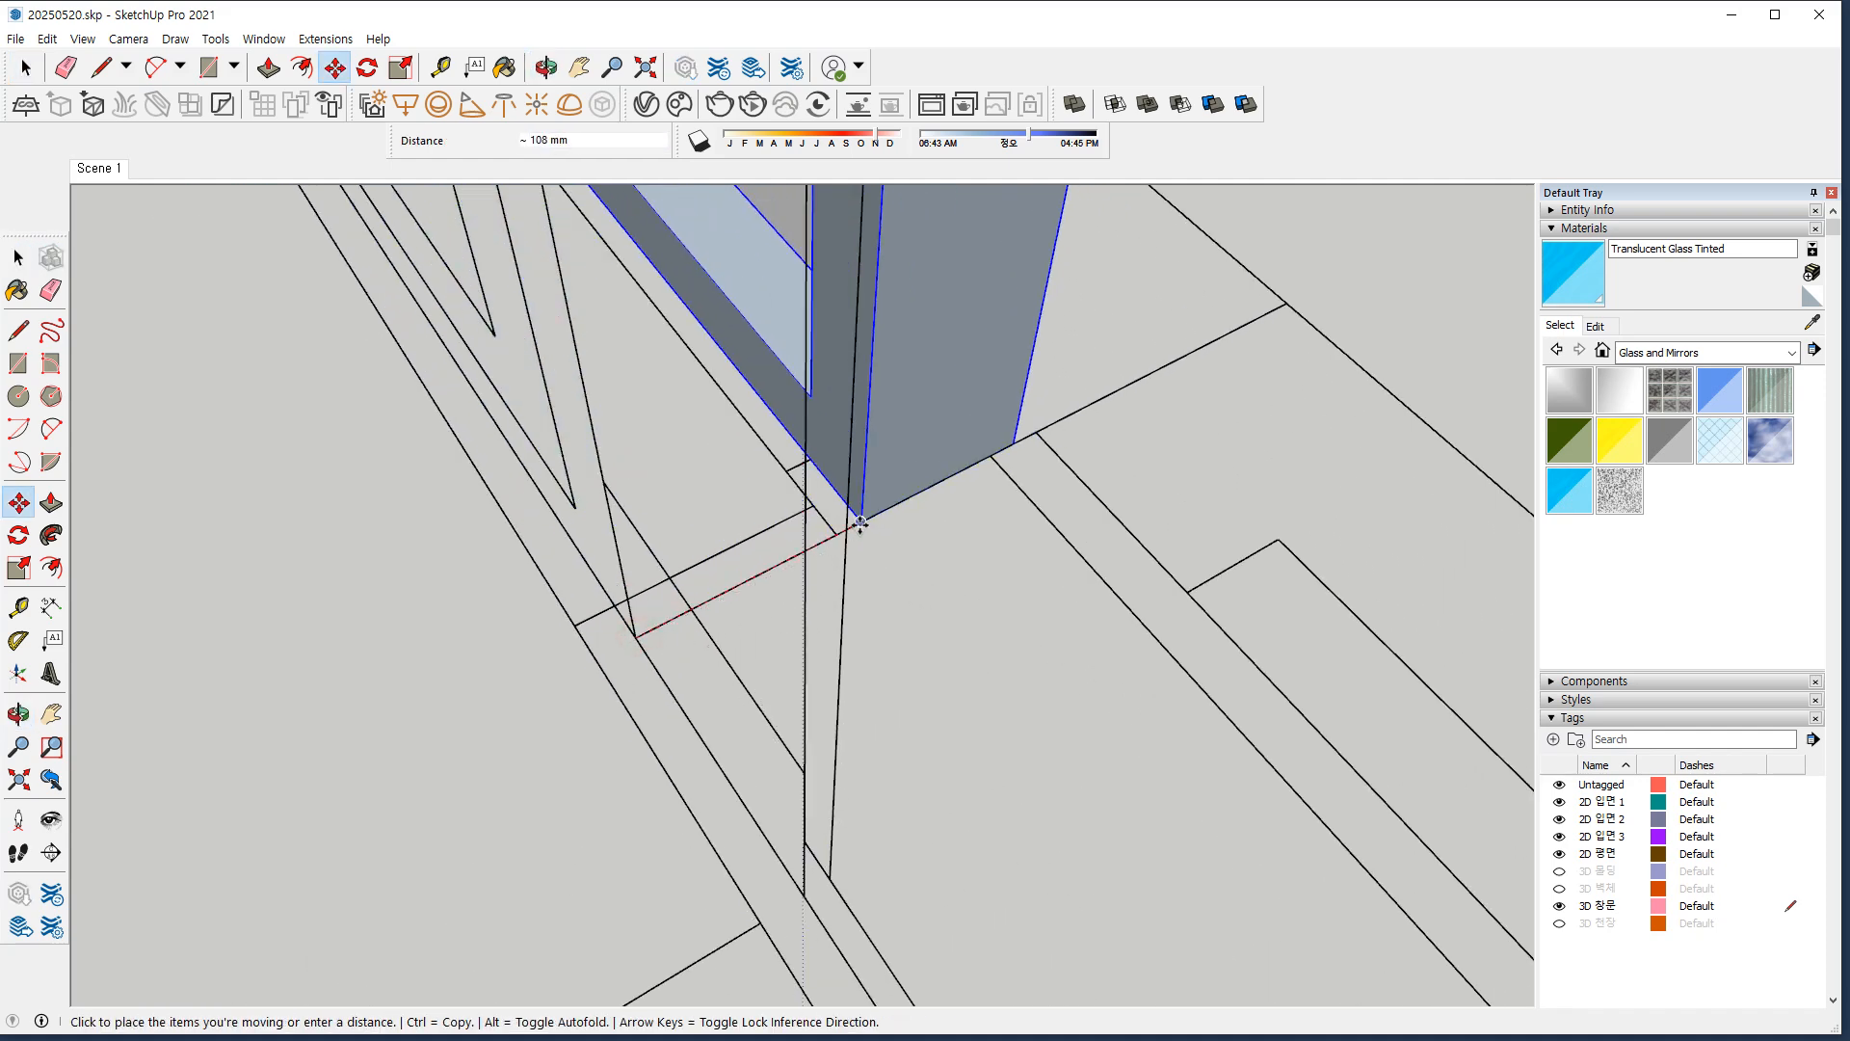
left_click(833, 532)
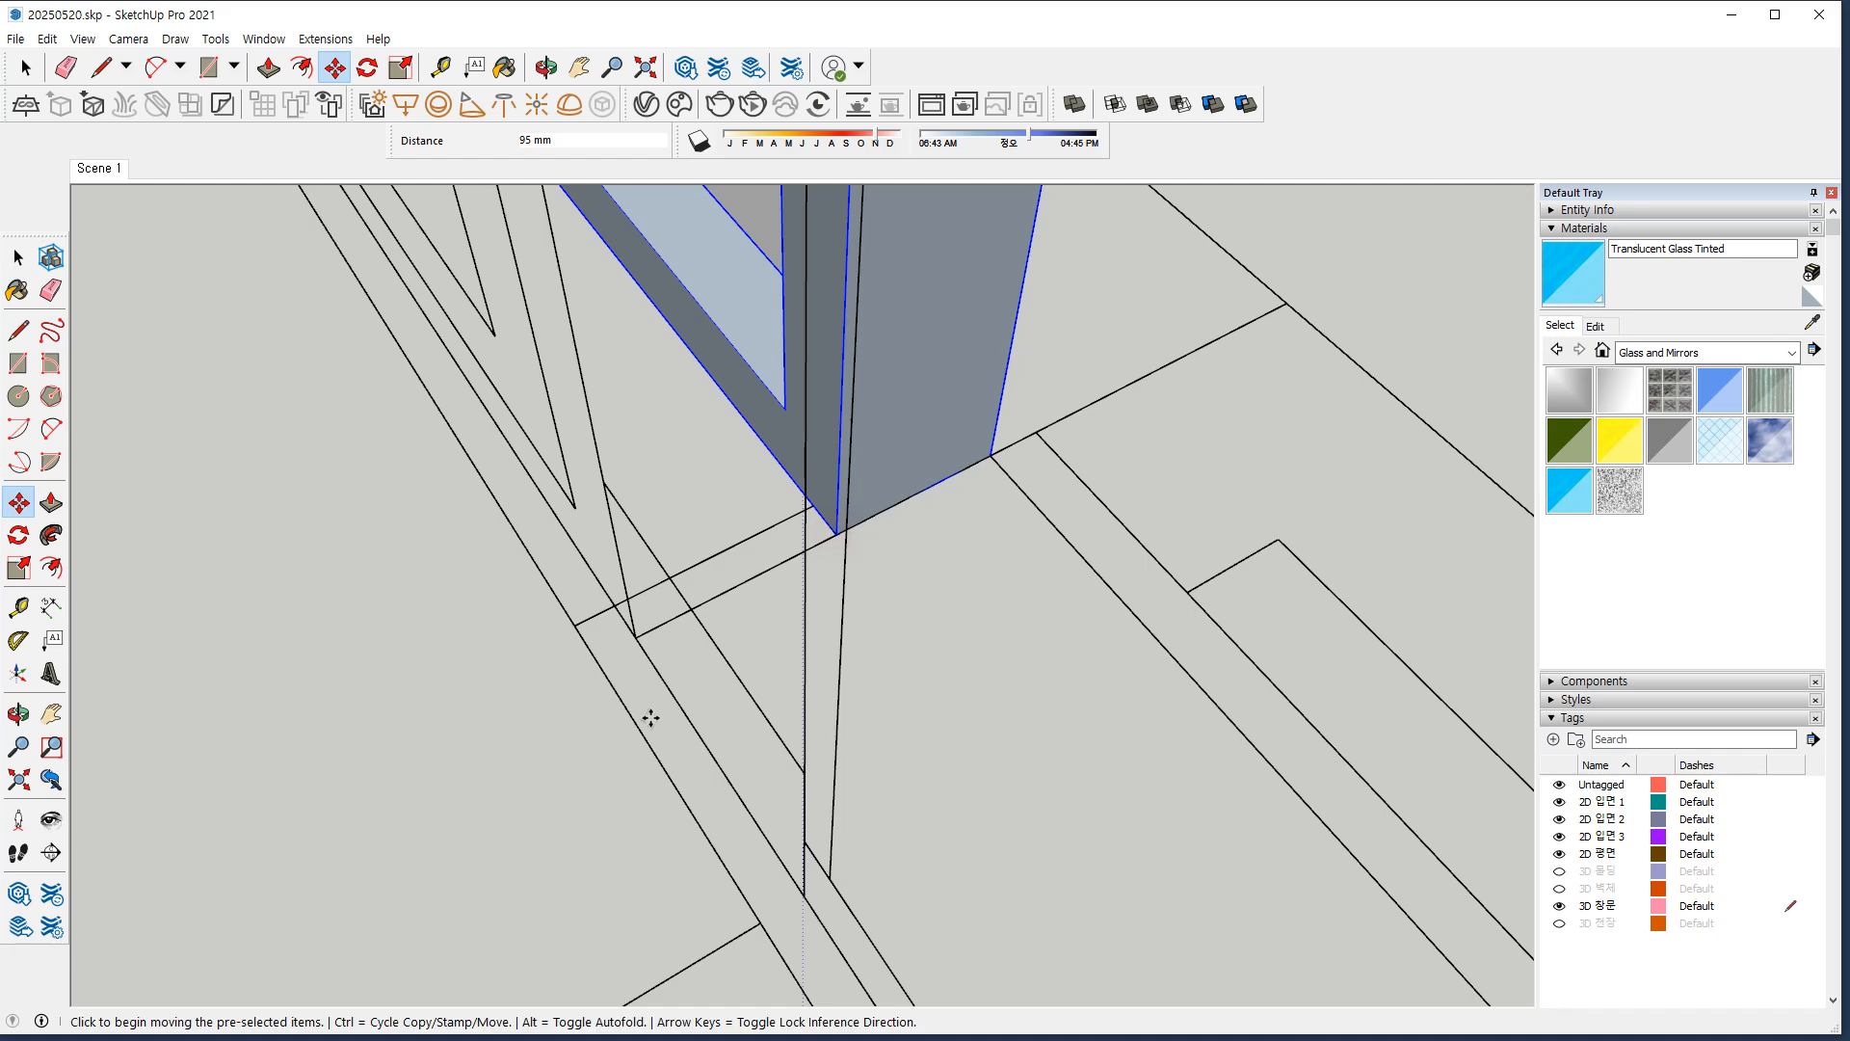
middle_click_drag(652, 716, 1282, 576)
key("space")
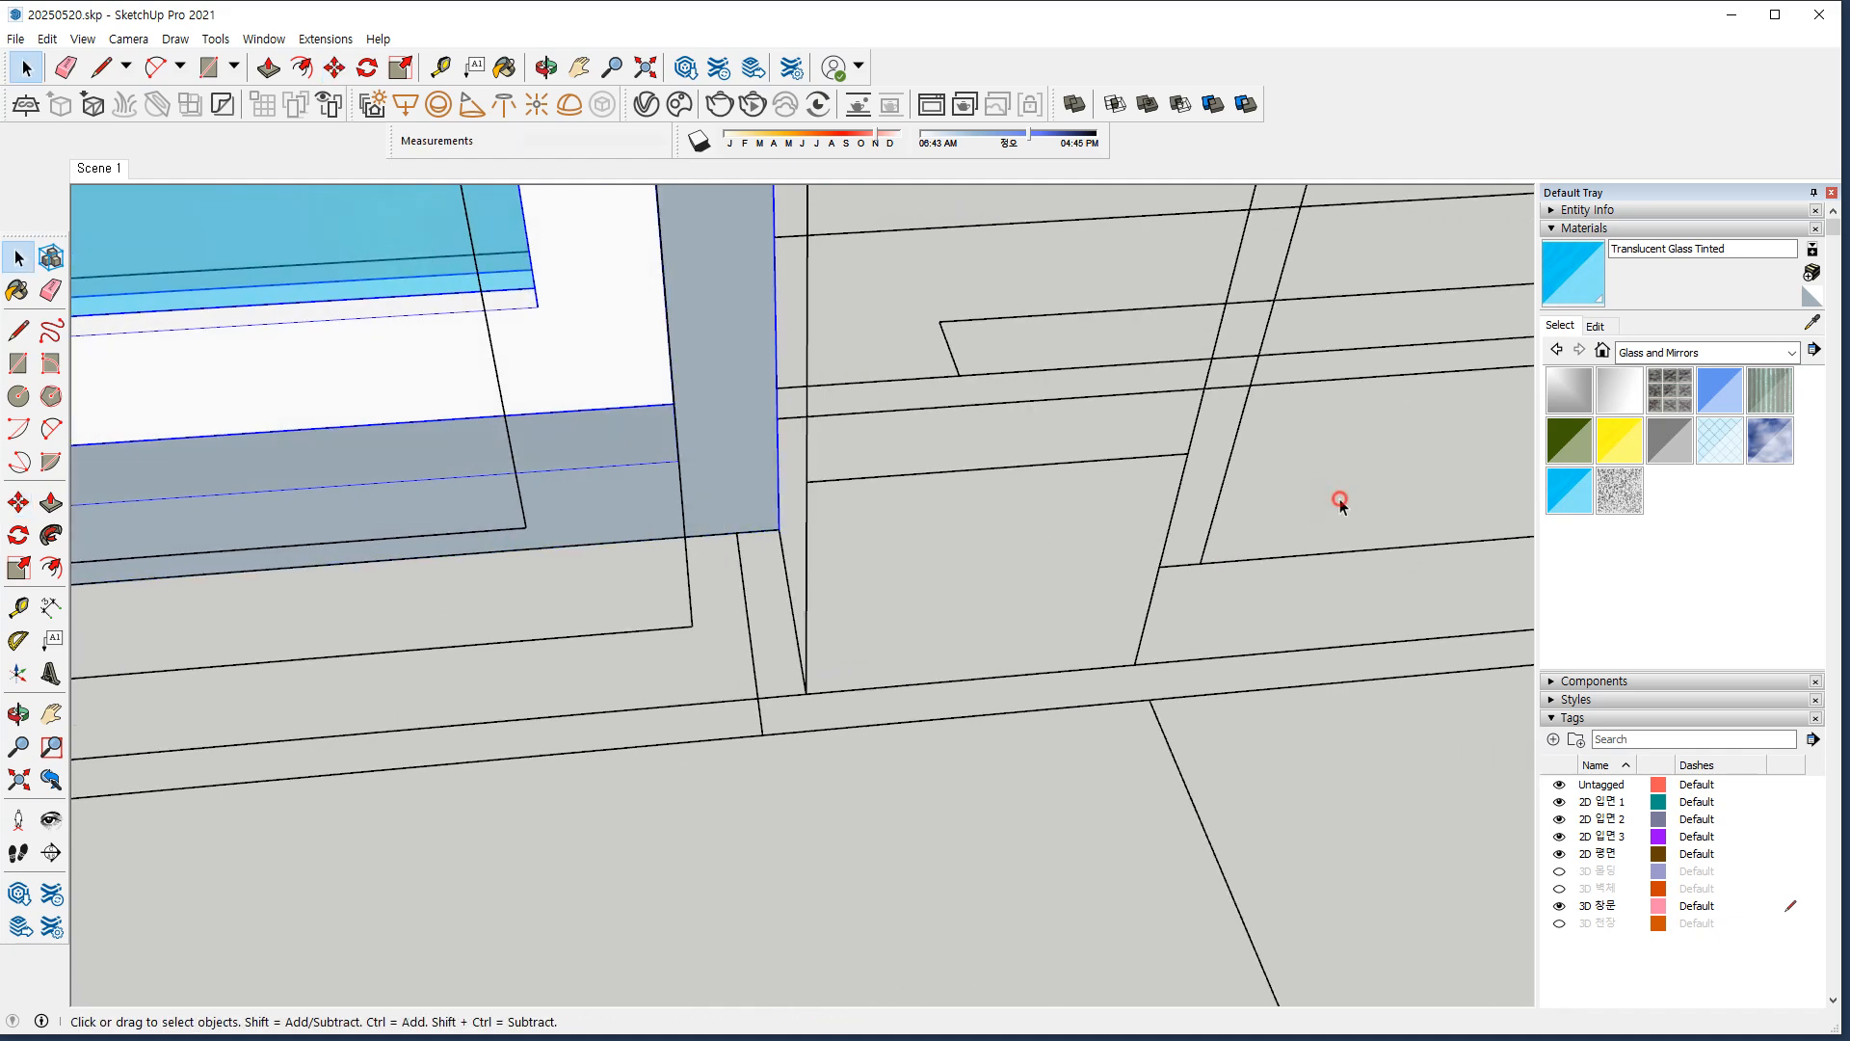
Show the 3D 몰딩 tag and check the gap between the baseboard's end and the window frame.
left_click(1559, 871)
middle_click_drag(904, 787, 1125, 821)
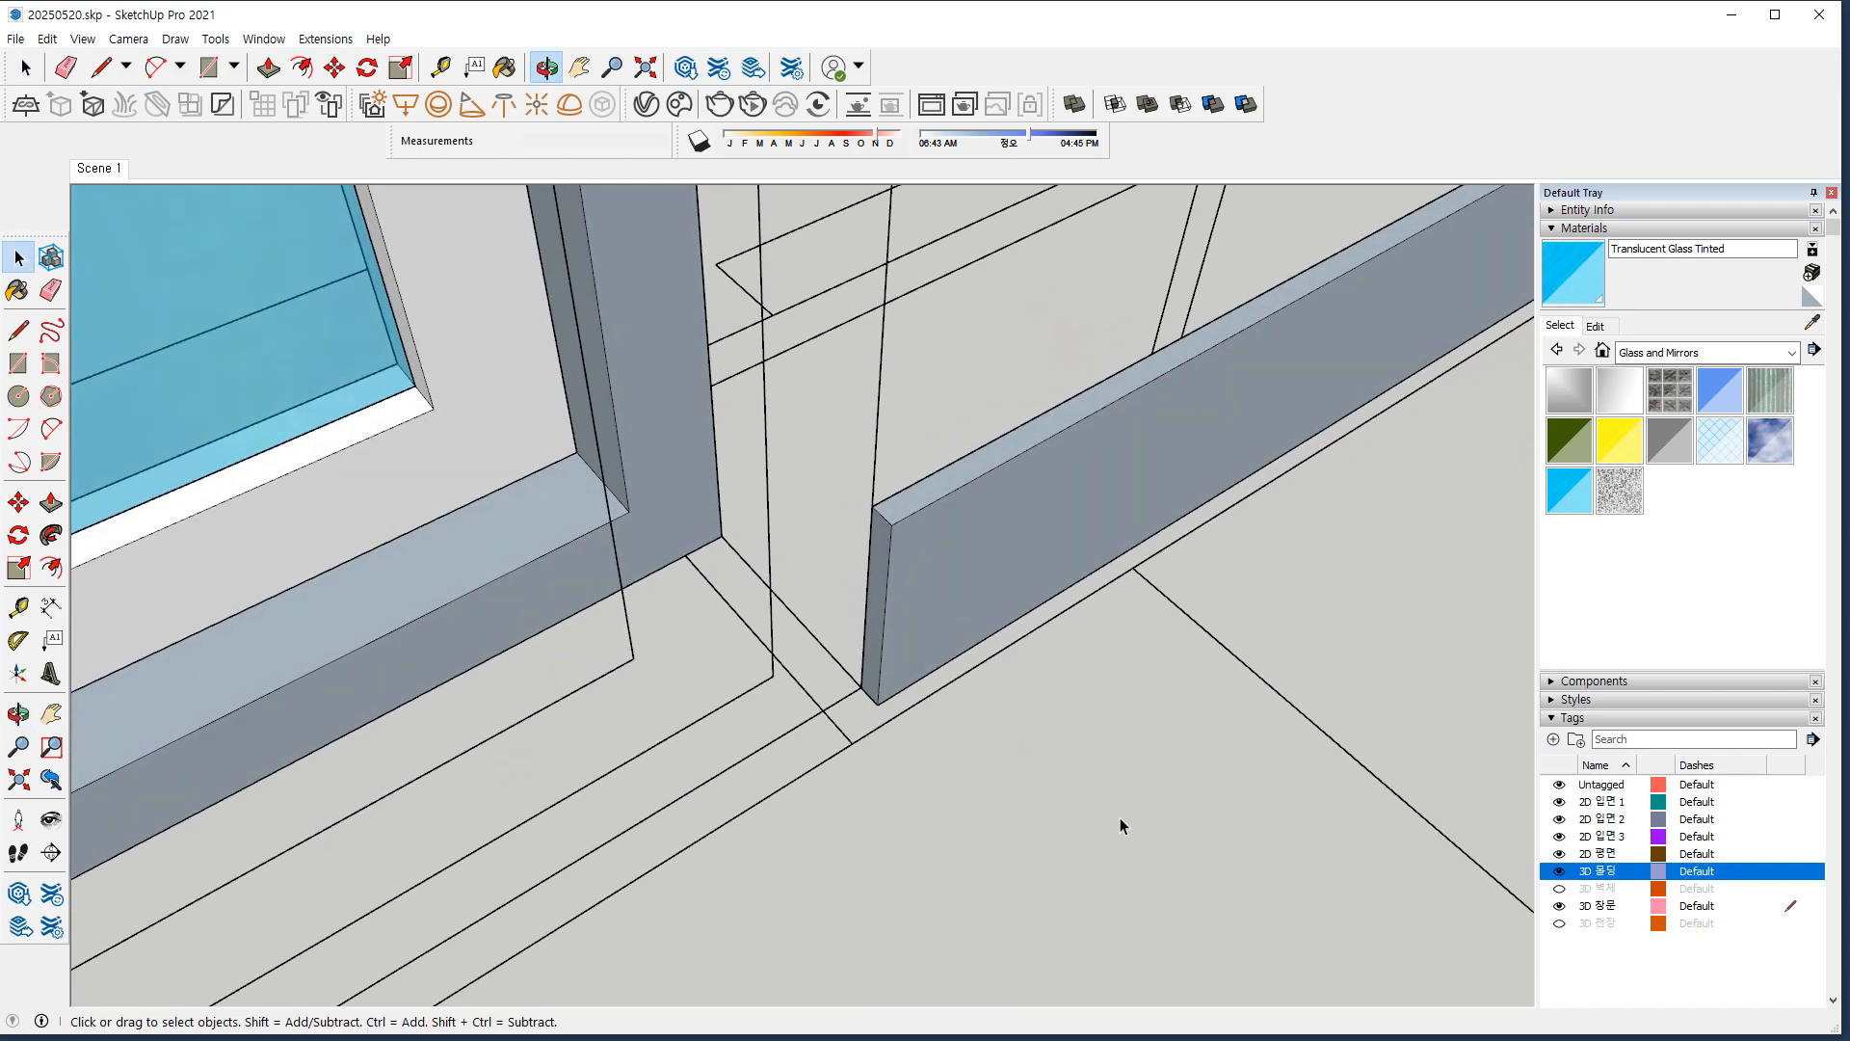
left_click_drag(846, 751, 1036, 609)
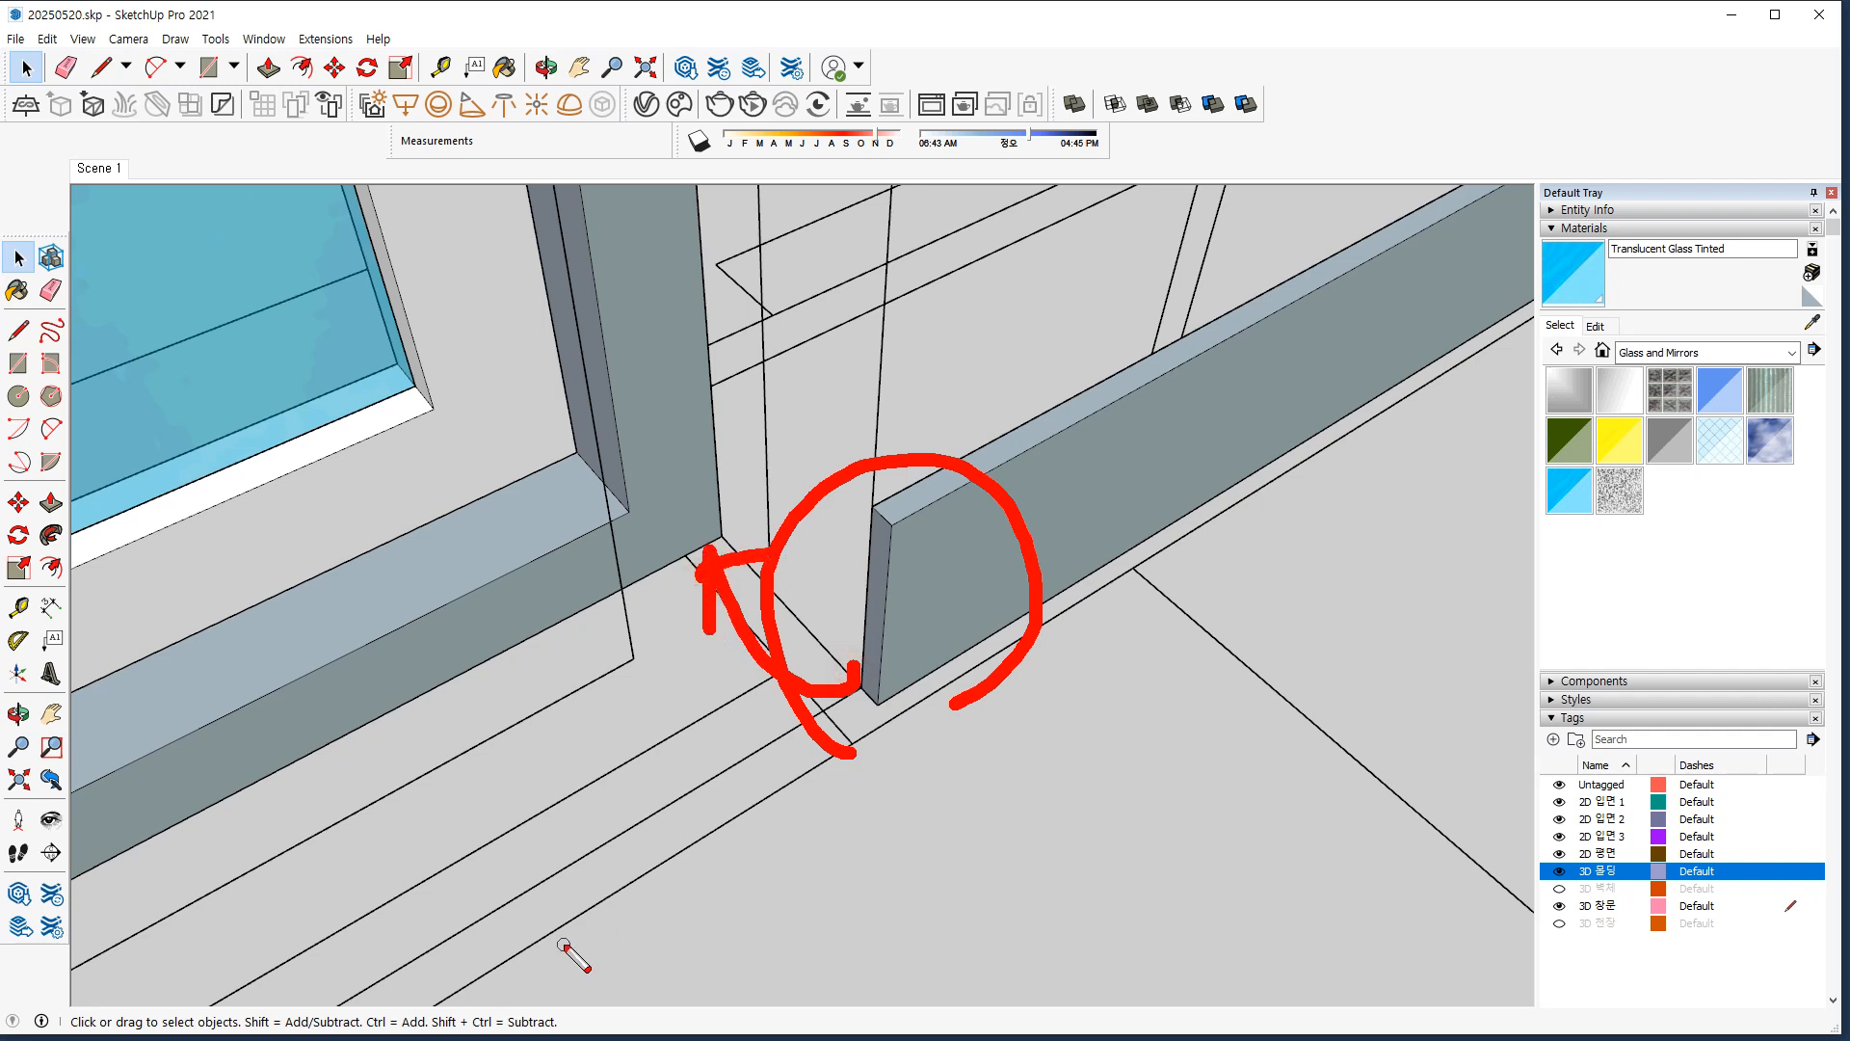
key("Escape")
Open the baseboard group and Push/Pull its end face near the window by 10 mm.
double_click(913, 591)
middle_click_drag(807, 615, 894, 630)
key("p")
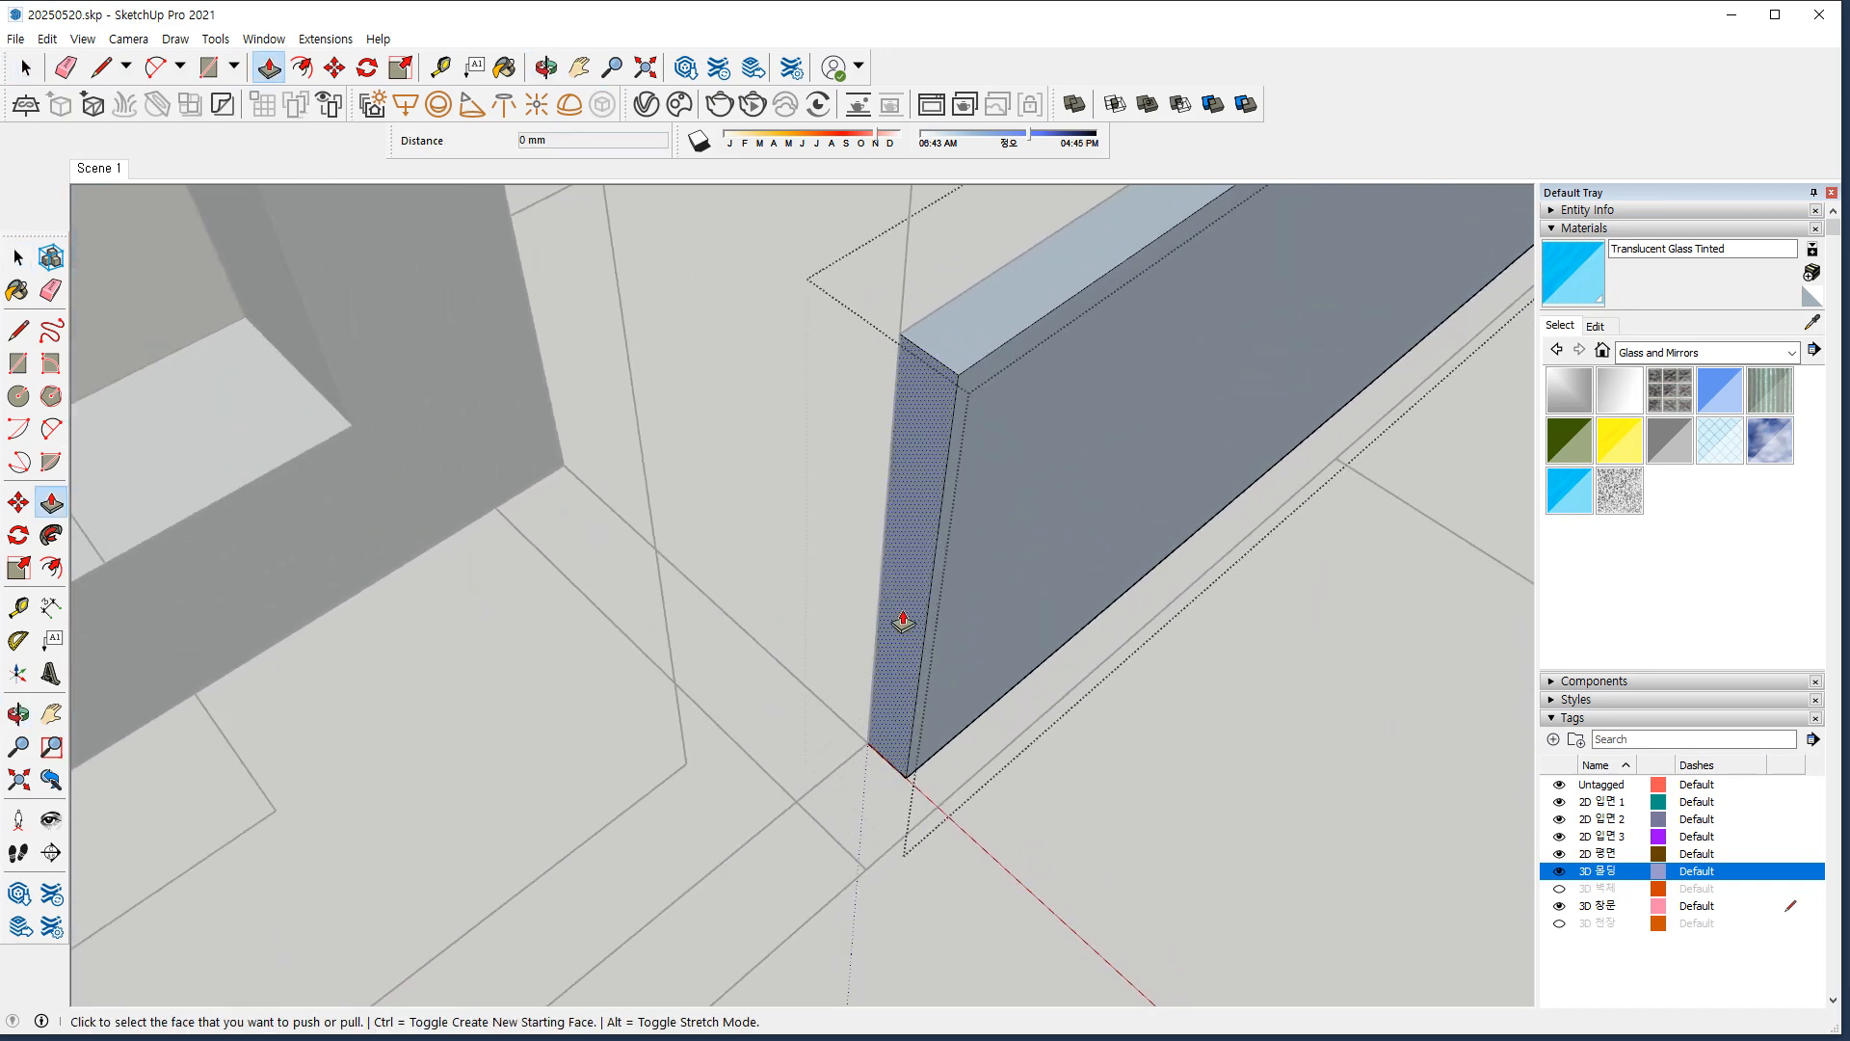
left_click(903, 622)
type("10")
key("Return")
Draw a rectangle on the baseboard's side face, marking the narrow strip beyond the floor plan line from its bottom corner to the top edge.
middle_click_drag(830, 687, 945, 693)
key("r")
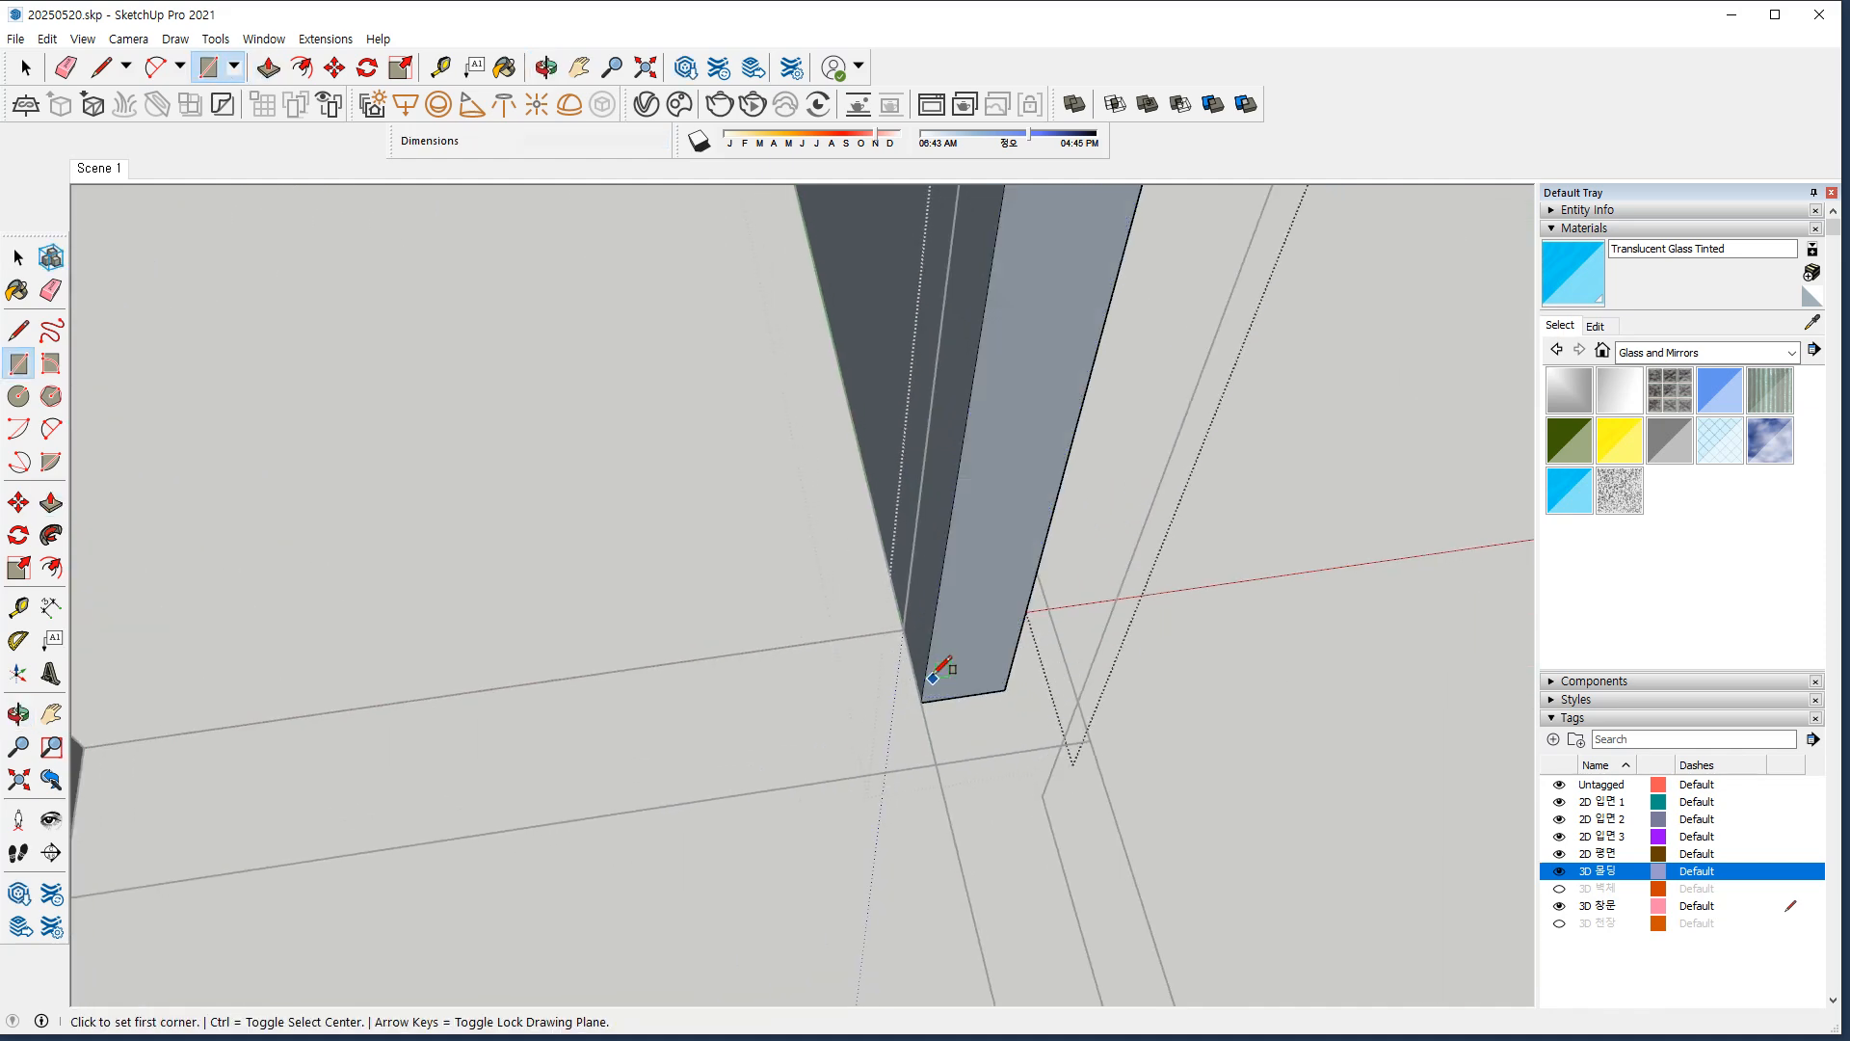
left_click(903, 629)
scroll(988, 364, "down", 1)
middle_click_drag(984, 374, 939, 643, "shift")
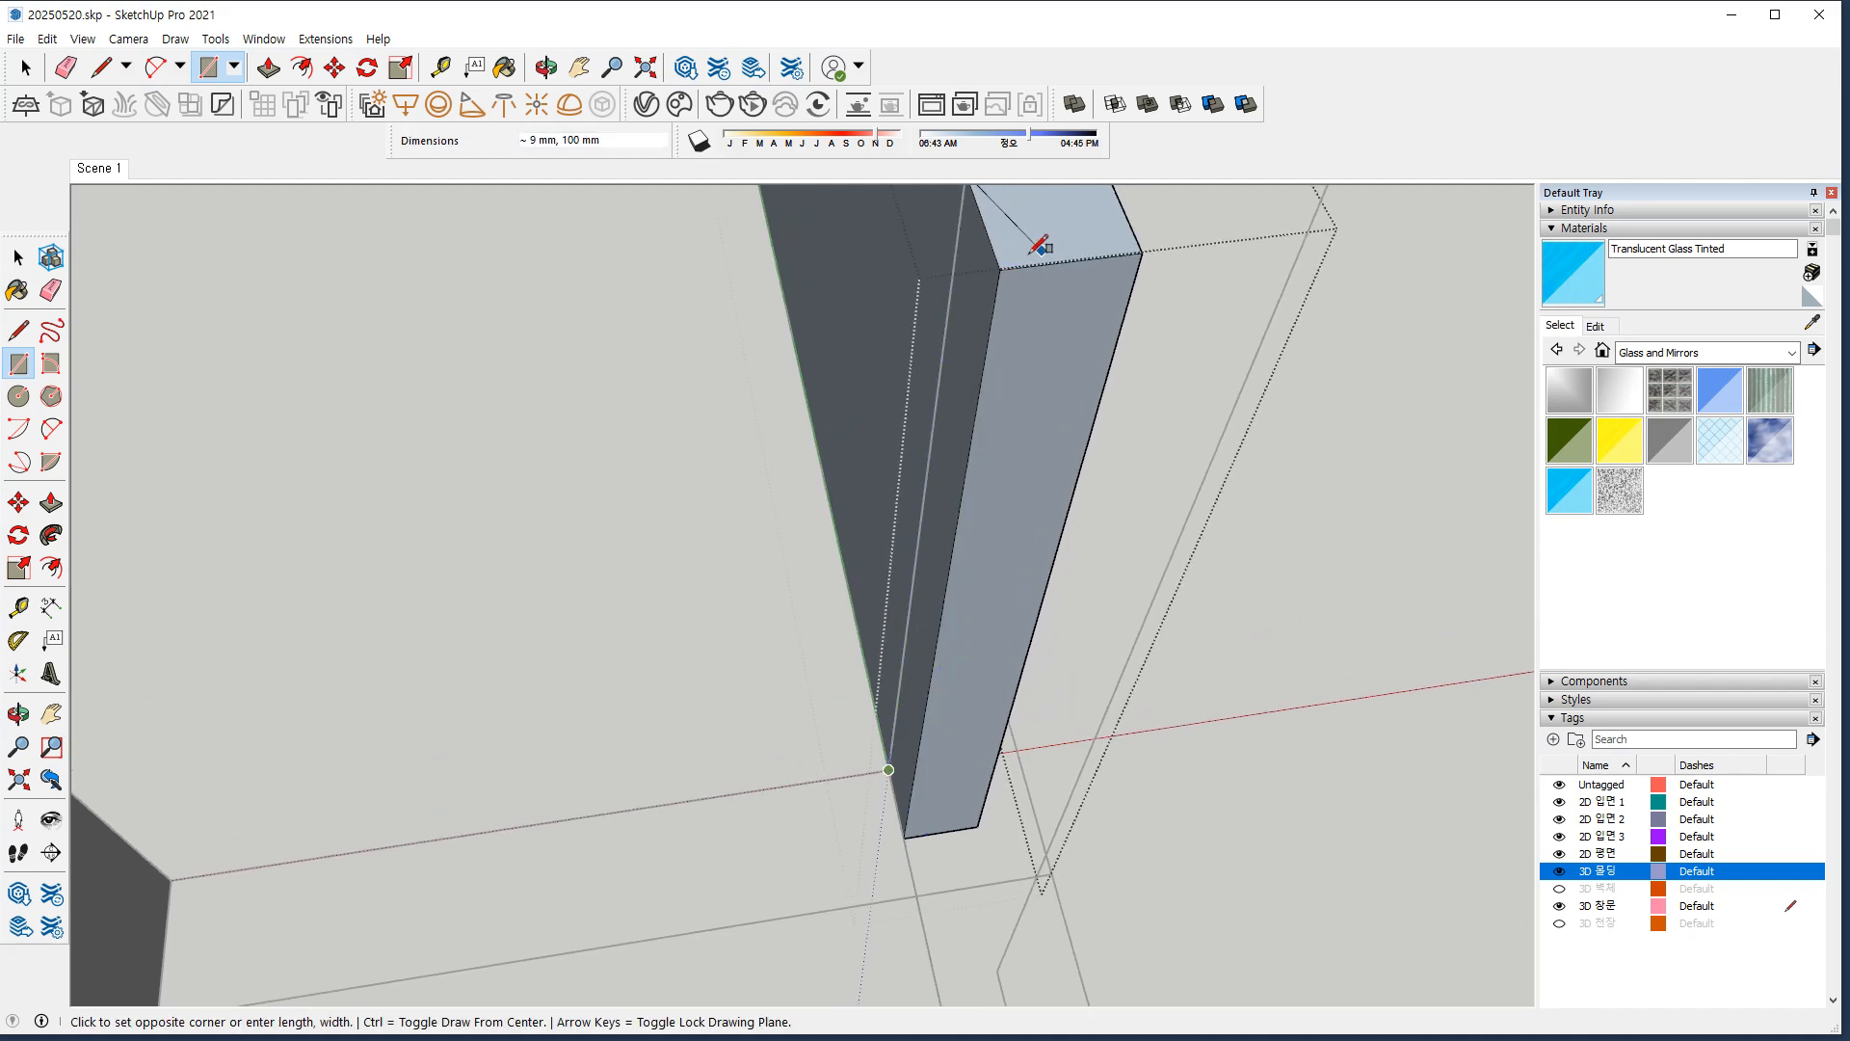
left_click(999, 269)
Push/Pull the narrow strip 95 mm to meet the window frame and close the baseboard group.
key("p")
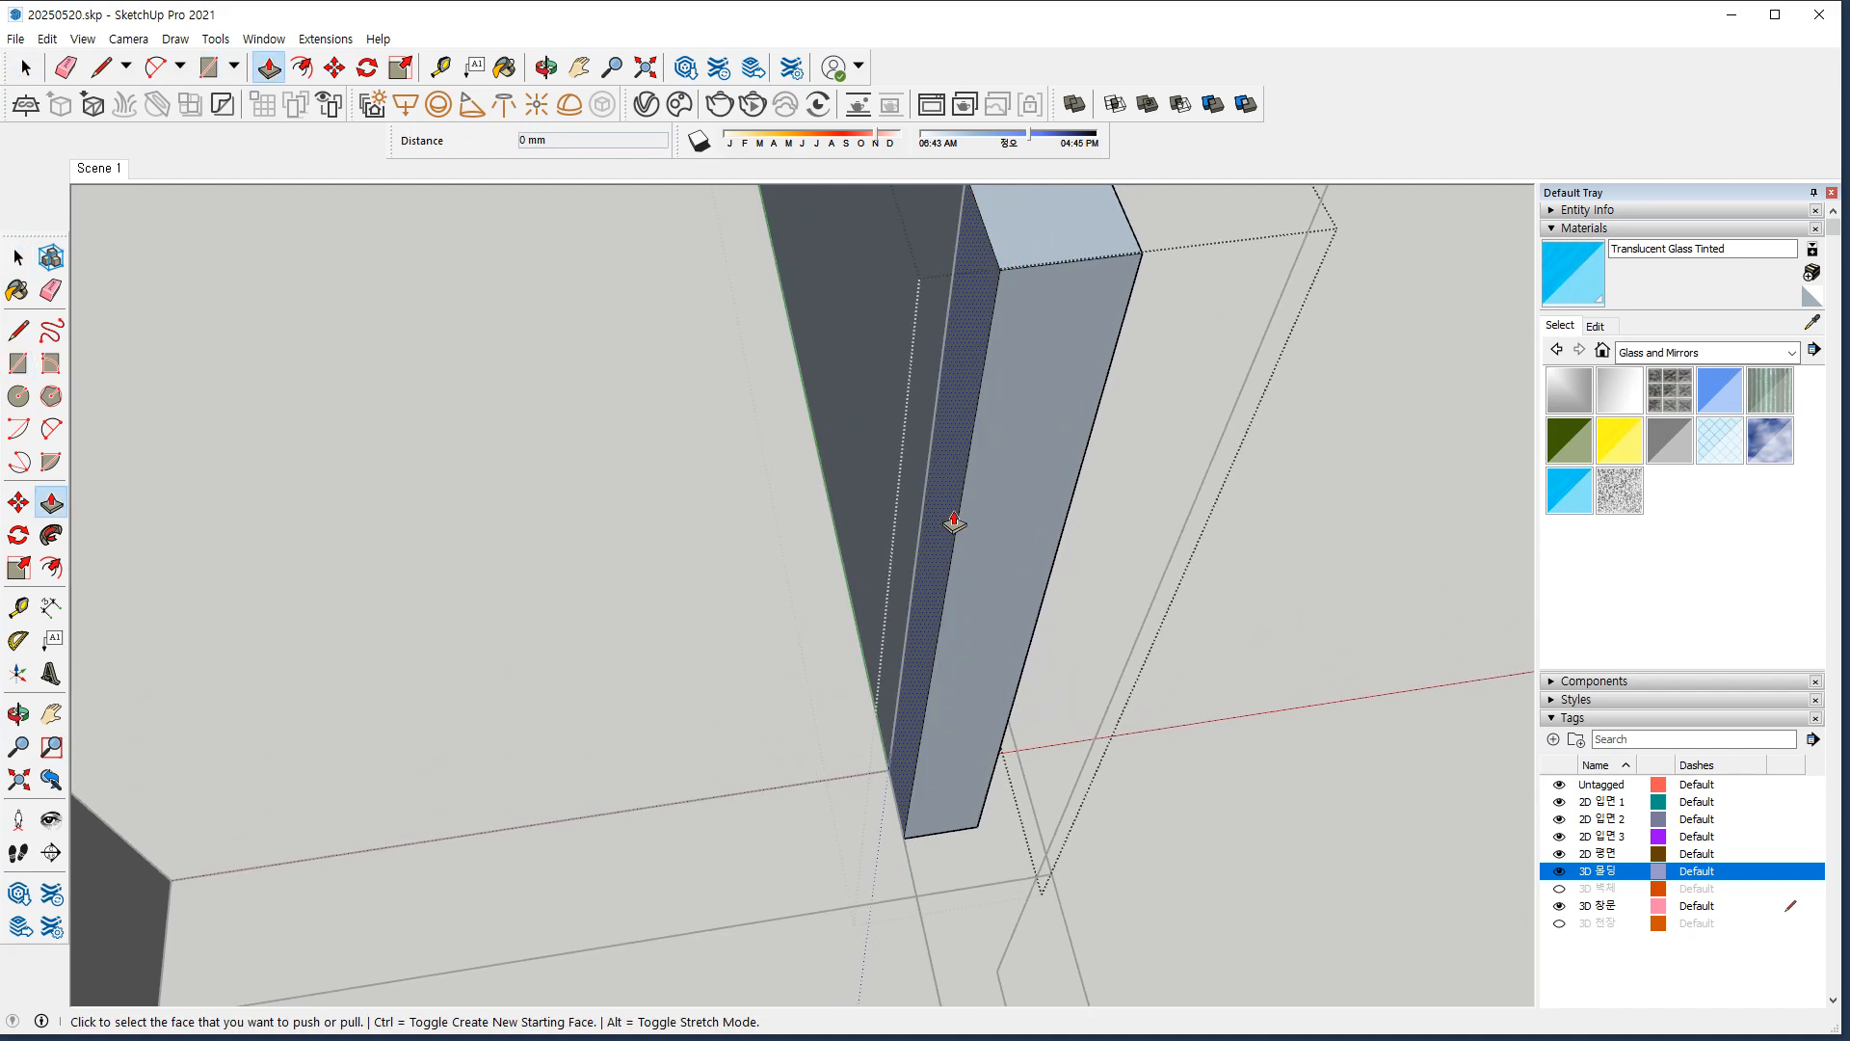
left_click(958, 520)
scroll(334, 735, "down", 1)
middle_click_drag(371, 802, 54, 740)
middle_click_drag(708, 627, 660, 867)
left_click(422, 414)
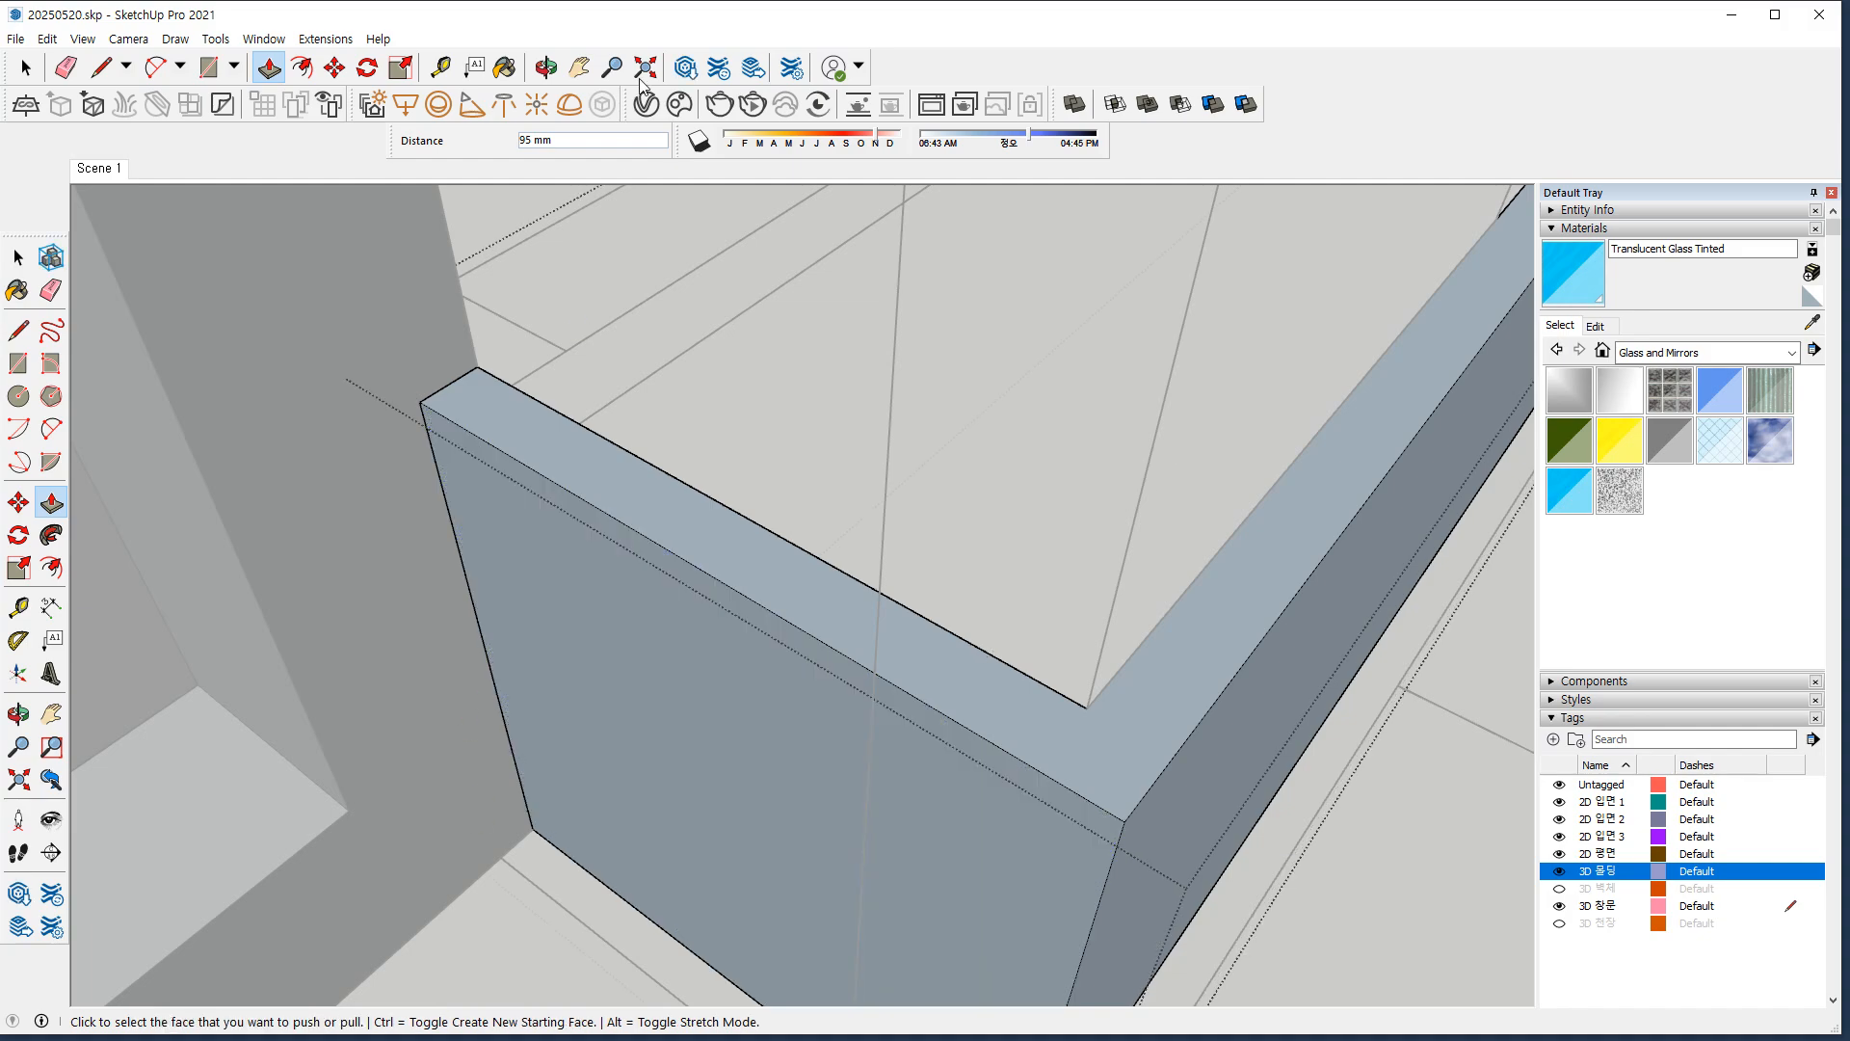
key("space")
left_click(718, 290)
scroll(1327, 747, "down", 3)
left_click(1447, 882)
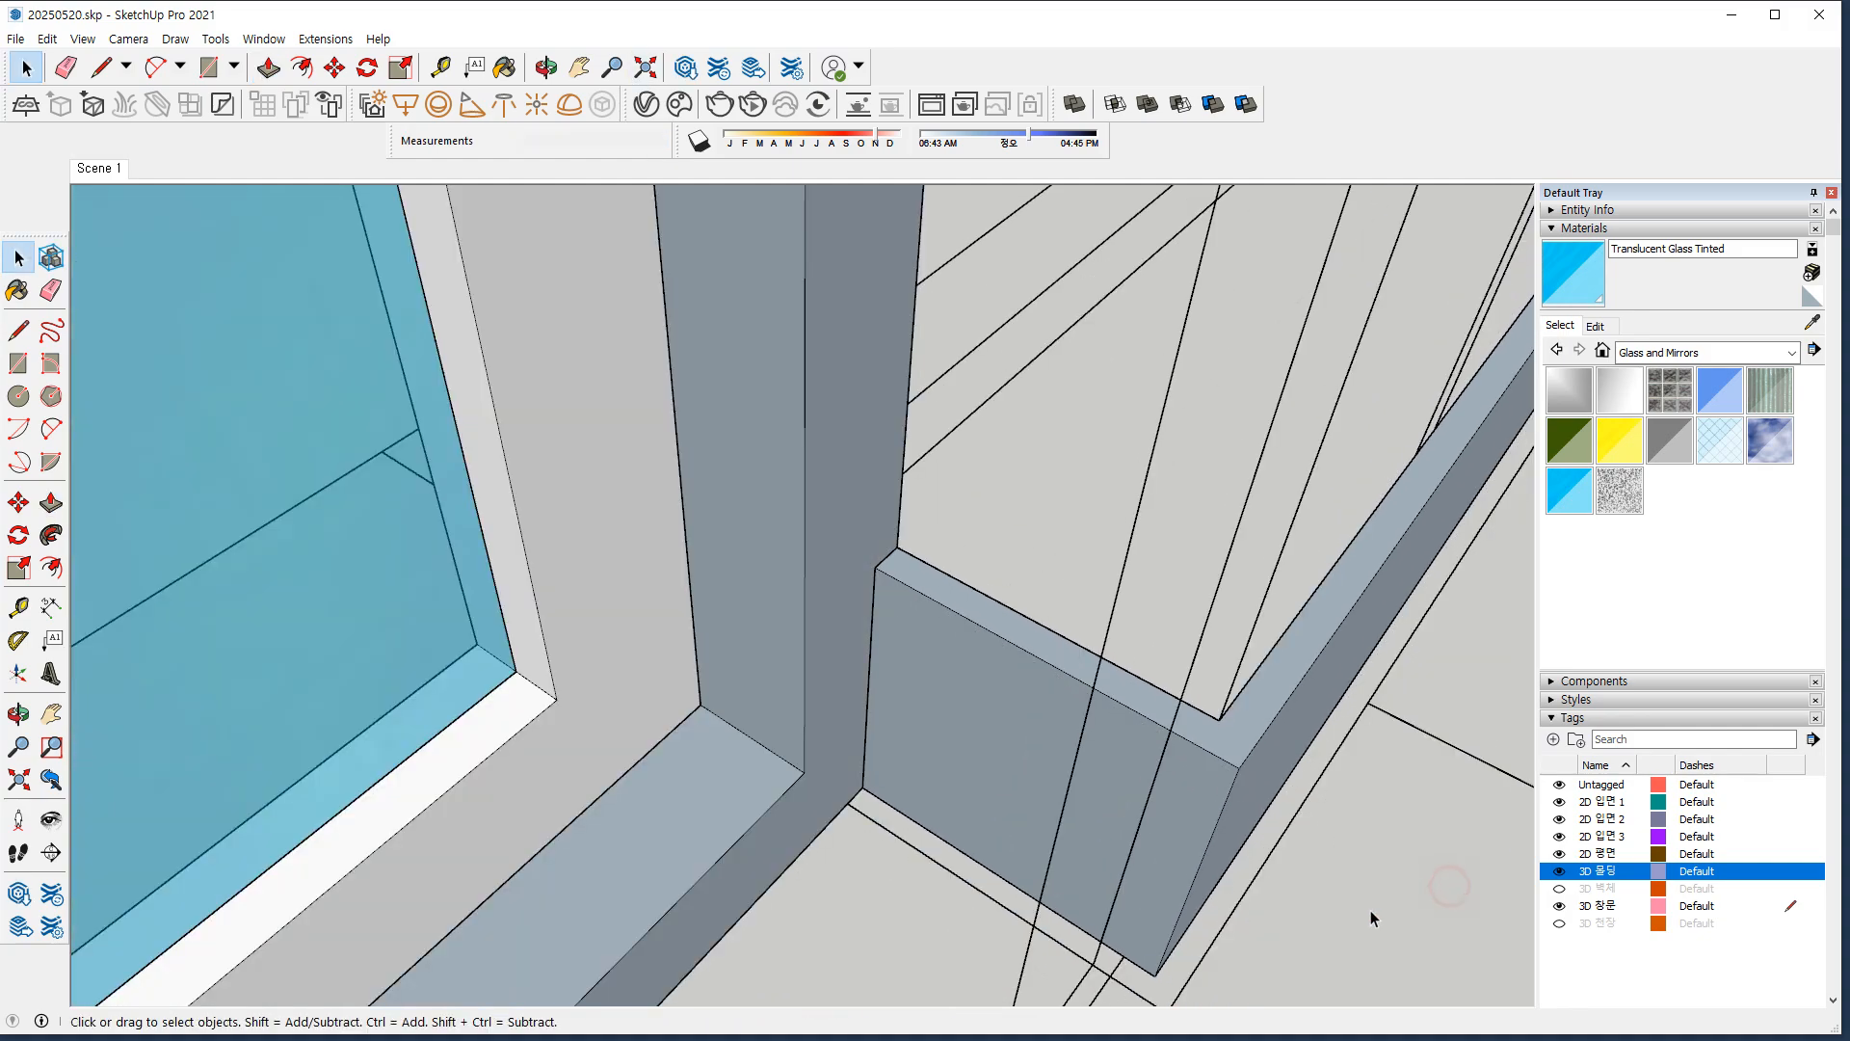
Examine the baseboard's other end and its gap to the sliding window frame.
scroll(578, 730, "down", 6)
middle_click_drag(582, 717, 439, 489)
scroll(542, 535, "up", 7)
key("ctrl+alt+d")
mouse_move(543, 699)
left_mouse_down()
mouse_move(416, 444)
mouse_move(496, 684)
left_mouse_up()
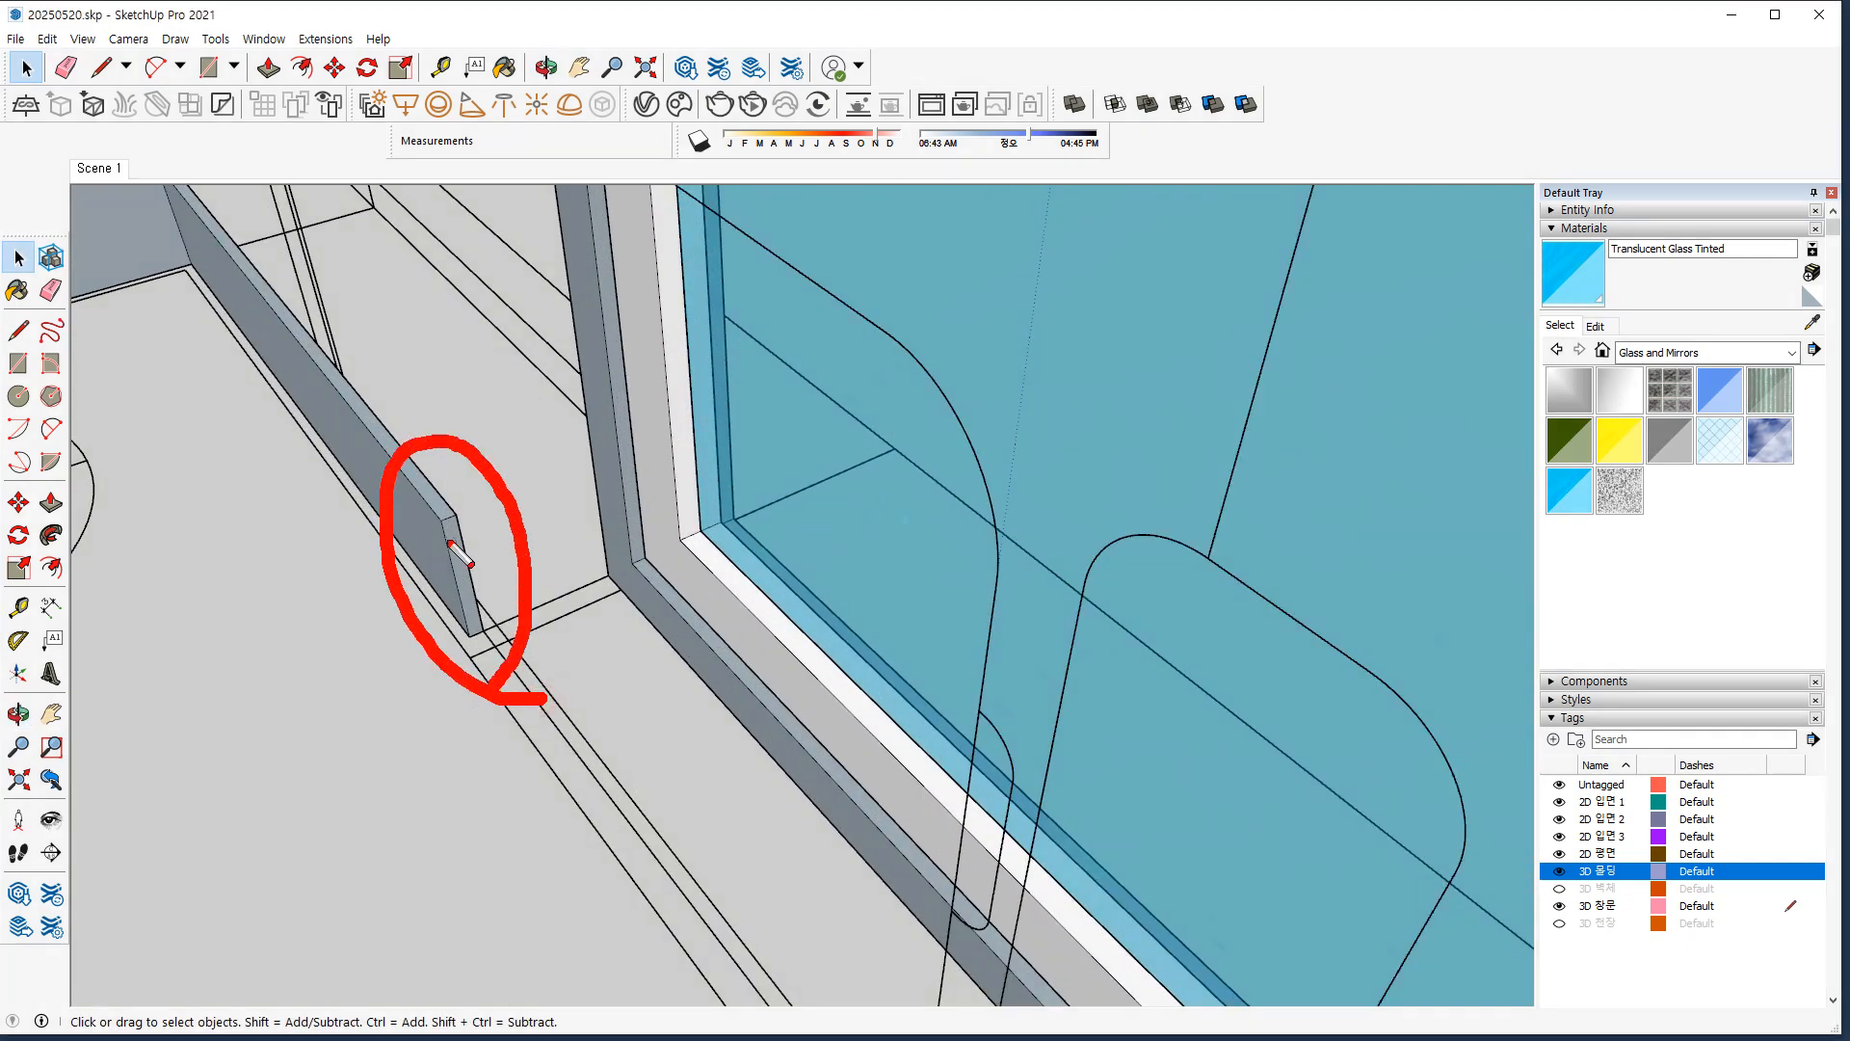
left_click_drag(598, 541, 602, 663)
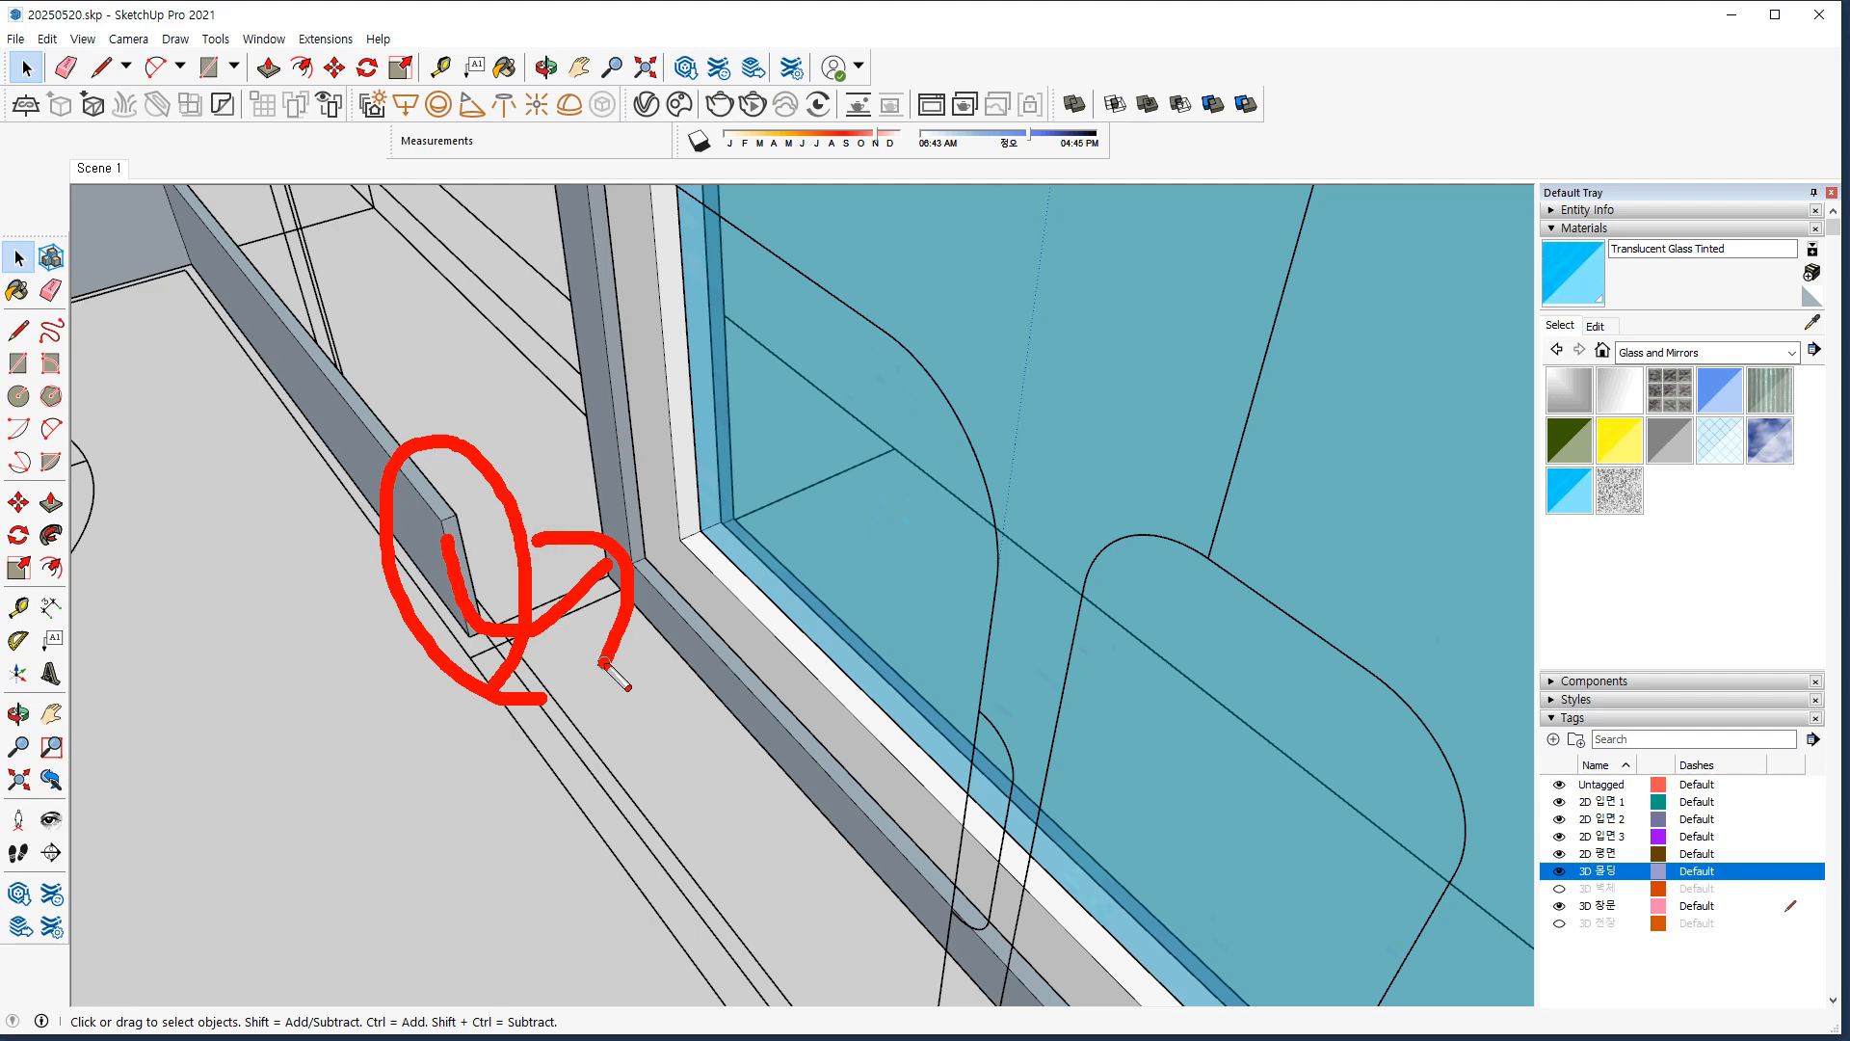
key("Escape")
Open the baseboard group at its other end and Push/Pull the end face by 10 mm.
scroll(472, 559, "up", 3)
double_click(428, 511)
key("p")
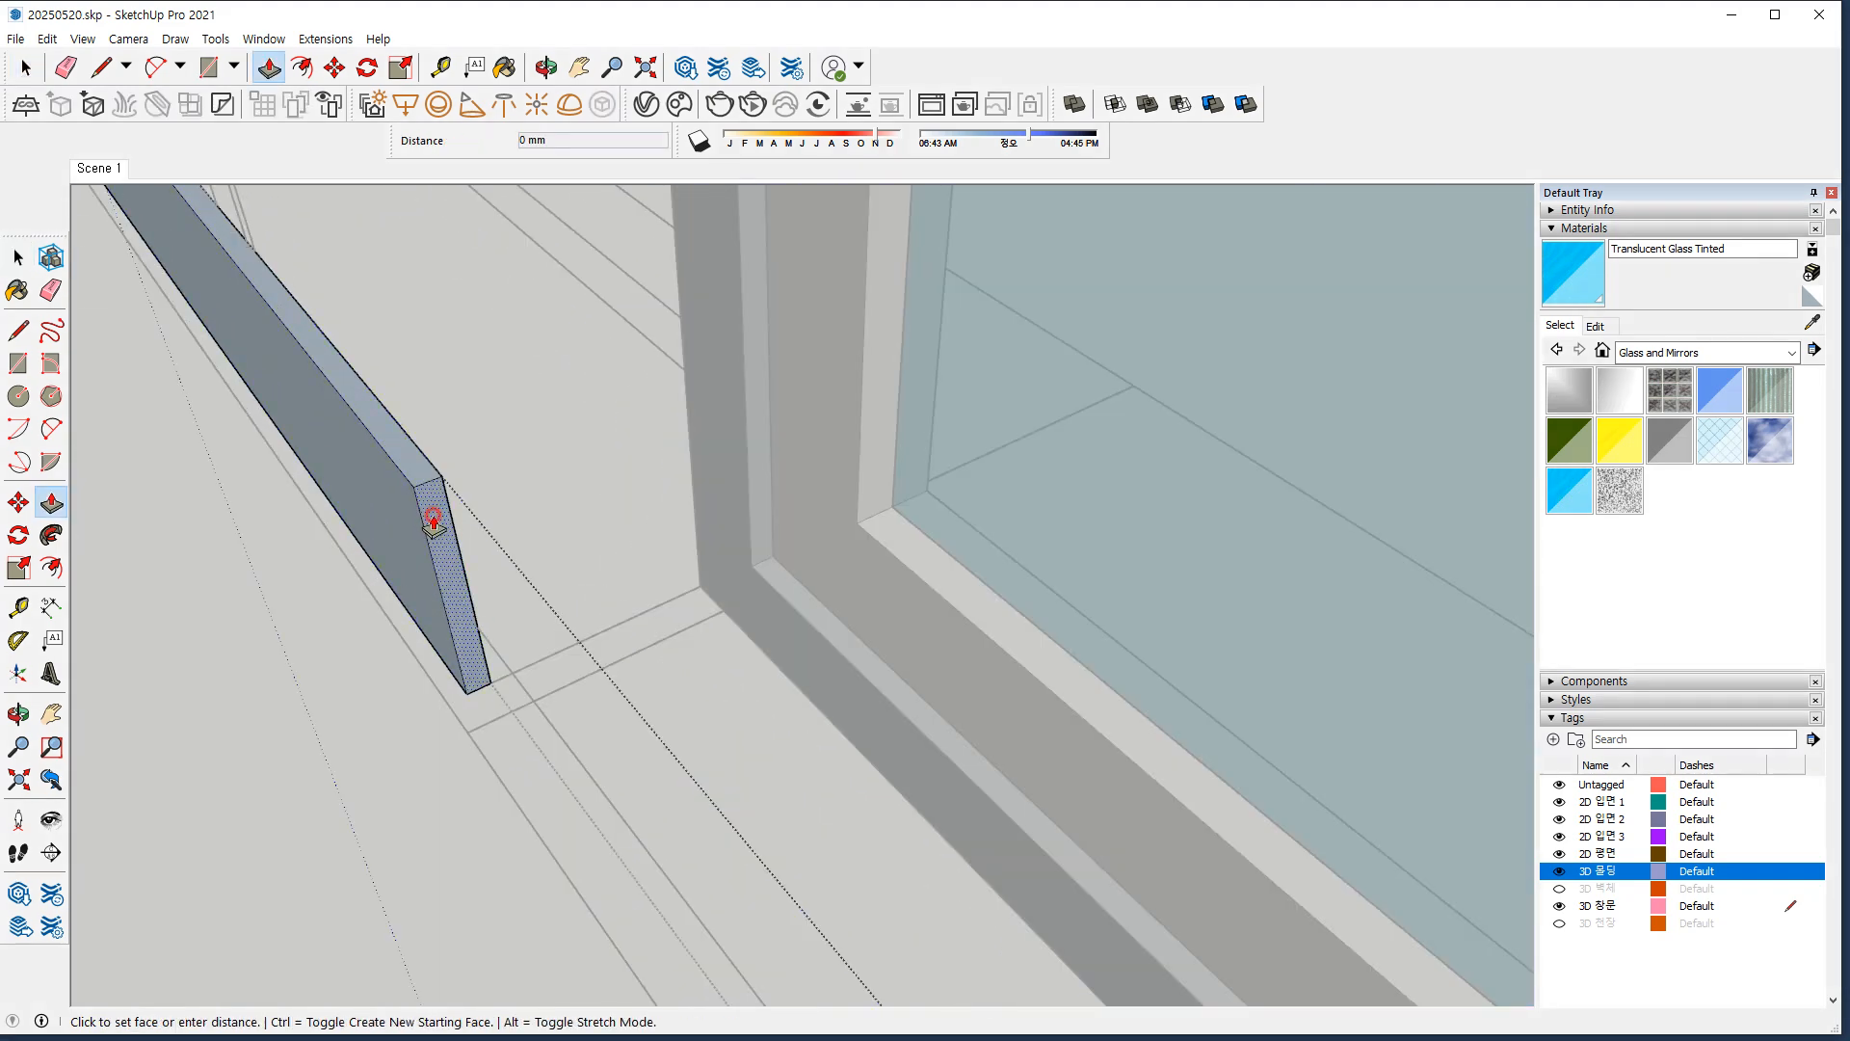
left_click(429, 520)
key("Return")
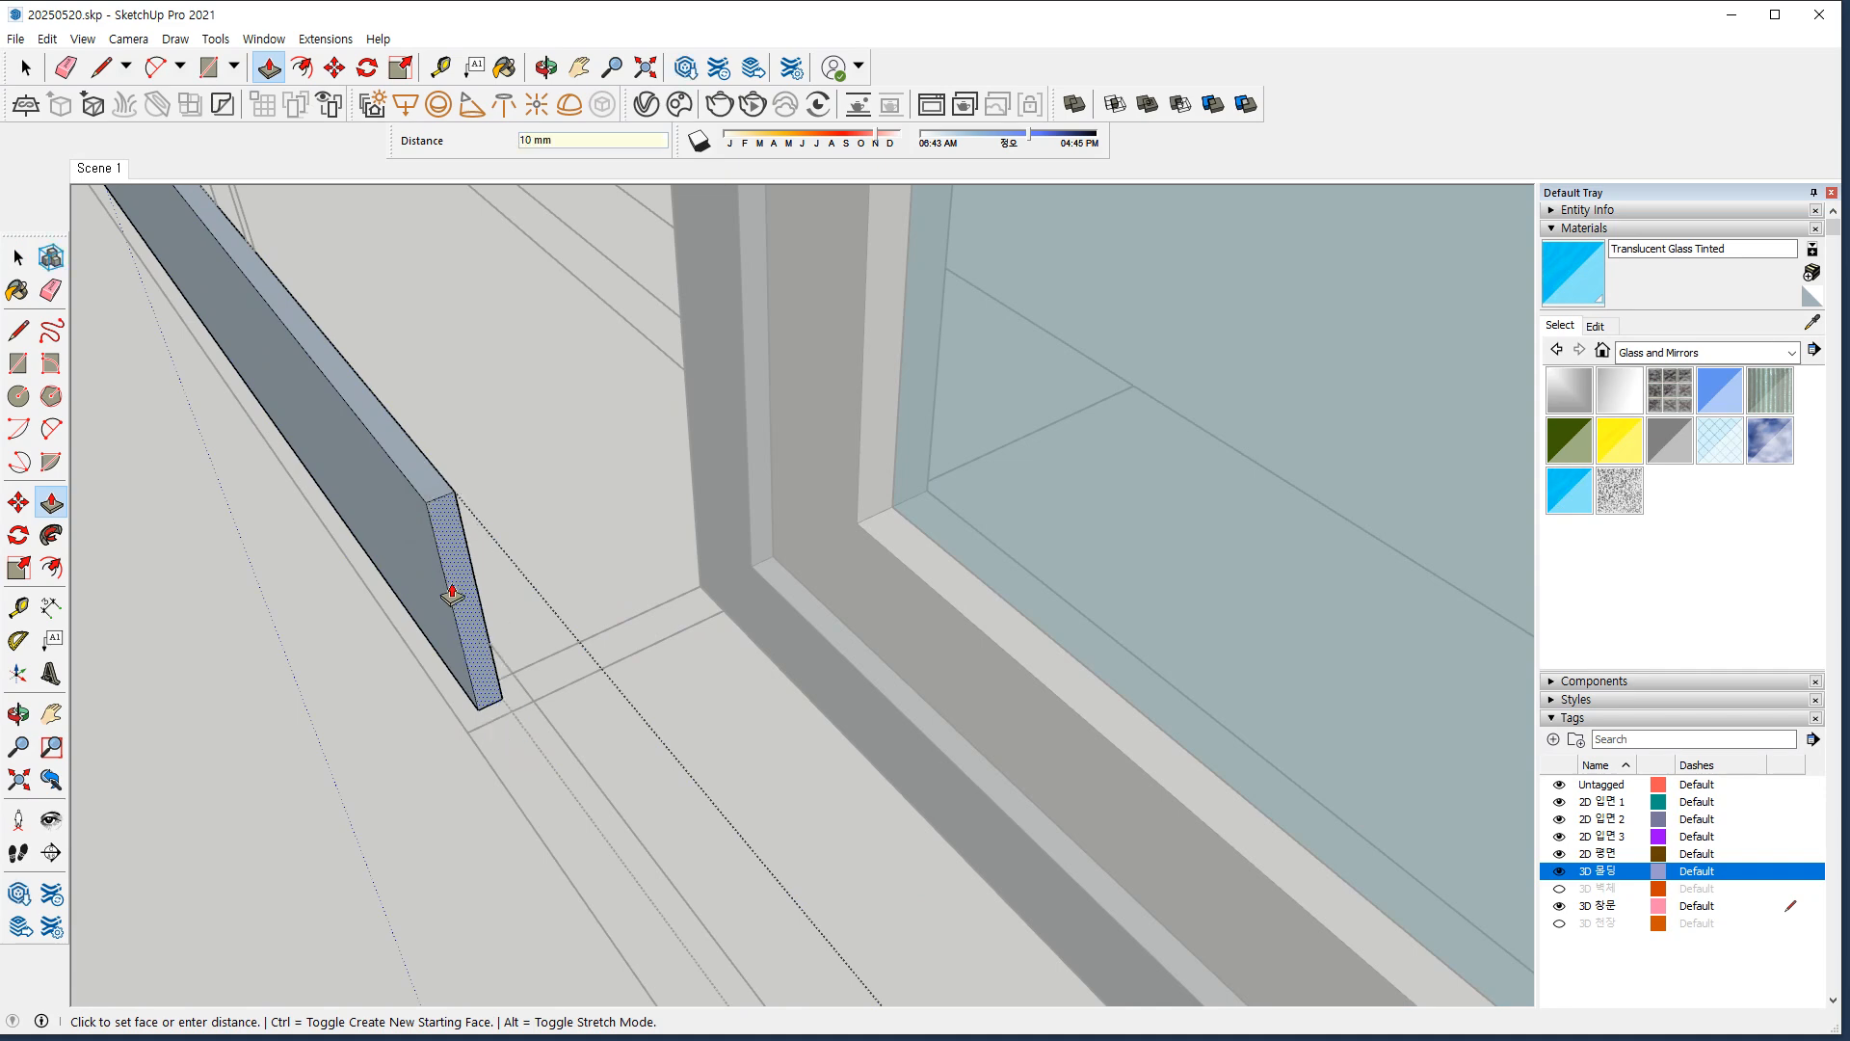
Draw a rectangle over the strip at the baseboard's extended end, from the plan line's corner to the opposite top corner.
middle_click_drag(632, 508, 760, 590)
scroll(762, 579, "up", 3)
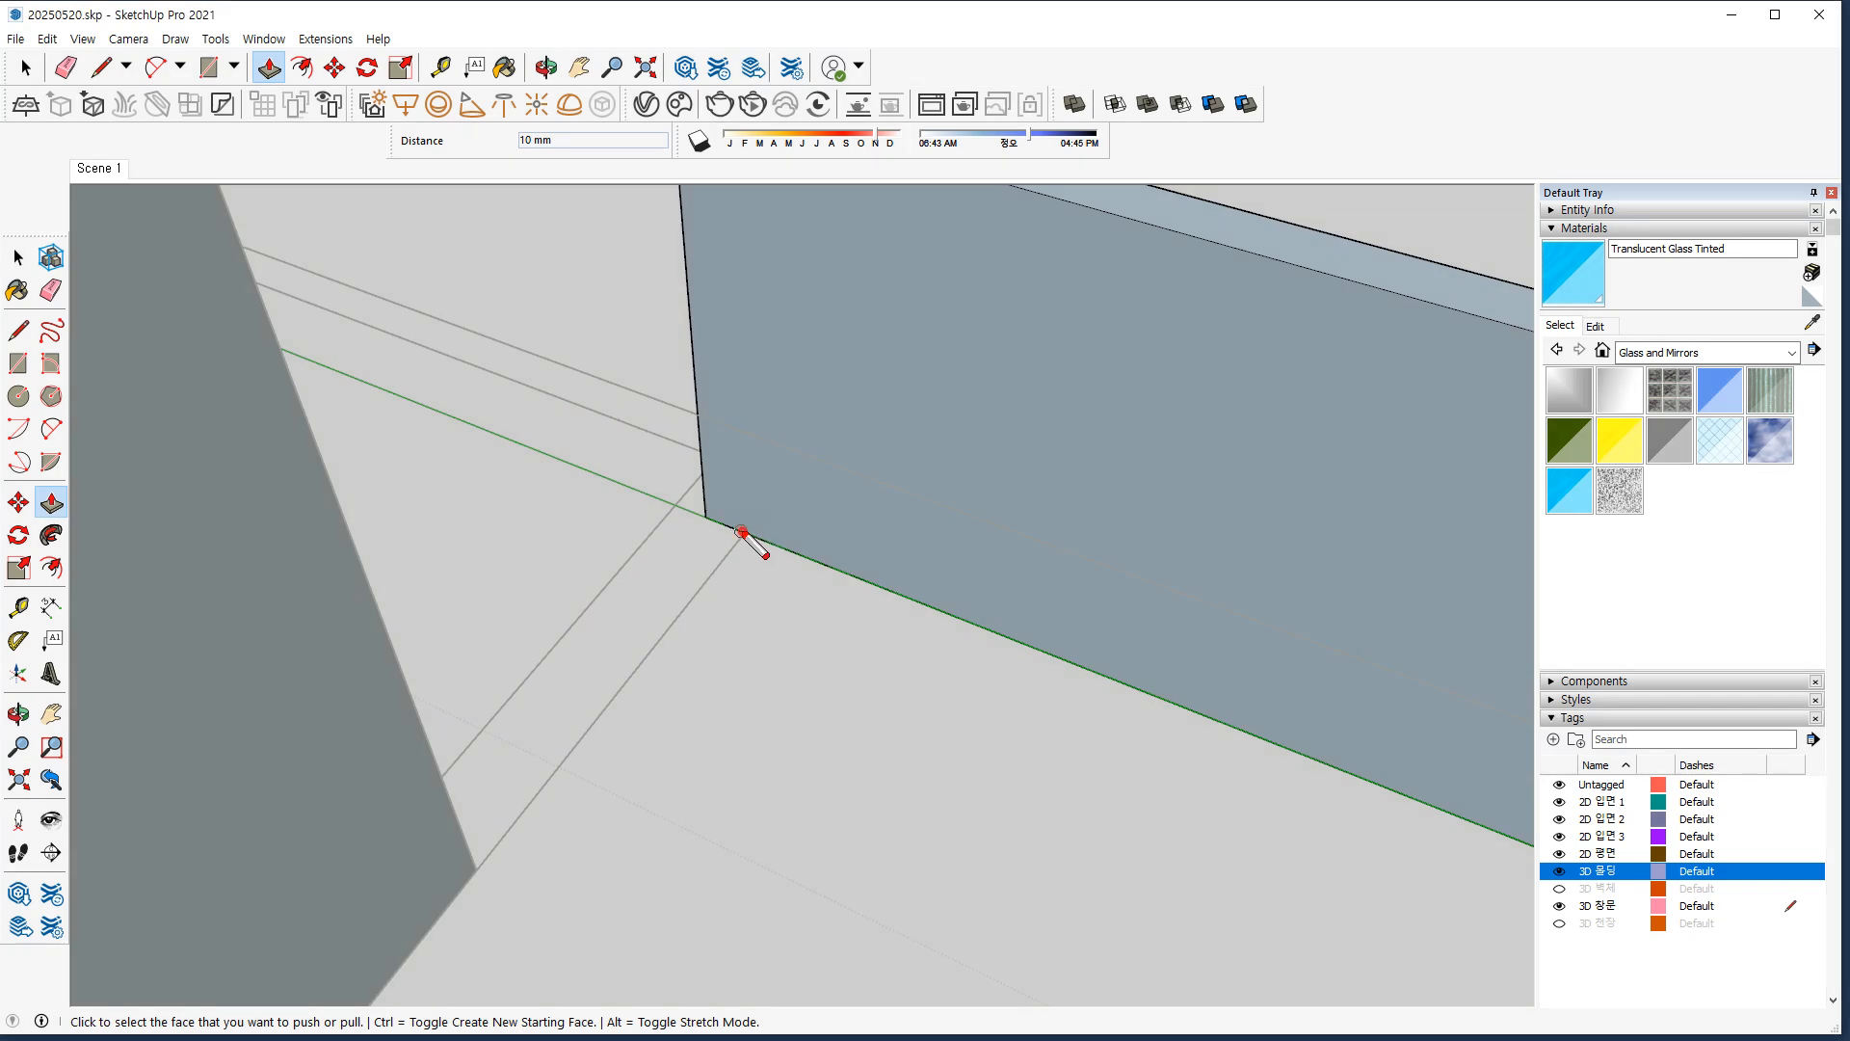
middle_click_drag(772, 529, 702, 652)
key("r")
left_click(700, 648)
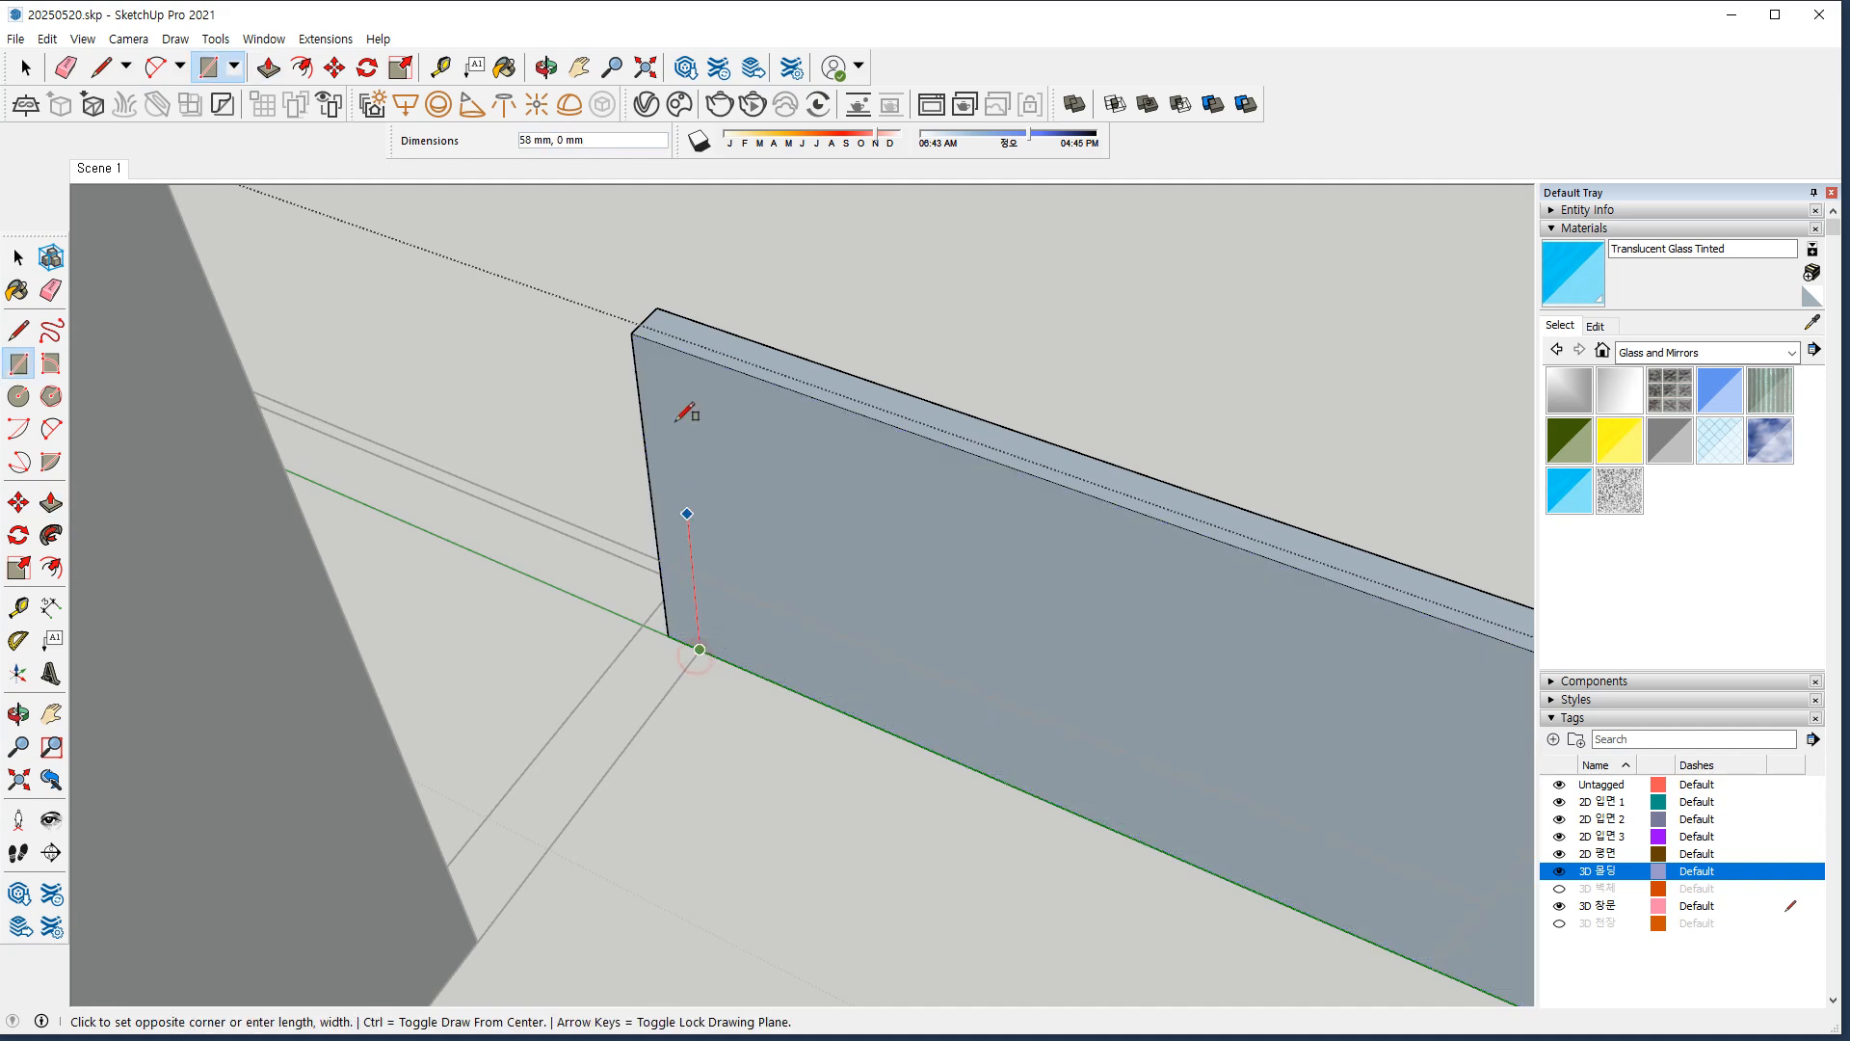
left_click(632, 332)
Push/Pull the end strip of the baseboard out to the corner of the window frame.
key("space")
key("p")
left_click(676, 535)
middle_click_drag(517, 628, 356, 583)
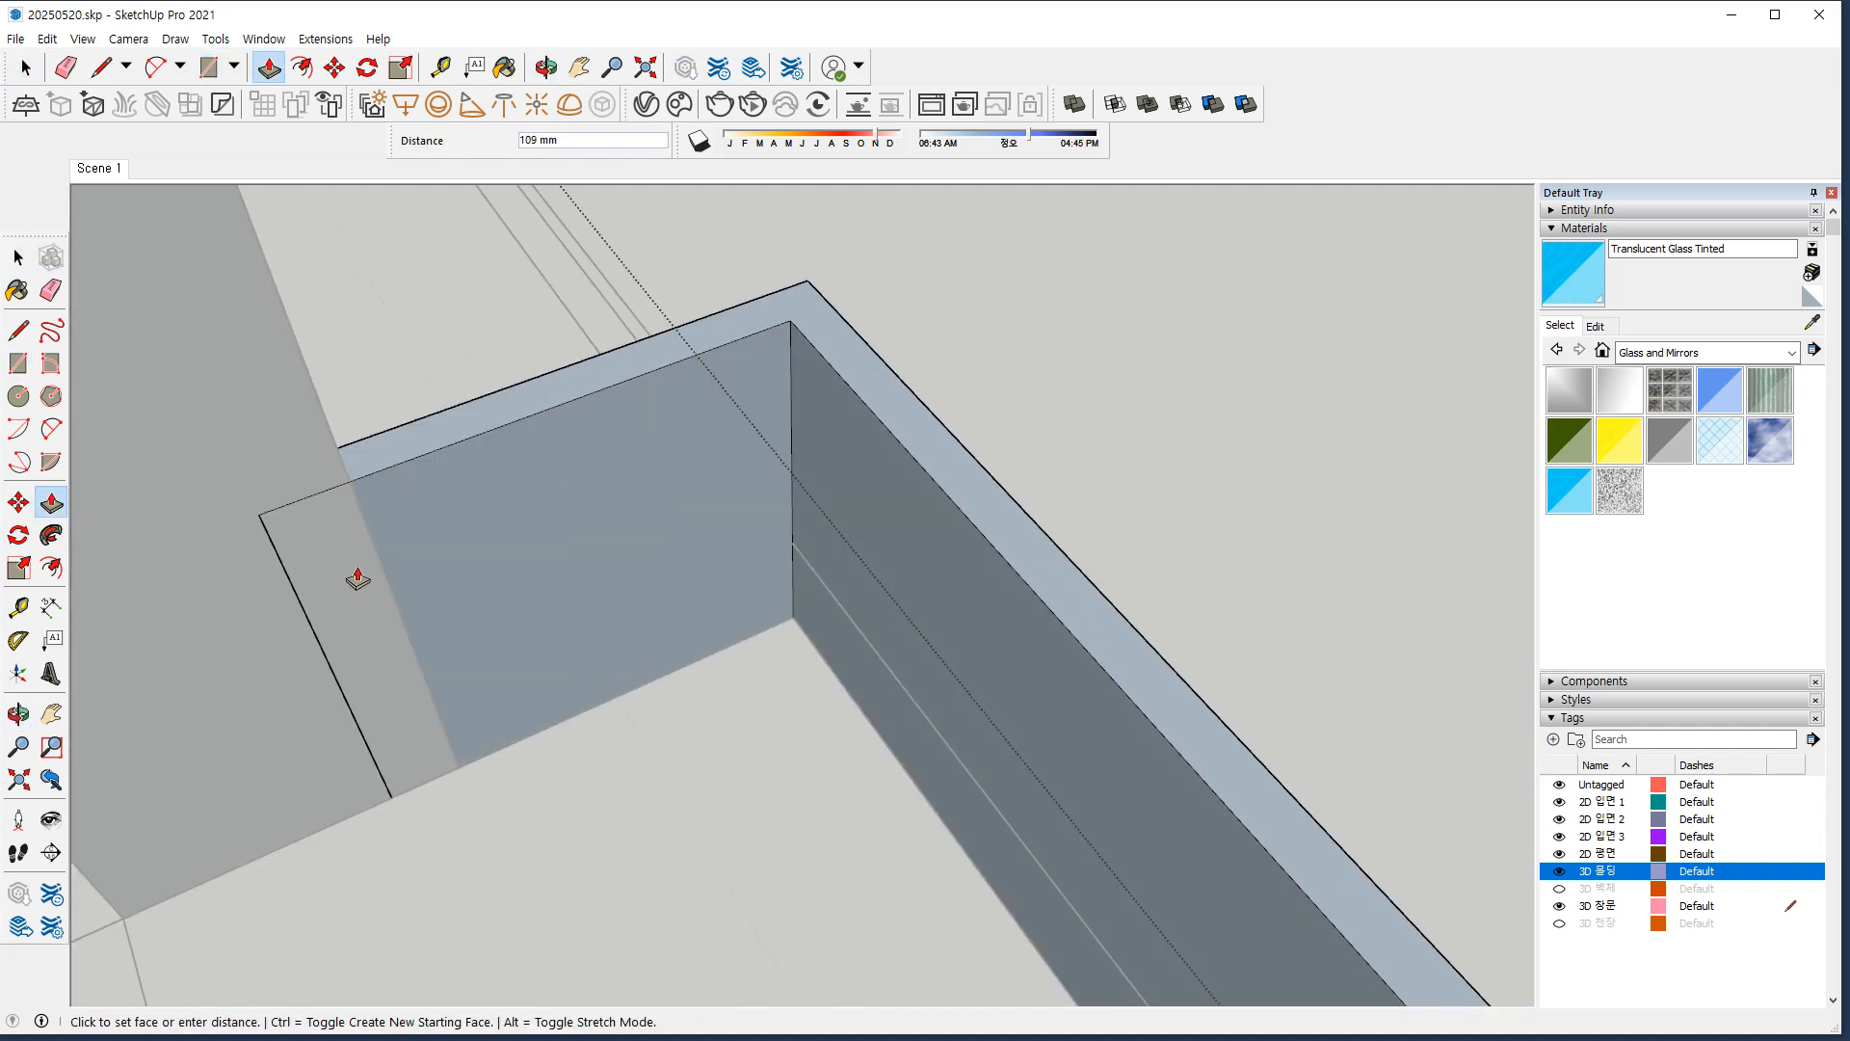
left_click(327, 448)
middle_click_drag(553, 549, 486, 644)
key("space")
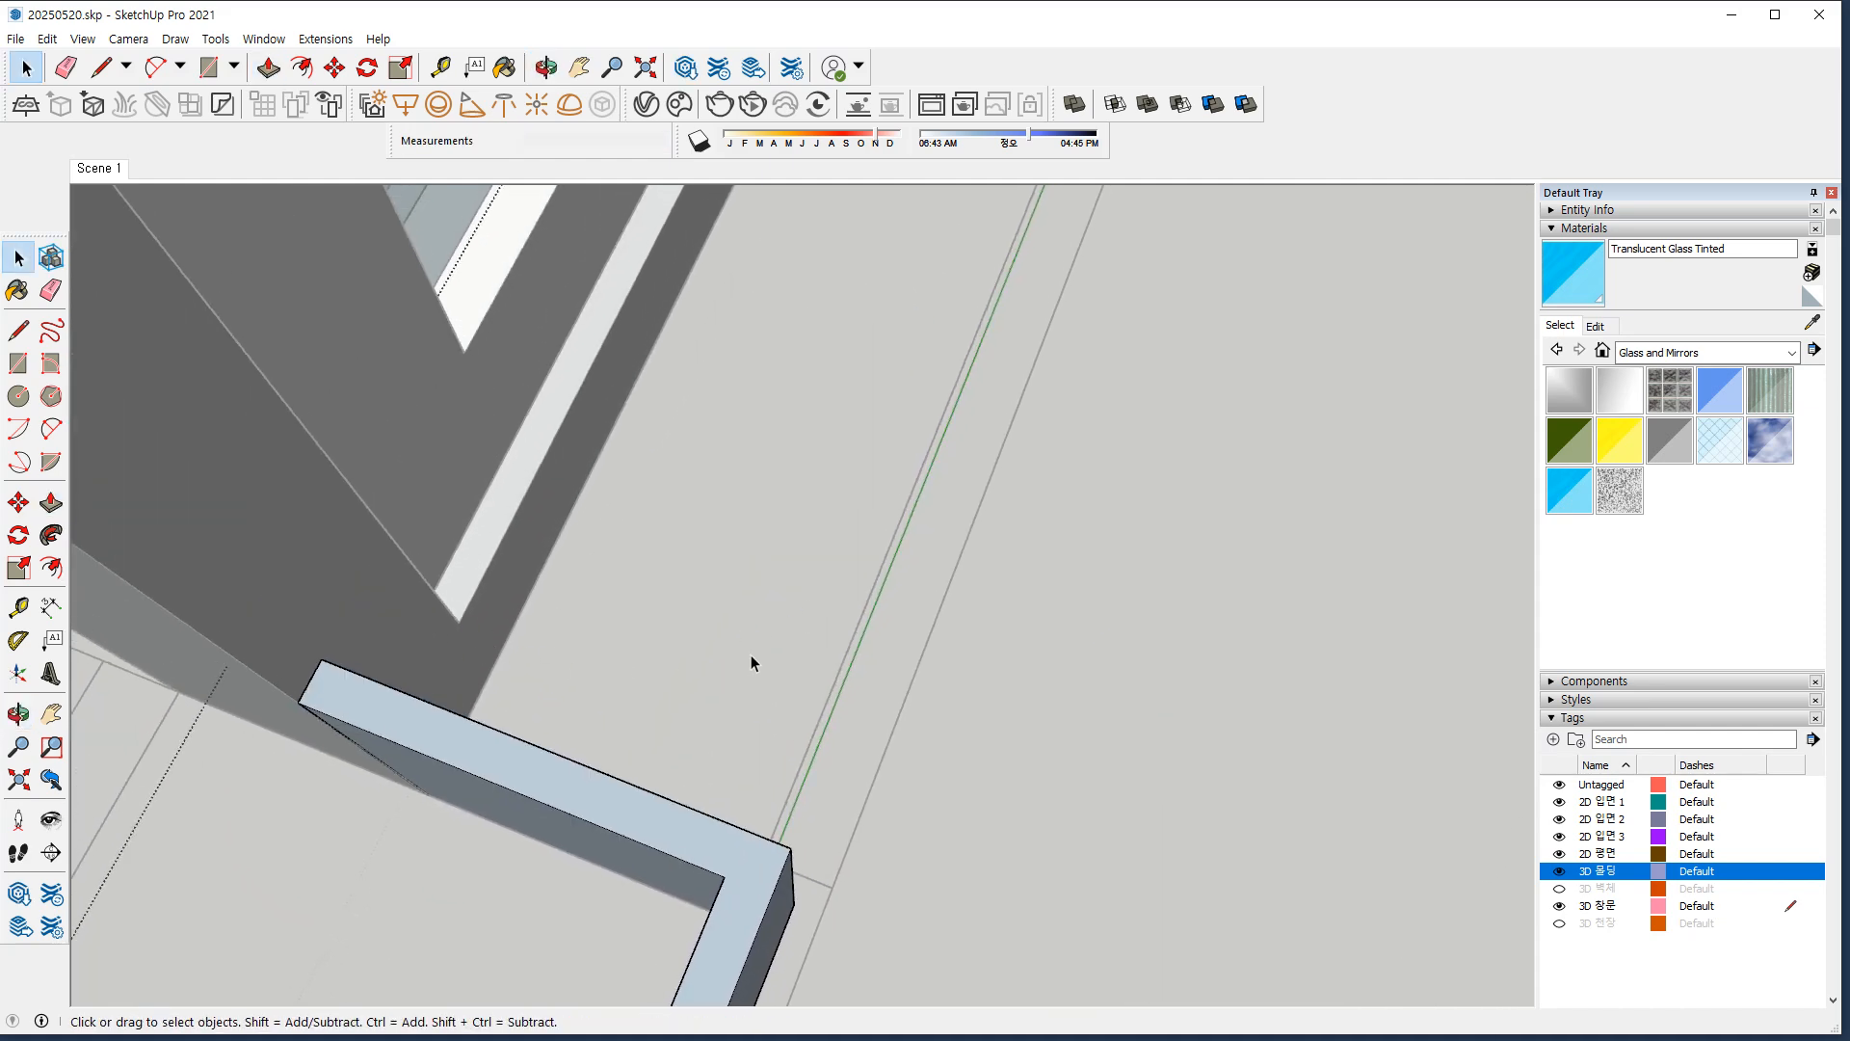
Show the 3D 벽체 and 3D 천장 tags and bring the whole room into view.
left_click(1558, 888)
left_click(1558, 922)
middle_click_drag(1098, 694, 1342, 703)
key("ctrl+shift+e")
middle_click_drag(1216, 659, 97, 503)
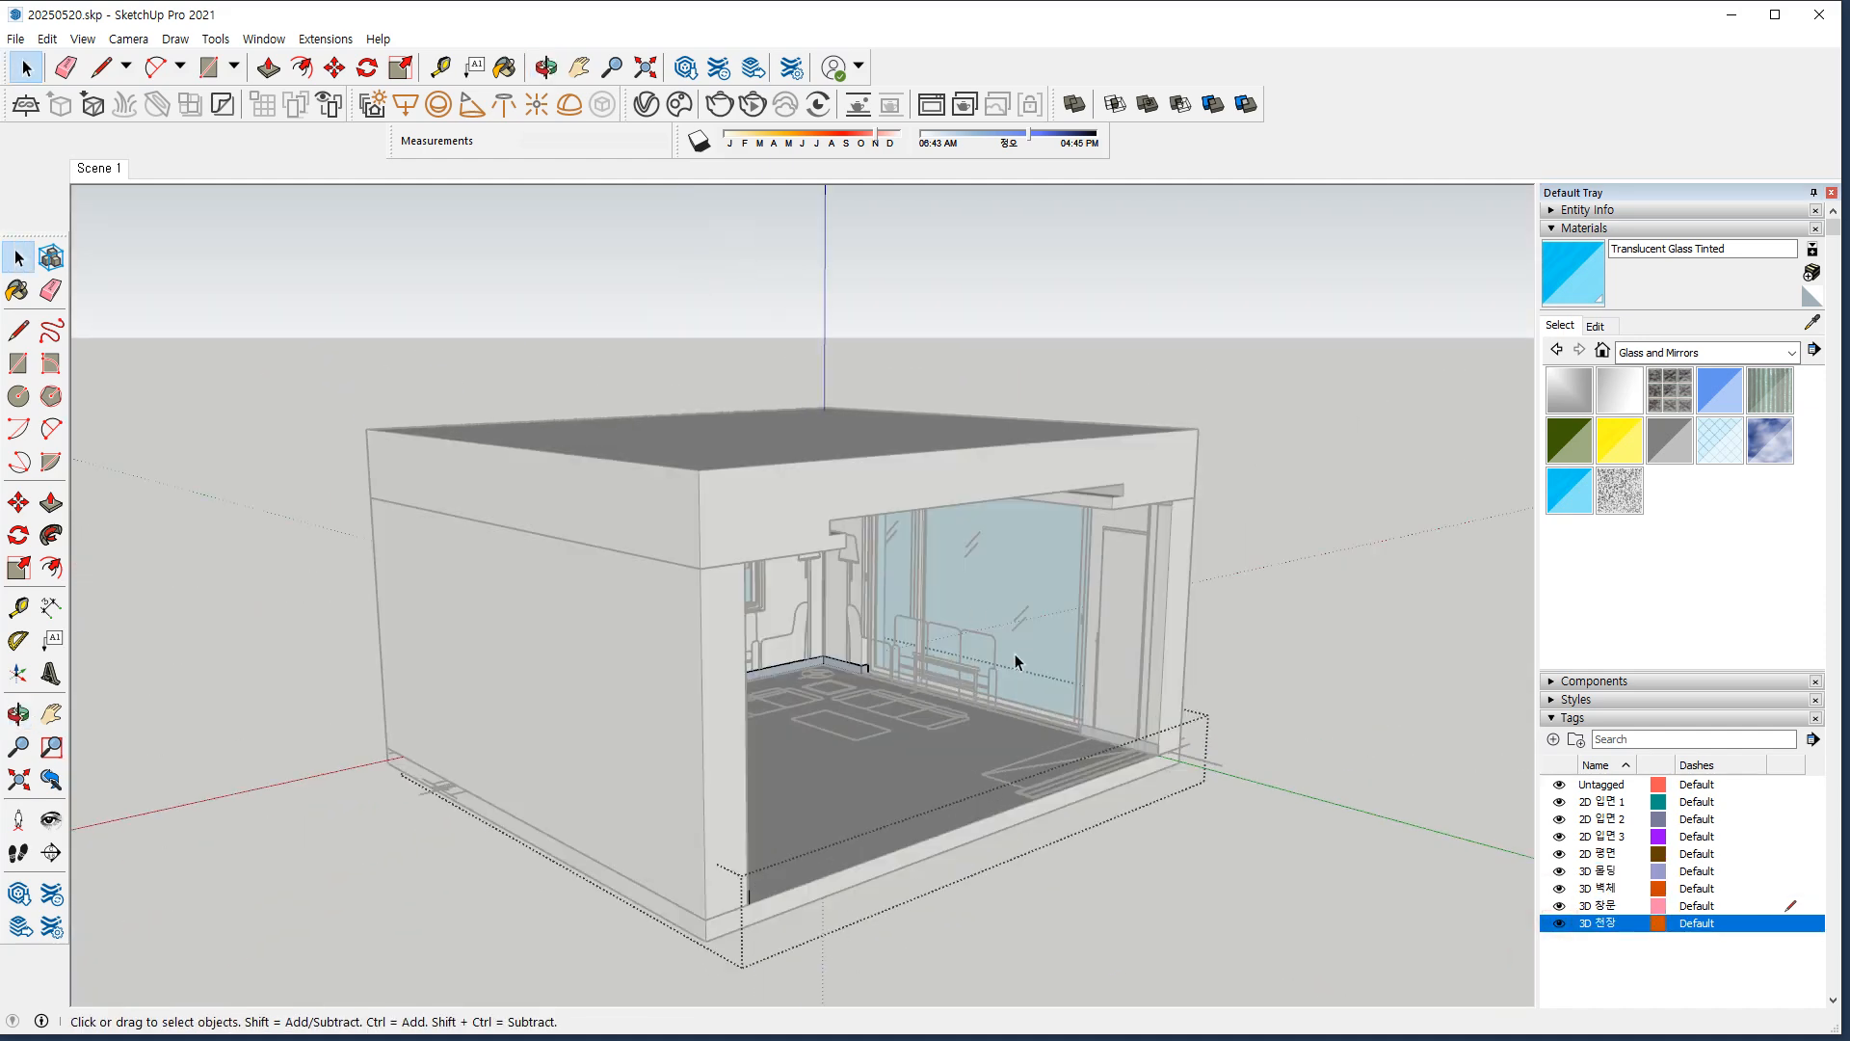
Check how the baseboard returns meet the wall corner and the sliding window frame inside the room.
scroll(993, 664, "up", 10)
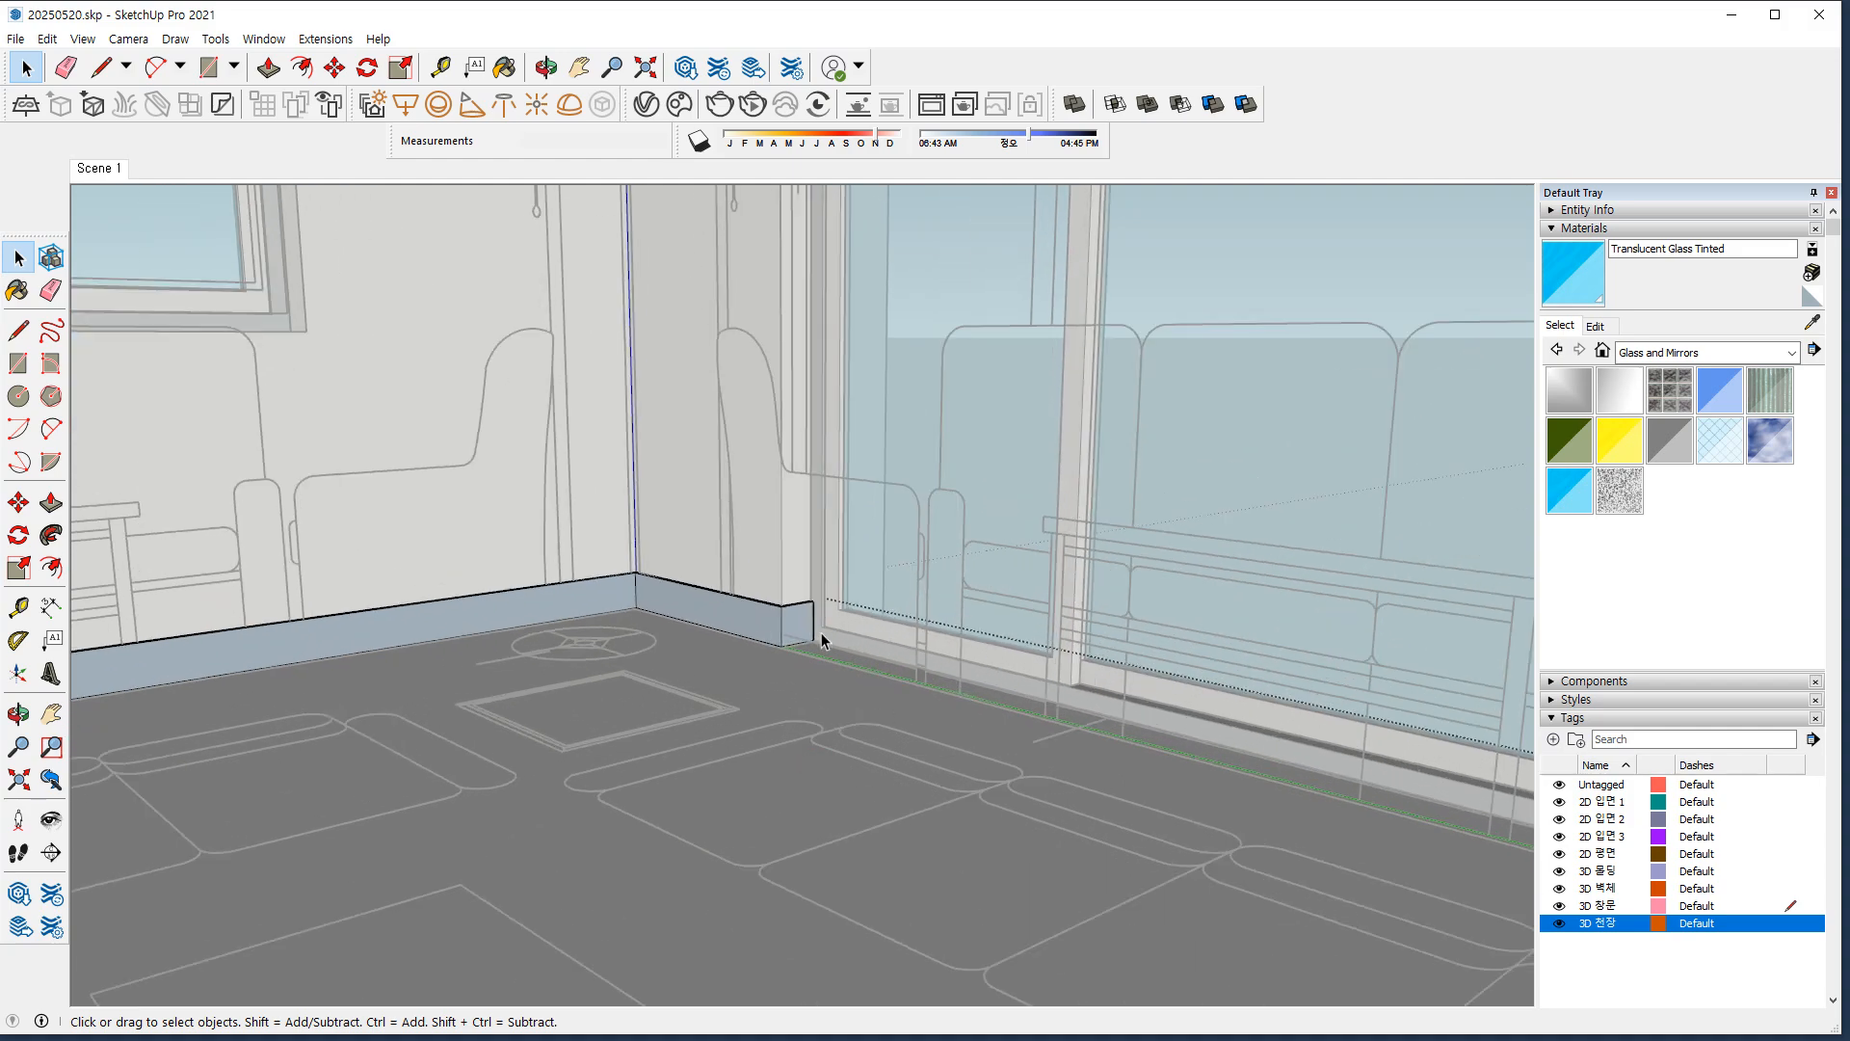
scroll(838, 598, "up", 5)
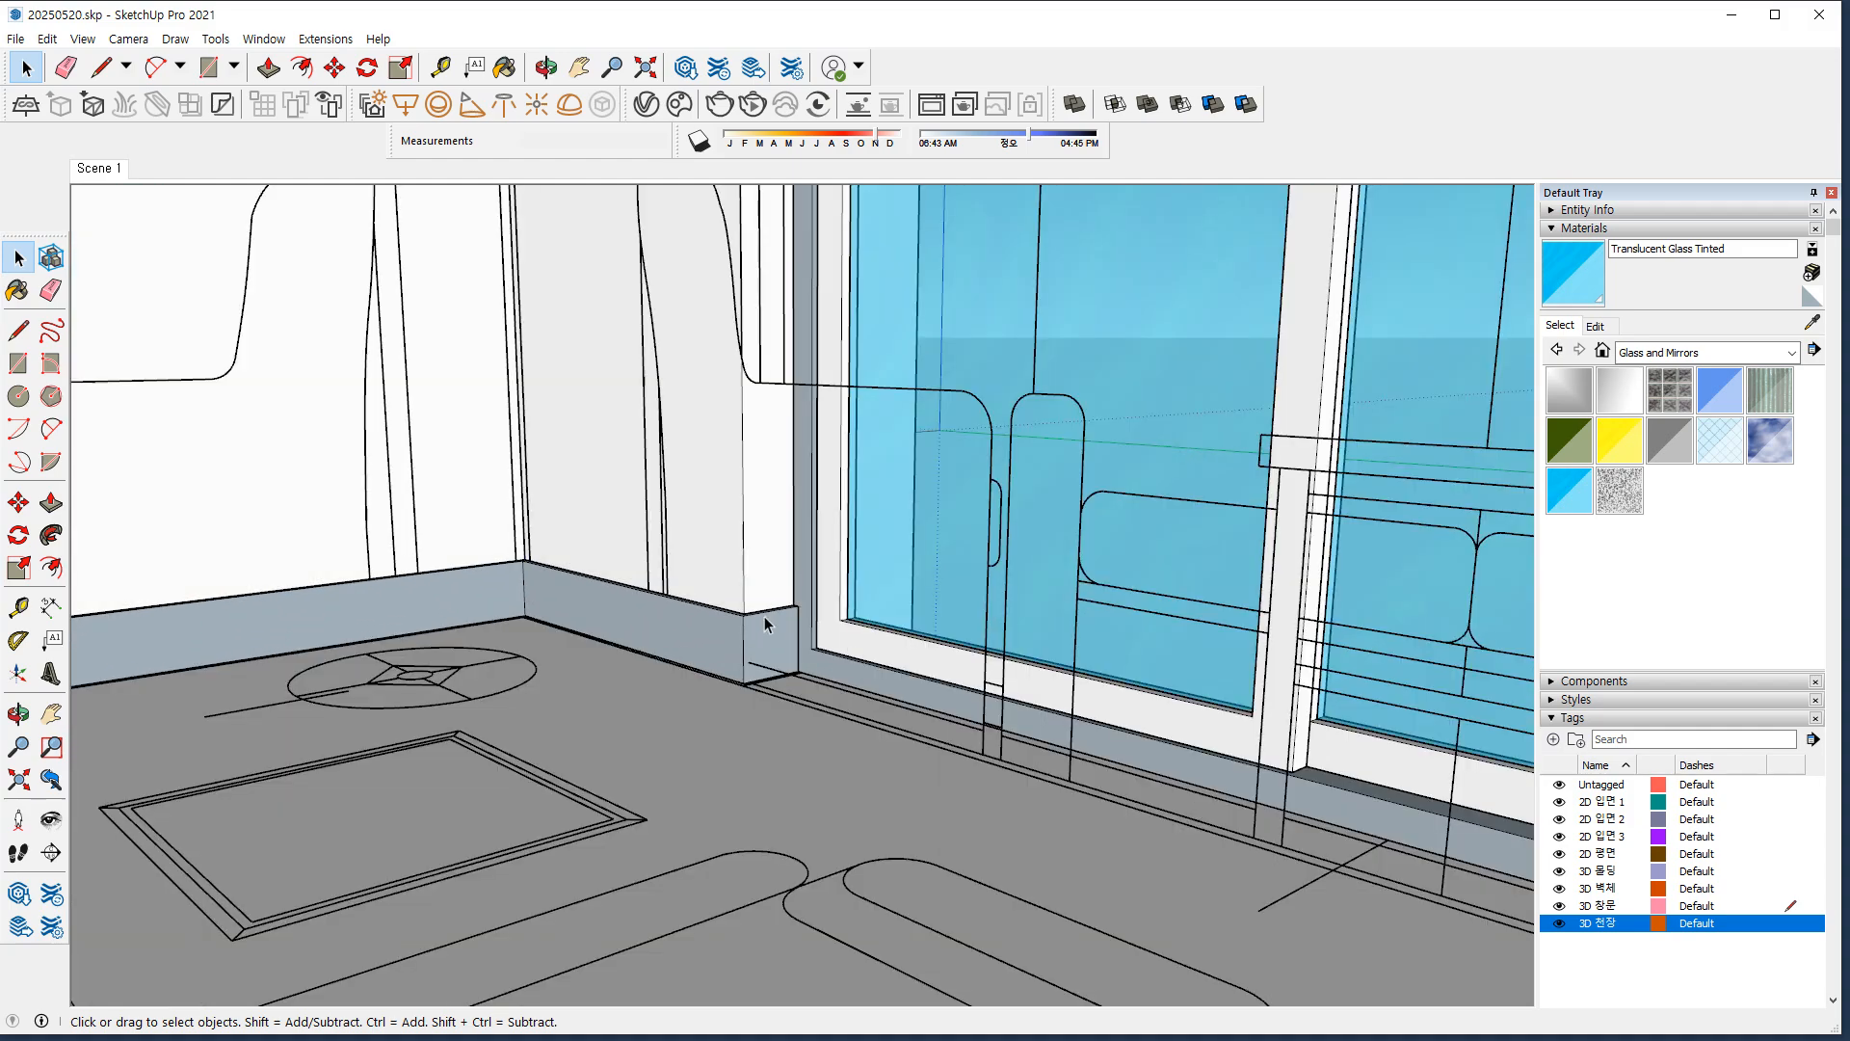
scroll(766, 623, "up", 5)
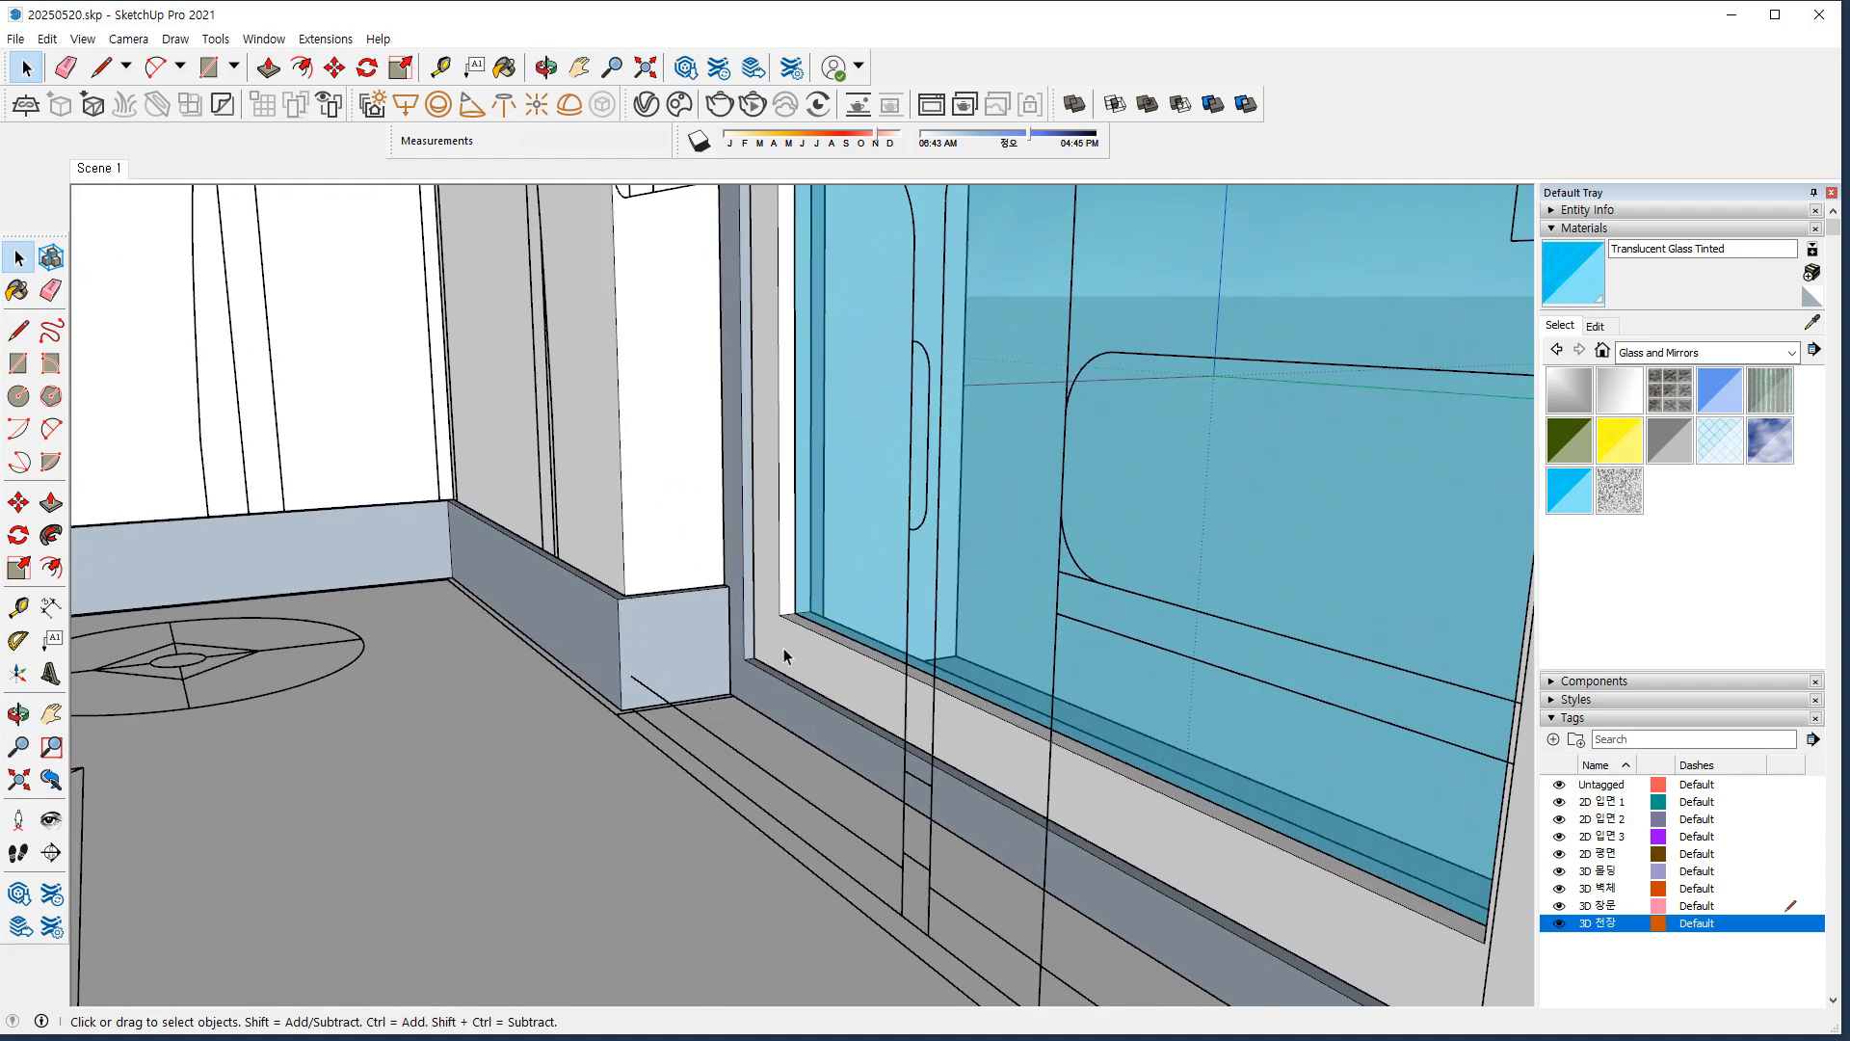
scroll(784, 647, "down", 10)
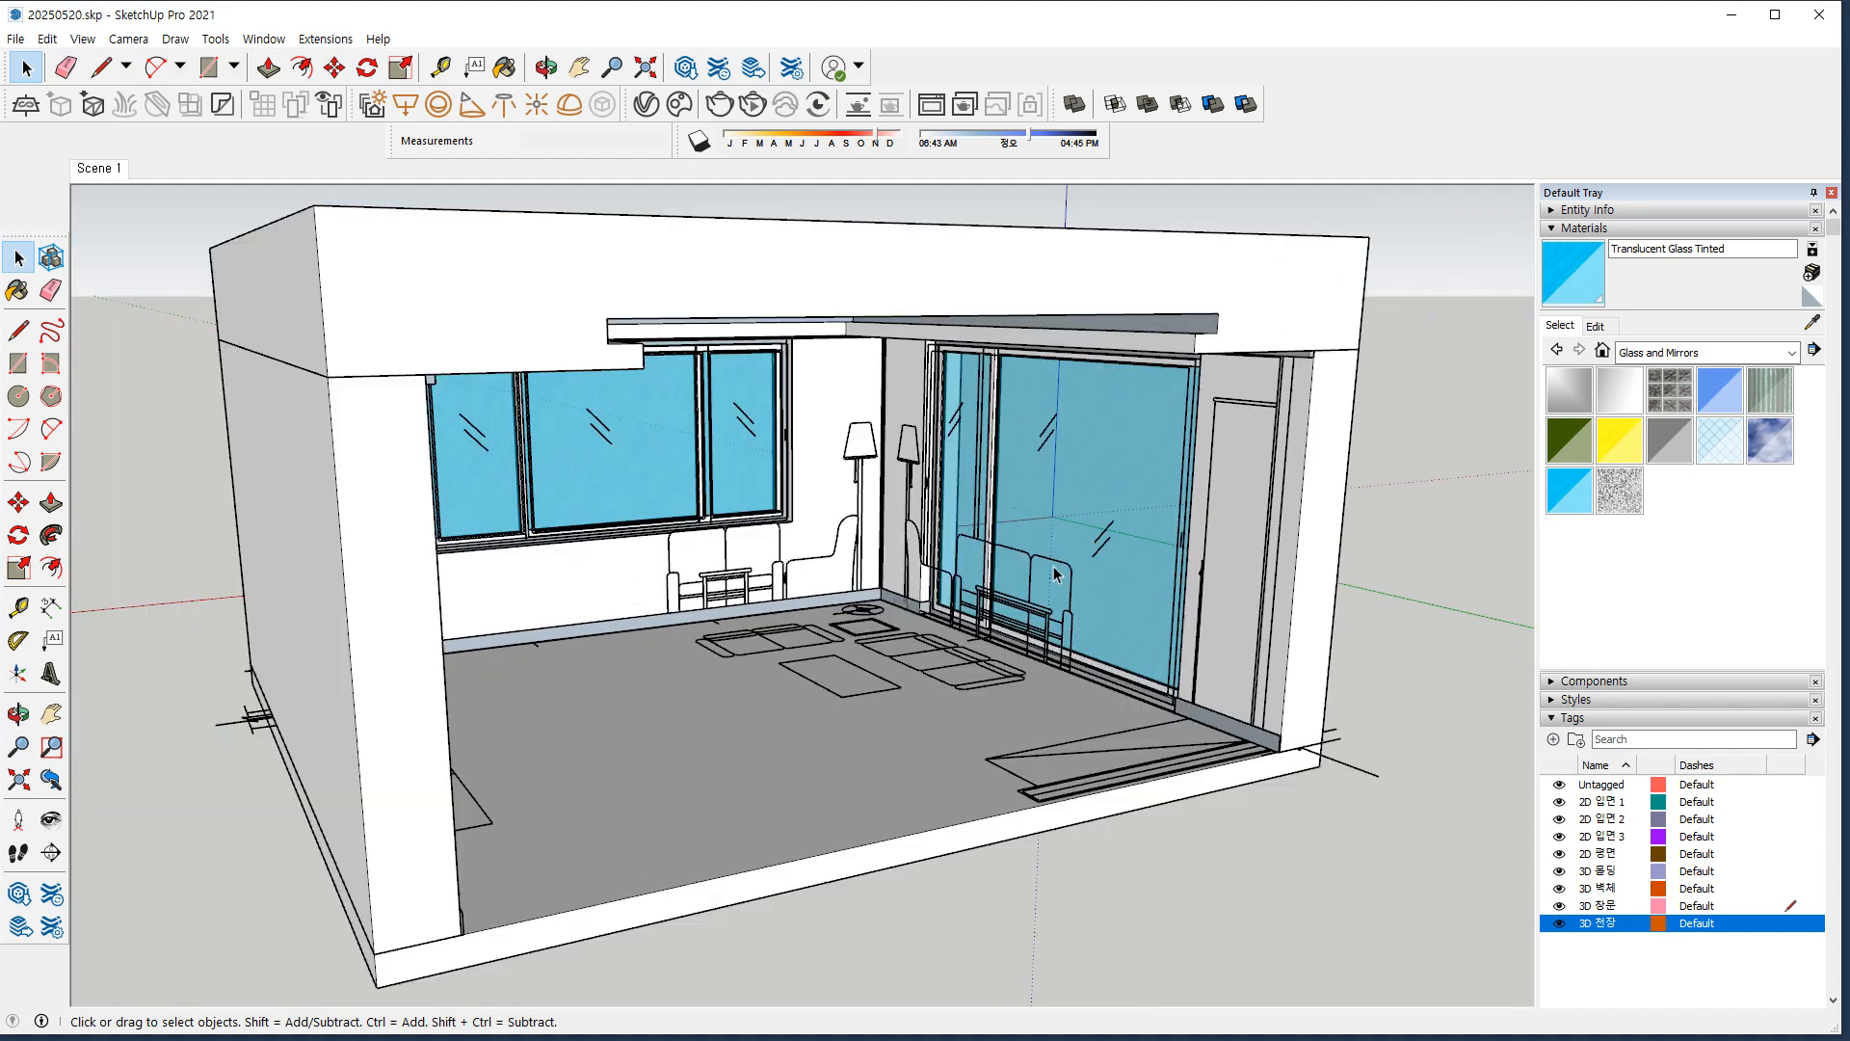
key("ctrl+2")
left_click_drag(1027, 433, 1045, 489)
left_click_drag(913, 661, 968, 597)
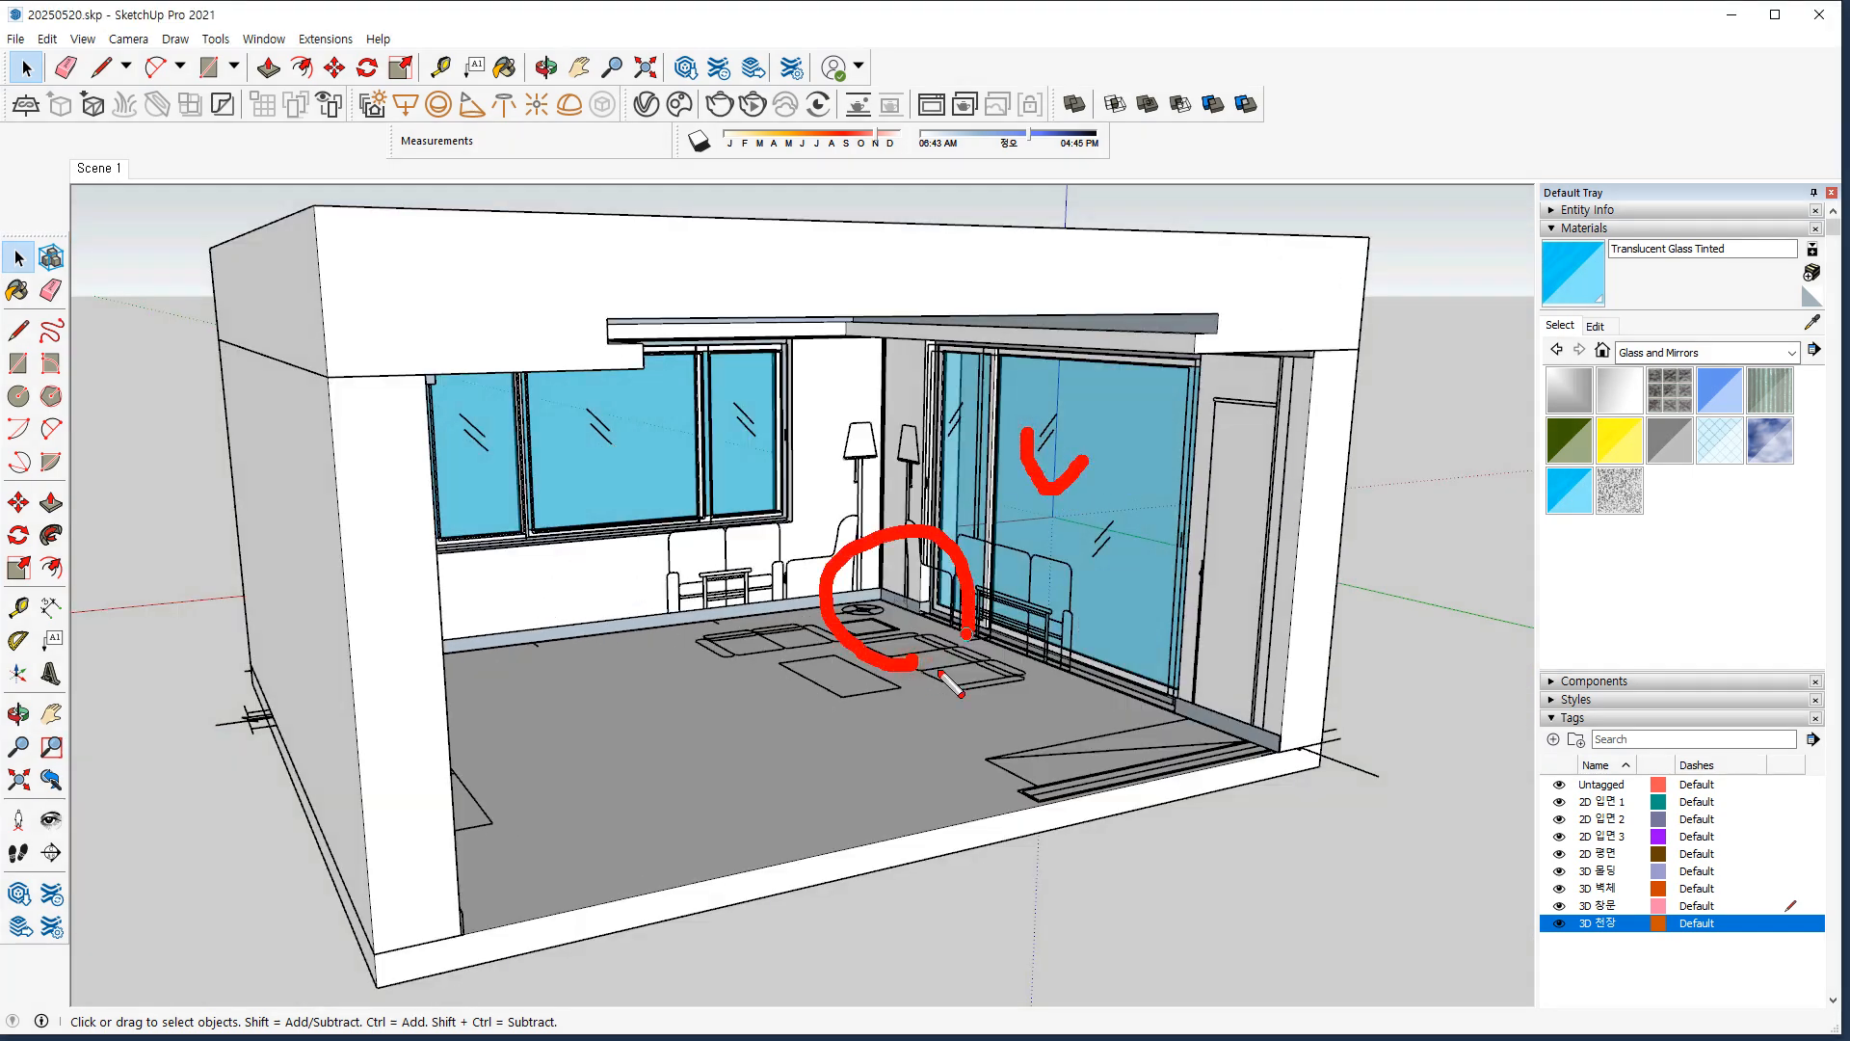
left_click_drag(1130, 758, 1195, 771)
key("Escape")
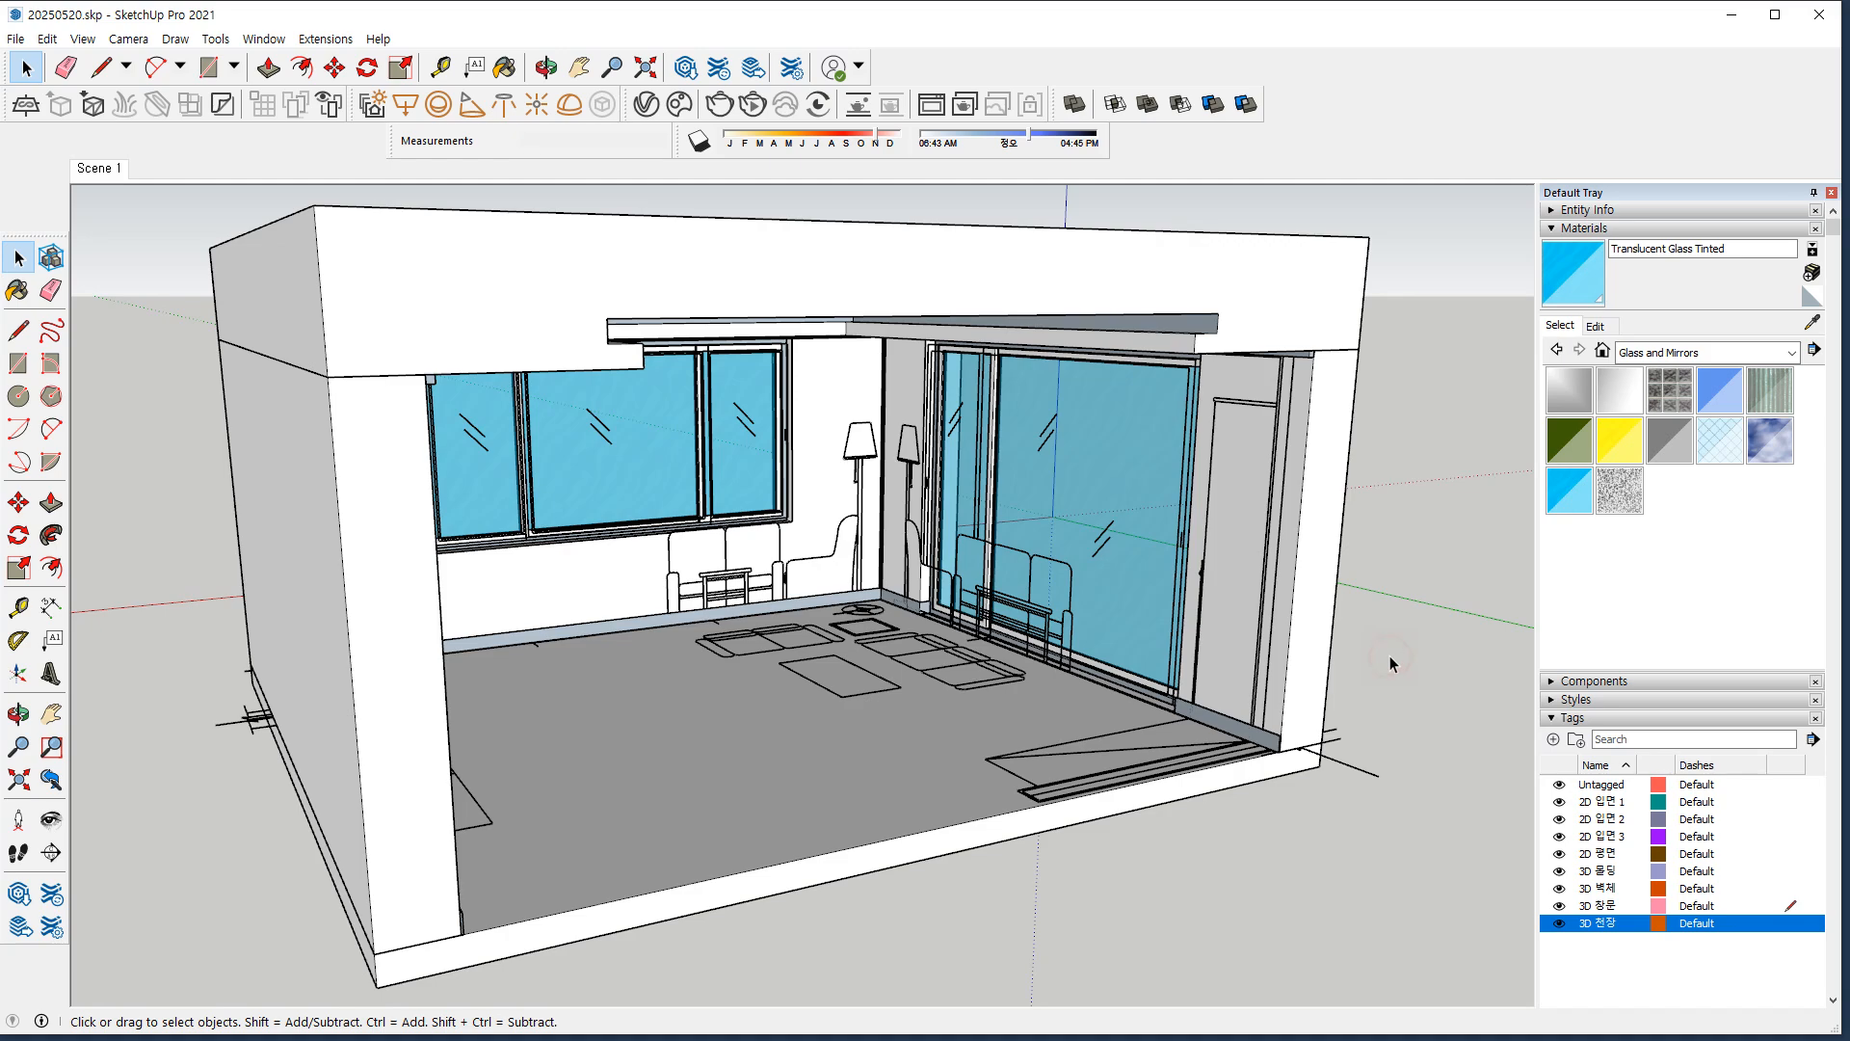
Switch to the saved Scene 1 interior view.
scroll(1792, 627, "down", 5)
double_click(1581, 644)
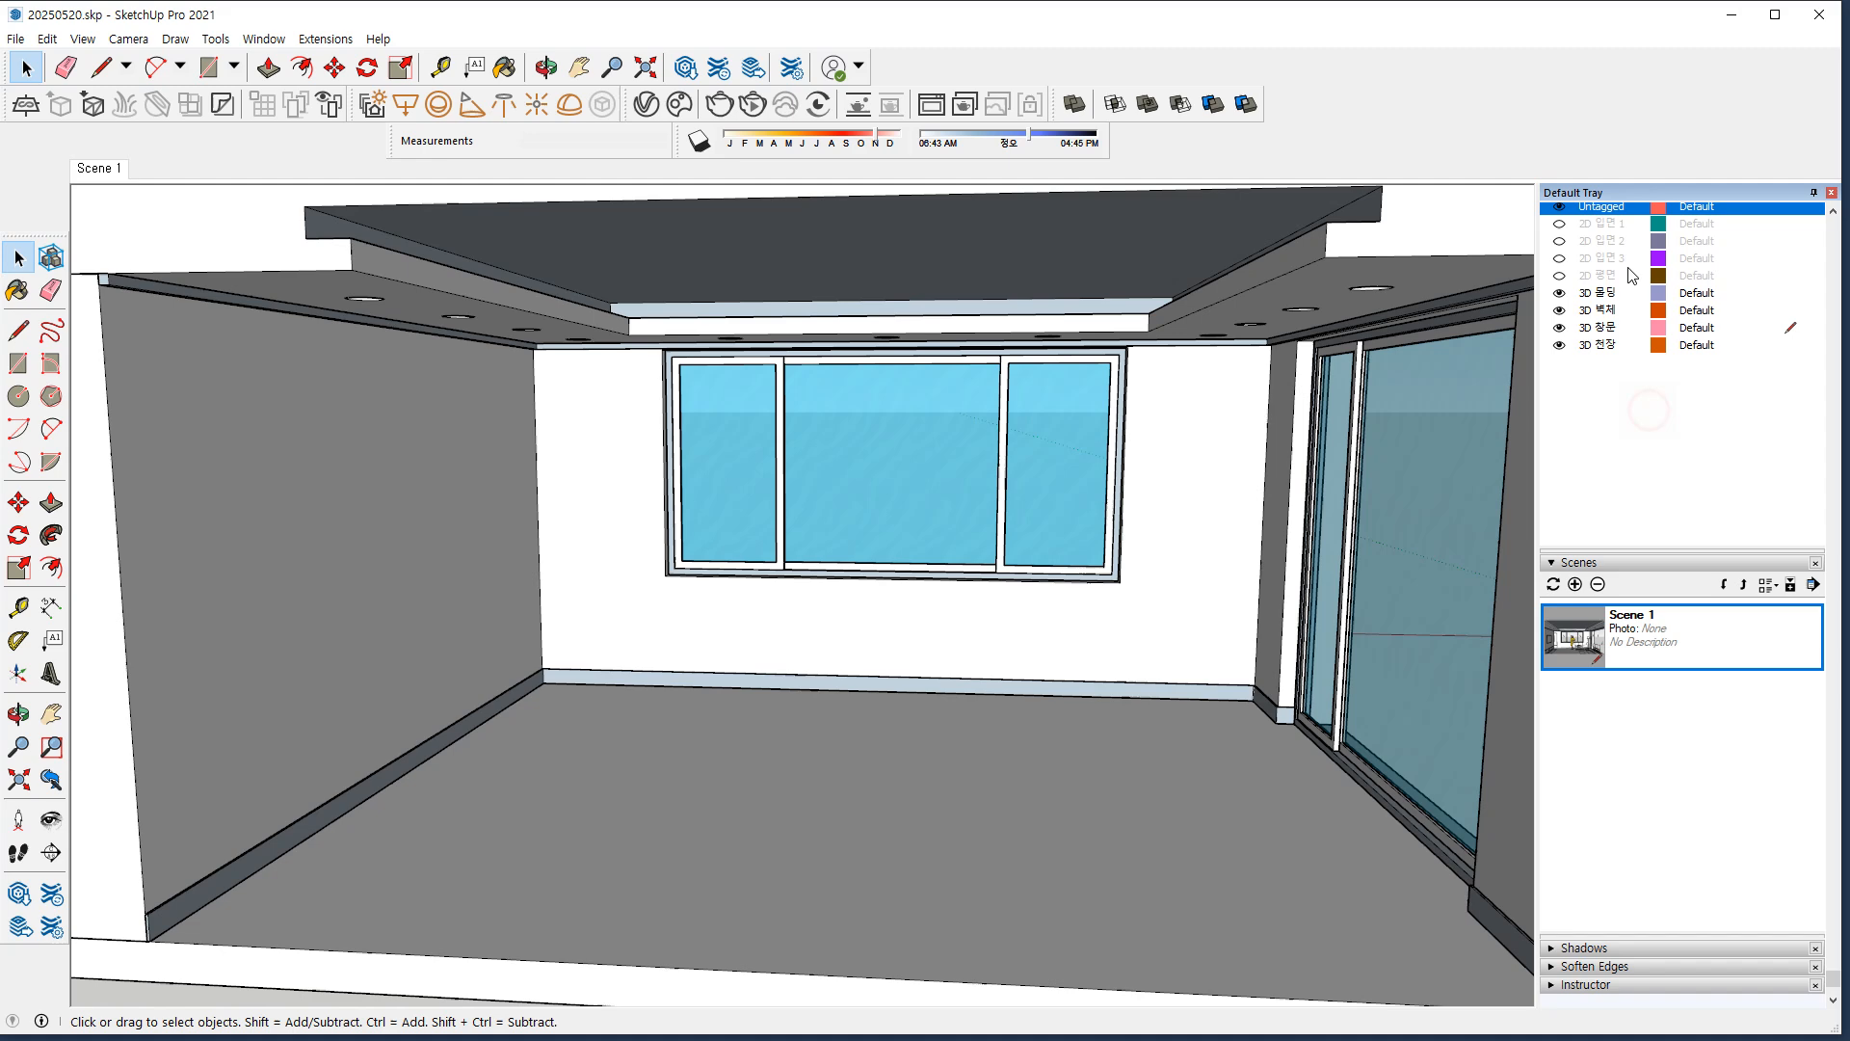
Add a tag named 3D 가구 and make it the current drawing tag.
scroll(1581, 292, "up", 3)
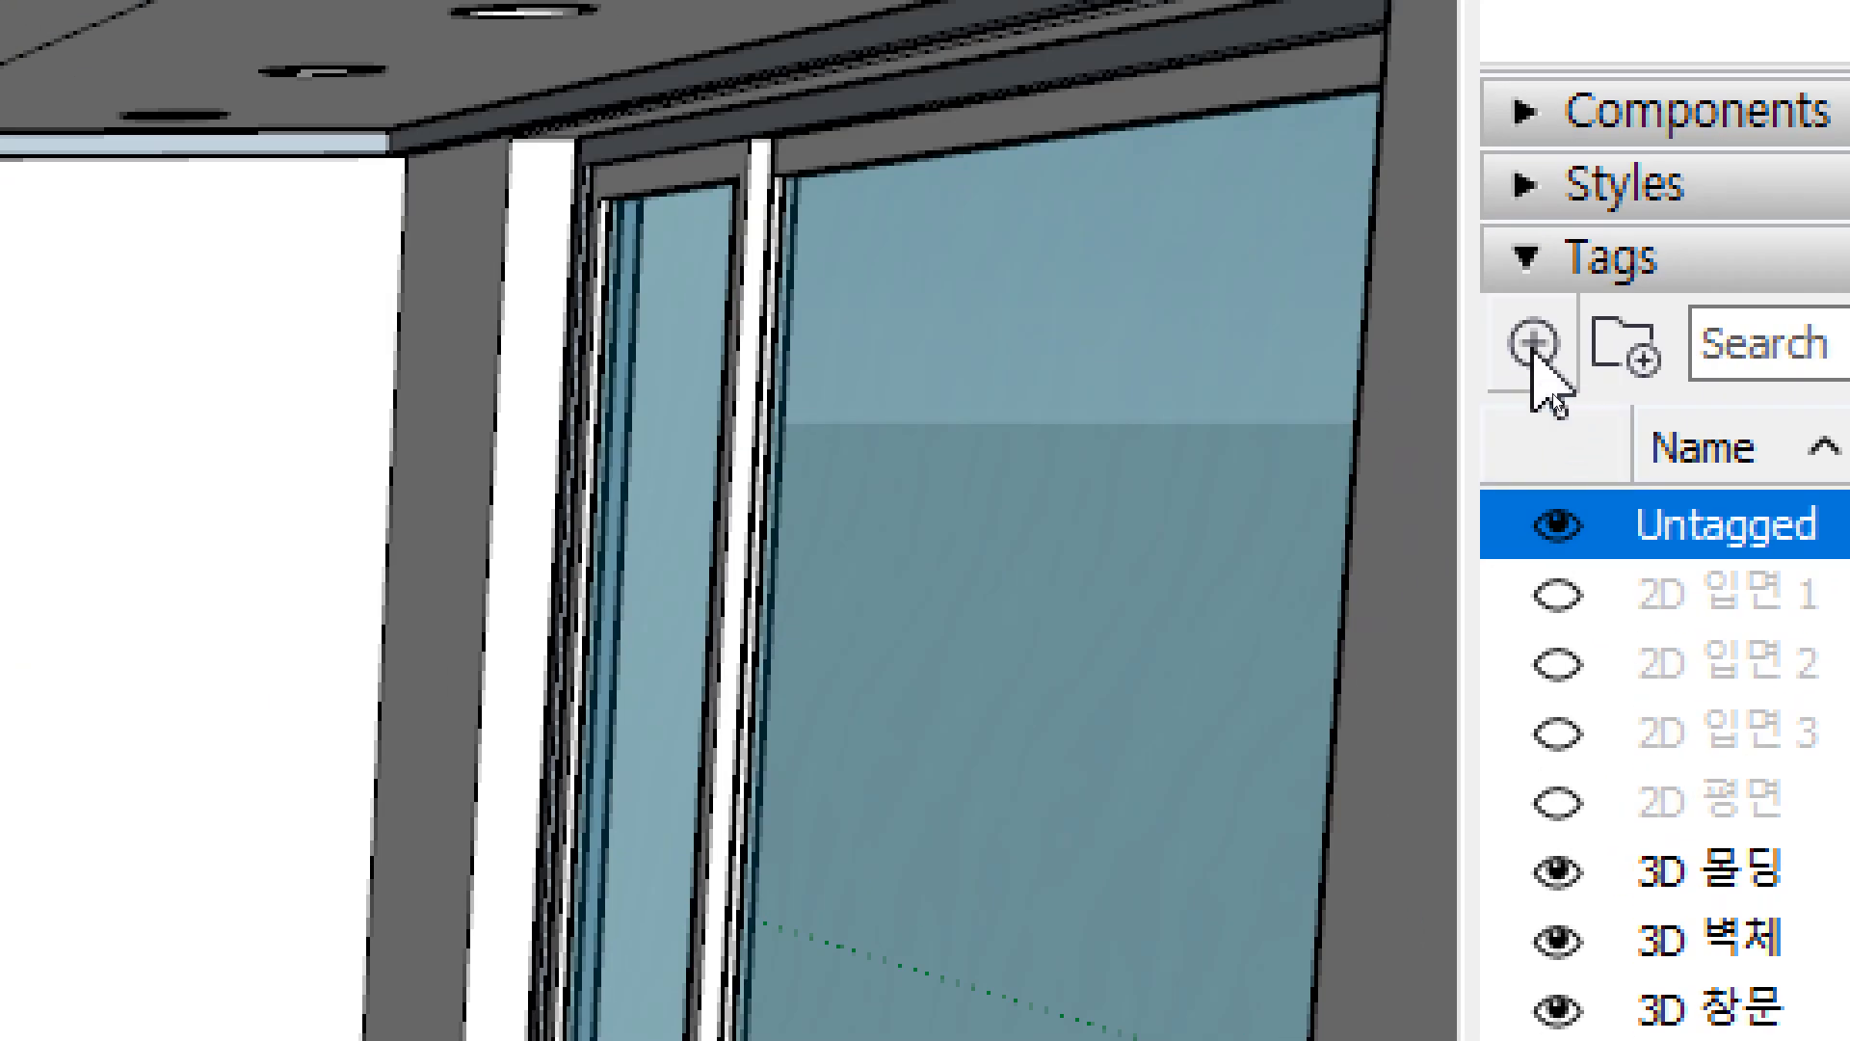
left_click(1553, 393)
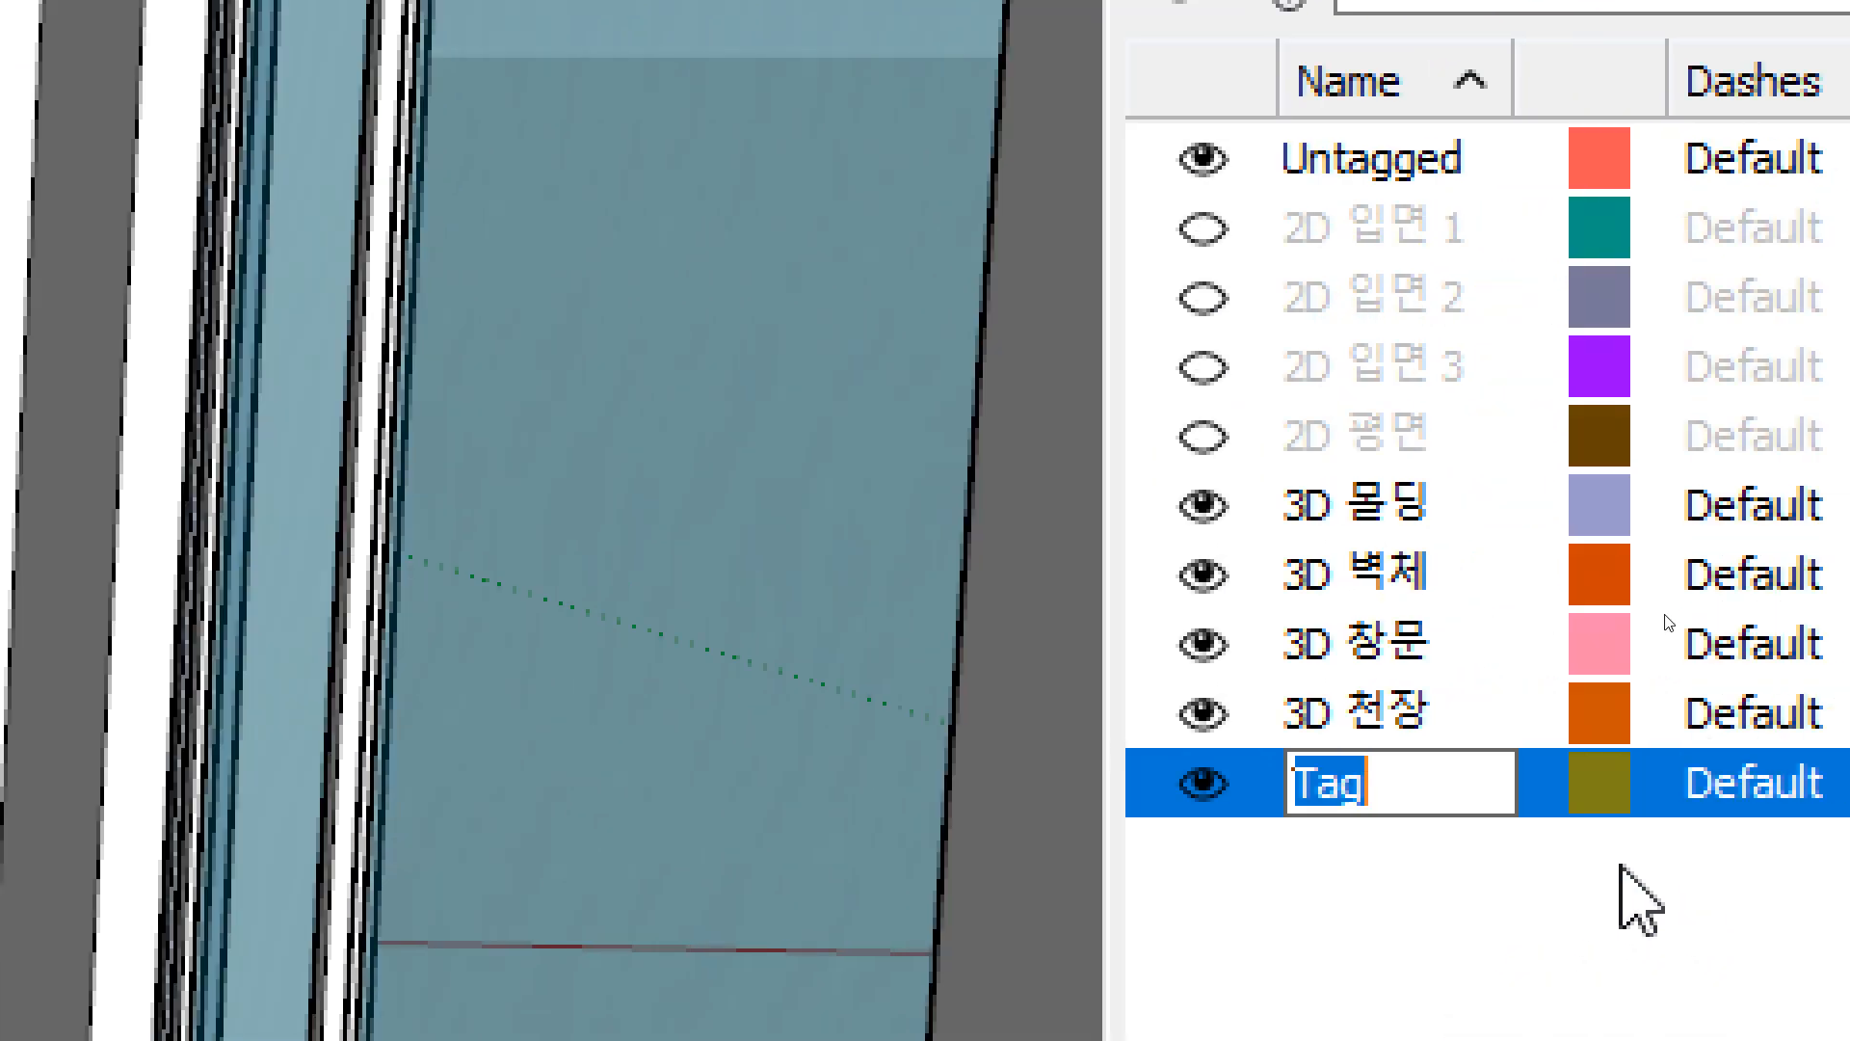
type("3D")
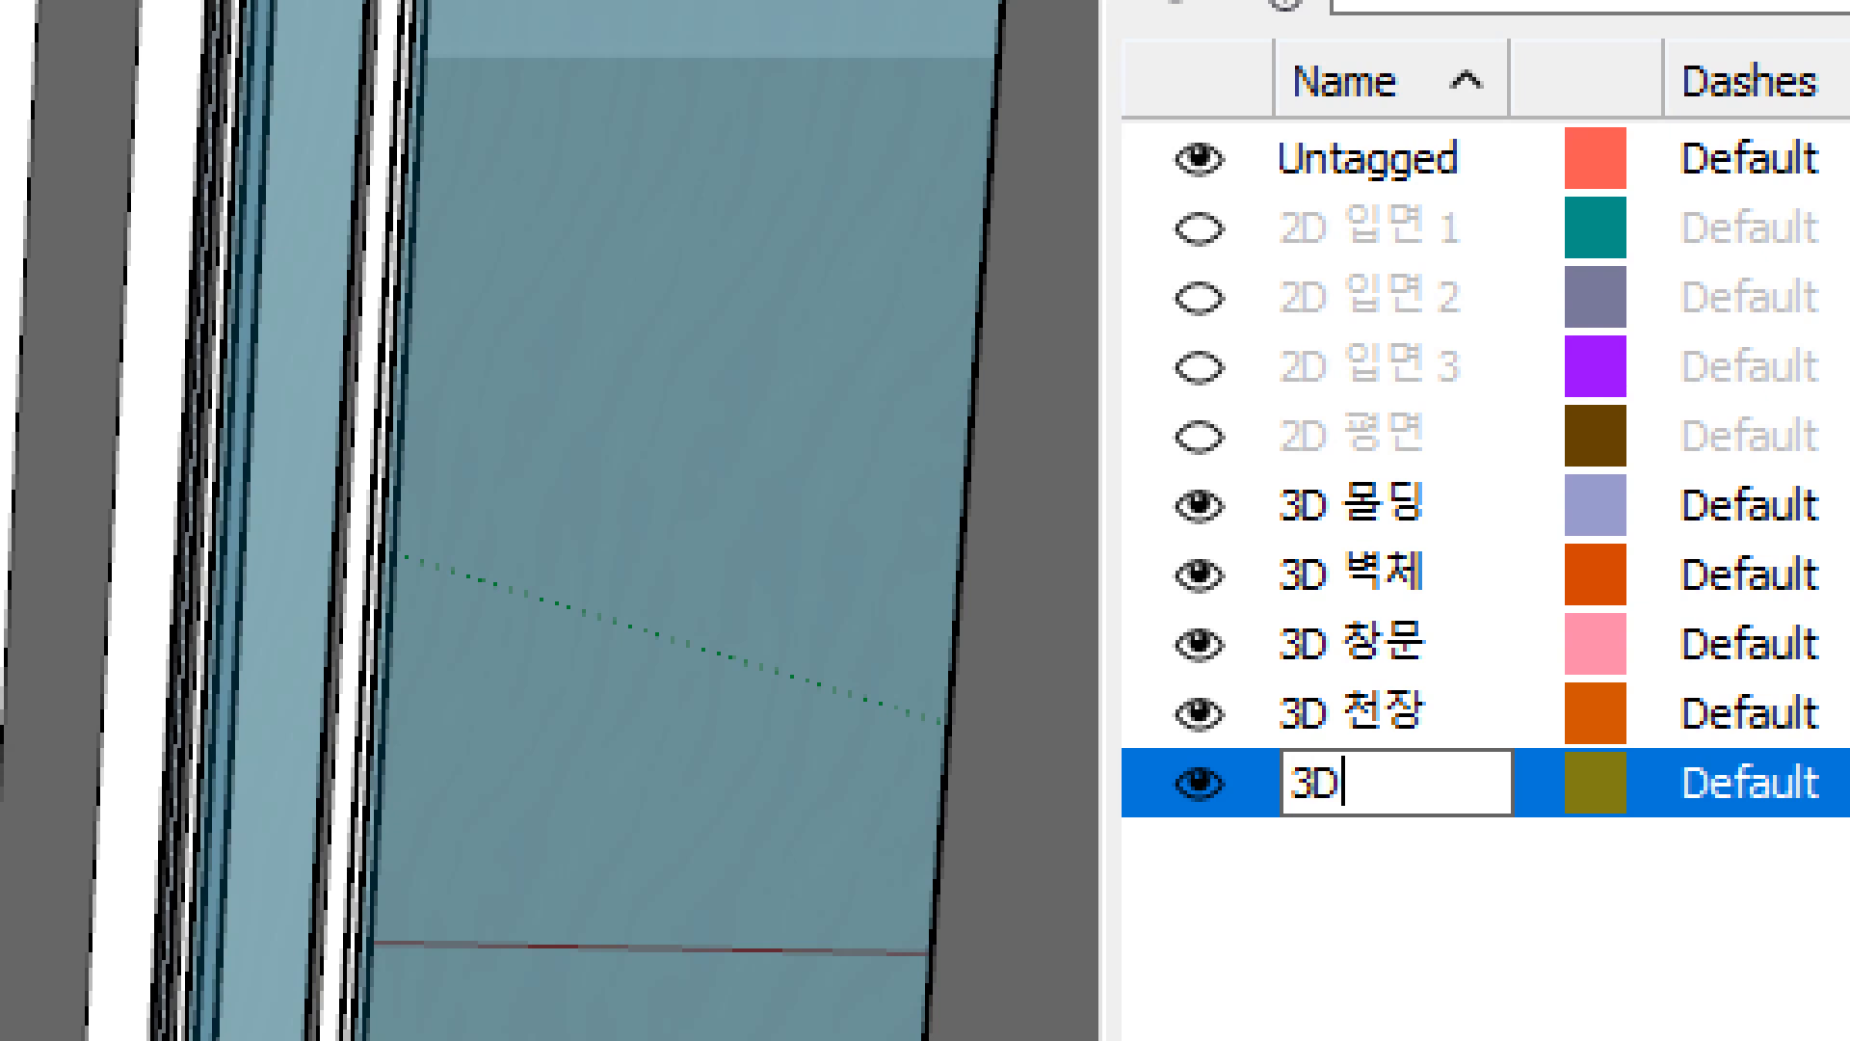
type(" 가구")
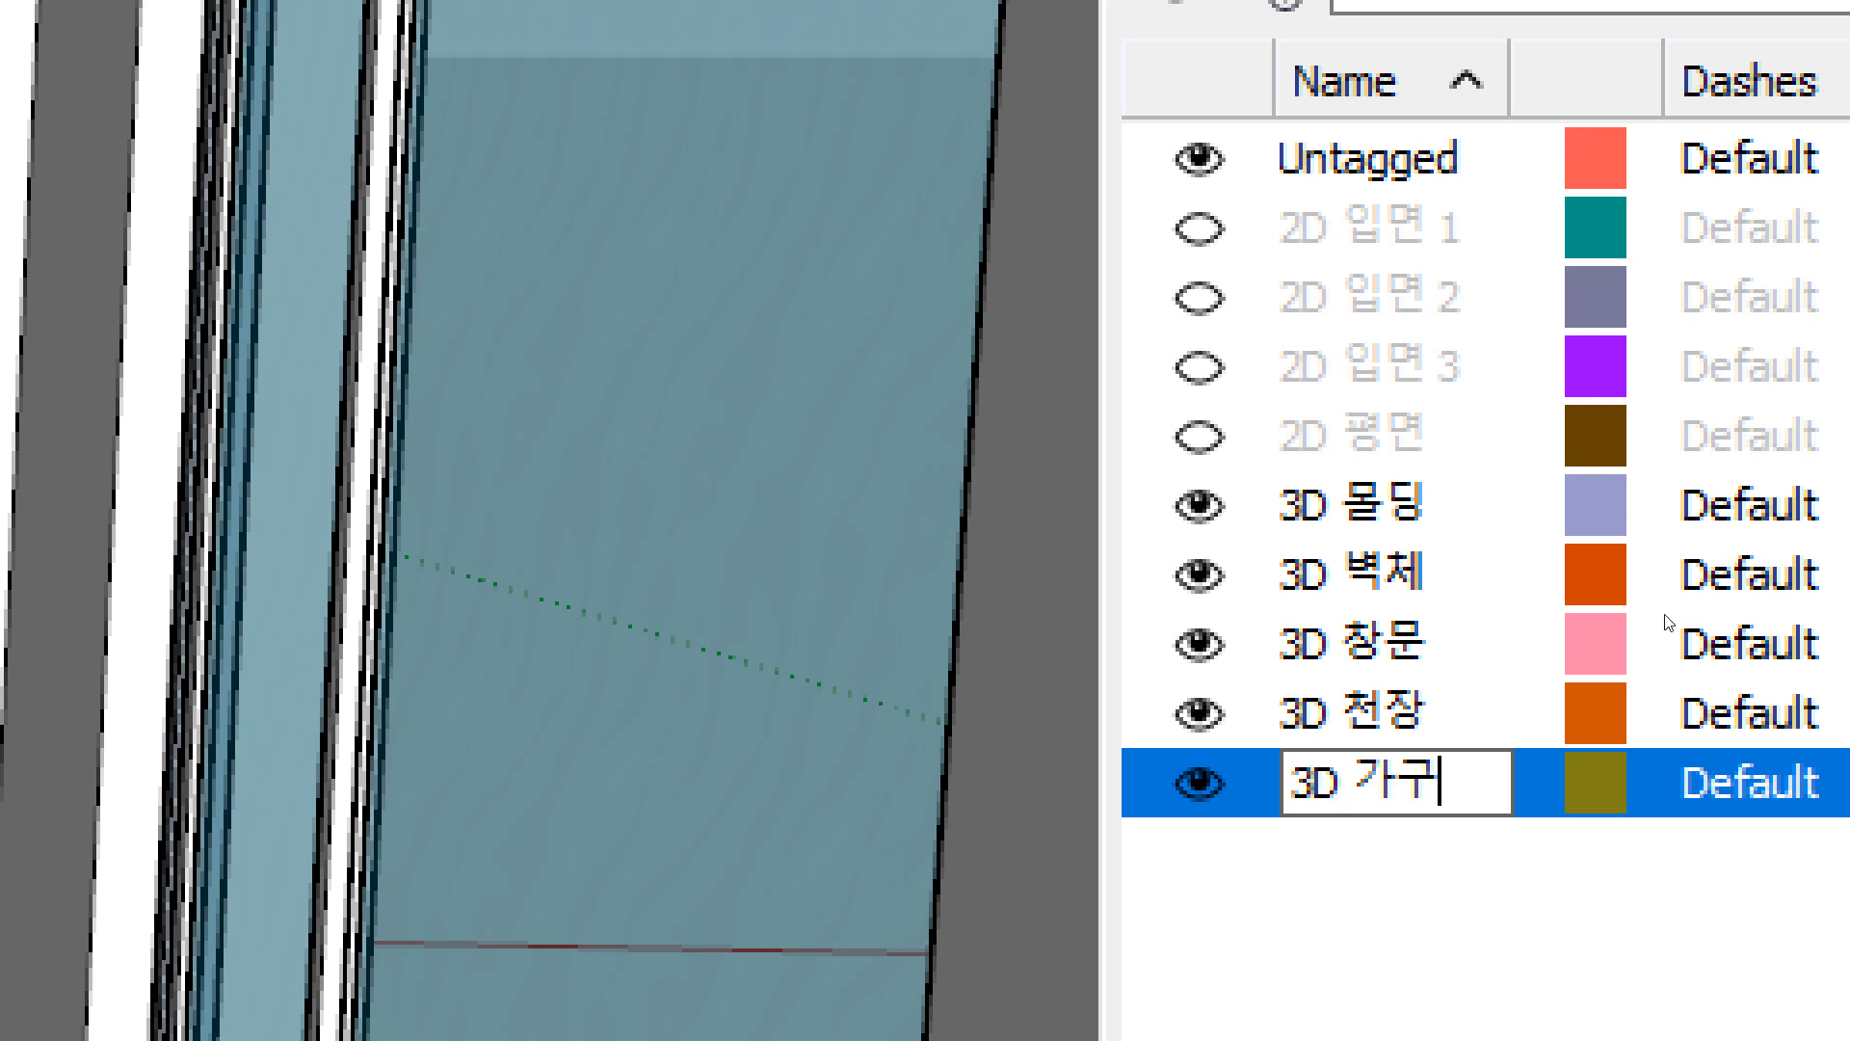
key("Return")
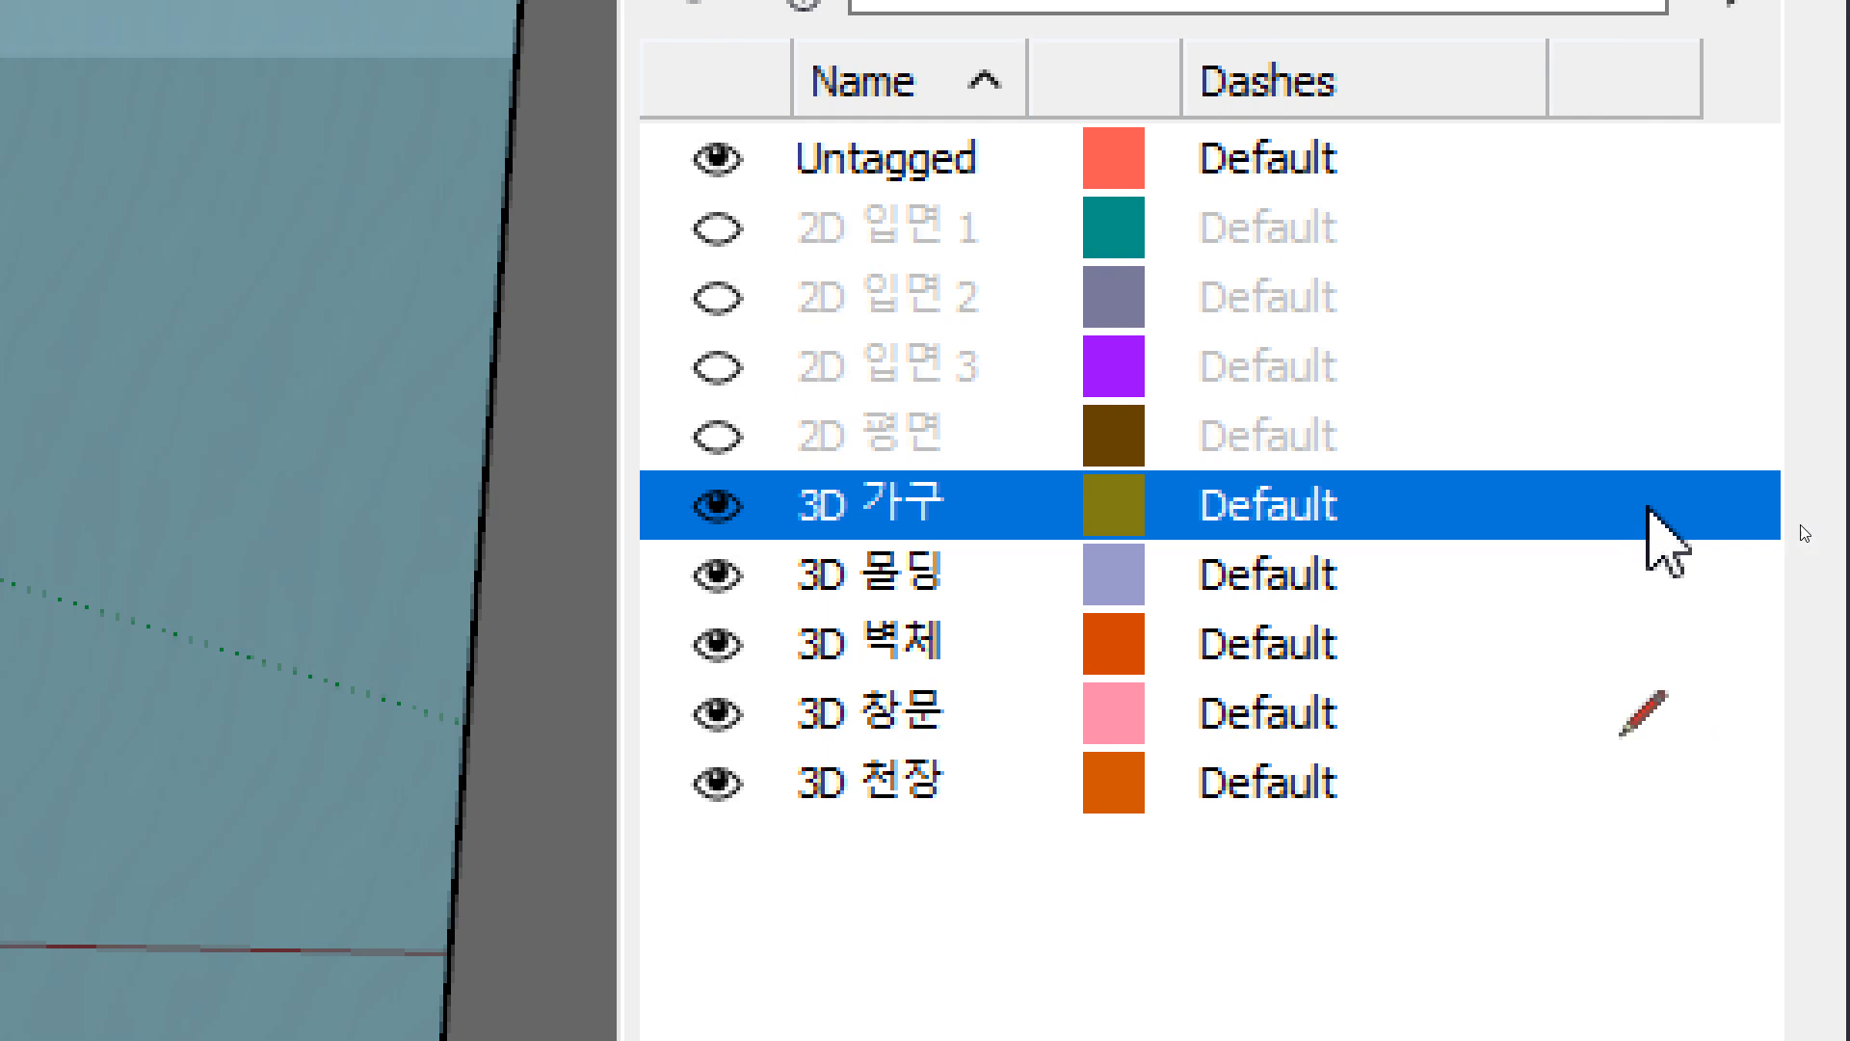
left_click(1612, 506)
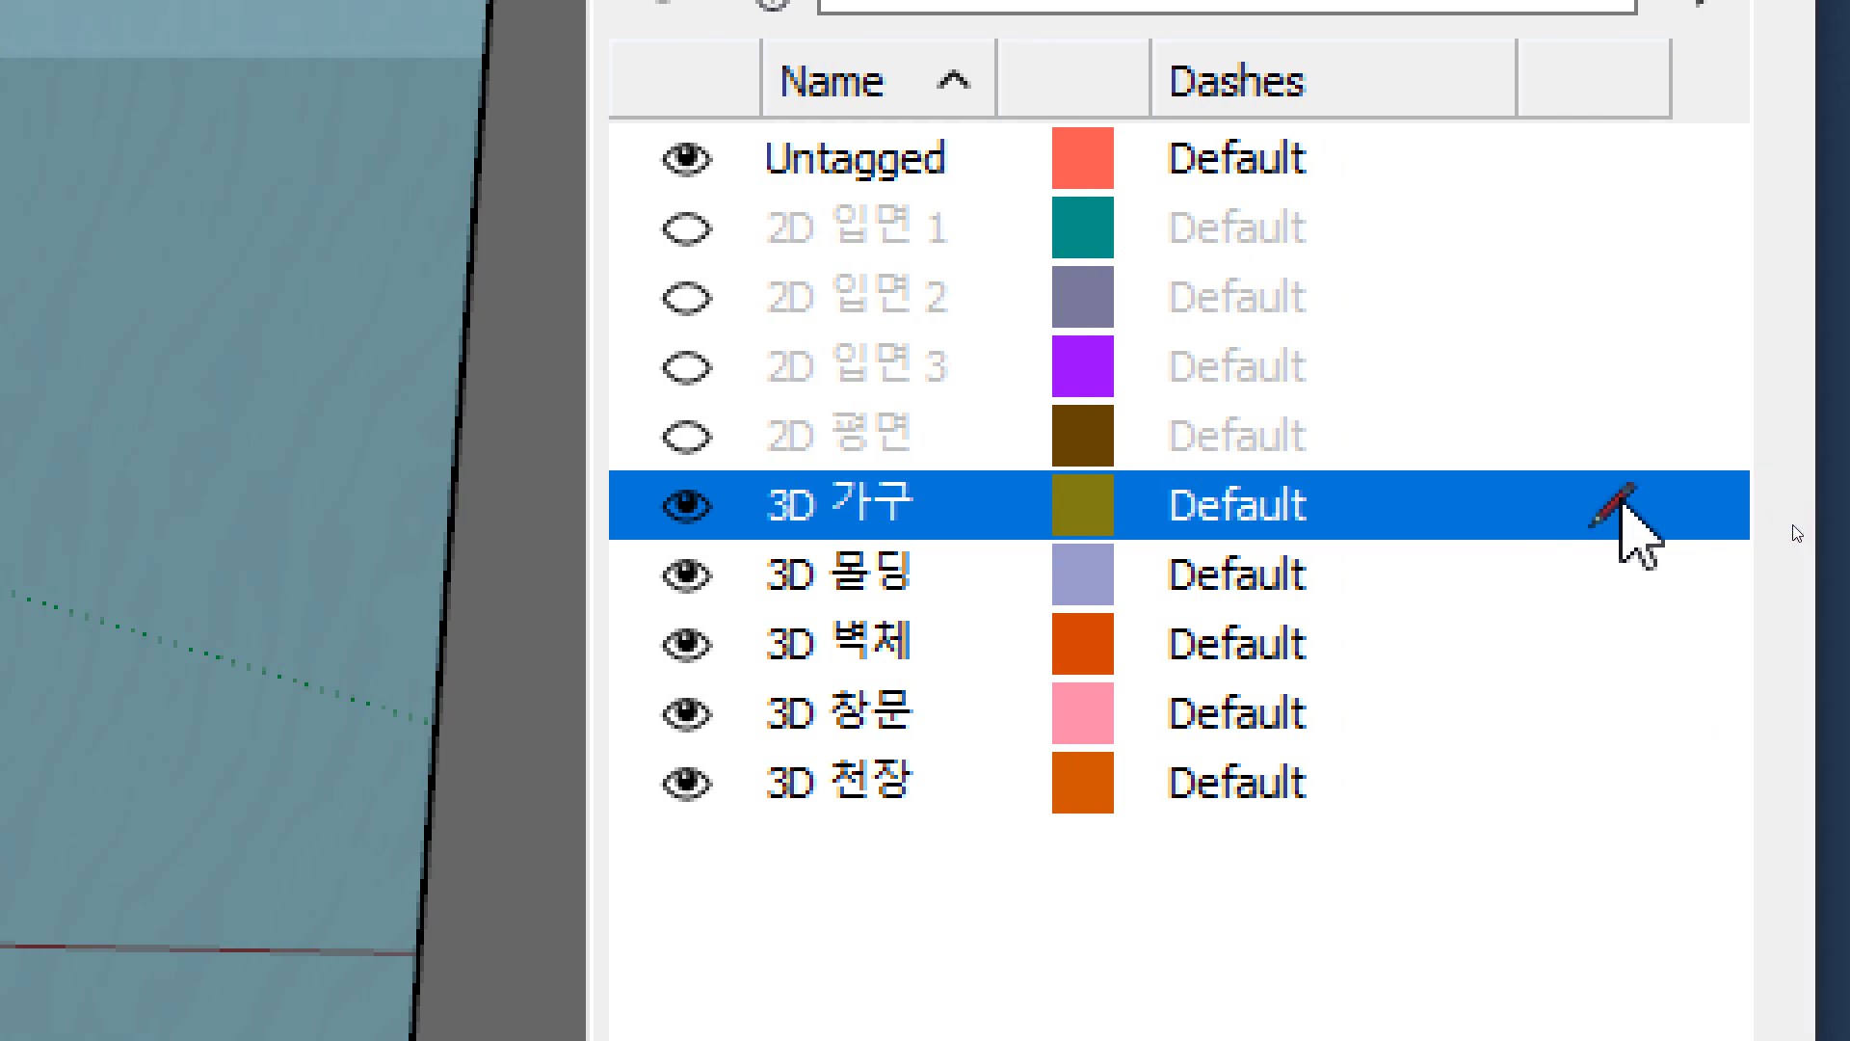
Hide the 3D 몰딩, 3D 벽체, 3D 창문 and 3D 천장 tags.
left_click(687, 575)
left_click(687, 645)
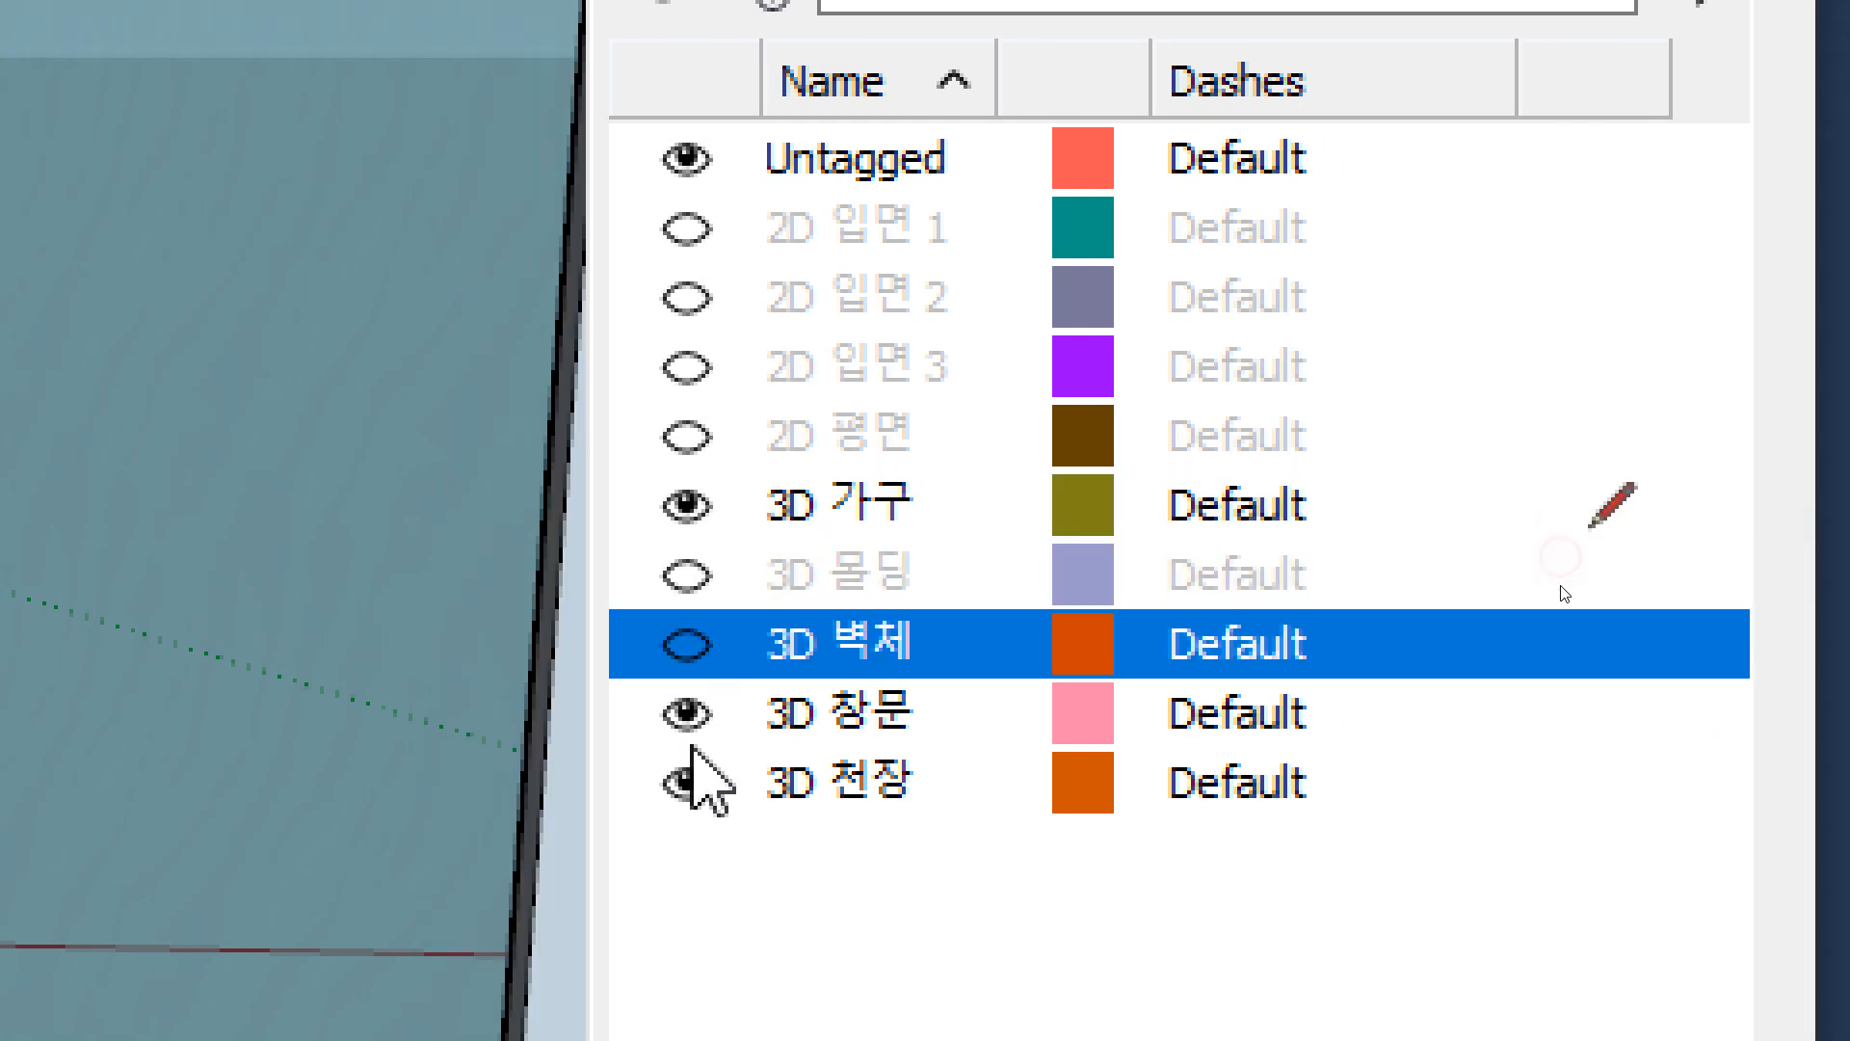
left_click(687, 714)
left_click(684, 784)
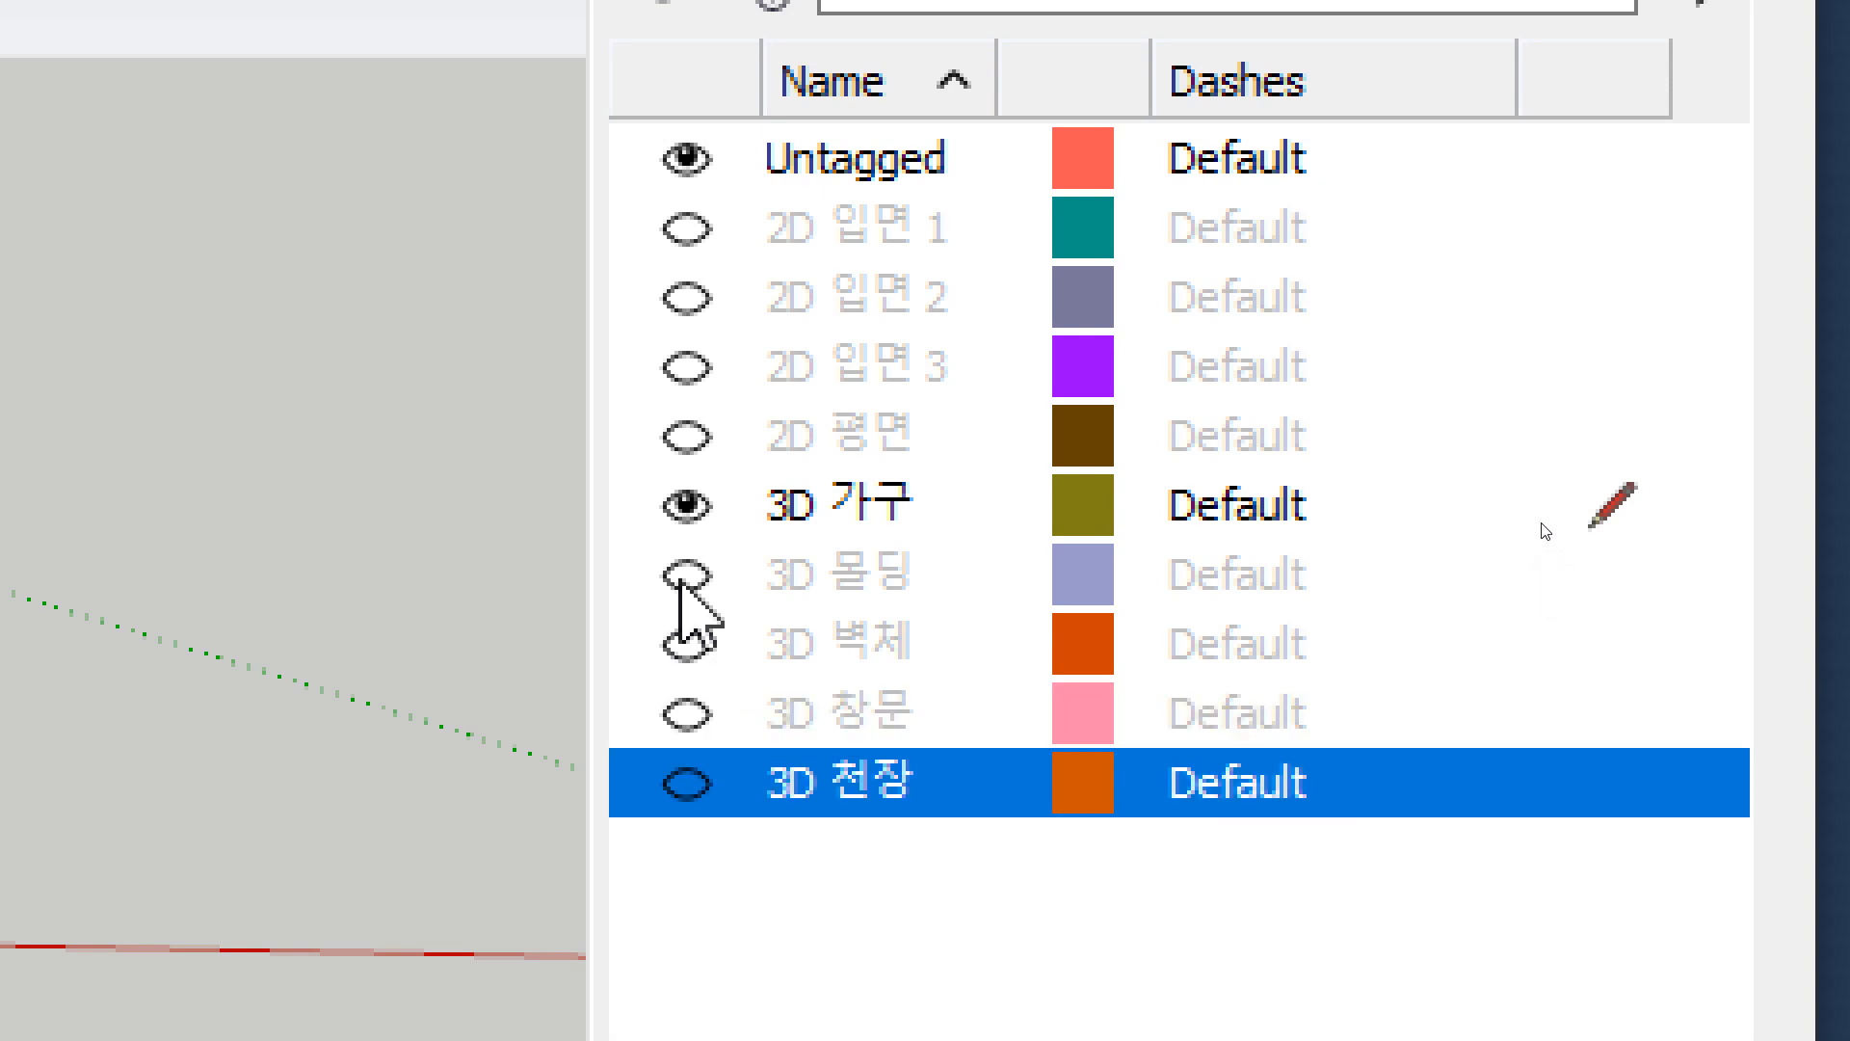
Show the 2D 평면, 2D 입면 3, 2D 입면 2 and 2D 입면 1 tags.
left_click(687, 436)
left_click(687, 367)
left_click(687, 298)
left_click(687, 228)
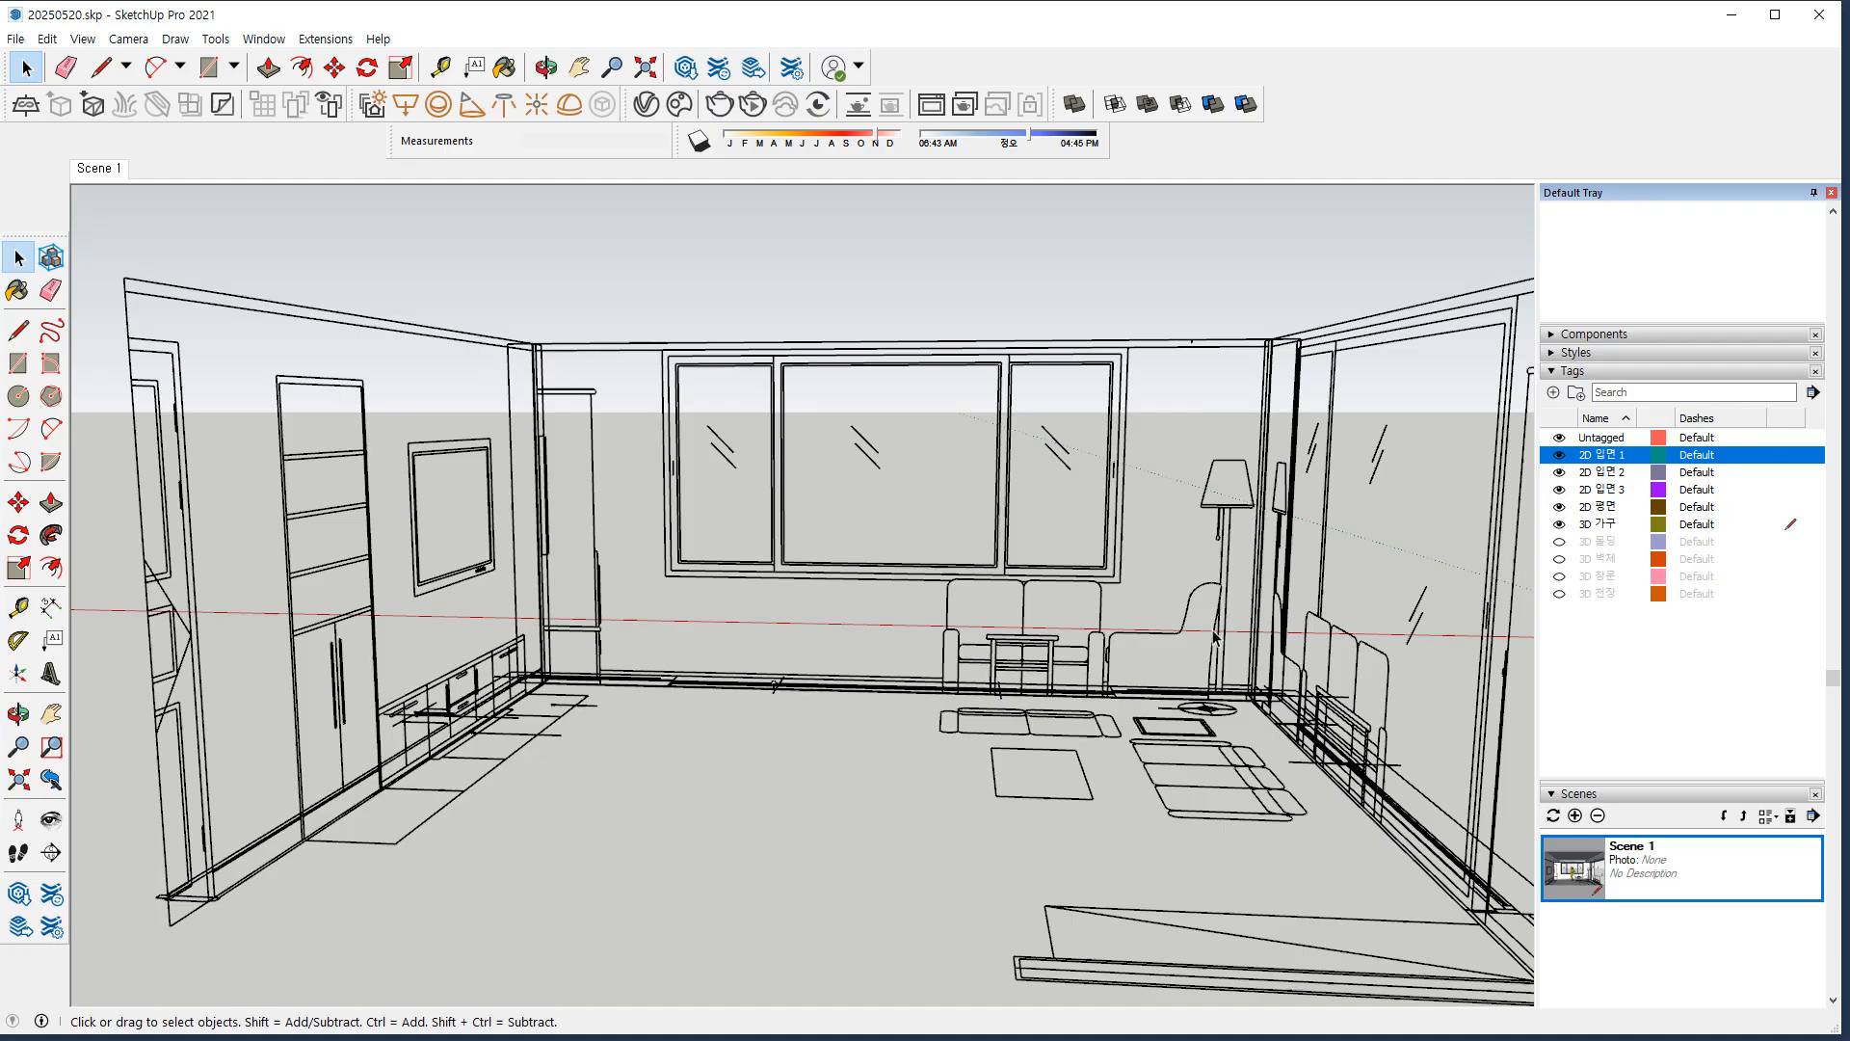
Try hiding the 2D 입면 1 and 2D 입면 3 tags, and restore both.
middle_click_drag(1220, 636, 371, 800)
scroll(369, 799, "up", 2)
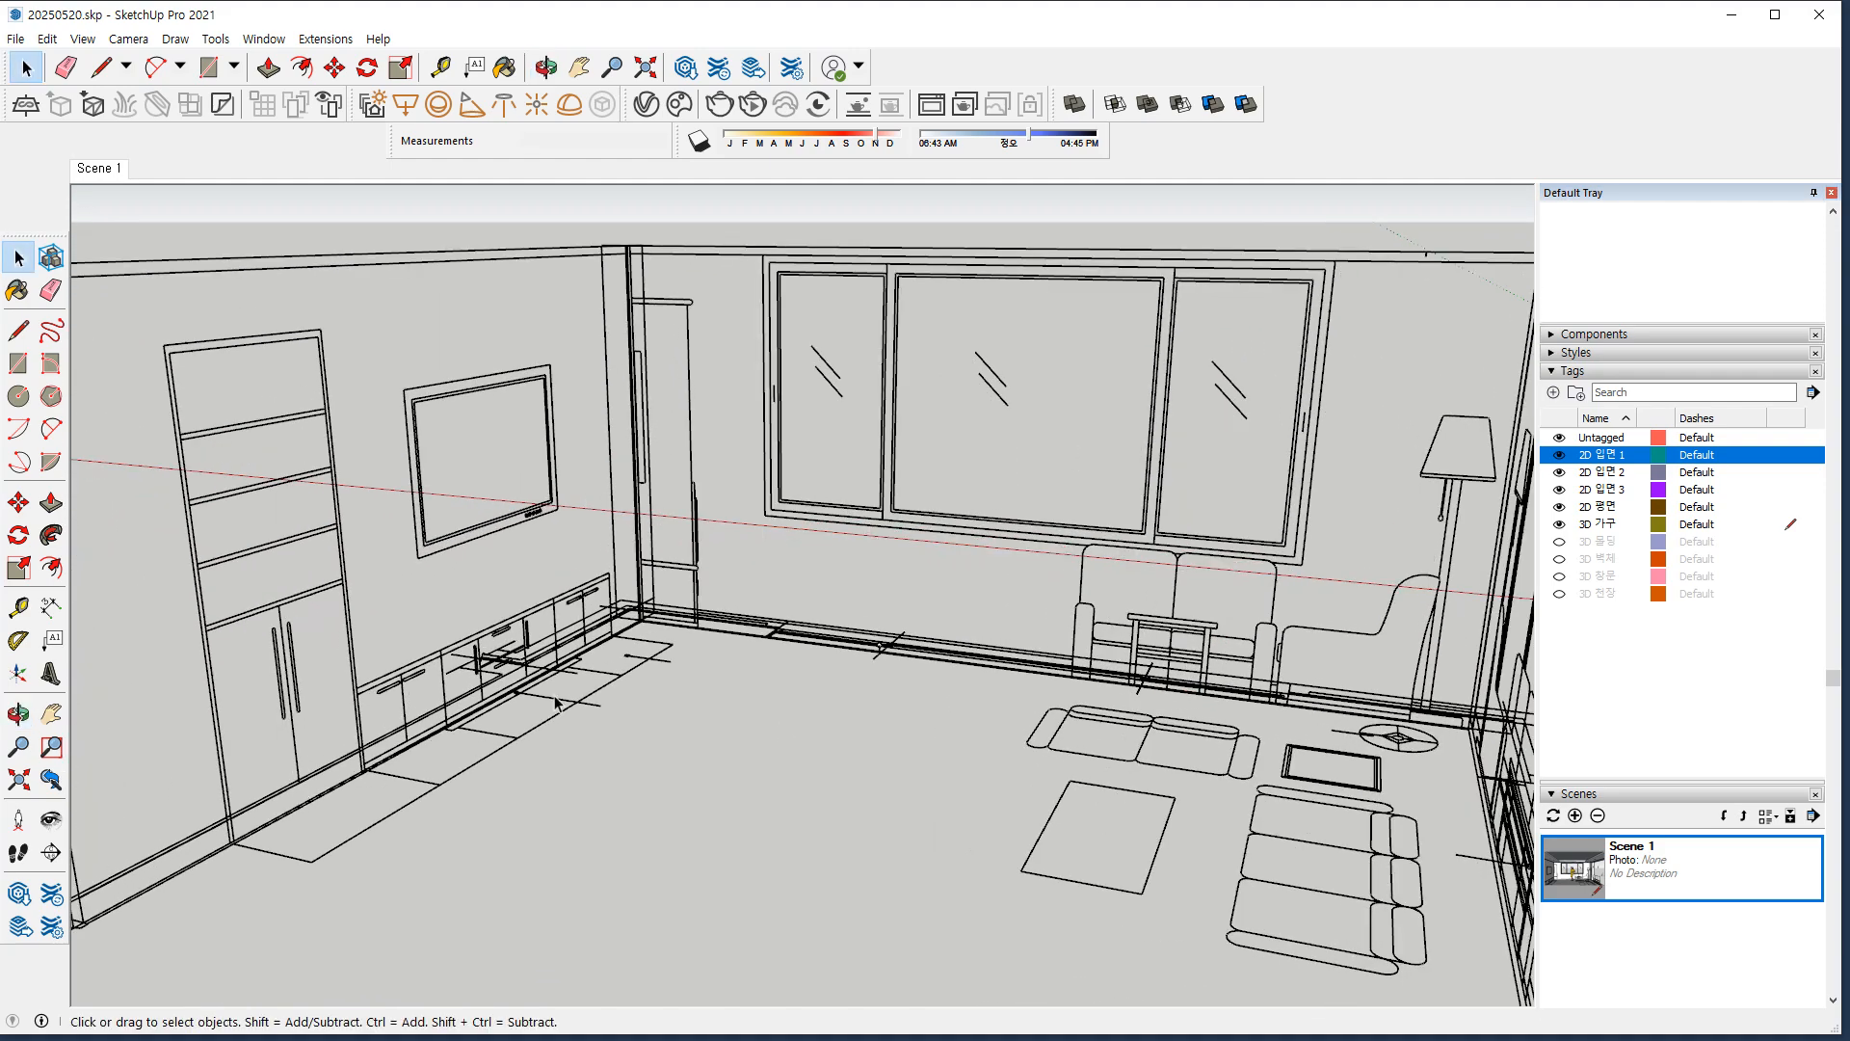
left_click(1560, 456)
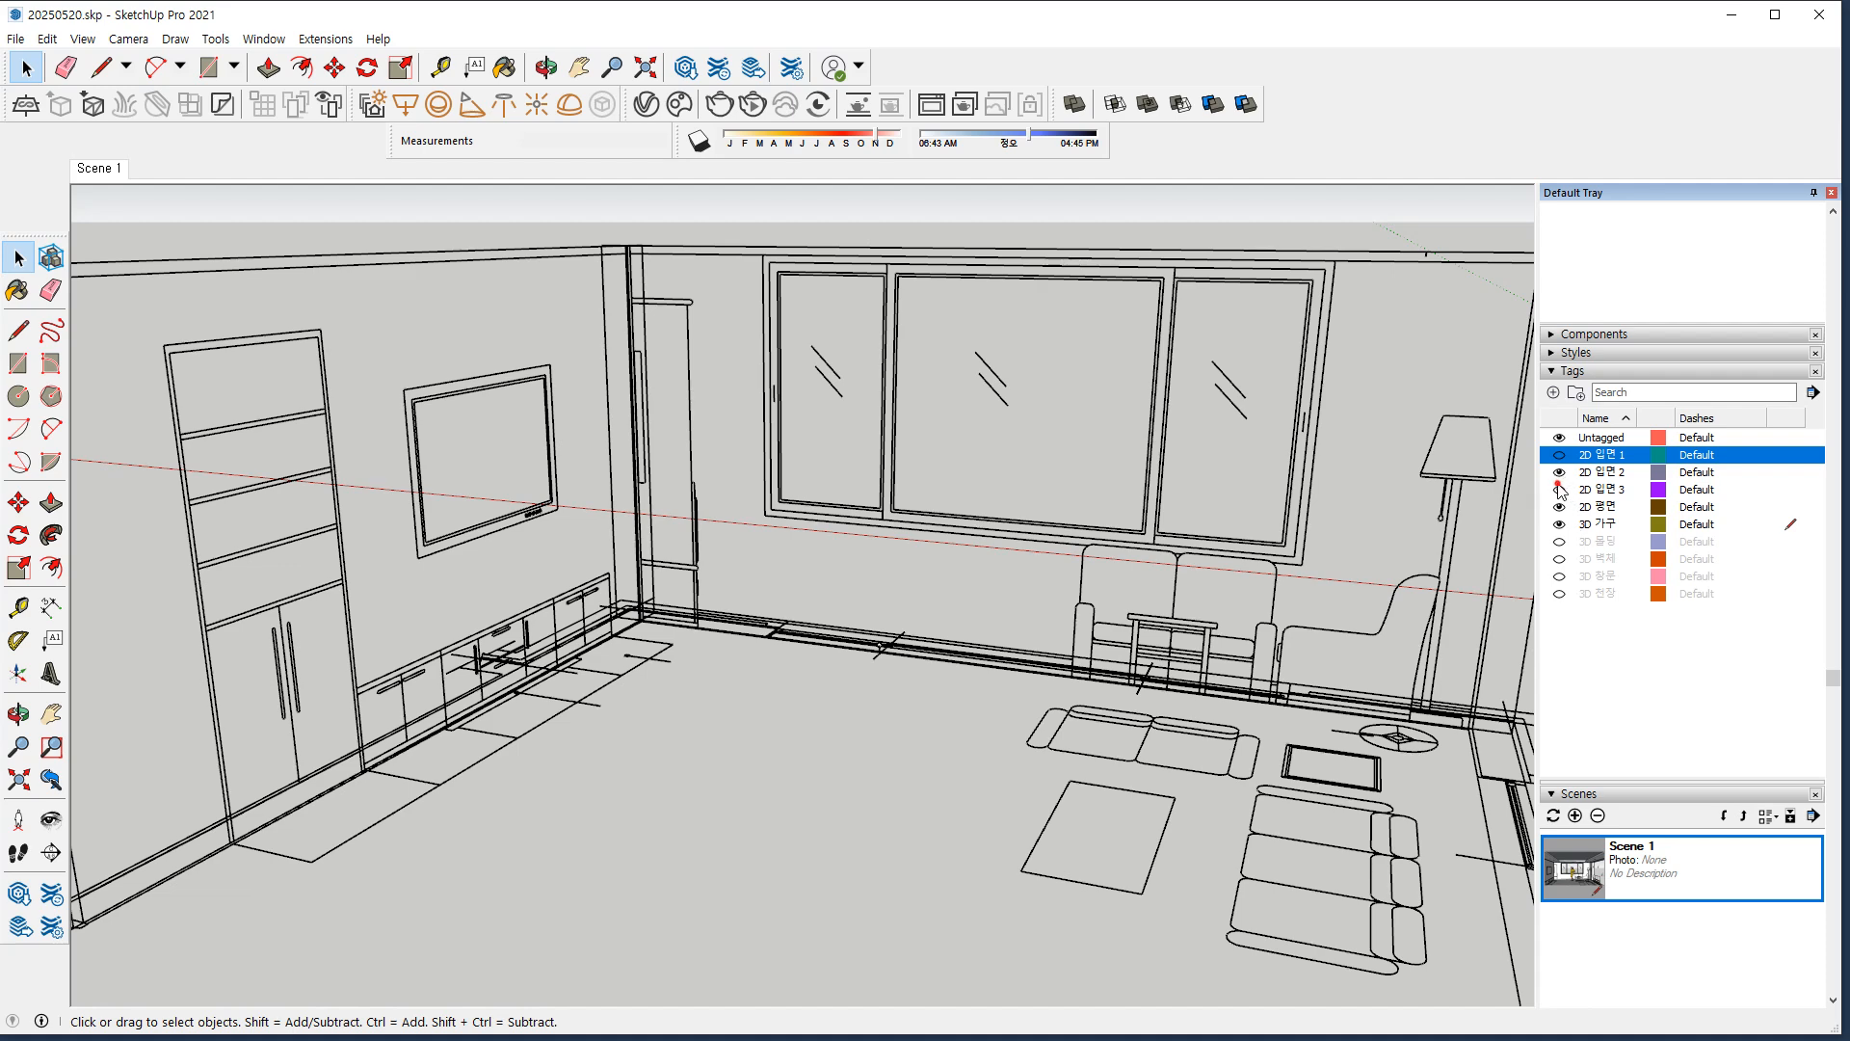
left_click(1560, 489)
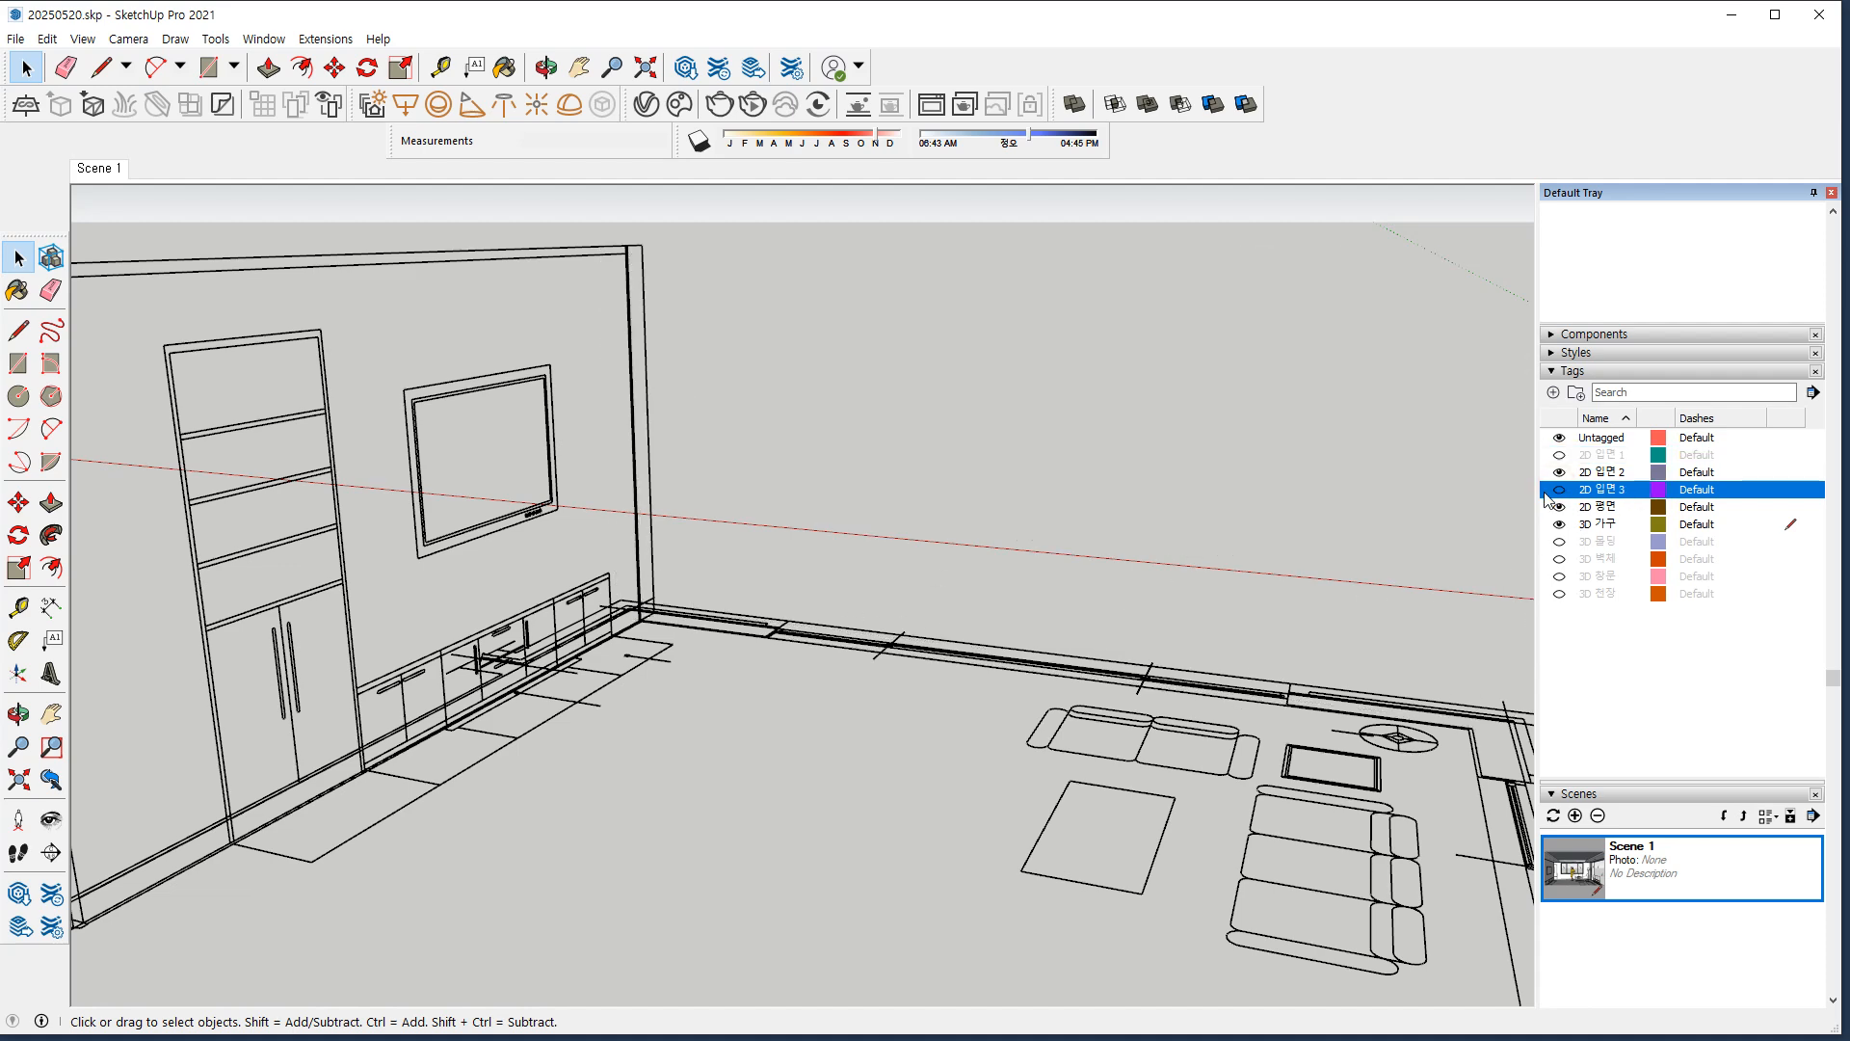
left_click(1559, 490)
left_click(1561, 455)
Draw a 2000 × 800 mm rectangle over the tall cabinet's outline on the TV-wall elevation, starting at its lower corner.
middle_click_drag(540, 552, 674, 646)
scroll(497, 703, "up", 3)
middle_click_drag(882, 794, 449, 795)
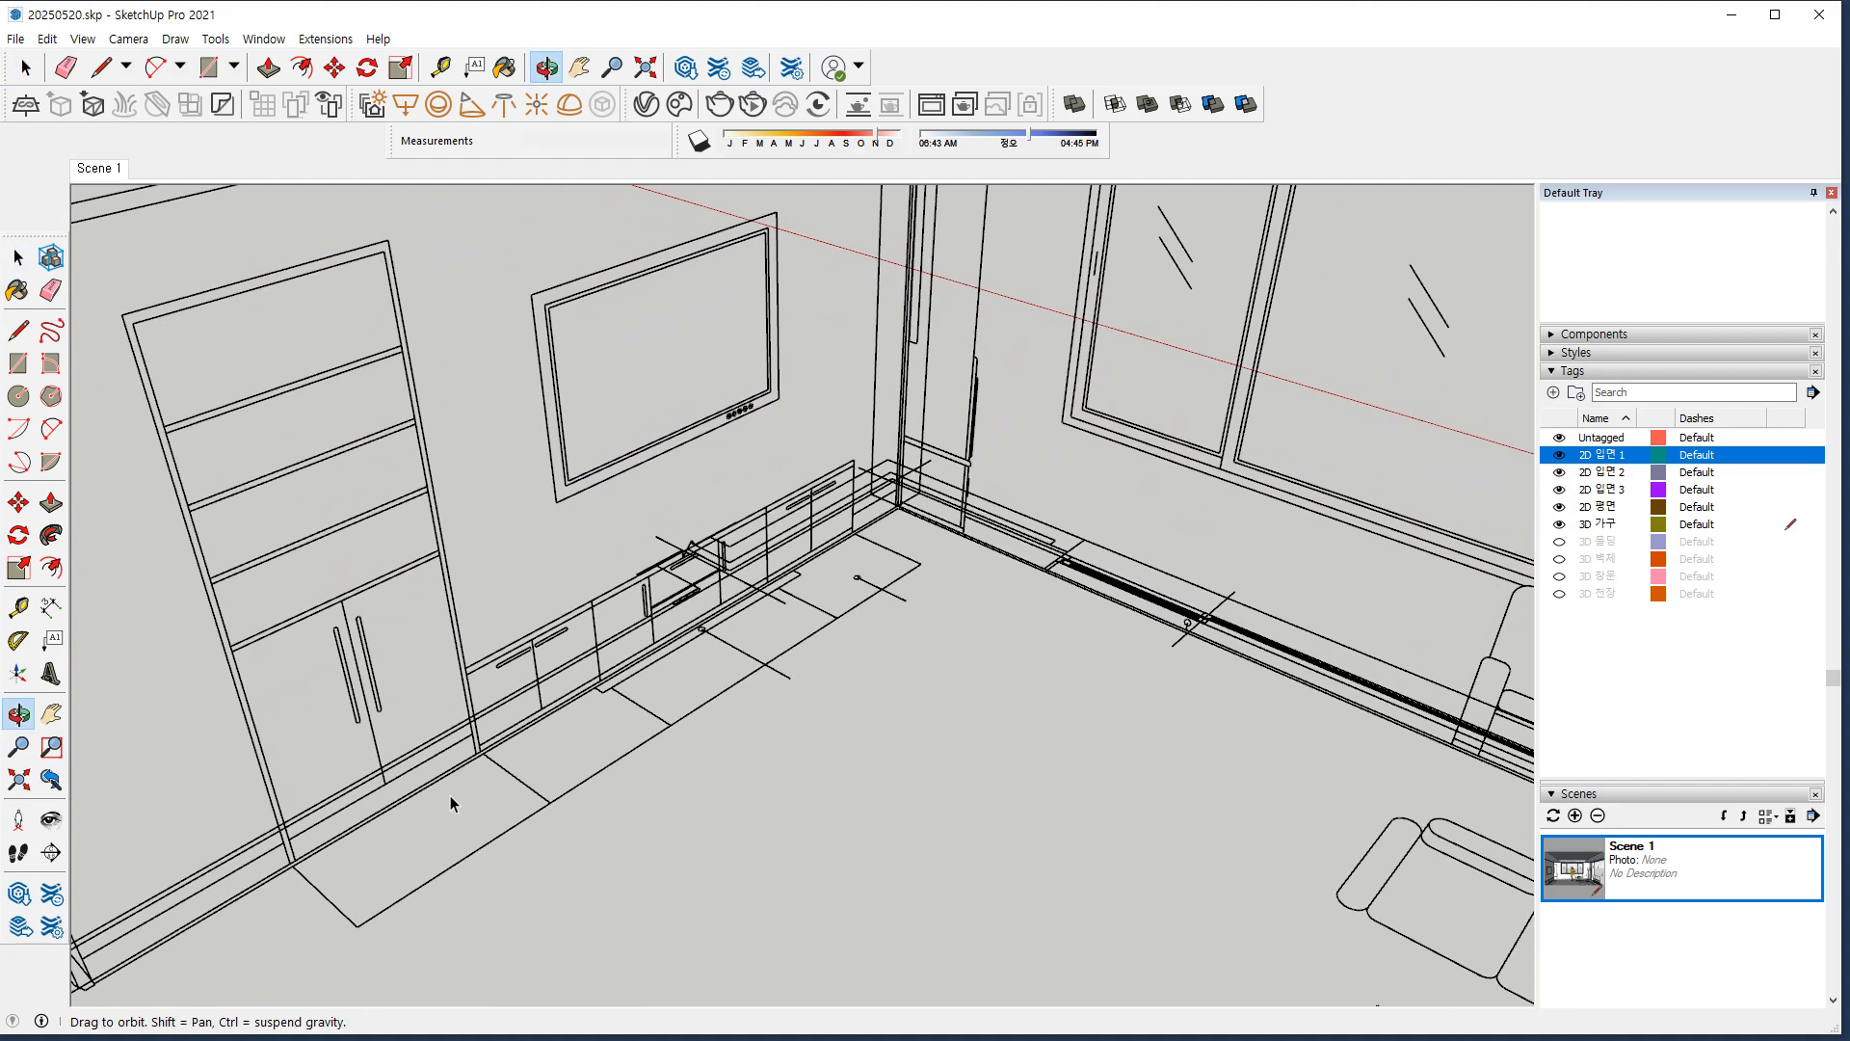
key("r")
scroll(289, 853, "up", 5)
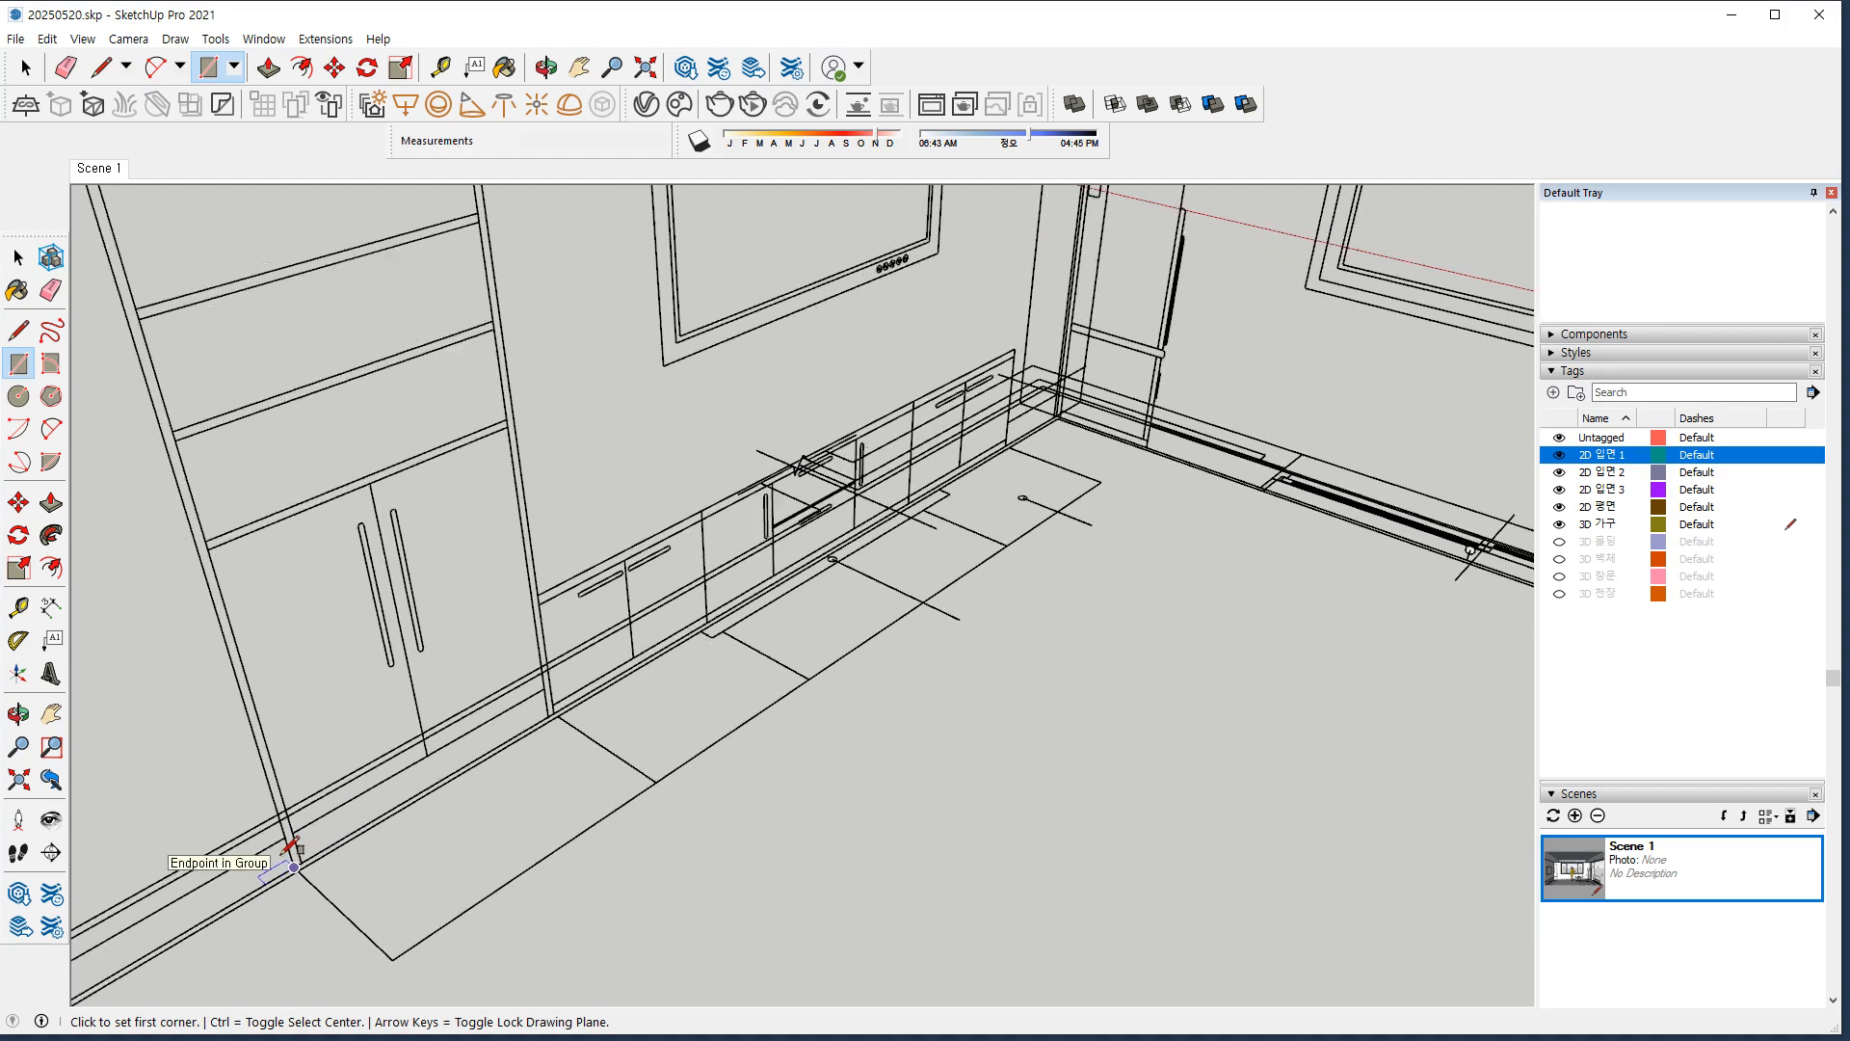
scroll(325, 873, "up", 4)
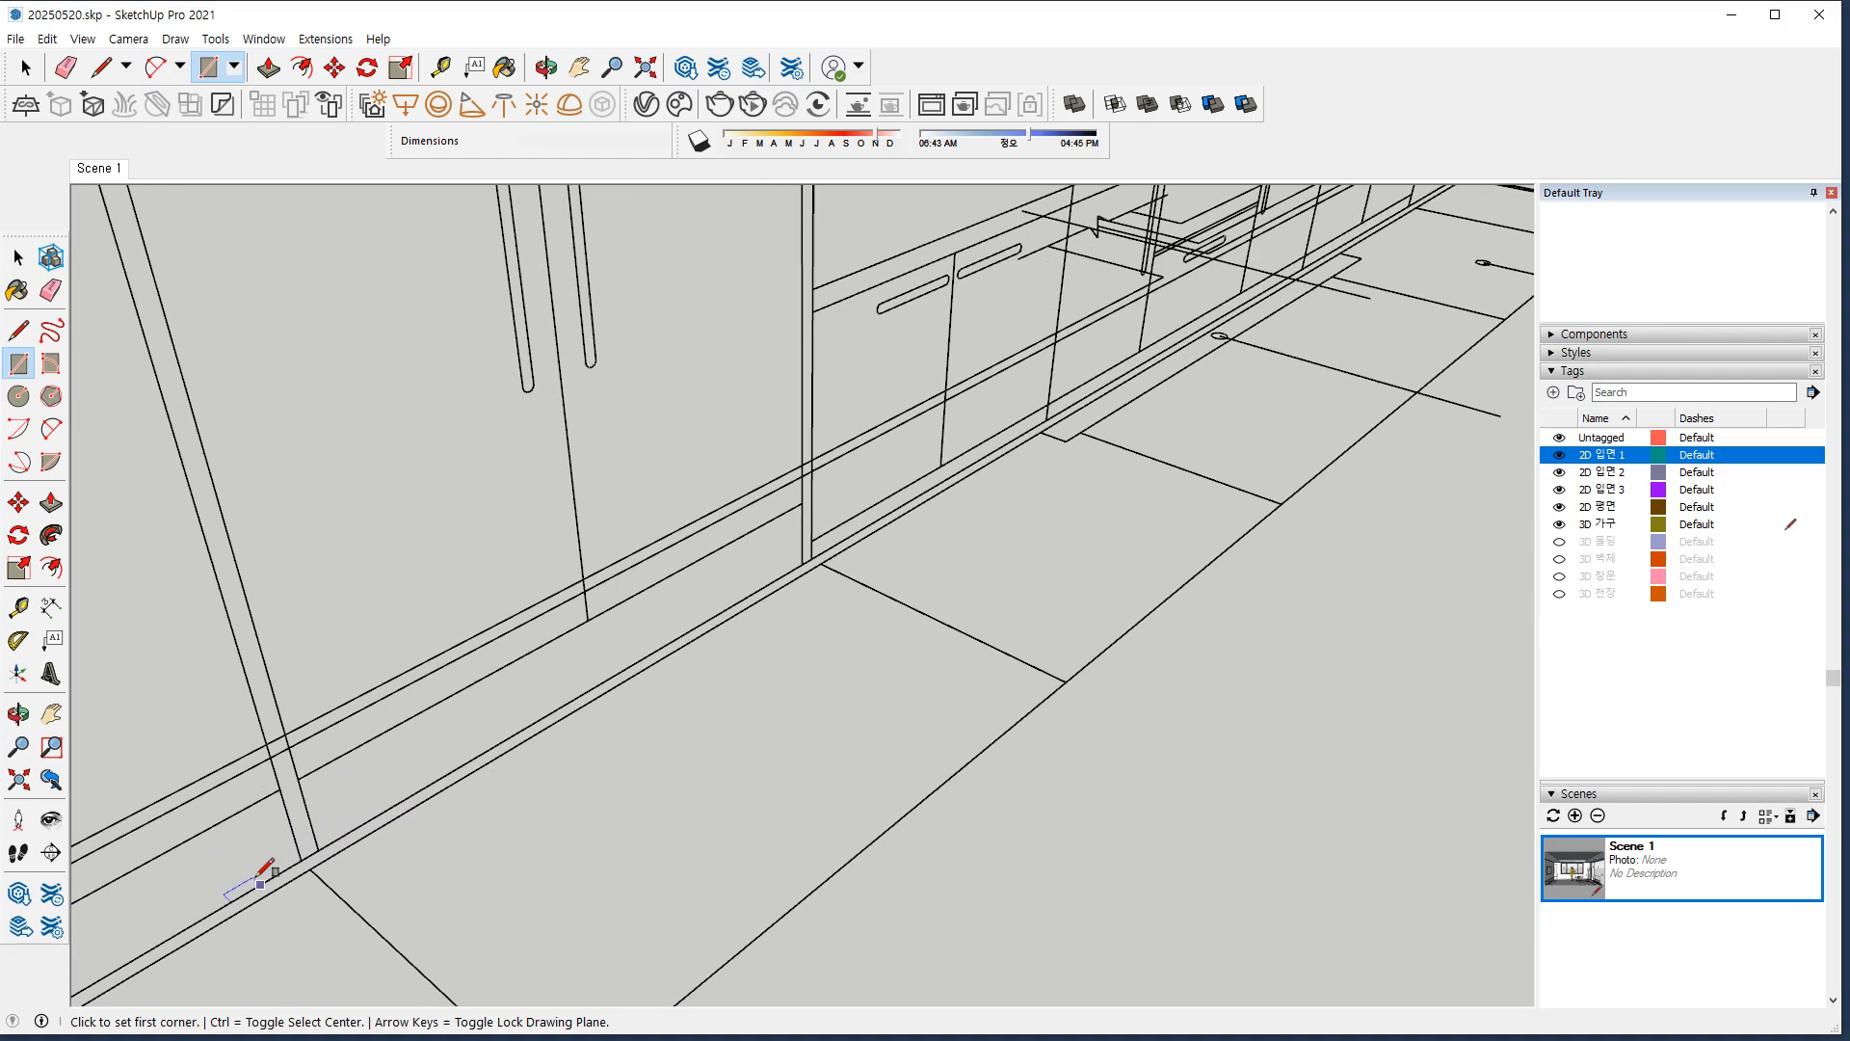
left_click(322, 852)
scroll(433, 624, "down", 6)
middle_click_drag(522, 300, 578, 645, "shift")
type("2000,800")
key("Return")
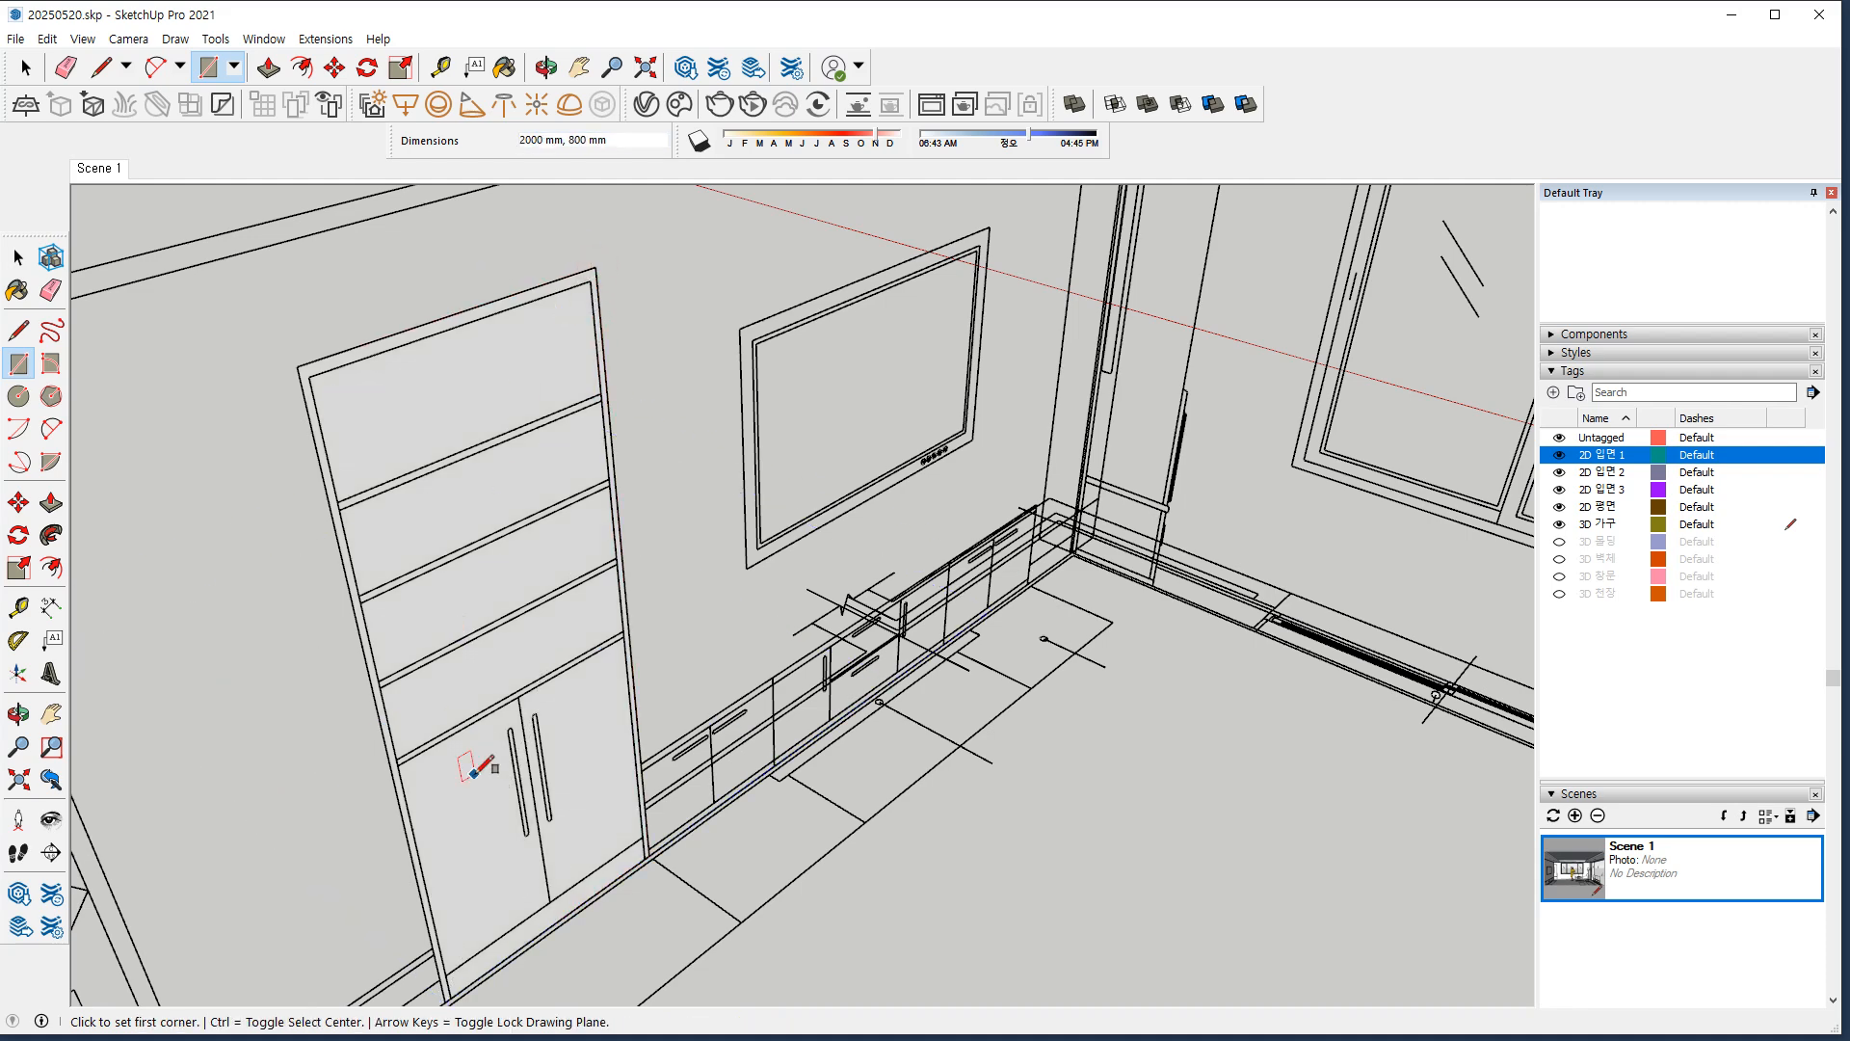
Trace the tall cabinet's four open shelf compartments with rectangles, making the uppermost one 760 × 300 mm.
scroll(372, 372, "up", 1)
left_click(333, 526)
left_click(637, 262)
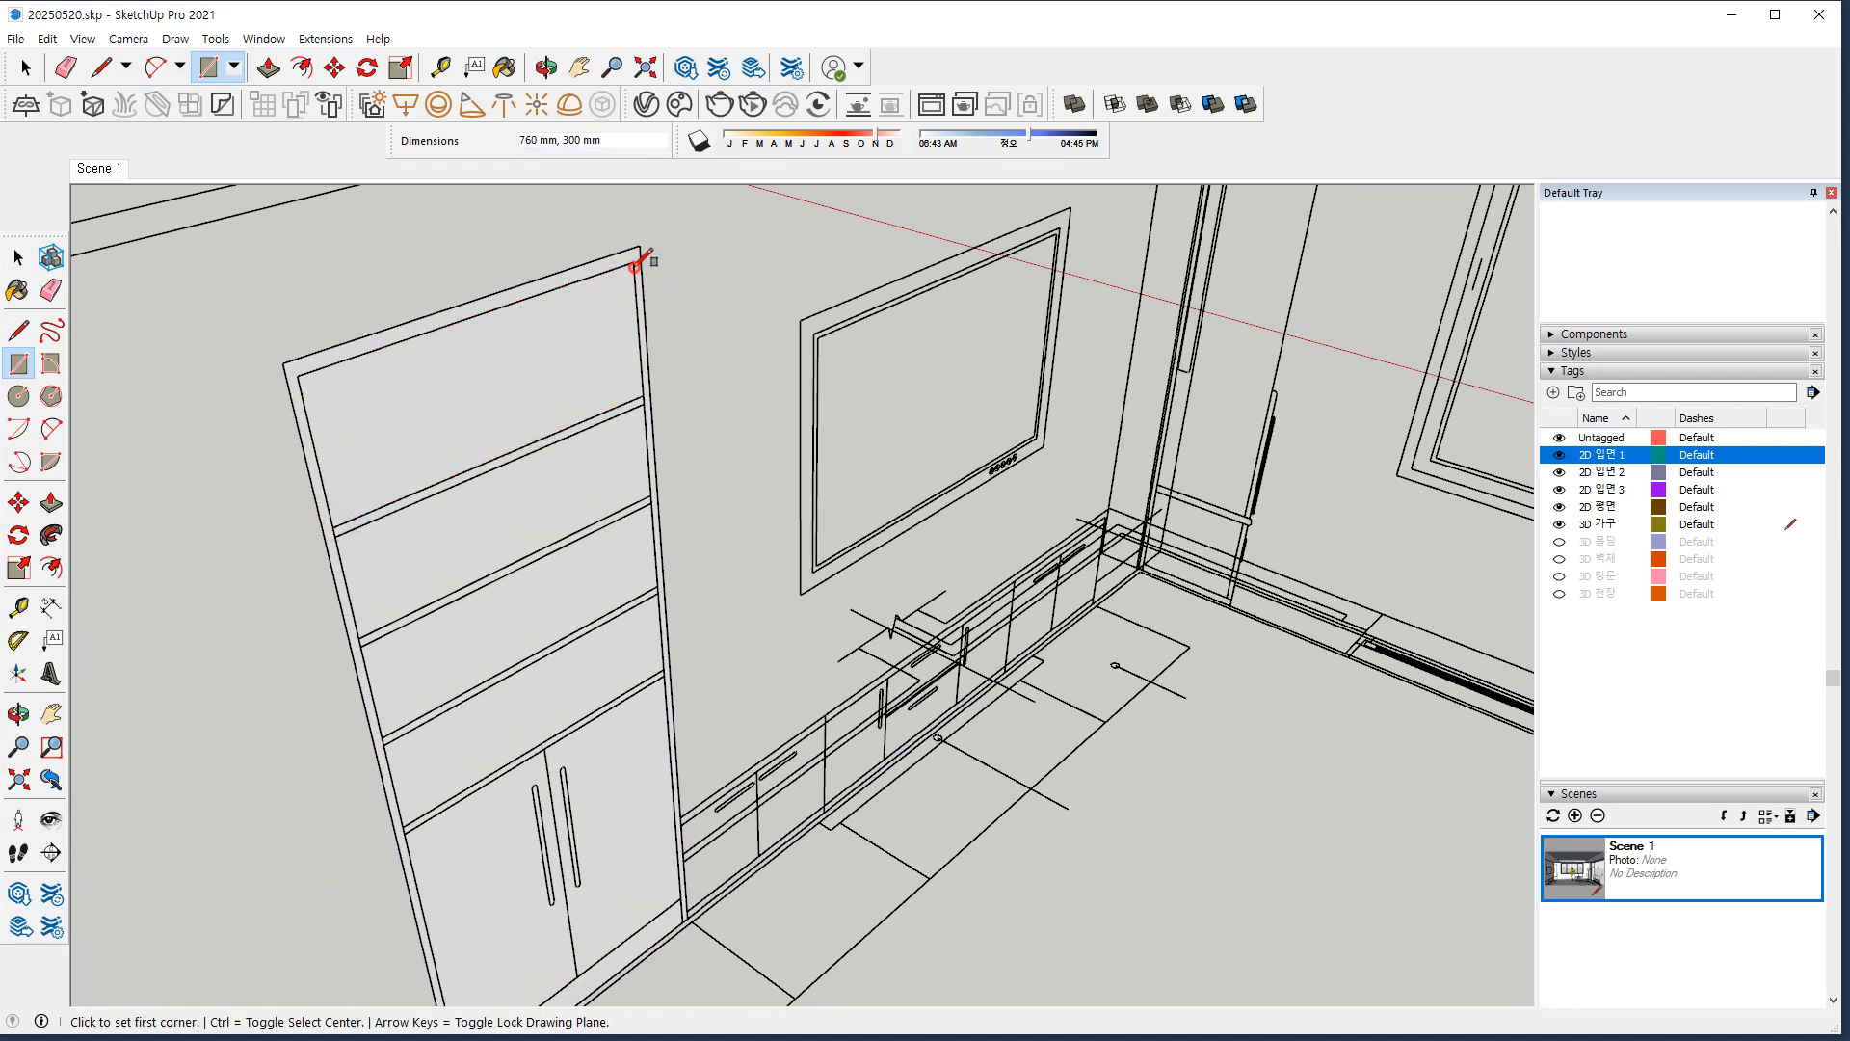
left_click(643, 402)
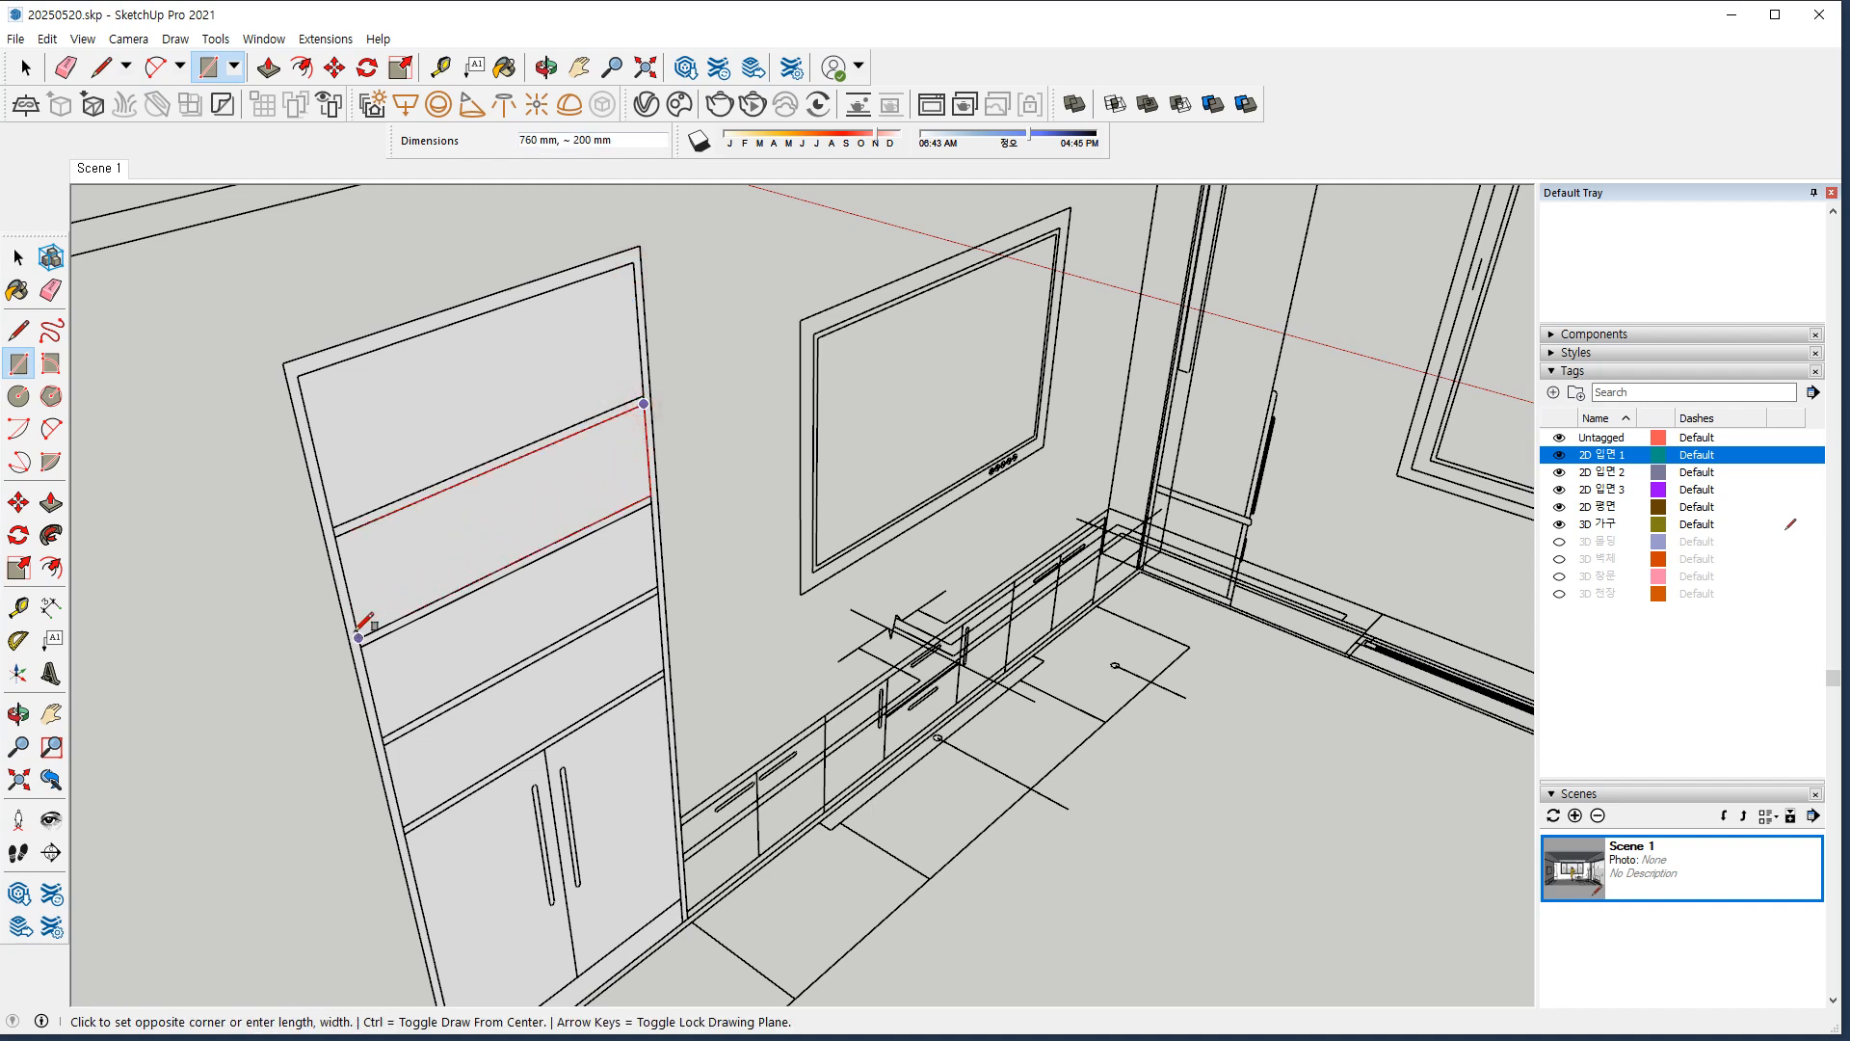
left_click(657, 585)
left_click(658, 592)
left_click(403, 827)
Trace the tall cabinet's two lower doors with 800 × 380 mm rectangles.
middle_click_drag(442, 660, 361, 323, "shift")
scroll(454, 844, "up", 3)
left_click(371, 826)
left_click(480, 362)
left_click(481, 363)
left_click(659, 638)
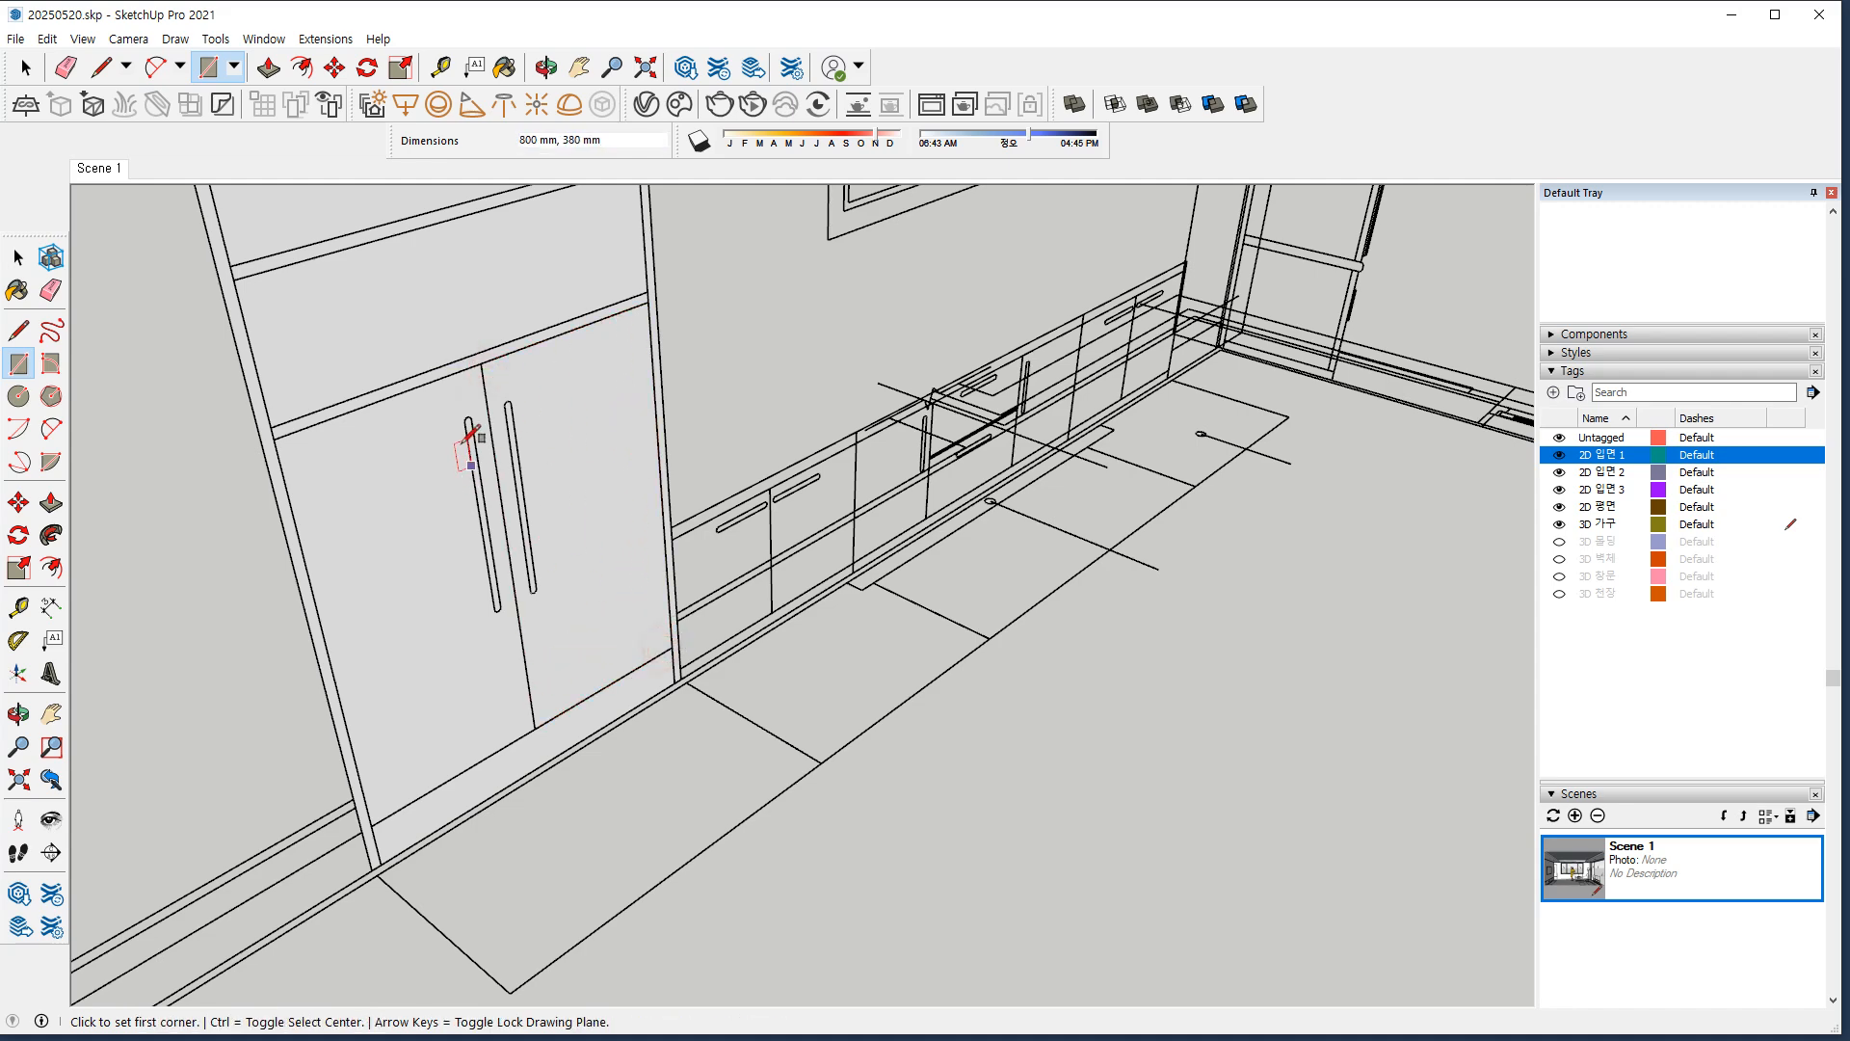
Trace the straight part of both door handles with rectangles of about 389 × 14 mm.
scroll(475, 434, "up", 5)
scroll(503, 444, "up", 2)
middle_click_drag(489, 443, 368, 324, "shift")
left_click(373, 247)
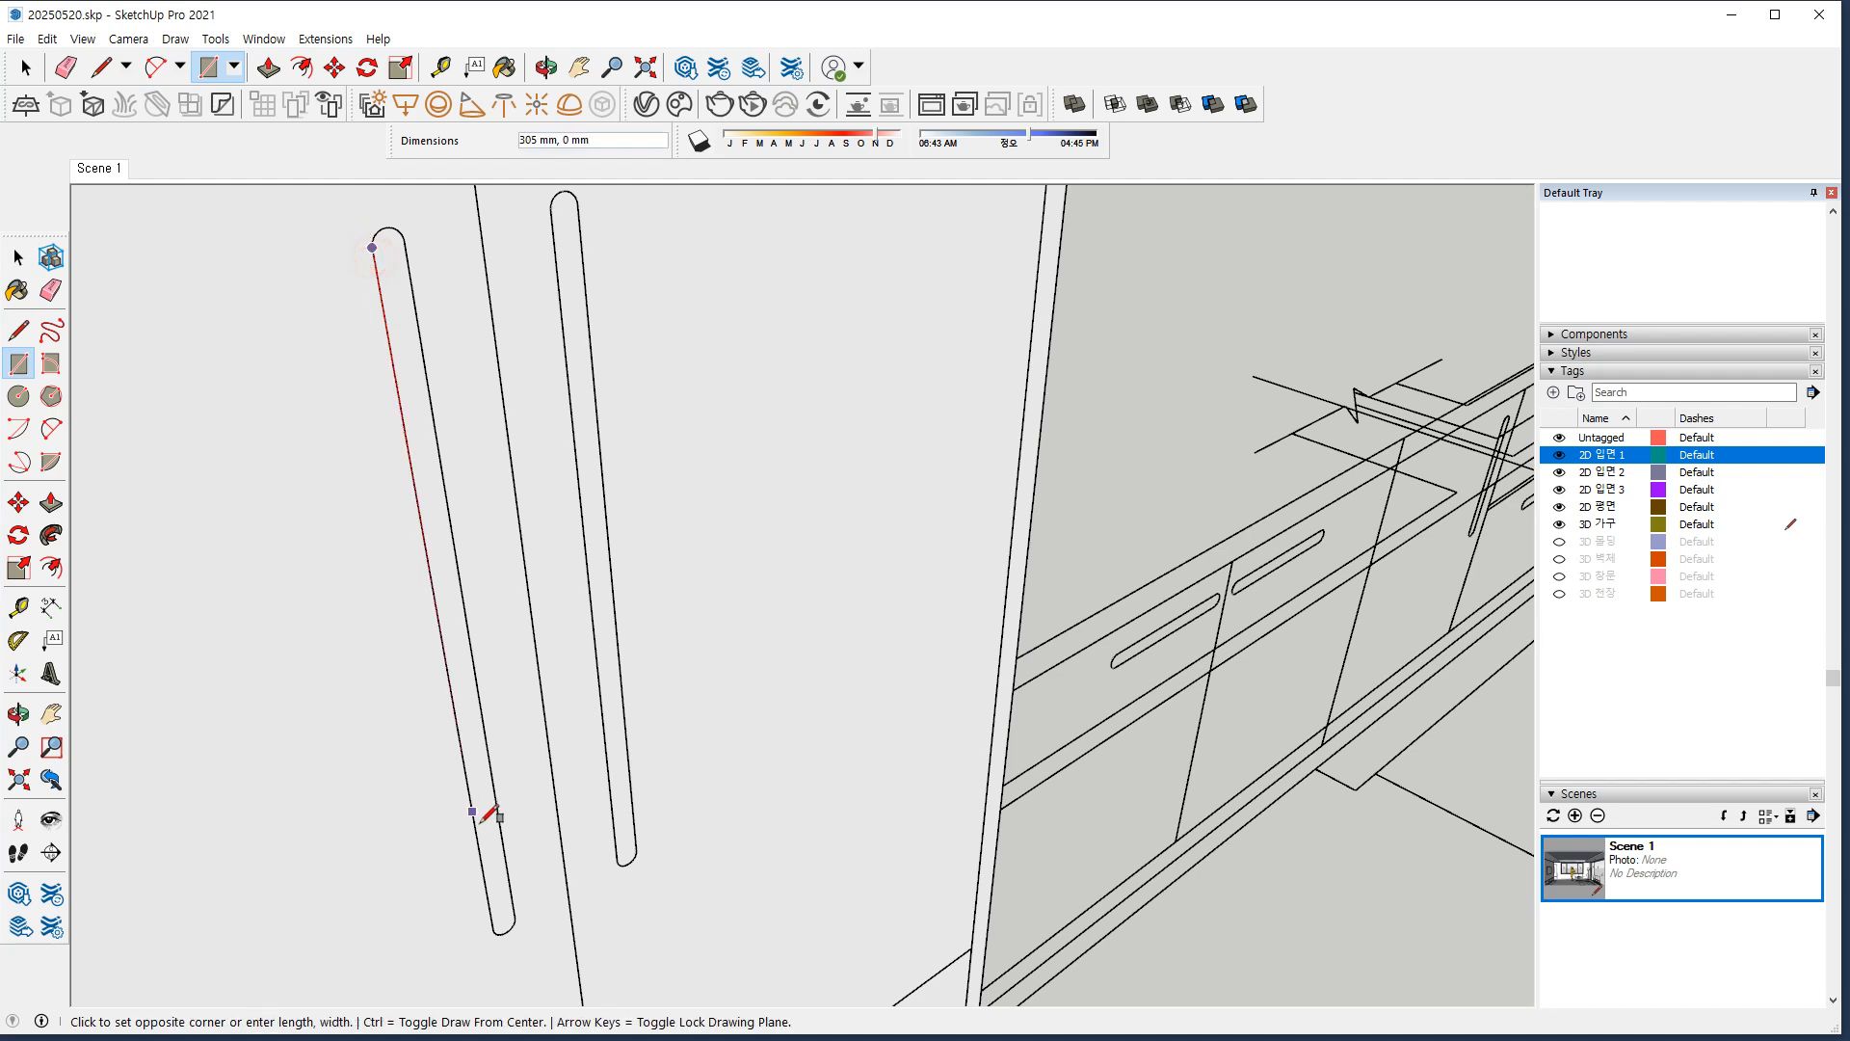
left_click(515, 916)
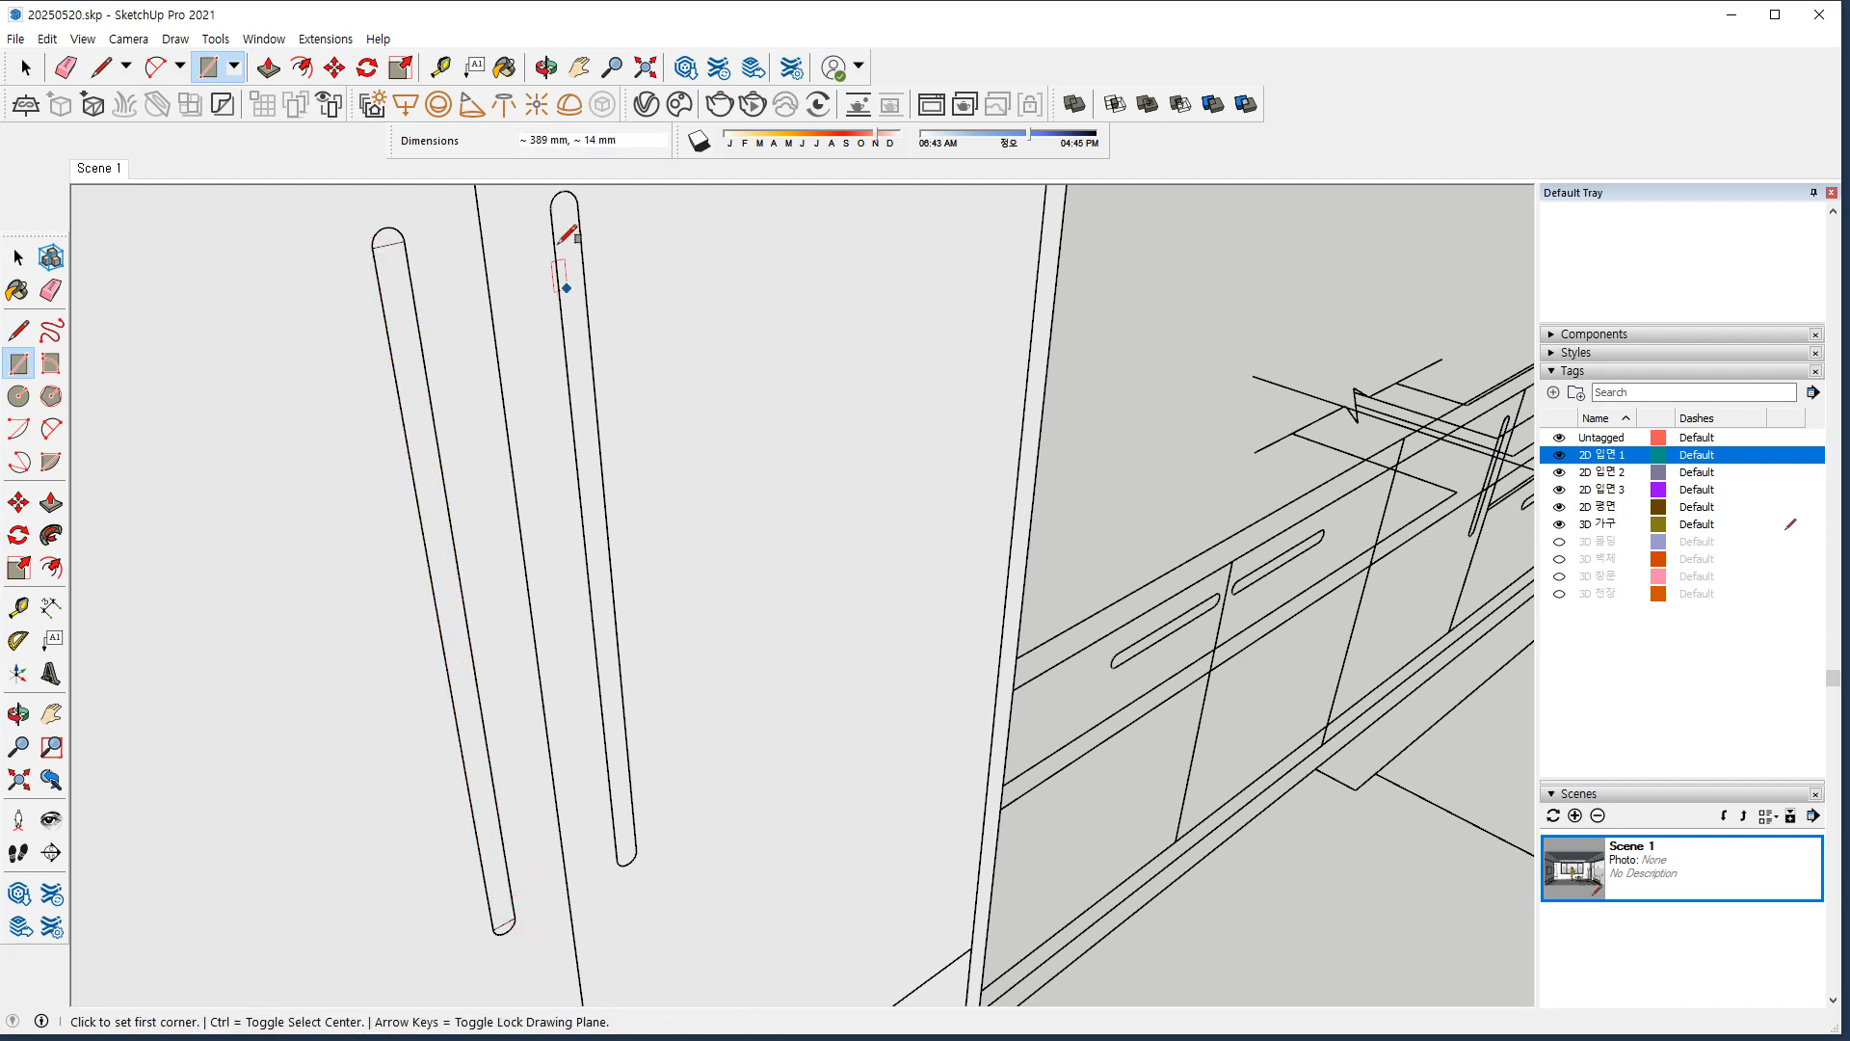
left_click(550, 212)
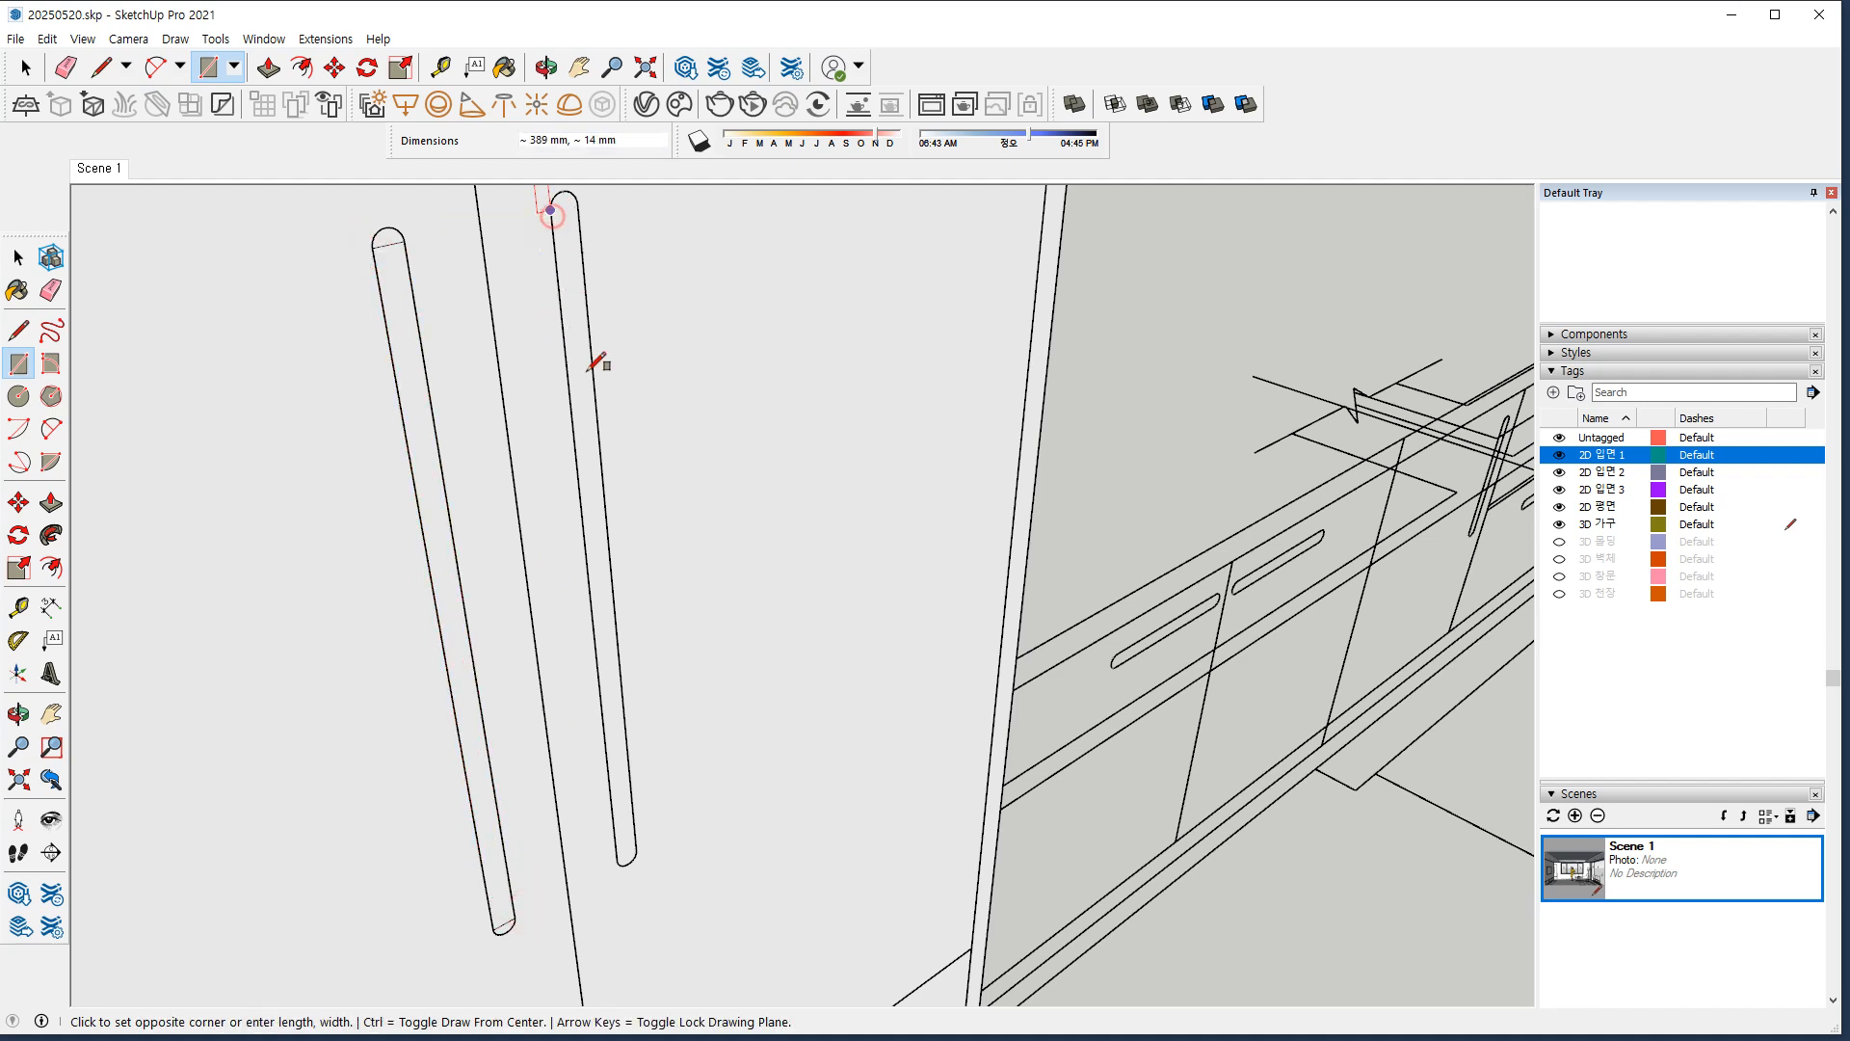
left_click(636, 848)
Round the upper end of the left door handle with a circle and erase the excess lines inside it.
scroll(399, 214, "up", 5)
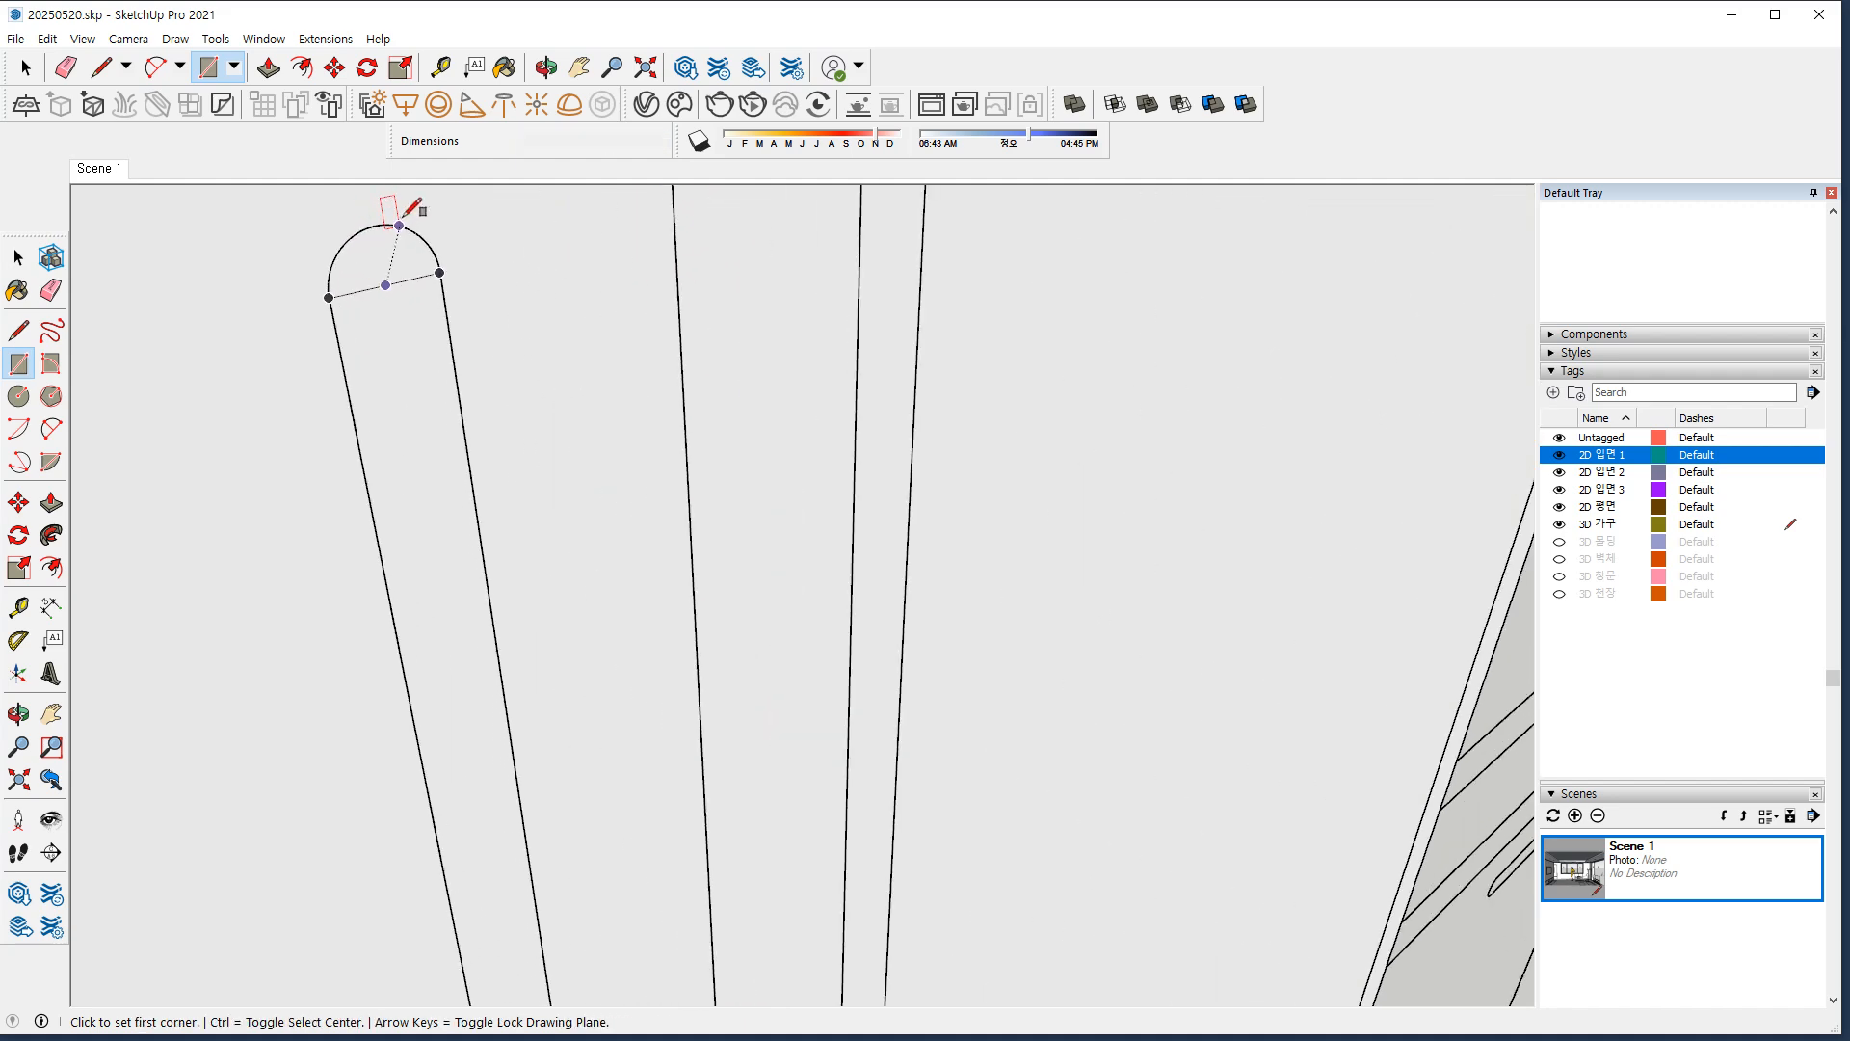
middle_click_drag(475, 276, 429, 383, "shift")
key("c")
left_click(388, 371)
left_click(444, 356)
key("e")
left_click_drag(403, 397, 406, 438)
scroll(418, 504, "down", 6)
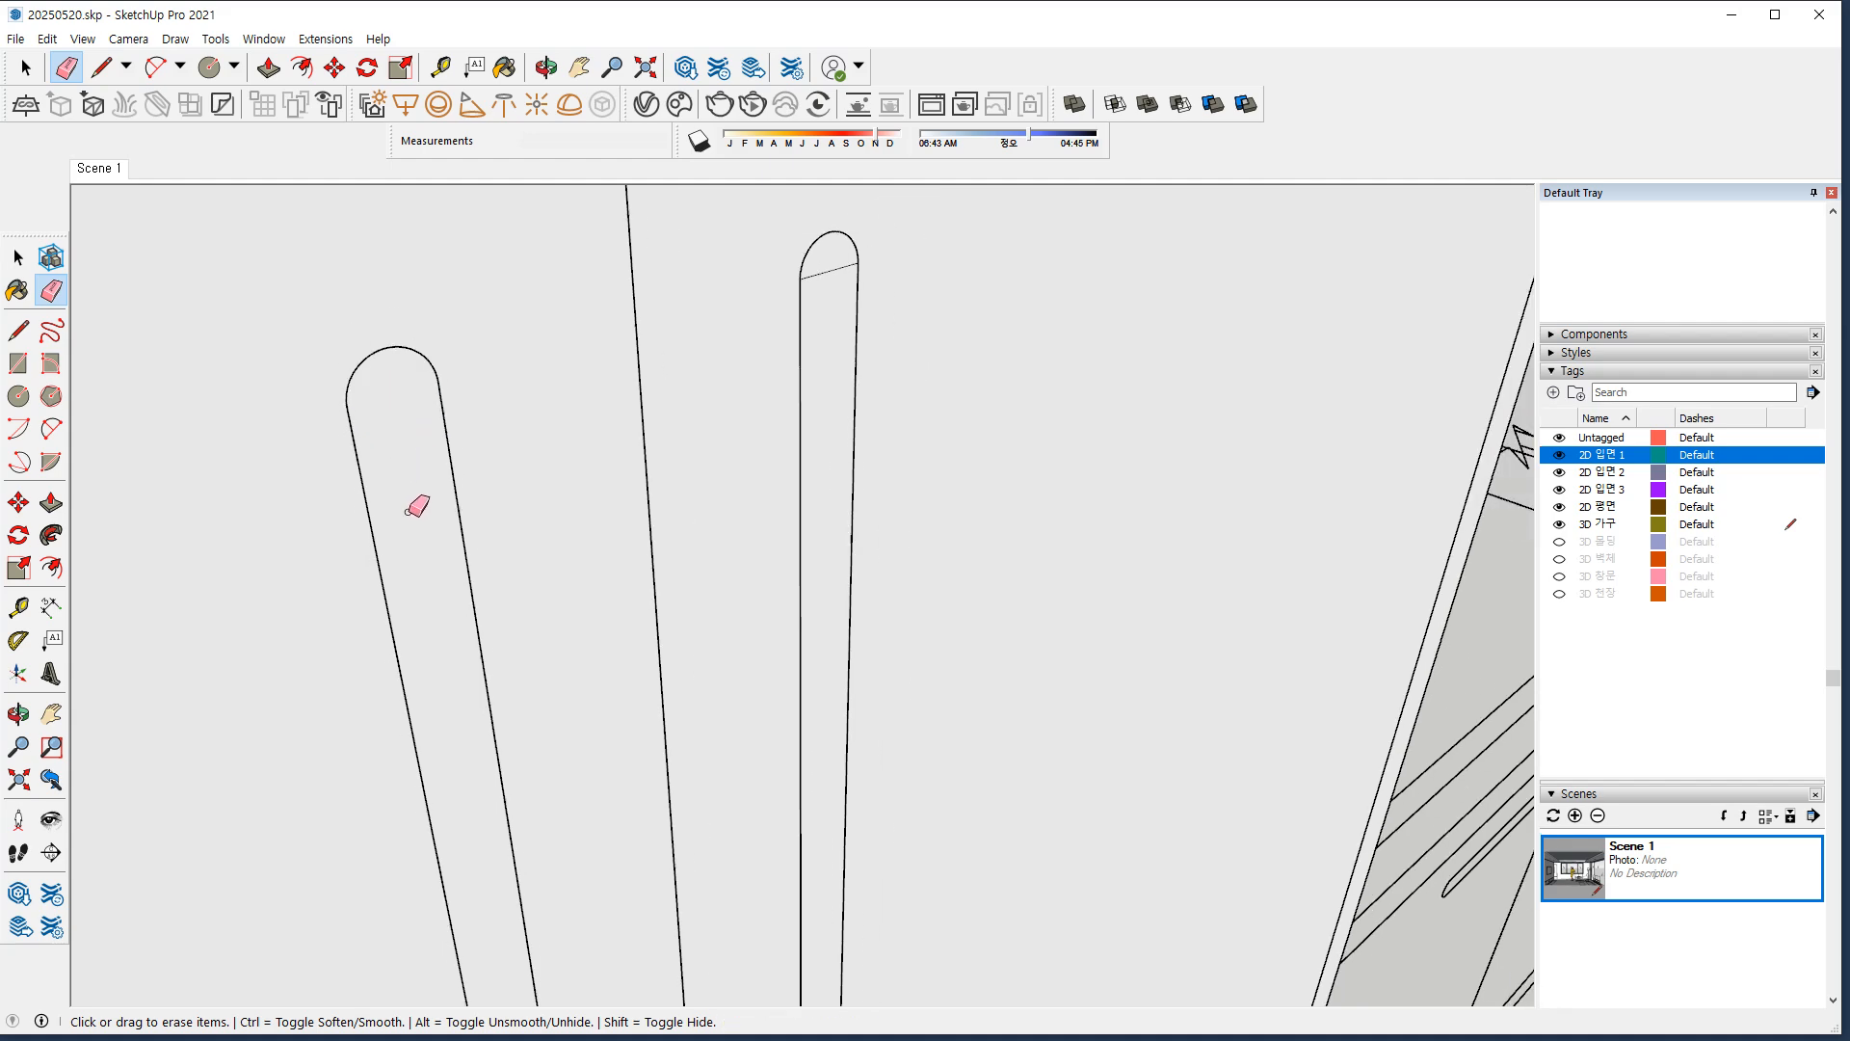
Round the lower ends of both door handles with circles and erase the lines inside them.
middle_click_drag(458, 632, 385, 222, "shift")
scroll(434, 640, "up", 4)
middle_click_drag(565, 735, 367, 639)
key("c")
left_click(389, 707)
left_click(417, 691)
key("e")
scroll(757, 568, "up", 2)
key("c")
left_click(699, 559)
left_click(731, 546)
key("e")
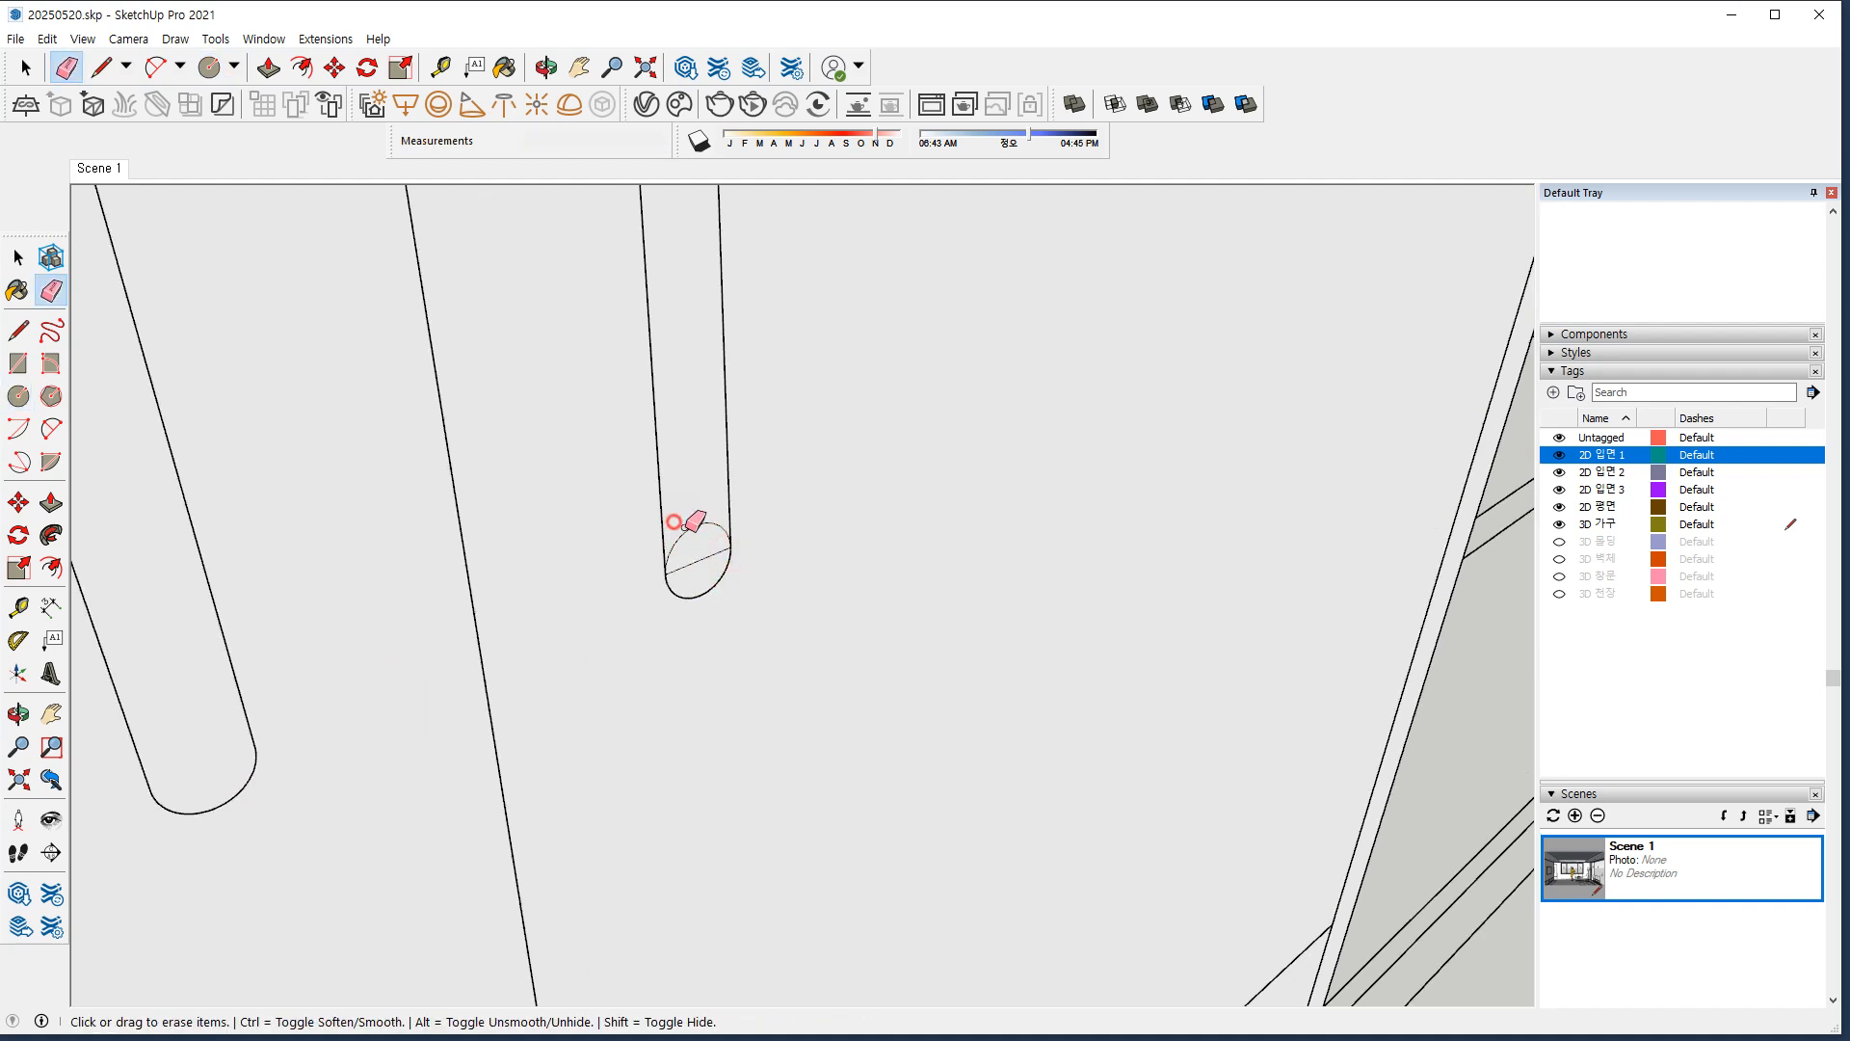
Round the upper end of the right door handle with a circle and erase the excess lines inside it.
scroll(709, 537, "down", 3)
mouse_move(698, 492)
middle_mouse_down()
mouse_move(636, 871)
mouse_move(520, 607)
mouse_move(545, 489)
middle_mouse_up()
scroll(546, 489, "up", 3)
key("c")
left_click(550, 500)
left_click(614, 477)
key("e")
left_click_drag(568, 591, 556, 493)
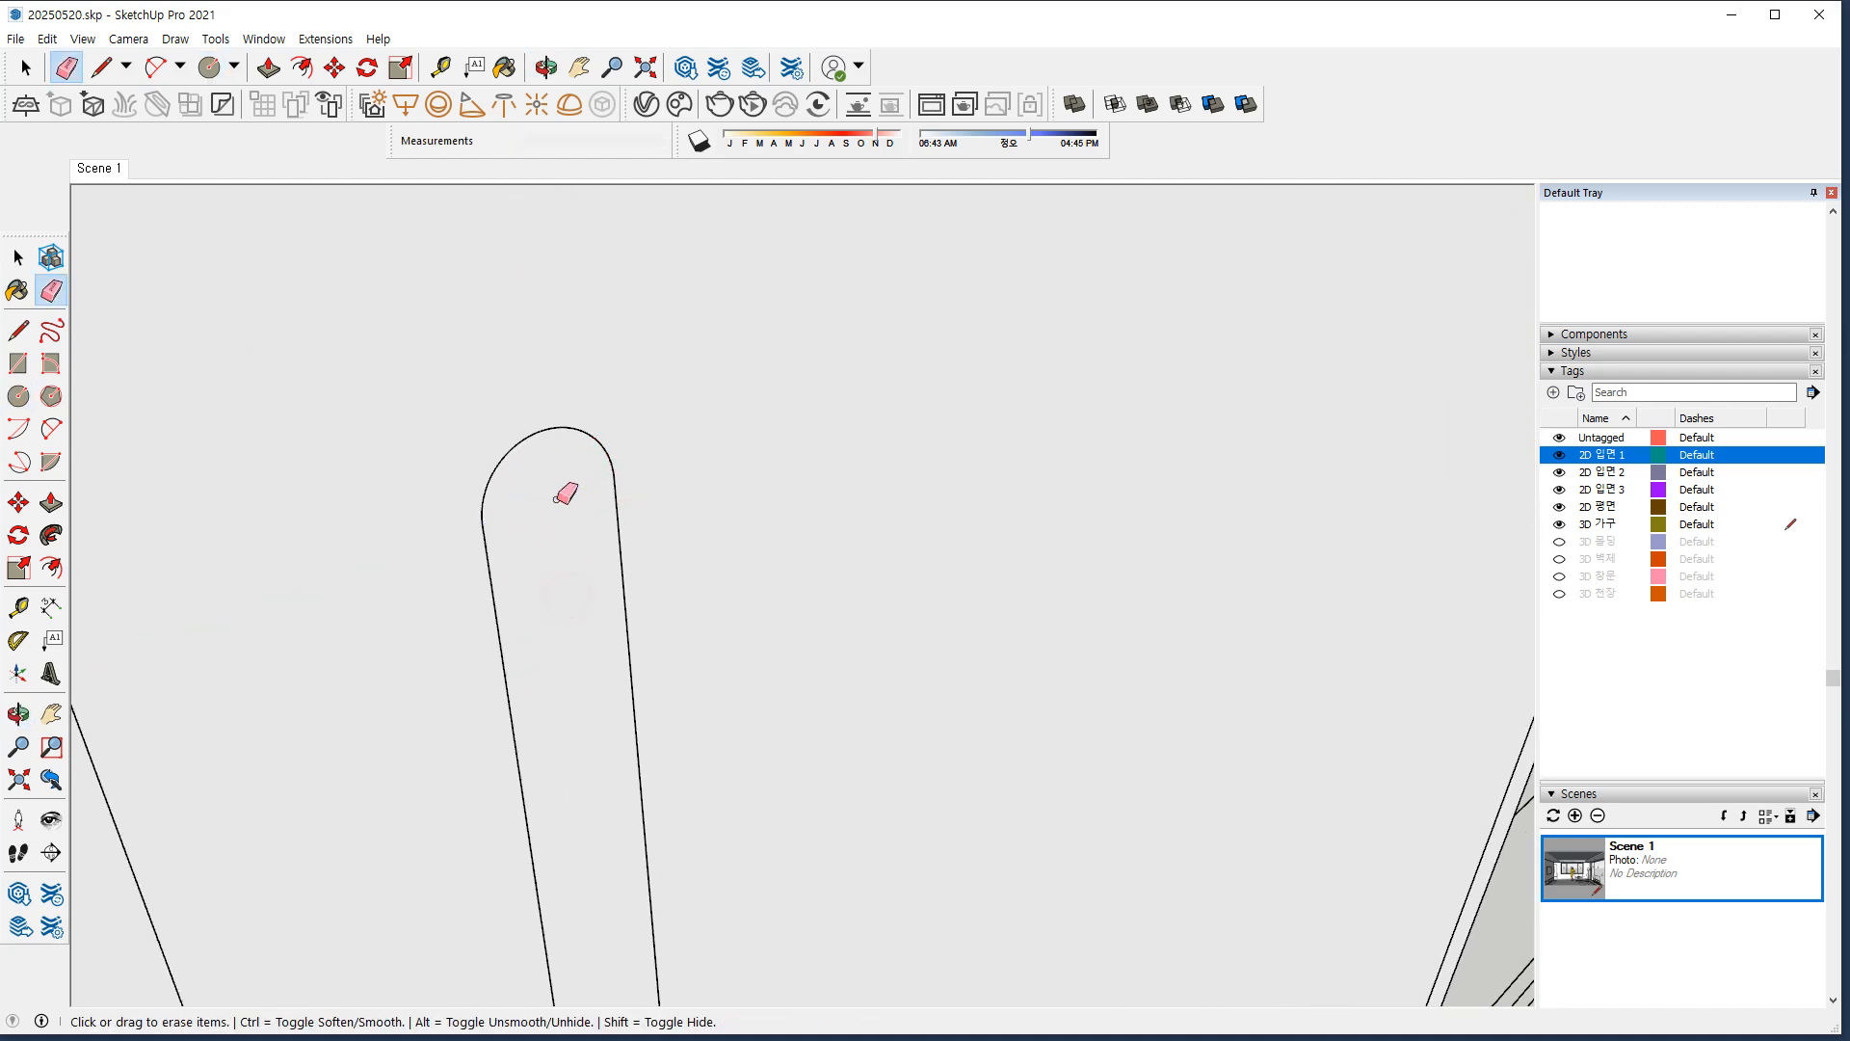
scroll(562, 580, "down", 5)
middle_click_drag(548, 537, 537, 496, "shift")
key("p")
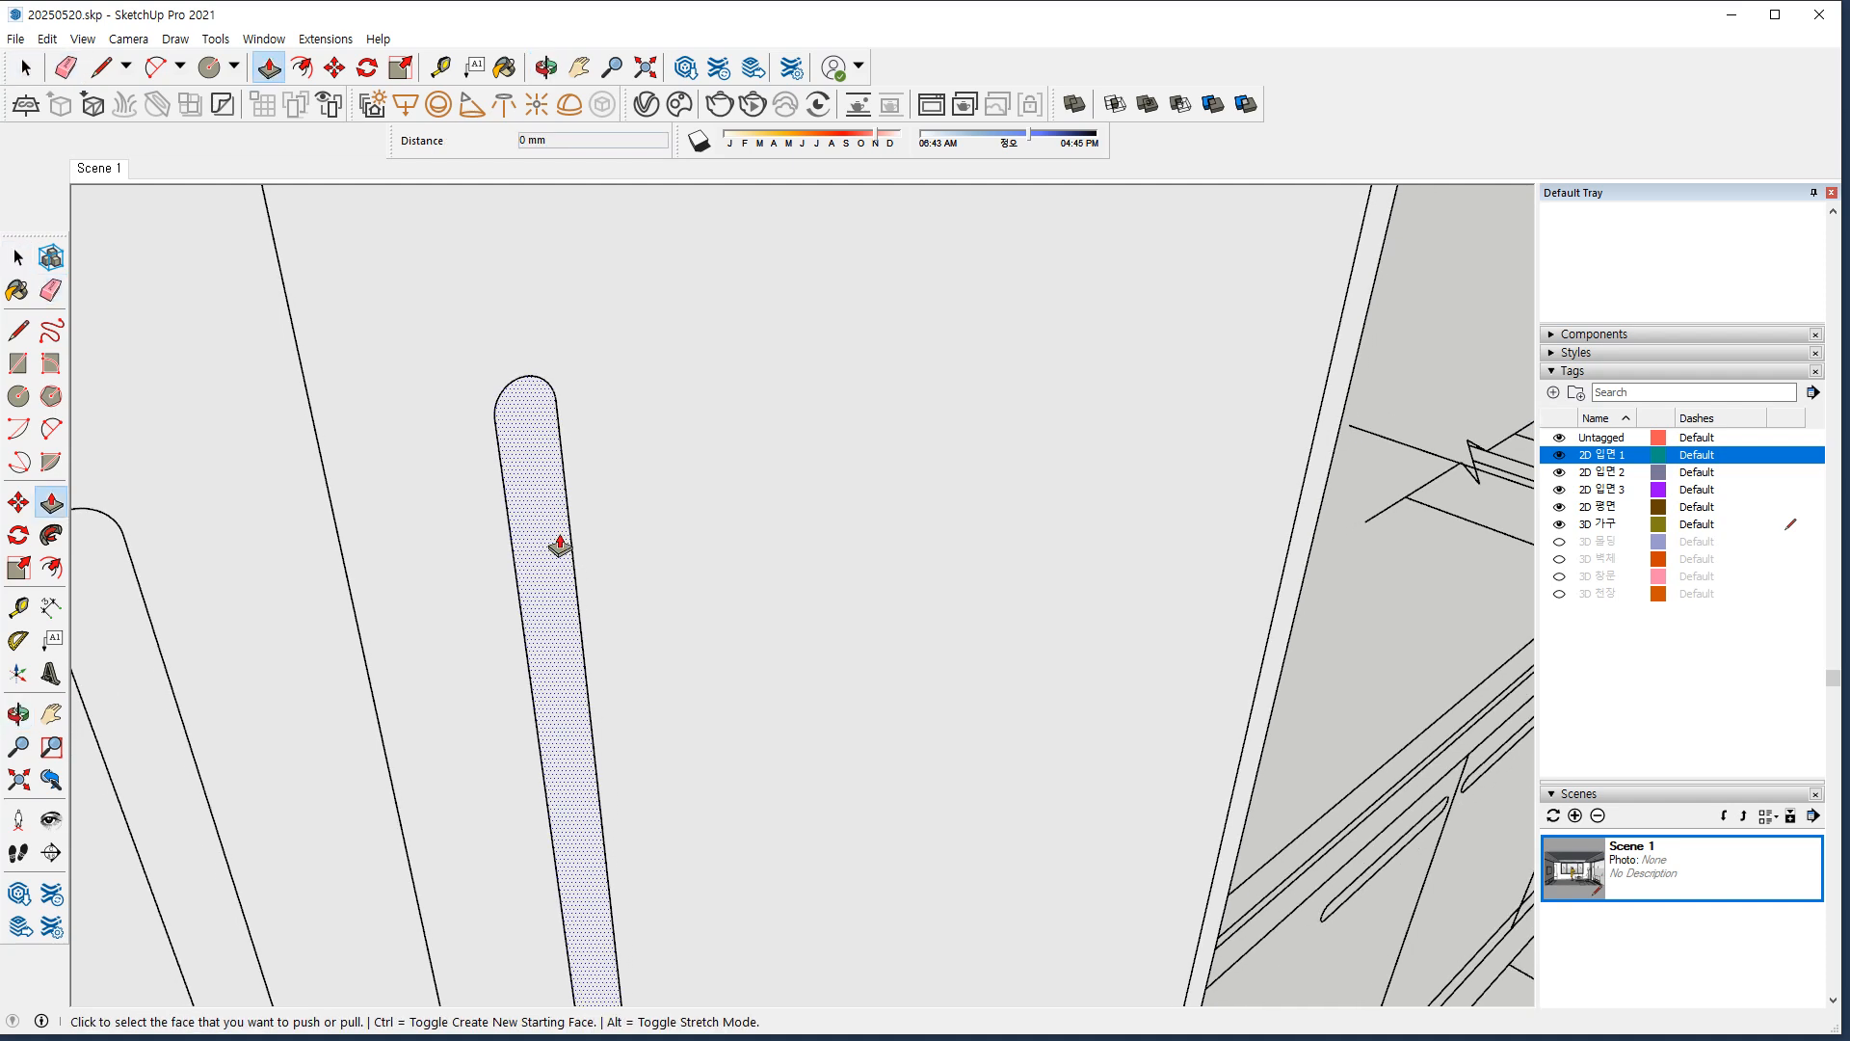
left_click(559, 542)
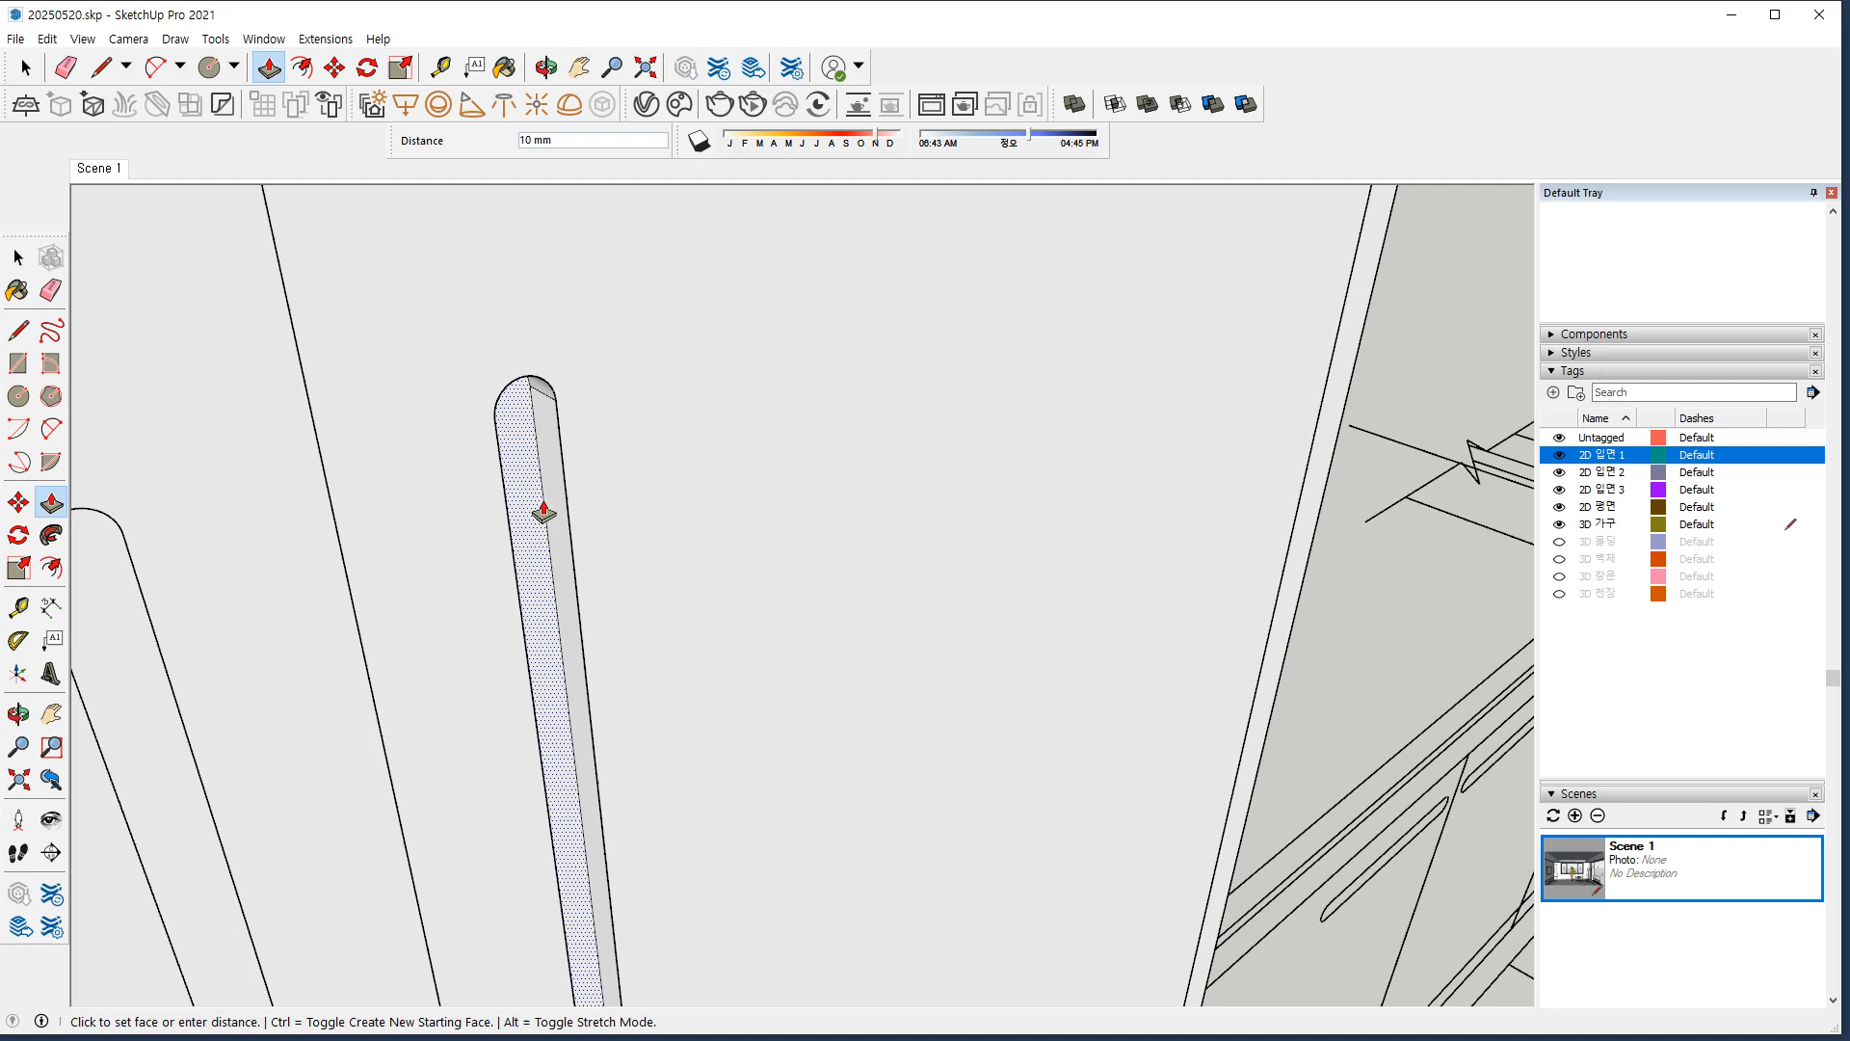
key("Escape")
Push/Pull the left handle face outward about 426 mm to the cabinet's front edge on the floor plan.
scroll(595, 540, "down", 6)
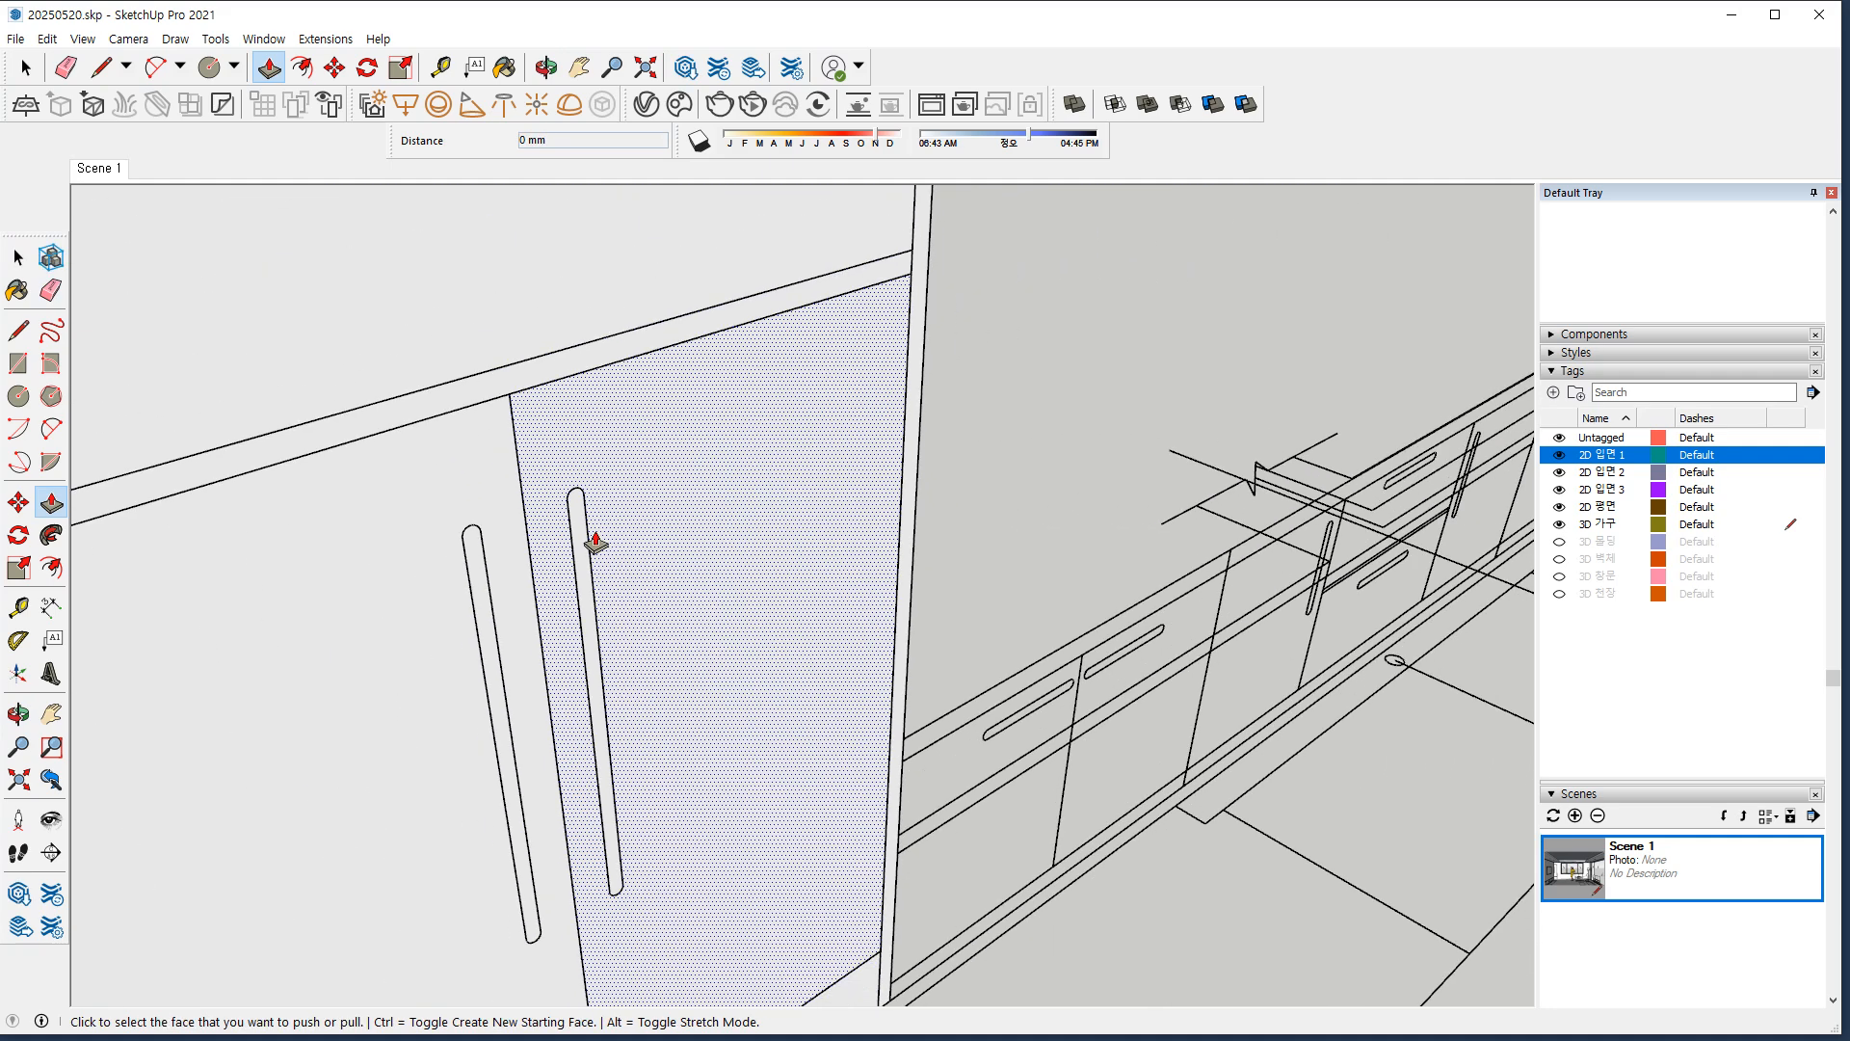
scroll(901, 734, "down", 3)
middle_click_drag(956, 730, 925, 651, "shift")
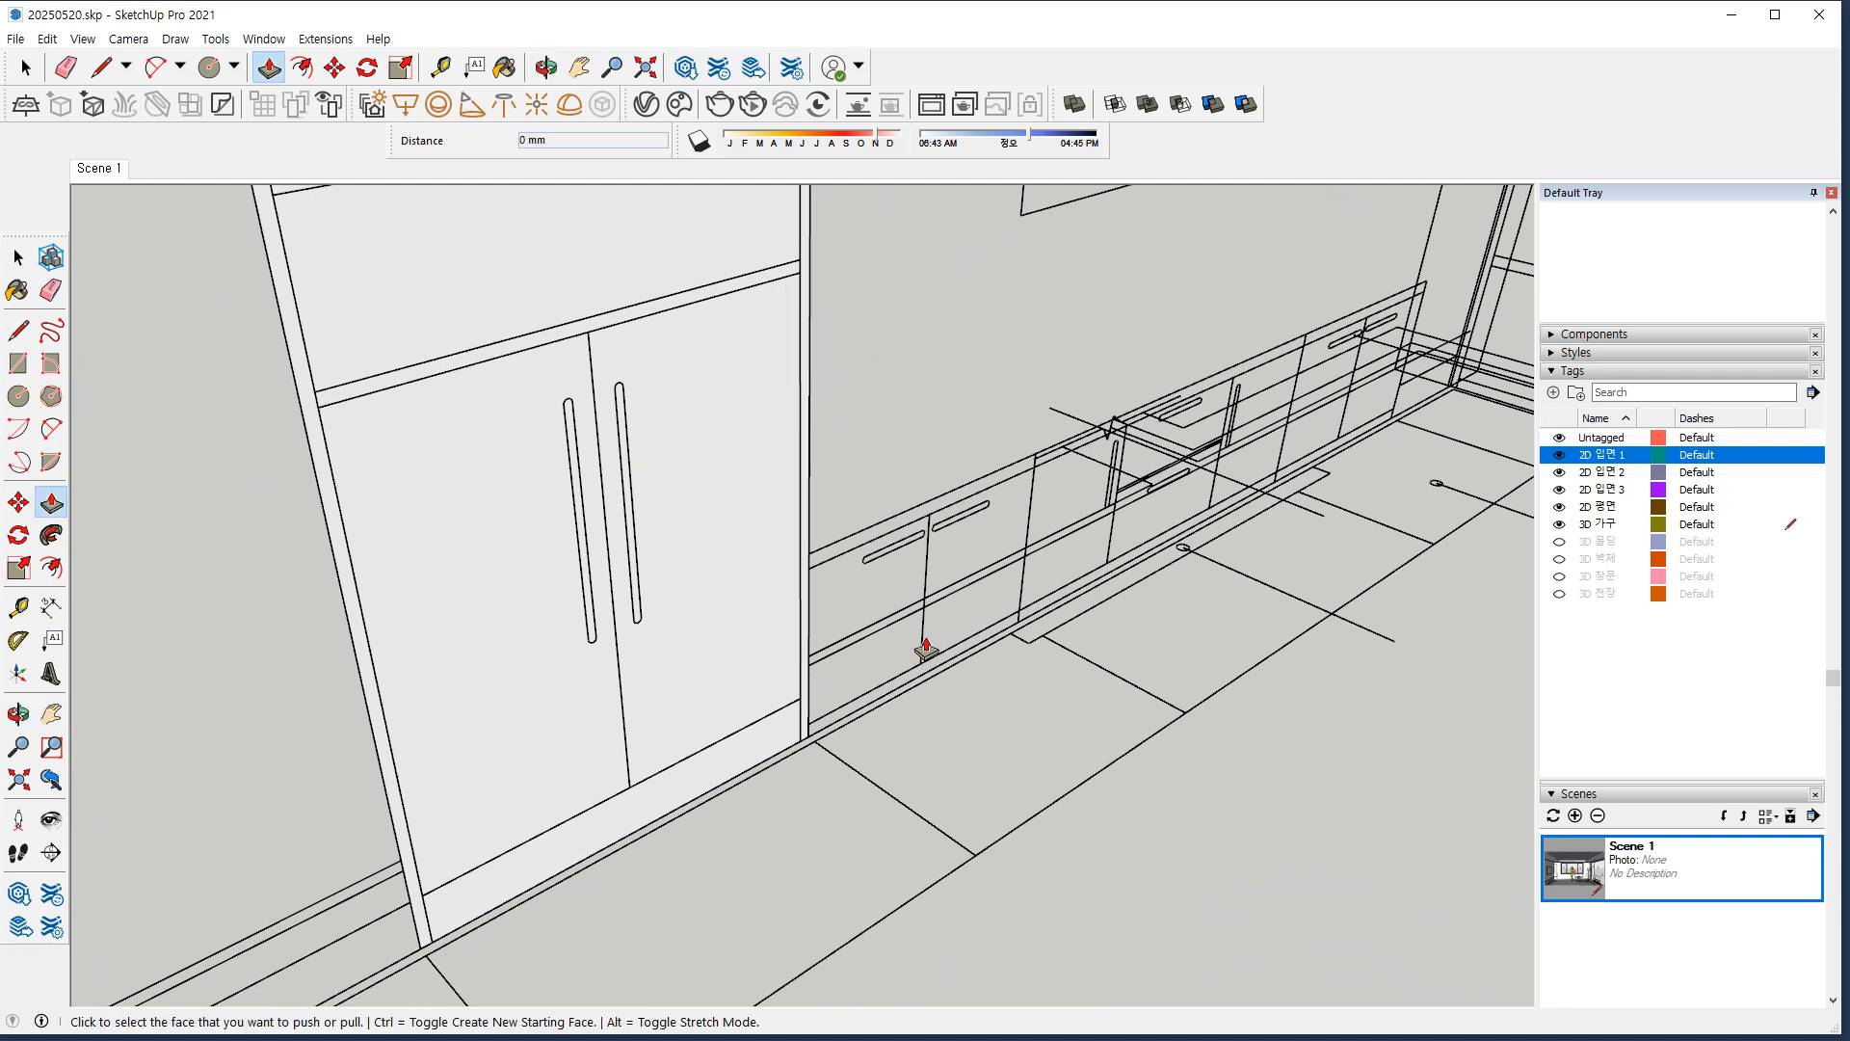
scroll(593, 638, "up", 5)
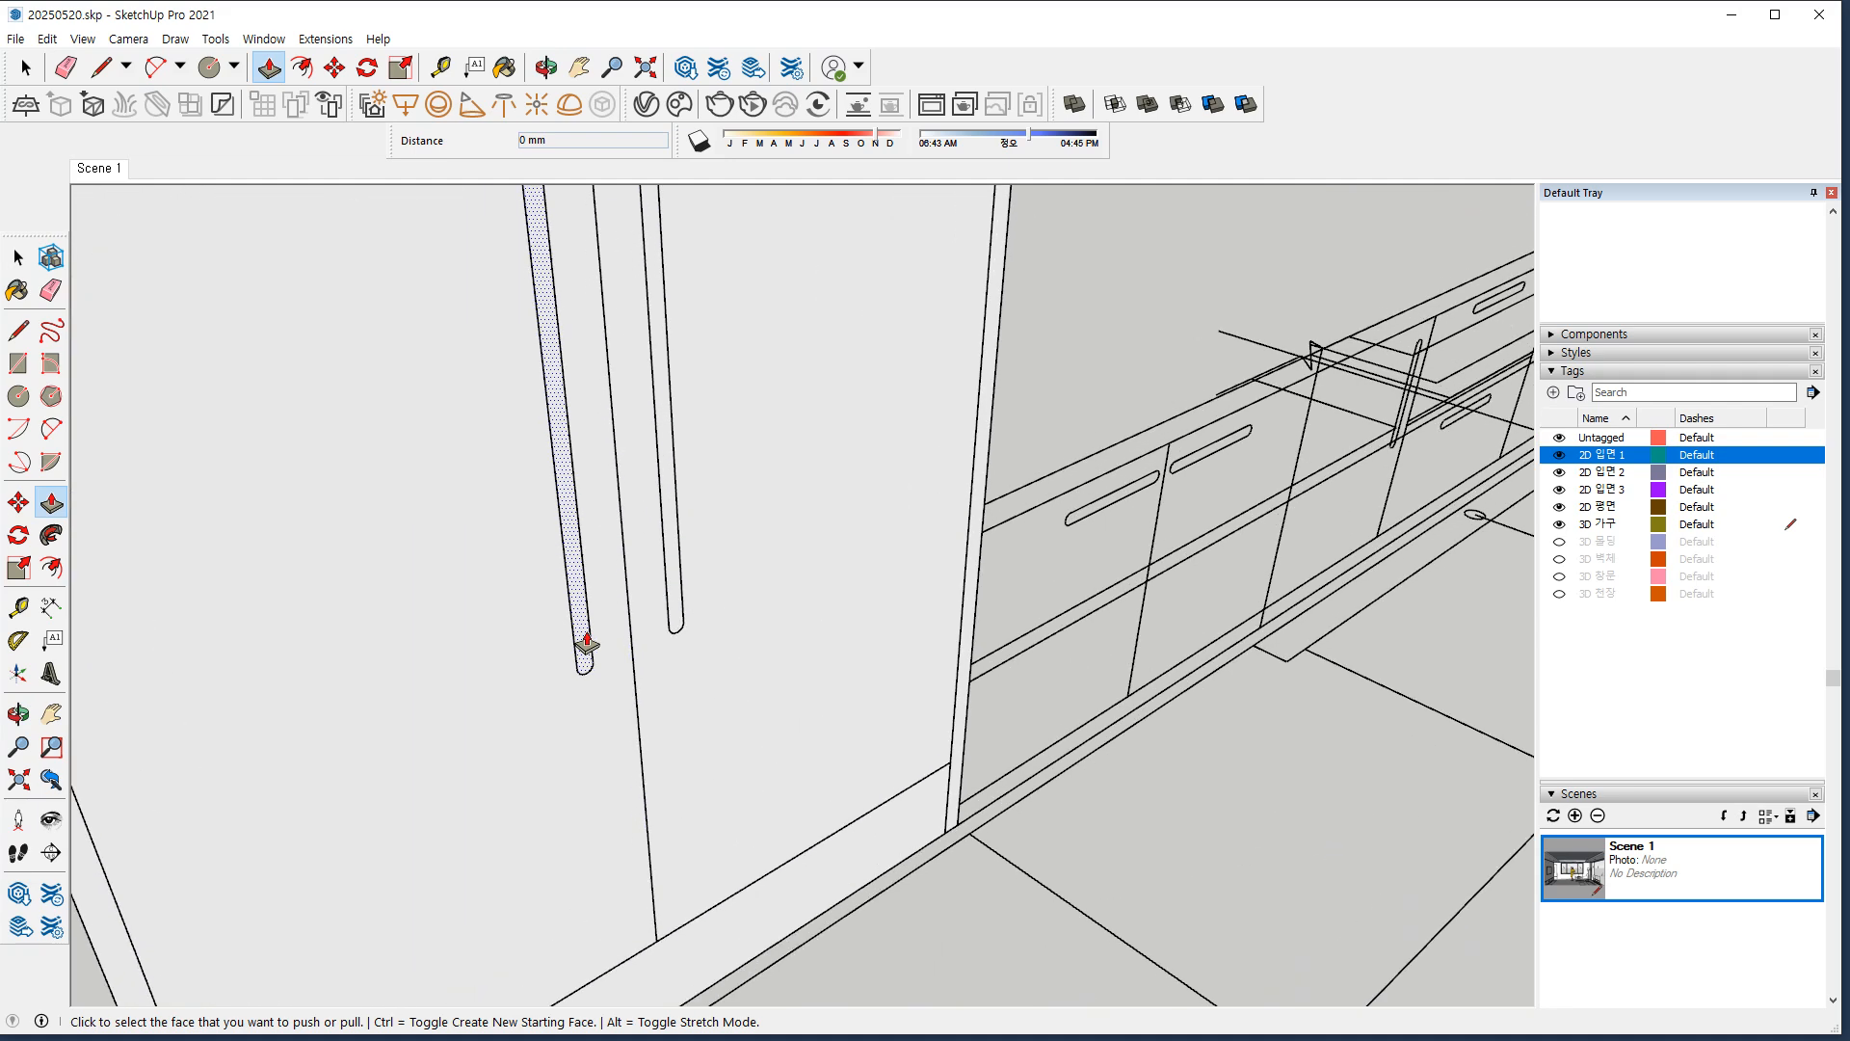
left_click(585, 633)
scroll(1070, 667, "down", 5)
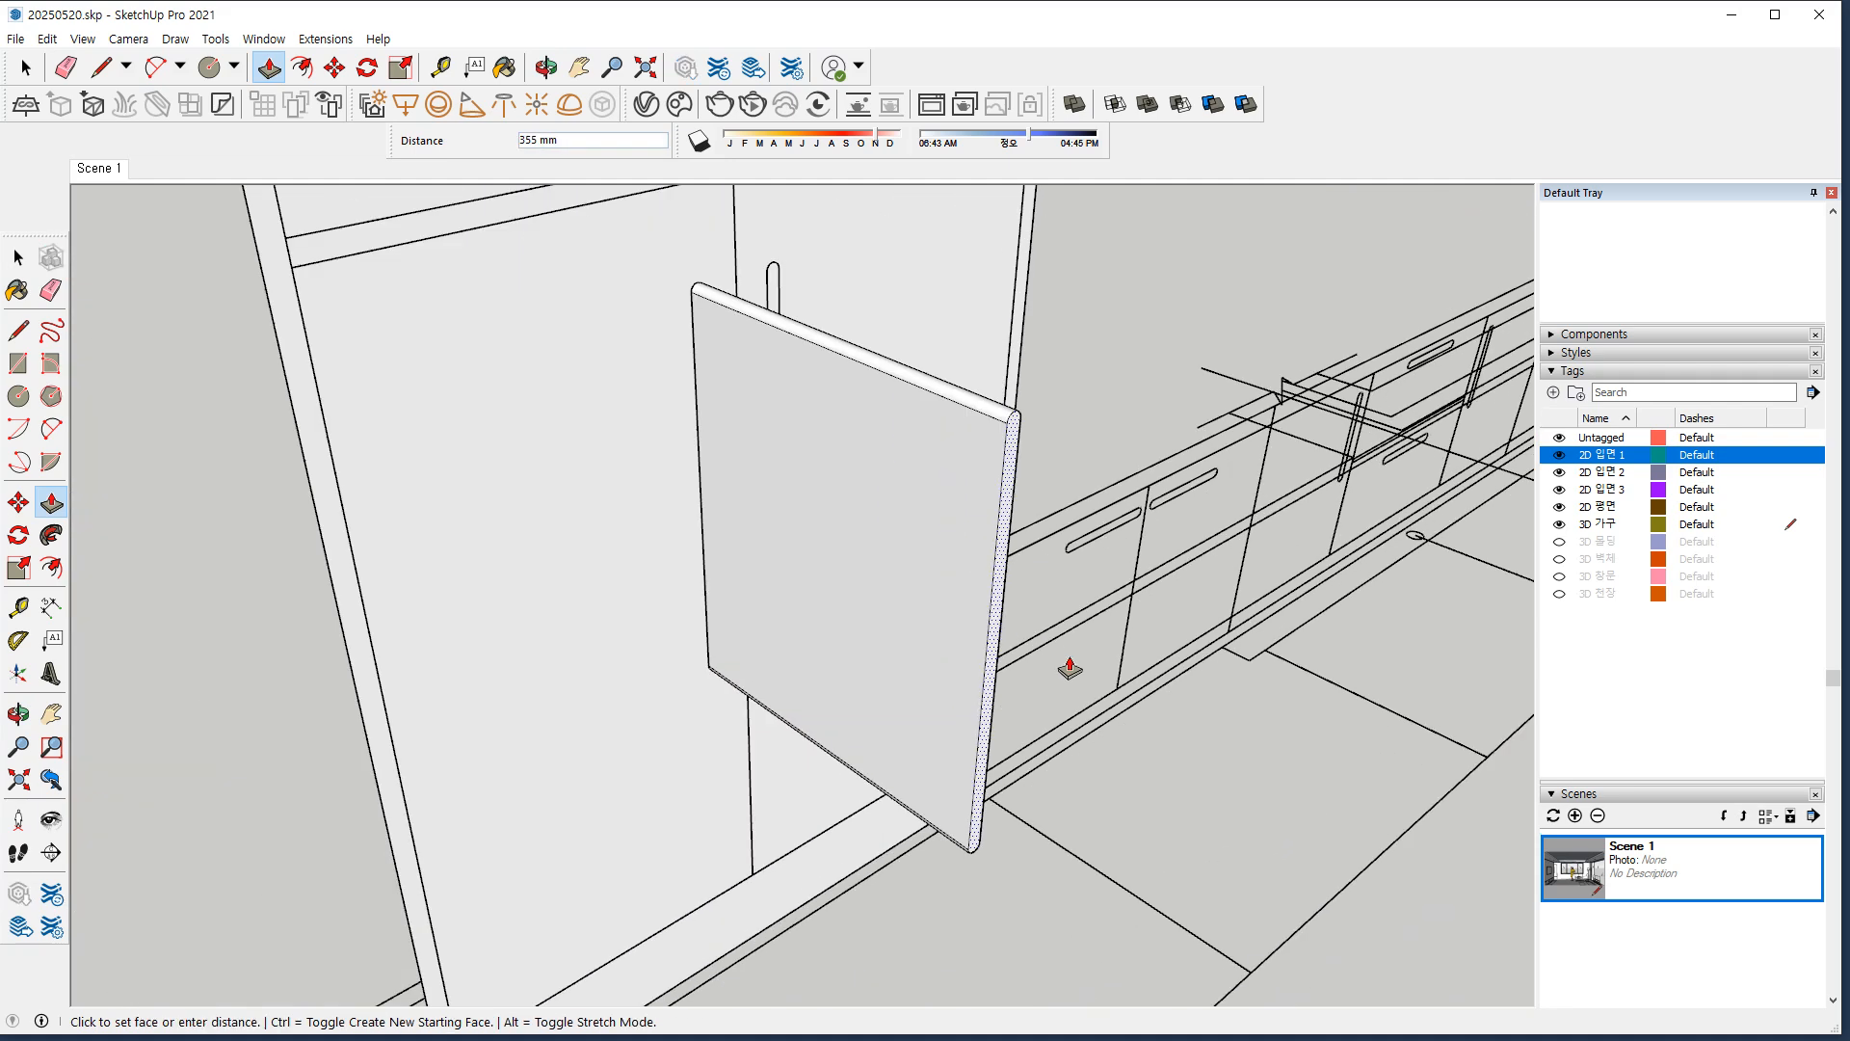
middle_click_drag(1089, 734, 925, 607, "shift")
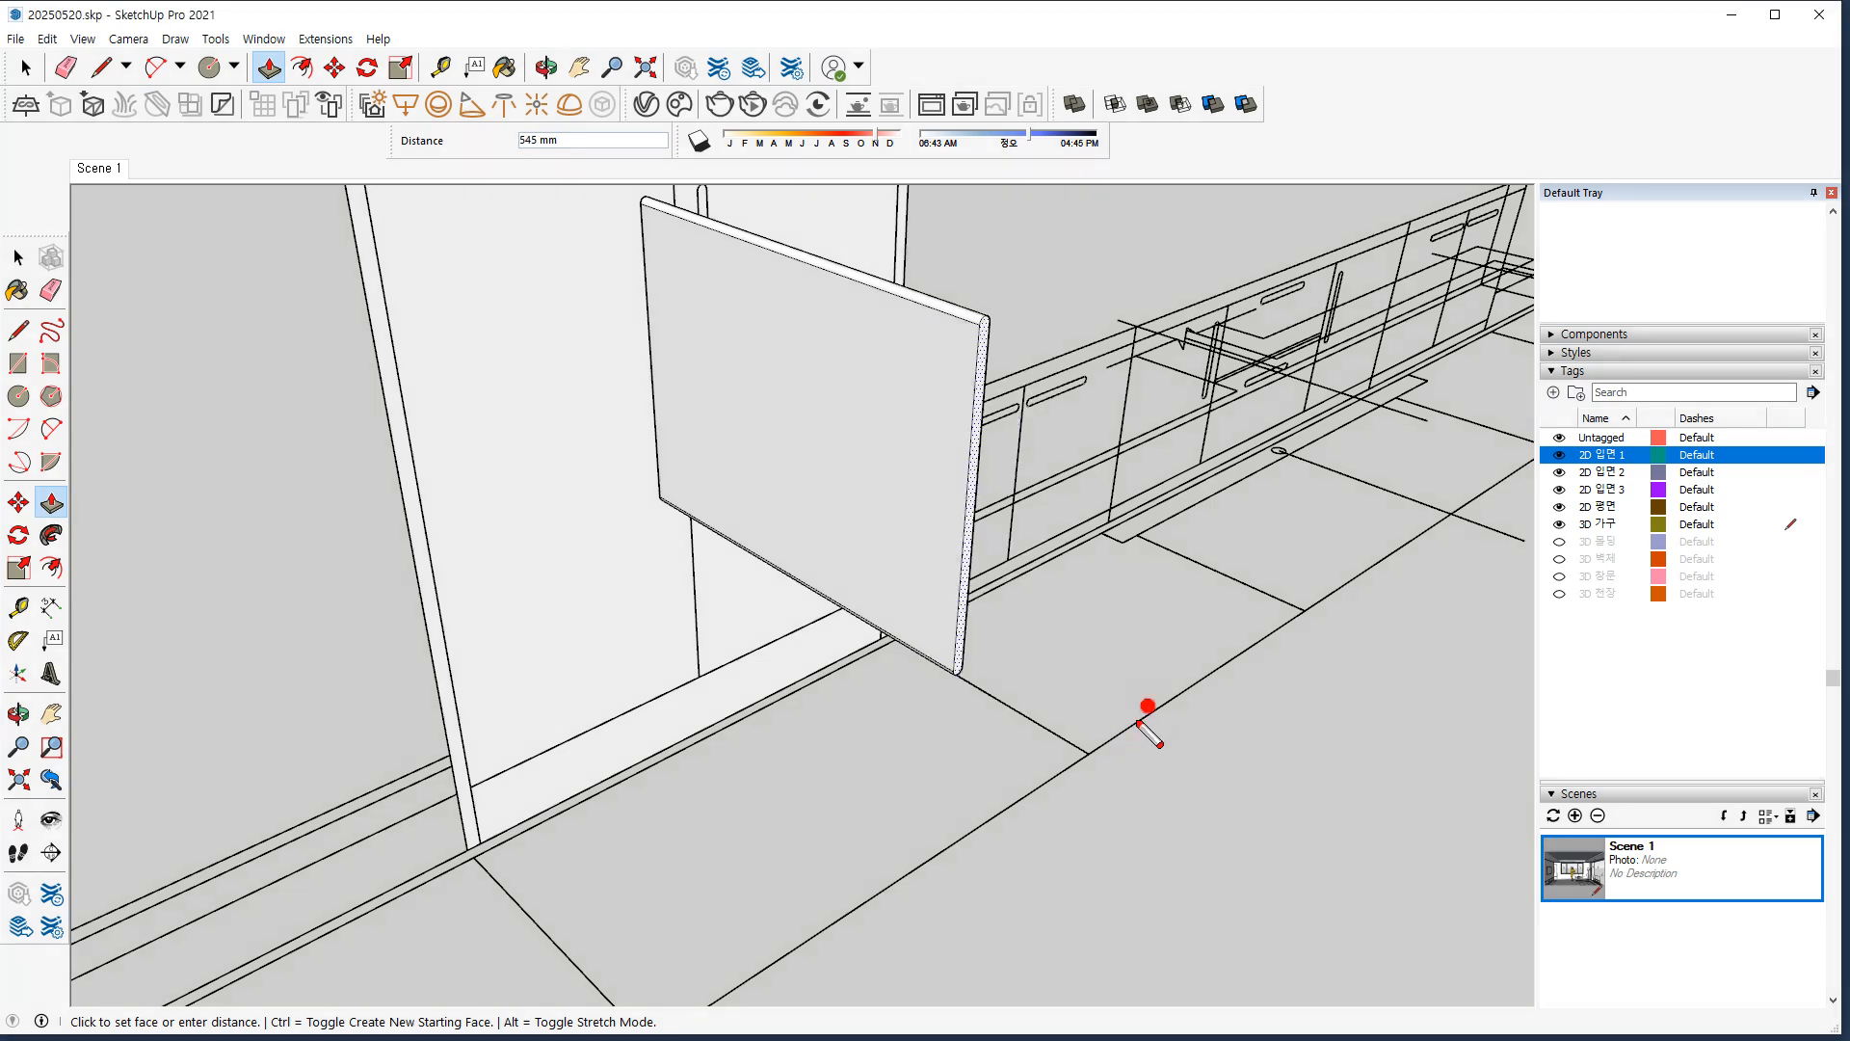
left_click(764, 979)
middle_click_drag(764, 979, 617, 576)
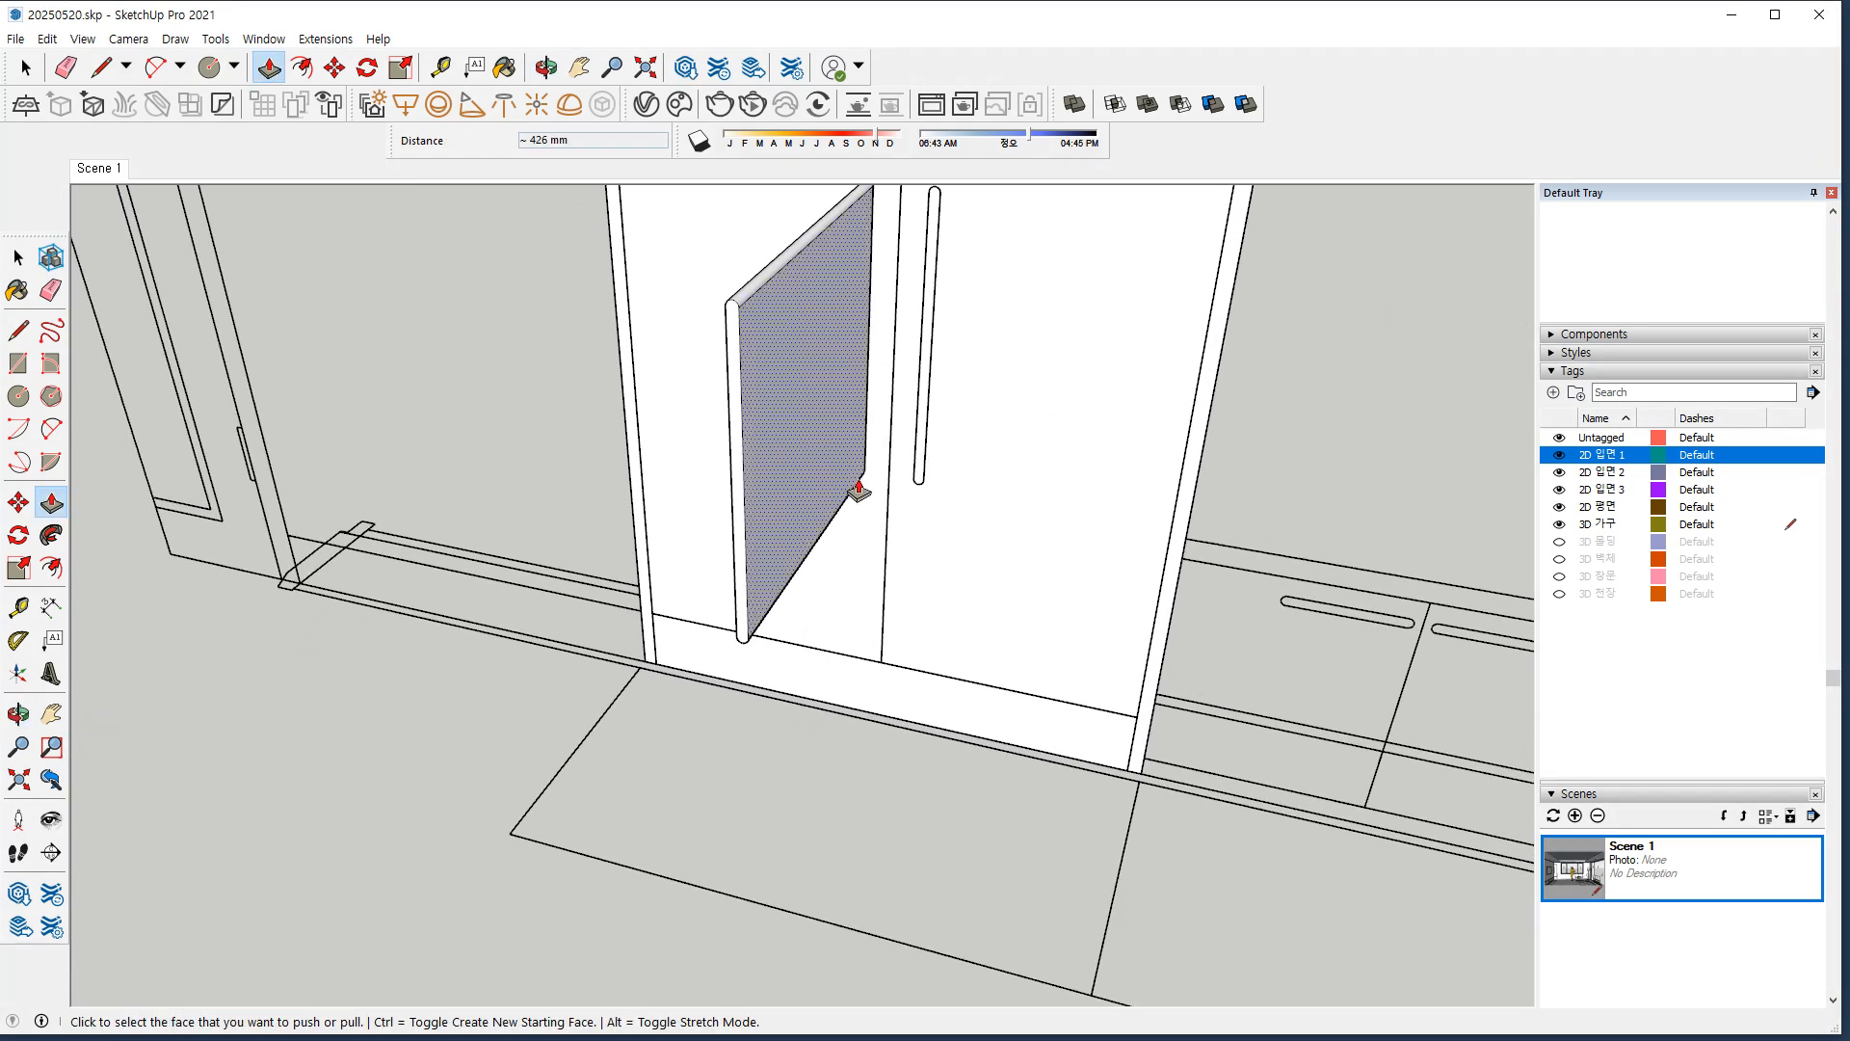
Push/Pull the right handle, the cabinet frame and both doors outward to the same front depth.
left_click(916, 476)
left_click(733, 535)
left_click(767, 677)
left_click(745, 617)
left_click(682, 604)
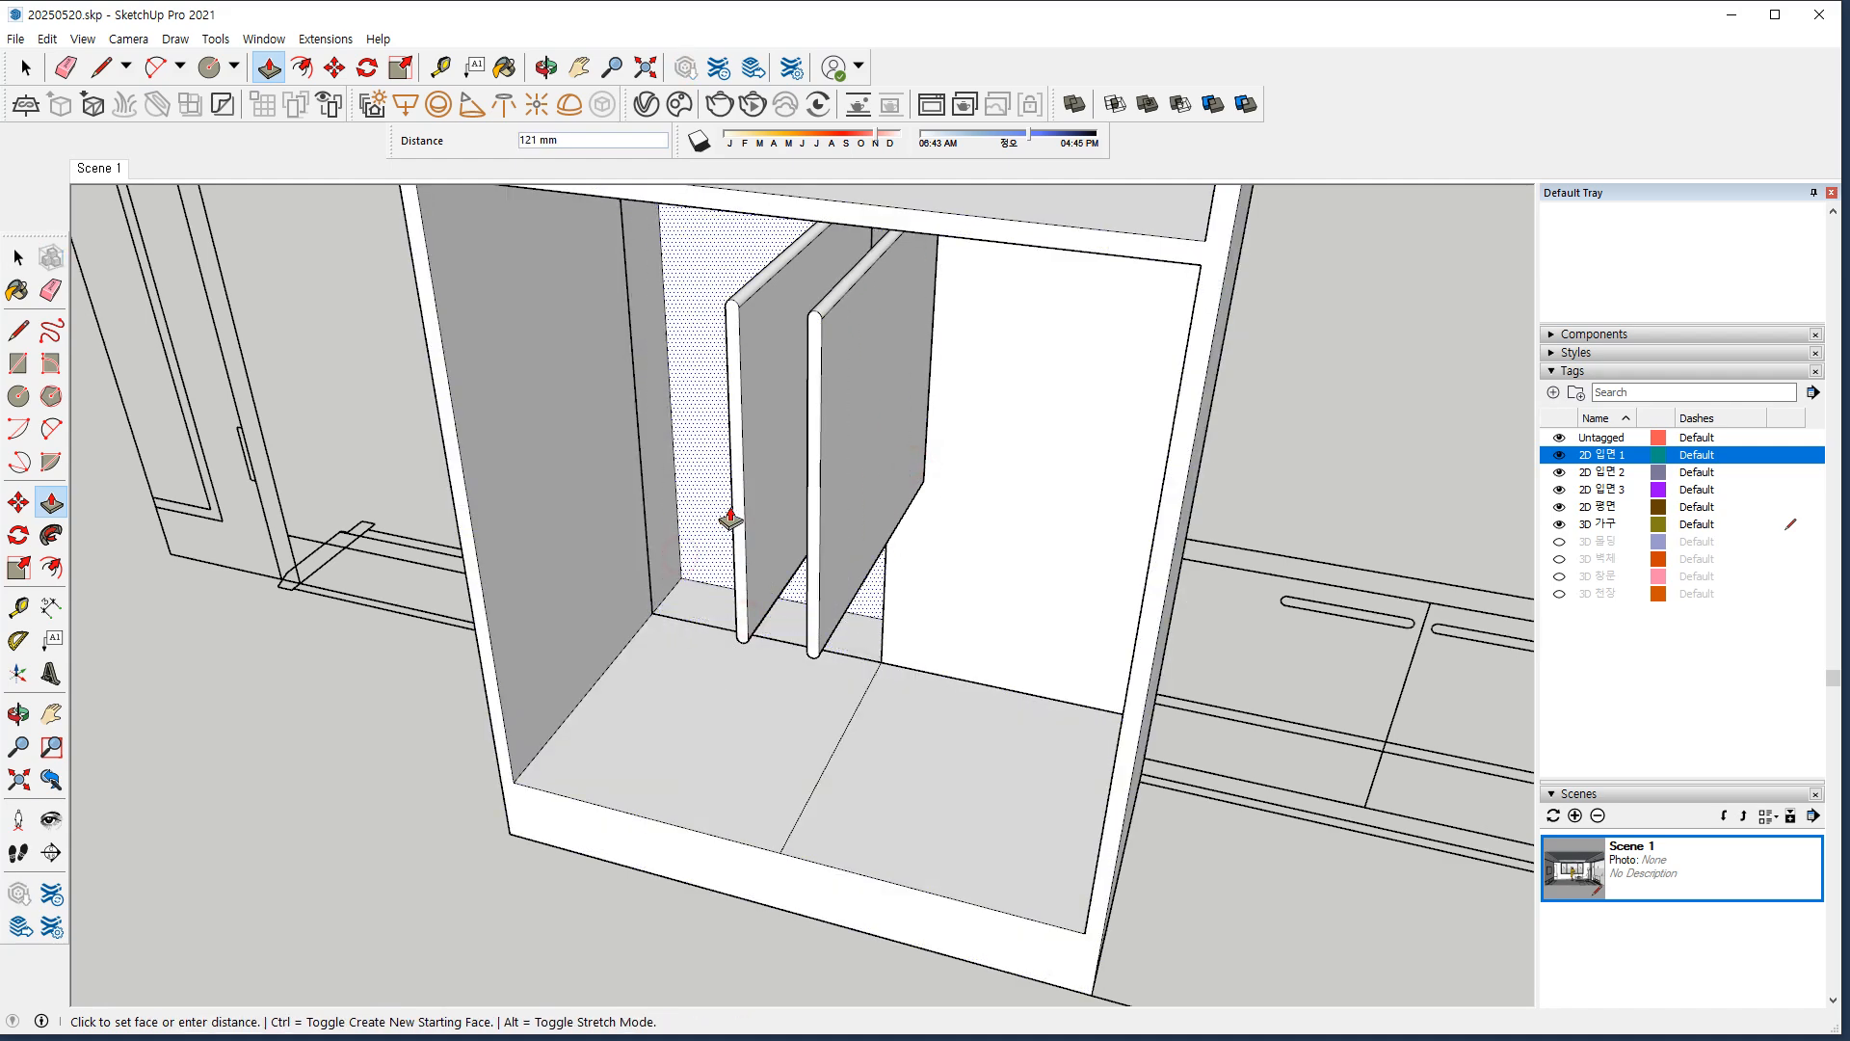
left_click(728, 516)
left_click(965, 506)
left_click(752, 433)
Push/Pull the rear face of the cabinet frame toward the wall to the drawing line behind it.
scroll(830, 539, "down", 3)
middle_click_drag(933, 652, 38, 700)
middle_click_drag(626, 415, 521, 57, "shift")
scroll(508, 607, "up", 7)
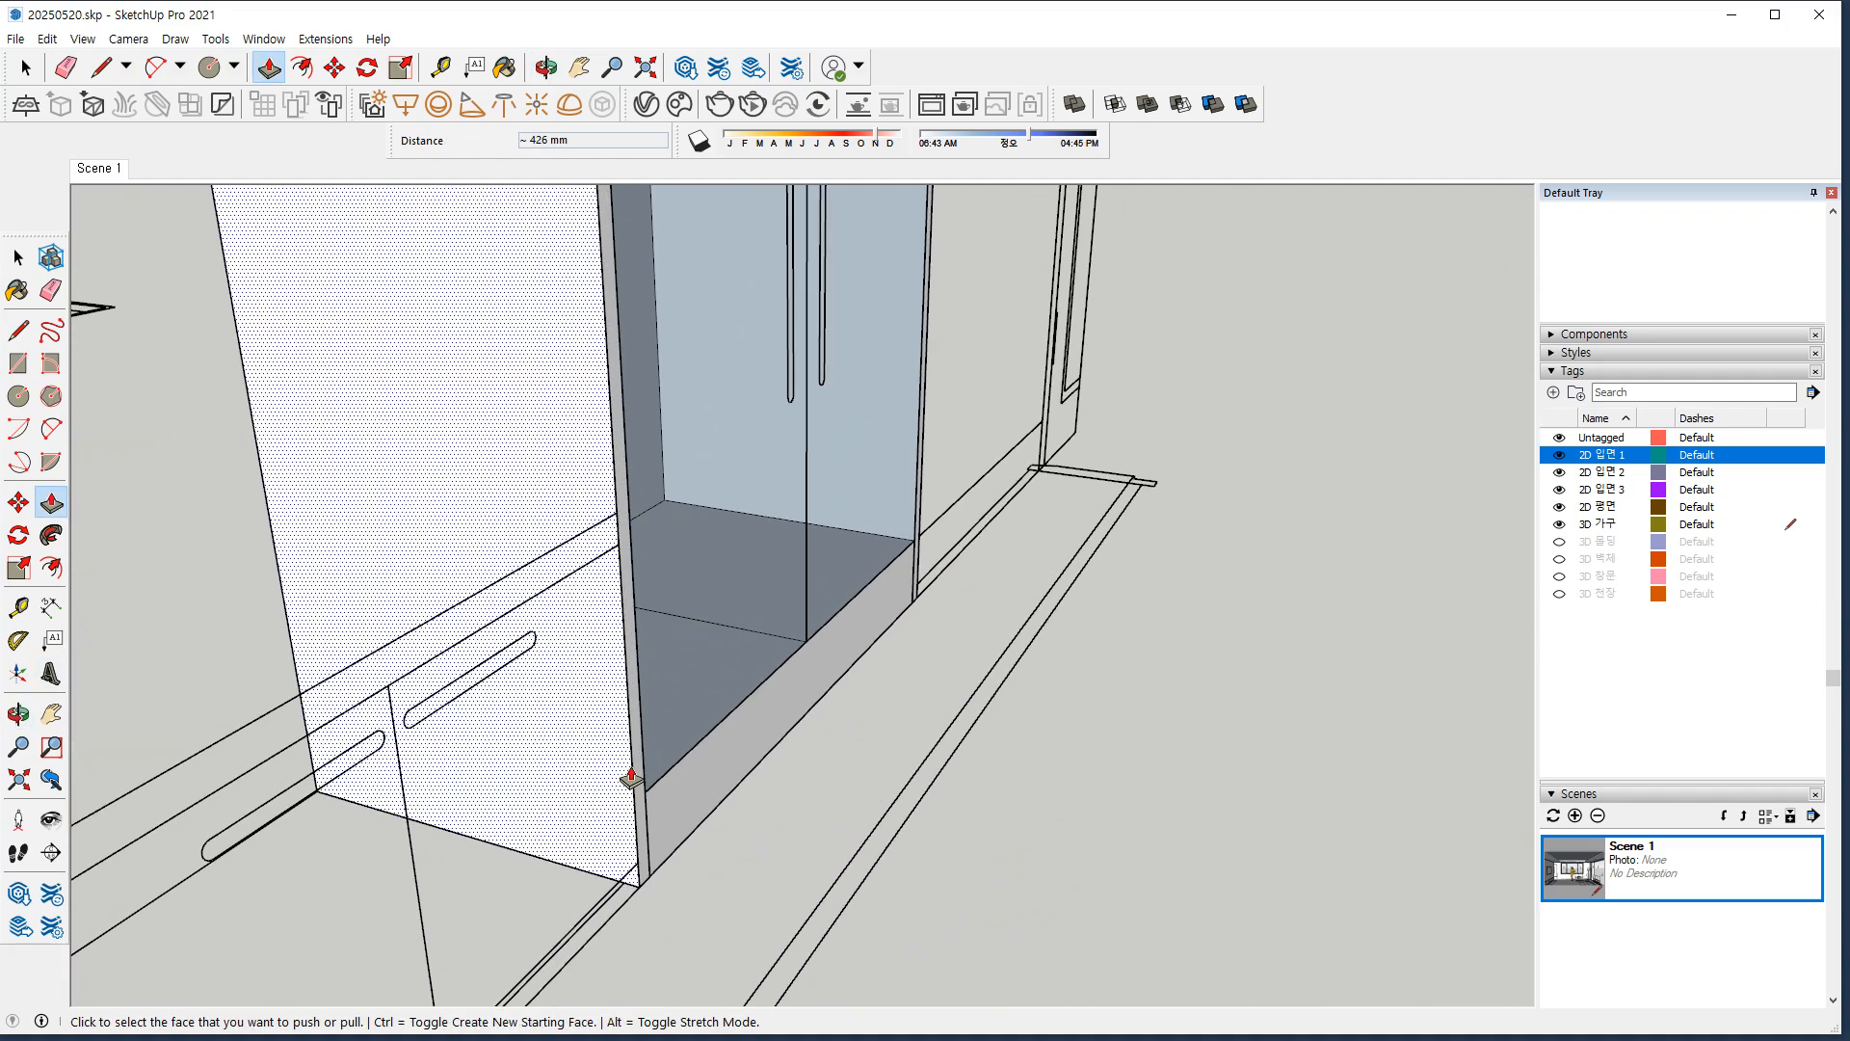
middle_click_drag(684, 907, 756, 819)
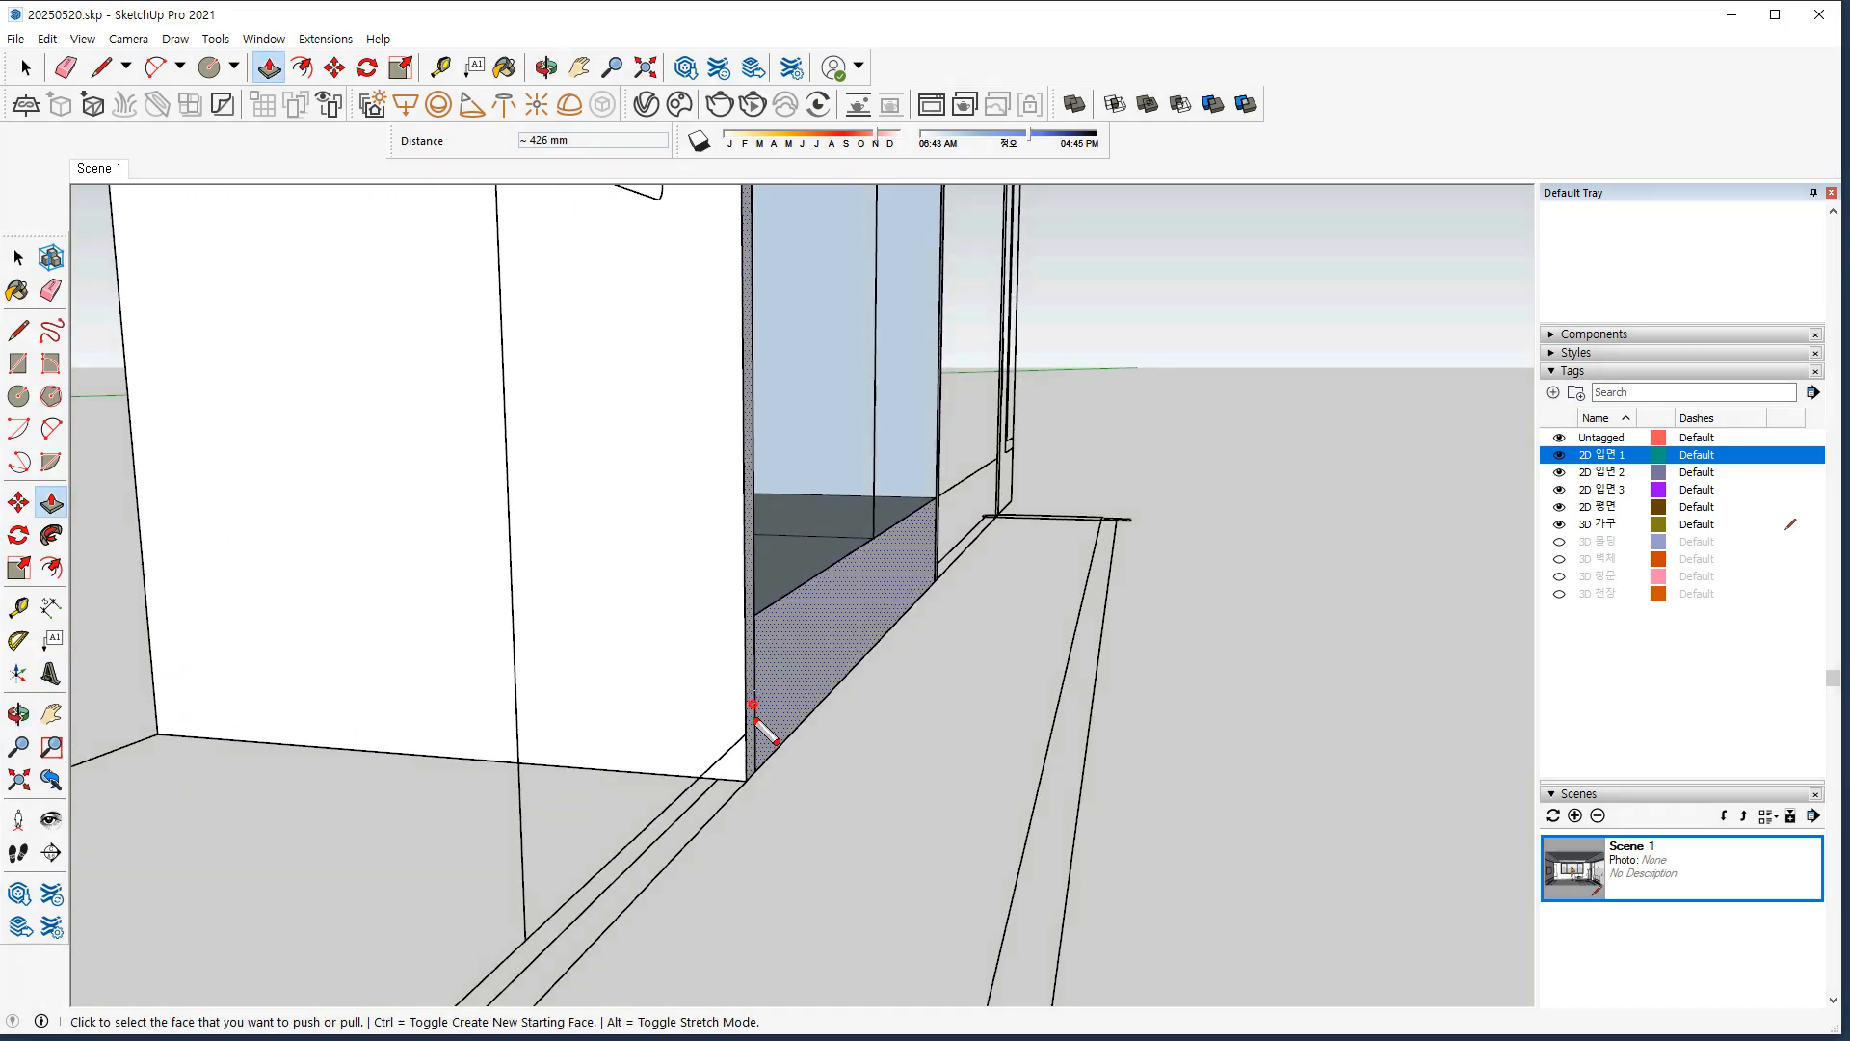
left_click_drag(639, 718, 661, 787)
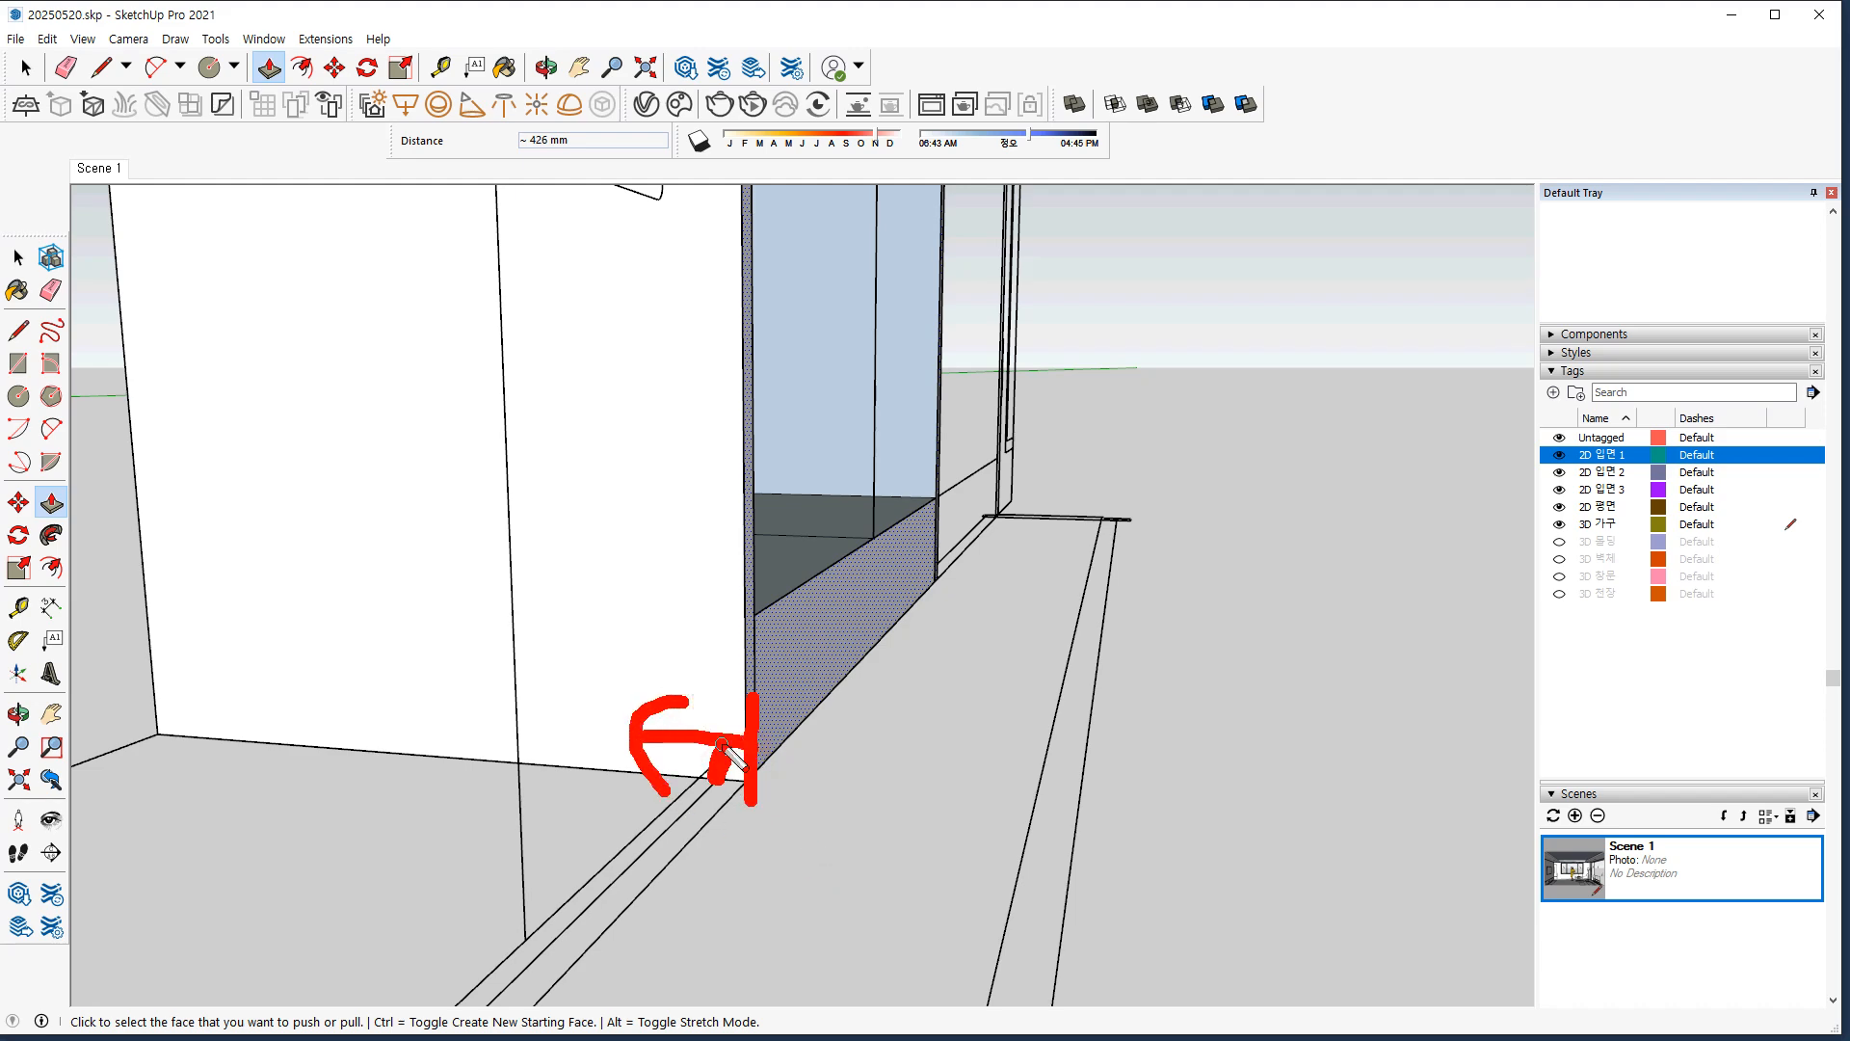
key("Escape")
middle_click_drag(819, 686, 683, 739)
key("space")
key("p")
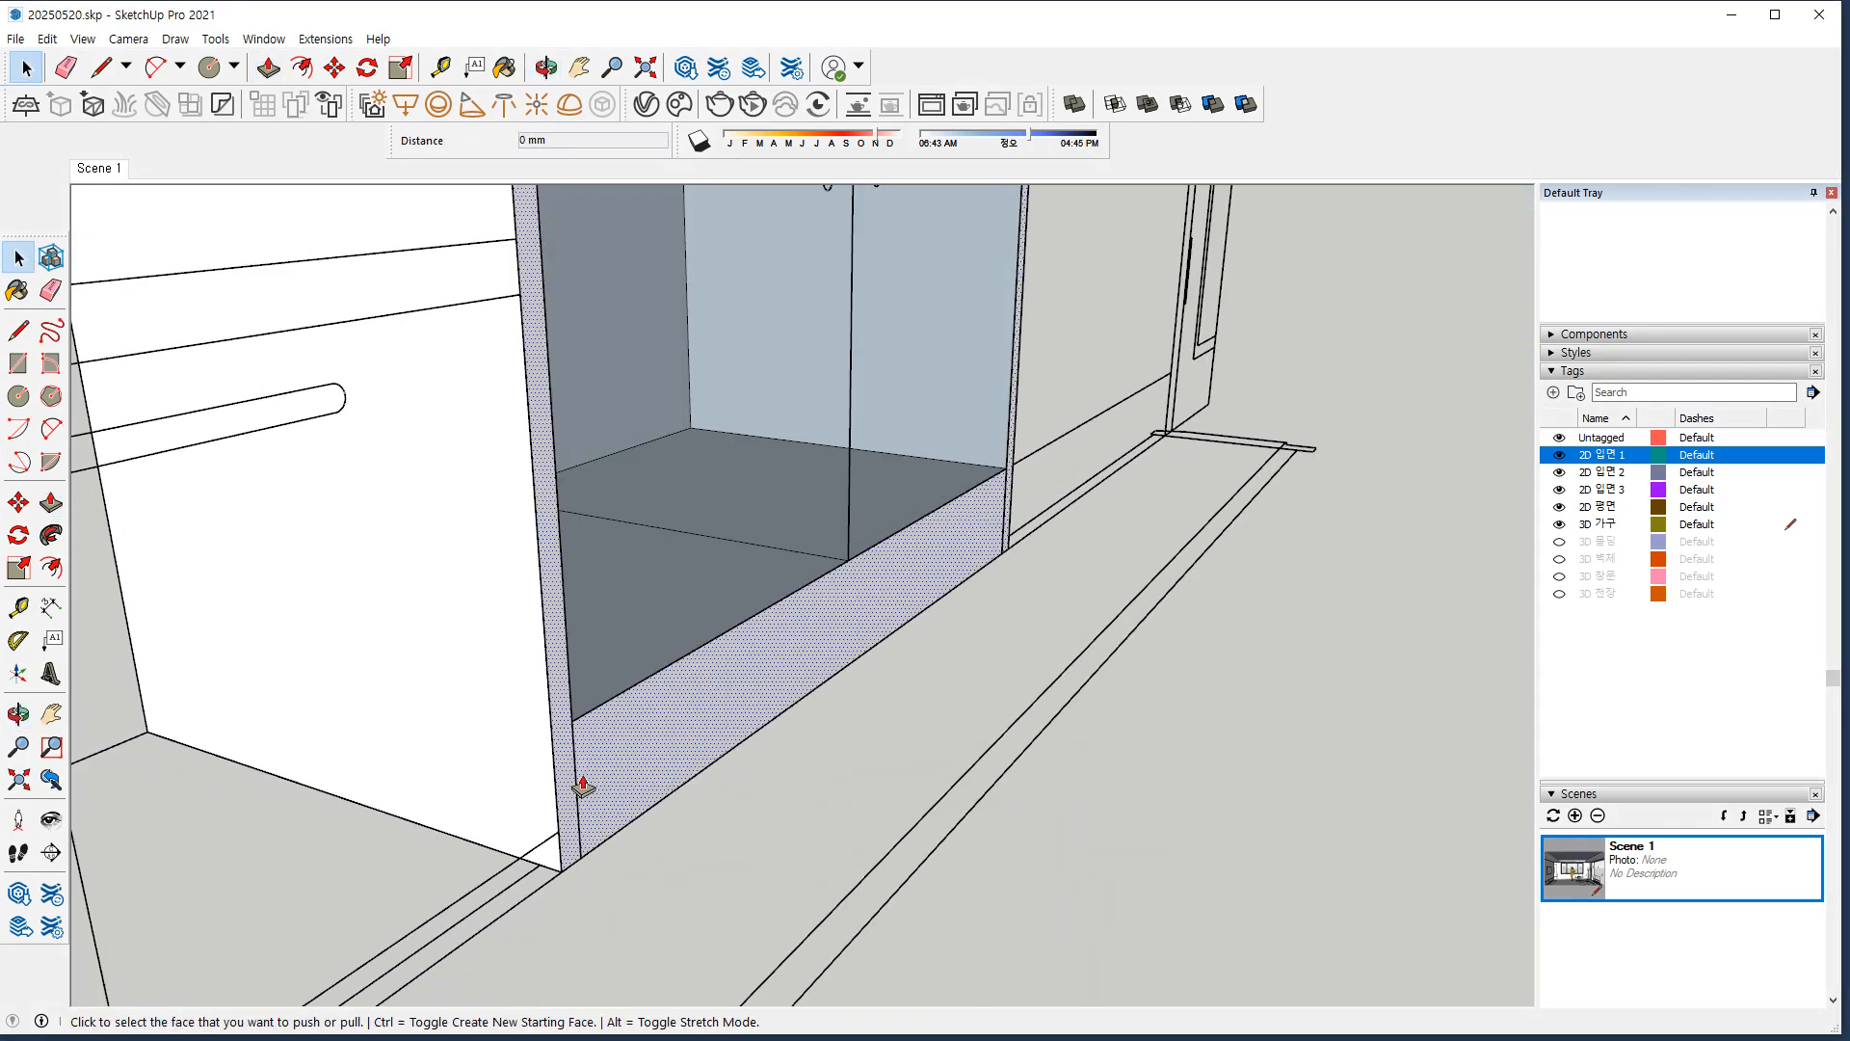
left_click(562, 815)
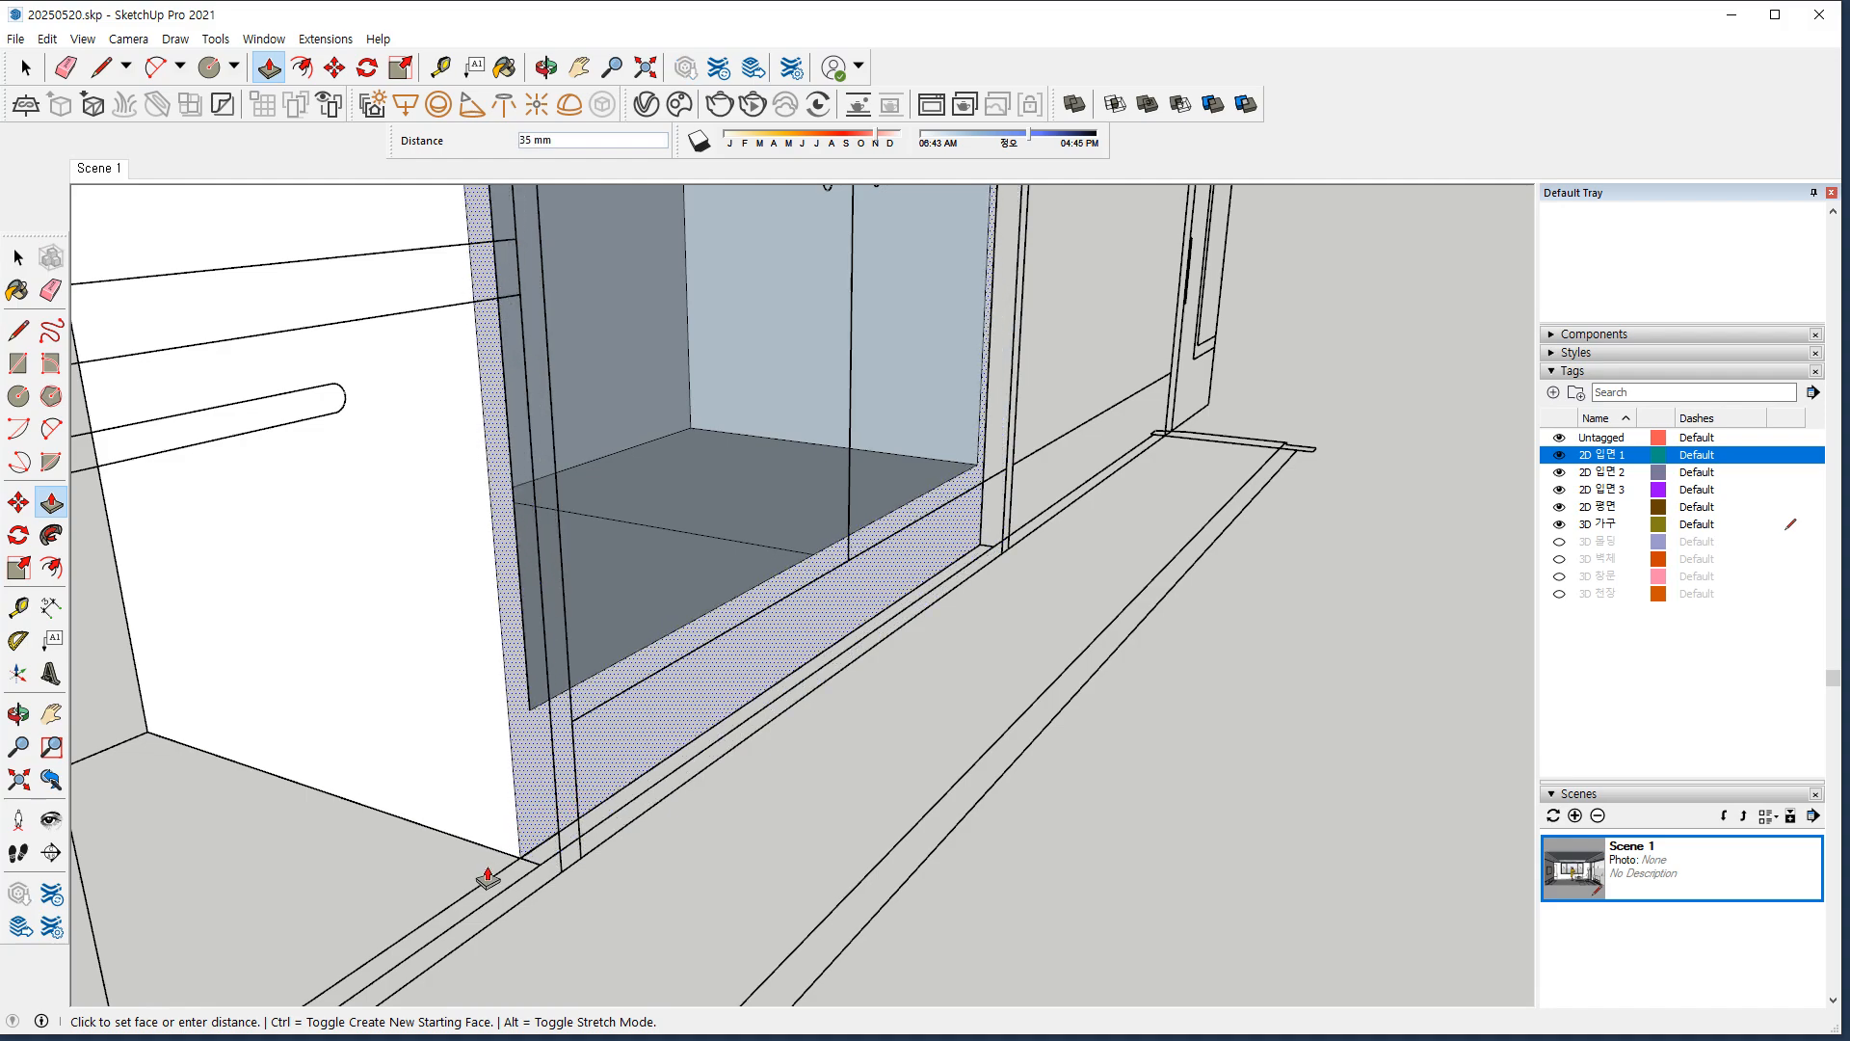
left_click(477, 909)
Push/Pull the rear faces of the four open shelf compartments by 18 mm.
middle_click_drag(948, 605, 318, 588)
mouse_move(318, 588)
middle_mouse_down("shift")
mouse_move(1078, 480)
mouse_move(937, 681)
mouse_move(917, 516)
mouse_move(1073, 615)
mouse_move(661, 508)
mouse_move(437, 685)
mouse_move(549, 532)
middle_mouse_up("shift")
left_click(567, 525)
left_click(661, 530)
middle_click_drag(614, 339, 604, 927, "shift")
left_click(549, 589)
left_click(609, 585)
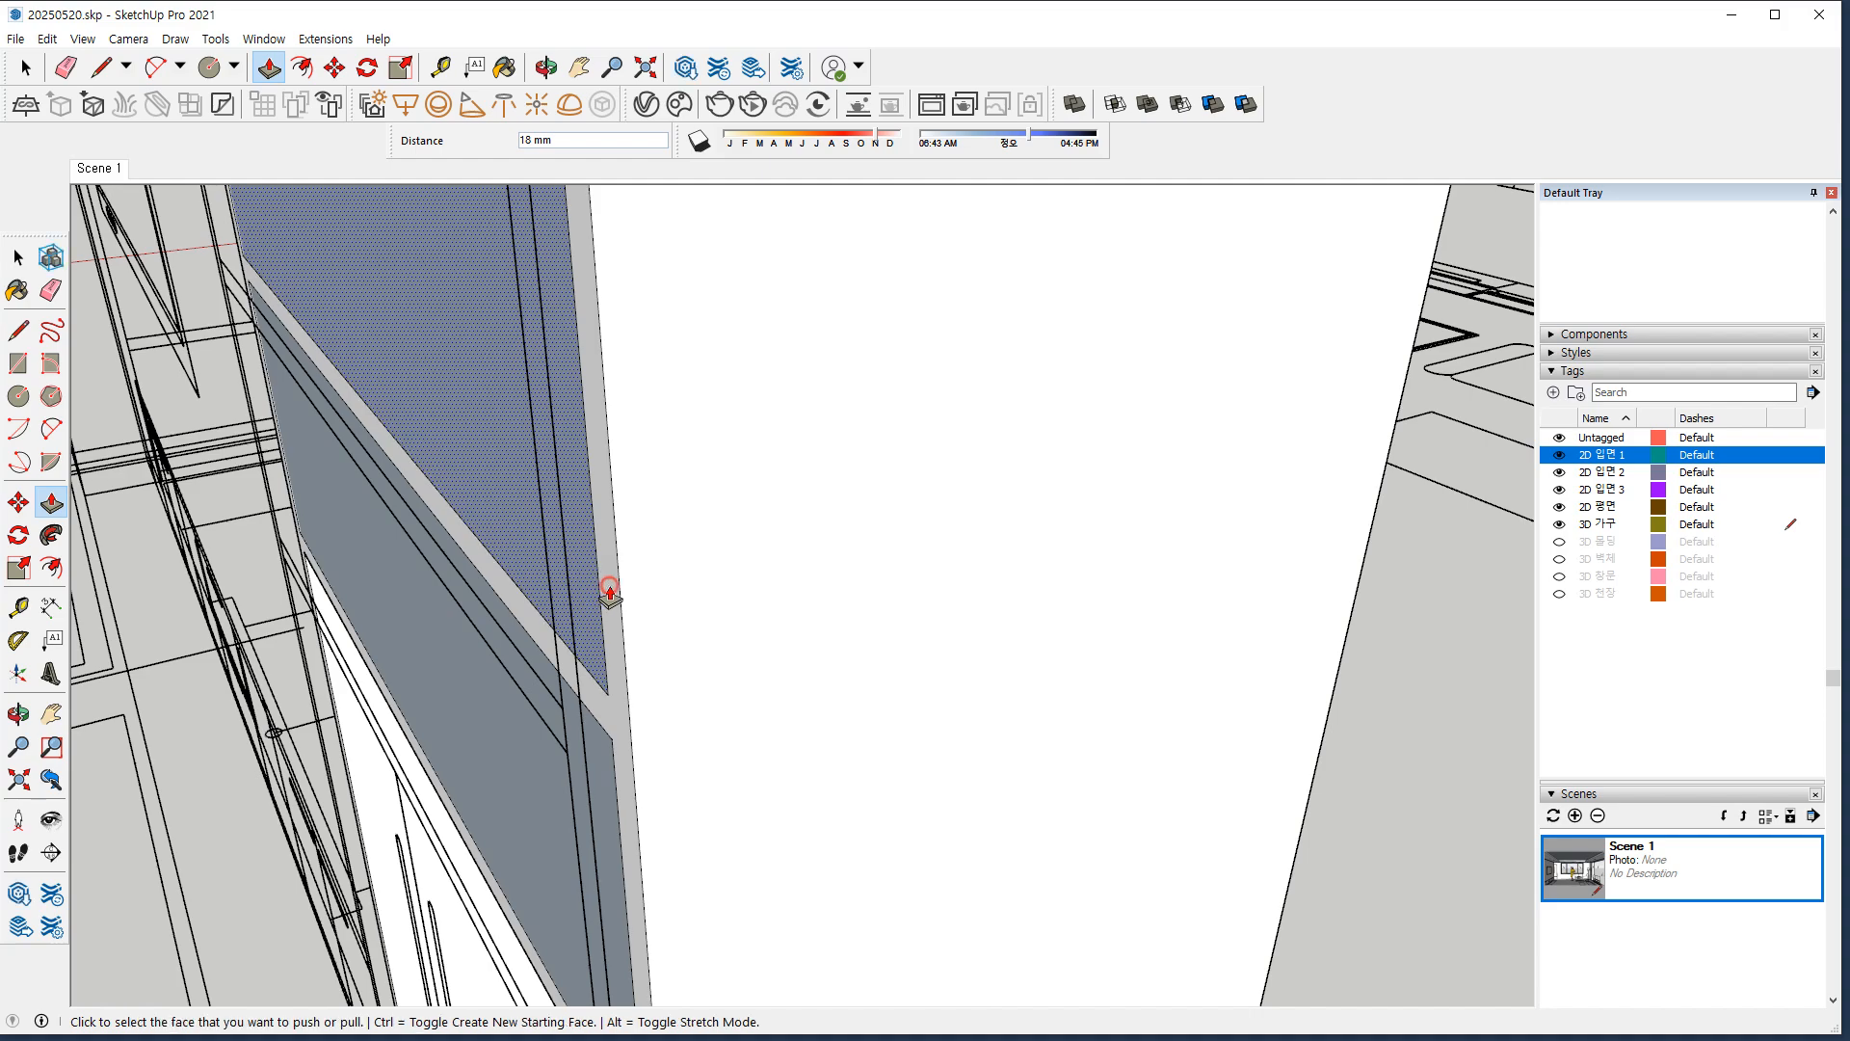
scroll(593, 349, "down", 2)
middle_click_drag(591, 351, 578, 834, "shift")
left_click(491, 609)
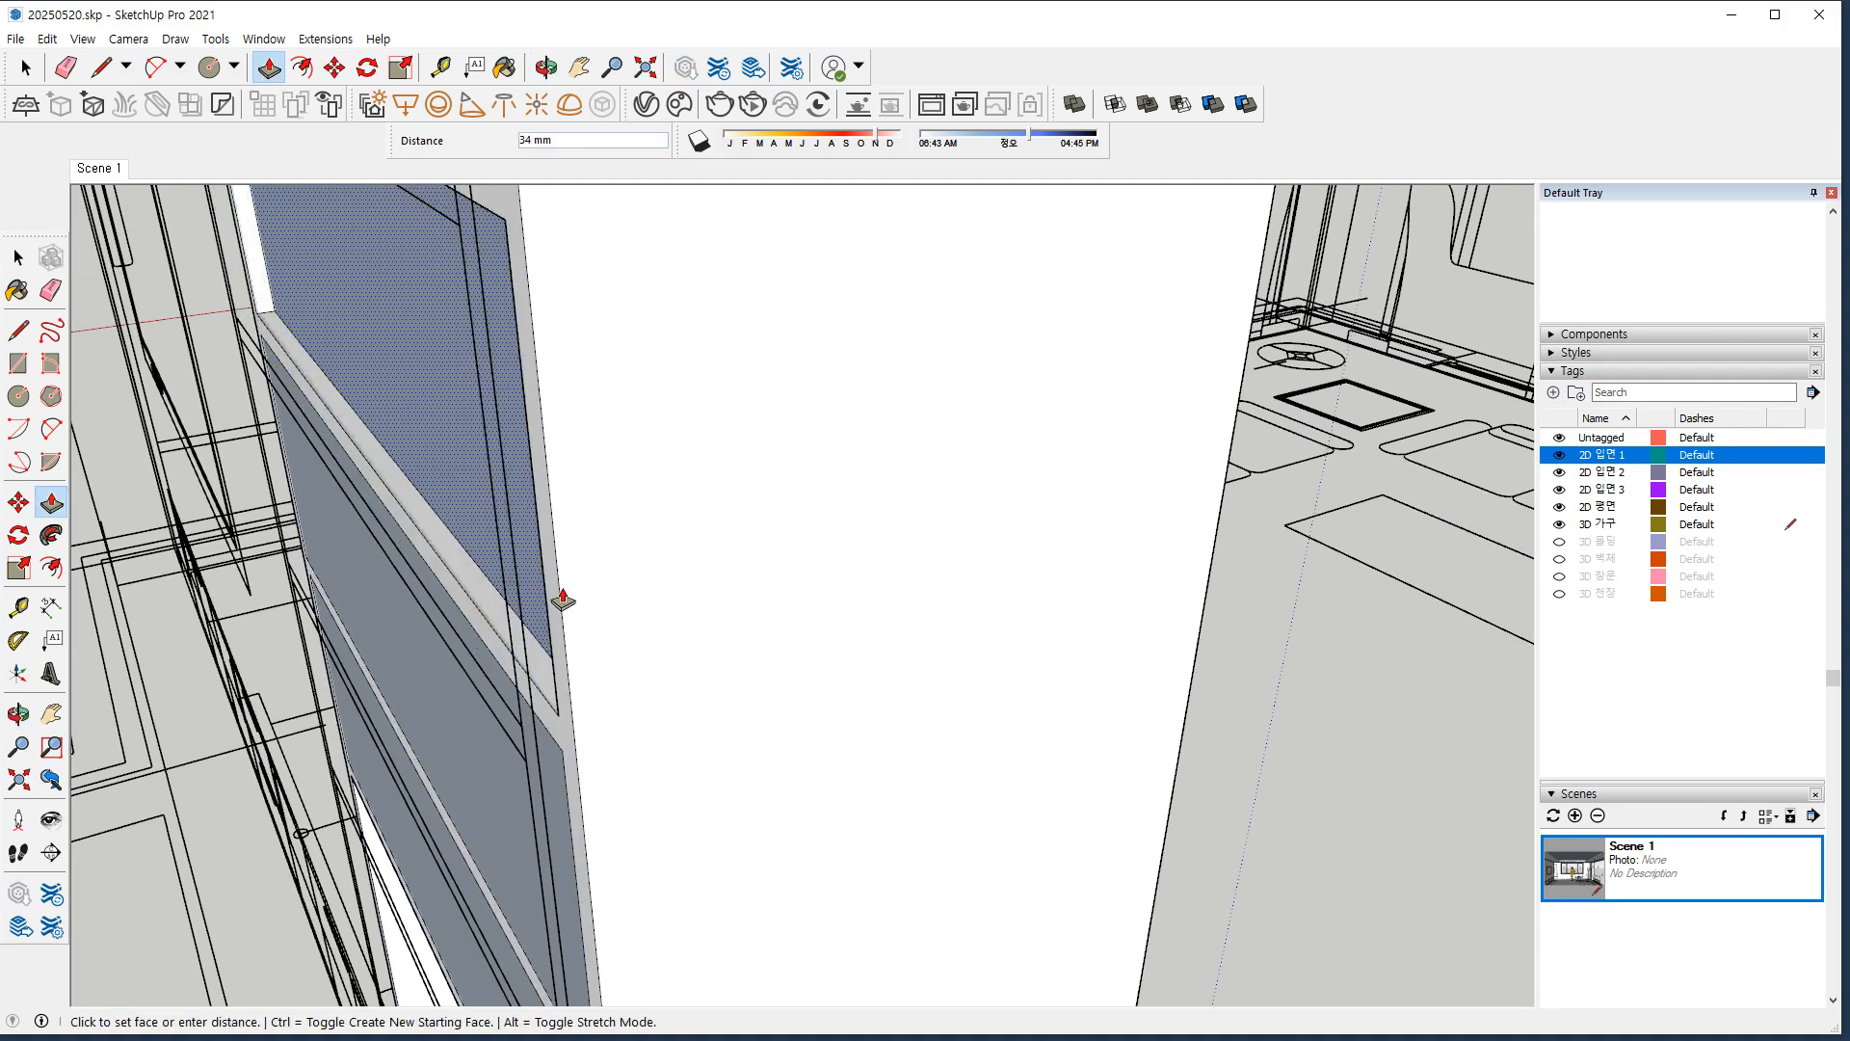
left_click(555, 613)
scroll(564, 605, "down", 3)
middle_click_drag(557, 582, 511, 848, "shift")
left_click(455, 520)
left_click(490, 441)
Recess both handle shapes 10 mm into the tall cabinet's doors.
middle_click_drag(574, 719, 298, 718)
middle_click_drag(626, 640, 443, 737)
scroll(991, 804, "down", 3)
middle_click_drag(992, 809, 807, 412, "shift")
middle_click_drag(910, 566, 878, 548)
scroll(673, 652, "up", 5)
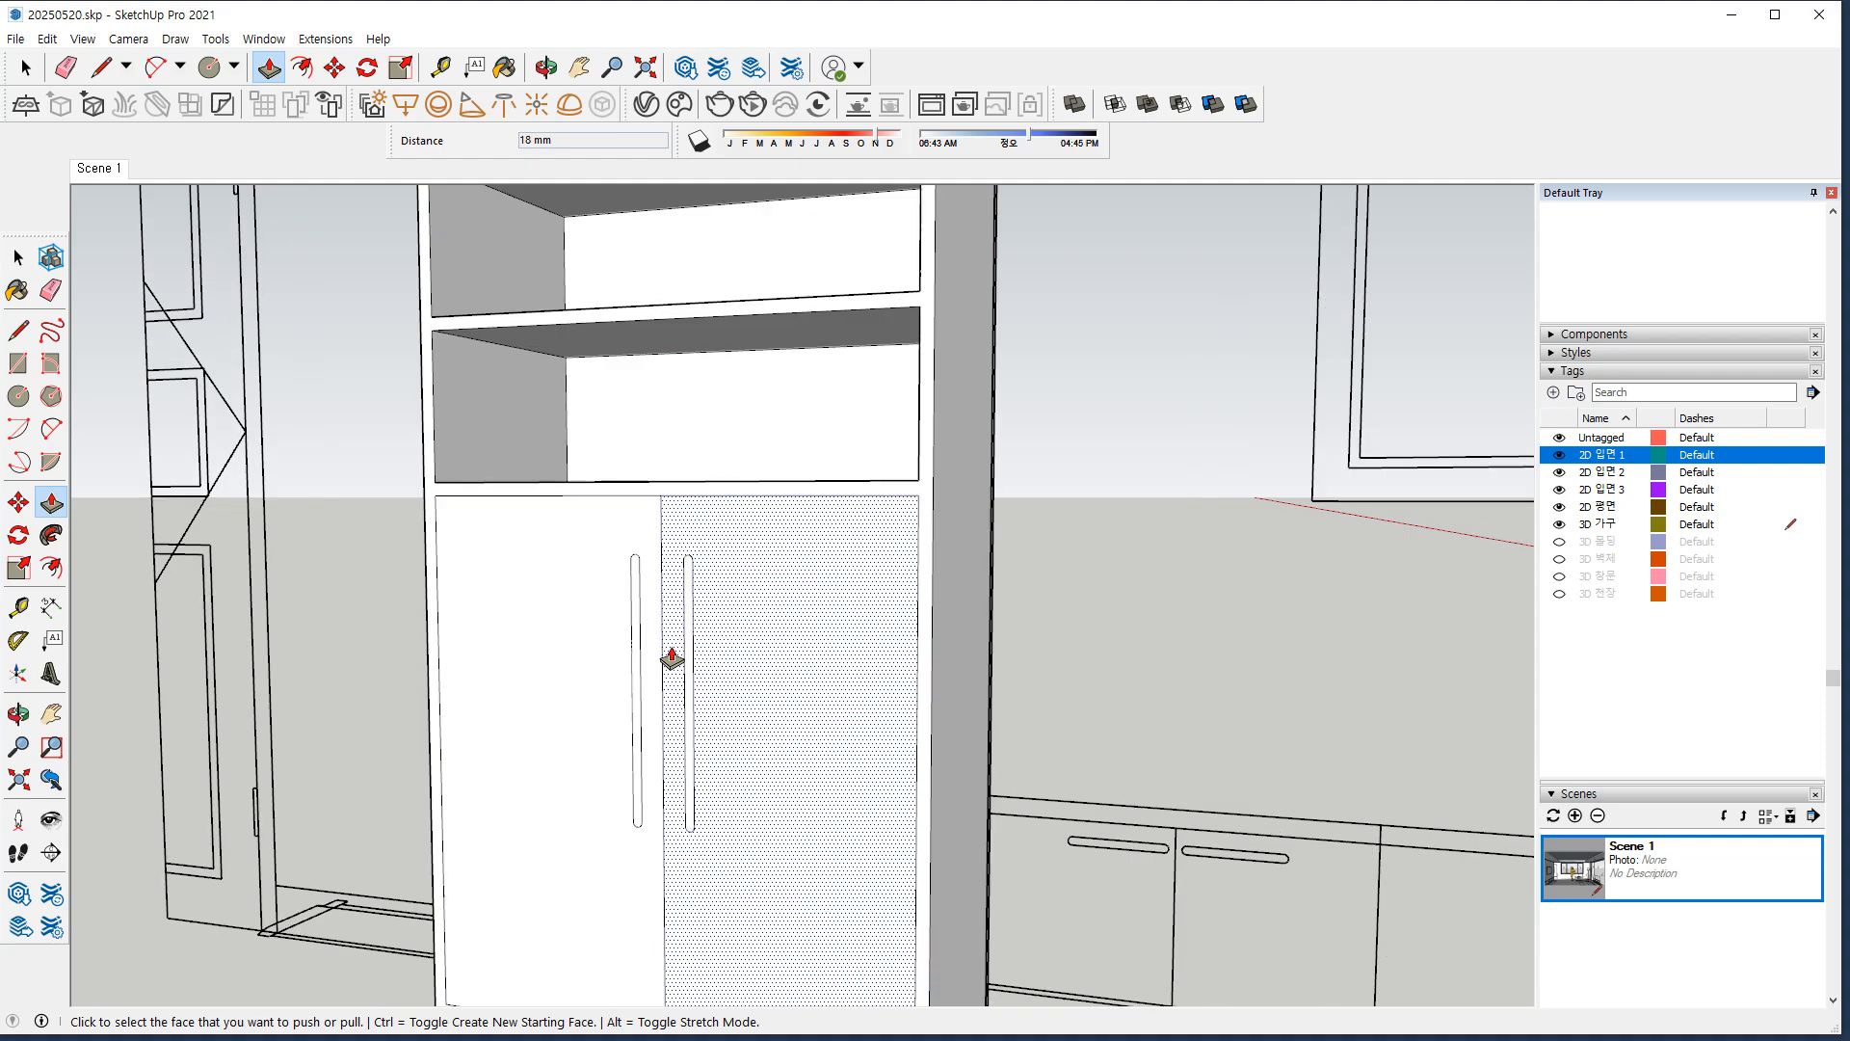
middle_click_drag(678, 730, 712, 506, "shift")
scroll(638, 591, "up", 2)
left_click(647, 588)
type("1")
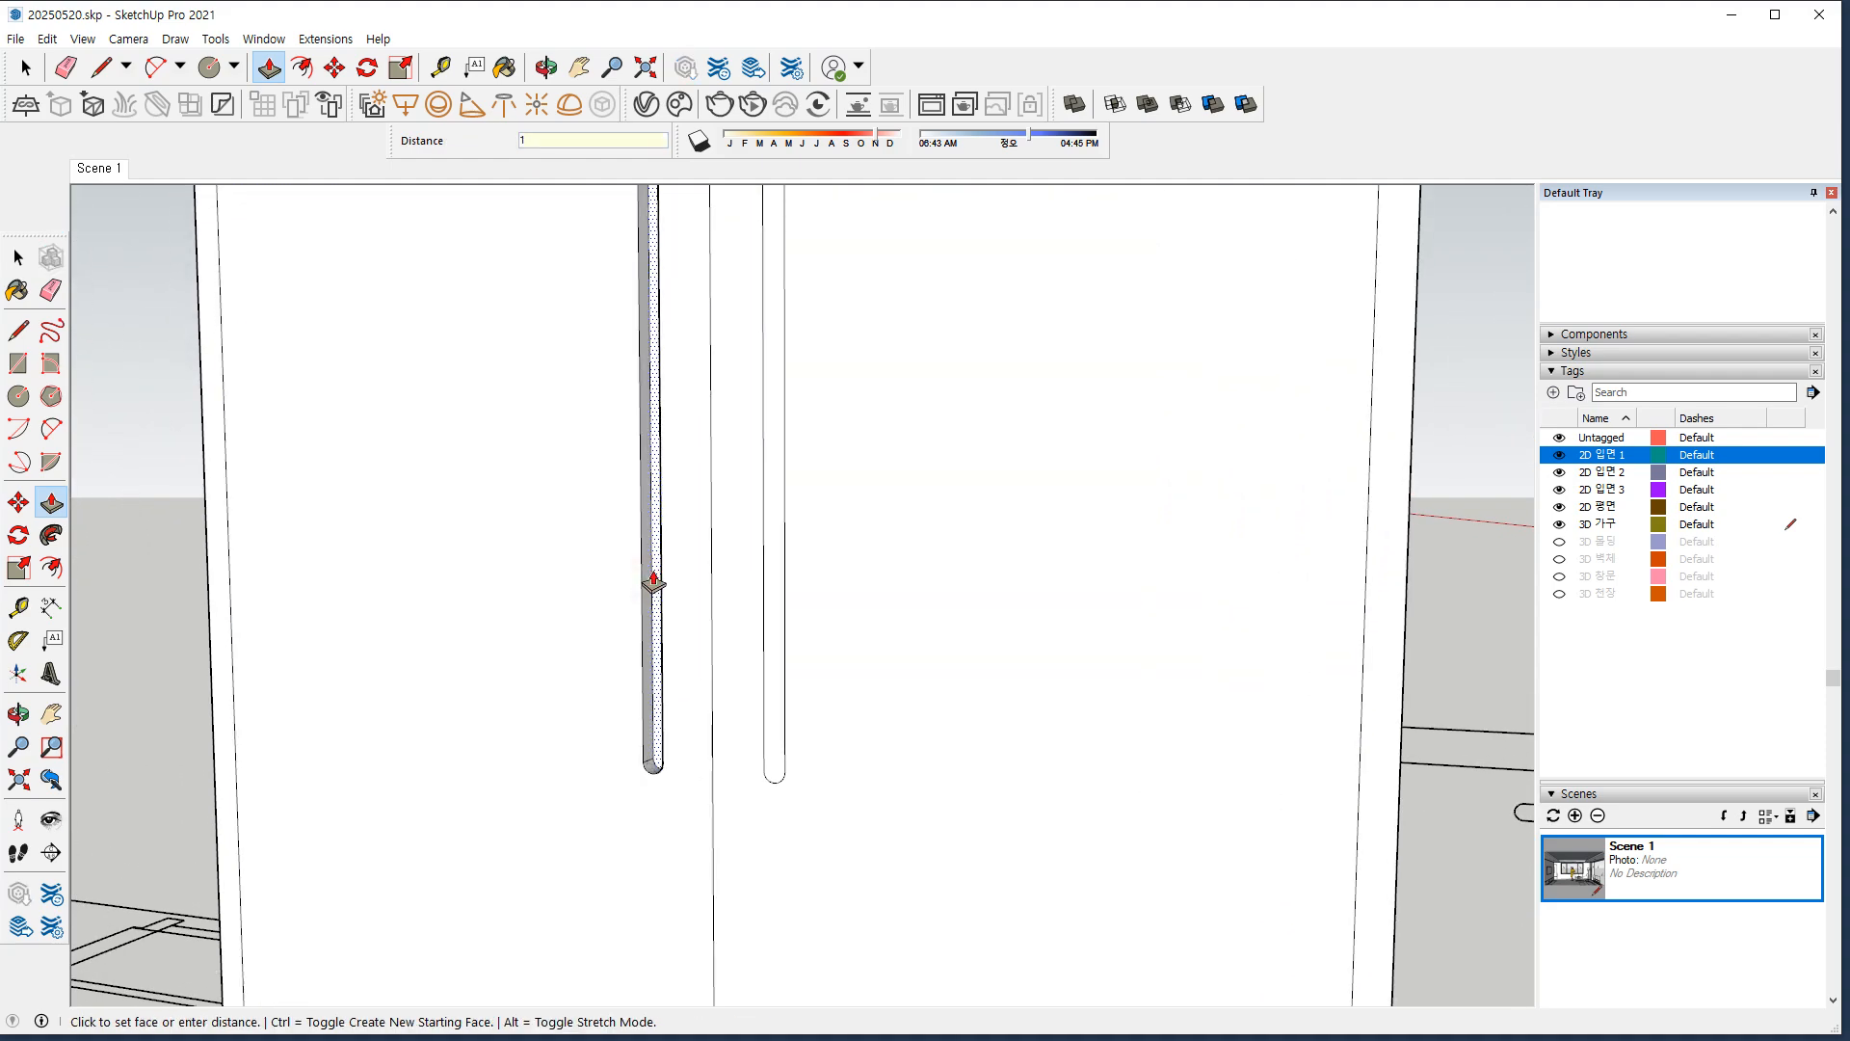
type("0")
key("Return")
left_click(769, 682)
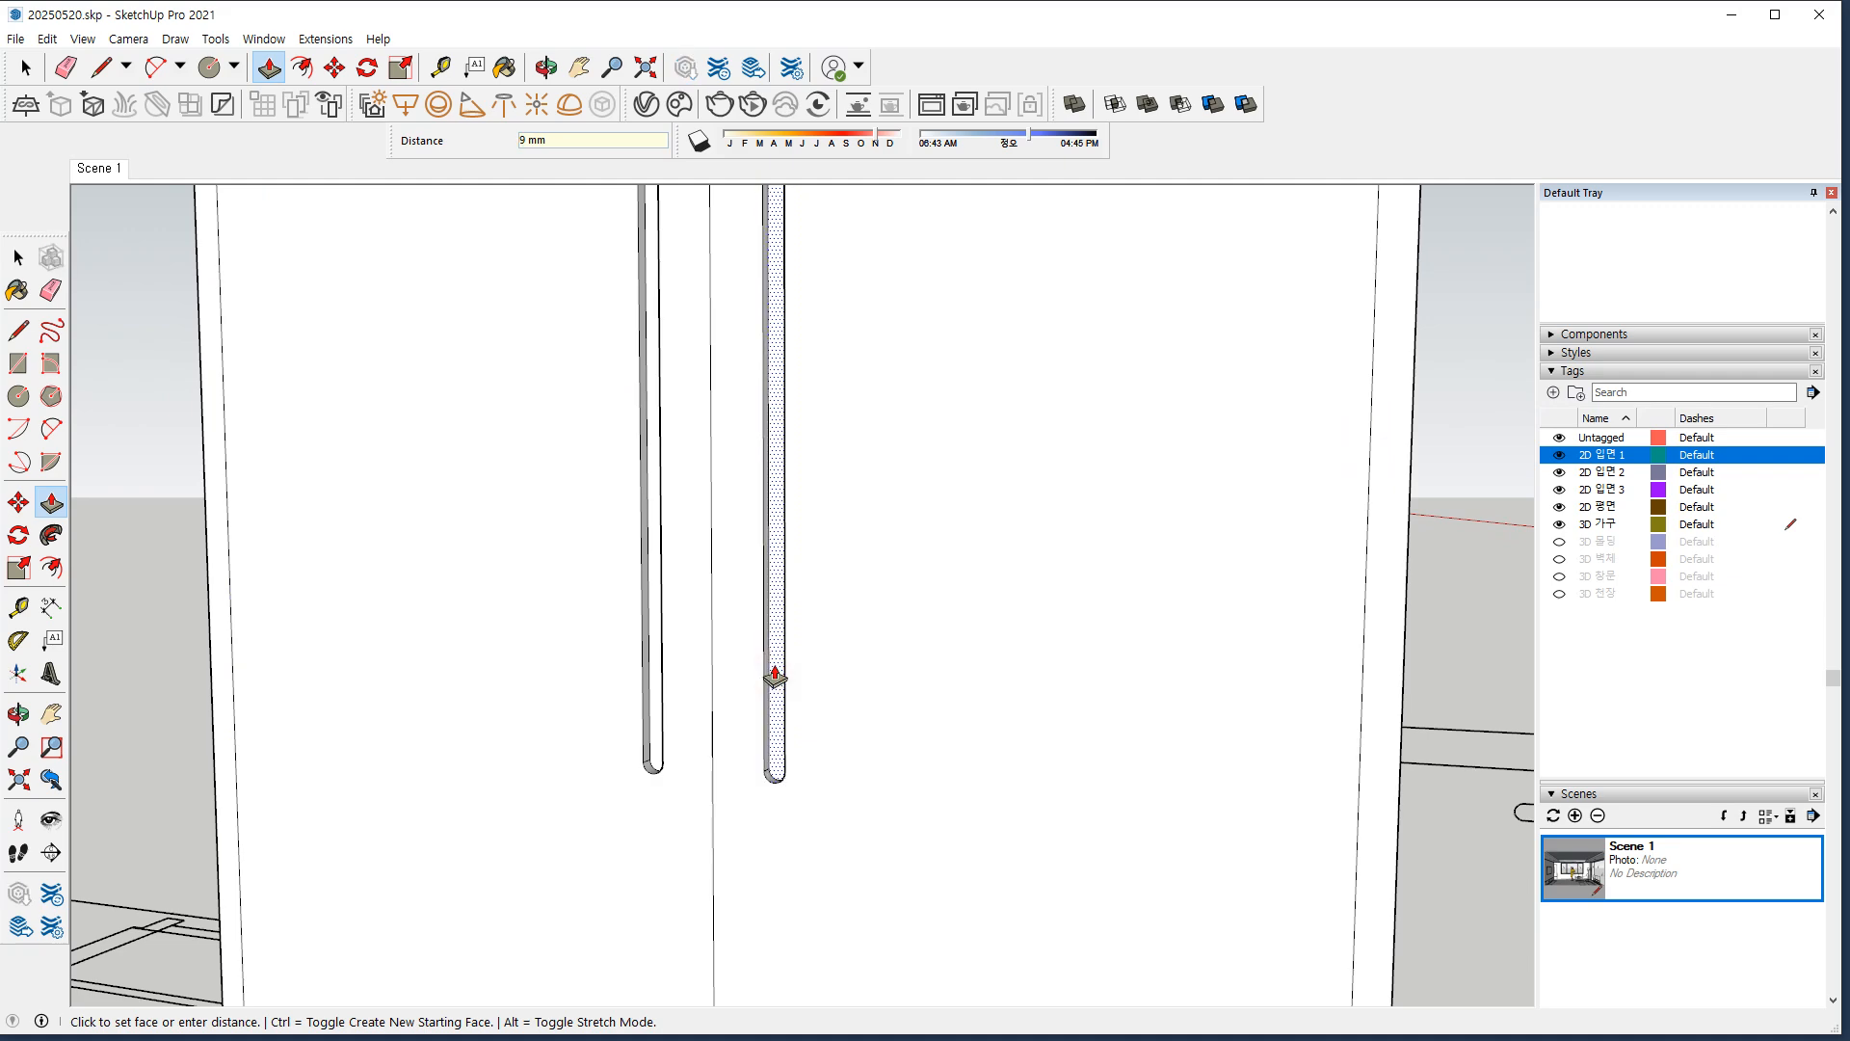
key("Return")
Draw a rectangle across the plinth below the tall cabinet's doors, inside the side panels, and Push/Pull it 10 mm inward.
scroll(774, 677, "down", 5)
middle_click_drag(750, 574, 716, 364, "shift")
scroll(507, 764, "up", 3)
scroll(507, 764, "up", 1)
key("r")
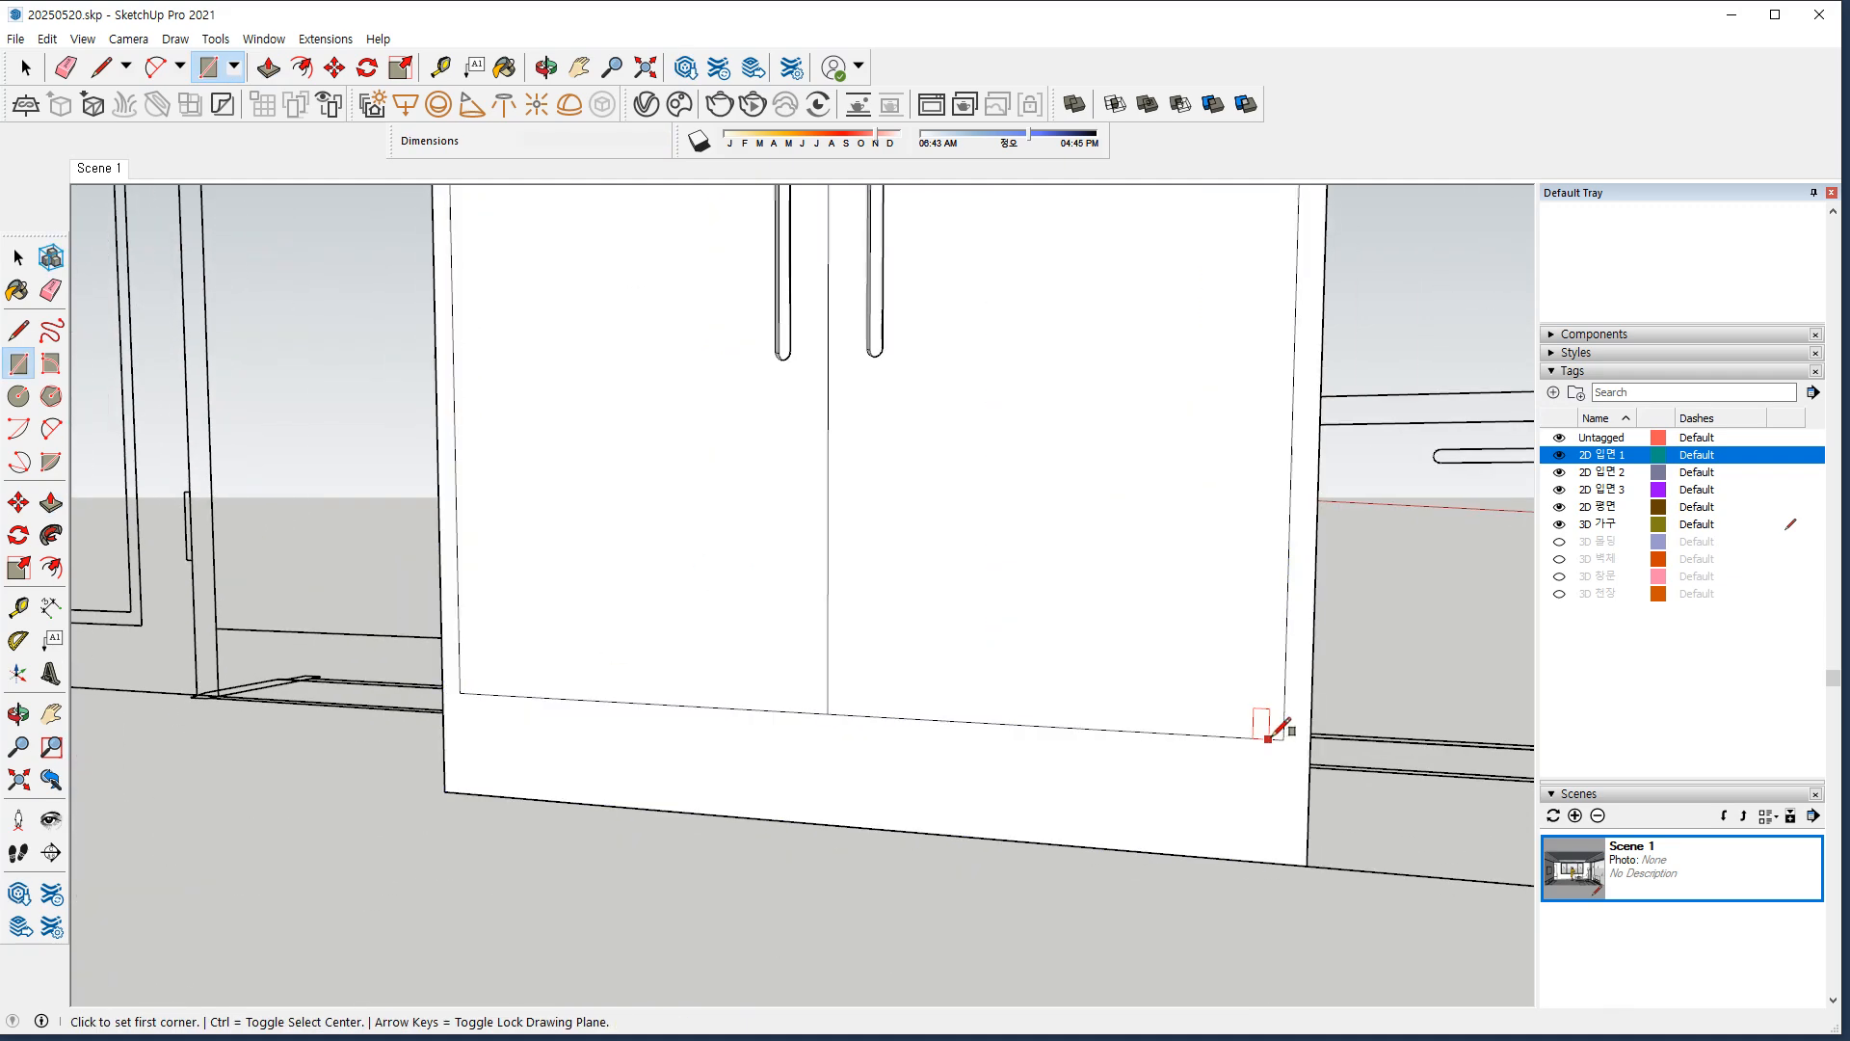
left_click(1283, 739)
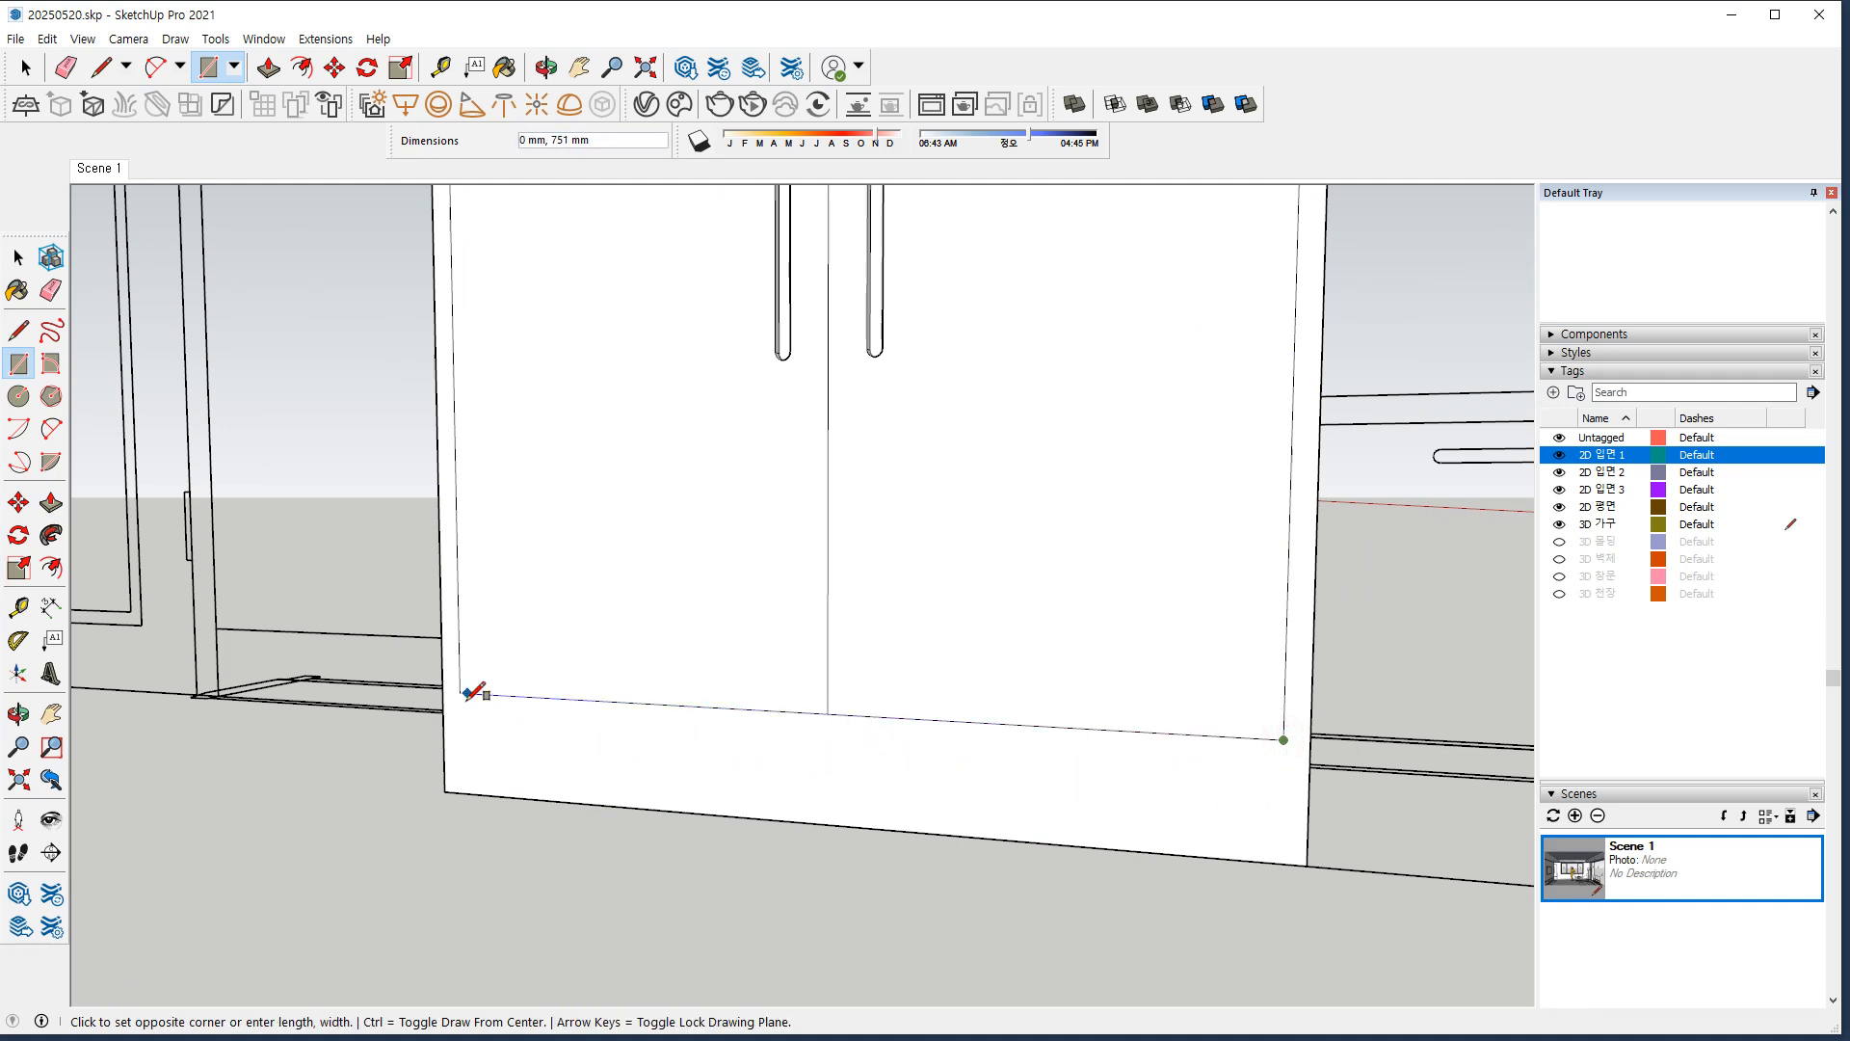
left_click(460, 788)
key("p")
left_click(747, 810)
type("10")
key("Return")
middle_click_drag(764, 814, 582, 768)
mouse_move(675, 838)
left_mouse_down()
mouse_move(590, 814)
mouse_move(742, 821)
mouse_move(658, 875)
left_mouse_up()
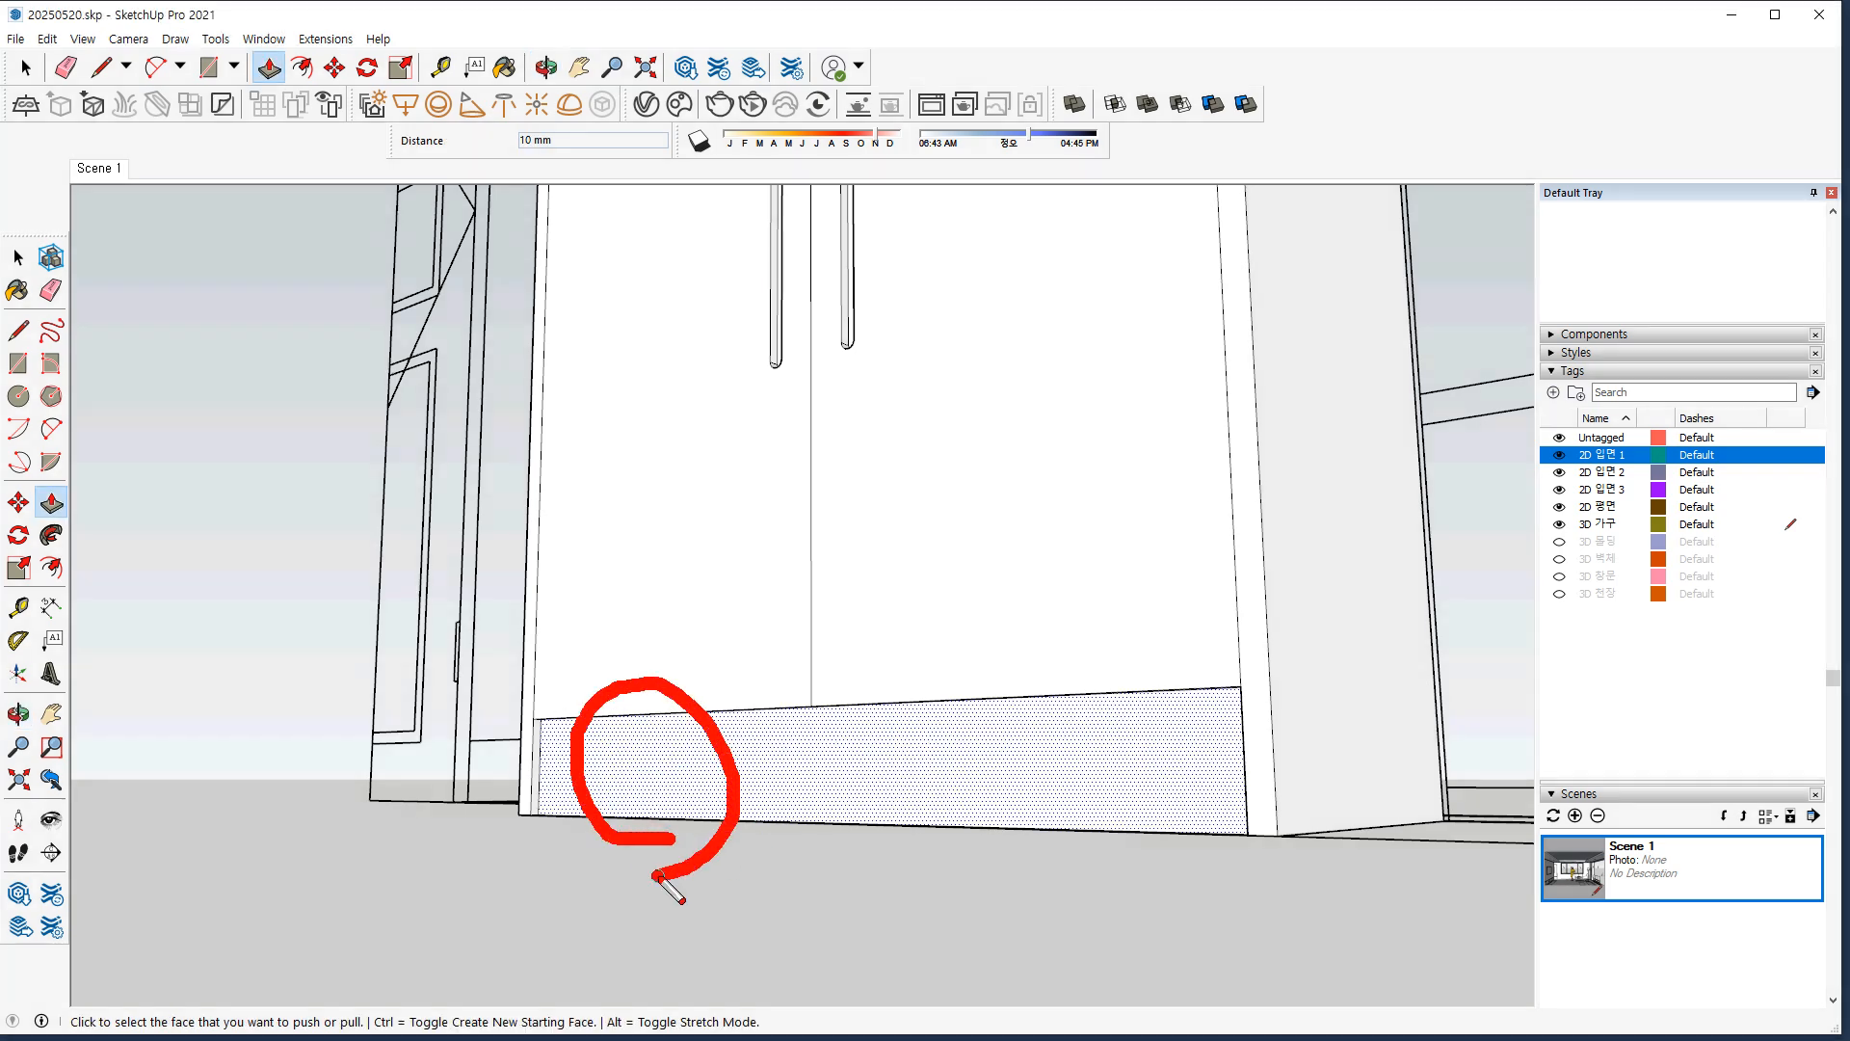
key("Escape")
scroll(611, 847, "down", 1)
key("space")
left_click(372, 871)
Examine the tall cabinet from several angles, from its plinth up to the open shelves and back to the doors.
middle_click_drag(378, 823, 439, 894)
scroll(471, 742, "down", 2)
middle_click_drag(471, 742, 469, 935, "shift")
scroll(399, 749, "down", 2)
middle_click_drag(399, 749, 915, 752)
scroll(850, 826, "down", 2)
scroll(851, 826, "down", 1)
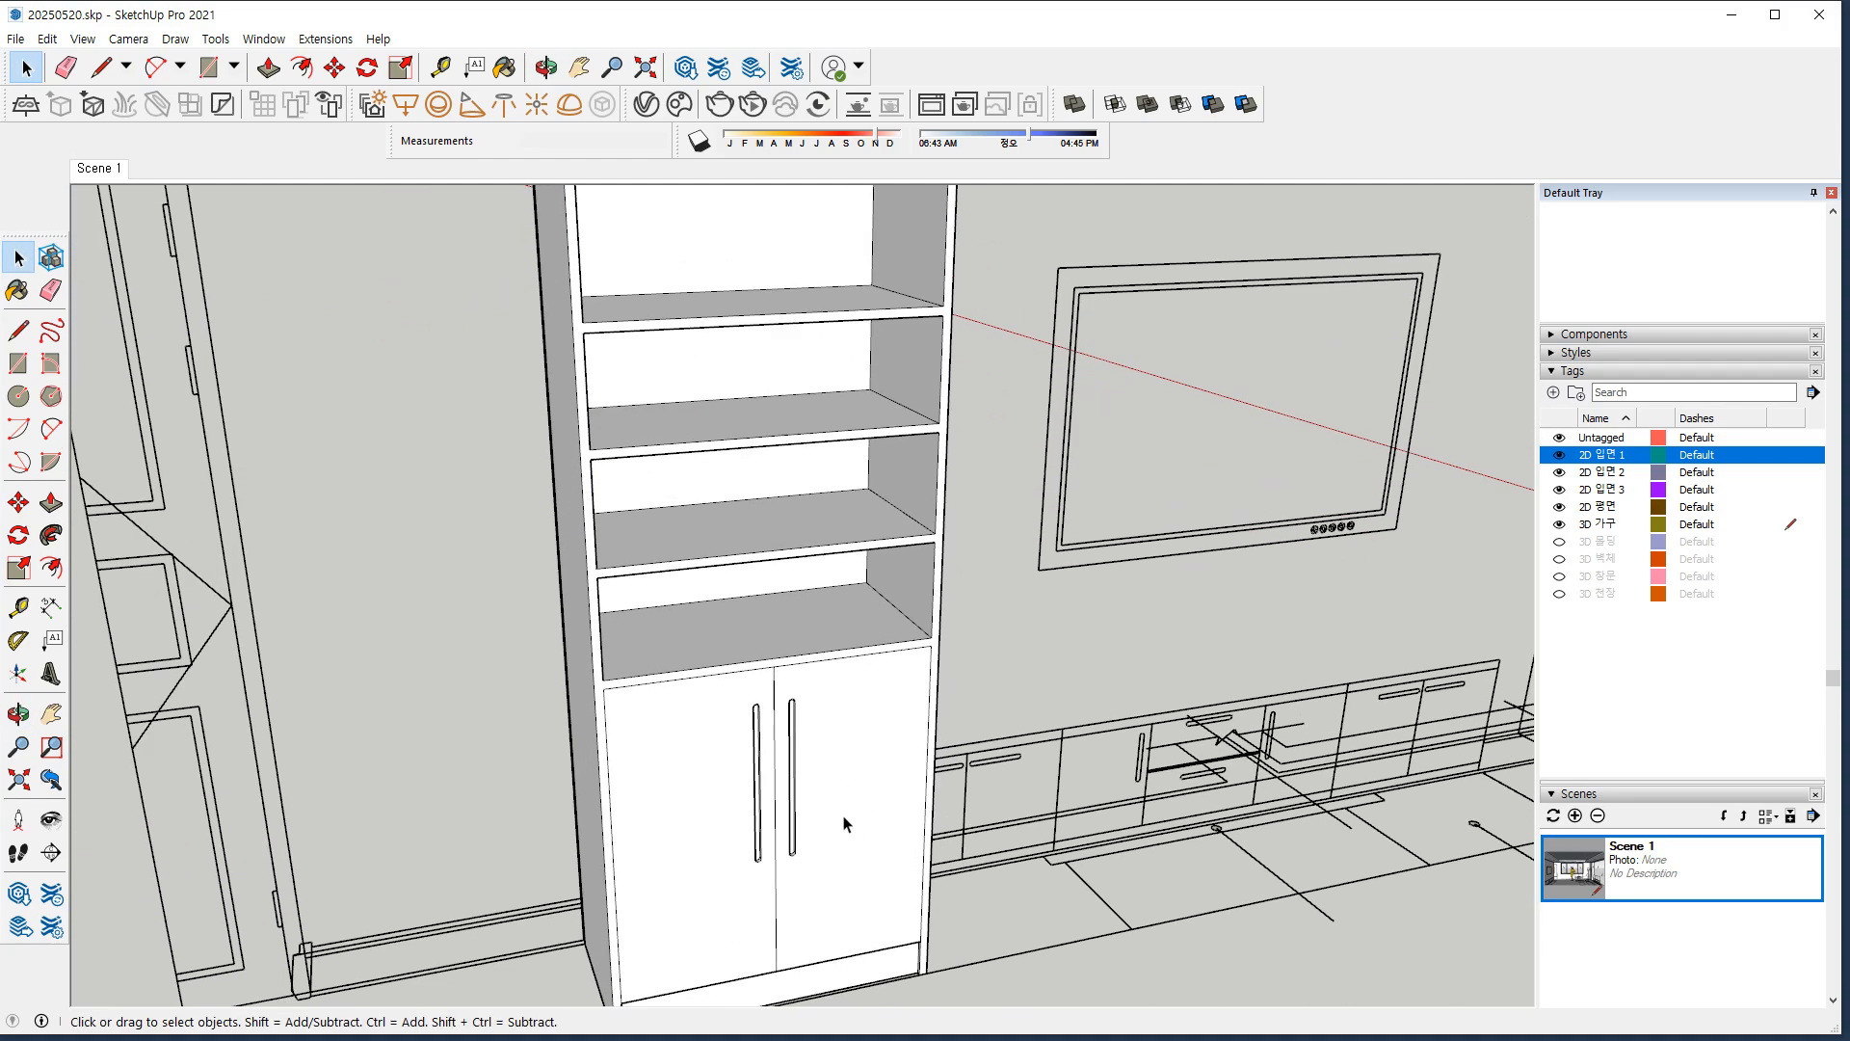
scroll(848, 822, "down", 1)
middle_click_drag(875, 833, 936, 740)
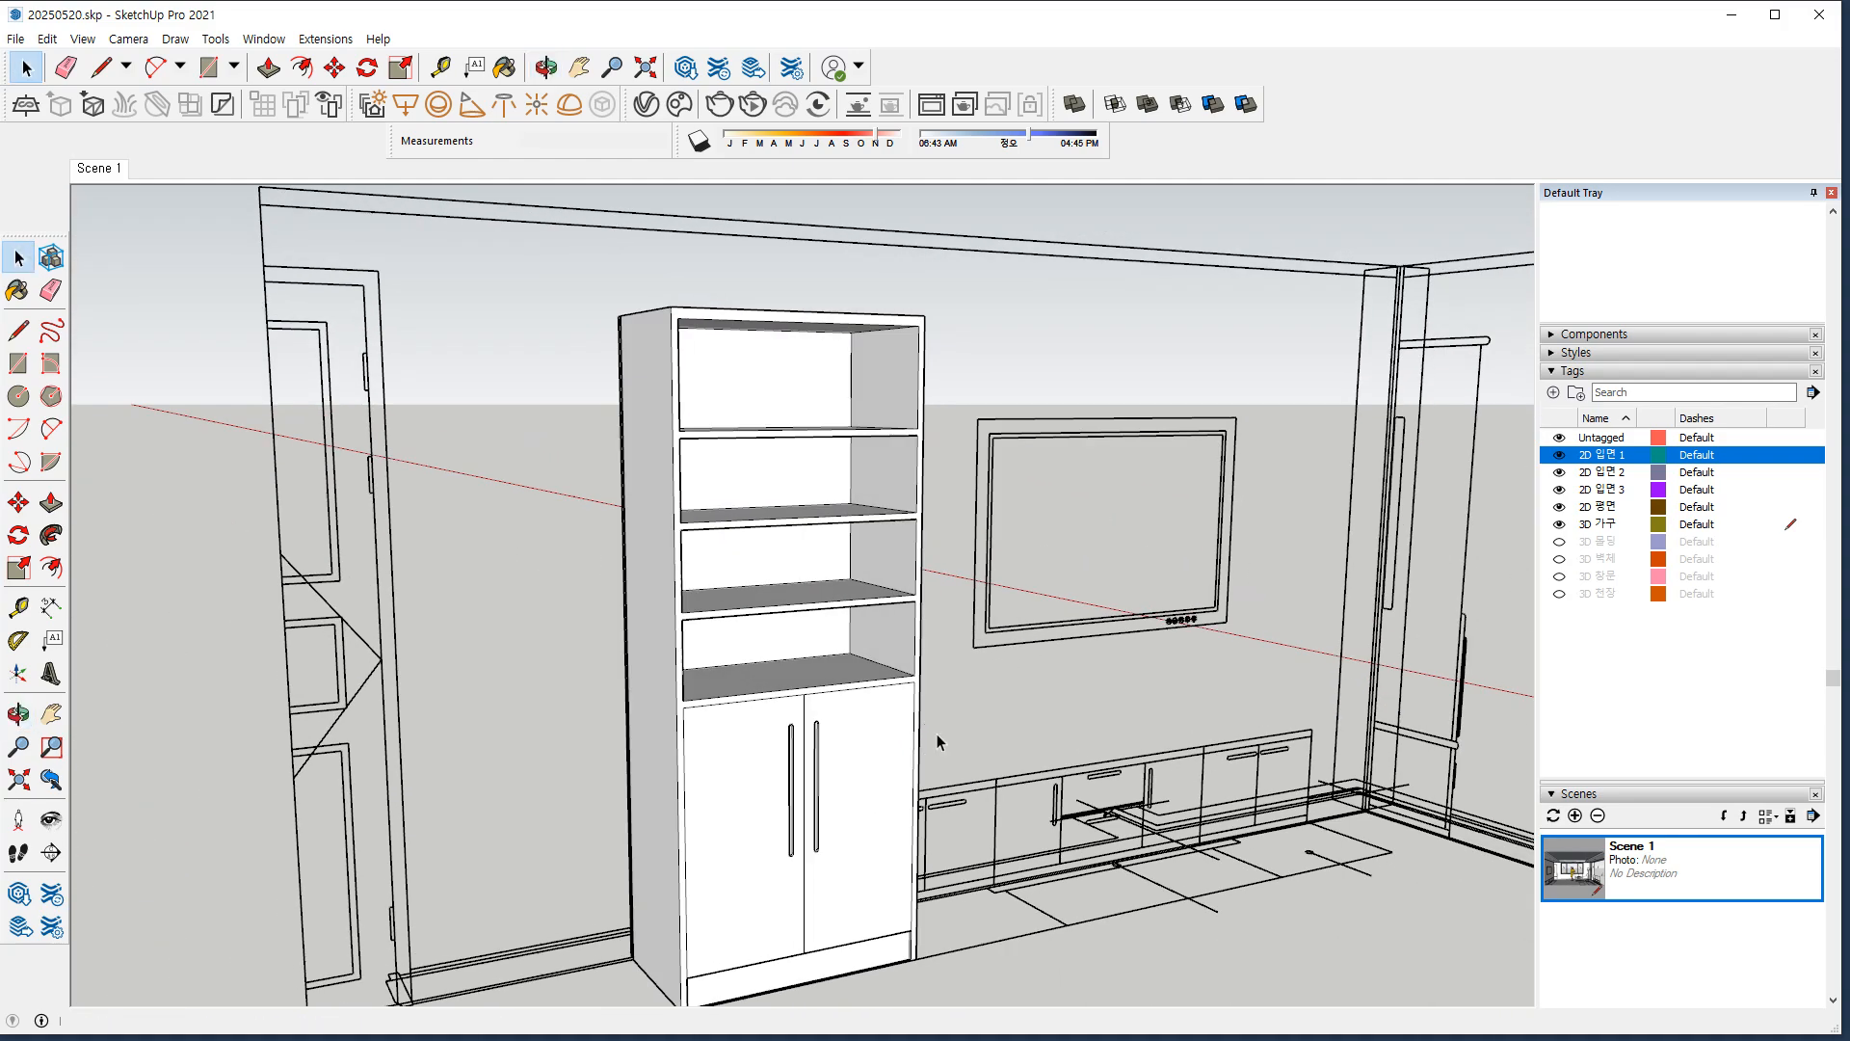
scroll(784, 826, "up", 3)
middle_click_drag(777, 825, 679, 518, "shift")
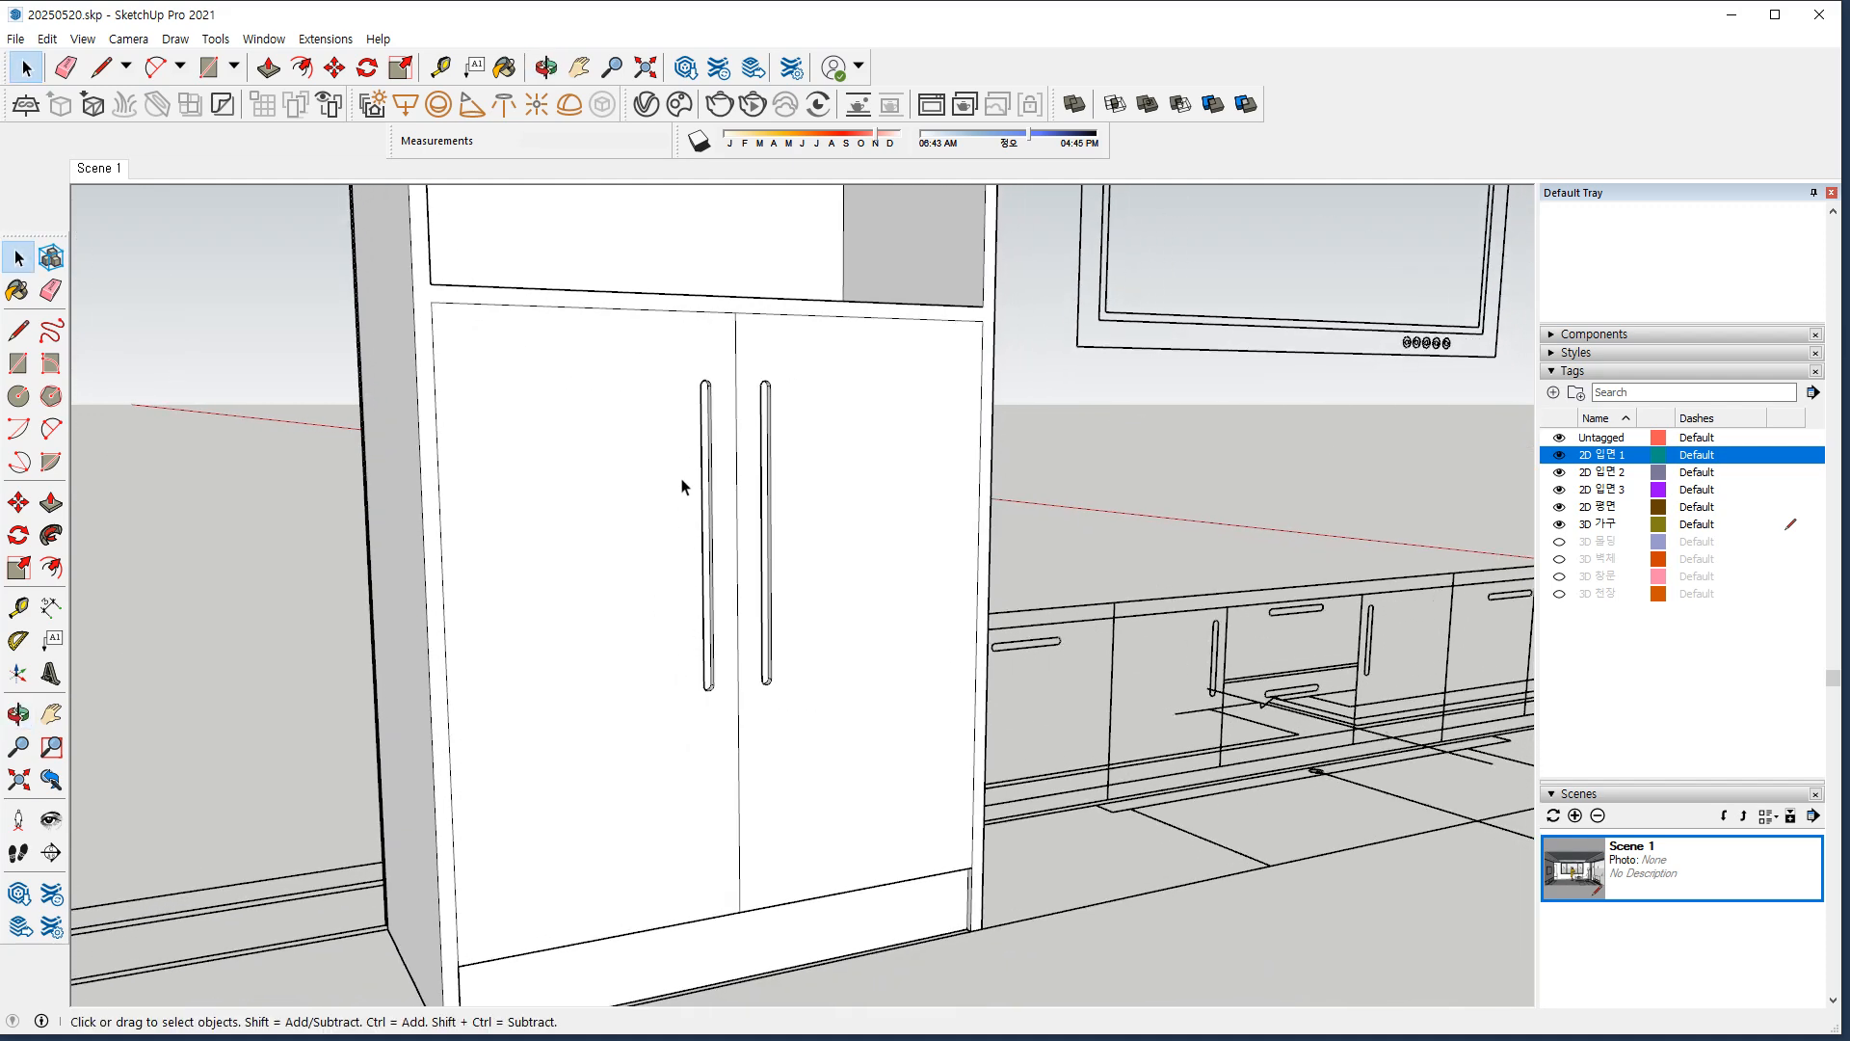
Render the cabinet's door area with V-Ray and examine how the seams around and between the doors appear.
mouse_move(735, 319)
left_mouse_down()
mouse_move(713, 311)
mouse_move(794, 330)
left_mouse_up()
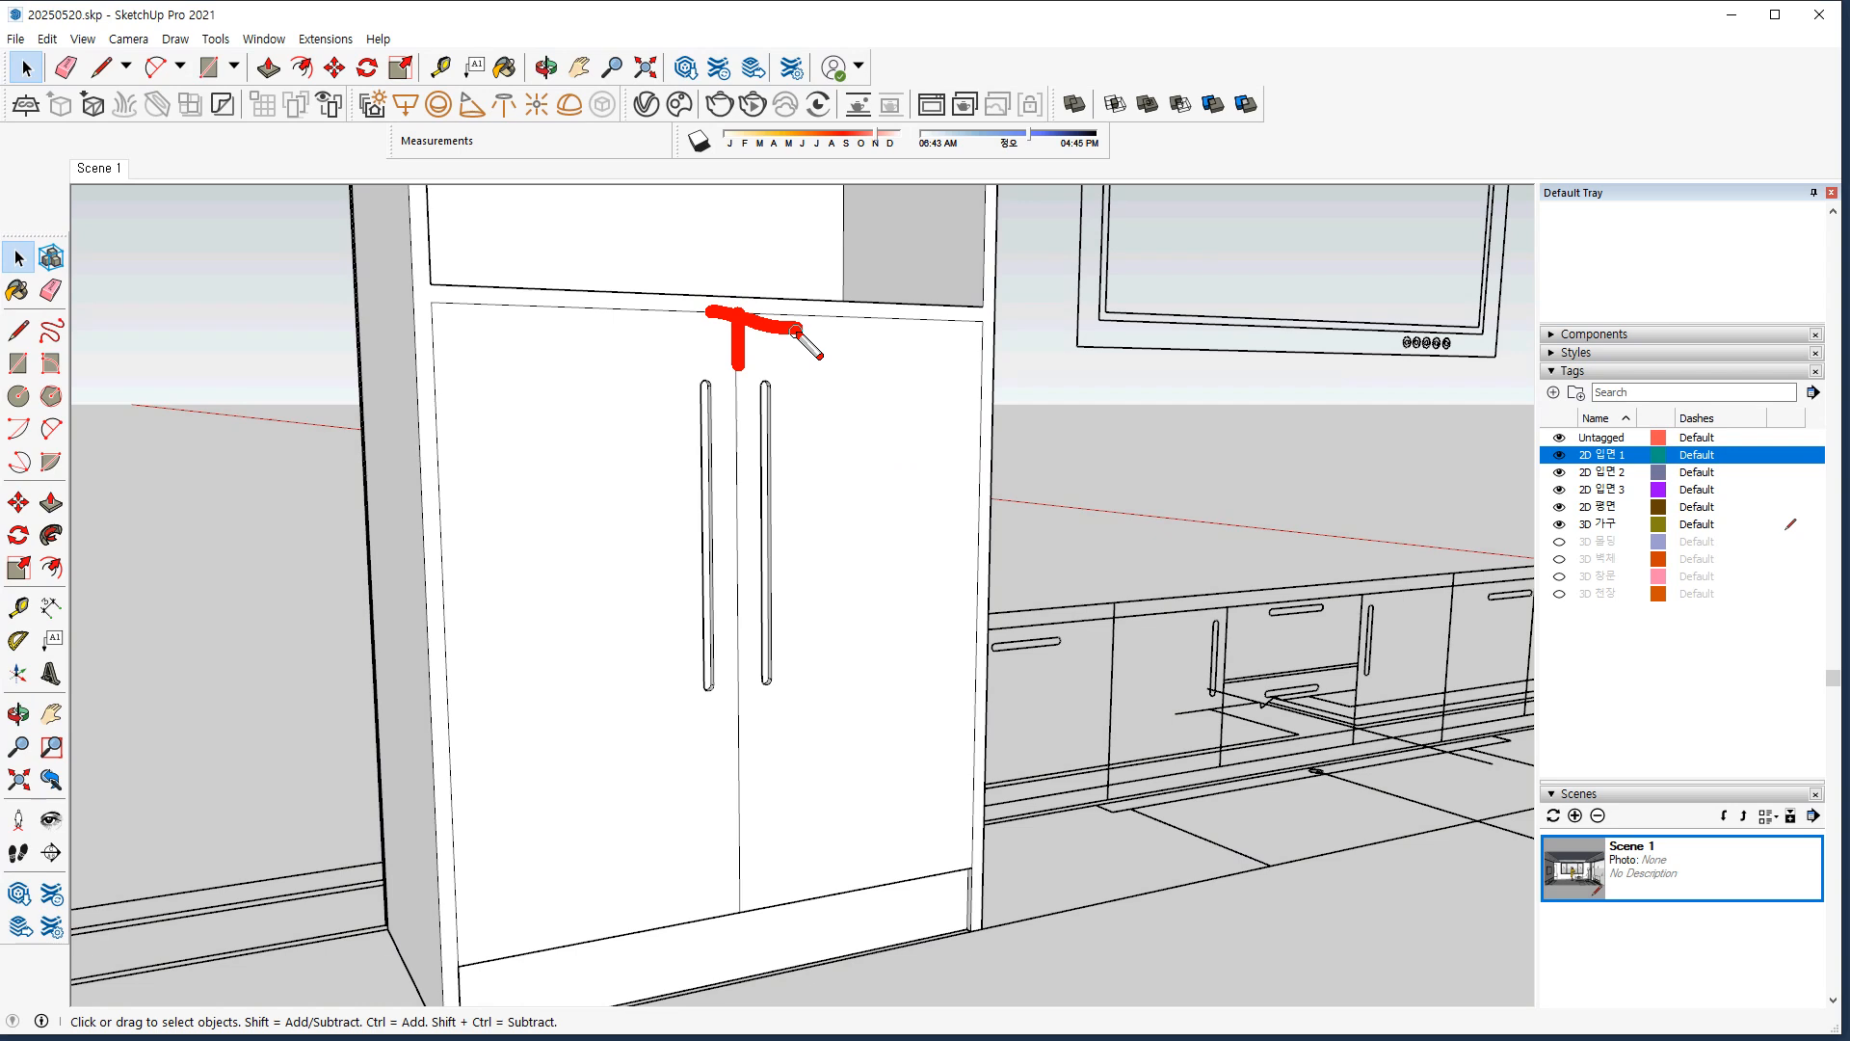
key("Escape")
left_click(721, 105)
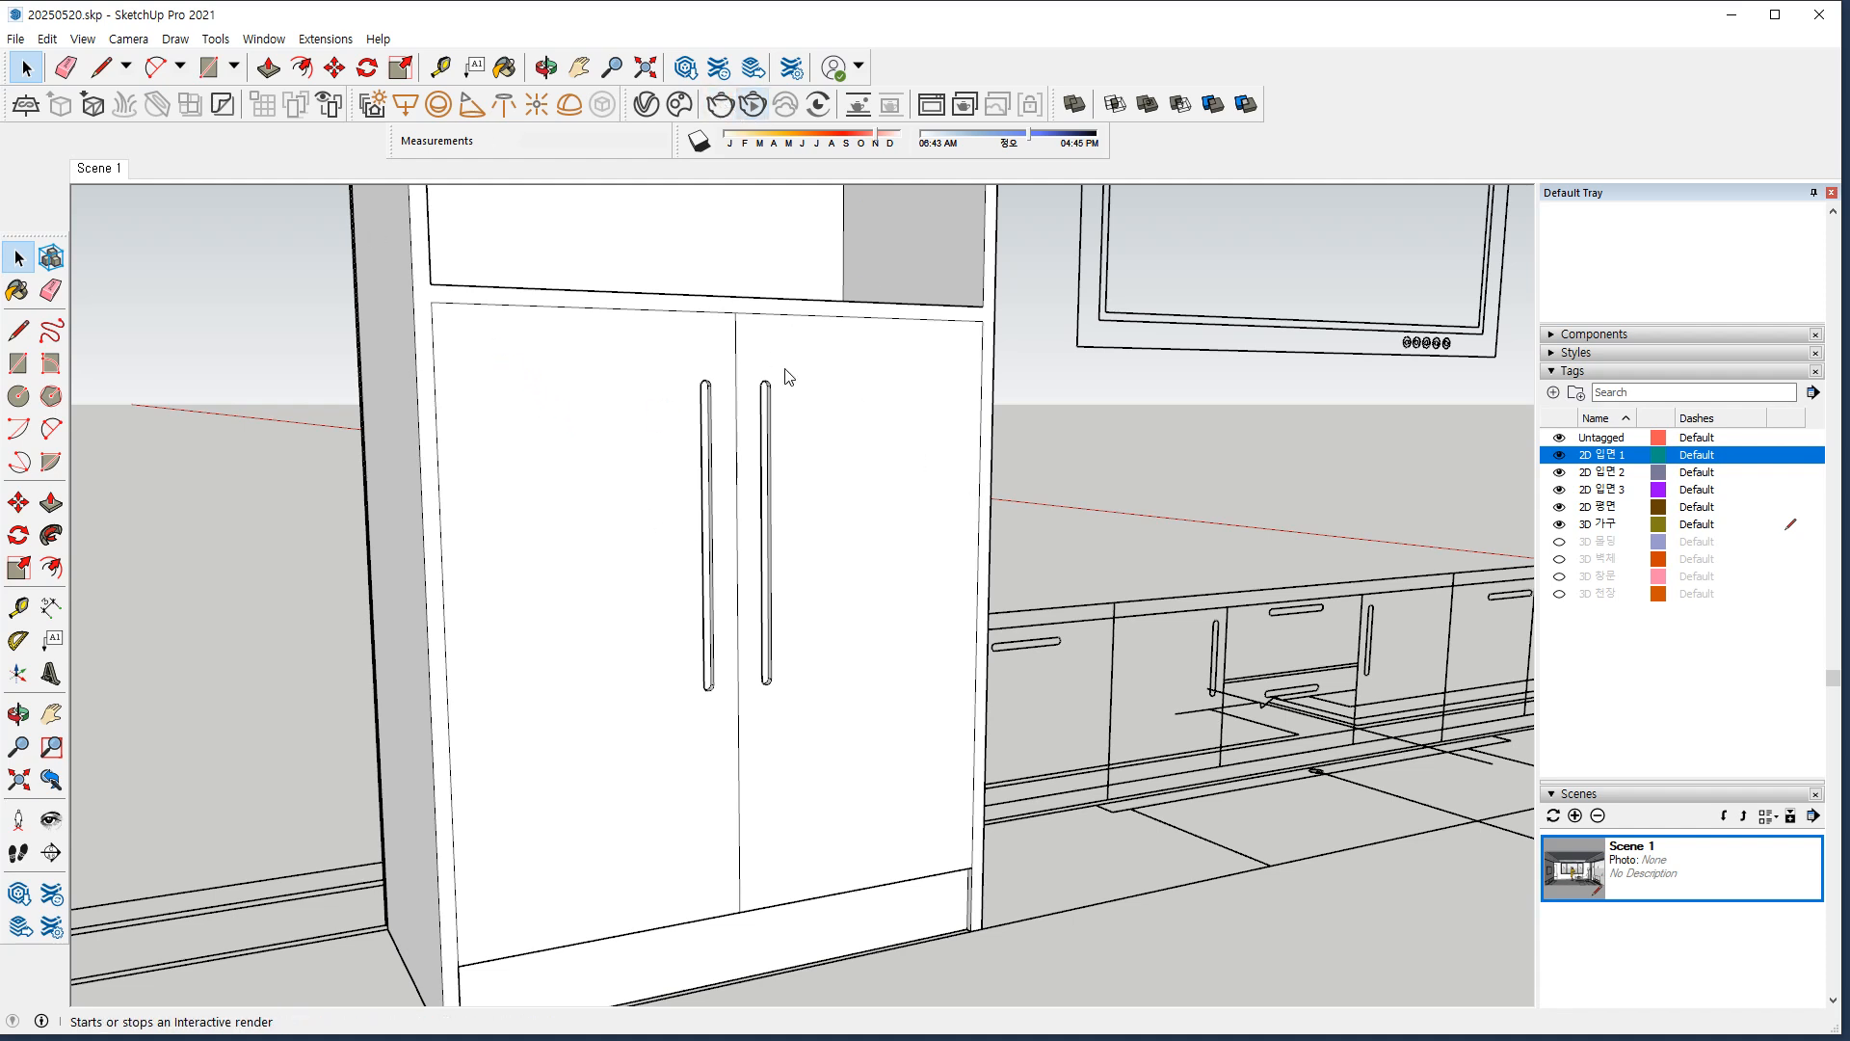
scroll(736, 274, "up", 3)
scroll(893, 362, "down", 2)
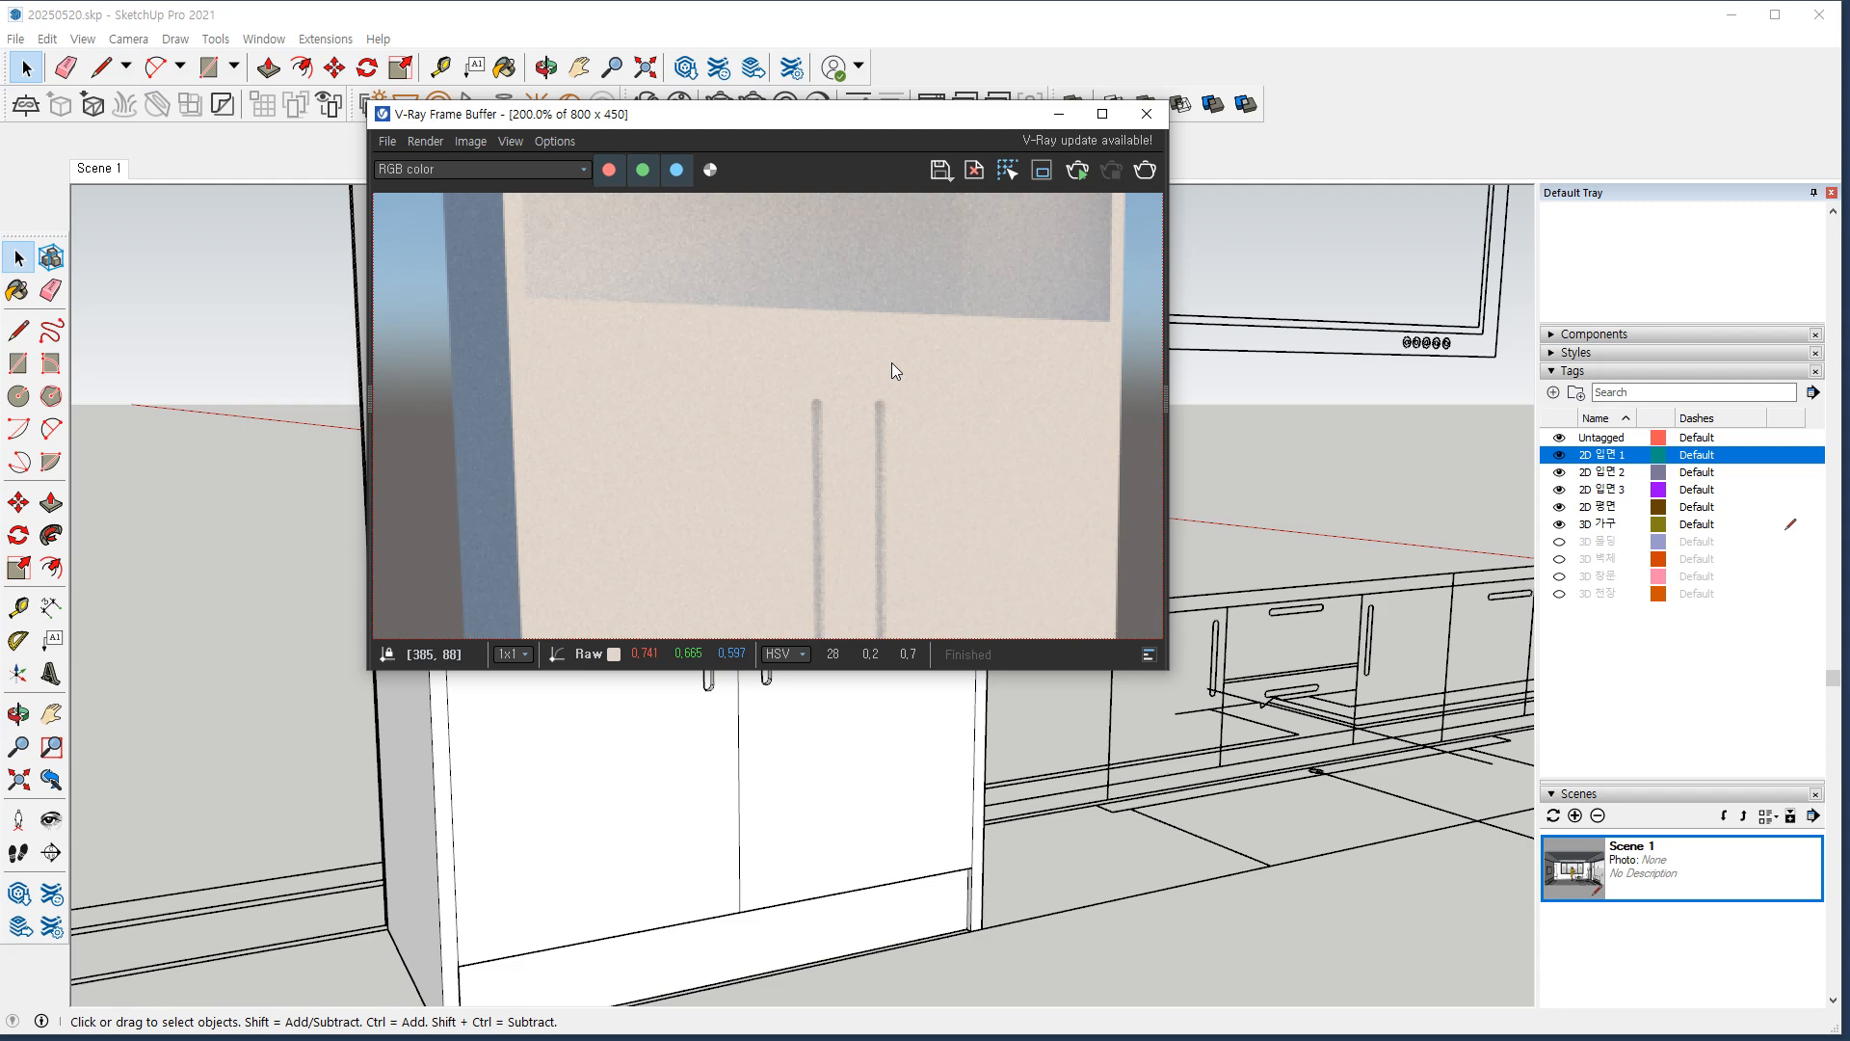
mouse_move(889, 344)
left_mouse_down()
mouse_move(770, 341)
mouse_move(864, 527)
left_mouse_up()
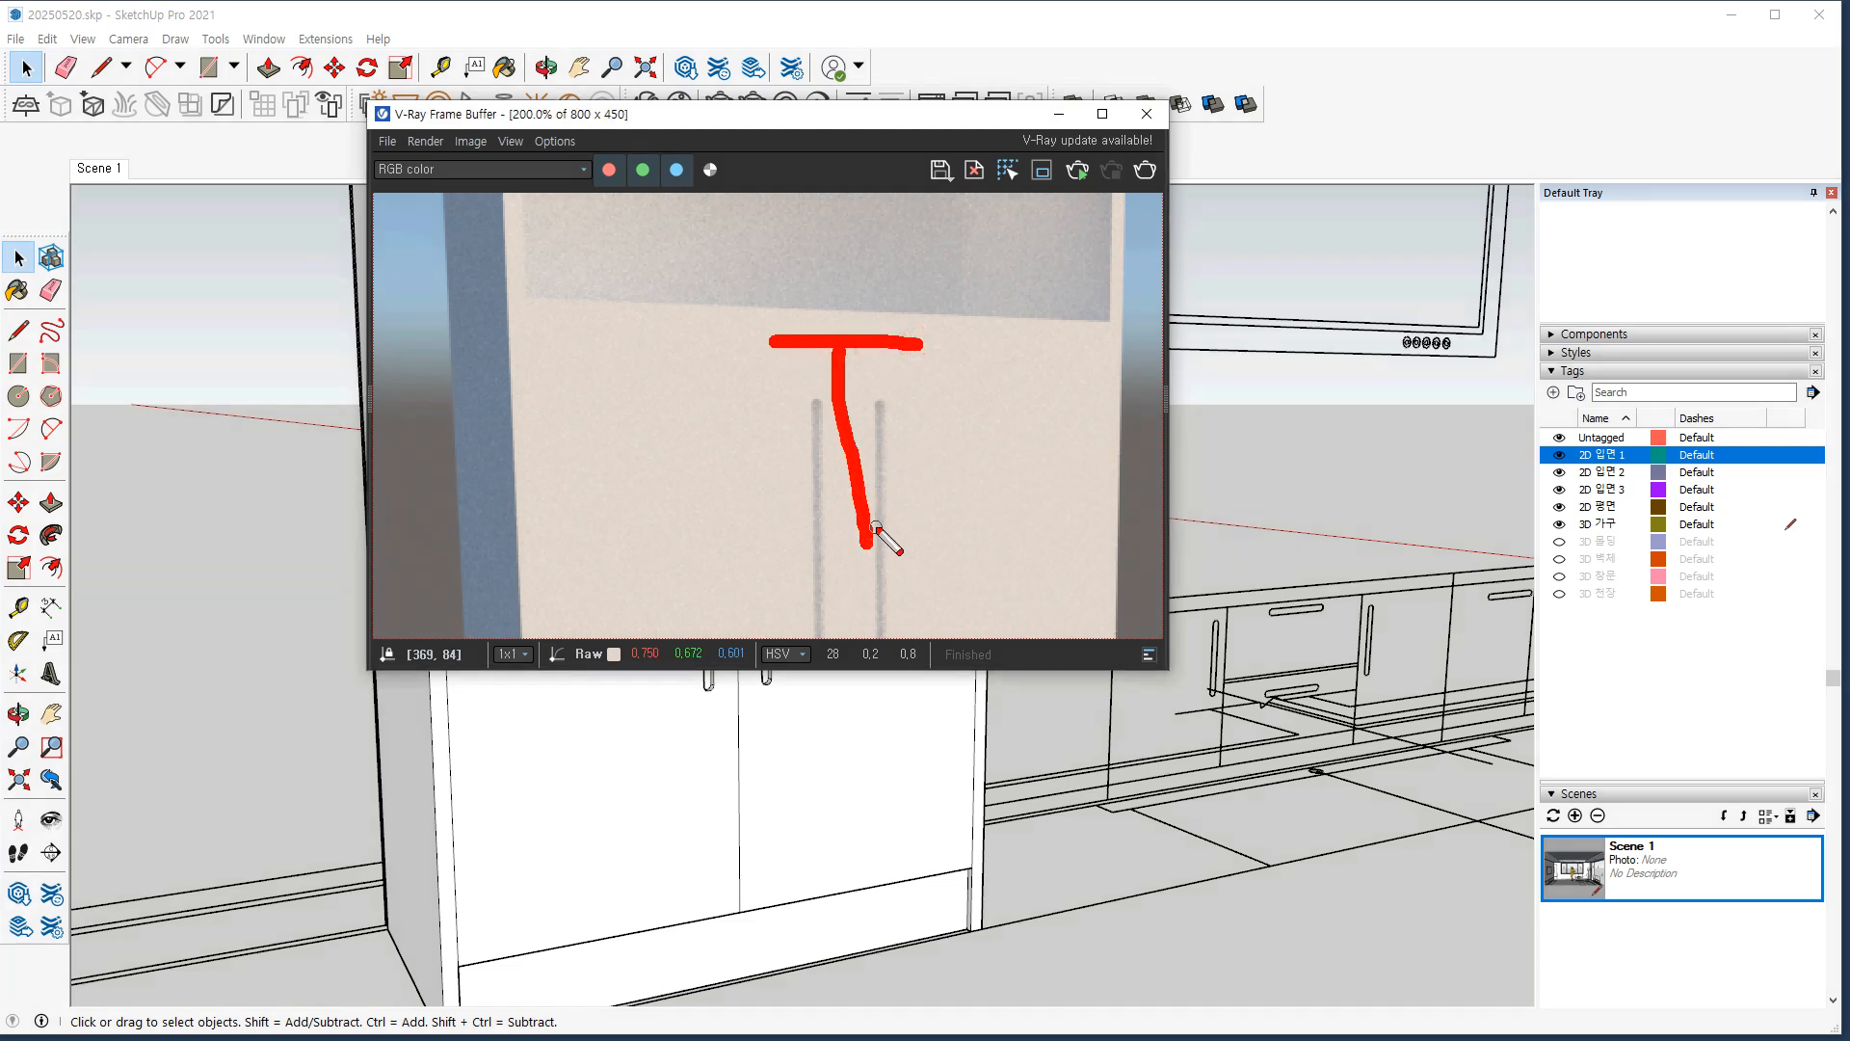
key("Escape")
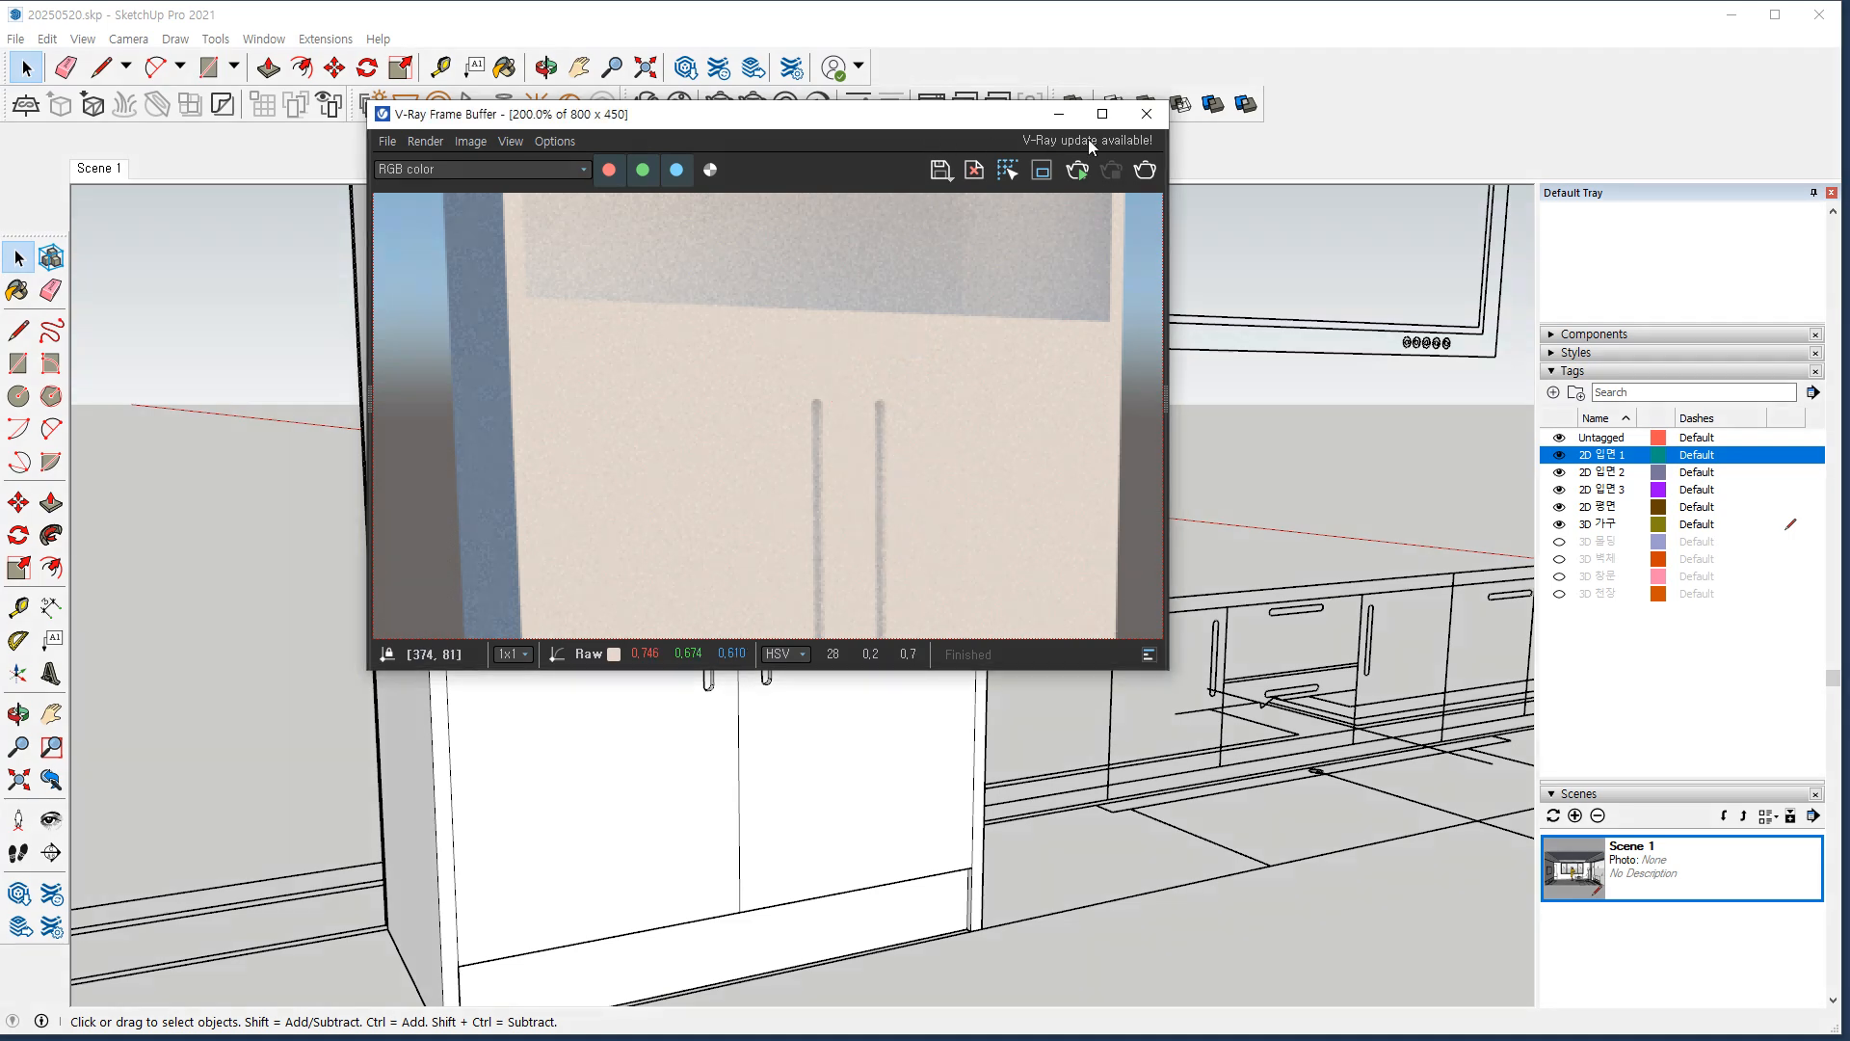
left_click(1146, 115)
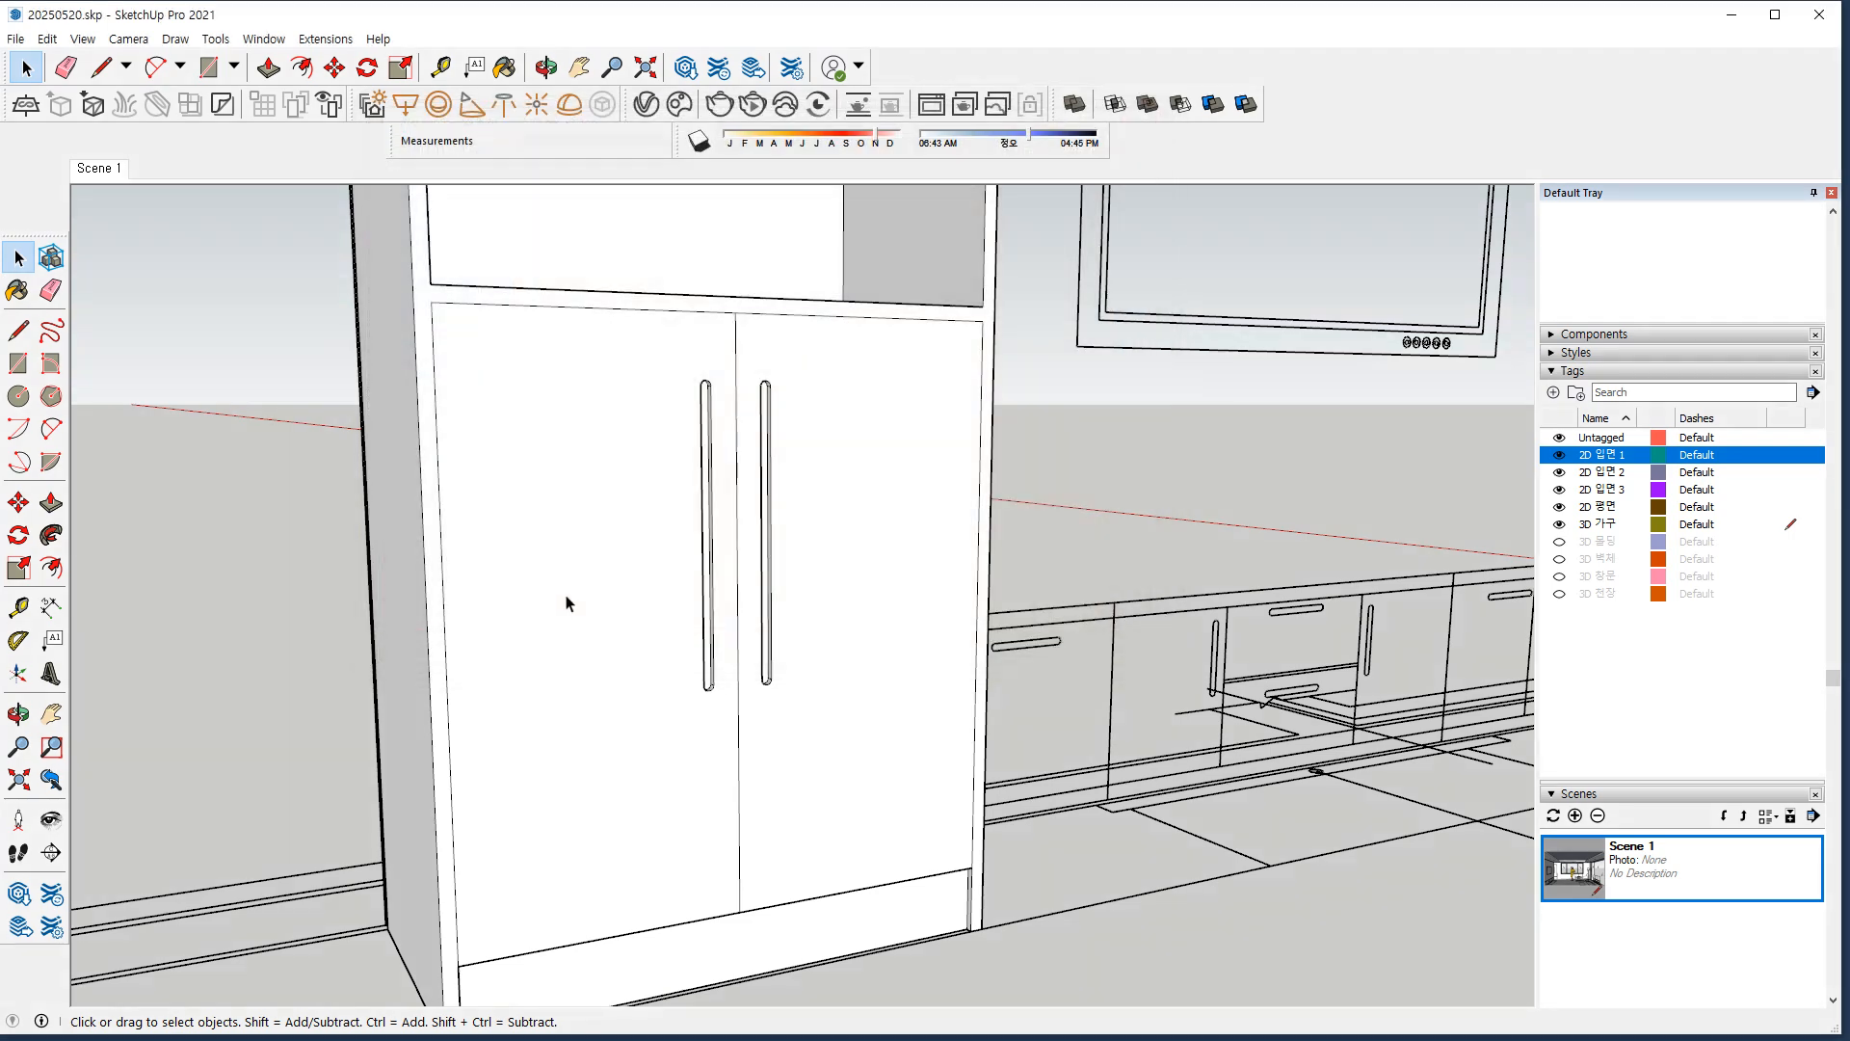
key("ctrl+2")
mouse_move(561, 308)
left_mouse_down()
mouse_move(815, 319)
mouse_move(738, 389)
left_mouse_up()
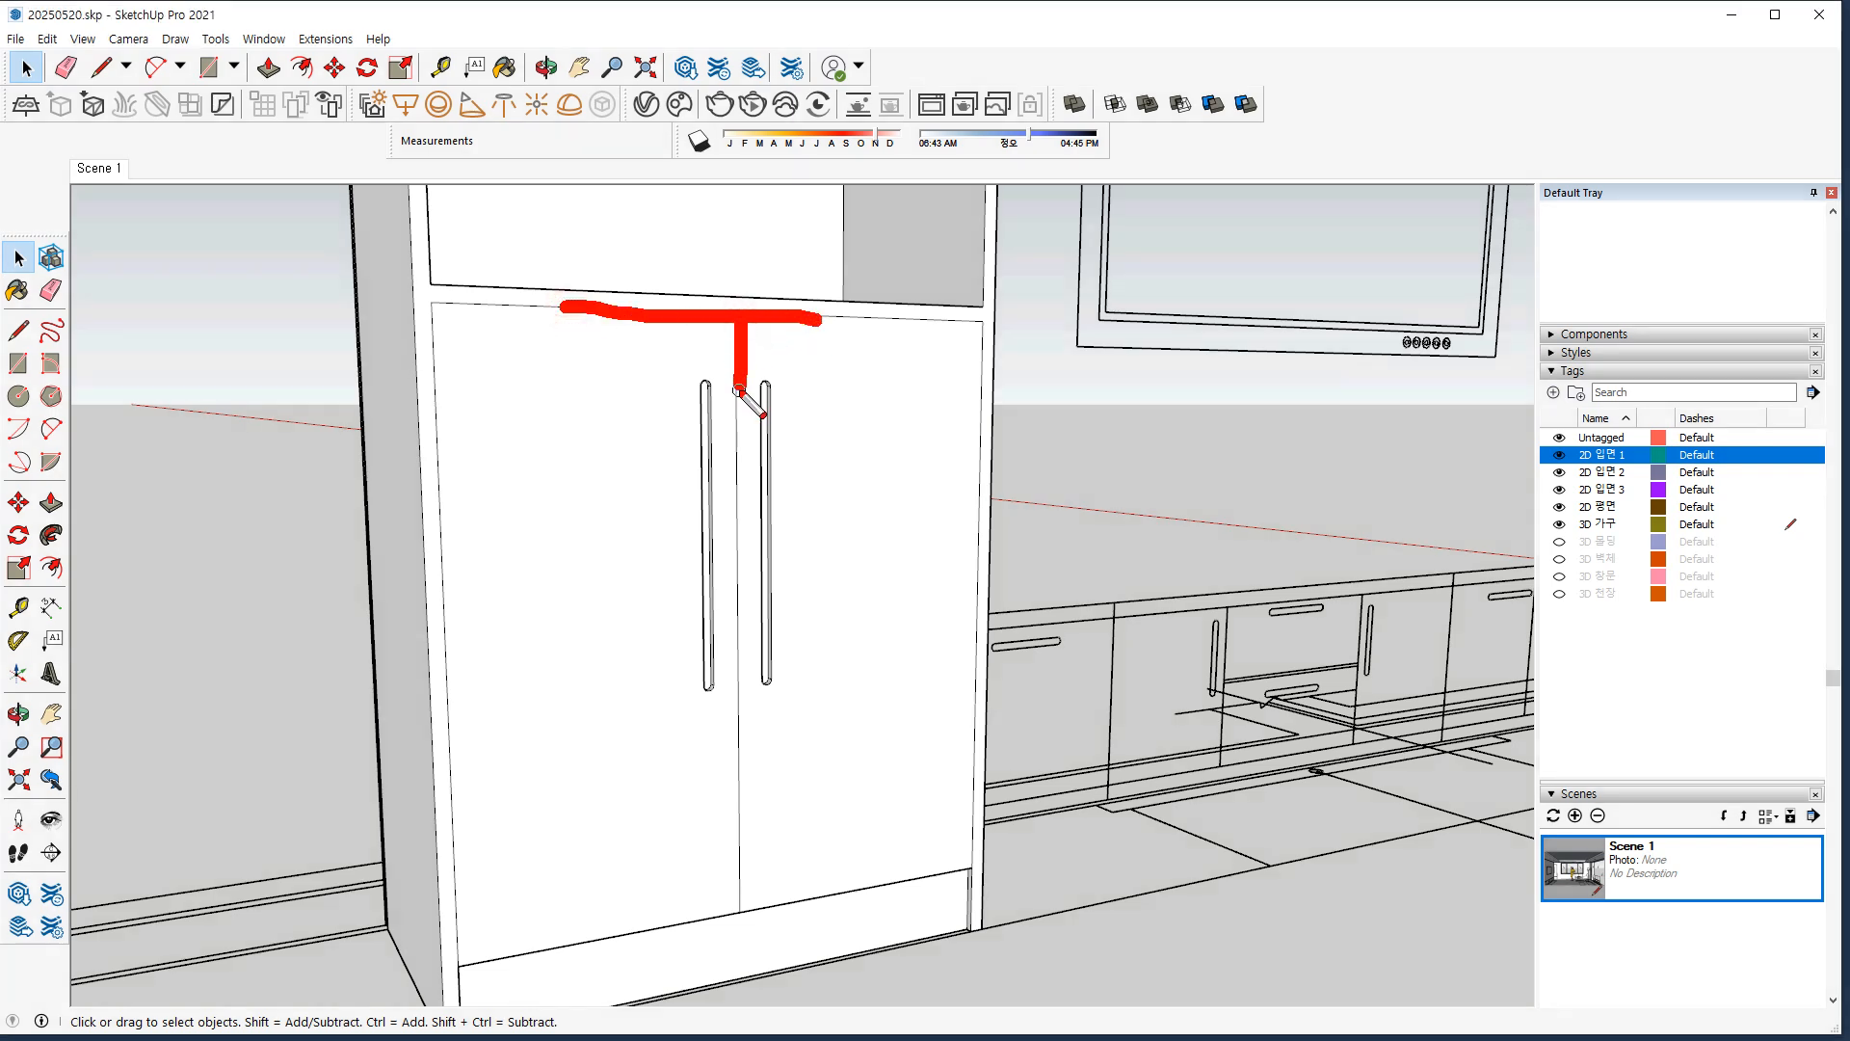
key("Escape")
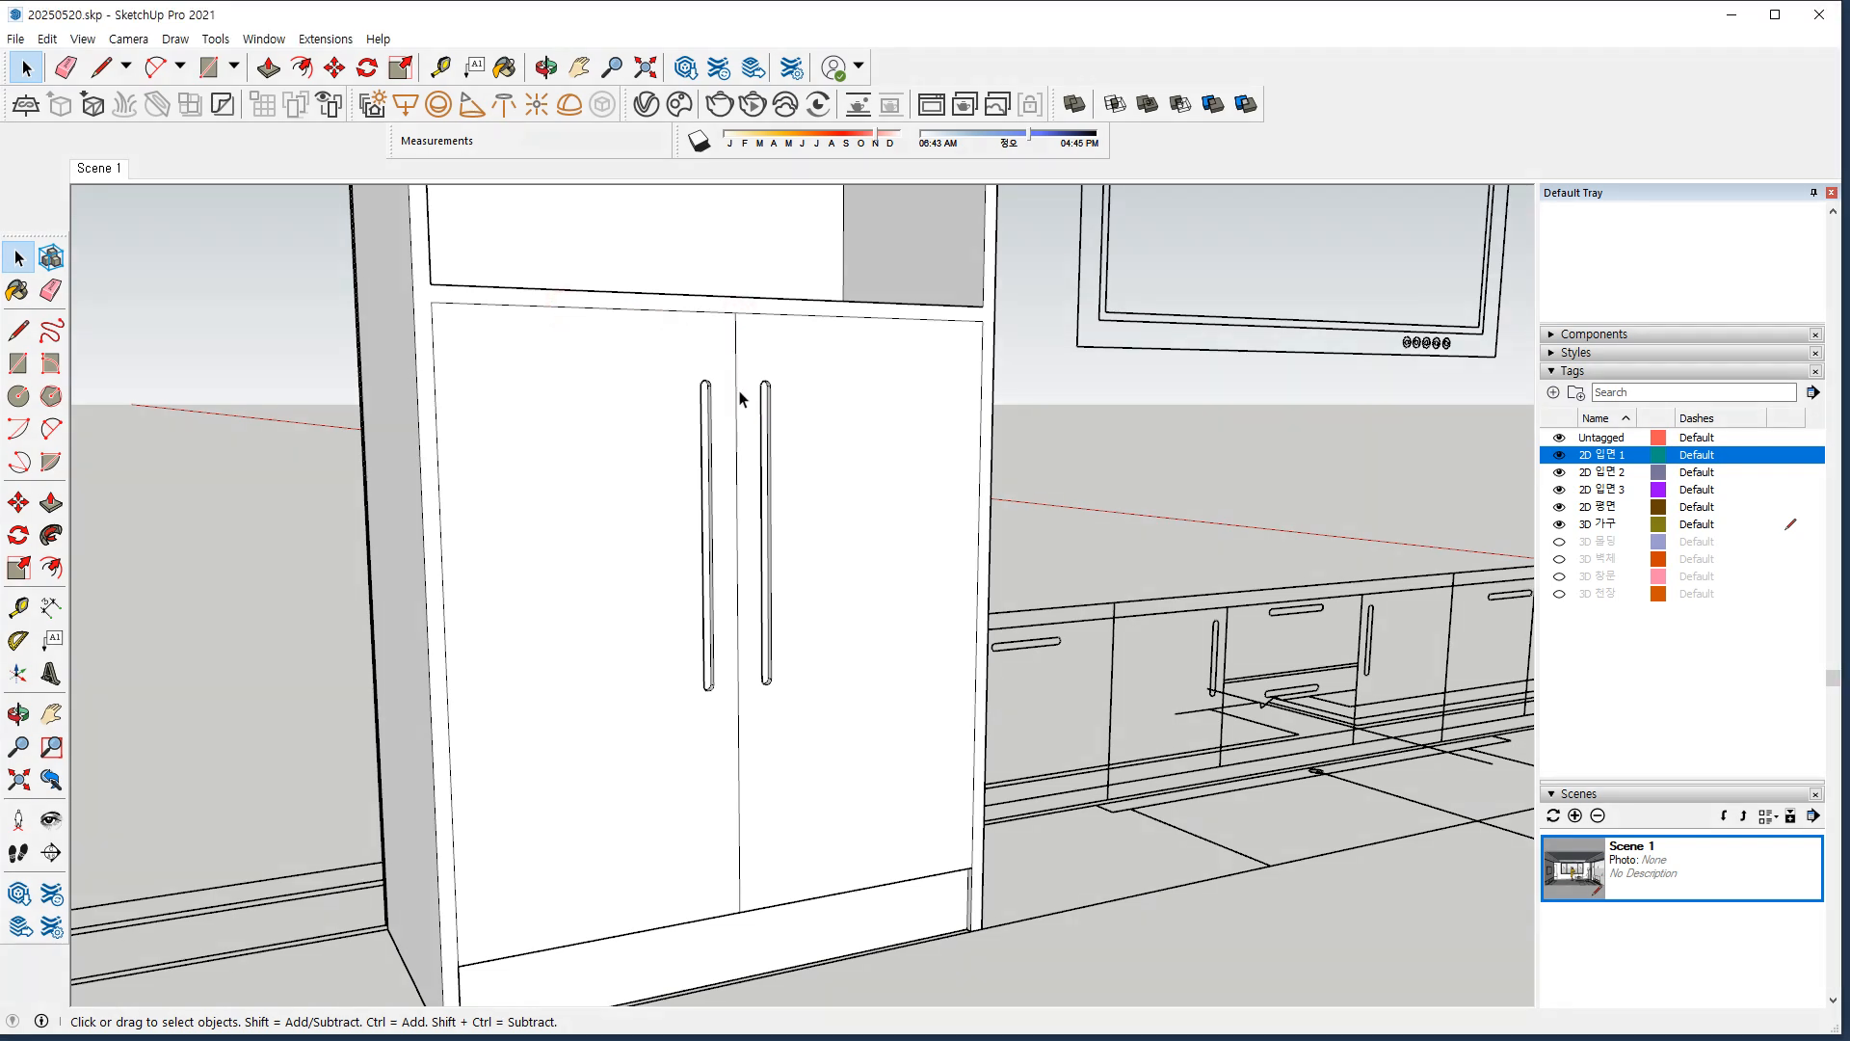
Offset the left door's outline 2 mm inward, leaving the handle edges out of the selection.
left_click(608, 365)
left_click_drag(722, 371, 698, 618, "ctrl+shift")
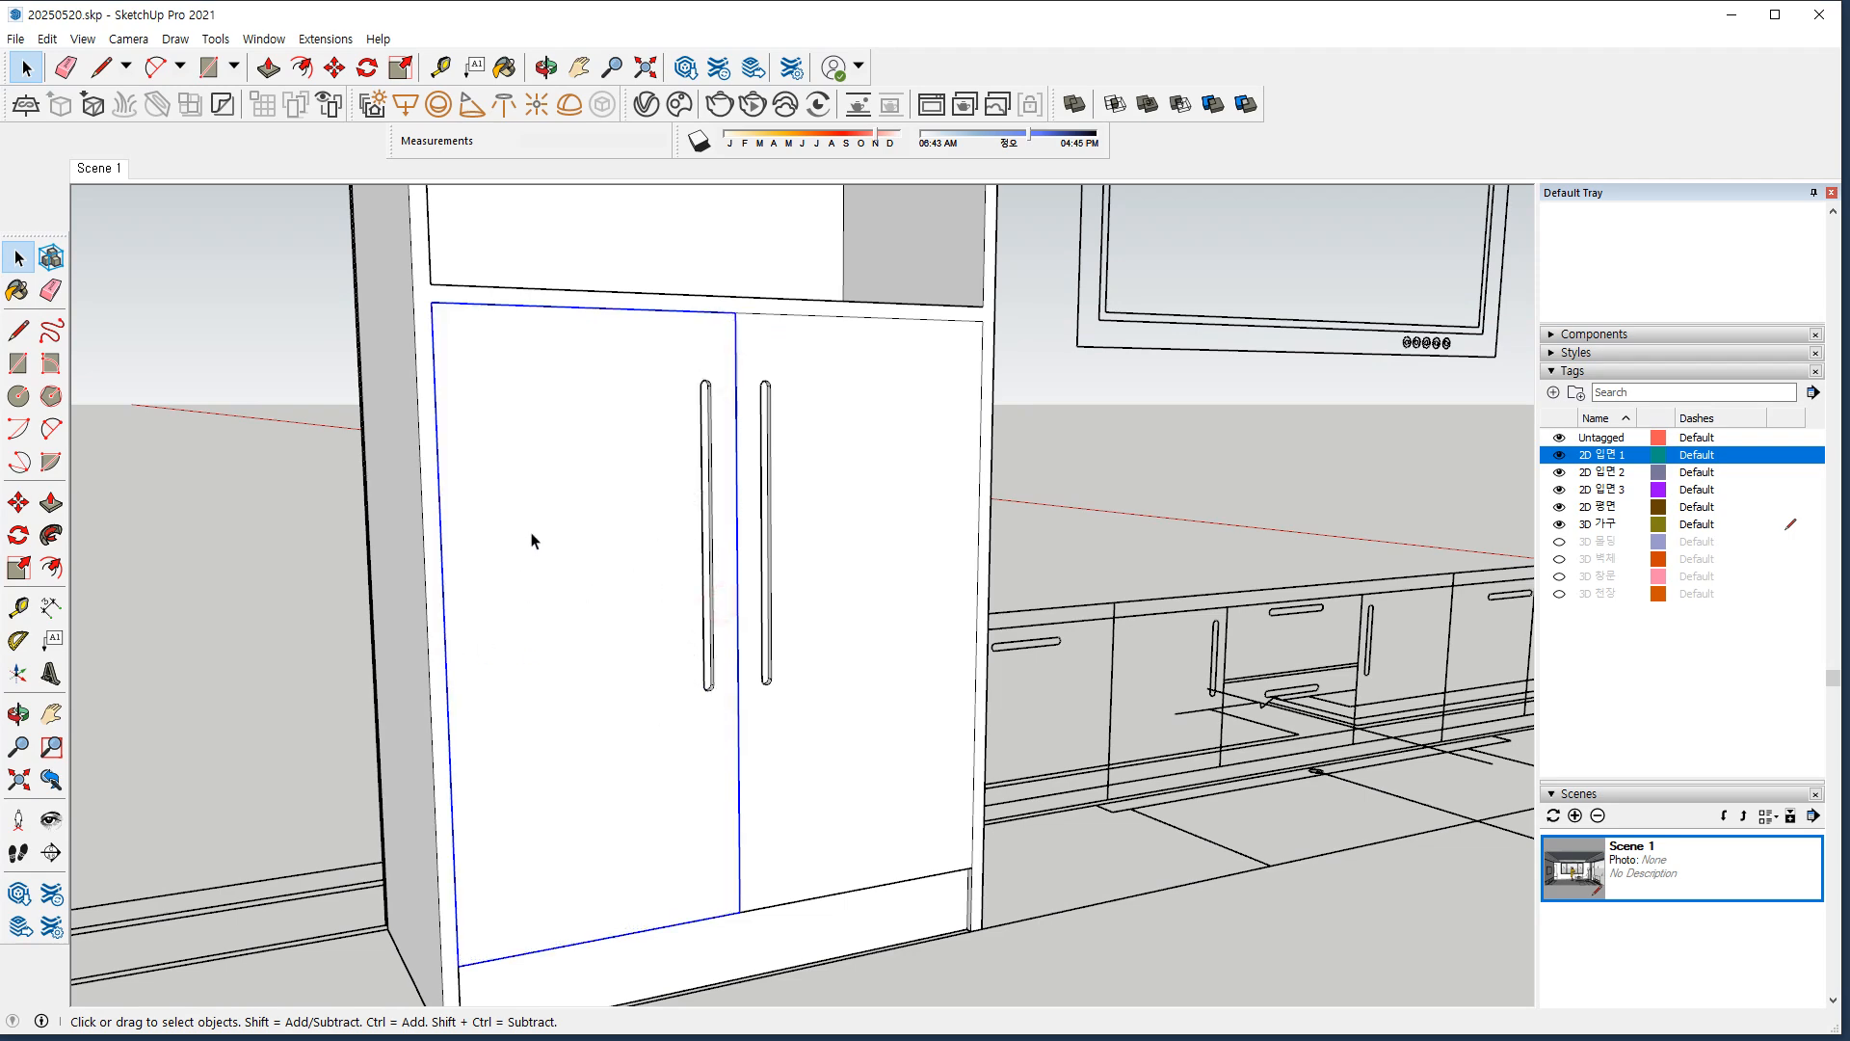
key("f")
left_click(482, 307)
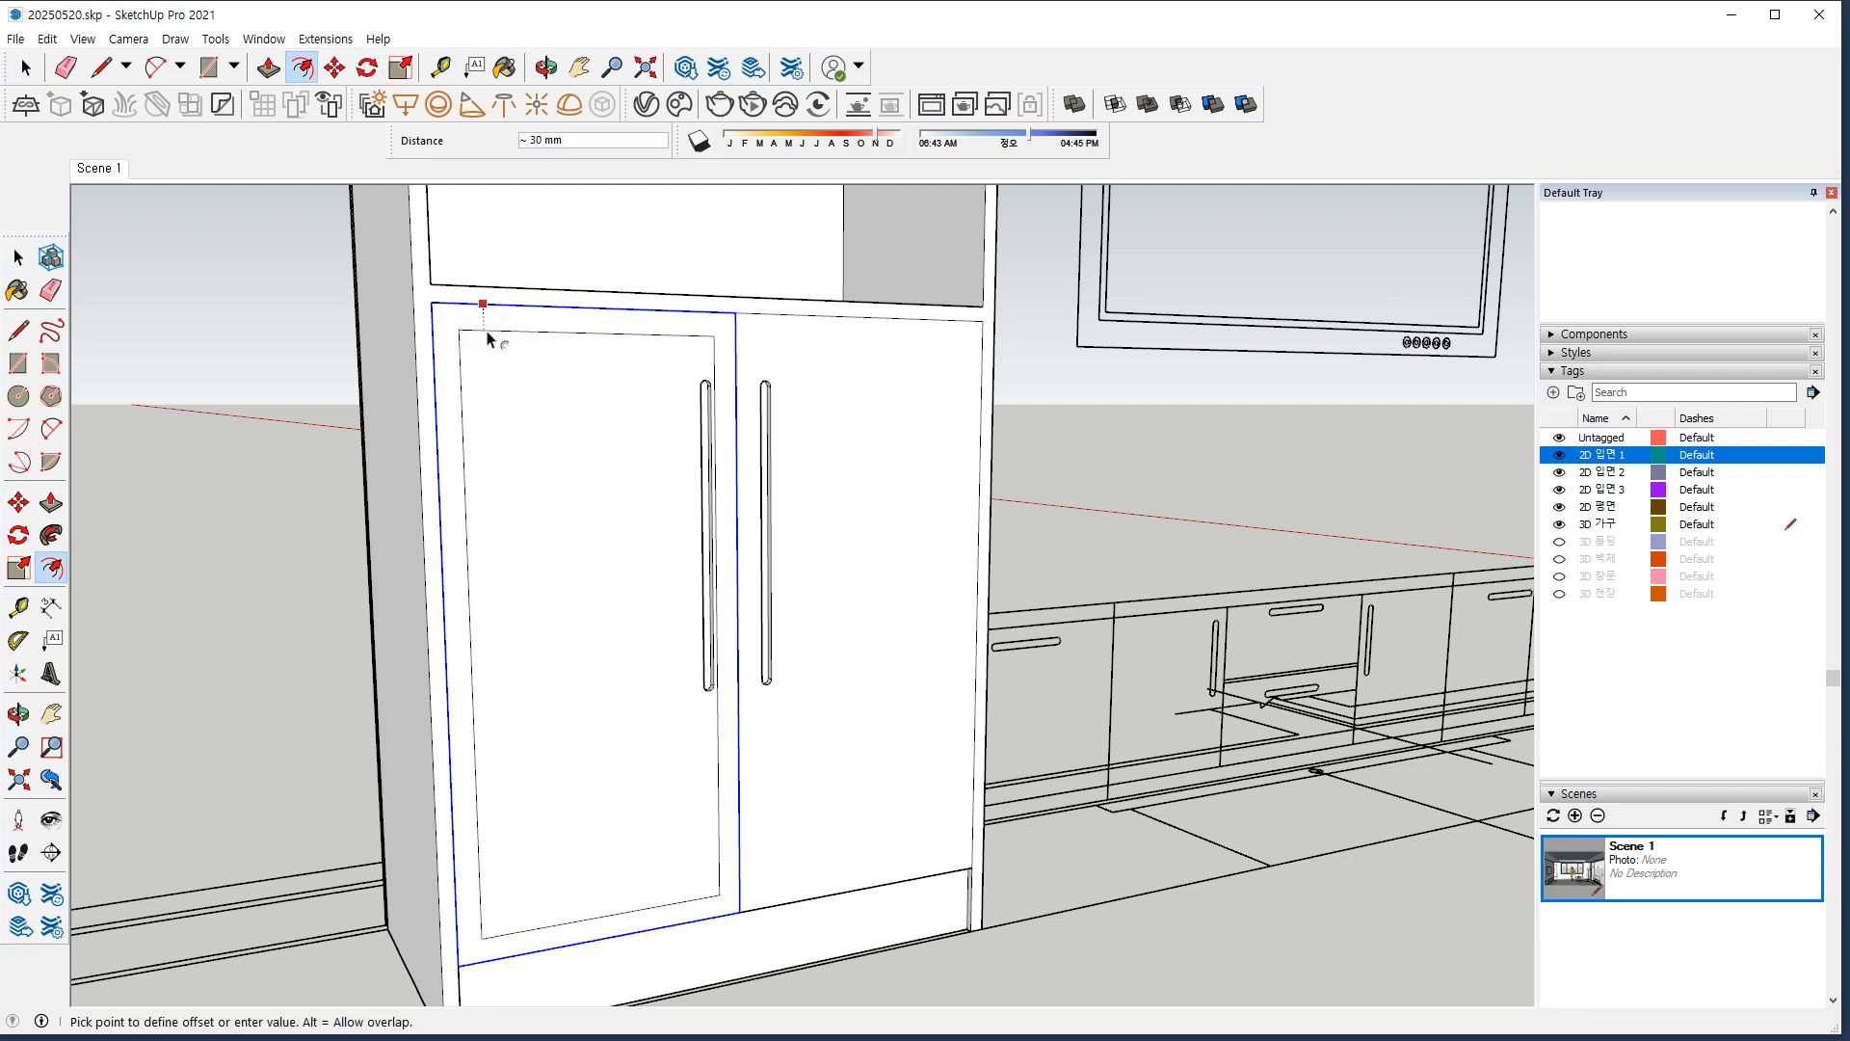
type("2")
key("Return")
scroll(489, 340, "up", 6)
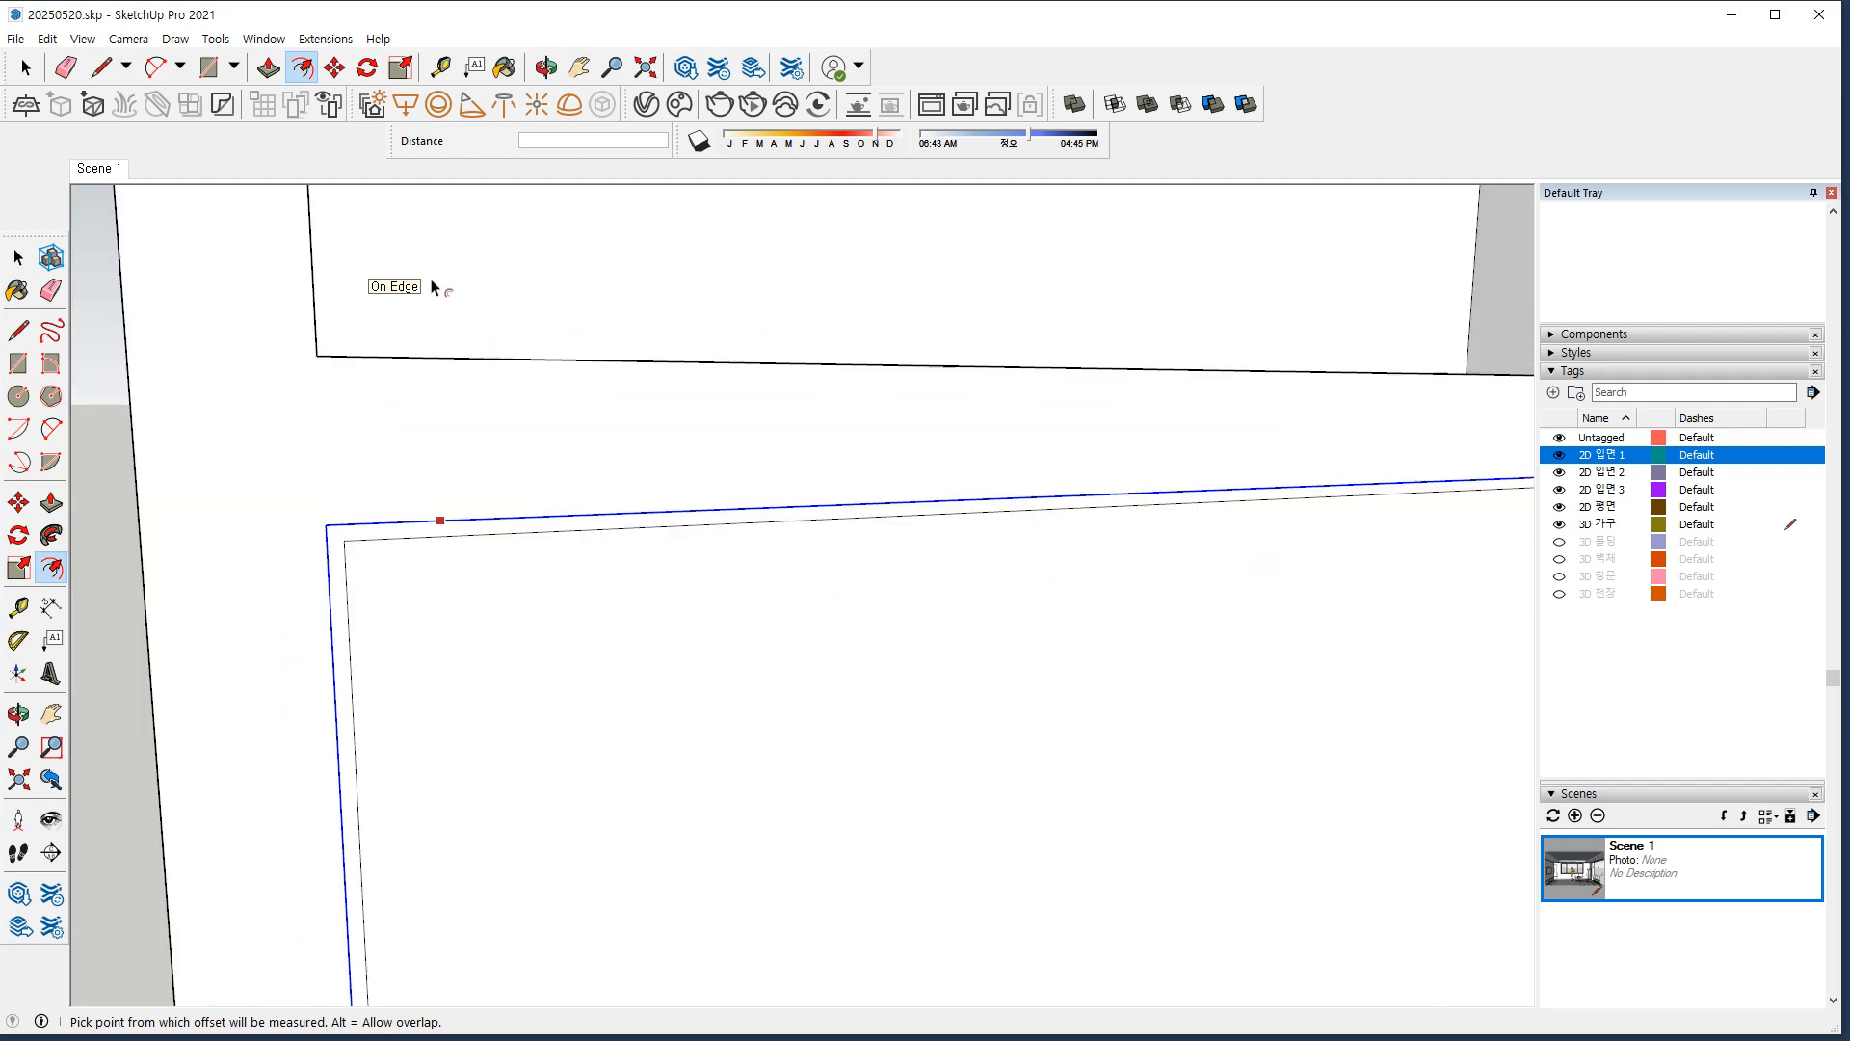
scroll(434, 287, "down", 5)
Offset the right door's outline 2 mm inward, leaving the handle edges out of the selection.
key("space")
middle_click_drag(1090, 569, 337, 451, "shift")
left_click(755, 436)
left_click_drag(521, 465, 515, 498, "ctrl+shift")
middle_click_drag(570, 957, 593, 605, "shift")
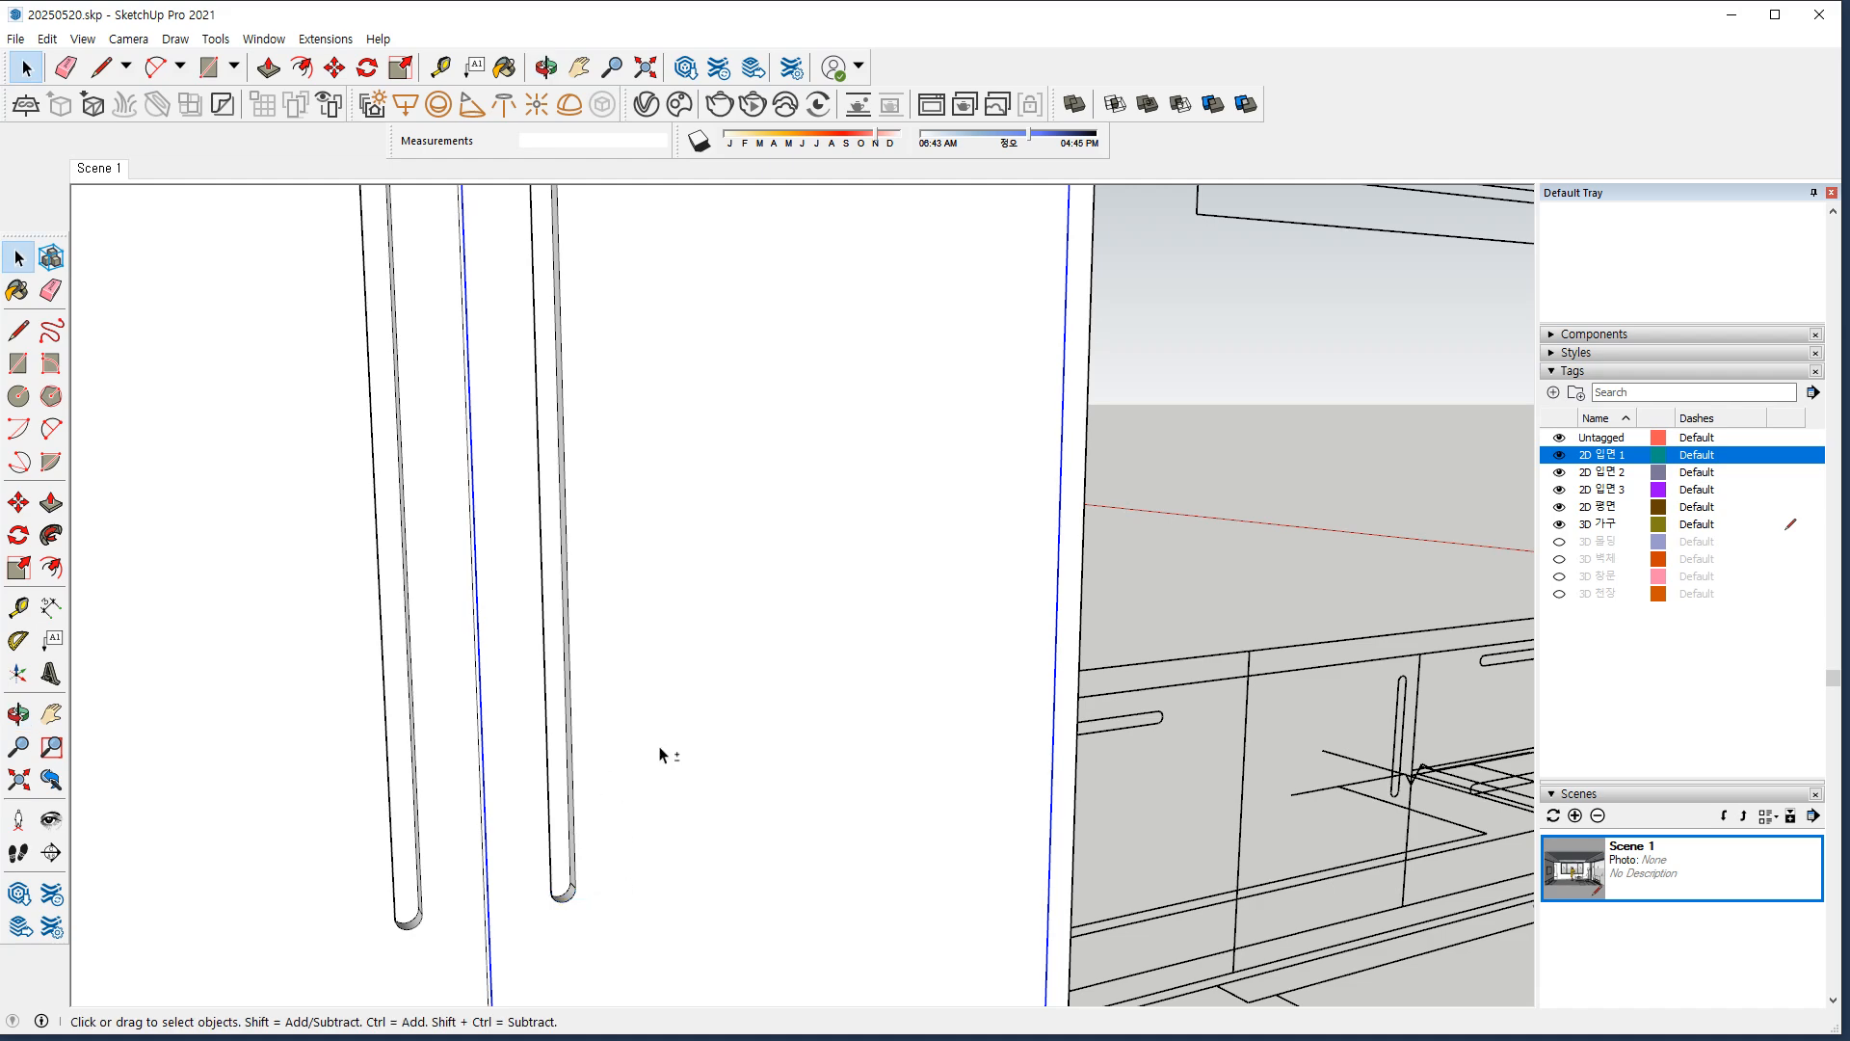
left_click(891, 396)
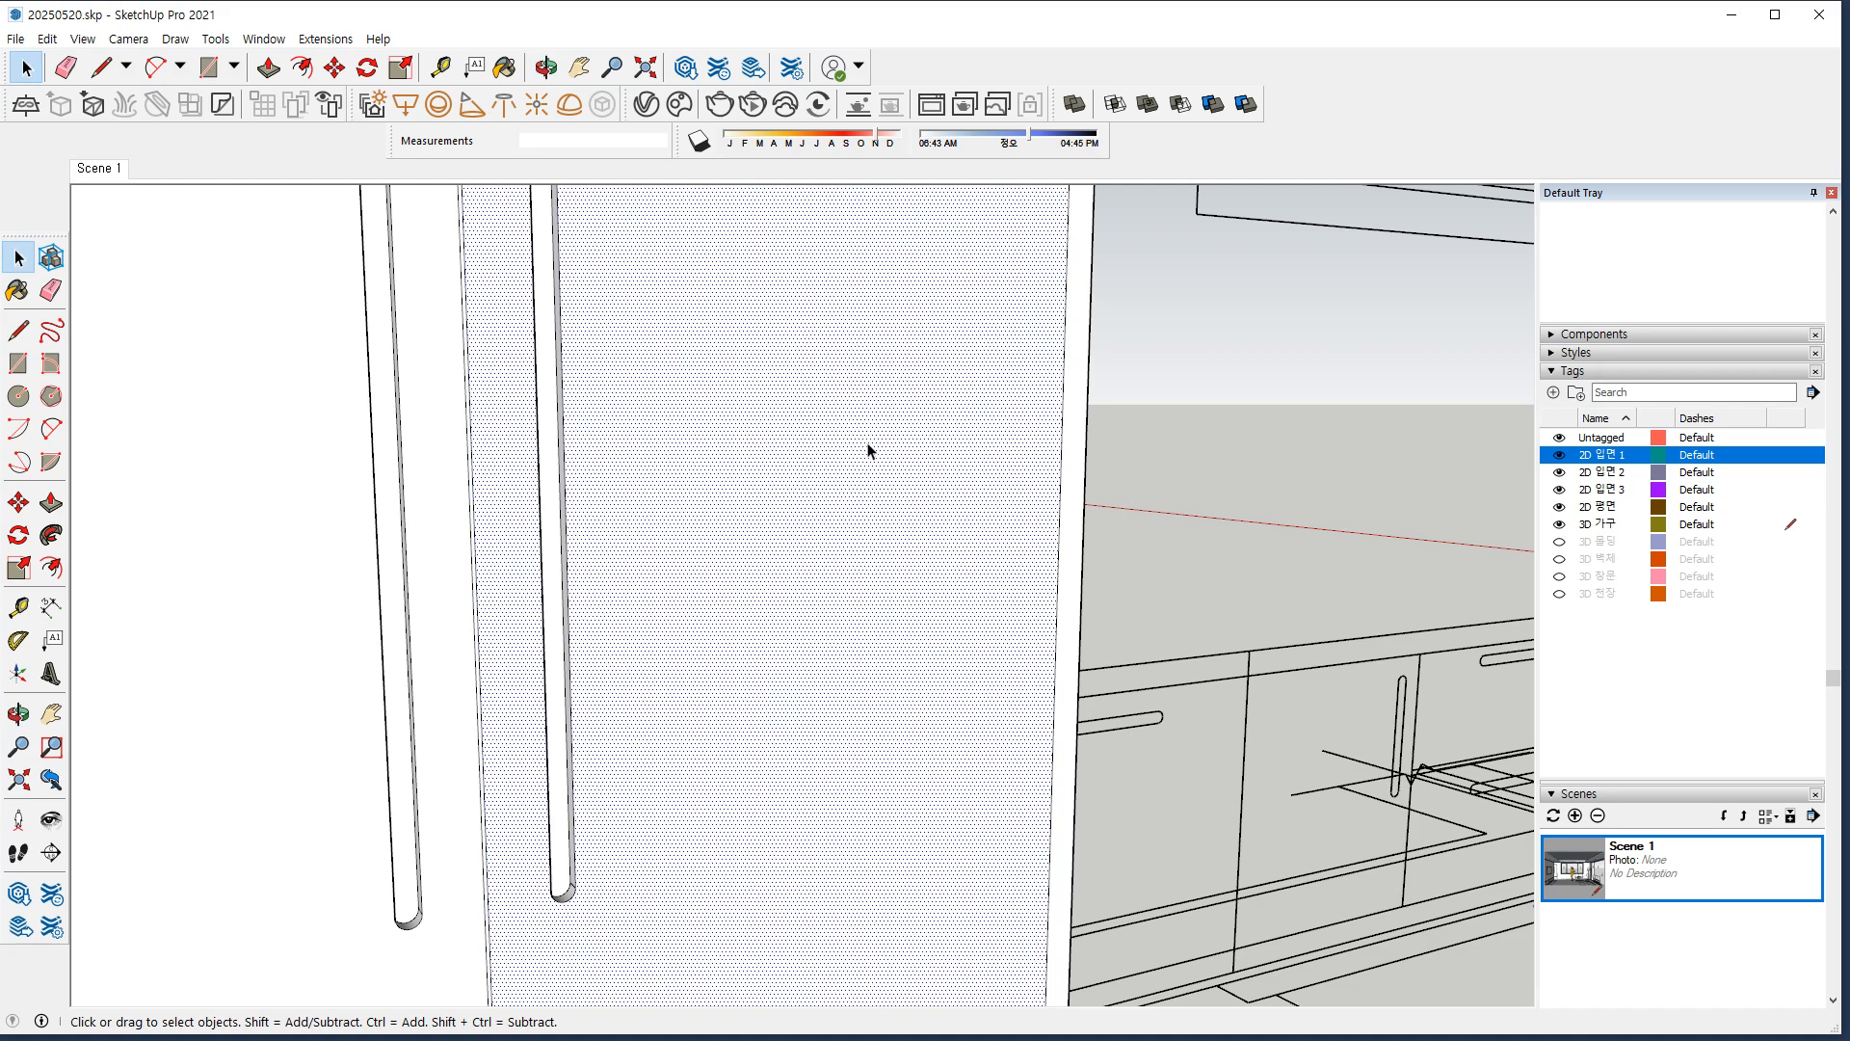
middle_click_drag(707, 453, 704, 413)
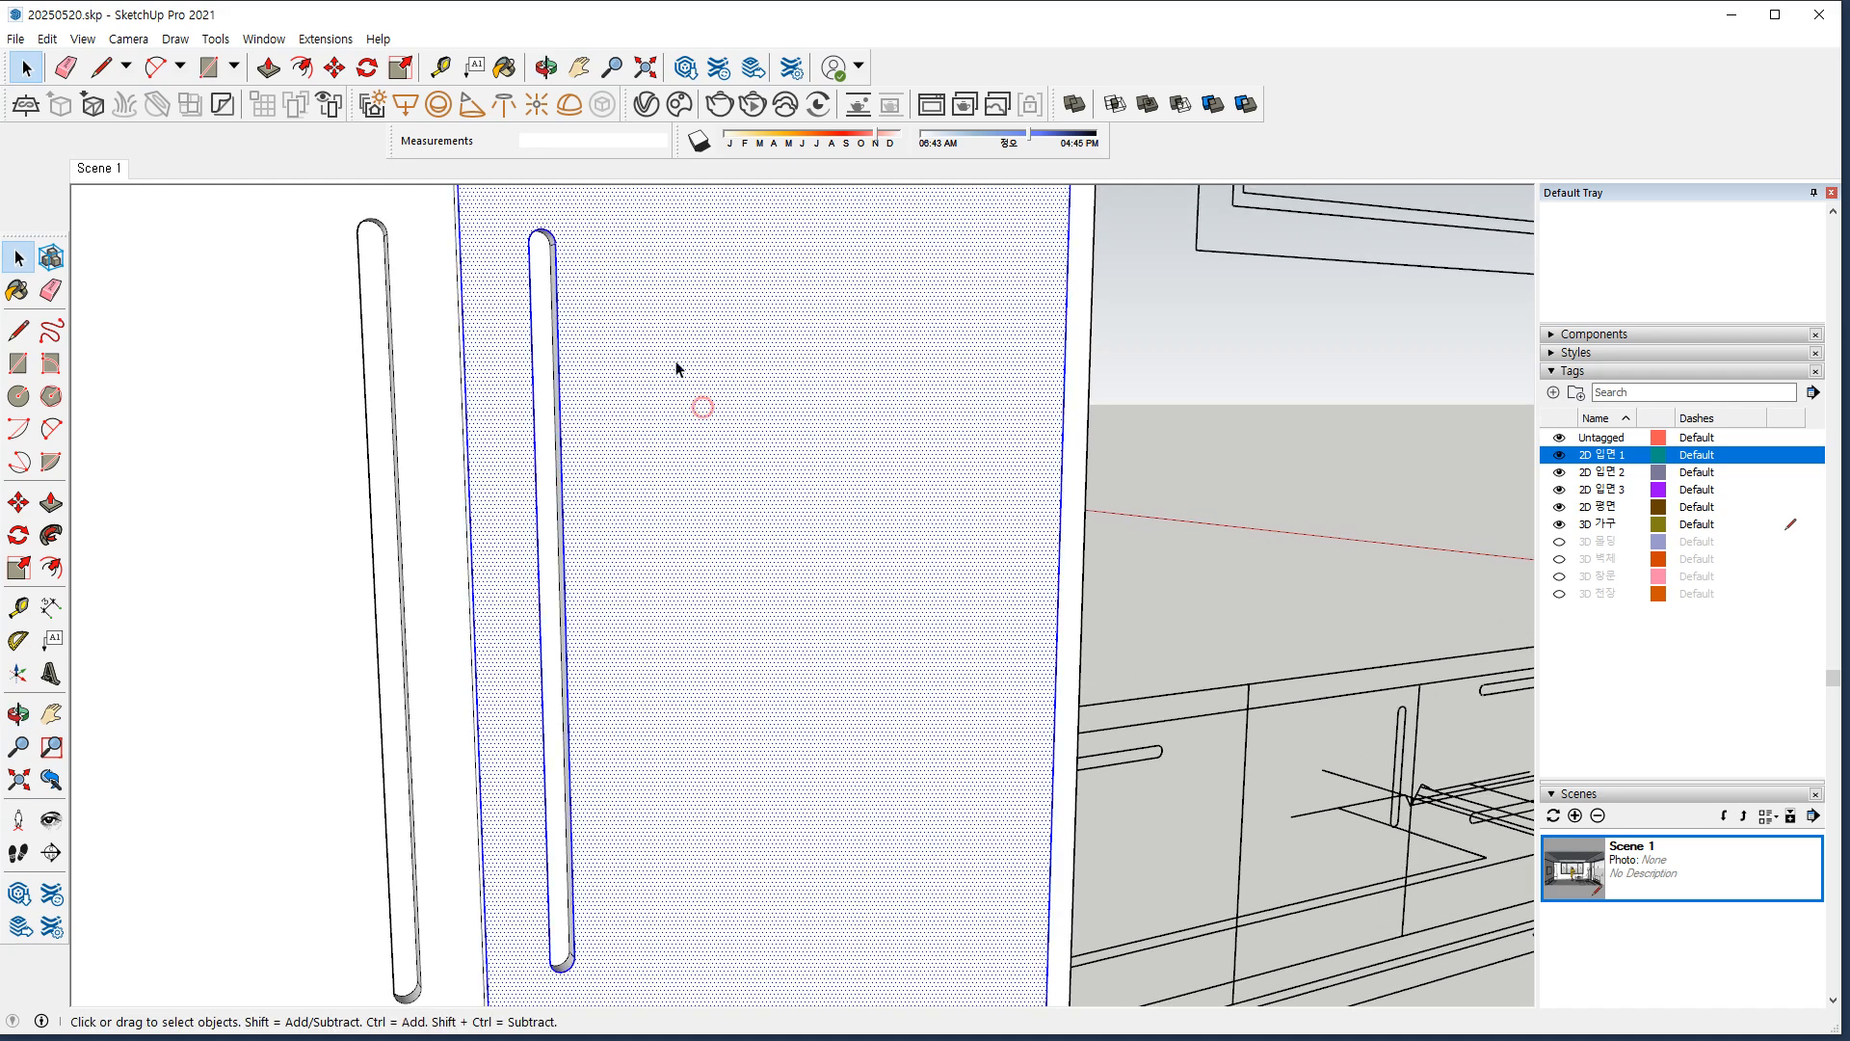
left_click_drag(584, 214, 513, 273, "ctrl+shift")
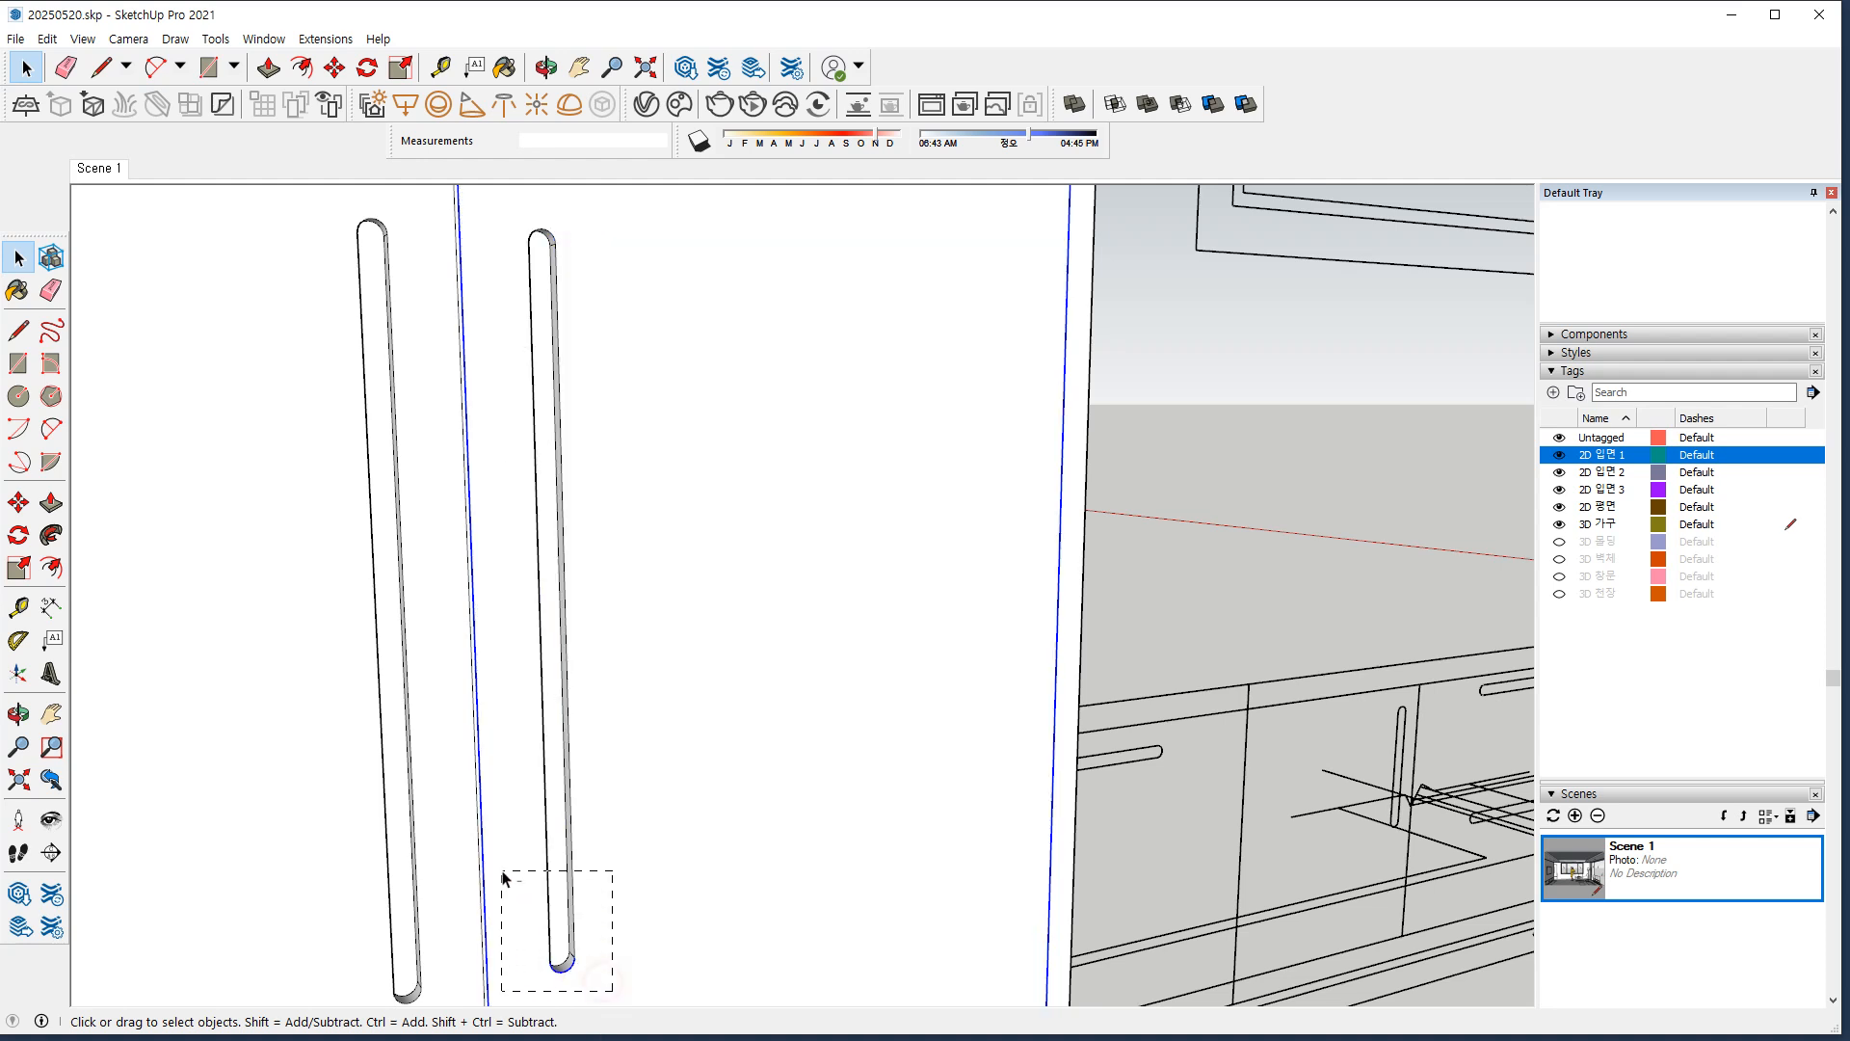
key("f")
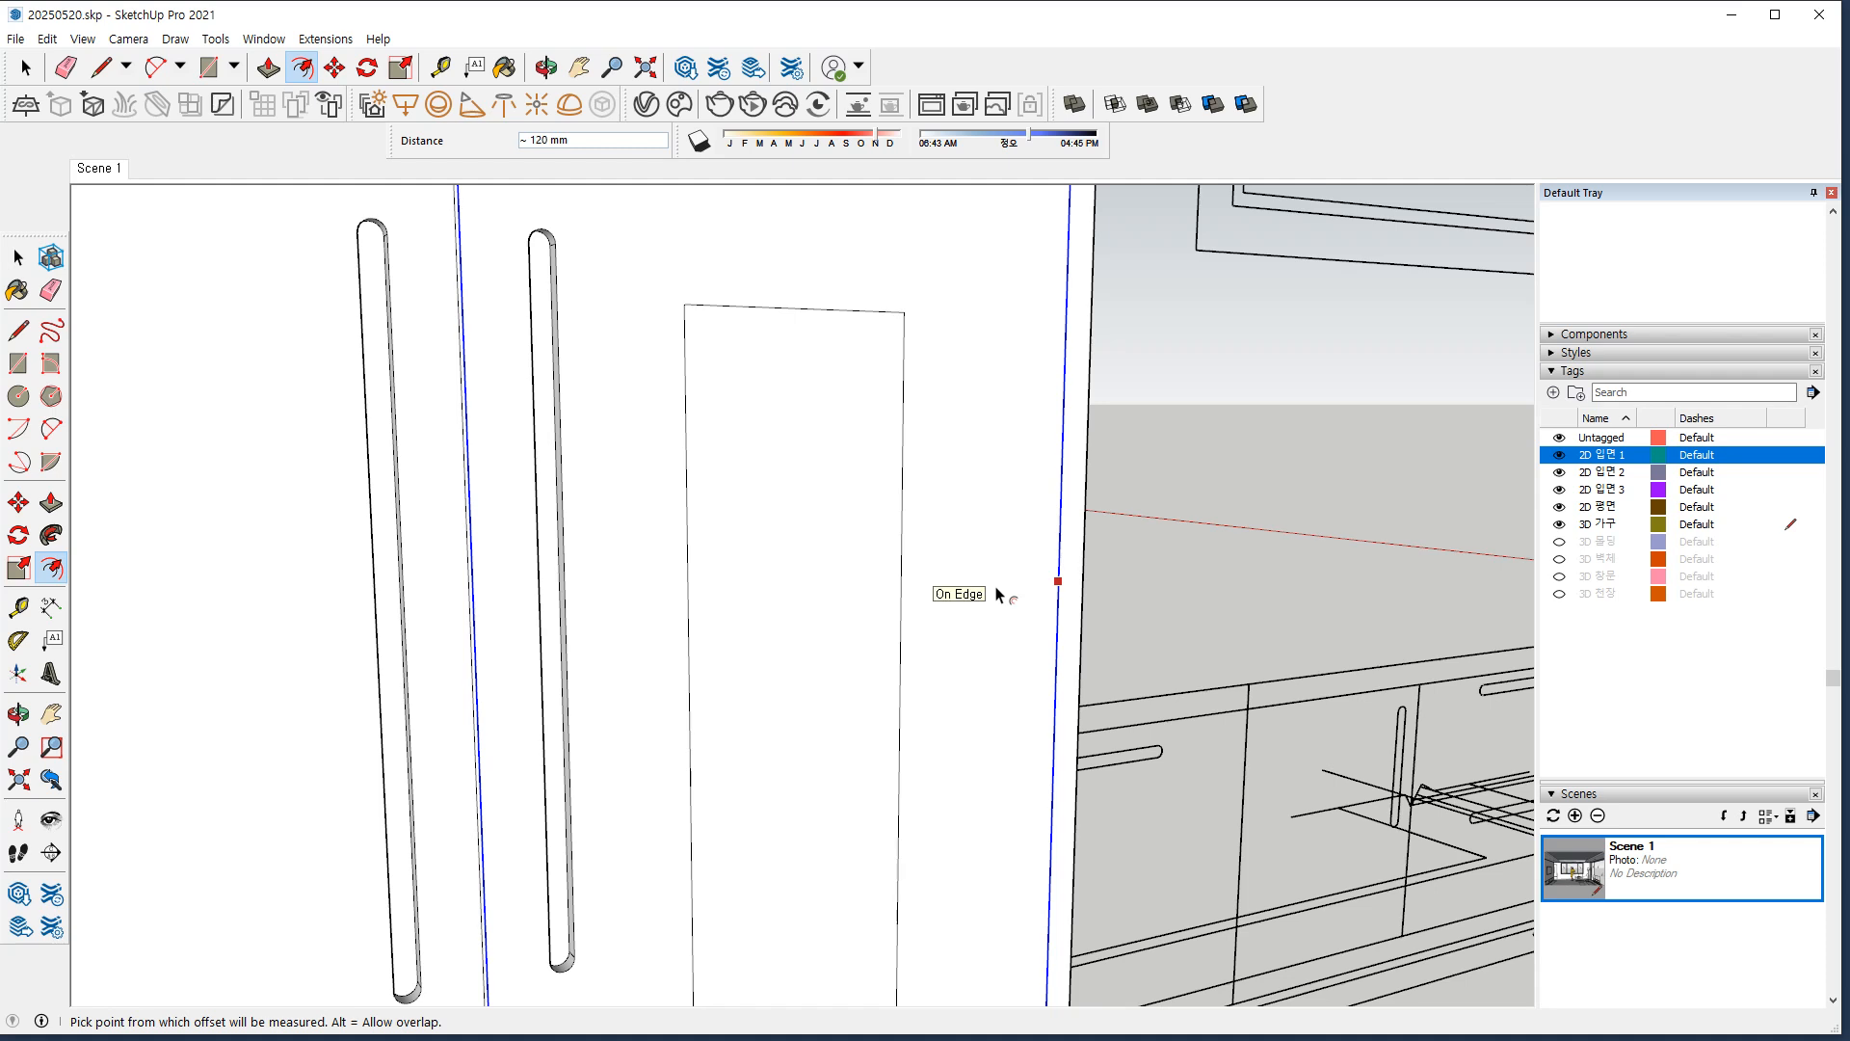
left_click(999, 557)
type("2")
key("Return")
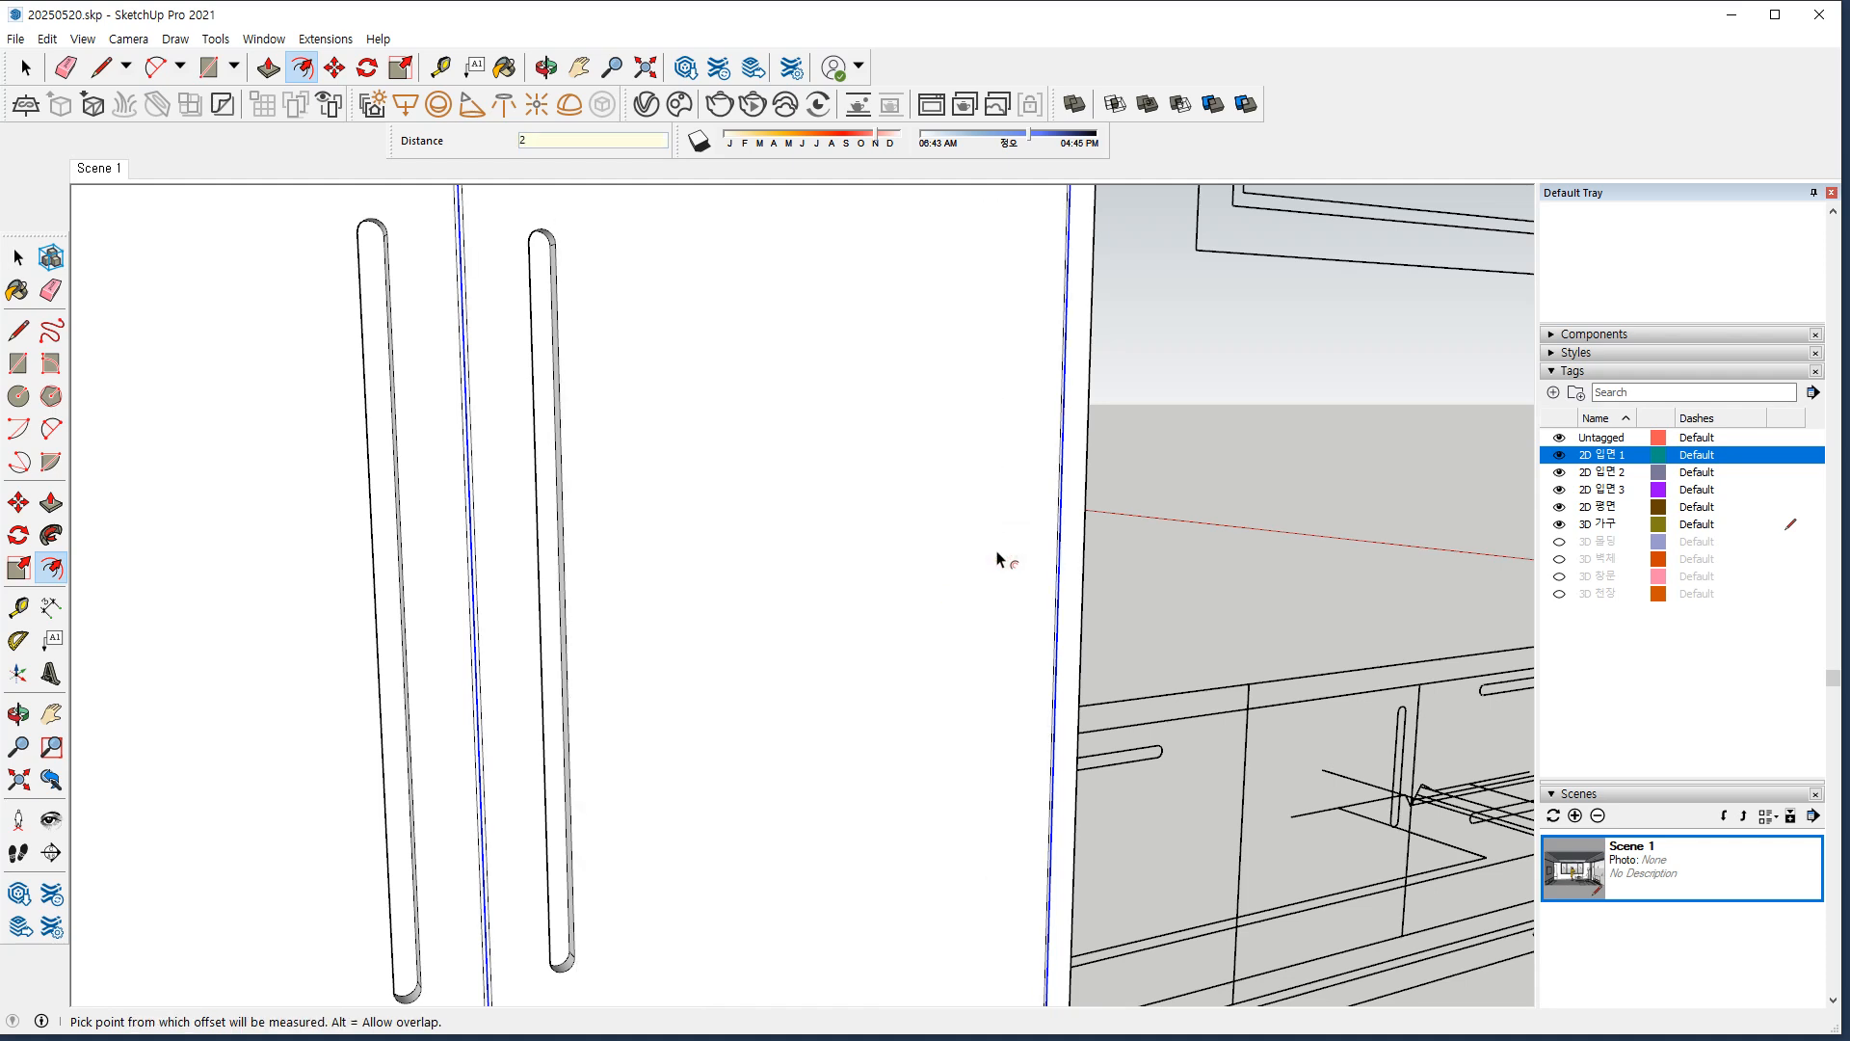
Erase the original dividing edge between the two doors to merge the offset strips into one gap face.
key("space")
middle_click_drag(514, 238, 531, 489, "shift")
scroll(476, 316, "up", 7)
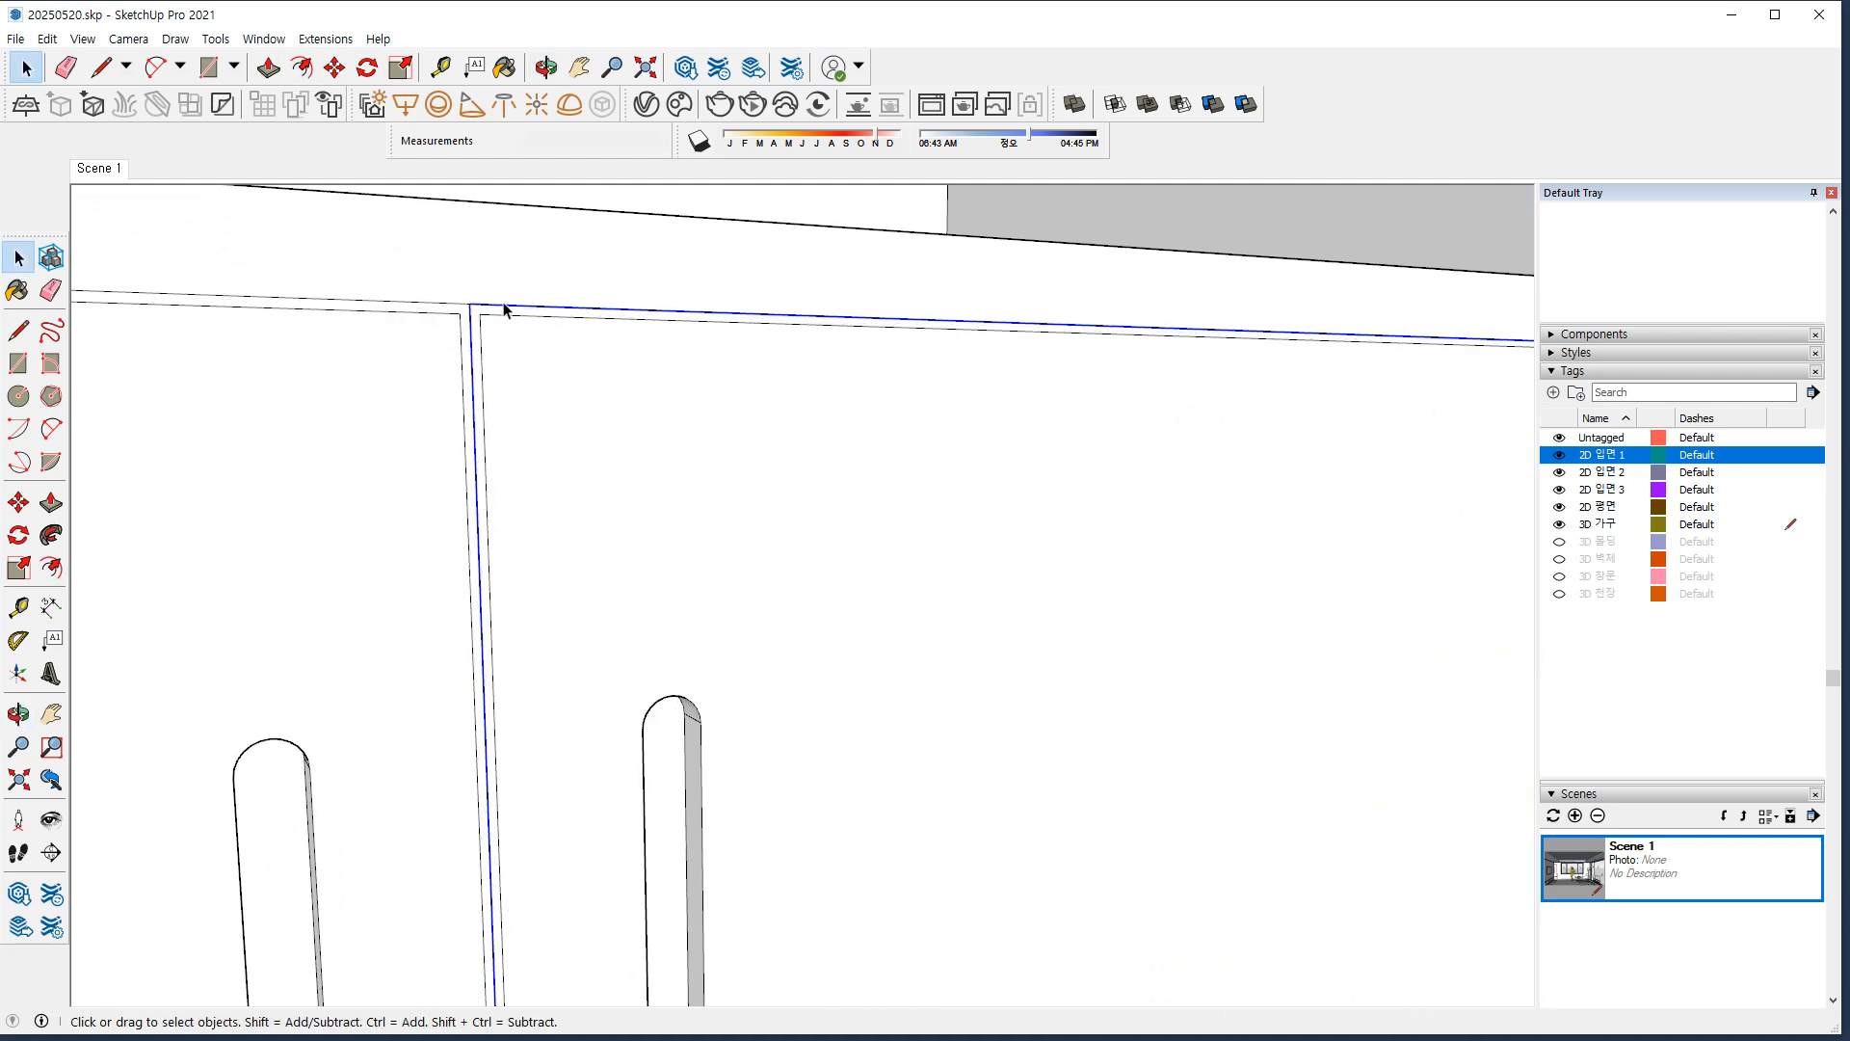
key("e")
left_click(448, 364)
key("space")
Push/Pull the narrow gap face around and between both doors 9 mm inward.
key("p")
left_click(445, 556)
left_click(308, 472)
left_click(443, 578)
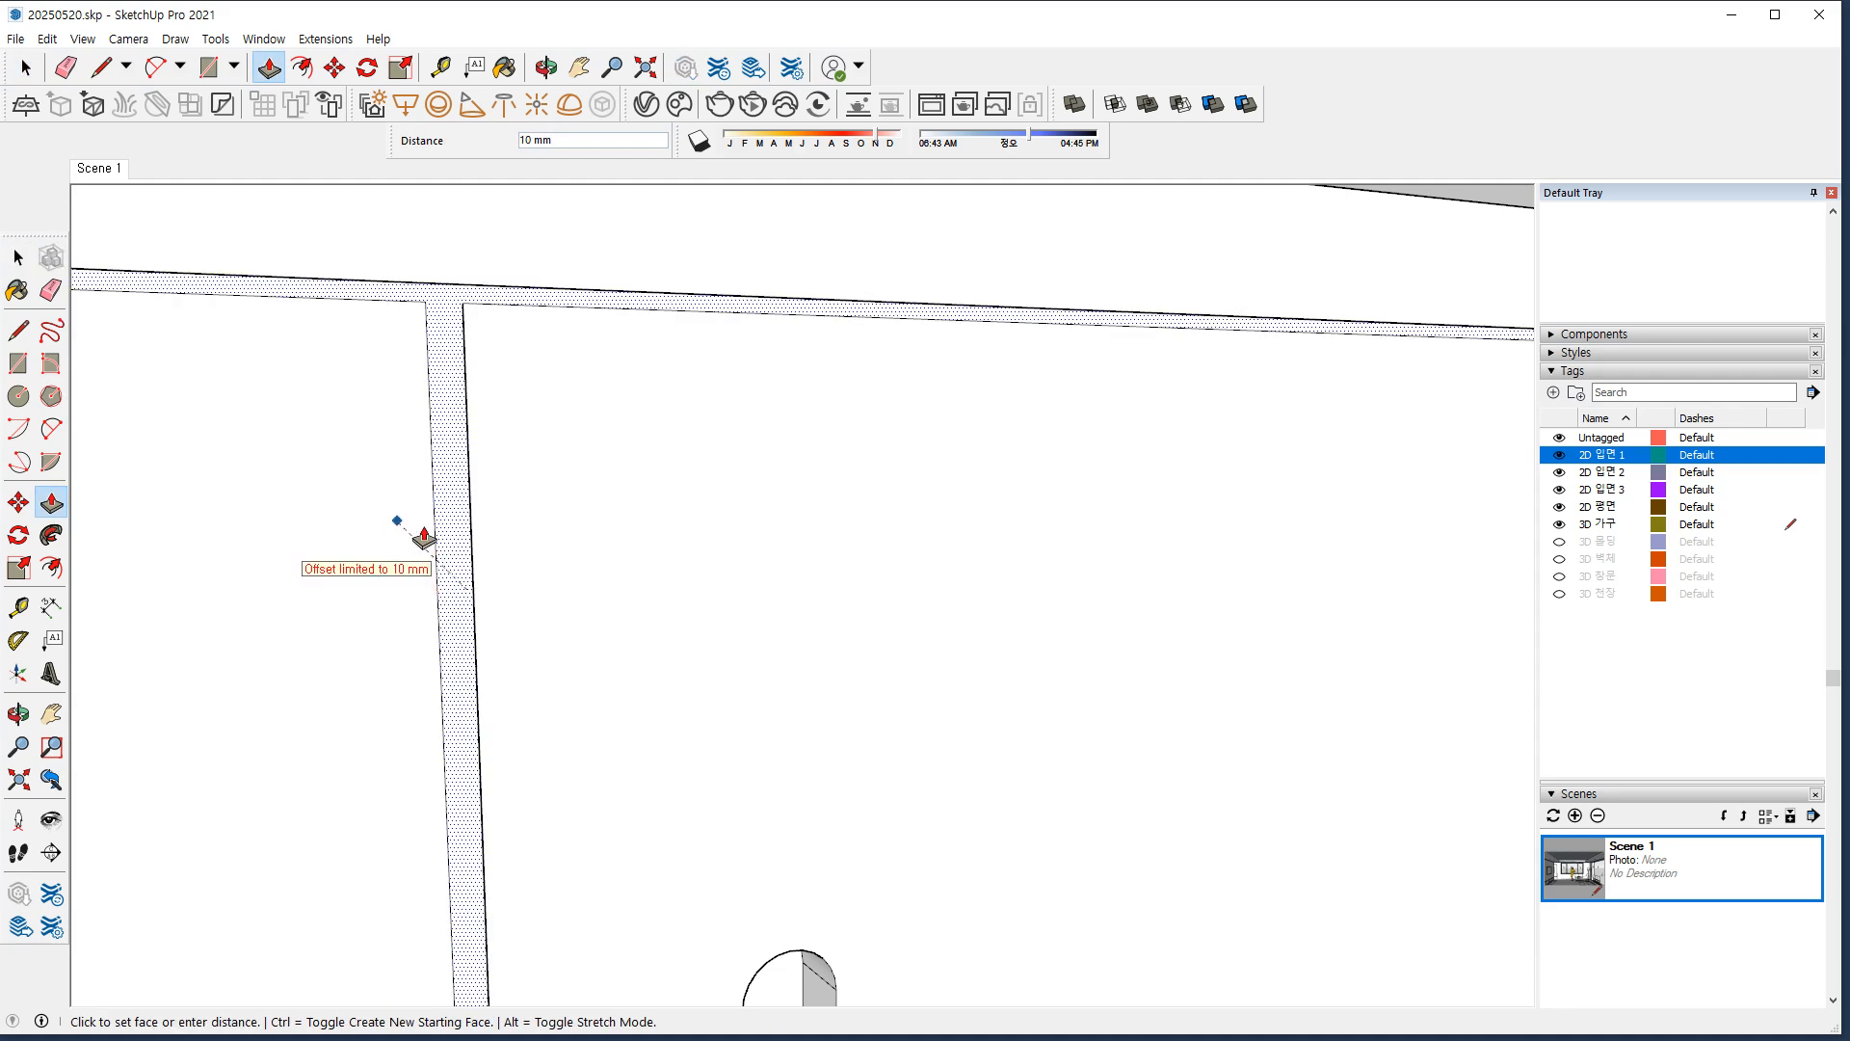
left_click(466, 549)
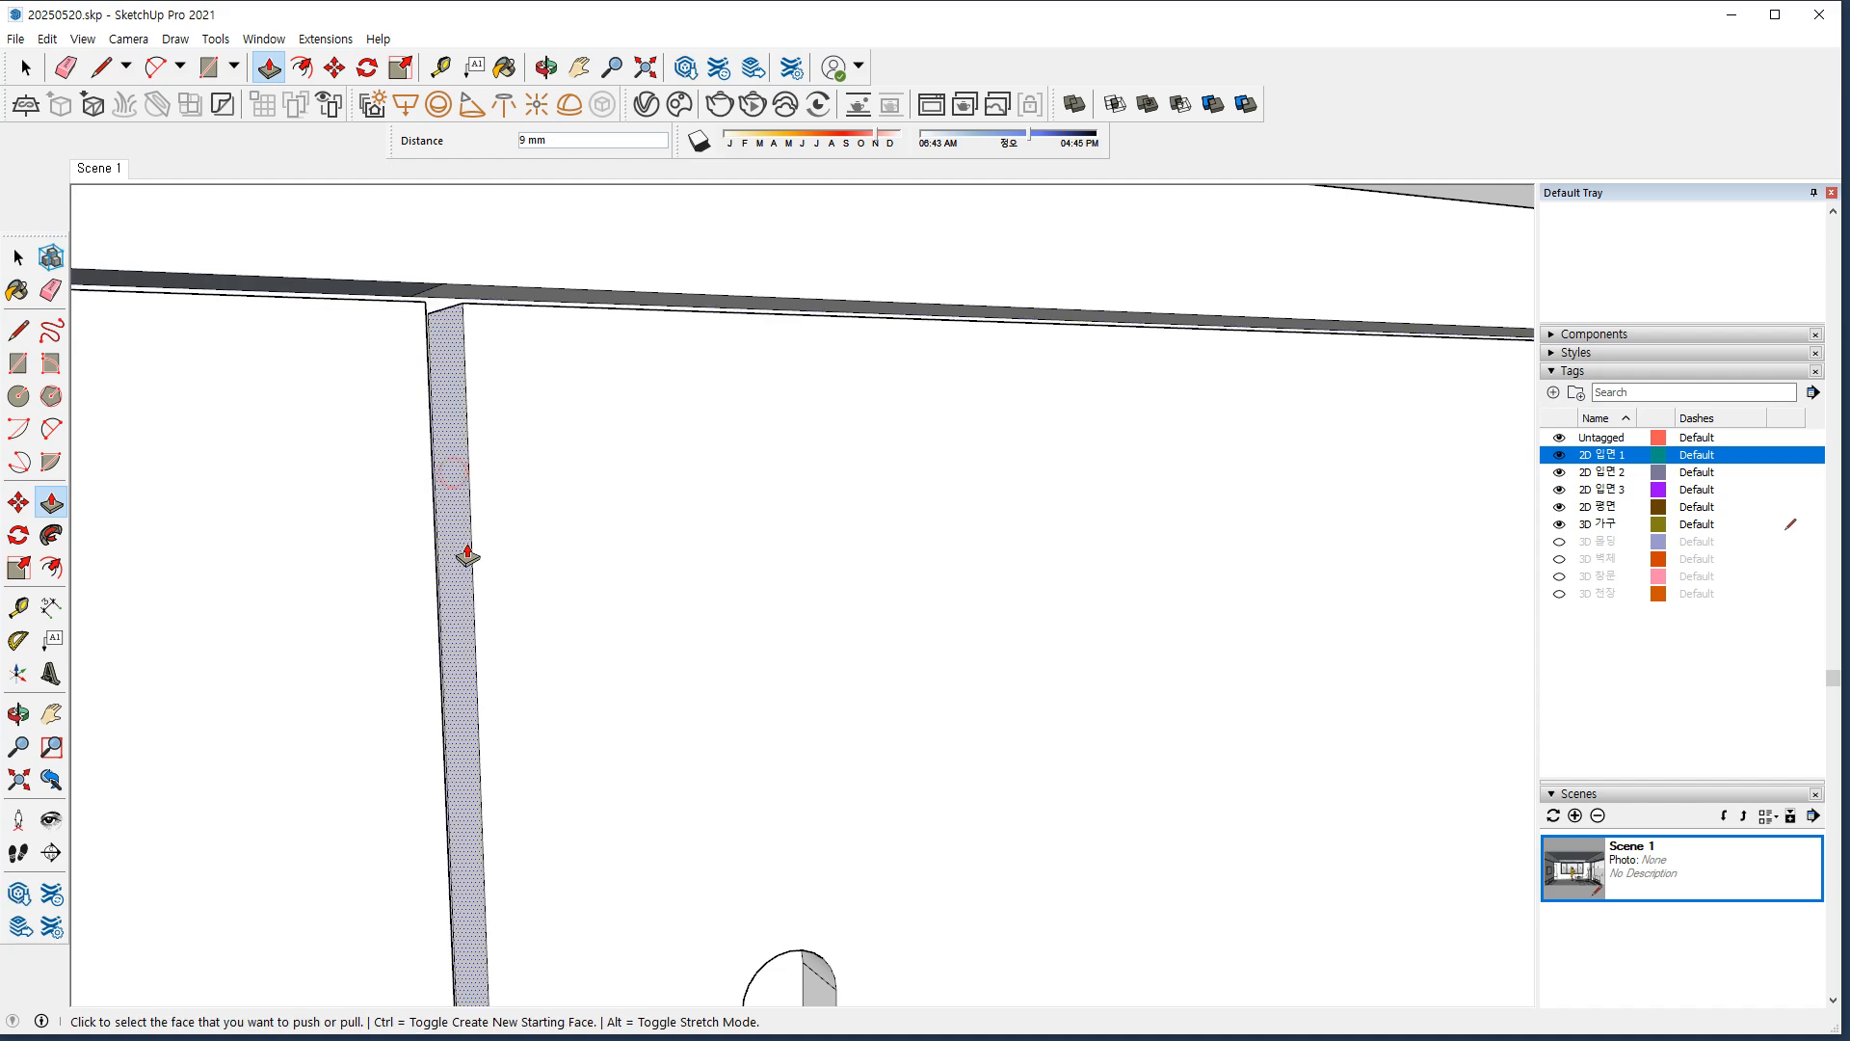
scroll(467, 553, "down", 6)
scroll(466, 557, "down", 3)
middle_click_drag(446, 578, 797, 607)
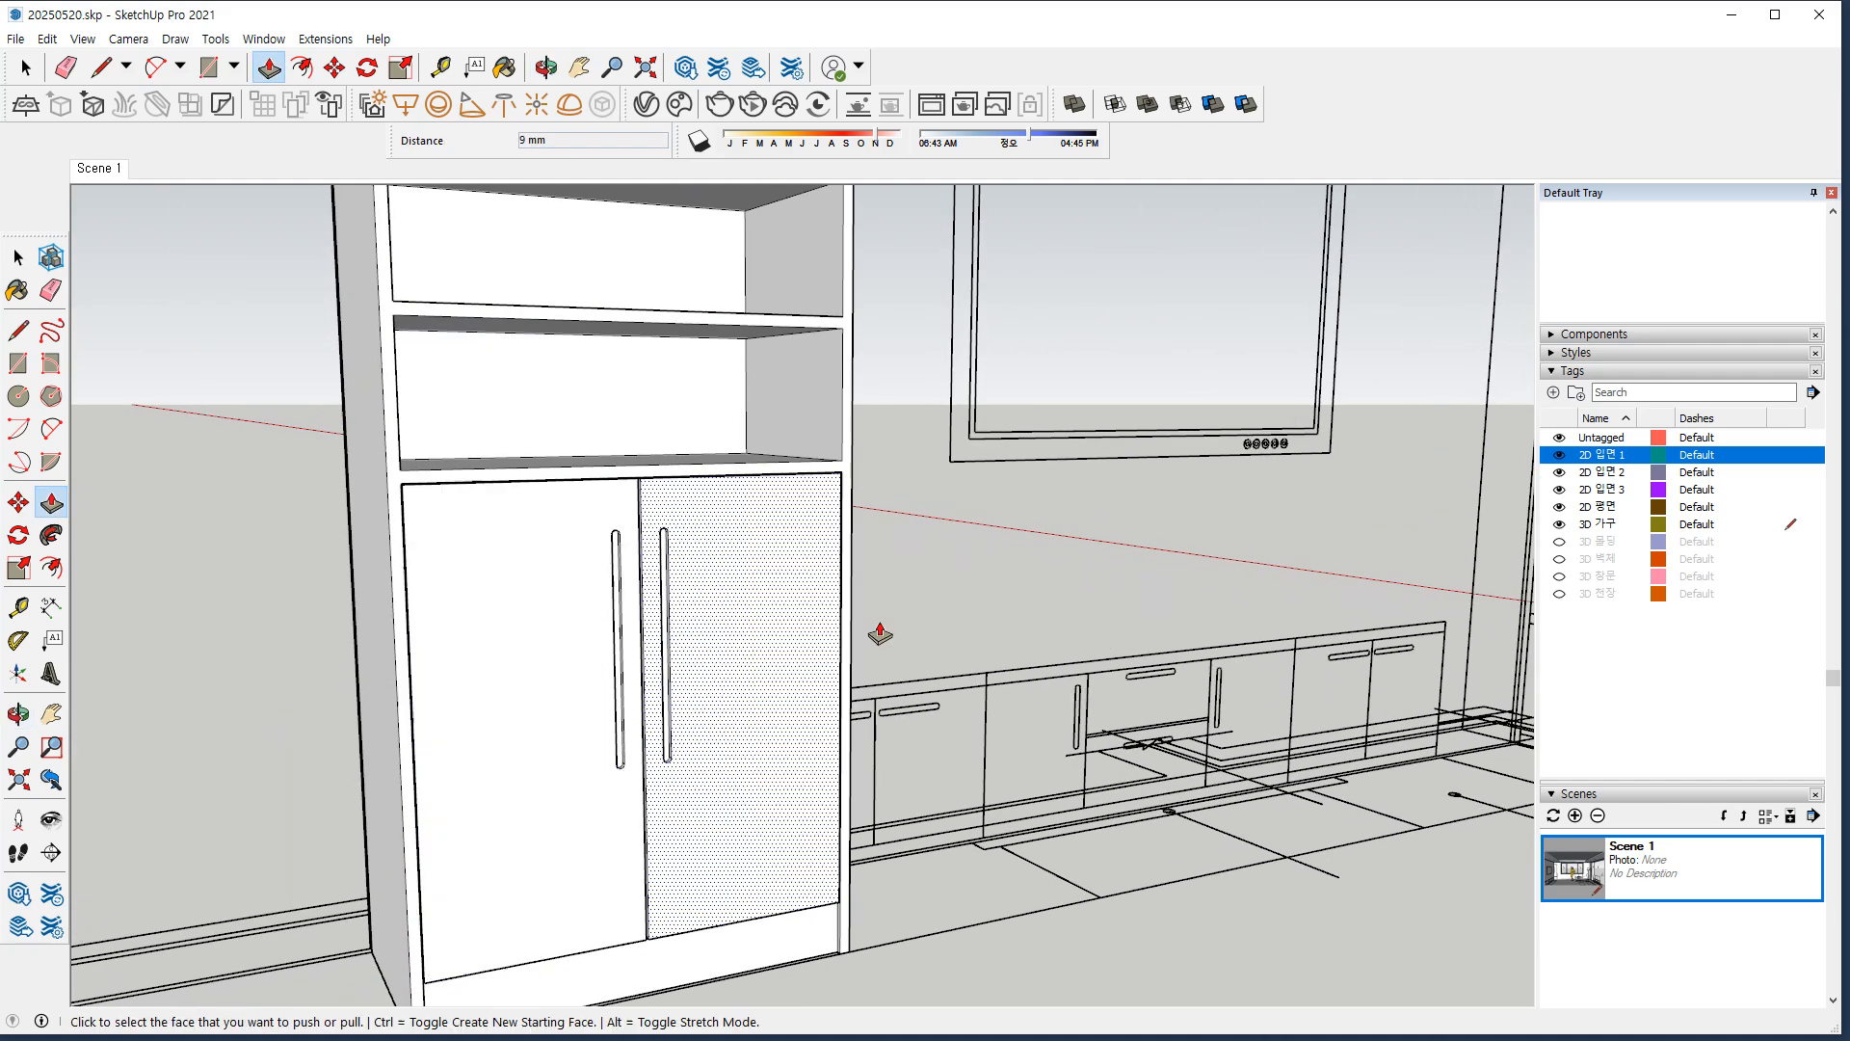
Render the door area with V-Ray again and examine the recessed gaps around and between the doors.
key("space")
scroll(578, 572, "up", 1)
middle_click_drag(578, 568, 594, 496, "shift")
middle_click_drag(588, 568, 648, 575, "shift")
scroll(645, 572, "up", 1)
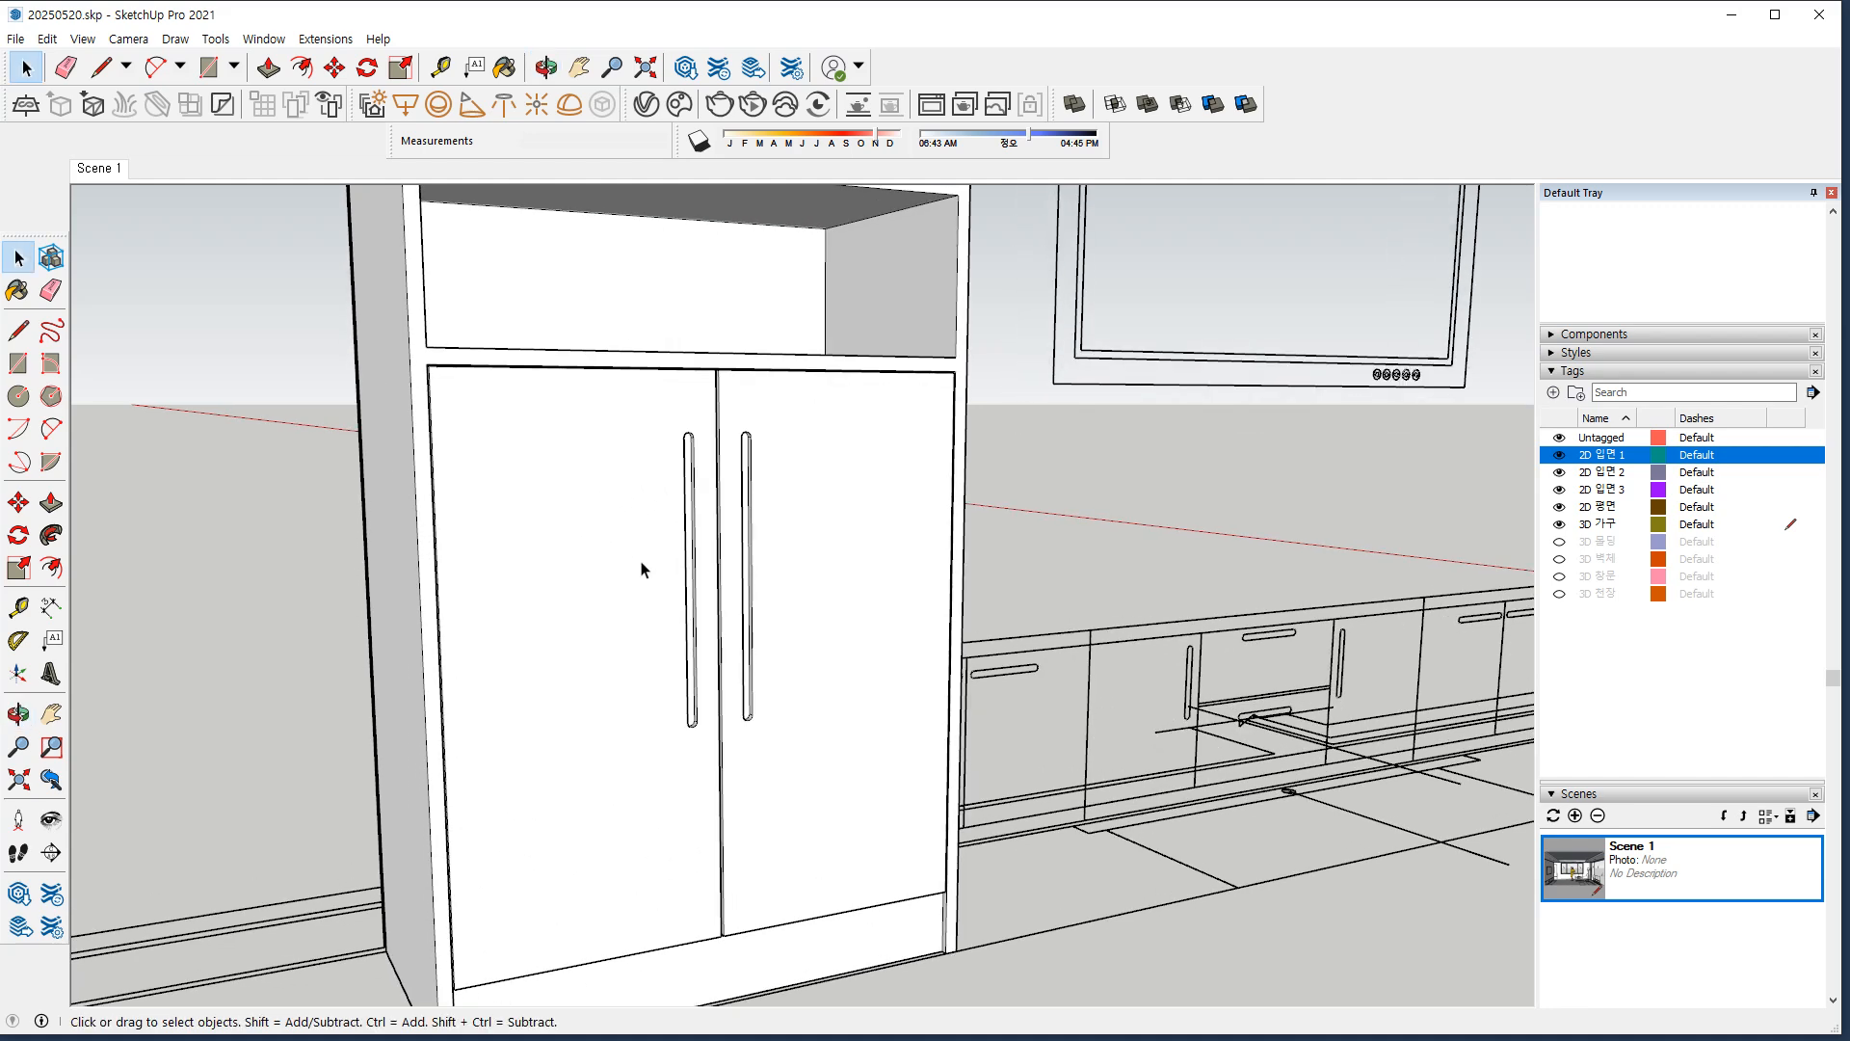
scroll(641, 568, "up", 2)
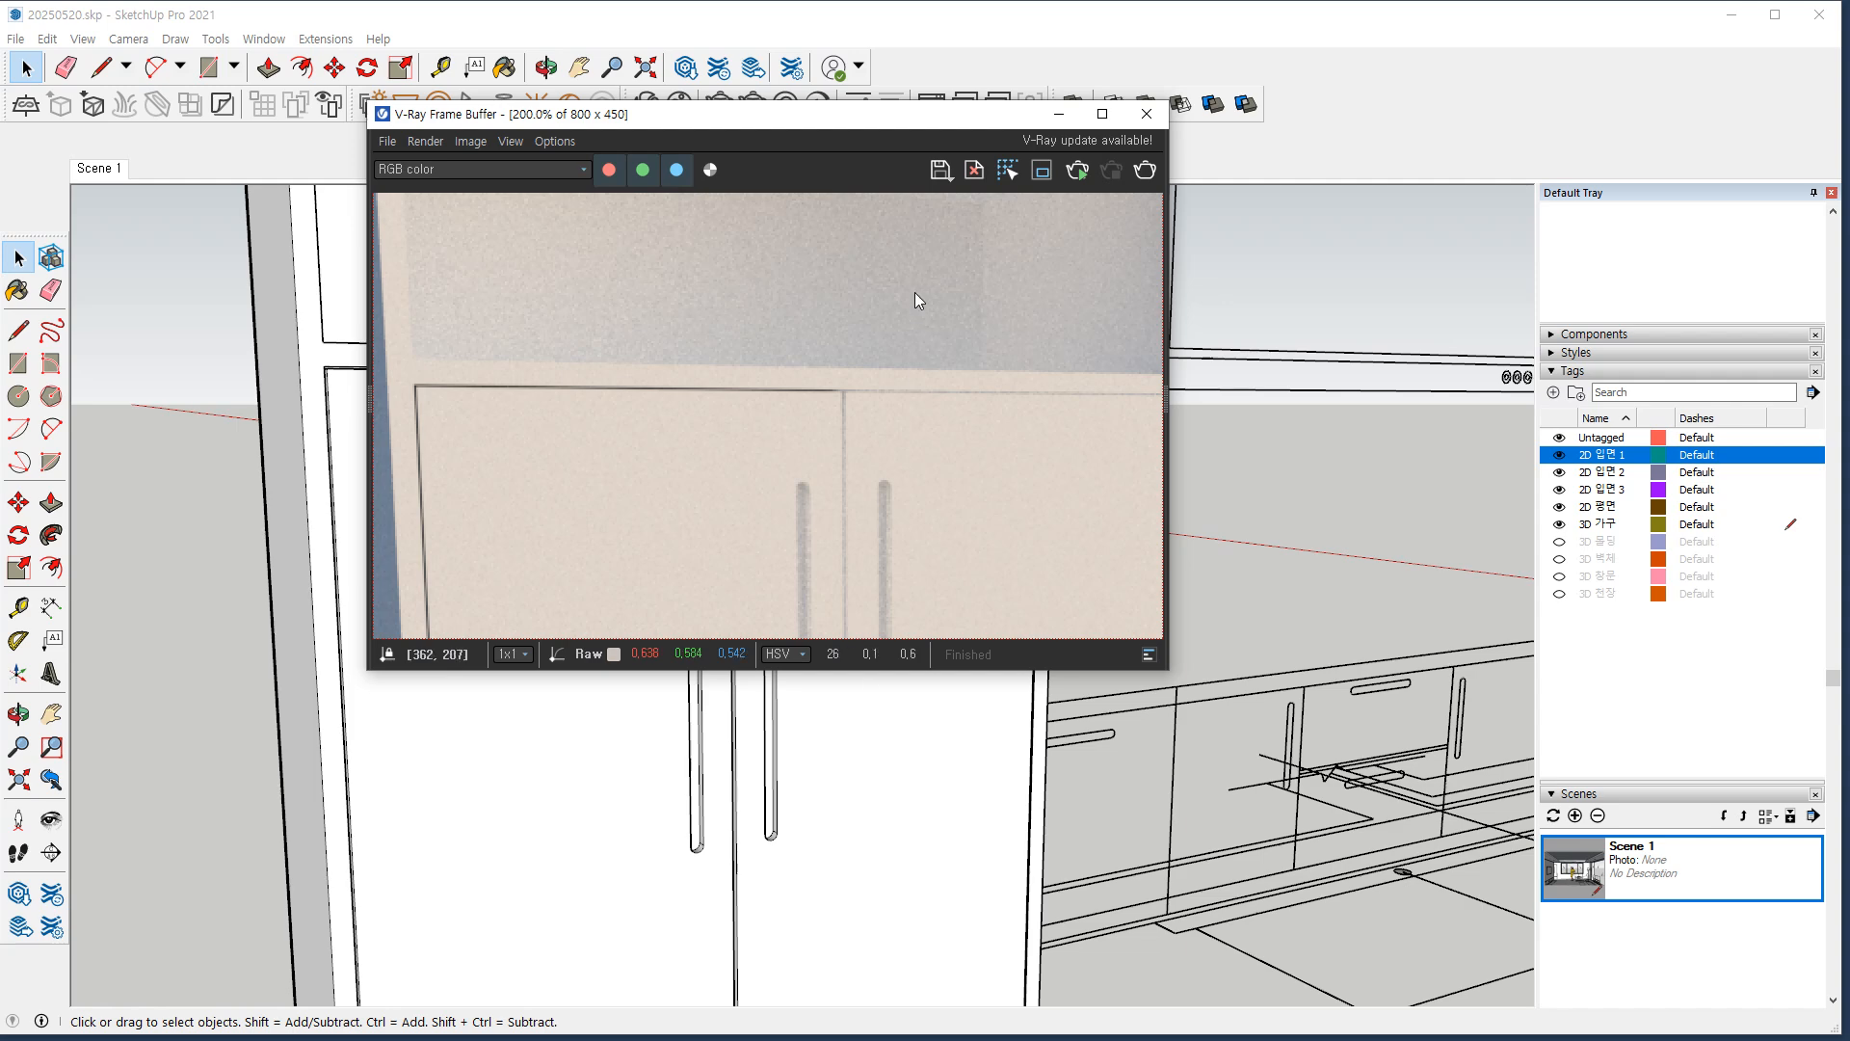
scroll(921, 374, "down", 1)
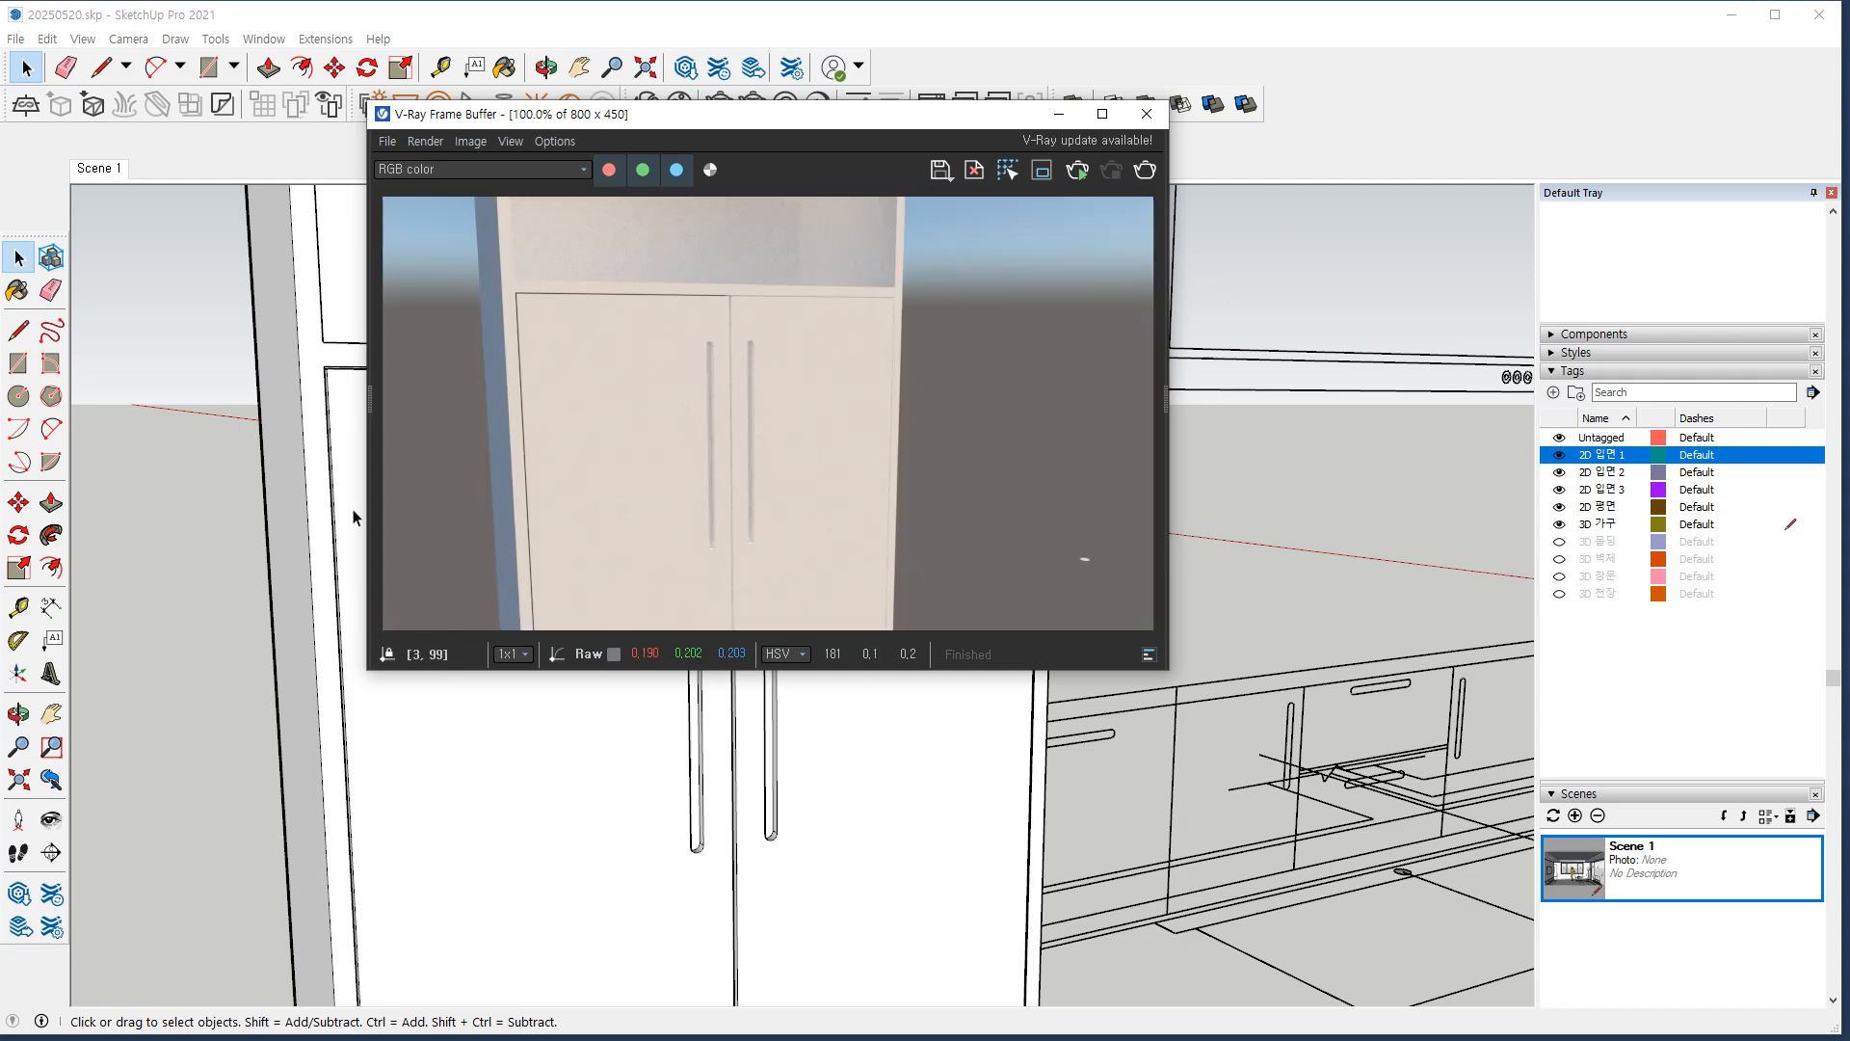
left_click_drag(559, 477, 511, 424)
mouse_move(737, 332)
left_mouse_down()
mouse_move(708, 289)
mouse_move(744, 329)
left_mouse_up()
key("Escape")
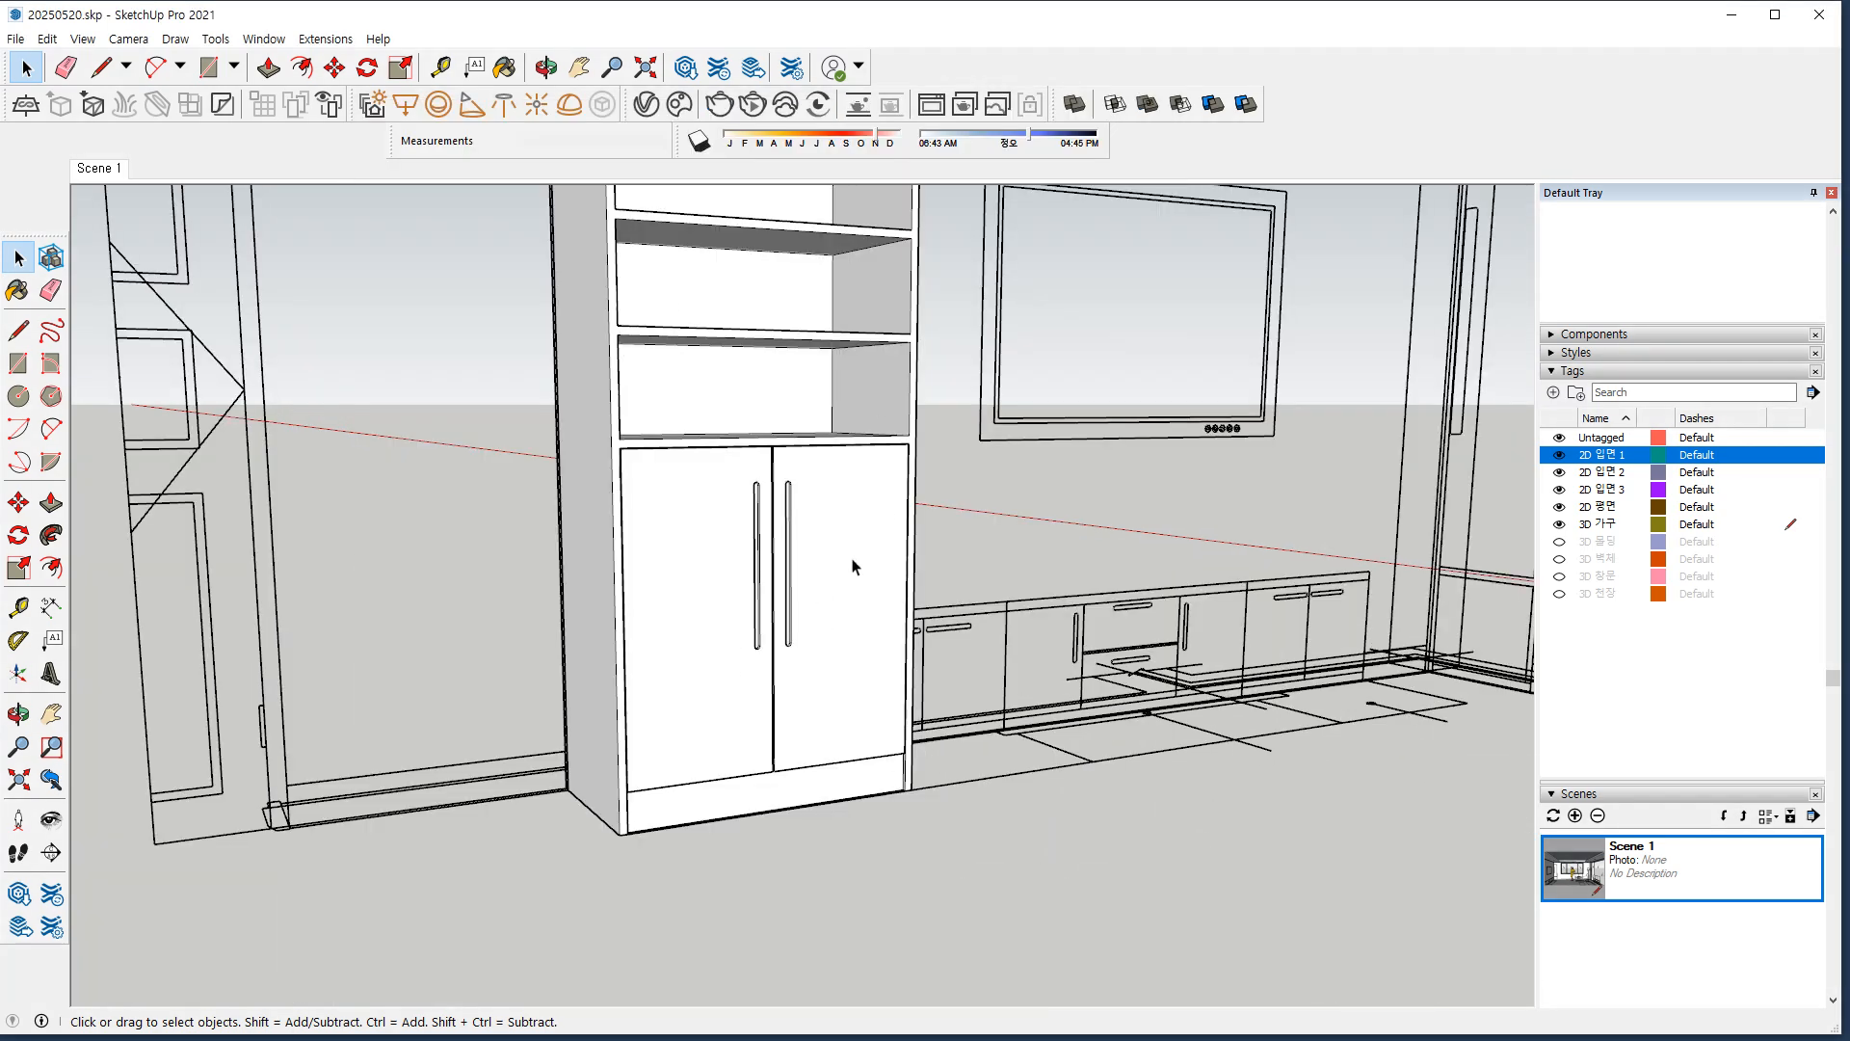
Make the entire tall cabinet geometry into a group.
triple_click(852, 570)
right_click(863, 502)
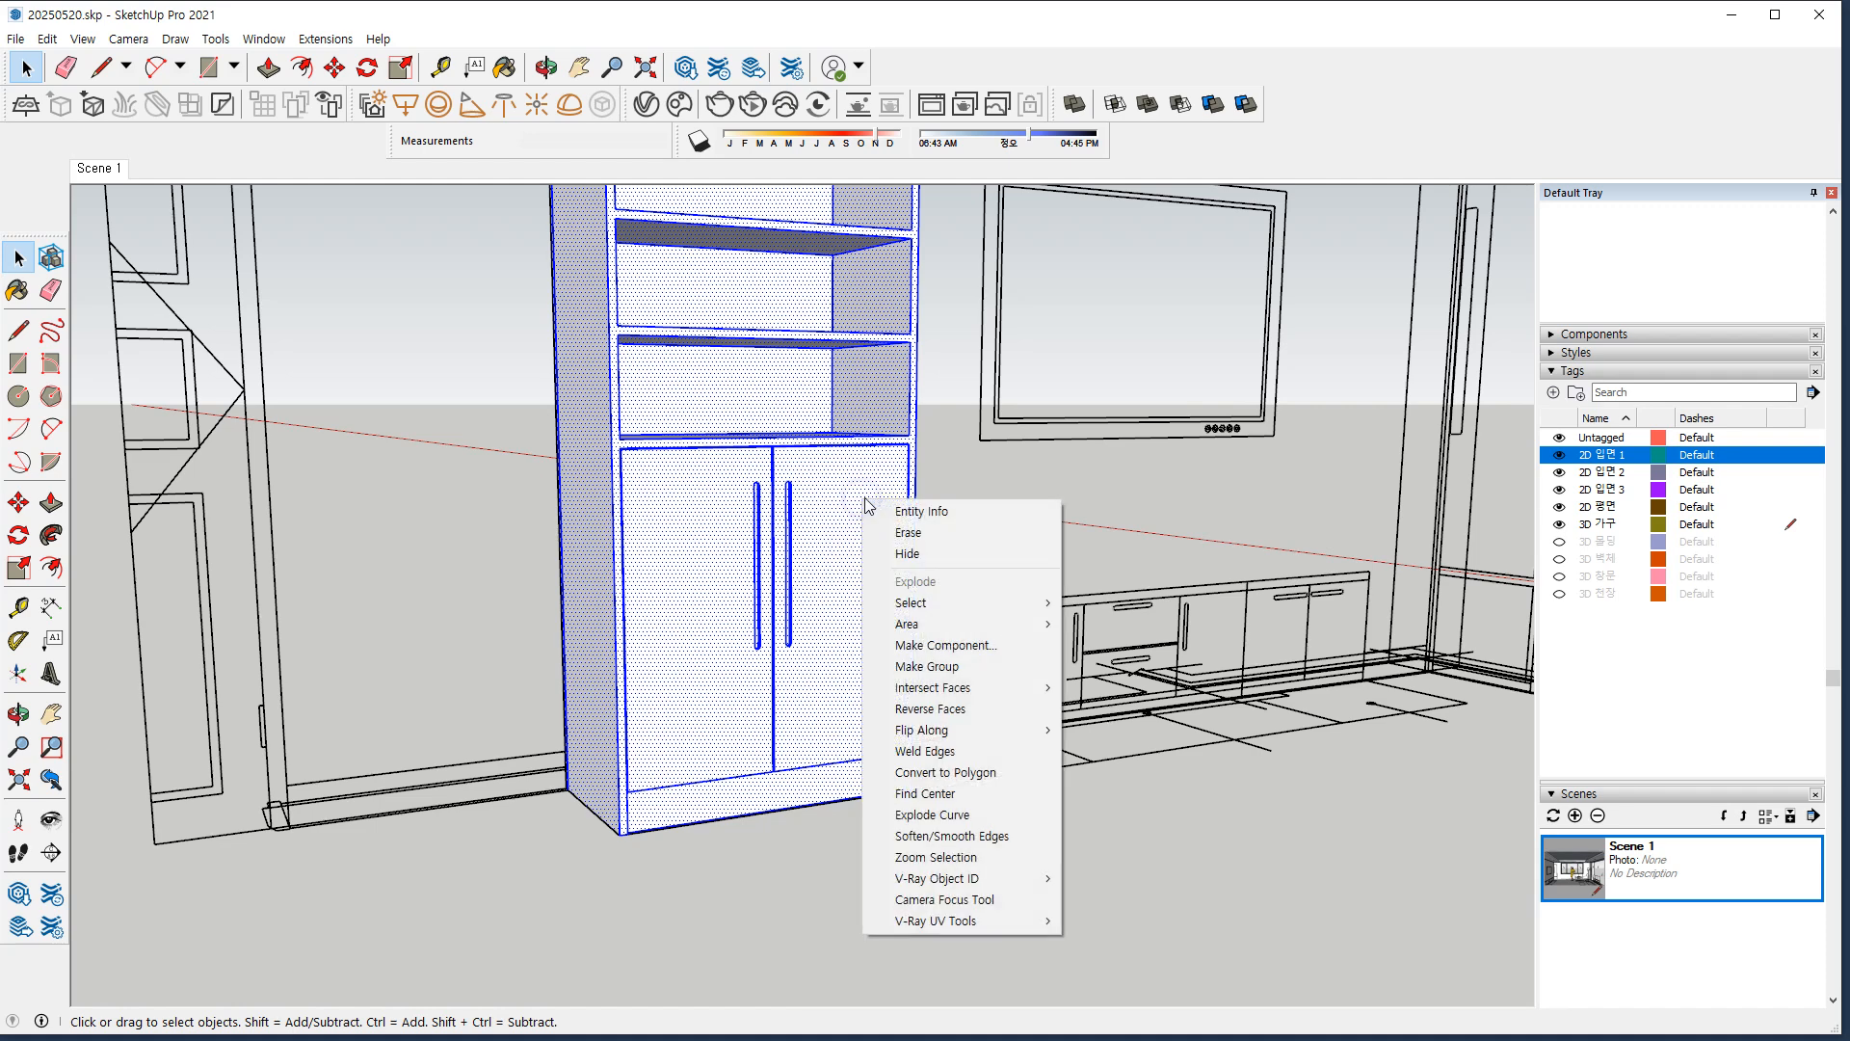
left_click(933, 667)
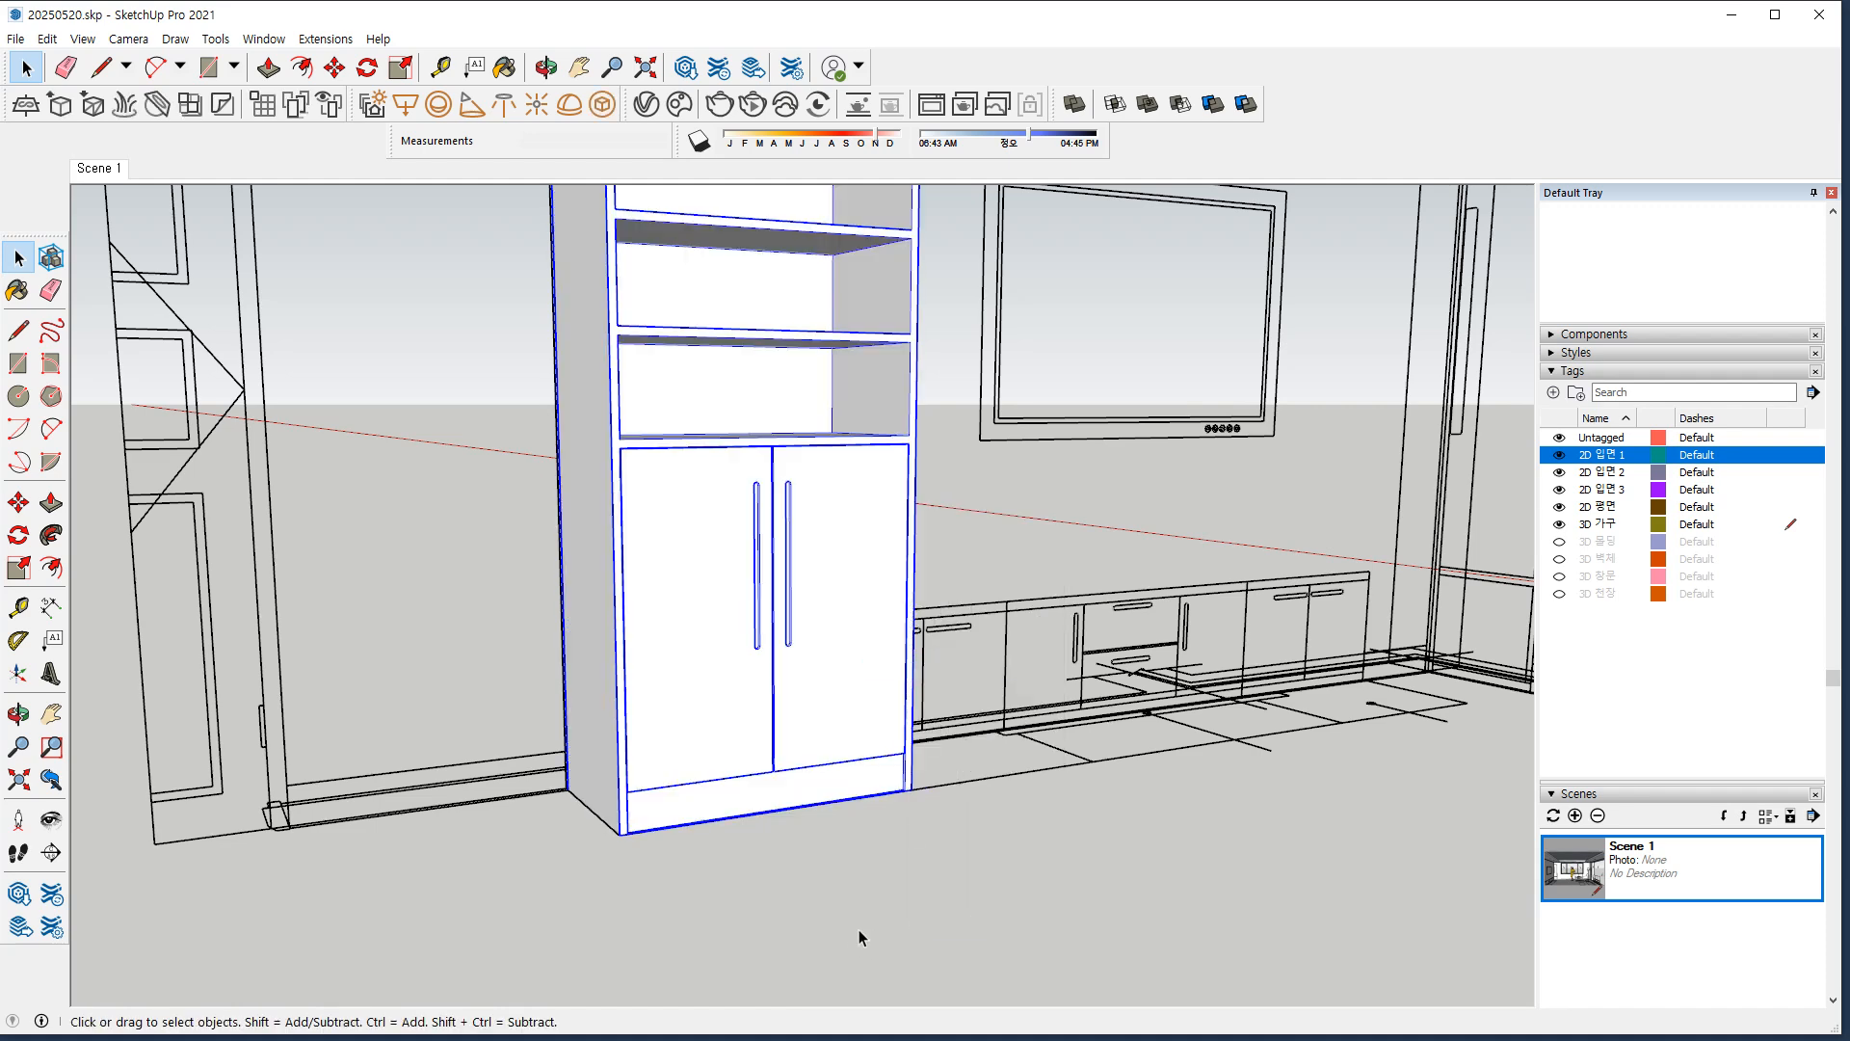
left_click(880, 901)
Draw rectangles over the low TV cabinet elevation's first two-door section for its overall front, top panel and base strip.
middle_click_drag(952, 770, 674, 778)
scroll(772, 732, "up", 6)
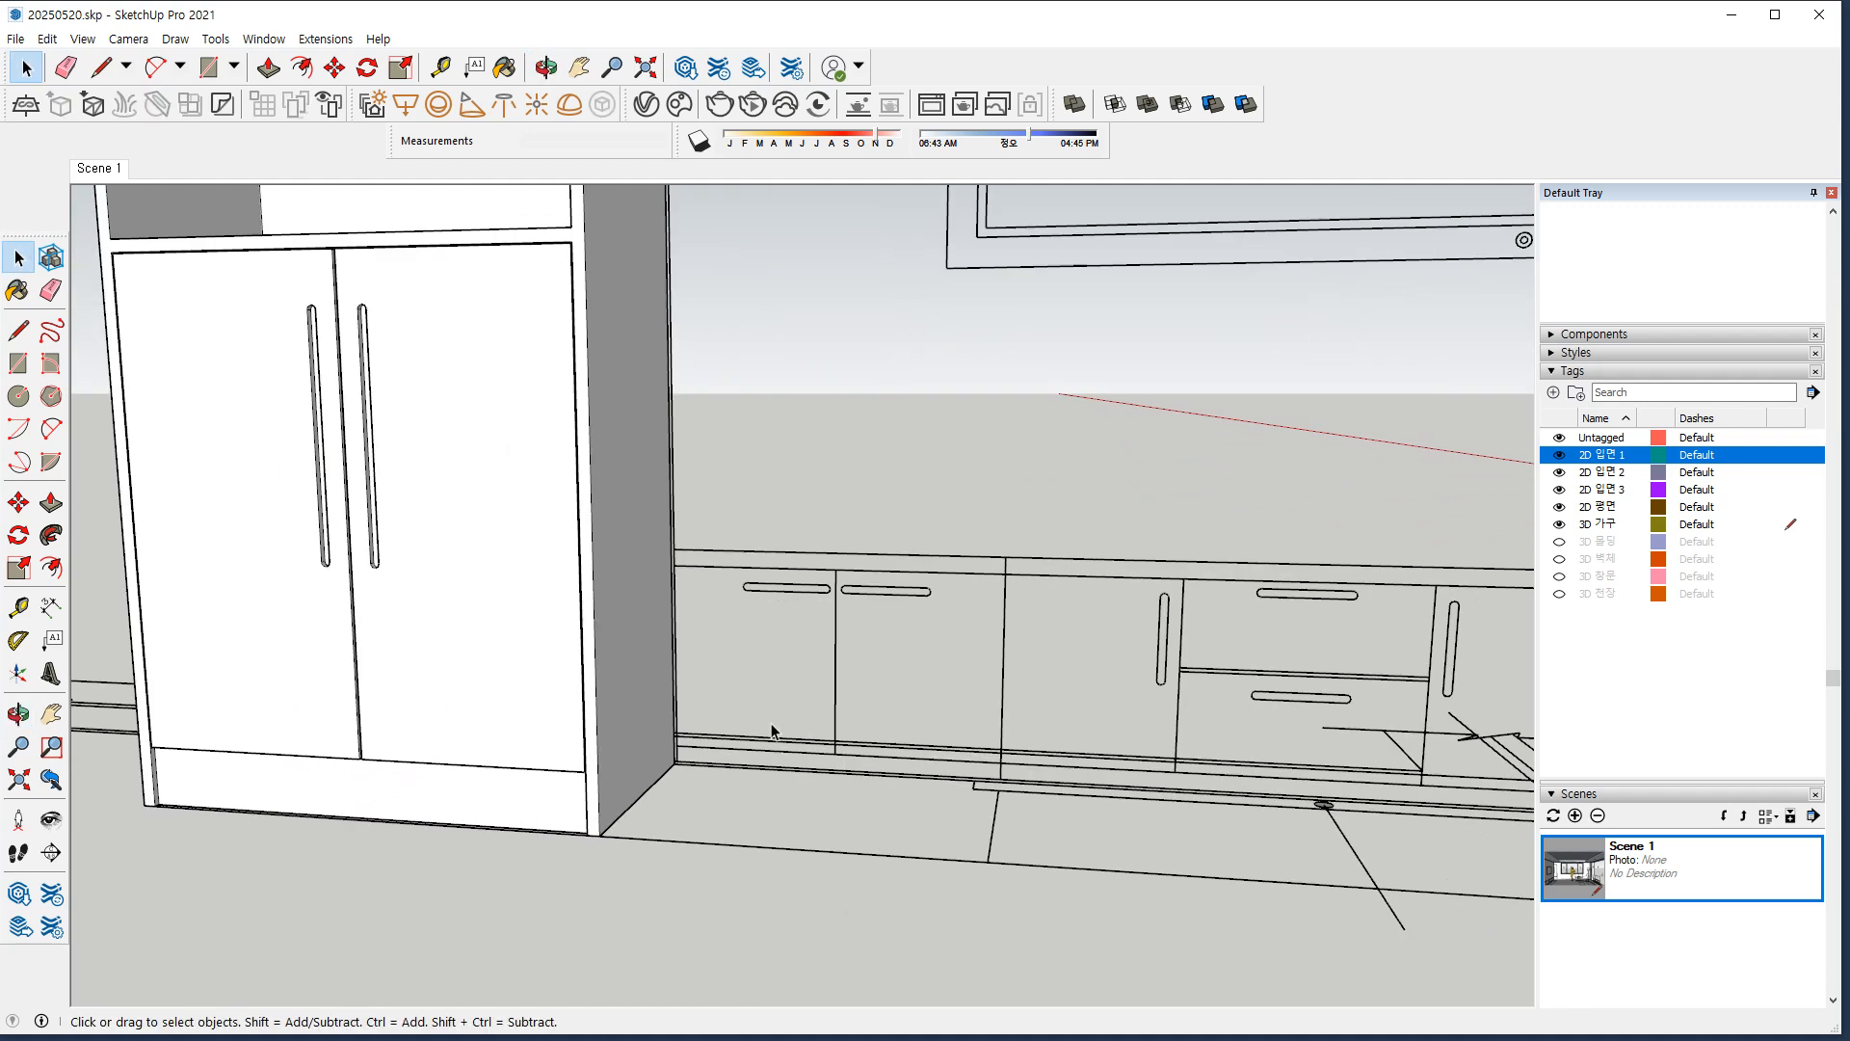
key("r")
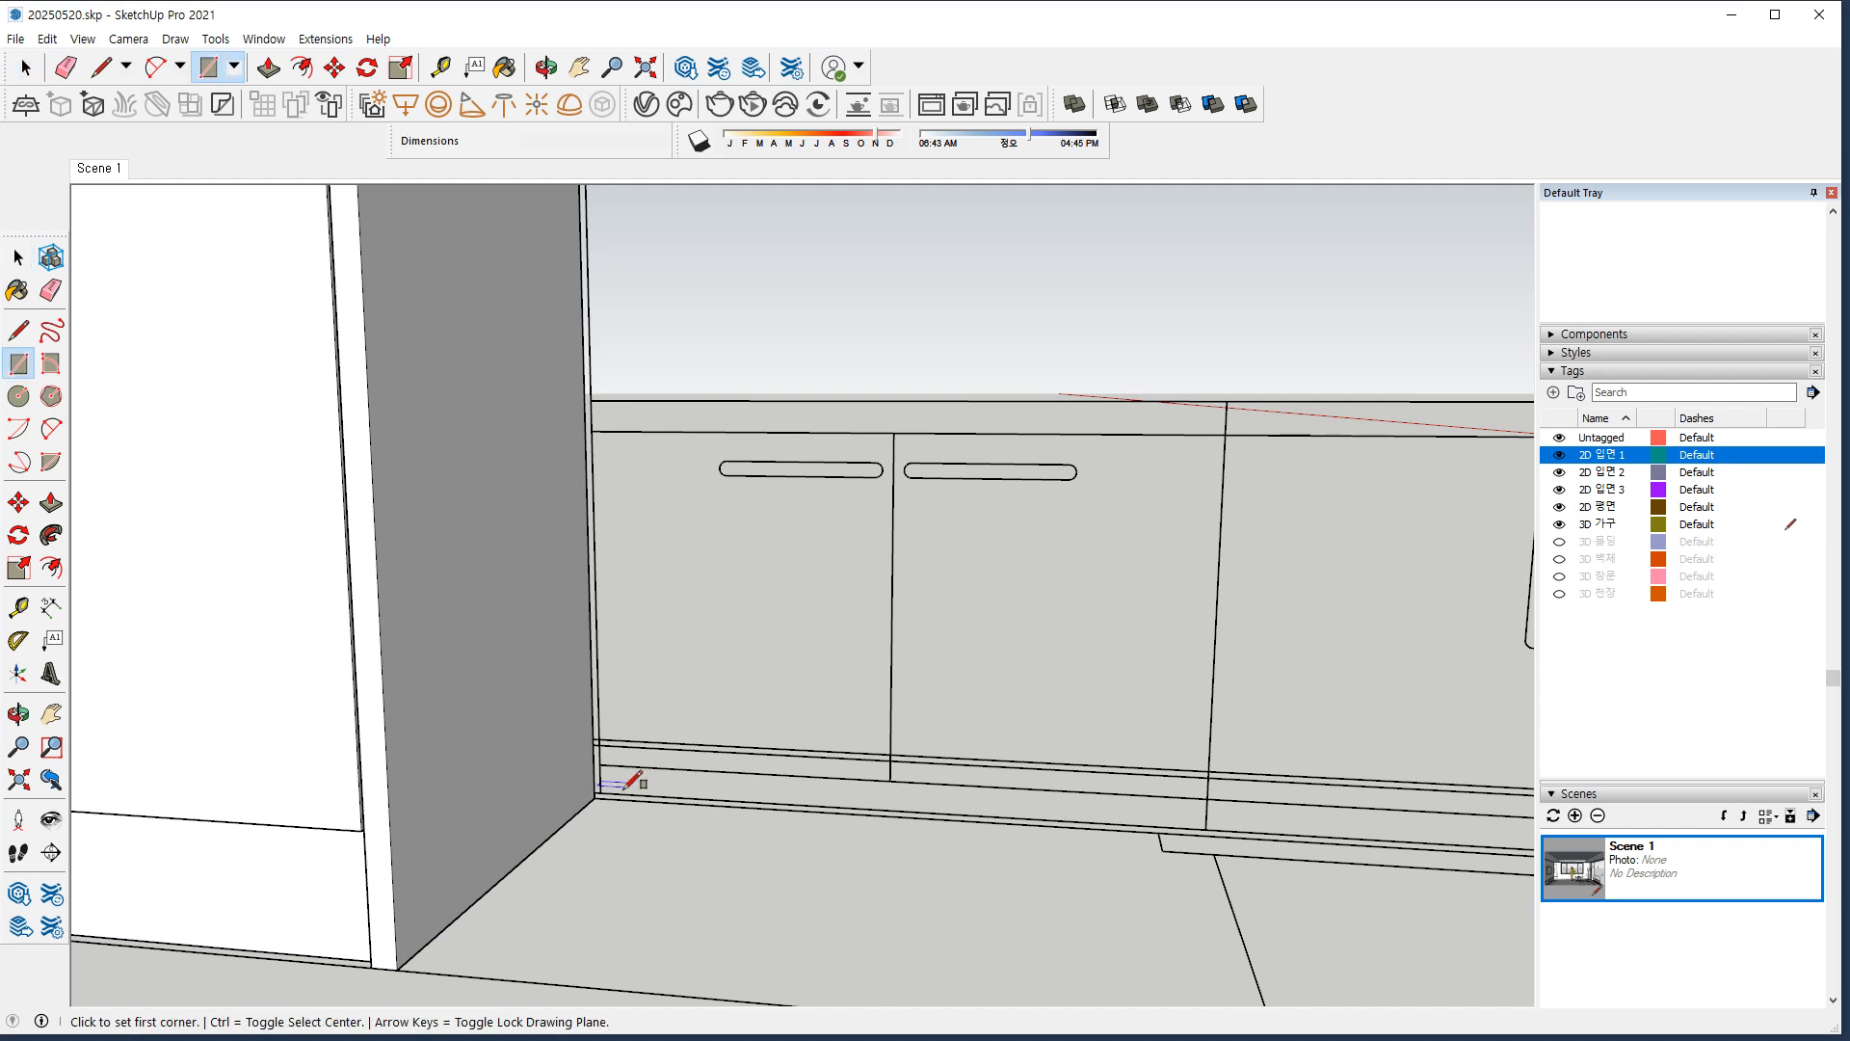
left_click(600, 792)
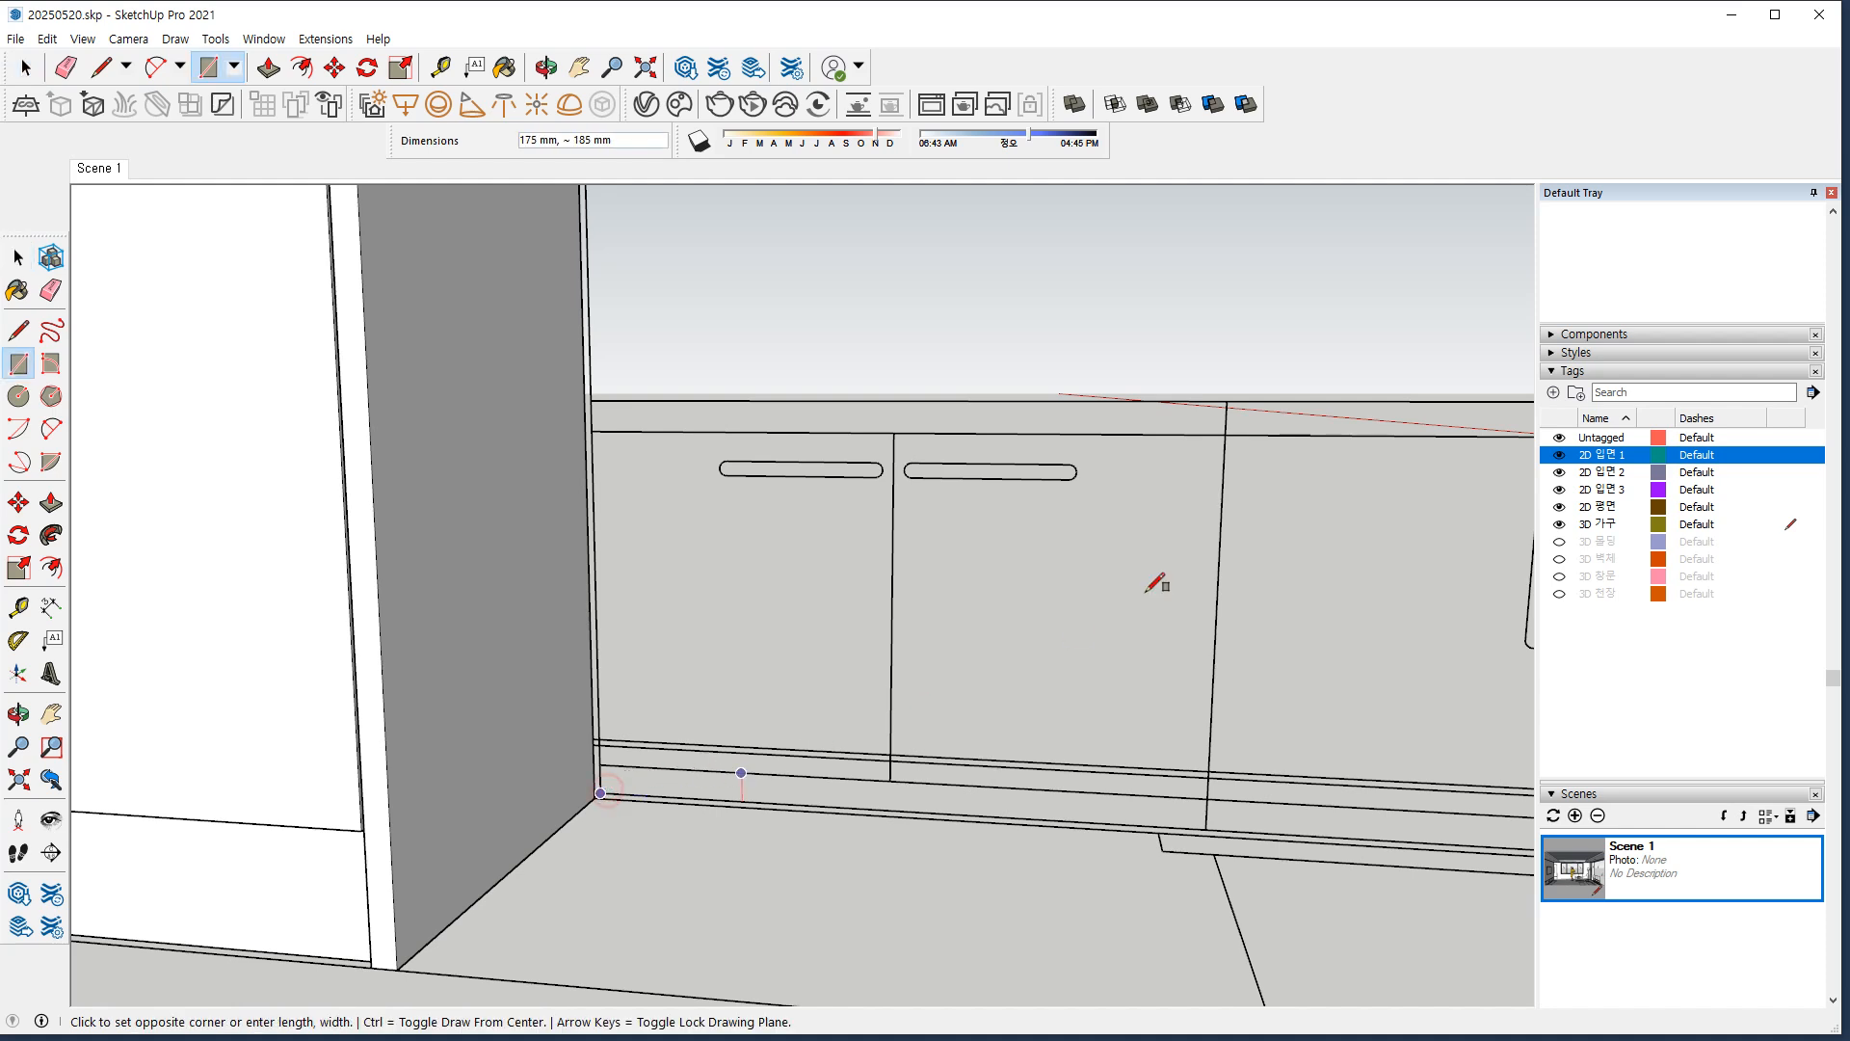
left_click(1228, 401)
left_click(592, 430)
left_click(1226, 403)
left_click(599, 764)
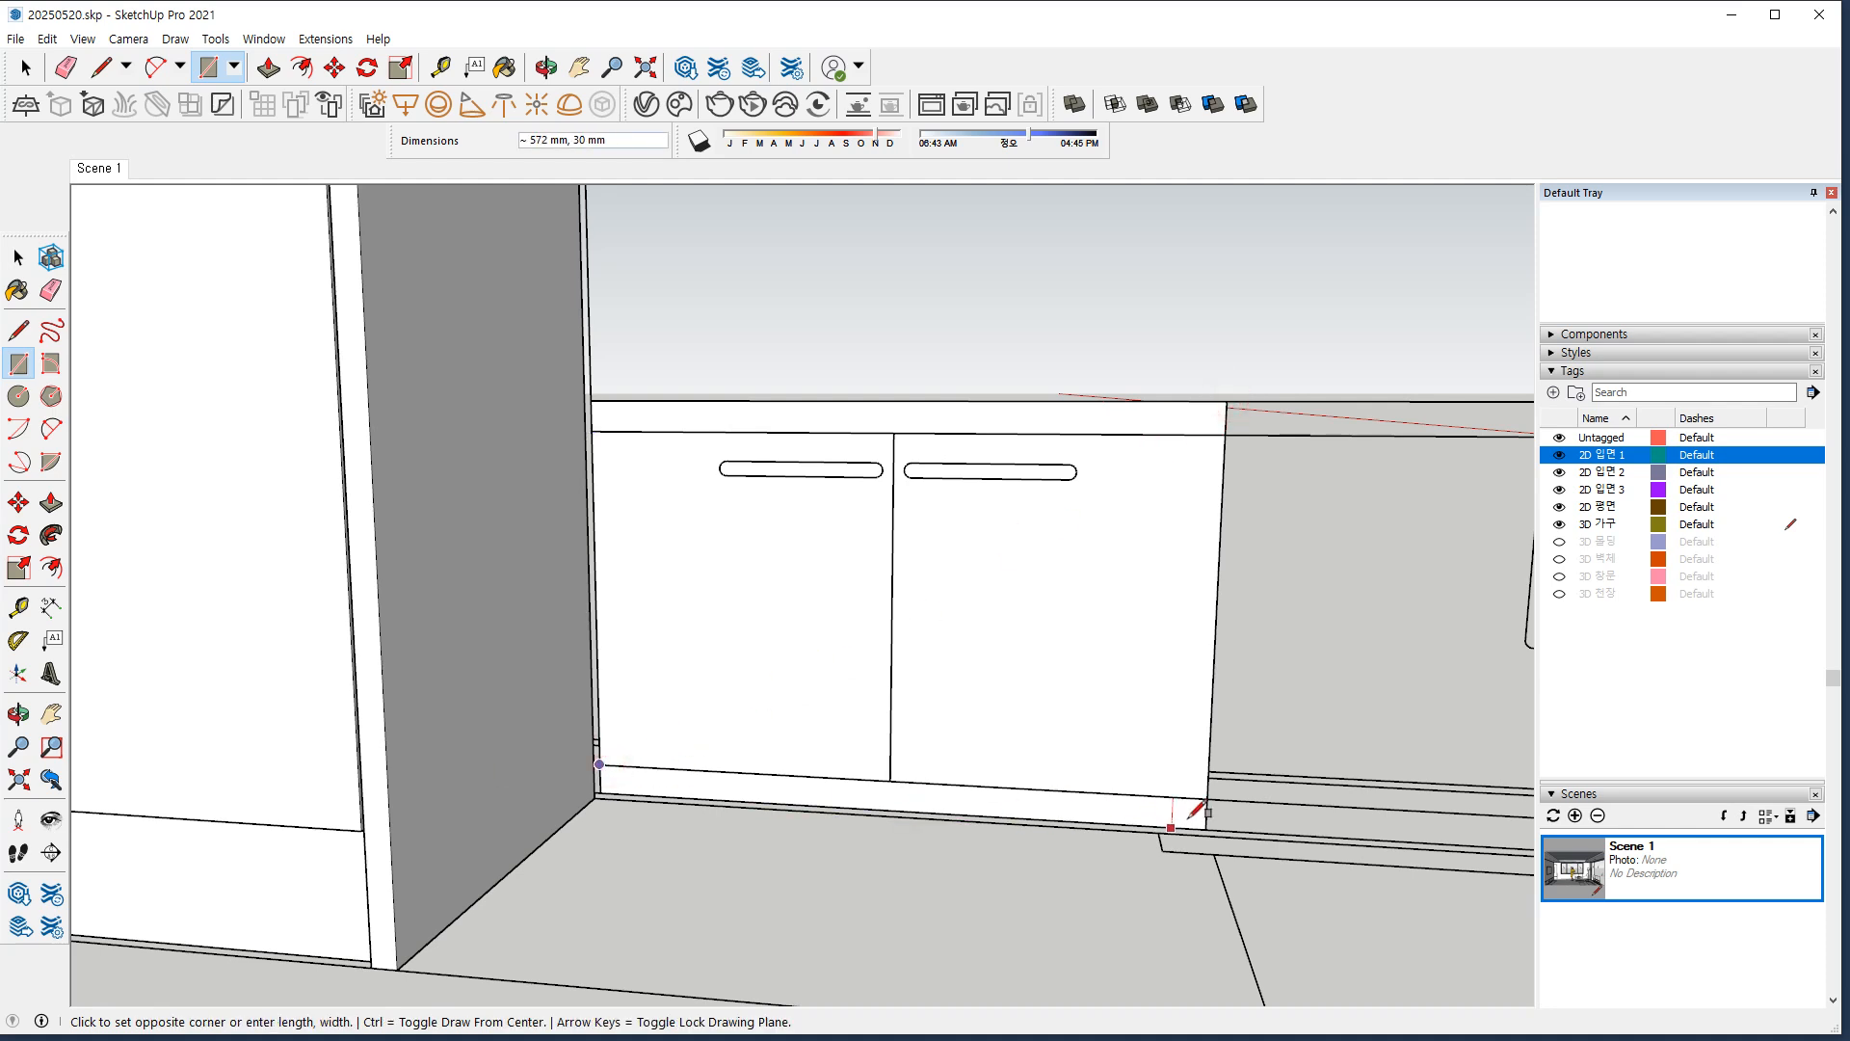
left_click(1206, 827)
Draw rectangles for the right and left doors between the top panel and the base strip.
left_click(888, 779)
left_click(1224, 436)
left_click(893, 433)
left_click(600, 764)
Draw rectangles over the straight parts of the left and right door handles.
scroll(738, 432, "up", 2)
scroll(742, 443, "up", 3)
left_click(703, 493)
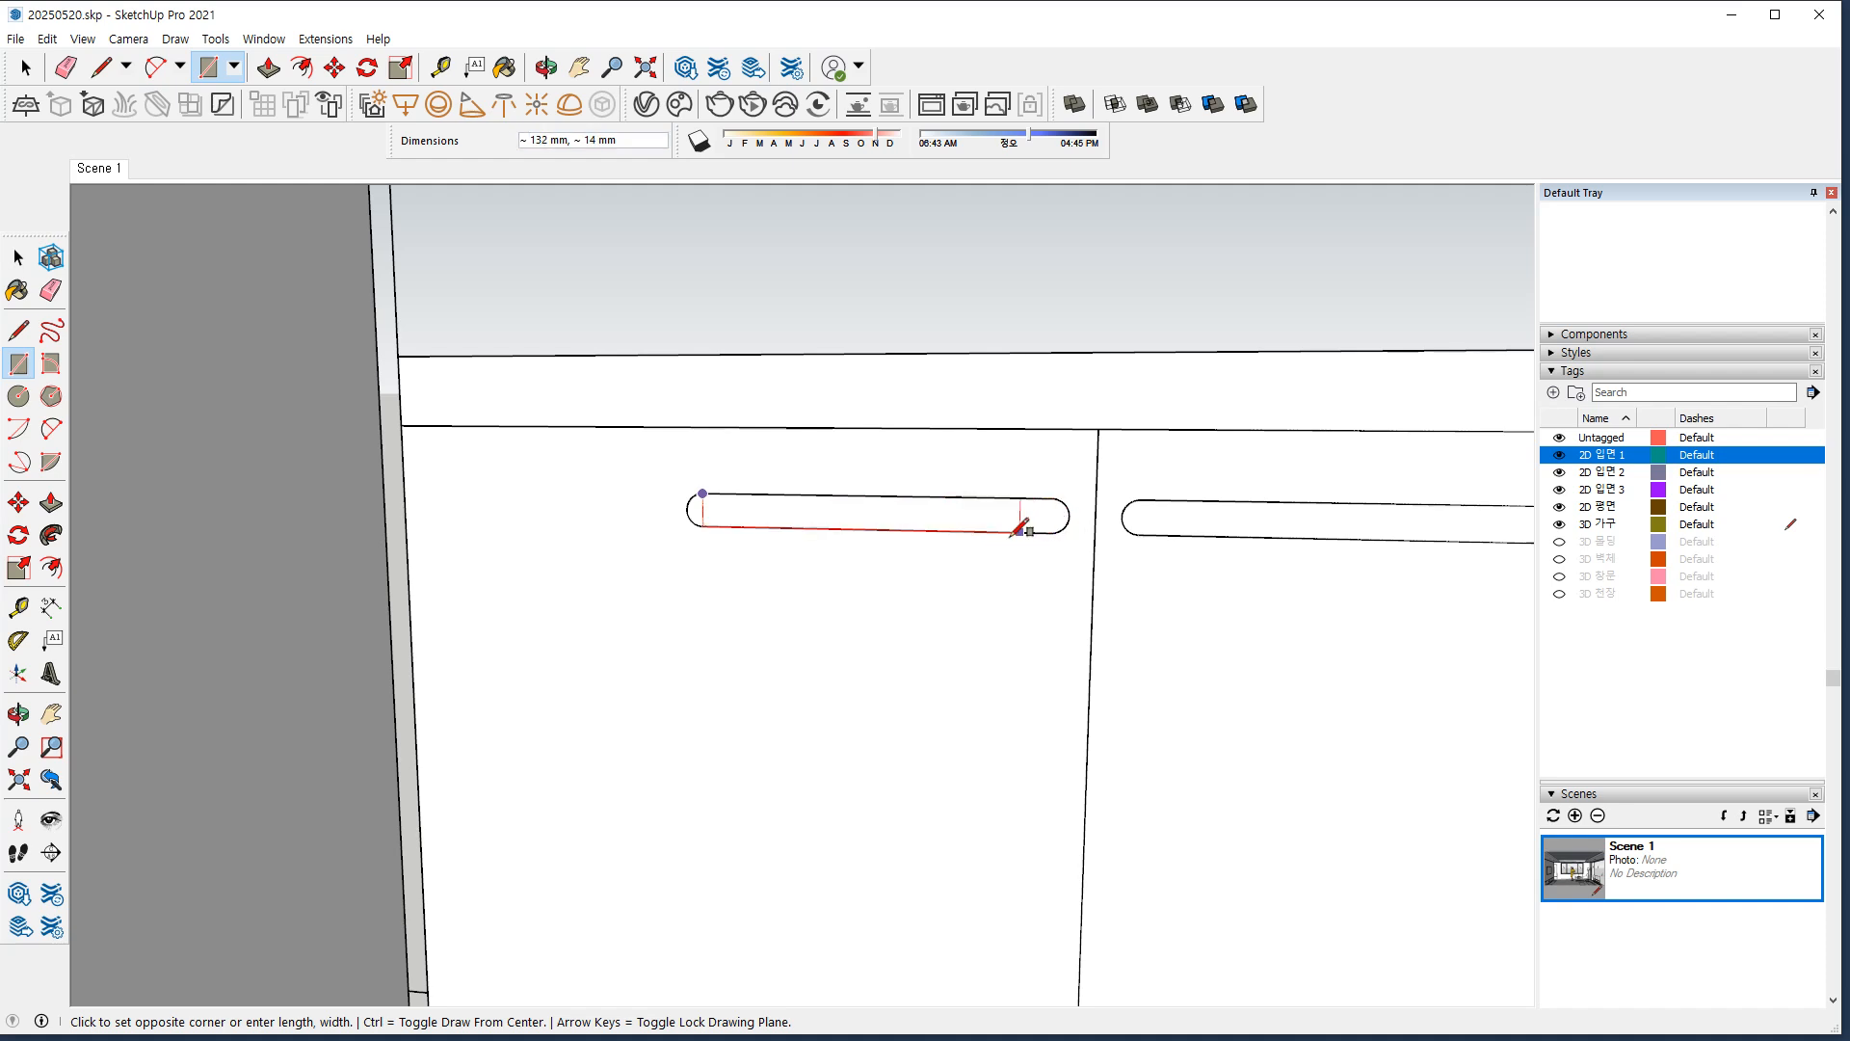
scroll(1055, 530, "up", 3)
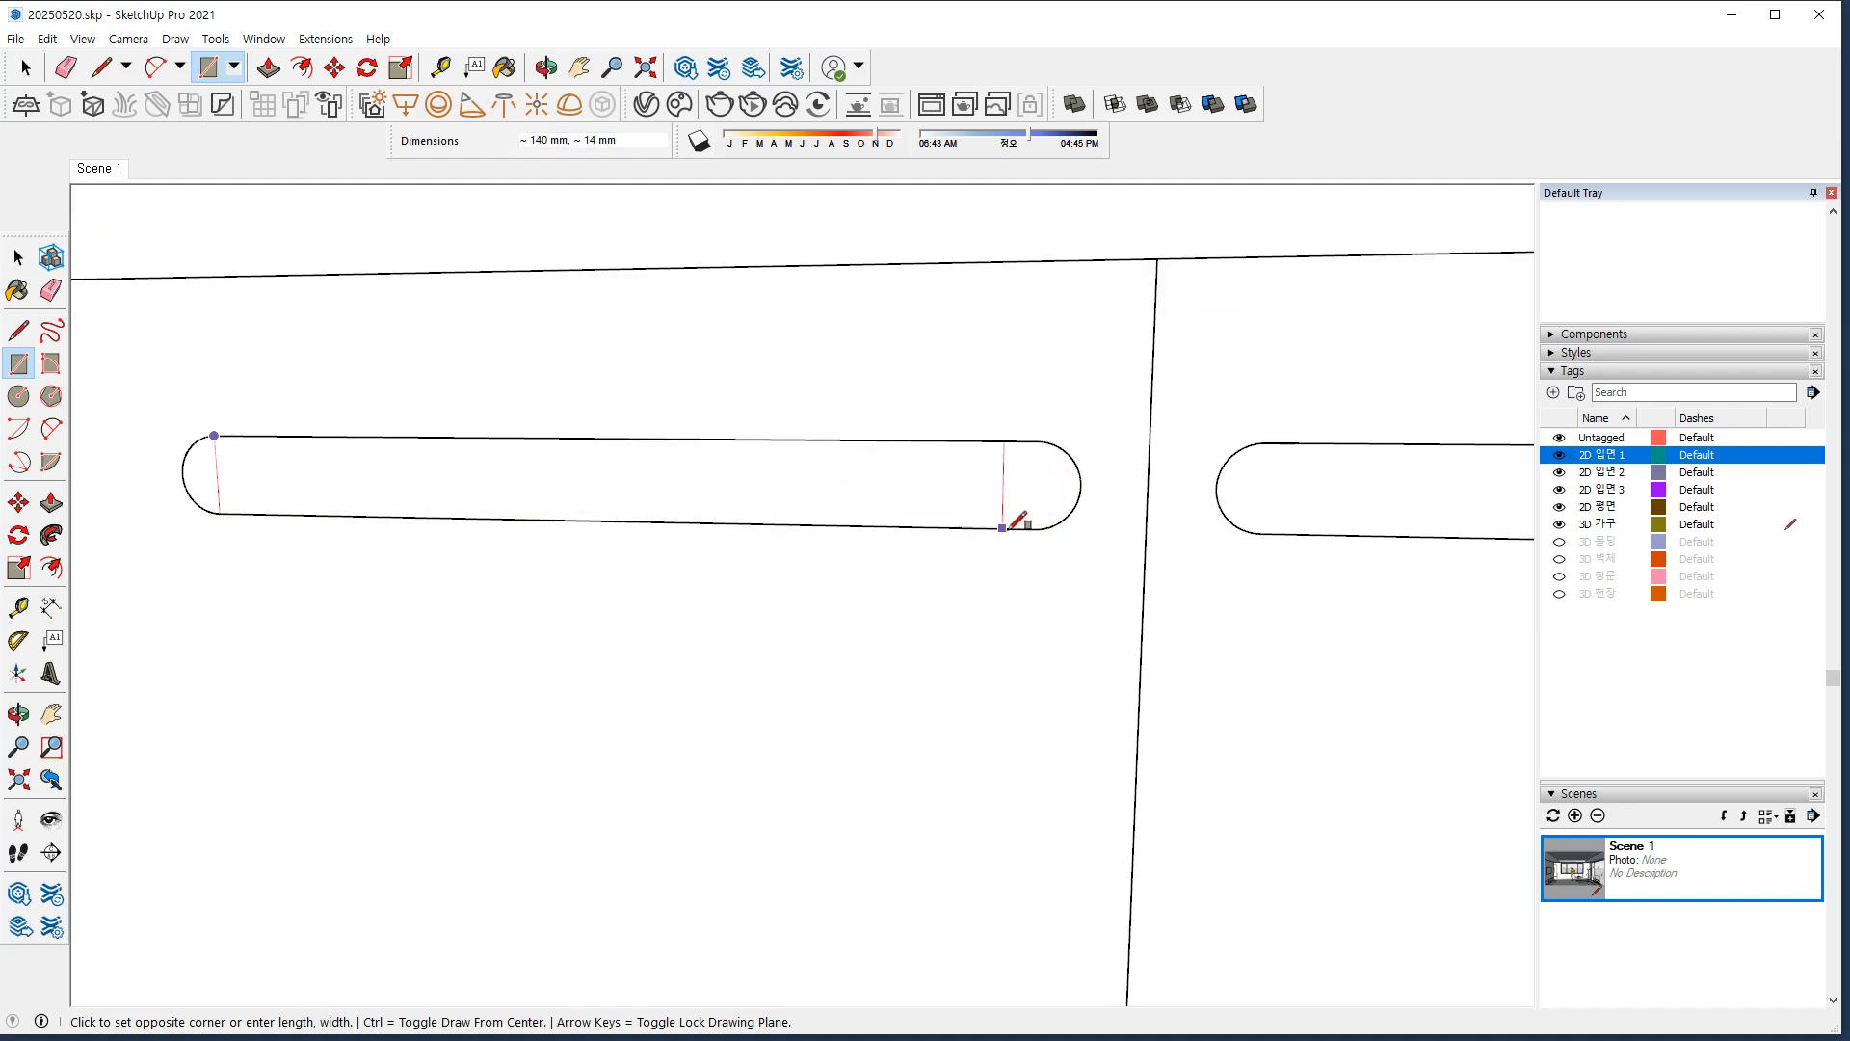
left_click(1037, 527)
scroll(1137, 557, "down", 2)
middle_click_drag(1239, 542, 702, 496, "shift")
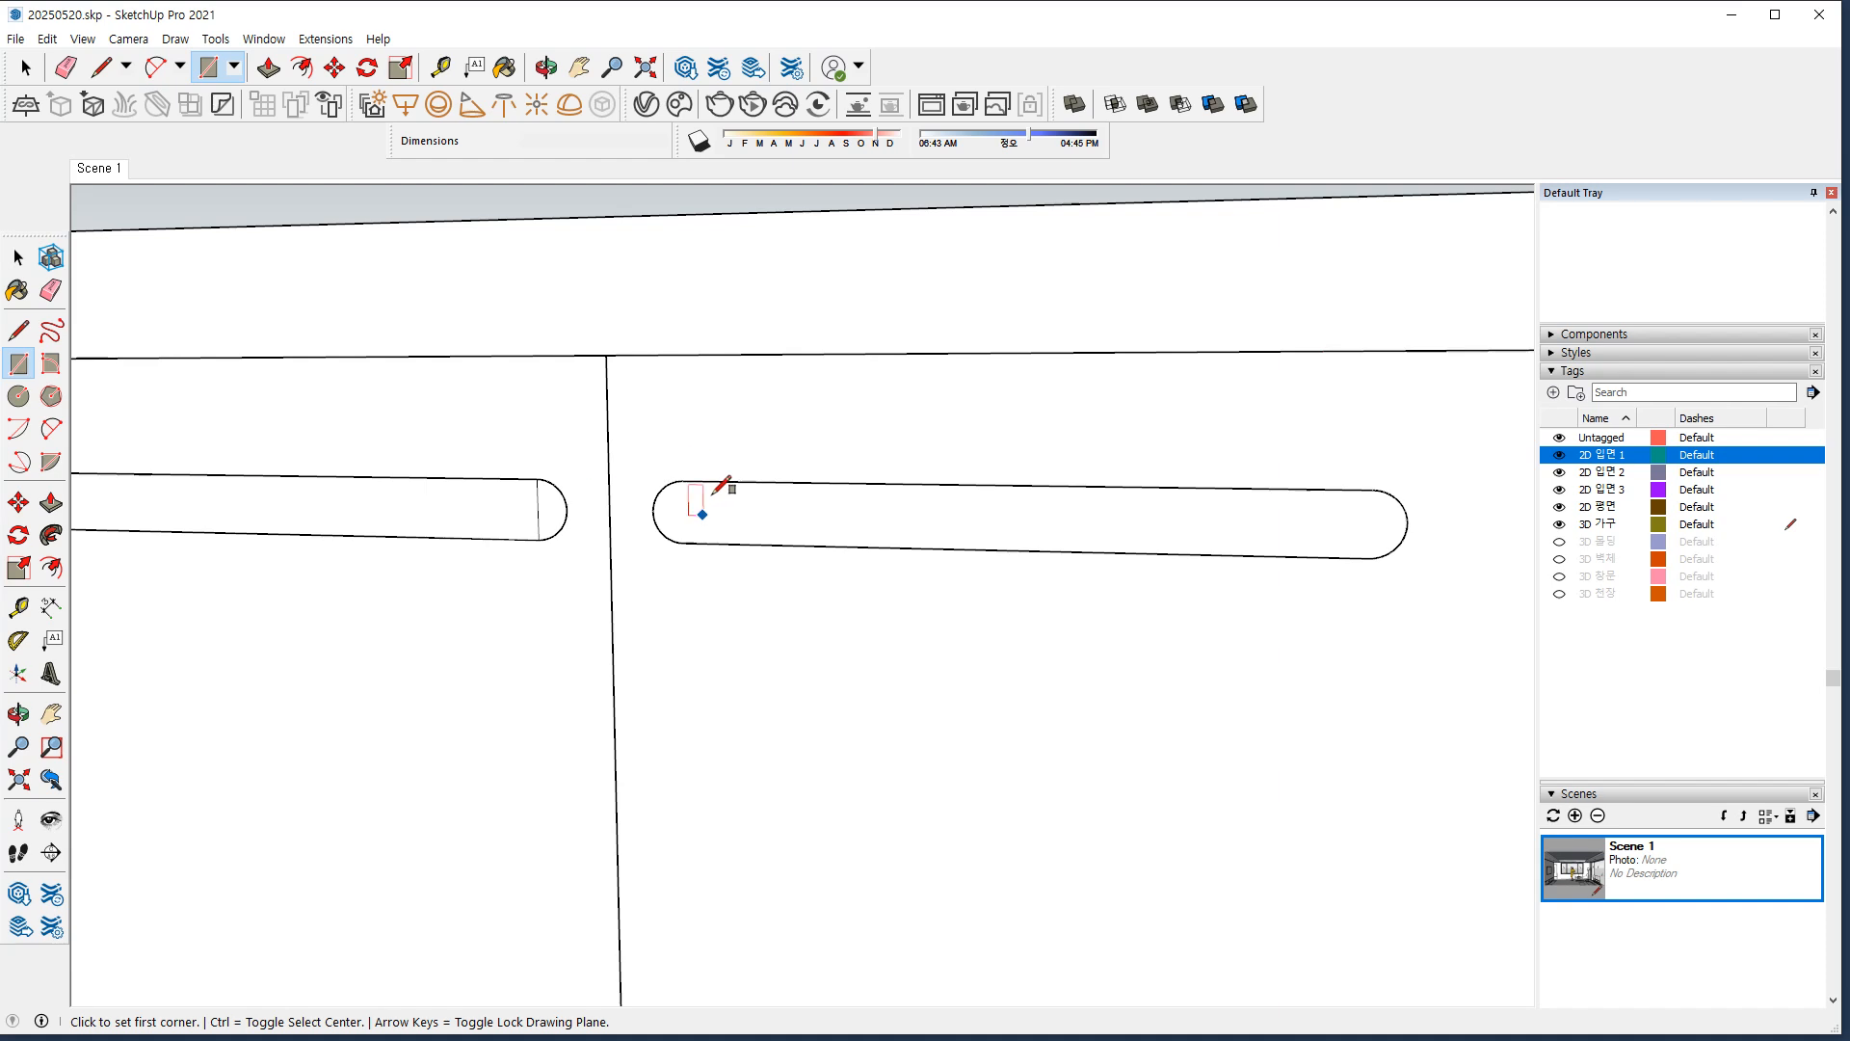
left_click(682, 480)
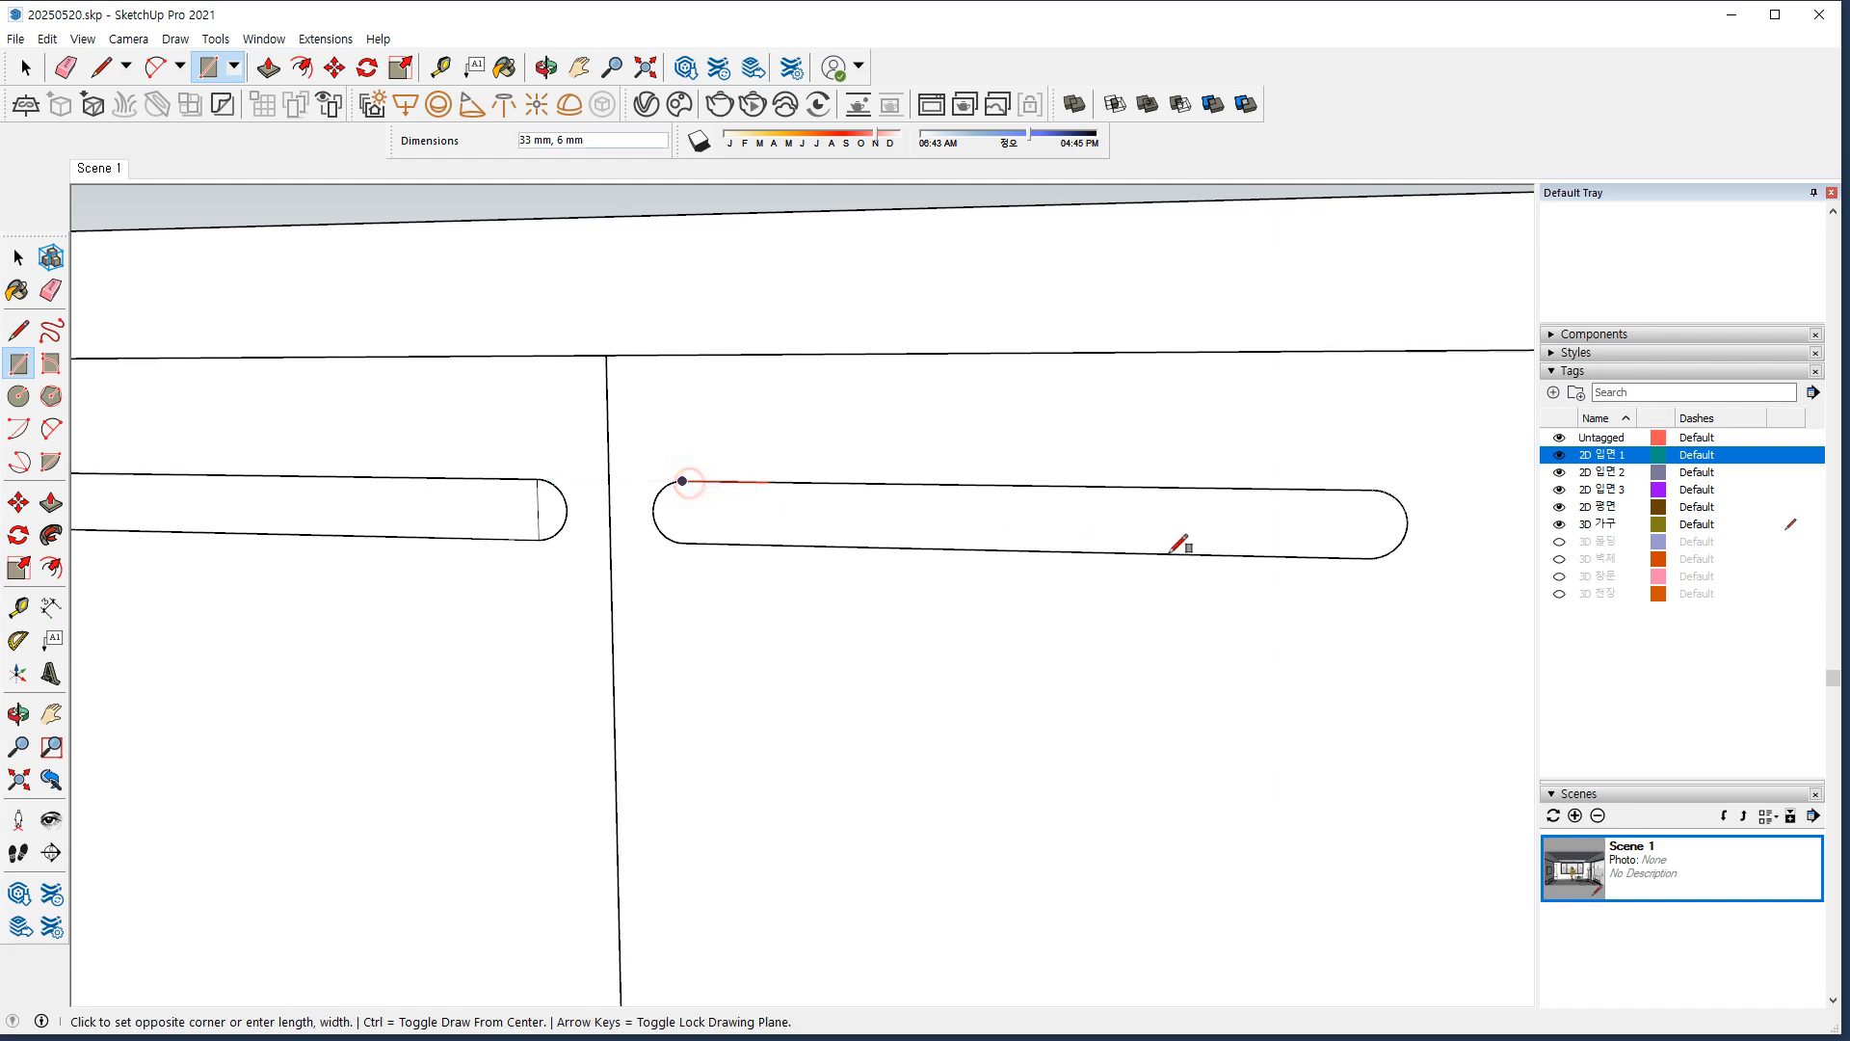
left_click(1368, 557)
Draw circles on both rounded ends of the right door's handle and erase the inner edges to leave one slot outline.
key("c")
left_click(1370, 524)
left_click(1388, 489)
left_click(683, 510)
left_click(686, 481)
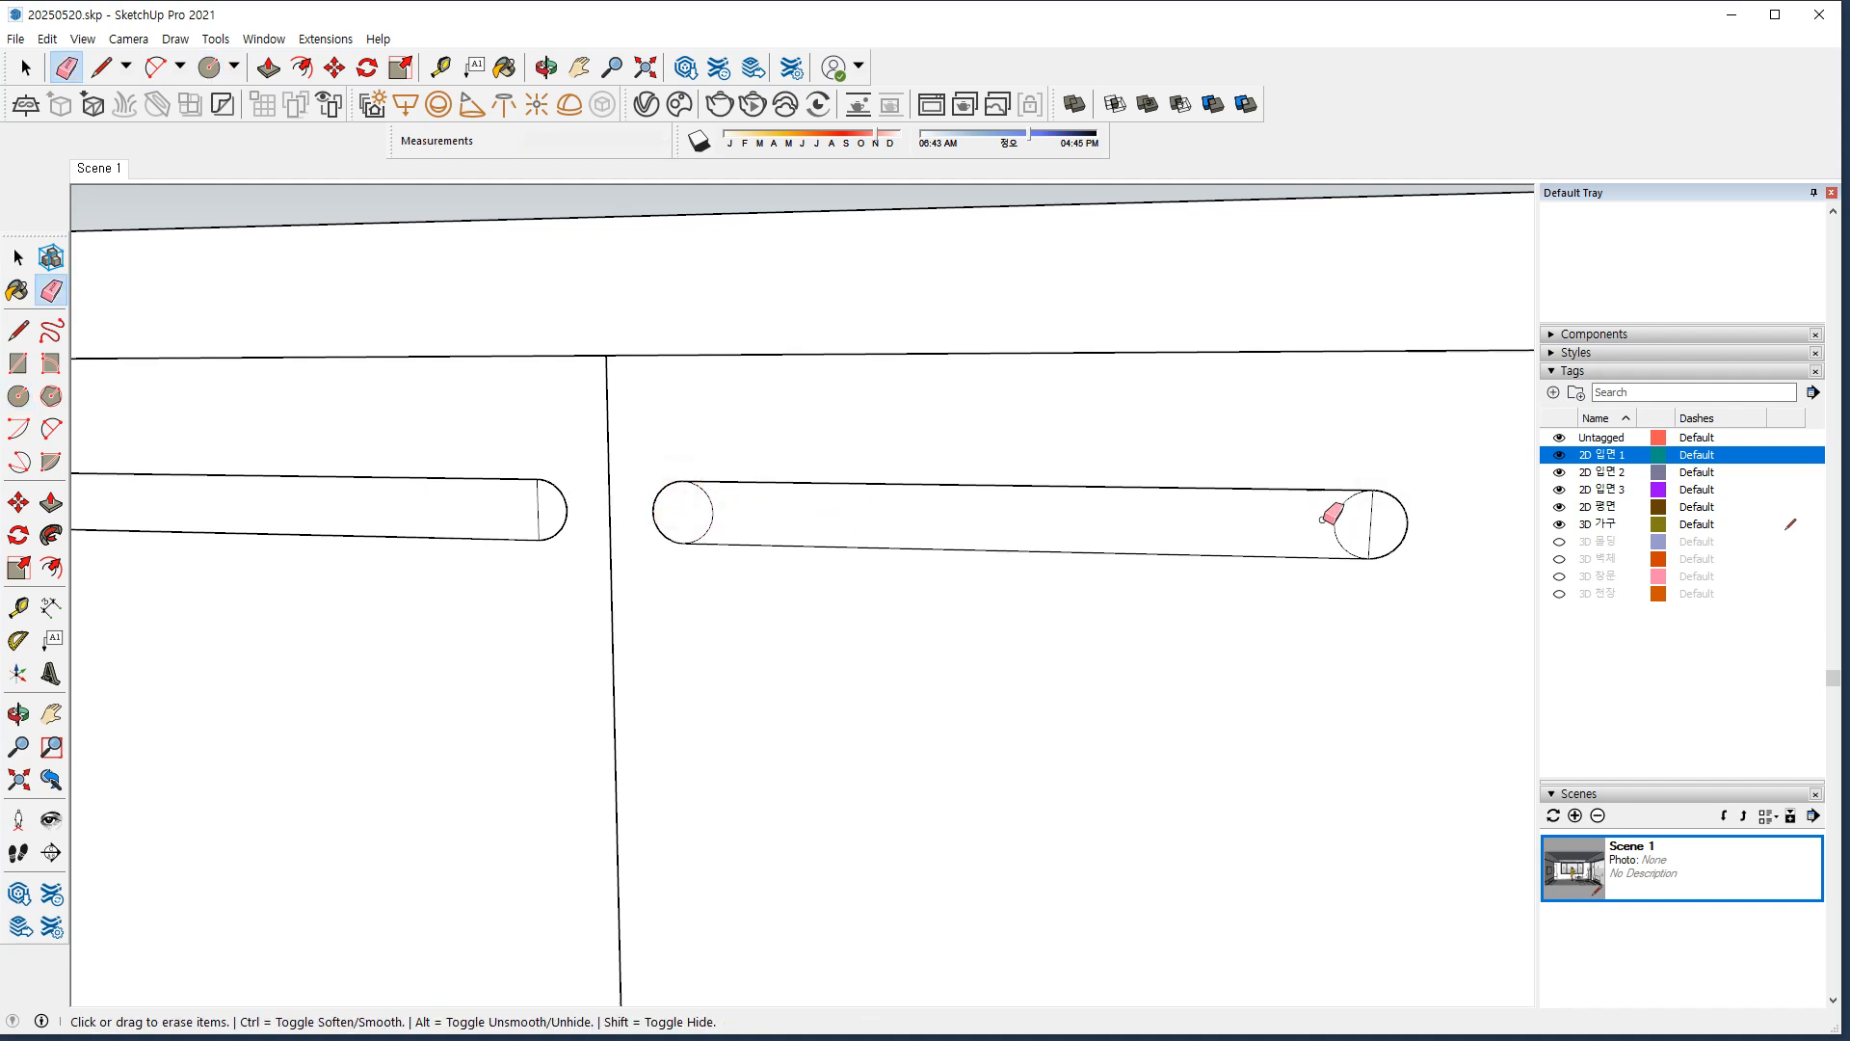
Draw circles on both rounded ends of the left door's handle and erase its inner arcs and lines.
middle_click_drag(648, 530, 1098, 529, "shift")
key("c")
left_click(1098, 530)
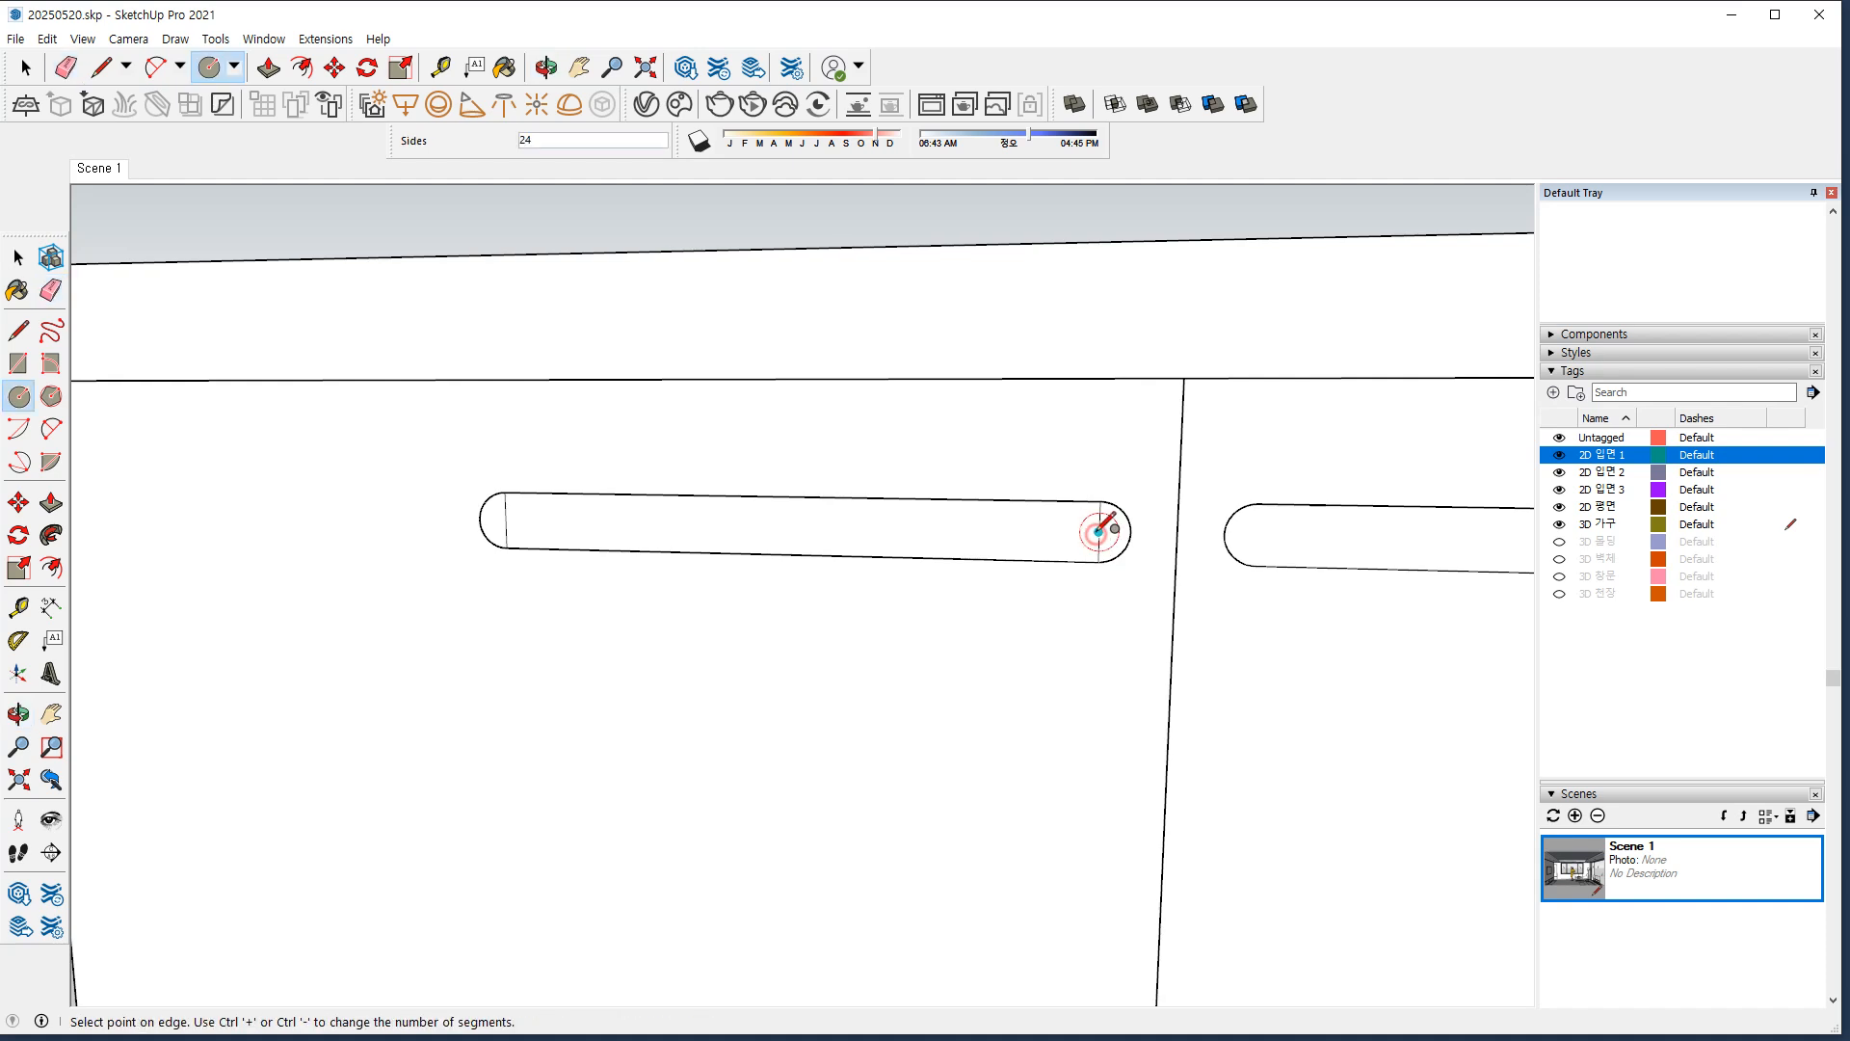
left_click(1098, 501)
left_click(505, 521)
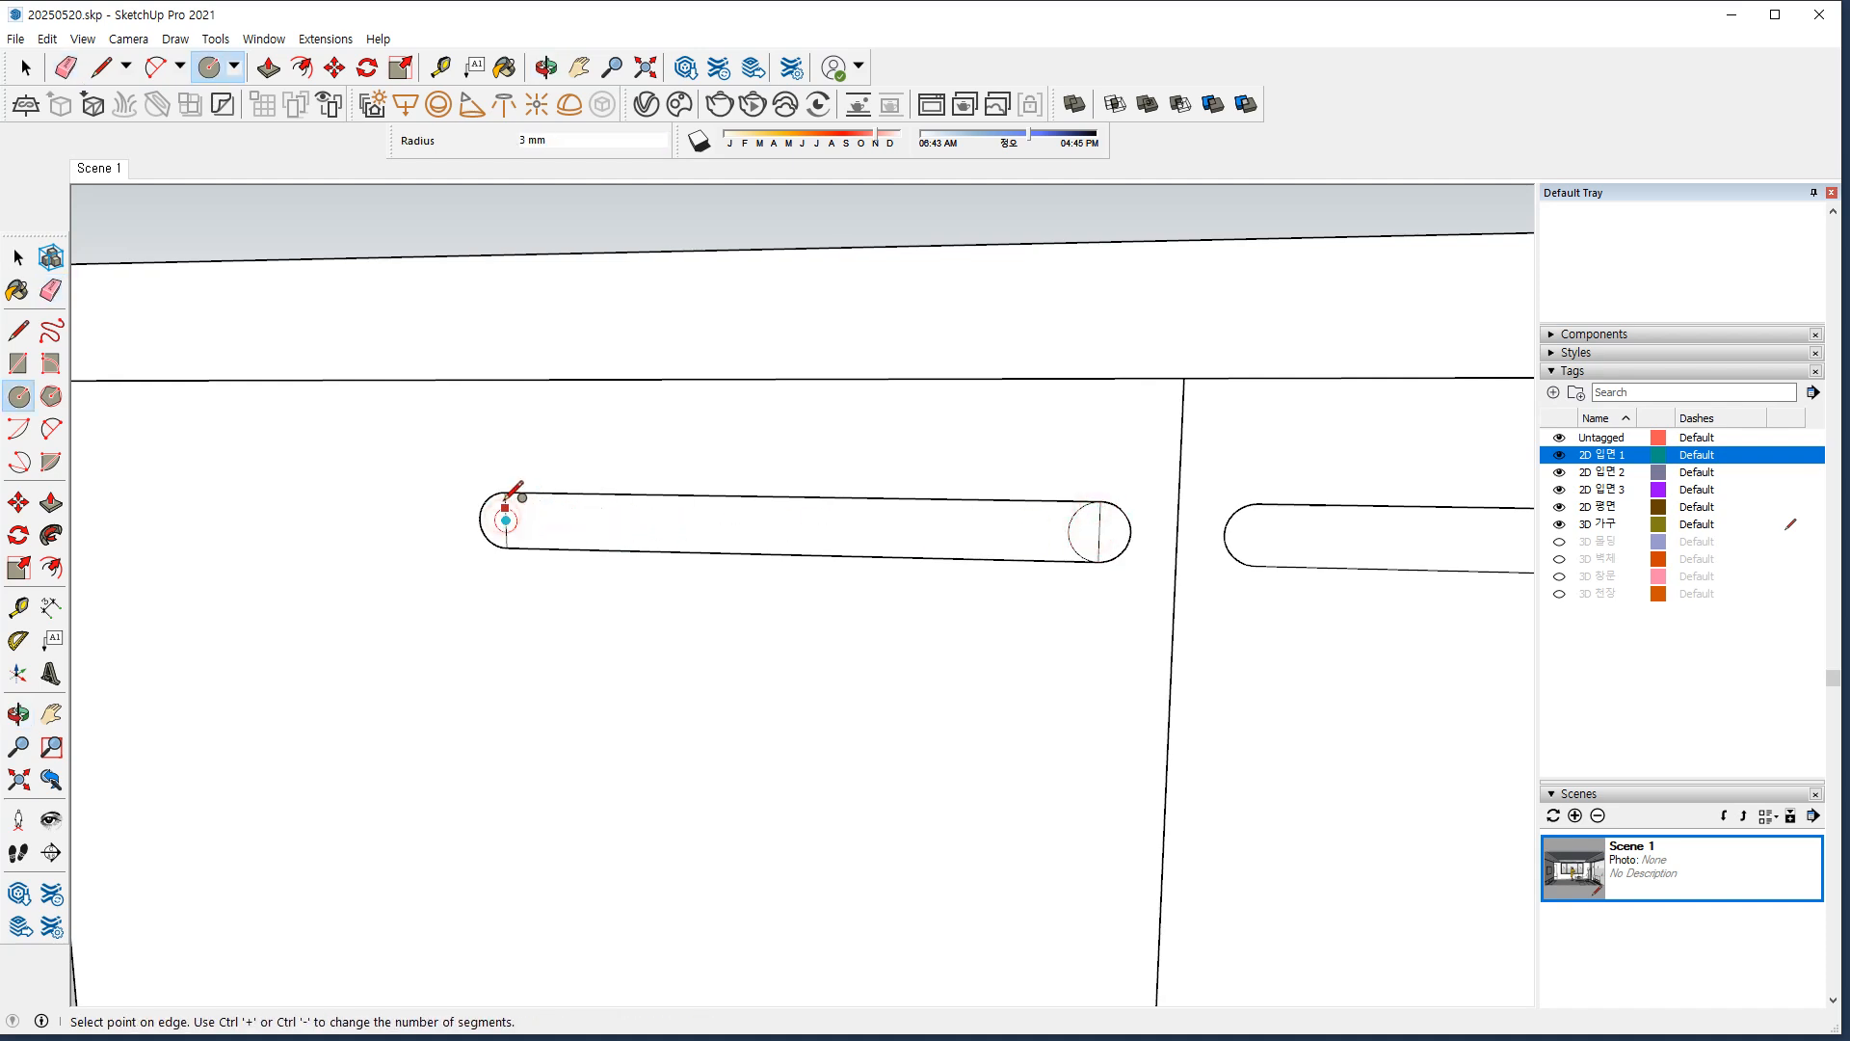
left_click(523, 496)
key("e")
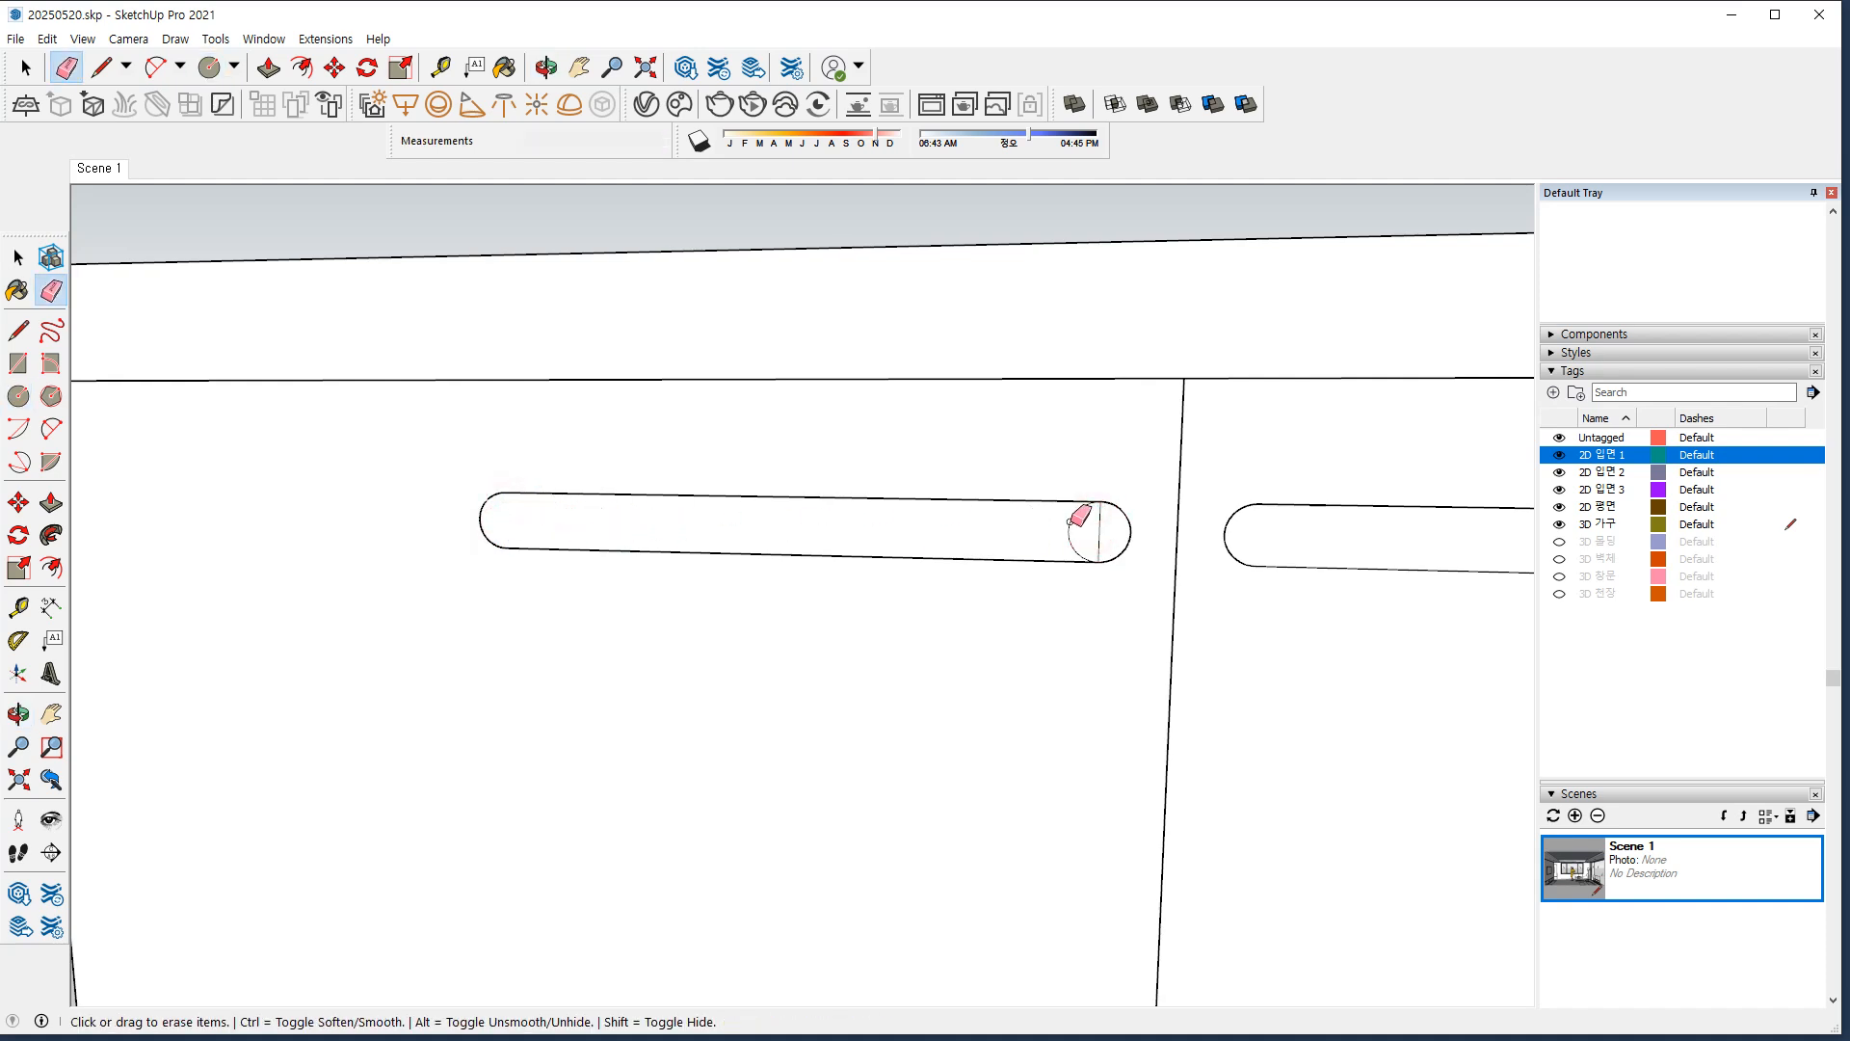
left_click_drag(1065, 528, 1063, 530)
Select the whole low cabinet front with its connected geometry and move it 15 mm forward onto the plan line.
key("space")
triple_click(1004, 710)
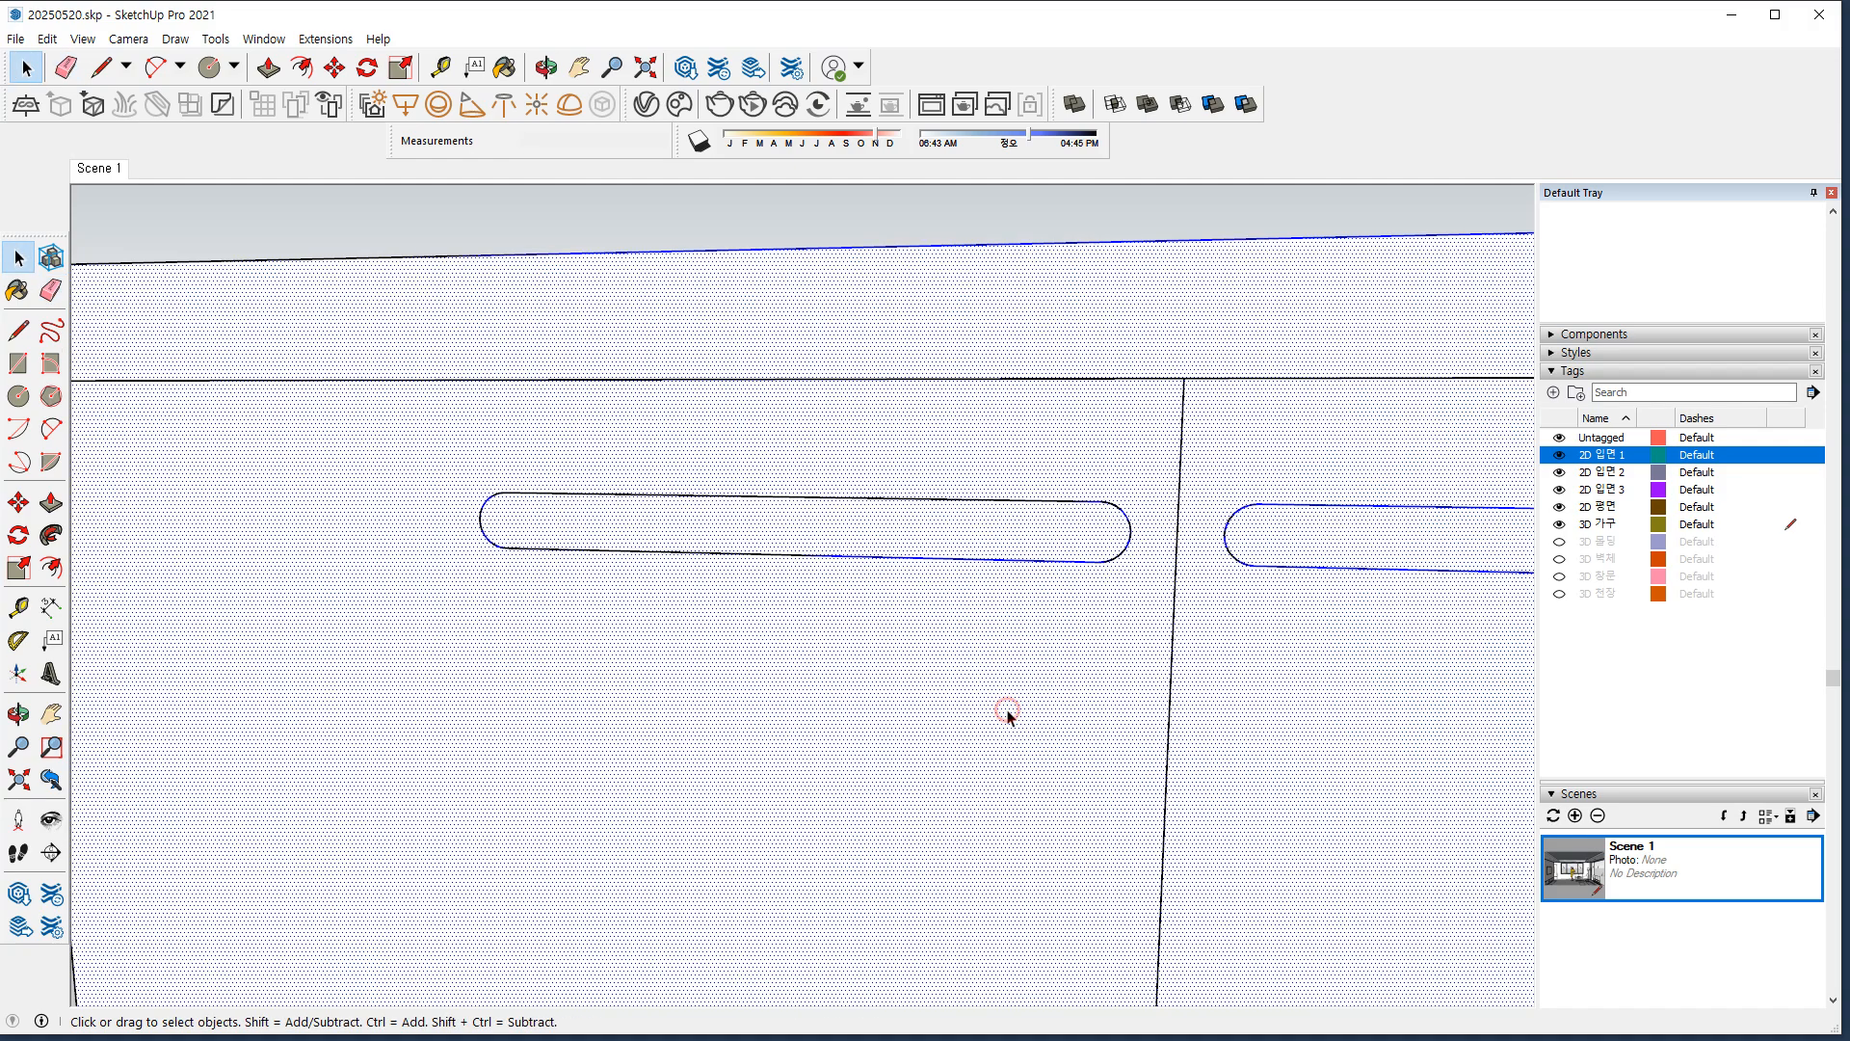
scroll(1005, 709, "down", 8)
scroll(1086, 779, "down", 3)
scroll(1089, 694, "up", 10)
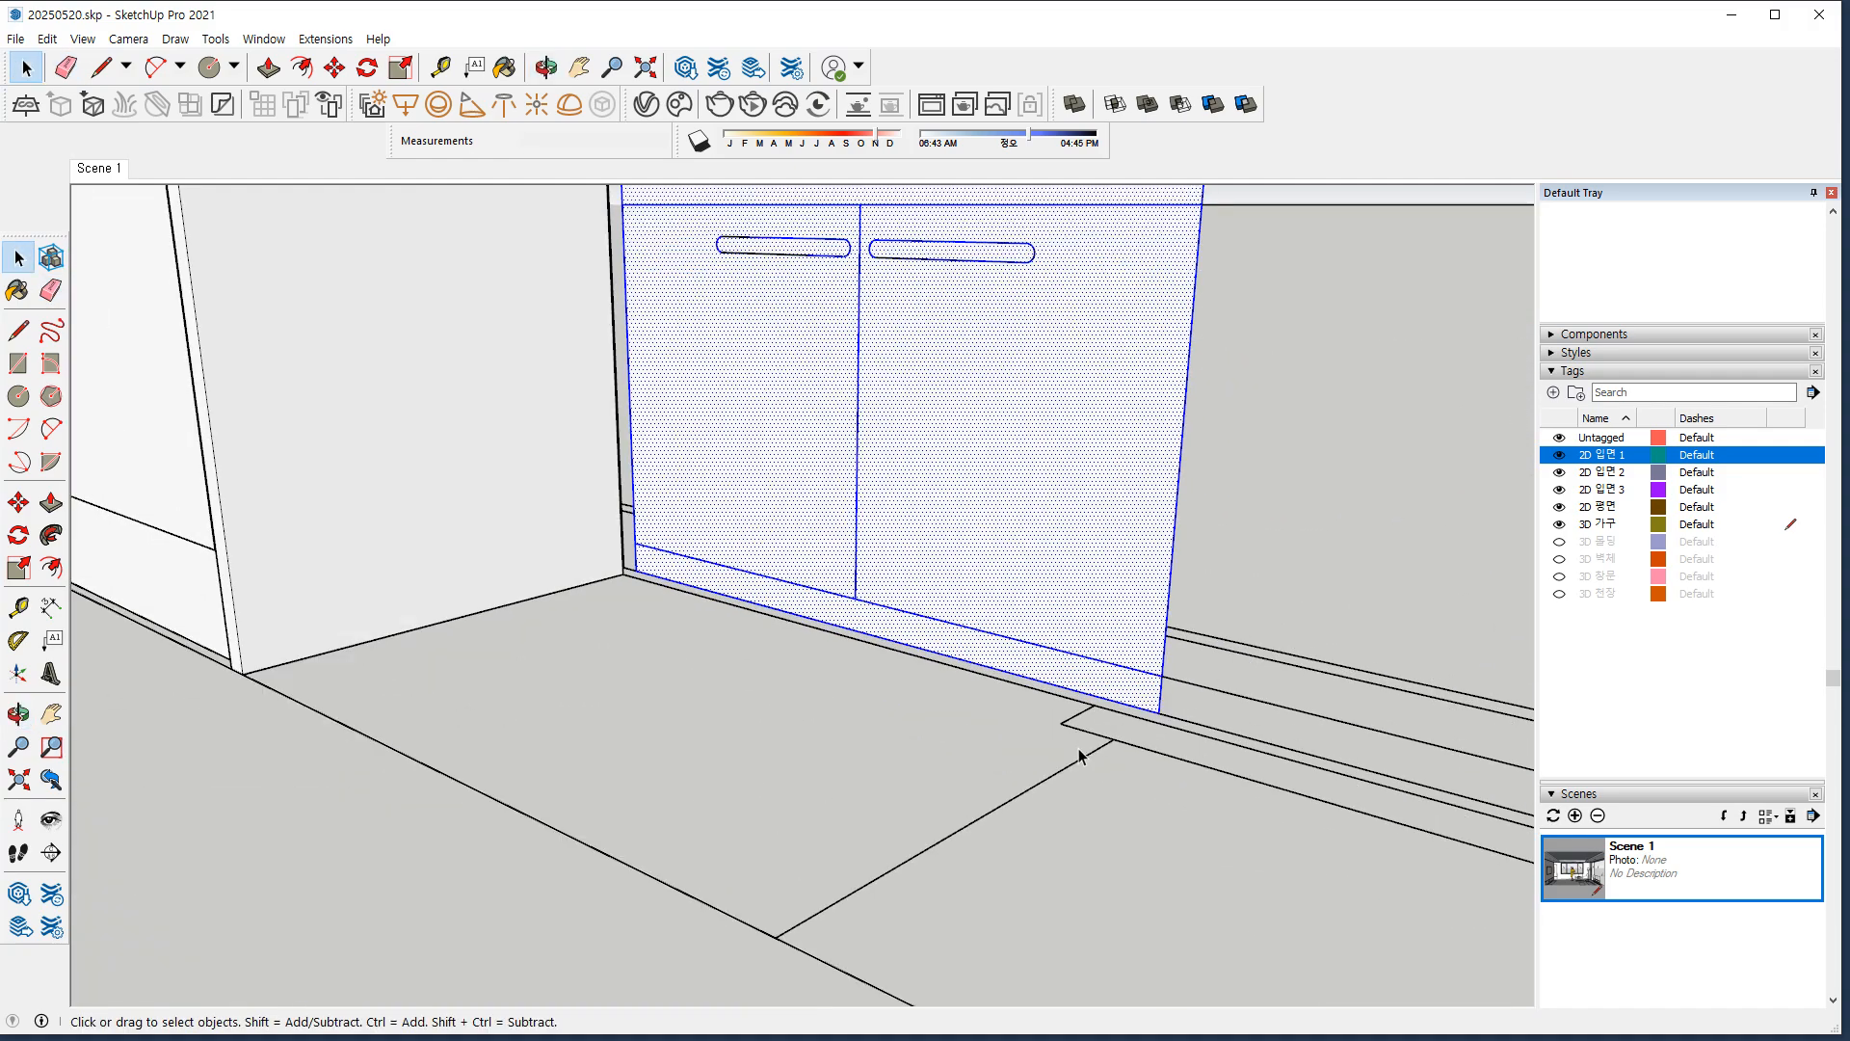
key("m")
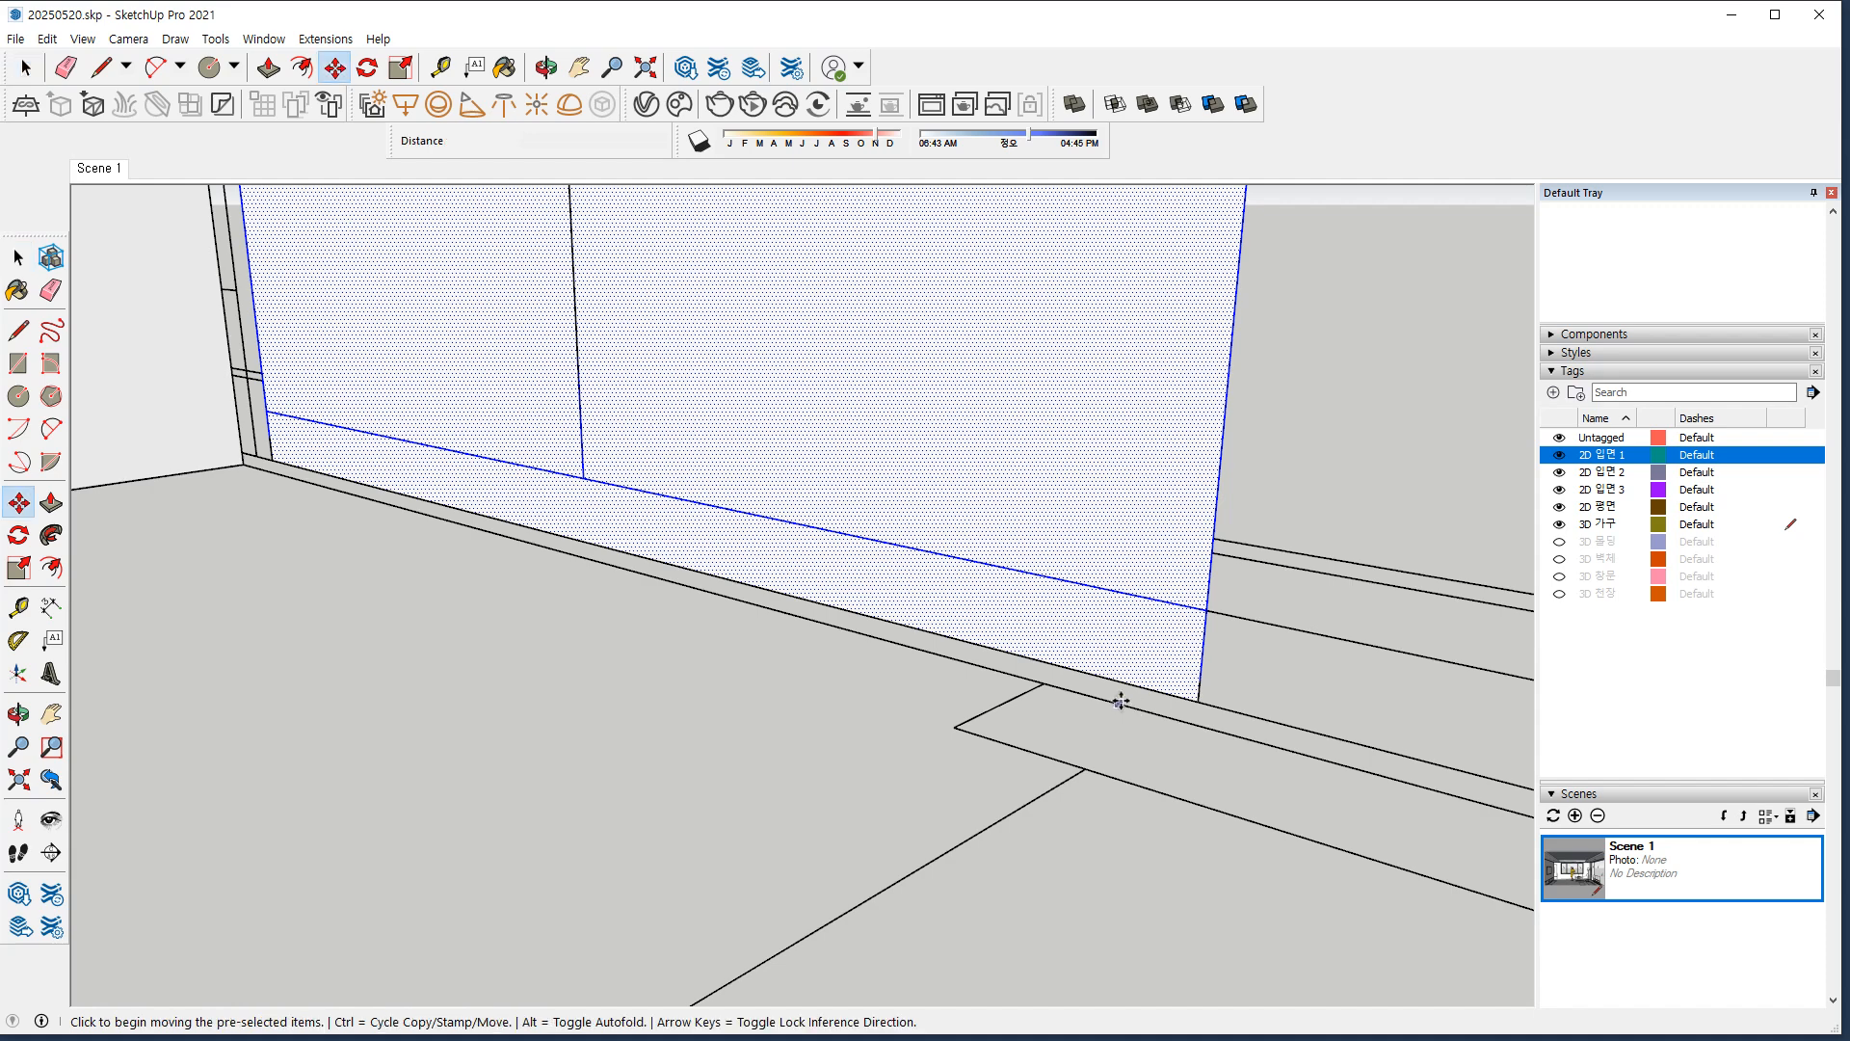
left_click(1200, 694)
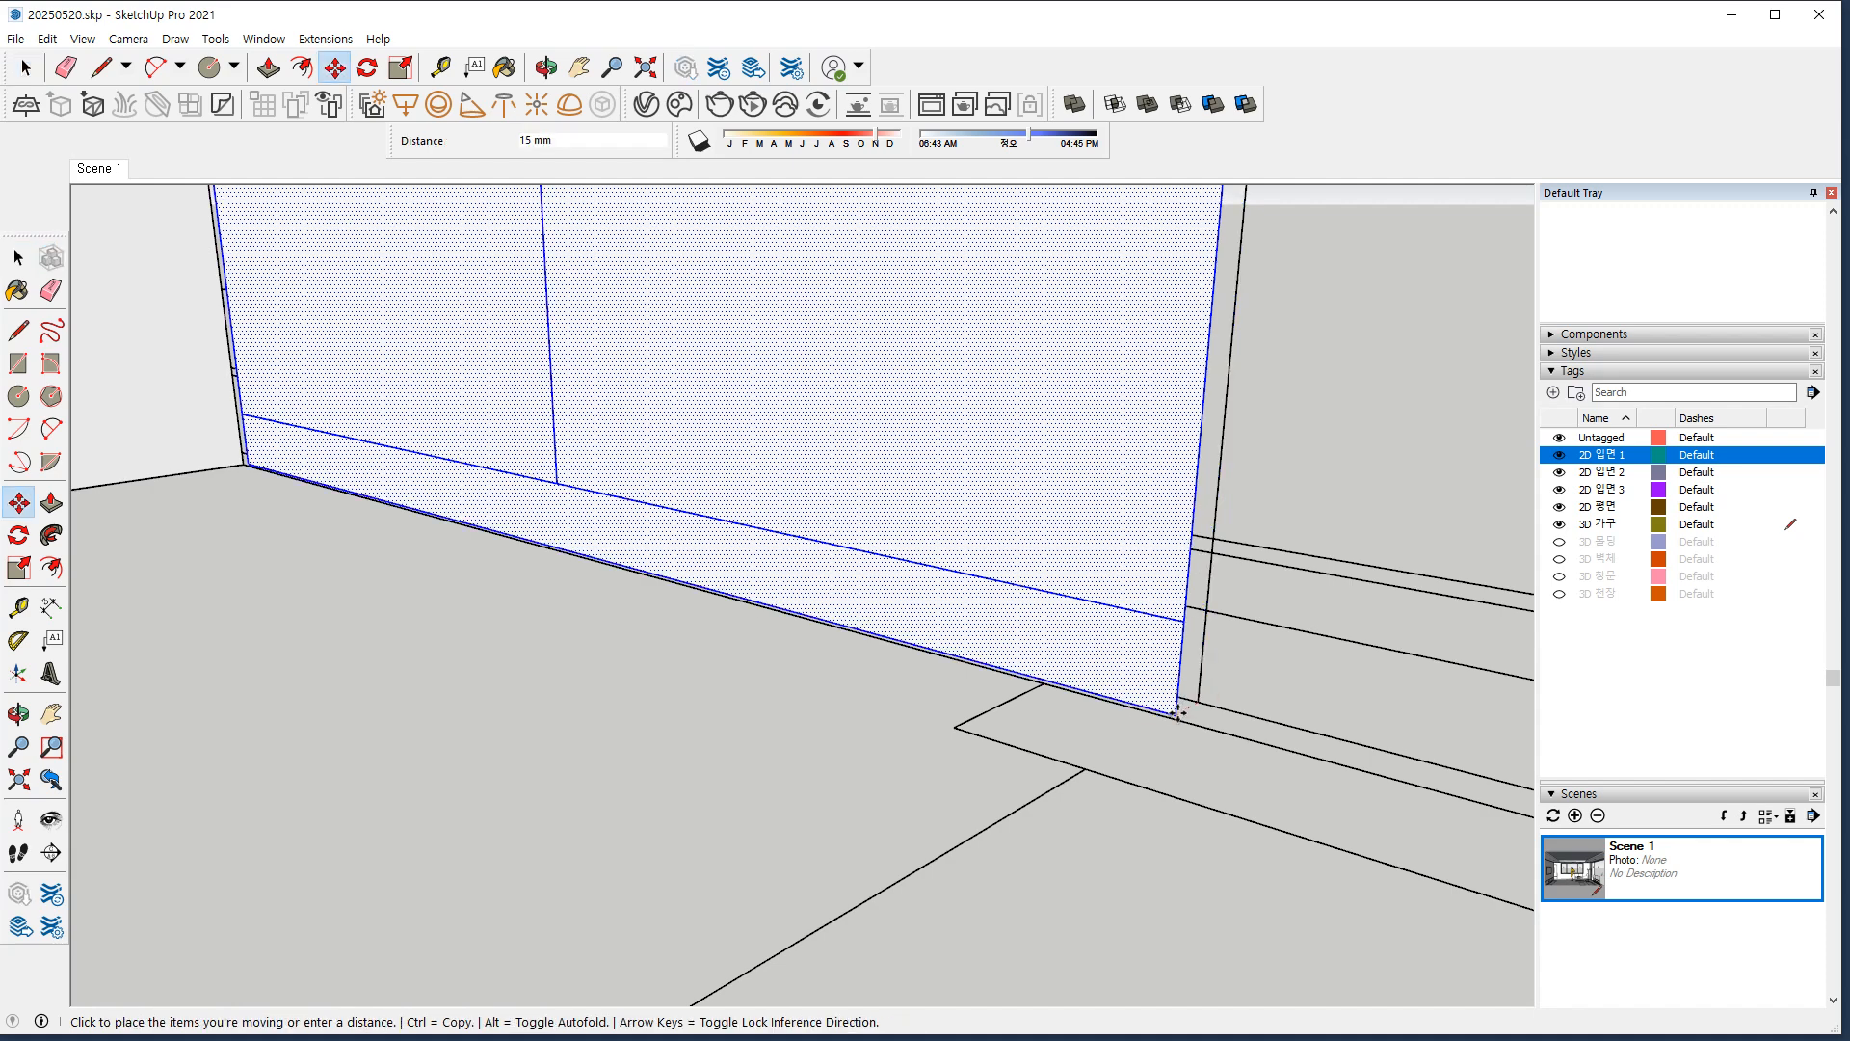
left_click(1169, 716)
middle_click_drag(1169, 713, 863, 703)
scroll(863, 703, "down", 2)
scroll(864, 703, "down", 3)
middle_click_drag(749, 704, 641, 751)
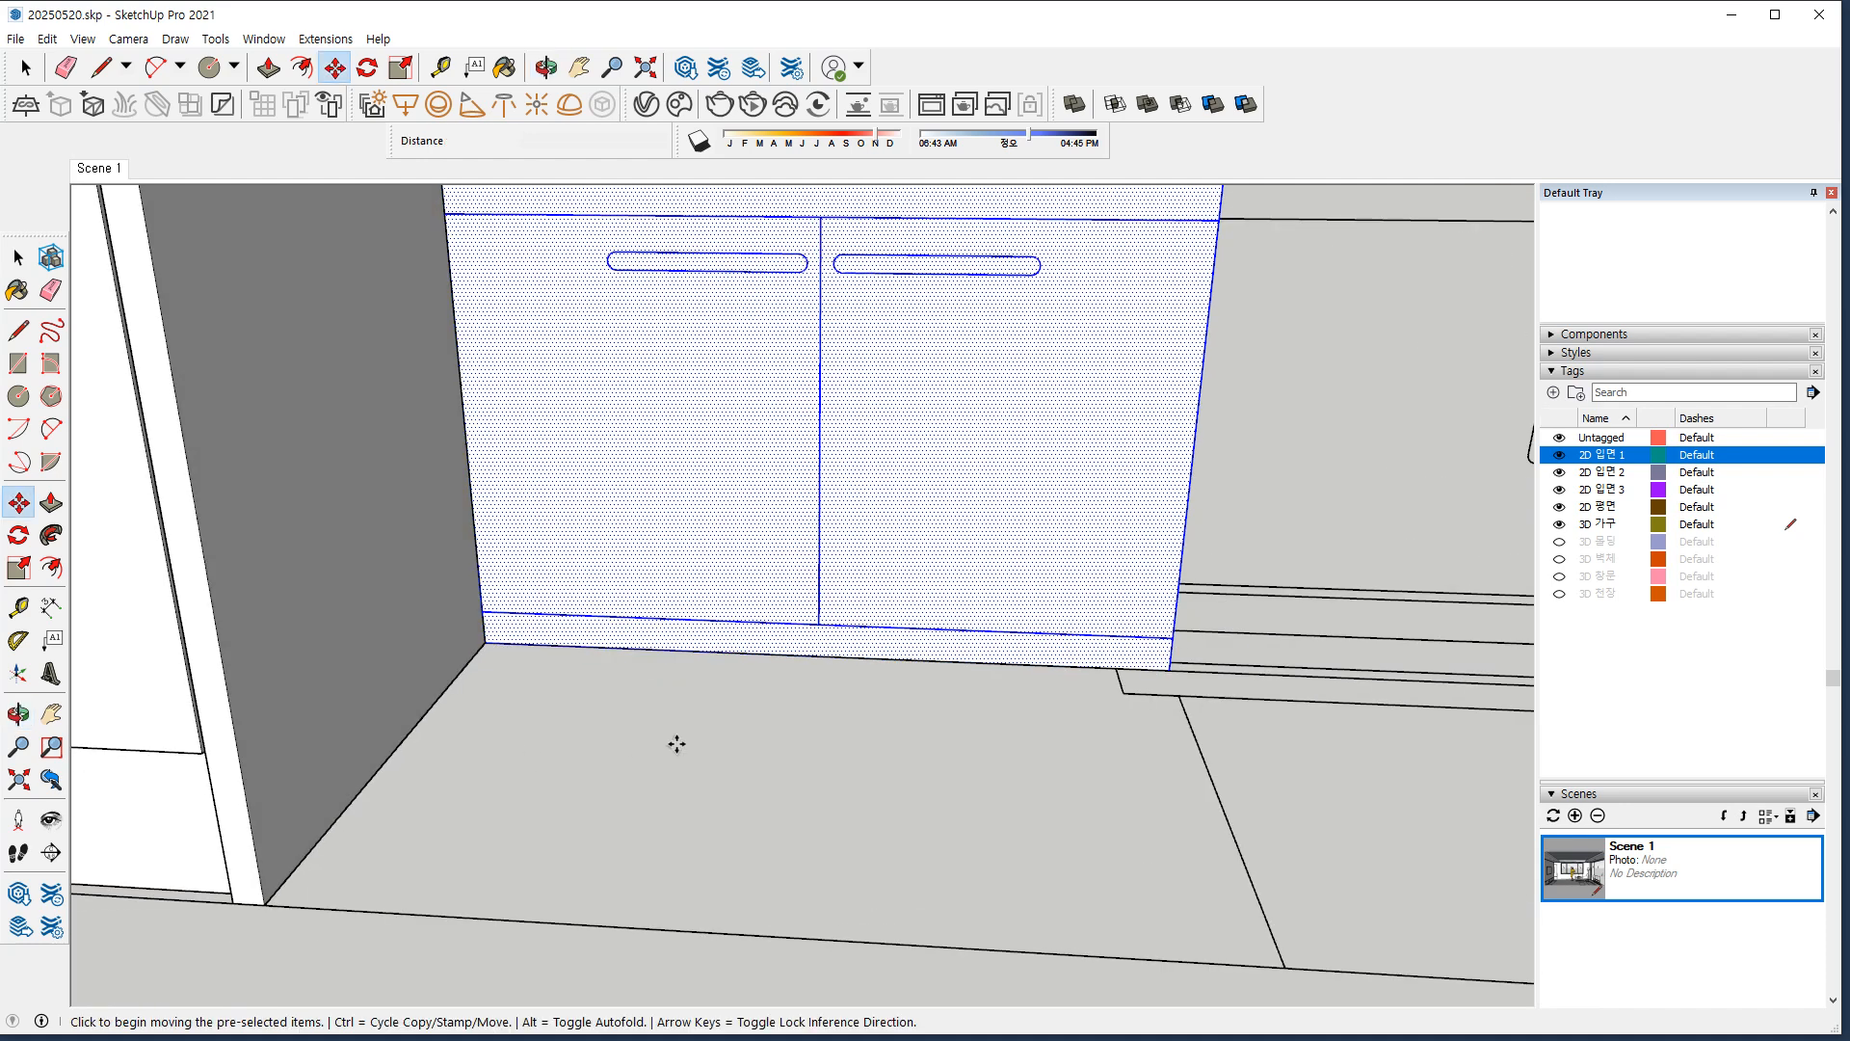
left_click_drag(440, 184, 500, 662)
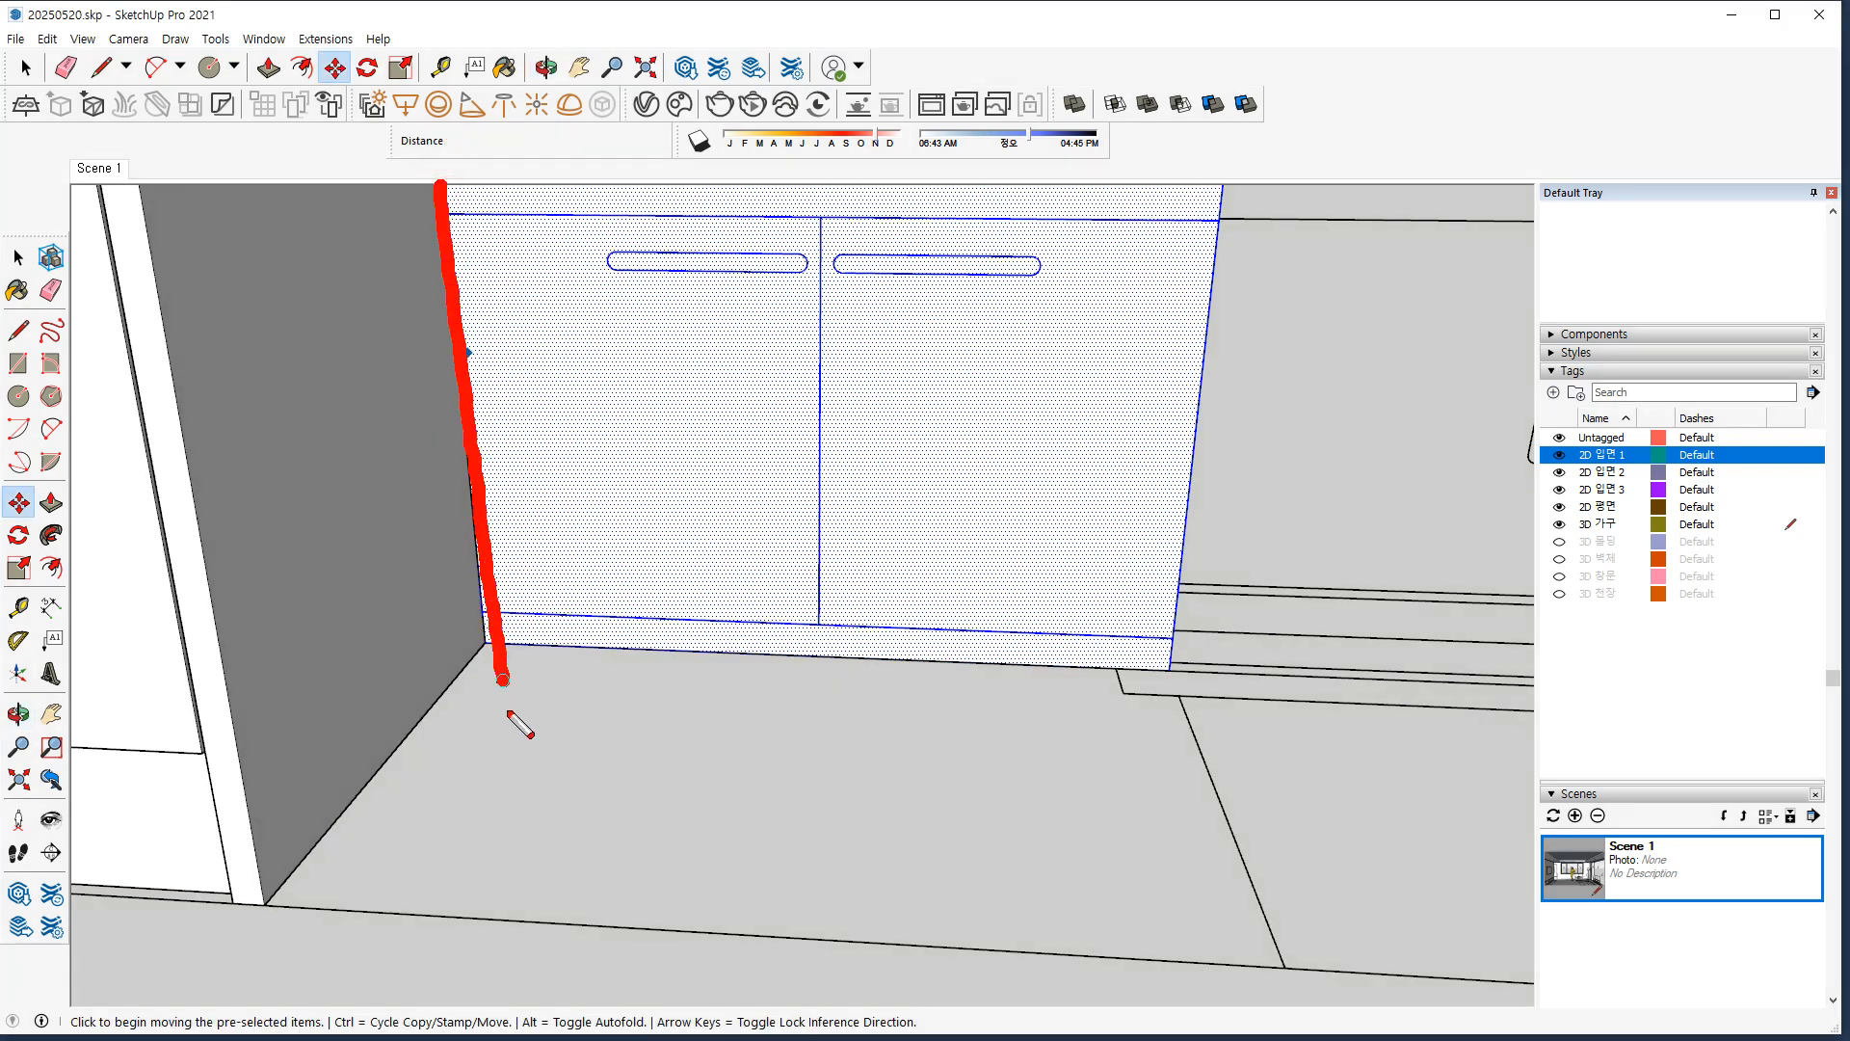
key("Escape")
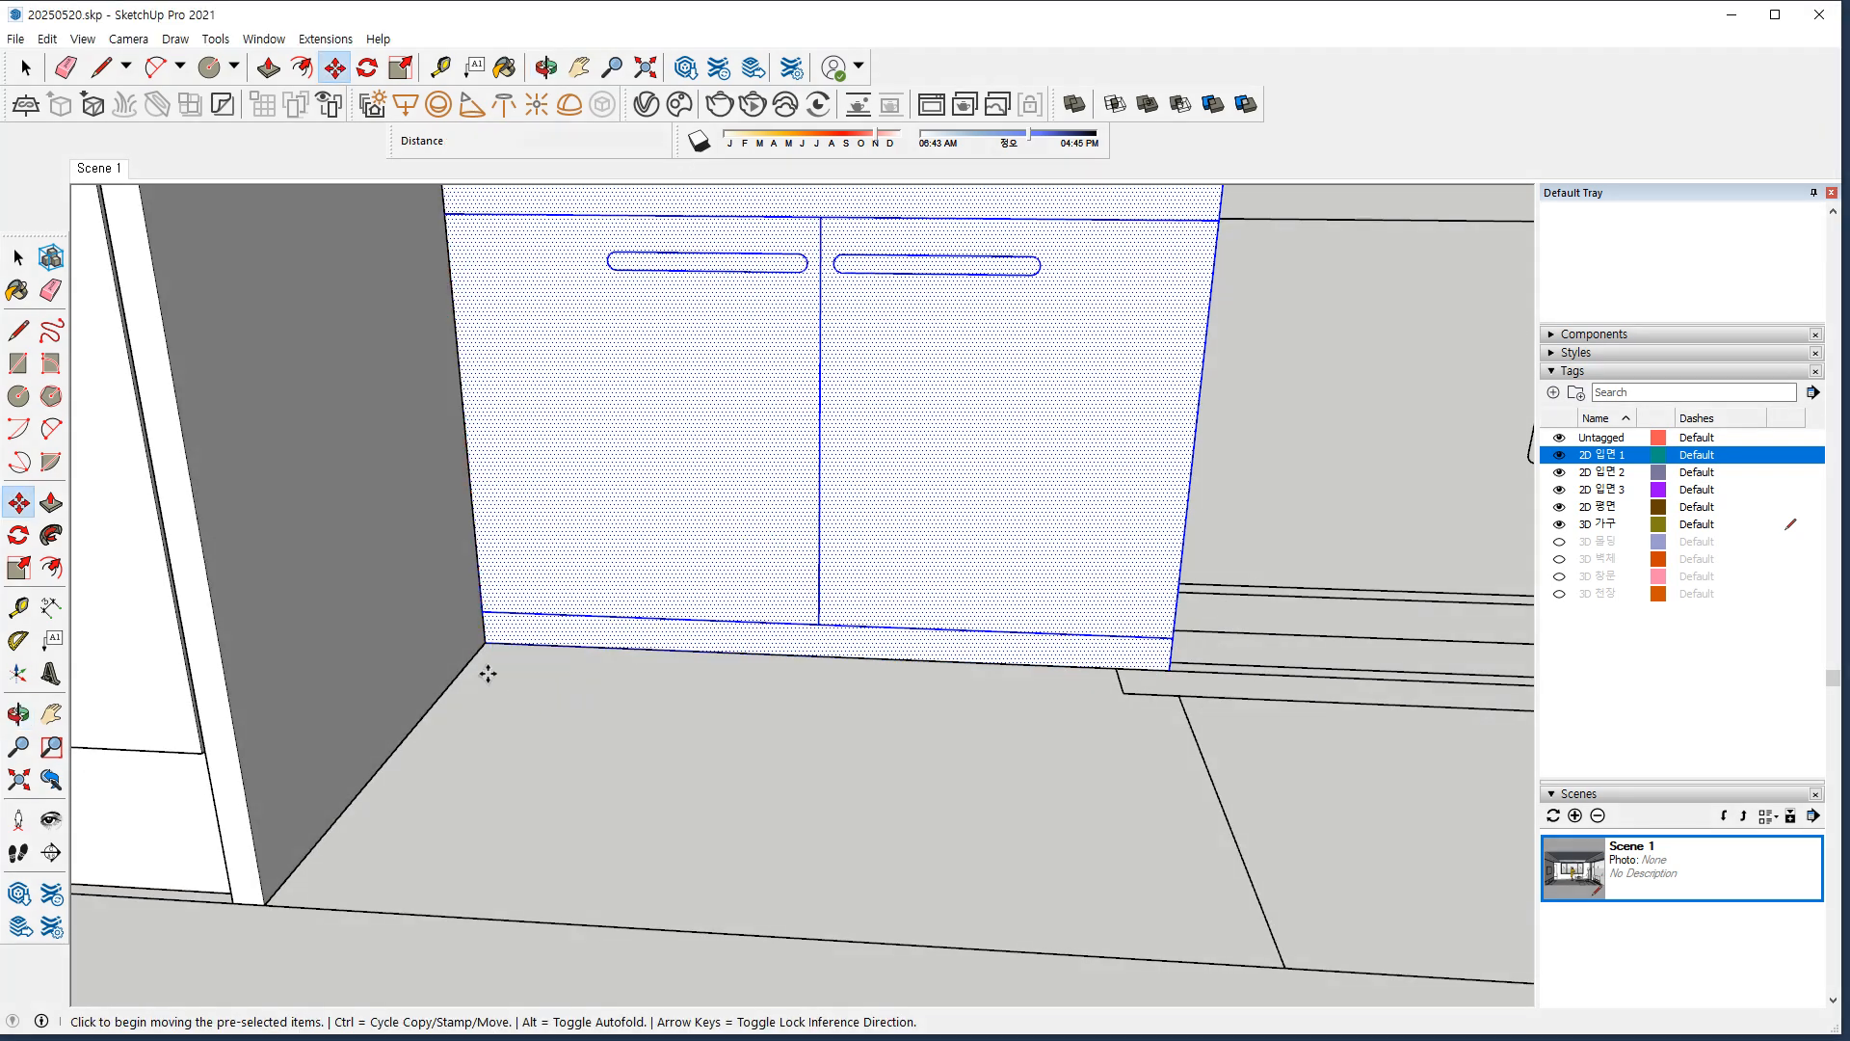
scroll(591, 426, "down", 2)
middle_click_drag(611, 446, 586, 598)
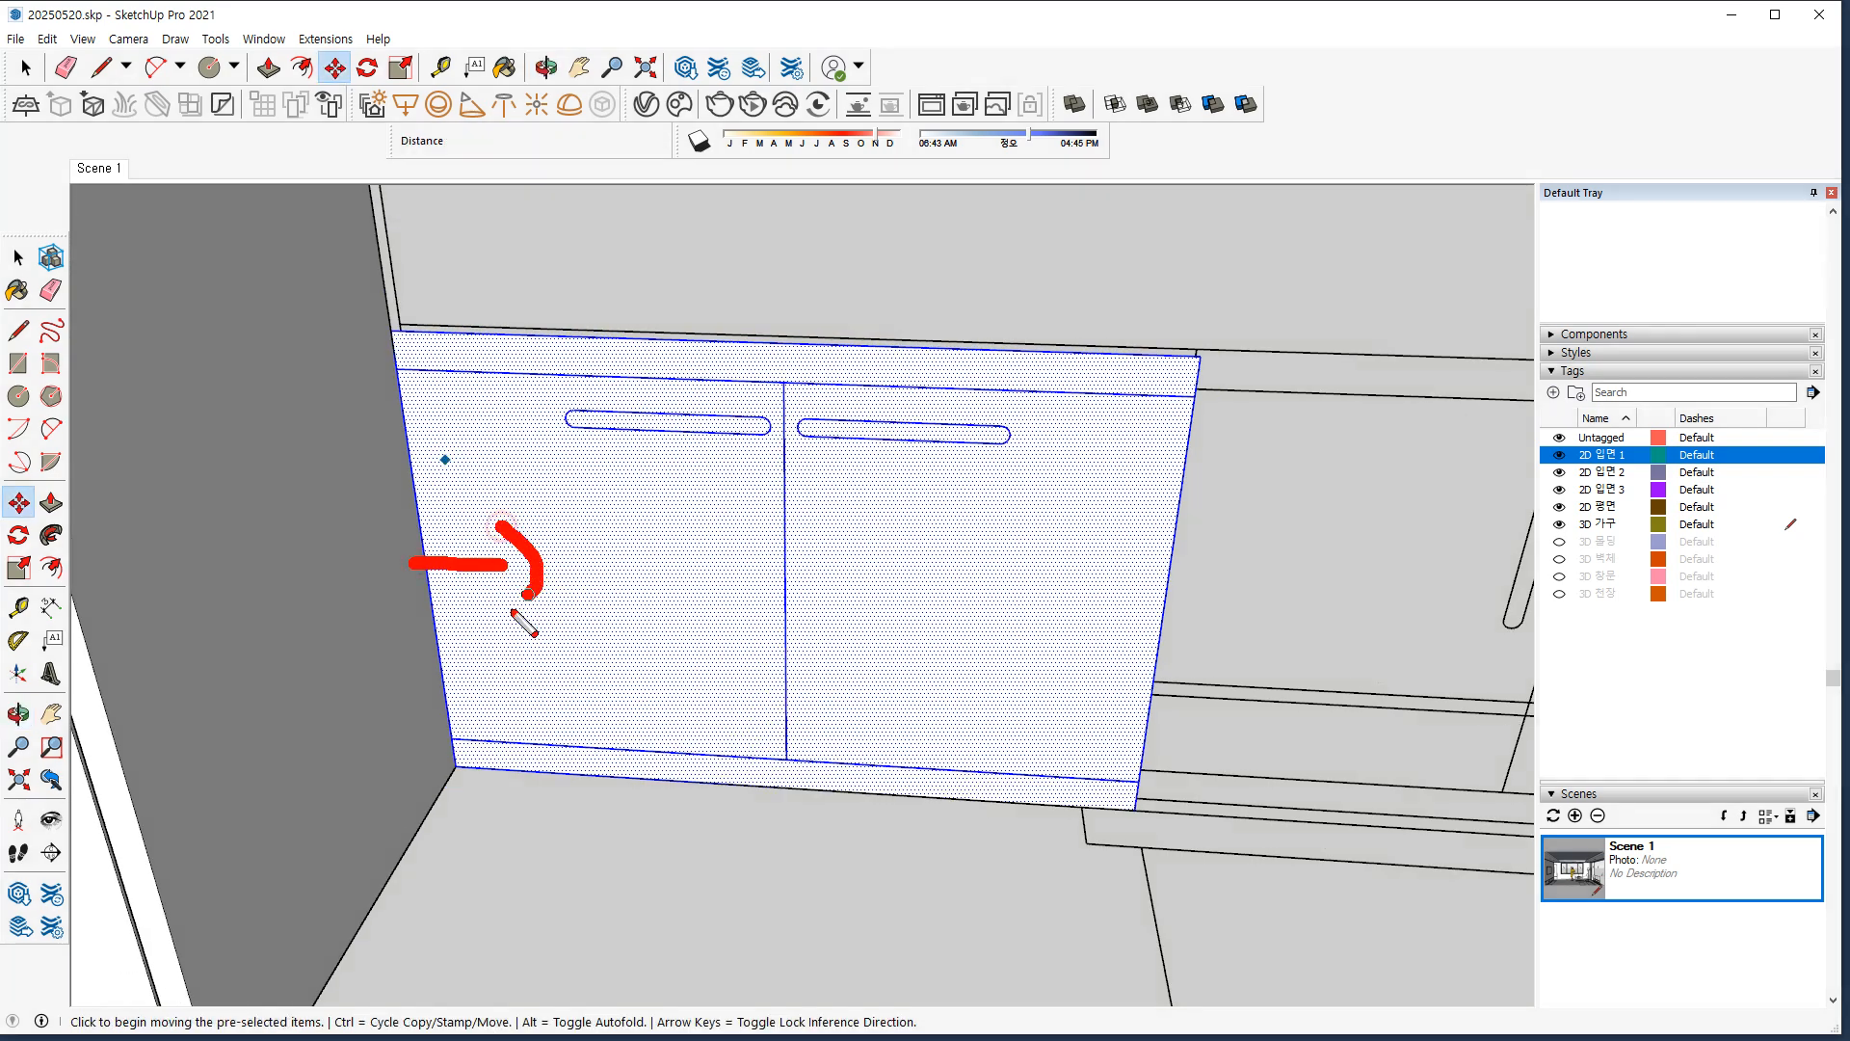
left_click_drag(1125, 591, 1222, 672)
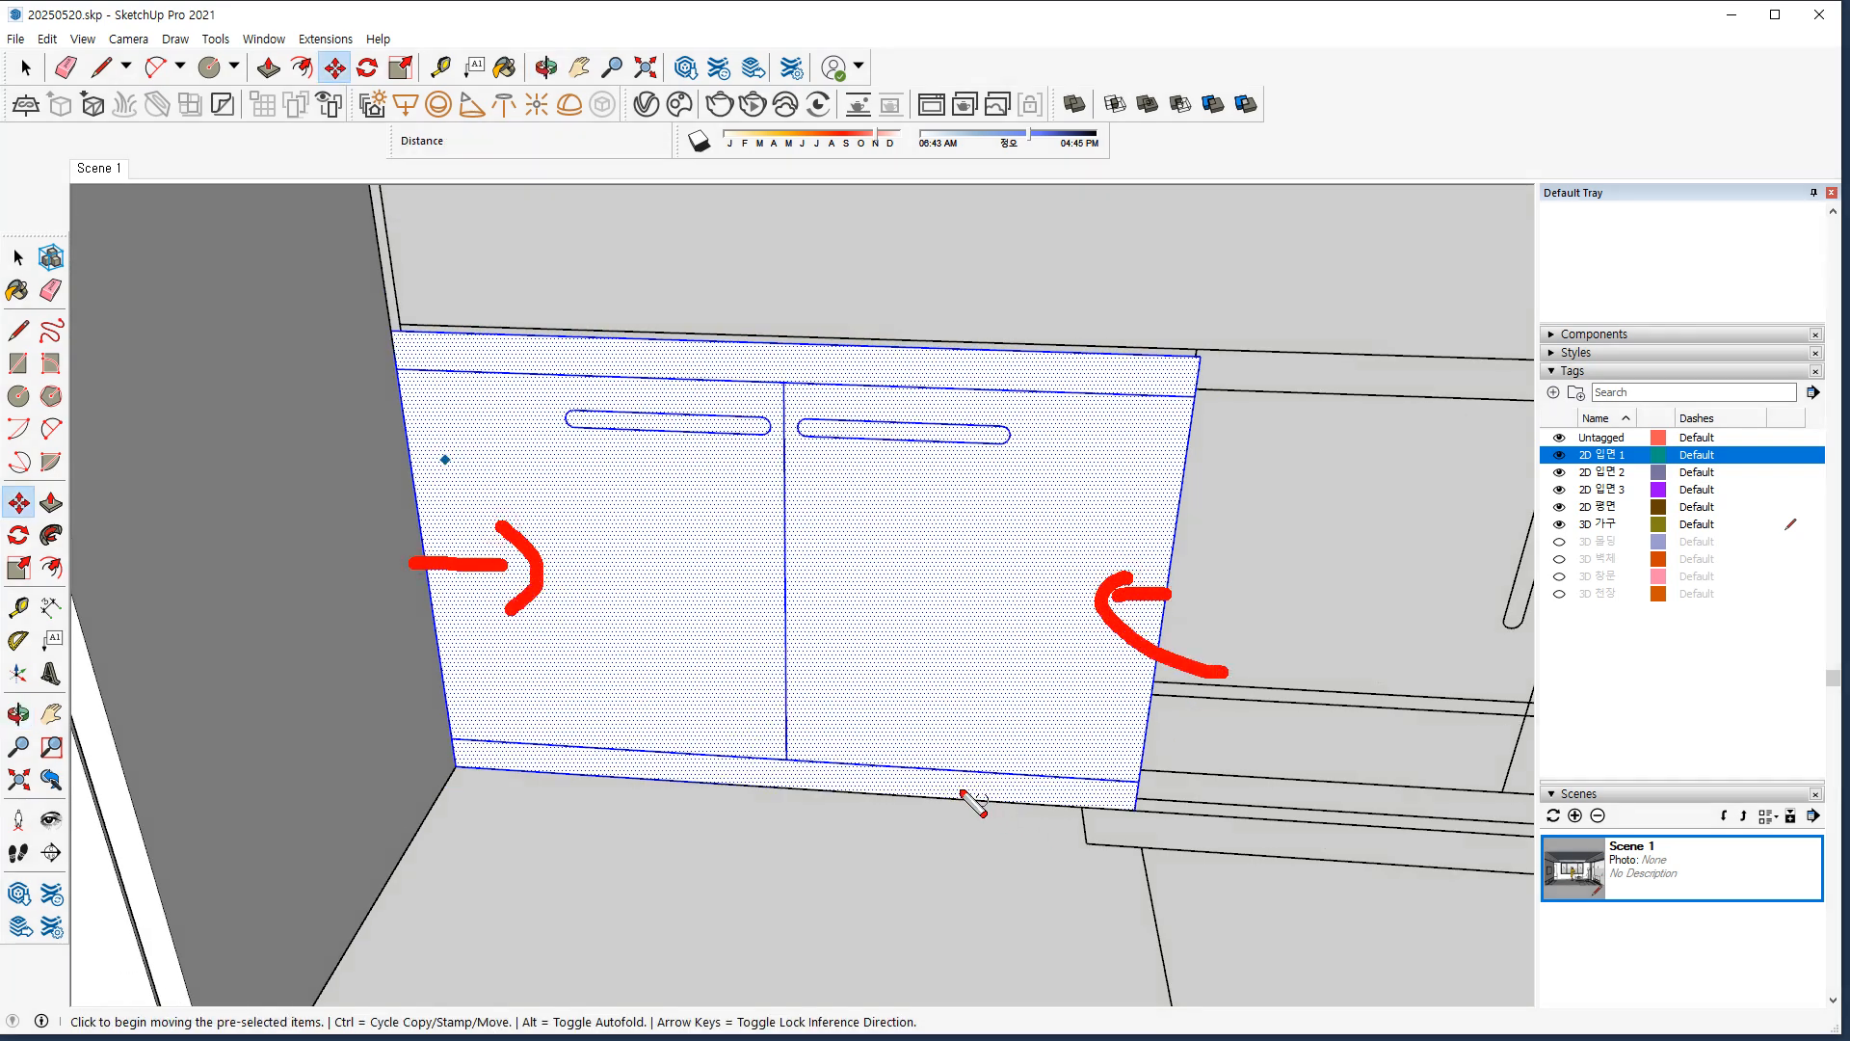
key("Escape")
Move the left edge of the low cabinet front 2 mm inward, away from the tall cabinet.
key("space")
left_click(364, 295)
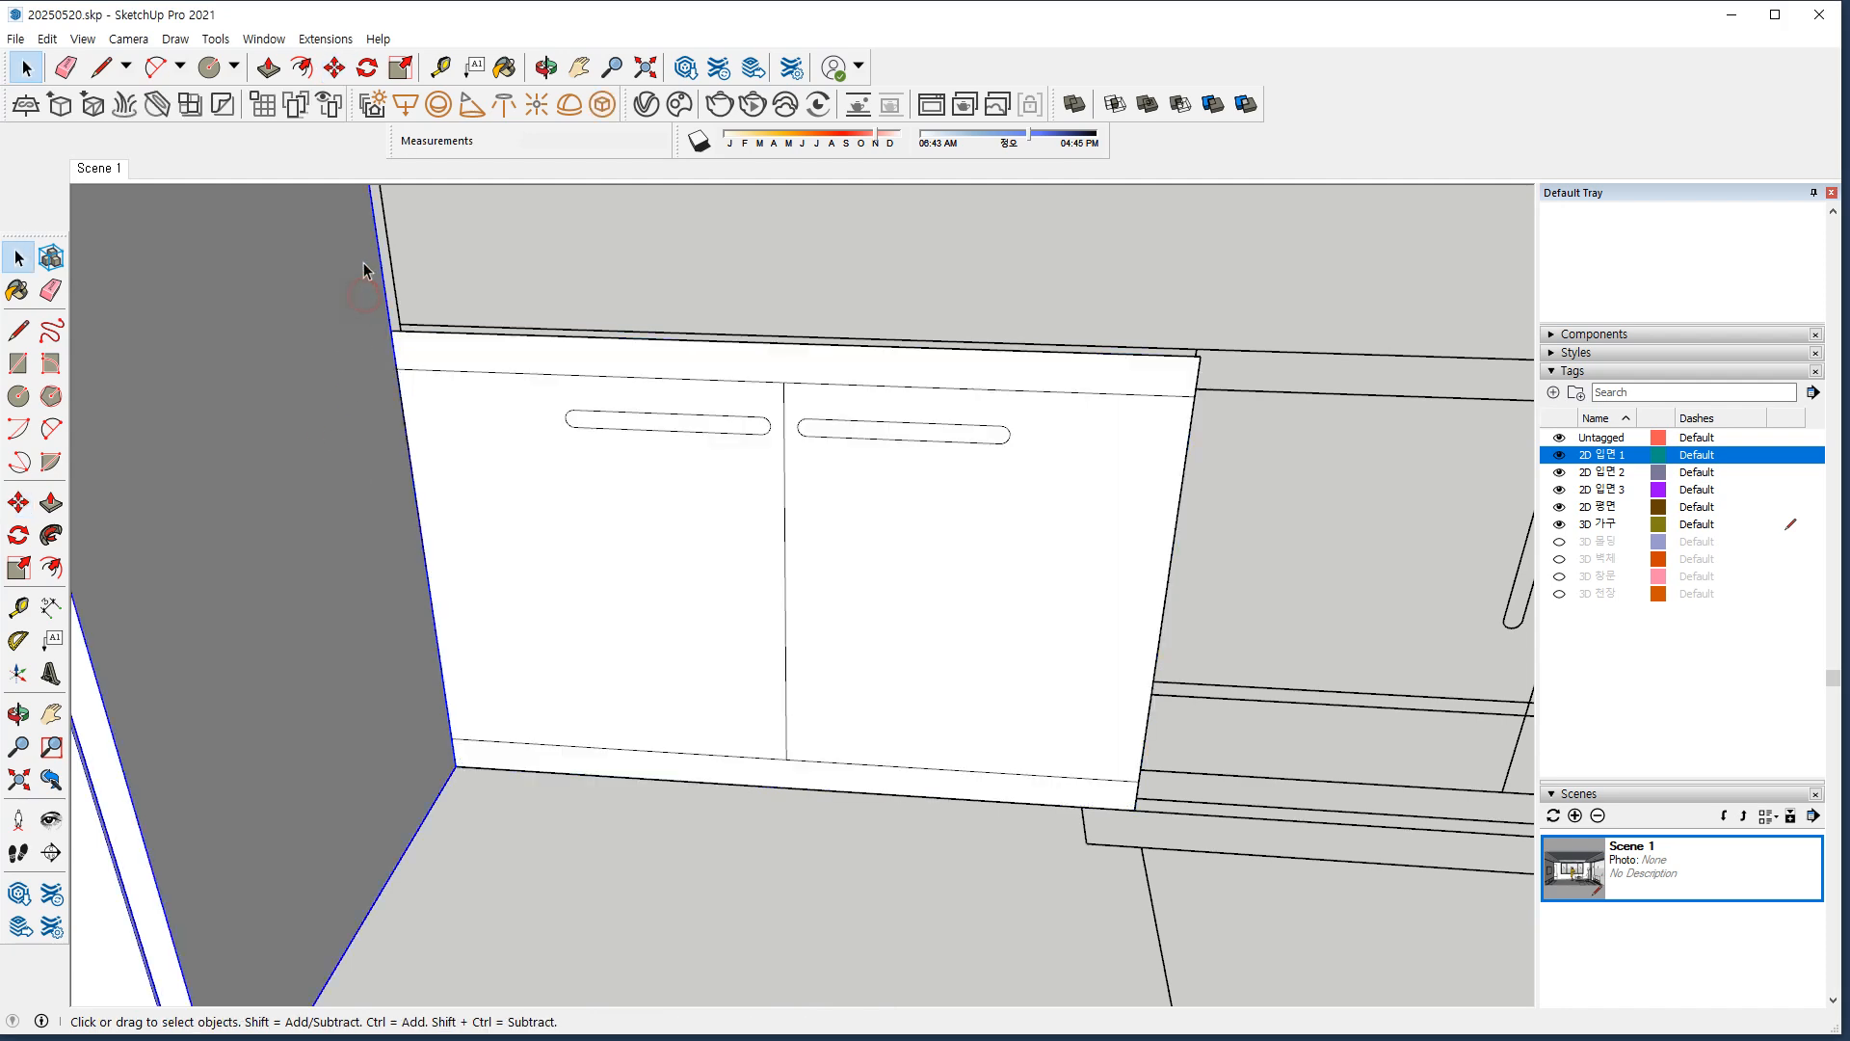
left_click_drag(481, 728, 544, 957)
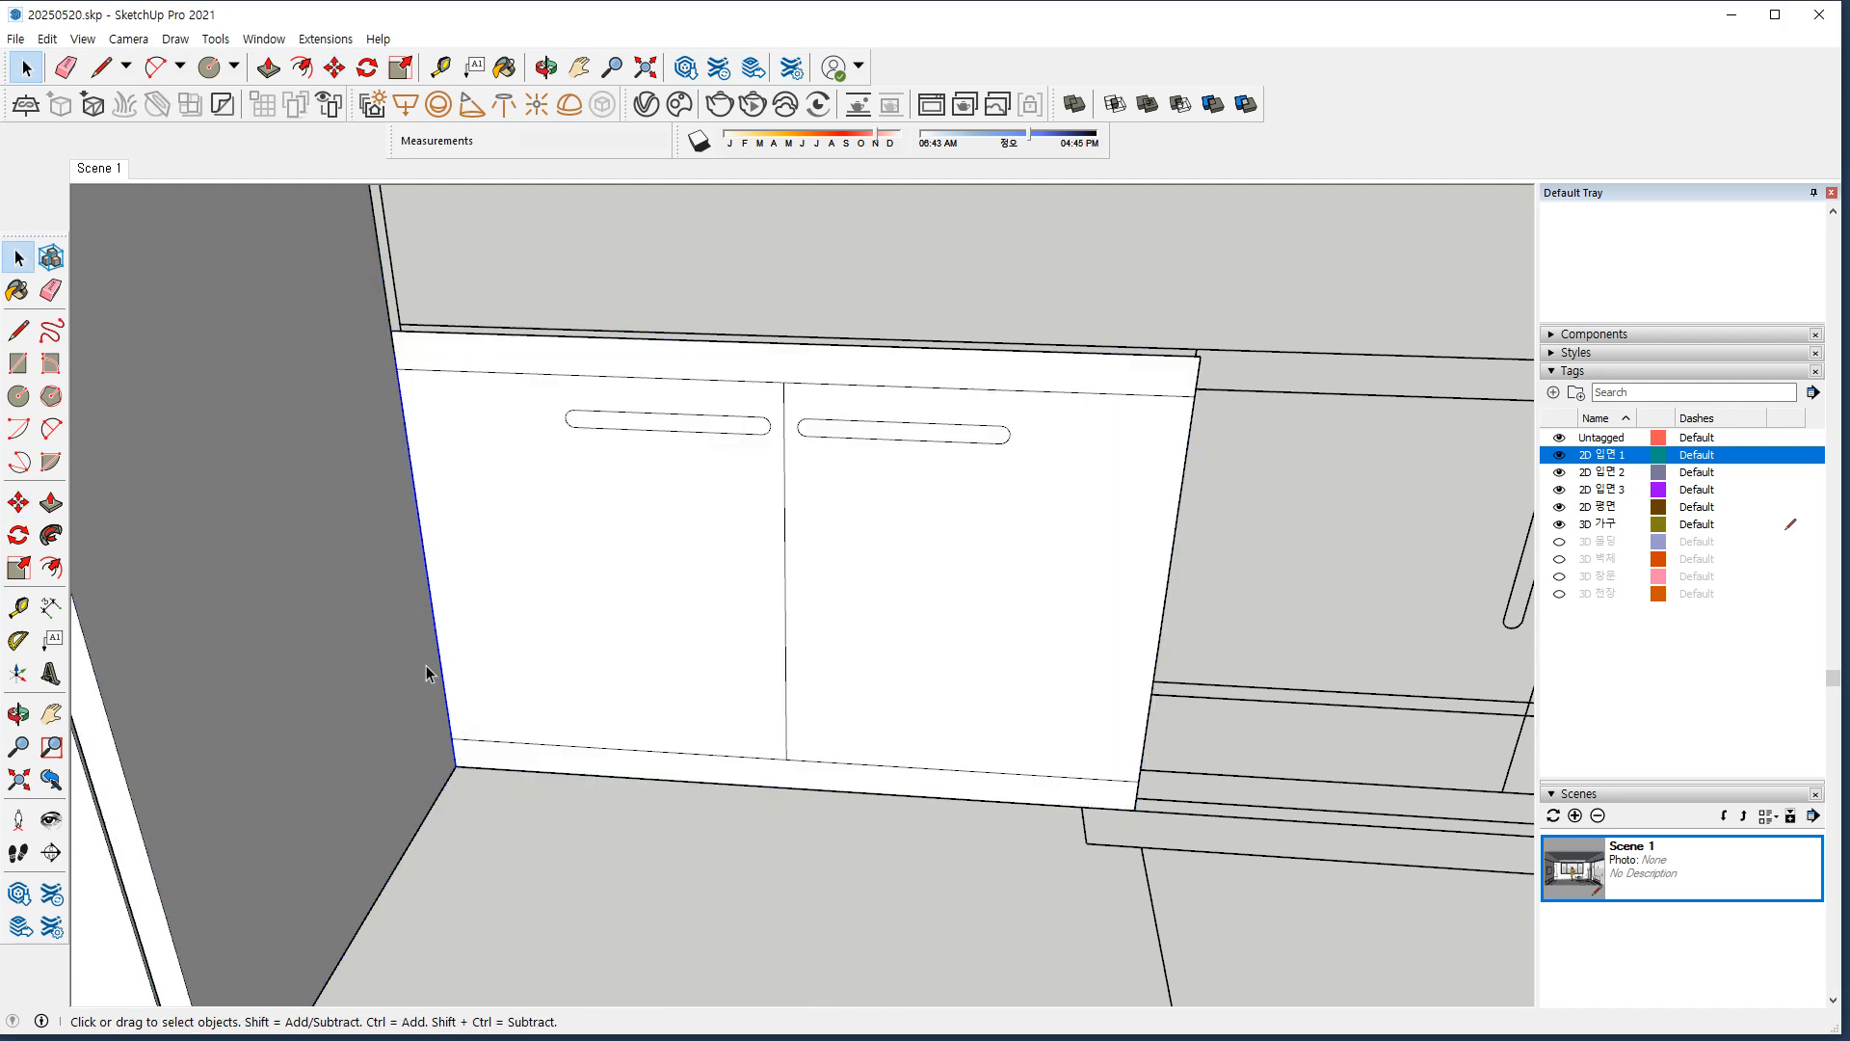
key("m")
left_click(461, 764)
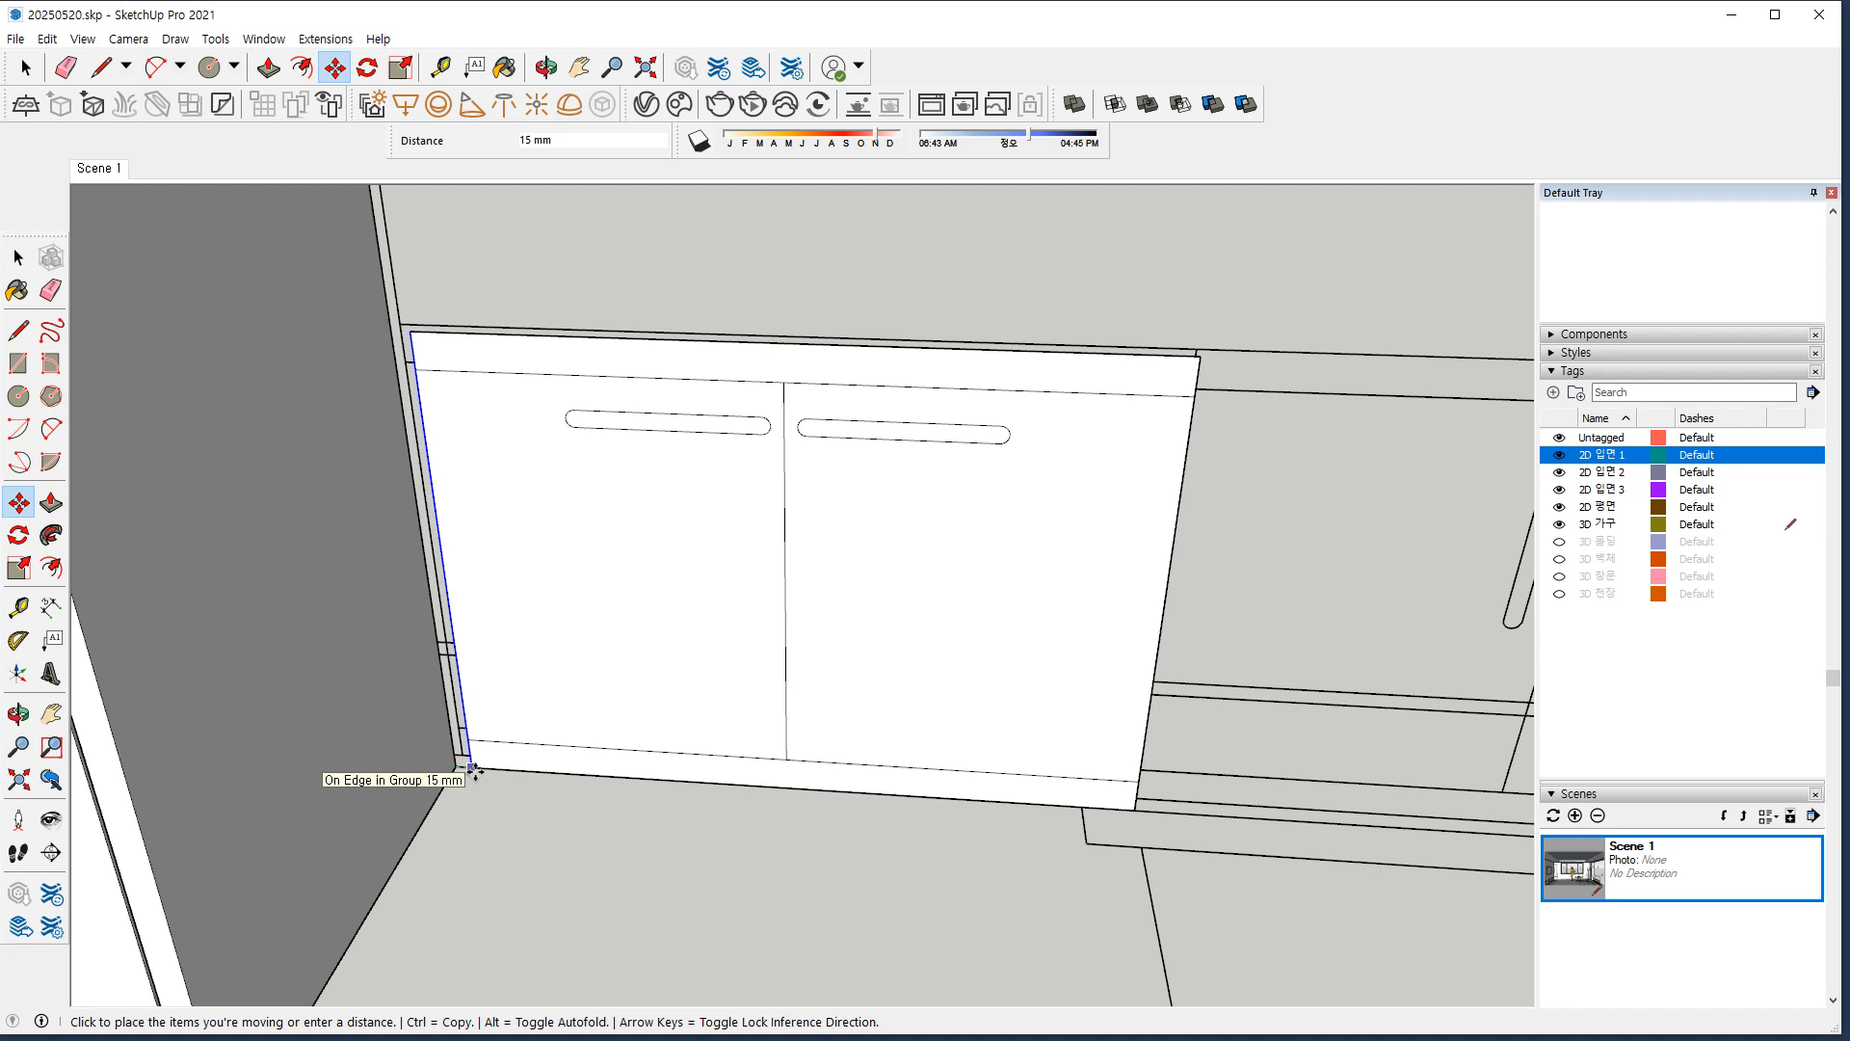
type("2")
key("Return")
Move the right edge of the low cabinet front 2 mm inward and clear the selection.
key("space")
left_click_drag(1160, 291, 1238, 881)
middle_click_drag(1156, 335, 1139, 285)
left_click_drag(1137, 281, 1251, 933)
key("m")
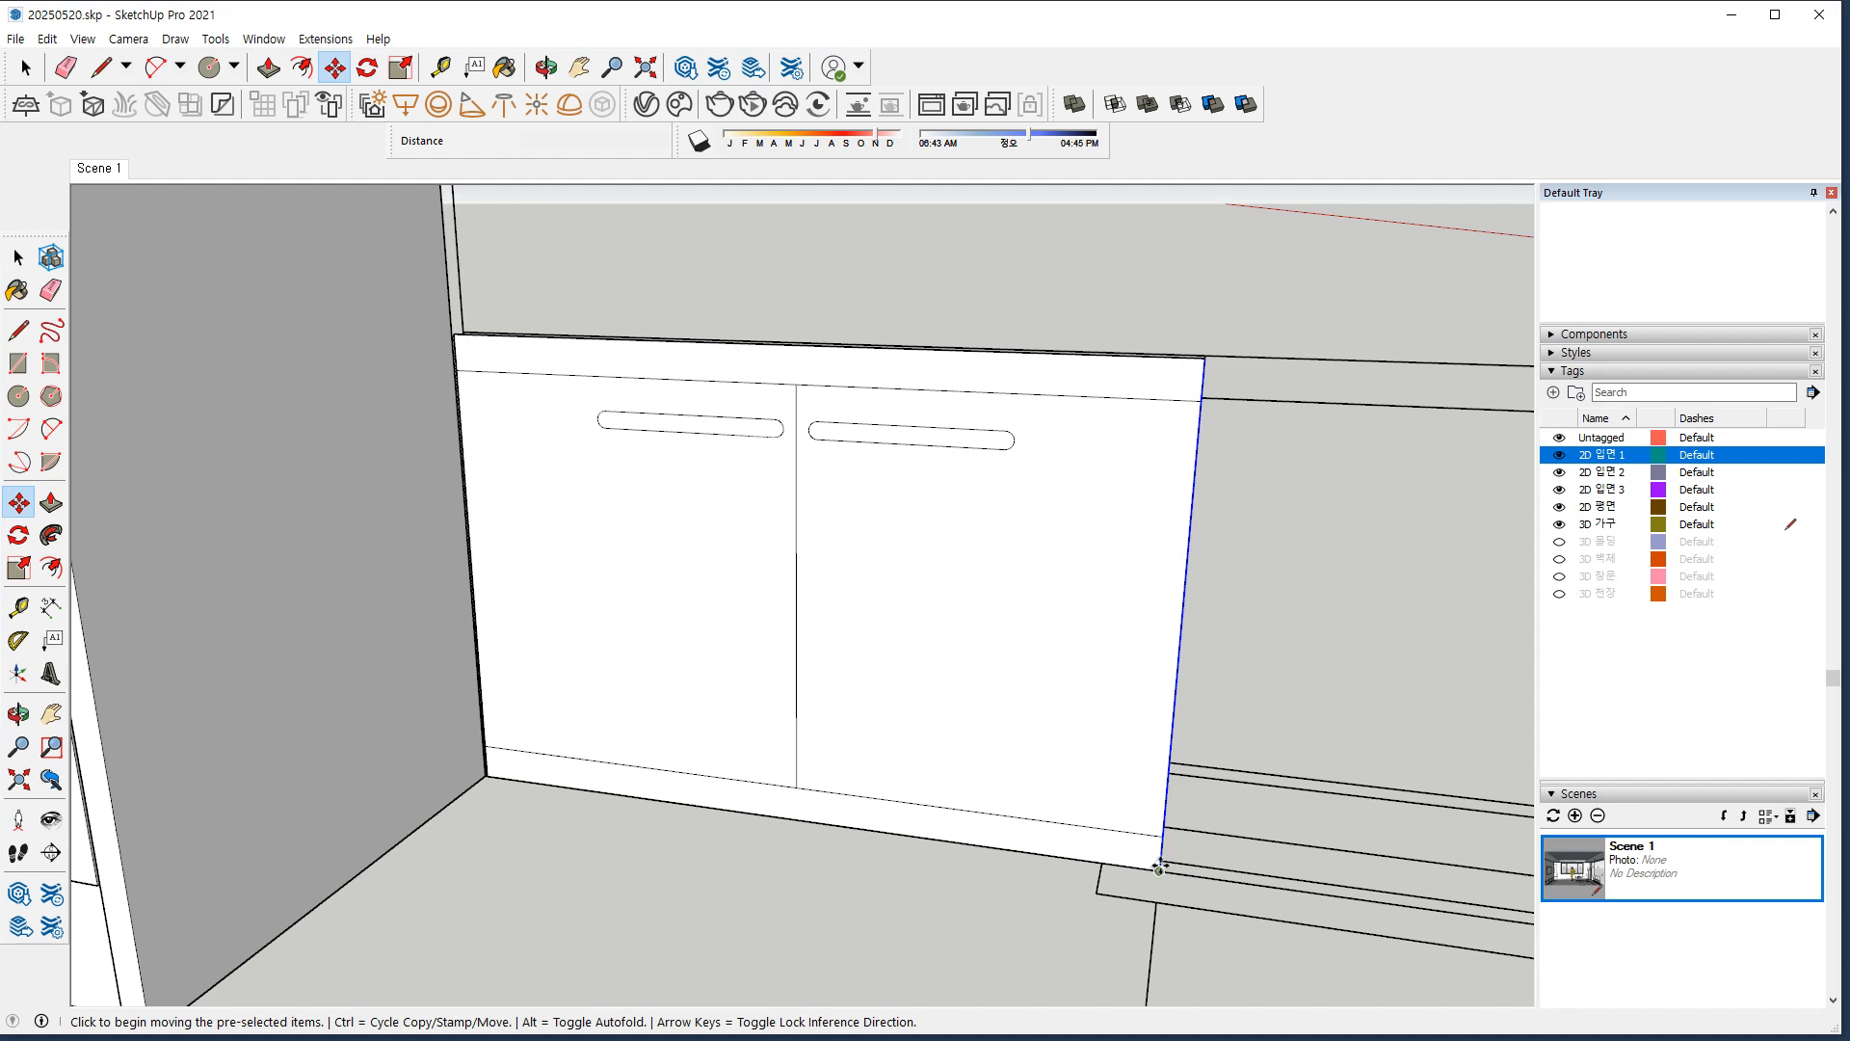
left_click(1159, 867)
key("Return")
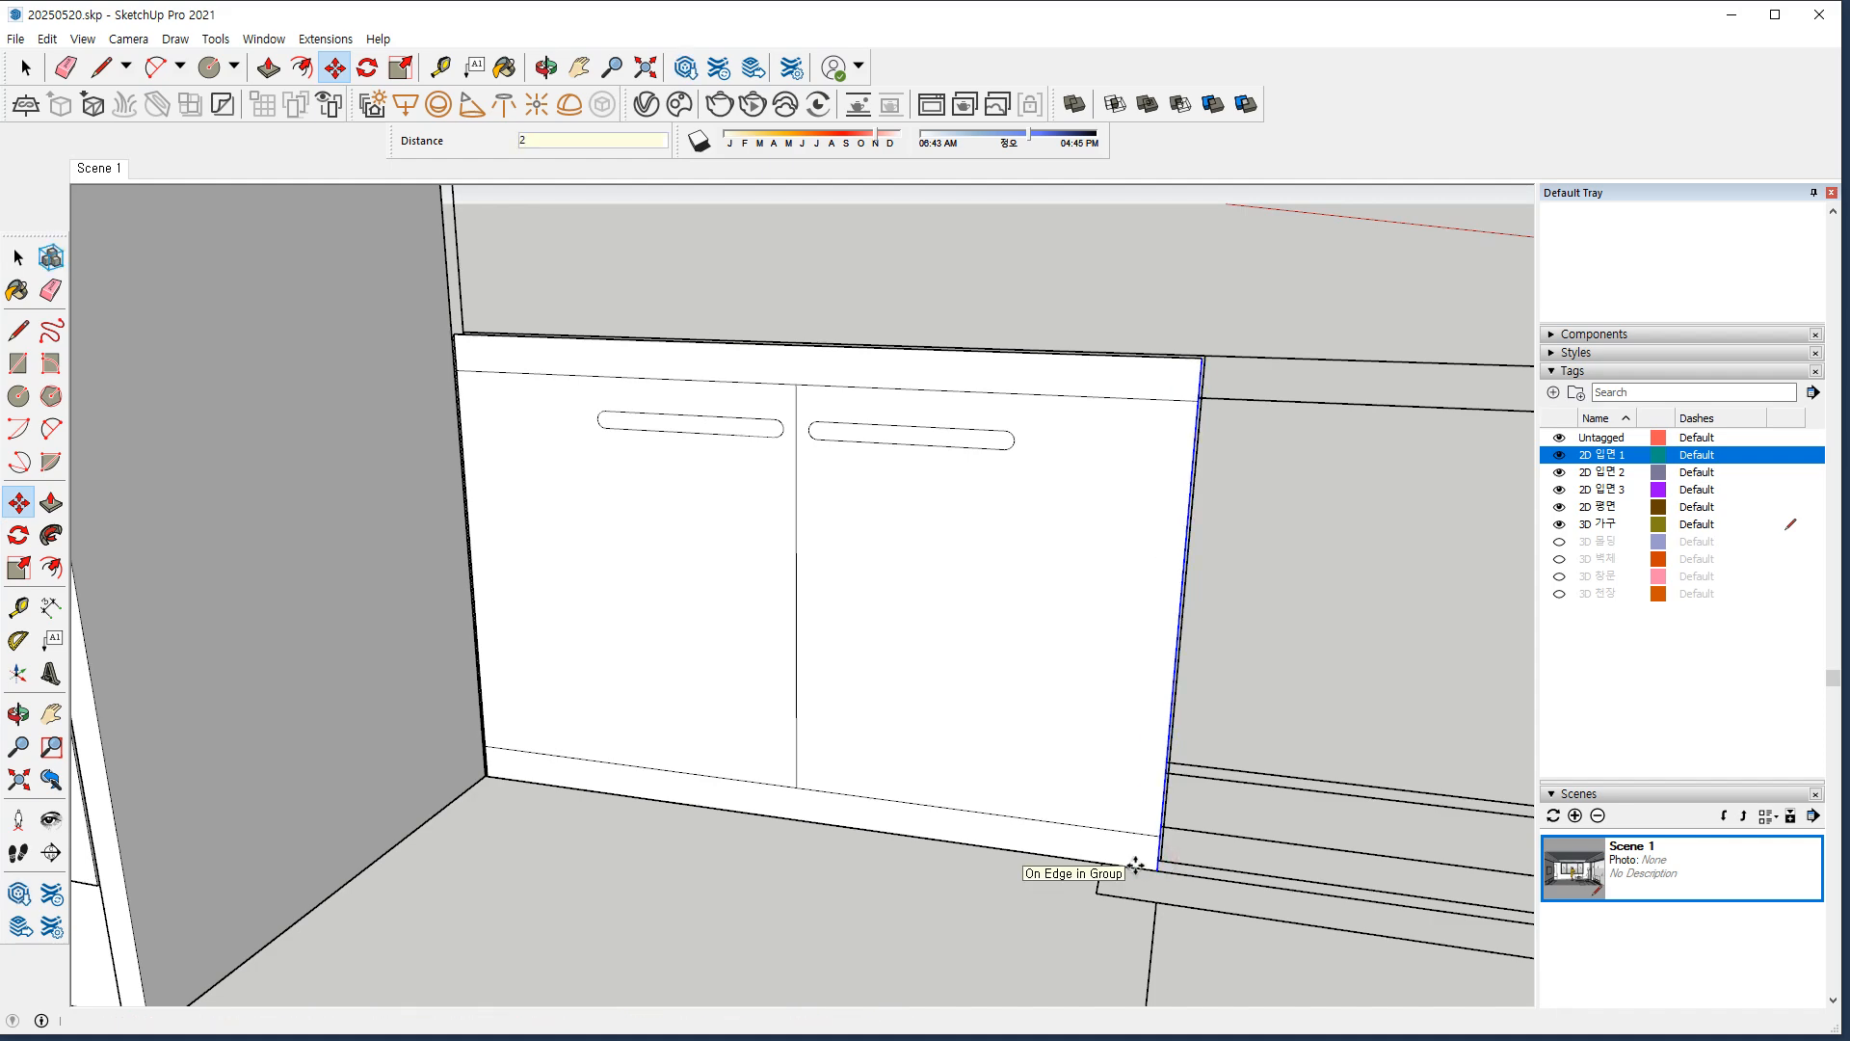
key("space")
left_click(785, 865)
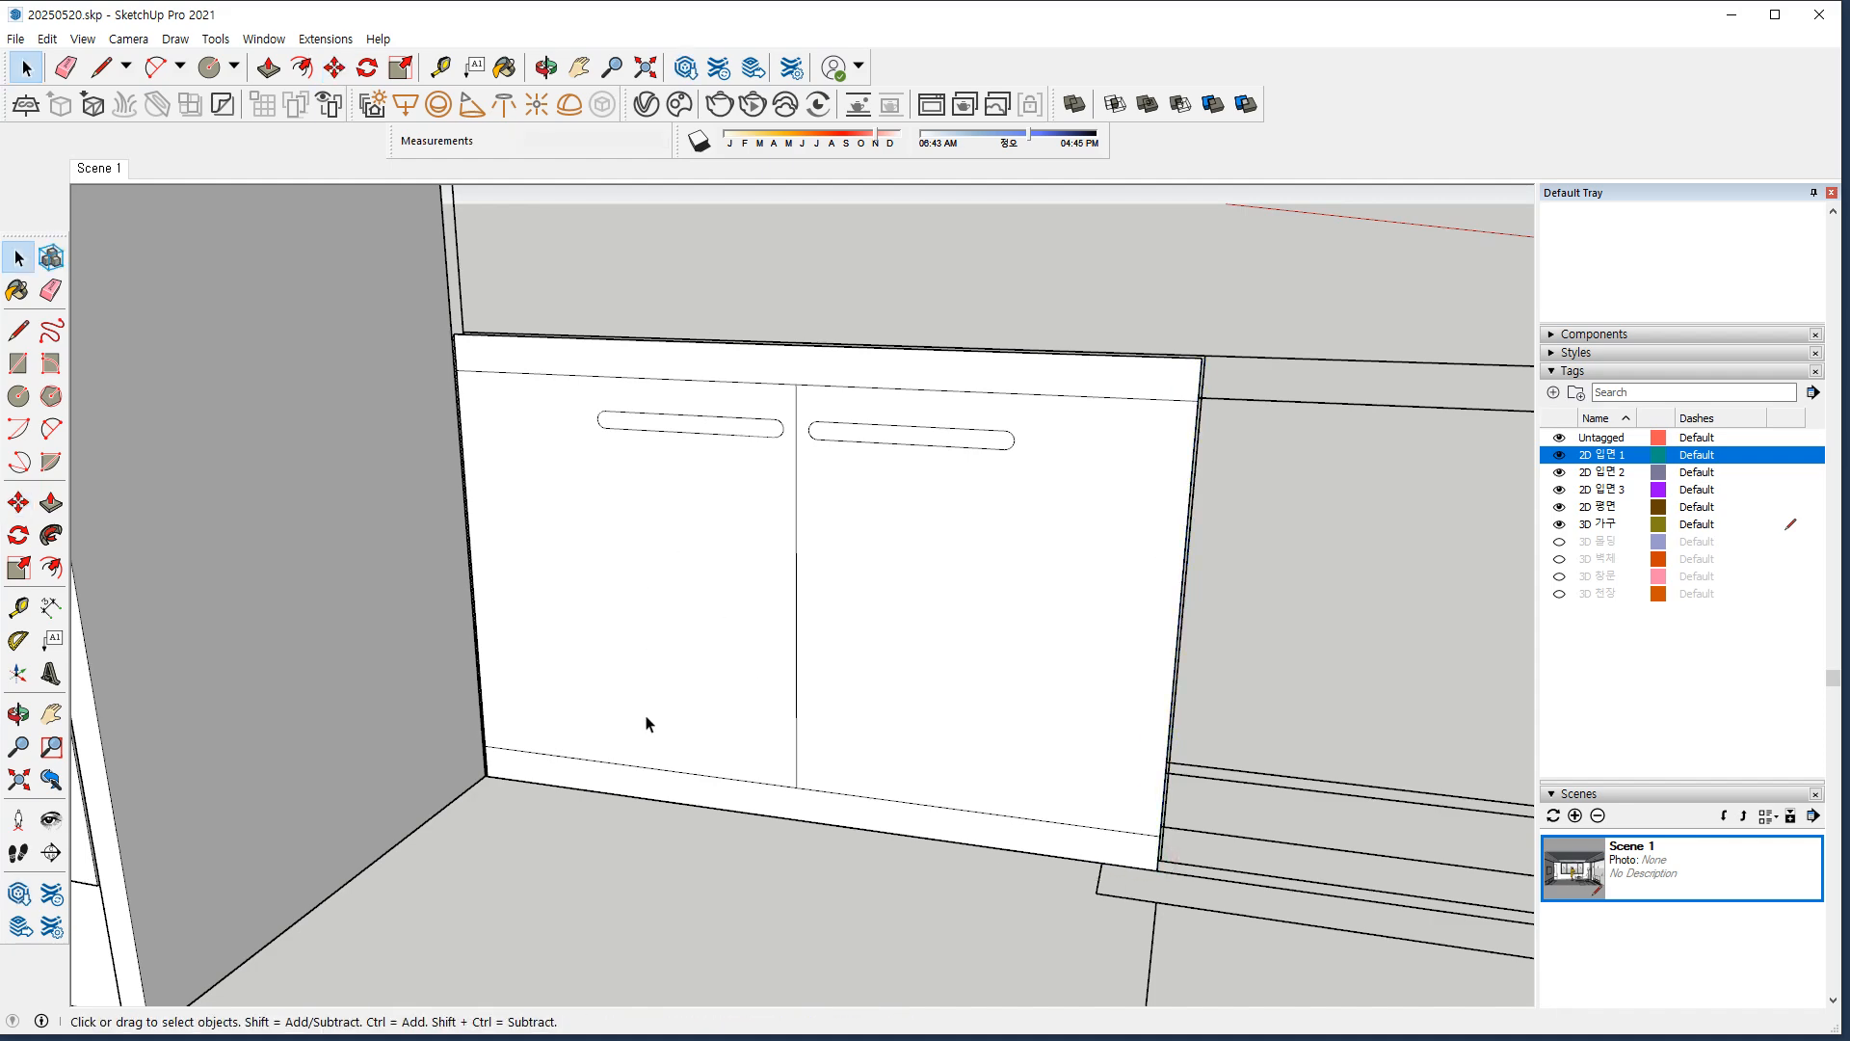
Push/Pull the base strip and both handle faces forward to the tall cabinet's front edge.
key("p")
left_click(723, 806)
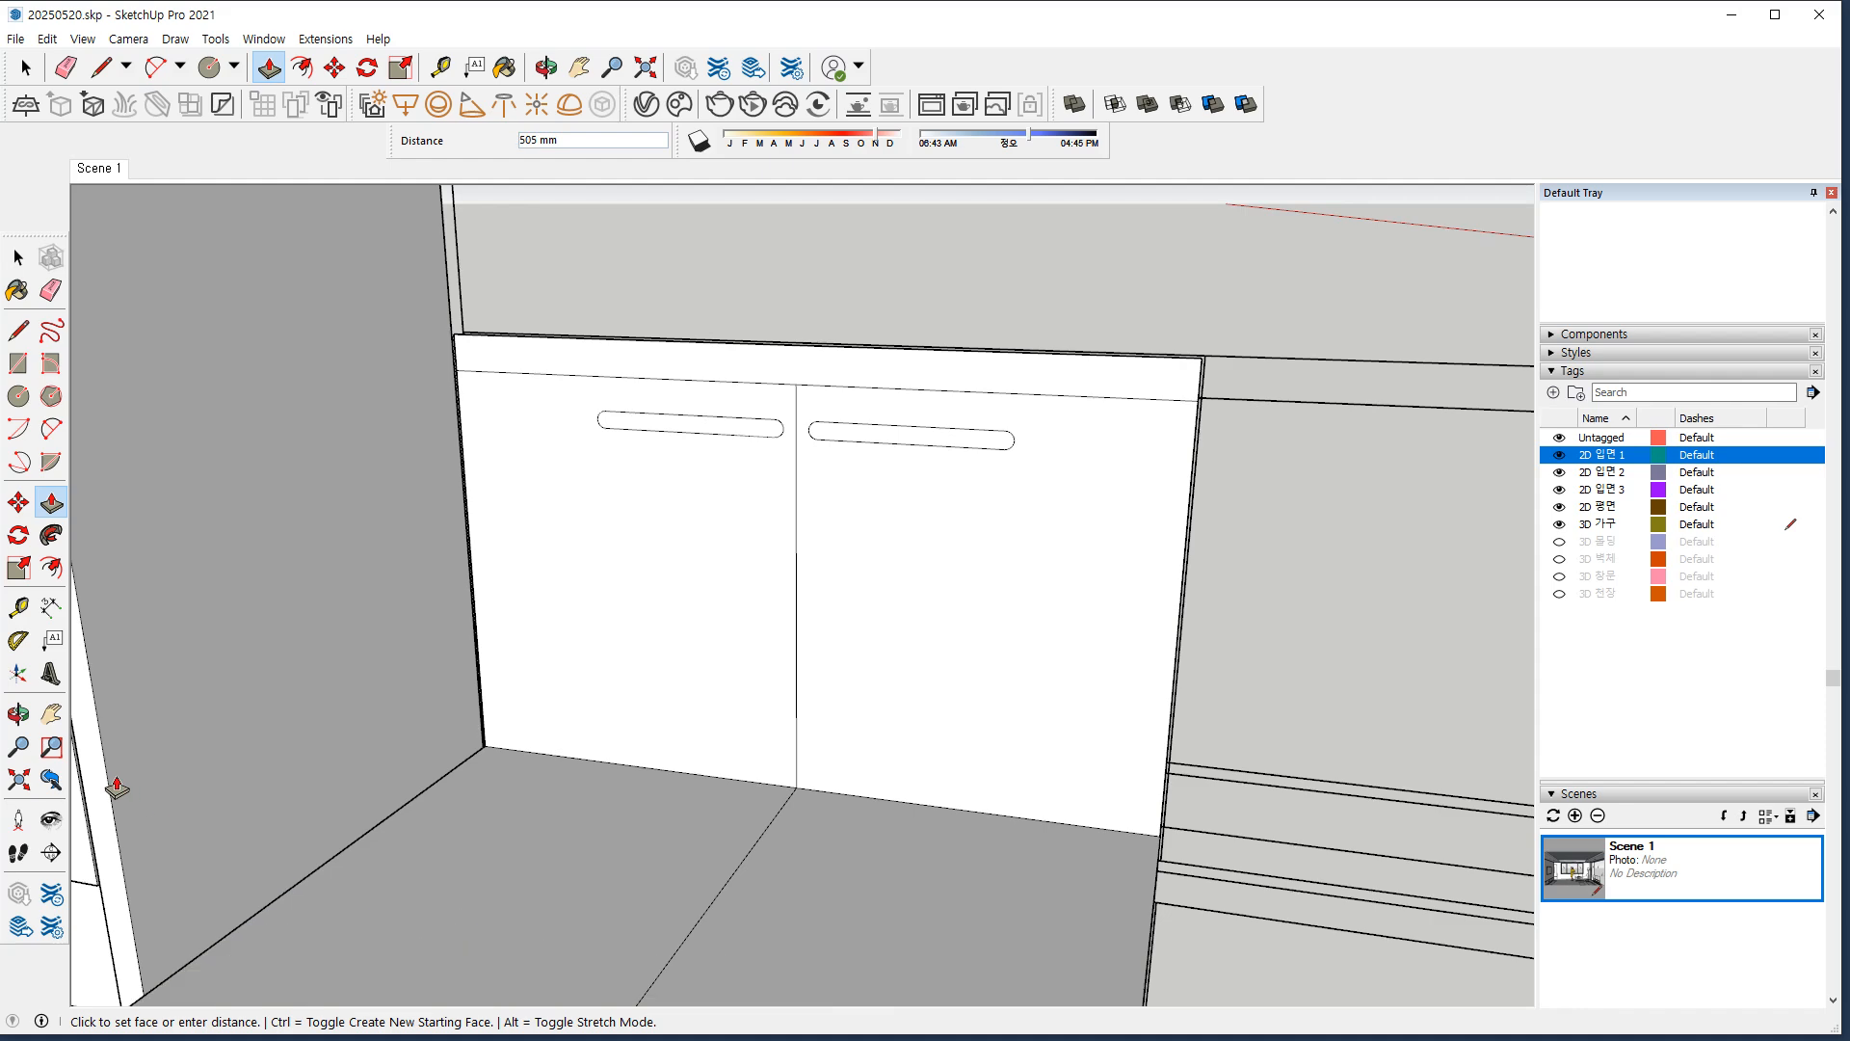
left_click(113, 819)
left_click(710, 427)
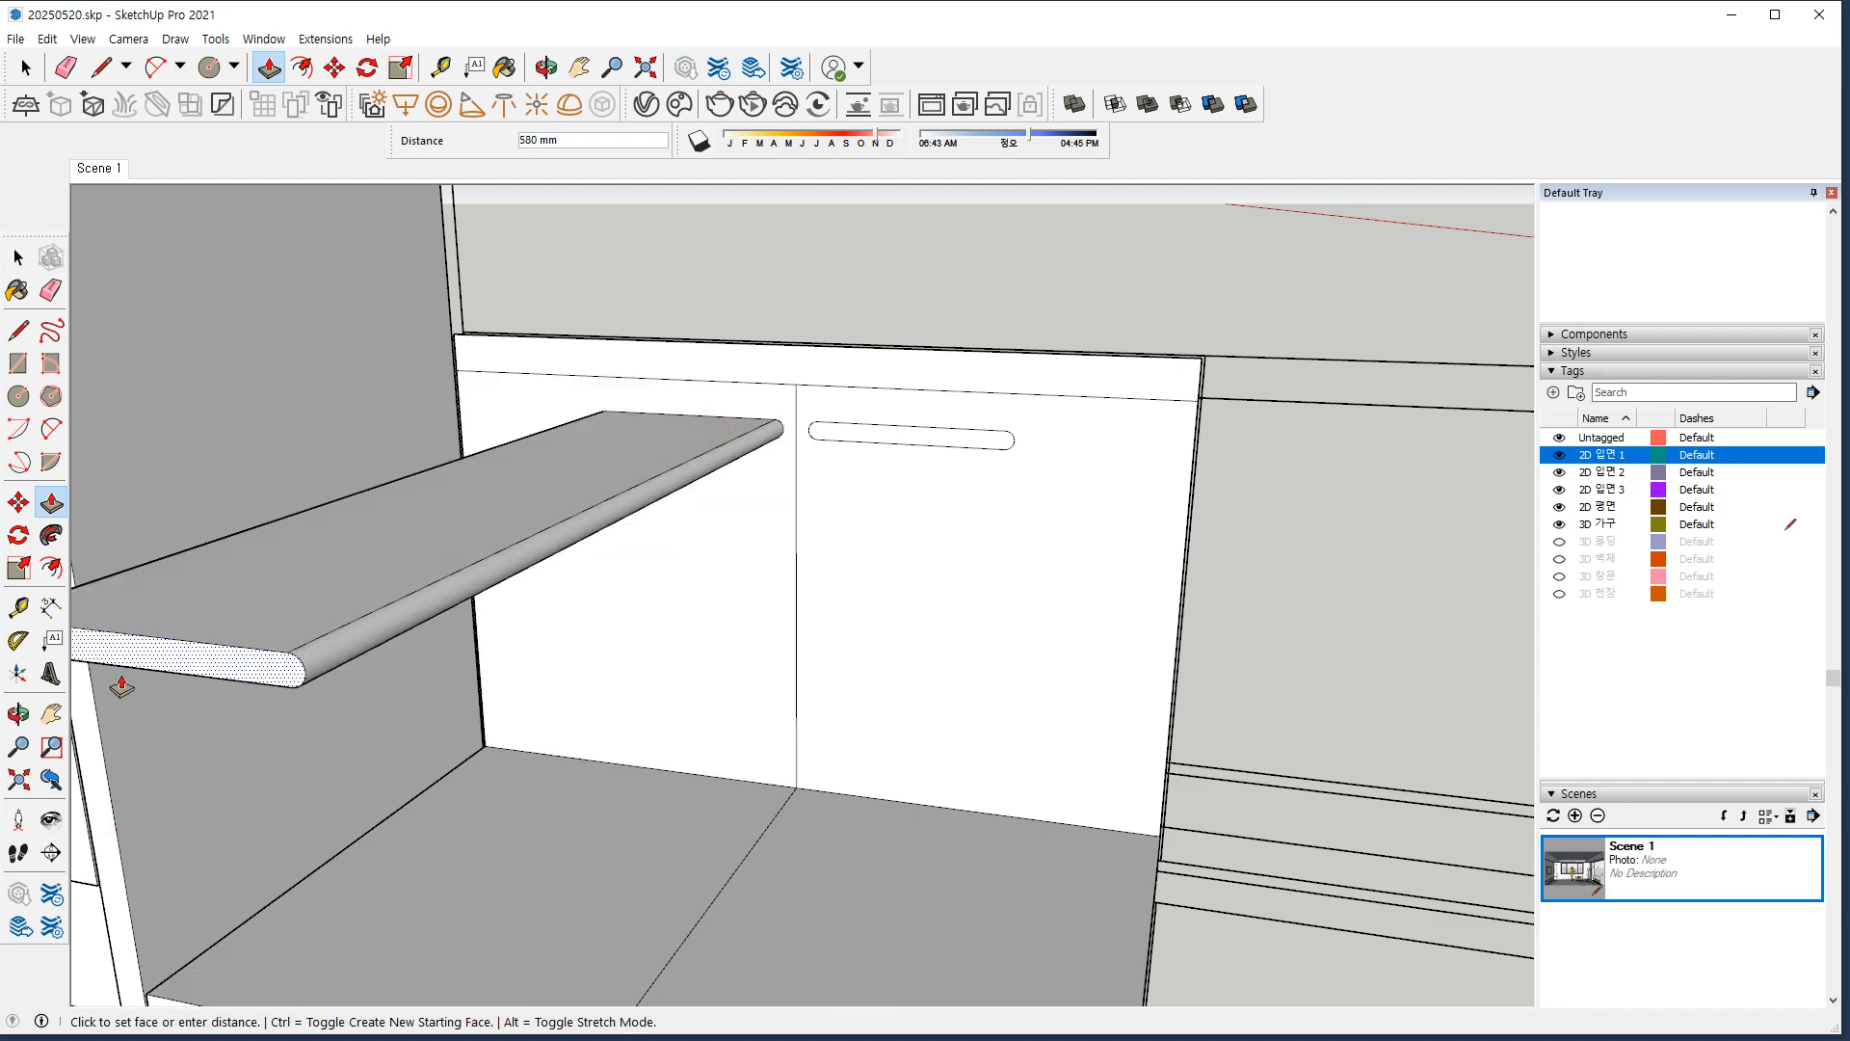
left_click(104, 756)
left_click(887, 441)
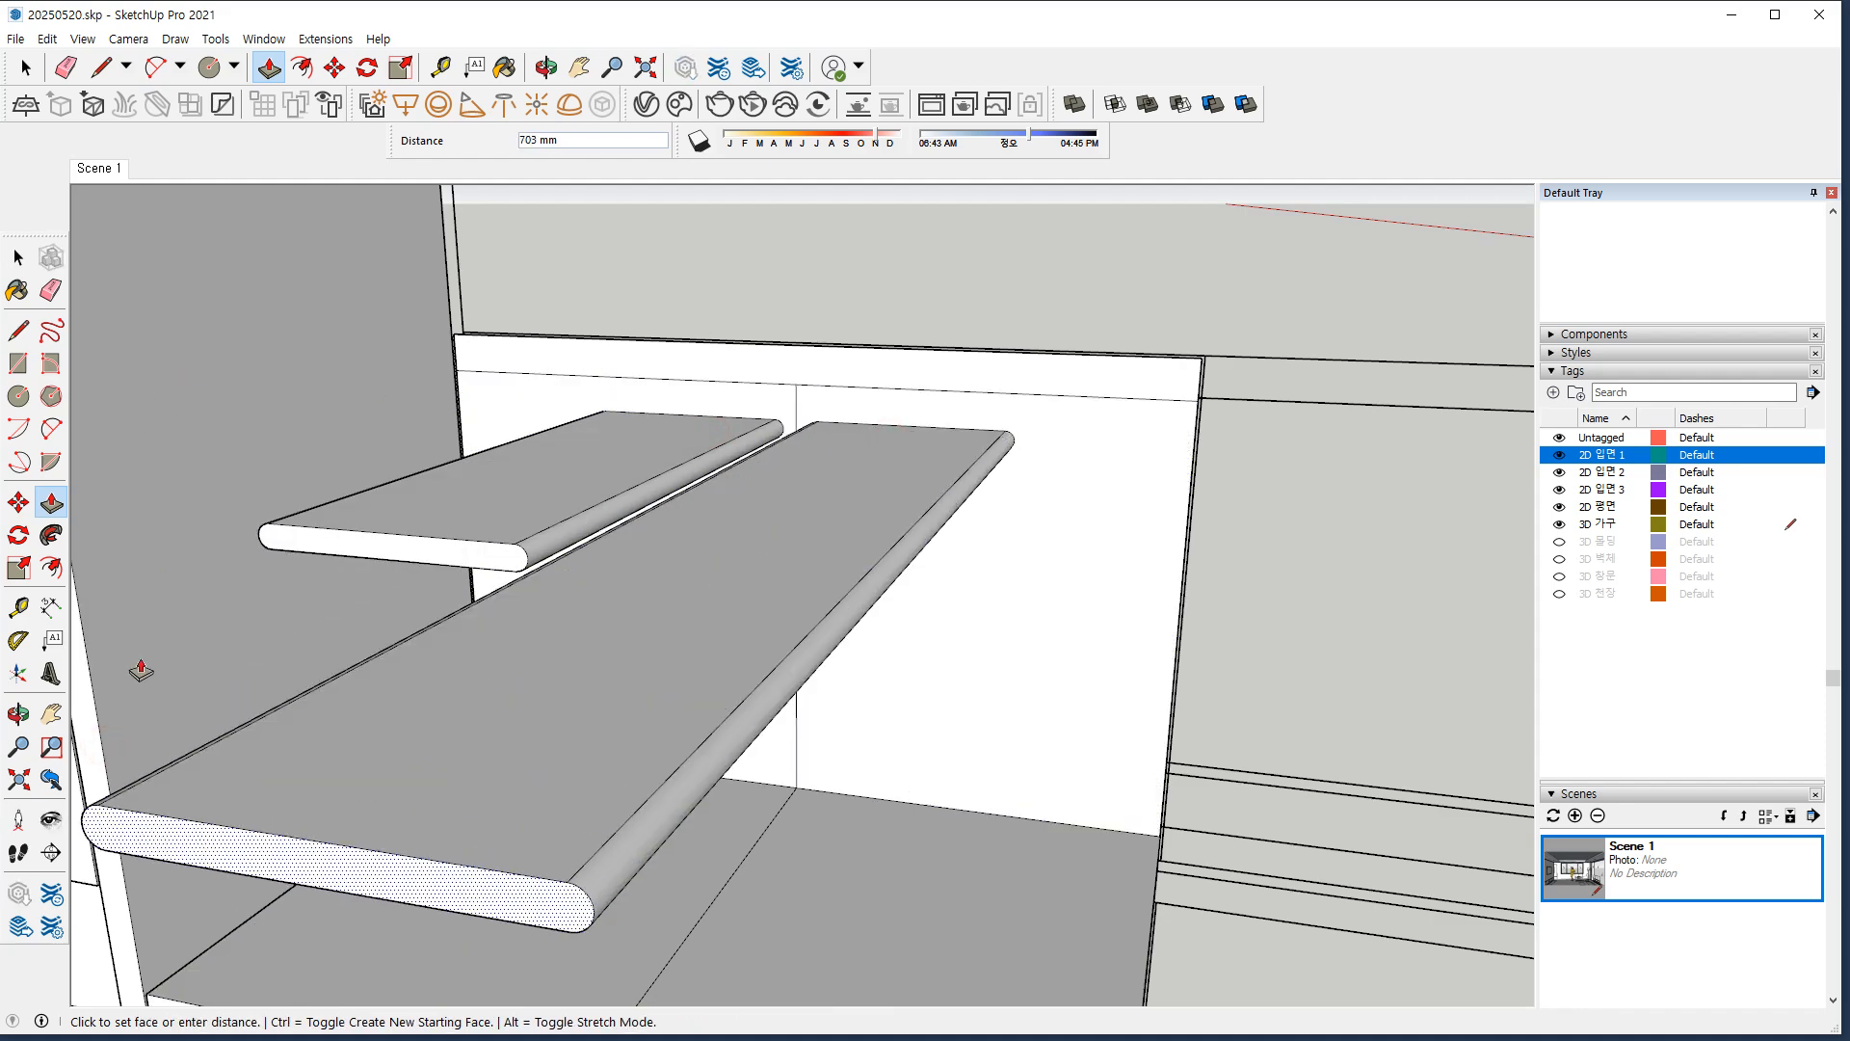
left_click(101, 746)
Push/Pull both doors and the top panel forward until flush with the extruded handle and door faces.
left_click(536, 648)
left_click(487, 552)
left_click(945, 689)
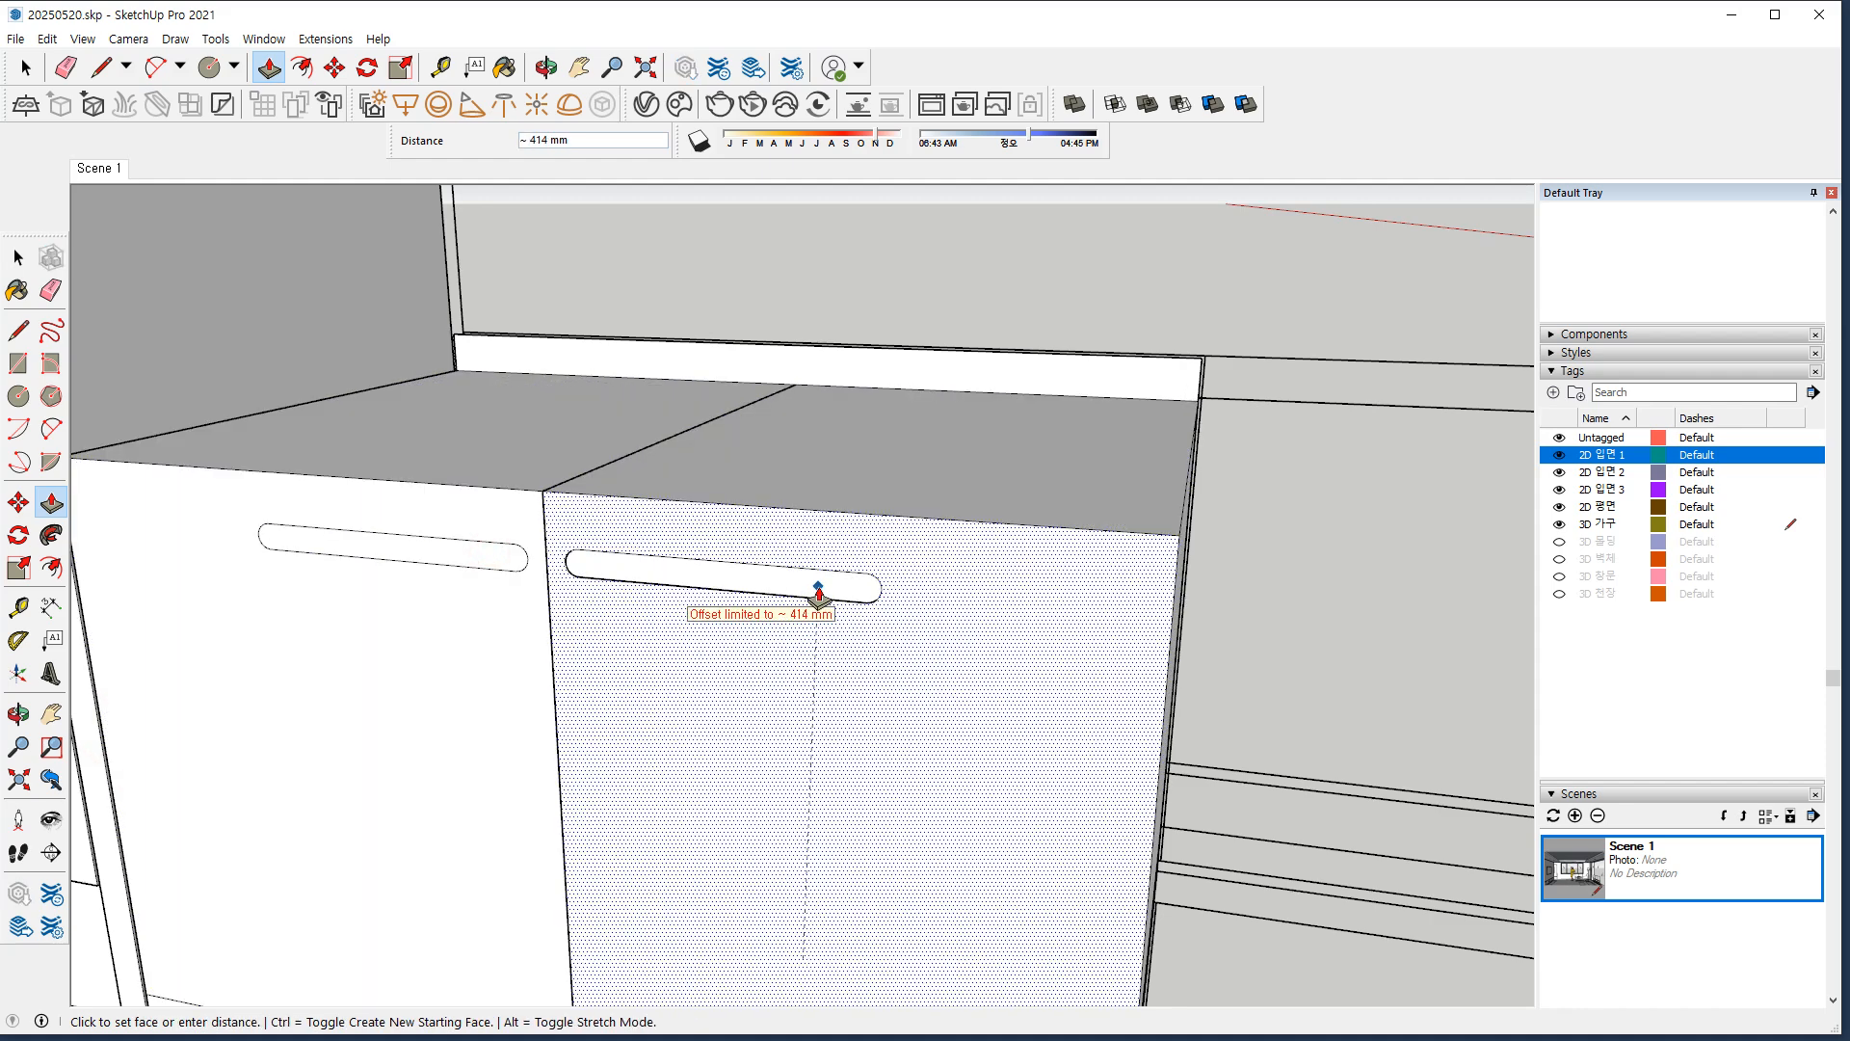
left_click(818, 590)
left_click(883, 379)
left_click(1005, 573)
Push/Pull the left door's handle slot 10 mm inward and the right door's handle slot 1 mm.
scroll(930, 756, "down", 2)
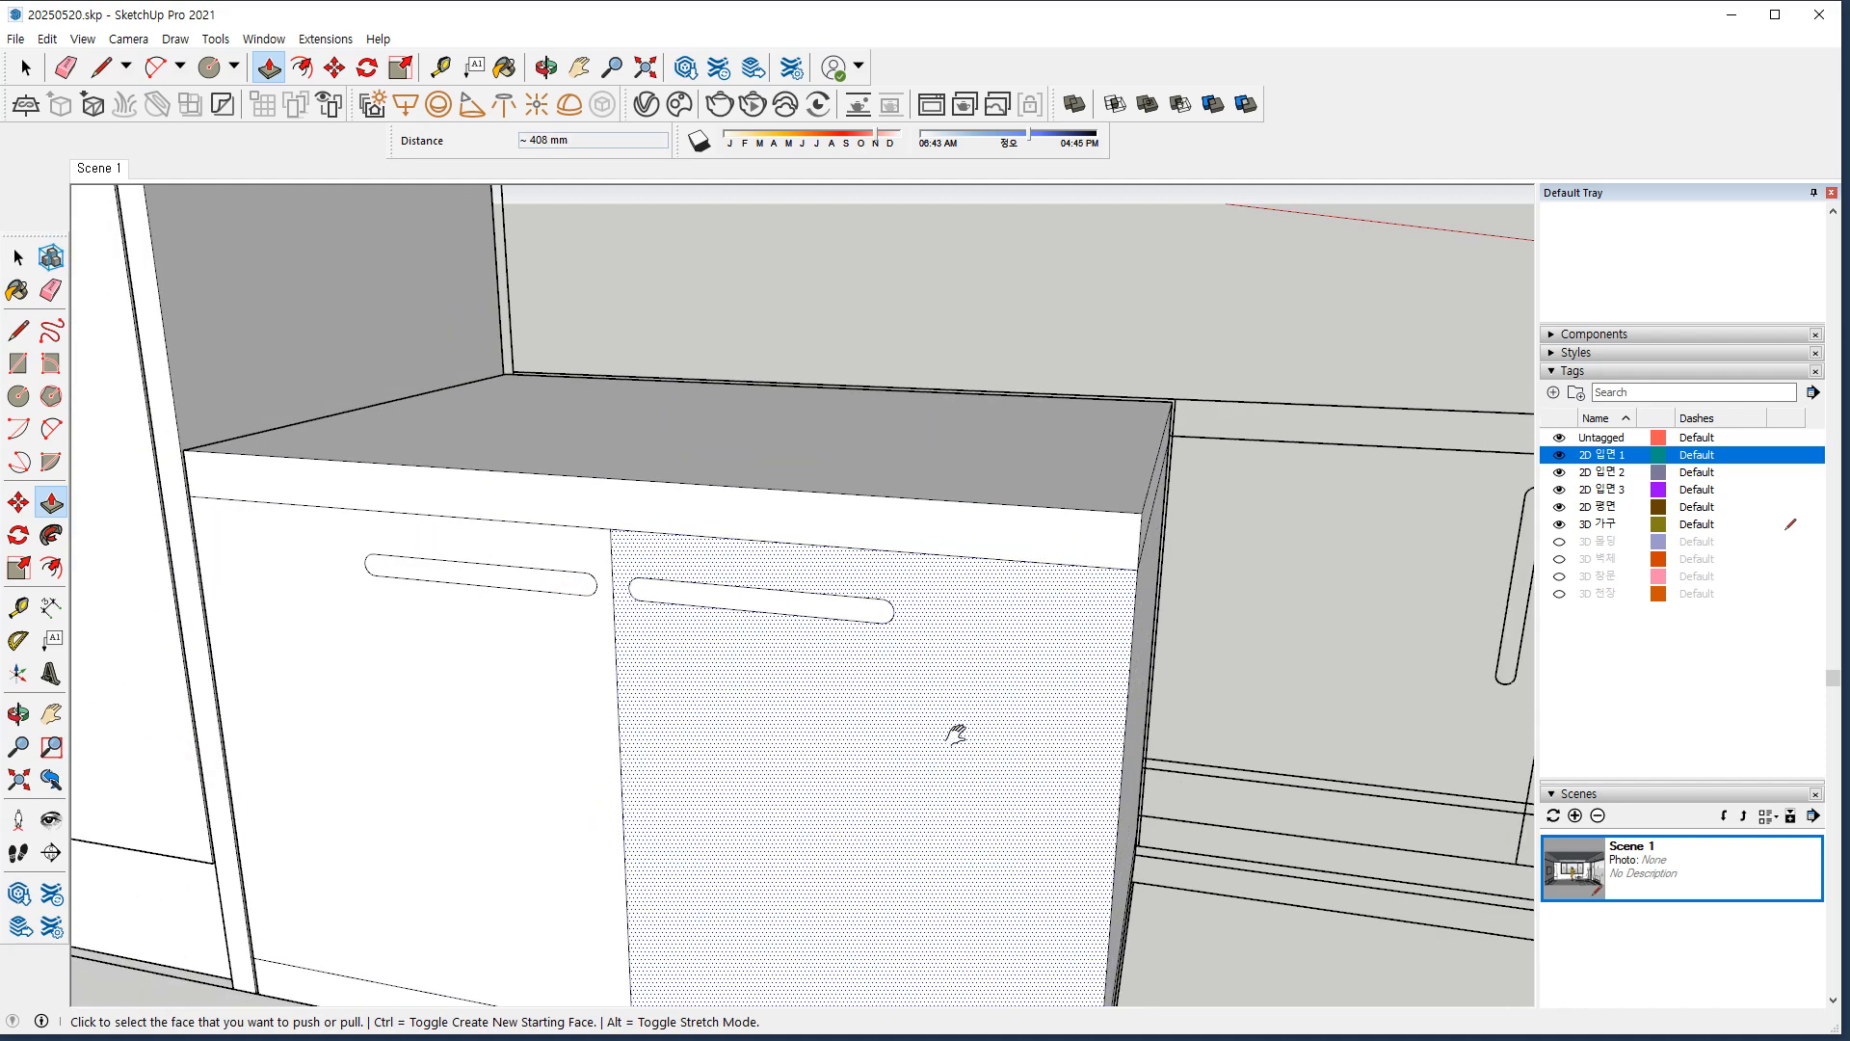
middle_click_drag(925, 764, 1055, 677, "shift")
left_click(578, 490)
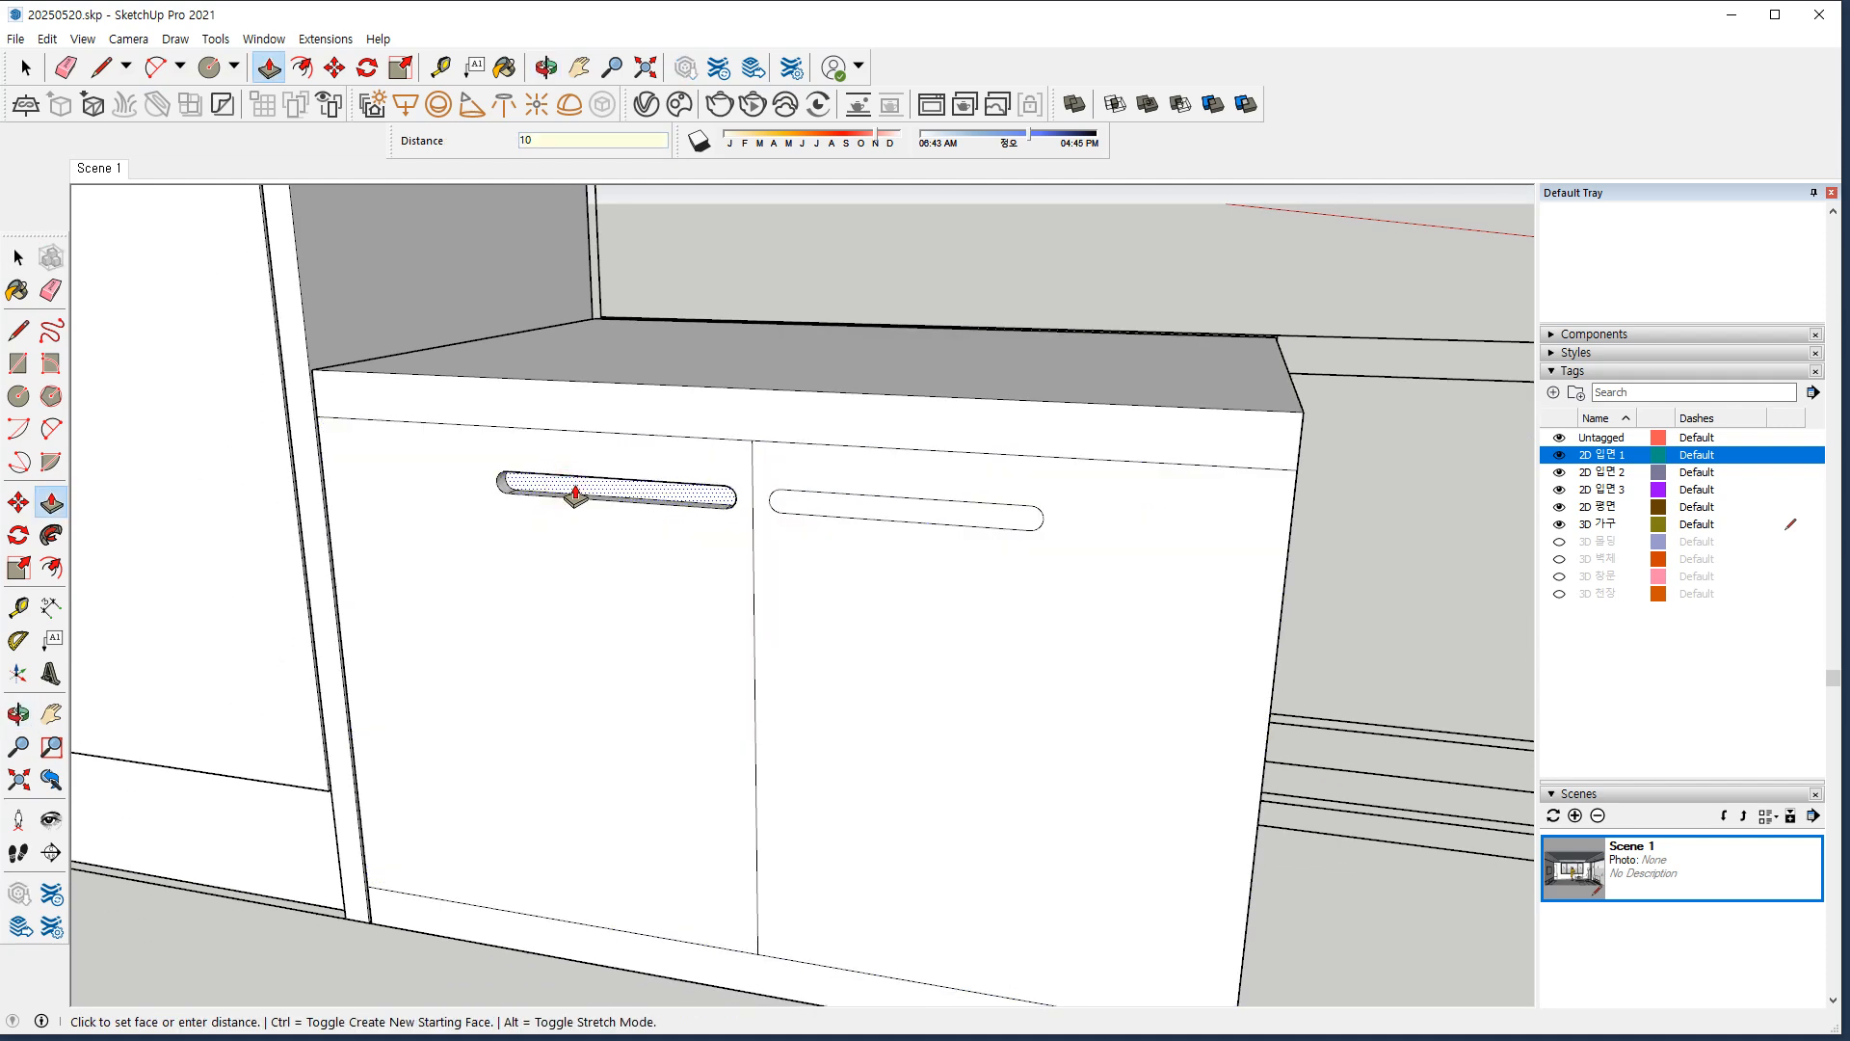
type("10")
key("Return")
left_click(872, 520)
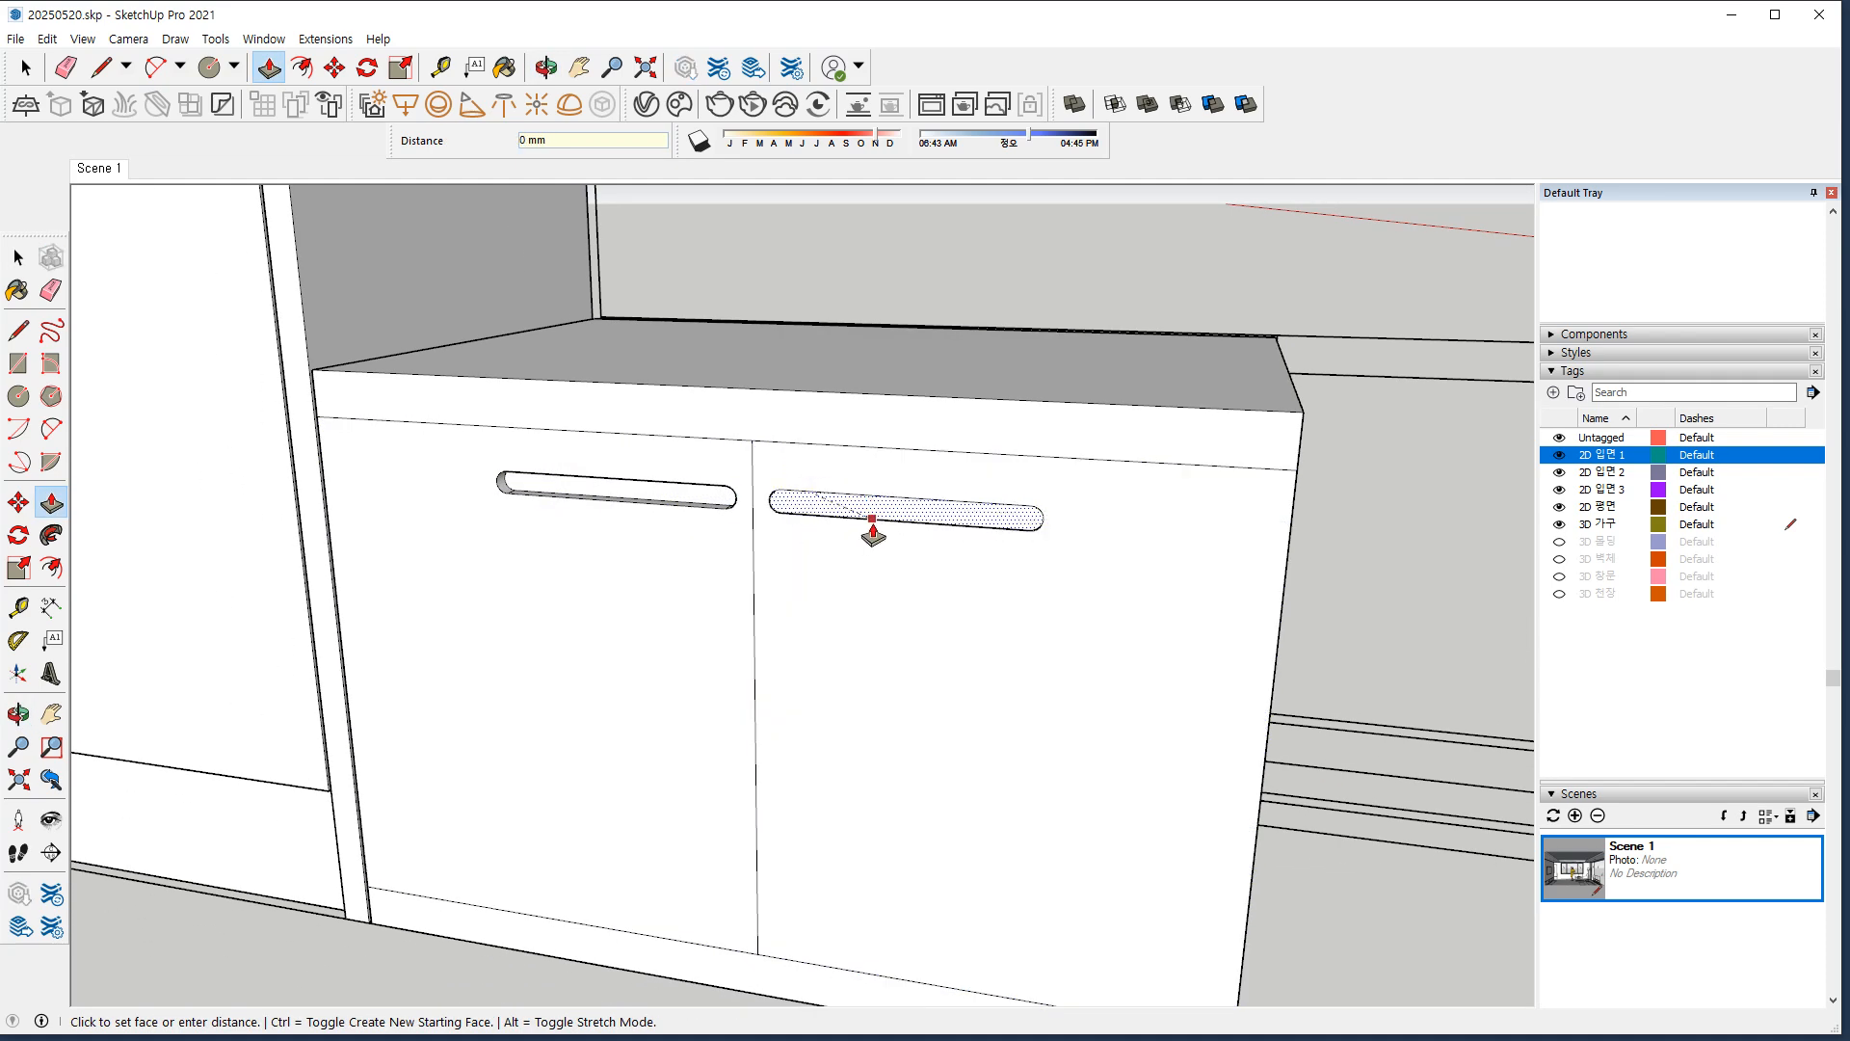
type("1")
key("Return")
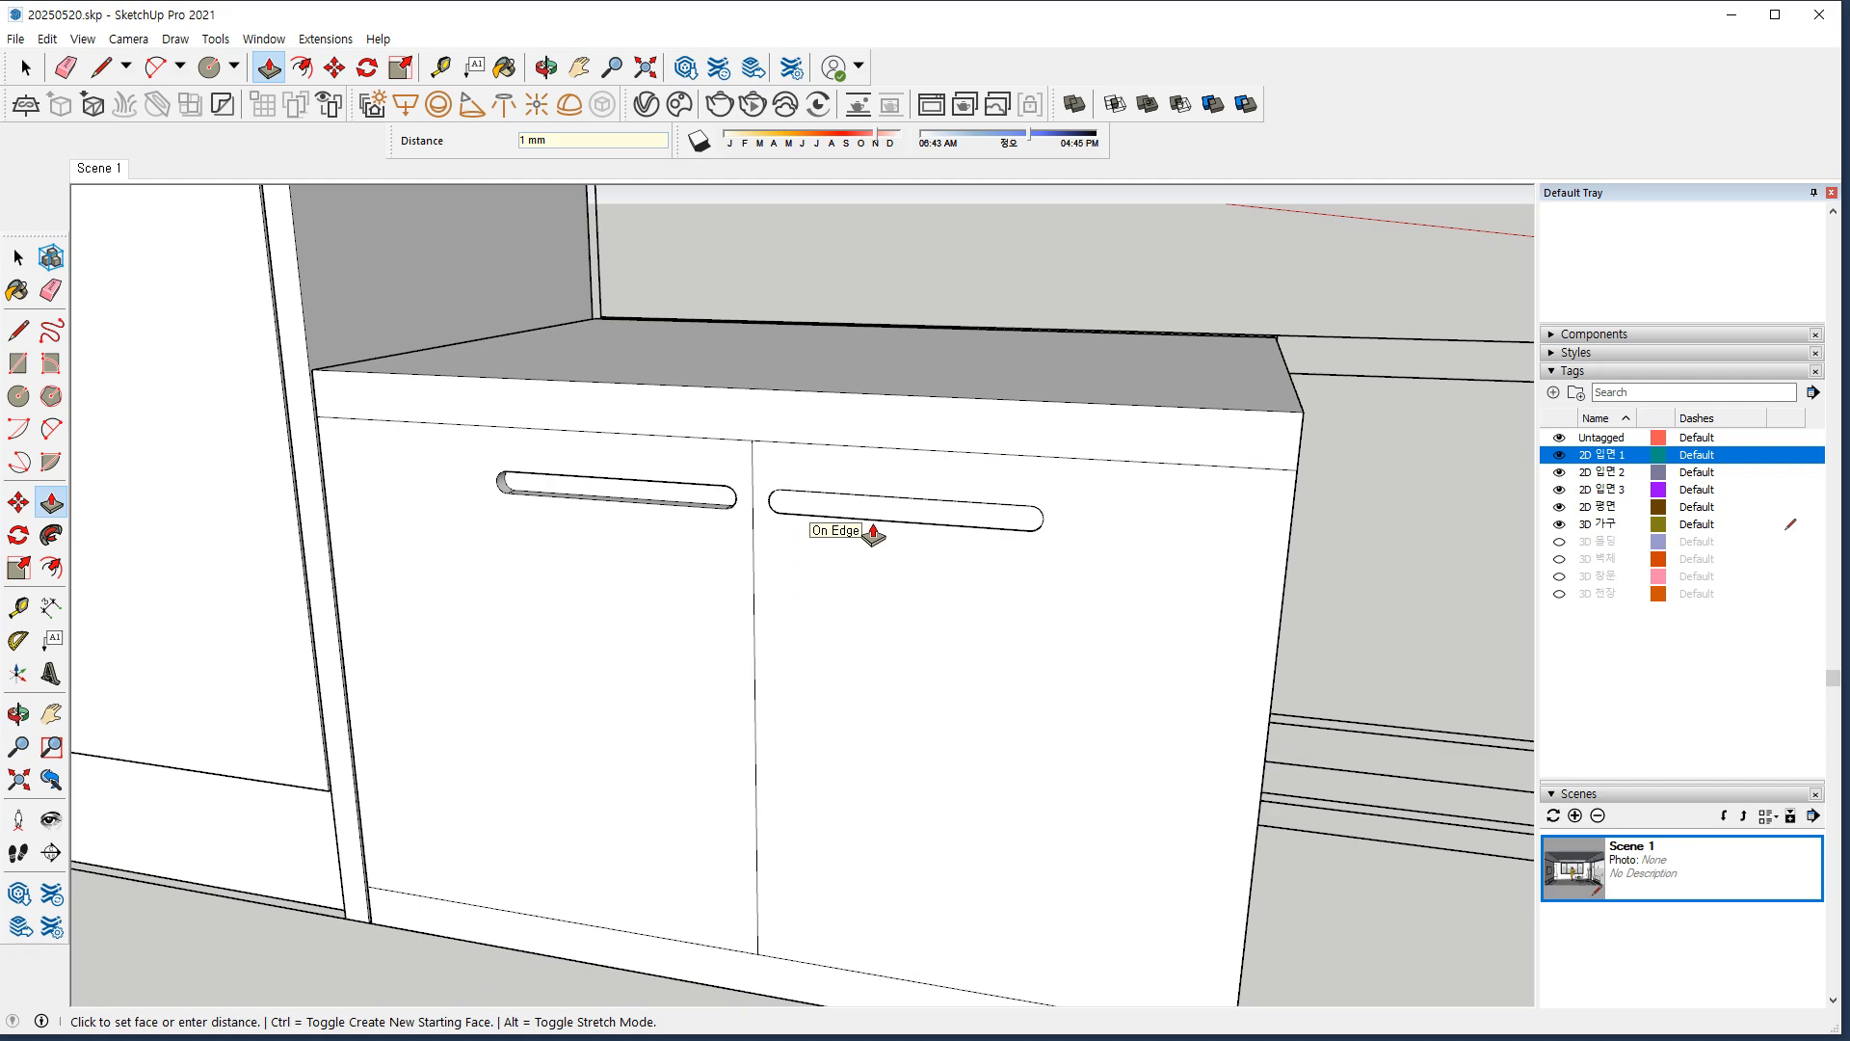
Push/Pull the right door's handle slot 9 mm further inward and the base strip 10 mm inward.
left_click(837, 514)
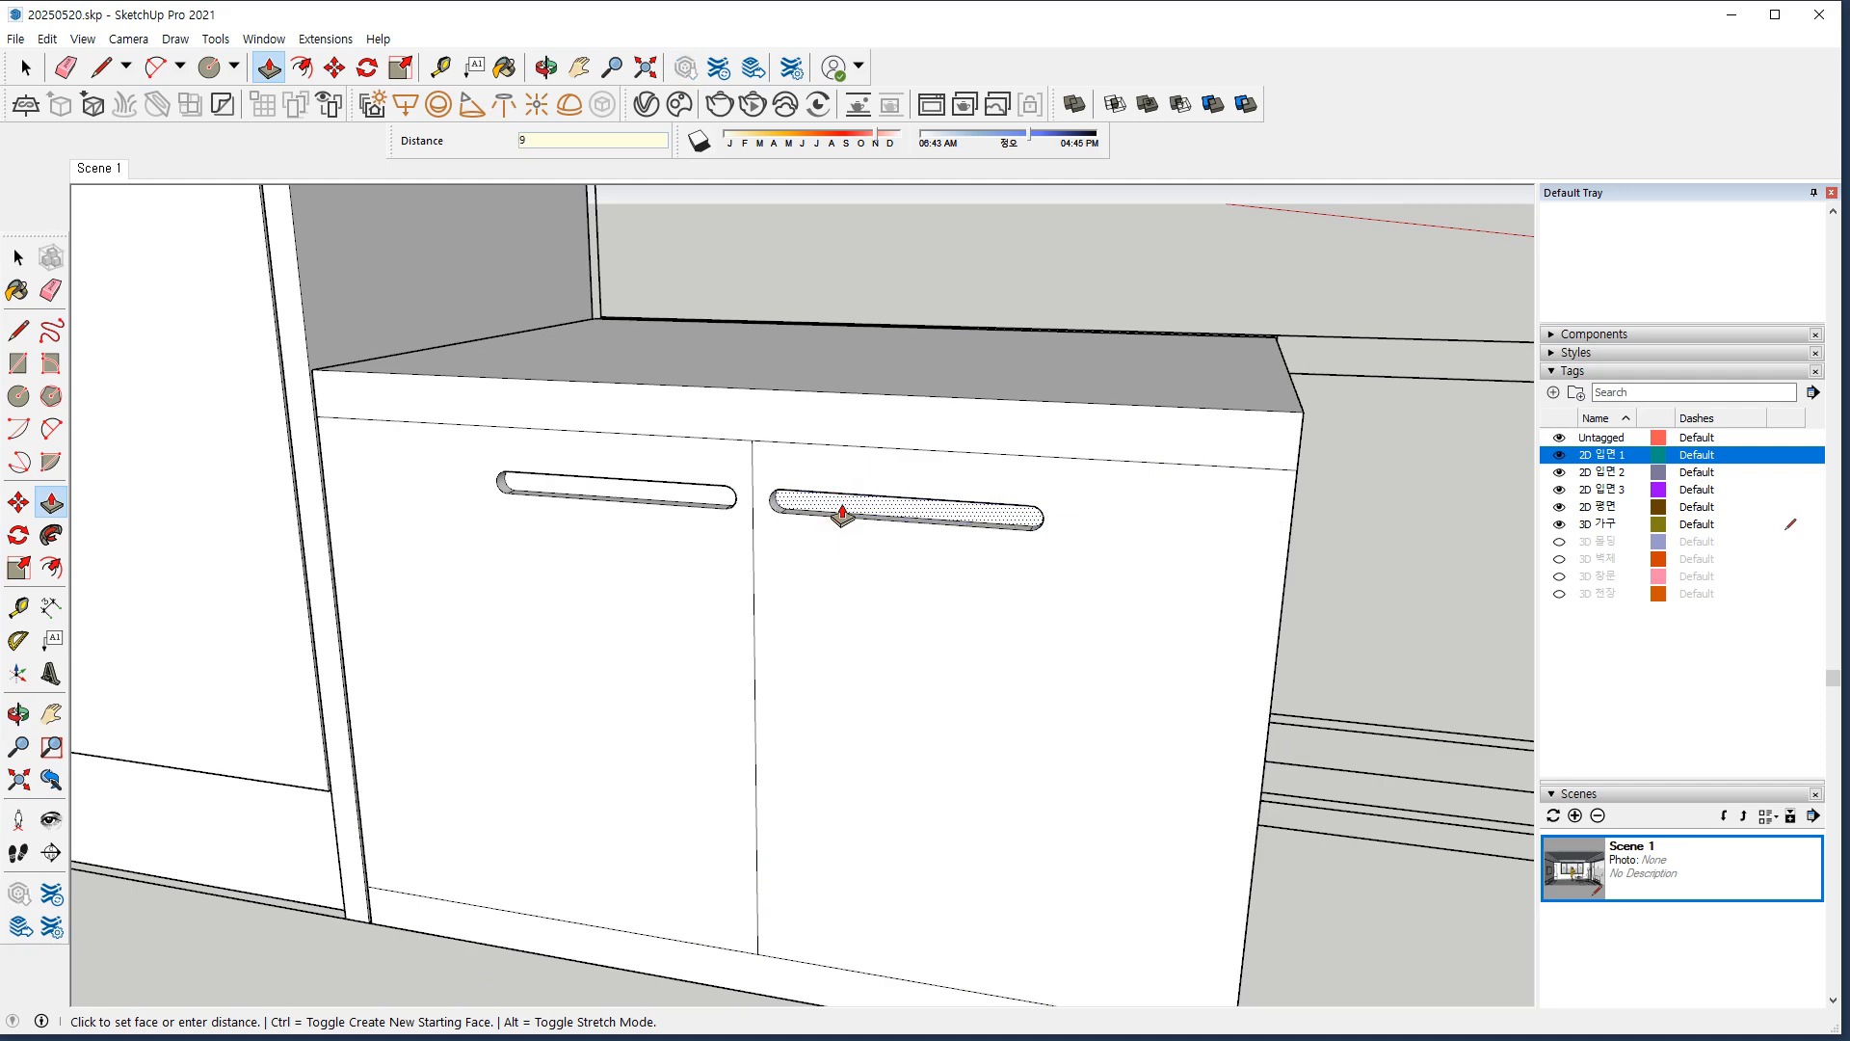
key("Return")
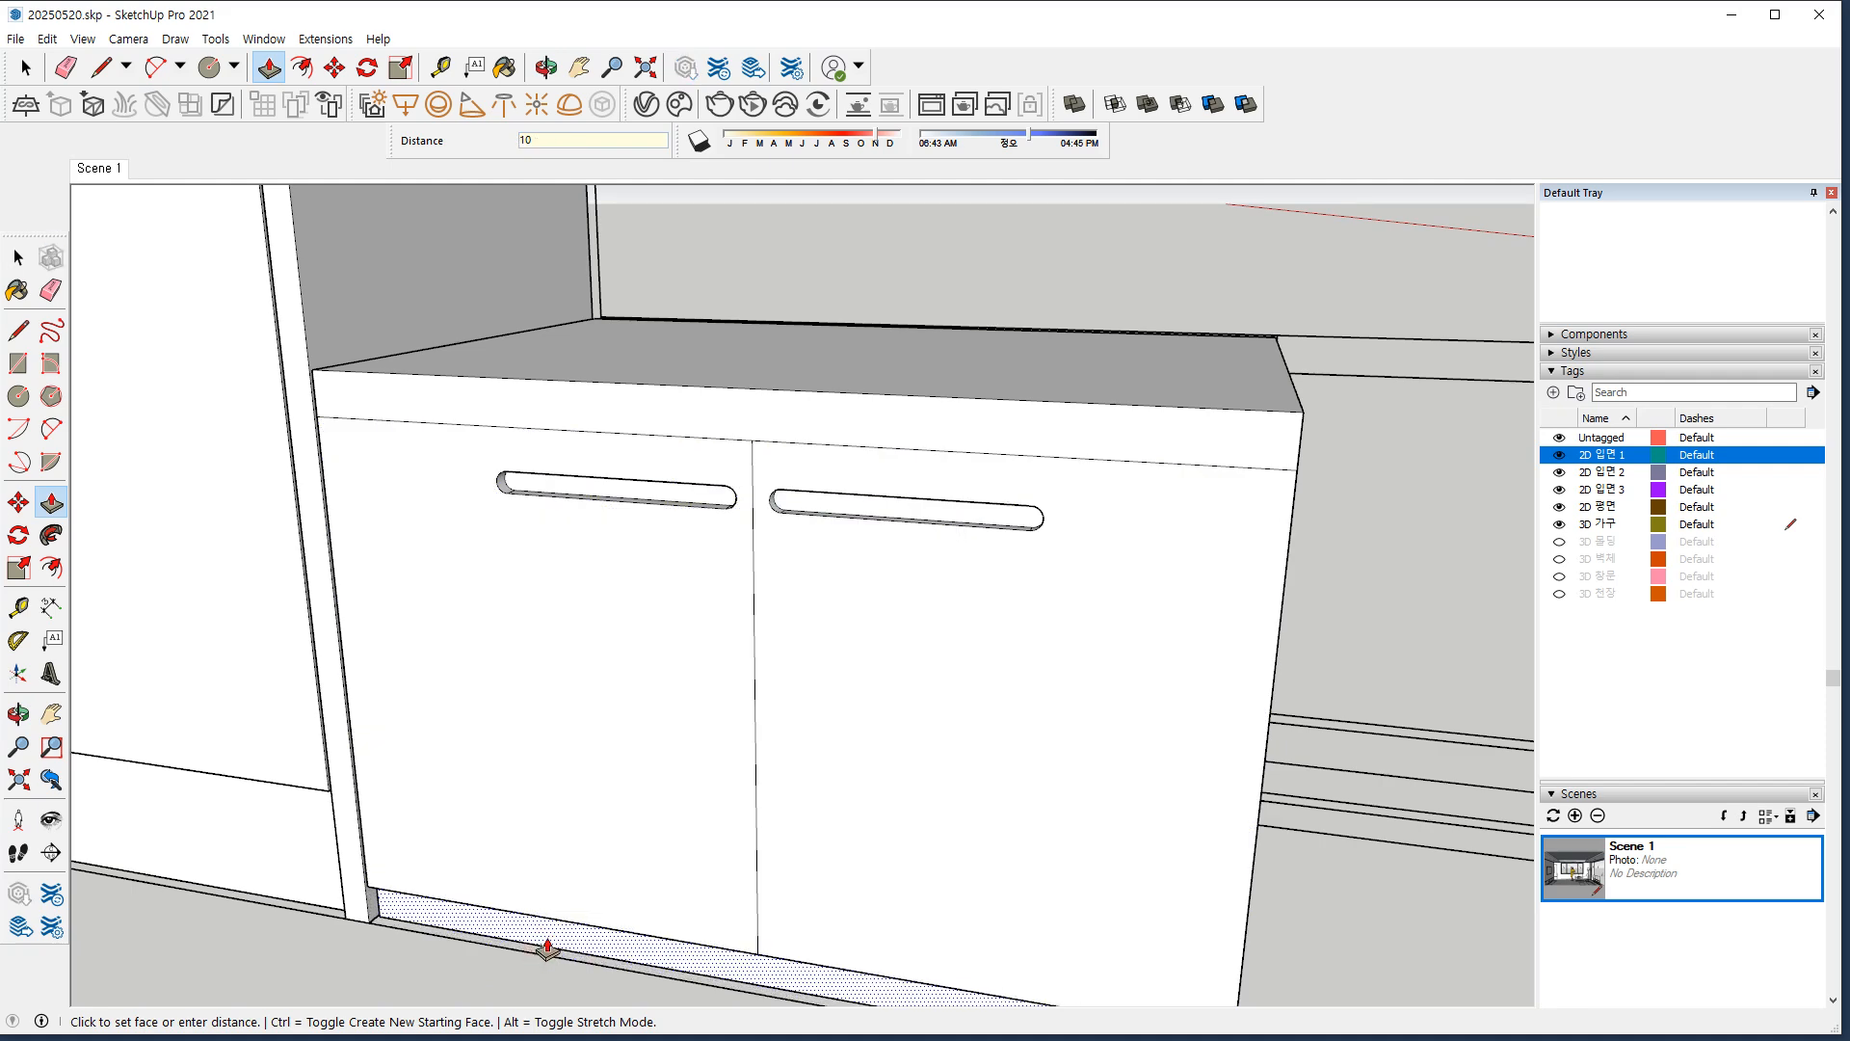
Offset the left door's outer outline 2 mm inward, leaving out the handle slot.
middle_click_drag(611, 710, 916, 706)
key("space")
left_click(694, 698)
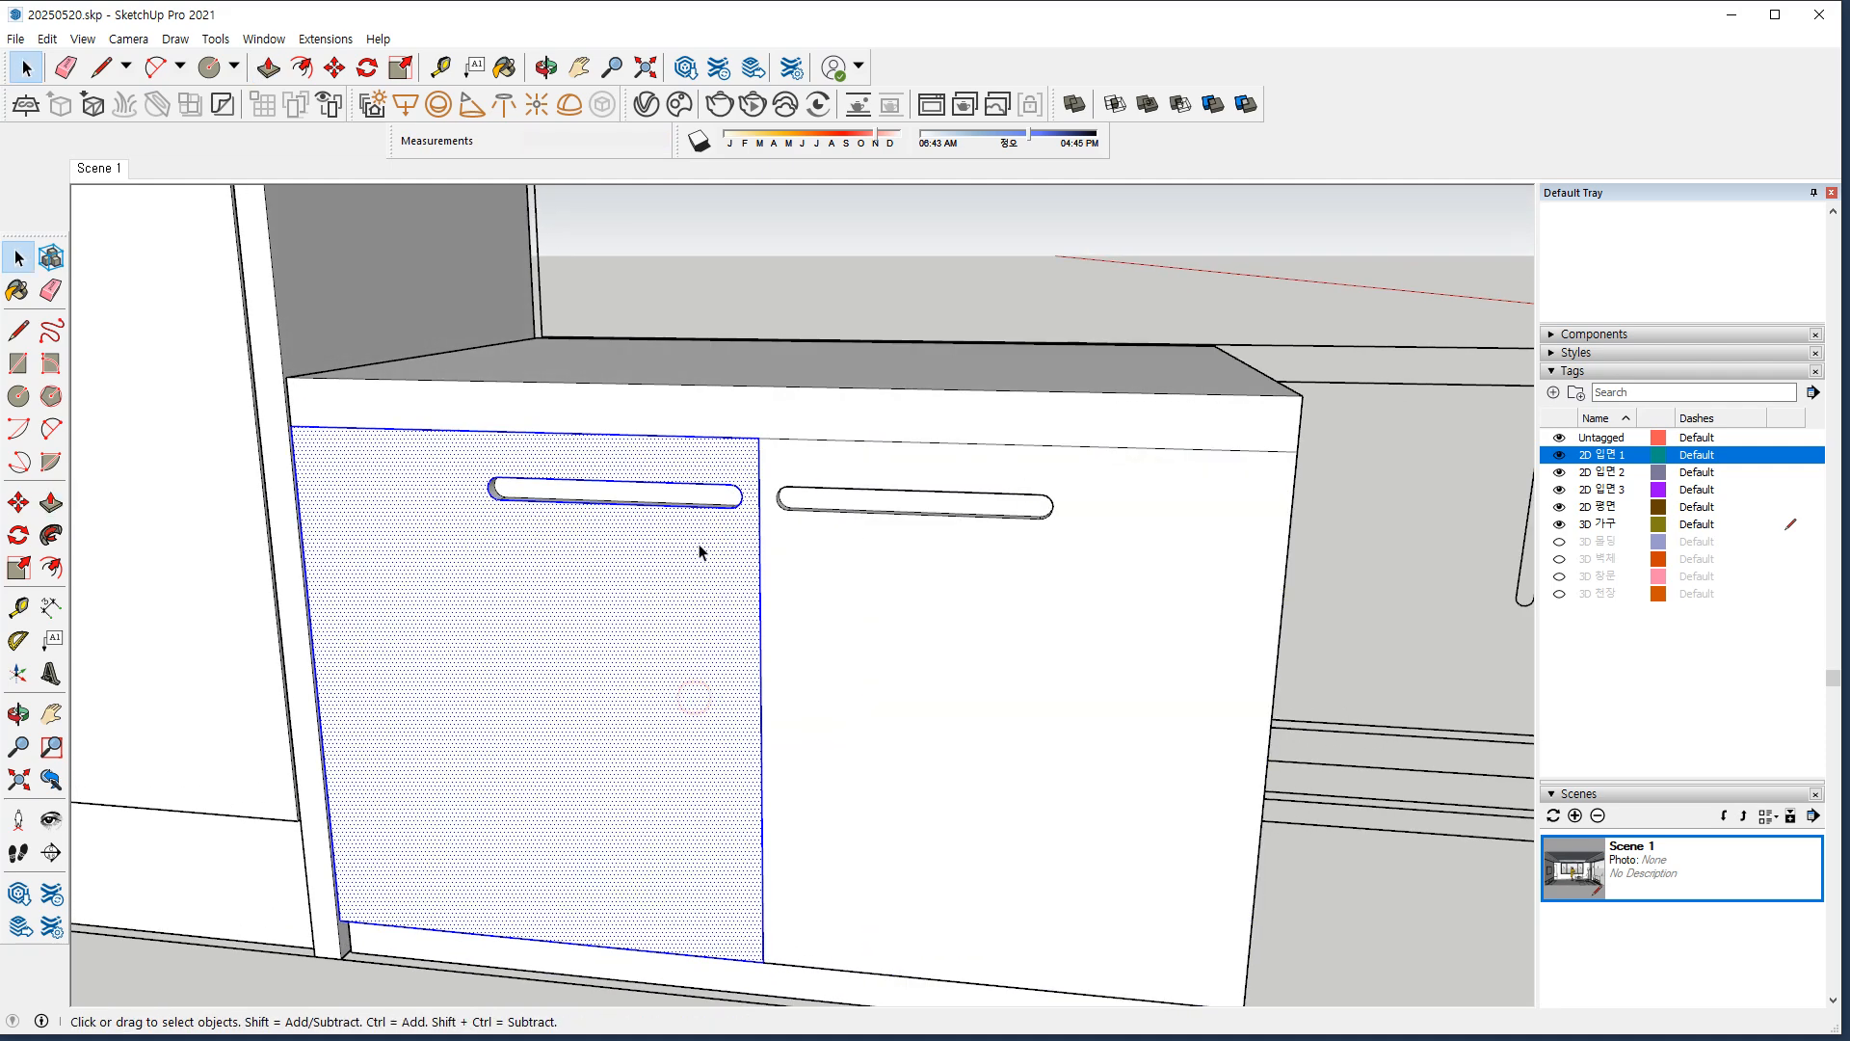
left_click(604, 522, "shift")
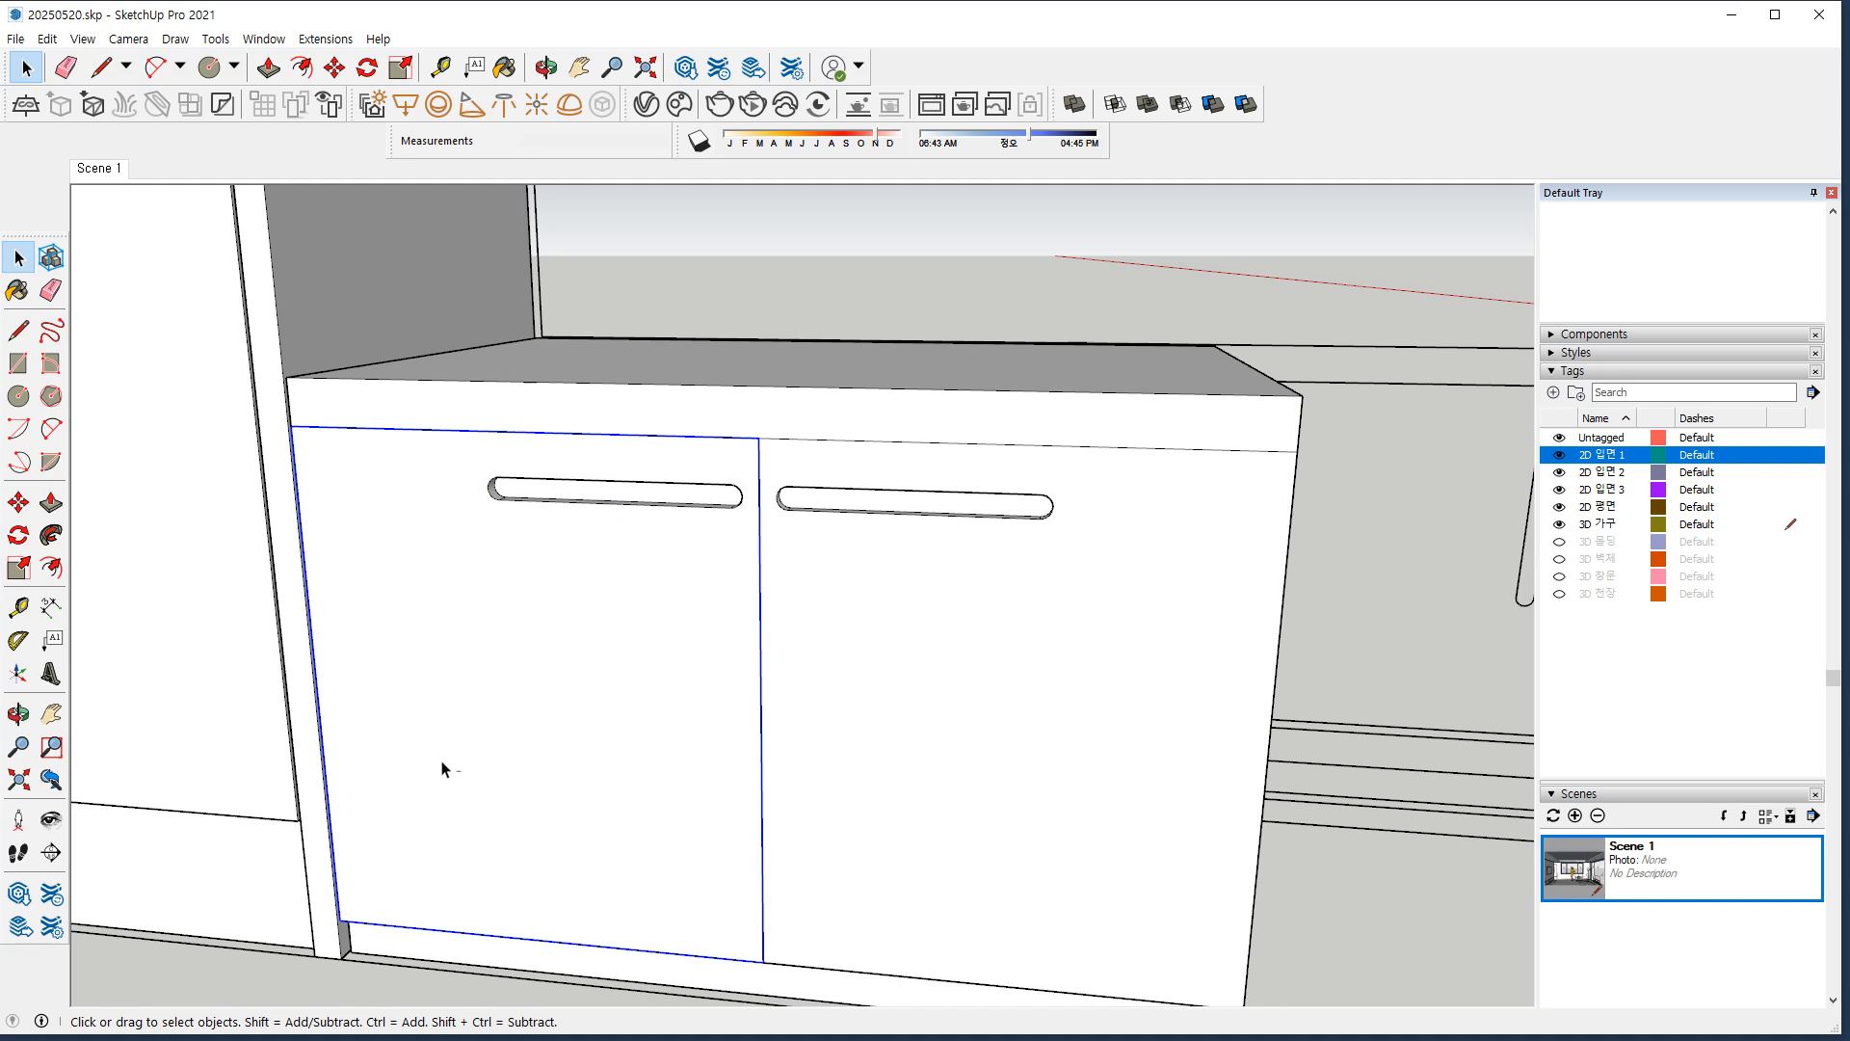
key("f")
left_click(760, 601)
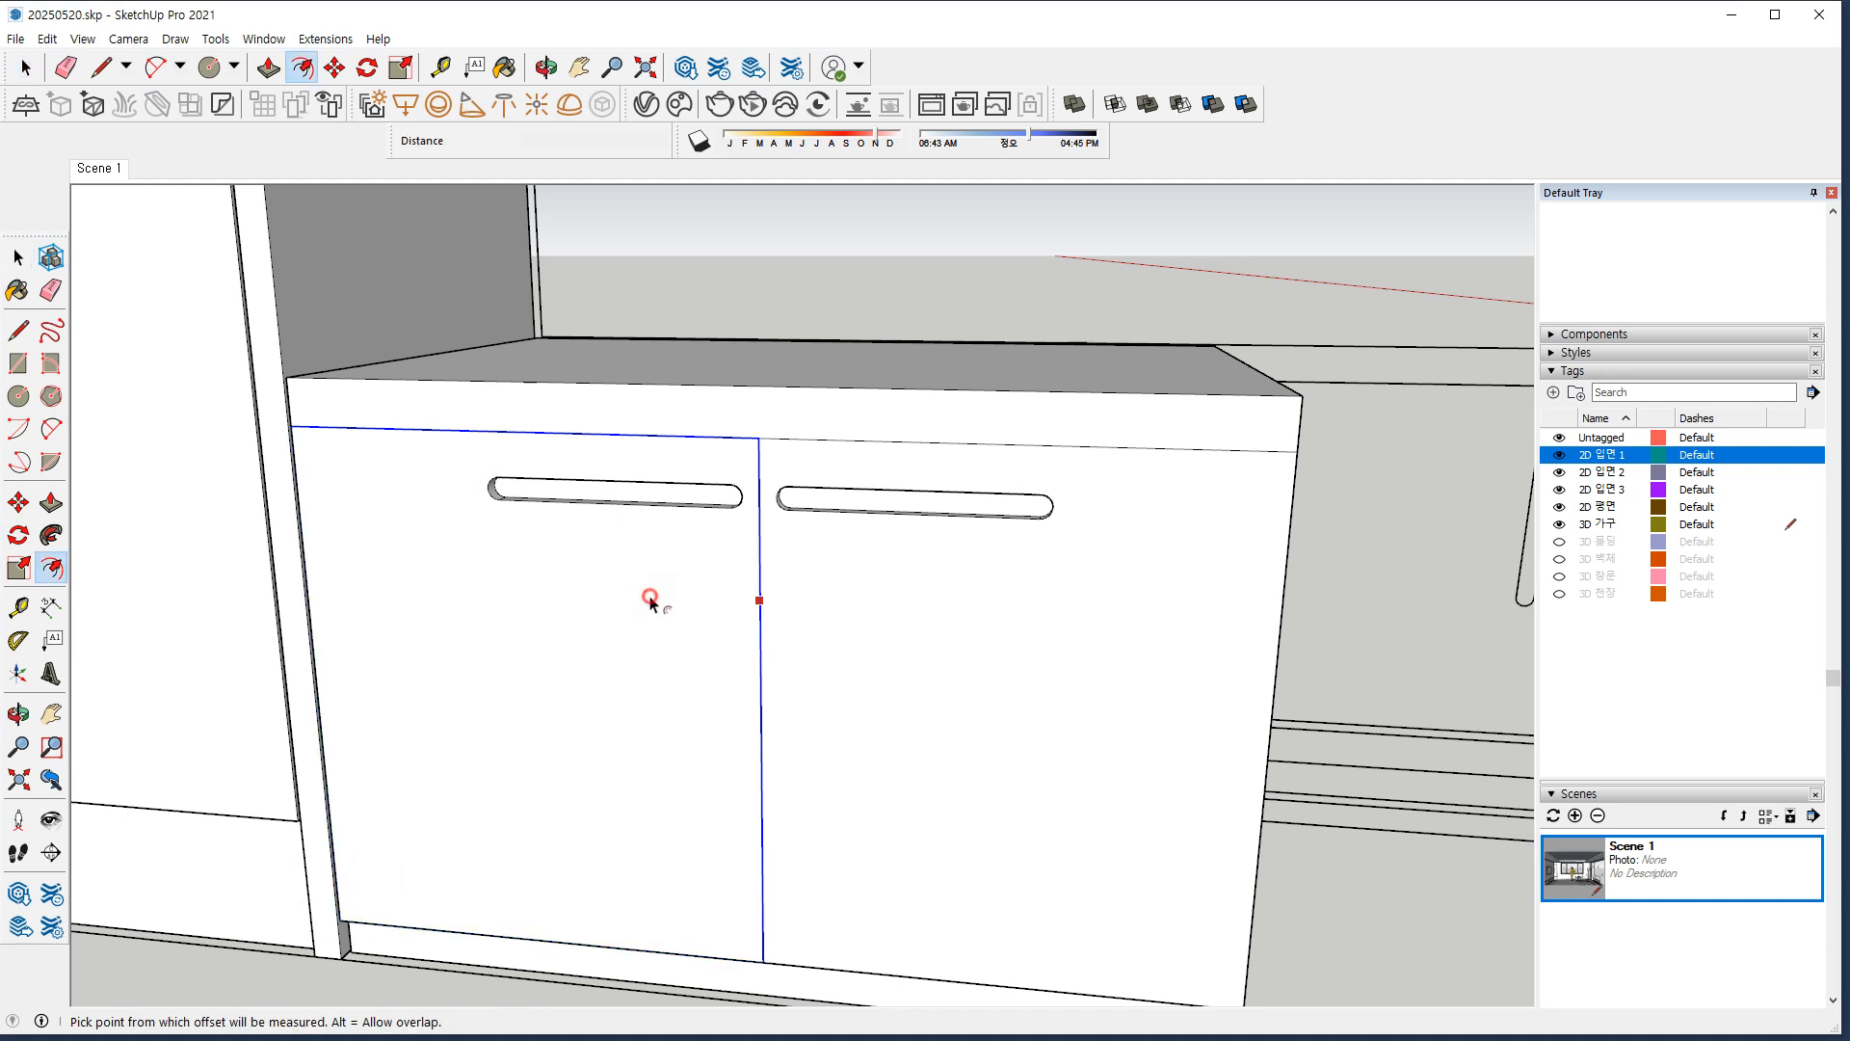
type("2")
key("Return")
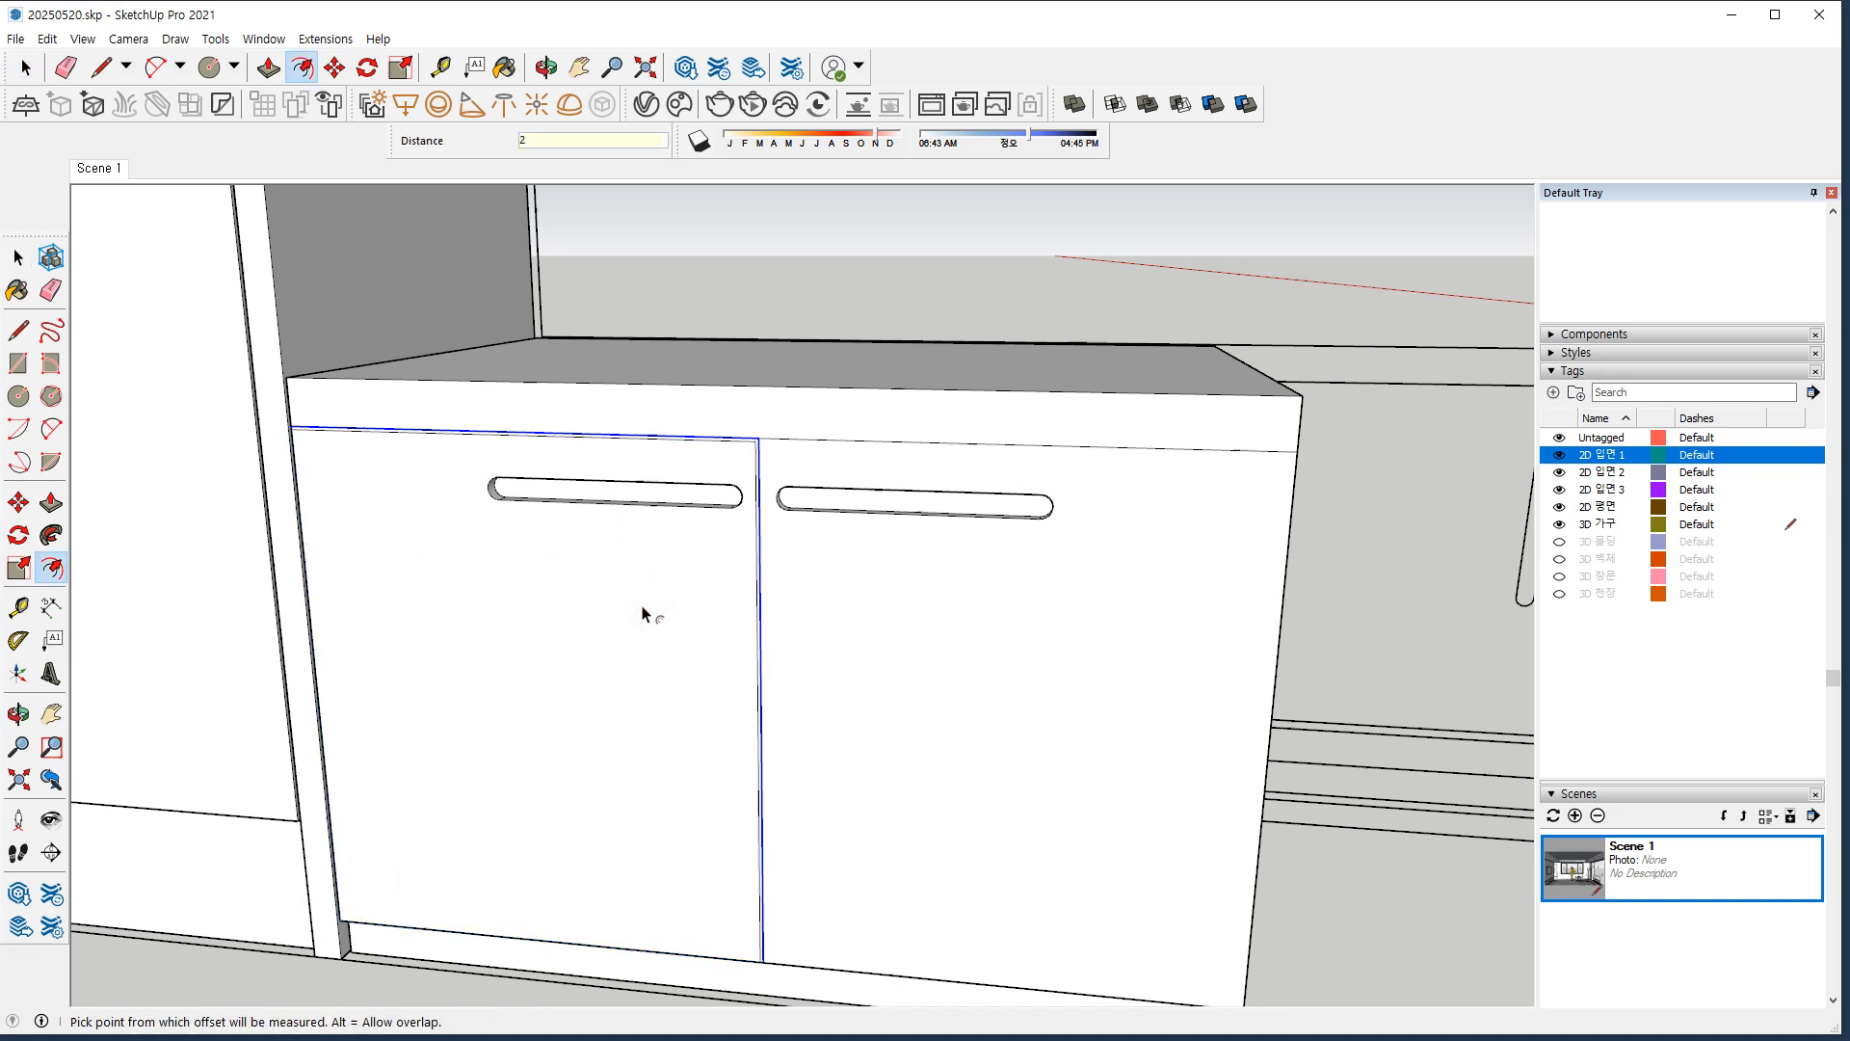
Offset the right door's outer outline 2 mm inward, excluding the handle slot.
key("space")
double_click(993, 606)
left_click(833, 537, "ctrl+shift")
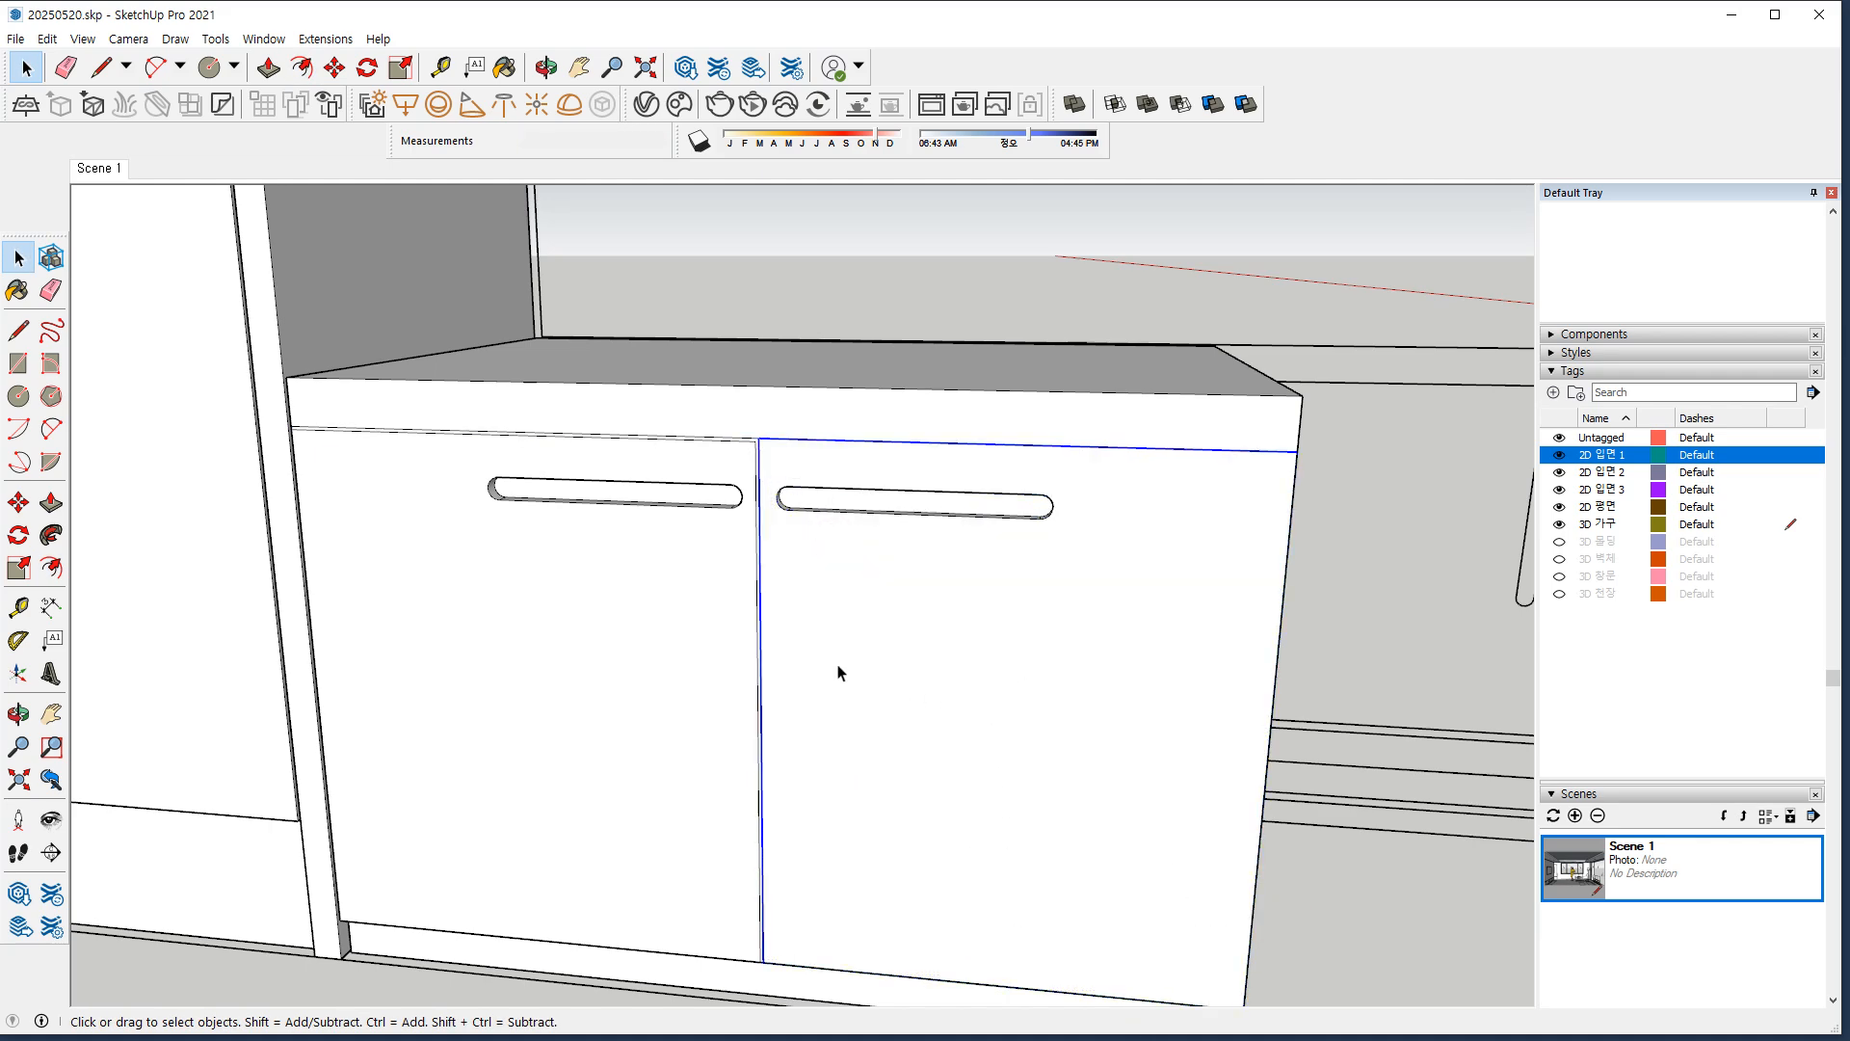
key("f")
left_click(759, 563)
key("Return")
Erase the leftover dividing edge between the doors and Push/Pull the door gap 10 mm inward.
scroll(690, 303, "up", 4)
key("e")
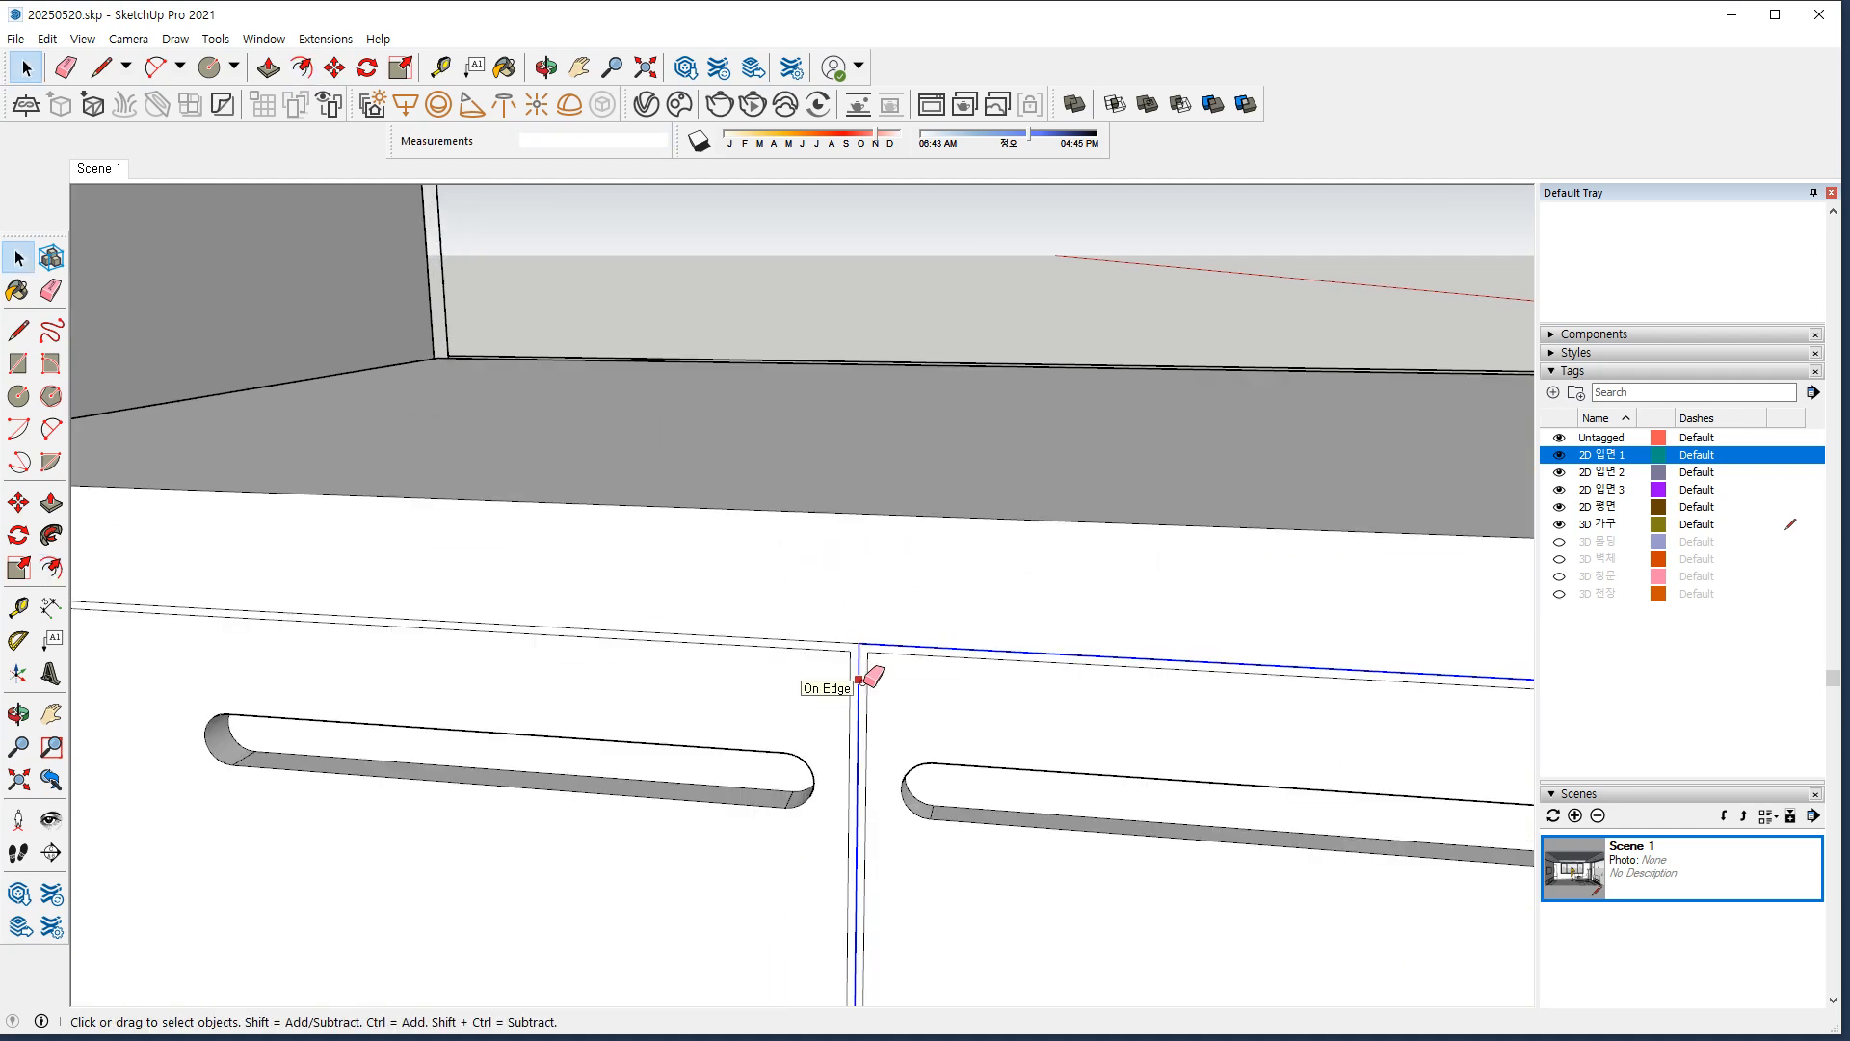
key("p")
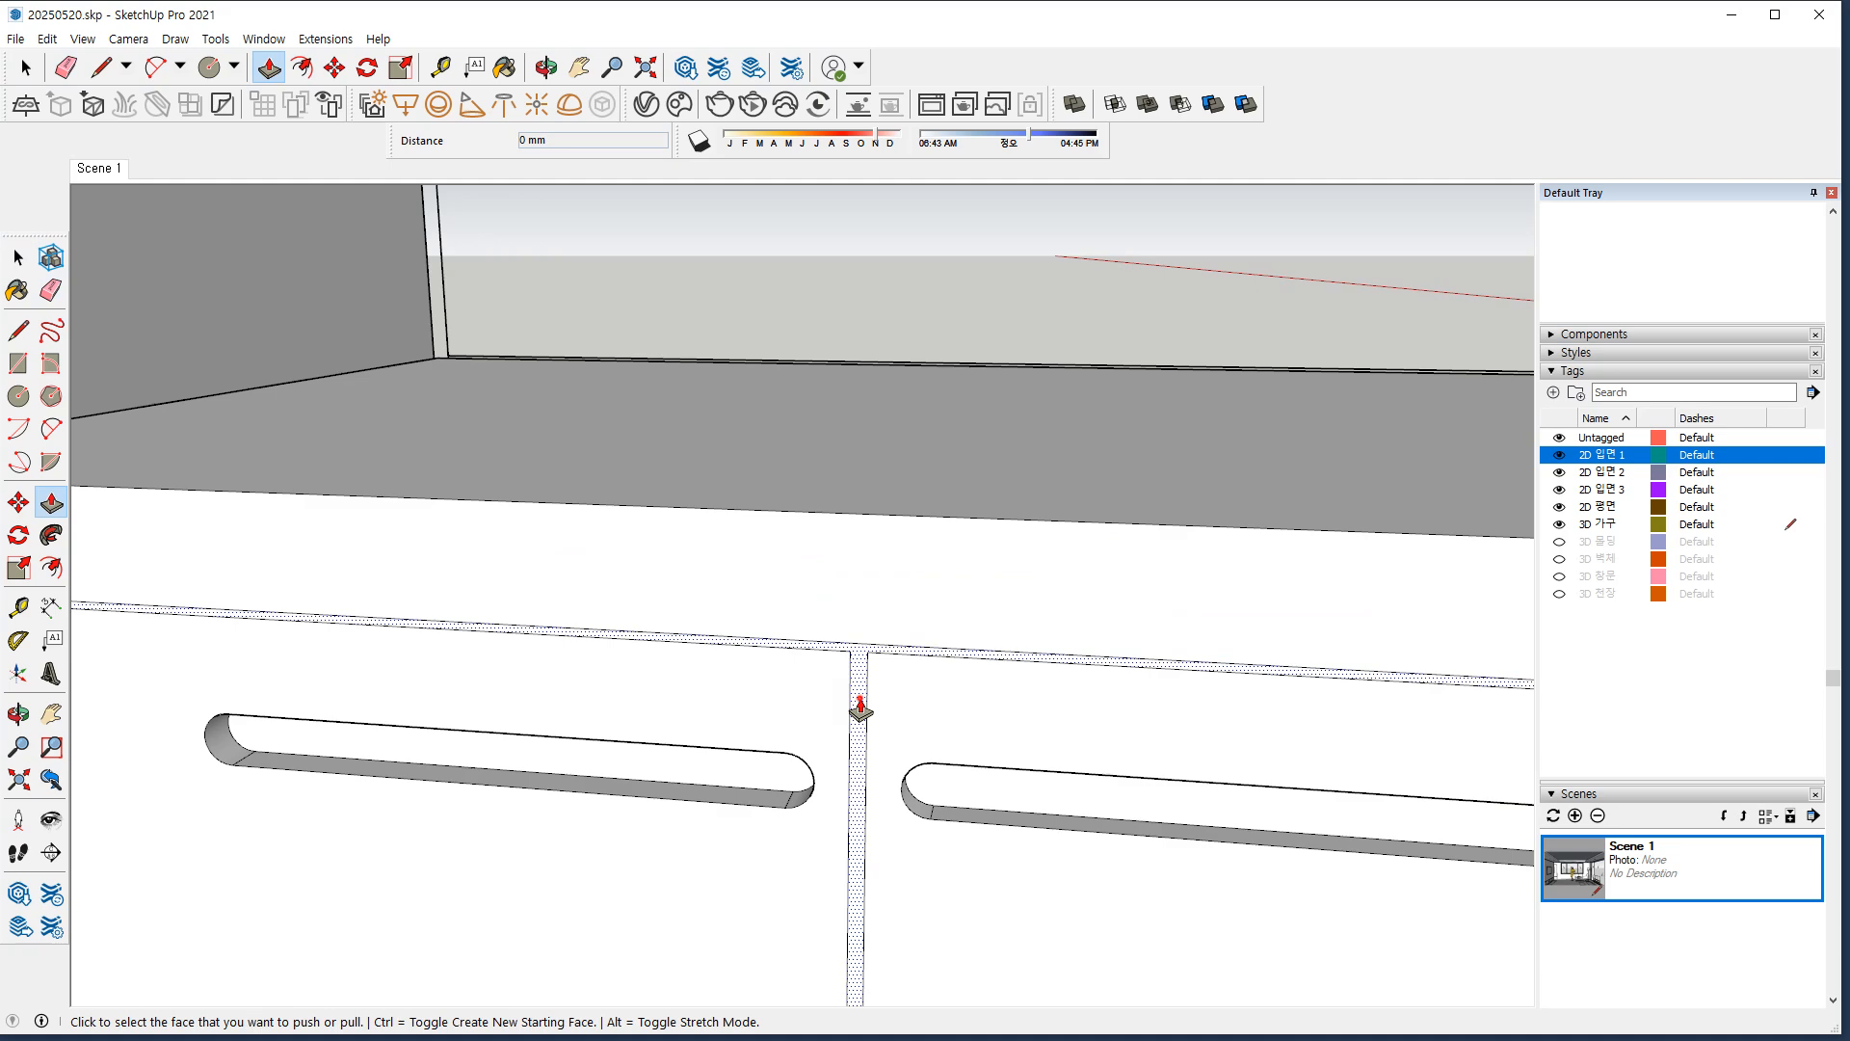
left_click(860, 702)
type("20")
key("Return")
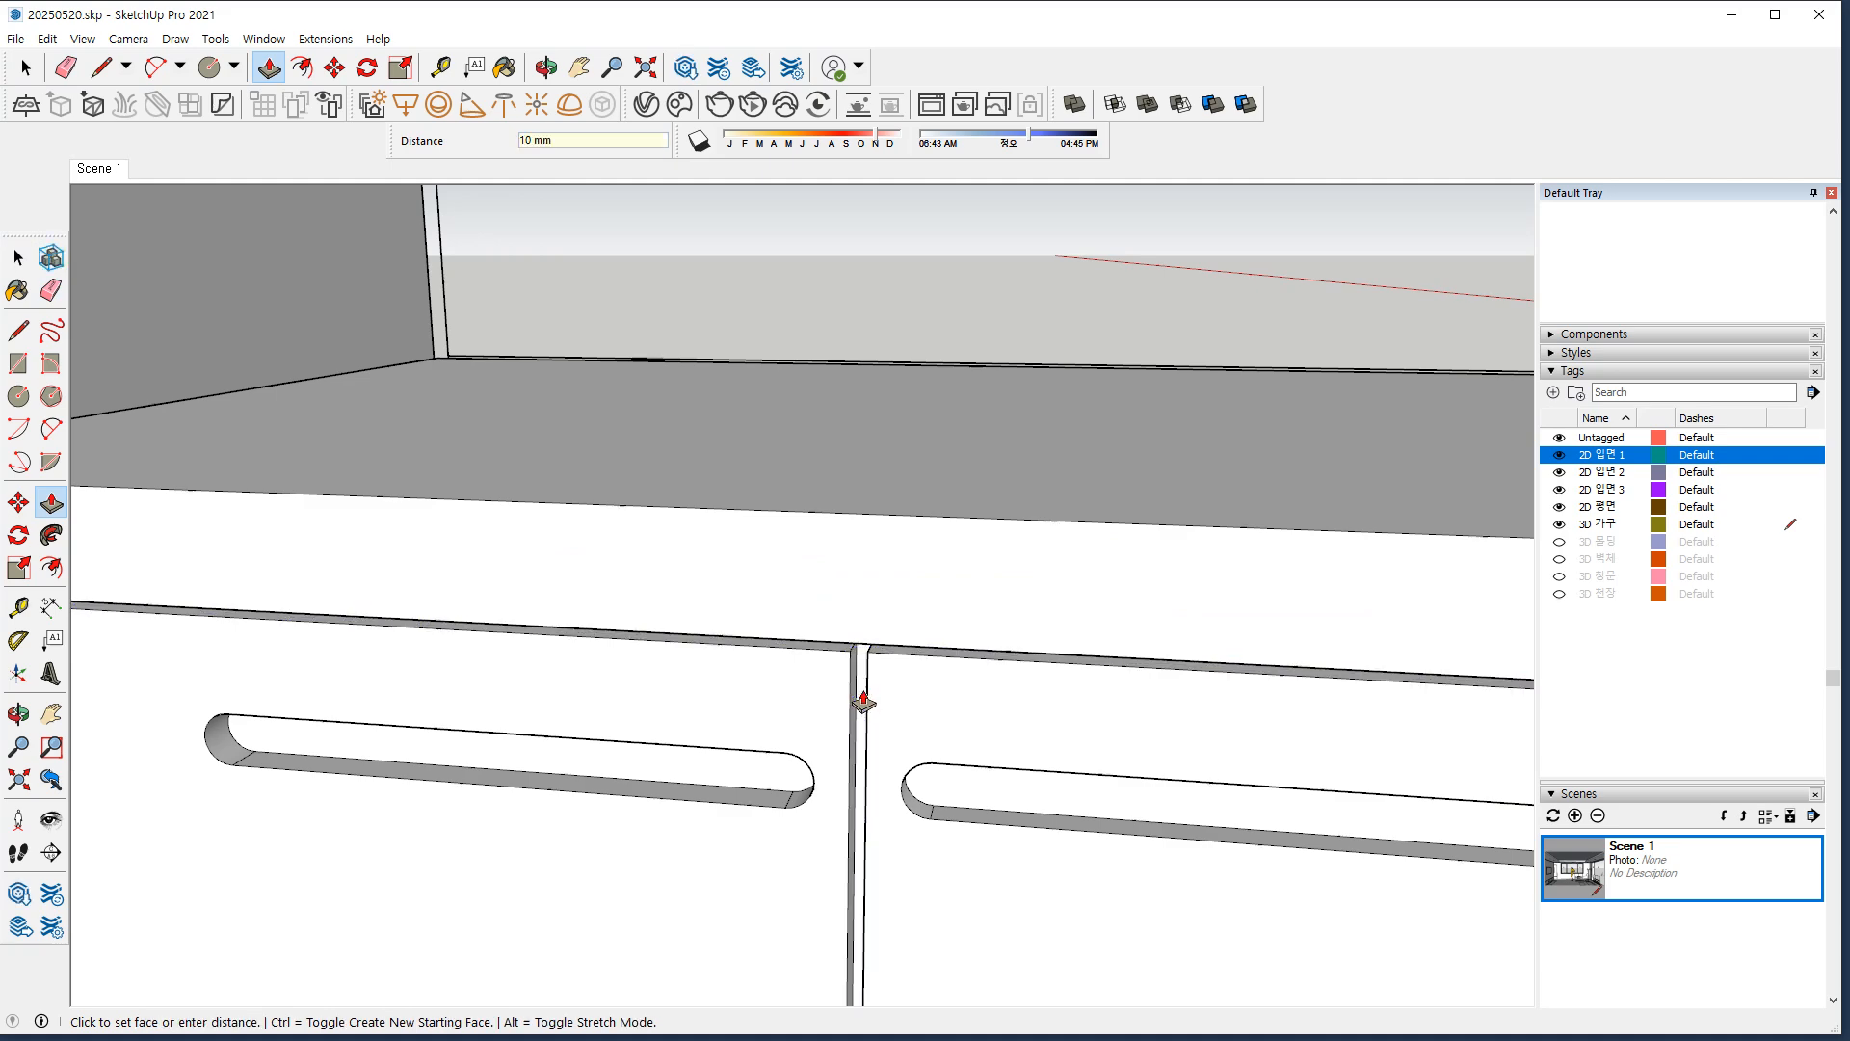
Select all connected geometry of the finished two-door cabinet section and make it a group.
scroll(839, 690, "down", 8)
middle_click_drag(842, 688, 745, 504, "shift")
key("space")
triple_click(847, 710)
right_click(876, 677)
middle_click_drag(879, 683, 1161, 772)
scroll(957, 693, "up", 5)
middle_click_drag(946, 713, 607, 690)
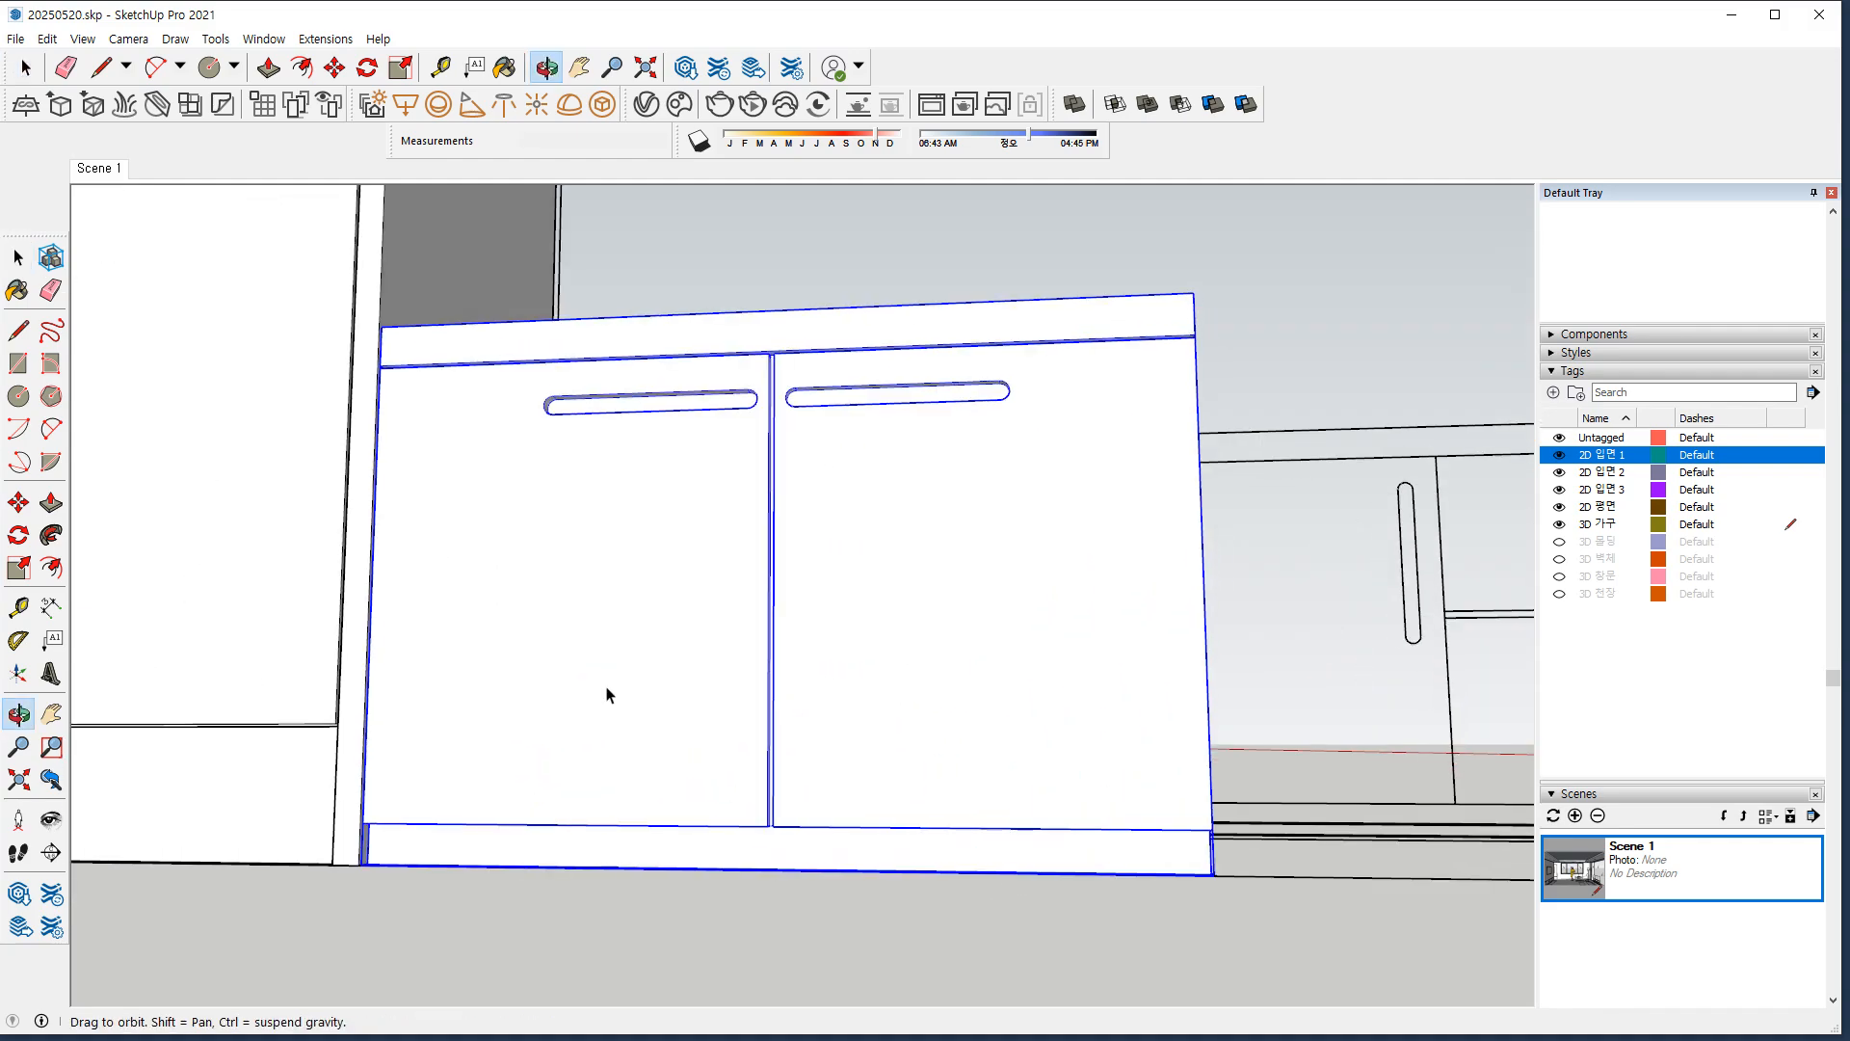
Trace a rectangle over the full front of the neighbouring low cabinet section with the two drawers.
scroll(479, 784, "down", 5)
middle_click_drag(797, 735, 412, 771)
scroll(412, 760, "up", 4)
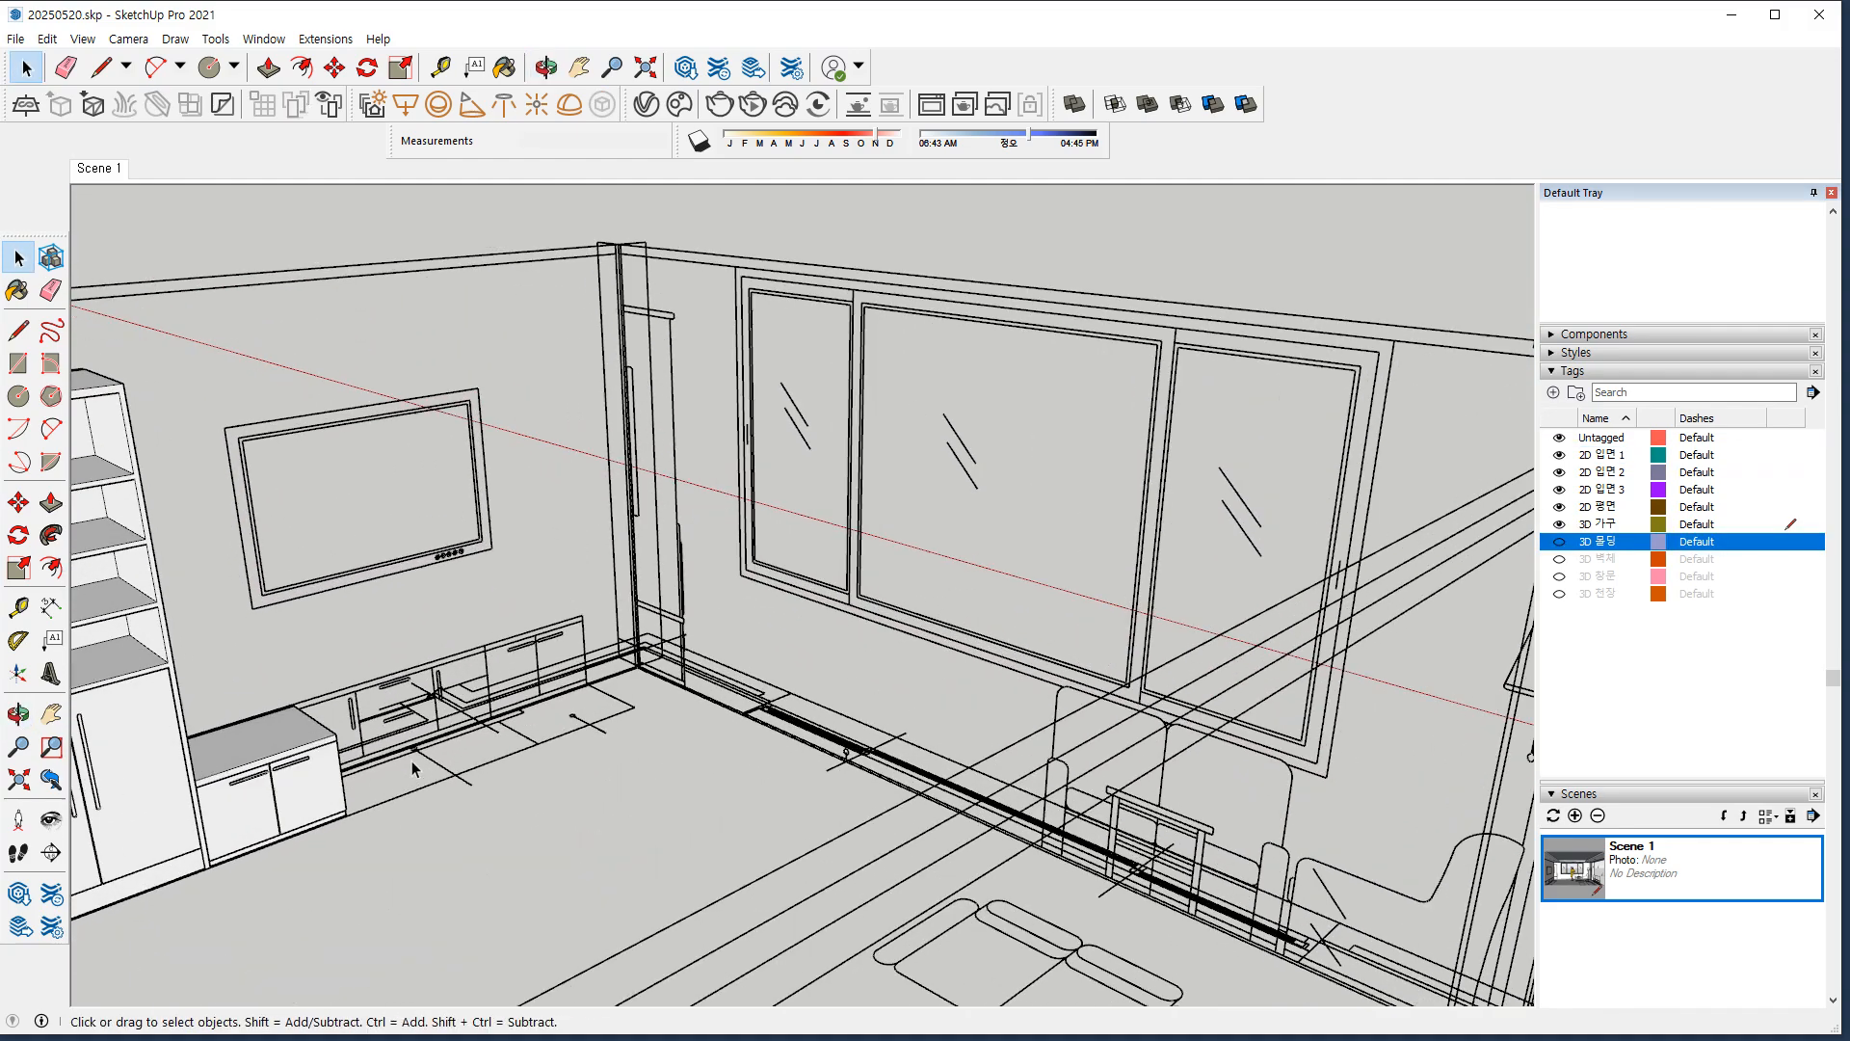
middle_click_drag(760, 714, 882, 686)
scroll(362, 665, "up", 4)
scroll(363, 665, "up", 3)
key("r")
left_click(267, 808)
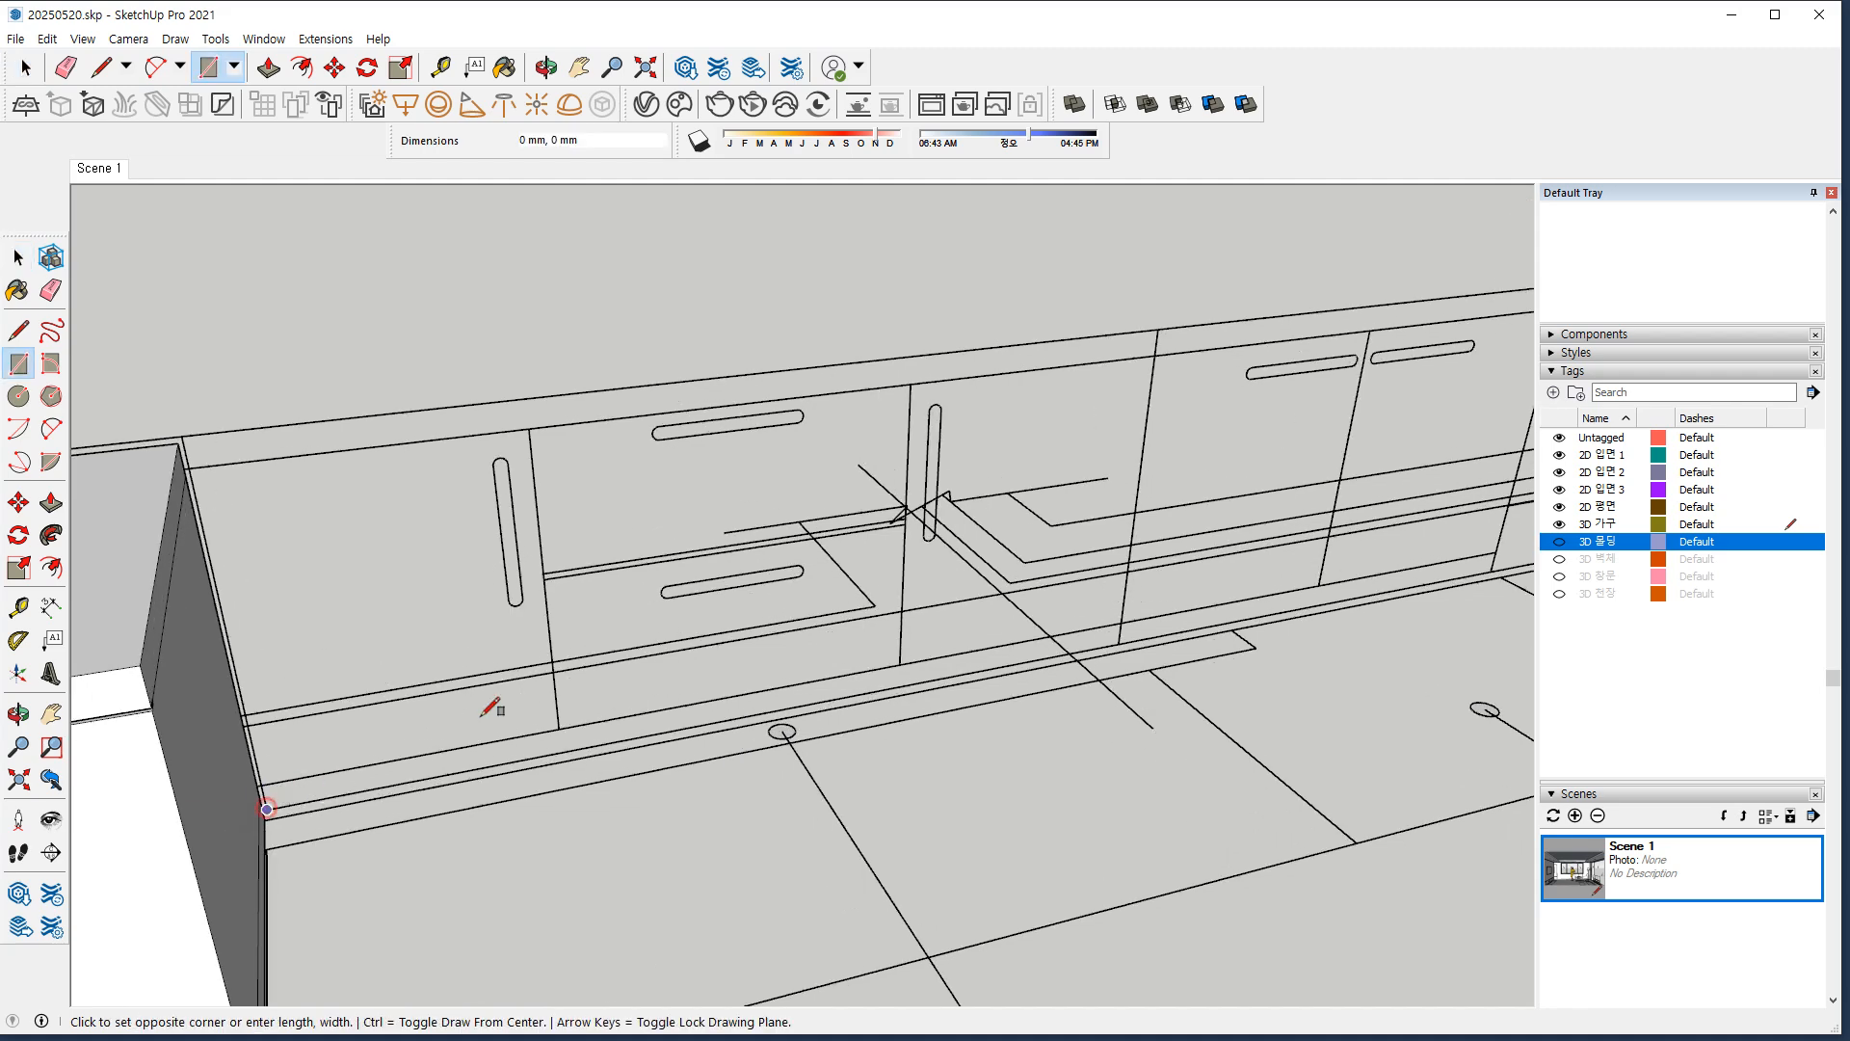
left_click(1156, 330)
Draw 1000 × 30 mm rectangles for the top panel and the base strip of the new front.
left_click(189, 467)
left_click(1159, 327)
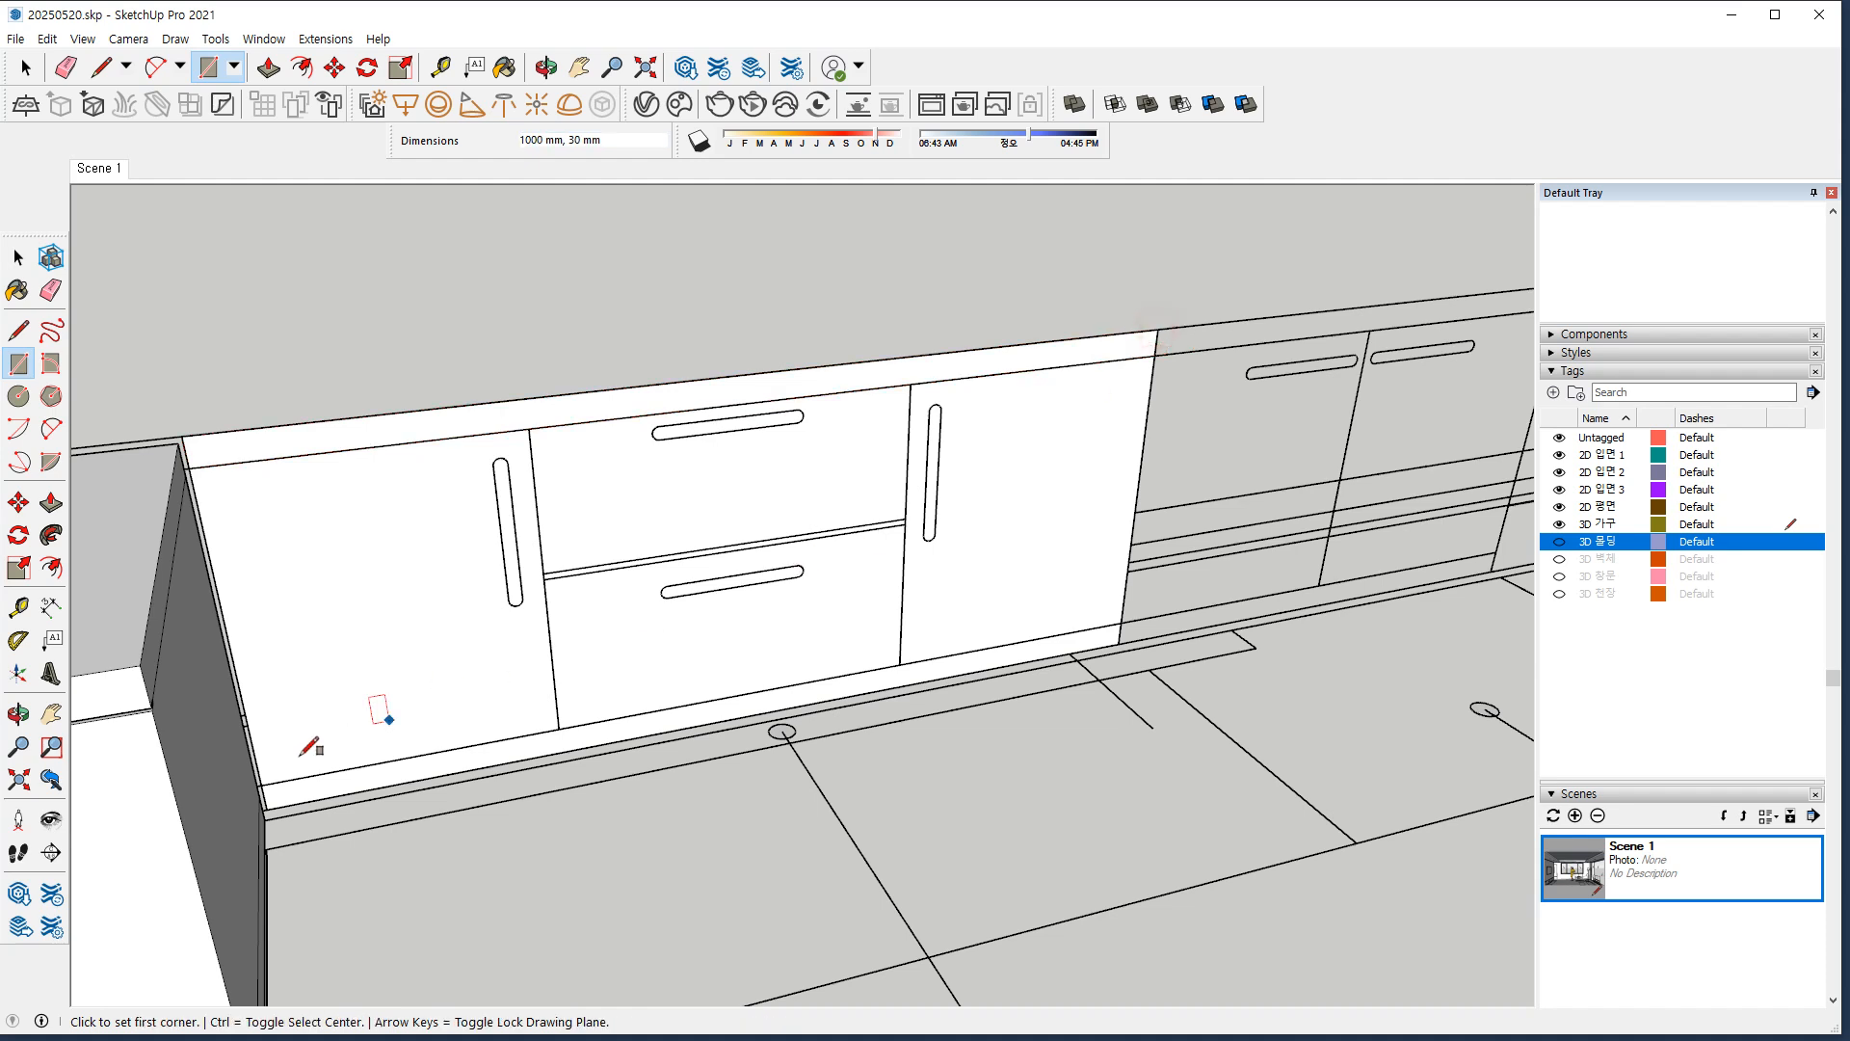
left_click(261, 784)
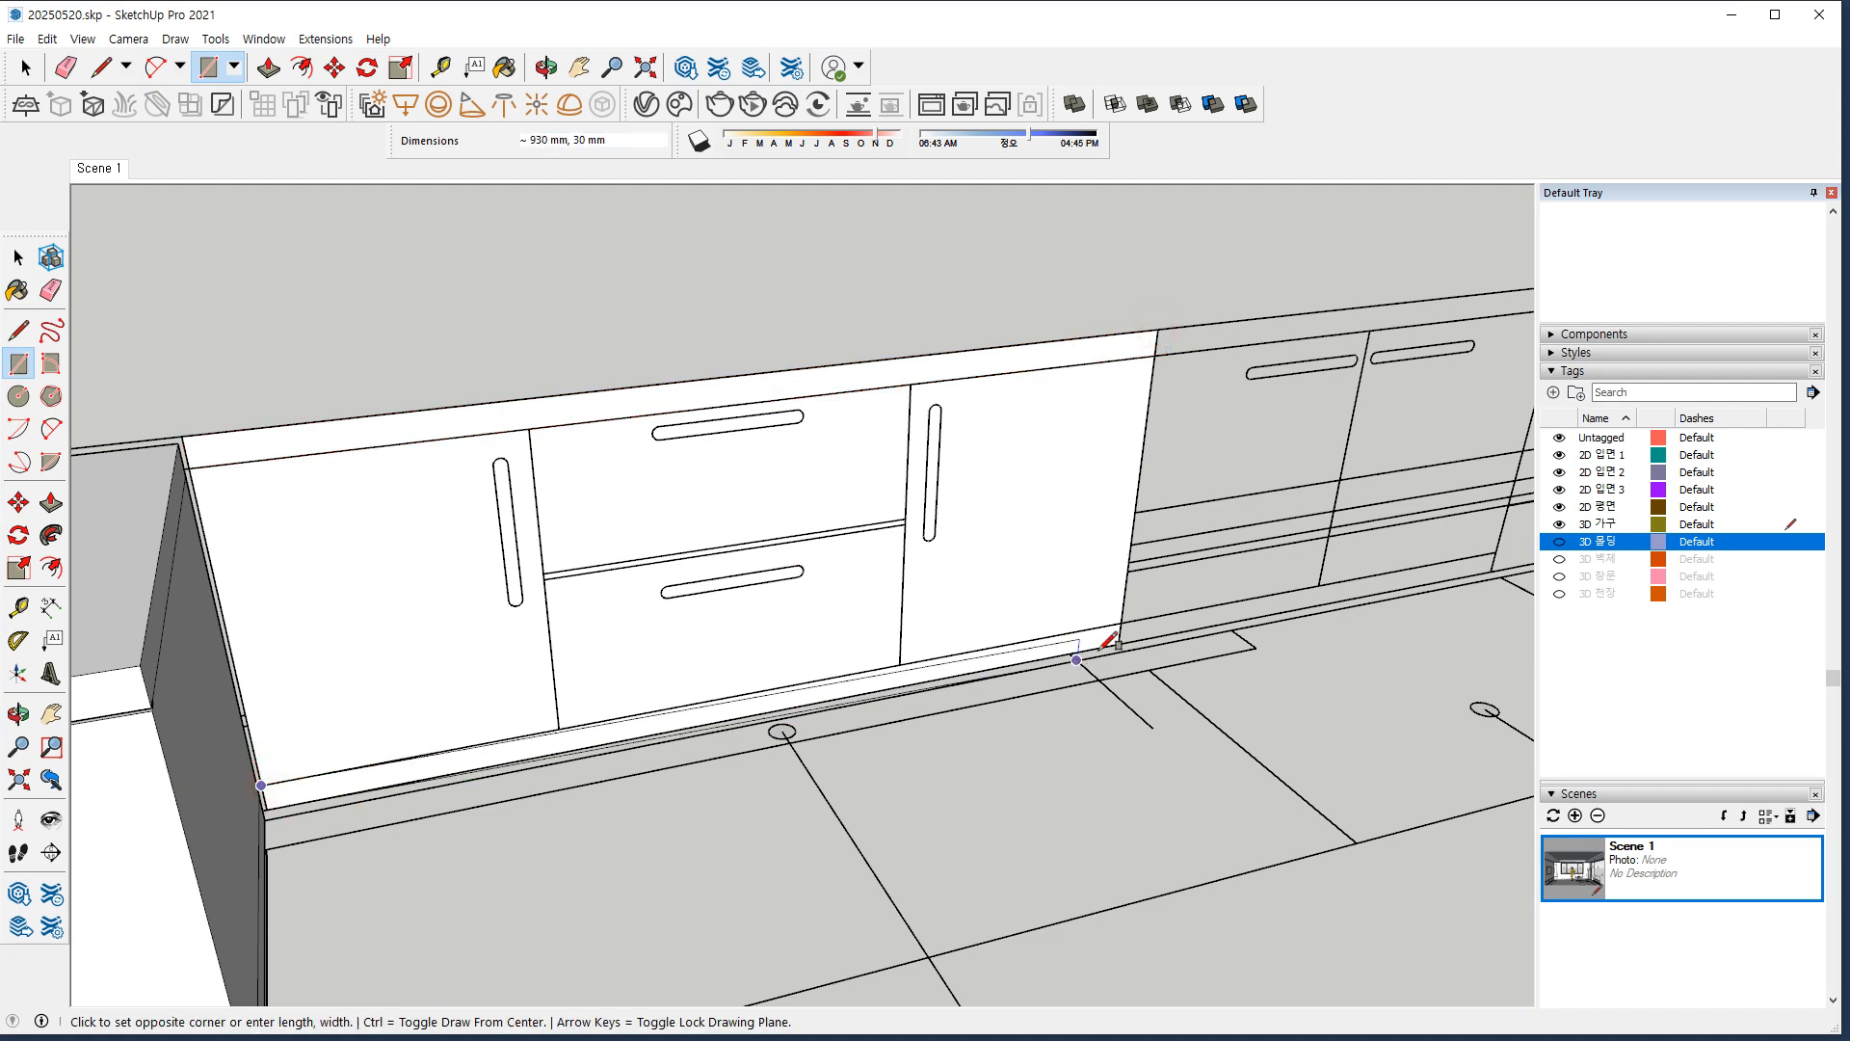
left_click(1118, 635)
Trace rectangles for the right door, the upper and lower drawers and the left door on the new front.
left_click(1118, 635)
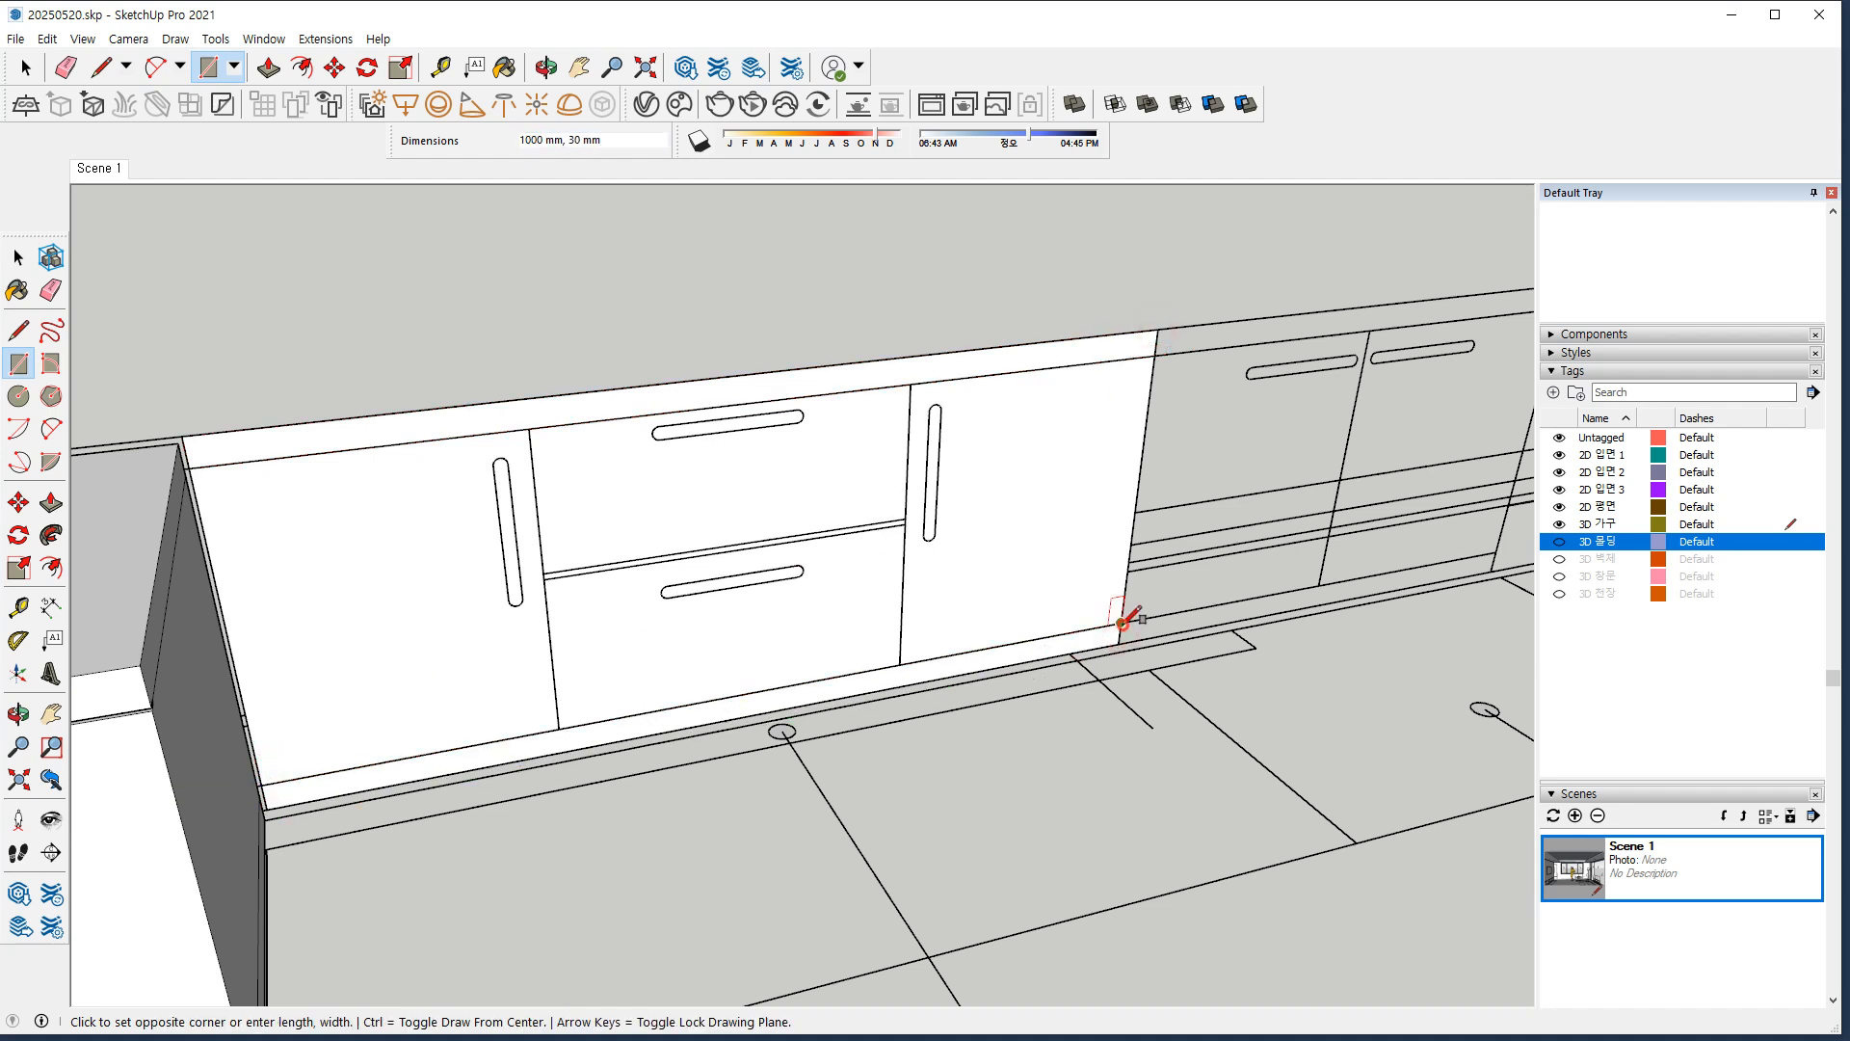
left_click(910, 384)
left_click(911, 384)
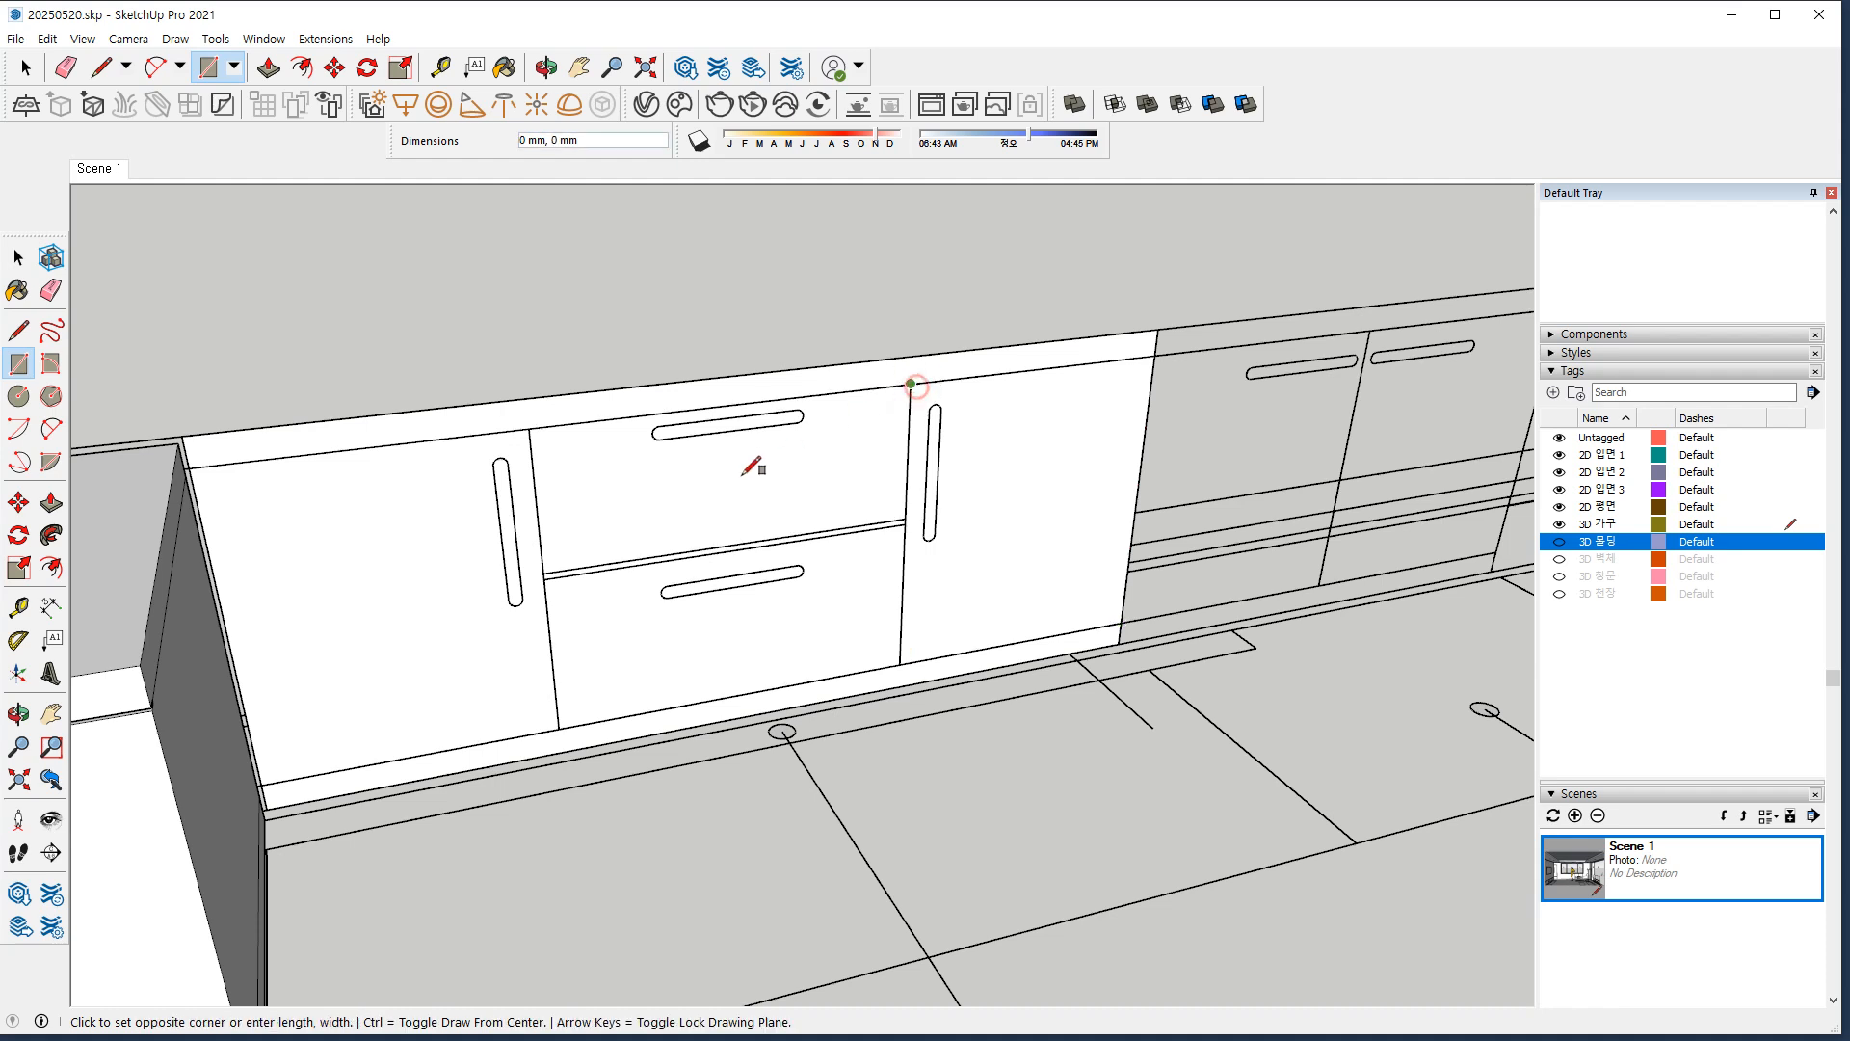
left_click(544, 579)
left_click(544, 579)
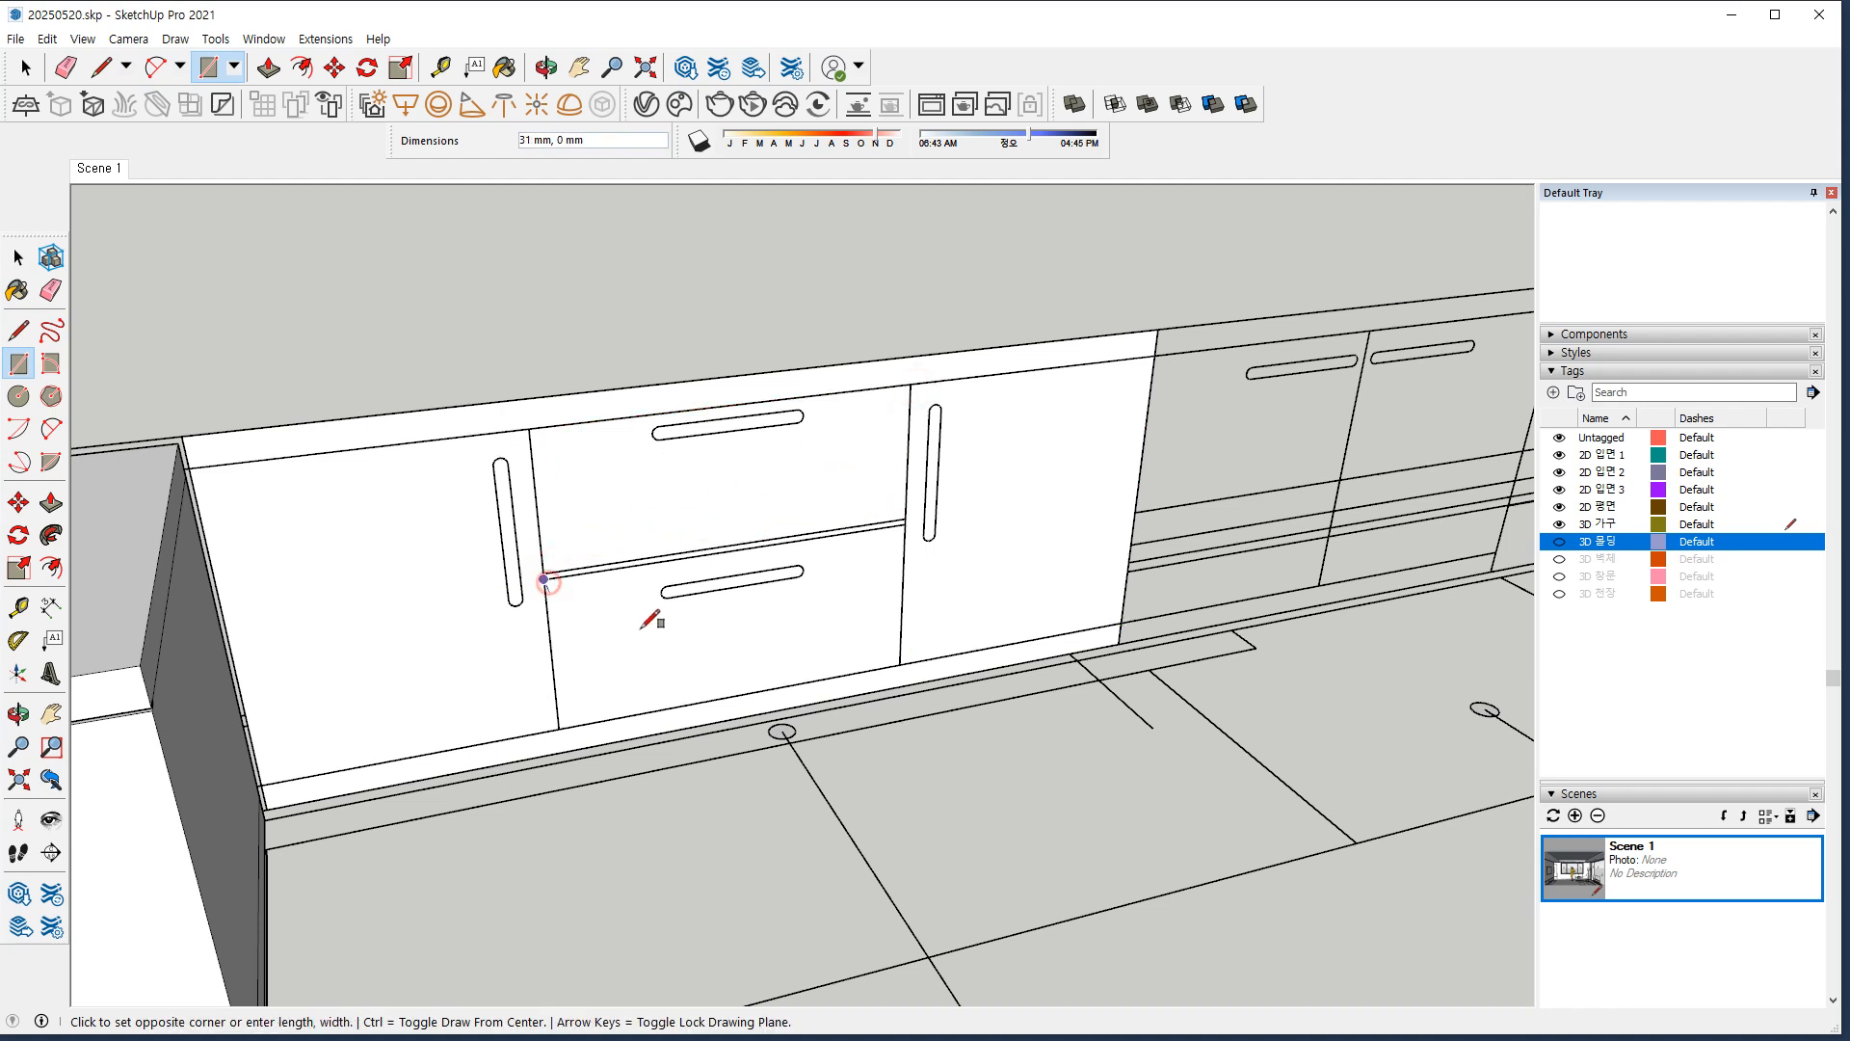
left_click(899, 664)
left_click(559, 727)
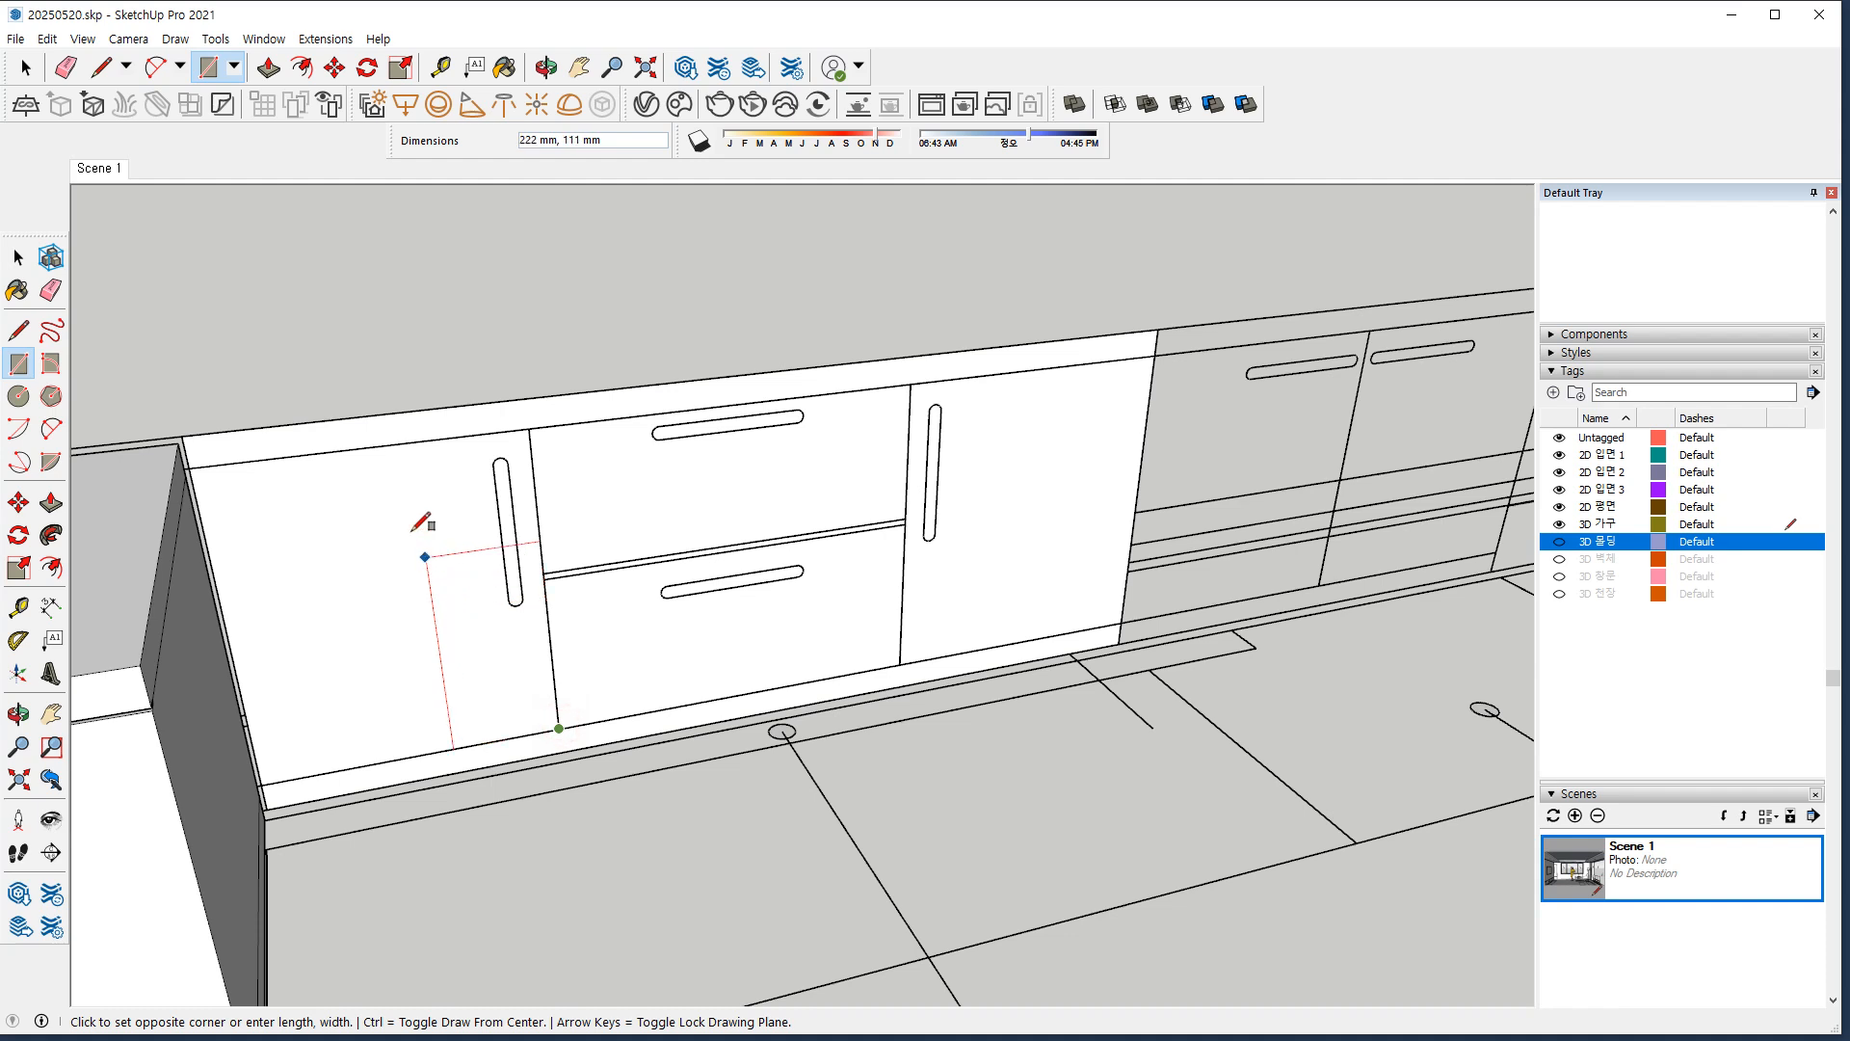
left_click(190, 468)
Trace the left door's vertical handle with a rectangle and two end circles, and erase the inner lines.
scroll(423, 507, "up", 3)
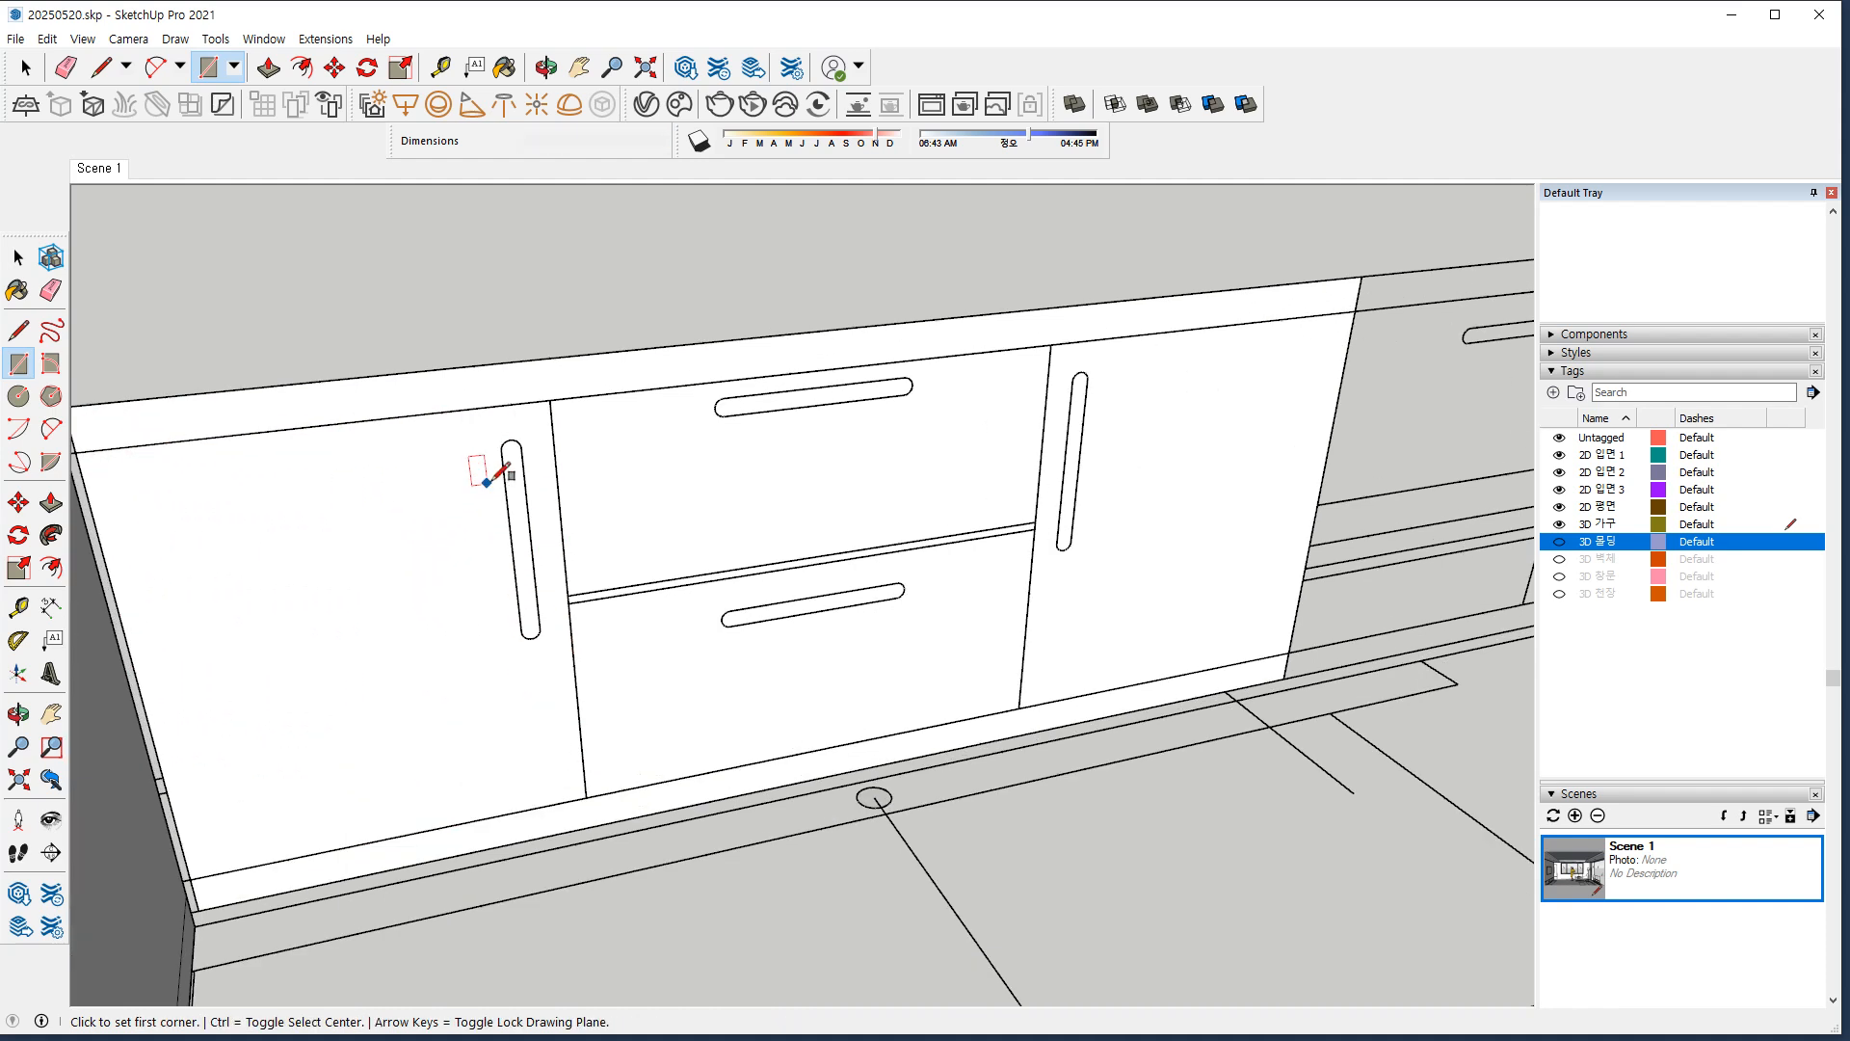
left_click(501, 450)
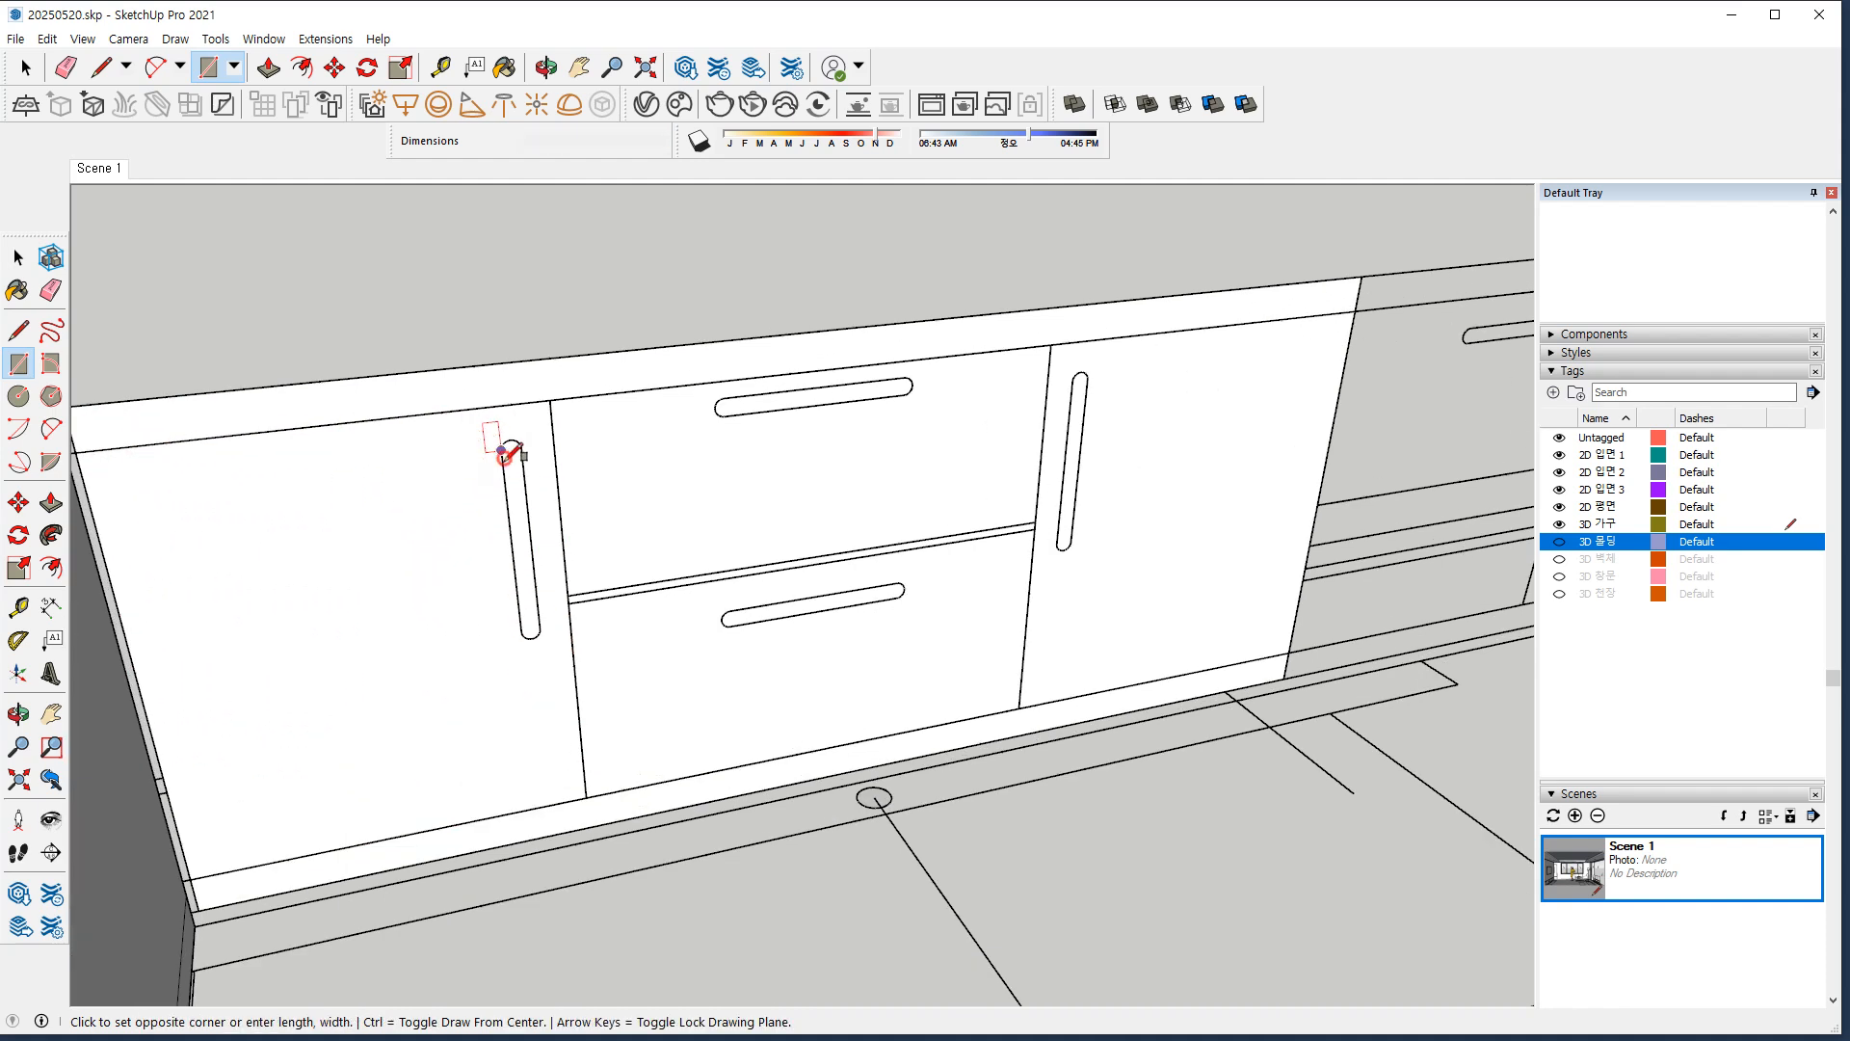
left_click(542, 626)
key("c")
scroll(481, 424, "up", 4)
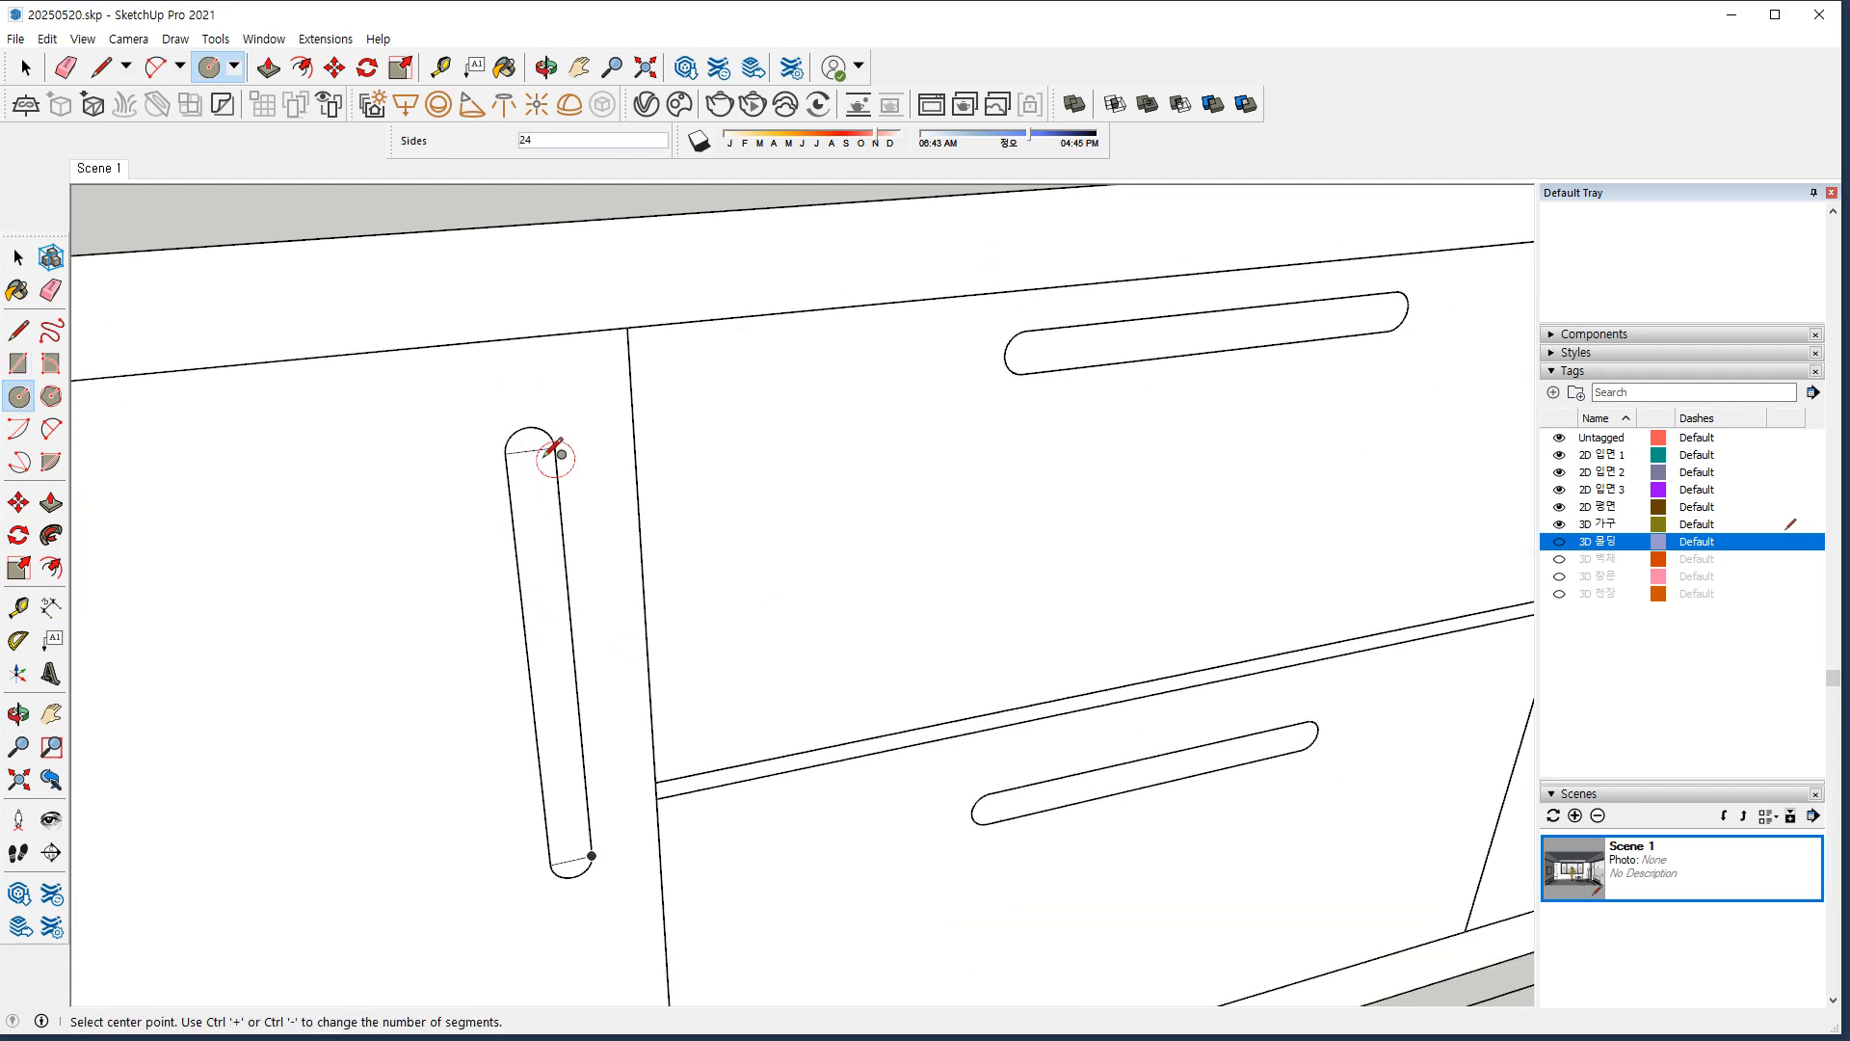
left_click(527, 450)
left_click(551, 450)
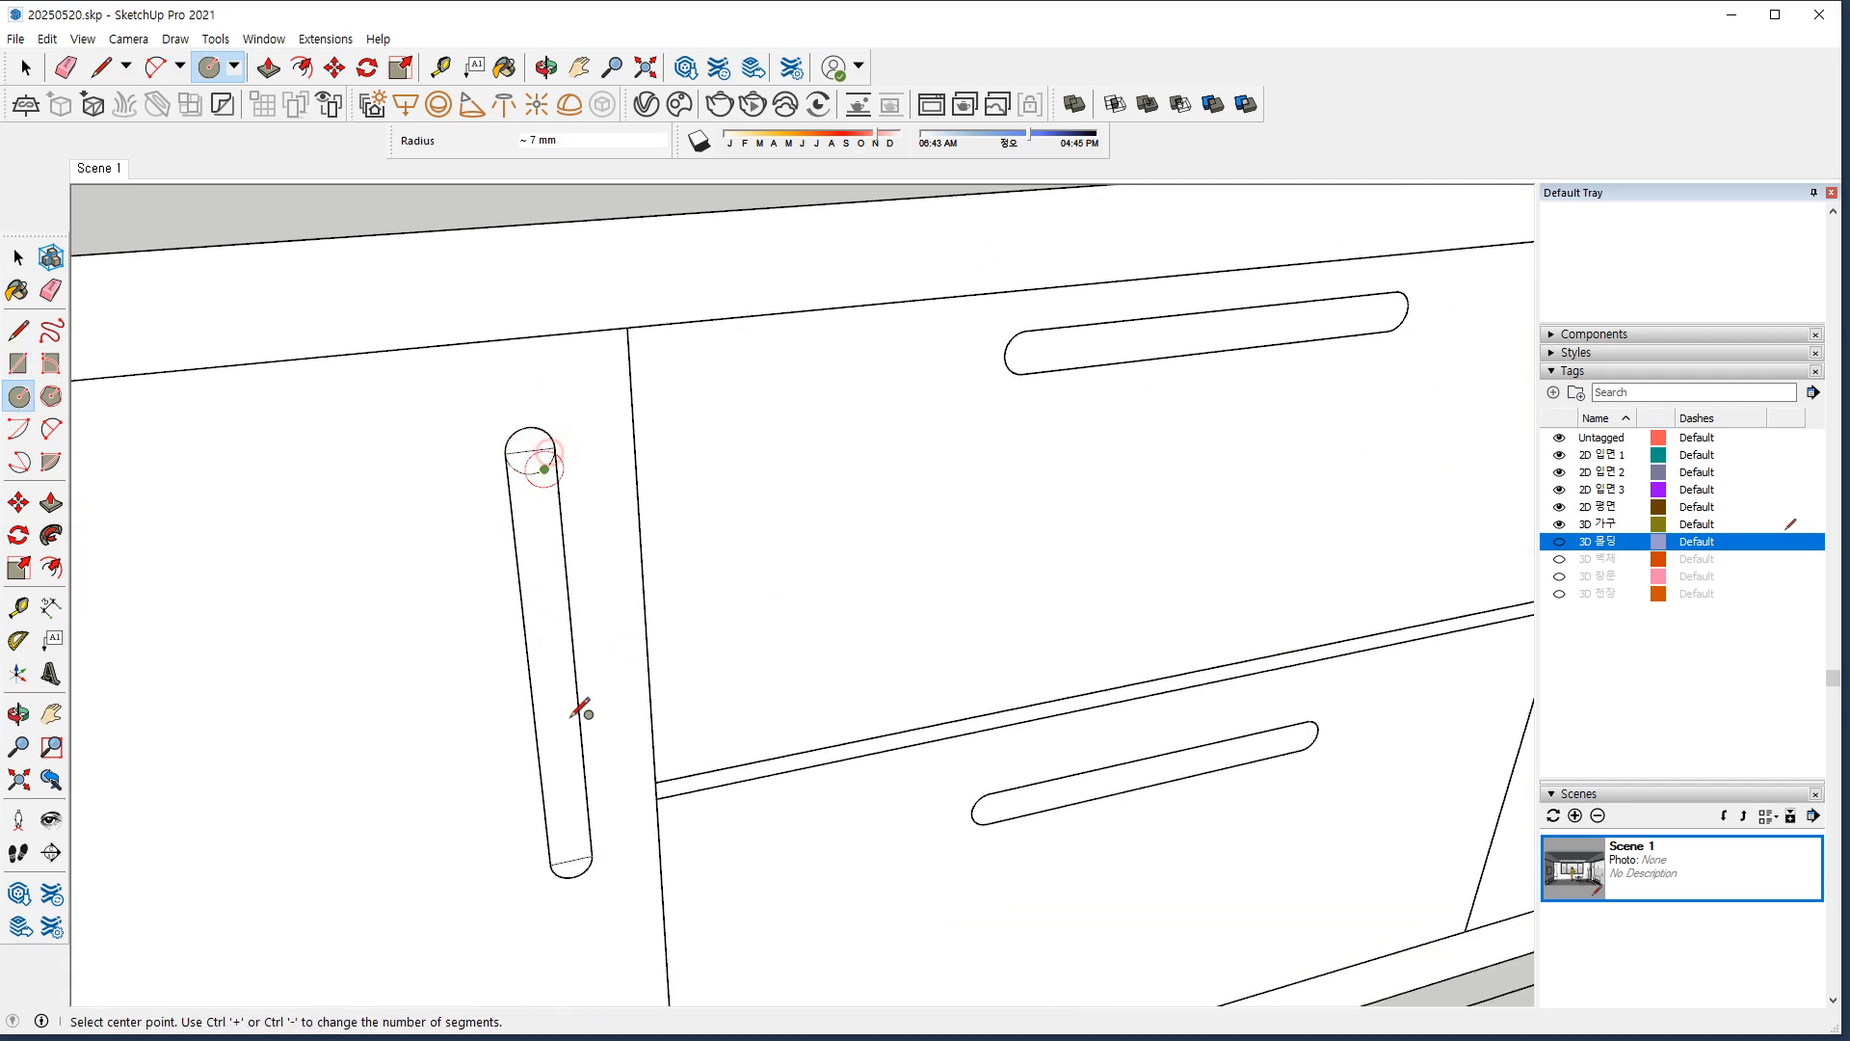
left_click(571, 859)
left_click(589, 854)
key("e")
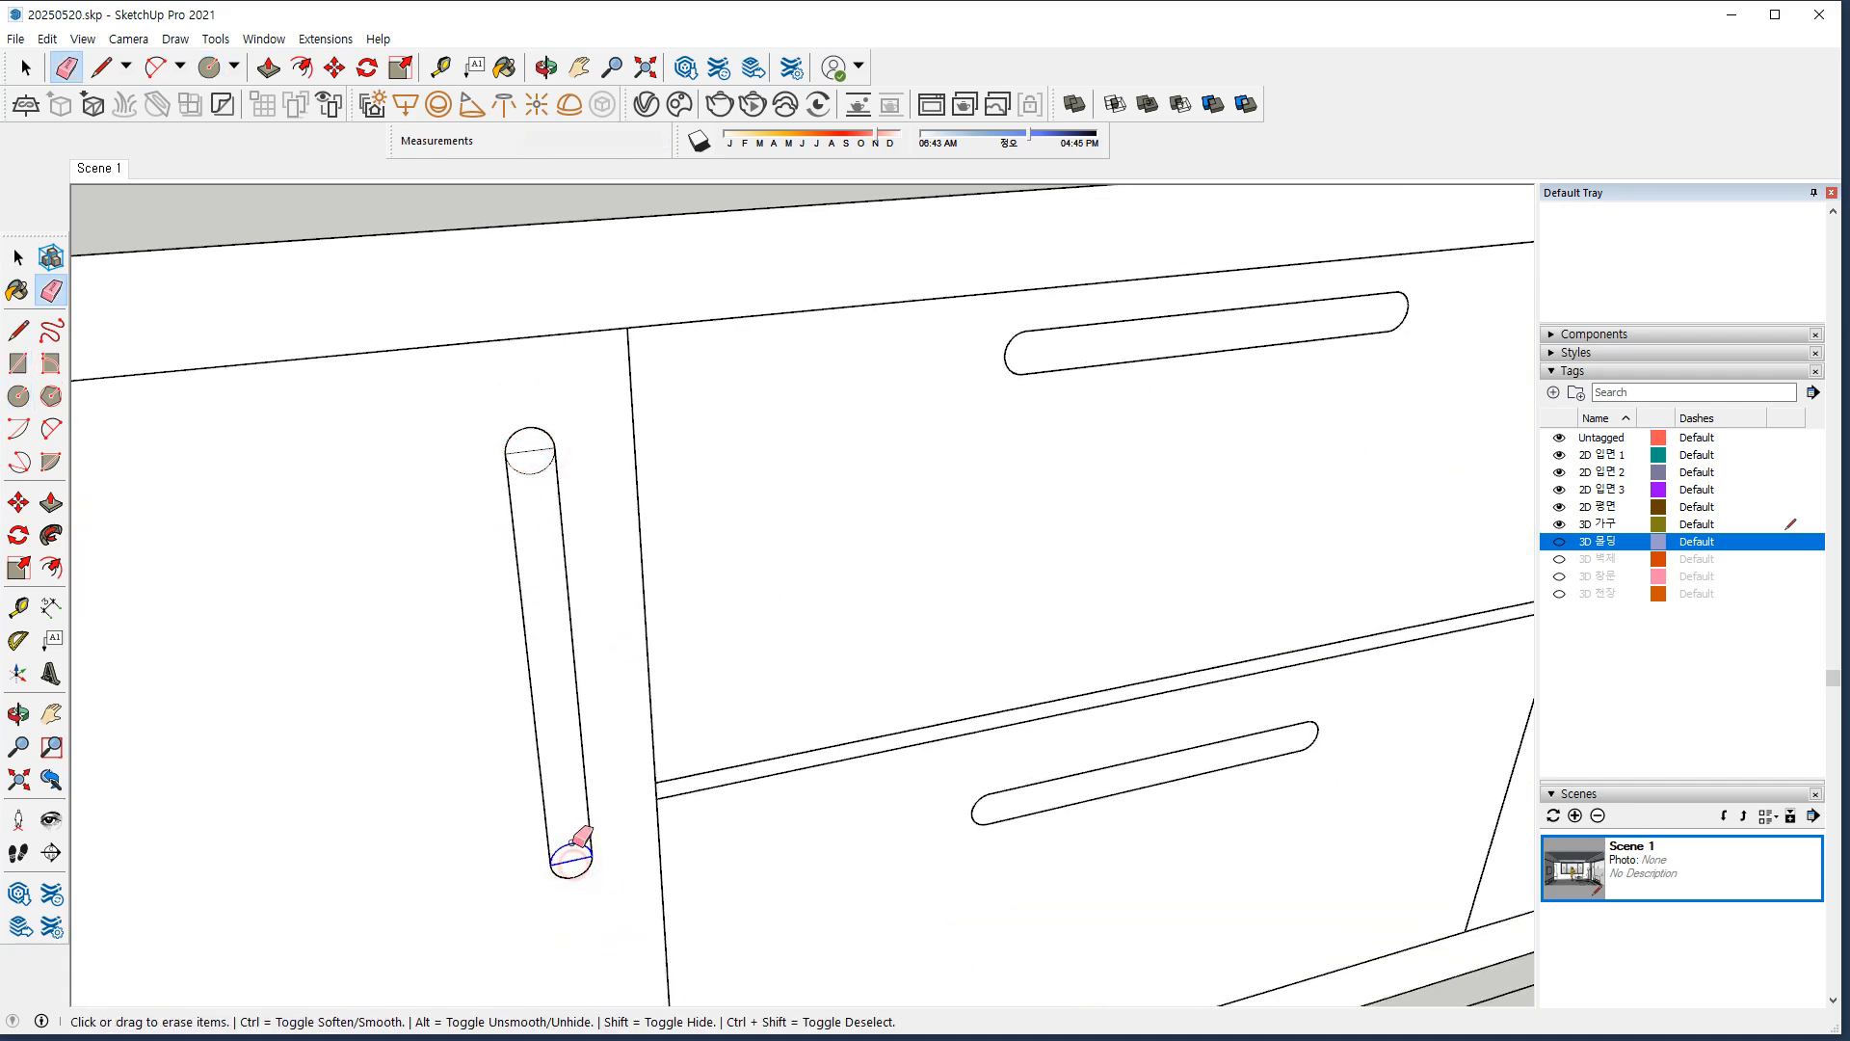
left_click_drag(541, 439, 536, 463)
Copy the left door's handle shape horizontally onto the right door's handle outline.
key("space")
left_click(564, 640)
key("m")
left_click(574, 662)
key("ctrl")
scroll(751, 612, "down", 2)
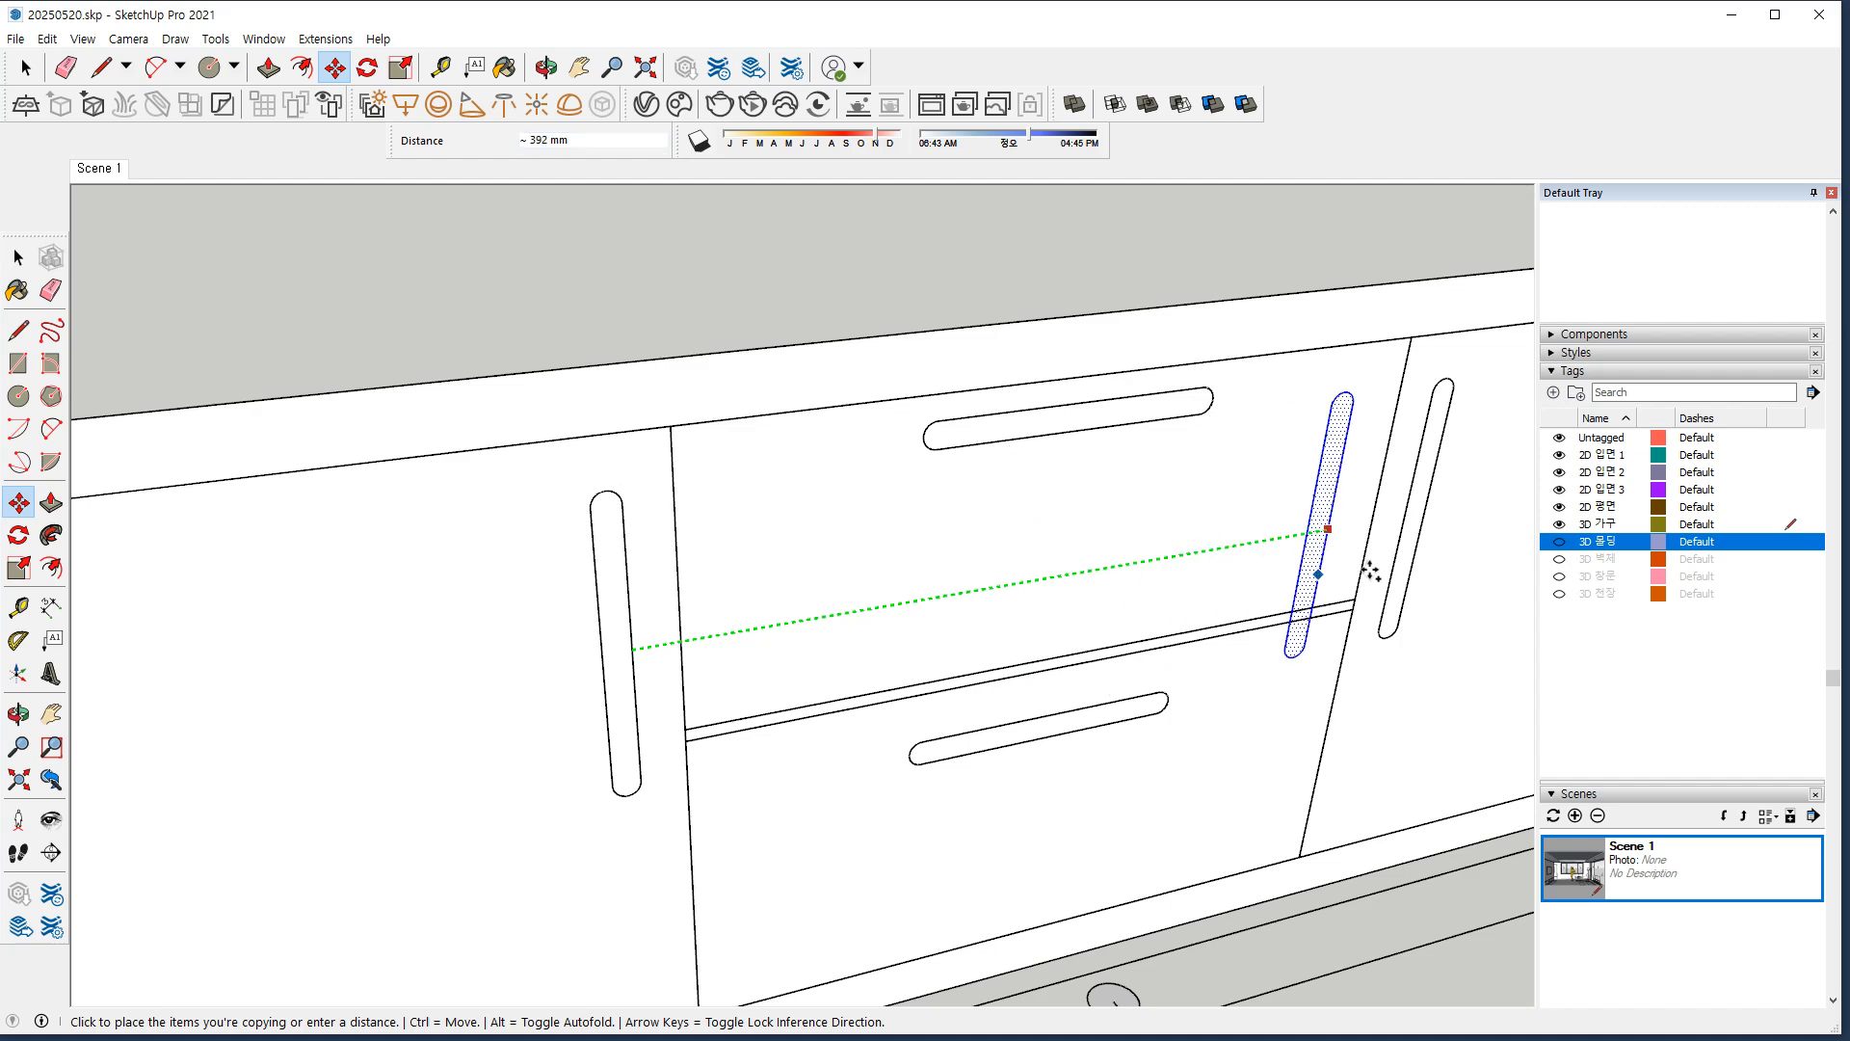
left_click(1412, 555)
key("space")
Trace the upper drawer's horizontal handle with a rectangle and two end circles, and erase the inner lines.
scroll(963, 400, "up", 2)
middle_click_drag(1195, 474, 508, 376, "shift")
key("r")
left_click(474, 369)
left_click(865, 364)
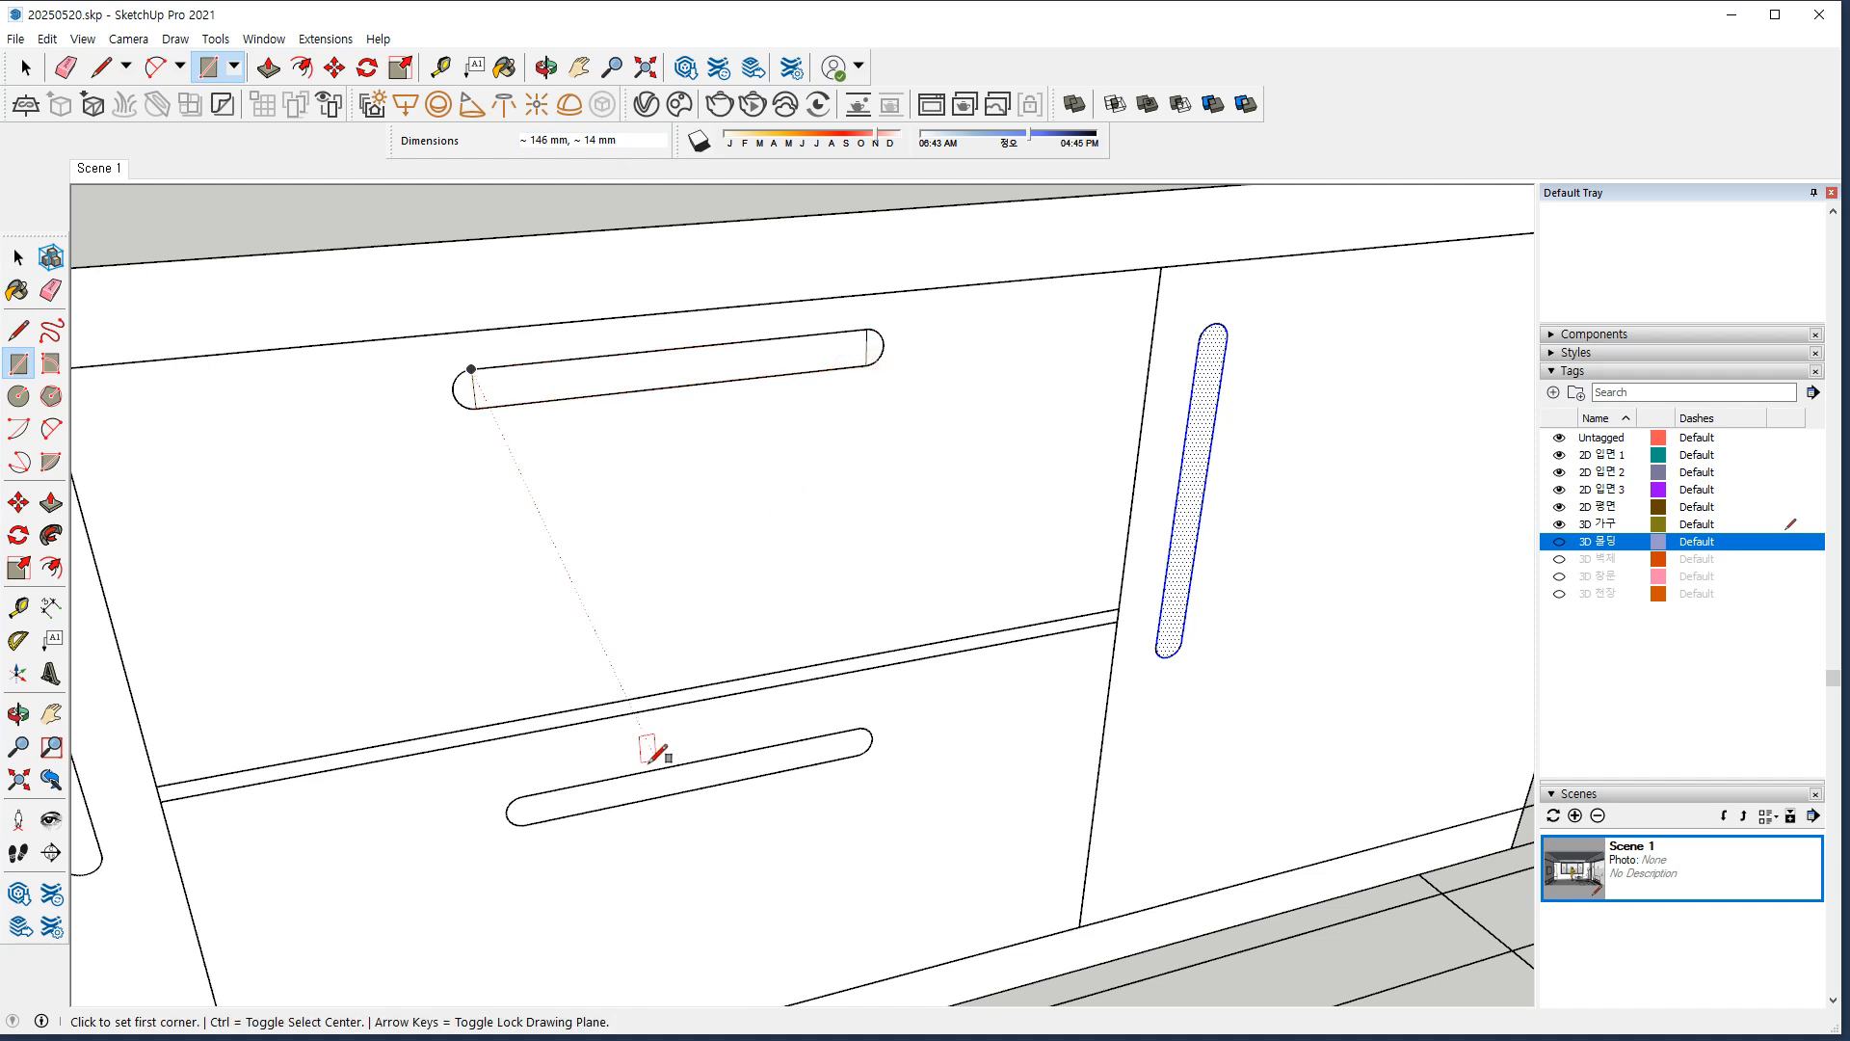
key("c")
left_click(473, 388)
left_click(471, 369)
left_click(864, 348)
left_click(866, 328)
key("e")
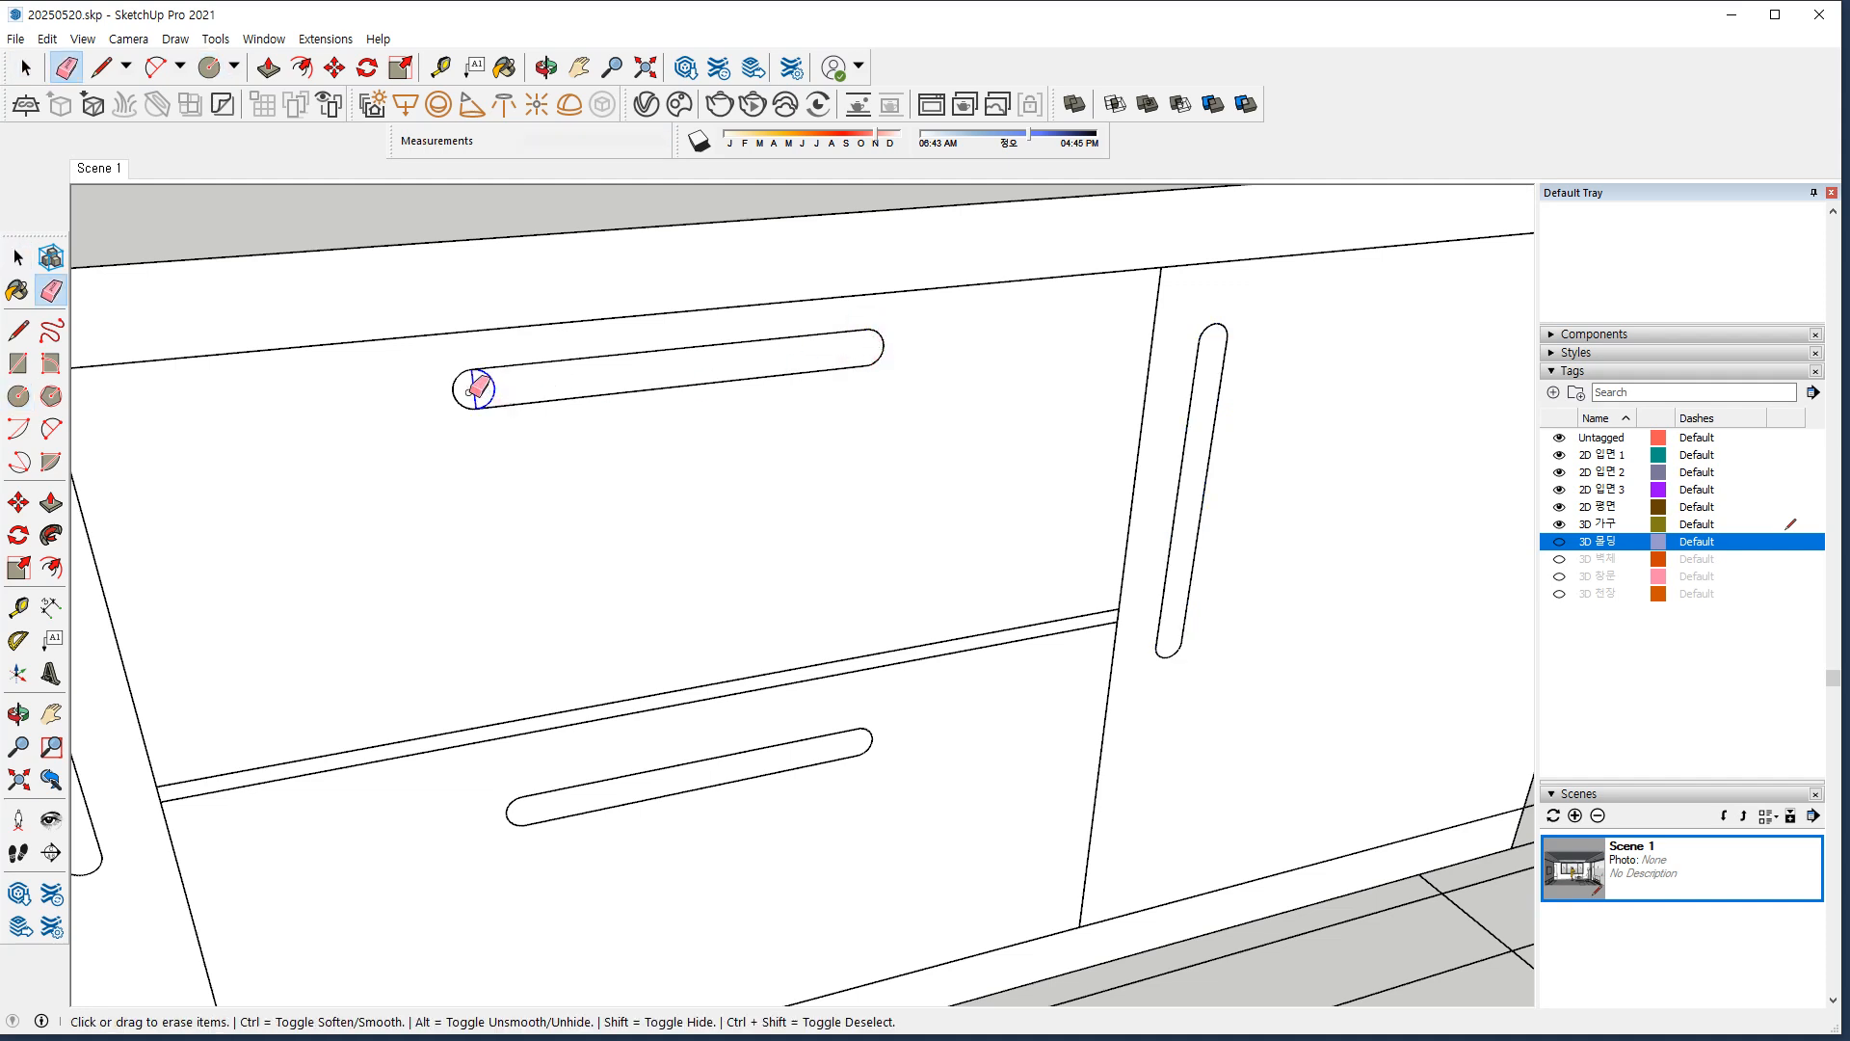
Copy the upper drawer's handle shape straight down onto the lower drawer's handle outline.
key("space")
left_click(537, 389)
key("m")
left_click(625, 358)
key("ctrl")
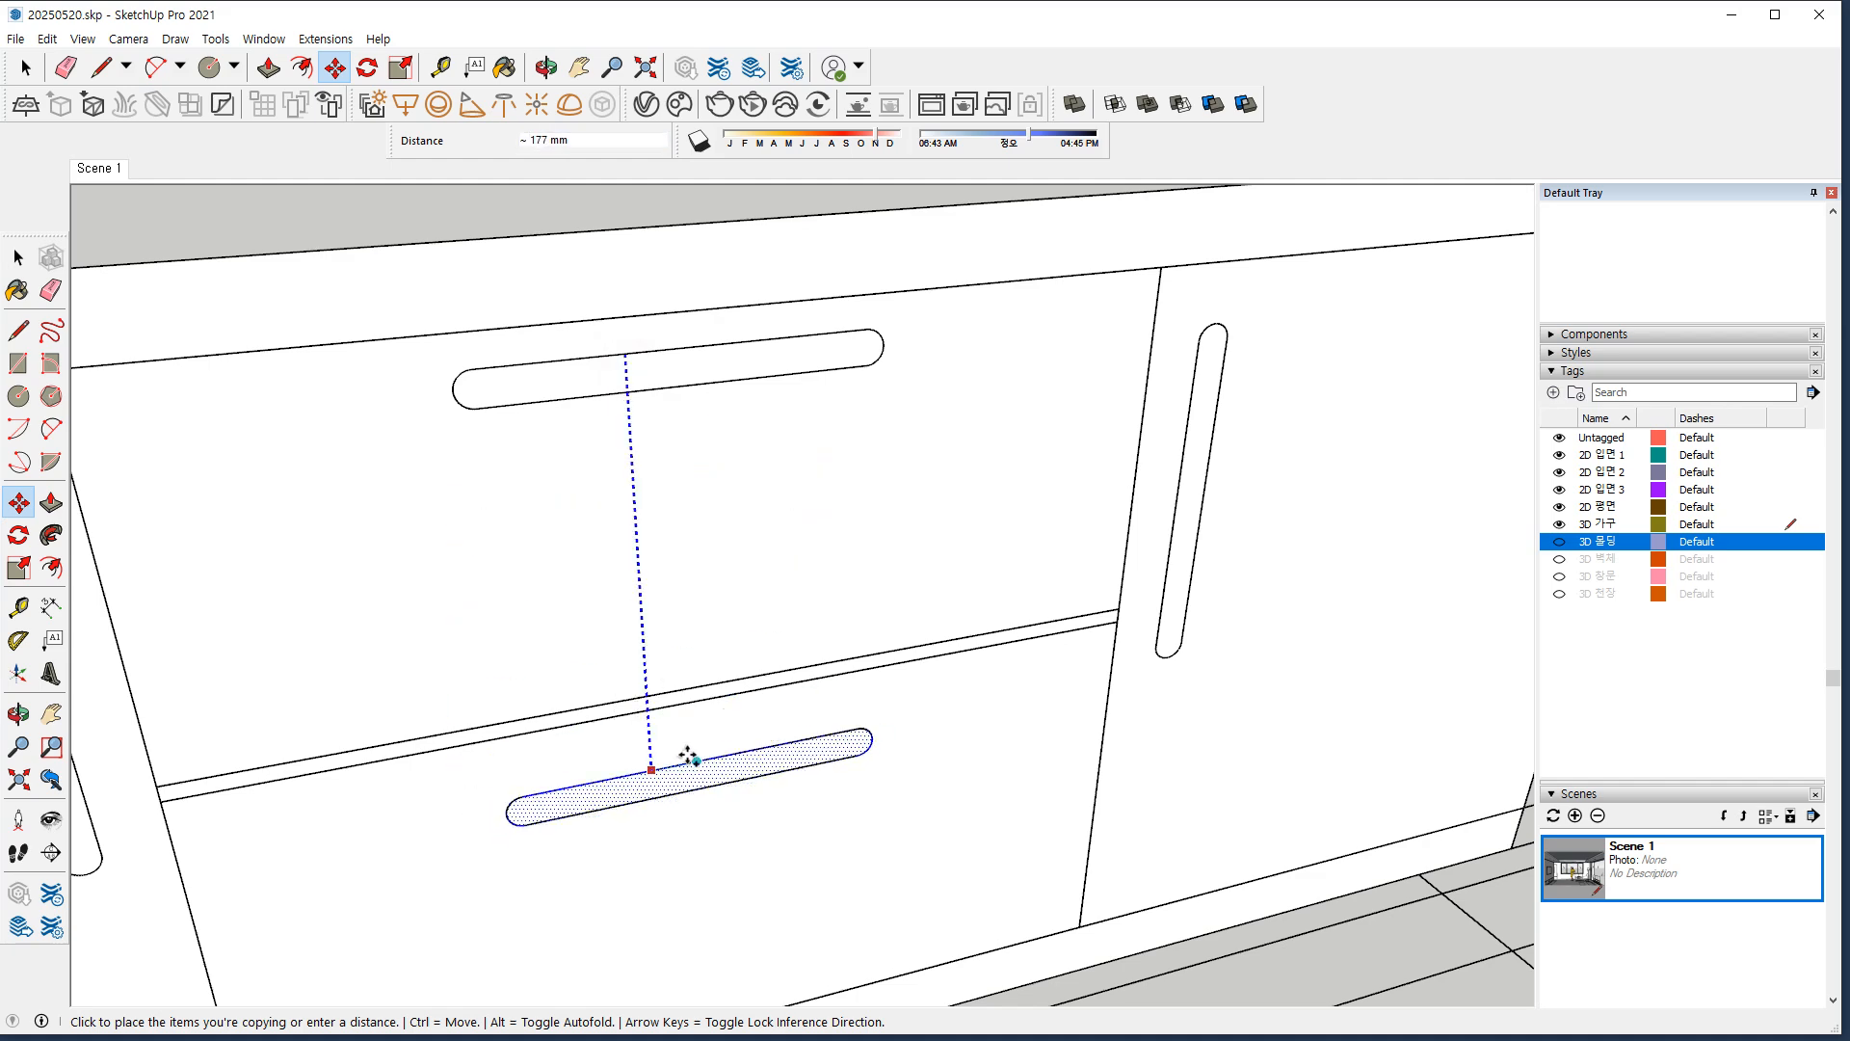
left_click(688, 766)
key("space")
Select the entire traced drawer section front and move it 10 mm forward from the elevation drawing.
scroll(909, 797, "down", 3)
middle_click_drag(908, 798, 414, 520)
left_click(411, 524)
triple_click(411, 523)
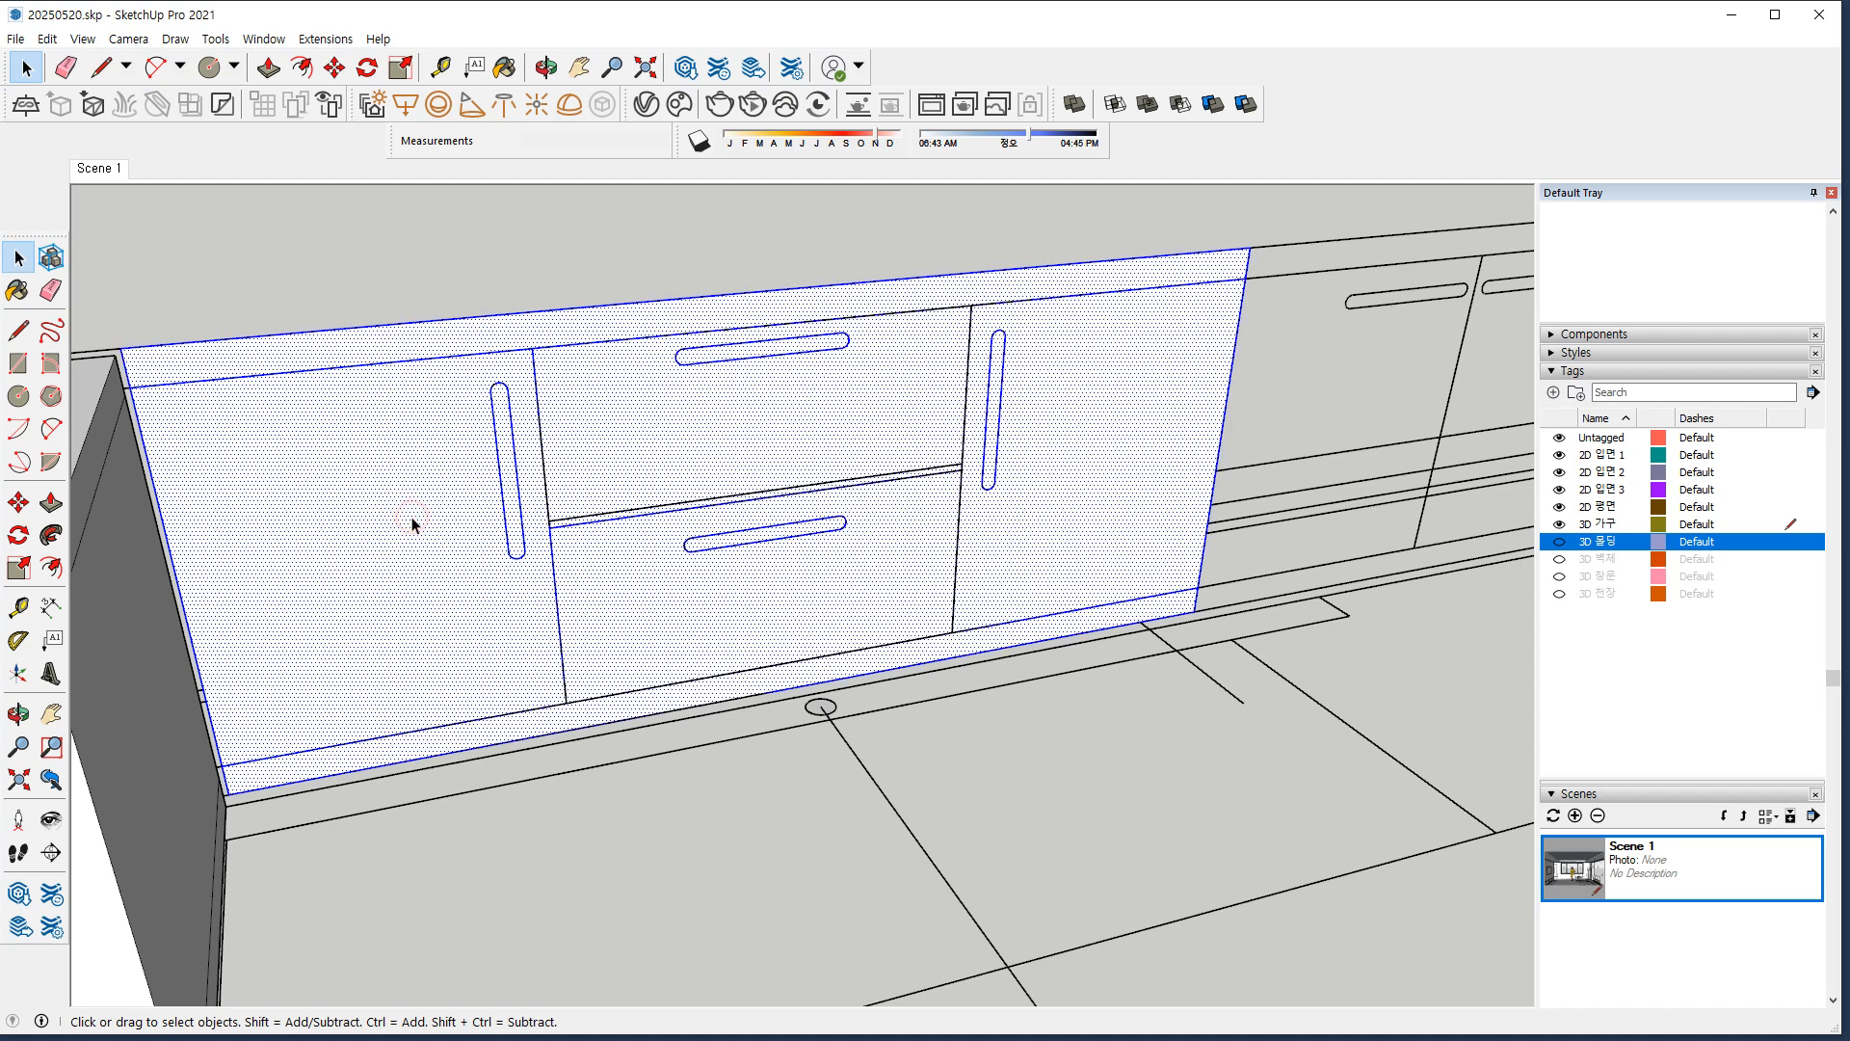
key("m")
middle_click_drag(1166, 708, 921, 640)
middle_click_drag(1329, 761, 848, 545, "shift")
scroll(847, 544, "up", 2)
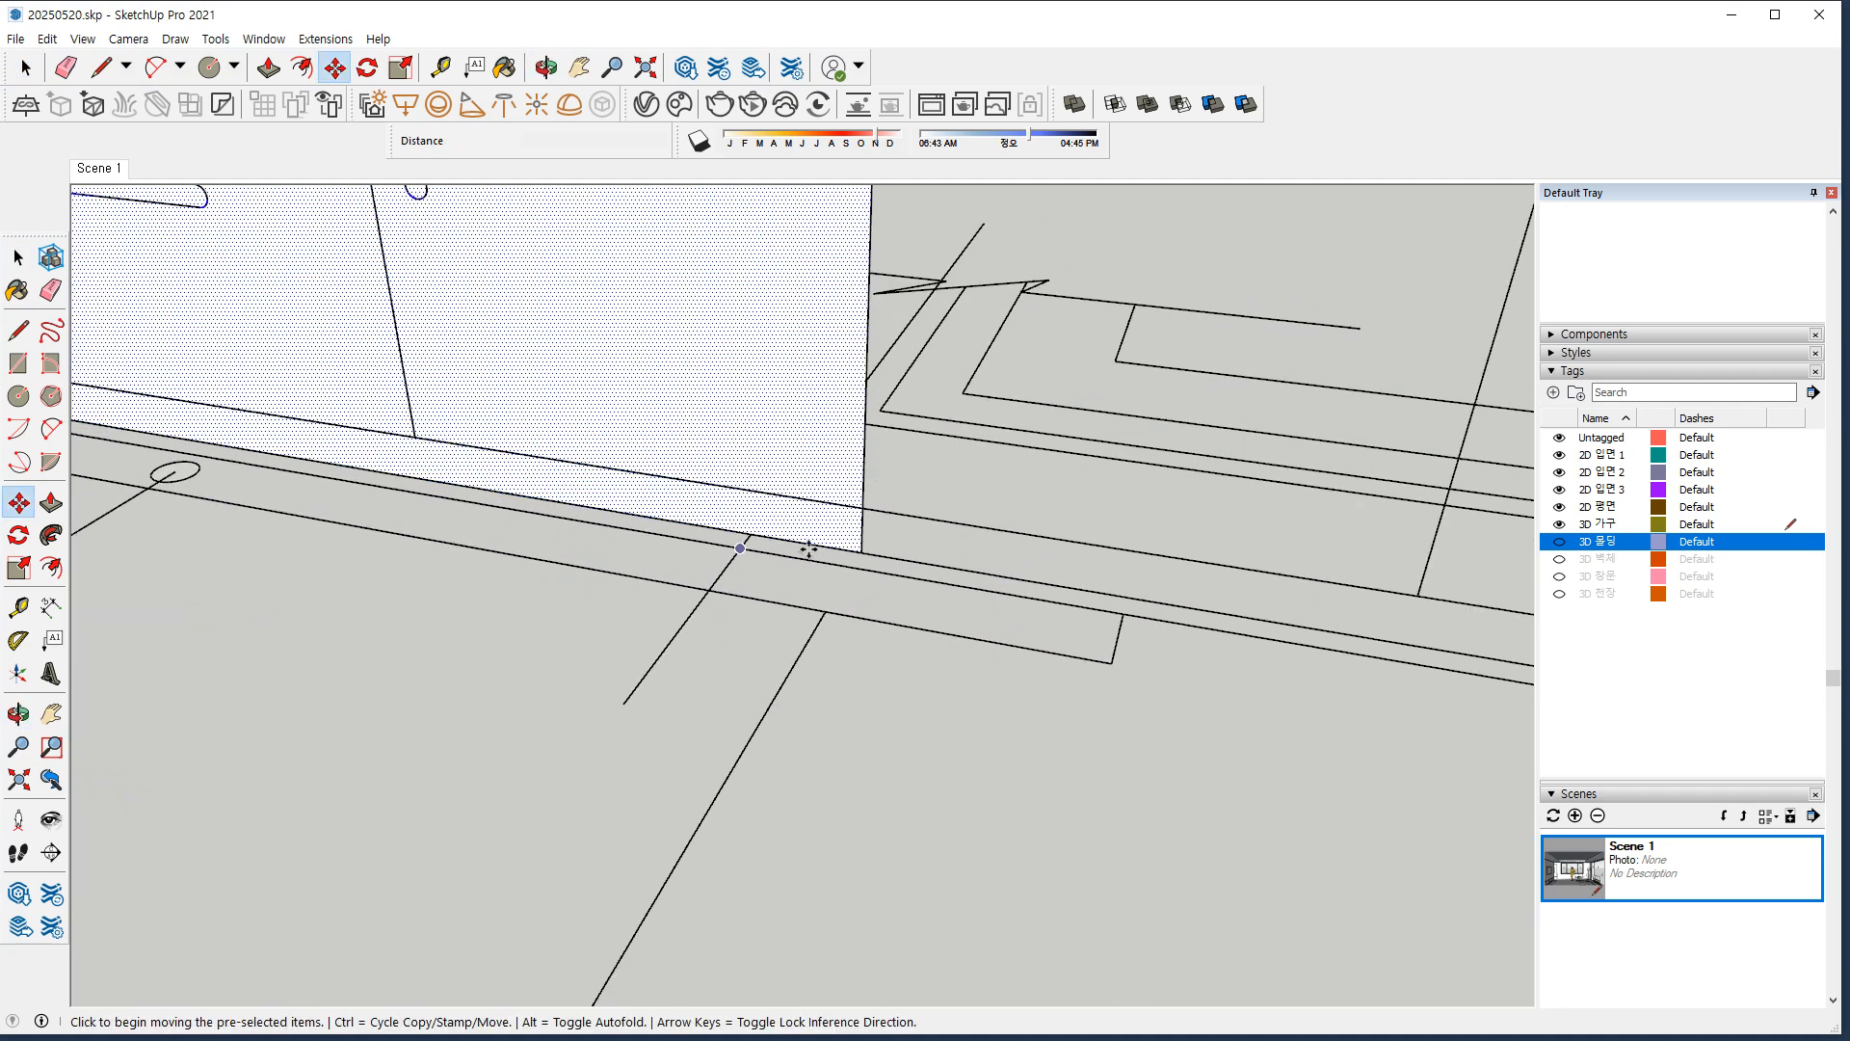
left_click(868, 557)
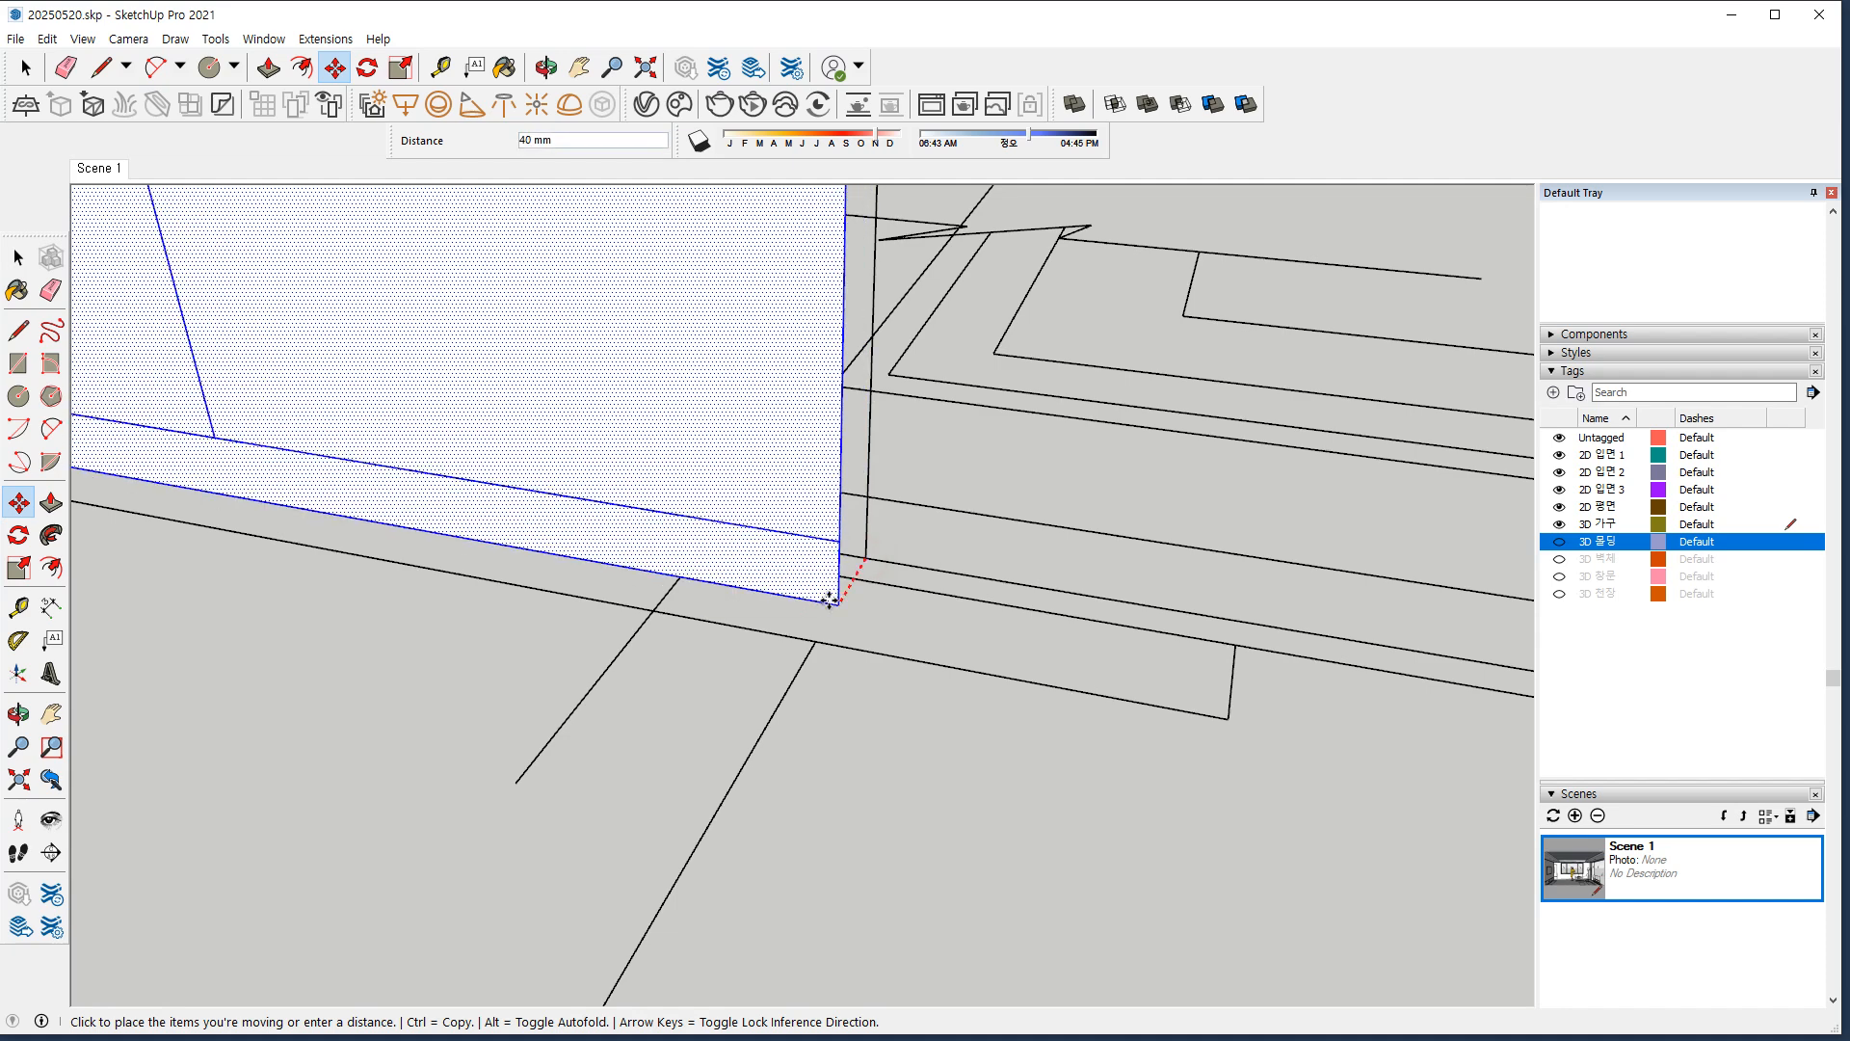
type("10")
key("Return")
Move the front by its lower corner toward the neighbouring two-door cabinet and clear the selection.
middle_click_drag(708, 624, 631, 329)
scroll(439, 335, "up", 11)
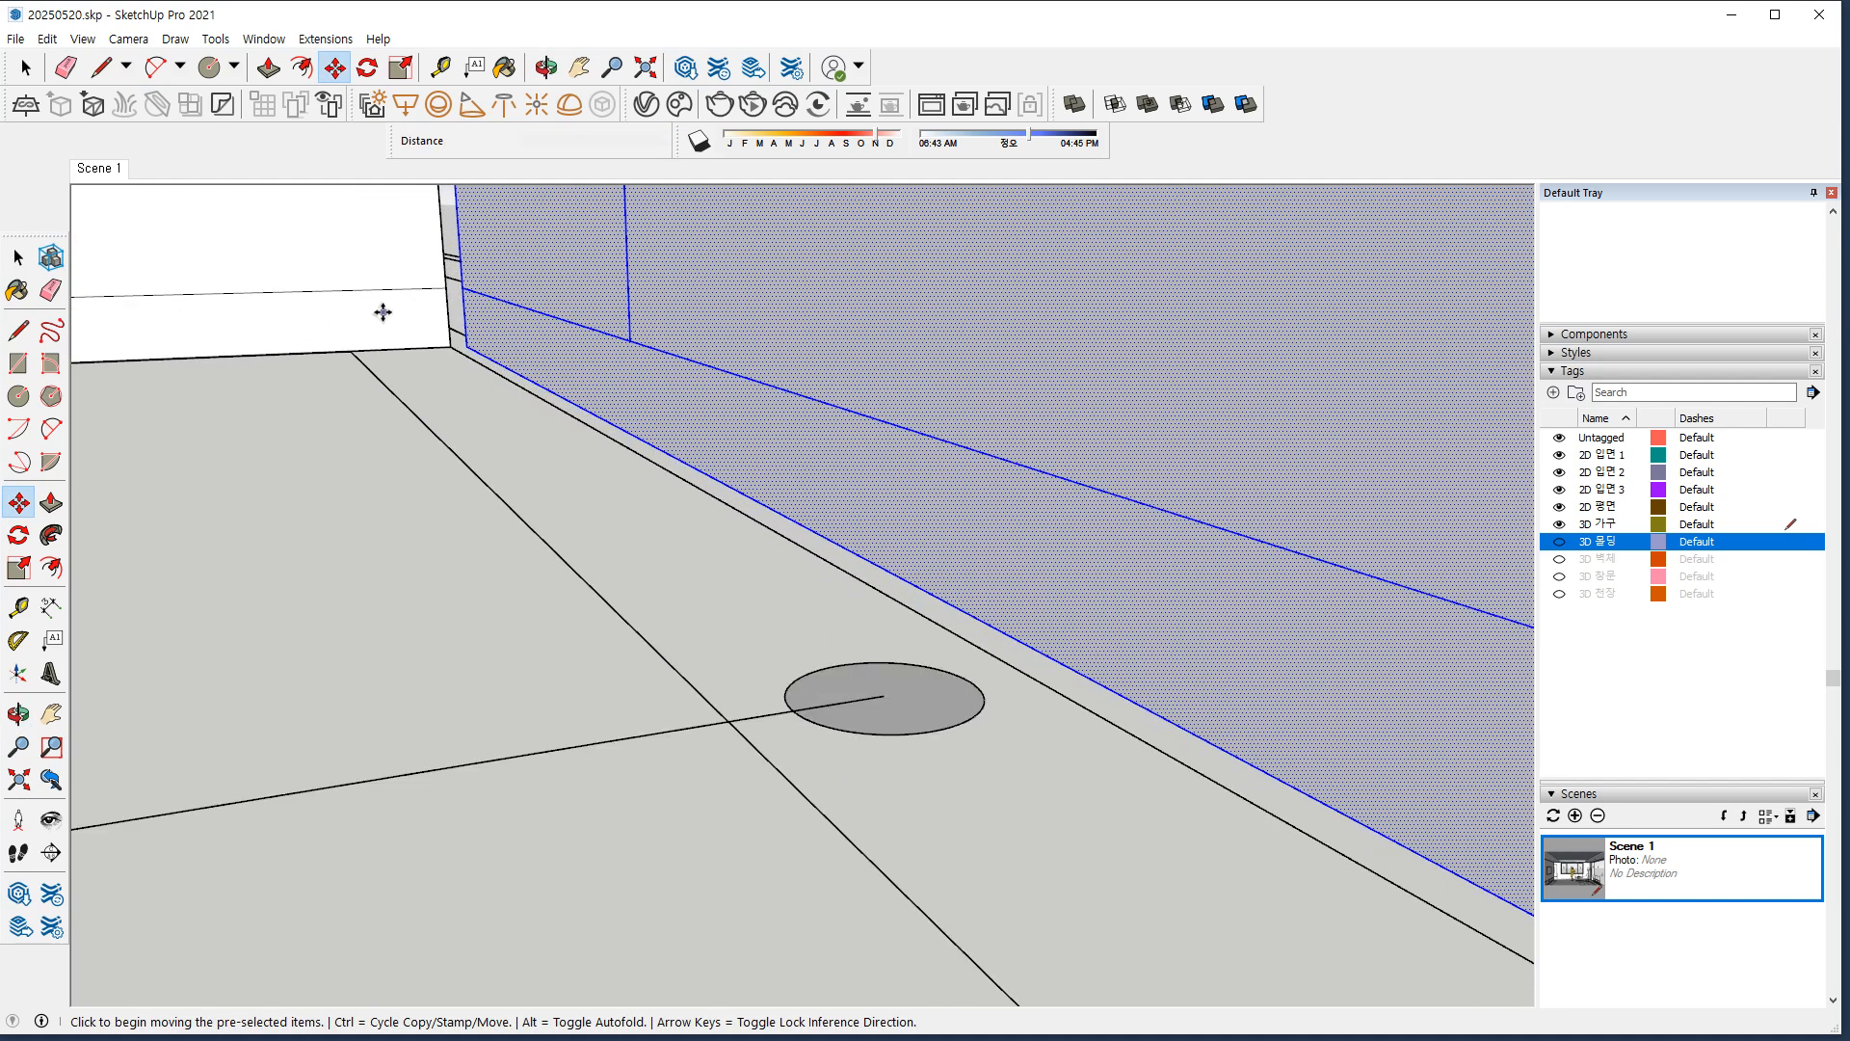
left_click(529, 388)
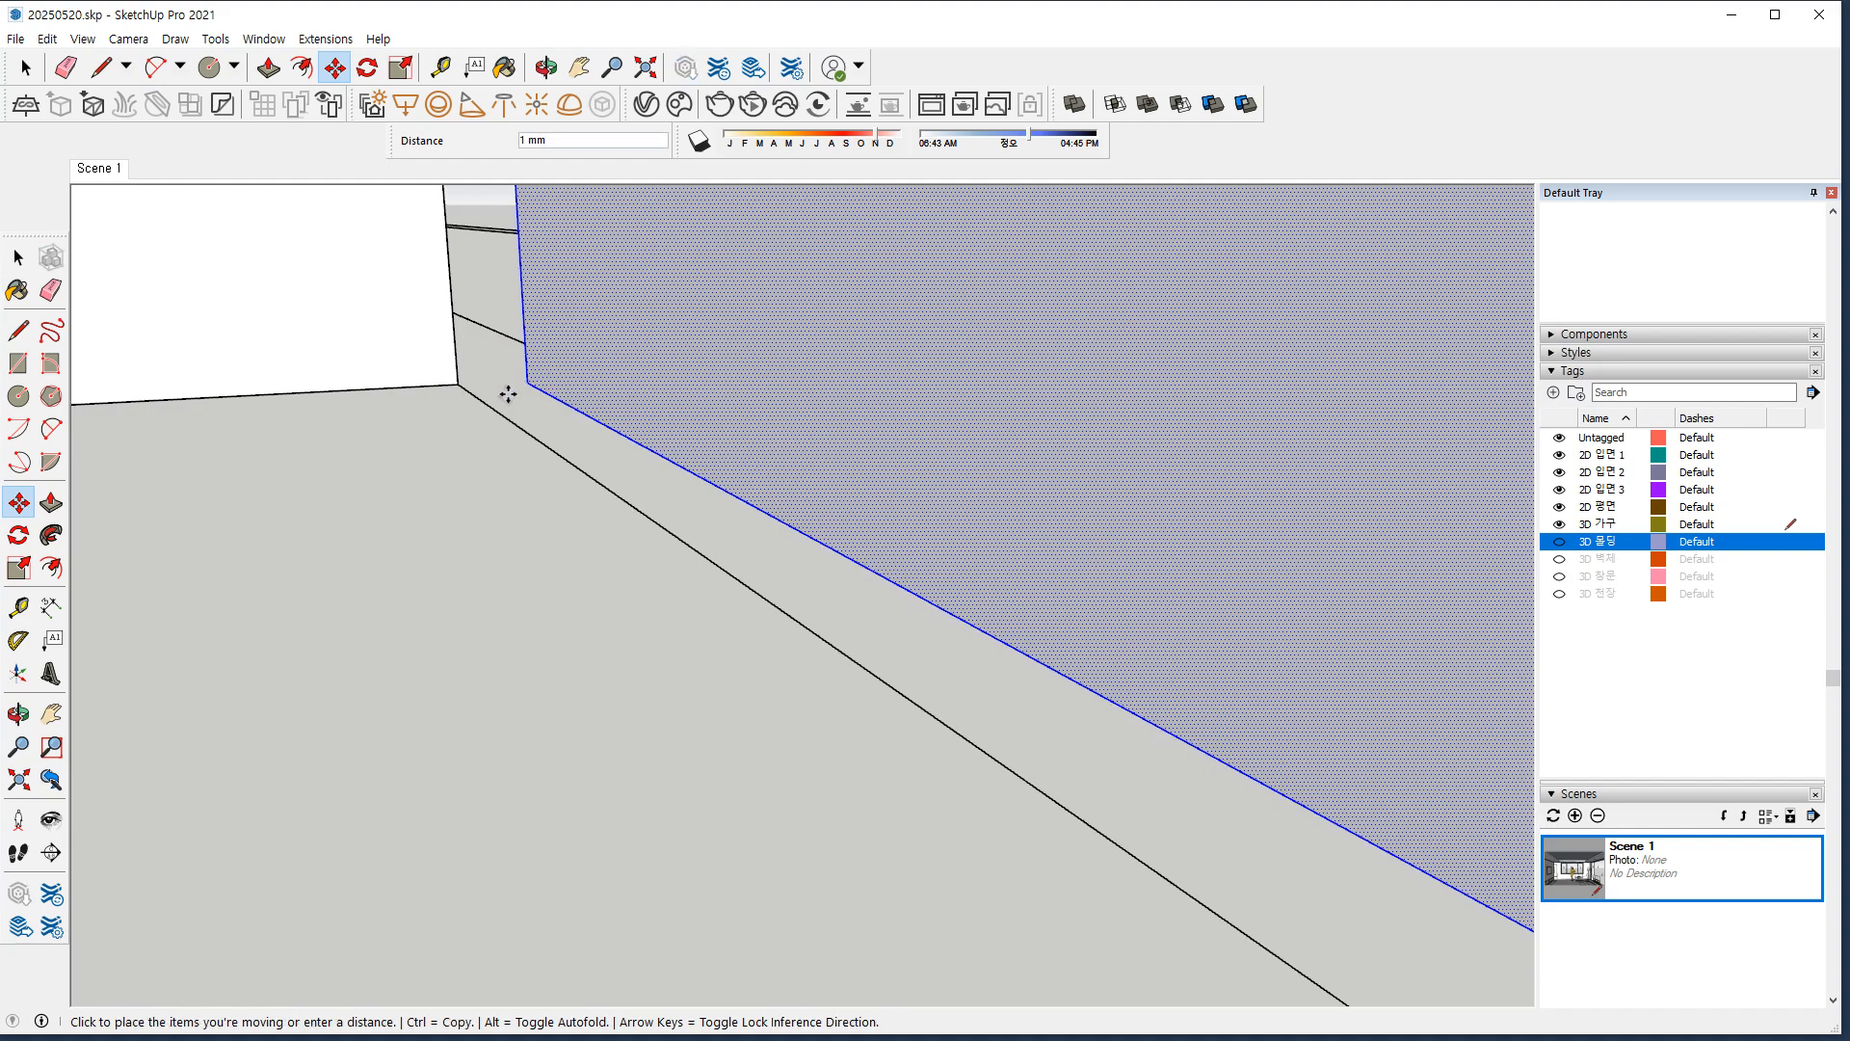
left_click(482, 400)
middle_click_drag(483, 401, 297, 522)
key("space")
left_click(272, 673)
Try to move the drawer front's vertical edge beside the two-door cabinet 20 mm away from that cabinet.
scroll(265, 657, "down", 10)
scroll(254, 639, "down", 6)
scroll(258, 361, "up", 2)
left_click_drag(264, 393, 305, 617)
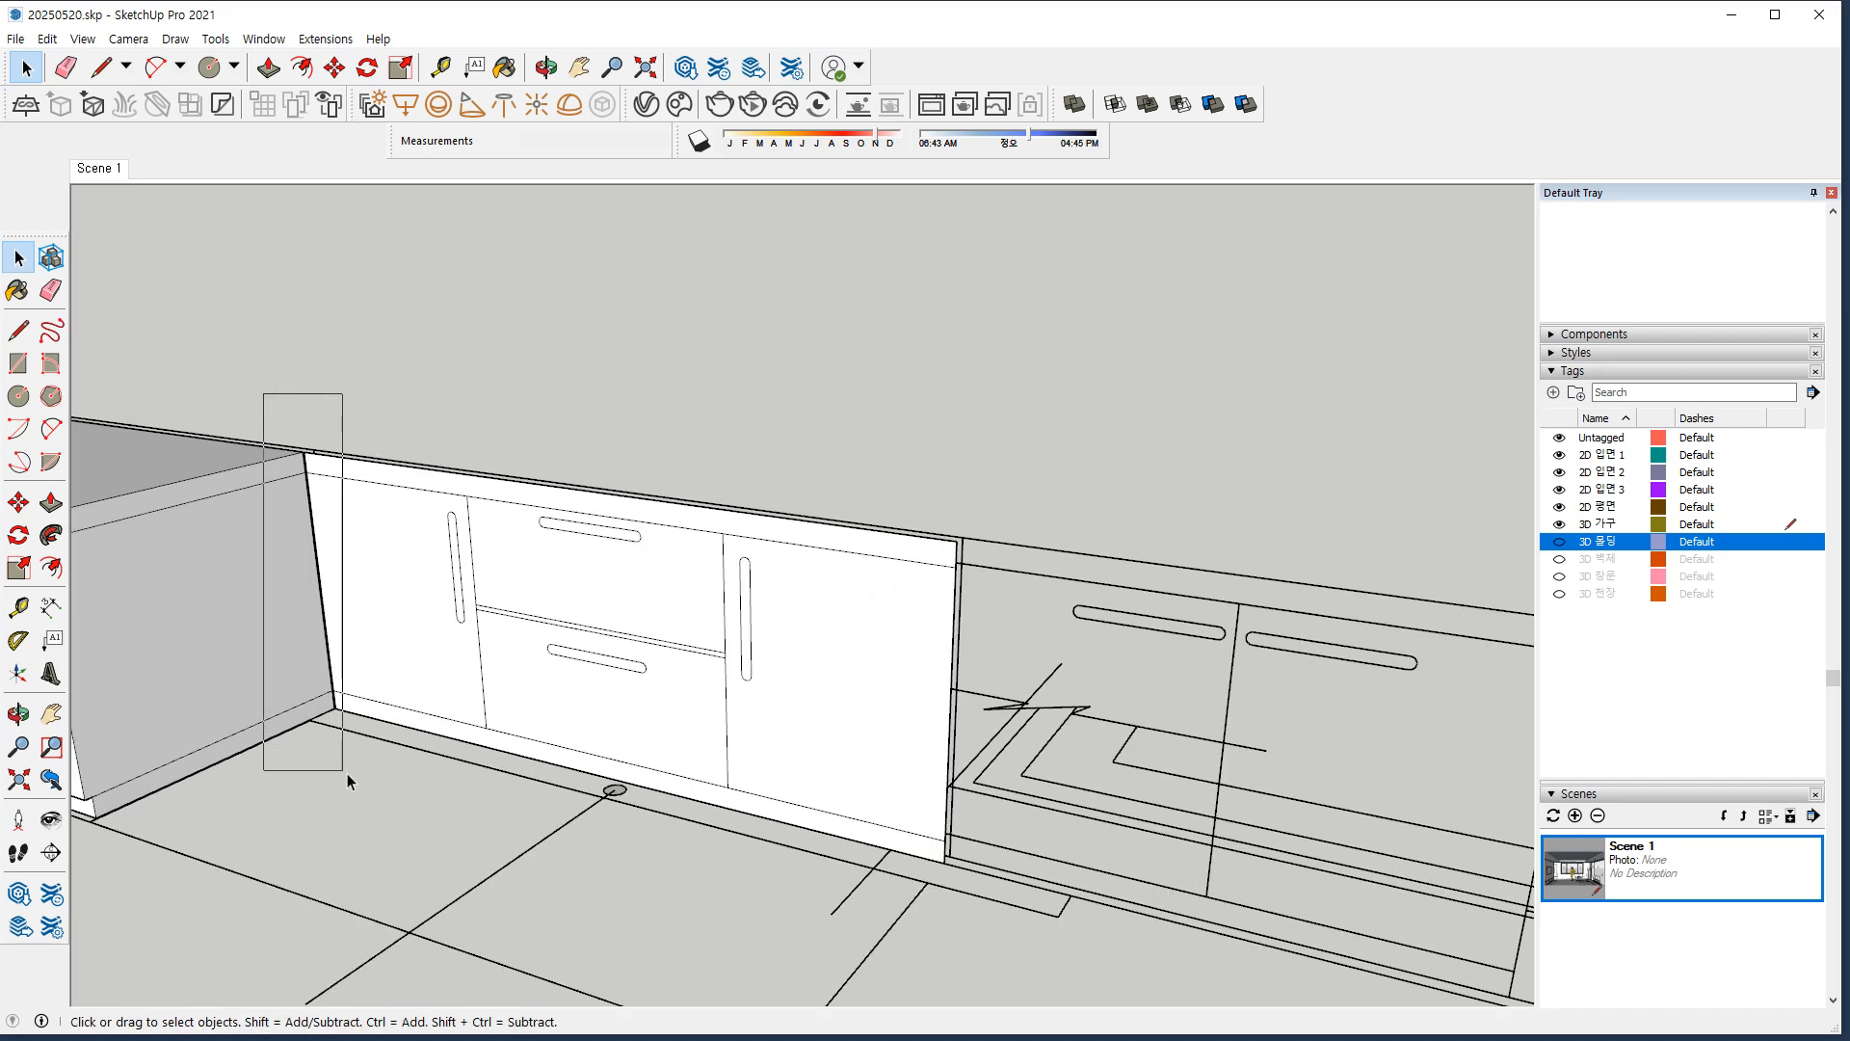
left_click_drag(345, 771, 347, 773)
scroll(342, 751, "up", 8)
key("m")
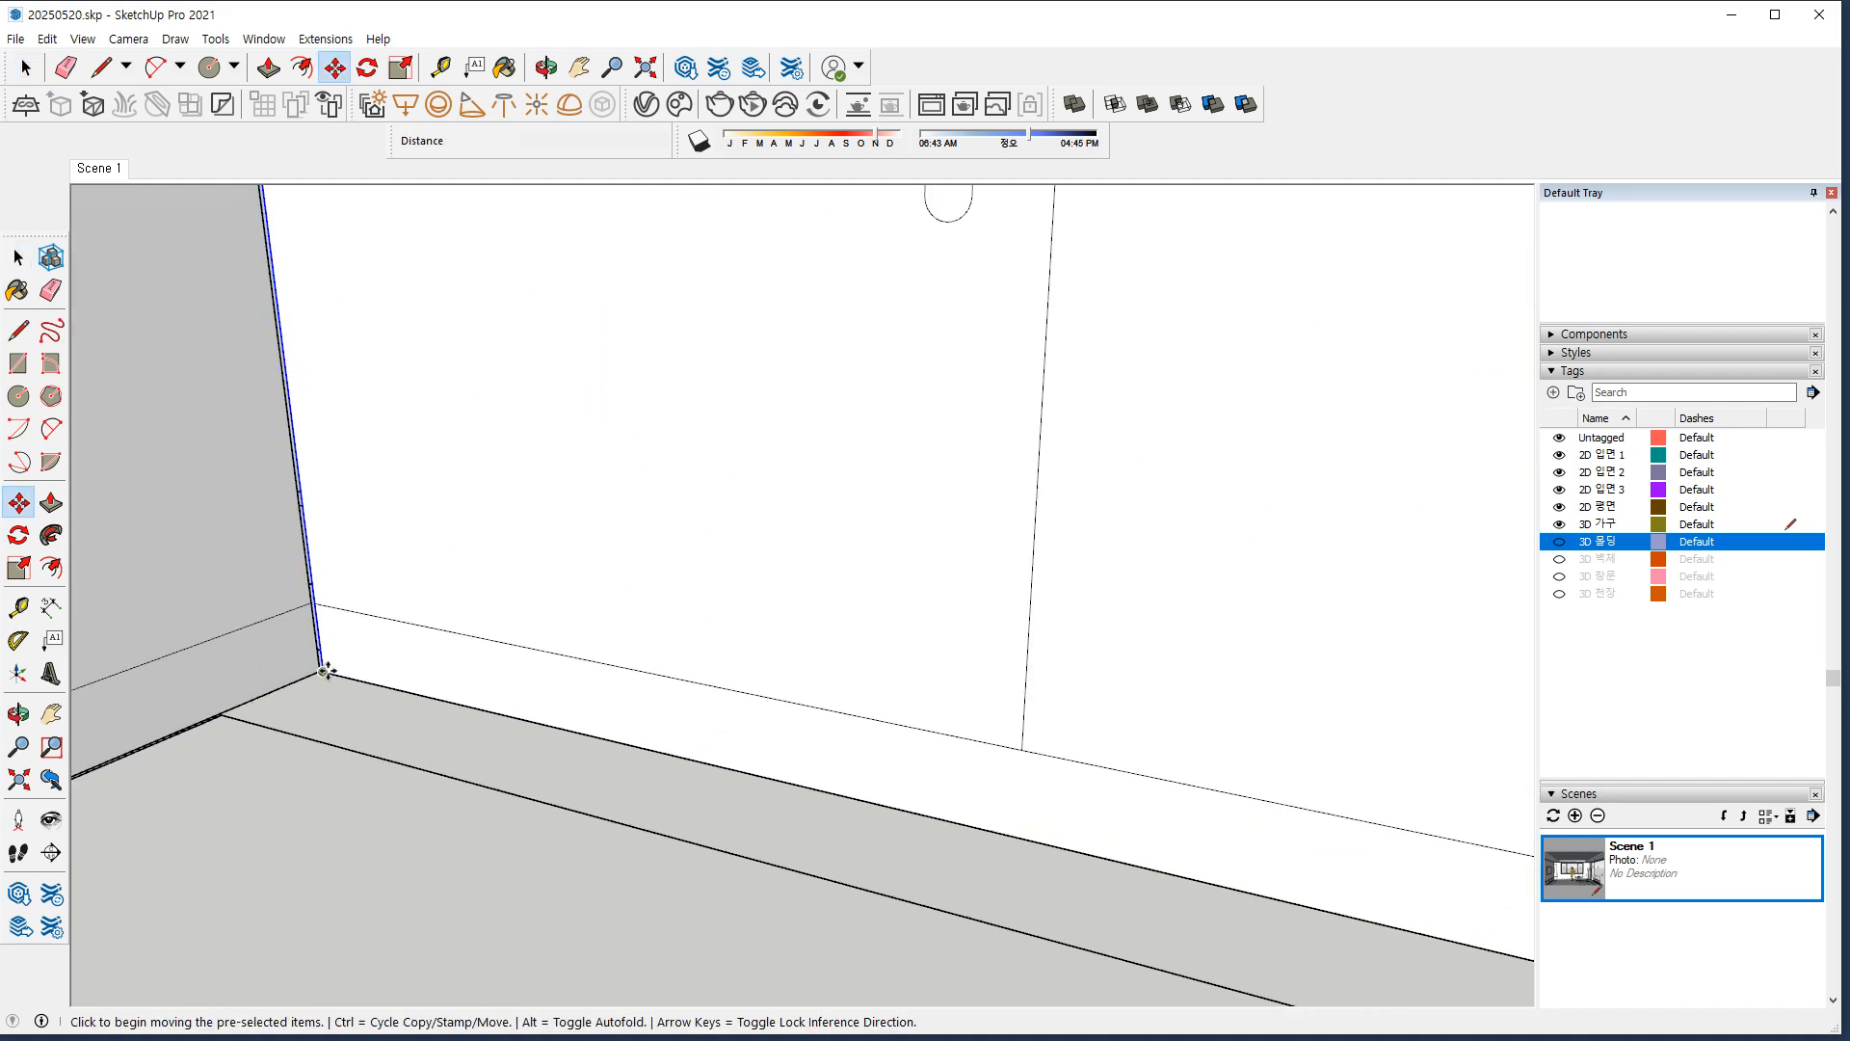
left_click(328, 672)
left_click(353, 679)
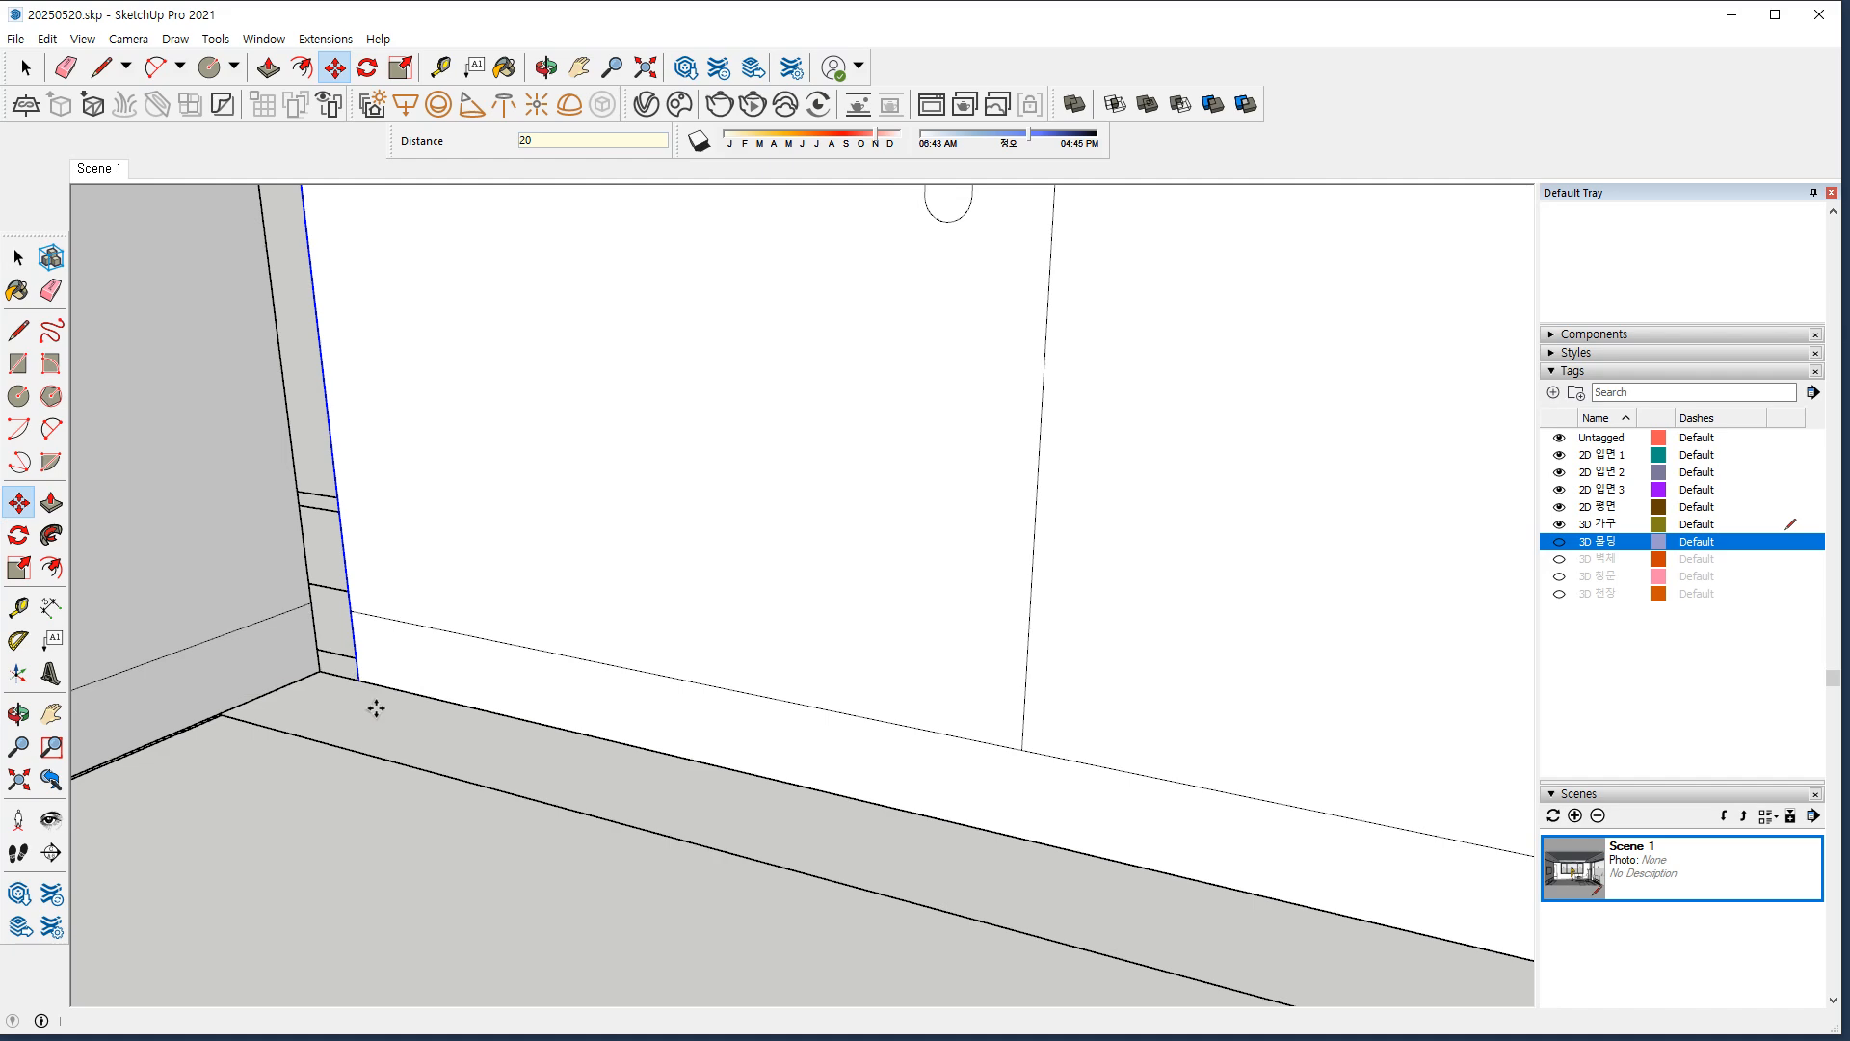
scroll(384, 714, "down", 8)
key("space")
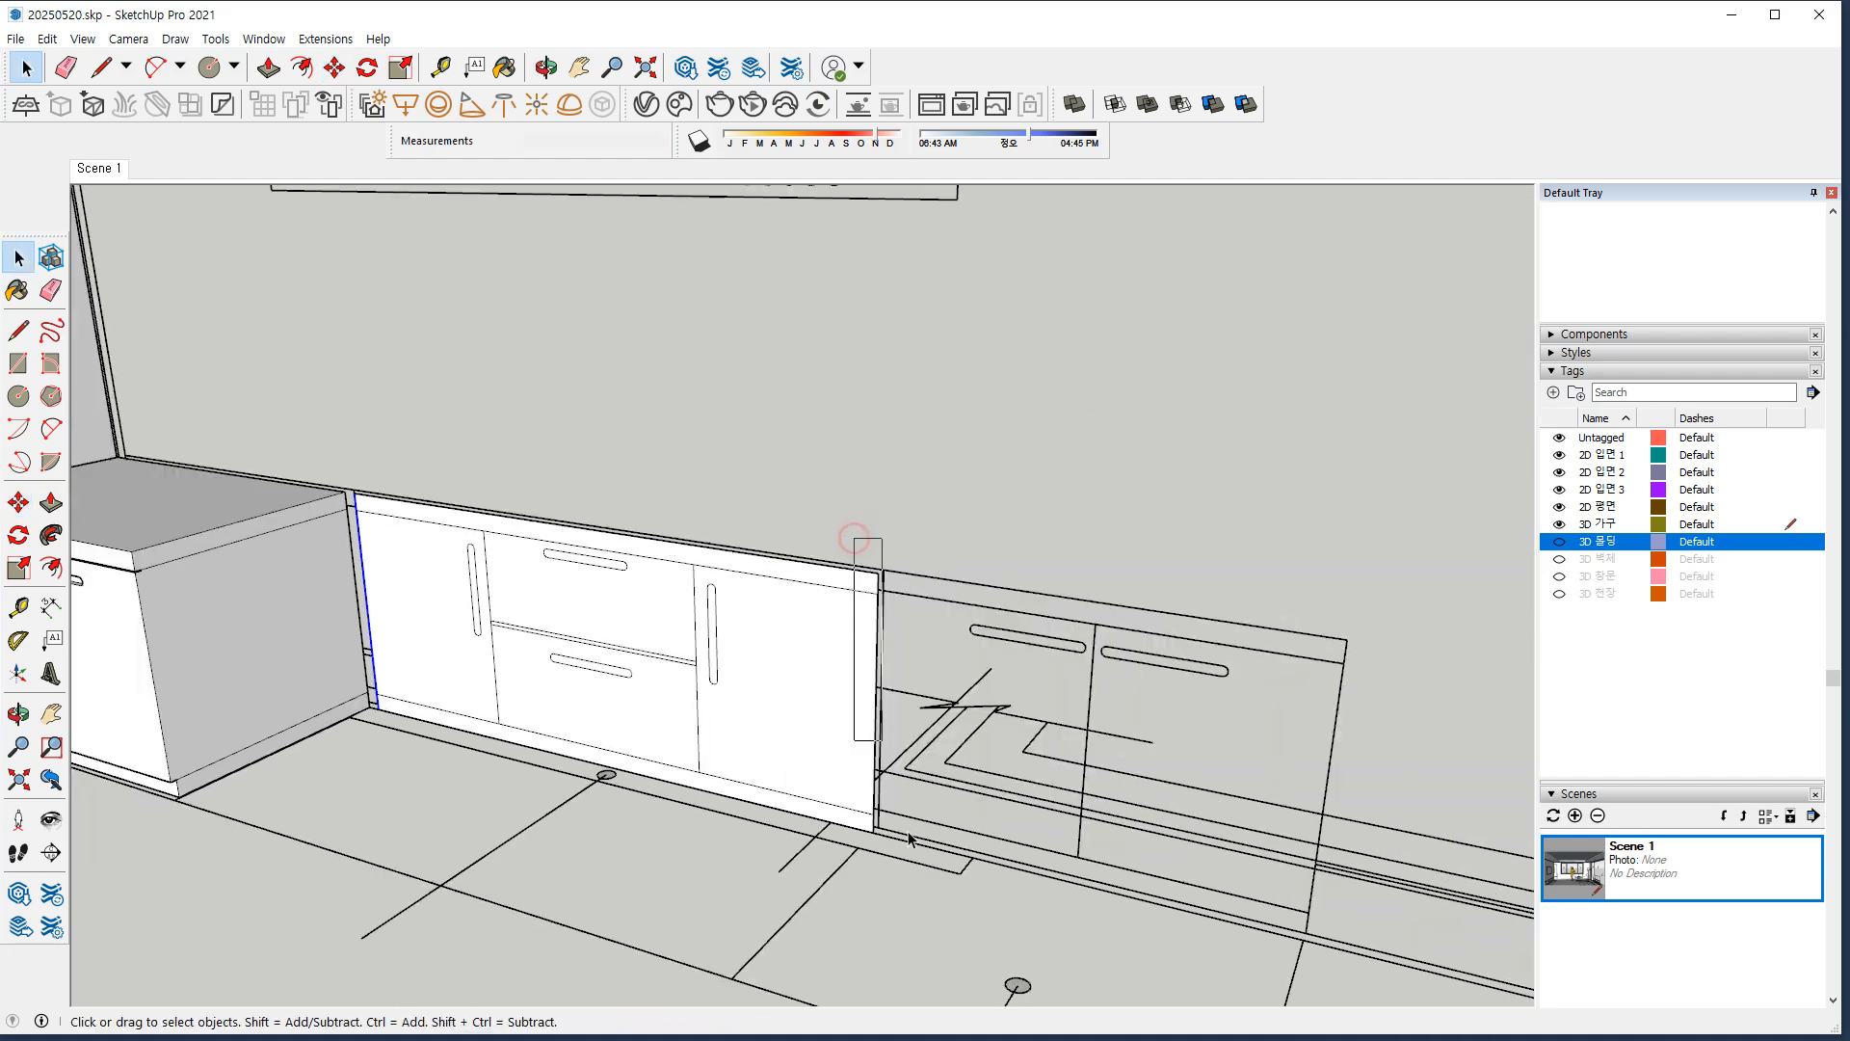
scroll(906, 870, "up", 2)
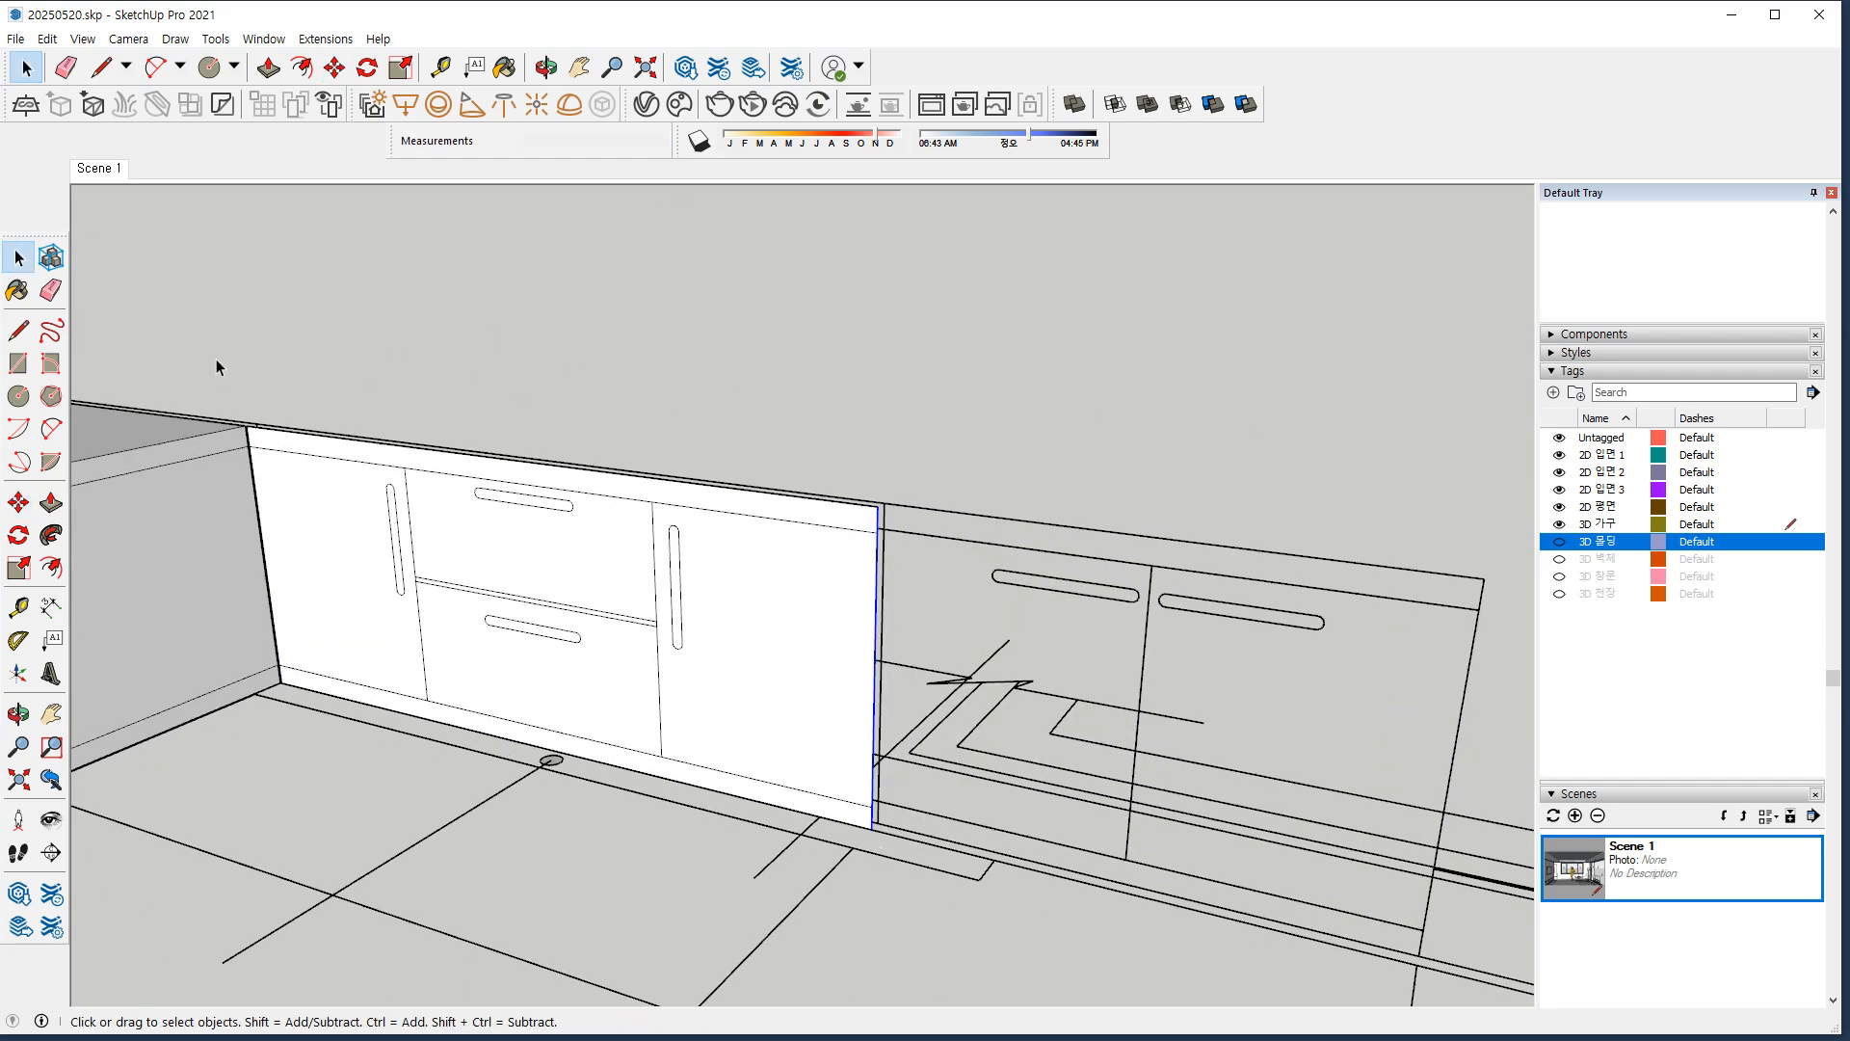
Select the front's vertical edge beside the two-door cabinet and move it 3 mm.
left_click_drag(303, 768, 300, 762)
scroll(287, 691, "up", 5)
key("m")
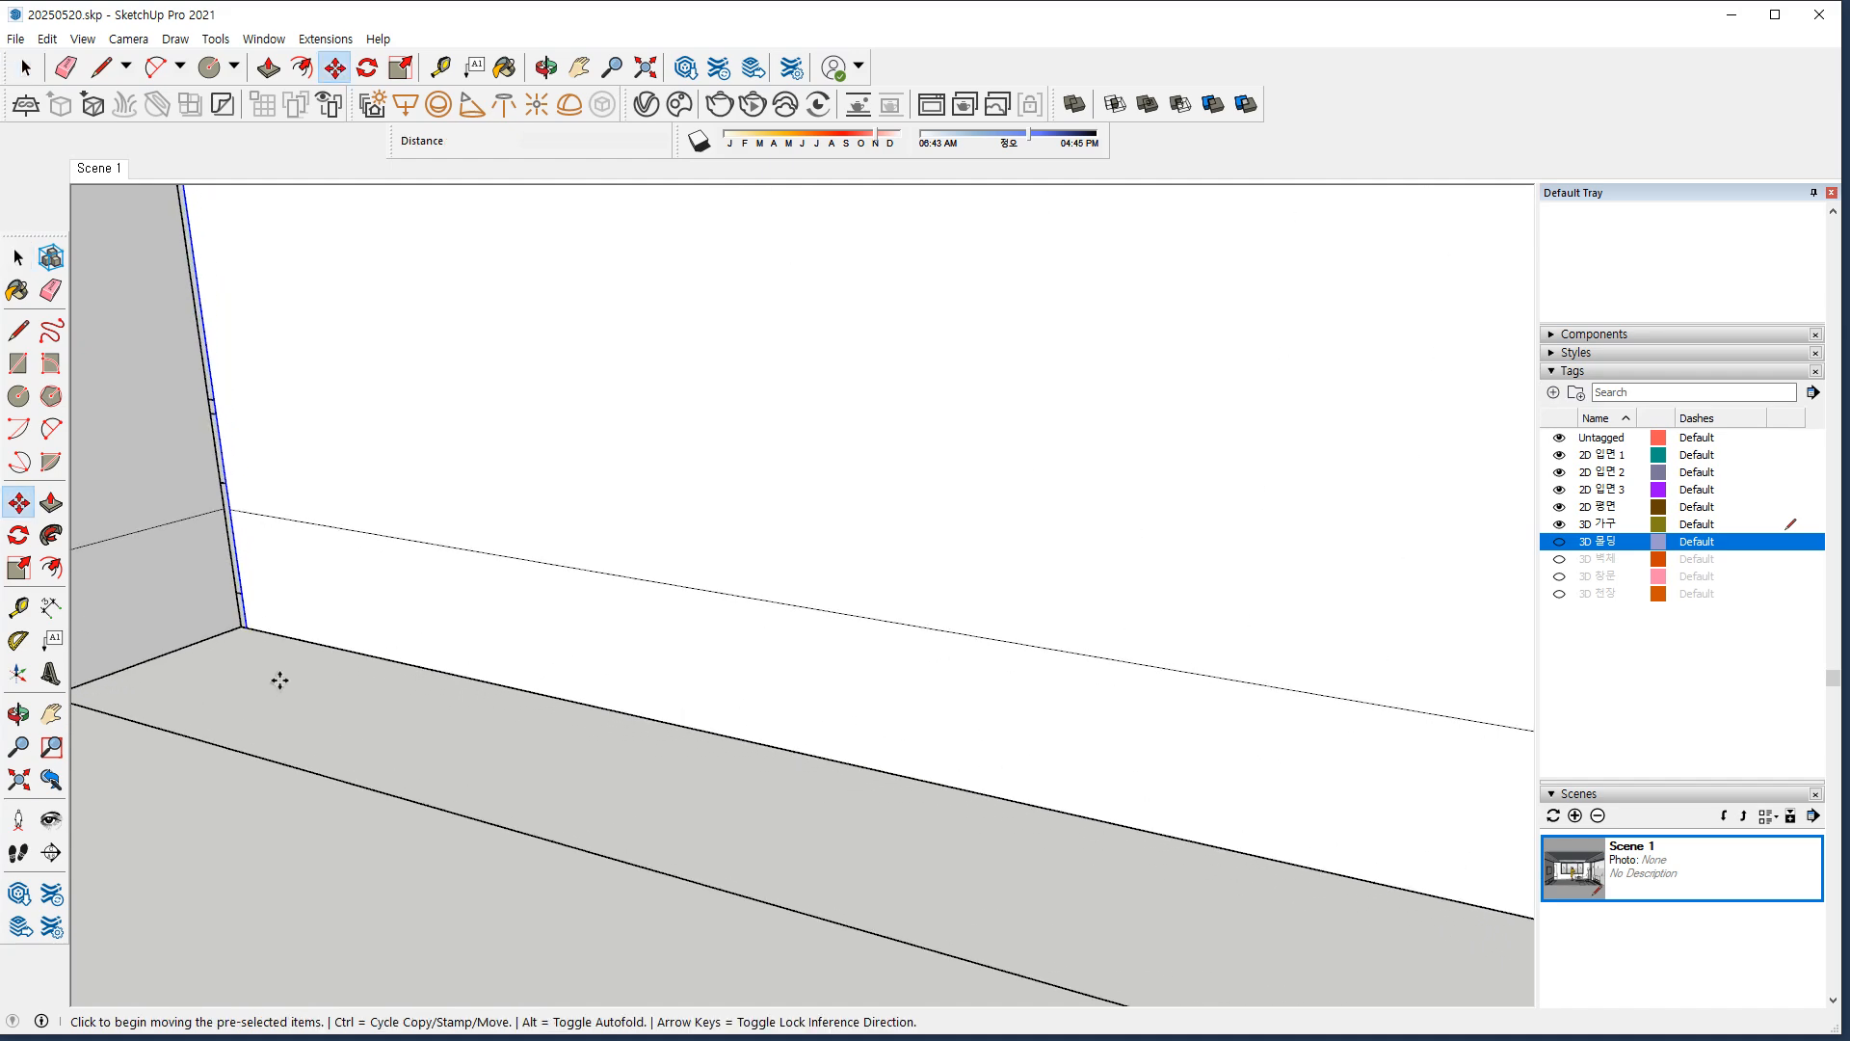
left_click(248, 628)
type("3")
key("Return")
scroll(463, 739, "down", 7)
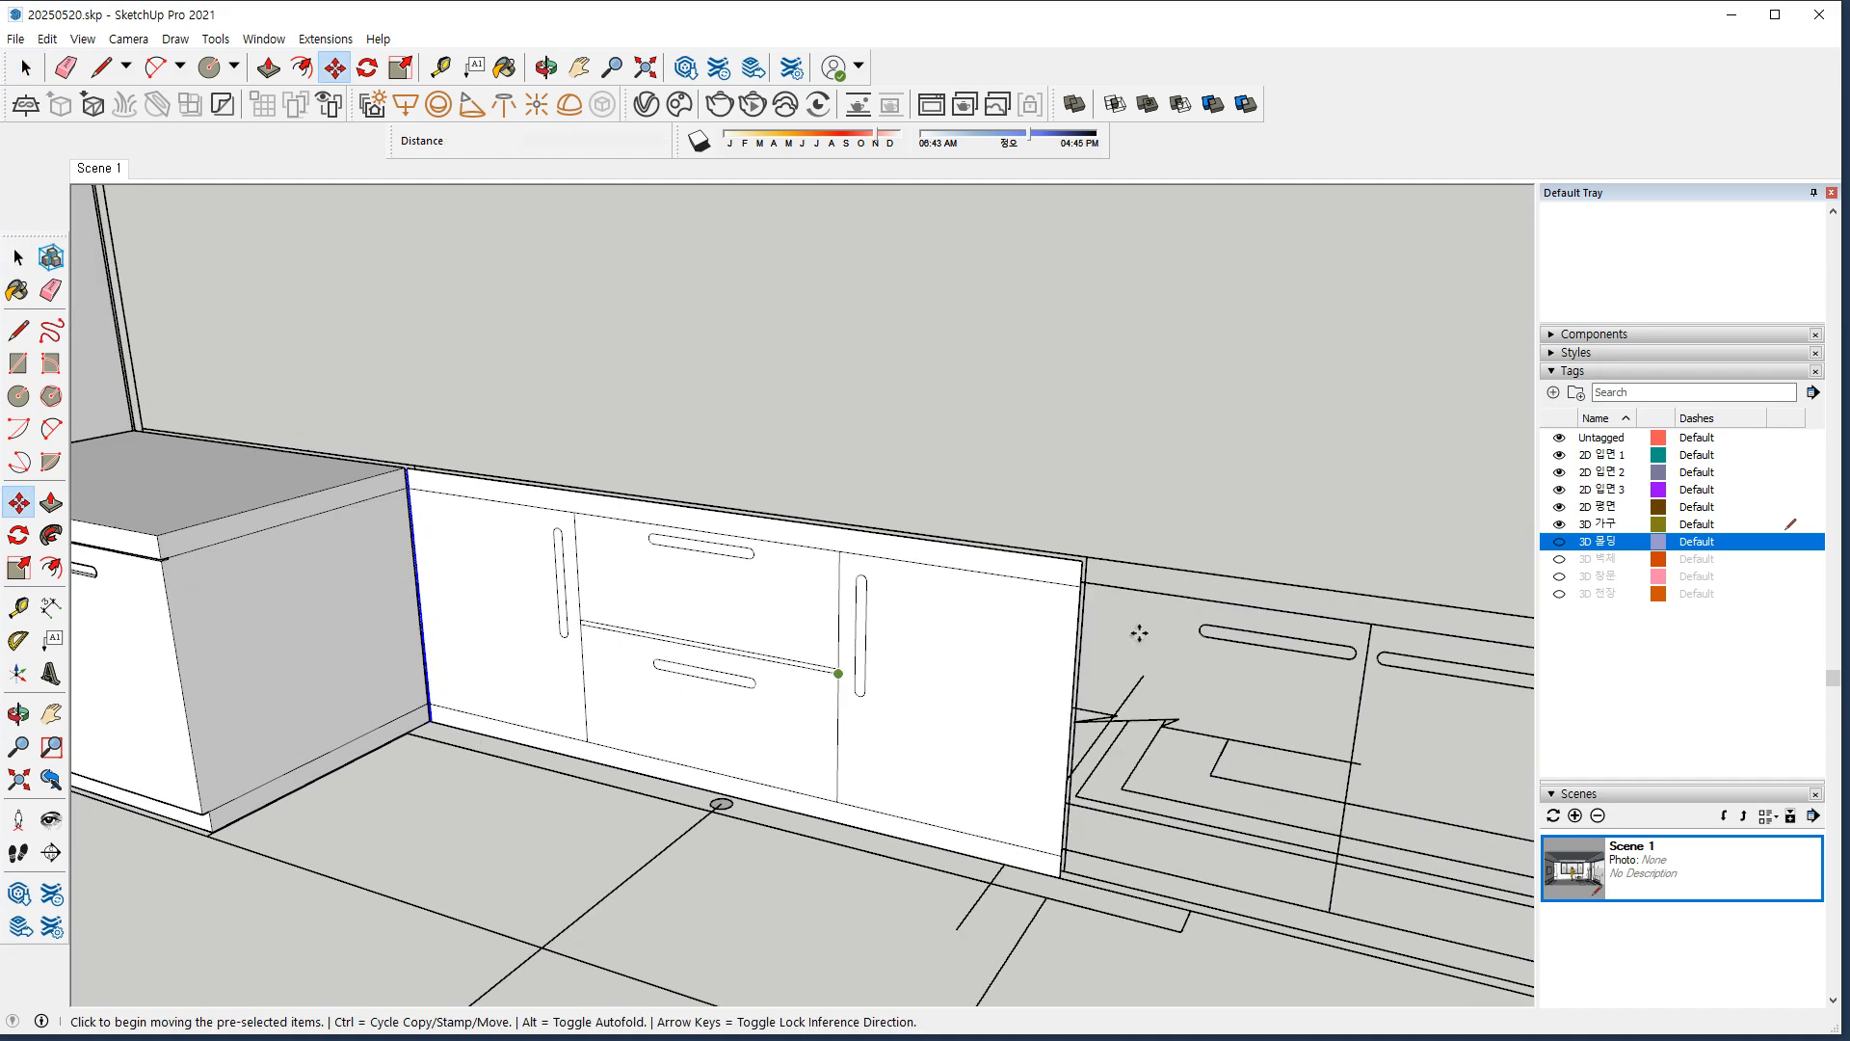
middle_click_drag(1197, 605, 1138, 536, "shift")
Move the front's opposite vertical edge, farthest from the two-door cabinet, by its lower corner and clear the selection.
key("space")
left_click_drag(989, 458, 1072, 848)
scroll(1020, 802, "up", 4)
scroll(1019, 808, "up", 4)
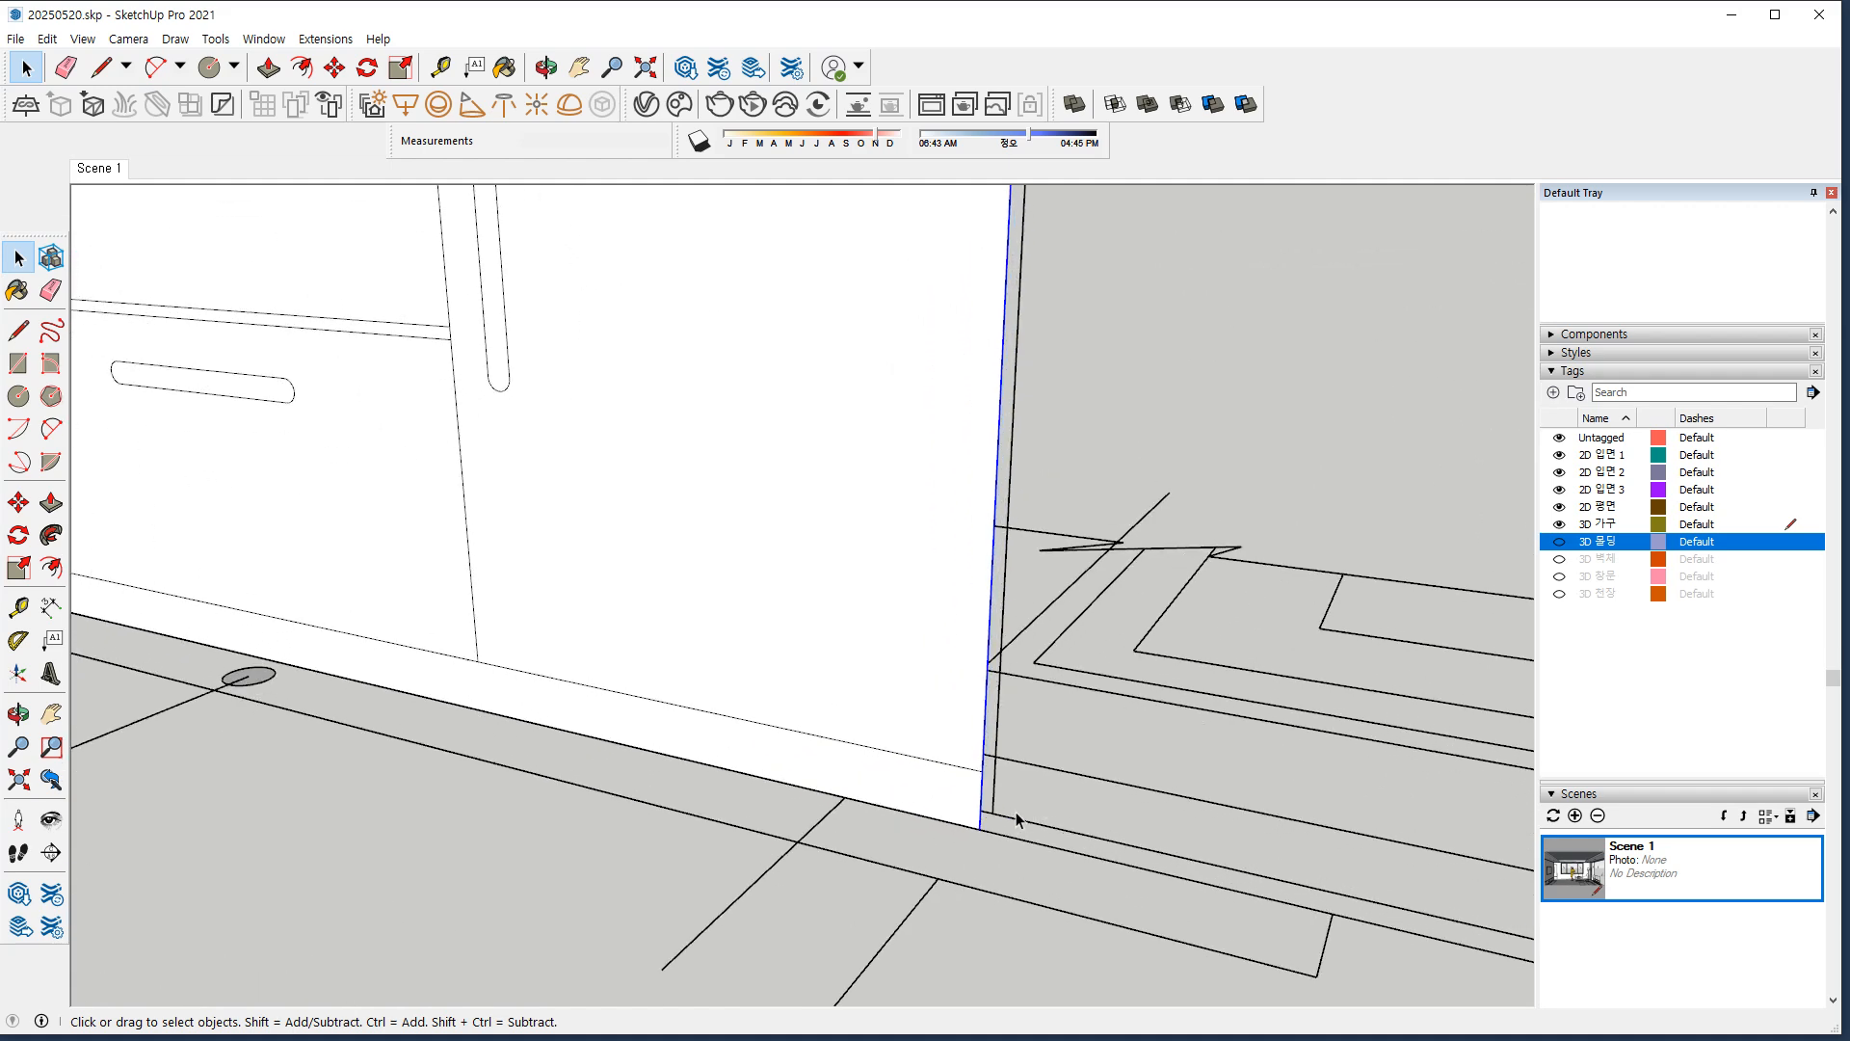
key("m")
left_click(967, 834)
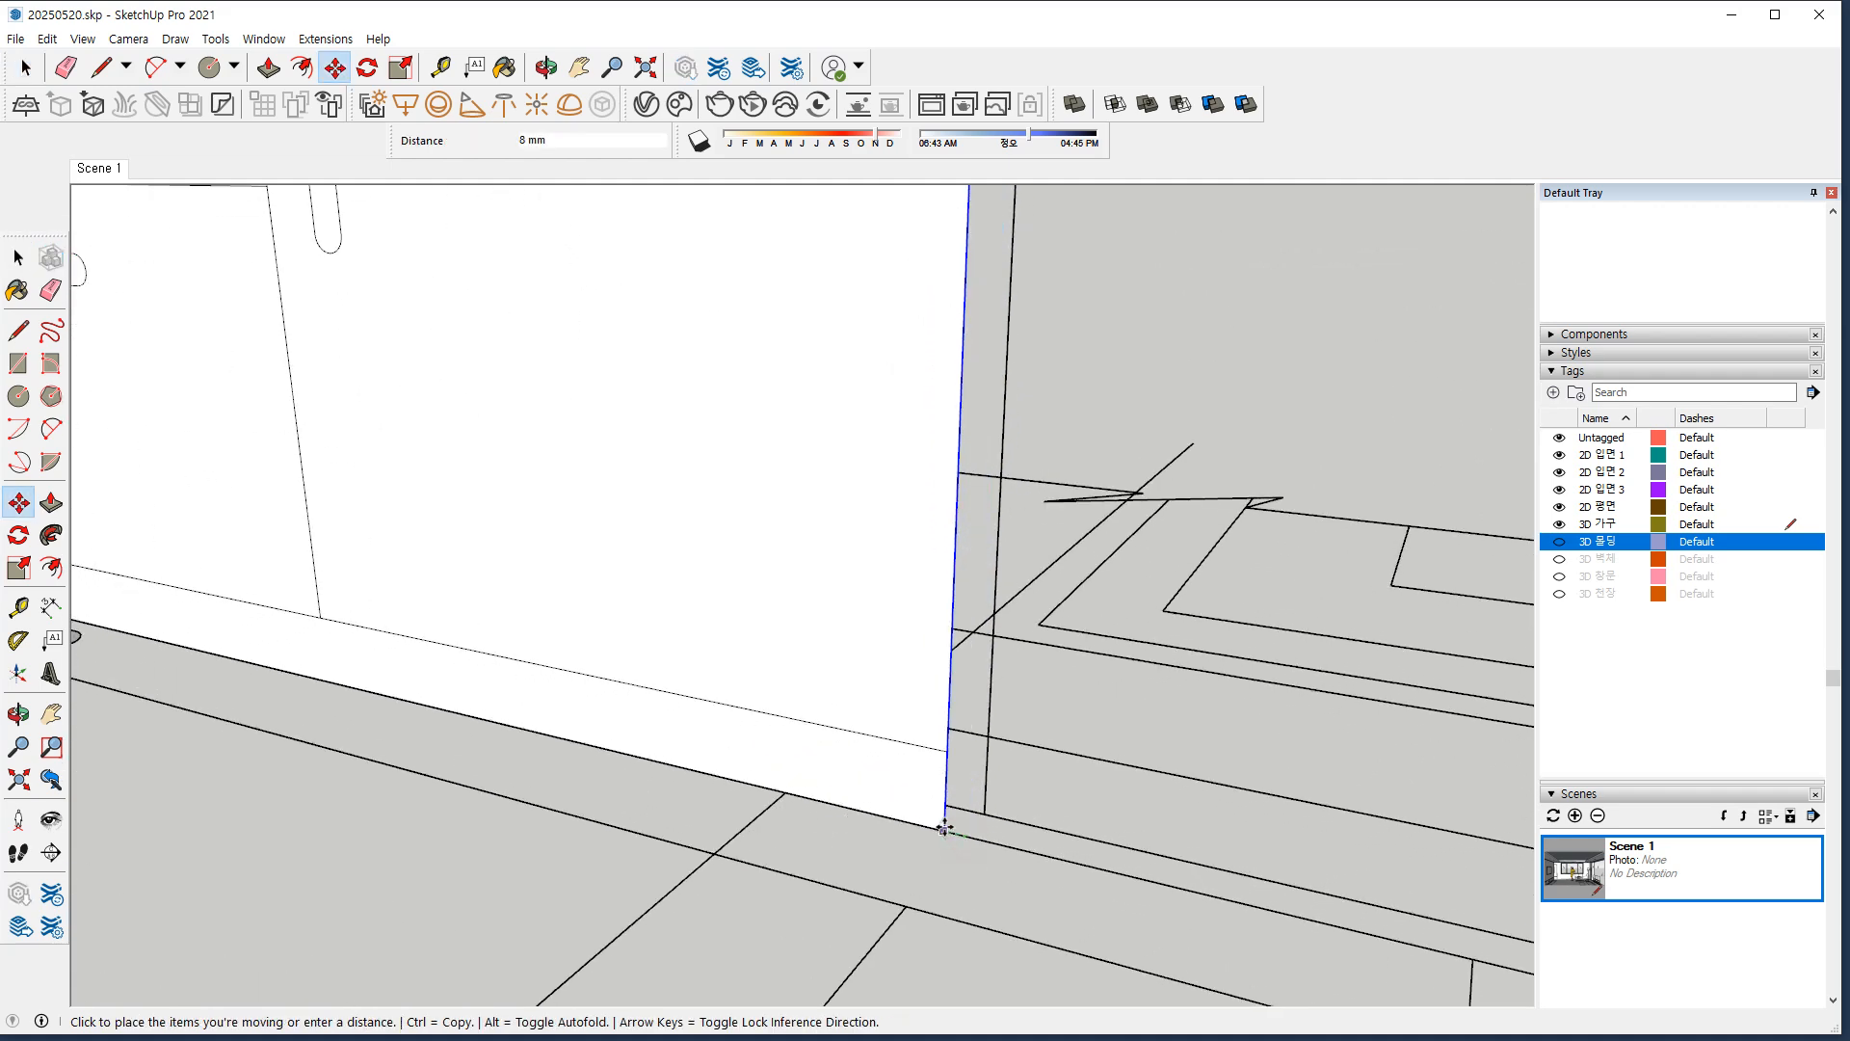
left_click(946, 826)
scroll(558, 793, "down", 6)
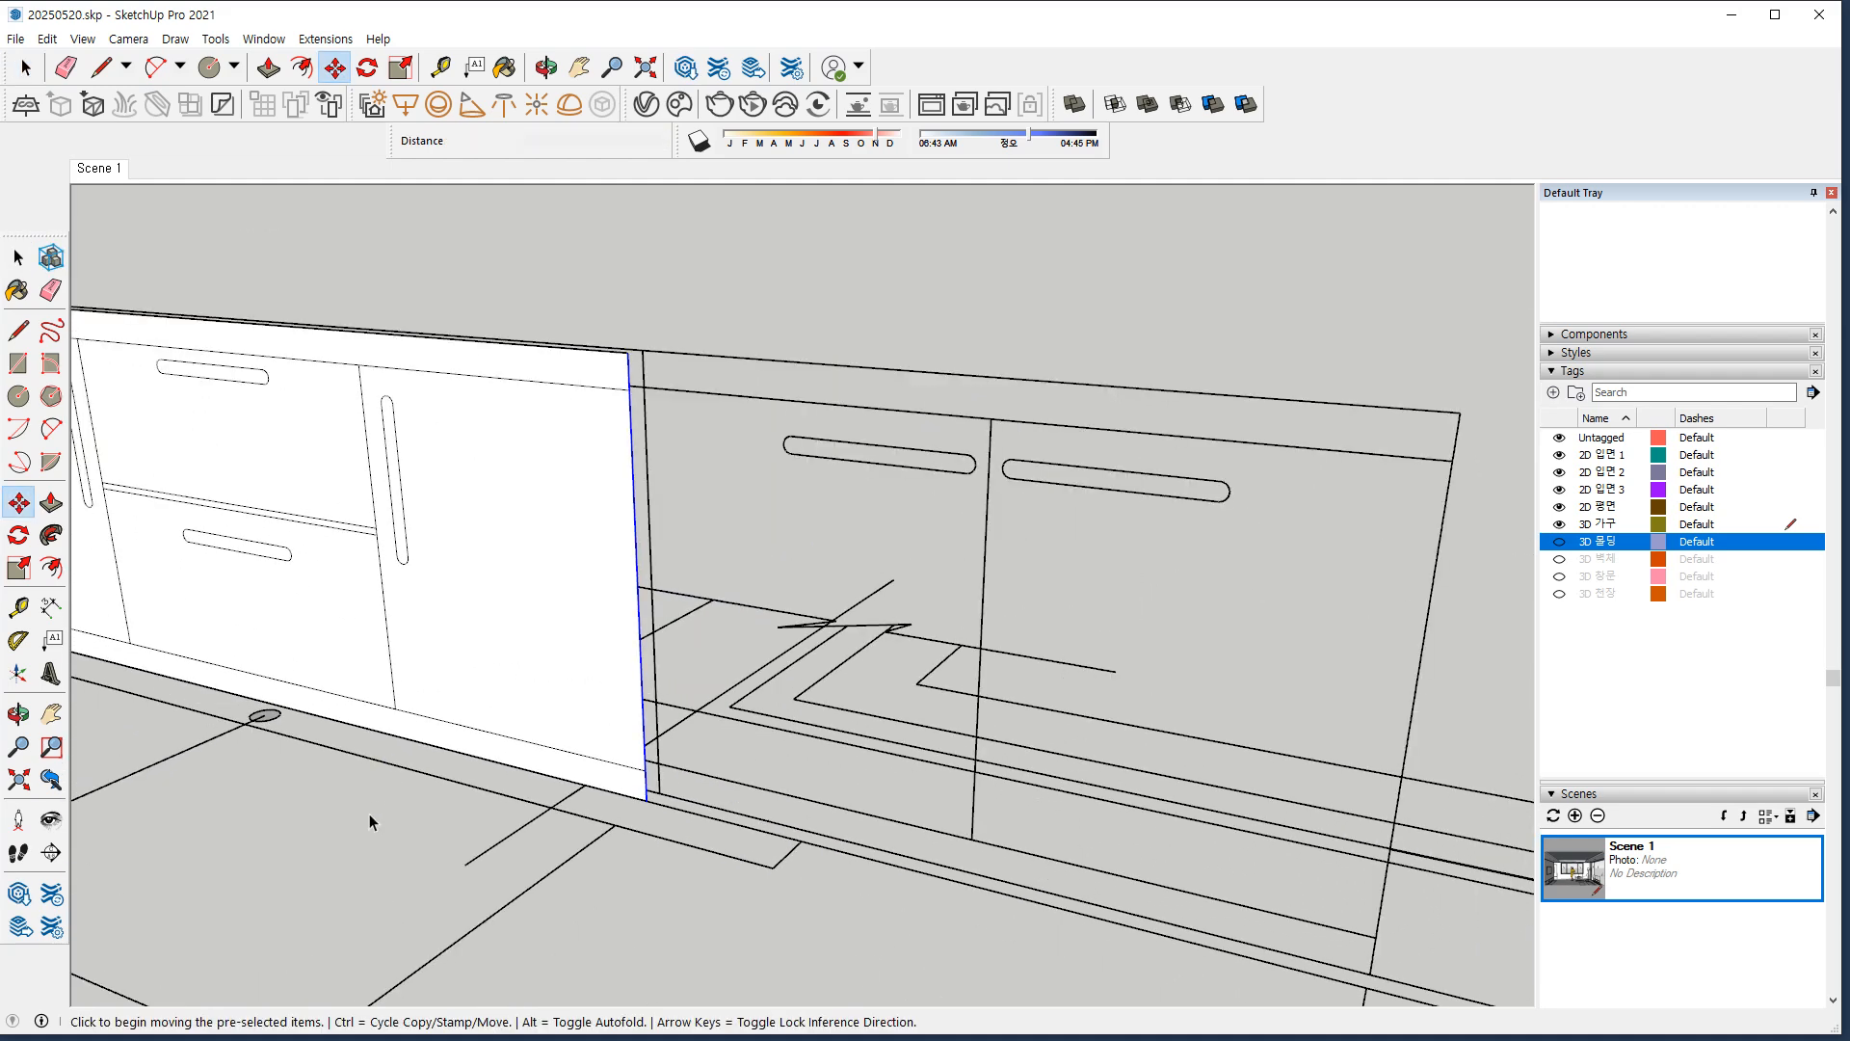
key("space")
left_click(371, 813)
Extrude all four handle shapes about 408 mm, out to the front of the neighbouring two-door cabinet.
middle_click_drag(337, 753, 622, 765, "shift")
scroll(320, 434, "up", 2)
scroll(382, 576, "down", 3)
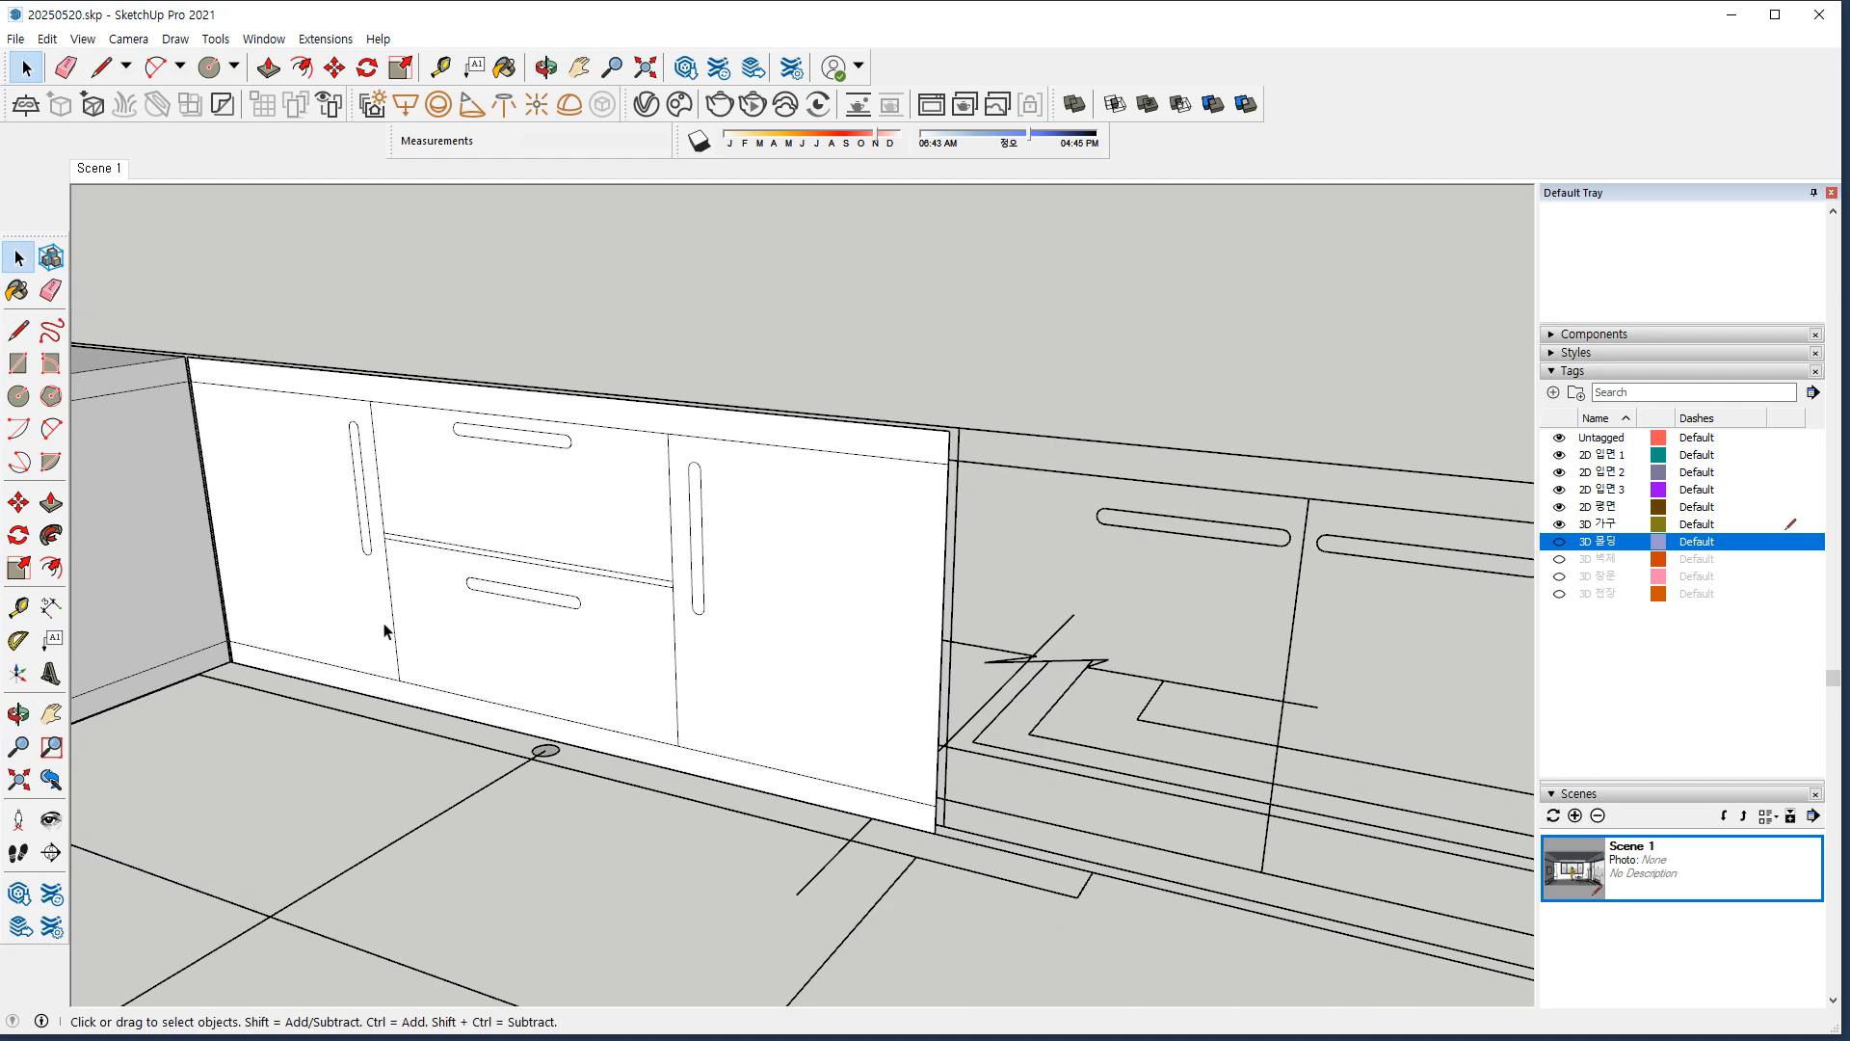
key("p")
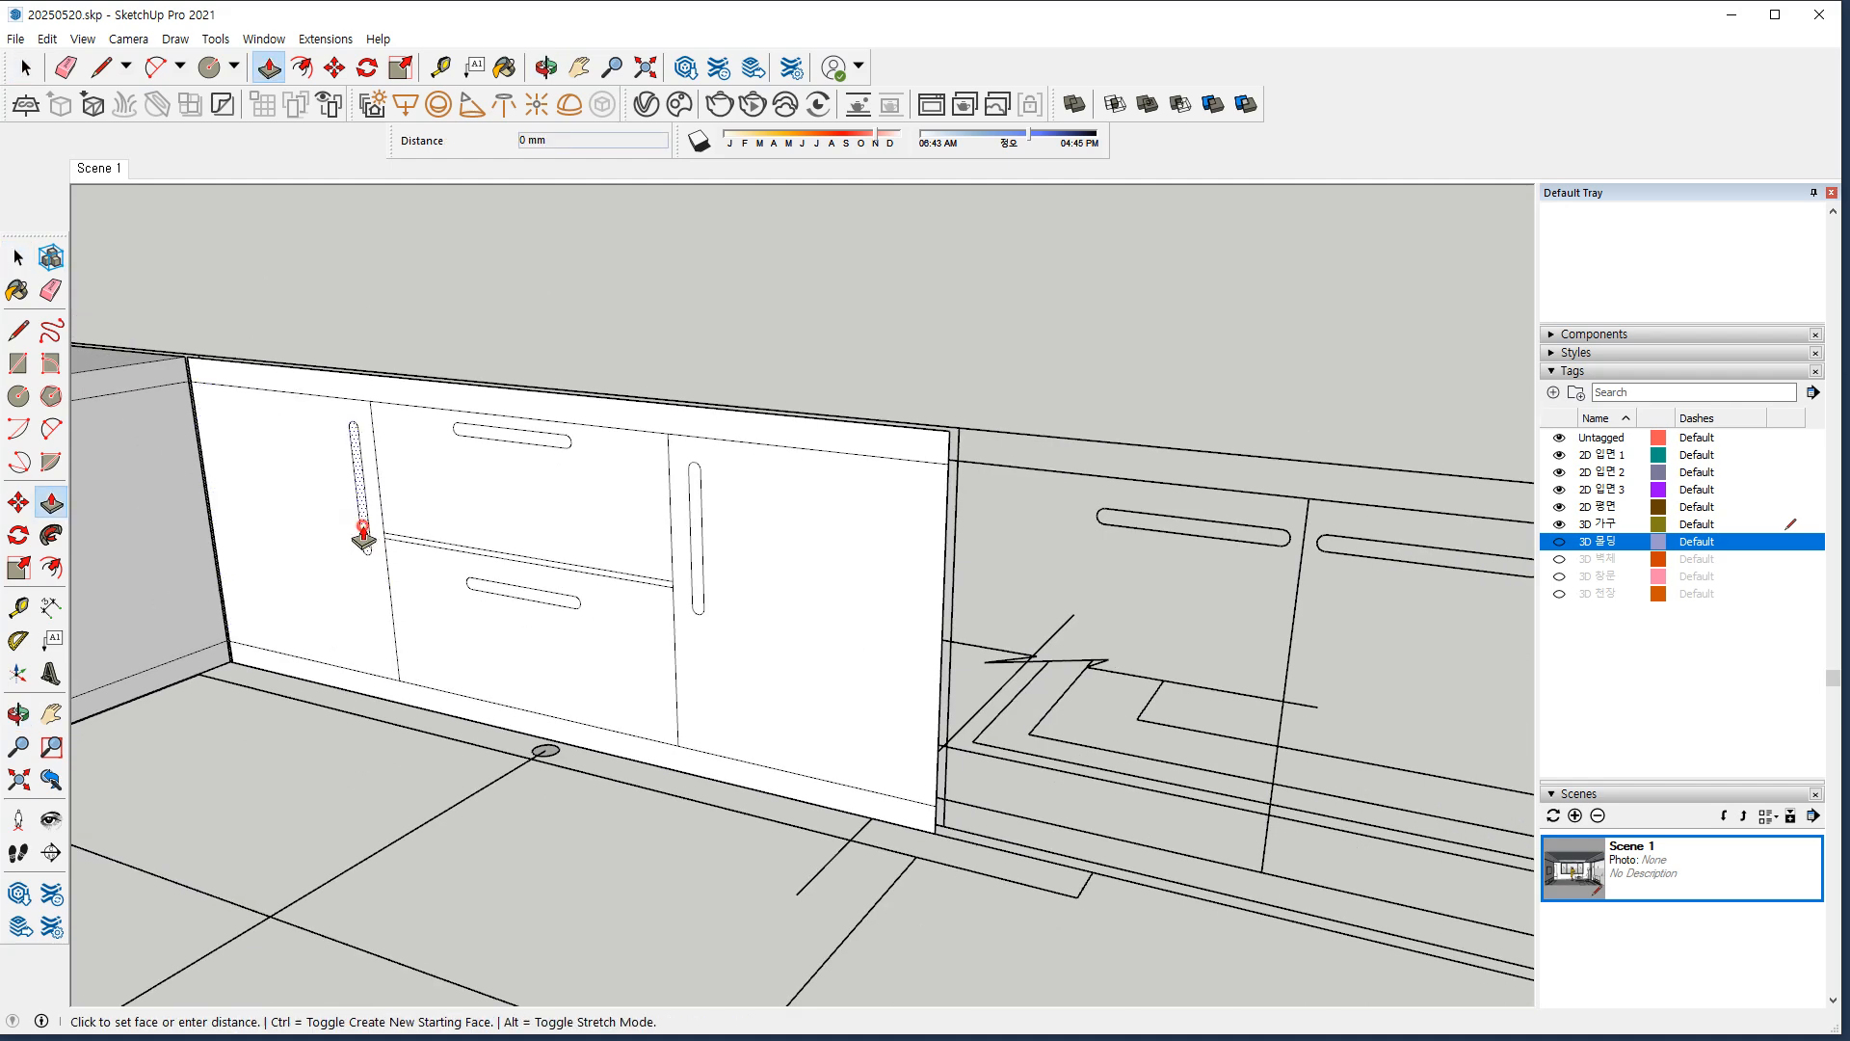
left_click(363, 527)
scroll(261, 544, "down", 2)
middle_click_drag(256, 544, 421, 541, "shift")
left_click(210, 544)
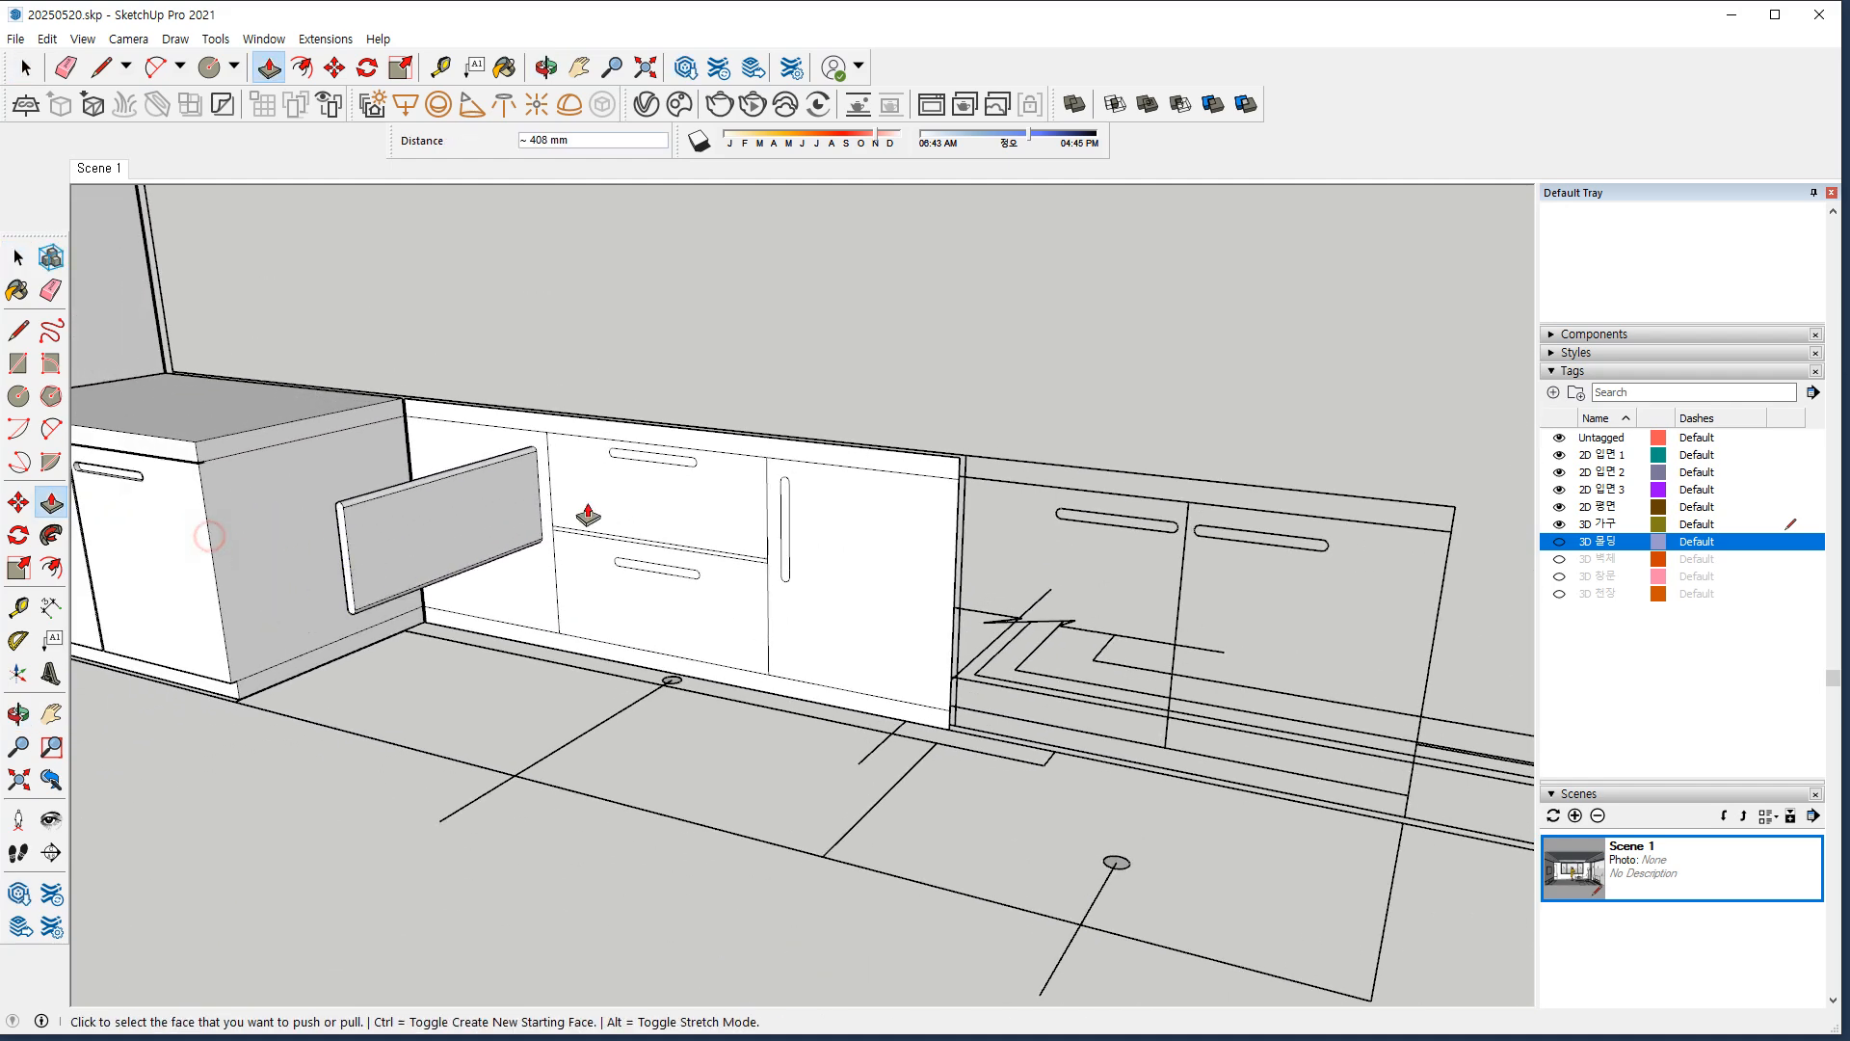
left_click(639, 466)
left_click(209, 528)
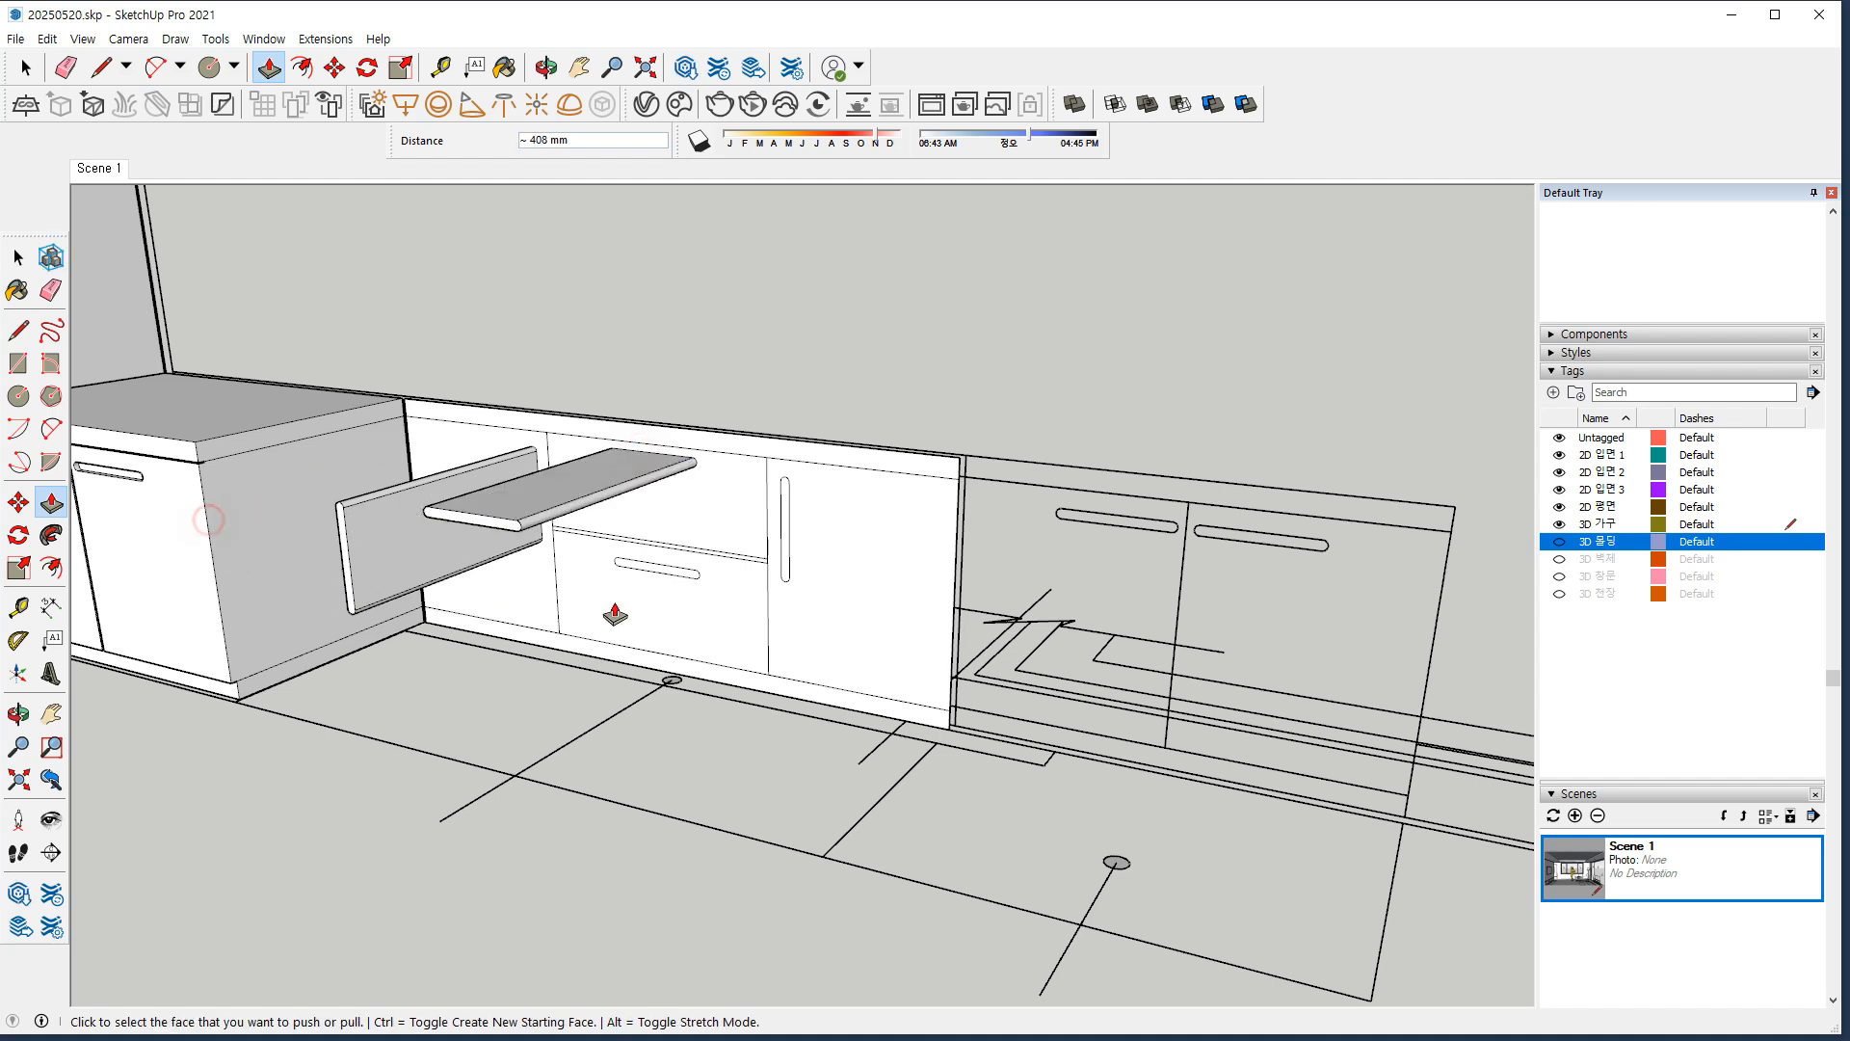
left_click(661, 578)
left_click(209, 545)
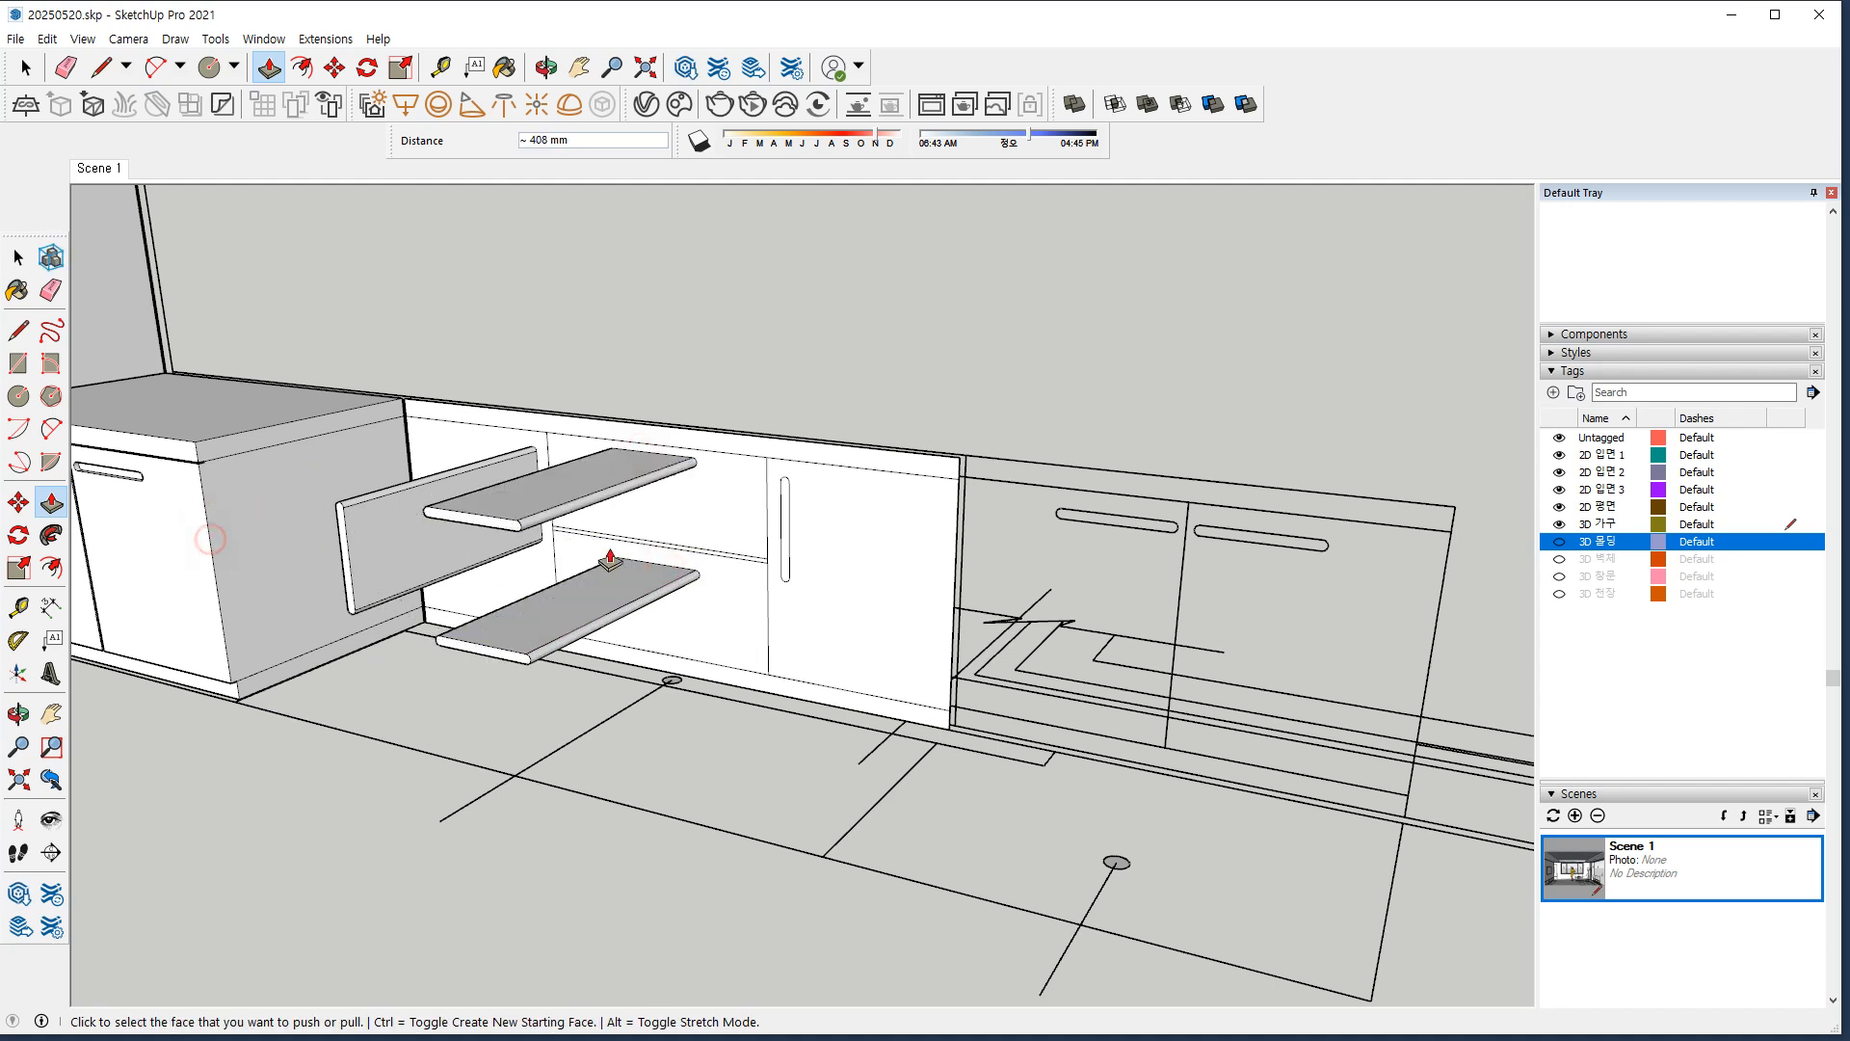
left_click(788, 541)
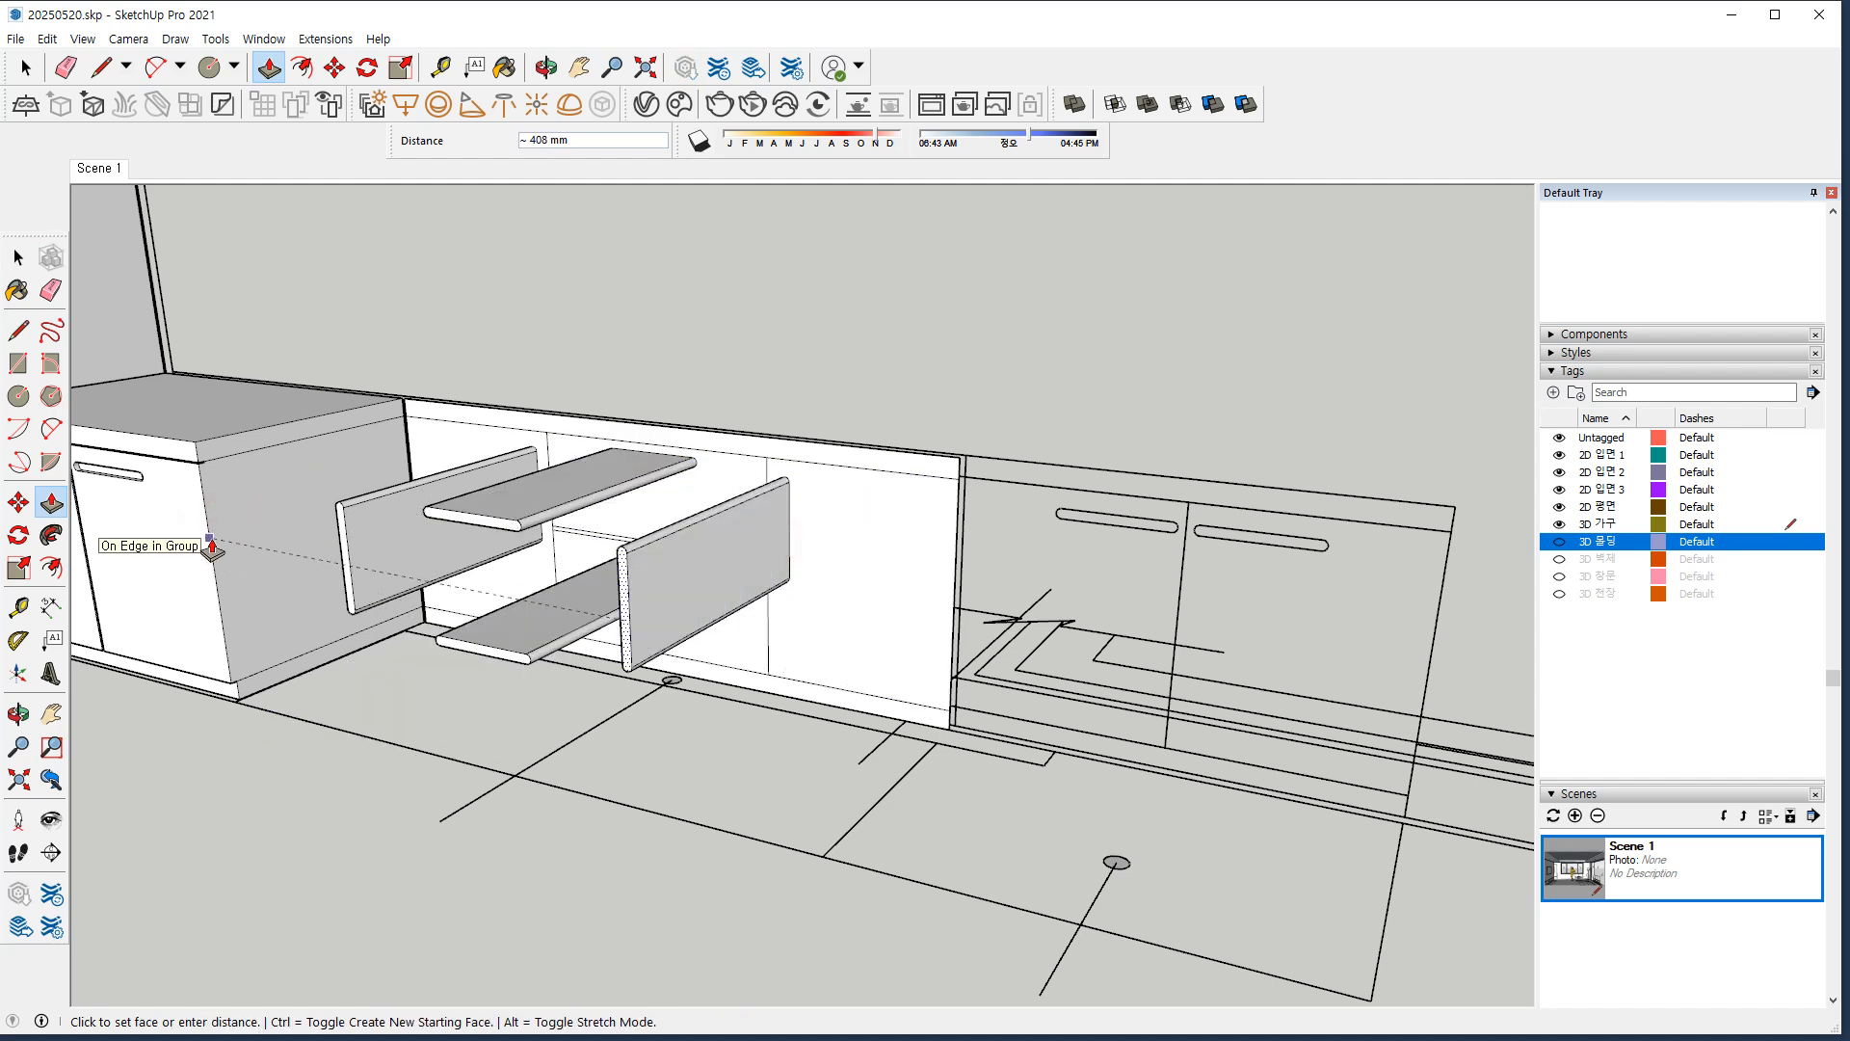
left_click(211, 546)
Extrude the bottom plinth strip and the door beside the two-door cabinet about 408 mm to match the handles' depth.
left_click(700, 675)
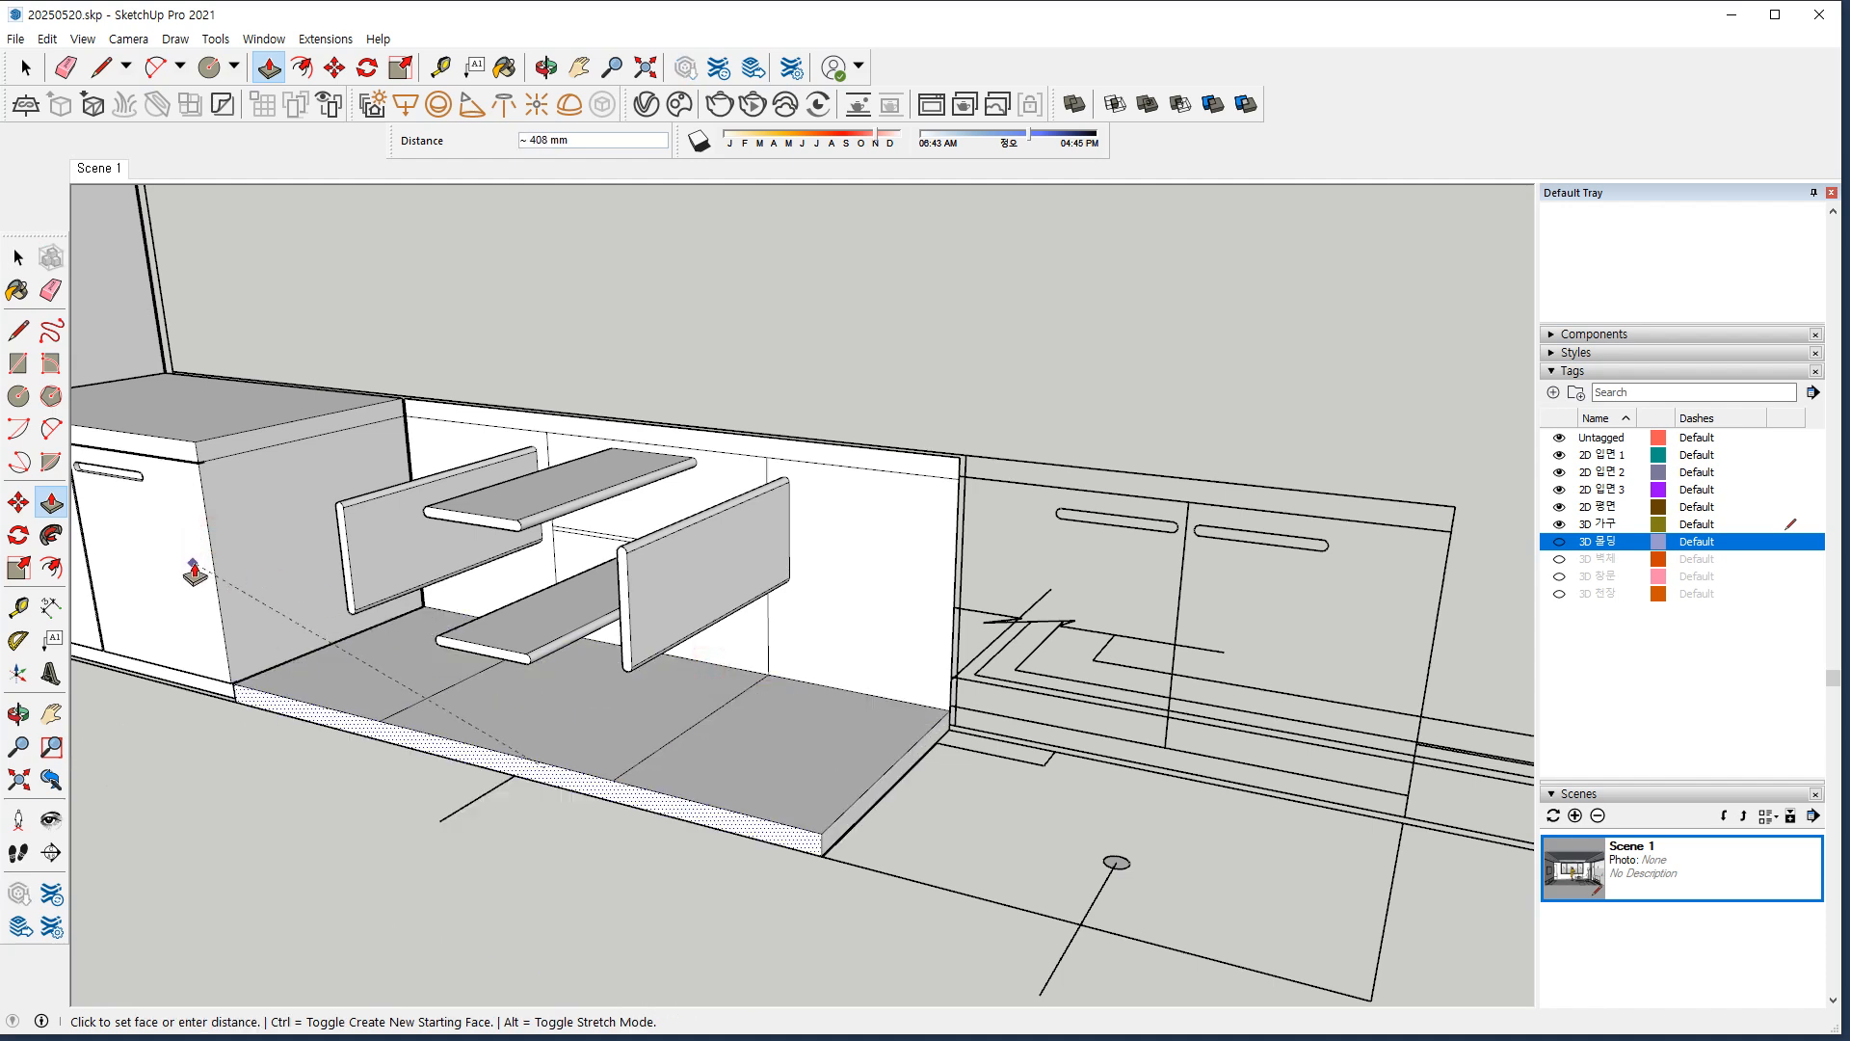
left_click(193, 573)
left_click(524, 578)
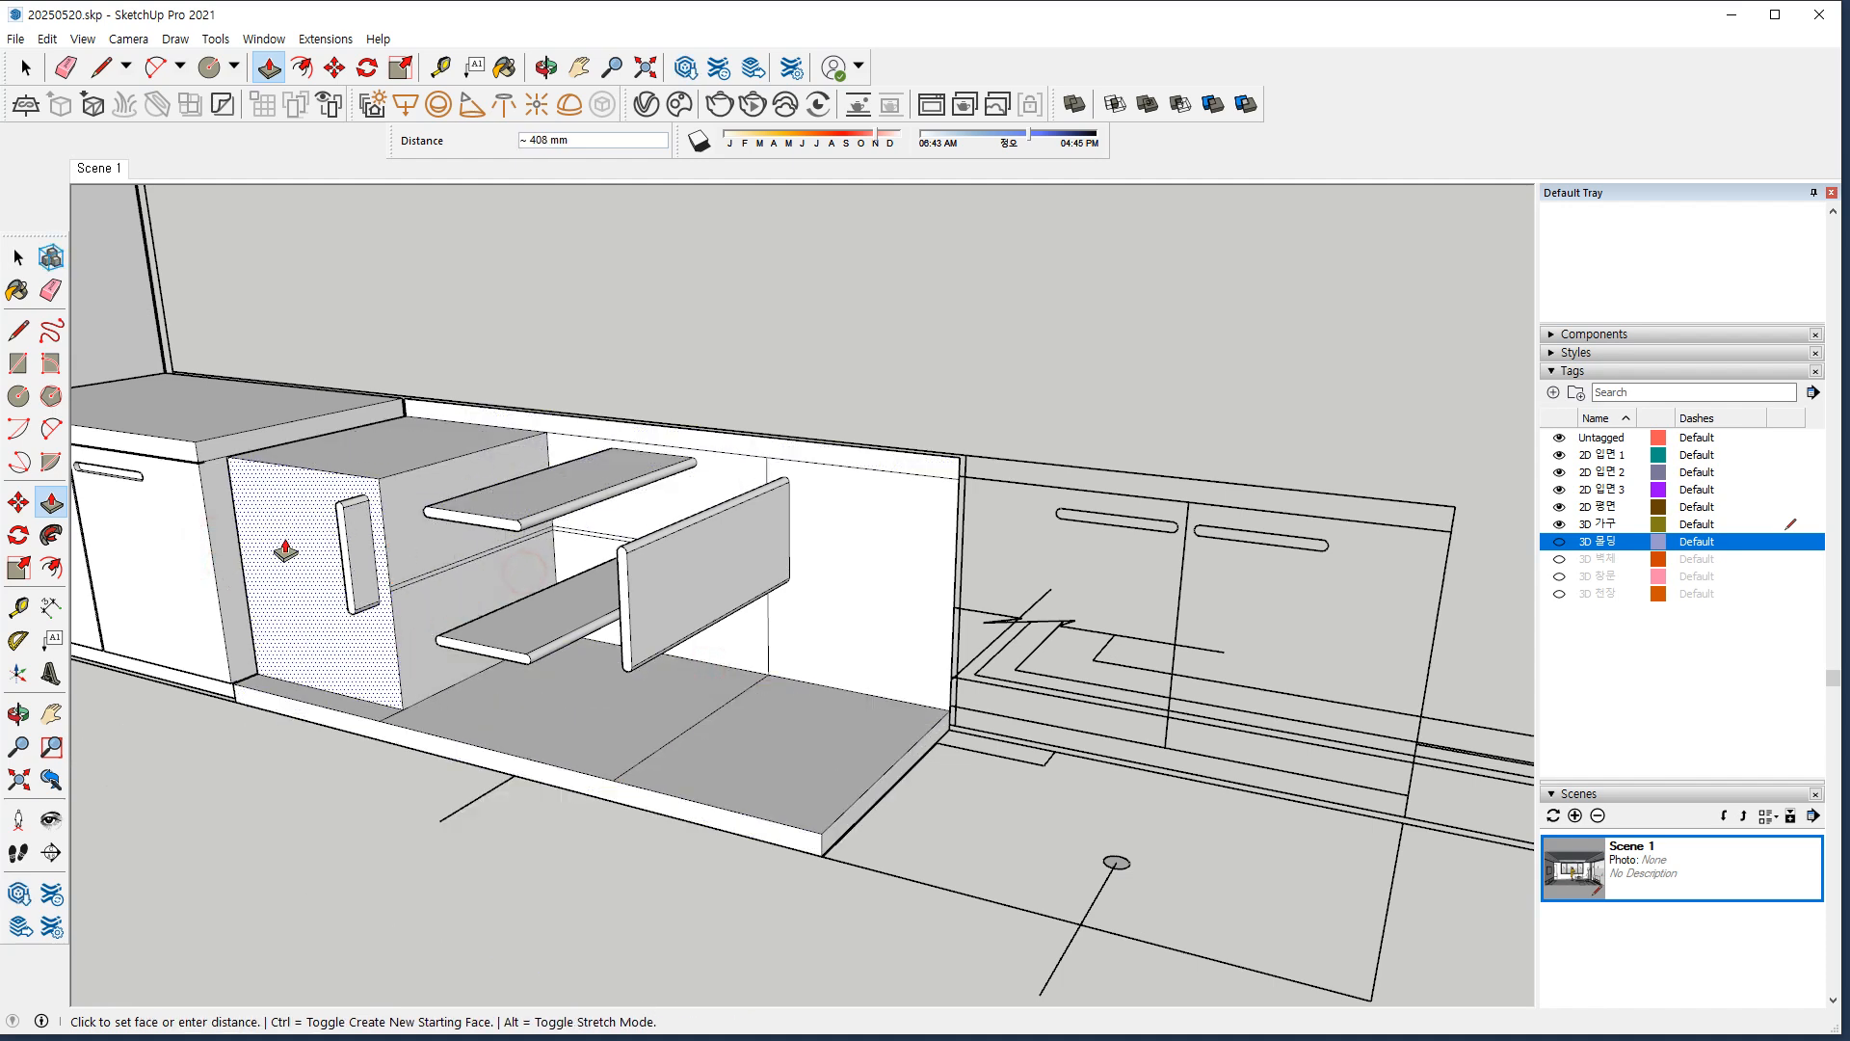
left_click(166, 557)
Extrude the lower and upper drawer fronts about 408 mm, flush with the first door, keeping the strip between them recessed.
left_click(566, 566)
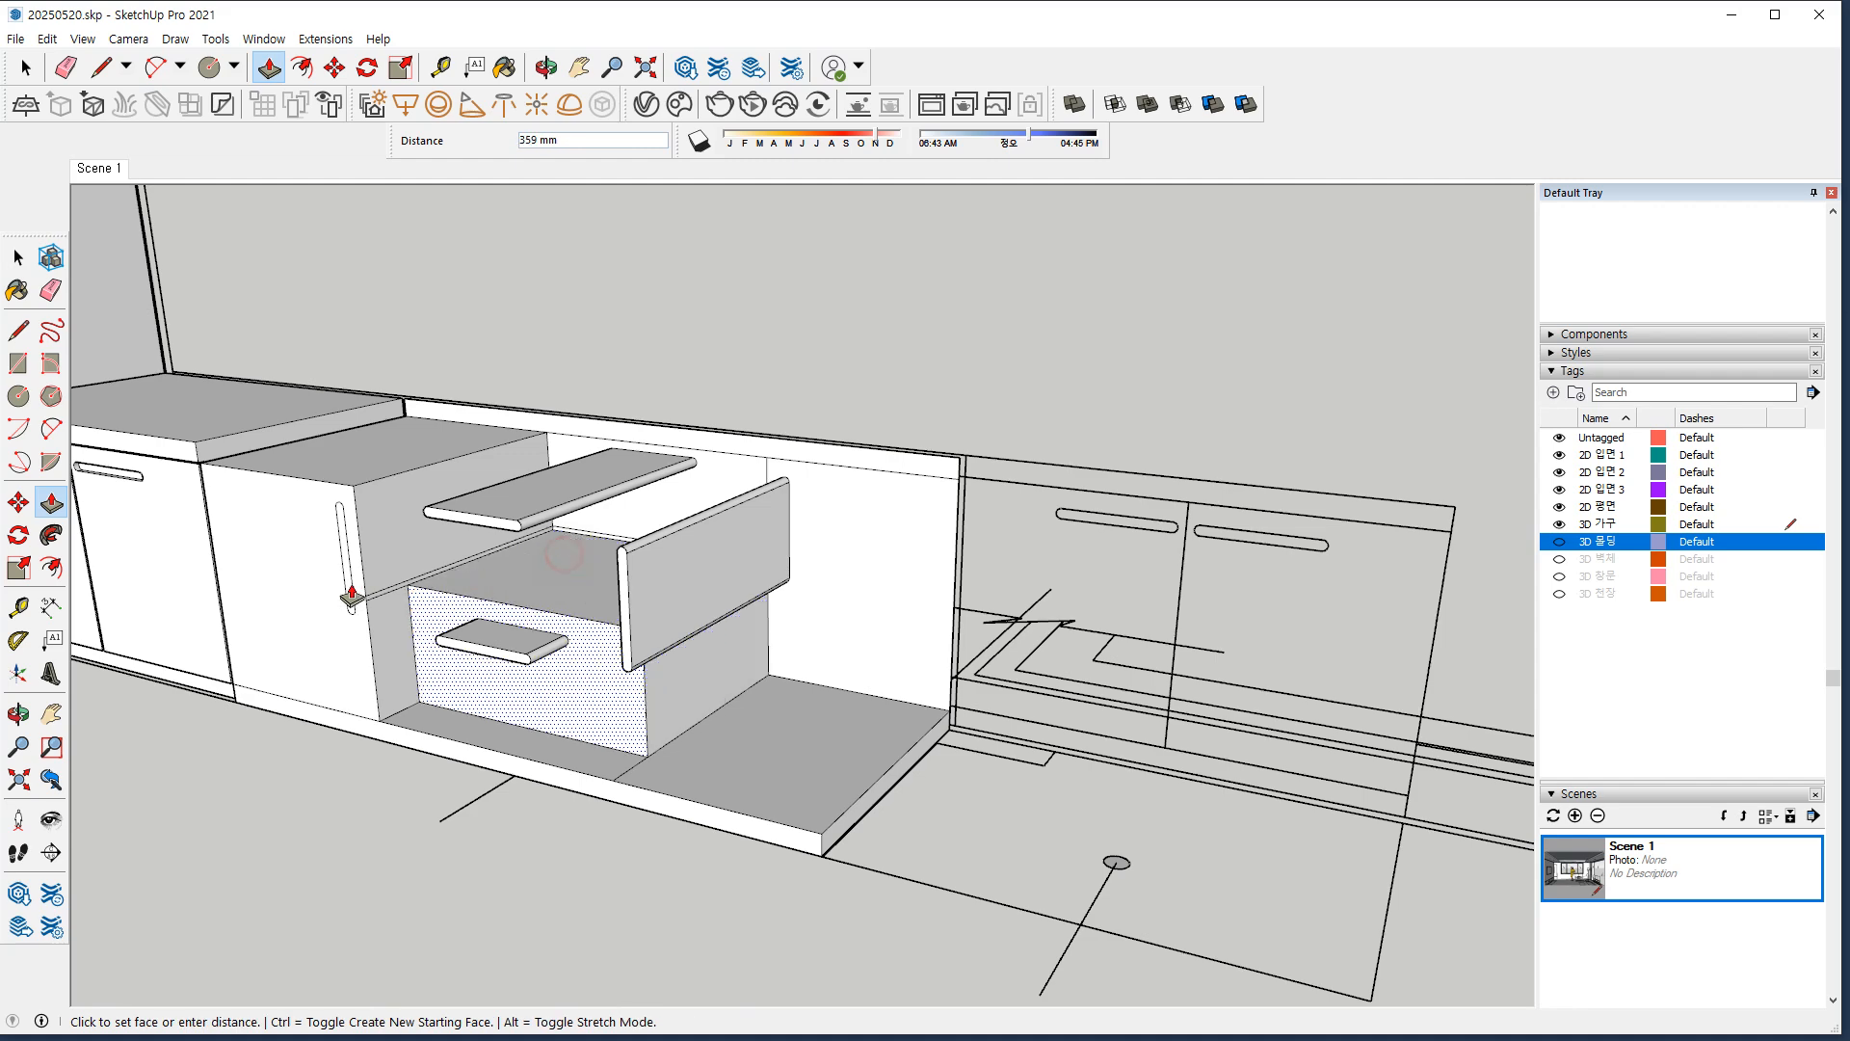
left_click(298, 591)
left_click(703, 496)
left_click(339, 520)
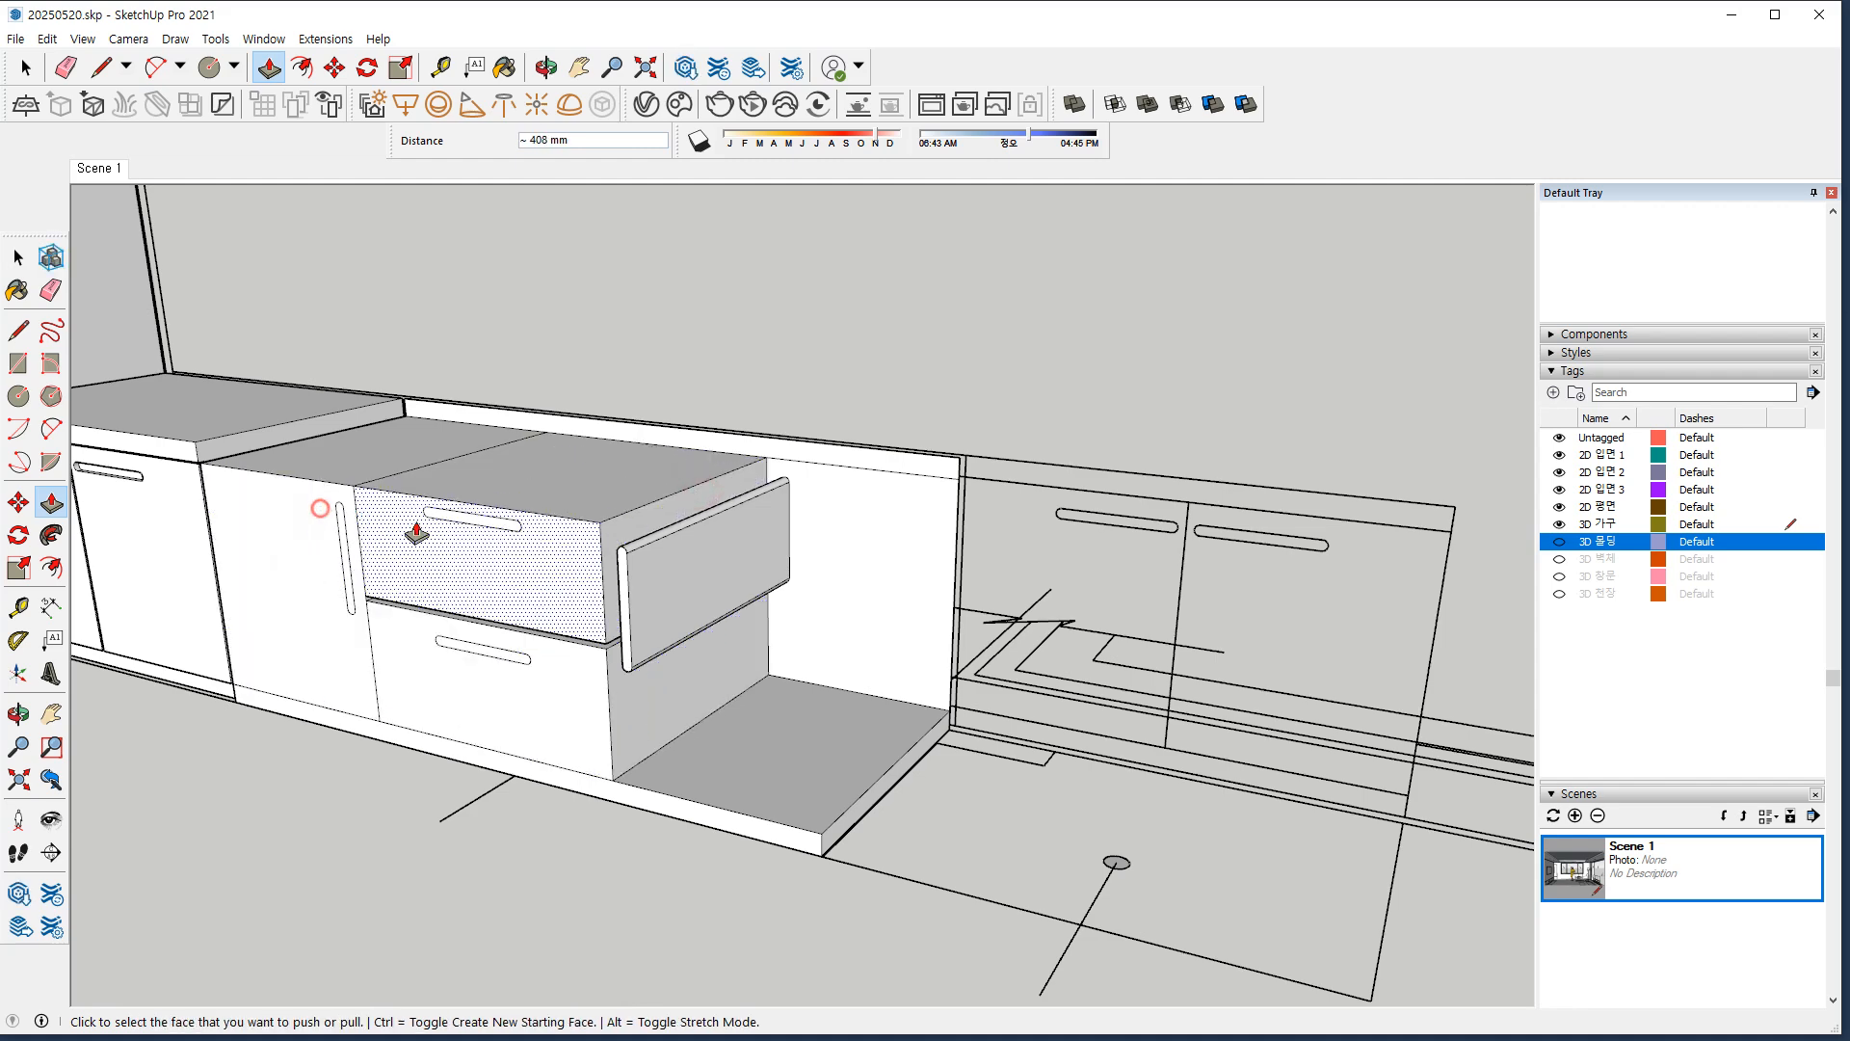
Extrude the second door and the top panel strip out to the same depth as the drawer fronts.
left_click(826, 578)
left_click(568, 564)
left_click(781, 458)
left_click(736, 602)
key("space")
Recess all four handle shapes 10 mm into the door and drawer fronts.
middle_click_drag(328, 917, 369, 906)
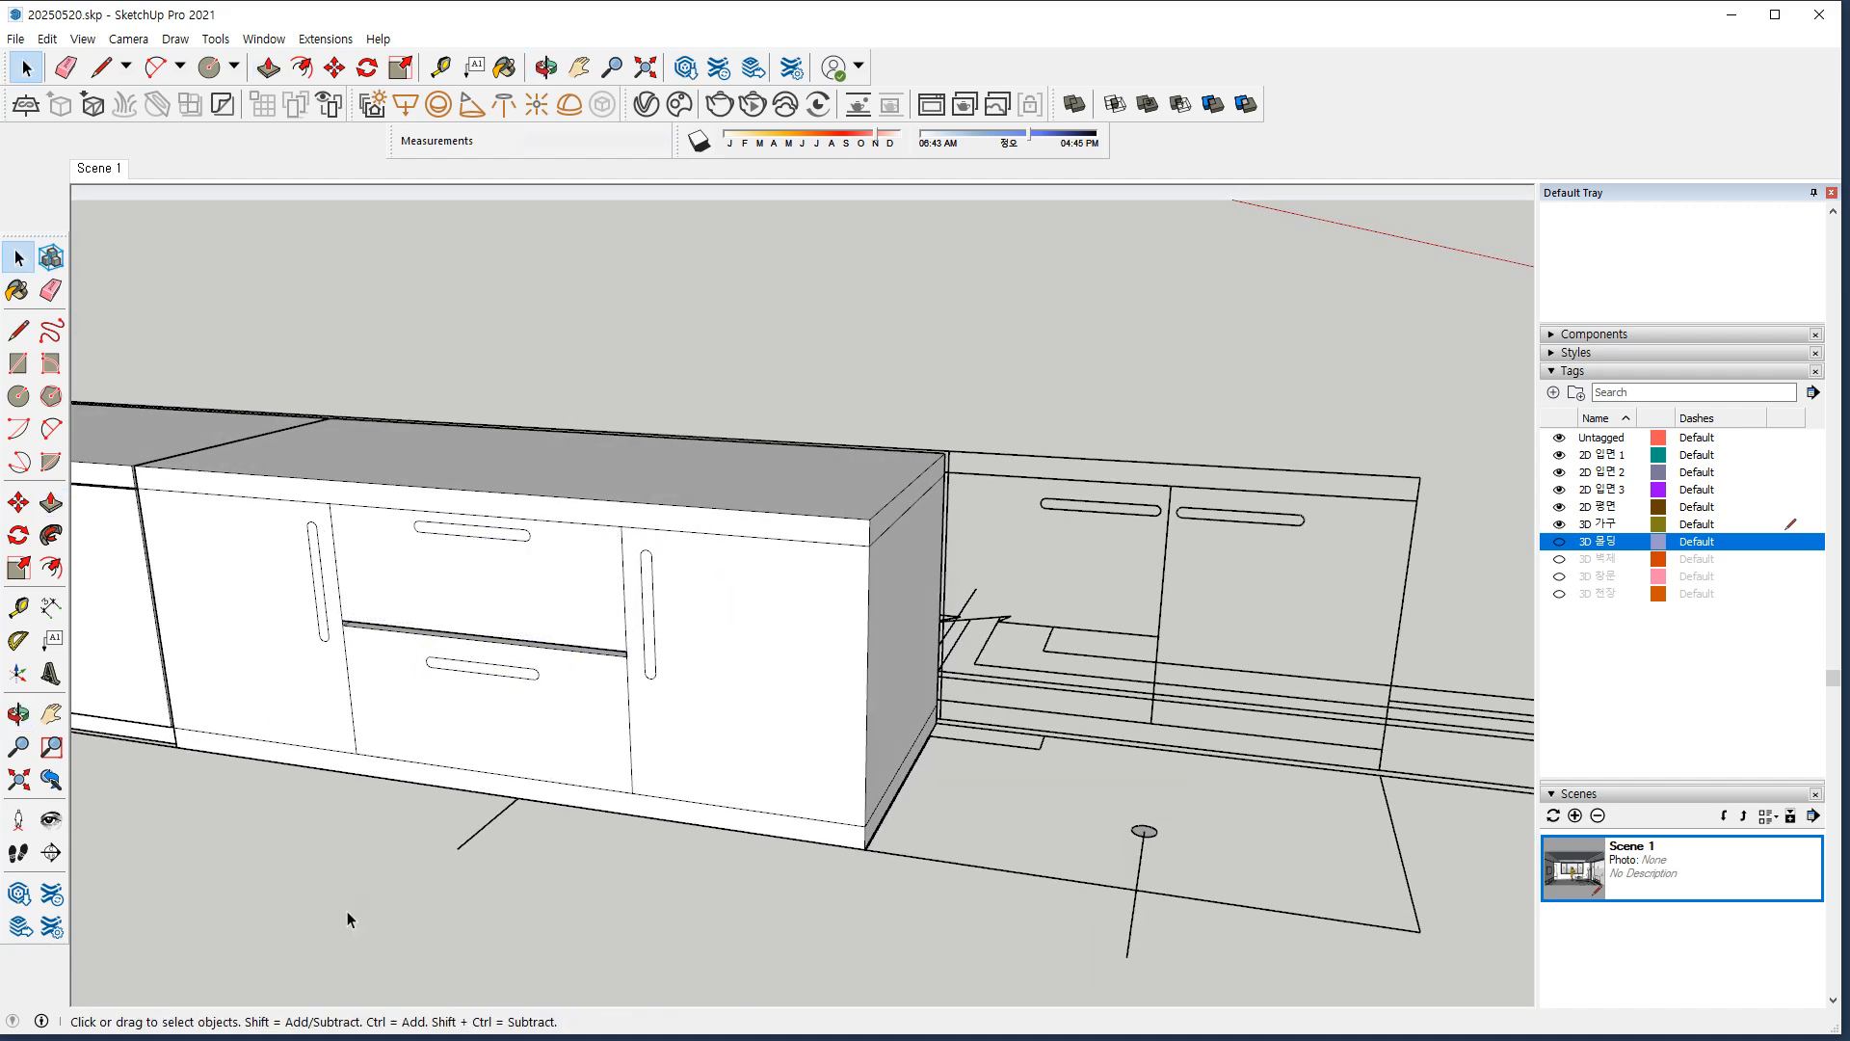
scroll(327, 632, "up", 4)
middle_click_drag(515, 586, 619, 539)
scroll(619, 539, "up", 1)
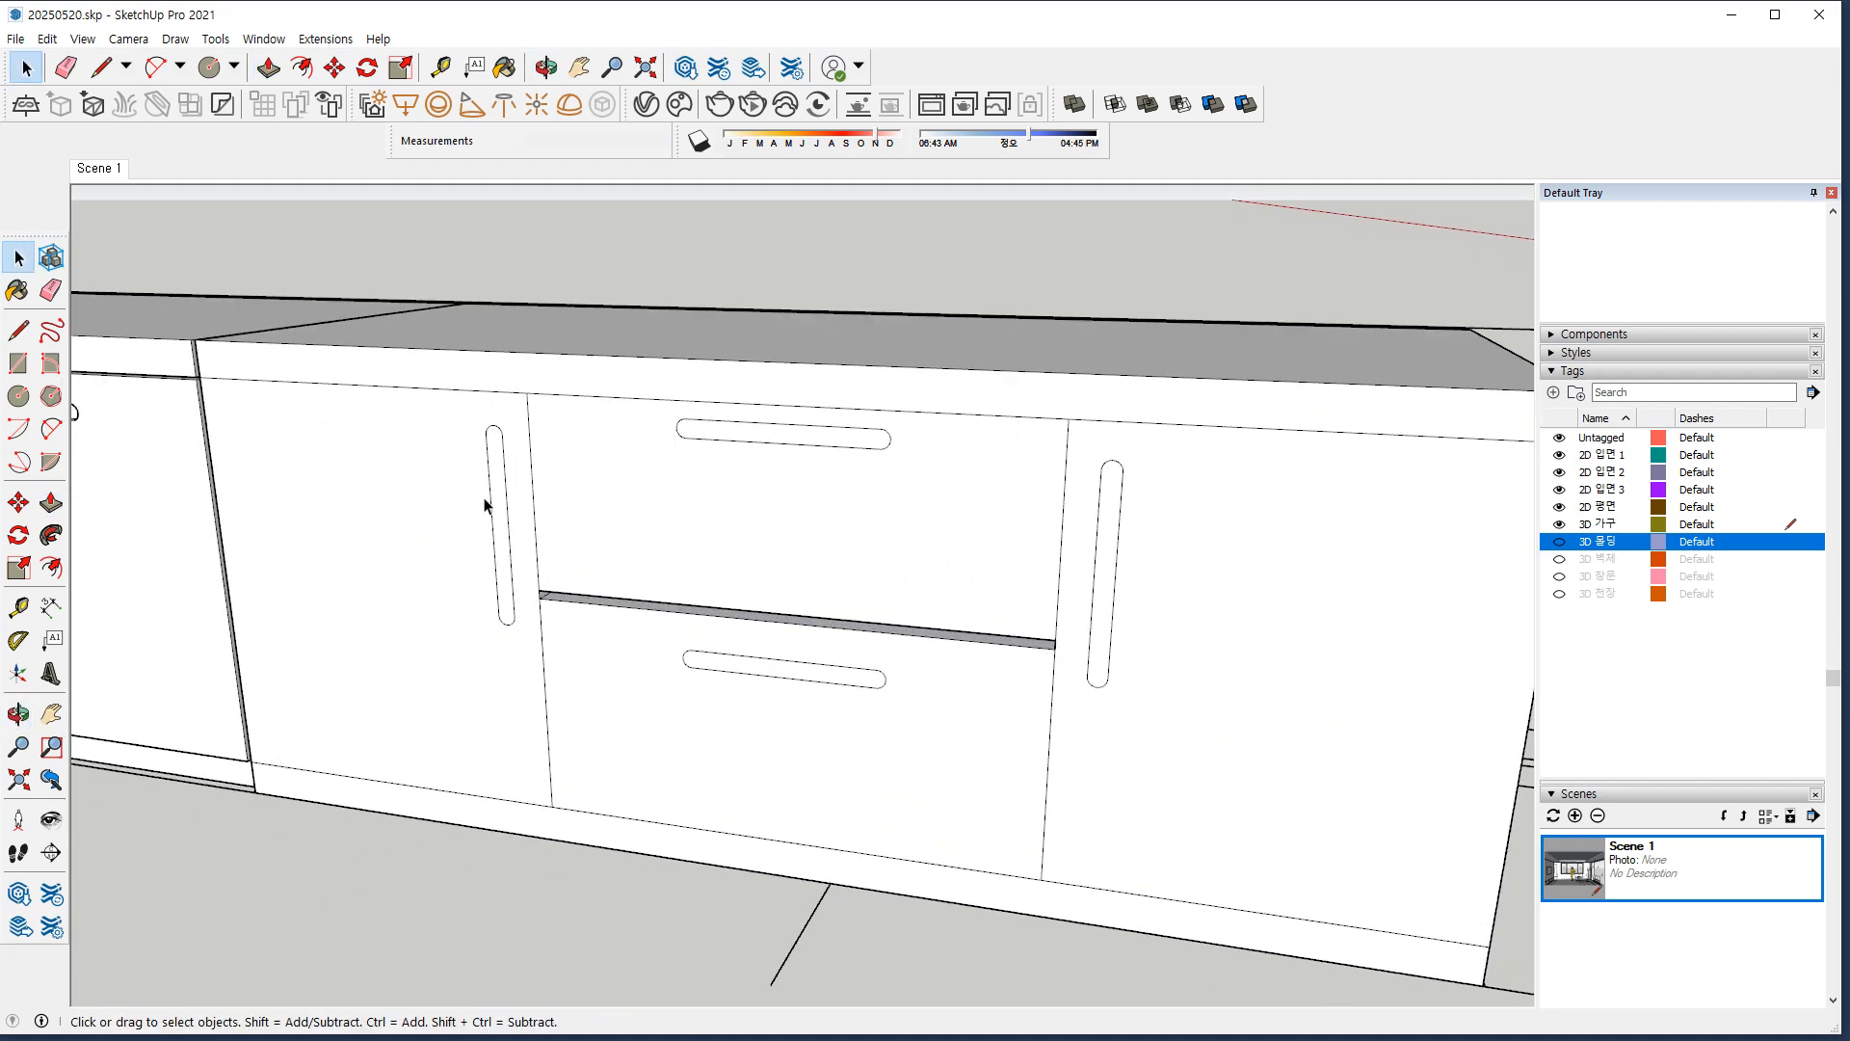
key("p")
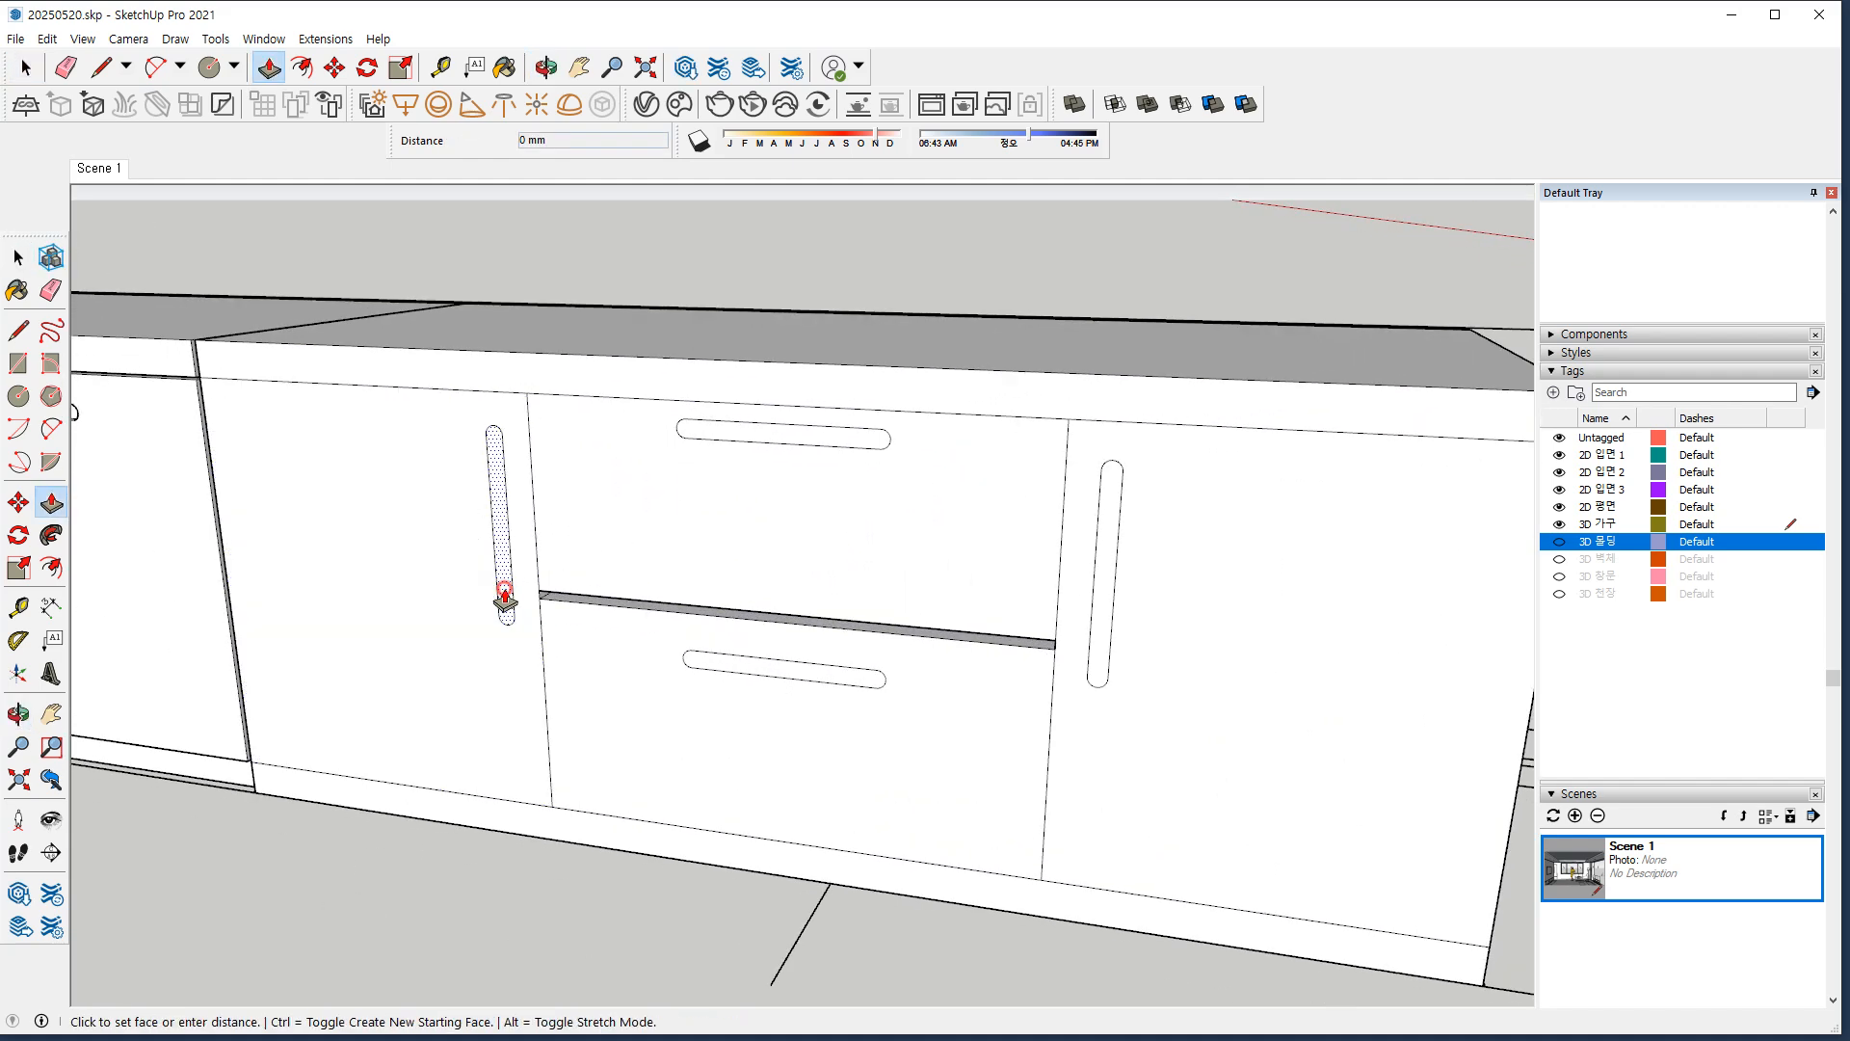
left_click(499, 589)
type("10")
key("Return")
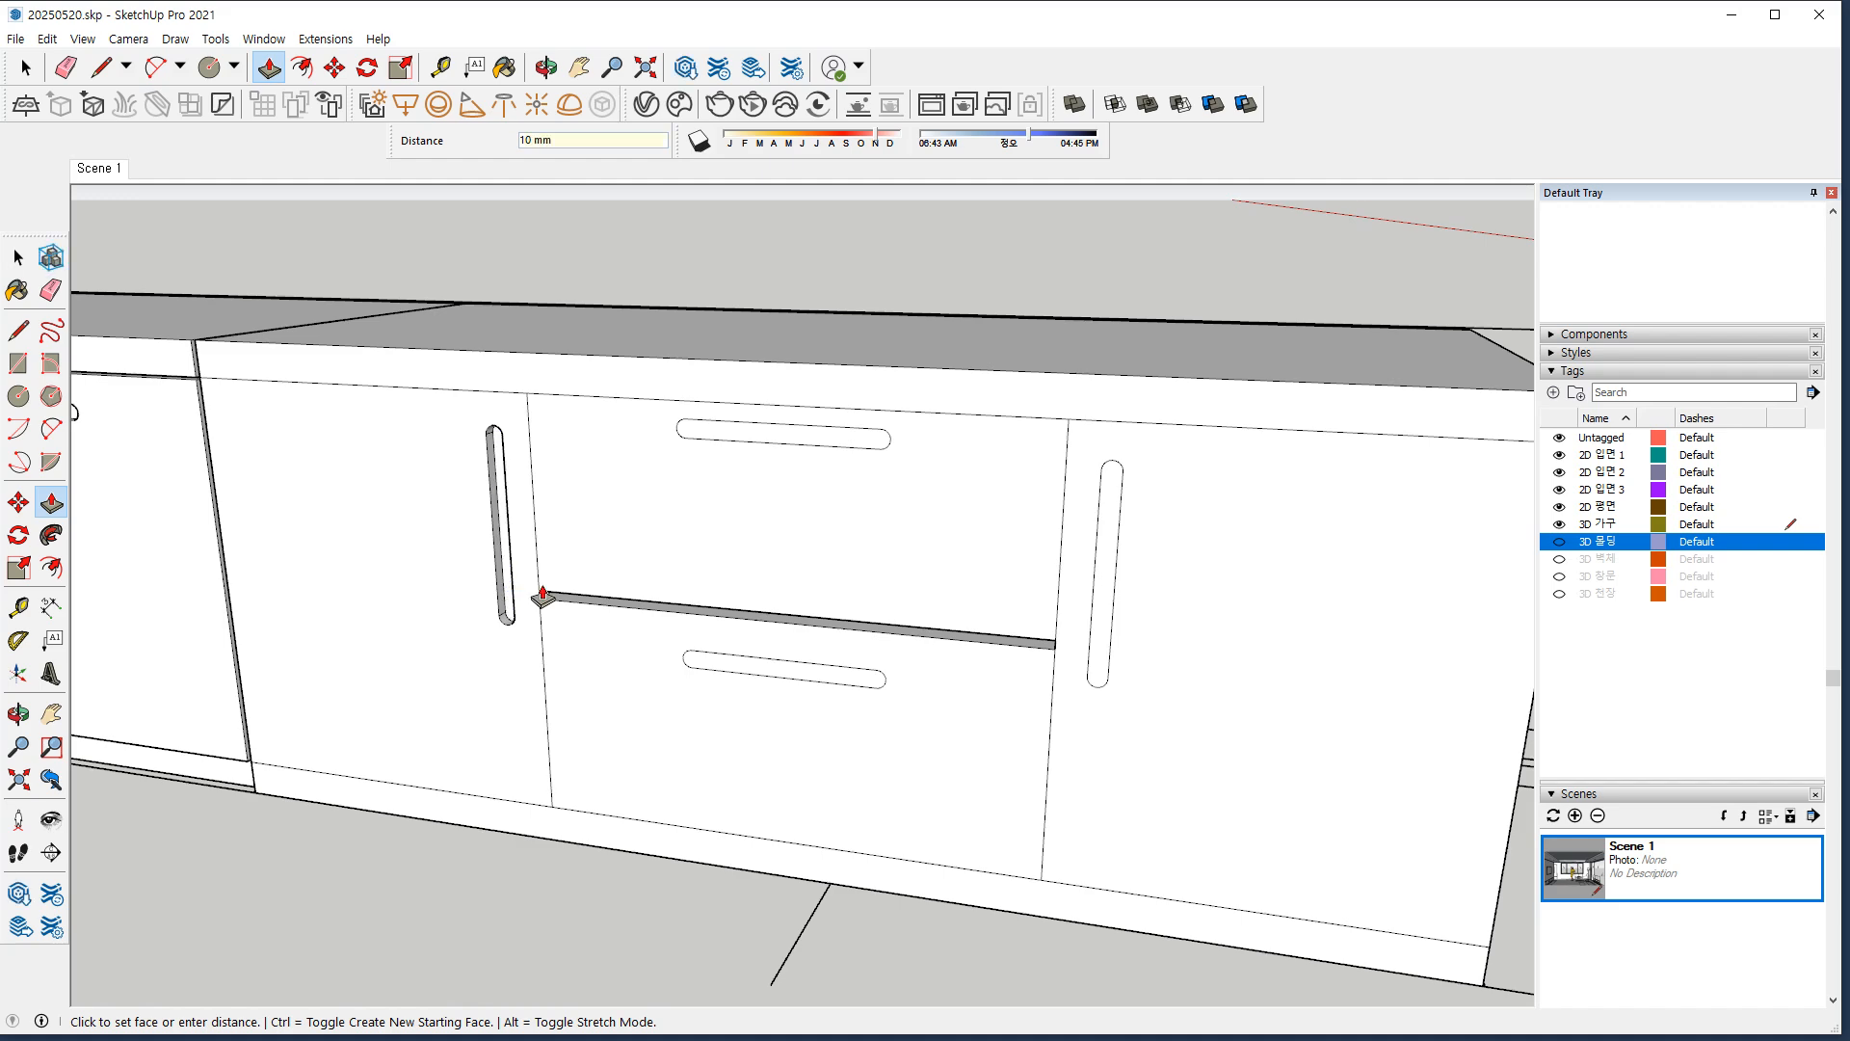
double_click(756, 673)
double_click(742, 438)
left_click(1097, 665)
type("10")
key("Return")
Offset the outline of the door beside the two-door cabinet 2 mm inward, leaving its handle edges out.
key("space")
left_click(363, 523)
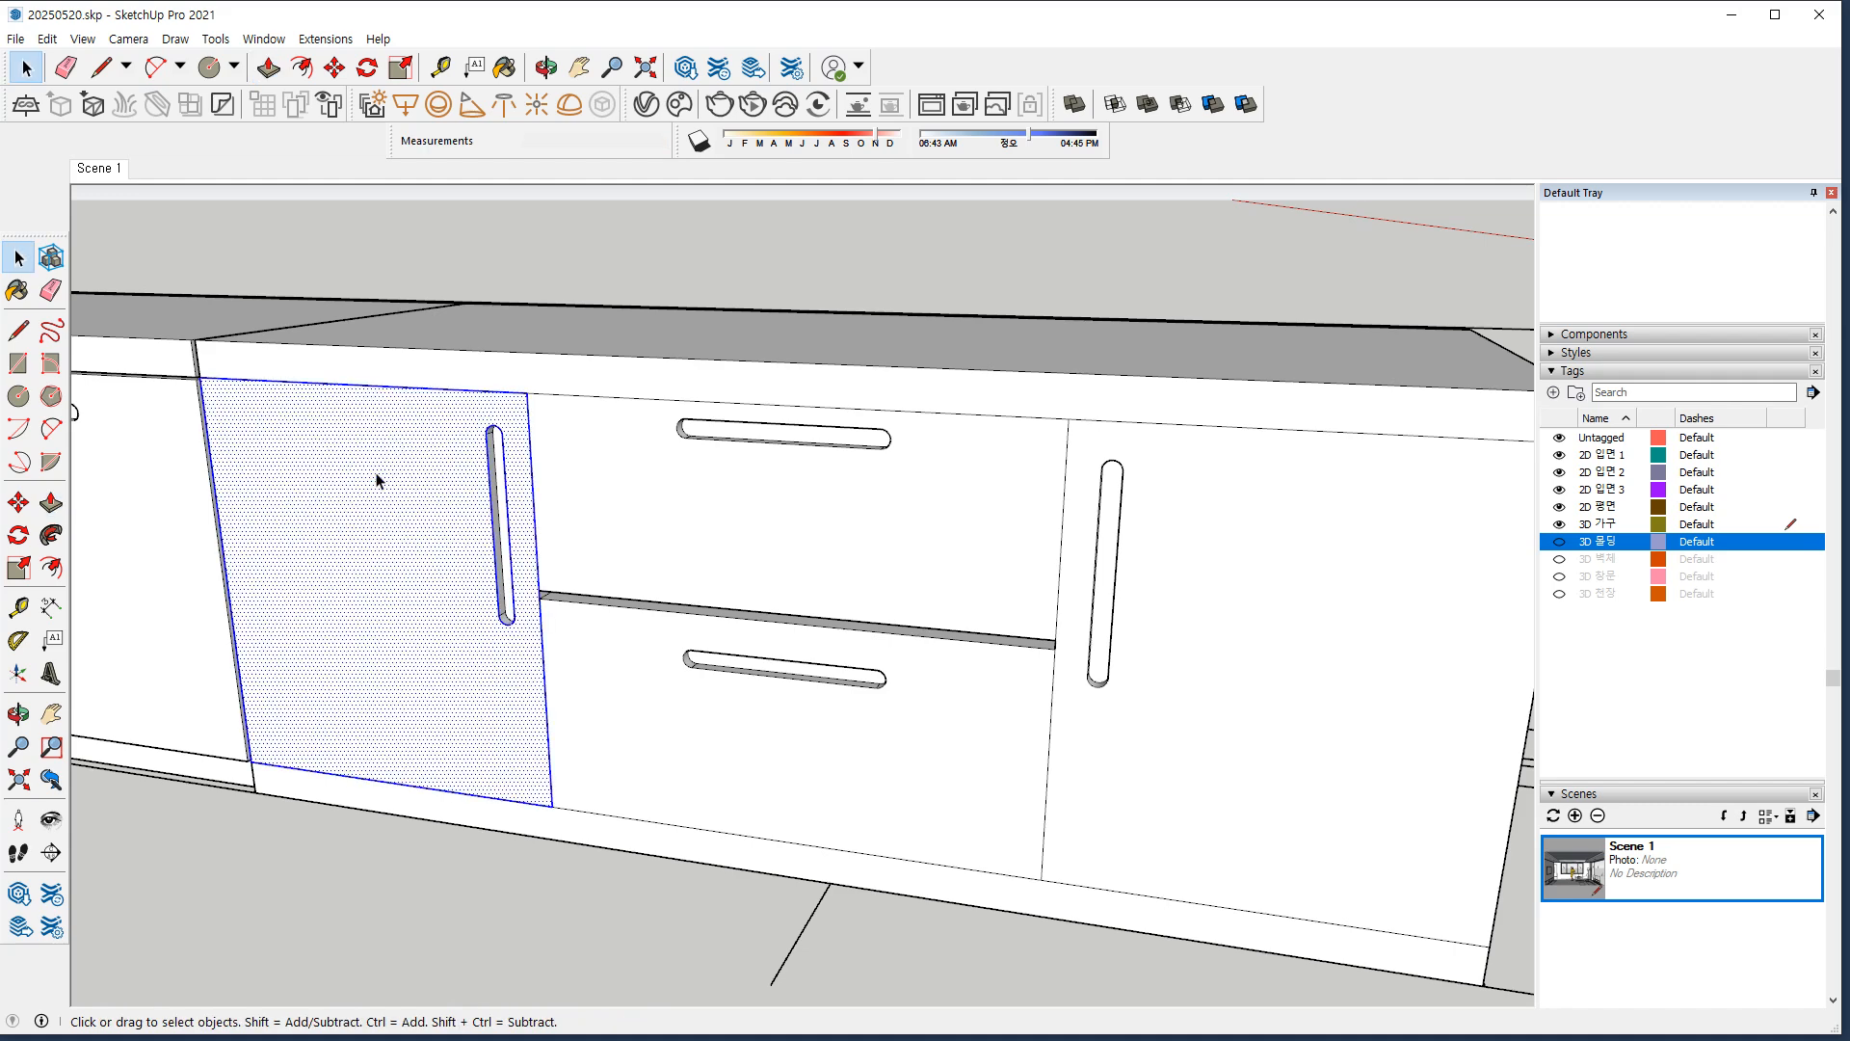
left_click_drag(518, 635, 463, 542, "ctrl+shift")
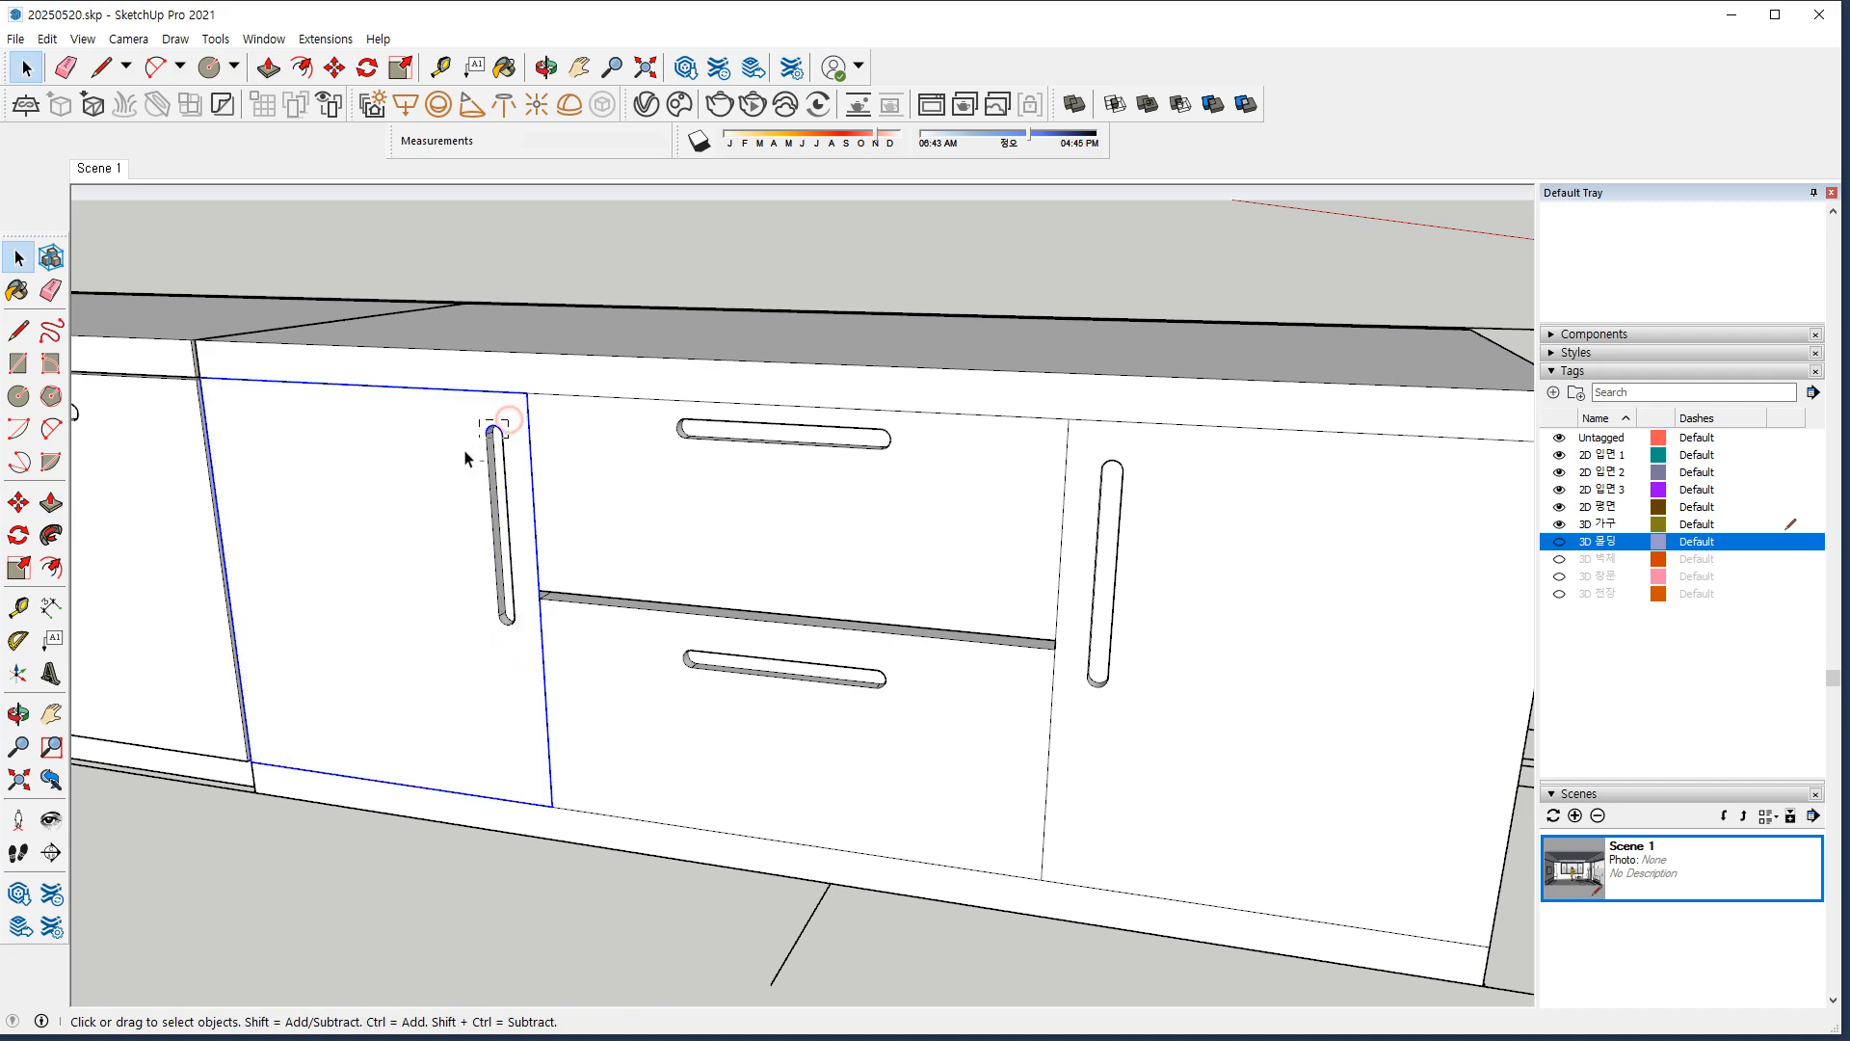
key("f")
left_click(410, 388)
type("2")
key("Return")
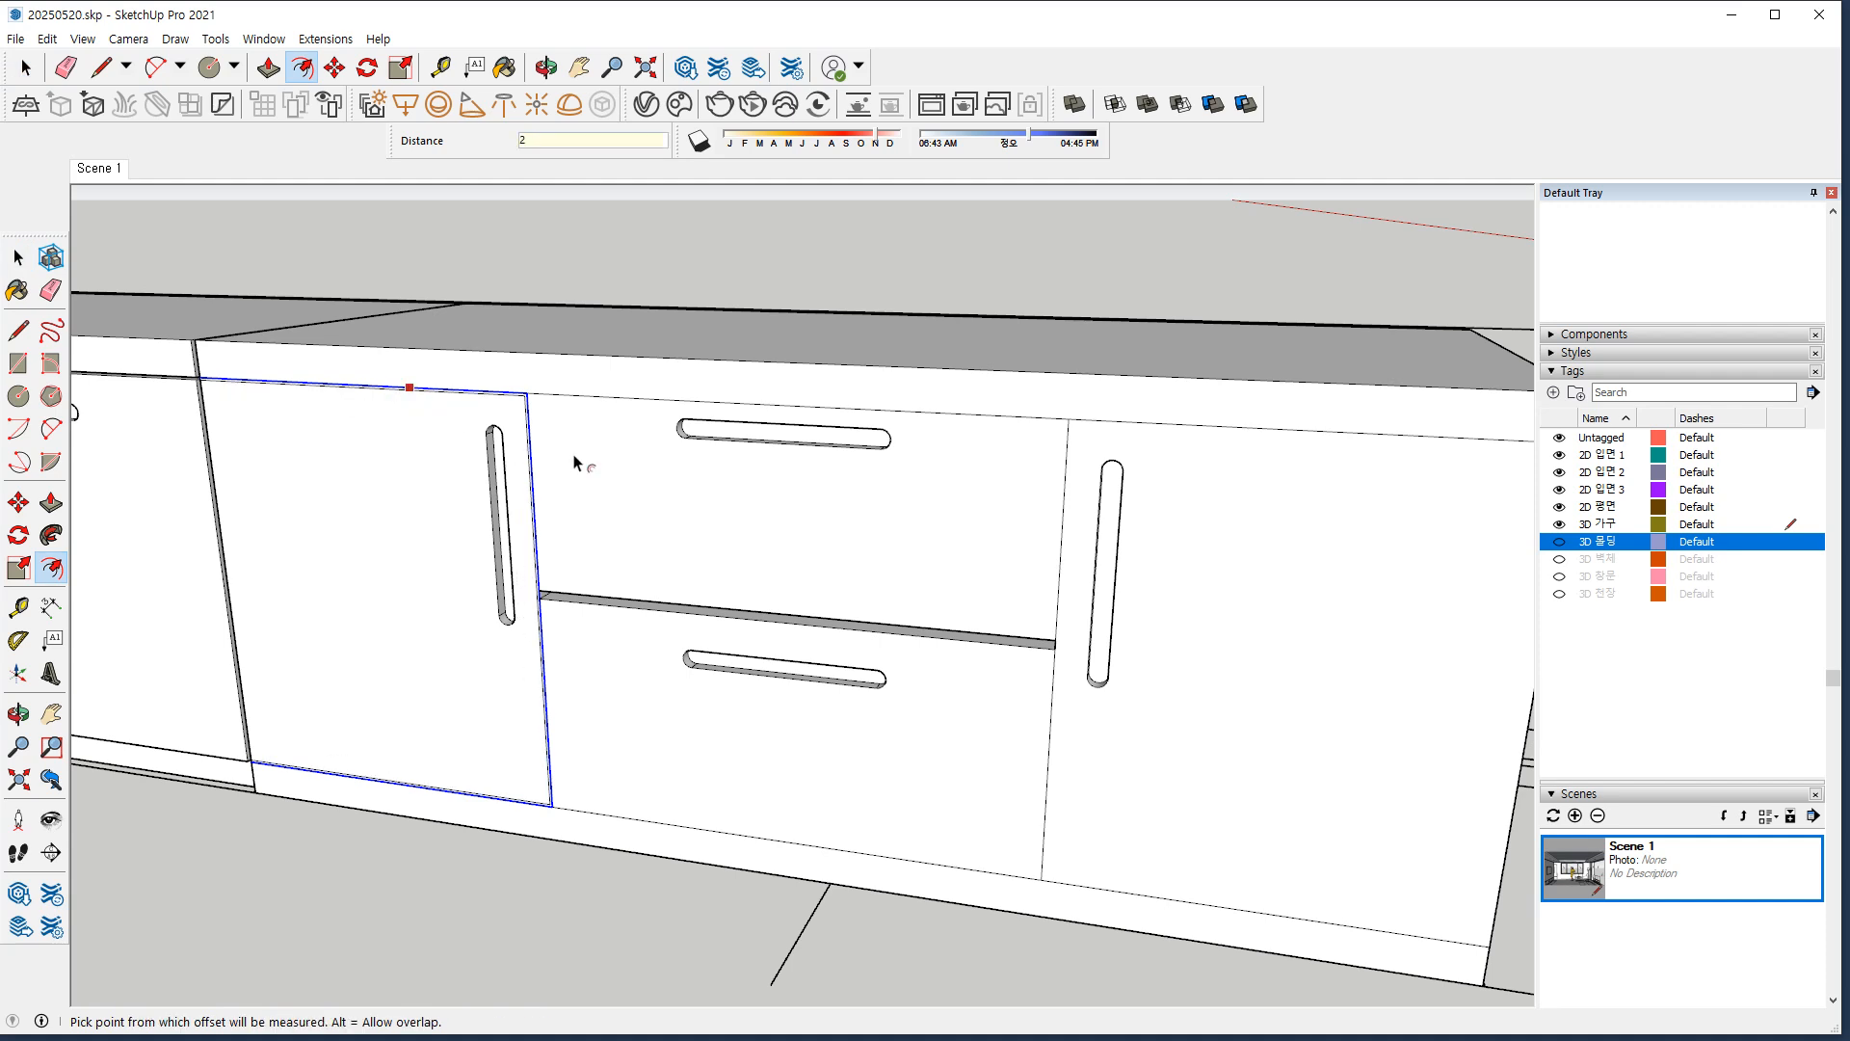
Offset the upper drawer's top and side edges 2 mm inward, leaving out its bottom edge and handle.
key("space")
left_click(721, 484)
left_click_drag(678, 425, 676, 424, "ctrl+shift")
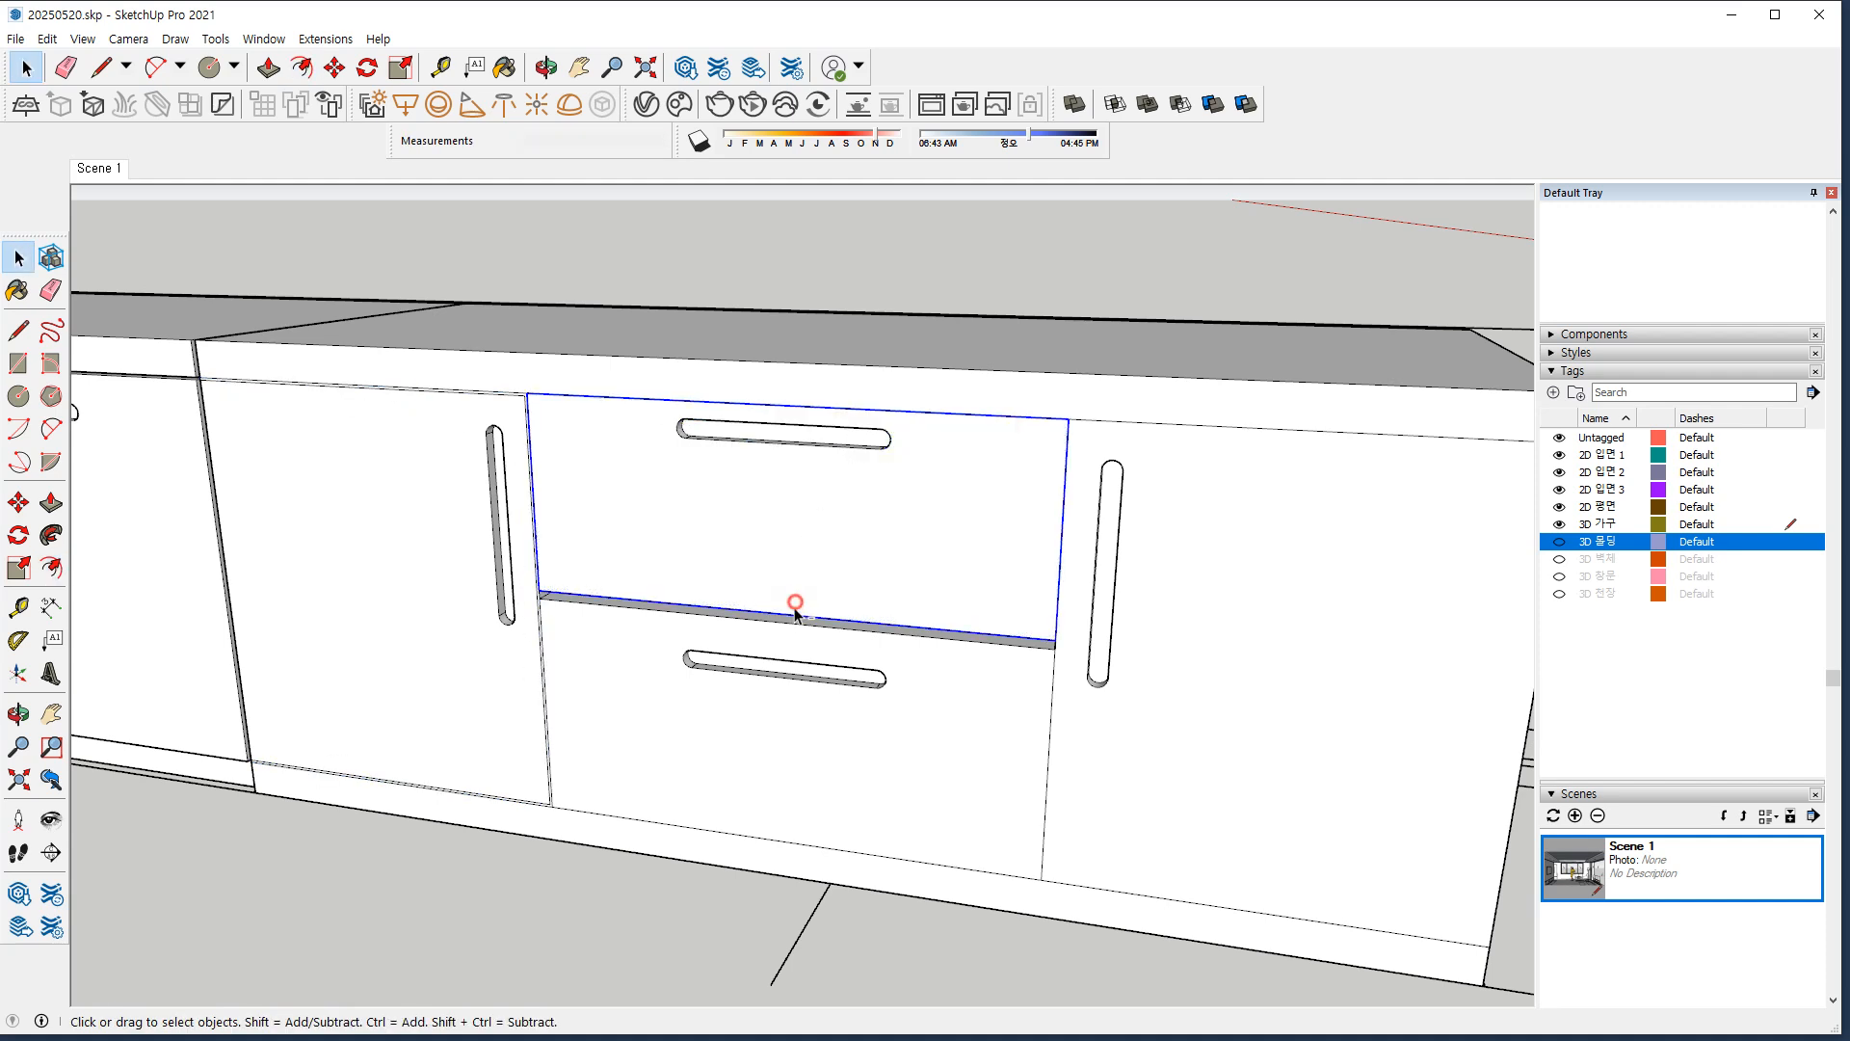
key("f")
left_click(586, 396)
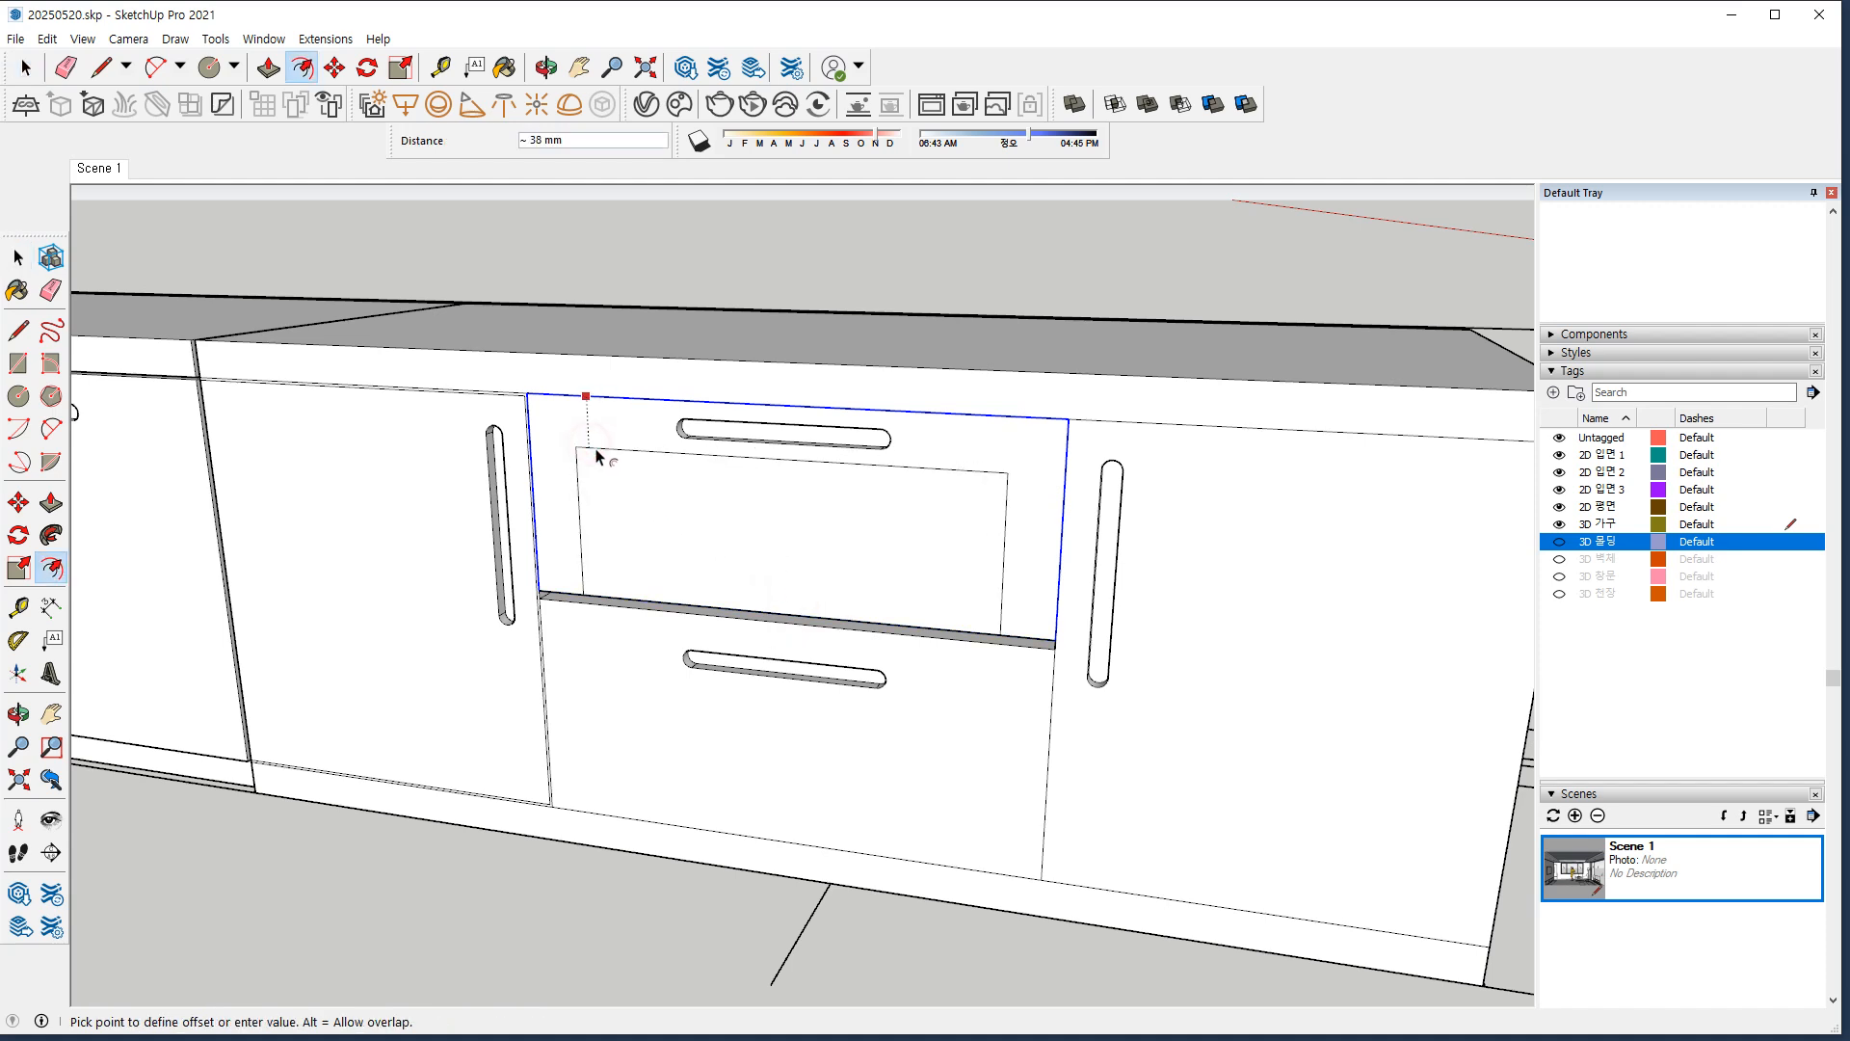
type("2")
key("Return")
key("space")
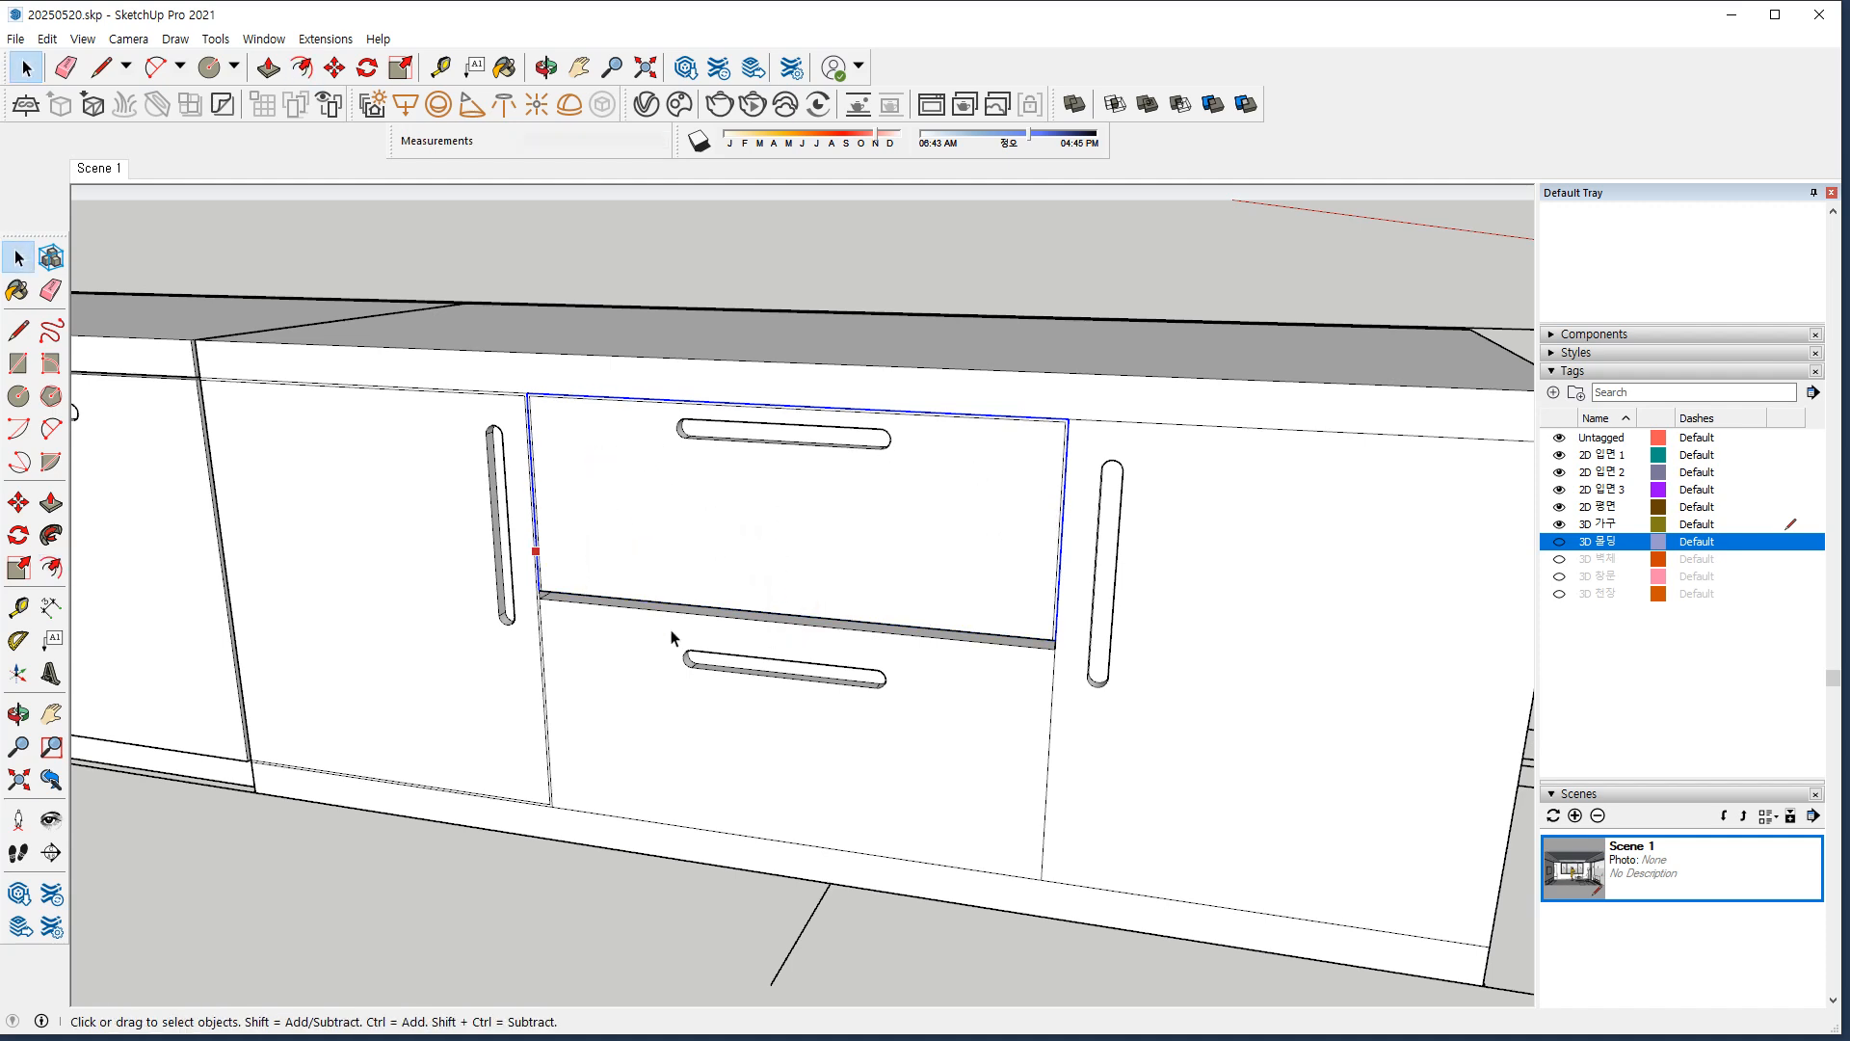
Offset the lower drawer's side and bottom edges inward like the upper drawer's, leaving out its top edge and handle.
double_click(675, 707)
left_click(734, 697, "ctrl+shift")
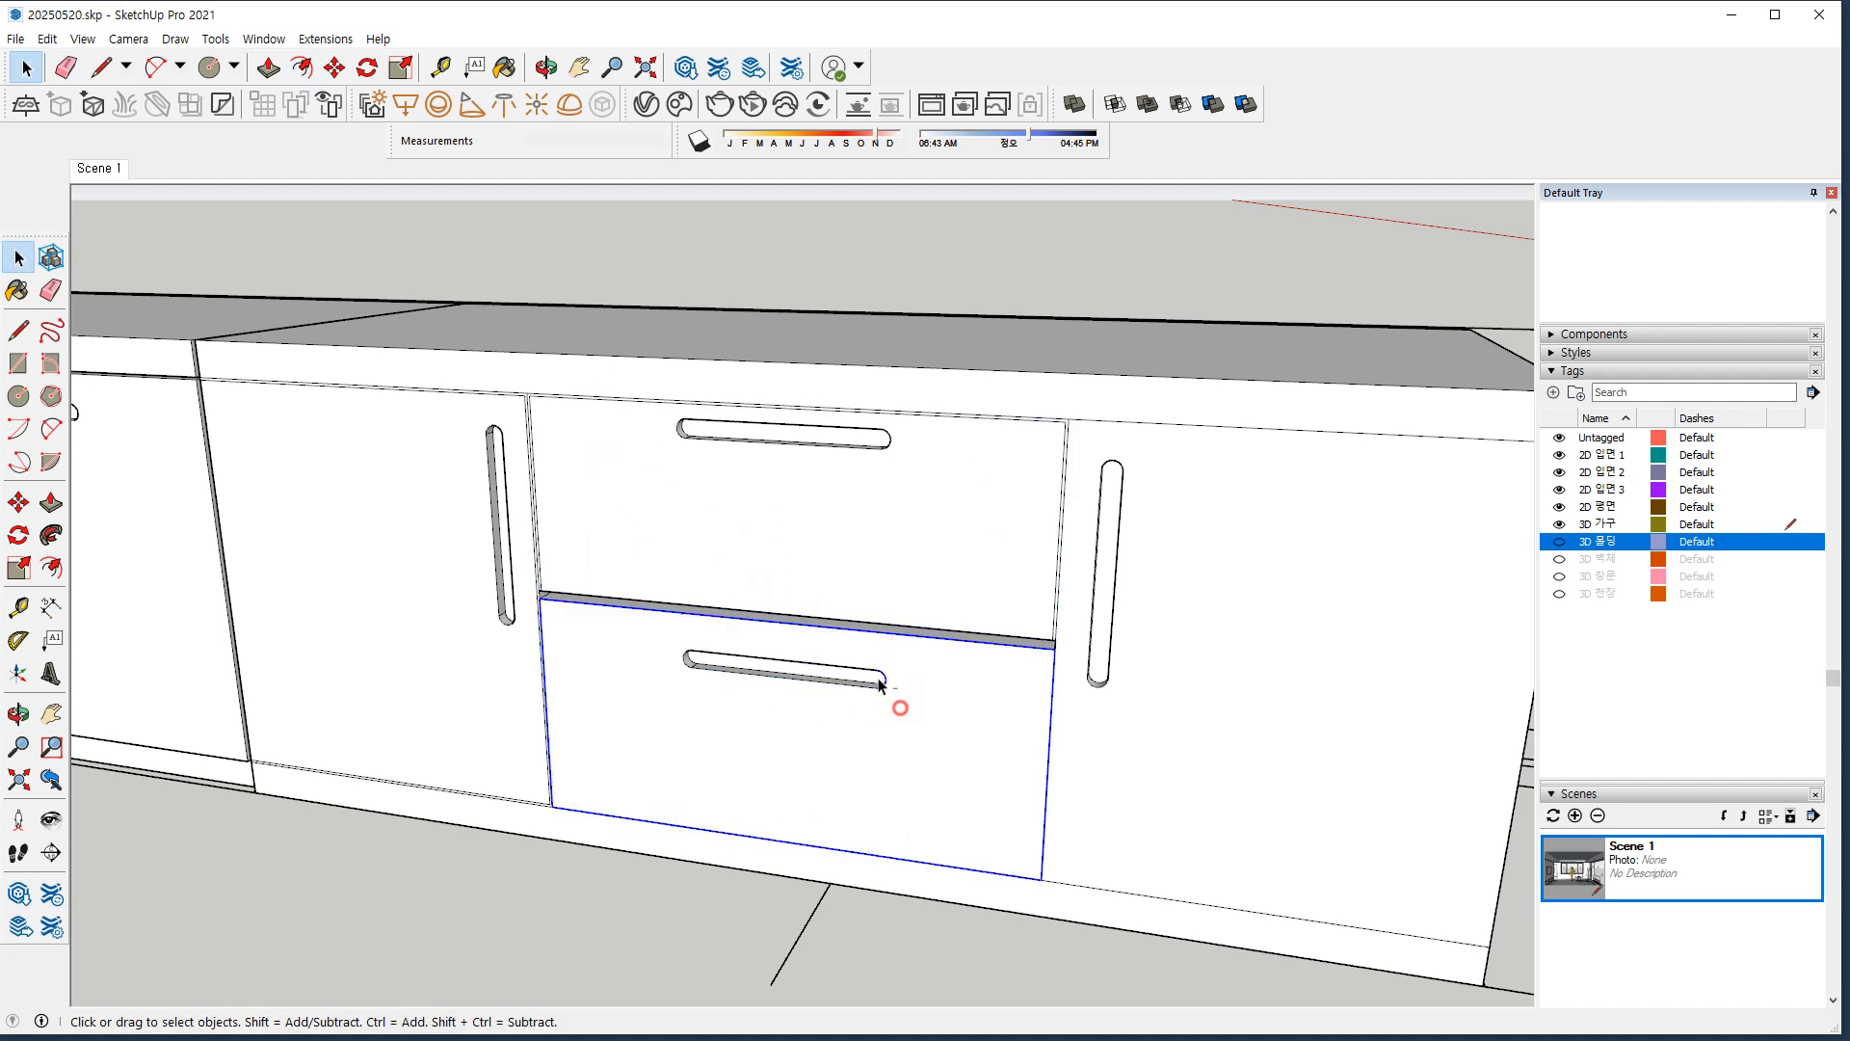
key("f")
left_click(545, 698)
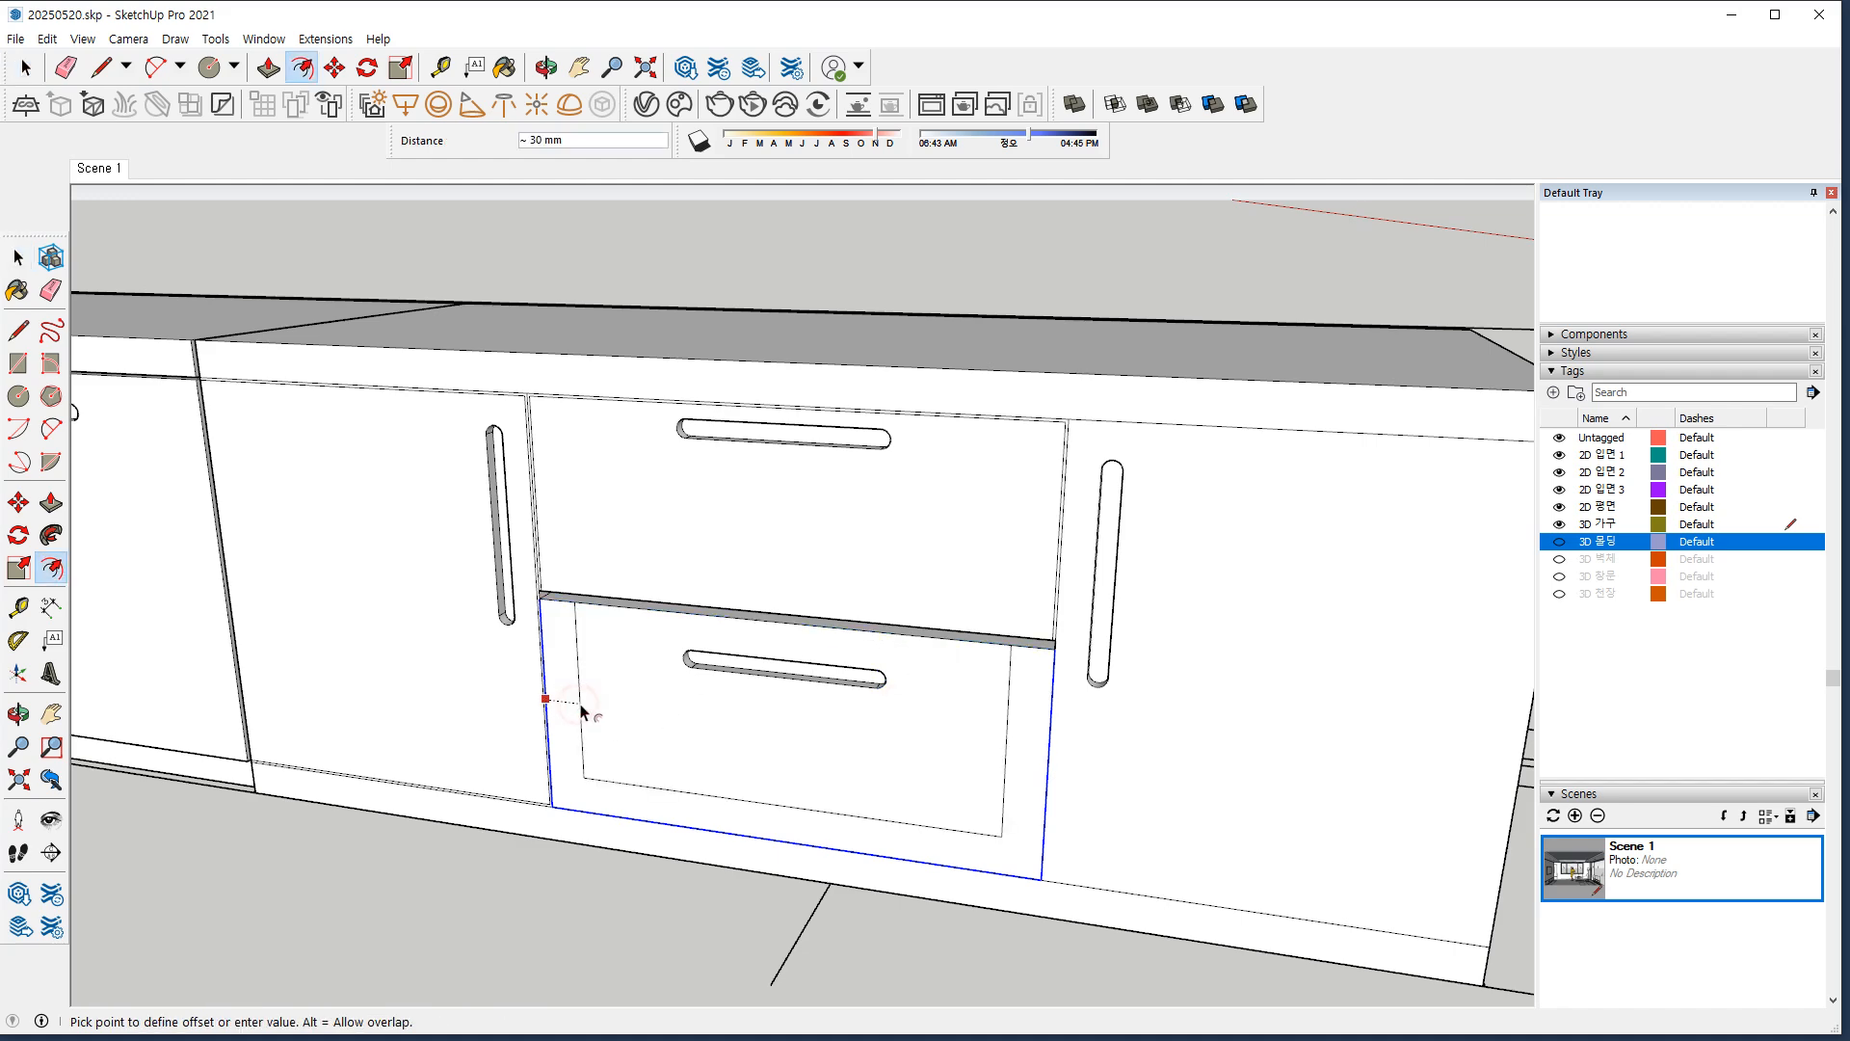
key("Return")
key("space")
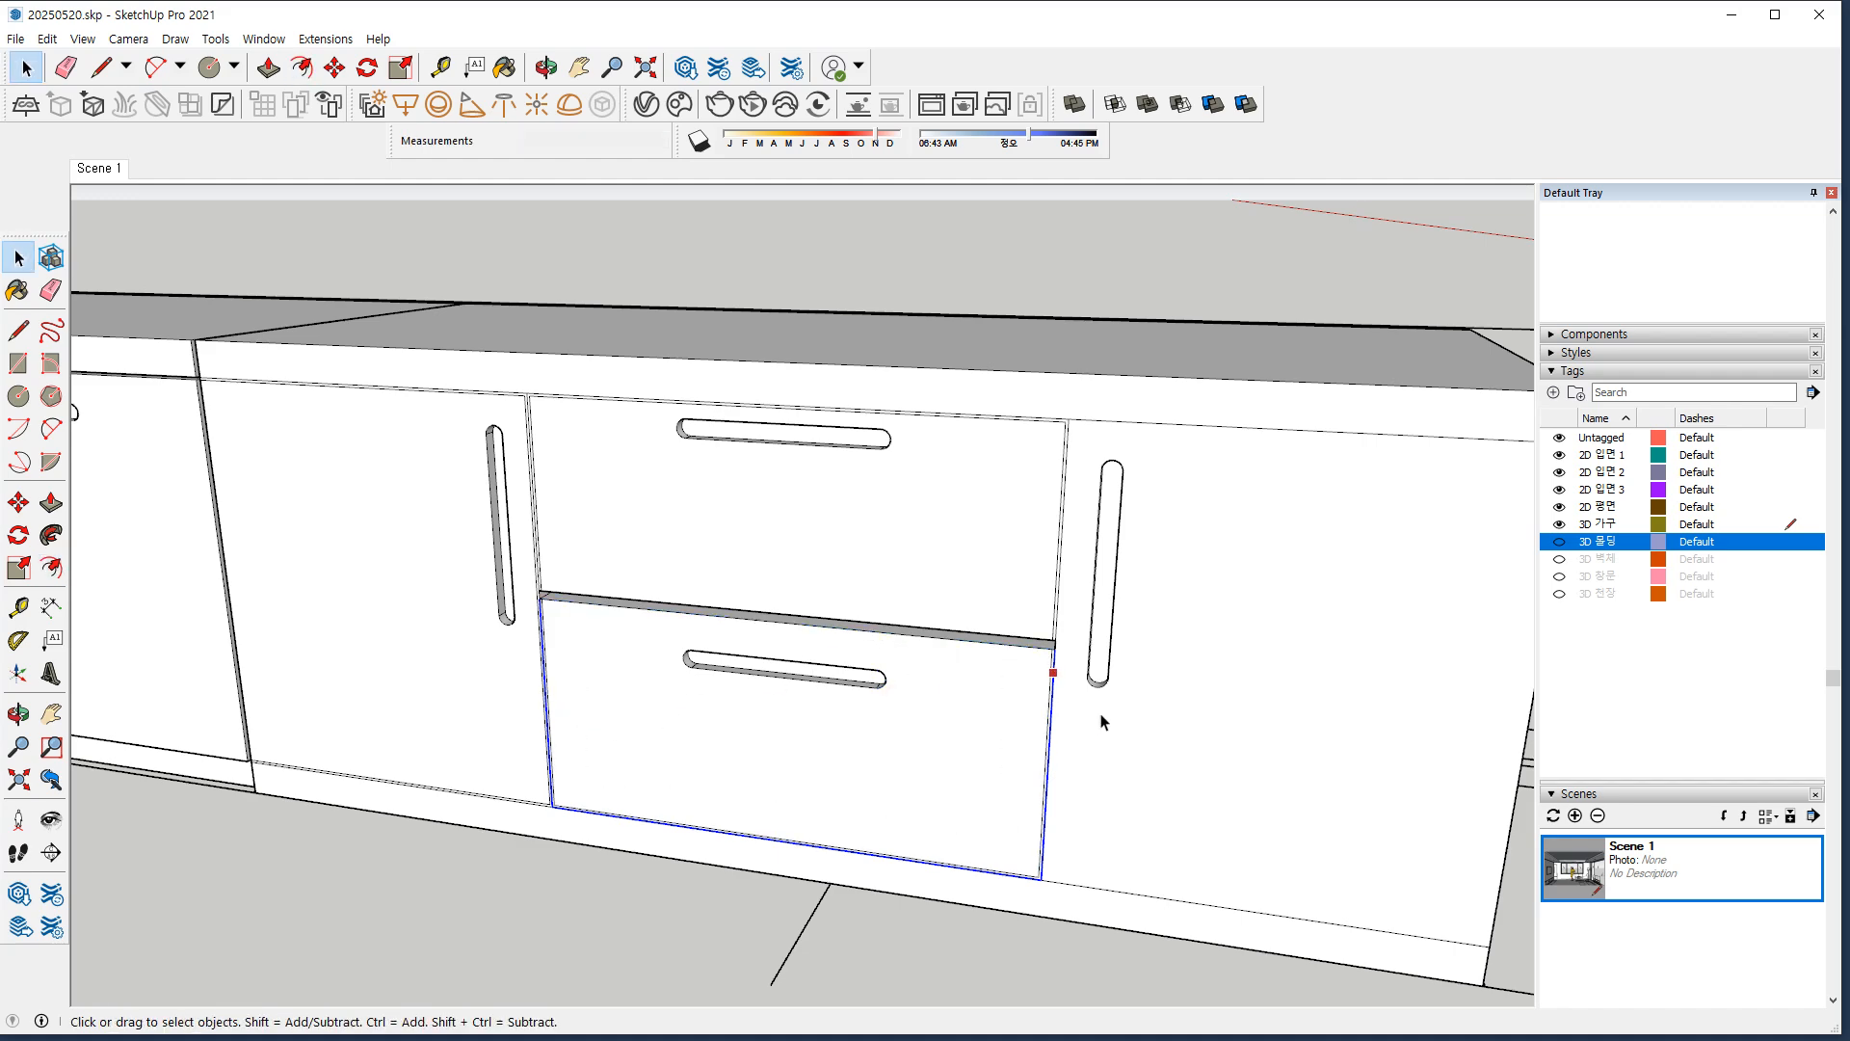
left_click(1102, 715)
left_click(1116, 532, "ctrl+shift")
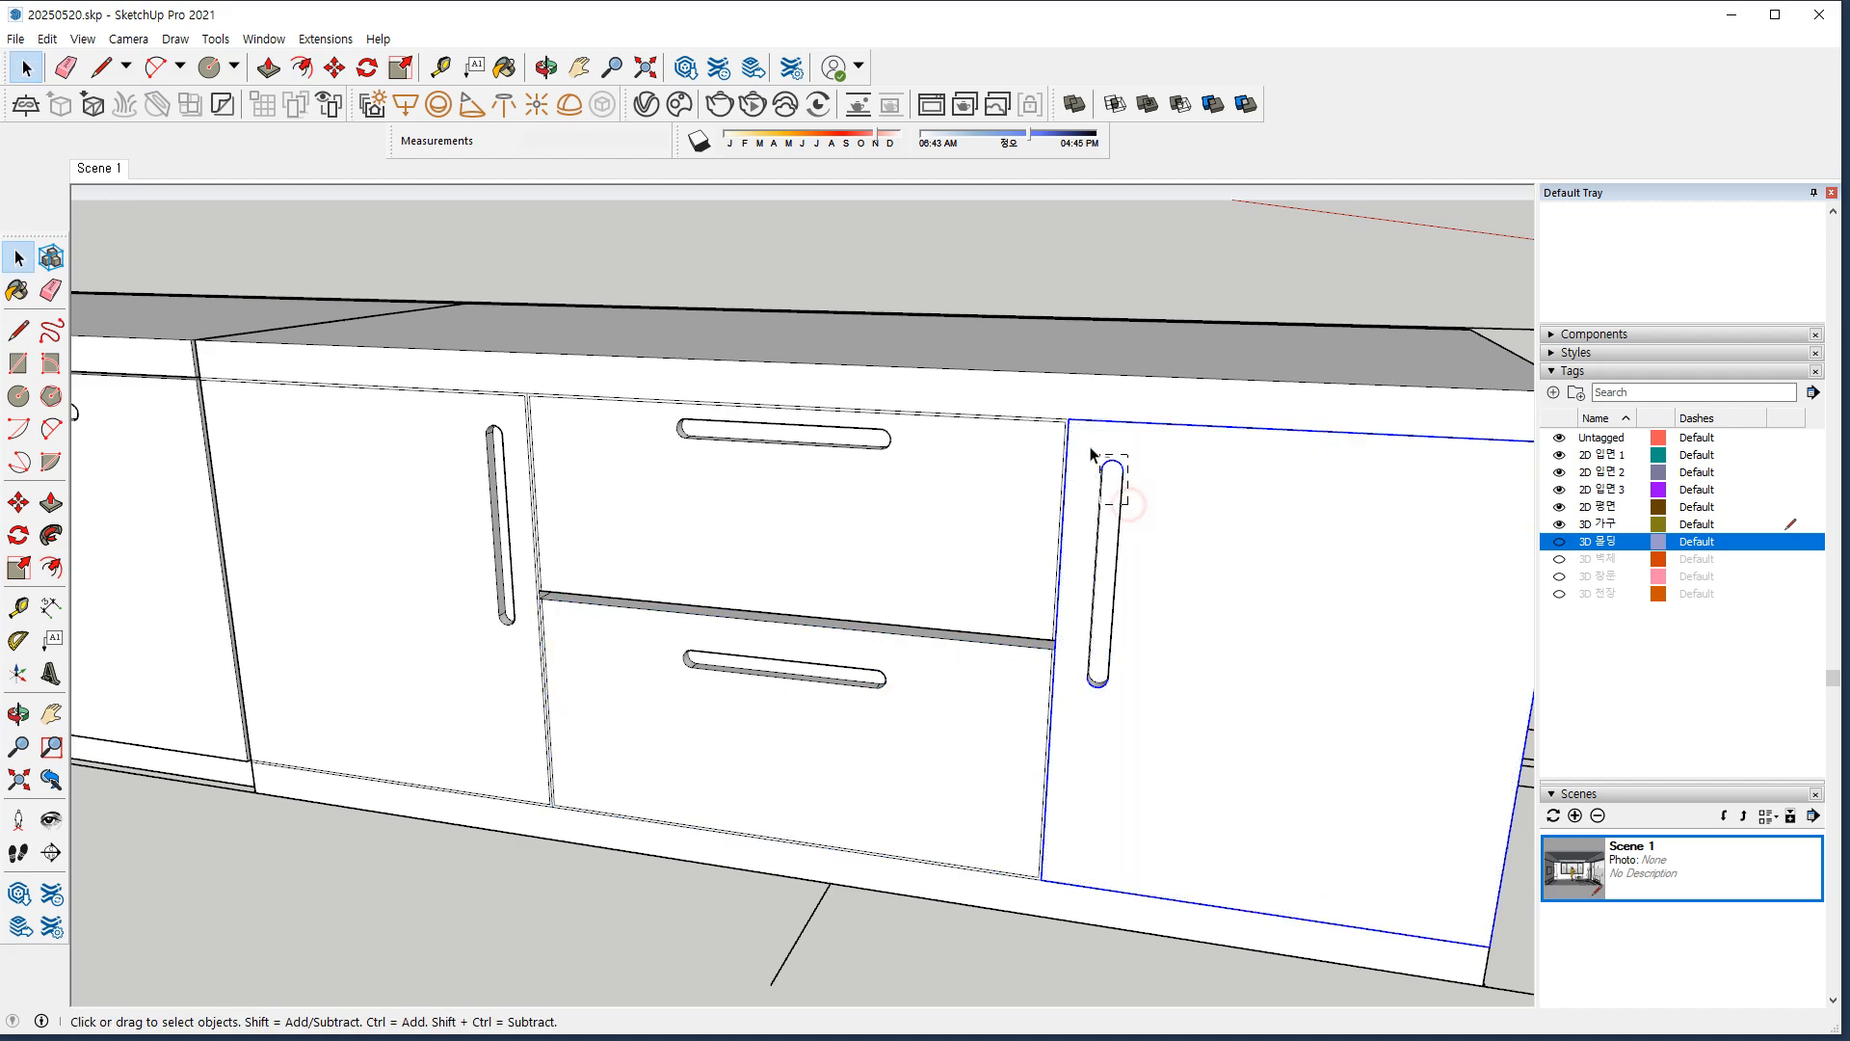
middle_click_drag(1300, 618, 1382, 623)
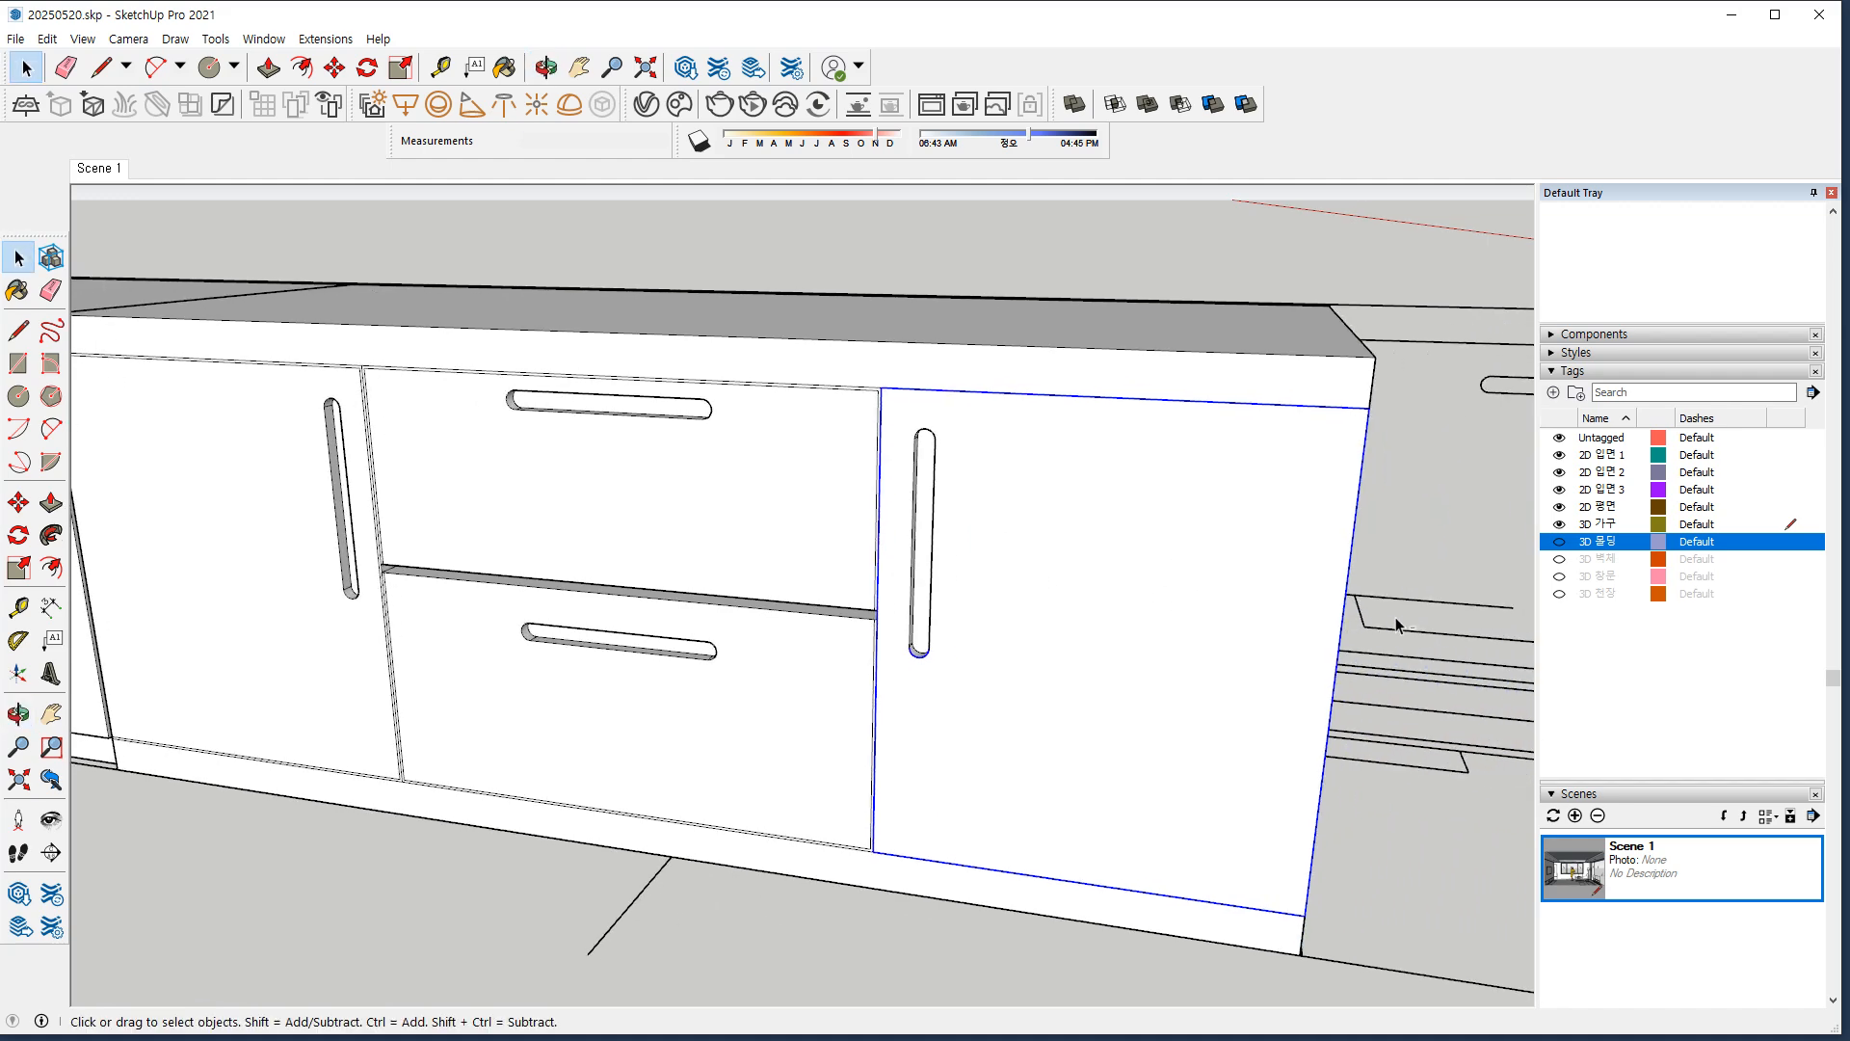
key("f")
left_click(979, 488)
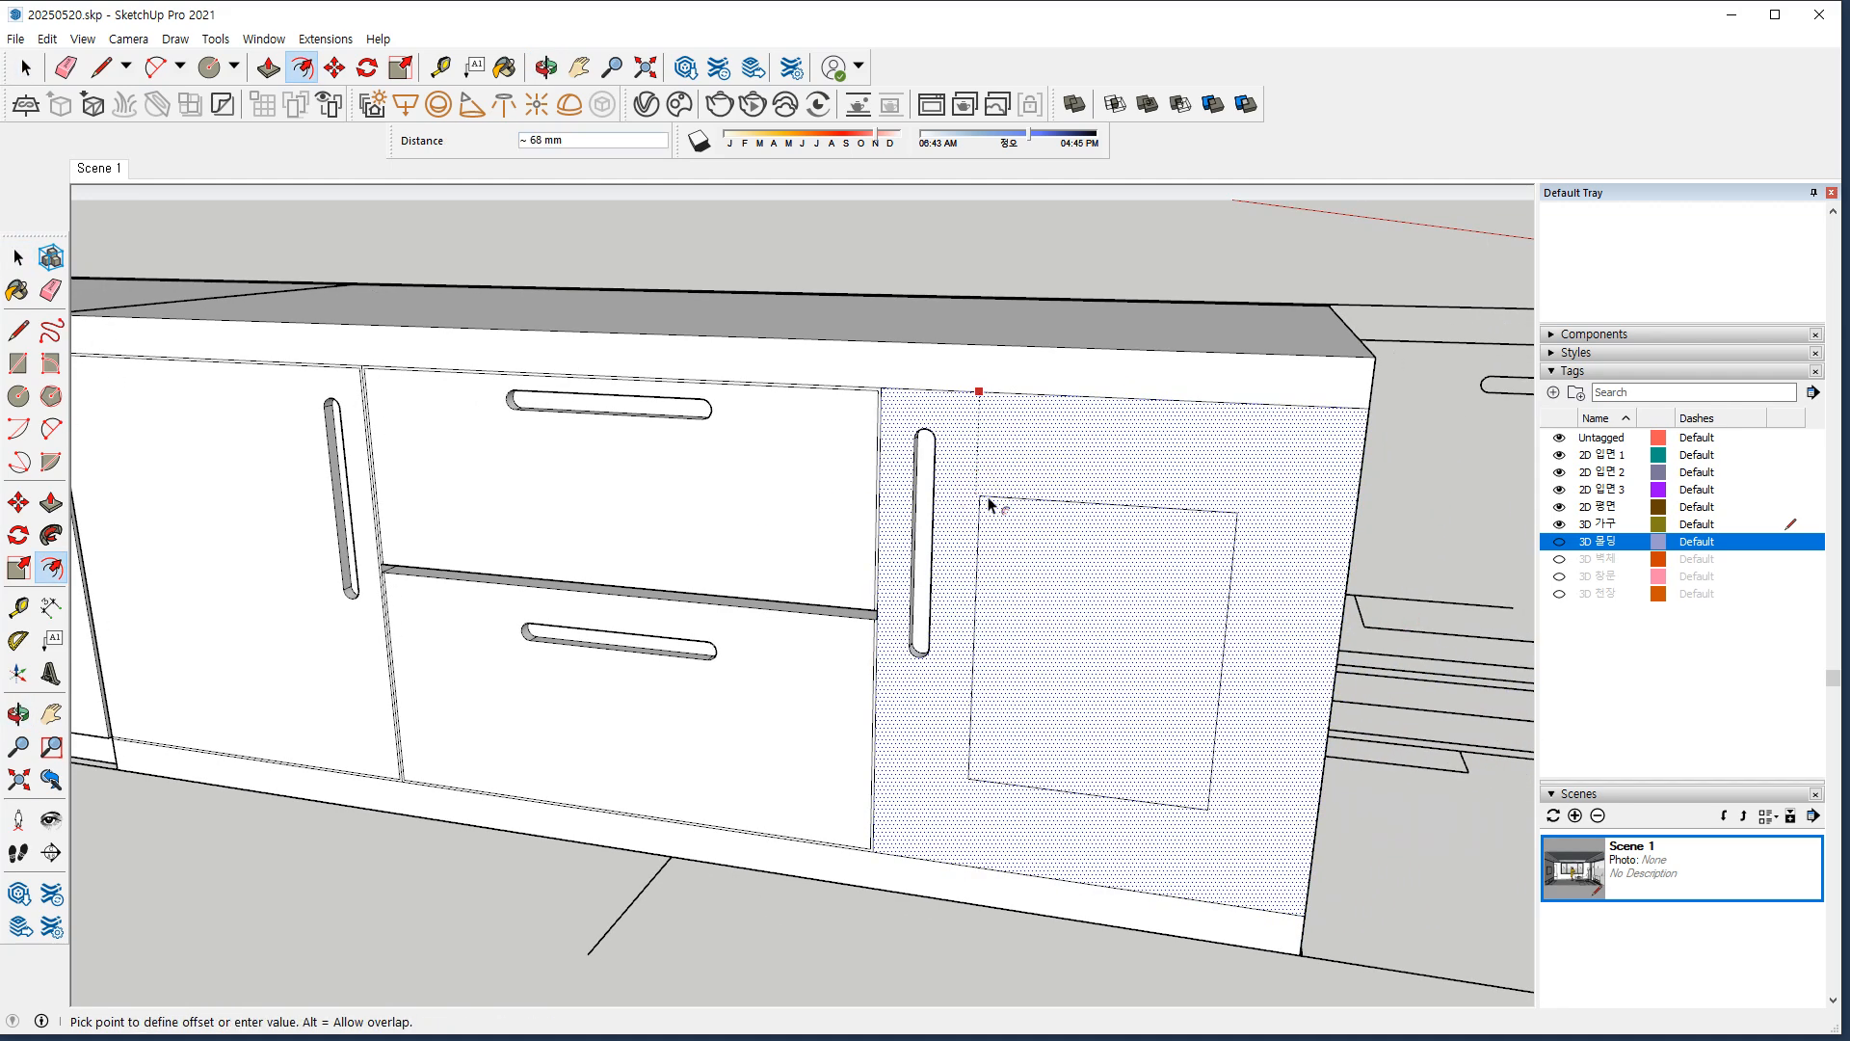
key("Escape")
key("space")
Offset the end door's top, inner side and bottom edges inward, leaving out its outer side edge and handle.
left_click(983, 574)
left_click(962, 557, "ctrl+shift")
key("f")
left_click(876, 709)
key("Escape")
key("space")
key("f")
left_click(875, 702)
key("Escape")
key("space")
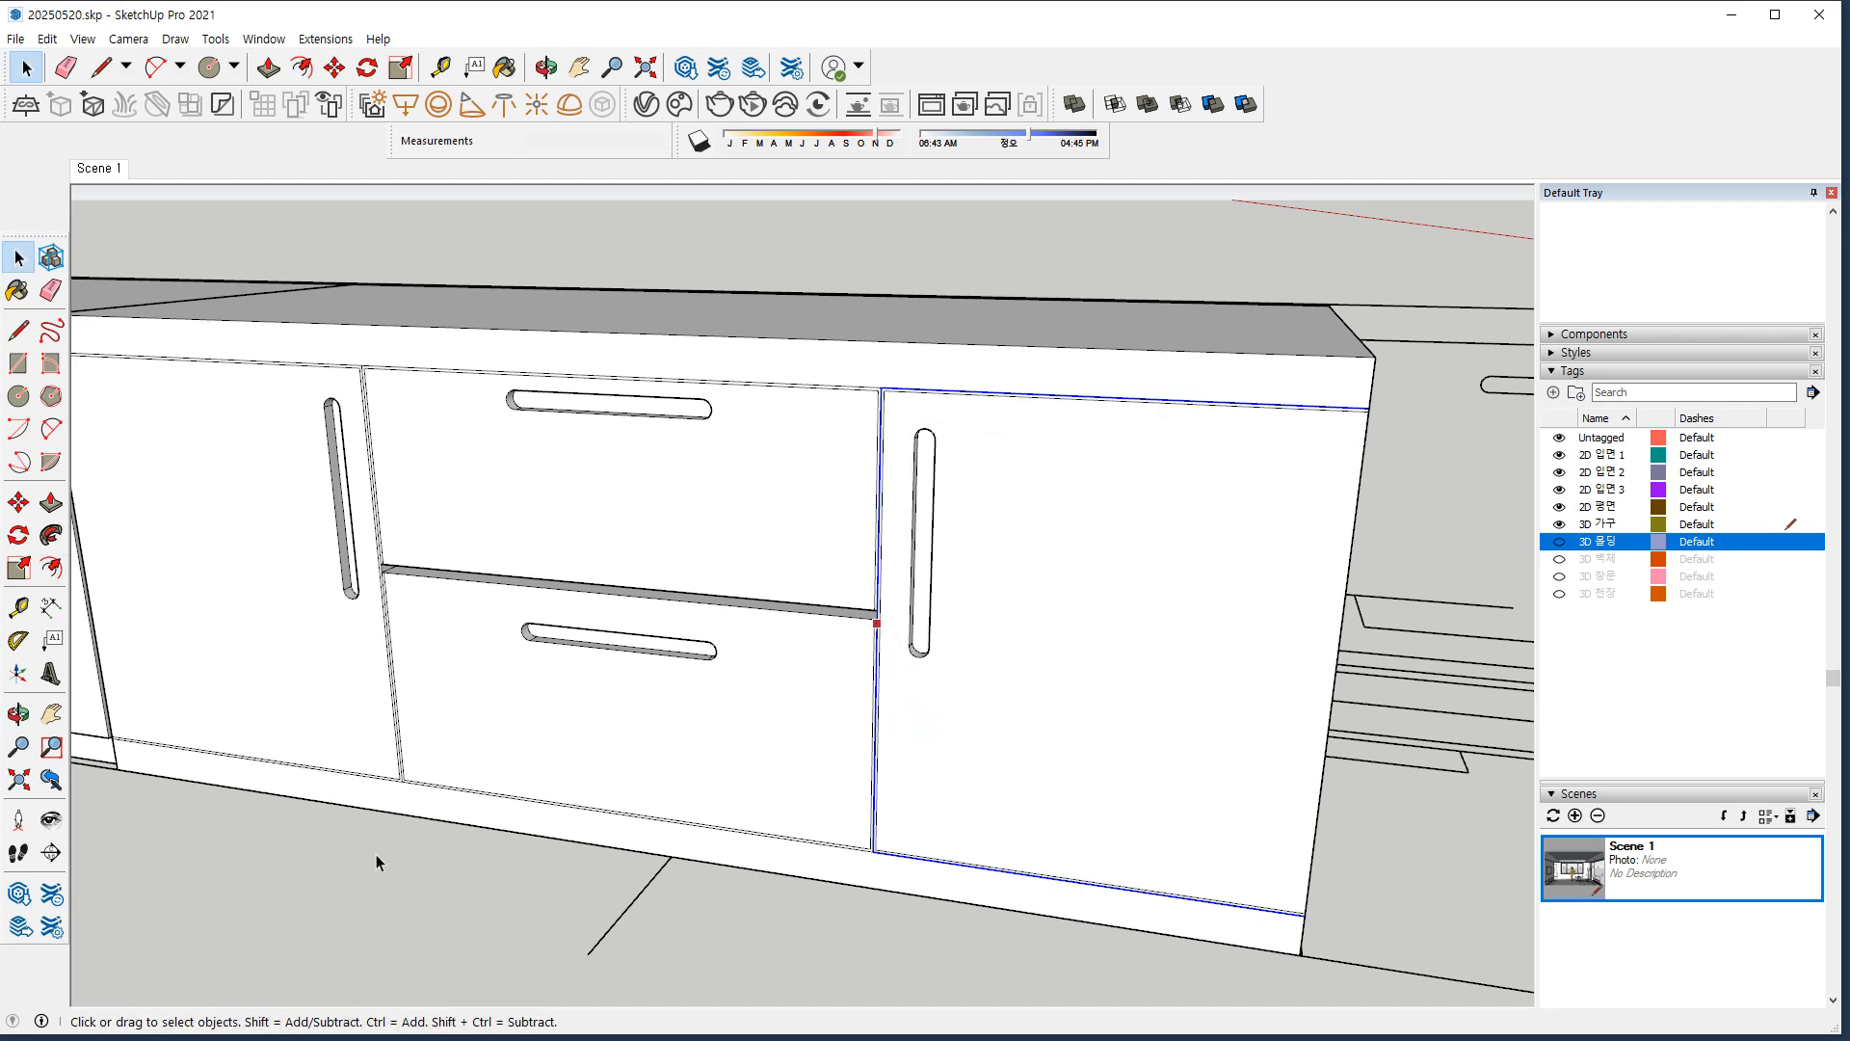
Recess the base strip below the door and drawer fronts by 10 mm.
left_click(511, 877)
key("p")
left_click(500, 819)
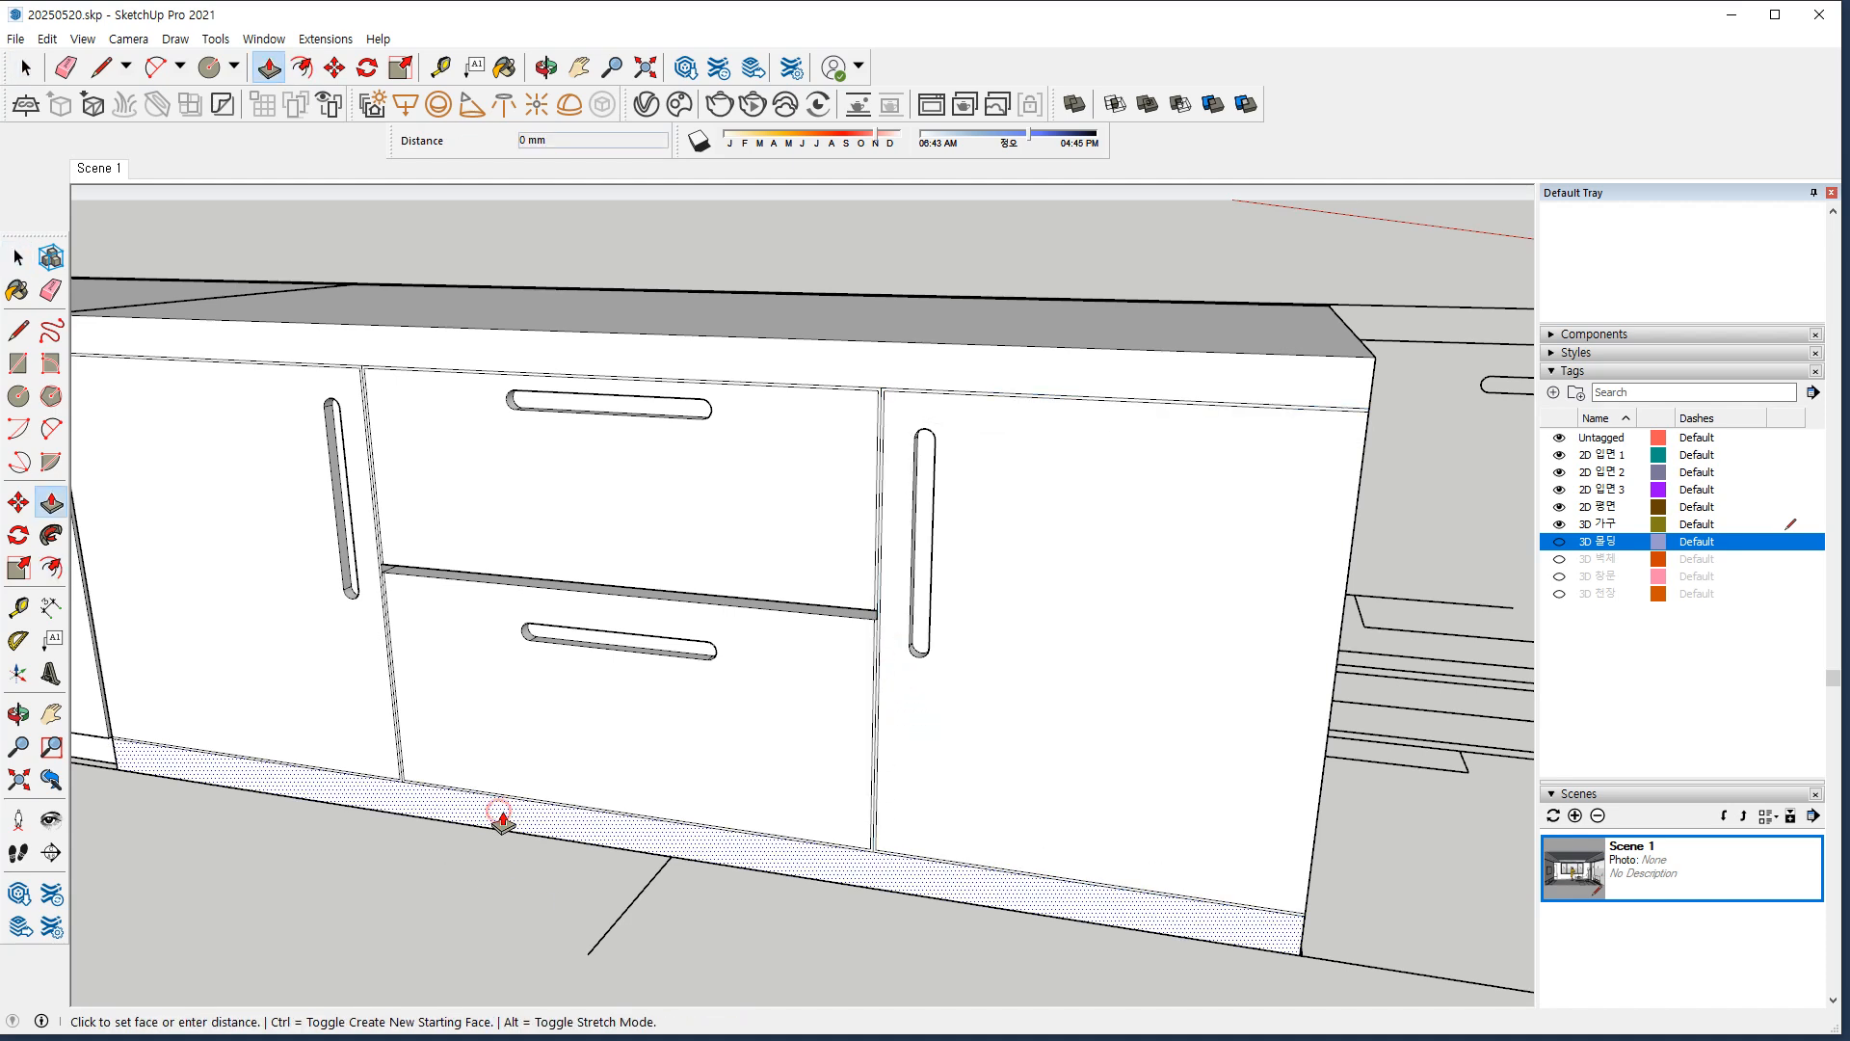
type("10")
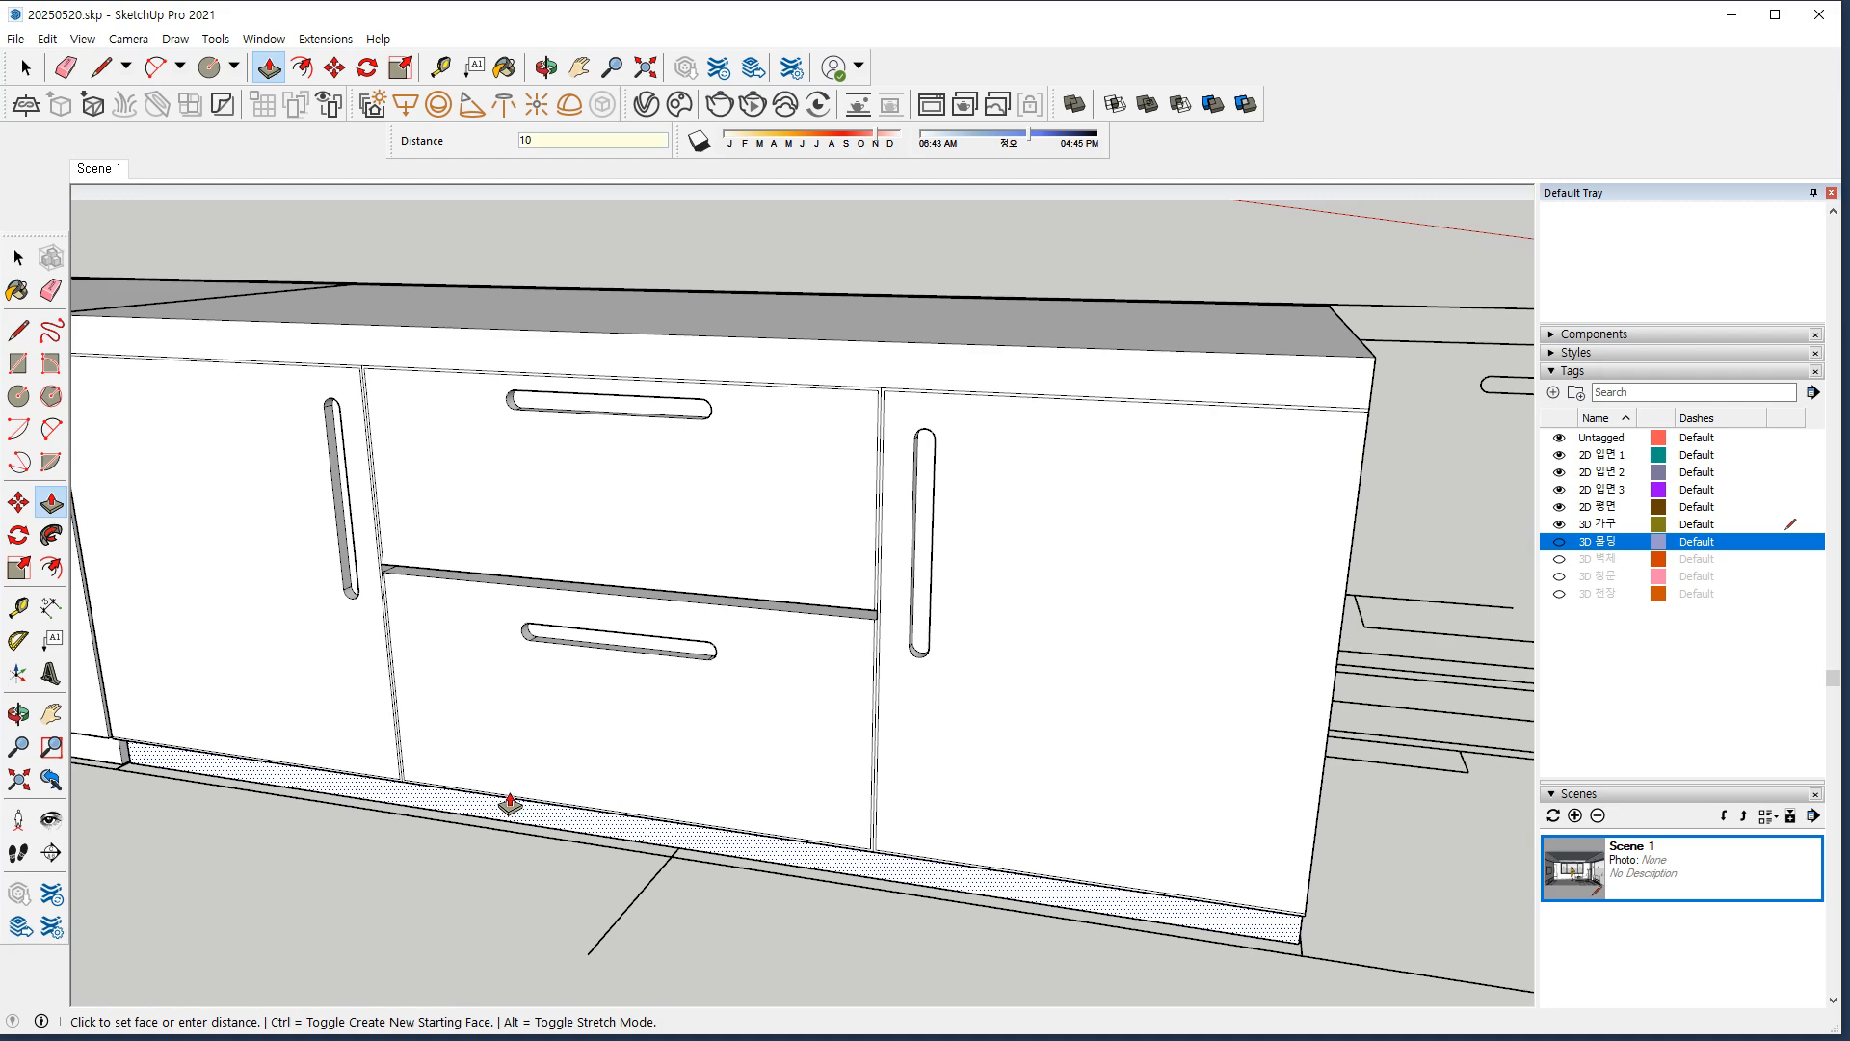
key("Return")
Erase the dividing edge between the adjoining door and drawer gap strips, and recess the merged gap 10 mm.
scroll(380, 620, "up", 10)
key("e")
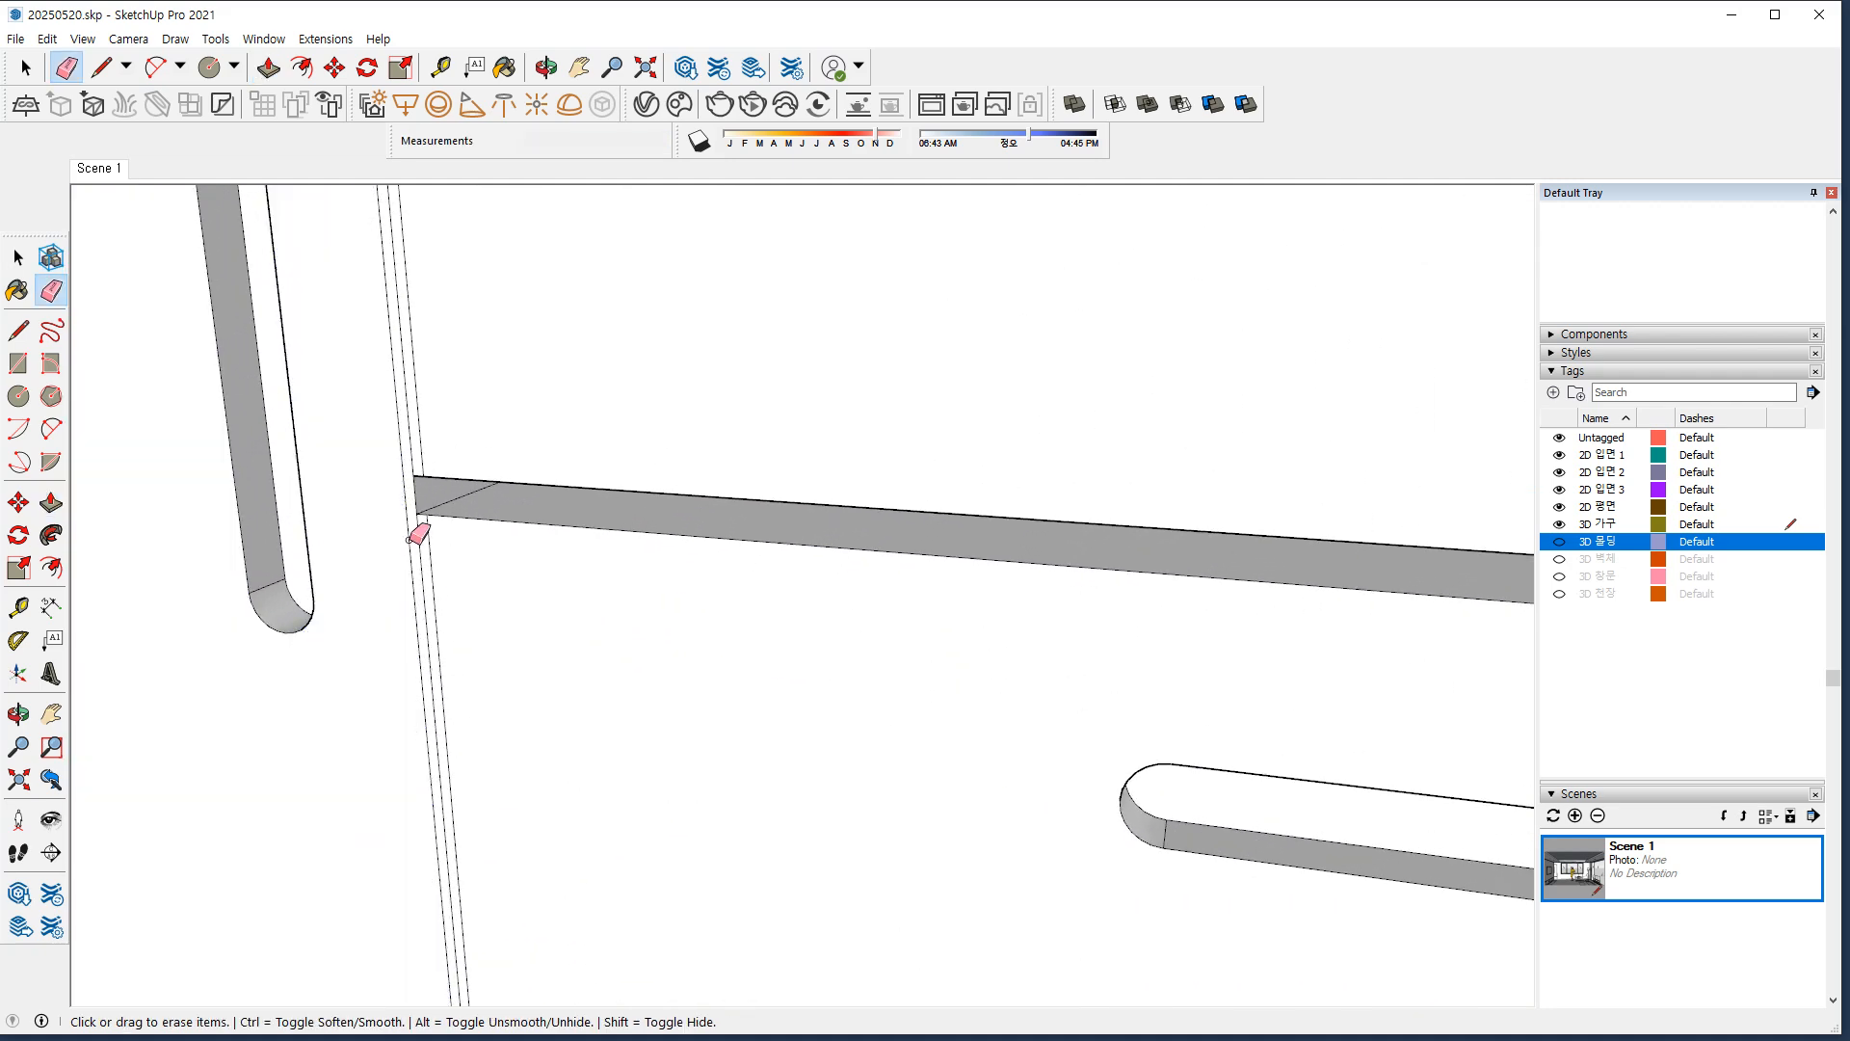
left_click_drag(421, 547, 412, 463)
key("p")
left_click(418, 625)
type("10")
key("Return")
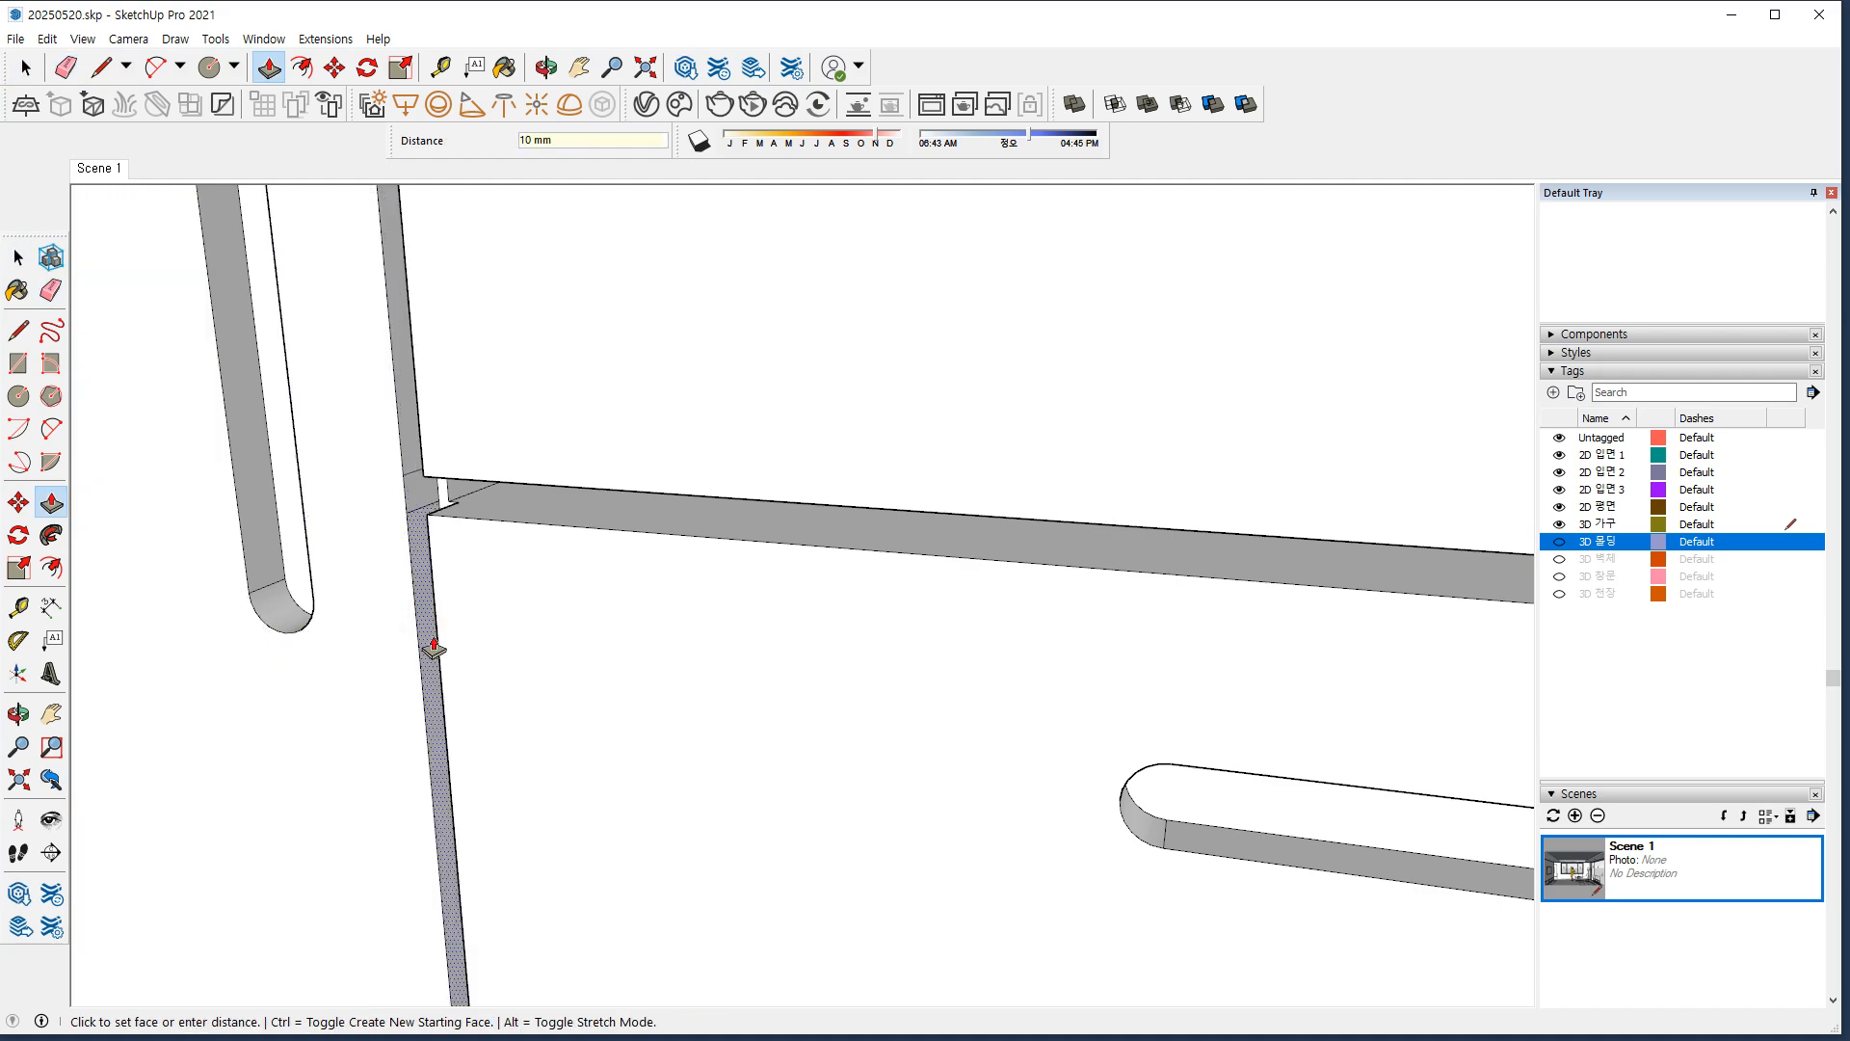
Recess the end door's gap strip to the depth of the neighbouring drawer gap and erase the leftover edge between them.
scroll(430, 645, "down", 6)
scroll(1060, 588, "up", 3)
scroll(1002, 424, "up", 6)
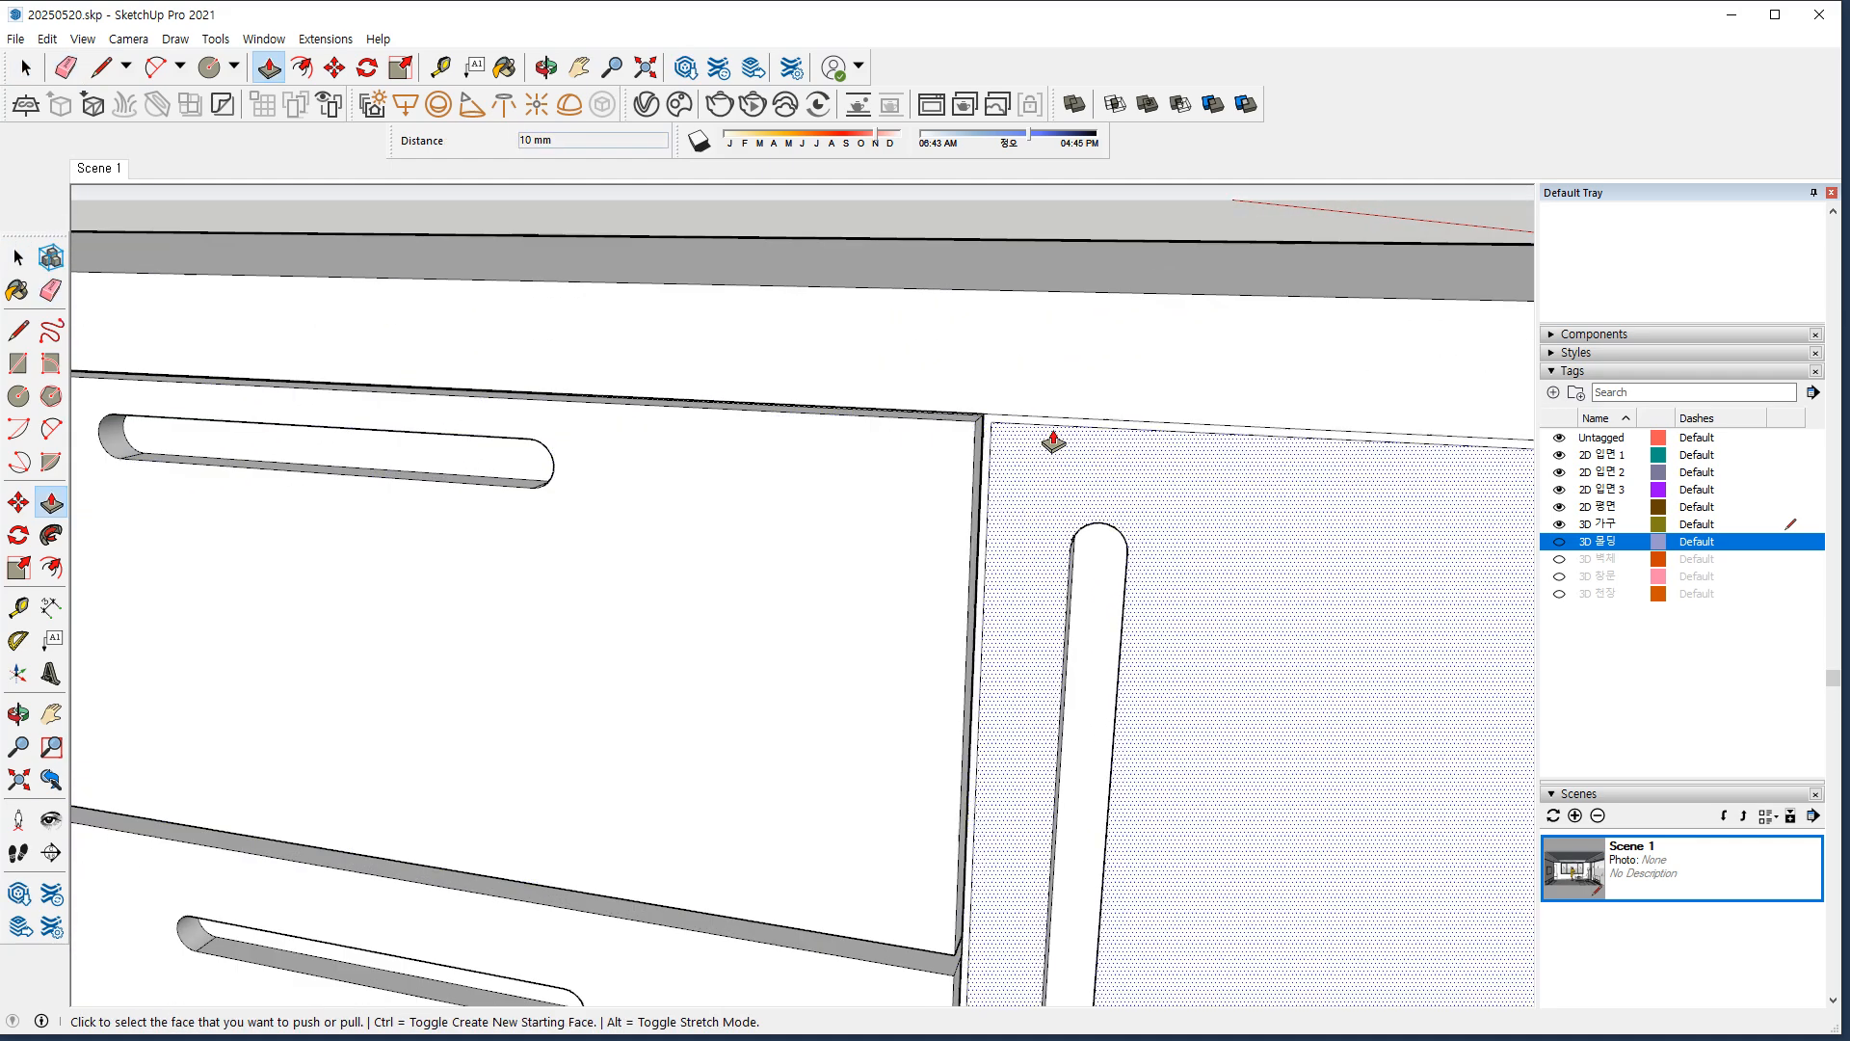
middle_click_drag(954, 437, 911, 484)
left_click(911, 485)
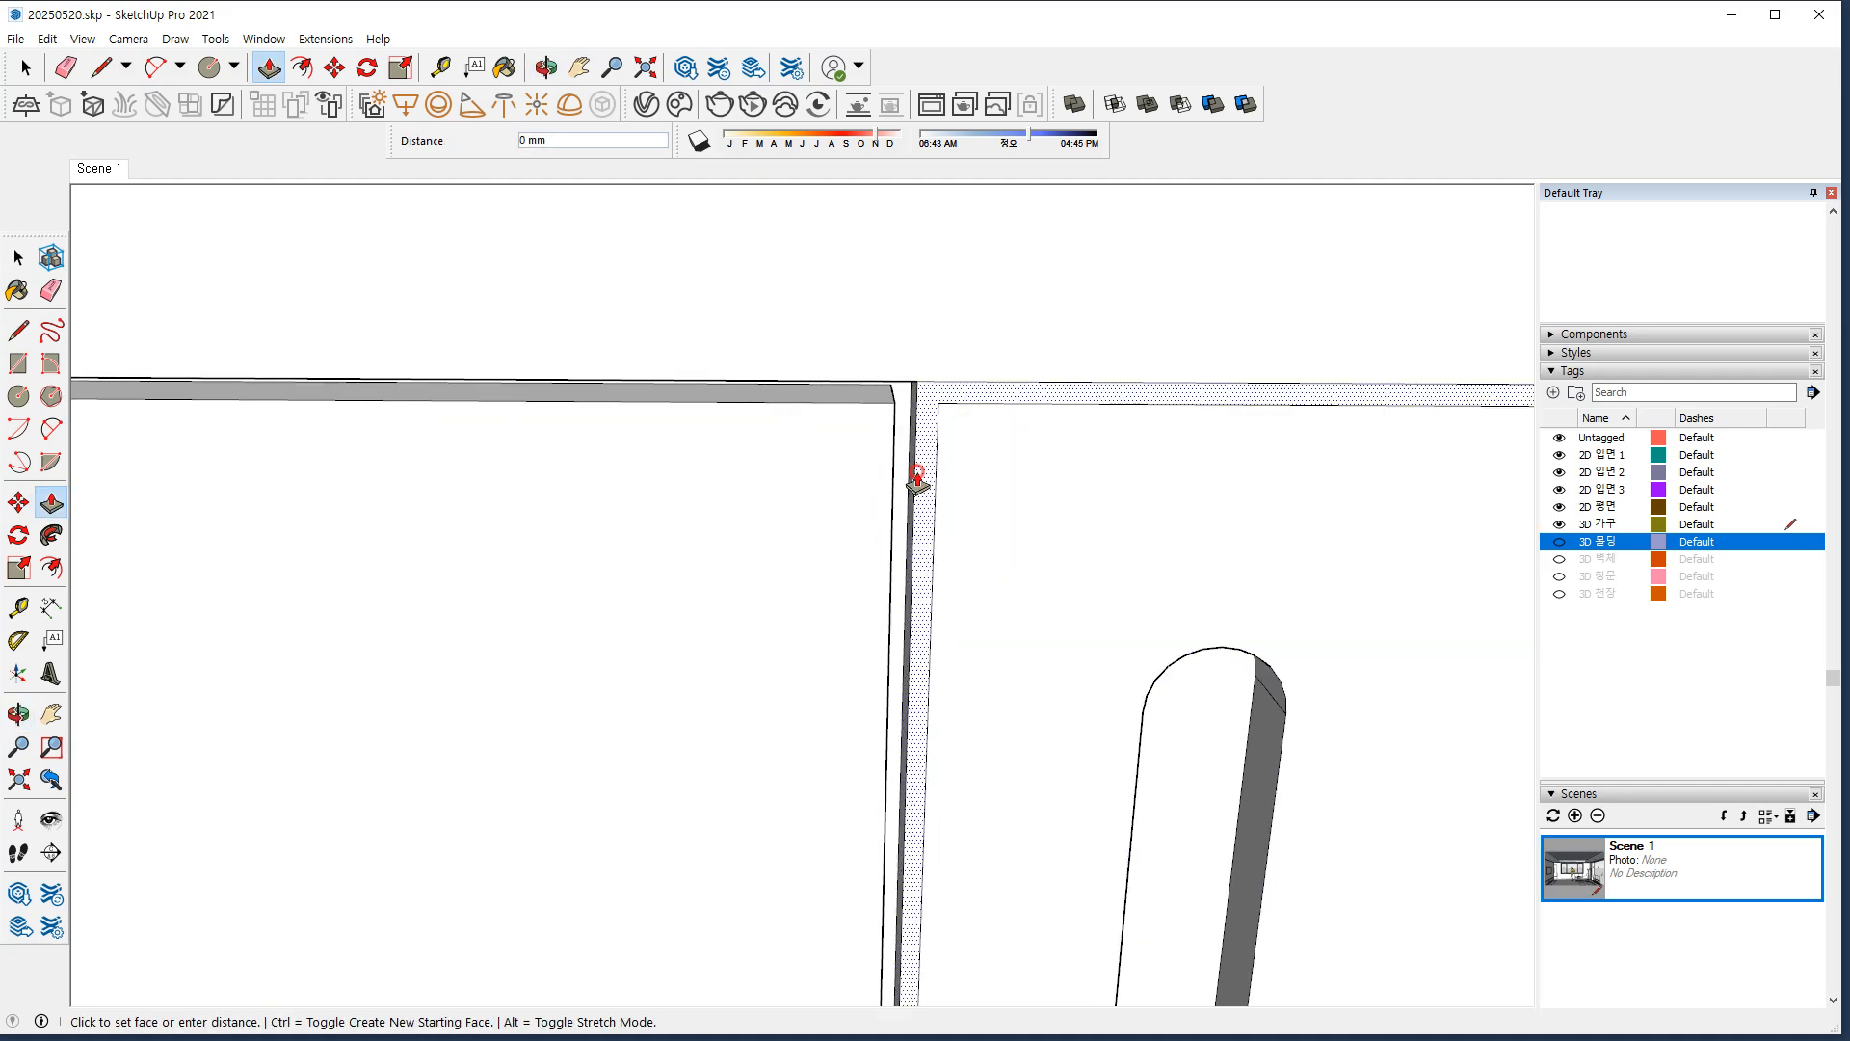
left_click(905, 430)
key("e")
left_click(910, 466)
Select all the geometry of the cabinet's door-and-drawer section and group it.
middle_click_drag(923, 565, 611, 542)
scroll(773, 535, "down", 6)
scroll(777, 530, "down", 4)
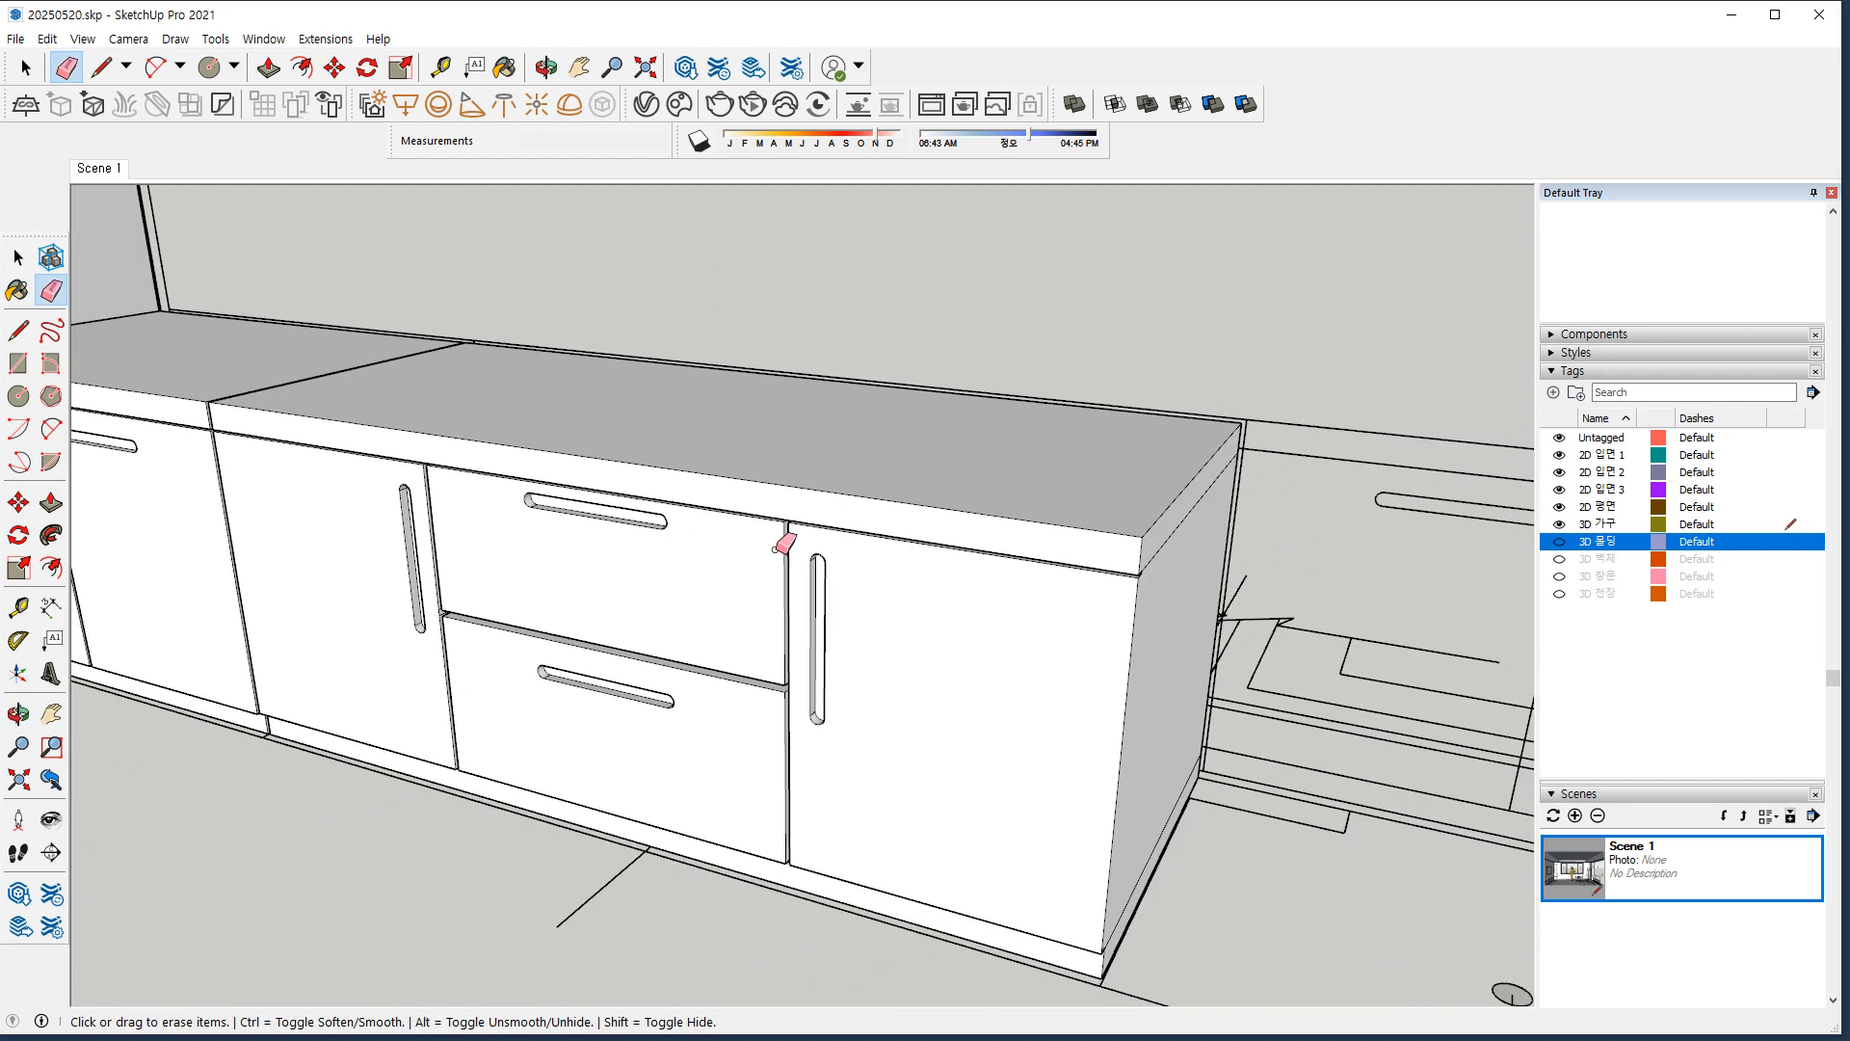
middle_click_drag(710, 755, 847, 707)
key("space")
left_click(779, 560)
triple_click(780, 561)
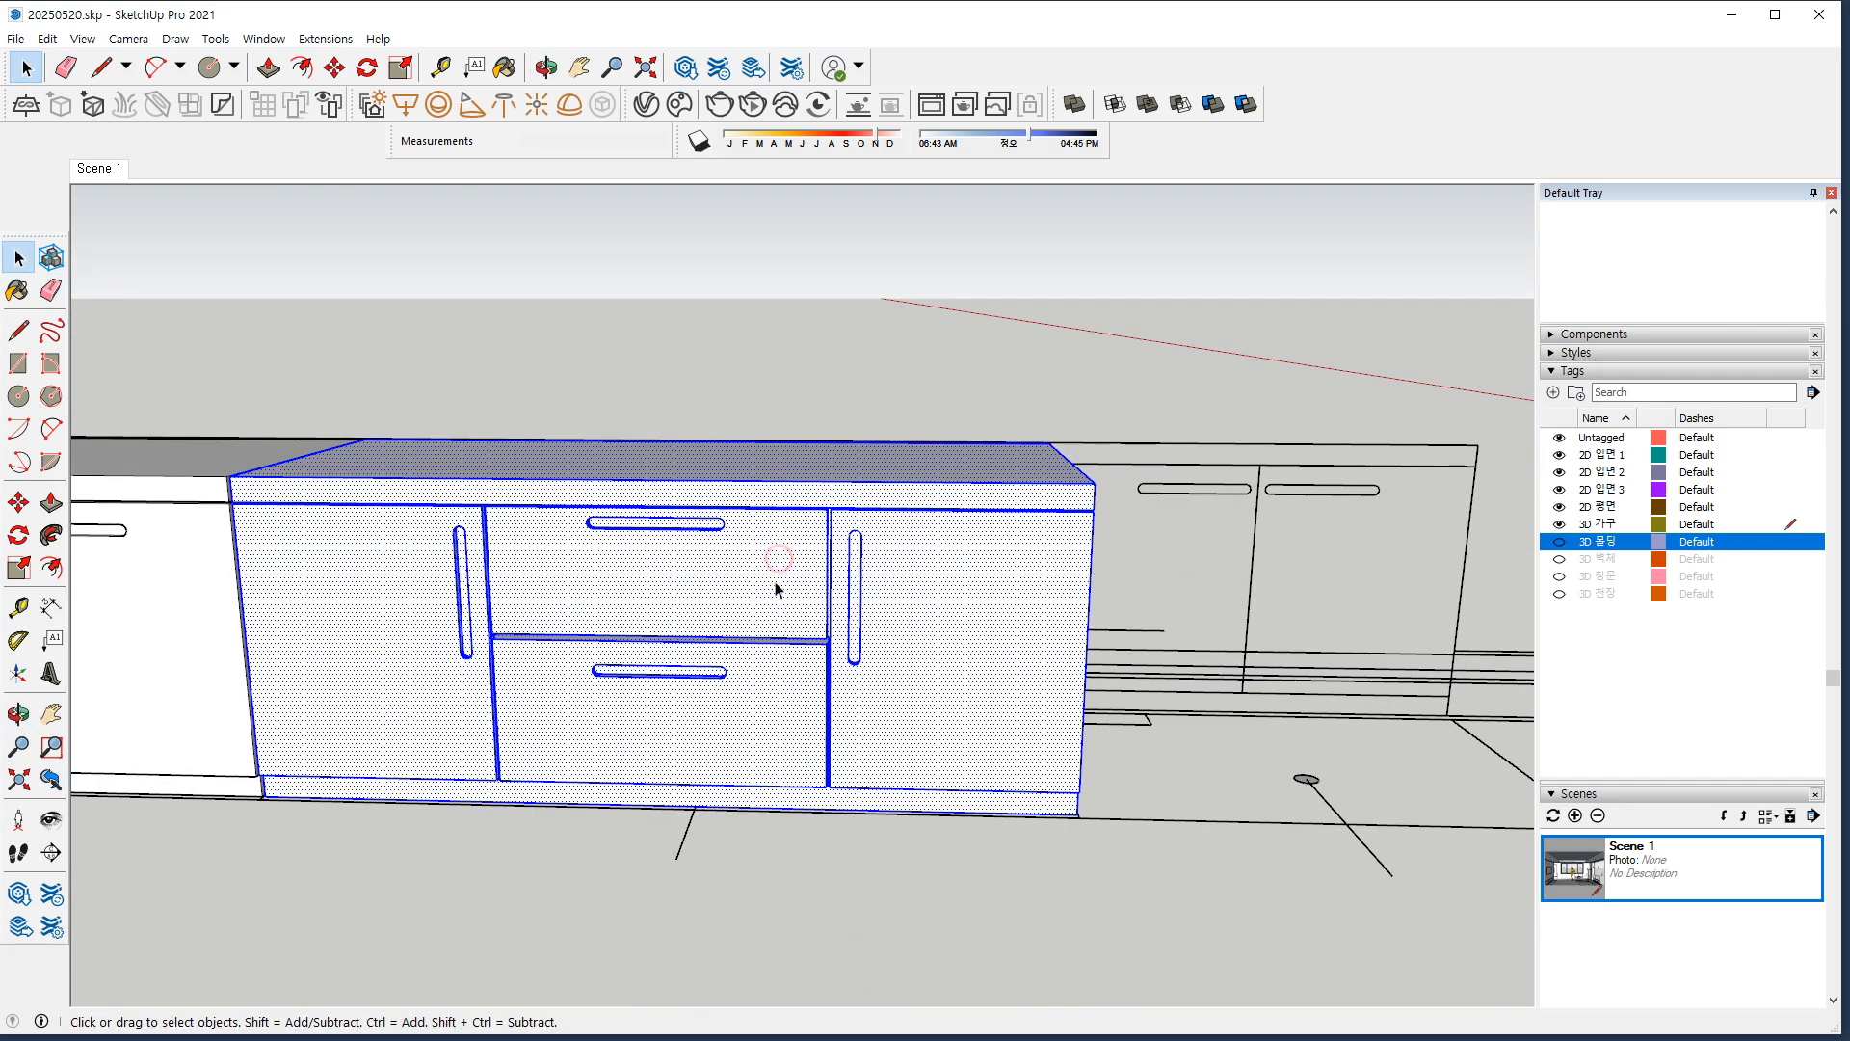
right_click(778, 576)
left_click(865, 761)
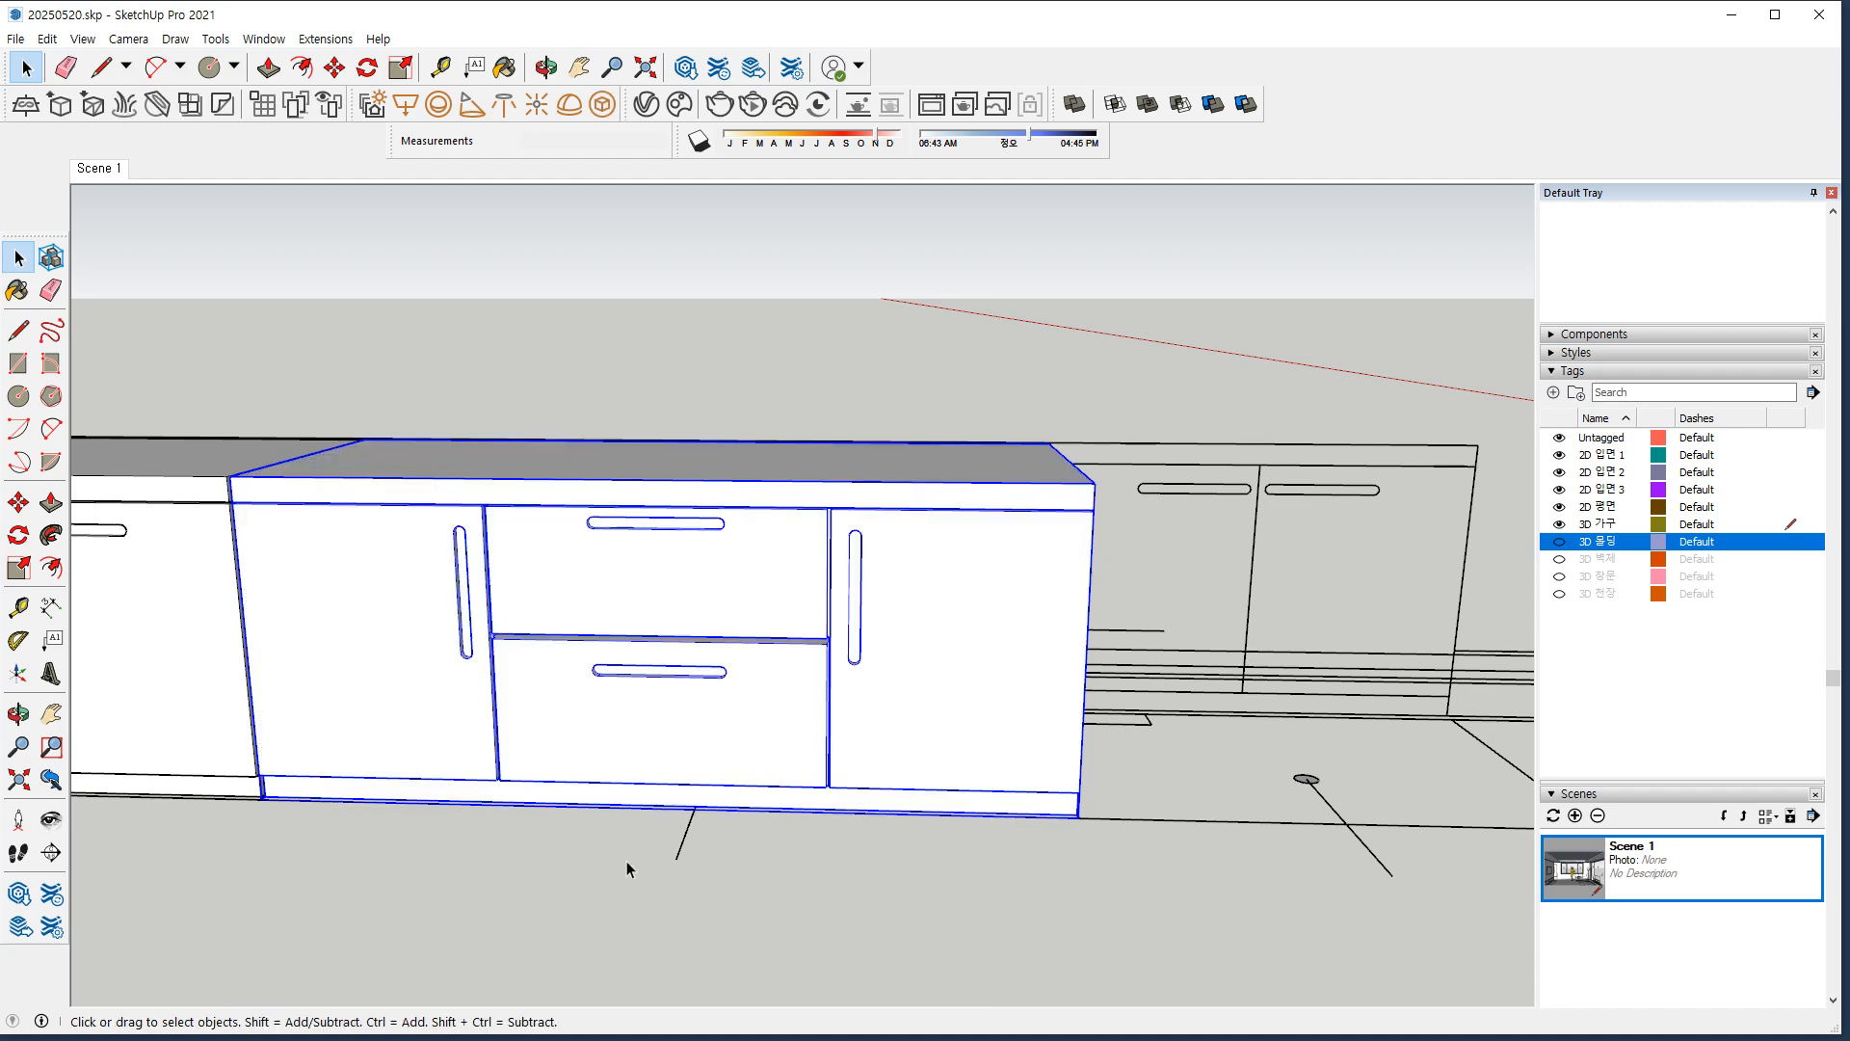
Copy the two-door cabinet to the far end of the door-and-drawer section, aligning their top front corners.
middle_click_drag(383, 771, 597, 703)
left_click(474, 629)
key("m")
key("ctrl")
left_click(82, 463)
middle_click_drag(758, 486, 77, 505, "shift")
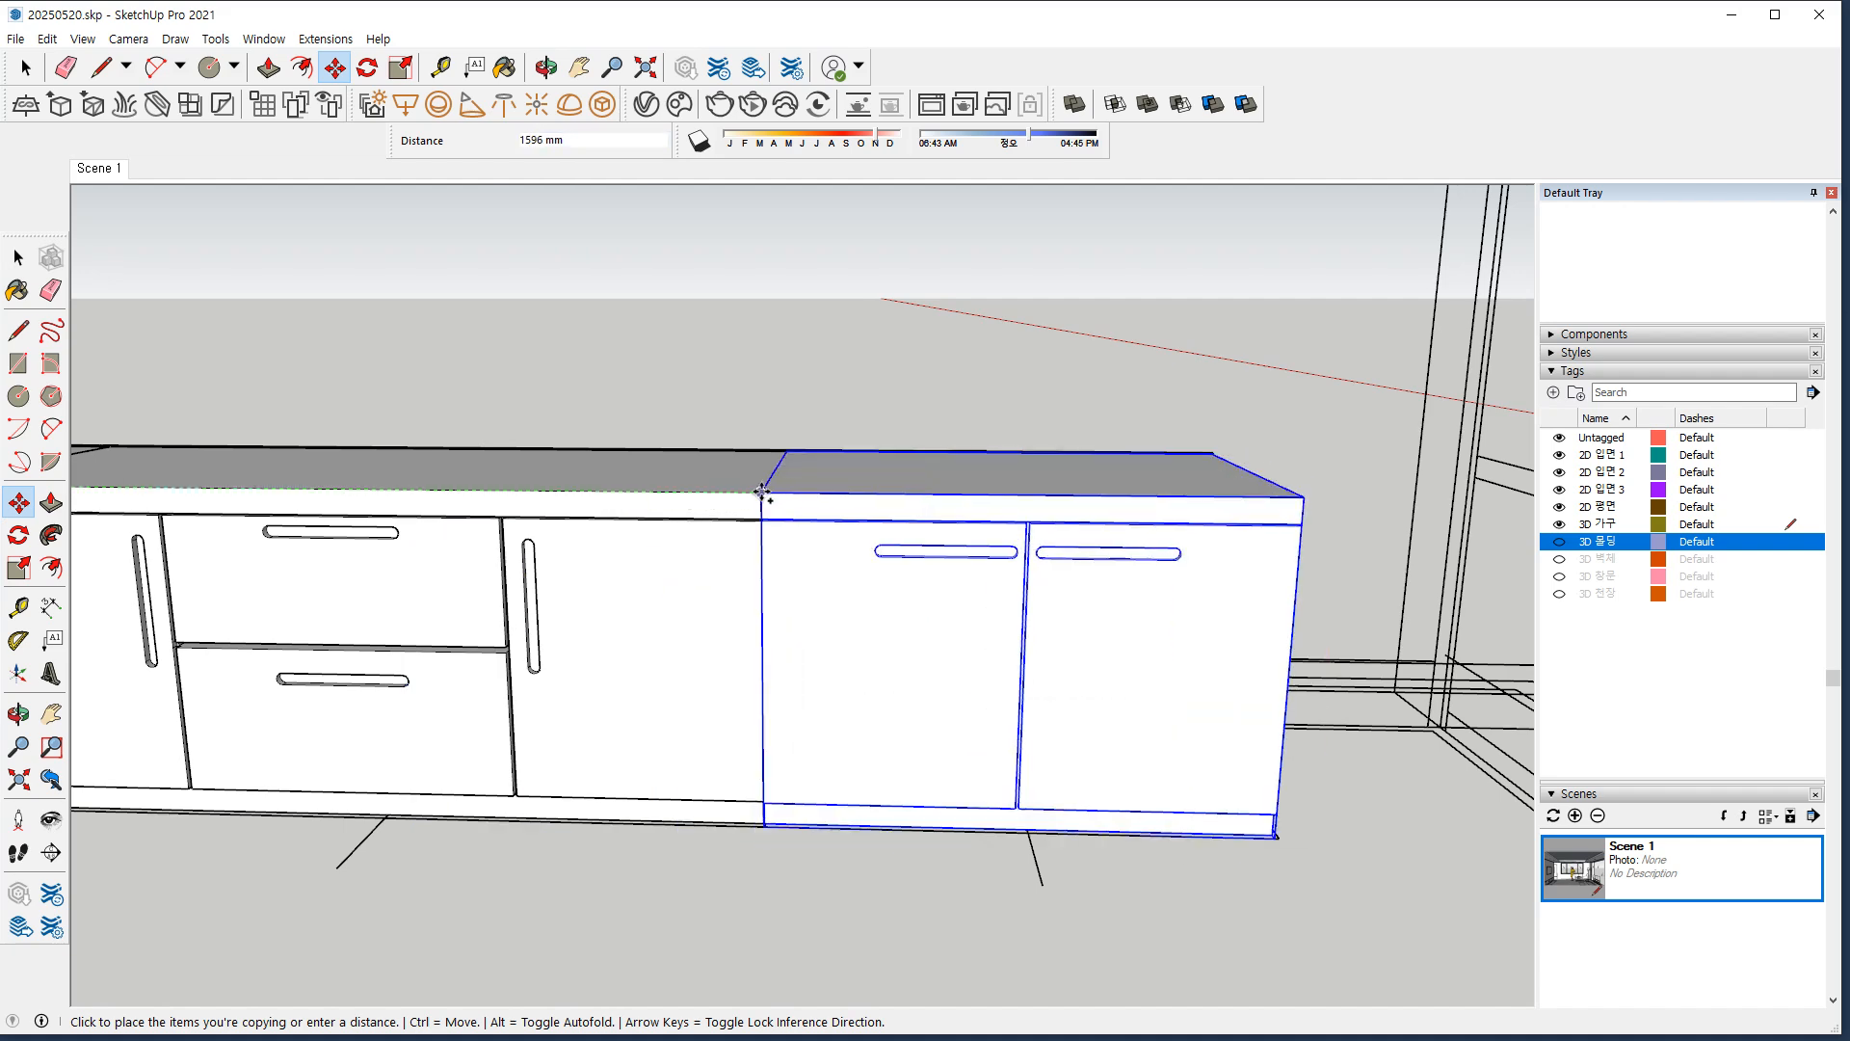
left_click(762, 491)
Move the copied two-door cabinet 4 mm away from the door-and-drawer section to leave a gap between them.
middle_click_drag(847, 668, 1043, 691)
middle_click_drag(709, 624, 1243, 819, "shift")
scroll(1233, 464, "up", 3)
middle_click_drag(1307, 448, 909, 549)
scroll(908, 549, "up", 3)
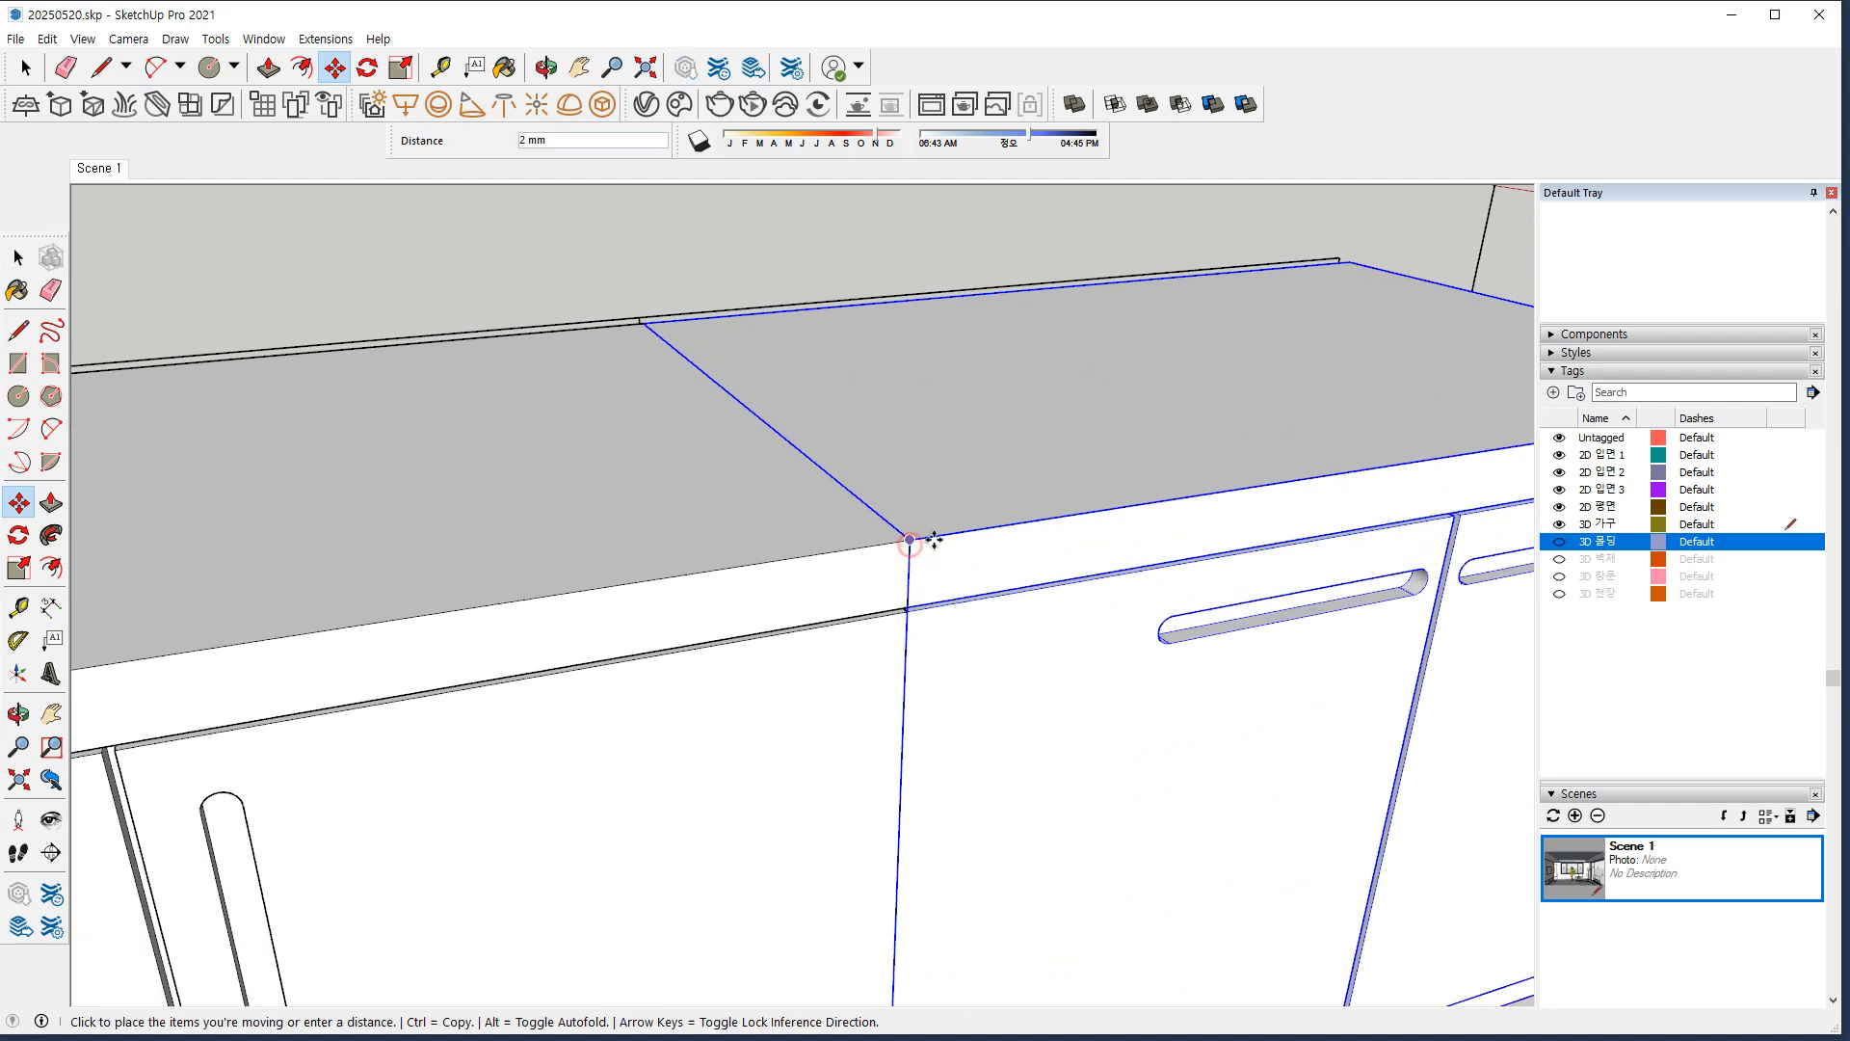
left_click(922, 543)
left_click(947, 534)
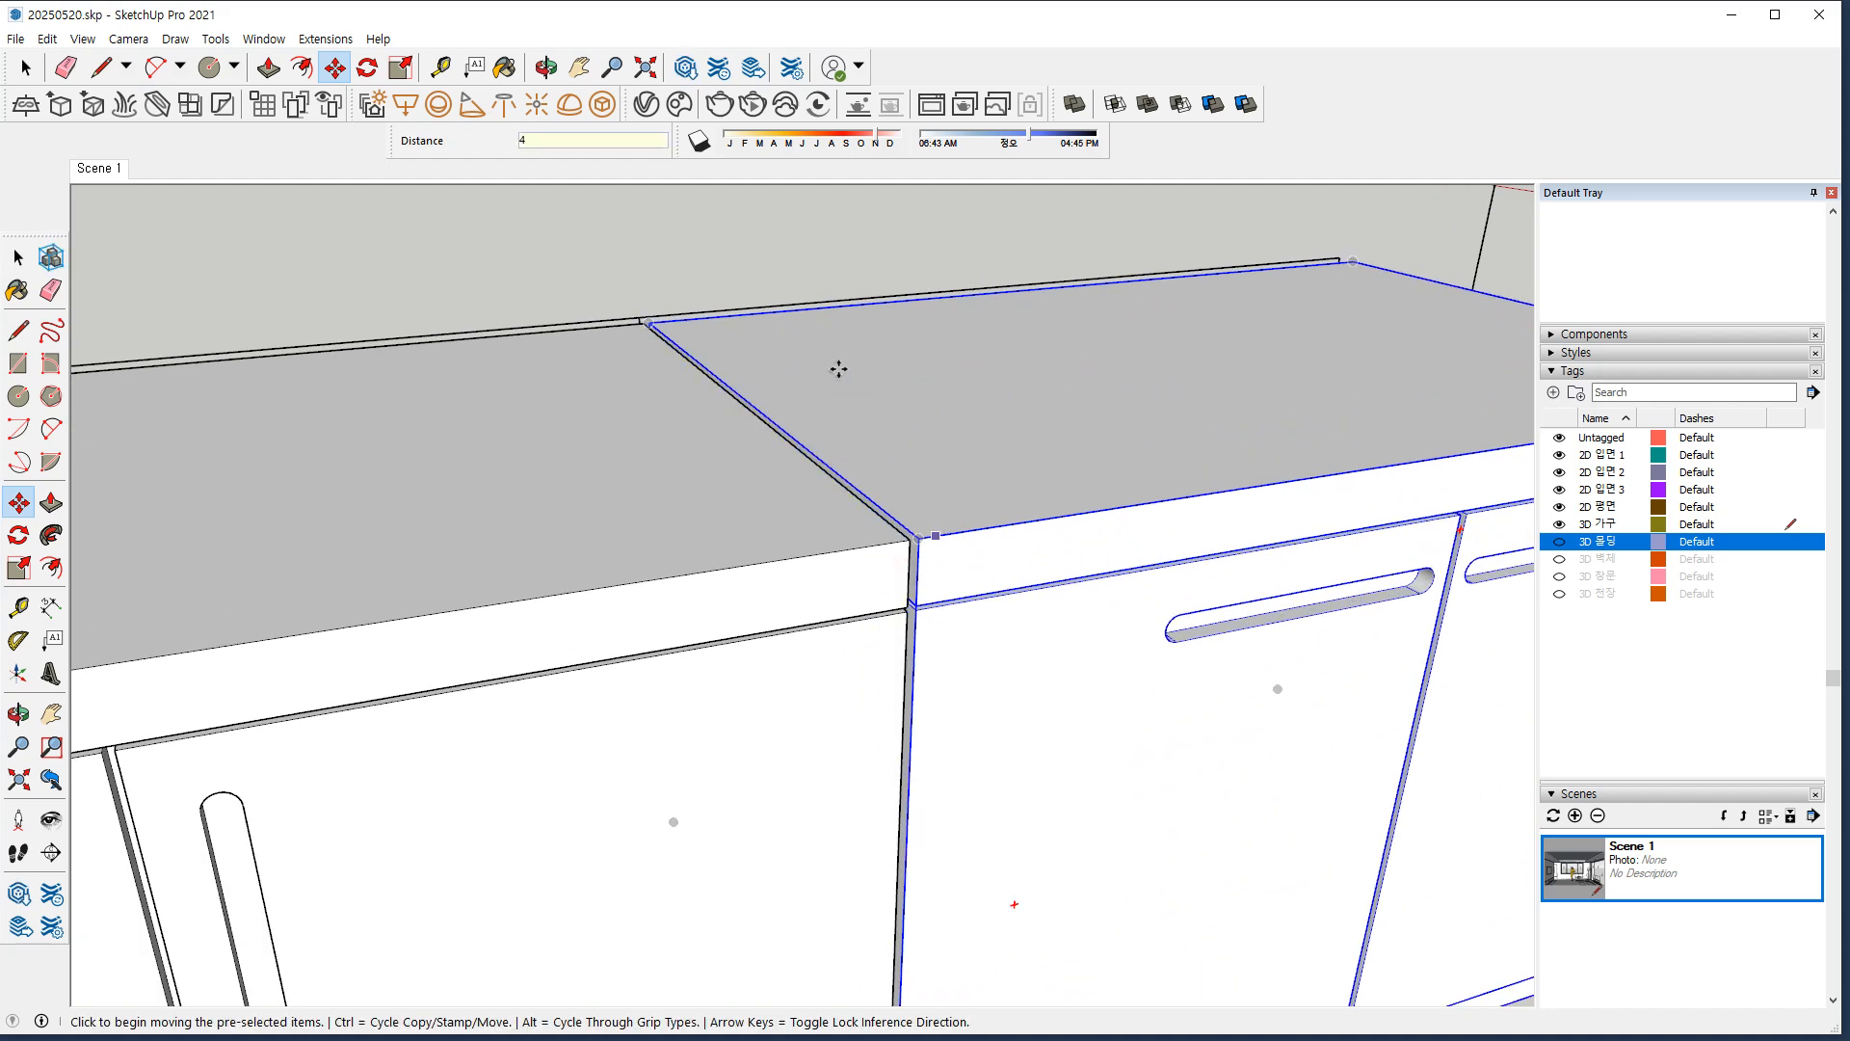
key("space")
left_click(640, 276)
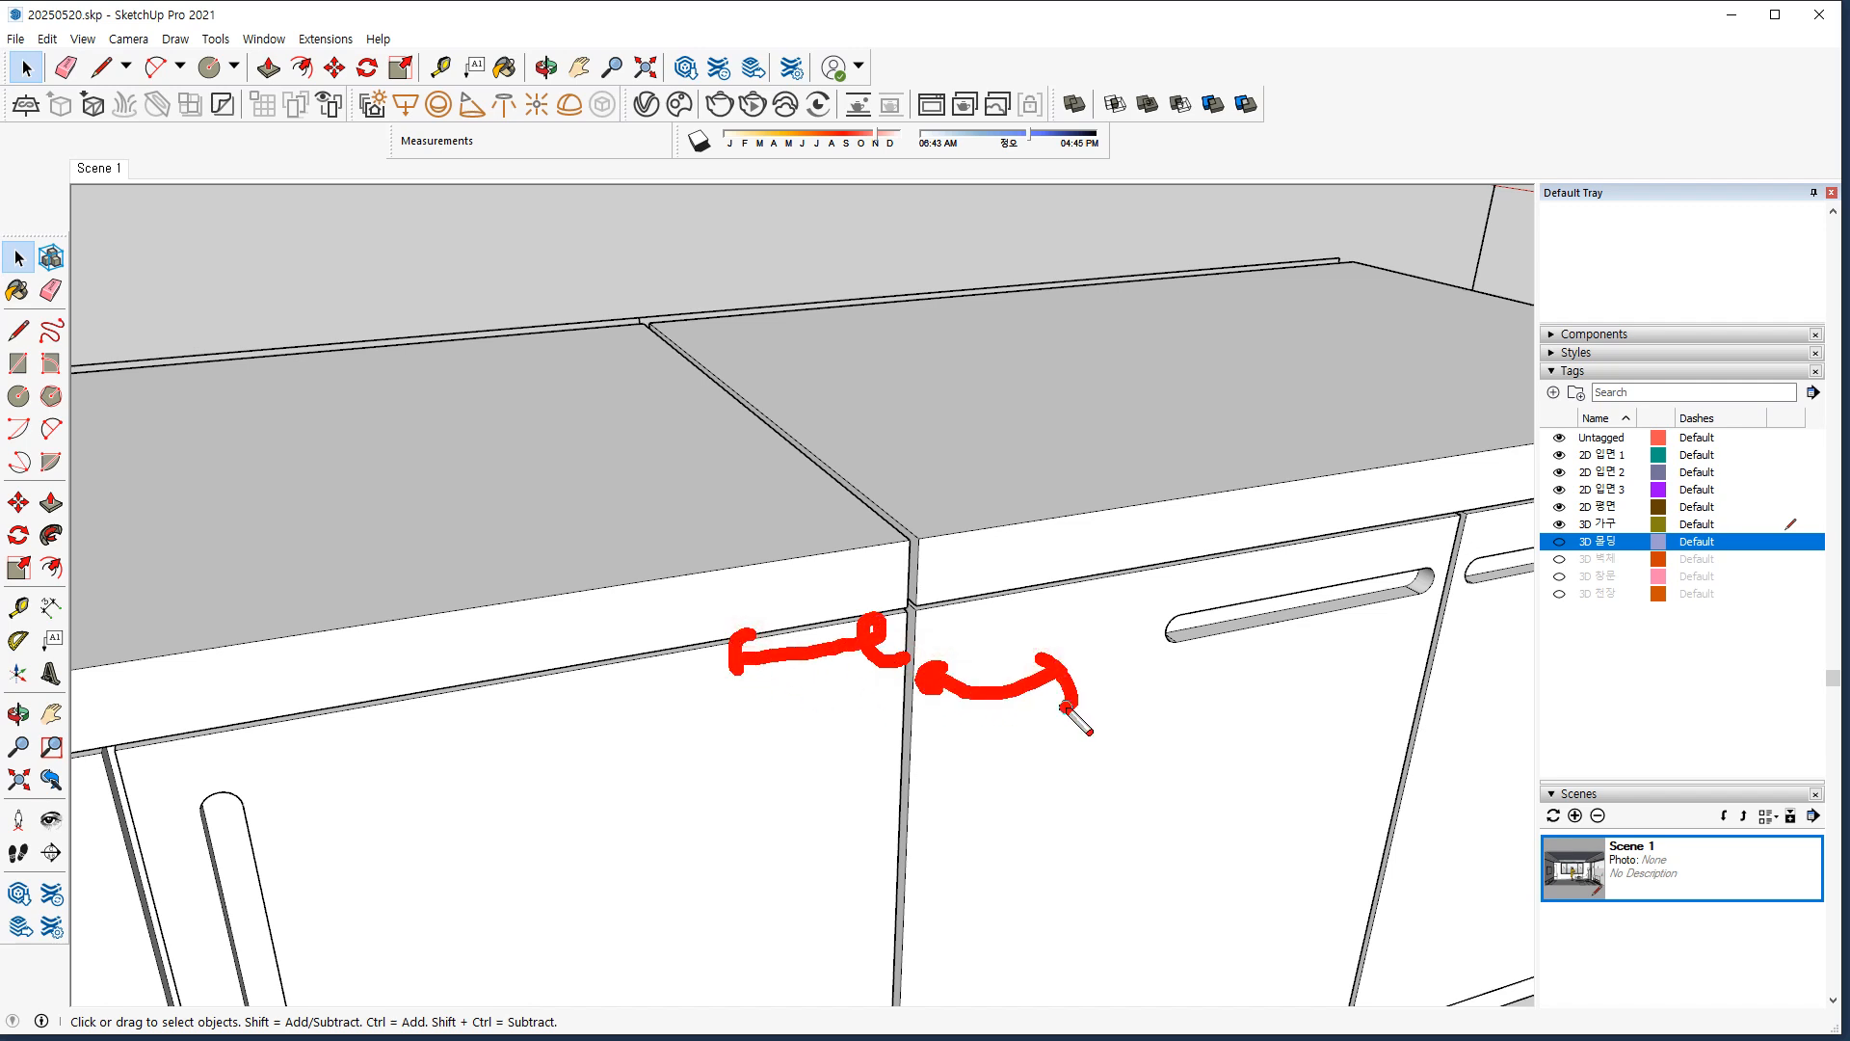
left_click_drag(965, 579, 934, 620)
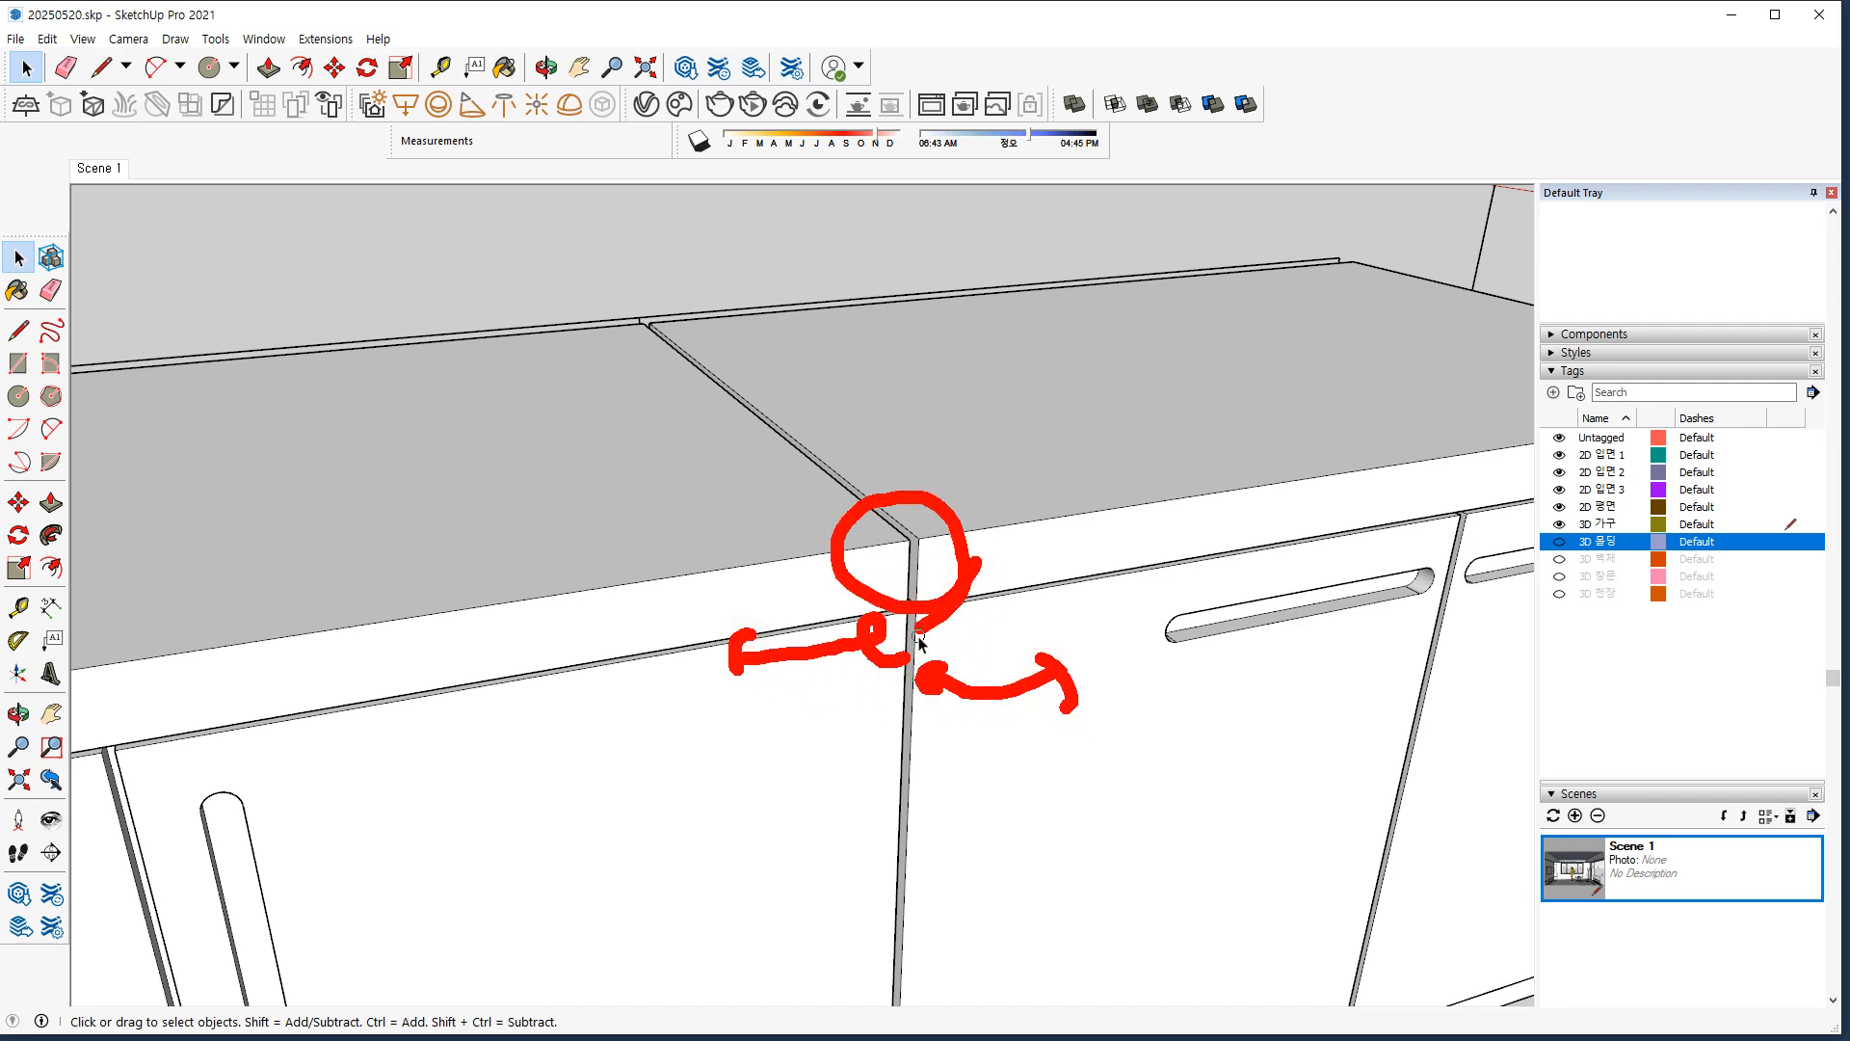
scroll(921, 644, "down", 8)
mouse_move(925, 766)
middle_mouse_down()
mouse_move(664, 575)
mouse_move(575, 570)
mouse_move(854, 591)
mouse_move(761, 661)
mouse_move(1000, 692)
mouse_move(1000, 808)
middle_mouse_up()
scroll(793, 754, "down", 2)
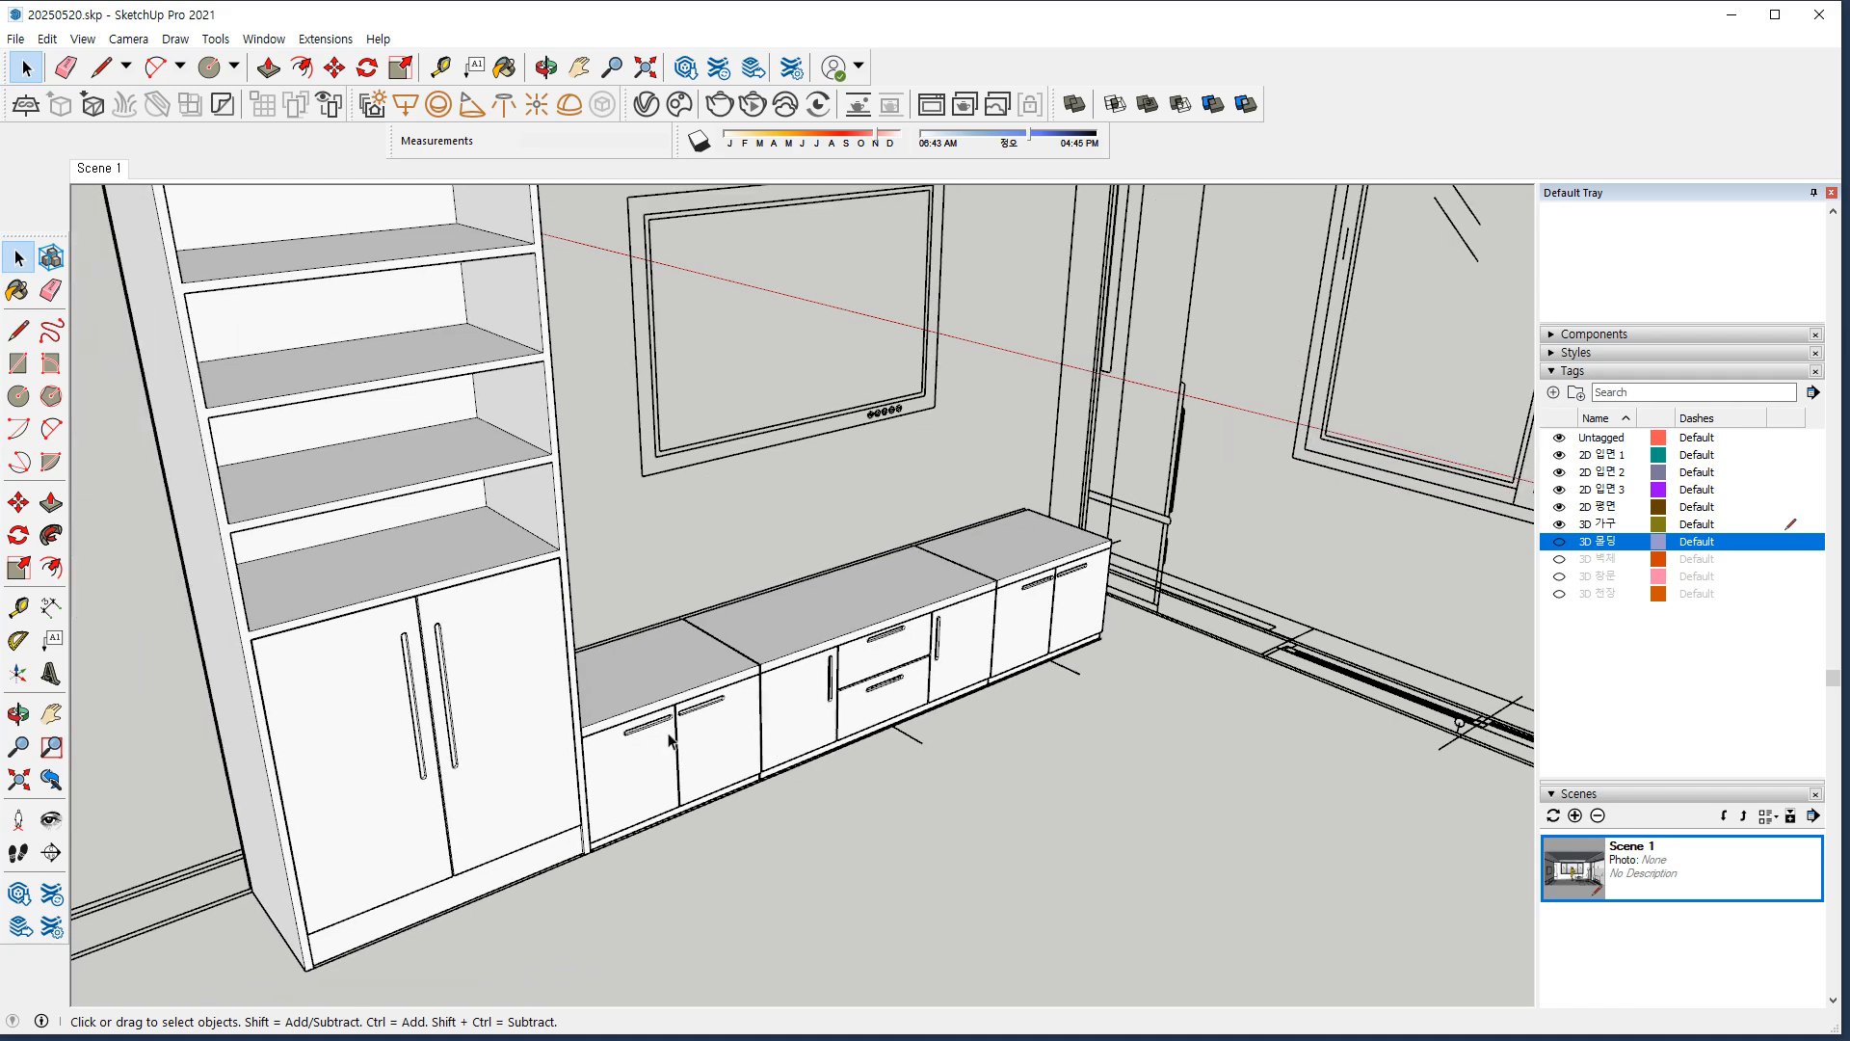
scroll(726, 746, "down", 3)
middle_click_drag(627, 744, 944, 828)
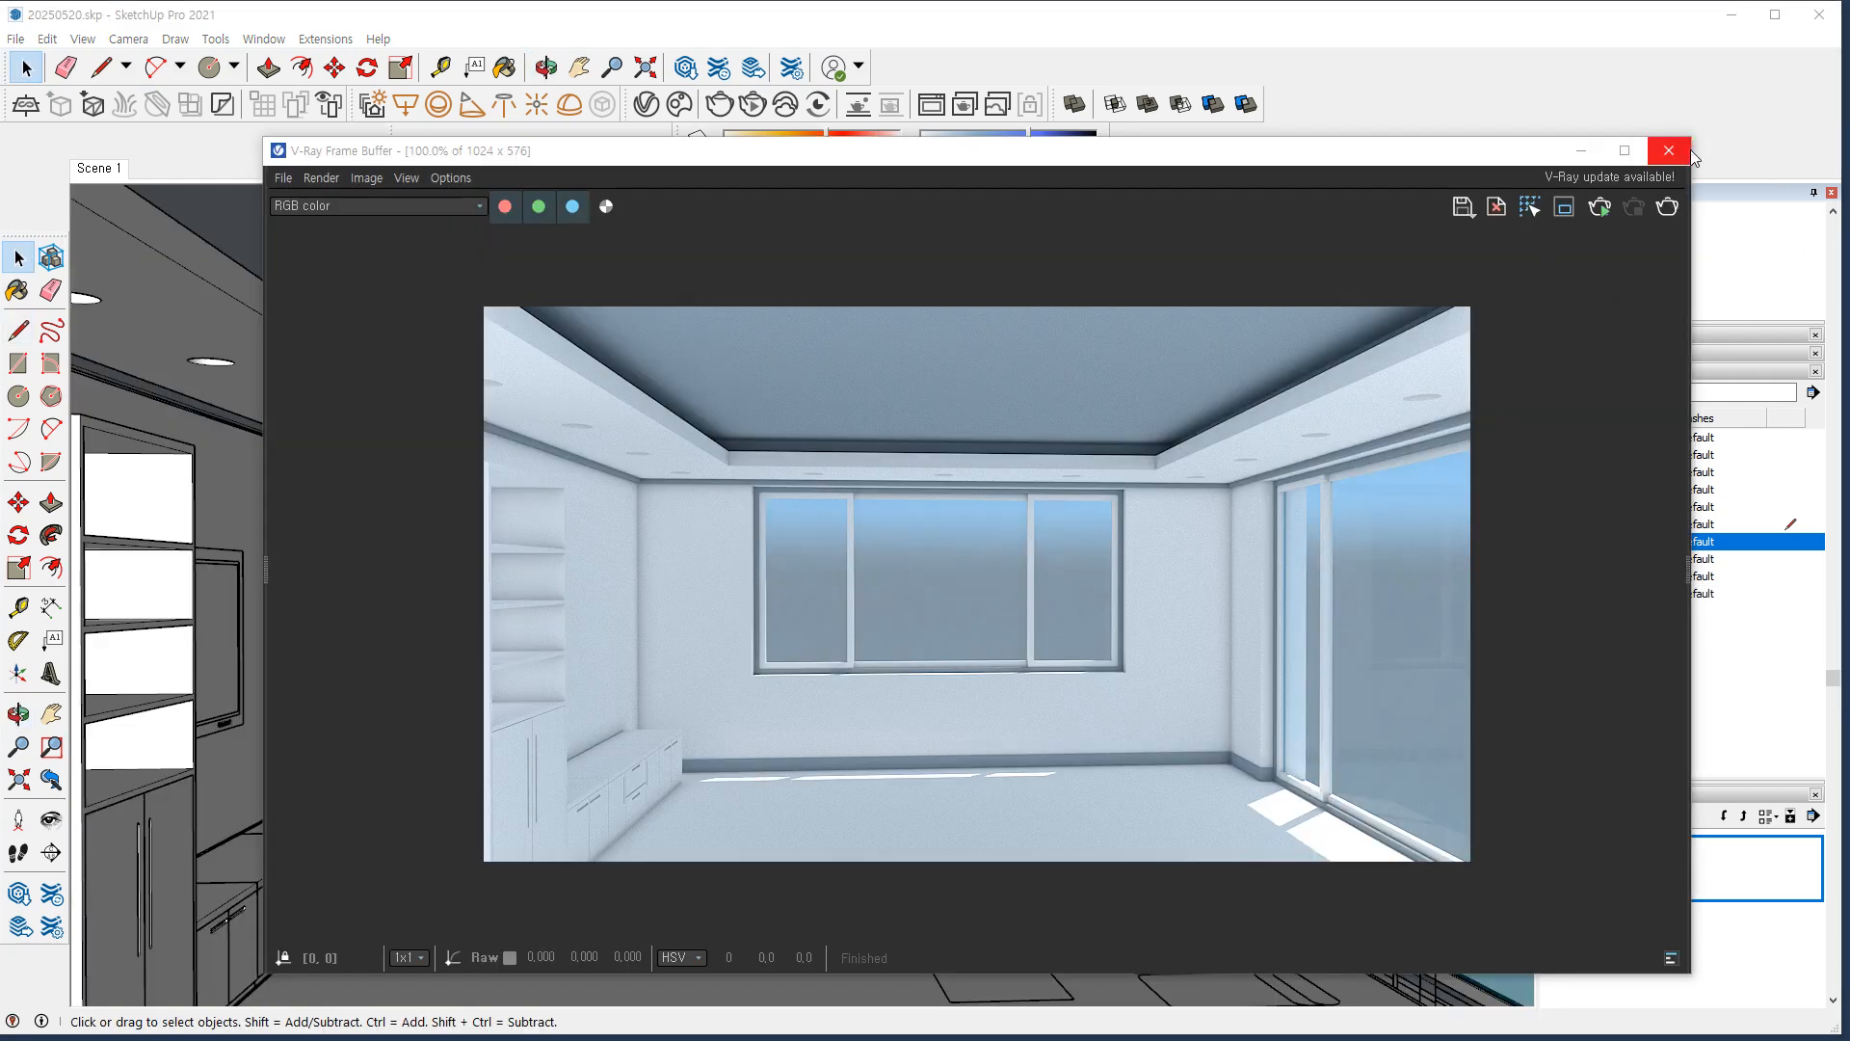
Close the previous render's frame buffer and open the render settings in the V-Ray Asset Editor.
left_click(1684, 151)
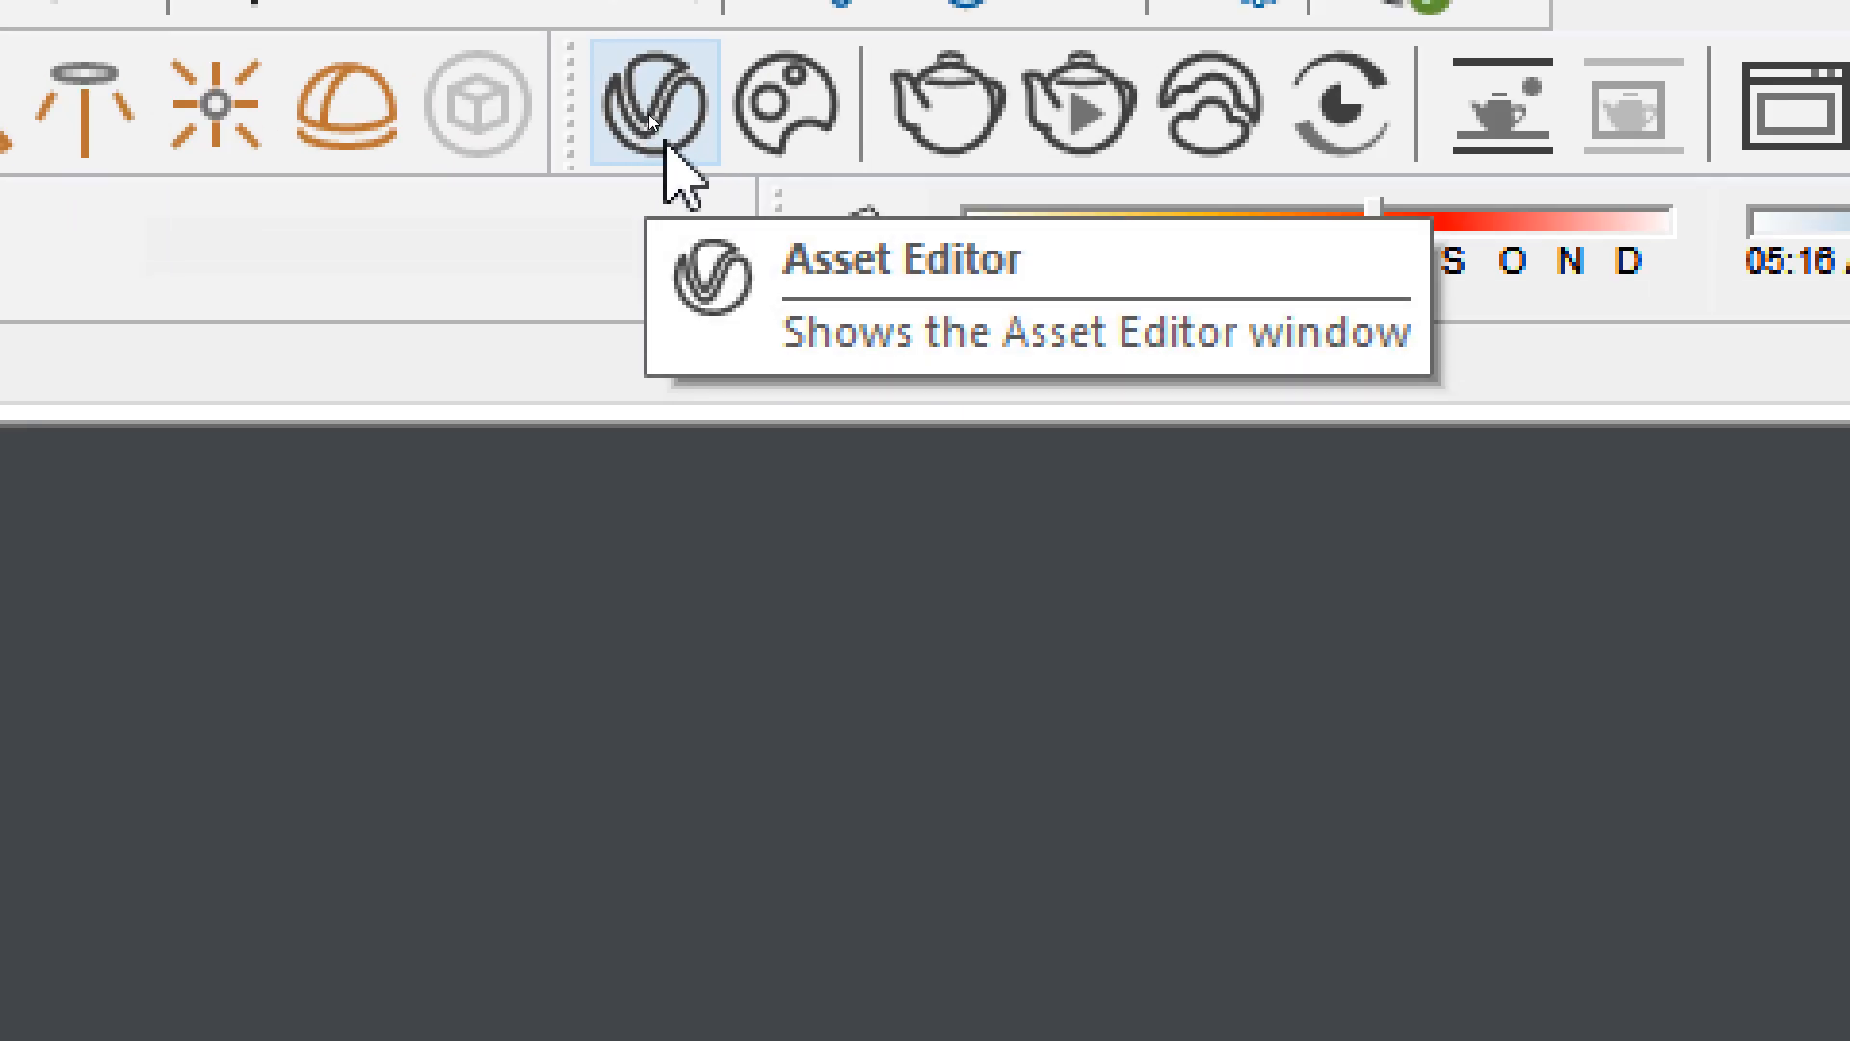
left_click(644, 61)
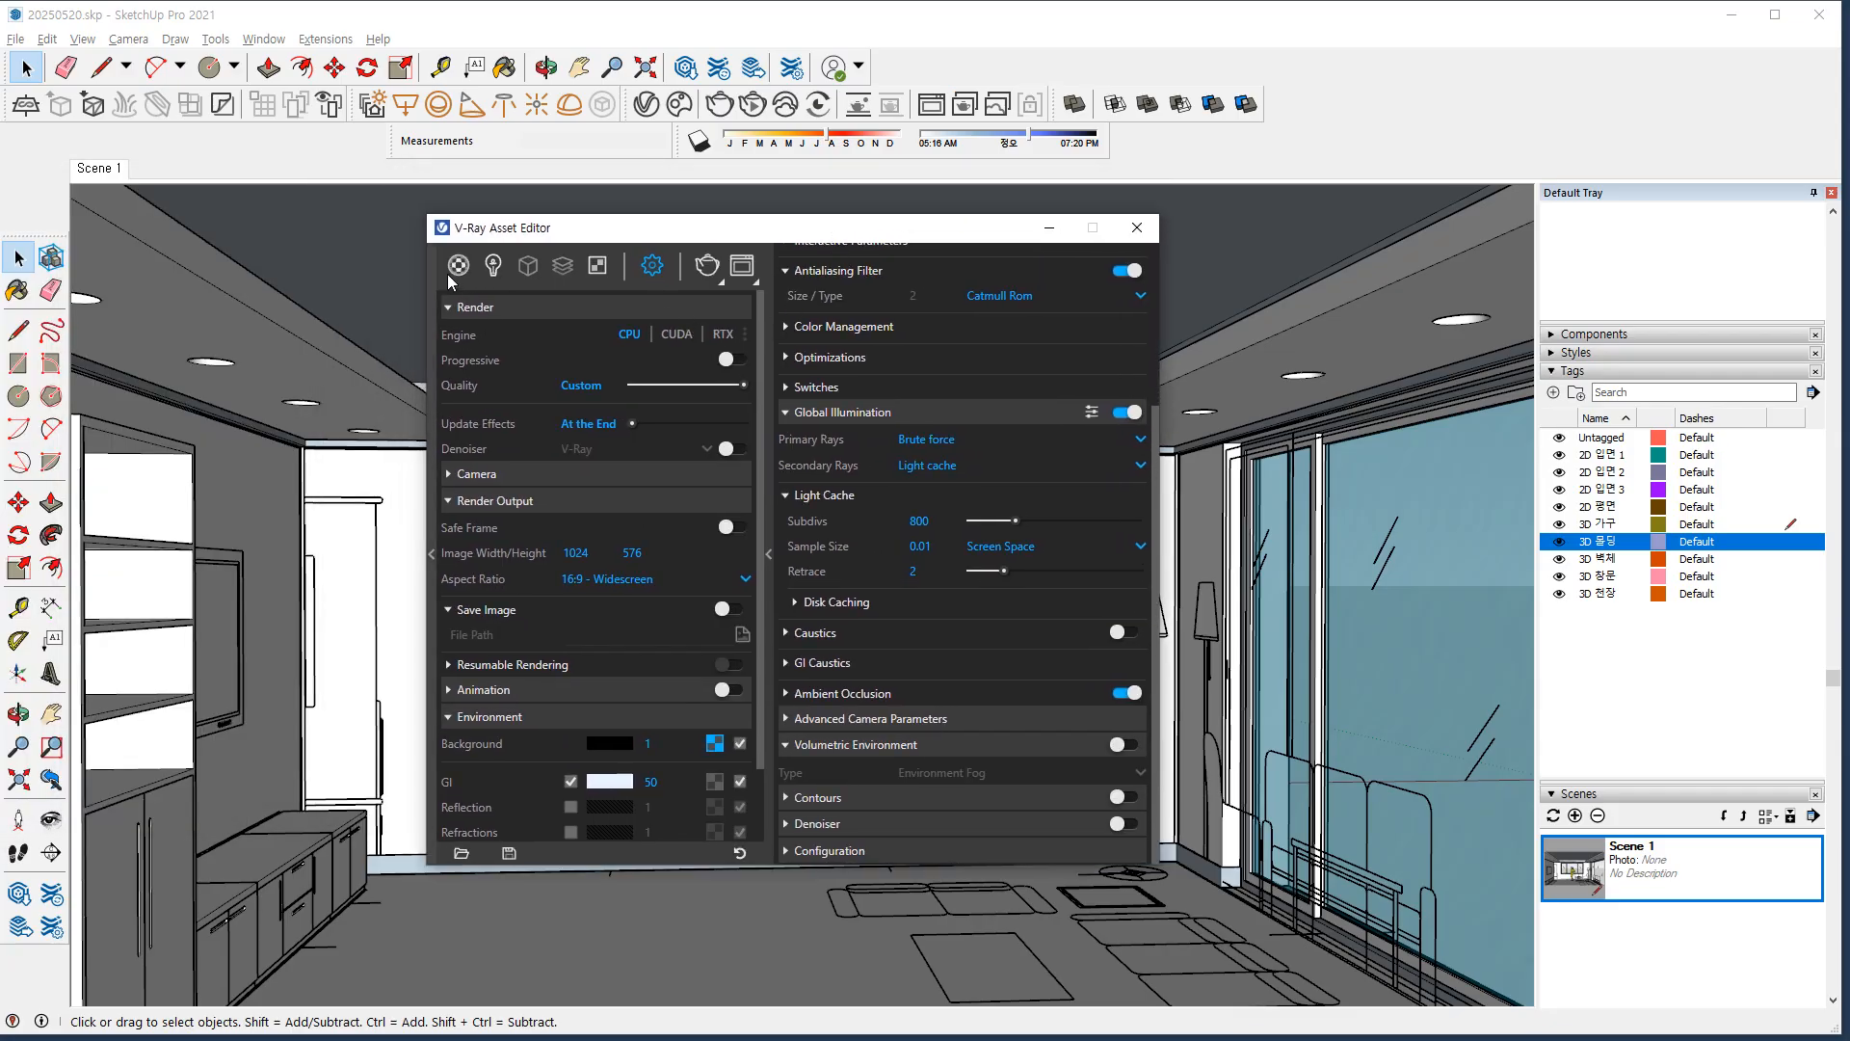
left_click(459, 265)
left_click(493, 266)
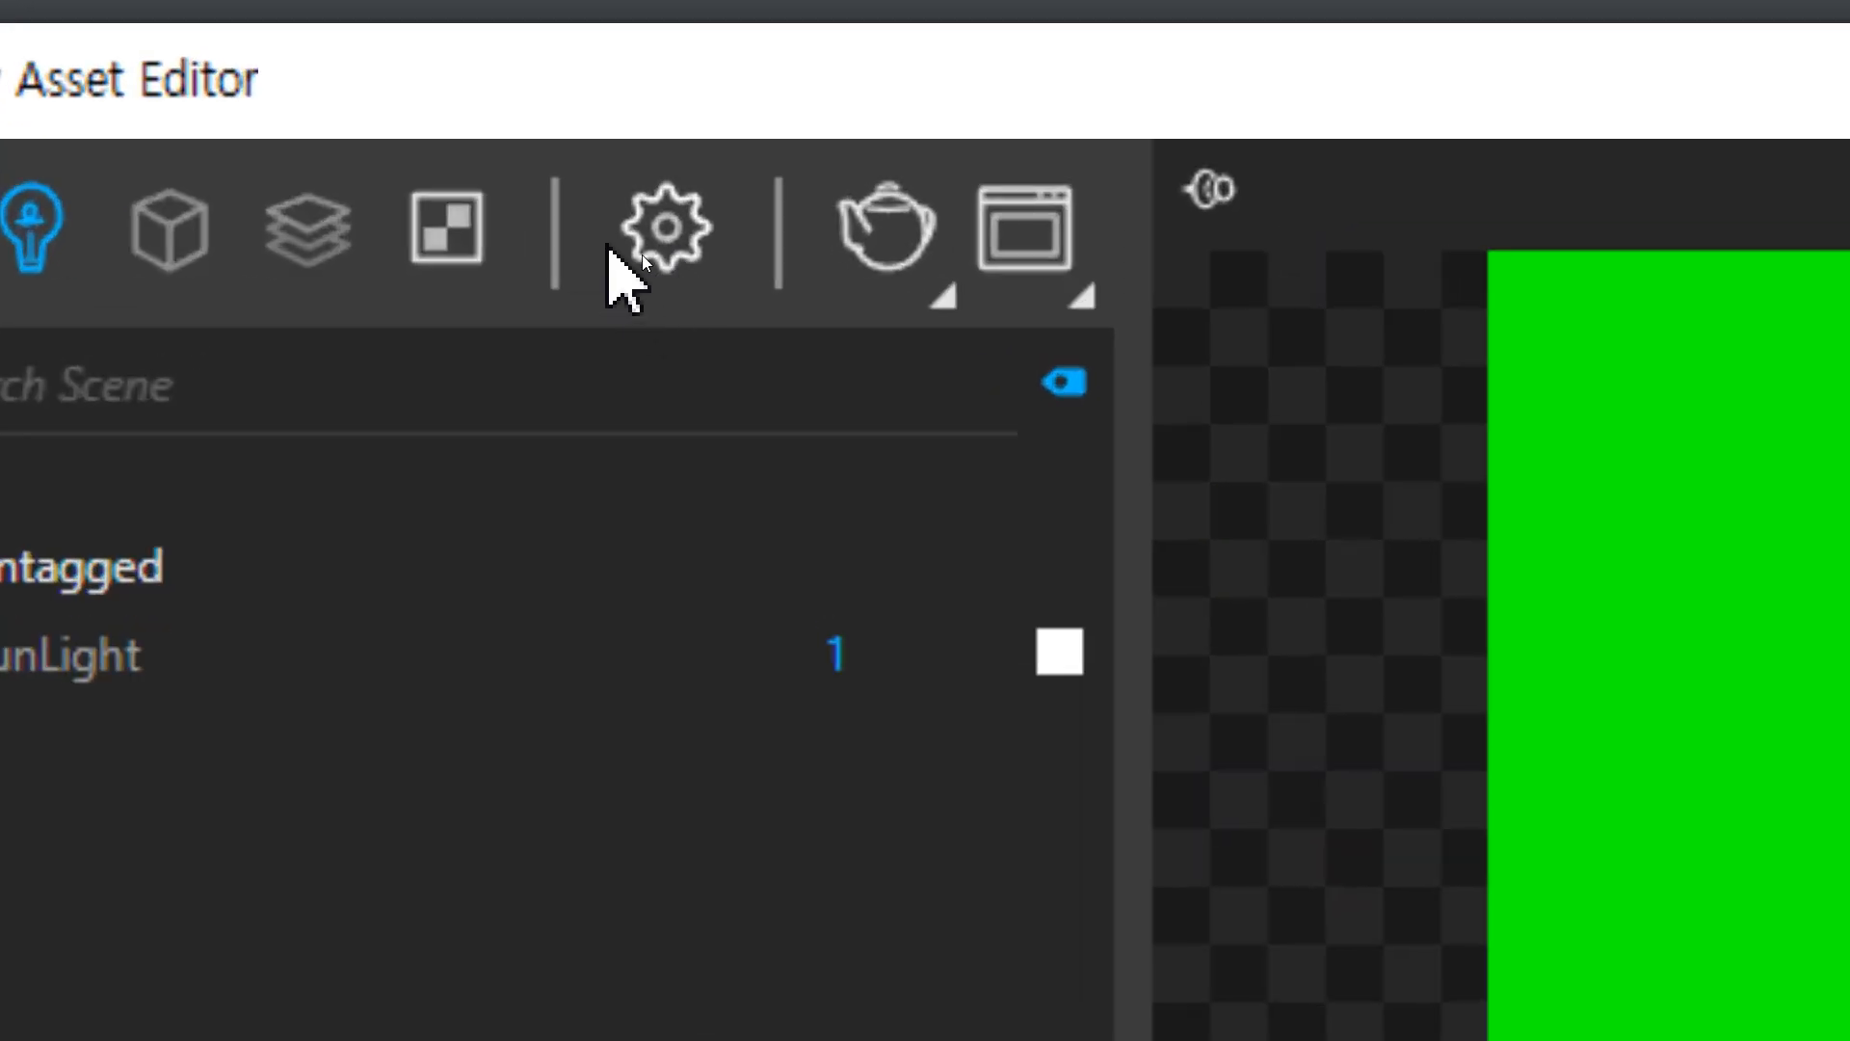
left_click(665, 224)
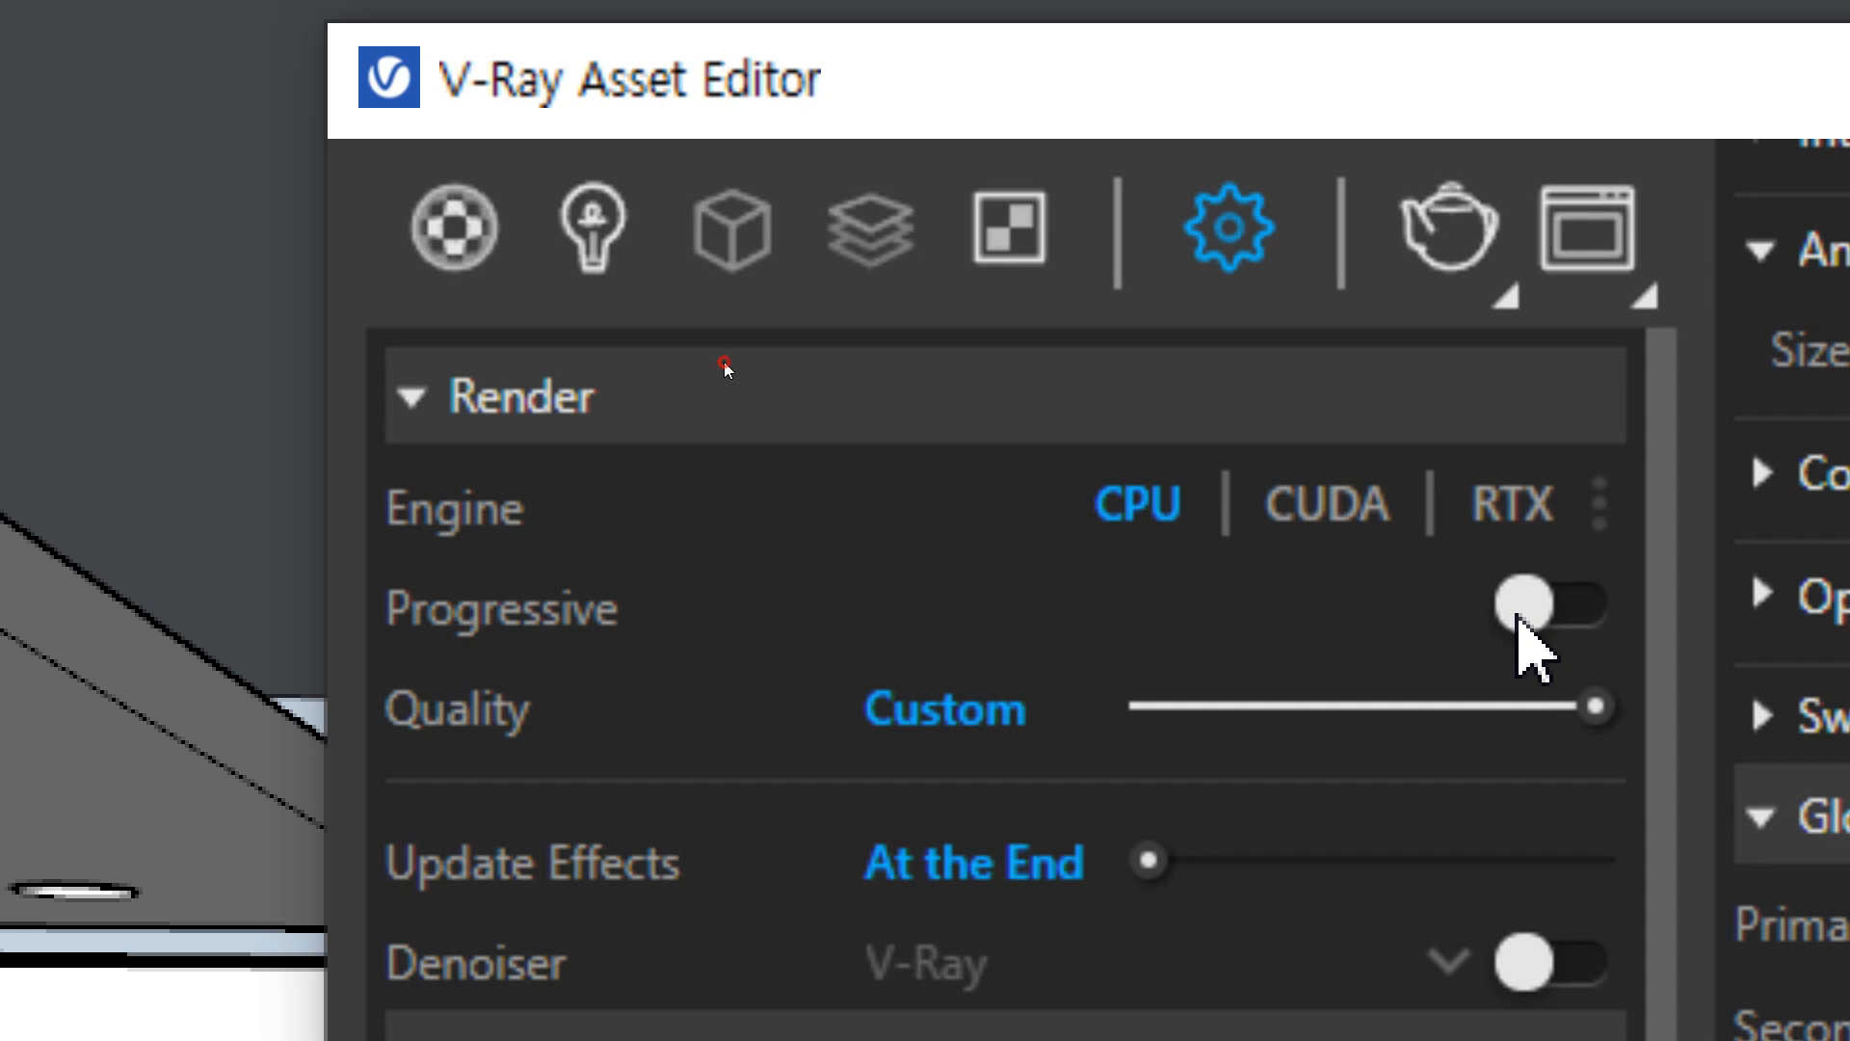
Examine the Progressive option, the render output size and aspect ratio, and the environment settings.
left_click(1522, 605)
left_click(1517, 617)
left_click(1520, 614)
left_click(1520, 615)
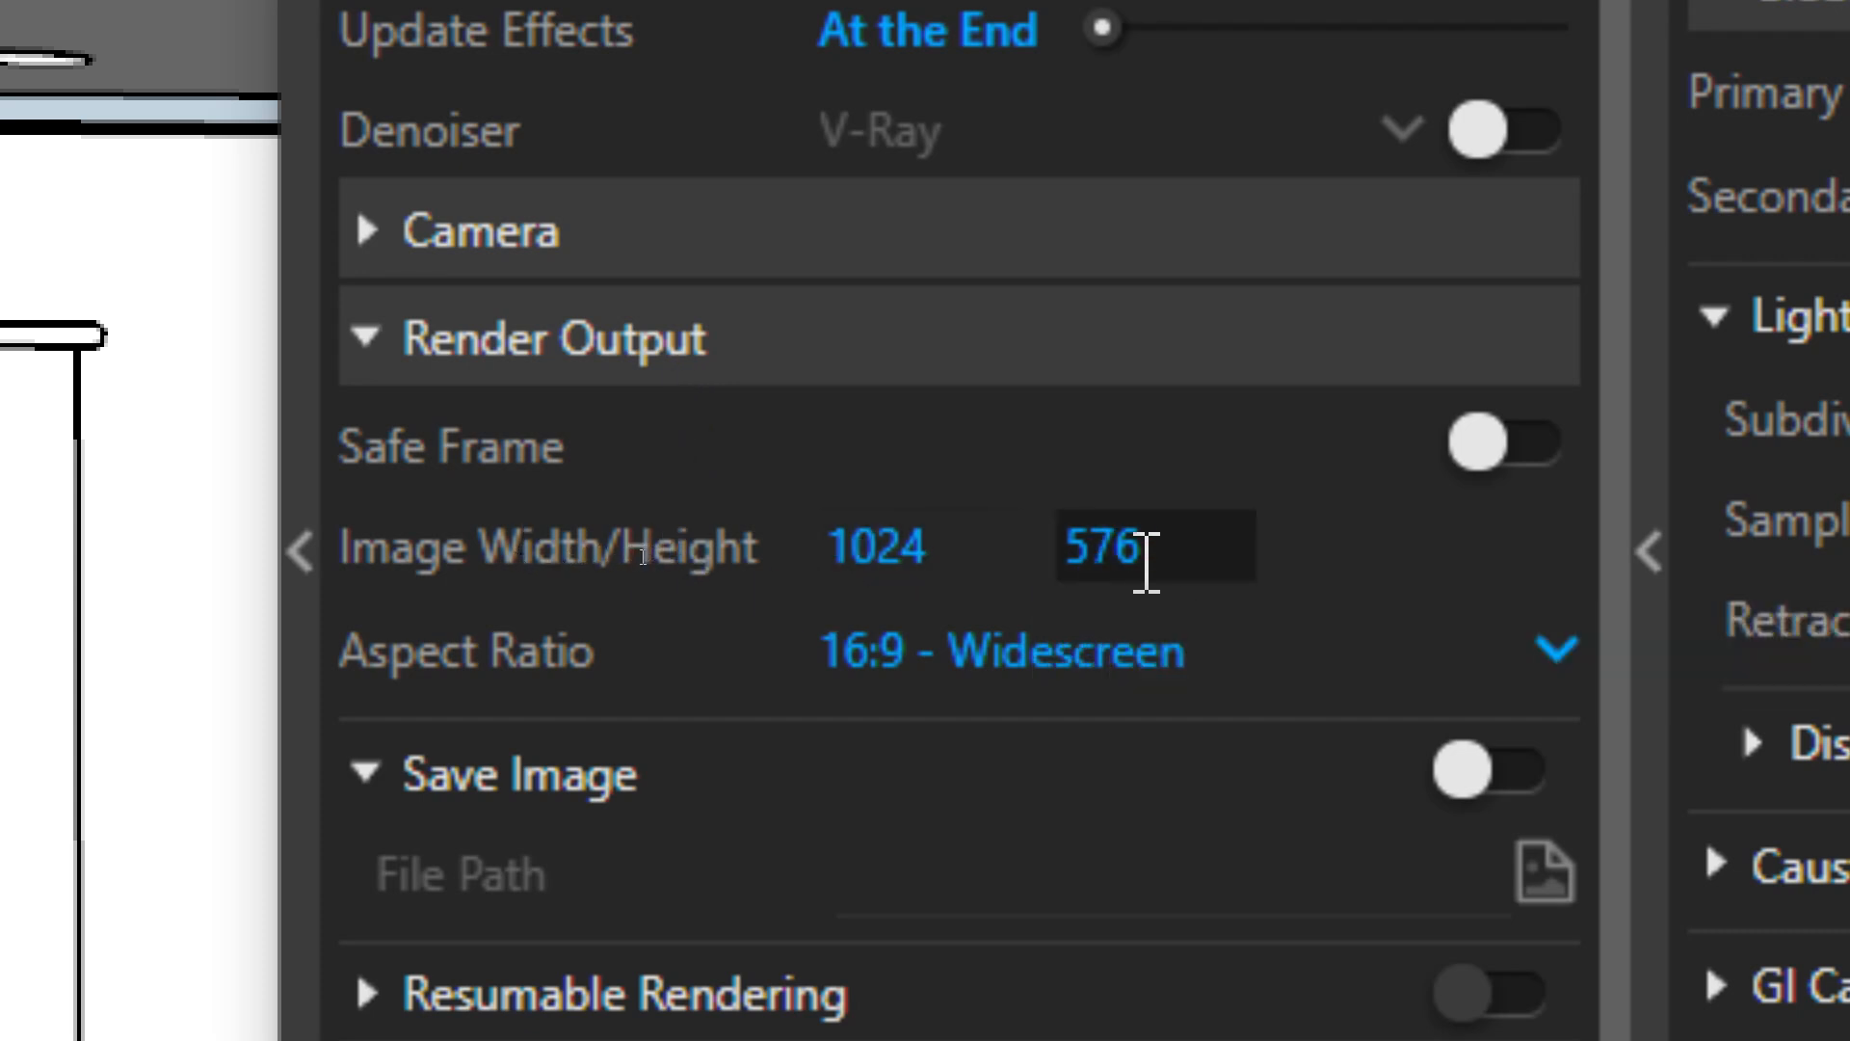
scroll(1157, 924, "down", 3)
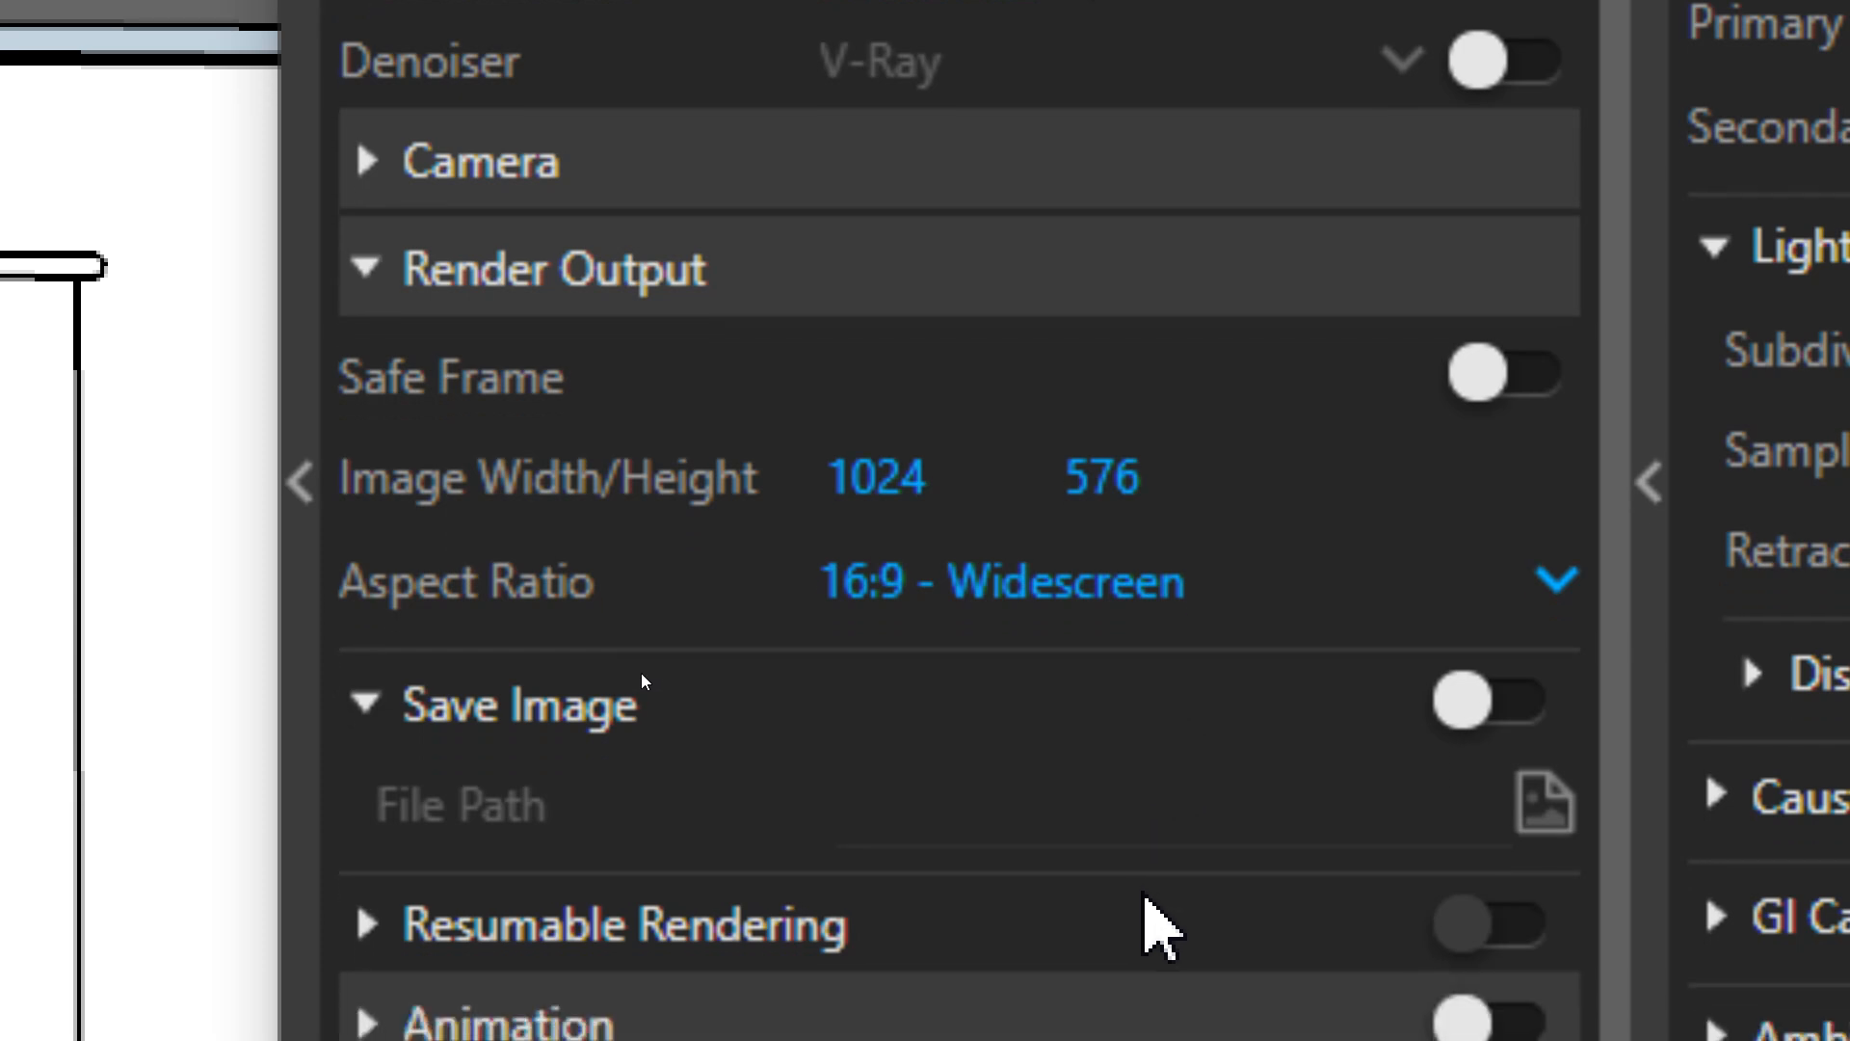
scroll(1126, 908, "down", 4)
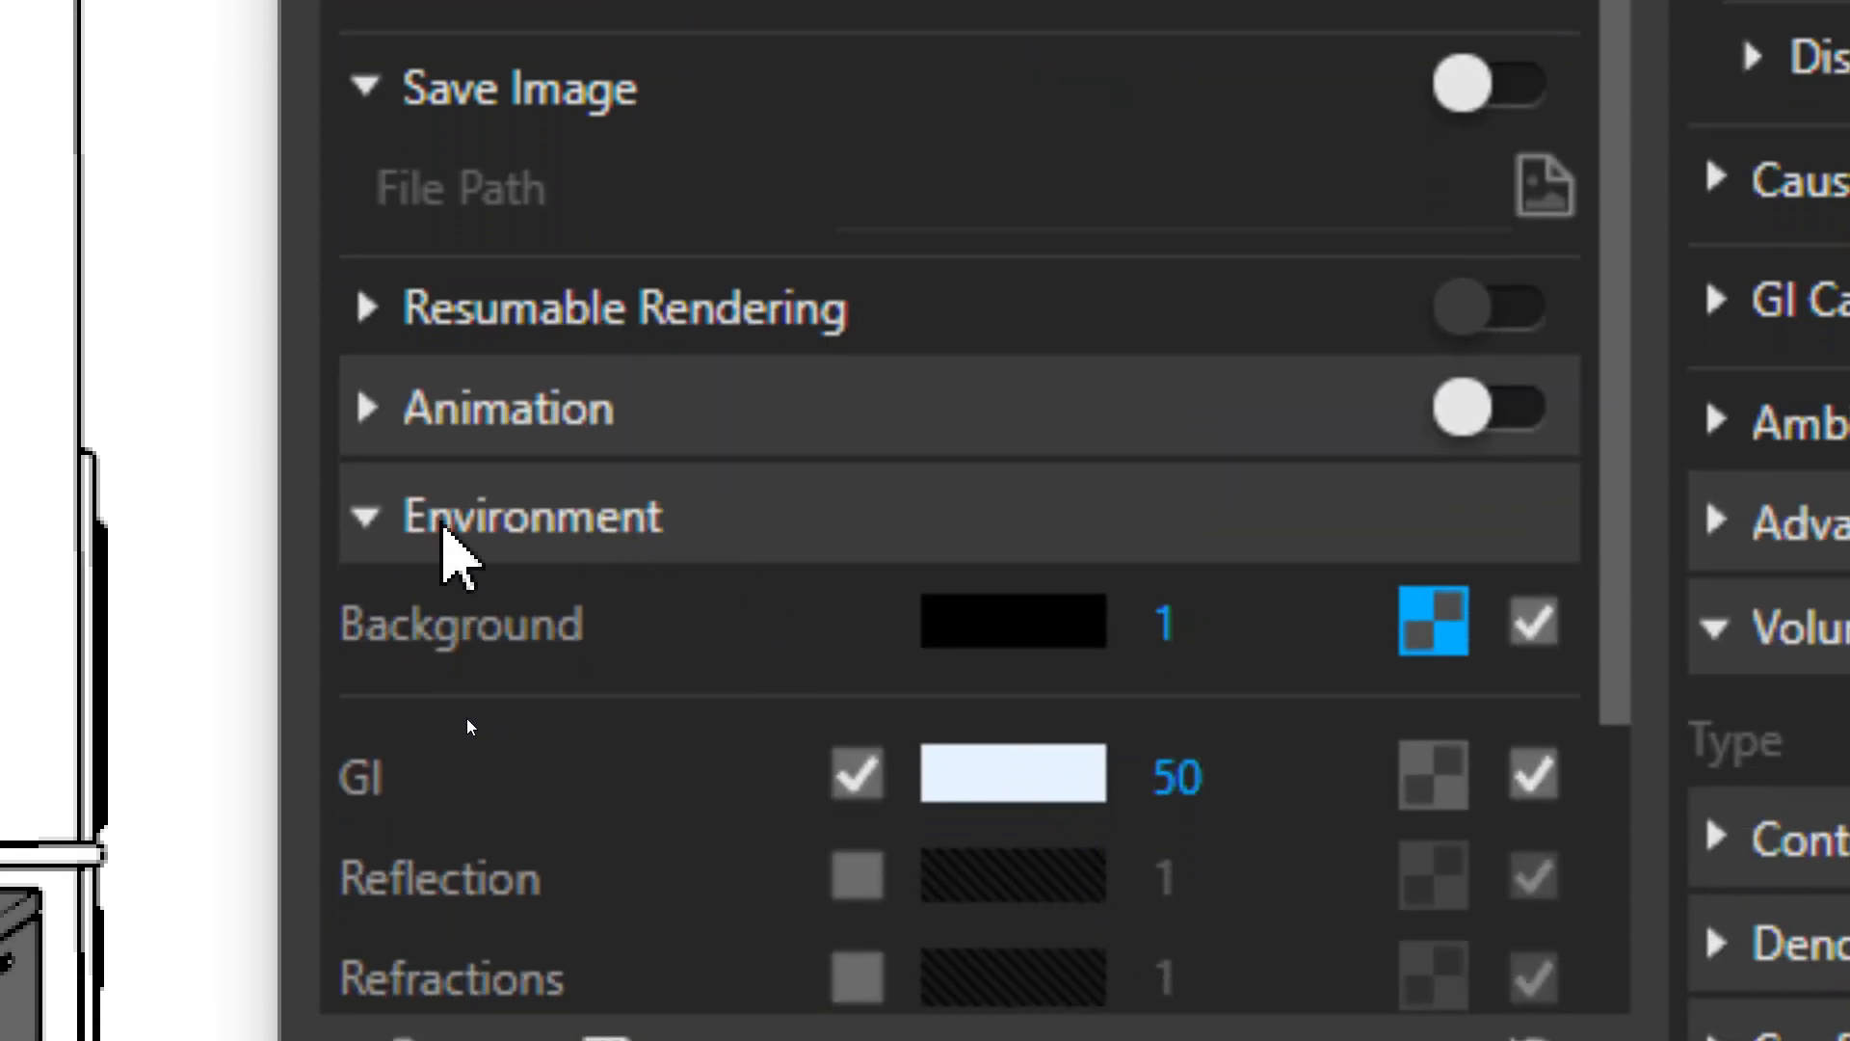
Toggle the environment GI override off and on again, and try a GI intensity of 1.
left_click(857, 774)
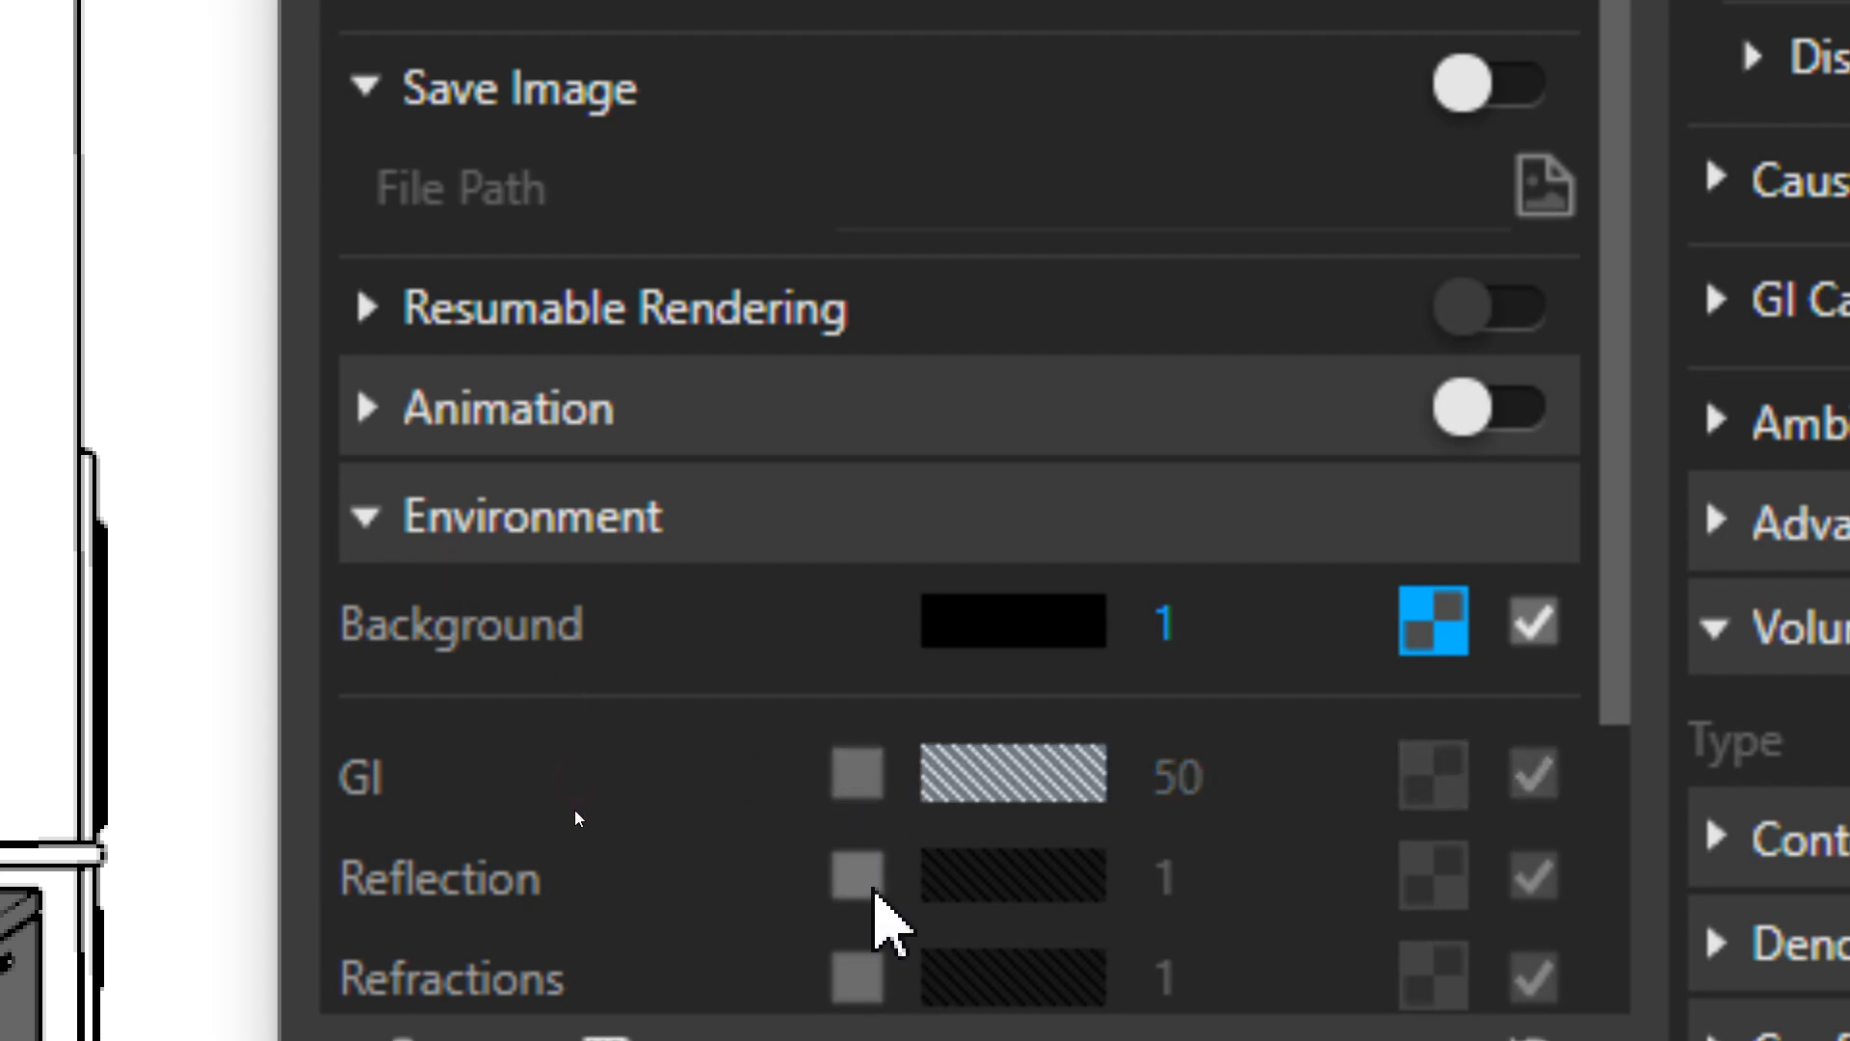
left_click(872, 779)
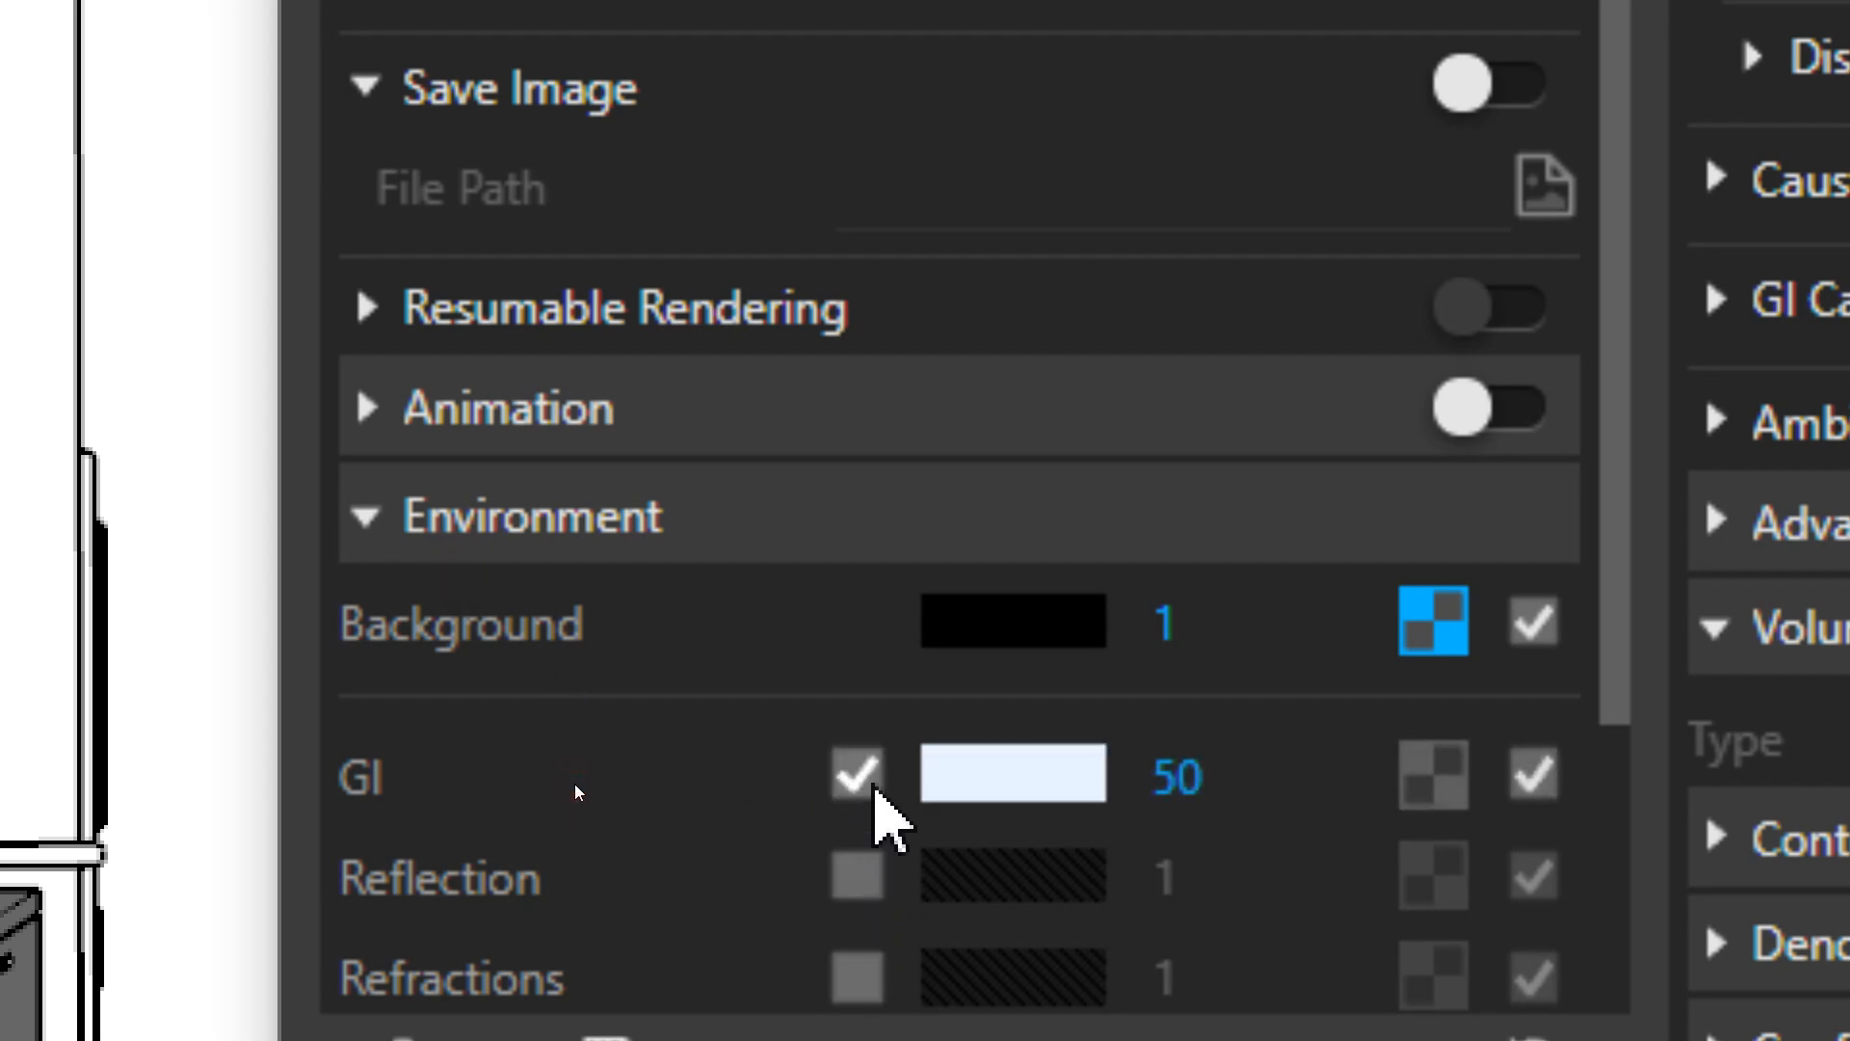
left_click(1195, 773)
left_click_drag(1200, 776, 1117, 800)
type("1")
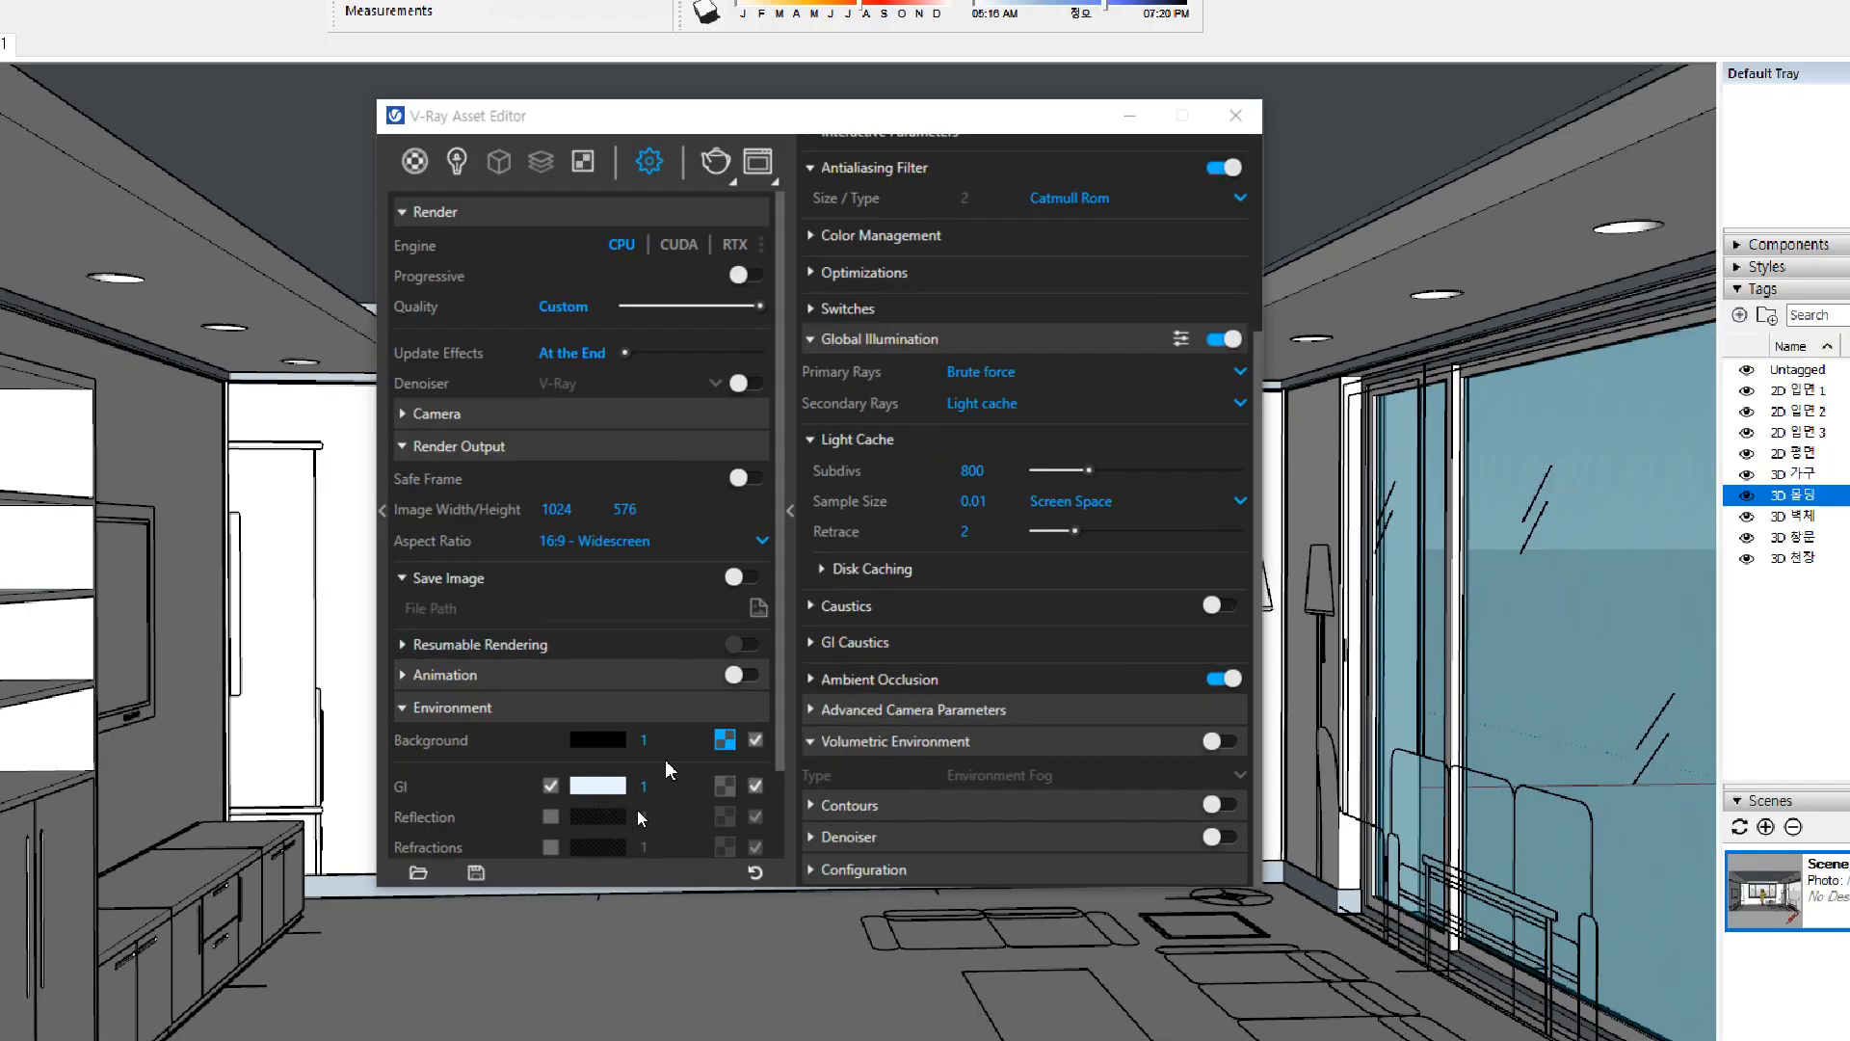
Set the environment GI intensity to 30.
double_click(648, 781)
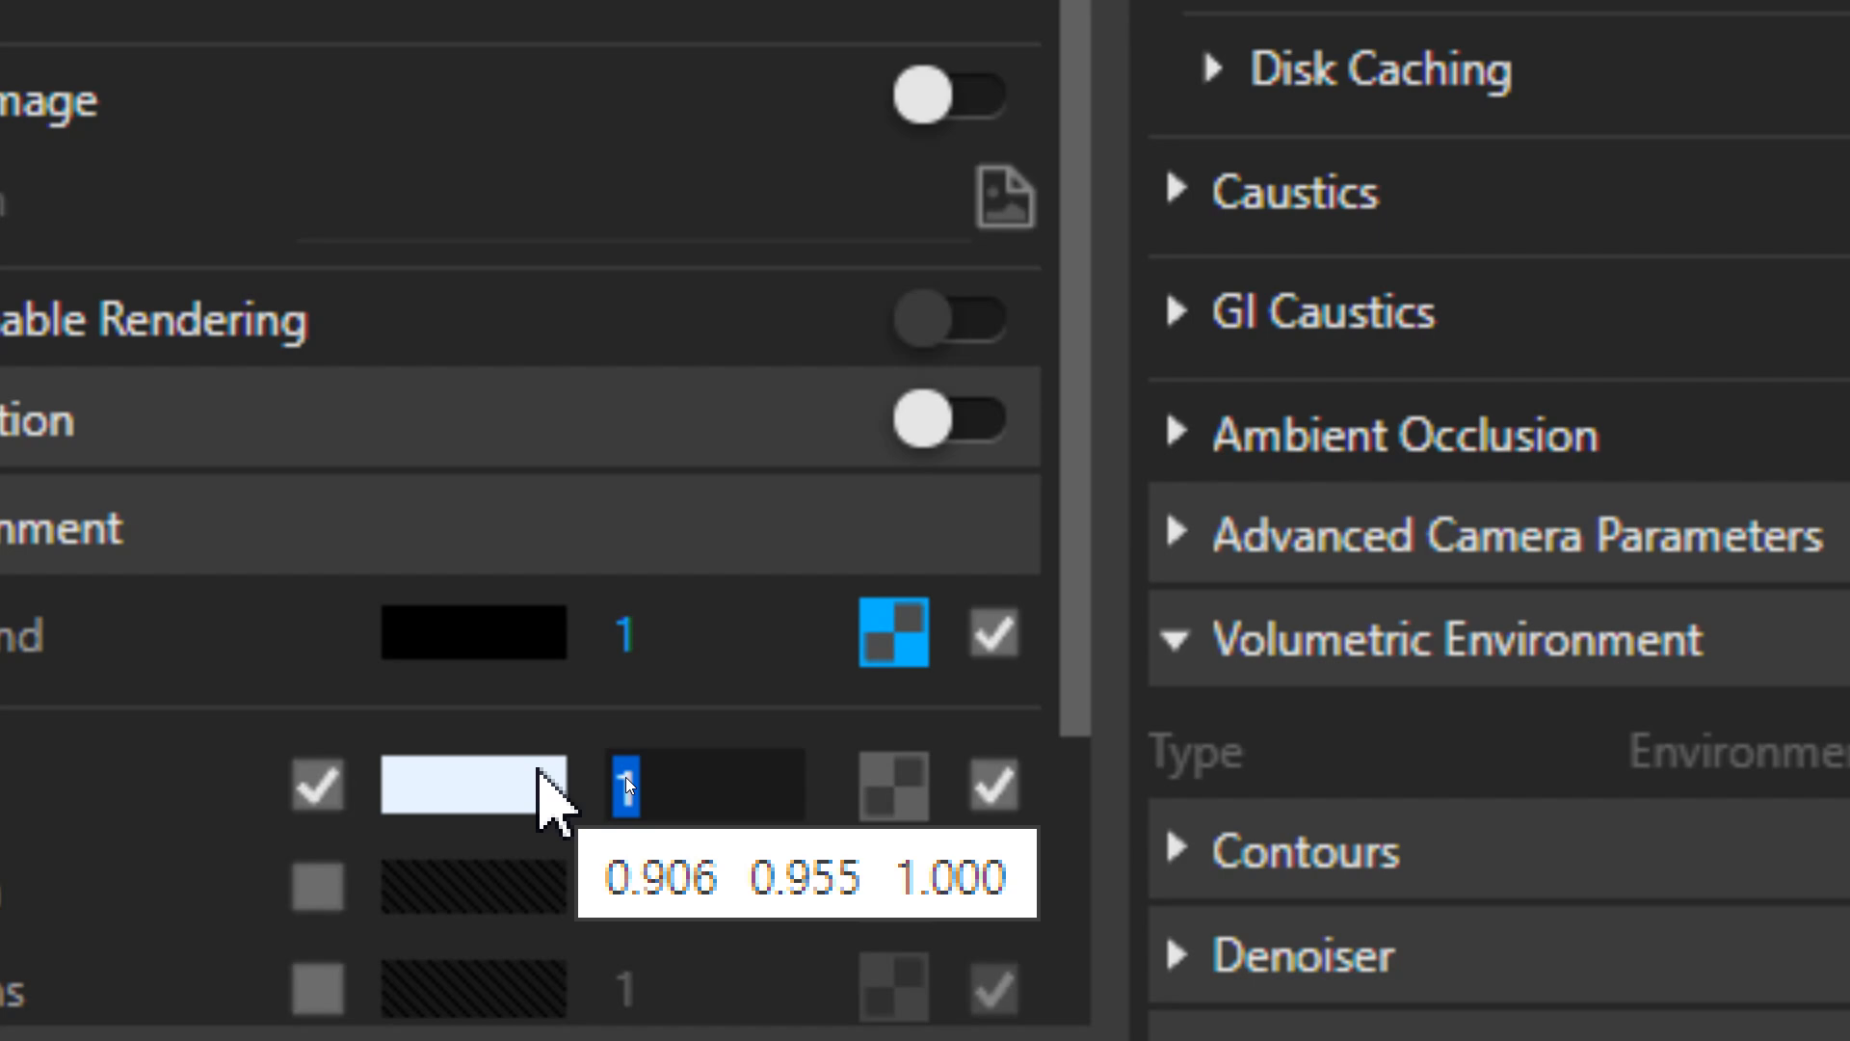
type("30")
key("Return")
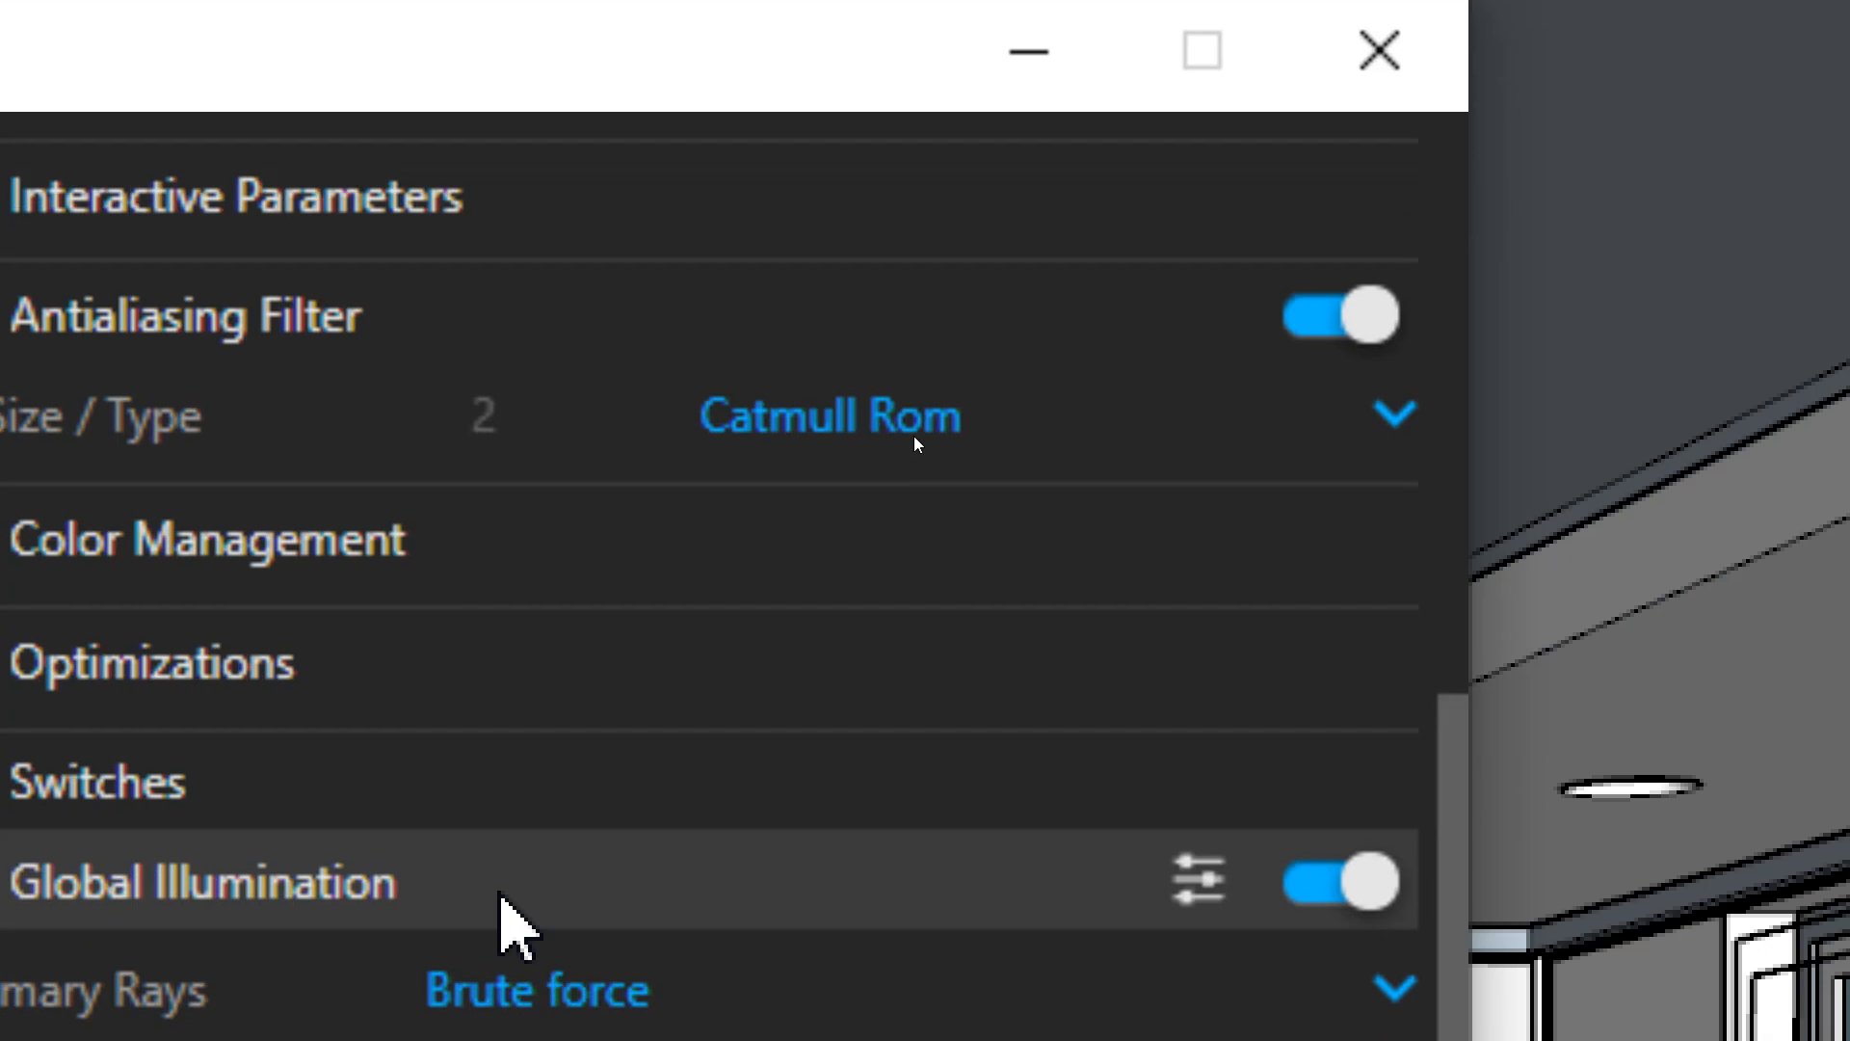
Check the noise limit, global illumination and light cache settings, and start the V-Ray render.
scroll(323, 768, "up", 5)
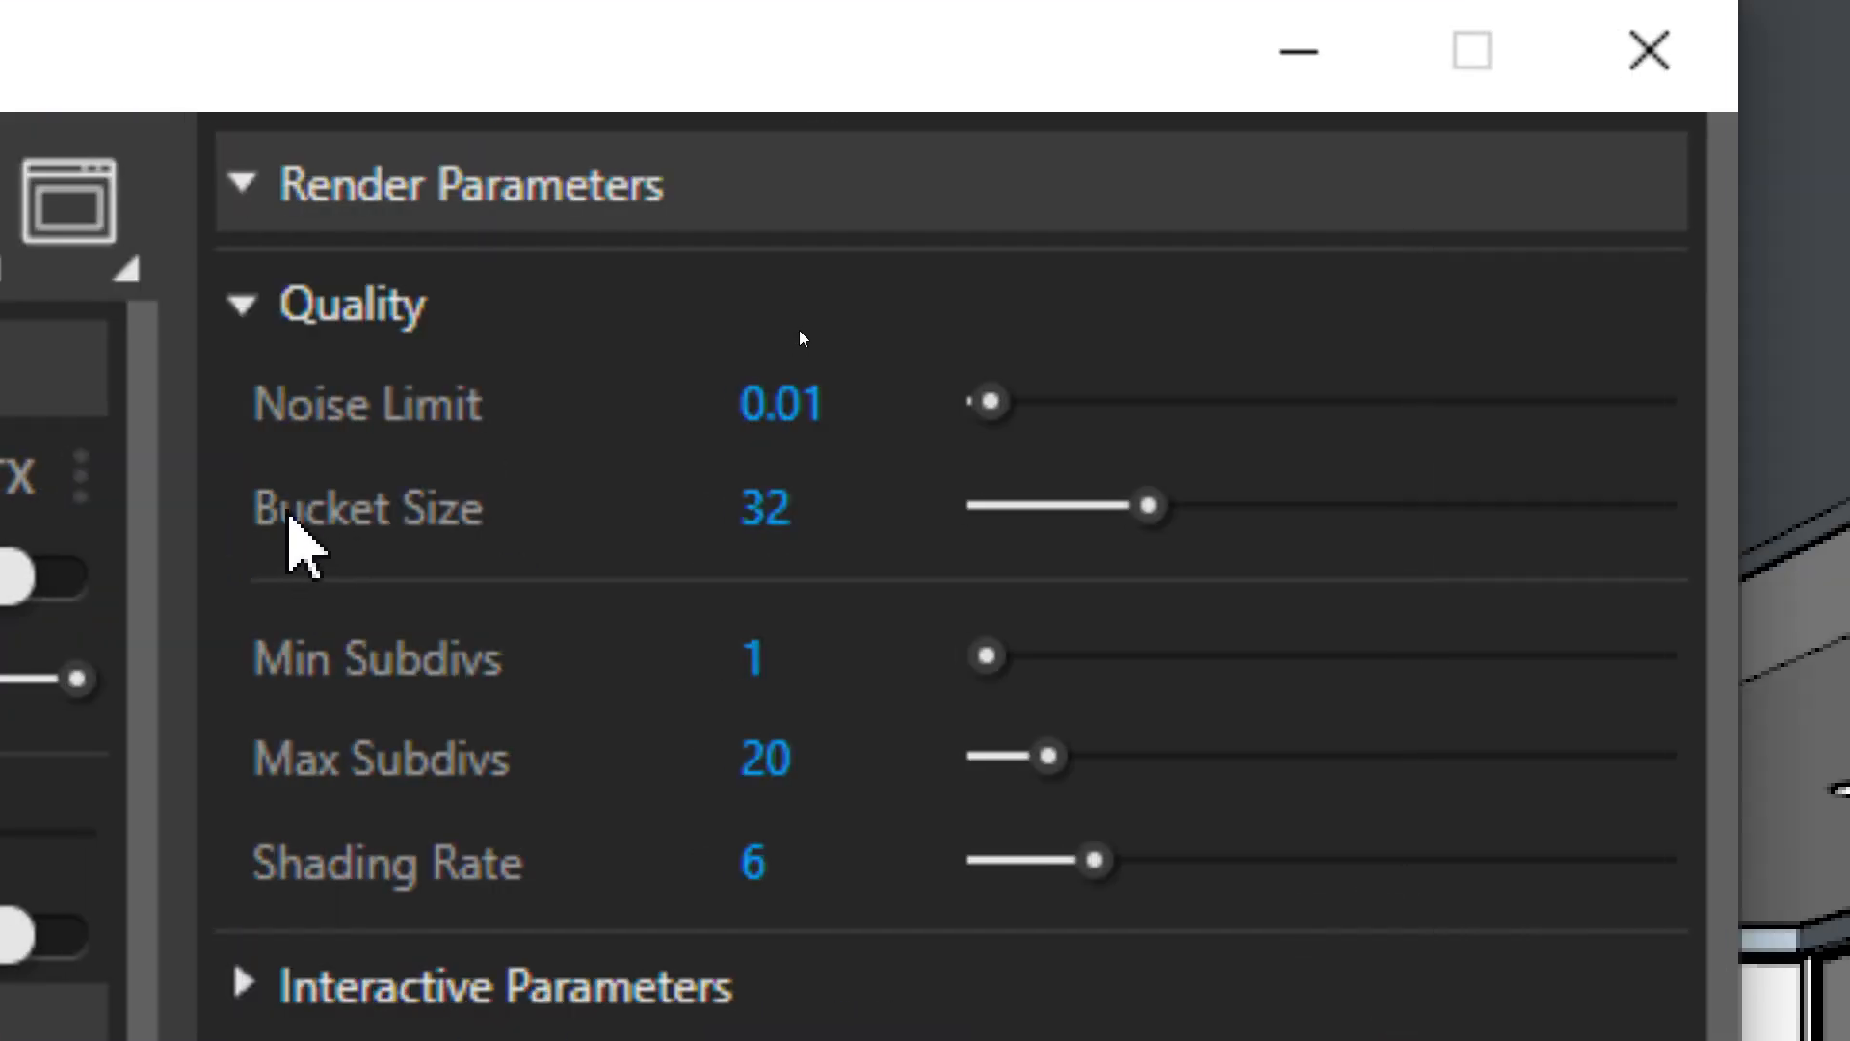
left_click(829, 401)
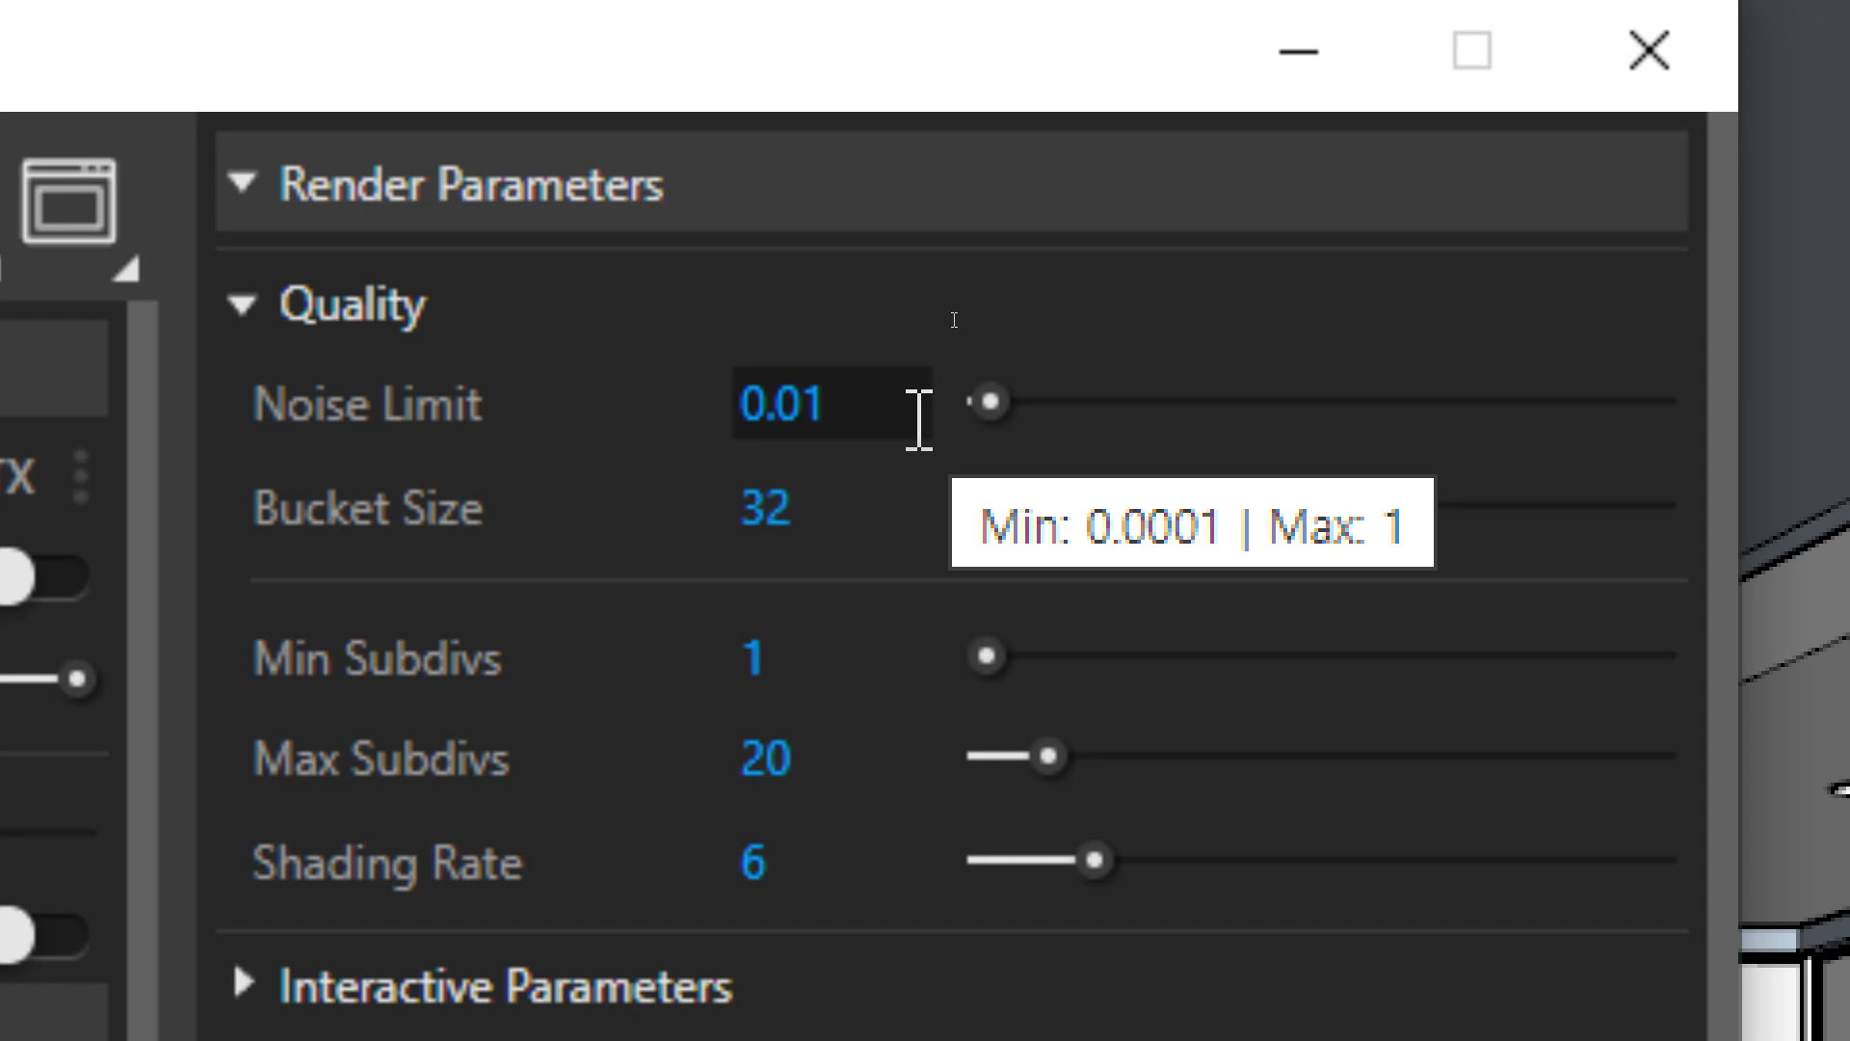
scroll(917, 418, "down", 8)
scroll(973, 927, "down", 4)
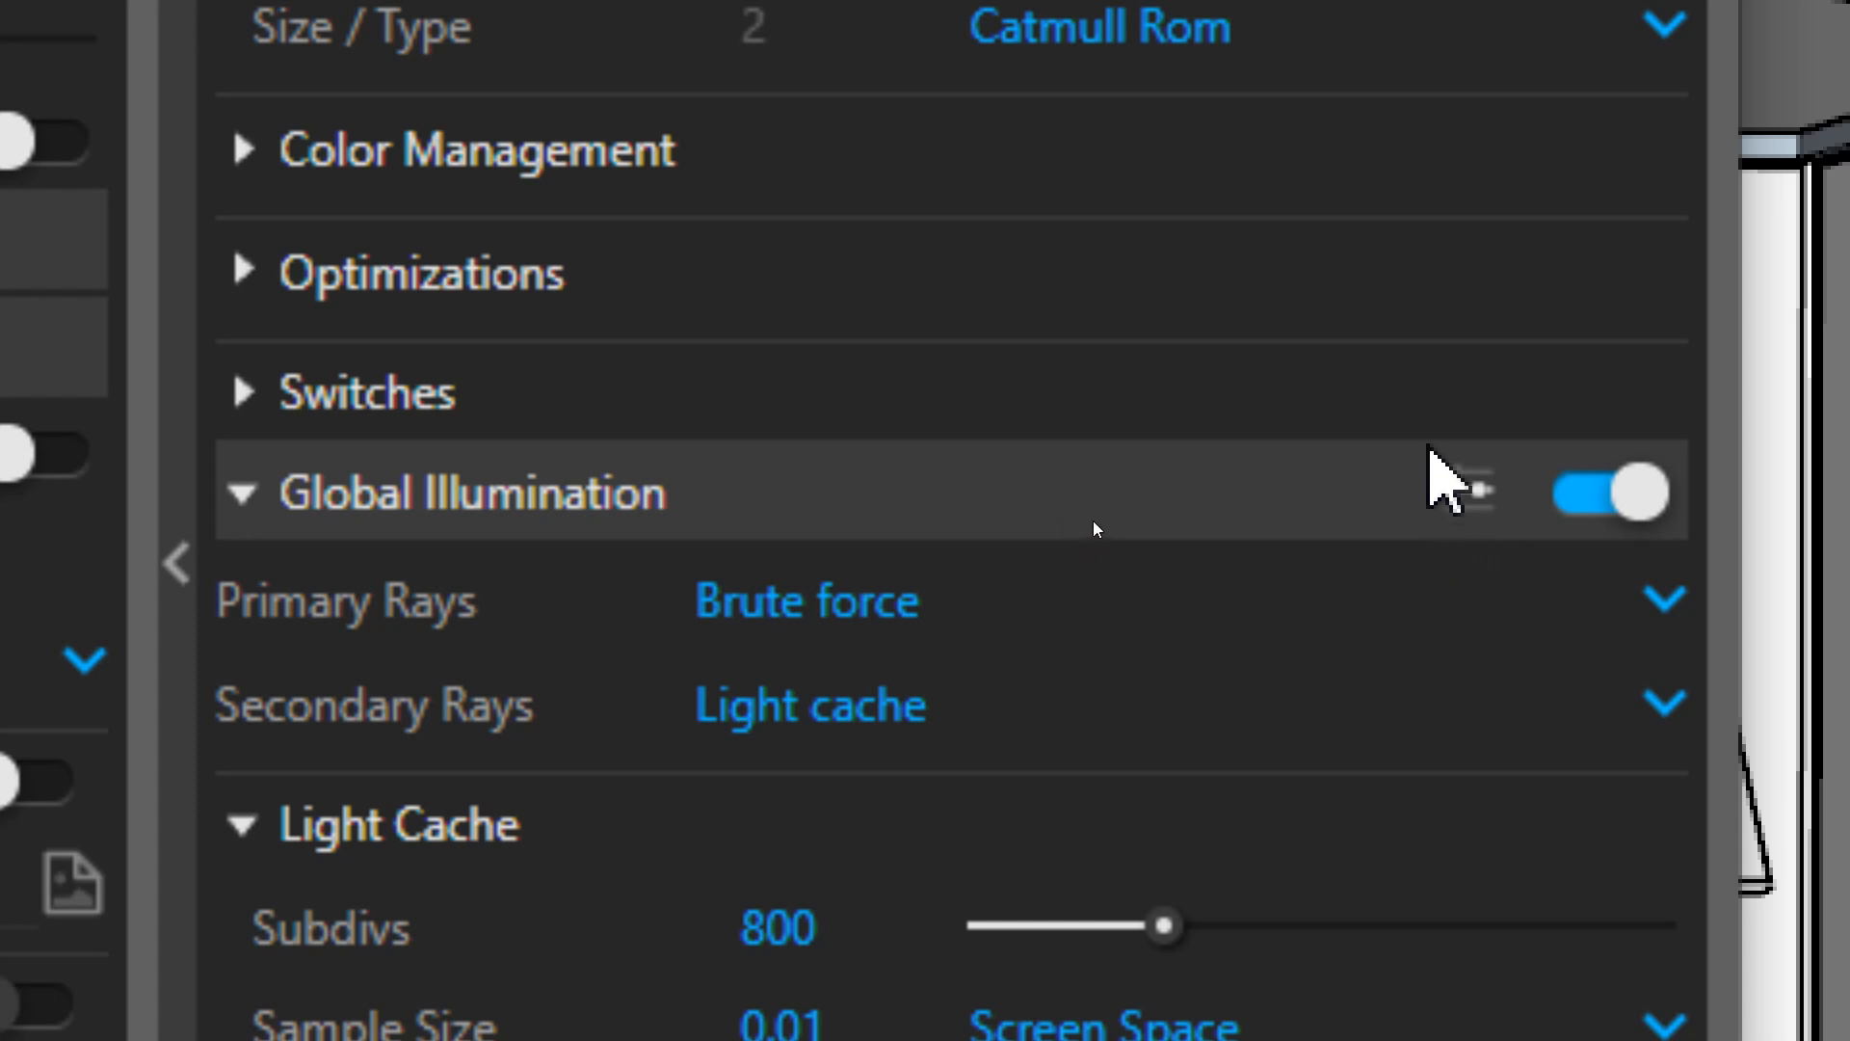
left_click(1471, 497)
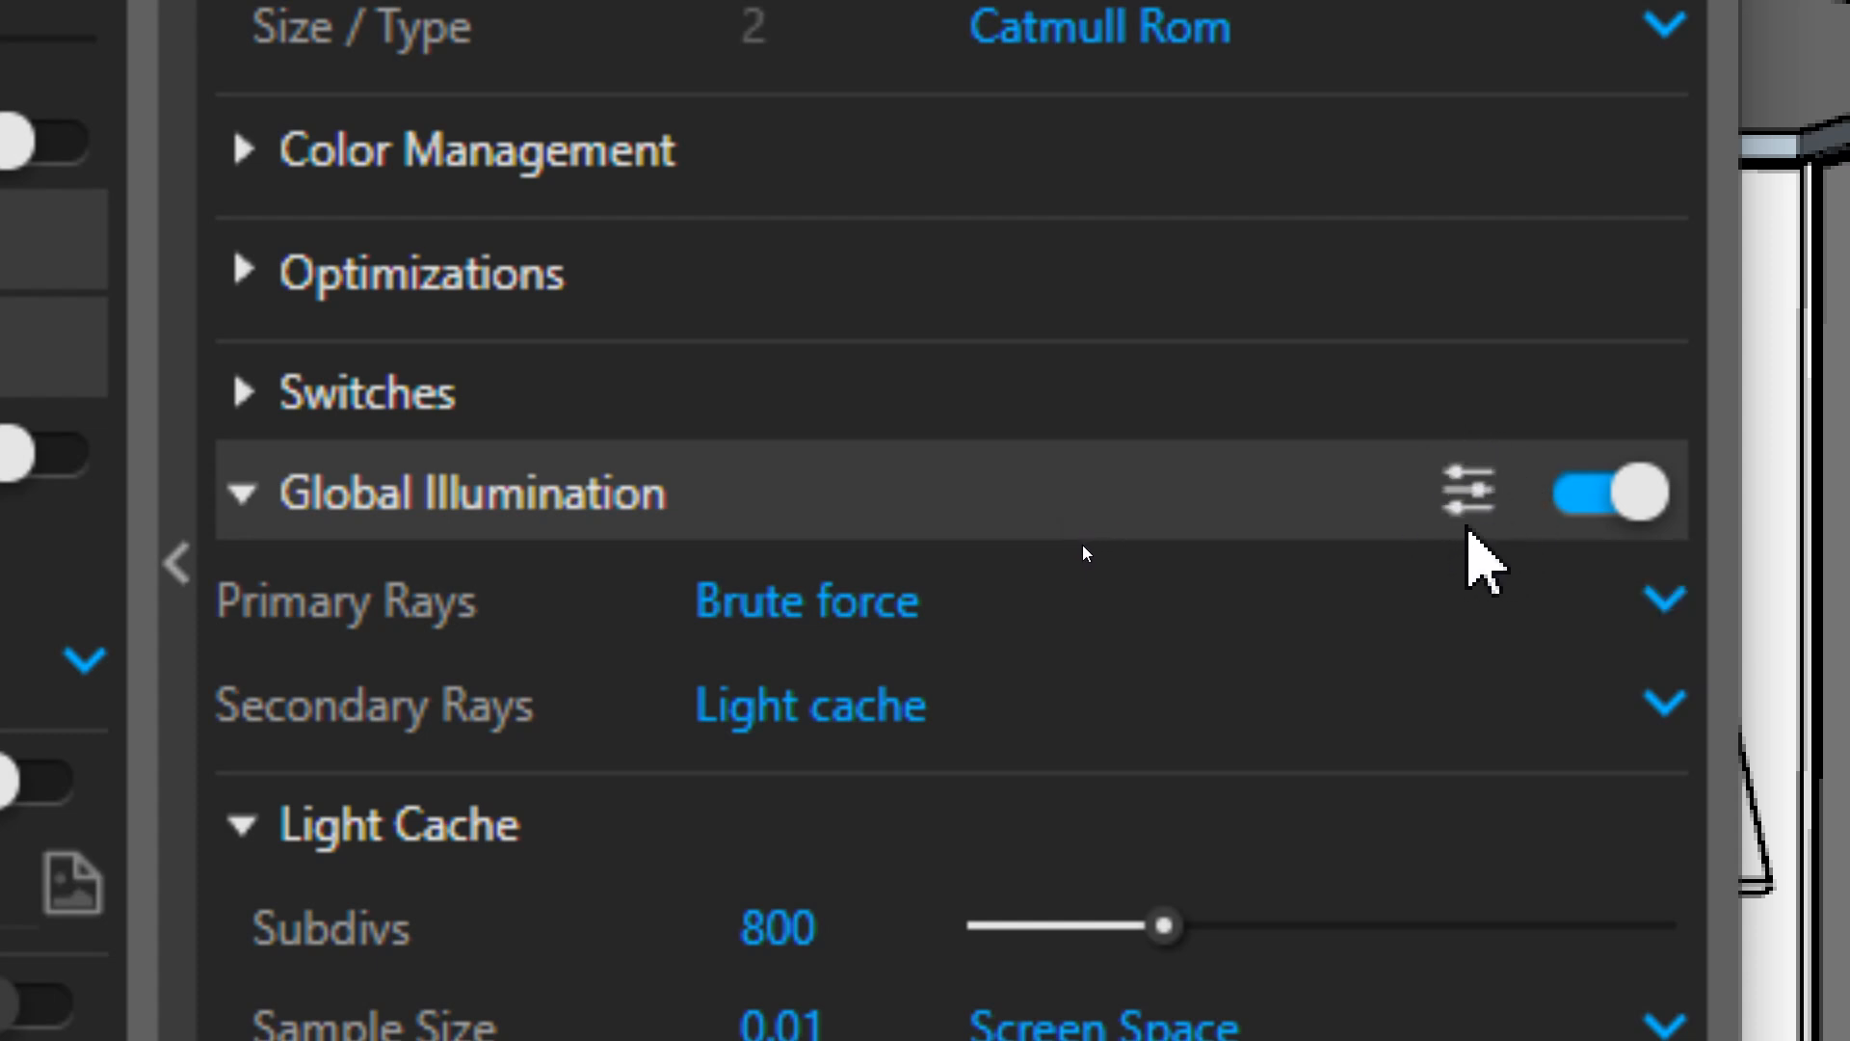
scroll(1165, 848, "down", 5)
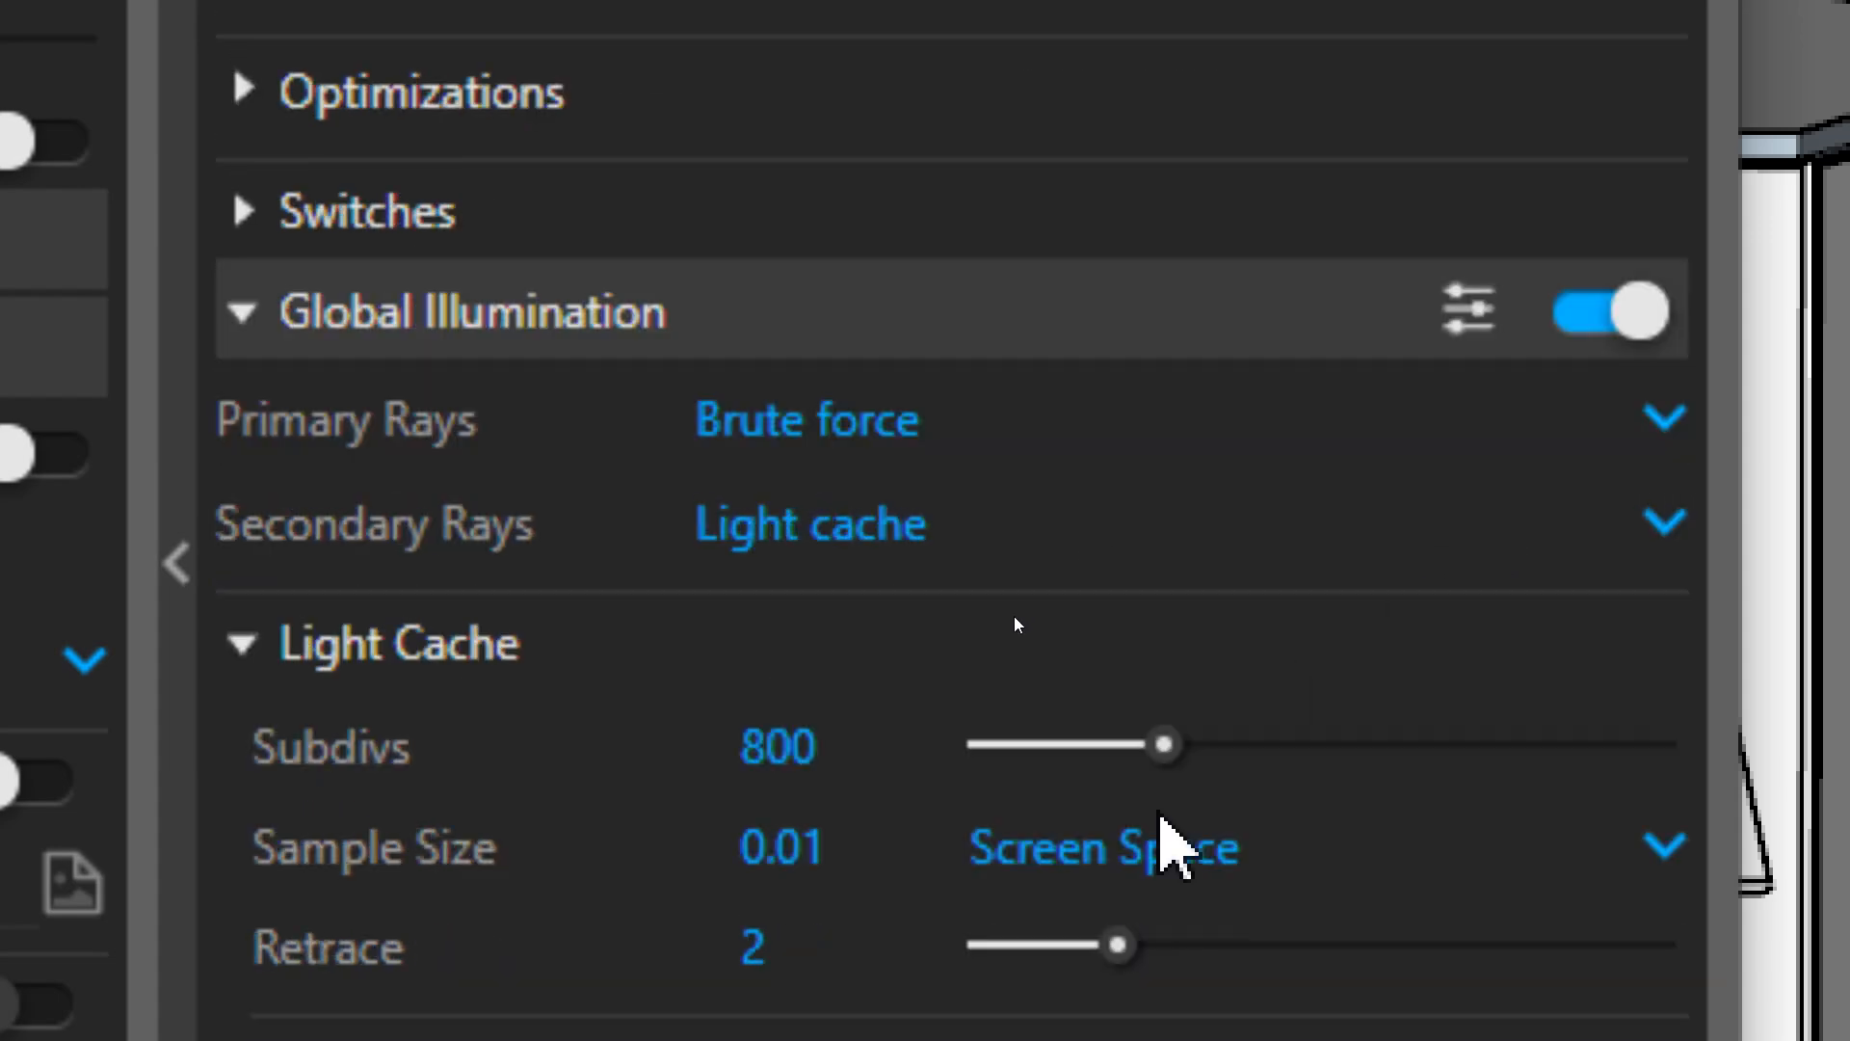
scroll(1095, 906, "down", 7)
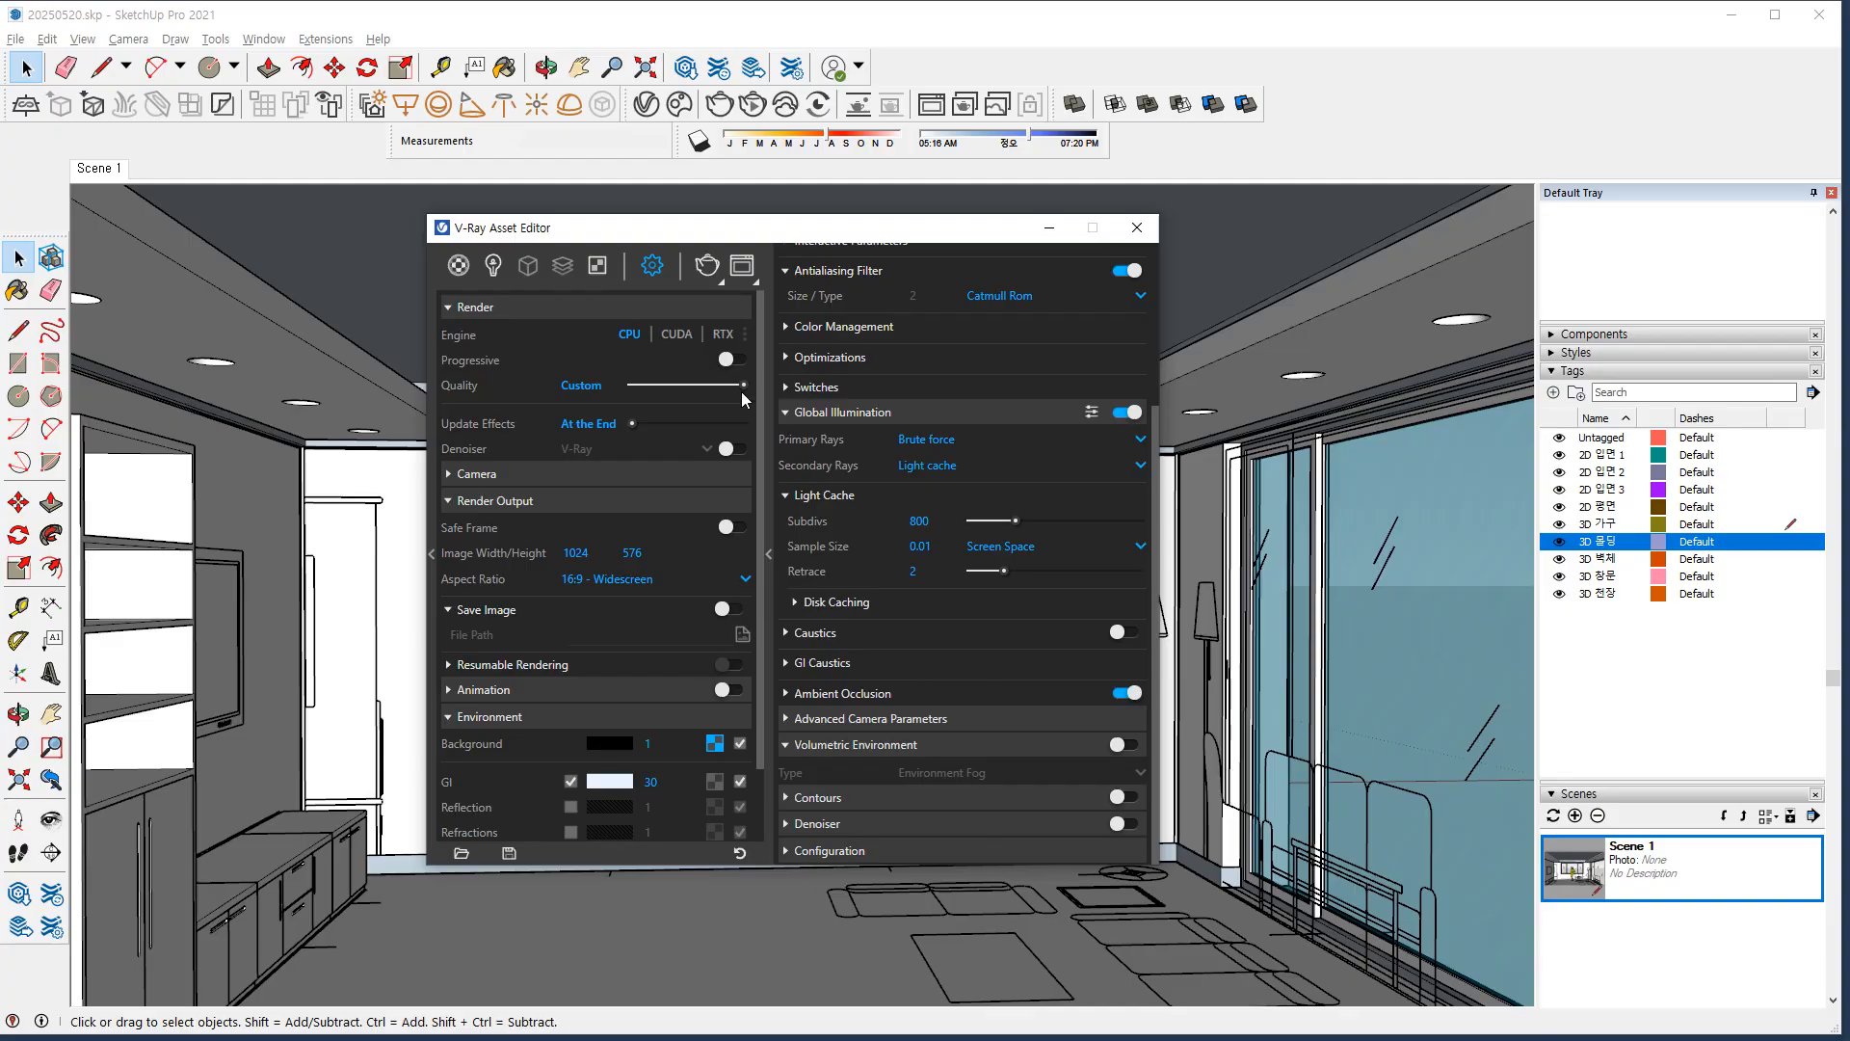
left_click(708, 275)
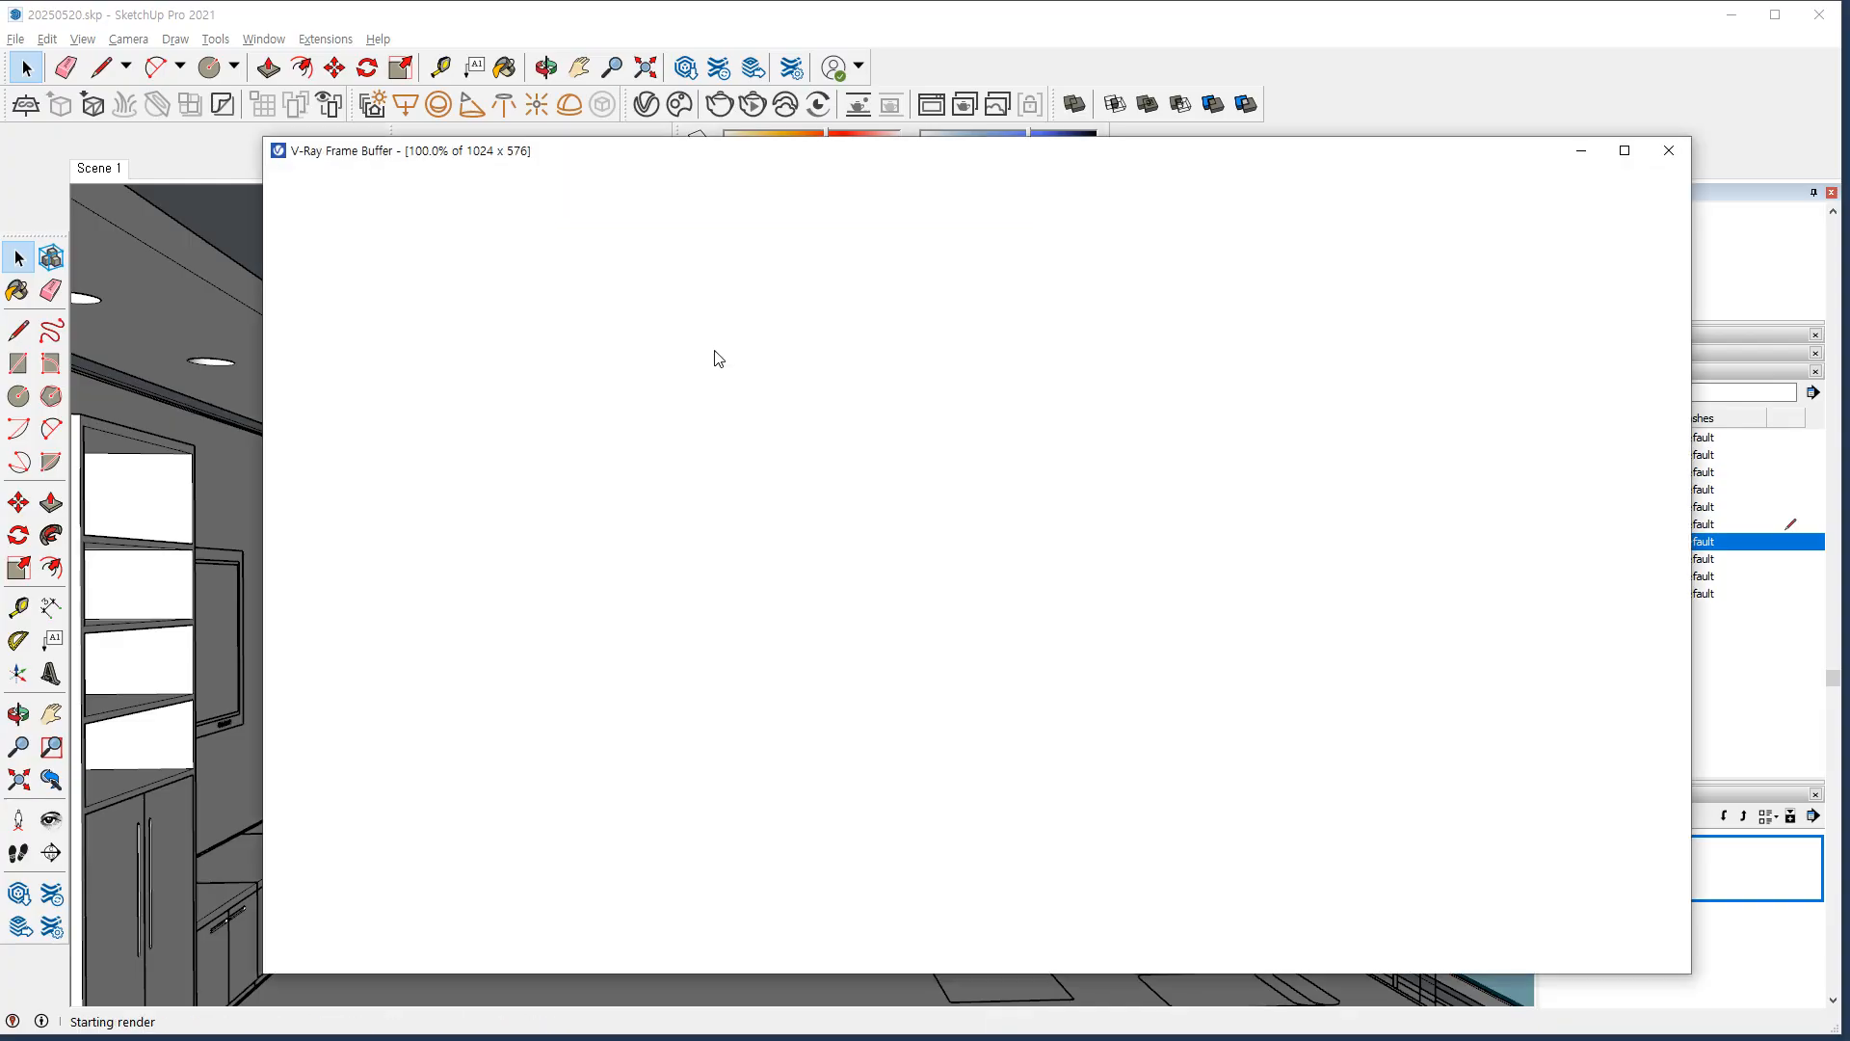